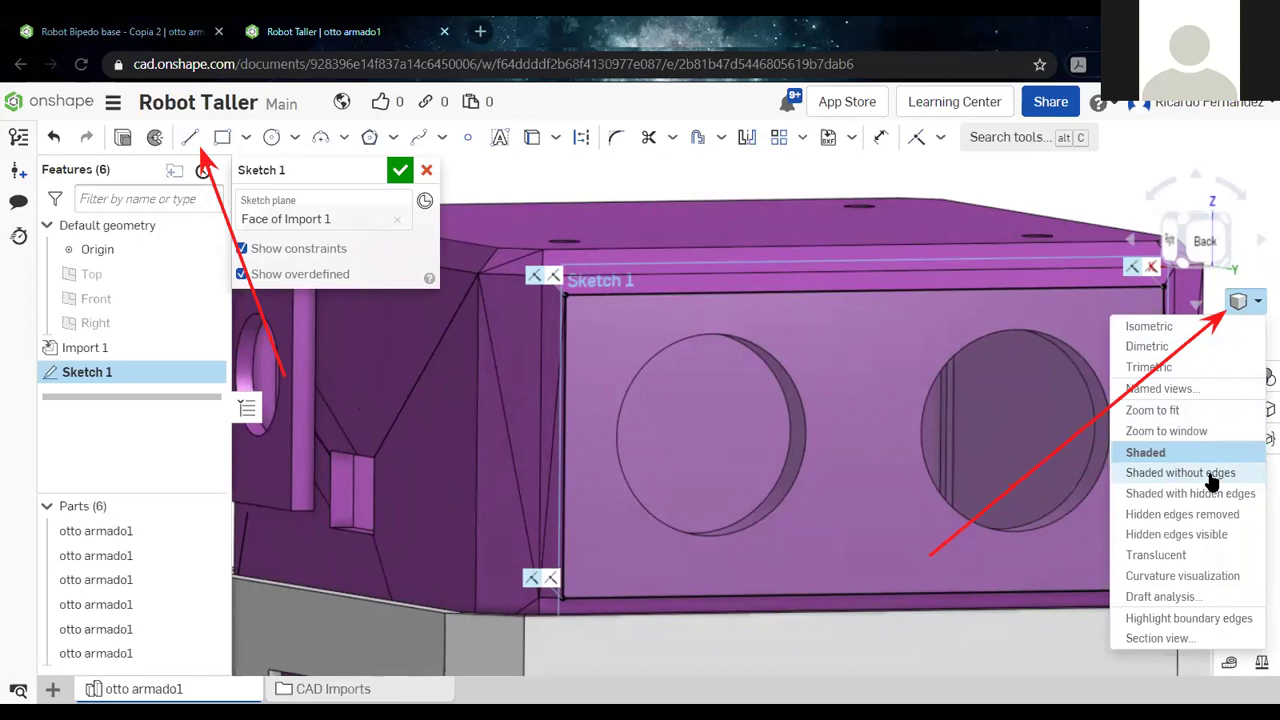
Display the model shaded without edges to inspect the head's back face
left_click(1212, 478)
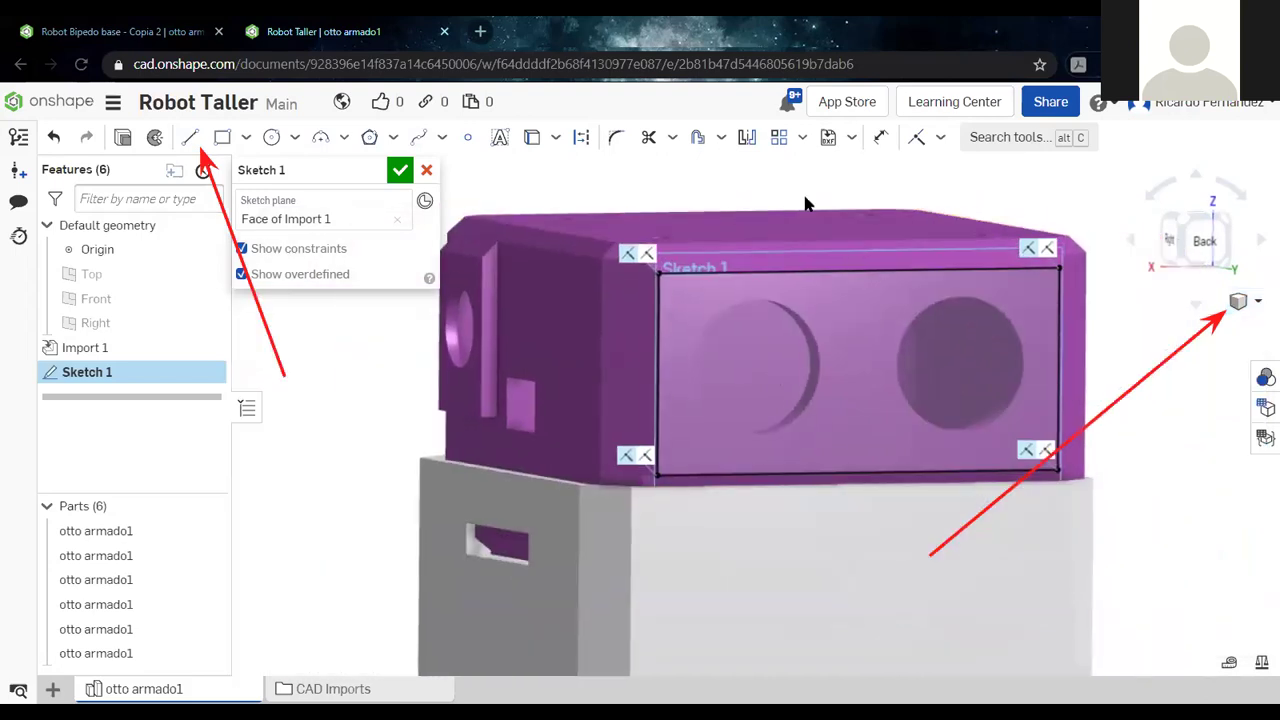
mouse_move(684, 204)
right_mouse_down()
mouse_move(790, 186)
mouse_move(822, 194)
right_mouse_up()
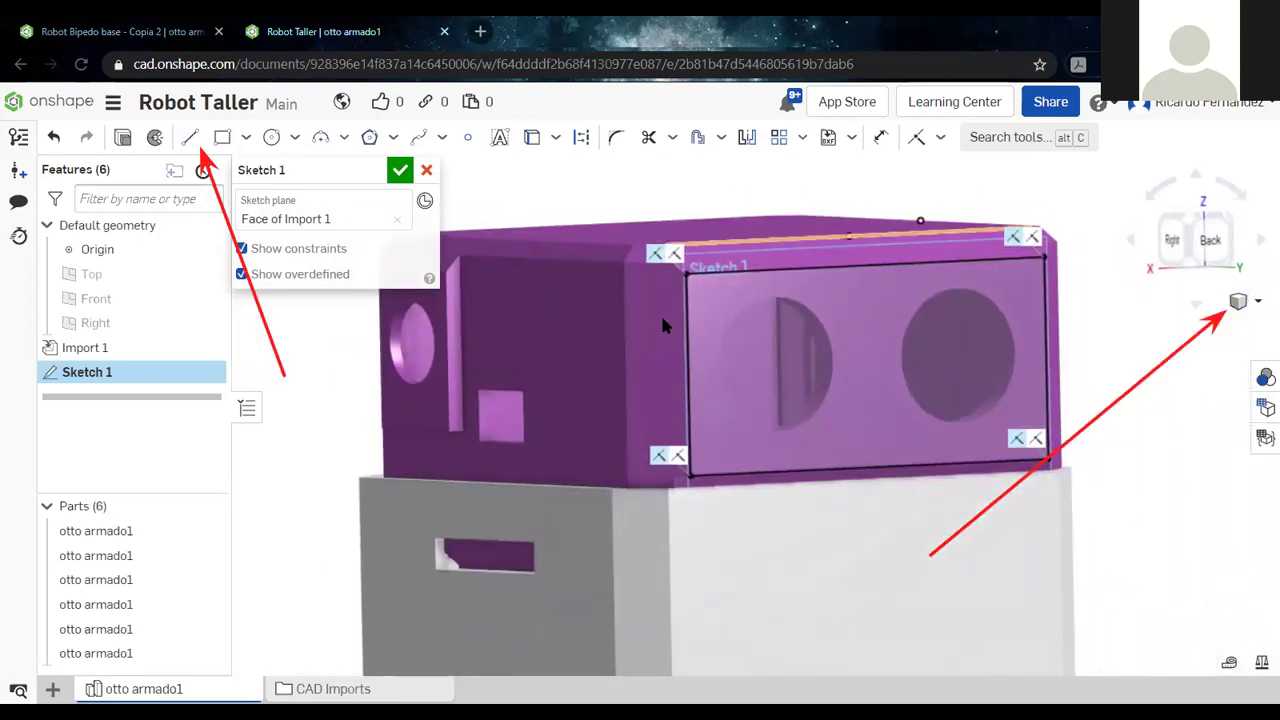
scroll(660, 312, "up", 2)
mouse_move(787, 311)
right_mouse_down()
mouse_move(748, 271)
mouse_move(776, 301)
right_mouse_up()
key("n")
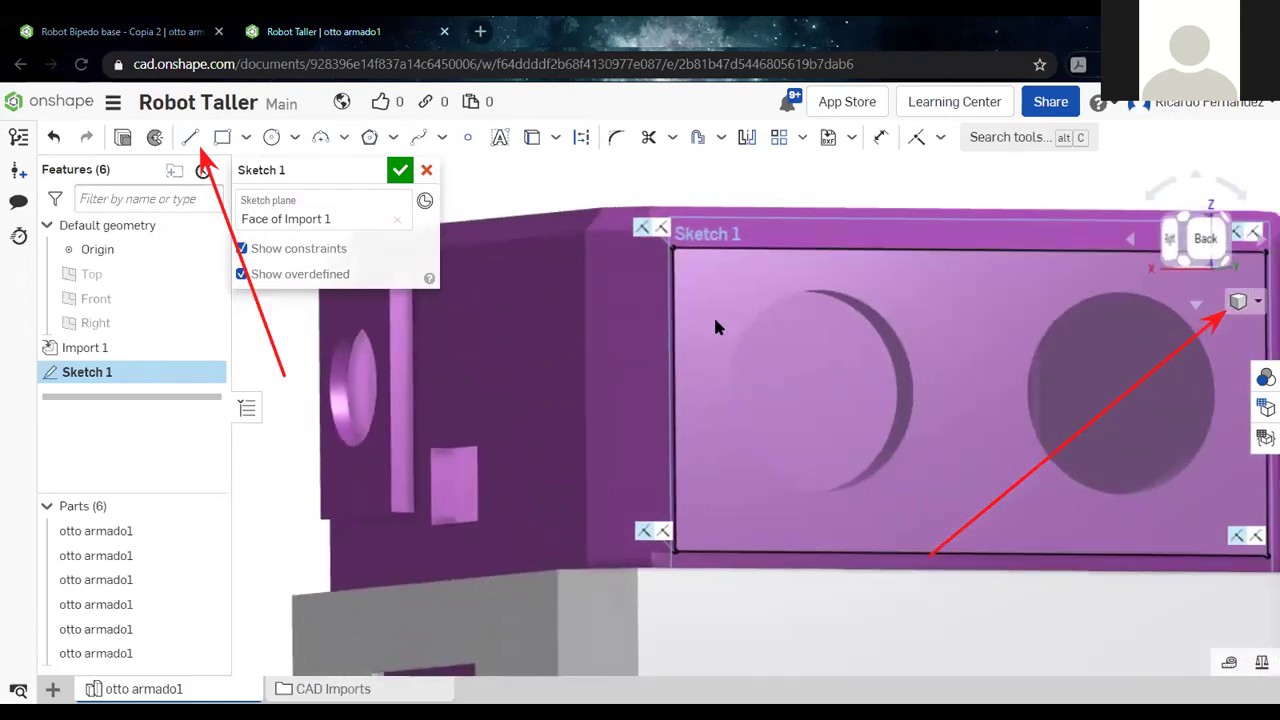
scroll(716, 318, "up", 3)
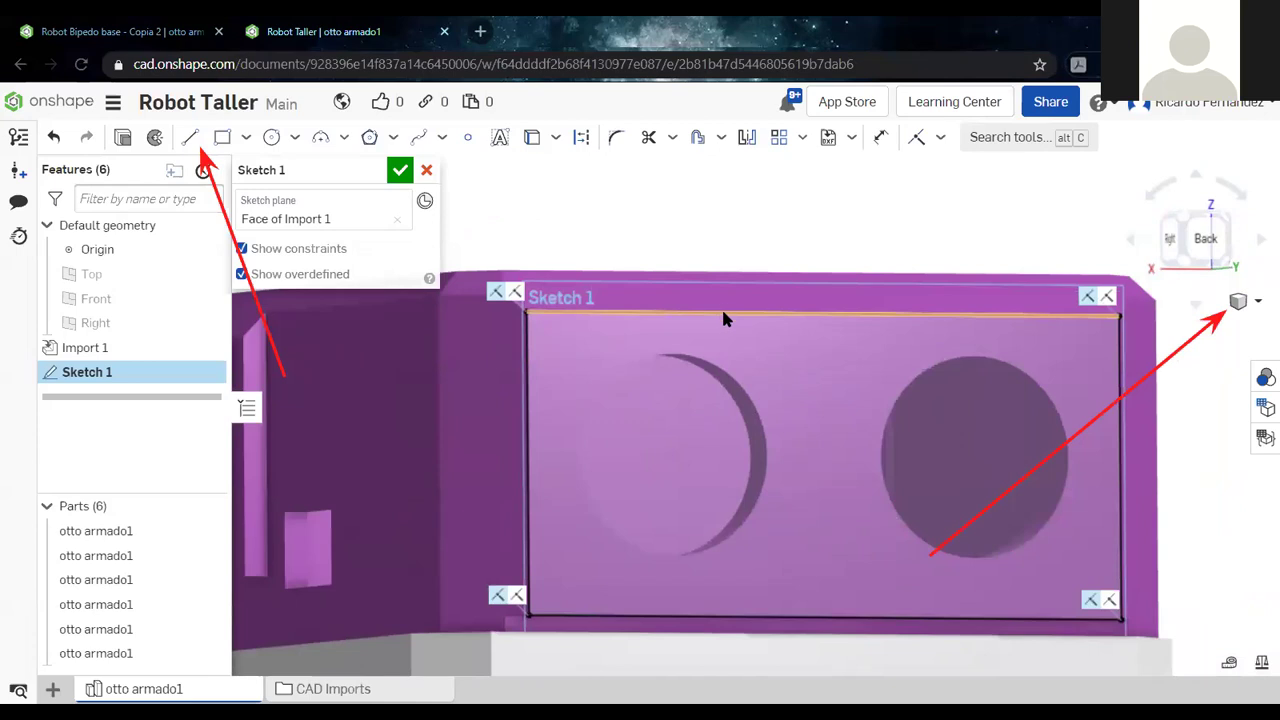
Return the model display to the Shaded style with visible edges
left_click(1236, 303)
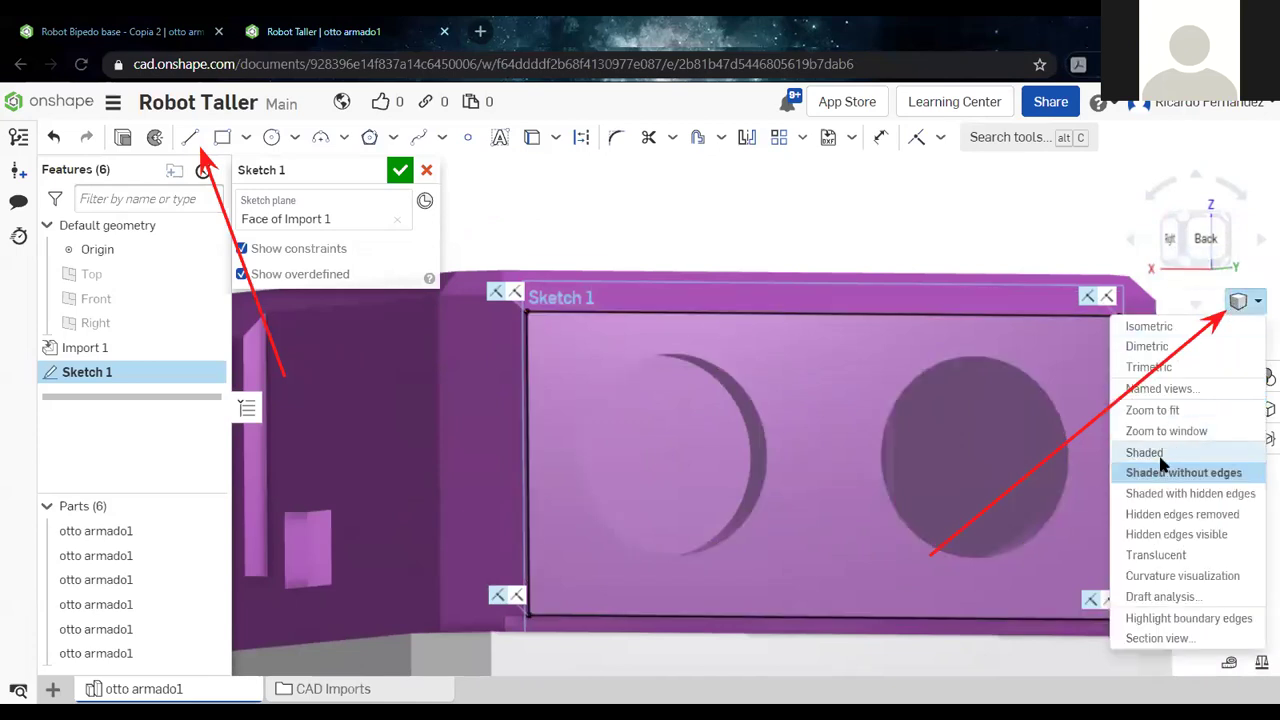
left_click(1145, 453)
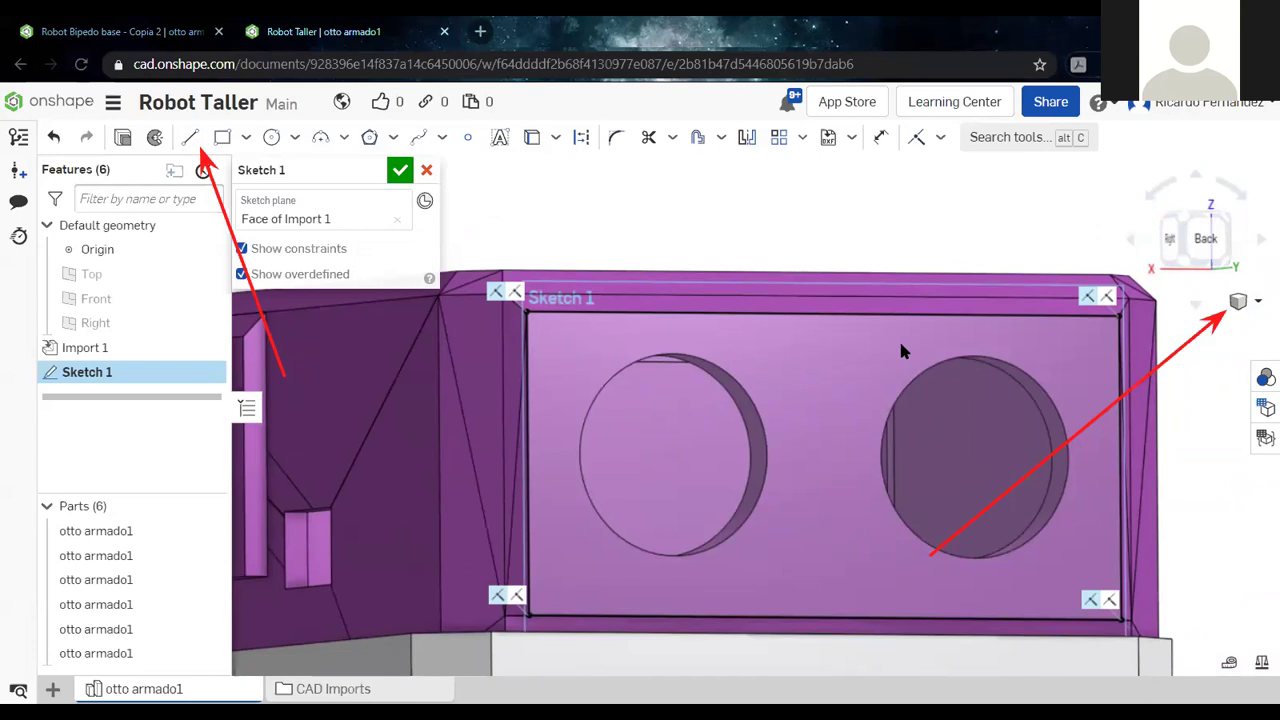
Project the edge of the left circular eye hole into Sketch 1 with Use (Project/Convert), viewing the sketch plane head-on
scroll(986, 206, "down", 2)
right_click_drag(986, 206, 978, 224)
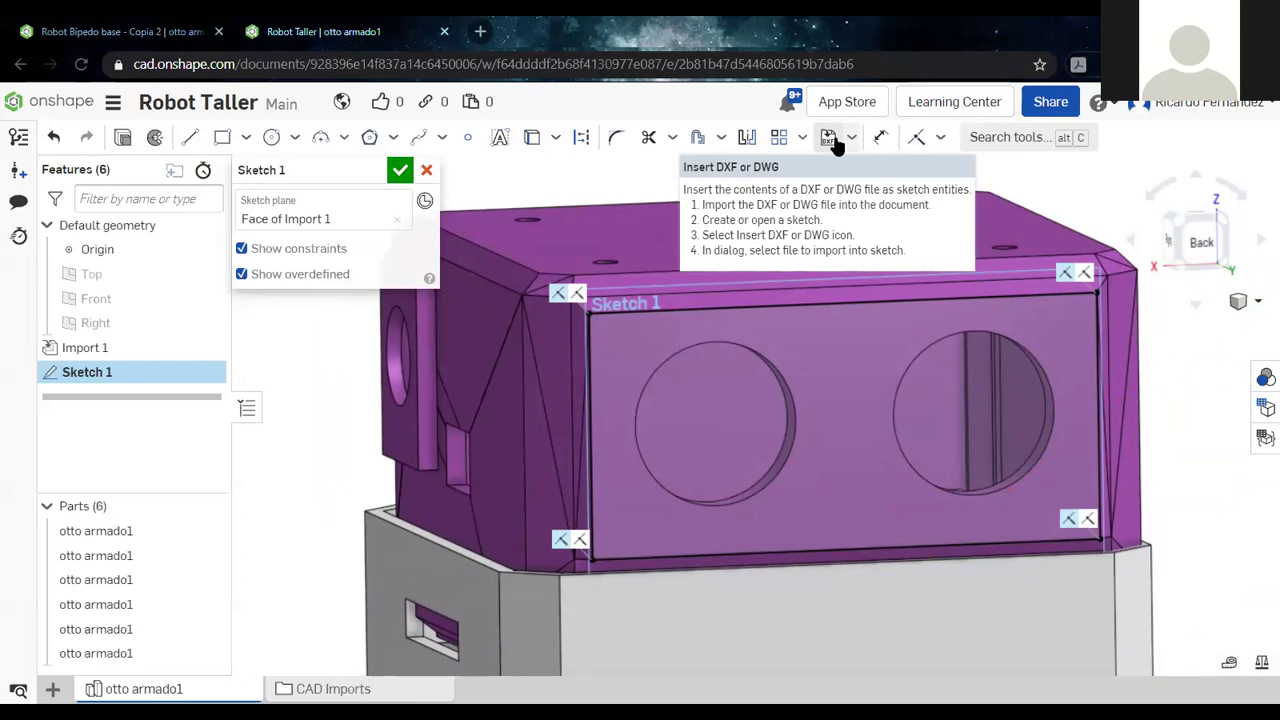
scroll(1048, 372, "down", 6)
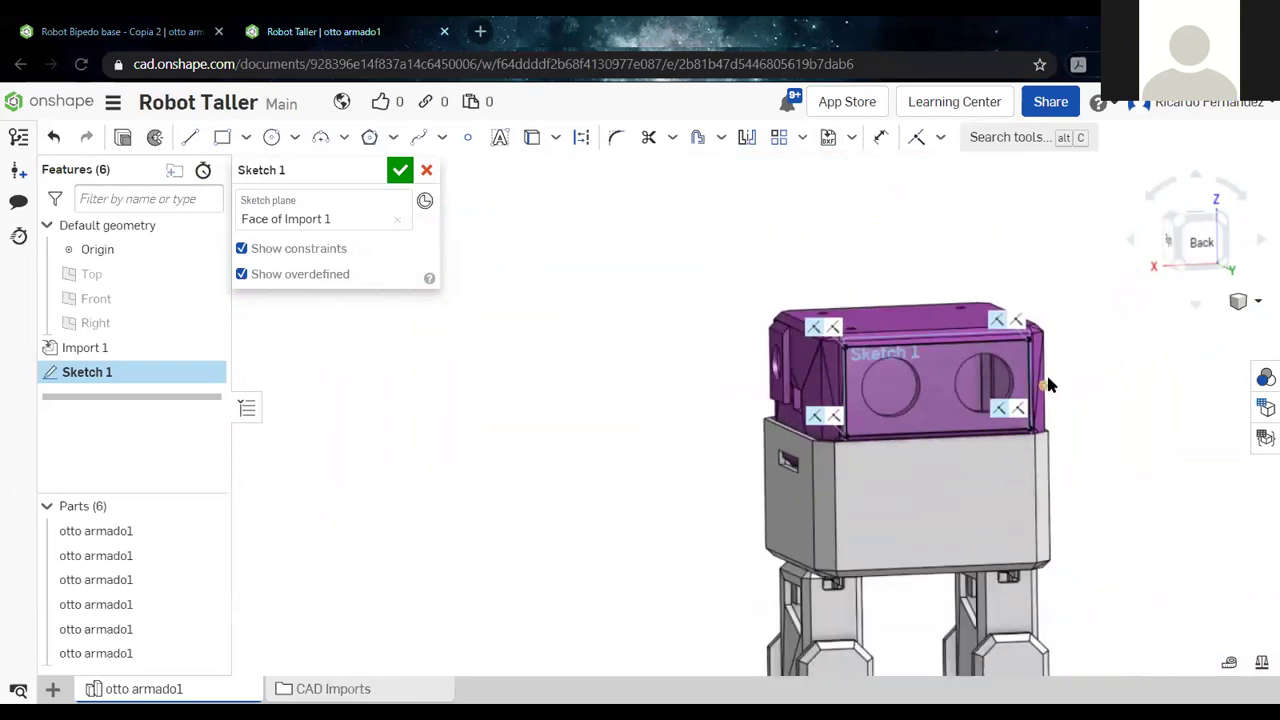
key("n")
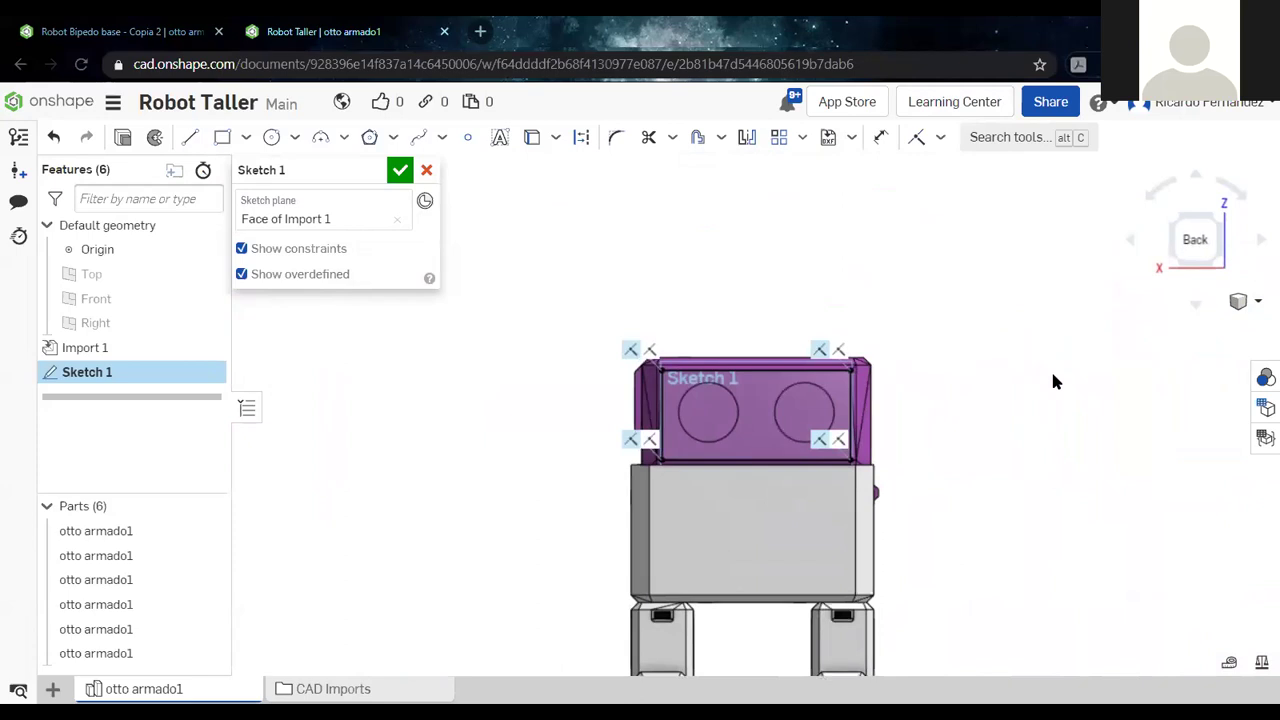
scroll(975, 400, "up", 3)
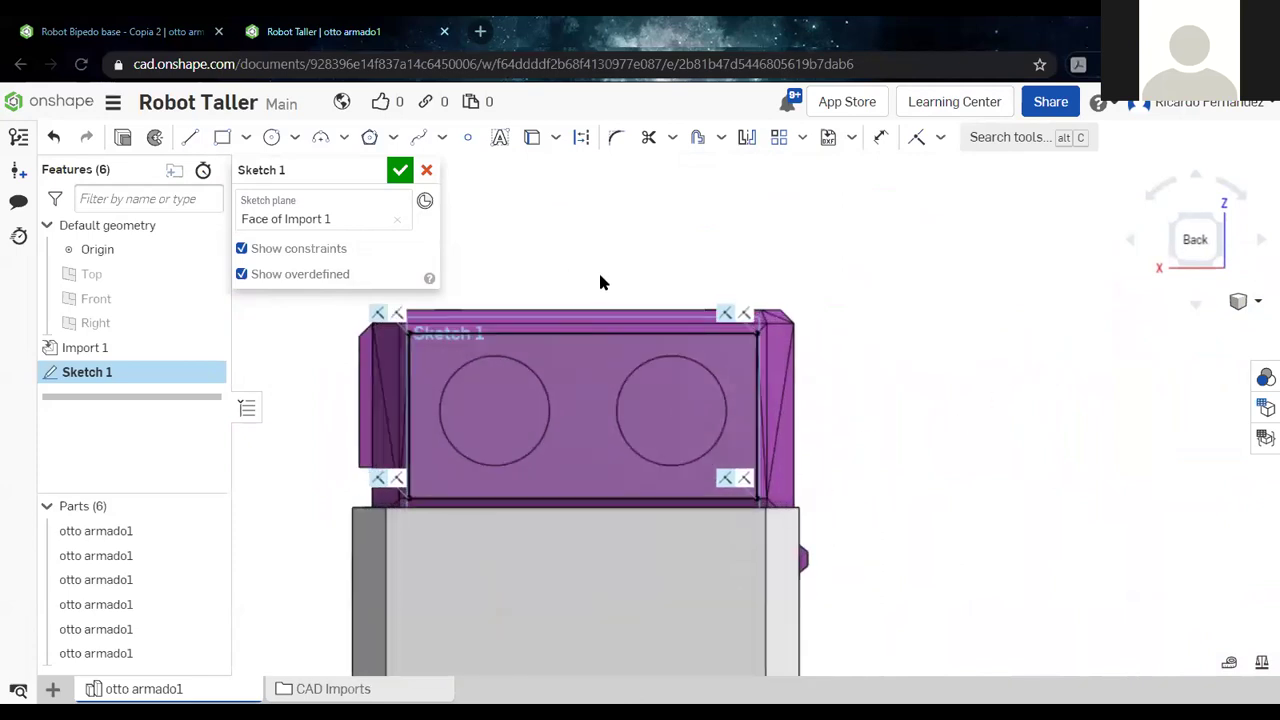
left_click(500, 137)
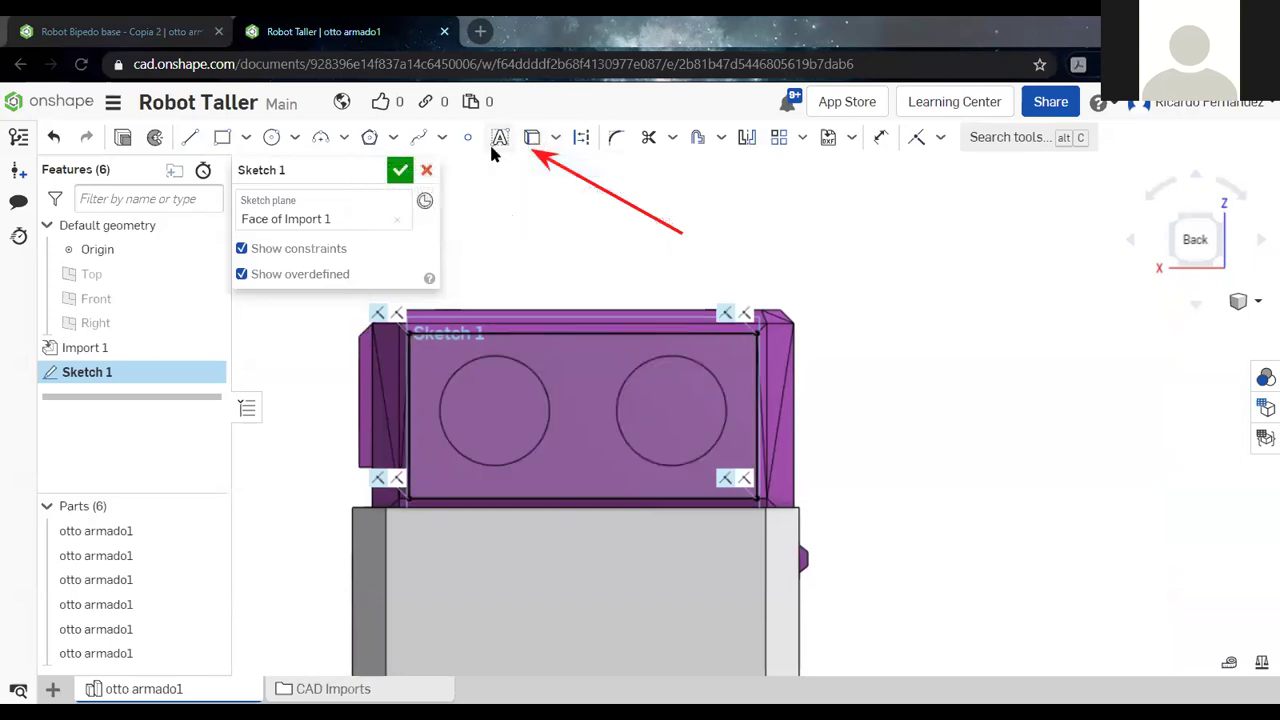
left_click(531, 137)
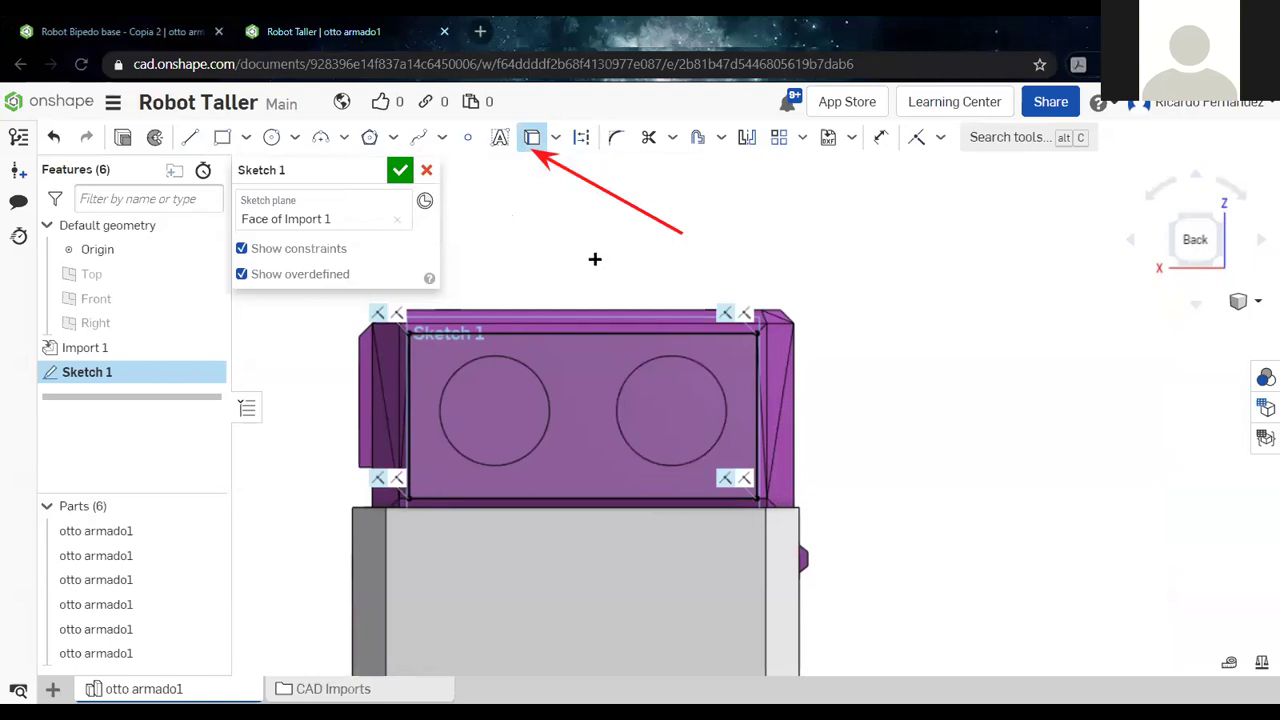
scroll(534, 383, "up", 4)
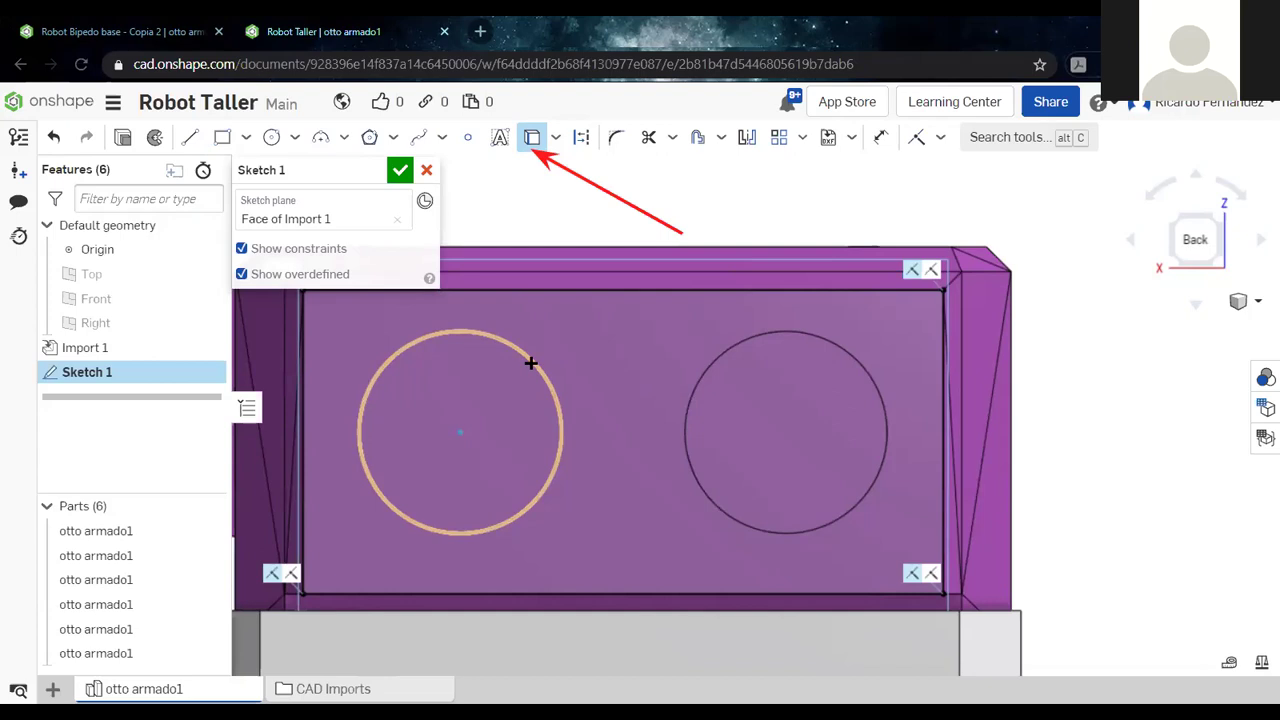
left_click(531, 362)
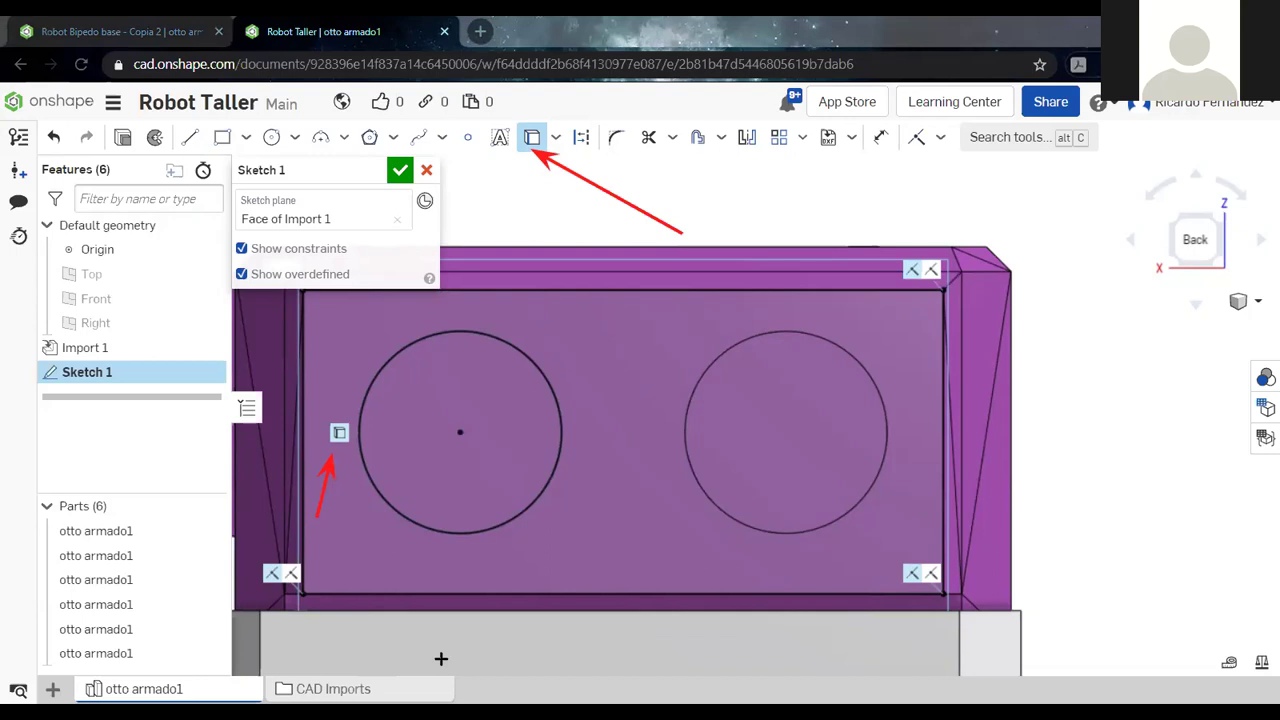
Project the edge of the right circular eye hole into Sketch 1 and leave the Use tool
left_click_drag(466, 250, 508, 159)
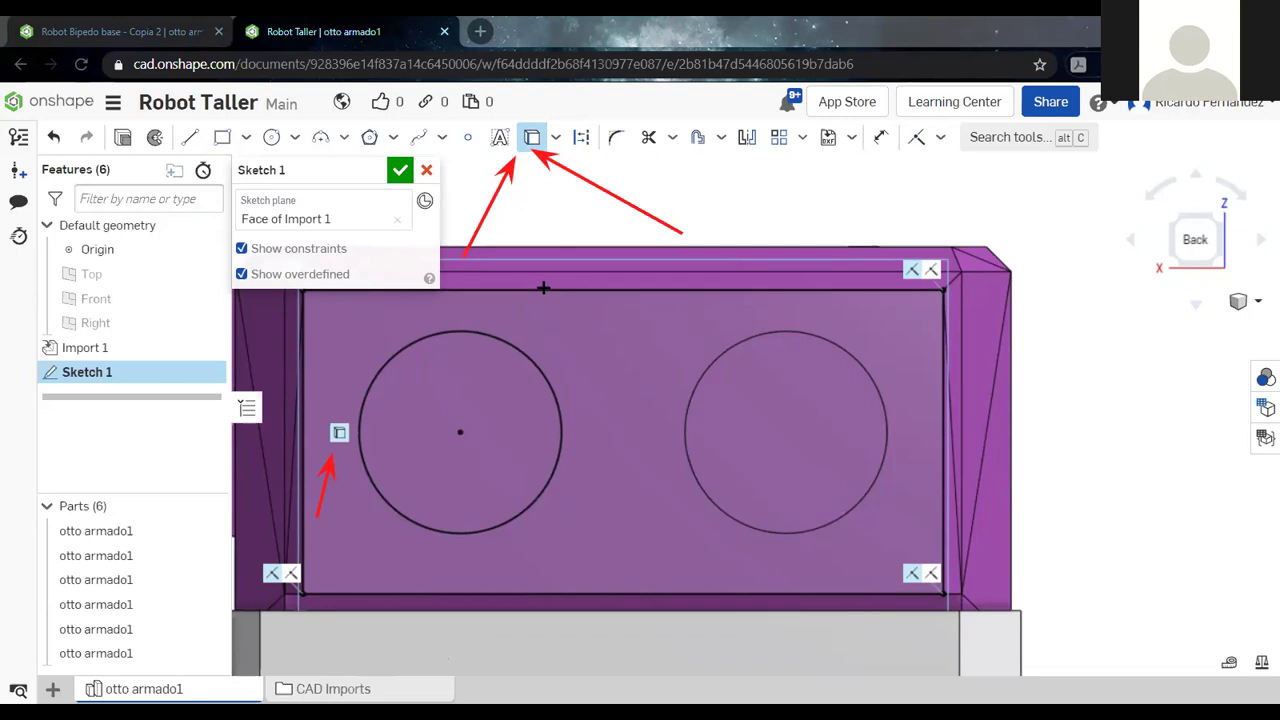
left_click_drag(503, 298, 357, 250)
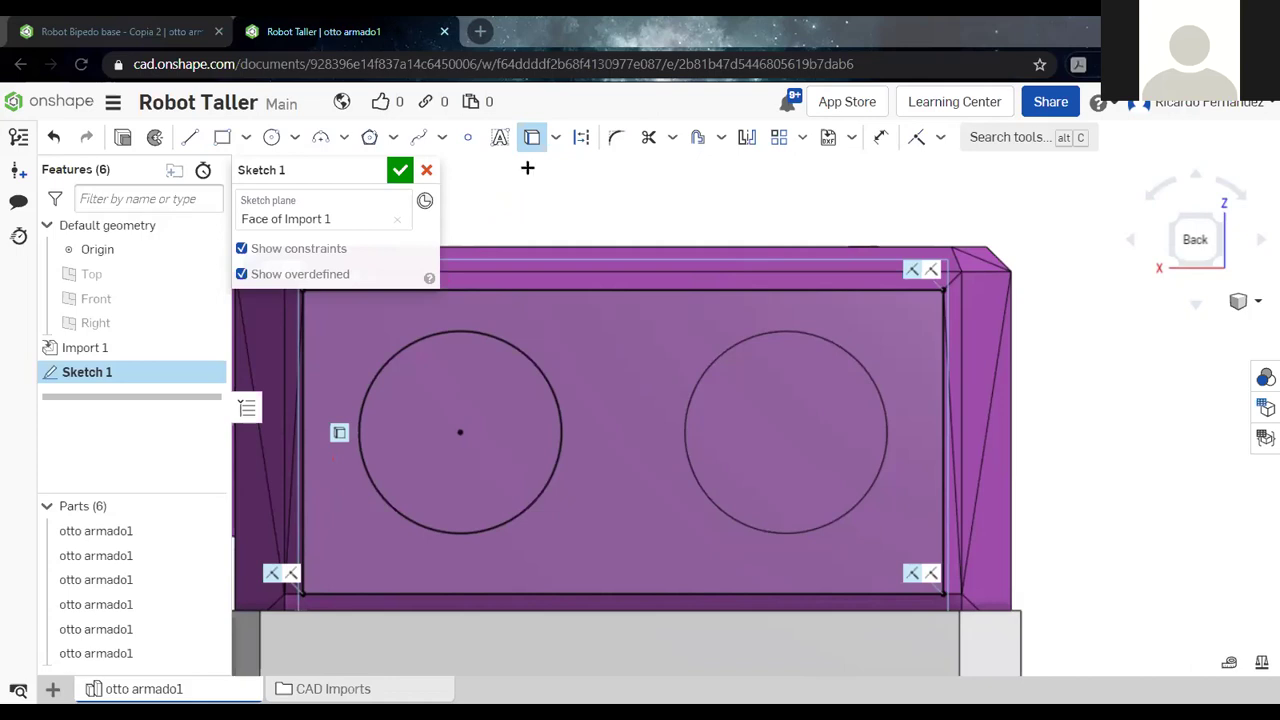
key("ctrl+a")
key("Escape")
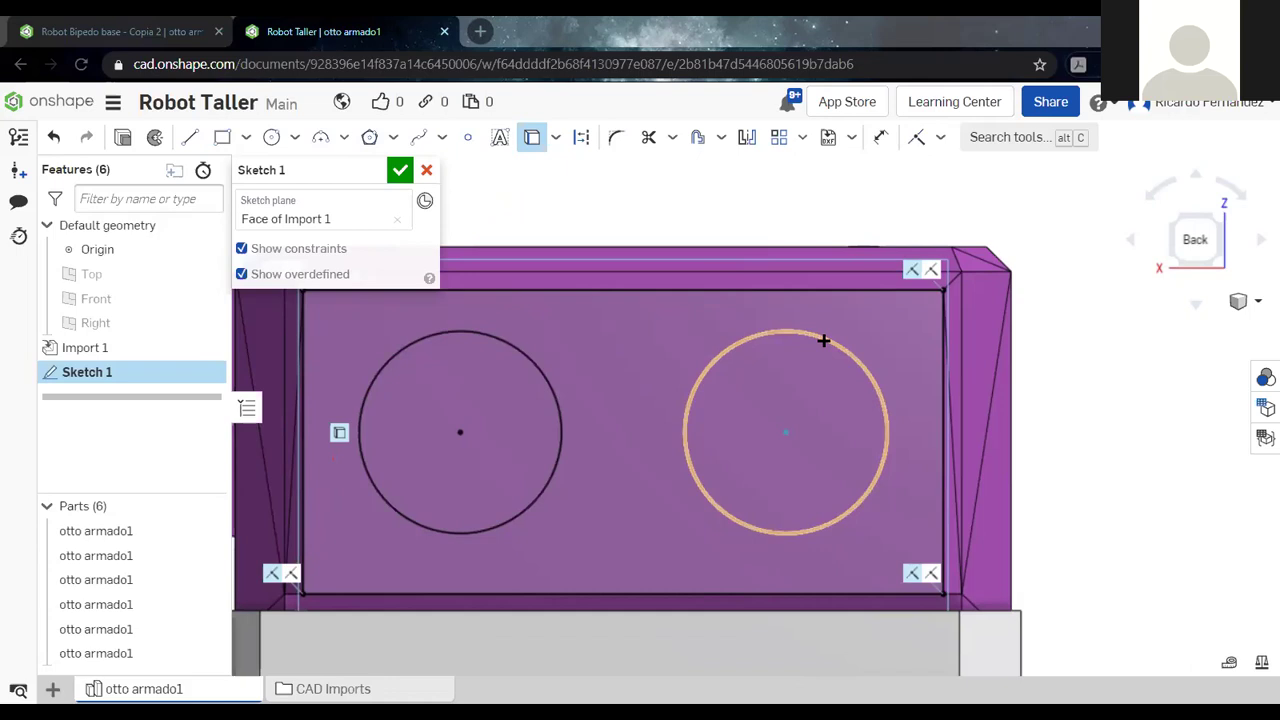
scroll(823, 340, "down", 3)
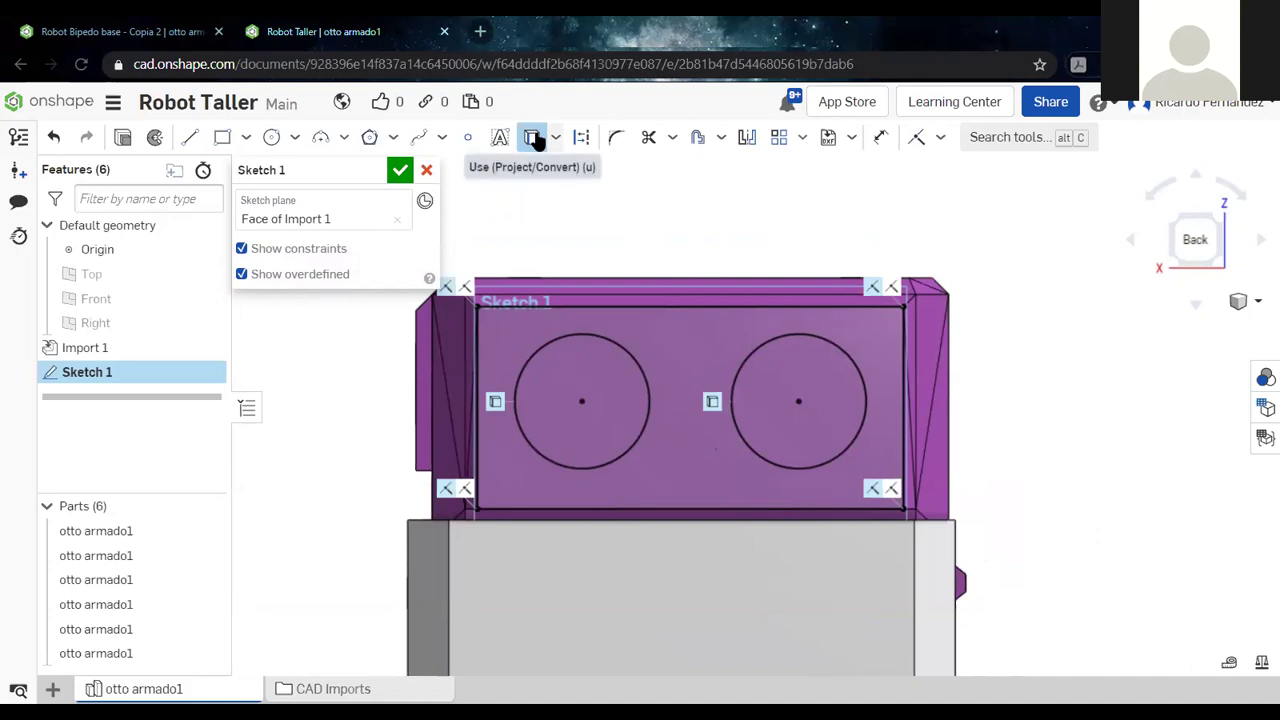
key("Escape")
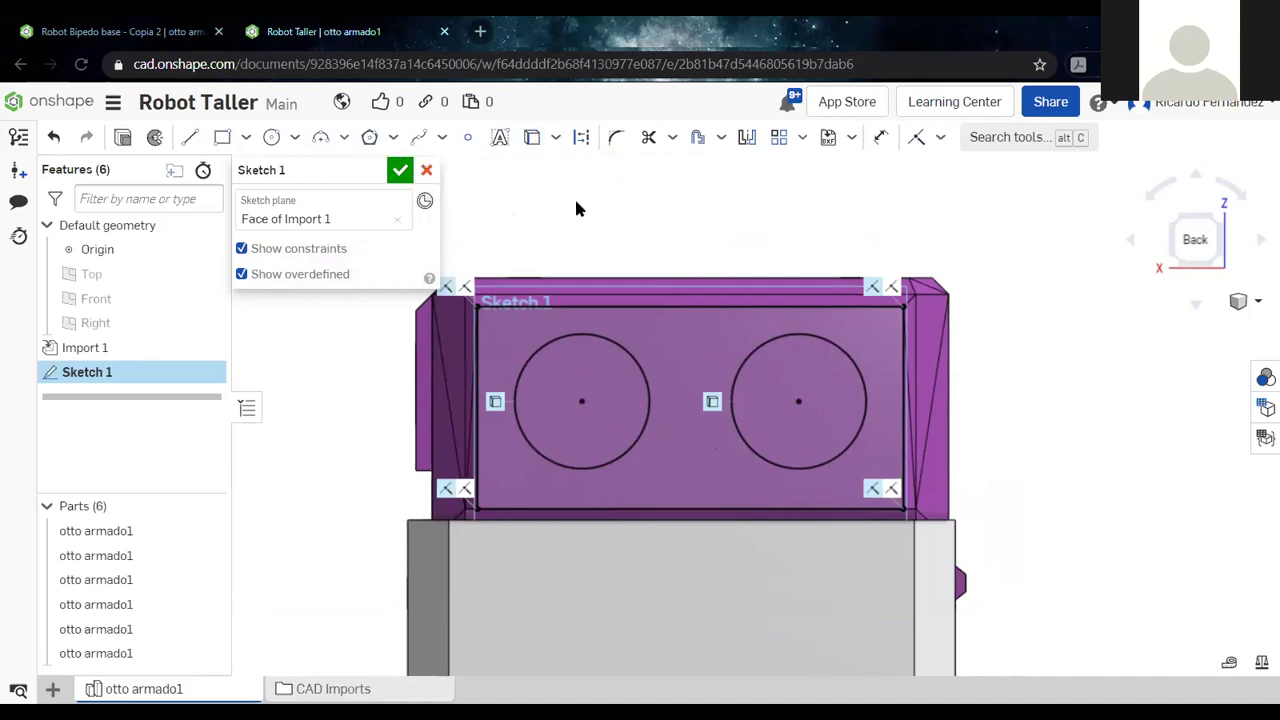
Extrude the Sketch 1 rectangle with its two eye holes as a new solid part
right_click_drag(639, 235, 999, 309)
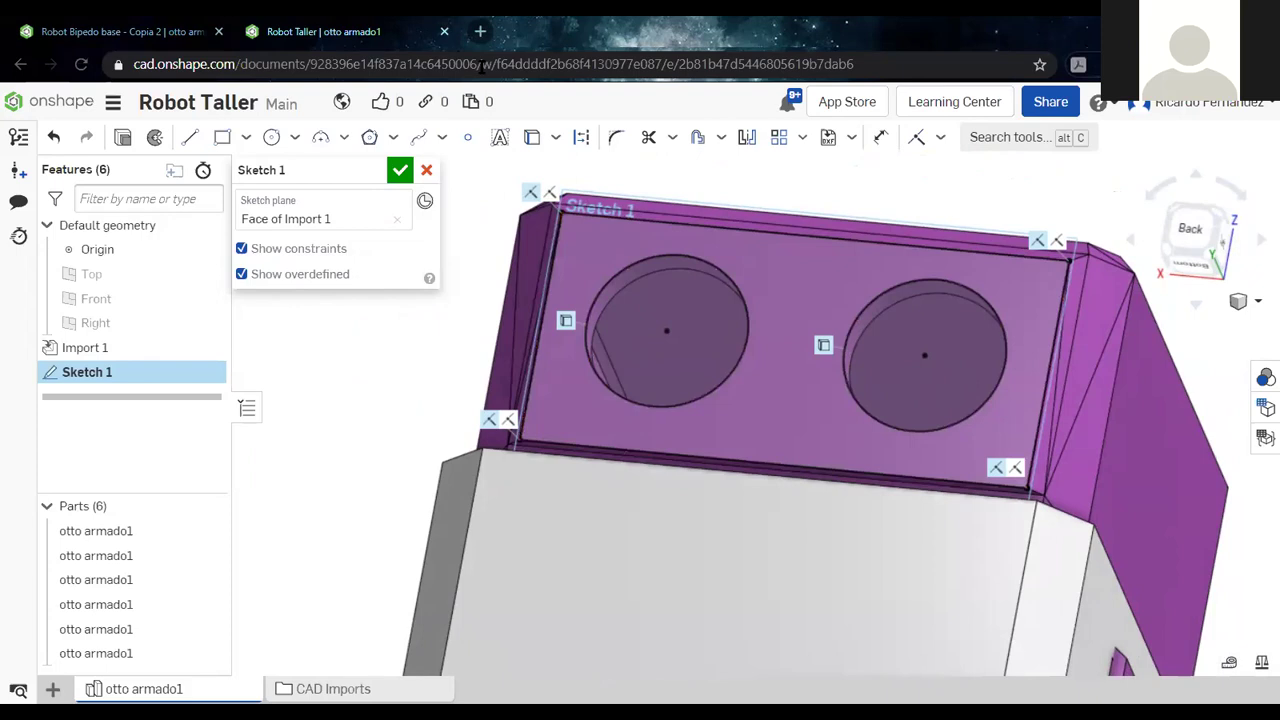
left_click(124, 140)
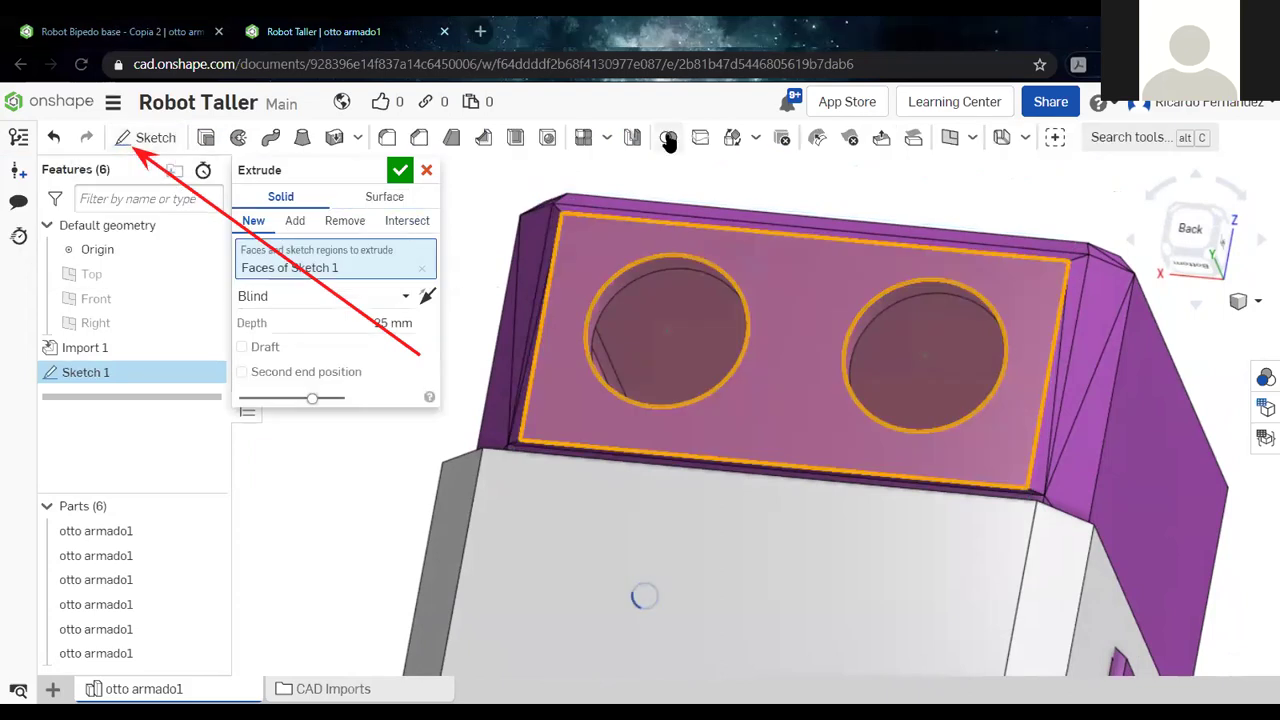
key("Left")
key("Left")
key("Left")
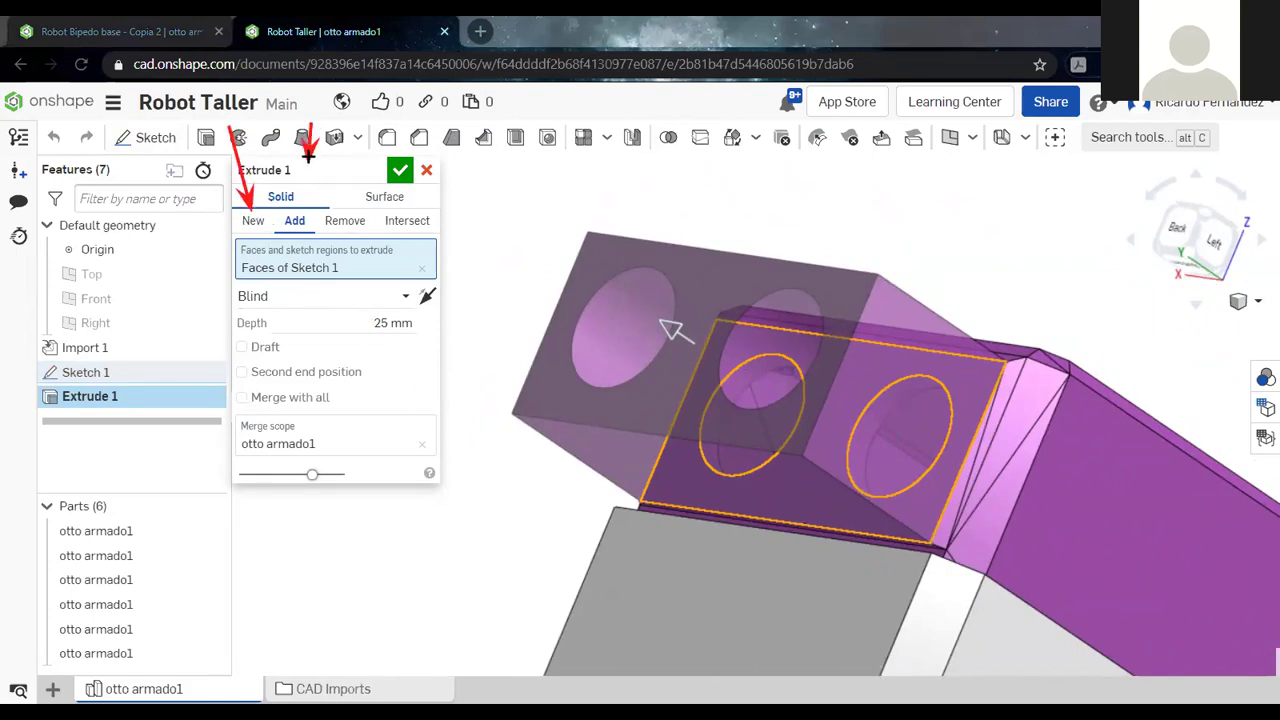
left_click_drag(355, 192, 345, 216)
left_click_drag(485, 190, 427, 221)
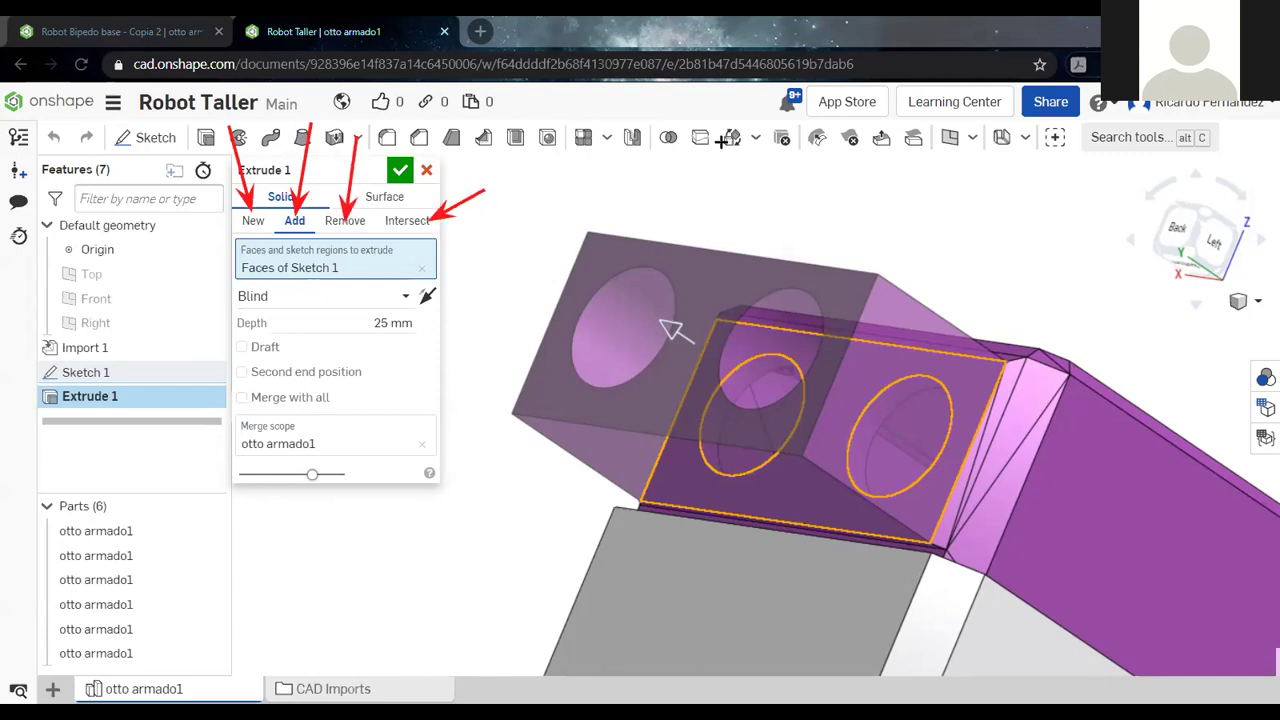
key("ctrl+z")
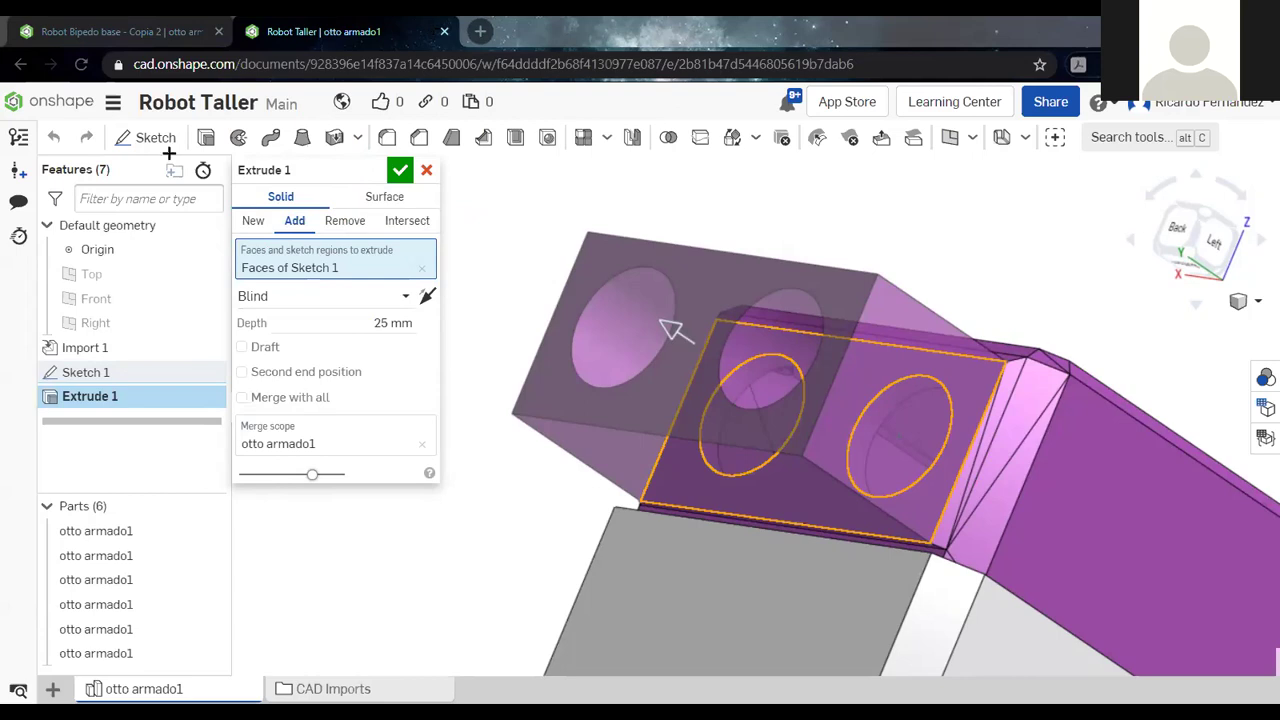
left_click(252, 222)
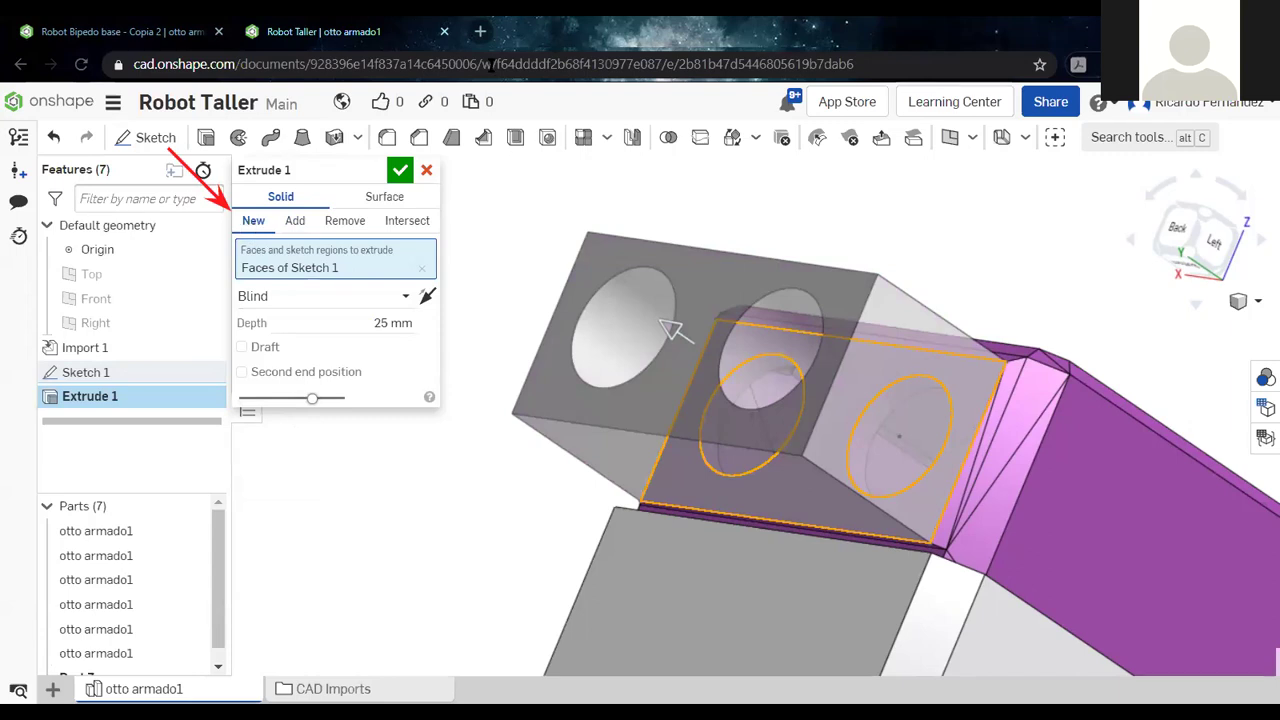
Set the face plate's blind extrusion depth to 1.5 mm, check it from the left side and accept the extrusion
left_click_drag(523, 246, 425, 322)
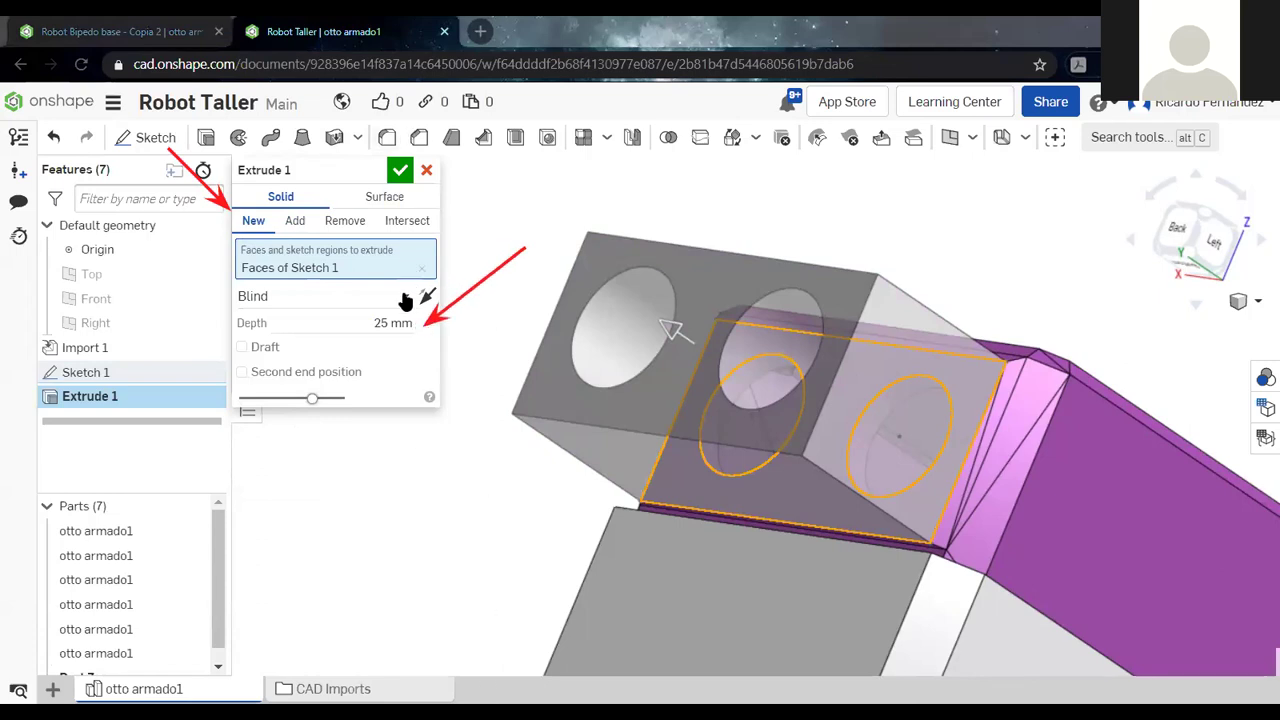
left_click(386, 316)
type("1.5")
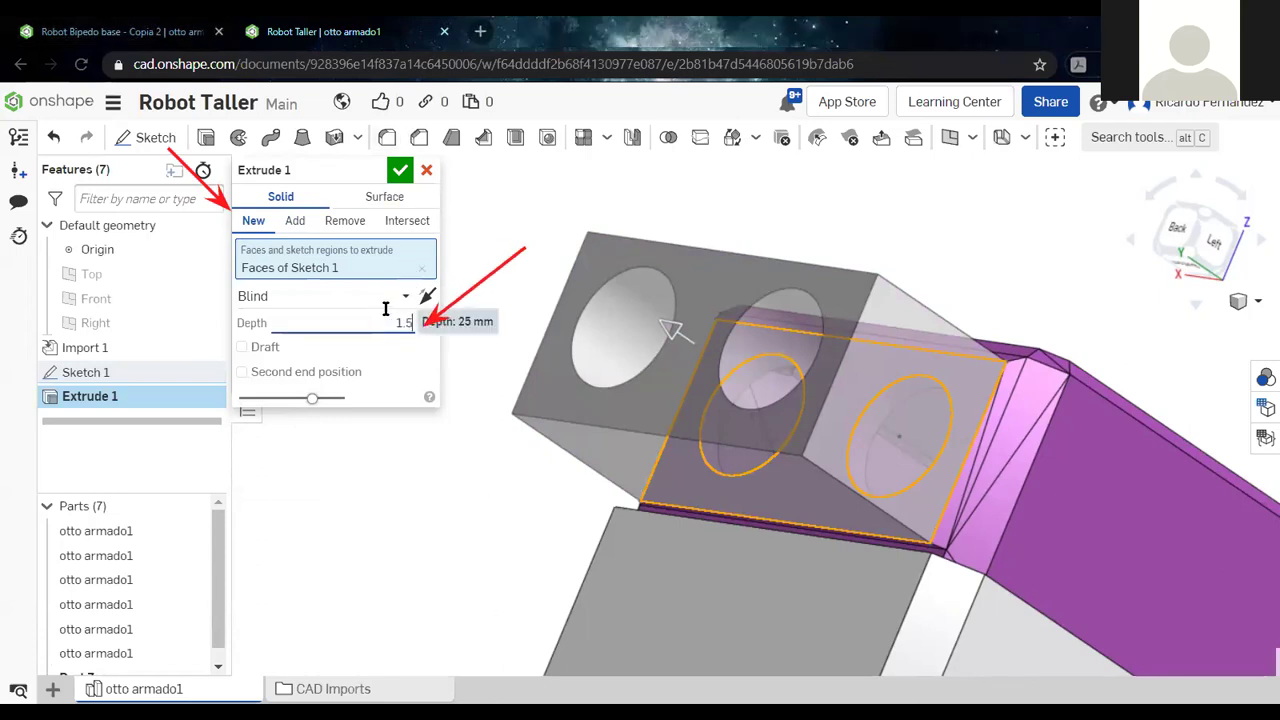
key("Return")
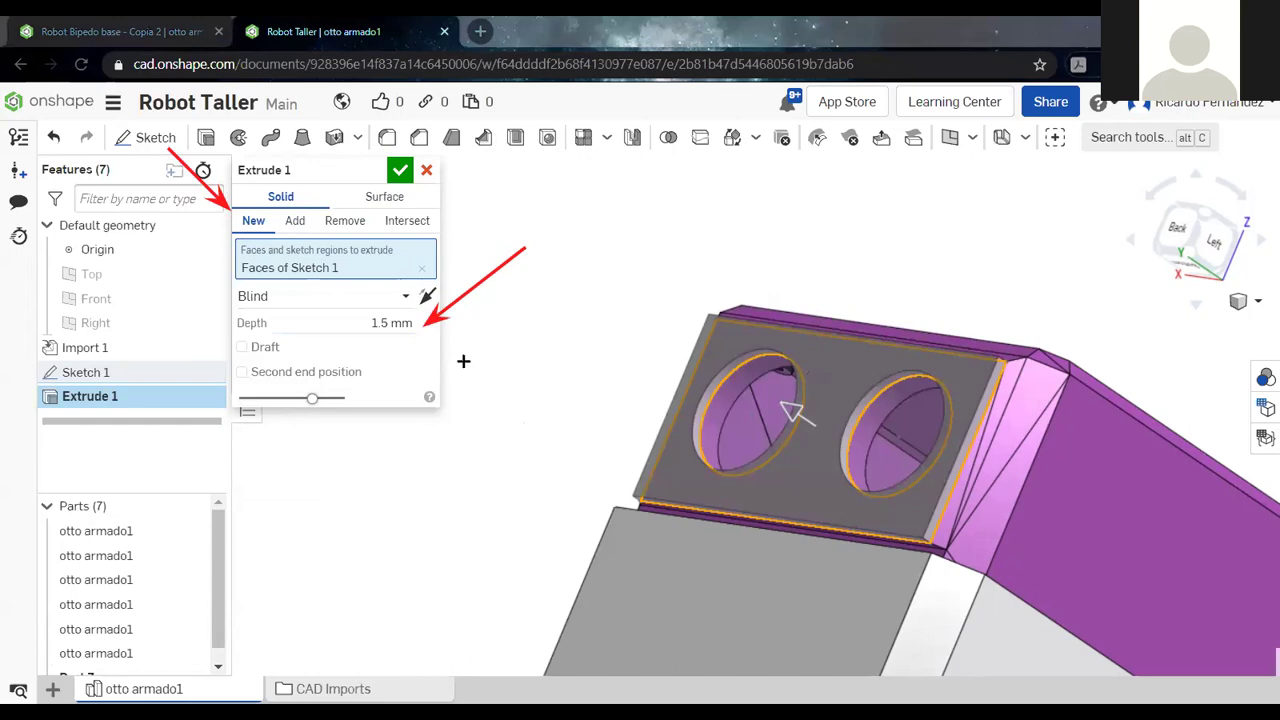
left_click_drag(314, 447, 443, 594)
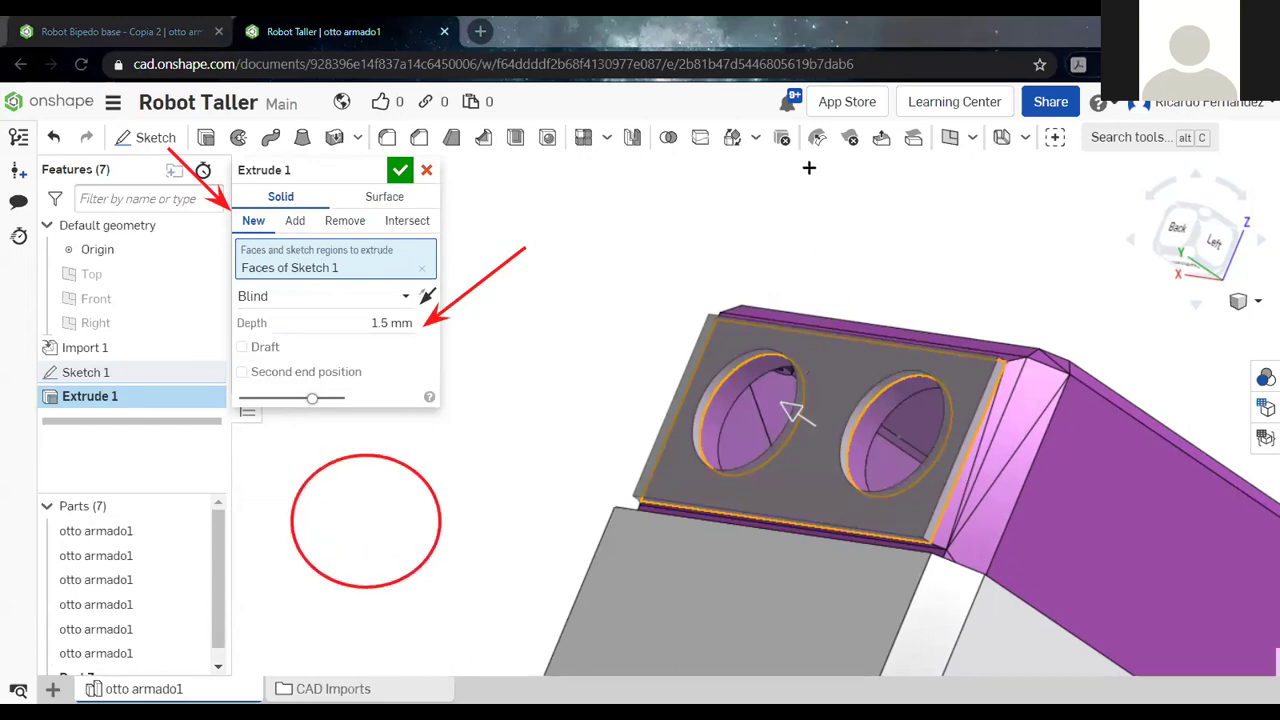
key("ctrl+z")
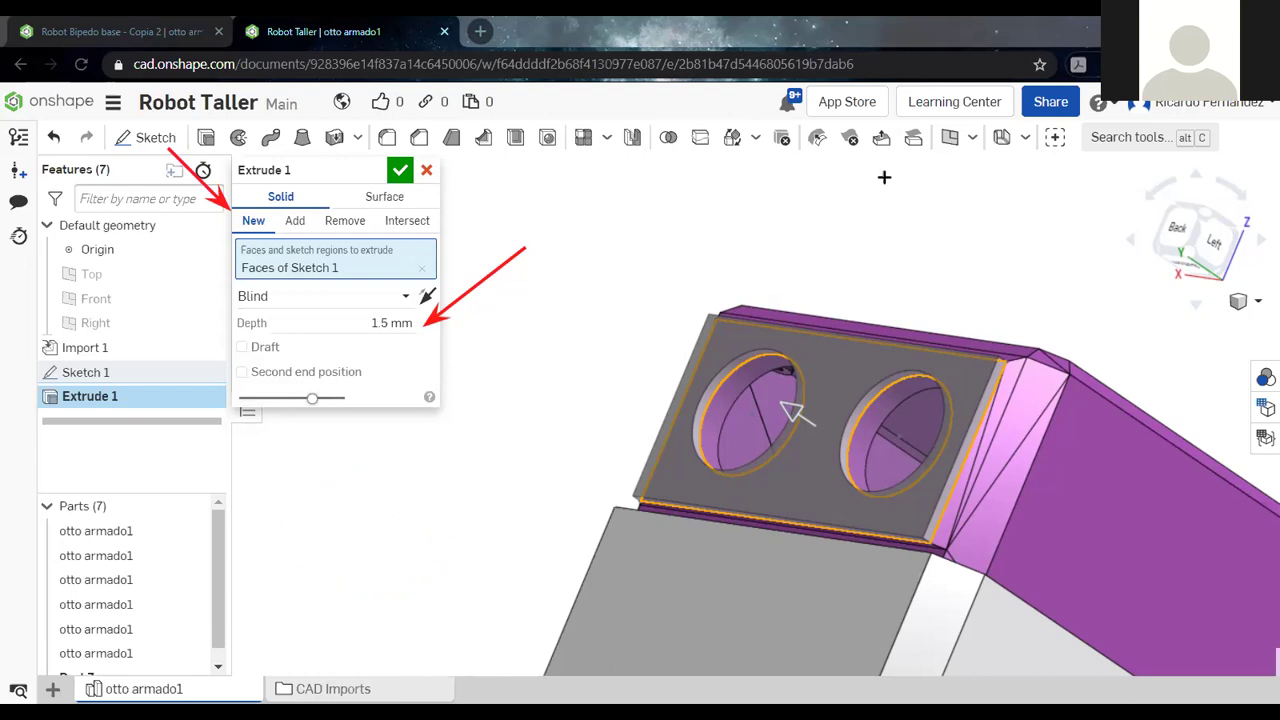
right_click_drag(974, 277, 833, 378)
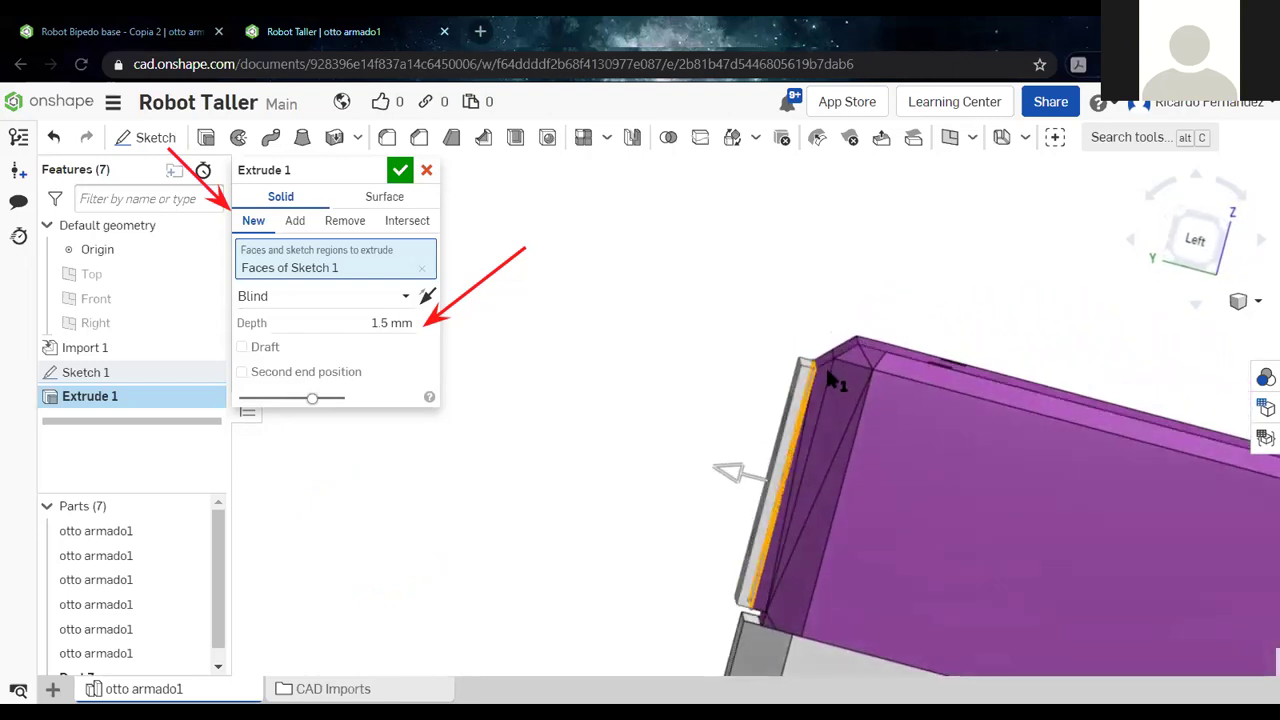
left_click(1197, 239)
scroll(575, 276, "up", 5)
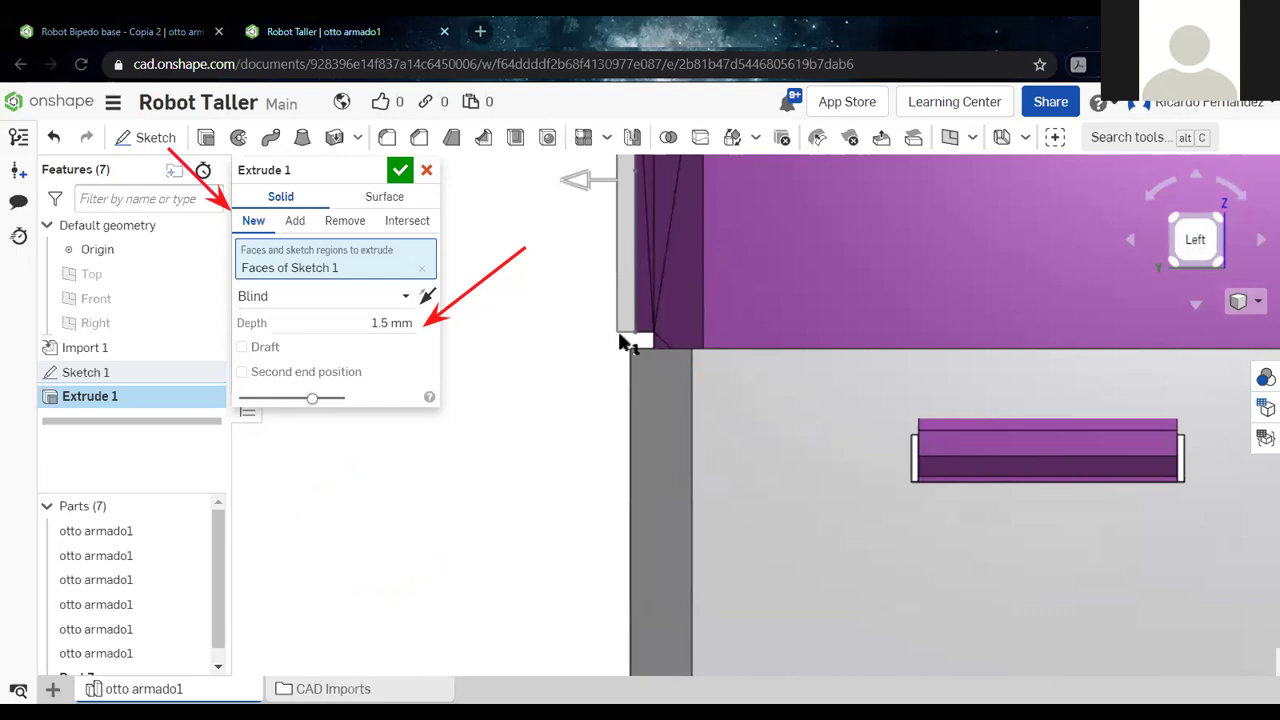
scroll(620, 340, "down", 3)
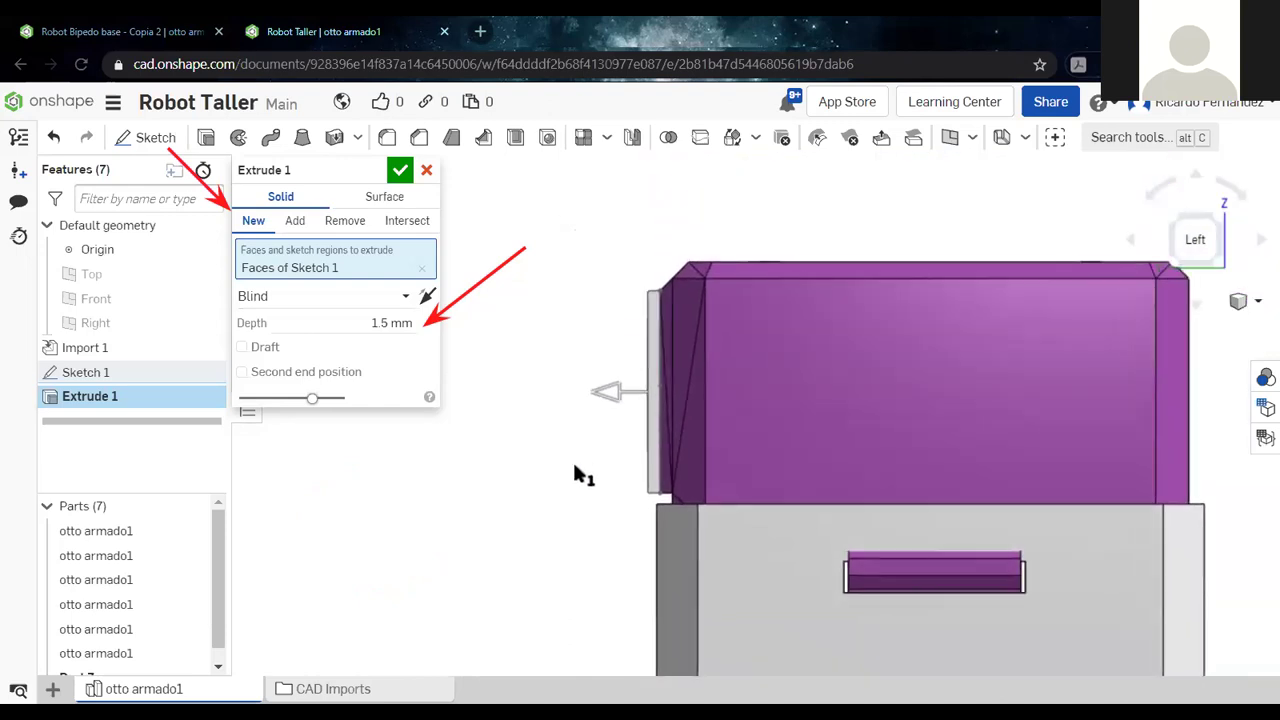
scroll(574, 466, "up", 2)
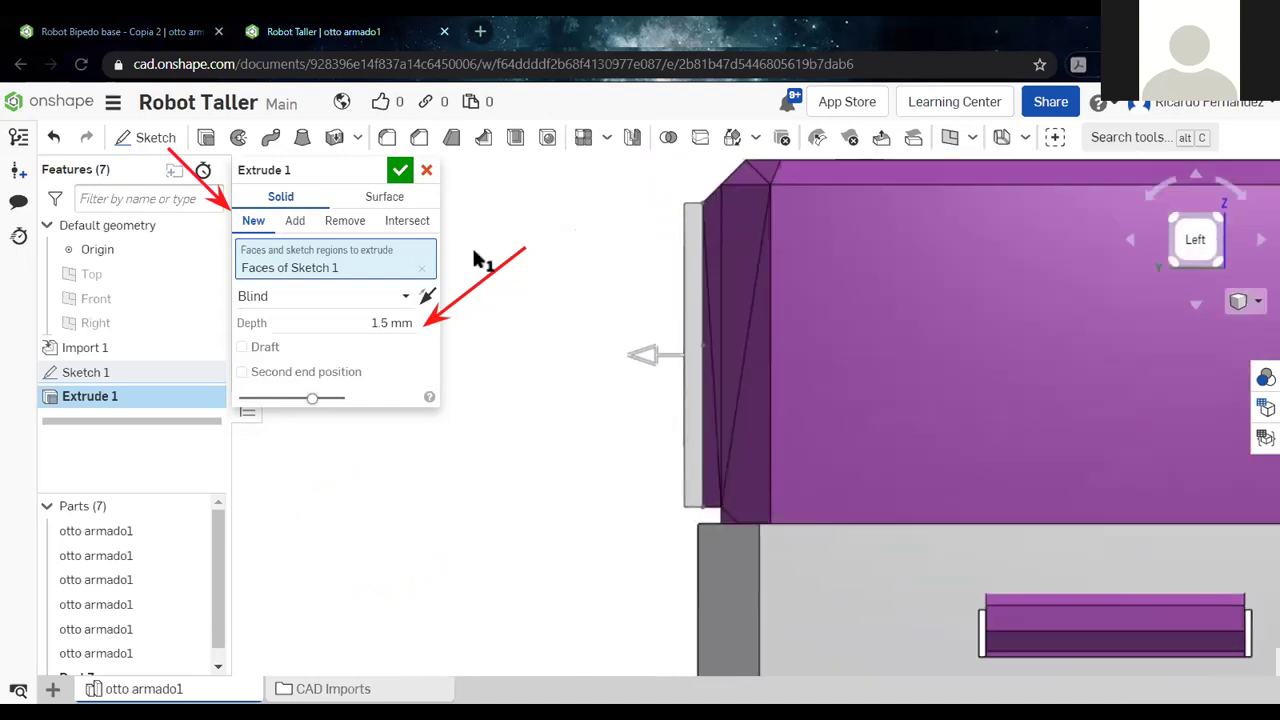
left_click(400, 170)
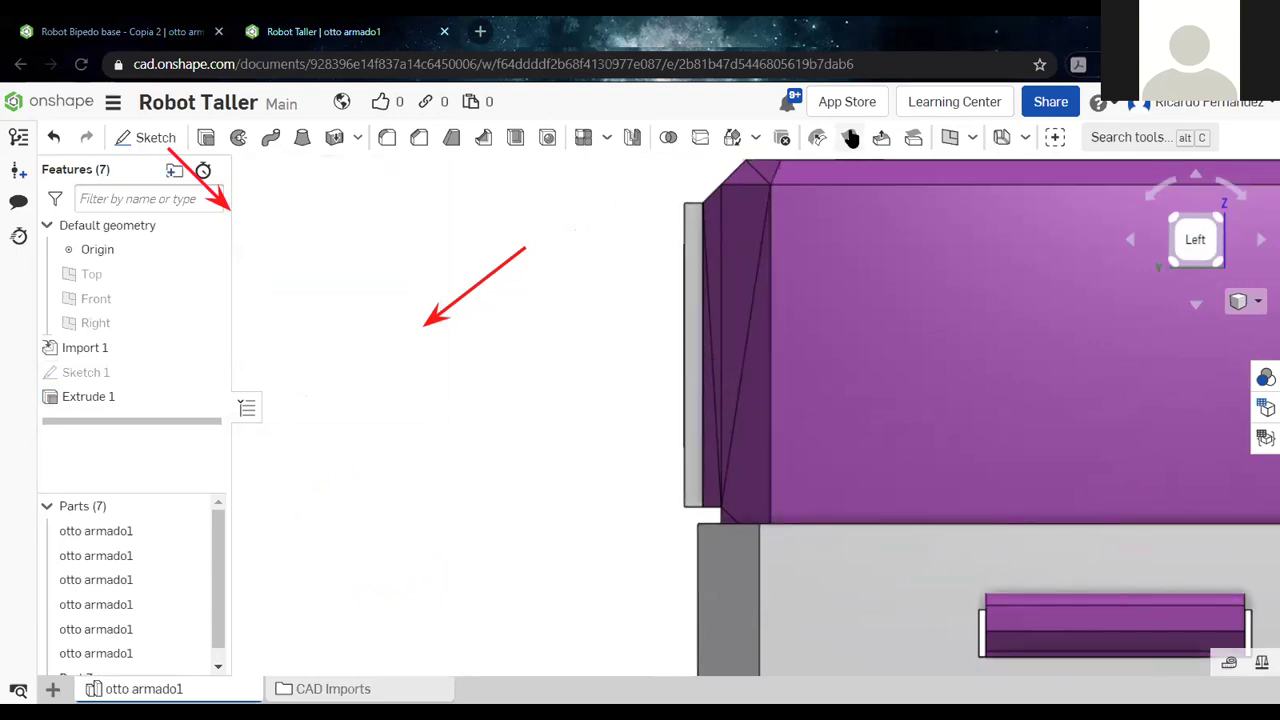
Examine the new face plate on the robot's head from several angles and check its entry in the parts list
mouse_move(483, 270)
right_mouse_down()
mouse_move(537, 265)
mouse_move(343, 266)
right_mouse_up()
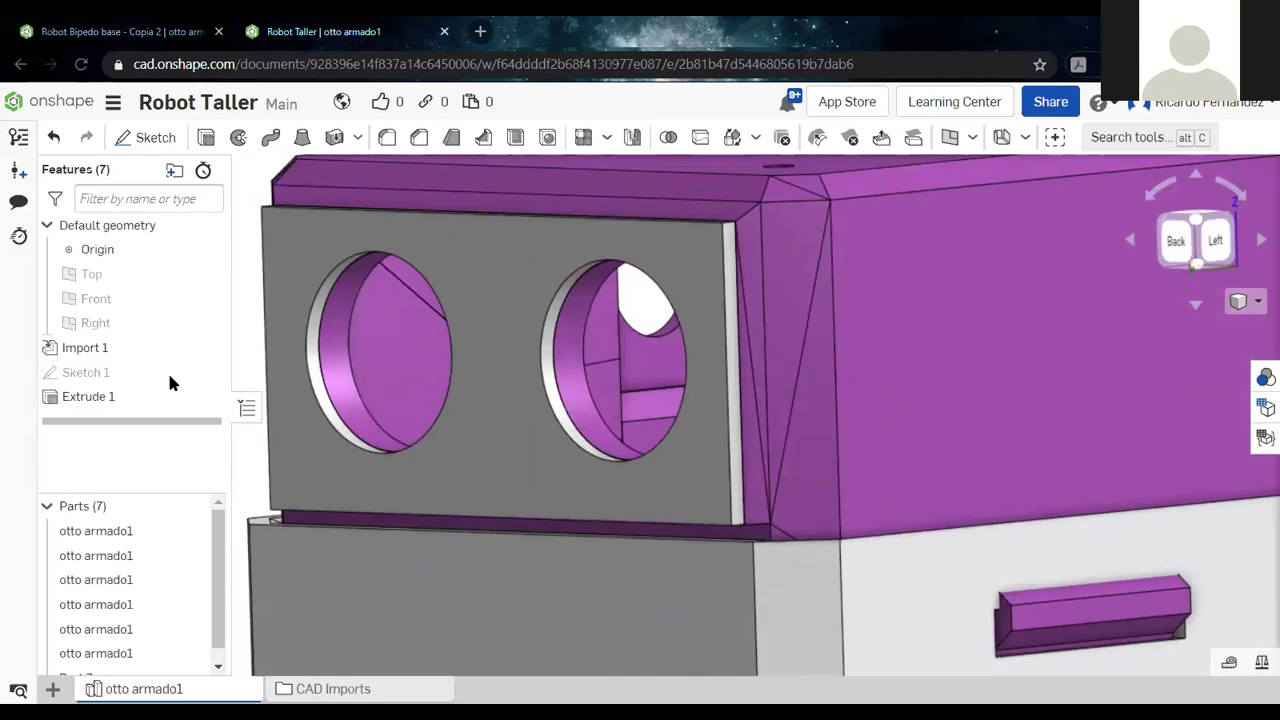
mouse_move(342, 400)
left_mouse_down()
mouse_move(134, 503)
mouse_move(145, 504)
left_mouse_up()
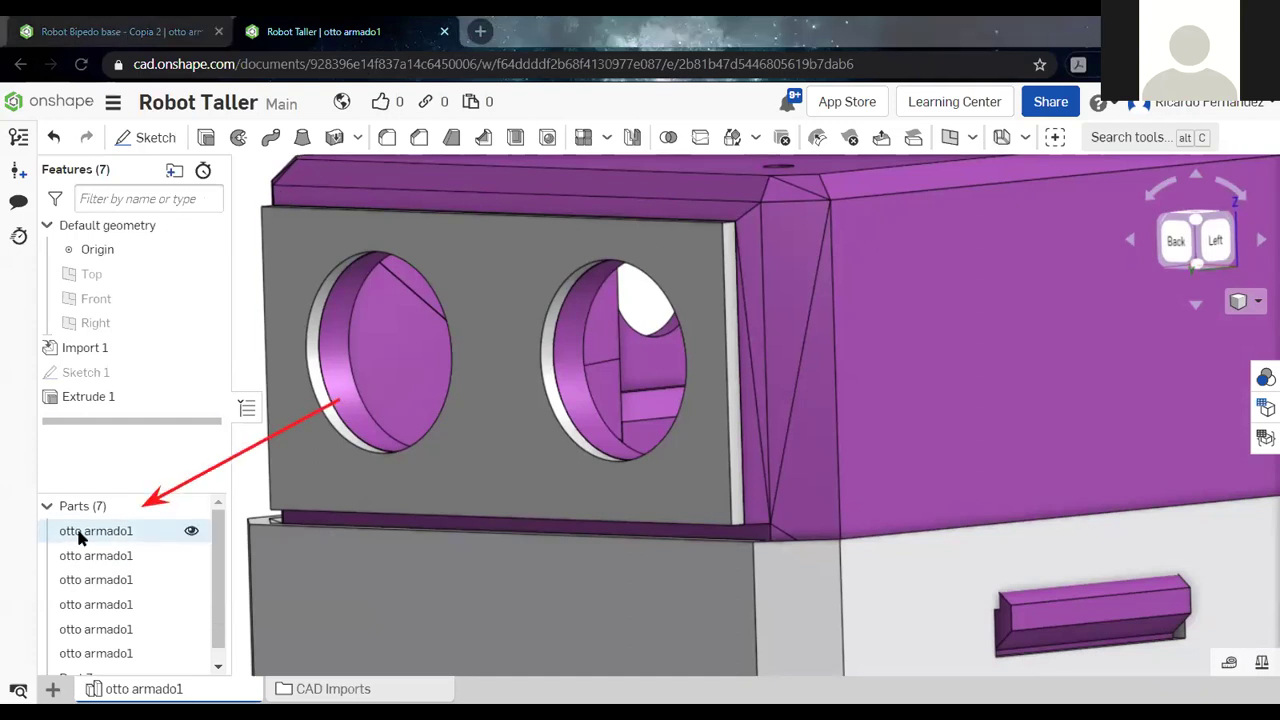
scroll(219, 545, "down", 1)
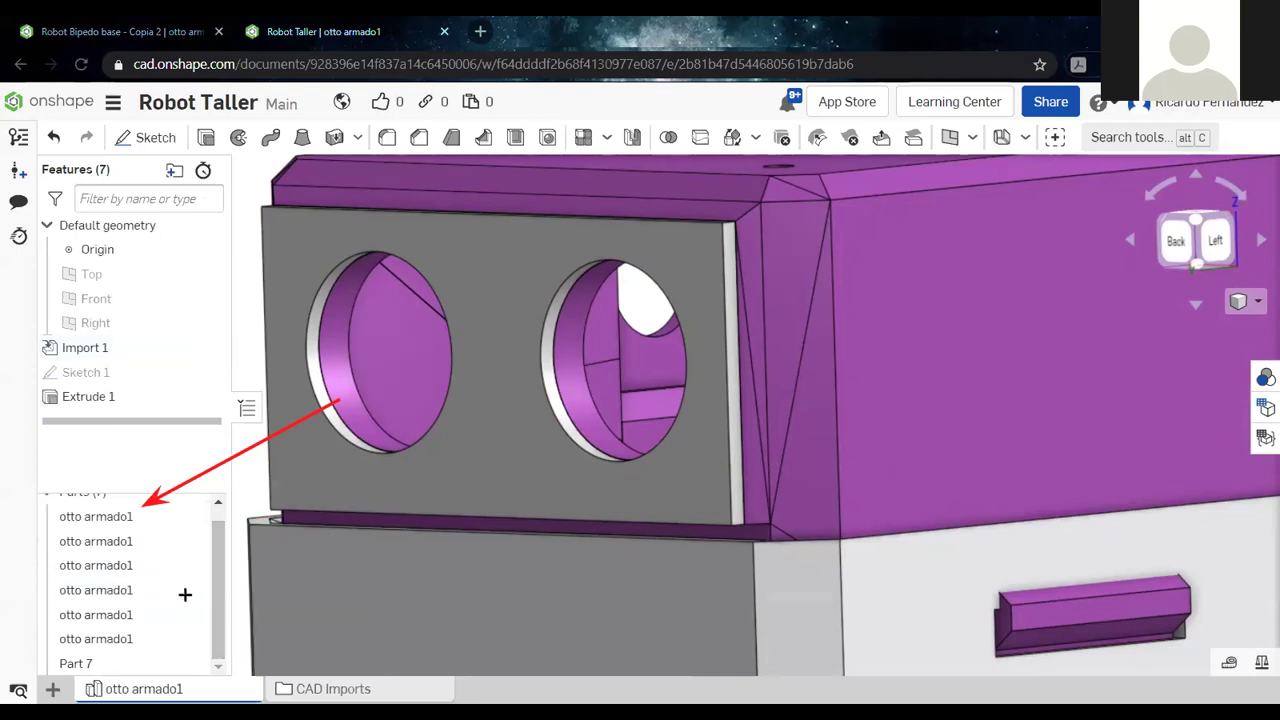
left_click_drag(183, 594, 110, 664)
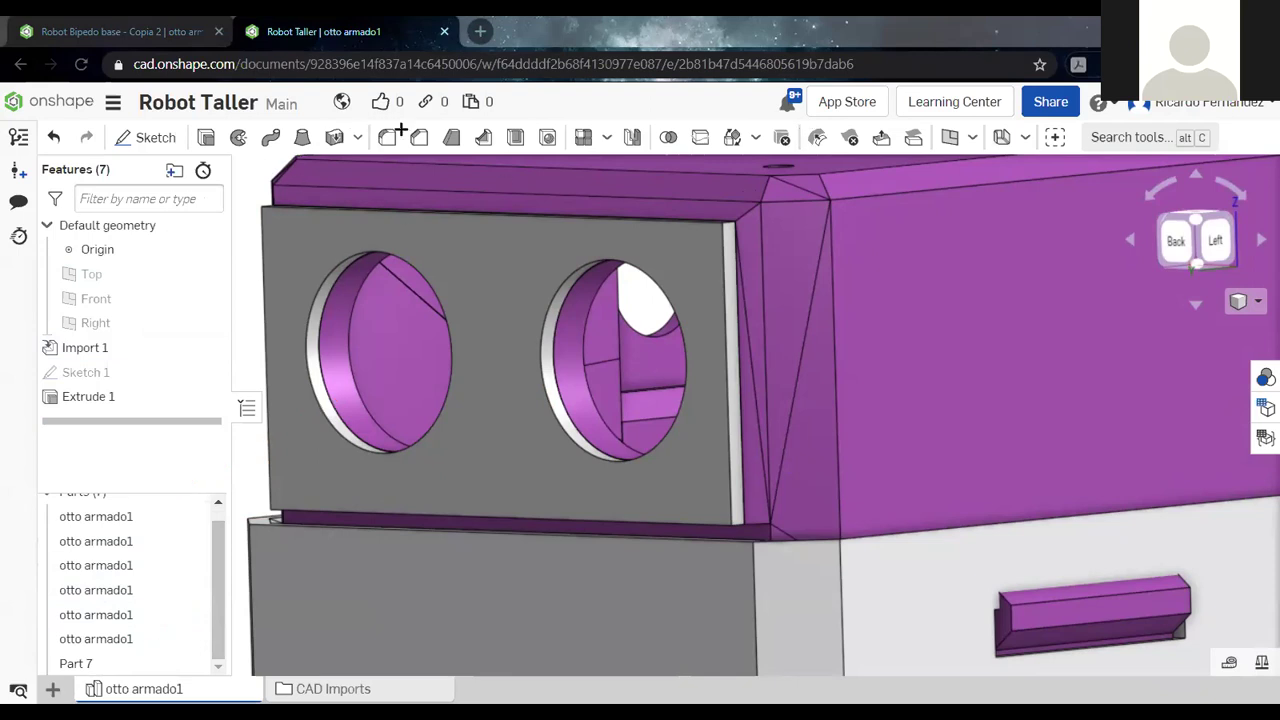
scroll(279, 226, "down", 3)
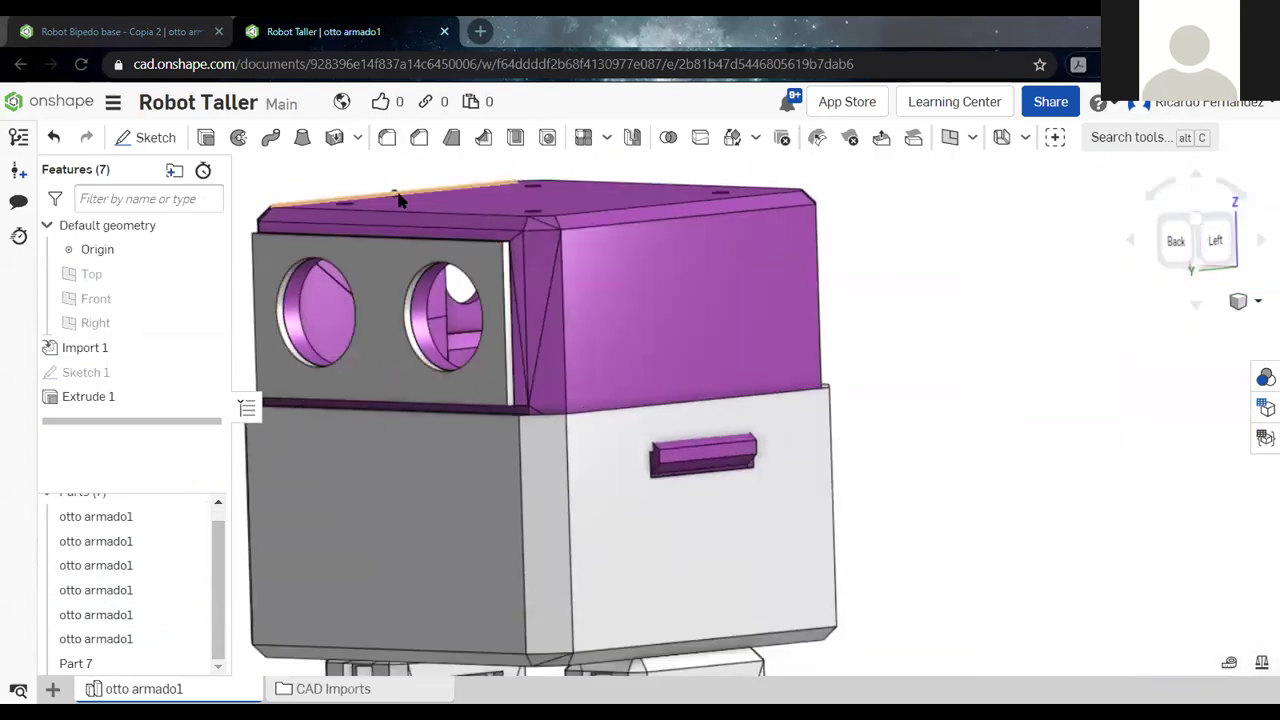
key("shift+2")
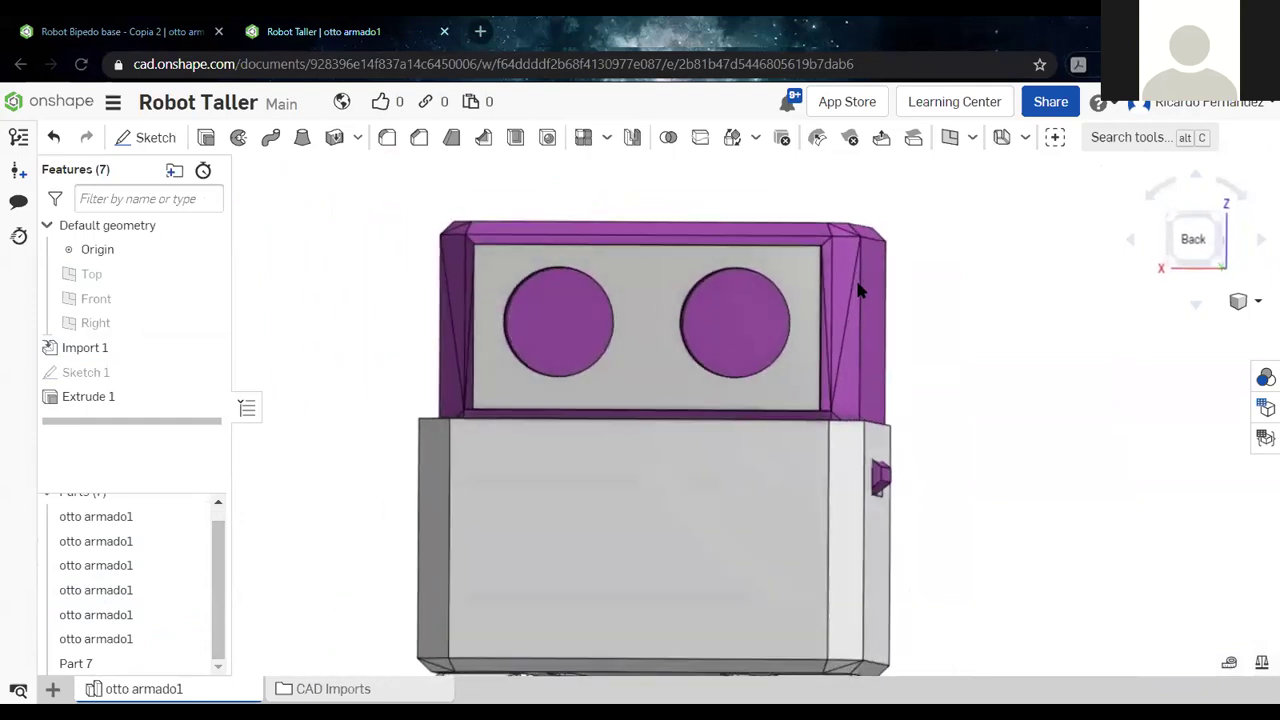
key("Down")
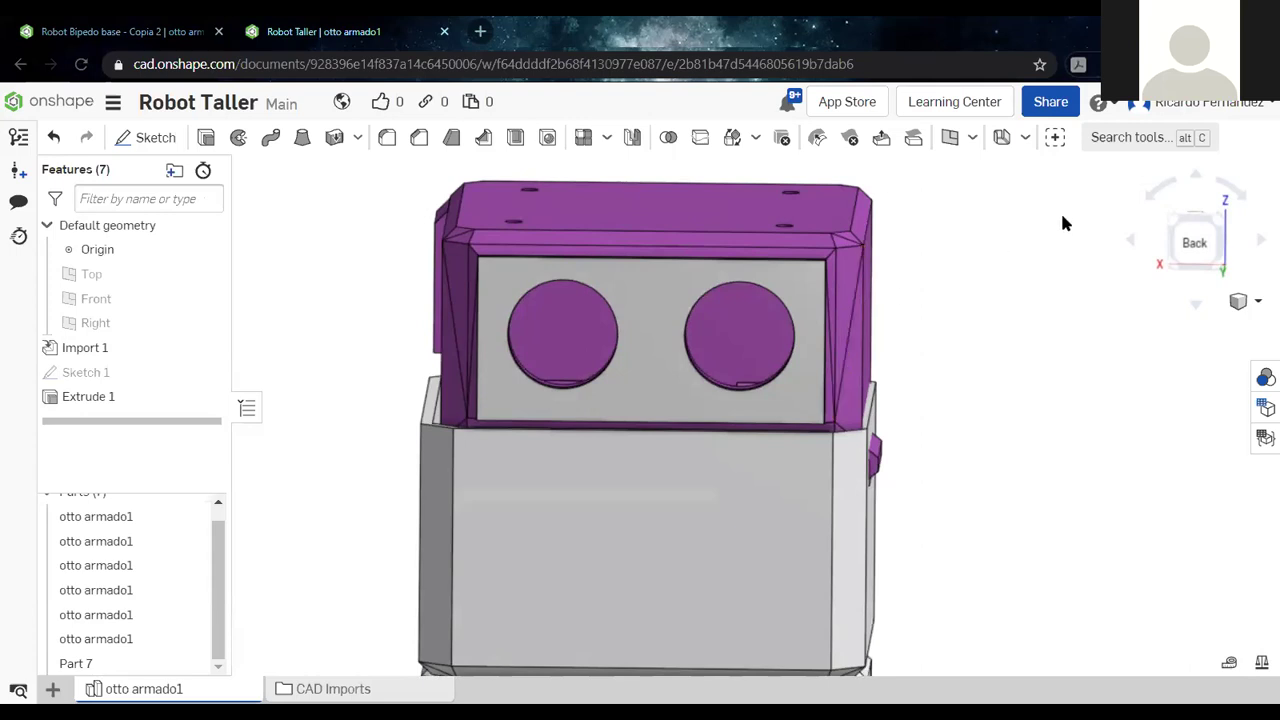
left_click(643, 282)
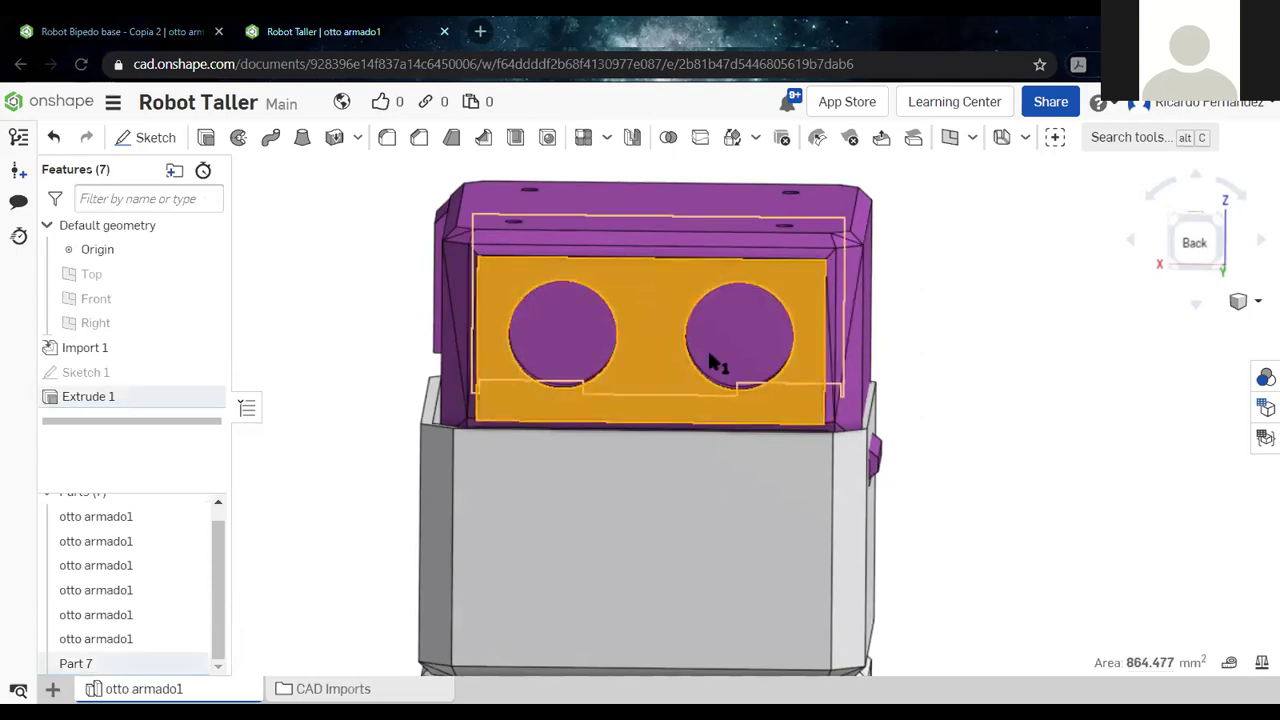
left_click(1038, 349)
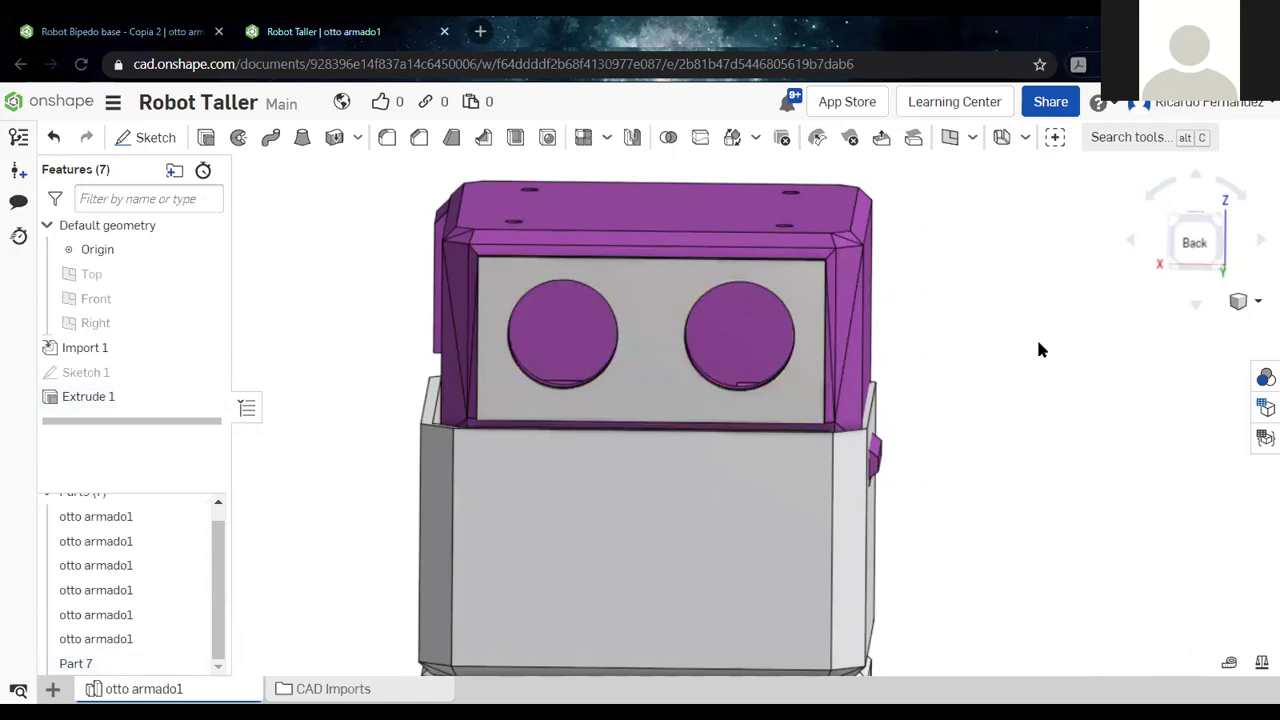
right_click_drag(1038, 349, 952, 302)
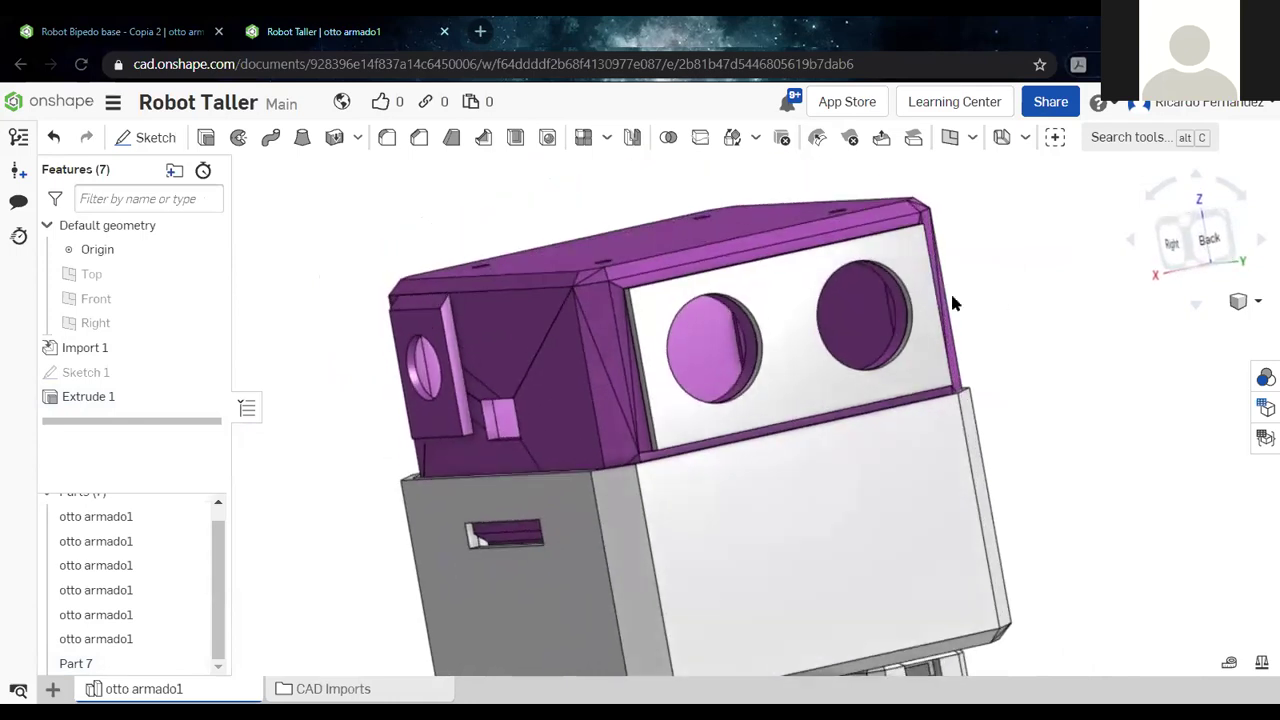
left_click(843, 390)
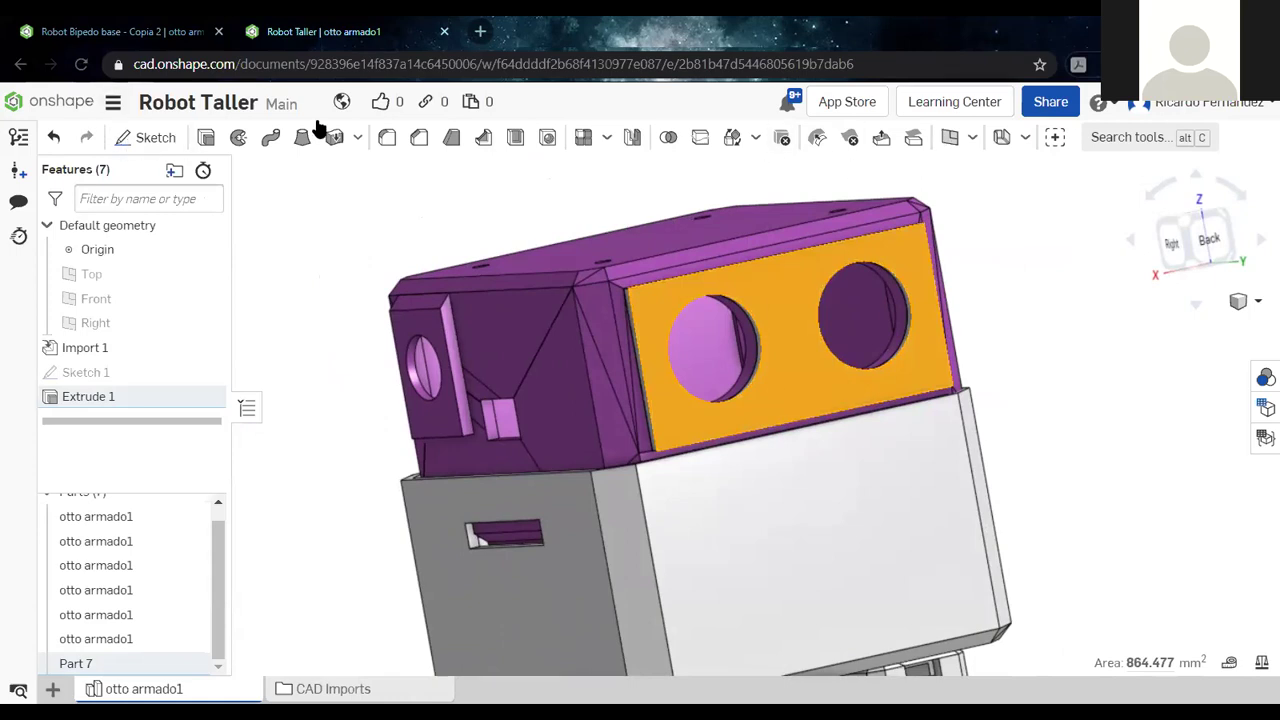
left_click_drag(282, 322, 160, 154)
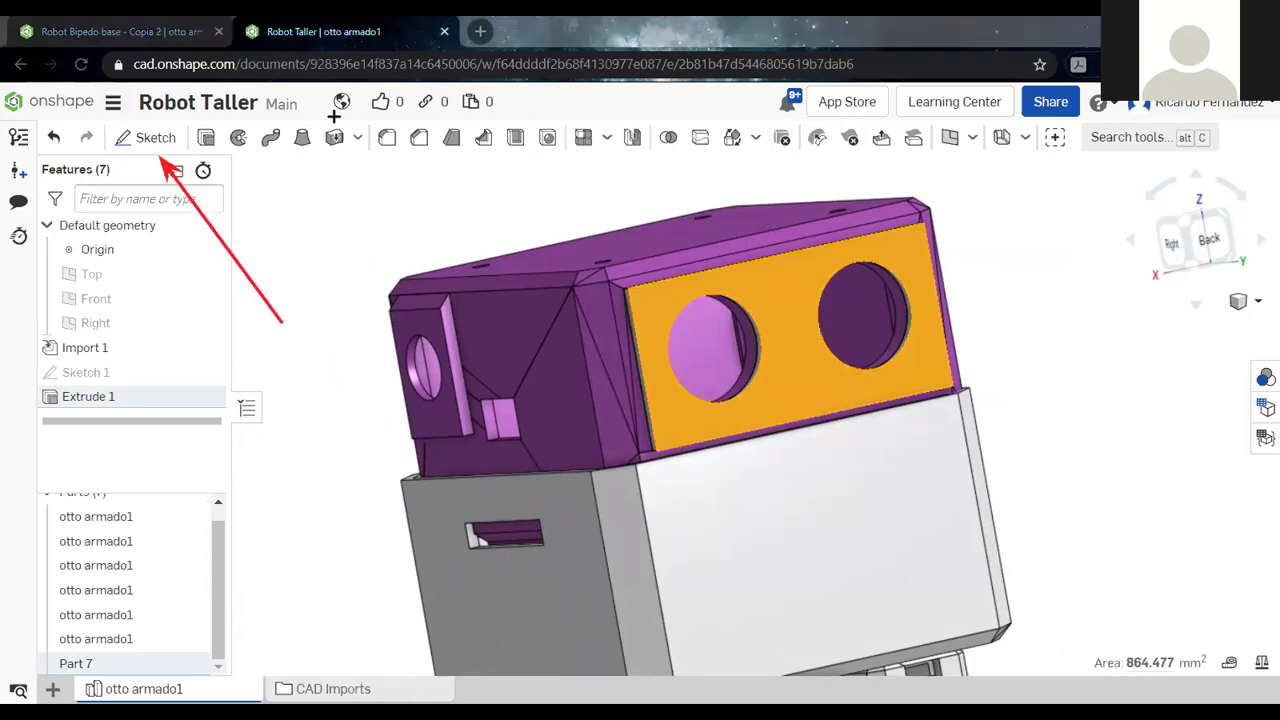
left_click(140, 145)
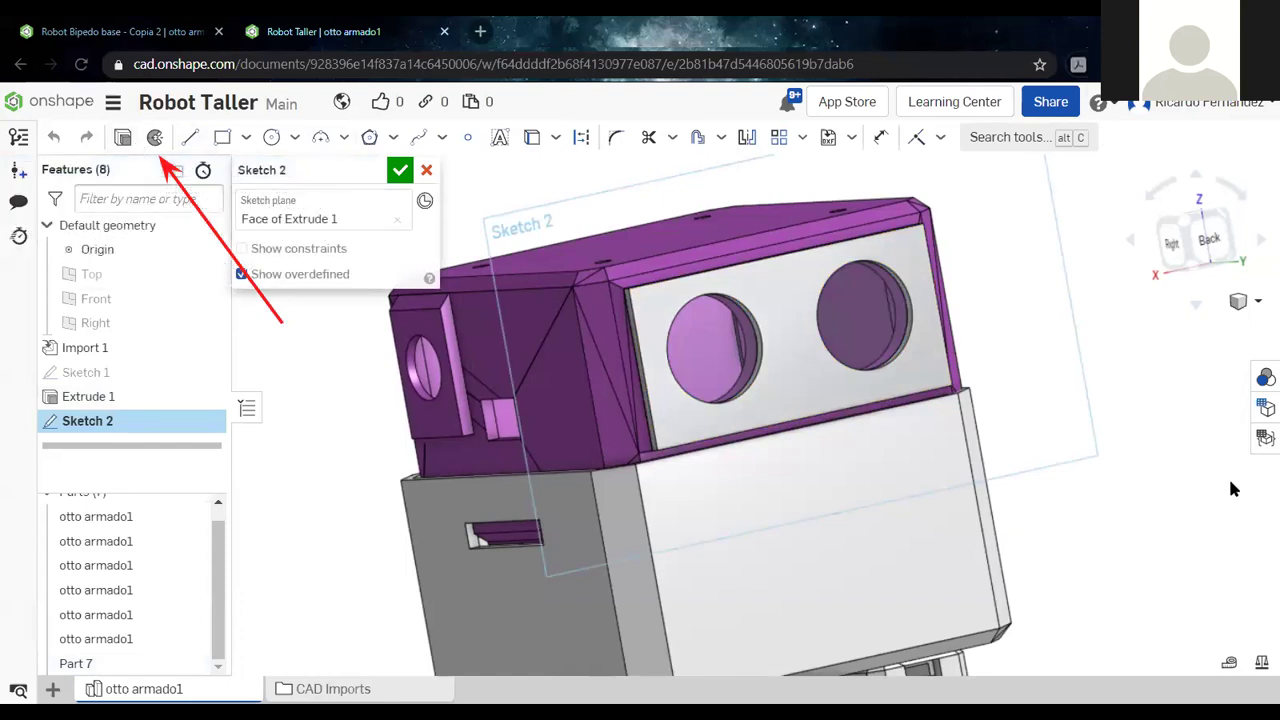
scroll(750, 305, "down", 3)
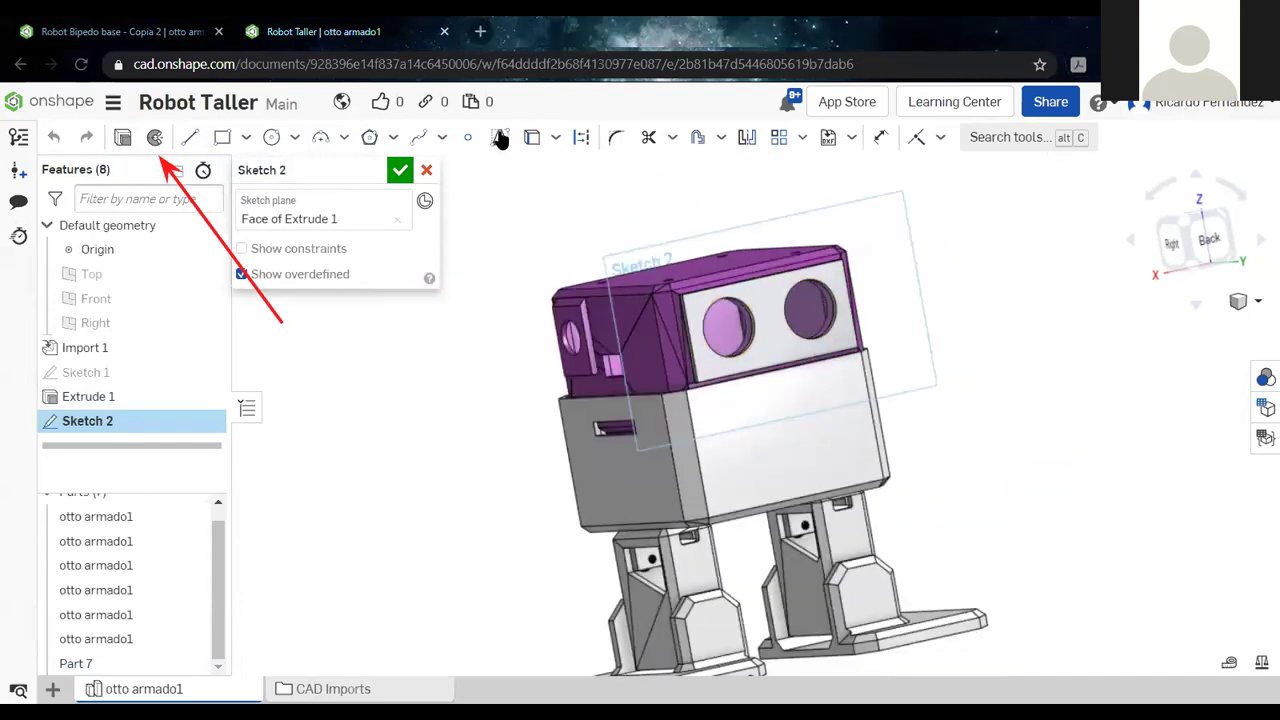
mouse_move(1006, 317)
right_mouse_down()
mouse_move(986, 323)
mouse_move(1017, 303)
right_mouse_up()
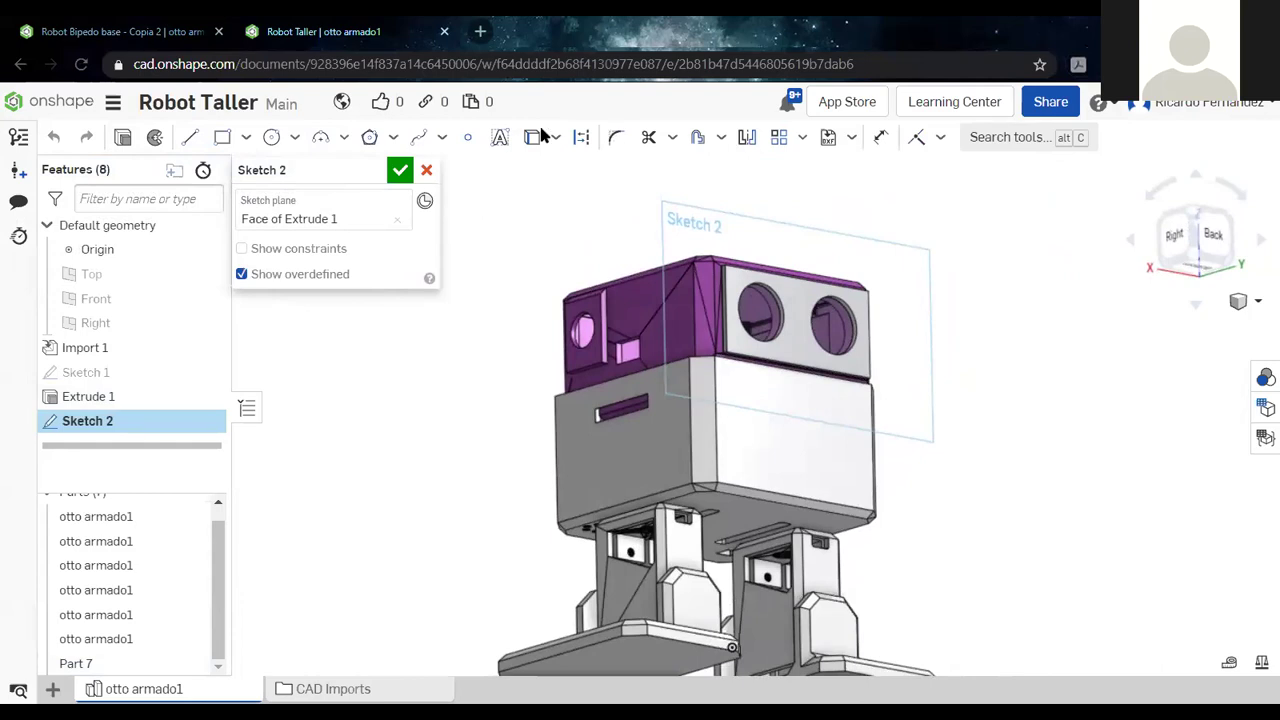
mouse_move(160, 105)
left_mouse_down()
mouse_move(384, 180)
mouse_move(1040, 182)
mouse_move(959, 172)
left_mouse_up()
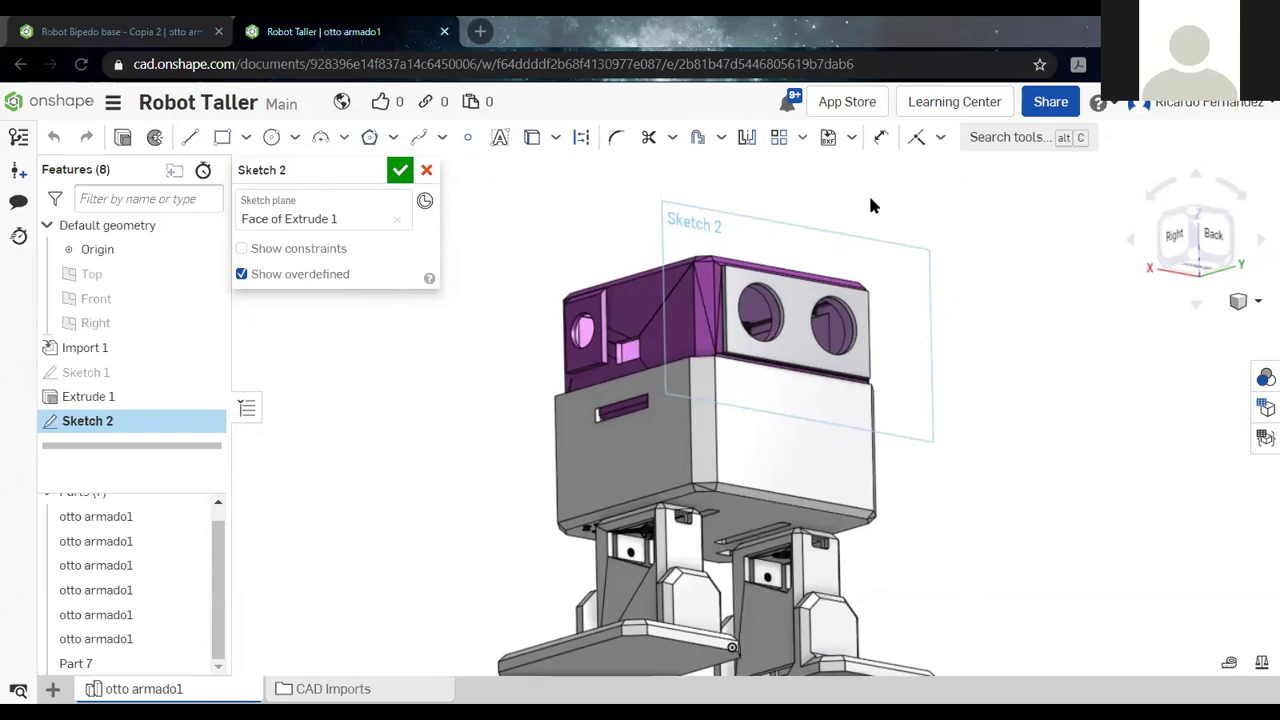
key("n")
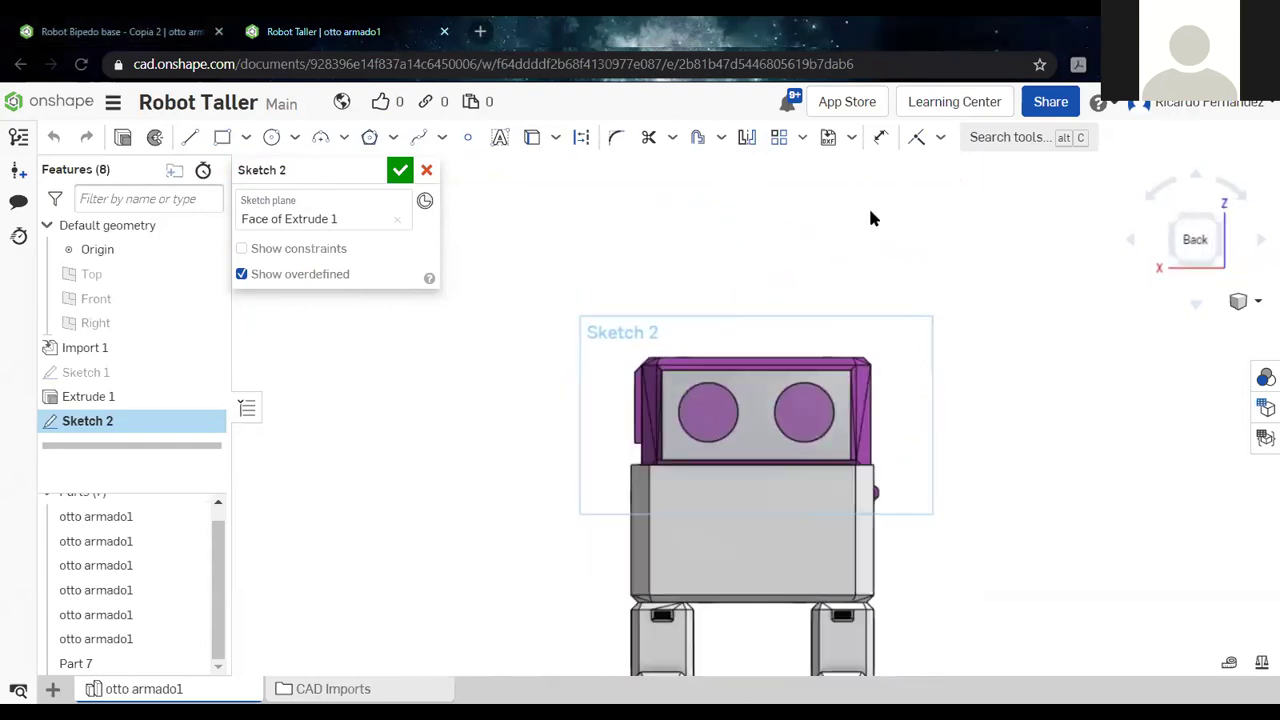
scroll(860, 249, "up", 4)
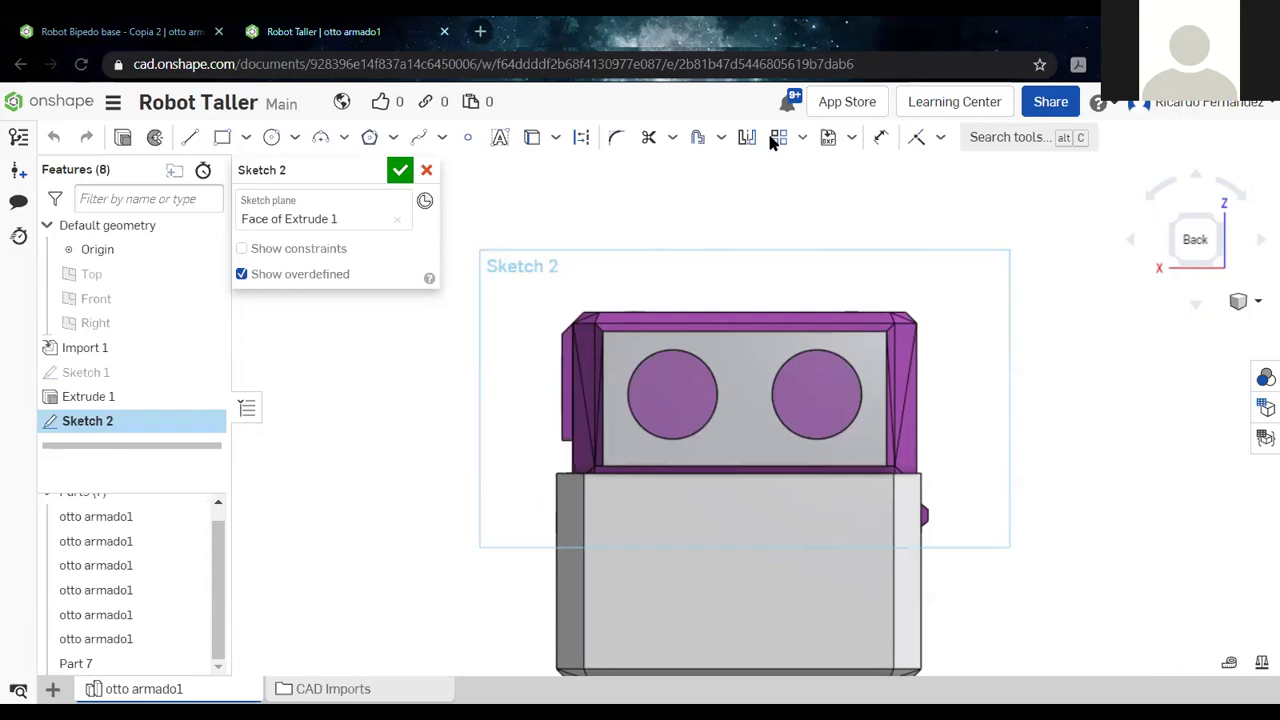
mouse_move(358, 474)
left_mouse_down()
mouse_move(691, 211)
mouse_move(805, 160)
left_mouse_up()
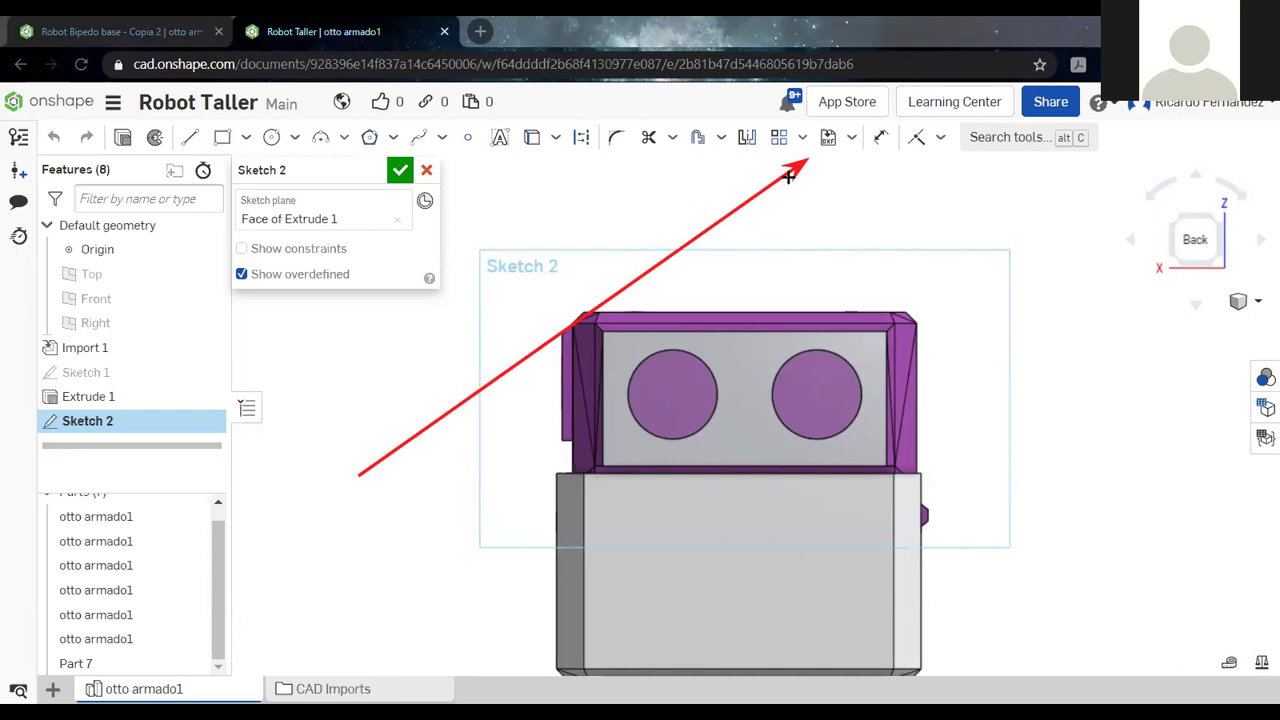
left_click_drag(909, 214, 856, 143)
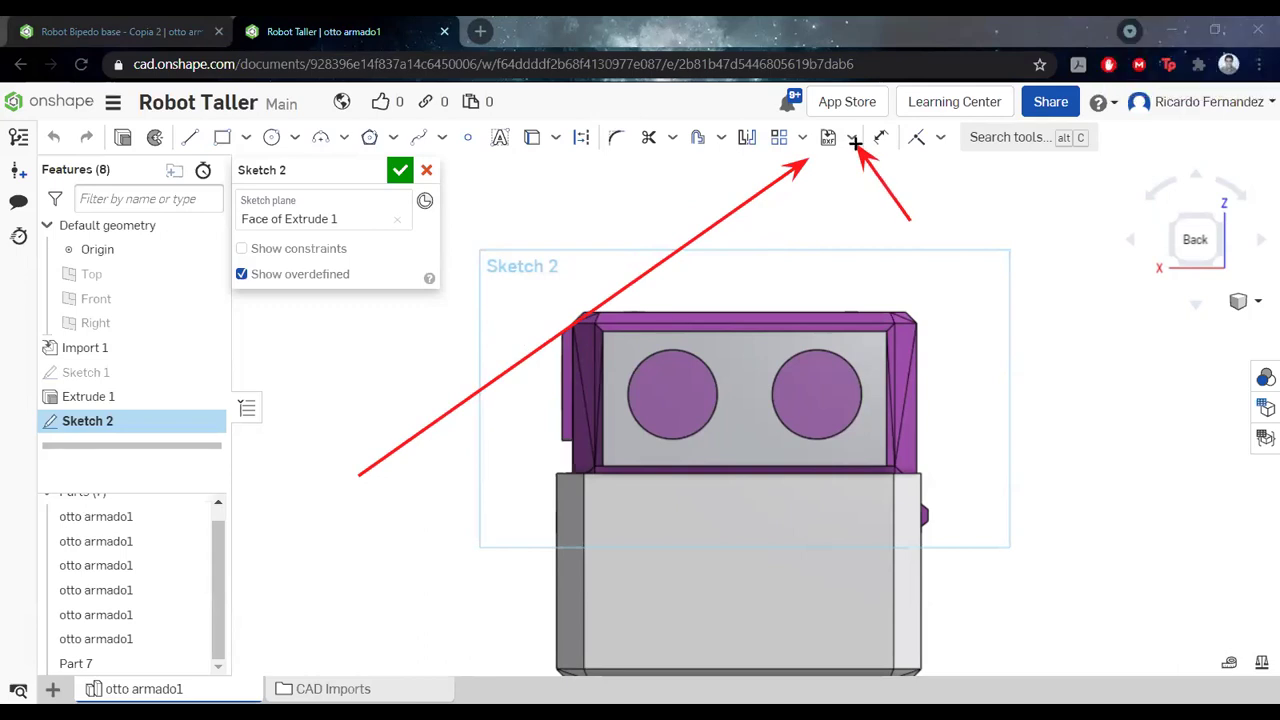
left_click(850, 139)
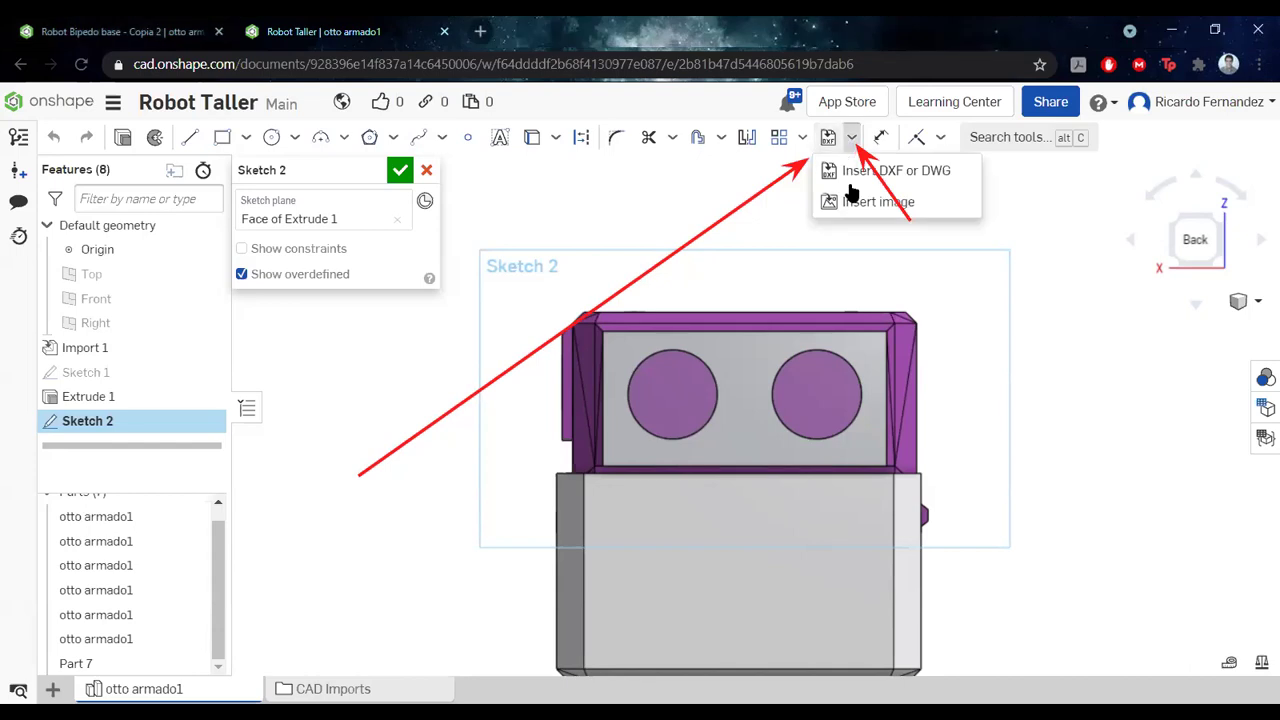
key("ctrl+z")
key("ctrl+z")
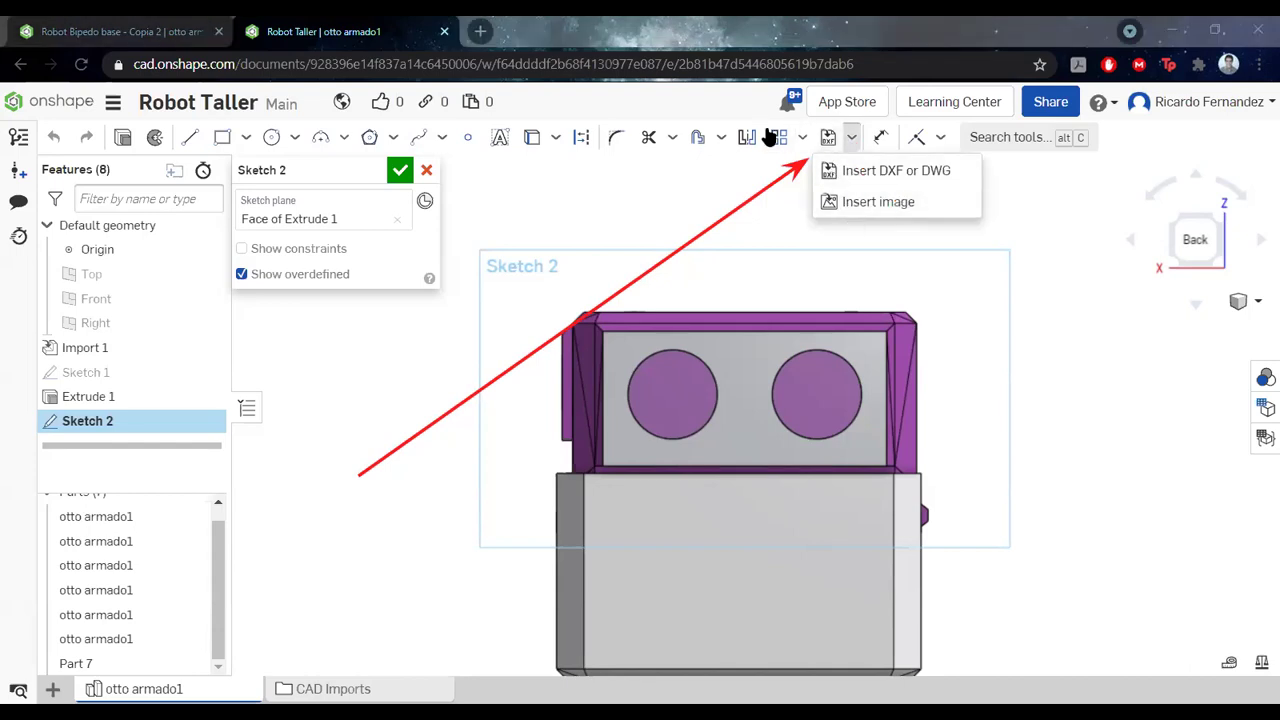
left_click_drag(748, 201, 802, 203)
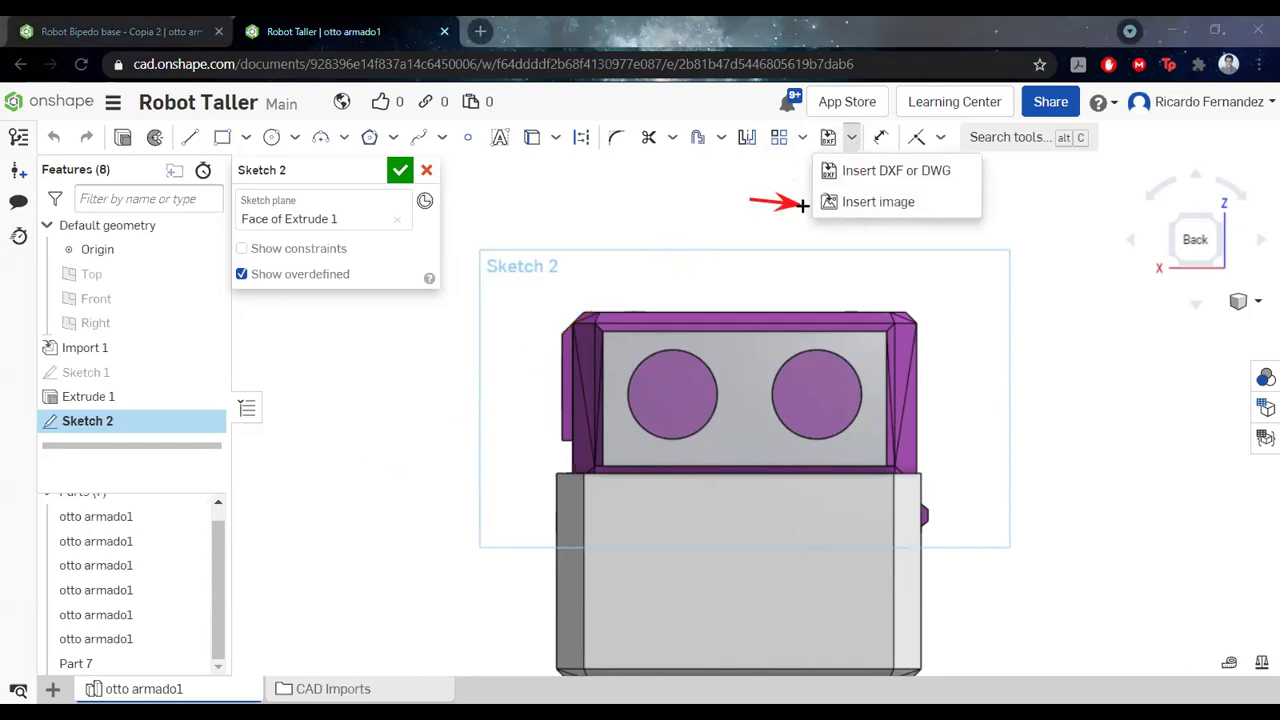
left_click(862, 203)
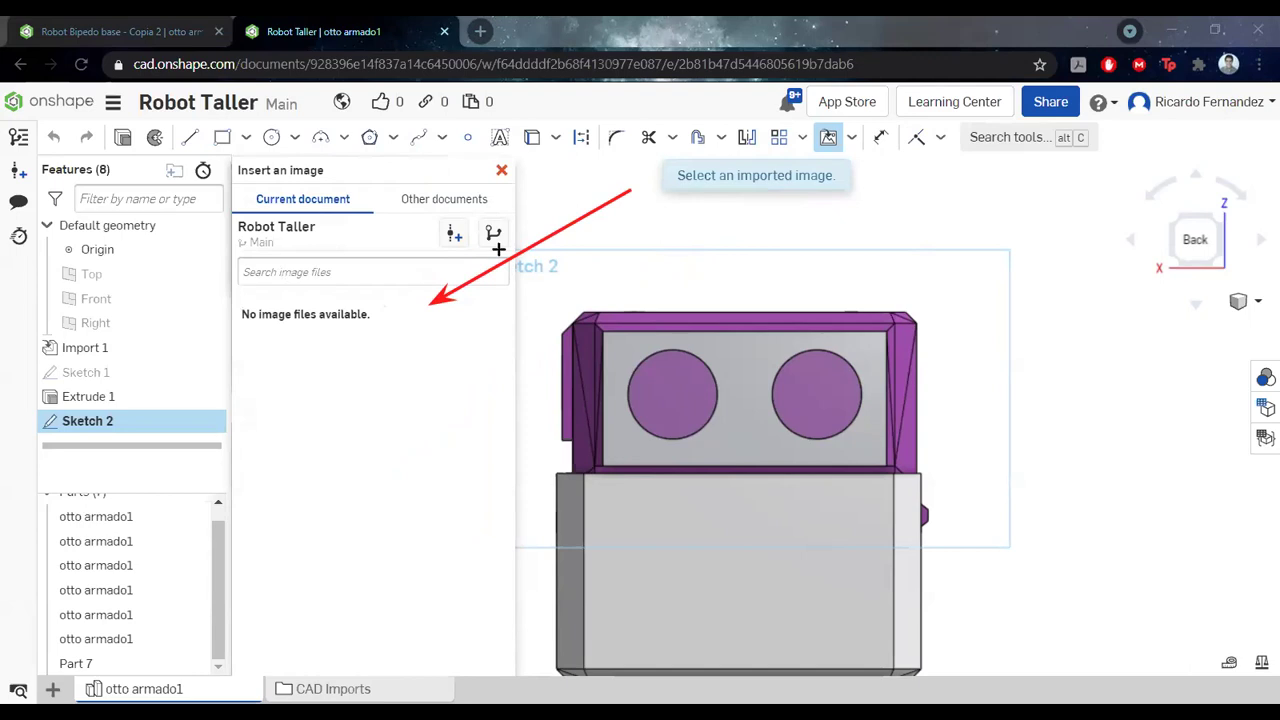
mouse_move(413, 460)
left_mouse_down()
mouse_move(280, 251)
mouse_move(225, 110)
left_mouse_up()
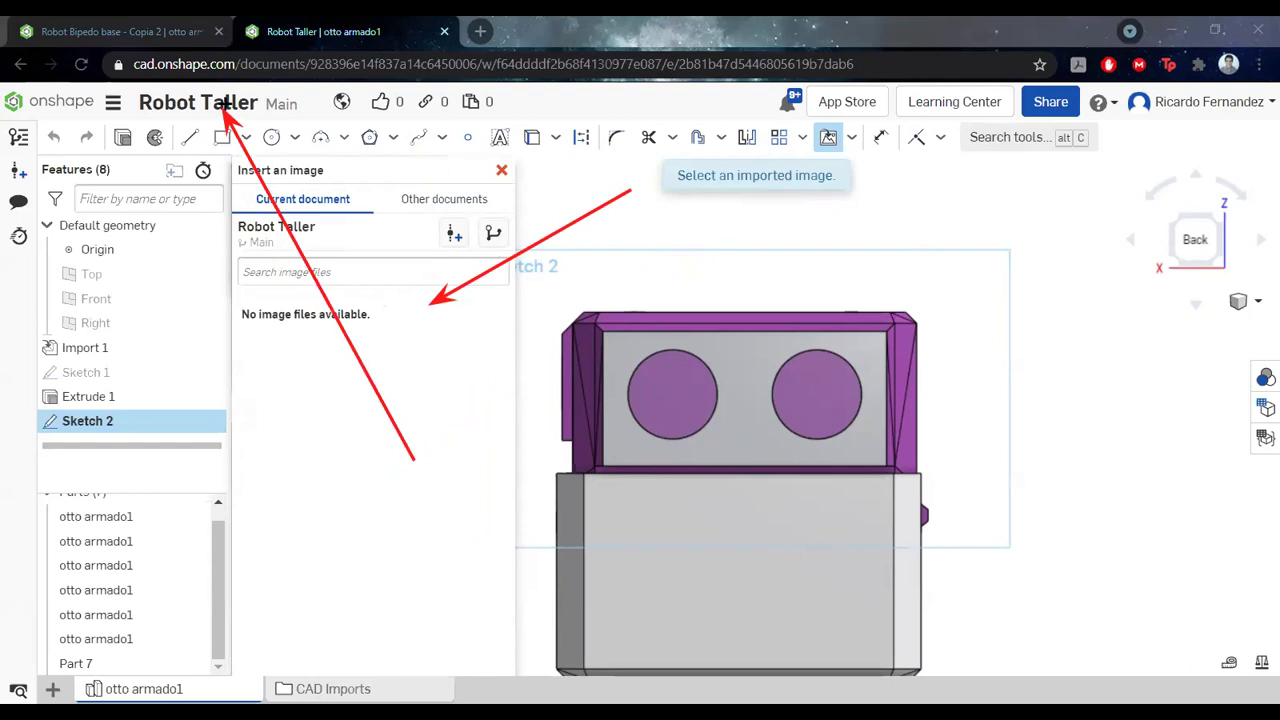
key("e")
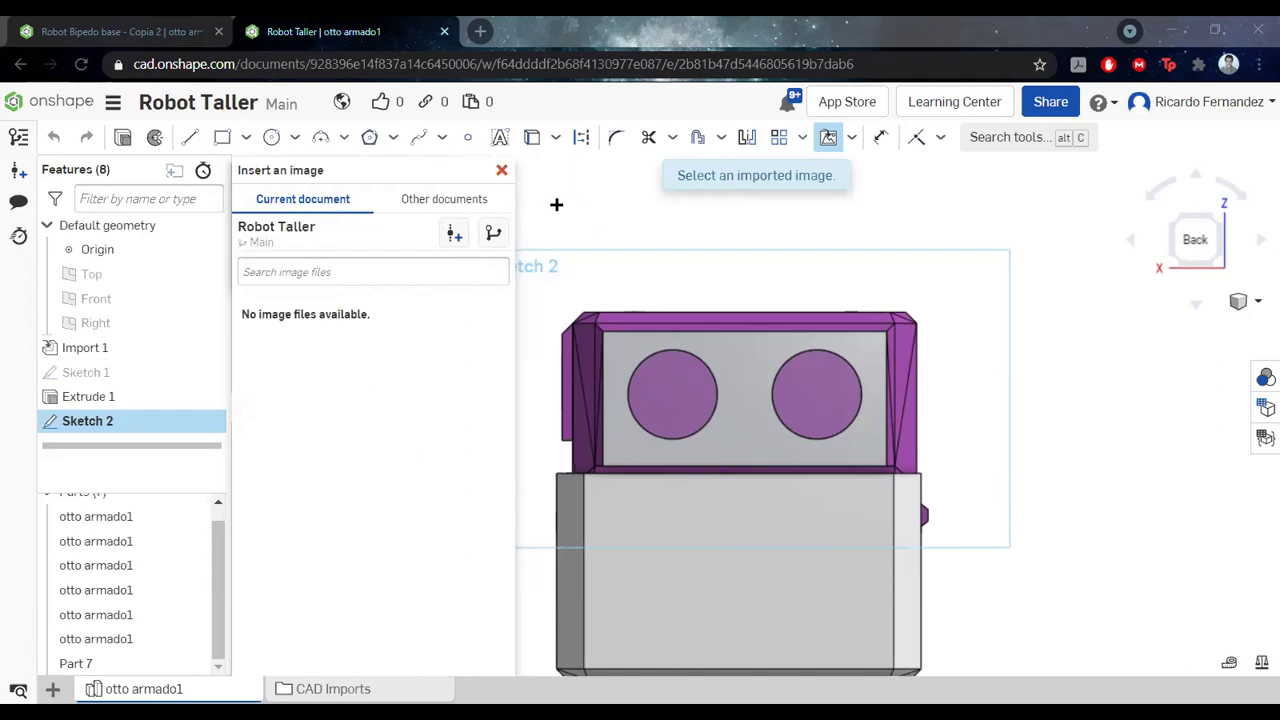
key("Escape")
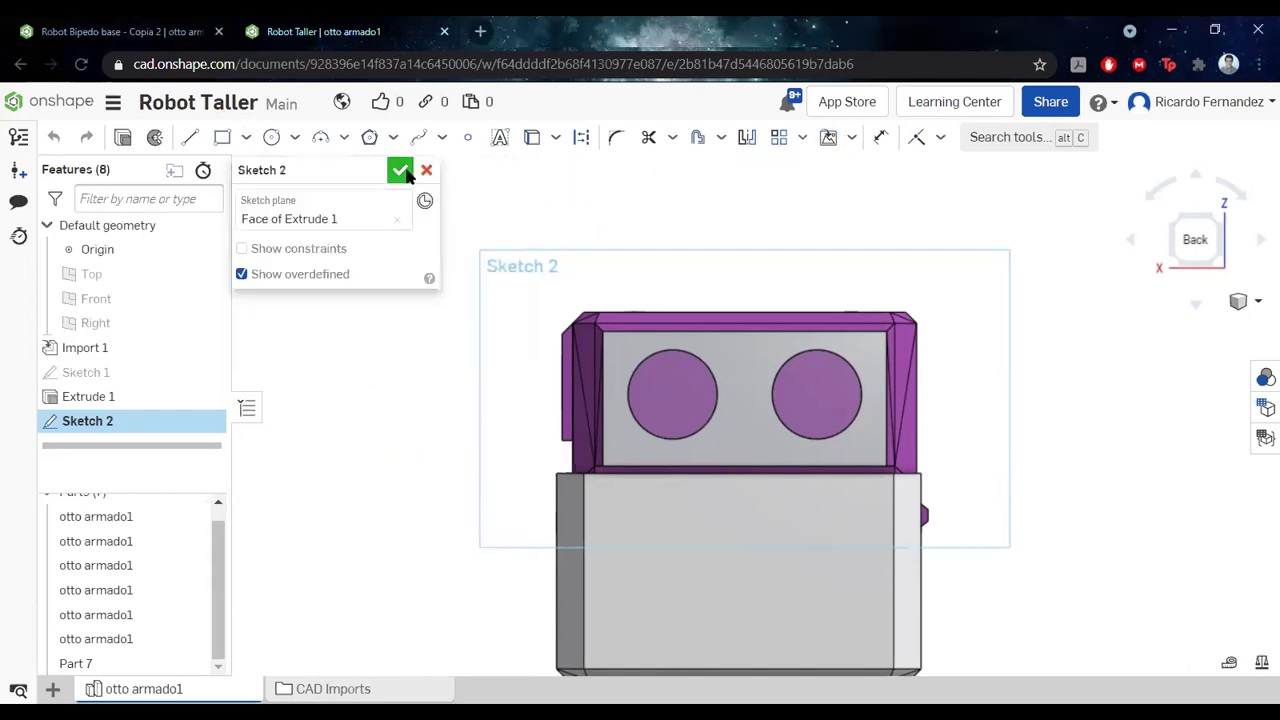
left_click(427, 172)
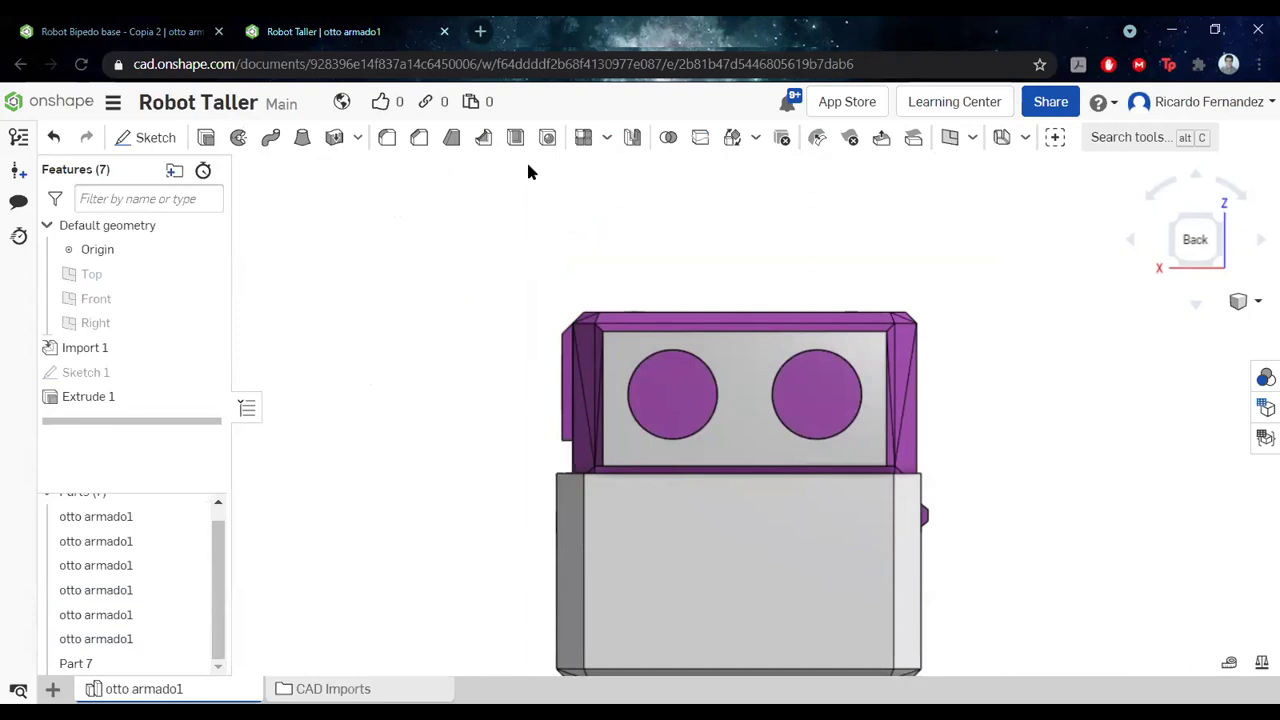
Import the image craneo.jpg from the desktop's Otto folder into the document and dismiss the upload notifications
mouse_move(354, 387)
left_mouse_down()
mouse_move(163, 557)
mouse_move(51, 680)
mouse_move(62, 686)
left_mouse_up()
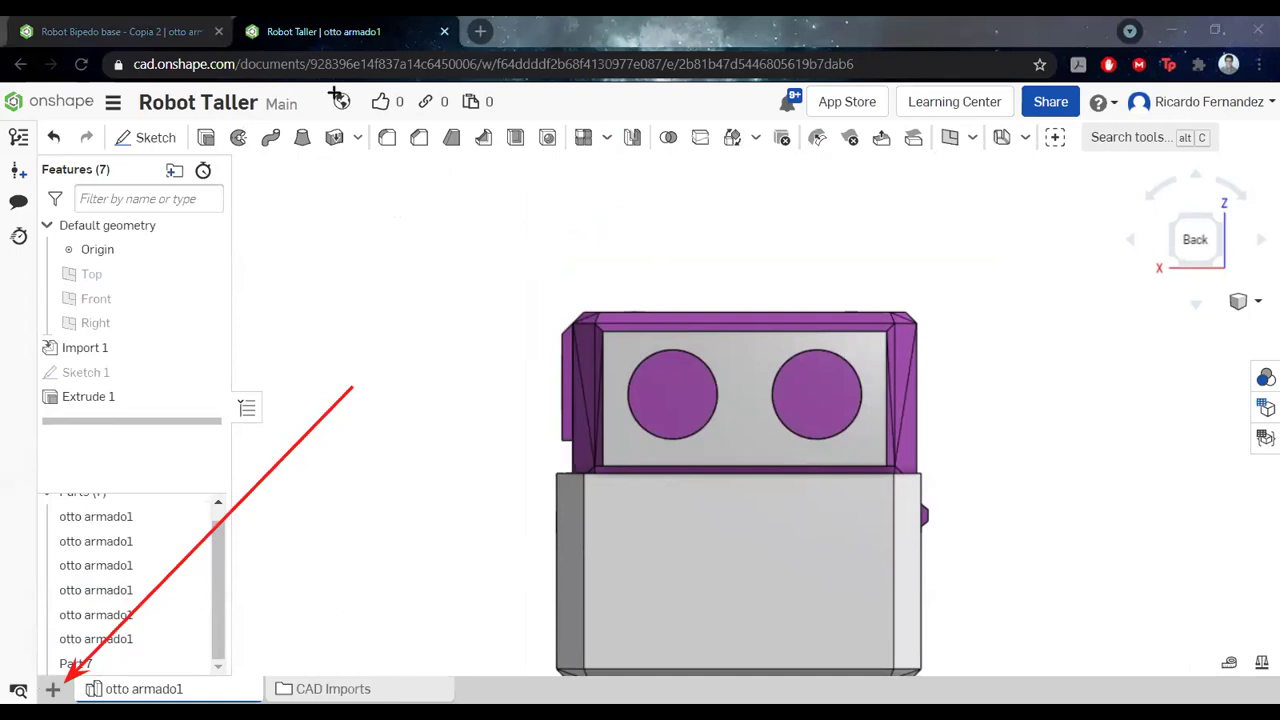
left_click(53, 689)
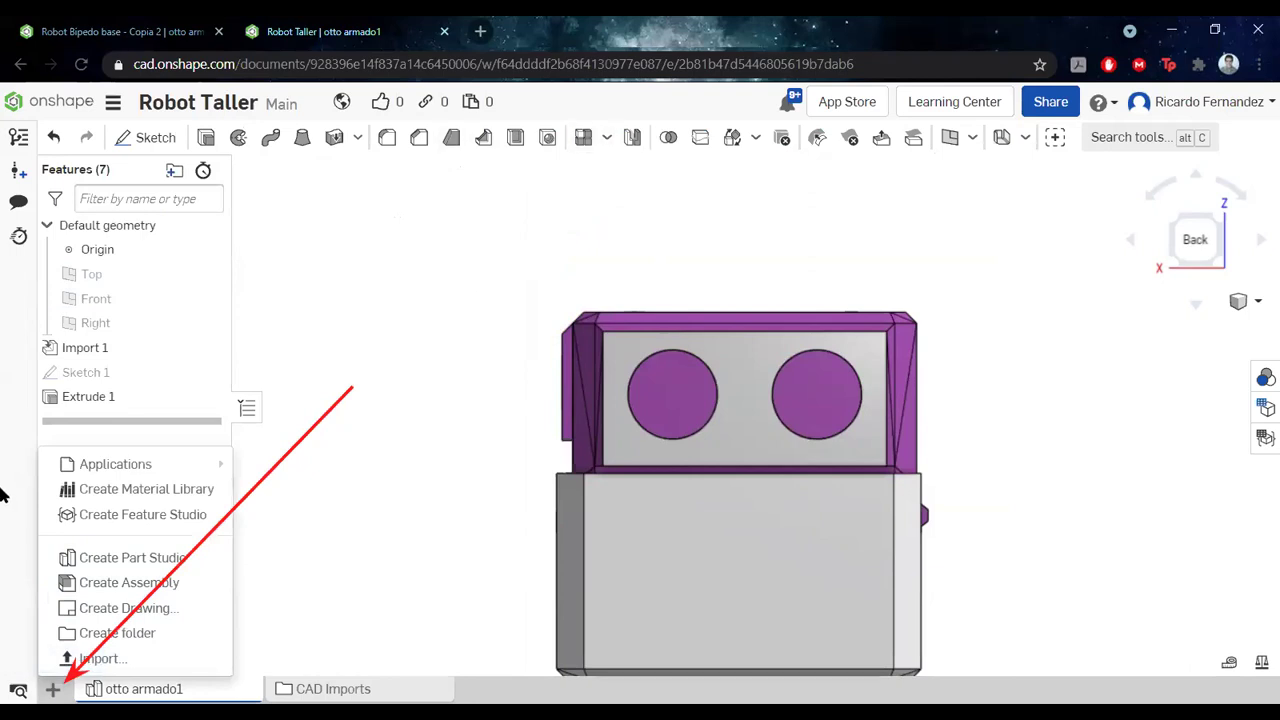
left_click_drag(3, 497, 50, 668)
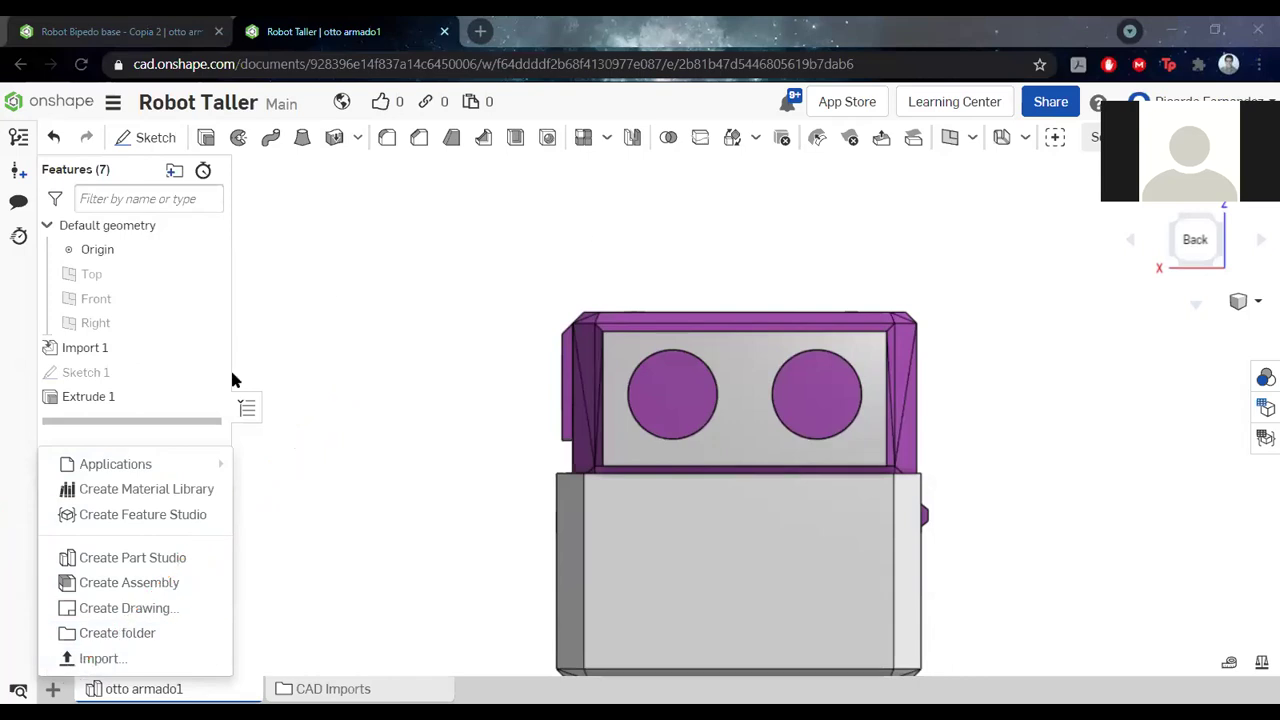
left_click(100, 659)
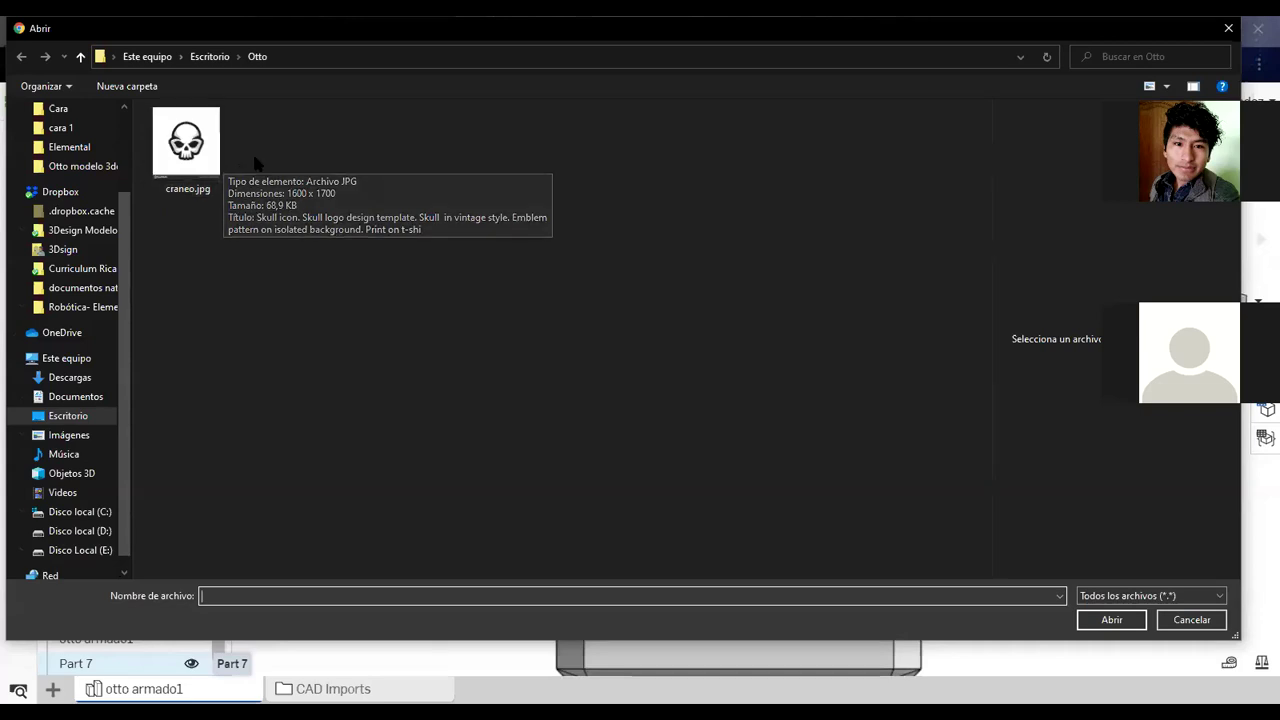
left_click(202, 146)
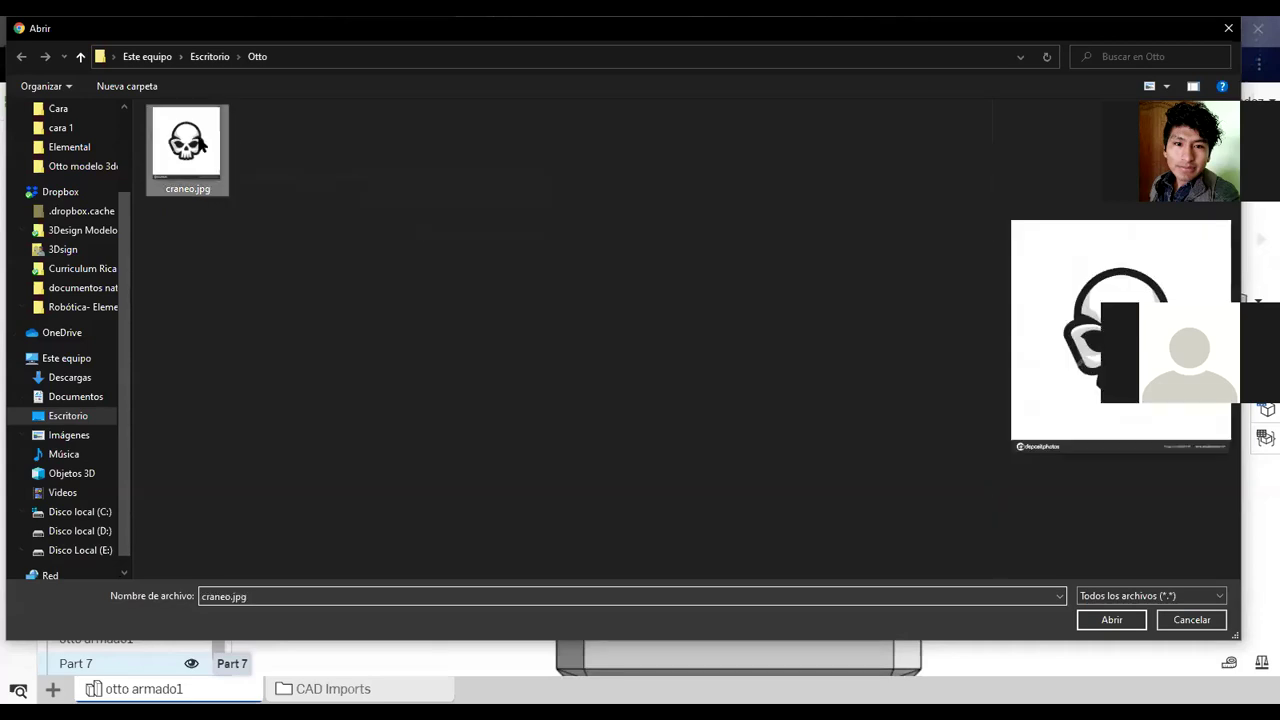
left_click(1090, 617)
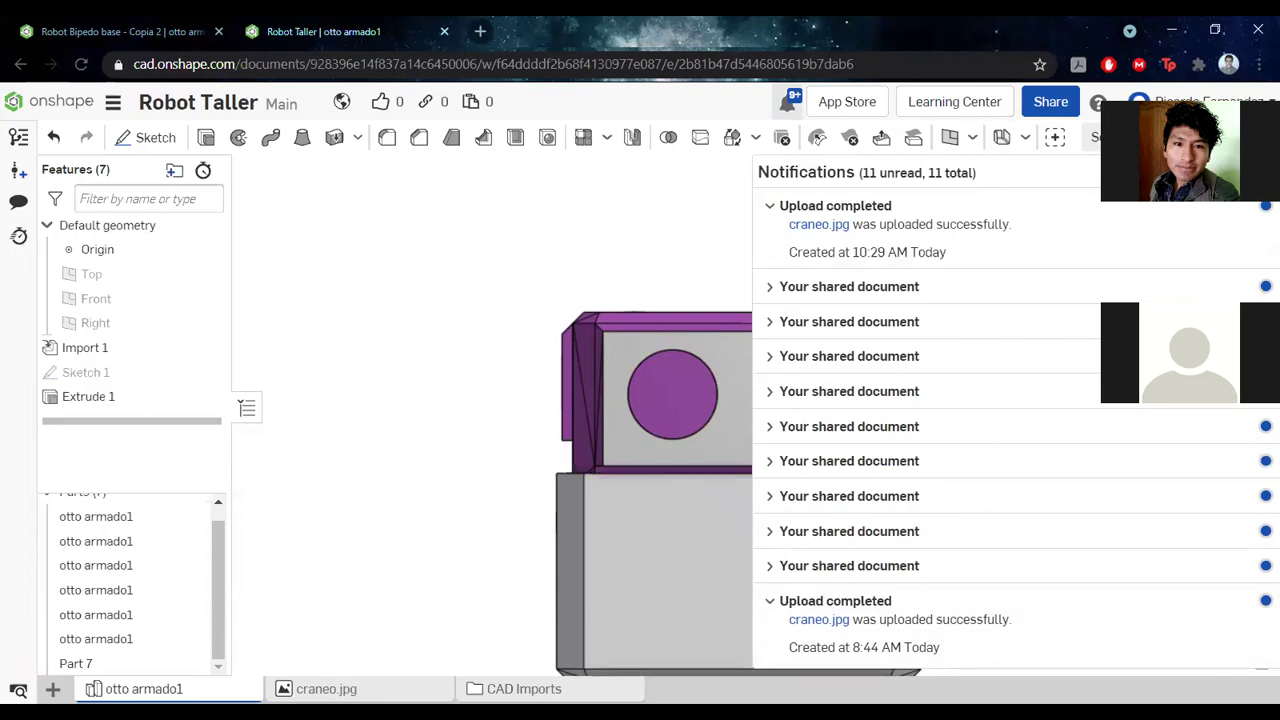
left_click(595, 230)
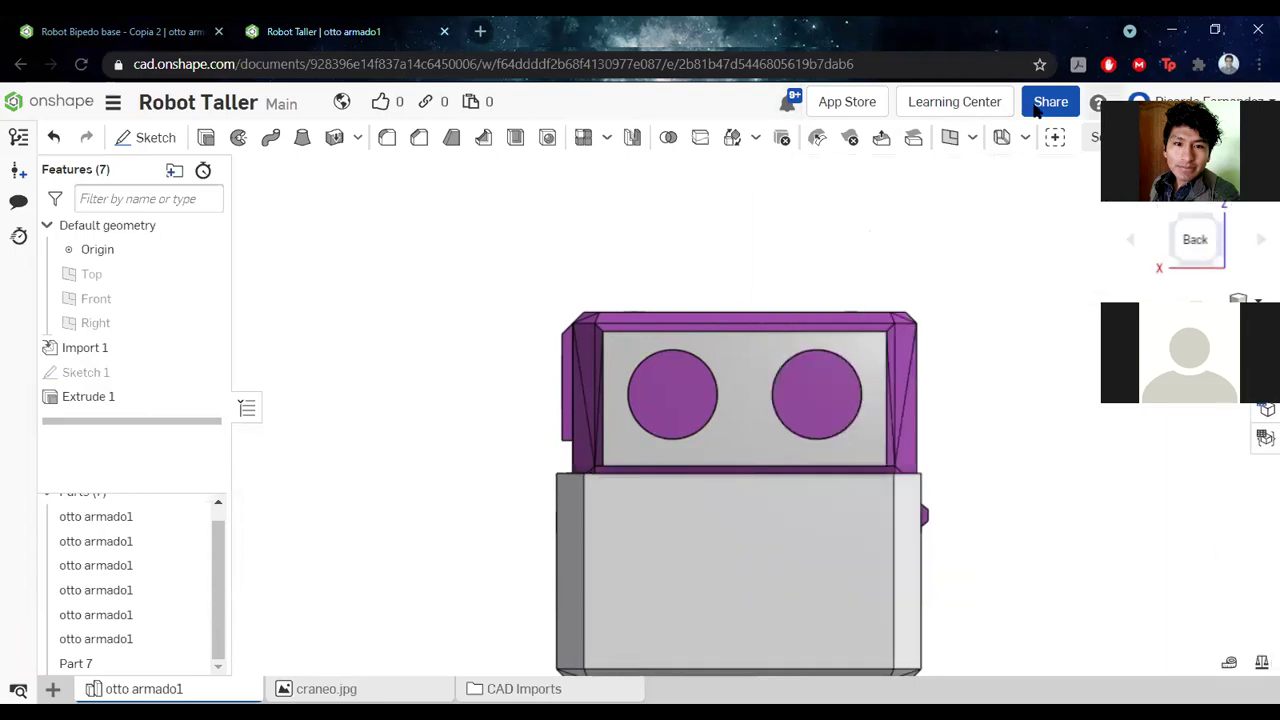
Start a new sketch on the outer face of the plate with the two eye holes
right_click_drag(595, 230, 643, 212)
middle_click_drag(641, 221, 696, 196)
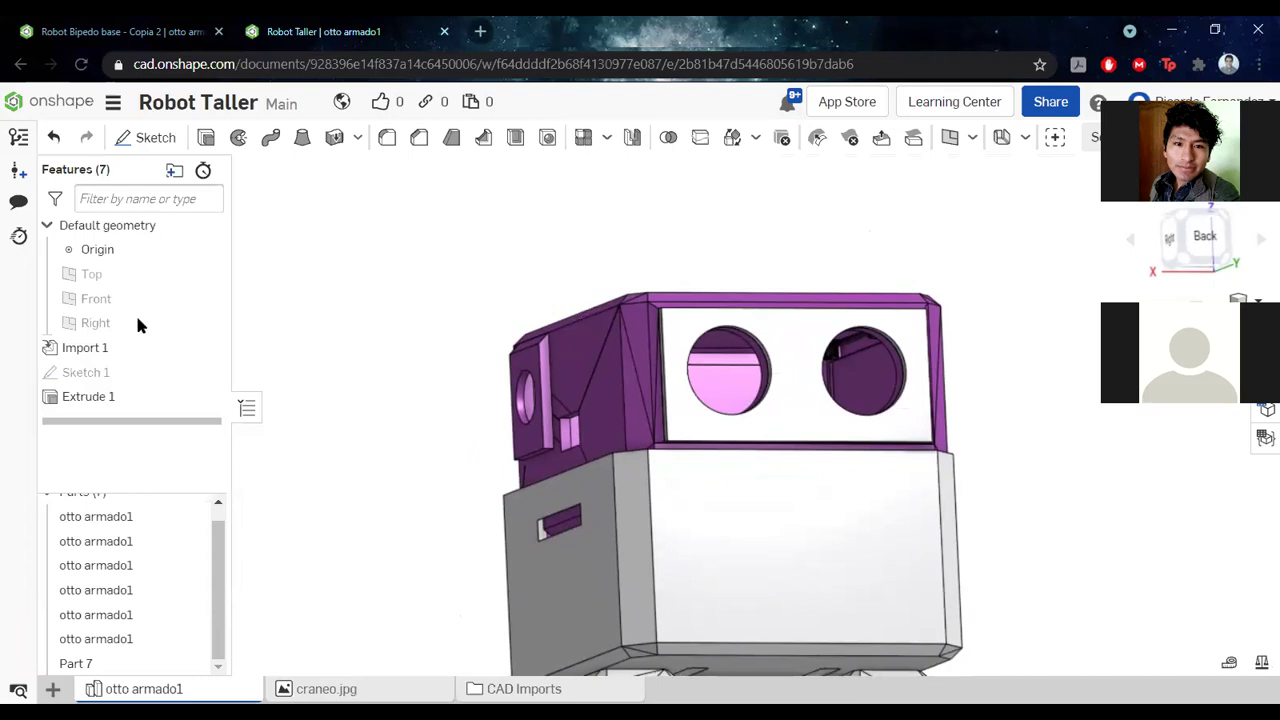
left_click(790, 340)
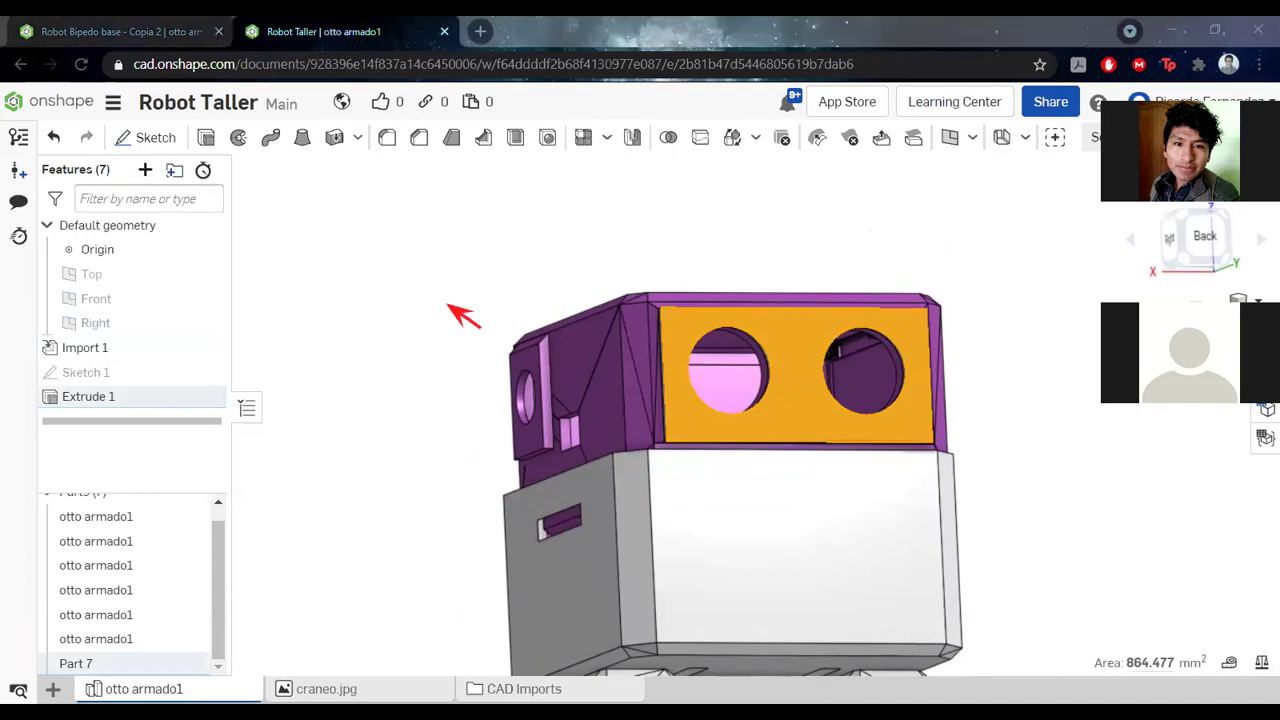
left_click_drag(480, 327, 157, 158)
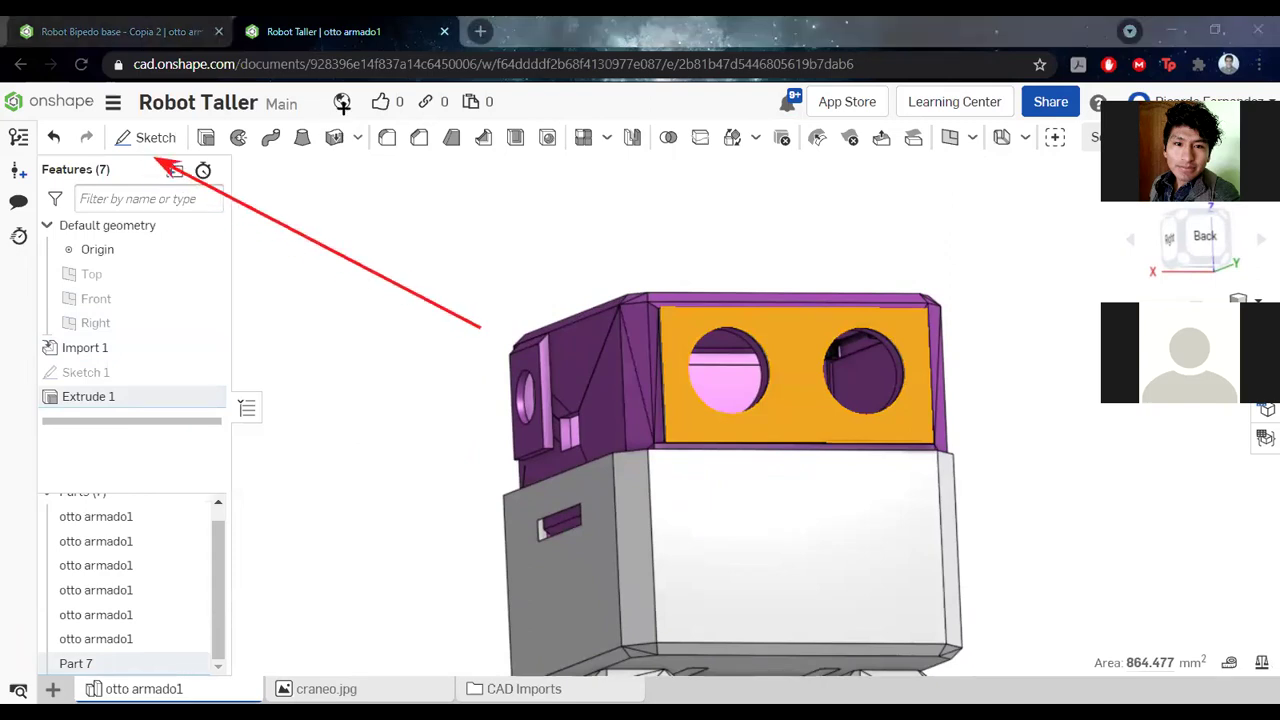
left_click(155, 137)
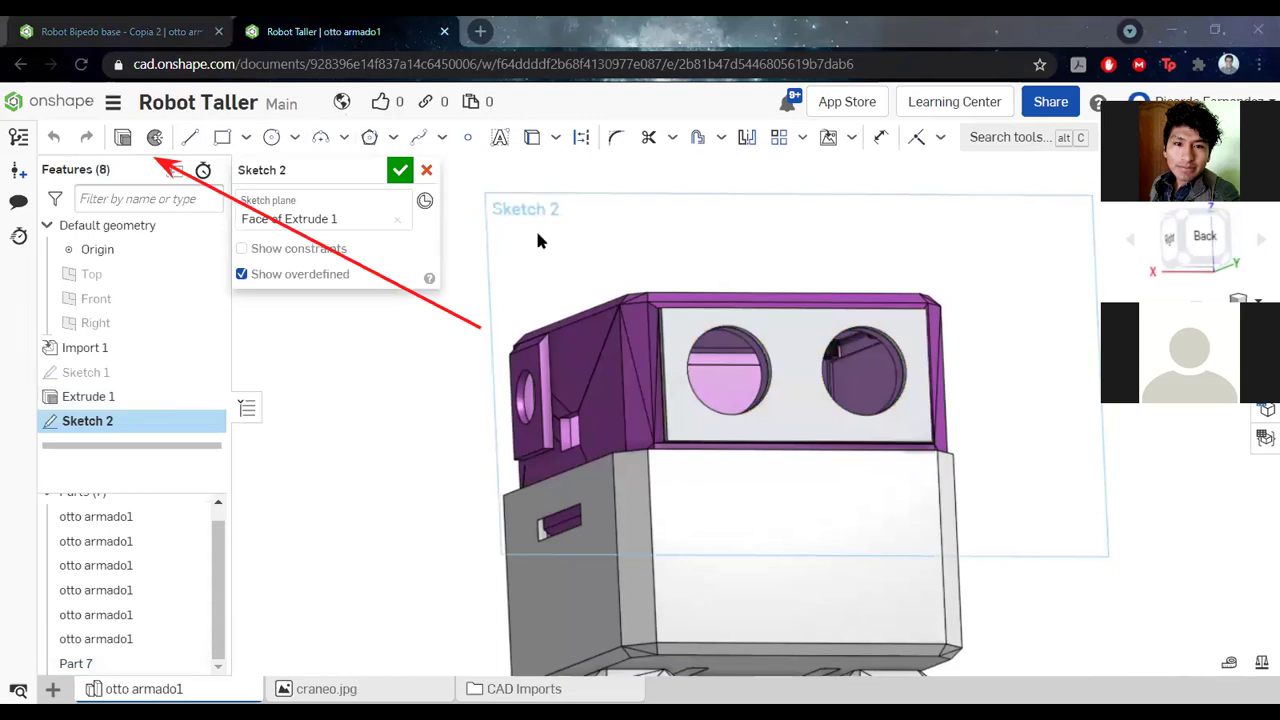
Insert the image craneo.jpg into the sketch, drawing its rectangle across the robot's head and body
left_click_drag(931, 285, 856, 148)
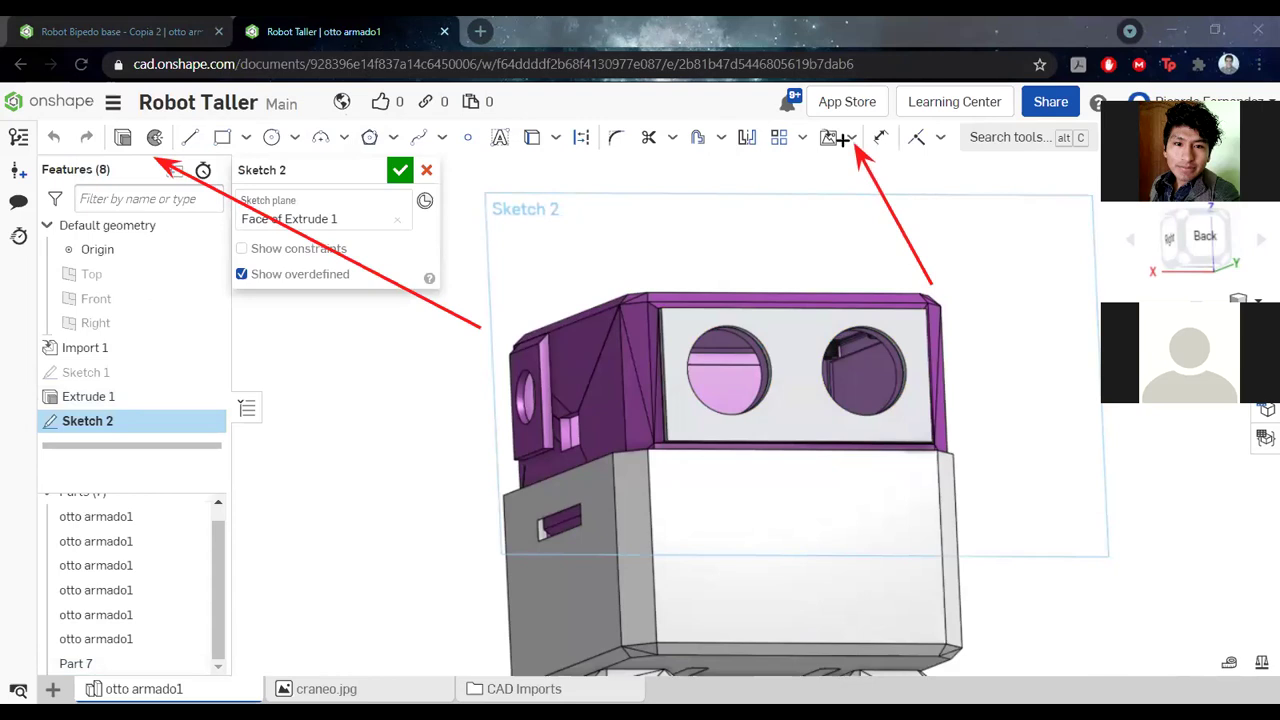
left_click(850, 138)
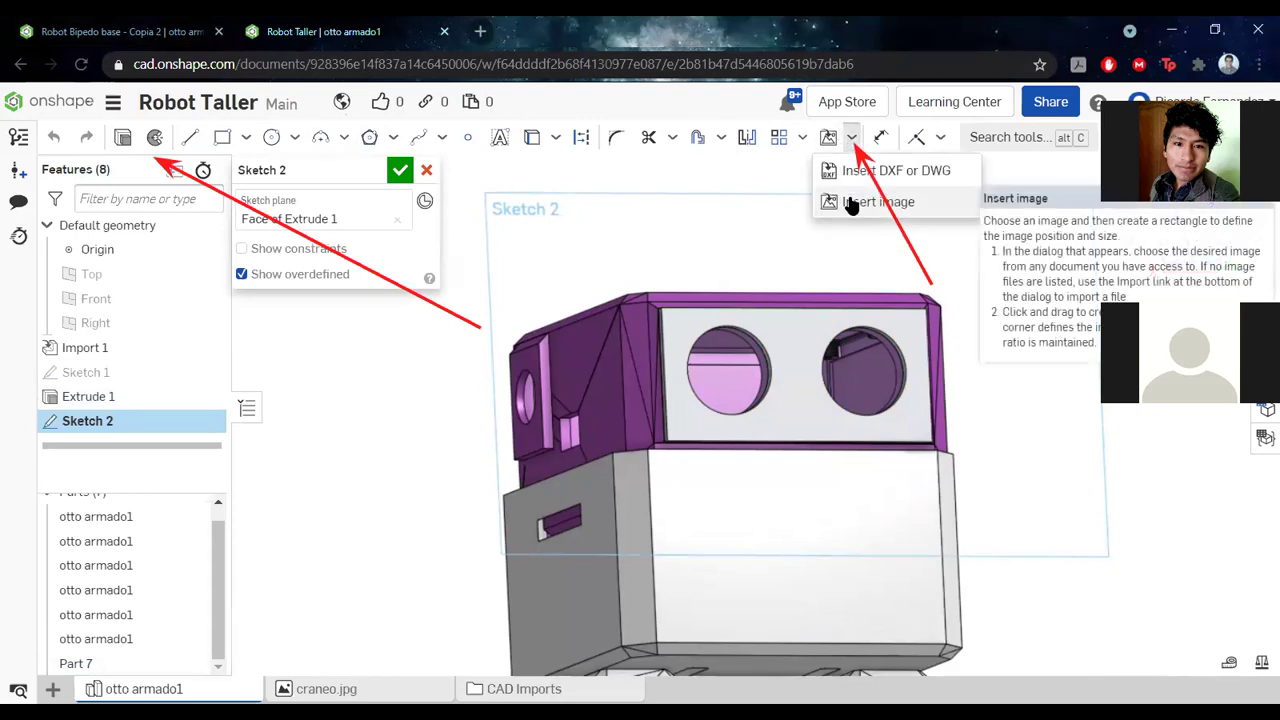
left_click(866, 202)
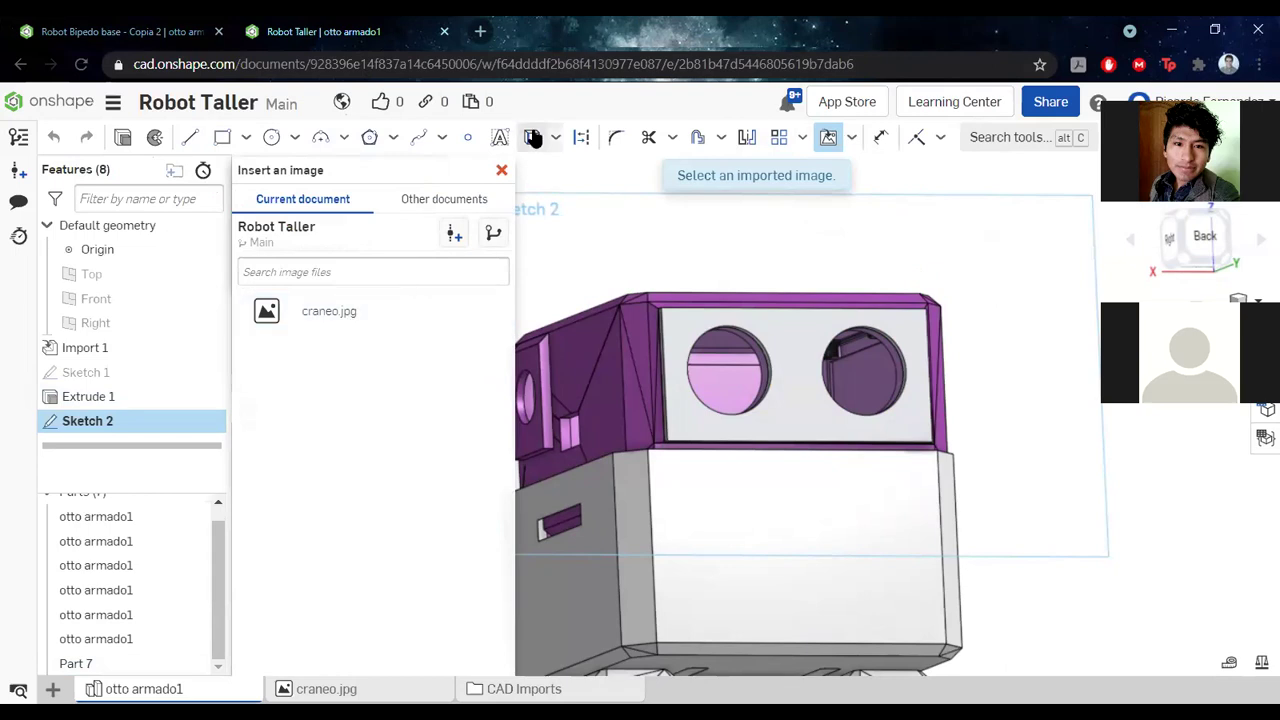
left_click_drag(620, 246, 437, 305)
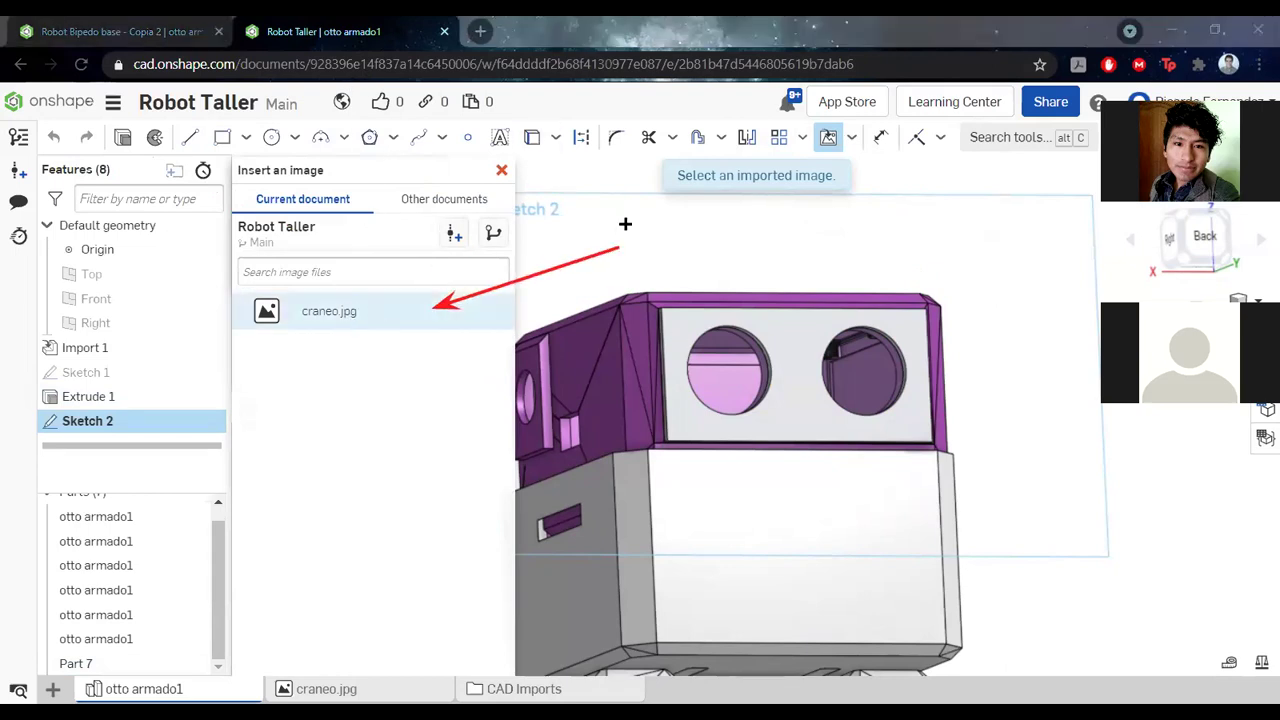
left_click(348, 312)
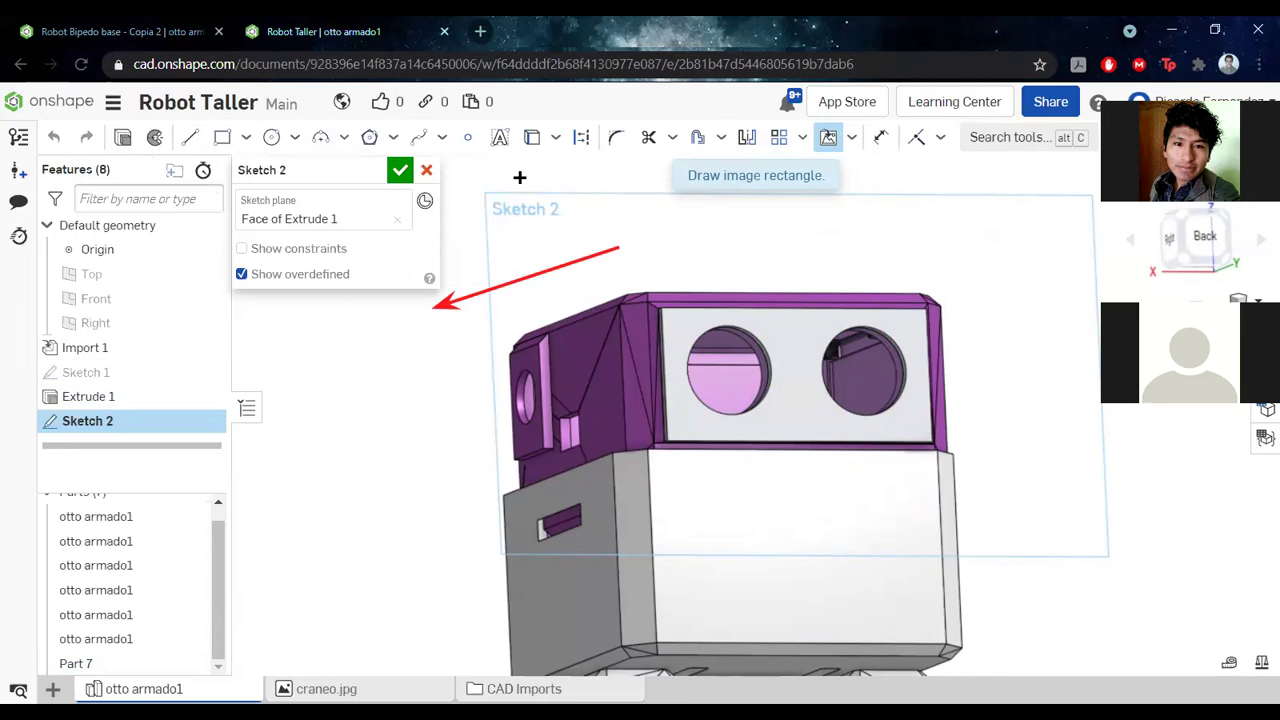
left_click_drag(520, 171, 1088, 580)
scroll(1090, 575, "up", 4)
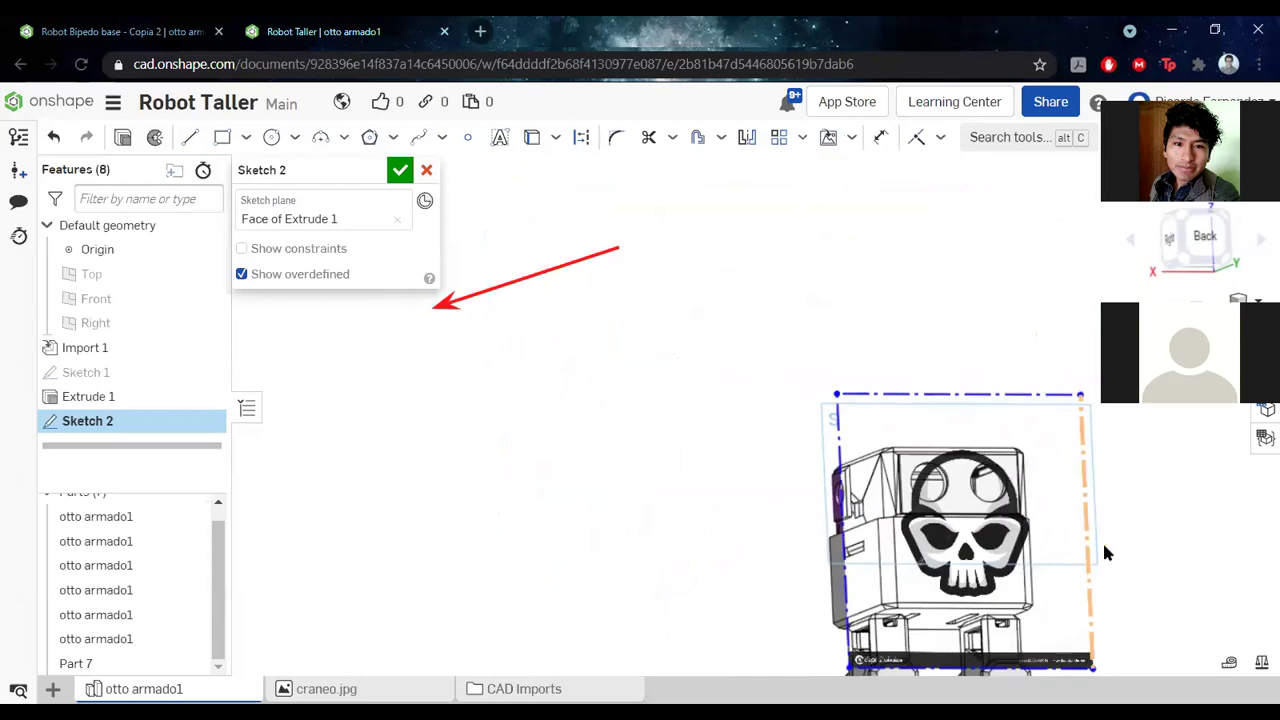
View the sketch plane head-on and move the skull image up so its eyes lie over the plate's eye holes
middle_click_drag(1158, 530, 1044, 446)
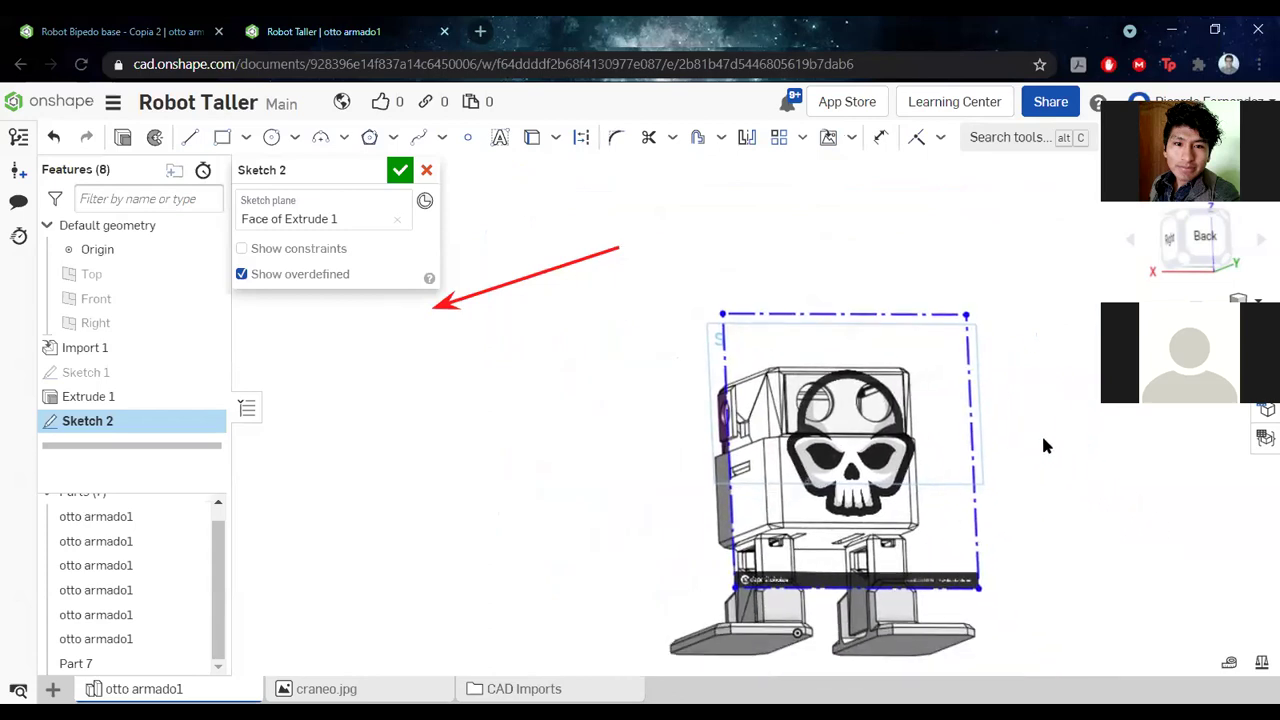
key("n")
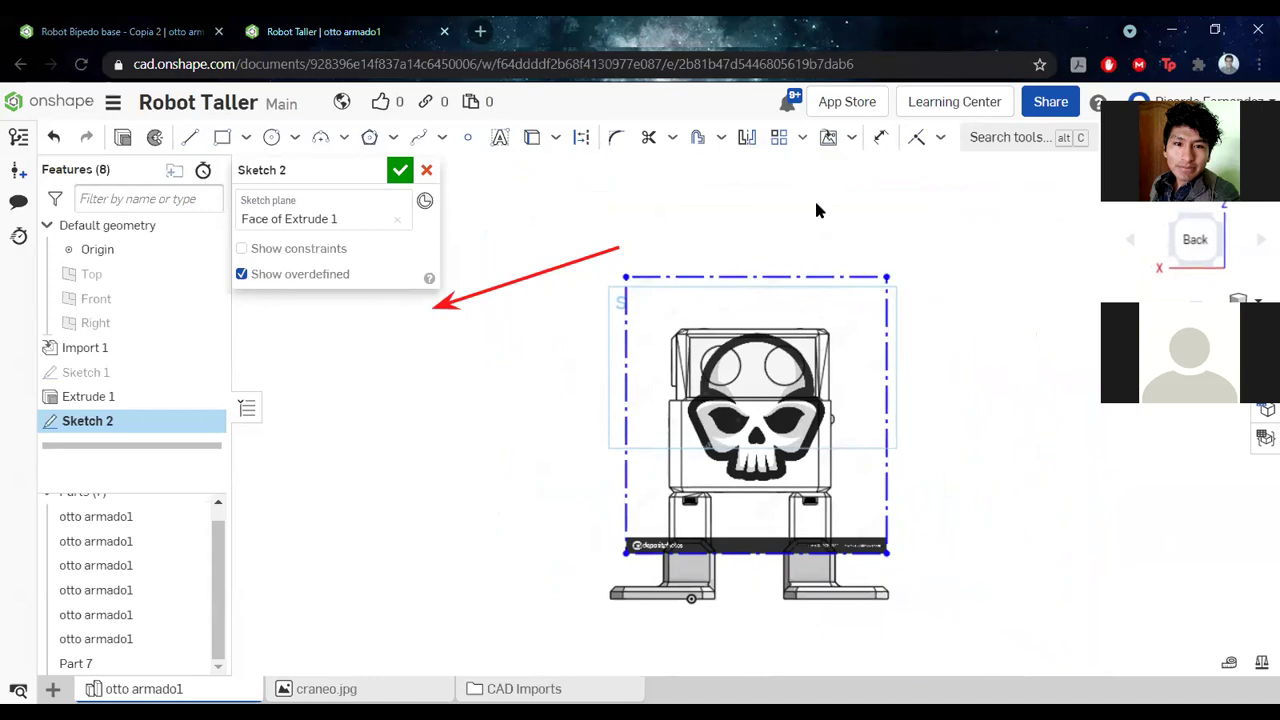
scroll(750, 285, "down", 1)
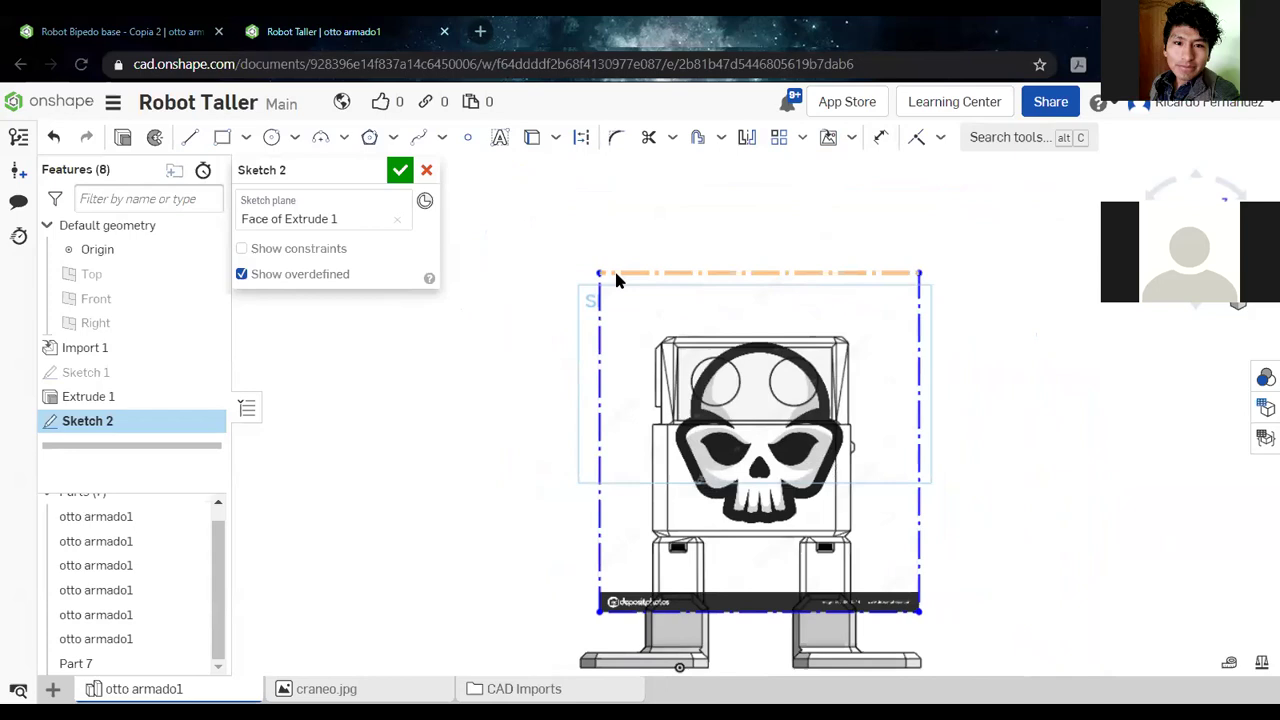
mouse_move(598, 272)
left_mouse_down()
mouse_move(580, 240)
mouse_move(614, 234)
mouse_move(620, 209)
mouse_move(598, 210)
left_mouse_up()
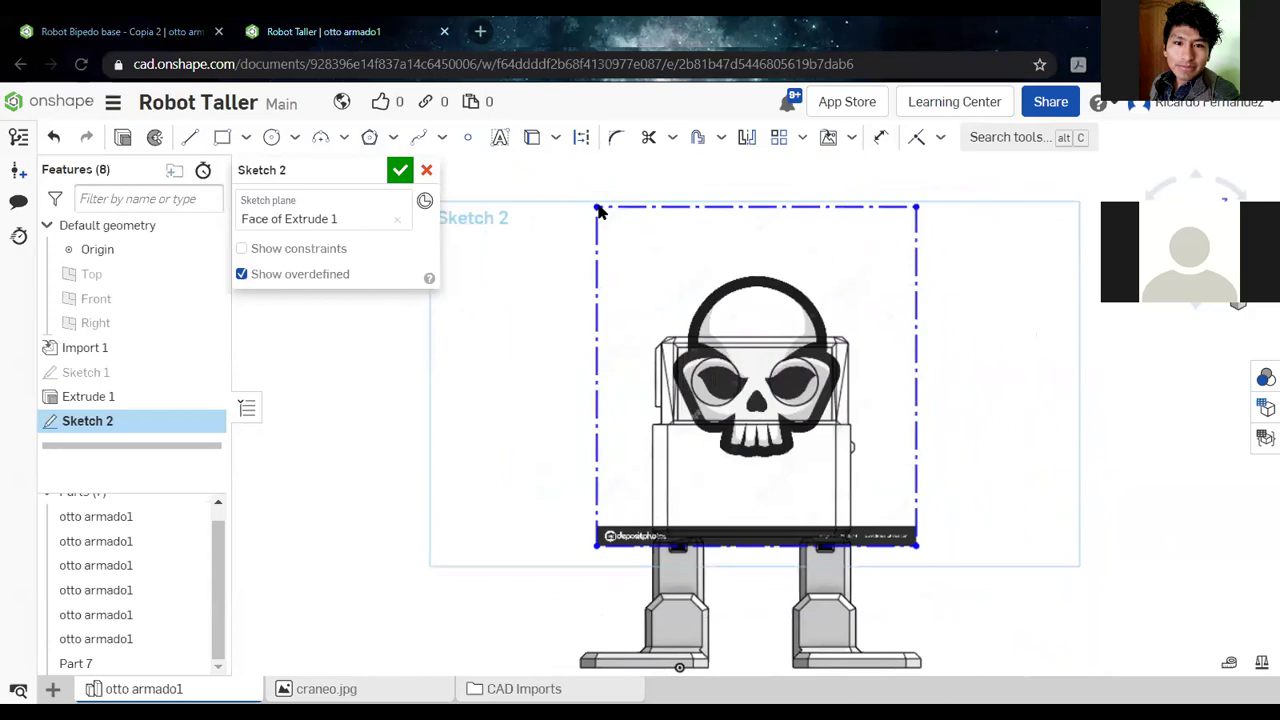
scroll(768, 360, "up", 3)
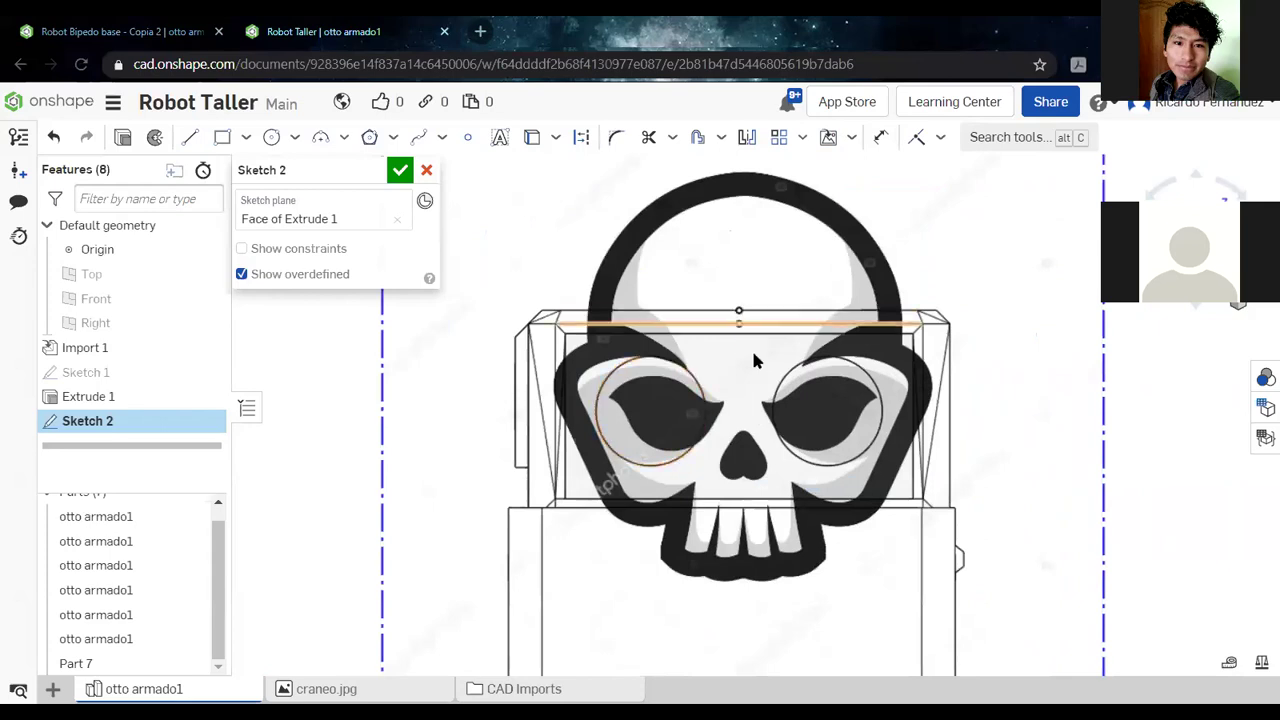
scroll(822, 350, "down", 4)
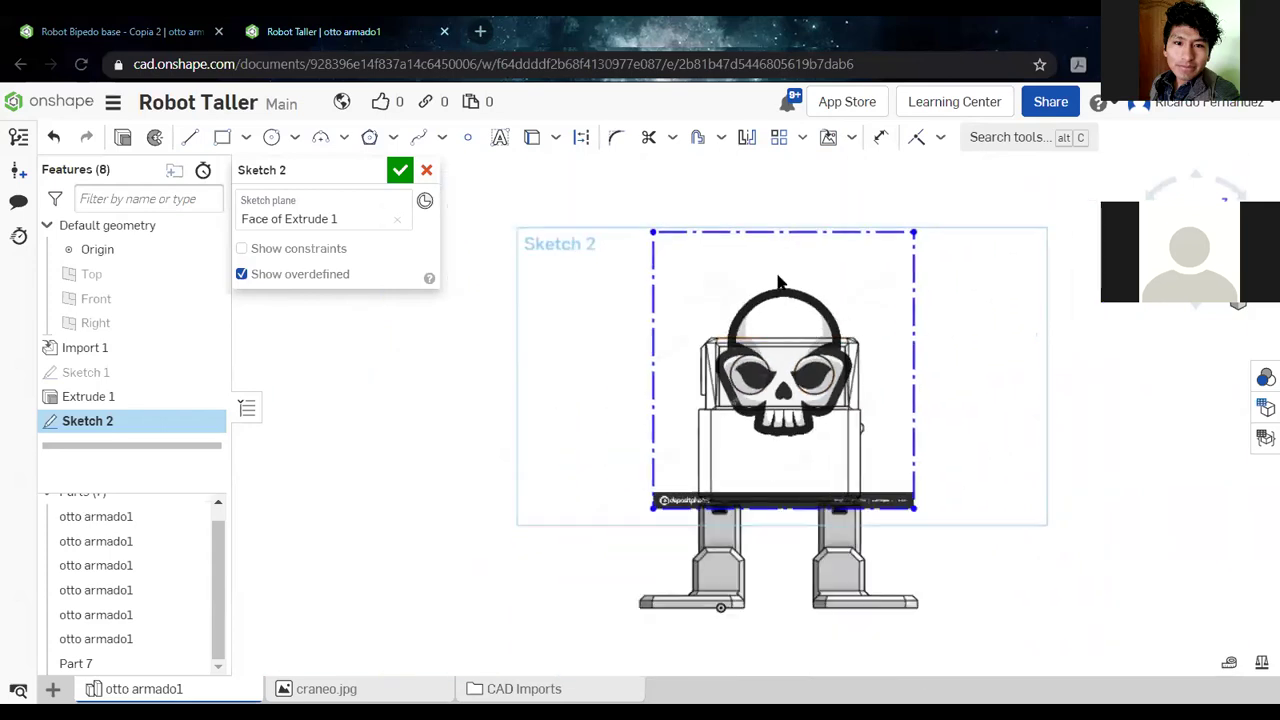
scroll(780, 288, "up", 1)
mouse_move(625, 231)
left_mouse_down()
mouse_move(628, 248)
mouse_move(642, 242)
mouse_move(594, 209)
mouse_move(683, 326)
mouse_move(757, 200)
mouse_move(643, 216)
mouse_move(654, 226)
mouse_move(637, 246)
mouse_move(669, 254)
mouse_move(580, 212)
mouse_move(586, 274)
mouse_move(697, 203)
mouse_move(620, 237)
mouse_move(620, 226)
mouse_move(630, 245)
left_mouse_up()
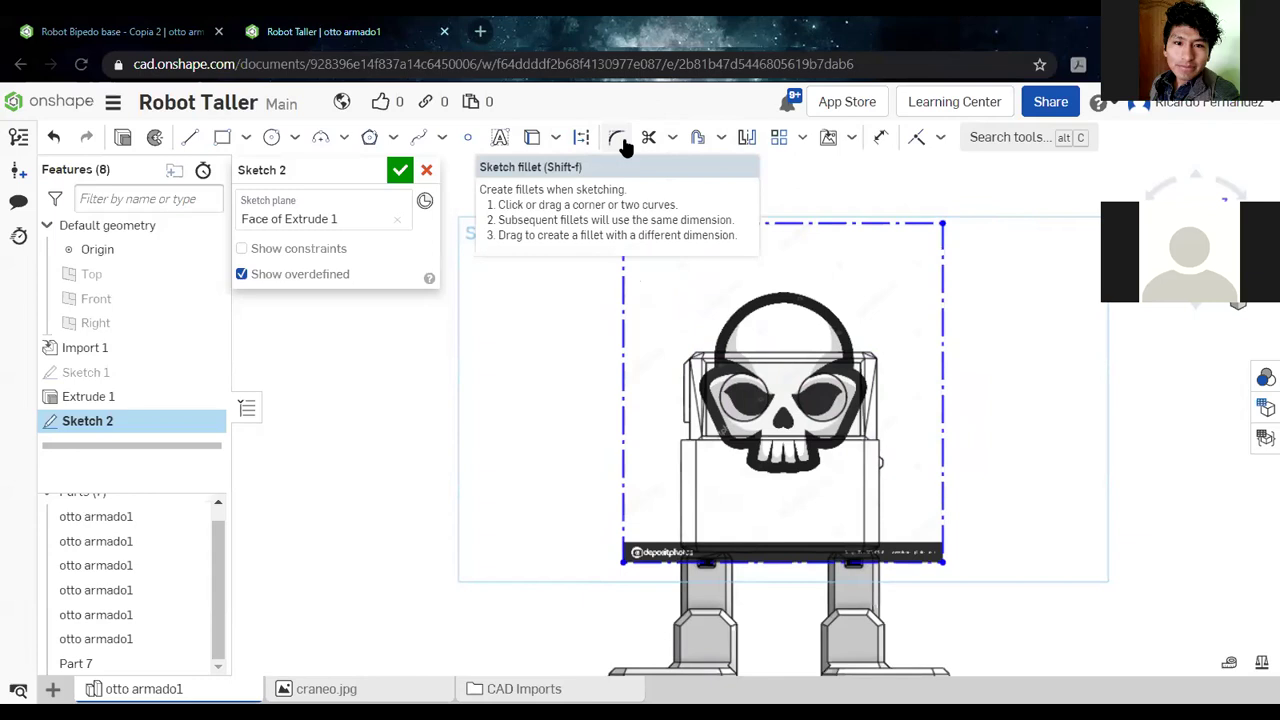
Dimension the upper edge of the skull image's rectangle and set its width to 120 mm
left_click_drag(1051, 360, 884, 157)
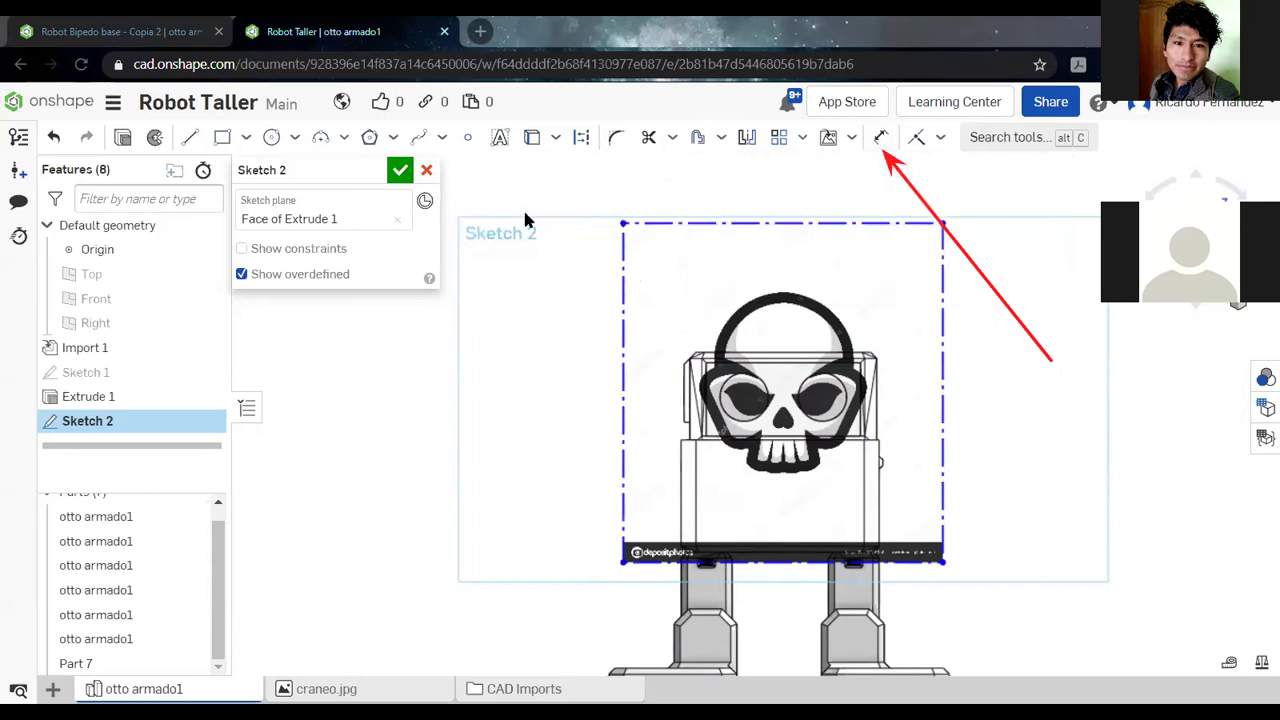
left_click(881, 138)
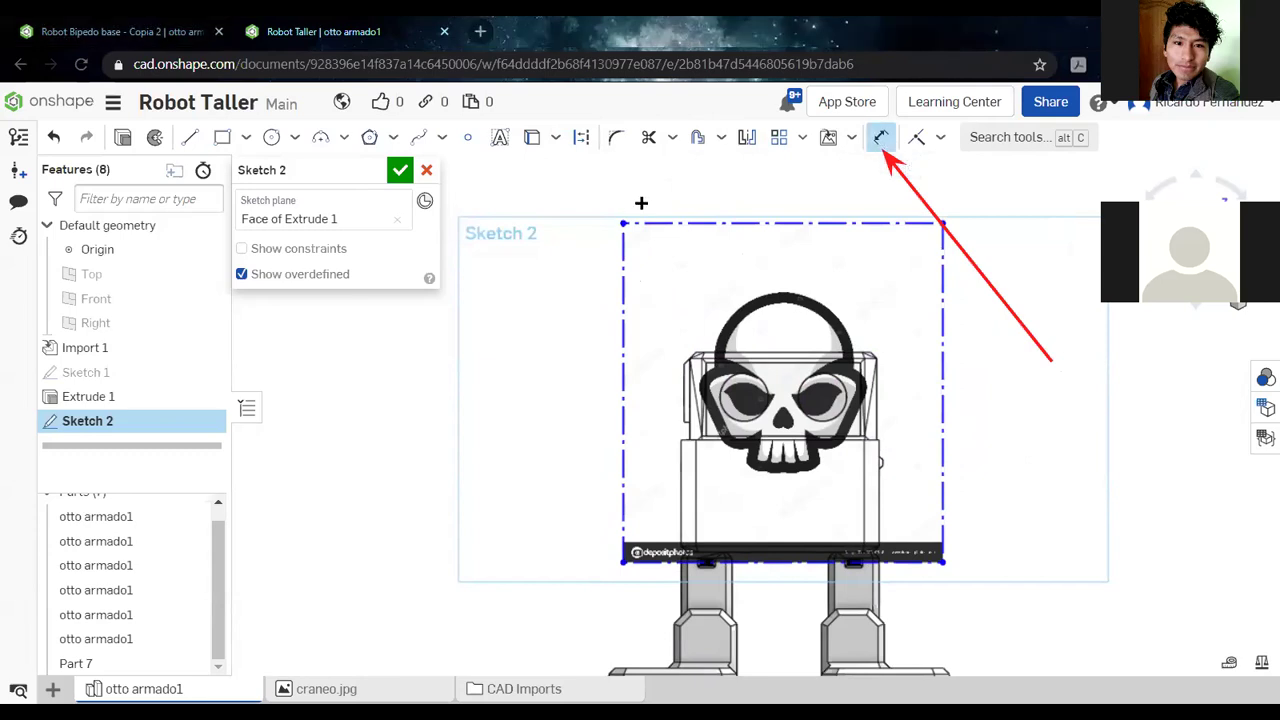
left_click(690, 225)
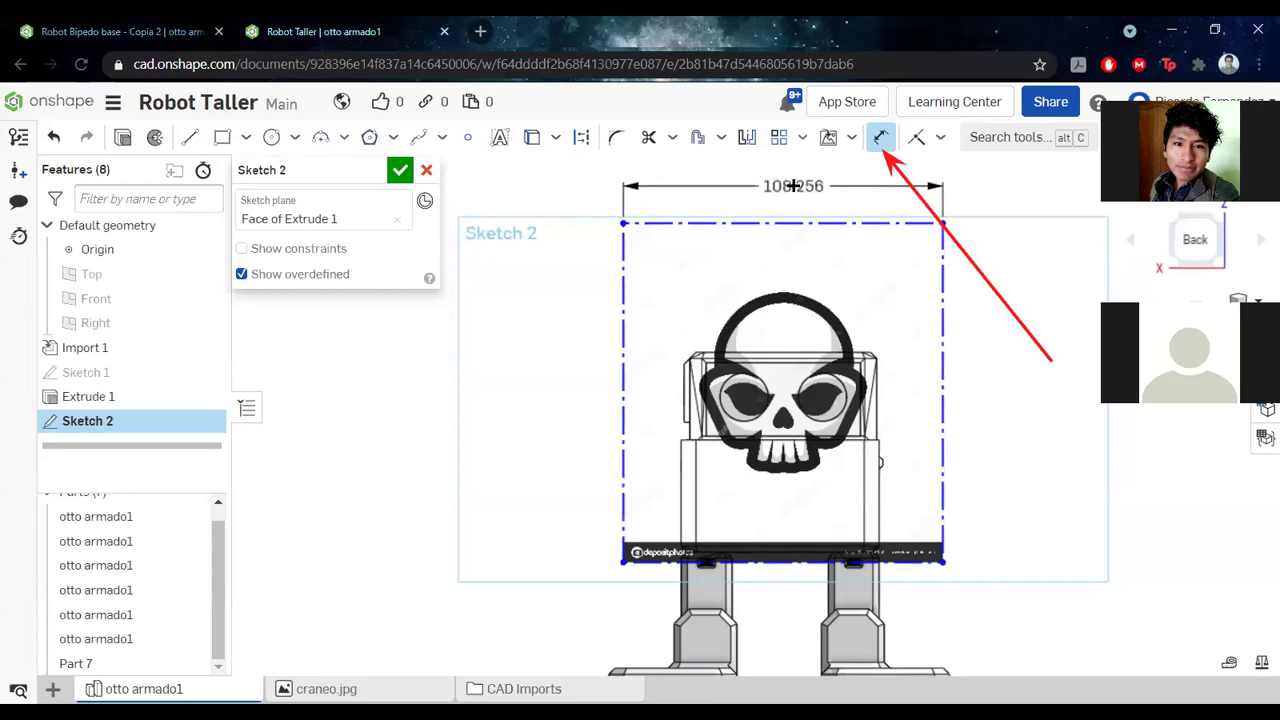
double_click(793, 186)
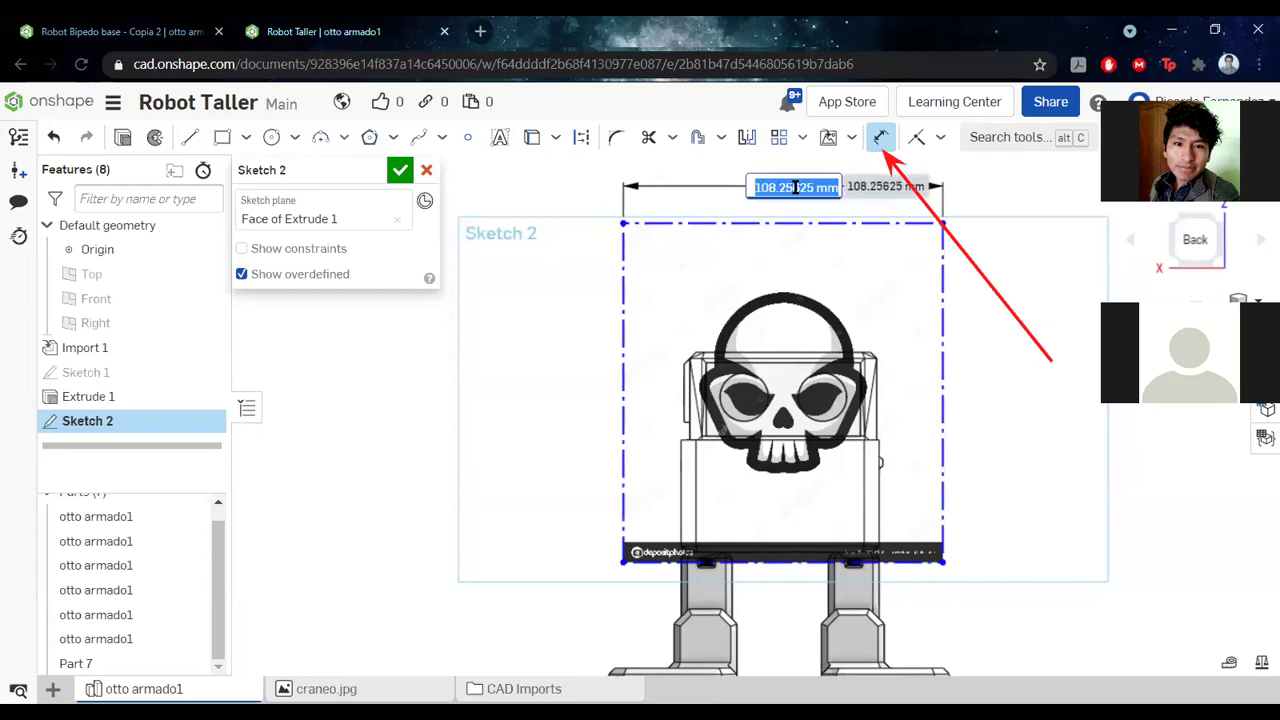
key("BackSpace")
type("120")
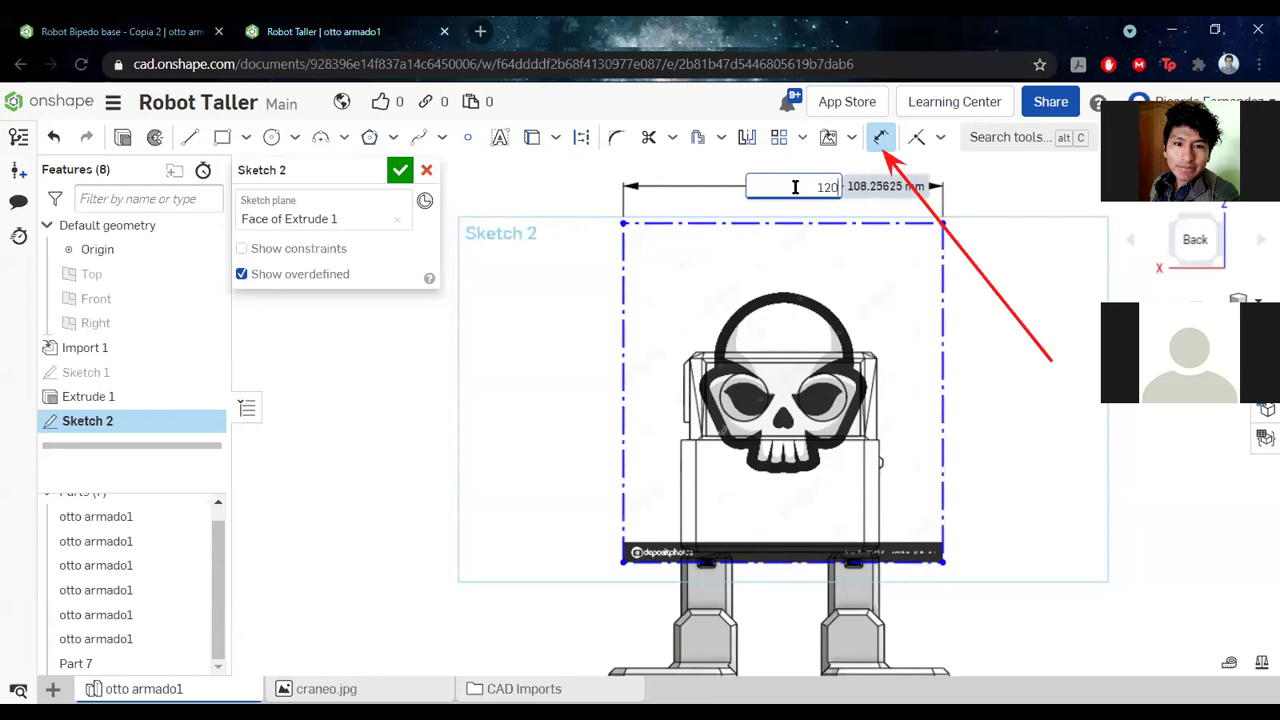
key("Return")
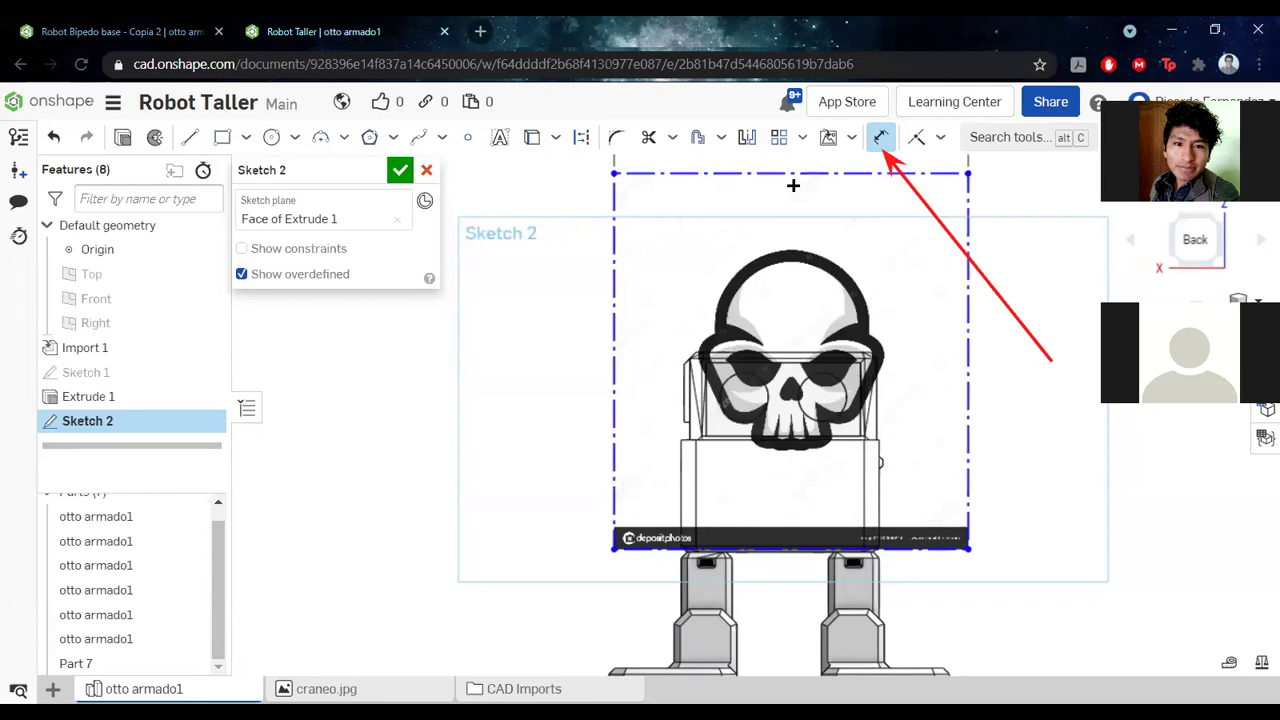
scroll(903, 170, "down", 2)
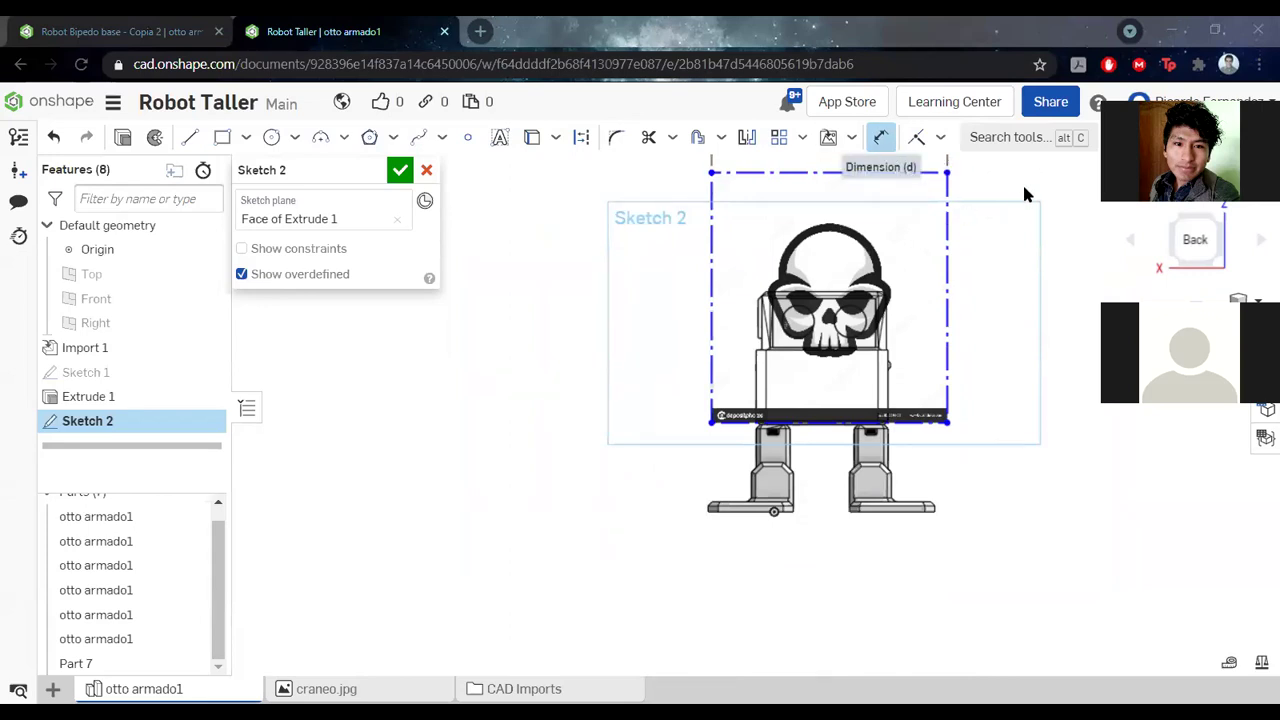
mouse_move(951, 217)
right_mouse_down()
mouse_move(986, 183)
mouse_move(1015, 188)
mouse_move(1082, 142)
right_mouse_up()
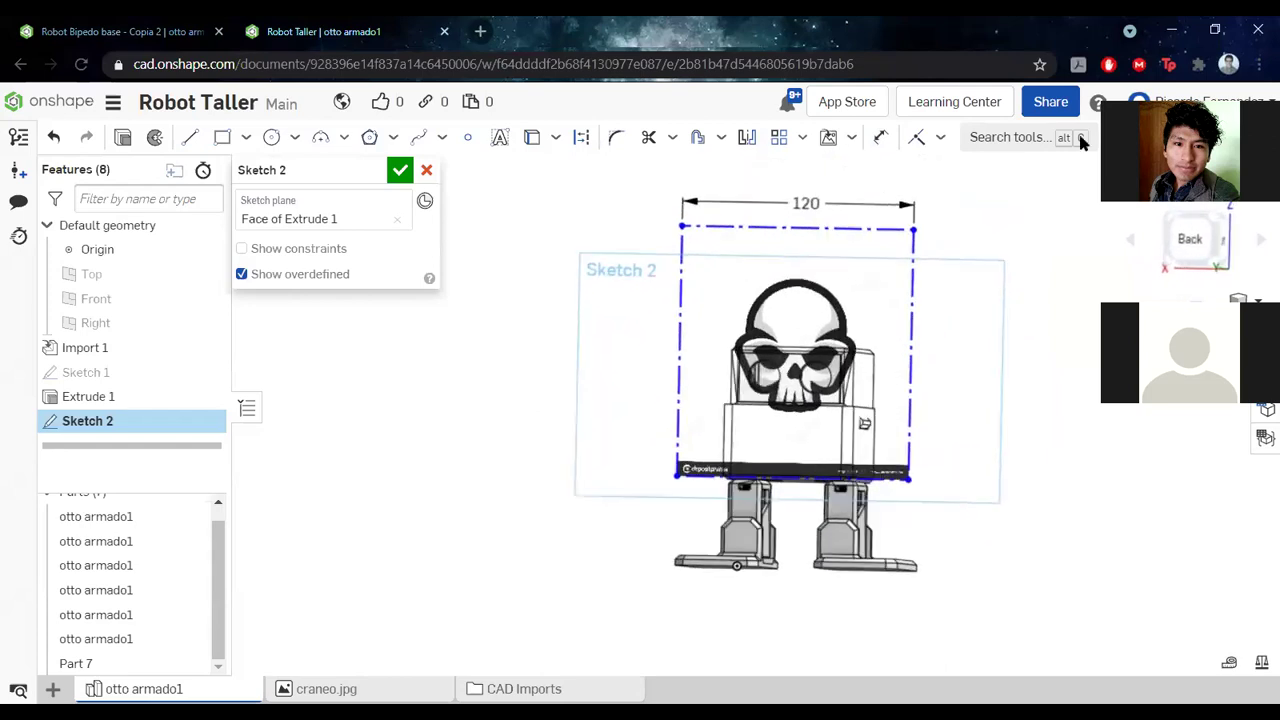
key("n")
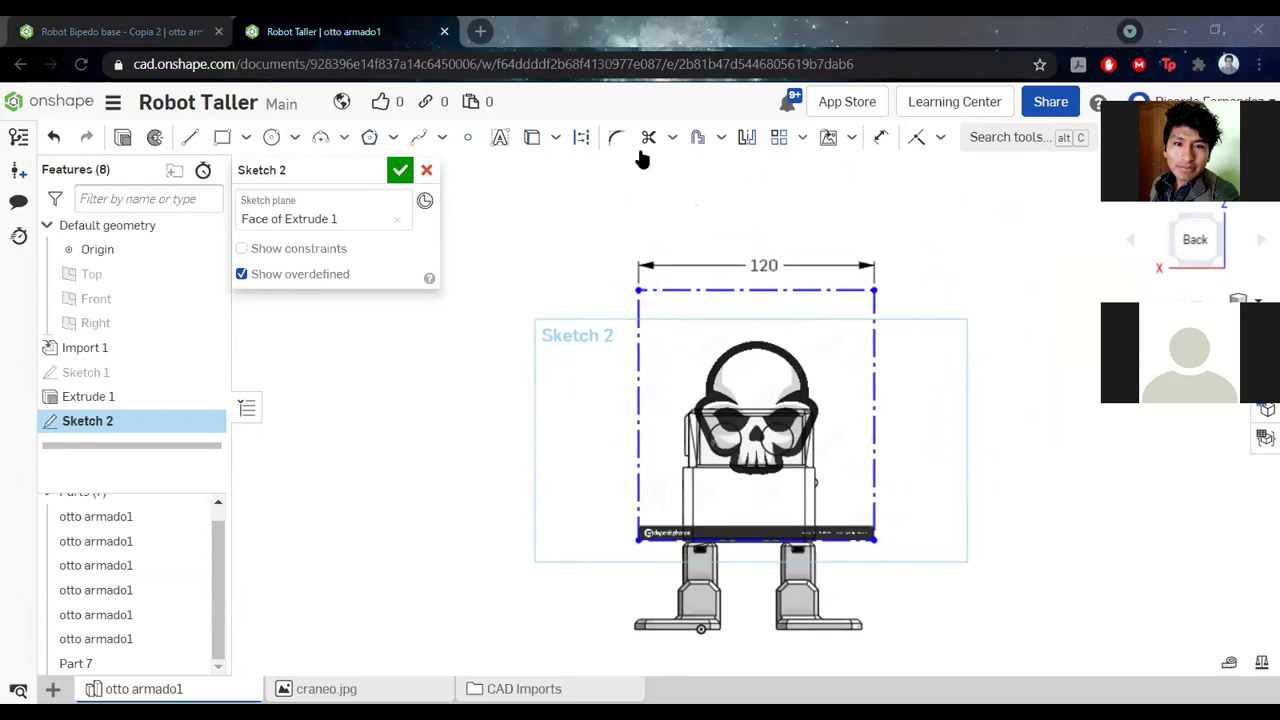
left_click_drag(330, 585, 76, 690)
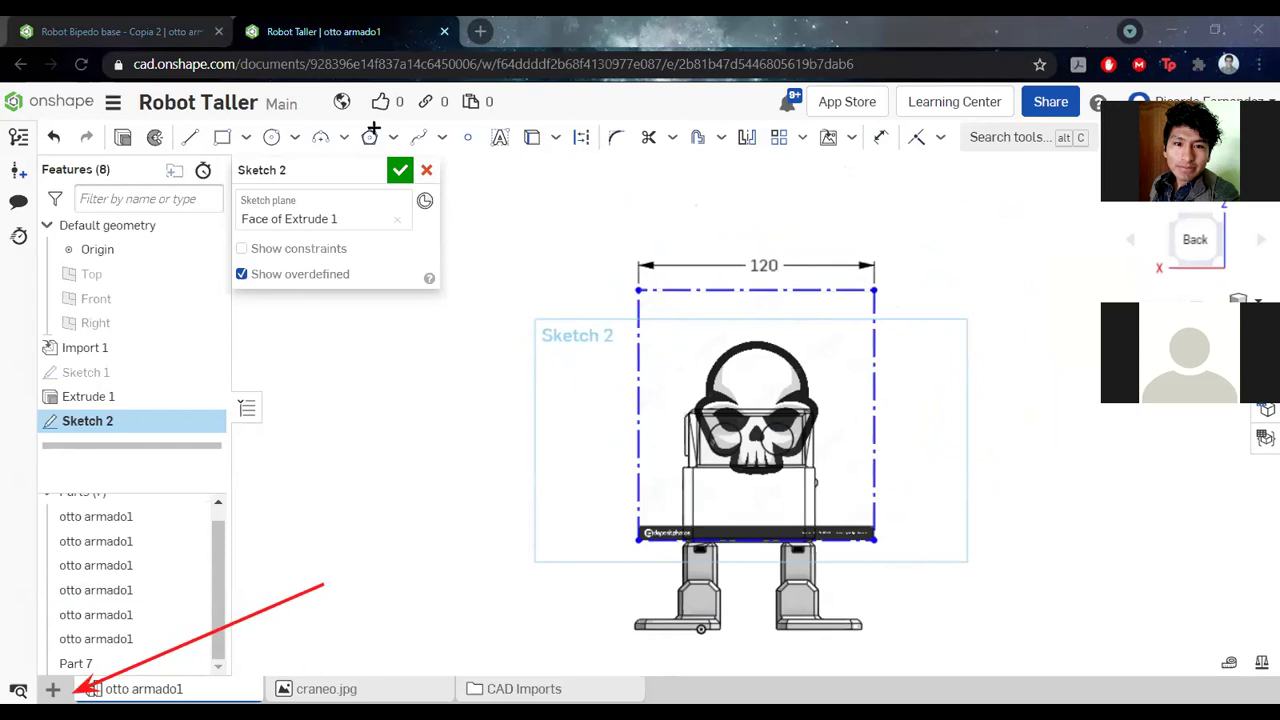
left_click(55, 688)
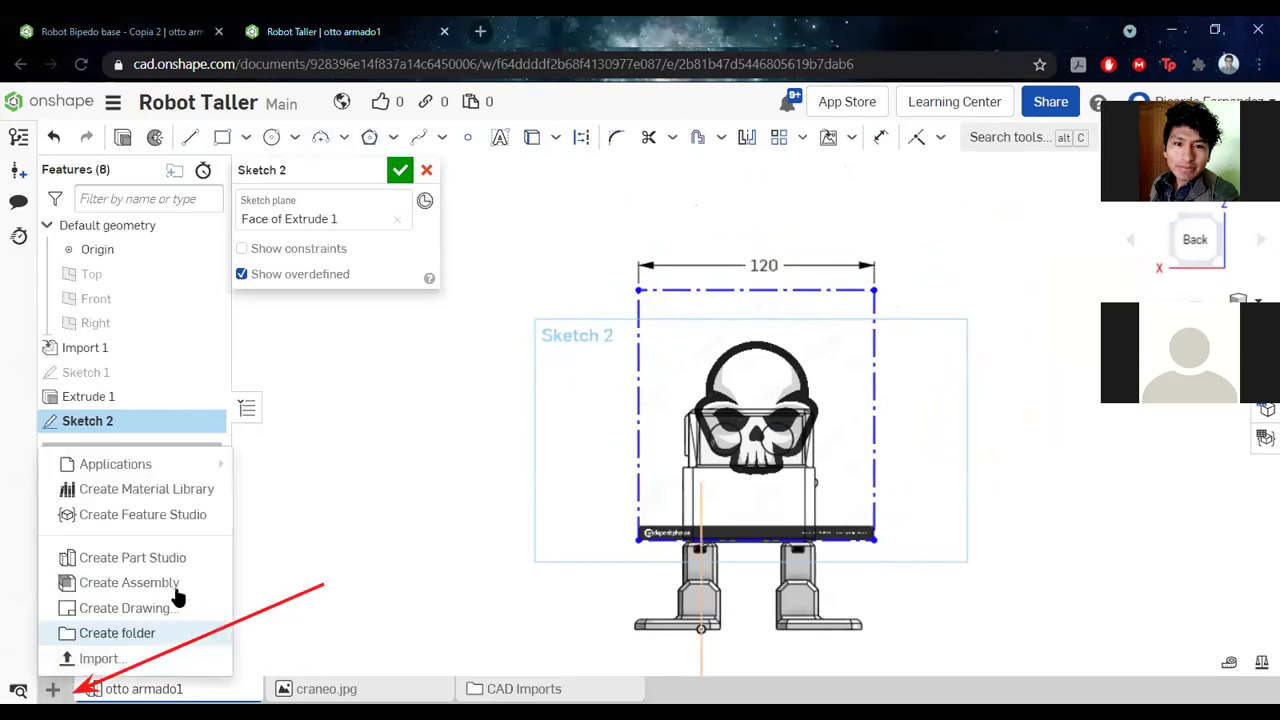
left_click(133, 658)
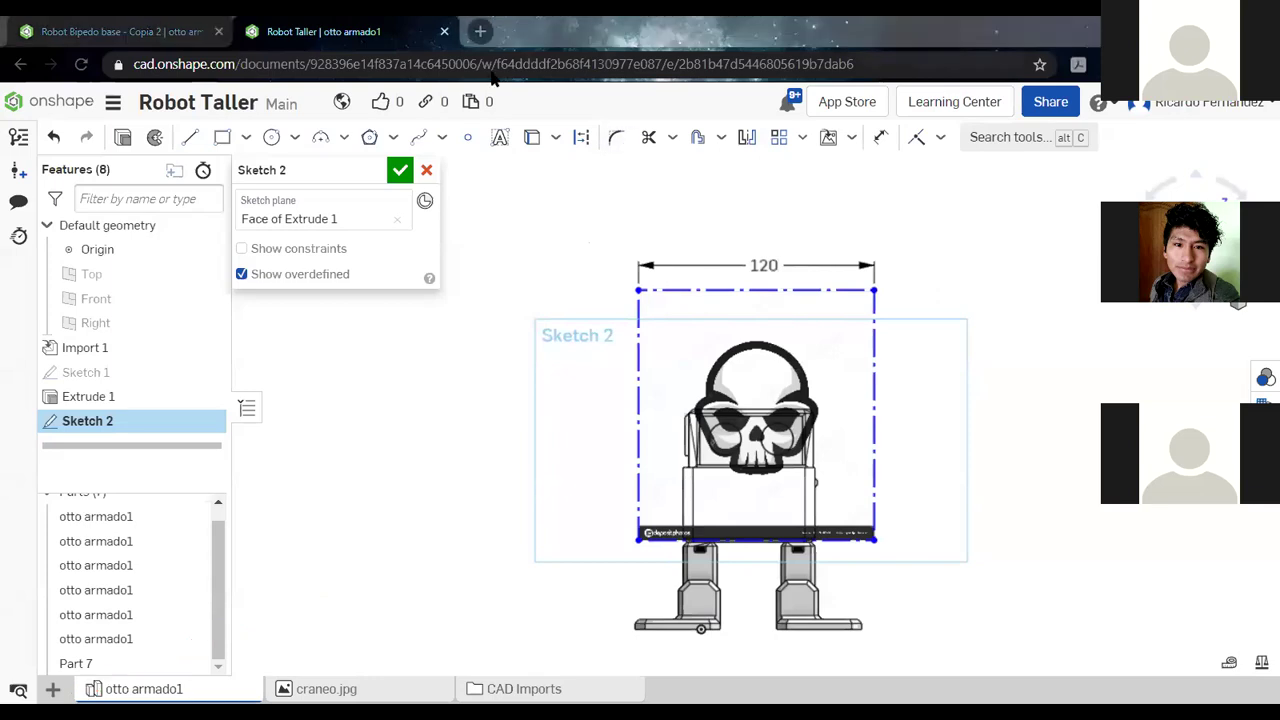
left_click_drag(340, 265, 439, 463)
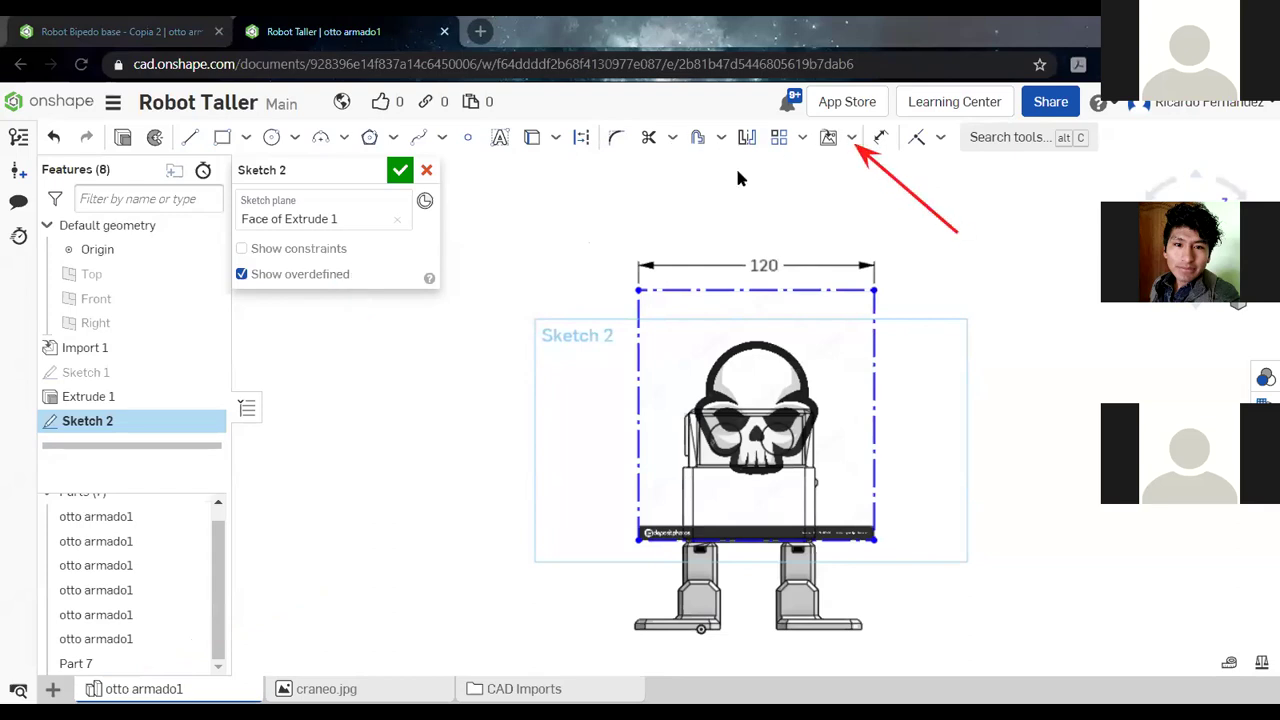
left_click(851, 140)
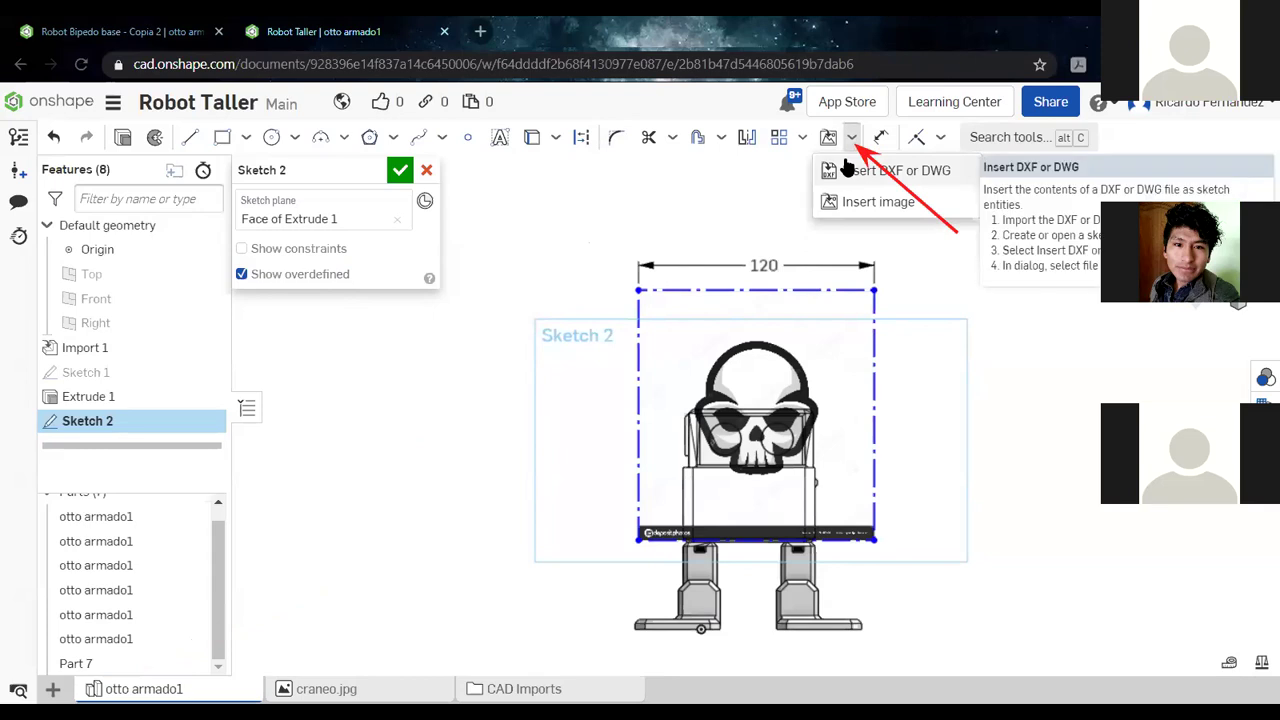
left_click(911, 215)
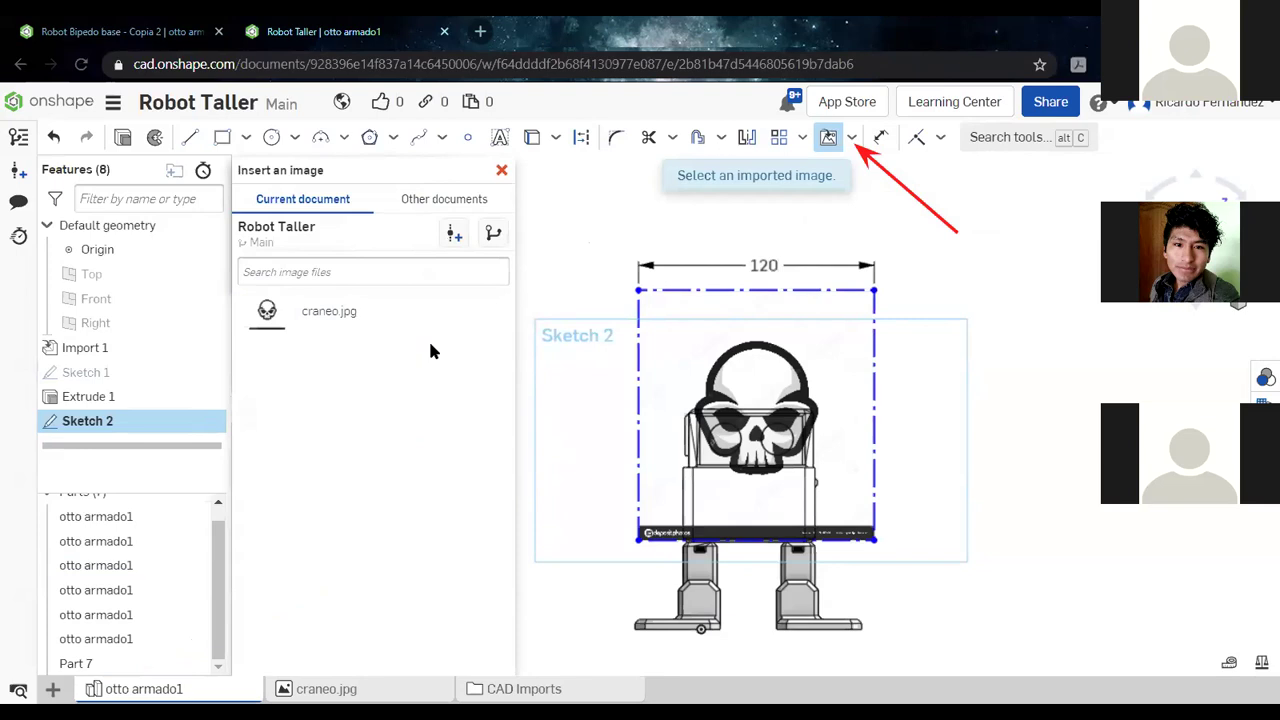
key("Escape")
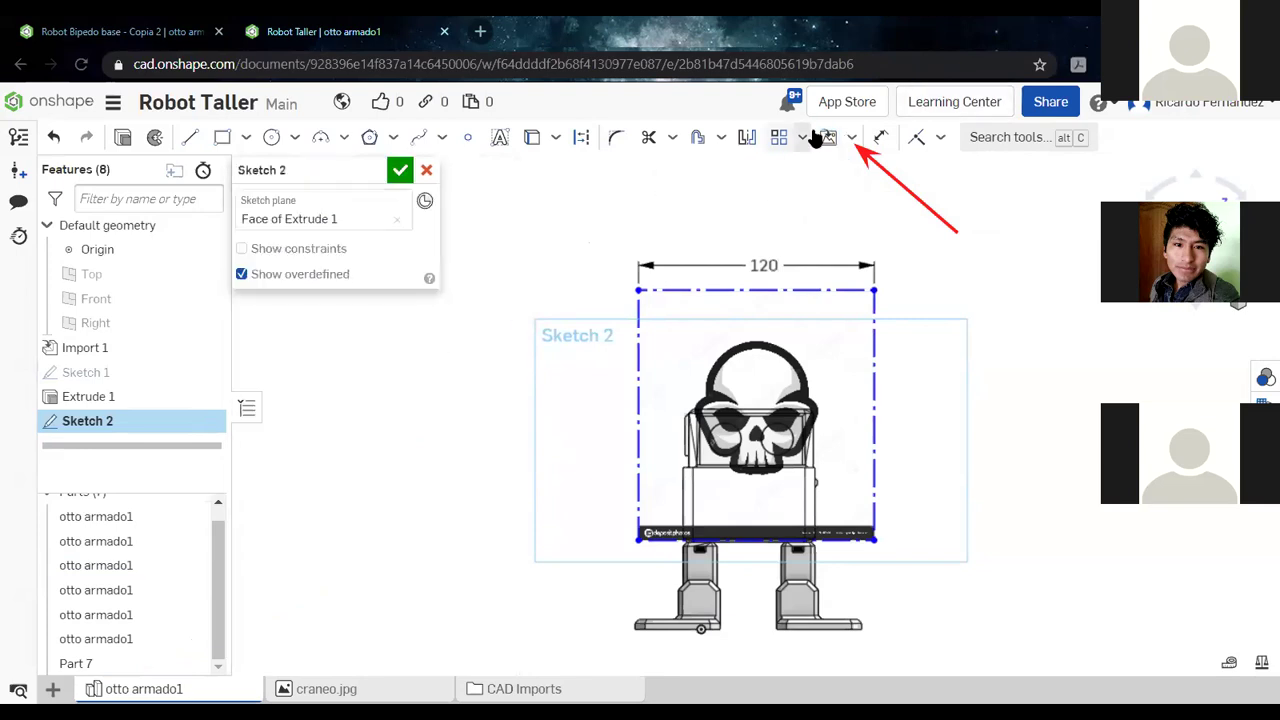
Move the resized skull image down so its eyes line up with the face plate's eye holes, and check it at an angle
scroll(763, 260, "up", 3)
scroll(770, 290, "down", 2)
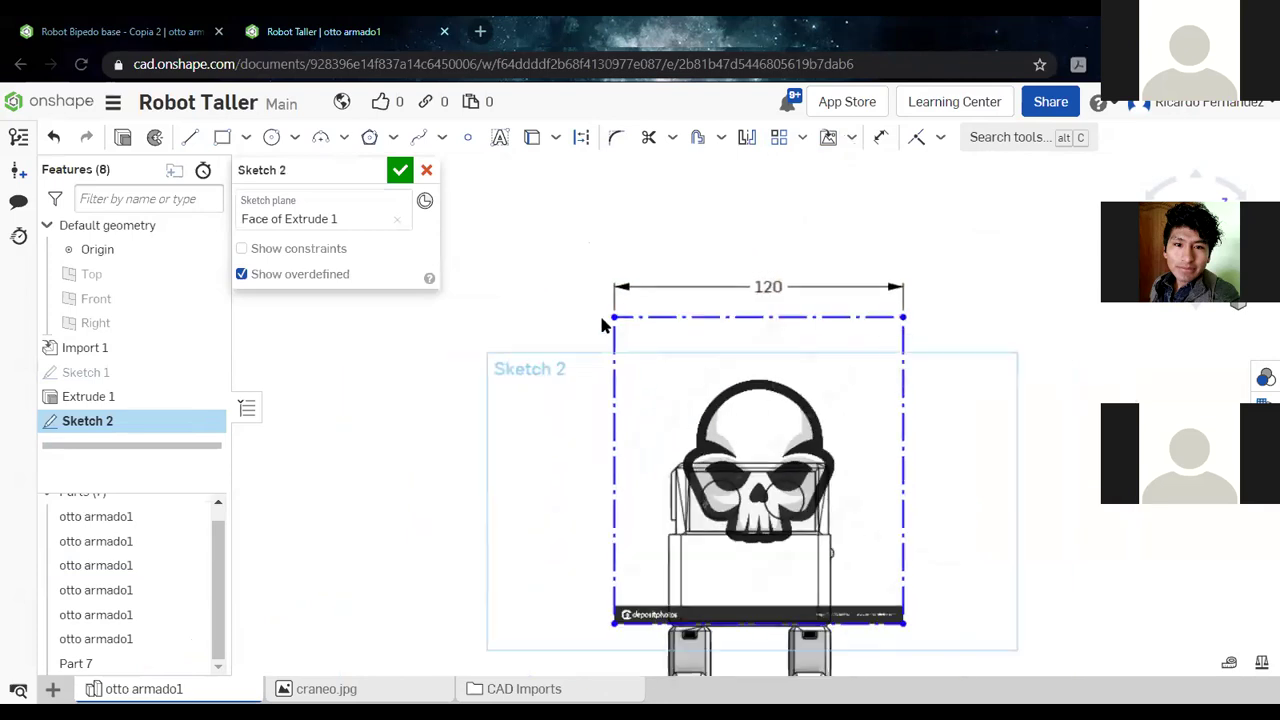
mouse_move(608, 323)
left_mouse_down()
mouse_move(634, 417)
mouse_move(543, 293)
mouse_move(629, 300)
mouse_move(613, 348)
left_mouse_up()
mouse_move(1080, 460)
right_mouse_down()
mouse_move(1060, 429)
mouse_move(1110, 445)
mouse_move(1028, 341)
right_mouse_up()
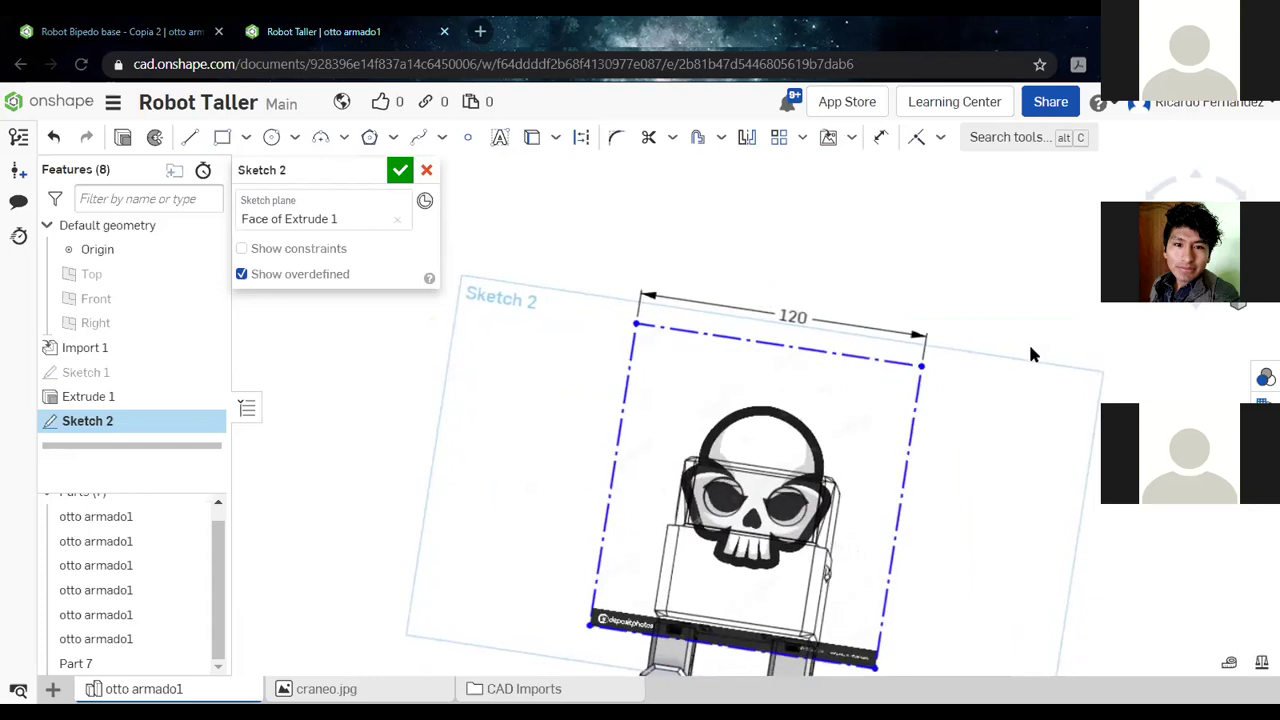
View the sketch head-on and set the skull image's width dimension to 140 mm
key("n")
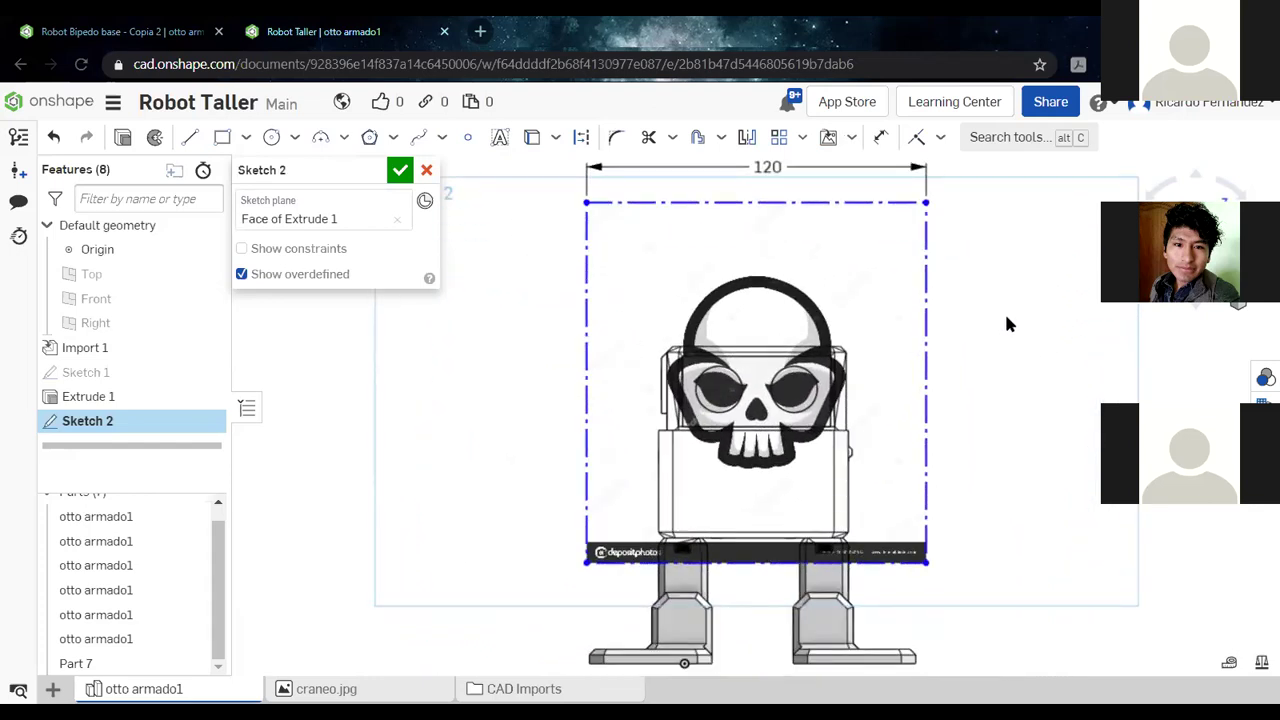
double_click(759, 168)
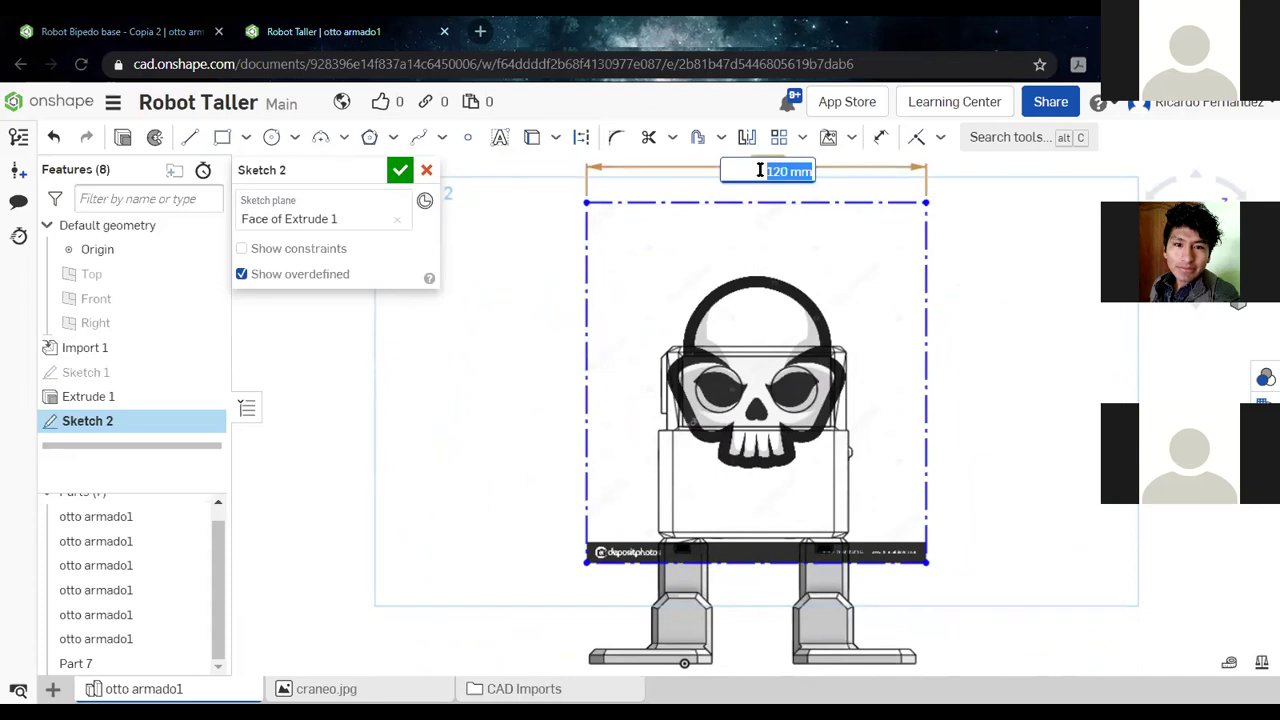
type("120")
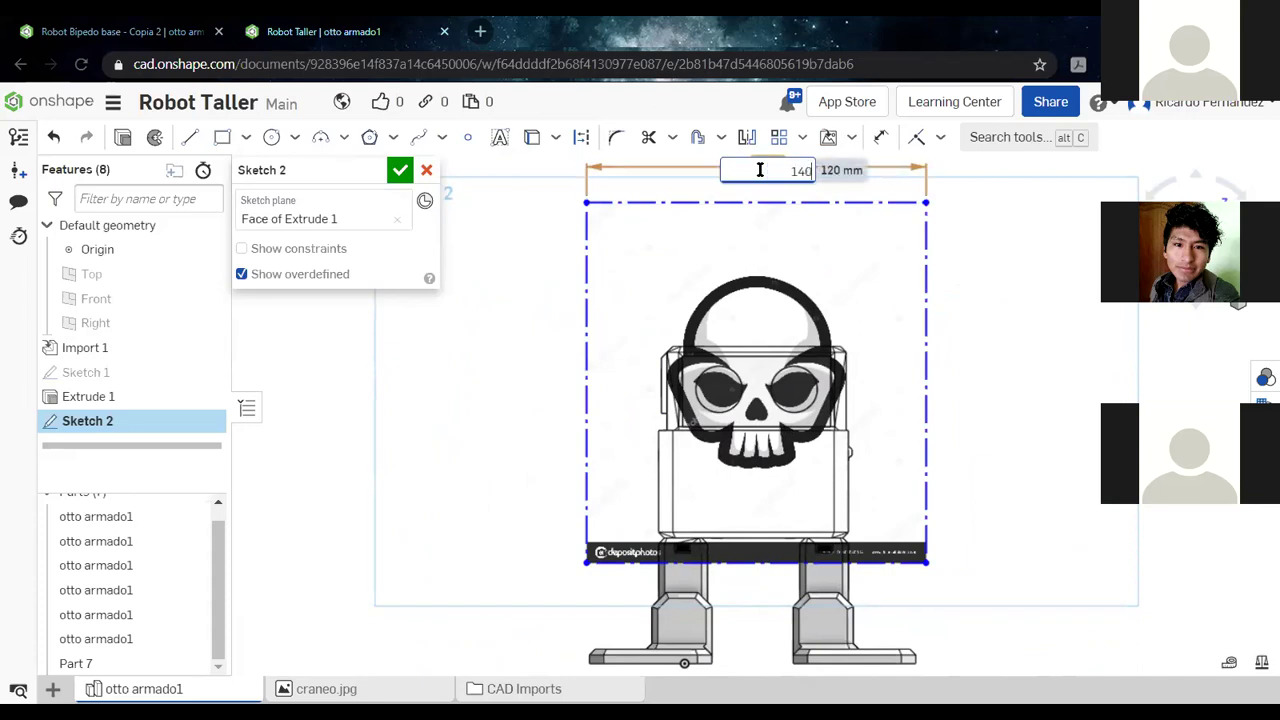
key("Return")
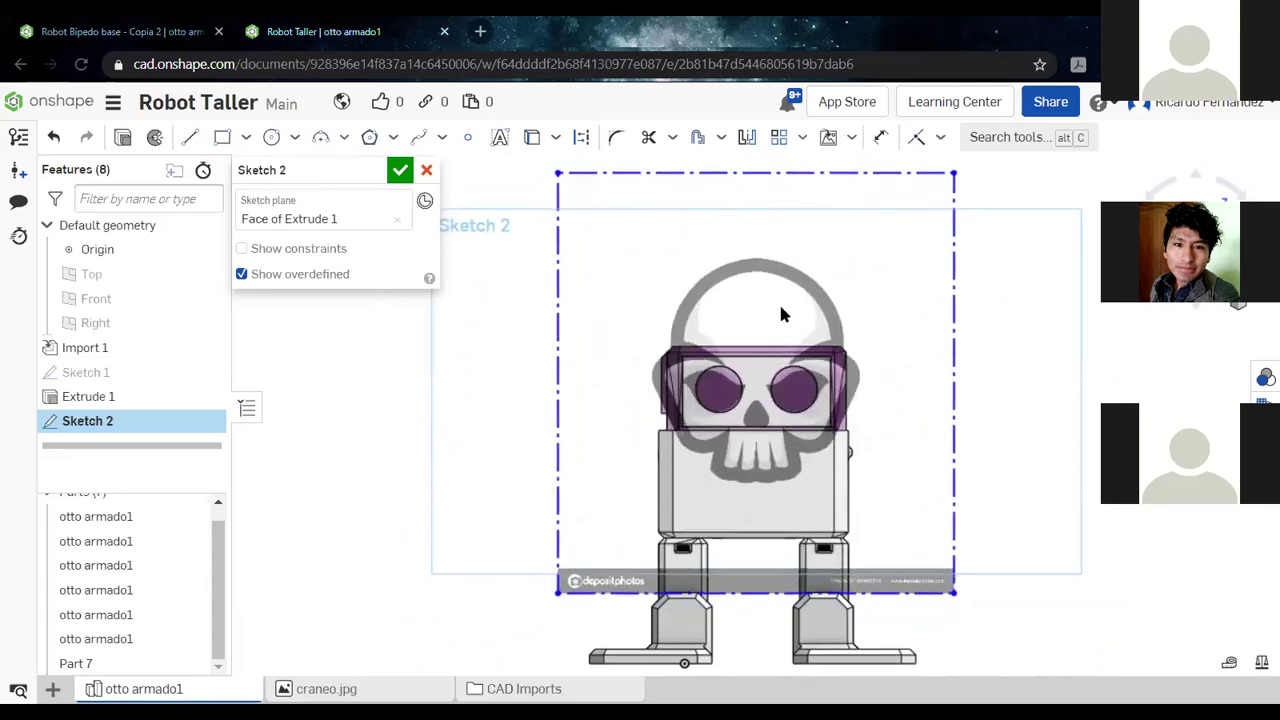
Nudge the enlarged skull image so its eyes sit over the plate's eye holes, and accept the image sketch
left_click_drag(782, 307, 777, 307)
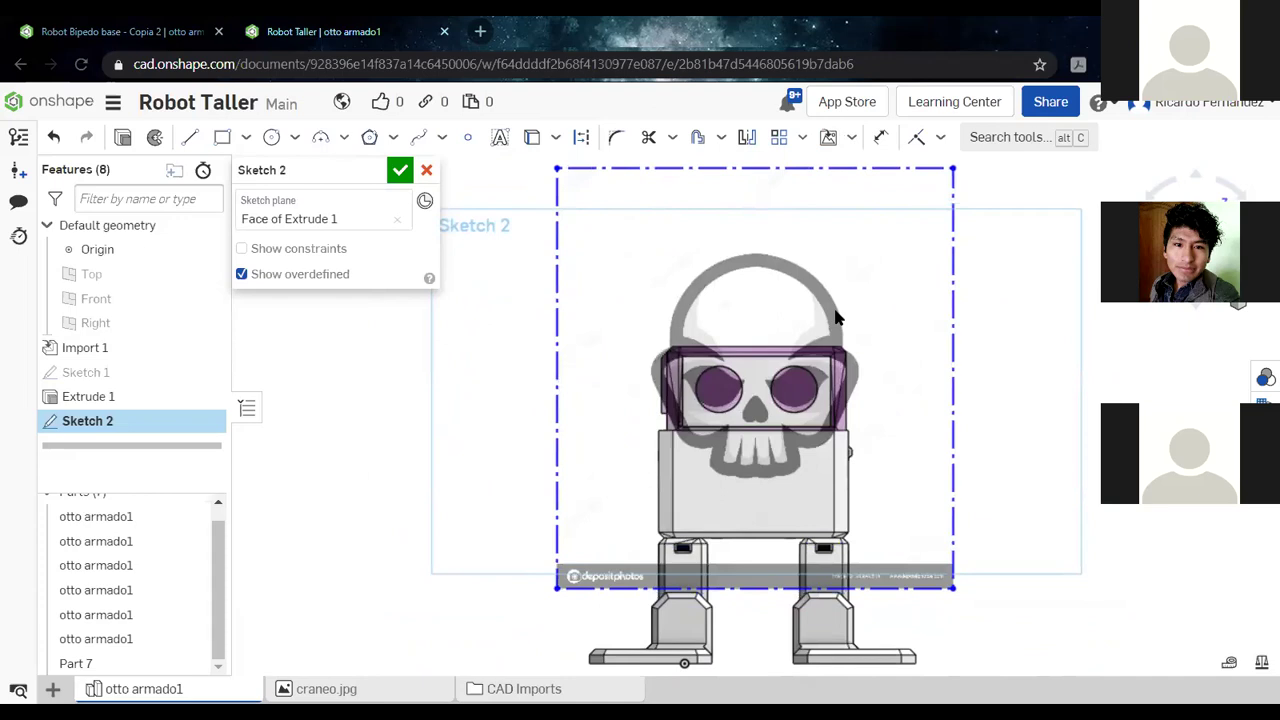
left_click_drag(836, 317, 838, 320)
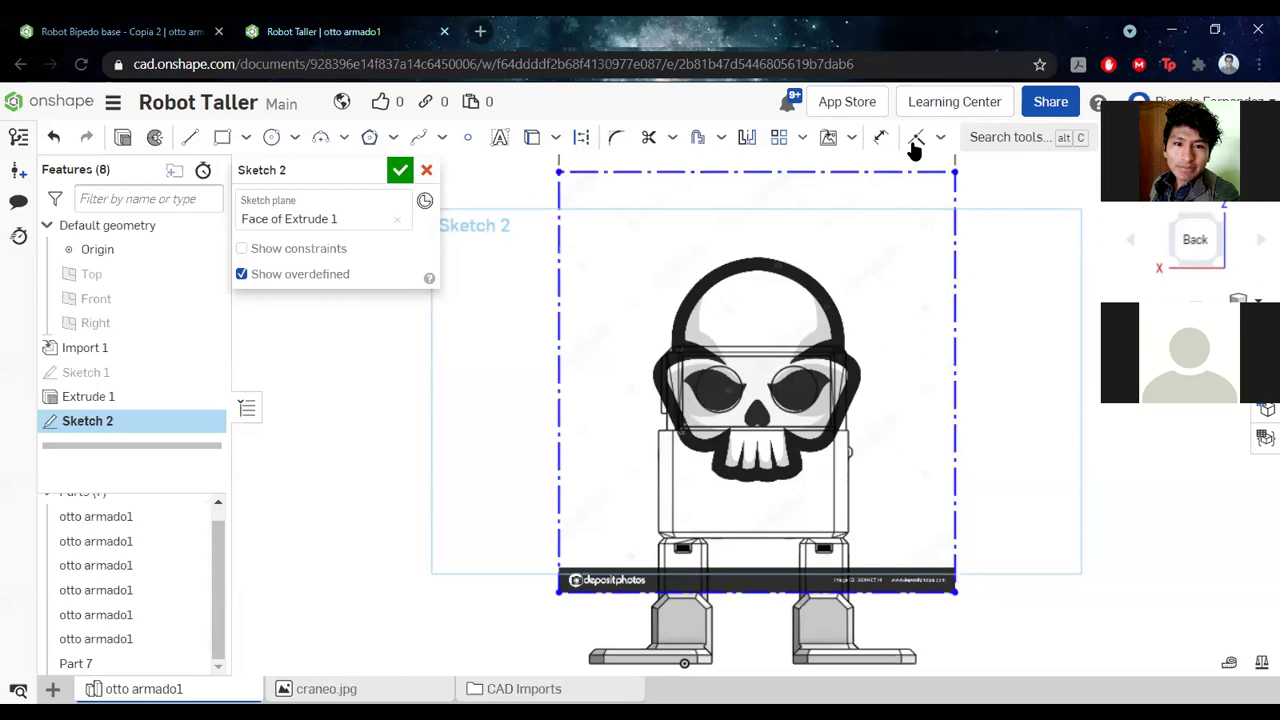
mouse_move(487, 393)
left_mouse_down()
mouse_move(417, 177)
mouse_move(400, 172)
left_mouse_up()
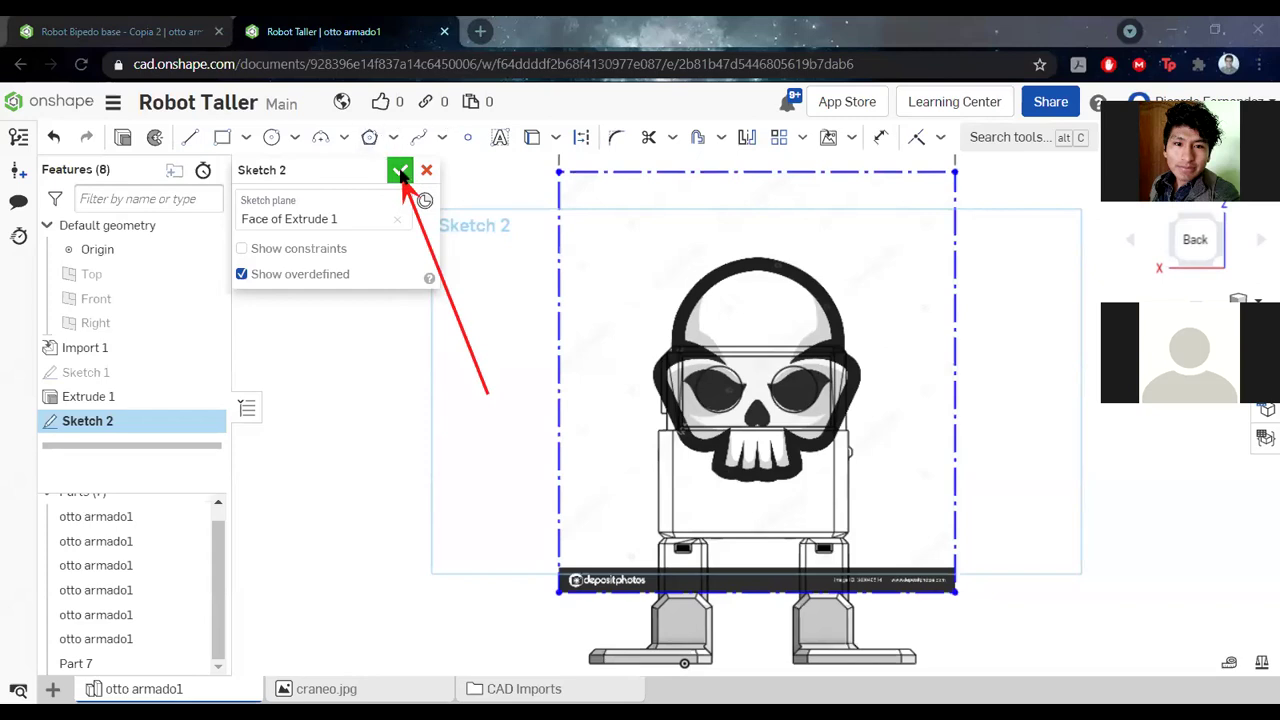
left_click(399, 172)
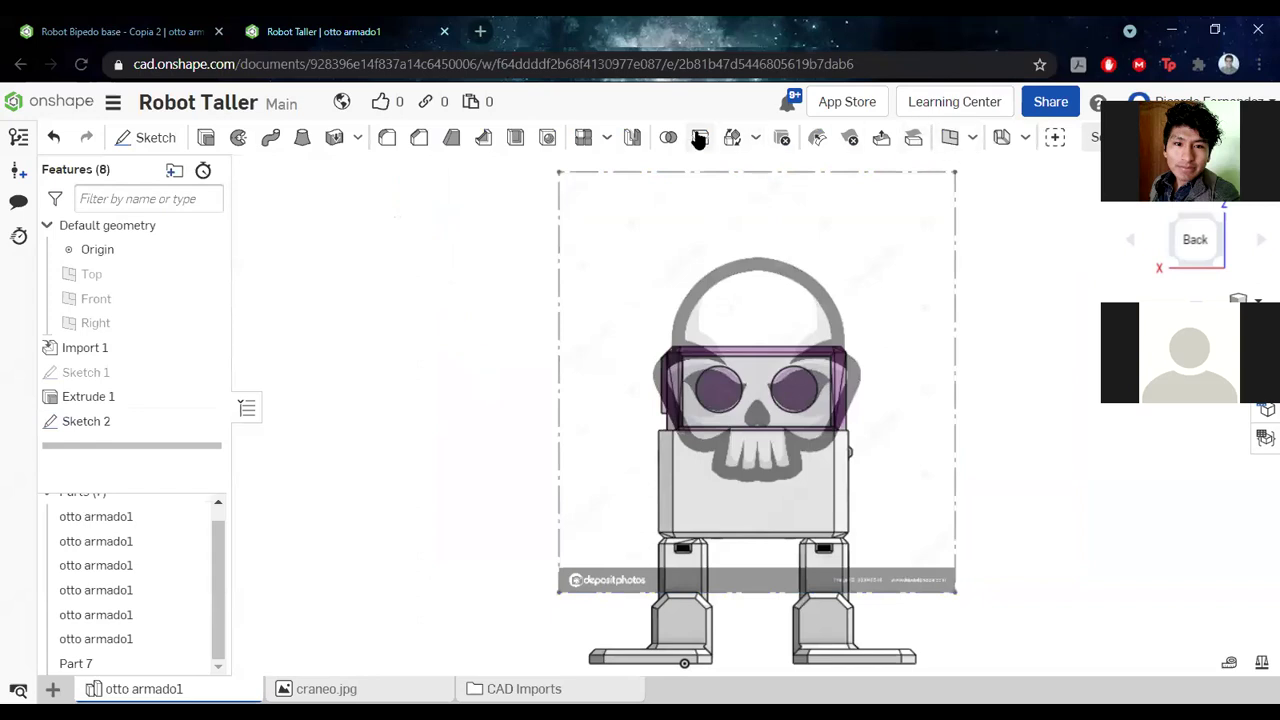
Select the face plate region under the skull's eyes, view it head-on, and start a new sketch on it
left_click_drag(132, 104, 1092, 186)
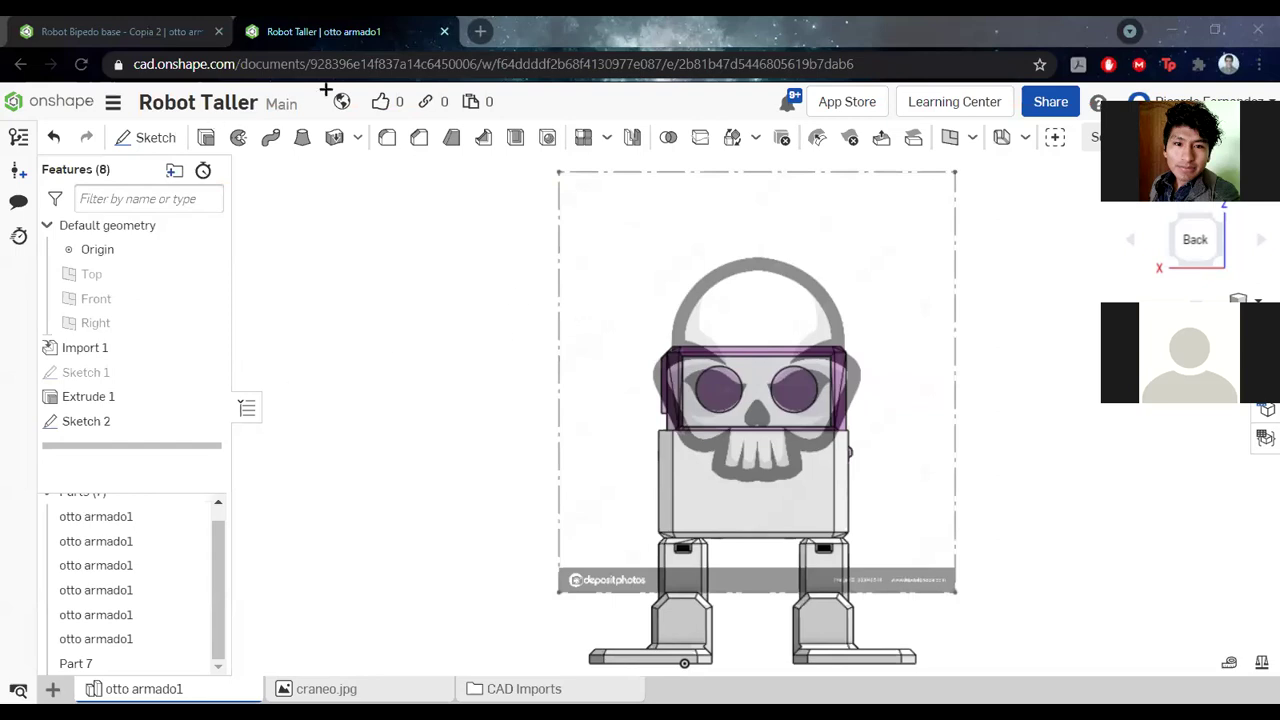
left_click(761, 381)
right_click_drag(540, 434, 662, 385)
scroll(670, 385, "up", 5)
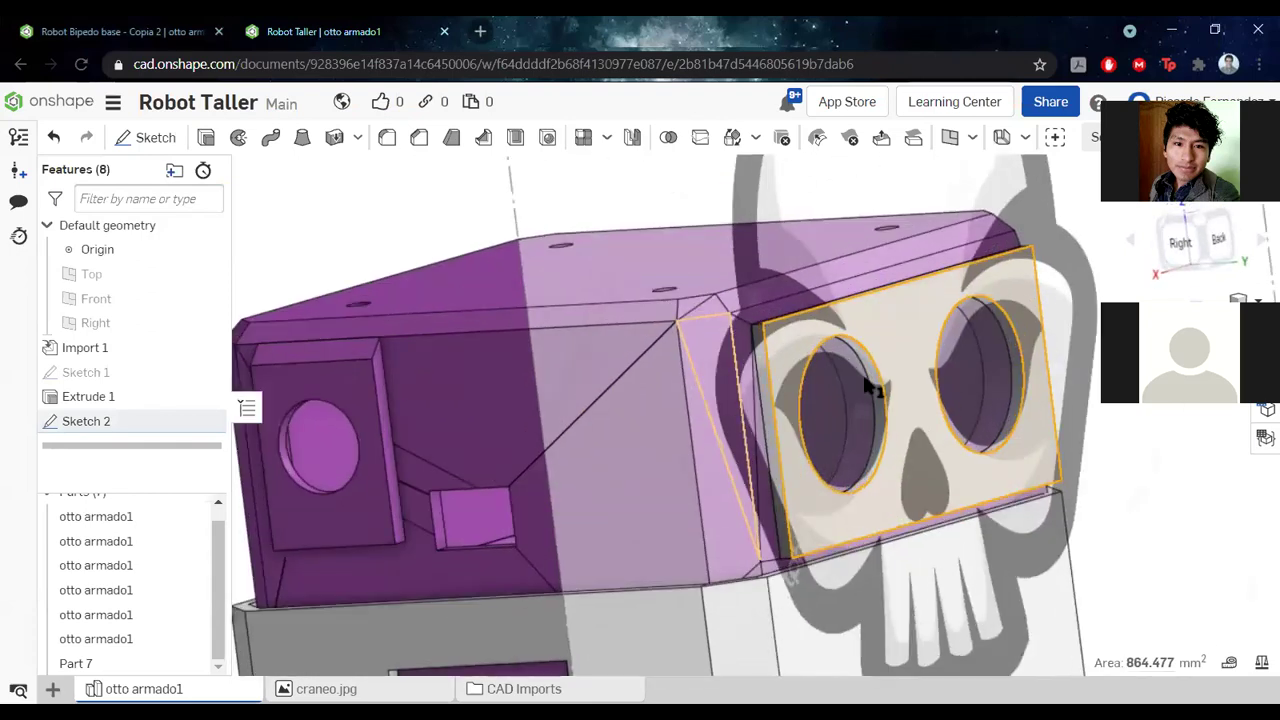
scroll(902, 359, "down", 2)
scroll(898, 361, "up", 1)
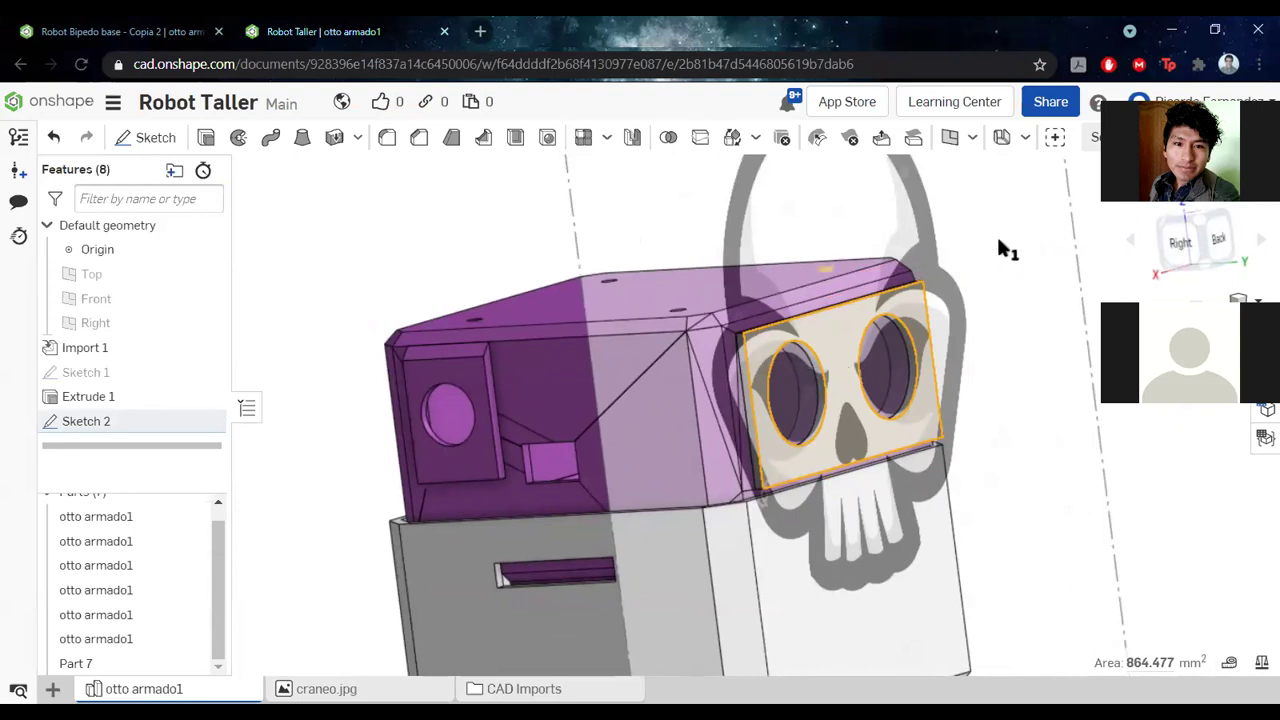
scroll(1008, 252, "down", 3)
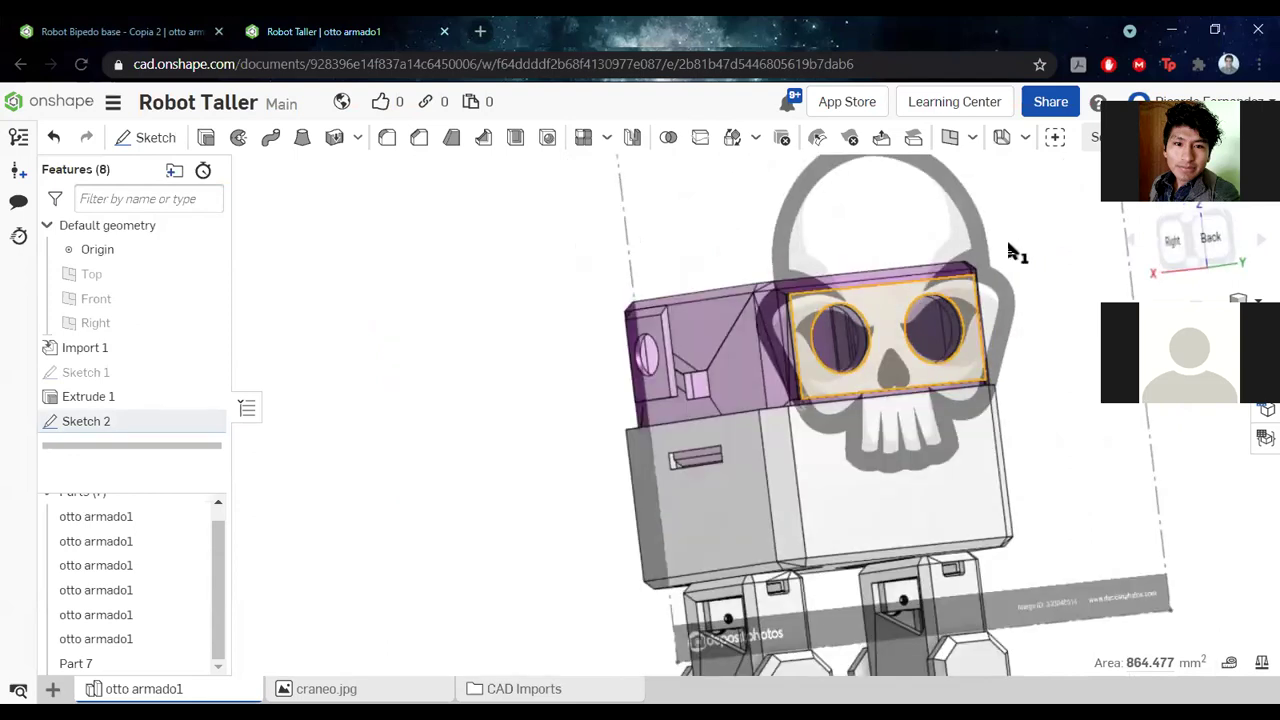
key("n")
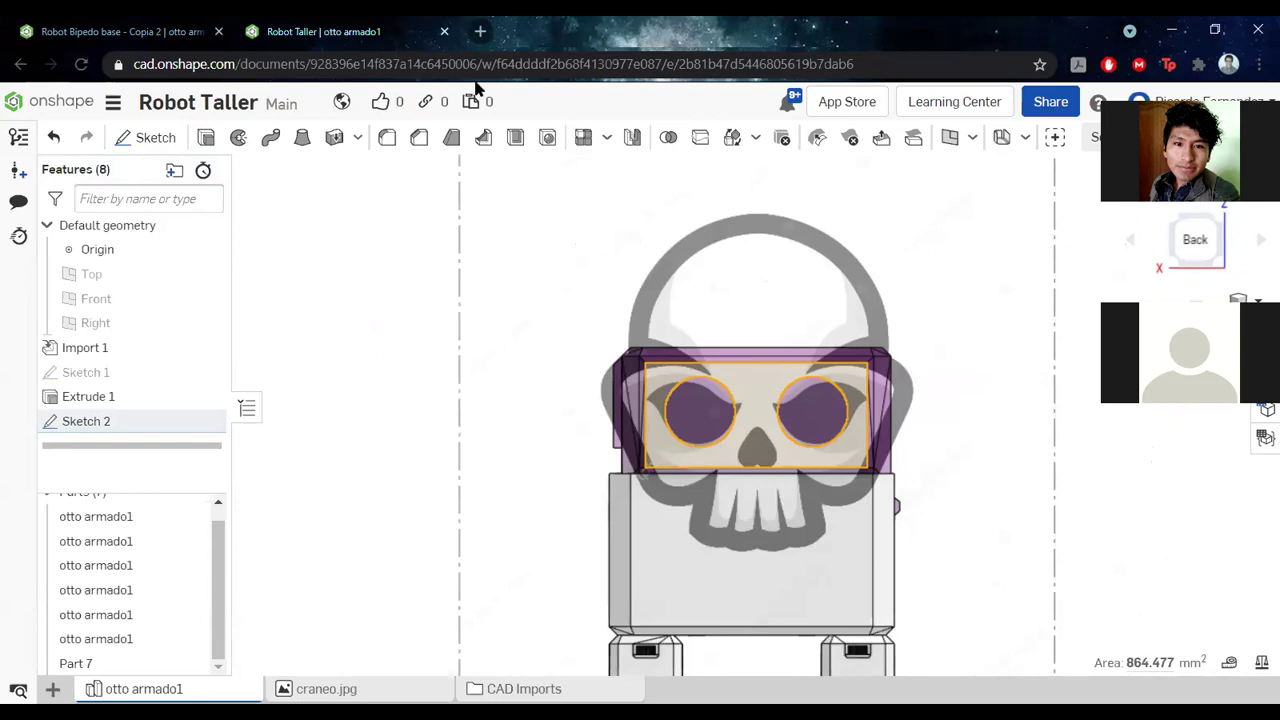
left_click_drag(400, 318, 182, 150)
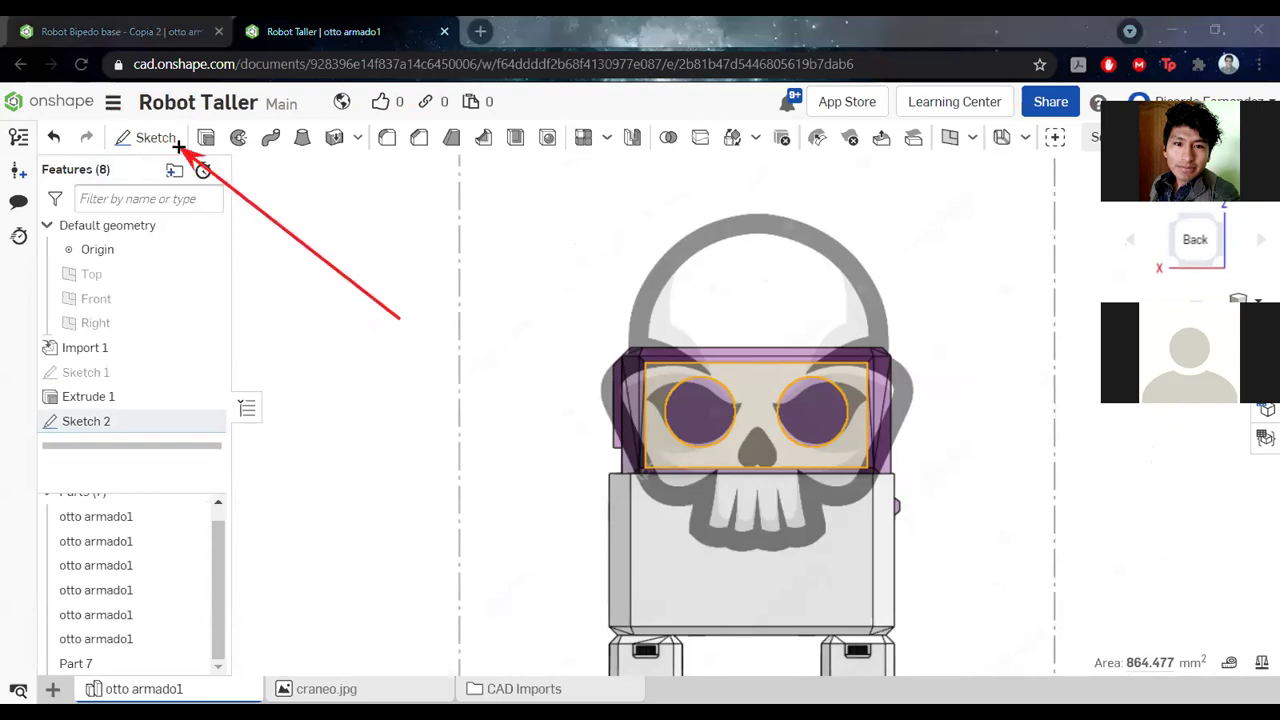
left_click(150, 140)
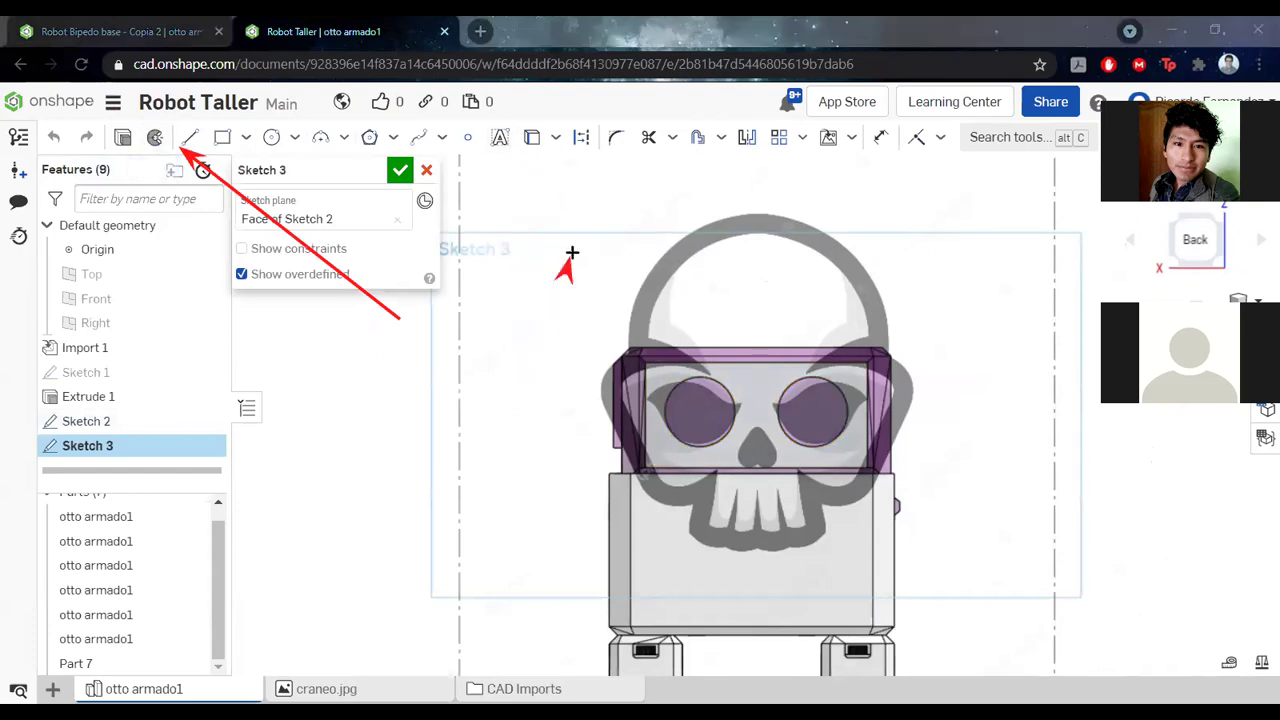
left_click_drag(566, 273, 665, 170)
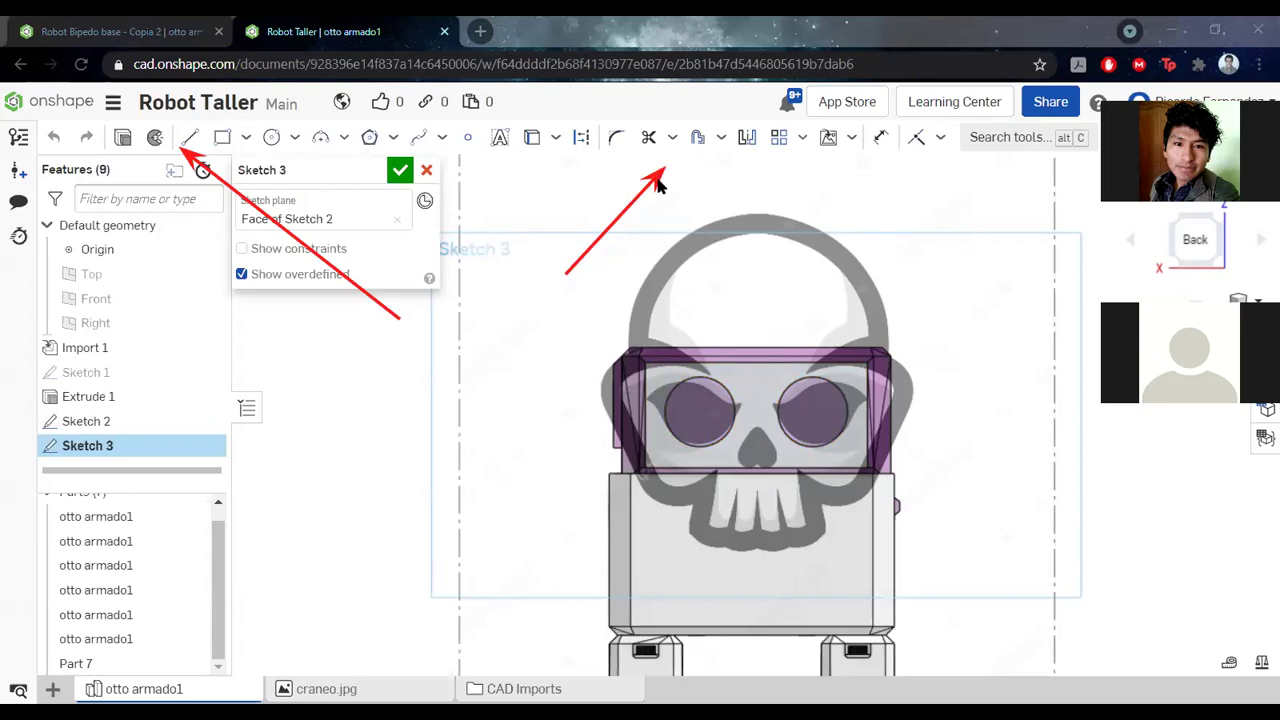
key("Escape")
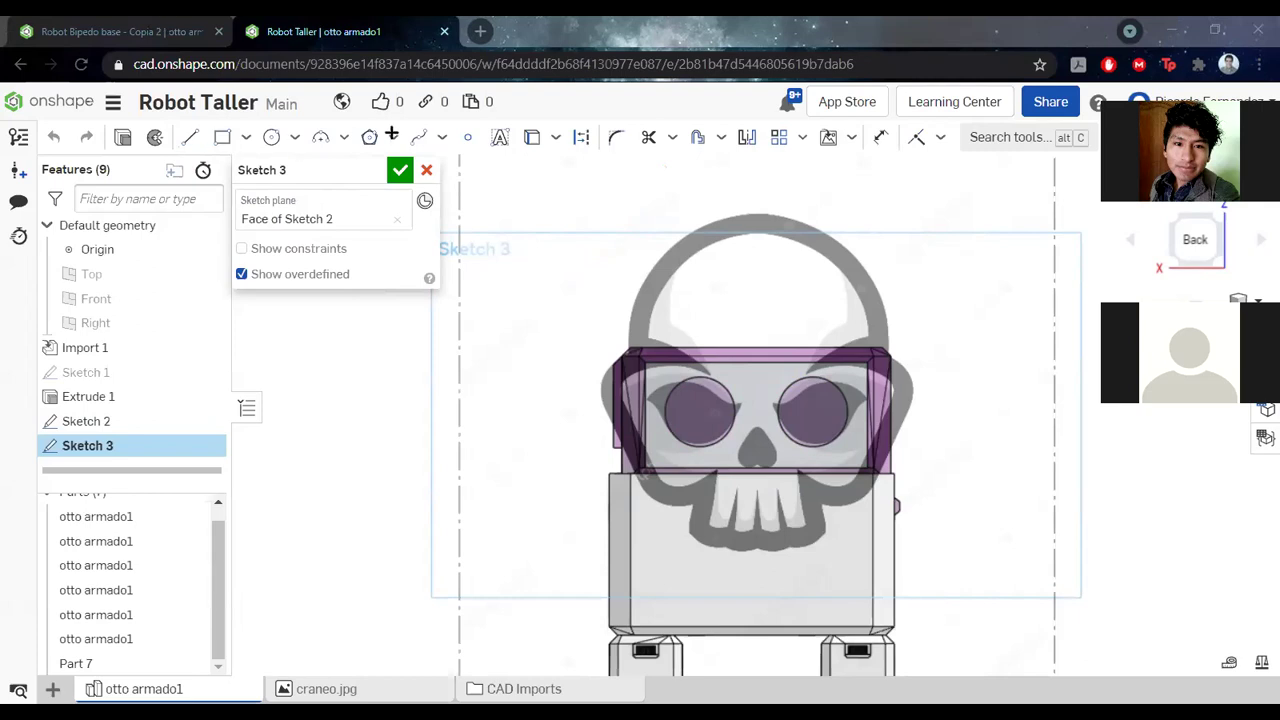
Draw a test construction line about 21 mm long beside the skull image and delete it
left_click_drag(375, 488, 190, 150)
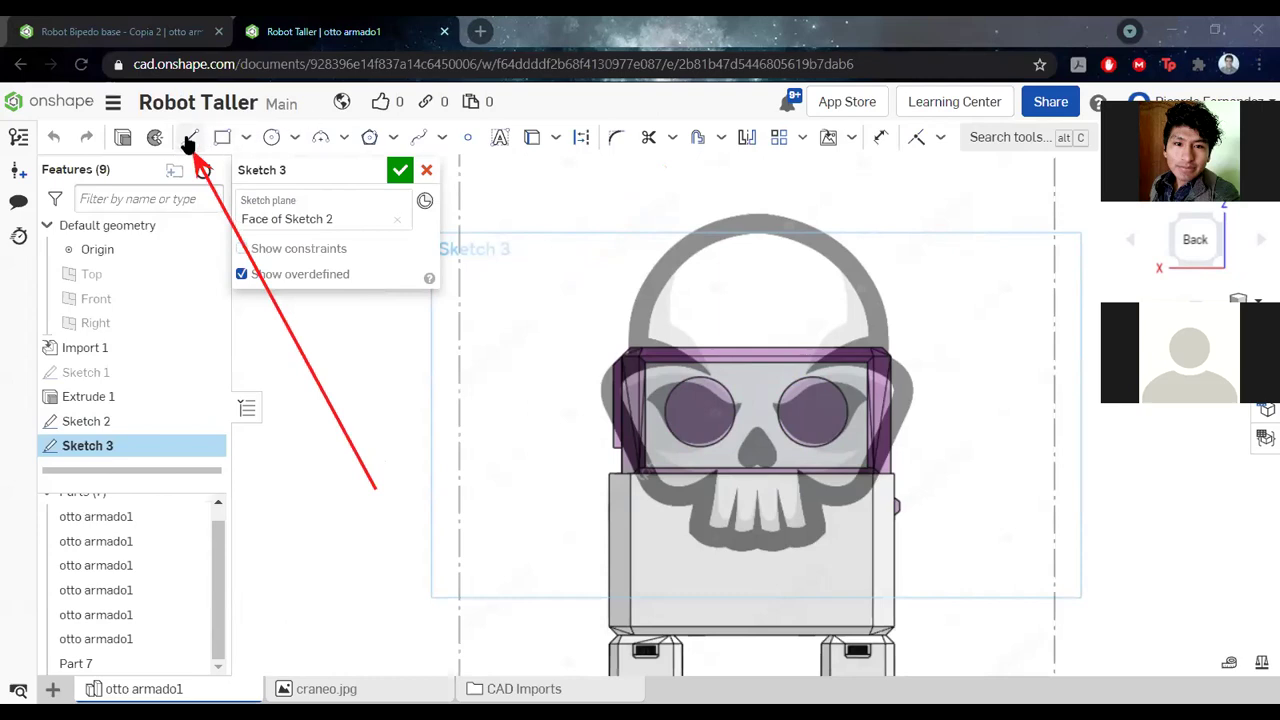
left_click(190, 139)
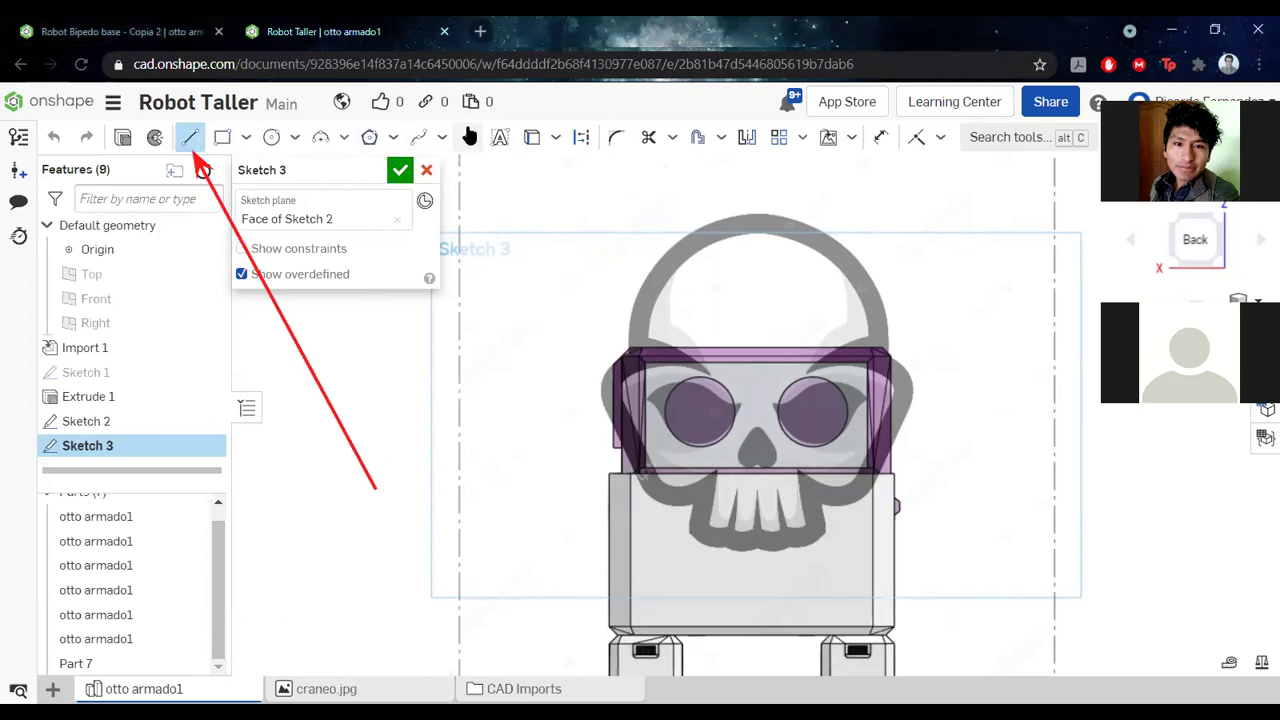
mouse_move(545, 365)
left_mouse_down()
mouse_move(571, 145)
mouse_move(577, 158)
left_mouse_up()
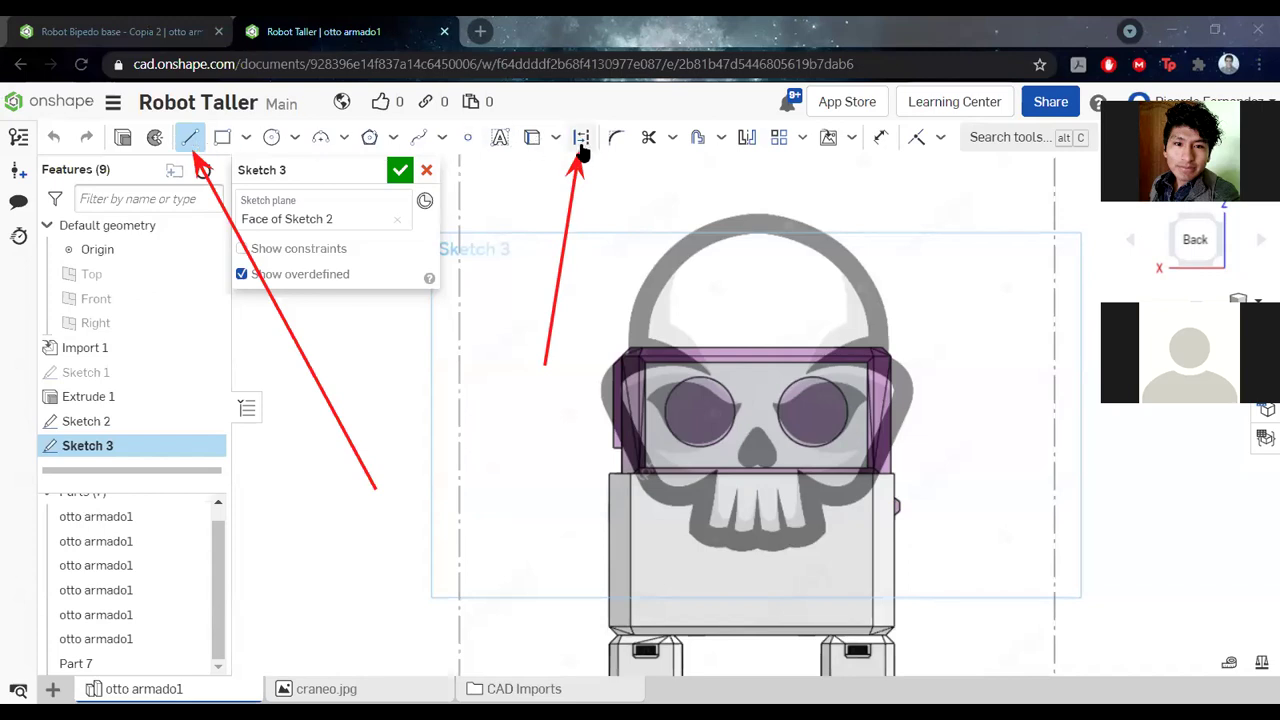
left_click(581, 143)
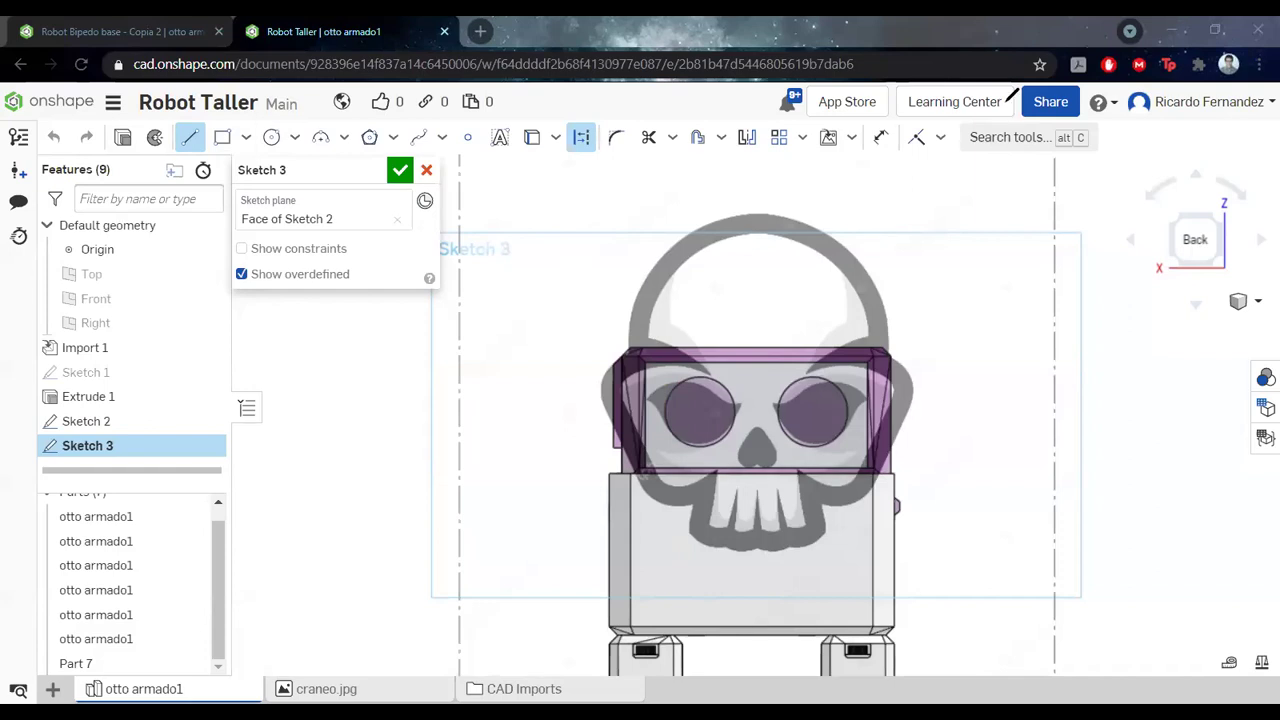
left_click(365, 456)
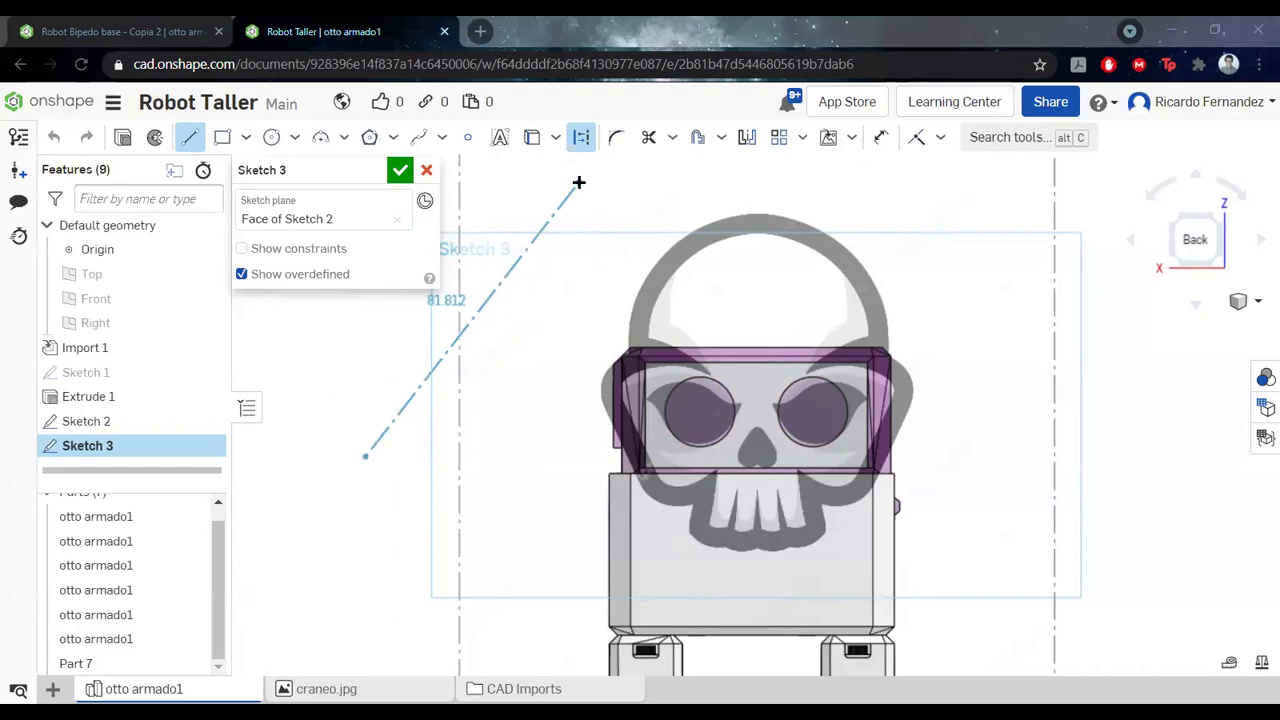
left_click(413, 381)
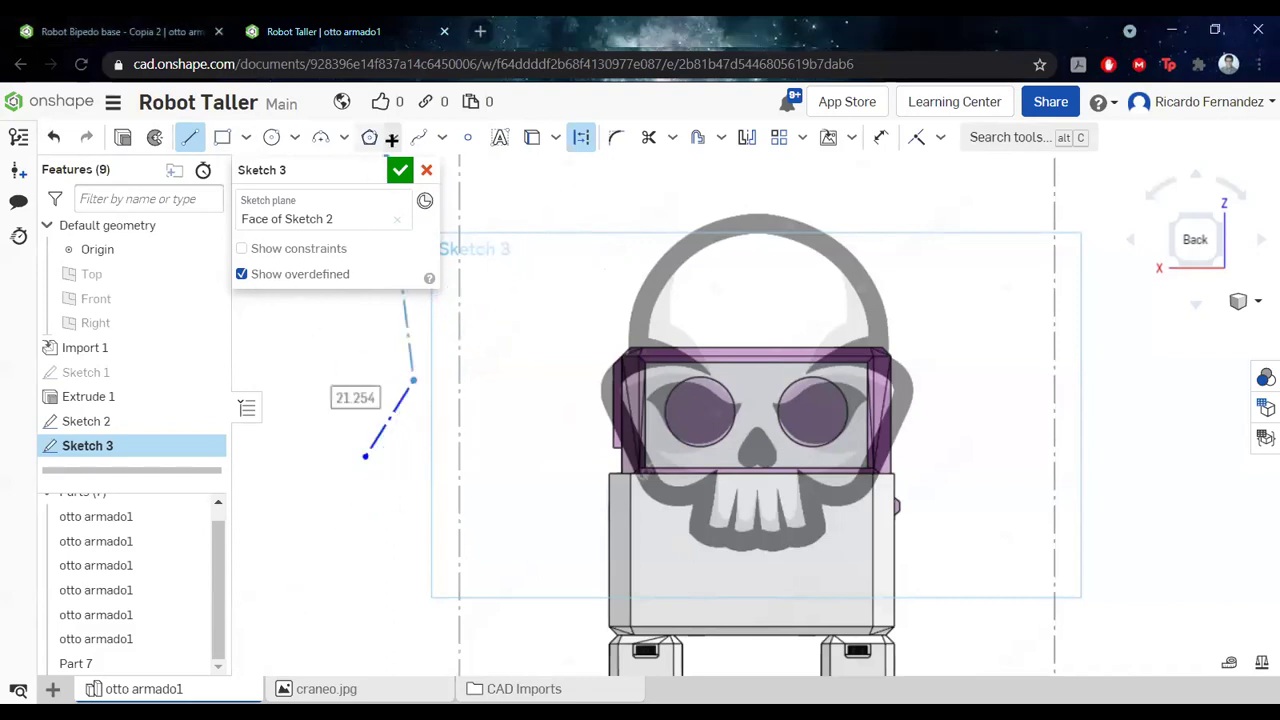
right_click(399, 437)
left_click(425, 449)
mouse_move(328, 350)
left_mouse_down()
mouse_move(412, 459)
mouse_move(422, 503)
left_mouse_up()
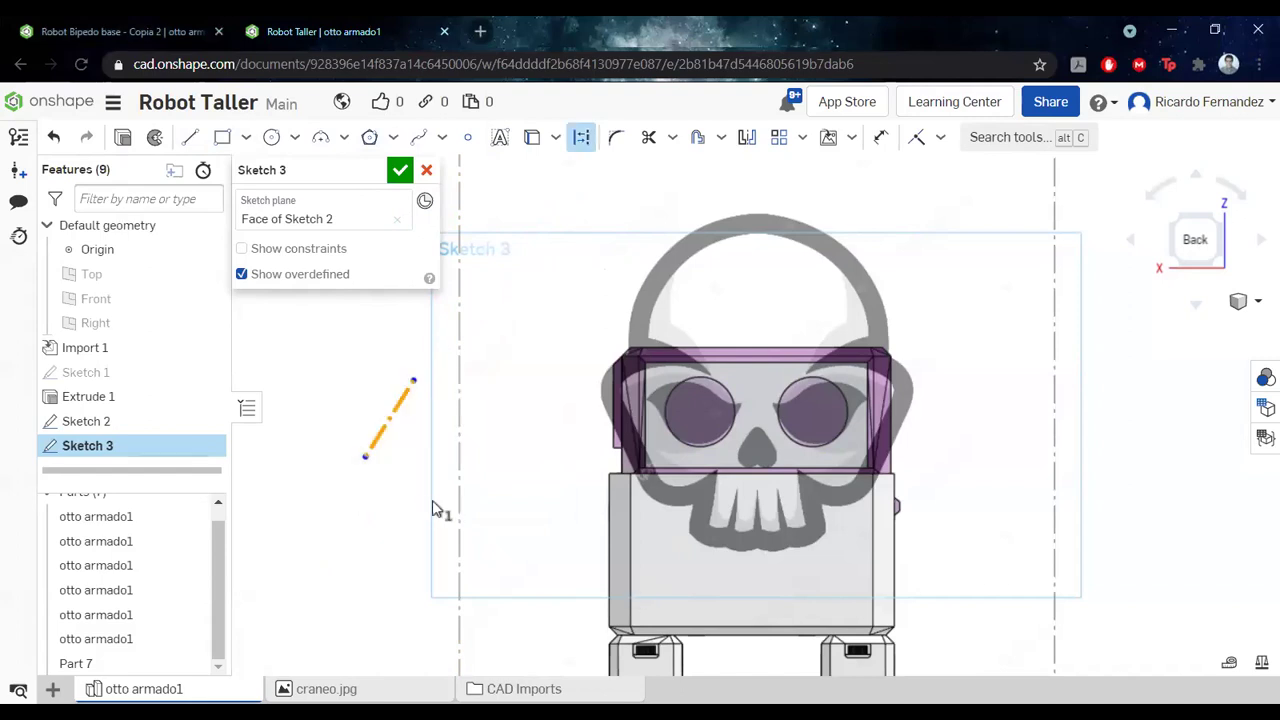
key("Delete")
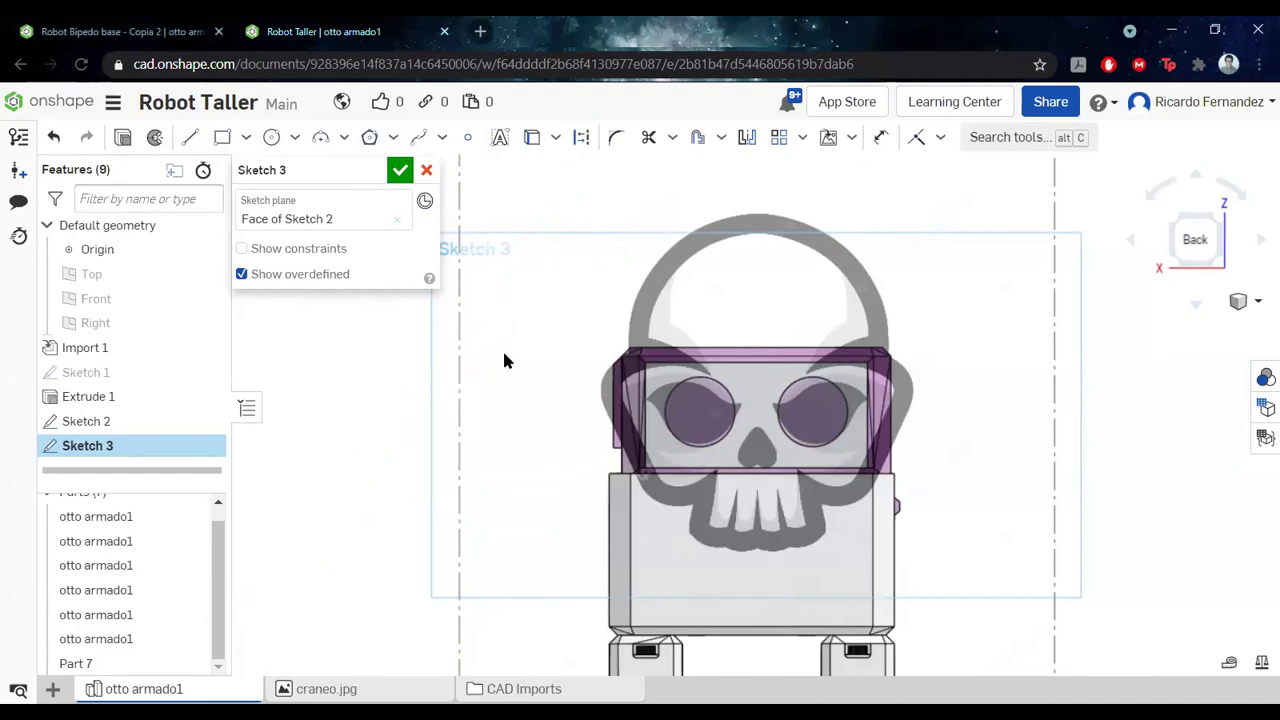
Accept the new empty sketch on the face plate region
left_click(398, 172)
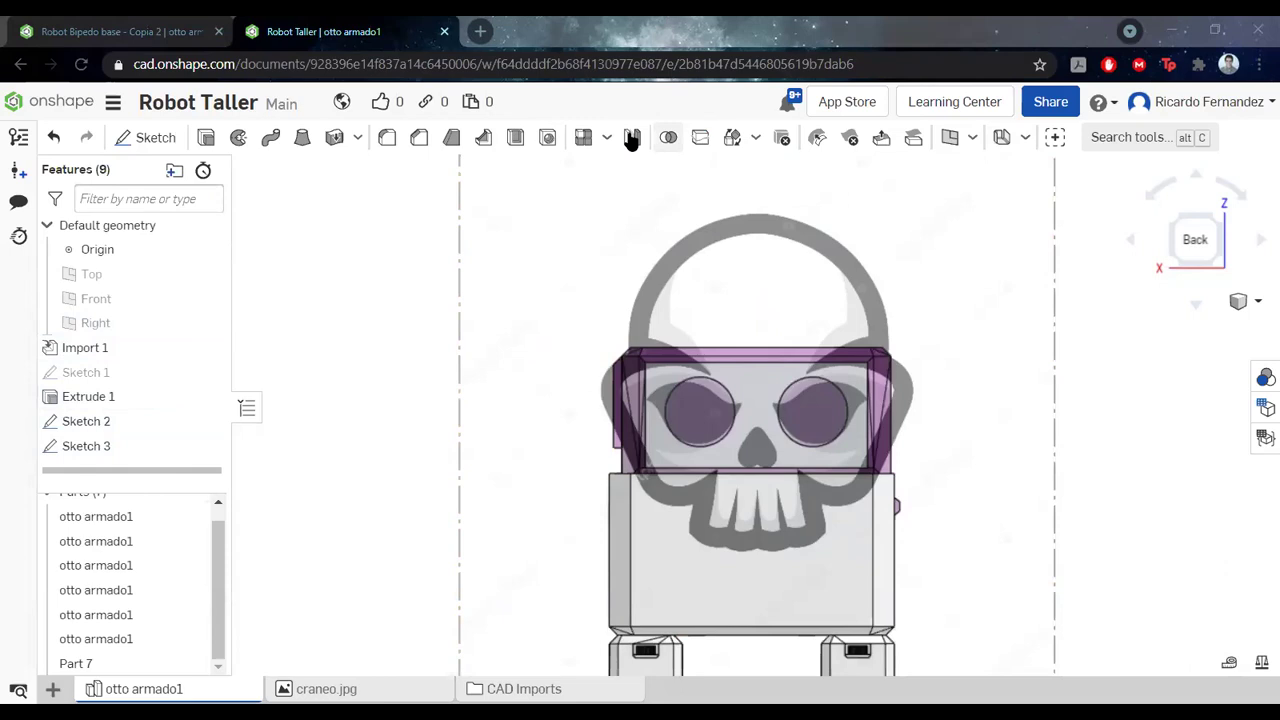
left_click_drag(328, 277, 132, 338)
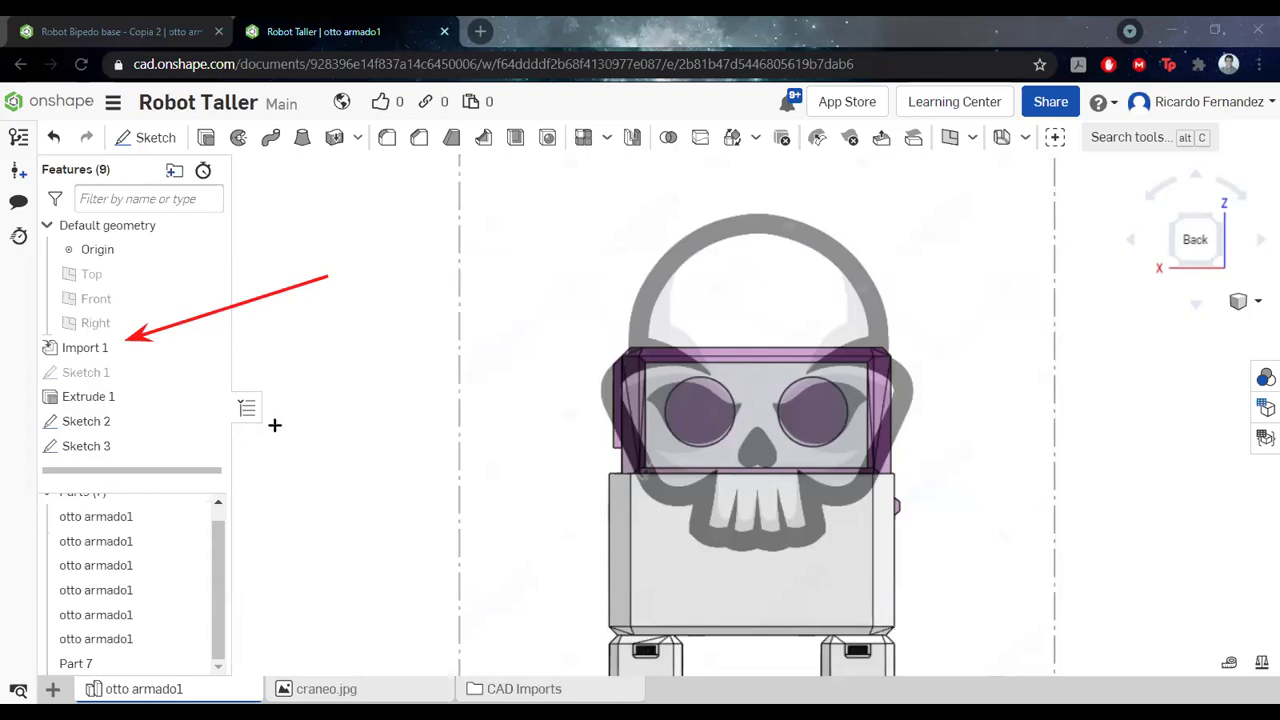
mouse_move(360, 343)
left_mouse_down()
mouse_move(98, 396)
mouse_move(136, 372)
mouse_move(116, 374)
left_mouse_up()
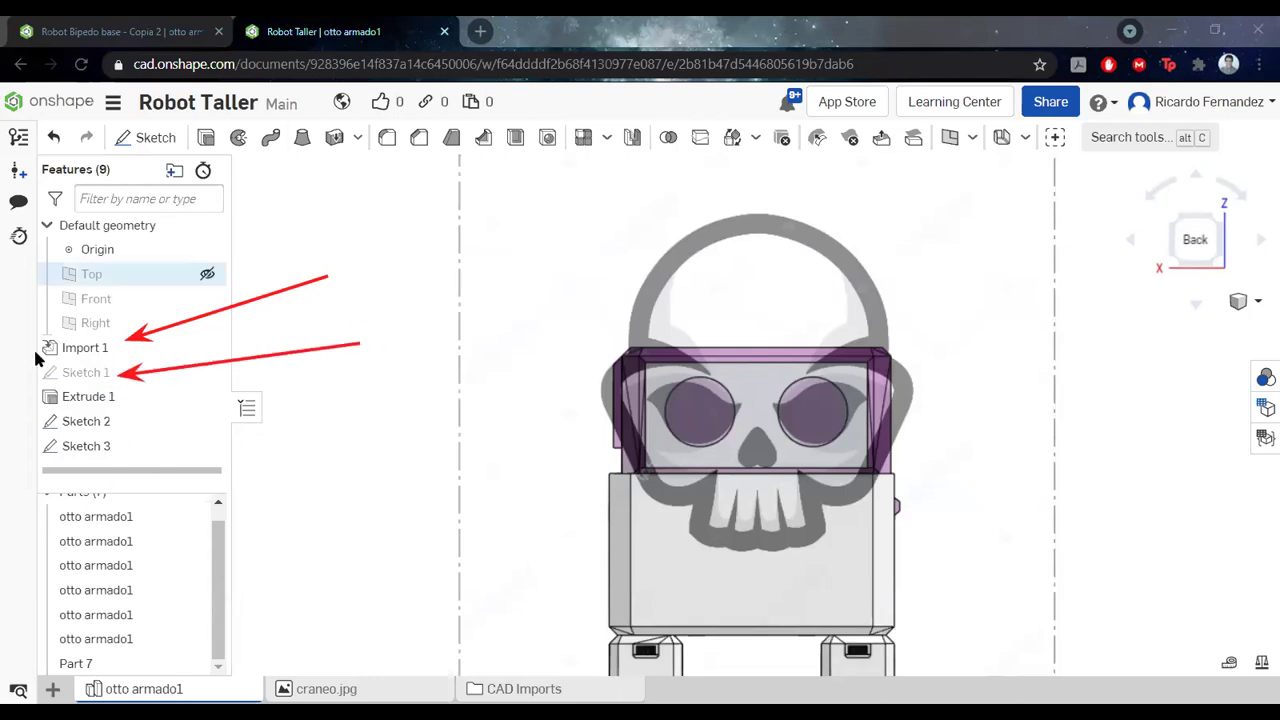
Open Sketch 1 of the face plate, show its constraints, inspect its outline and eye circles at an angle, and close it without changes
right_click(60, 372)
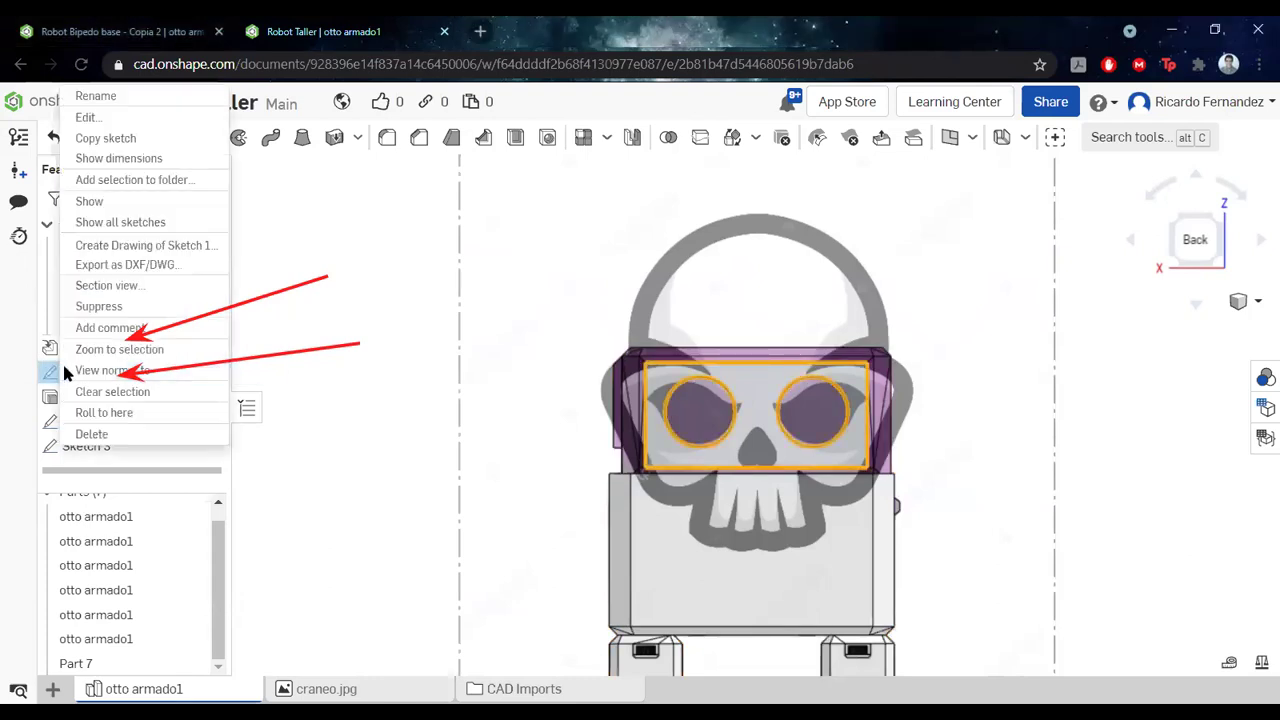
left_click(137, 118)
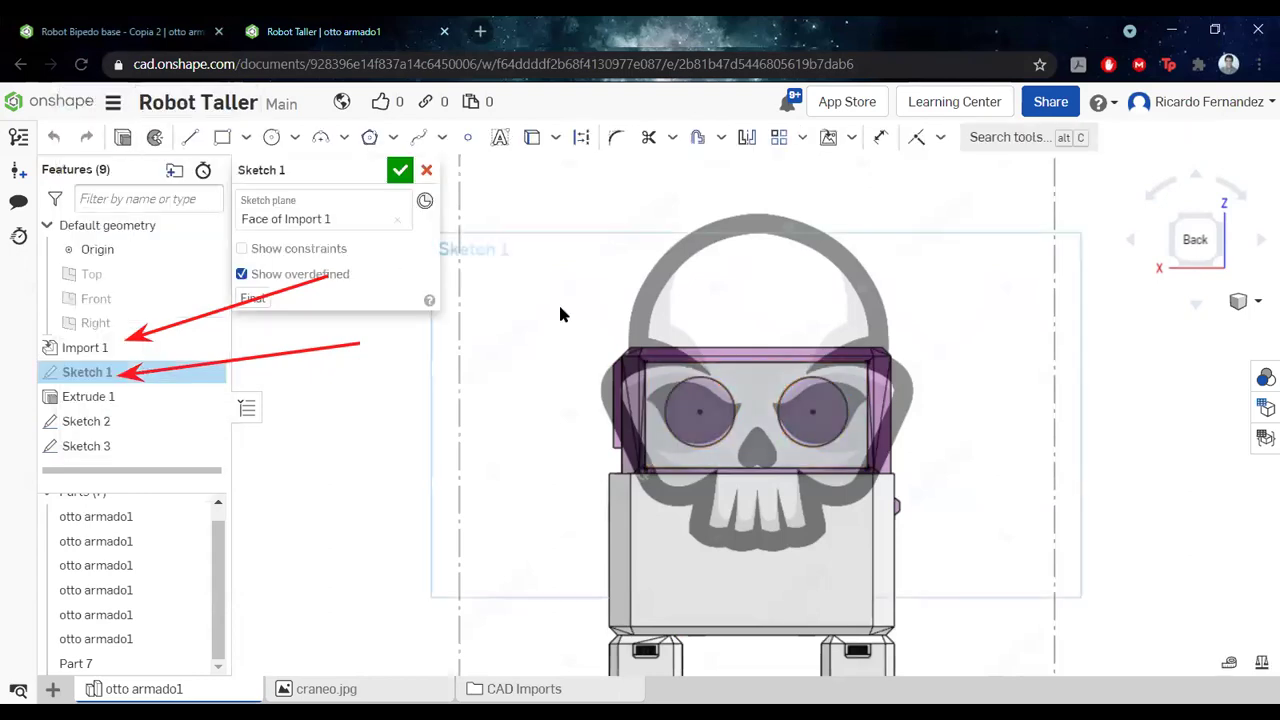
scroll(754, 426, "up", 3)
scroll(820, 286, "down", 2)
scroll(760, 400, "down", 1)
left_click(288, 250)
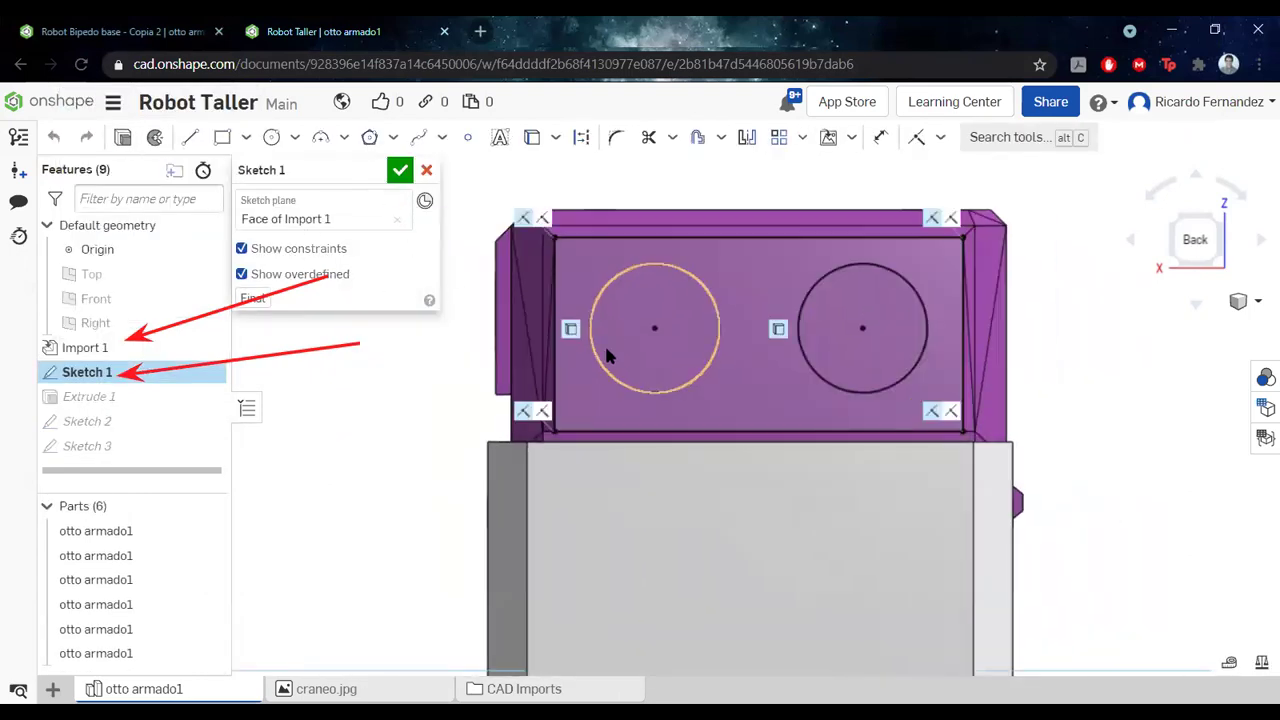
right_click_drag(550, 362, 561, 362)
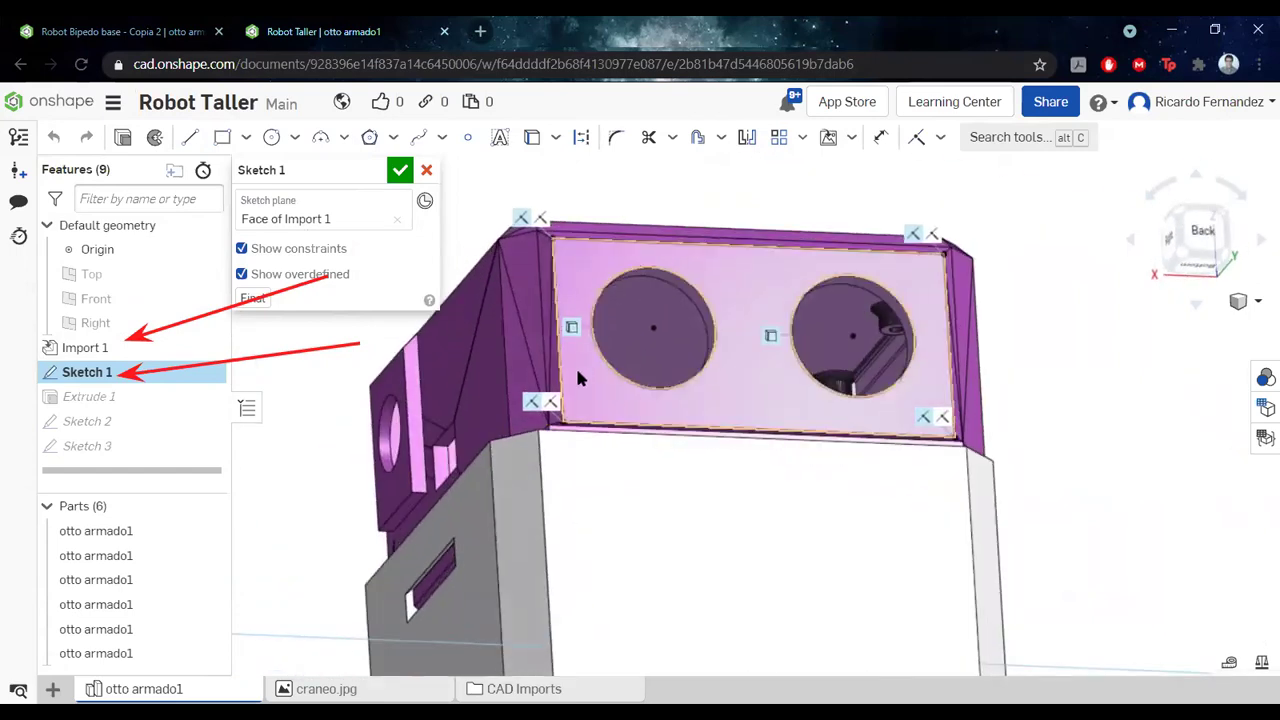
right_click_drag(577, 382, 841, 422)
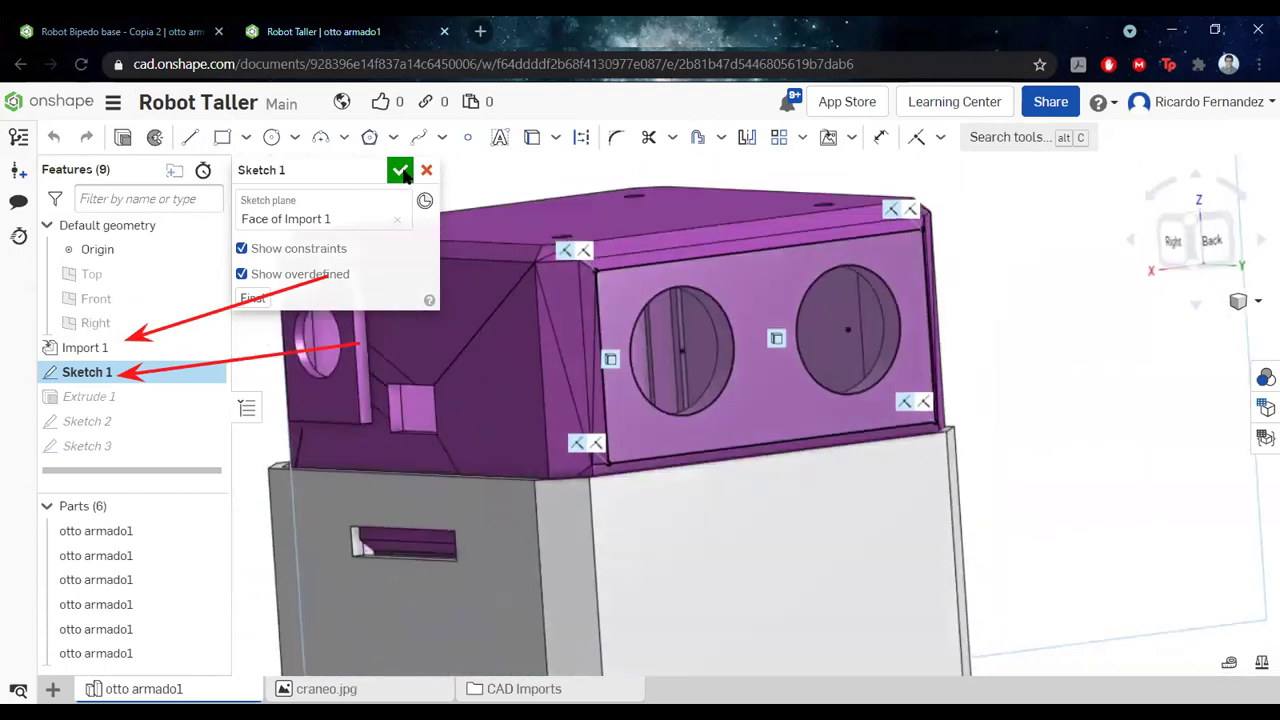
left_click(426, 170)
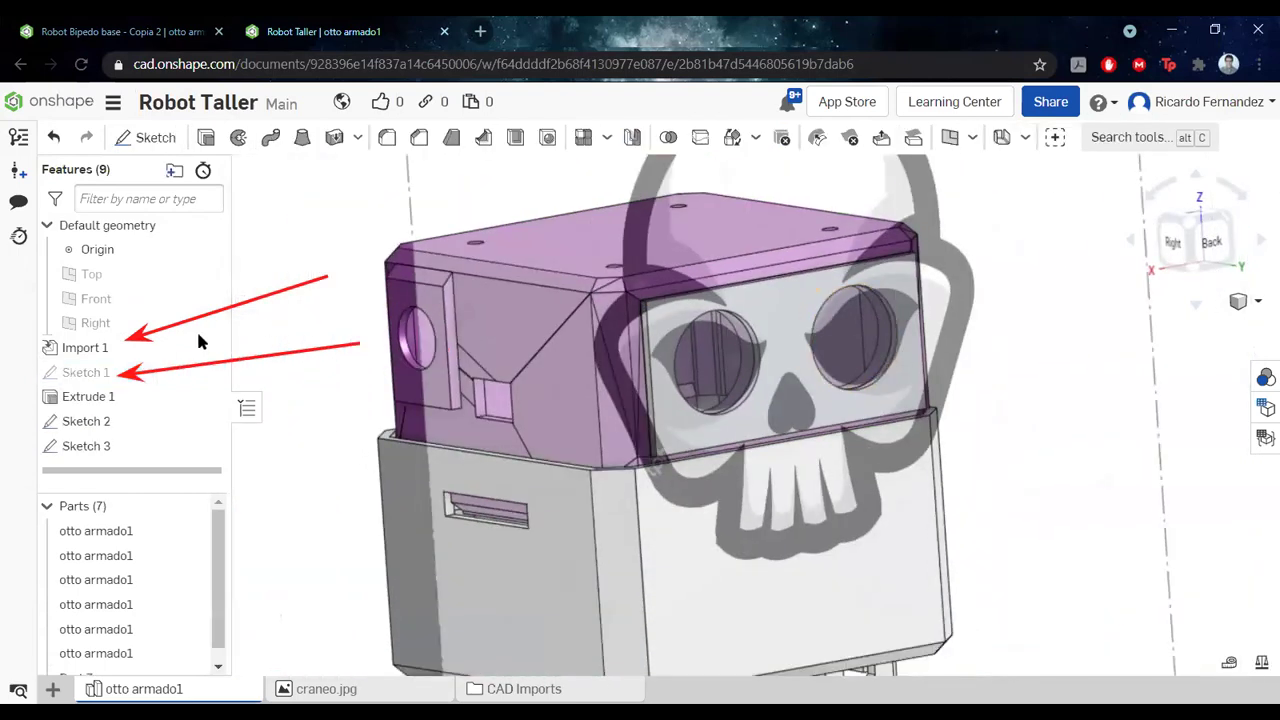
Open Extrude 1 of the face plate, inspect its depth and direction at an angle, and close it without changes
right_click(90, 400)
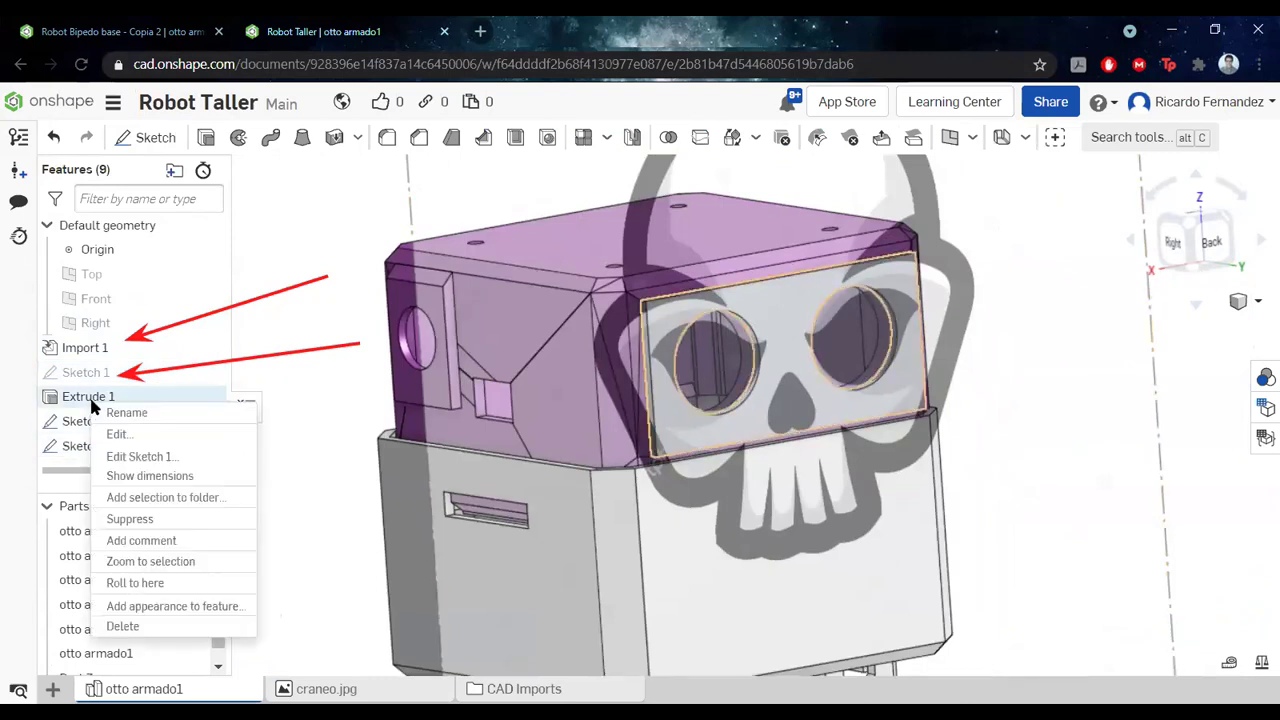
left_click(113, 433)
right_click_drag(434, 520, 503, 451)
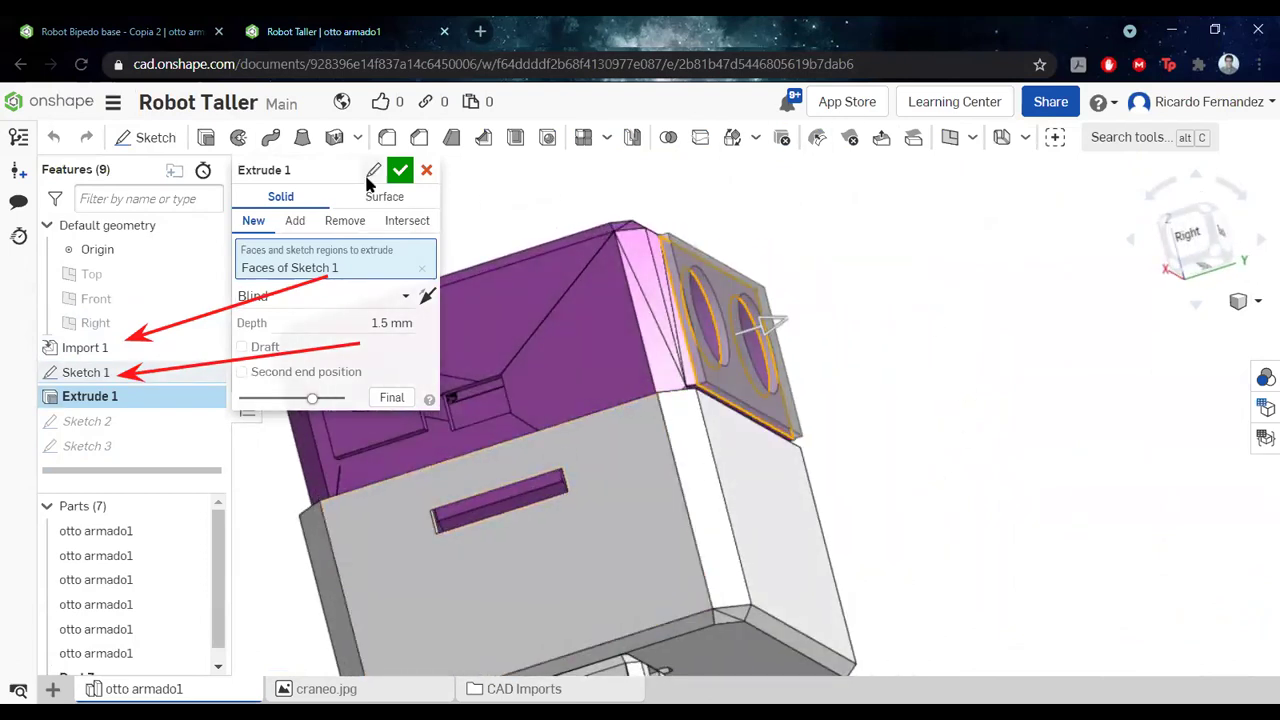
left_click(400, 170)
Open Sketch 2, inspect how the skull image sits on the face plate, and close it without changes
left_click(102, 423)
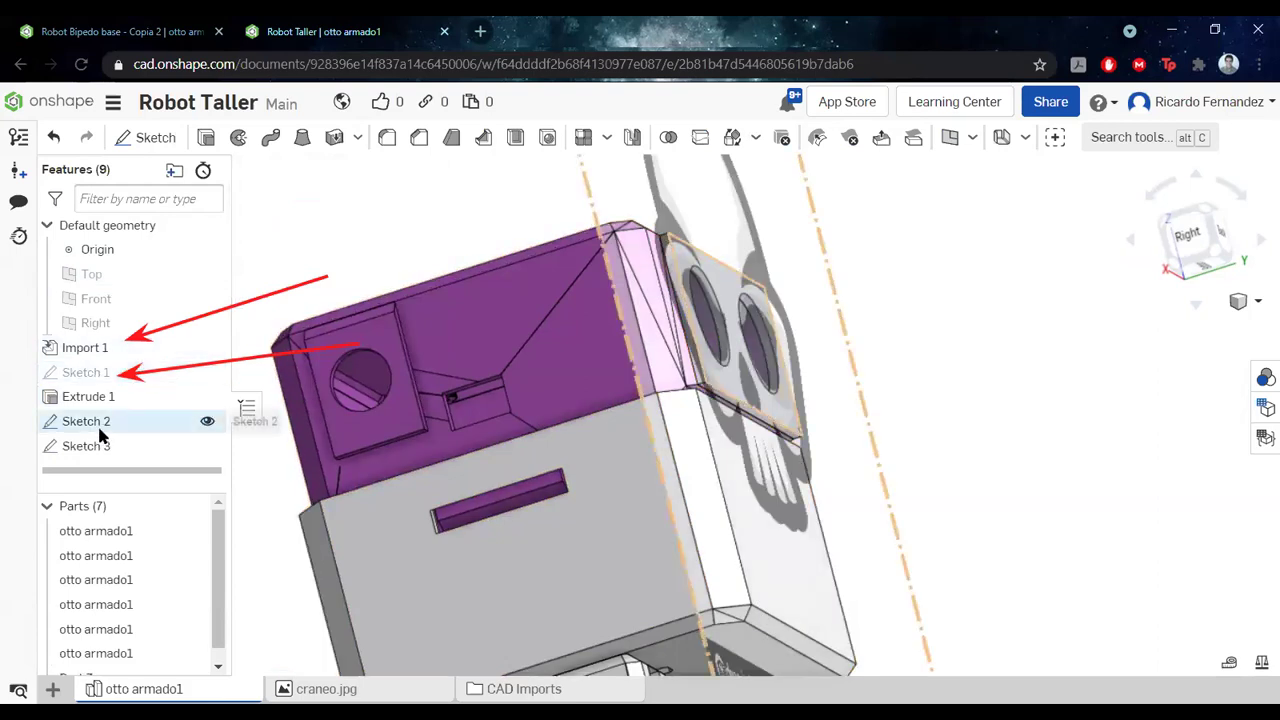
right_click(102, 423)
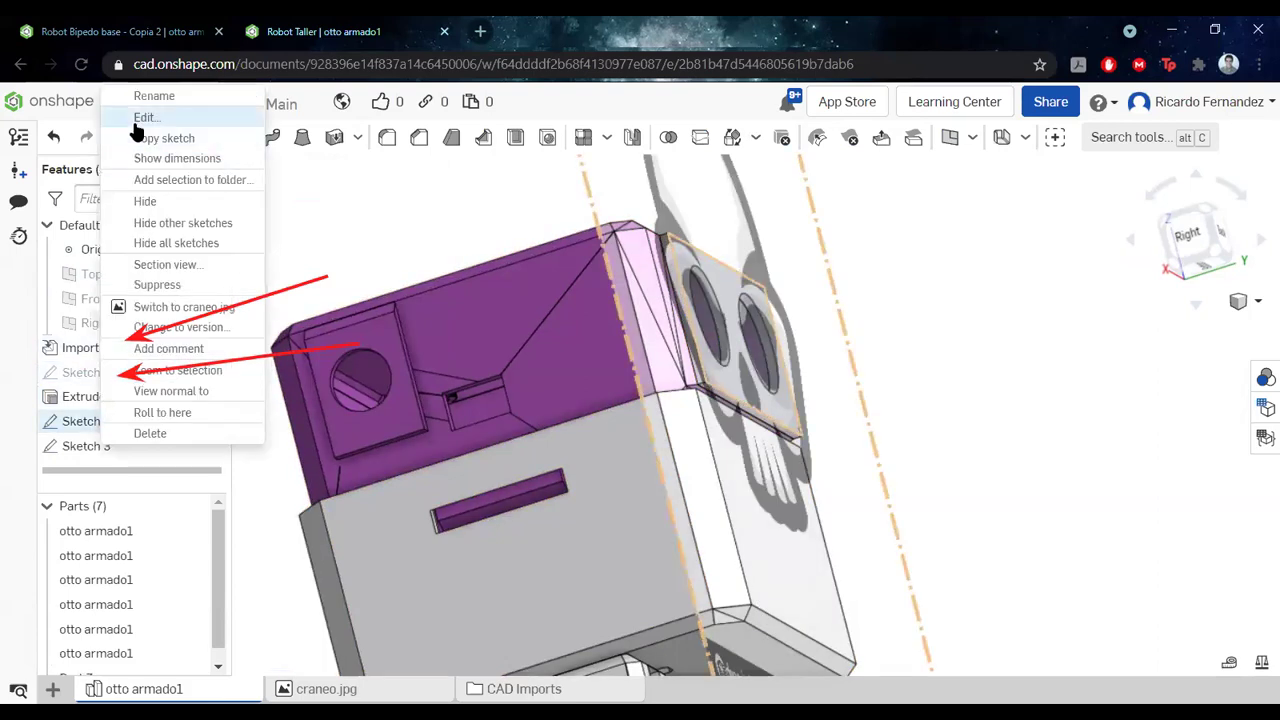
right_click(74, 423)
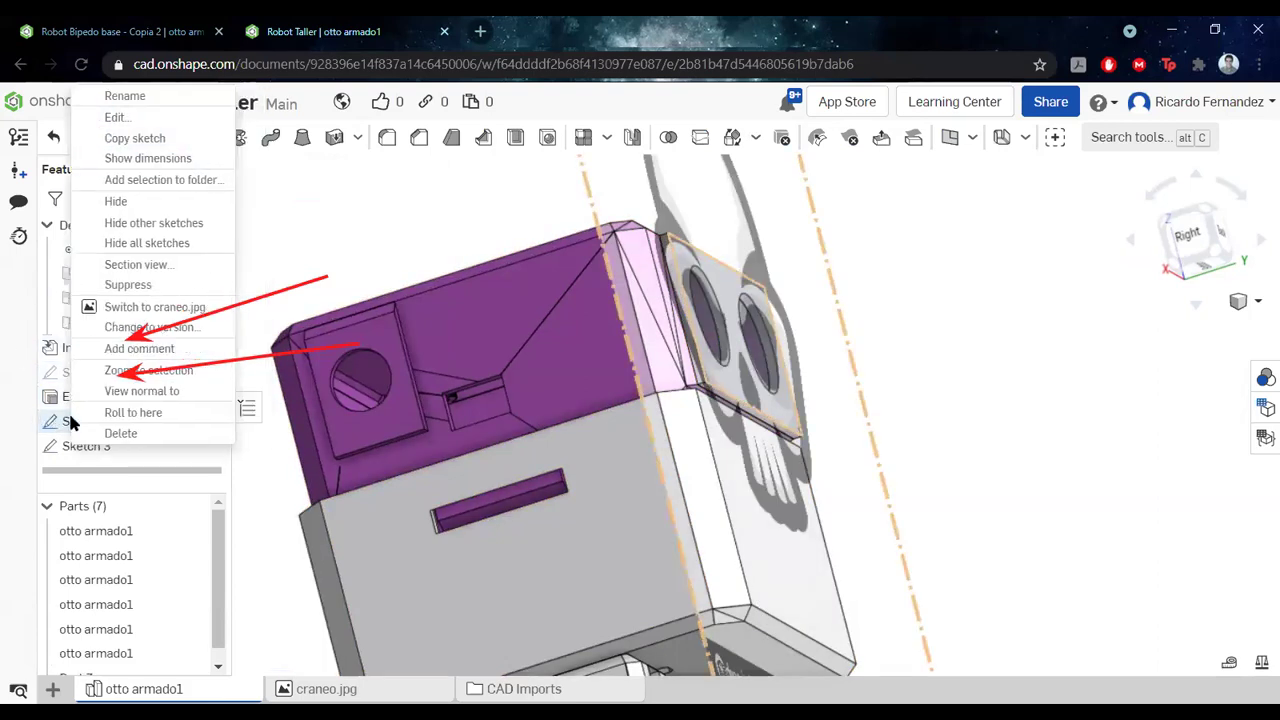
left_click(127, 122)
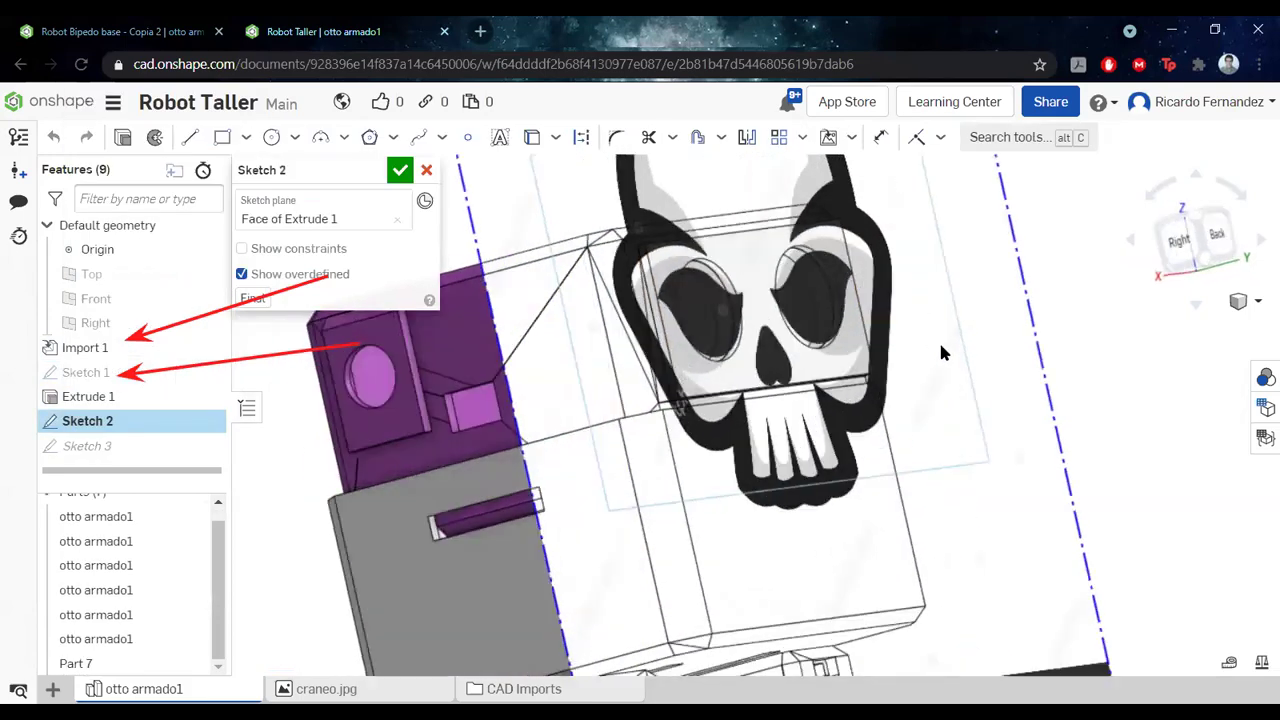
mouse_move(930, 350)
right_mouse_down()
mouse_move(945, 337)
mouse_move(948, 371)
right_mouse_up()
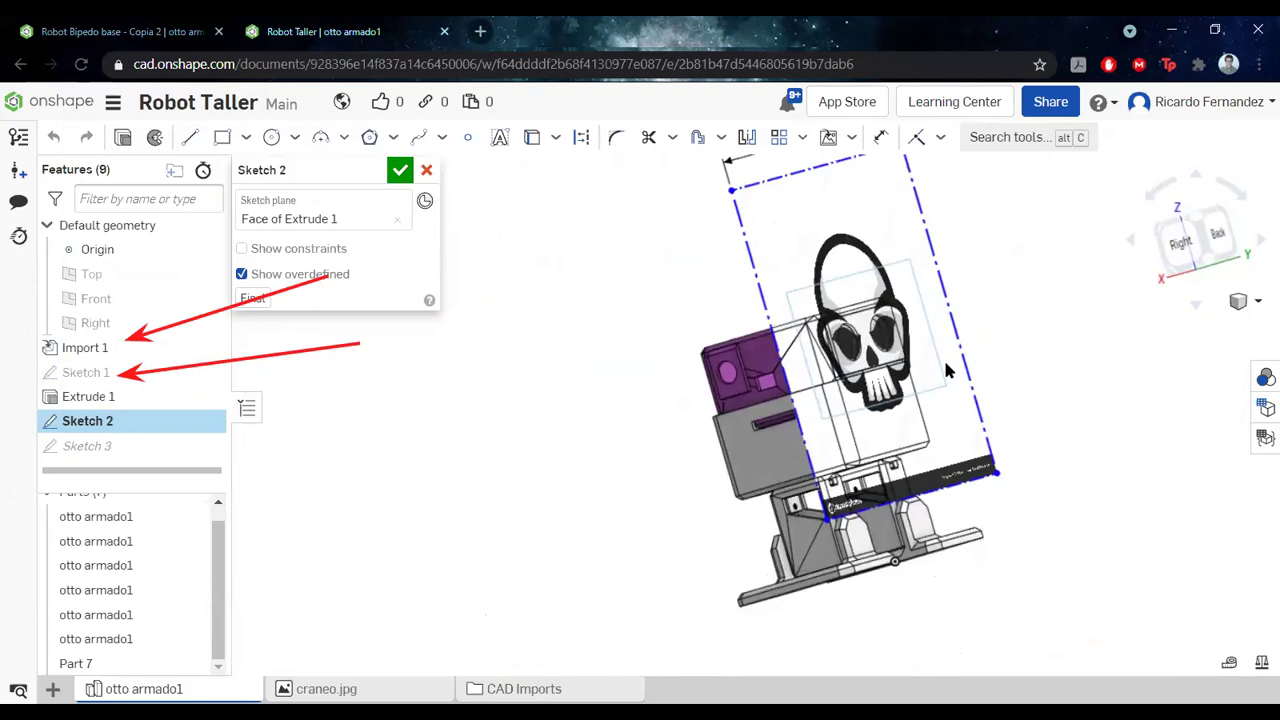
left_click(398, 170)
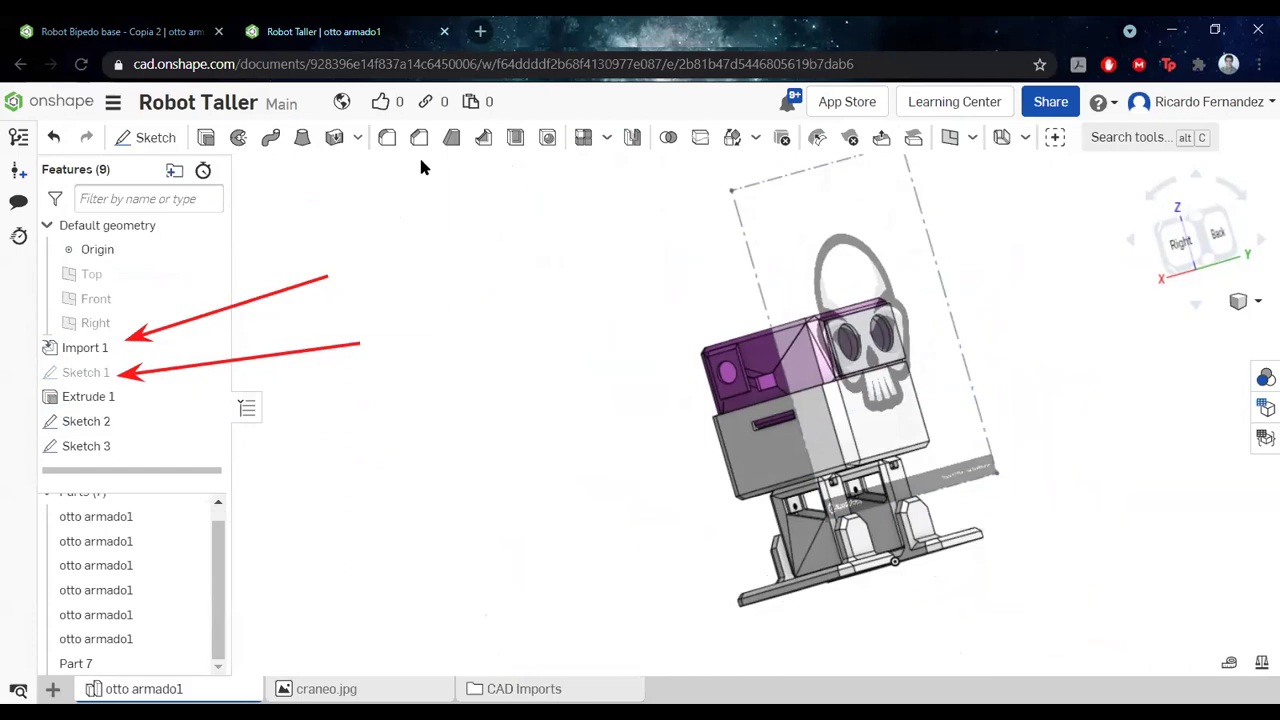
Hide Sketch 2 with the skull image, look at the robot from several angles, and show the sketch again
right_click_drag(942, 250, 910, 270)
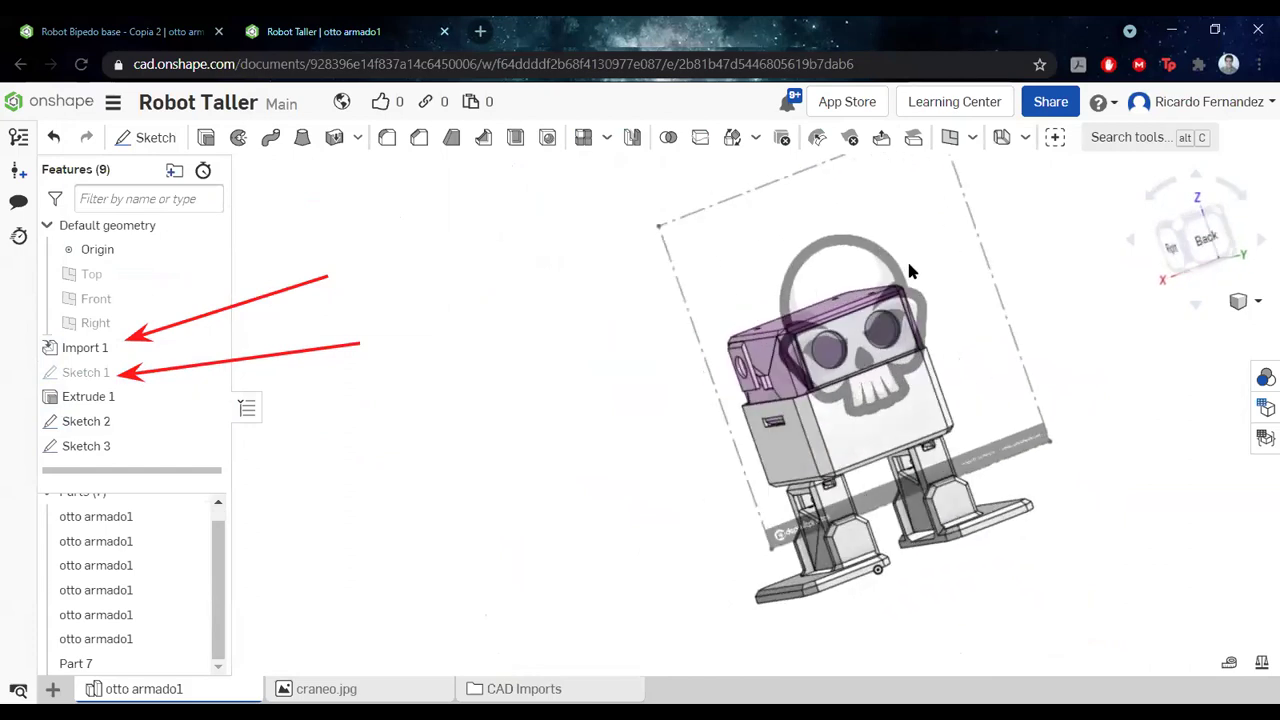
scroll(829, 251, "up", 5)
right_click_drag(834, 300, 857, 306)
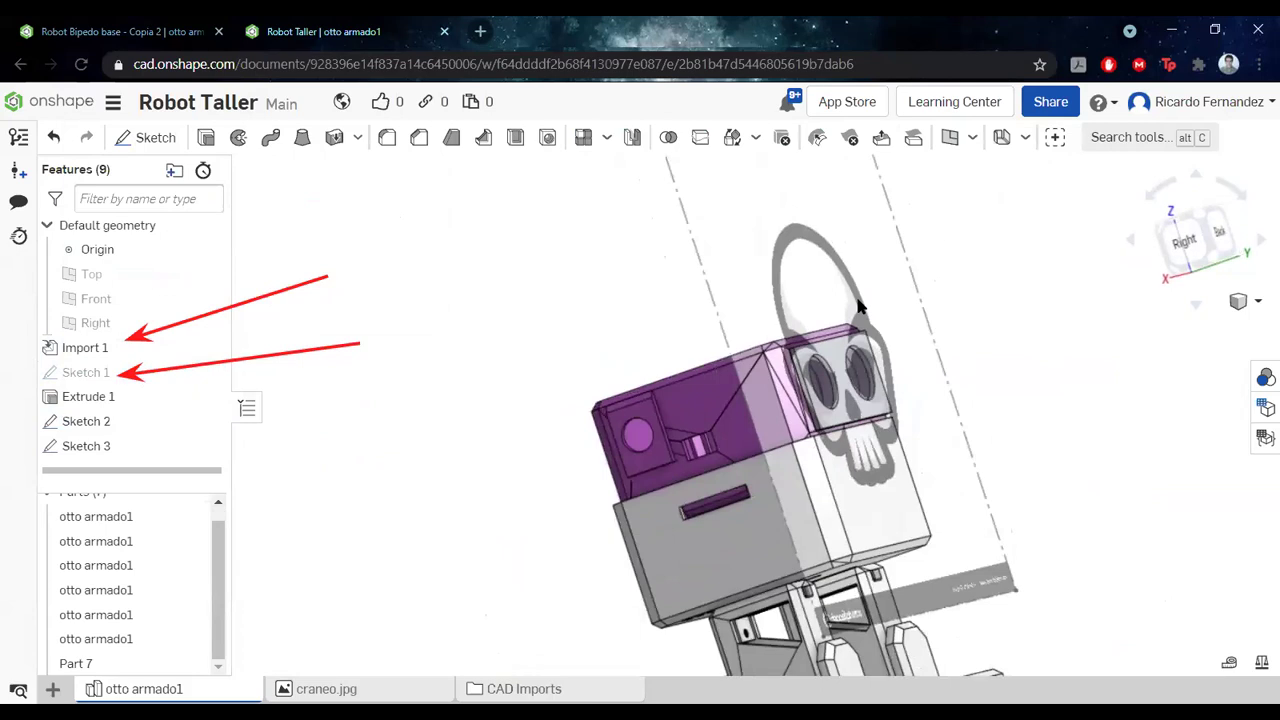
left_click(206, 424)
scroll(513, 440, "down", 2)
mouse_move(513, 440)
right_mouse_down()
mouse_move(370, 426)
mouse_move(481, 409)
mouse_move(229, 443)
right_mouse_up()
left_click(207, 421)
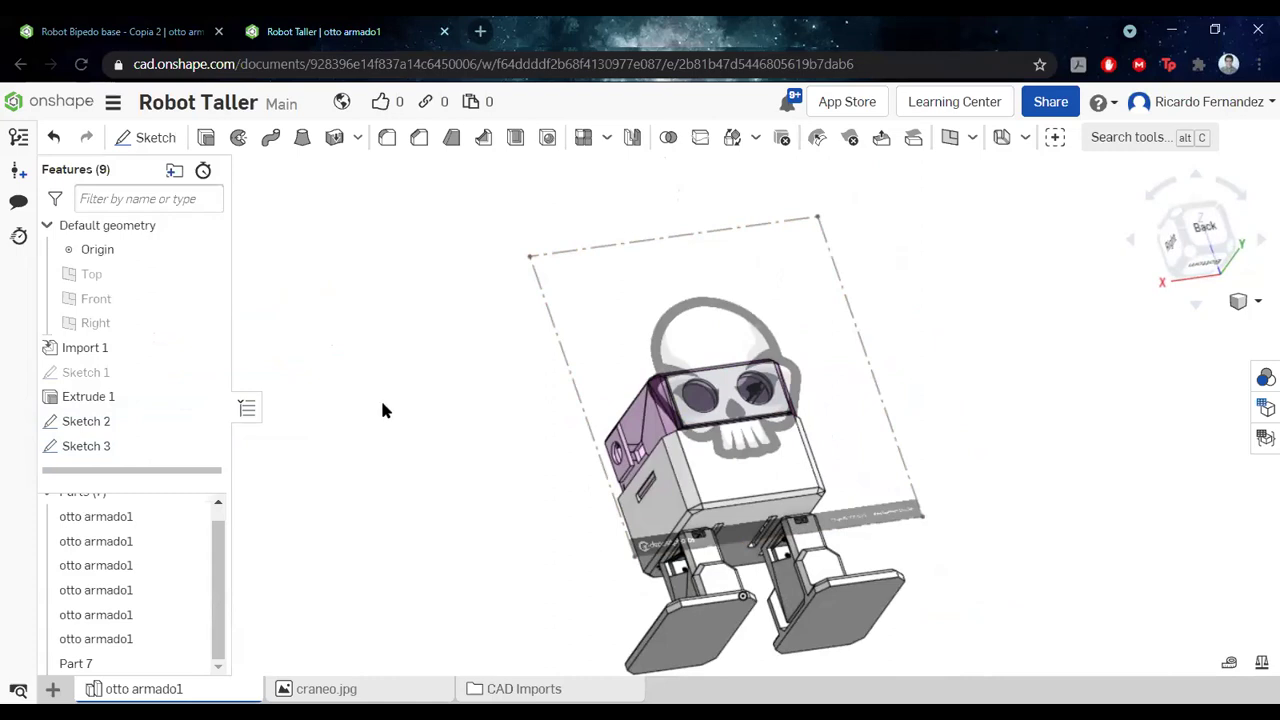
Open Sketch 3 on the face plate for editing and view its plane head-on
right_click(77, 446)
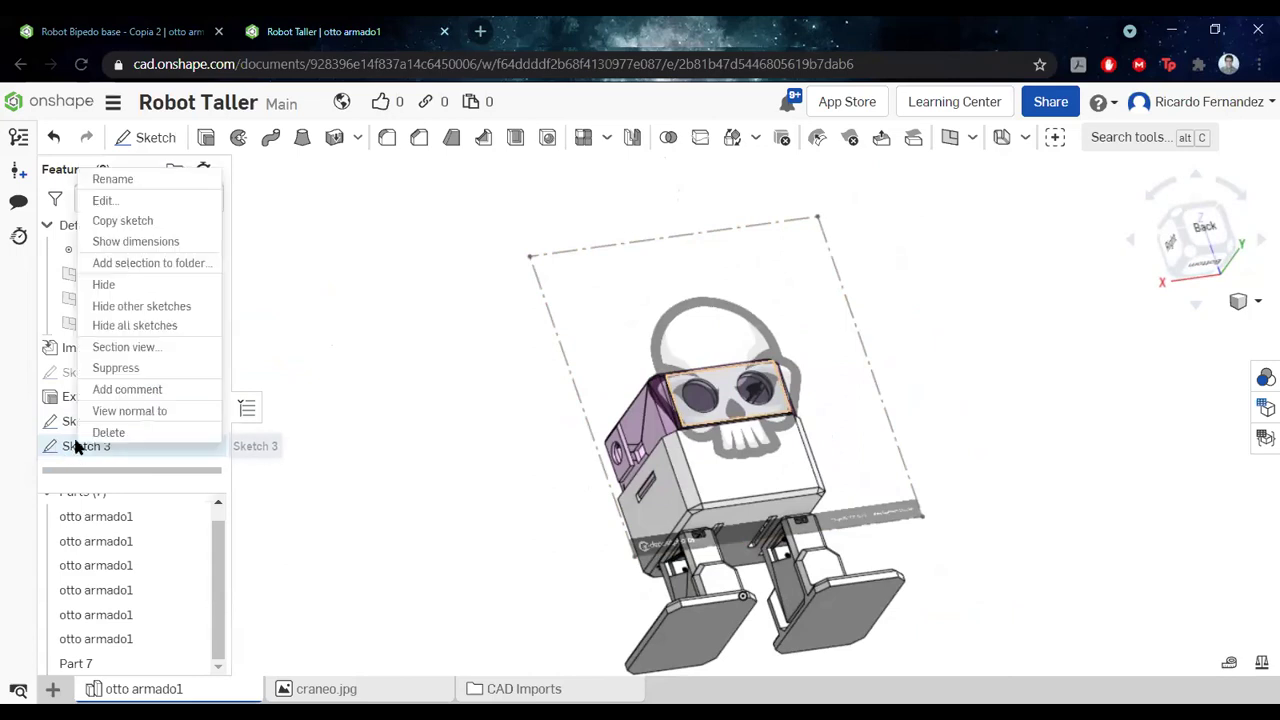
left_click(133, 202)
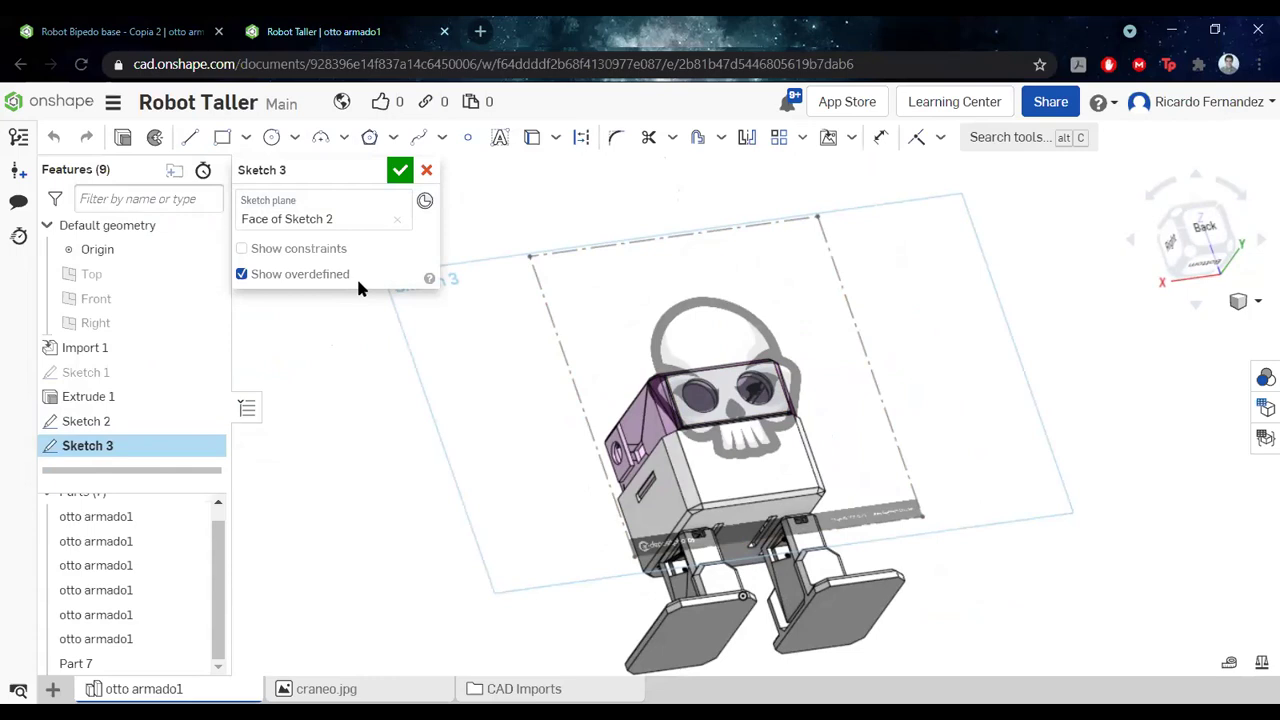
scroll(743, 425, "up", 5)
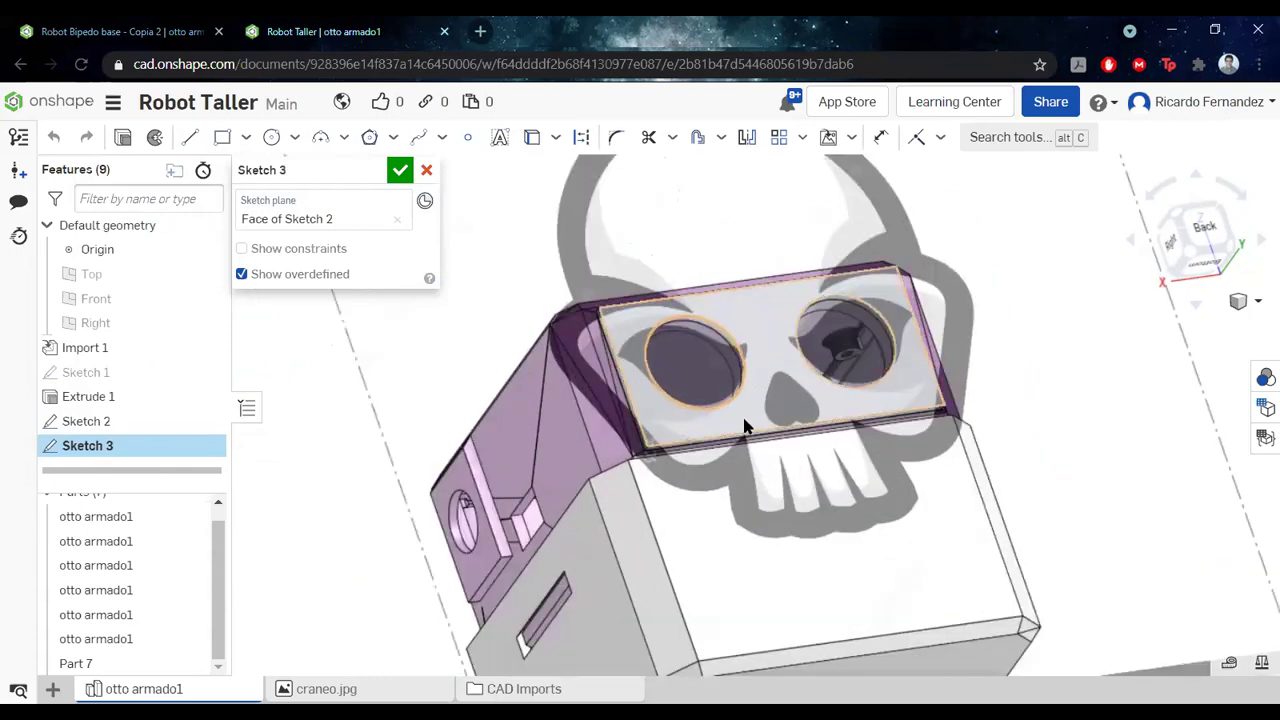
scroll(742, 303, "up", 2)
scroll(742, 303, "down", 5)
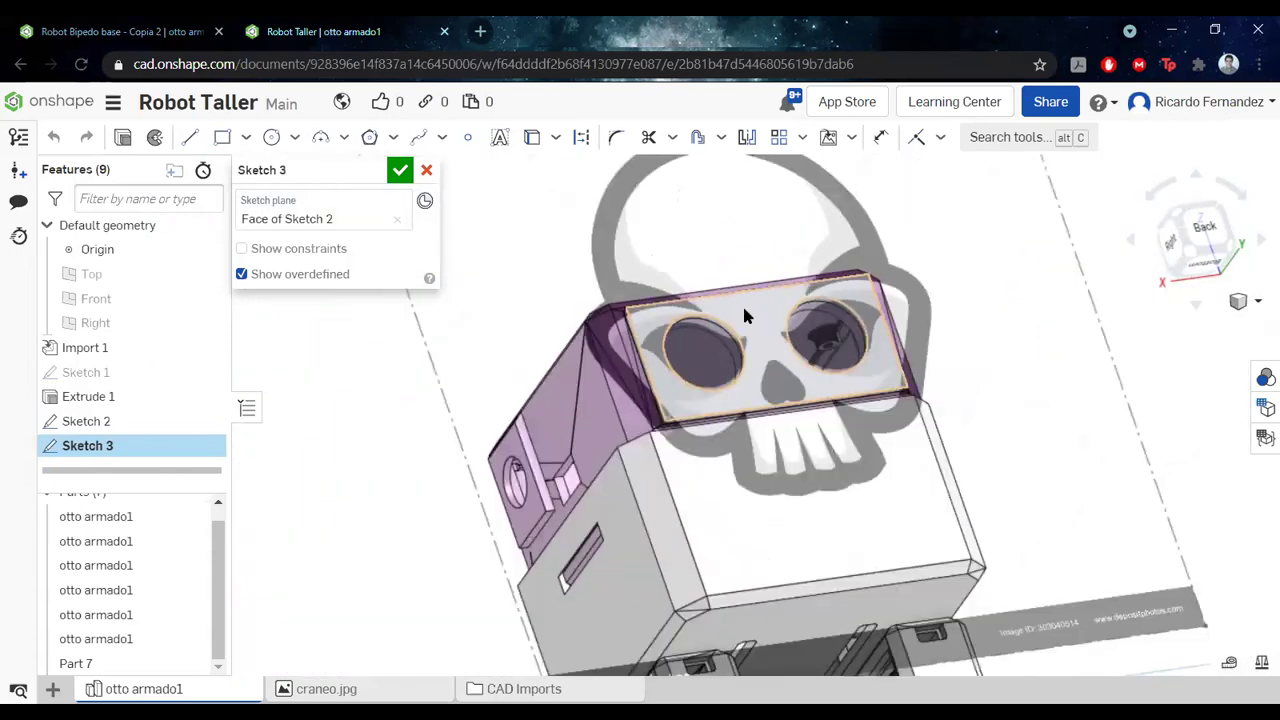
right_click_drag(1060, 320, 1034, 353)
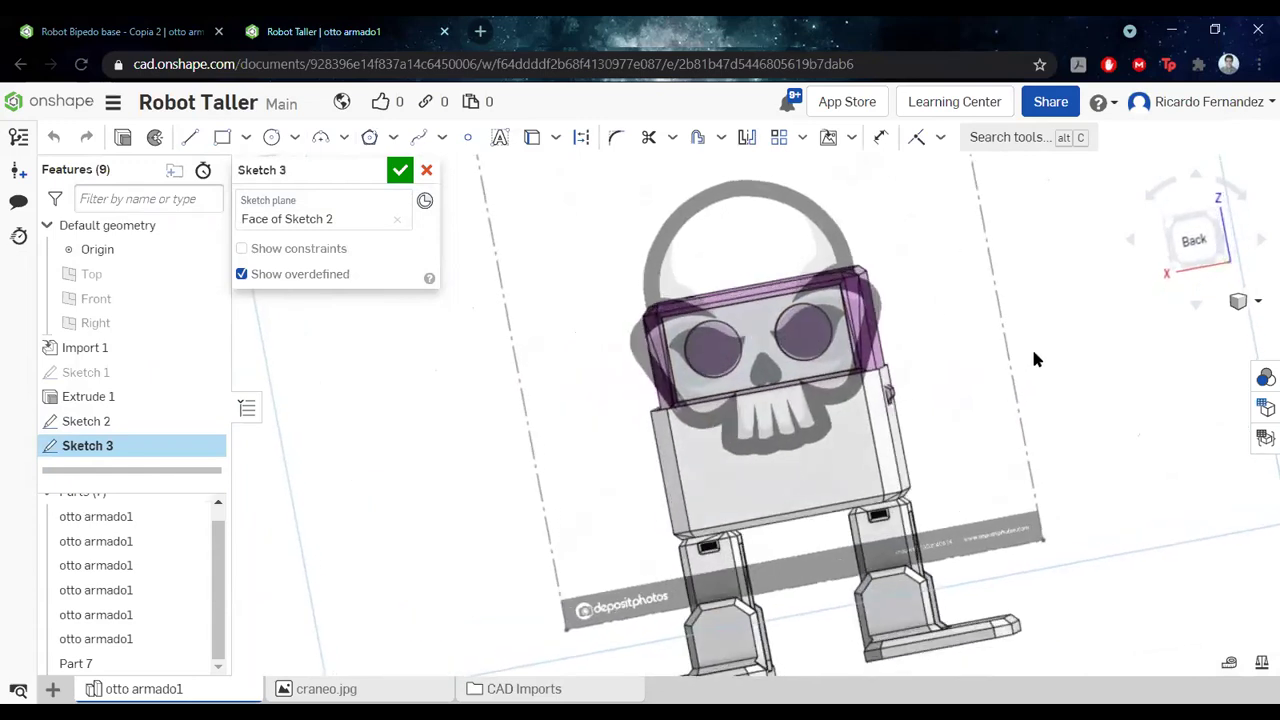
key("n")
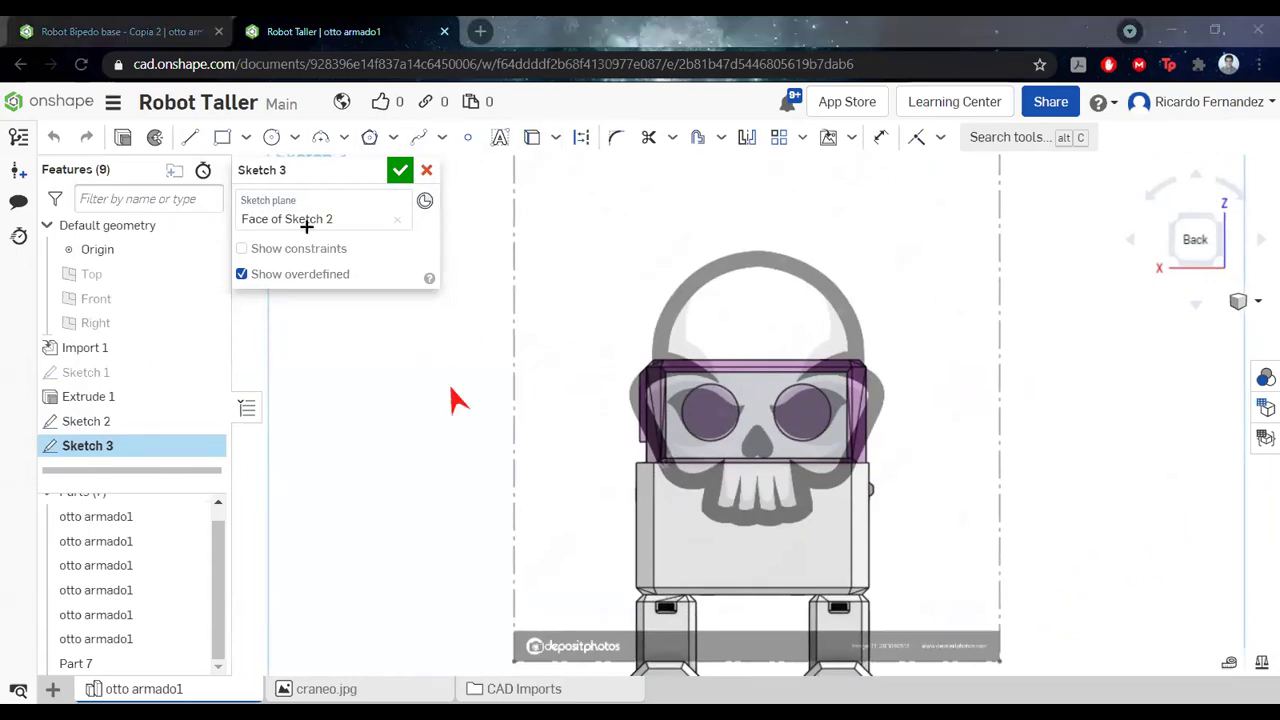
Draw a vertical construction line about 26 mm long upward from the midpoint of the face plate's top edge
mouse_move(466, 386)
left_mouse_down()
mouse_move(549, 170)
mouse_move(571, 158)
left_mouse_up()
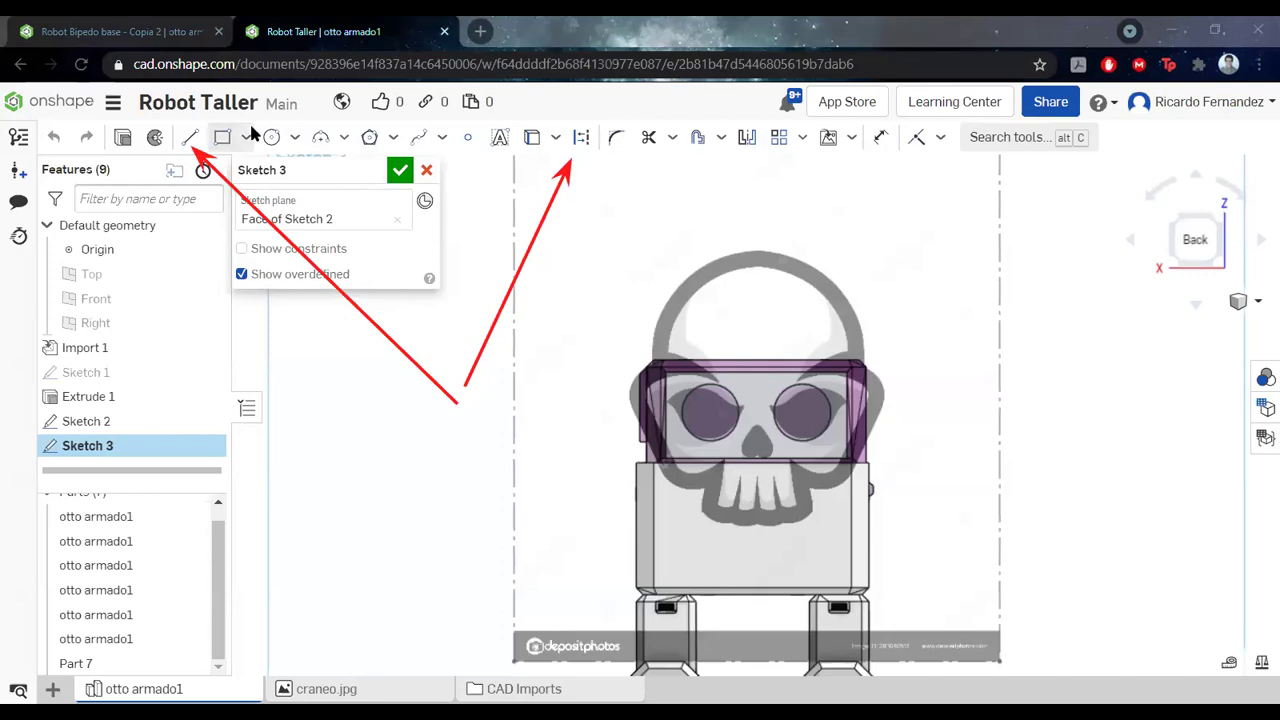
left_click(192, 138)
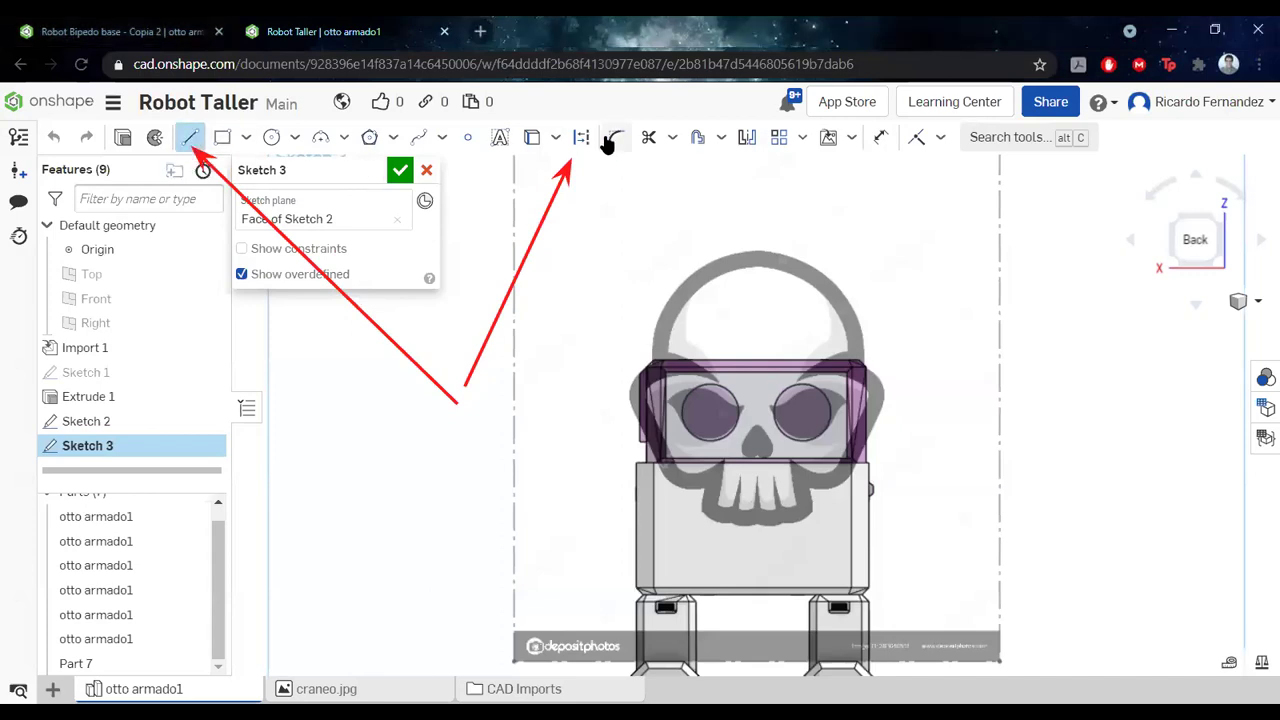
left_click(576, 140)
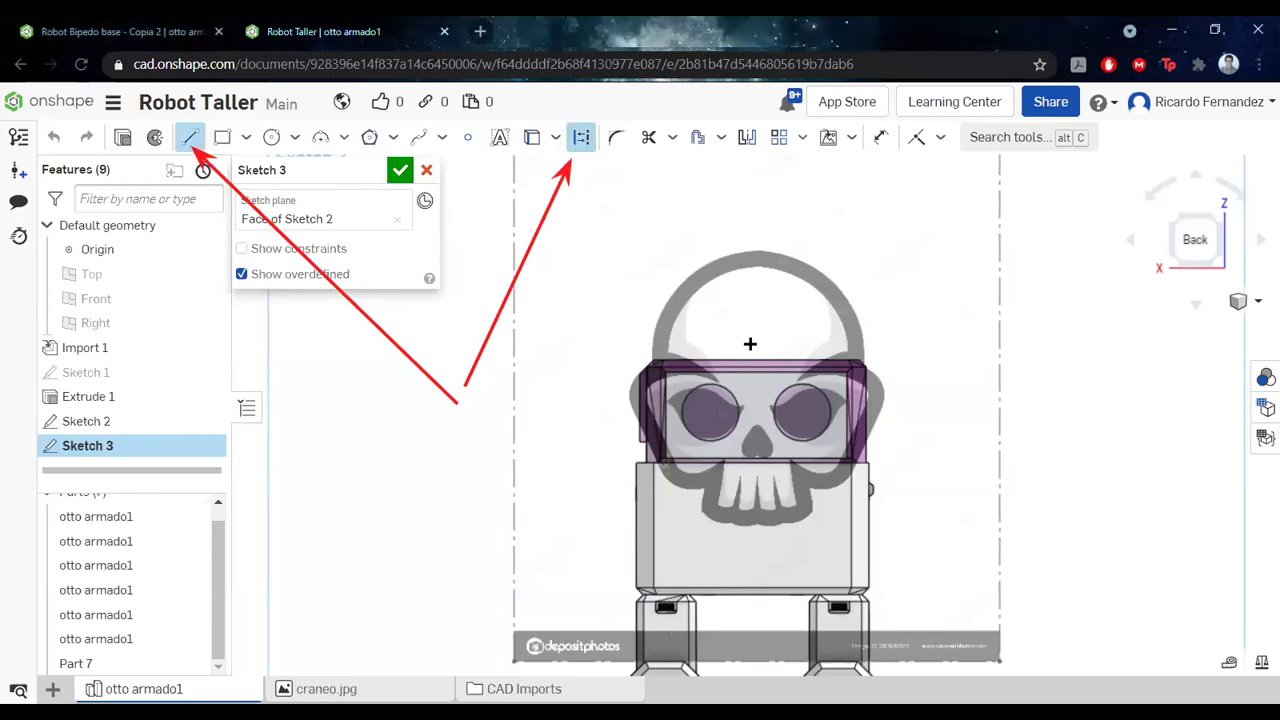
scroll(758, 358, "up", 3)
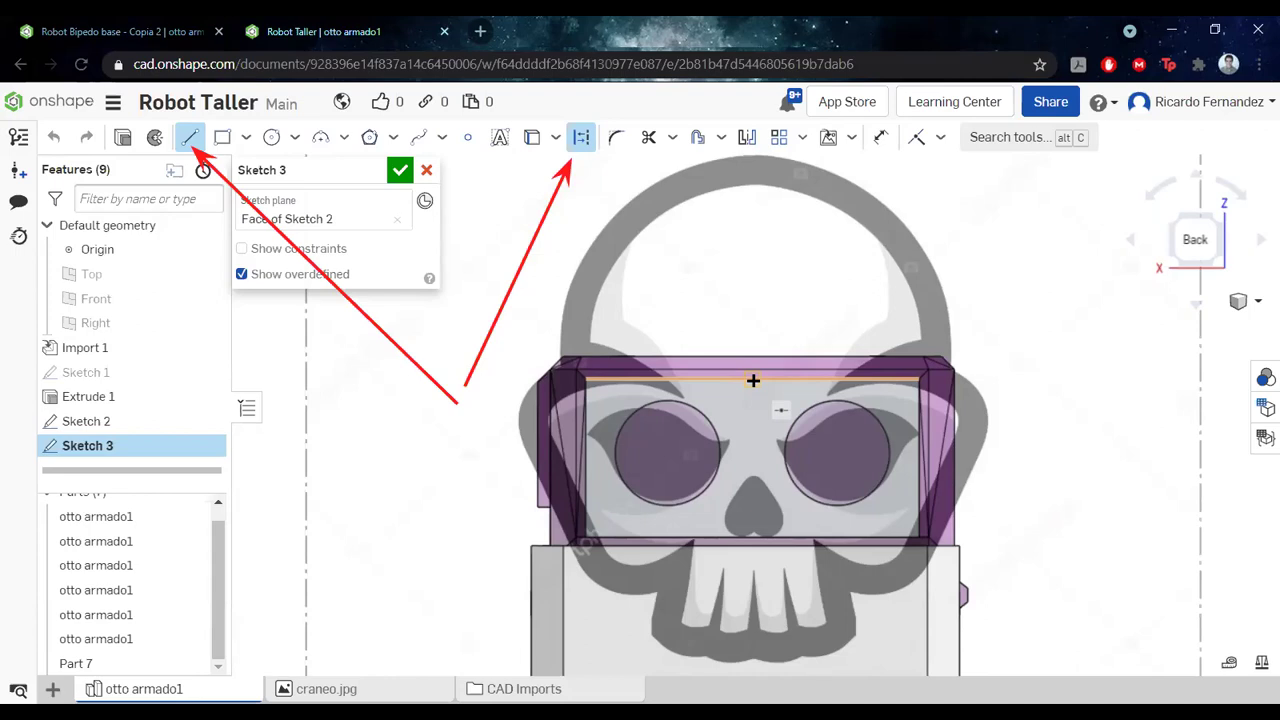
left_click(753, 380)
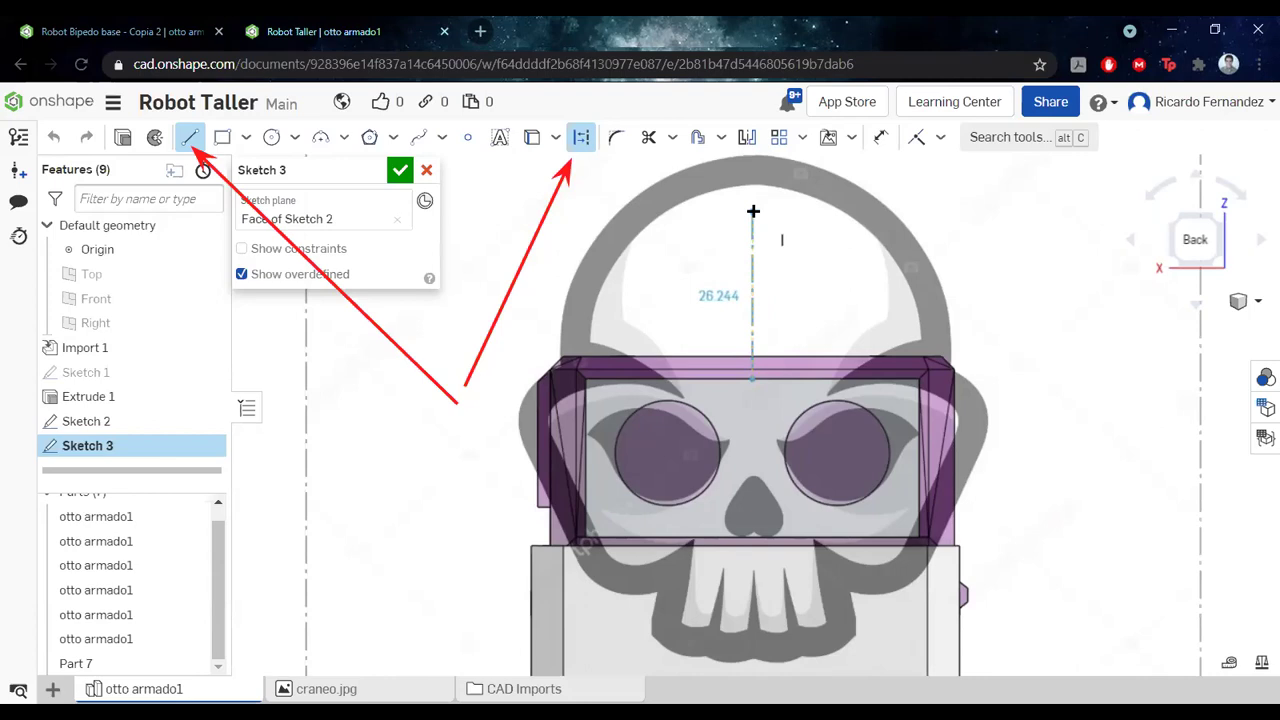
left_click(753, 212)
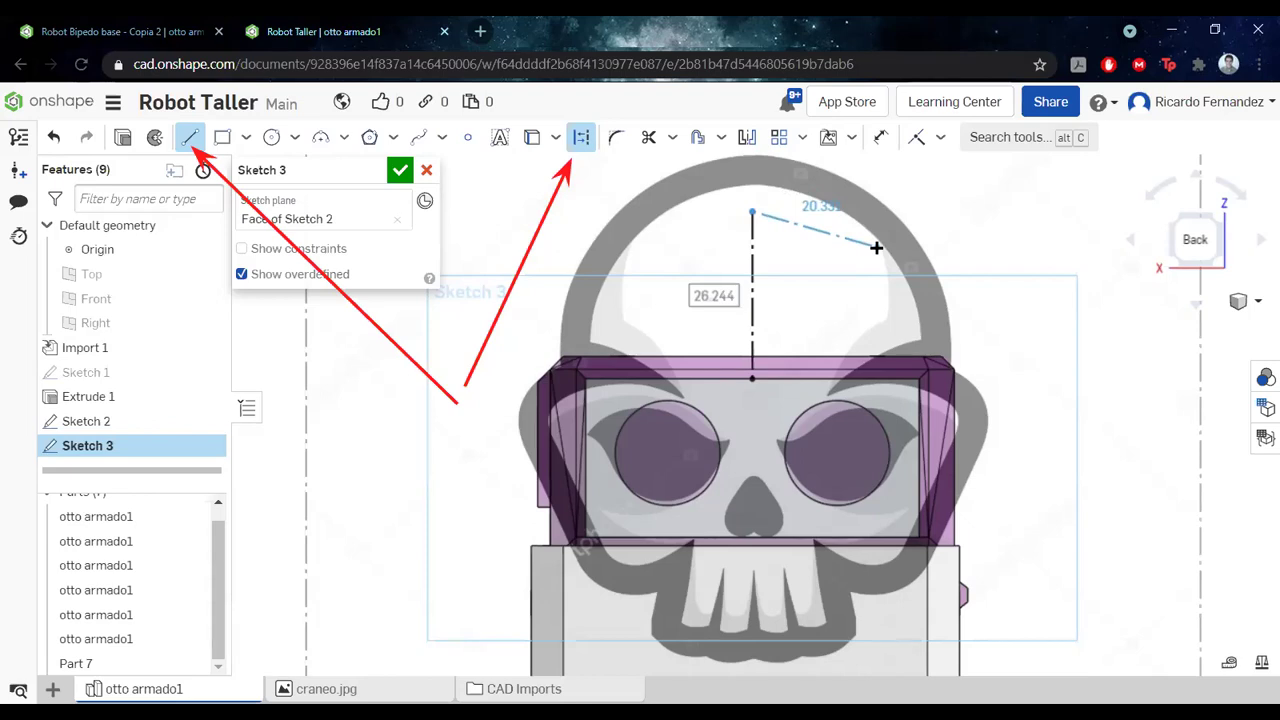
key("Escape")
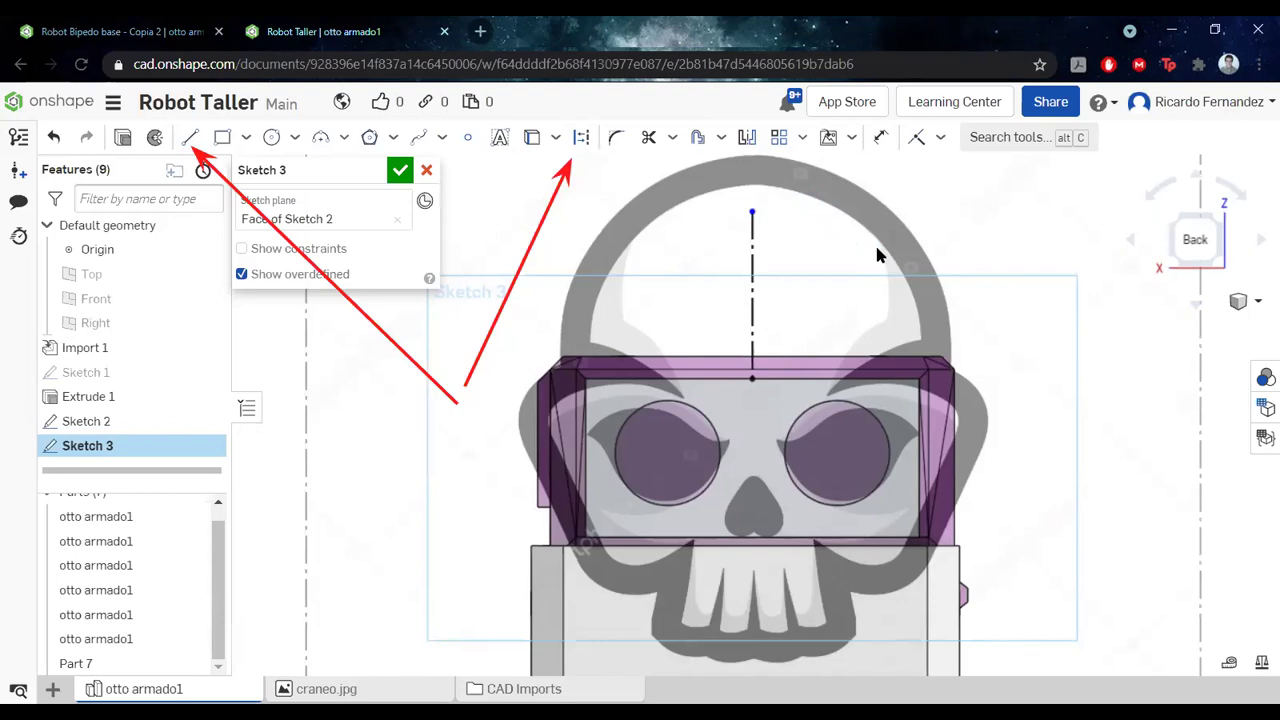
Project the edge of the face plate's eye hole to the right of the construction line into Sketch 3
scroll(880, 255, "down", 5)
scroll(900, 290, "up", 3)
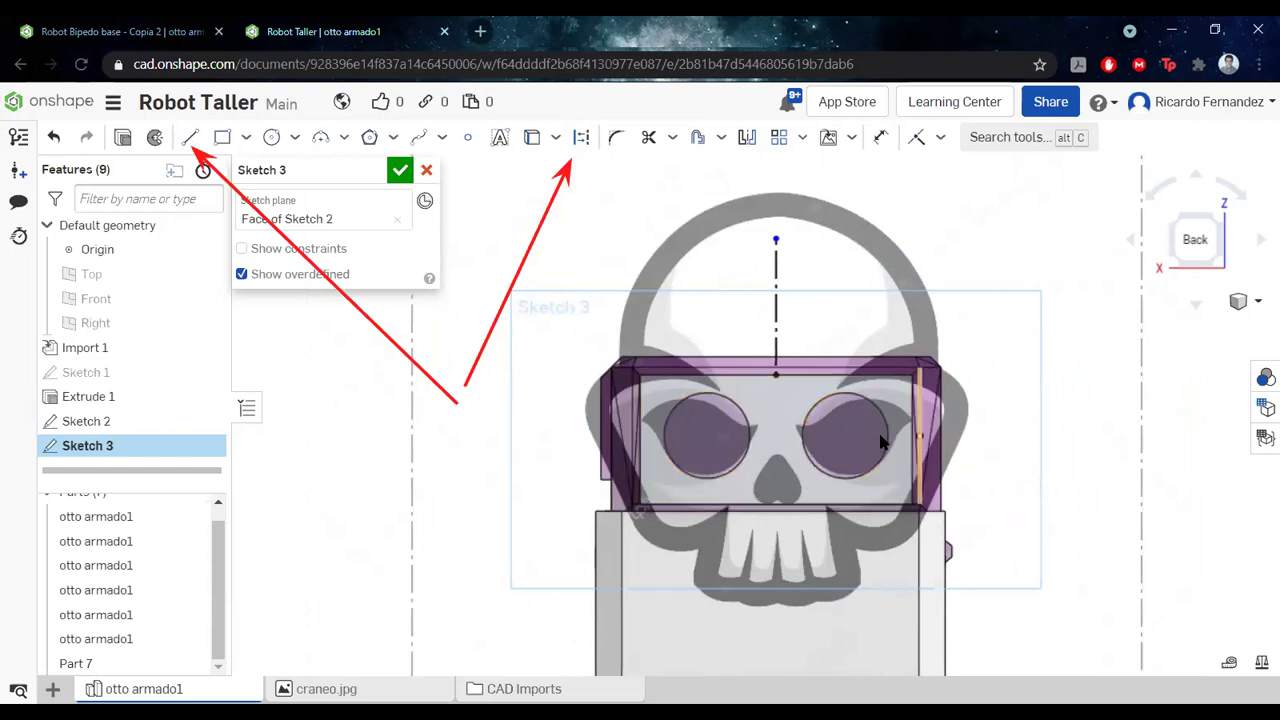
scroll(880, 430, "up", 2)
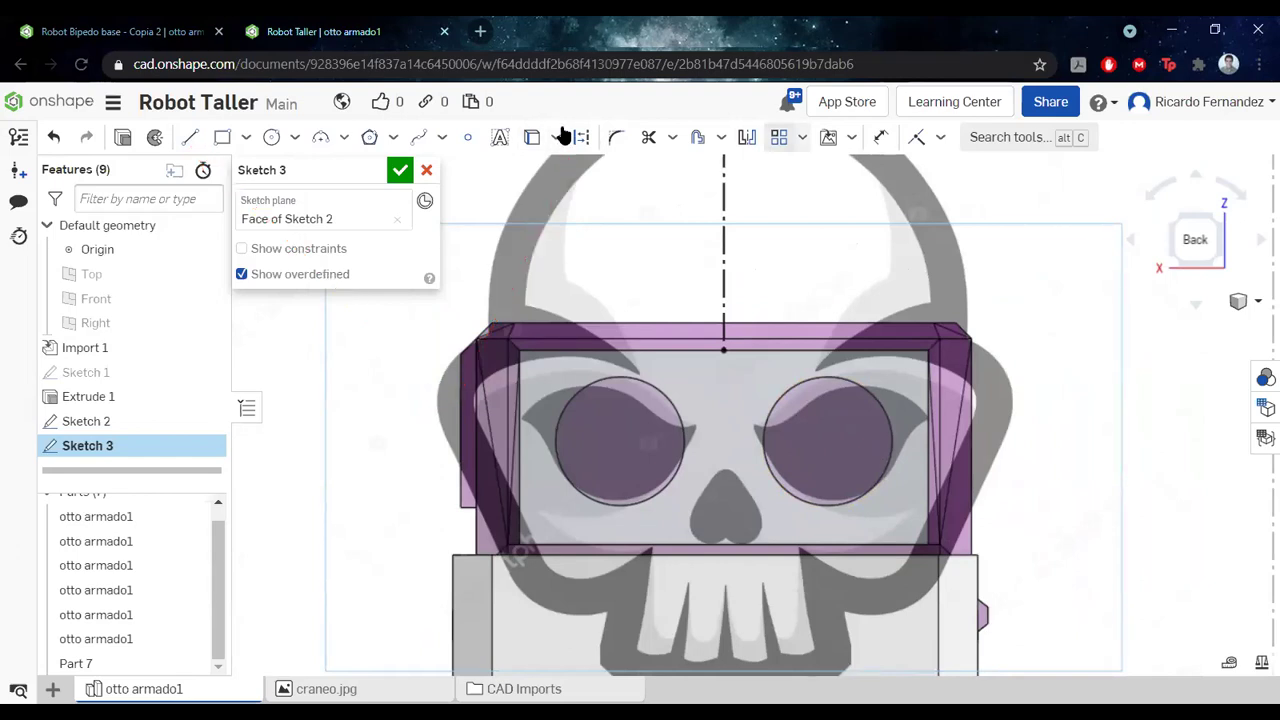
left_click_drag(562, 198, 531, 159)
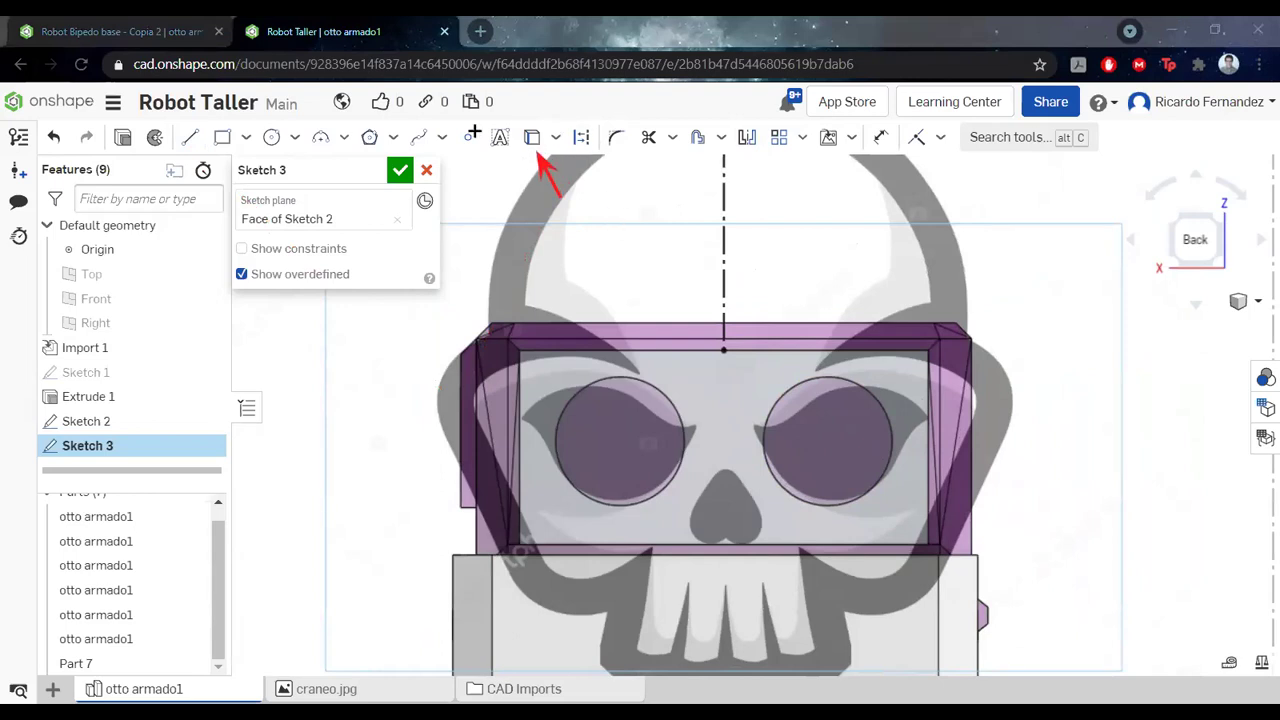
left_click(531, 137)
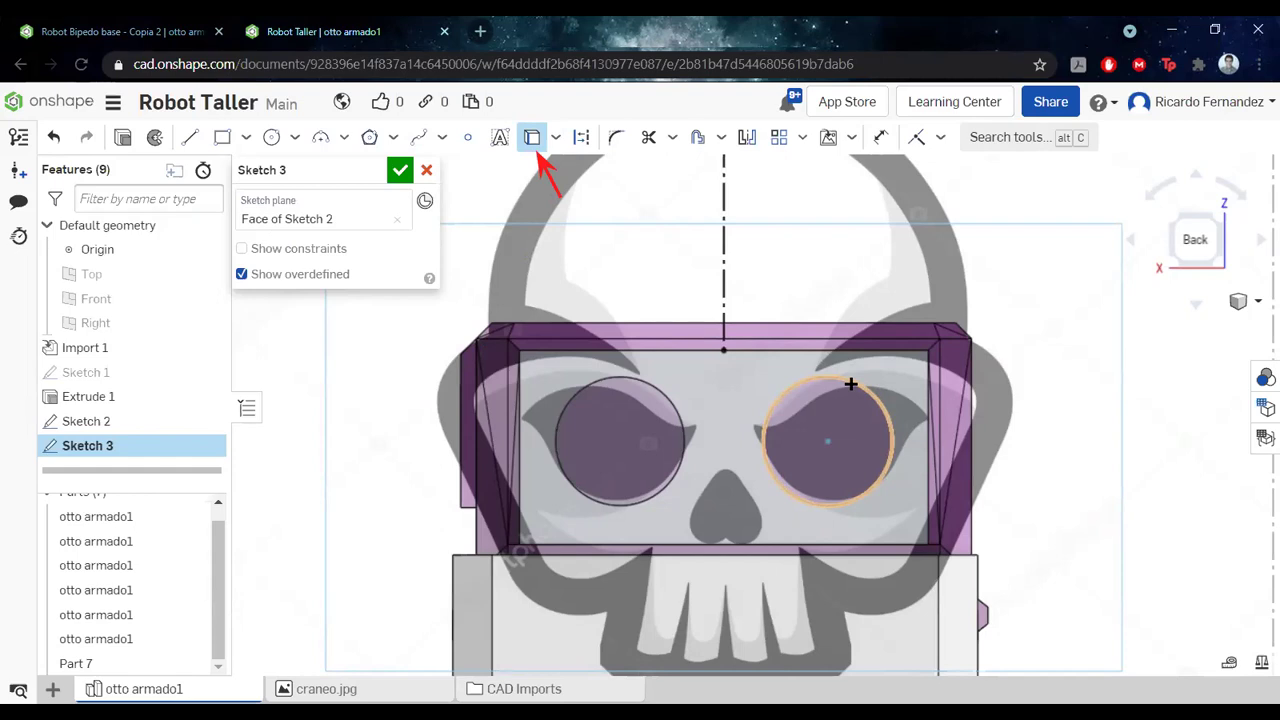
left_click(850, 384)
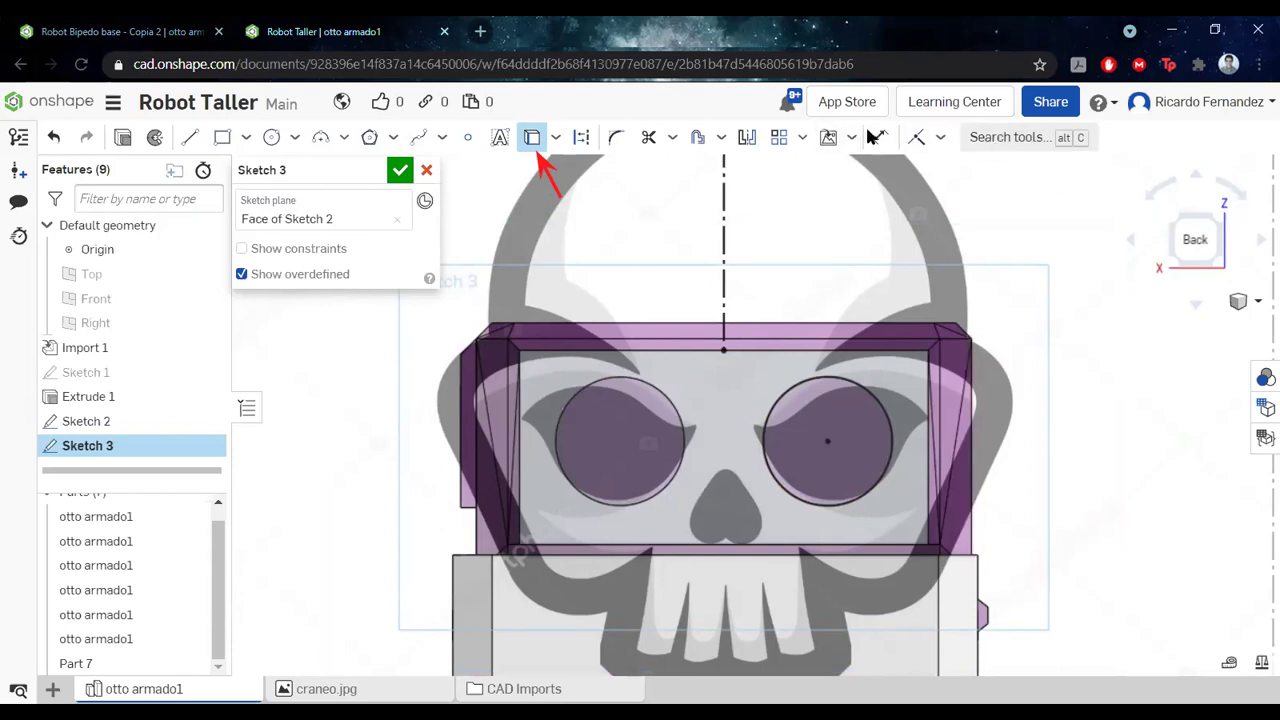
scroll(962, 255, "down", 3)
scroll(961, 244, "up", 1)
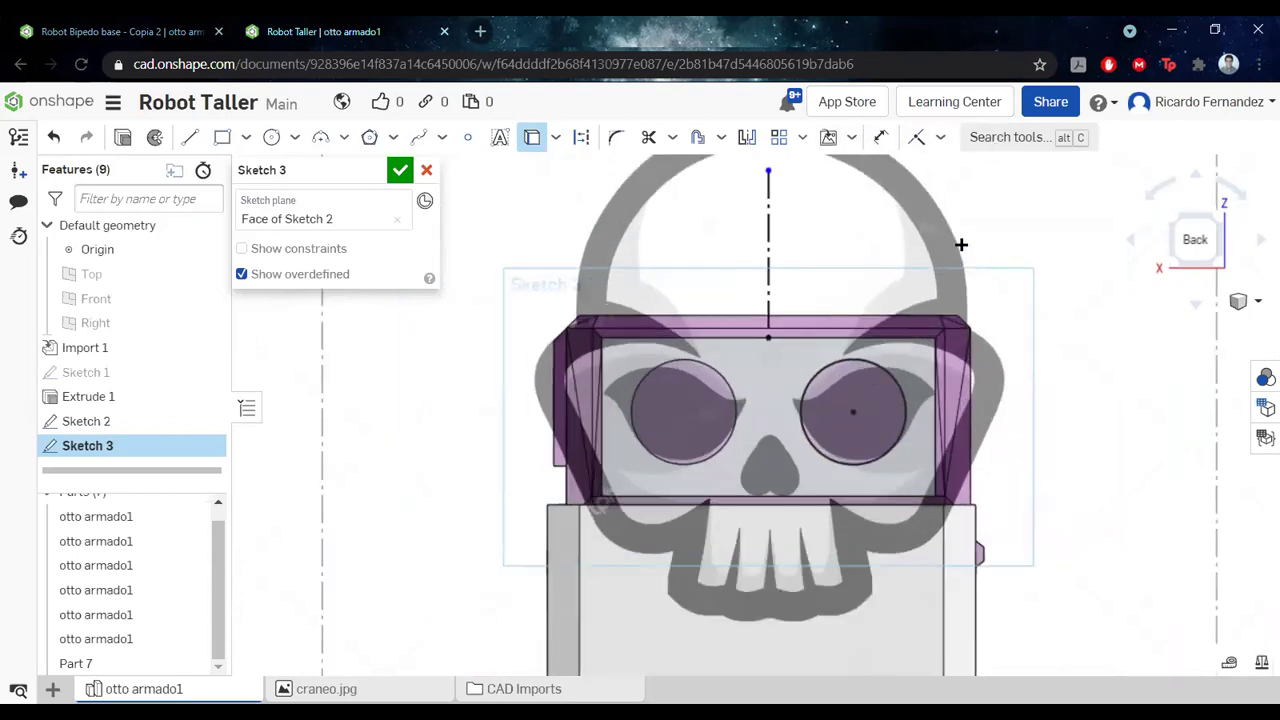
scroll(941, 283, "up", 2)
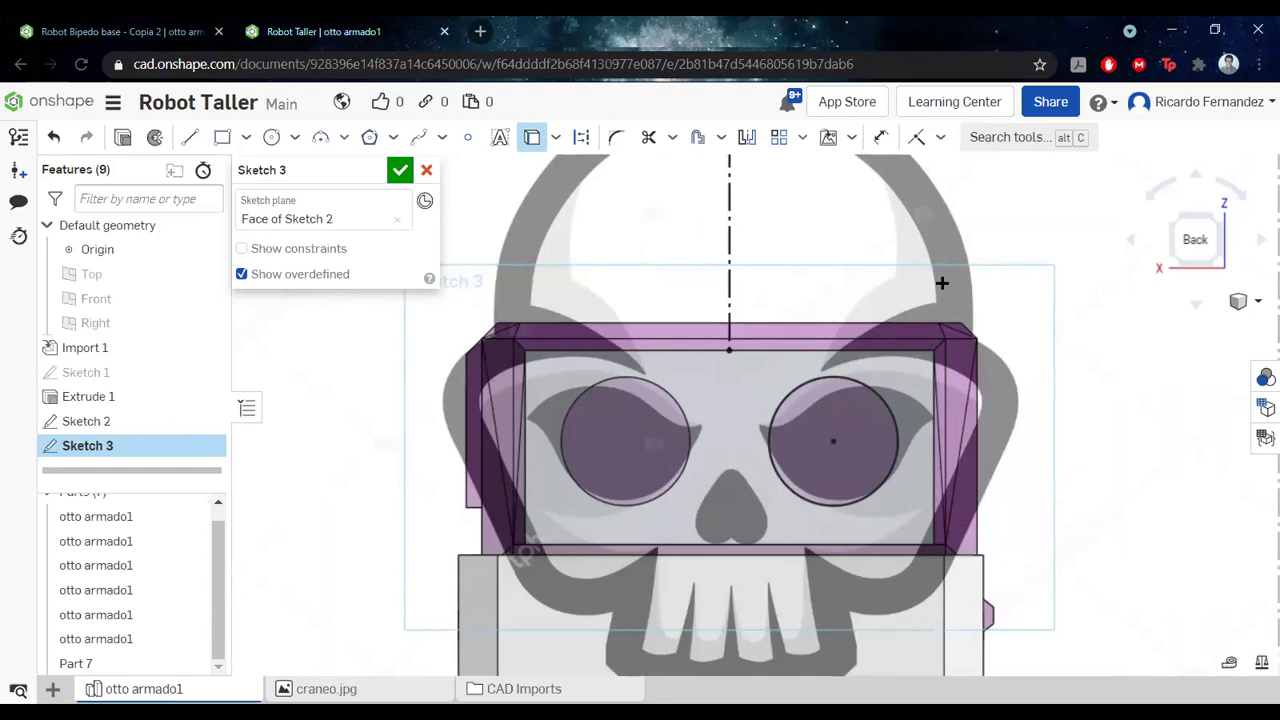
scroll(1028, 332, "down", 1)
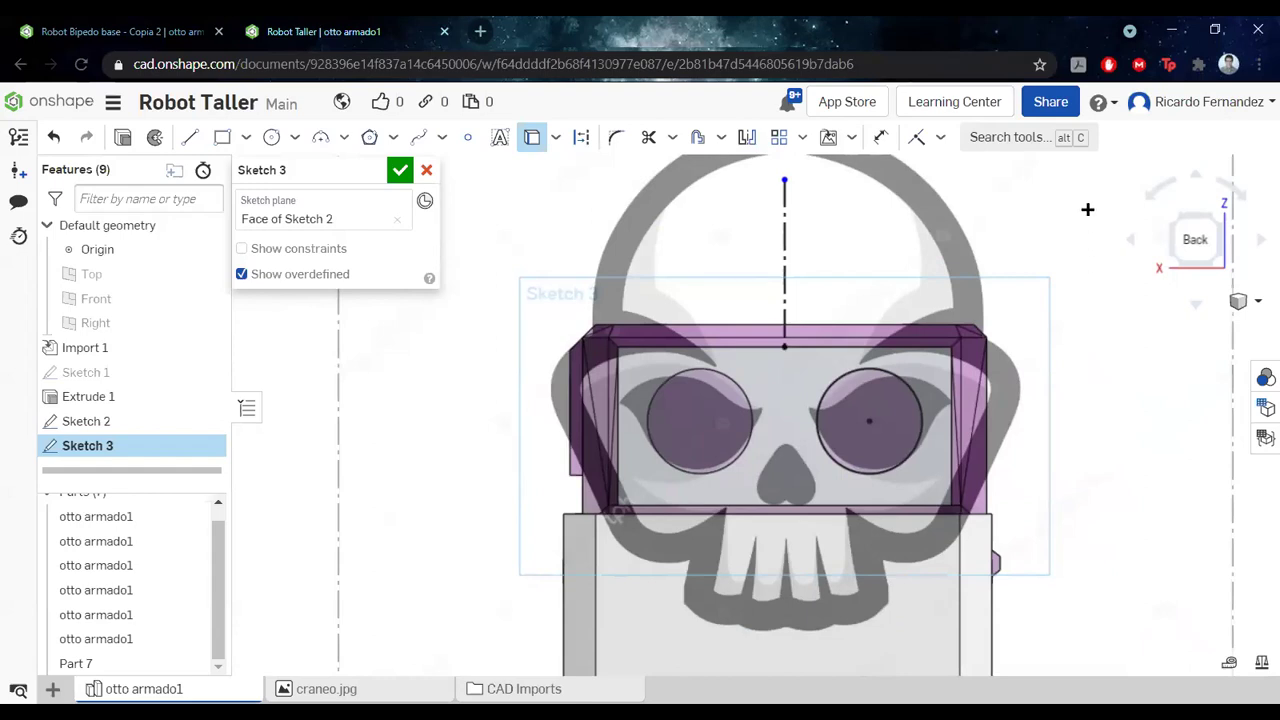
middle_click_drag(1086, 206, 986, 240)
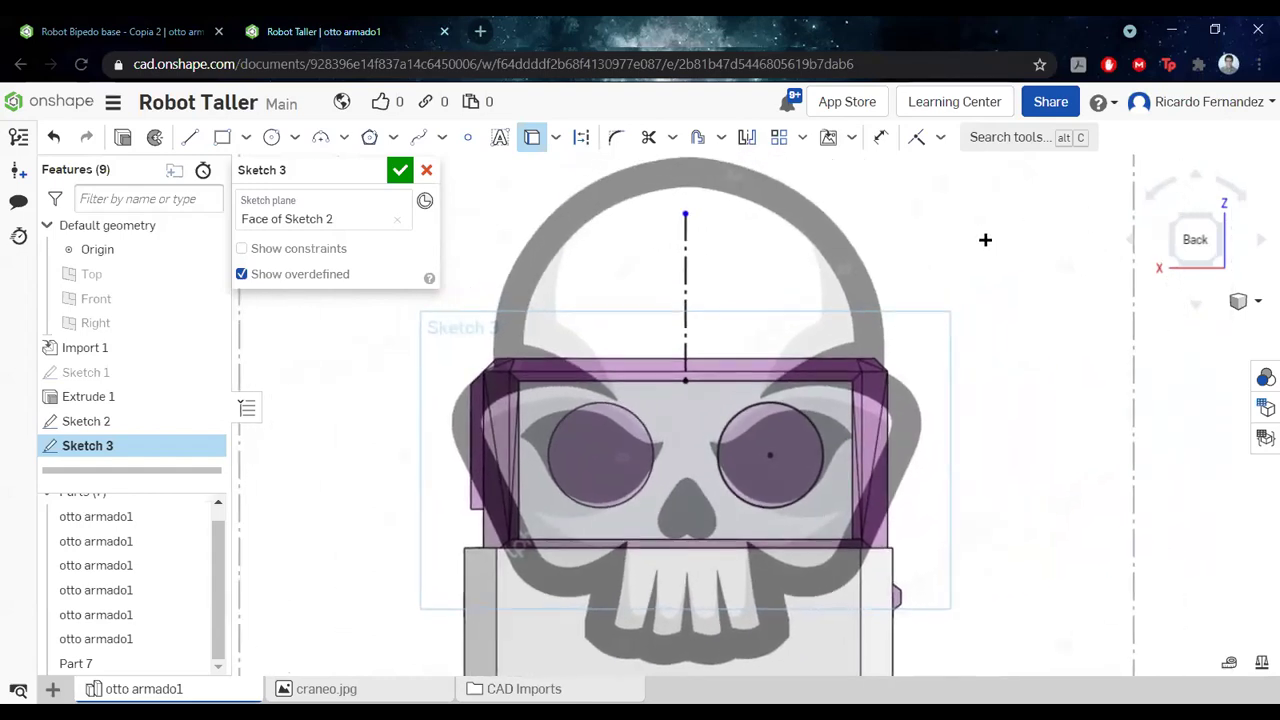
scroll(983, 238, "down", 1)
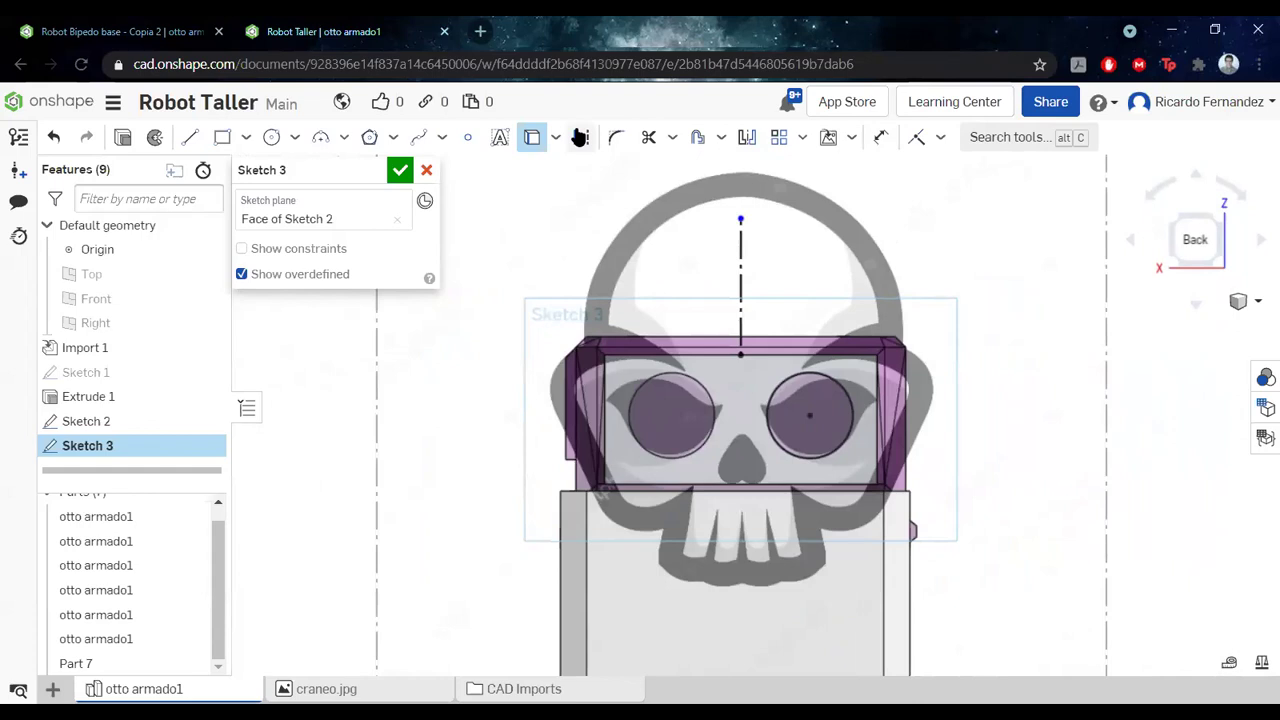
mouse_move(861, 170)
left_mouse_down()
mouse_move(797, 196)
mouse_move(780, 265)
mouse_move(752, 280)
left_mouse_up()
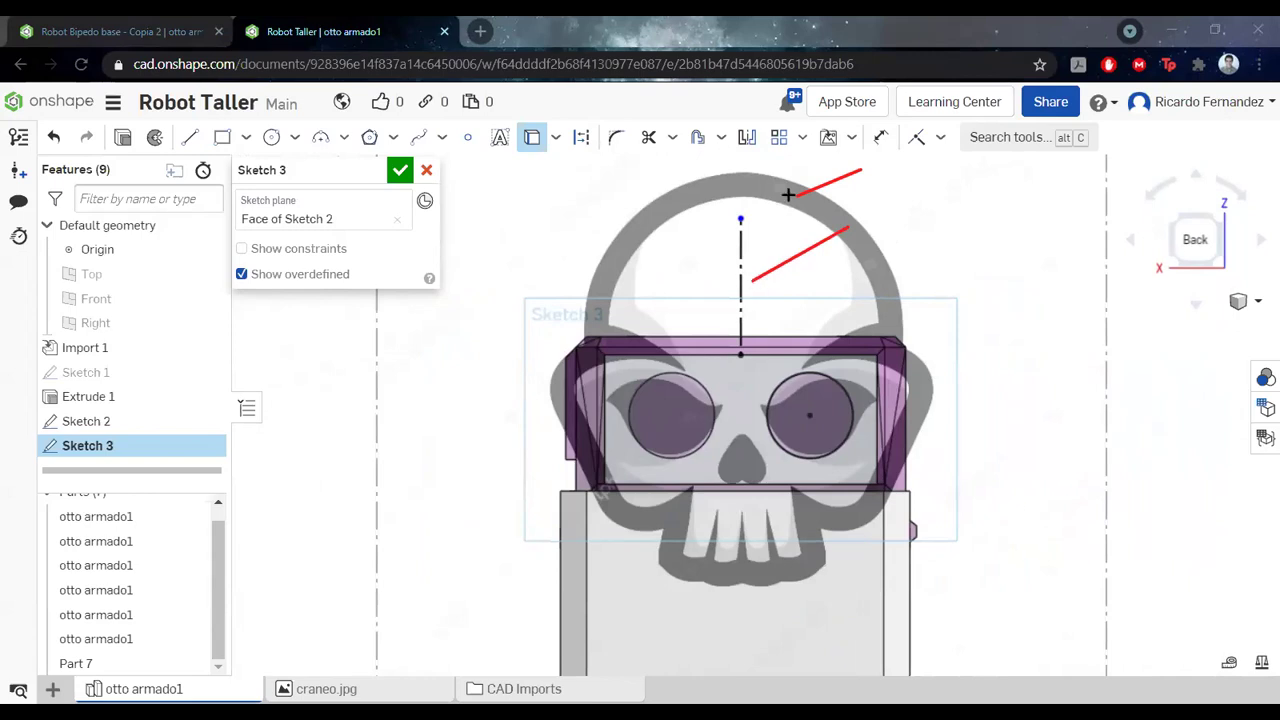
key("ctrl+z")
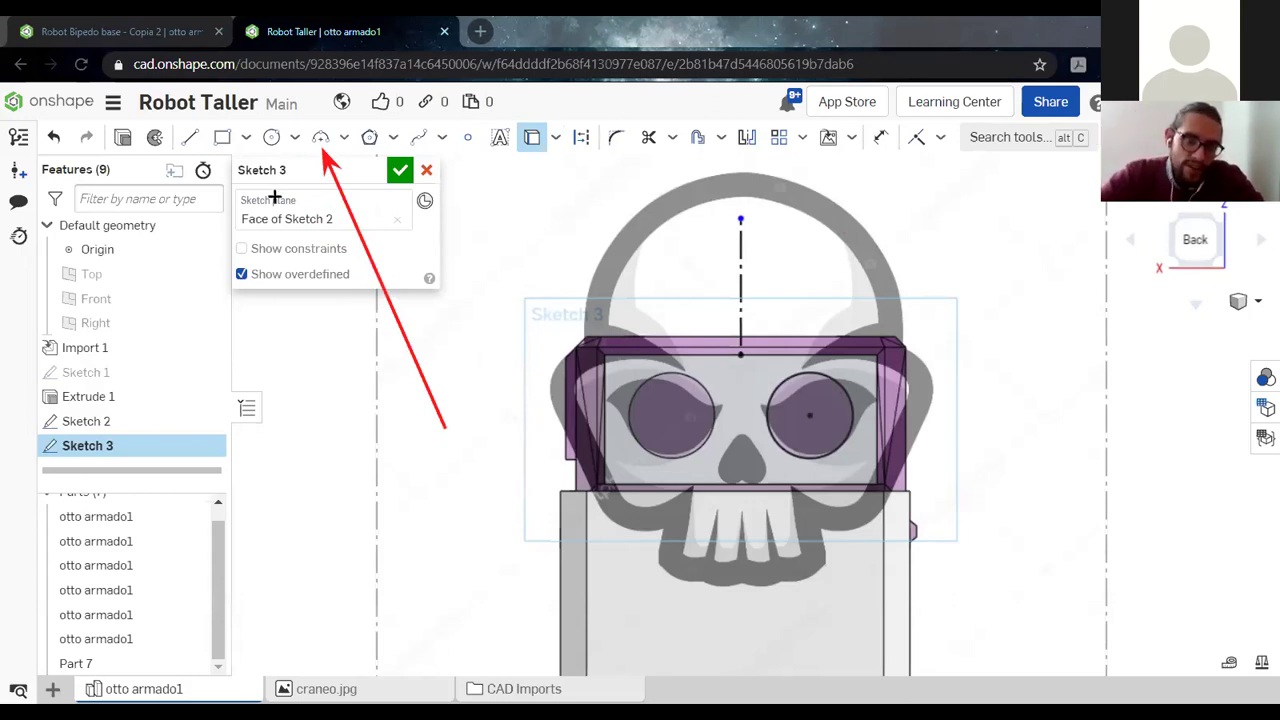
left_click_drag(199, 323, 181, 151)
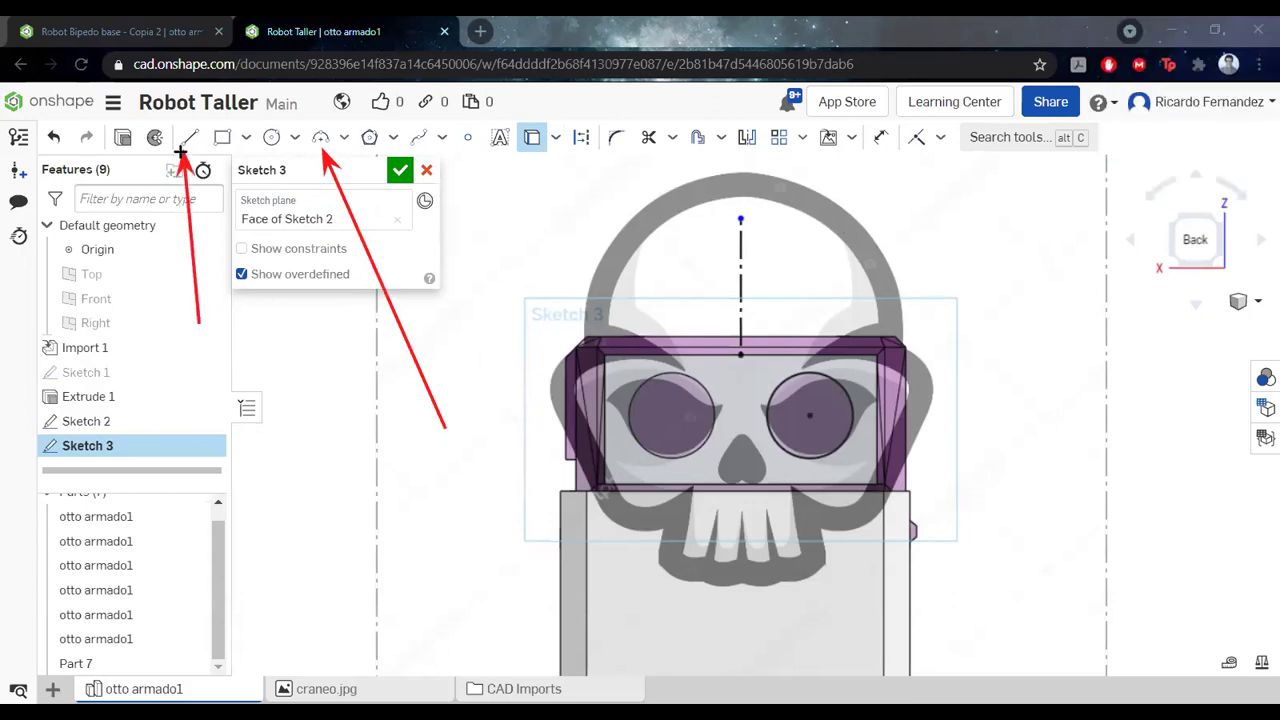
left_click_drag(227, 254, 223, 148)
left_click_drag(258, 286, 270, 150)
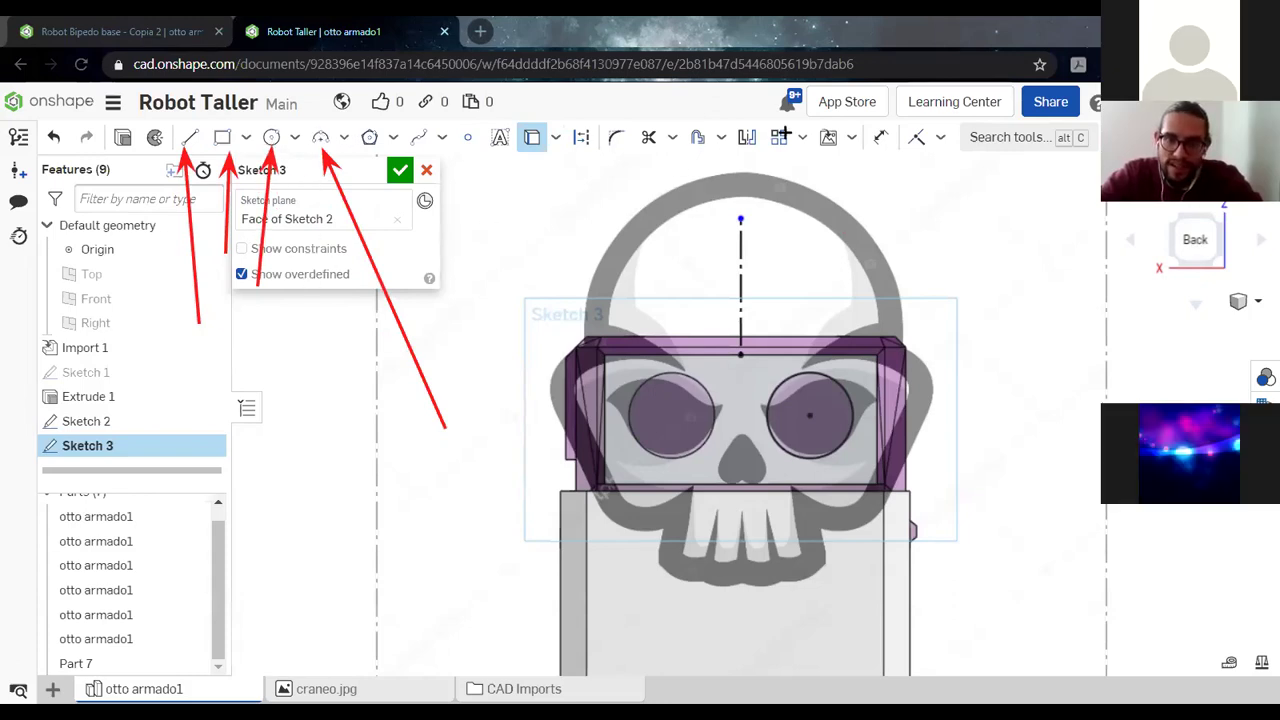
key("e")
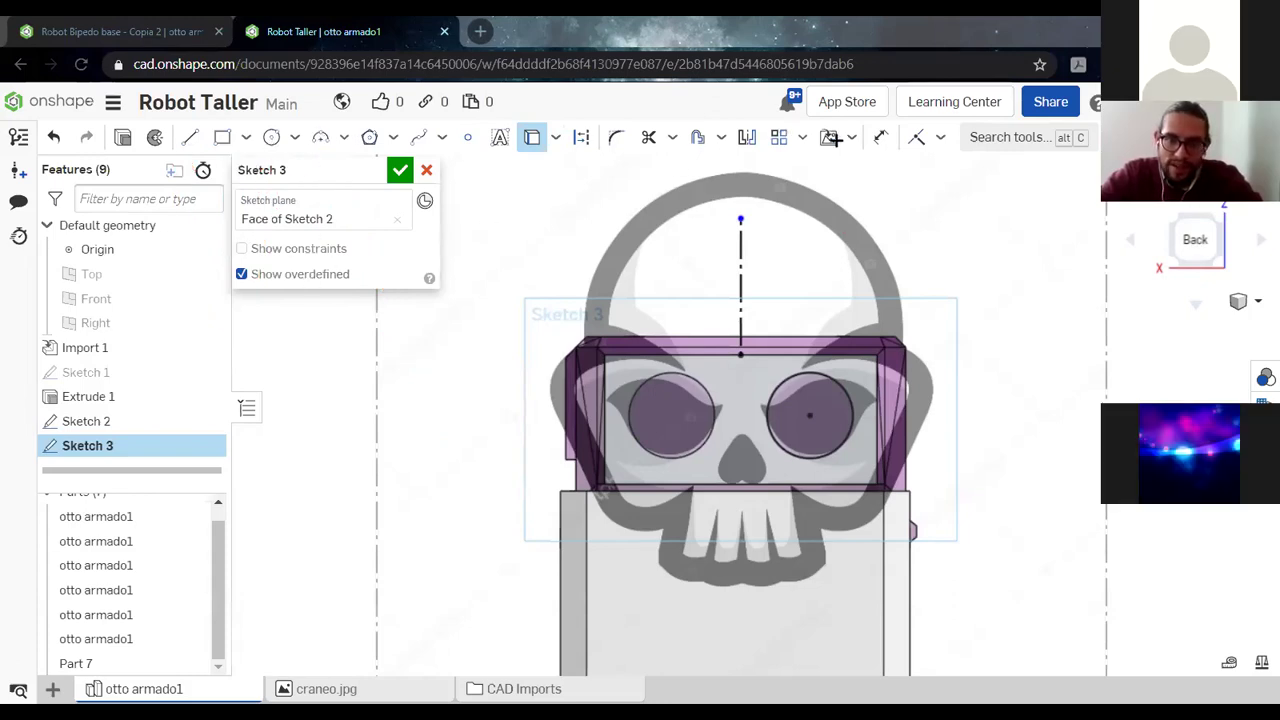
Draw a three-point arc of about 39 mm radius from the construction line's upper end to the head's upper corner on the right eye's side
left_click(320, 138)
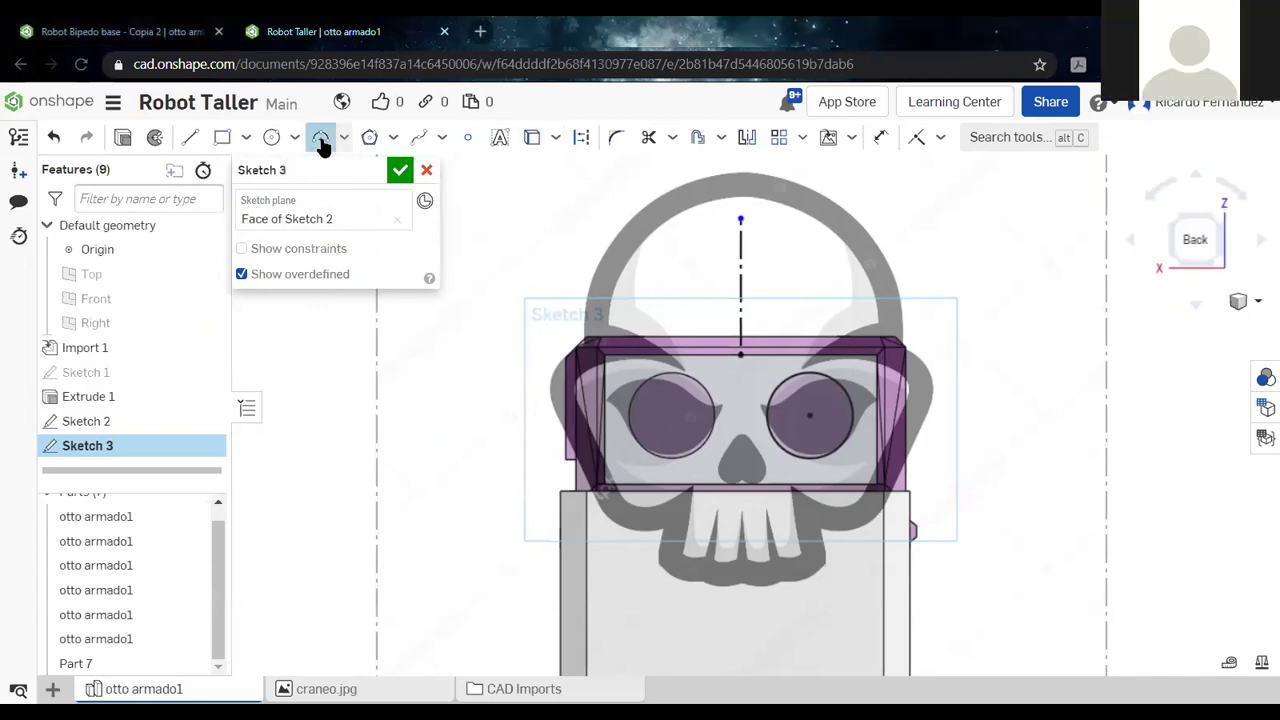
left_click(344, 137)
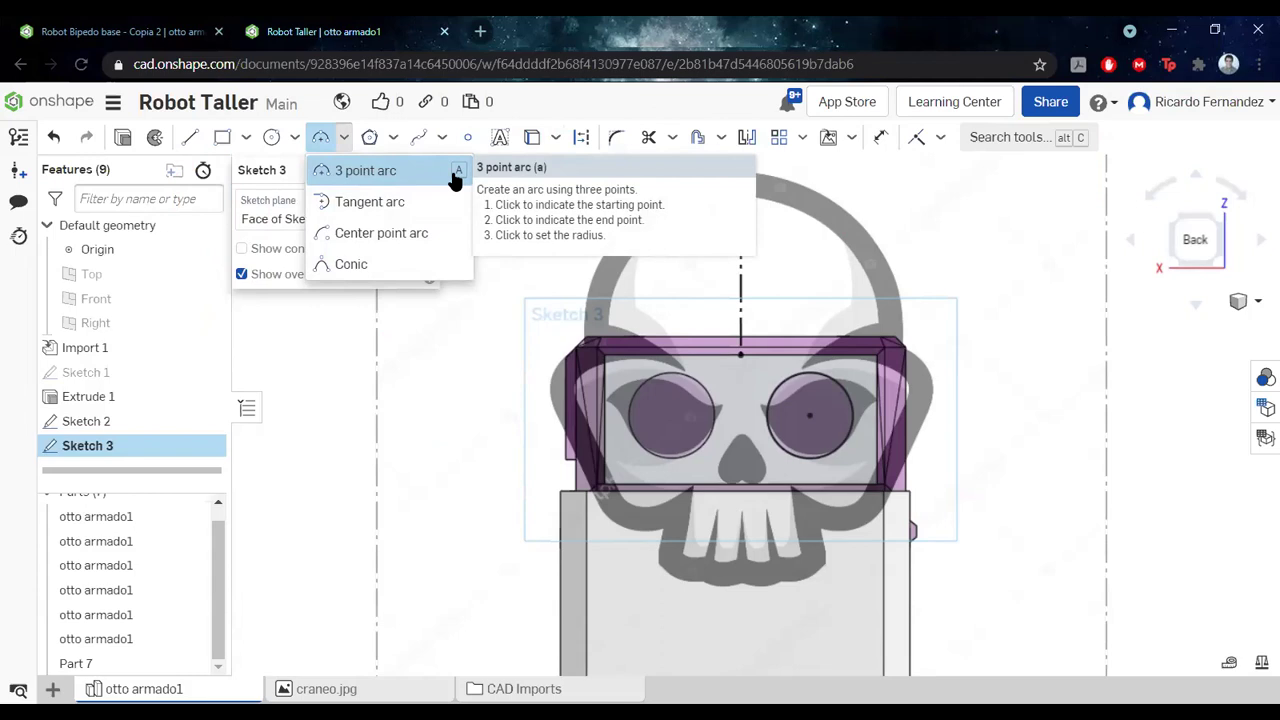
left_click(338, 171)
left_click(325, 141)
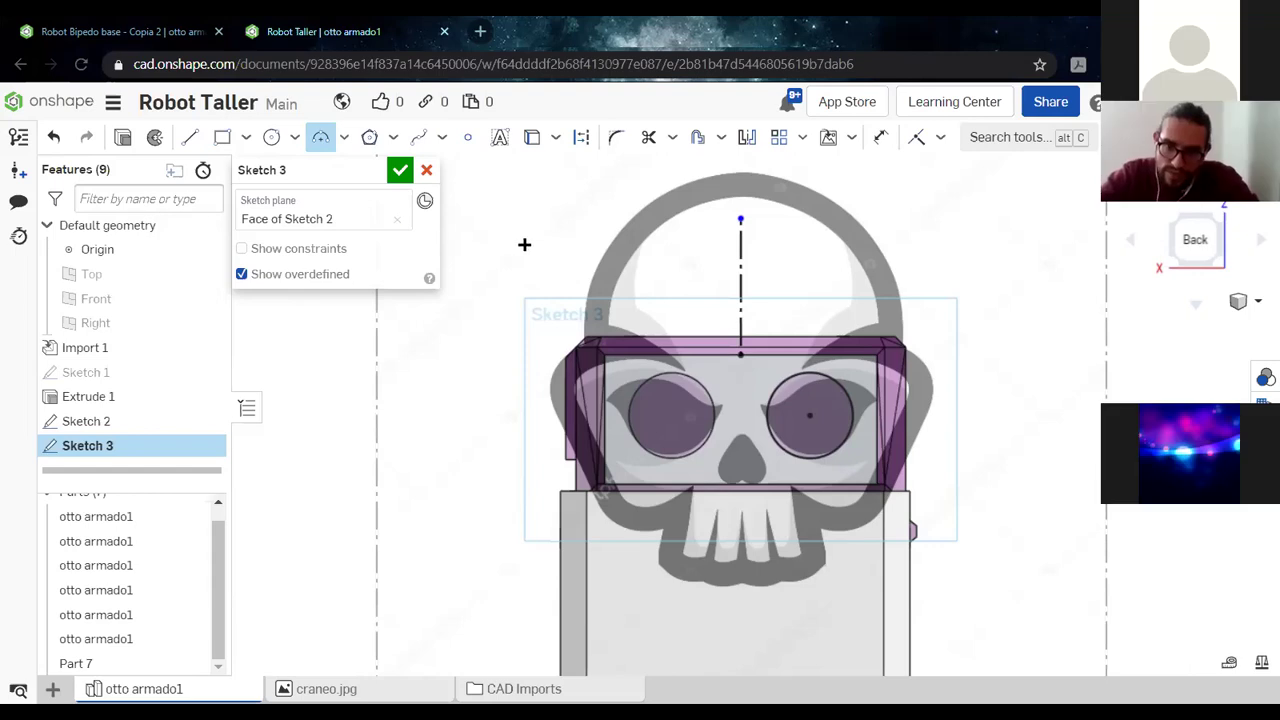
left_click(743, 219)
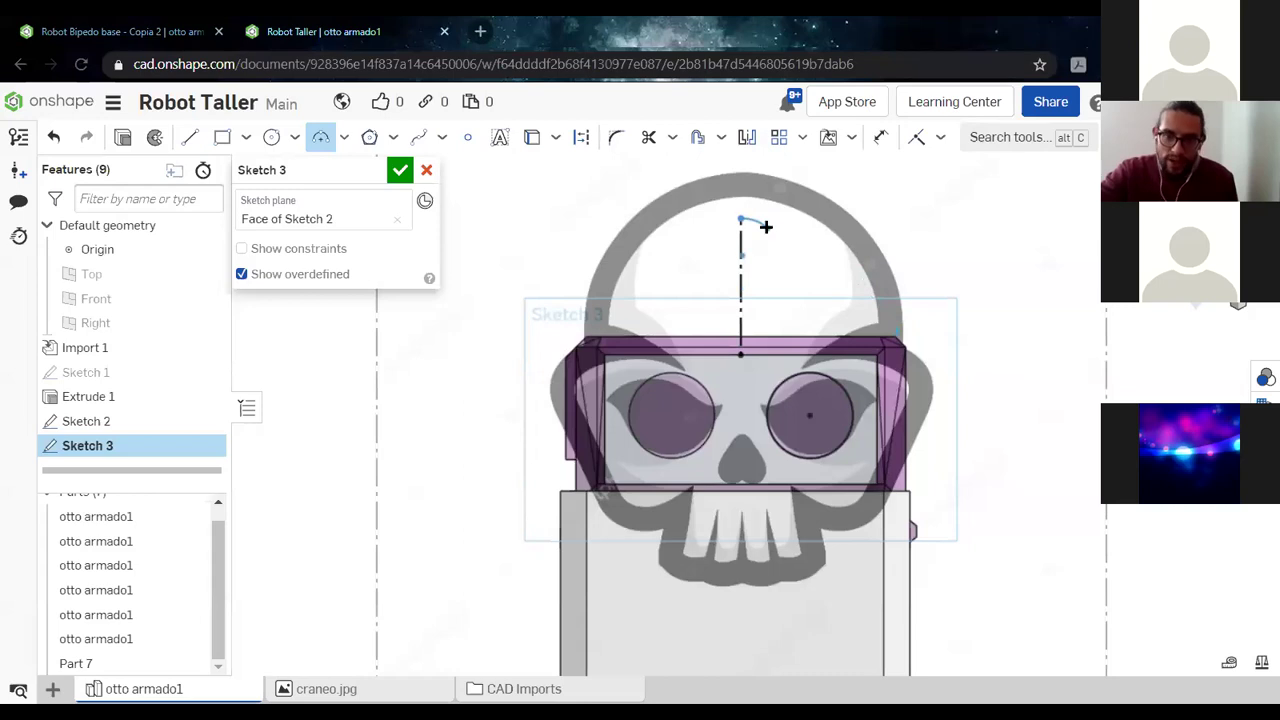
left_click(898, 334)
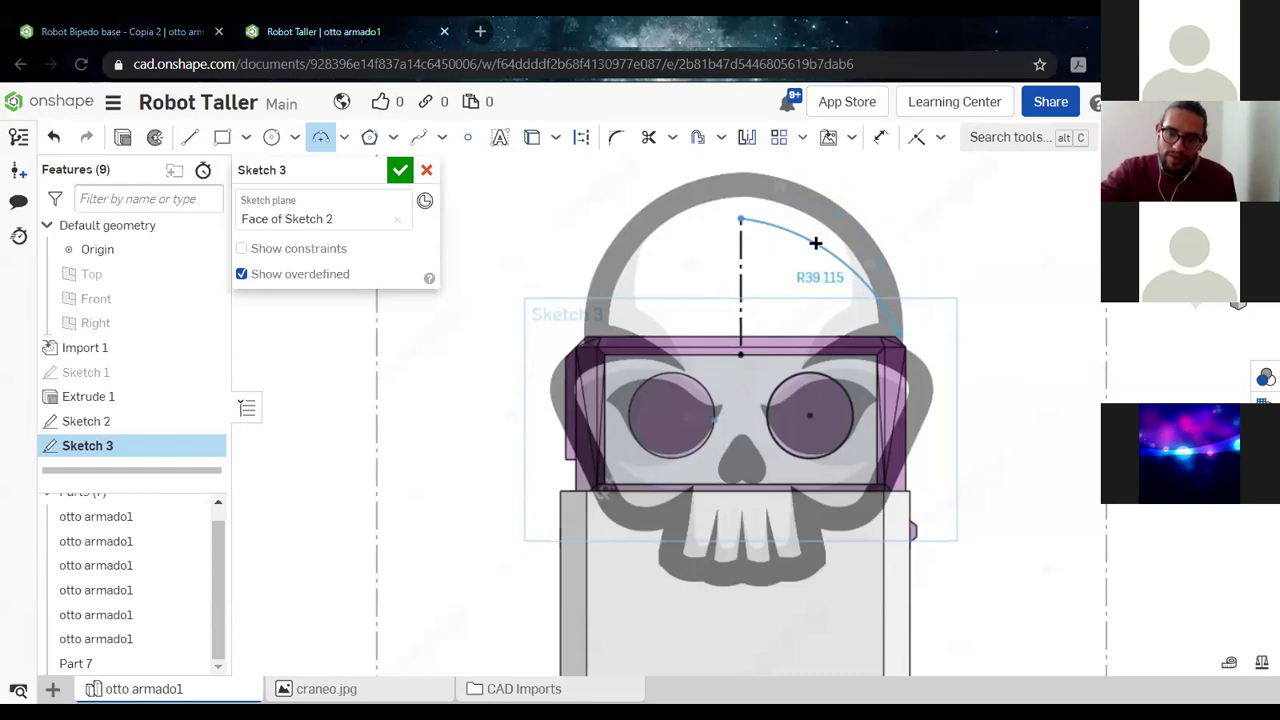
left_click(815, 243)
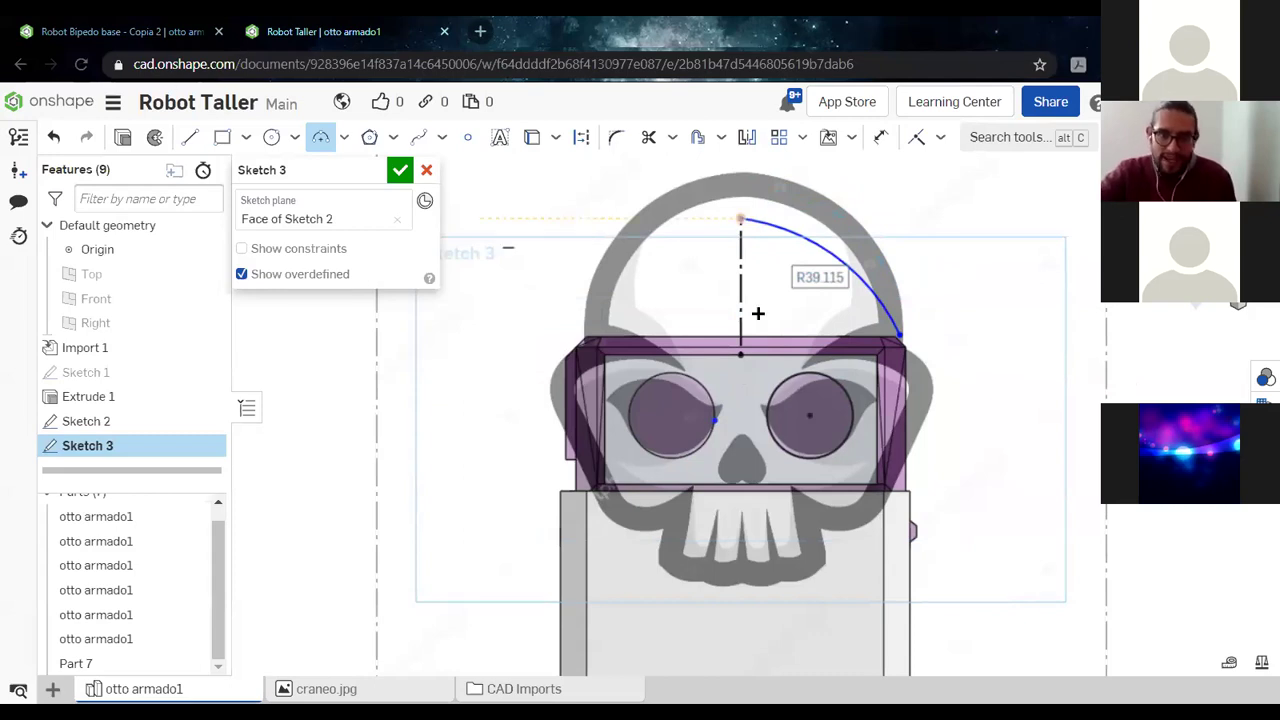
scroll(916, 339, "up", 4)
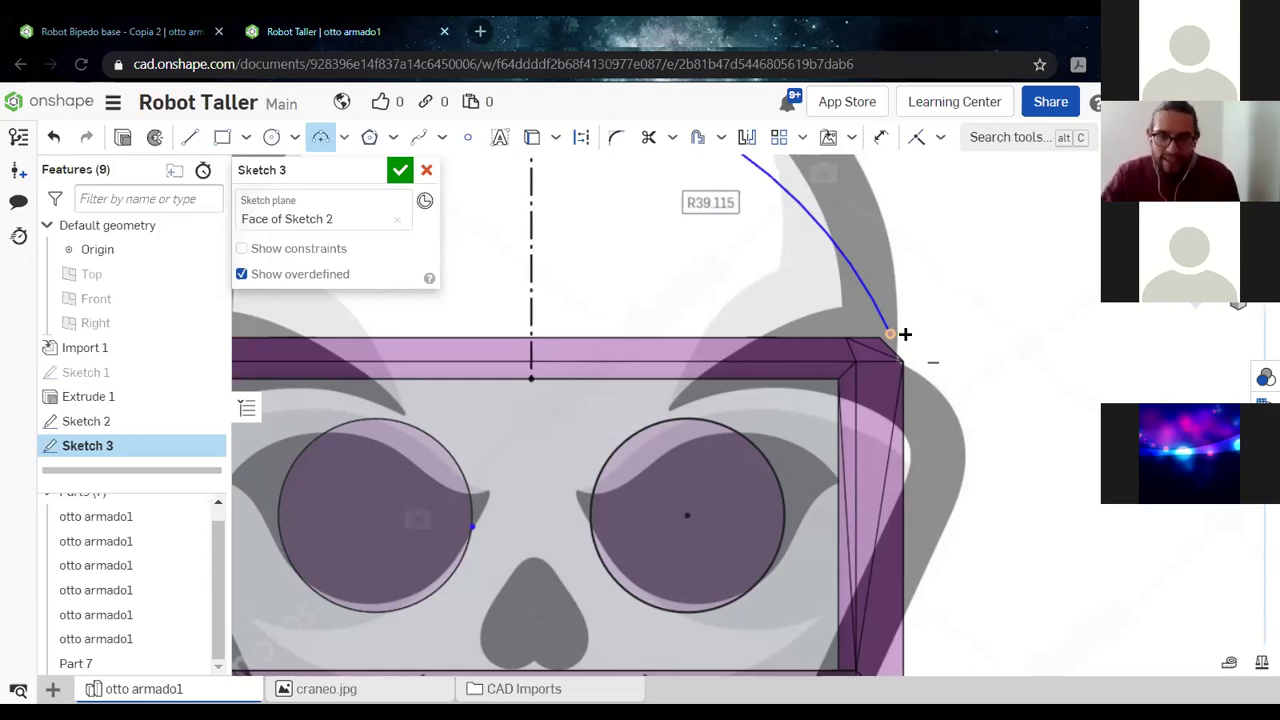
scroll(904, 334, "down", 3)
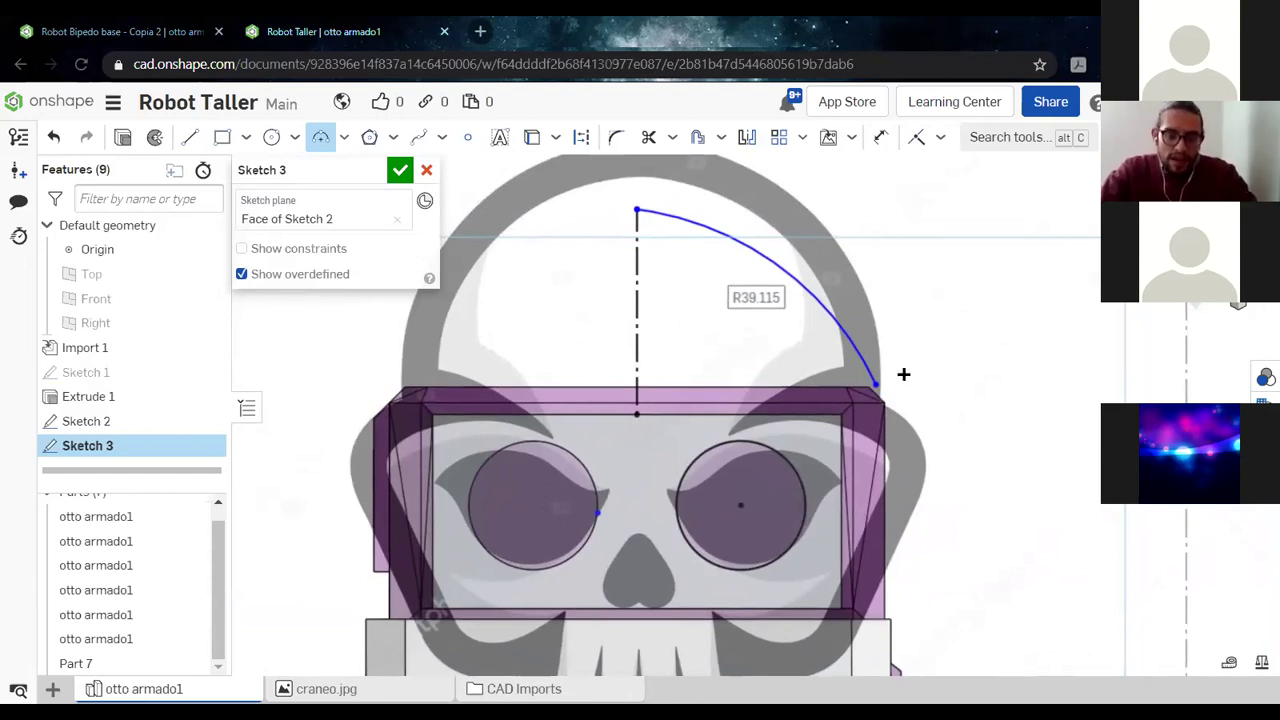
key("Escape")
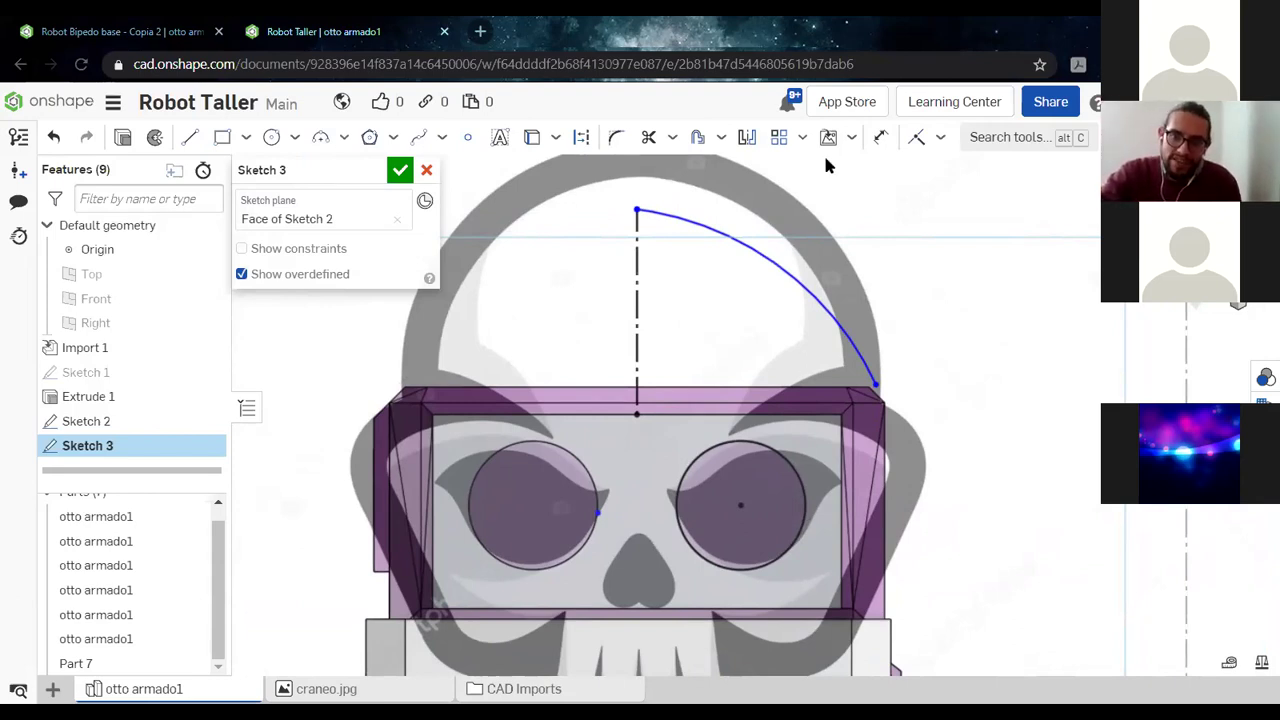
Dimension the vertical construction line and set its length to 18 mm
left_click_drag(1017, 328, 895, 160)
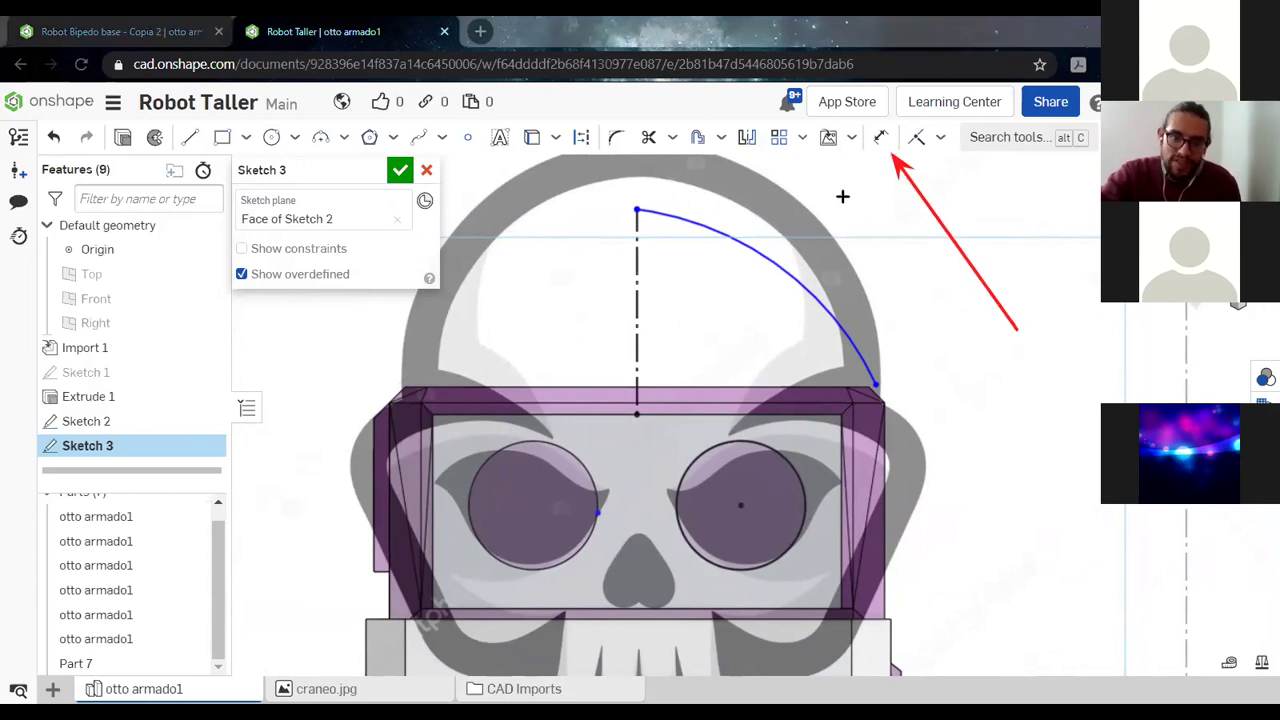
left_click(883, 139)
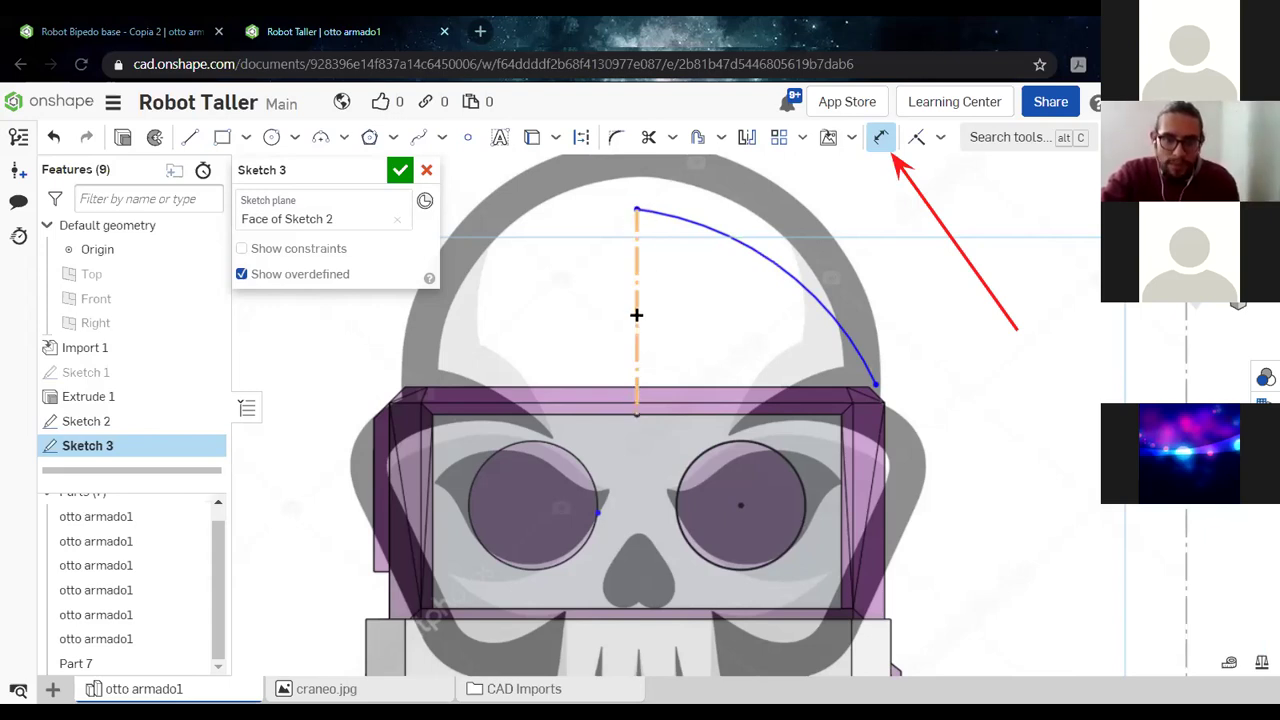
left_click(636, 256)
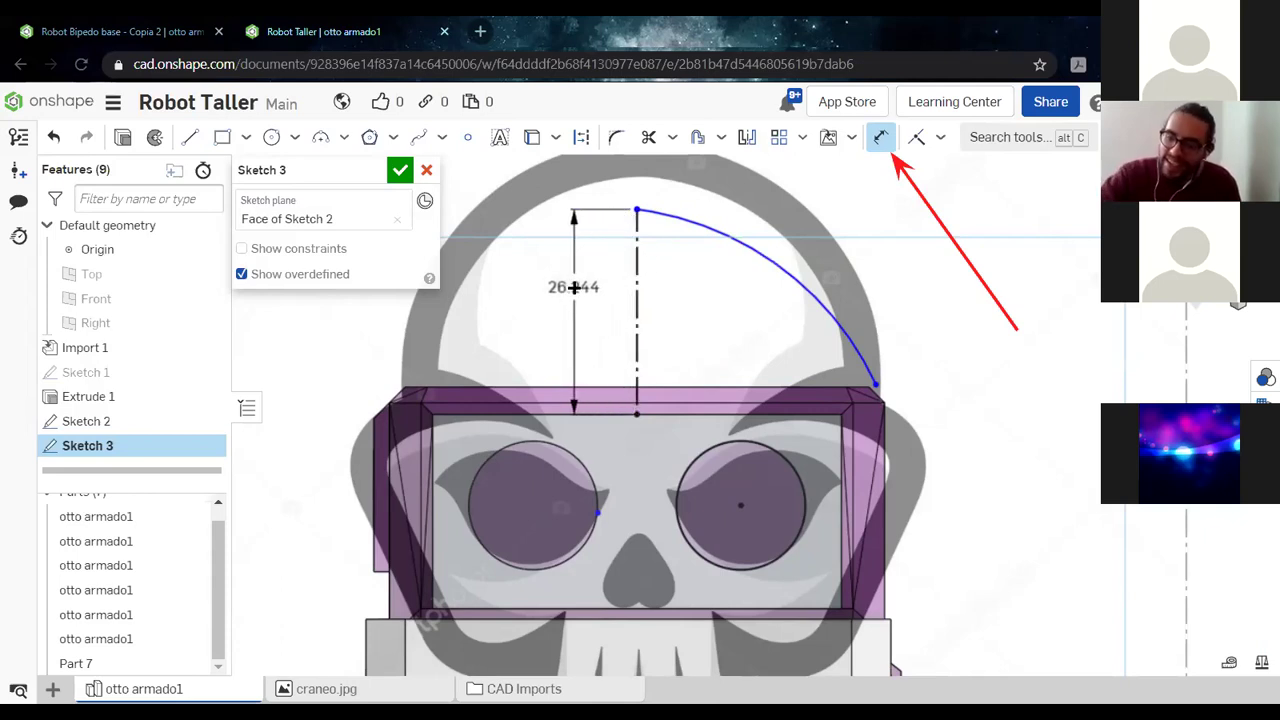
left_click(574, 287)
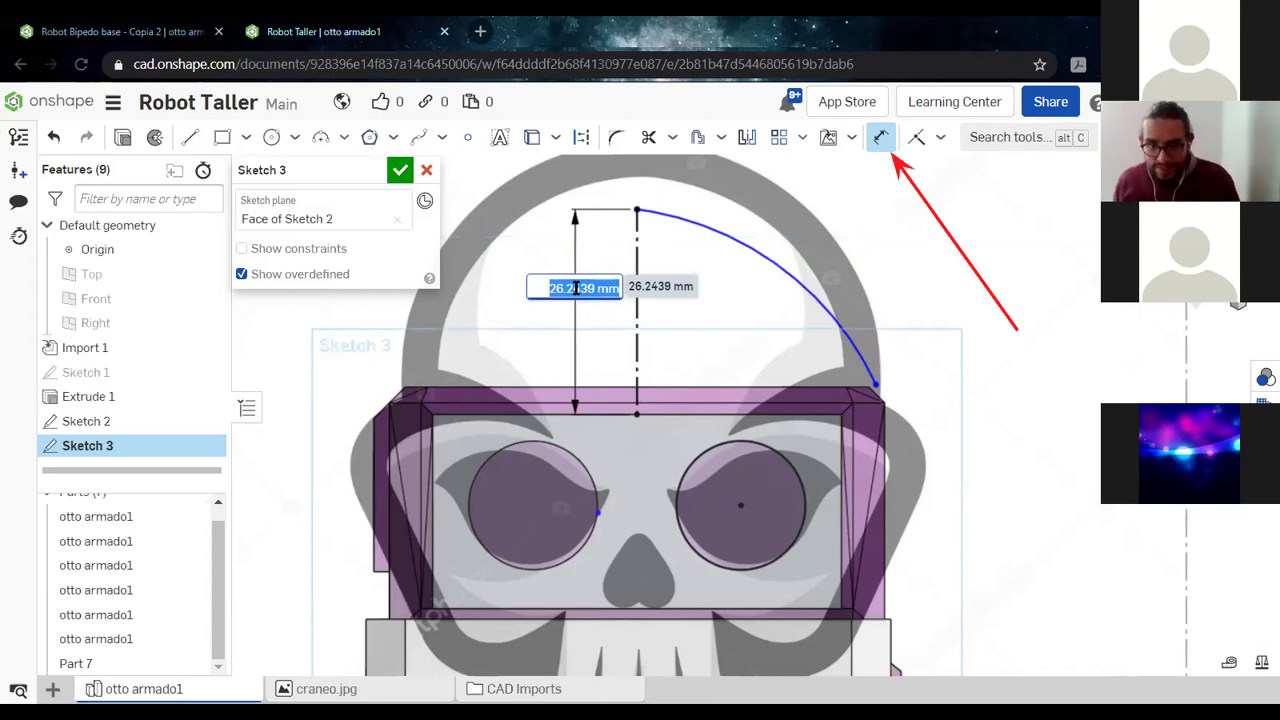
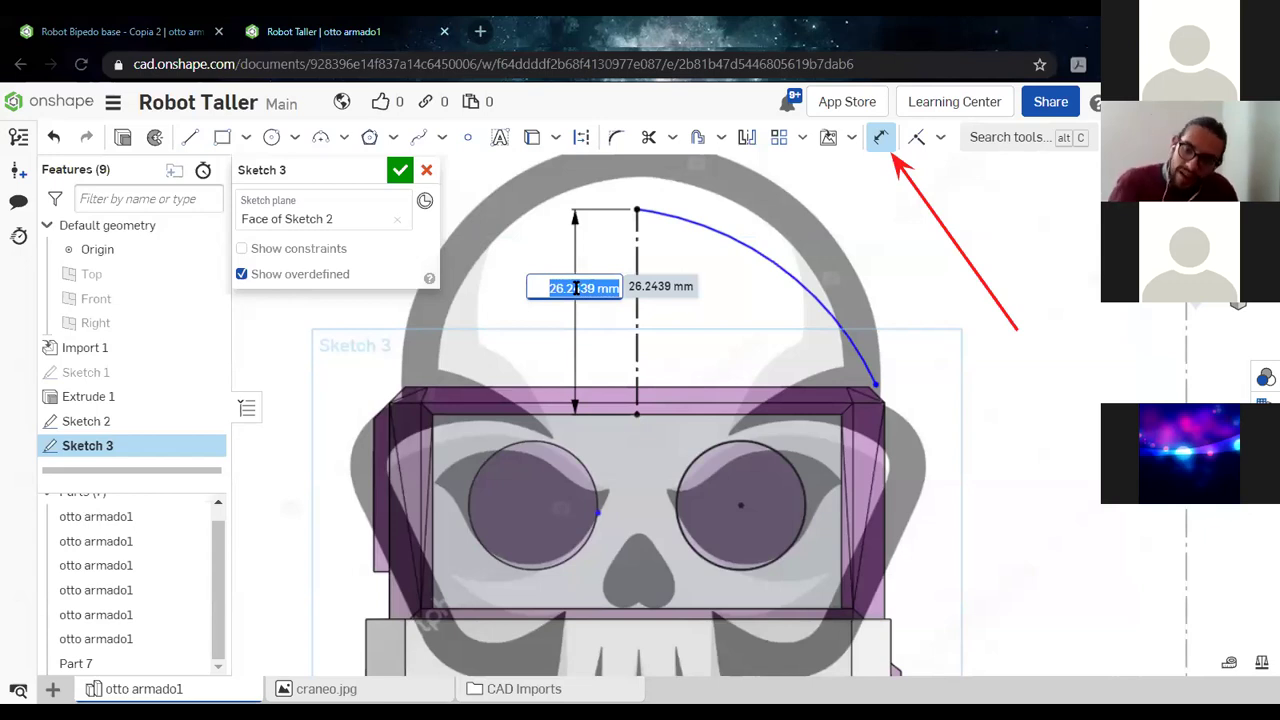
key("BackSpace")
type("18")
key("Return")
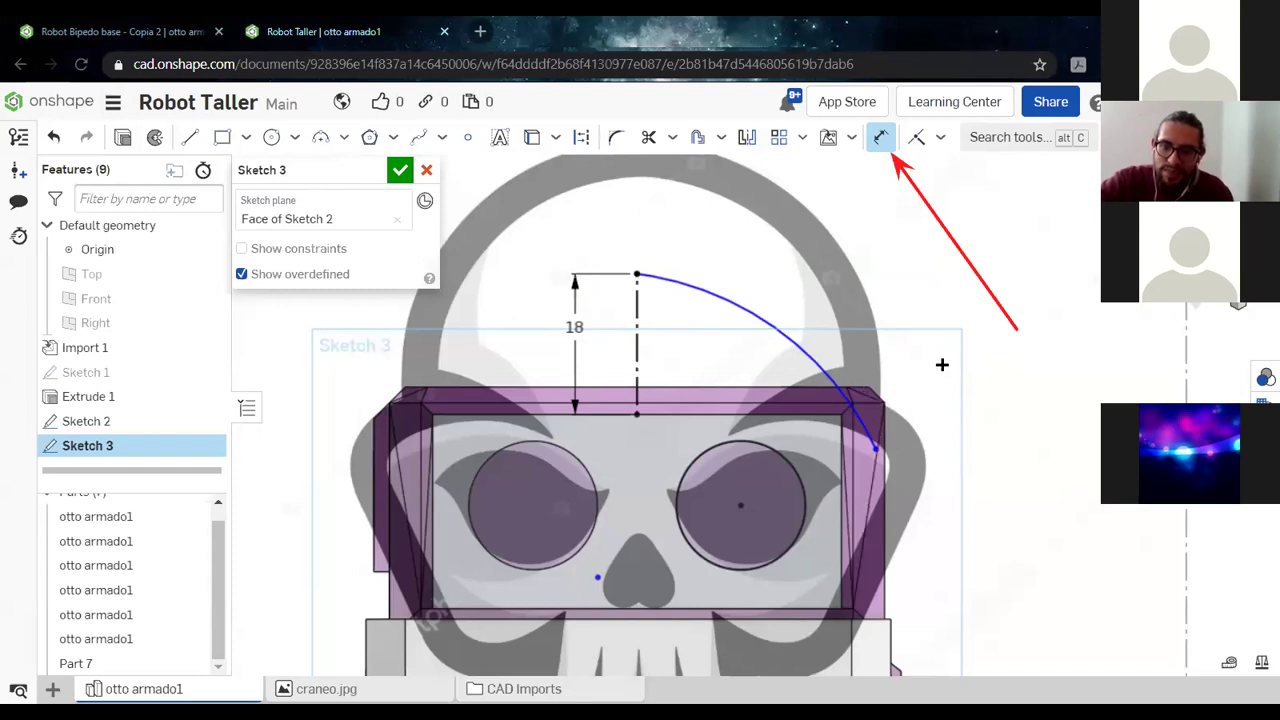
left_click(880, 140)
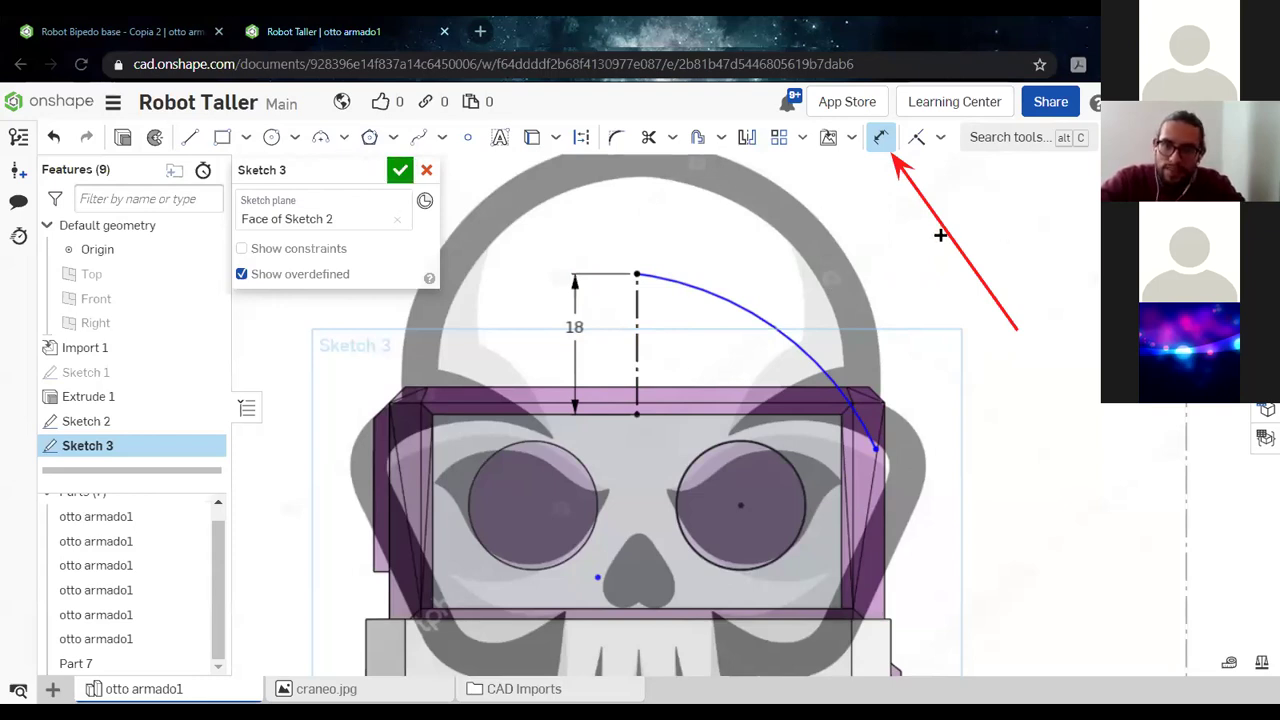
left_click(882, 139)
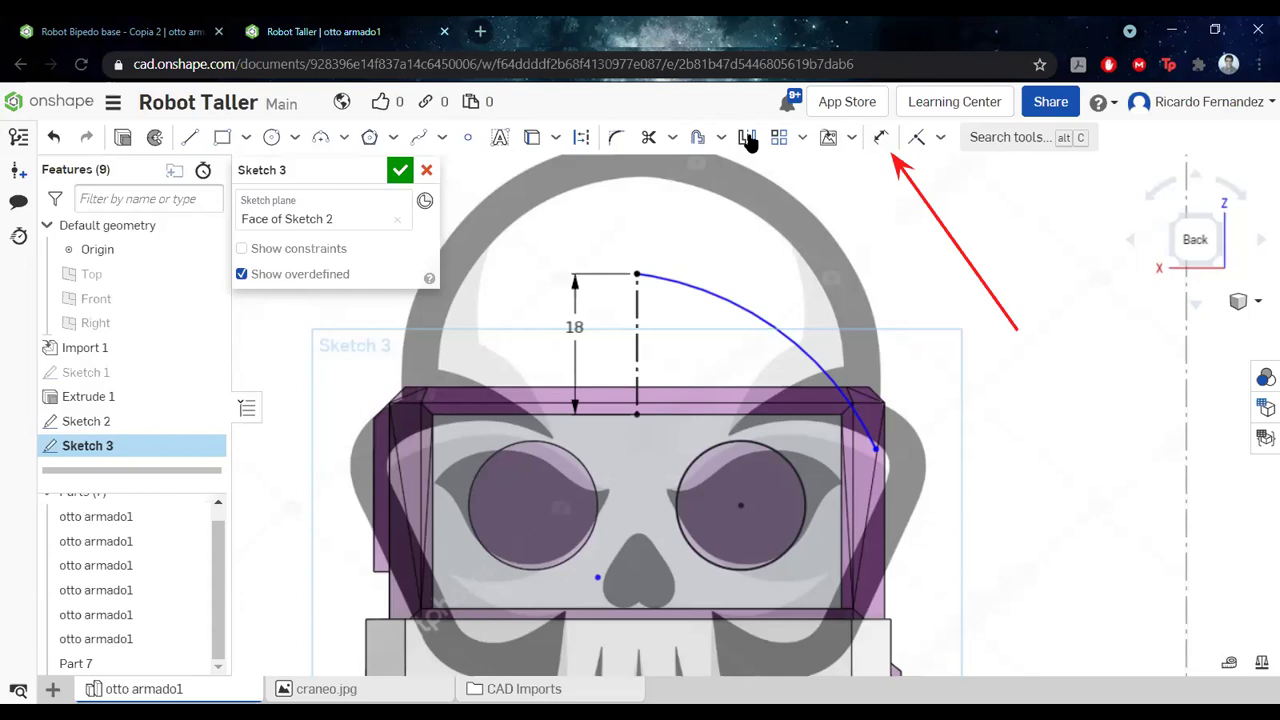
Move the arc's lower endpoint up to the head's upper corner and lock it there with a Fix constraint
left_click_drag(876, 455, 880, 402)
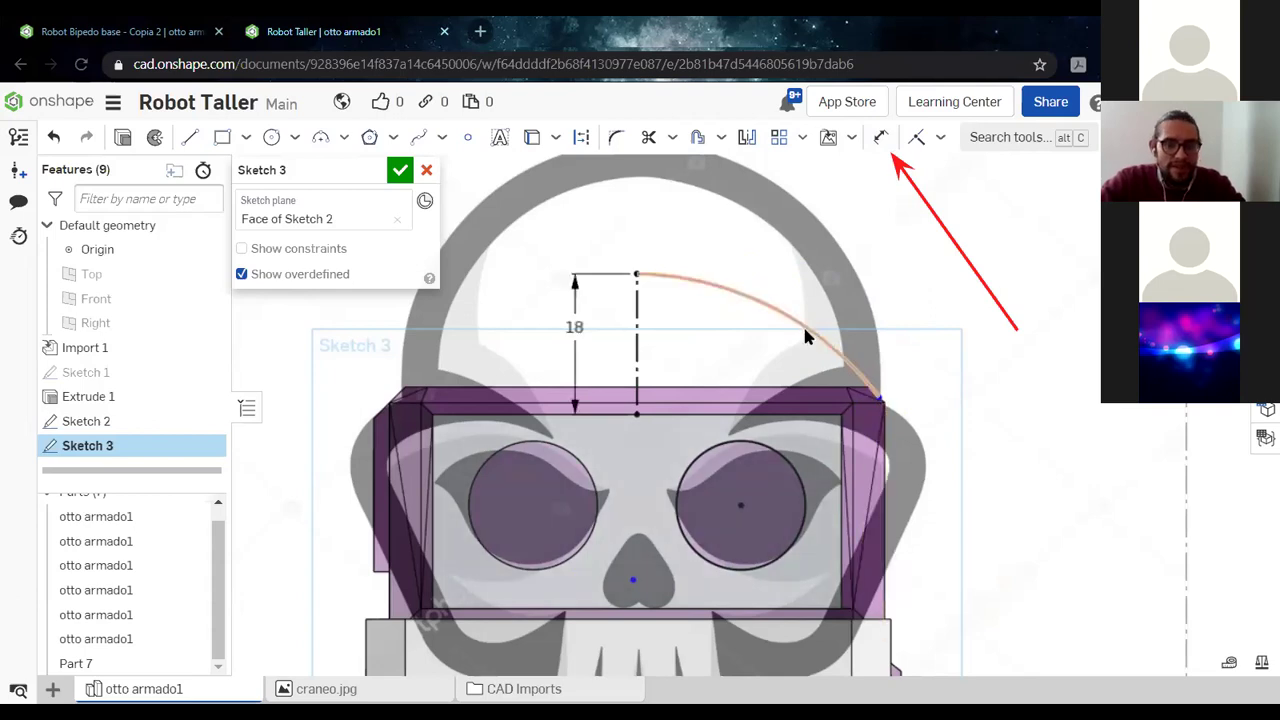
scroll(880, 405, "up", 3)
left_click(876, 400)
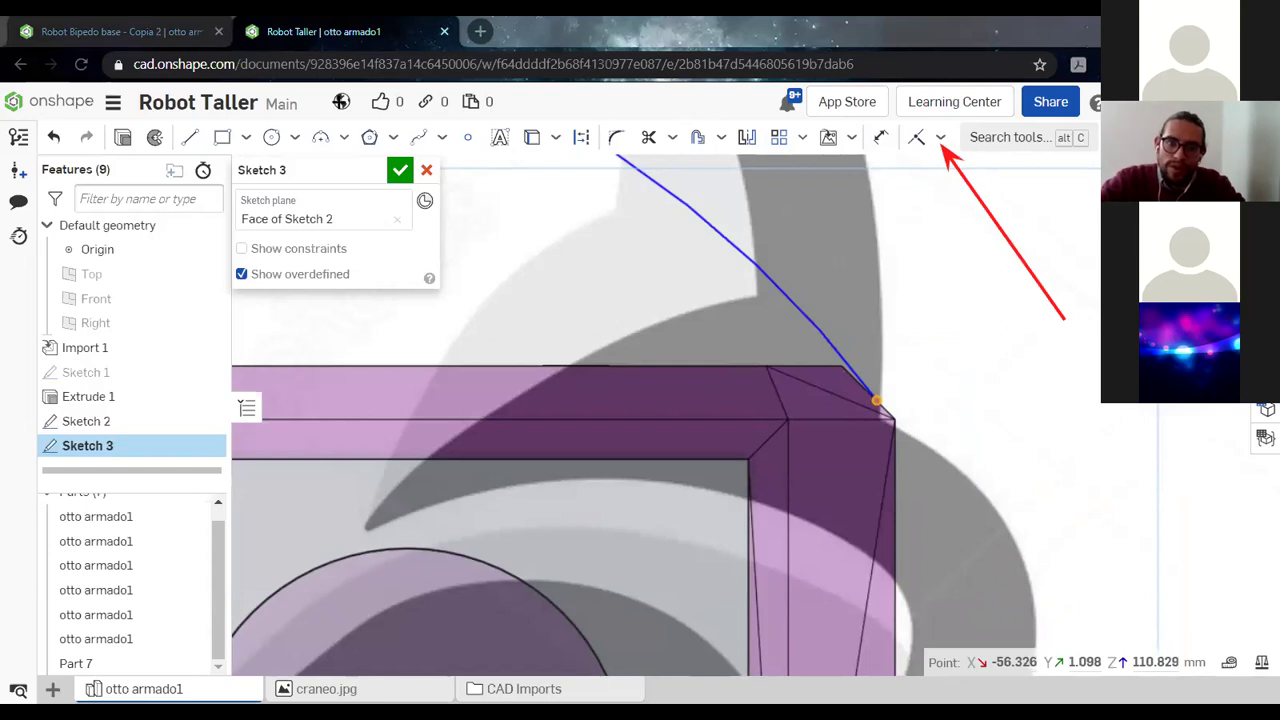
left_click(934, 139)
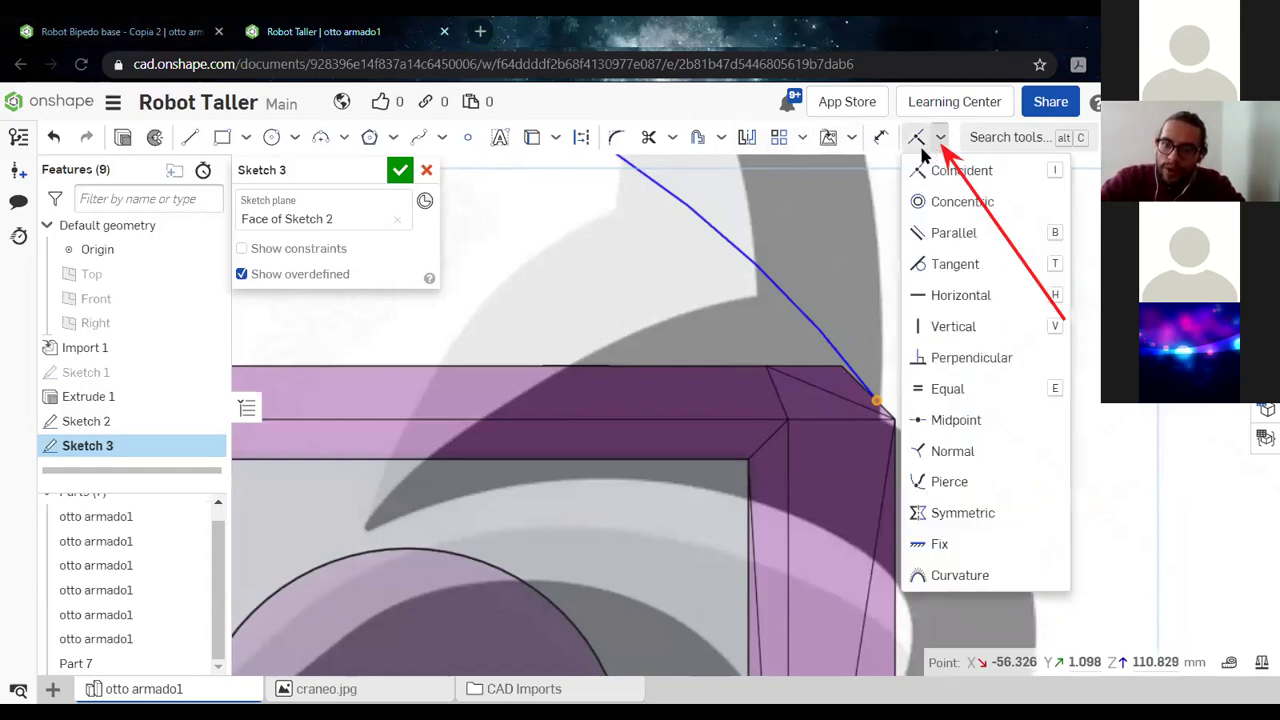
left_click(950, 557)
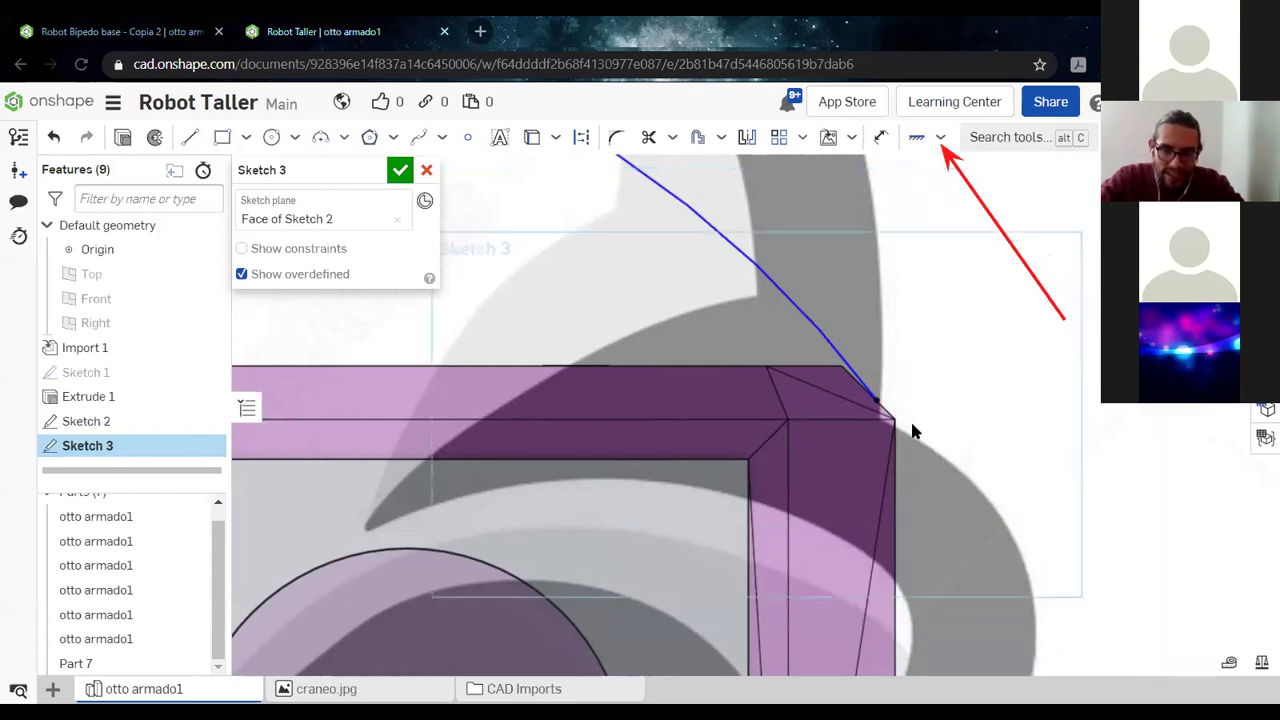
scroll(903, 384, "down", 2)
scroll(906, 368, "down", 2)
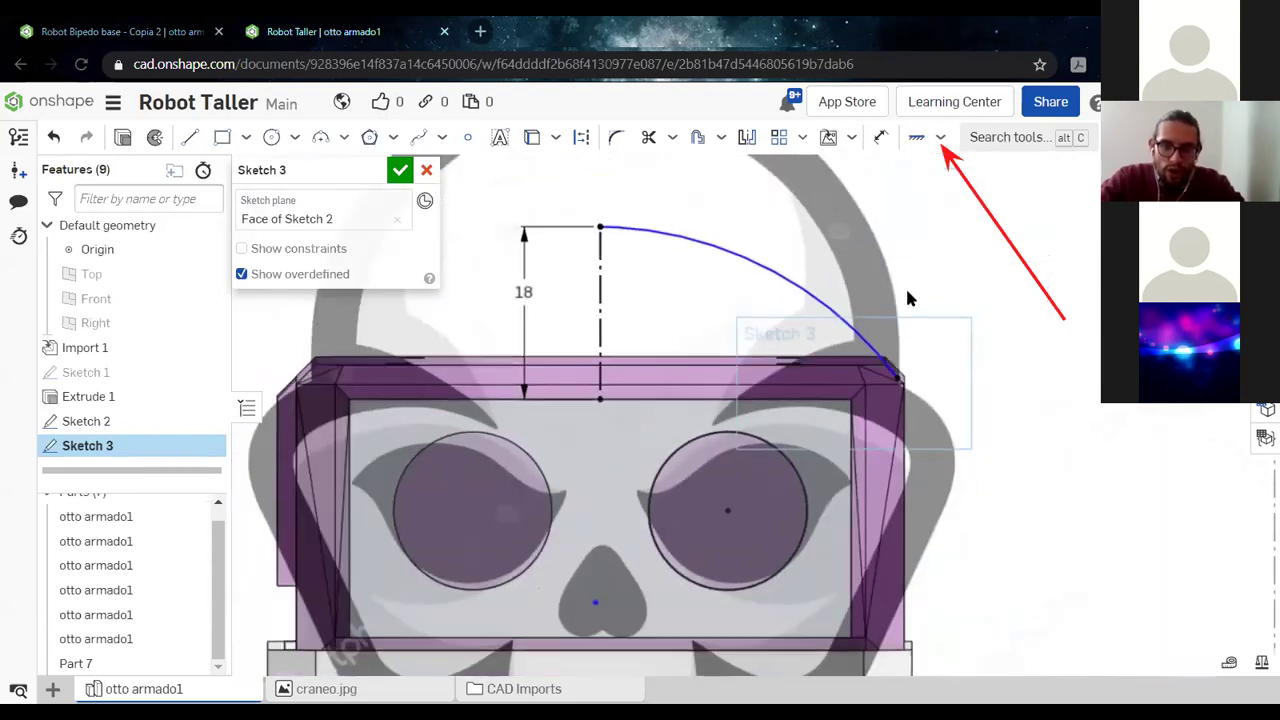
scroll(905, 290, "up", 1)
scroll(906, 299, "down", 1)
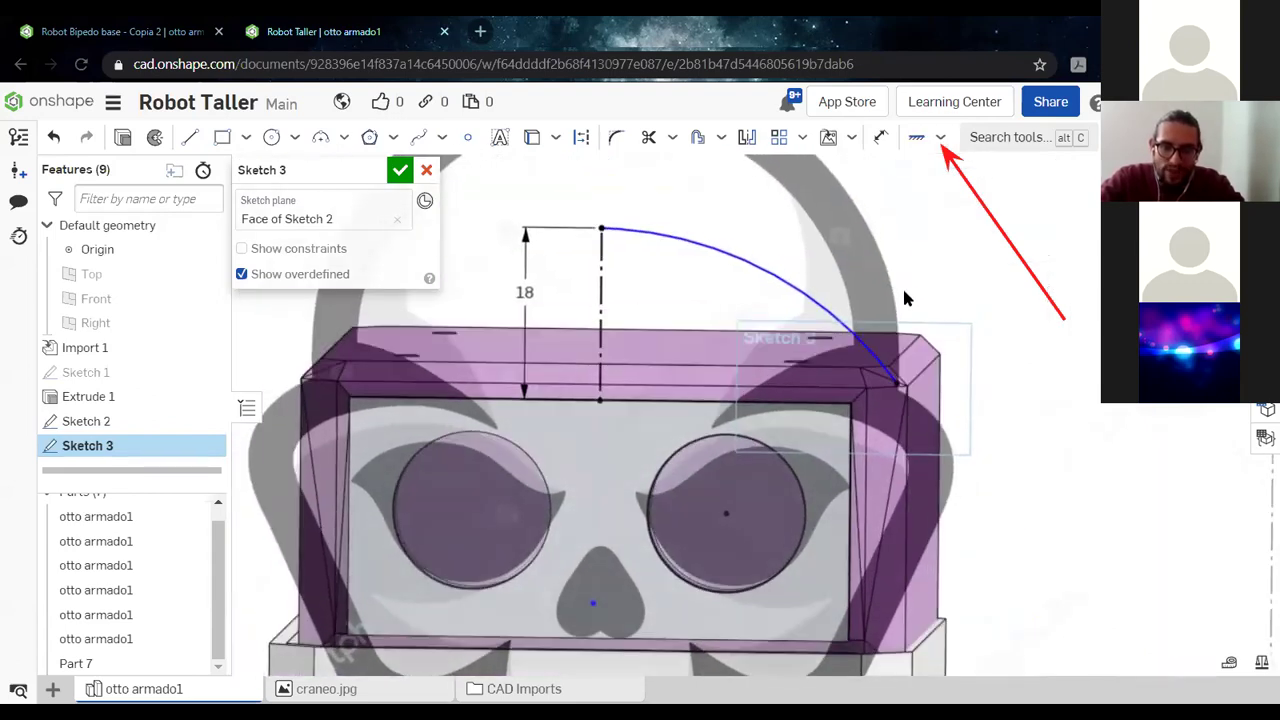
right_click_drag(919, 299, 1037, 276)
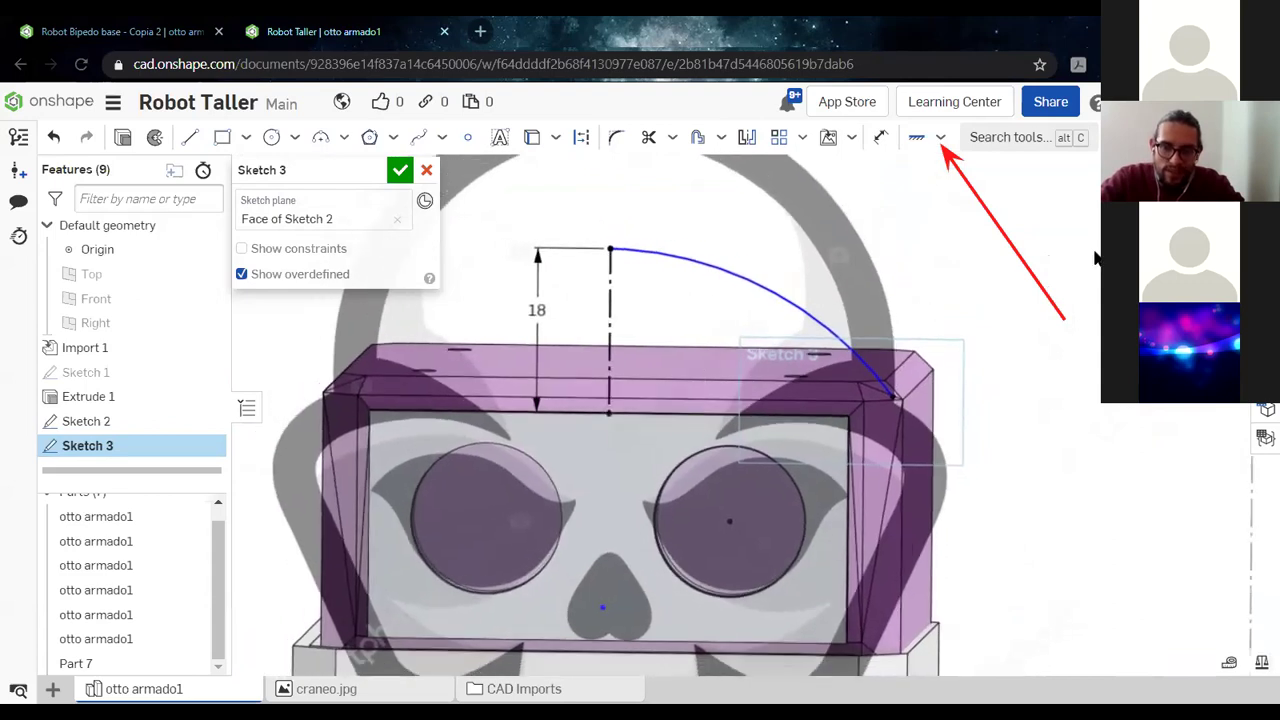
scroll(855, 327, "down", 3)
scroll(855, 327, "up", 2)
scroll(855, 327, "up", 2)
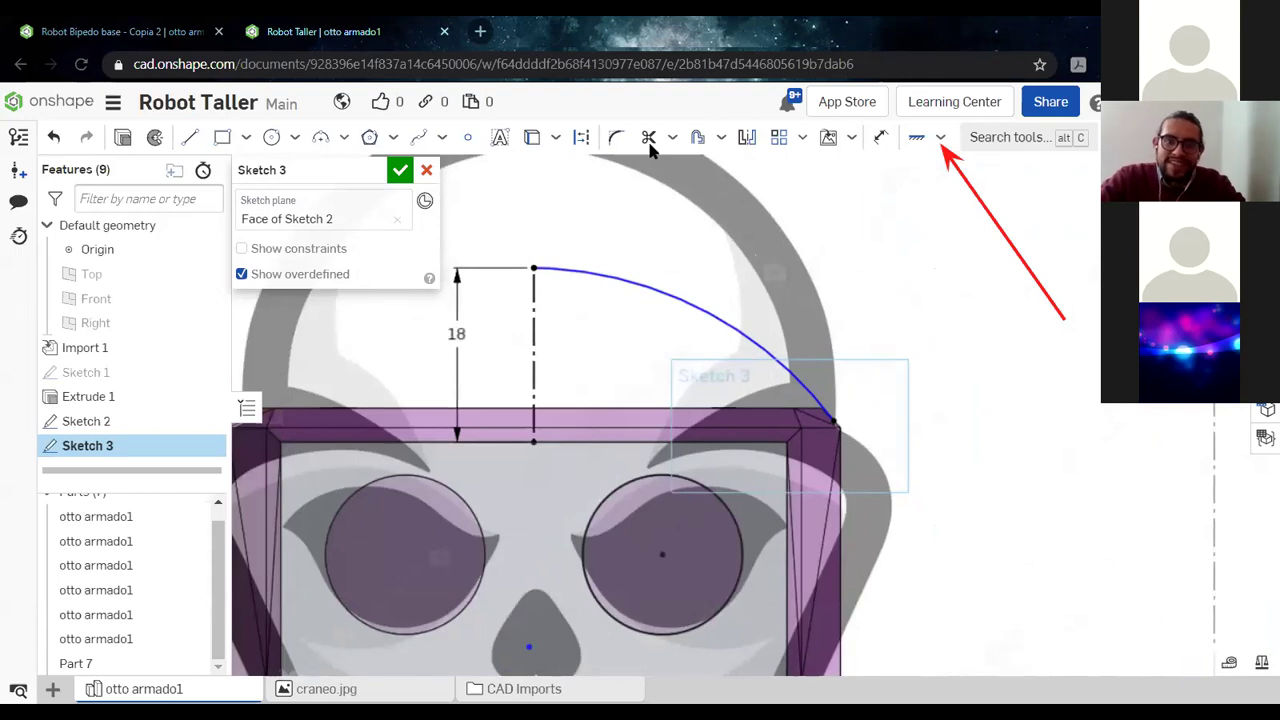
Turn on the display of constraints in Sketch 3
left_click_drag(536, 222, 362, 249)
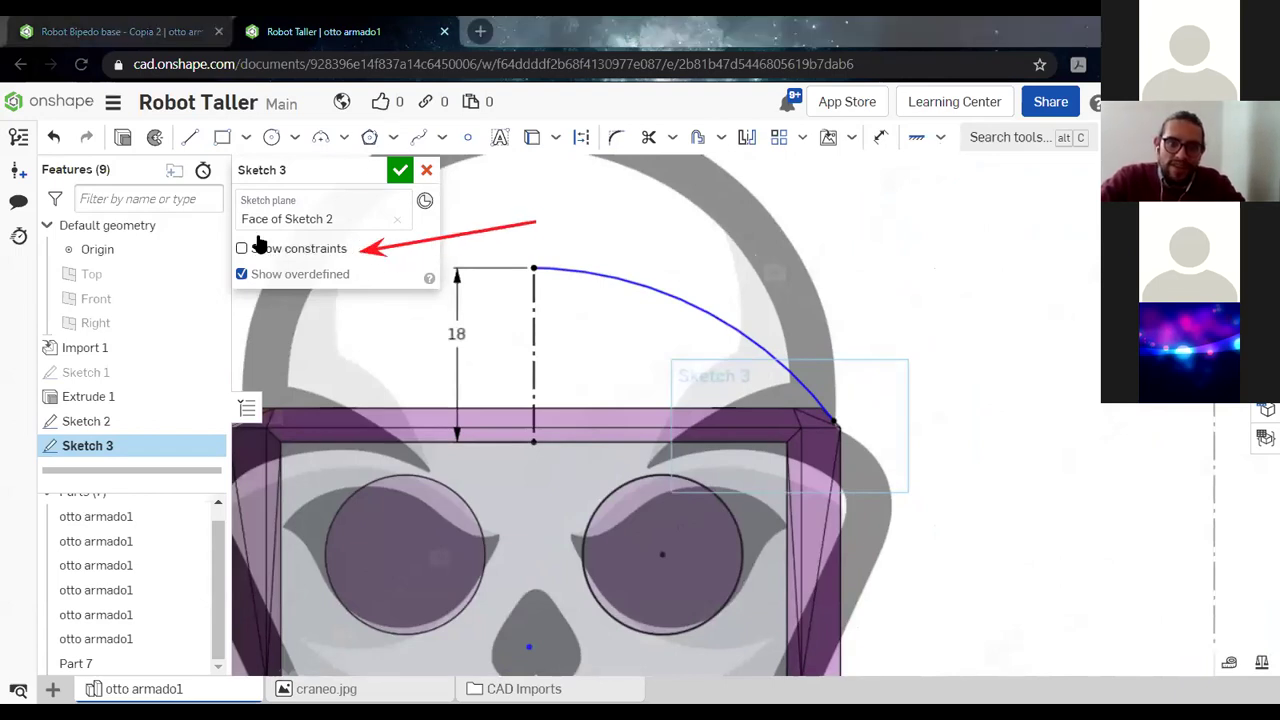
left_click(252, 248)
scroll(1020, 333, "down", 1)
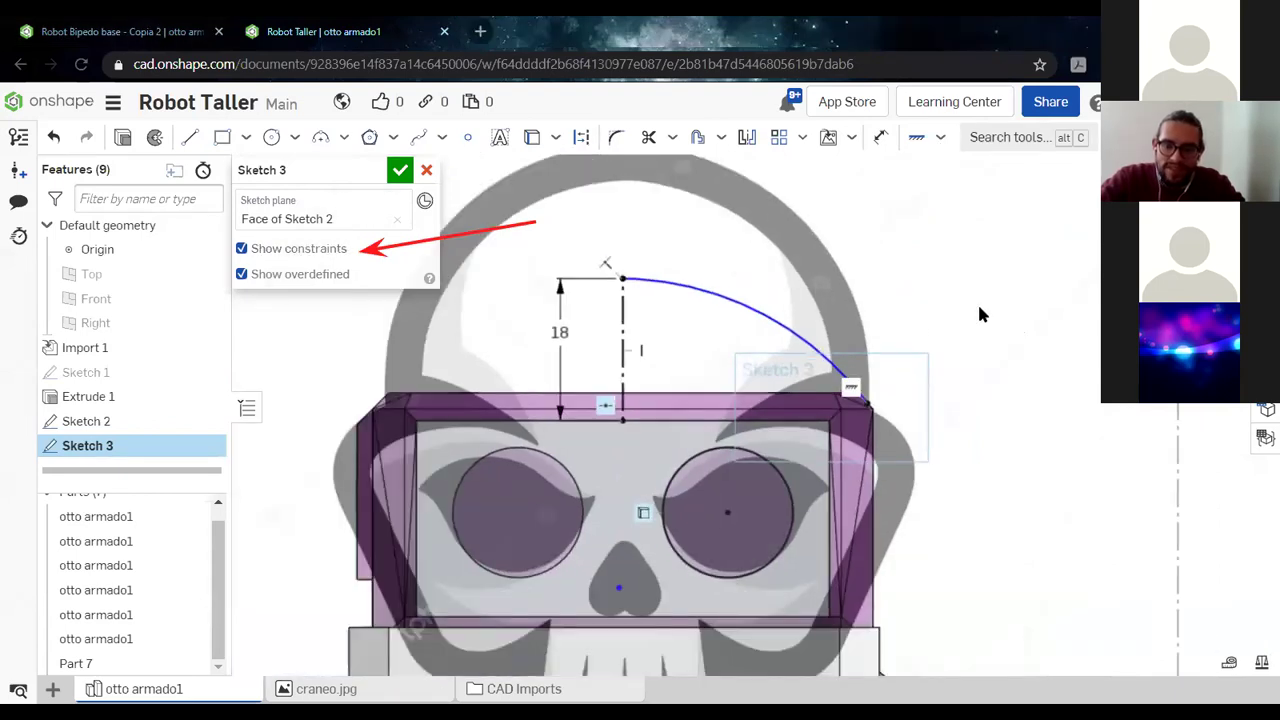
scroll(880, 330, "up", 1)
scroll(868, 333, "down", 1)
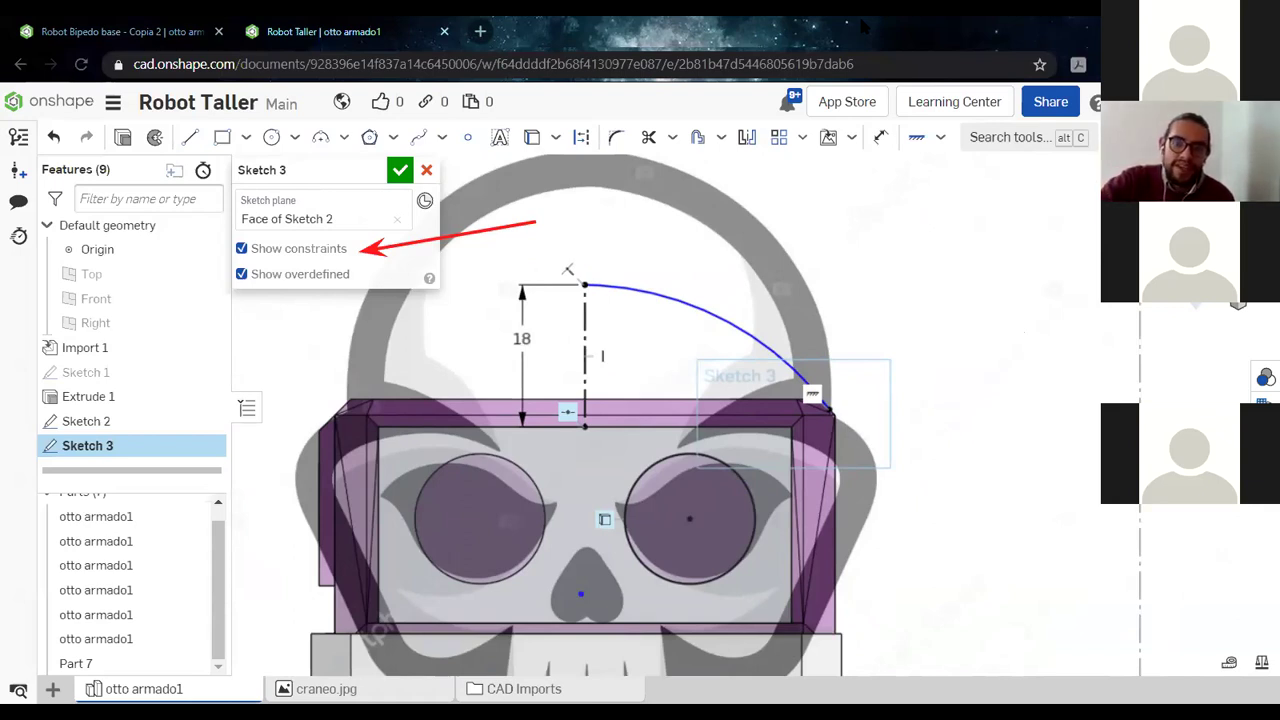
Draw a three-point arc of about 9.7 mm radius from the head's upper corner down around the skull's outer brow edge
mouse_move(946, 306)
middle_mouse_down()
mouse_move(966, 200)
mouse_move(950, 203)
middle_mouse_up()
scroll(945, 189, "up", 2)
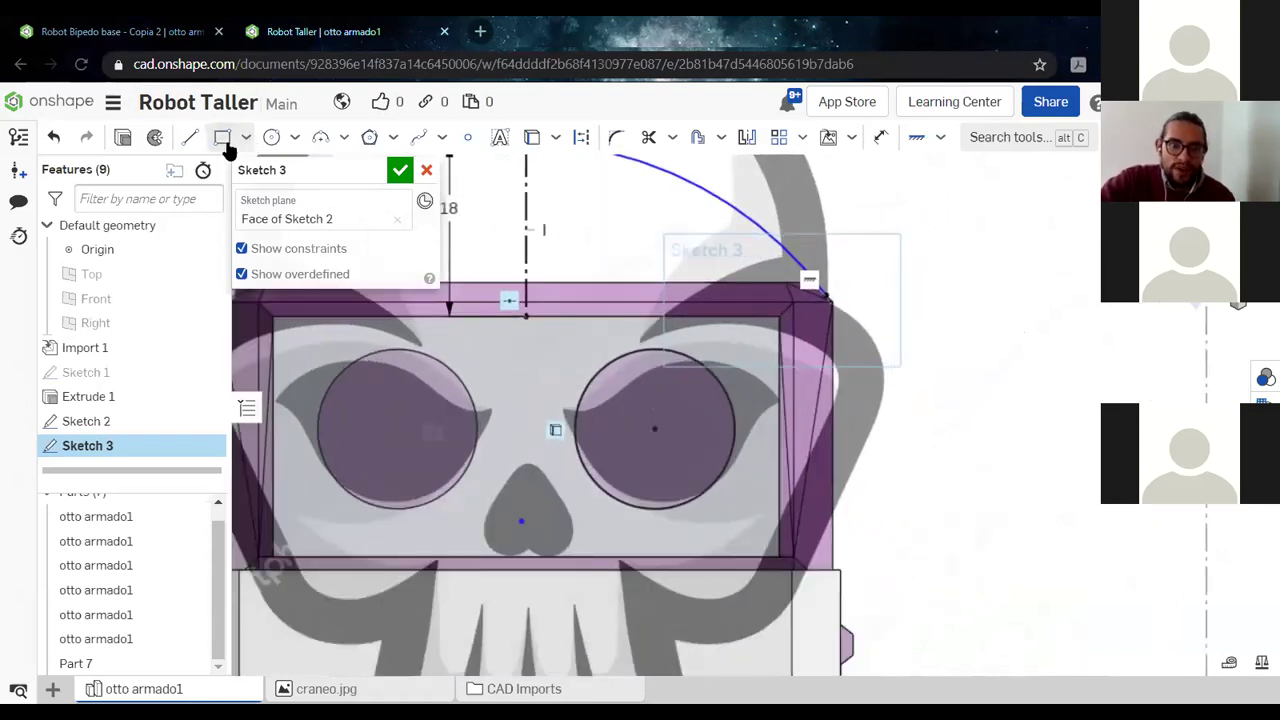
left_click_drag(570, 357, 331, 151)
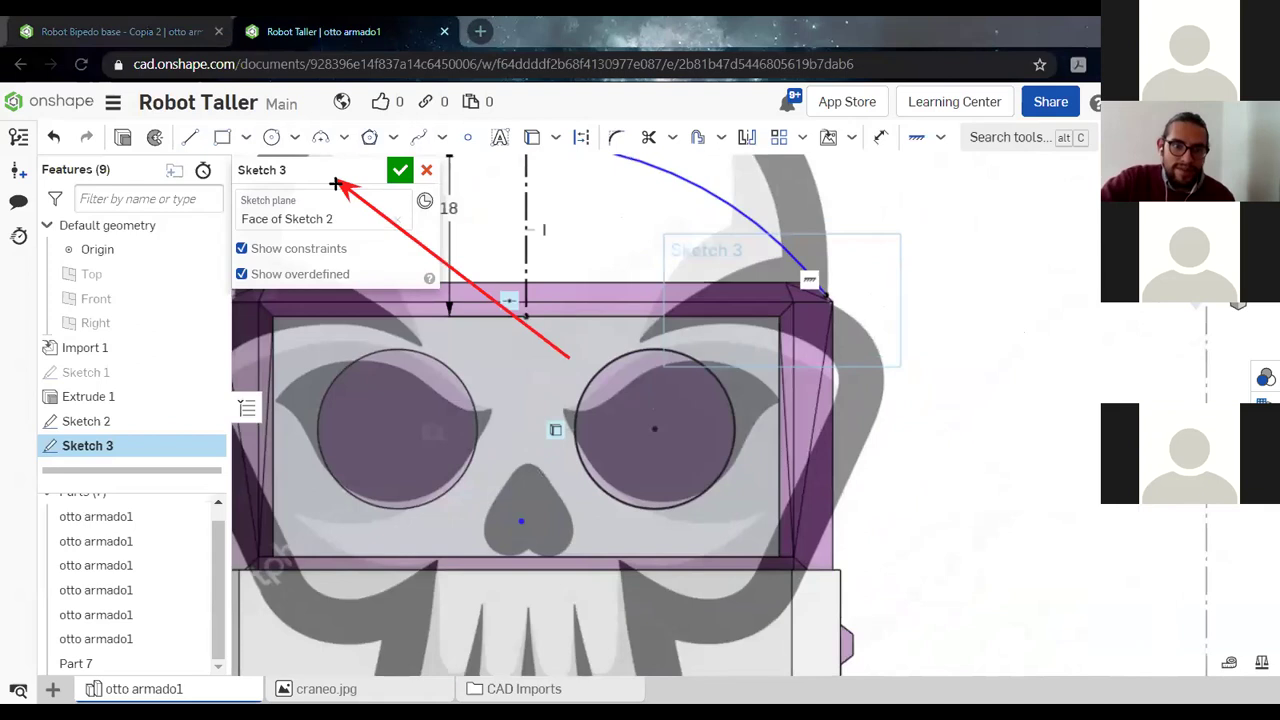
left_click(320, 137)
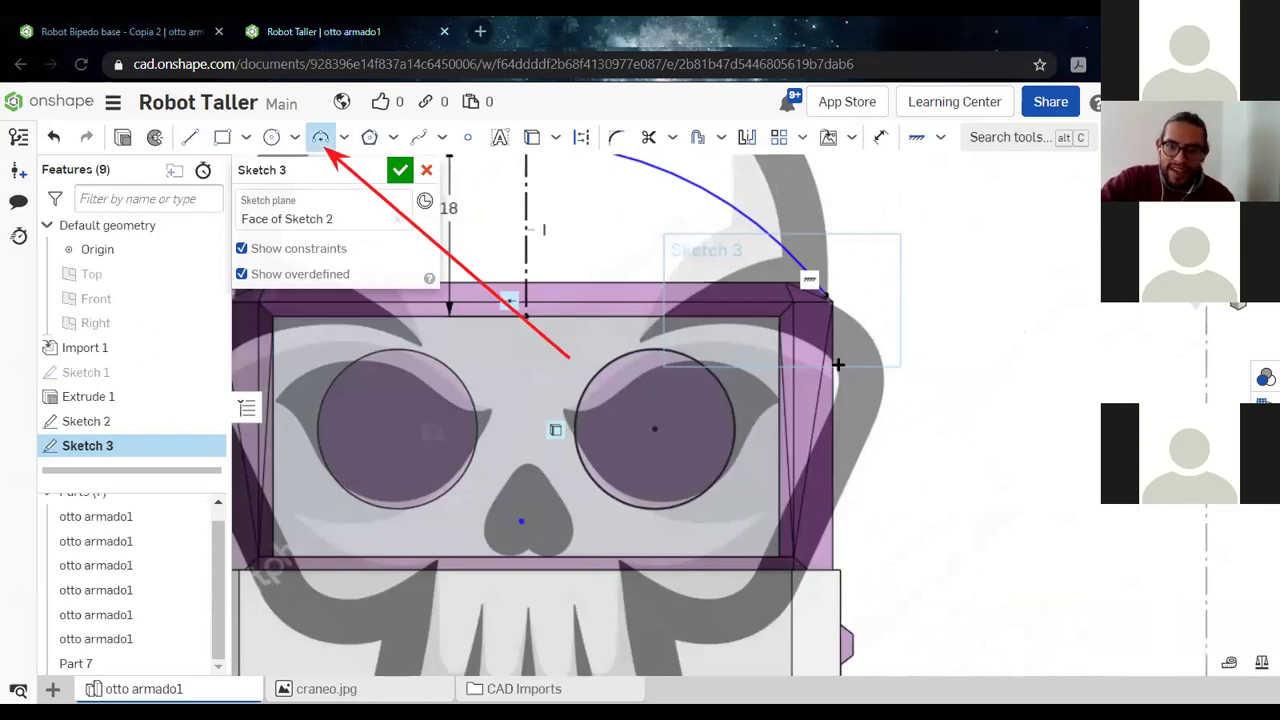
left_click(828, 296)
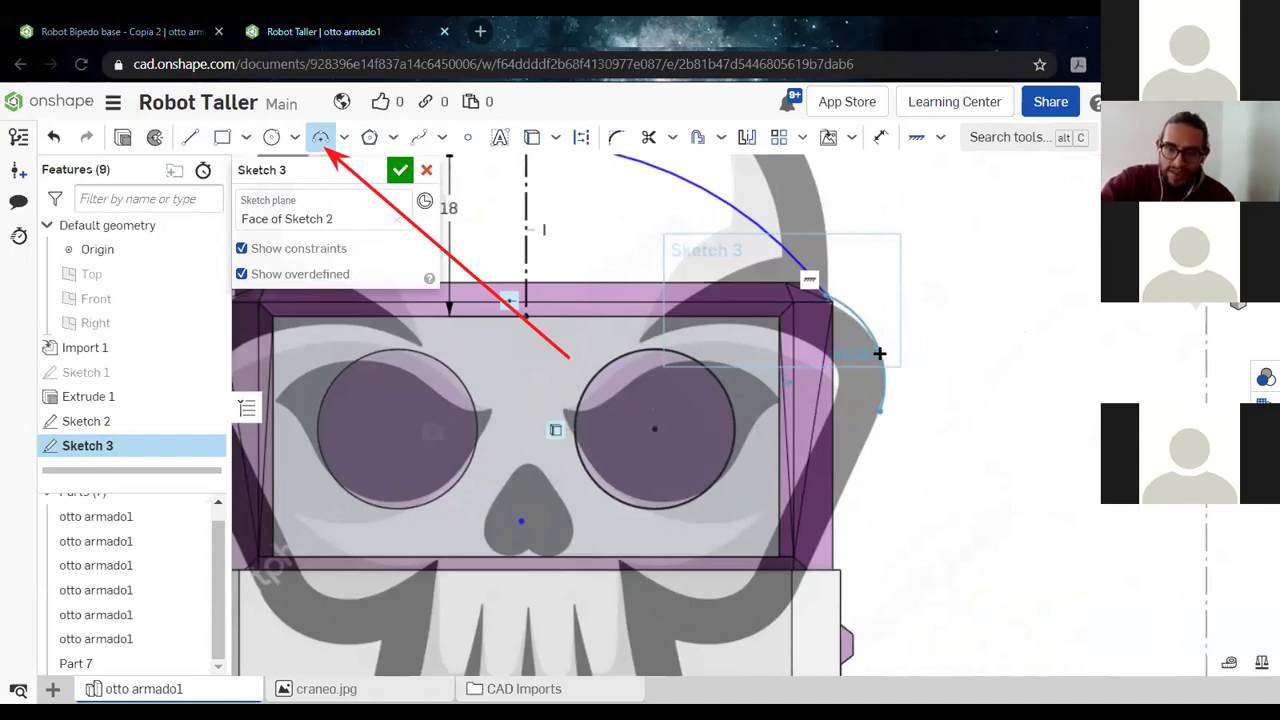
scroll(908, 417, "up", 1)
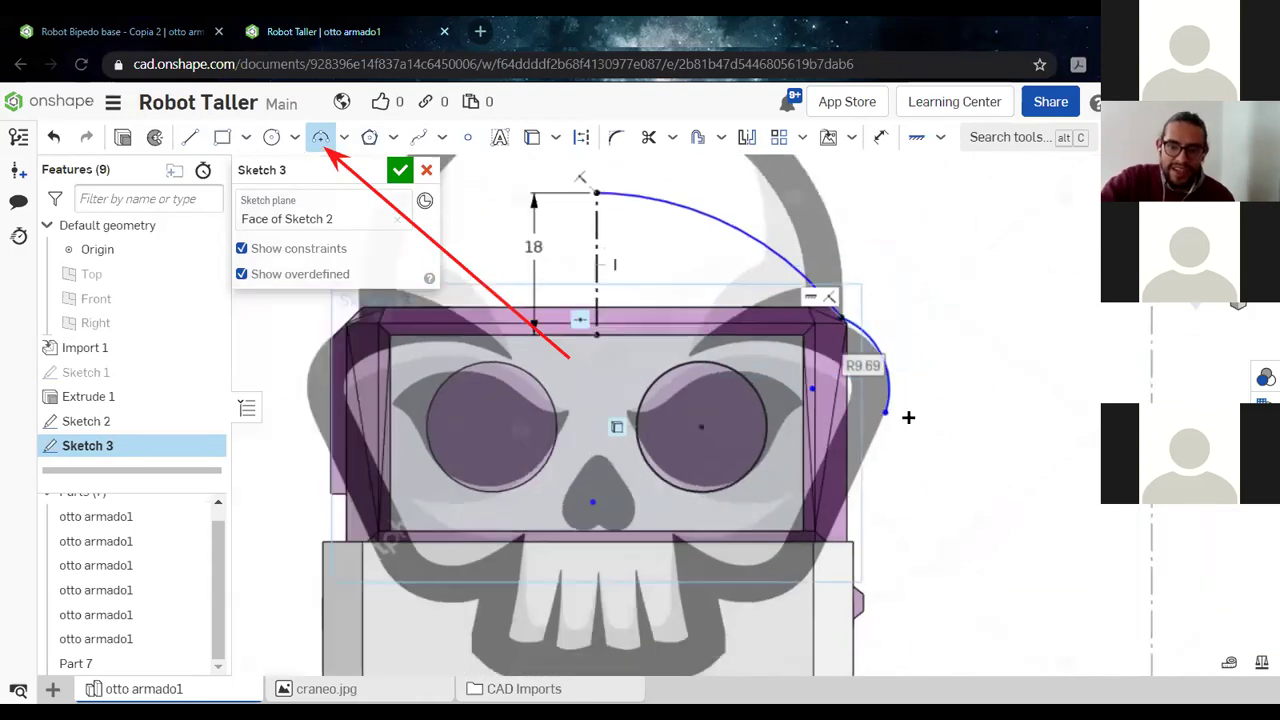
scroll(906, 435, "down", 1)
scroll(947, 358, "down", 2)
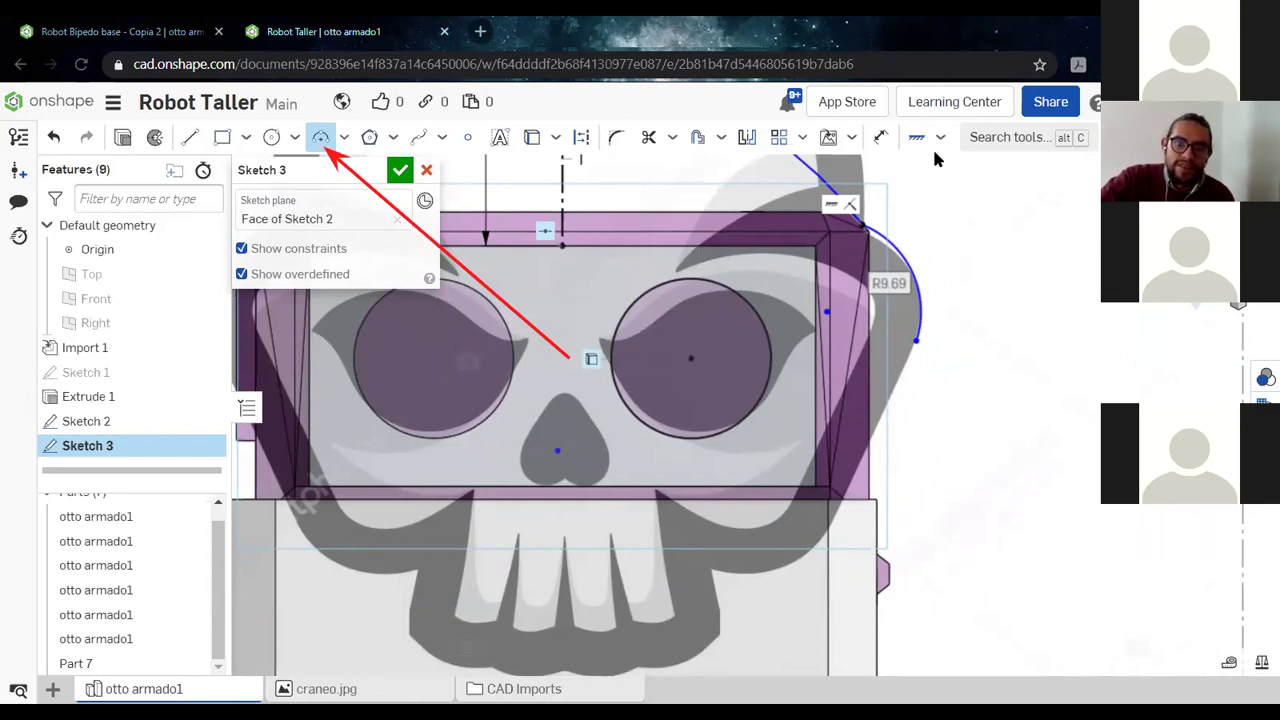
Draw a slanted line about 20 mm long from the brow arc's lower end down along the skull's cheek edge
left_click_drag(451, 414, 200, 158)
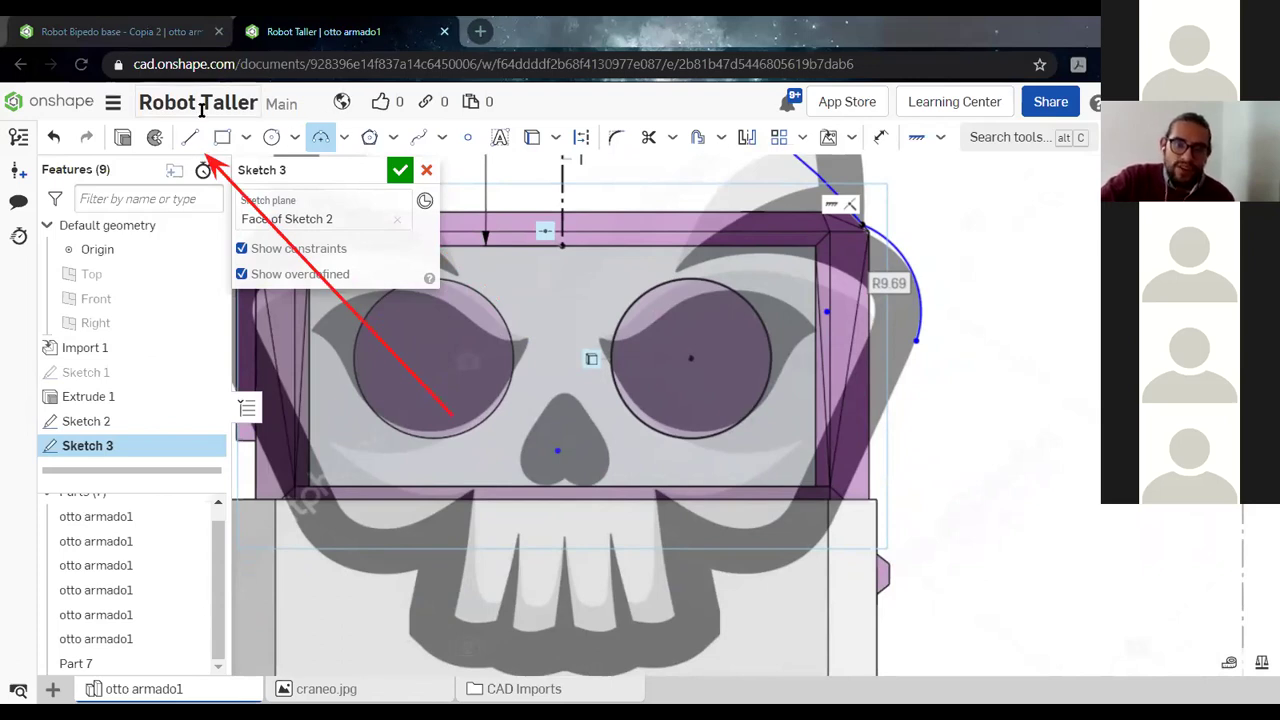
left_click(190, 140)
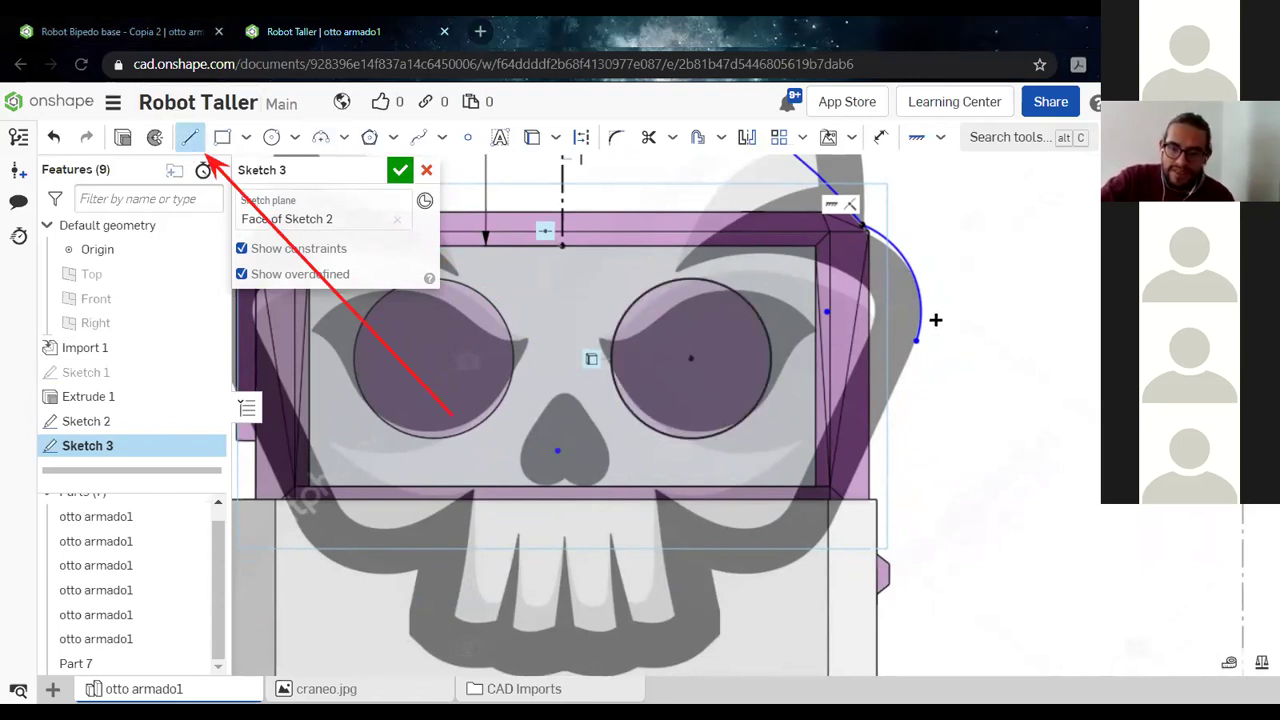
left_click(910, 342)
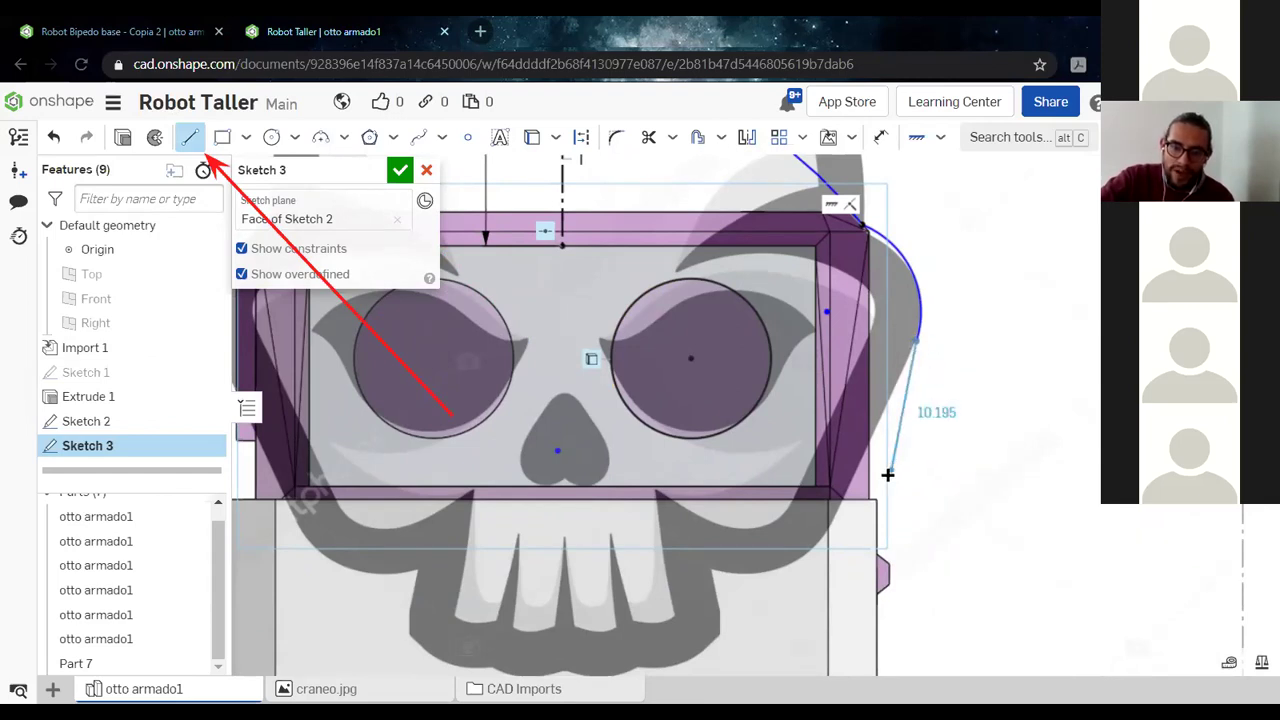
left_click(834, 519)
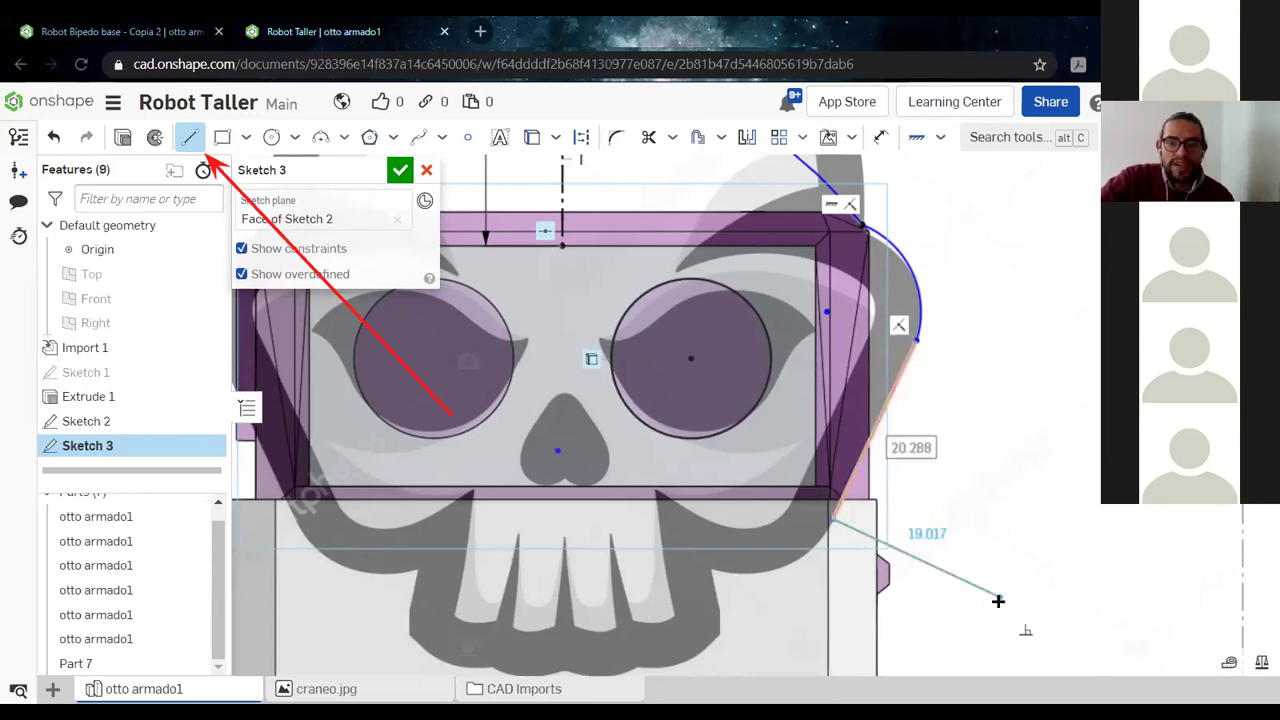
key("Escape")
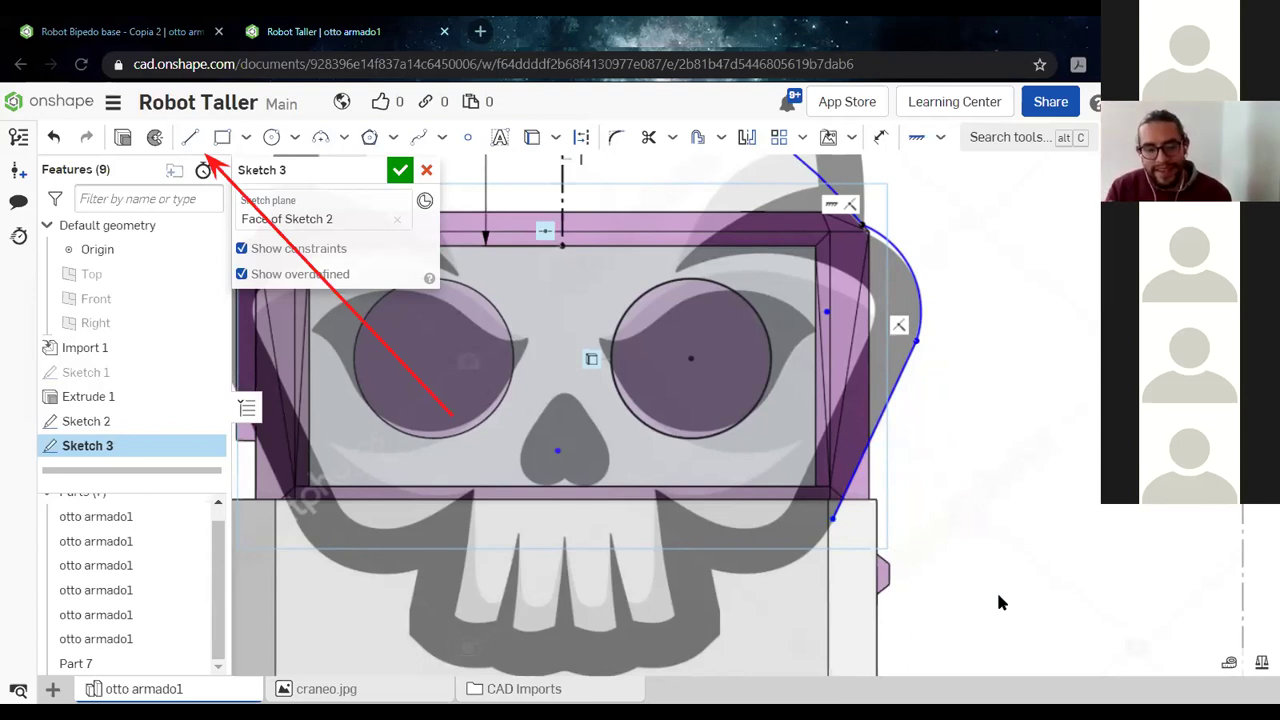
scroll(1073, 433, "down", 3)
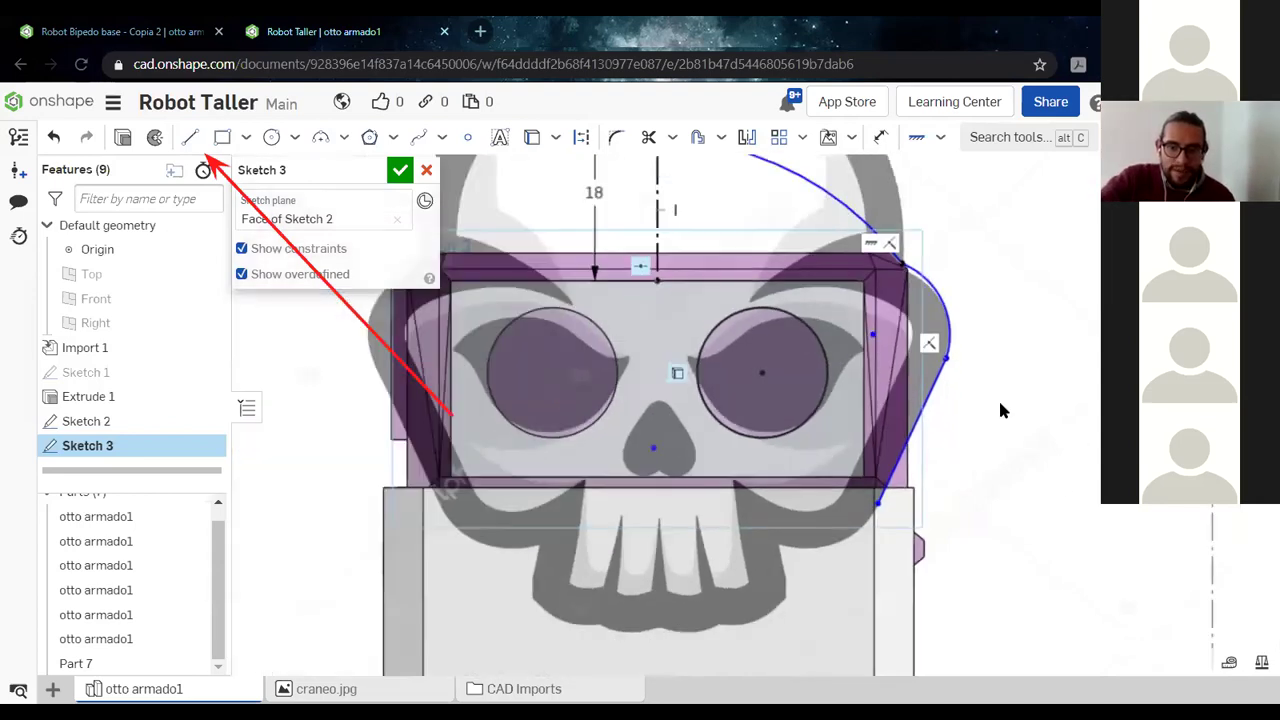
scroll(999, 395, "up", 2)
middle_click_drag(1003, 408, 1011, 354)
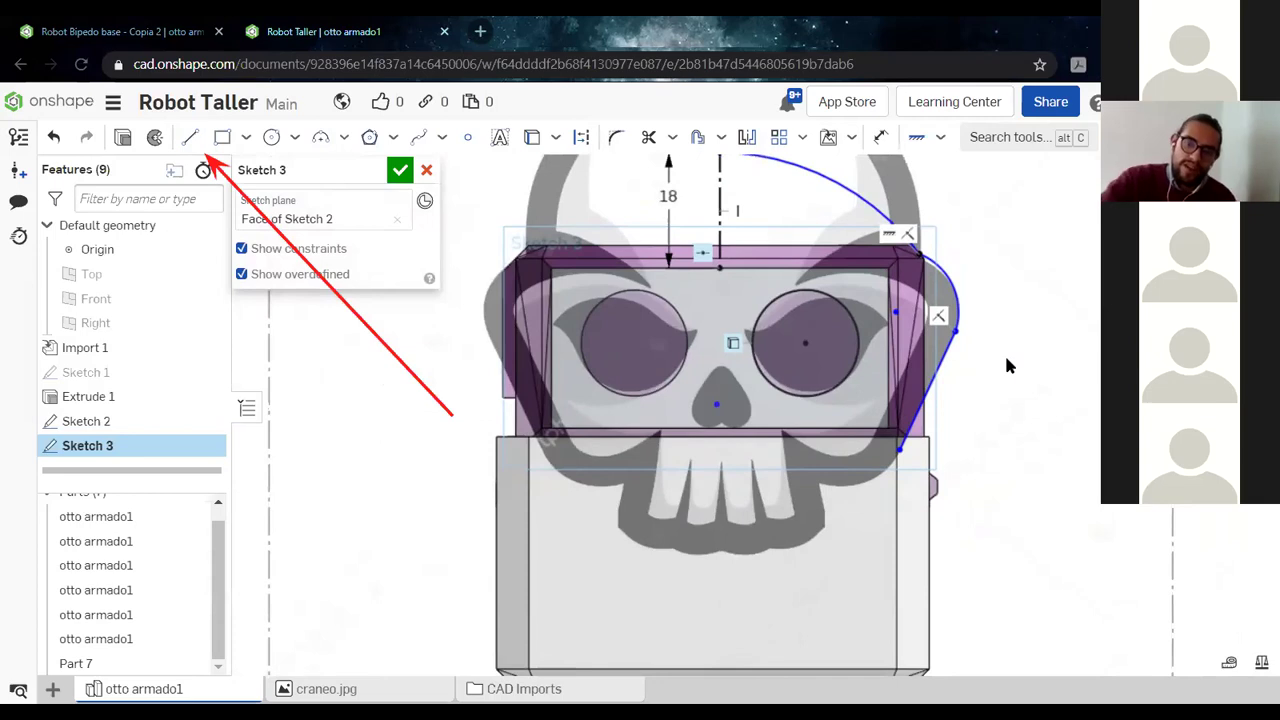
scroll(1004, 373, "up", 2)
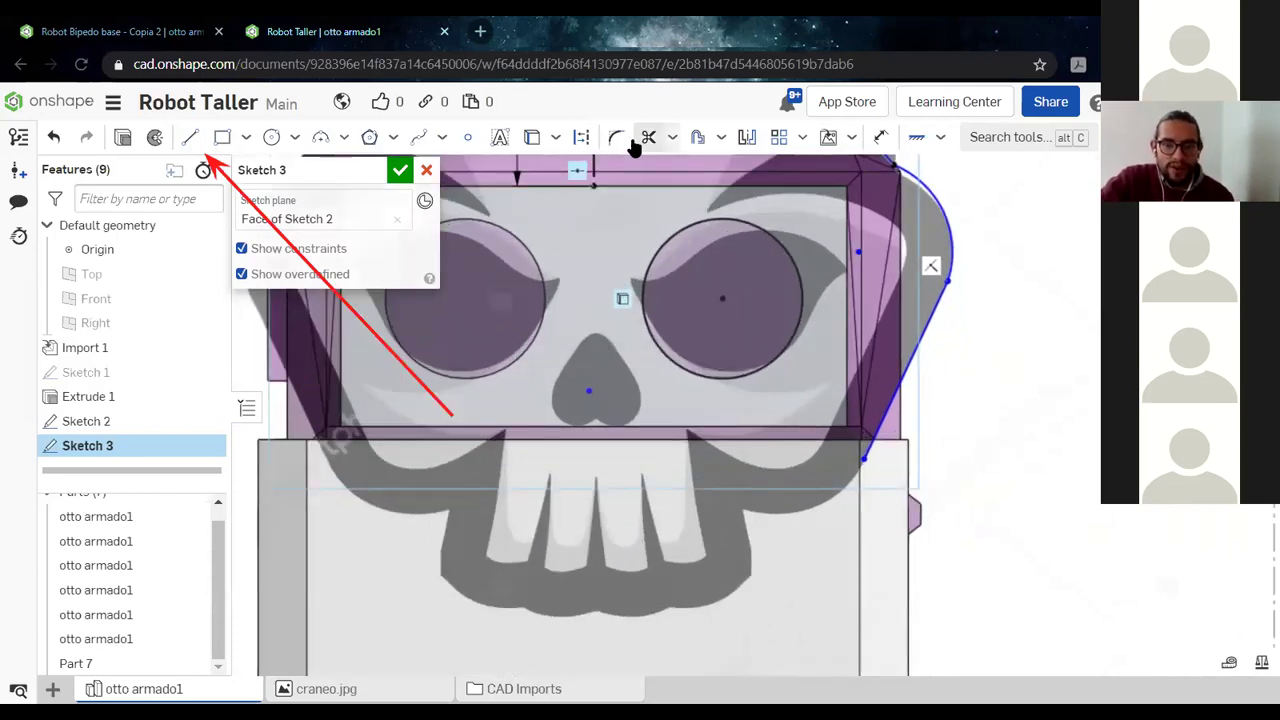
Delete the slanted cheek line and undo the deletion
left_click(900, 398)
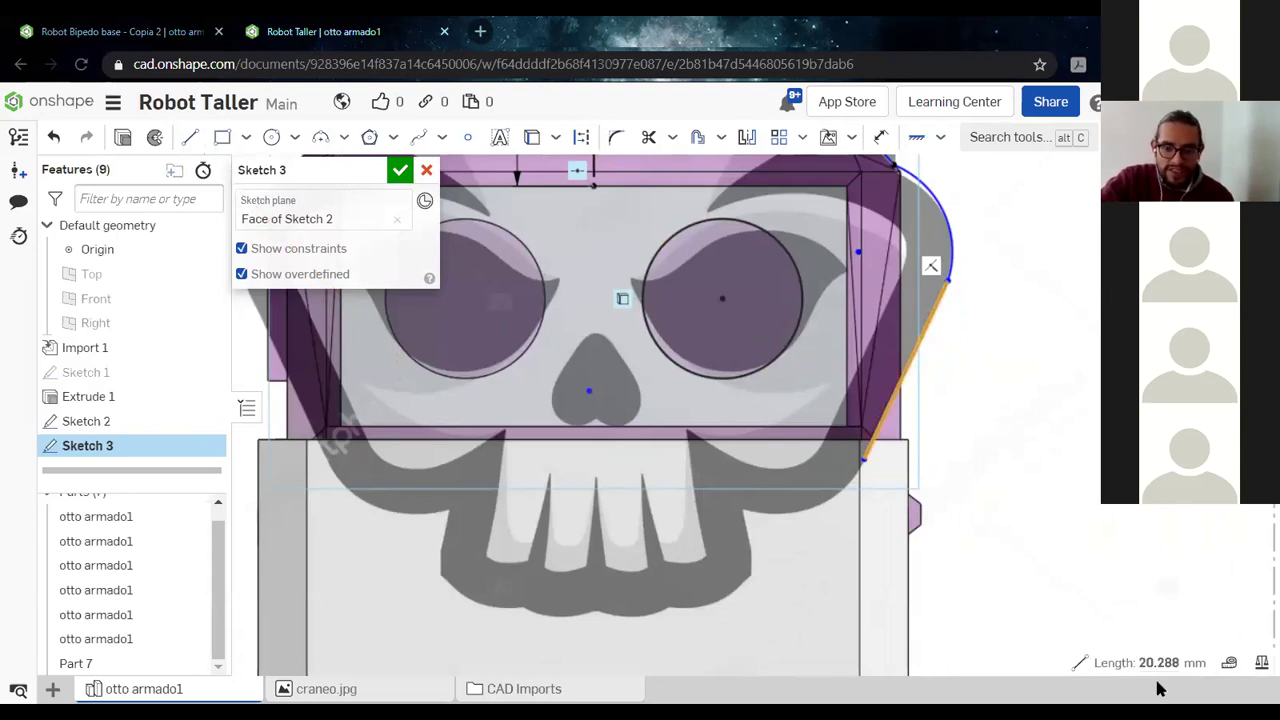
key("Delete")
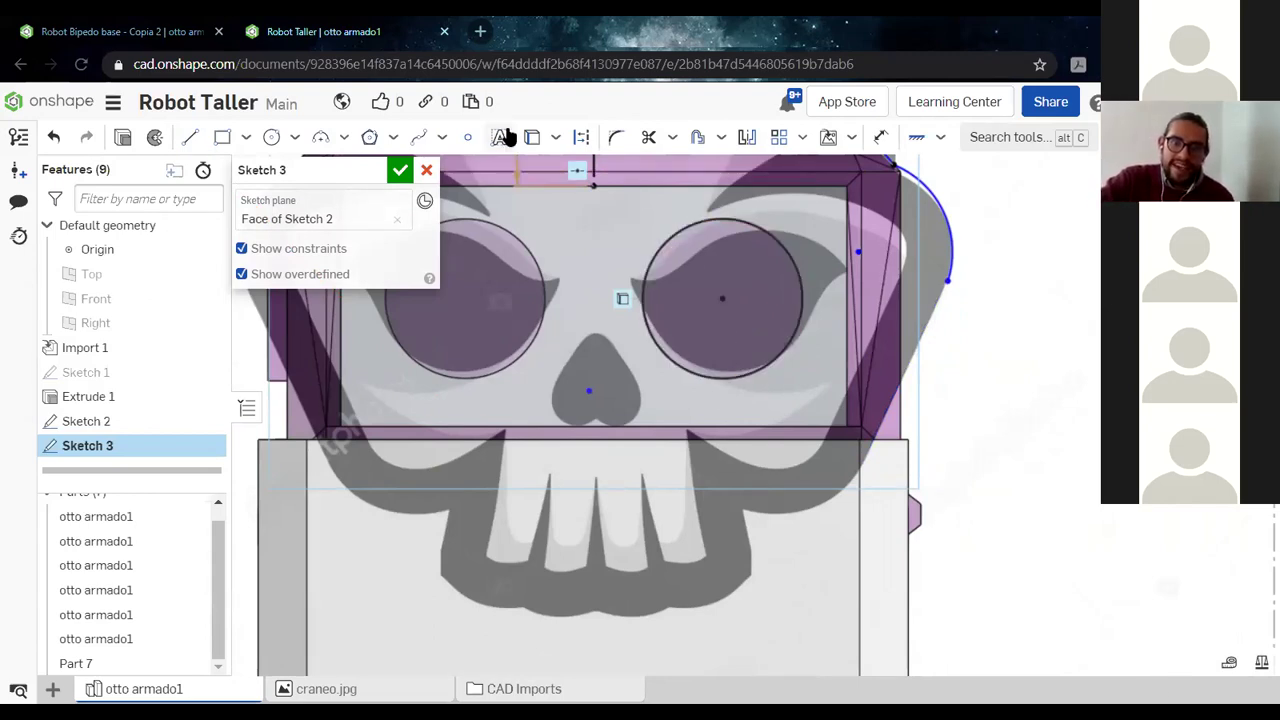
mouse_move(472, 326)
left_mouse_down()
mouse_move(337, 249)
mouse_move(56, 141)
left_mouse_up()
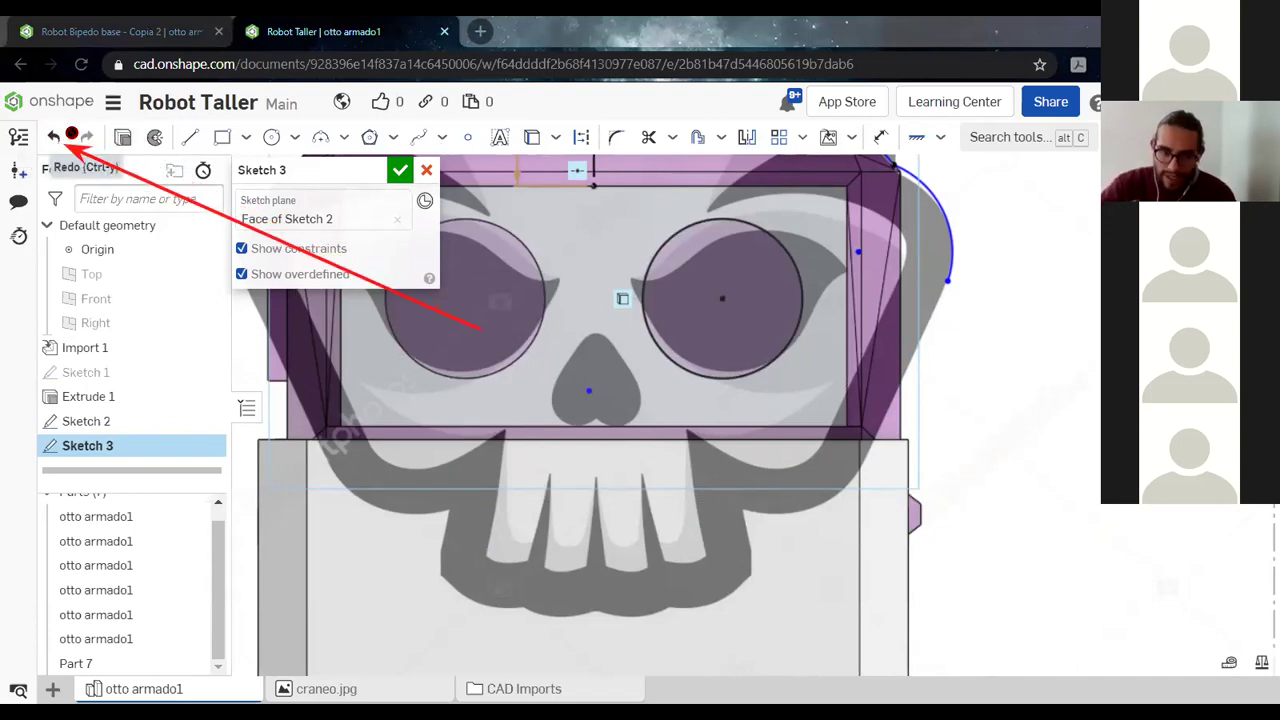
left_click(86, 137)
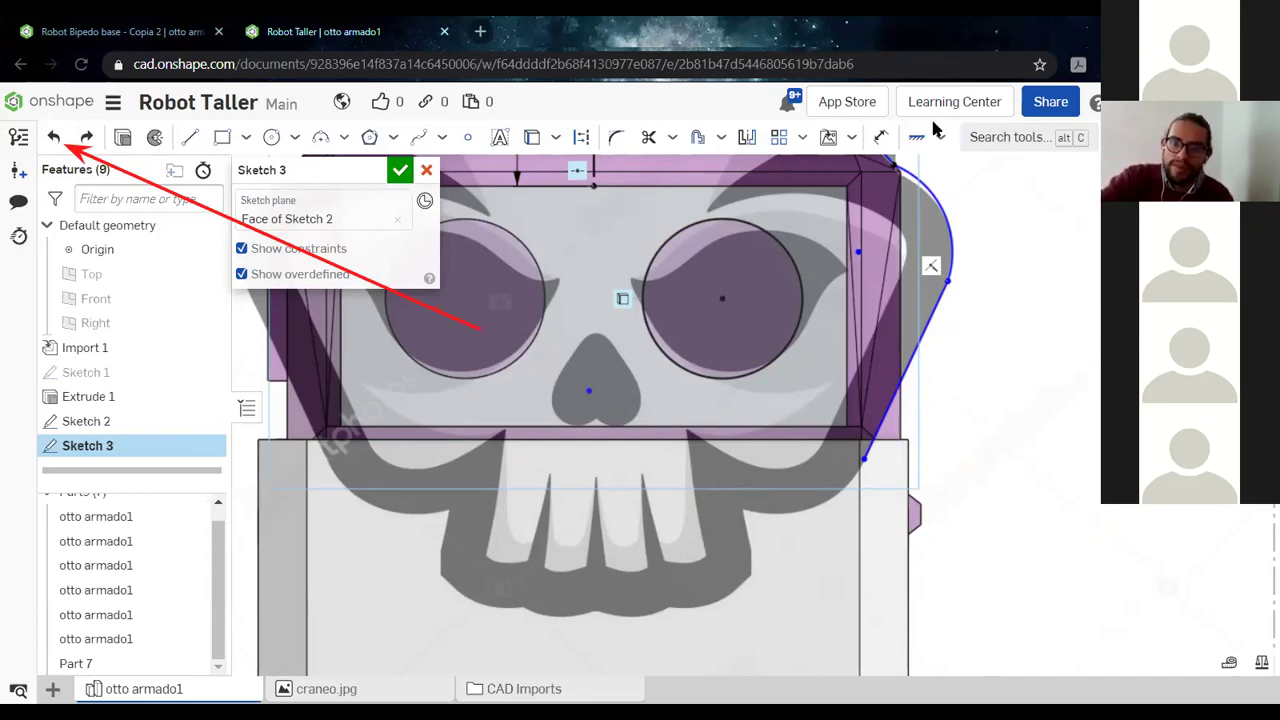
Draw a three-point arc of about 10 mm radius from the cheek line's lower end along the cheekbone to the jaw's upper corner
middle_click_drag(983, 360, 1031, 314)
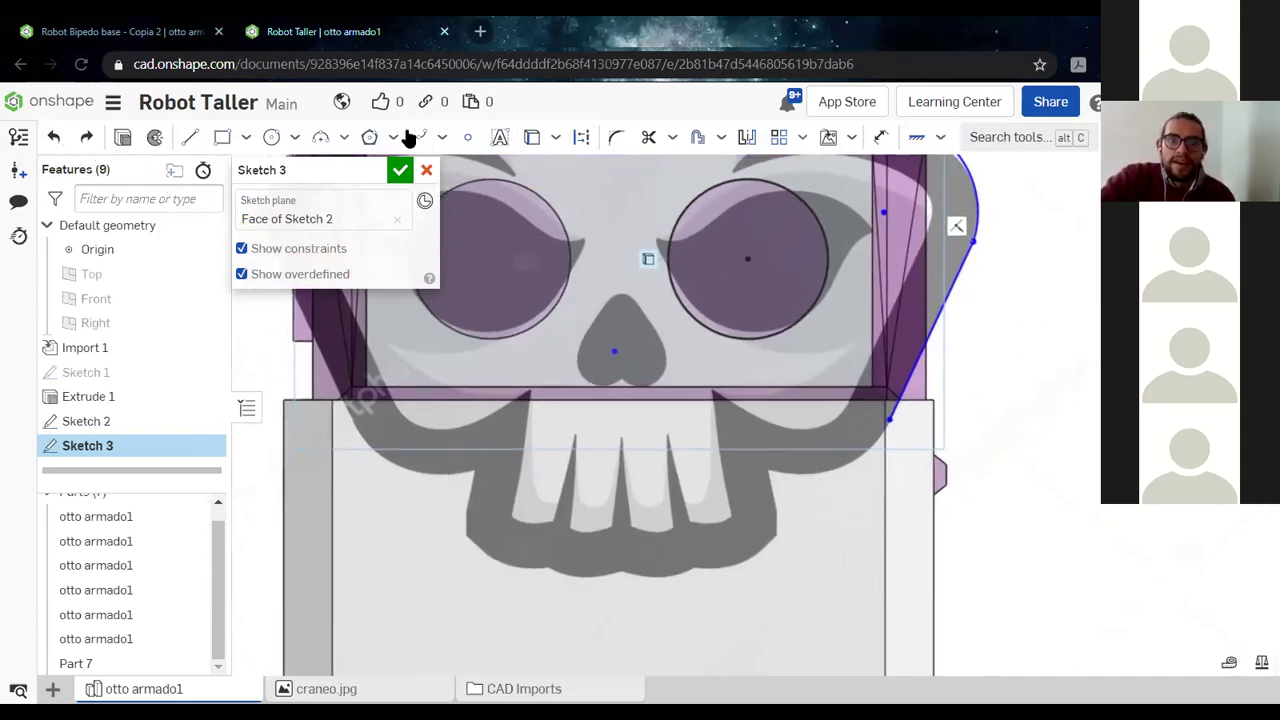
left_click(320, 137)
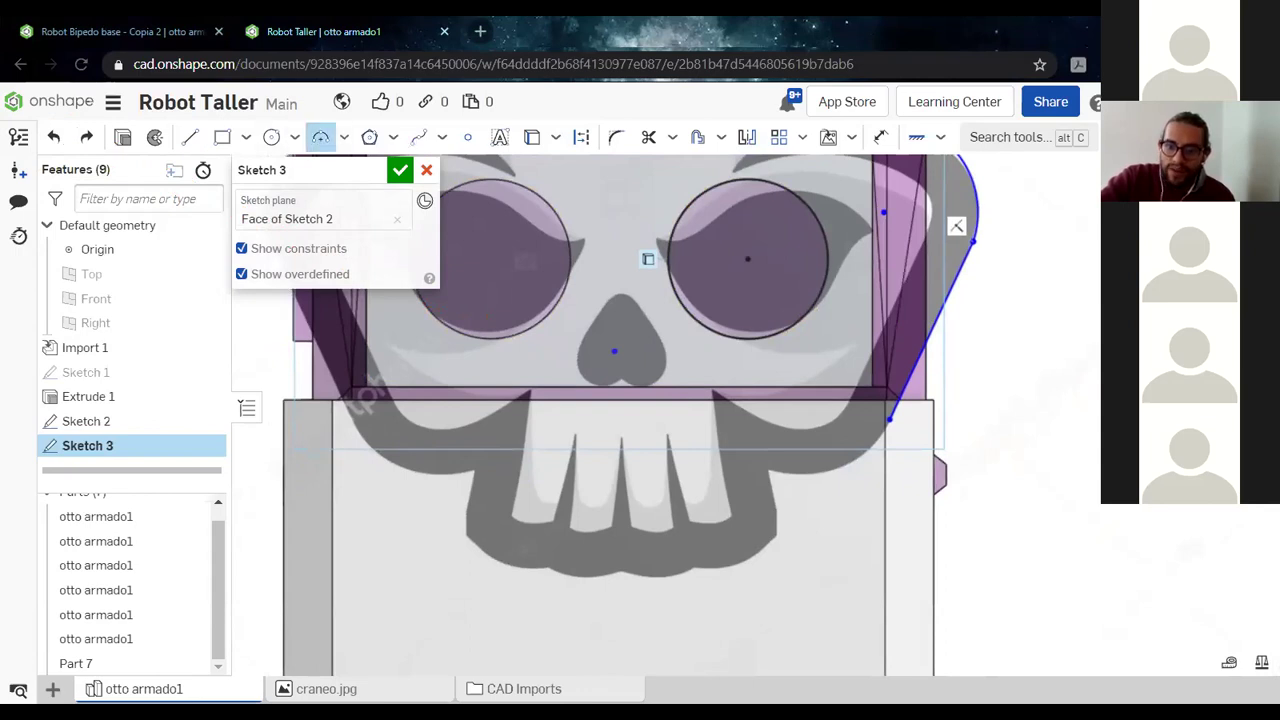
left_click(888, 419)
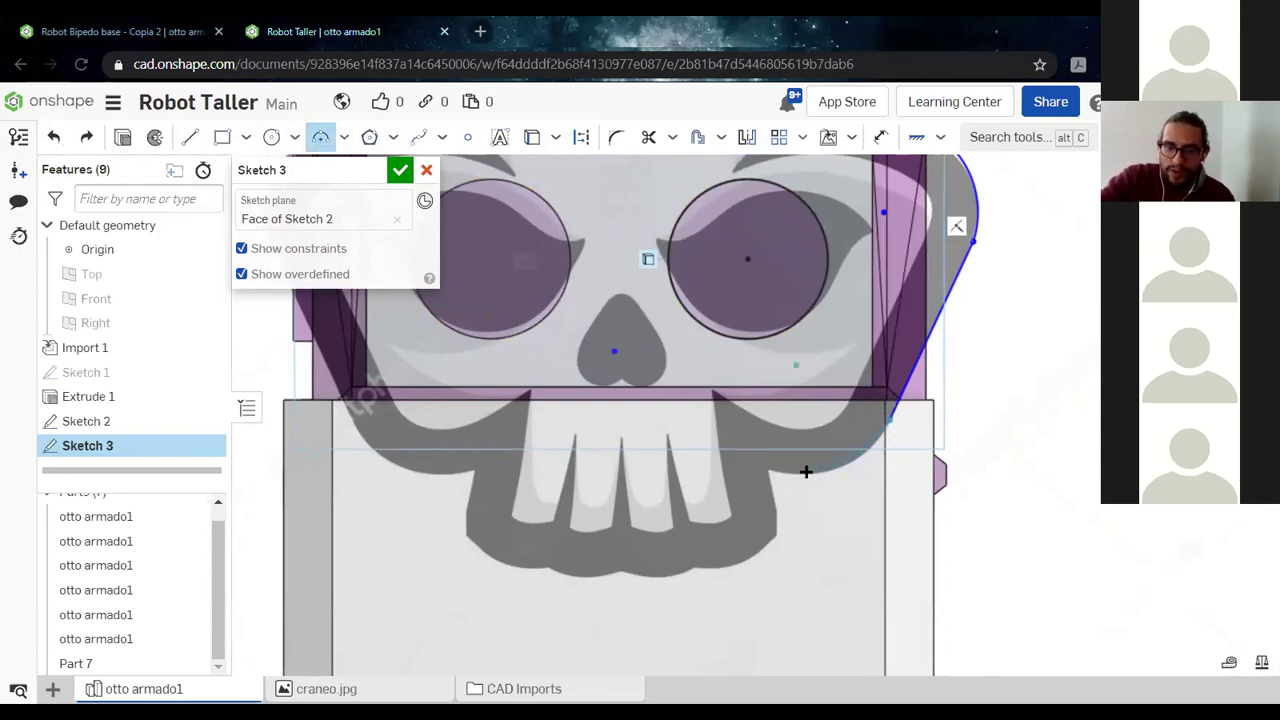
left_click(768, 471)
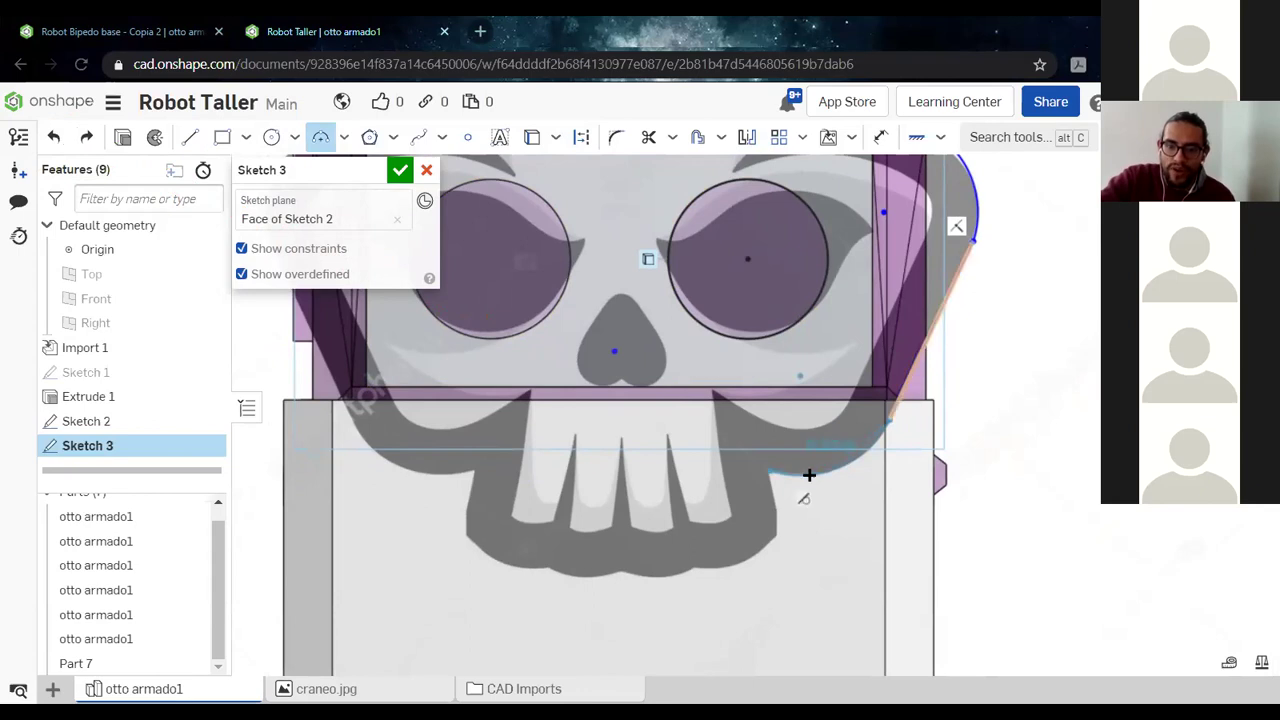
left_click(841, 470)
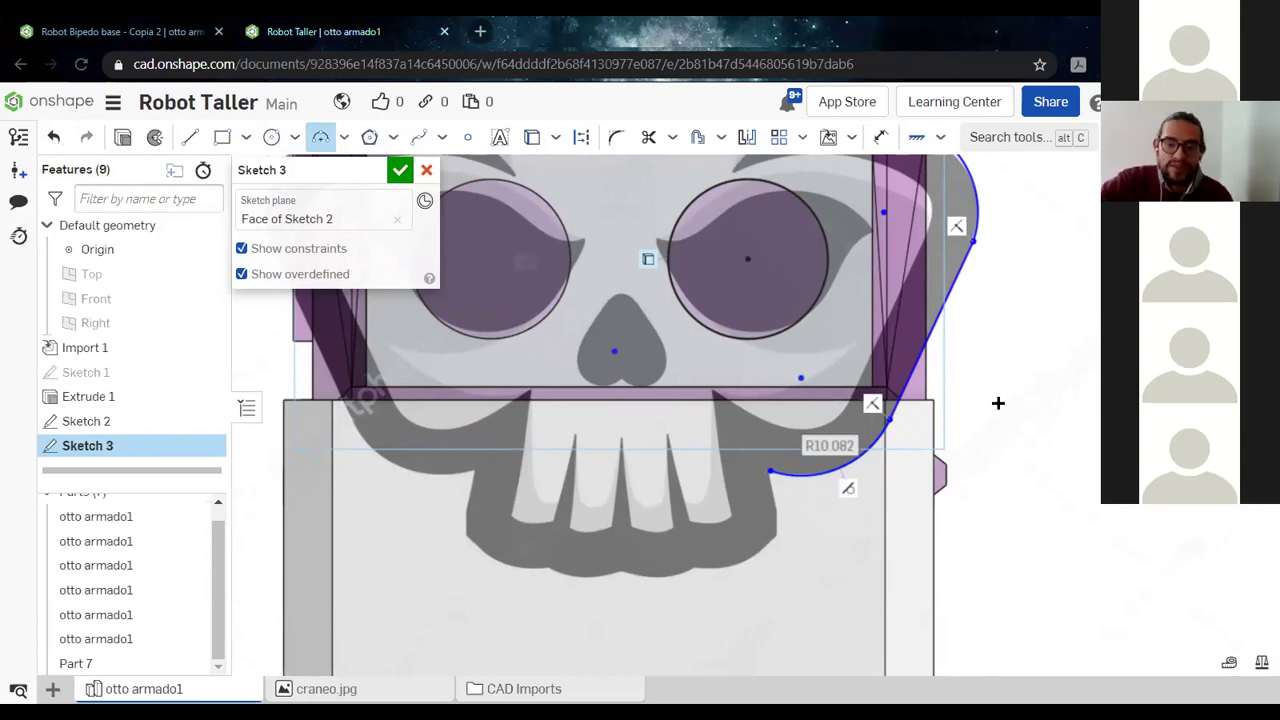
scroll(1020, 385, "up", 3)
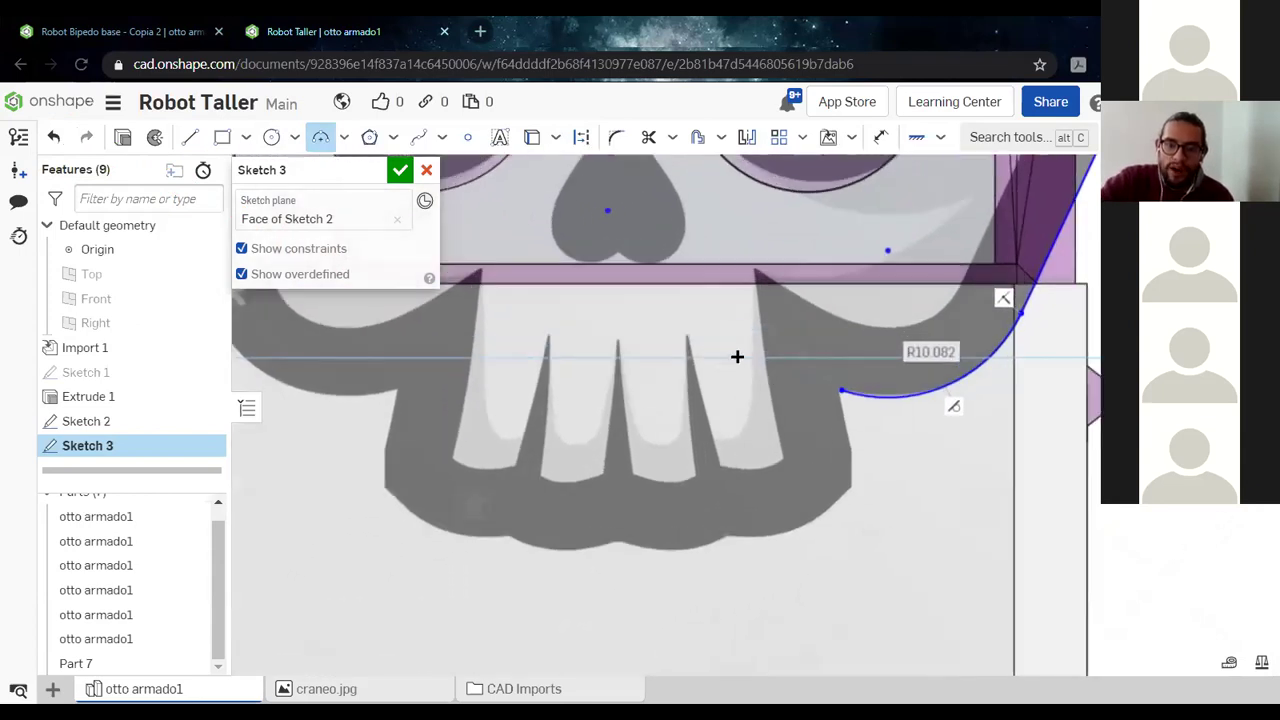
scroll(737, 356, "down", 2)
scroll(737, 357, "down", 2)
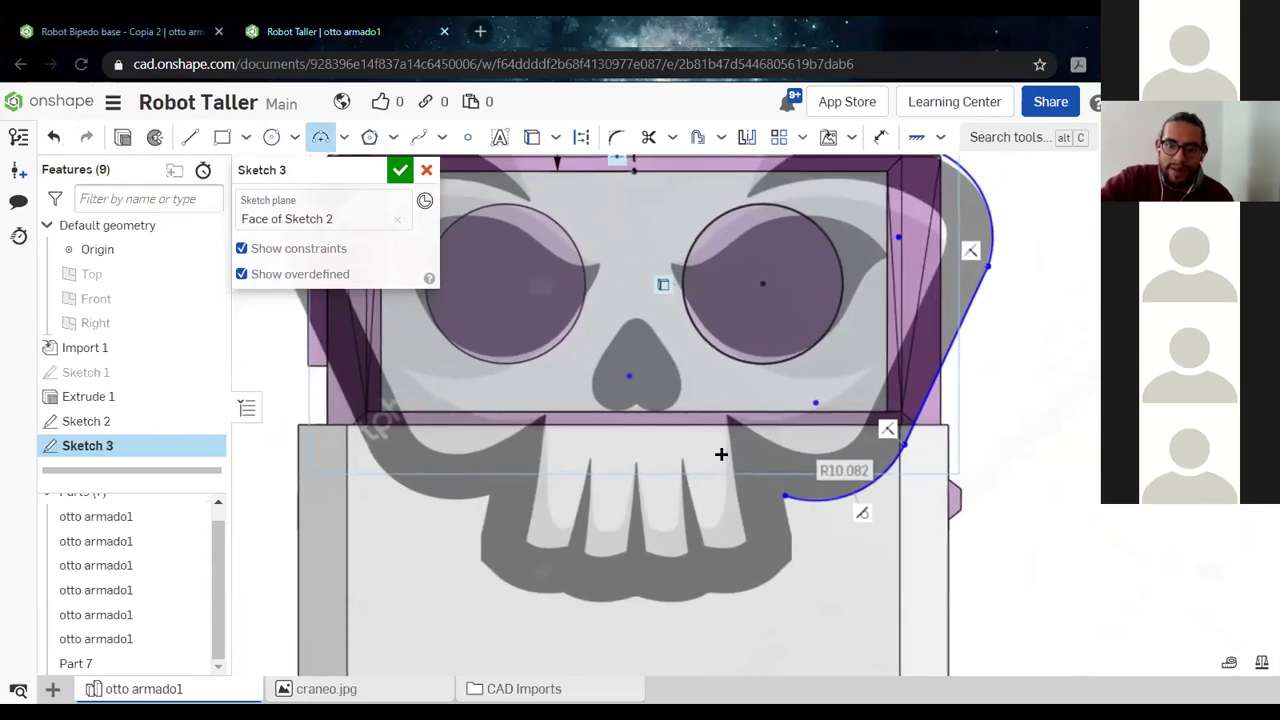
scroll(721, 454, "down", 1)
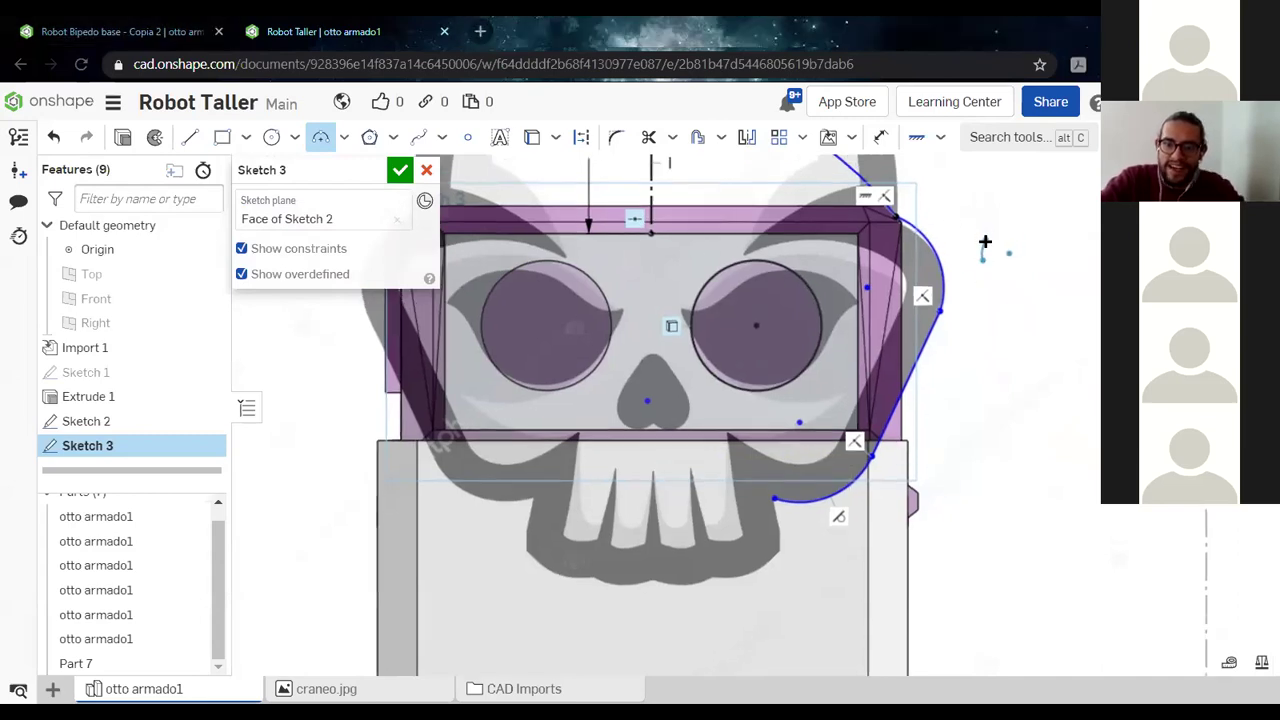
key("Escape")
scroll(978, 245, "down", 2)
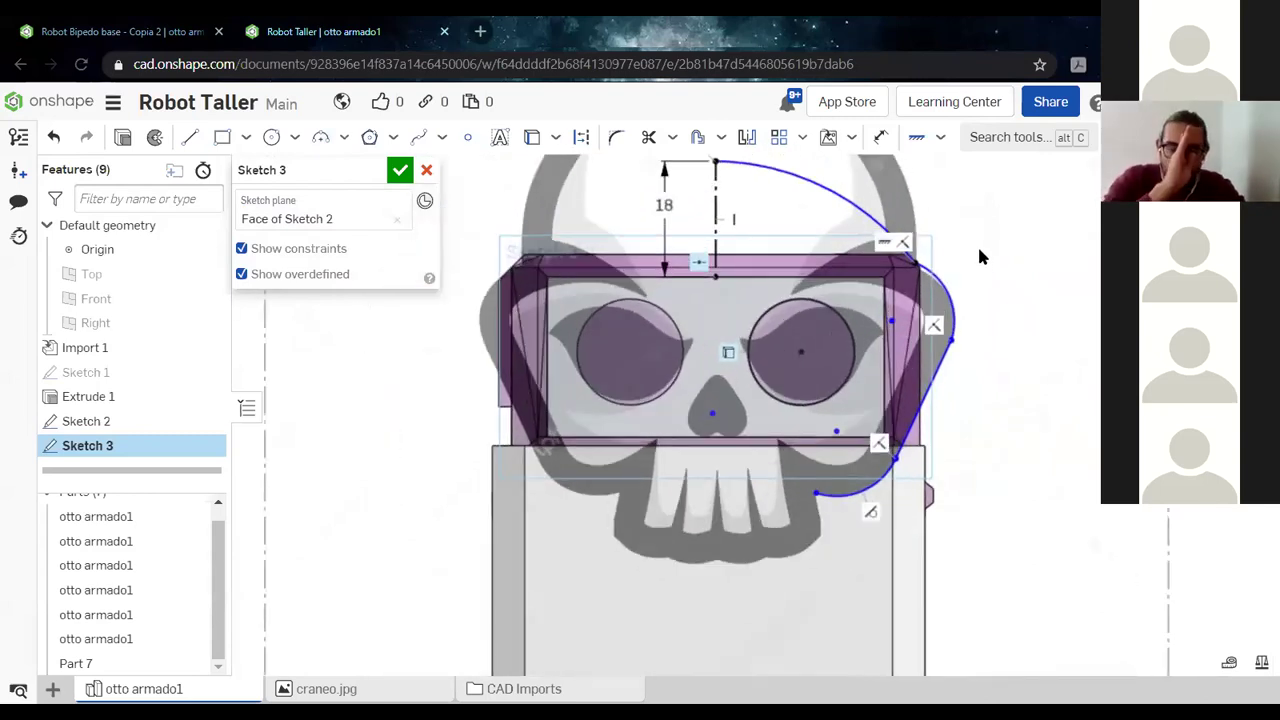
Draw a vertical construction line about 44 mm long from the first construction line's lower end to the middle of the skull's chin
left_click(196, 135)
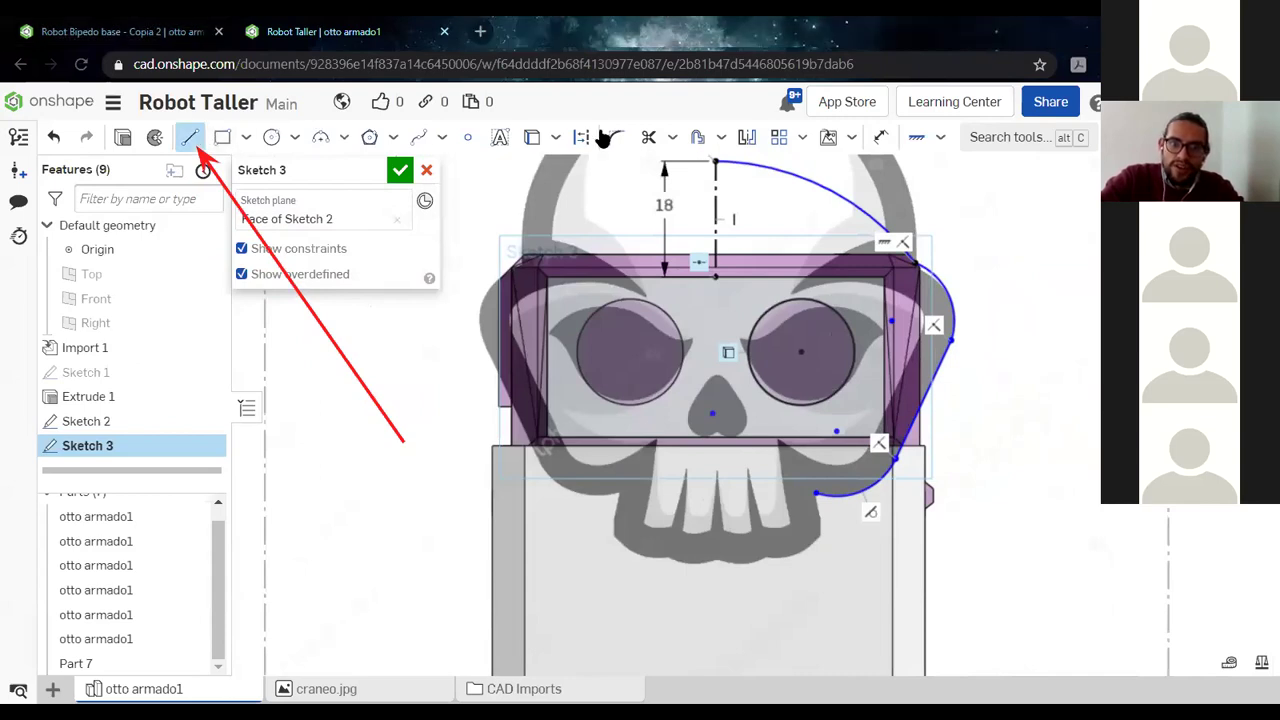
left_click_drag(451, 409, 577, 152)
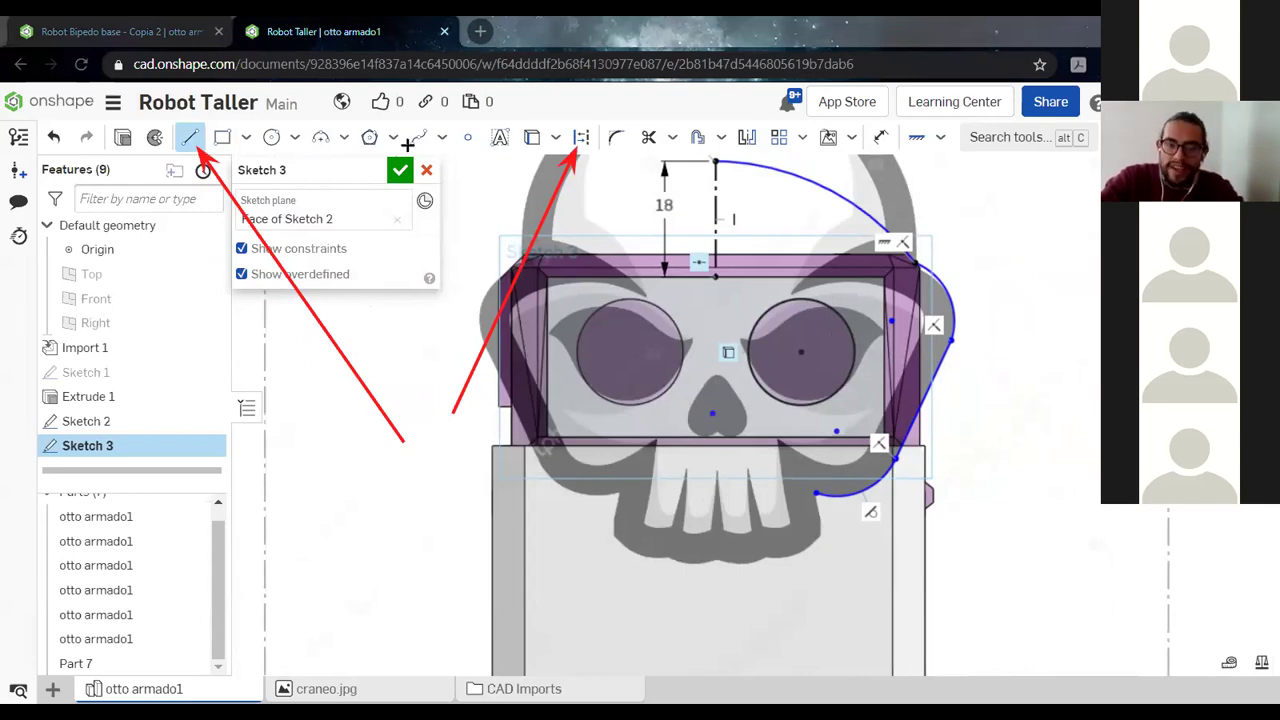
left_click(581, 137)
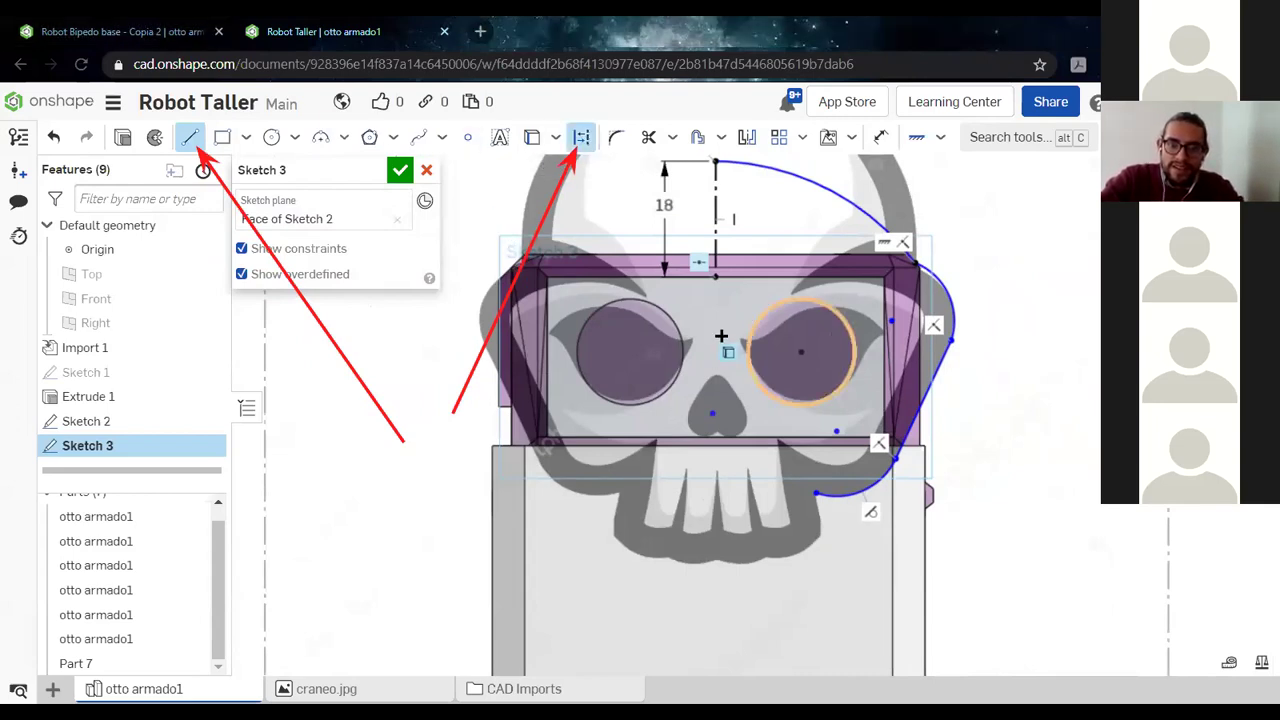
left_click(716, 558)
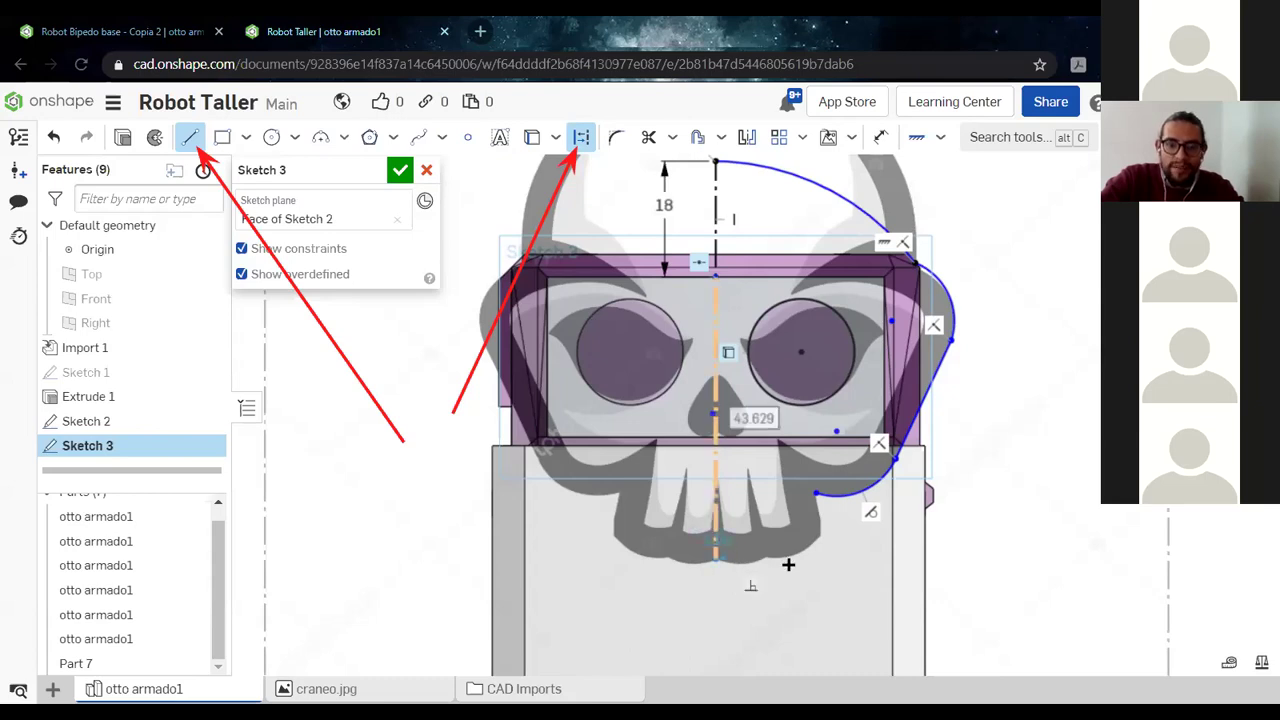
key("Escape")
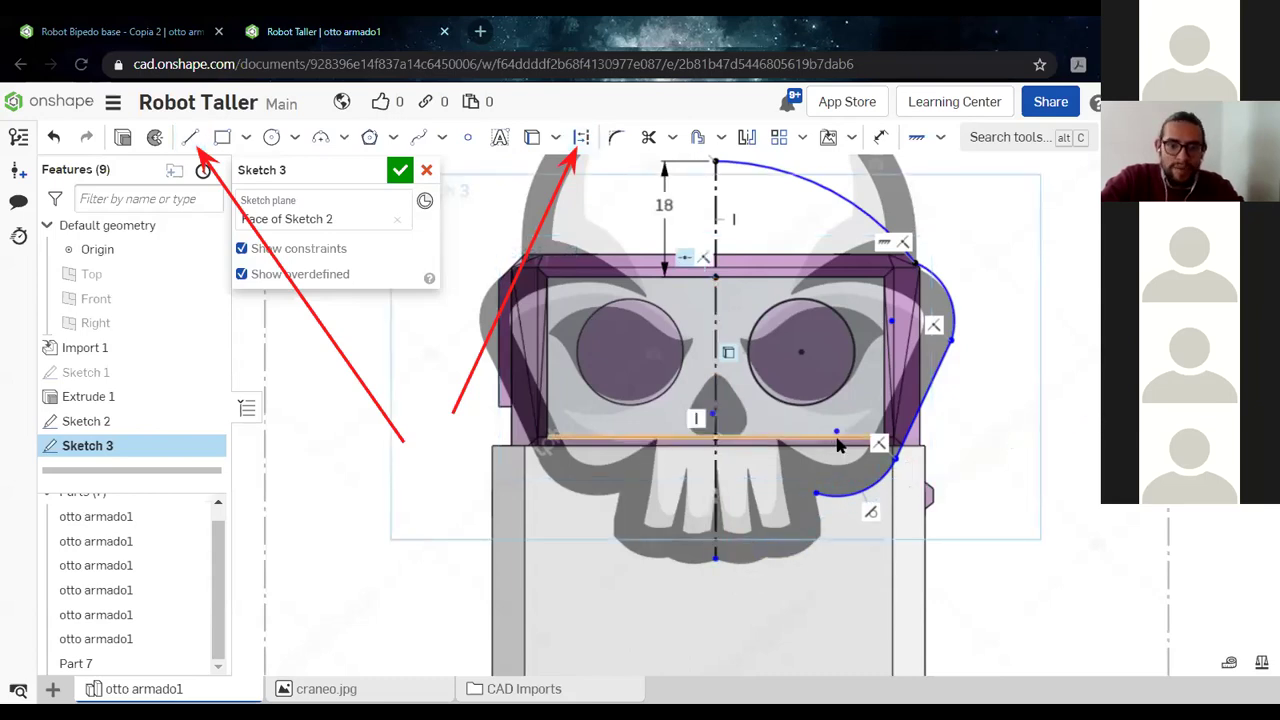
Apply a Fix constraint to the vertical construction line's lower end at the middle of the skull's chin
scroll(718, 564, "up", 5)
left_click(717, 566)
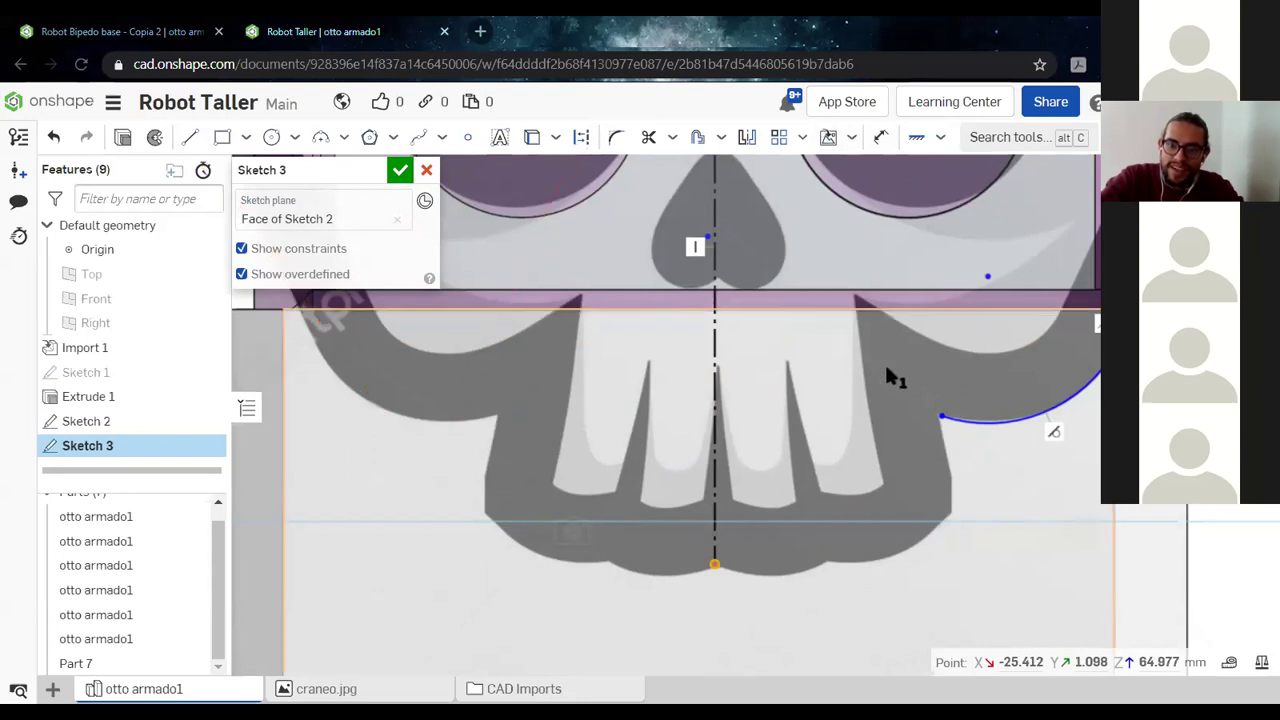
scroll(860, 540, "down", 2)
scroll(811, 569, "up", 2)
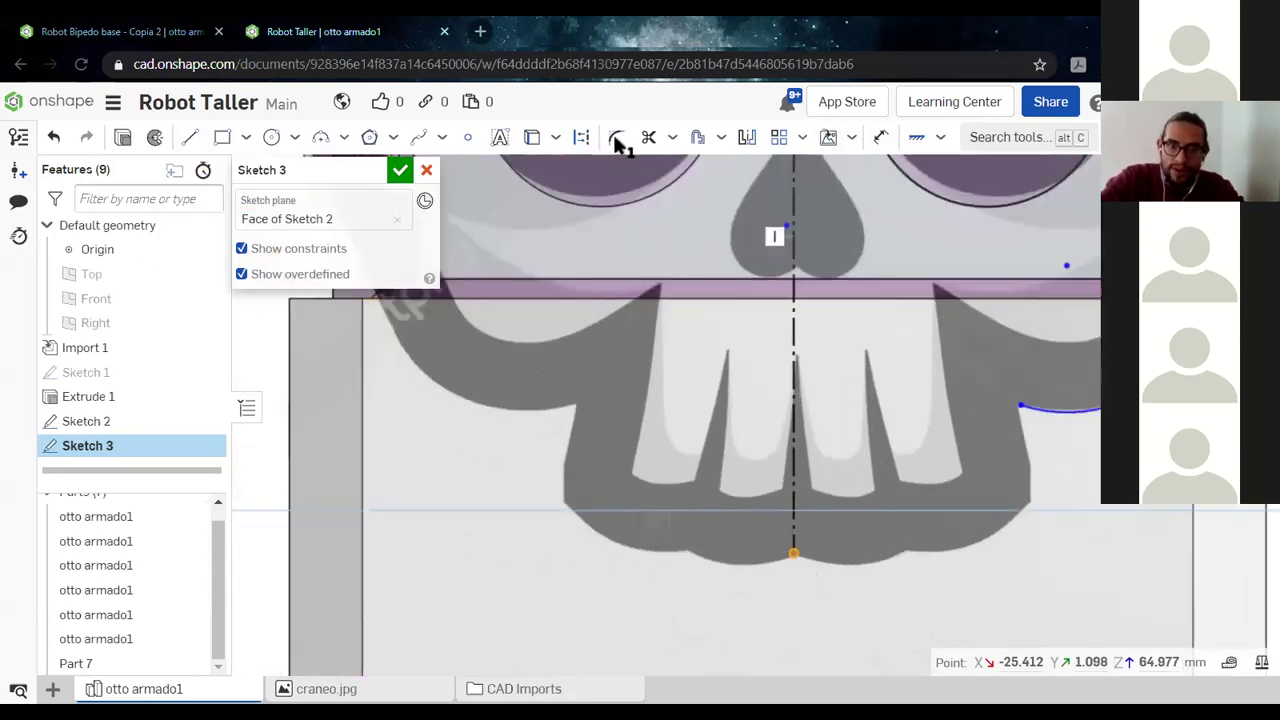
left_click_drag(1028, 445, 940, 140)
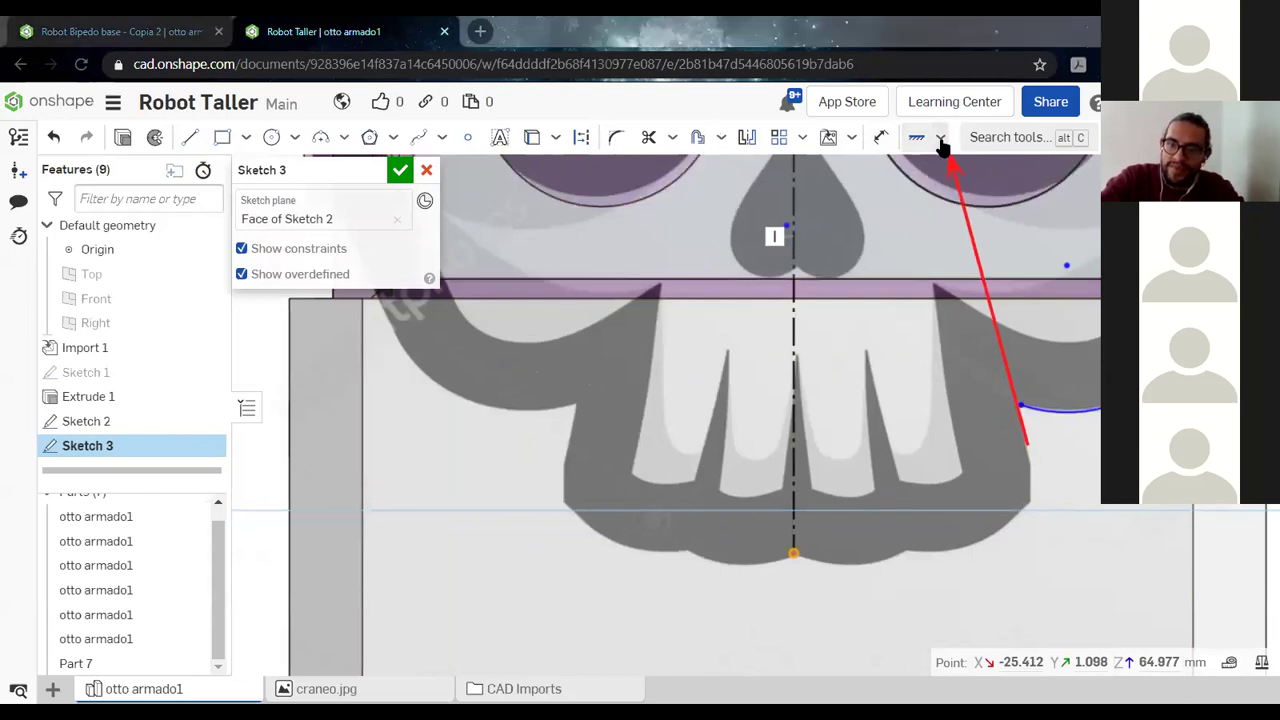
left_click(940, 139)
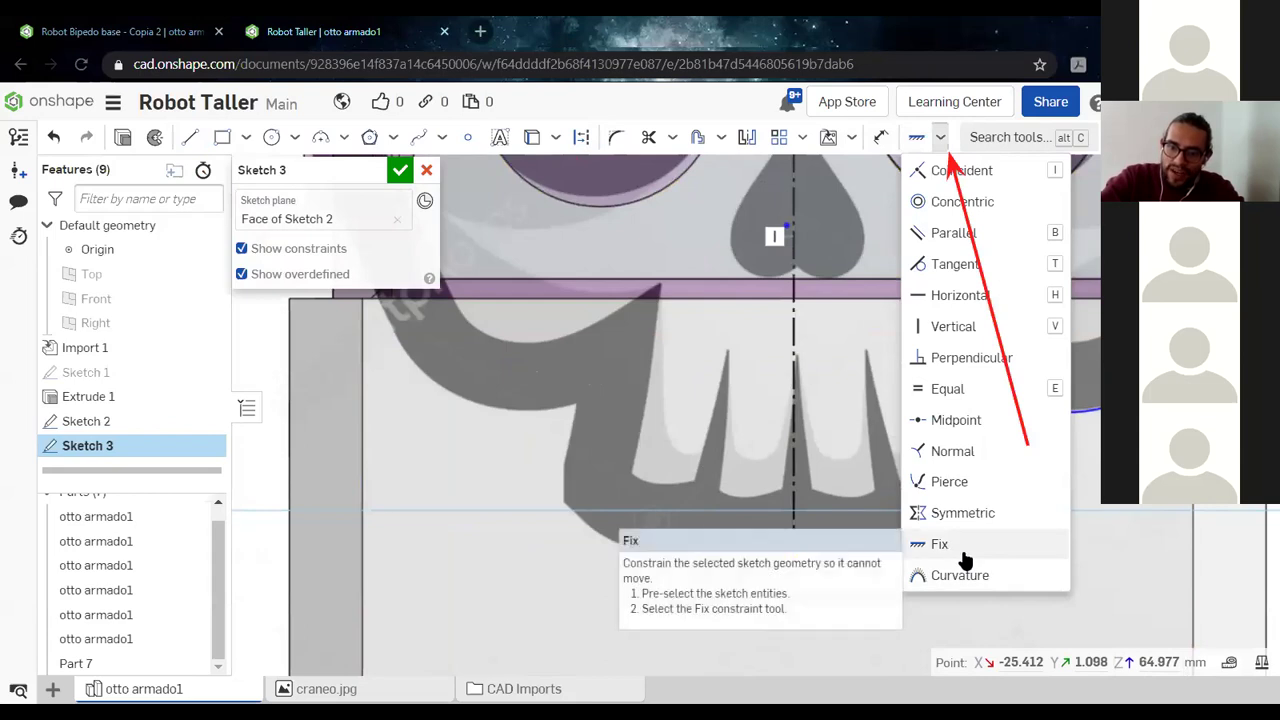
left_click_drag(724, 451, 898, 540)
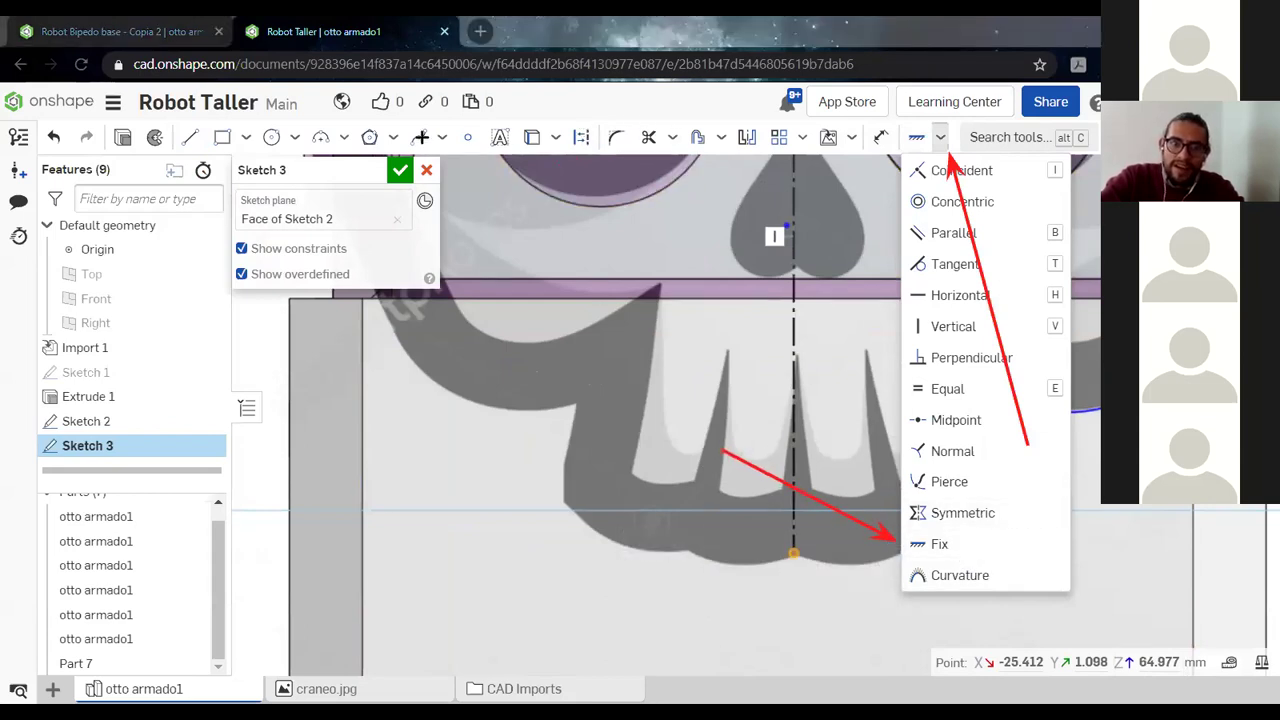
left_click(938, 557)
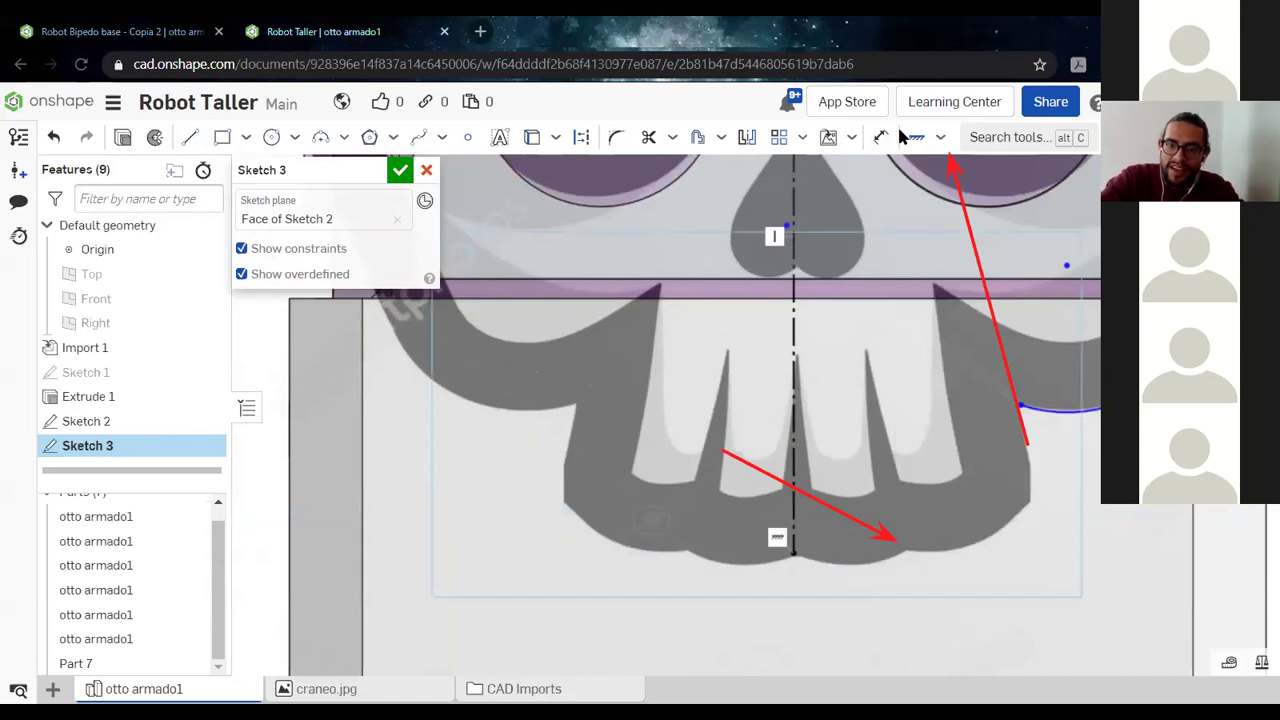
Draw a zigzag chain of connected lines from the cheekbone arc's lower end across the jaw and teeth to the vertical construction line
scroll(840, 560, "down", 4)
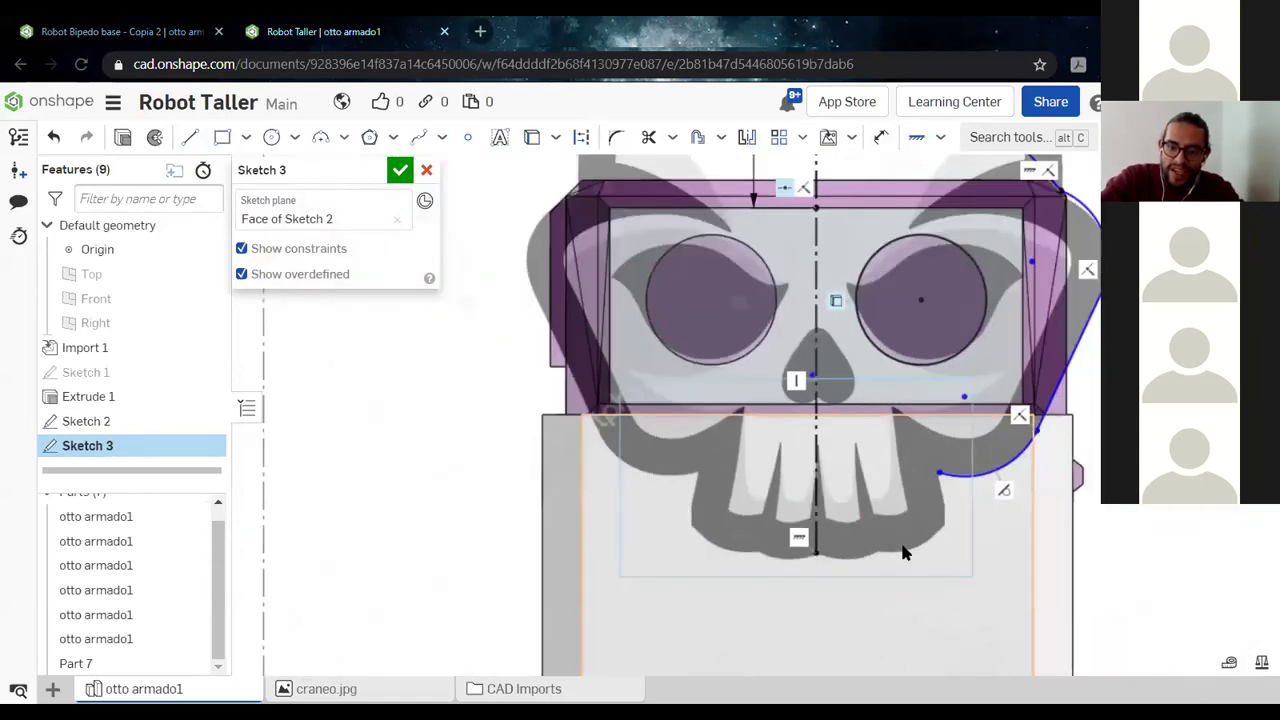
scroll(1095, 640, "up", 4)
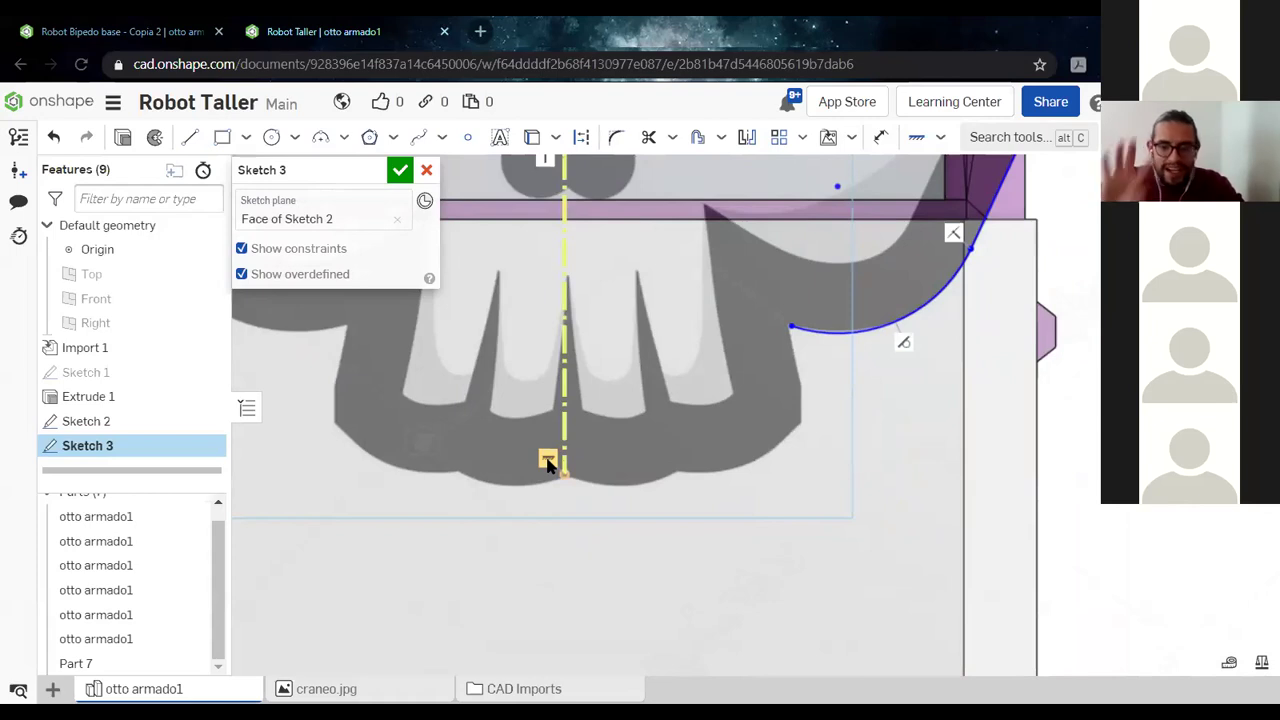
scroll(890, 400, "down", 2)
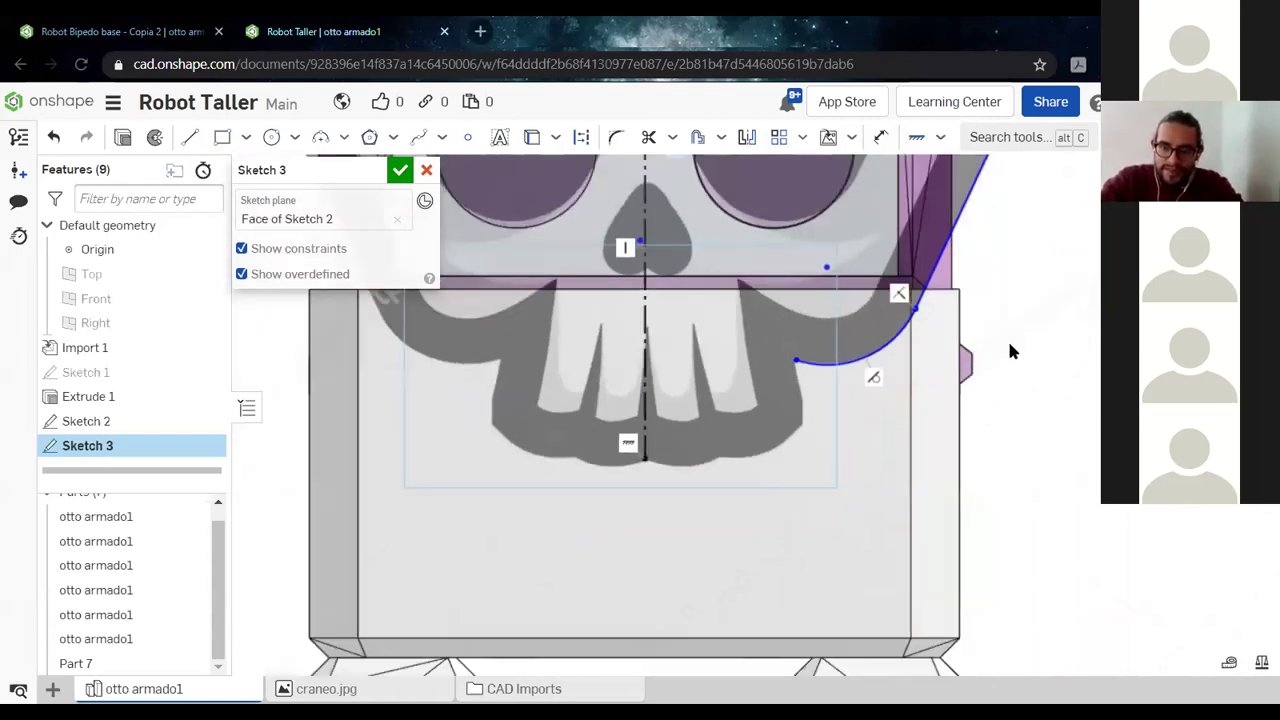
scroll(1020, 505, "up", 4)
scroll(1002, 379, "up", 4)
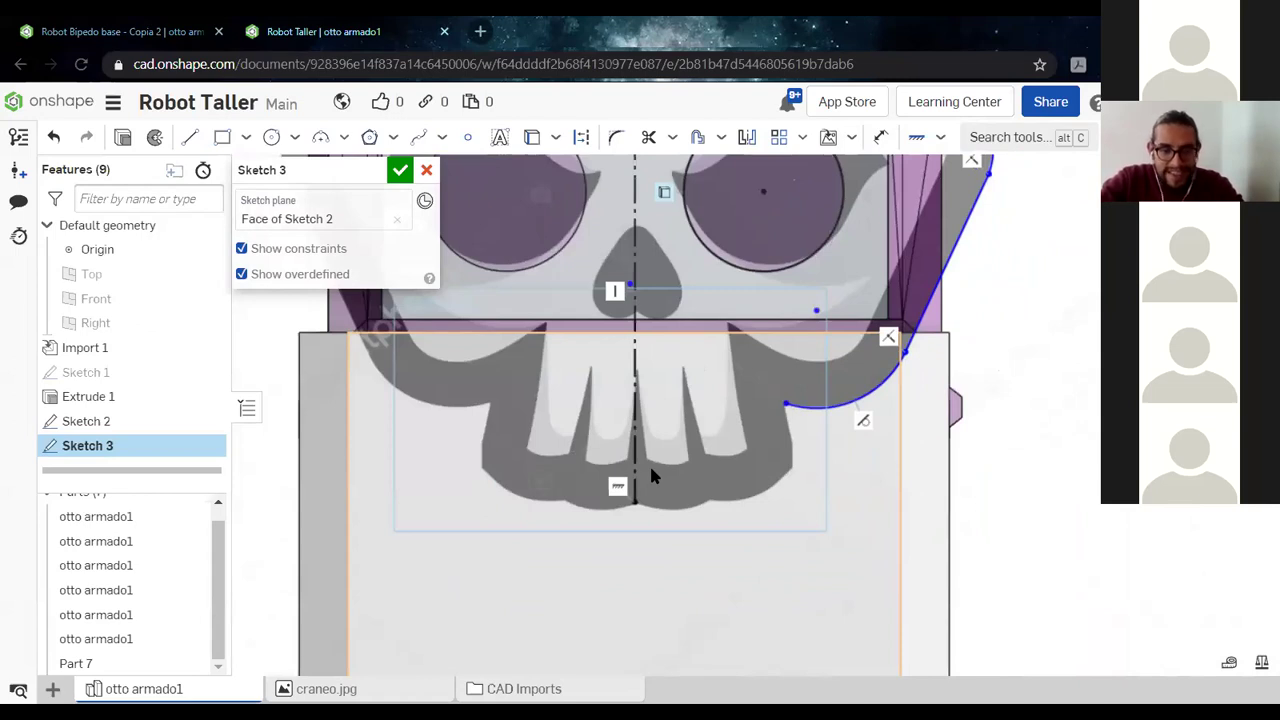
left_click(190, 137)
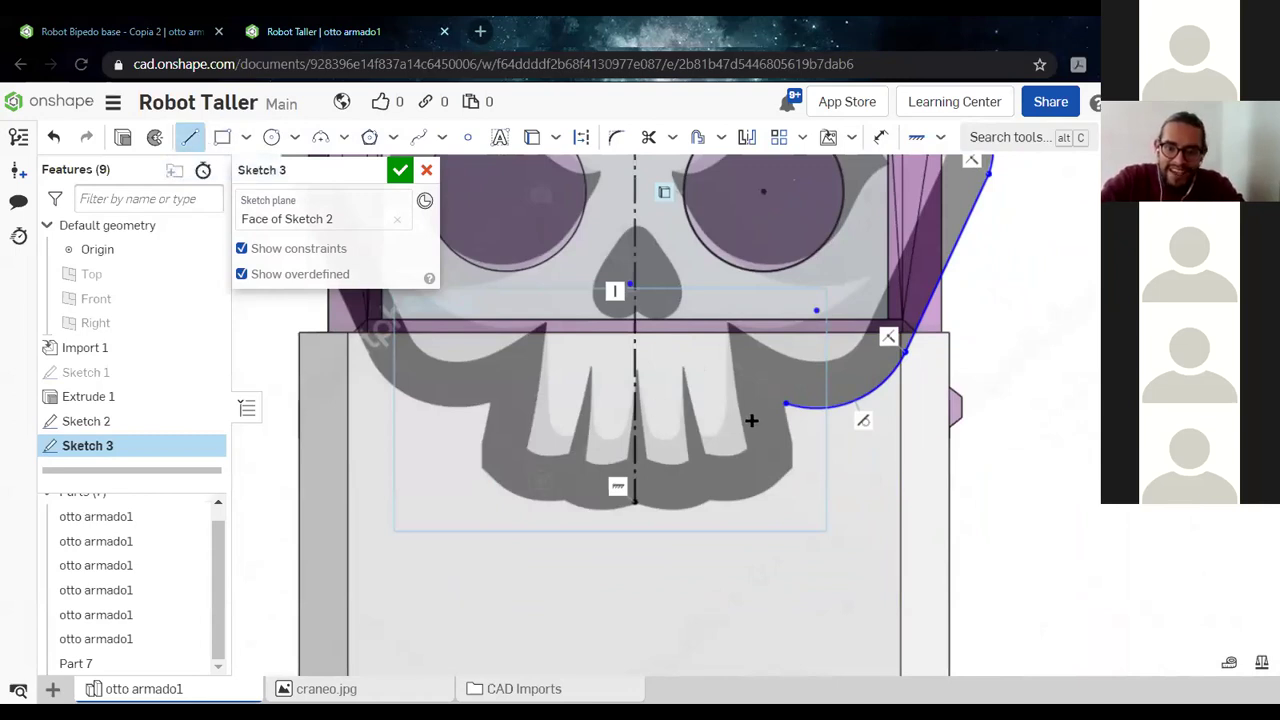
left_click(783, 405)
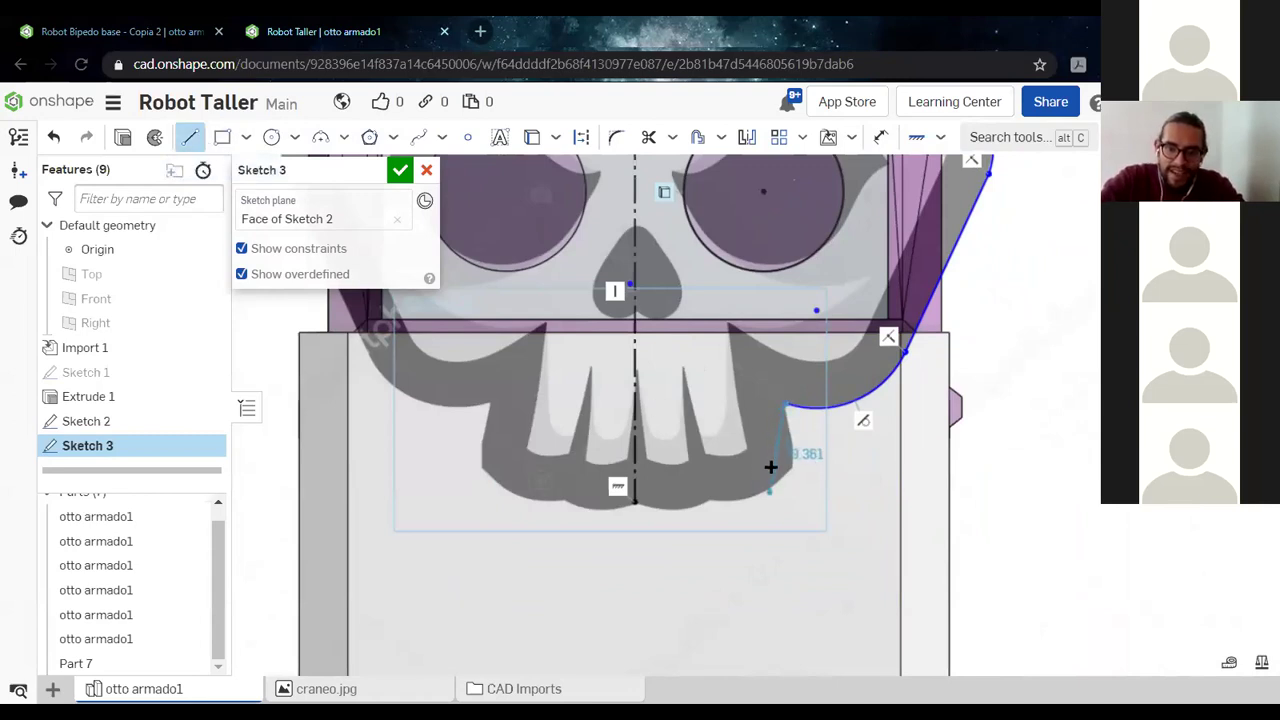
left_click(766, 488)
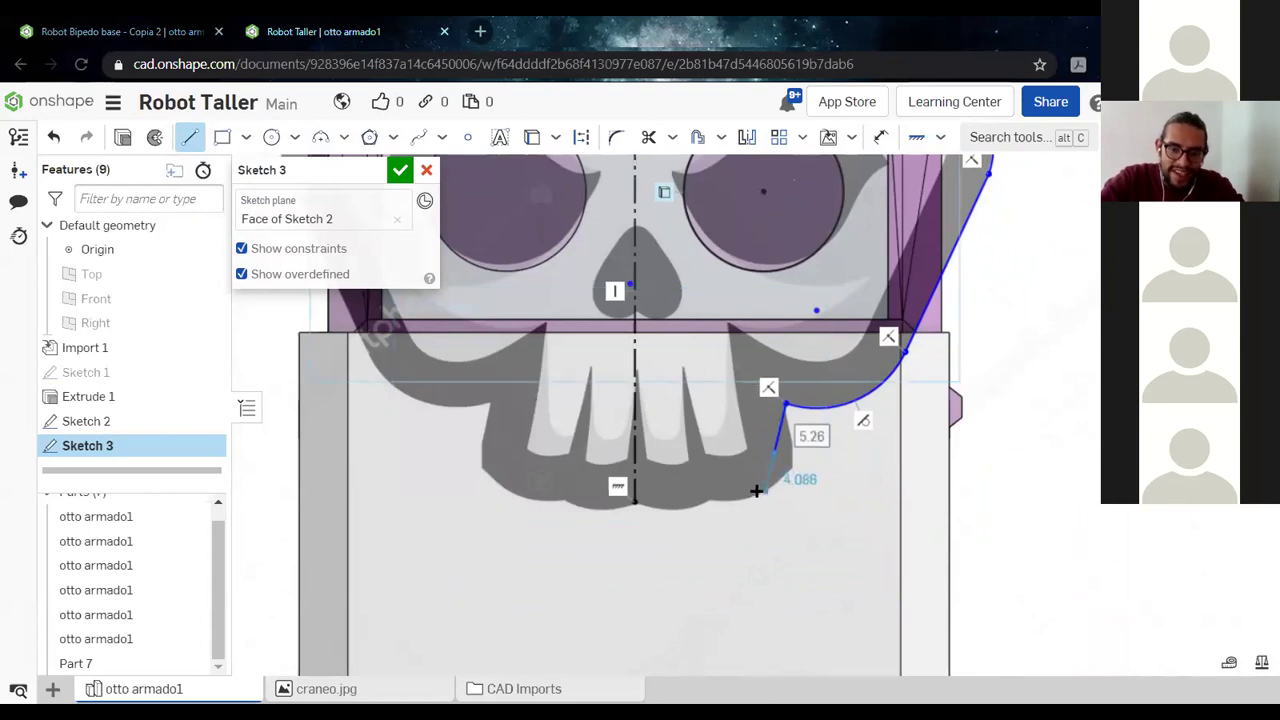
left_click(737, 448)
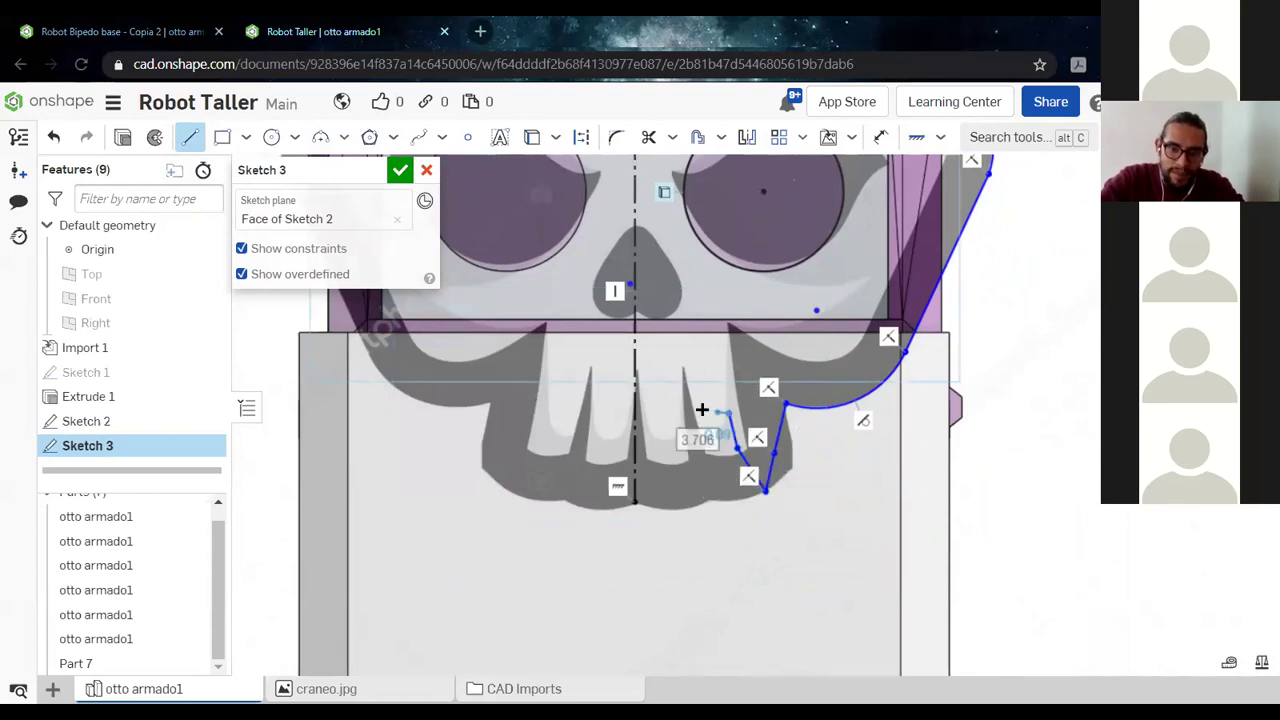
left_click(714, 407)
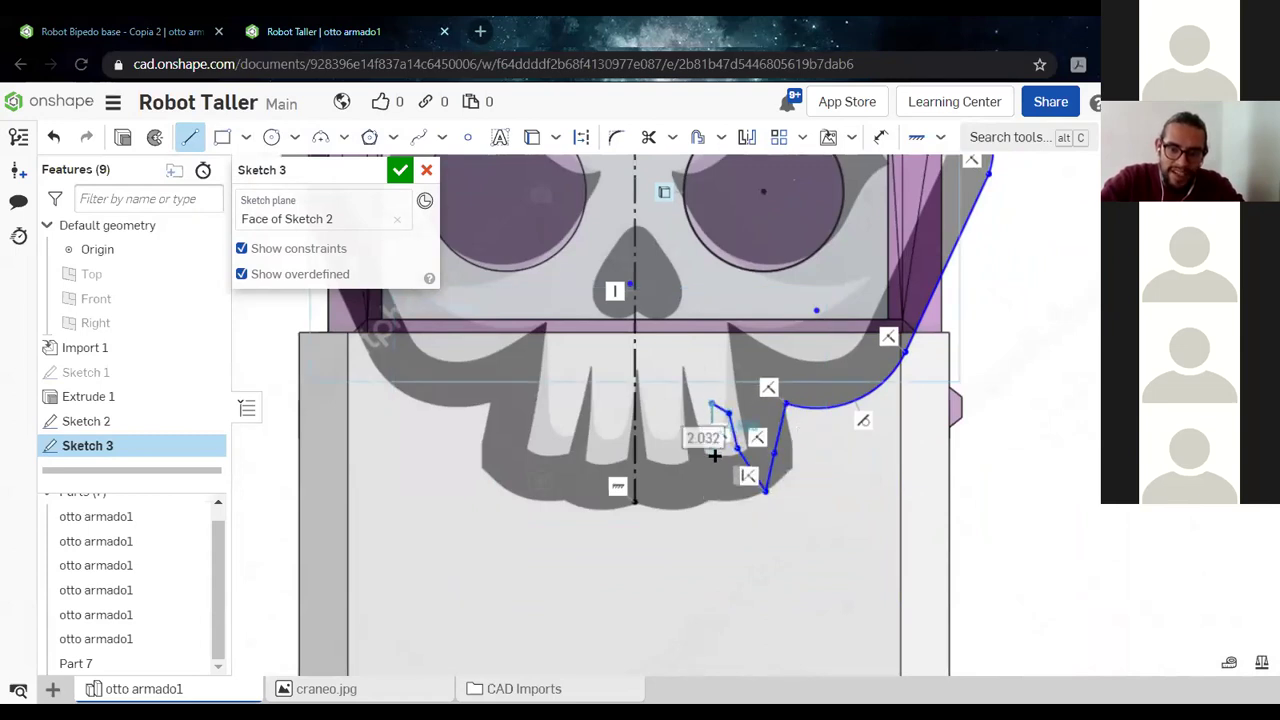
left_click(713, 458)
left_click(696, 500)
left_click(681, 515)
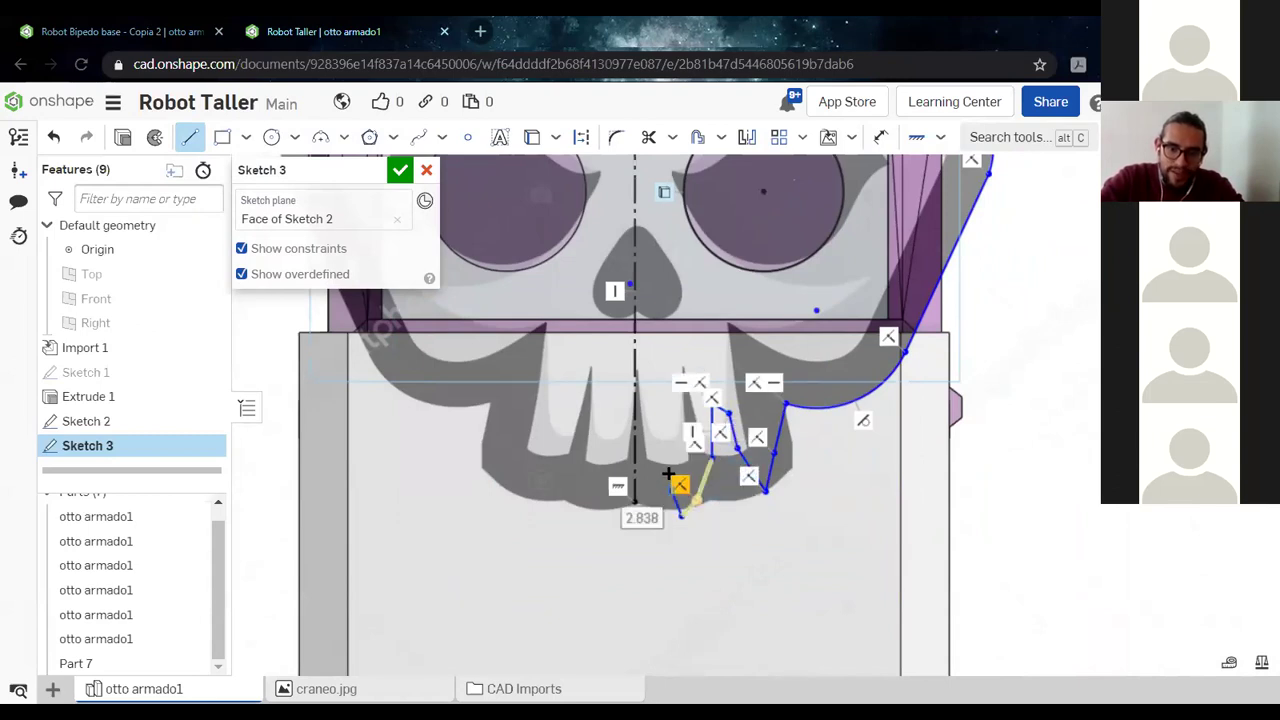
left_click(667, 468)
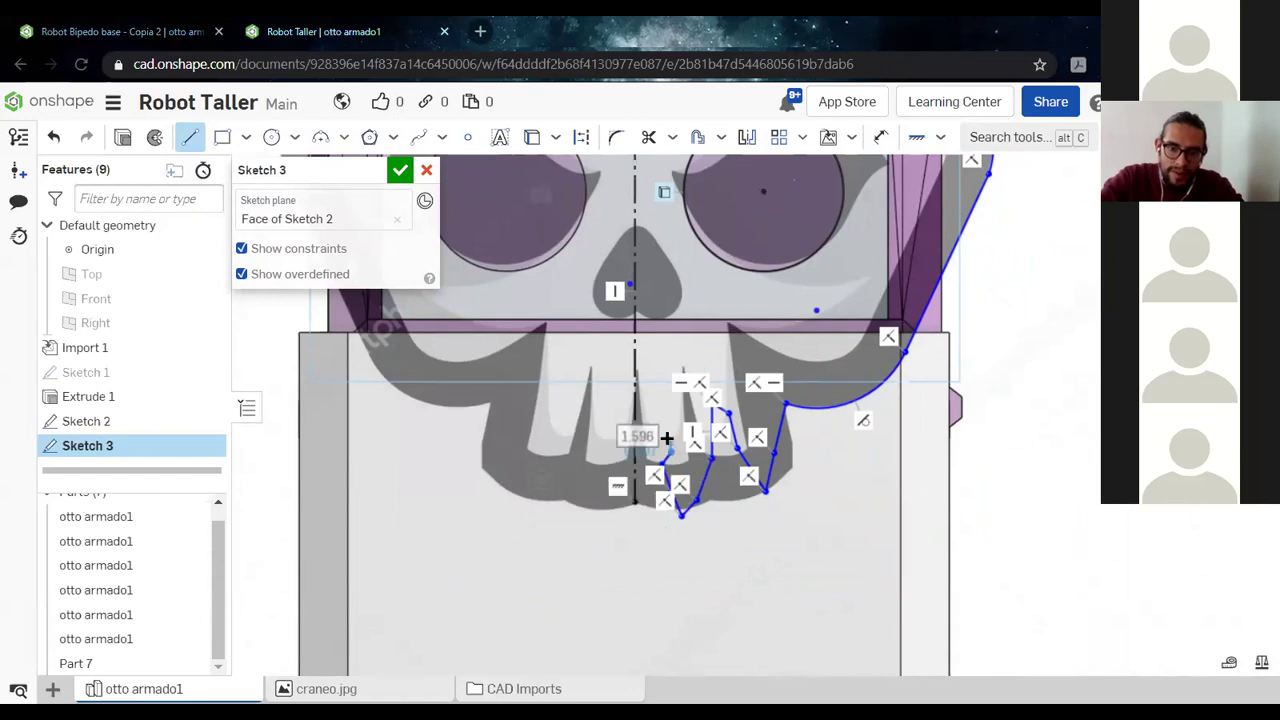
left_click(635, 405)
scroll(666, 500, "down", 2)
scroll(660, 475, "up", 6)
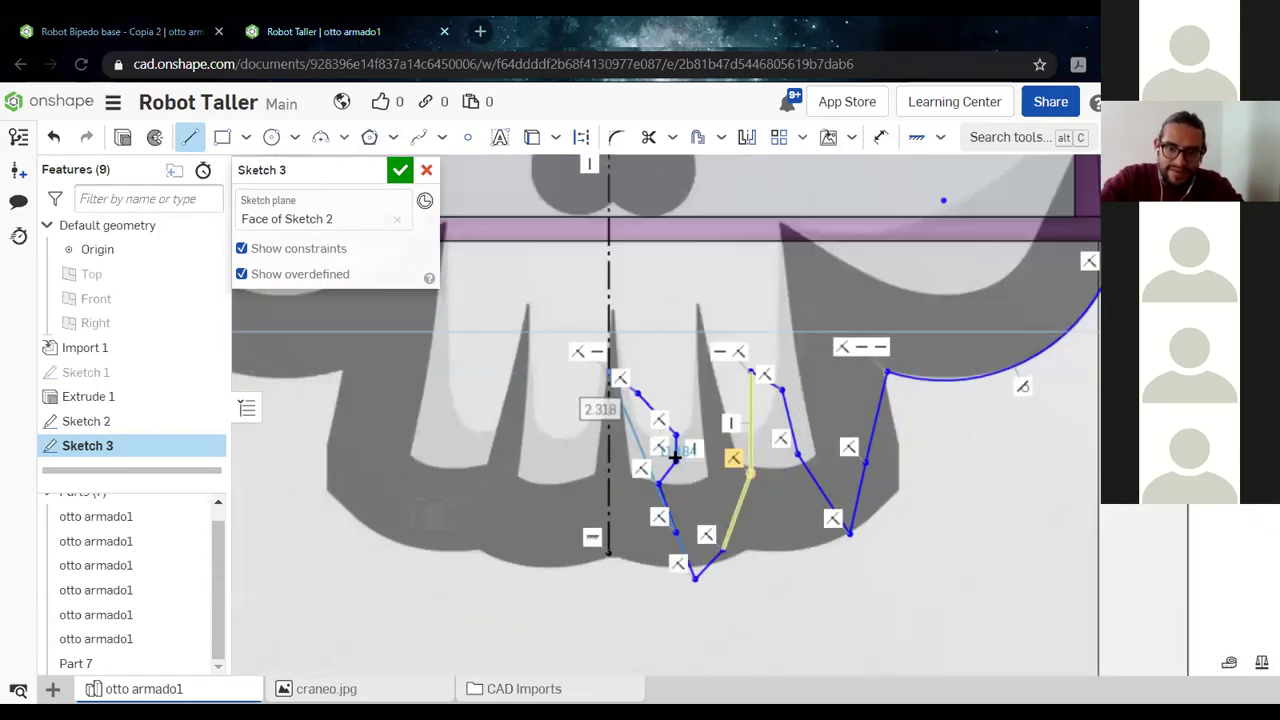
key("Escape")
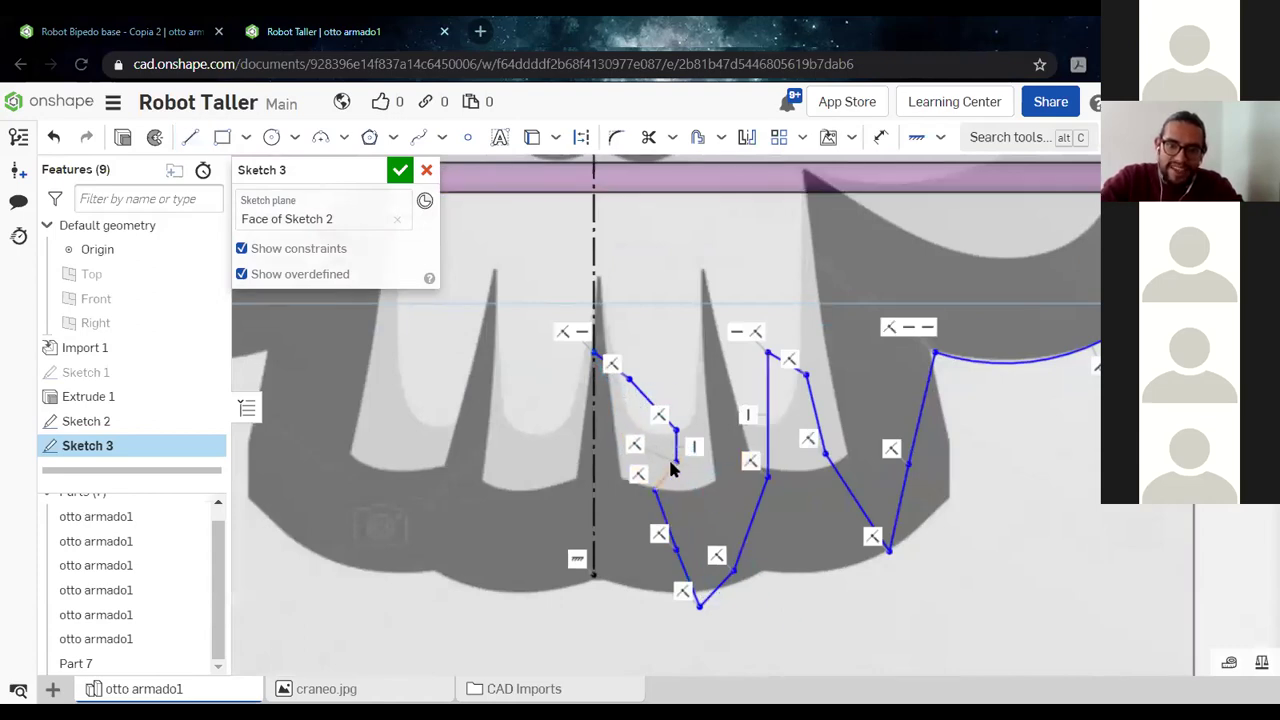
Move the zigzag's short vertical segment beside the central tooth closer to the vertical construction line
left_click_drag(676, 467, 650, 455)
scroll(655, 452, "down", 5)
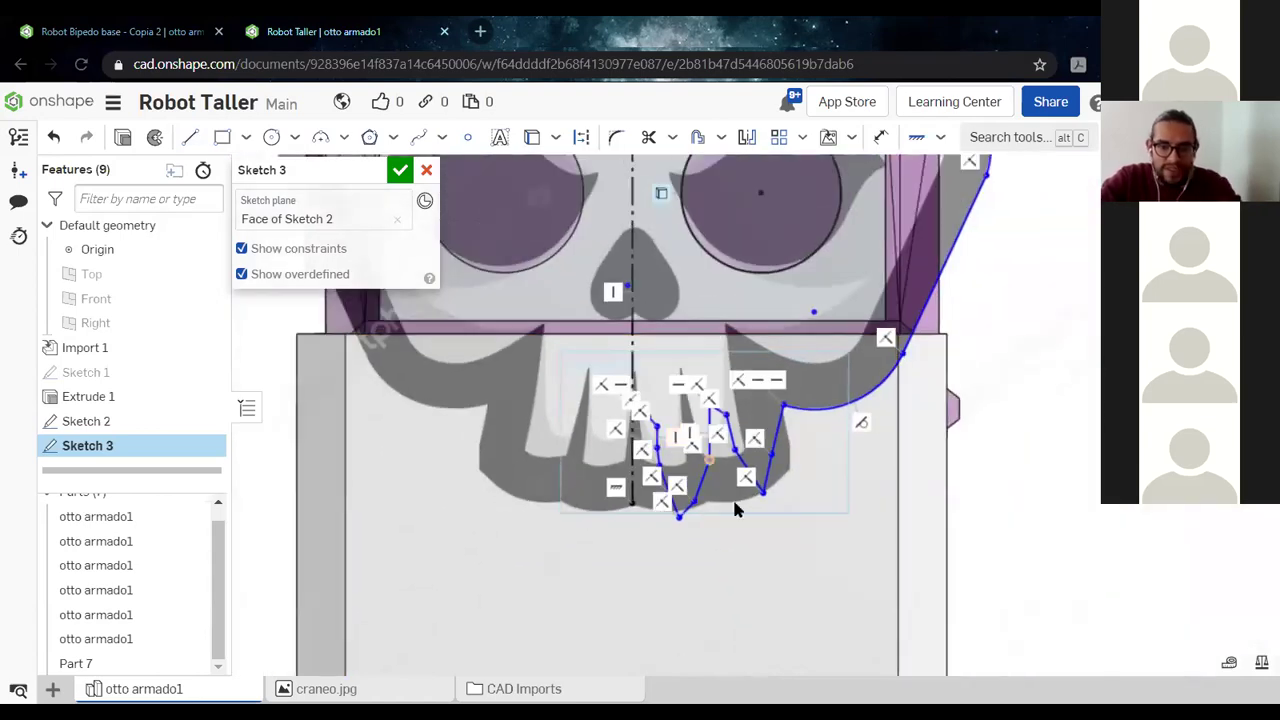
scroll(732, 490, "up", 5)
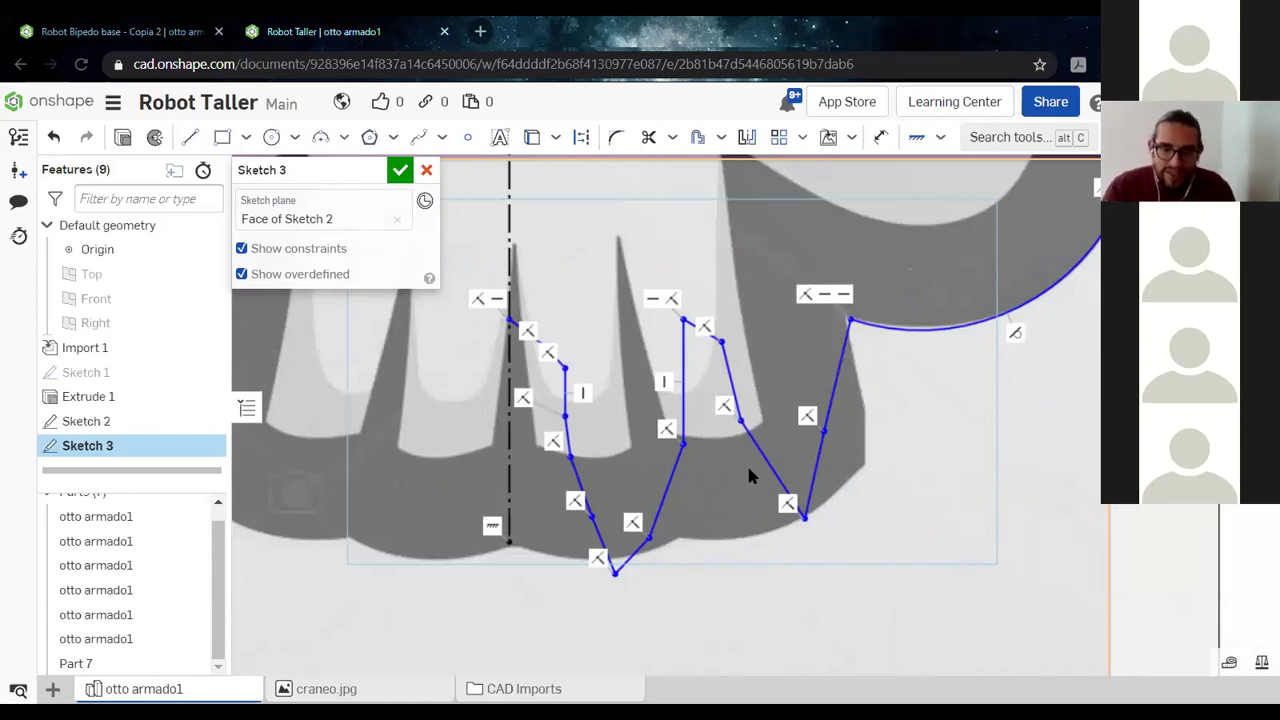
scroll(827, 422, "down", 6)
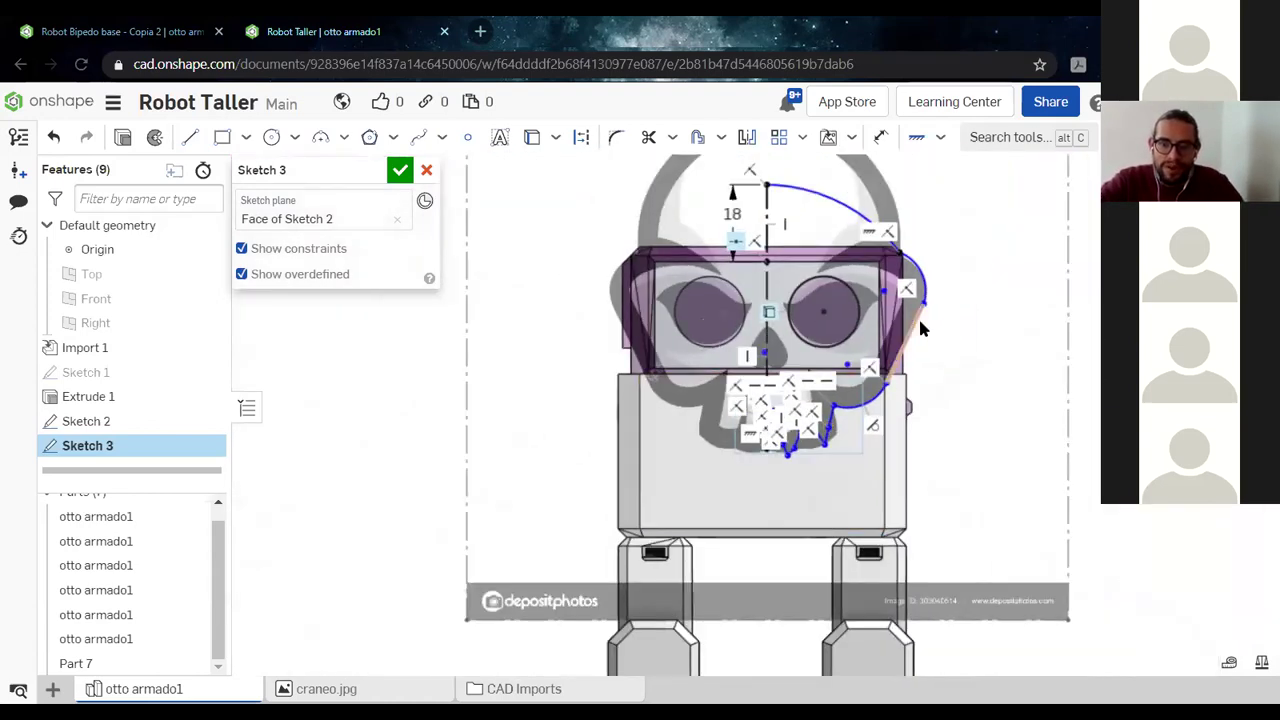
scroll(927, 310, "up", 3)
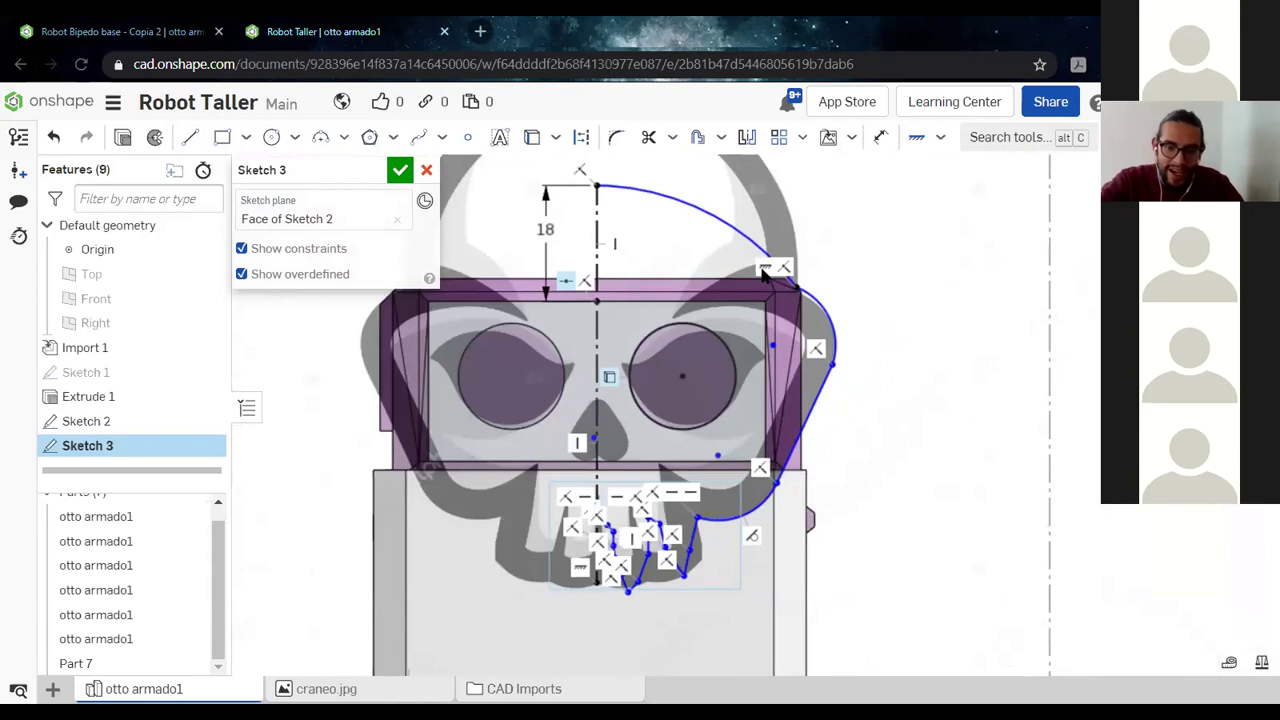
scroll(650, 420, "up", 5)
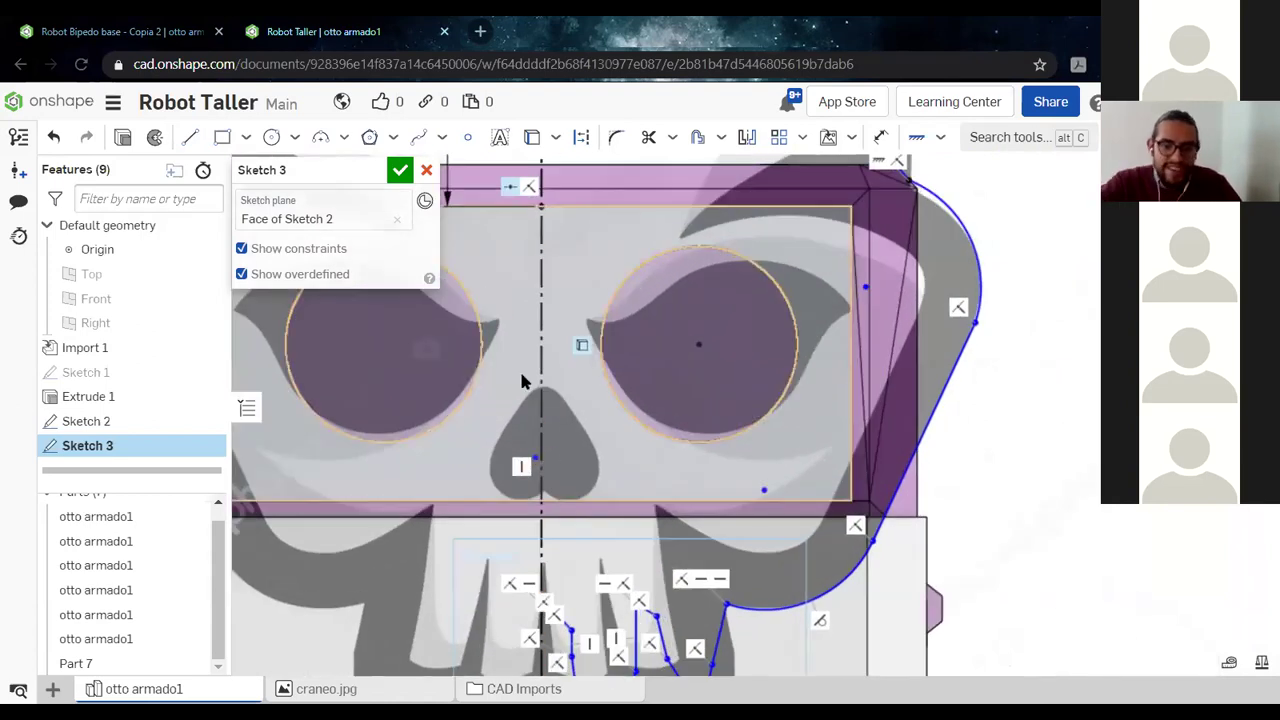
left_click(542, 234)
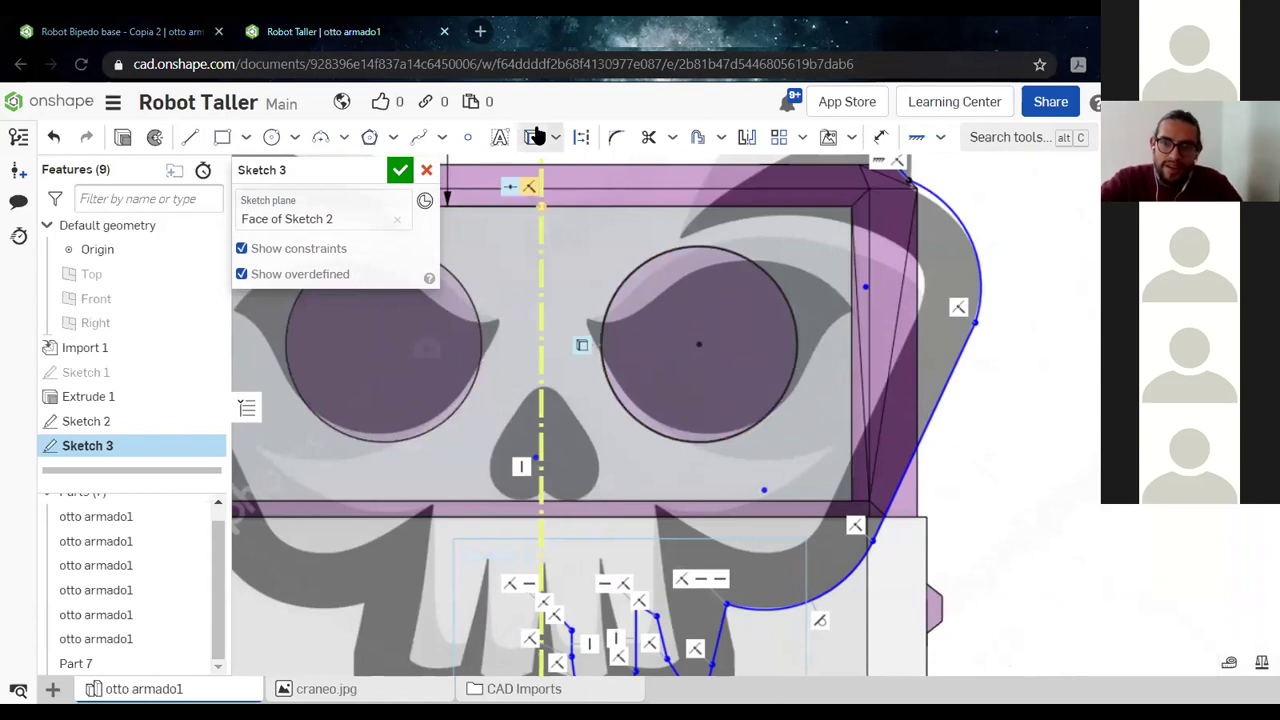
key("Escape")
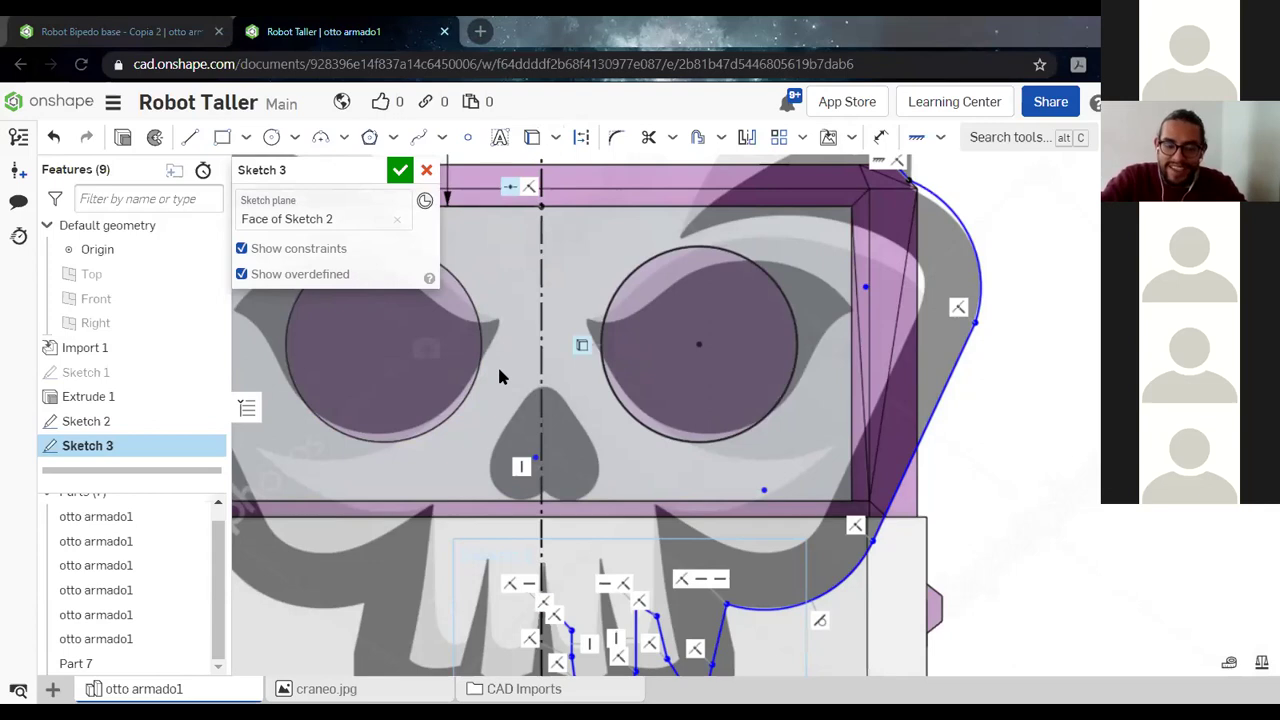
scroll(1010, 394, "down", 3)
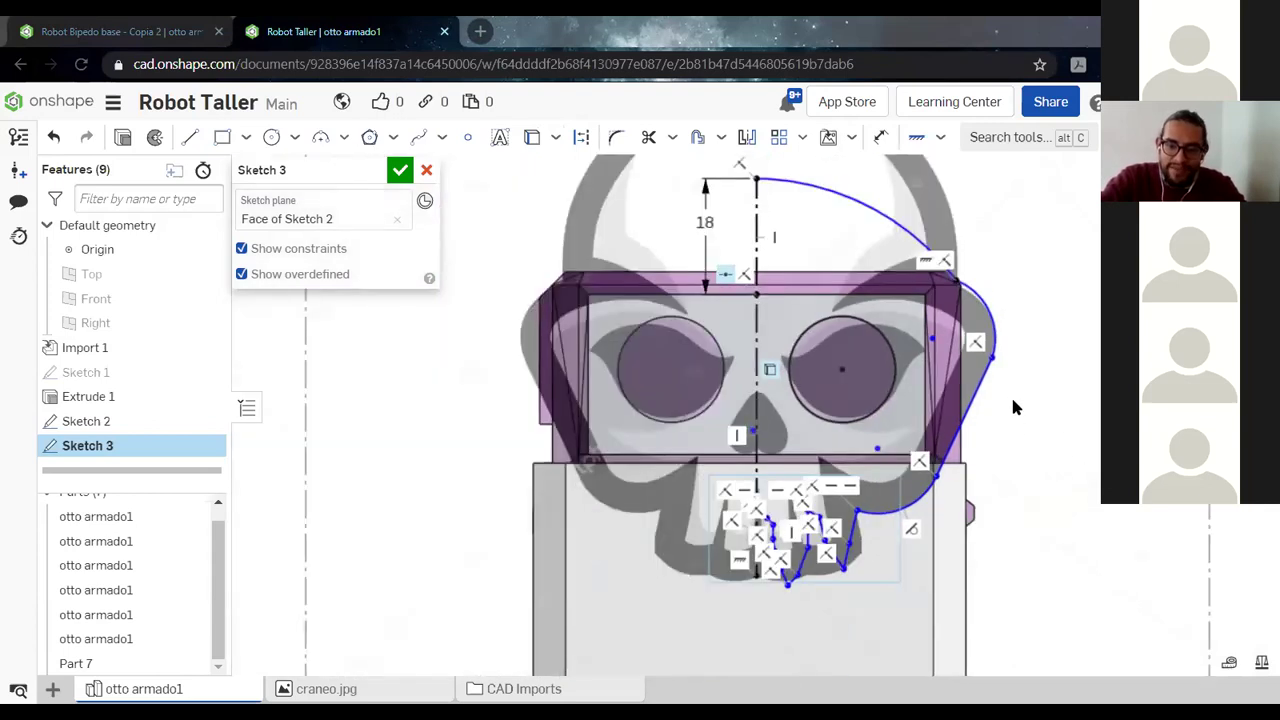
key("f")
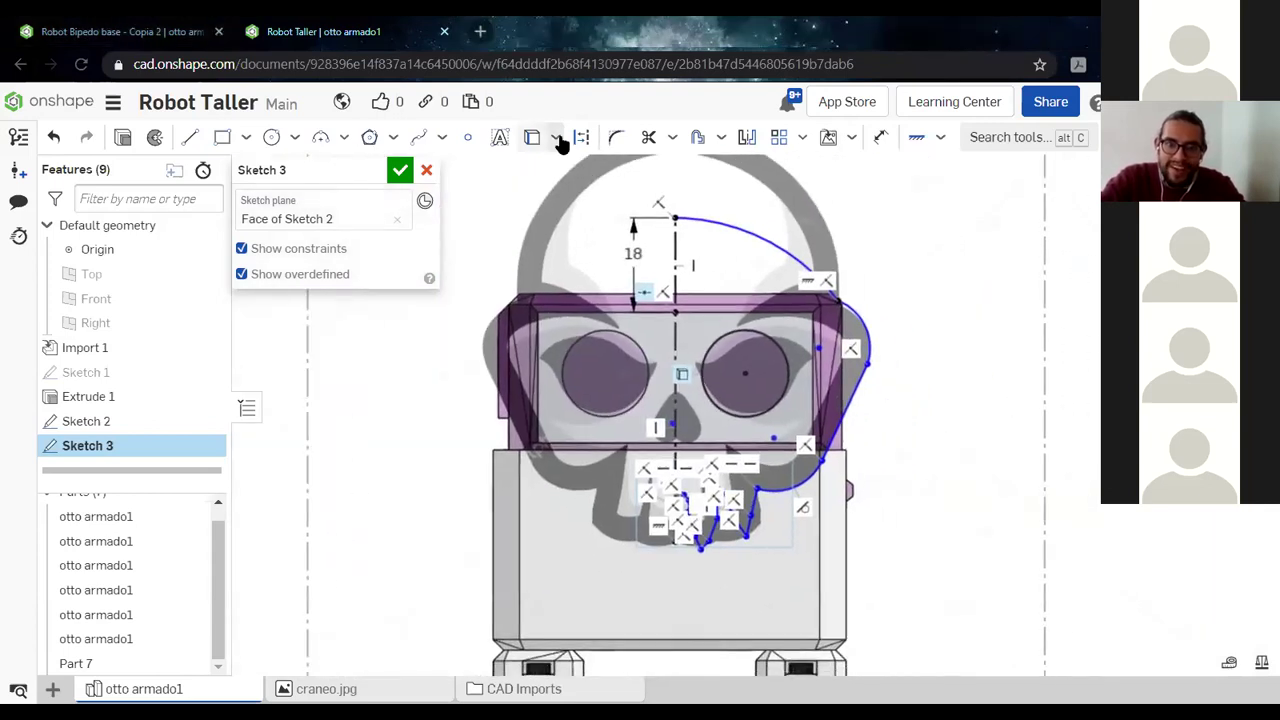
left_click_drag(965, 375, 855, 160)
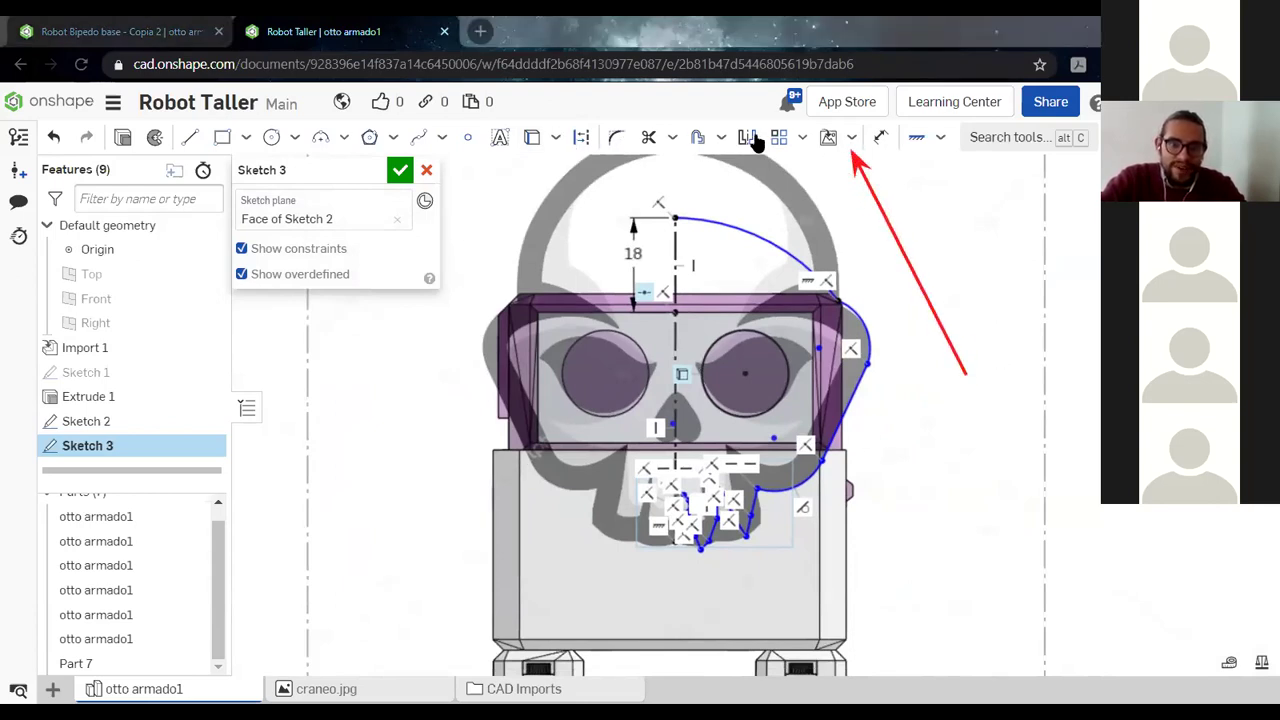
left_click(853, 139)
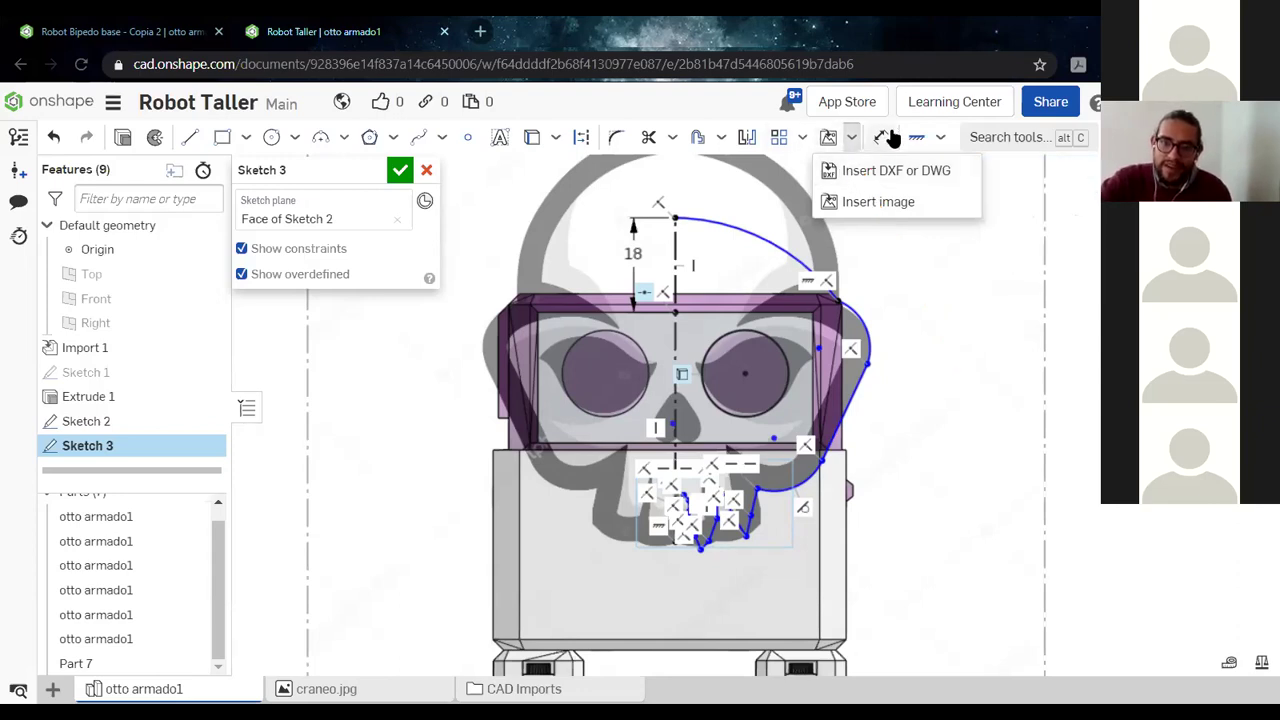
Draw three connected lines about 8.4, 1.6 and 2.3 mm long from the nose tip on the construction line around the nose's side to its bottom edge
scroll(700, 370, "up", 4)
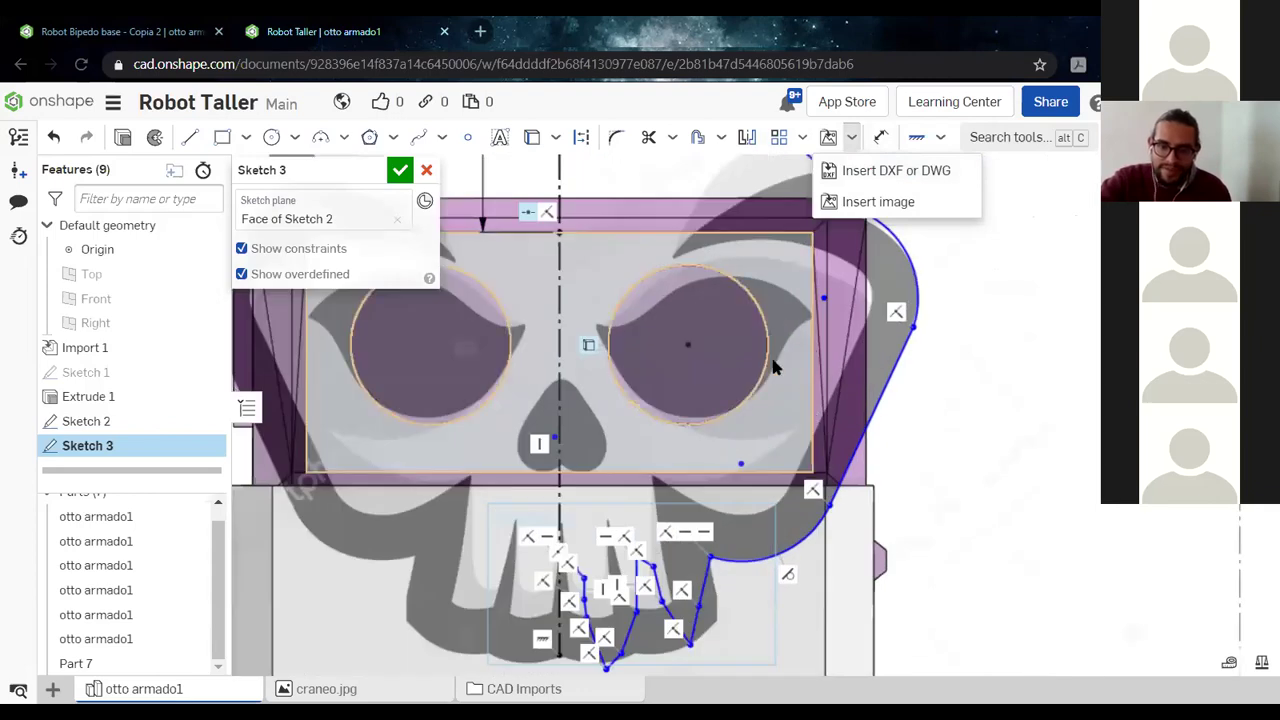
scroll(771, 363, "down", 2)
scroll(601, 418, "up", 3)
scroll(603, 416, "up", 2)
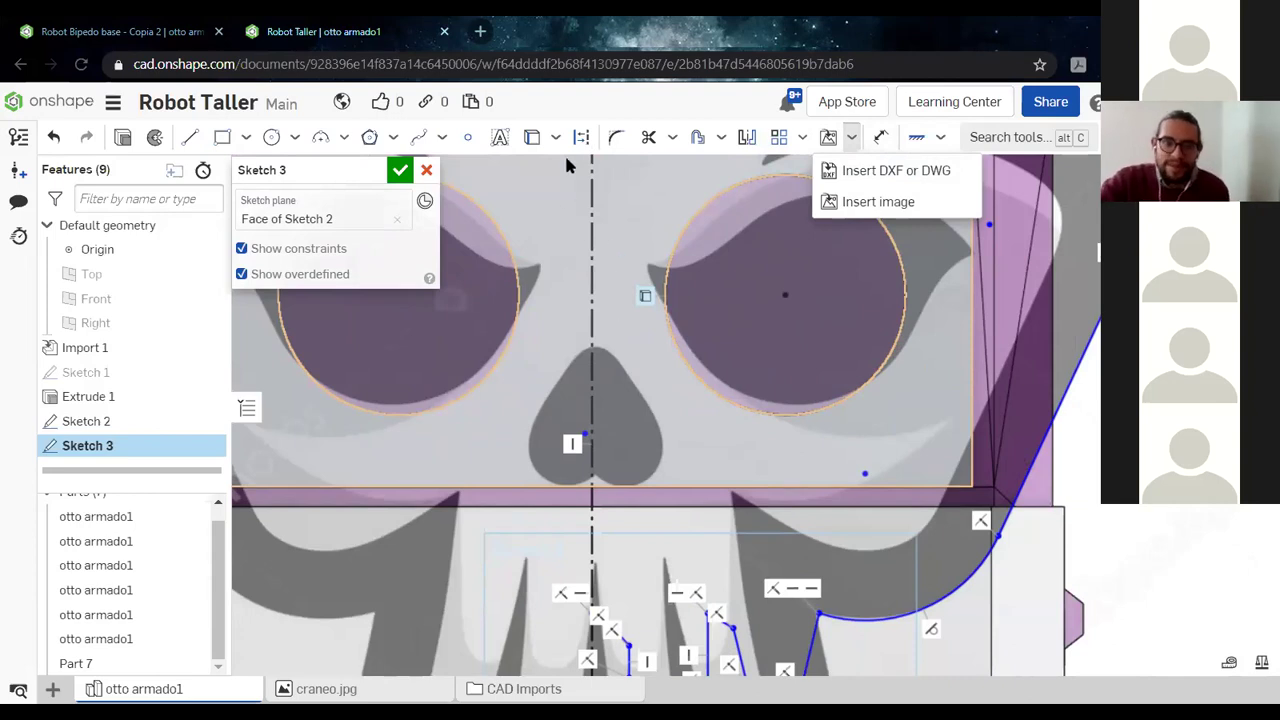
key("Escape")
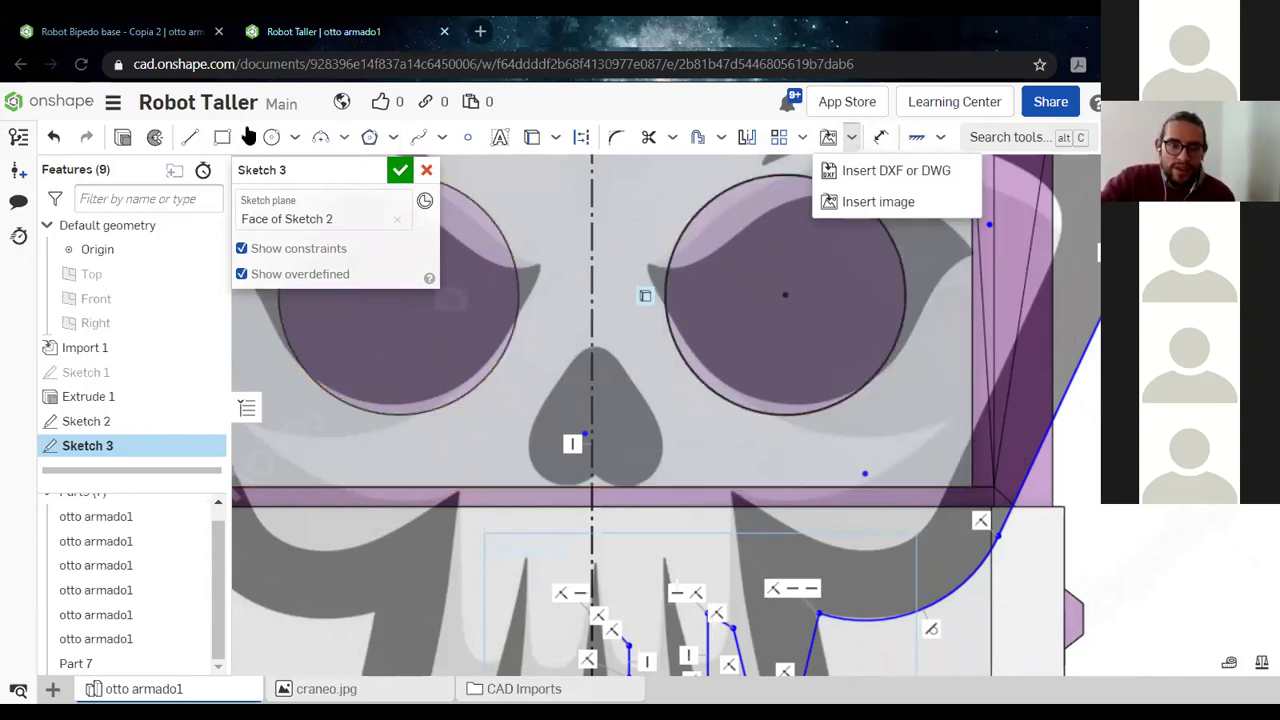
left_click(190, 137)
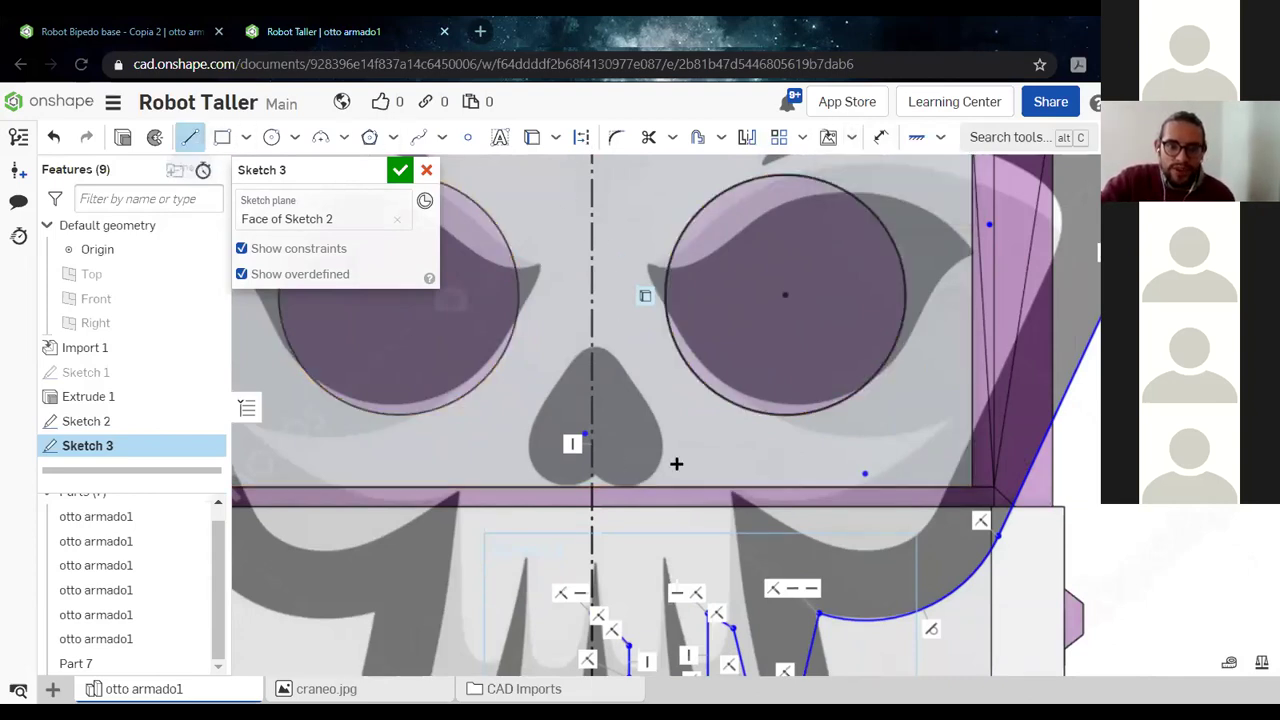
scroll(594, 352, "up", 2)
left_click(592, 341)
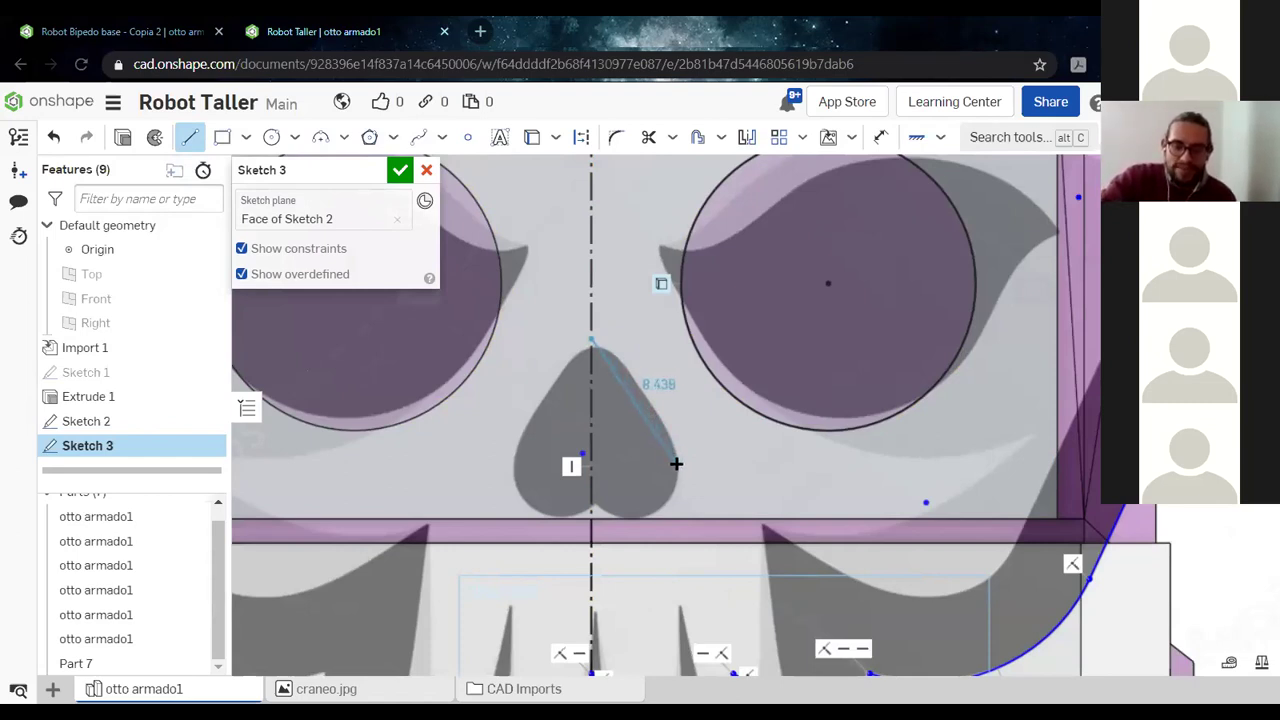
left_click(676, 463)
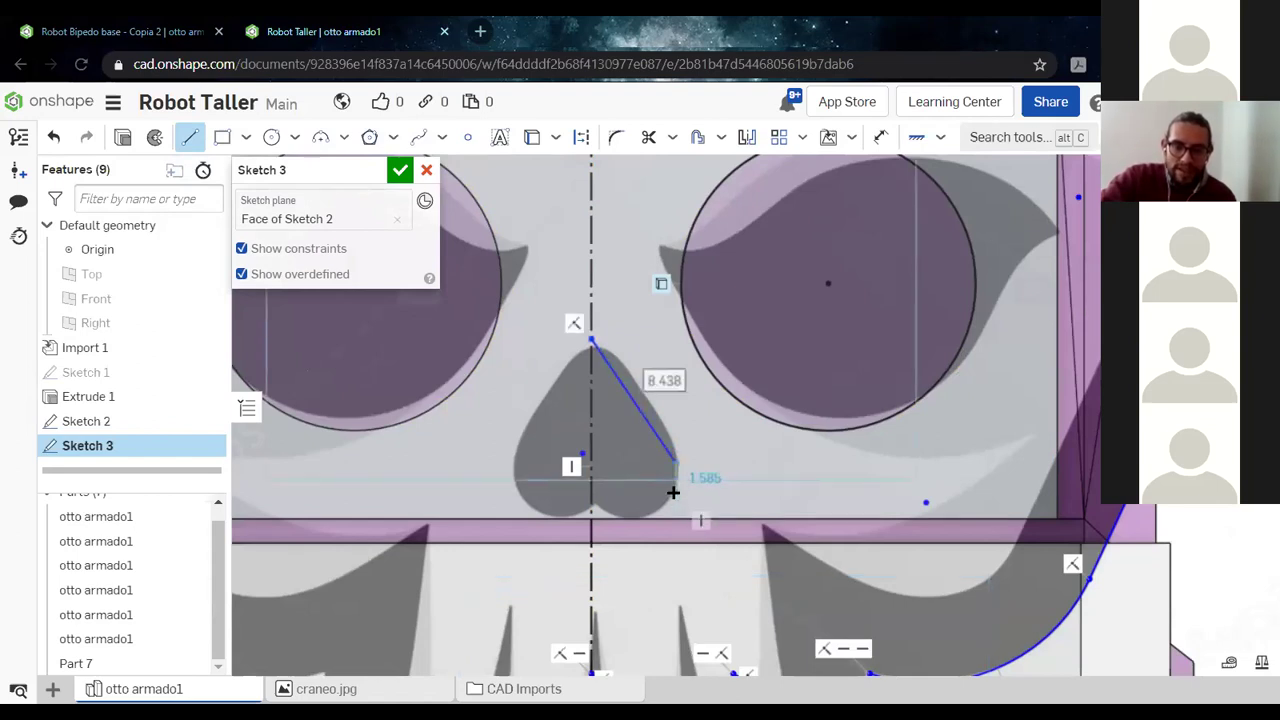
left_click(675, 491)
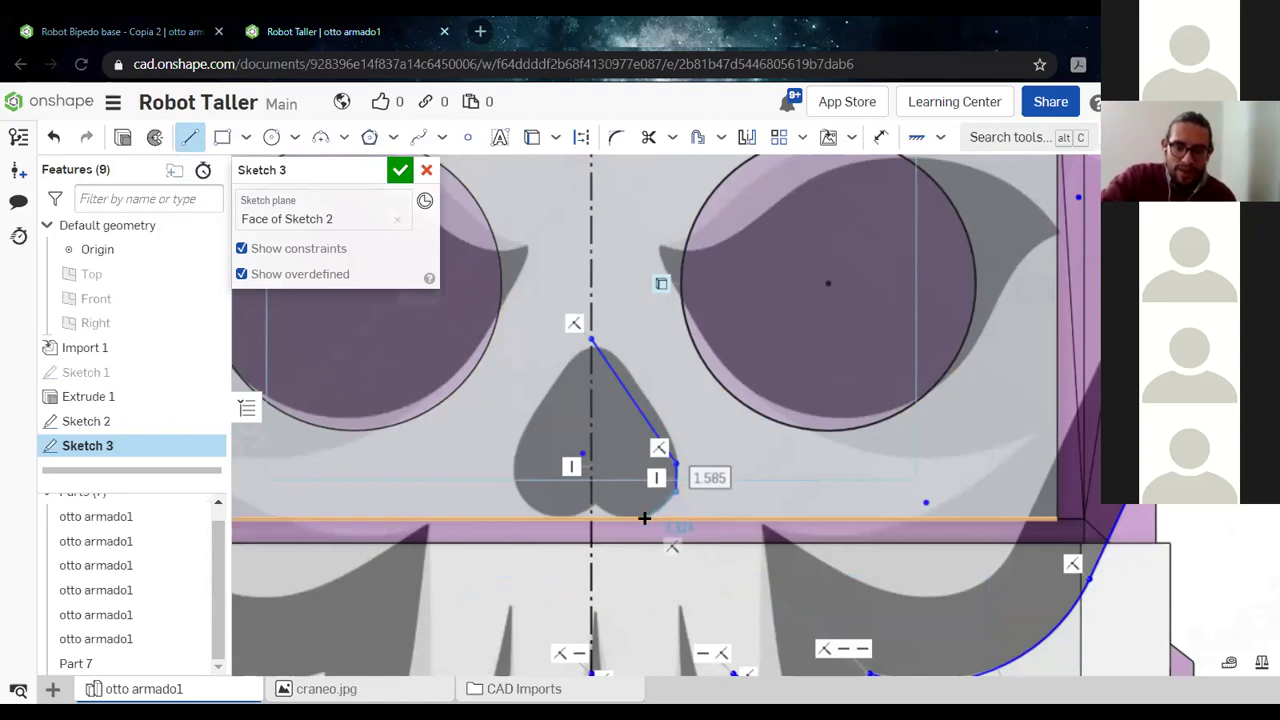
left_click(647, 515)
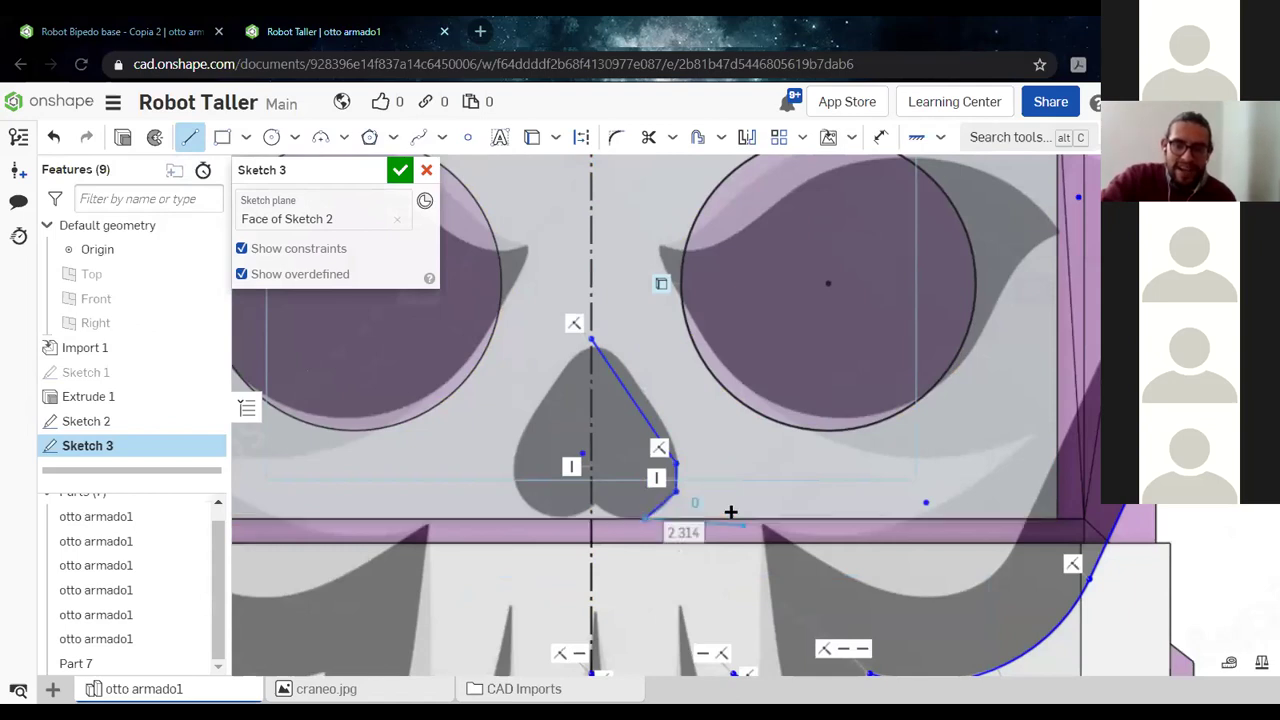
key("Escape")
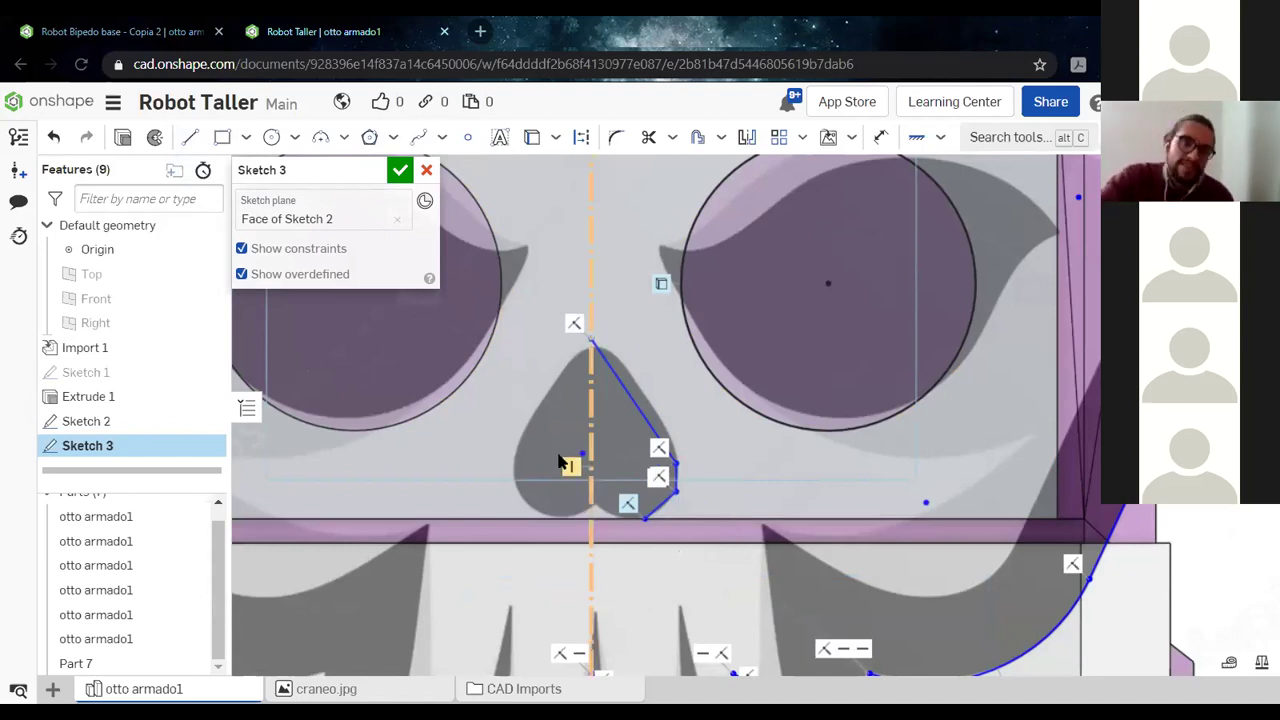
Draw an arc of about 3.1 mm radius joining the construction line at the nose's bottom notch to the lower end of the nose lines
left_click(320, 140)
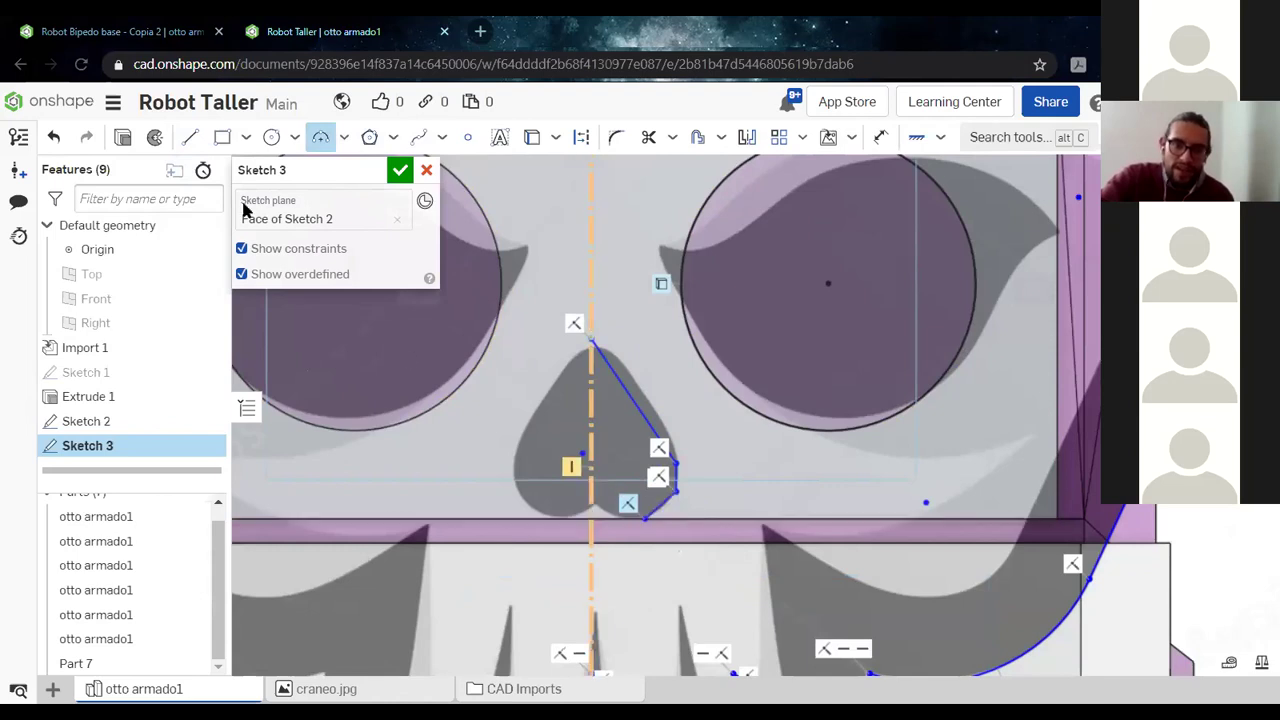
left_click_drag(393, 405, 328, 166)
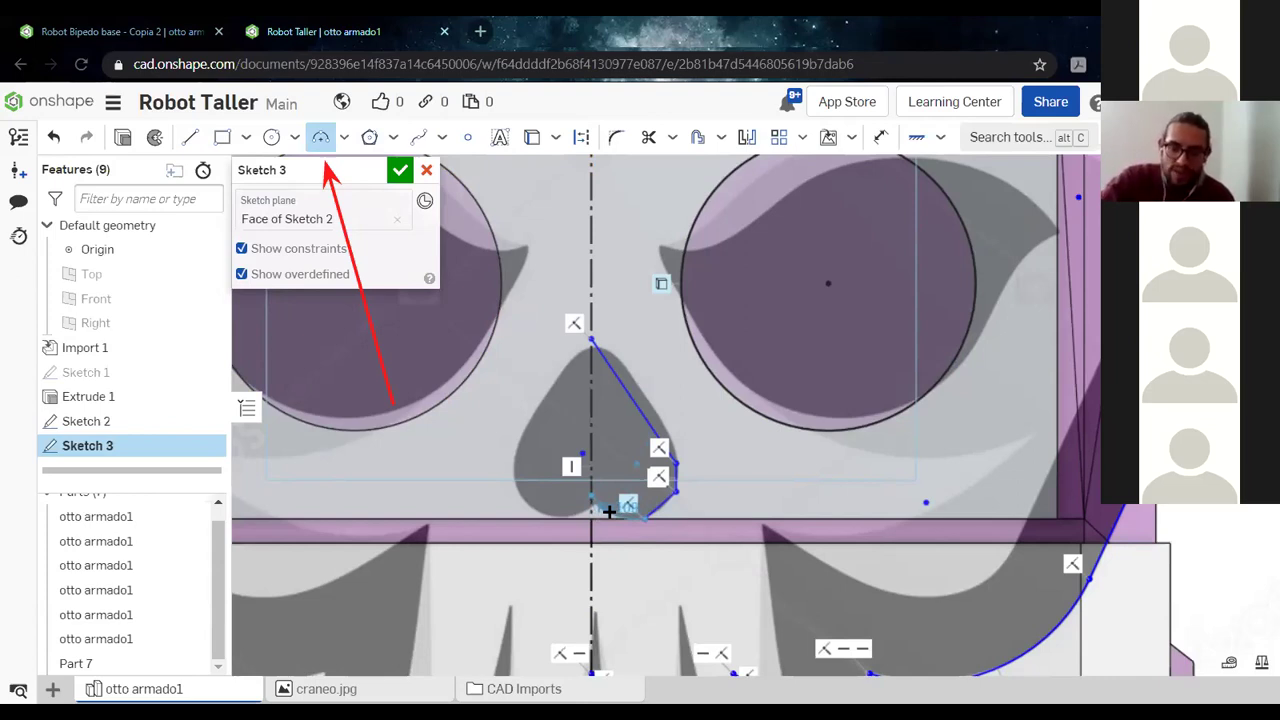
left_click(609, 511)
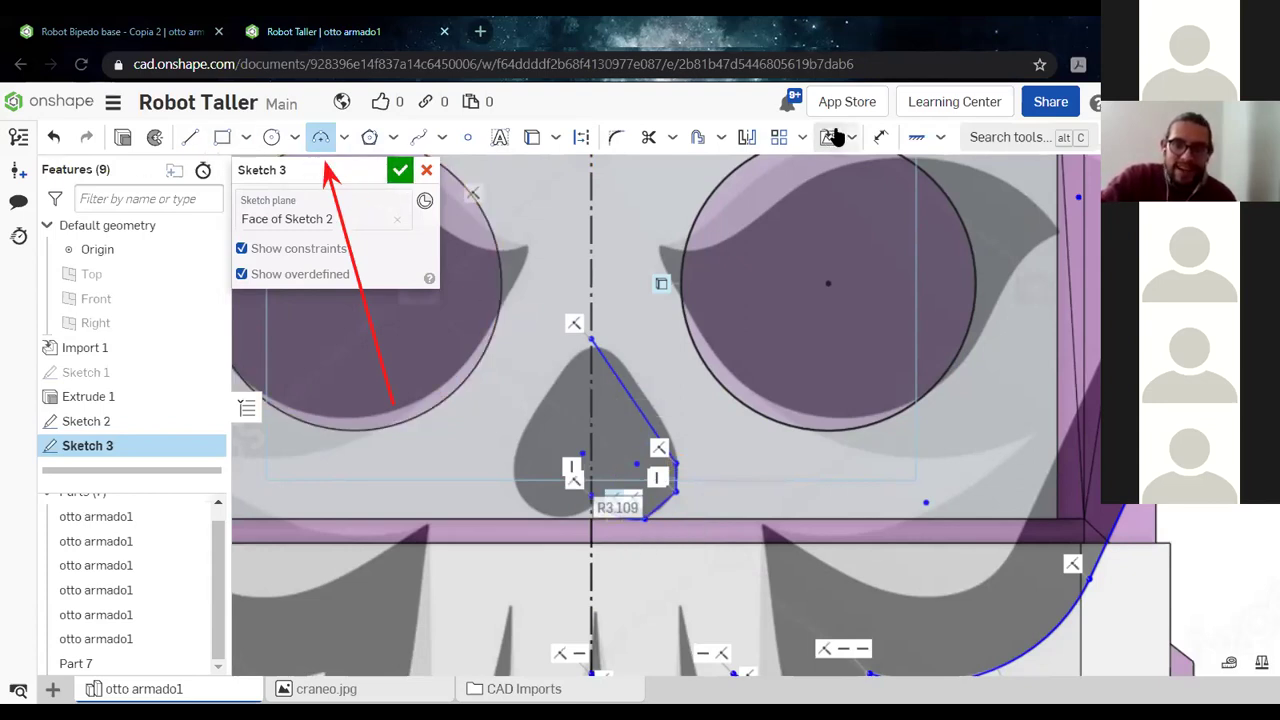
Examine the nose profile, the teeth zigzag and the whole half outline against the skull reference image
scroll(646, 365, "down", 2)
scroll(646, 365, "down", 2)
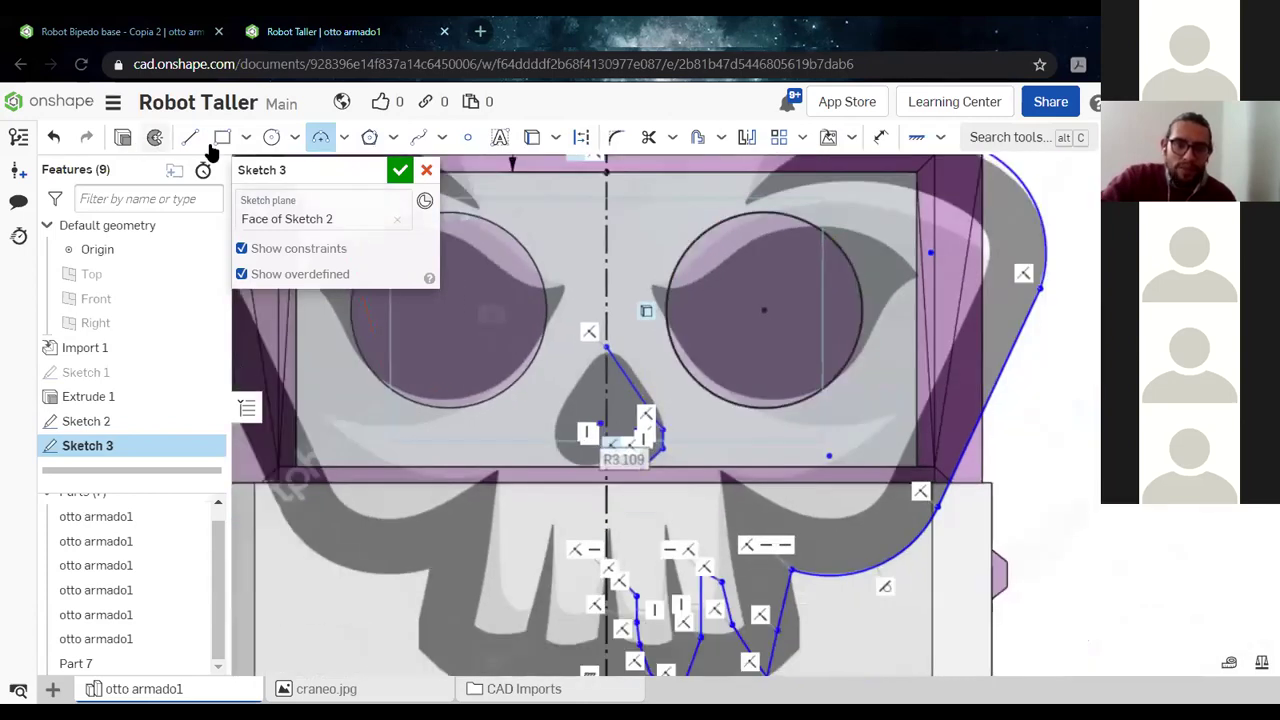
scroll(571, 480, "up", 5)
scroll(620, 433, "up", 2)
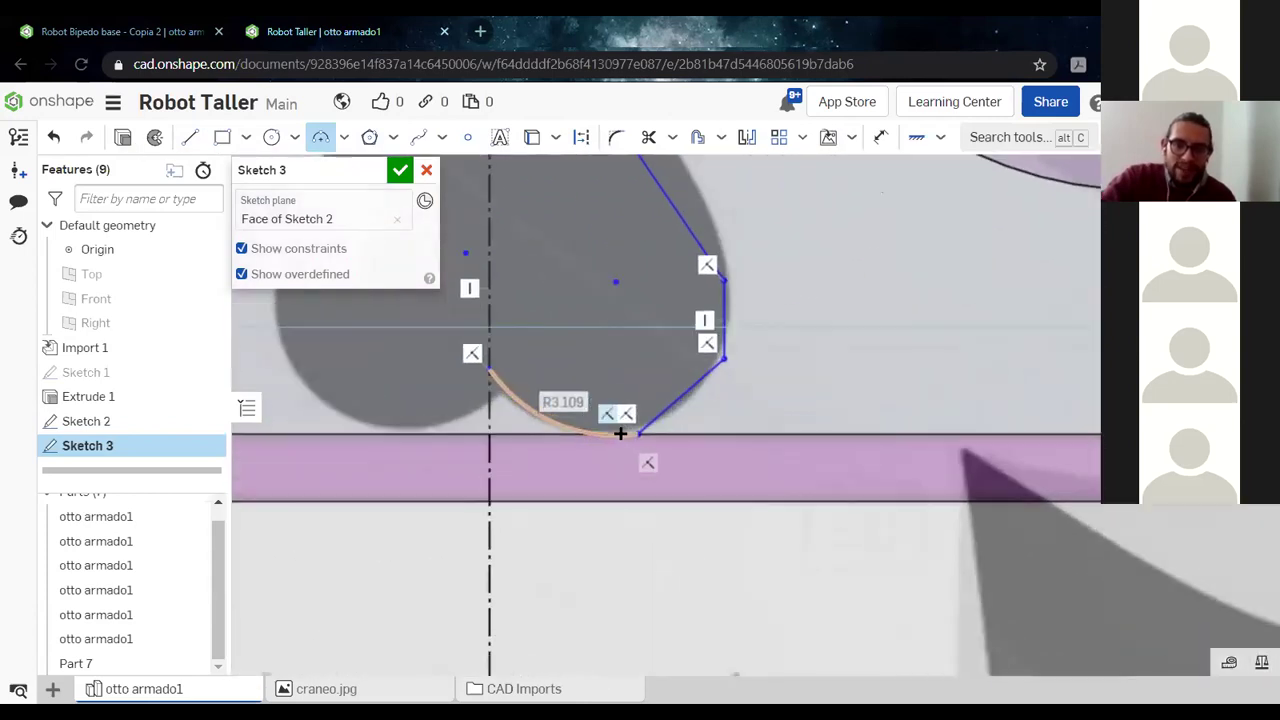
scroll(790, 395, "down", 3)
scroll(809, 387, "down", 2)
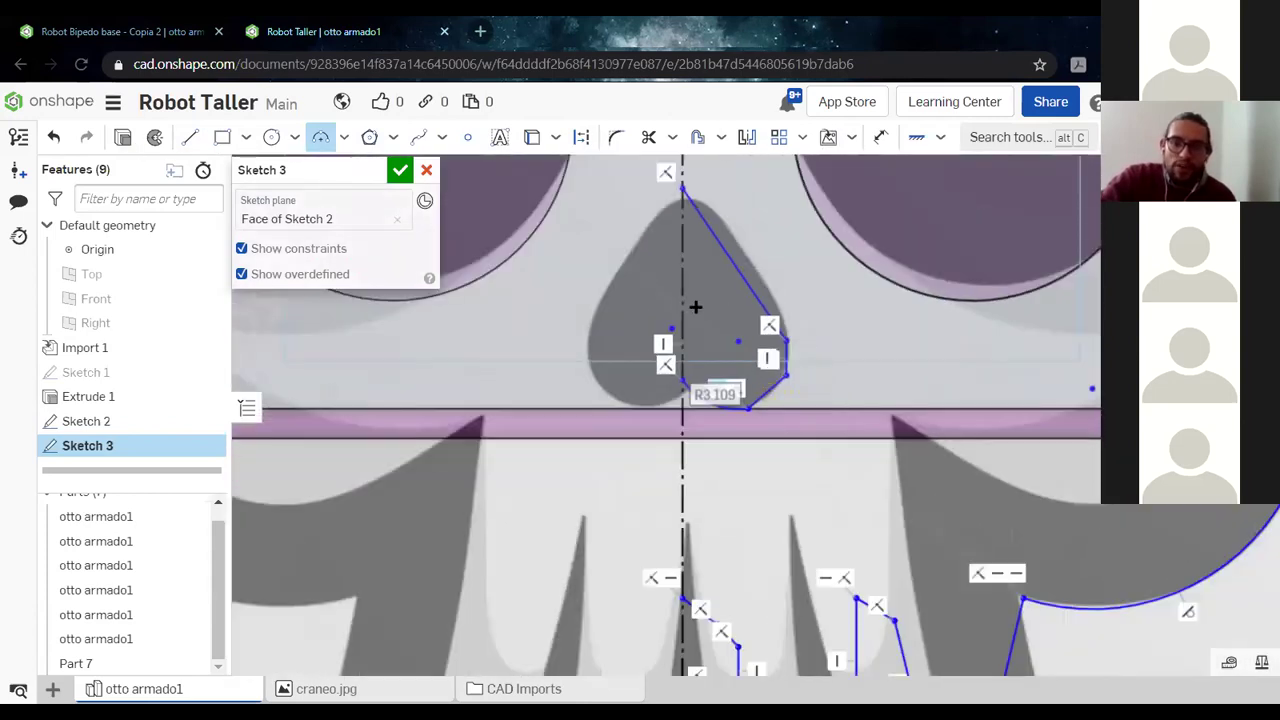
mouse_move(823, 336)
middle_mouse_down()
mouse_move(834, 366)
mouse_move(797, 371)
middle_mouse_up()
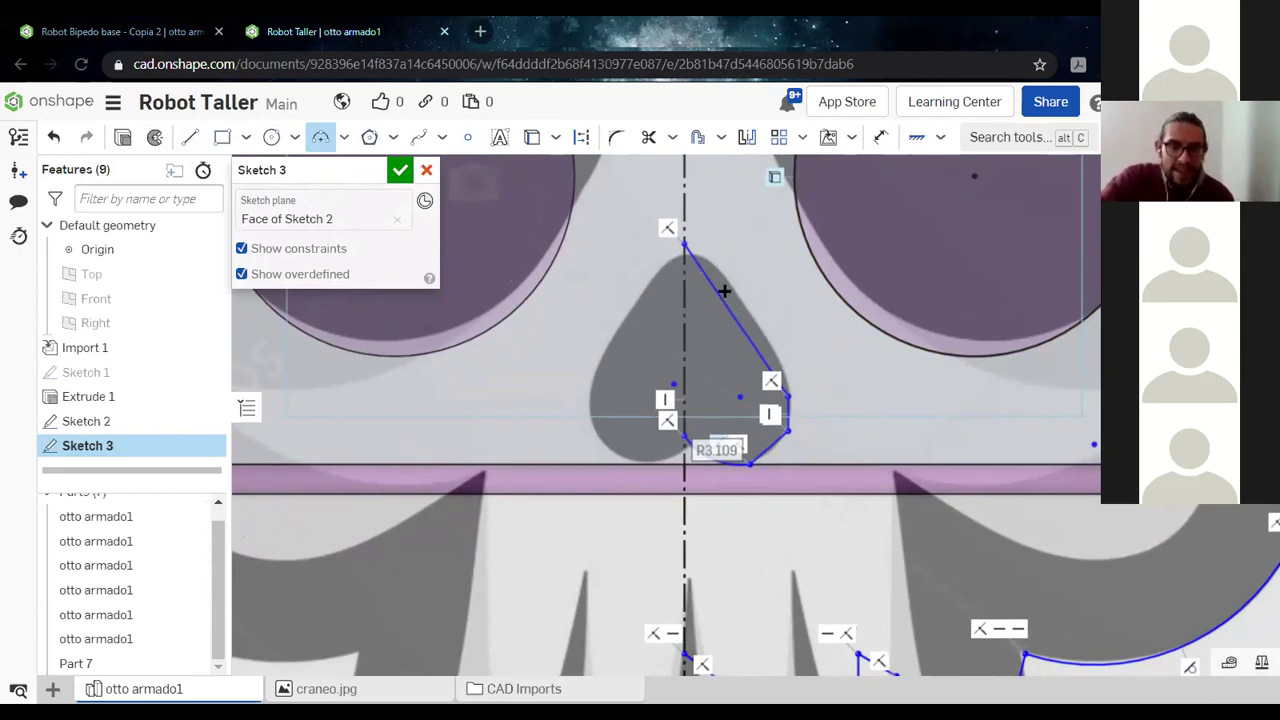
scroll(723, 289, "down", 3)
scroll(753, 290, "up", 3)
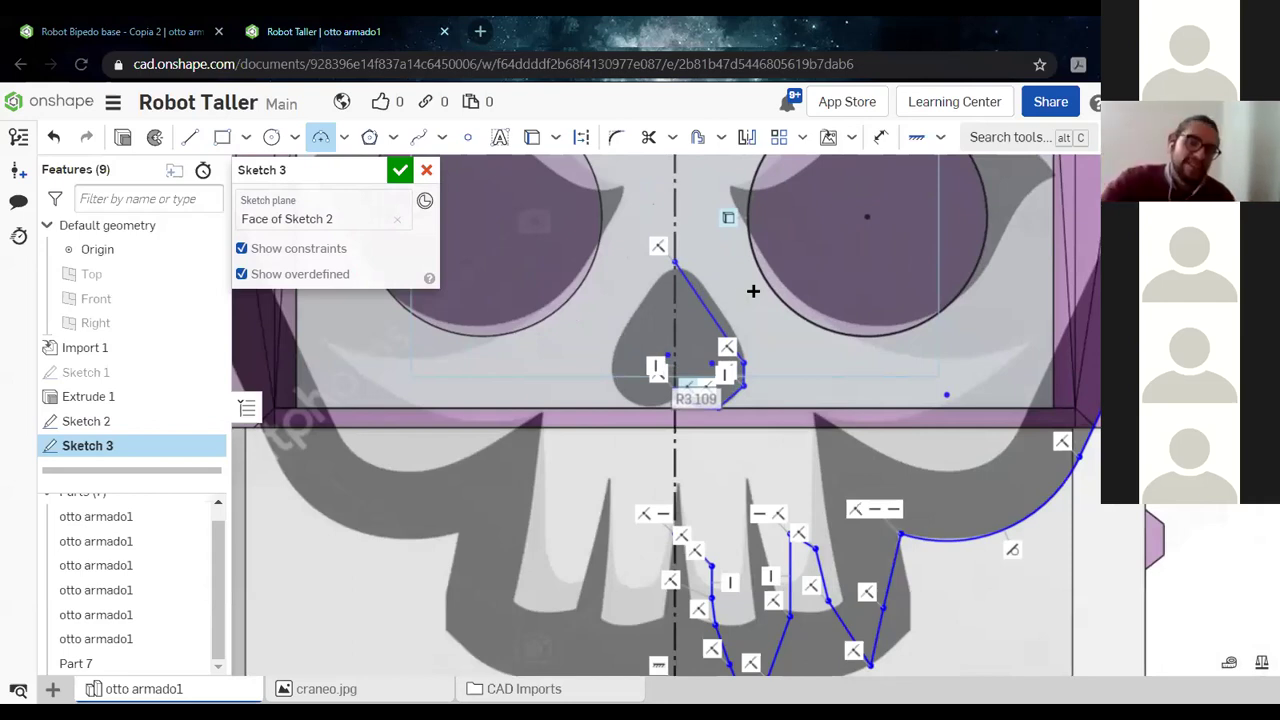
scroll(766, 289, "down", 4)
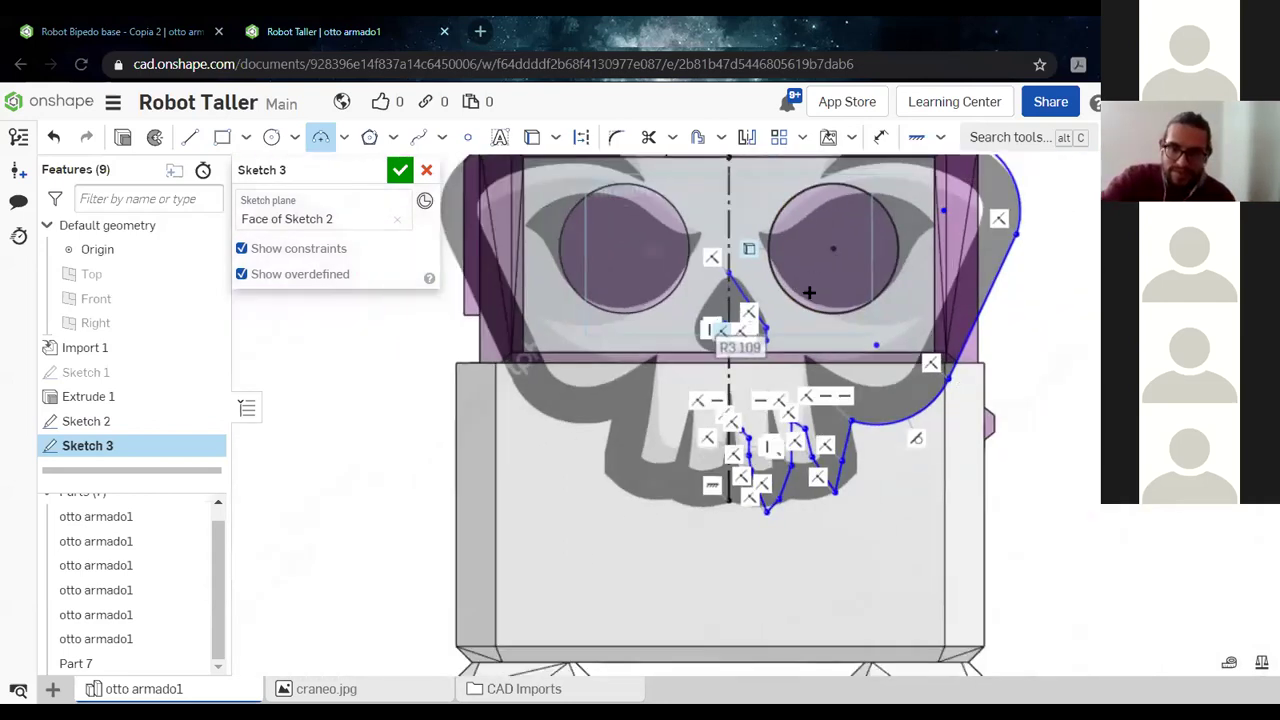
scroll(760, 346, "down", 3)
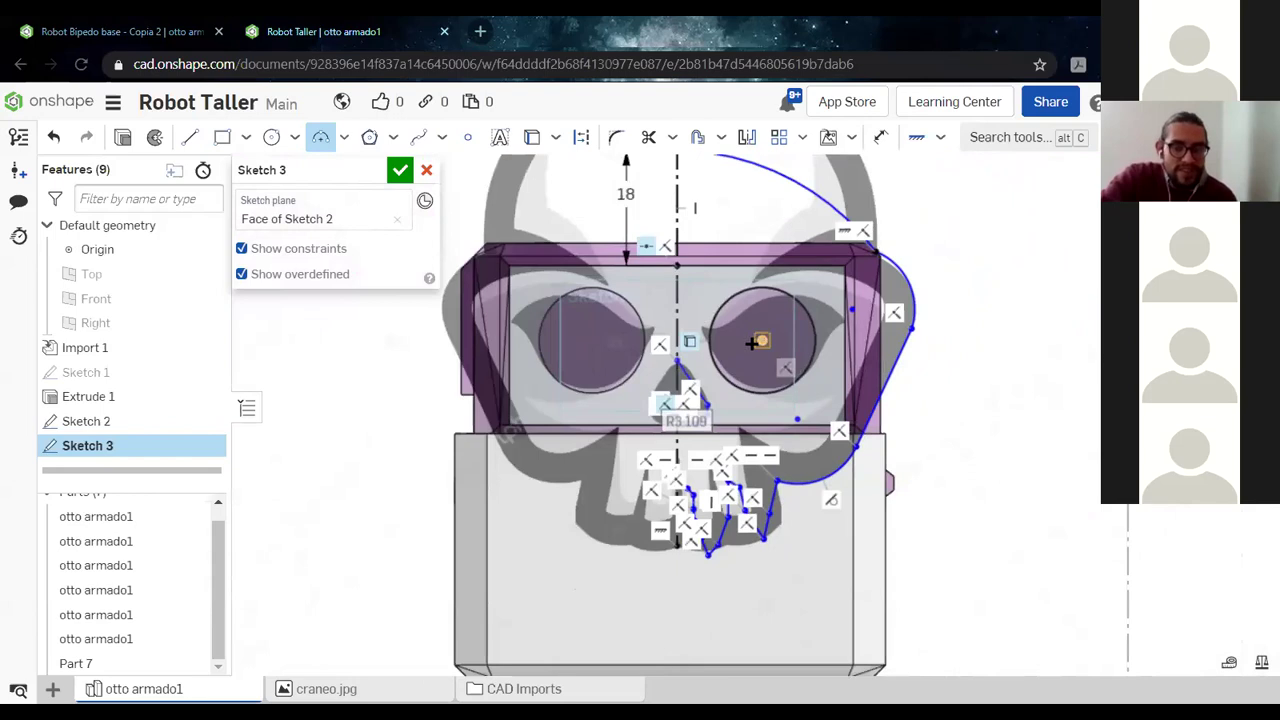
scroll(680, 414, "up", 8)
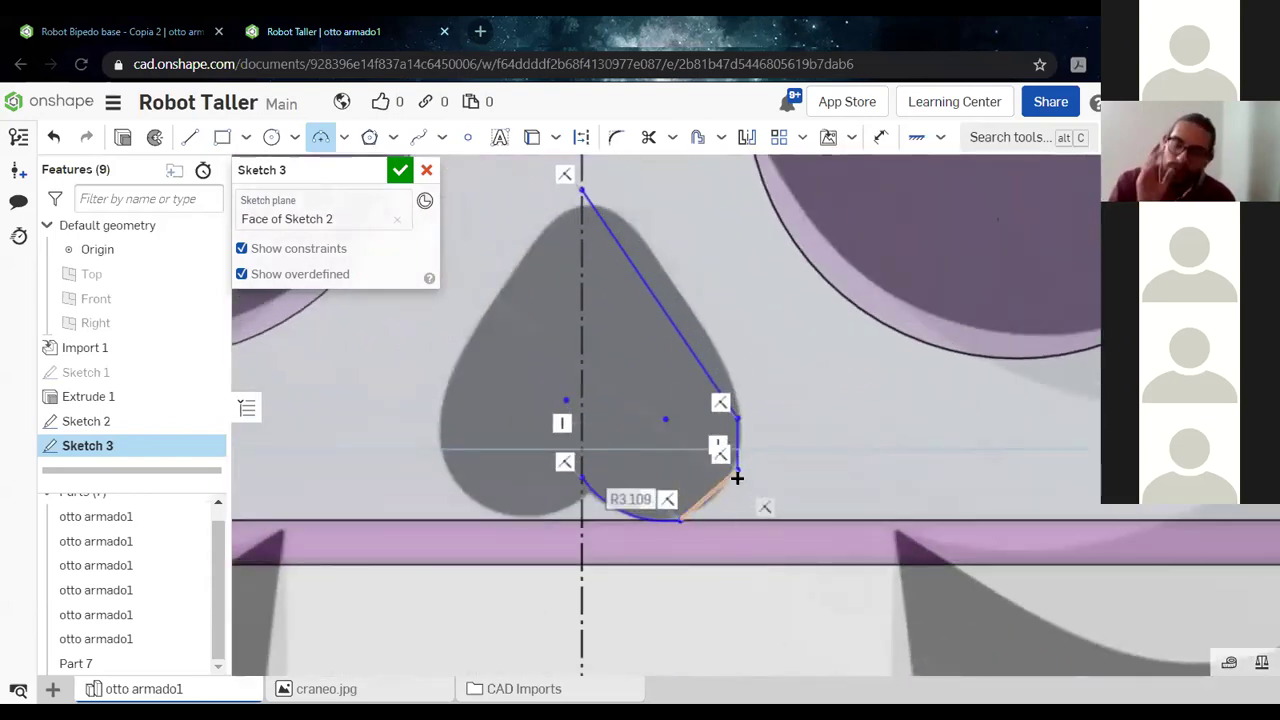
scroll(743, 466, "down", 5)
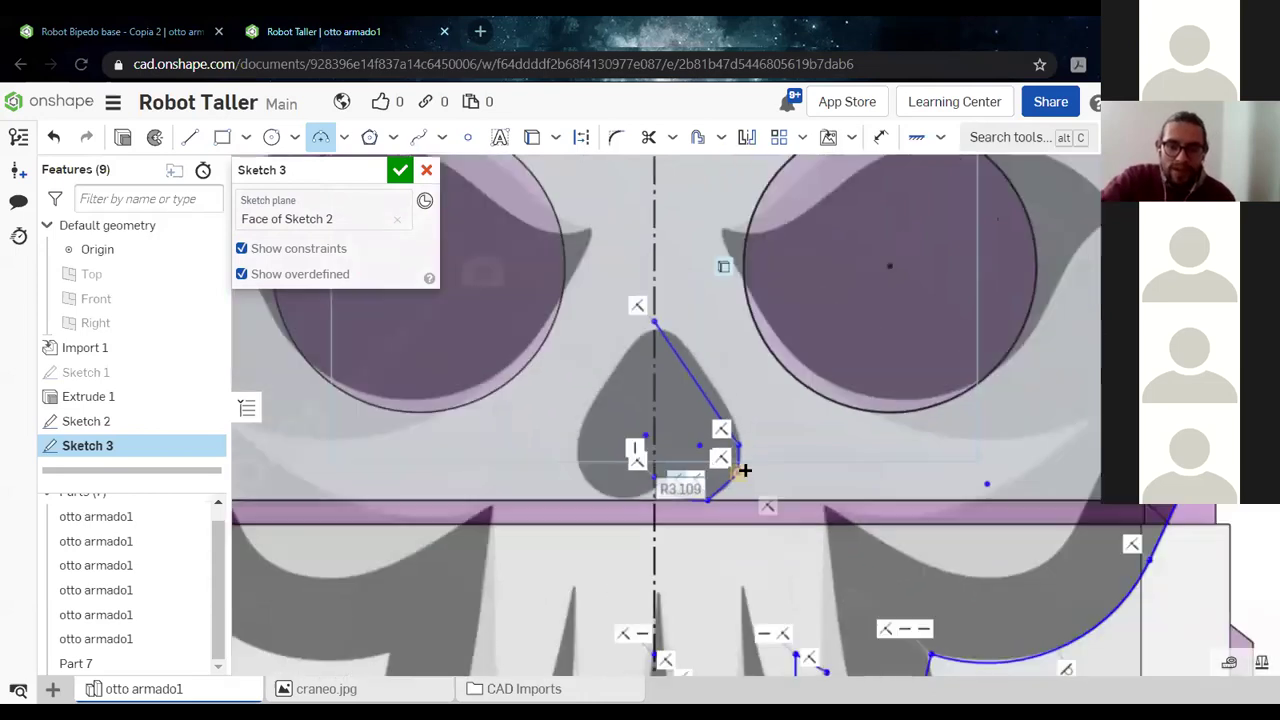
scroll(794, 306, "up", 5)
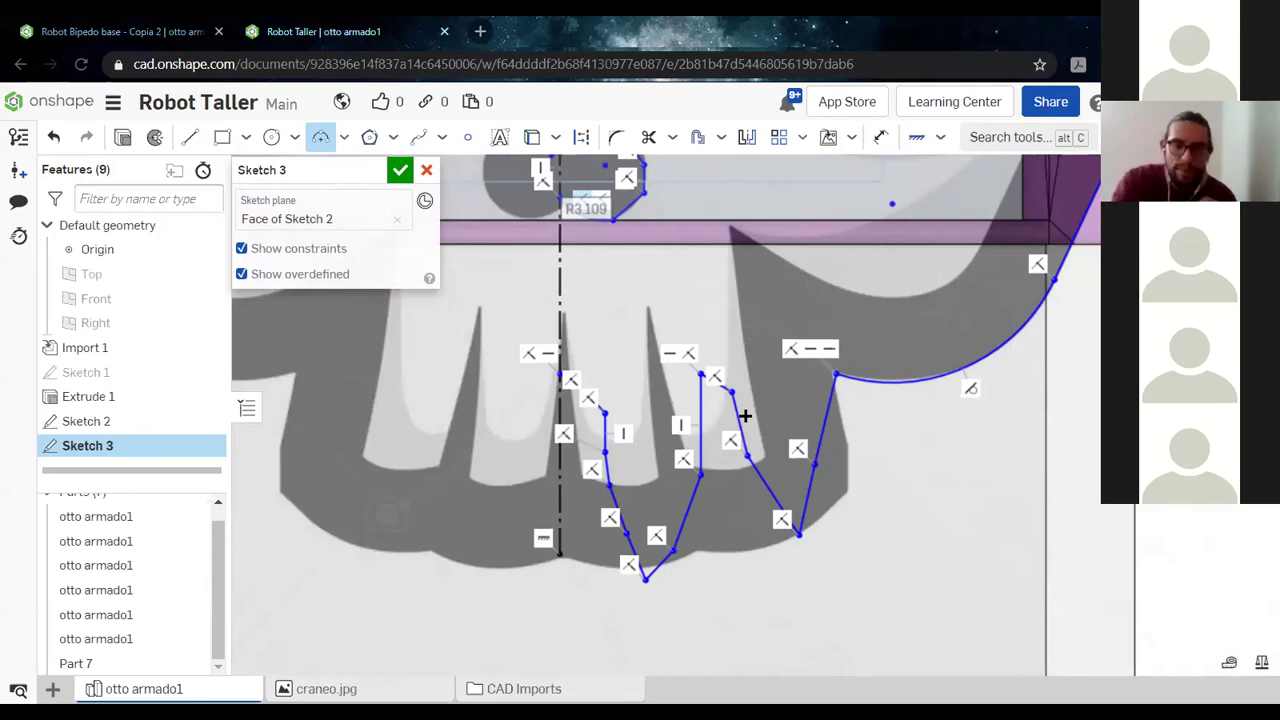
scroll(745, 415, "down", 2)
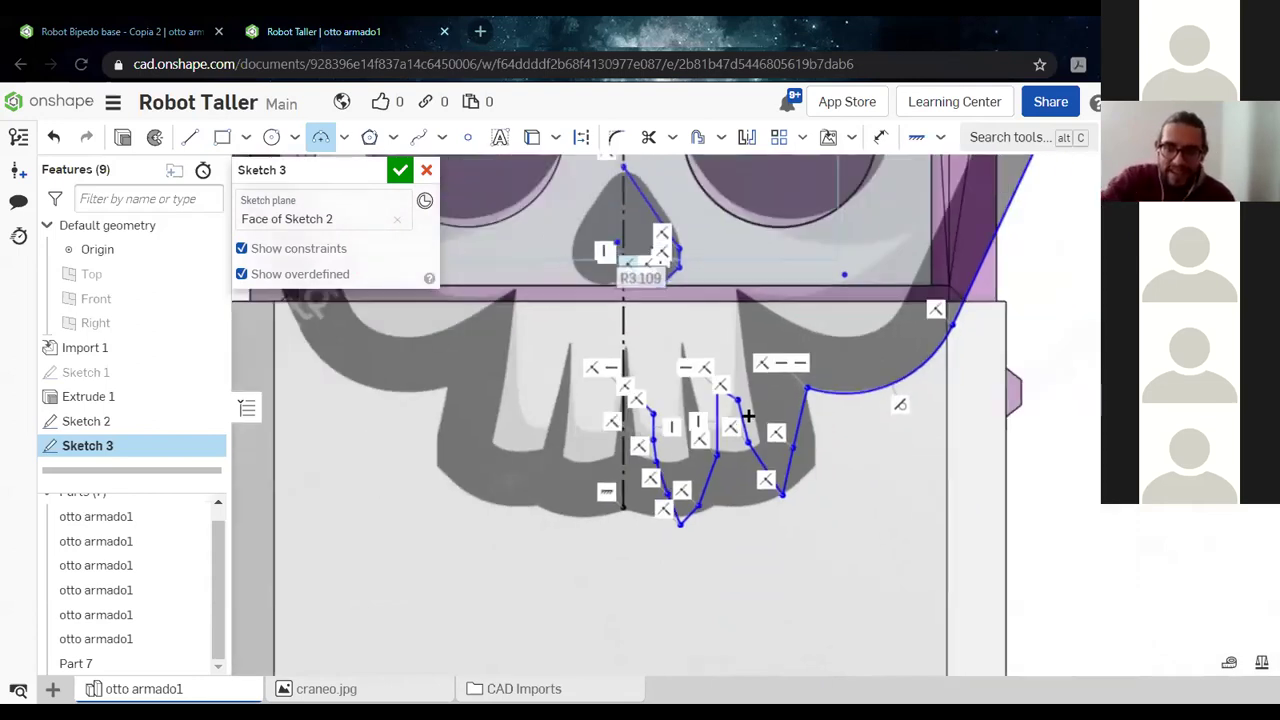
scroll(783, 309, "down", 1)
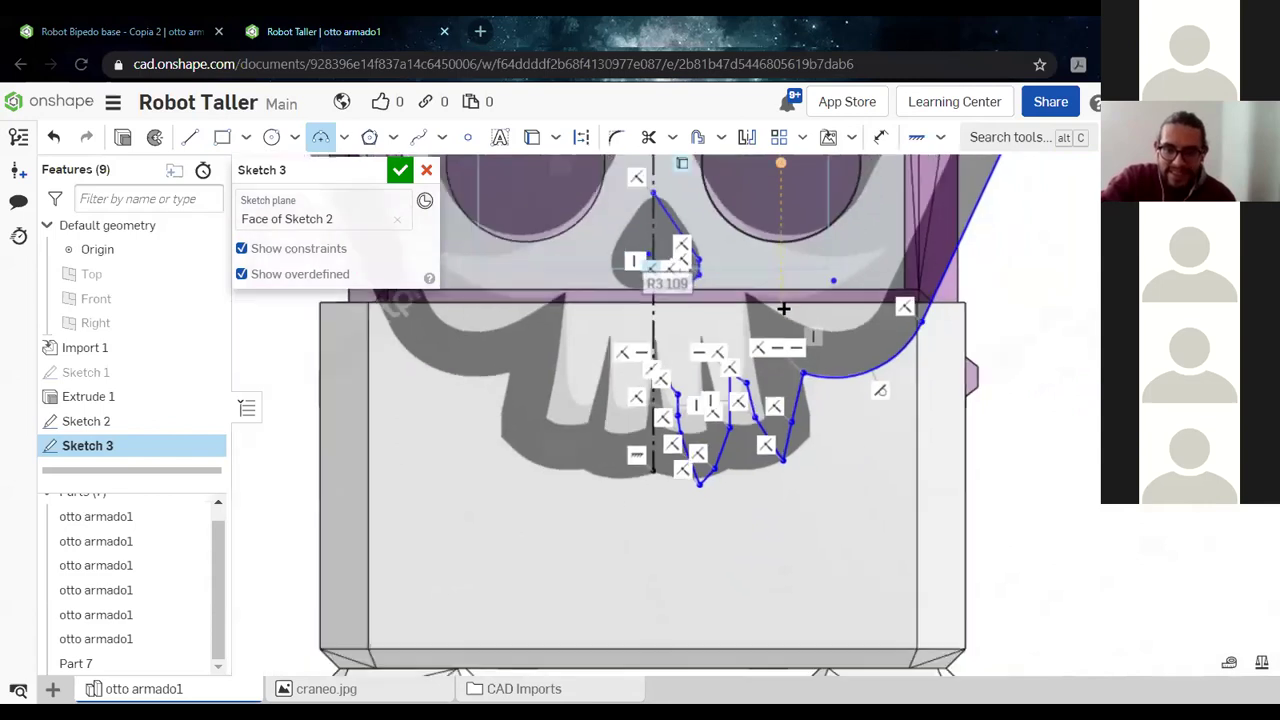
scroll(783, 309, "up", 3)
scroll(770, 345, "down", 4)
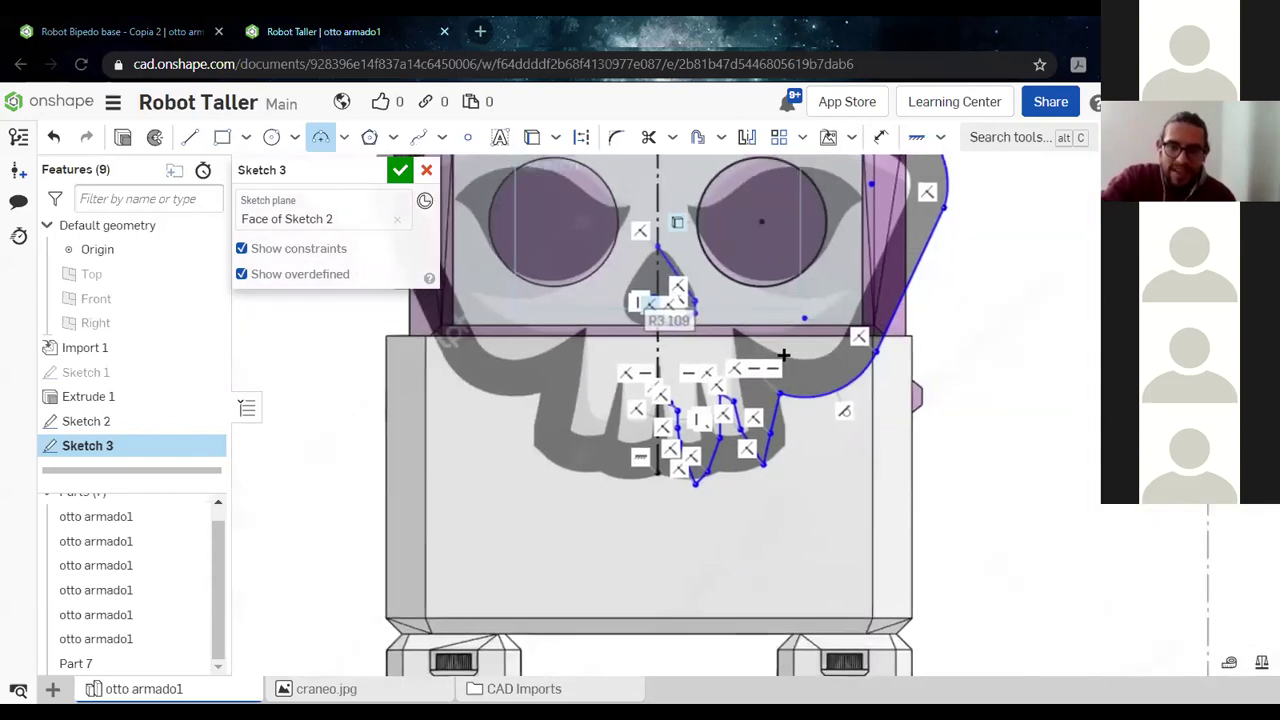
middle_click_drag(783, 355, 710, 460)
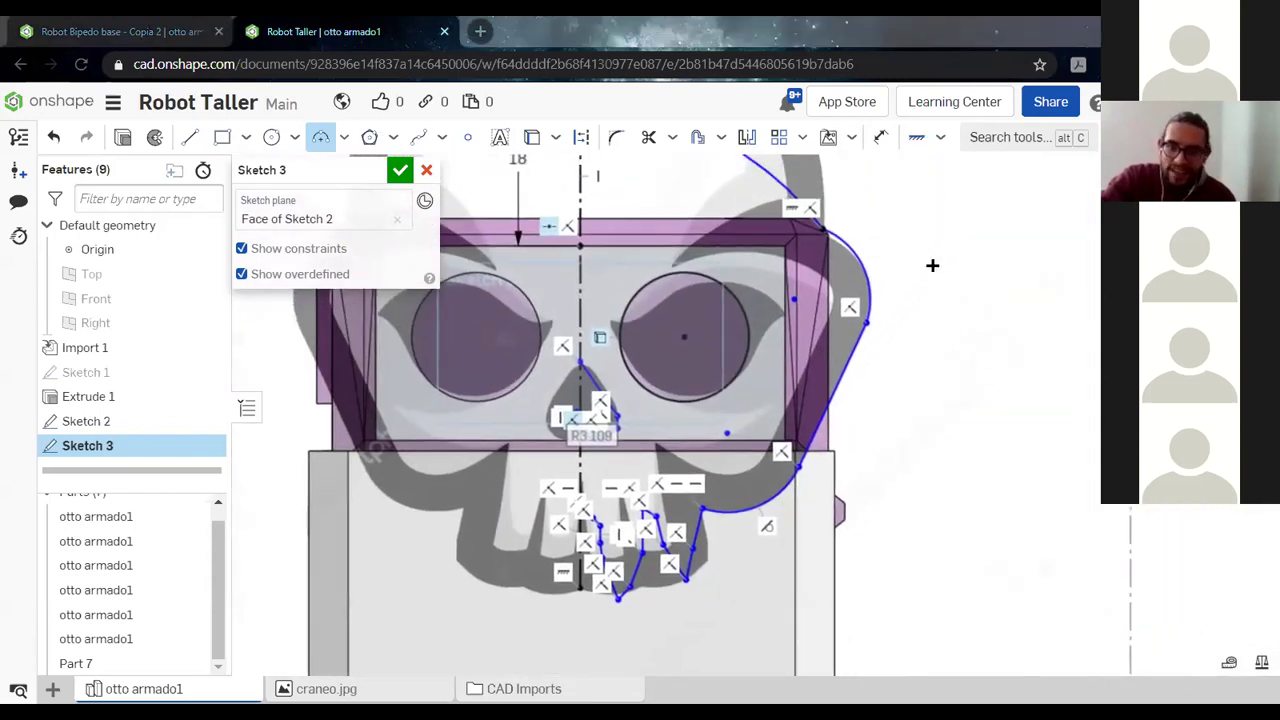
scroll(932, 265, "down", 1)
middle_click_drag(914, 224, 880, 298)
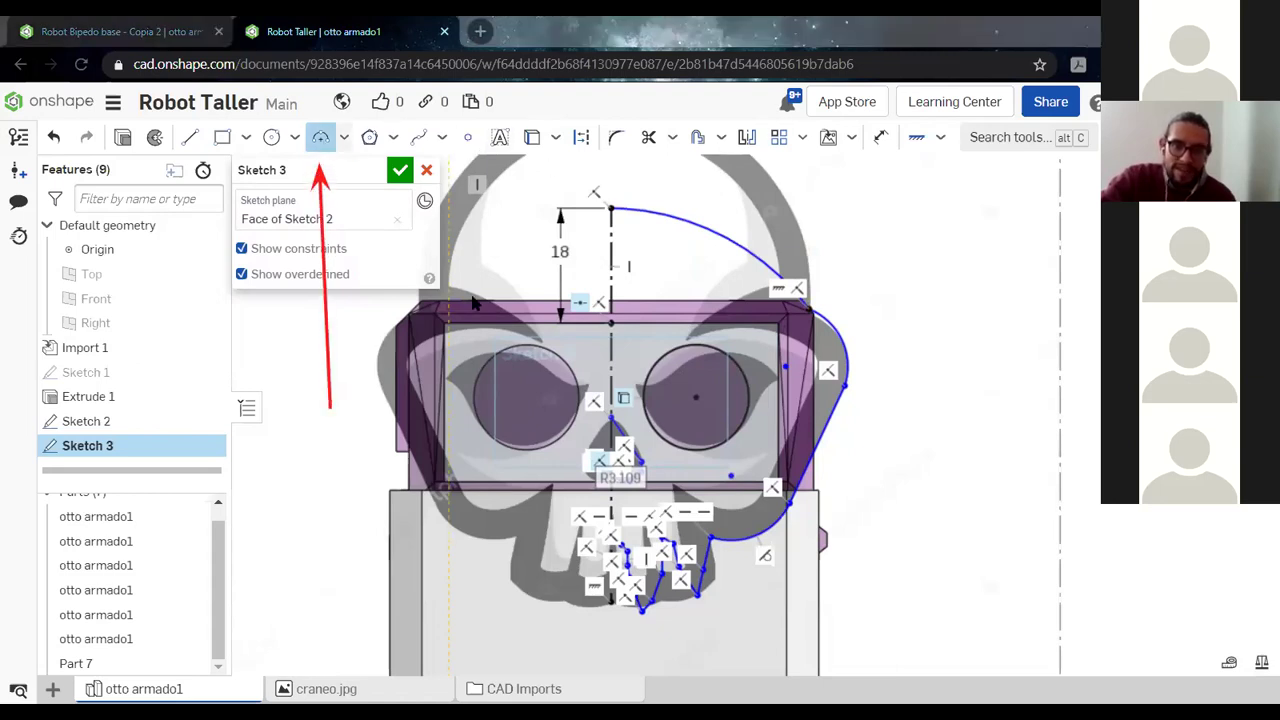
left_click(828, 137)
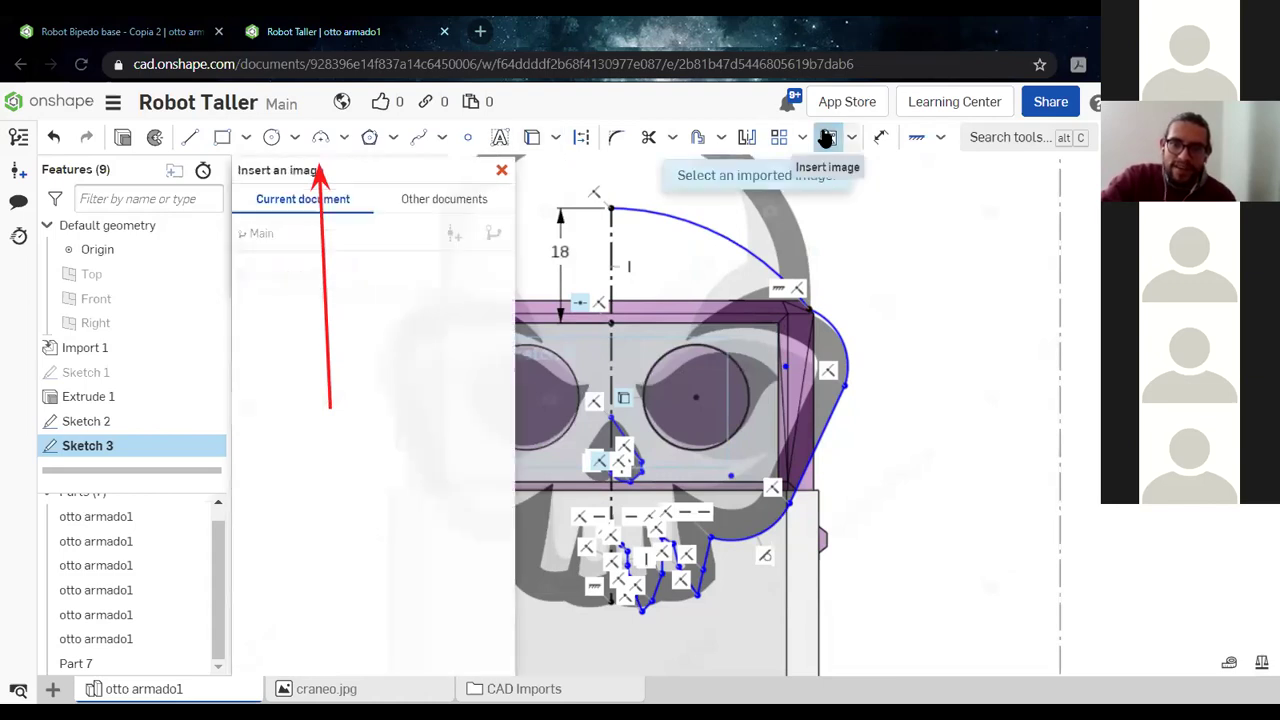
left_click(501, 170)
Select the half outline's crown arc, the arc beside the head's upper corner and the straight cheek line below it
scroll(700, 280, "up", 4)
scroll(728, 222, "down", 2)
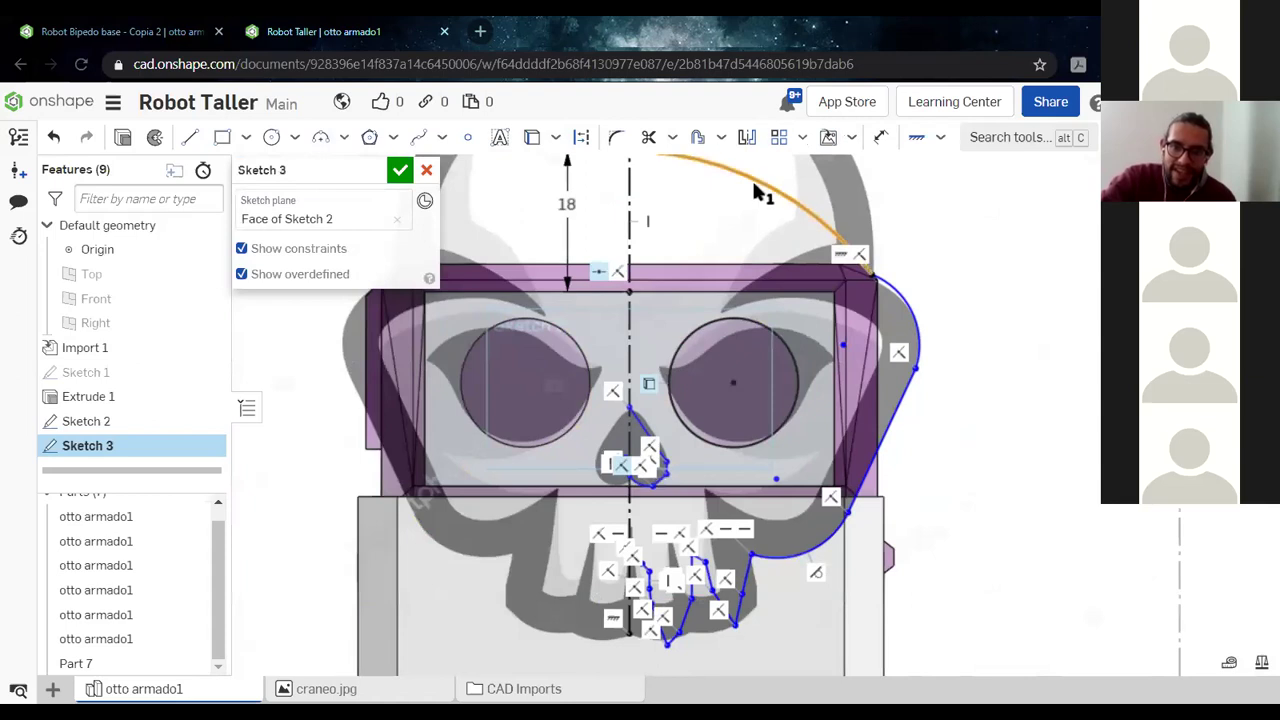
mouse_move(955, 295)
middle_mouse_down()
mouse_move(911, 305)
mouse_move(882, 332)
middle_mouse_up()
scroll(882, 332, "up", 2)
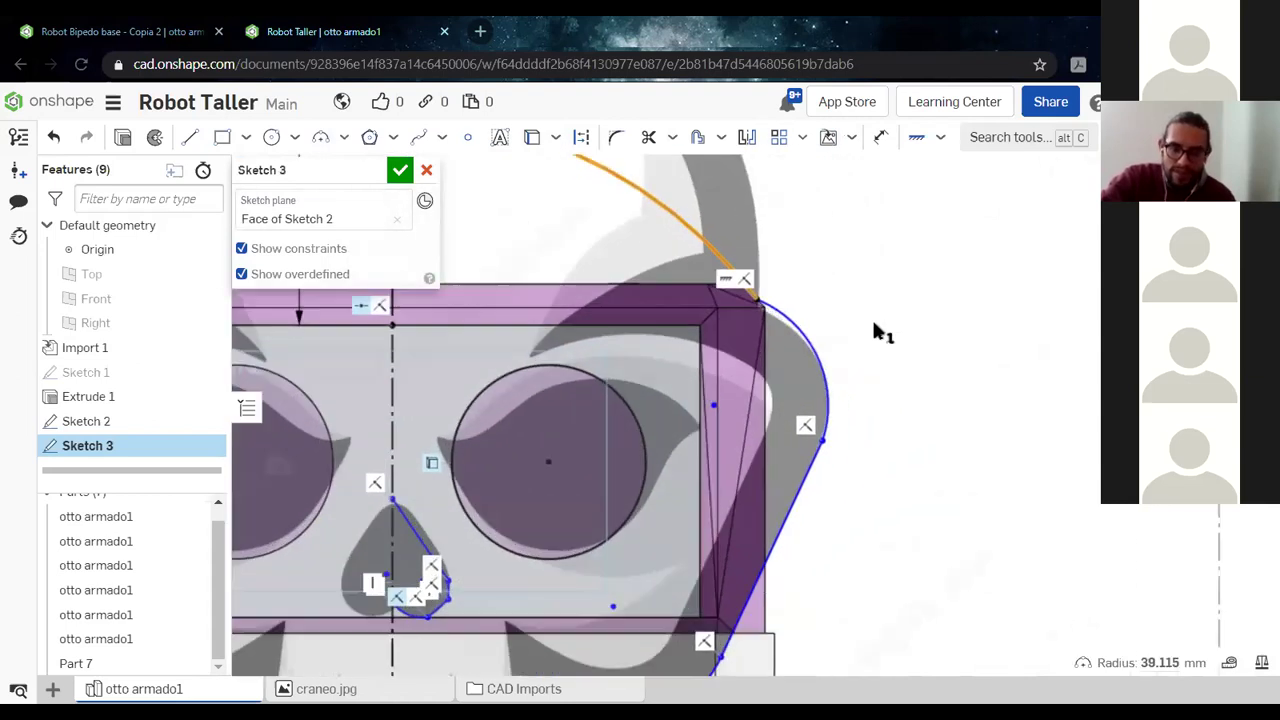
scroll(712, 302, "up", 5)
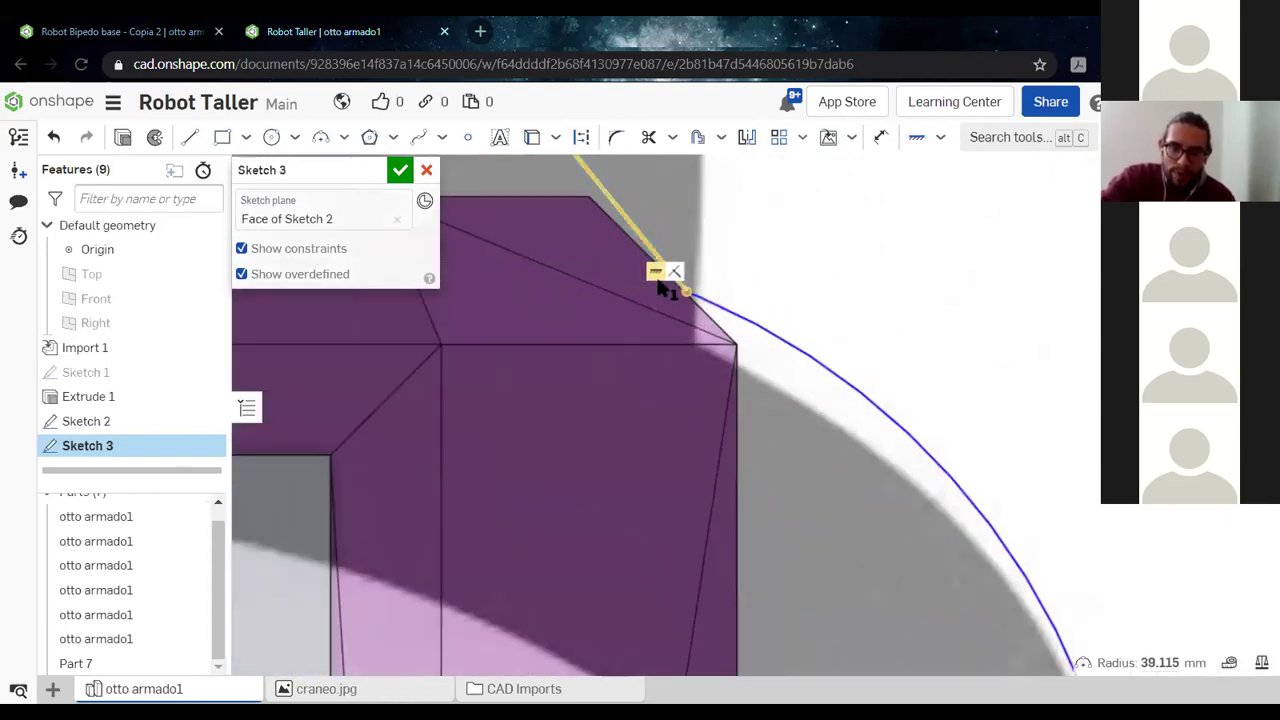
left_click(740, 313)
scroll(1046, 551, "down", 5)
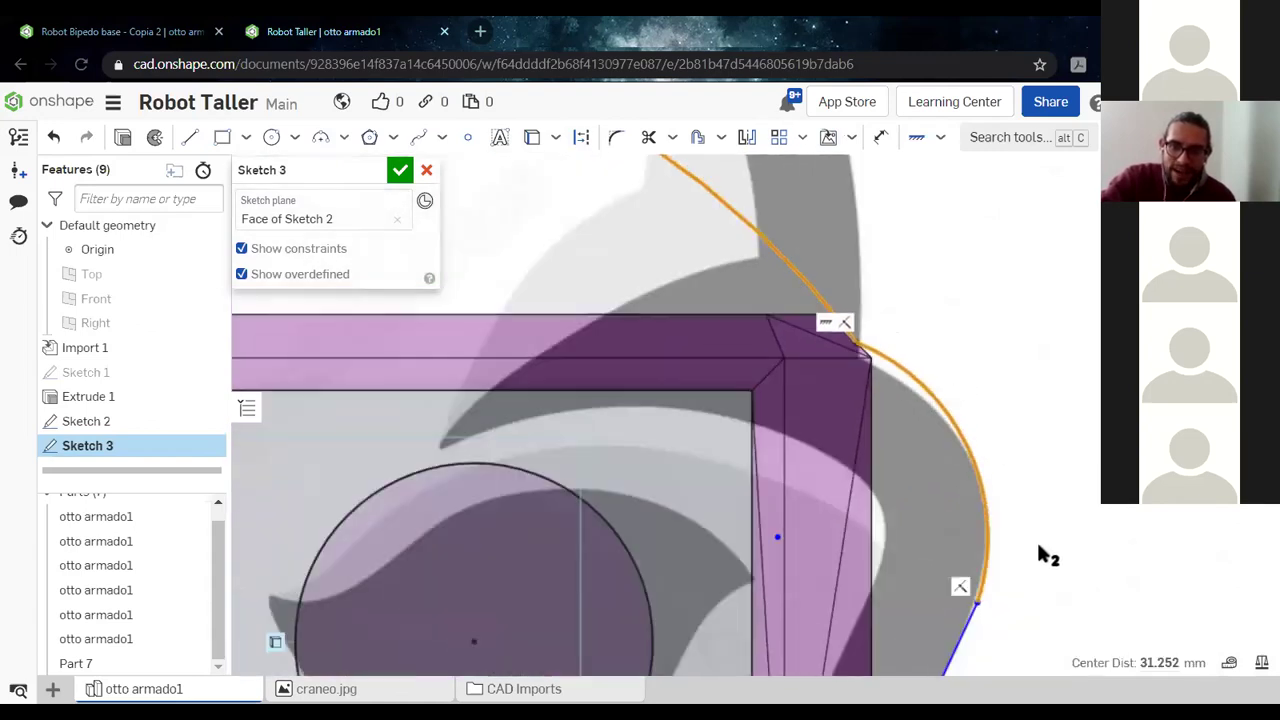
scroll(1009, 429, "up", 8)
left_click(866, 326)
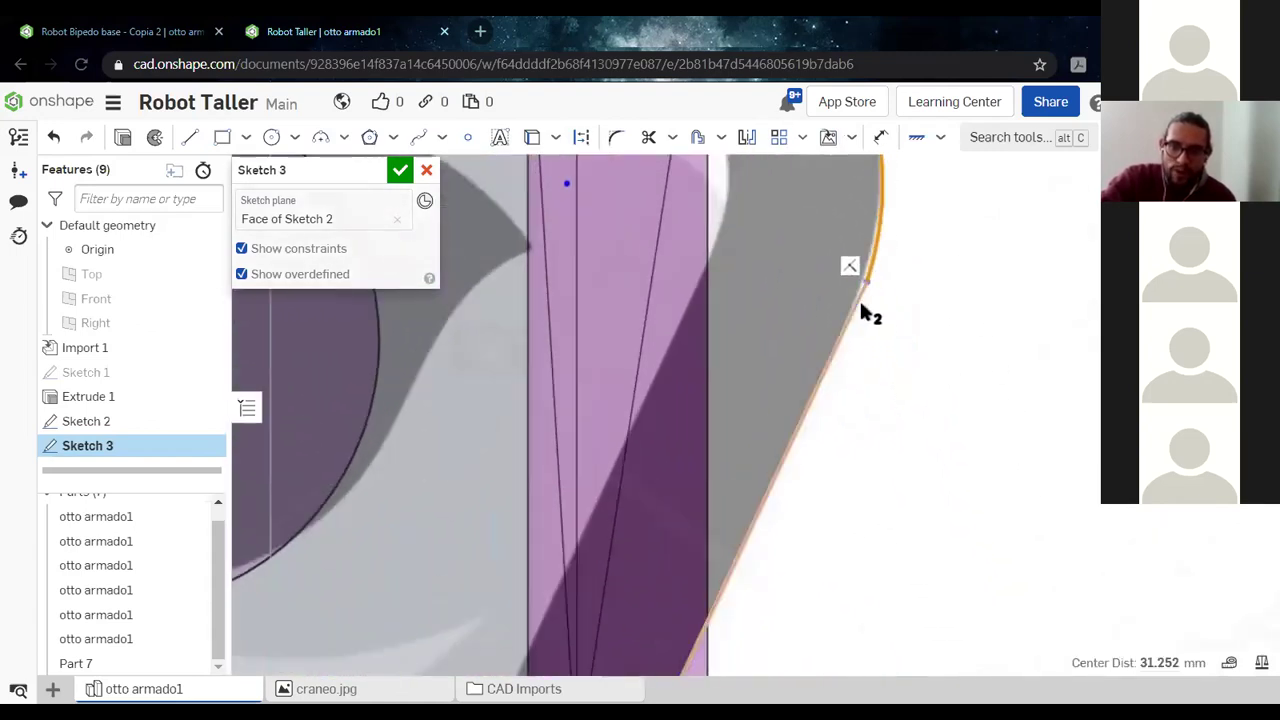
Add the jaw arc and the outermost tooth's outer edge segments to the half-outline selection
scroll(915, 431, "down", 3)
scroll(930, 436, "up", 2)
scroll(940, 440, "down", 3)
scroll(931, 314, "up", 3)
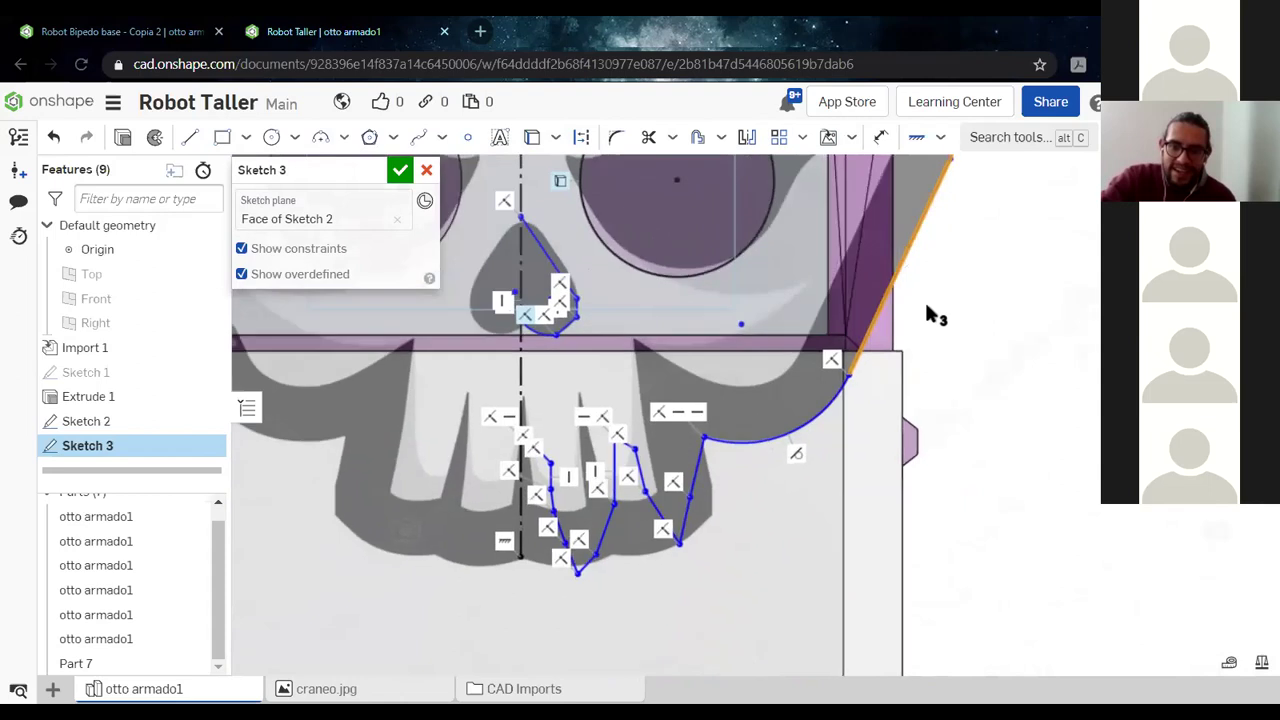
left_click(716, 430)
left_click(695, 486)
scroll(1034, 451, "up", 3)
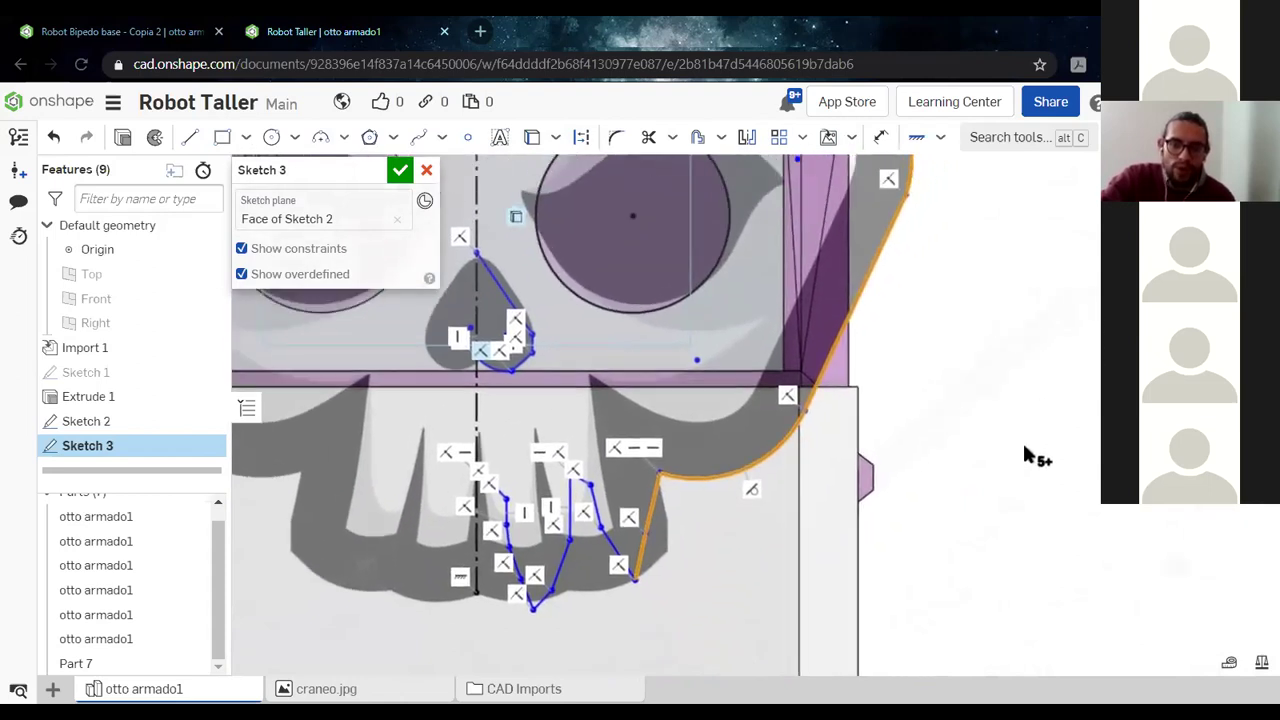
scroll(1034, 465, "up", 3)
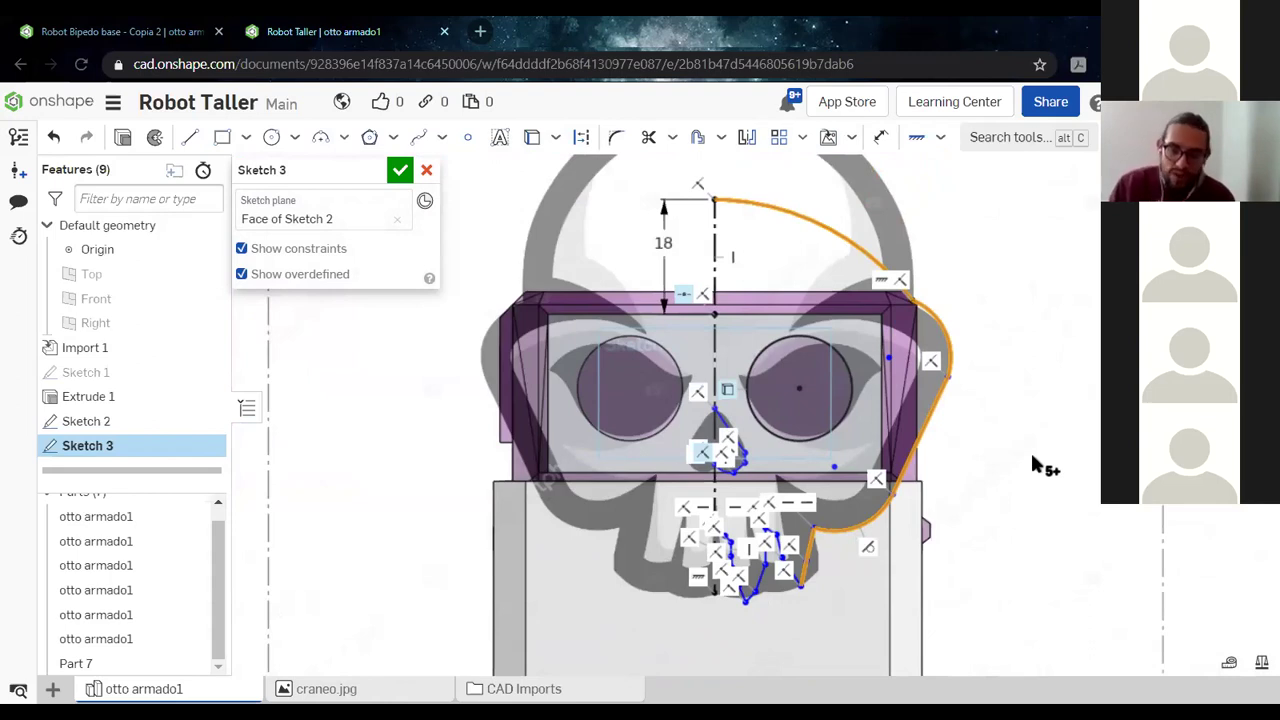
Add the eye circle and the nose's long slanted edge to the selection, and clear the whole selection
scroll(766, 394, "down", 3)
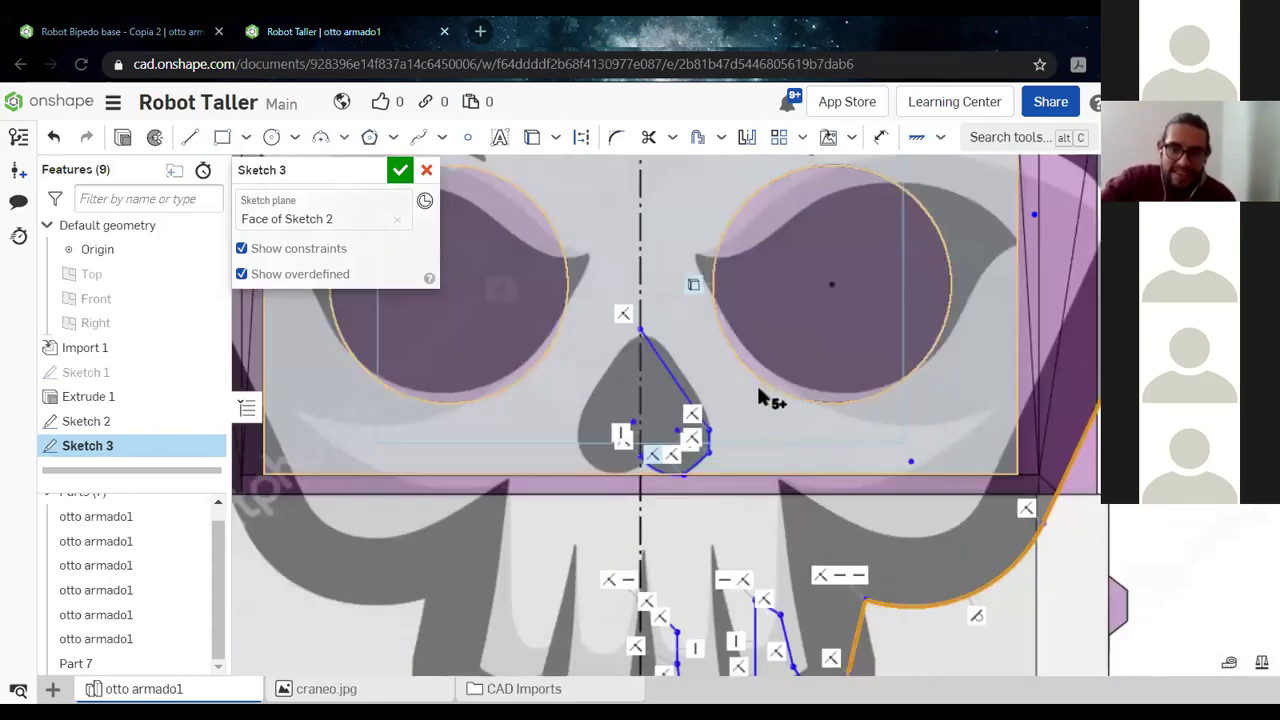
left_click(757, 392)
left_click(676, 392)
scroll(709, 462, "up", 3)
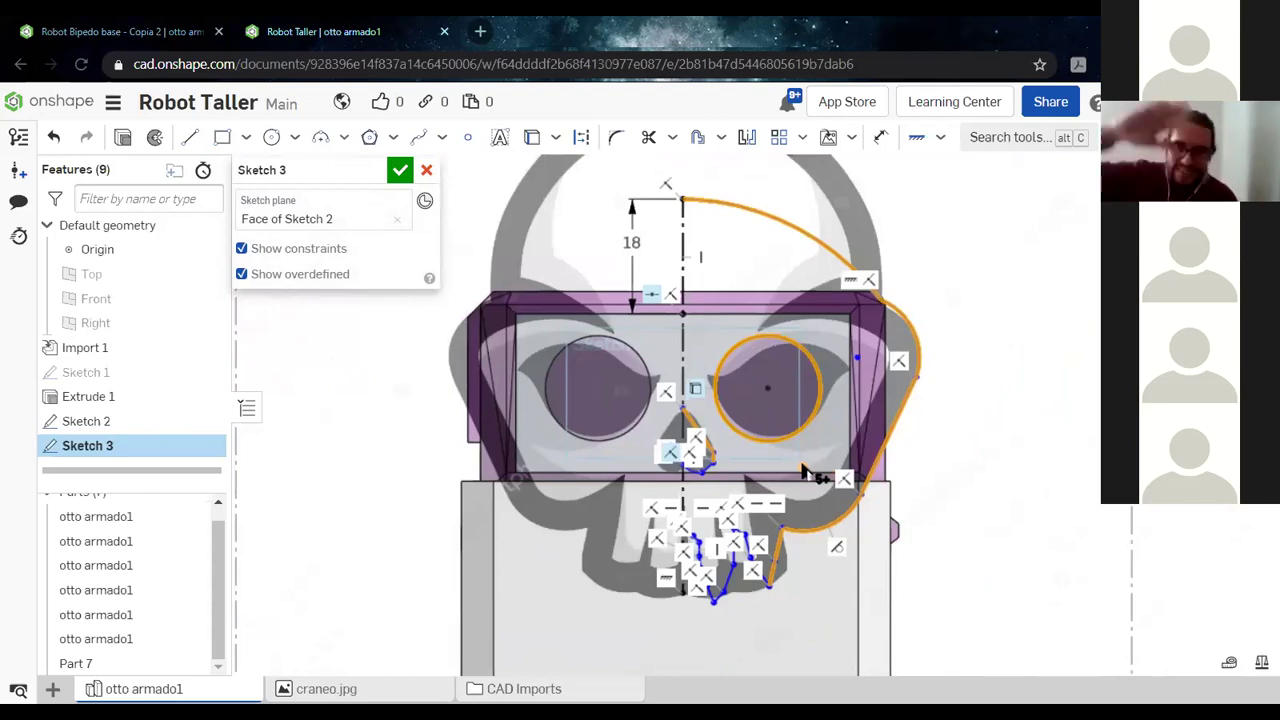
key("Escape")
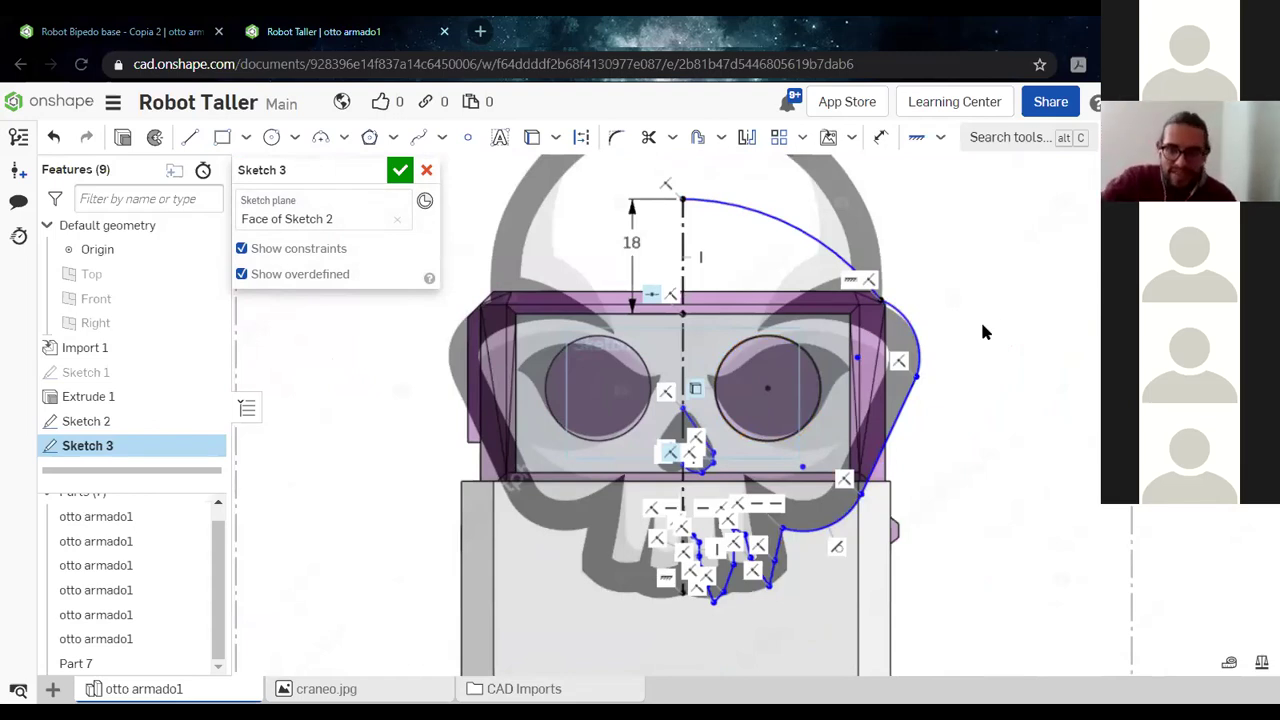
Select the three nose lines and the nose's bottom arc as one chain, and clear the selection
scroll(785, 423, "up", 5)
middle_click_drag(575, 397, 658, 301)
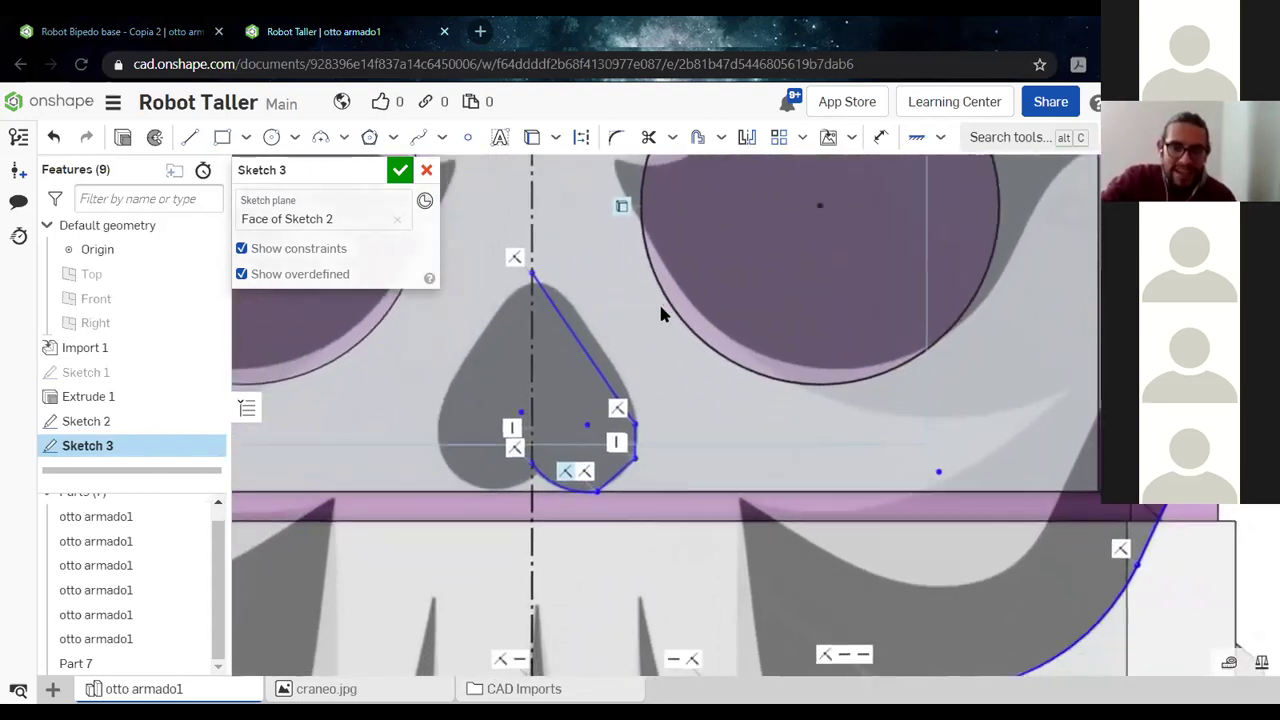
scroll(660, 260, "up", 2)
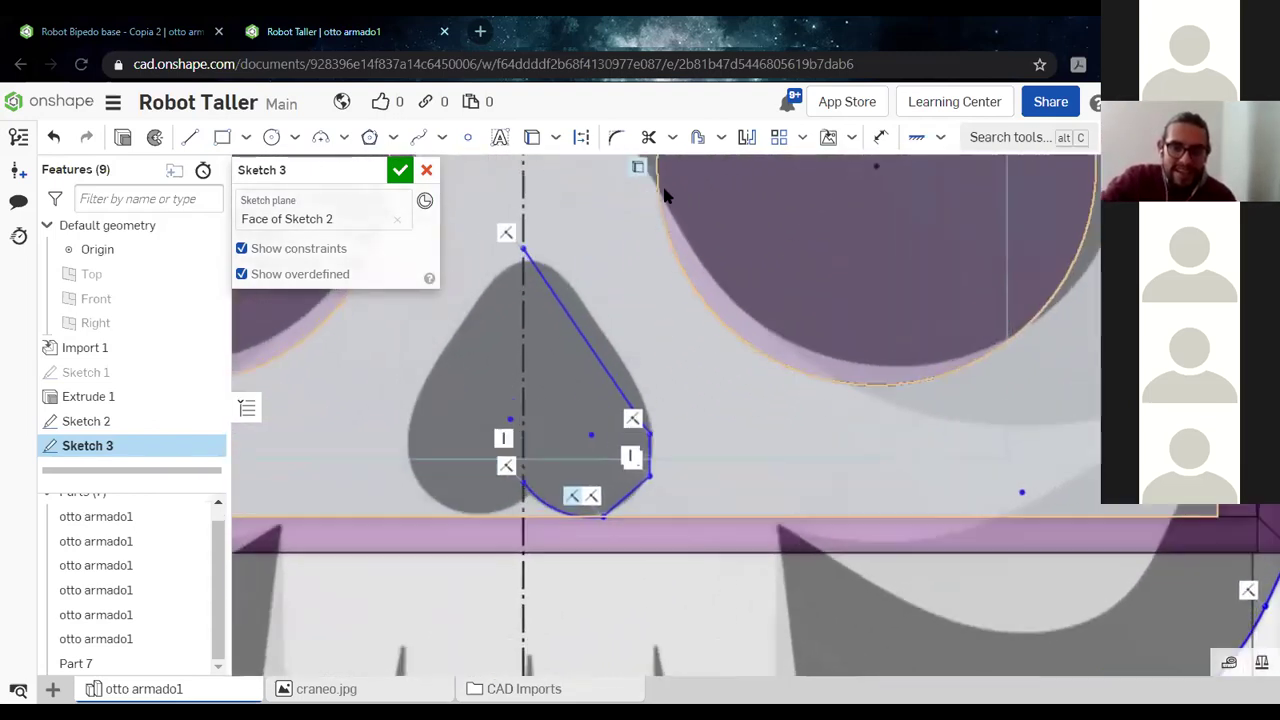
left_click(563, 309)
left_click(649, 455)
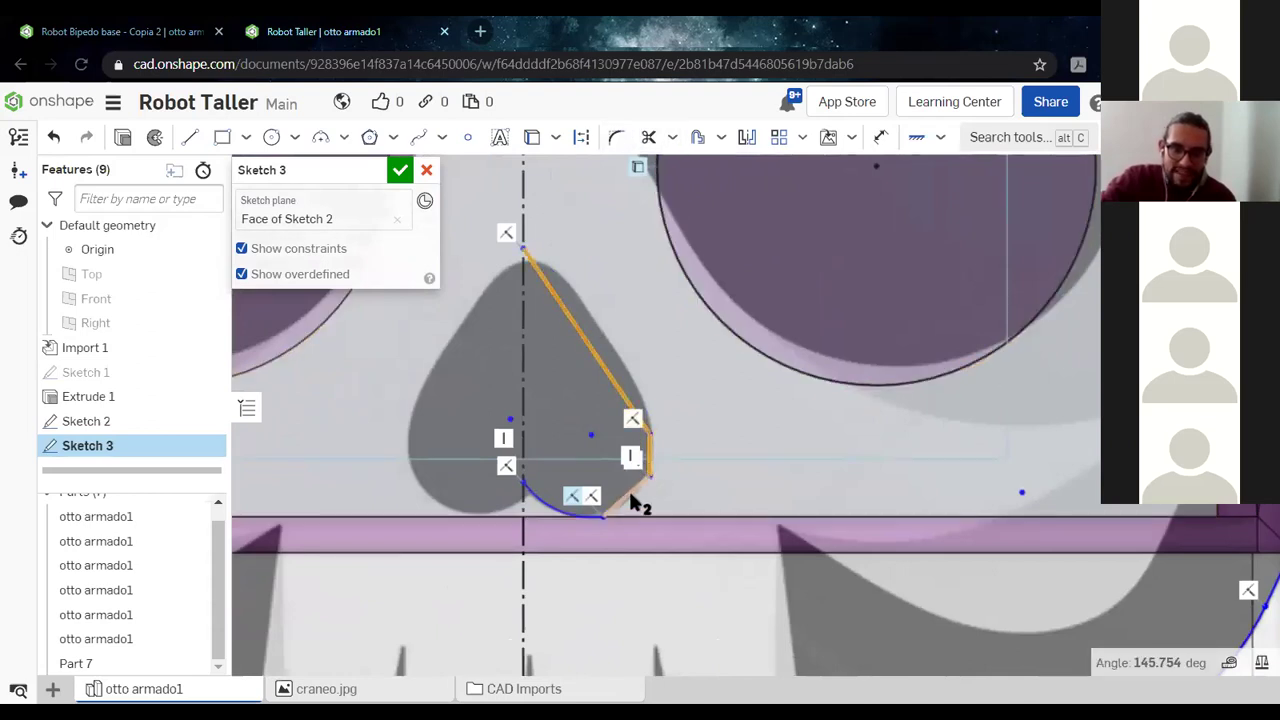
left_click(633, 500)
left_click(549, 506)
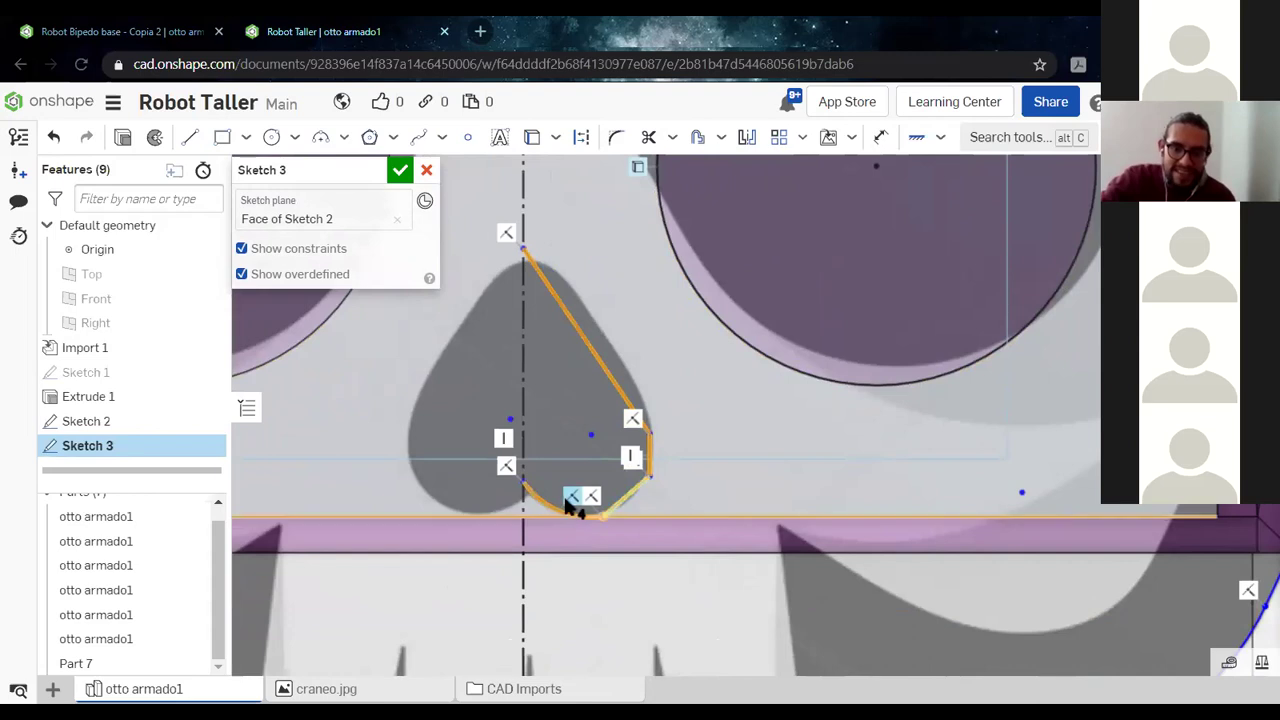
scroll(600, 495, "down", 1)
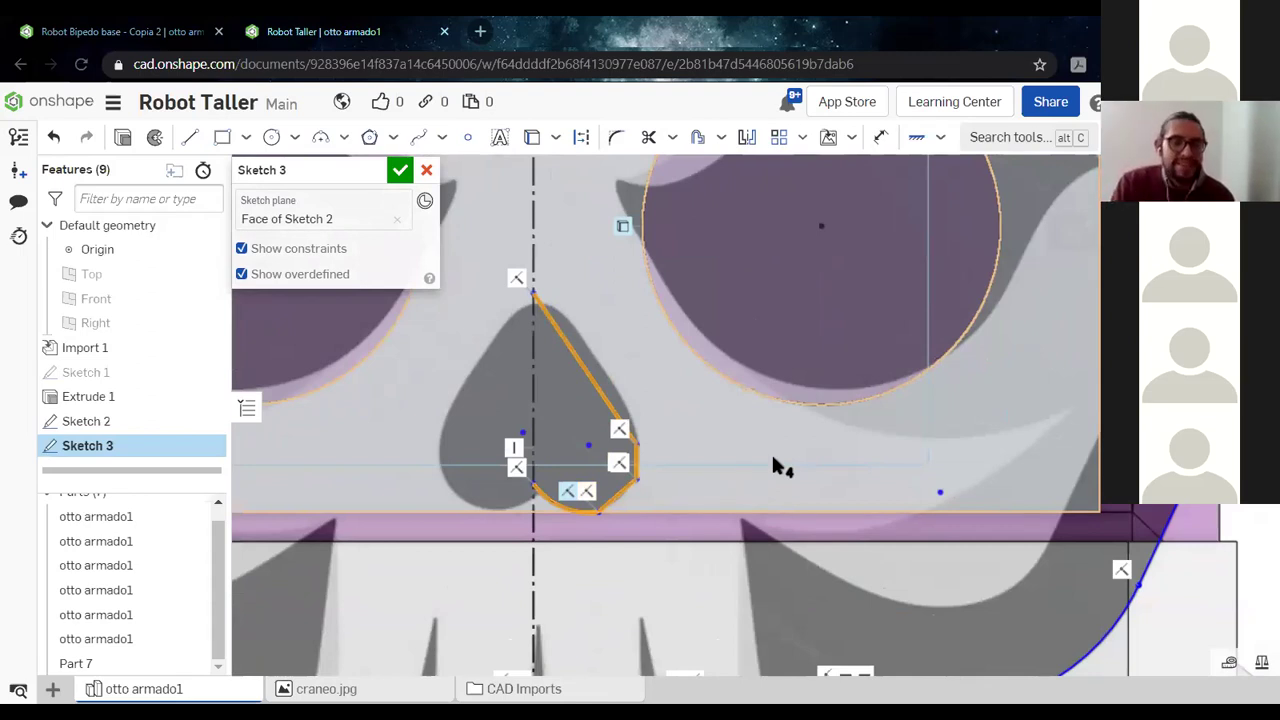
scroll(773, 460, "down", 5)
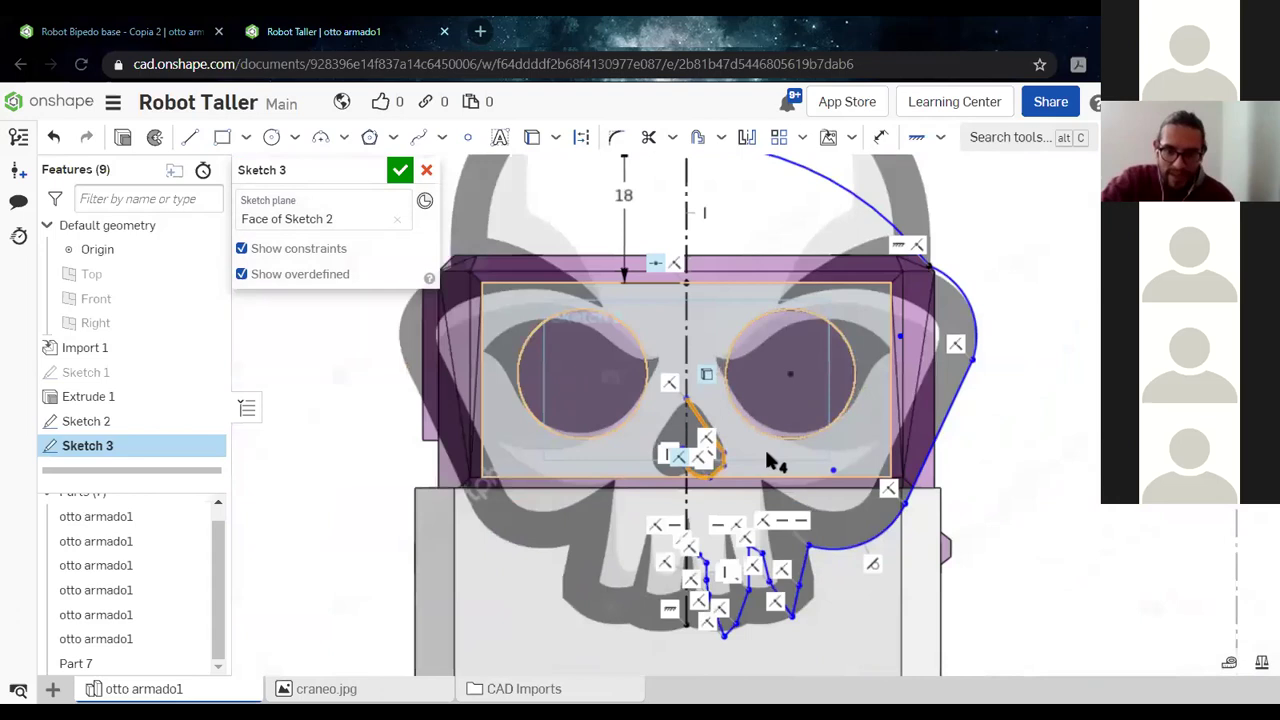
scroll(783, 515, "down", 1)
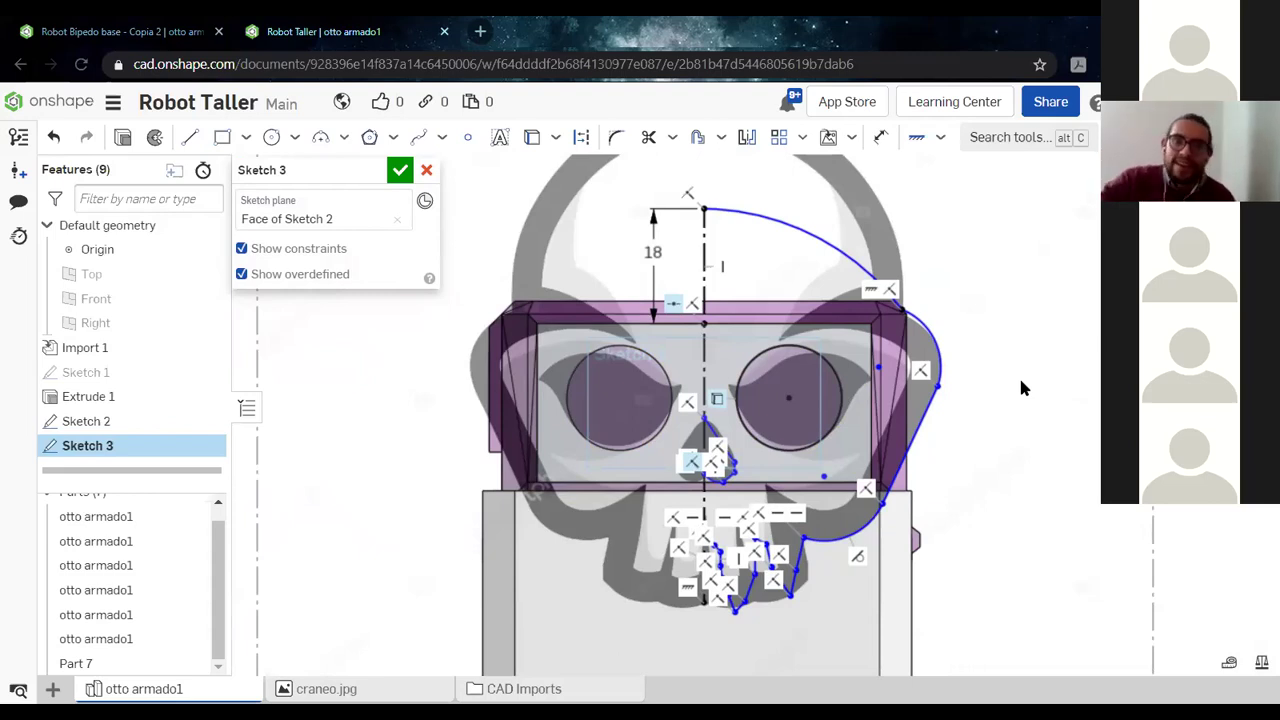
left_click_drag(1040, 398, 754, 158)
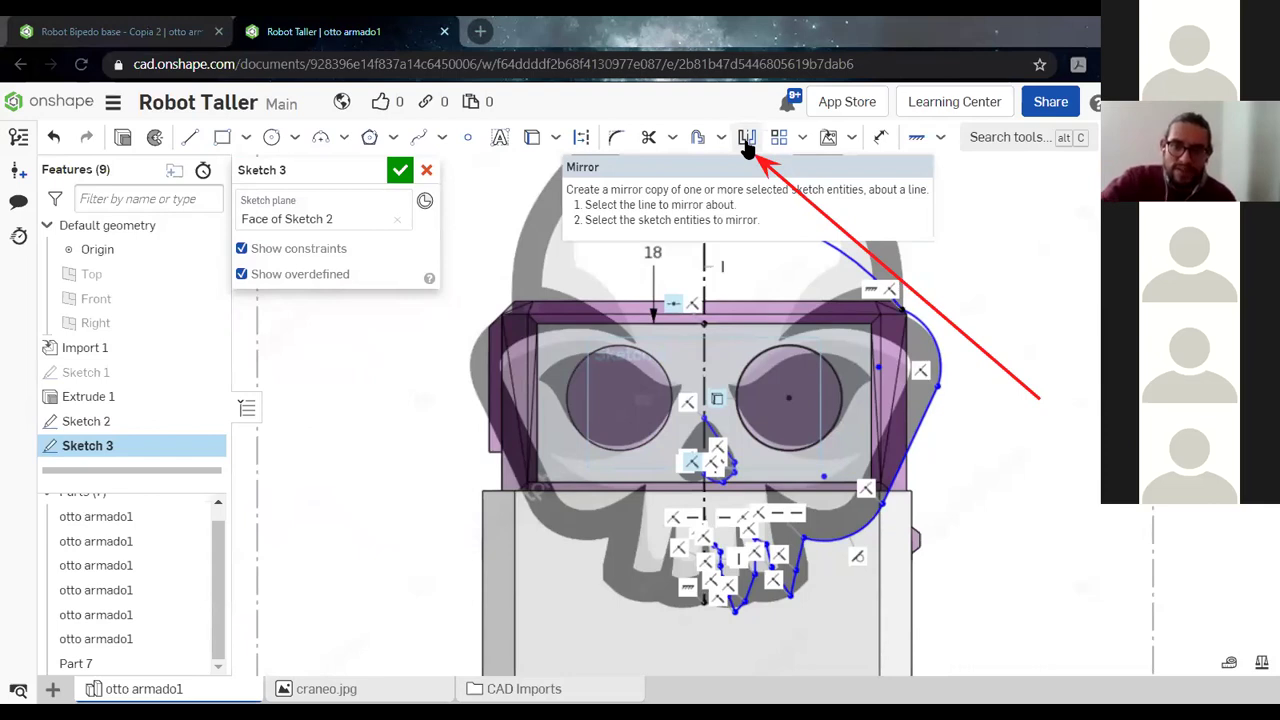
left_click(747, 145)
scroll(1003, 230, "up", 3)
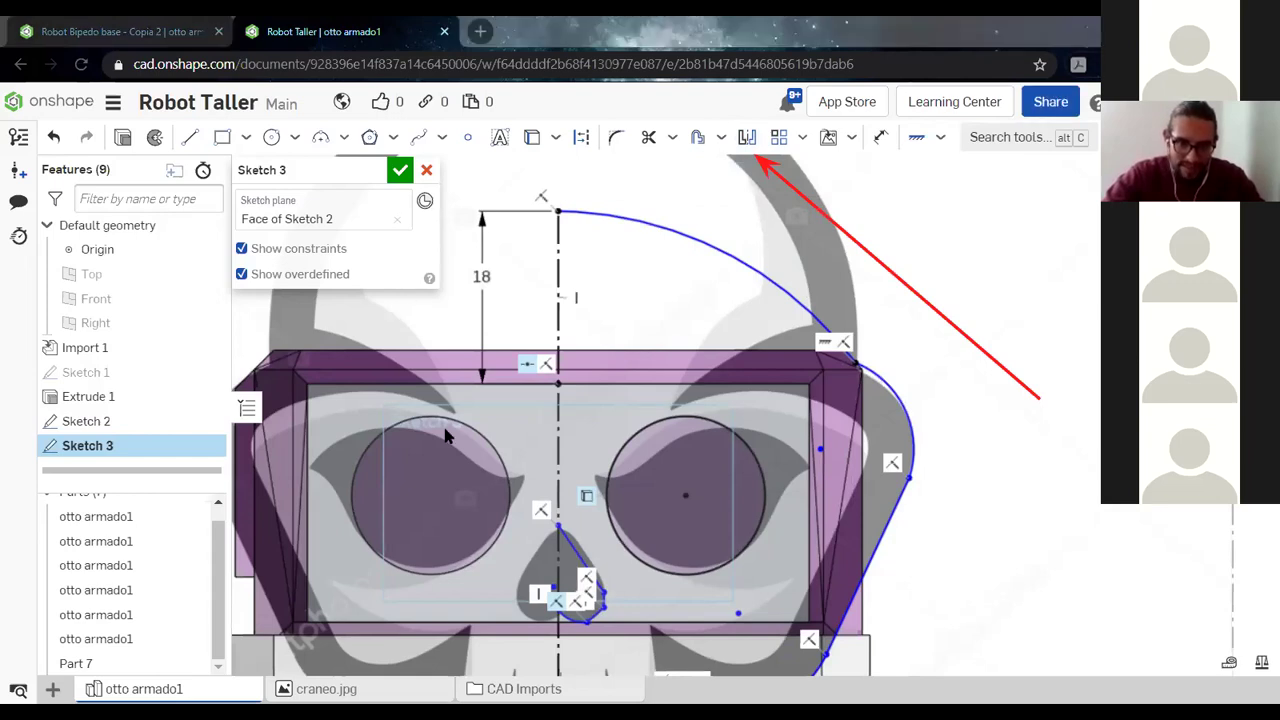
scroll(948, 420, "down", 2)
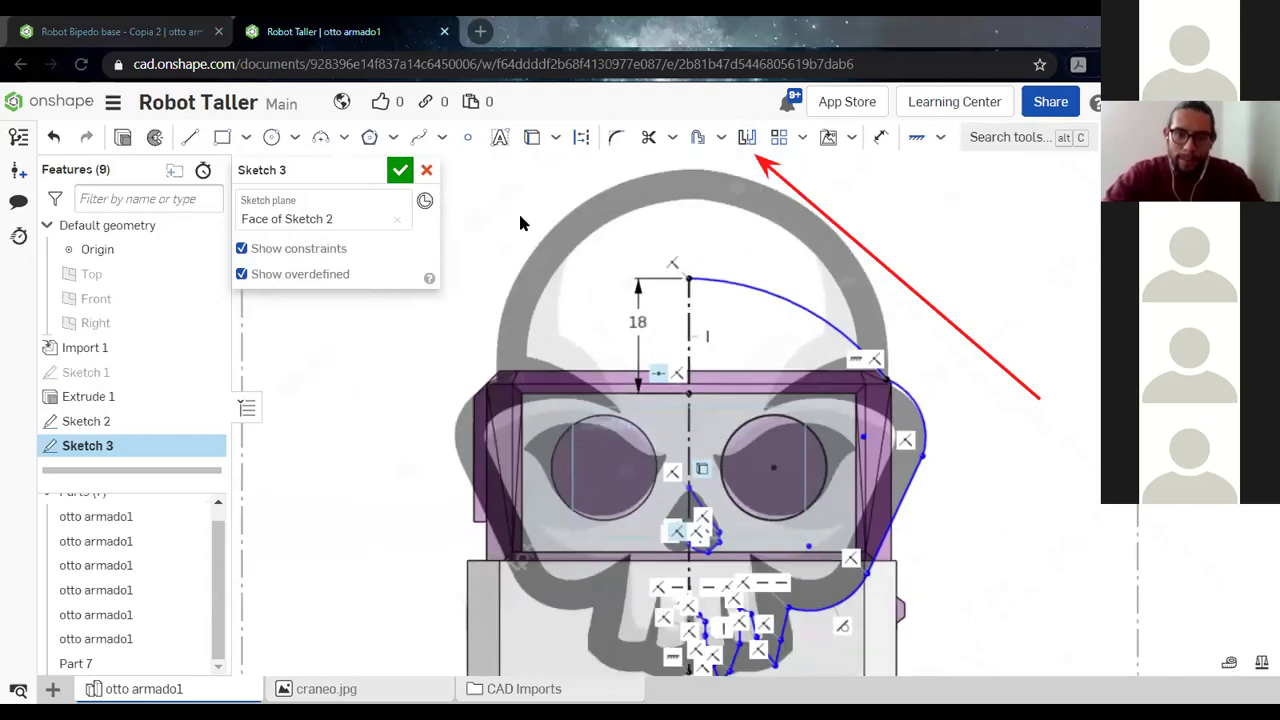
scroll(1033, 285, "down", 2)
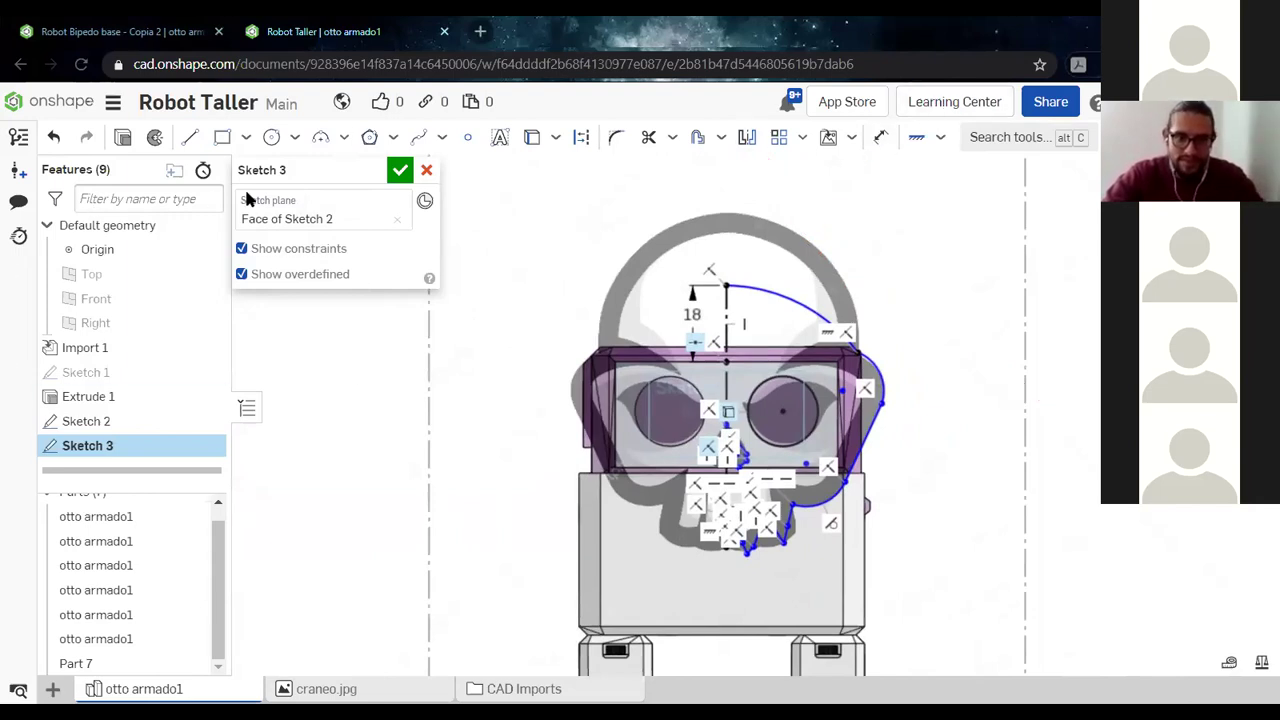
left_click(1229, 663)
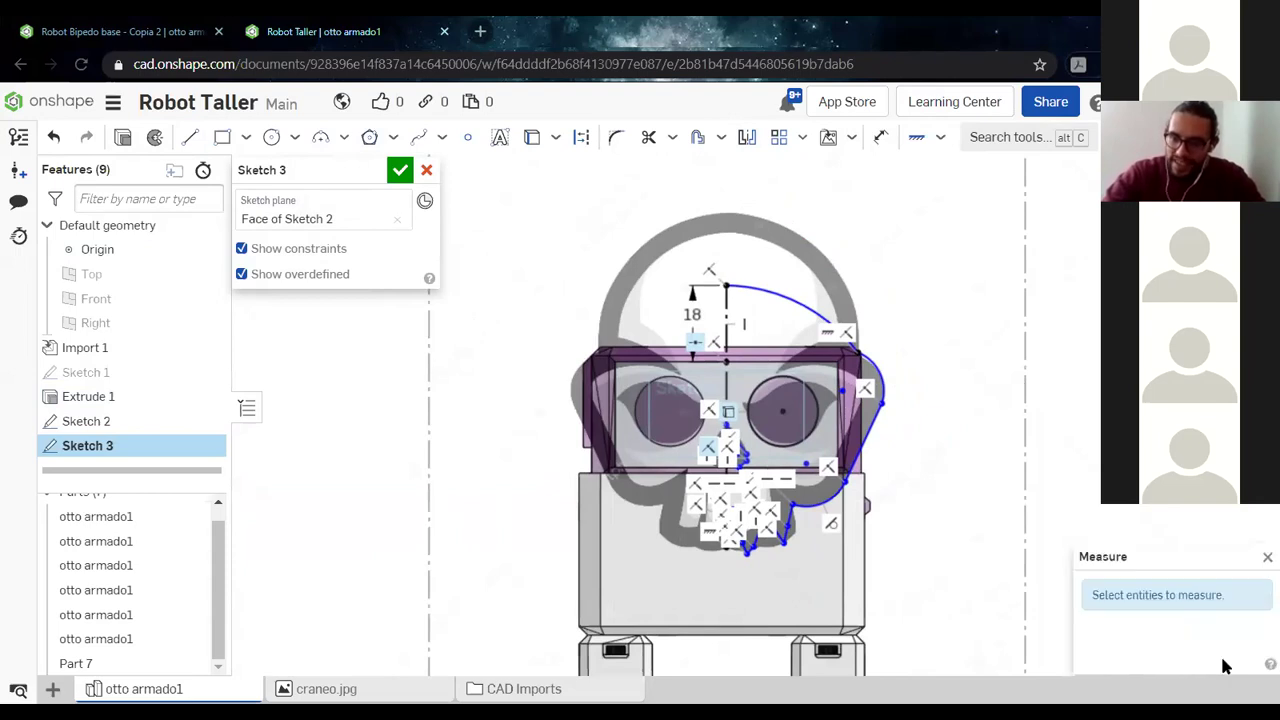
left_click(1264, 559)
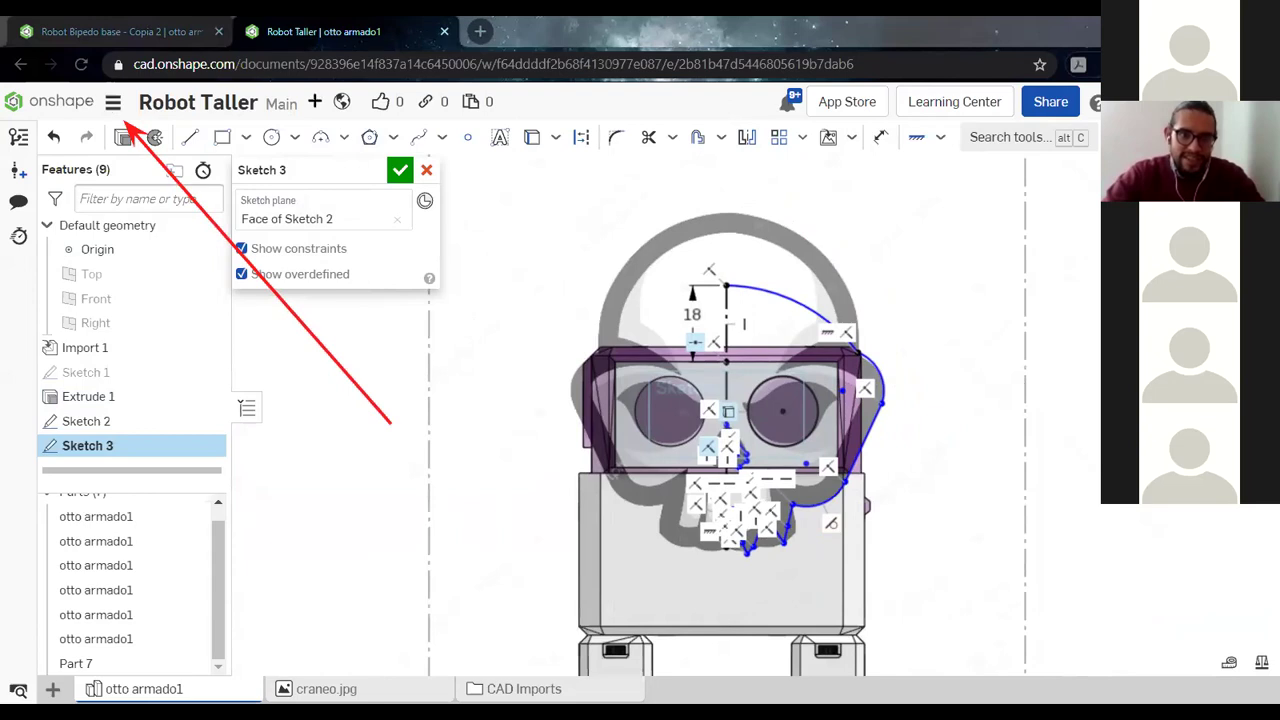
left_click(109, 102)
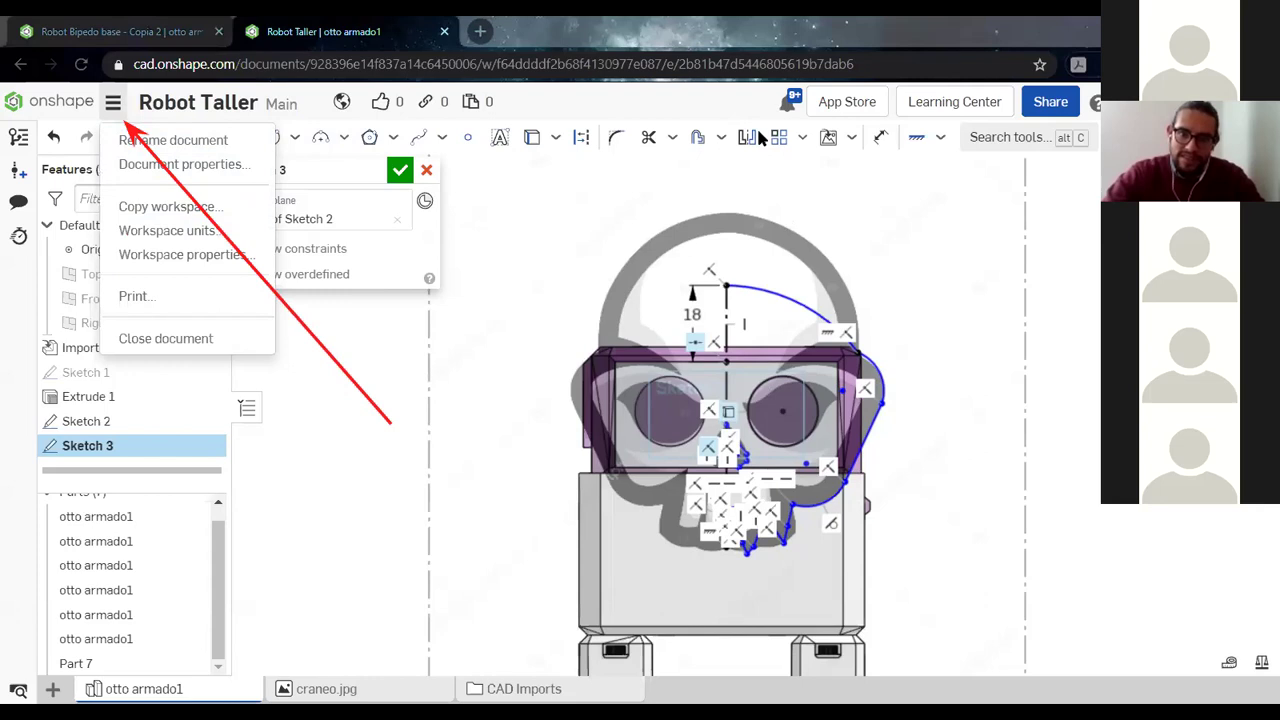
left_click_drag(526, 177, 130, 102)
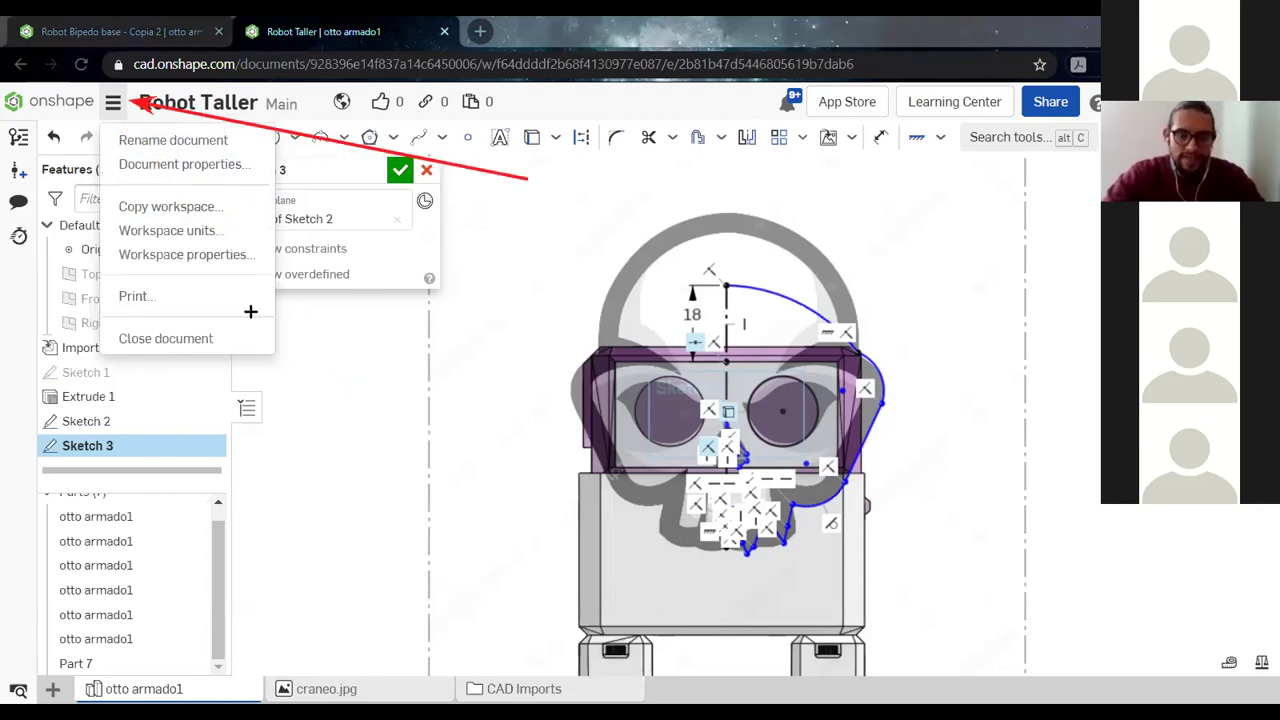
left_click_drag(18, 233, 128, 172)
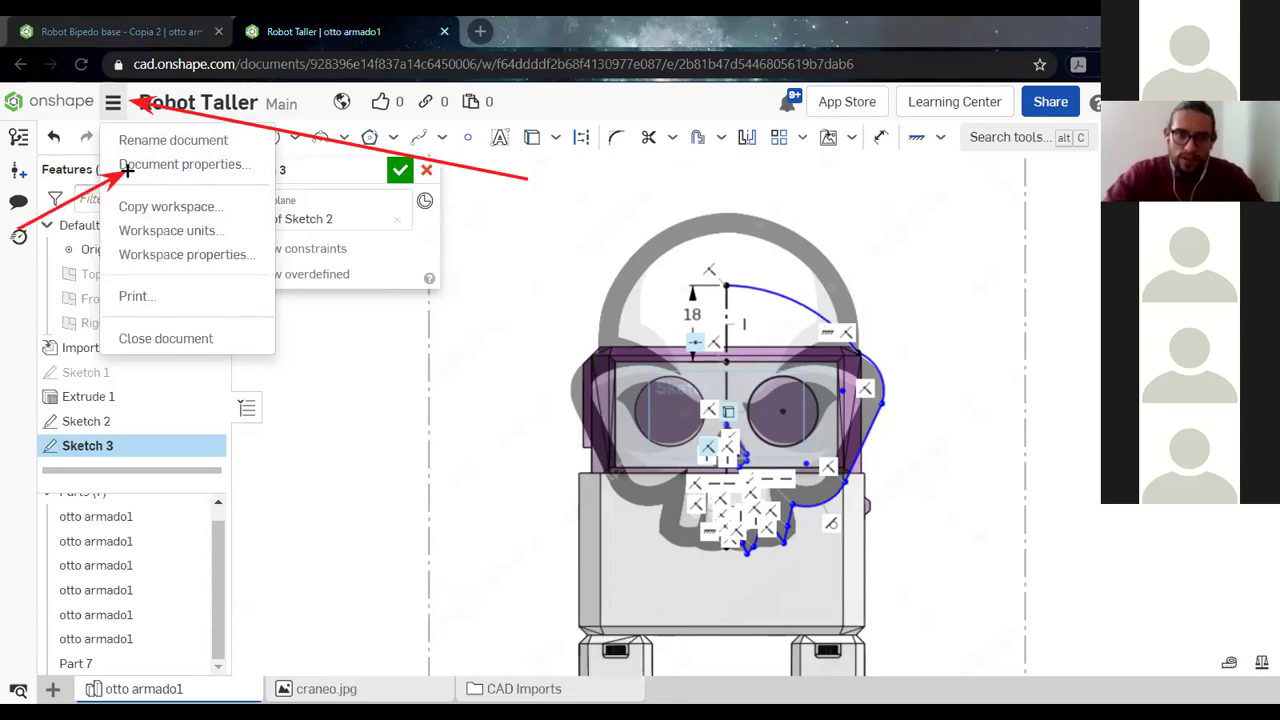
left_click(216, 164)
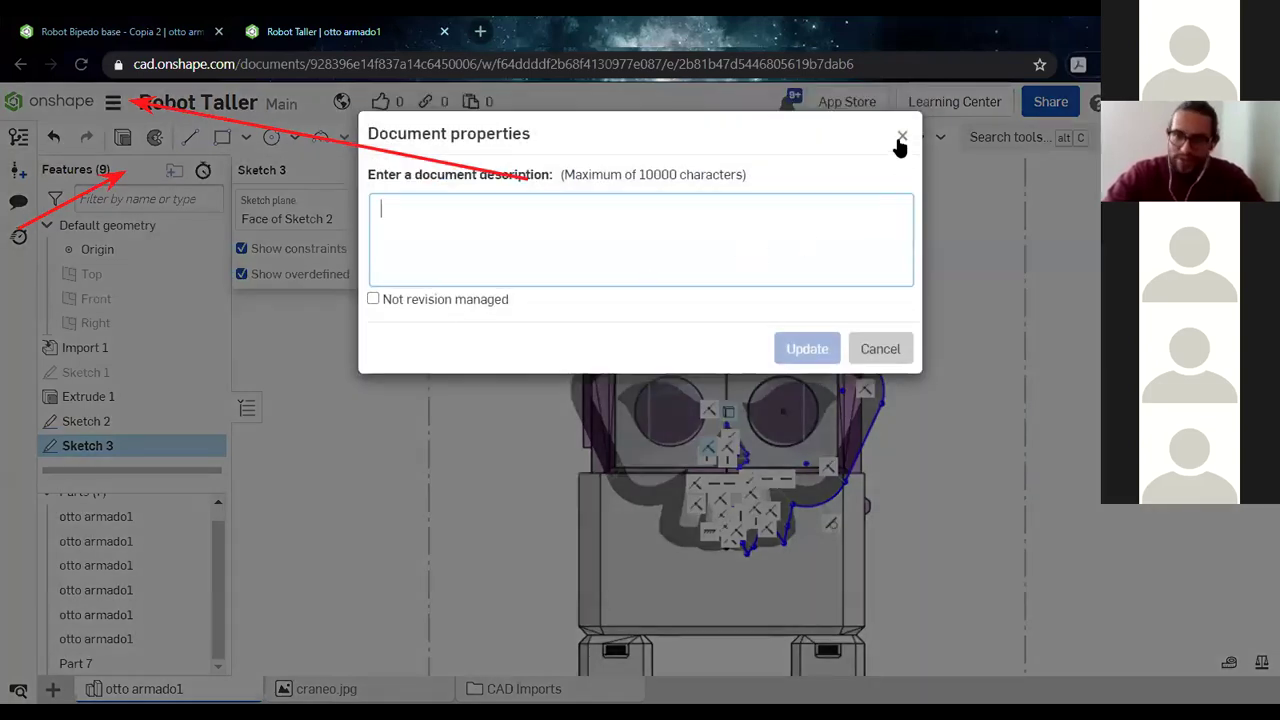
key("Escape")
Open the workspace units settings and check the default length unit
left_click(113, 104)
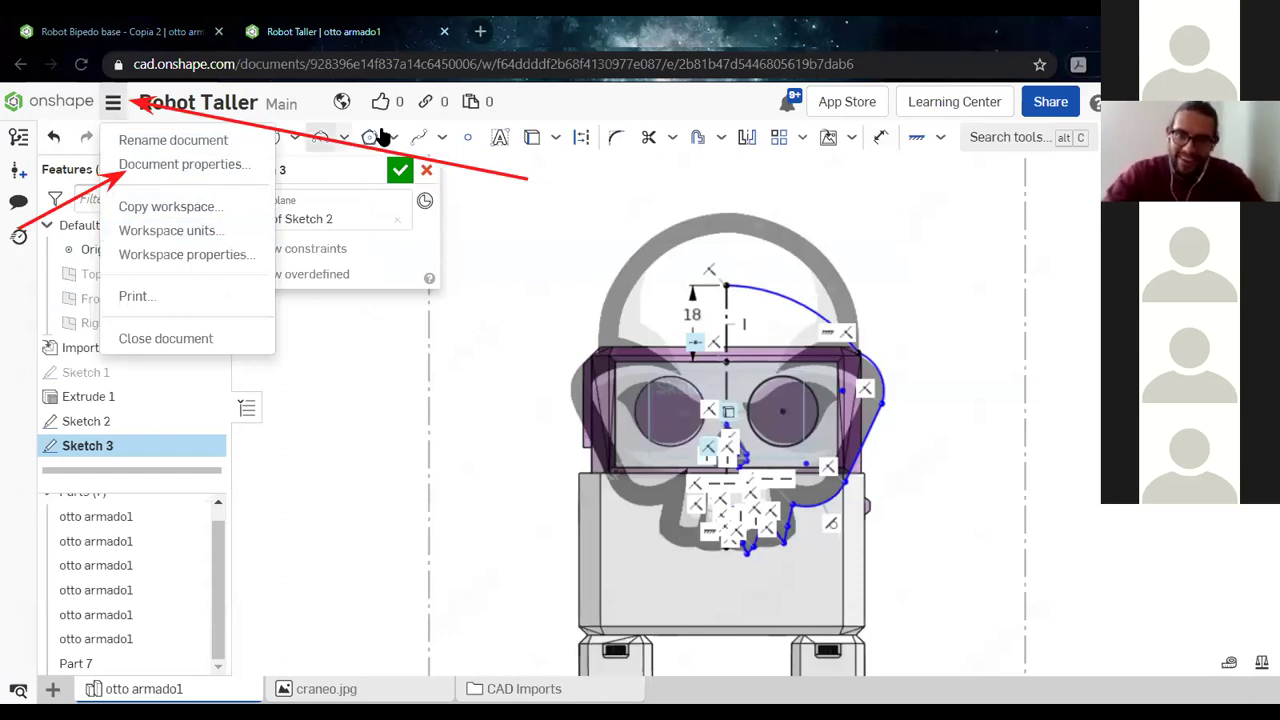
left_click(122, 232)
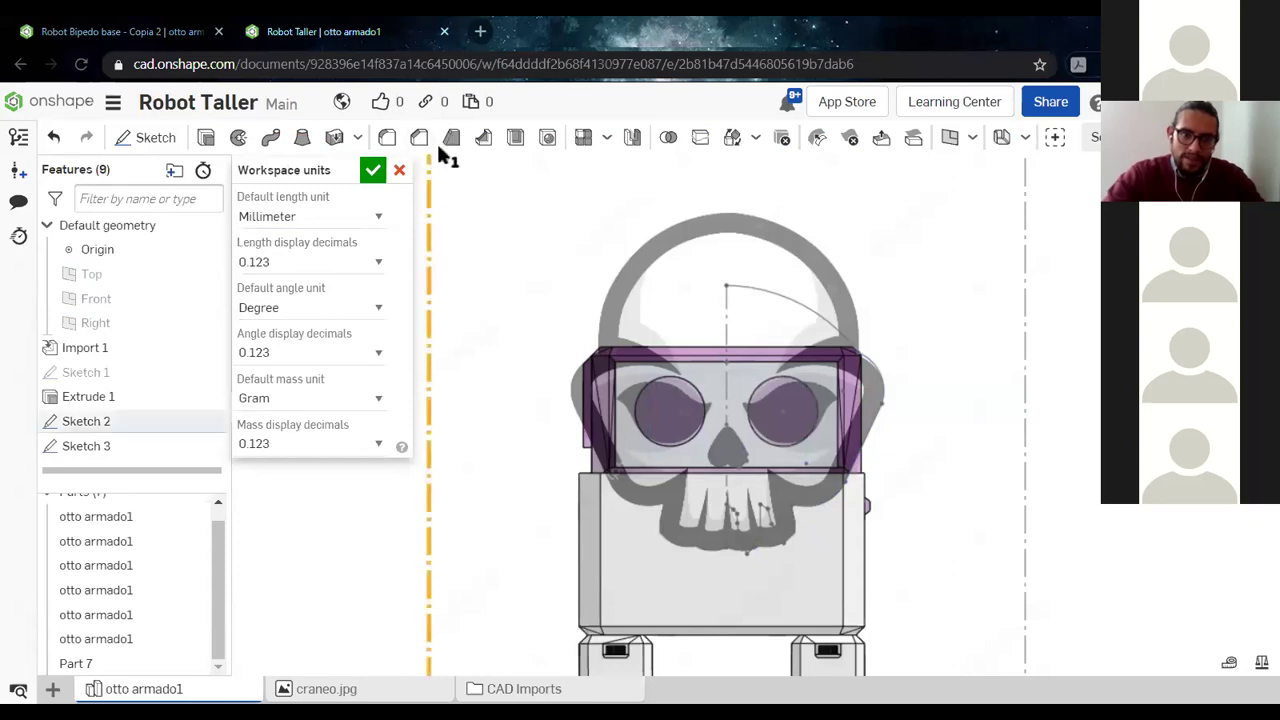
left_click_drag(508, 266, 372, 222)
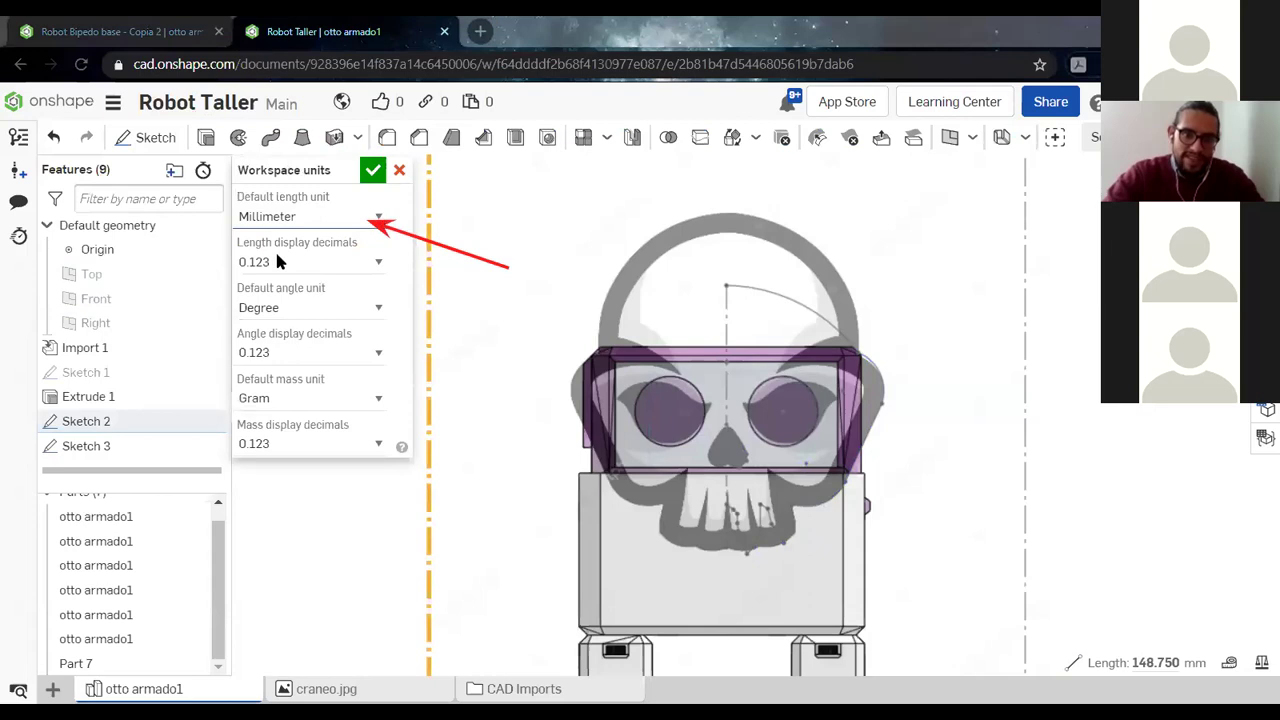
Set the workspace's default length unit to Millimeter and default angle unit to Degree, and accept the units
left_click(300, 216)
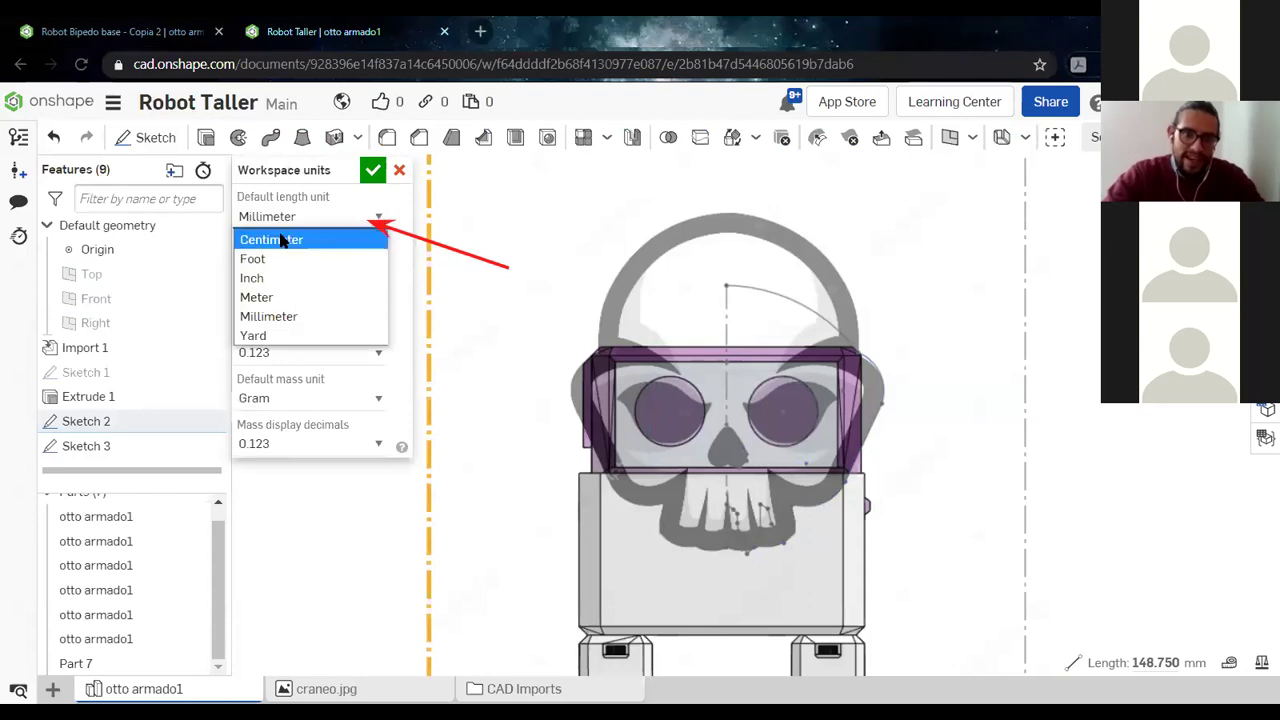
left_click(270, 316)
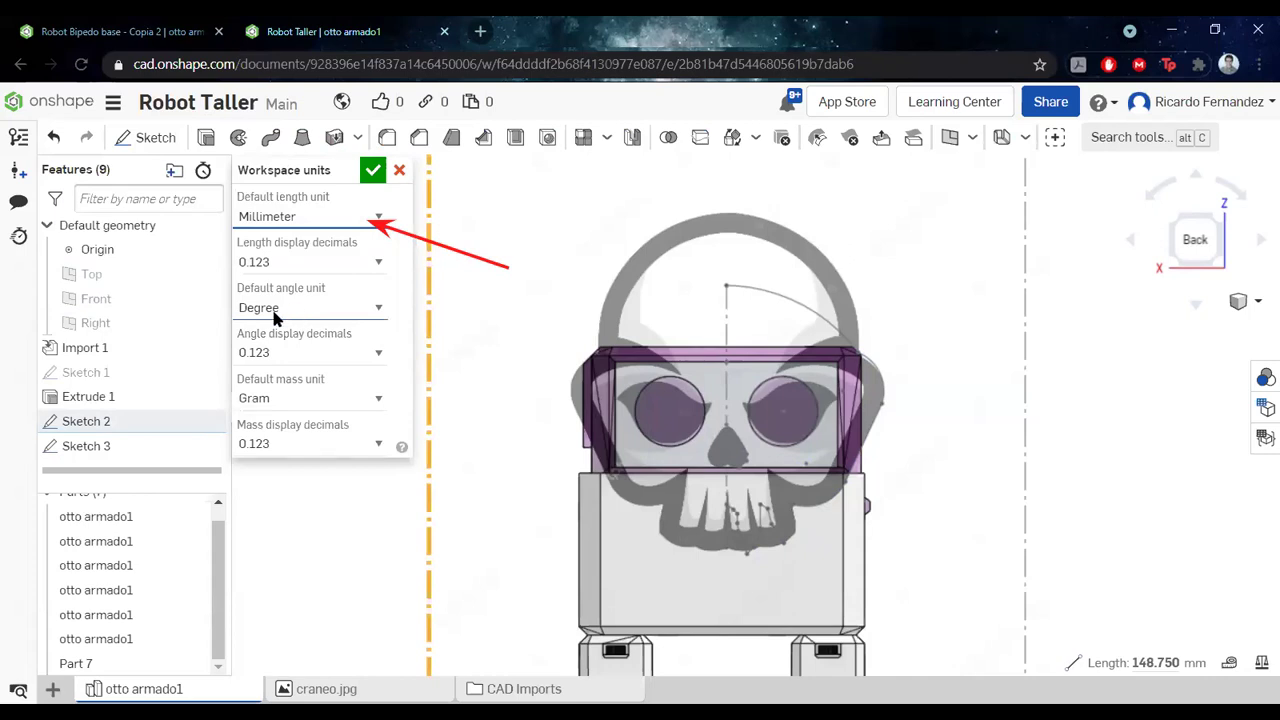
left_click(354, 316)
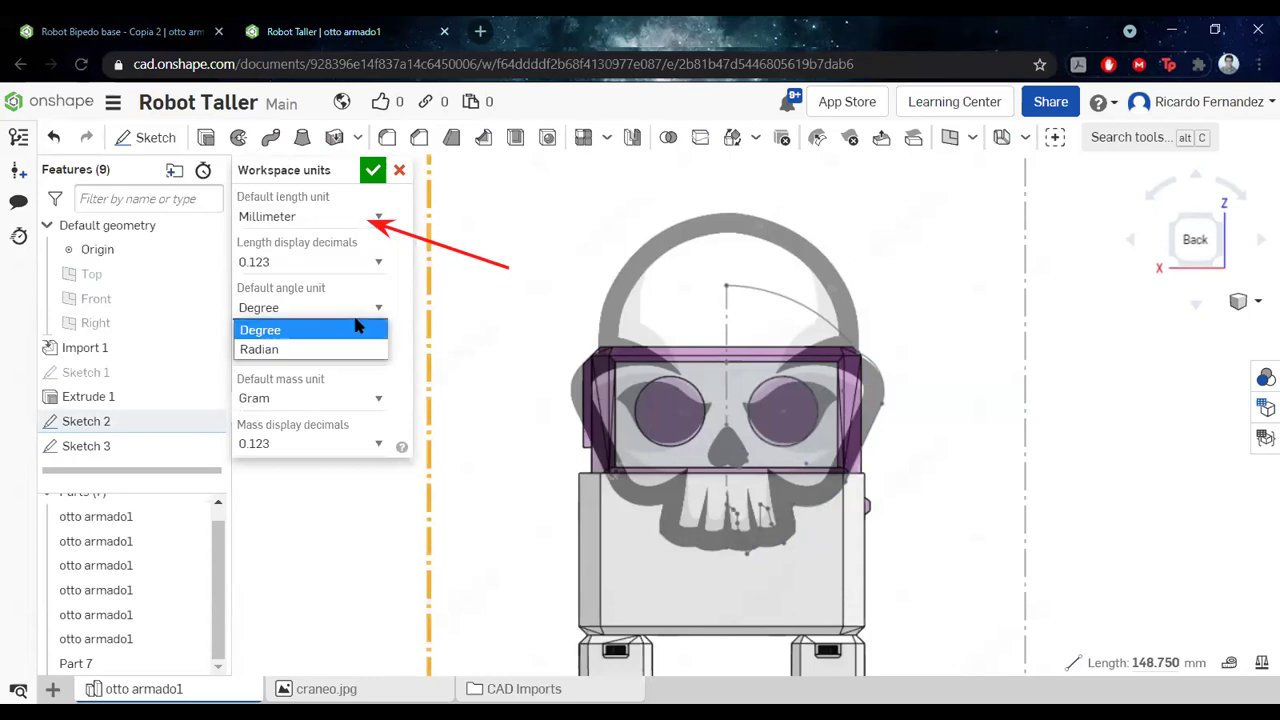
left_click(286, 332)
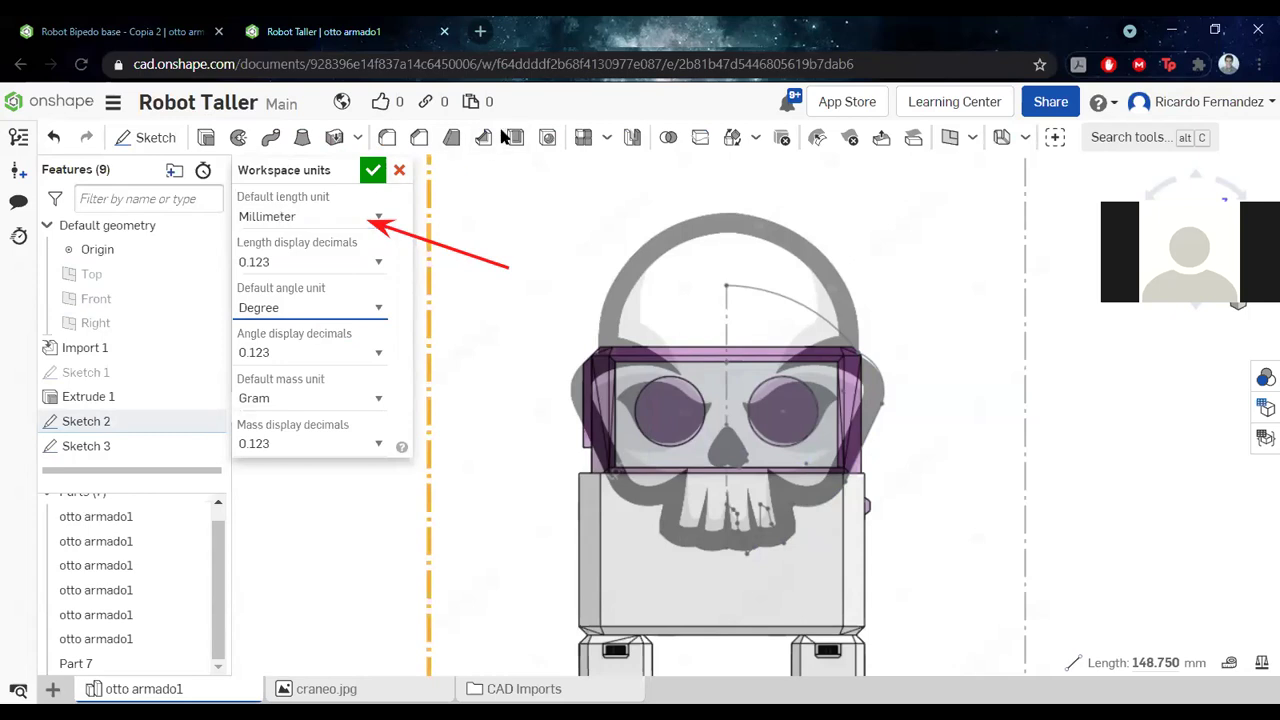
left_click_drag(480, 330, 372, 310)
left_click_drag(462, 397, 372, 400)
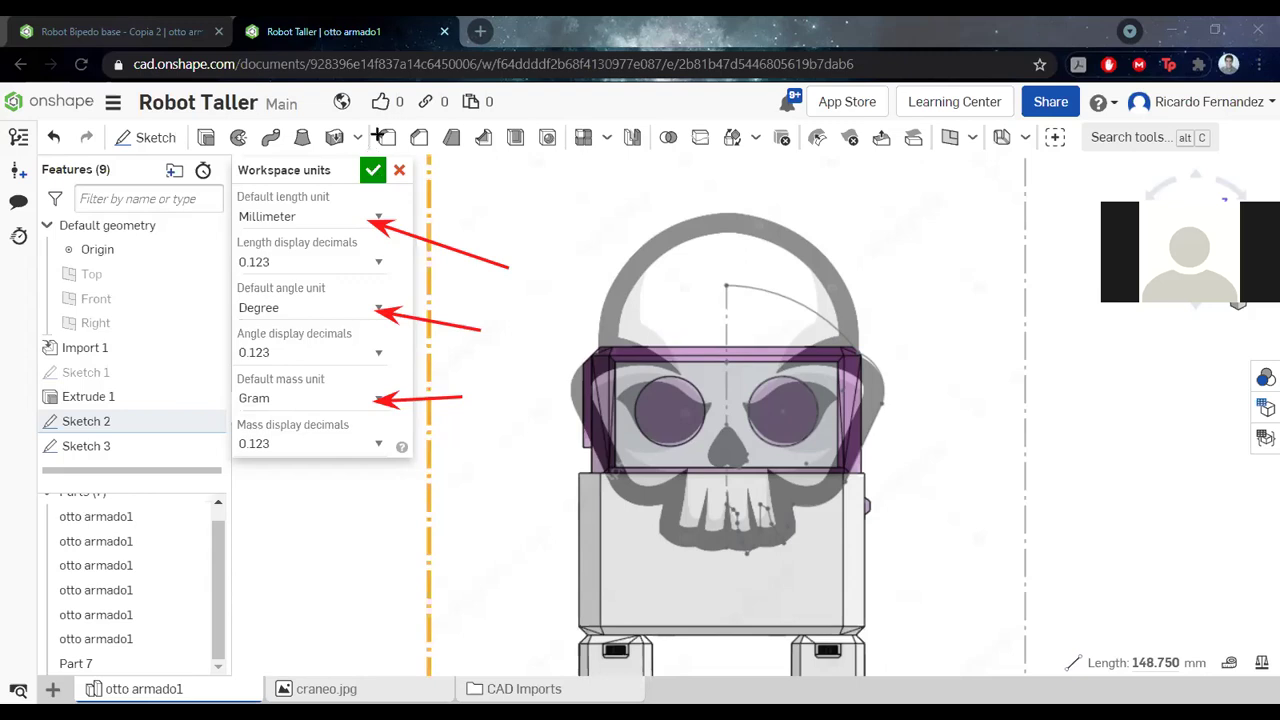
left_click(373, 171)
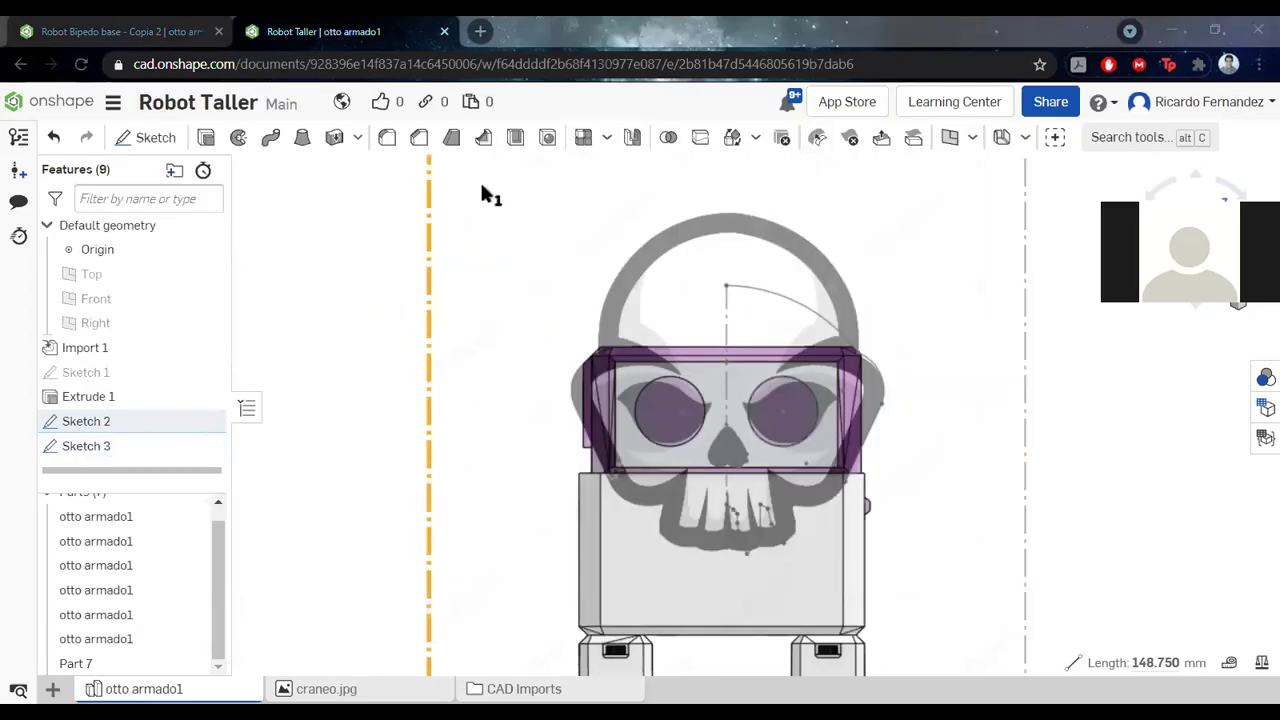
Clear the current selection and open Sketch 3 for editing
left_click(330, 381)
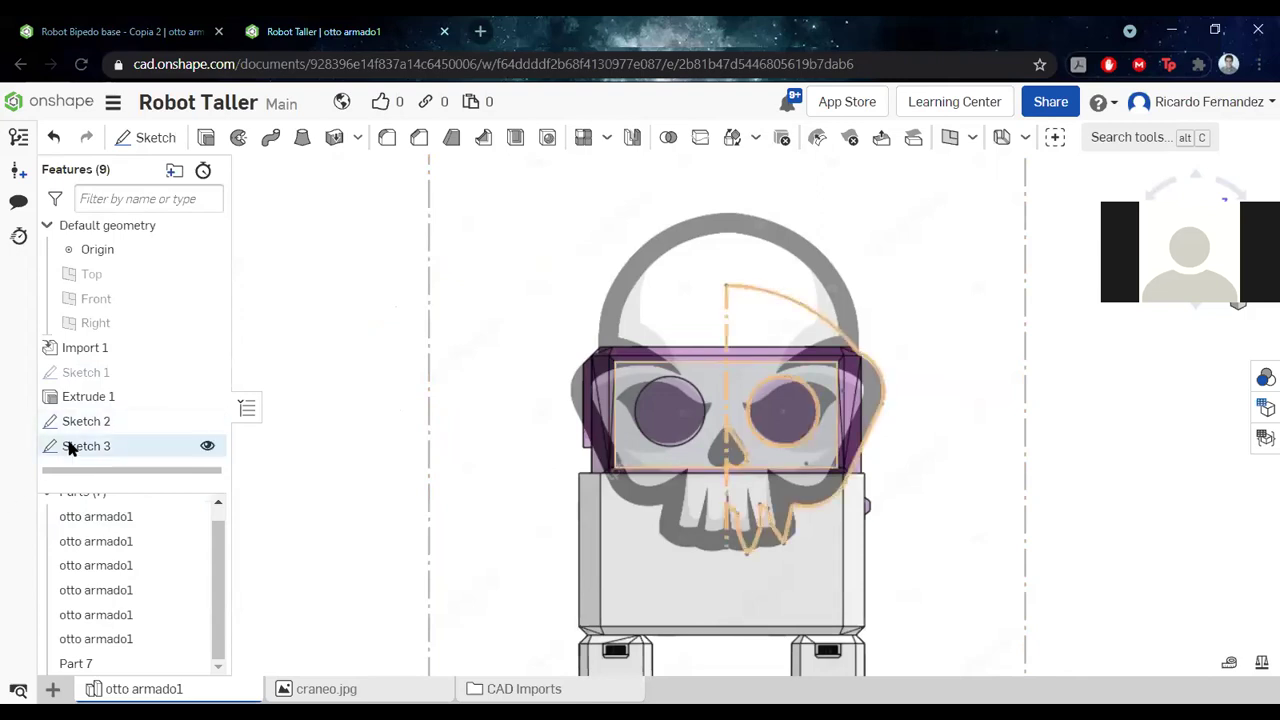
mouse_move(337, 383)
left_mouse_down()
mouse_move(151, 449)
mouse_move(117, 446)
left_mouse_up()
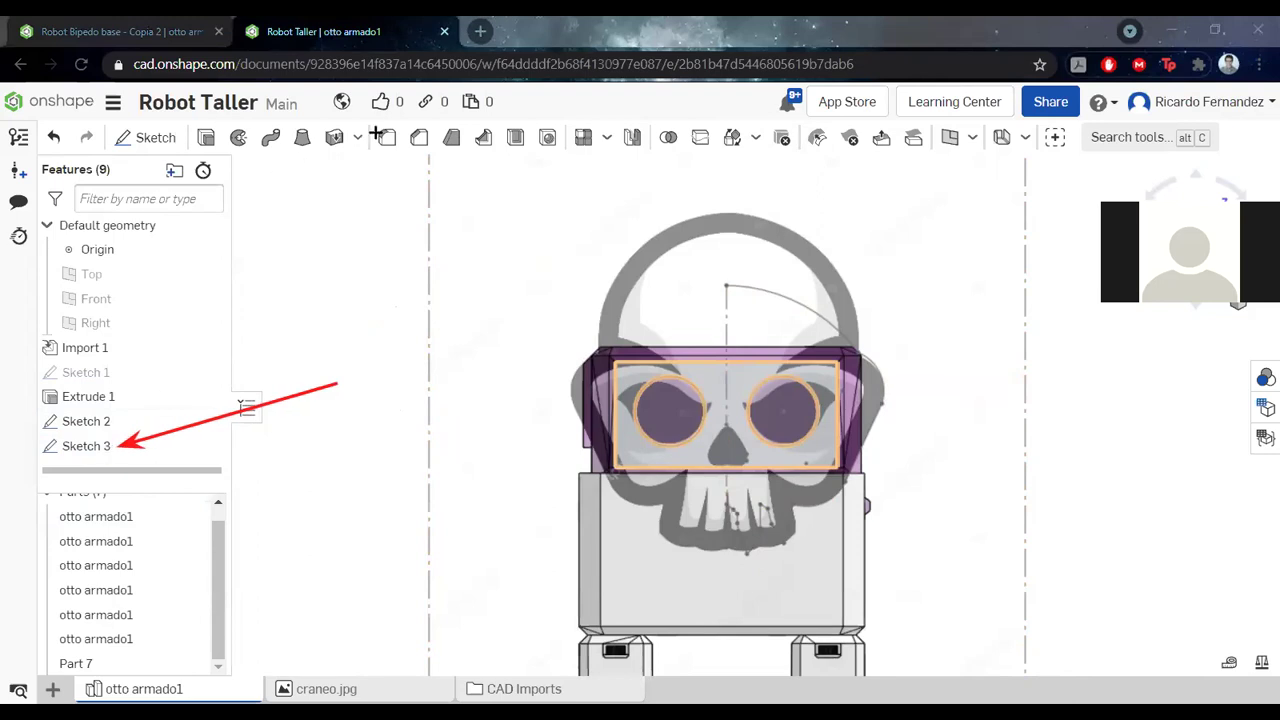
right_click(84, 444)
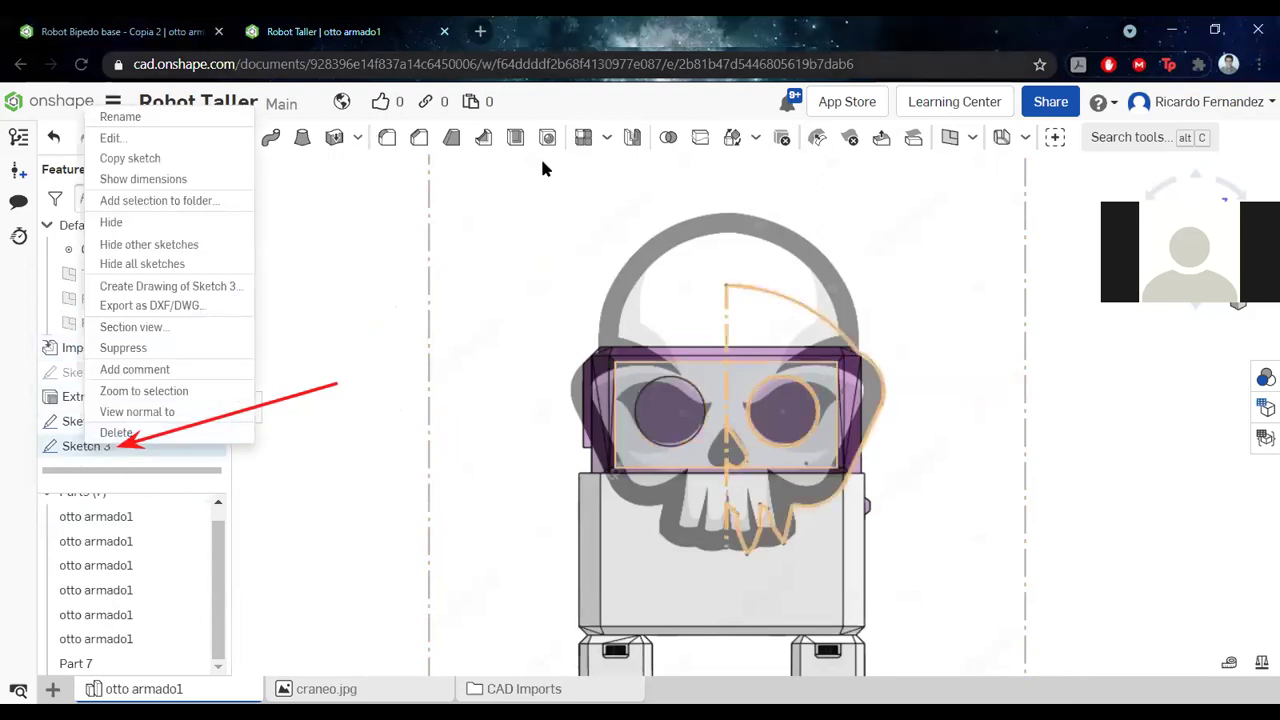
mouse_move(302, 206)
left_mouse_down()
mouse_move(157, 128)
mouse_move(116, 138)
mouse_move(129, 140)
left_mouse_up()
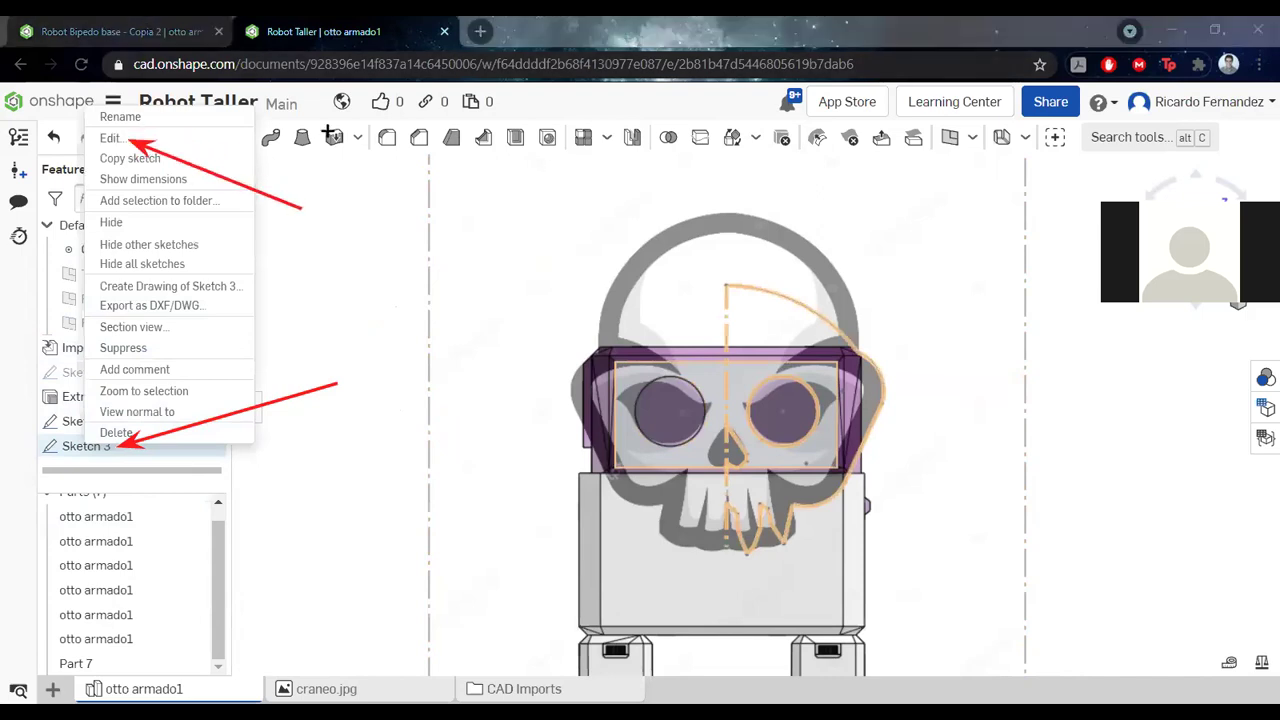
left_click(110, 138)
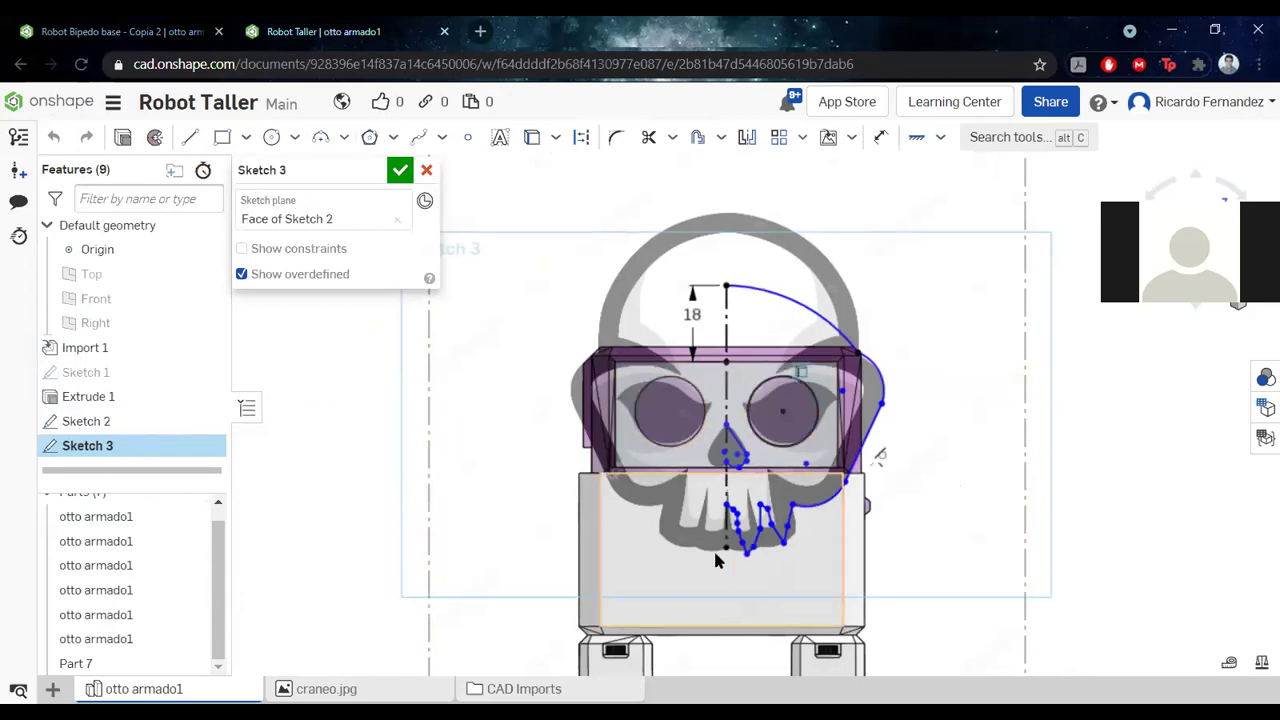
Mirror the half-skull outline, nose and teeth curves about the vertical construction centerline to complete the skull profile
scroll(820, 430, "up", 2)
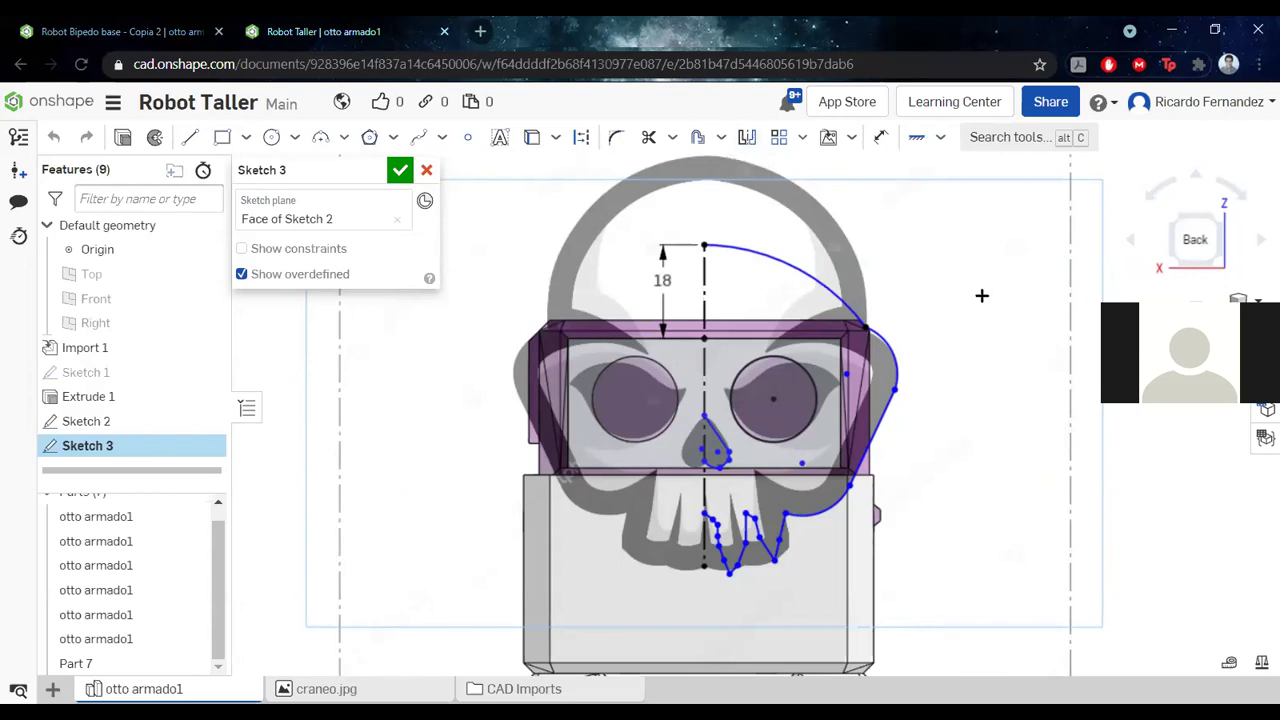
left_click_drag(983, 294, 760, 150)
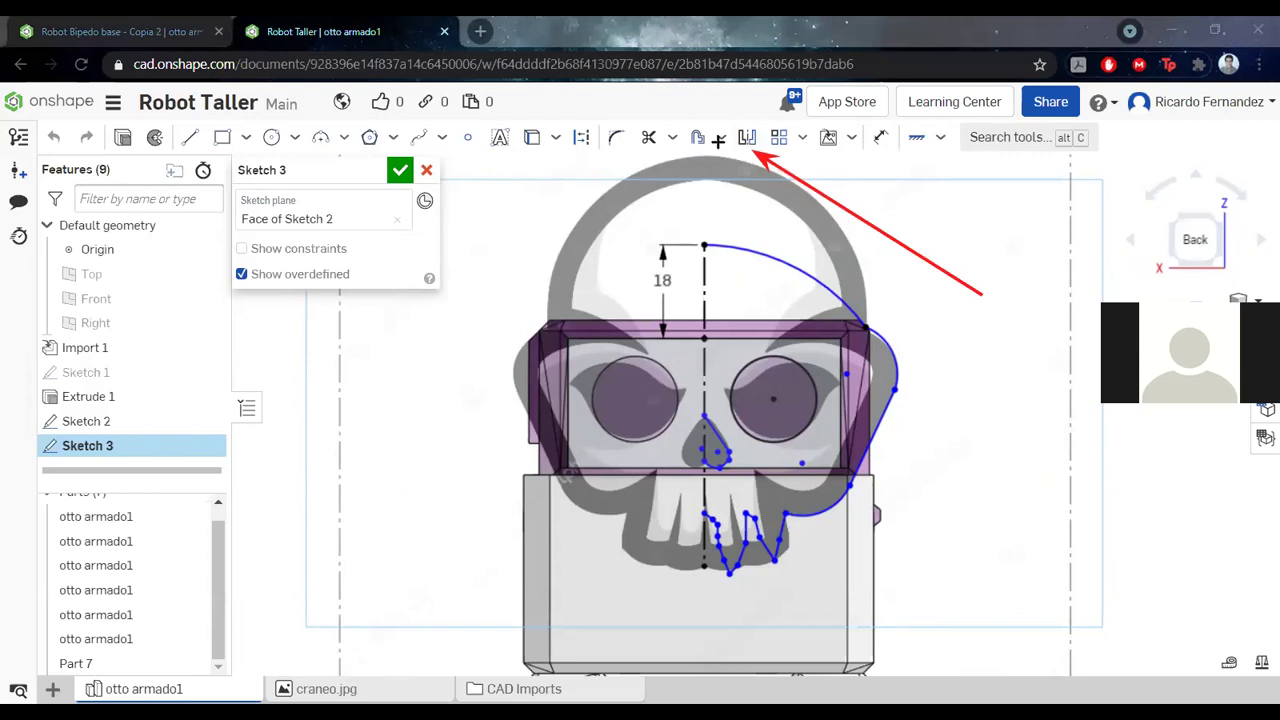
key("Escape")
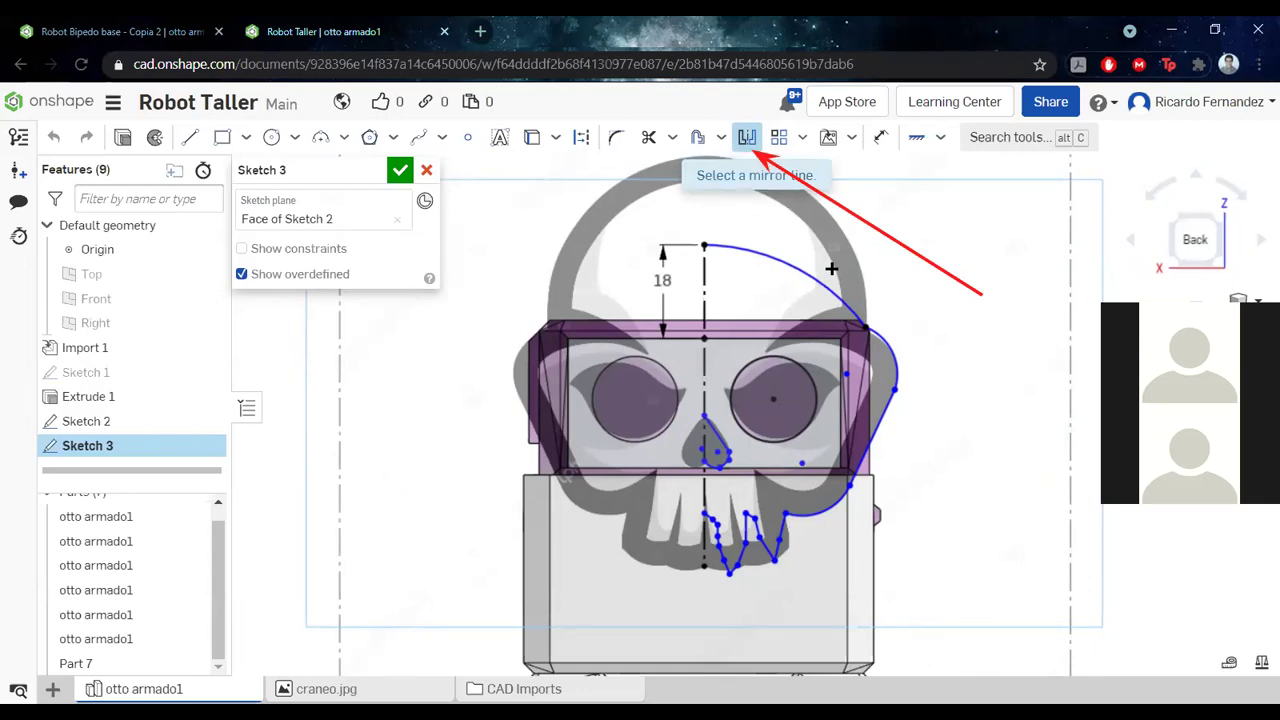
left_click(705, 284)
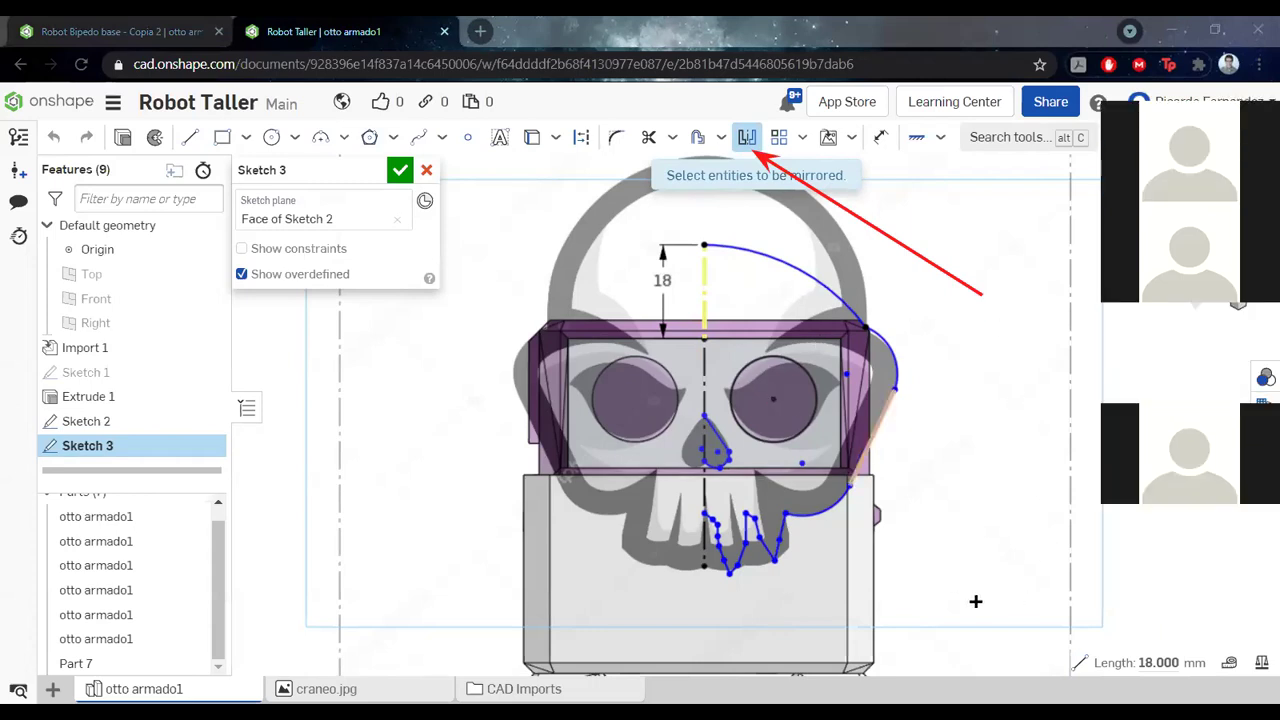
mouse_move(986, 600)
left_mouse_down()
mouse_move(914, 386)
mouse_move(648, 250)
left_mouse_up()
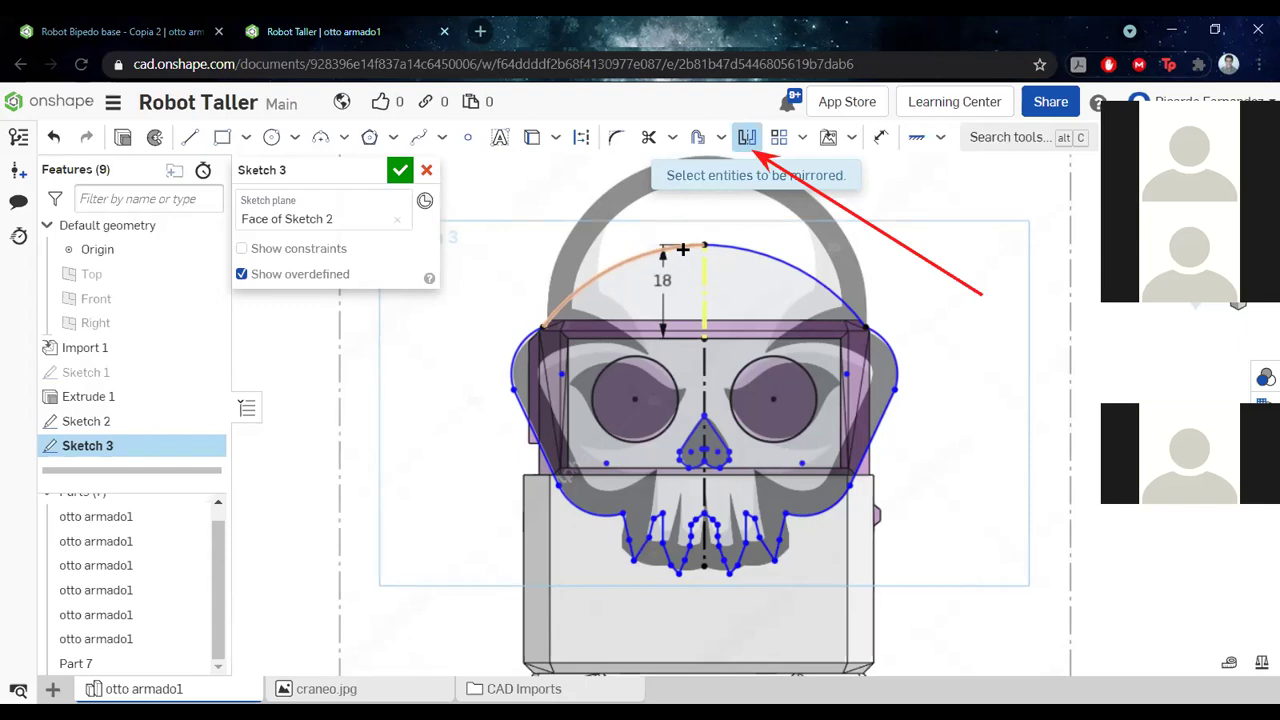
mouse_move(388, 421)
left_mouse_down()
mouse_move(13, 102)
mouse_move(66, 162)
left_mouse_up()
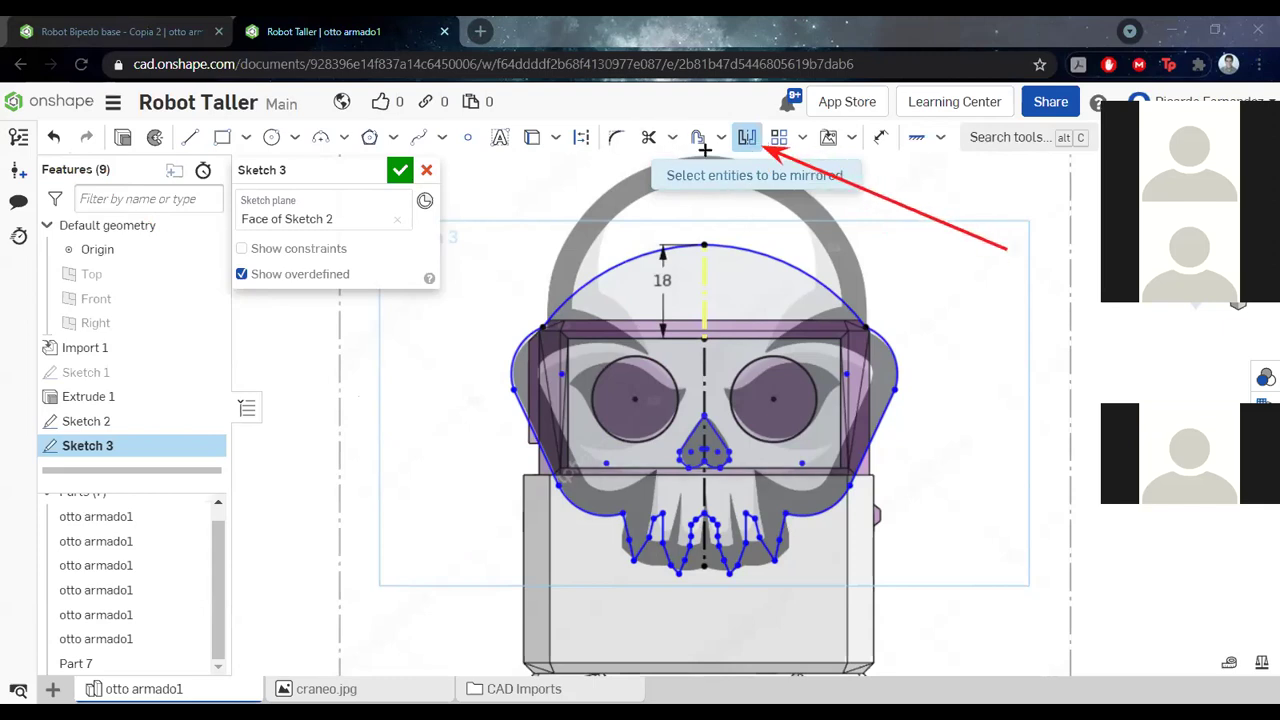
left_click(745, 138)
Extrude the skull faces of Sketch 3 as a blind Add with a depth of 5 mm, merging with Part 7
scroll(735, 405, "up", 2)
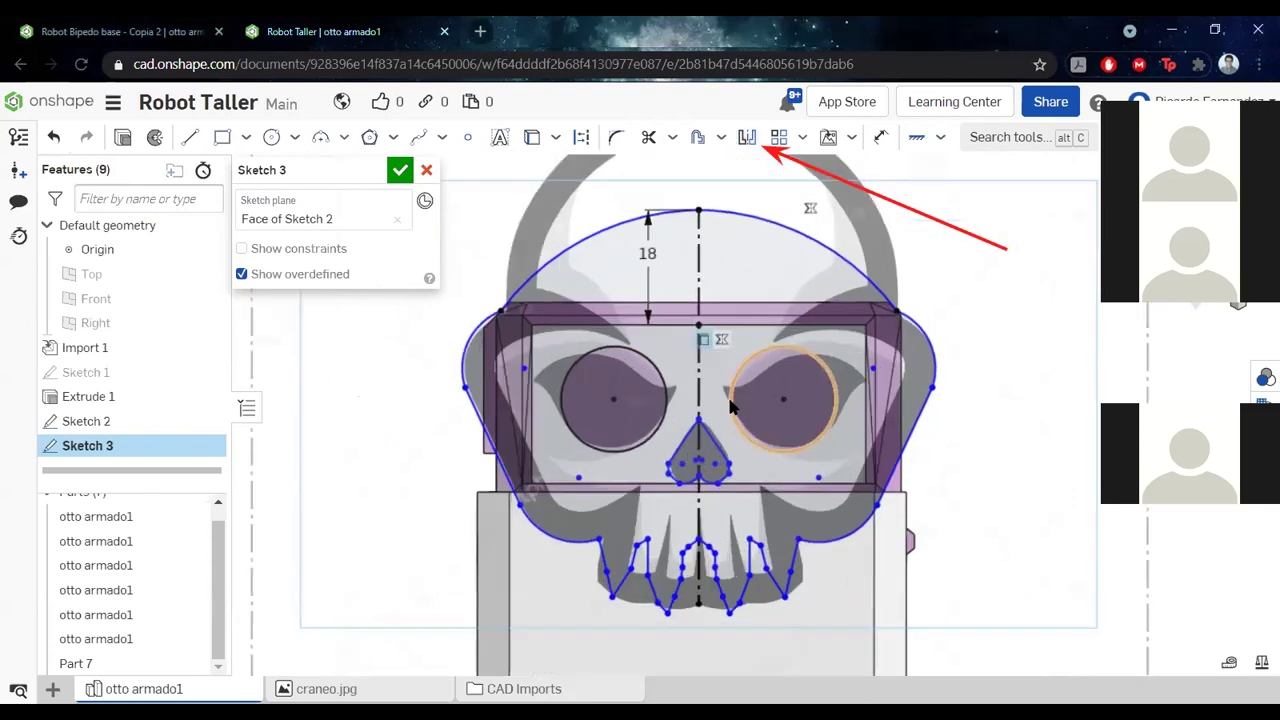
scroll(706, 445, "up", 1)
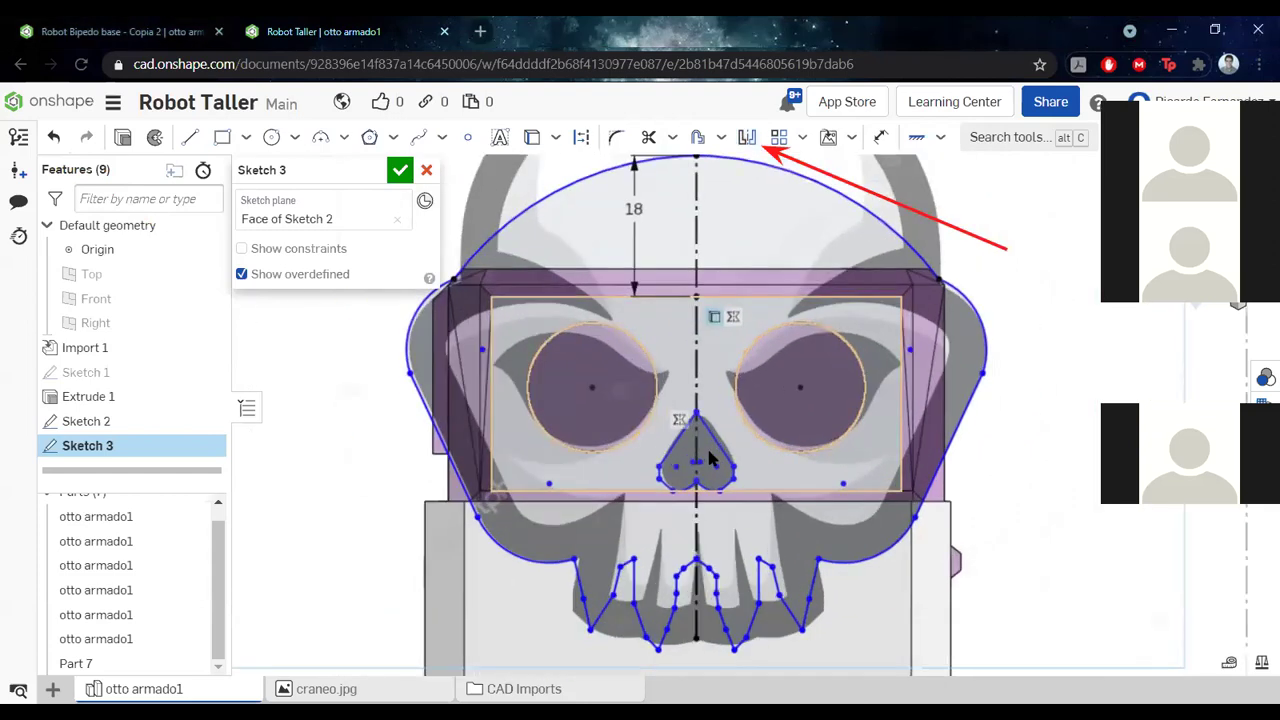
scroll(710, 442, "down", 1)
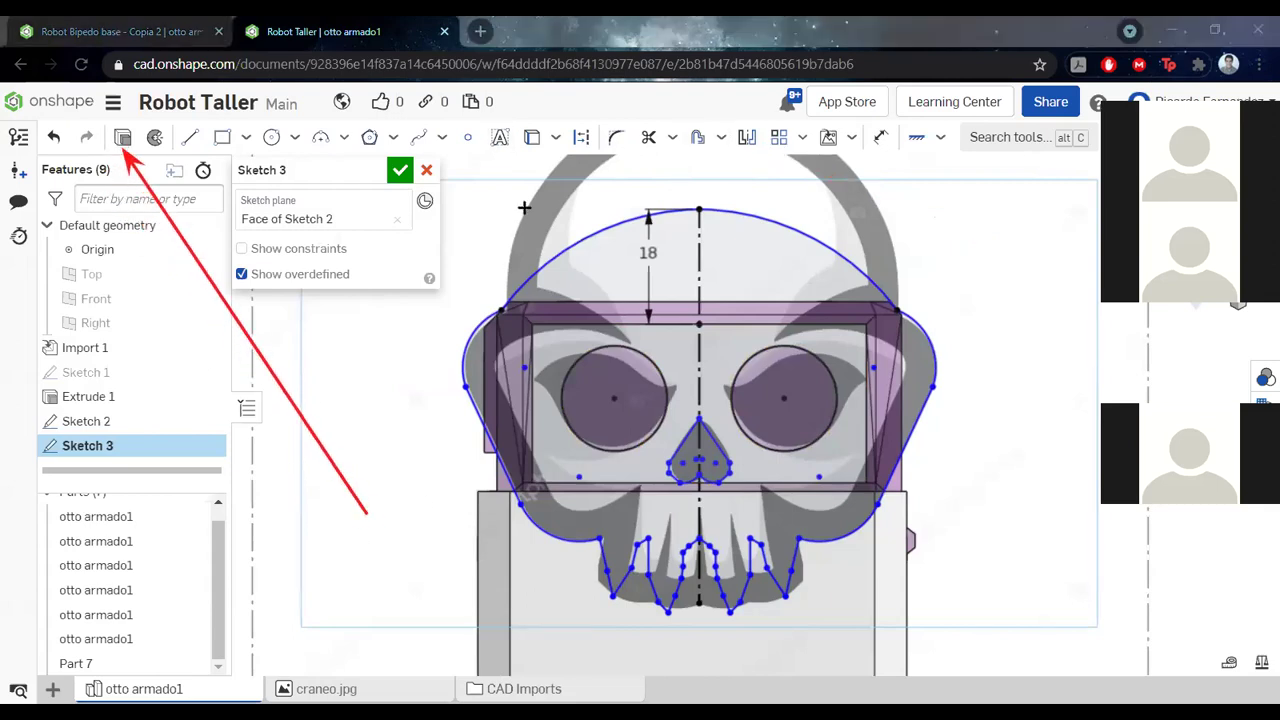
left_click(124, 139)
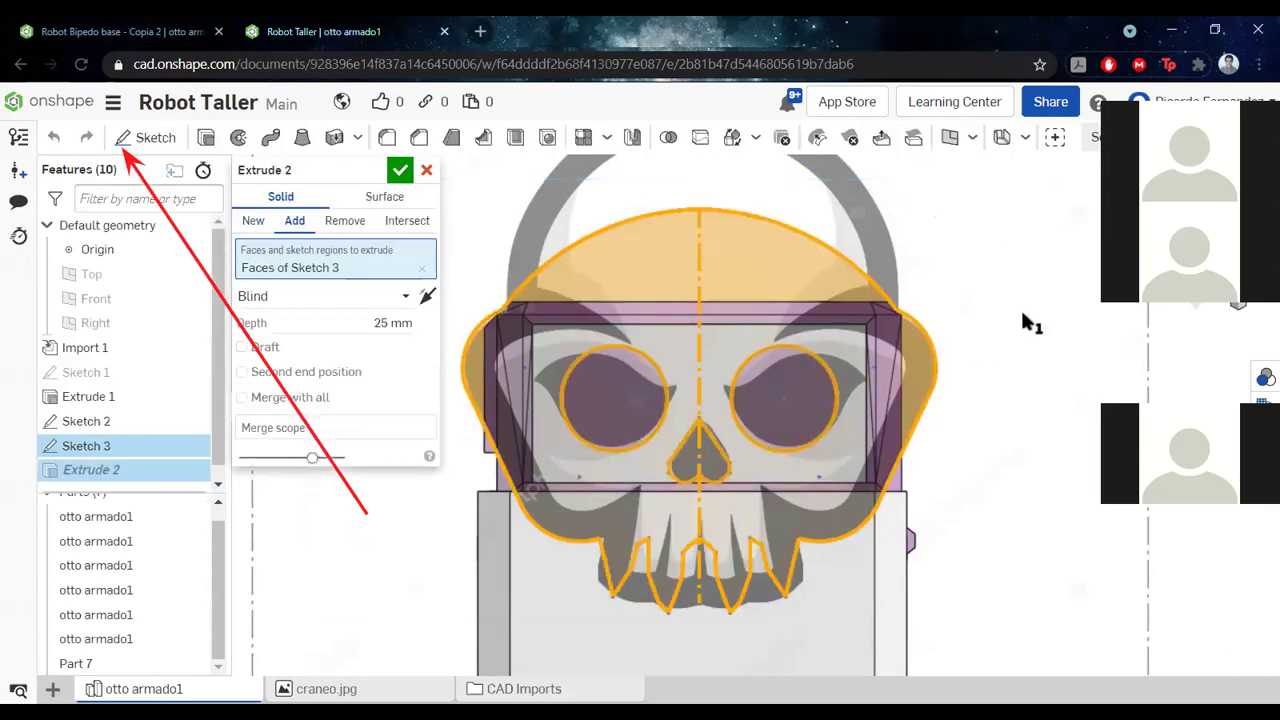
mouse_move(950, 330)
right_mouse_down()
mouse_move(987, 309)
mouse_move(893, 322)
mouse_move(939, 320)
right_mouse_up()
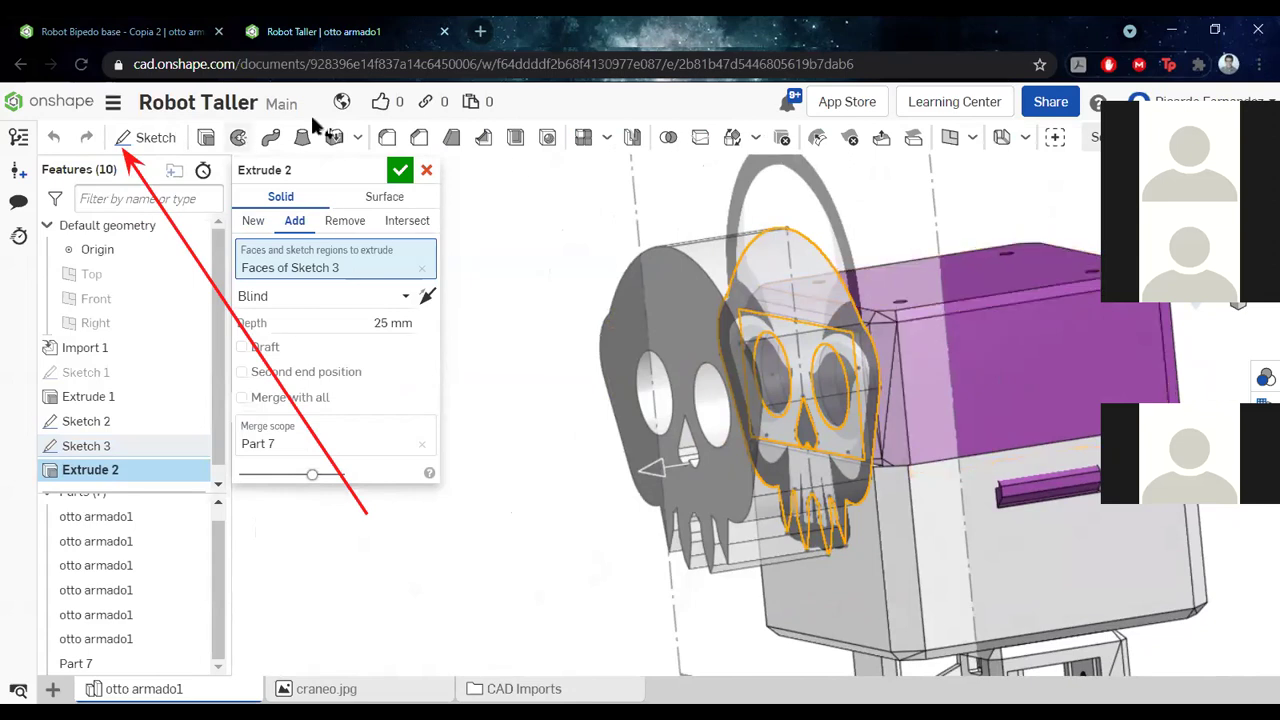
left_click_drag(510, 298, 427, 329)
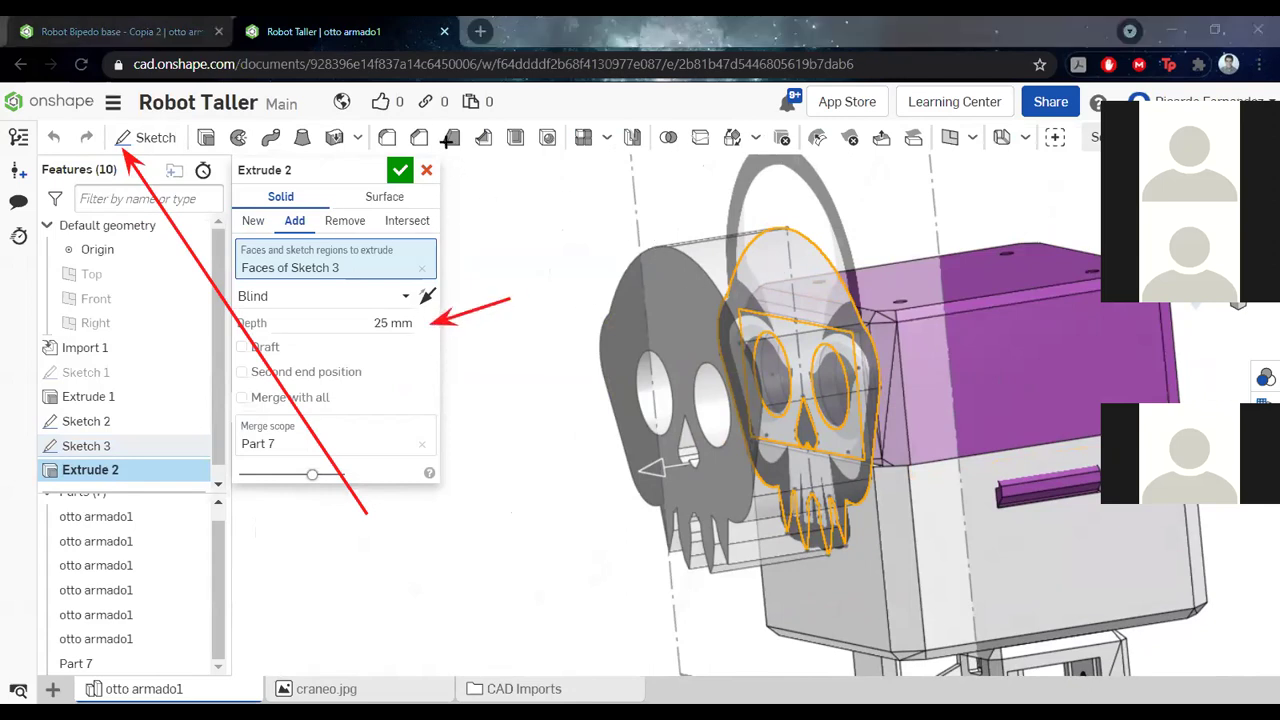
left_click(385, 323)
type("5")
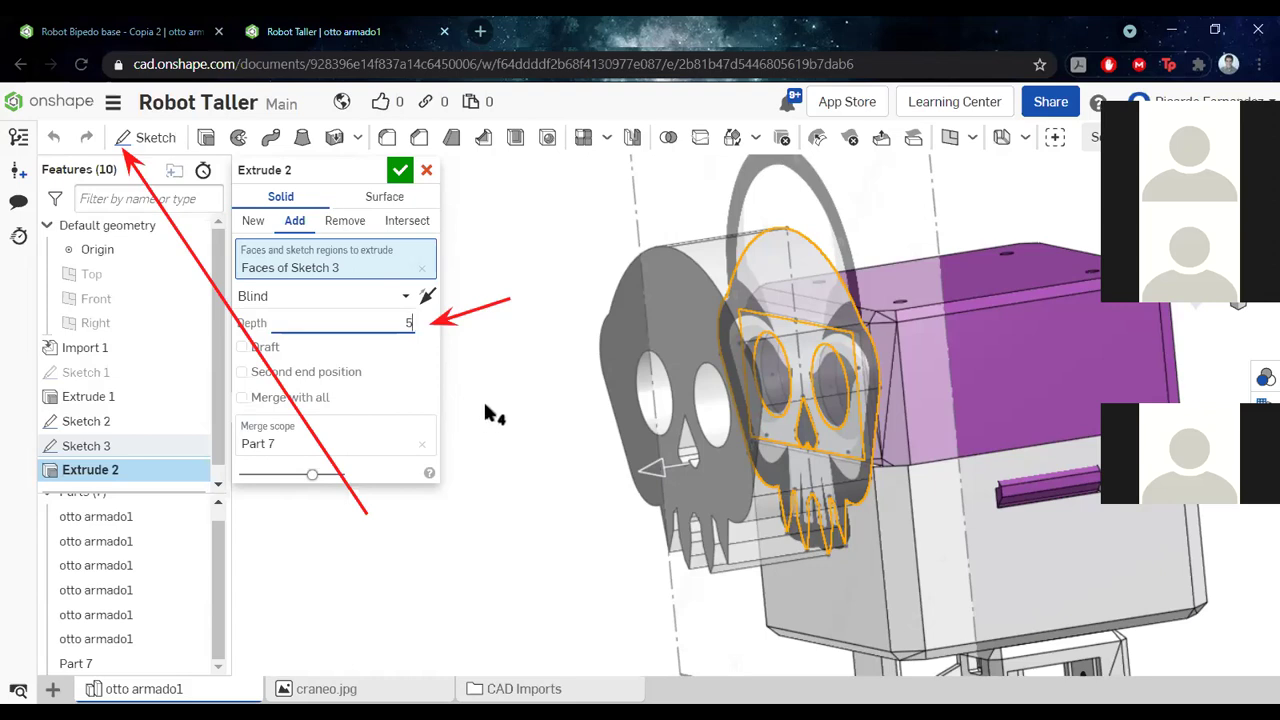
left_click(557, 449)
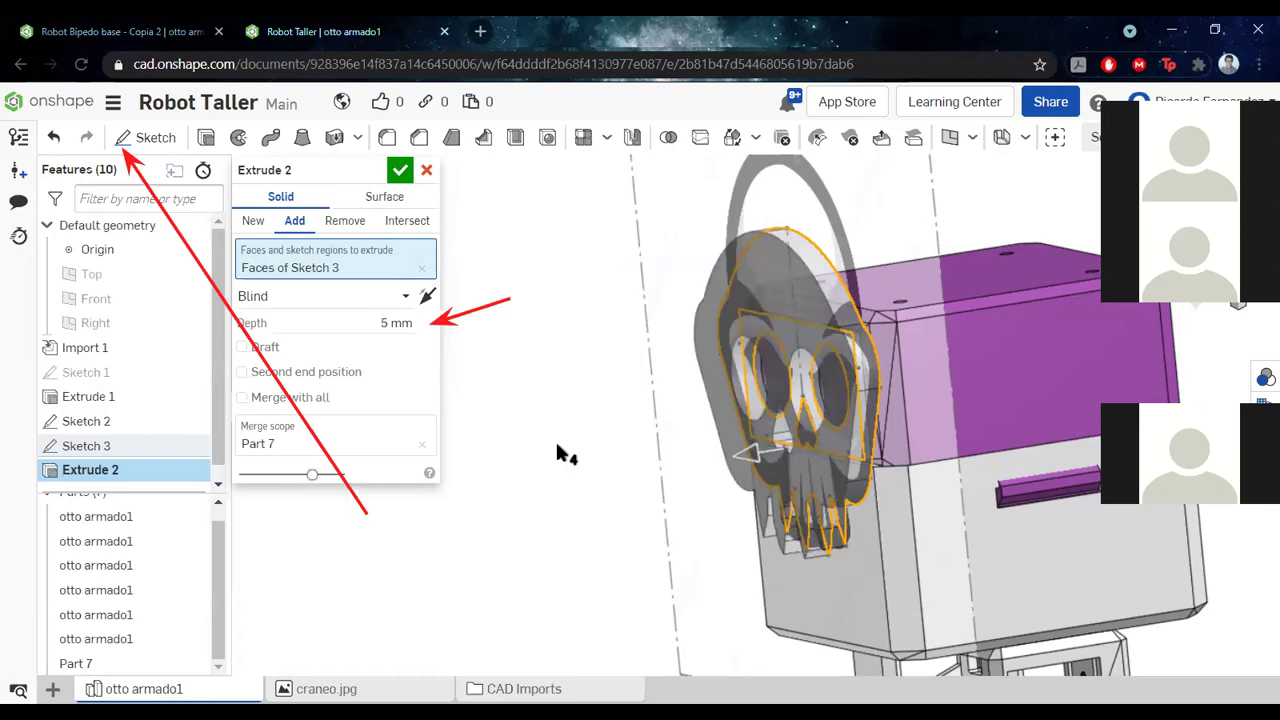
right_click_drag(728, 397, 815, 335)
scroll(1036, 288, "up", 2)
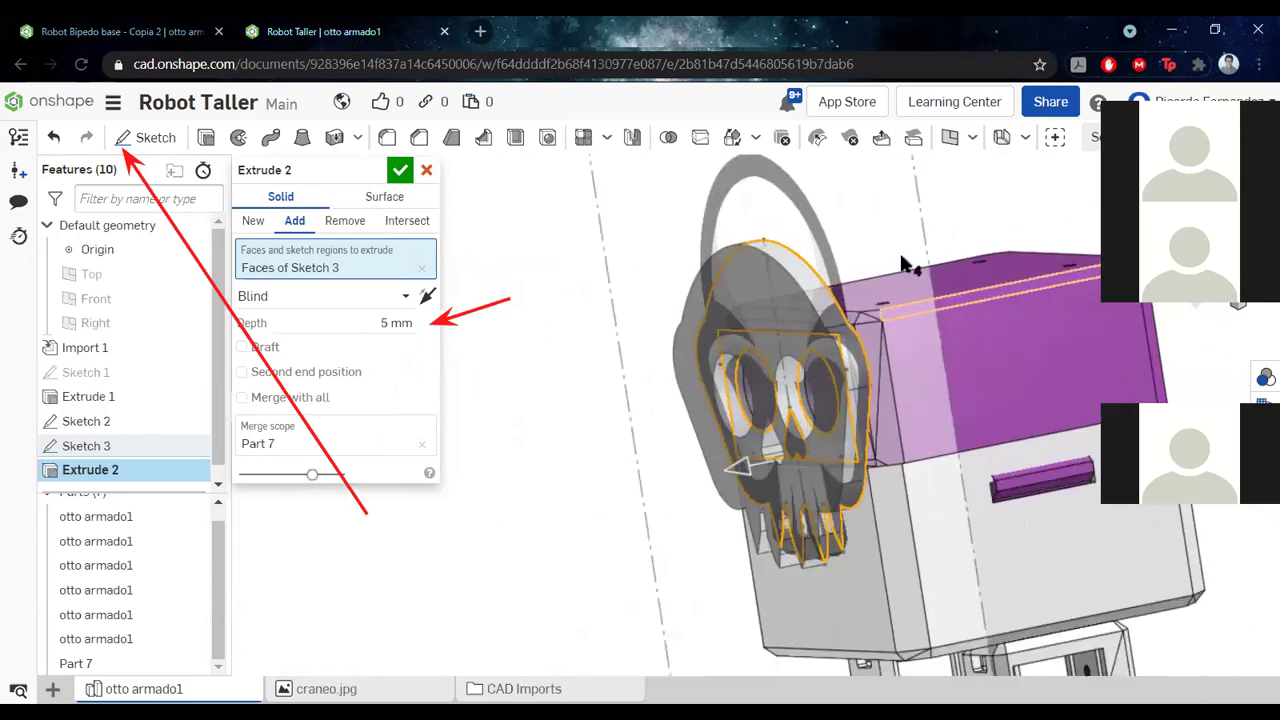
left_click(405, 173)
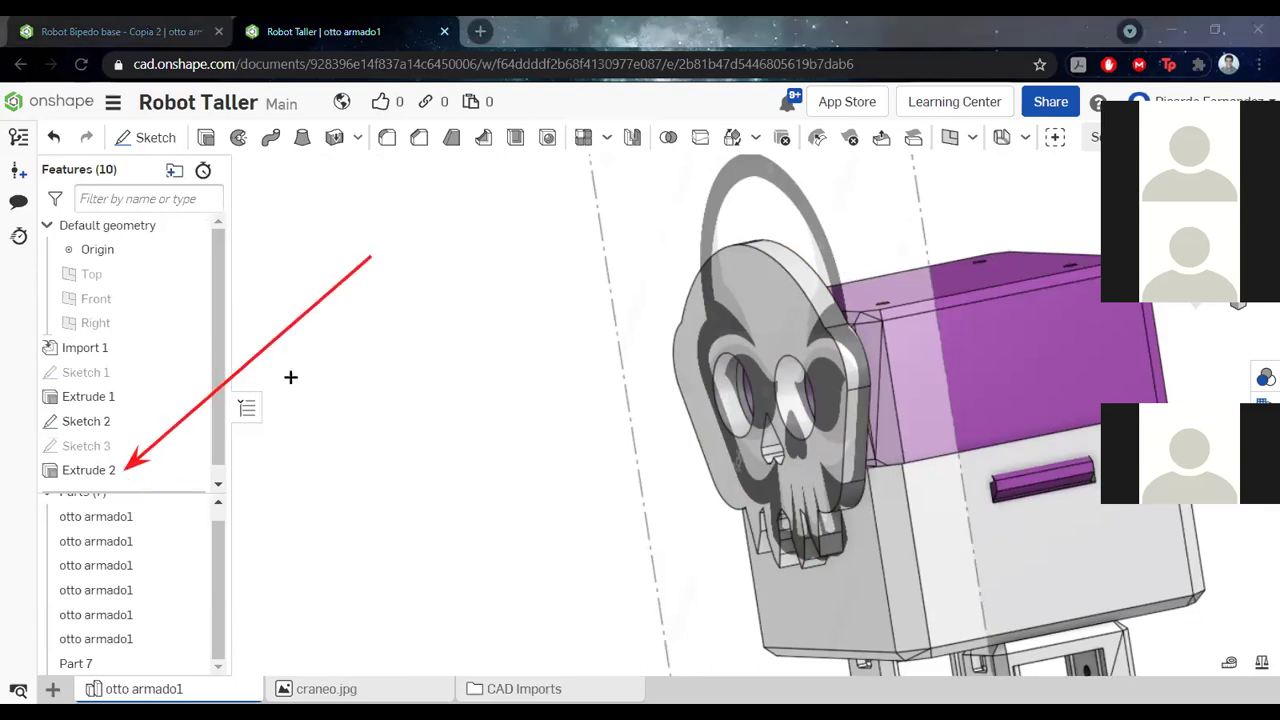
Reopen Extrude 2 to review its New and Add options and its merge scope, and close it without changes
right_click(100, 467)
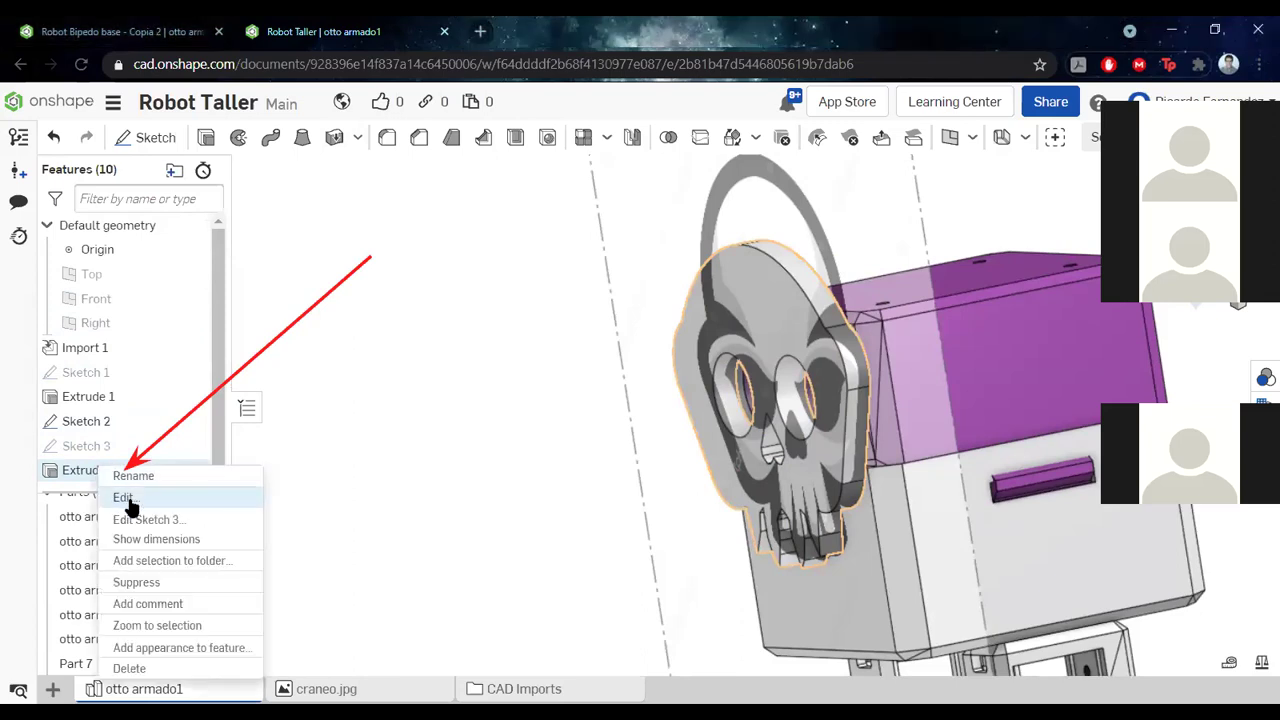
left_click(126, 502)
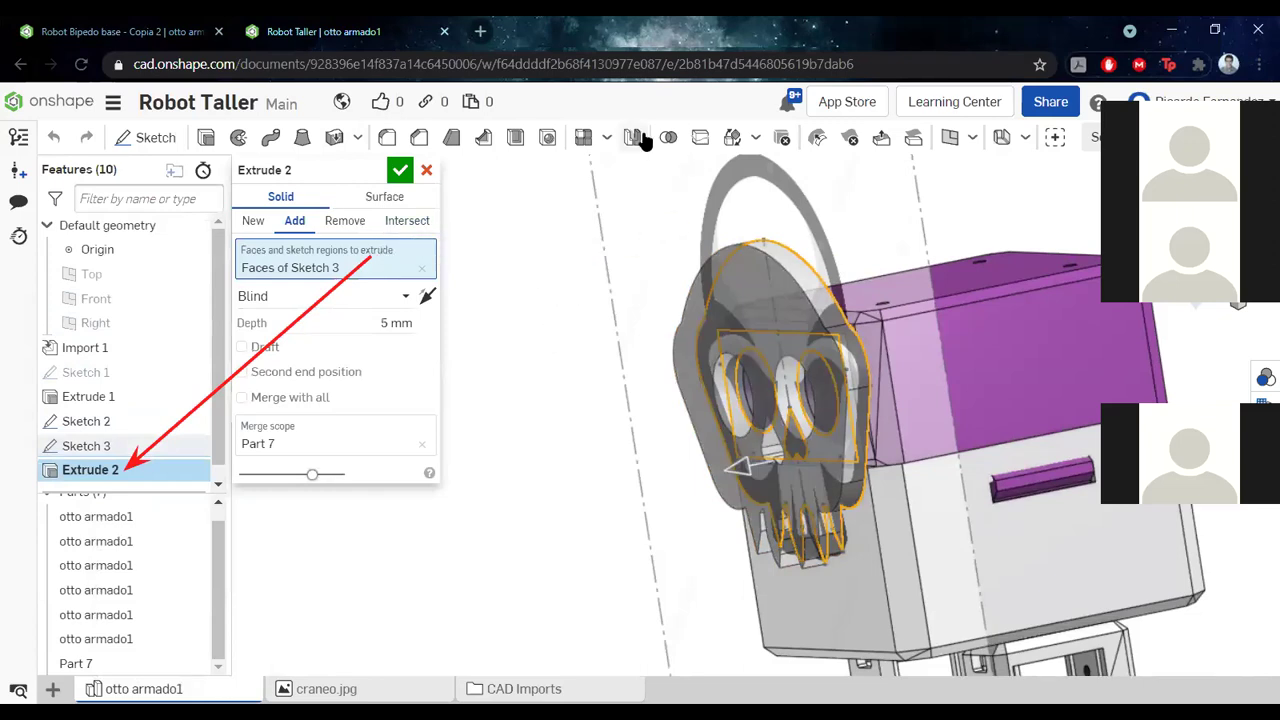
left_click_drag(516, 324, 255, 228)
left_click_drag(521, 155, 308, 228)
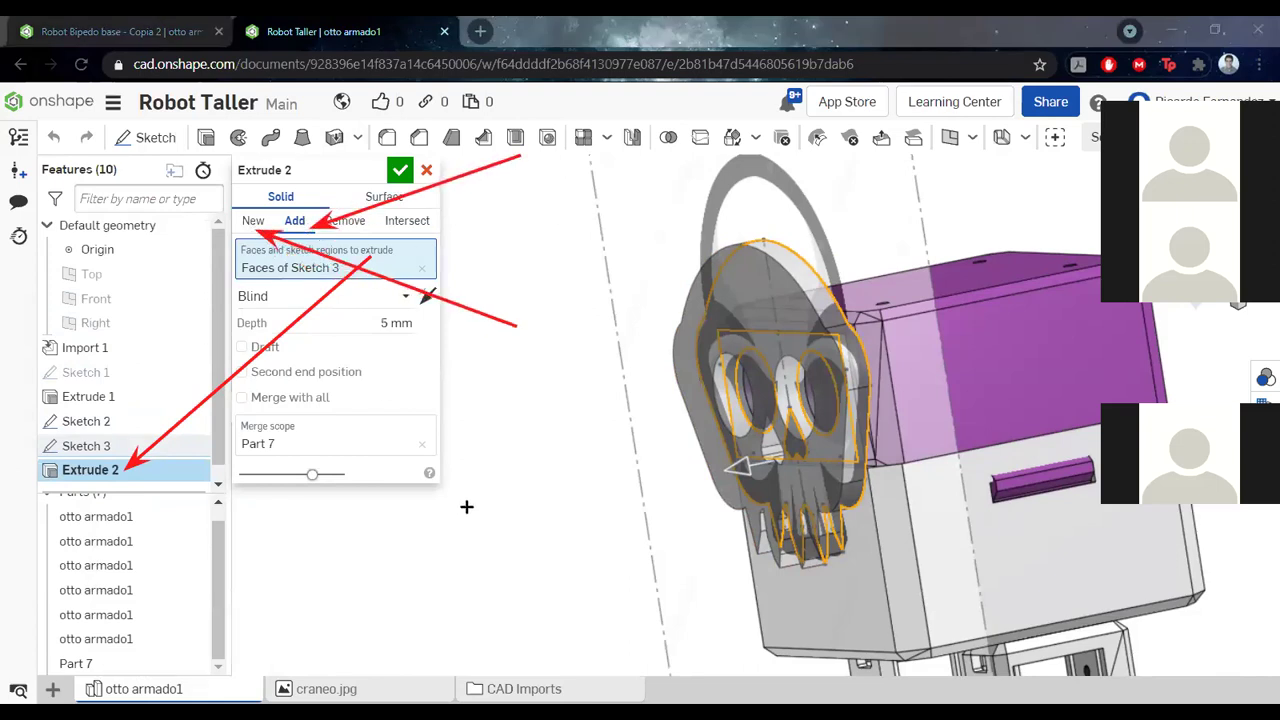
mouse_move(622, 570)
left_mouse_down()
mouse_move(602, 528)
mouse_move(387, 452)
left_mouse_up()
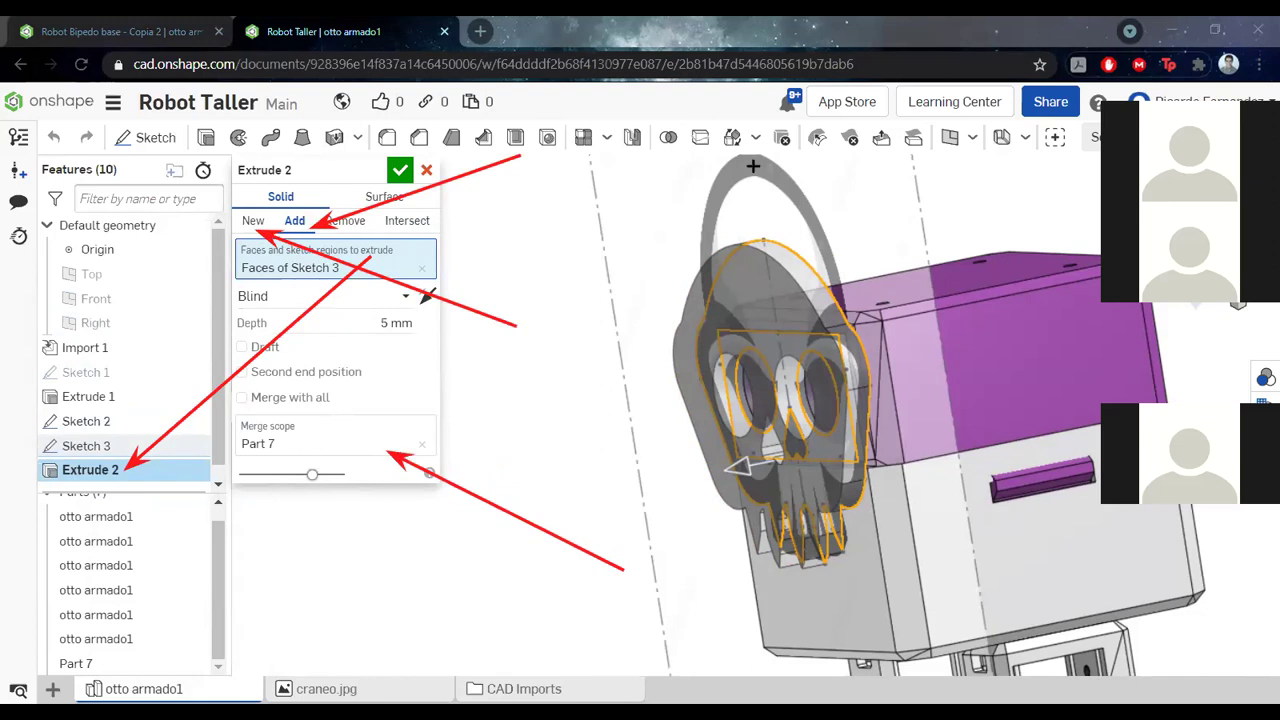
key("Escape")
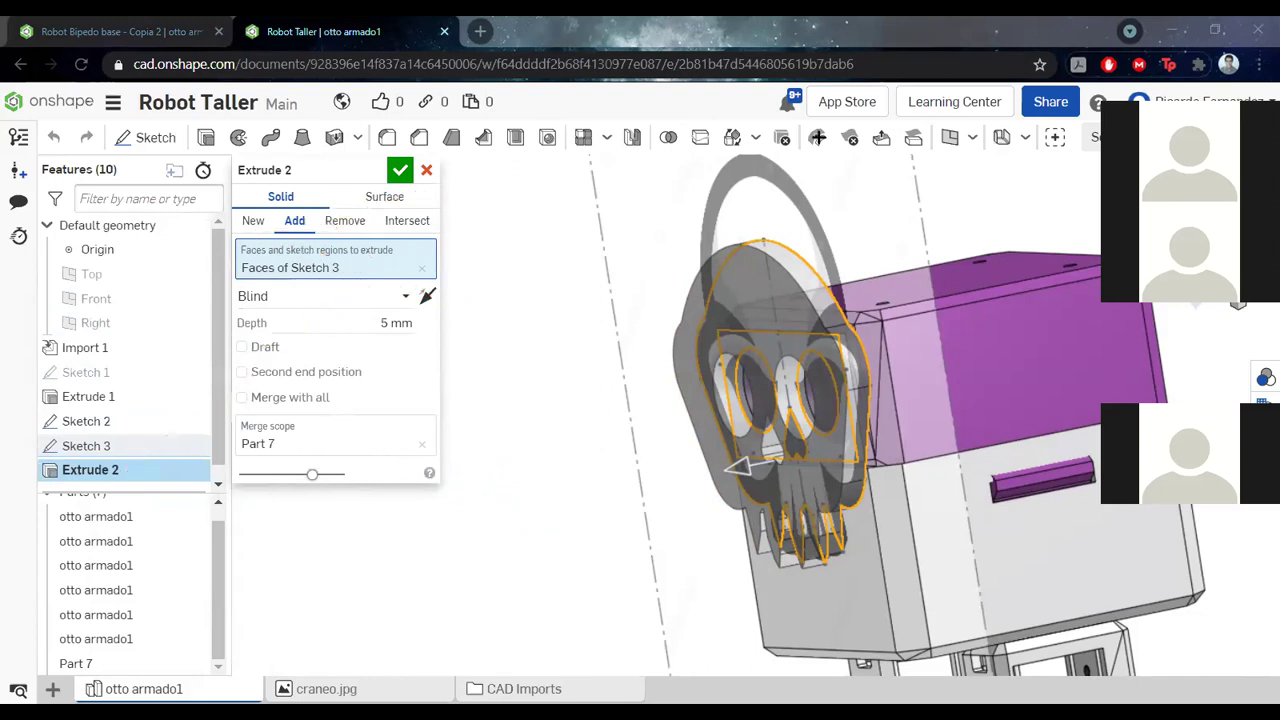
left_click(398, 175)
right_click_drag(535, 360, 534, 289)
scroll(515, 320, "down", 3)
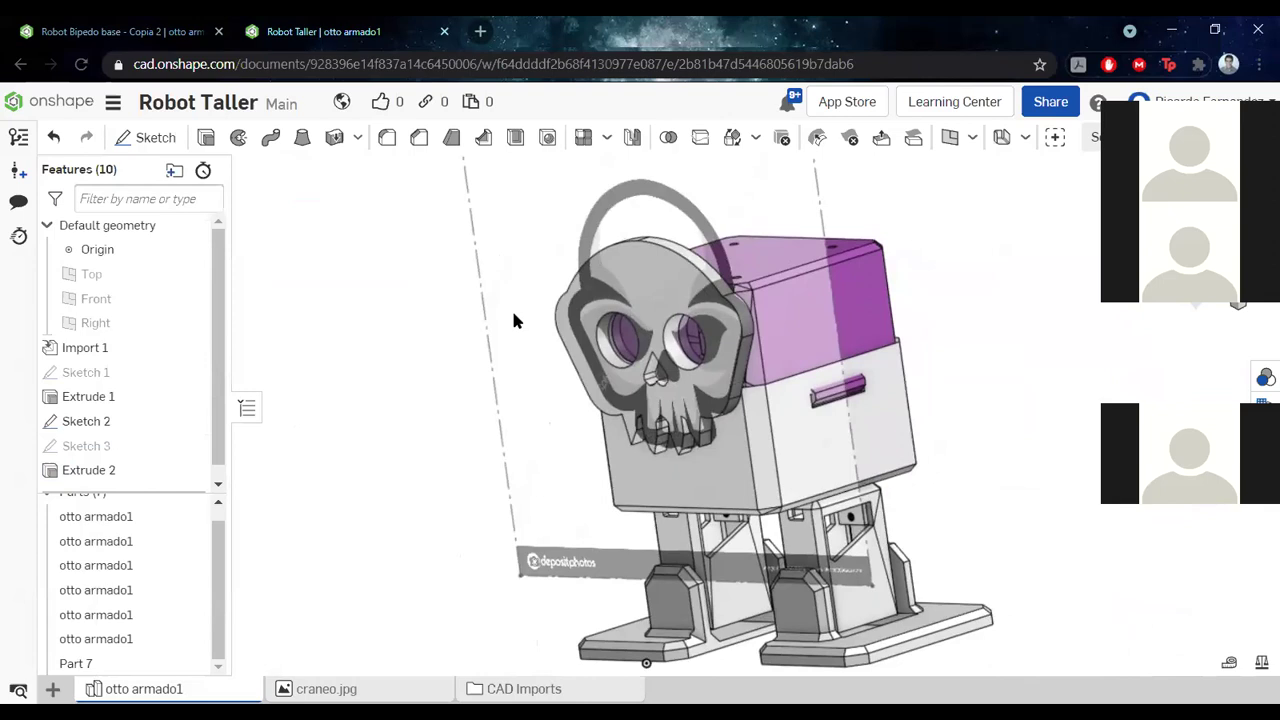
key("shift+1")
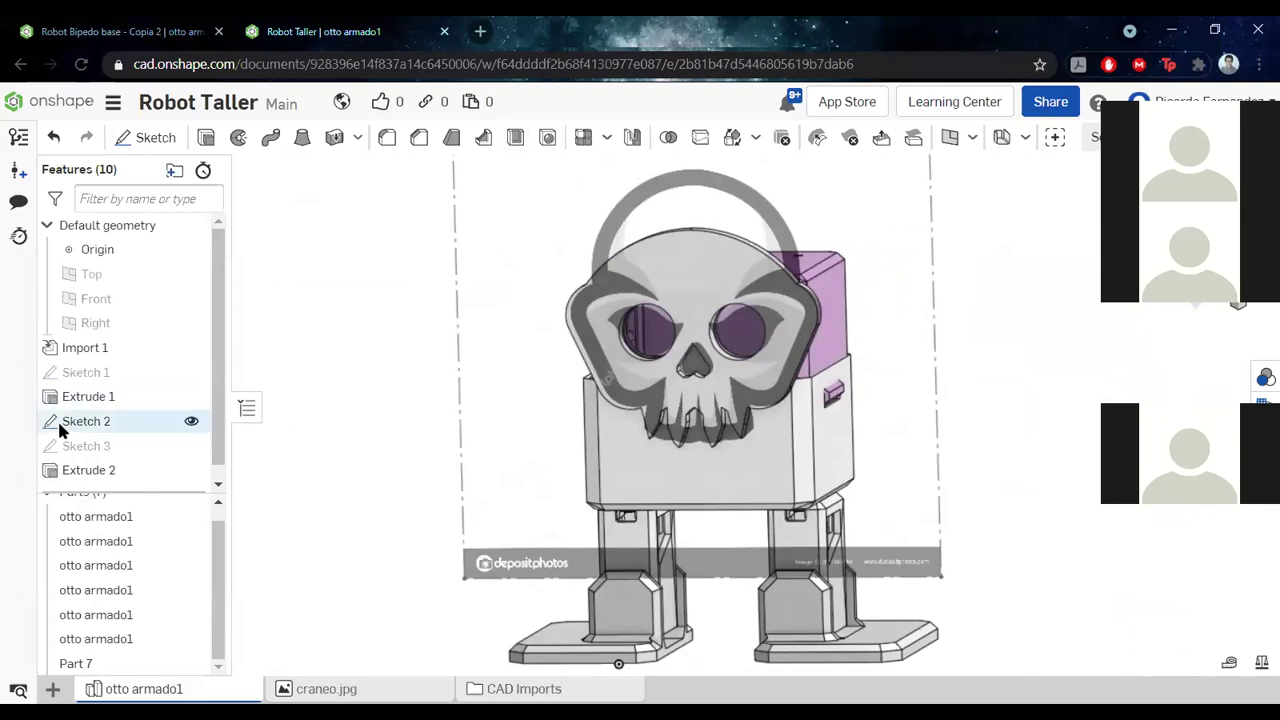
right_click(63, 421)
left_click(420, 357)
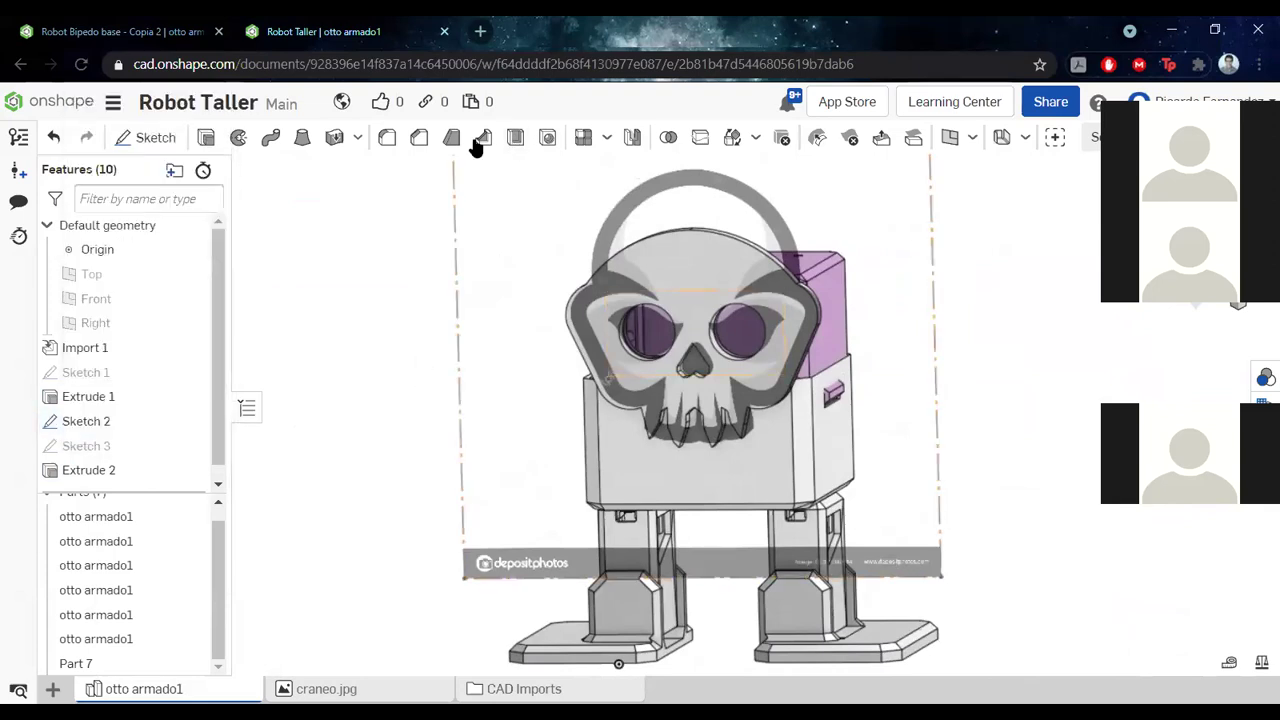
Hide Sketch 2 so the skull reference image no longer covers the model
left_click_drag(329, 352, 200, 418)
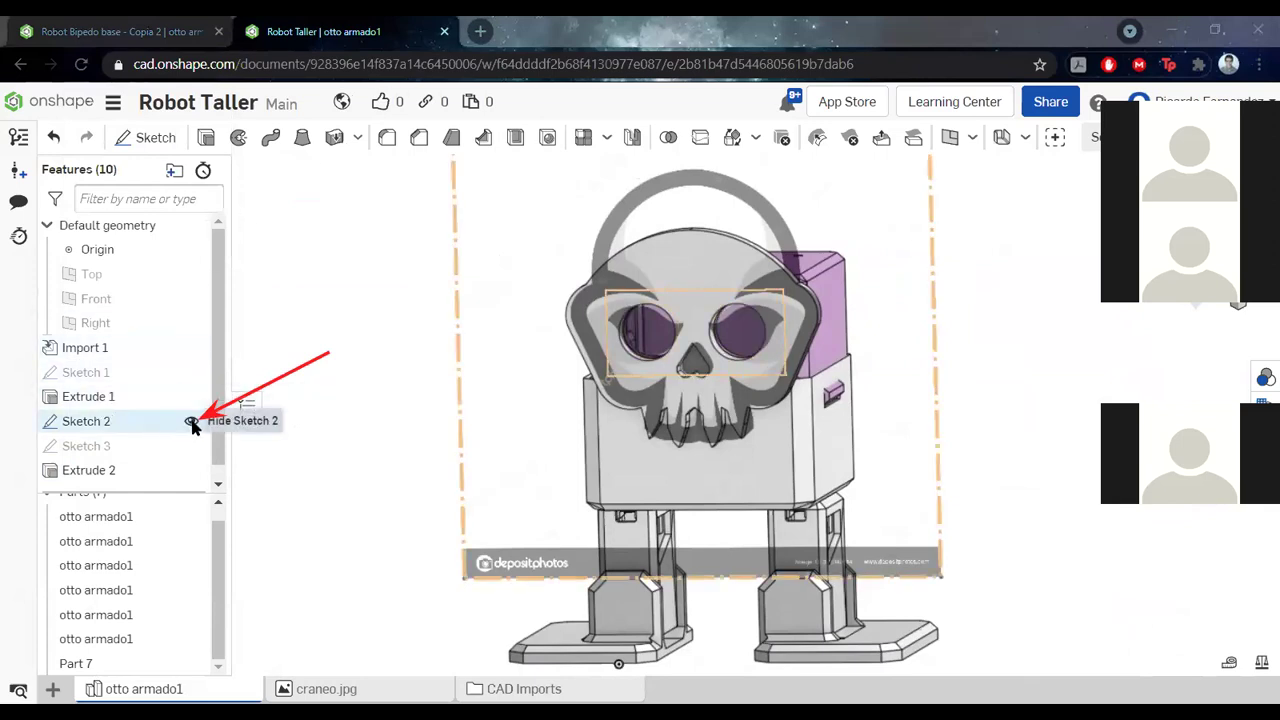
left_click(193, 424)
key("shift+7")
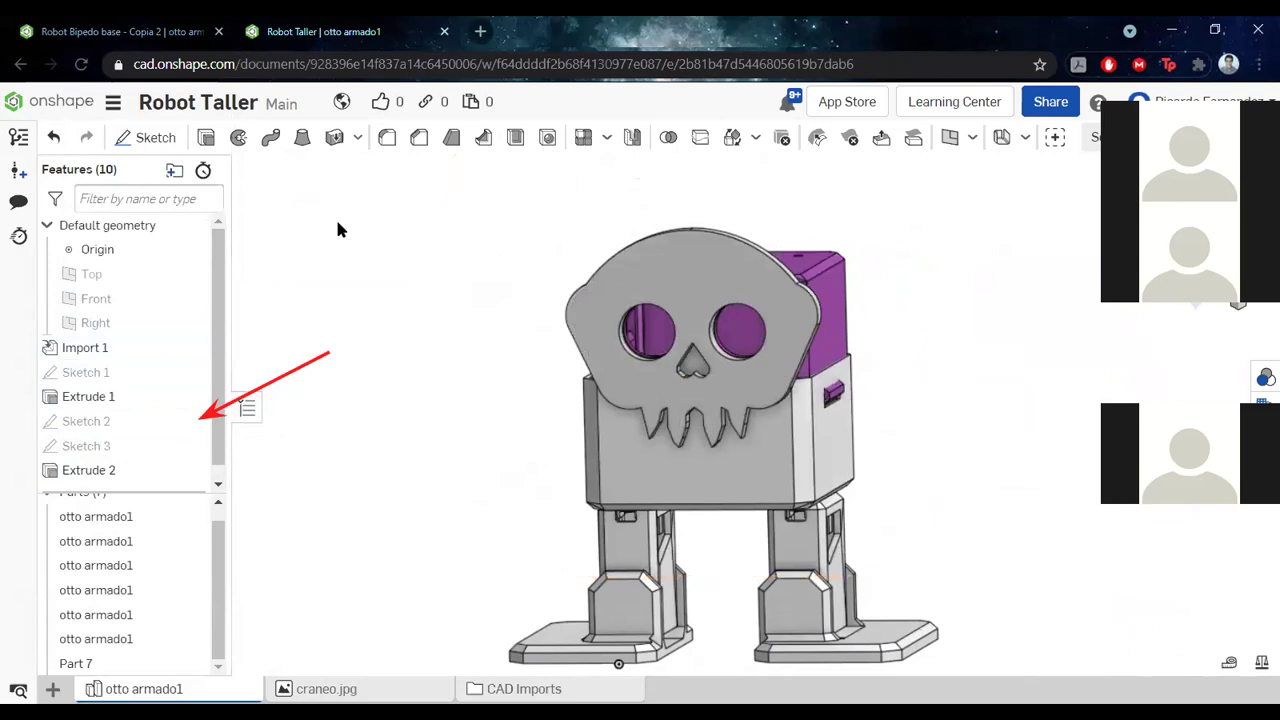
right_click_drag(385, 263, 421, 250)
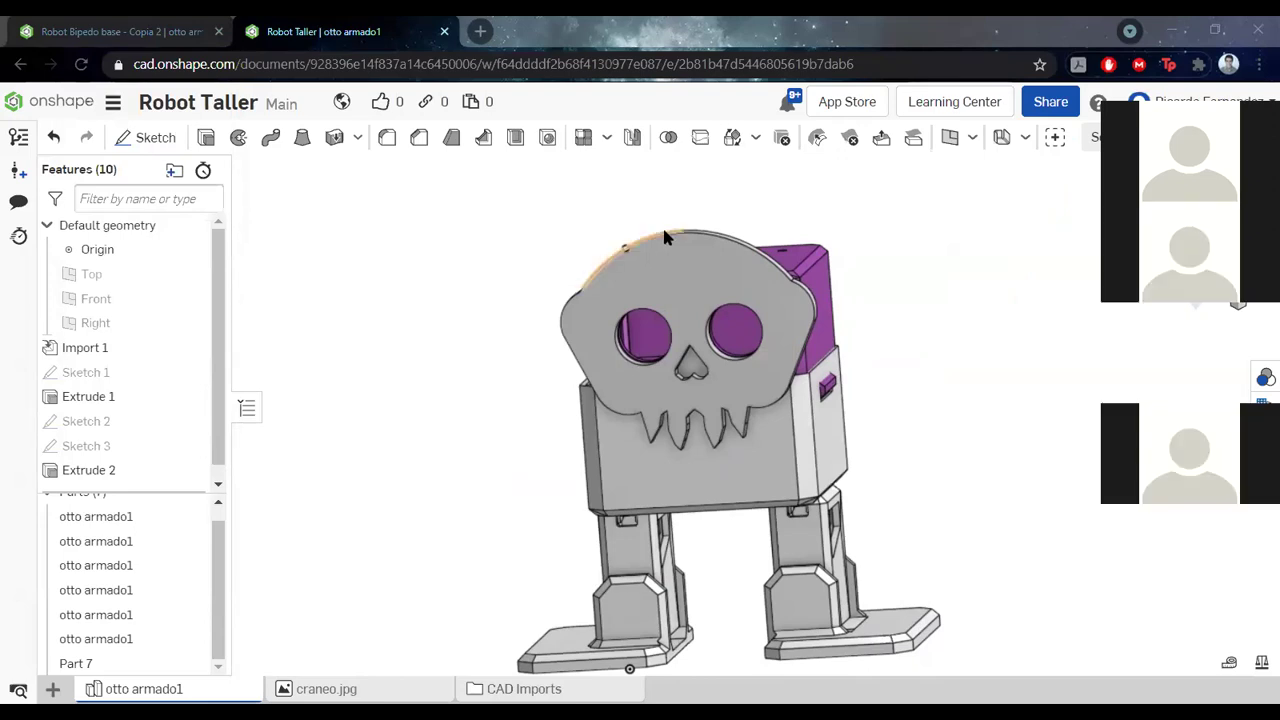
right_click_drag(654, 201, 726, 320)
scroll(726, 320, "up", 5)
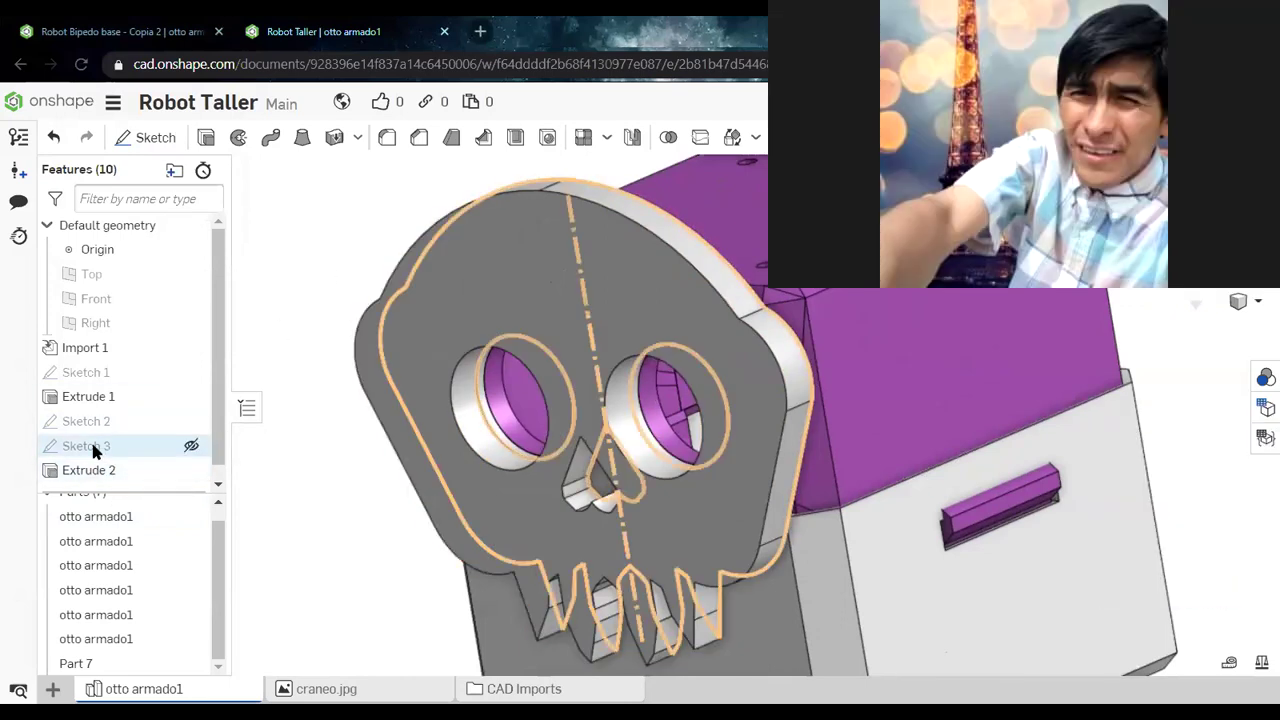
Open Sketch 3 for editing and show its constraints to examine them around the nose and teeth curves
right_click(92, 450)
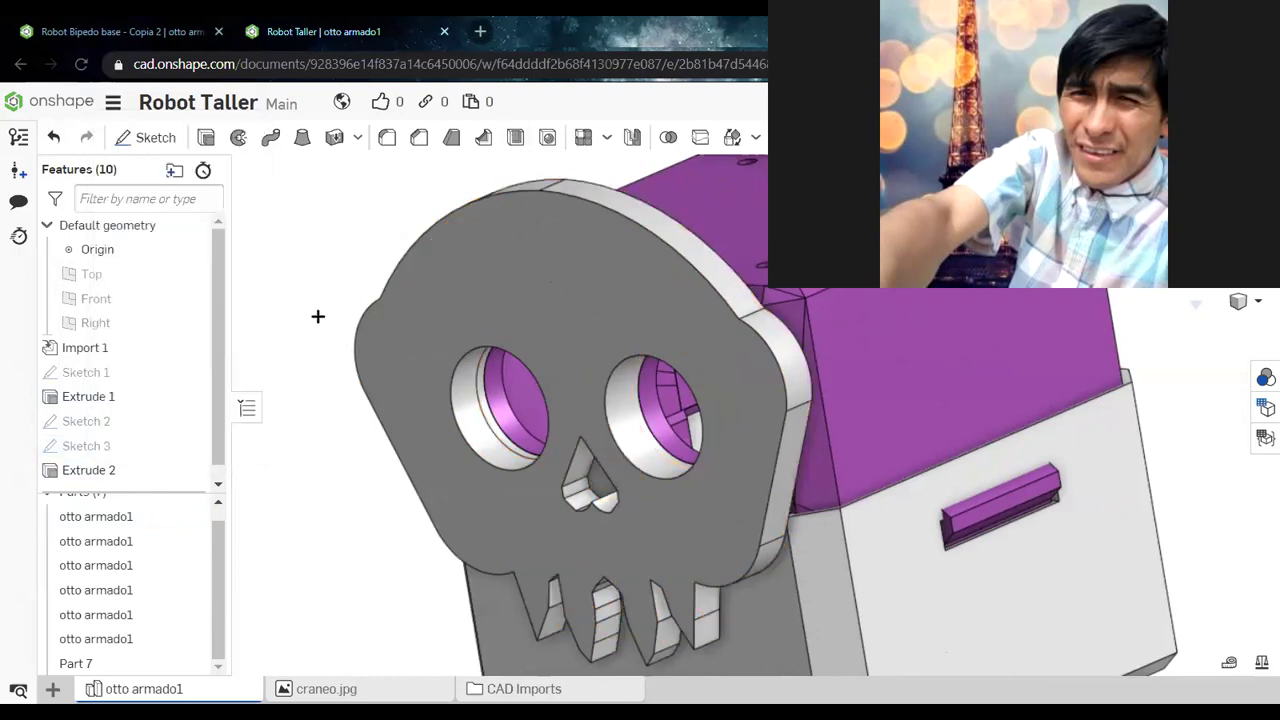
left_click_drag(322, 302, 125, 443)
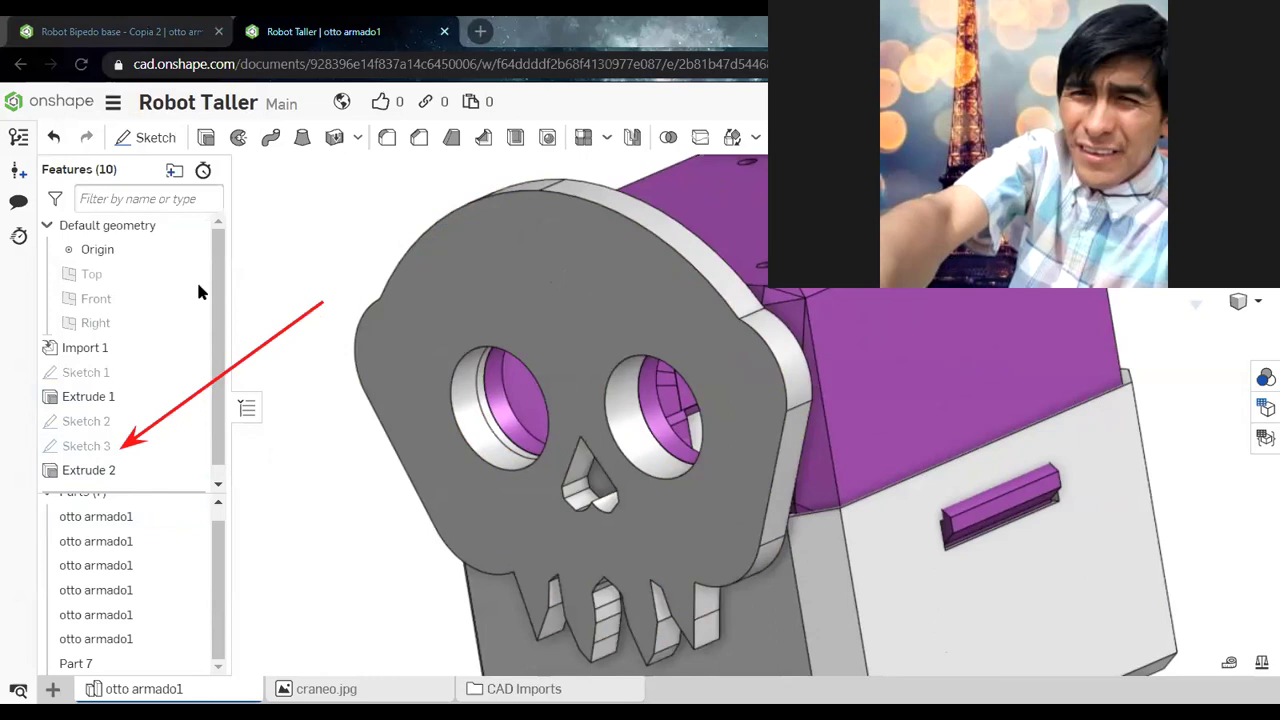
right_click(89, 445)
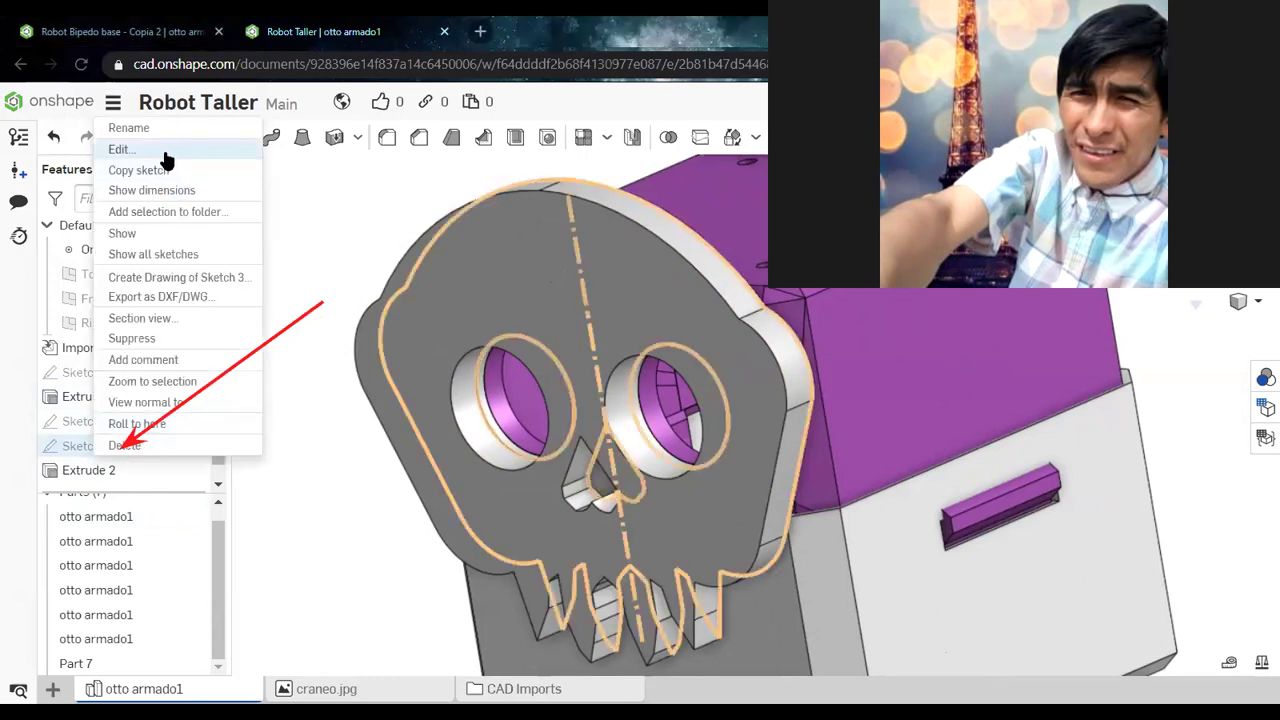
left_click(166, 152)
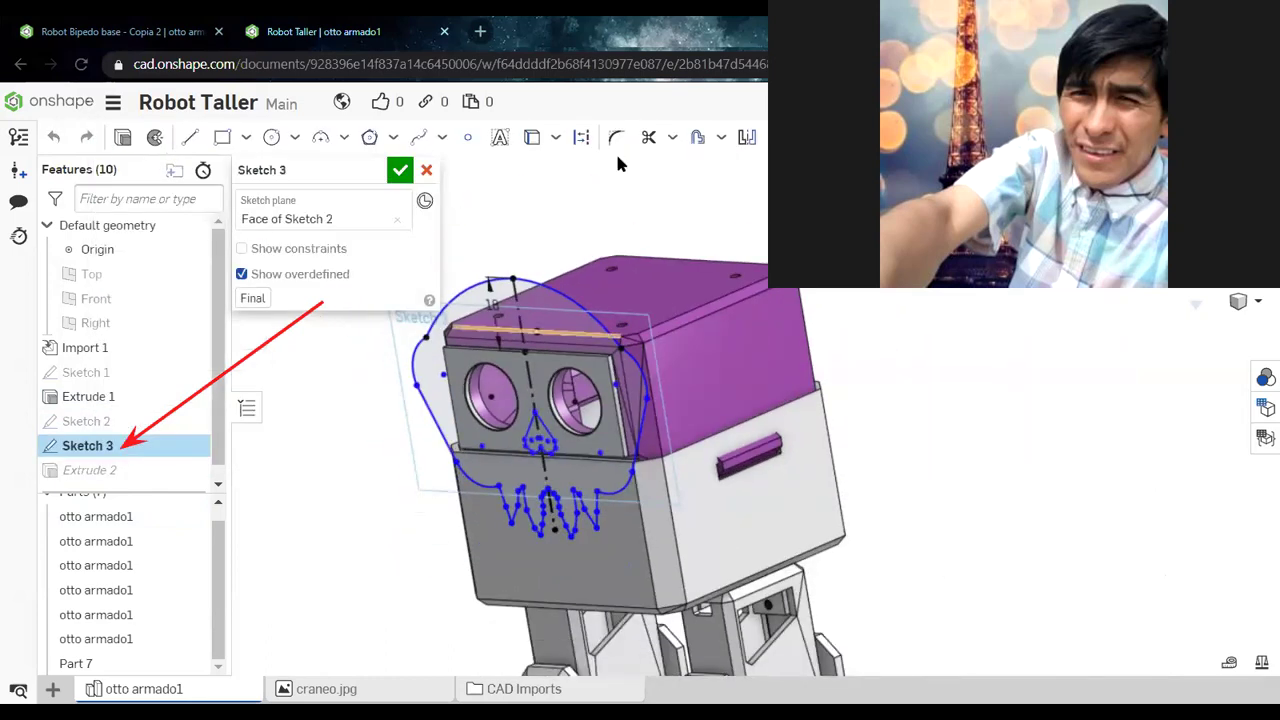
right_click_drag(840, 312, 952, 261)
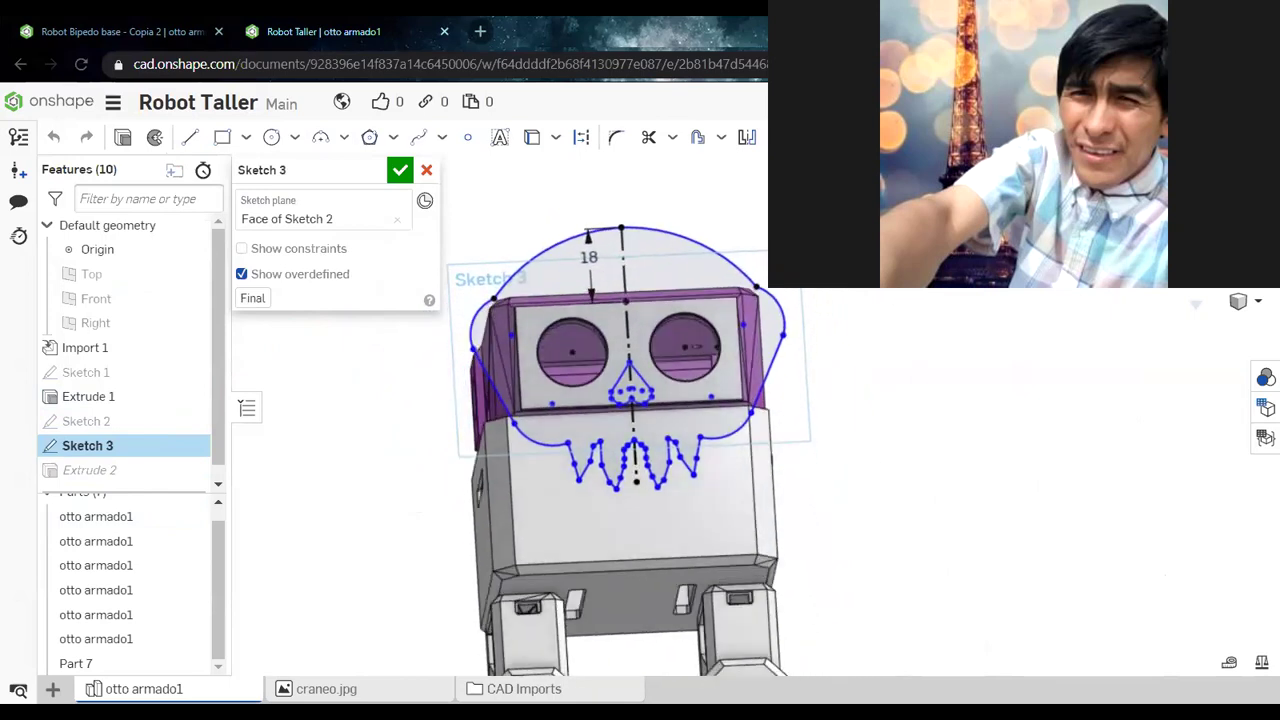
left_click(245, 249)
scroll(612, 268, "up", 2)
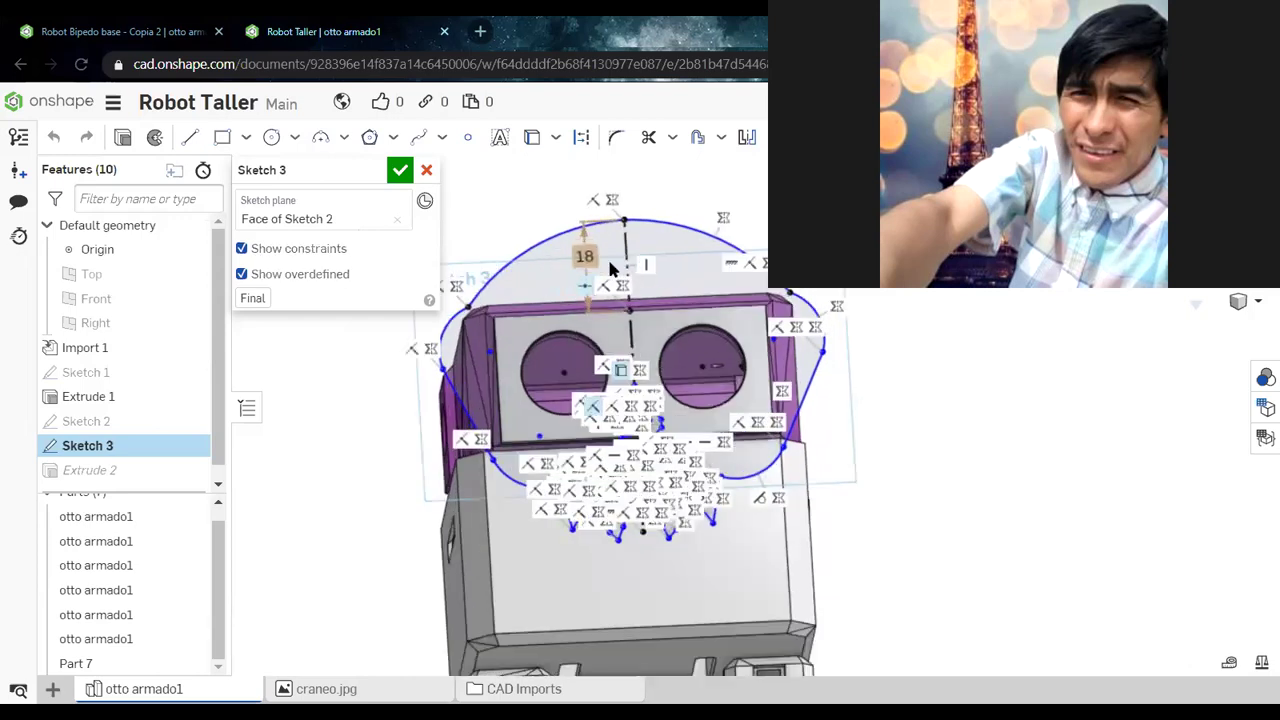
scroll(757, 400, "up", 3)
scroll(757, 400, "down", 2)
scroll(795, 295, "up", 1)
scroll(795, 295, "up", 2)
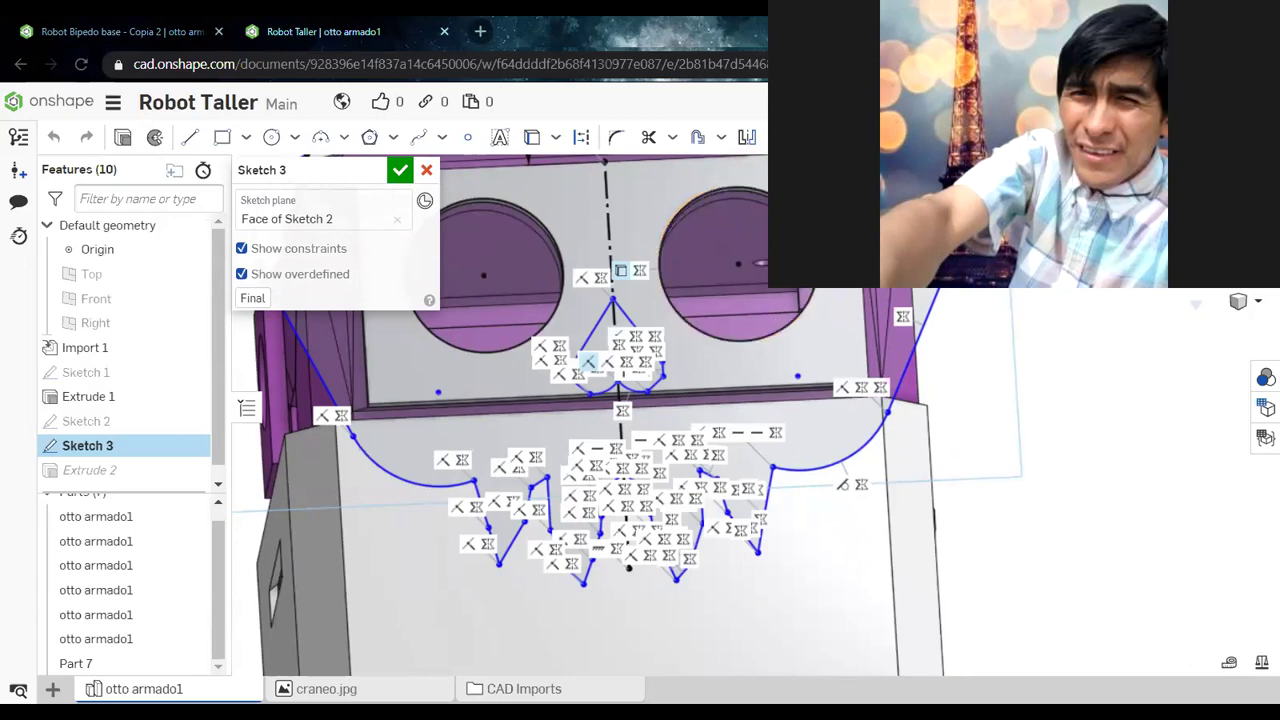
Turn off the constraint display, review the whole skull profile, and close Sketch 3
mouse_move(490, 197)
left_mouse_down()
mouse_move(308, 218)
mouse_move(314, 256)
mouse_move(252, 251)
mouse_move(272, 248)
left_mouse_up()
left_click(241, 248)
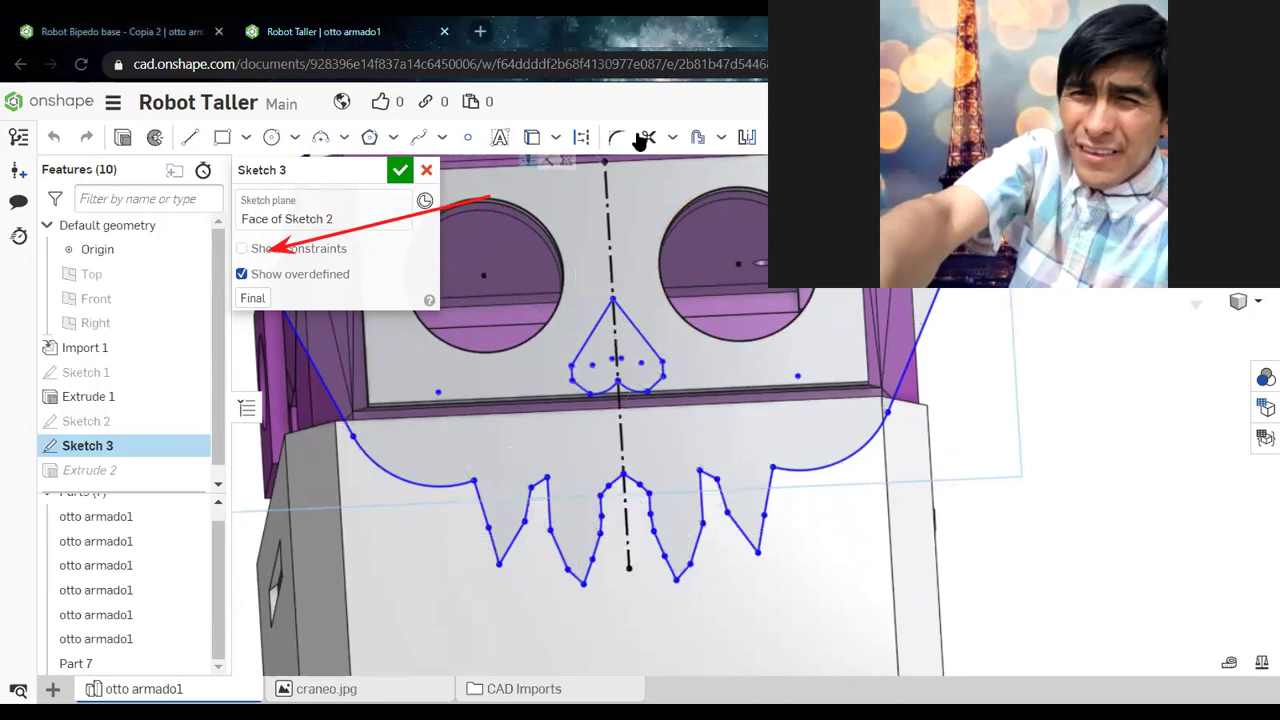
key("Escape")
scroll(994, 379, "down", 3)
mouse_move(994, 379)
middle_mouse_down()
mouse_move(929, 391)
mouse_move(931, 403)
middle_mouse_up()
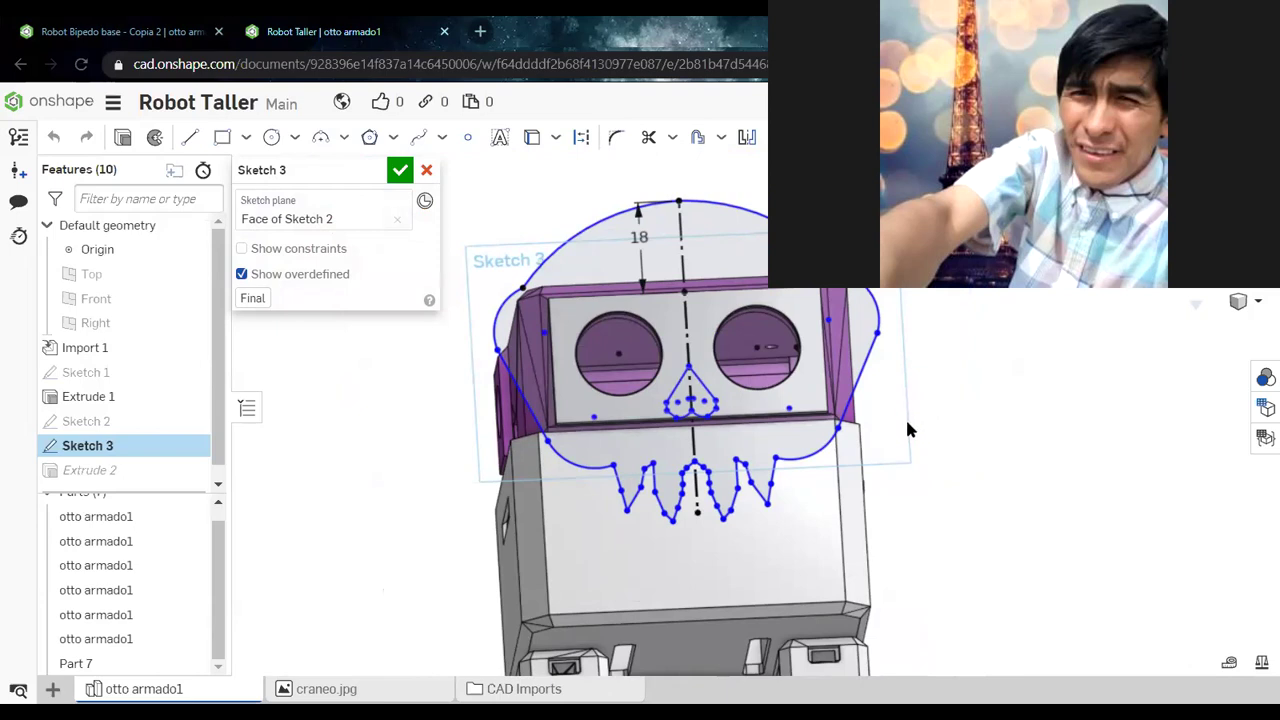
scroll(910, 415, "down", 3)
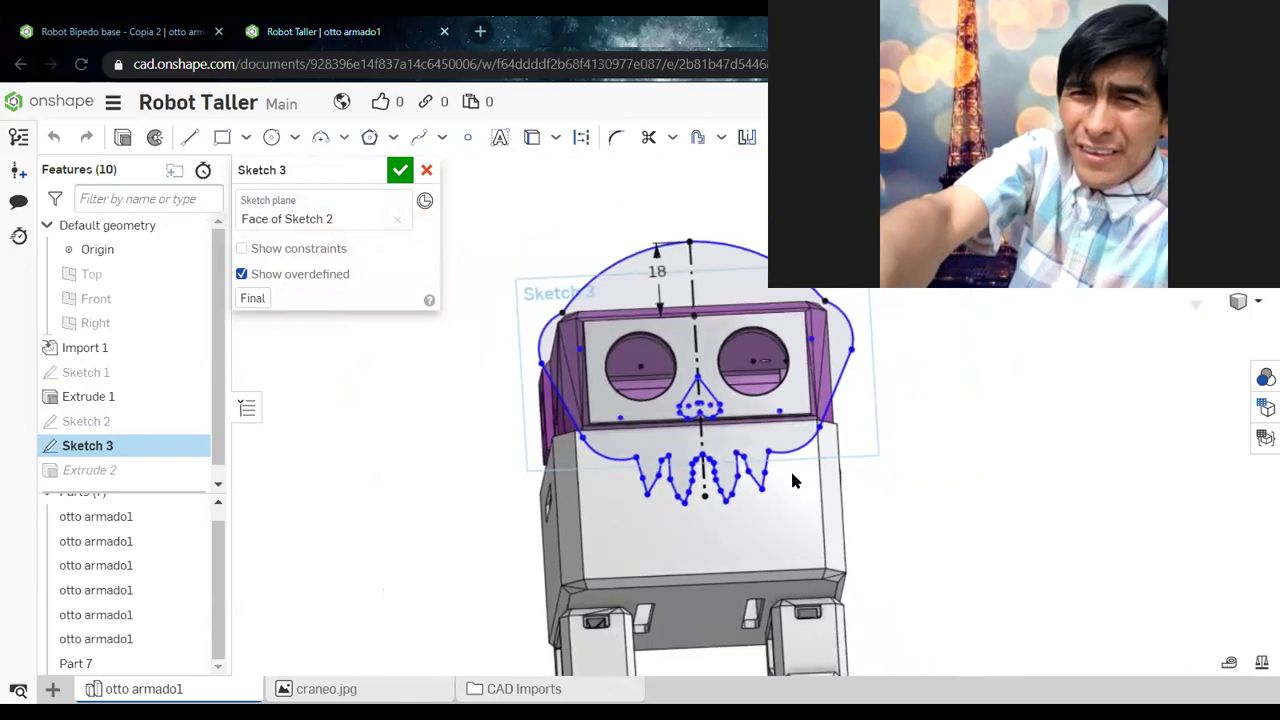
mouse_move(402, 446)
left_mouse_down()
mouse_move(171, 157)
mouse_move(129, 131)
mouse_move(126, 150)
left_mouse_up()
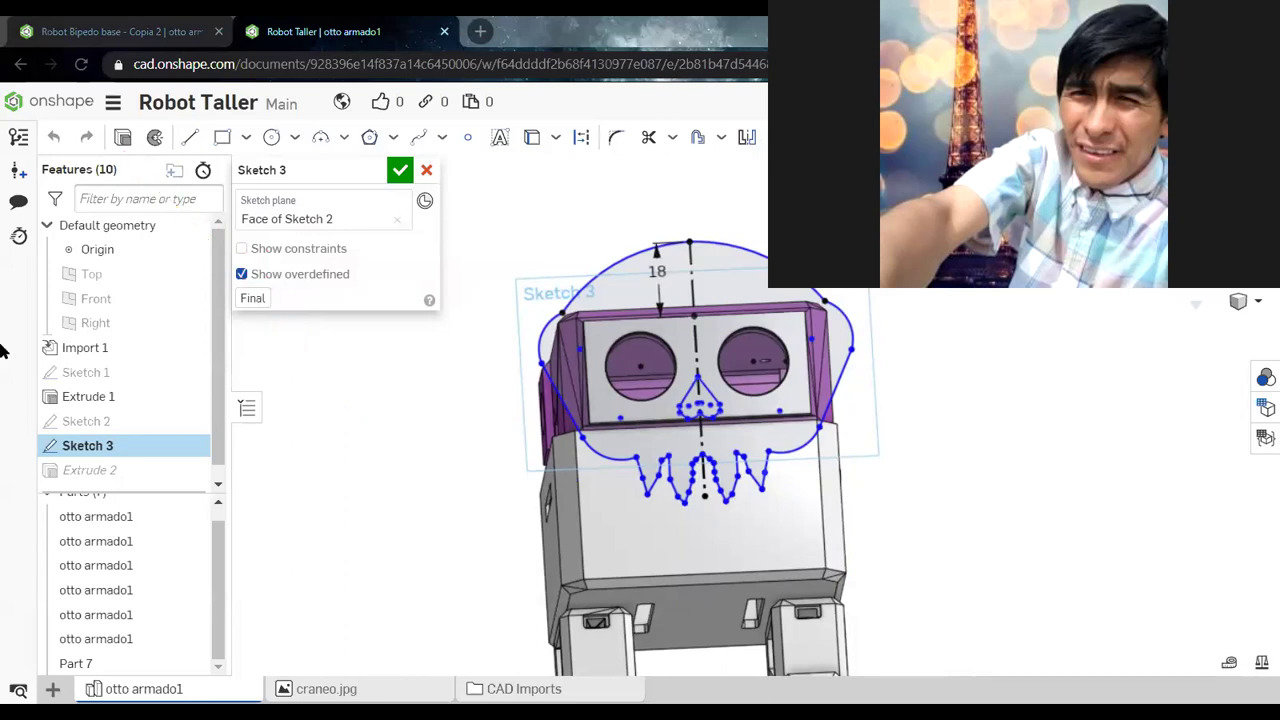
left_click(399, 170)
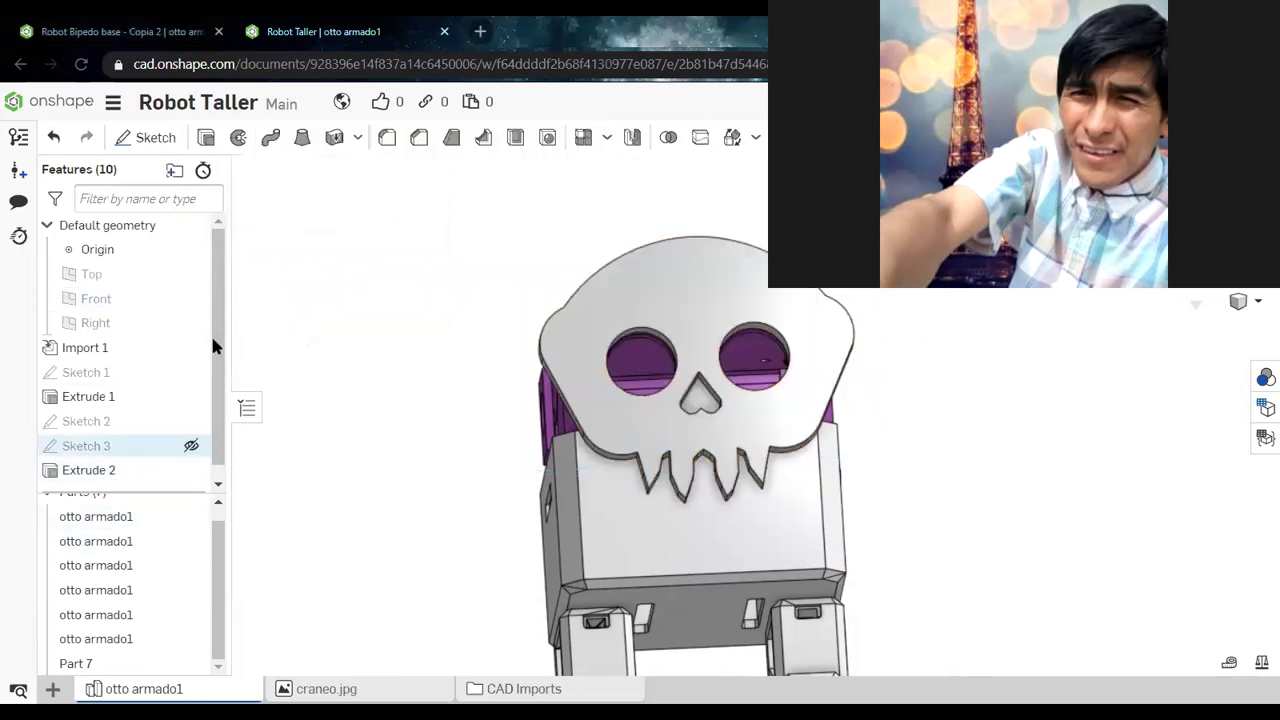
Reopen Extrude 2 to review its Add operation, depth and merge scope, and close it
mouse_move(408, 307)
left_mouse_down()
mouse_move(214, 428)
mouse_move(118, 468)
left_mouse_up()
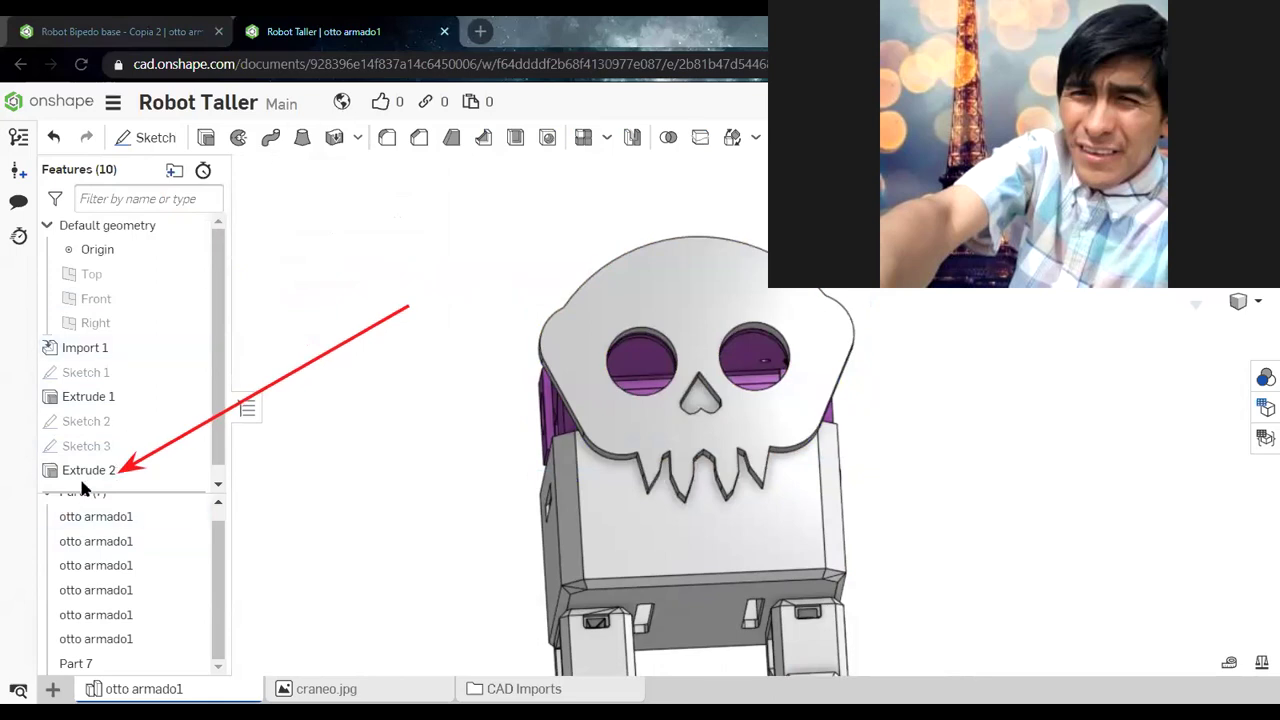
right_click(86, 478)
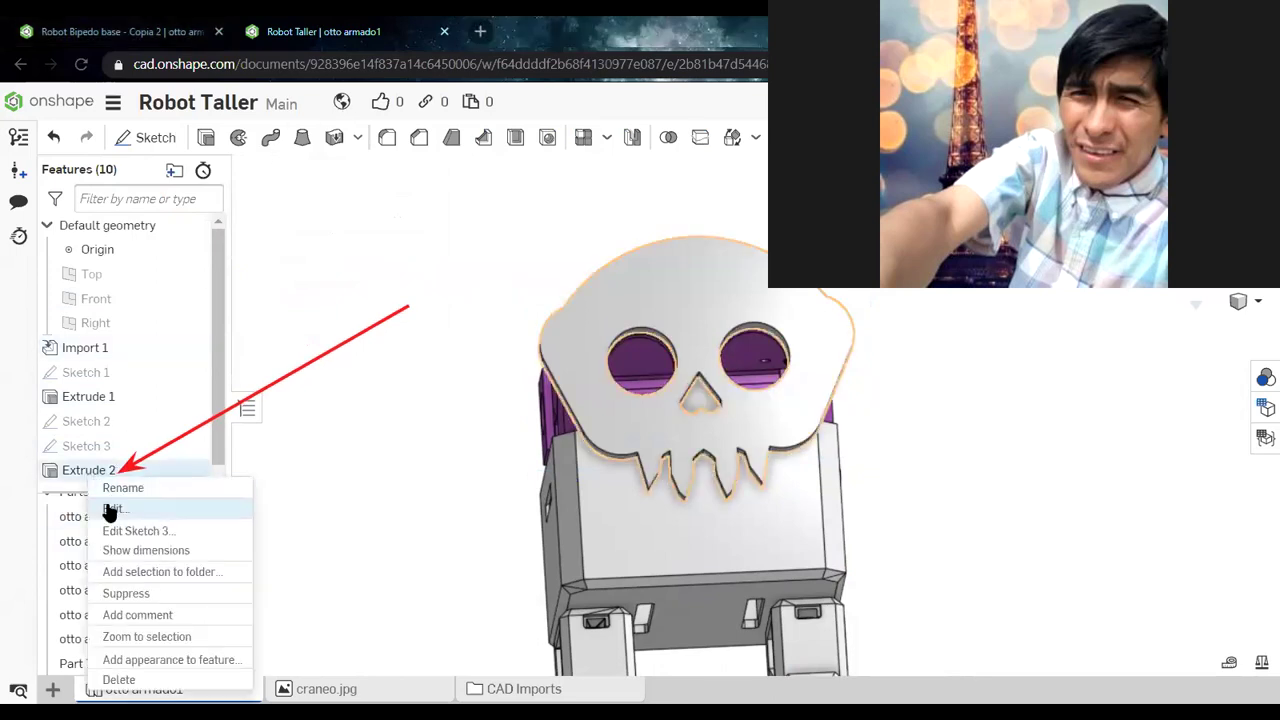
left_click(112, 510)
middle_click_drag(605, 187, 570, 201)
right_click_drag(571, 206, 557, 228)
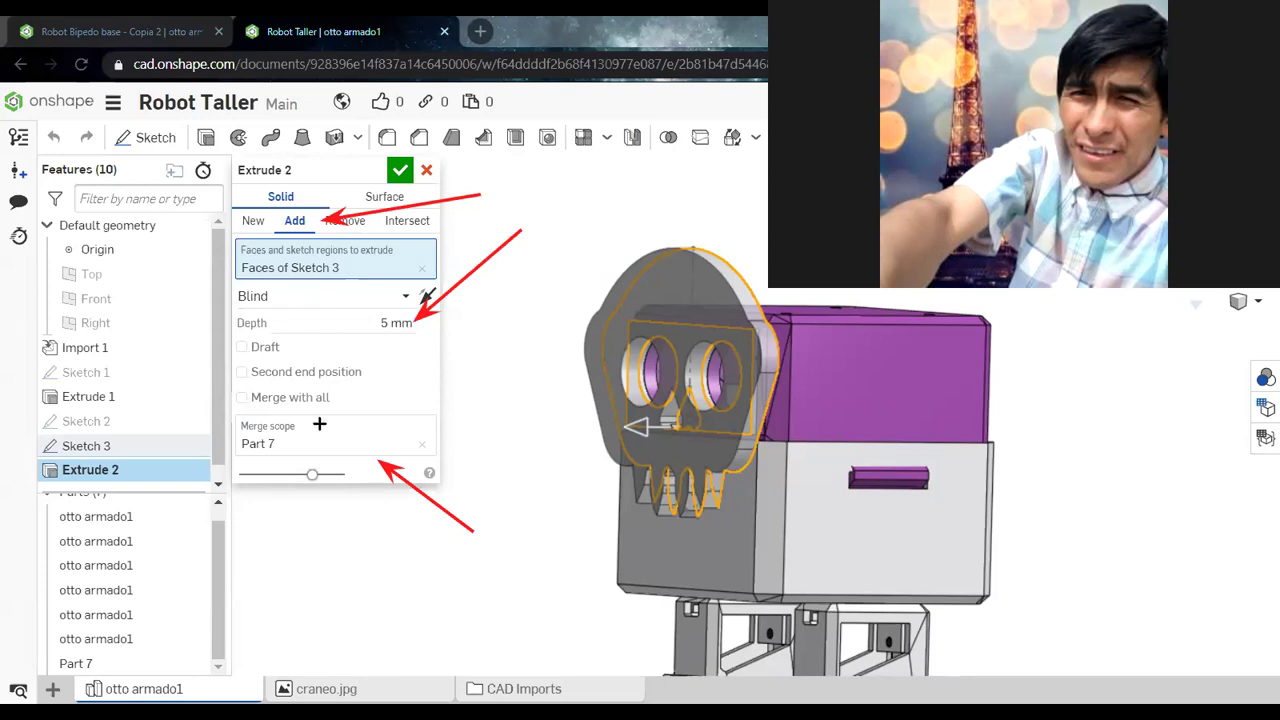
left_click(399, 170)
Examine how the extruded skull plate sits against the robot's head from the front, side and rear
right_click_drag(530, 200, 585, 199)
mouse_move(740, 218)
right_mouse_down()
mouse_move(642, 227)
mouse_move(753, 214)
mouse_move(673, 221)
mouse_move(740, 263)
mouse_move(698, 455)
right_mouse_up()
scroll(806, 302, "up", 6)
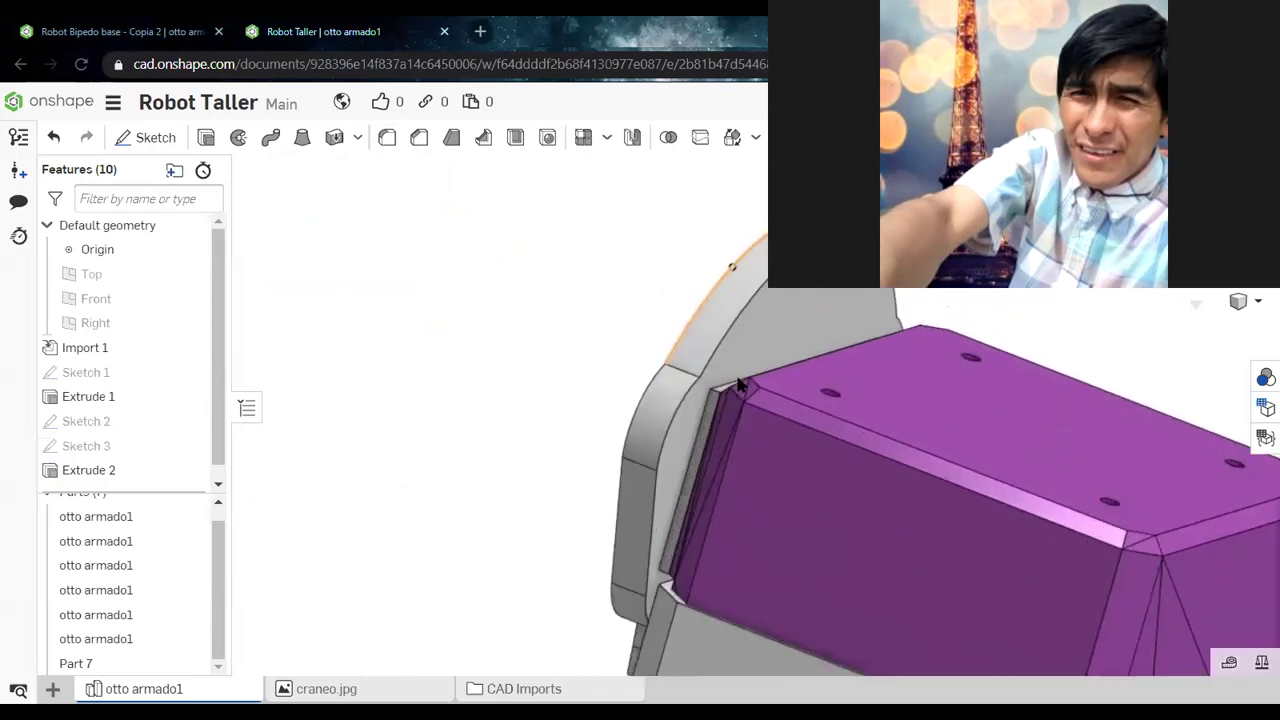
right_click_drag(806, 301, 812, 351)
scroll(812, 351, "down", 10)
scroll(945, 300, "up", 1)
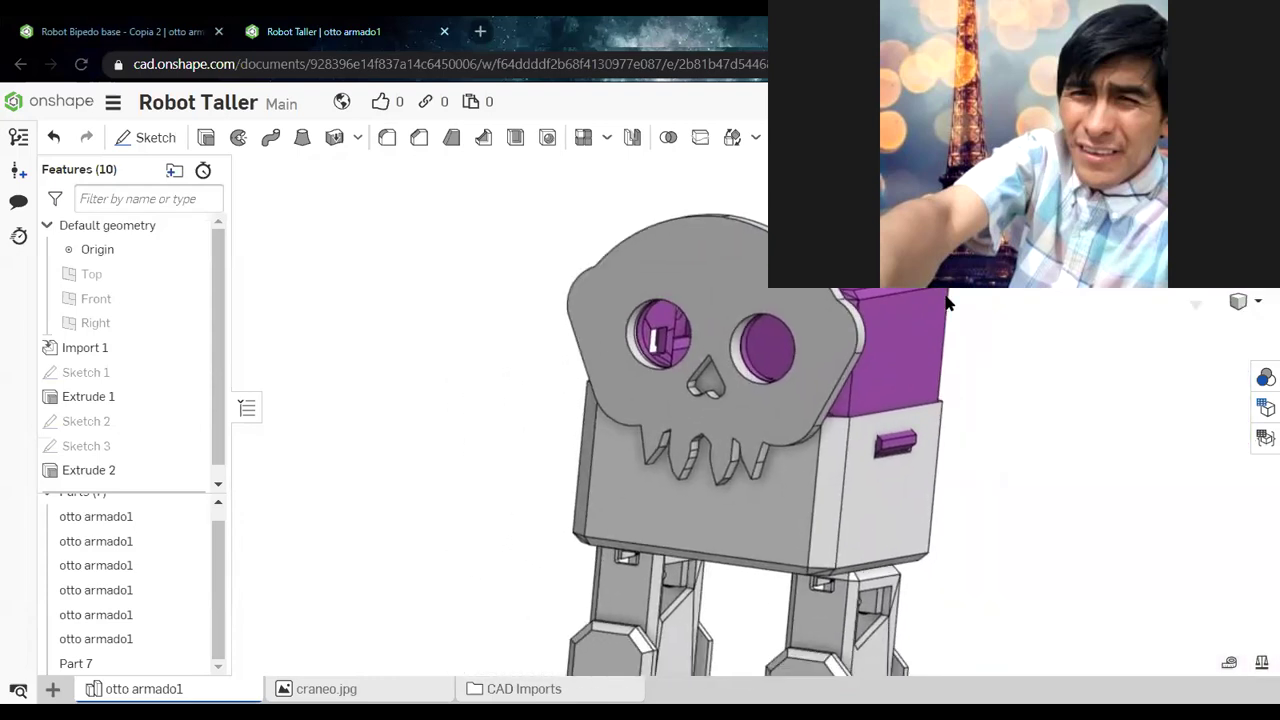
scroll(945, 302, "up", 1)
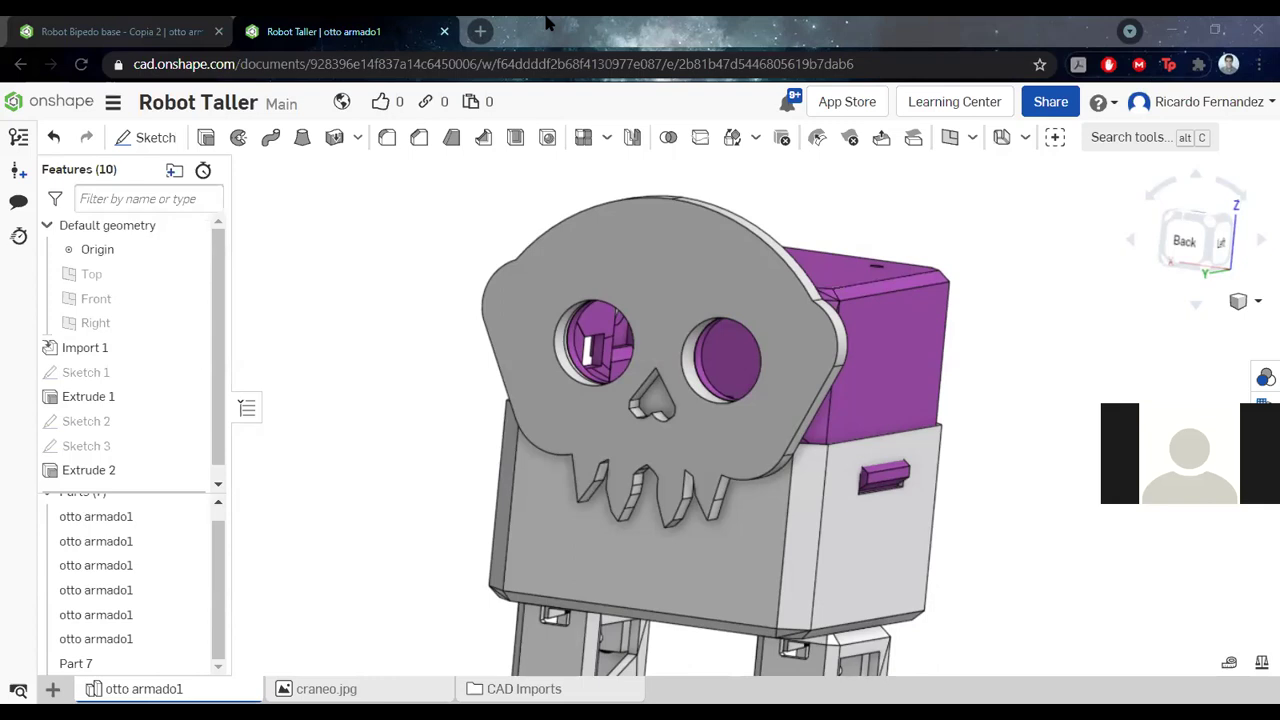
key("shift+Left")
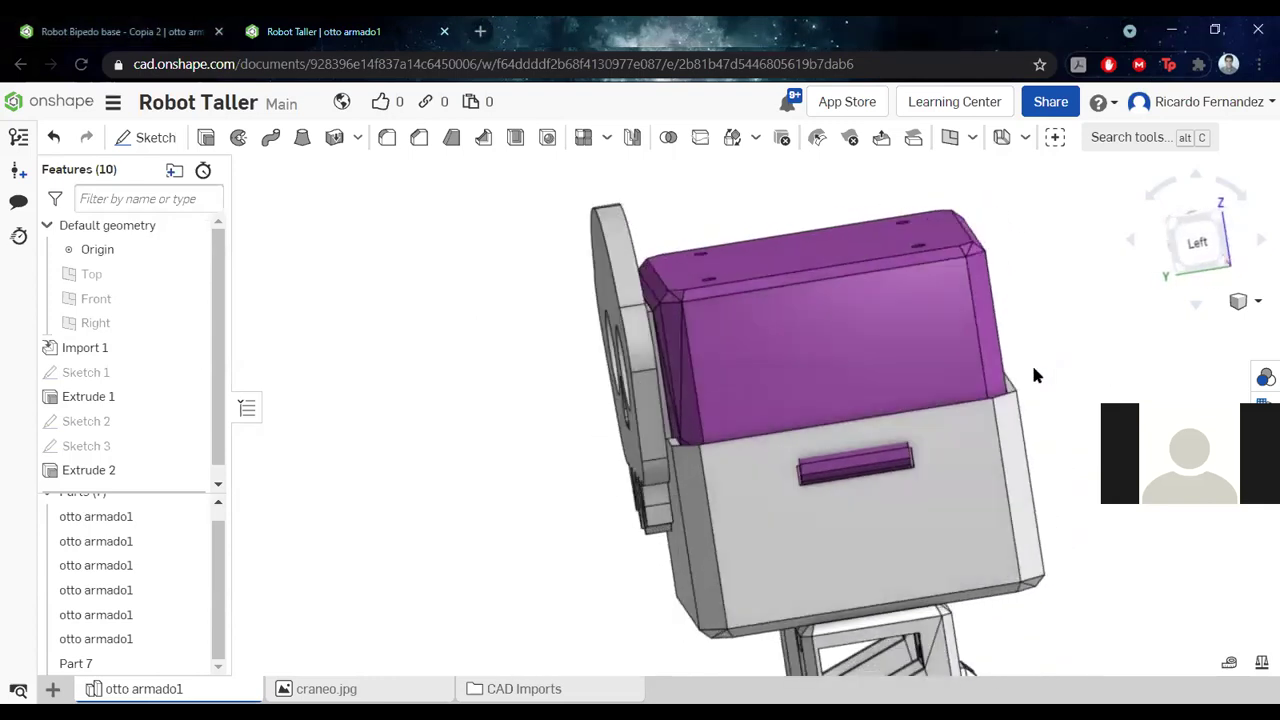
key("shift+Right")
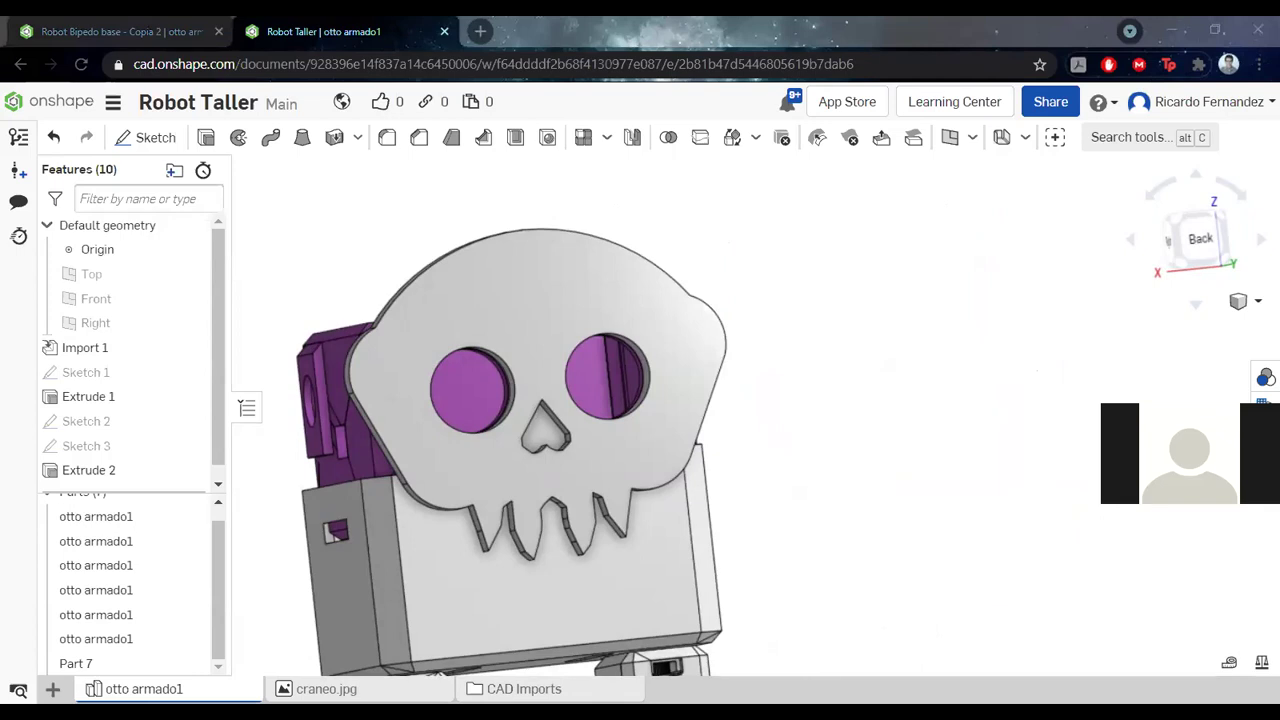
middle_click_drag(893, 371, 1053, 333)
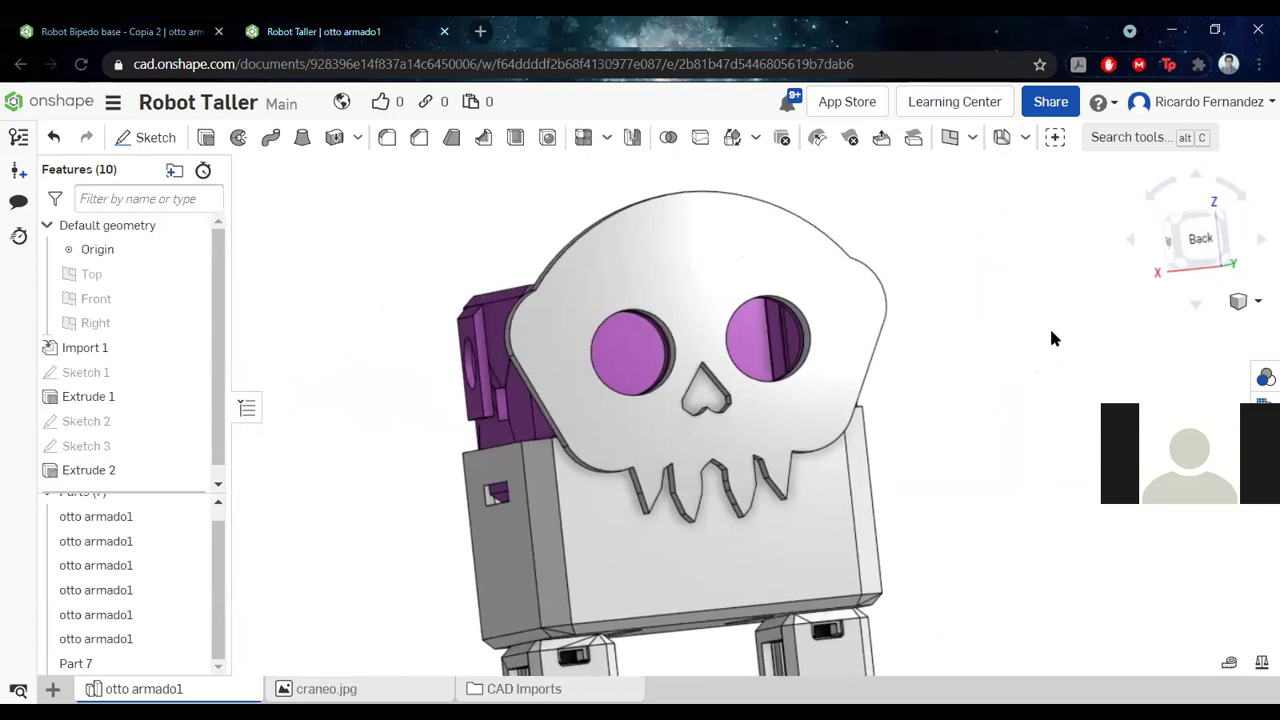
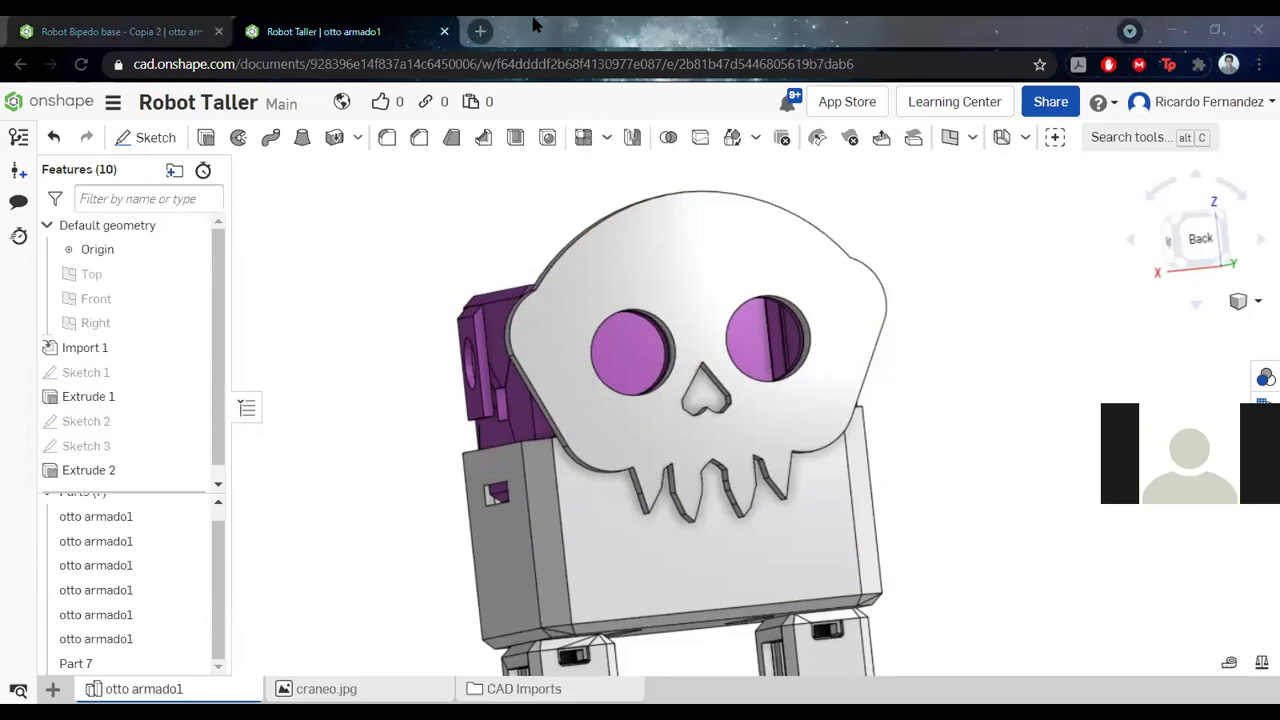
right_click_drag(966, 302, 876, 281)
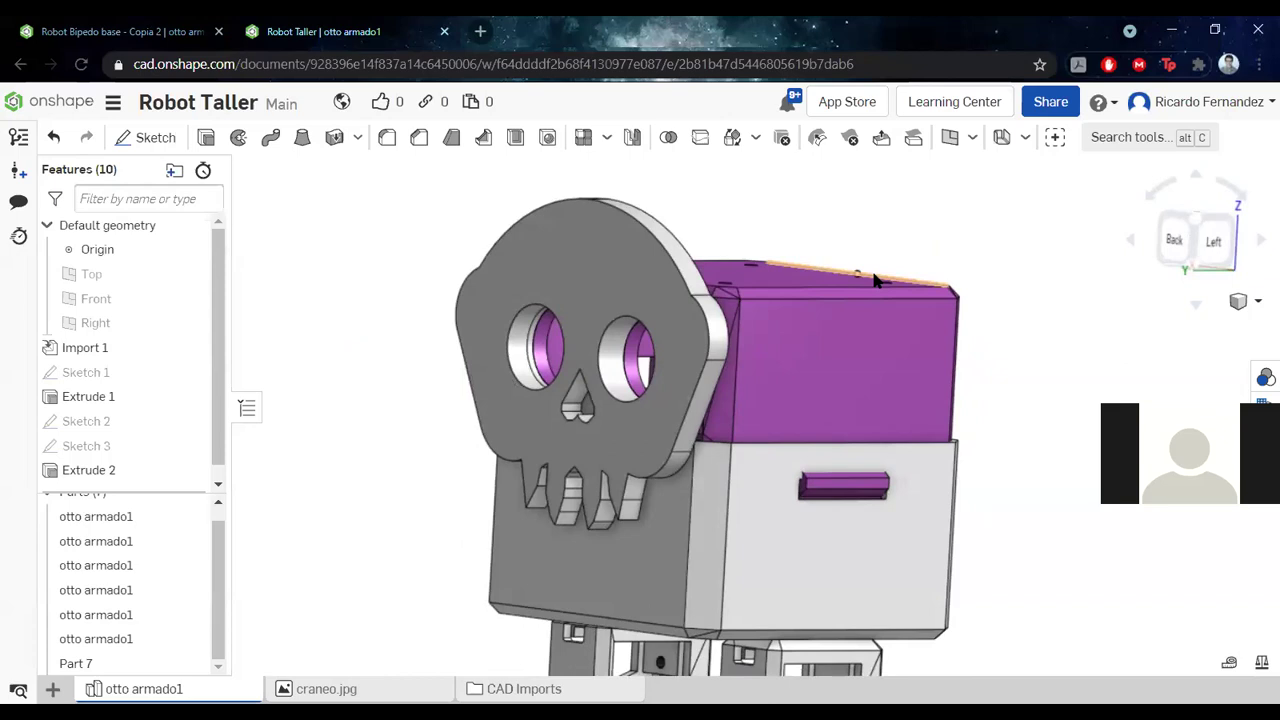
right_click_drag(896, 282, 843, 285)
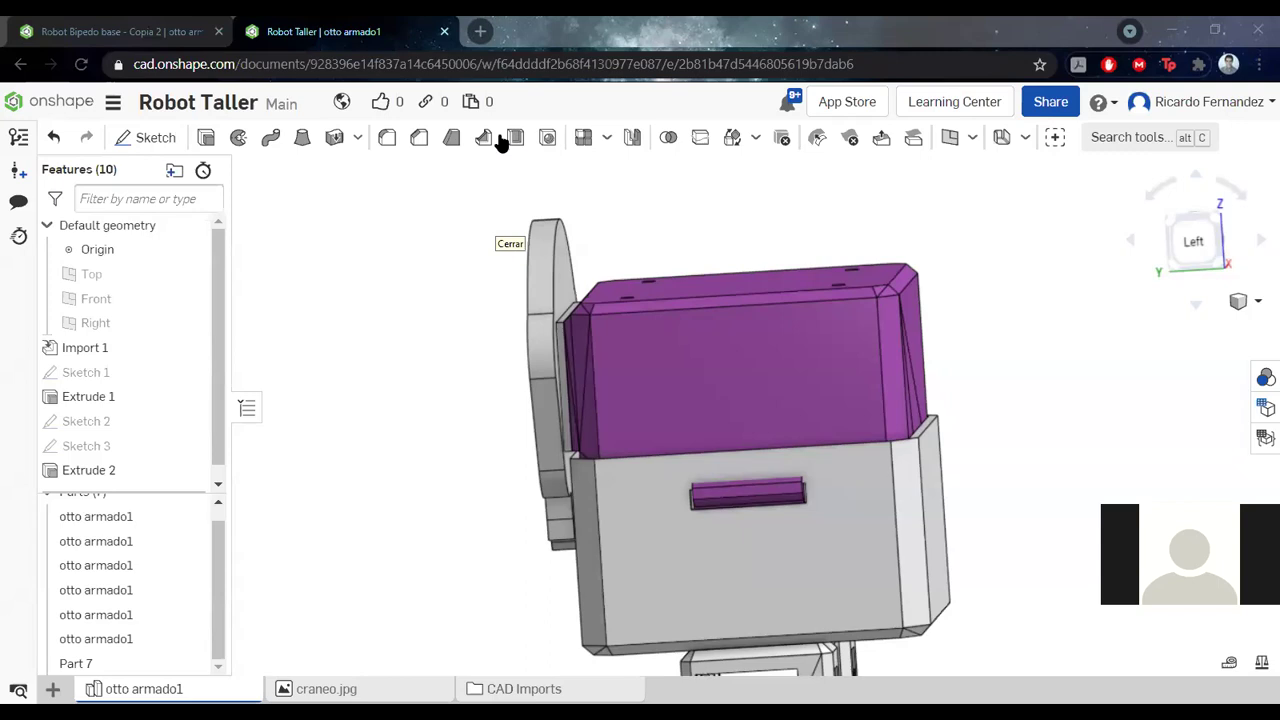
right_click_drag(500, 306, 481, 321)
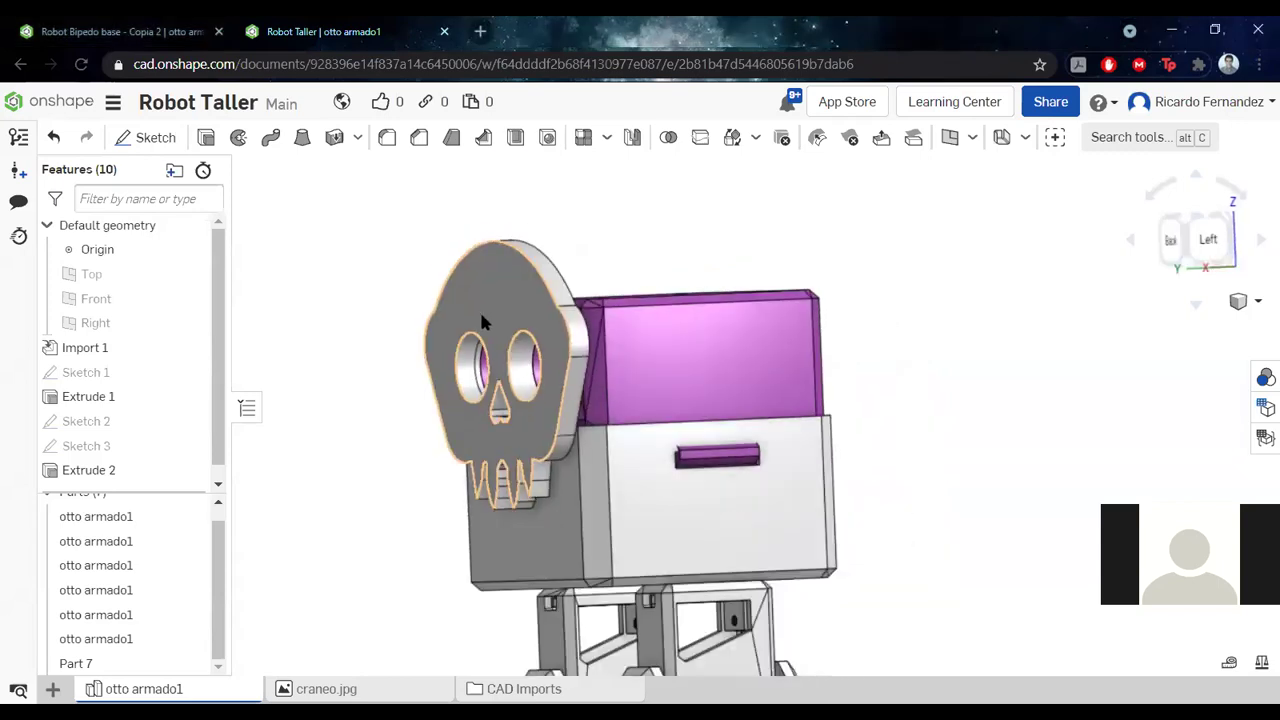
Start a new sketch on the rear face of the skull plate, viewed normal to the sketch plane
right_click_drag(300, 380, 395, 321)
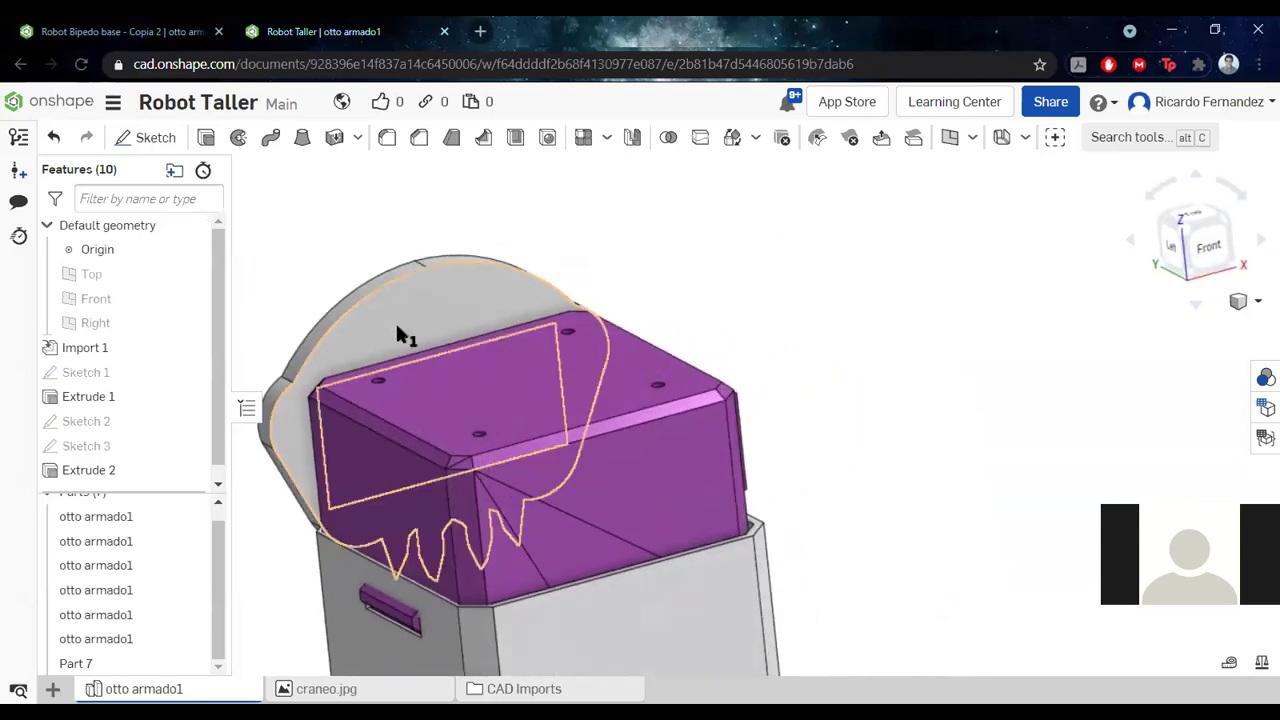
left_click(395, 320)
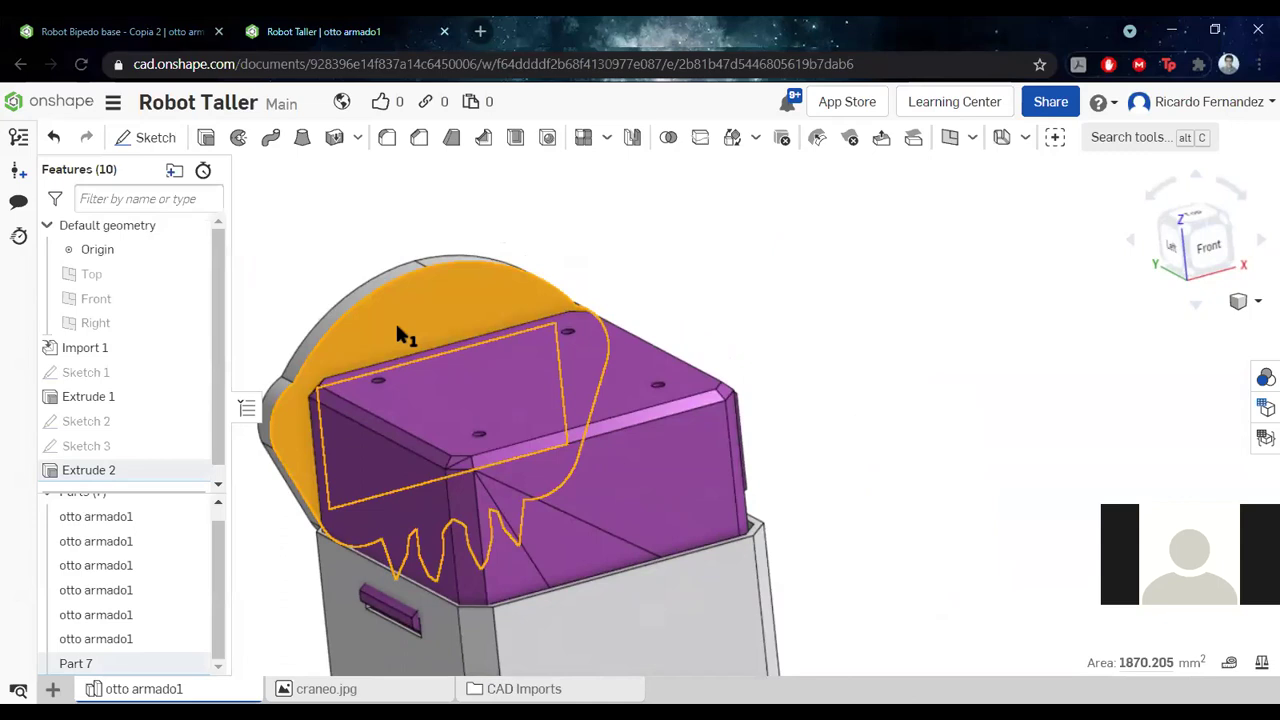
right_click_drag(397, 326, 420, 308)
middle_click_drag(420, 308, 525, 258)
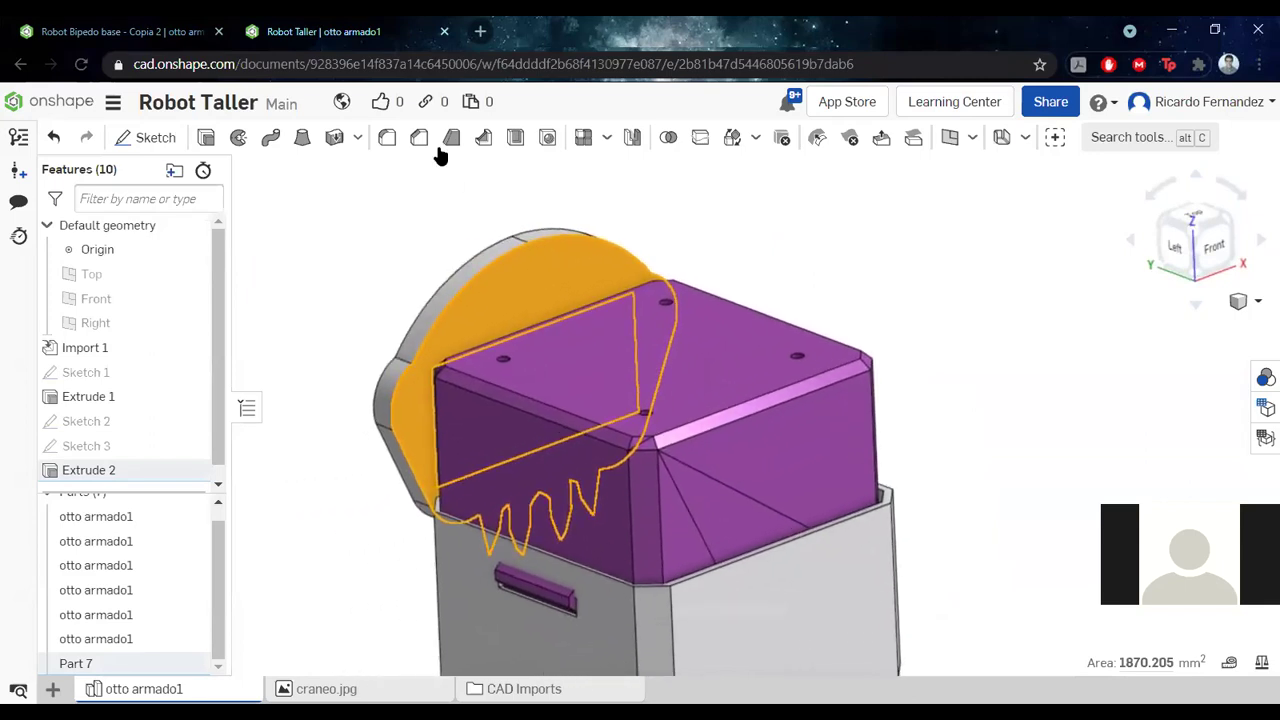
mouse_move(350, 400)
left_mouse_down()
mouse_move(314, 317)
mouse_move(178, 147)
left_mouse_up()
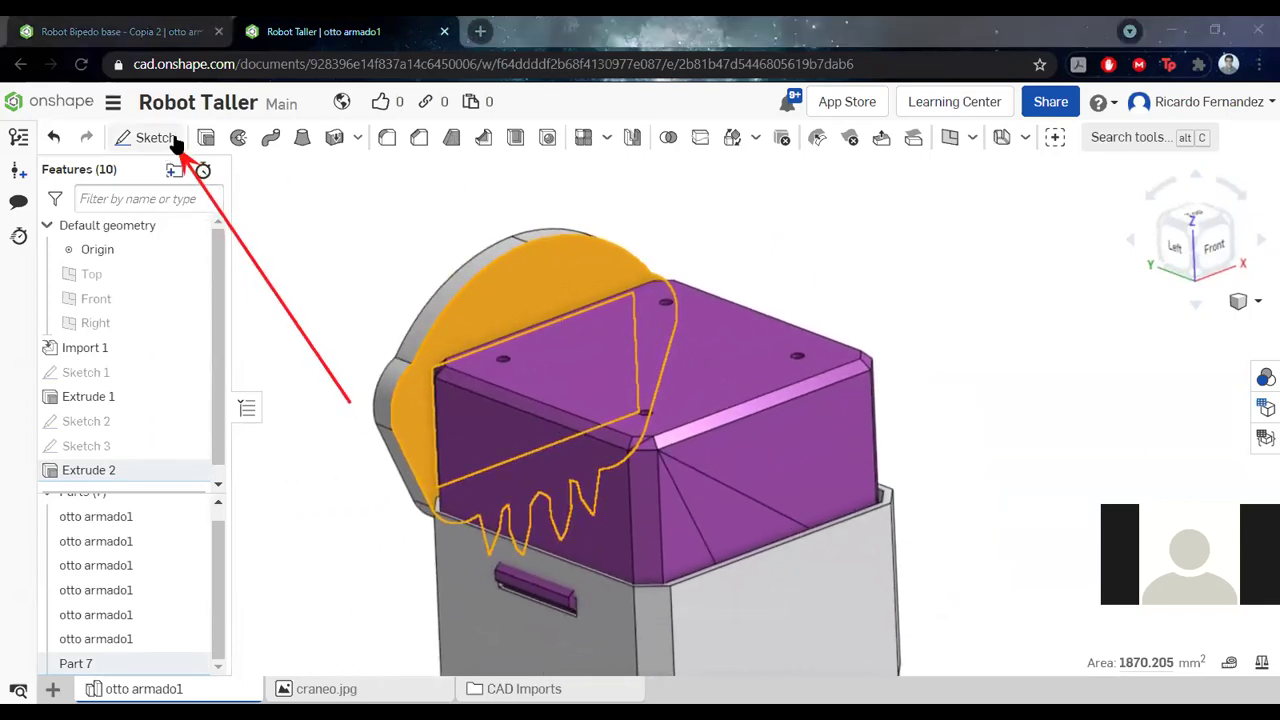
left_click(165, 138)
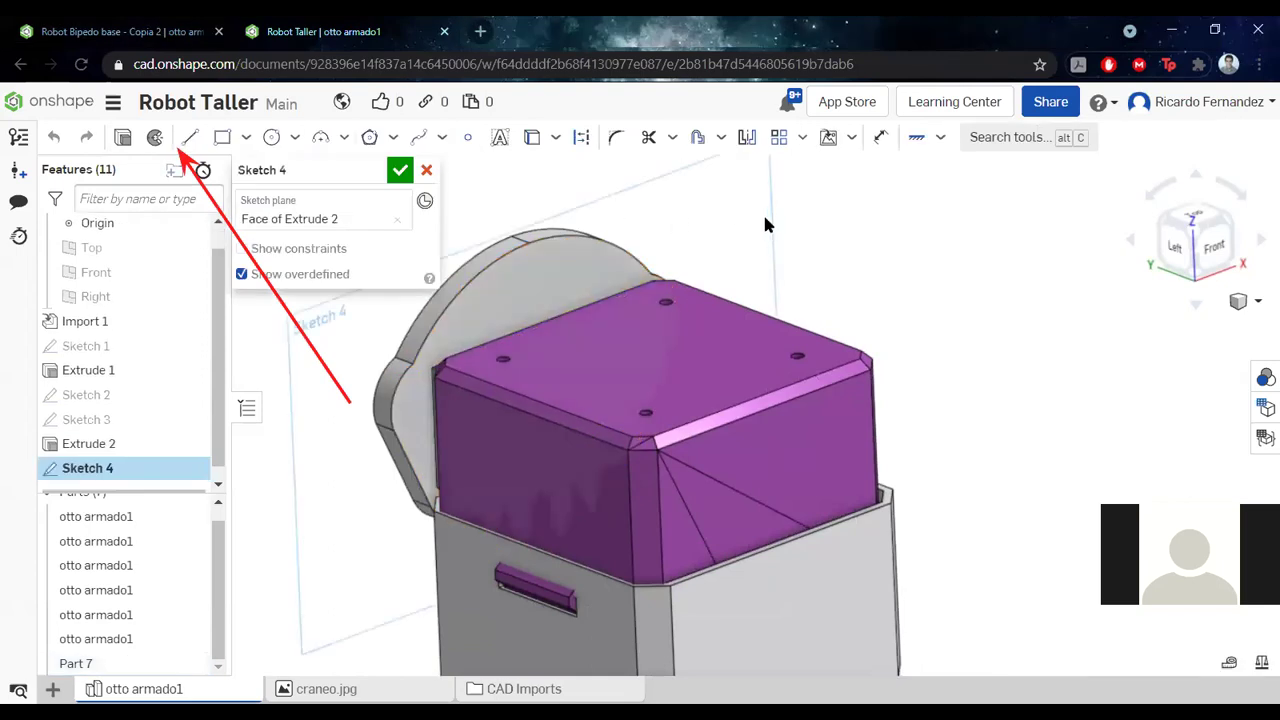
key("n")
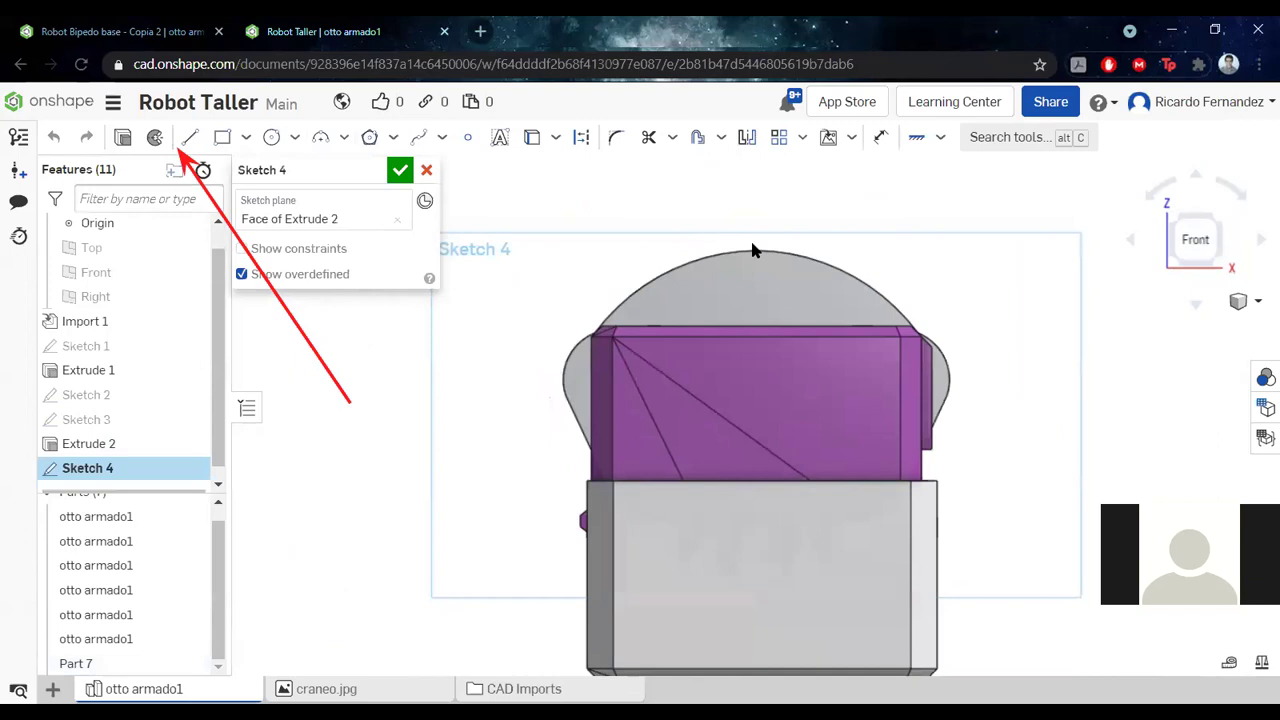
Project the two arcs of the skull plate's upper edge into the sketch with the Use tool
scroll(755, 251, "up", 2)
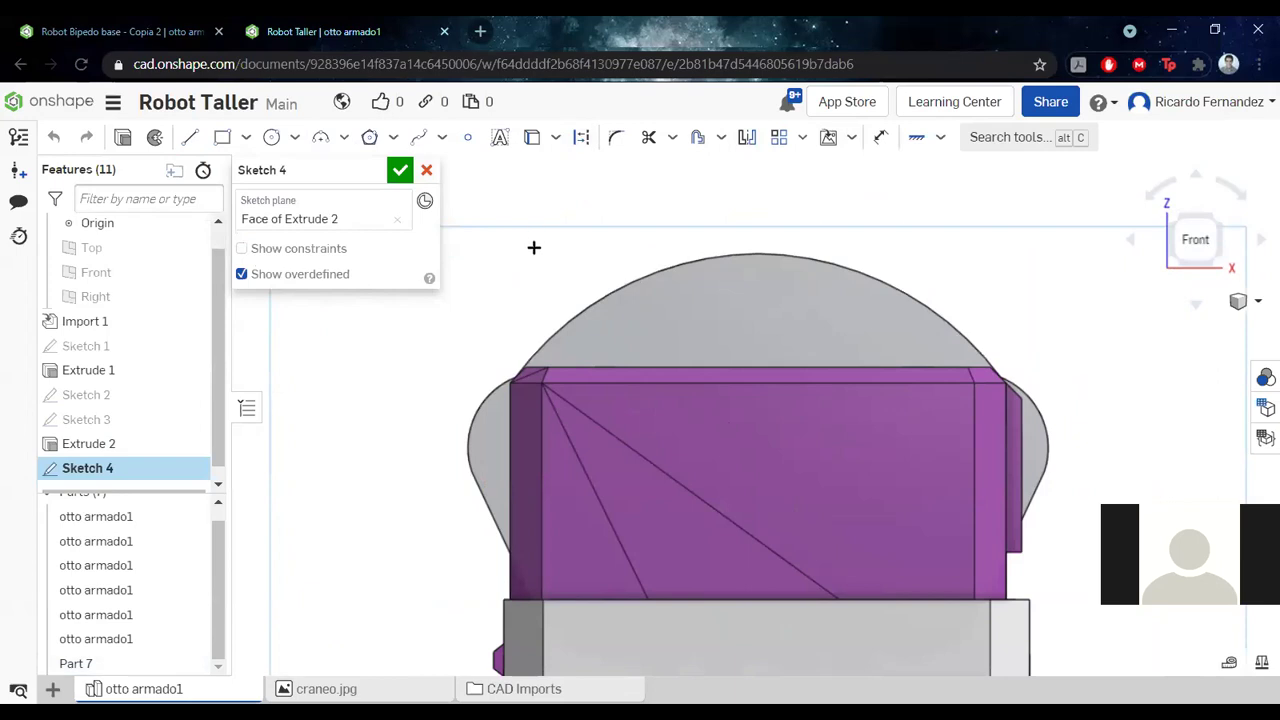
left_click_drag(531, 249, 536, 155)
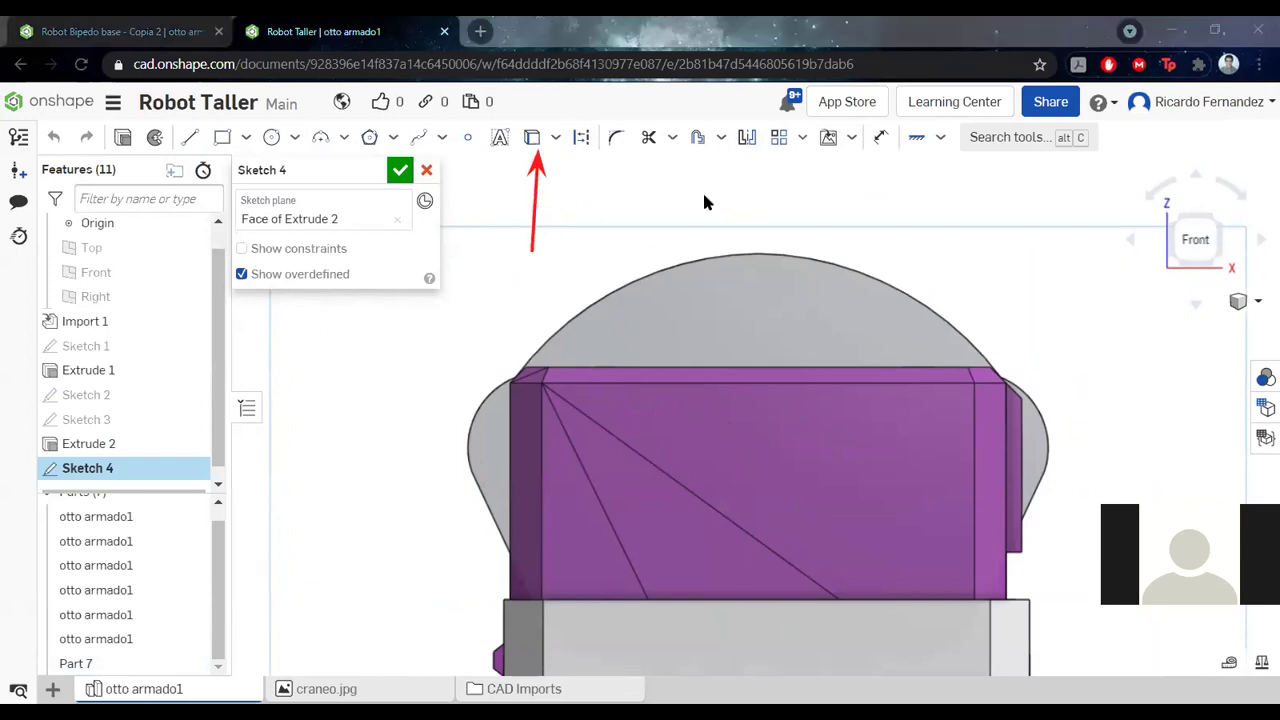
left_click(532, 137)
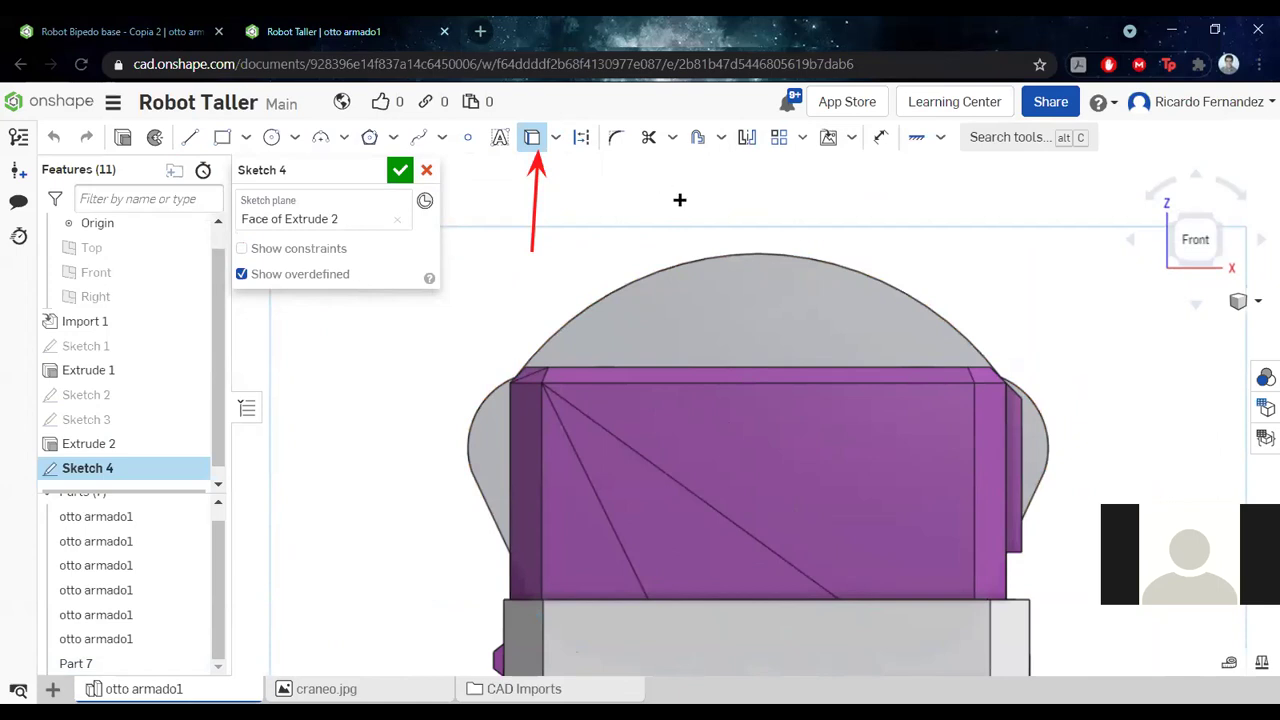
left_click(690, 262)
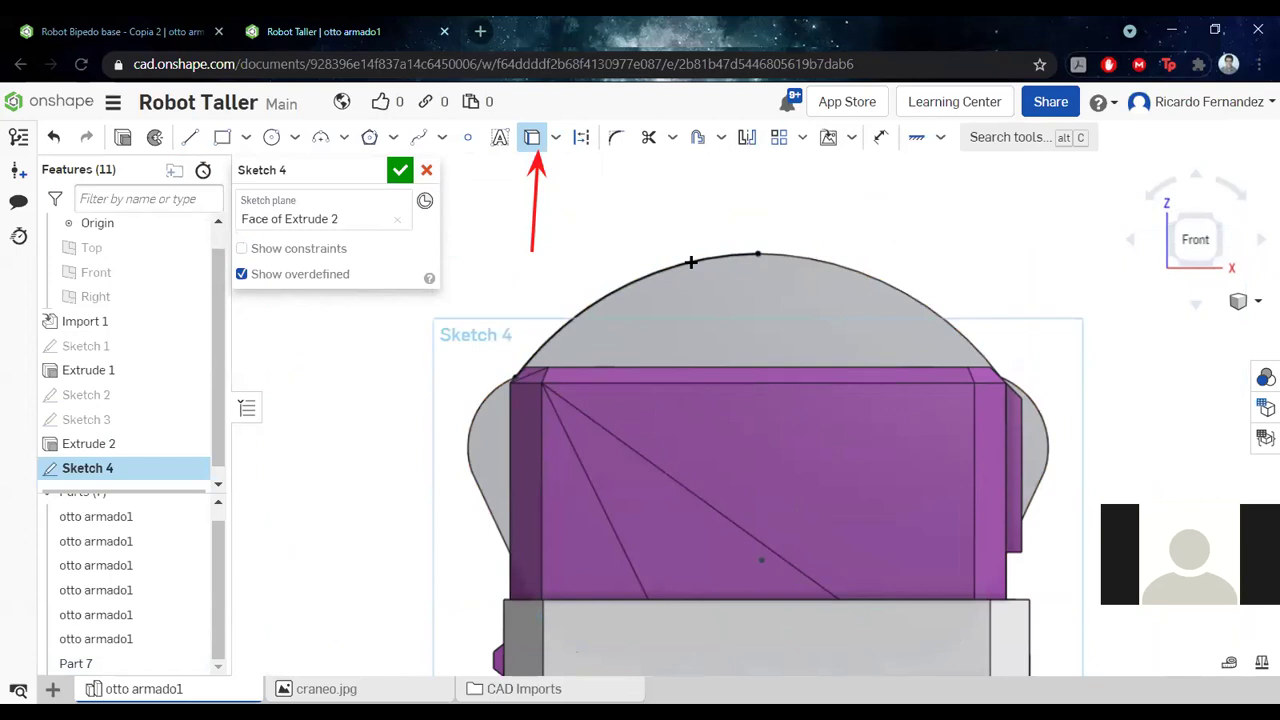
left_click(827, 267)
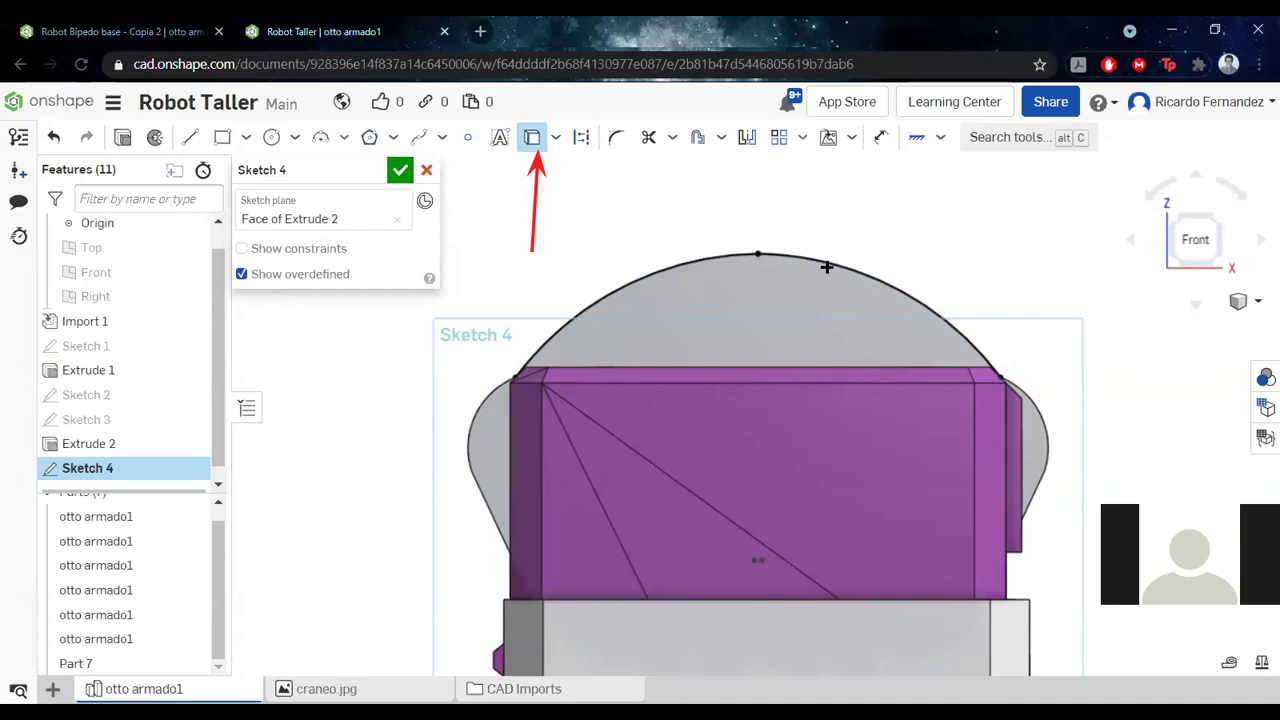
Project the long top edge of the robot's head into the sketch and close the Use tool
scroll(690, 328, "up", 2)
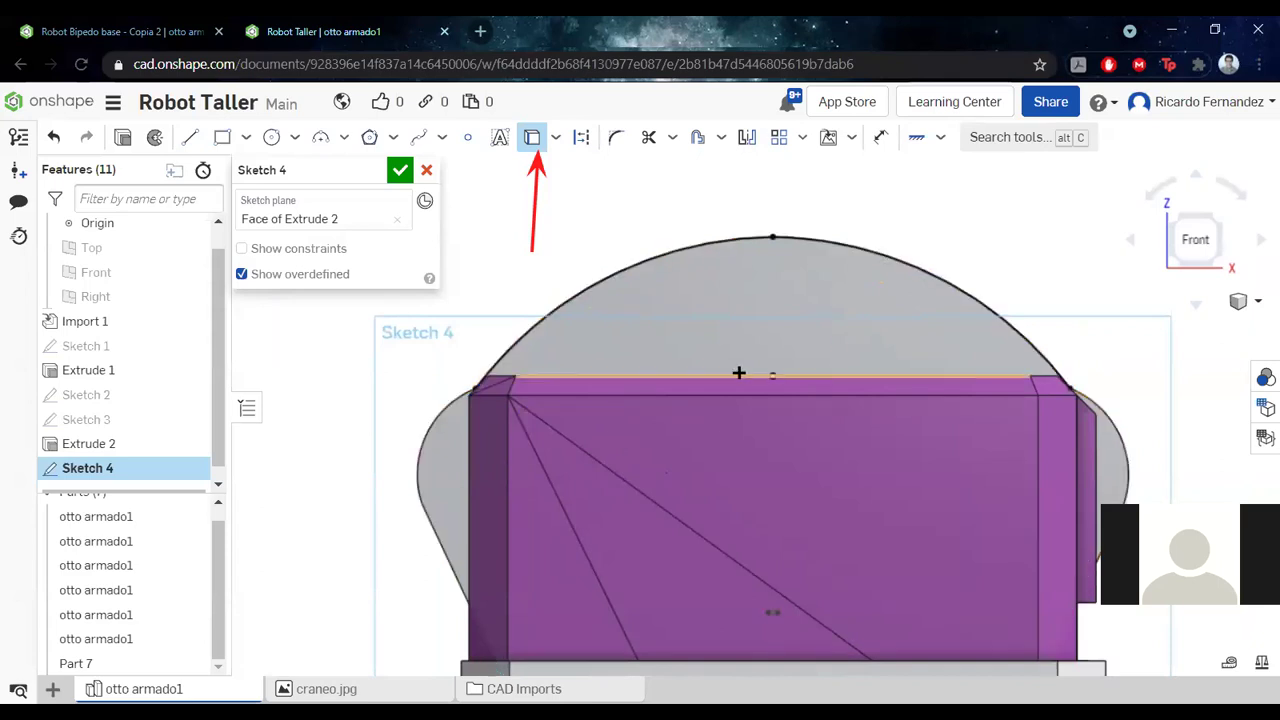
left_click(687, 377)
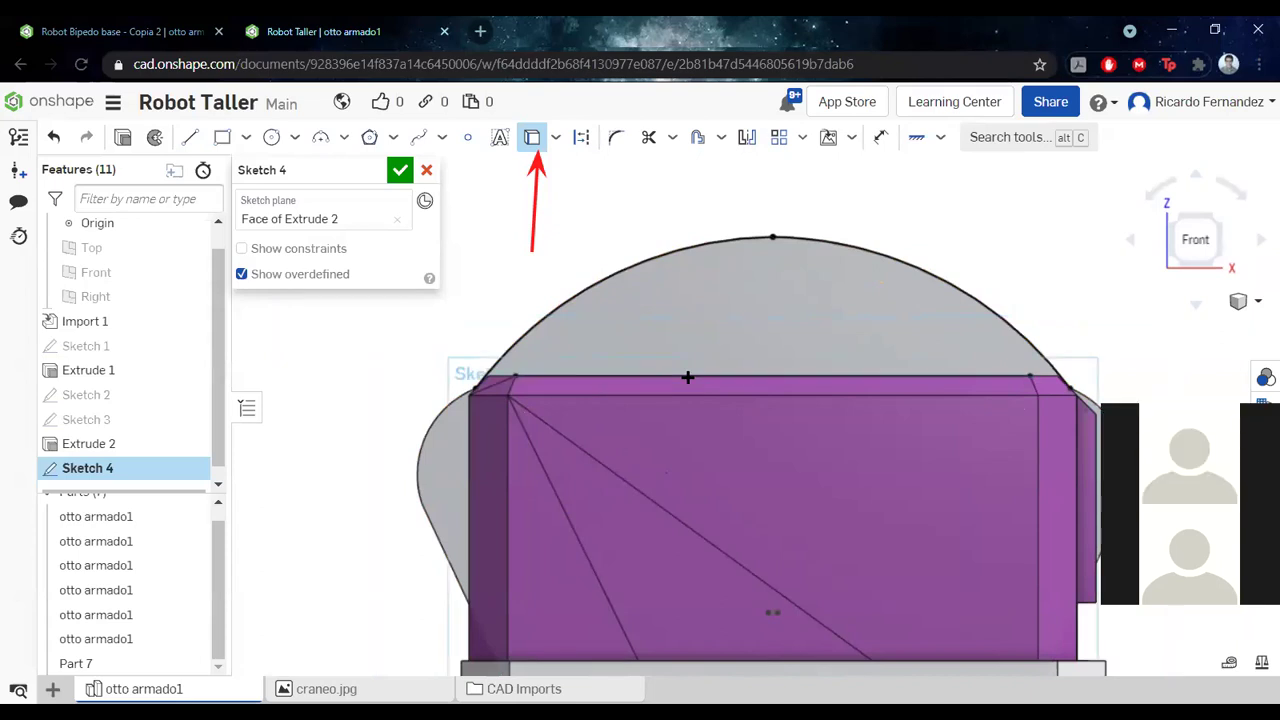
scroll(515, 362, "up", 3)
scroll(523, 354, "down", 3)
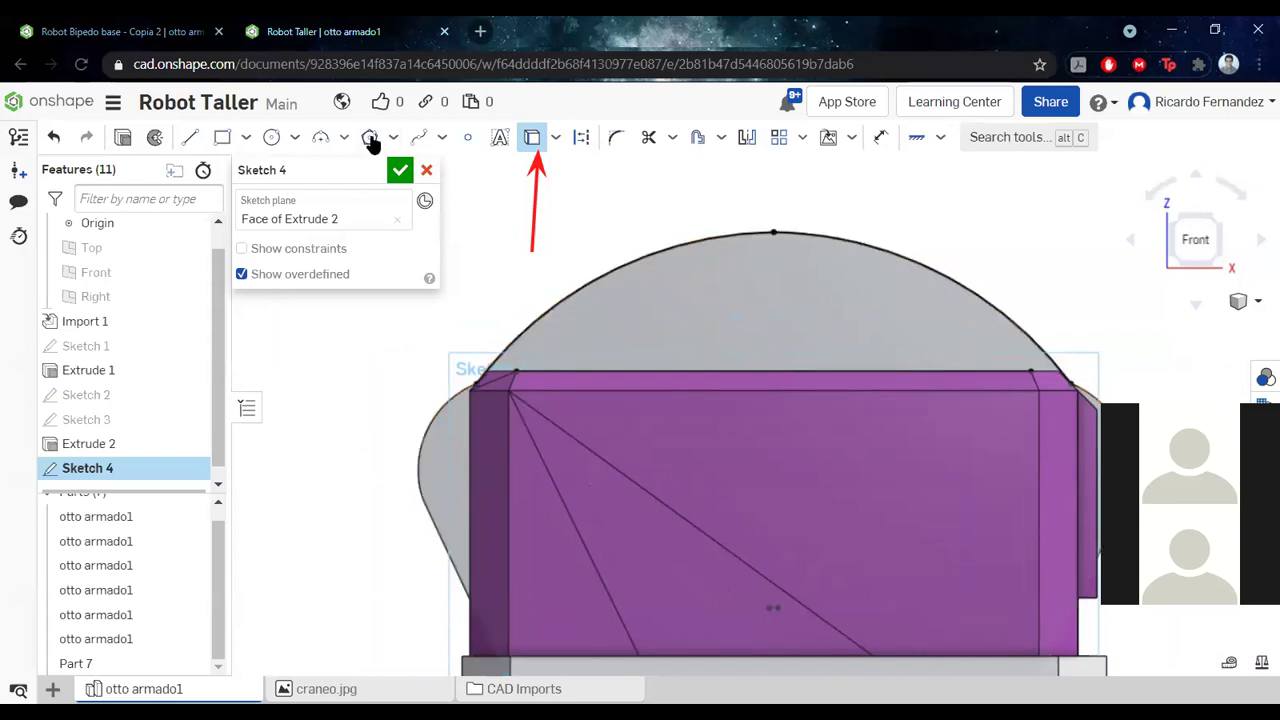
left_click(535, 139)
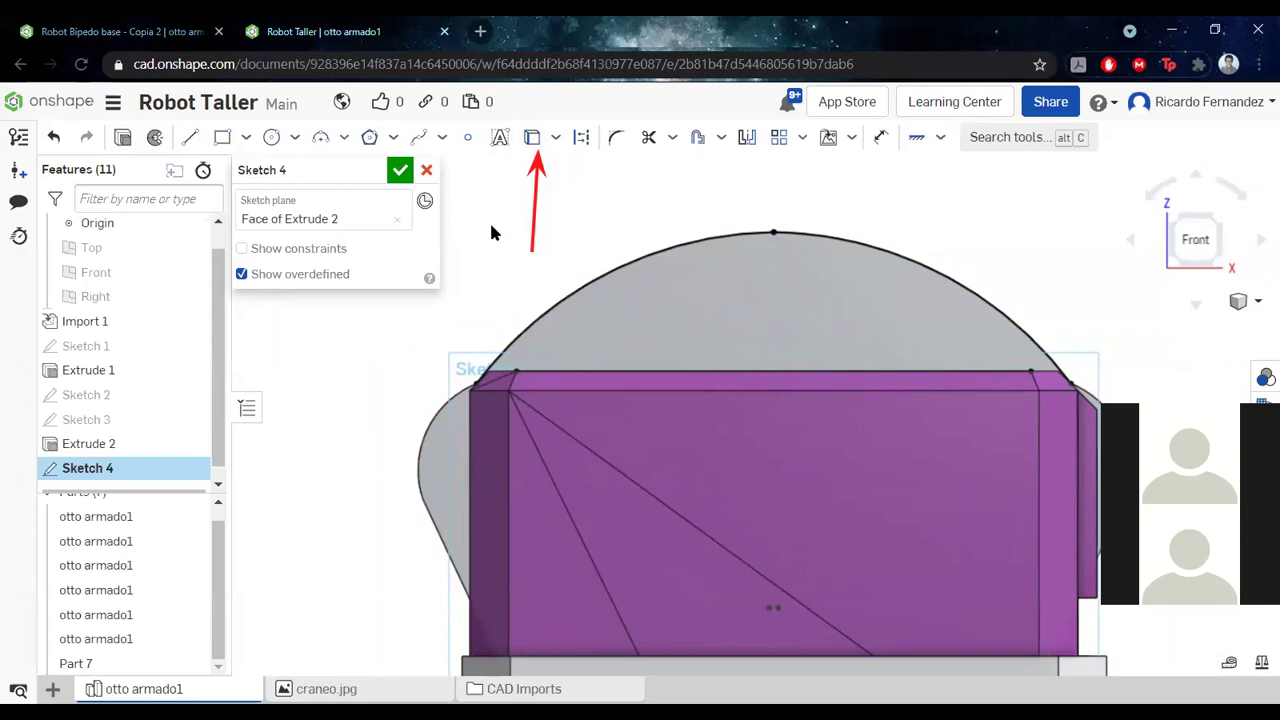
Draw a line about 3.16 long from the left end of the projected head edge to the skull plate's arc
right_click_drag(490, 233, 585, 240)
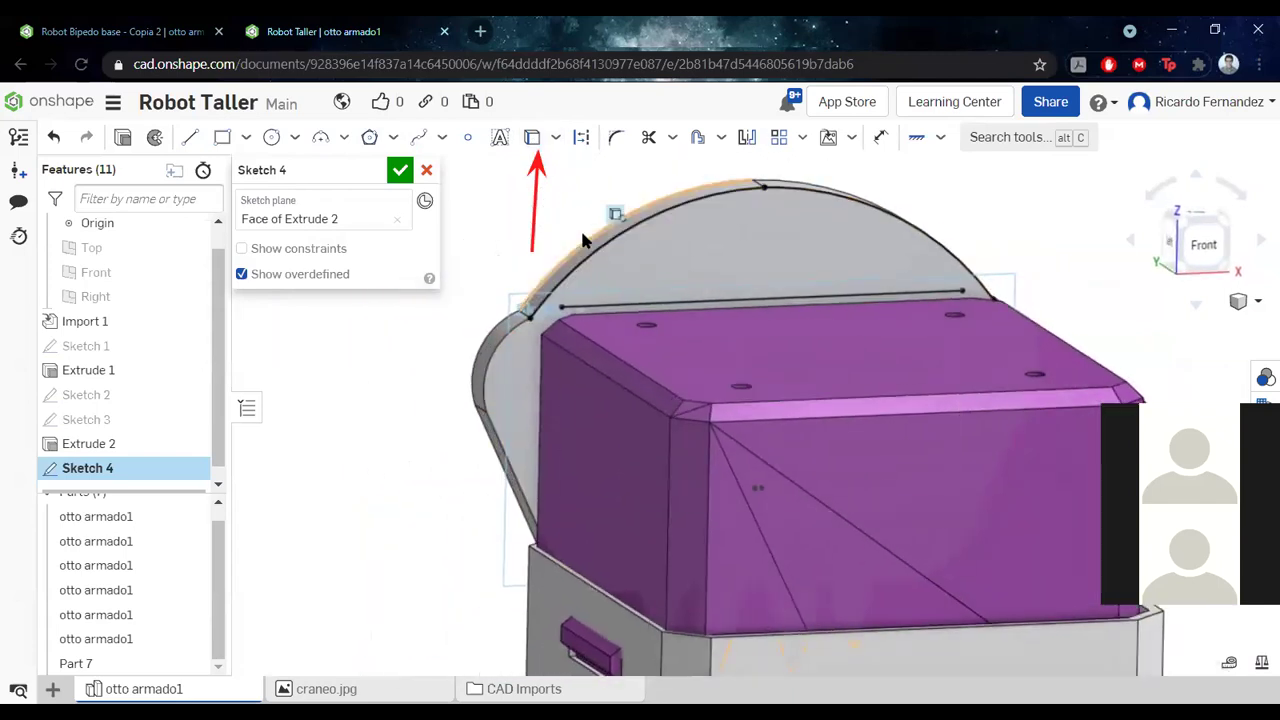
scroll(586, 258, "up", 2)
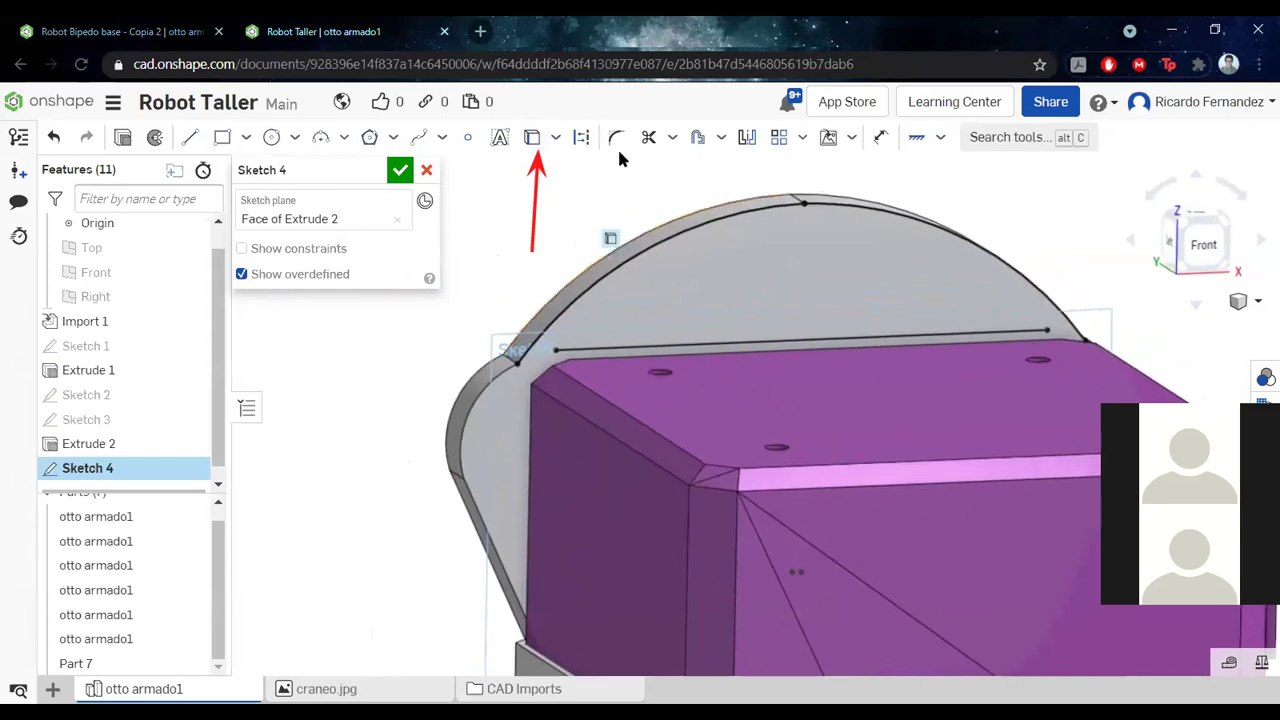
left_click_drag(475, 215, 580, 278)
left_click_drag(983, 193, 955, 244)
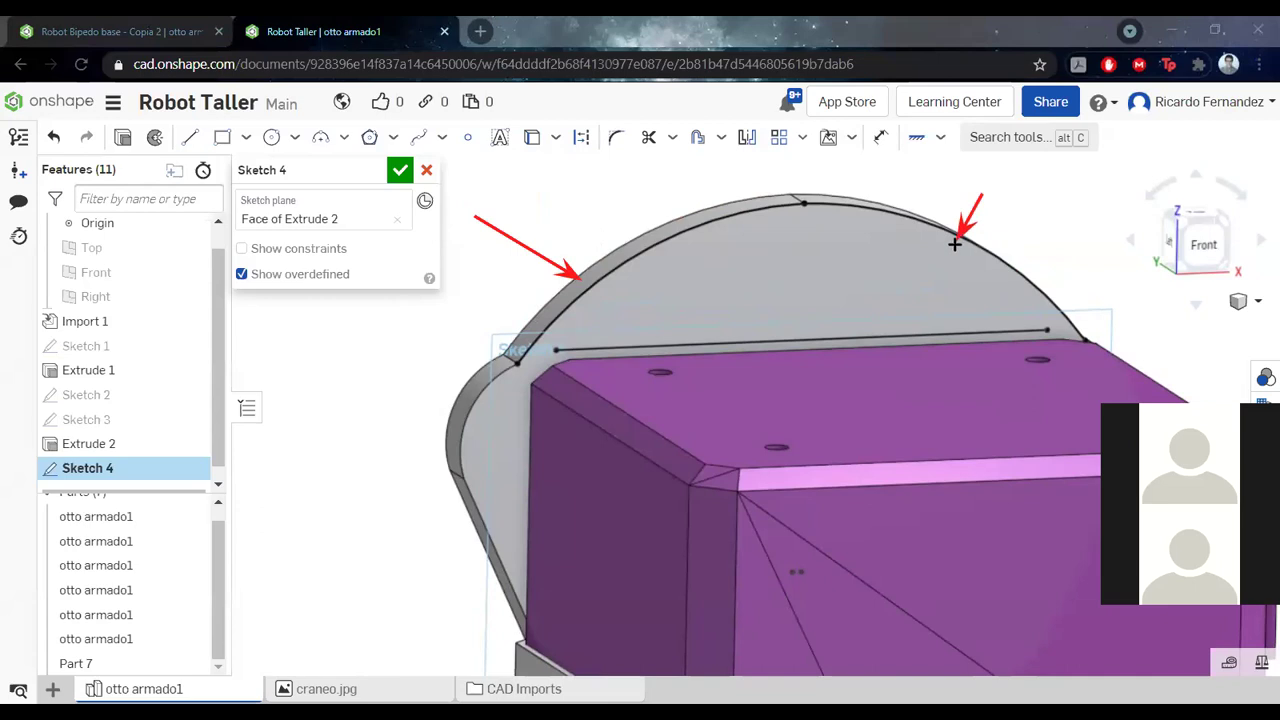
left_click_drag(866, 272, 865, 332)
key("Escape")
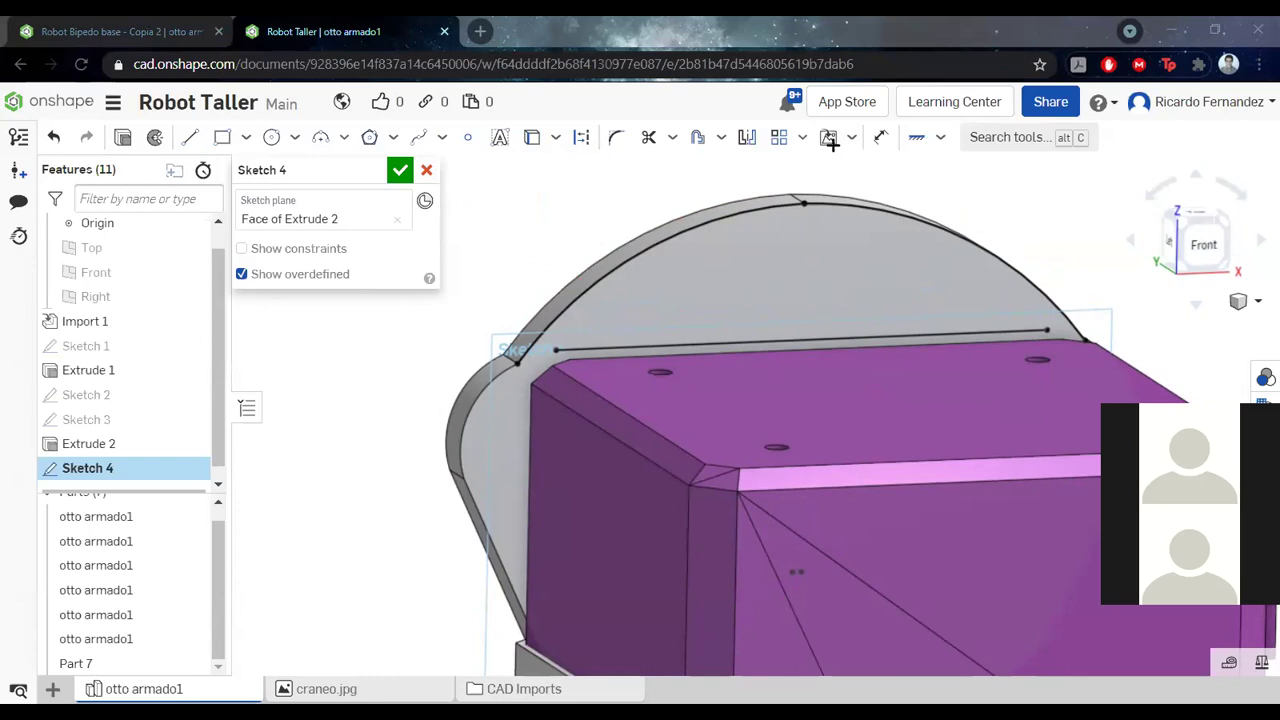
left_click_drag(330, 416, 200, 148)
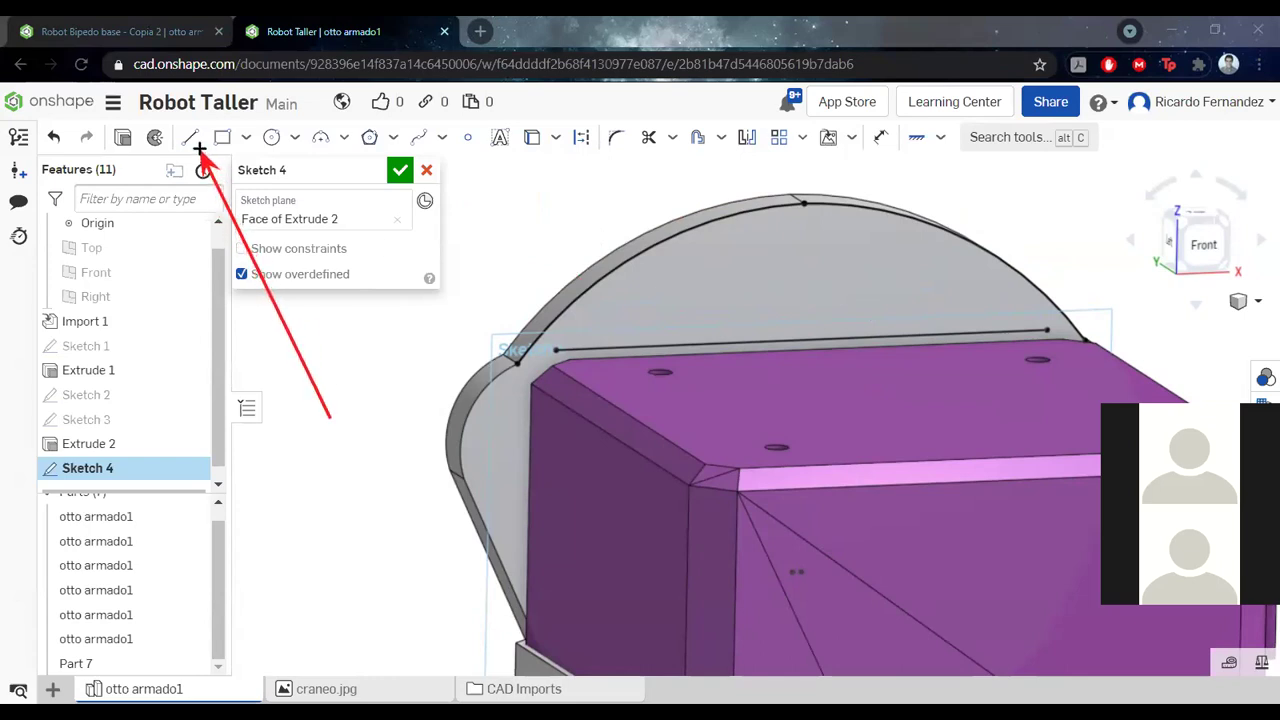
left_click(190, 137)
scroll(541, 326, "up", 3)
left_click(569, 383)
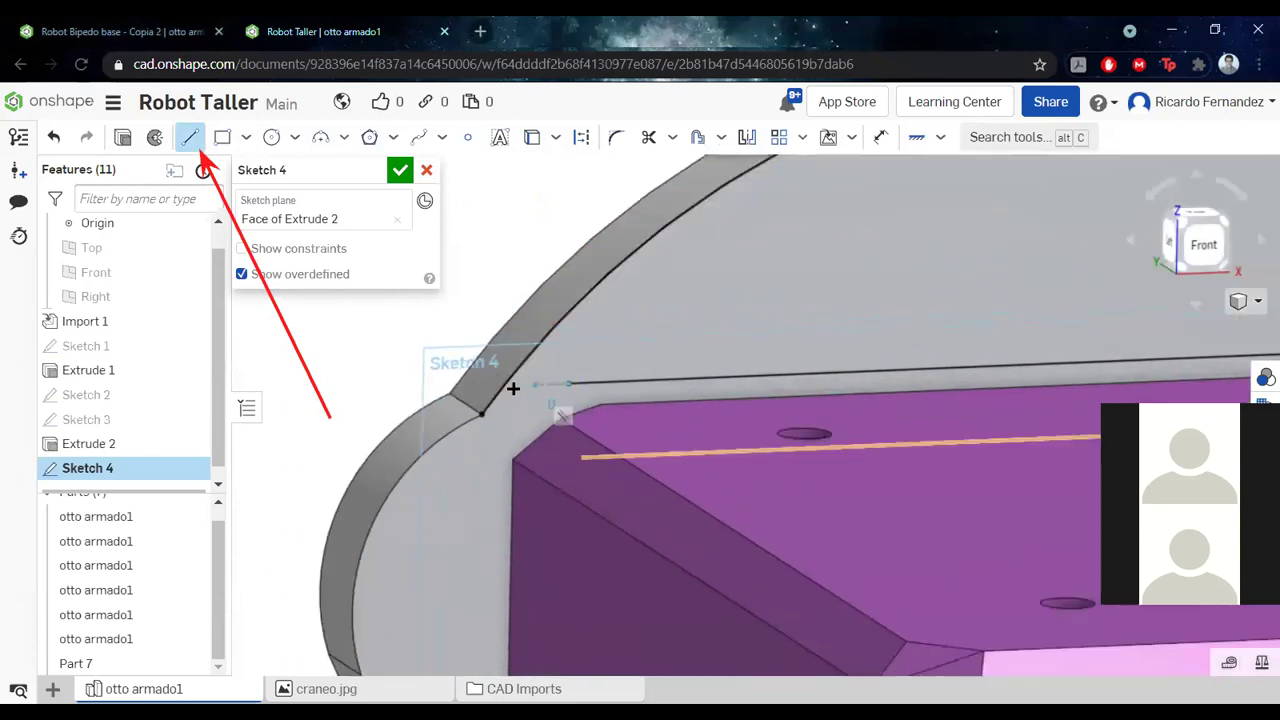
left_click(505, 387)
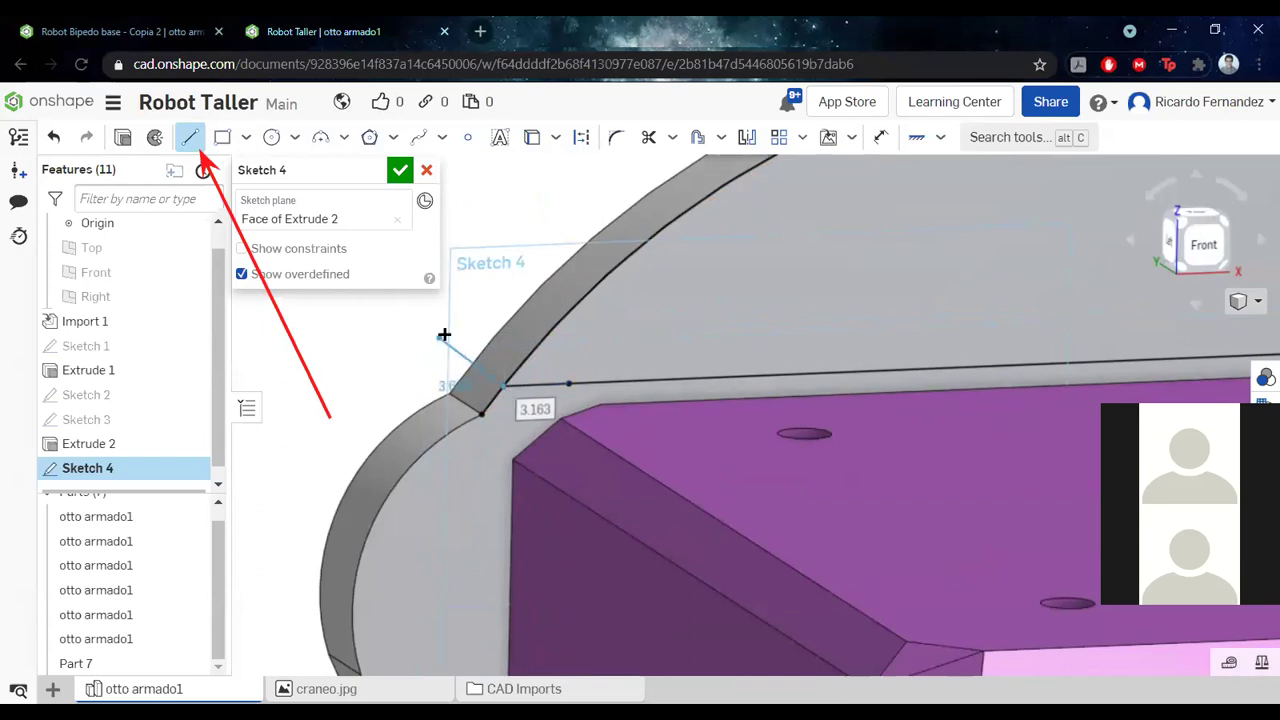
key("Escape")
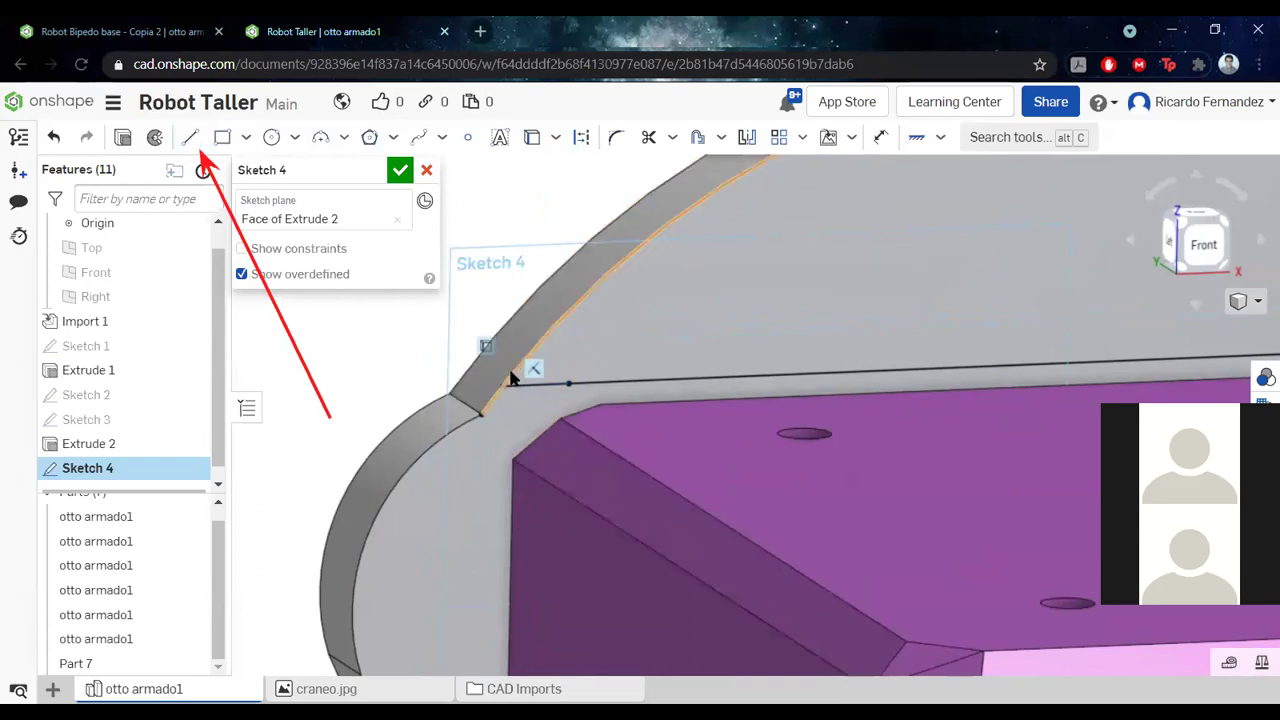
Draw a matching line about 3.16 long from the right end of the projected head edge to the plate's arc
scroll(497, 392, "down", 5)
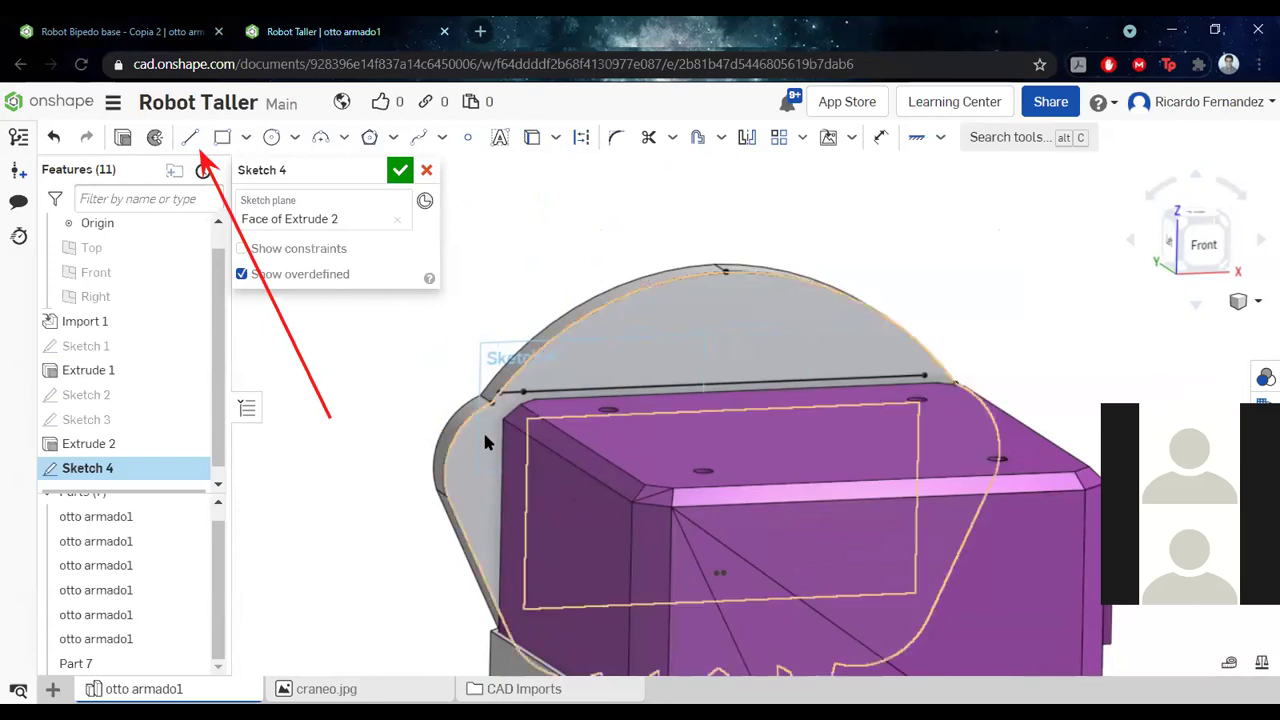
scroll(484, 425, "up", 5)
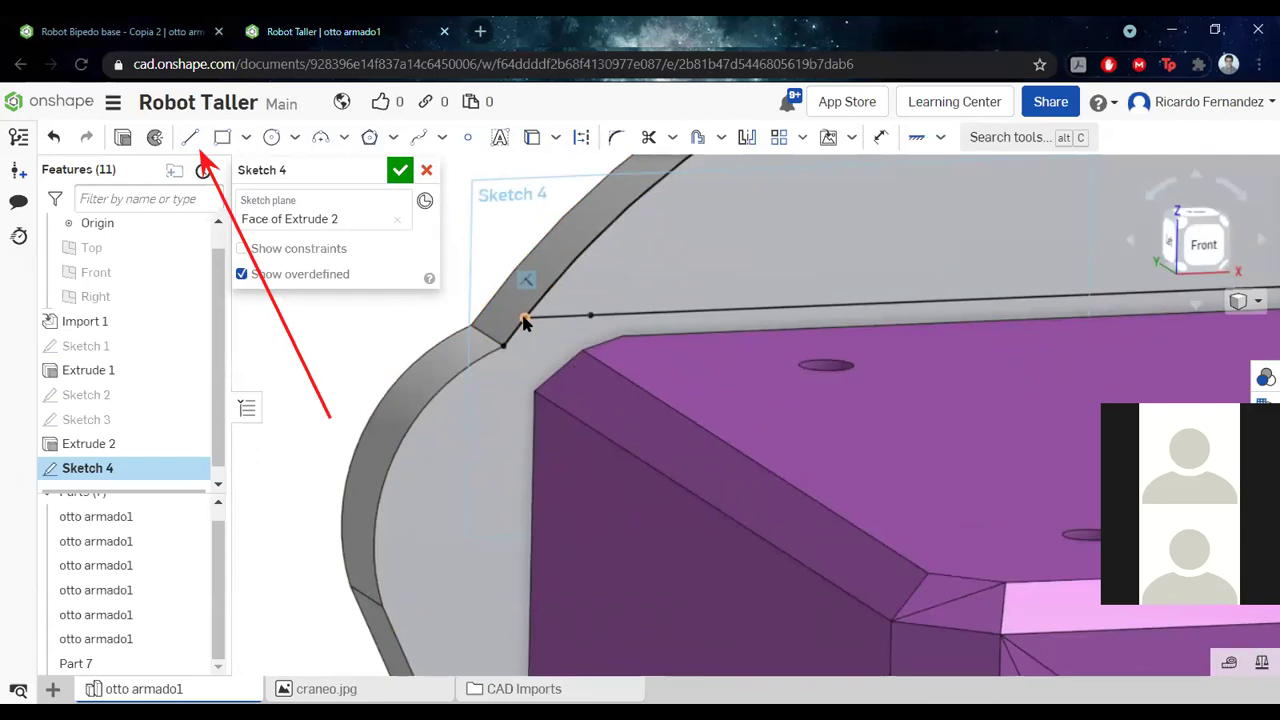
scroll(710, 343, "down", 5)
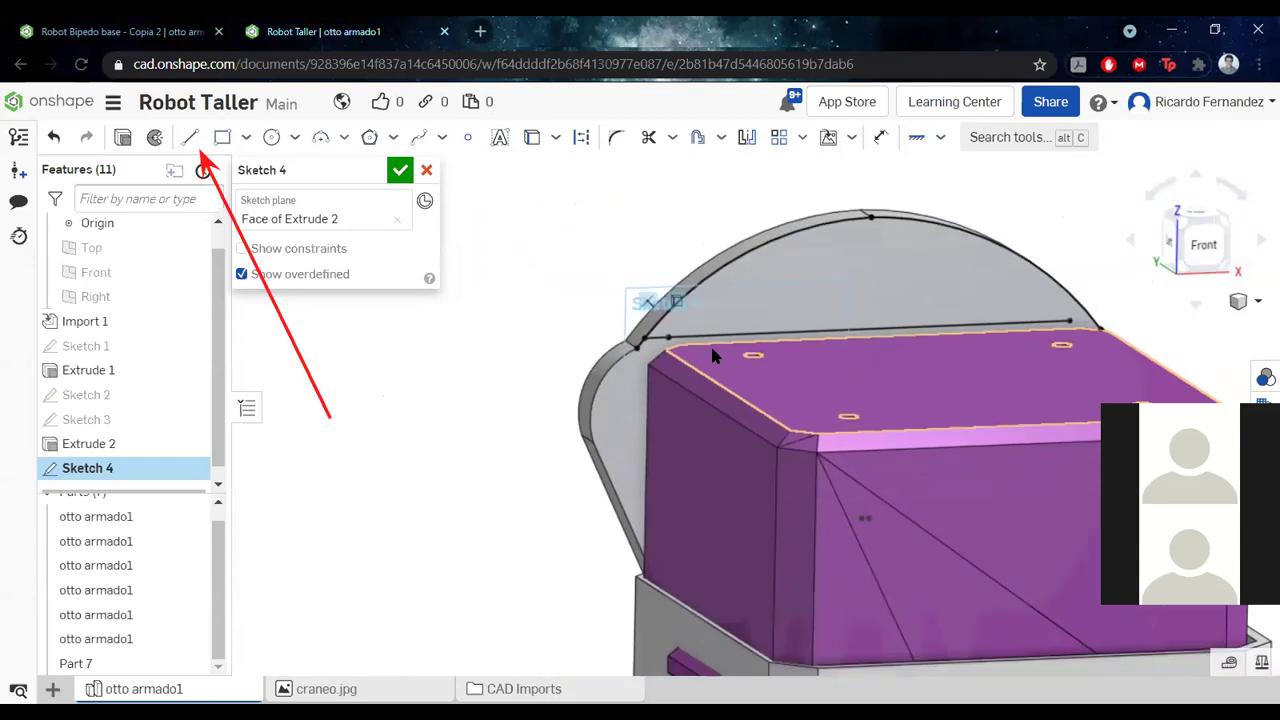
middle_click_drag(943, 227, 812, 243)
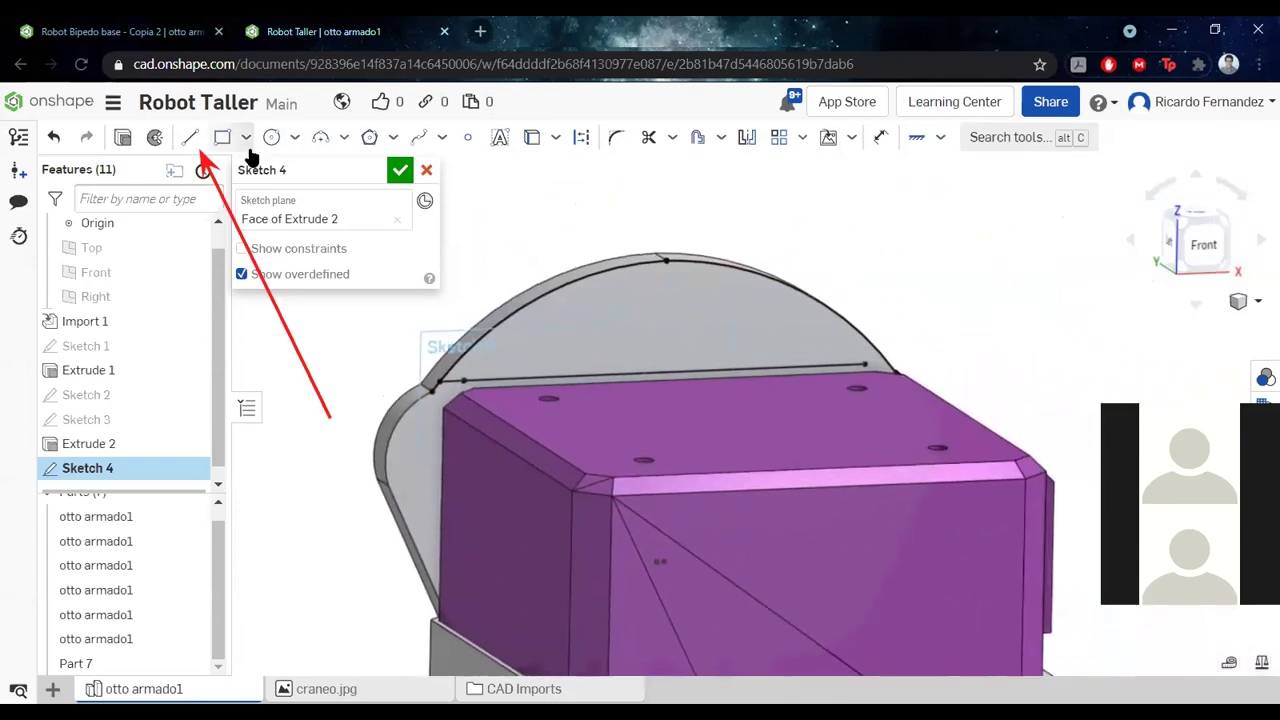
left_click(190, 137)
scroll(880, 398, "up", 5)
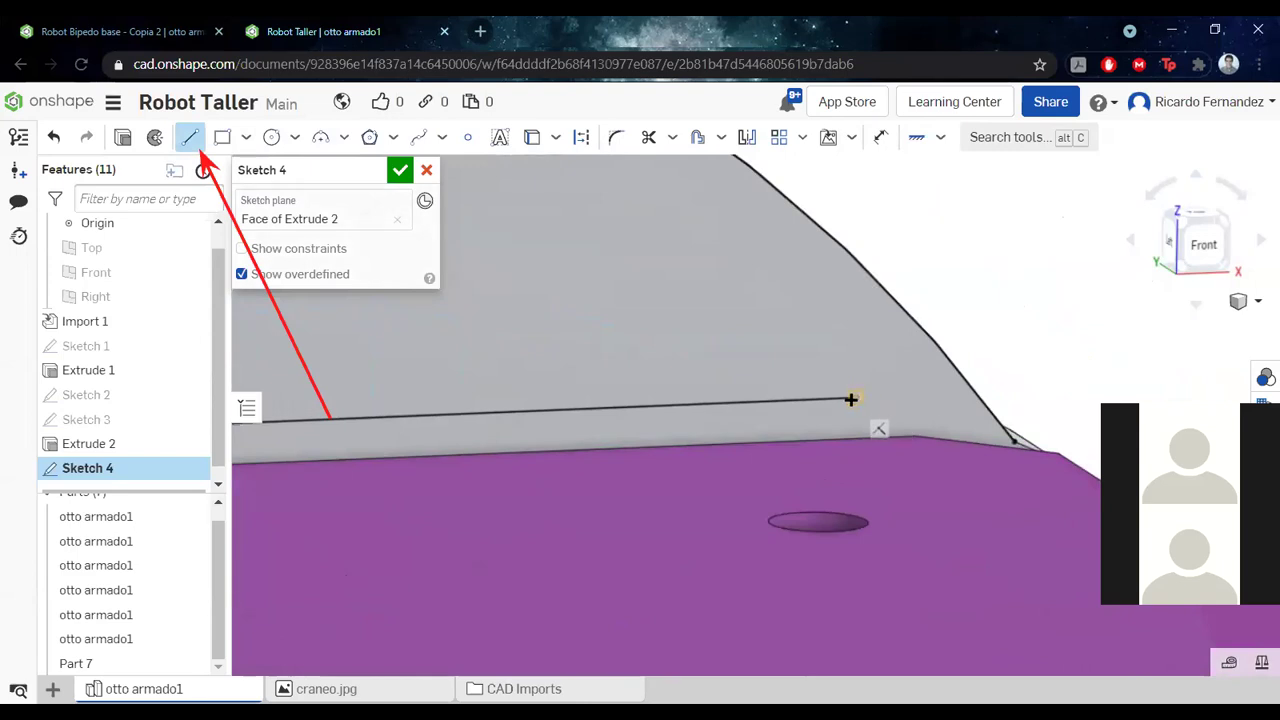
left_click(851, 399)
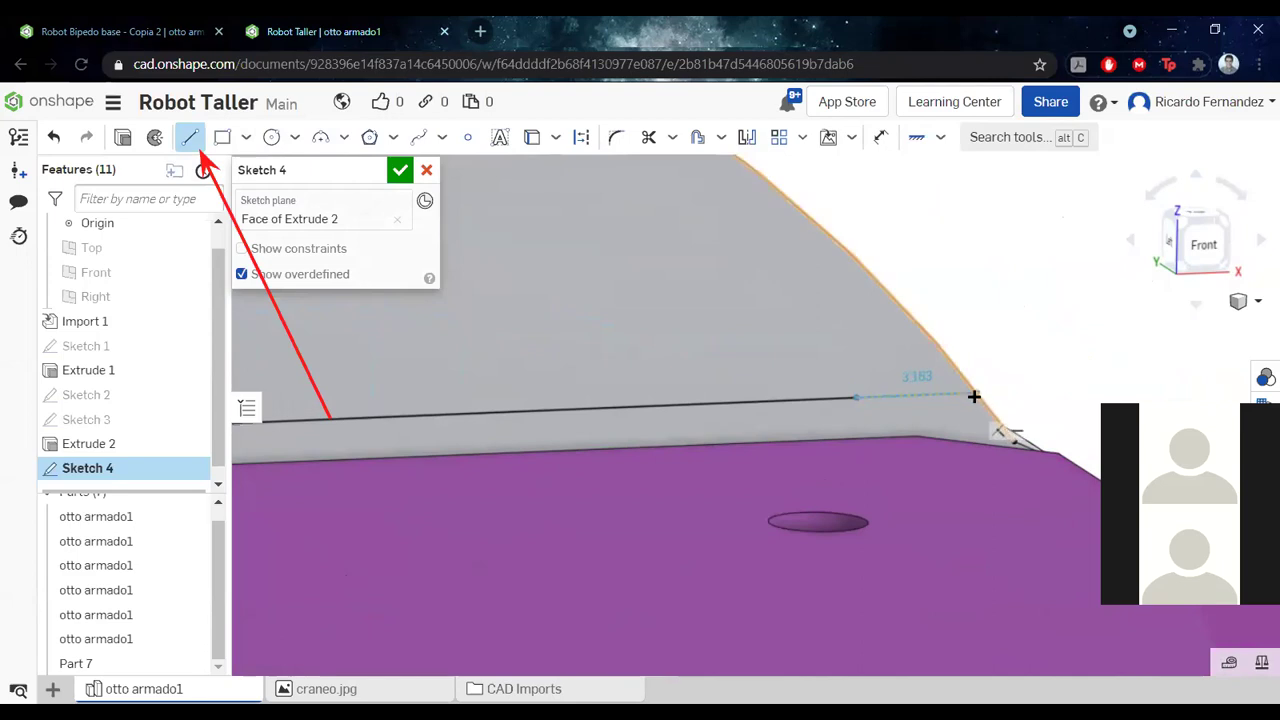
left_click(975, 394)
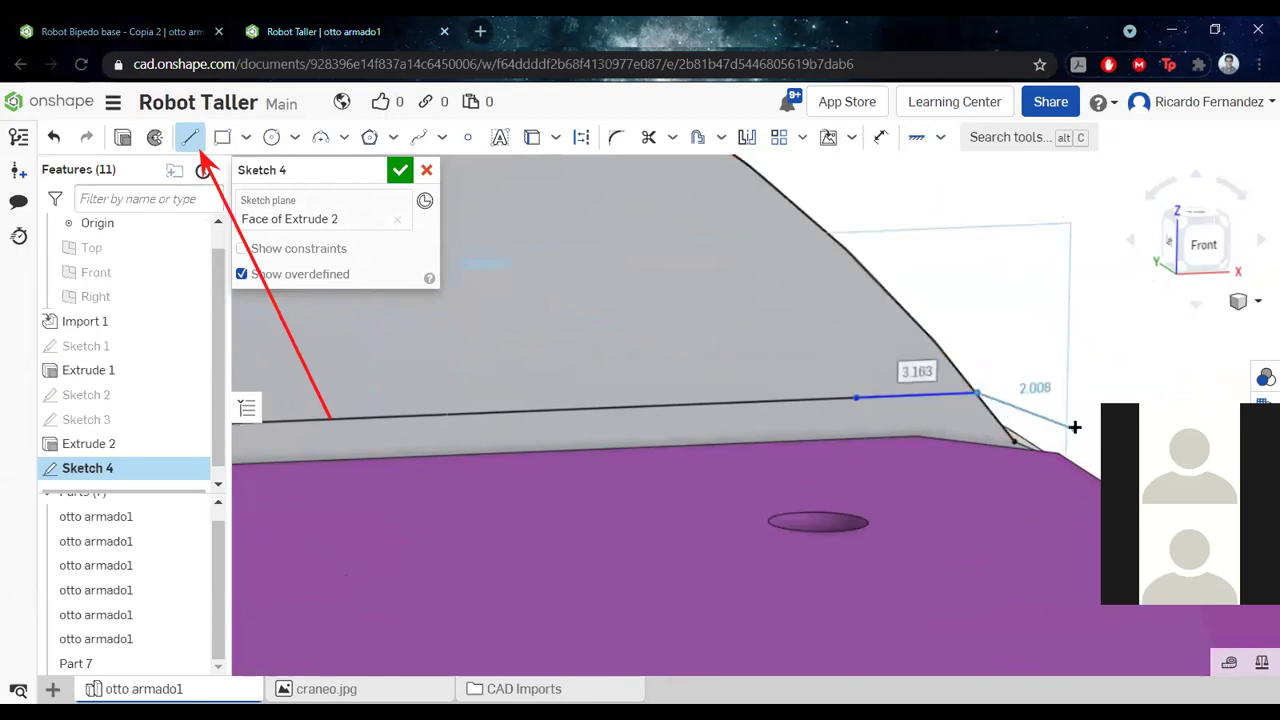
key("Escape")
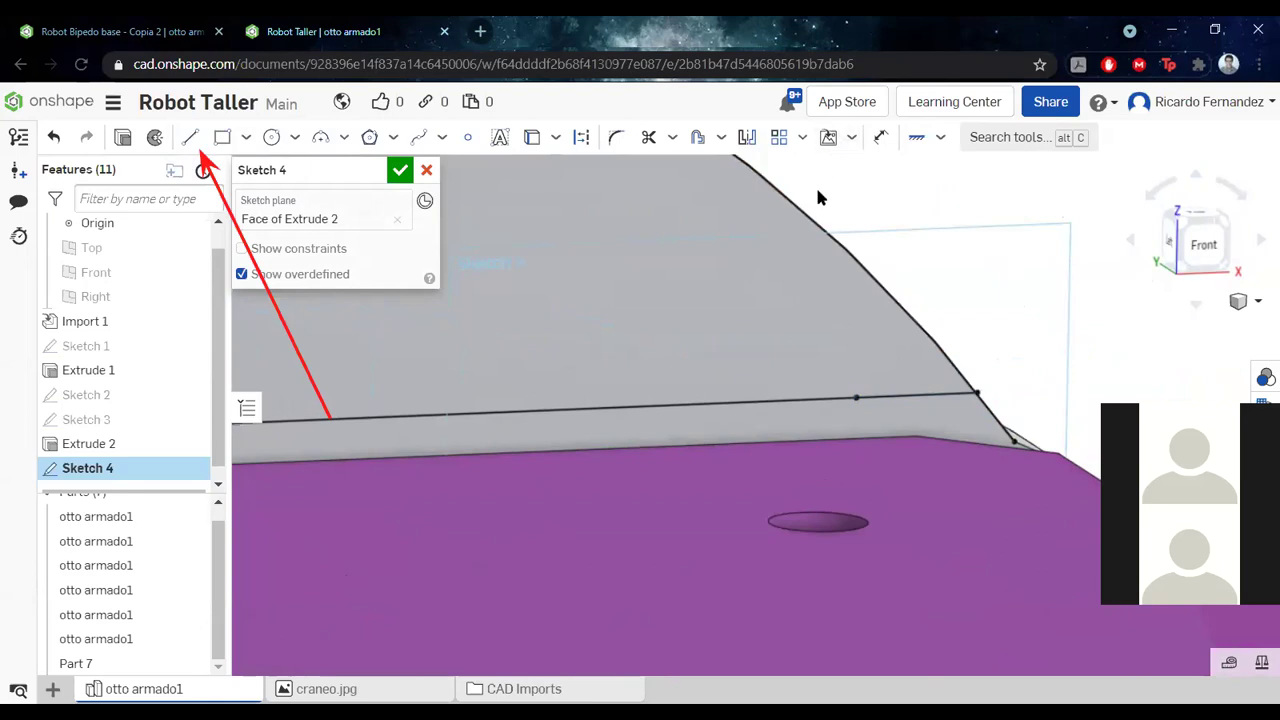
Examine the region enclosed by the arcs and the straight line, including the arc ends past both line endpoints
scroll(840, 200, "down", 3)
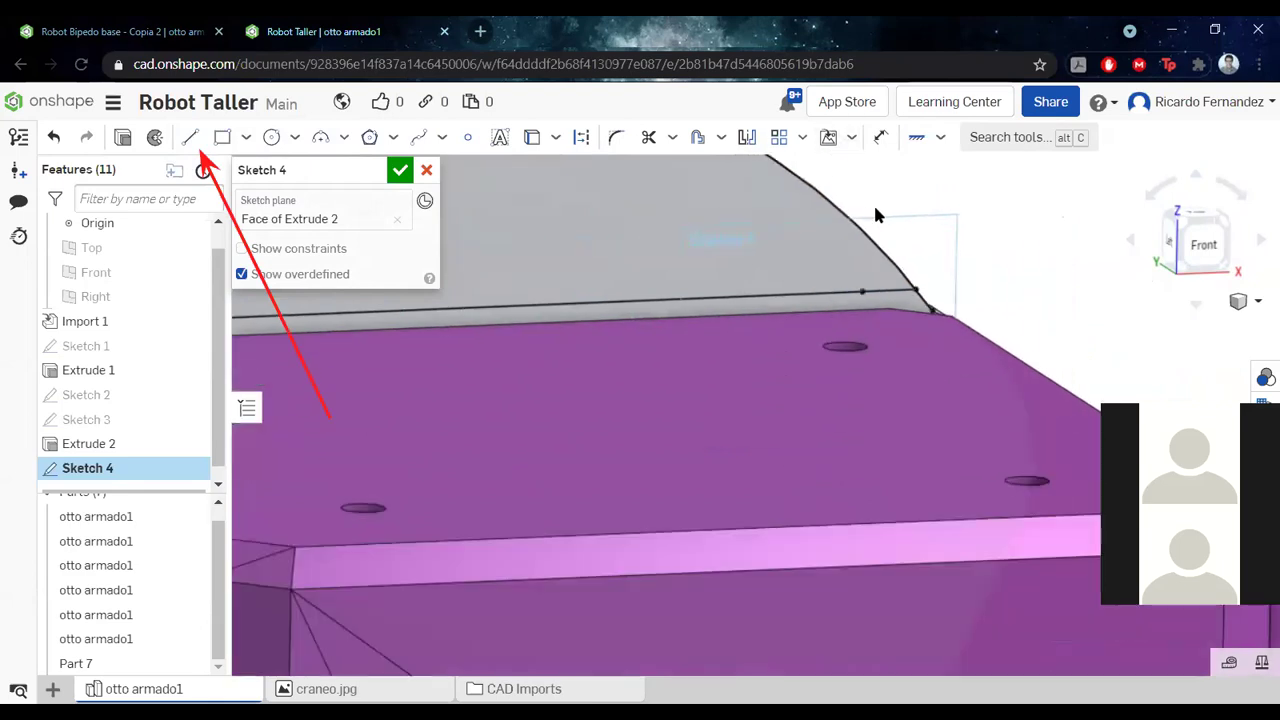
scroll(1170, 315, "up", 1)
scroll(1170, 315, "down", 2)
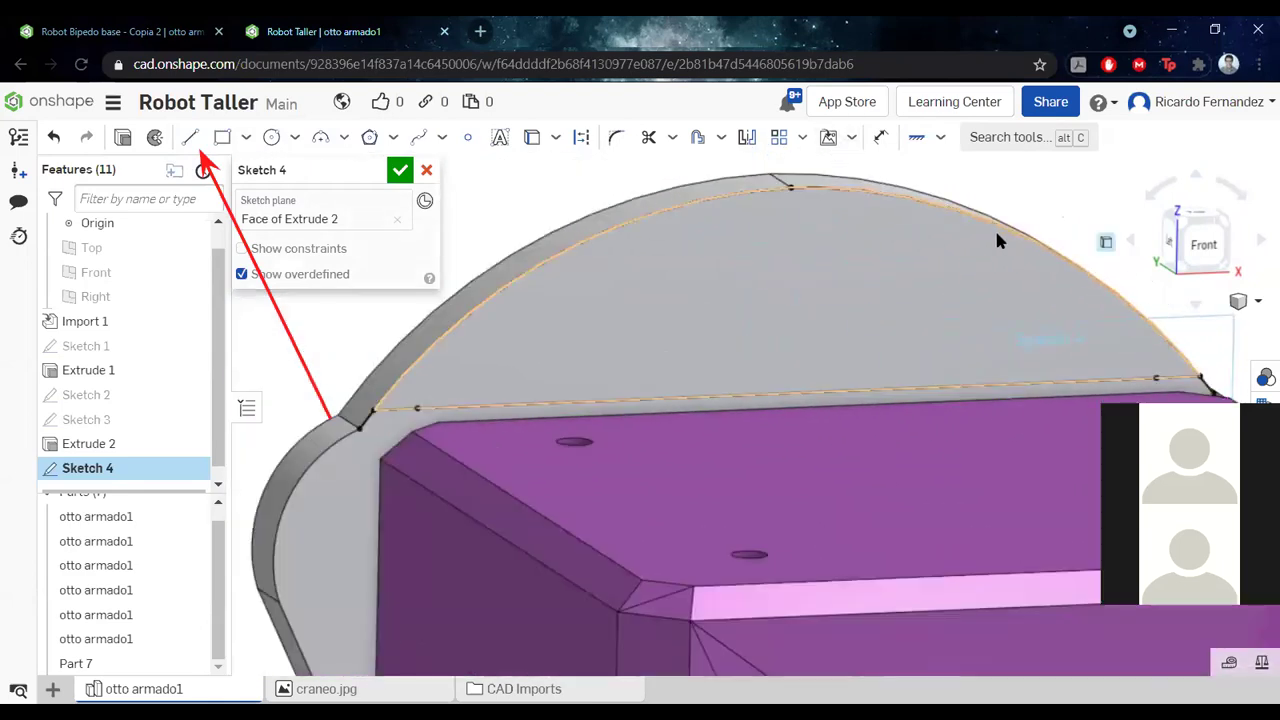
scroll(937, 199, "down", 2)
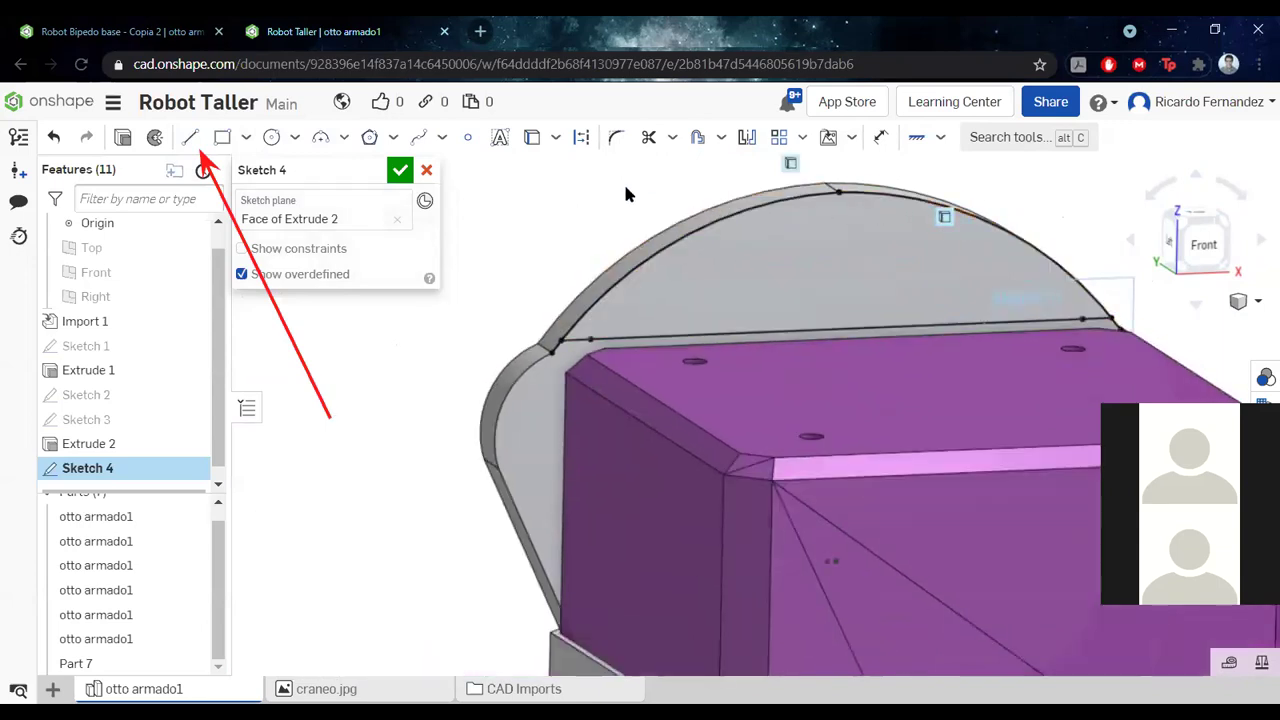
scroll(540, 335, "up", 5)
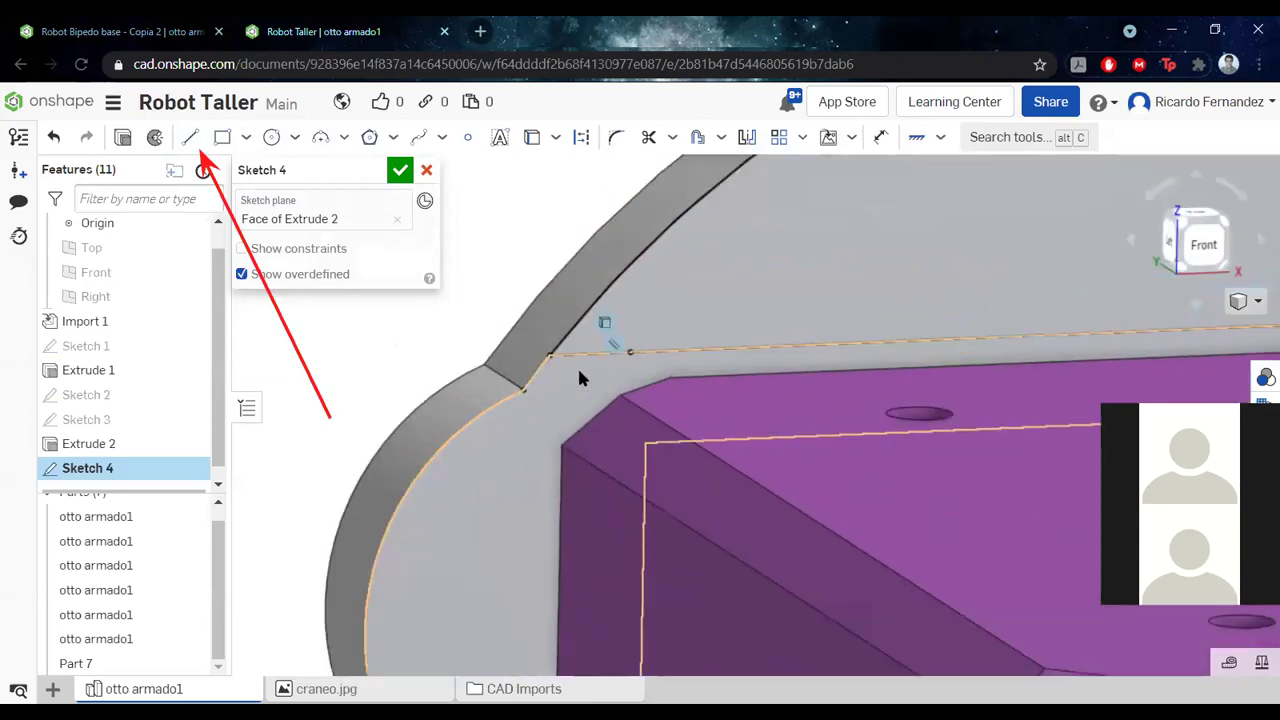
scroll(503, 363, "down", 4)
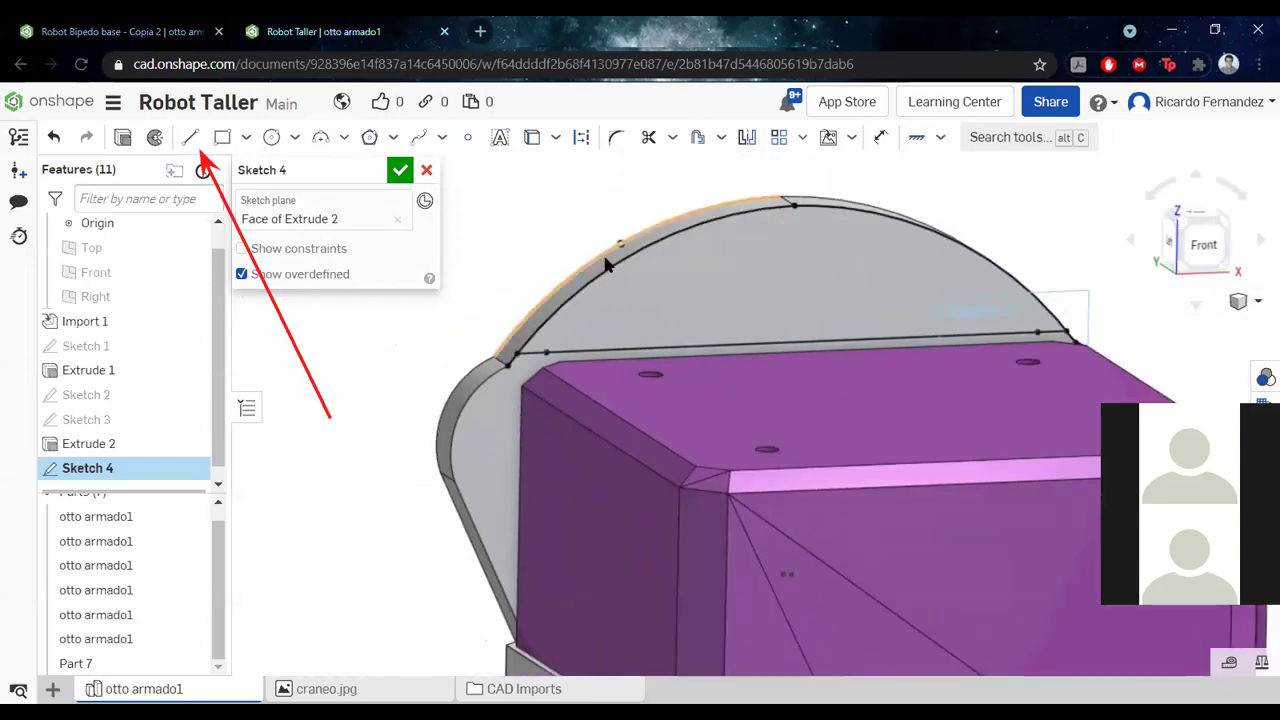
scroll(1122, 304, "up", 5)
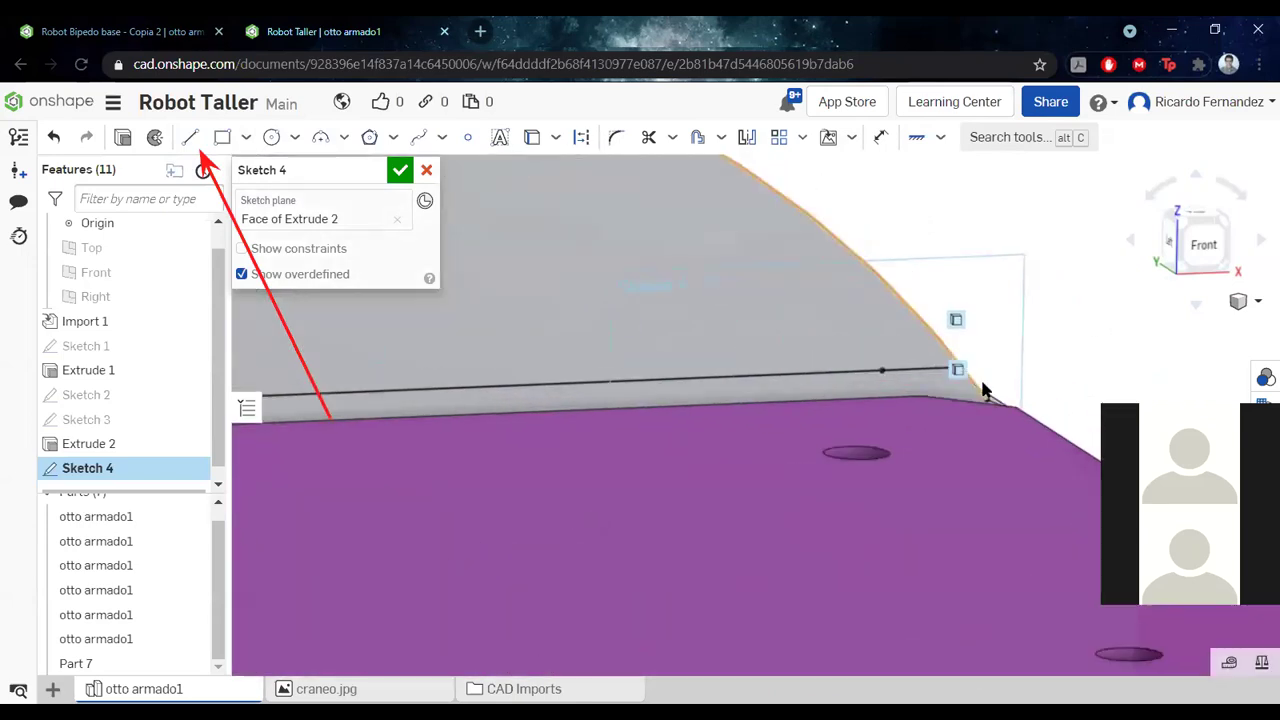
scroll(985, 392, "down", 5)
scroll(418, 400, "down", 2)
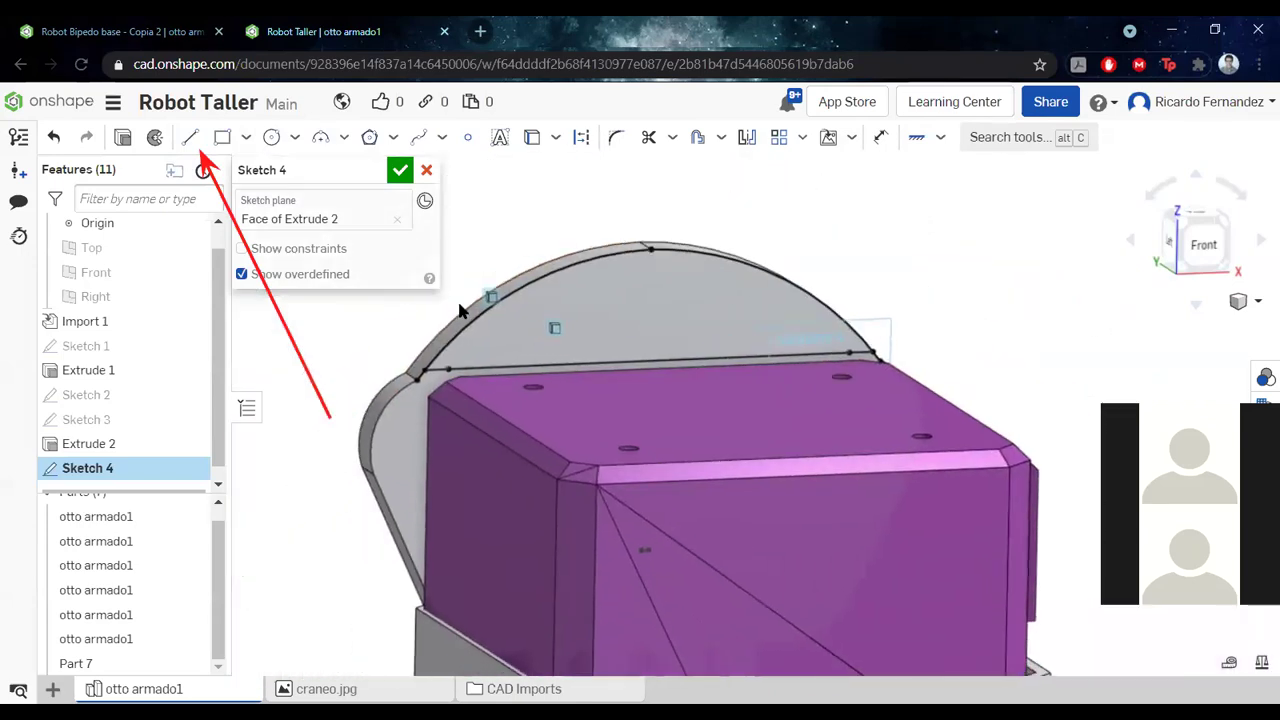
middle_click_drag(460, 312, 540, 292)
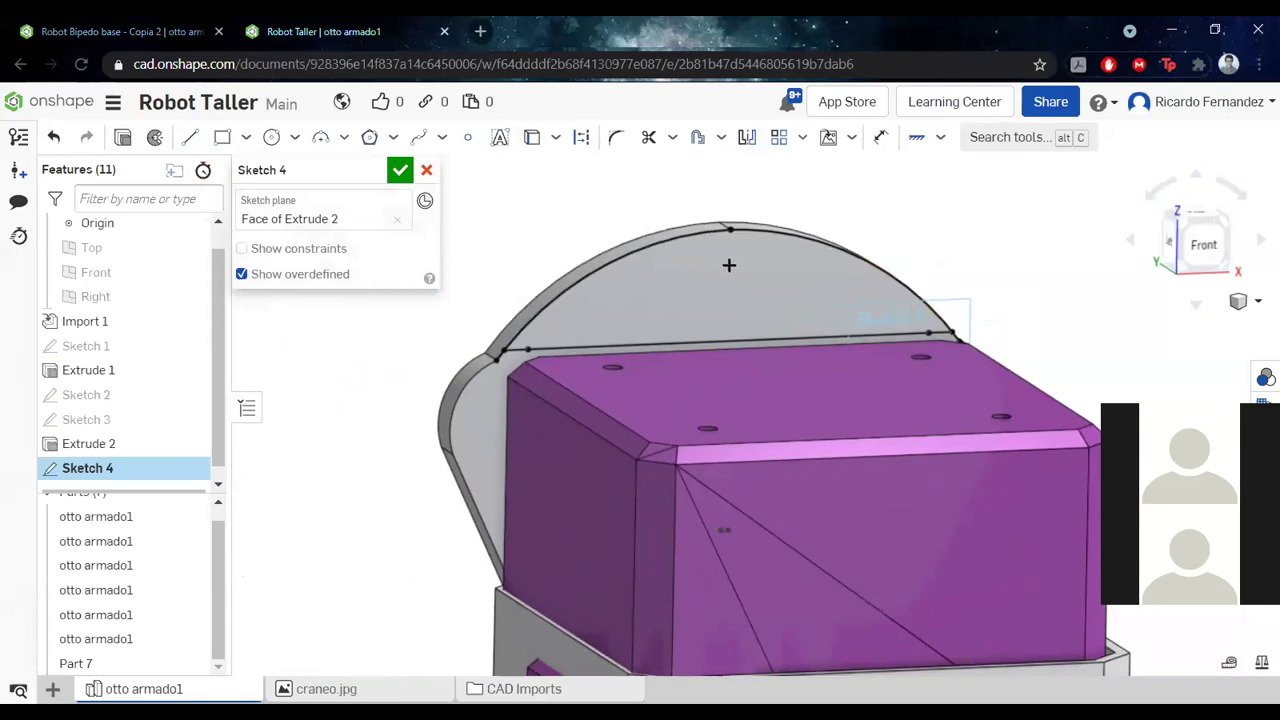
Trim the short arc segment that extends past the left end of the straight line above the head
left_click_drag(729, 262, 660, 150)
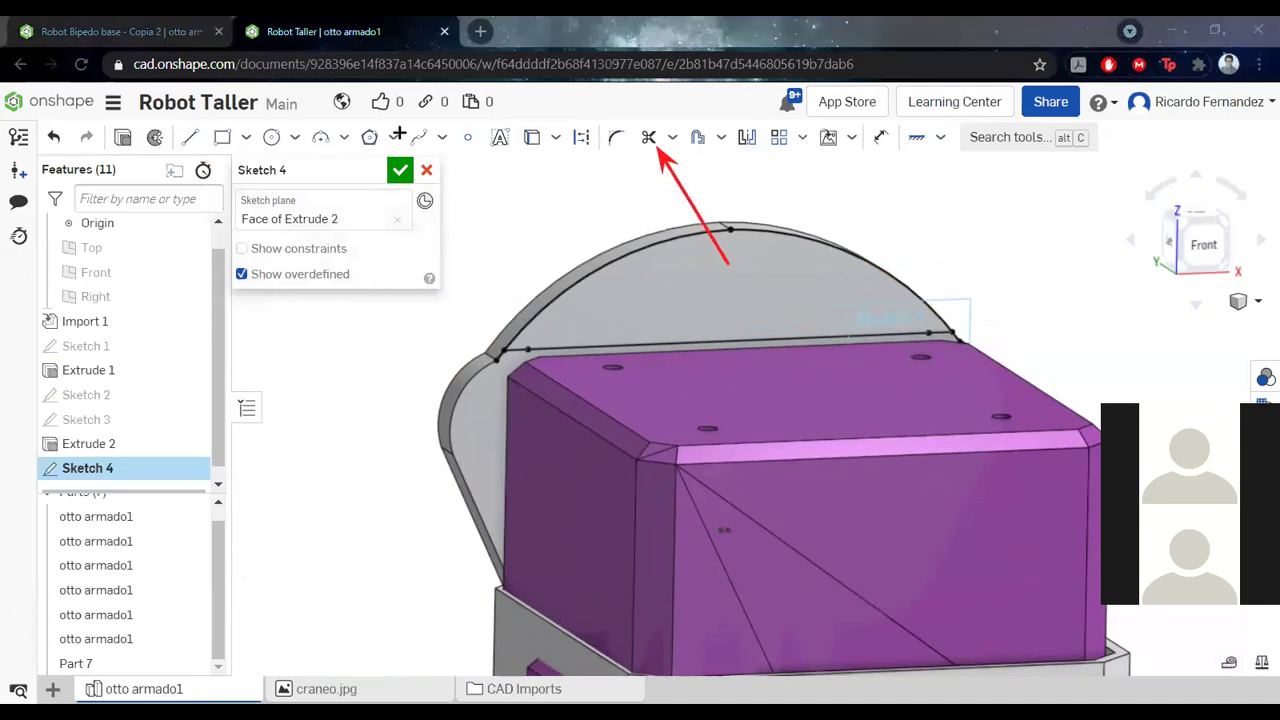
left_click(649, 137)
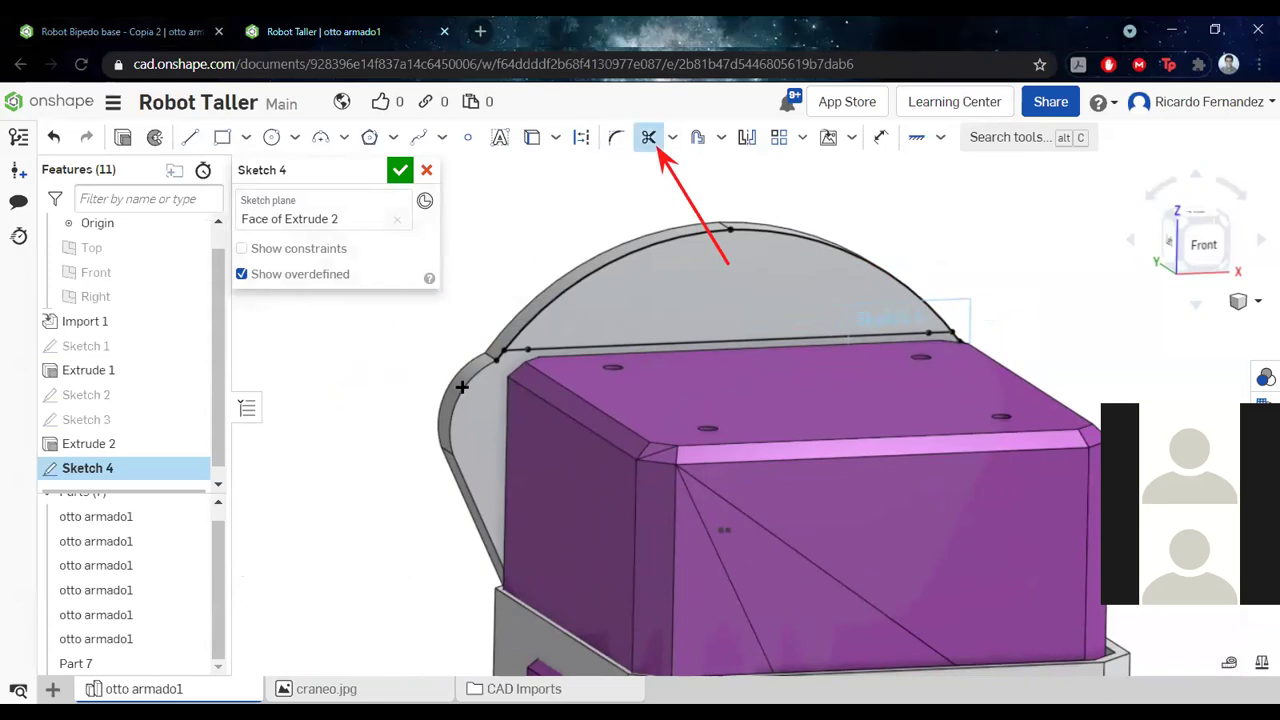
scroll(511, 355, "up", 5)
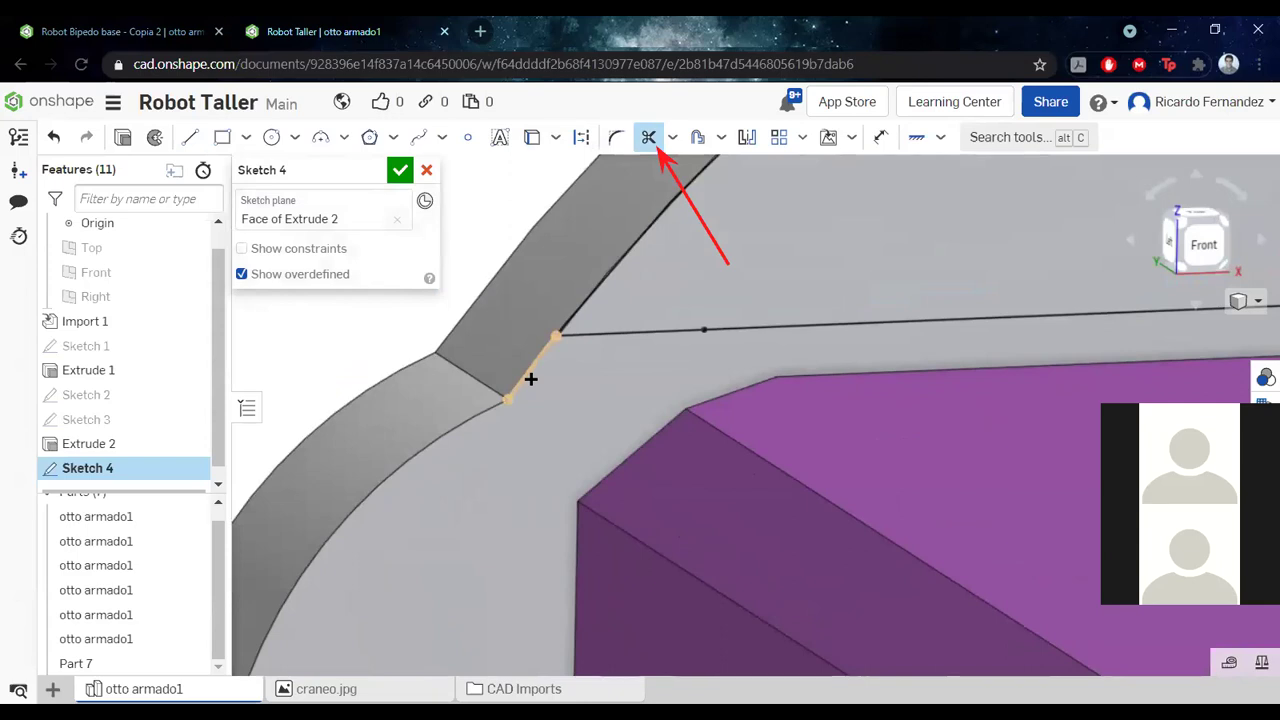
left_click(530, 379)
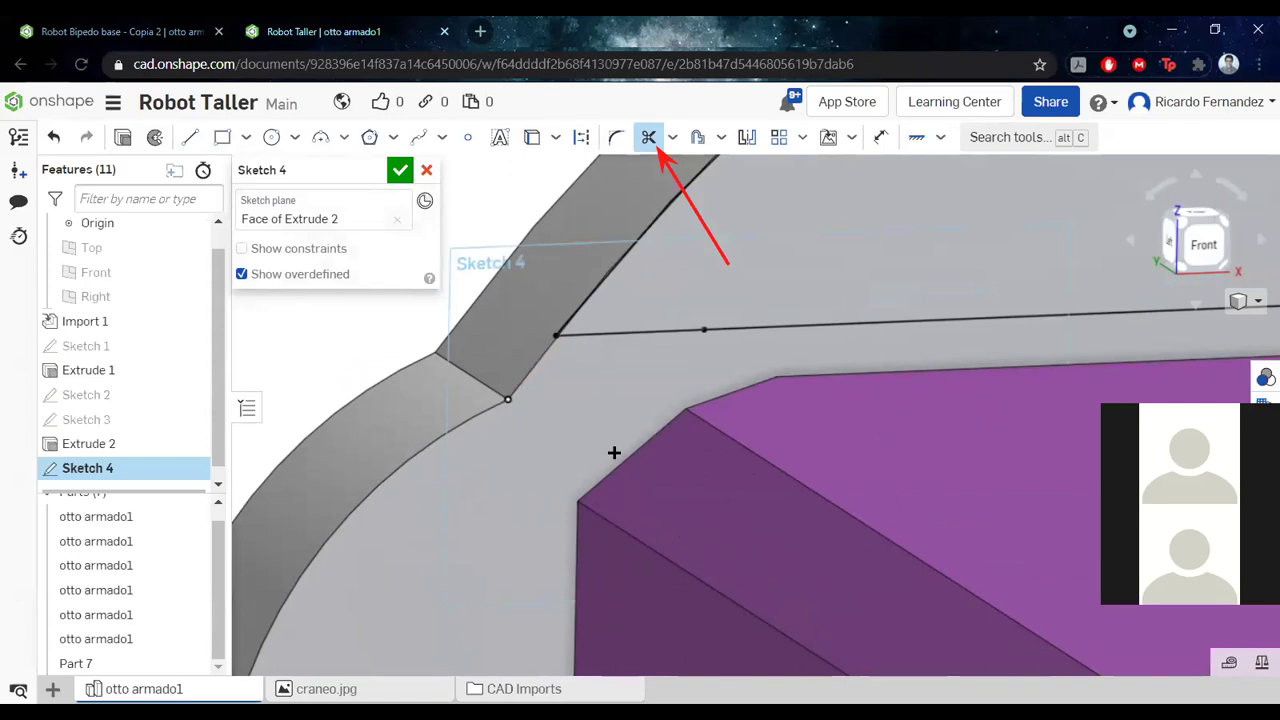
scroll(614, 453, "down", 4)
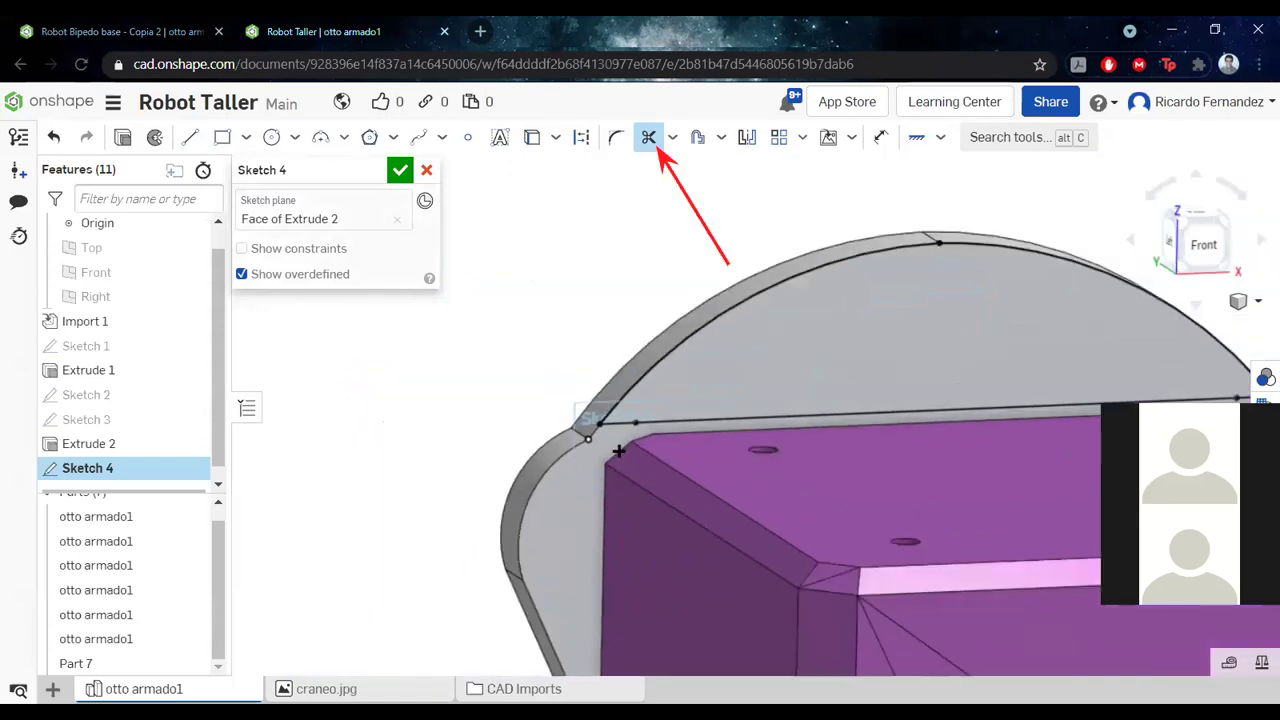
scroll(600, 423, "up", 3)
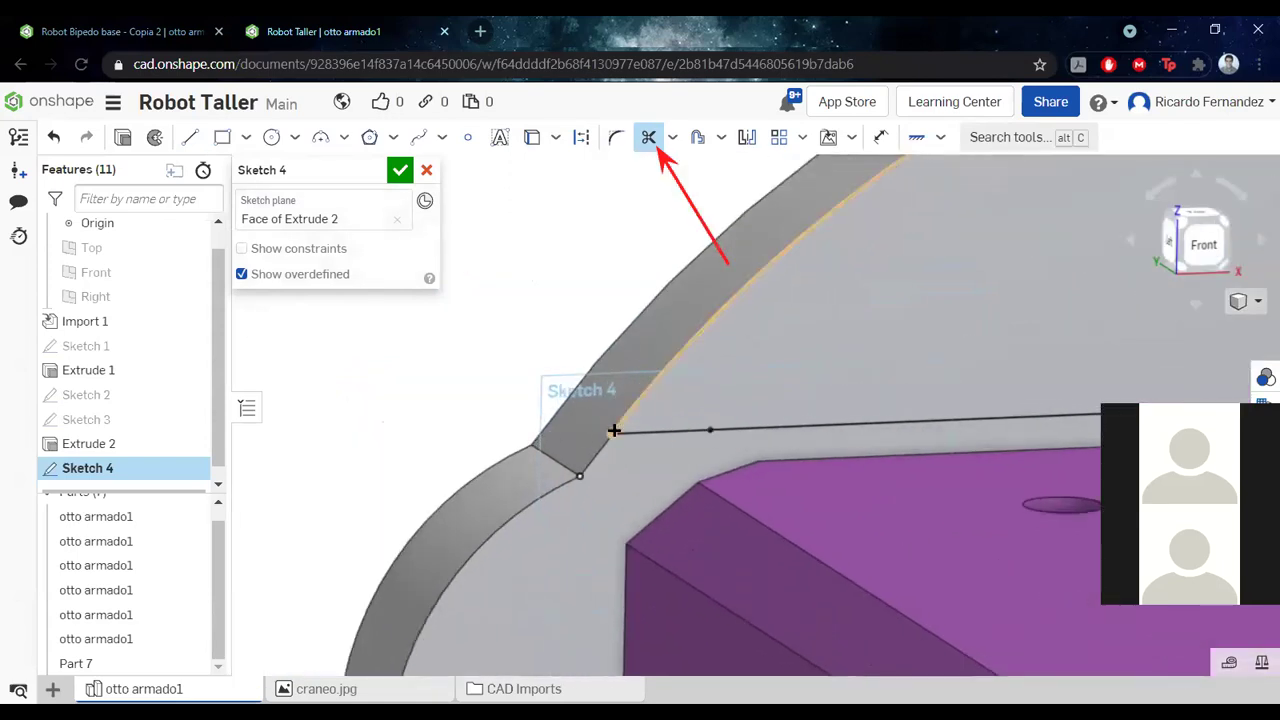
scroll(617, 409, "down", 5)
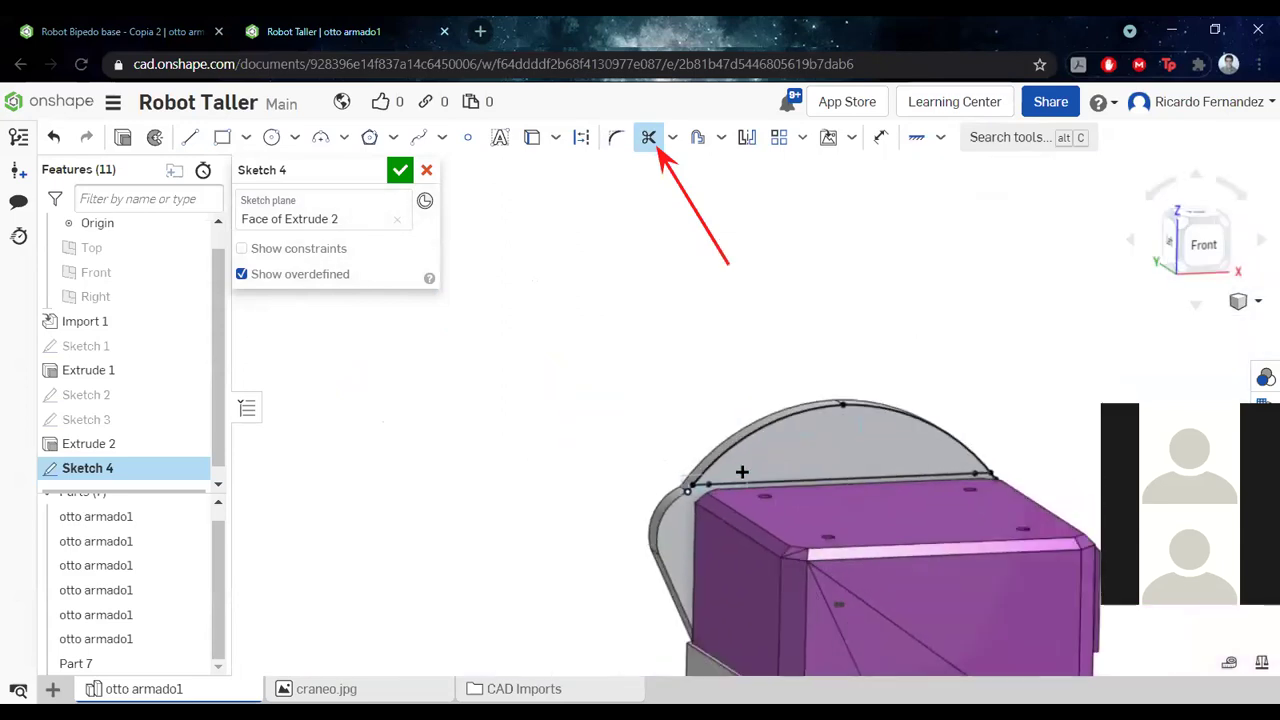
Trim the short arc segment that extends past the right end of the straight line, leaving a closed region
scroll(1030, 453, "up", 6)
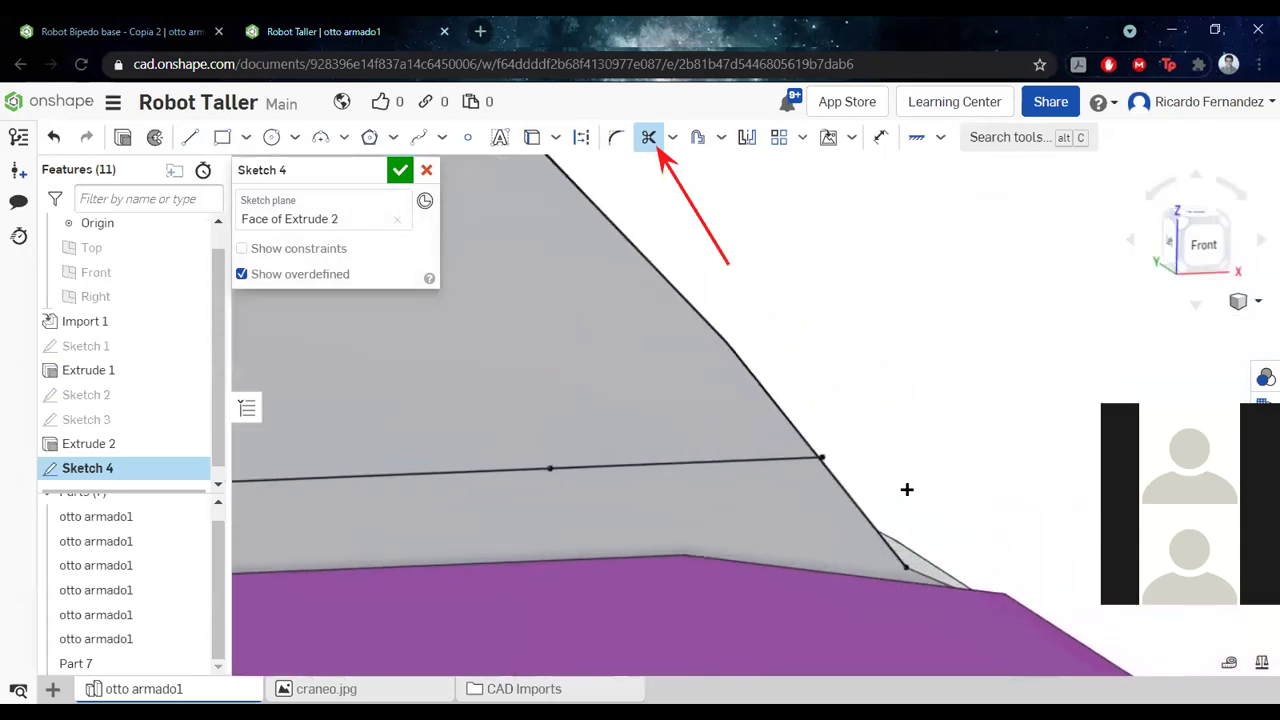
mouse_move(923, 449)
right_mouse_down()
mouse_move(943, 446)
mouse_move(940, 471)
mouse_move(971, 266)
mouse_move(971, 323)
mouse_move(797, 451)
mouse_move(812, 412)
right_mouse_up()
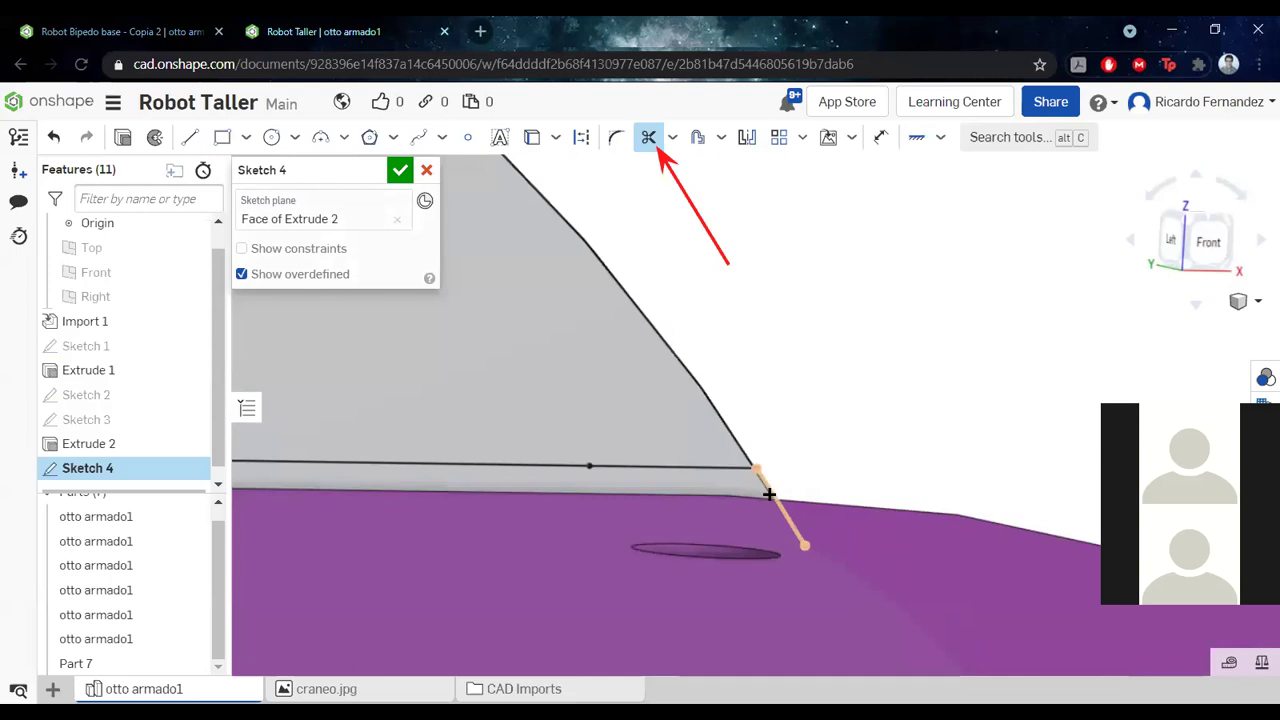
mouse_move(791, 494)
right_mouse_down()
mouse_move(826, 426)
mouse_move(883, 414)
right_mouse_up()
scroll(883, 414, "down", 5)
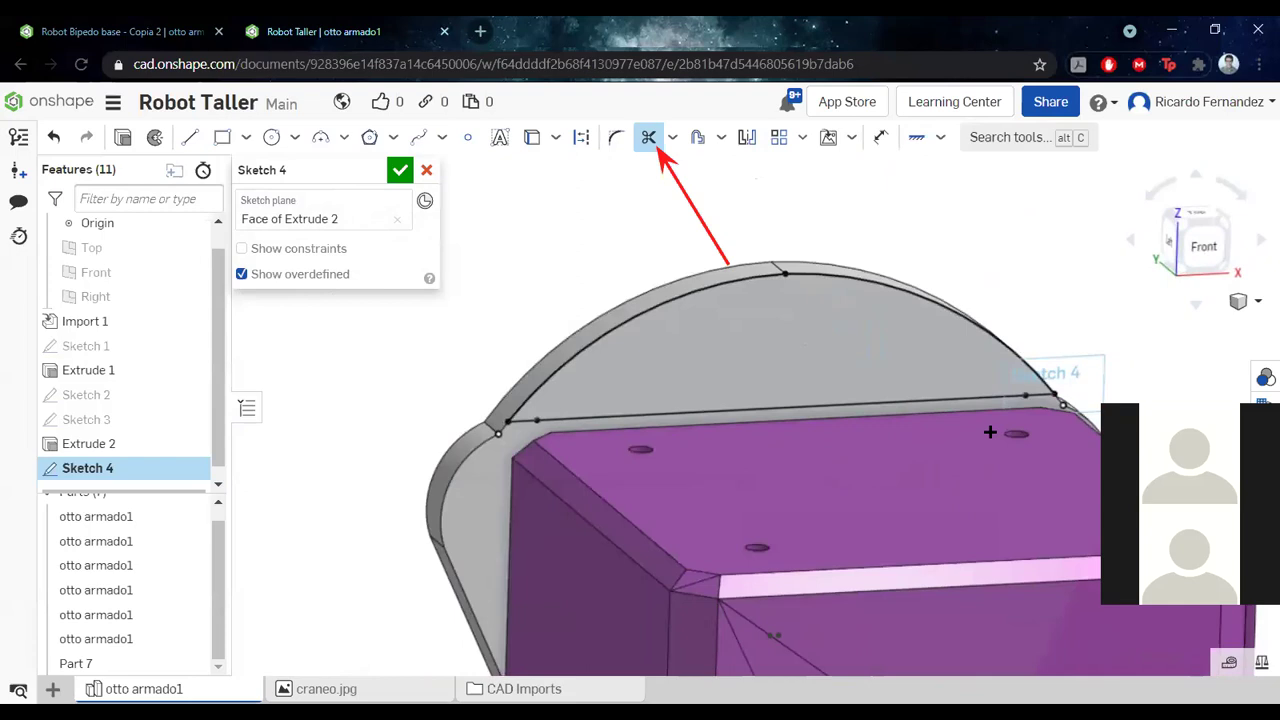
scroll(990, 432, "down", 1)
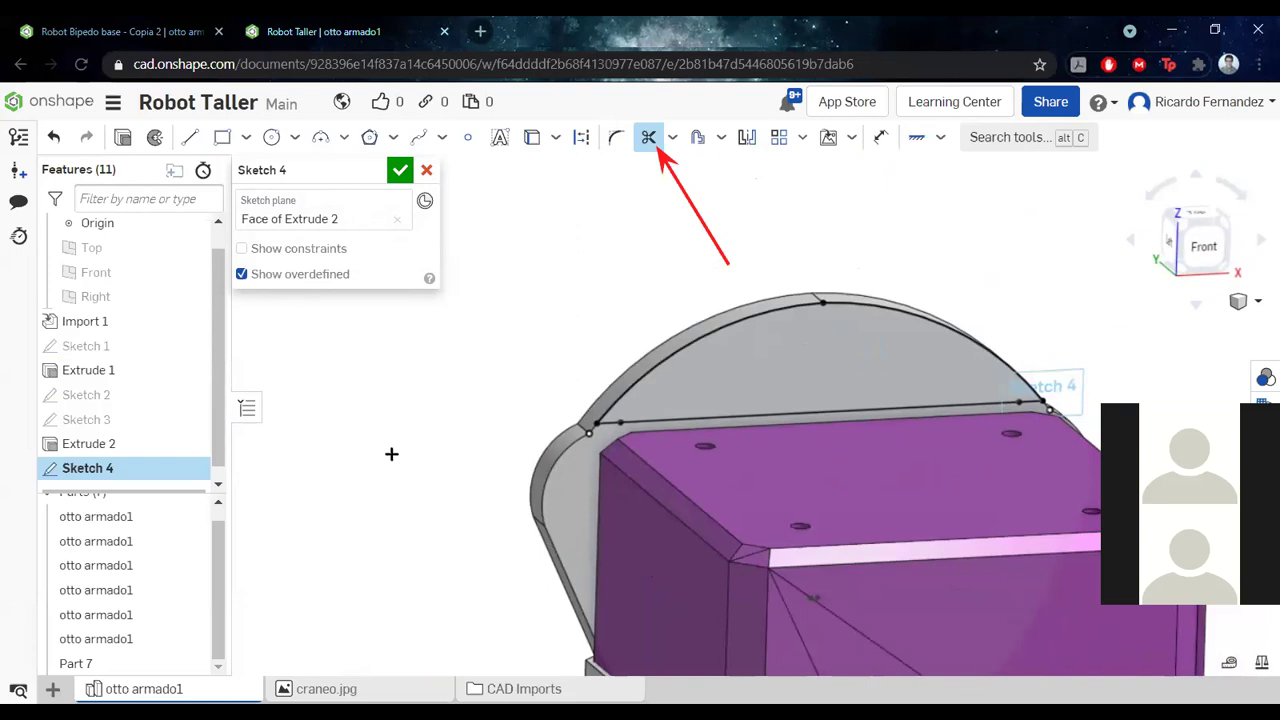
Extrude the closed region 25 mm as a blind solid over the top of the robot's head
left_click_drag(391, 451, 140, 152)
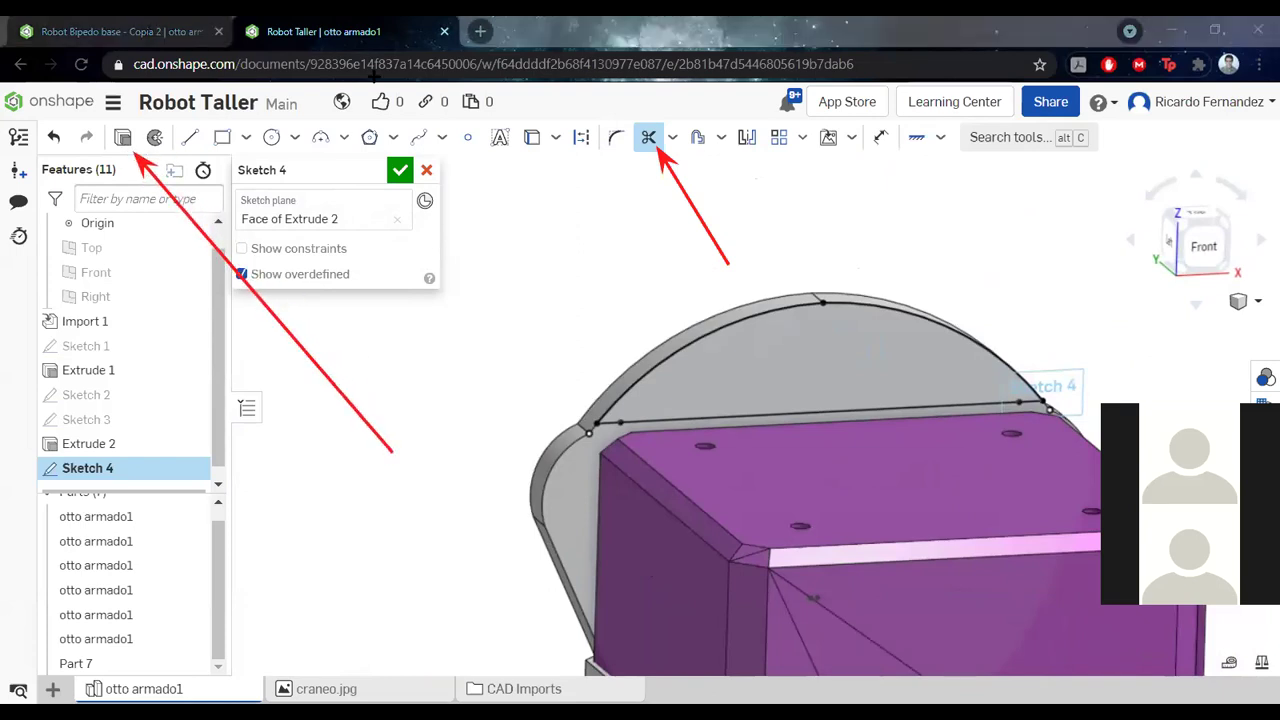
left_click(122, 137)
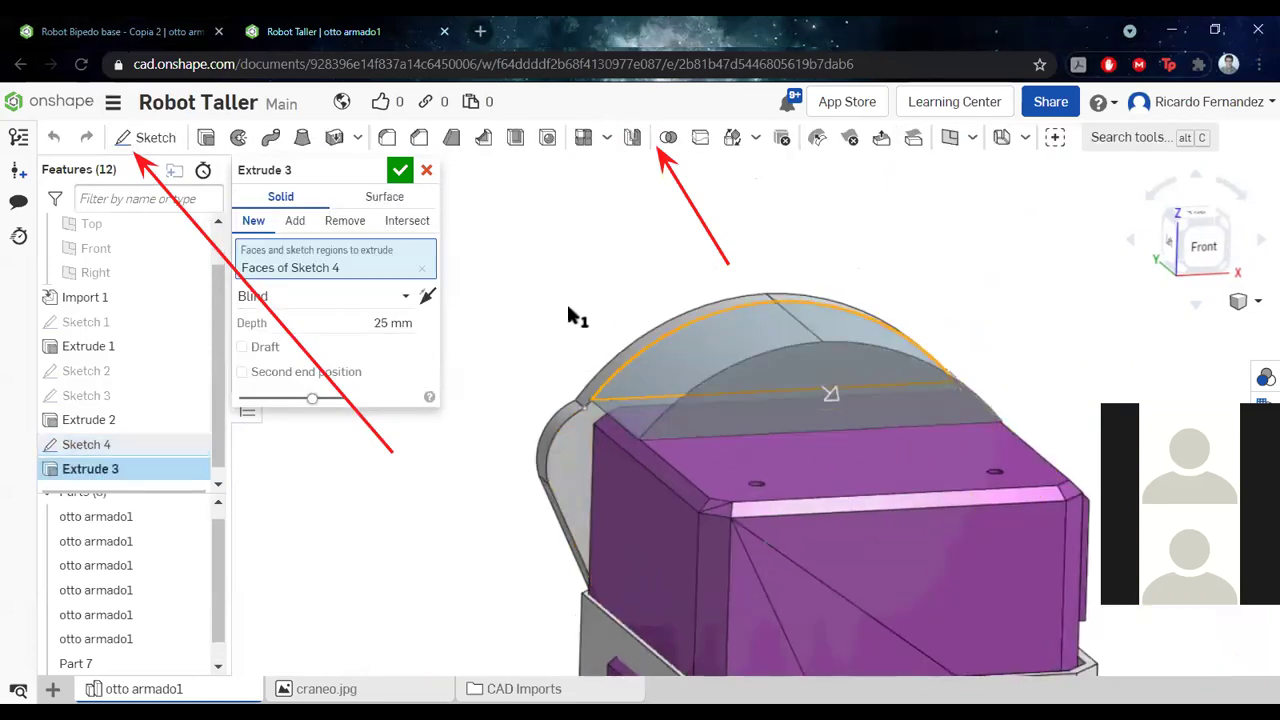
right_click_drag(525, 322, 628, 272)
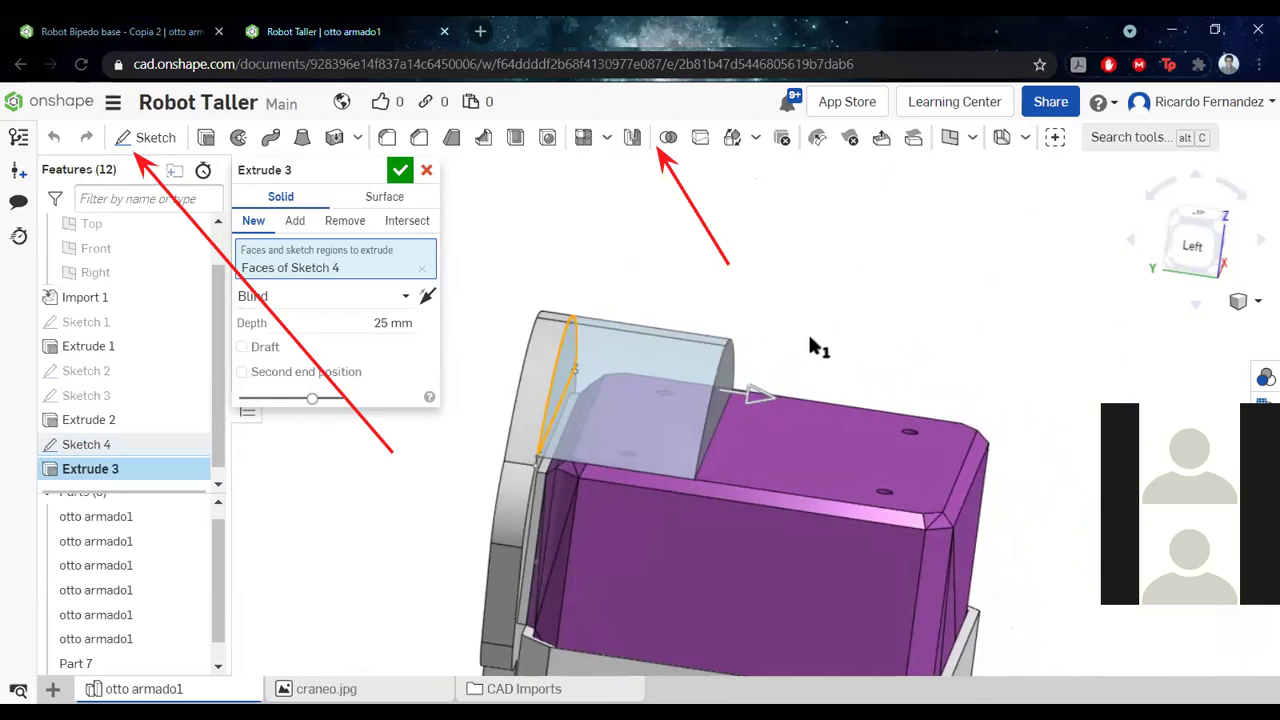
scroll(812, 340, "down", 1)
key("shift+3")
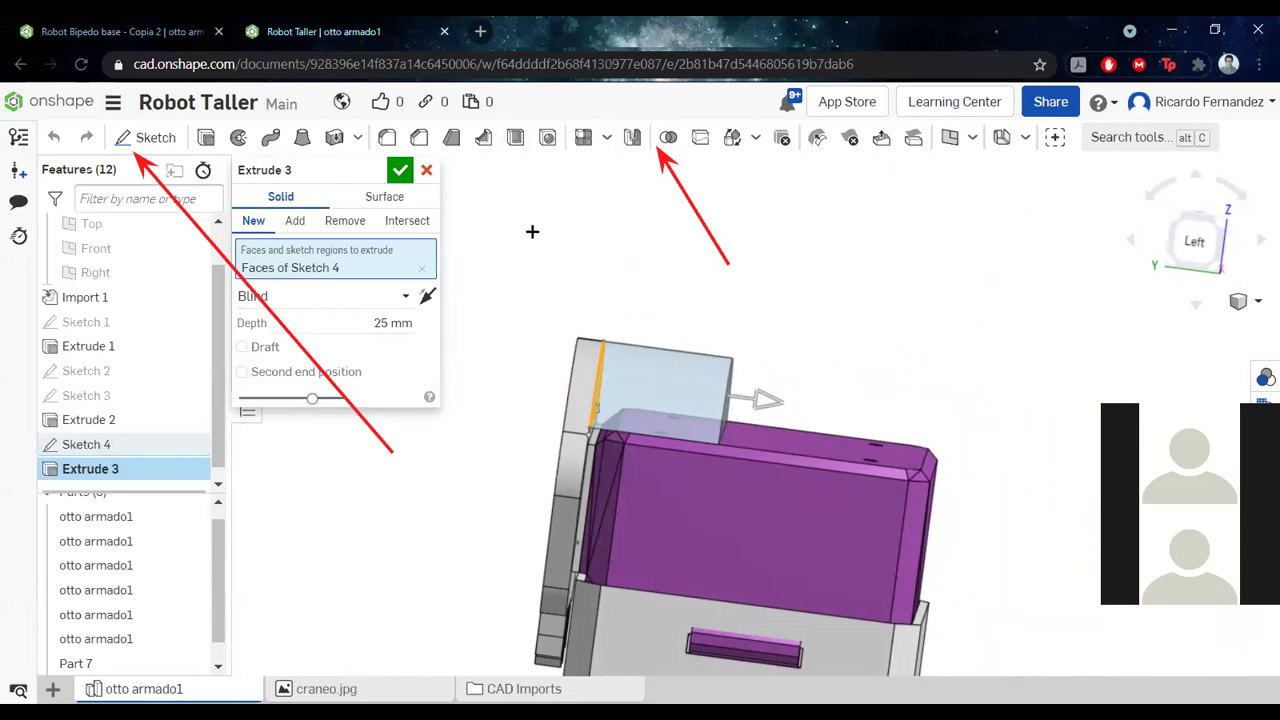
left_click_drag(550, 242, 405, 190)
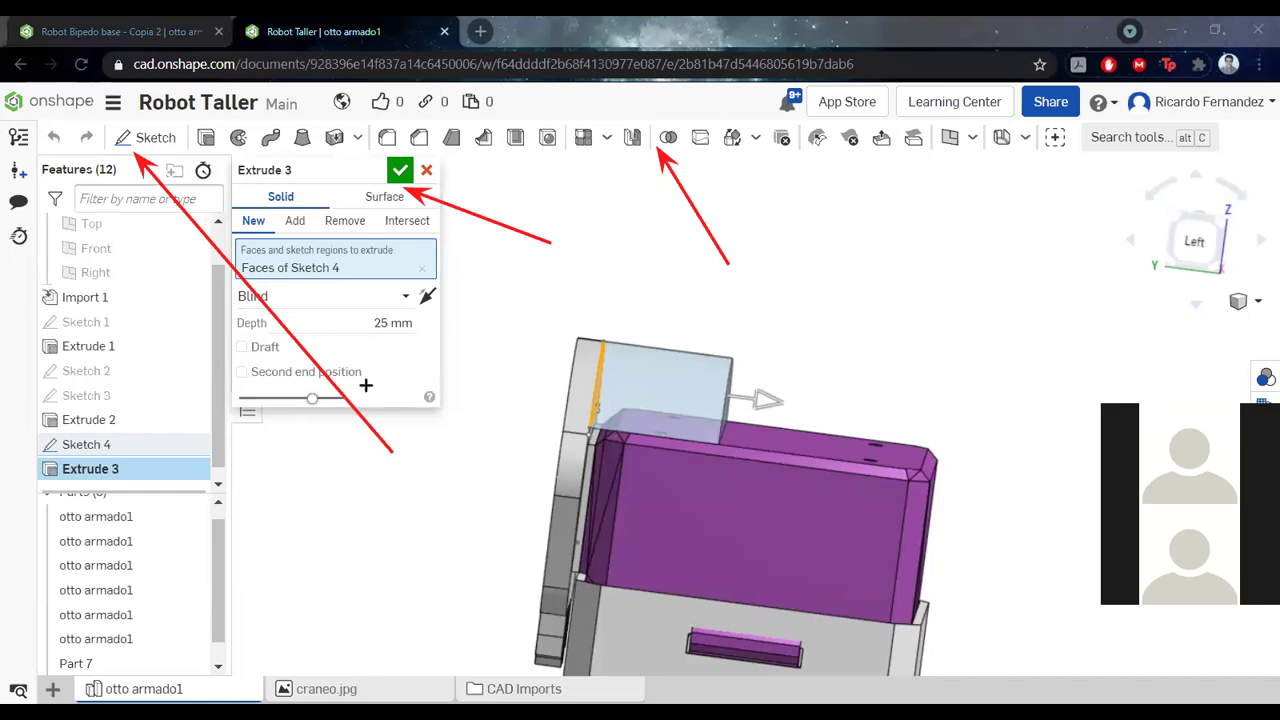
key("ctrl+z")
Set the extrusion to Add with the skull plate, Part 7, as merge scope and accept it
left_click_drag(536, 296, 305, 229)
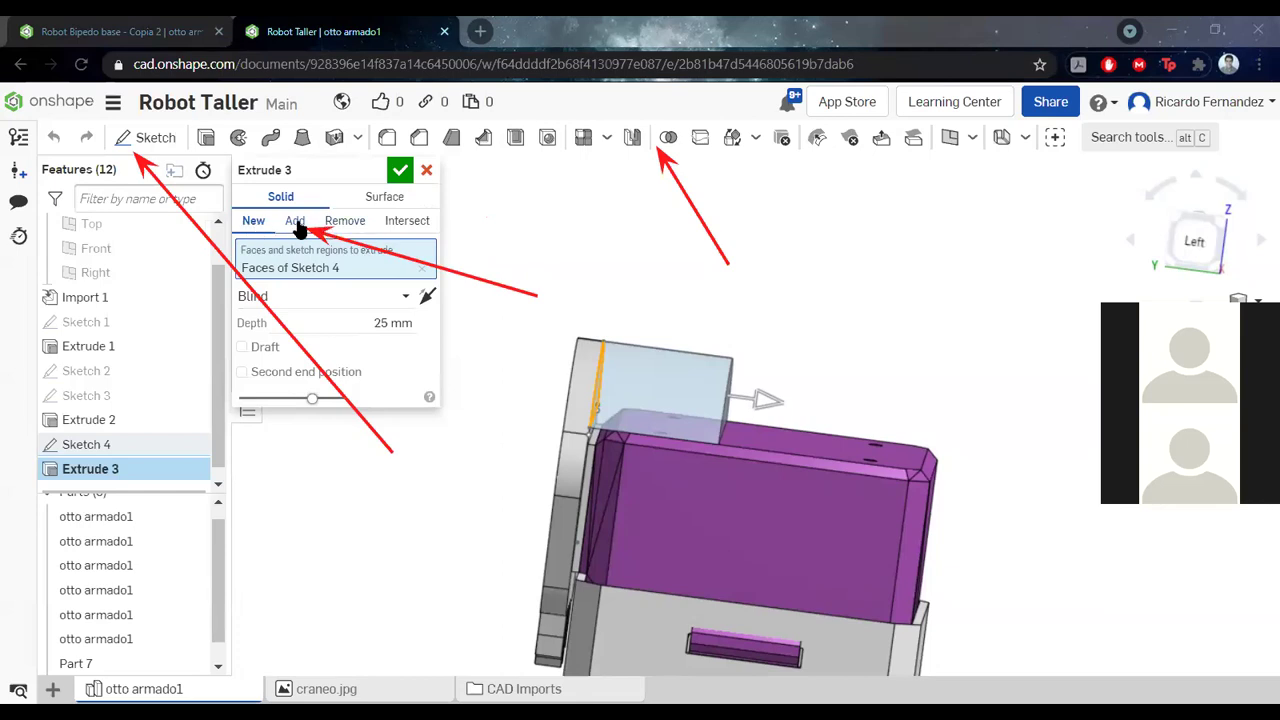
left_click(293, 224)
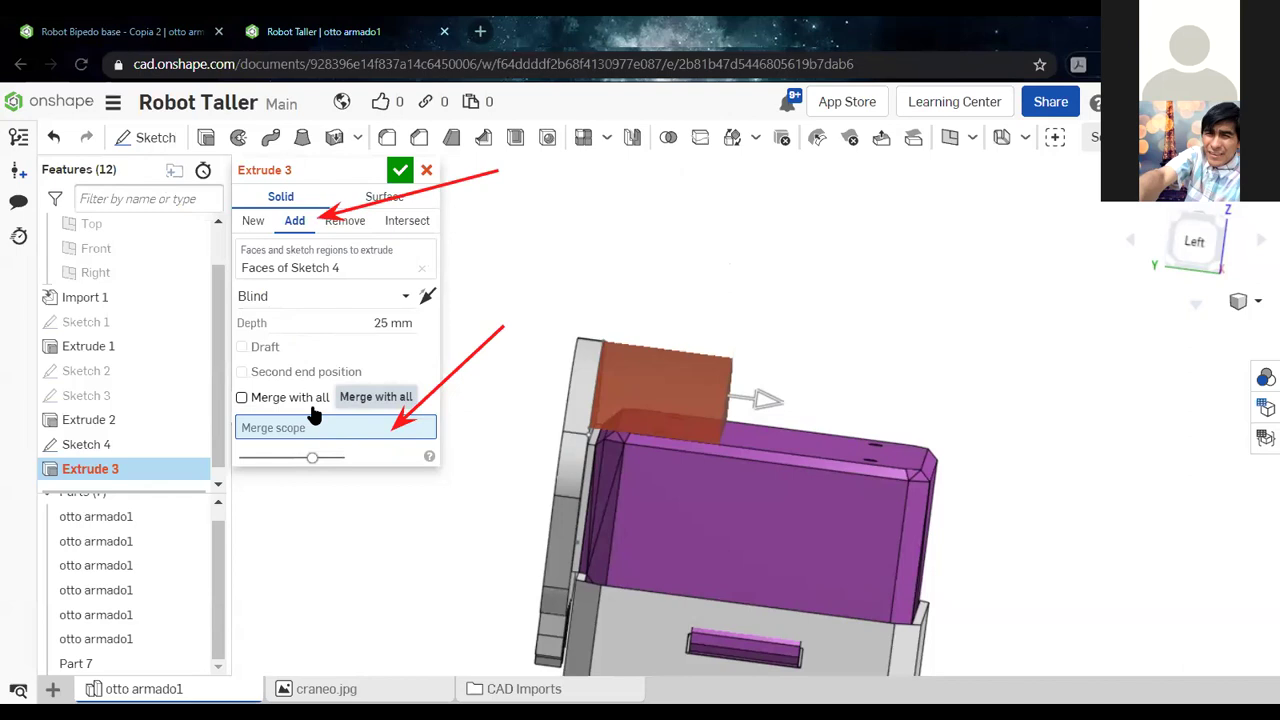
right_click_drag(526, 290, 543, 291)
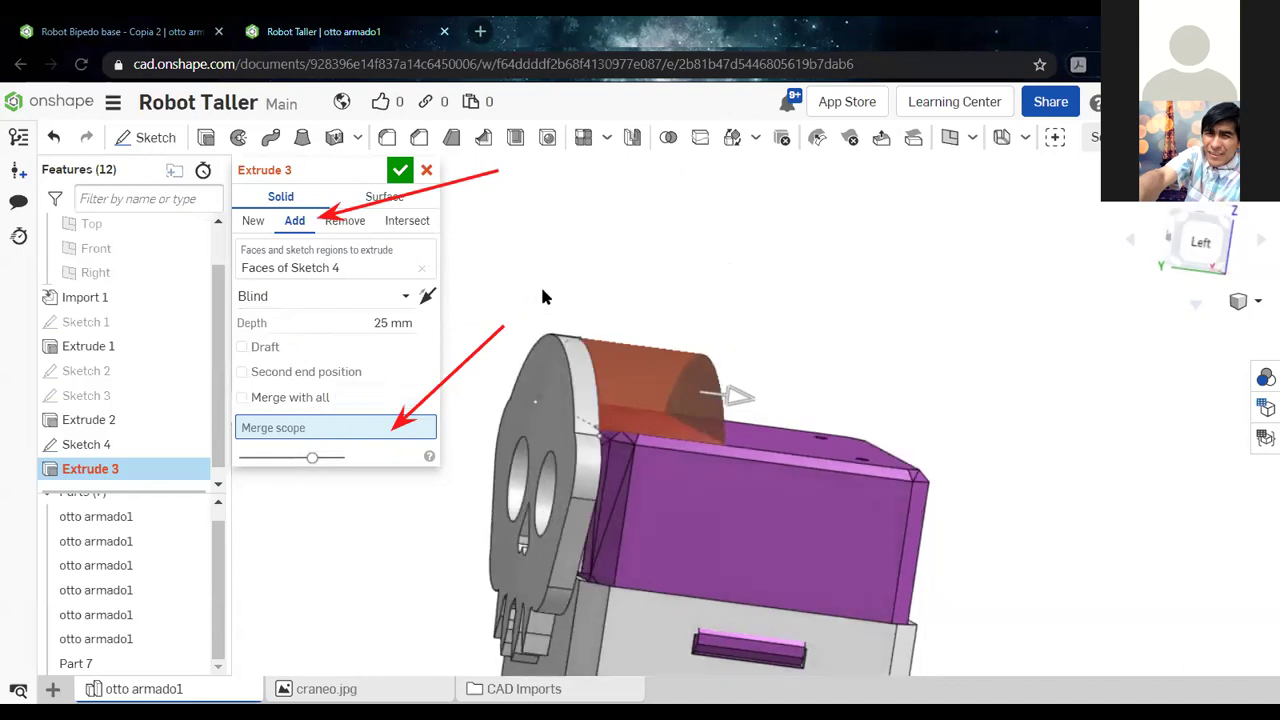
left_click(531, 385)
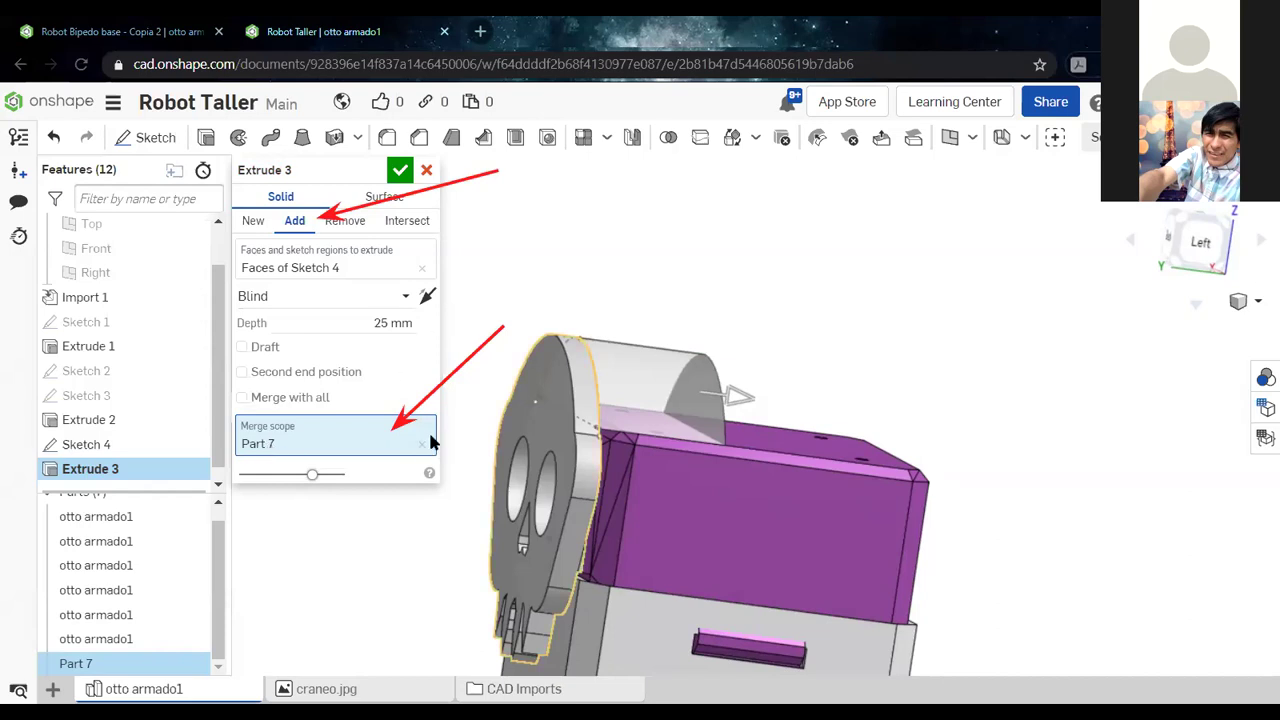
left_click(399, 172)
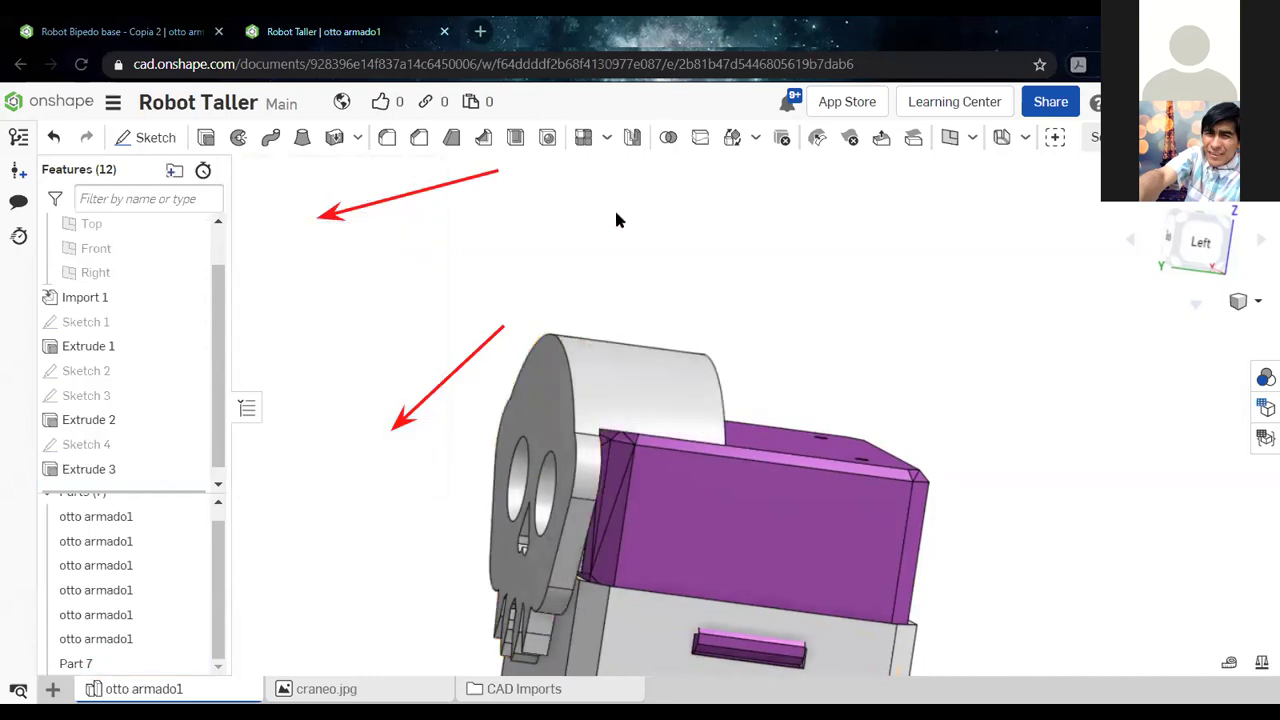
Examine how the skull mask and its new top extension sit on the robot's head from the front and side
right_click_drag(719, 232, 643, 263)
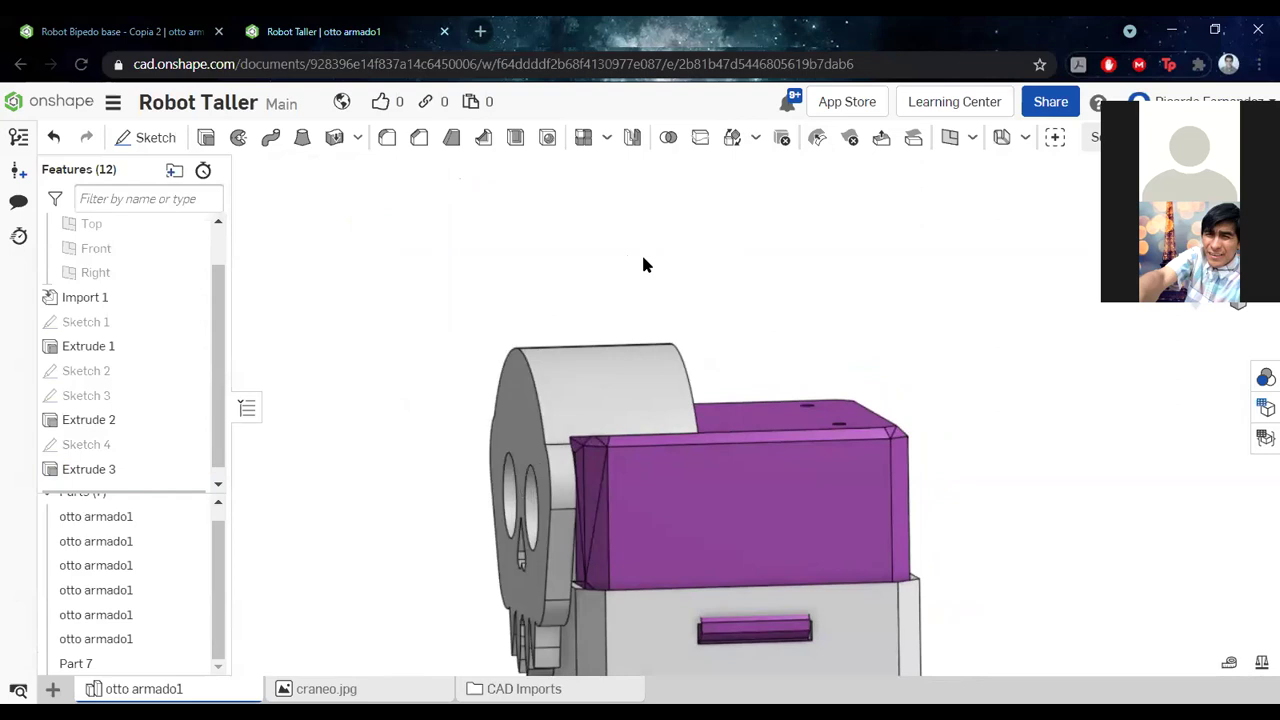
scroll(700, 270, "down", 5)
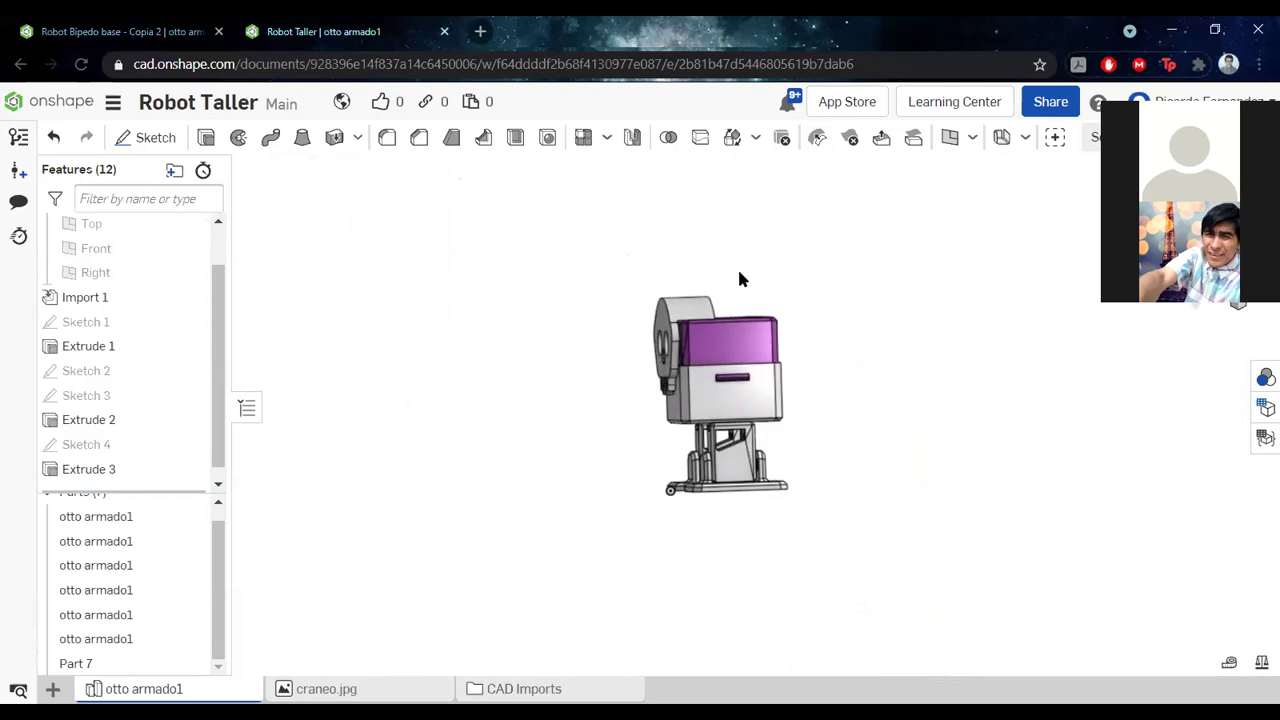
scroll(712, 285, "up", 2)
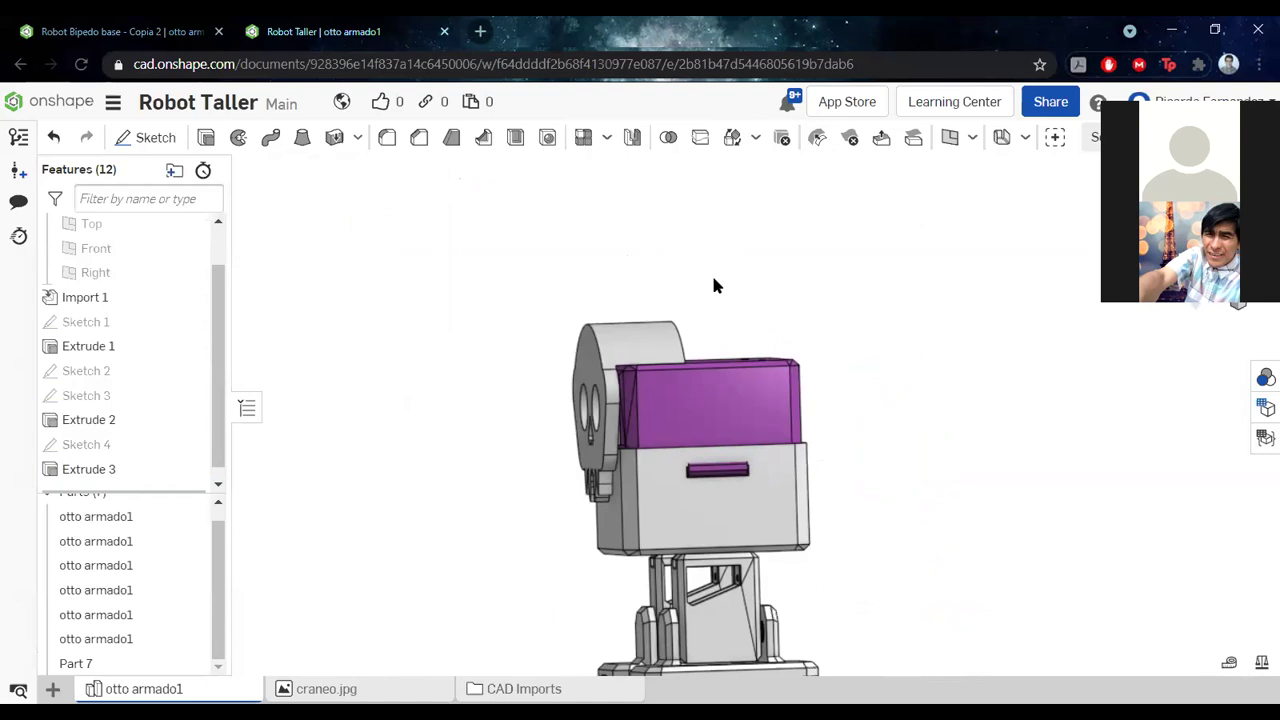
key("shift+7")
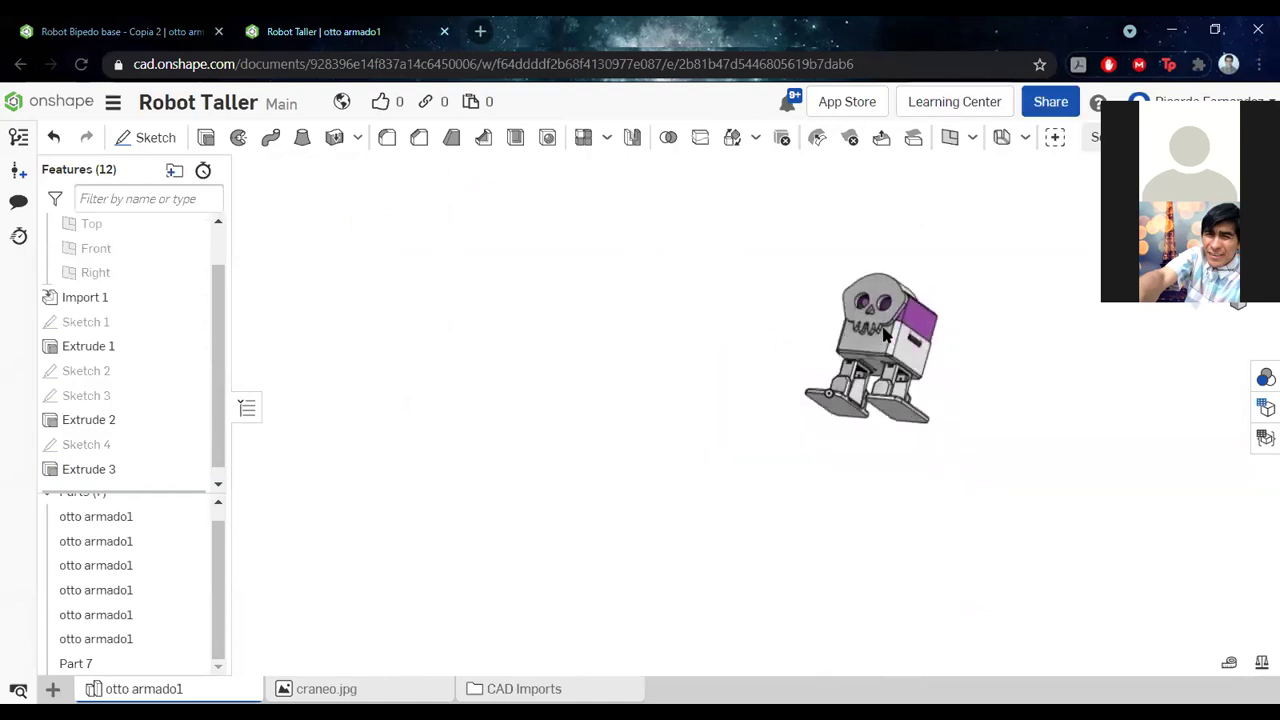
scroll(850, 370, "up", 5)
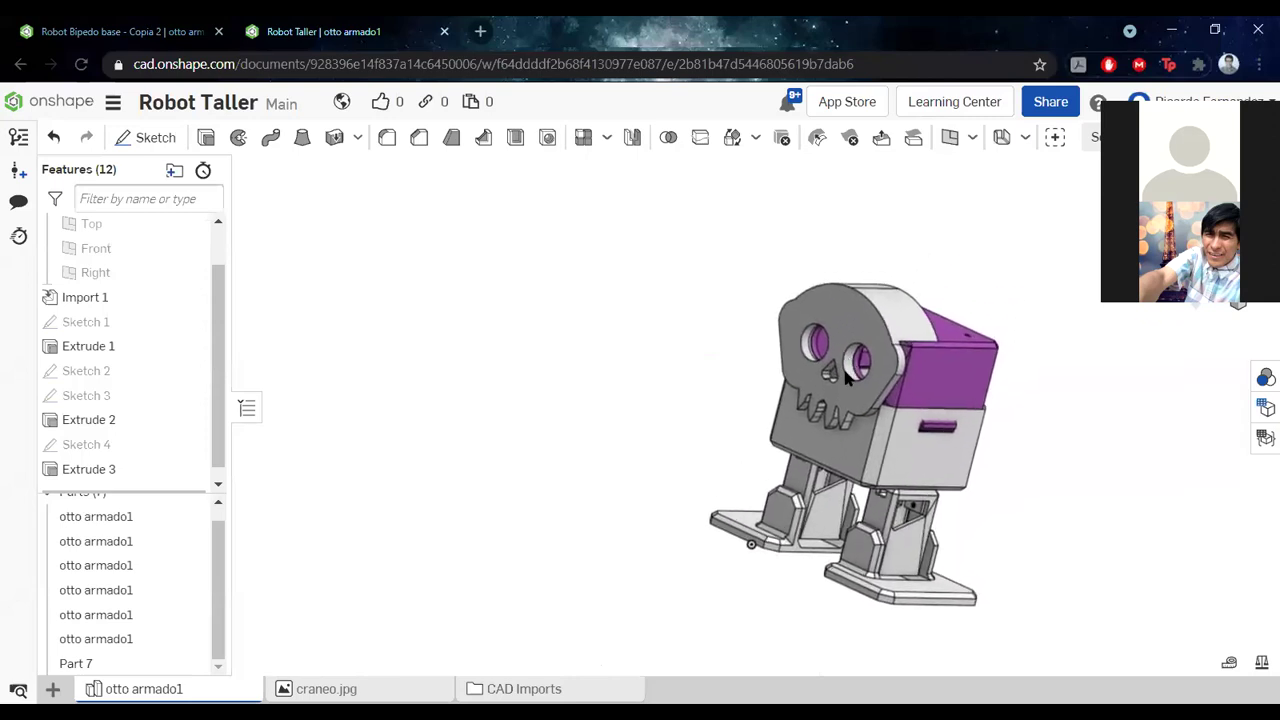
scroll(845, 375, "up", 3)
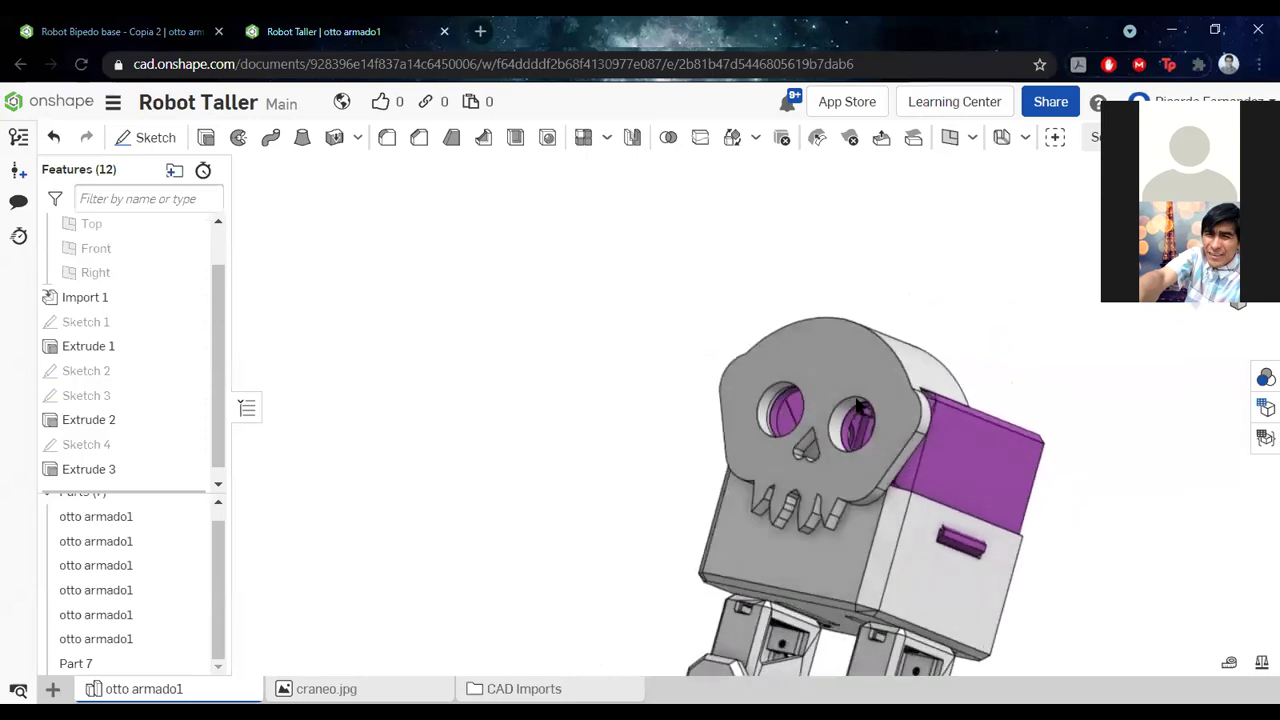
scroll(860, 405, "up", 2)
right_click_drag(876, 408, 863, 336)
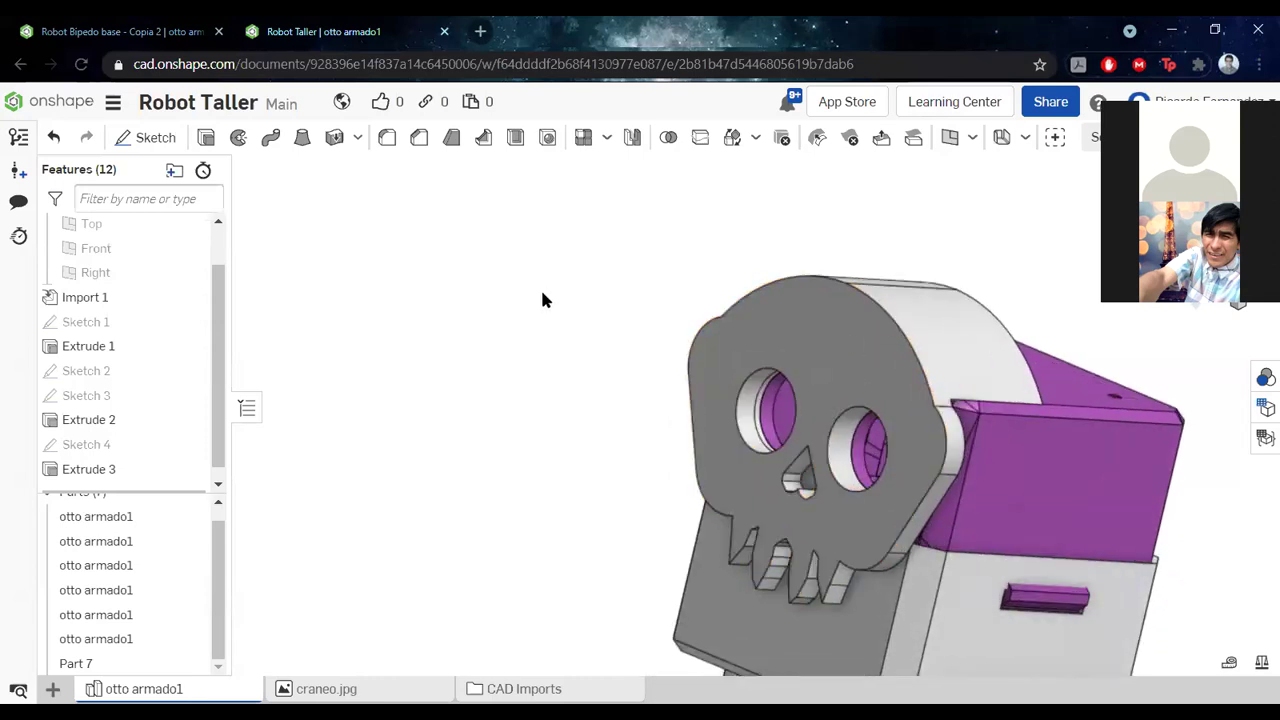
key("shift+7")
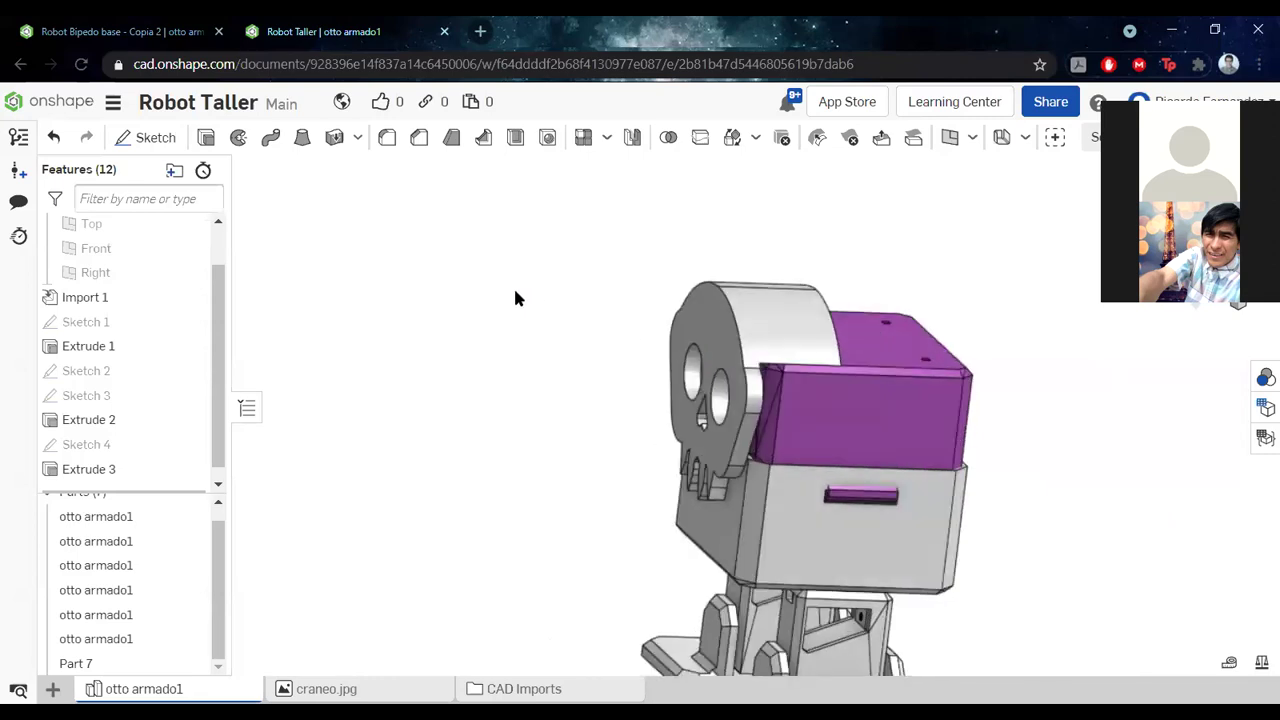
right_click_drag(254, 354, 412, 433)
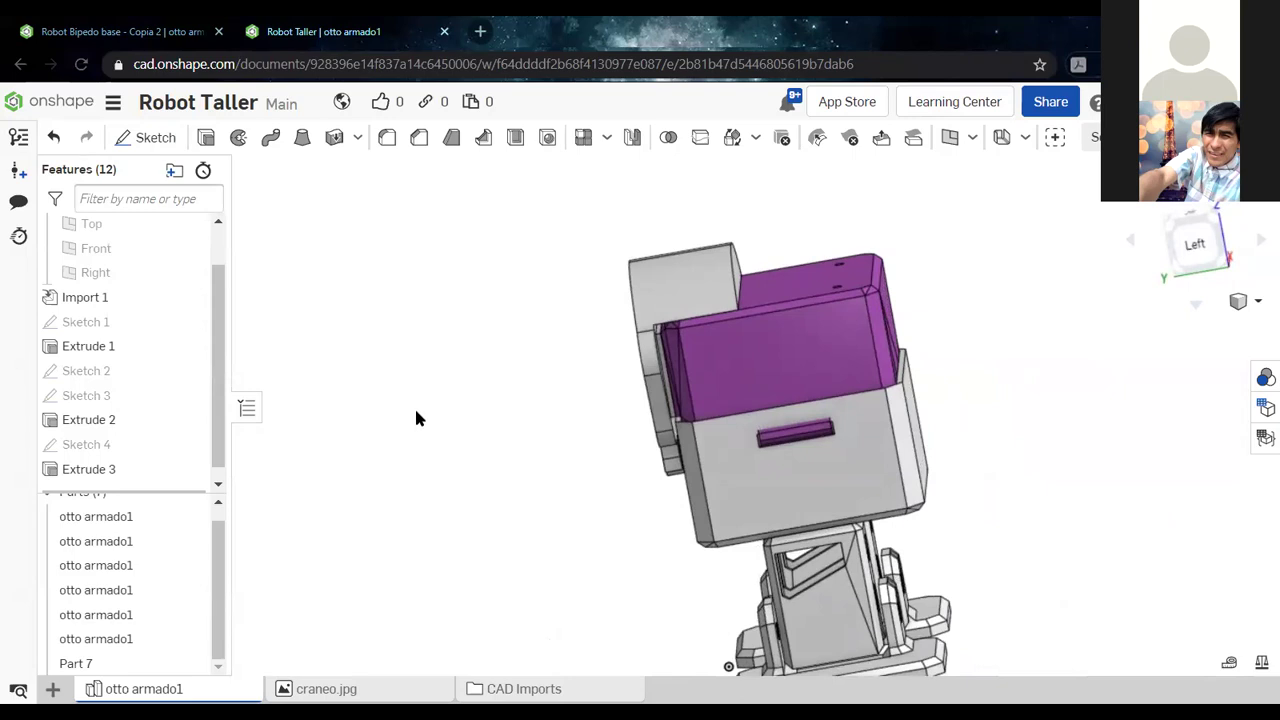
right_click_drag(491, 352, 492, 335)
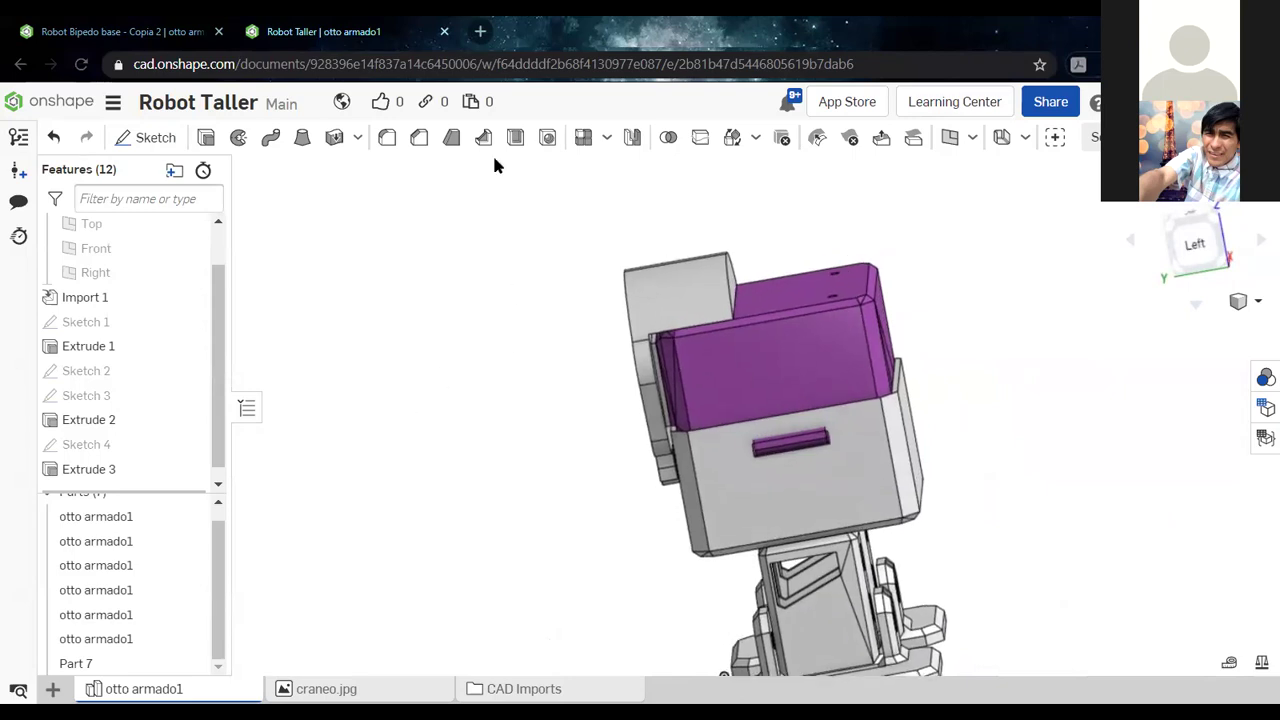
Start a sketch on the left side face of the purple head and view it straight on
left_click_drag(838, 234, 783, 360)
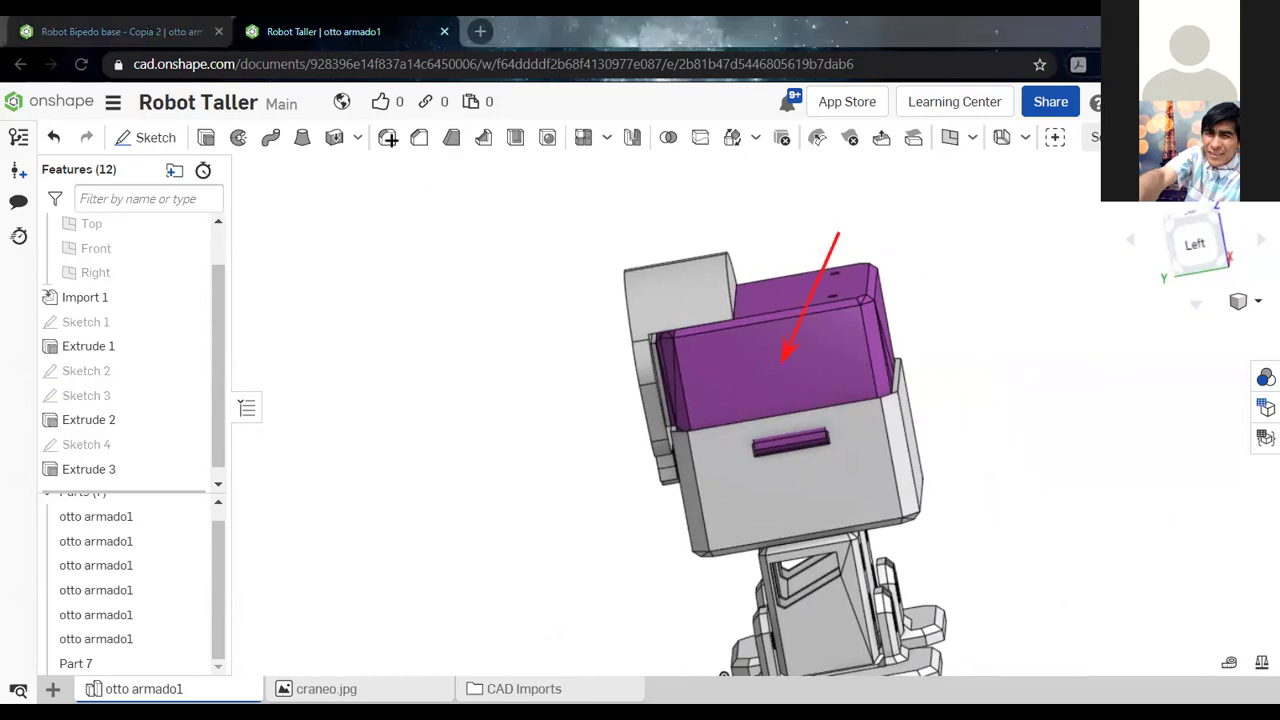
left_click(731, 378)
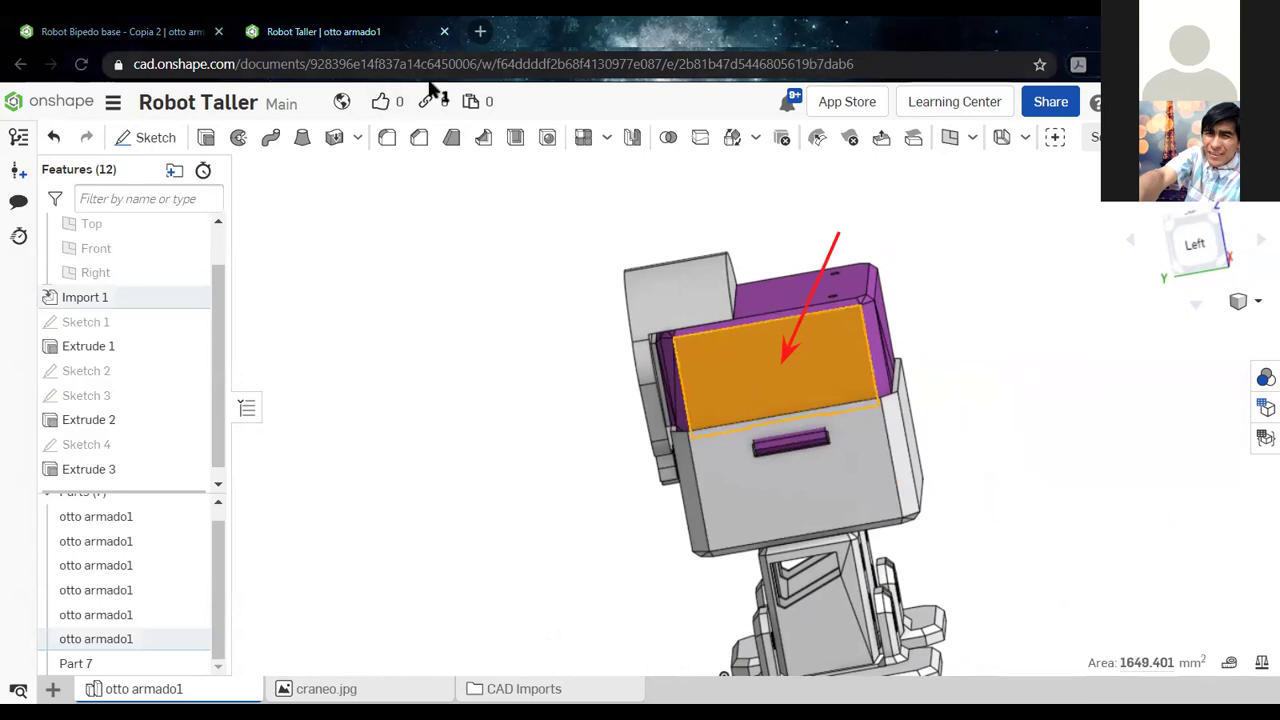
left_click(155, 137)
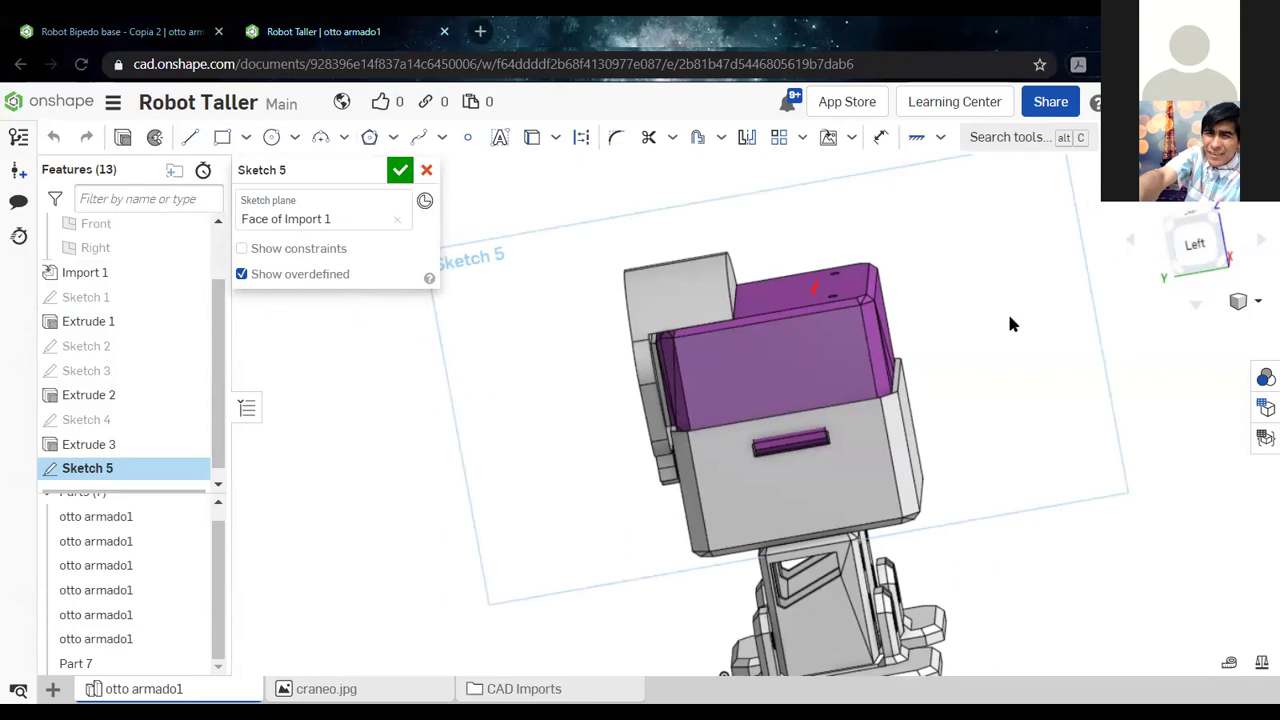
key("n")
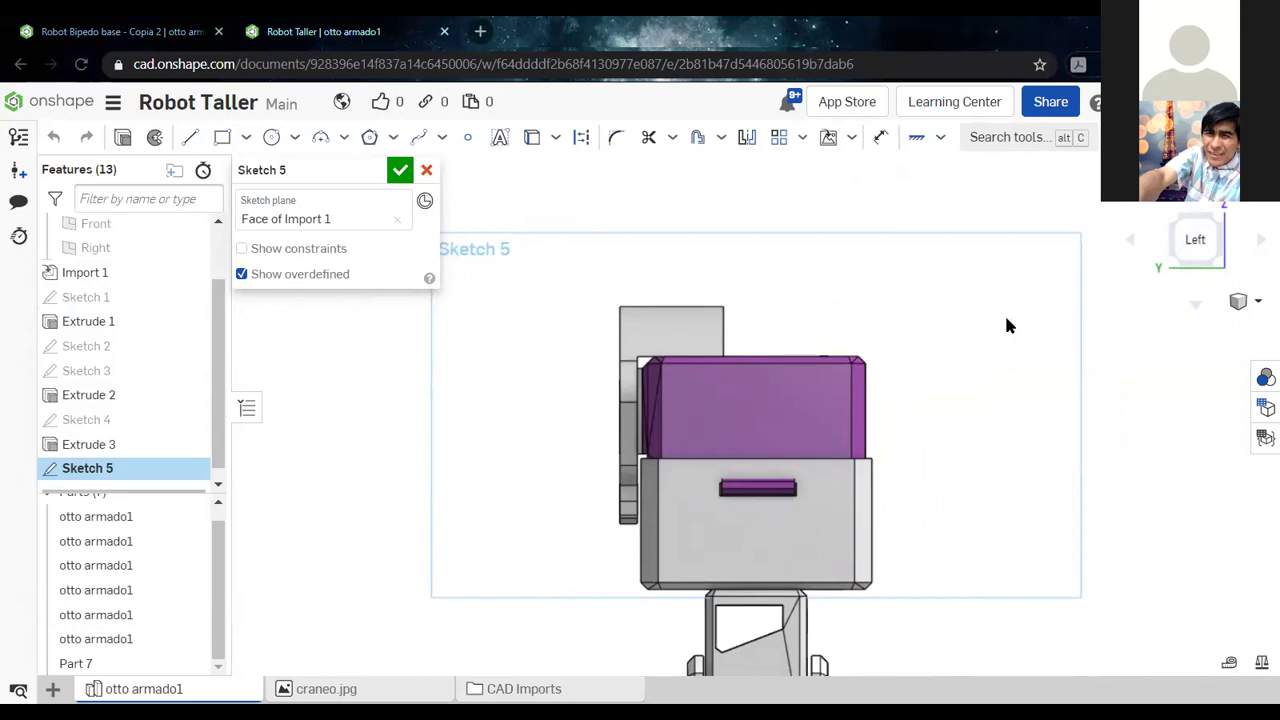
Sketch a three-point arc of about 17.4 mm radius from the extension's front edge to its top edge
scroll(648, 295, "up", 3)
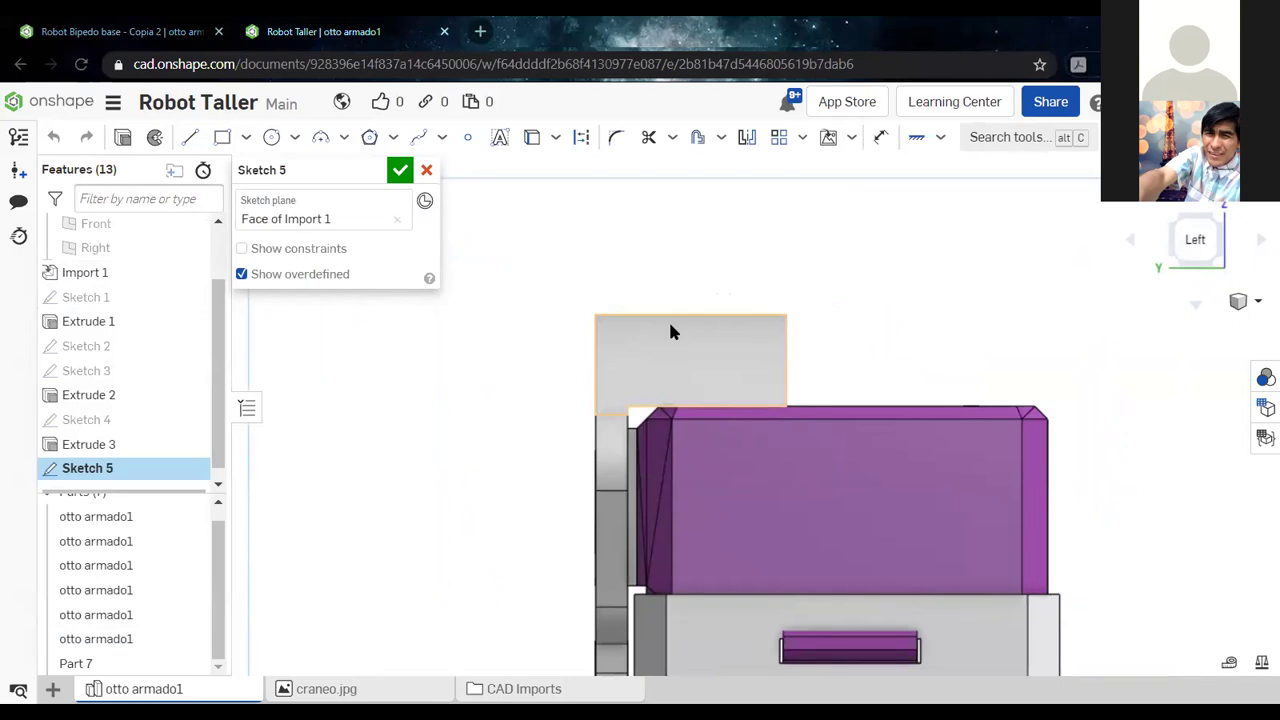
scroll(662, 325, "down", 2)
scroll(614, 340, "up", 2)
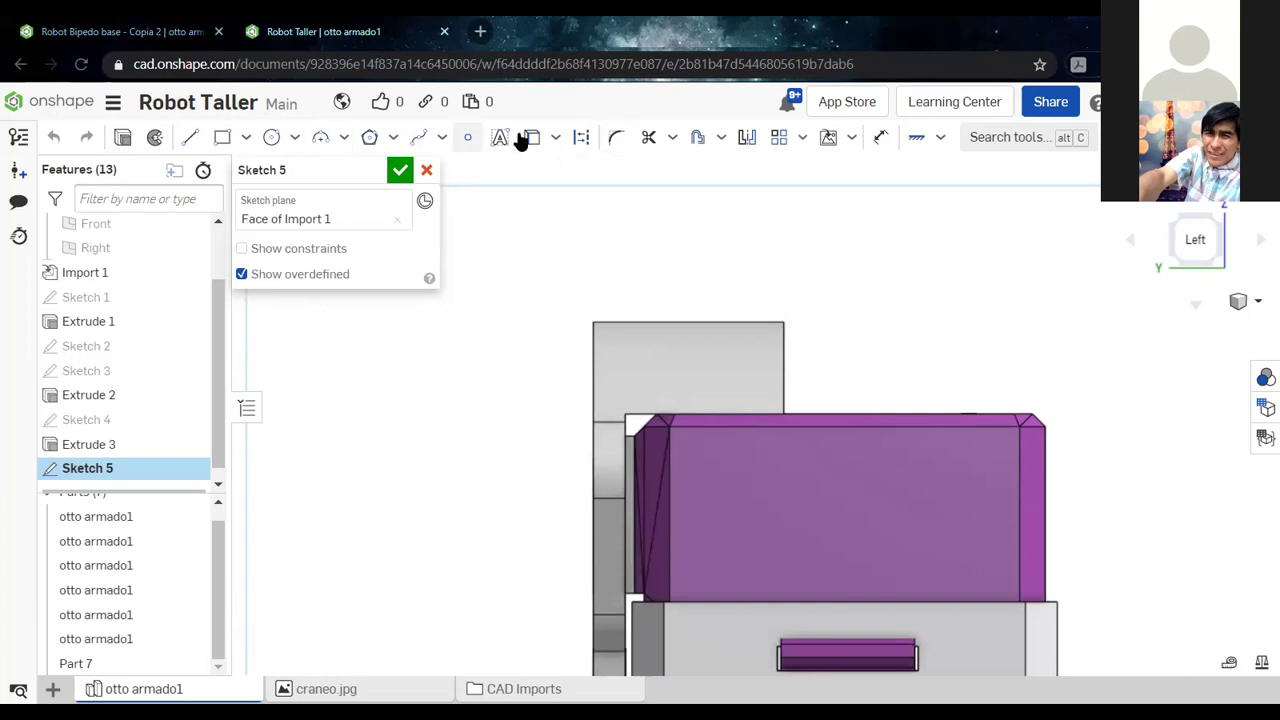
mouse_move(500, 434)
left_mouse_down()
mouse_move(303, 131)
mouse_move(323, 150)
left_mouse_up()
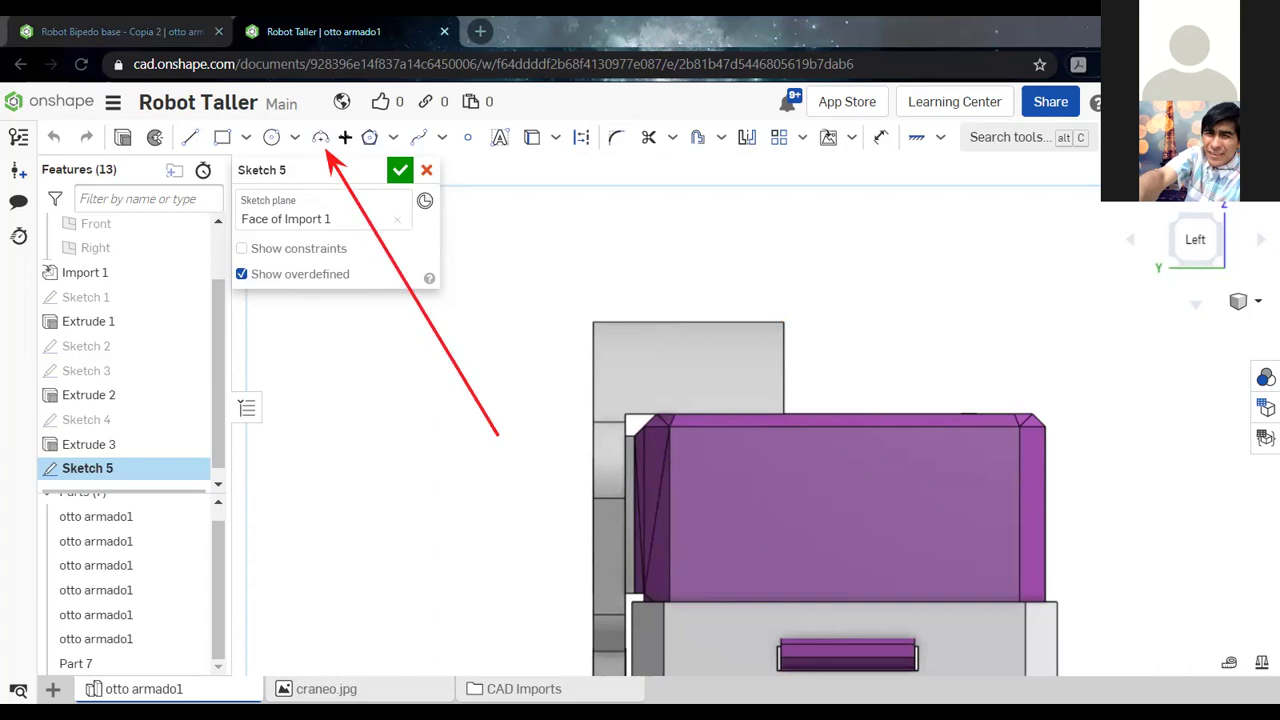
left_click(320, 137)
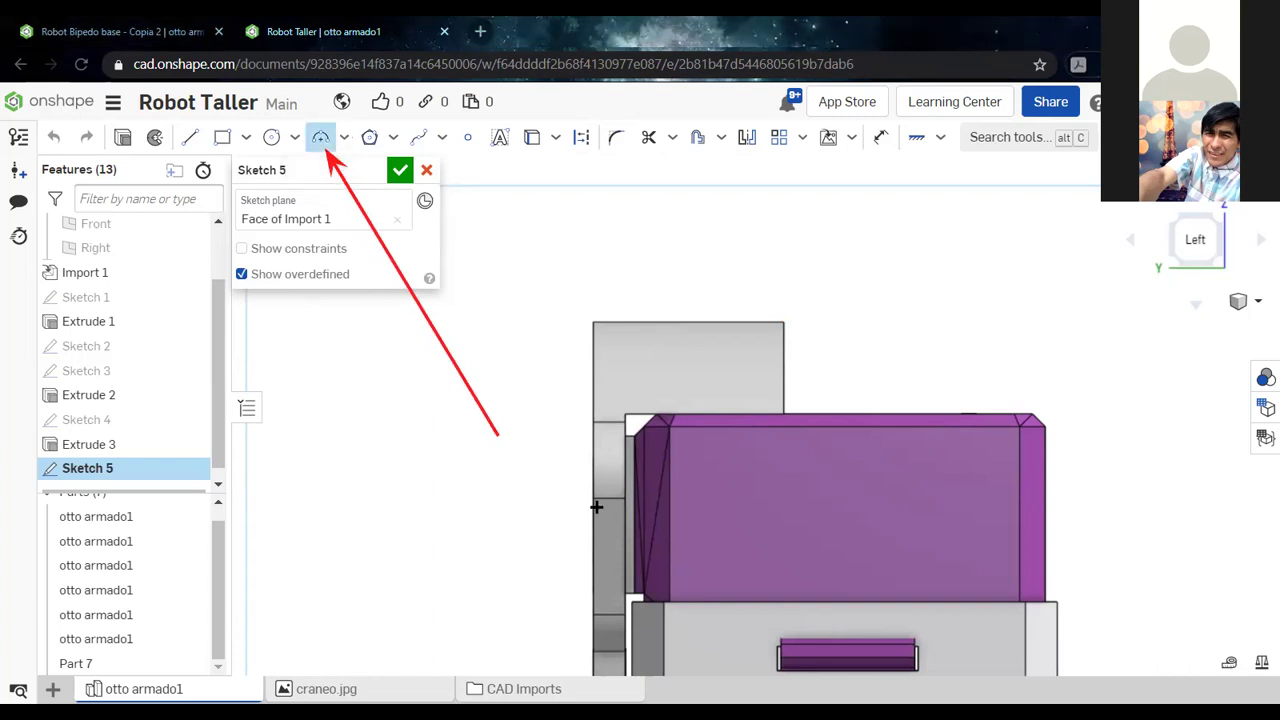
left_click(593, 406)
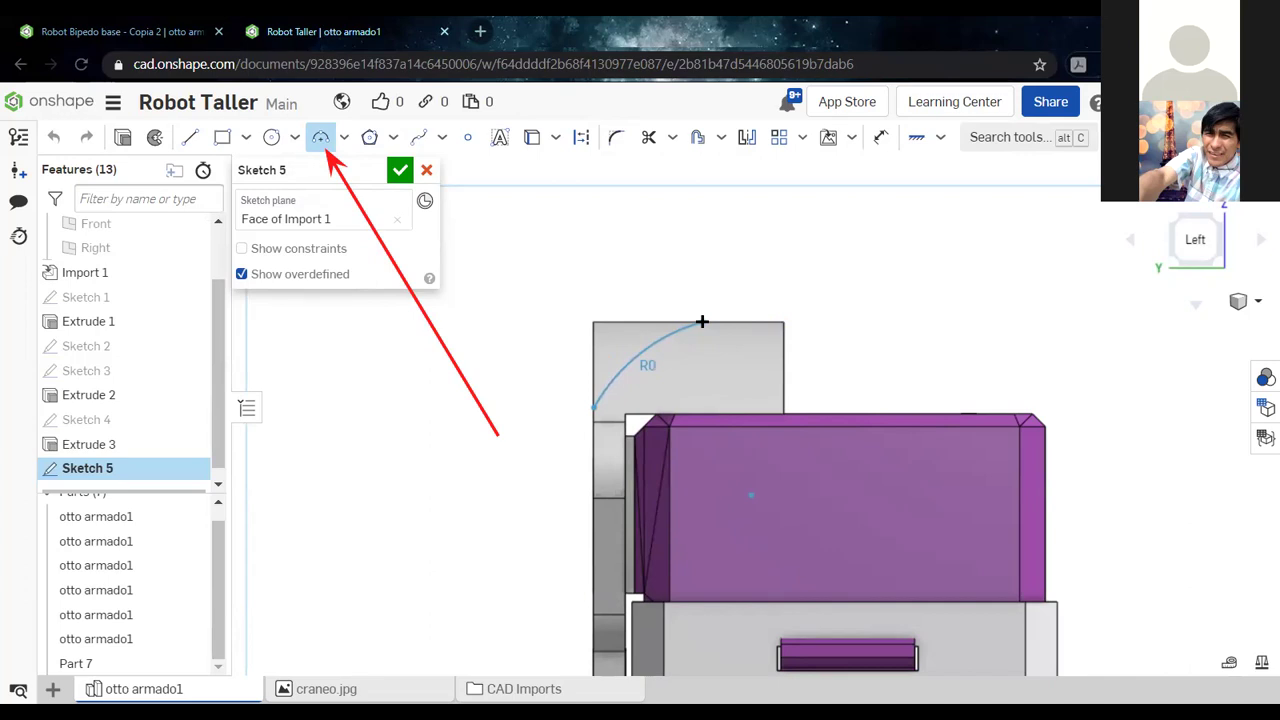
scroll(702, 321, "up", 3)
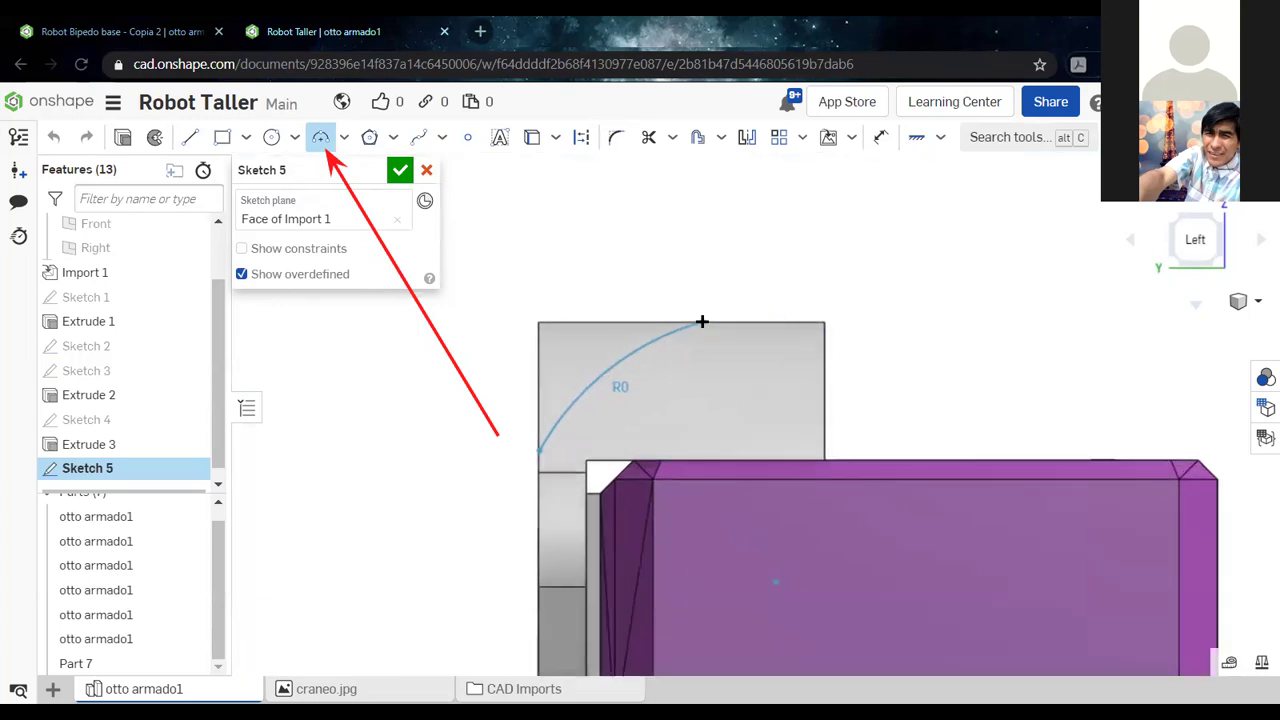
left_click(580, 374)
scroll(568, 503, "up", 2)
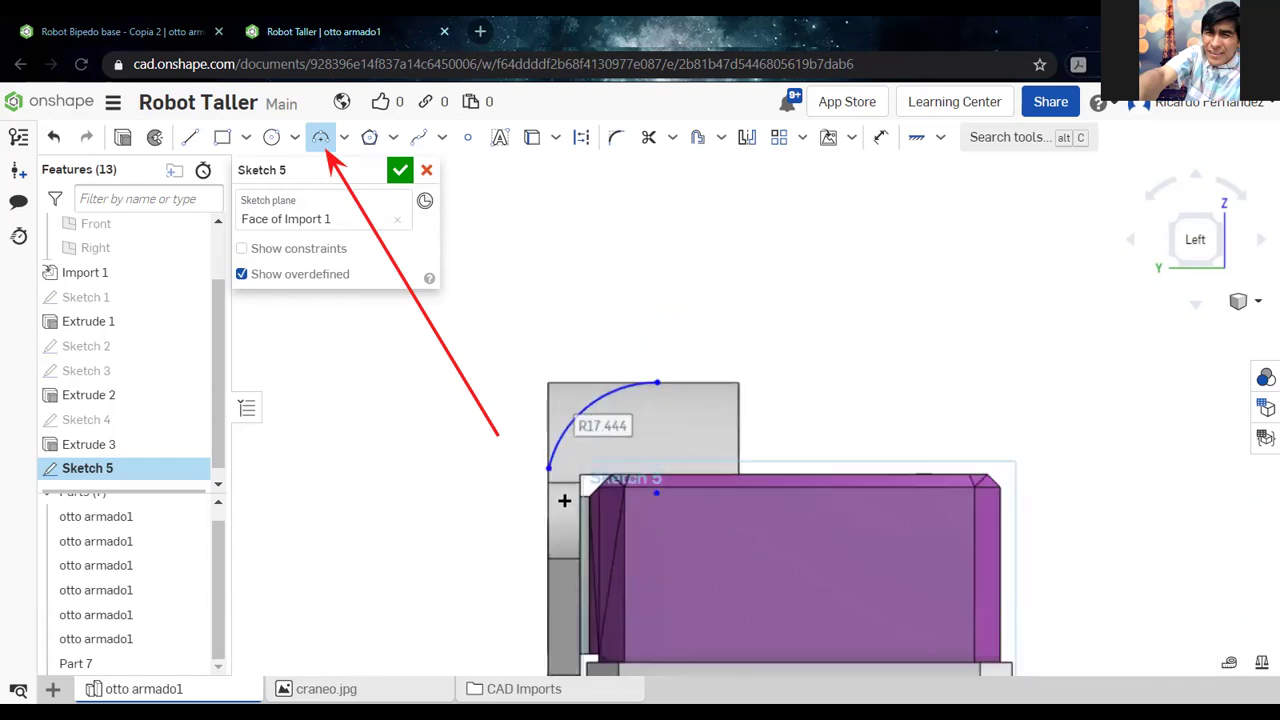
key("Escape")
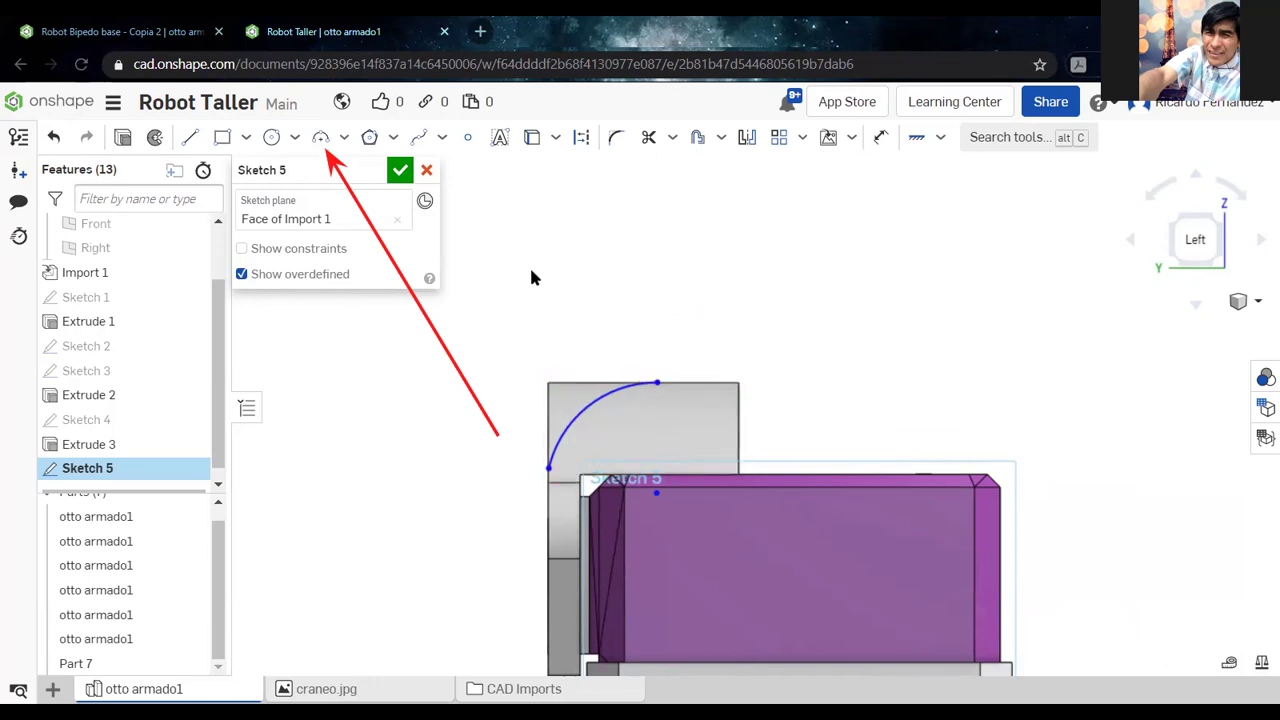
Draw a horizontal construction line about 32 mm long from the extension's front top corner along its top edge, past the rear end
right_click_drag(585, 436, 563, 432)
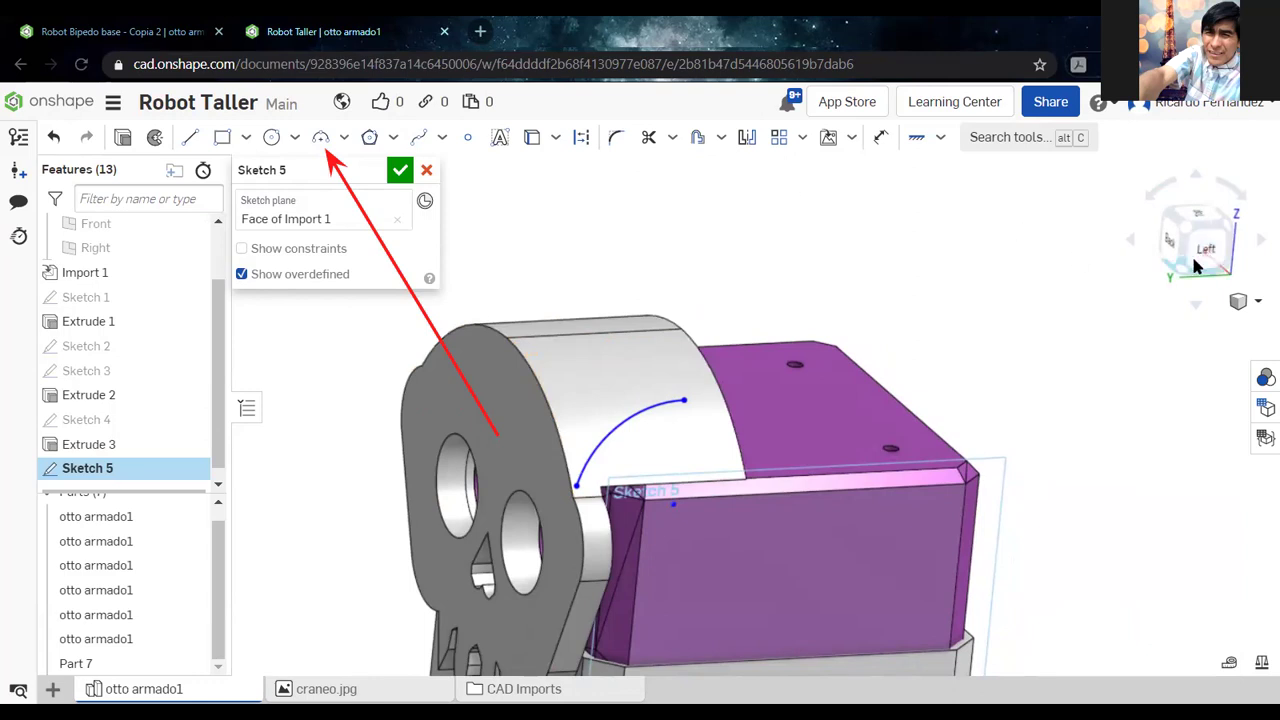
right_click_drag(993, 277, 969, 310)
key("n")
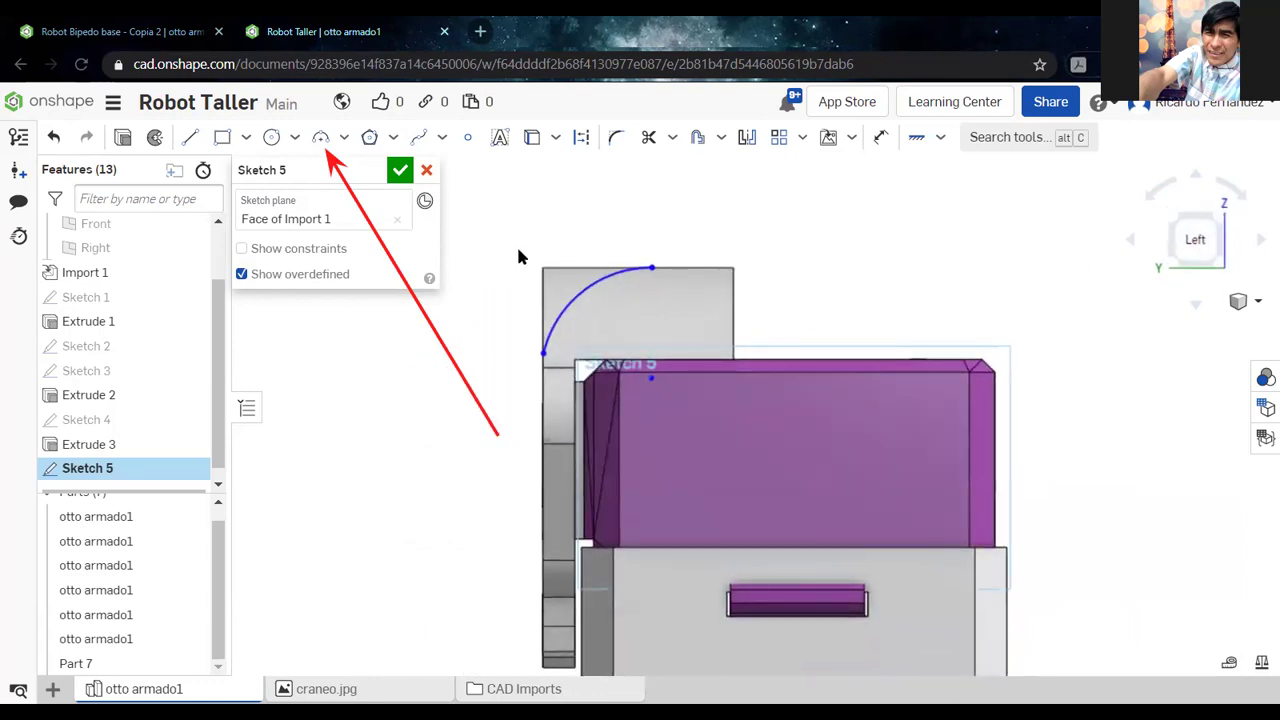
scroll(580, 245, "up", 3)
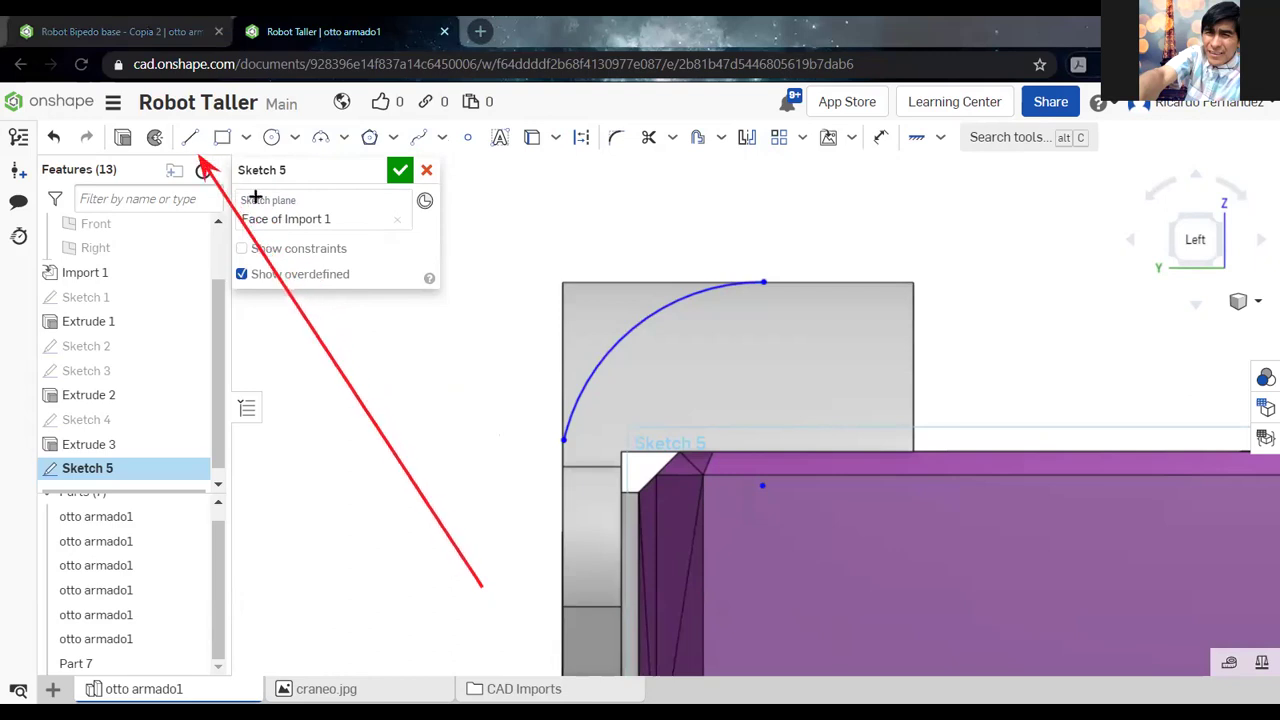
left_click_drag(492, 392, 570, 160)
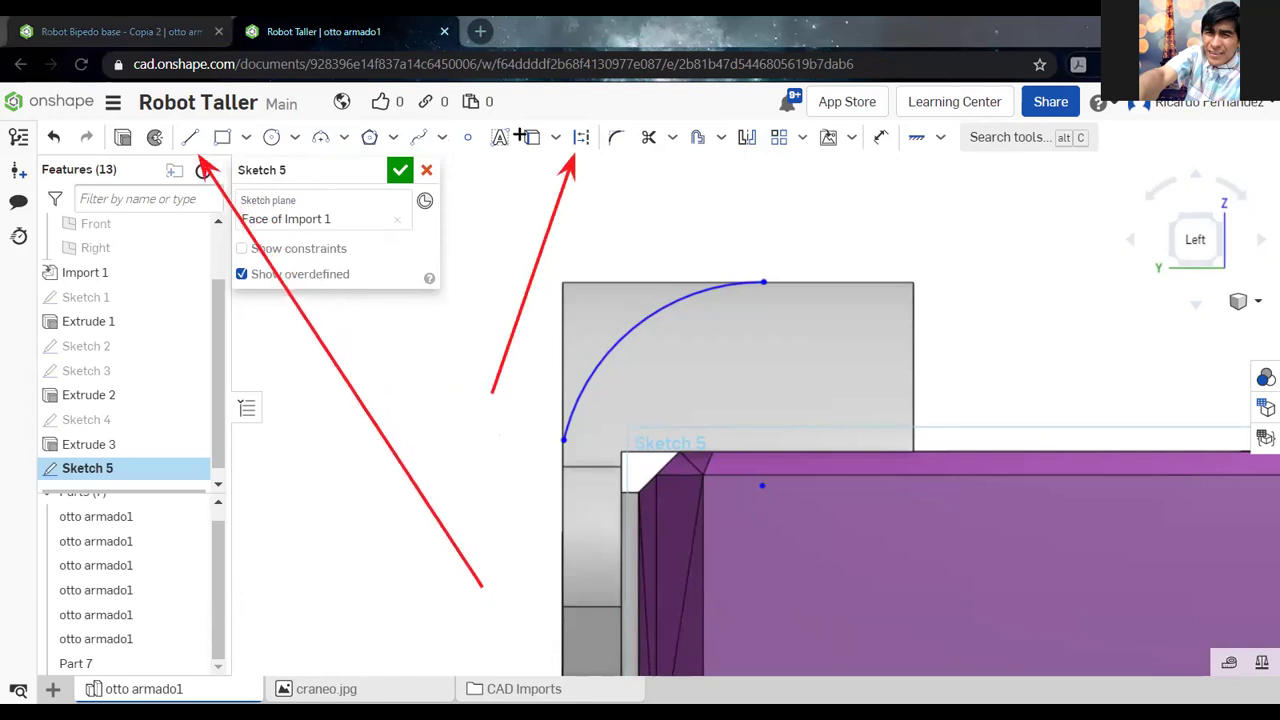
left_click(198, 139)
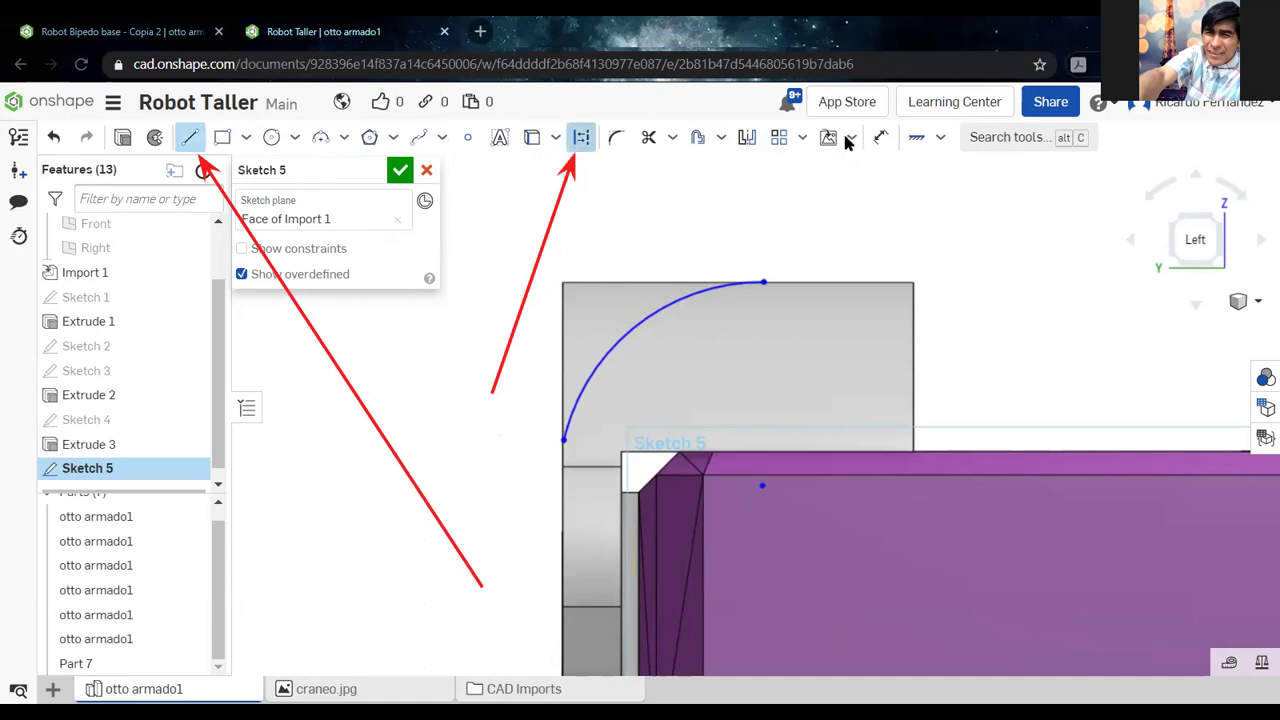
left_click(763, 284)
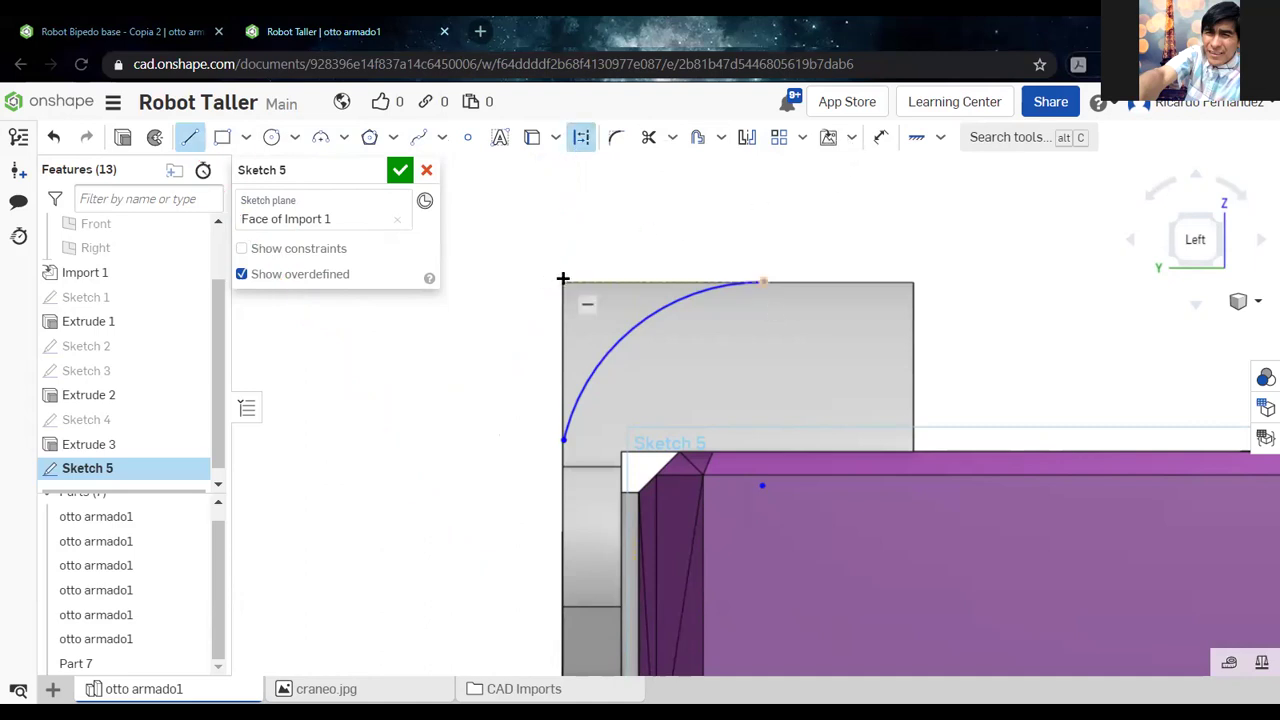
left_click(563, 284)
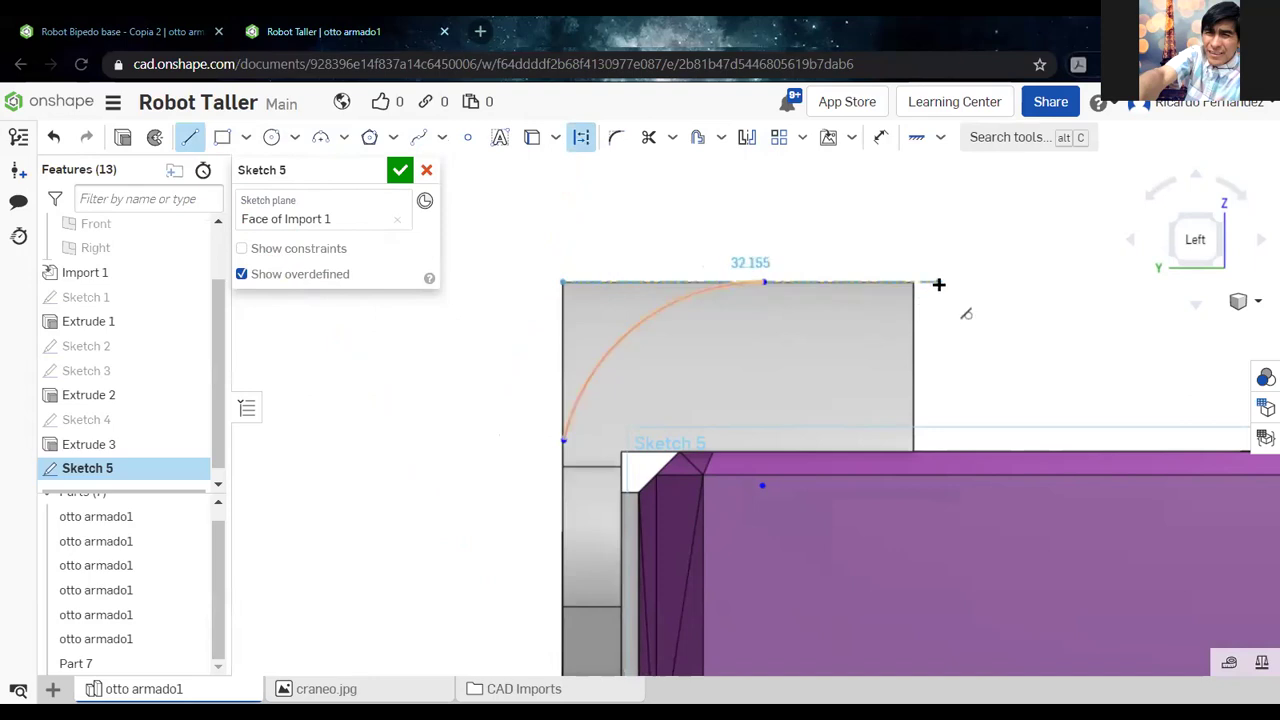
left_click(938, 284)
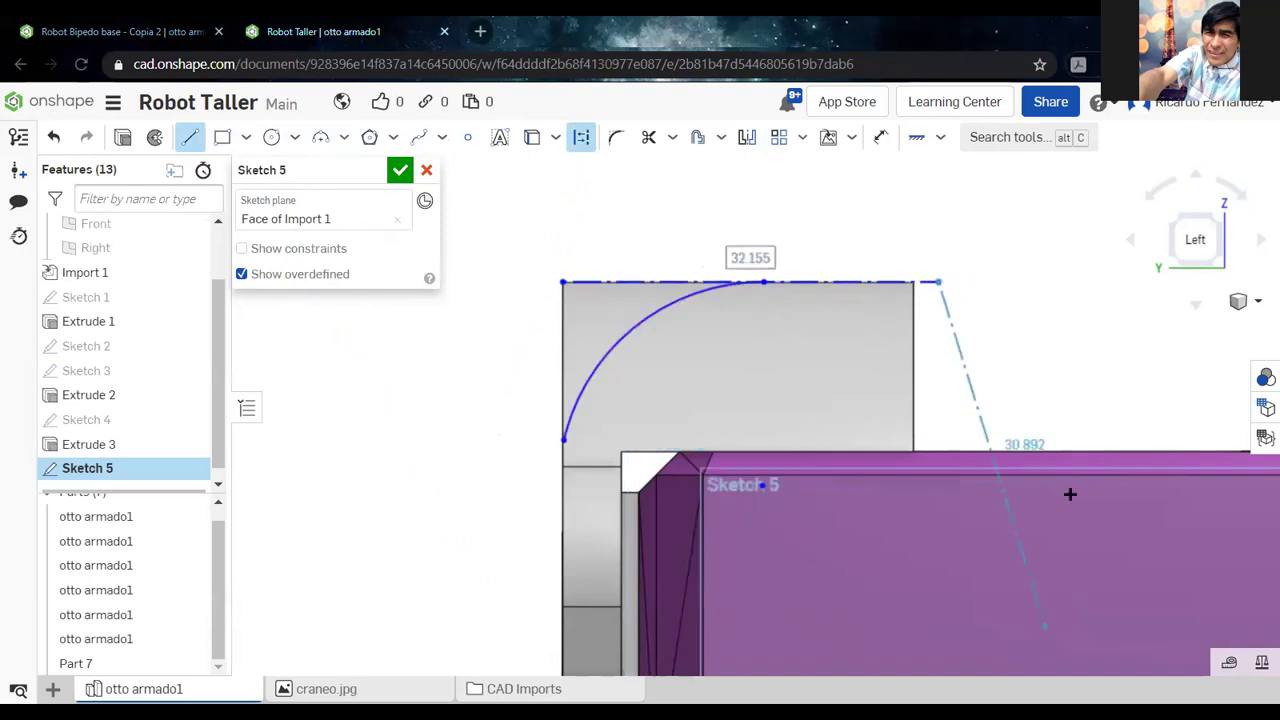
key("Escape")
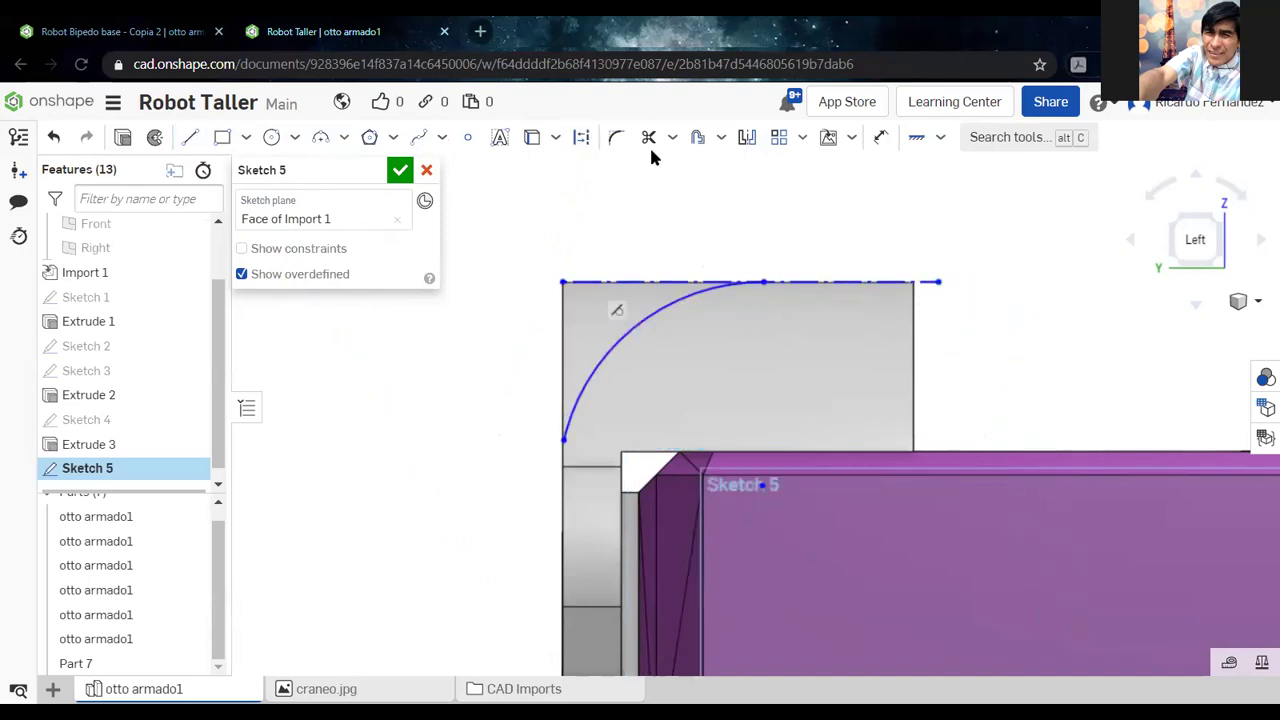
Draw a vertical construction line from the front top corner down the mask's front edge, past the arc's lower end
left_click(649, 145)
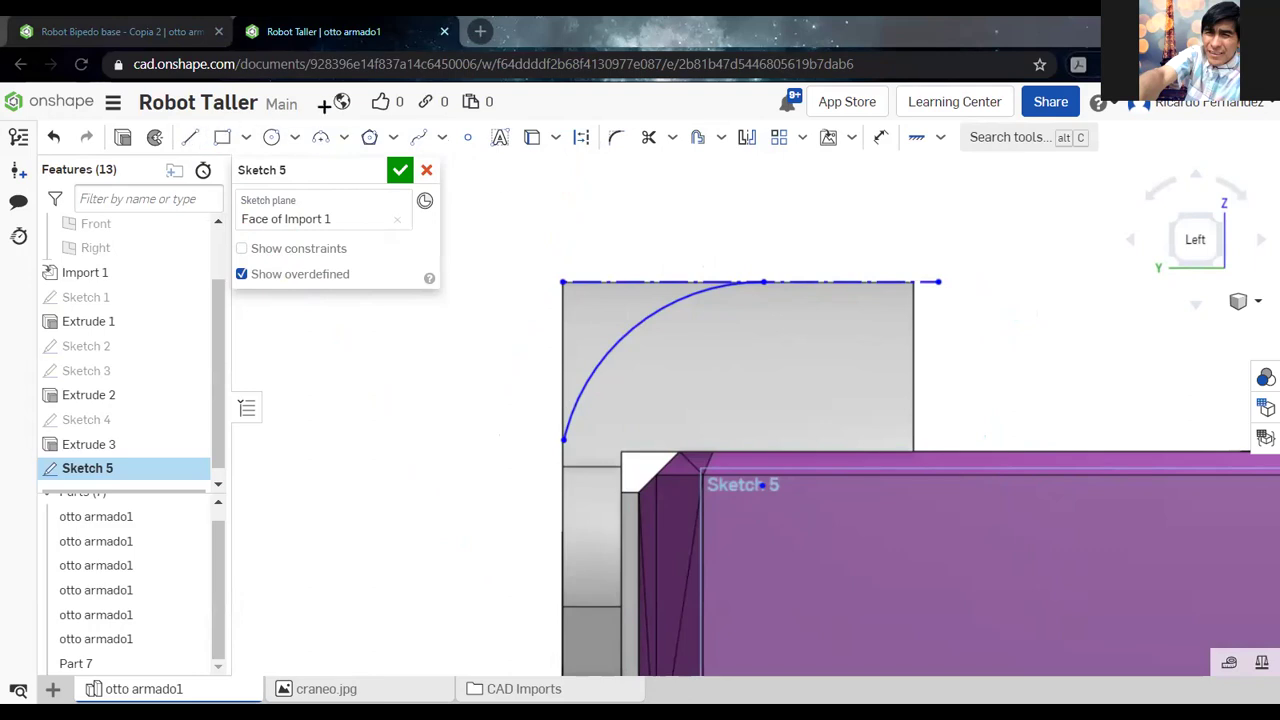
left_click(193, 140)
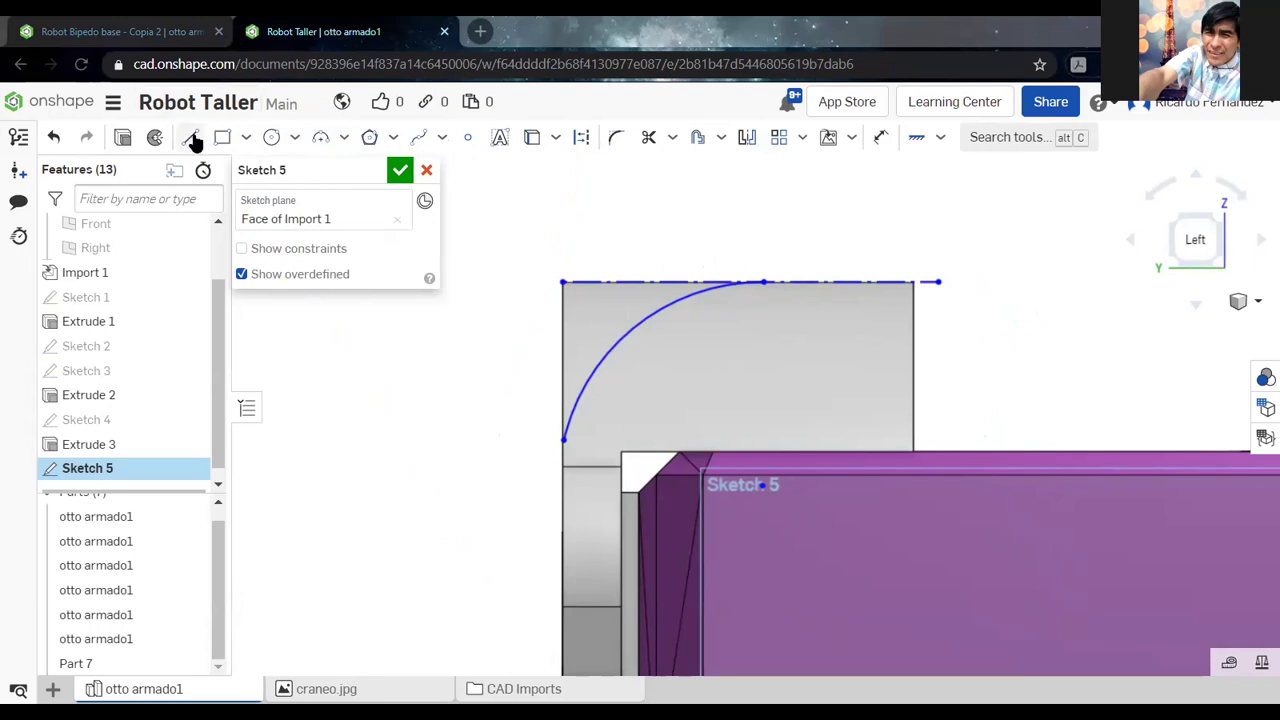
left_click(583, 140)
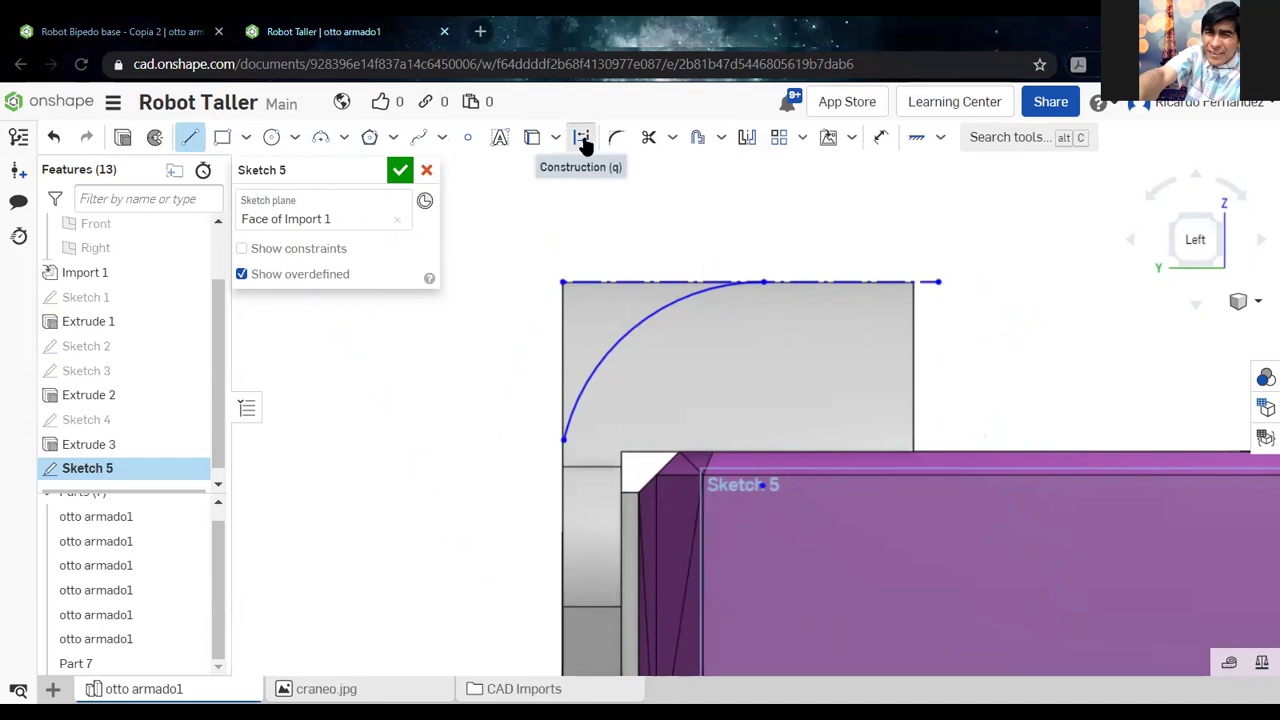
left_click(563, 282)
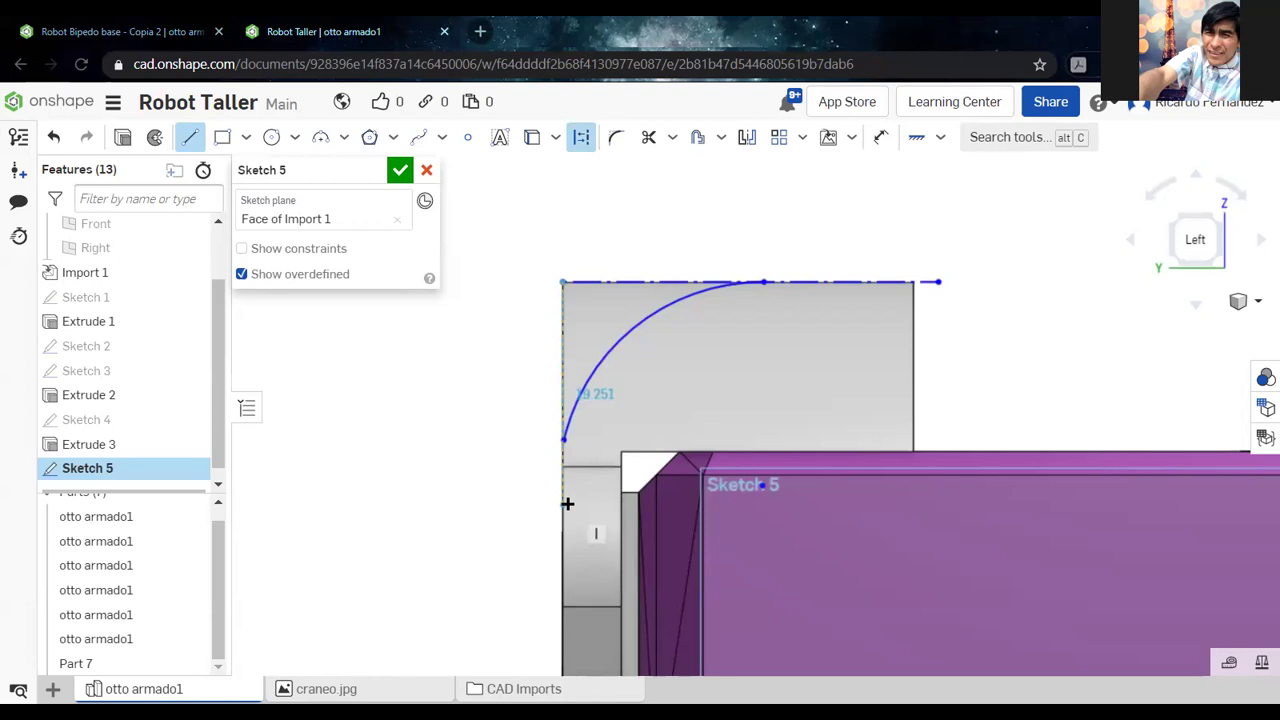
left_click(563, 521)
key("Escape")
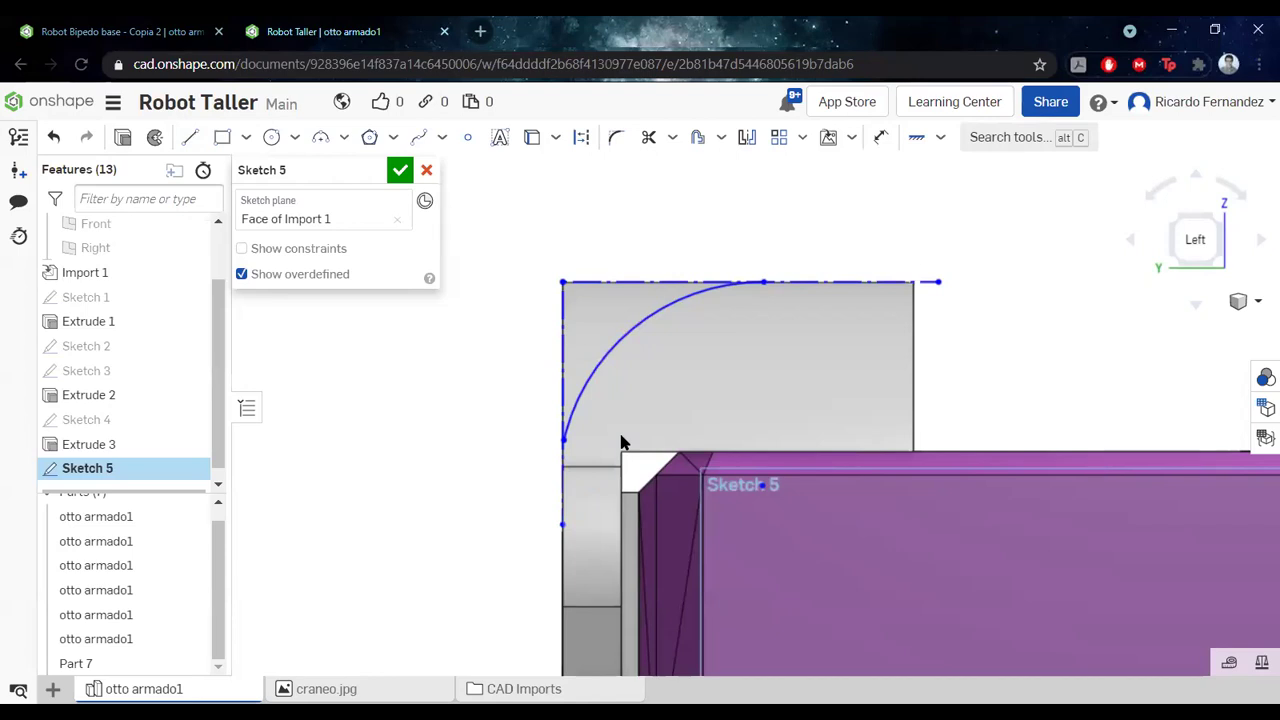
Apply a Fix constraint to the horizontal construction line along the extension's top edge
left_click(557, 139)
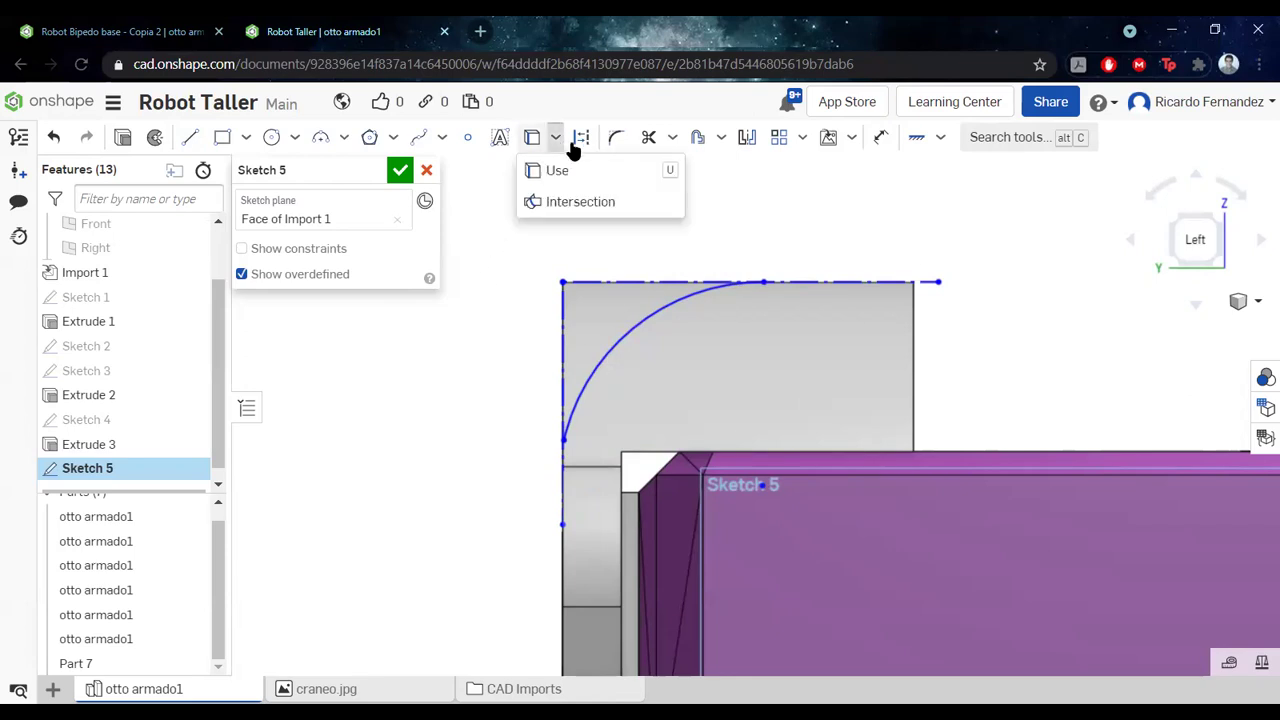
left_click(727, 216)
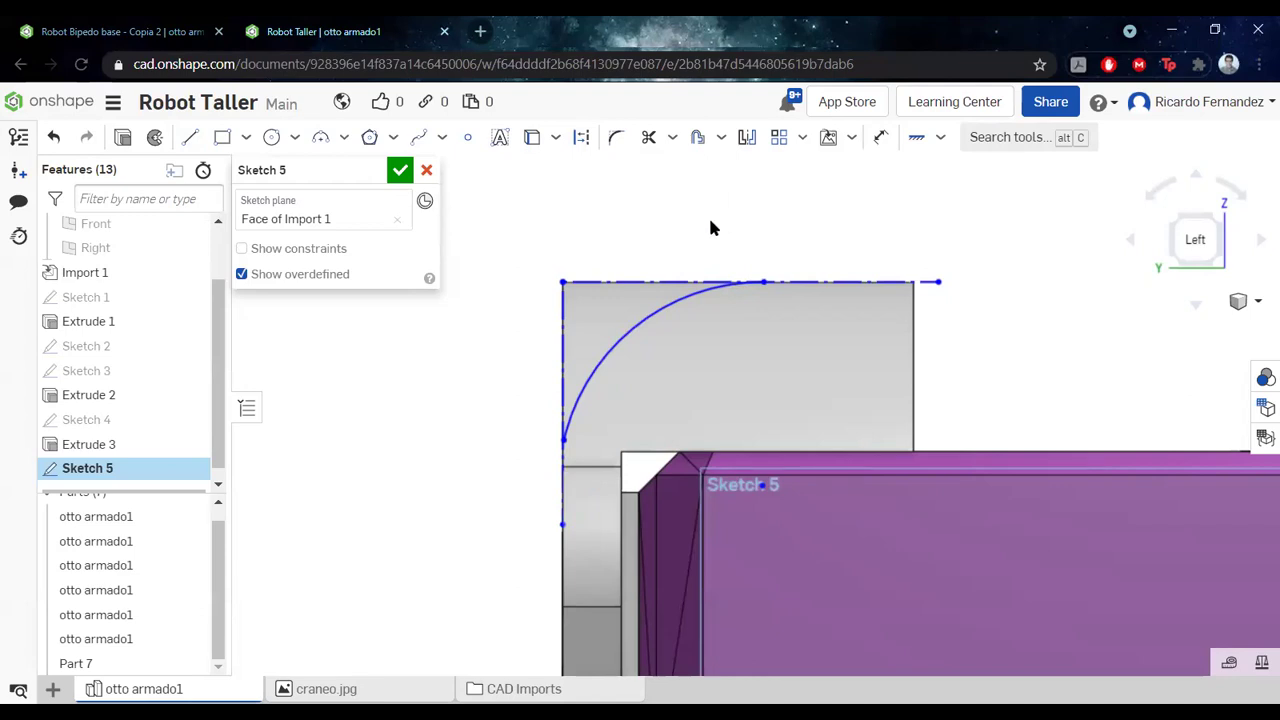
scroll(610, 278, "up", 3)
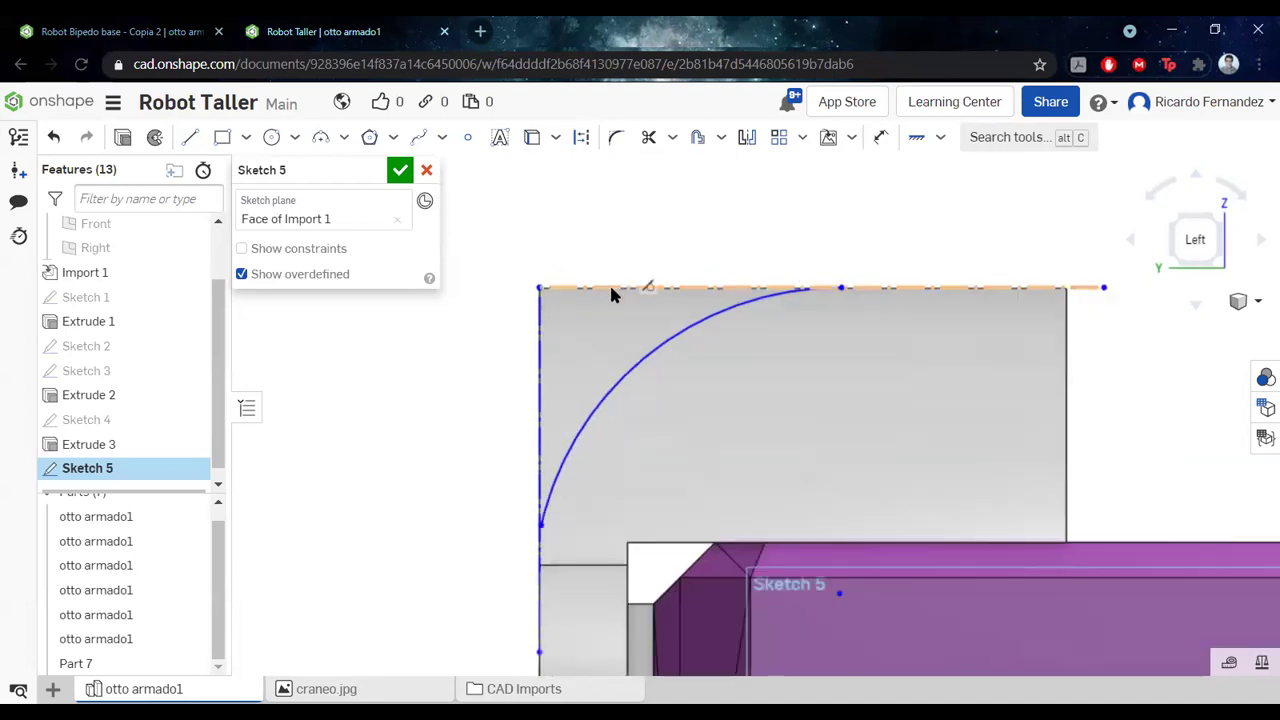
scroll(648, 288, "down", 3)
key("Left")
key("Up")
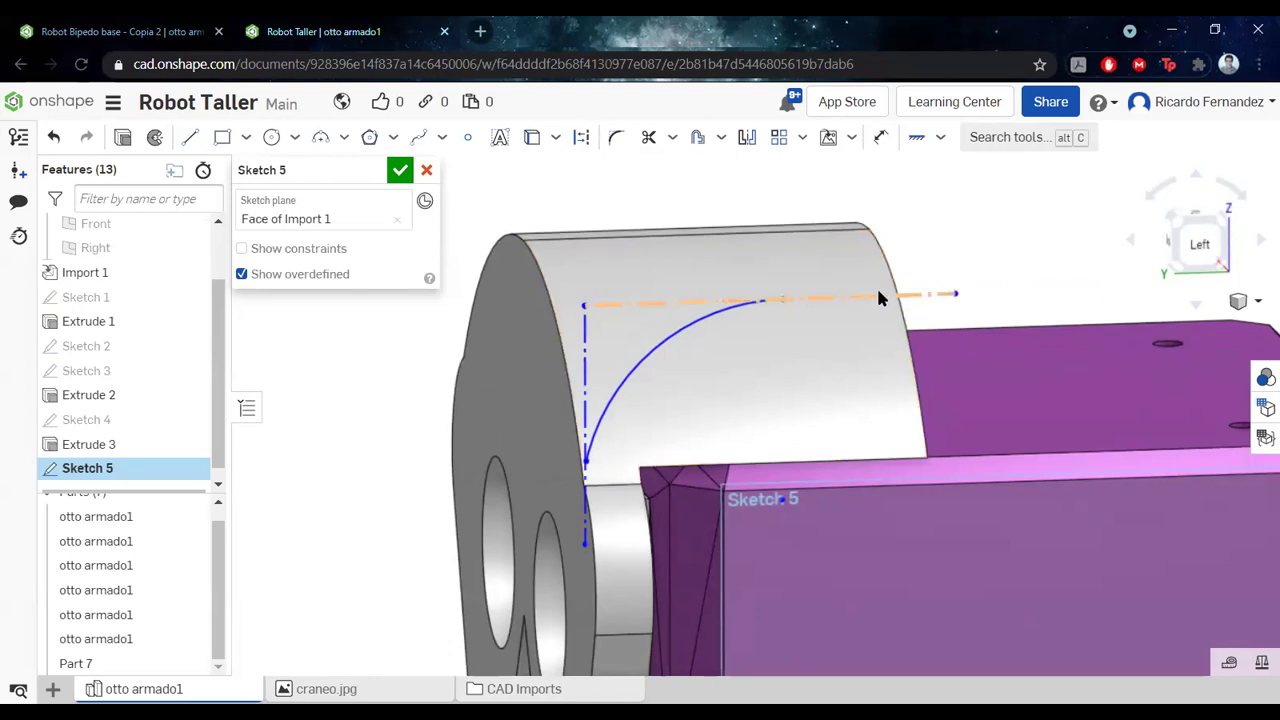
left_click(877, 295)
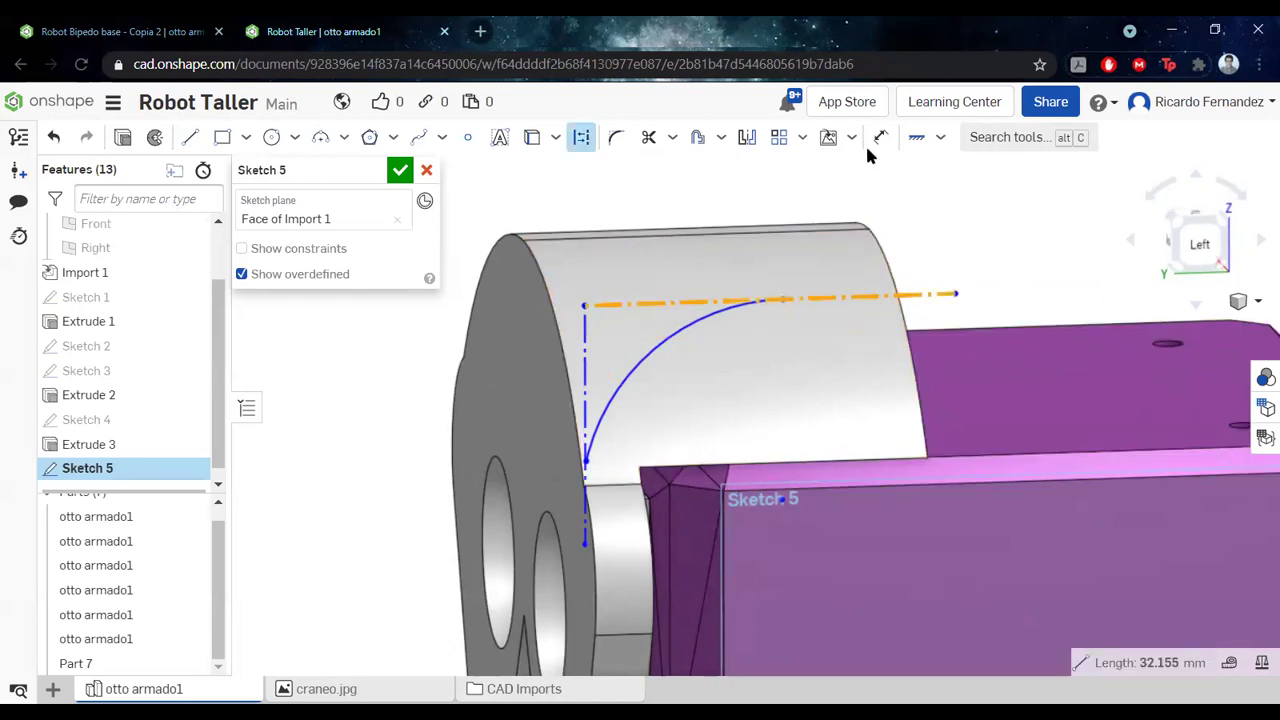
mouse_move(1100, 300)
left_mouse_down()
mouse_move(943, 196)
mouse_move(942, 136)
mouse_move(947, 150)
left_mouse_up()
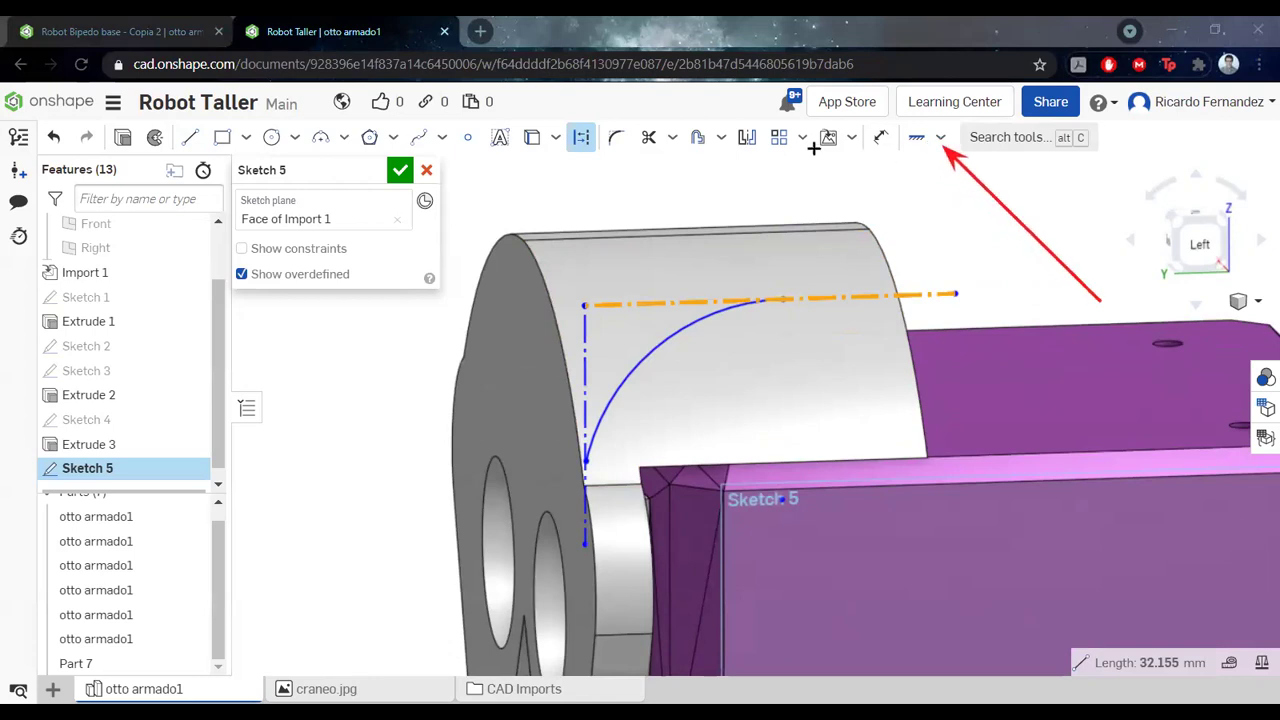
left_click(940, 137)
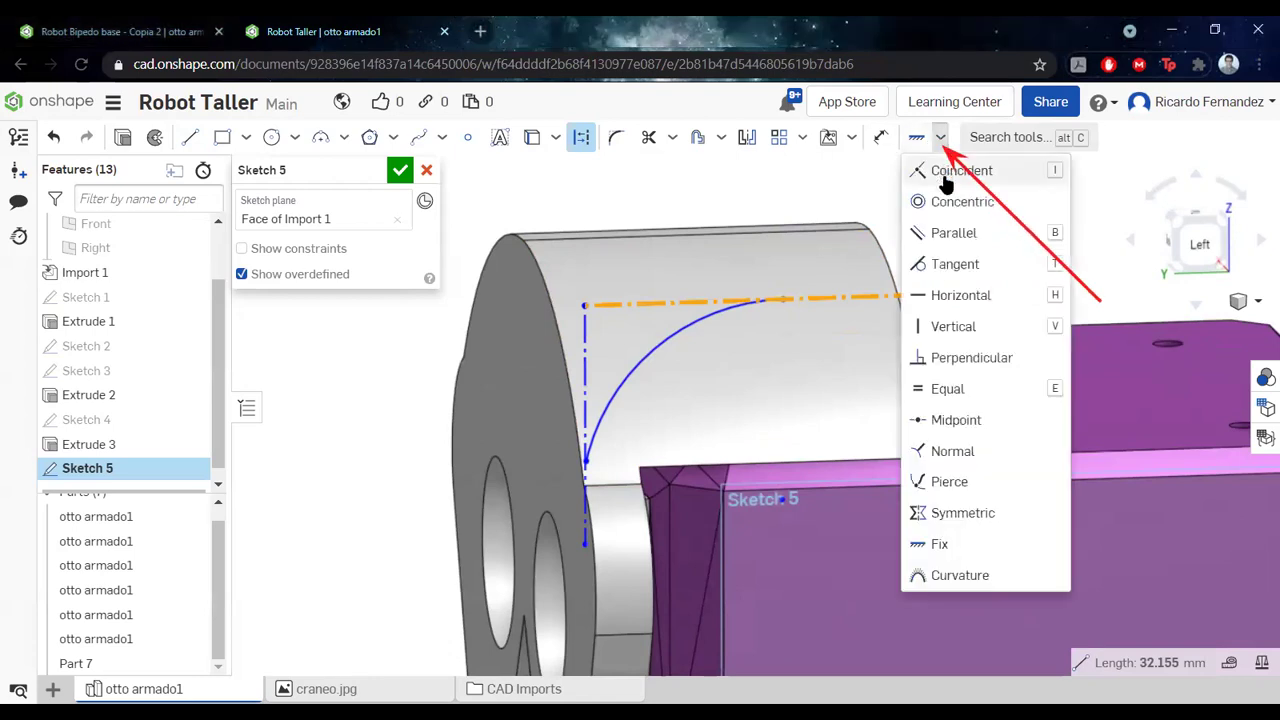
left_click(948, 548)
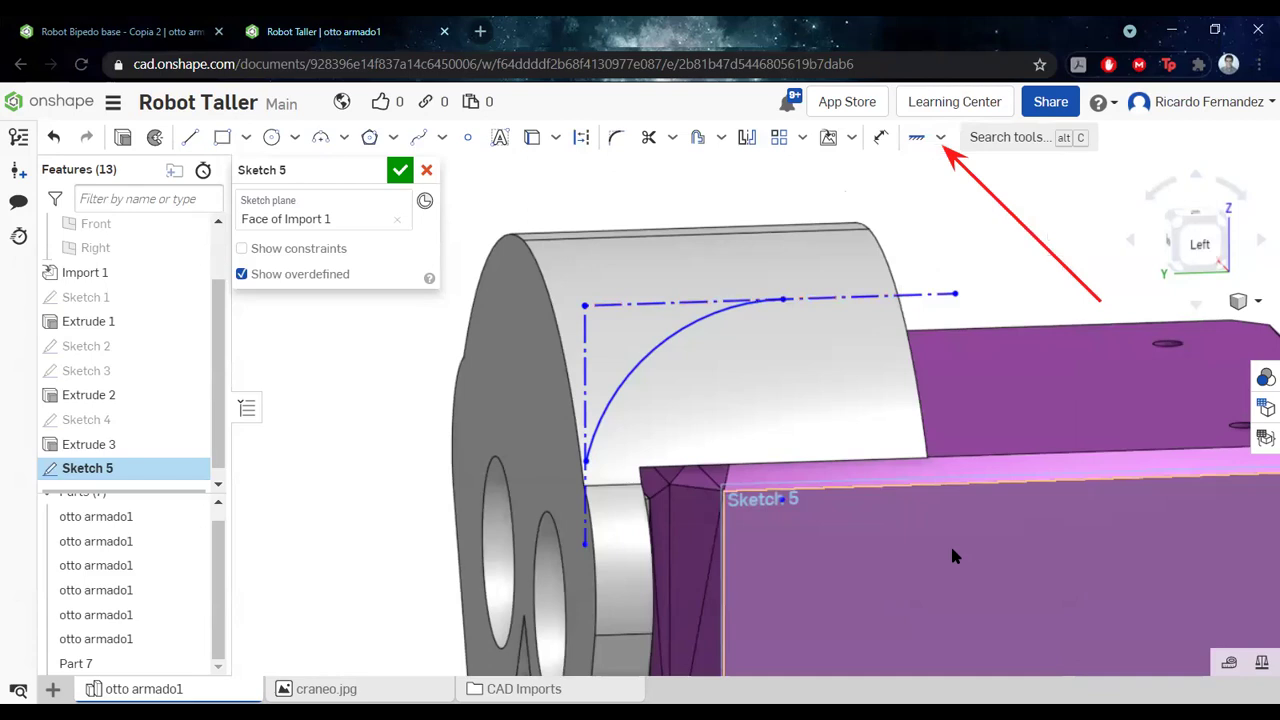
Fix the vertical construction line along the mask's front edge and view the sketch straight on
left_click(587, 352)
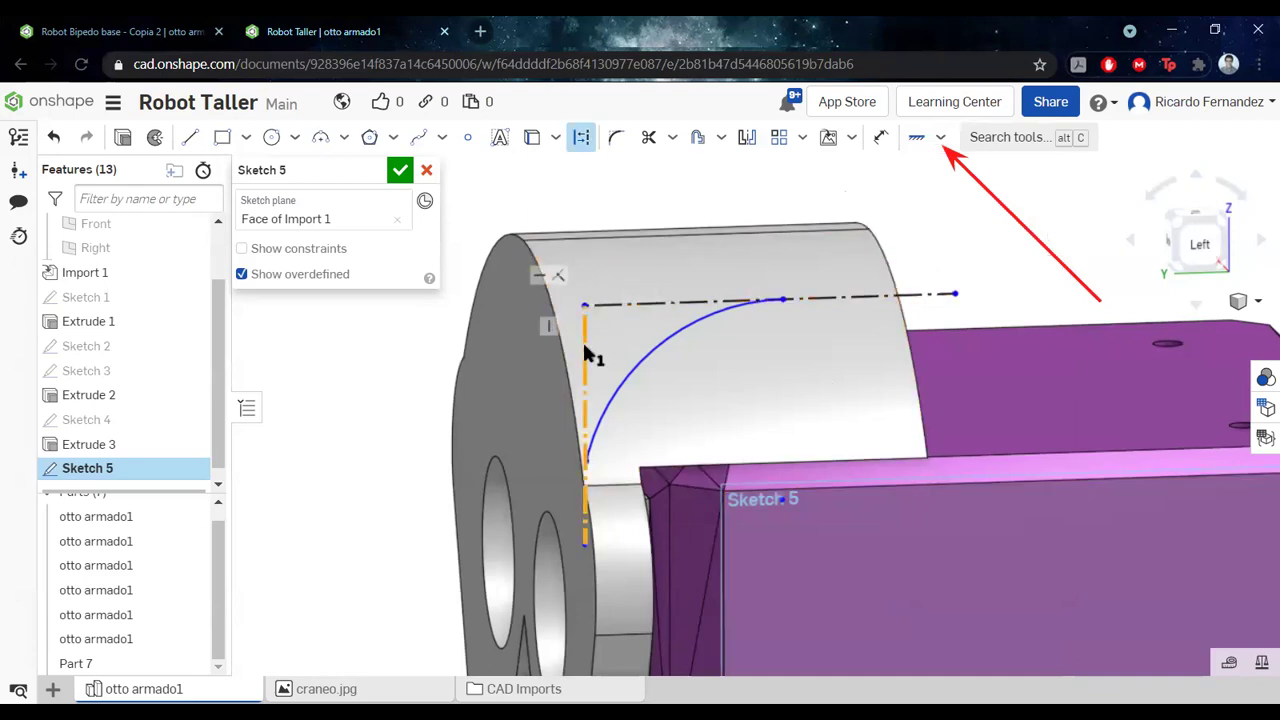
left_click(922, 145)
scroll(914, 229, "down", 2)
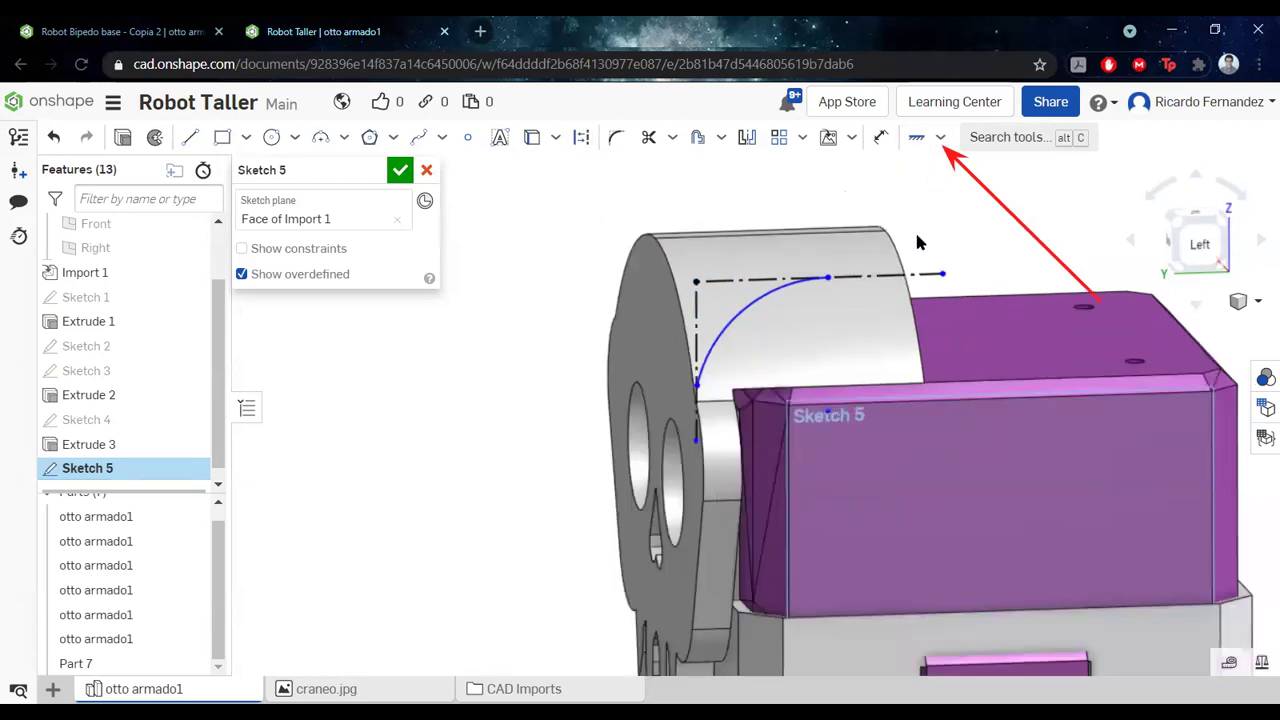
mouse_move(917, 236)
right_mouse_down()
mouse_move(886, 227)
mouse_move(908, 236)
right_mouse_up()
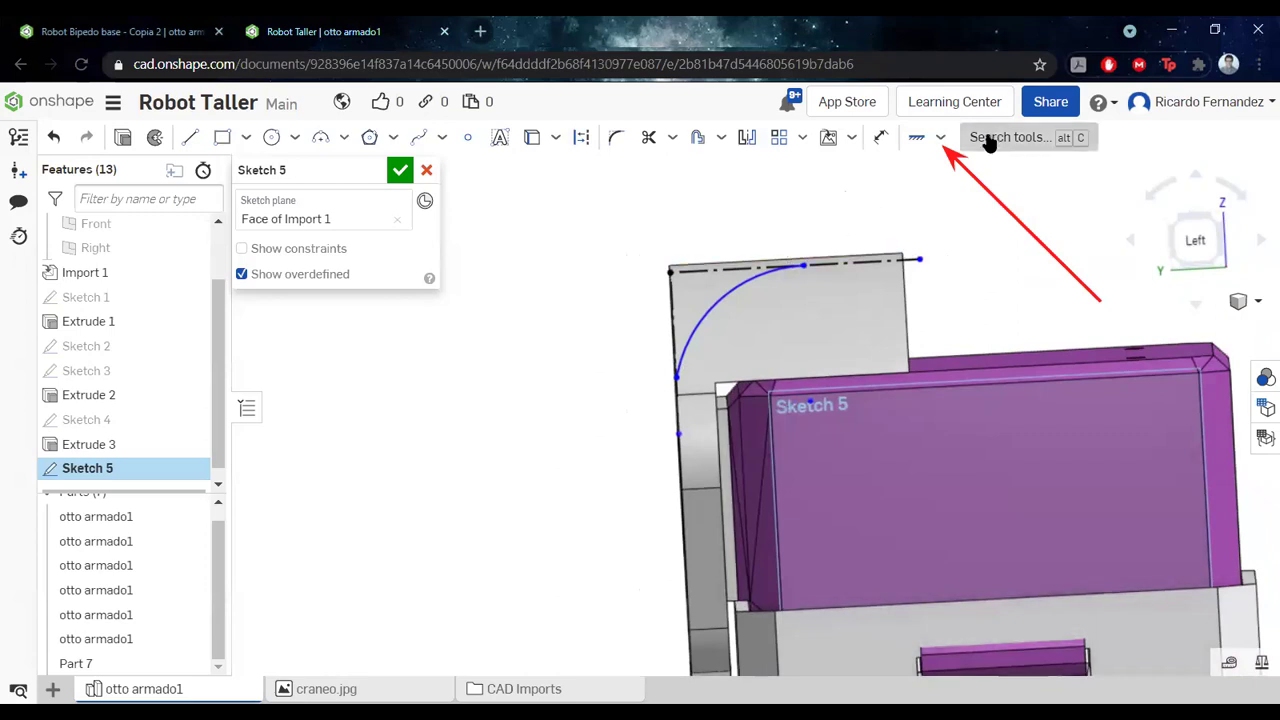
key("n")
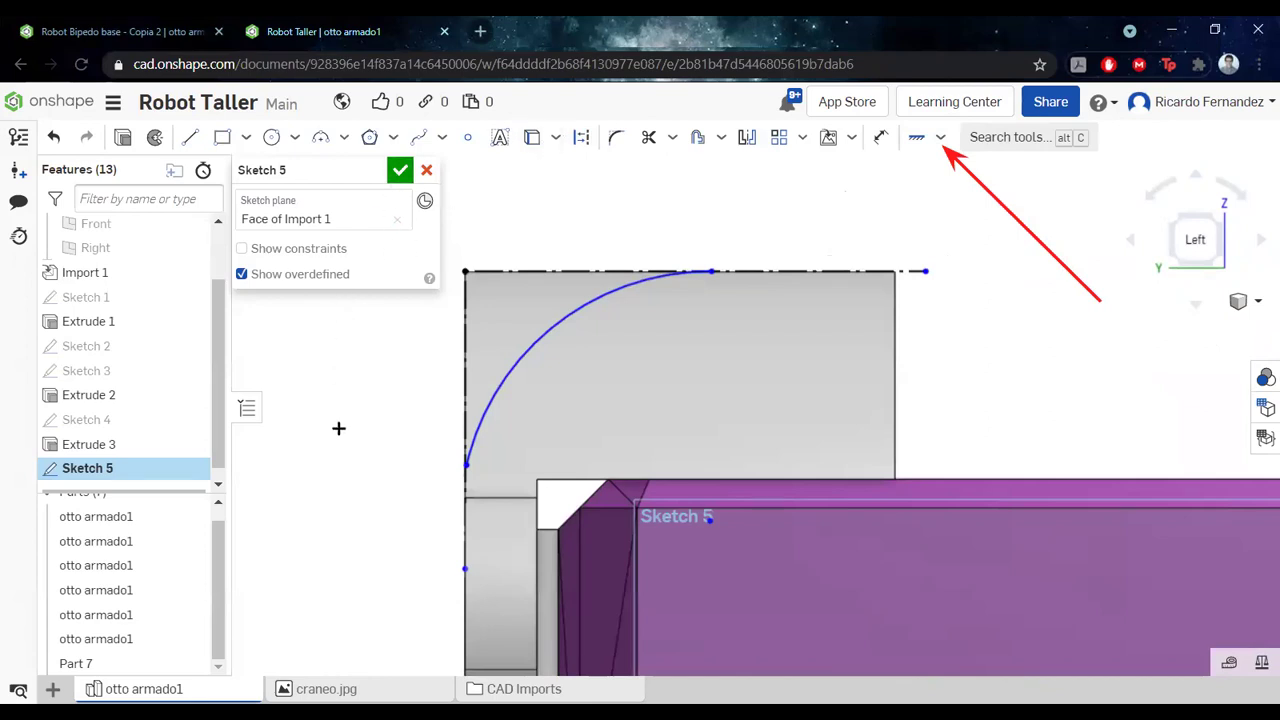
left_click_drag(340, 428, 242, 250)
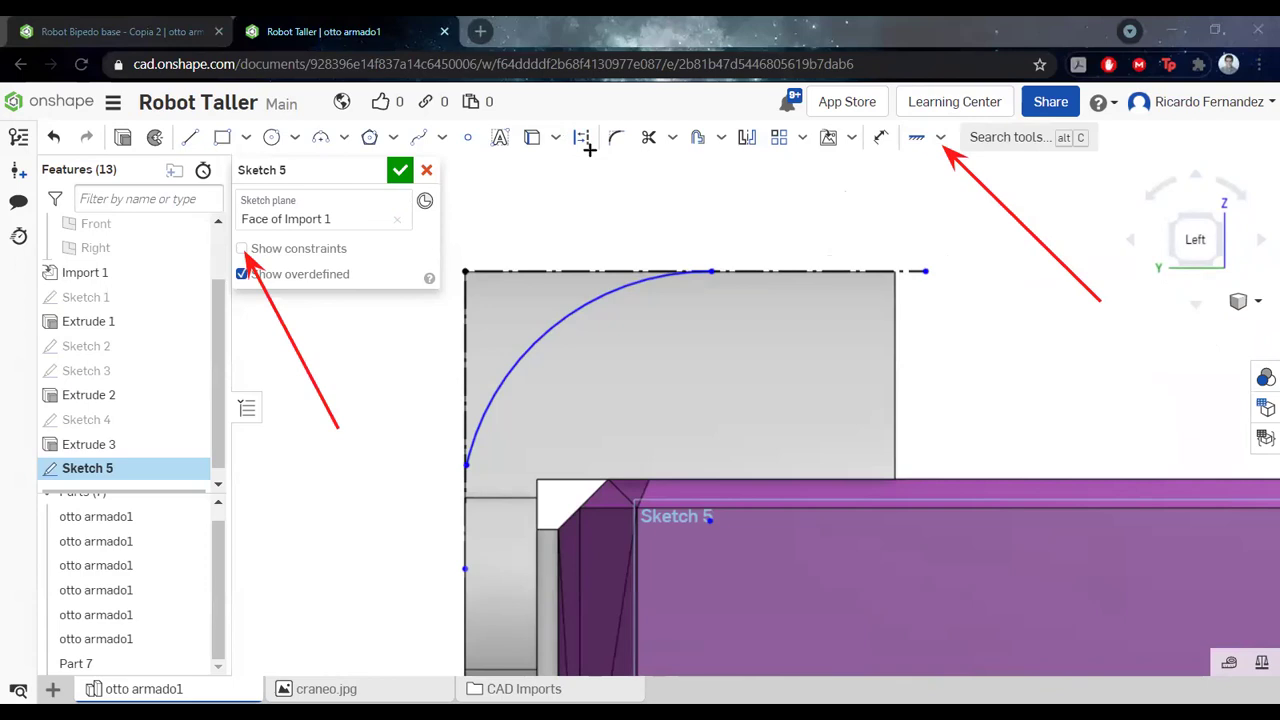
Show the sketch constraints and apply a Tangent constraint between the arc and the vertical construction line
left_click(242, 248)
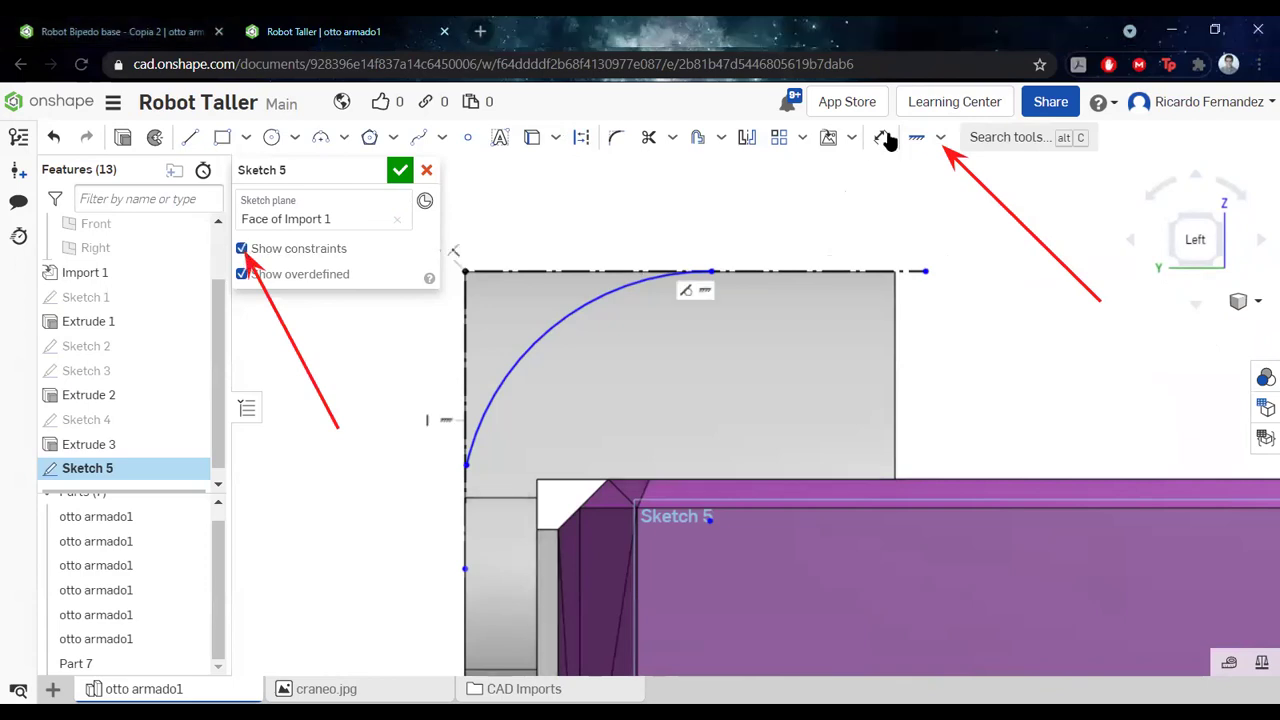
left_click(625, 287)
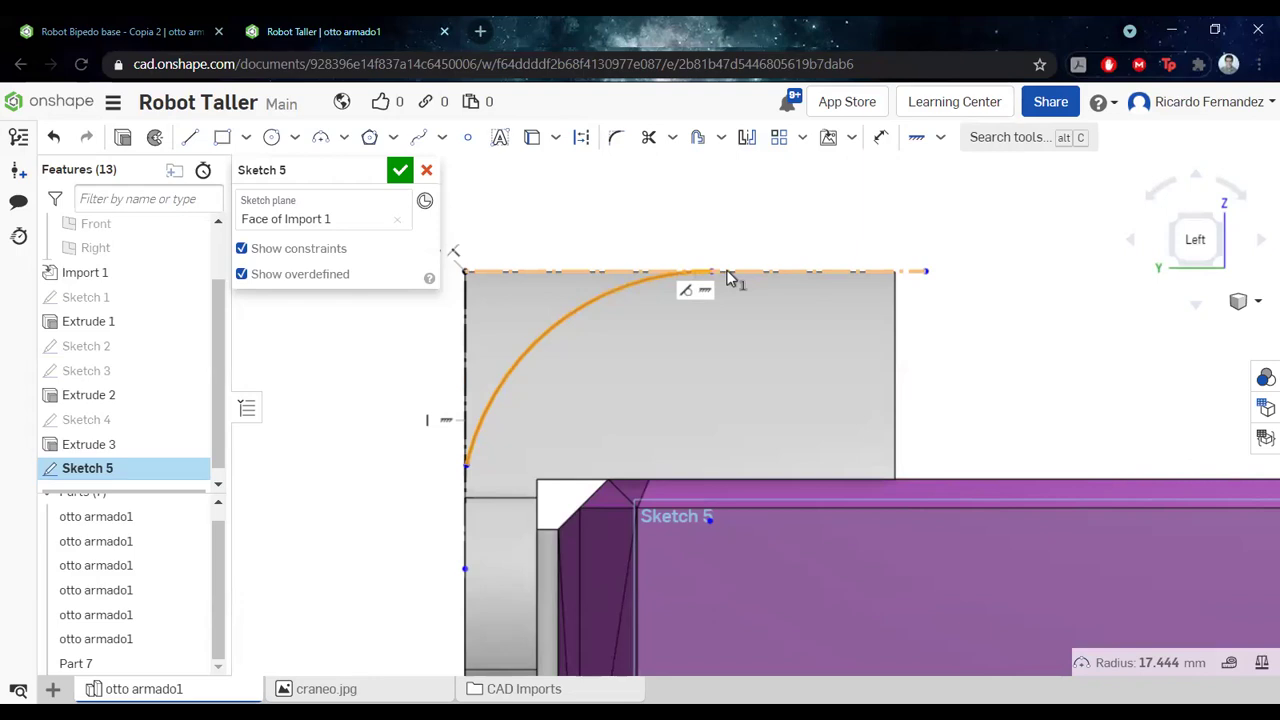
left_click(715, 271)
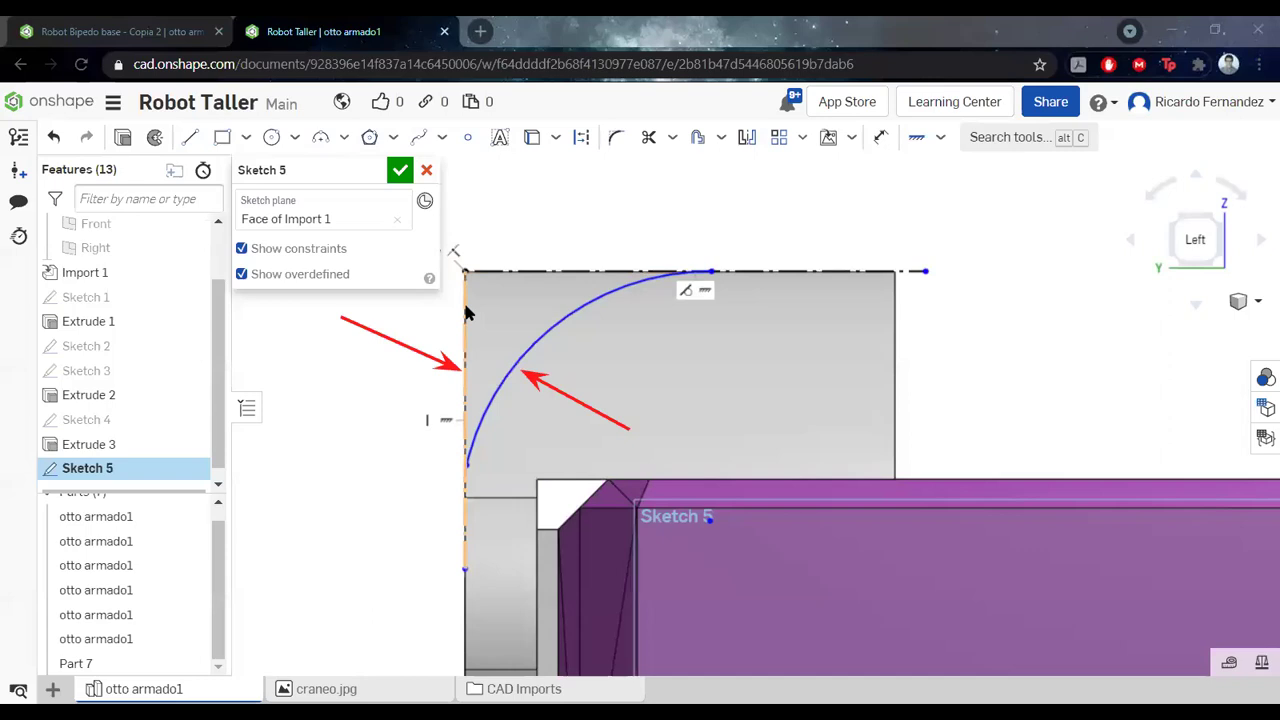
key("u")
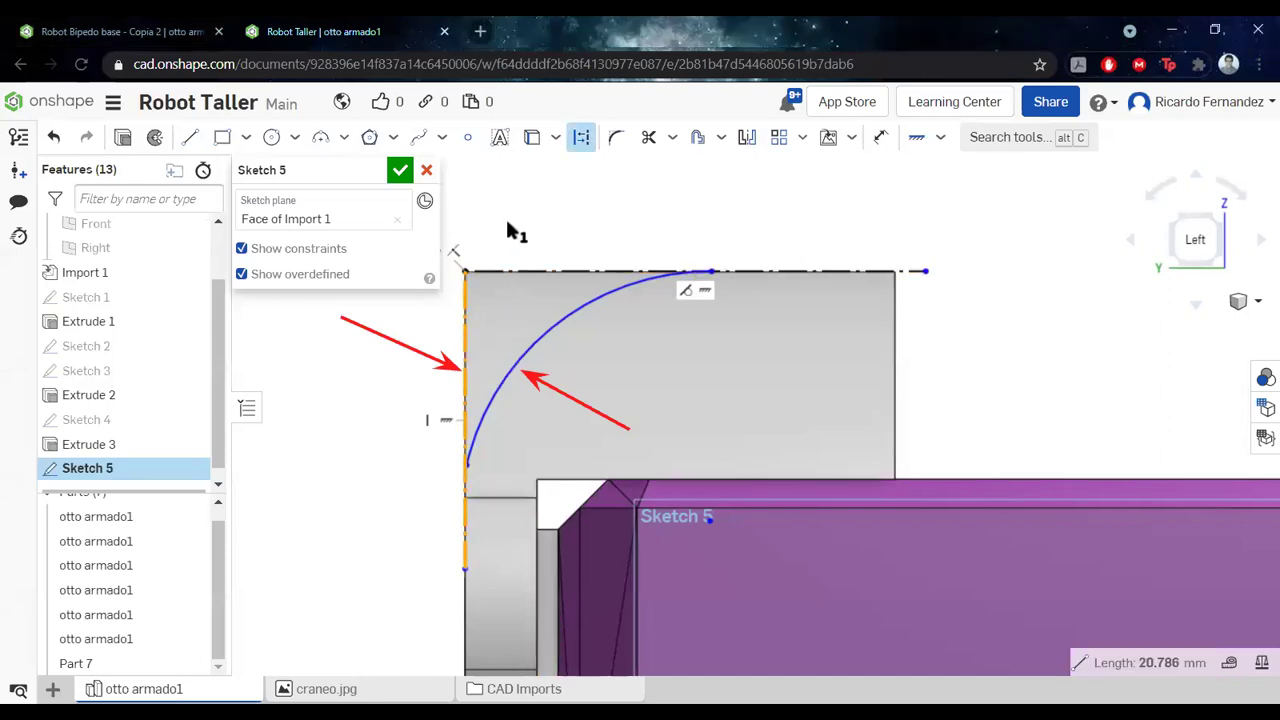
left_click(543, 326)
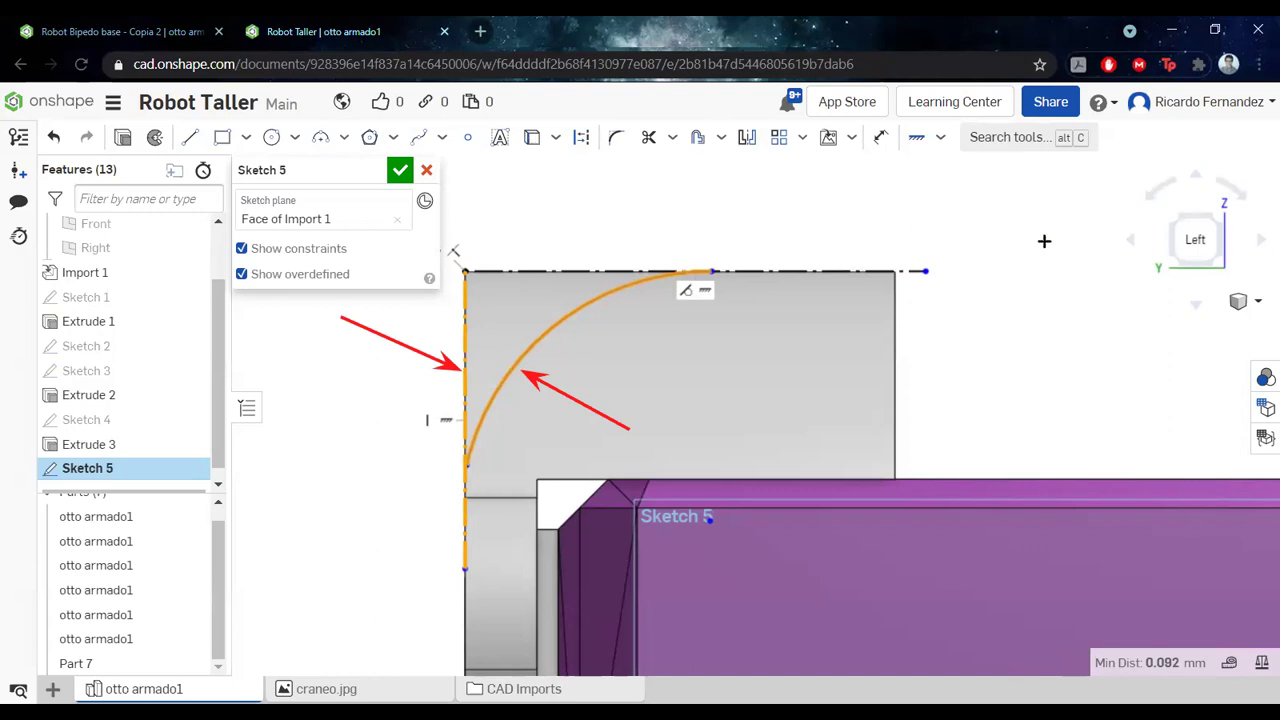
left_click_drag(1091, 321, 950, 145)
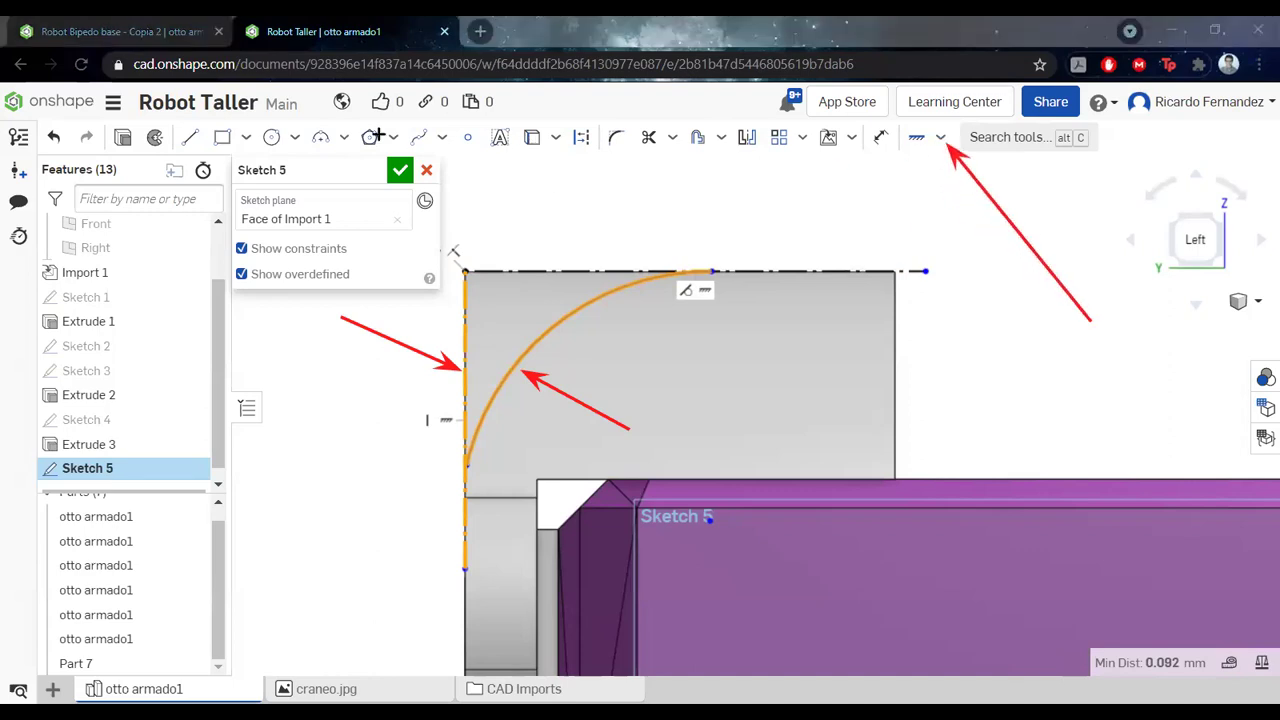
left_click(938, 140)
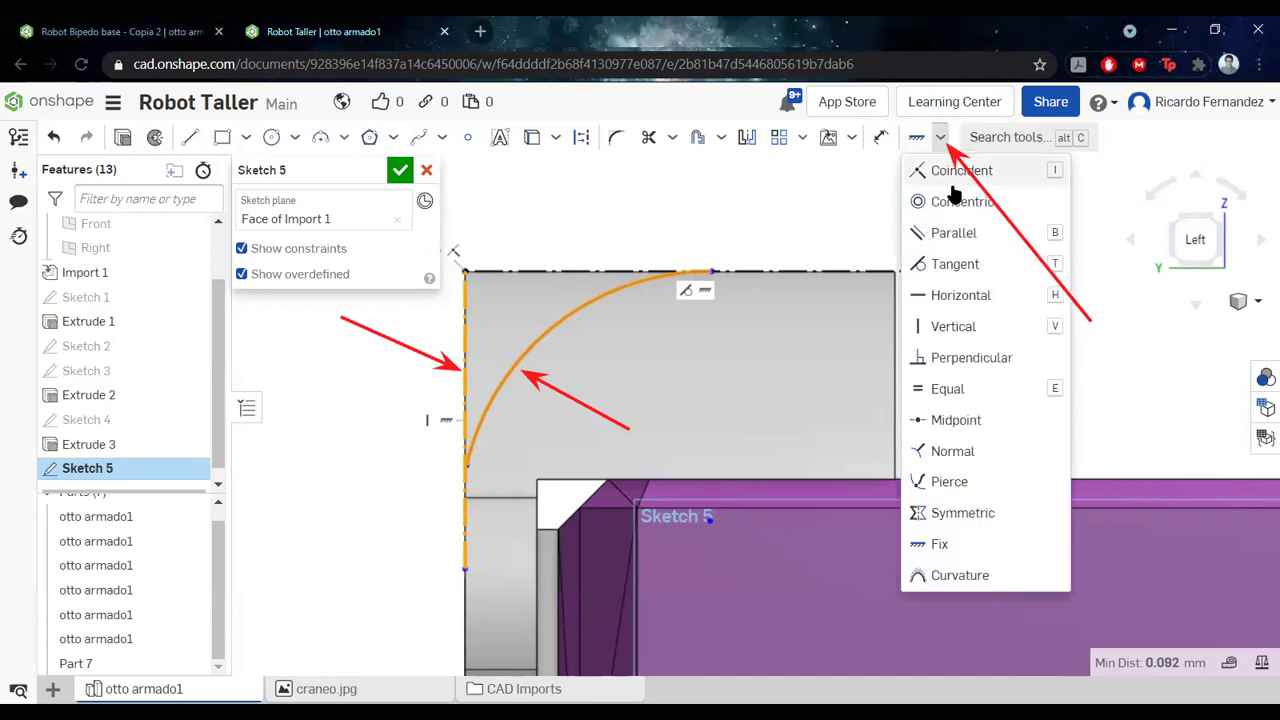
left_click(943, 270)
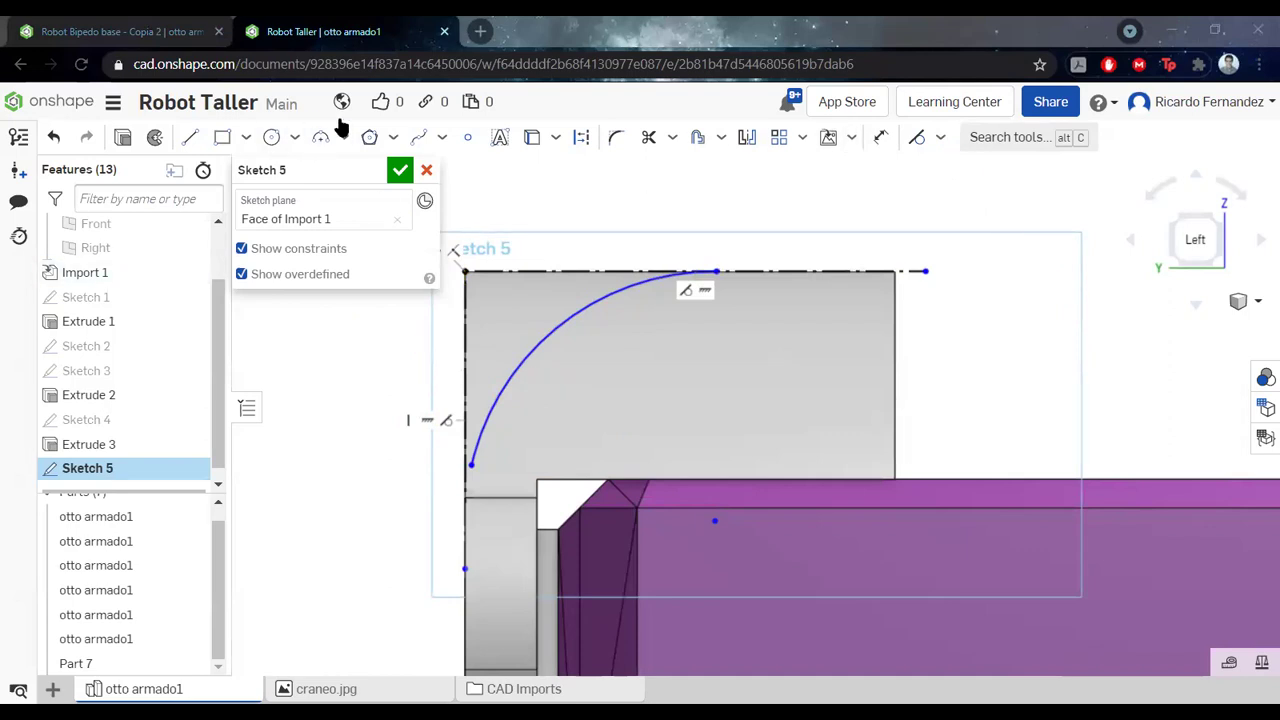
Attach the arc's lower endpoint to the vertical construction line and adjust the arc's size while keeping both ends tangent
mouse_move(468, 472)
left_mouse_down()
mouse_move(470, 521)
mouse_move(474, 475)
left_mouse_up()
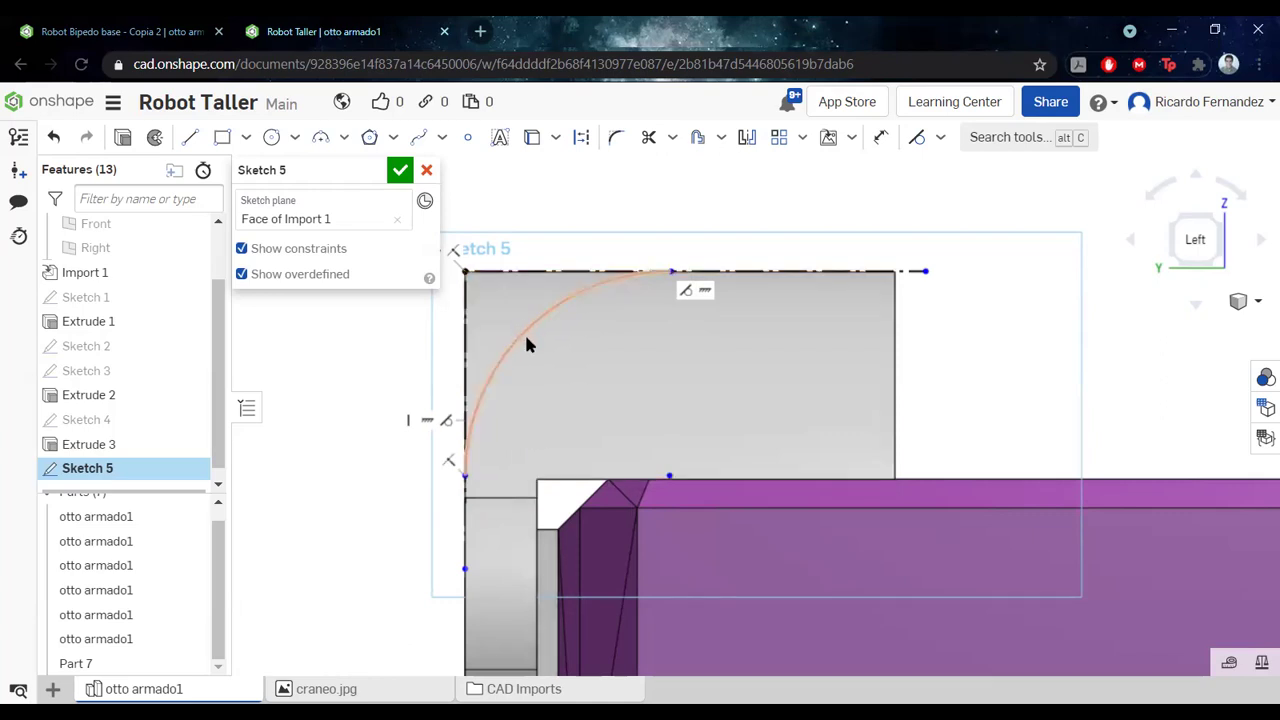
left_click_drag(587, 399, 520, 348)
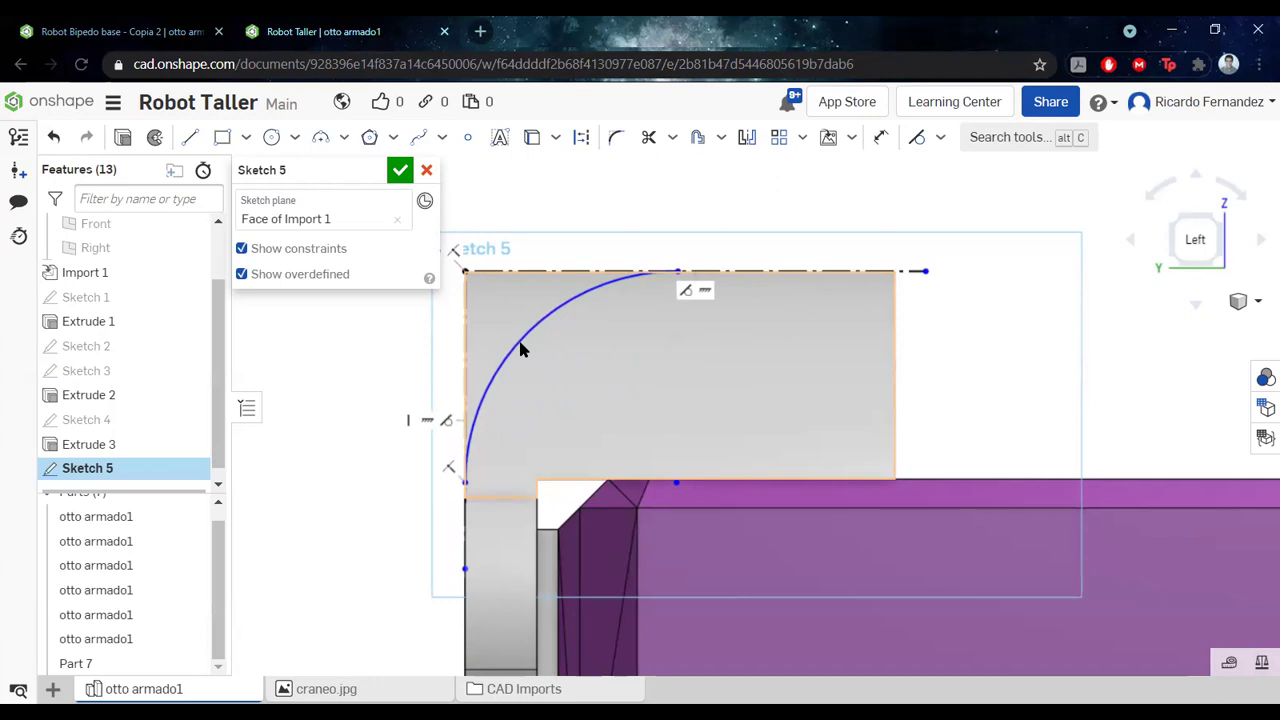
scroll(520, 348, "down", 5)
middle_click_drag(340, 359, 450, 413)
scroll(451, 414, "up", 2)
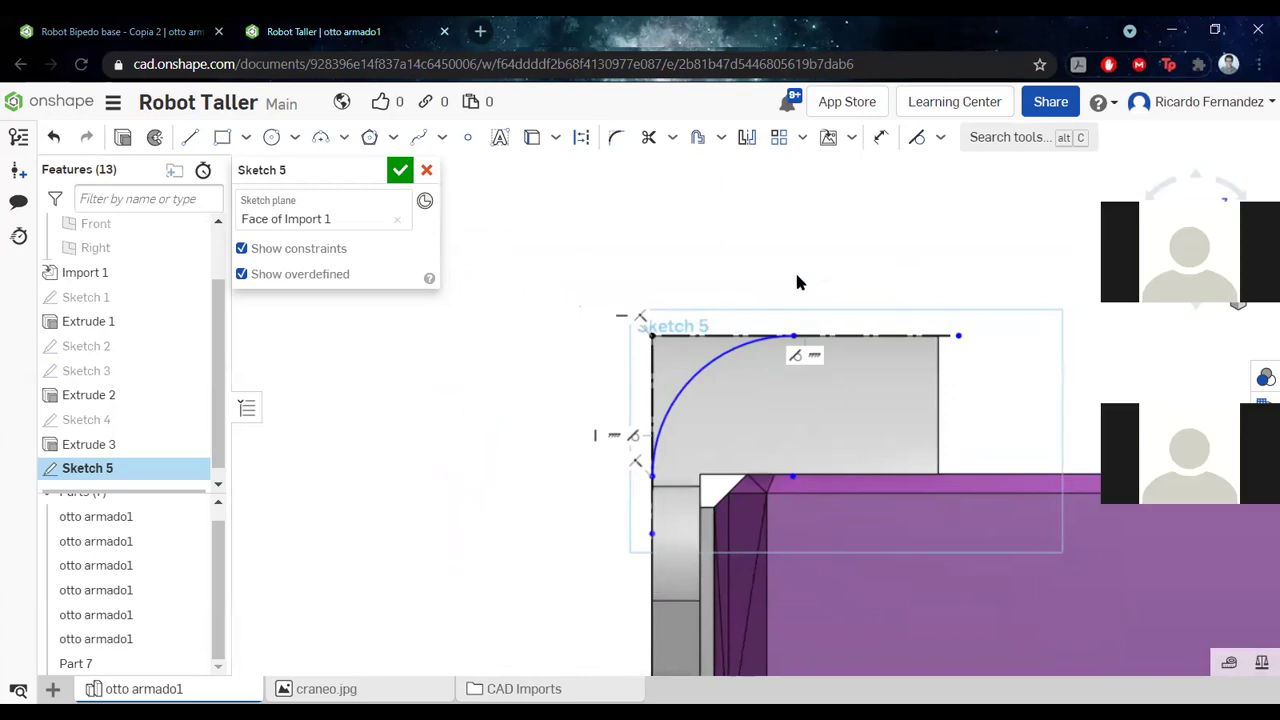
scroll(894, 263, "down", 5)
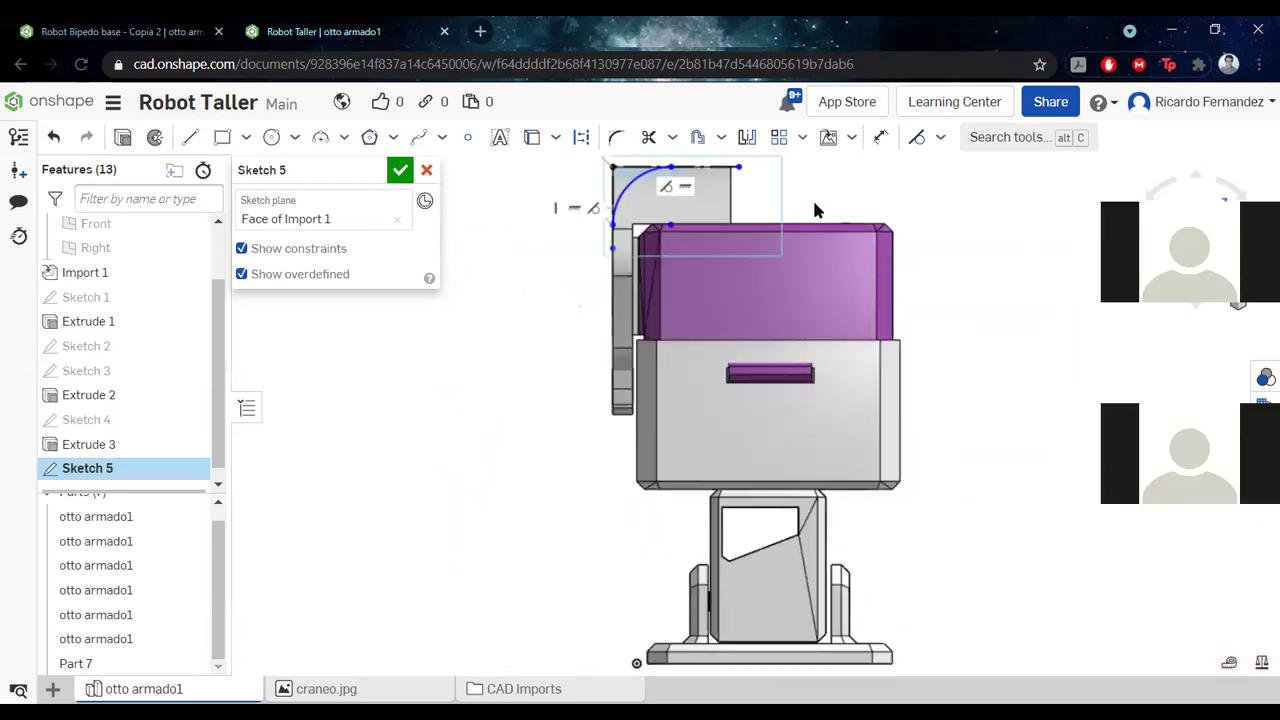
scroll(686, 242, "up", 3)
scroll(685, 242, "up", 2)
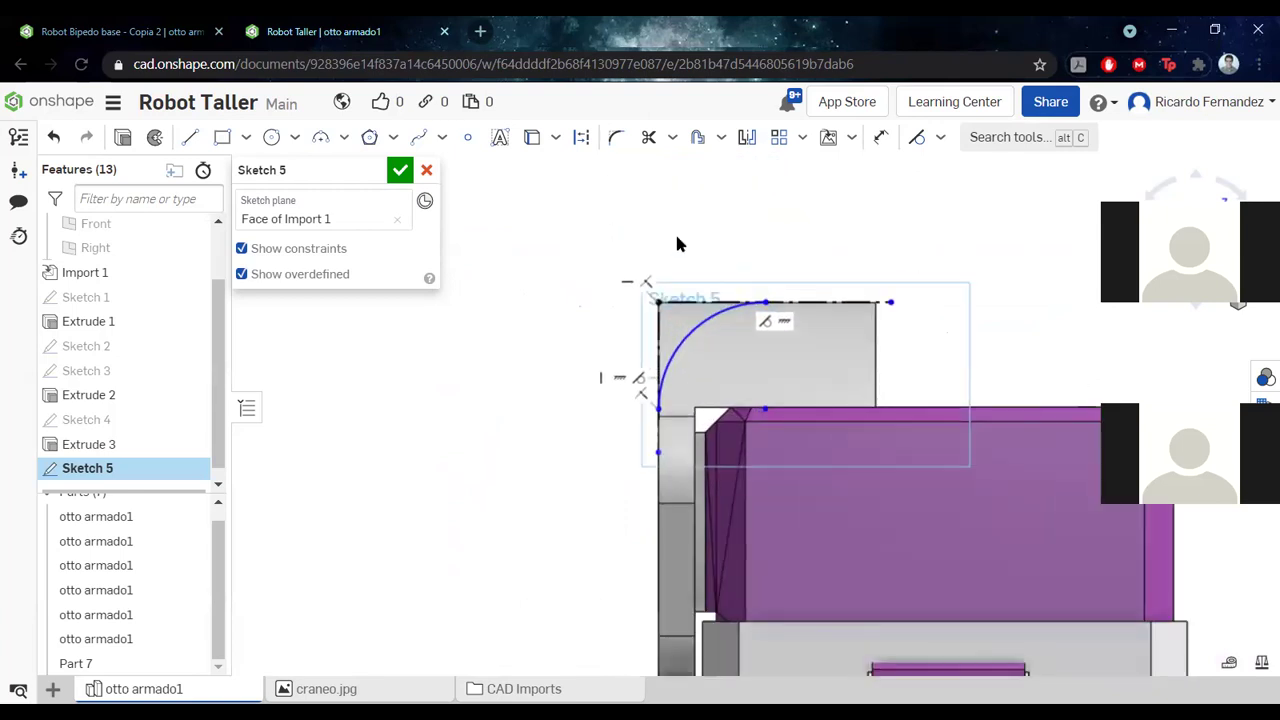
scroll(676, 243, "up", 2)
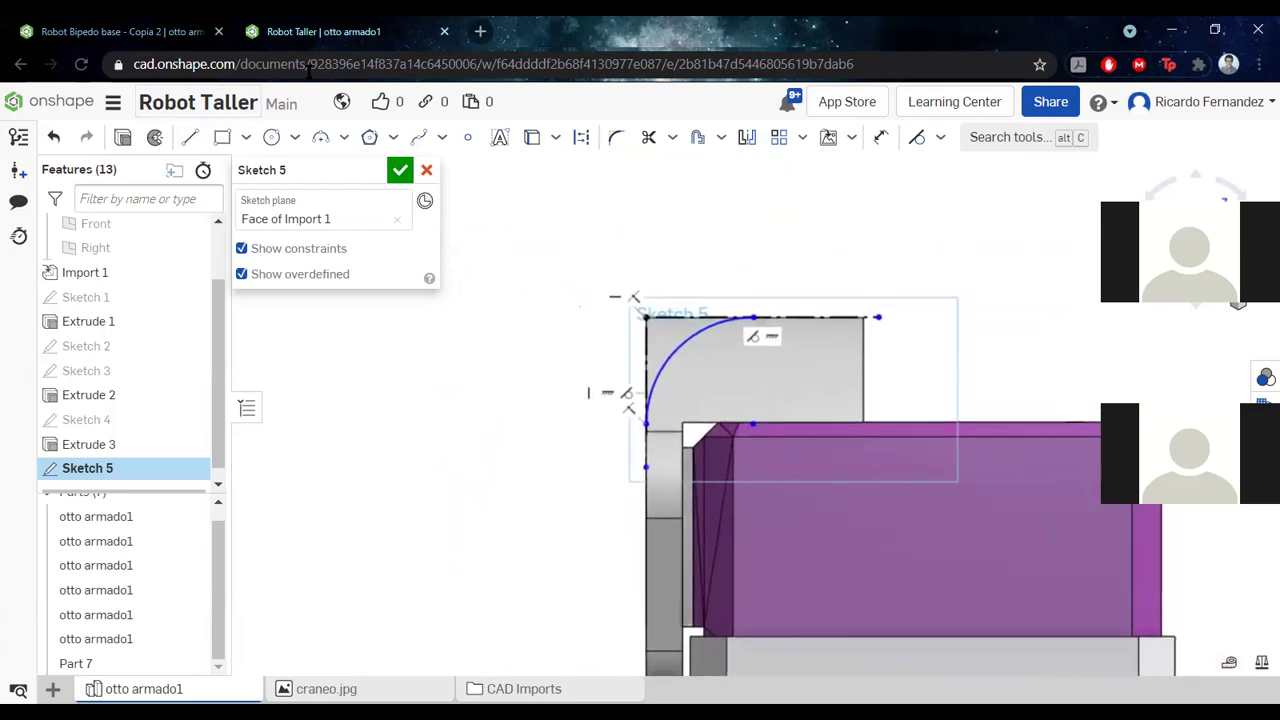
Draw a horizontal line about 8.9 mm long forward from the arc's lower end, continued by a vertical line about 18.5 mm upward
mouse_move(478, 497)
left_mouse_down()
mouse_move(223, 163)
mouse_move(194, 147)
left_mouse_up()
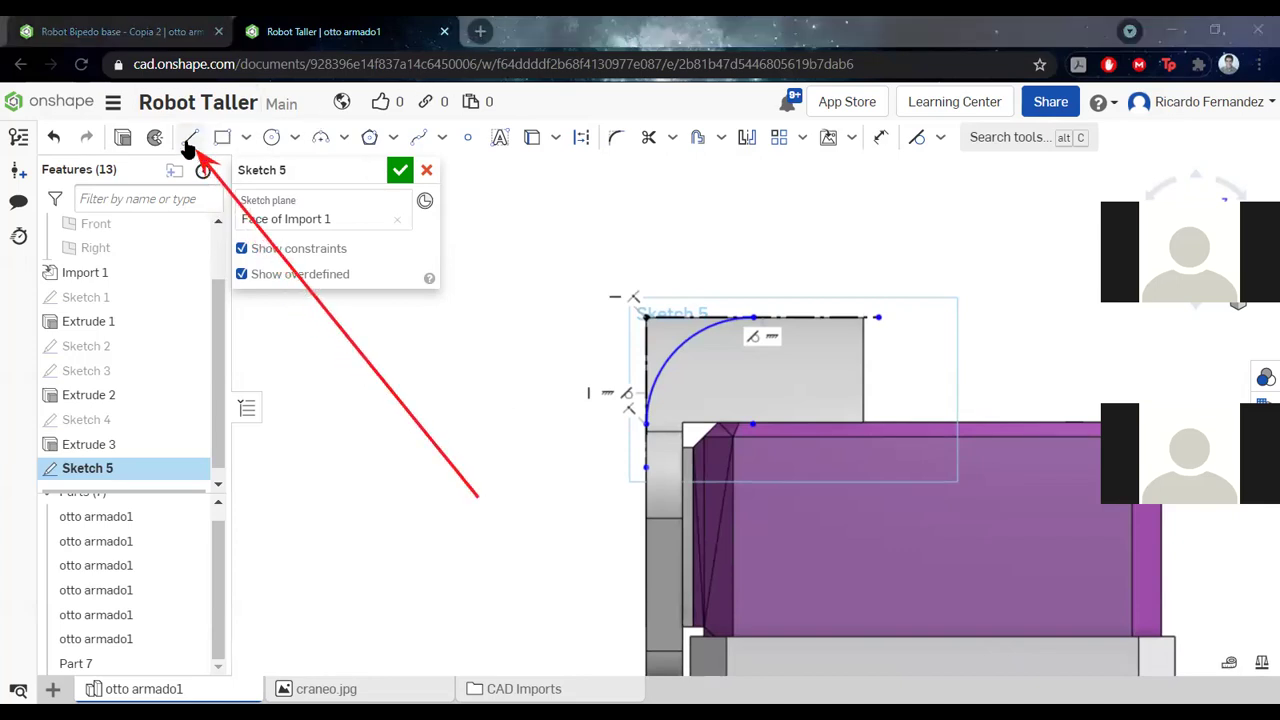
left_click(190, 138)
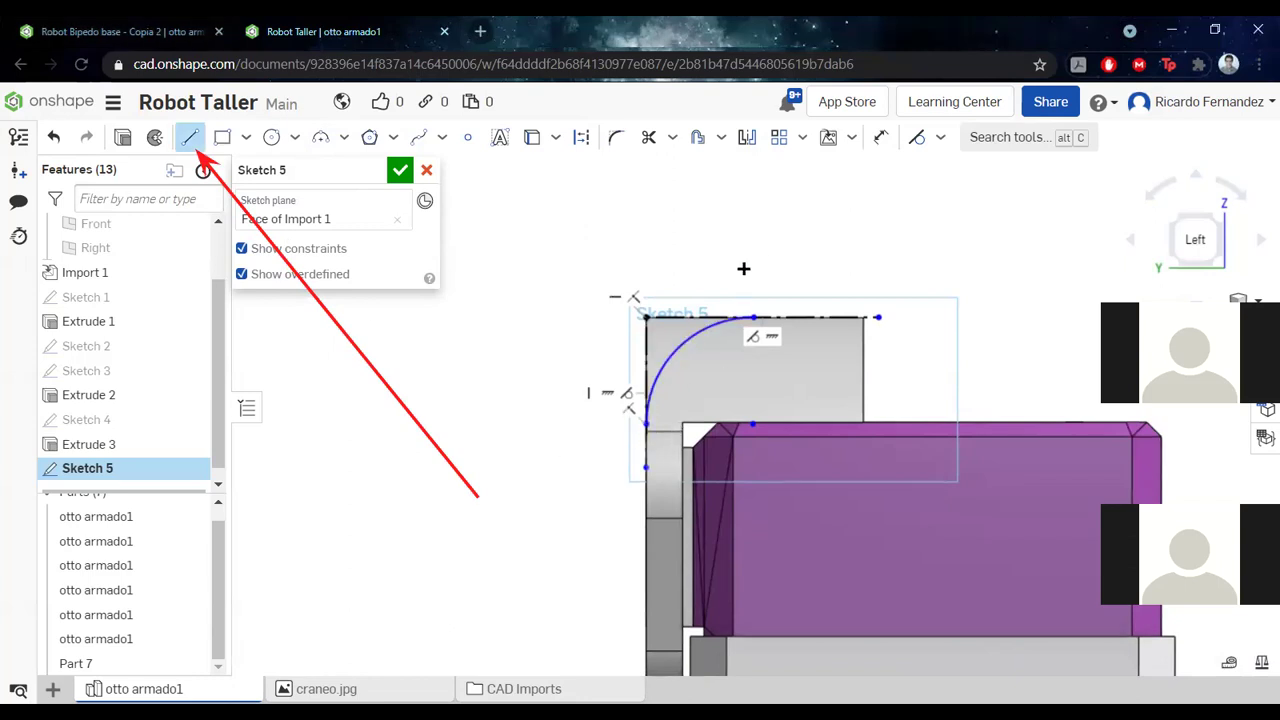
scroll(647, 421, "up", 3)
scroll(644, 420, "down", 1)
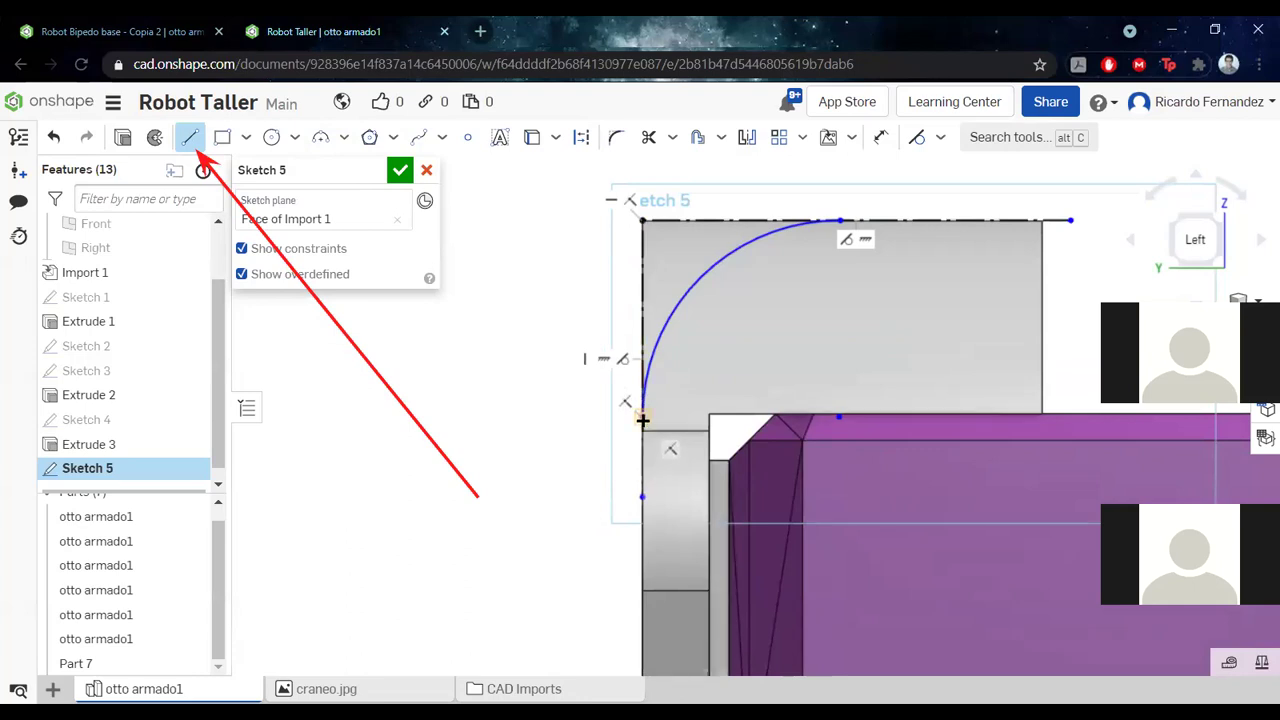
left_click(643, 420)
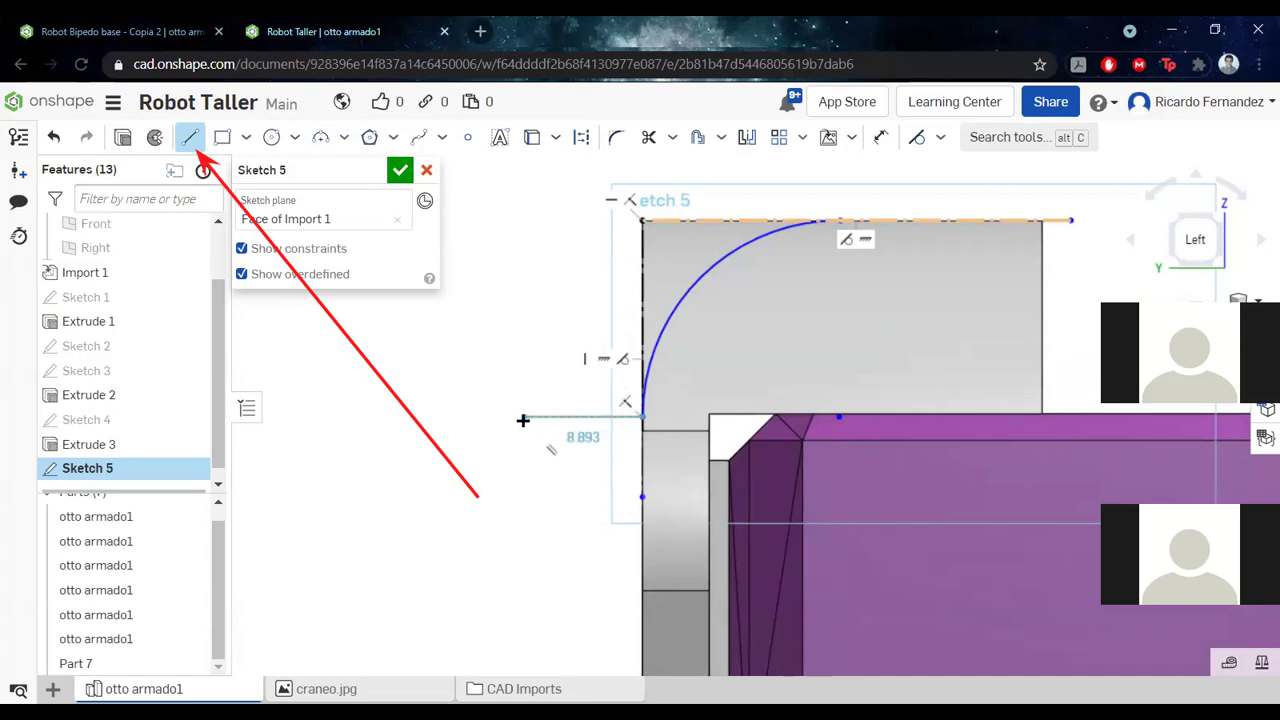
left_click(522, 419)
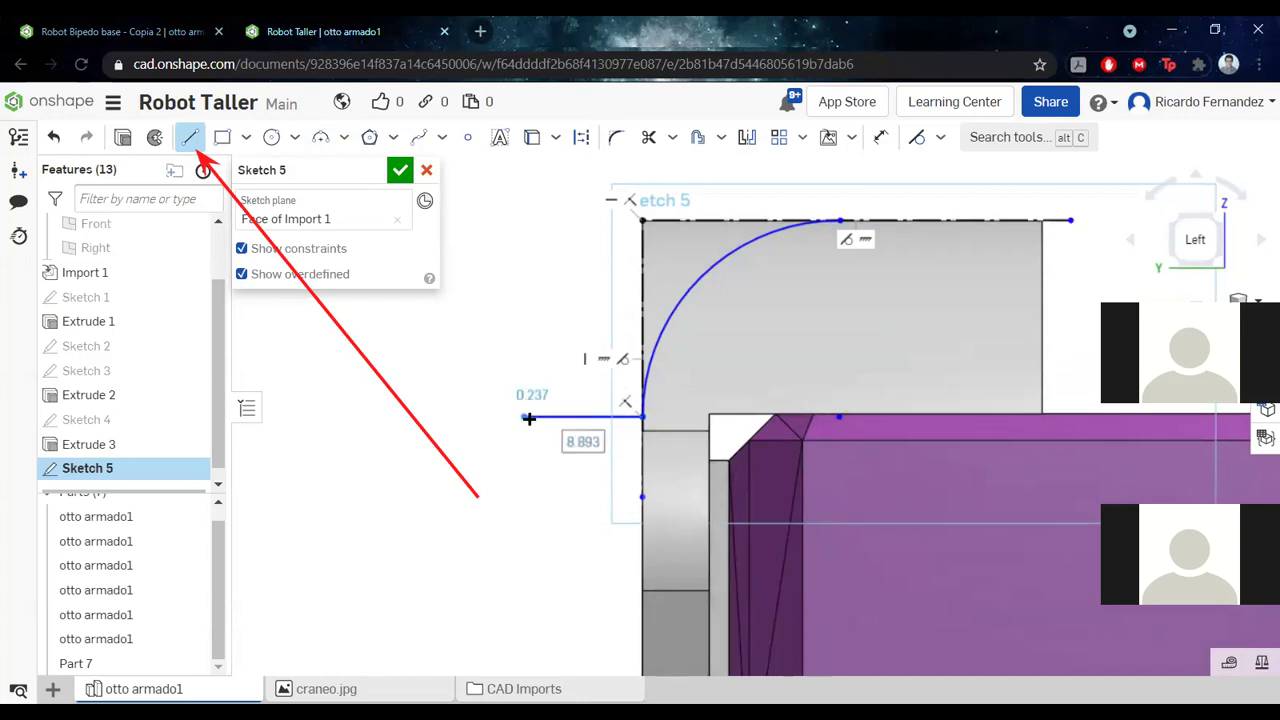
left_click(525, 170)
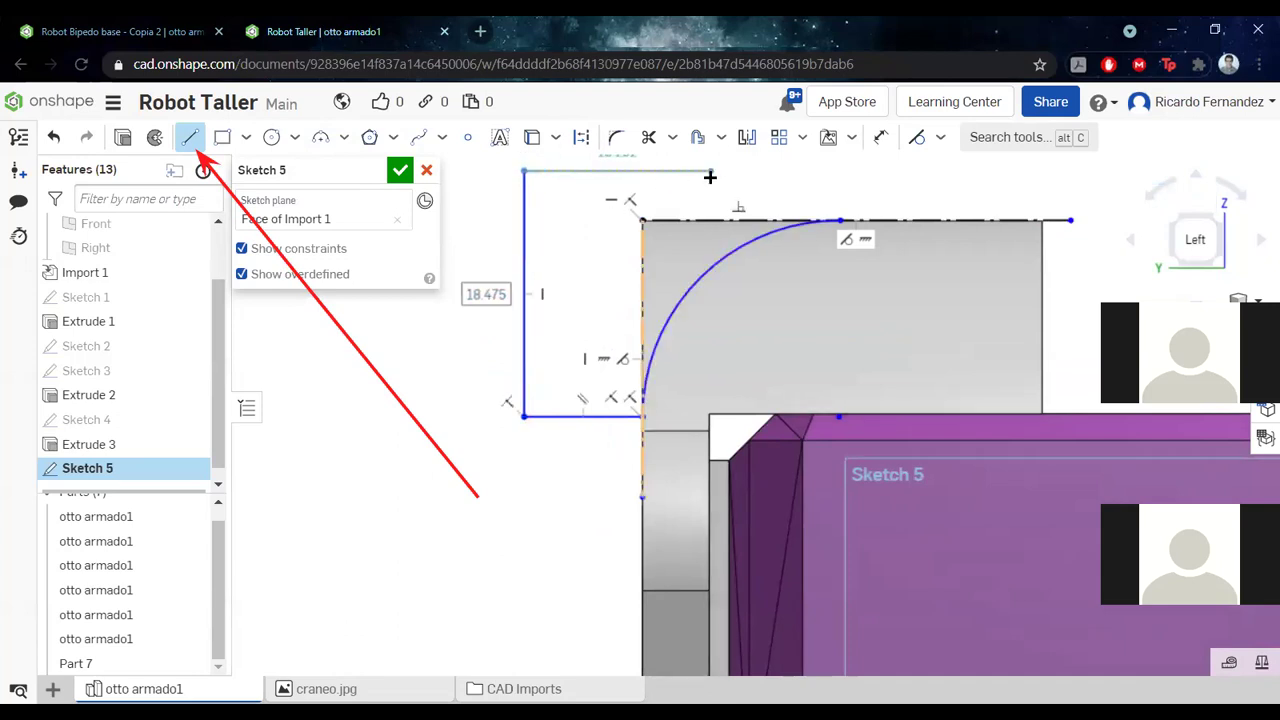
Close the outline with a horizontal line above the extension and a line about 3.7 mm long down to the arc's upper end
left_click(841, 170)
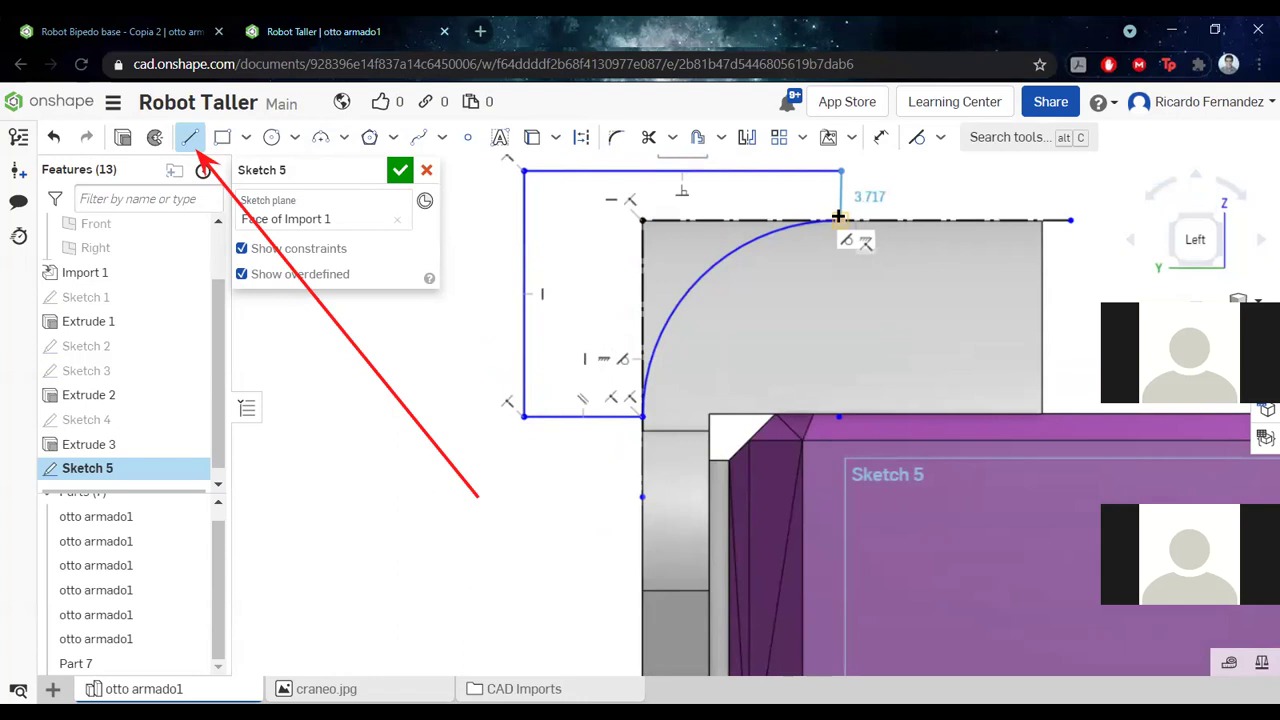
left_click(838, 217)
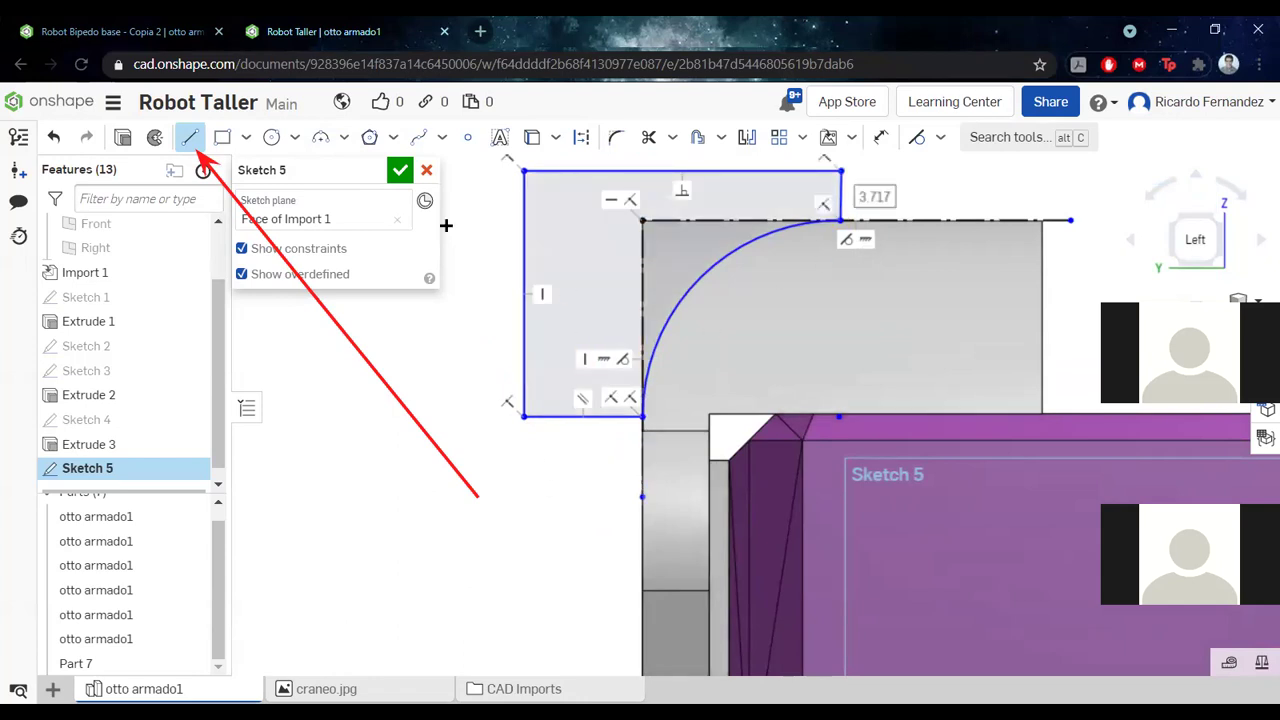
left_click_drag(460, 361, 555, 287)
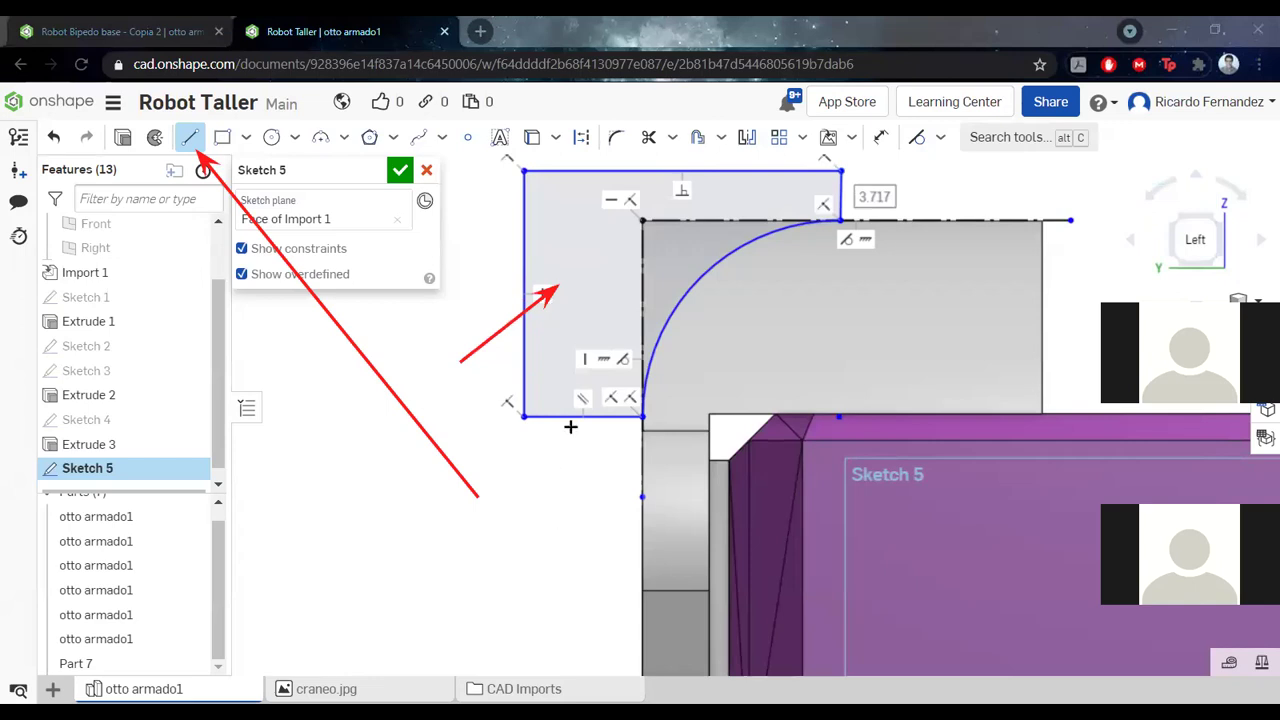
left_click_drag(405, 489, 456, 527)
key("Escape")
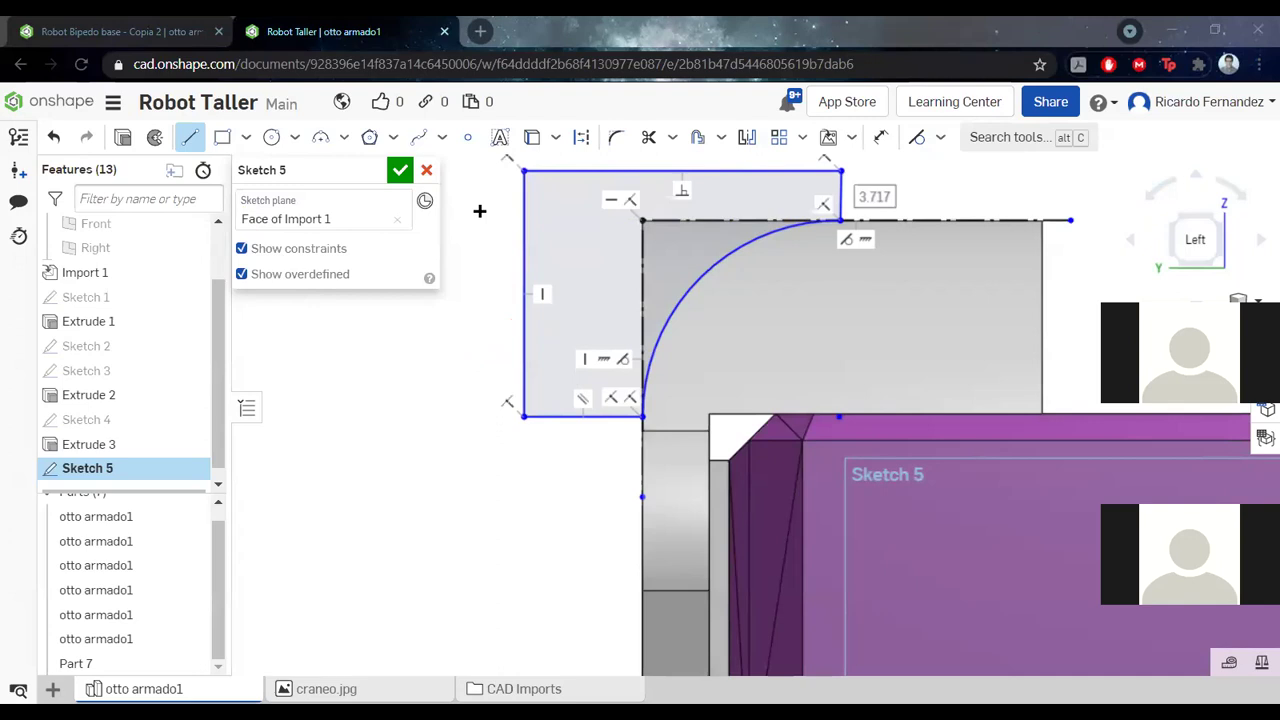
middle_click_drag(479, 211, 474, 269)
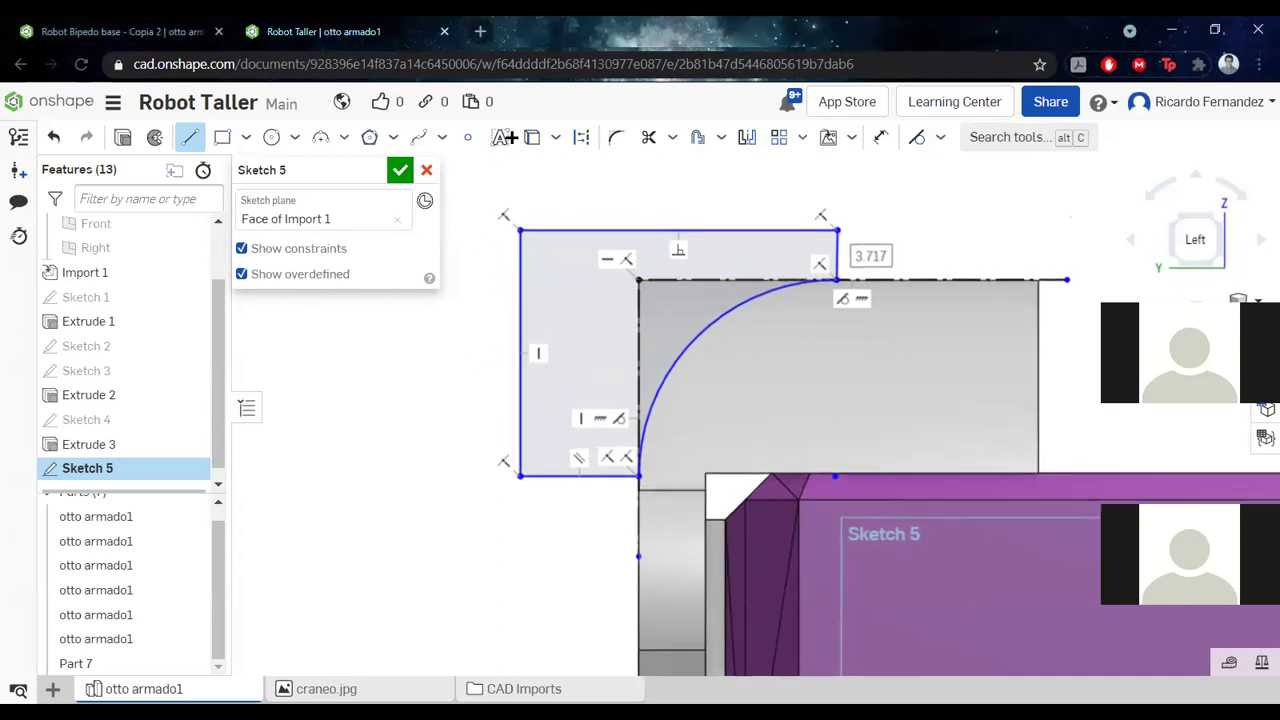
left_click_drag(398, 473, 216, 153)
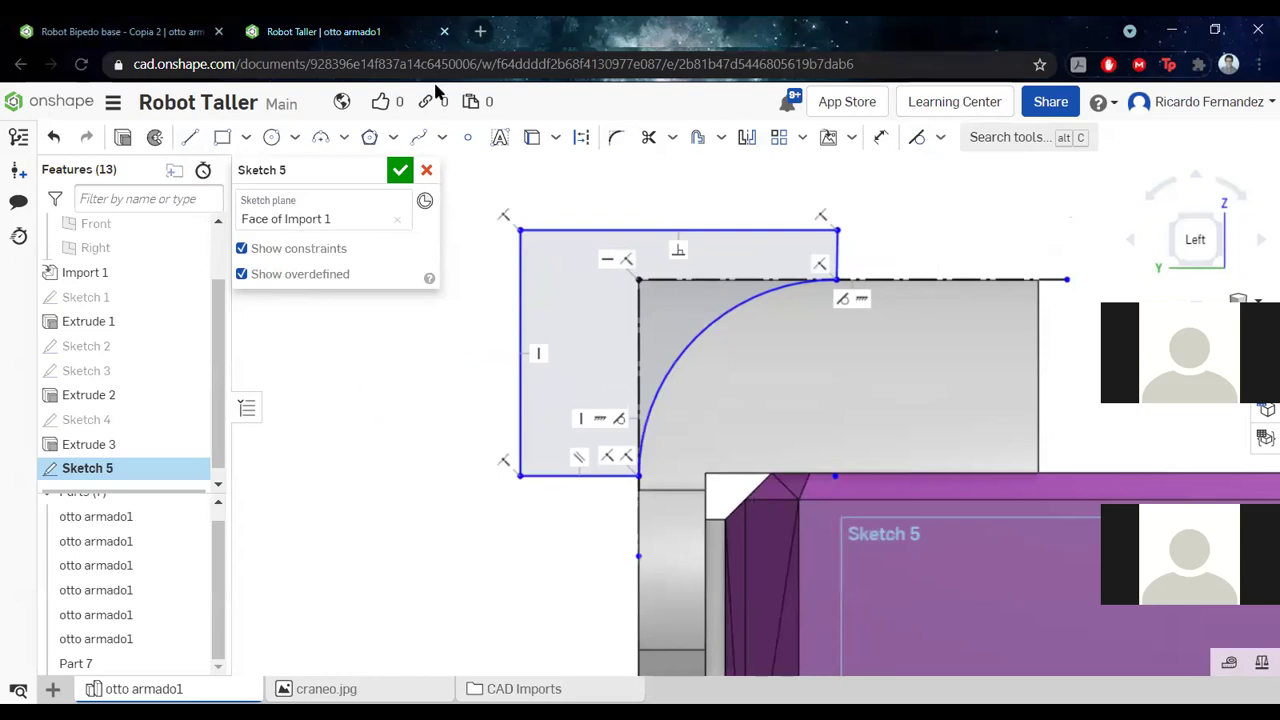
Extrude the closed region of Sketch 5 as a Remove operation on the skull mask, Part 7
mouse_move(409, 366)
left_mouse_down()
mouse_move(105, 110)
mouse_move(127, 147)
left_mouse_up()
left_click(123, 139)
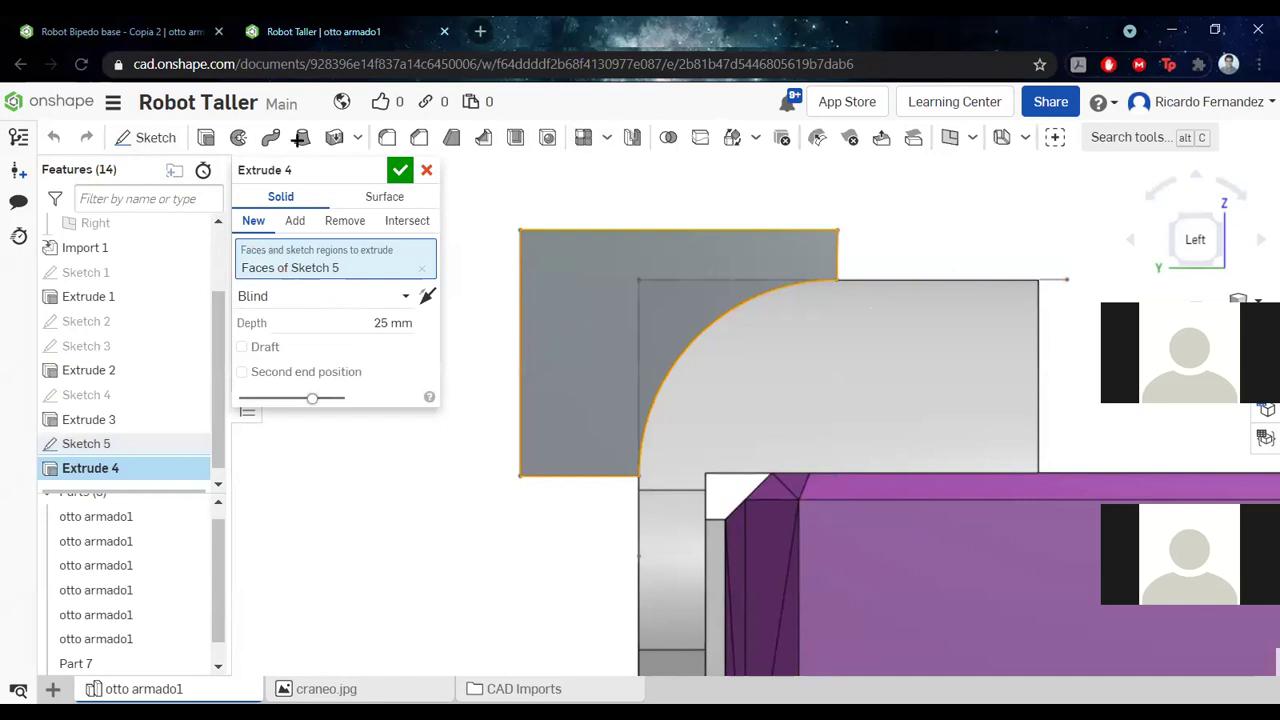
left_click(257, 143)
left_click_drag(257, 143, 263, 227)
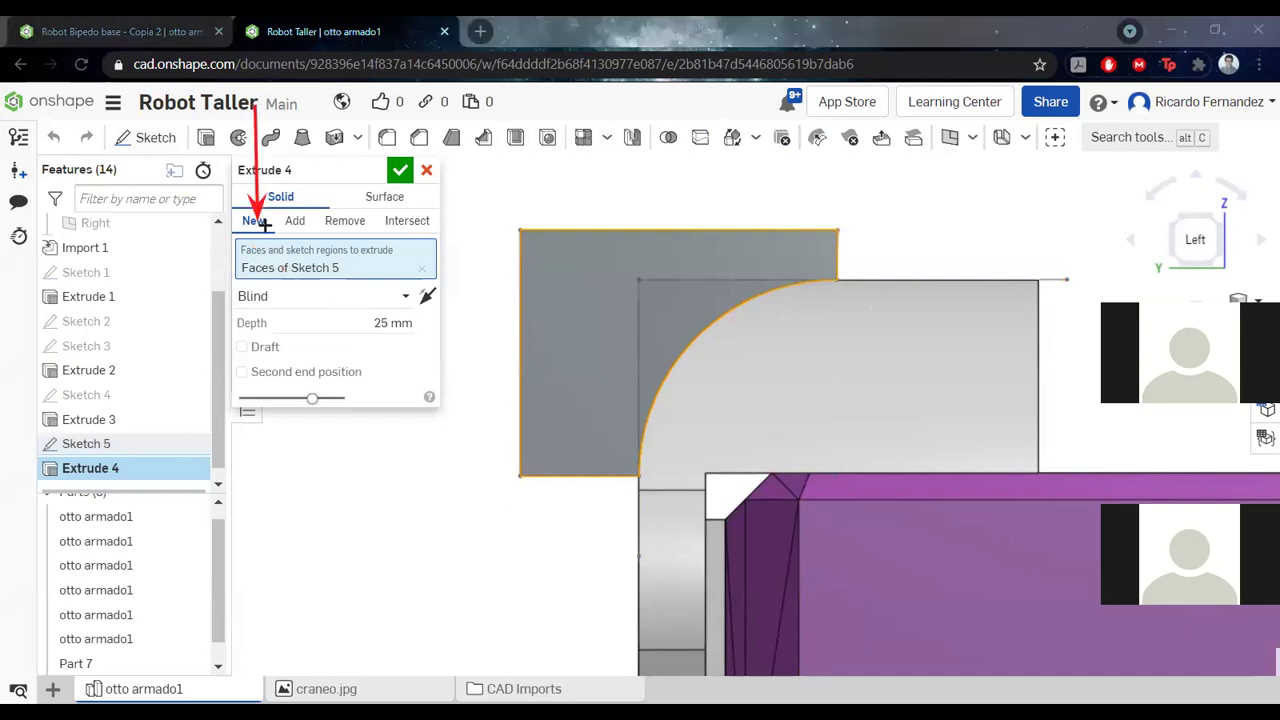
left_click_drag(311, 100, 291, 199)
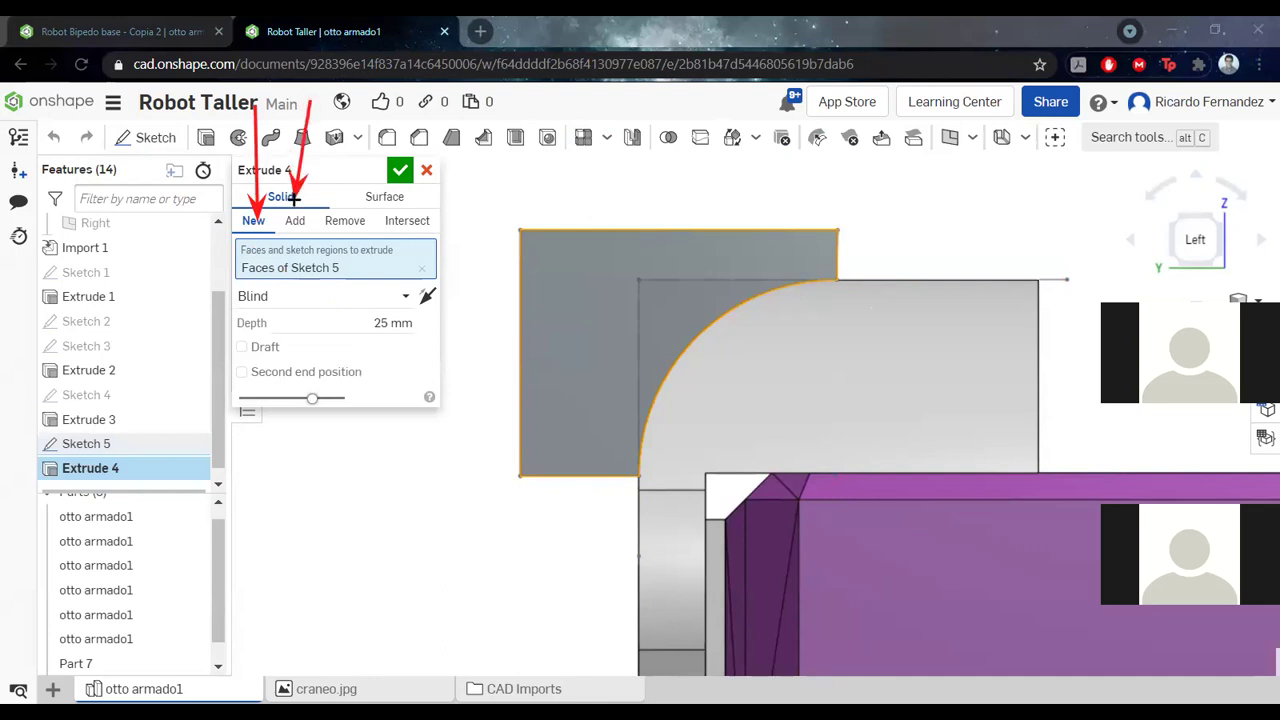
left_click_drag(376, 153, 360, 217)
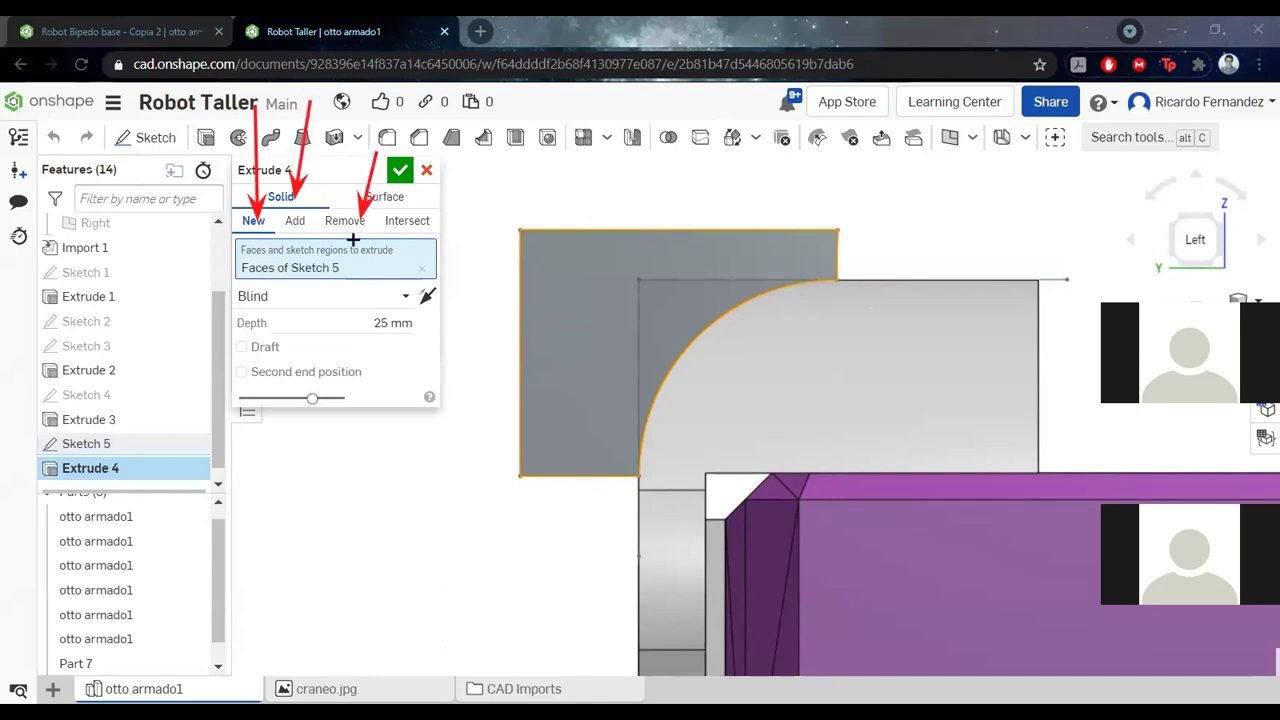
key("ctrl+z")
key("ctrl+z")
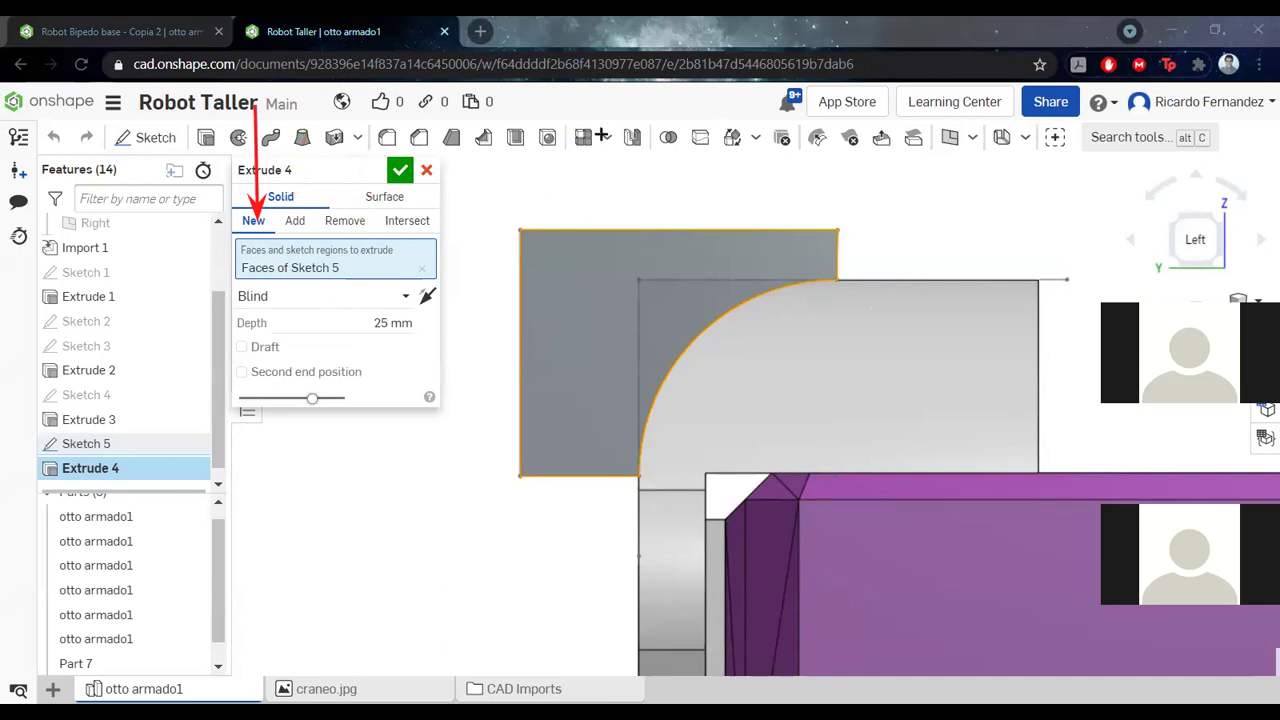
key("ctrl+z")
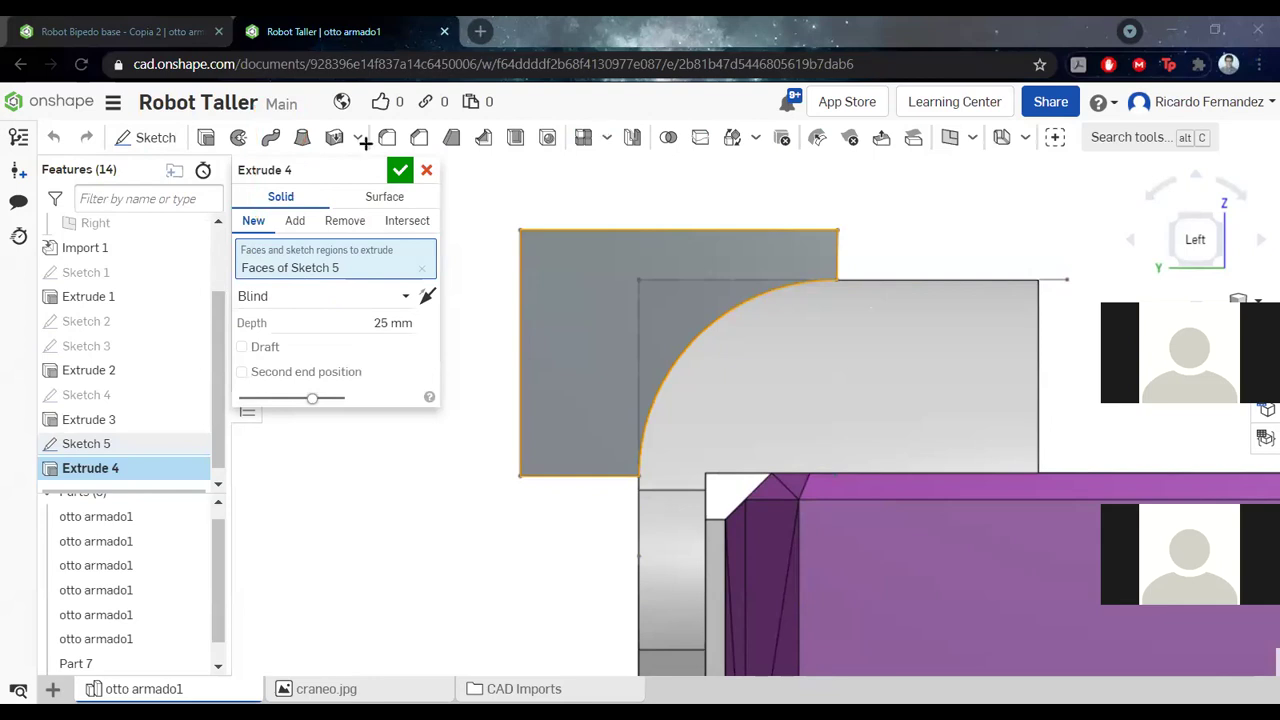
left_click(350, 221)
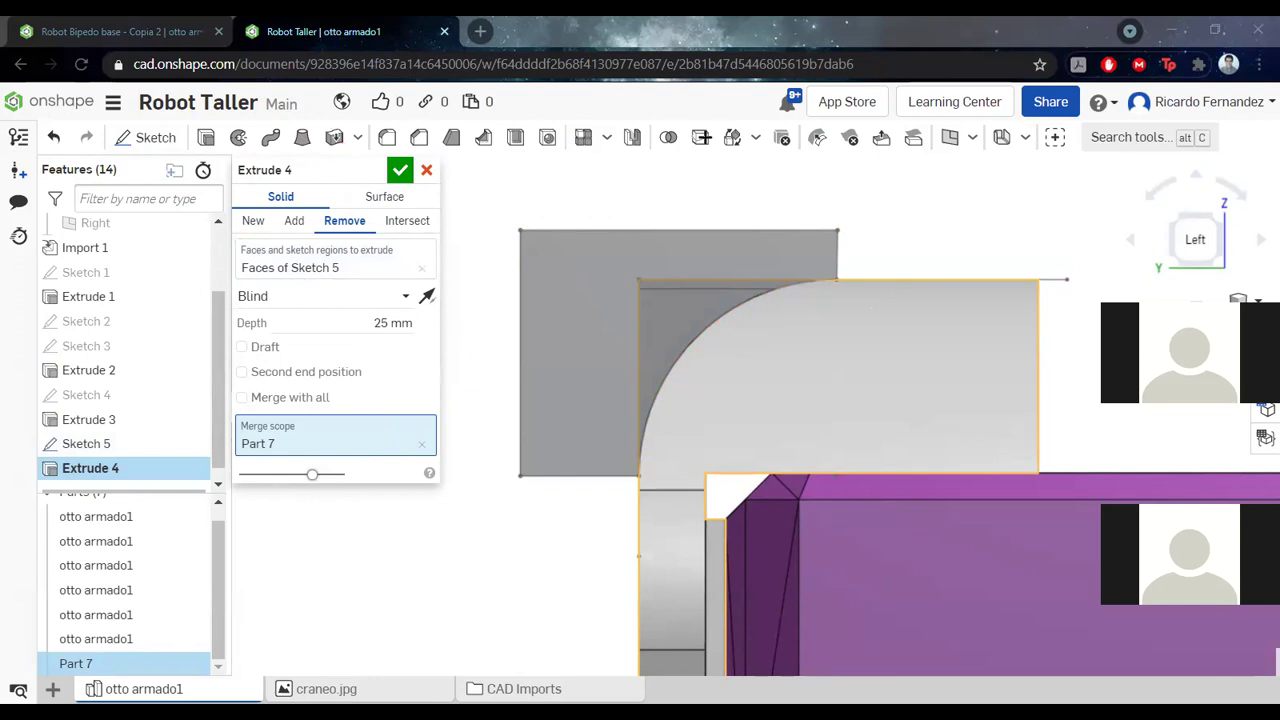
Extend the removal depth to 67.7 mm so the cut passes across the full width of the mask's top
right_click_drag(476, 194, 624, 186)
middle_click_drag(624, 186, 882, 310)
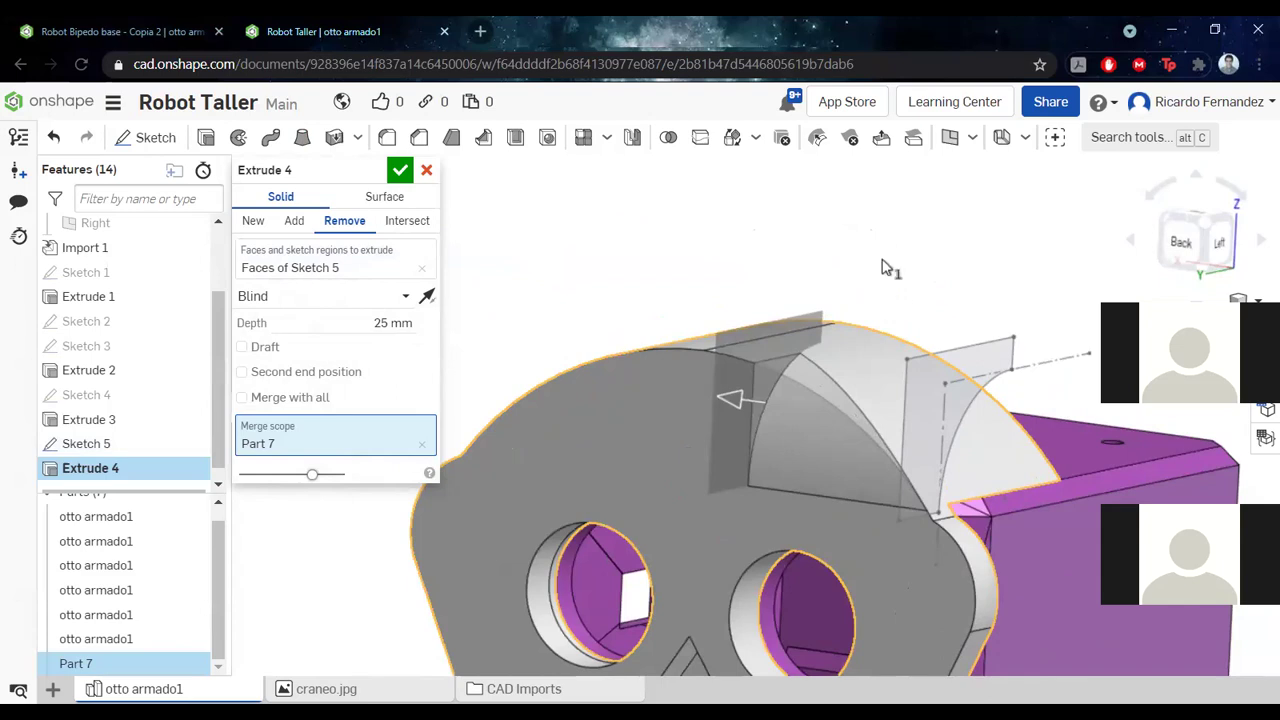
left_click_drag(740, 401, 590, 278)
scroll(630, 242, "down", 4)
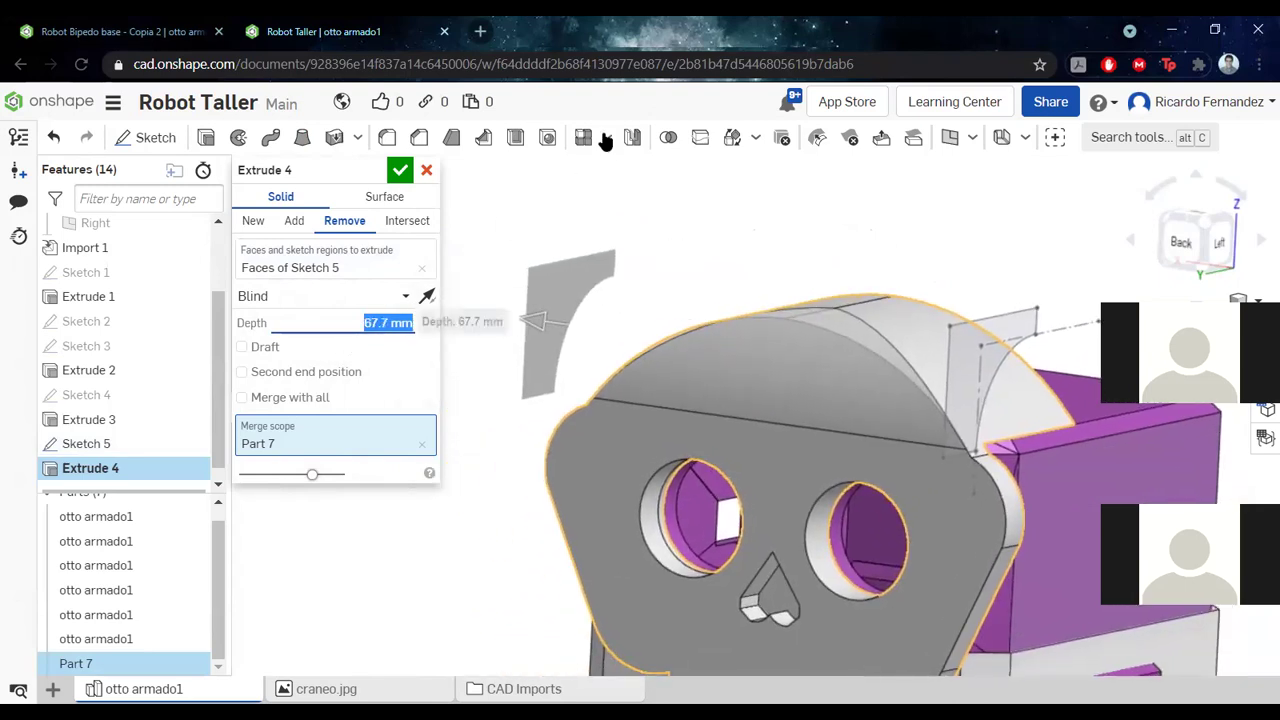
Set the depth of the Remove extrusion across the mask's top to 80 mm and accept the feature
left_click_drag(502, 209, 408, 322)
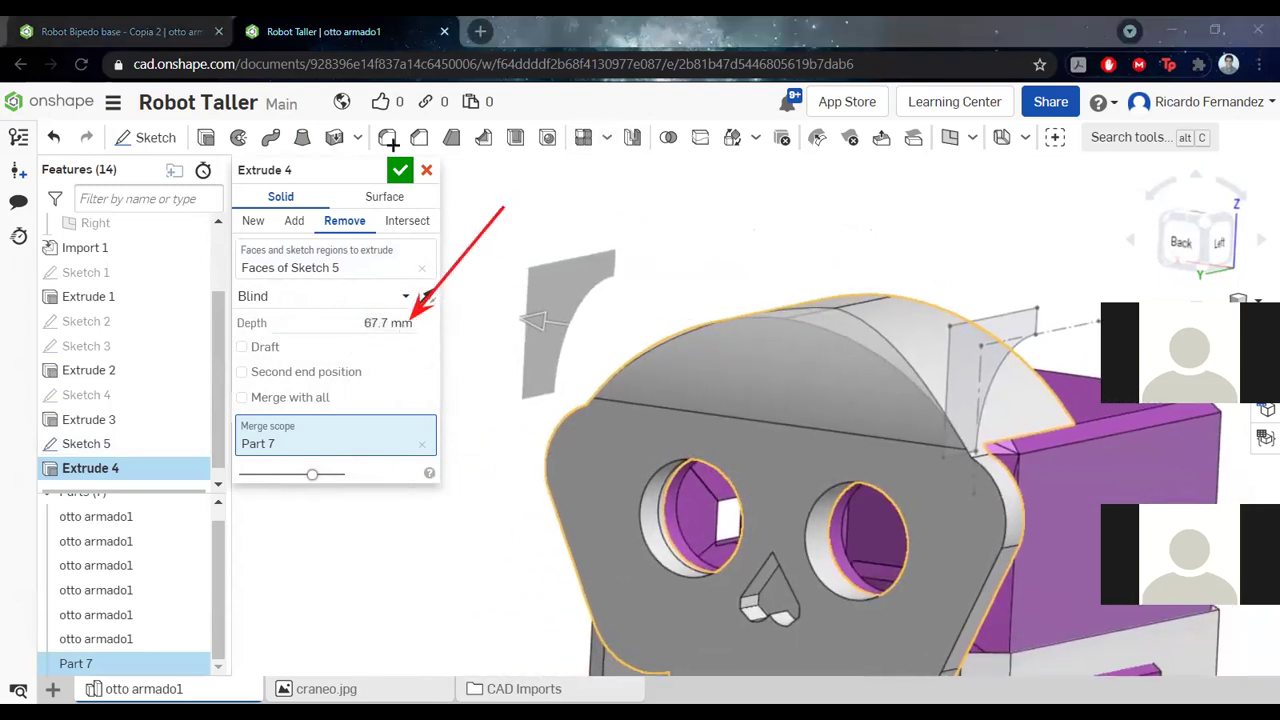
left_click(378, 318)
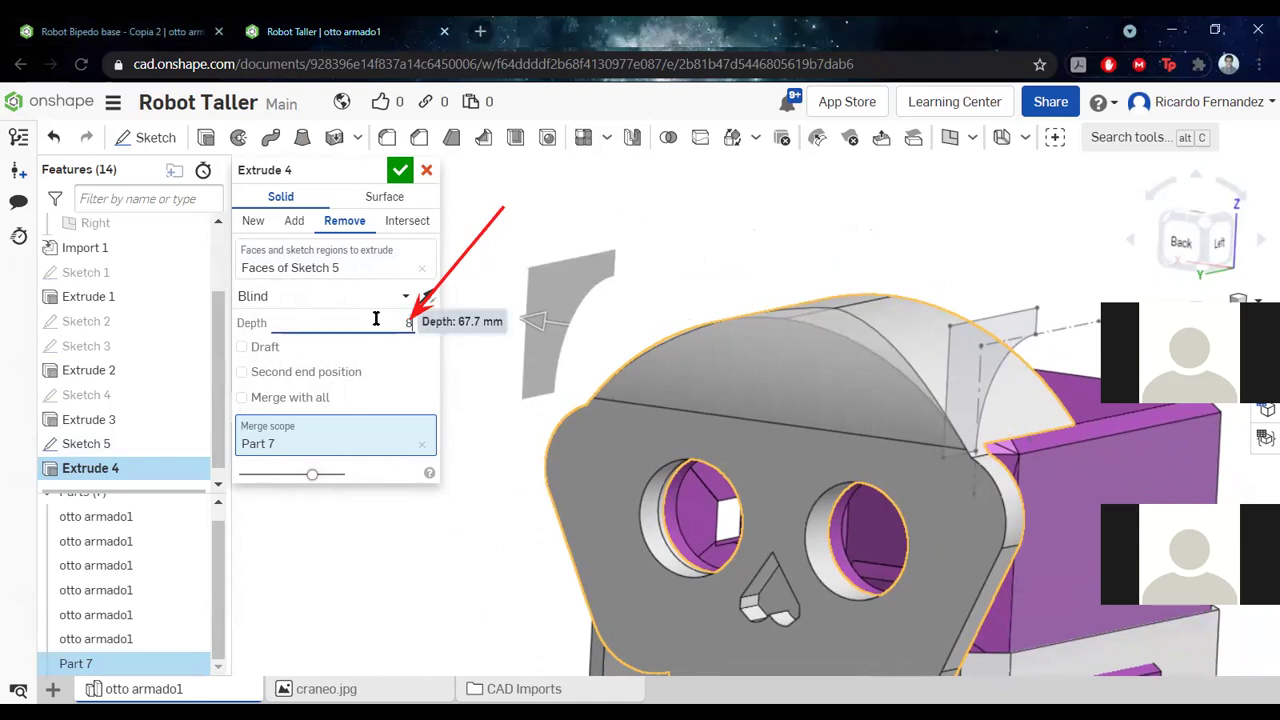
type("80")
key("Return")
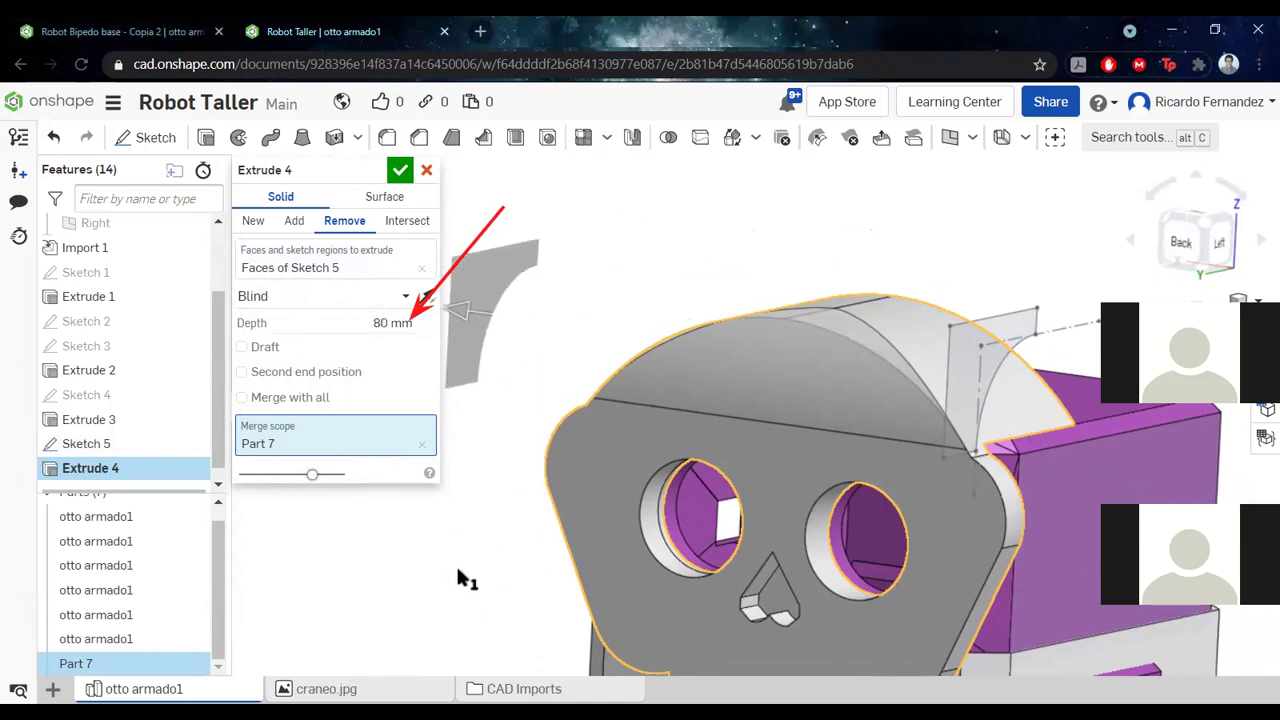
right_click_drag(609, 537, 995, 345)
scroll(1005, 335, "up", 3)
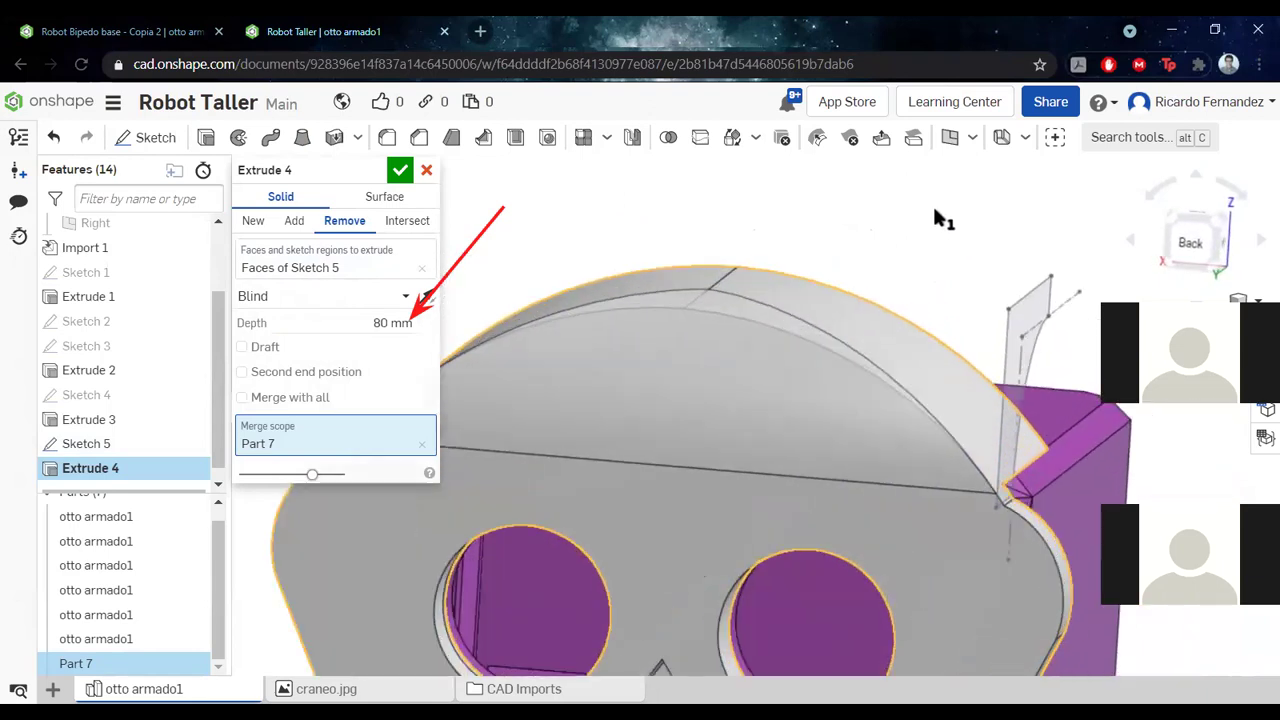
scroll(1012, 328, "up", 4)
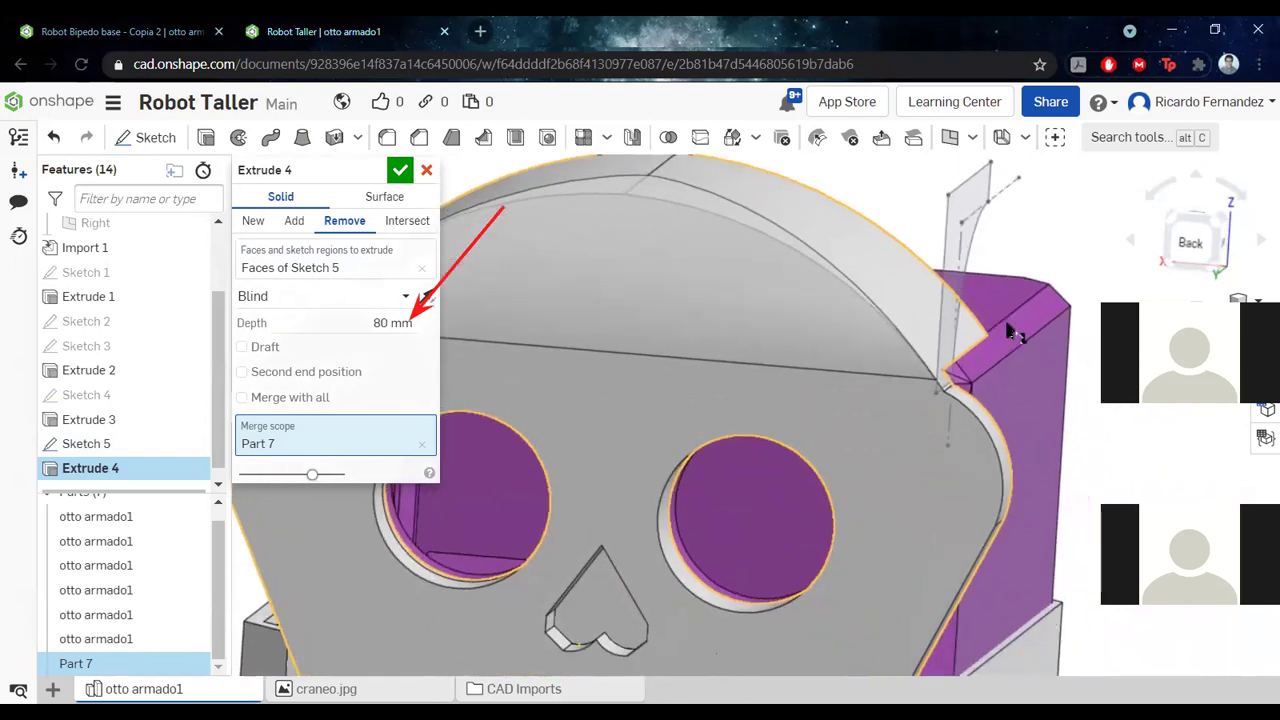
mouse_move(1012, 333)
right_mouse_down()
mouse_move(1074, 323)
mouse_move(1000, 324)
right_mouse_up()
scroll(1016, 319, "down", 10)
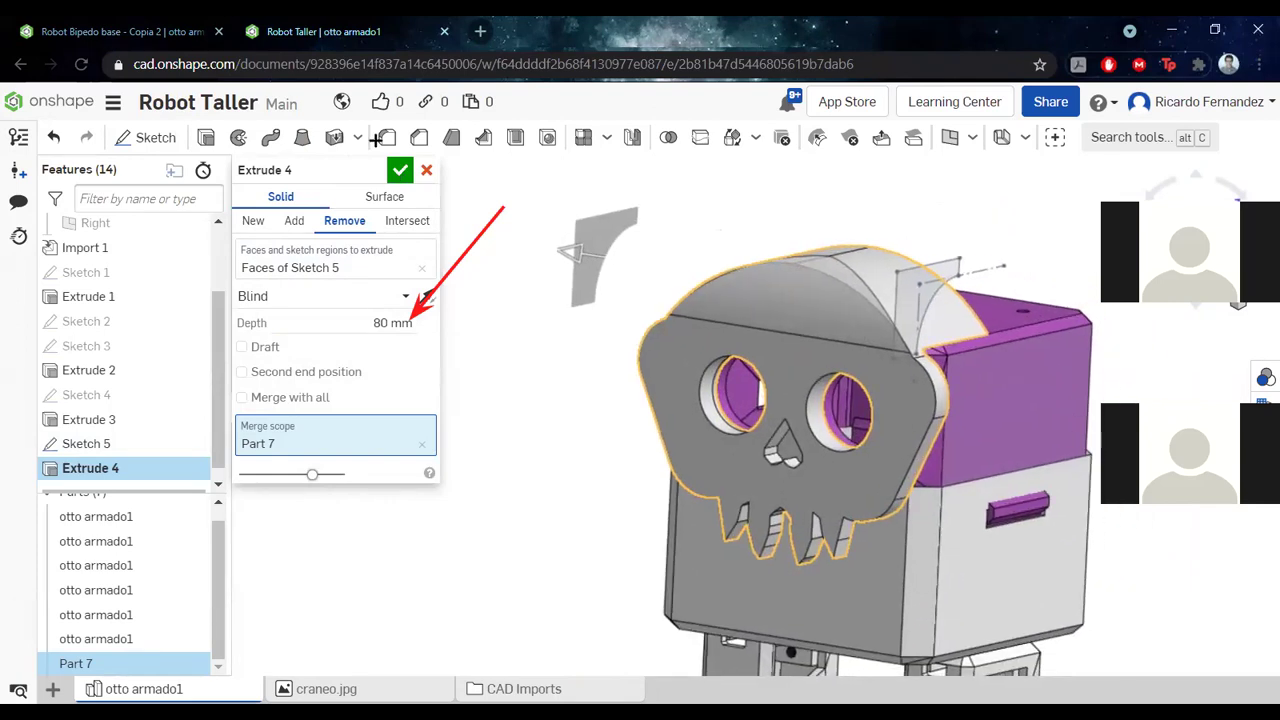
left_click(397, 176)
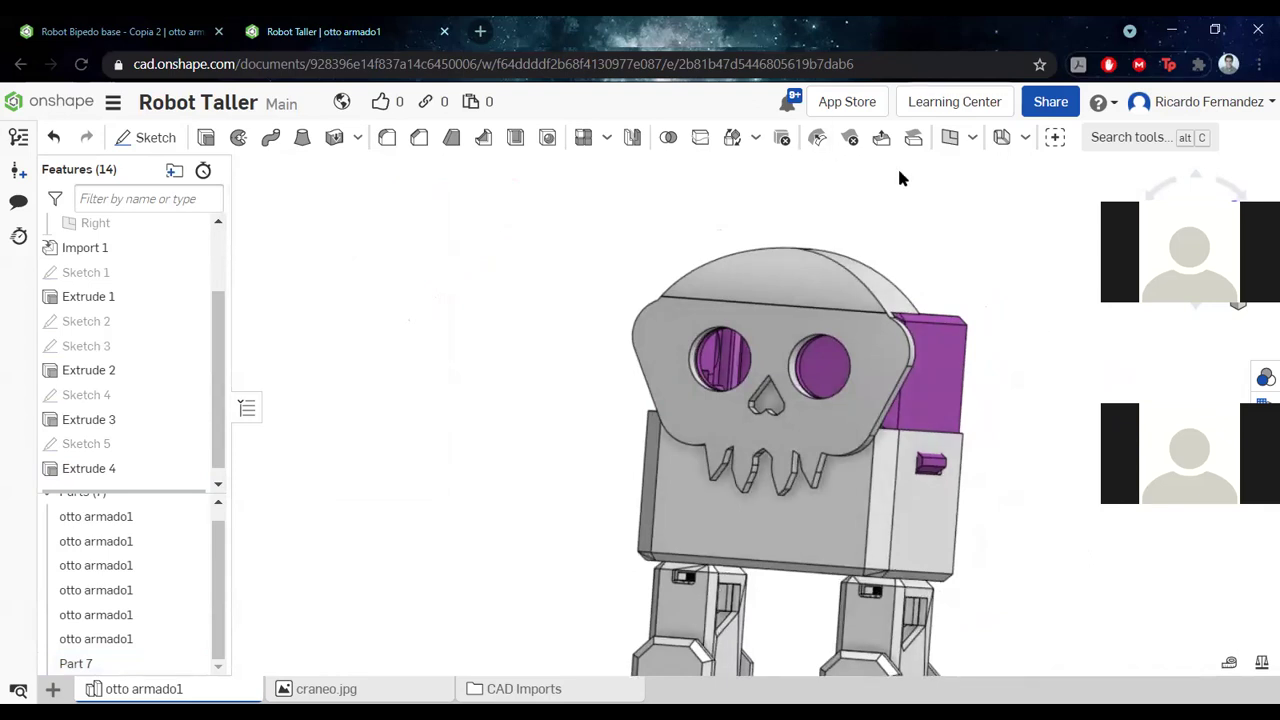
Examine the rounded top of the skull mask and its fit on the robot's head from several angles
right_click_drag(882, 244, 962, 266)
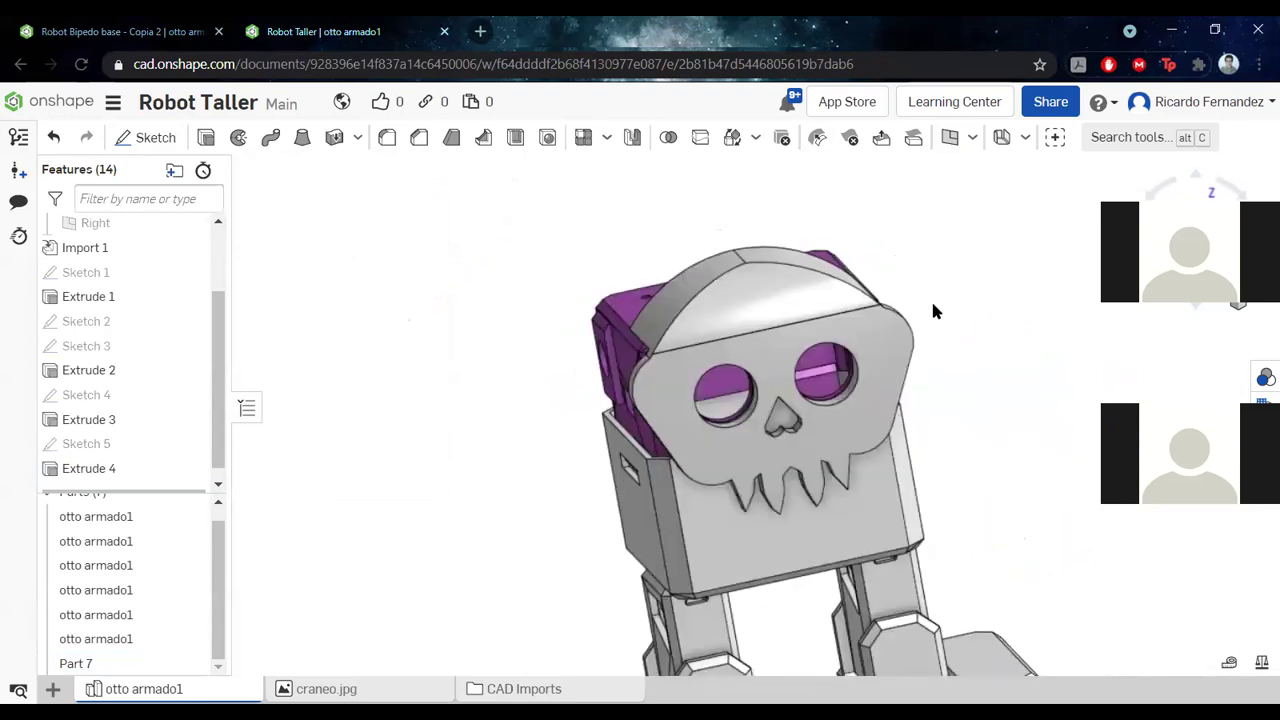
scroll(932, 315, "up", 5)
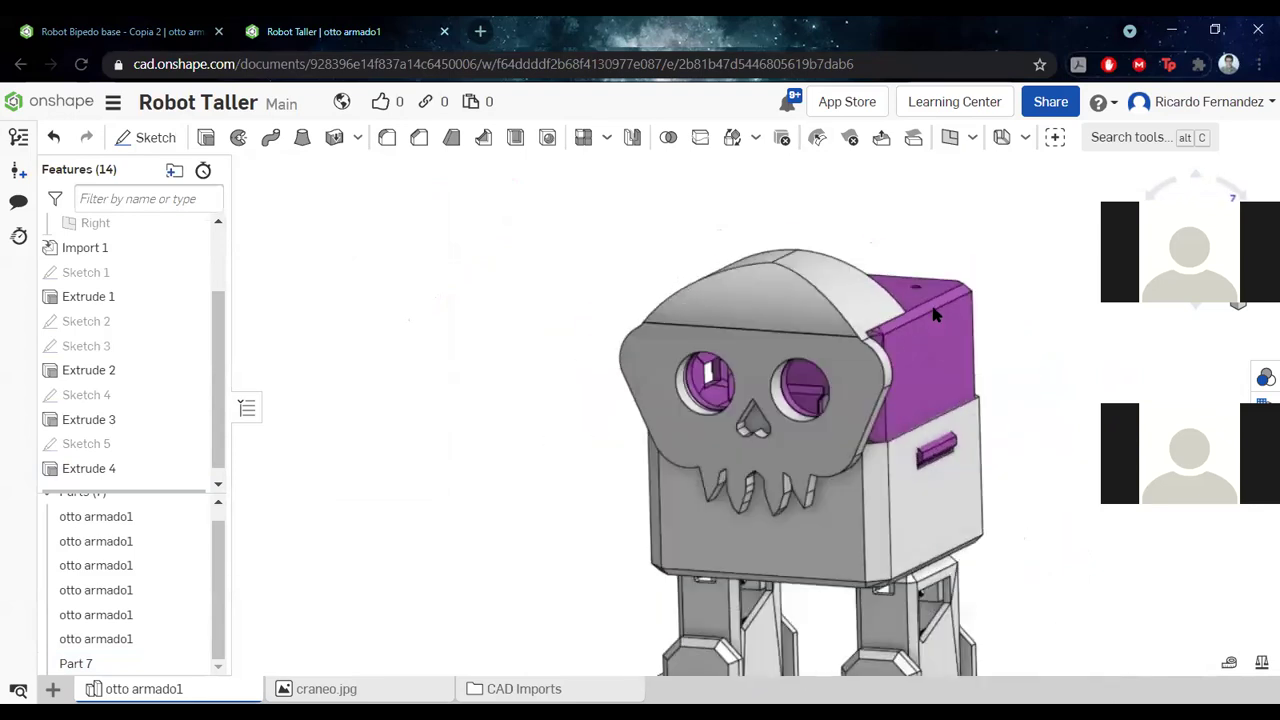
scroll(828, 330, "down", 3)
right_click_drag(828, 330, 890, 300)
scroll(889, 300, "up", 3)
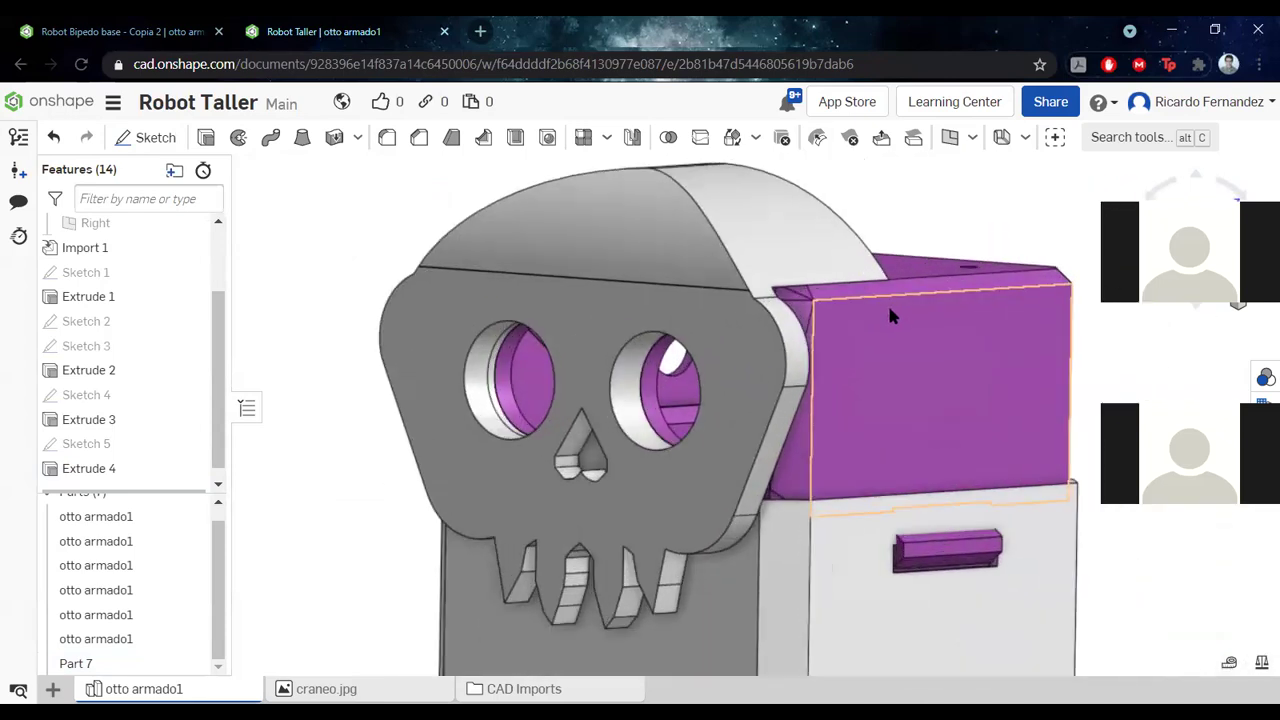
scroll(889, 305, "down", 2)
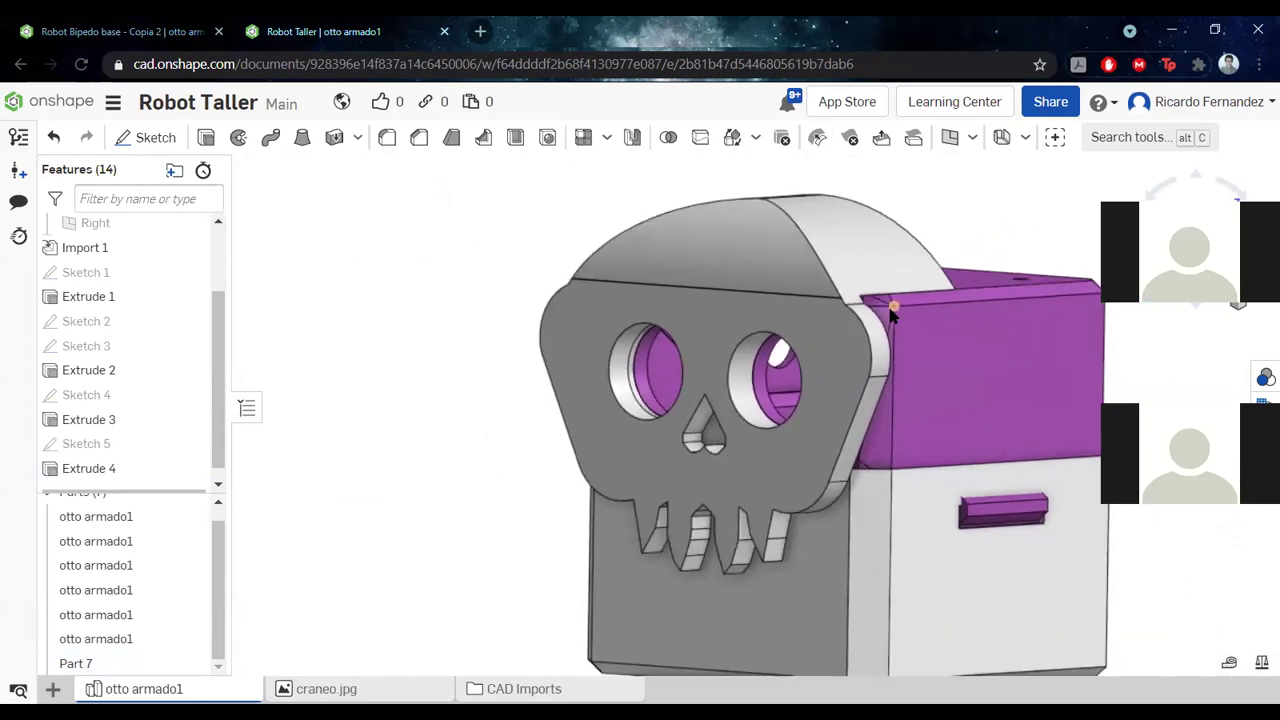
left_click(845, 430)
scroll(871, 405, "down", 2)
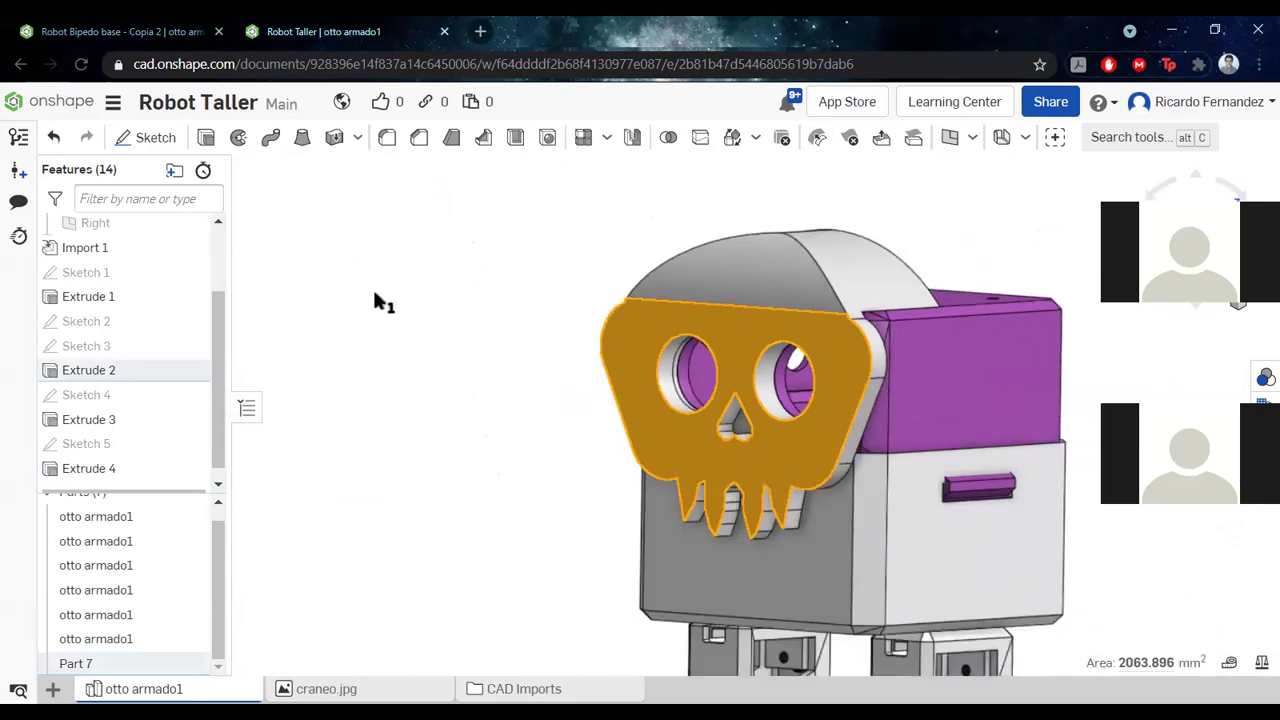
left_click(397, 308)
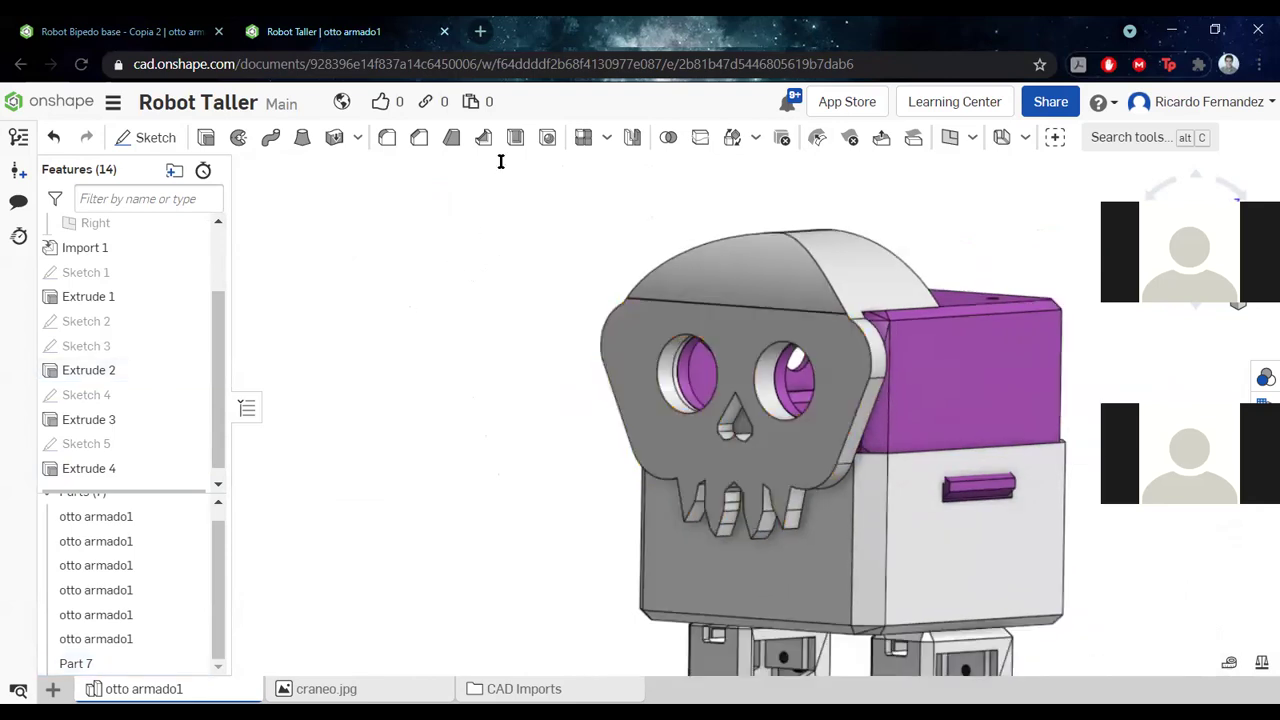
Try a circular fillet with a 3 mm radius on the curved side edge between the mask's rounded top surfaces
mouse_move(78, 97)
left_mouse_down()
mouse_move(343, 149)
mouse_move(1026, 181)
left_mouse_up()
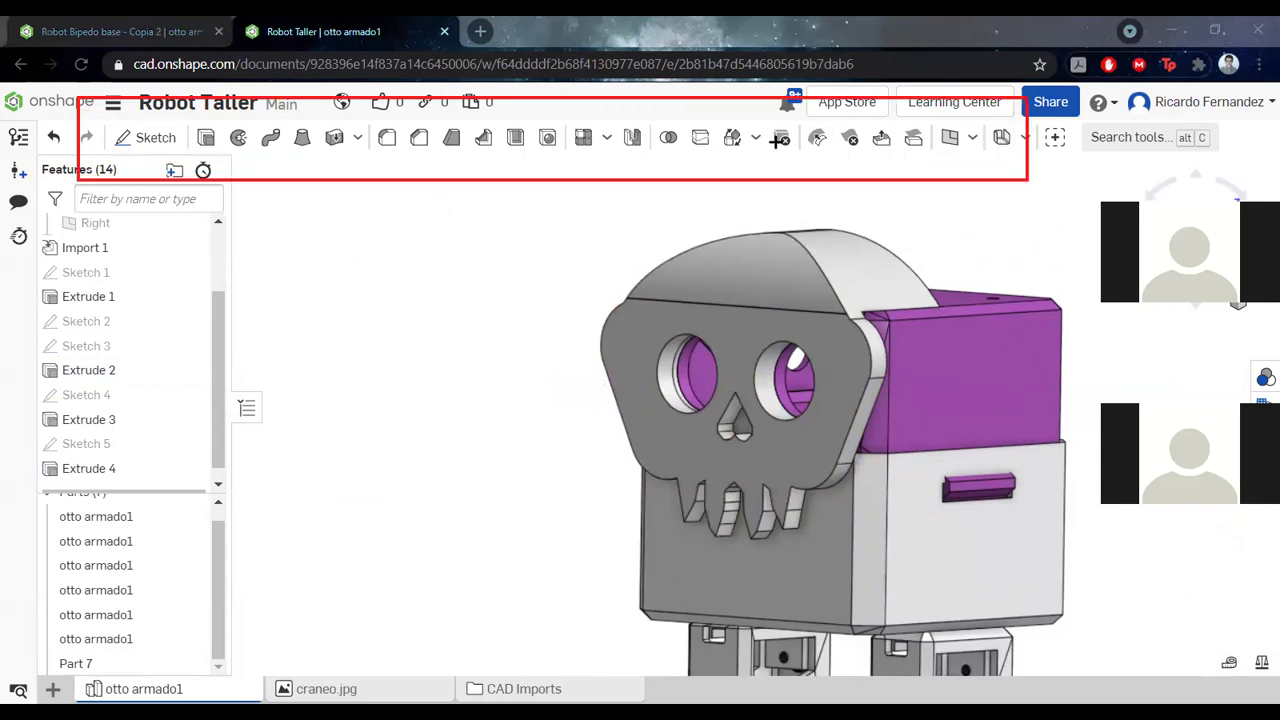
key("Escape")
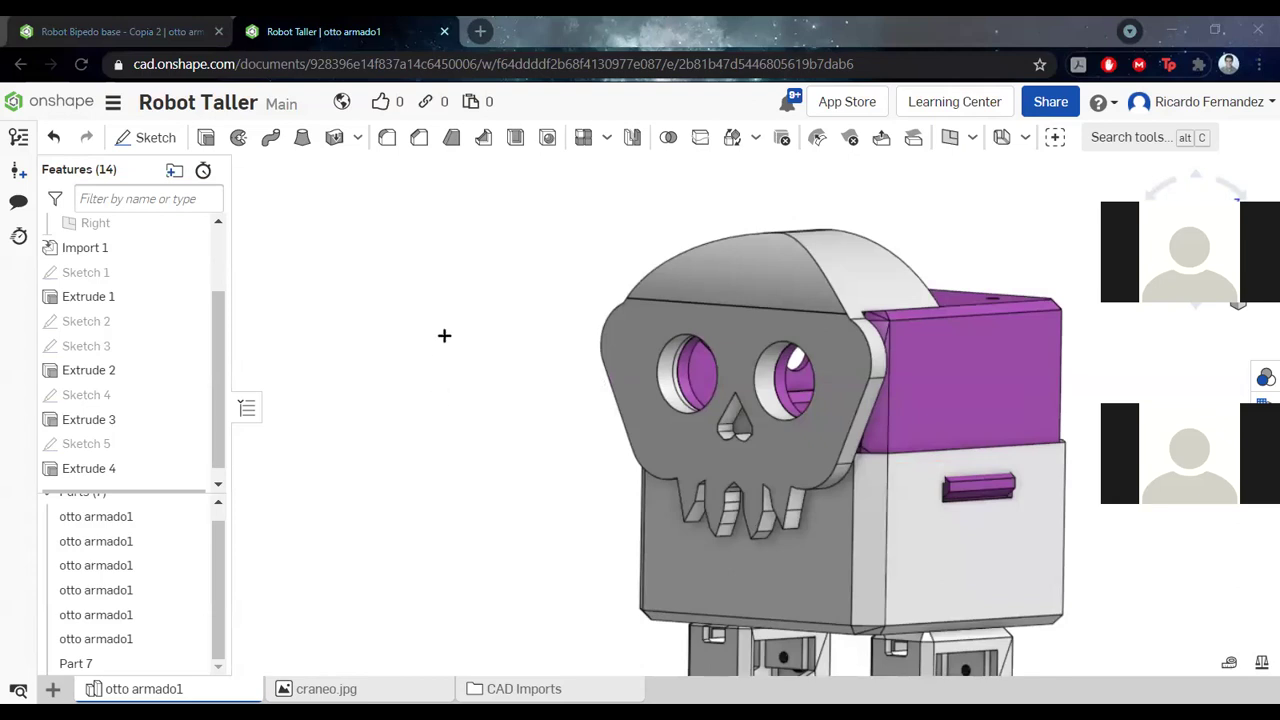
left_click_drag(385, 293, 393, 150)
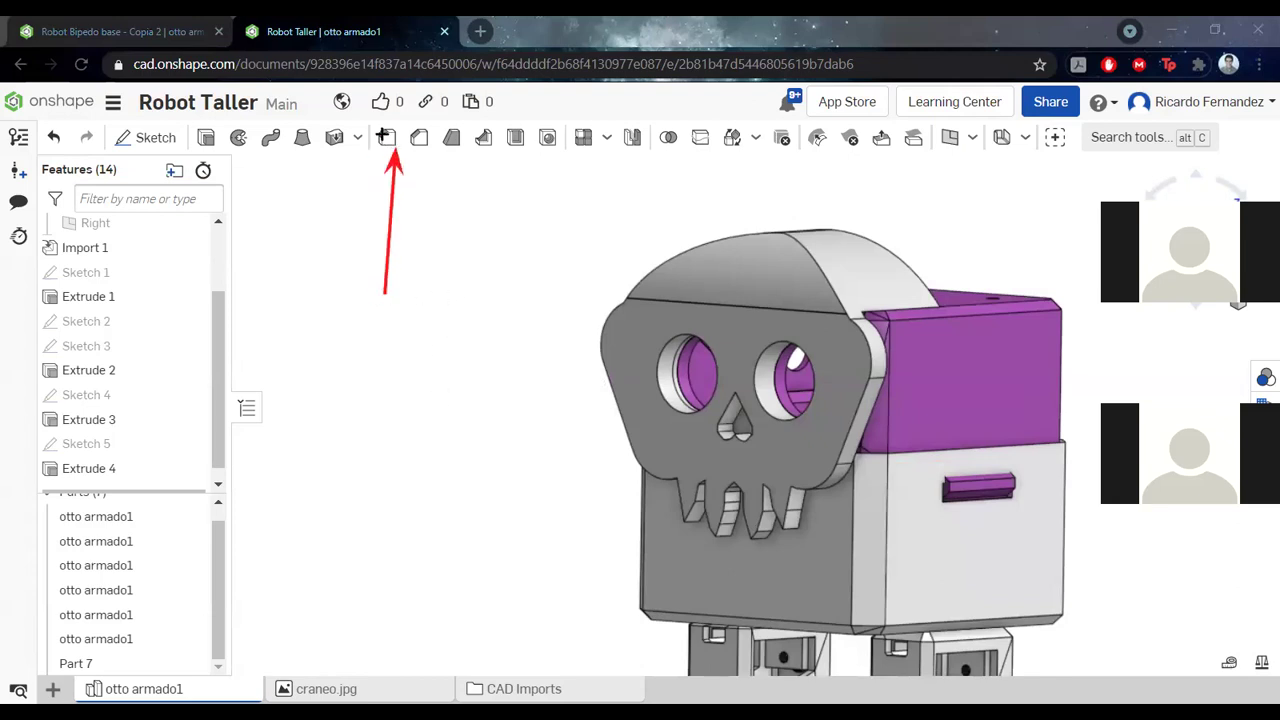
left_click(386, 141)
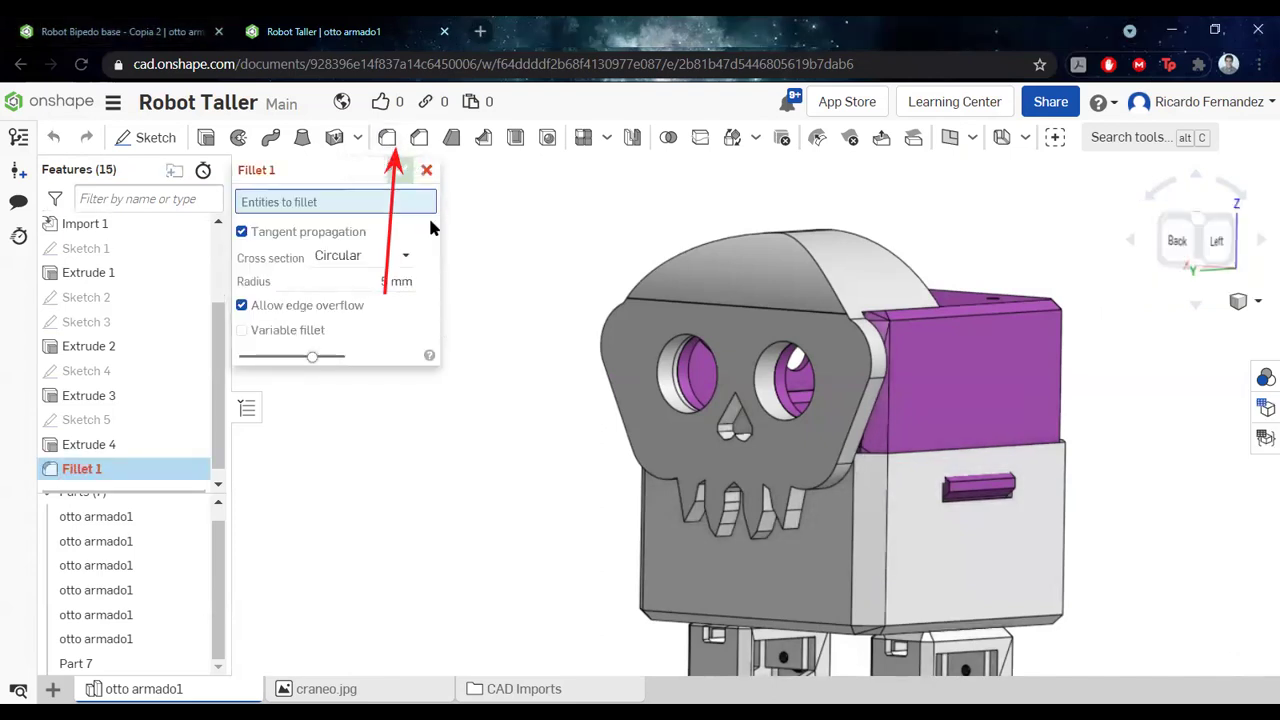
left_click(374, 279)
type("3")
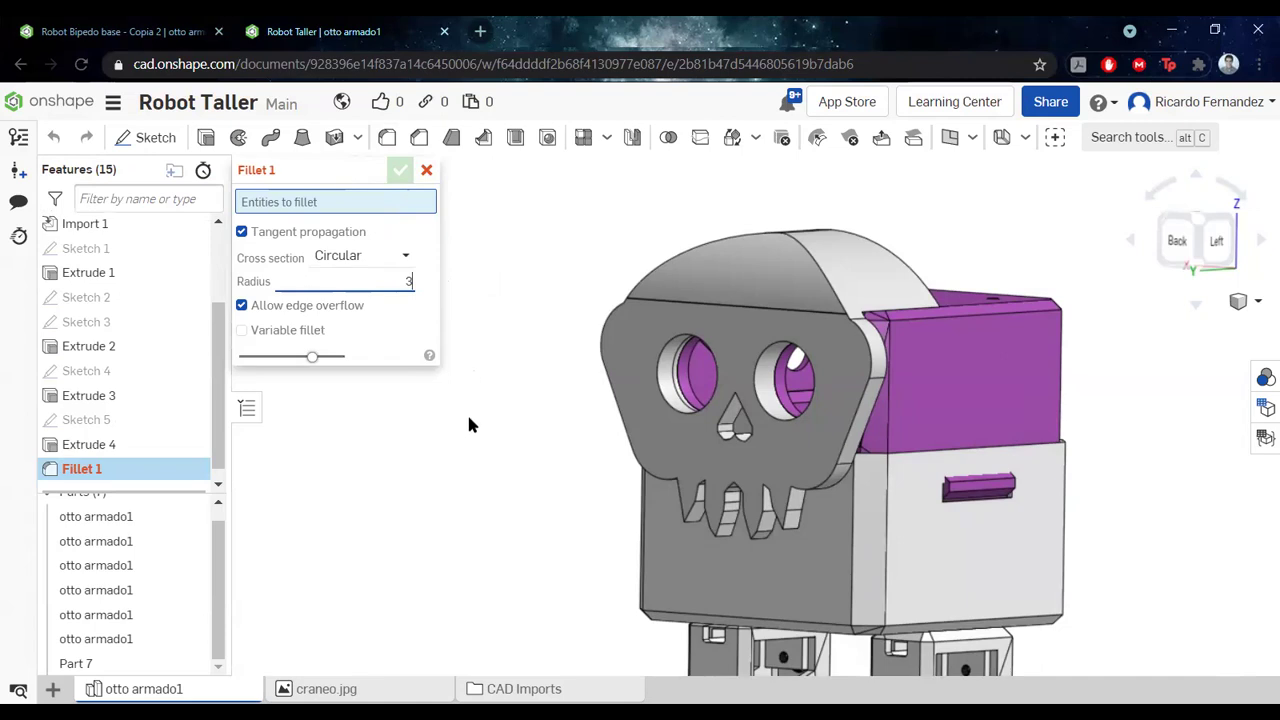
key("Return")
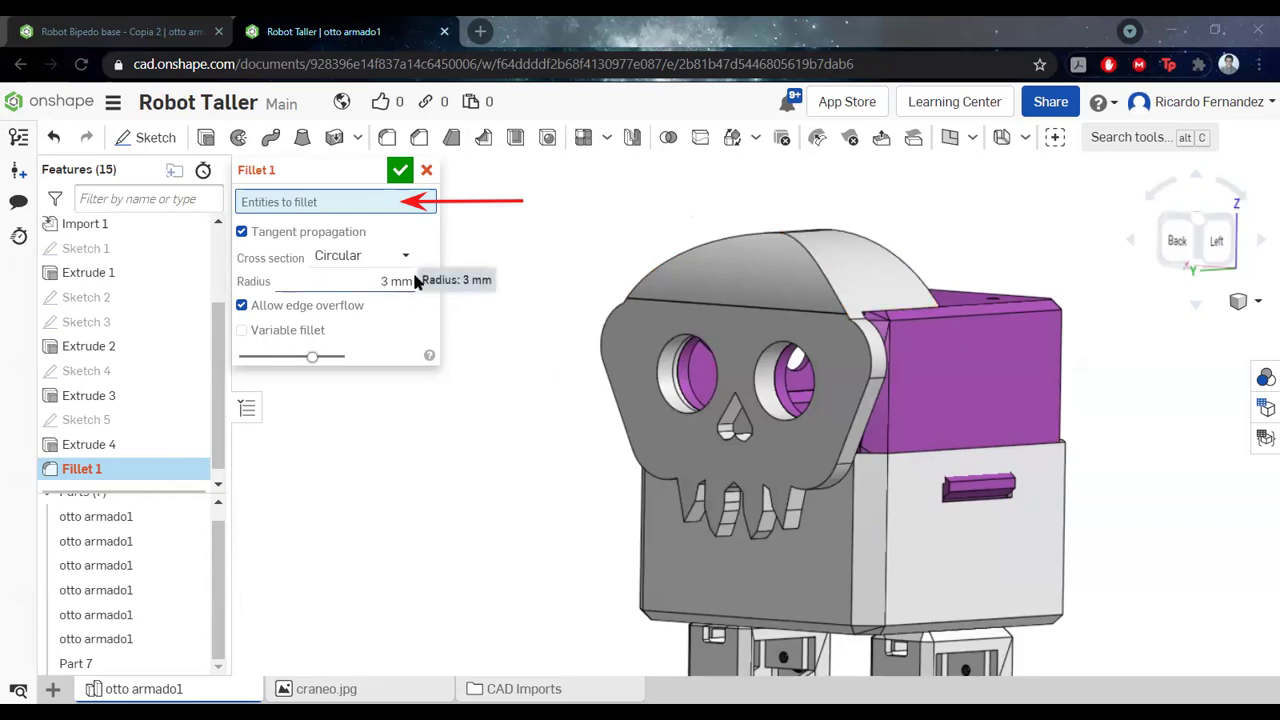
right_click_drag(766, 194, 756, 222)
scroll(770, 250, "up", 3)
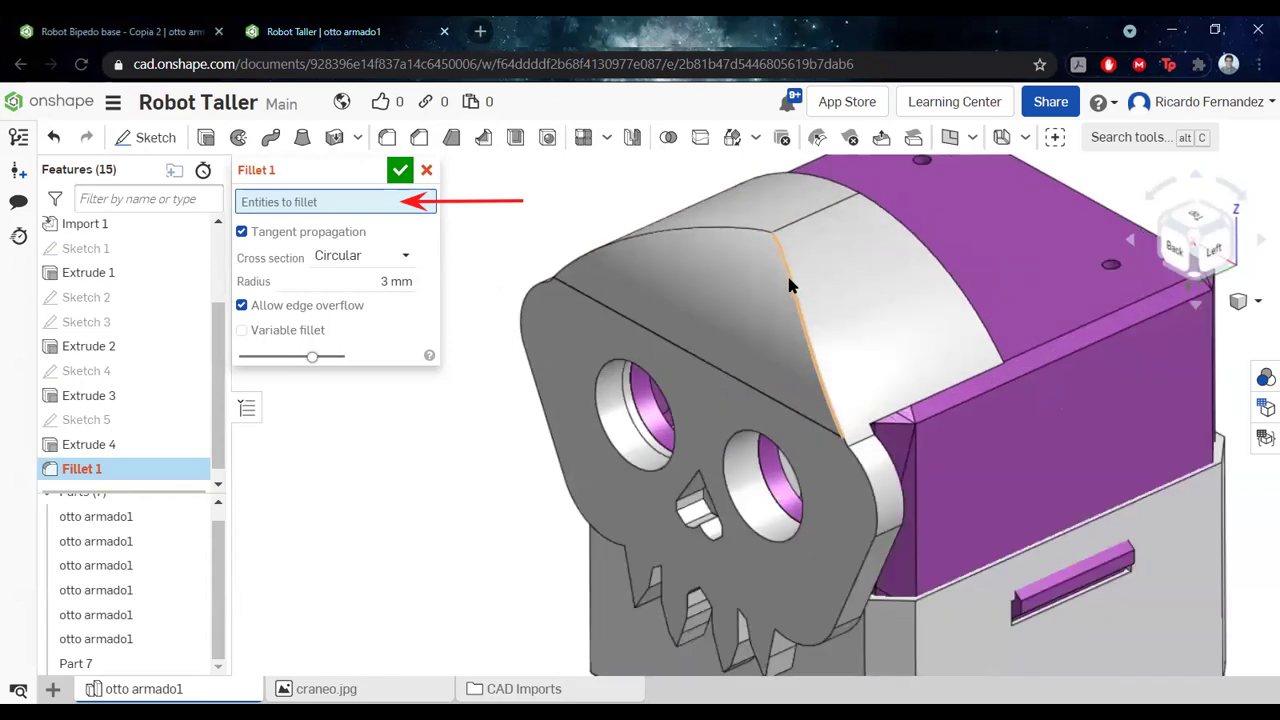
left_click(789, 285)
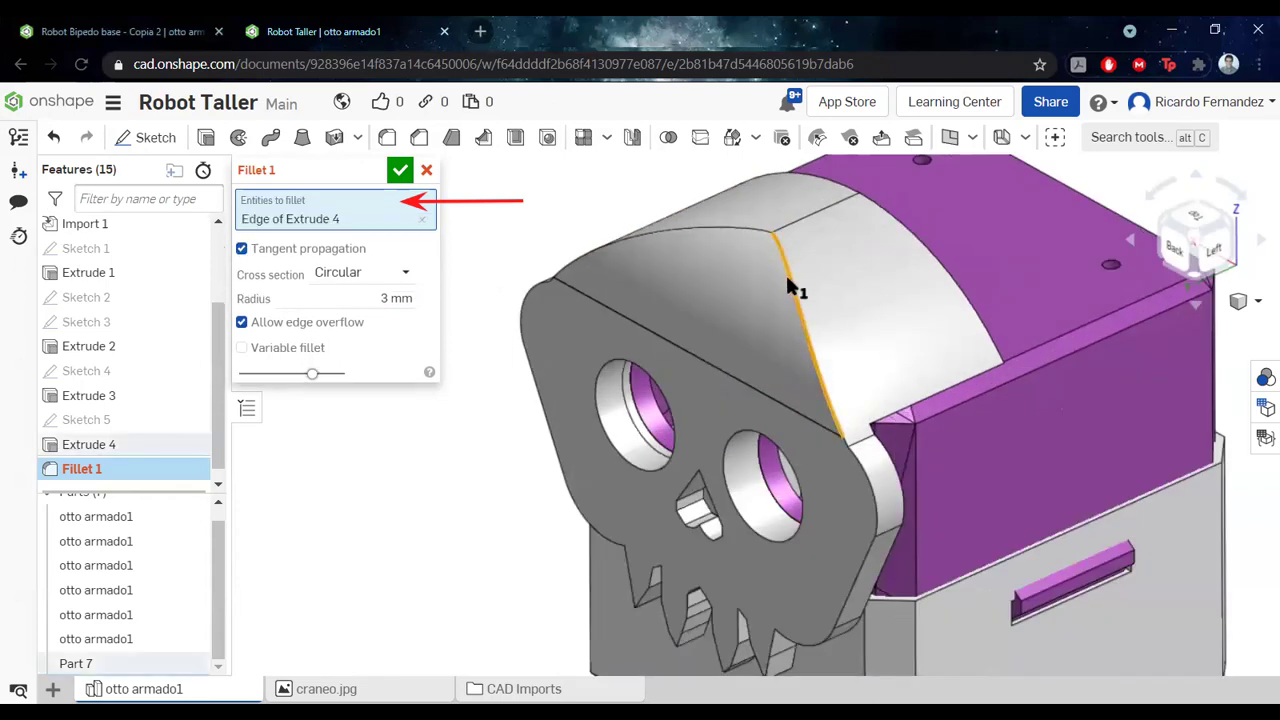
Try adding the short edge at the lower end of the curved top edge to the fillet
right_click_drag(789, 285, 862, 268)
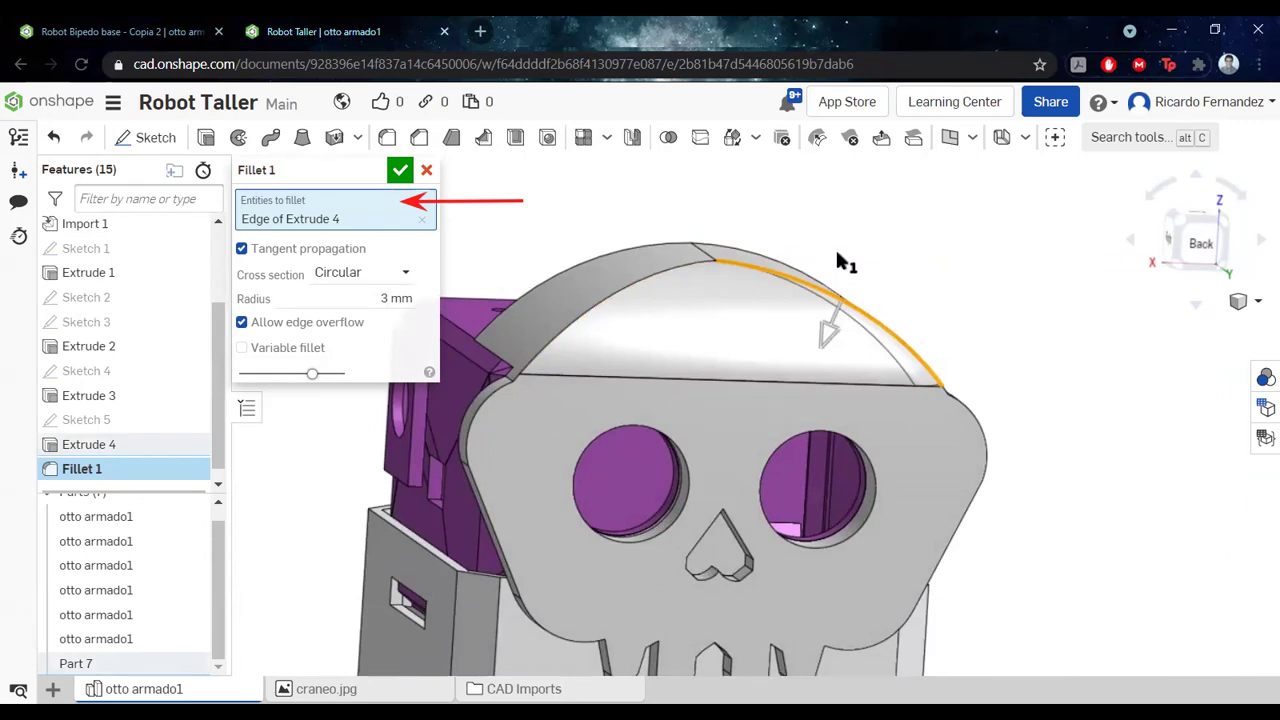
right_click_drag(777, 277, 723, 371)
scroll(840, 493, "up", 3)
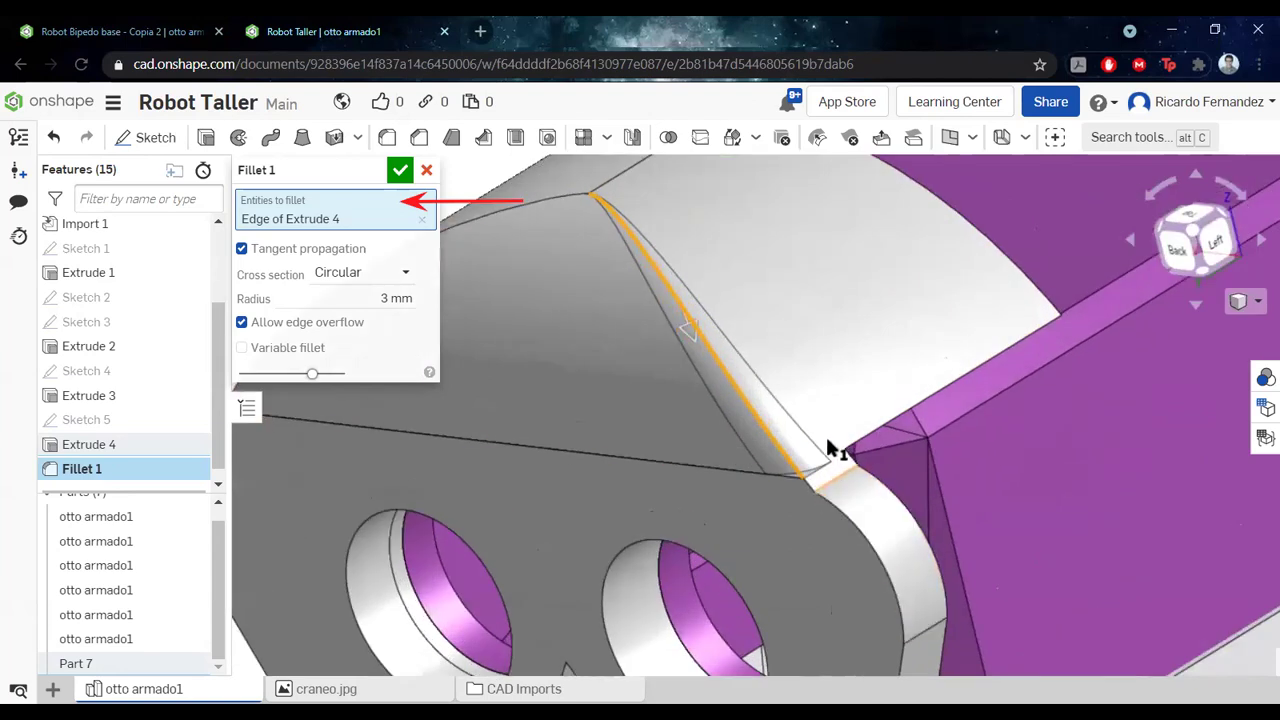
scroll(834, 437, "down", 3)
scroll(750, 300, "up", 5)
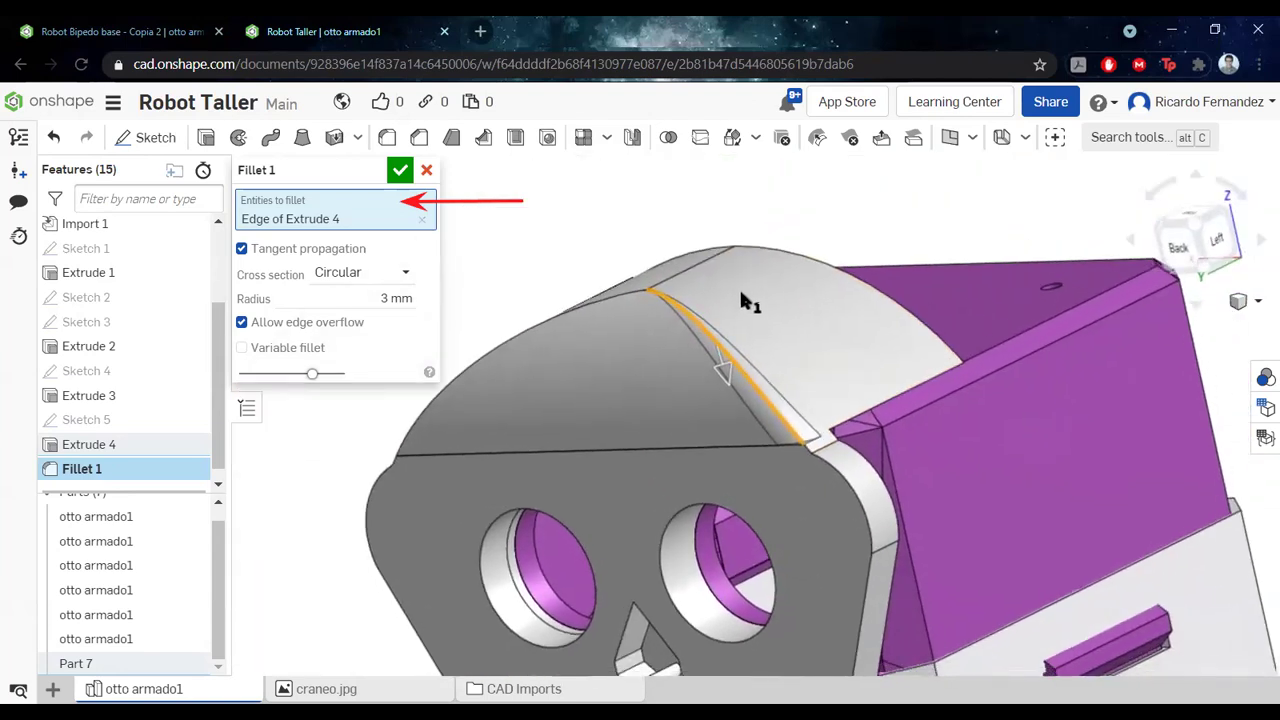
scroll(816, 457, "up", 3)
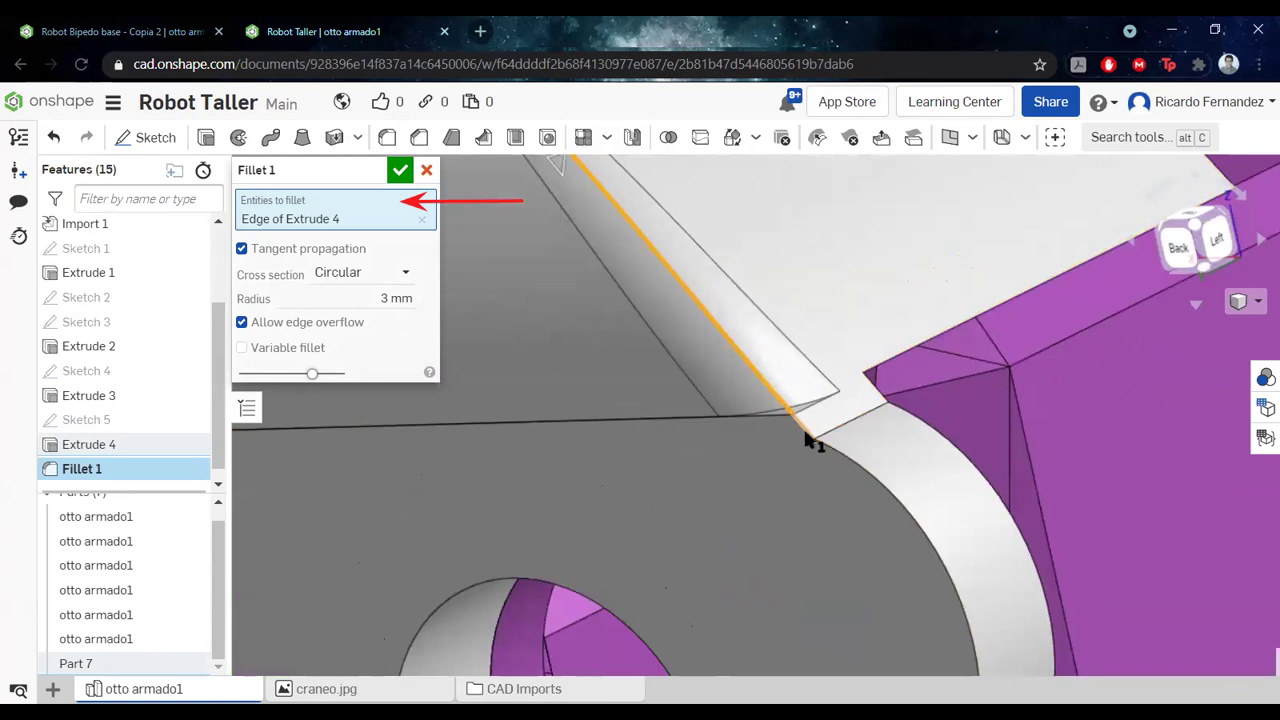
left_click(806, 438)
scroll(803, 416, "down", 3)
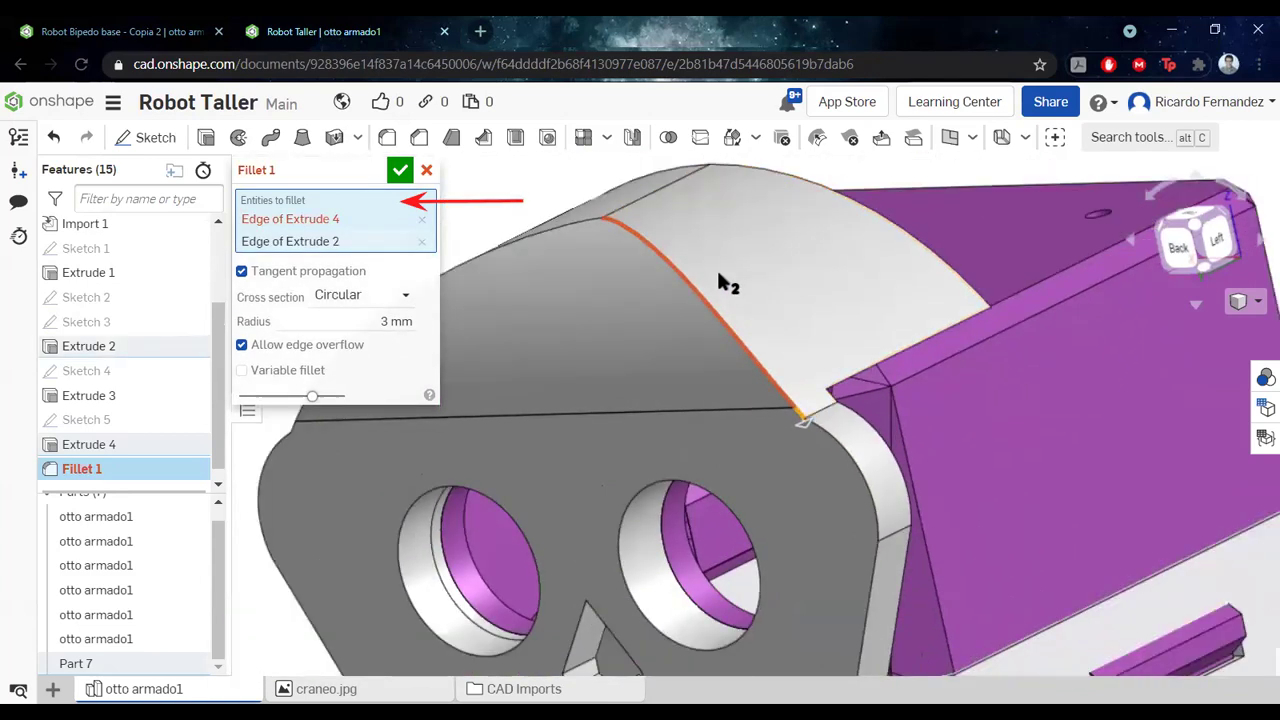
Try smaller fillet radii of 2 mm and 1 mm on the selected edges
left_click(382, 321)
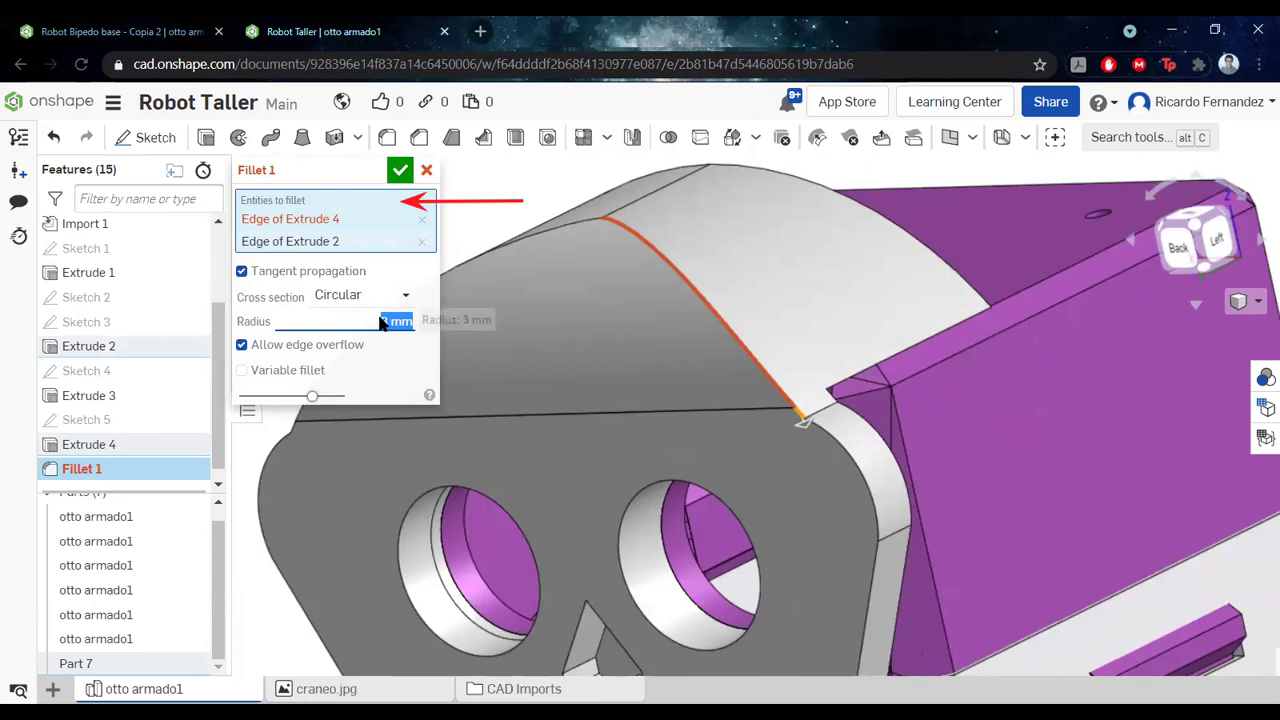
type("2")
key("Return")
type("1")
key("Return")
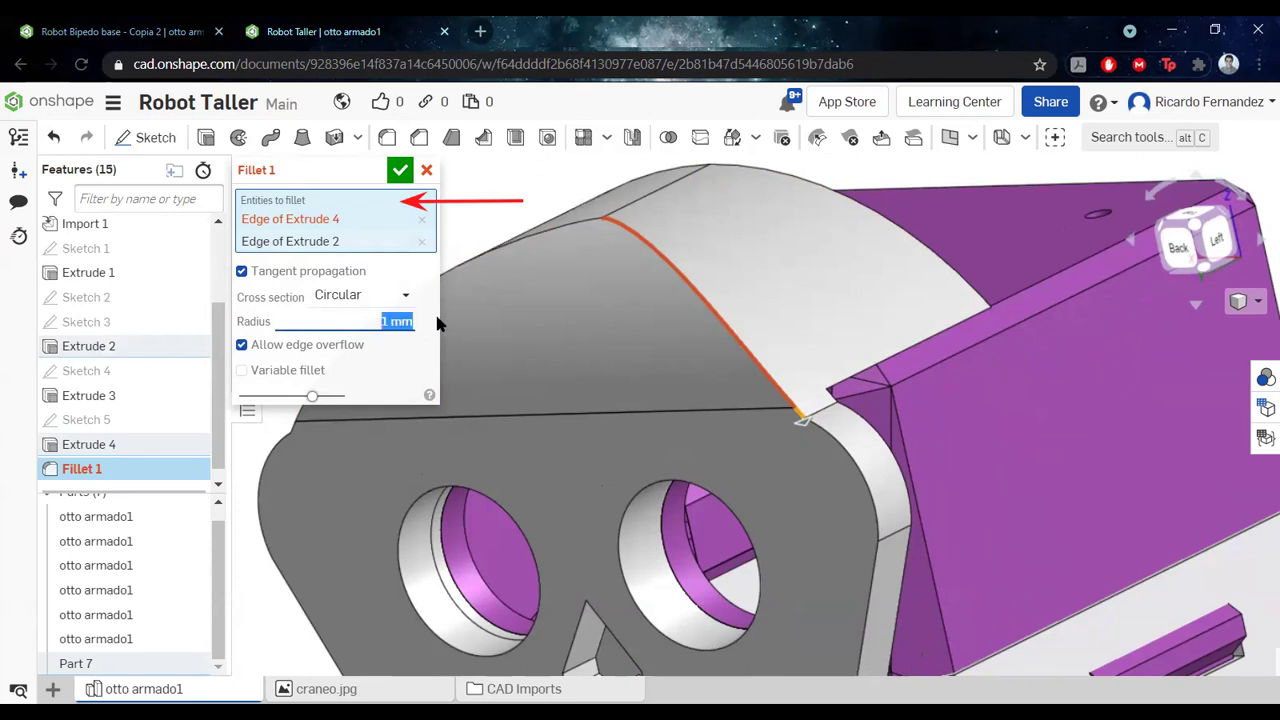
Try extending the fillet along the mask's rounded corner and straight side edge, inspect where the edges meet, and cancel the fillet
right_click_drag(640, 345, 712, 372)
scroll(760, 400, "up", 5)
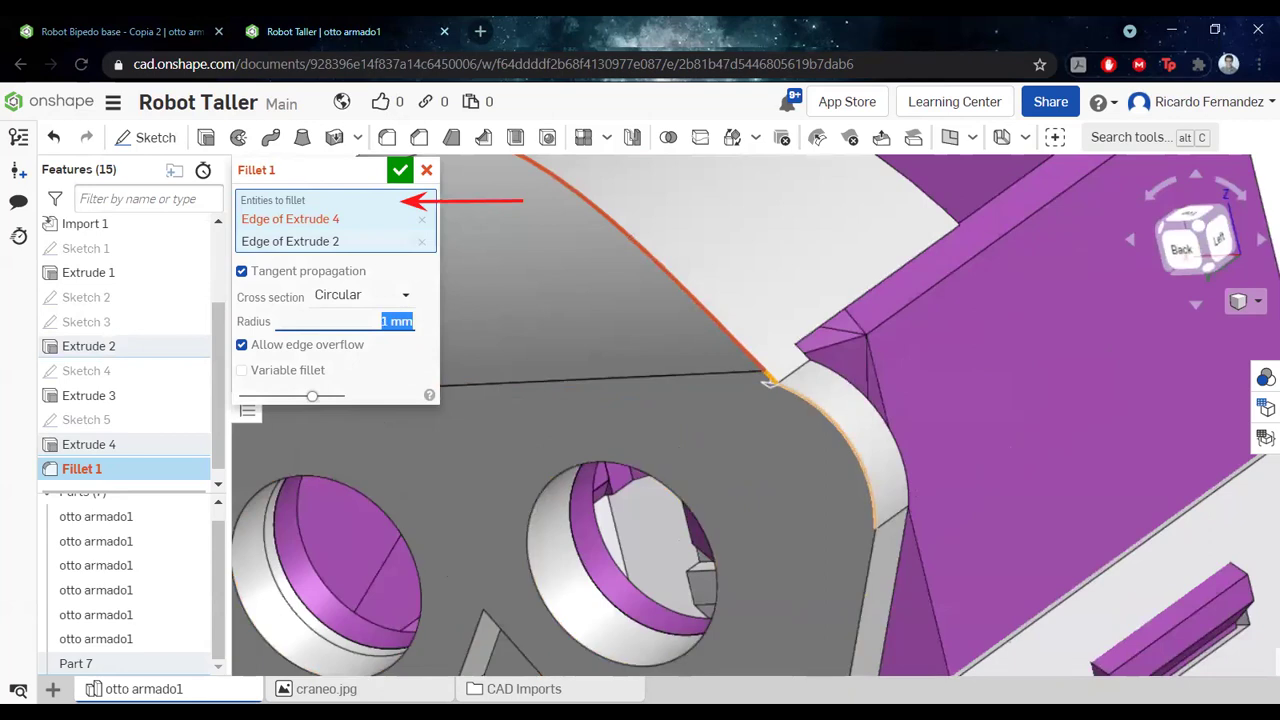
left_click(868, 560)
left_click(870, 549)
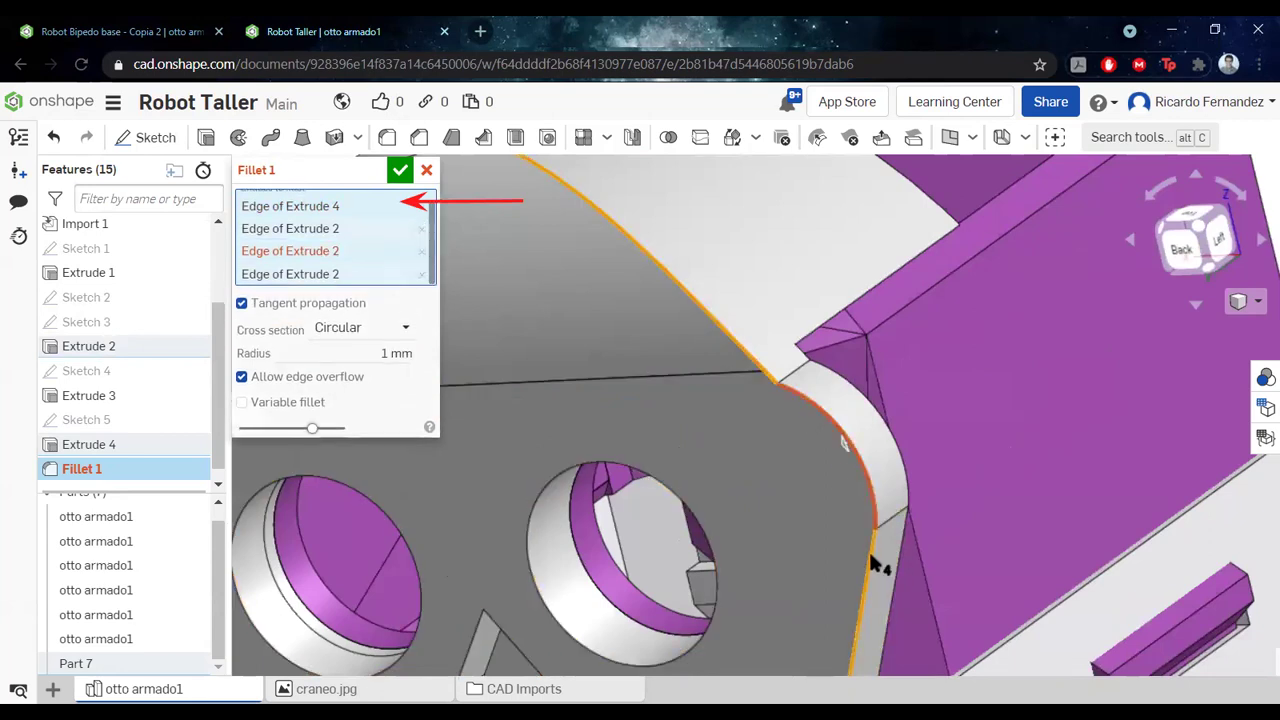
scroll(860, 520, "down", 3)
scroll(775, 345, "down", 5)
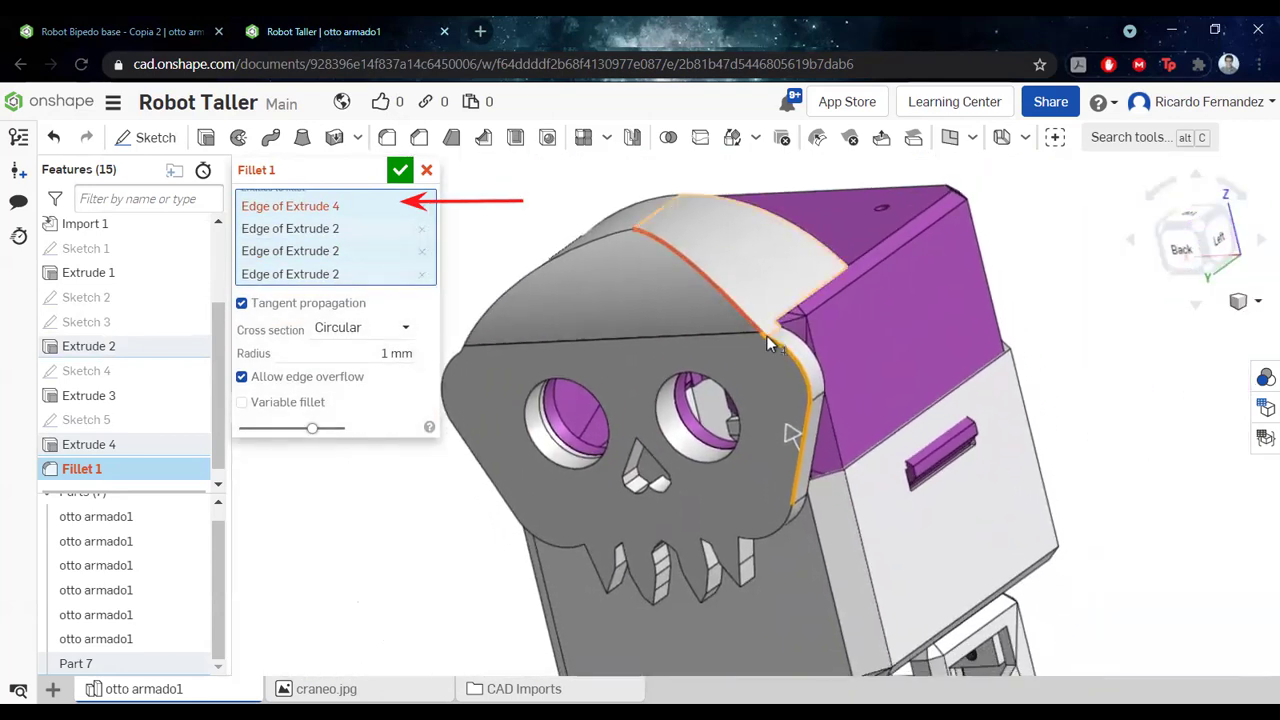
right_click_drag(775, 350, 800, 312)
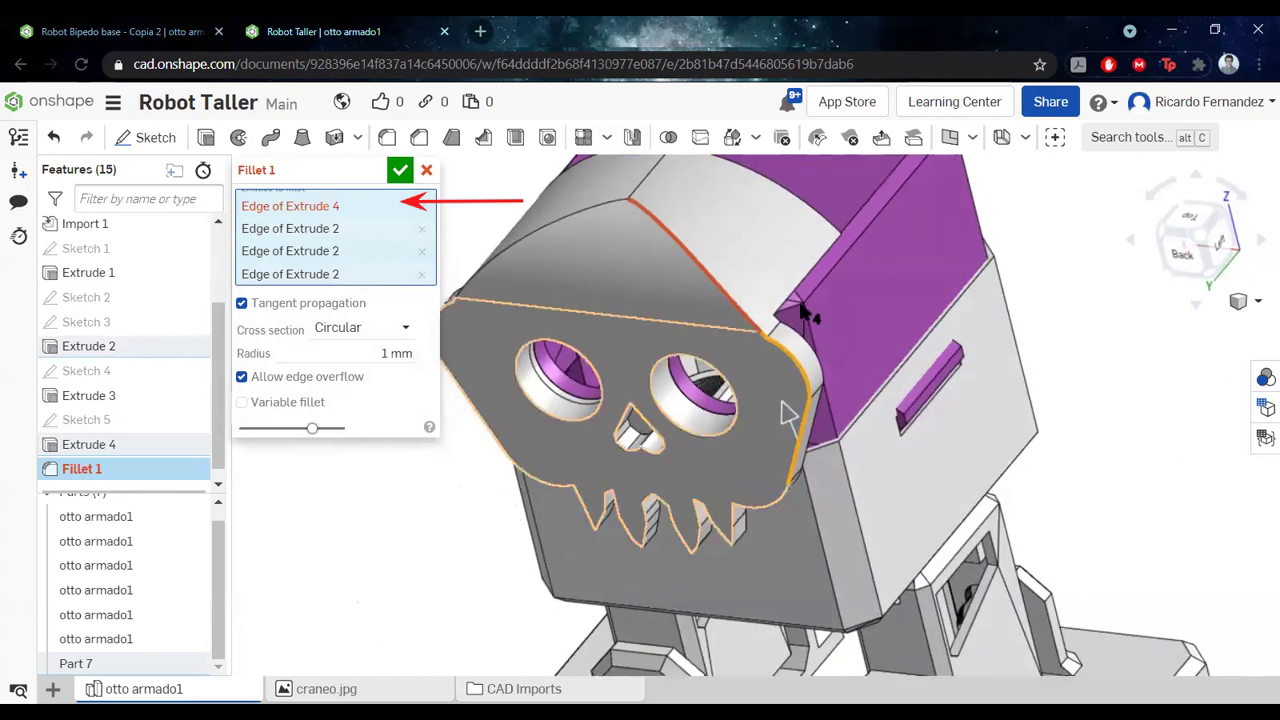
scroll(790, 415, "up", 10)
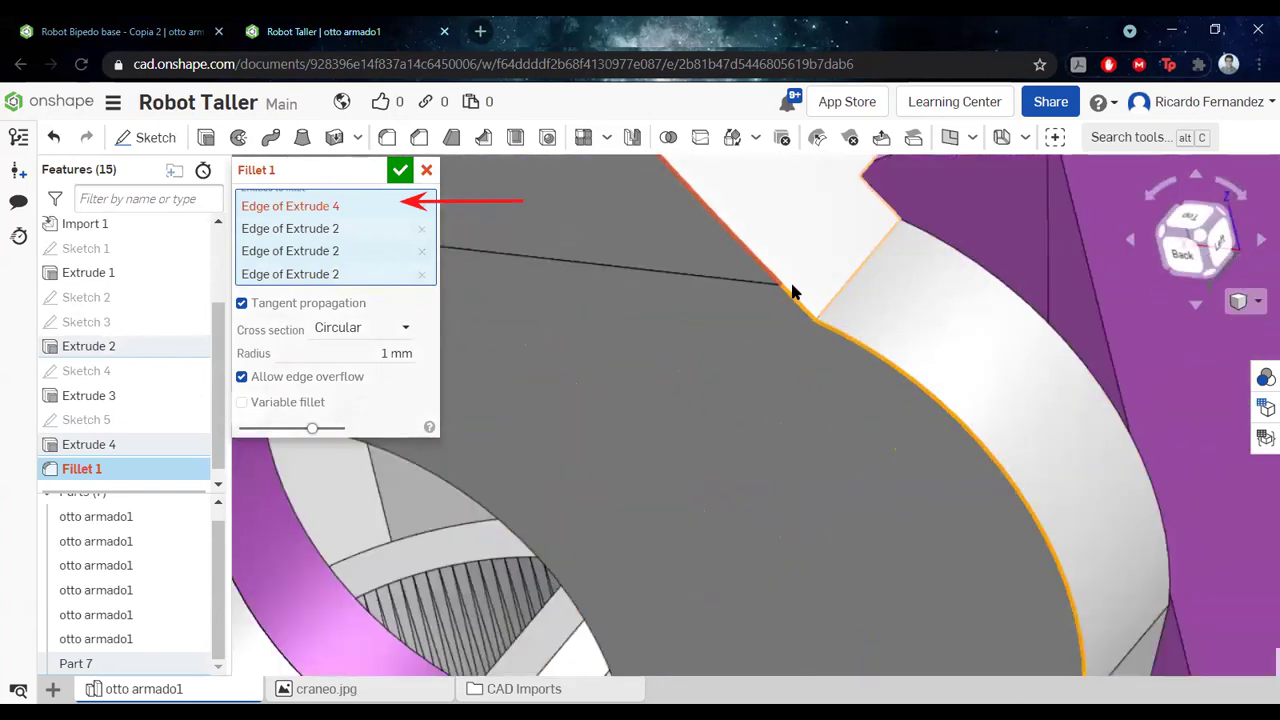
key("Escape")
right_click_drag(796, 252, 654, 137)
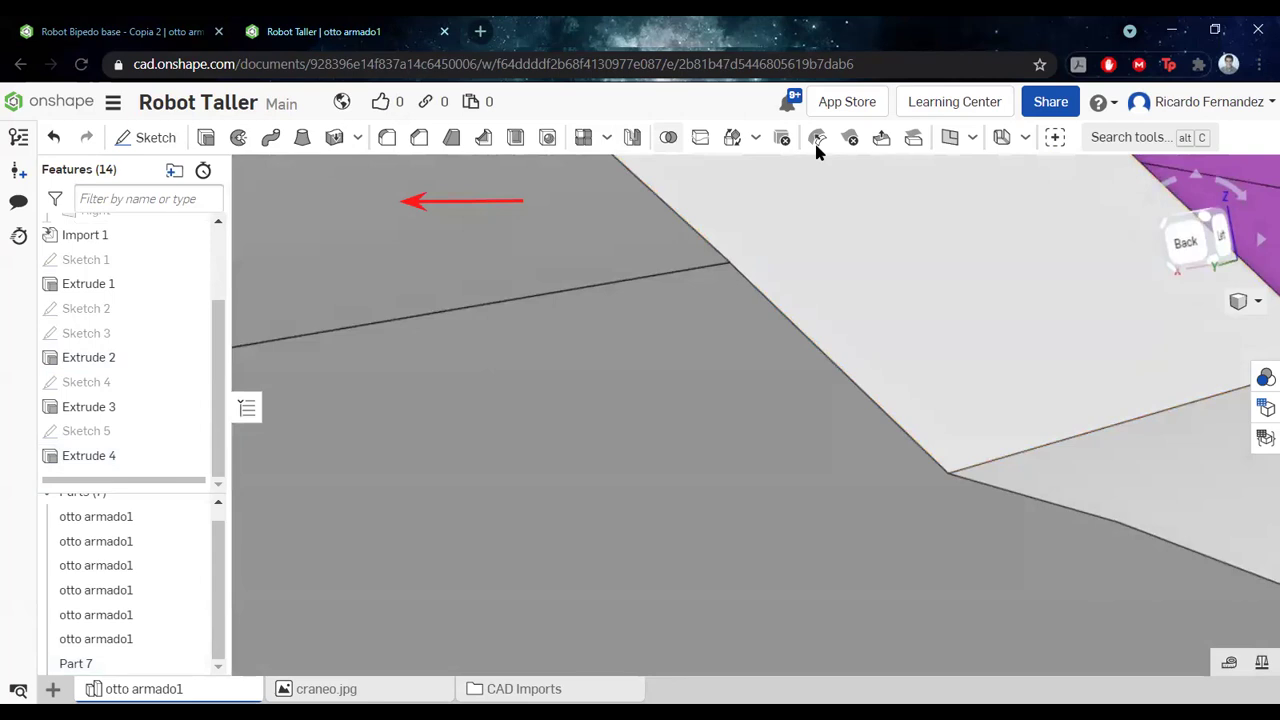
scroll(818, 418, "down", 3)
key("n")
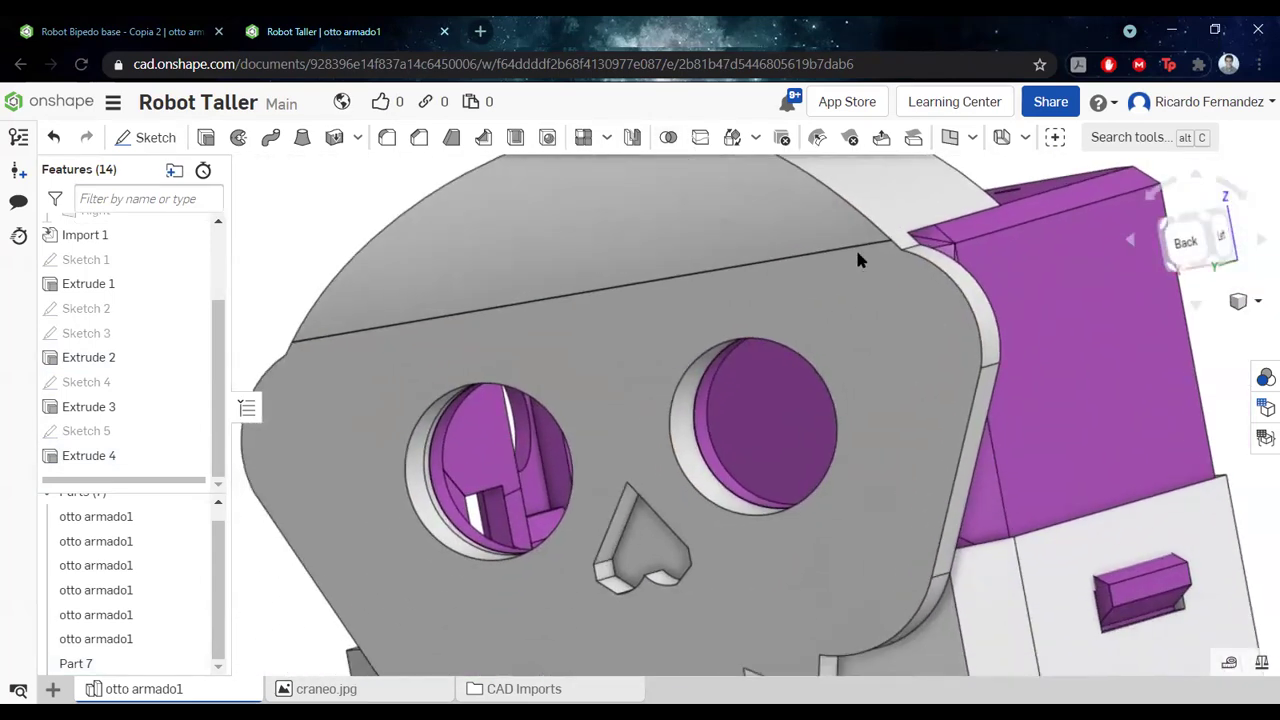
Examine the corner where the mask's curved top surface, front face and rounded side edge meet
scroll(830, 284, "down", 2)
key("Left")
key("Left")
key("Up")
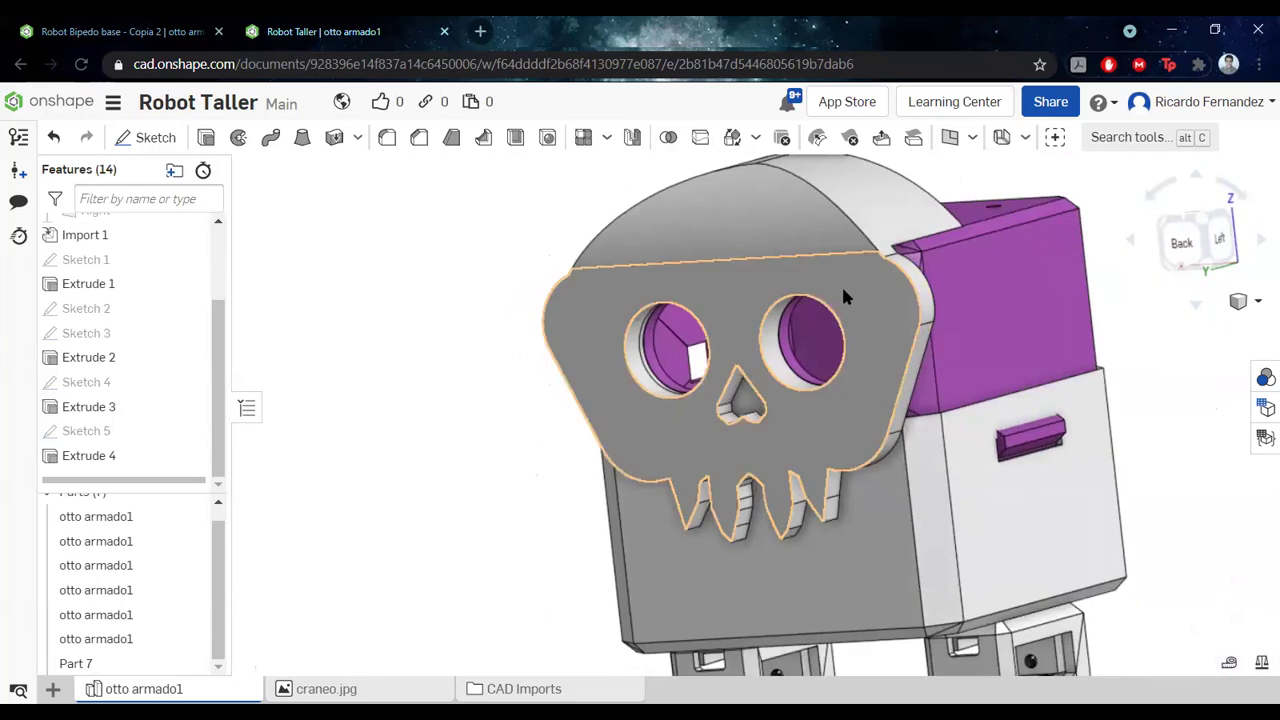
scroll(890, 280, "up", 5)
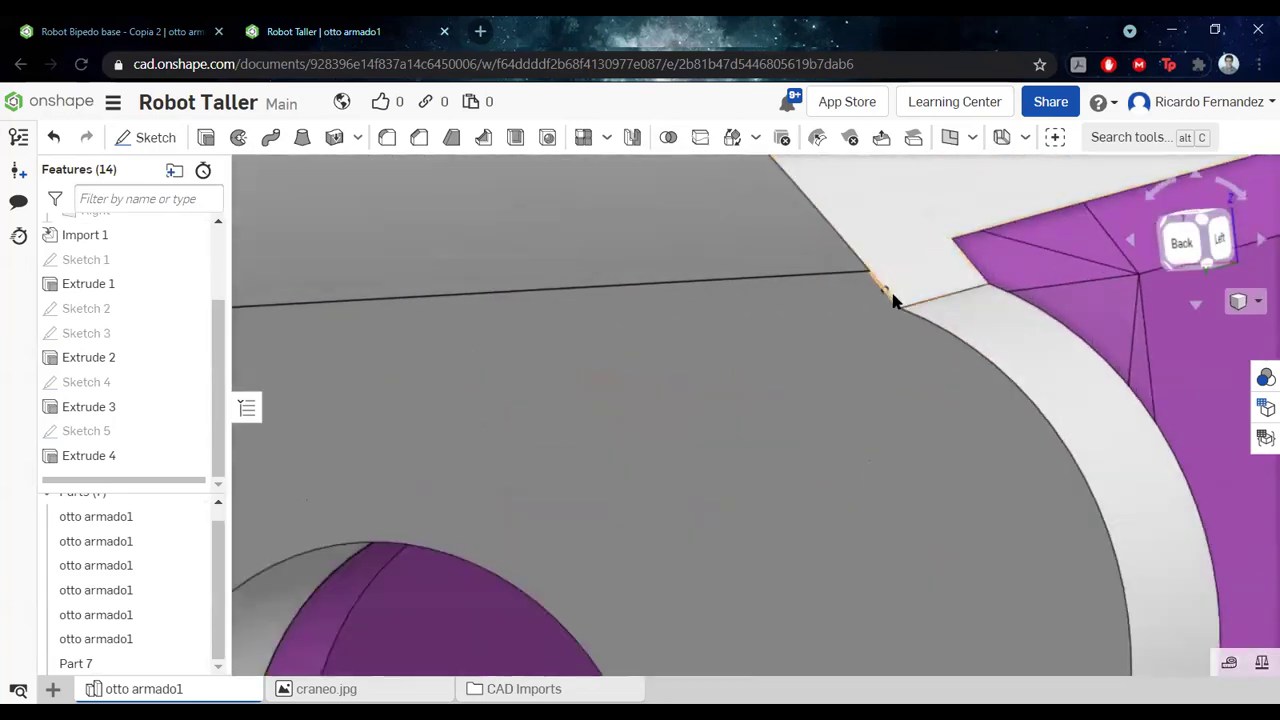
scroll(895, 300, "up", 3)
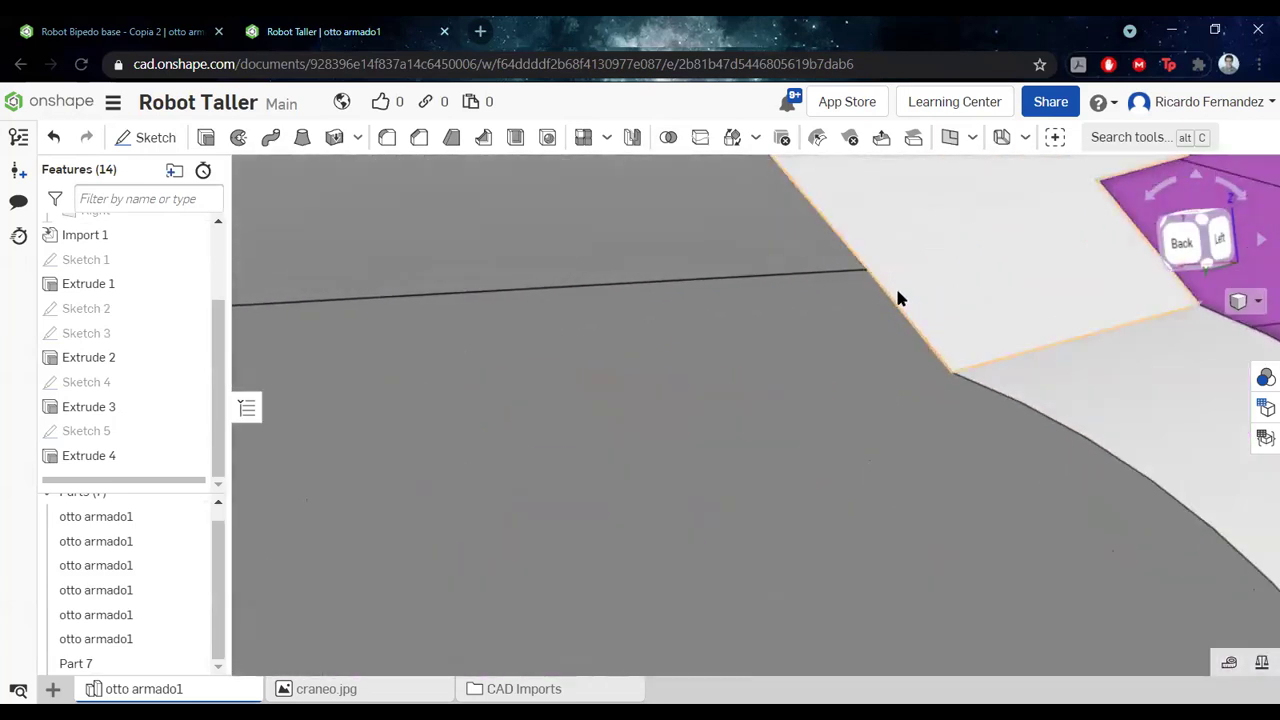
scroll(897, 298, "down", 5)
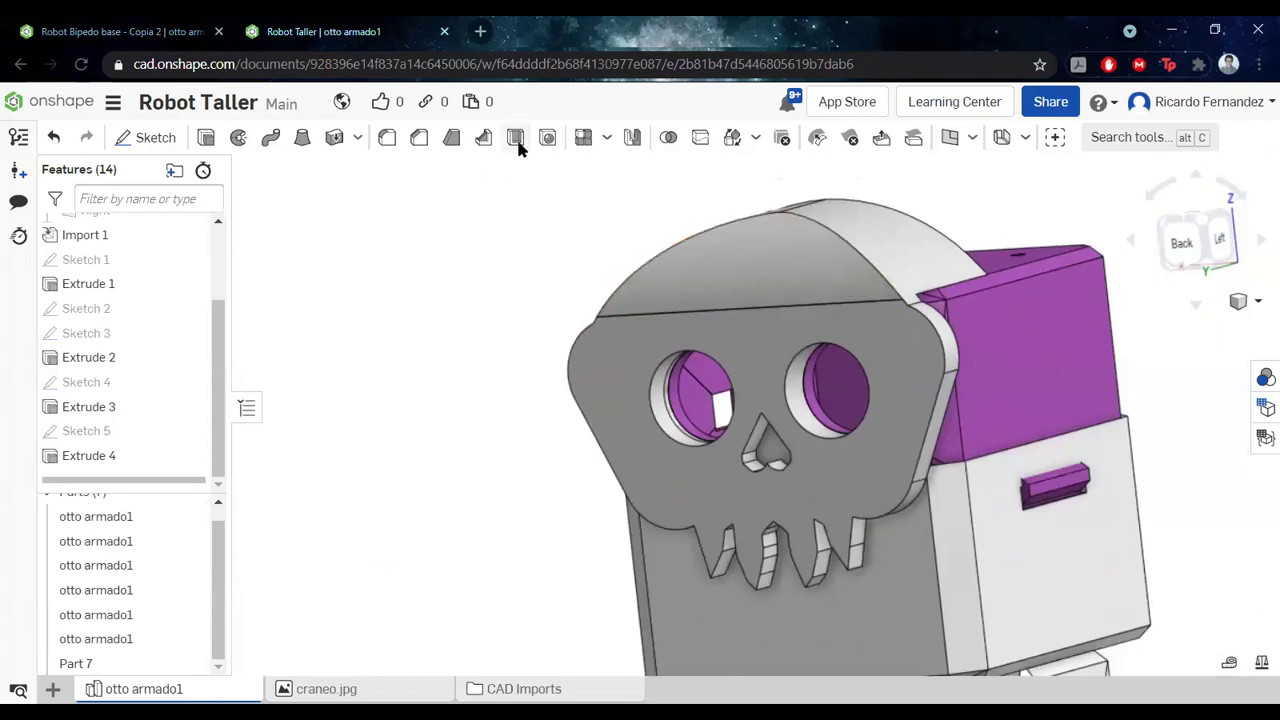
Start a circular fillet with a 1 mm radius on the rounded corner and straight side edge of the mask's front face
left_click(387, 140)
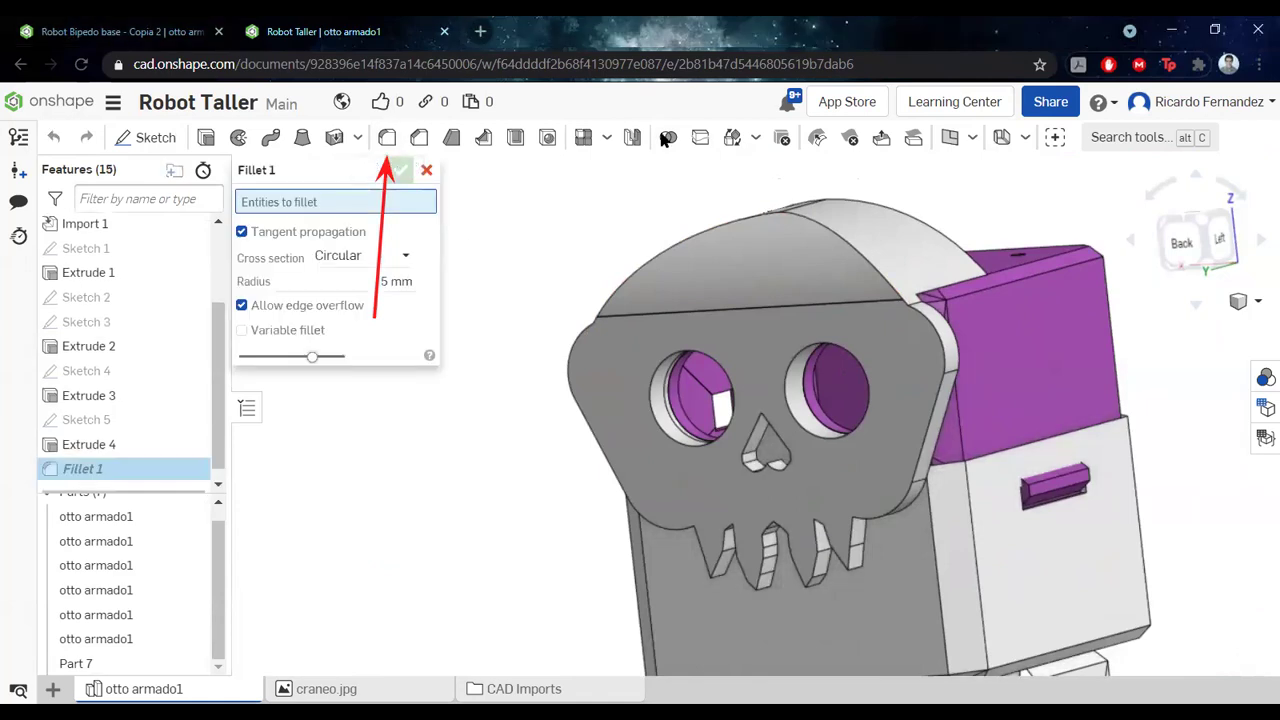
type("1")
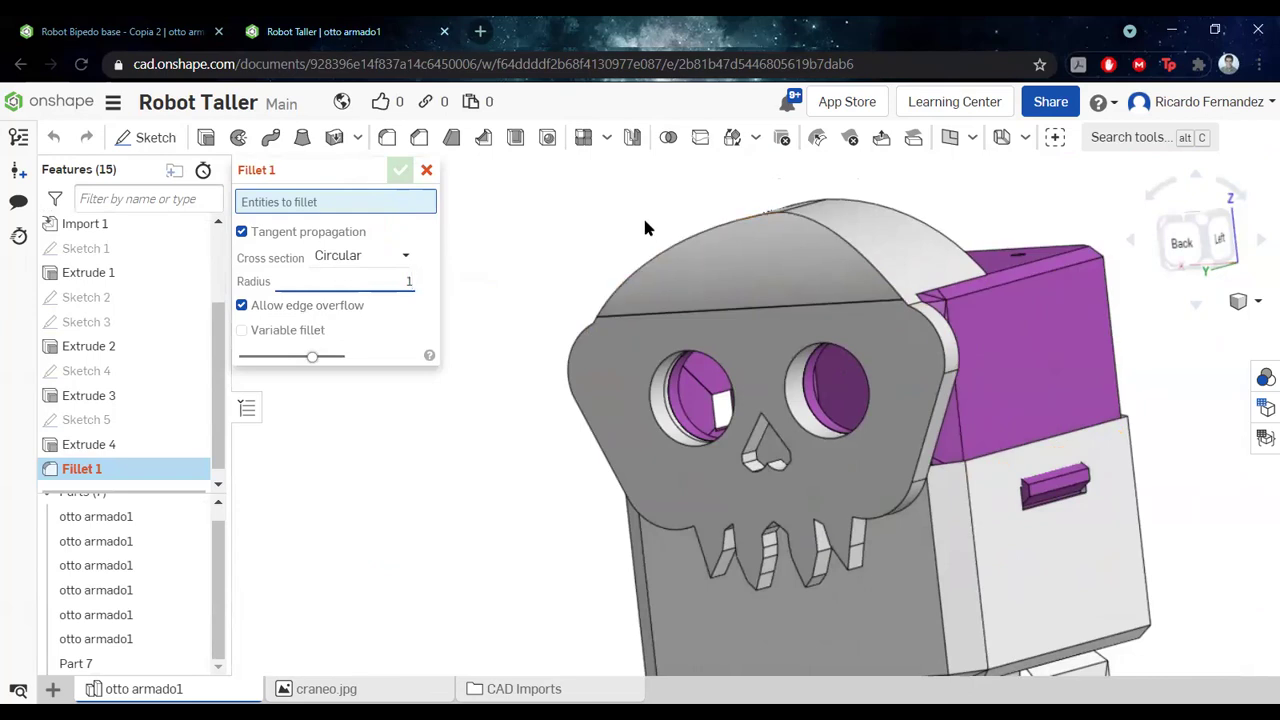
key("Return")
left_click(938, 343)
scroll(940, 380, "up", 5)
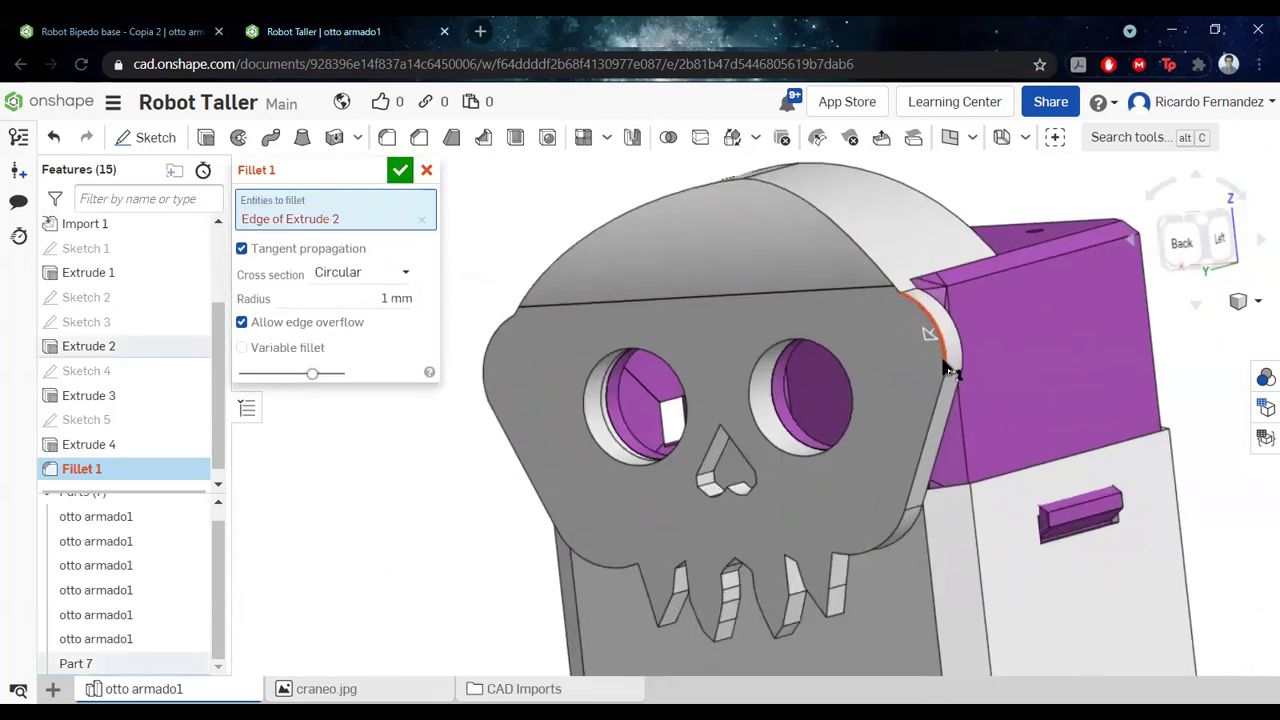
left_click(943, 413)
scroll(925, 415, "down", 5)
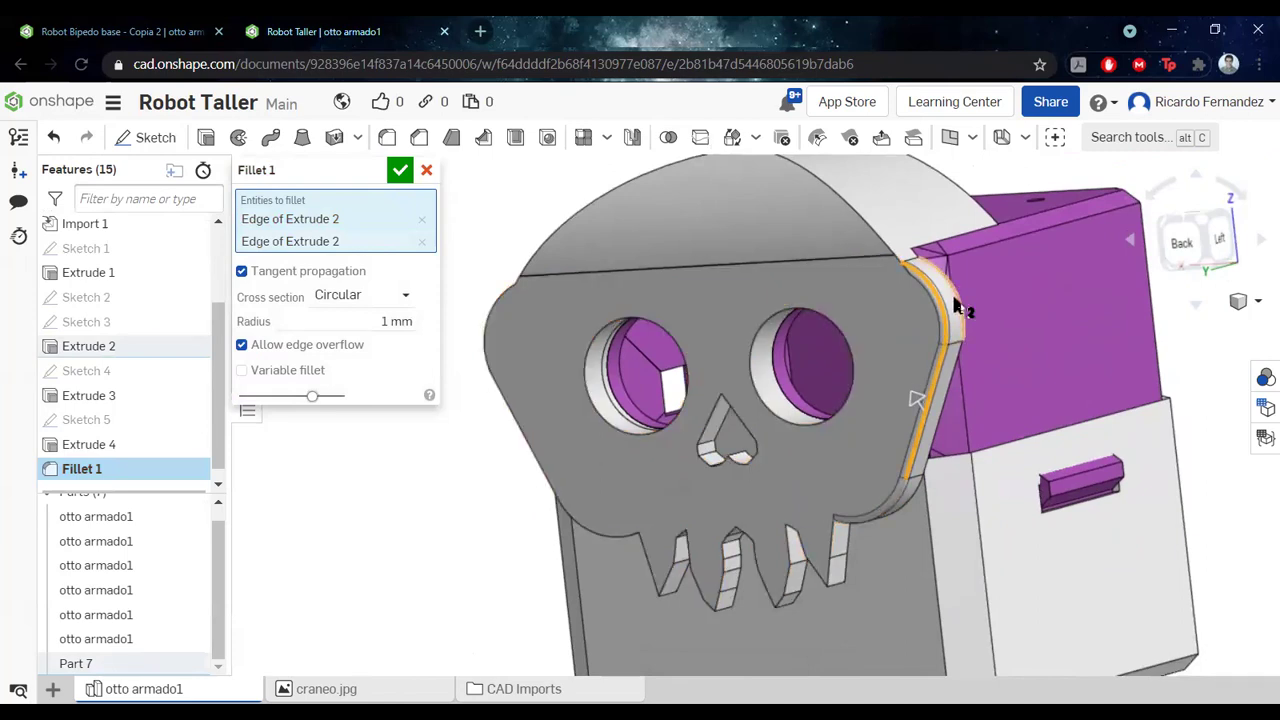
Try a 2 mm radius on the selected corner and side edges and set it back to 1 mm
right_click_drag(965, 325, 786, 349)
scroll(737, 360, "up", 3)
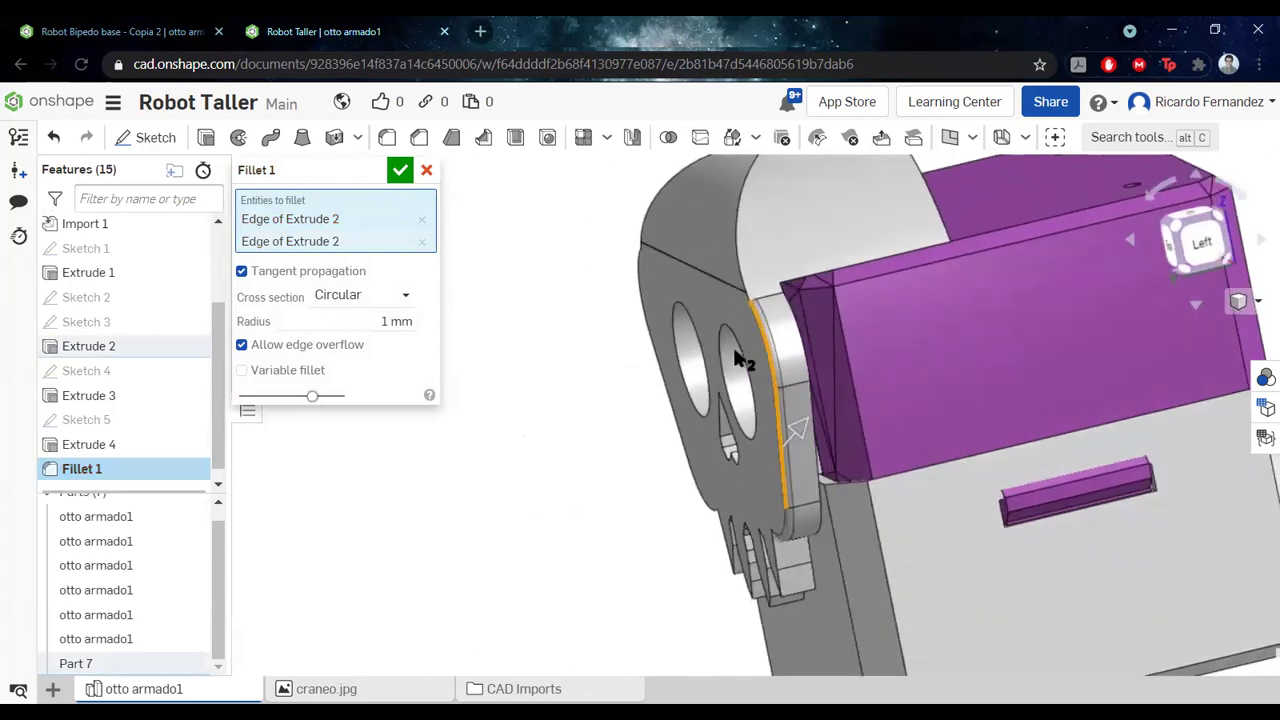
scroll(766, 343, "down", 3)
double_click(384, 321)
type("2")
double_click(388, 322)
type("1")
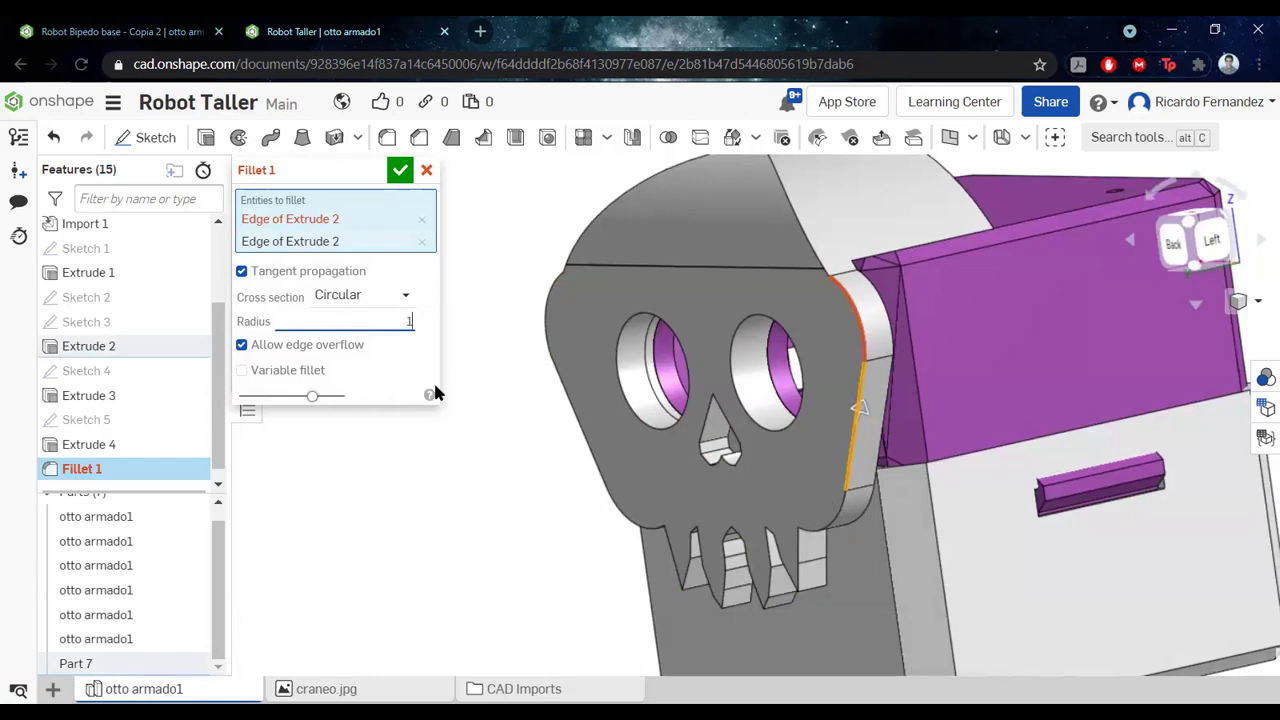
left_click(491, 326)
Add the matching rounded corner and straight side edge on the mask's opposite side and accept the 1 mm fillet
right_click_drag(491, 326, 955, 300)
left_click(965, 368)
left_click(1030, 375)
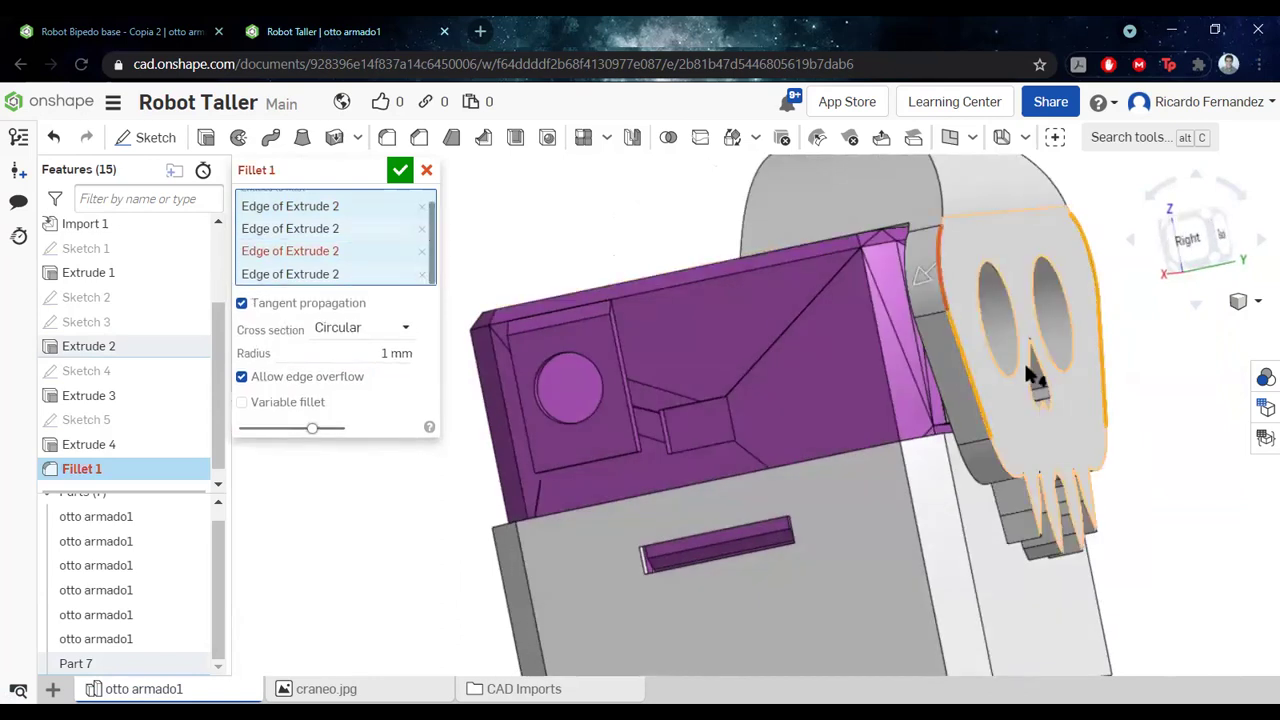
right_click_drag(1072, 346, 371, 251)
right_click_drag(520, 210, 420, 260)
left_click(399, 170)
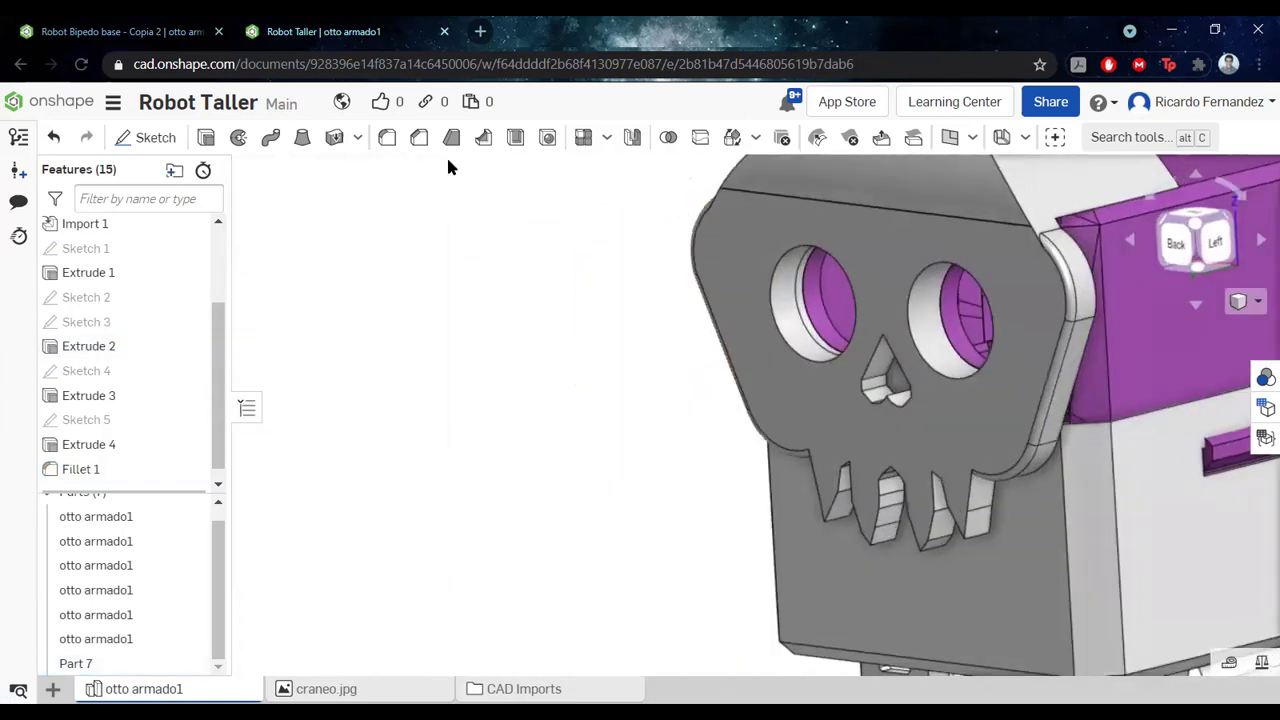
Try a new circular fillet with a 5 mm radius on the two curved top edges of the mask
left_click_drag(386, 343, 378, 218)
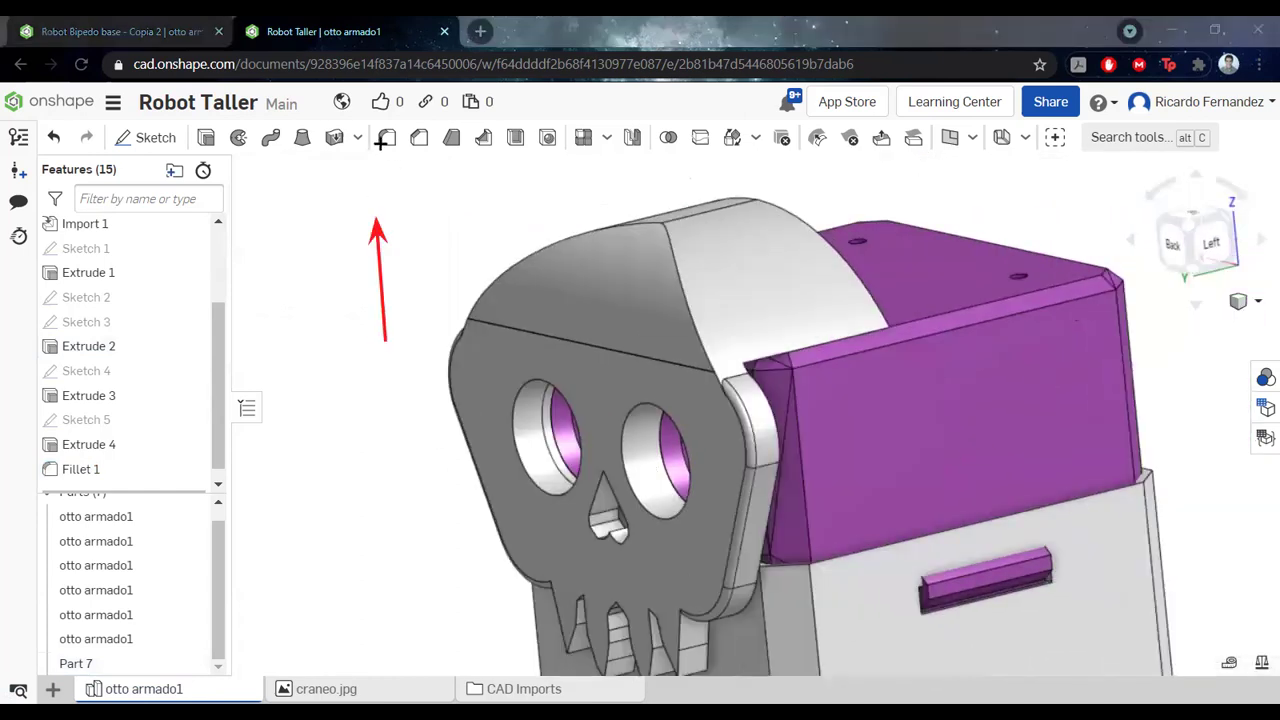
left_click(387, 137)
scroll(766, 375, "up", 5)
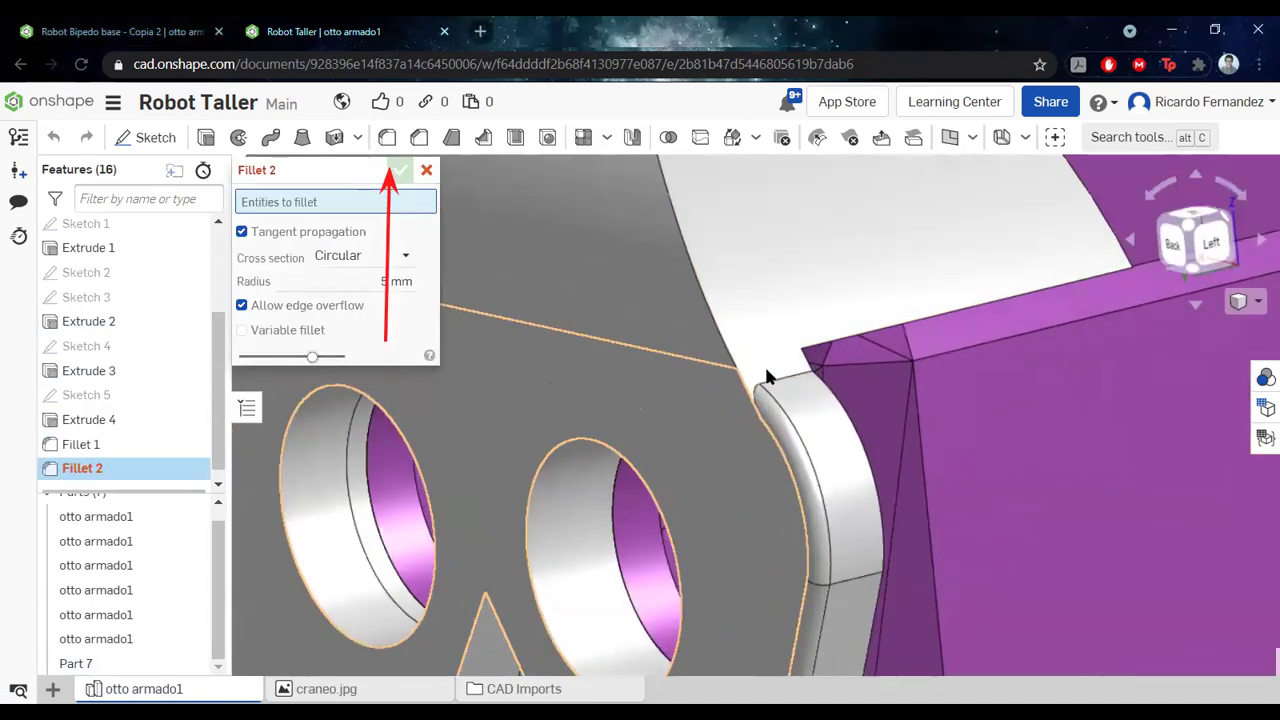
scroll(718, 269, "down", 5)
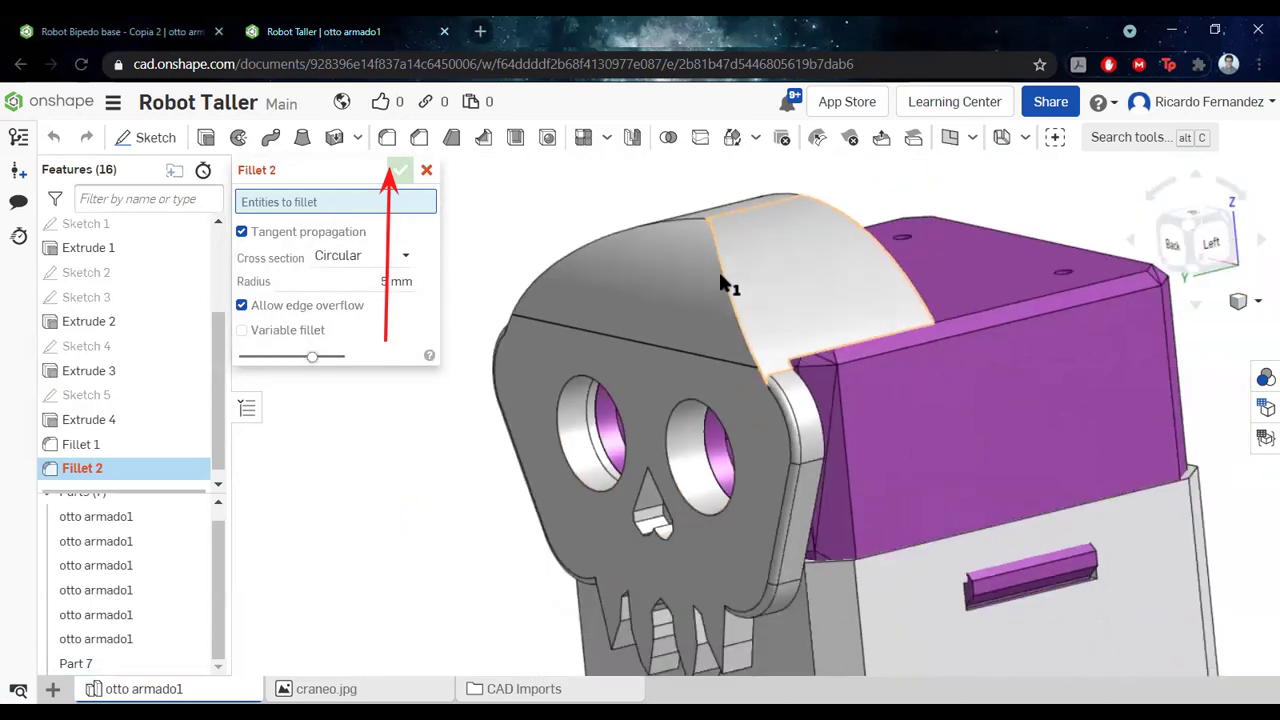
left_click(663, 287)
right_click_drag(624, 240, 866, 466)
left_click(605, 222)
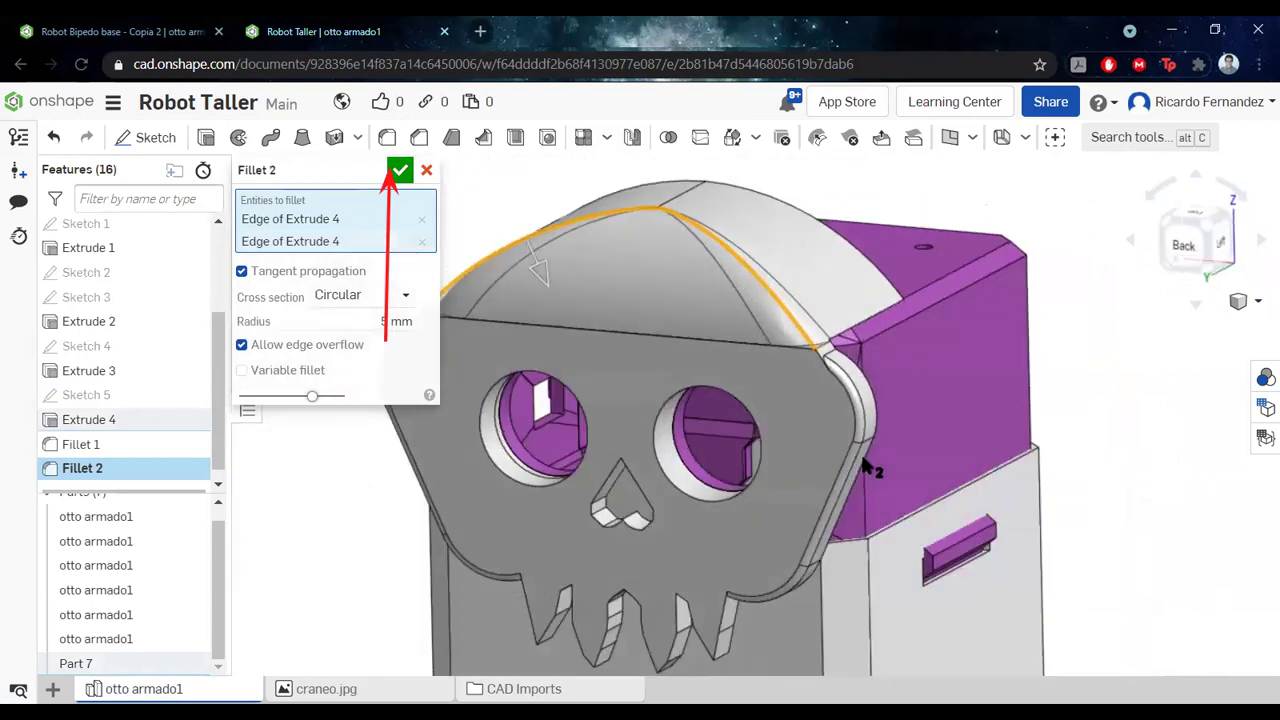
Try filleting the short edge at the lower end of one curved top edge, removing the other curved edge from the selection
scroll(866, 480, "up", 5)
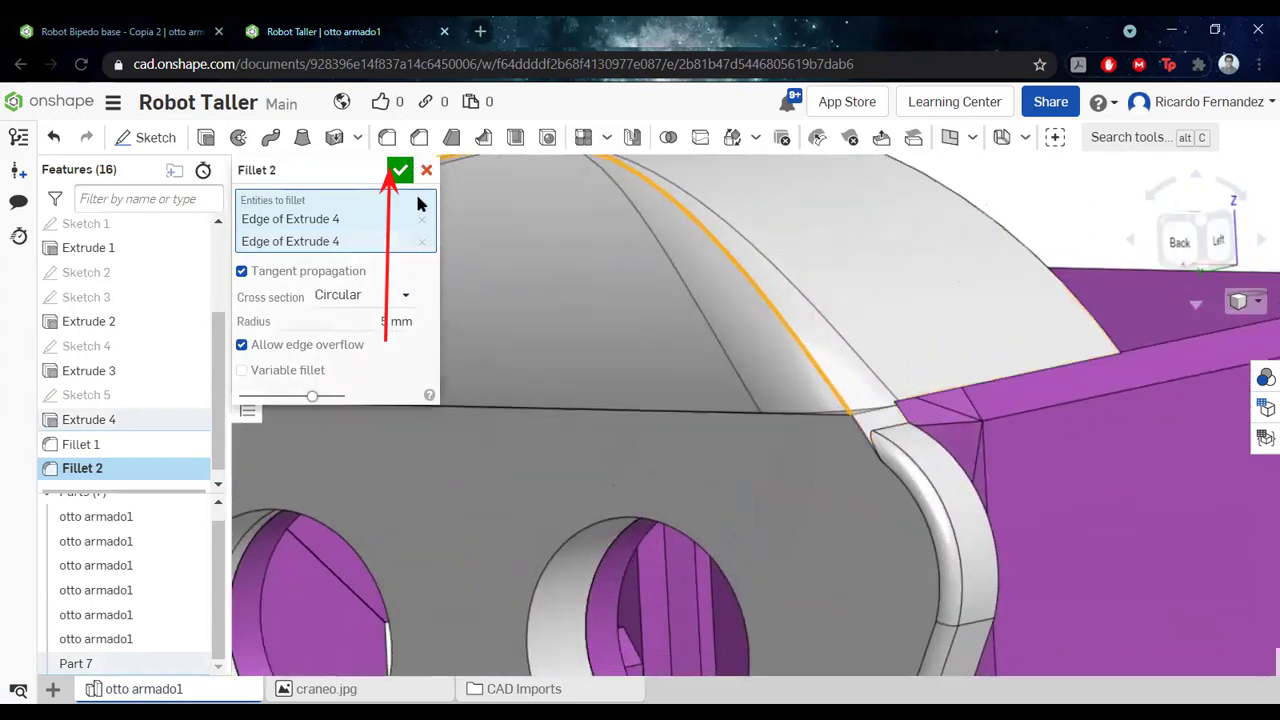
key("Up")
key("Up")
key("Up")
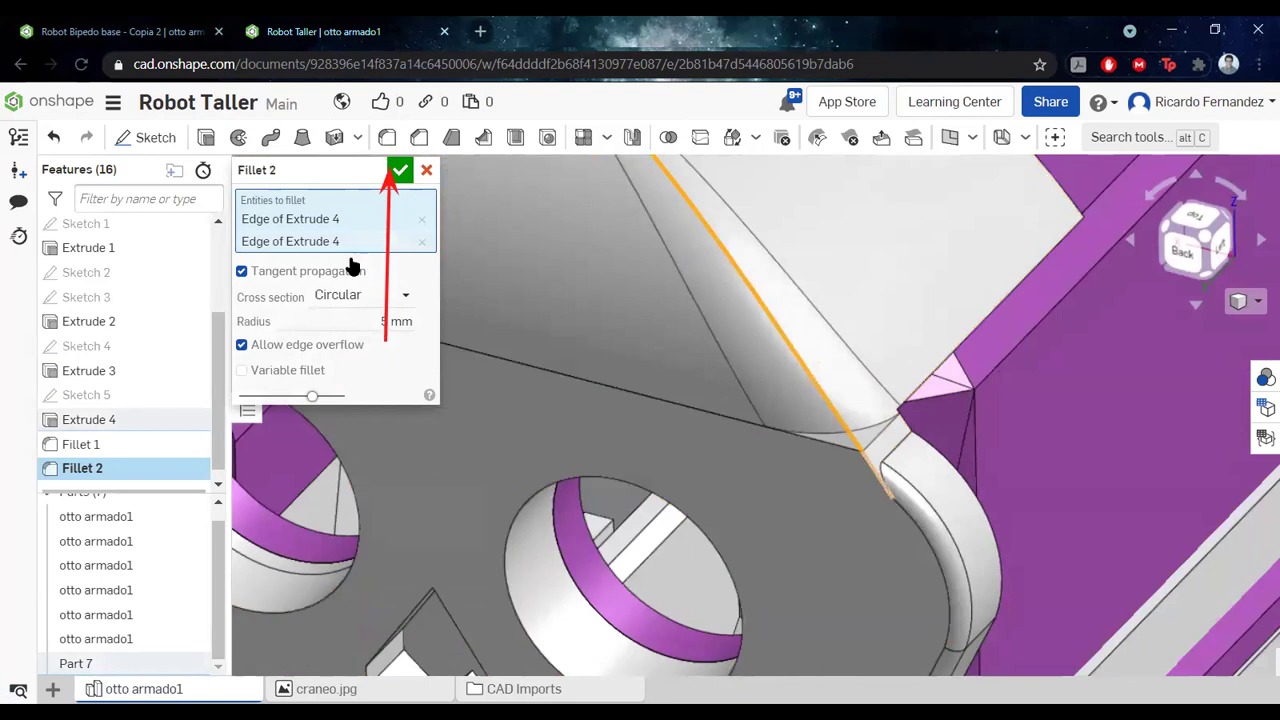
left_click(865, 468)
left_click(421, 241)
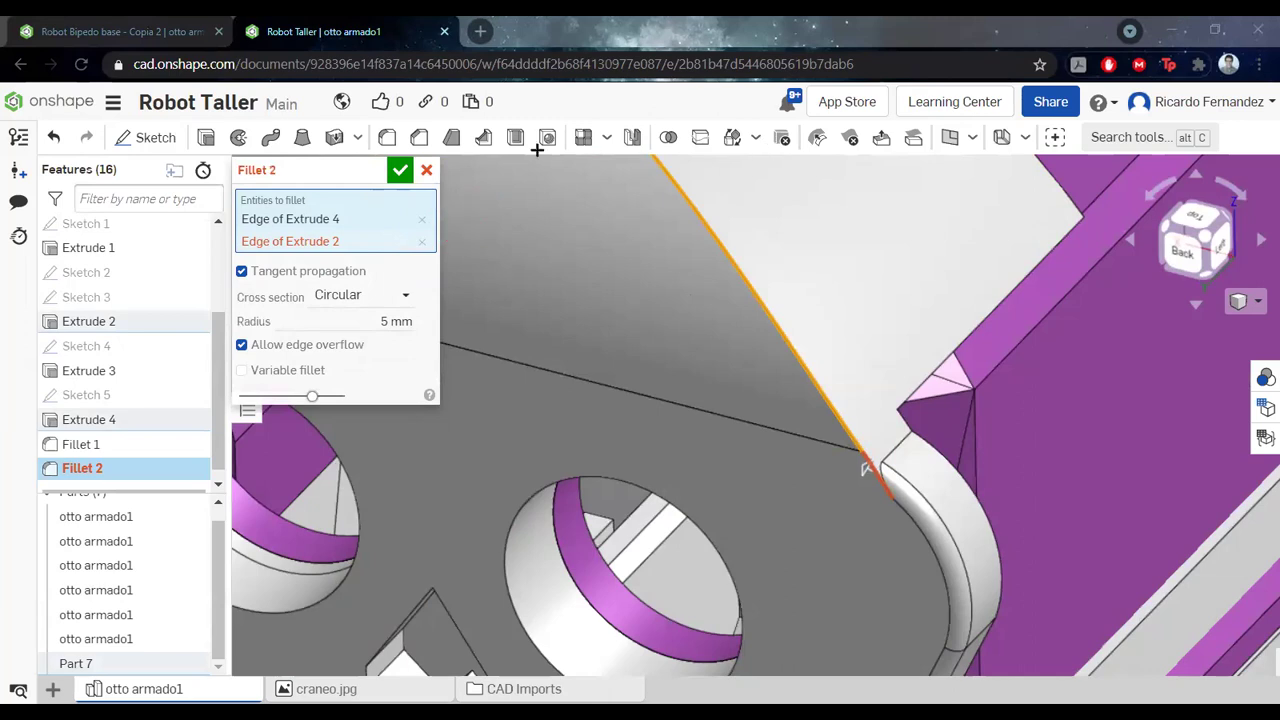
Try a 1 mm fillet radius on the selected curved top edge and its short end edge
scroll(766, 276, "down", 5)
left_click(380, 316)
type("1")
key("Return")
scroll(800, 357, "up", 3)
scroll(775, 338, "down", 3)
right_click_drag(775, 338, 810, 240)
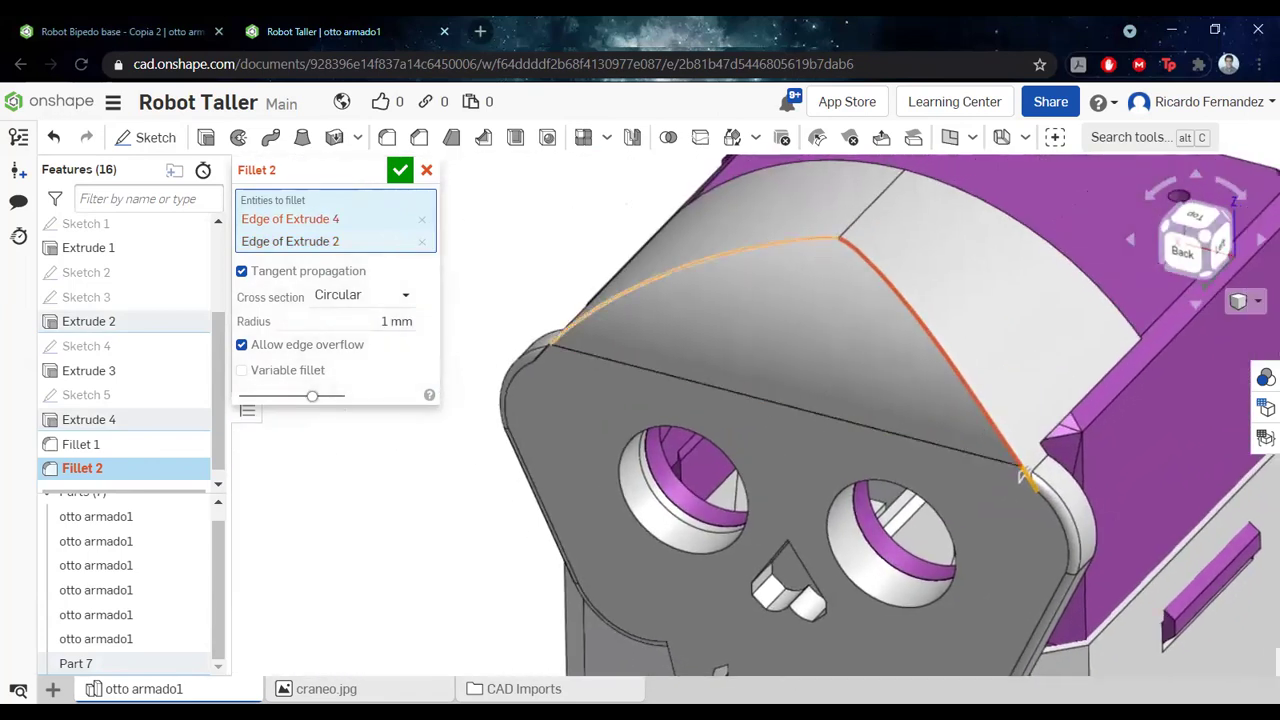
Try adding the opposite curved top edge to the fillet, inspect its lower end, and discard the edge selection
left_click(600, 300)
right_click_drag(600, 300, 817, 435)
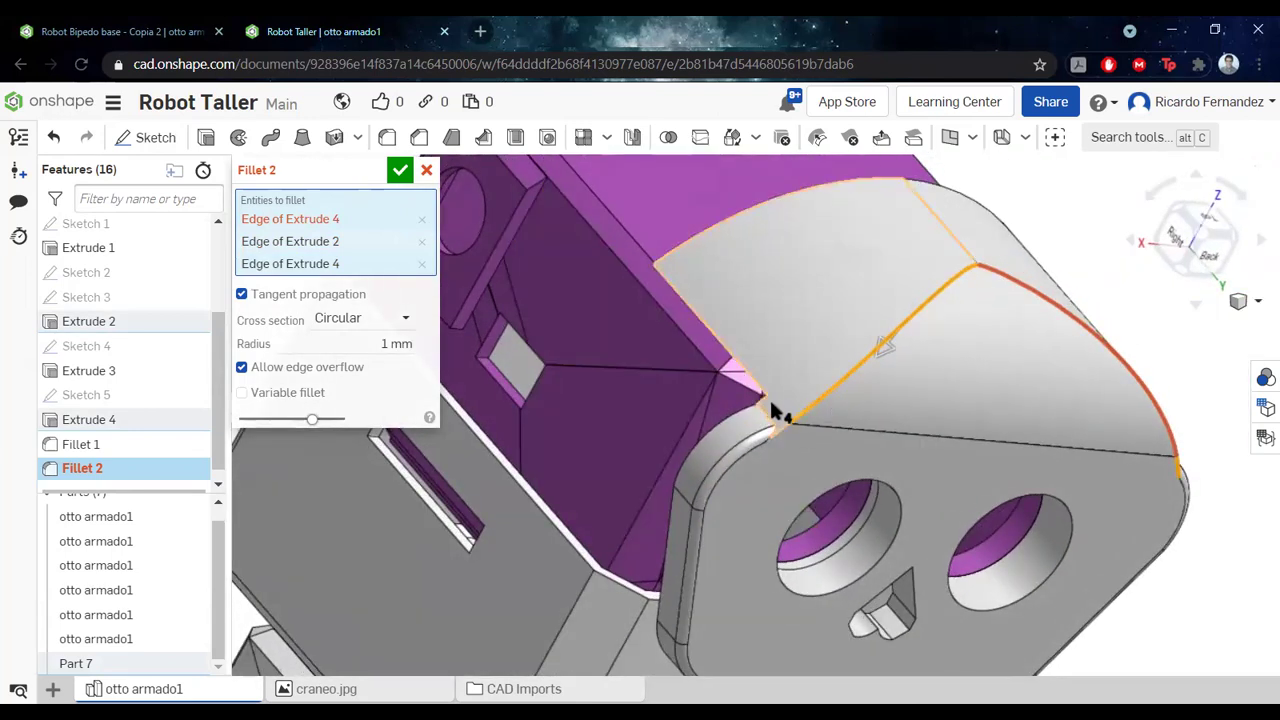
scroll(790, 400, "up", 4)
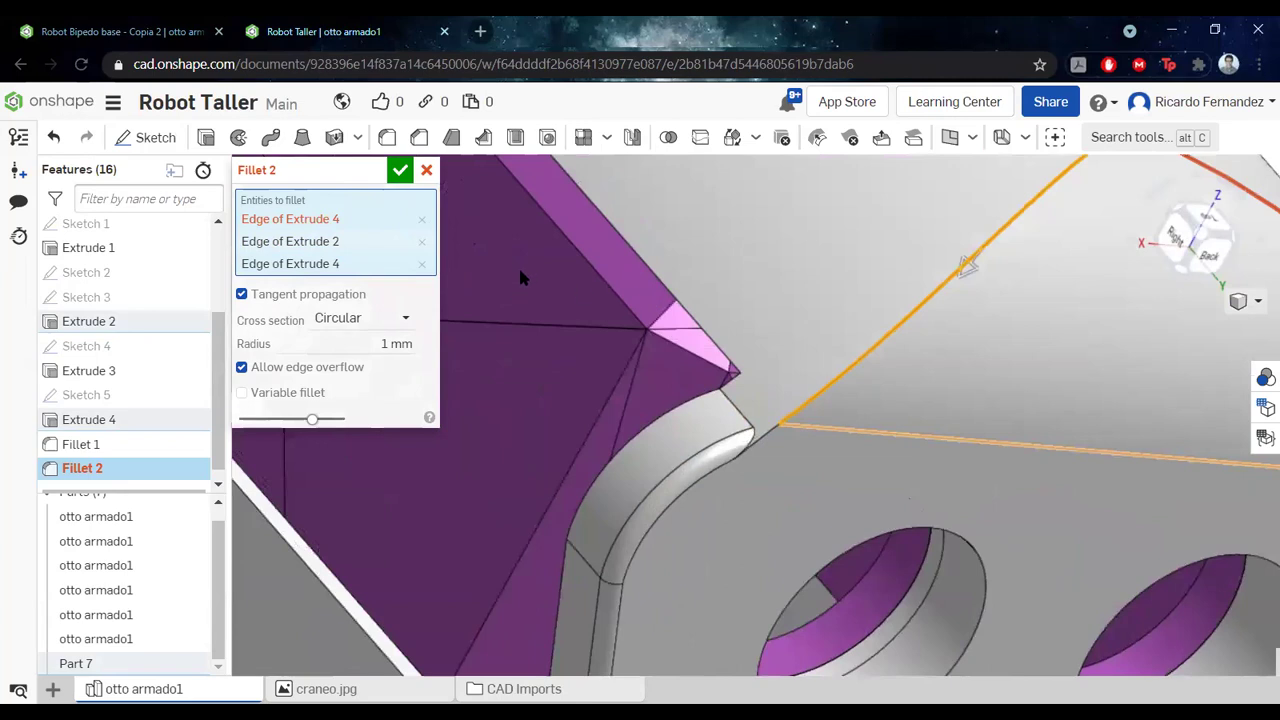
left_click(830, 432)
scroll(800, 400, "down", 5)
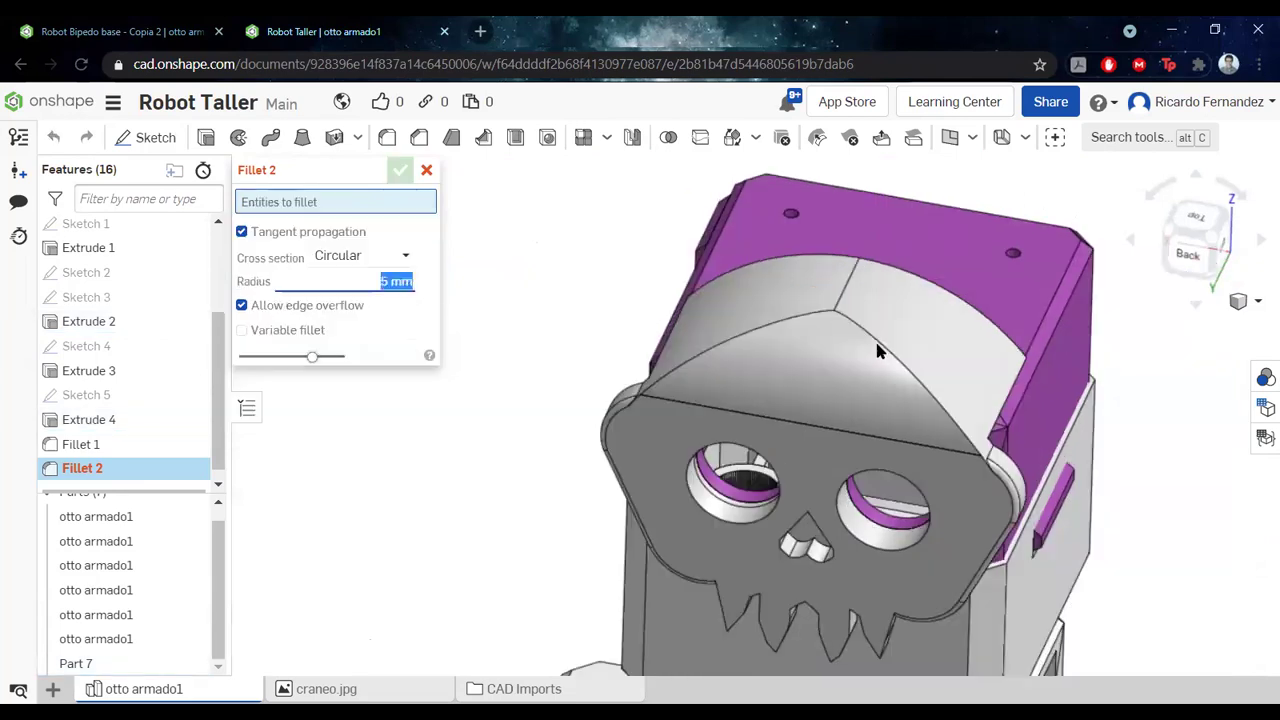
Fillet the two curved top edges of the mask with a 3 mm radius
type("3")
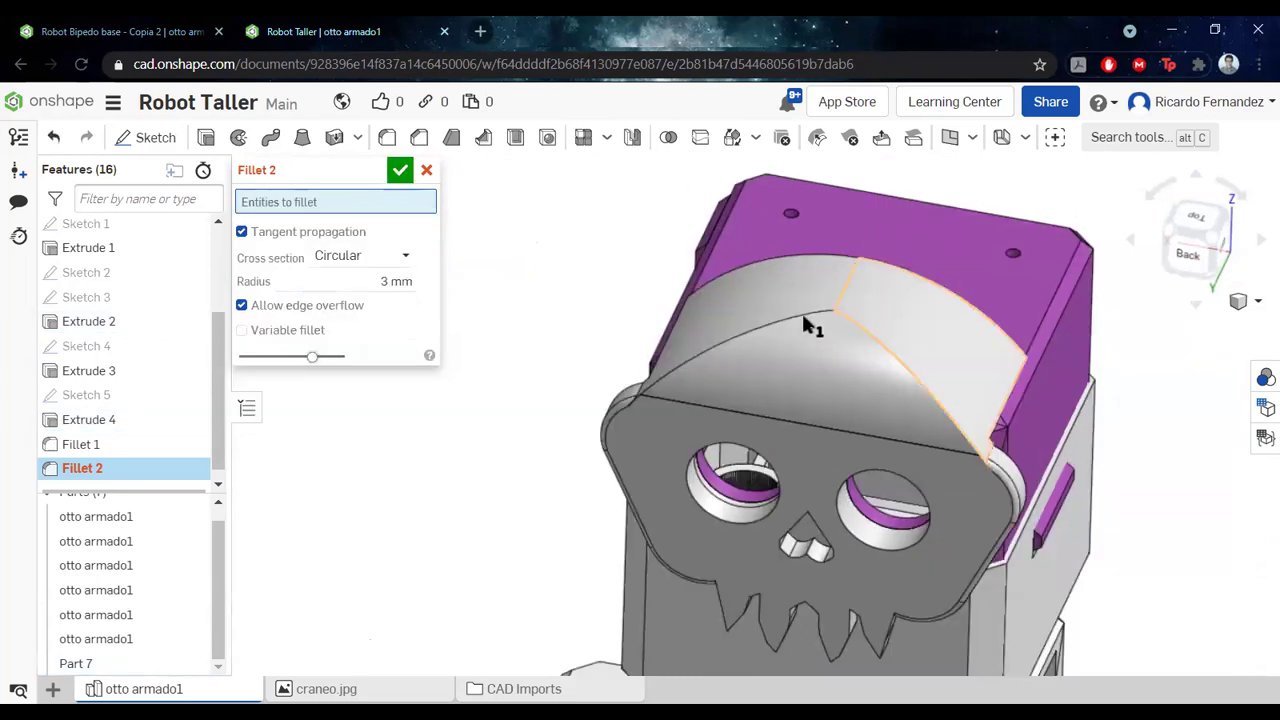
left_click(804, 318)
left_click(903, 316)
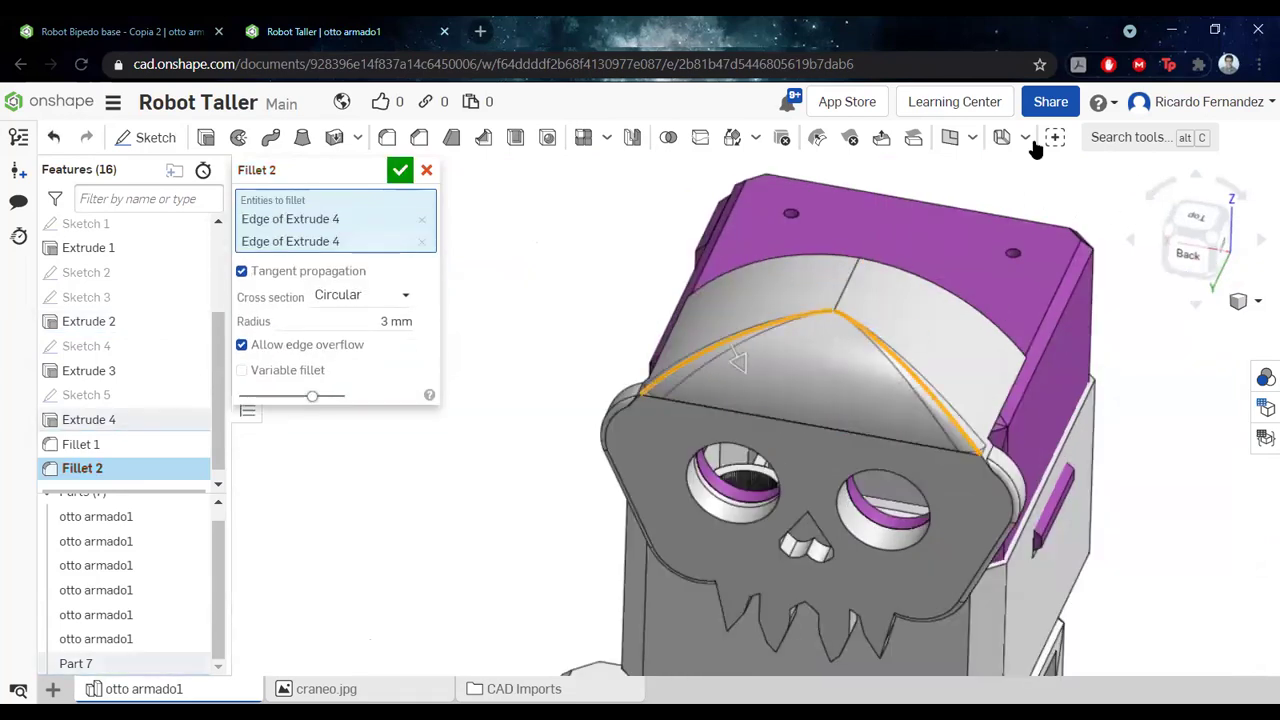
key("Return")
Start a circular fillet with a 5 mm radius on the short edge between the mask's rounded corner and curved top surface
right_click_drag(563, 294, 710, 350)
scroll(710, 350, "up", 5)
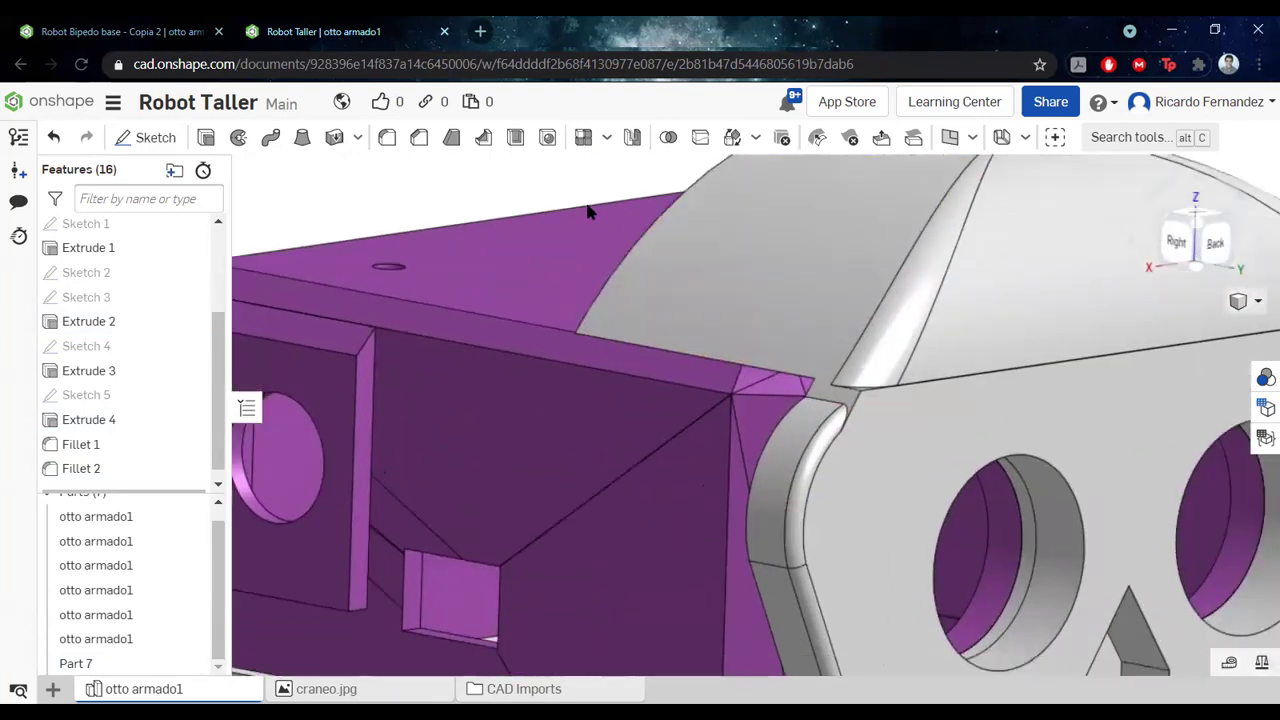
scroll(862, 340, "up", 5)
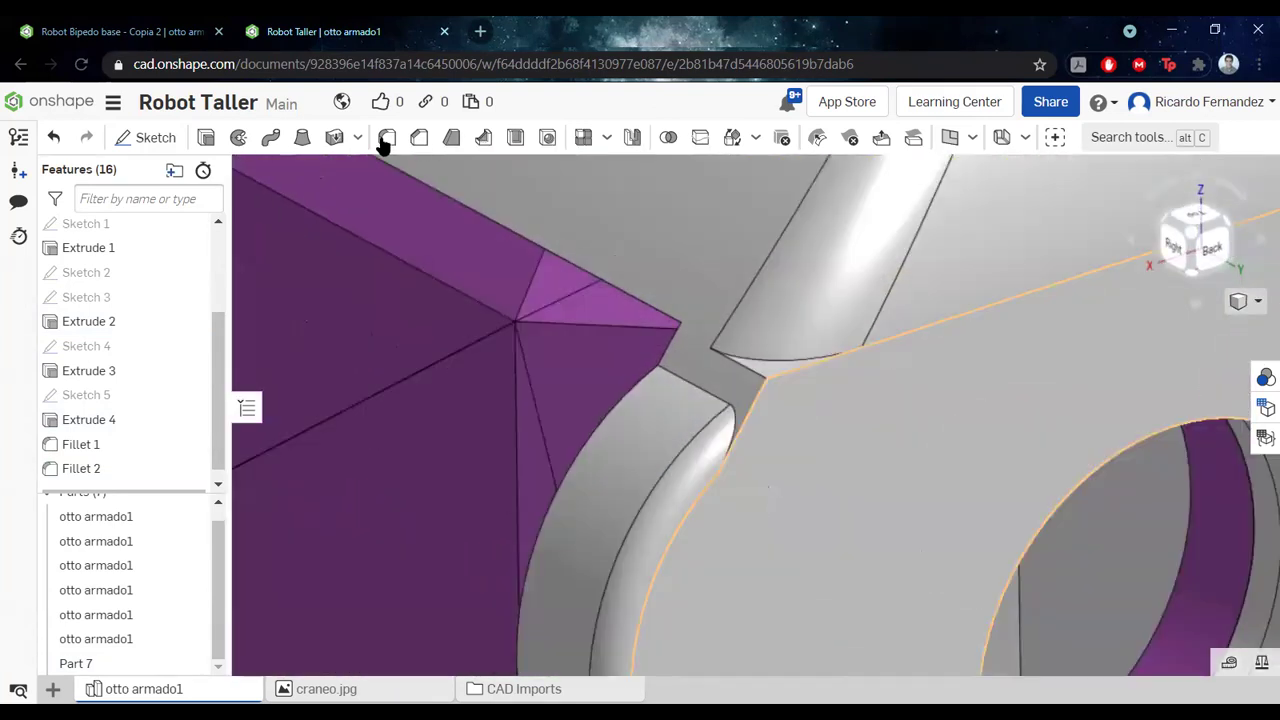
left_click(388, 138)
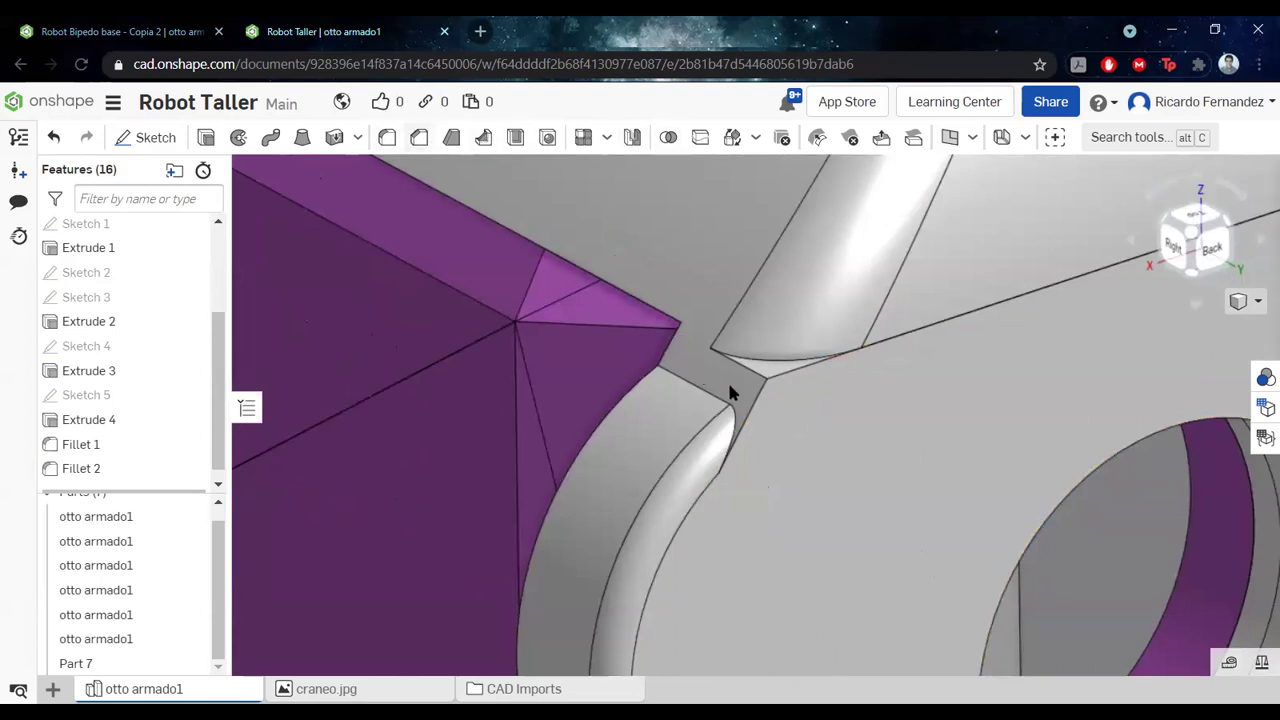
left_click(757, 392)
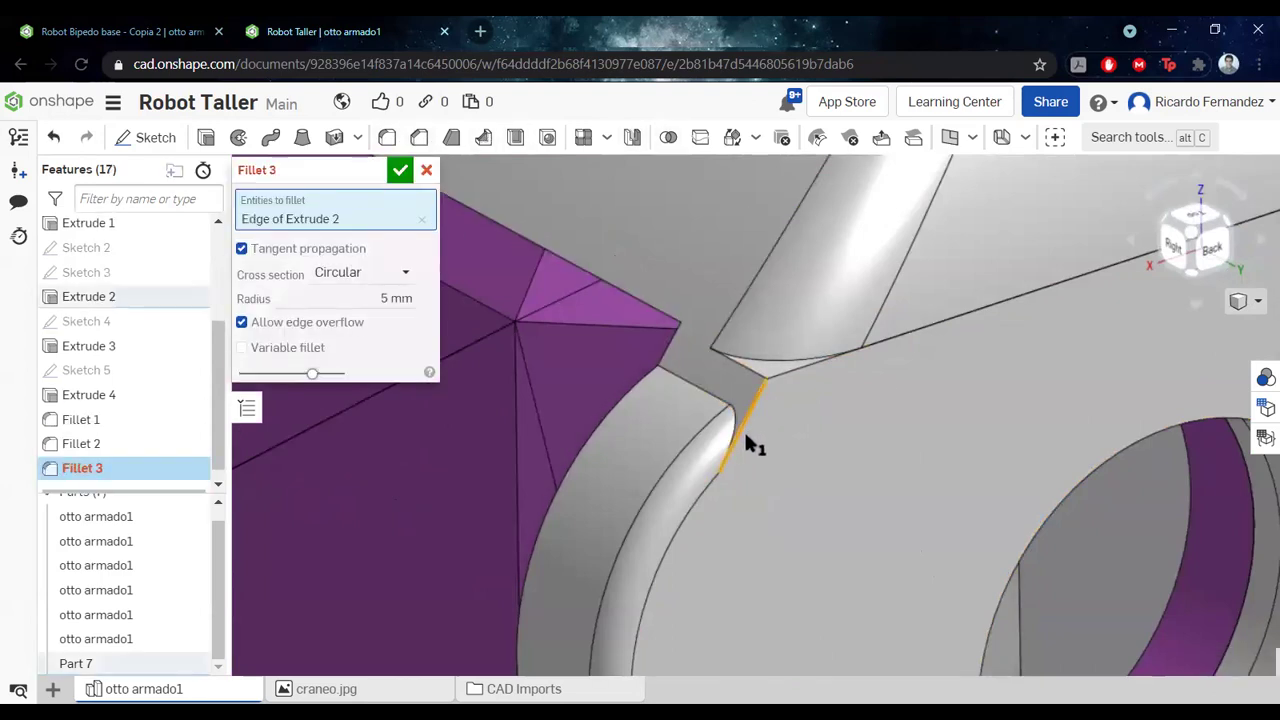
scroll(794, 357, "down", 5)
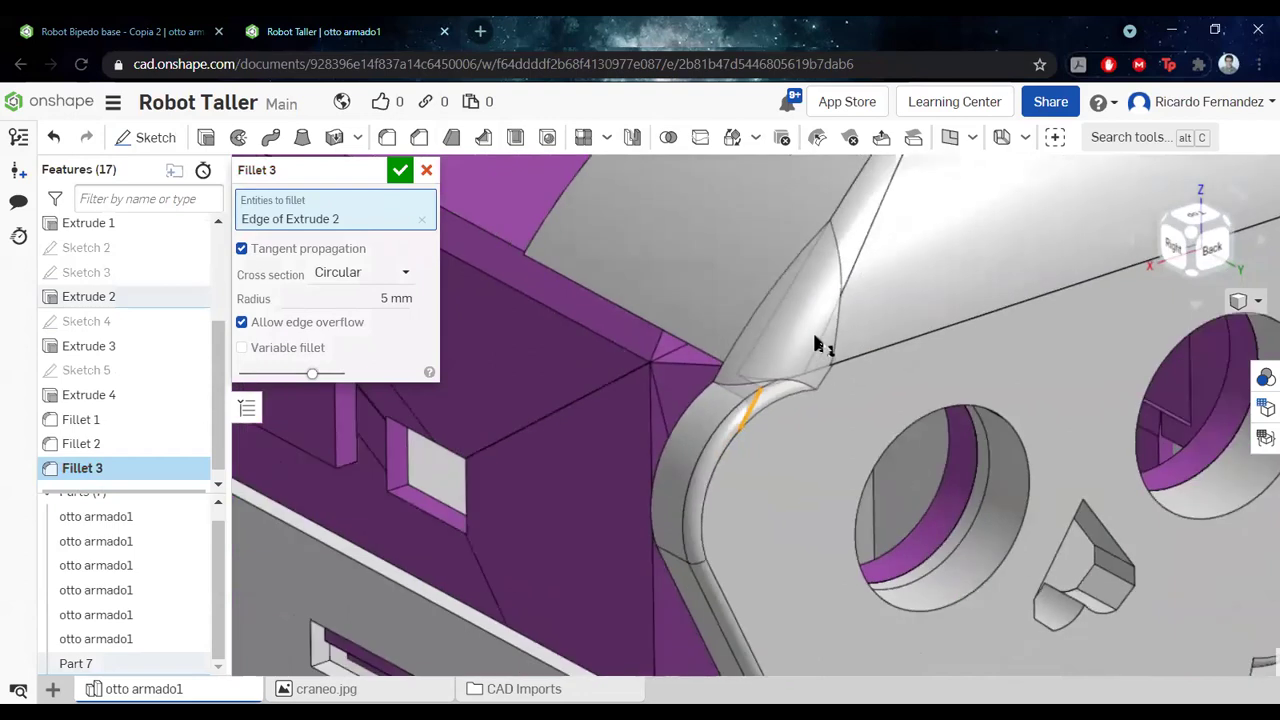
Add the matching short edge on the opposite side, accept the 5 mm fillet, and inspect the rounded mask
right_click_drag(720, 333, 951, 363)
left_click(797, 366)
scroll(700, 300, "up", 5)
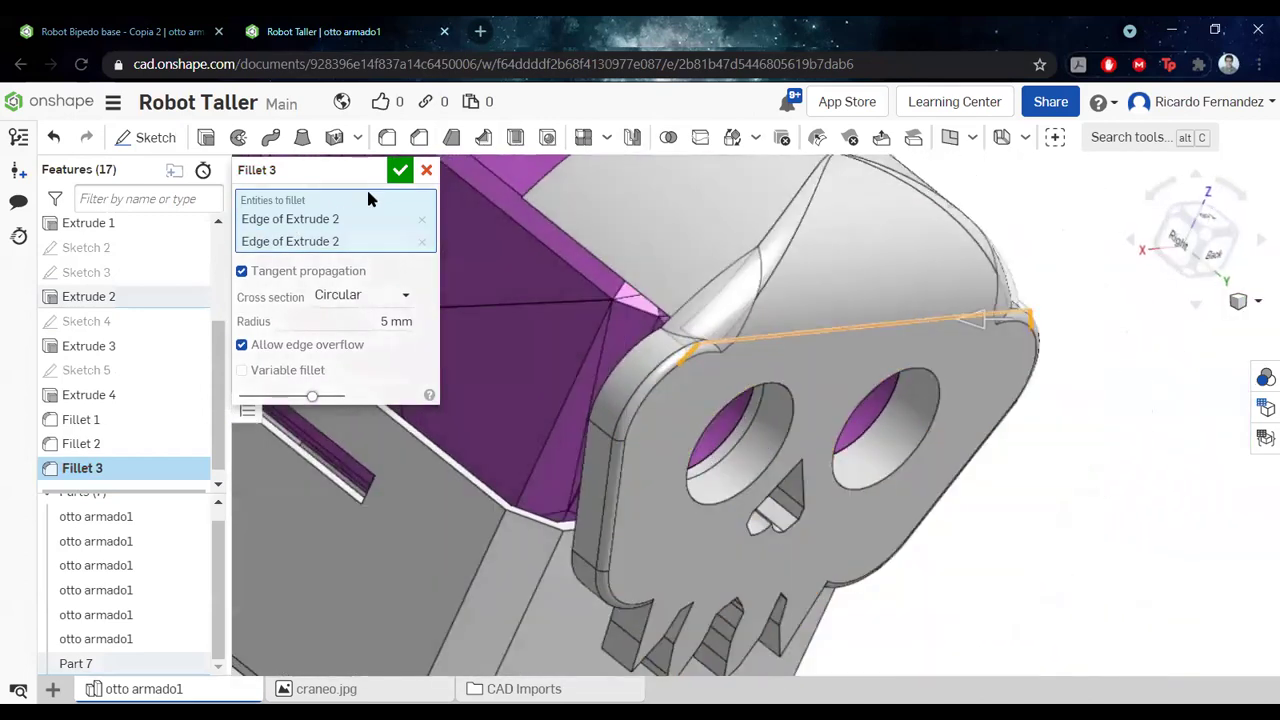
scroll(555, 357, "down", 5)
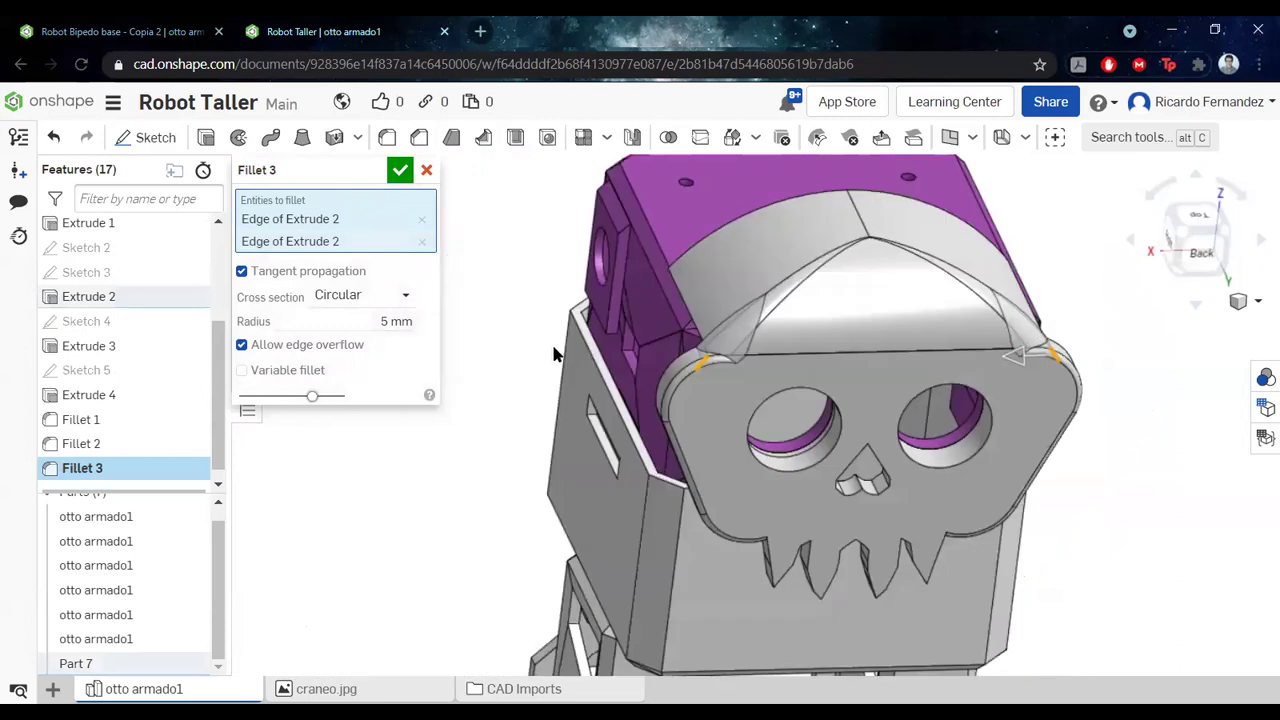
right_click_drag(555, 357, 566, 319)
scroll(527, 347, "up", 5)
scroll(542, 343, "down", 5)
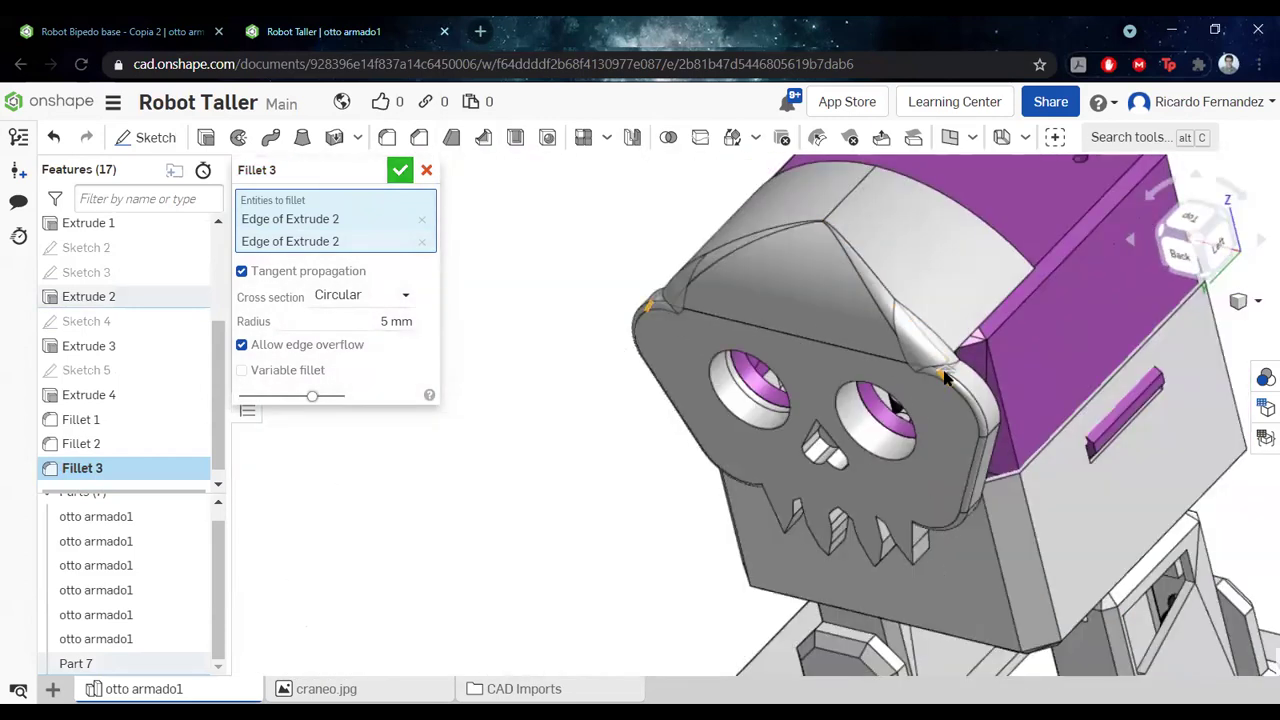
key("Return")
key("shift+2")
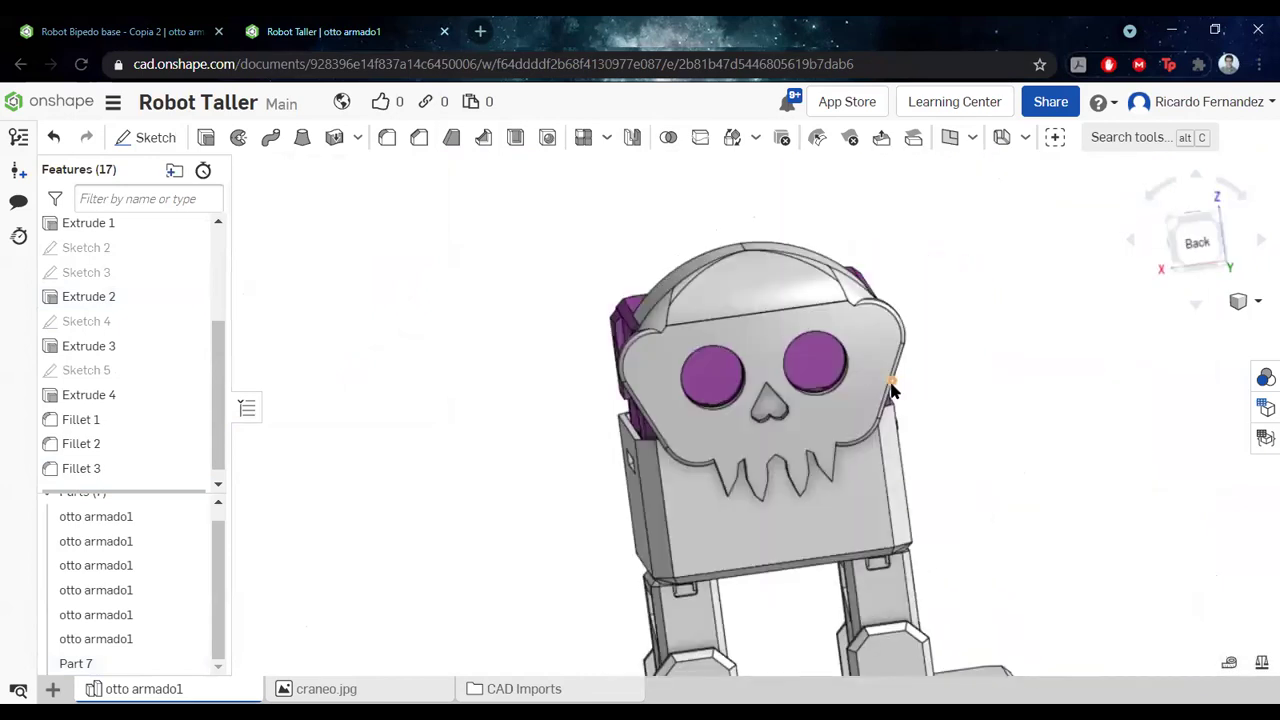
right_click_drag(892, 390, 738, 272)
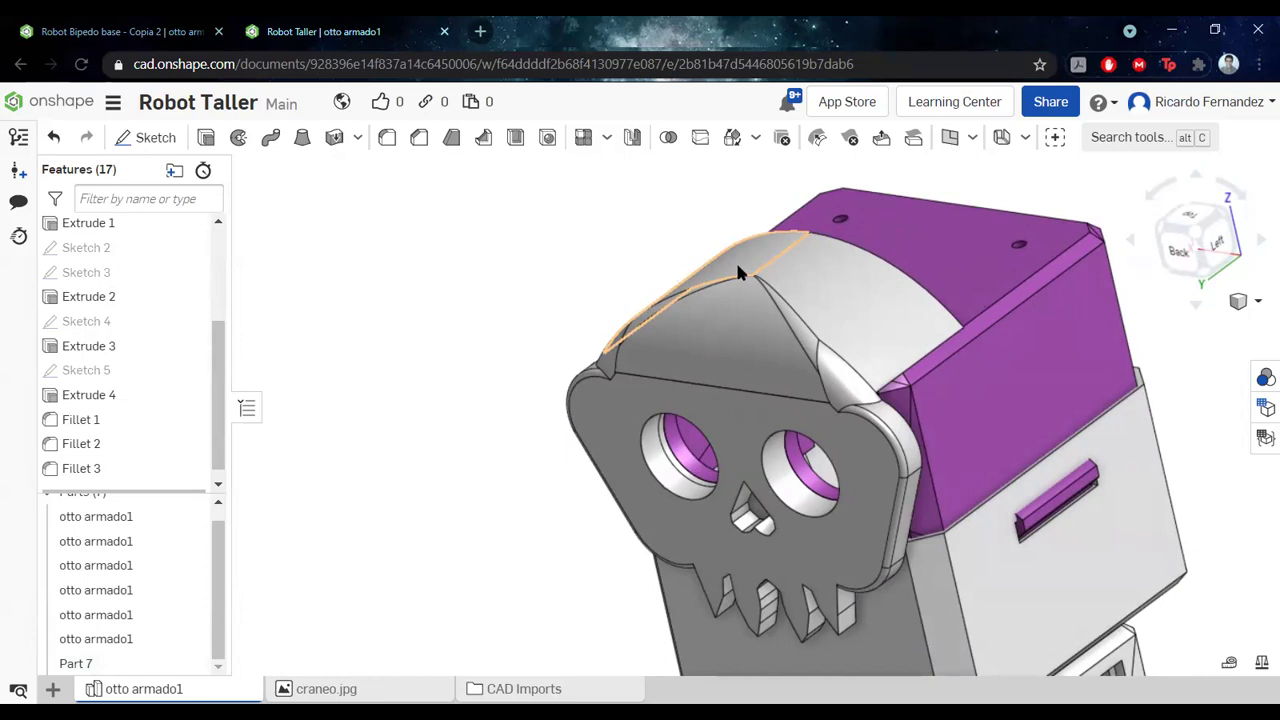
Start a sketch on the flat front face of the skull mask and view it normal to the sketch plane
right_click_drag(737, 271, 735, 369)
scroll(735, 368, "up", 3)
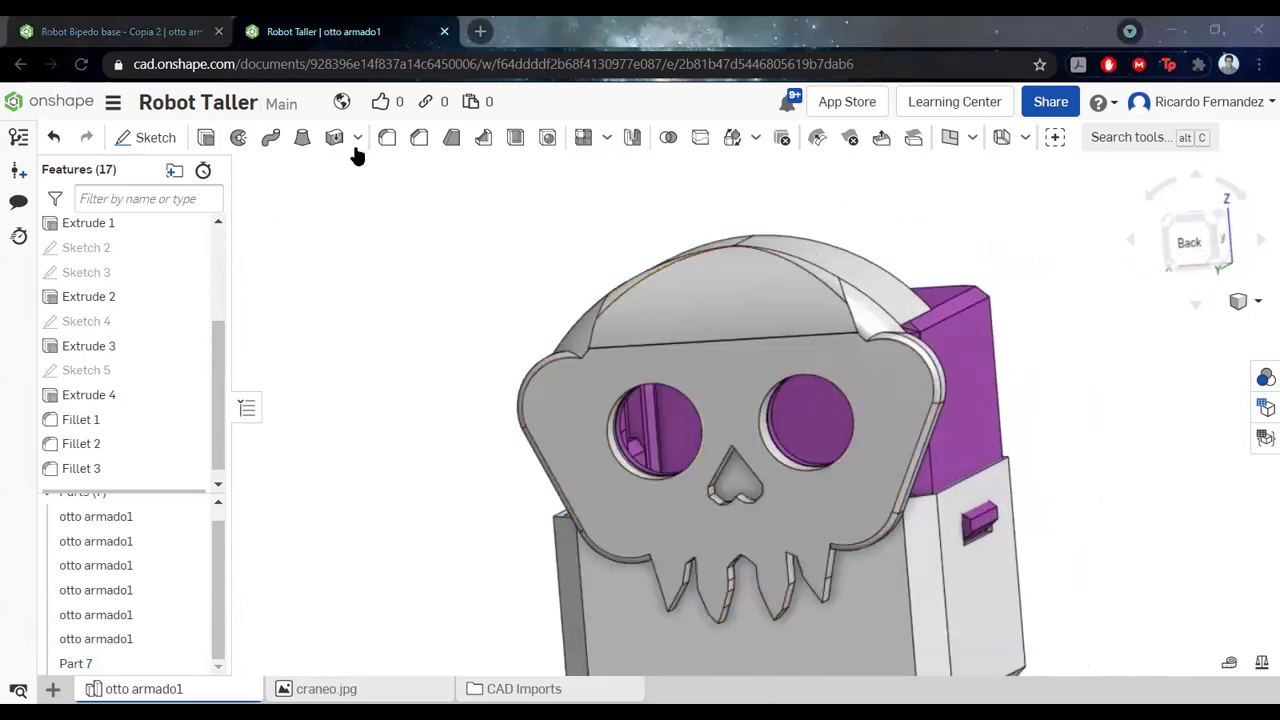
left_click(706, 376)
right_click_drag(706, 376, 645, 413)
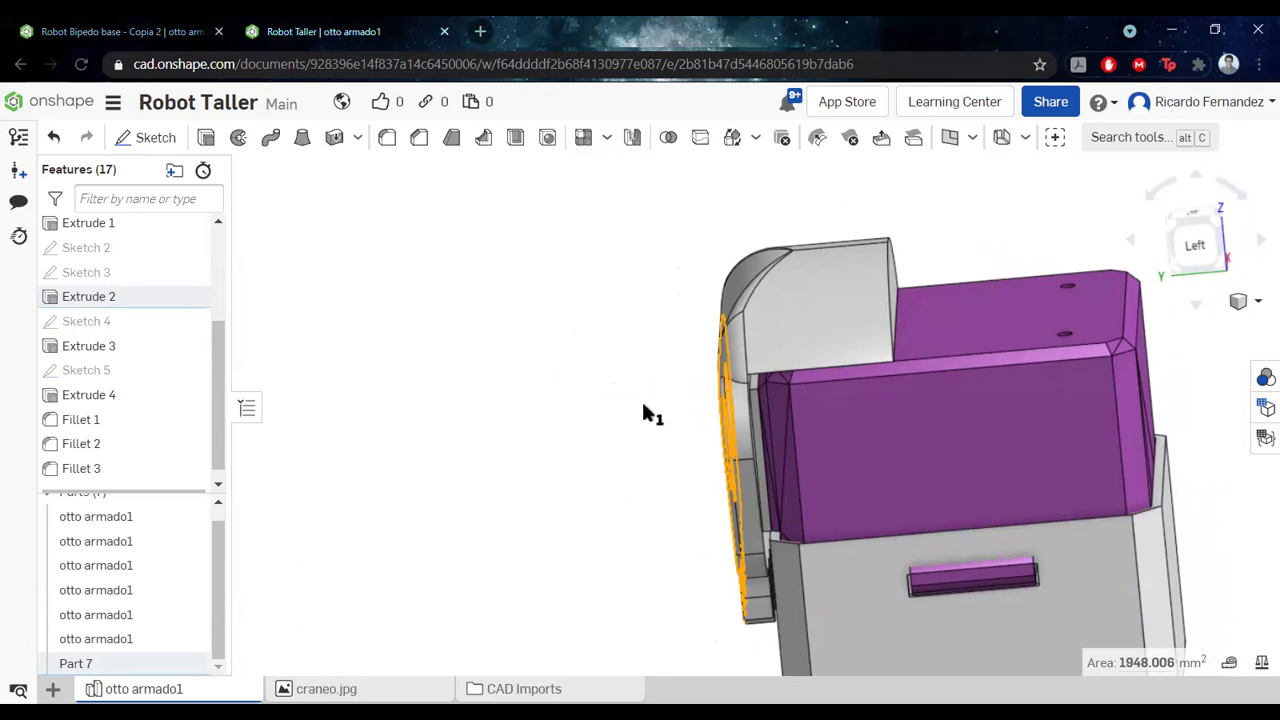
right_click_drag(647, 406, 560, 378)
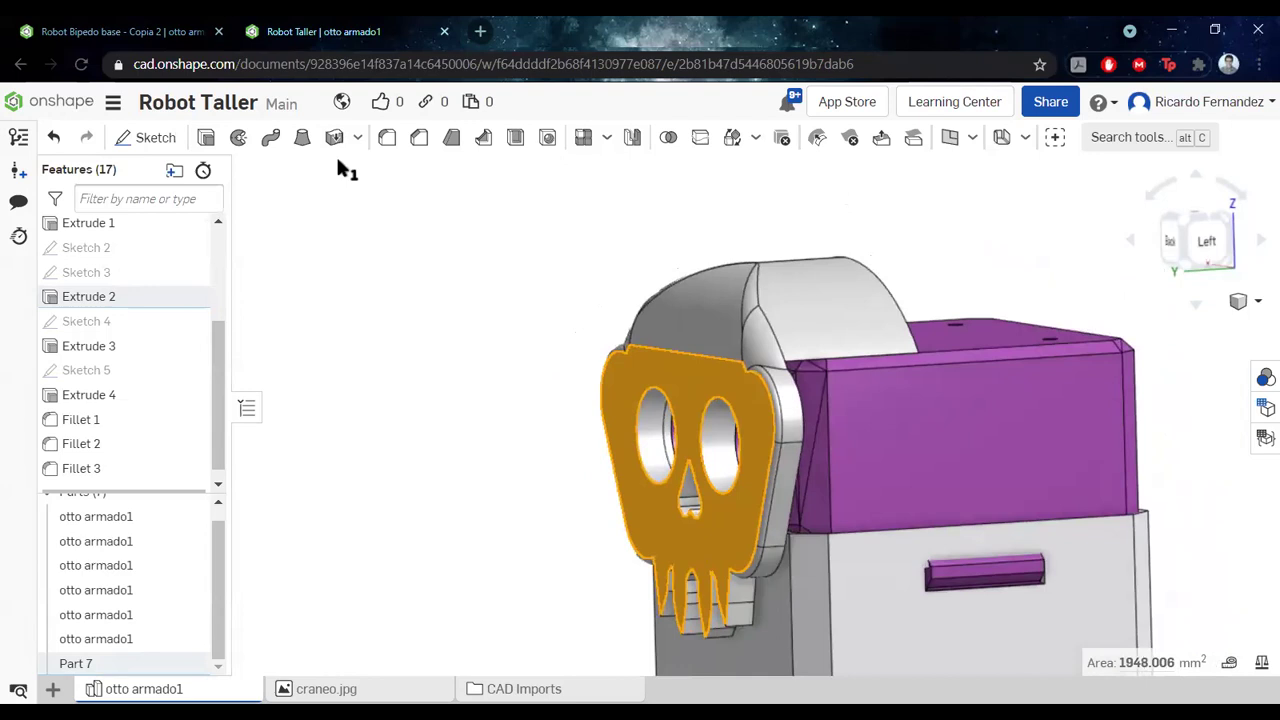
left_click(155, 146)
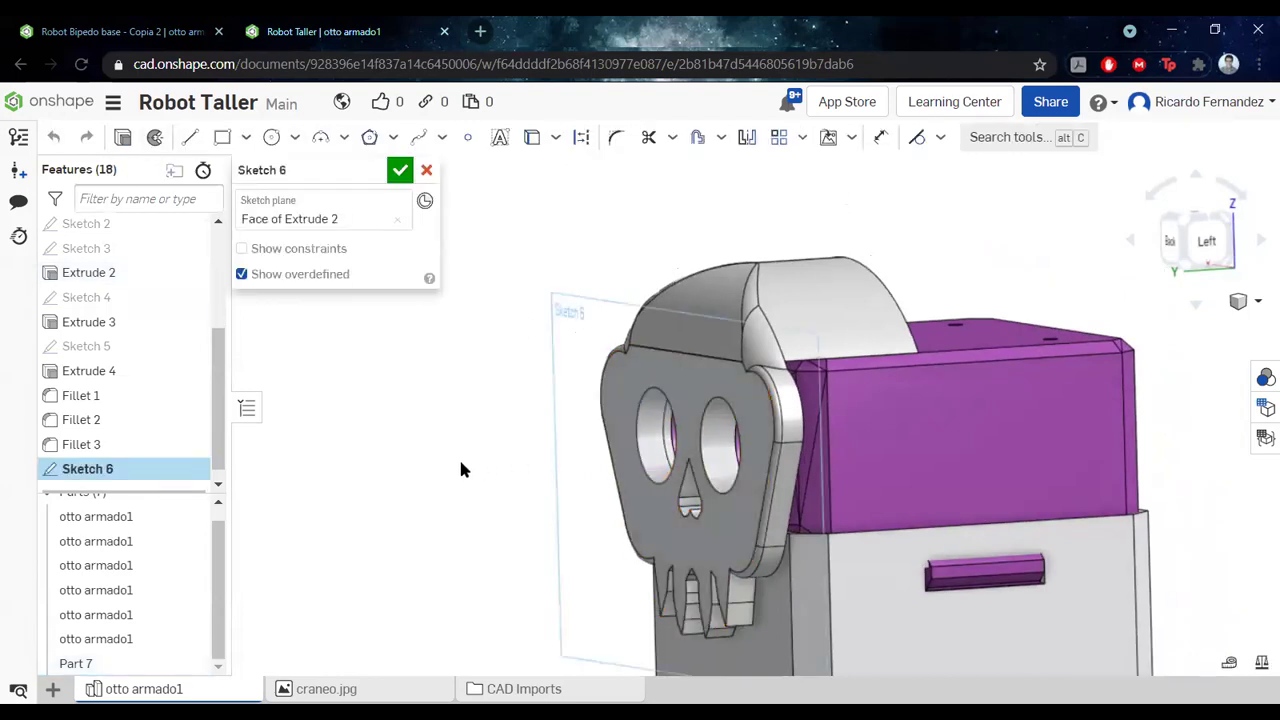
right_click(460, 469)
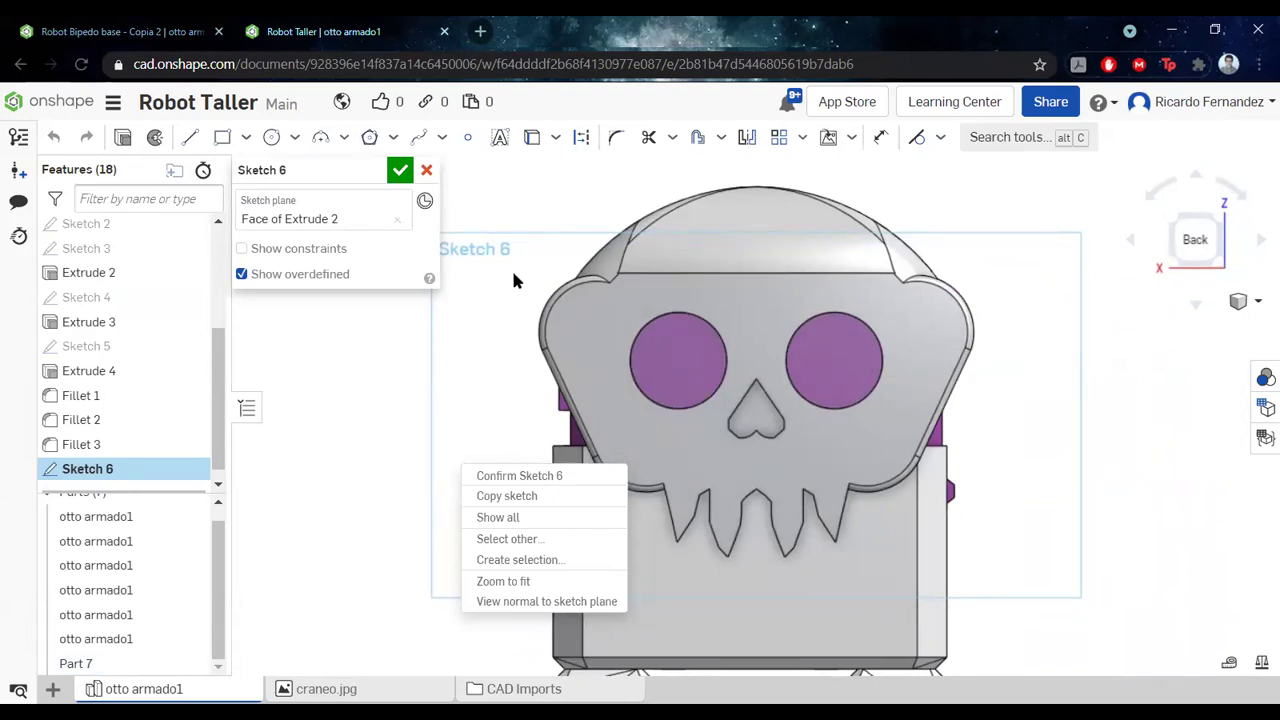
left_click(766, 171)
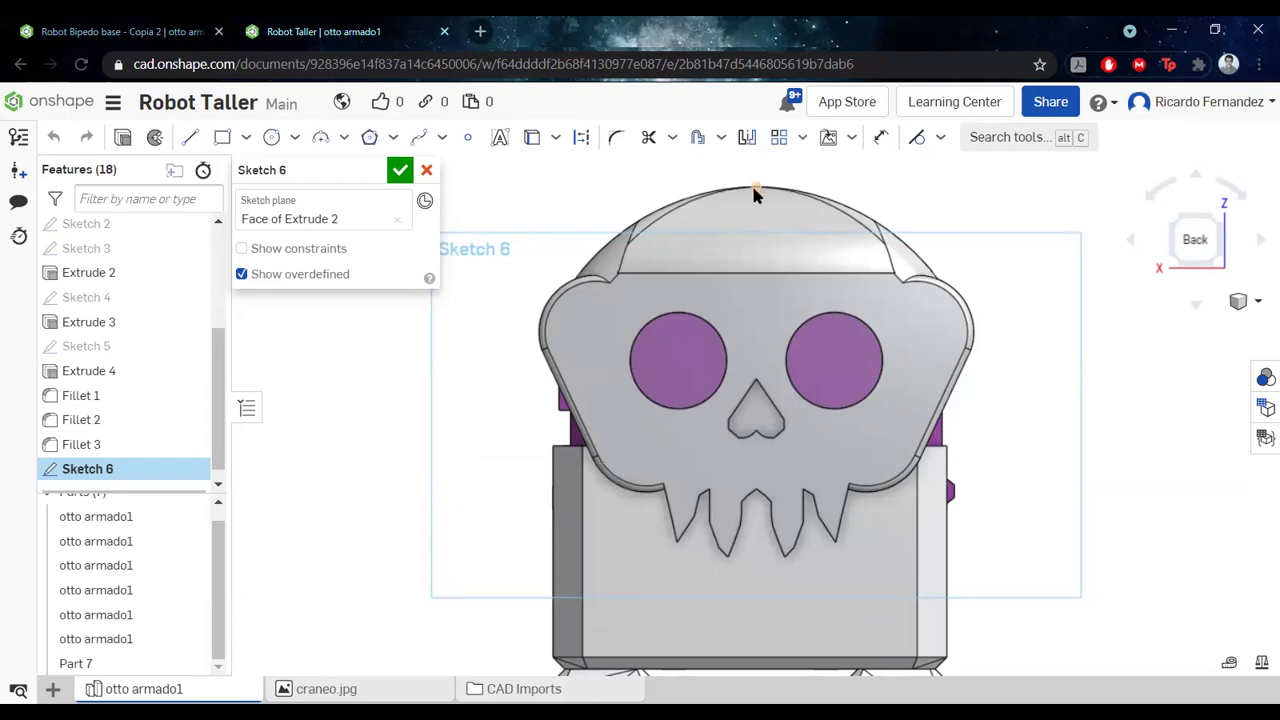
scroll(746, 190, "up", 3)
scroll(780, 180, "down", 5)
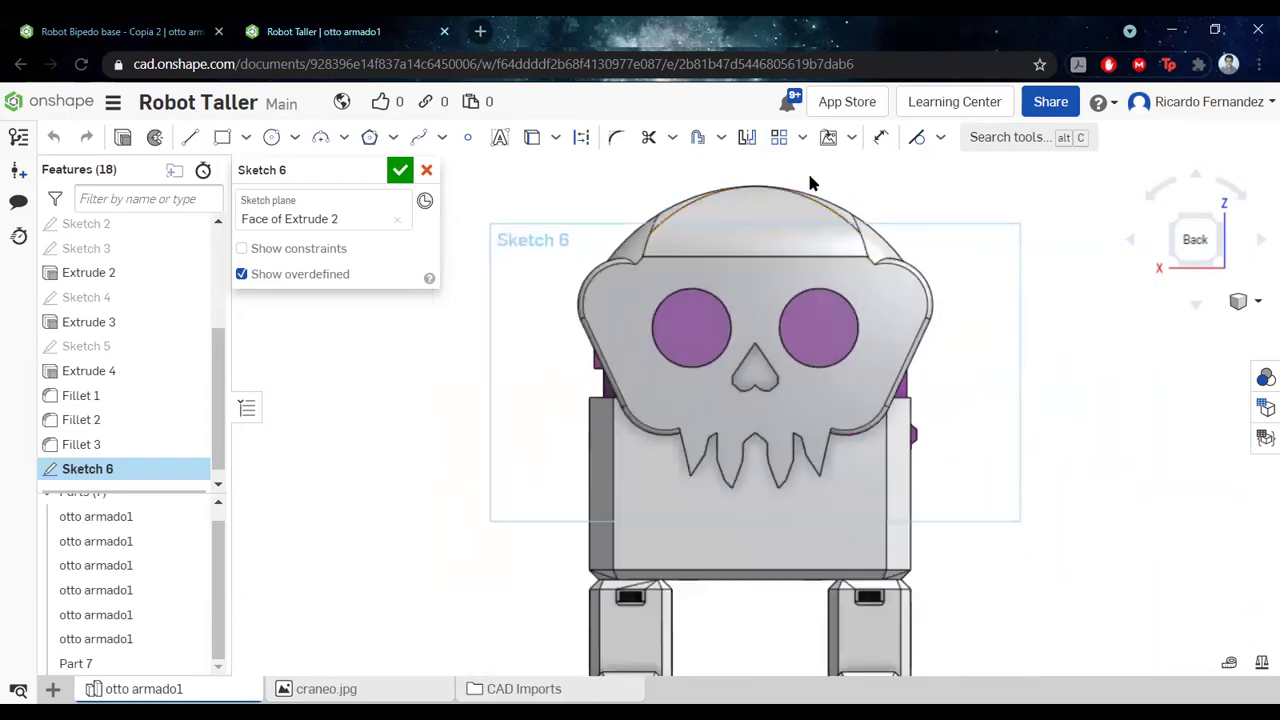
scroll(790, 240, "up", 1)
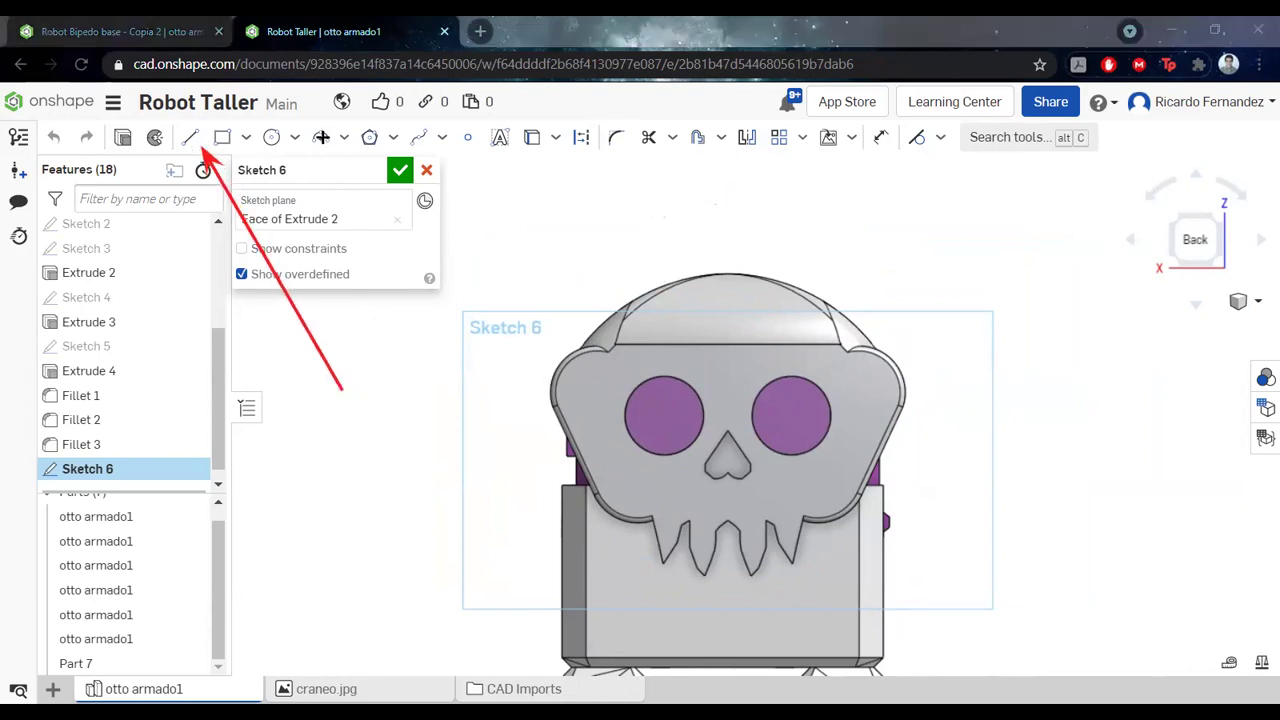
Sketch one jagged side of a crack with five line segments, from above the mask's crown down to between the eyes
left_click(190, 137)
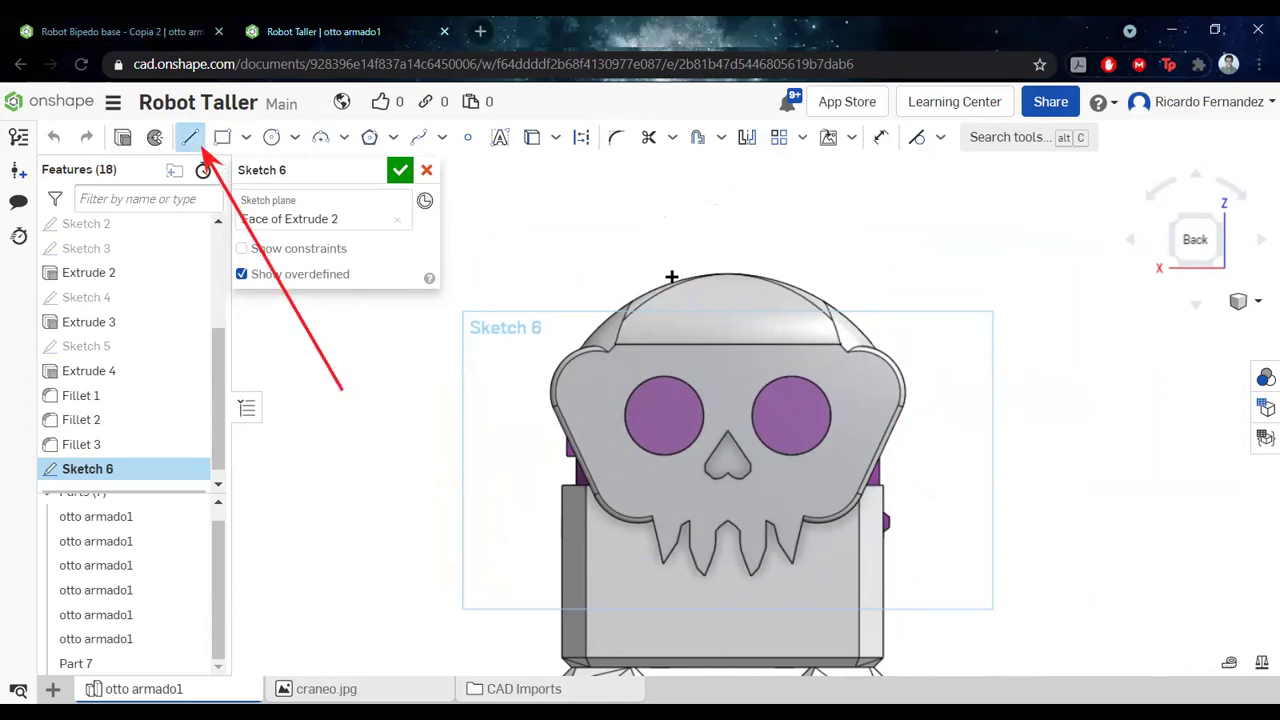
scroll(747, 276, "up", 2)
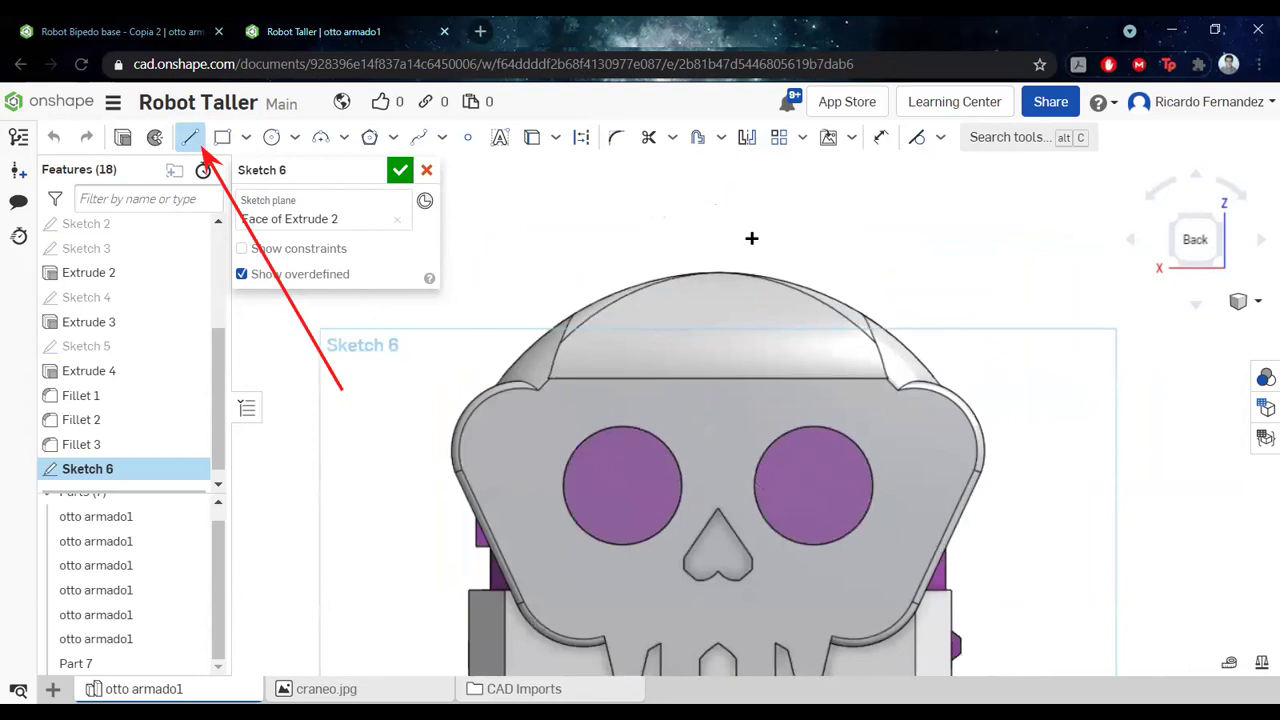
left_click(751, 238)
left_click(732, 287)
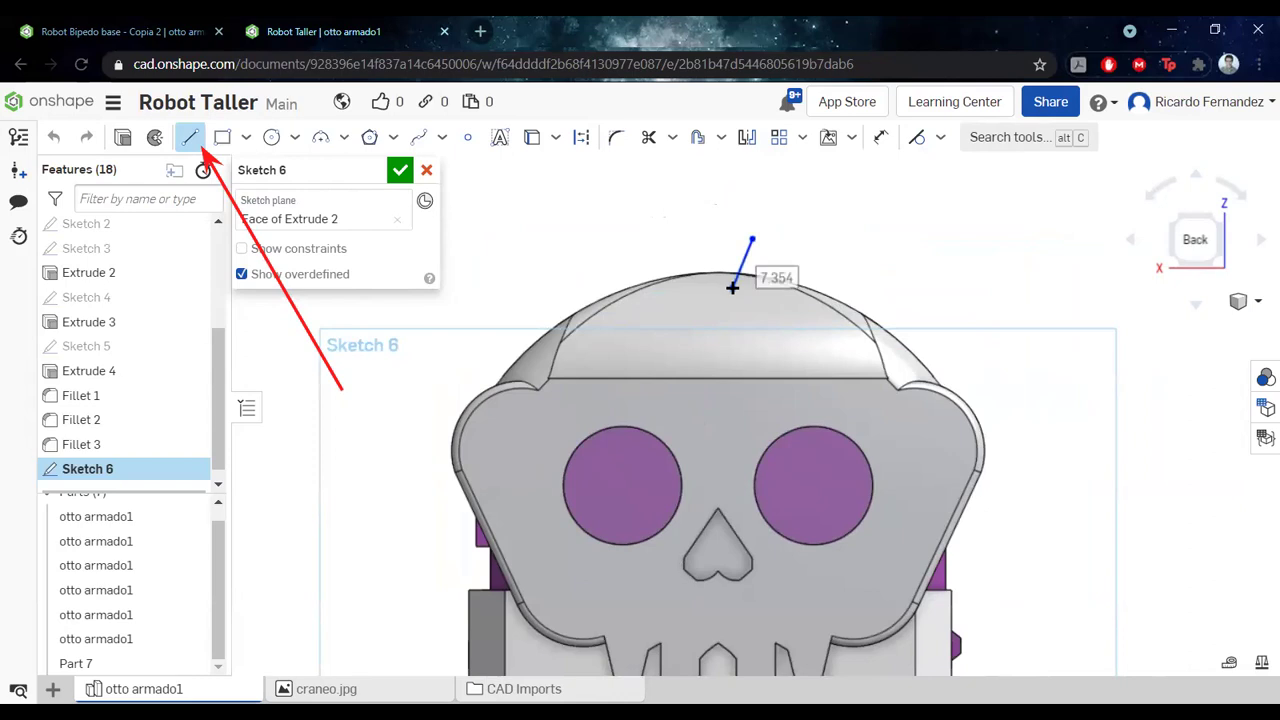
left_click(731, 316)
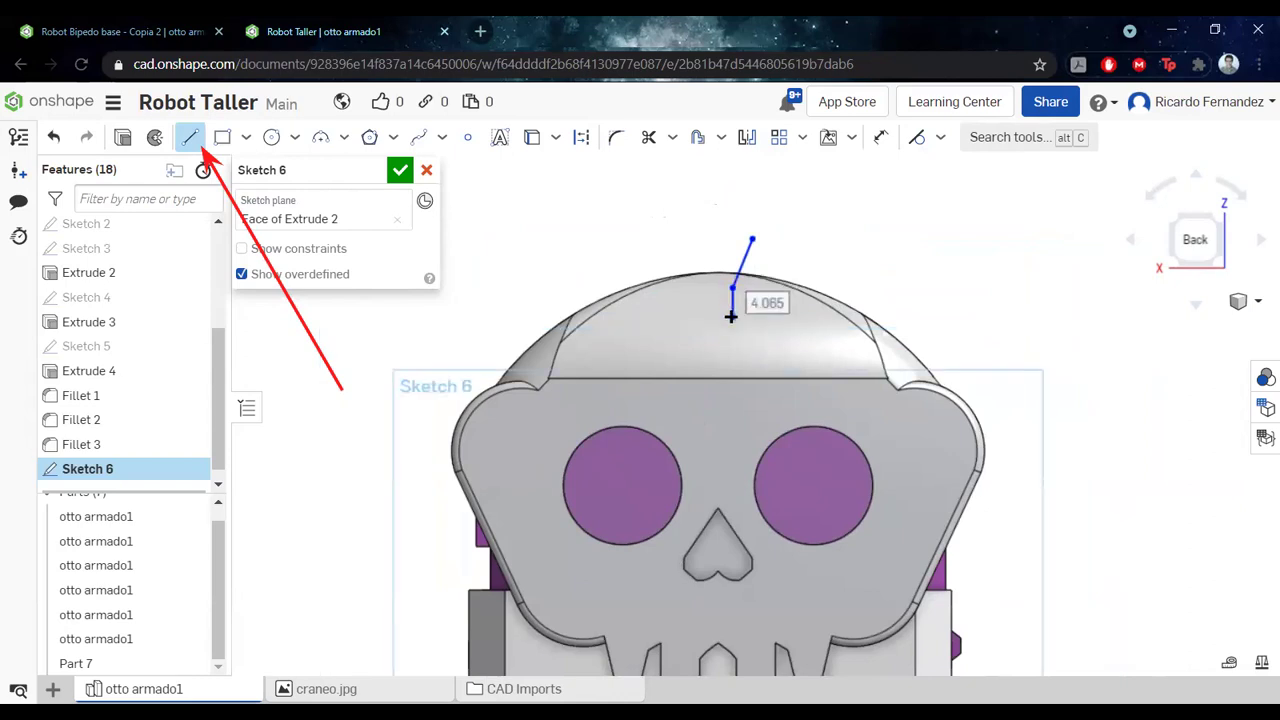
left_click(718, 360)
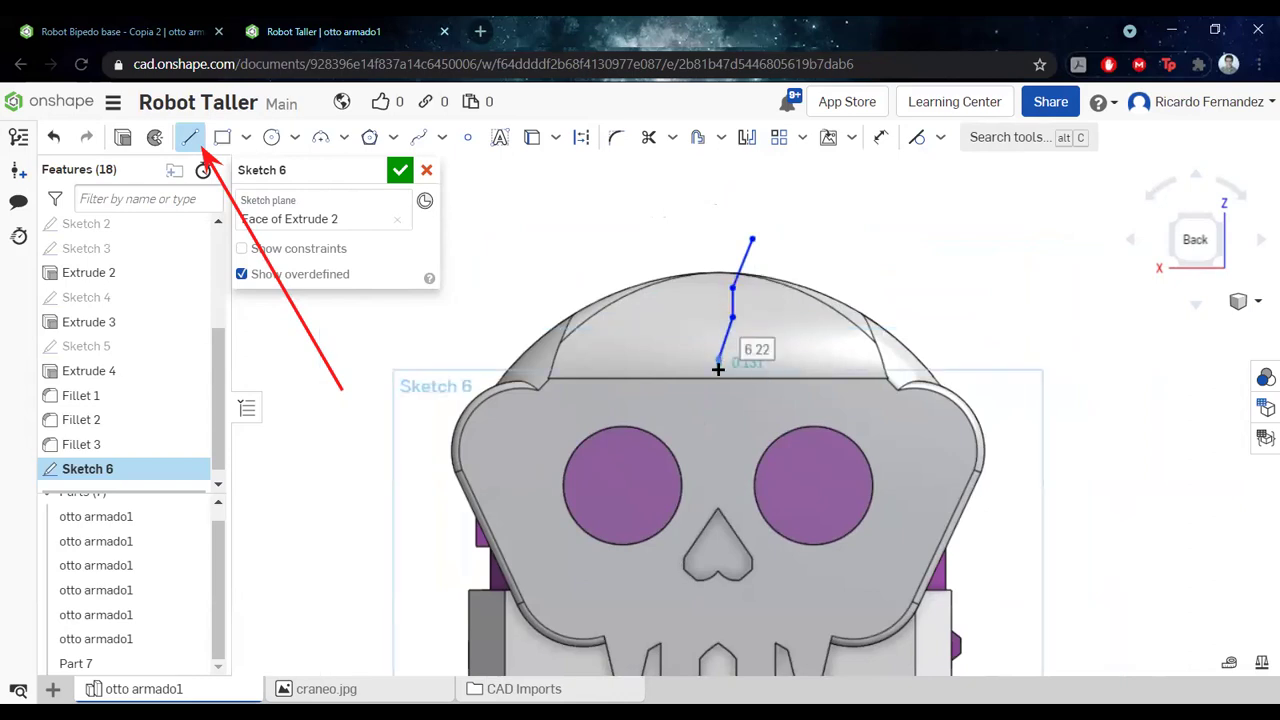
left_click(728, 410)
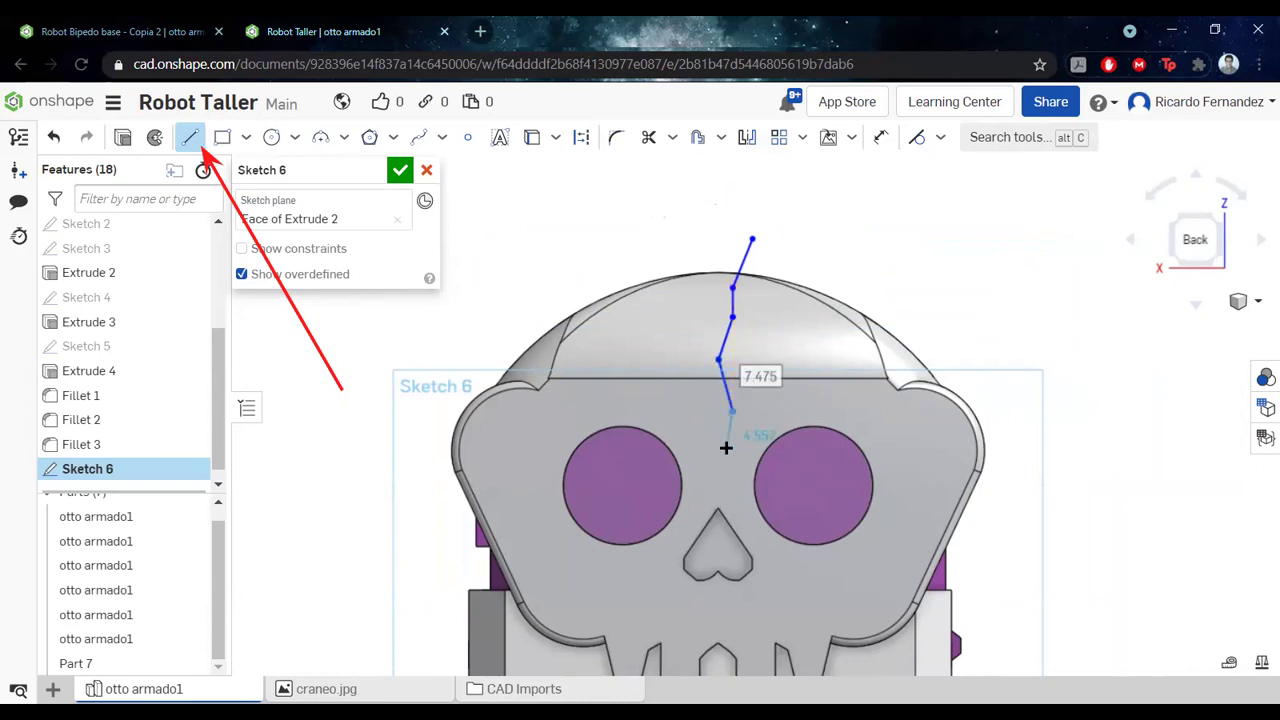
left_click(724, 450)
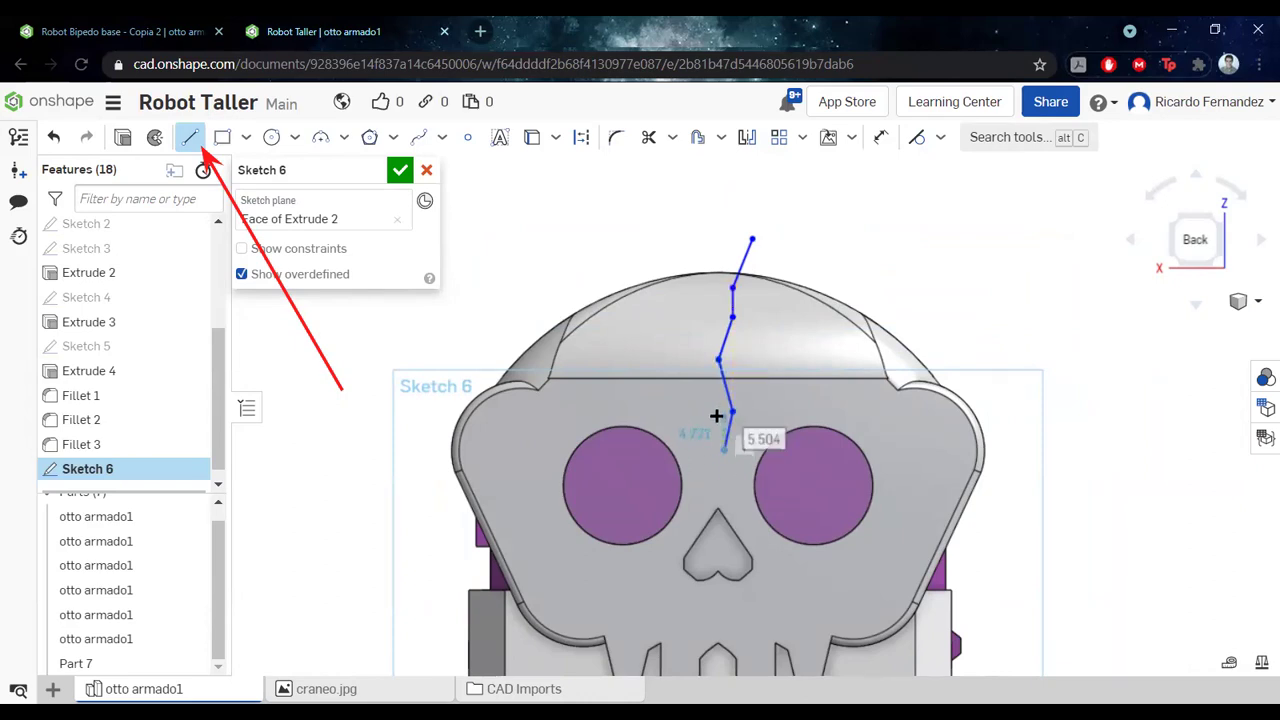
Sketch the crack's other jagged side back up above the crown and close the outline with a line about 10.9 mm long
left_click(717, 416)
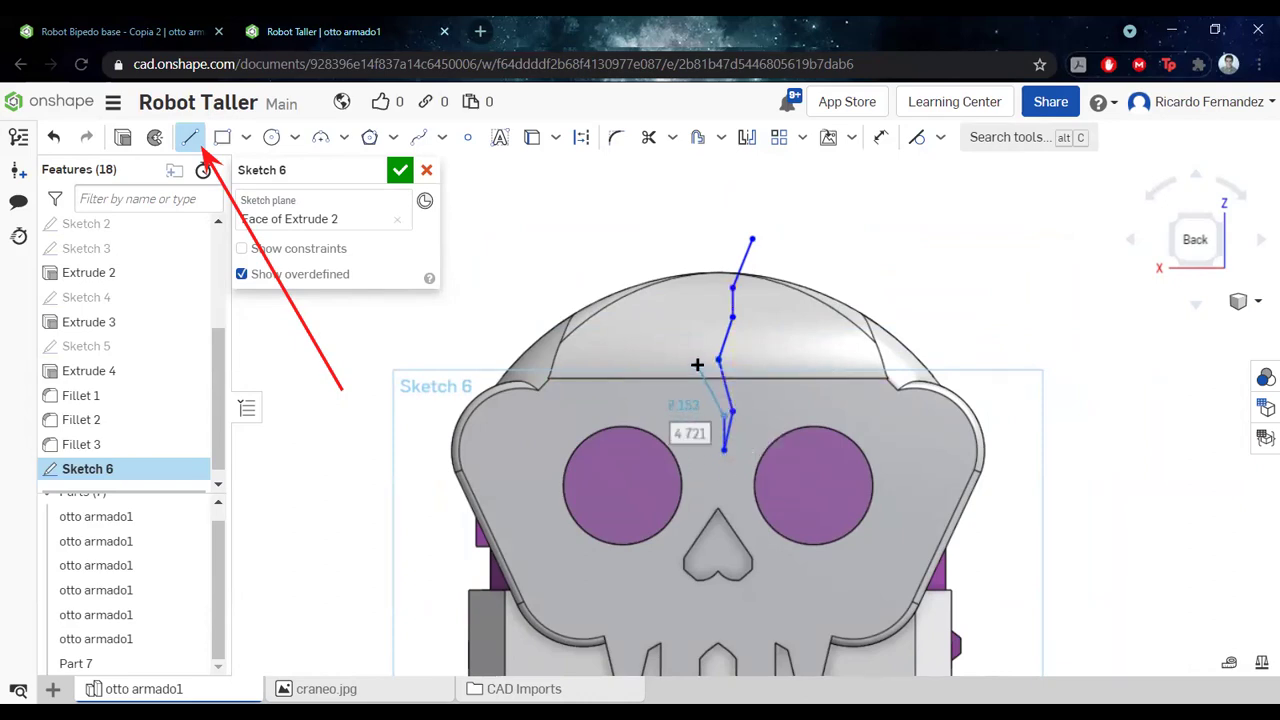
left_click(697, 365)
left_click(713, 328)
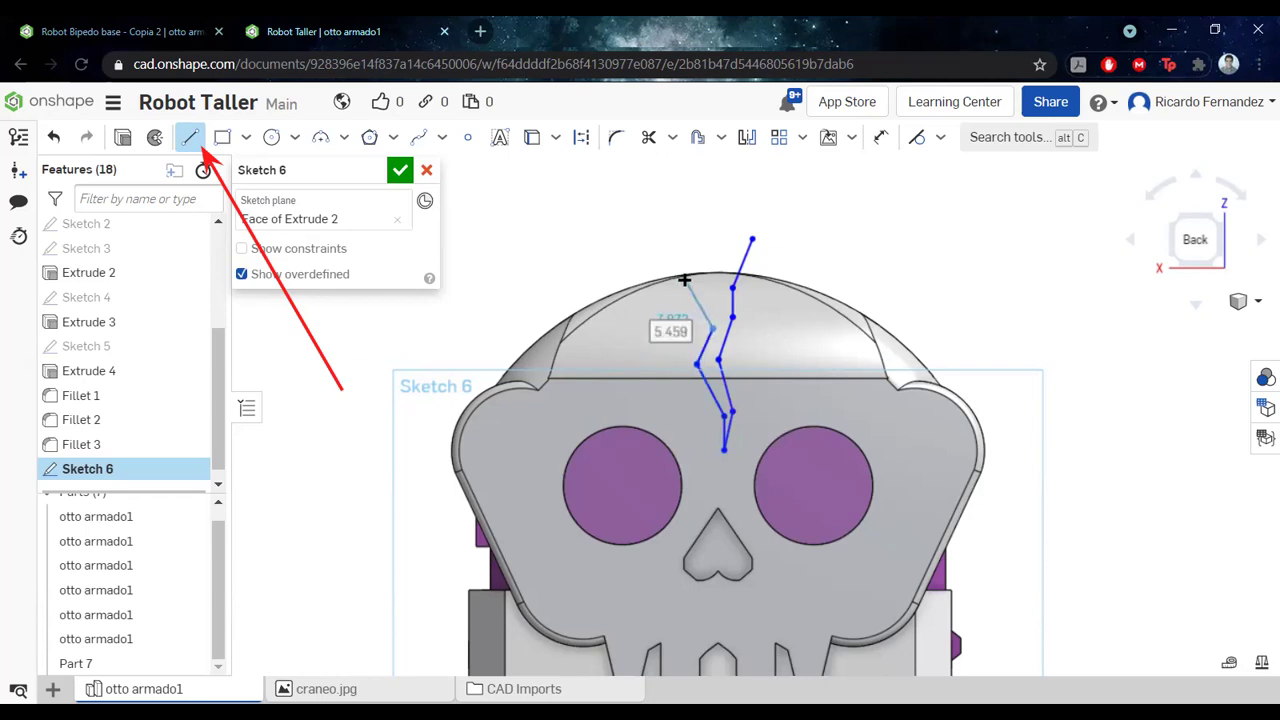
left_click(702, 288)
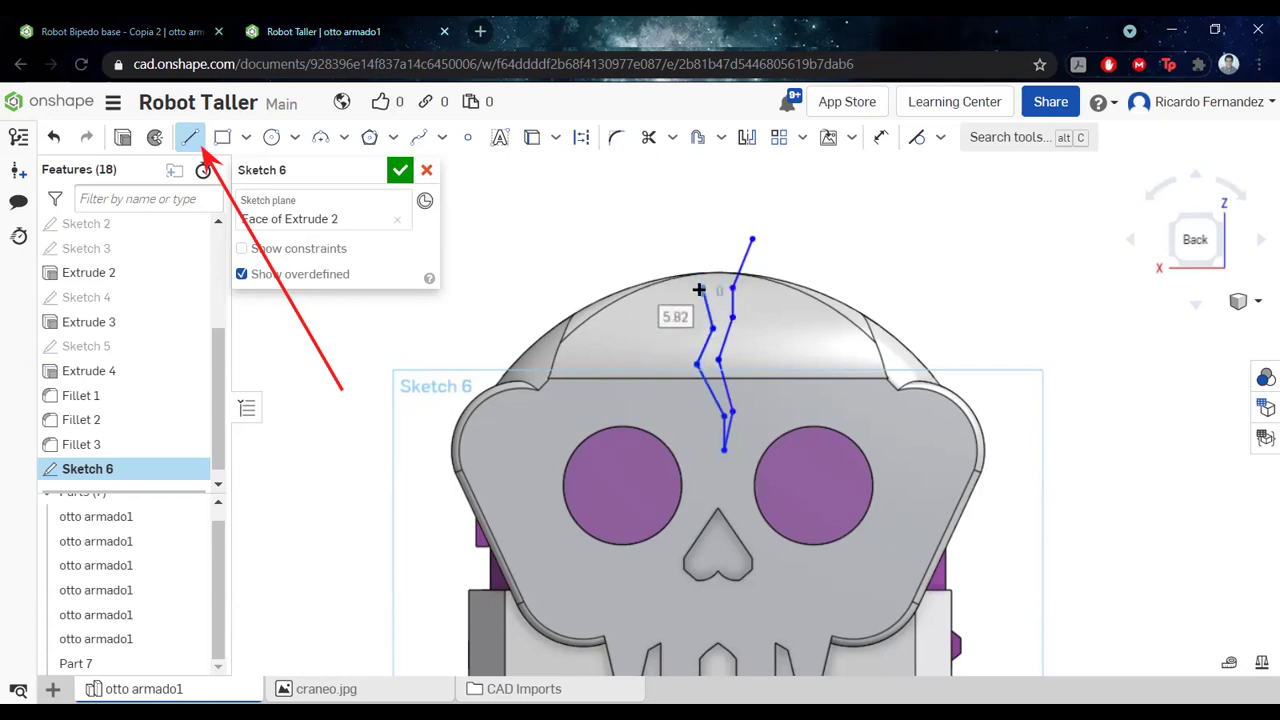
left_click(675, 255)
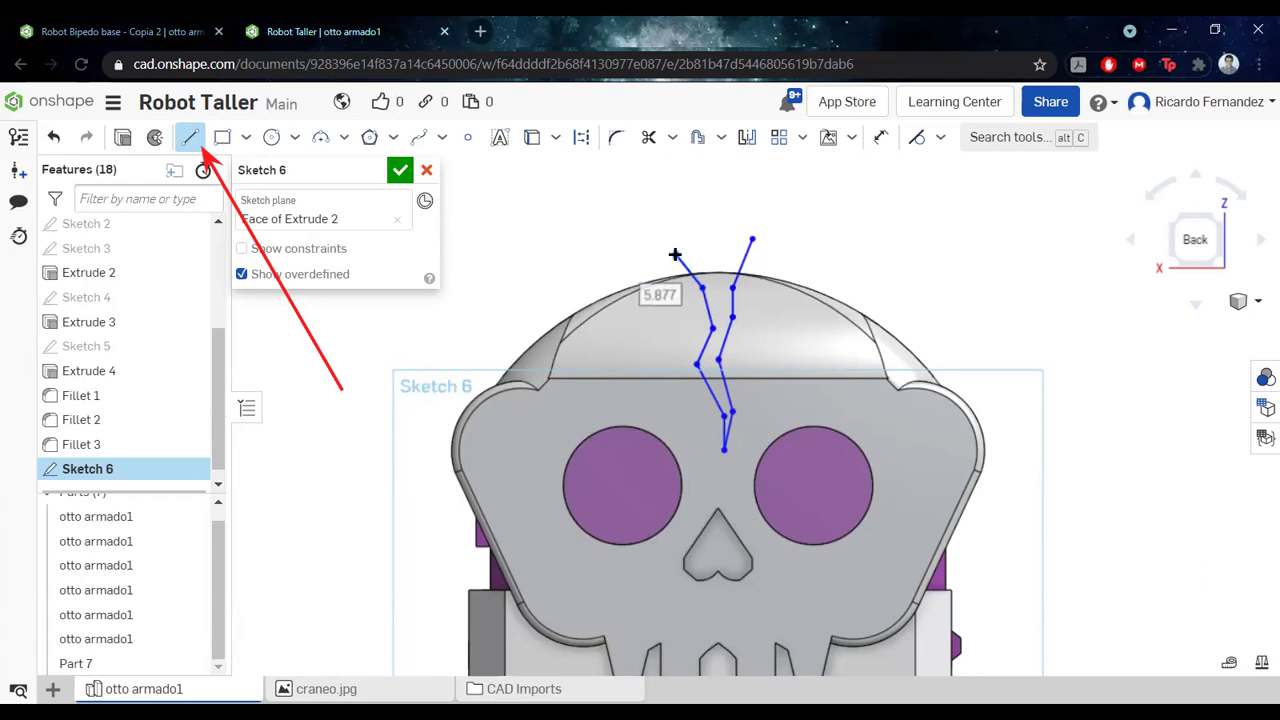
left_click(753, 239)
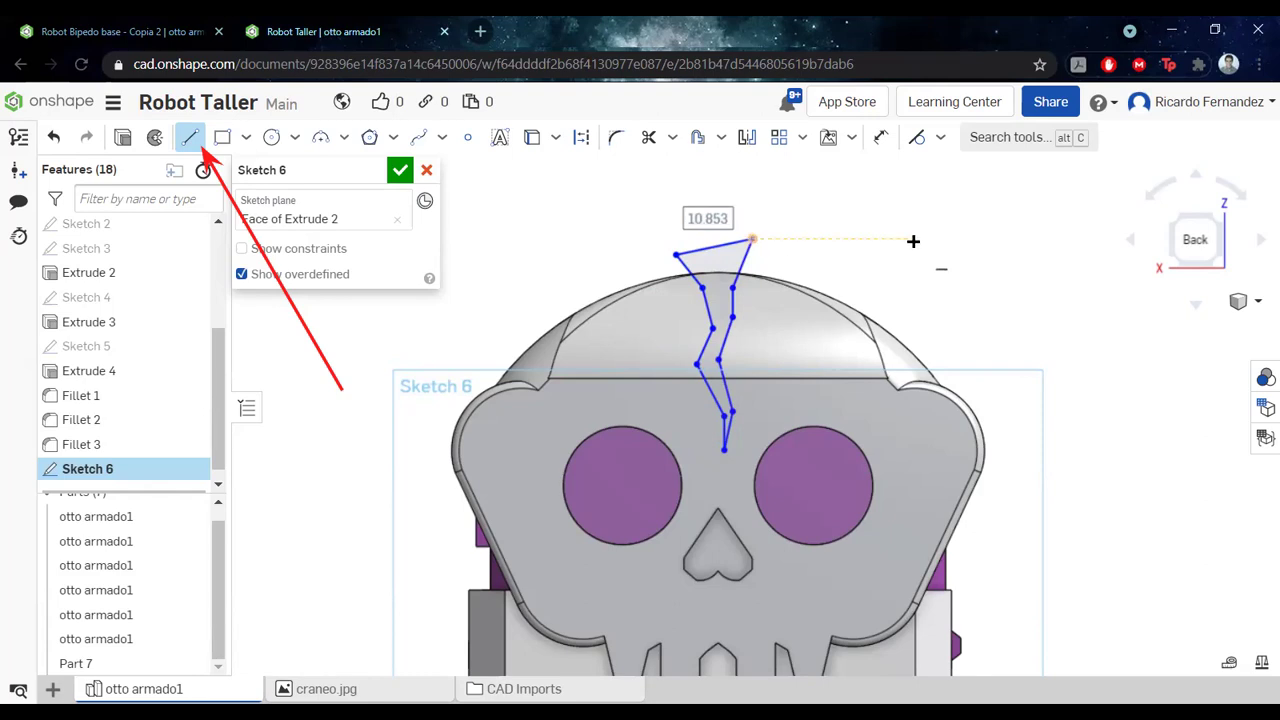
scroll(1004, 340, "down", 3)
mouse_move(1004, 320)
right_mouse_down()
mouse_move(1040, 318)
mouse_move(1000, 314)
right_mouse_up()
scroll(961, 329, "up", 2)
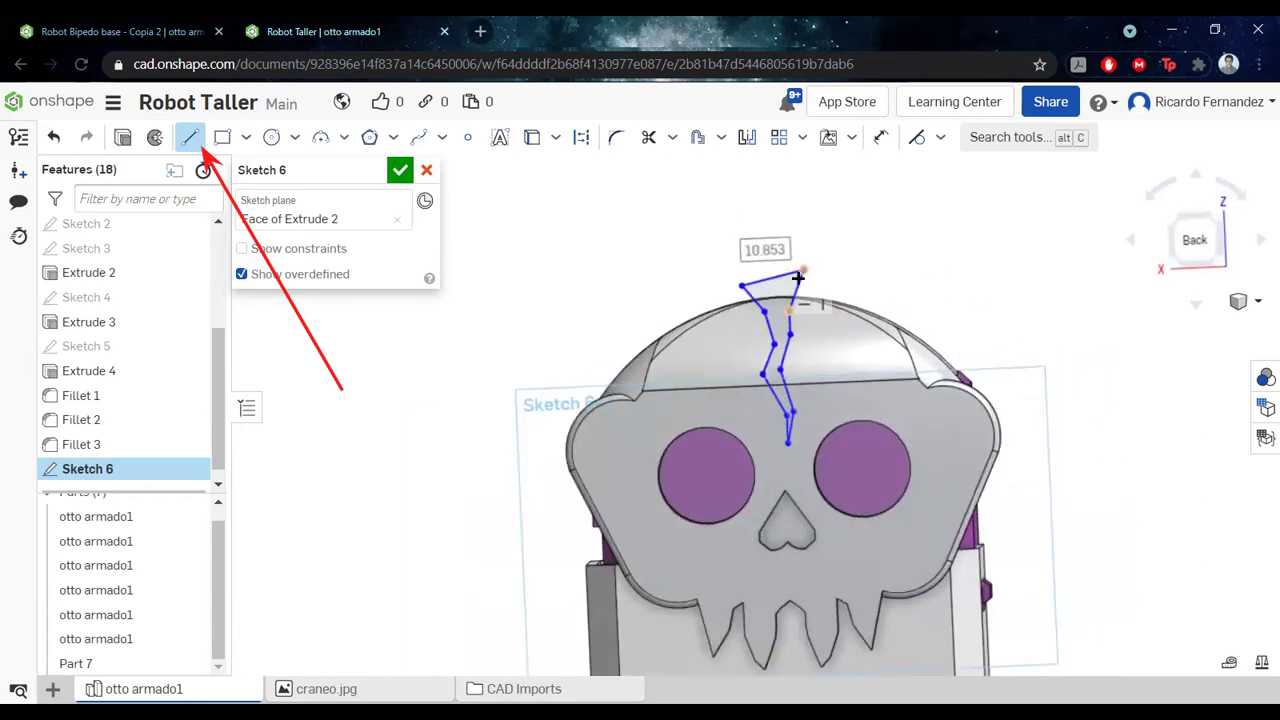
key("Escape")
mouse_move(673, 211)
left_mouse_down()
mouse_move(930, 489)
mouse_move(984, 670)
left_mouse_up()
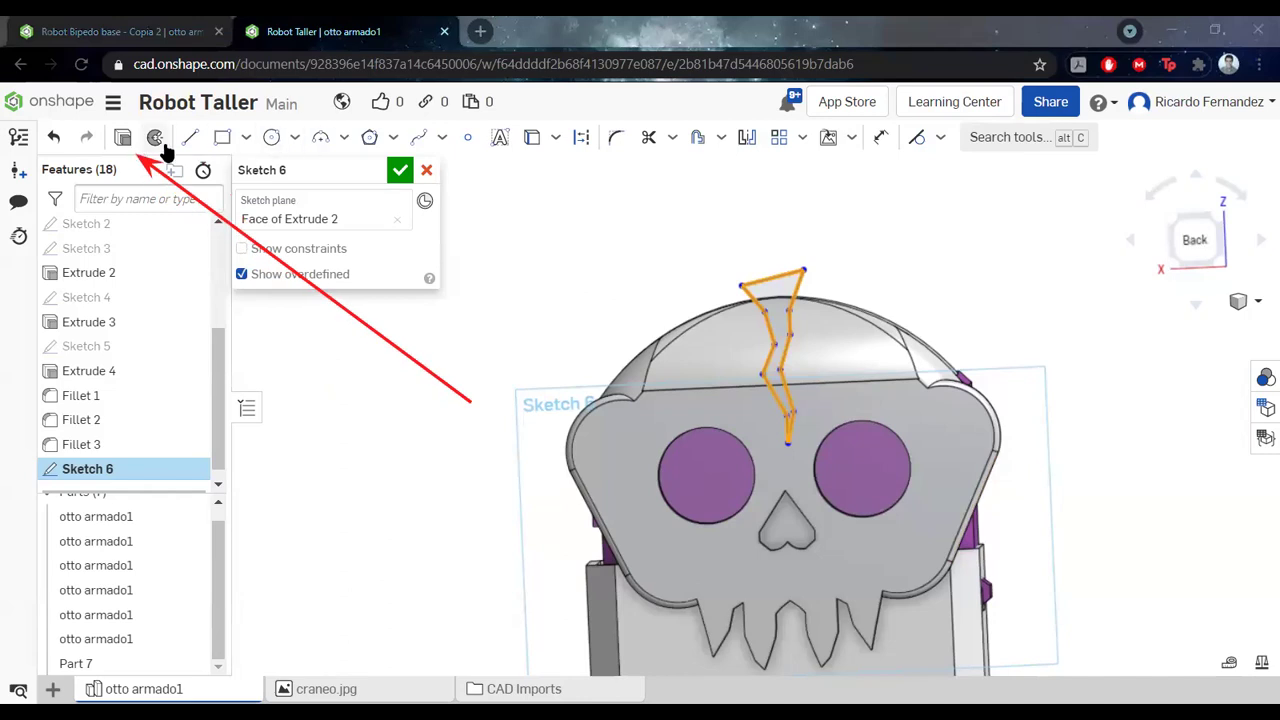
left_click(123, 137)
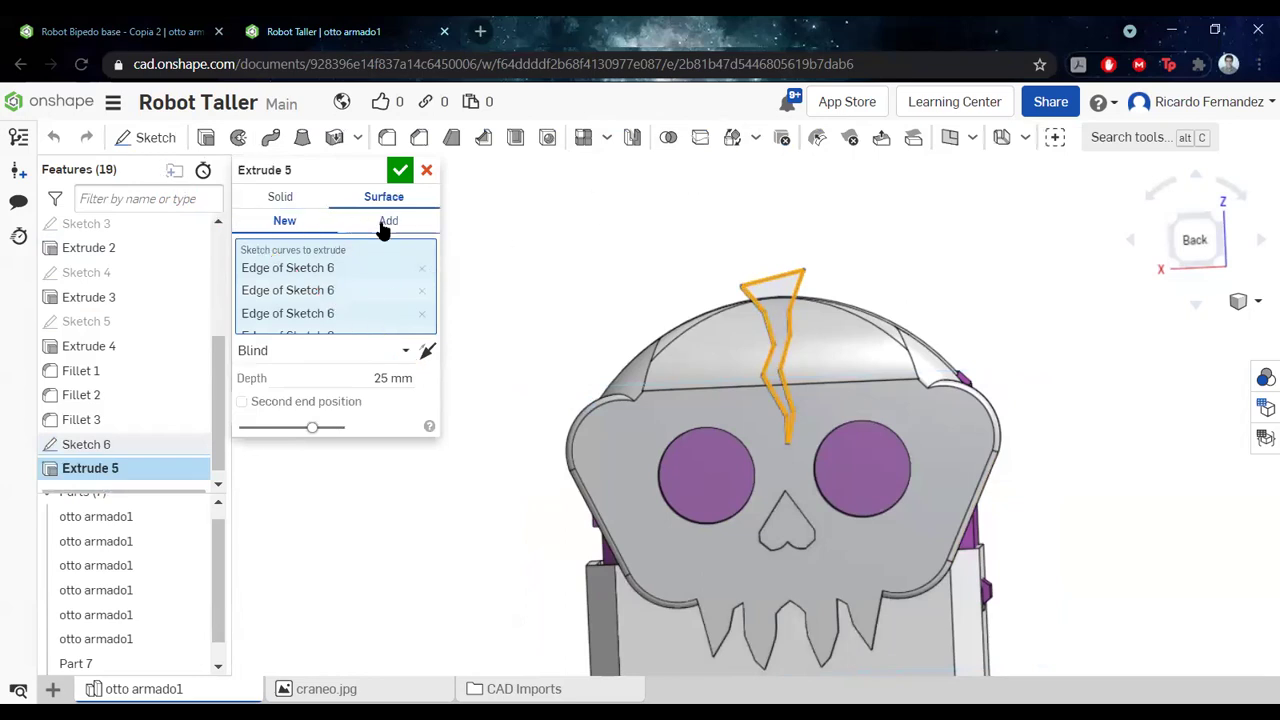
scroll(775, 290, "up", 2)
scroll(775, 290, "up", 2)
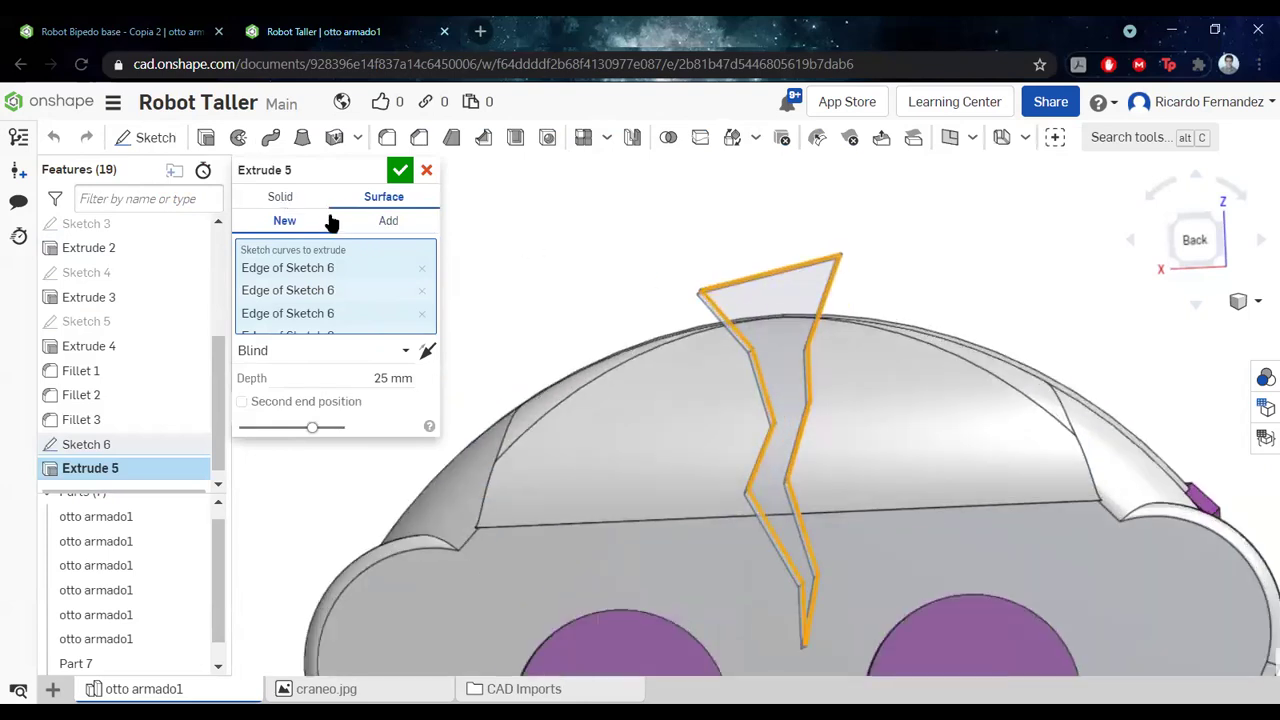
left_click(280, 197)
scroll(444, 235, "down", 2)
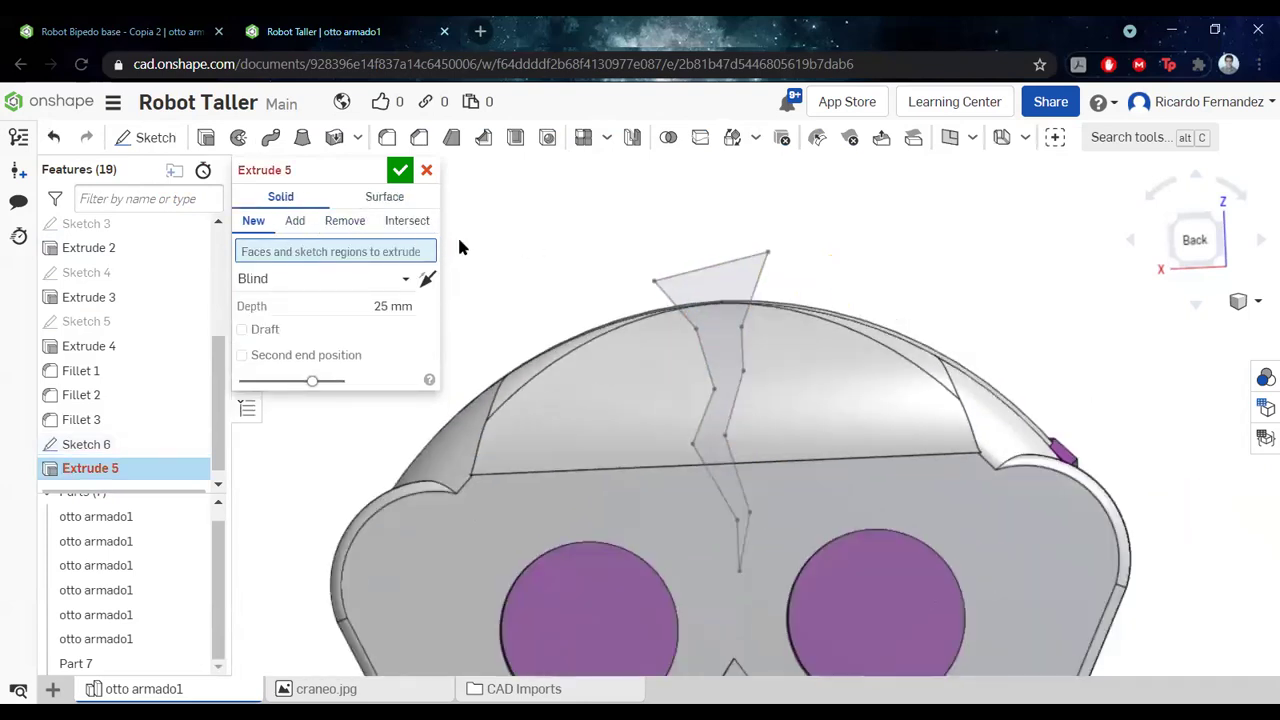
scroll(457, 234, "down", 2)
left_click(640, 283)
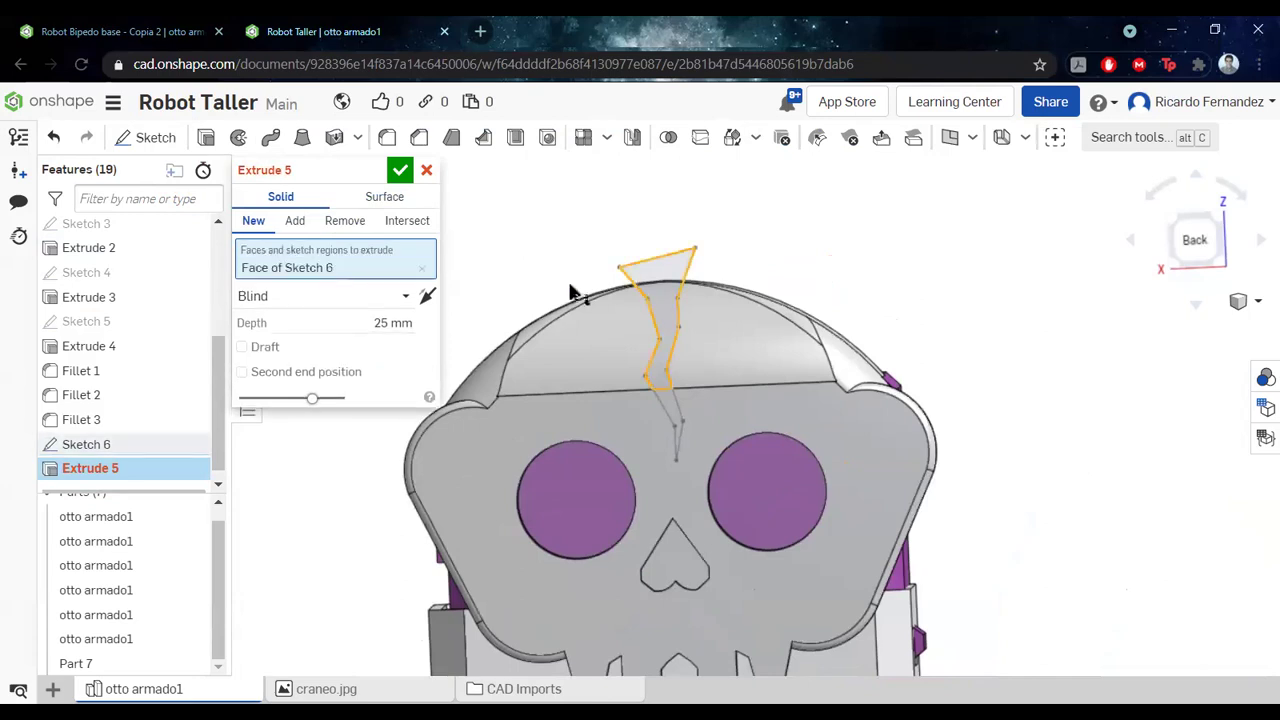
key("Escape")
scroll(740, 252, "down", 2)
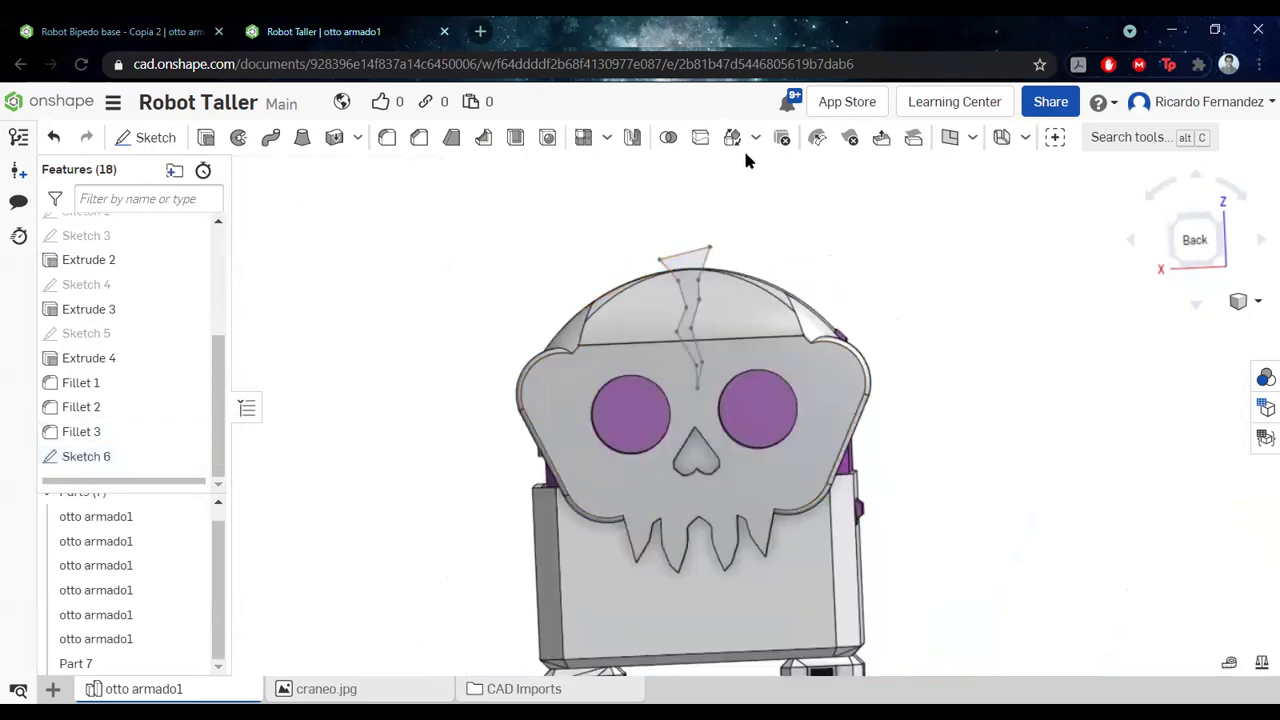
Reopen the crack sketch for editing and start a solid extrude of all its regions
mouse_move(467, 262)
left_mouse_down()
mouse_move(86, 456)
mouse_move(115, 453)
left_mouse_up()
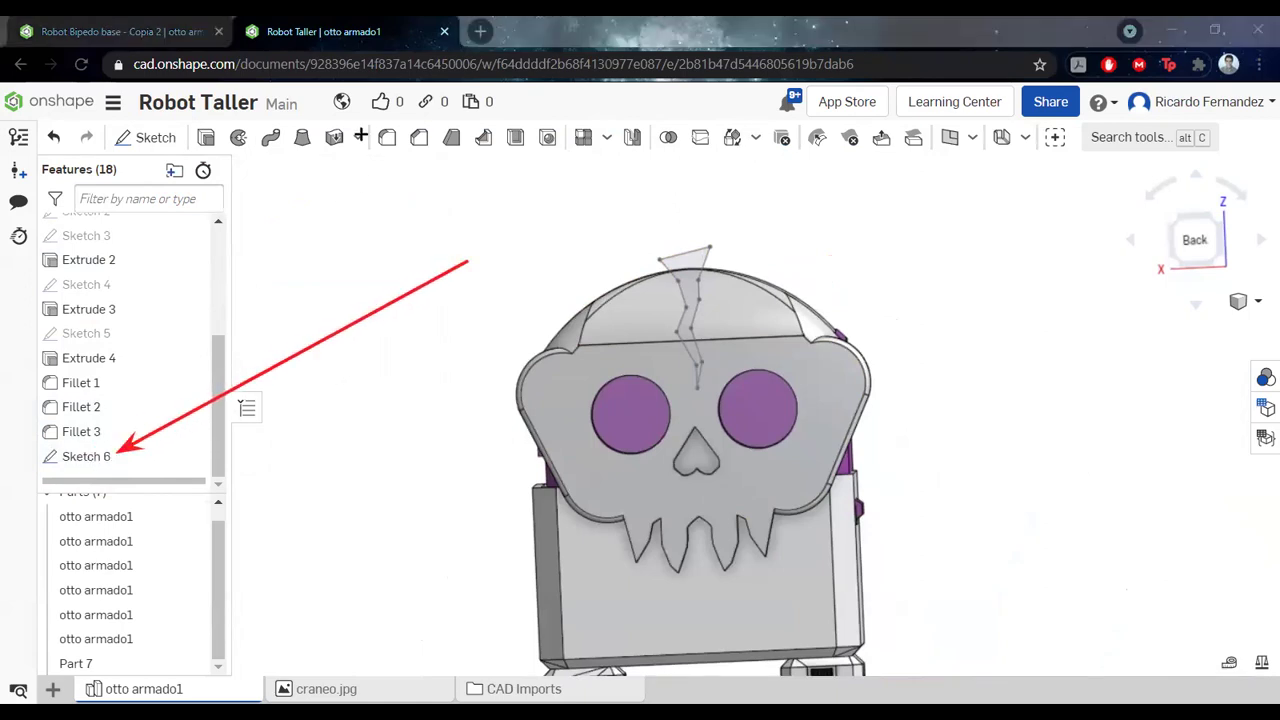
right_click(86, 452)
left_click(165, 155)
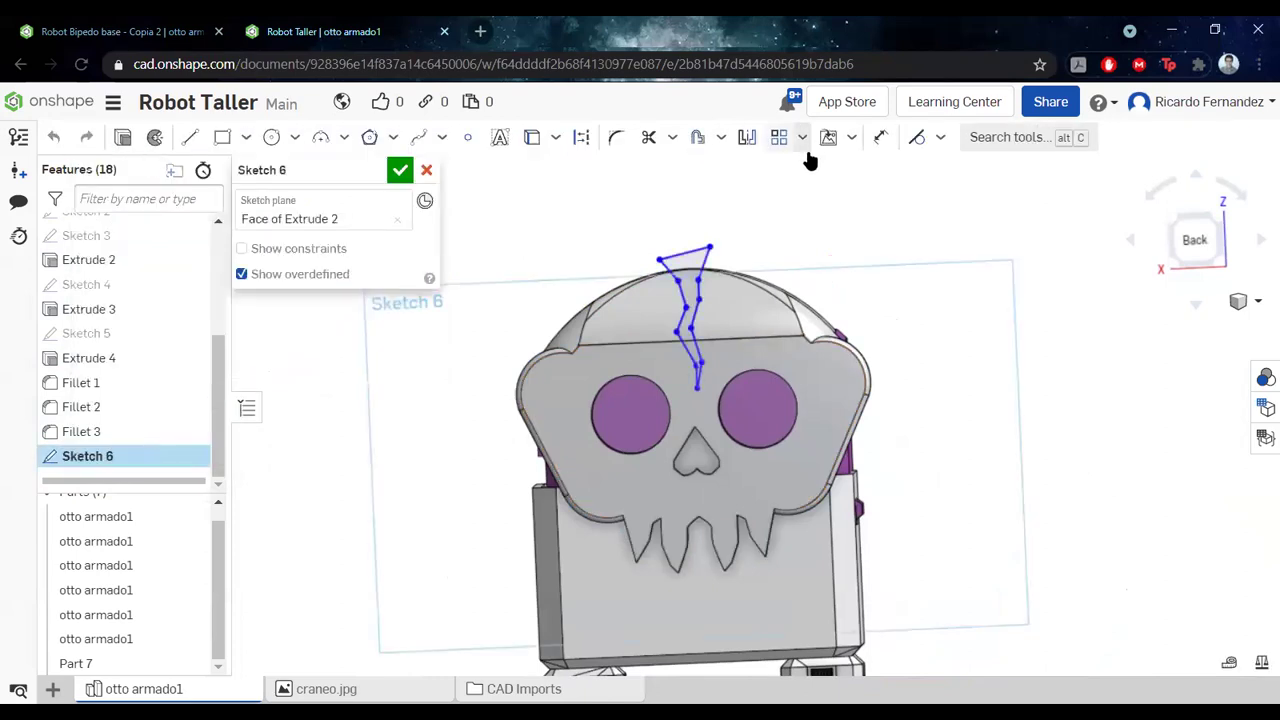
mouse_move(330, 445)
left_mouse_down()
mouse_move(157, 223)
mouse_move(138, 152)
left_mouse_up()
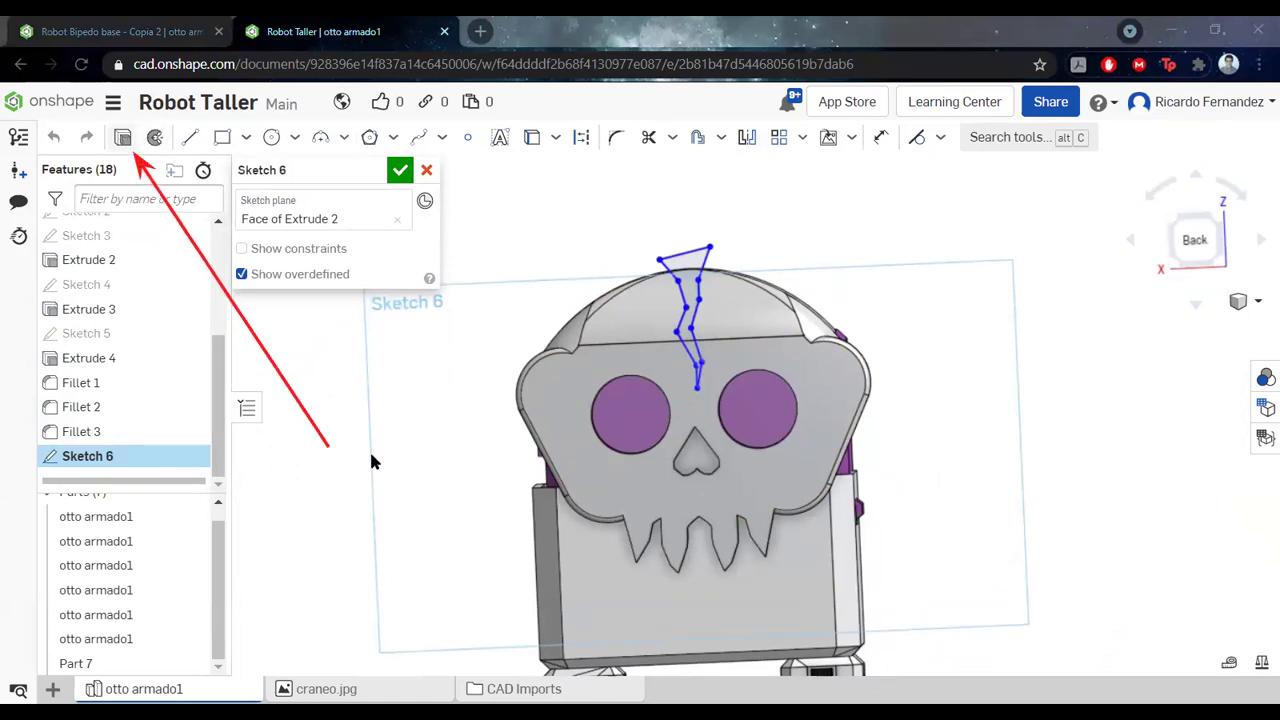
key("shift+e")
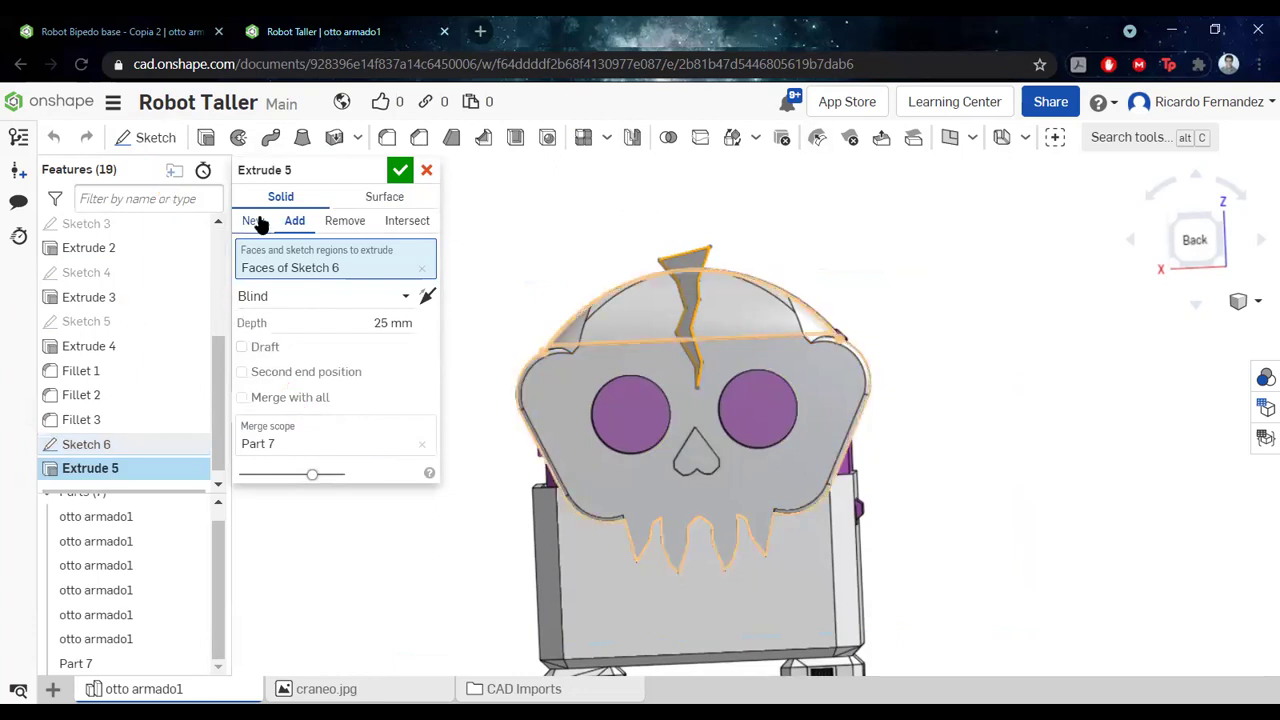
Cut the crack sketch's regions out of the skull mask with a blind Remove extrude 41.8 mm deep
mouse_move(506, 180)
left_mouse_down()
mouse_move(429, 215)
mouse_move(305, 217)
left_mouse_up()
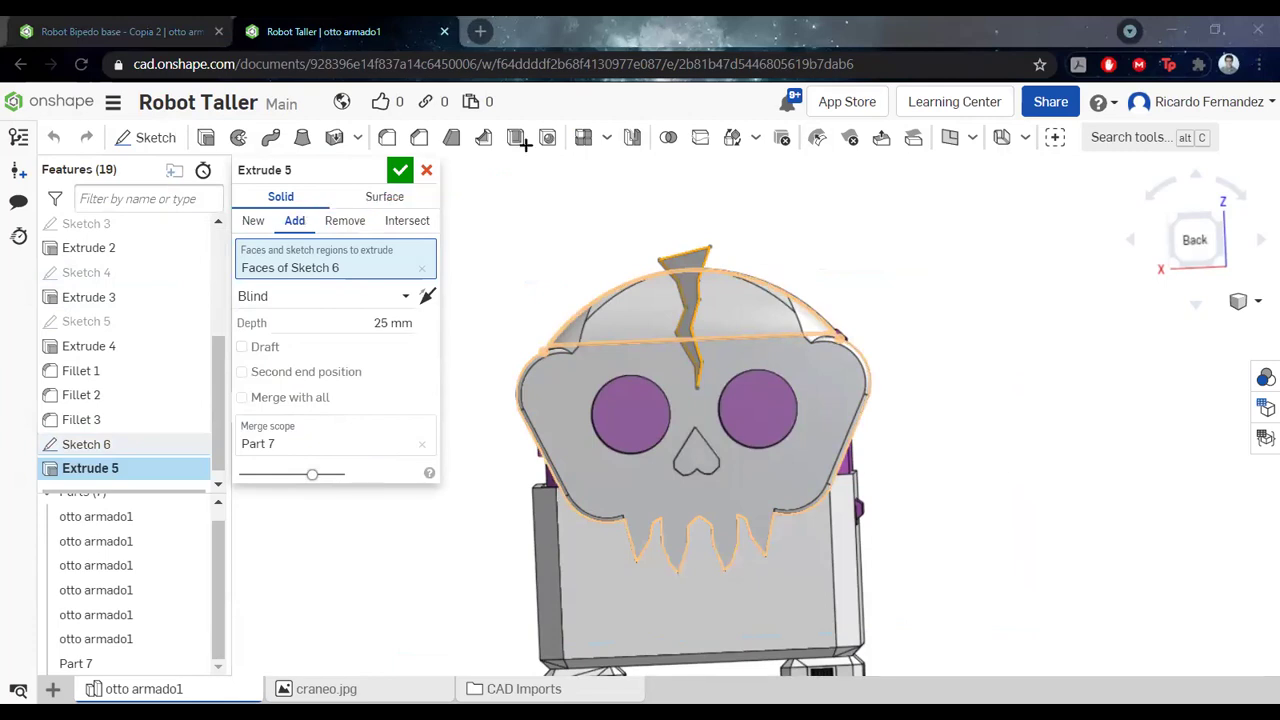
mouse_move(460, 174)
left_mouse_down()
mouse_move(368, 236)
mouse_move(372, 217)
left_mouse_up()
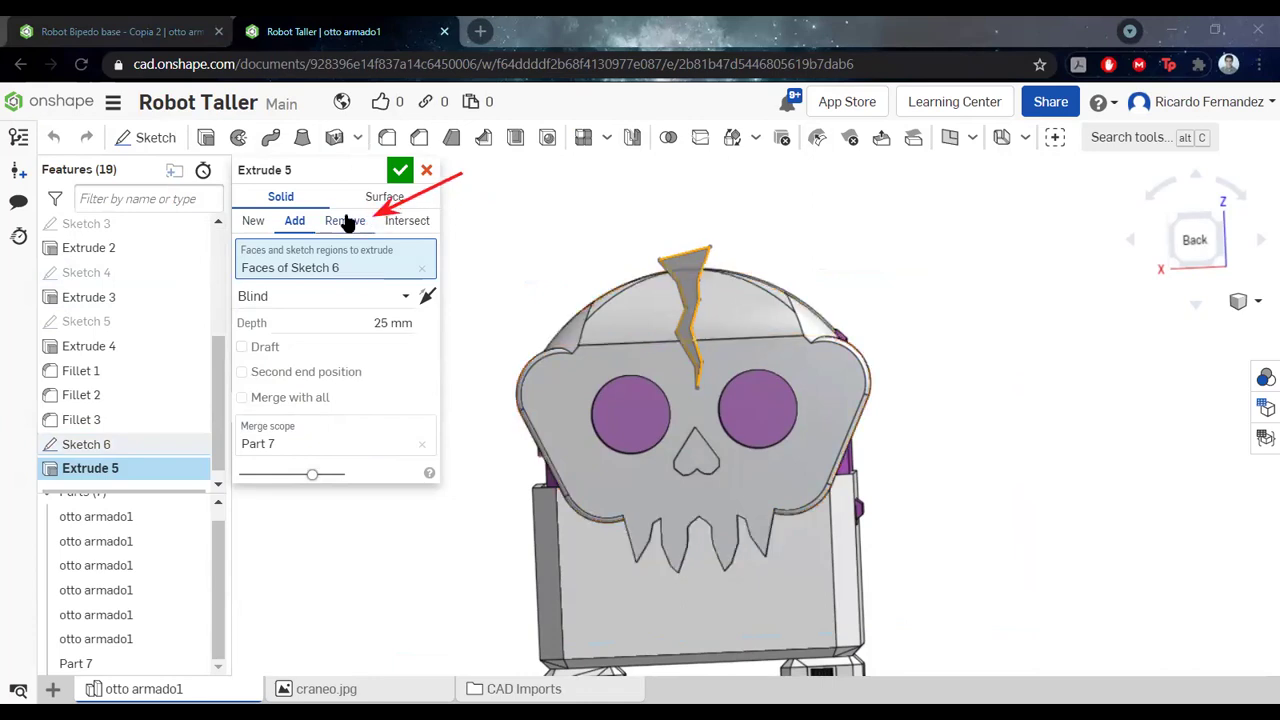
left_click(344, 220)
right_click_drag(700, 243, 815, 274)
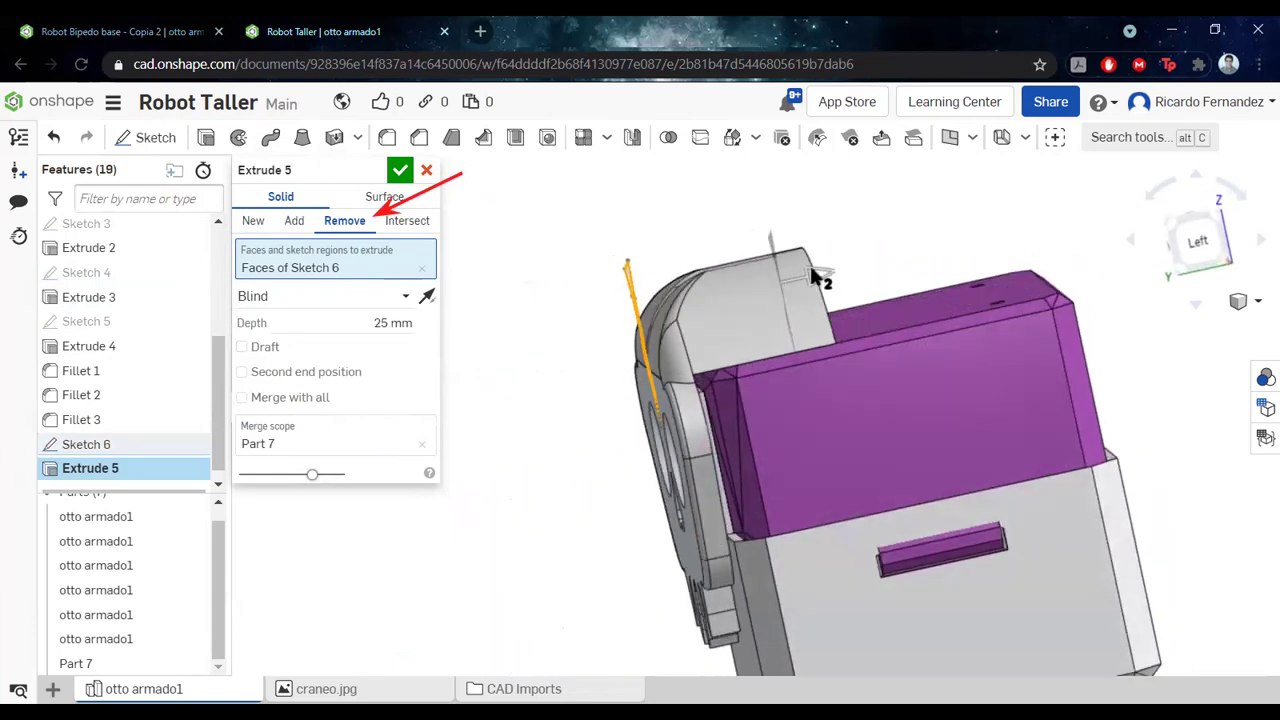
left_click_drag(827, 278, 910, 255)
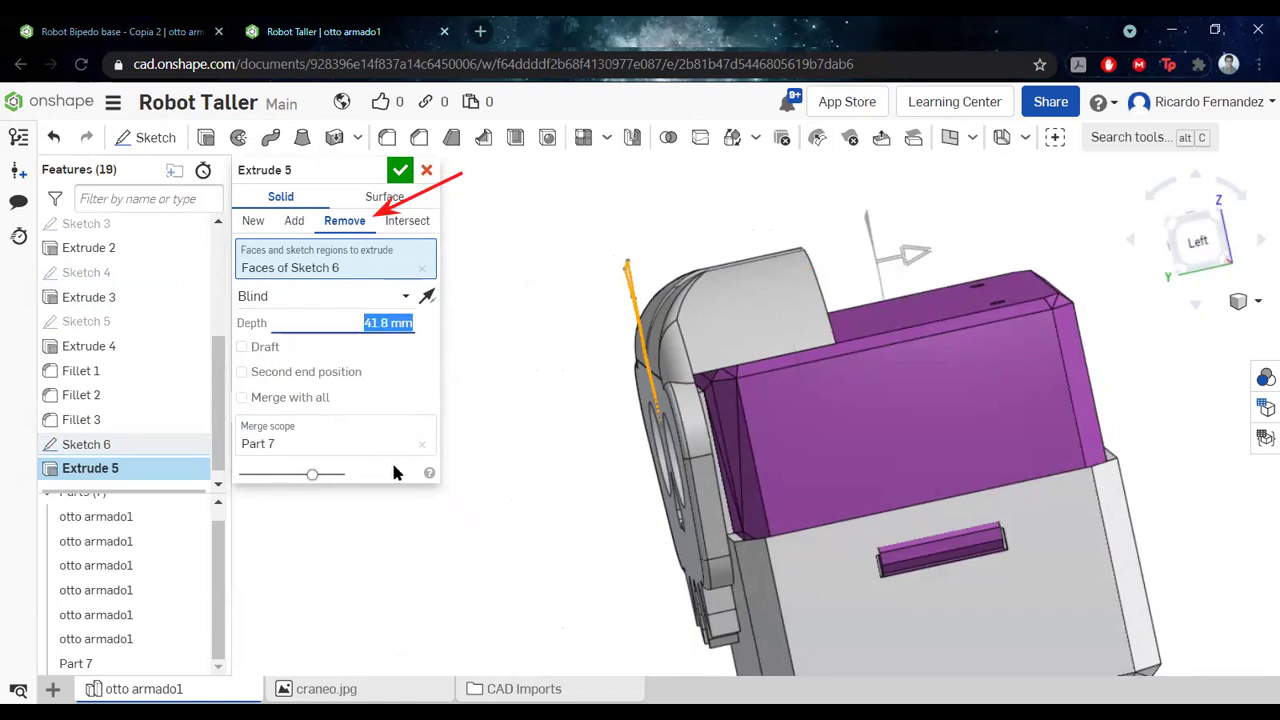
left_click(255, 450)
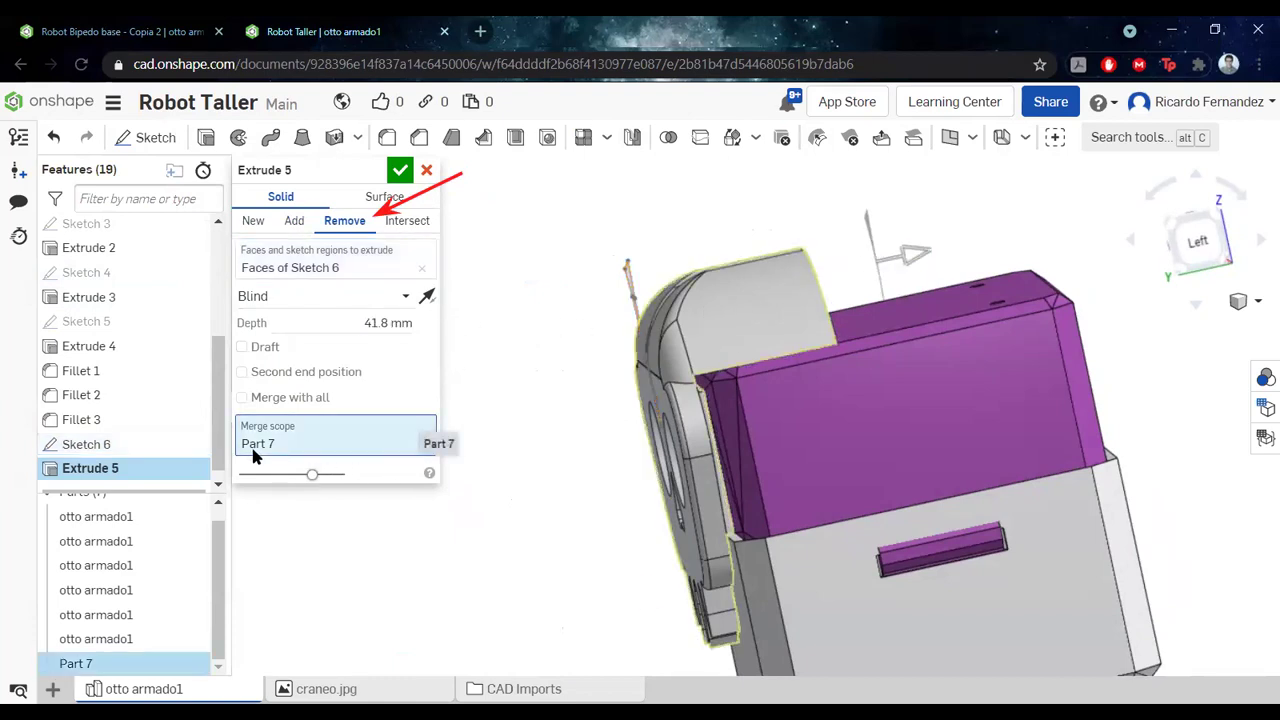
right_click_drag(543, 409, 623, 394)
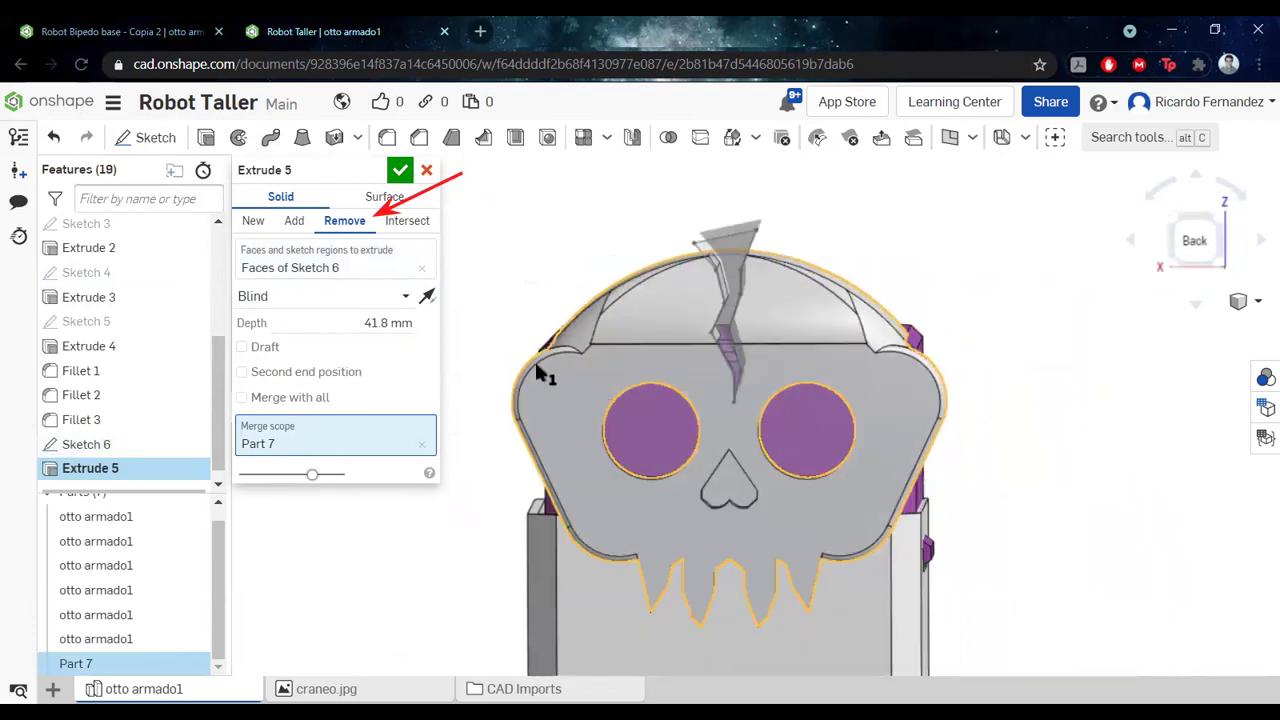
right_click_drag(726, 234, 800, 145)
key("Return")
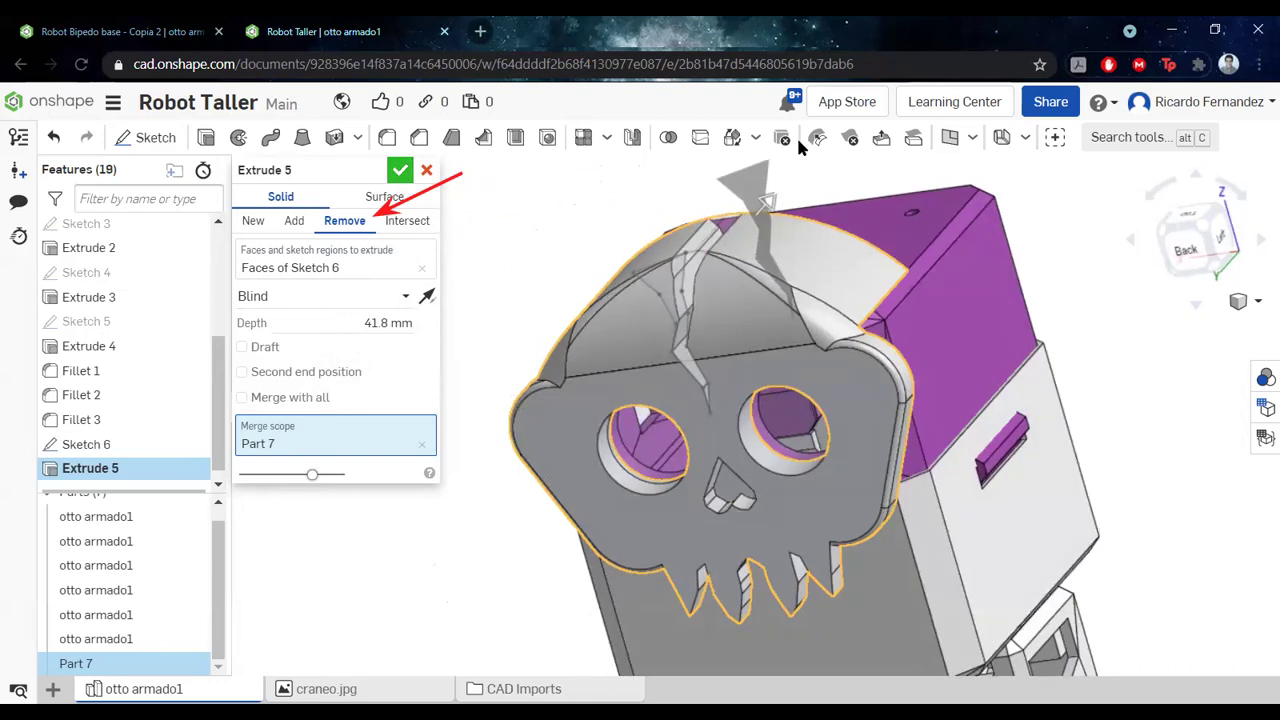
Examine the crack cut through the skull mask's forehead from the front, below and both sides
key("f")
mouse_move(861, 260)
right_mouse_down()
mouse_move(767, 259)
mouse_move(903, 256)
mouse_move(877, 245)
right_mouse_up()
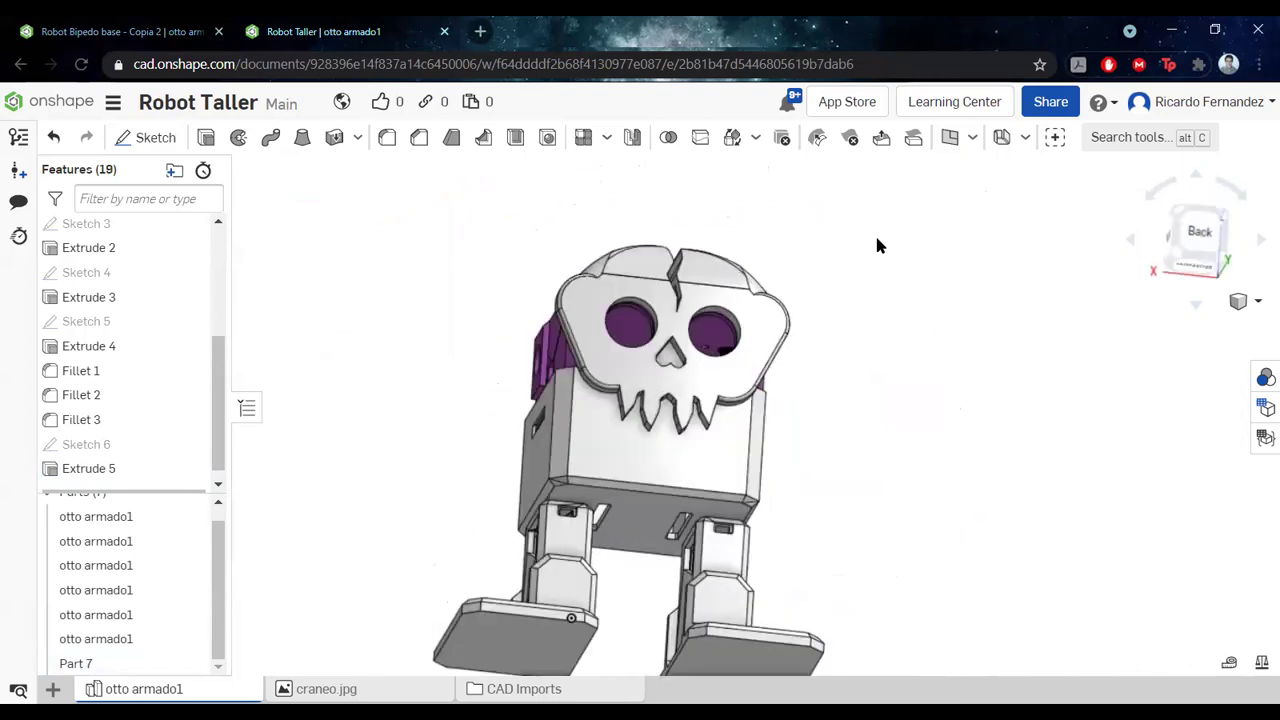
scroll(814, 390, "up", 3)
right_click_drag(814, 390, 1063, 631)
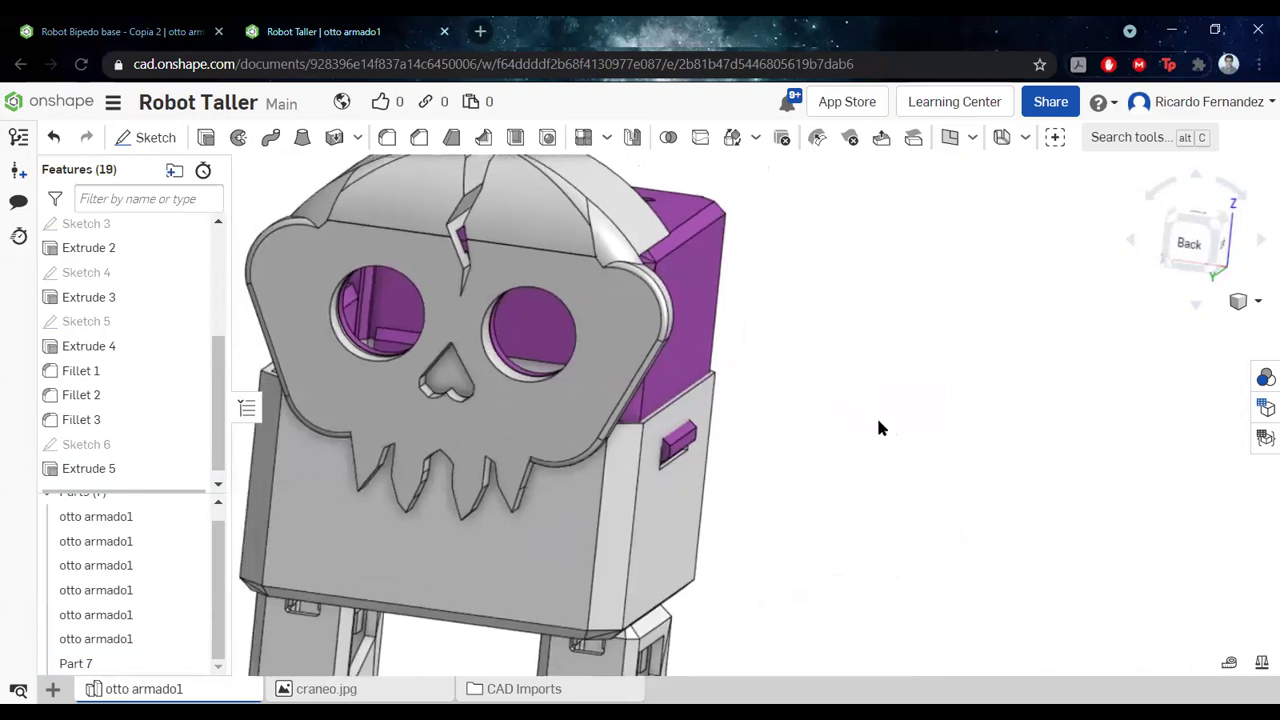
middle_click_drag(877, 429, 992, 447)
right_click_drag(940, 457, 968, 454)
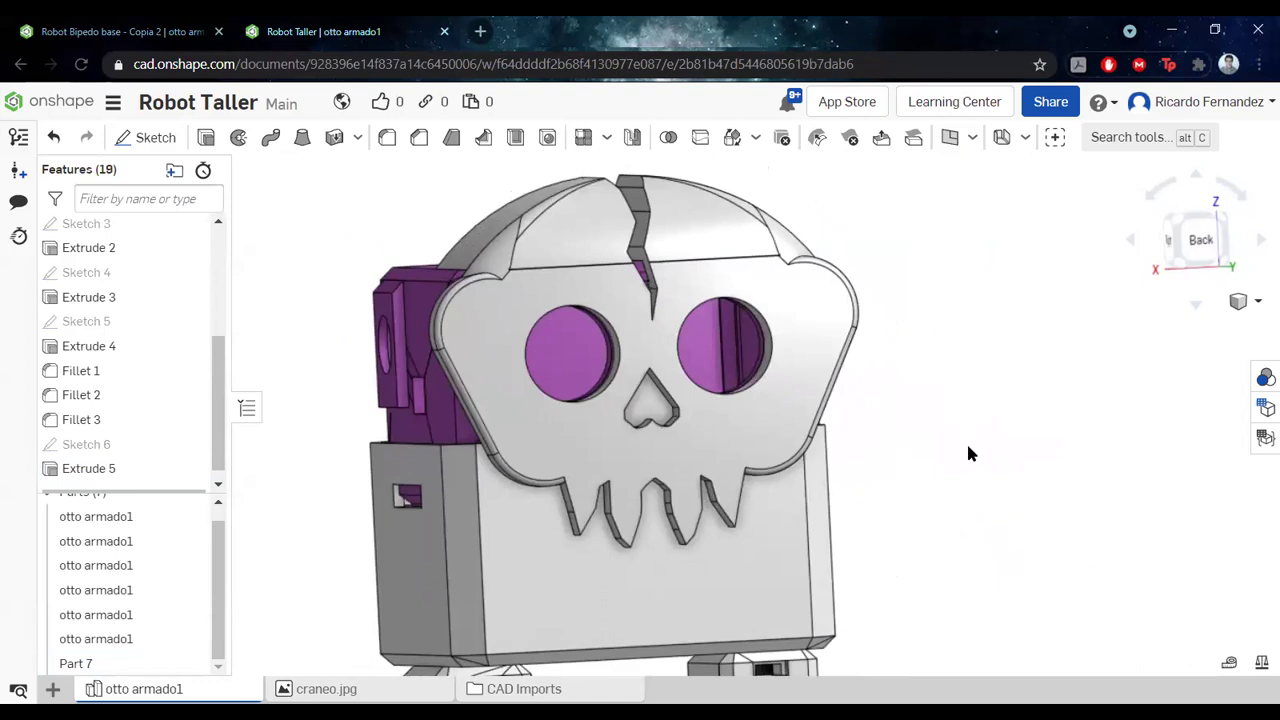
right_click_drag(926, 346, 849, 266)
right_click_drag(515, 93, 313, 343)
right_click_drag(176, 168, 318, 127)
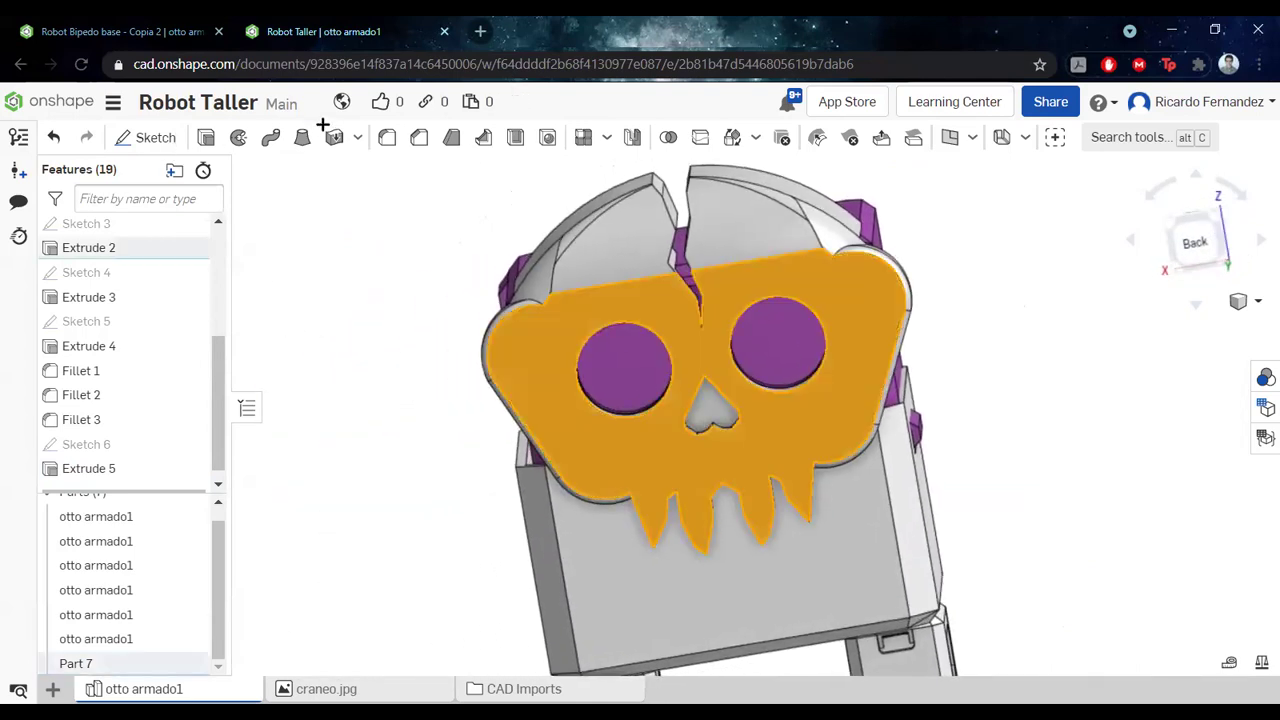
Create a sketch on the mask's flat front face, view it normal to the plane and close it empty
left_click(154, 137)
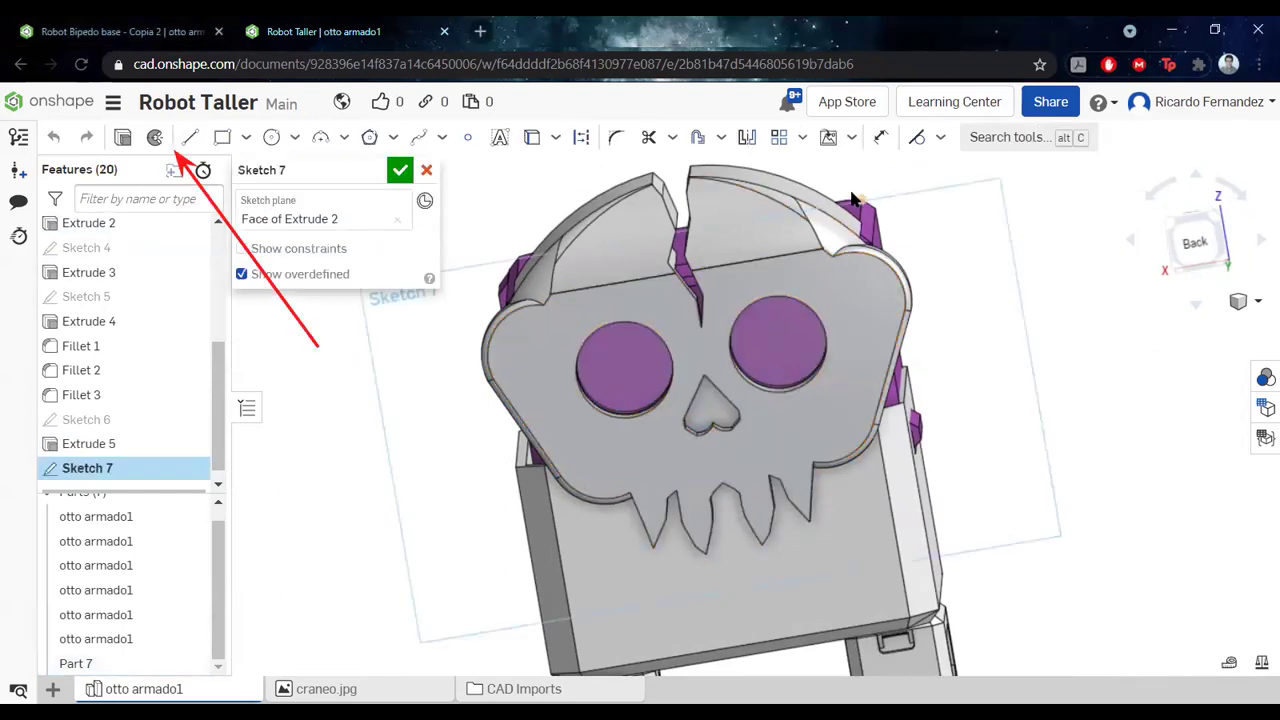
key("n")
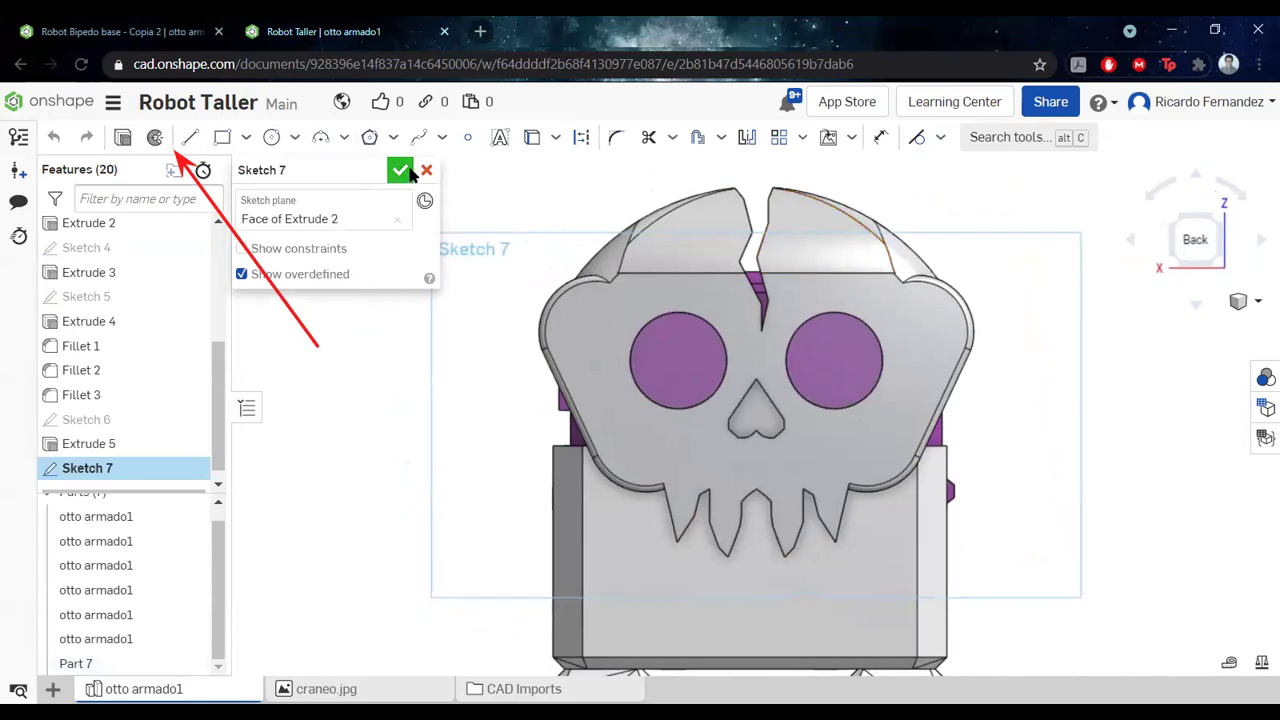
left_click(400, 171)
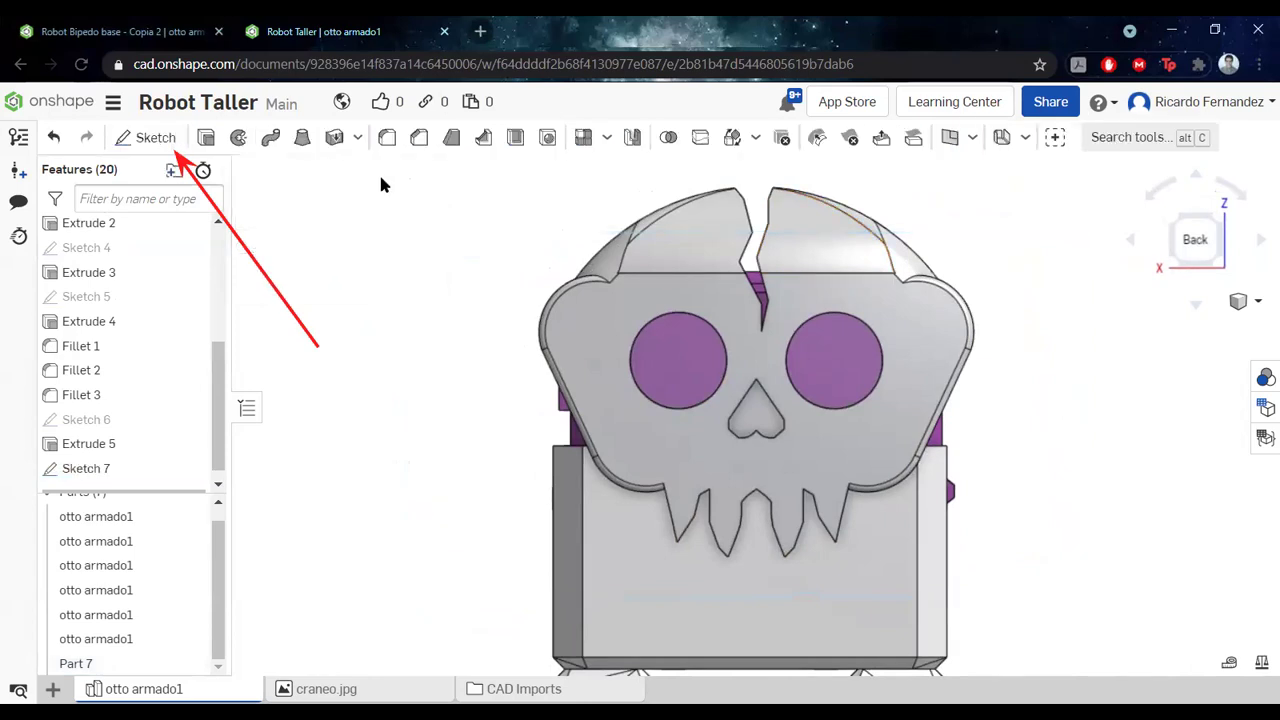
Start another sketch on the skull mask's flat front face and activate the Line tool
left_click(154, 137)
left_click(596, 403)
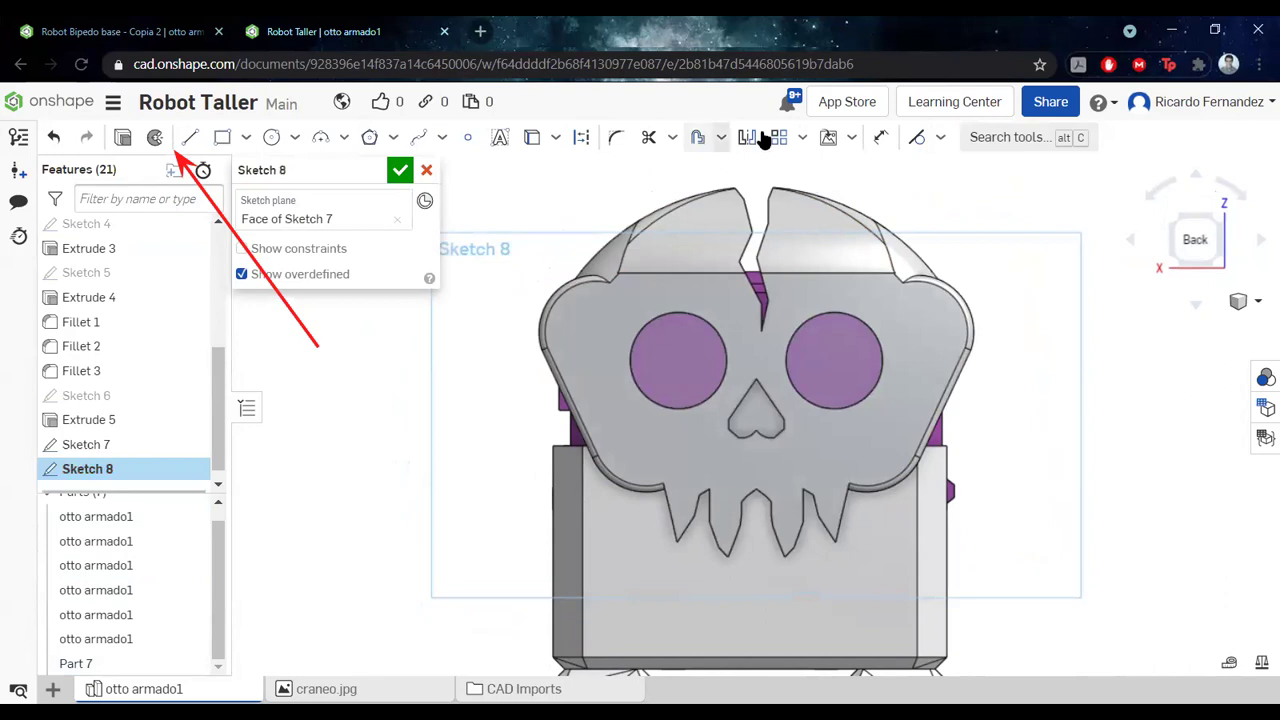
left_click(192, 140)
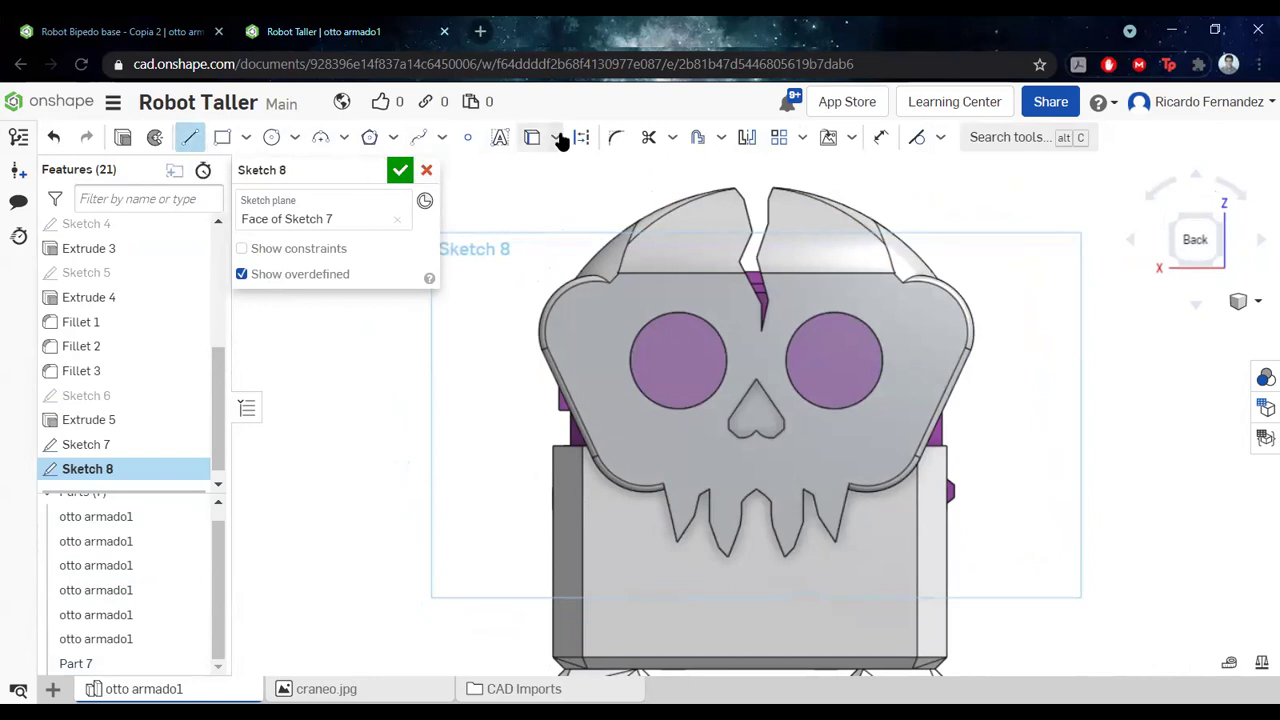
left_click_drag(355, 388, 200, 170)
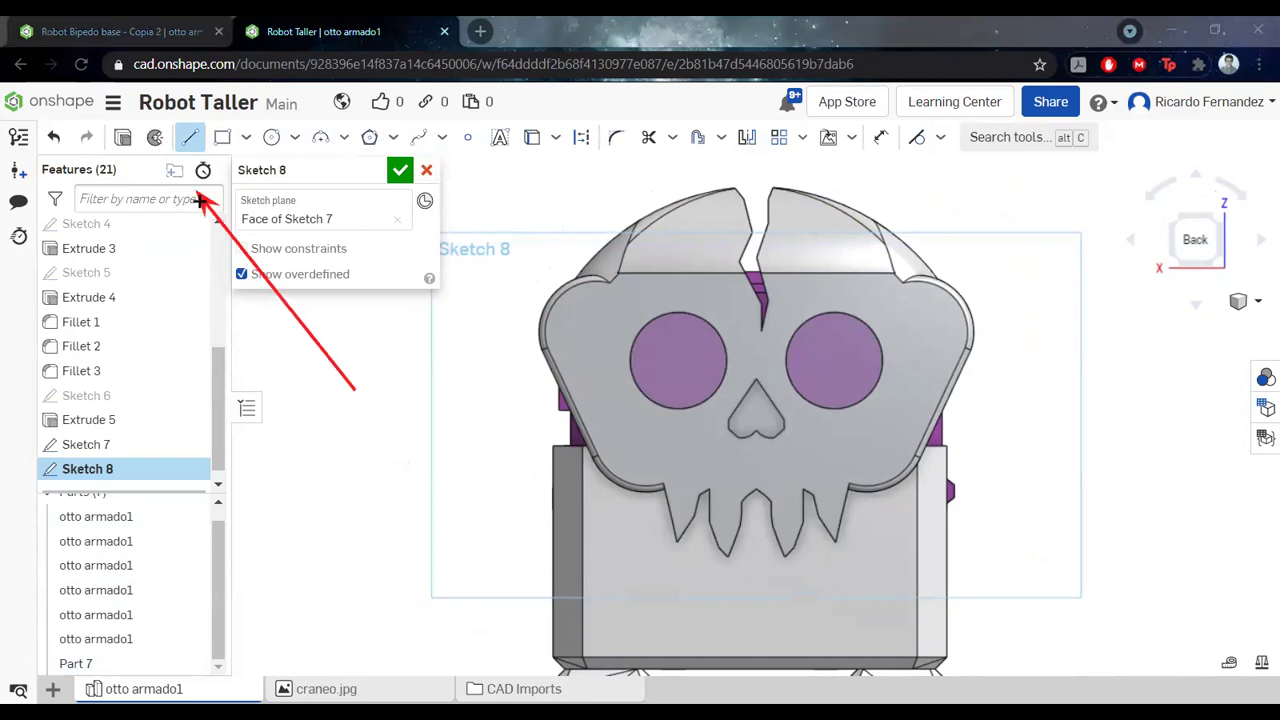
mouse_move(390, 333)
left_mouse_down()
mouse_move(497, 163)
mouse_move(566, 162)
left_mouse_up()
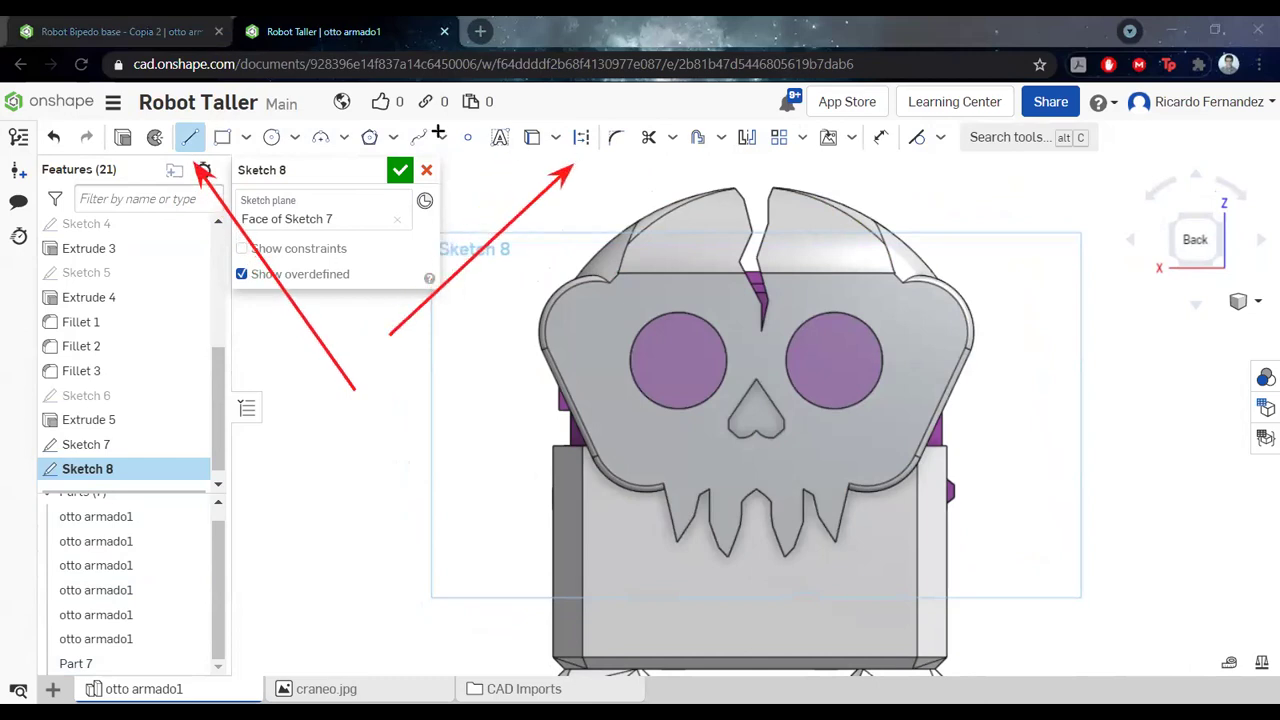
Draw a vertical construction line in Sketch 8 from the nose tip to just above the top of the skull
left_click(579, 138)
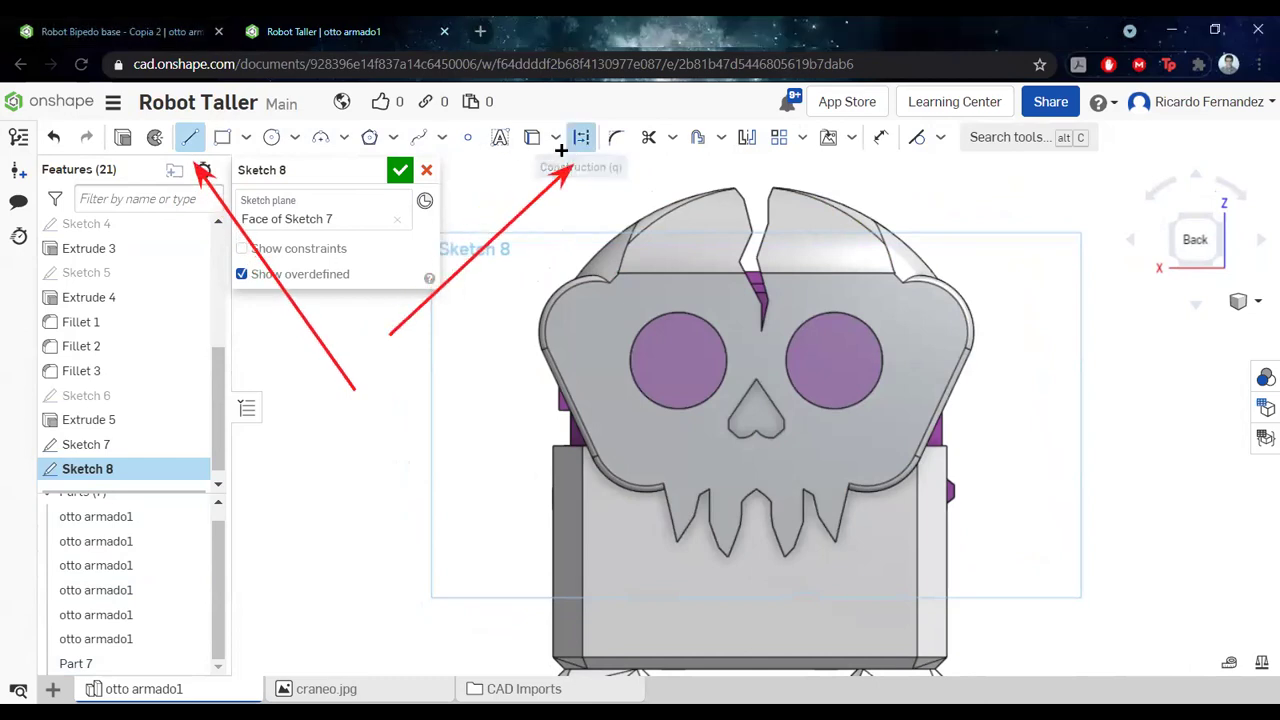
left_click(756, 385)
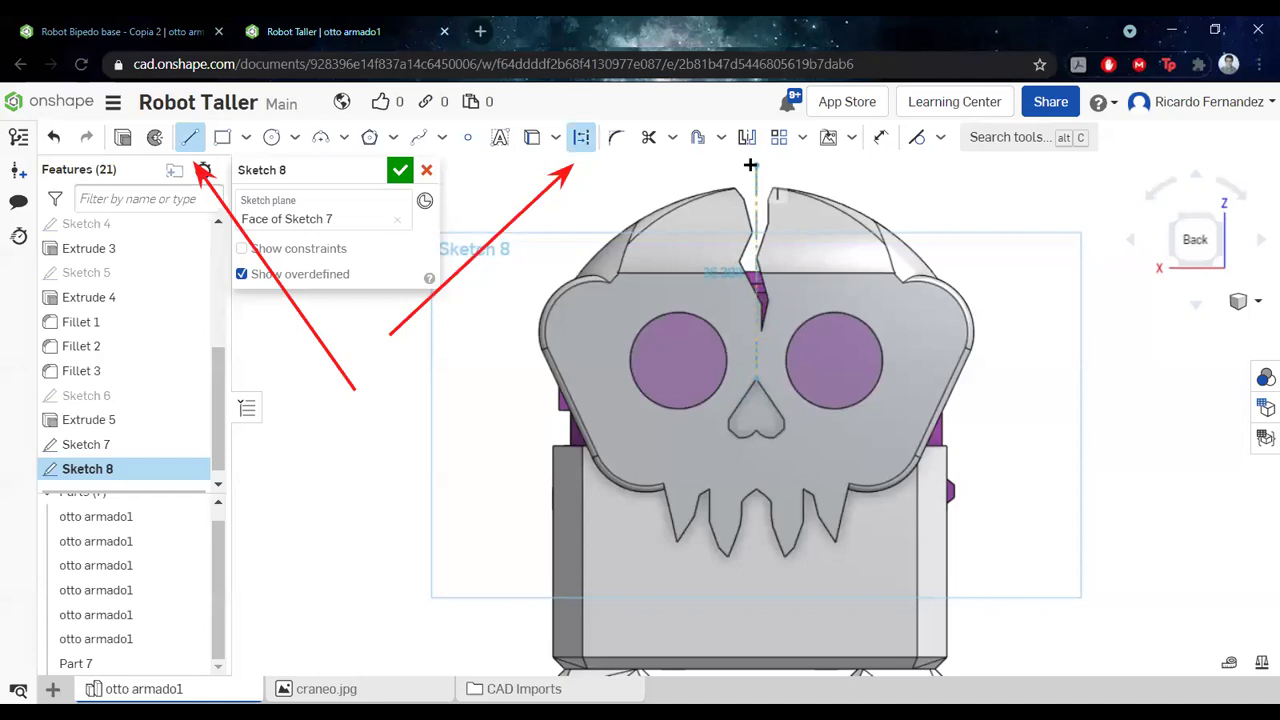
left_click(751, 164)
key("Escape")
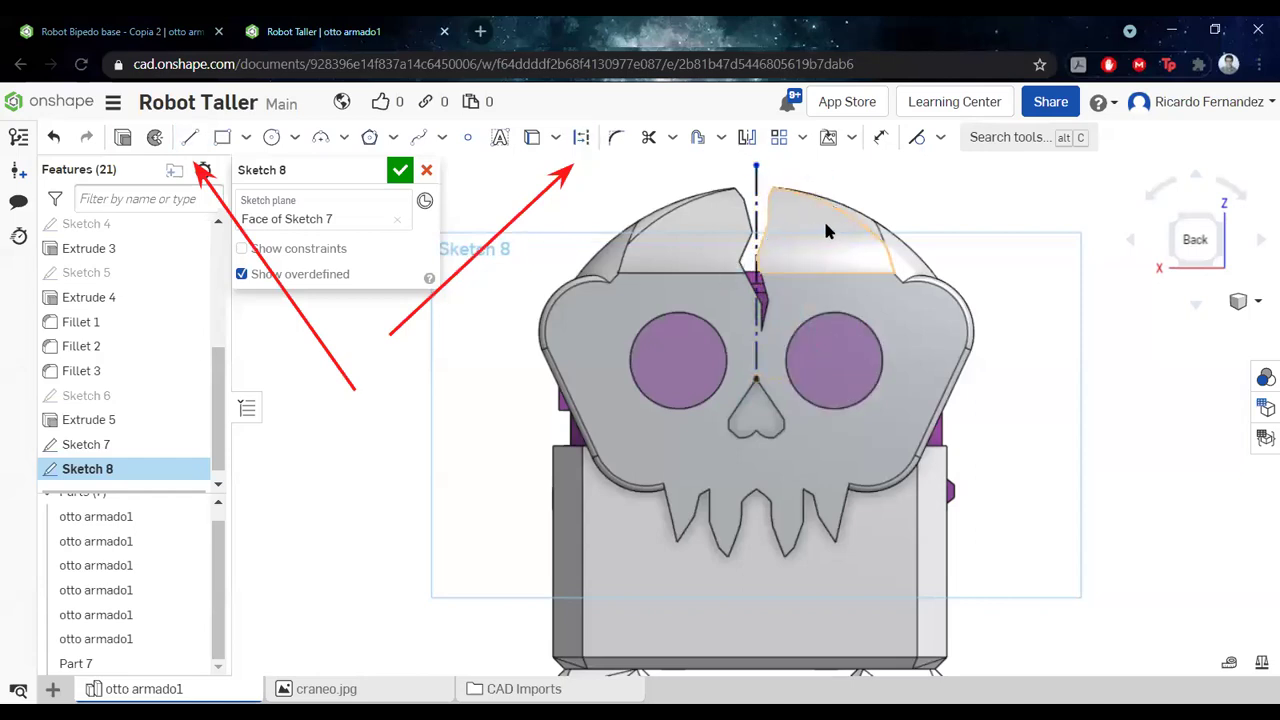
scroll(807, 197, "down", 3)
scroll(672, 290, "up", 1)
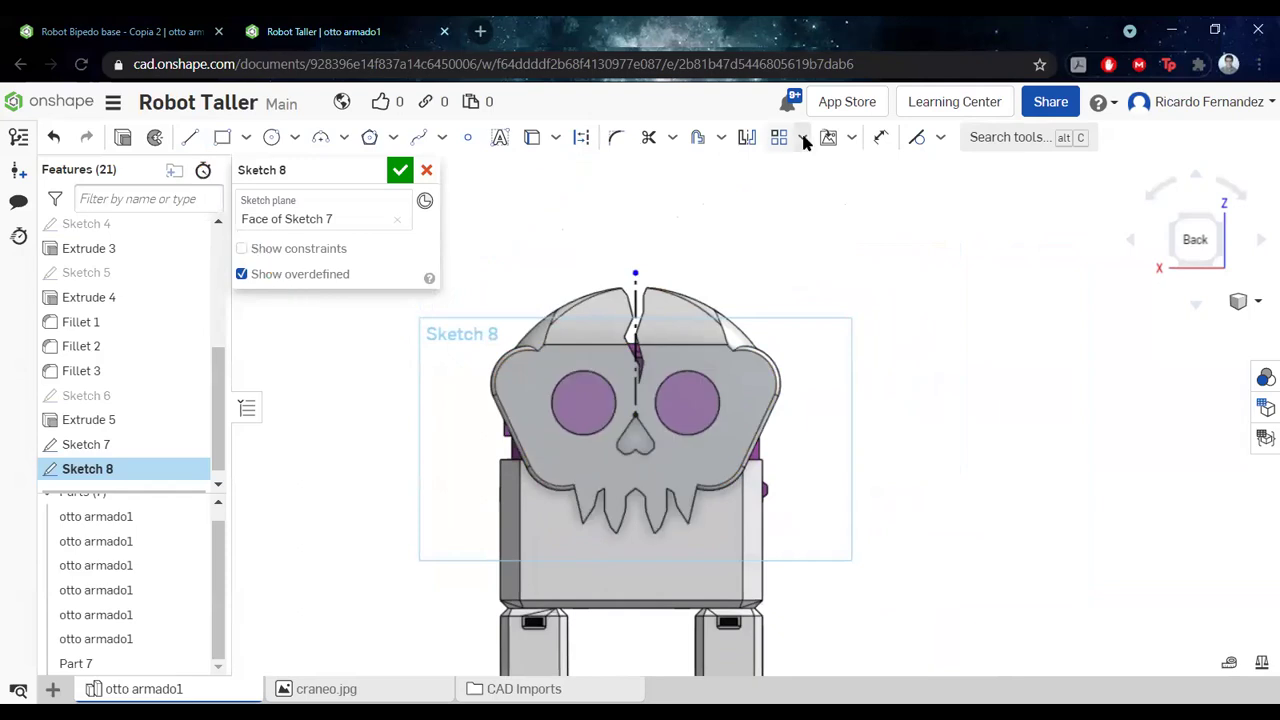
scroll(677, 289, "up", 3)
scroll(670, 260, "up", 3)
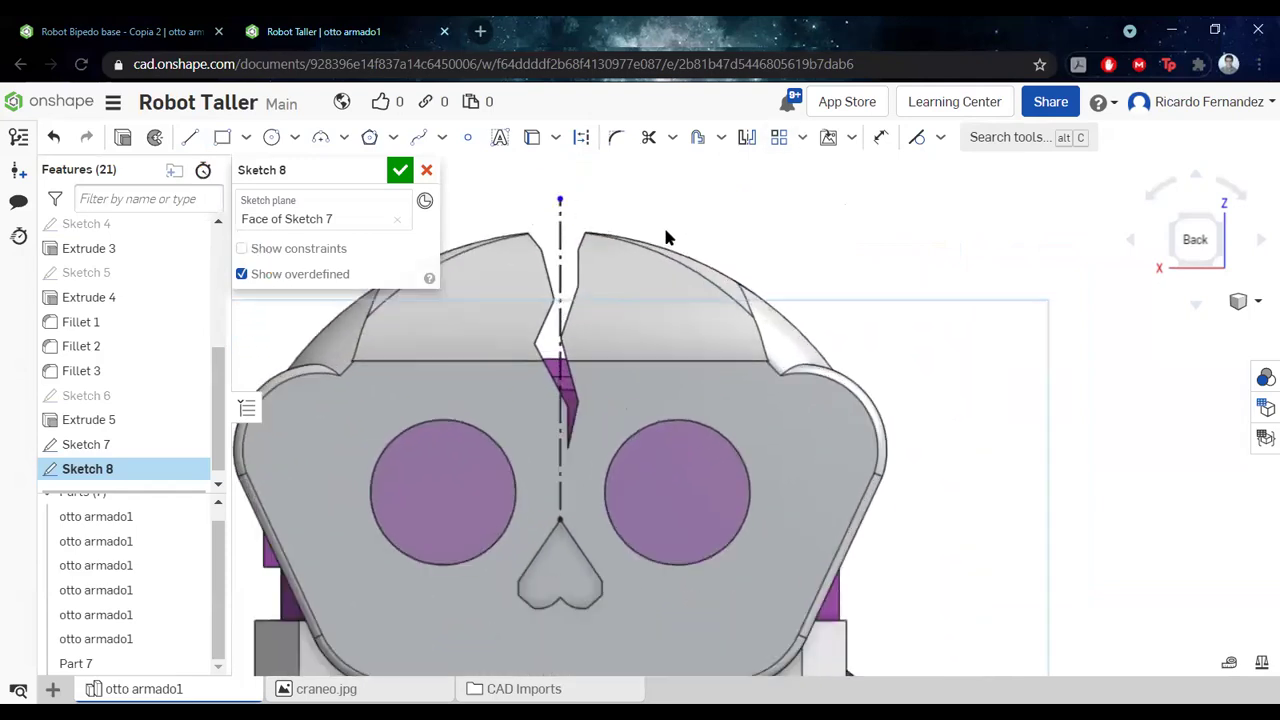
left_click(191, 139)
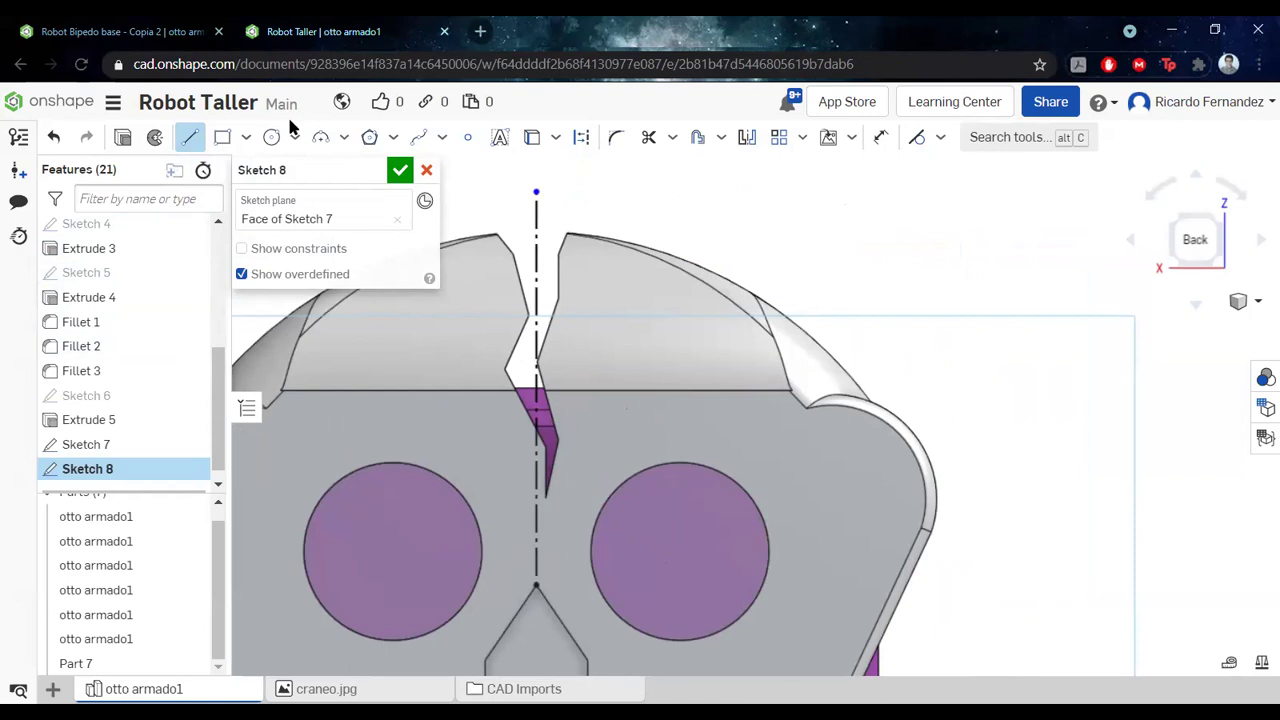
left_click(315, 325)
key("Escape")
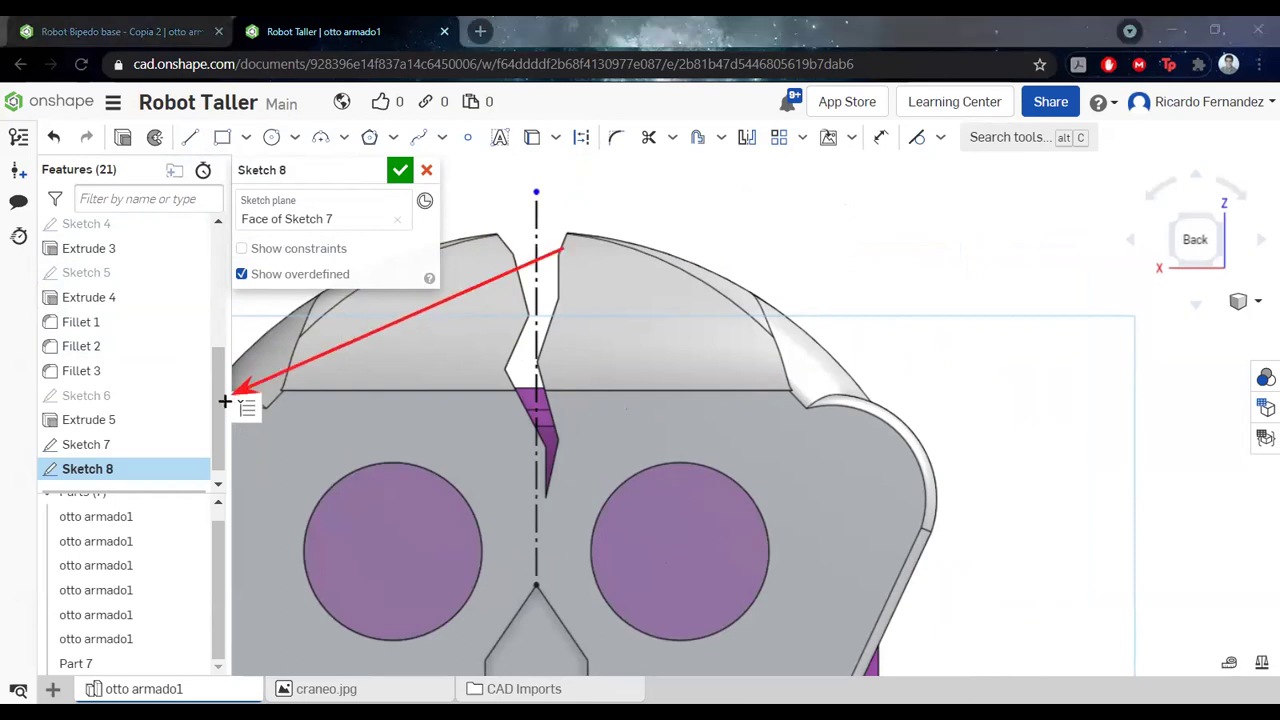
Open Sketch 2 to examine the brow shape in the skull reference image, and close it again
left_click_drag(222, 400, 224, 334)
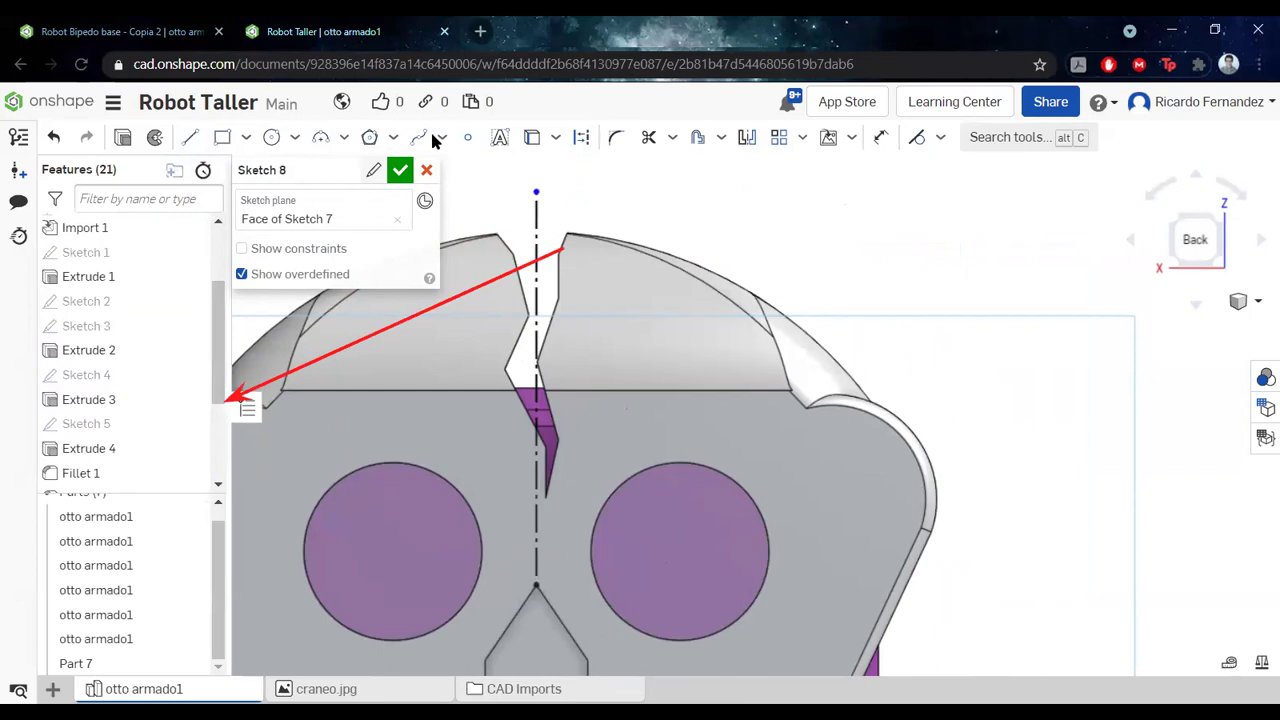
mouse_move(331, 443)
left_mouse_down()
mouse_move(171, 294)
mouse_move(129, 334)
mouse_move(135, 318)
left_mouse_up()
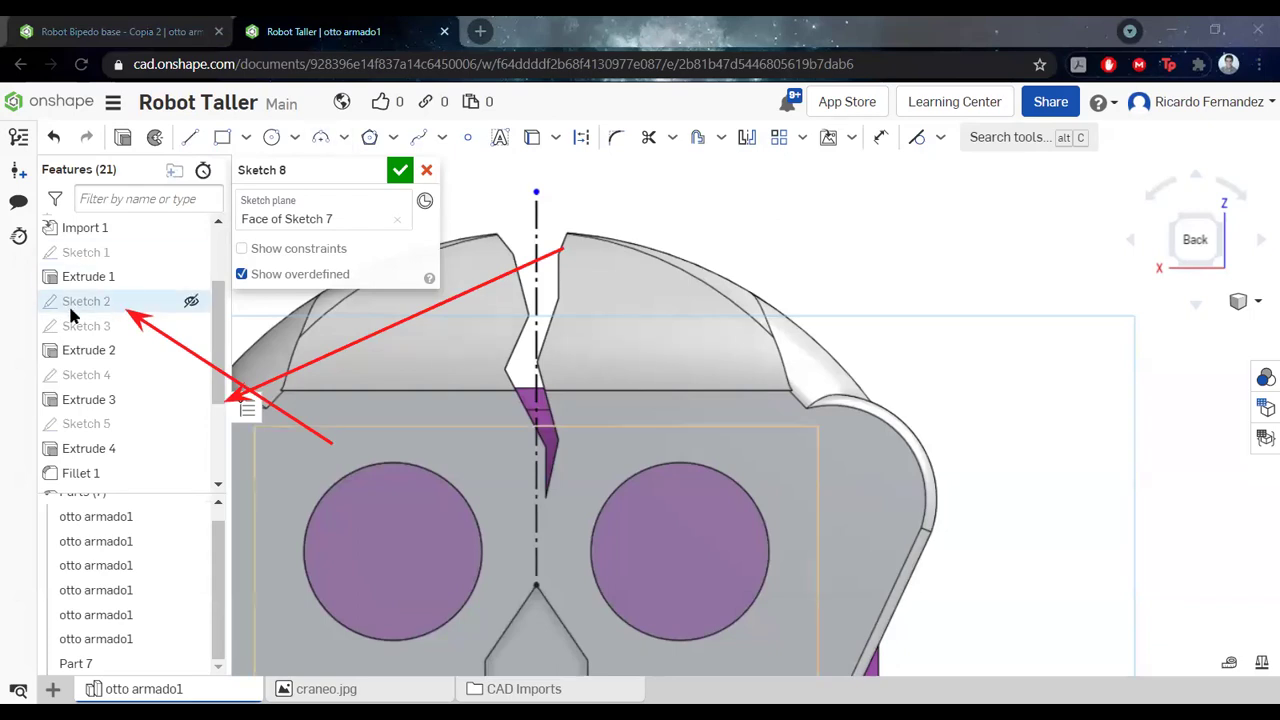
right_click(60, 303)
left_click(108, 345)
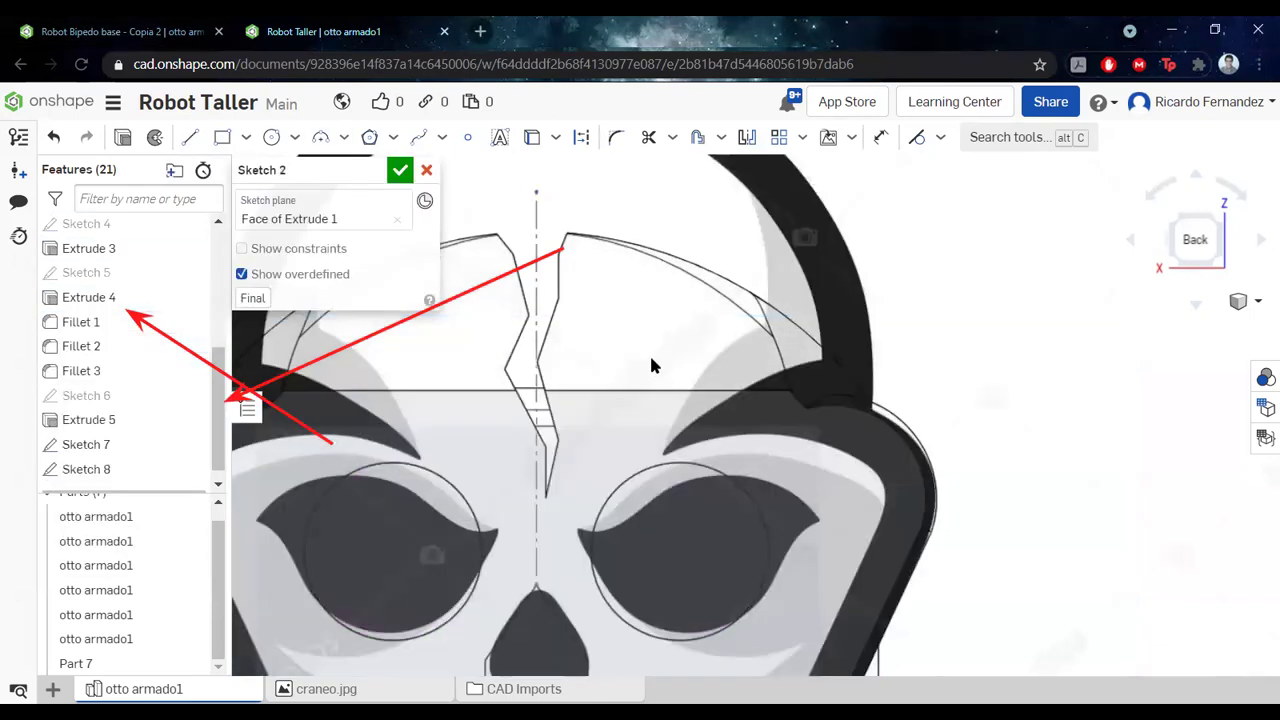
scroll(760, 315, "up", 3)
scroll(783, 310, "up", 2)
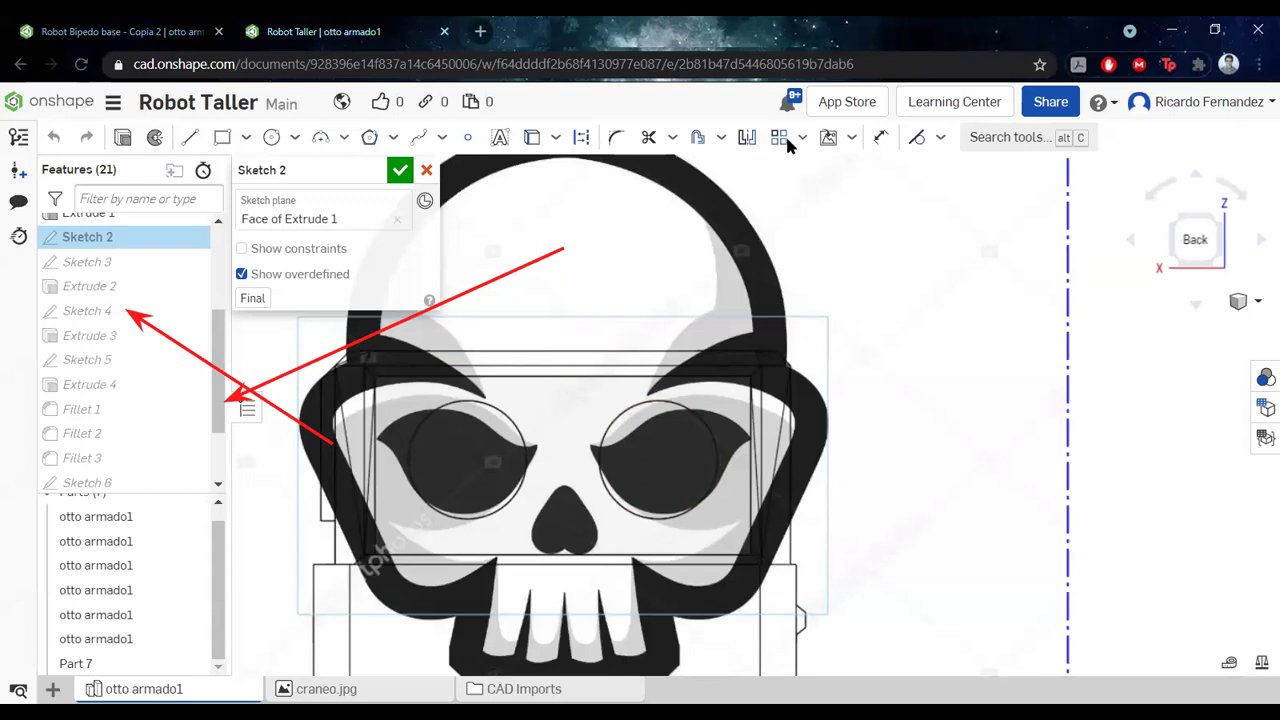
left_click(398, 172)
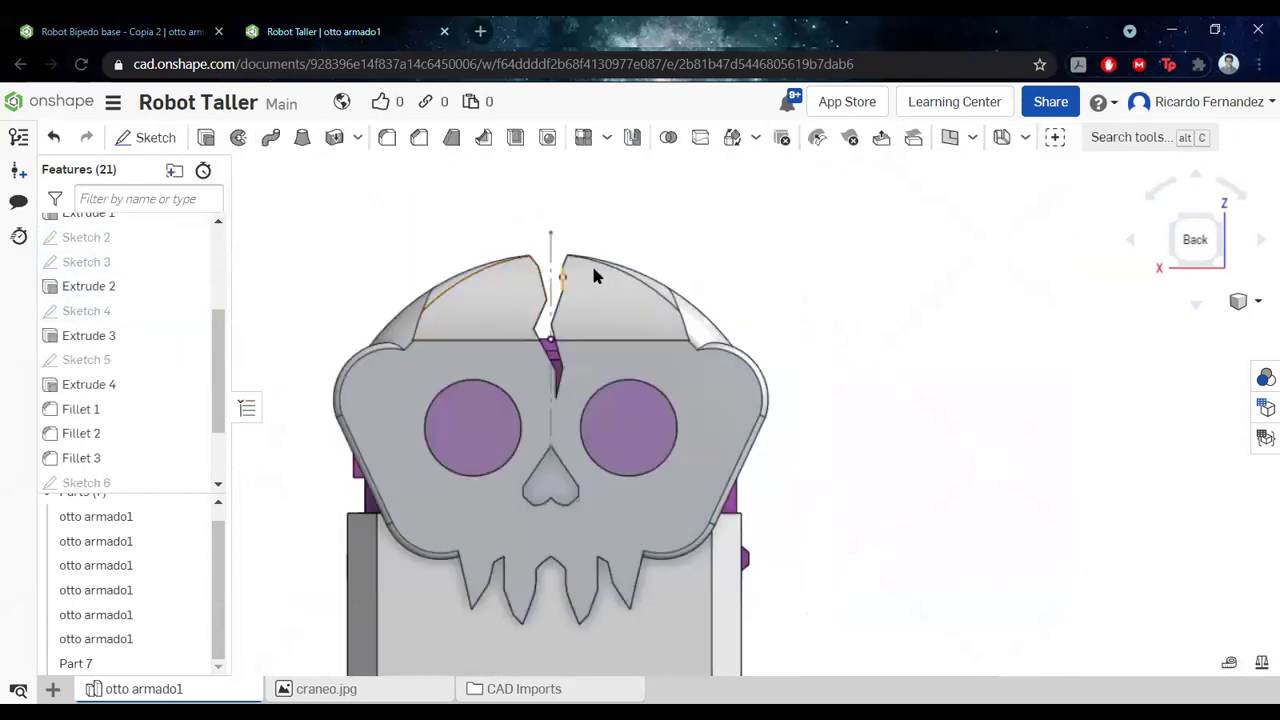
Reopen Sketch 8 and try to start an eyebrow outline with a short line about 2.9 mm long above the right eye socket
scroll(45, 440, "down", 2)
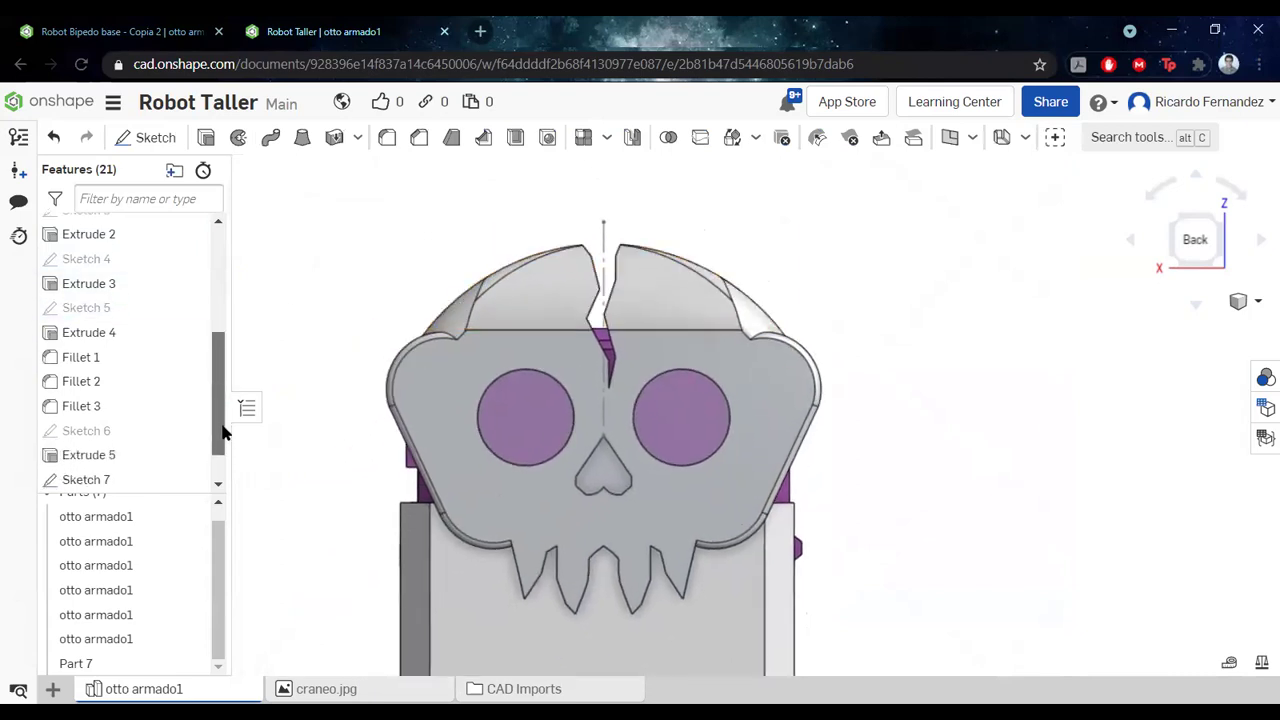
right_click(68, 460)
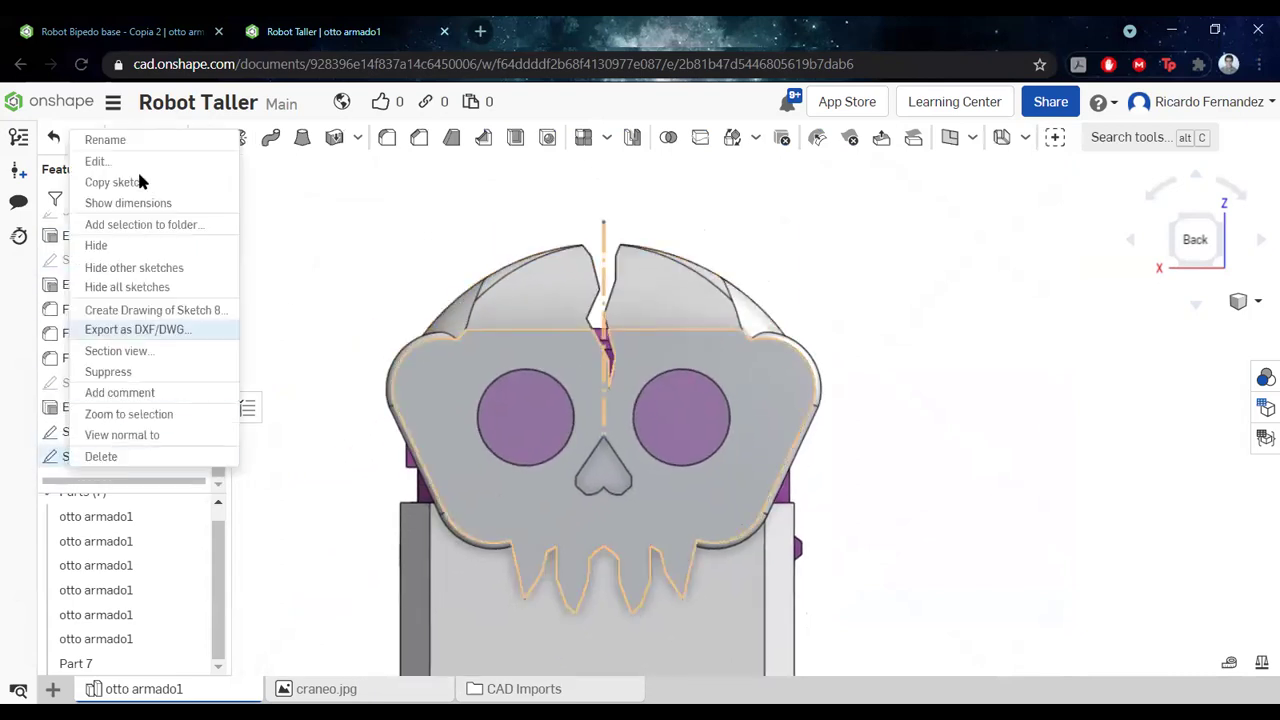
left_click(96, 161)
scroll(598, 250, "up", 2)
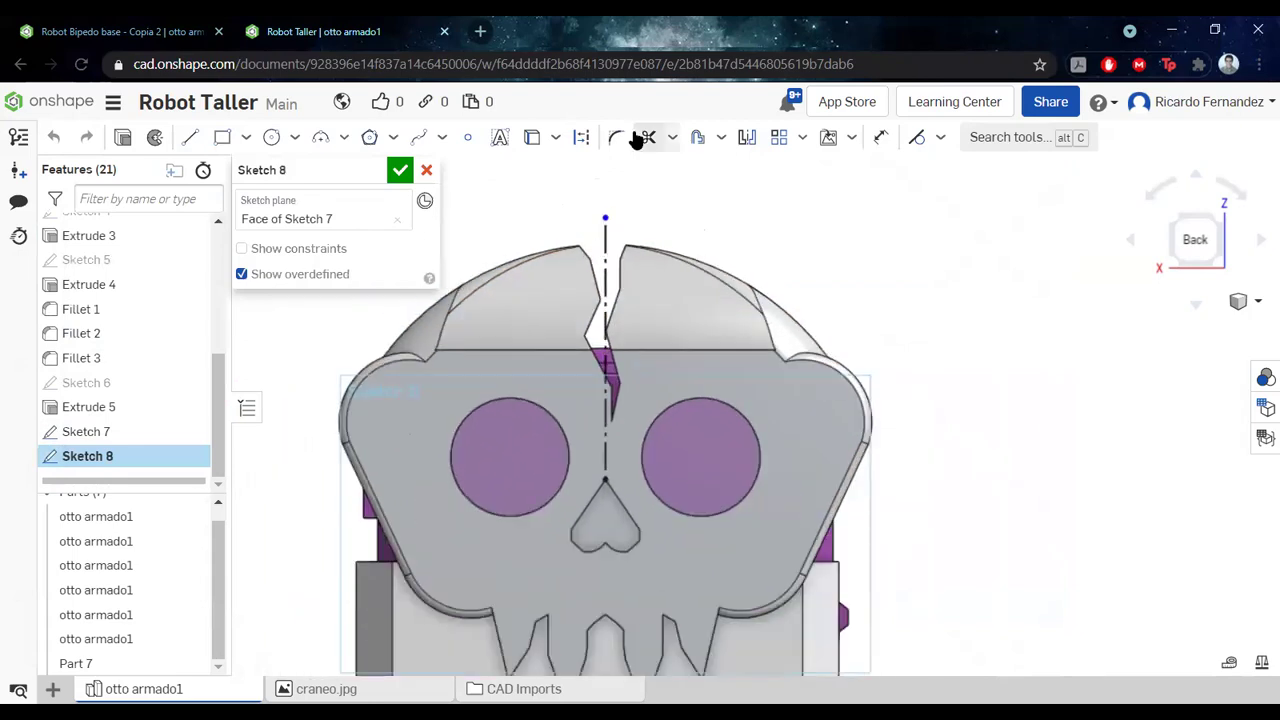
left_click(189, 137)
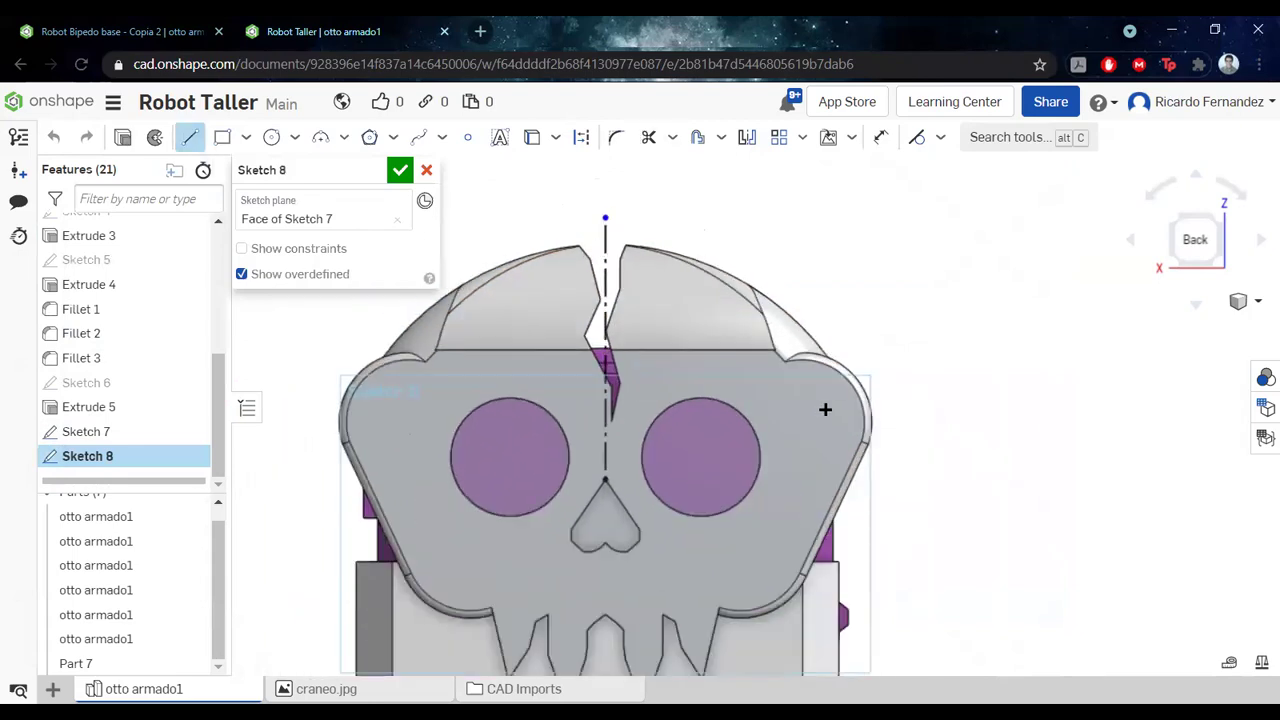
scroll(790, 420, "up", 3)
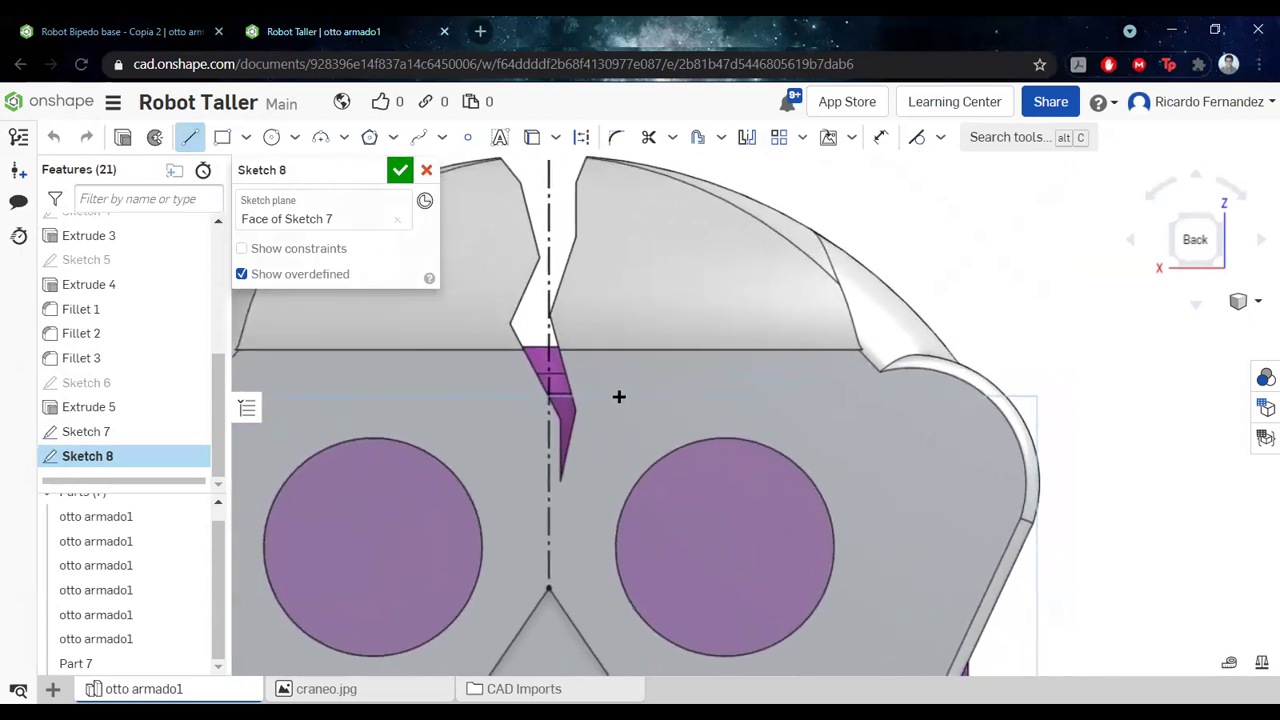
left_click(615, 404)
left_click(649, 420)
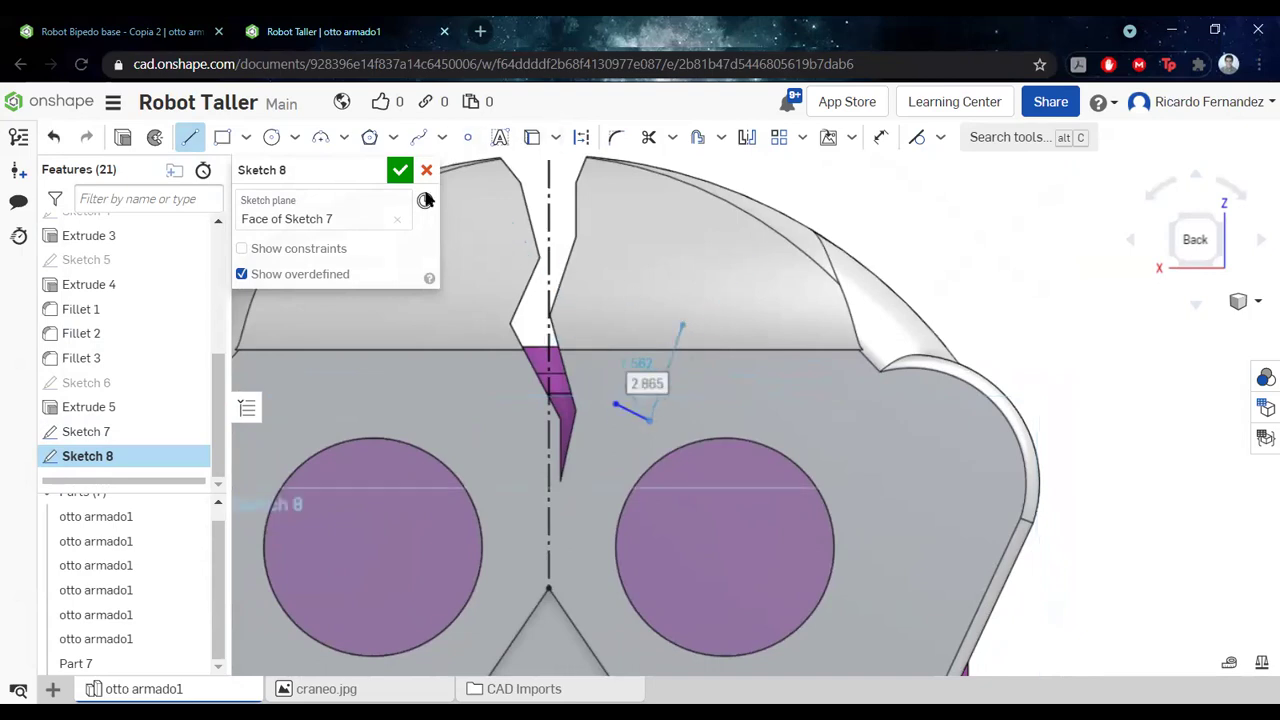
Try to form the eyebrow's upper edge with a three-point arc of about 21.3 mm radius from the short line to the skull's right temple
left_click(320, 137)
left_click(650, 419)
left_click(868, 334)
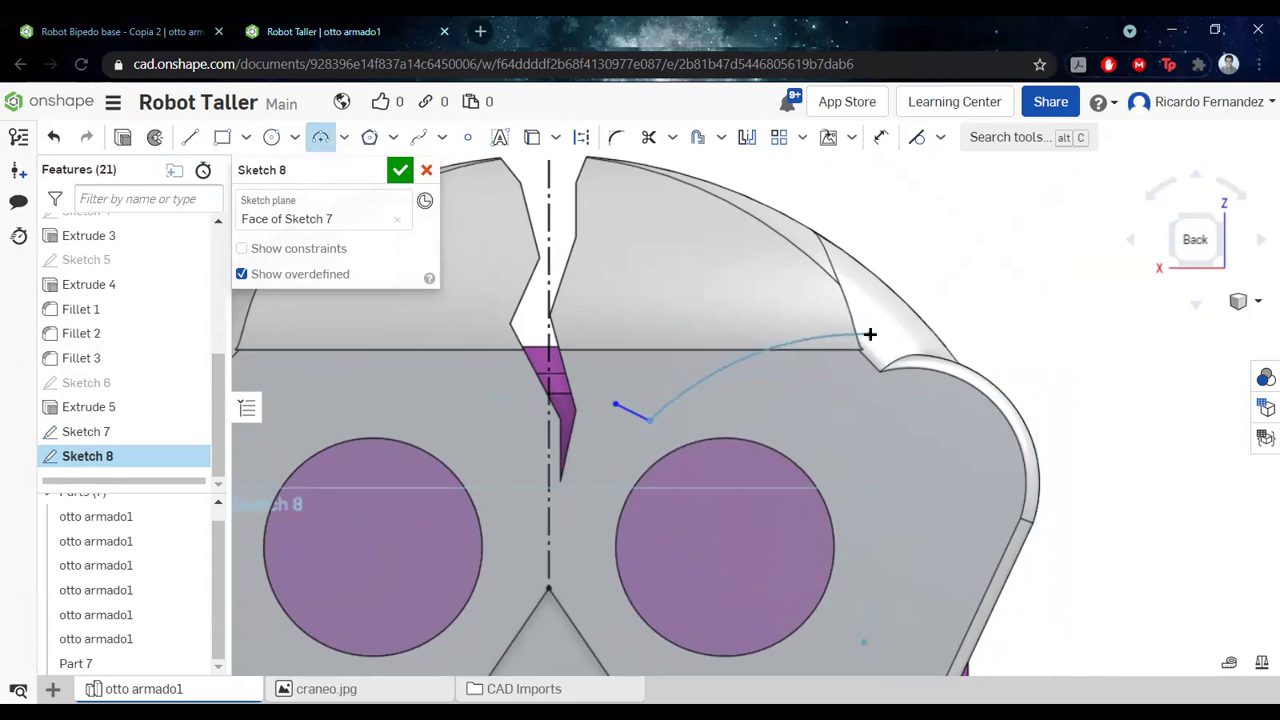
left_click(748, 353)
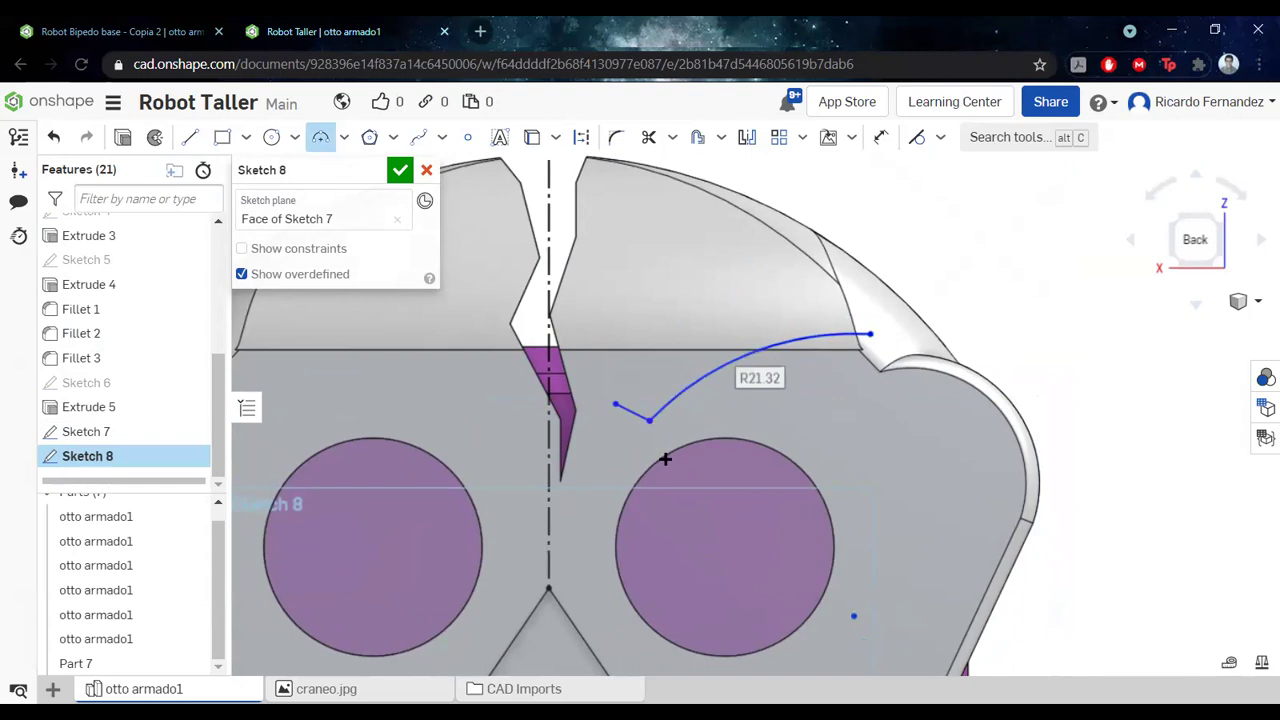
Try to close the eyebrow's lower edge with two arcs running from the short line's free end to the upper arc's outer end
left_click(742, 421)
left_click(616, 404)
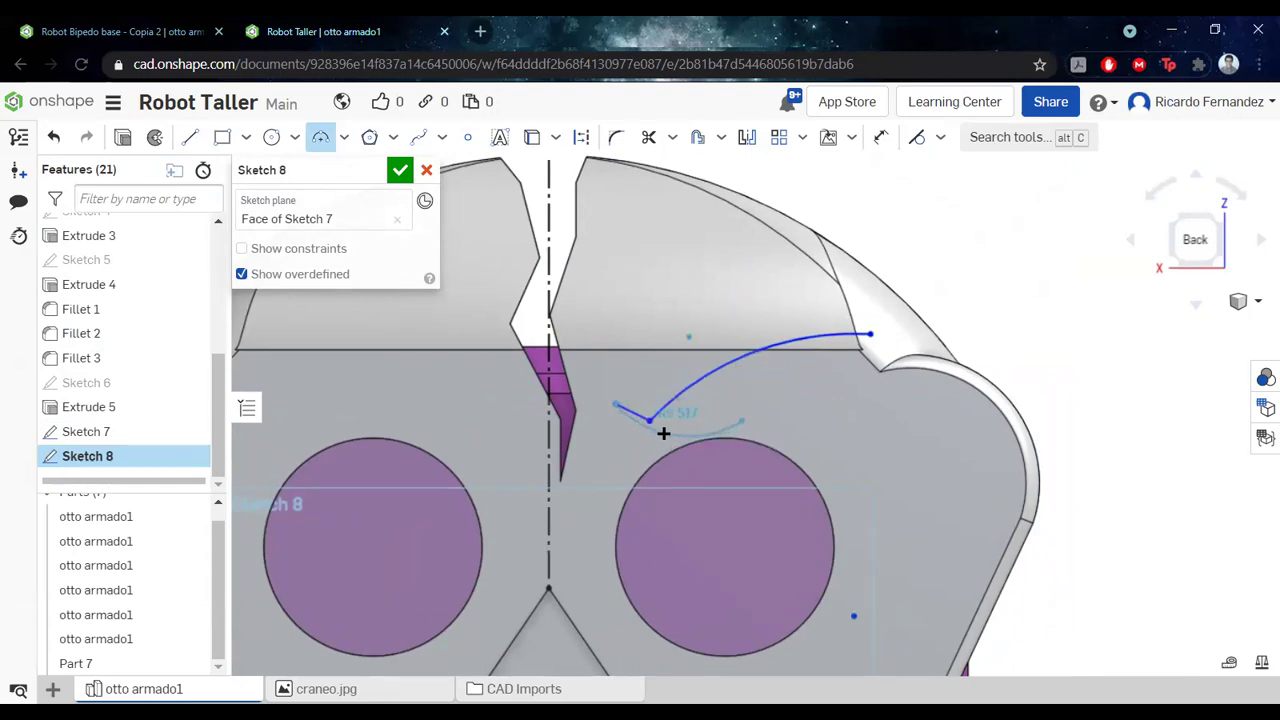
left_click(663, 431)
left_click(743, 421)
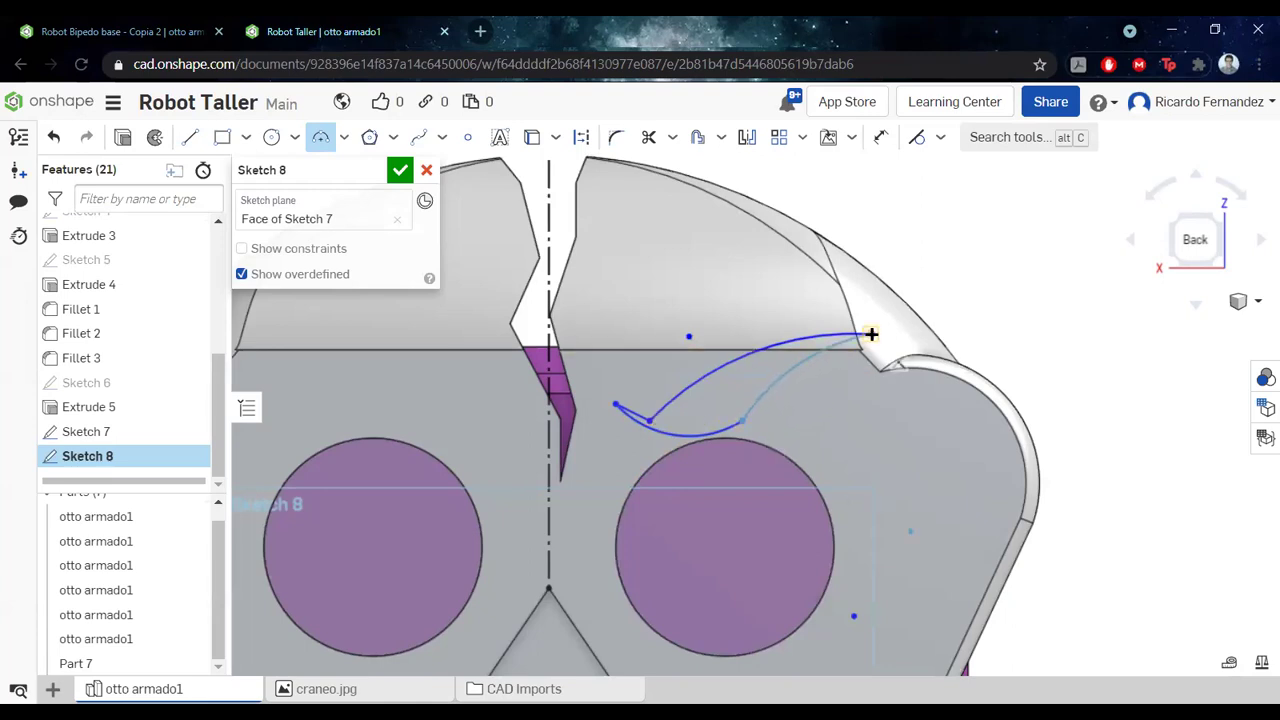
left_click(868, 337)
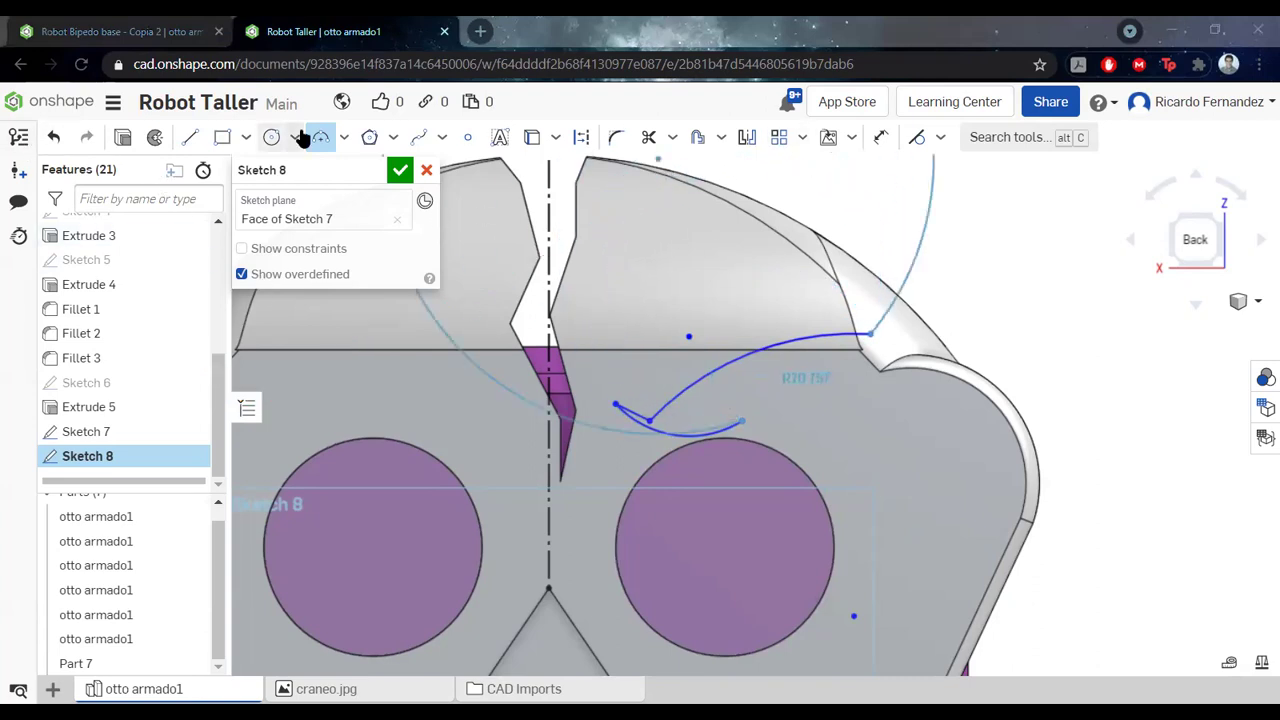
left_click(724, 270)
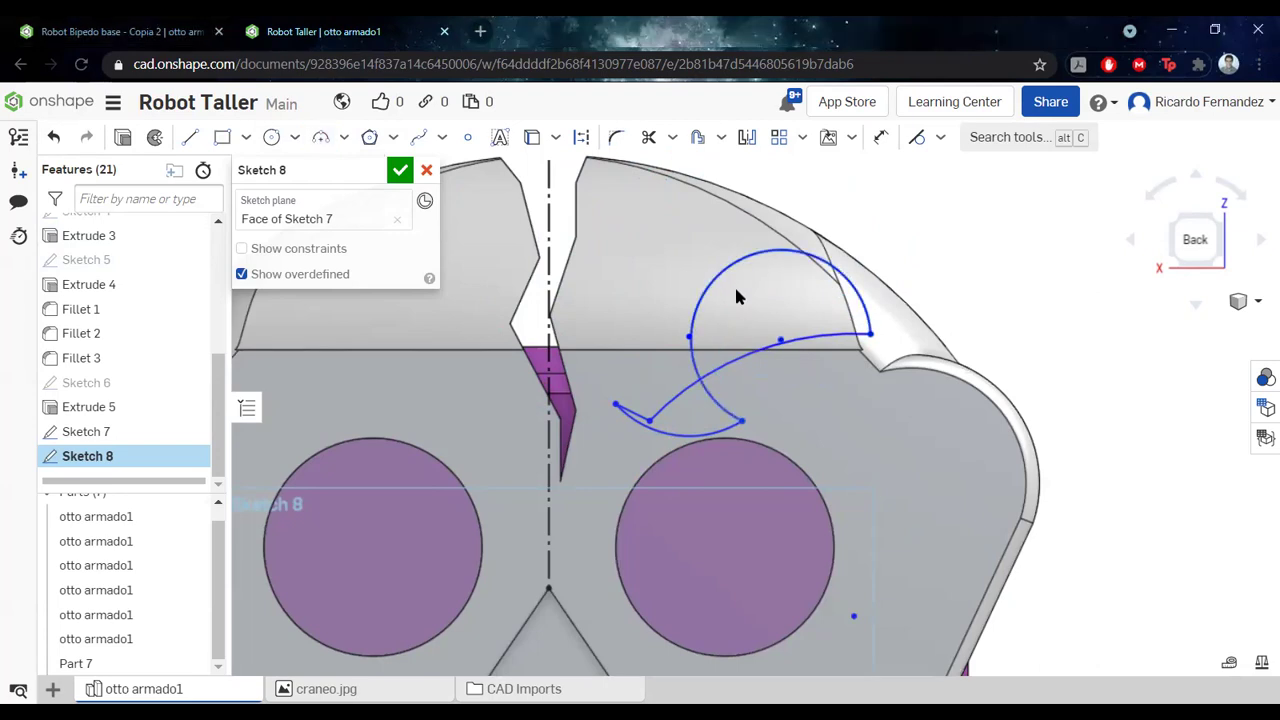
Undo the eyebrow line and arcs, and close Sketch 8
left_click(55, 137)
left_click(55, 137)
left_click(55, 137)
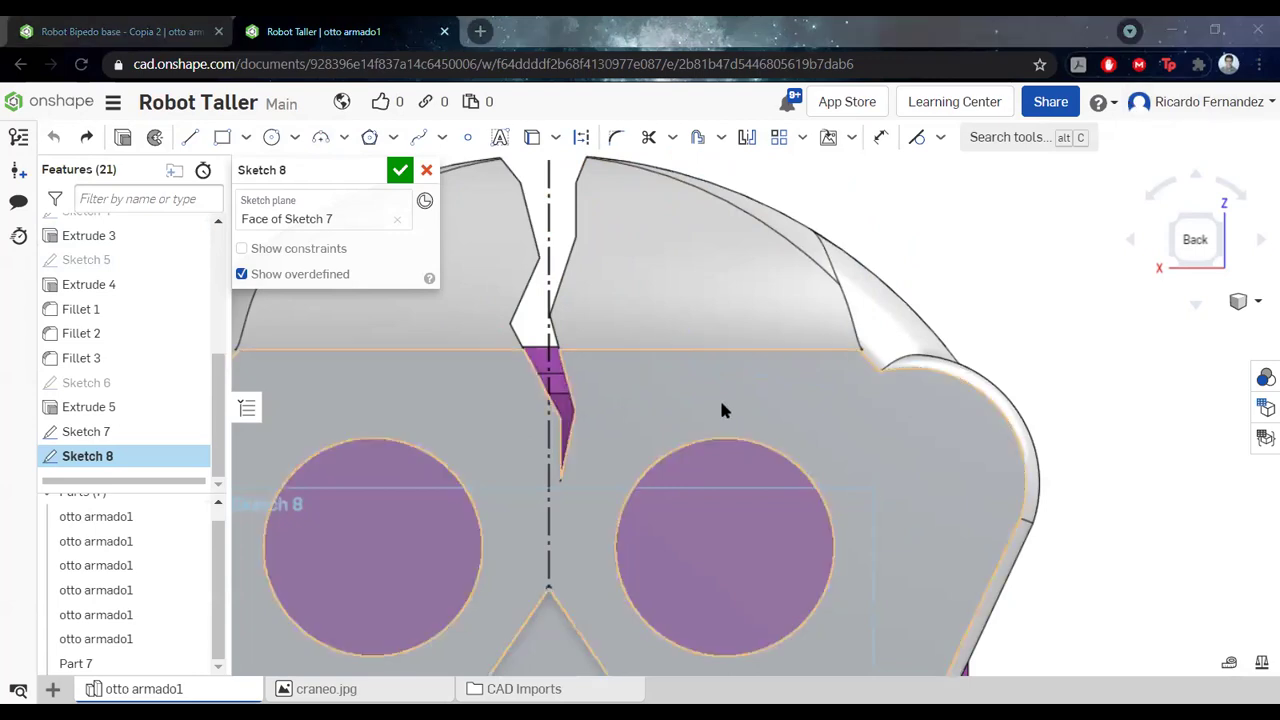
middle_click_drag(772, 328, 809, 322)
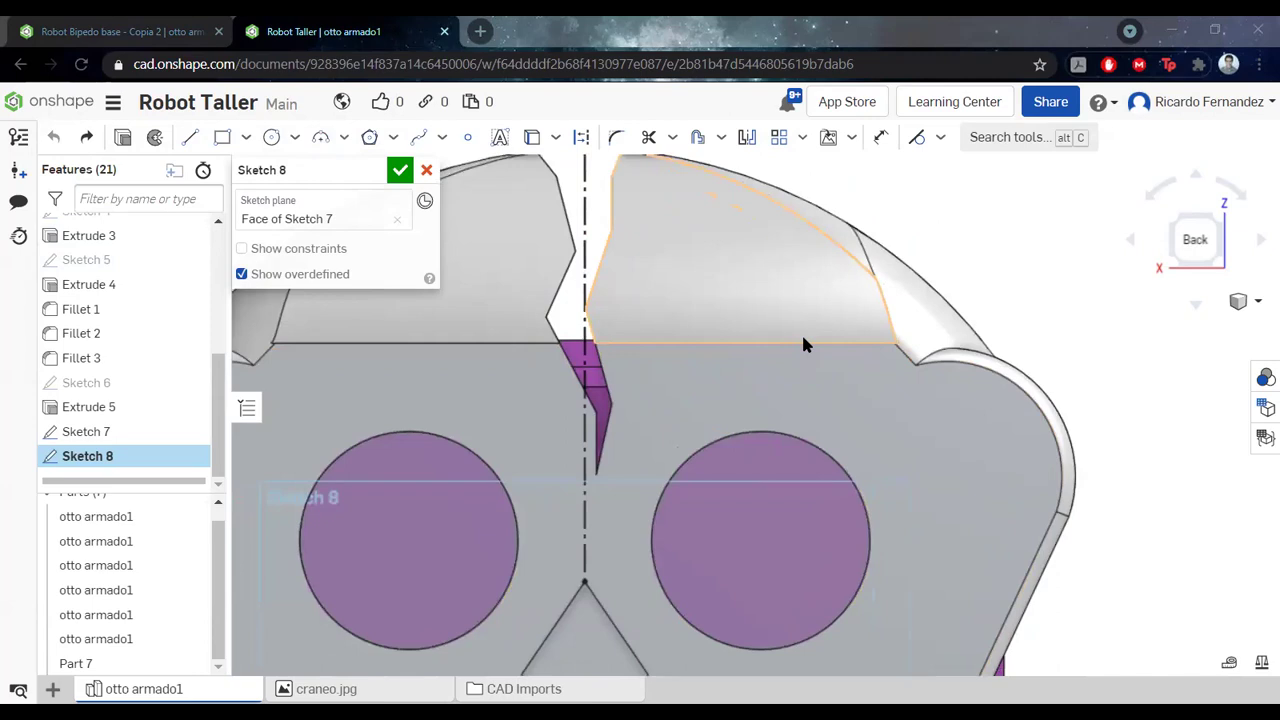
scroll(800, 328, "down", 2)
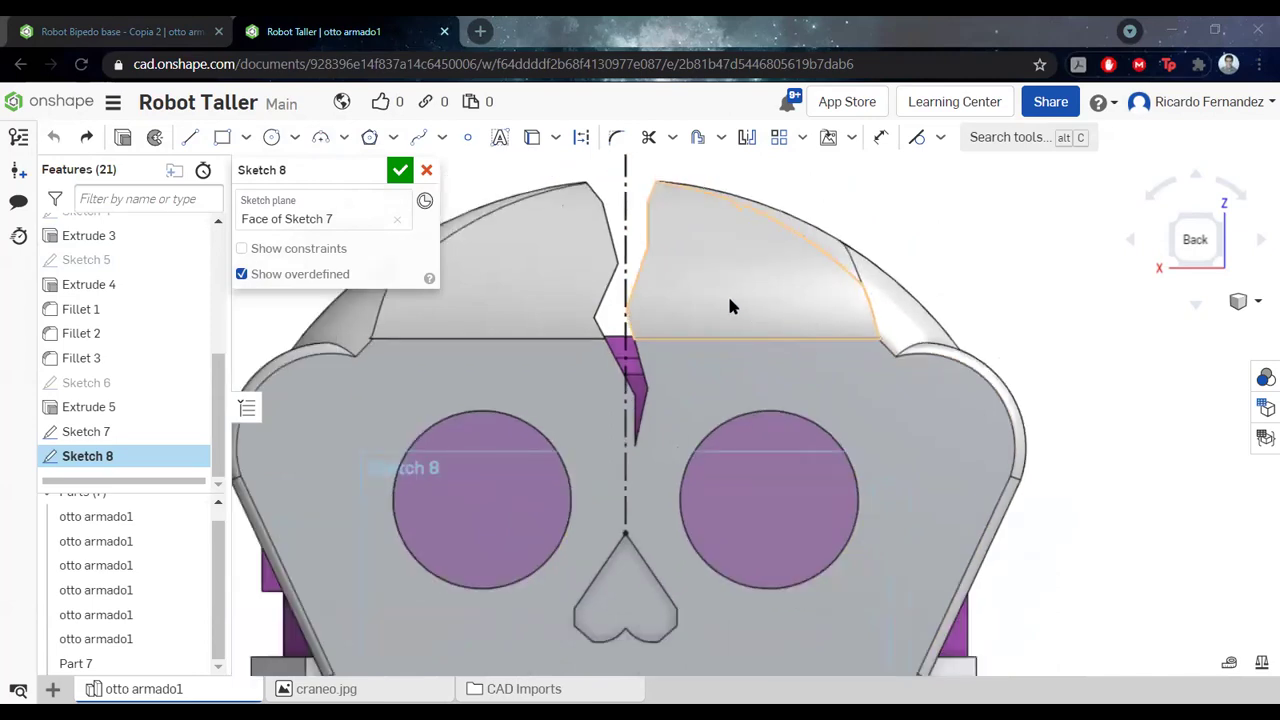
right_click_drag(709, 297, 657, 273)
right_click(617, 310)
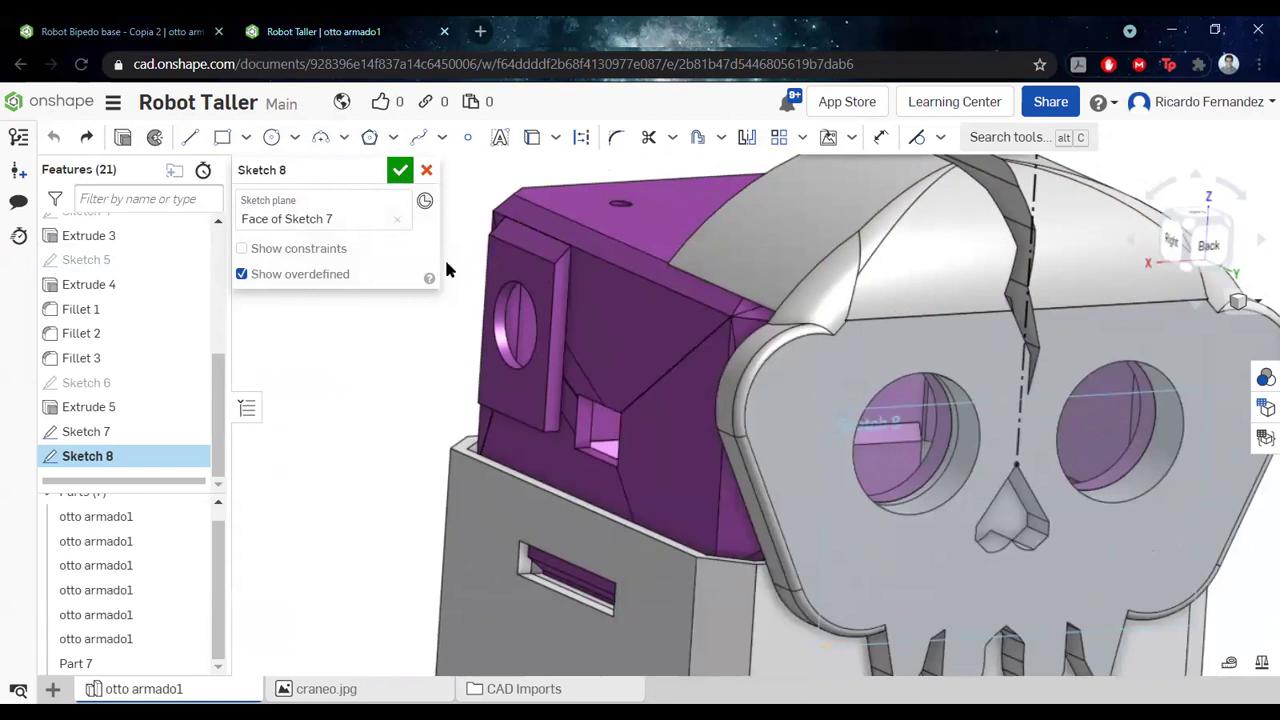
left_click(399, 170)
Change the appearance of the purple head part behind the skull mask to red, FF0000
right_click_drag(424, 249, 436, 381)
right_click(466, 382)
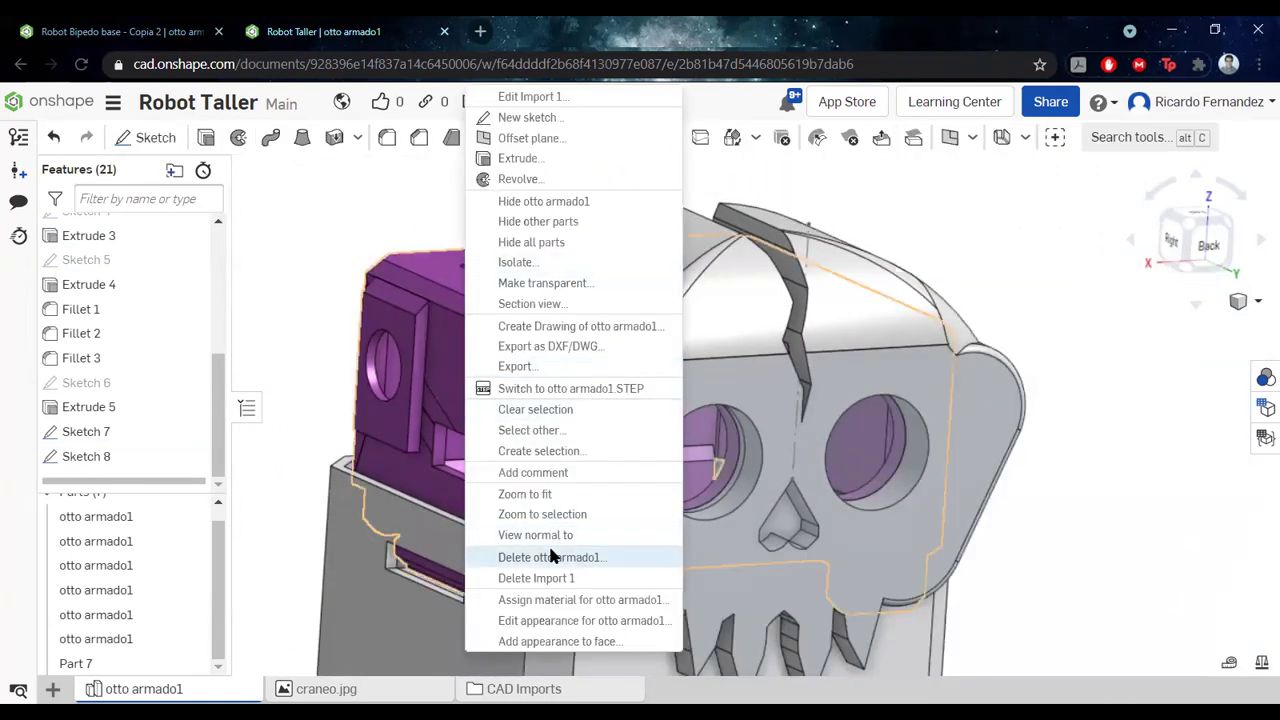
left_click(540, 621)
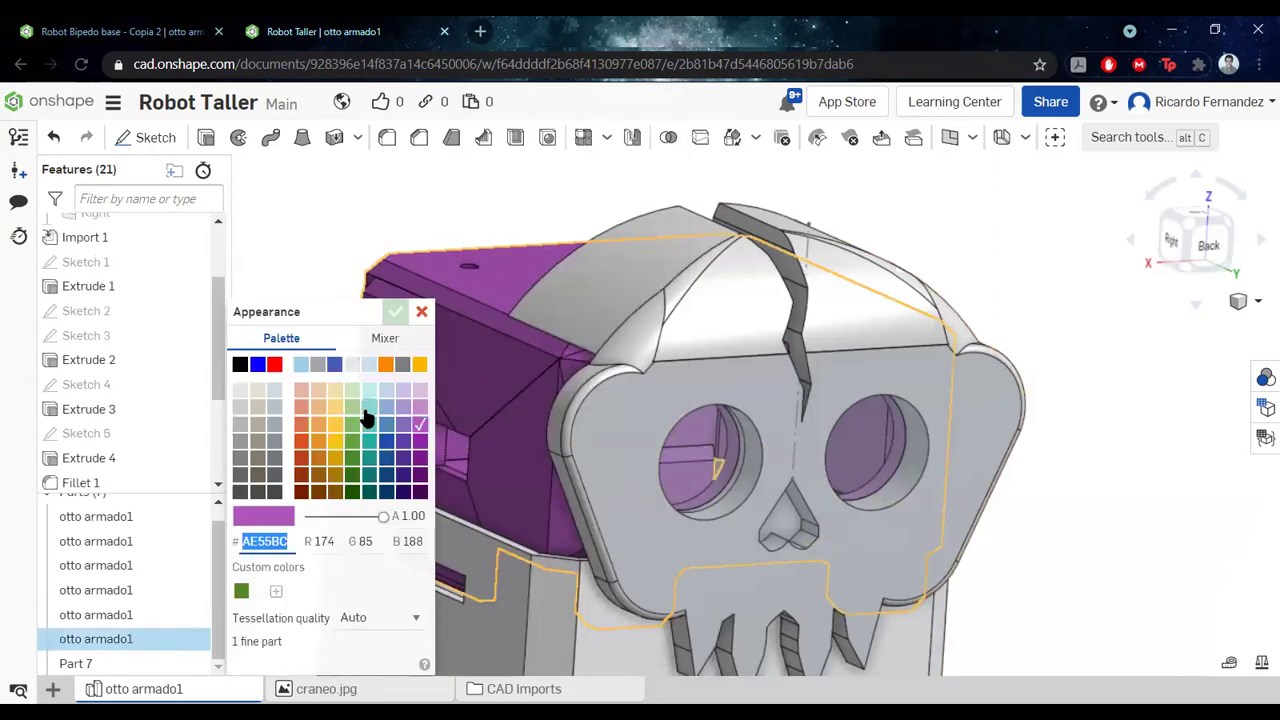
left_click(274, 364)
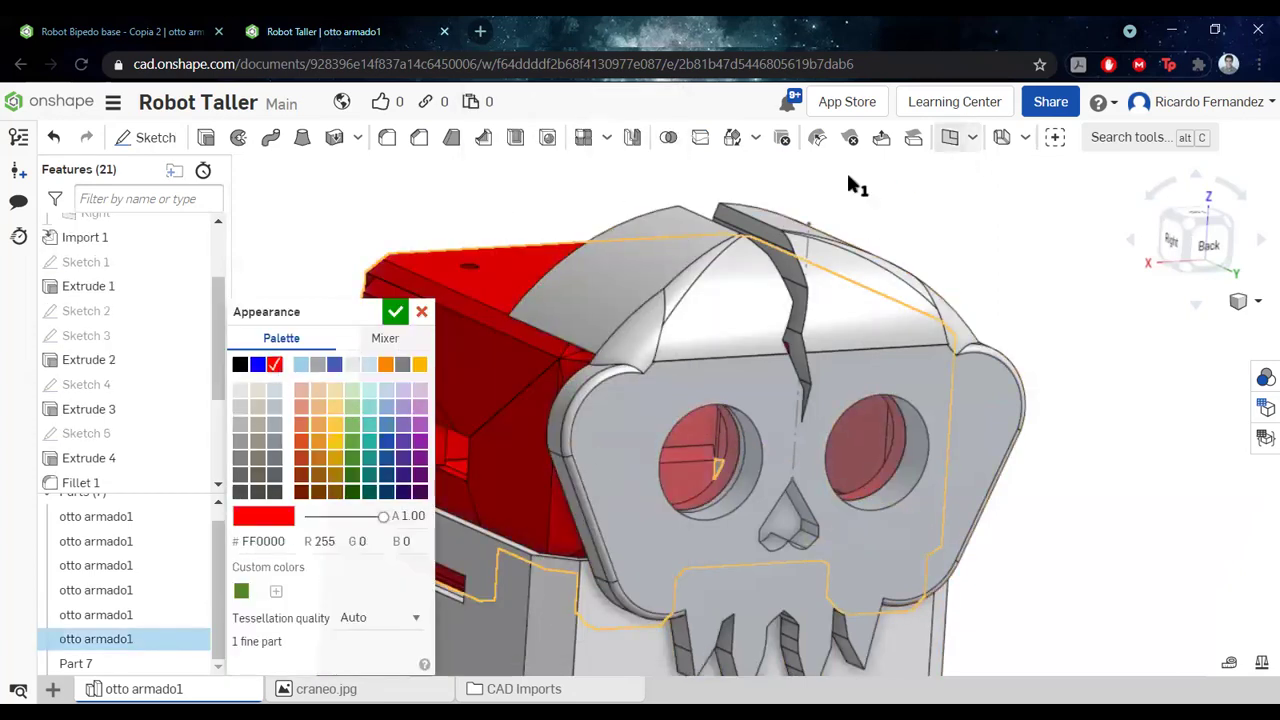
left_click(396, 313)
key("shift+2")
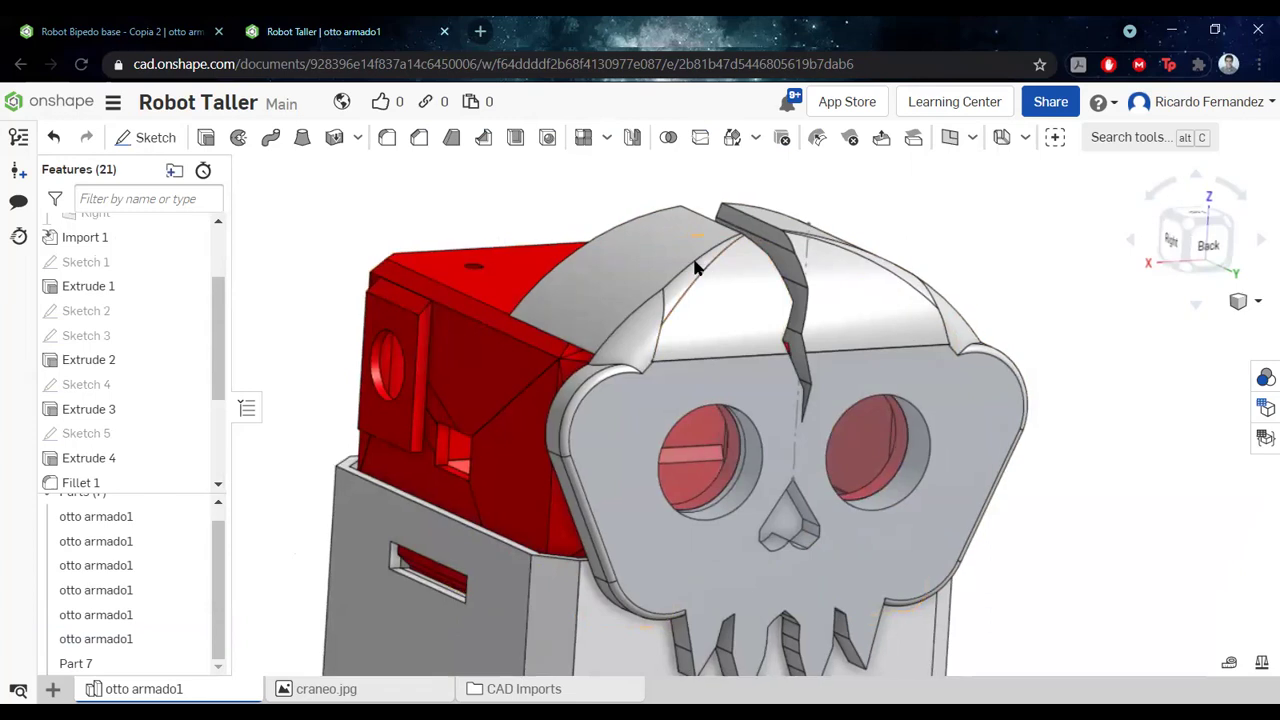
Open Sketch 8 on the skull's front face for editing
right_click_drag(718, 258, 682, 370)
right_click_drag(900, 303, 894, 340)
scroll(894, 340, "up", 3)
scroll(142, 442, "down", 3)
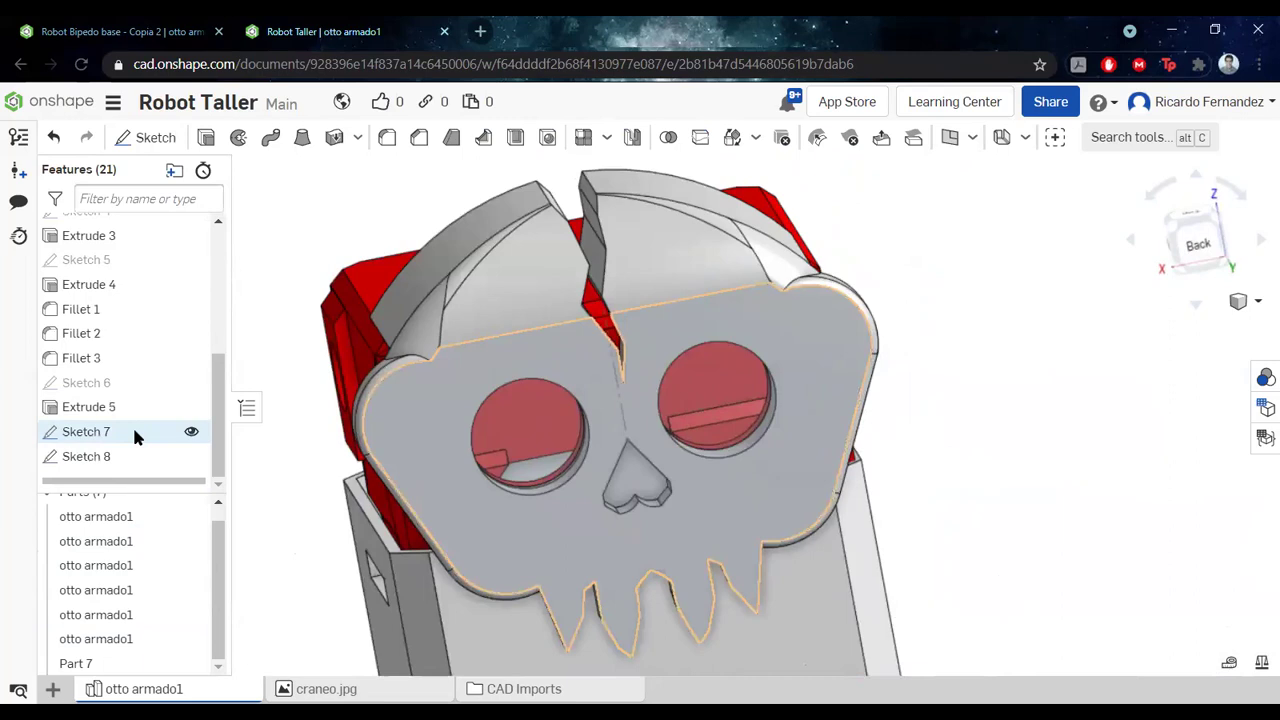
right_click(55, 455)
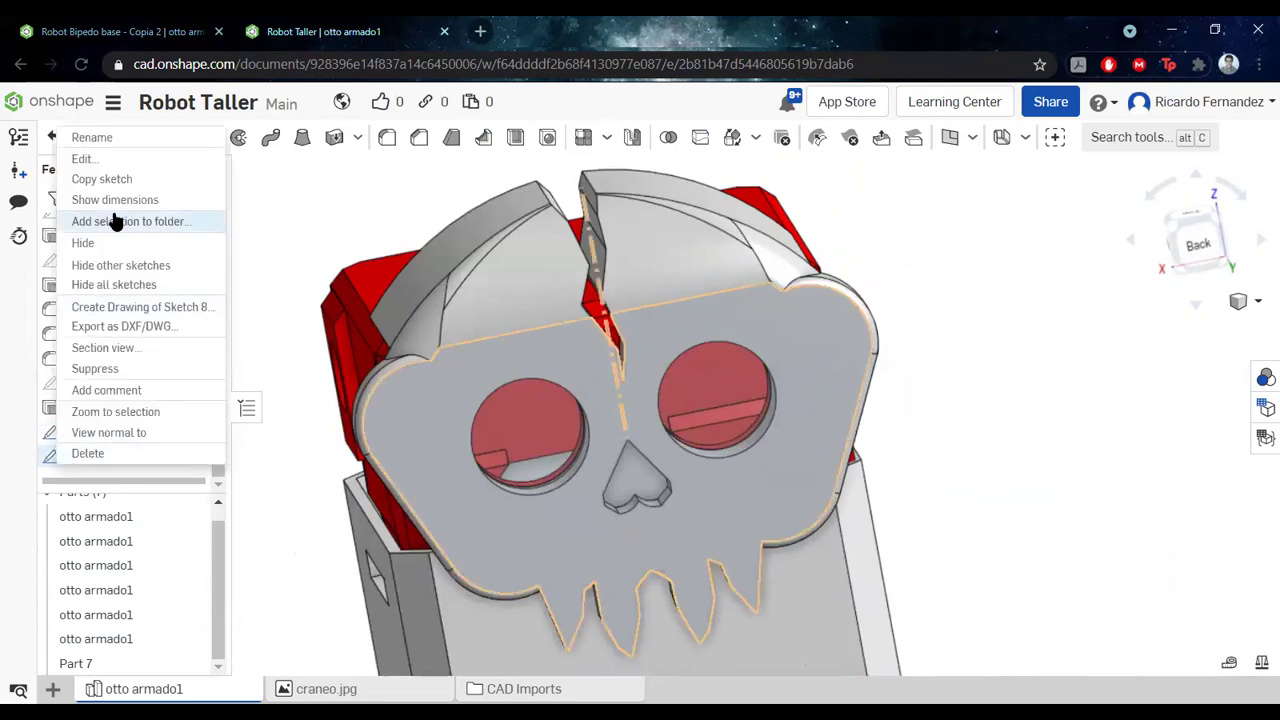
left_click(88, 159)
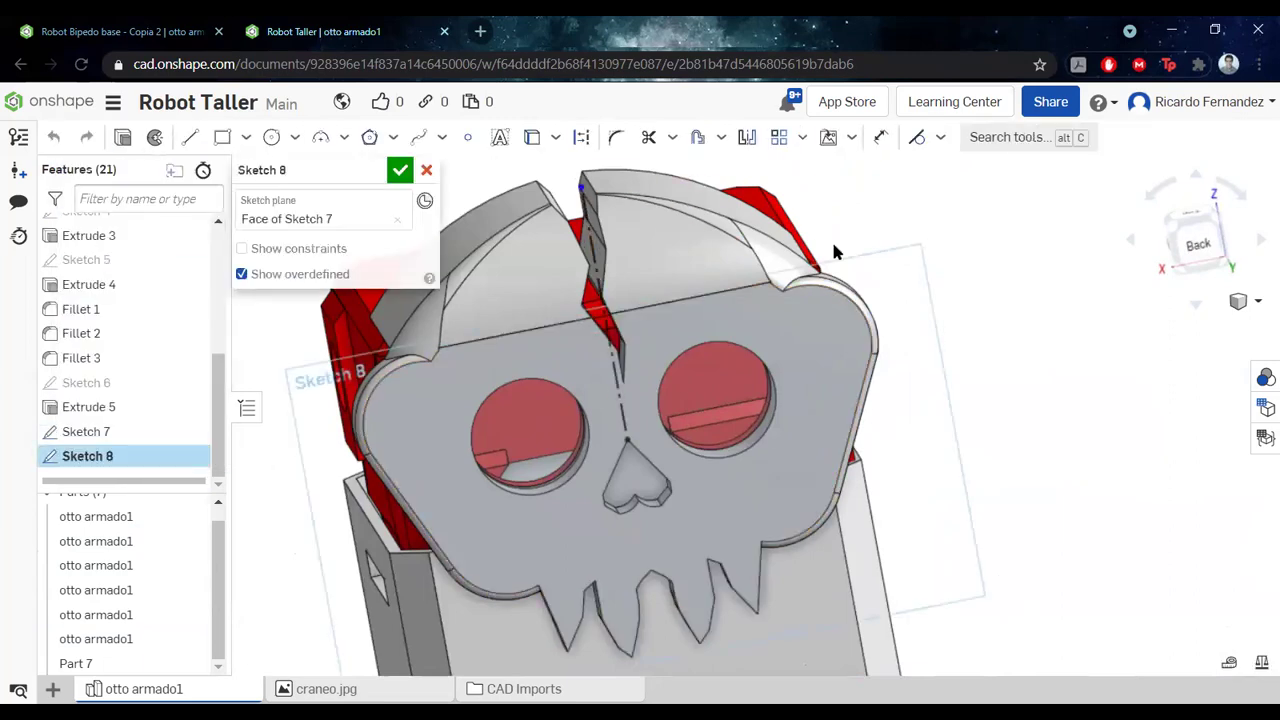
Sketch a short sloping line about 2.5 mm long between the skull's crack and the eye on the crack's unobstructed side
key("n")
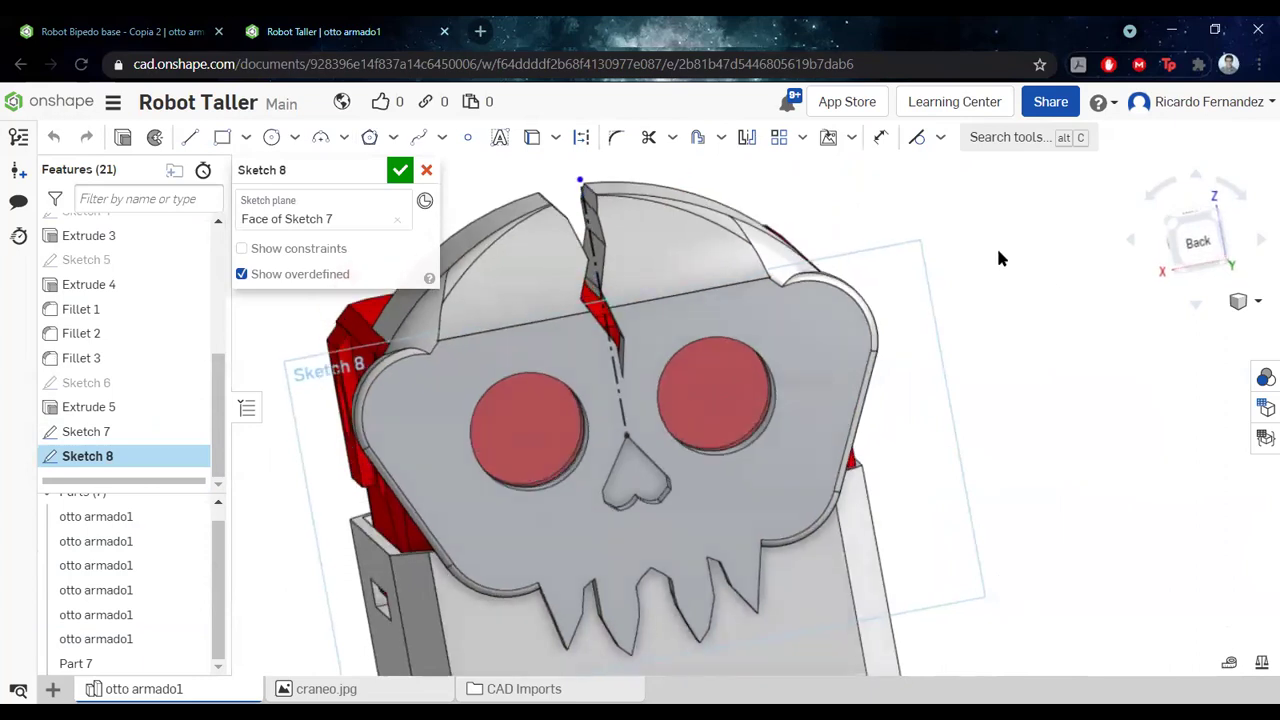
scroll(745, 265, "up", 2)
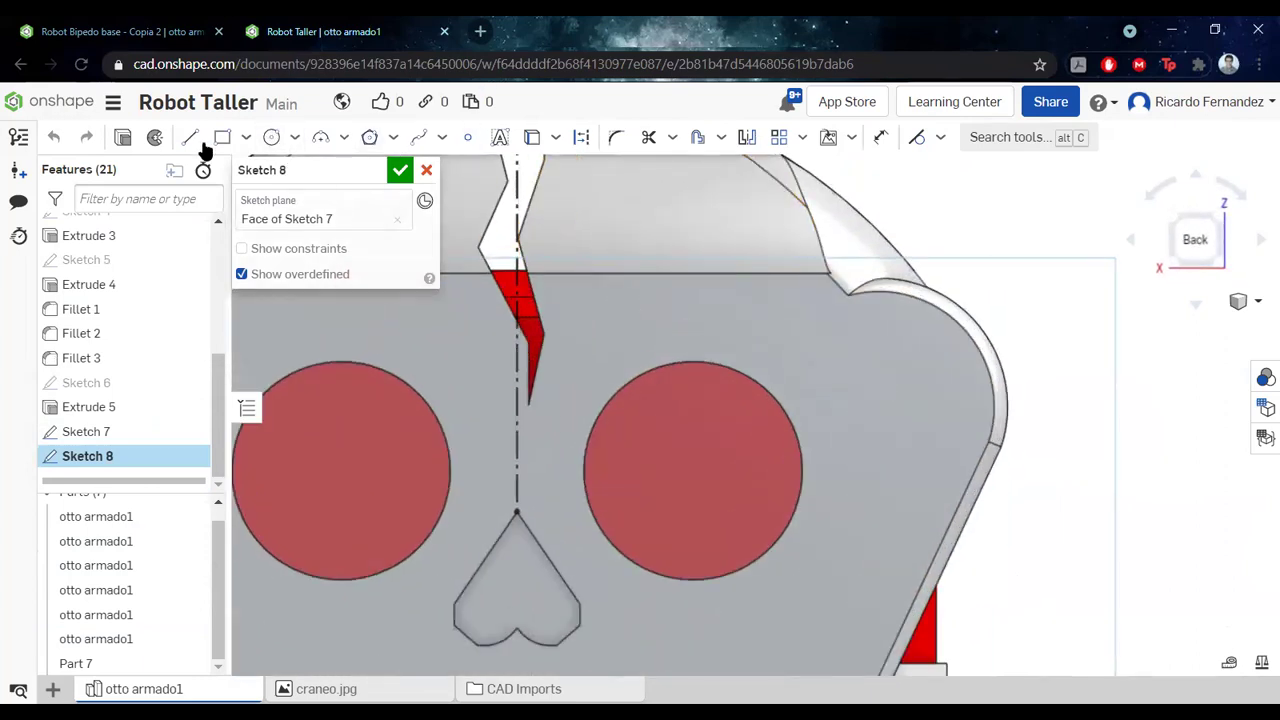
key("l")
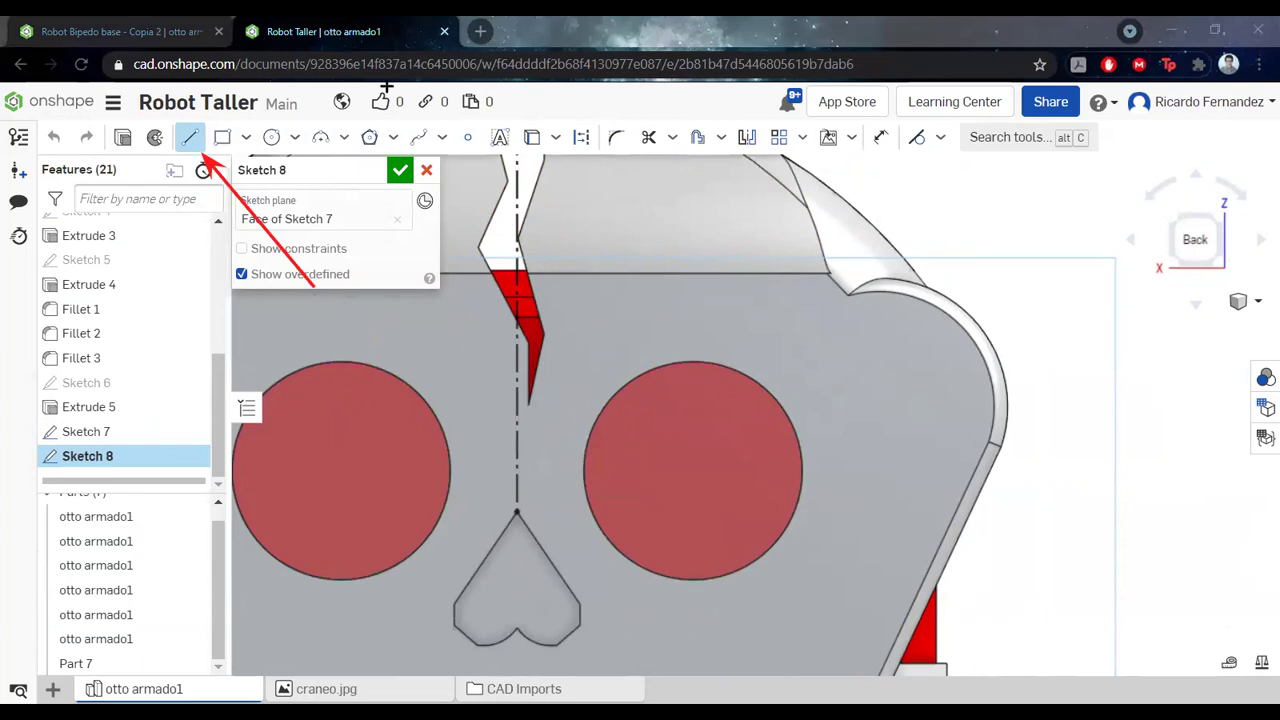
left_click(188, 137)
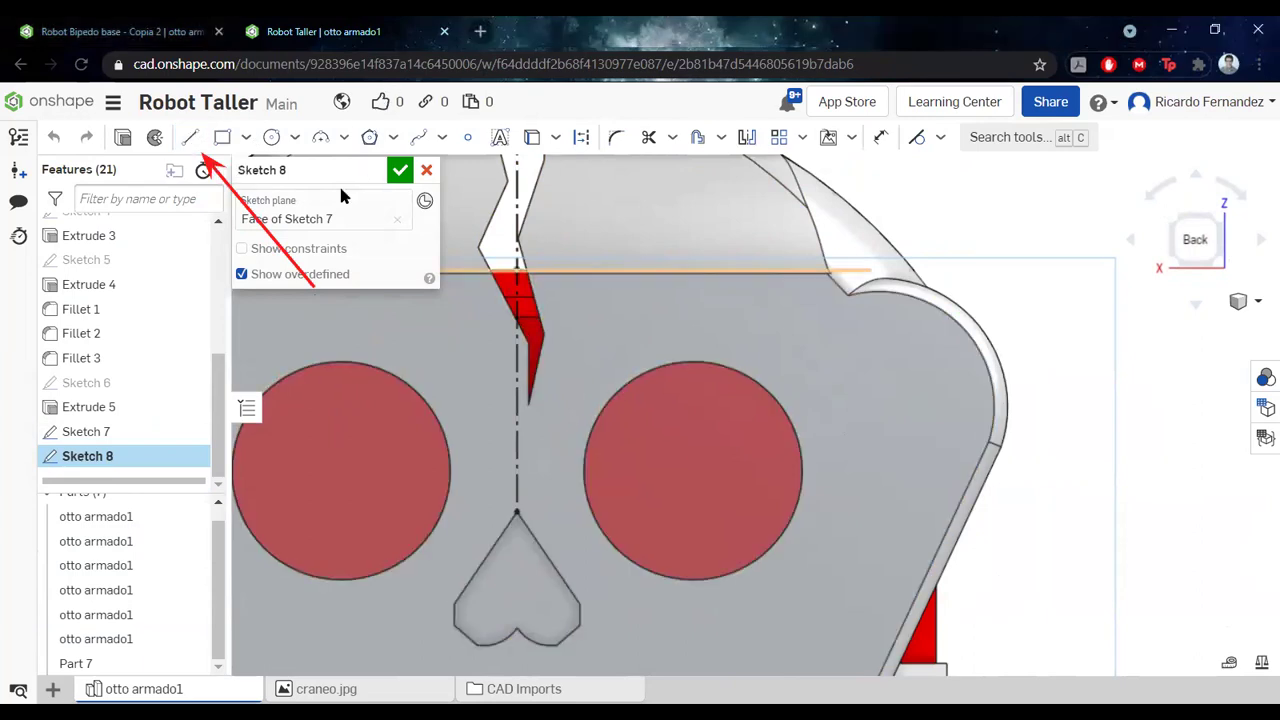
left_click(188, 137)
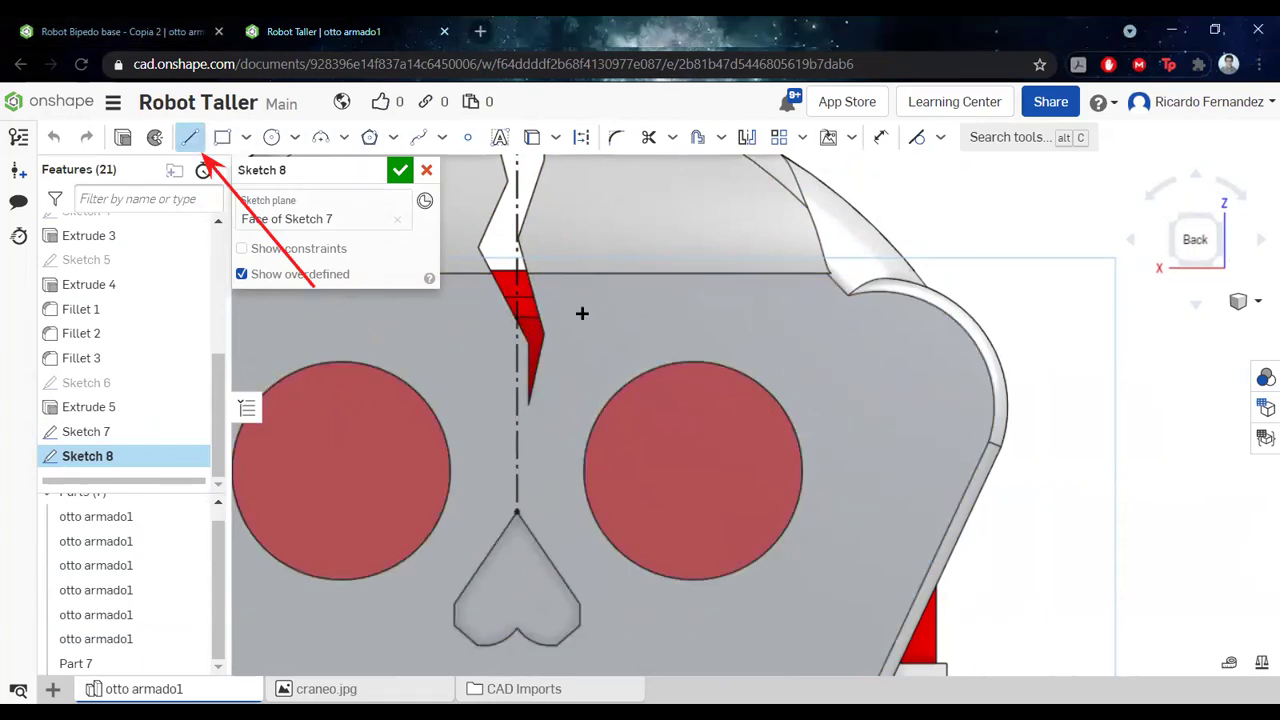
left_click(585, 326)
left_click(616, 335)
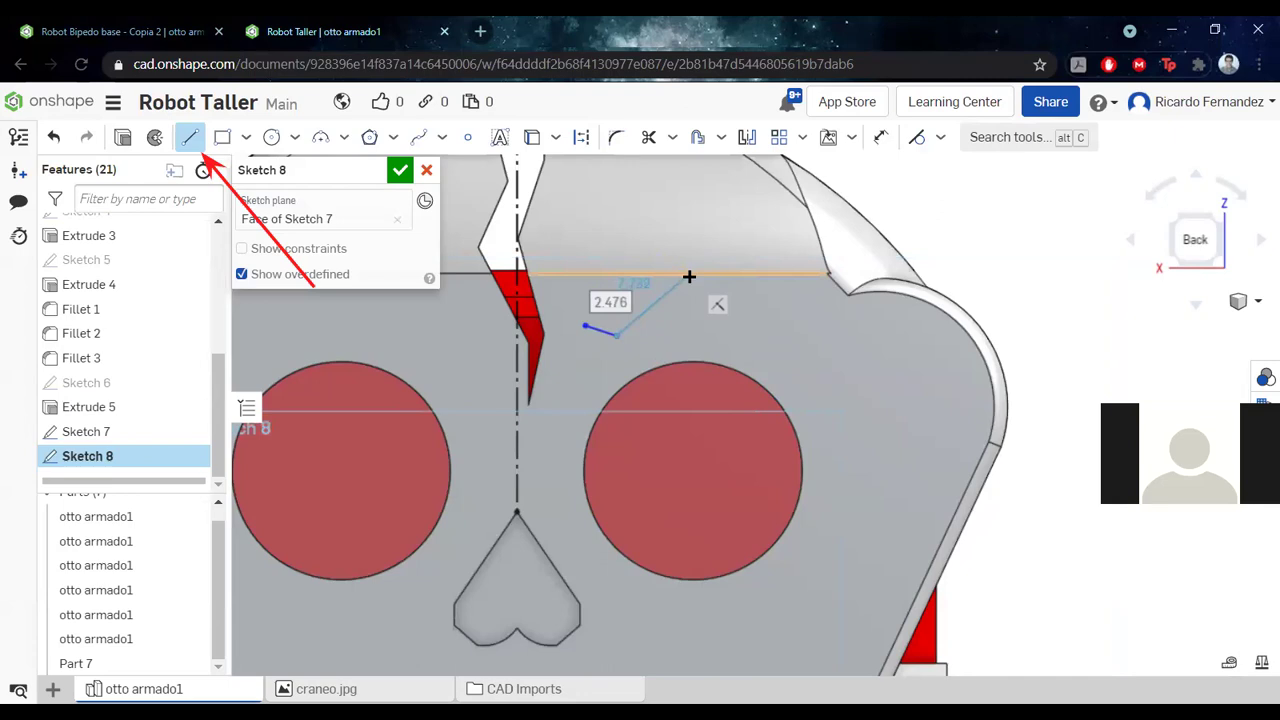
key("Escape")
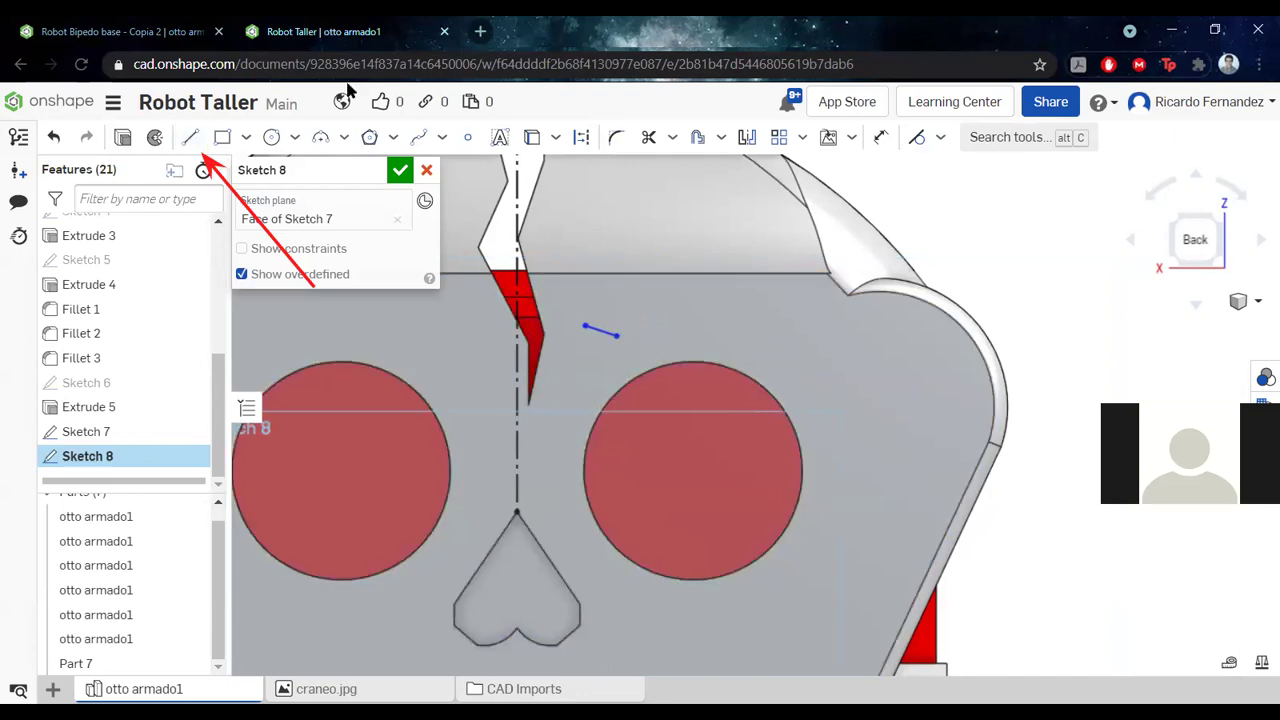
Draw the eyebrow's upper edge as a three-point arc of about 28 mm radius from the short line's lower end to the brow's outer side
mouse_move(452, 323)
left_mouse_down()
mouse_move(312, 145)
mouse_move(324, 153)
left_mouse_up()
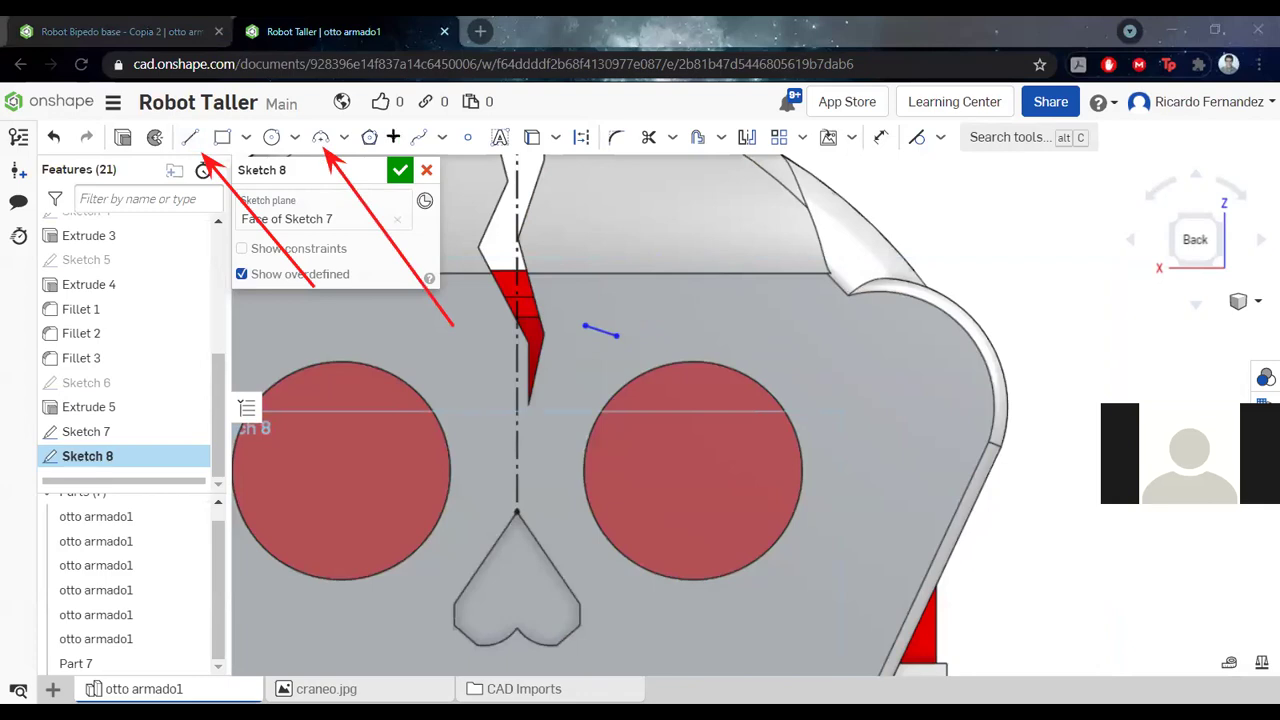
left_click(320, 137)
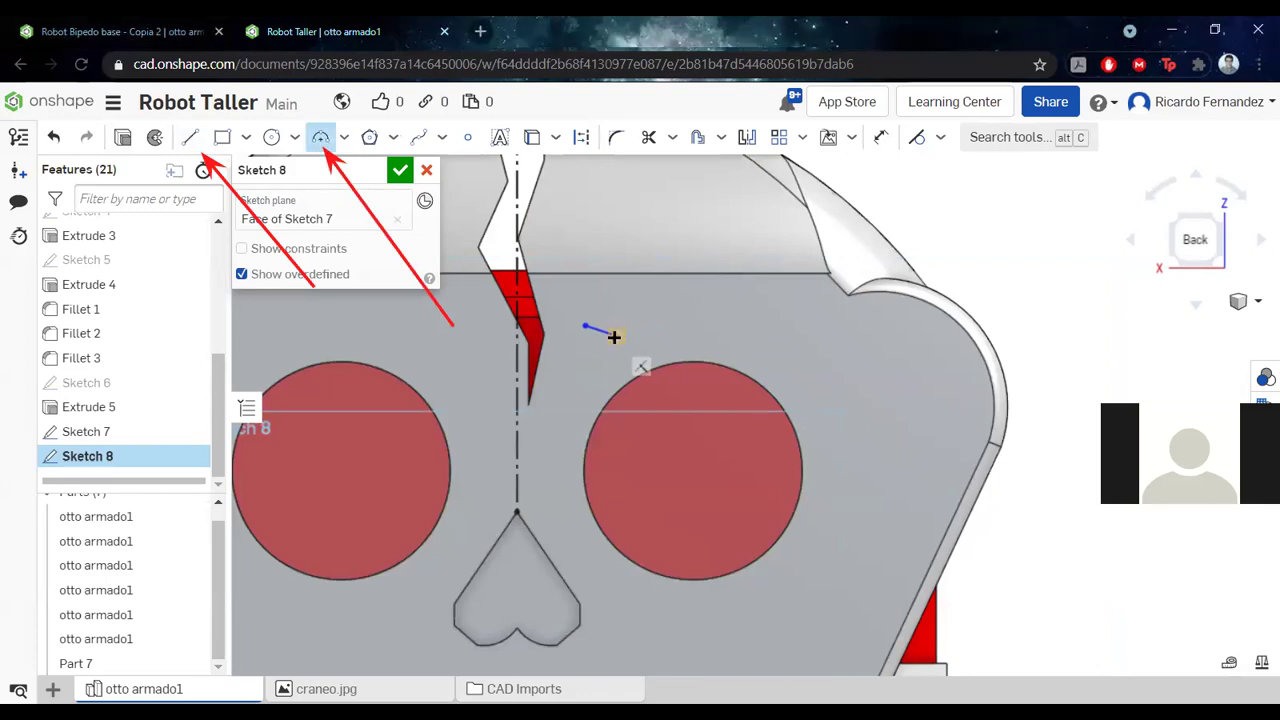
left_click(614, 337)
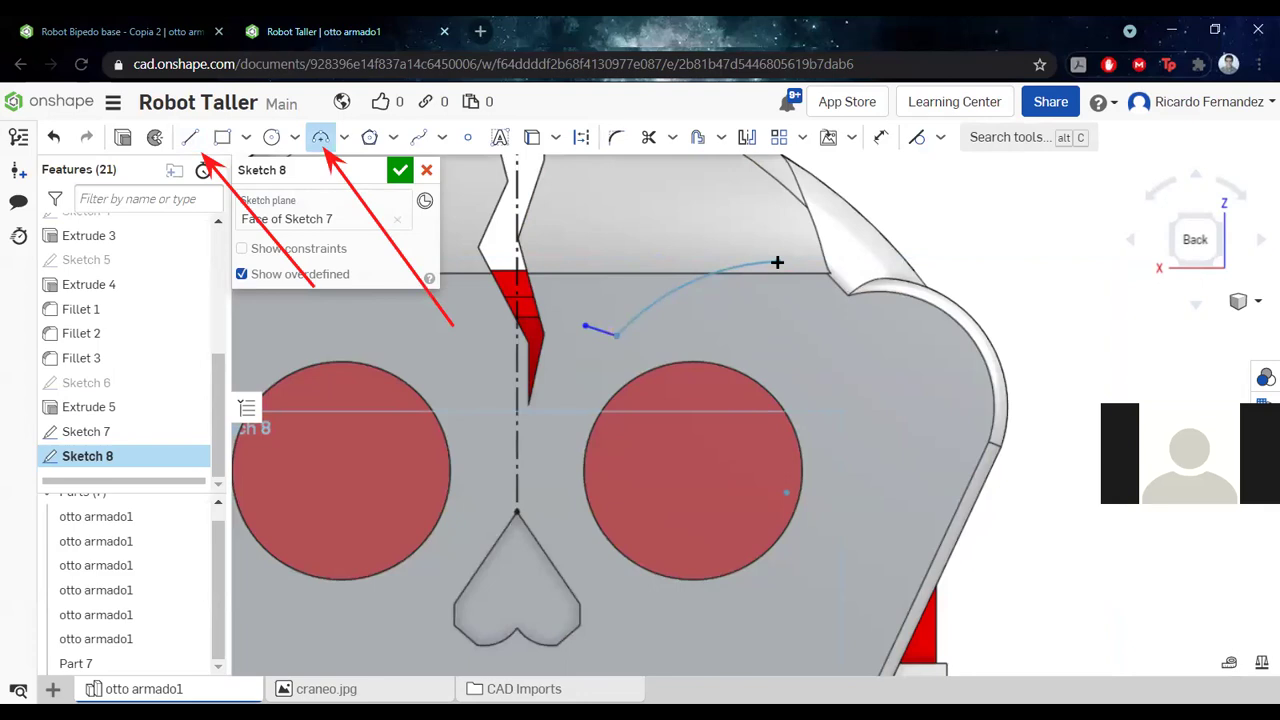
left_click(838, 247)
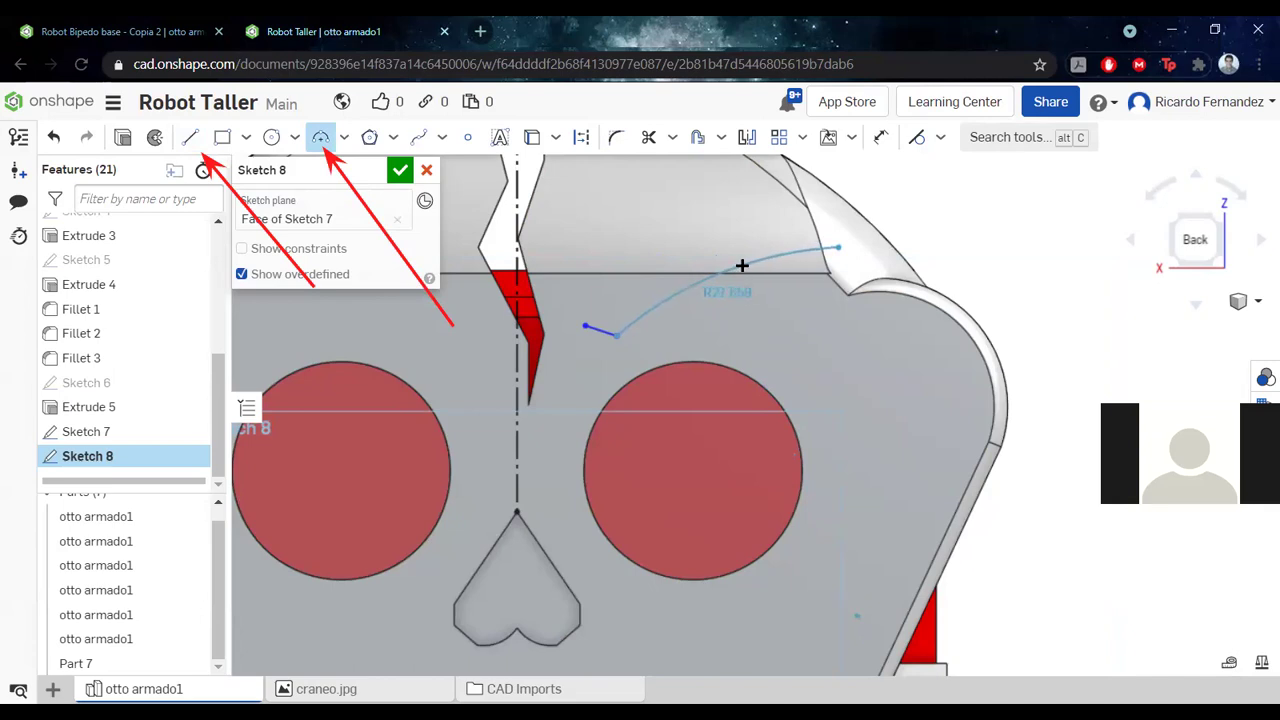
left_click(742, 265)
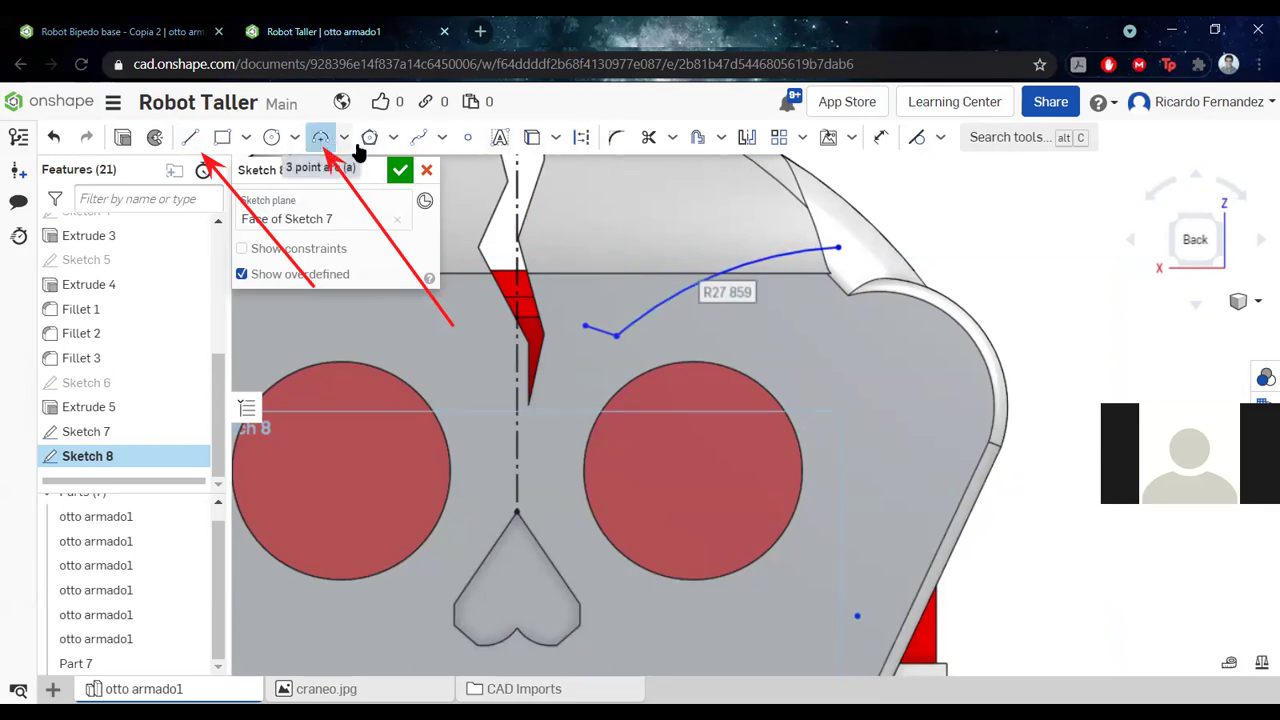
left_click(840, 247)
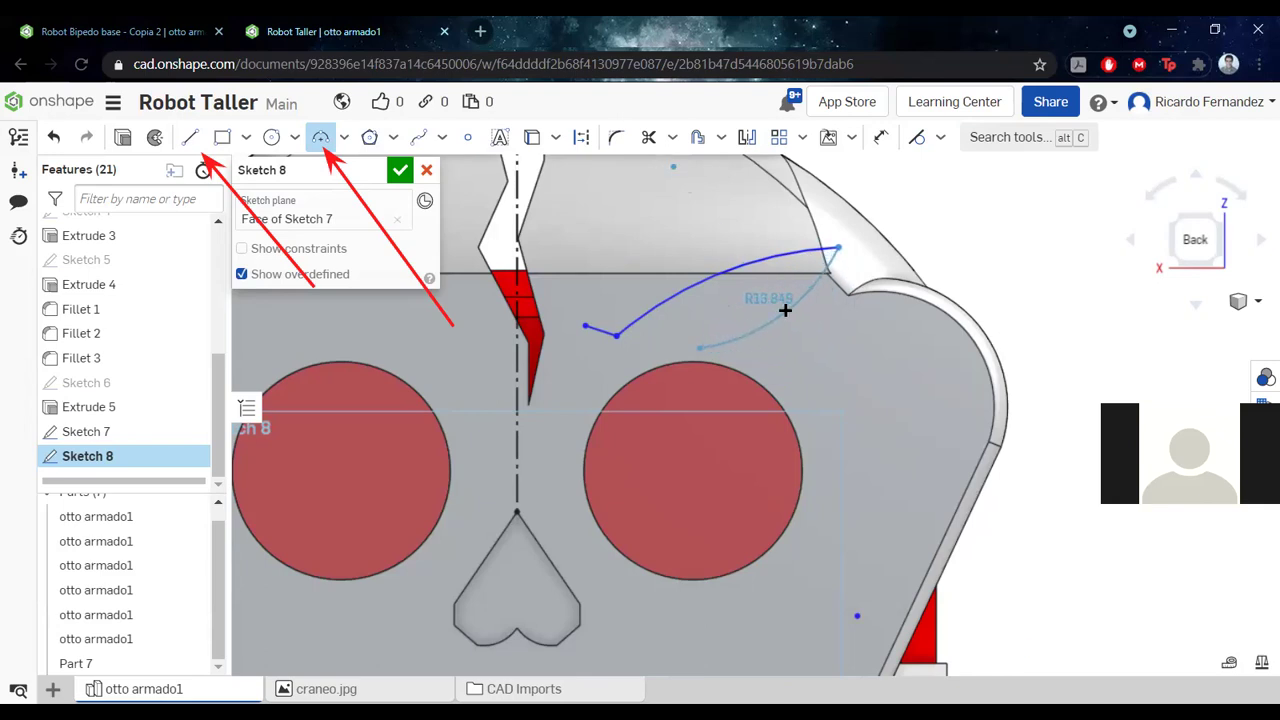
key("Escape")
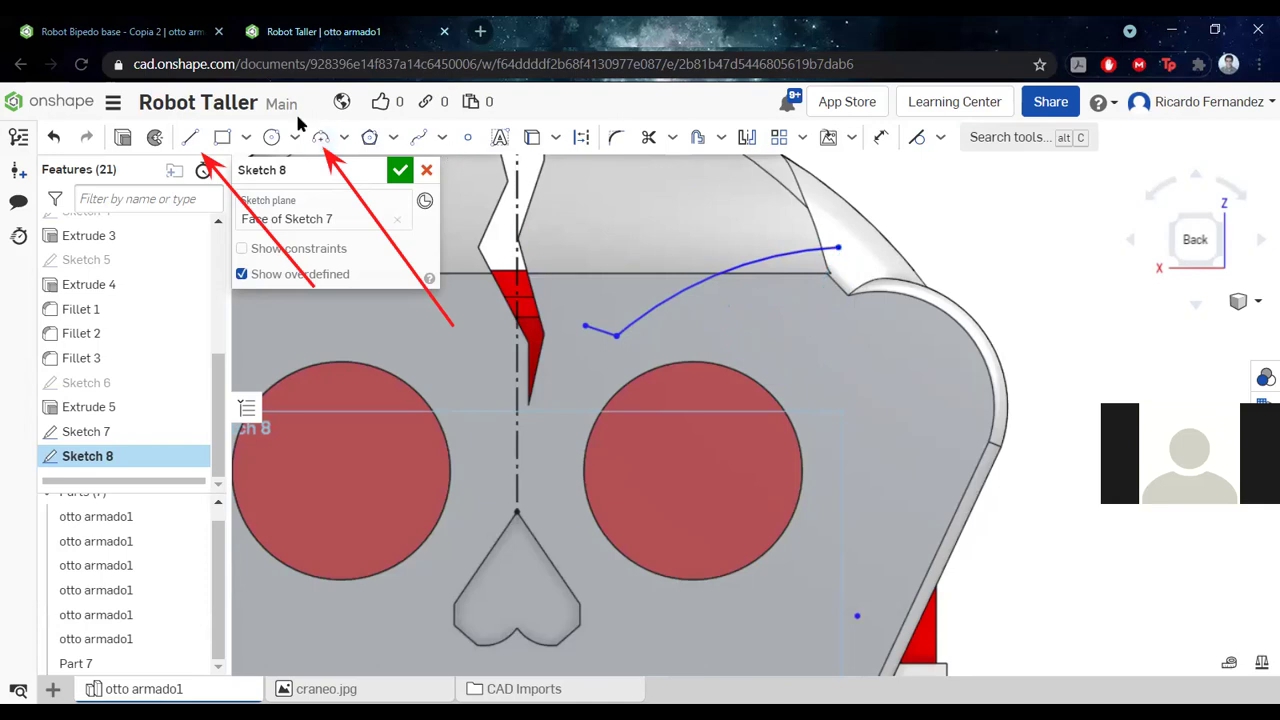
Close the eyebrow outline with five connected lines of about 1.9, 3.5, 5.9, 7.2 and 5.5 mm ending at the arc's outer end
key("l")
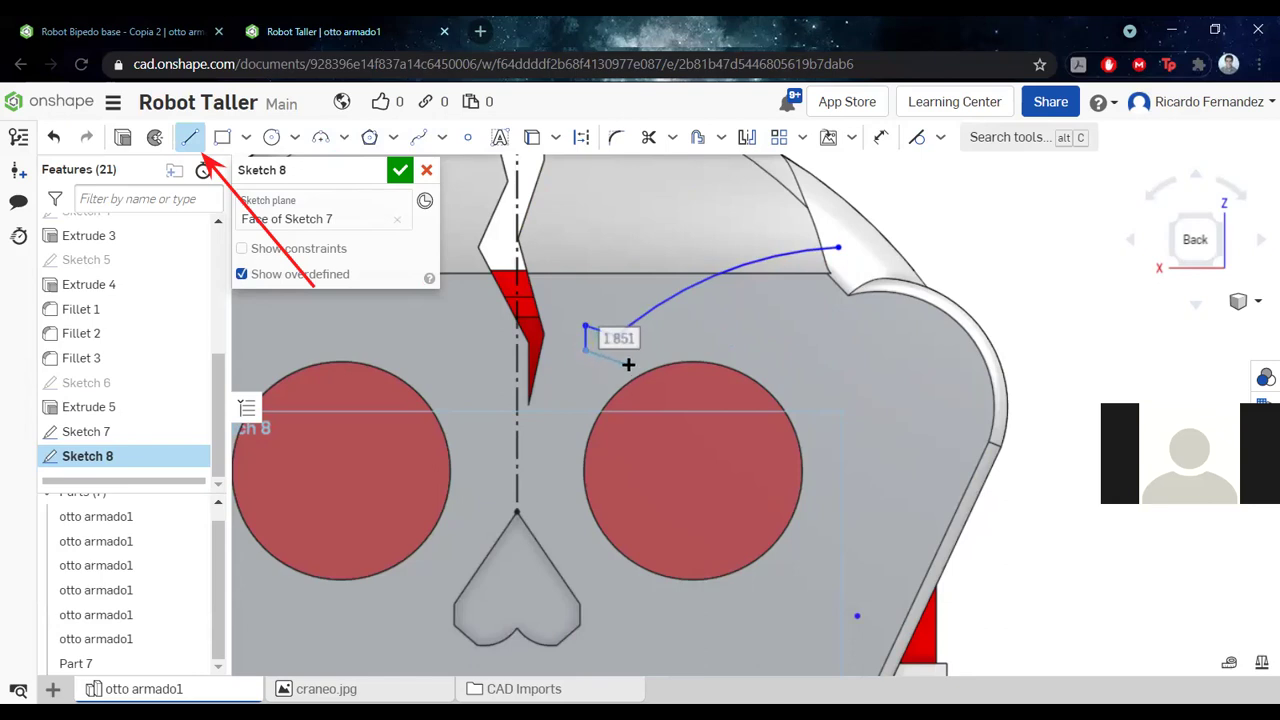
left_click(628, 364)
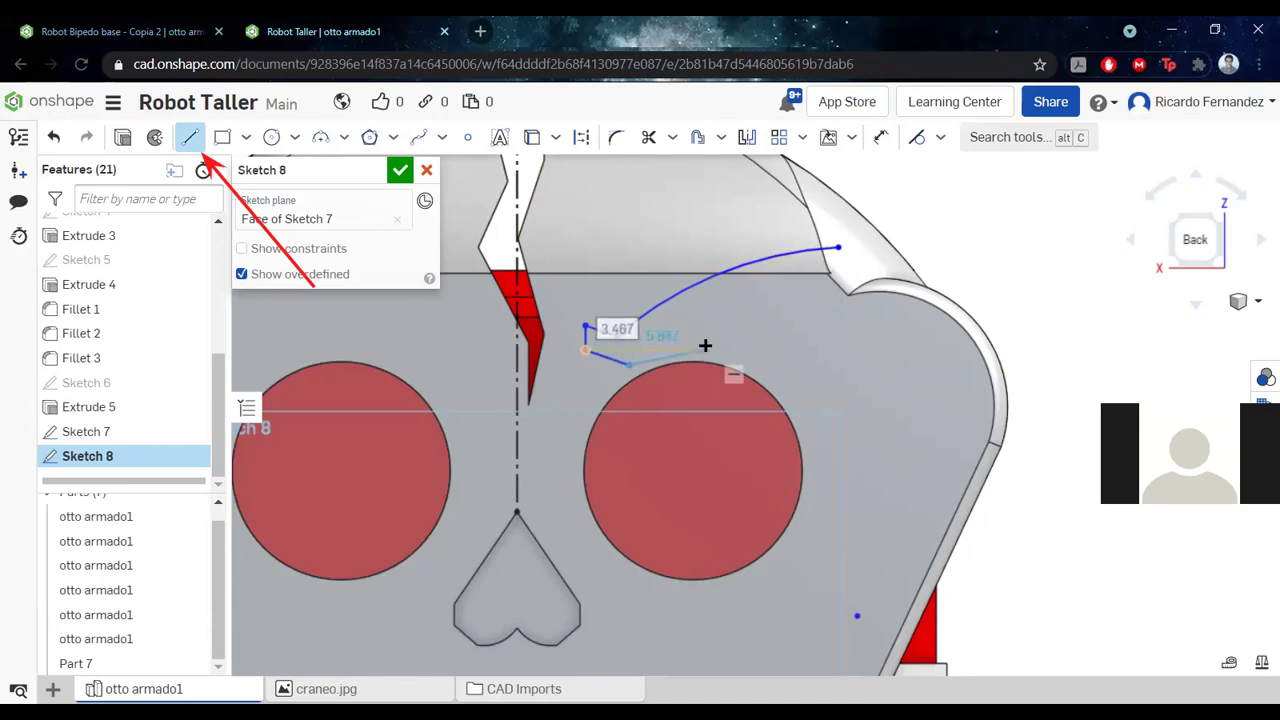
left_click(706, 349)
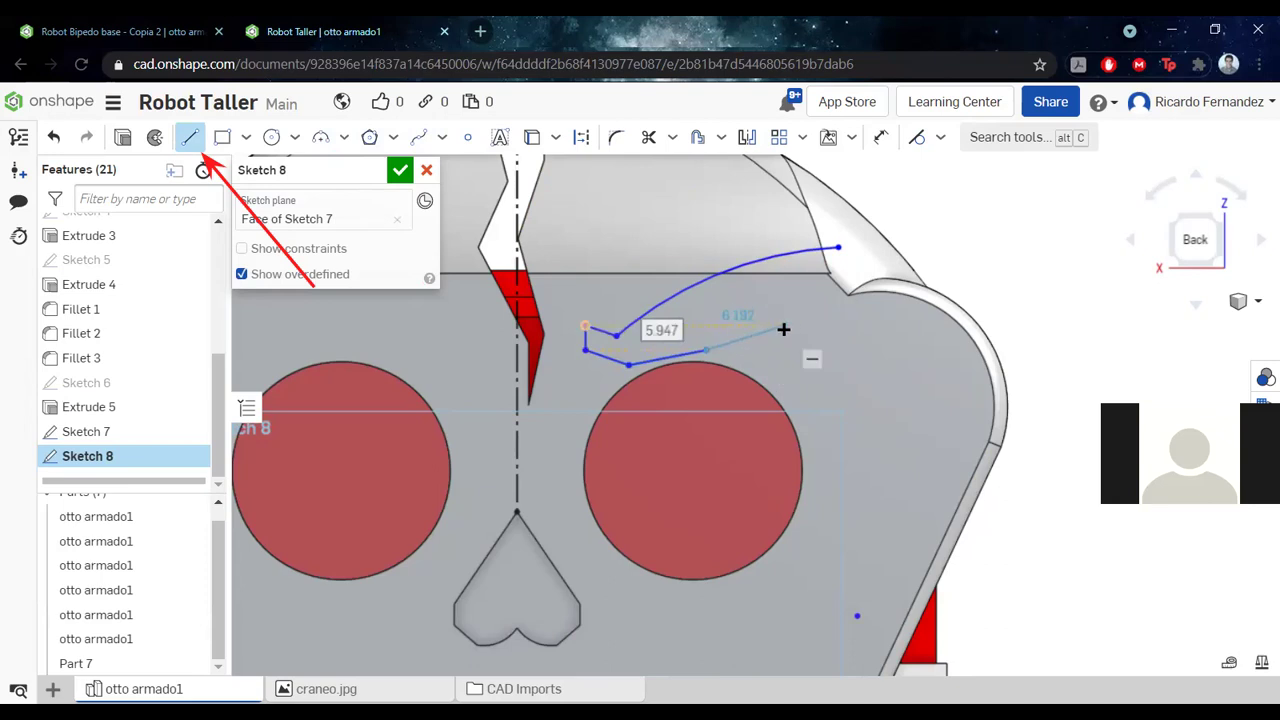
left_click(787, 298)
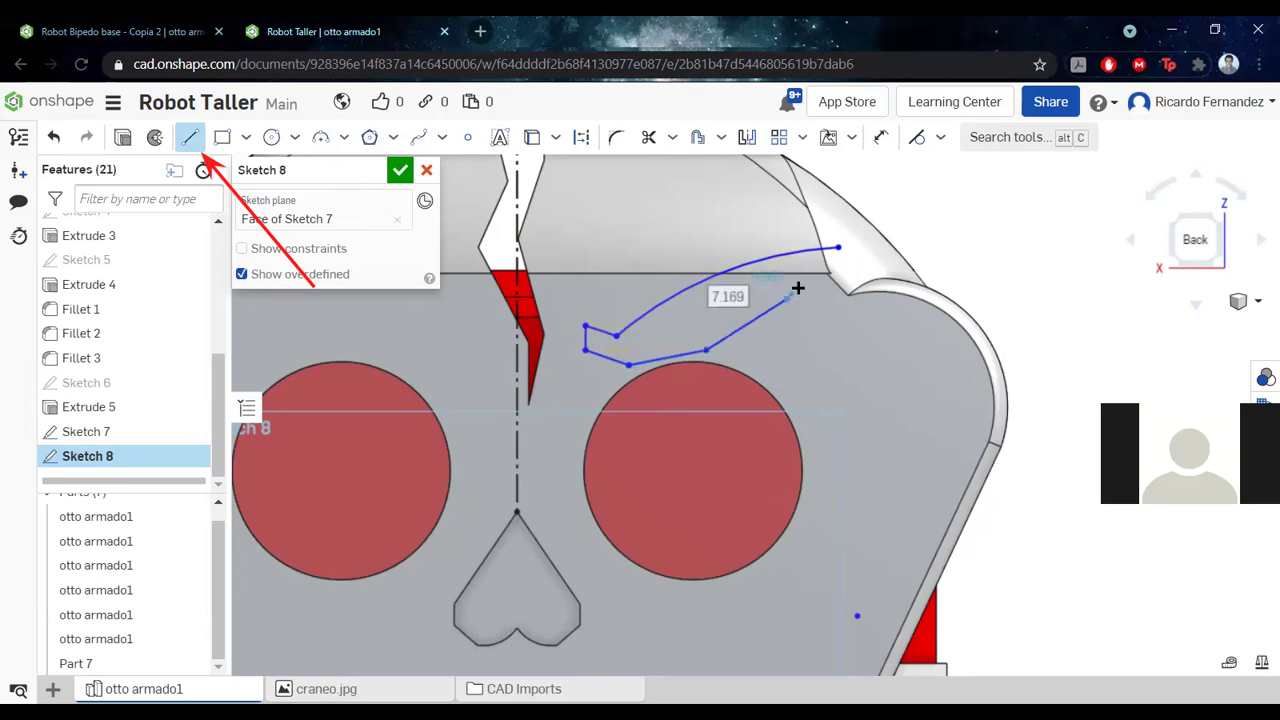
left_click(838, 248)
scroll(933, 285, "down", 3)
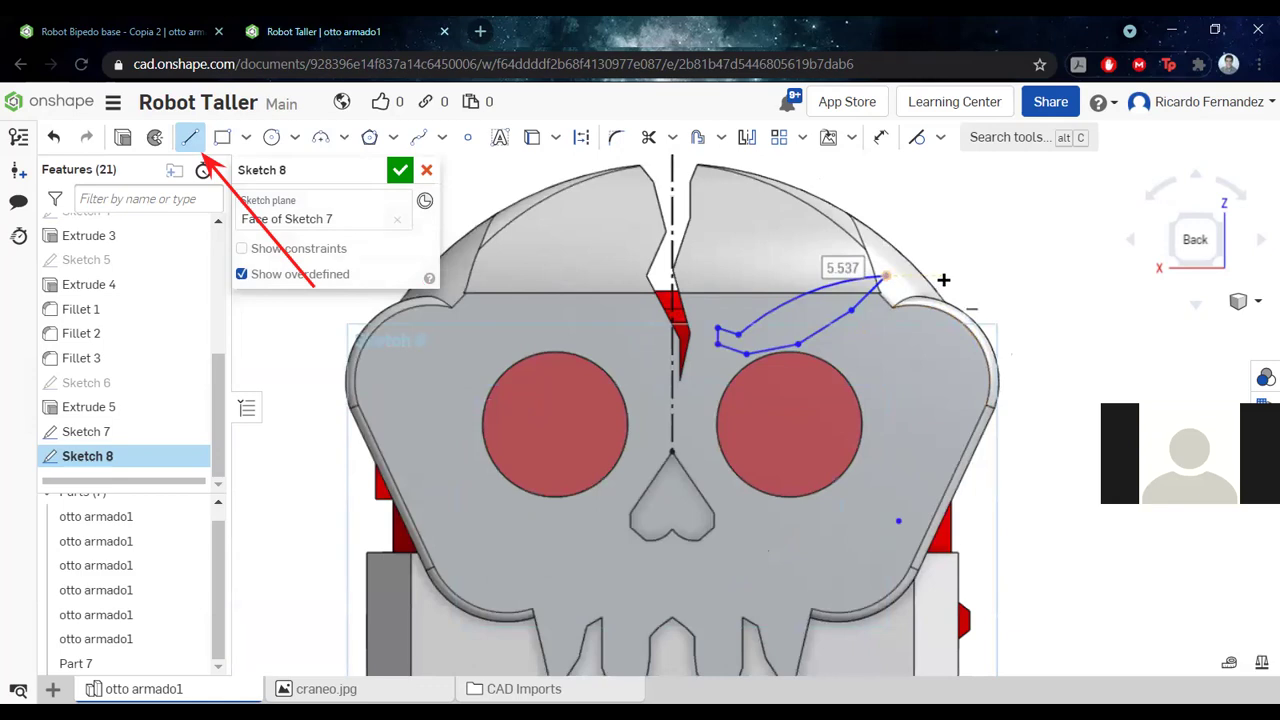
scroll(943, 280, "down", 3)
scroll(943, 283, "up", 5)
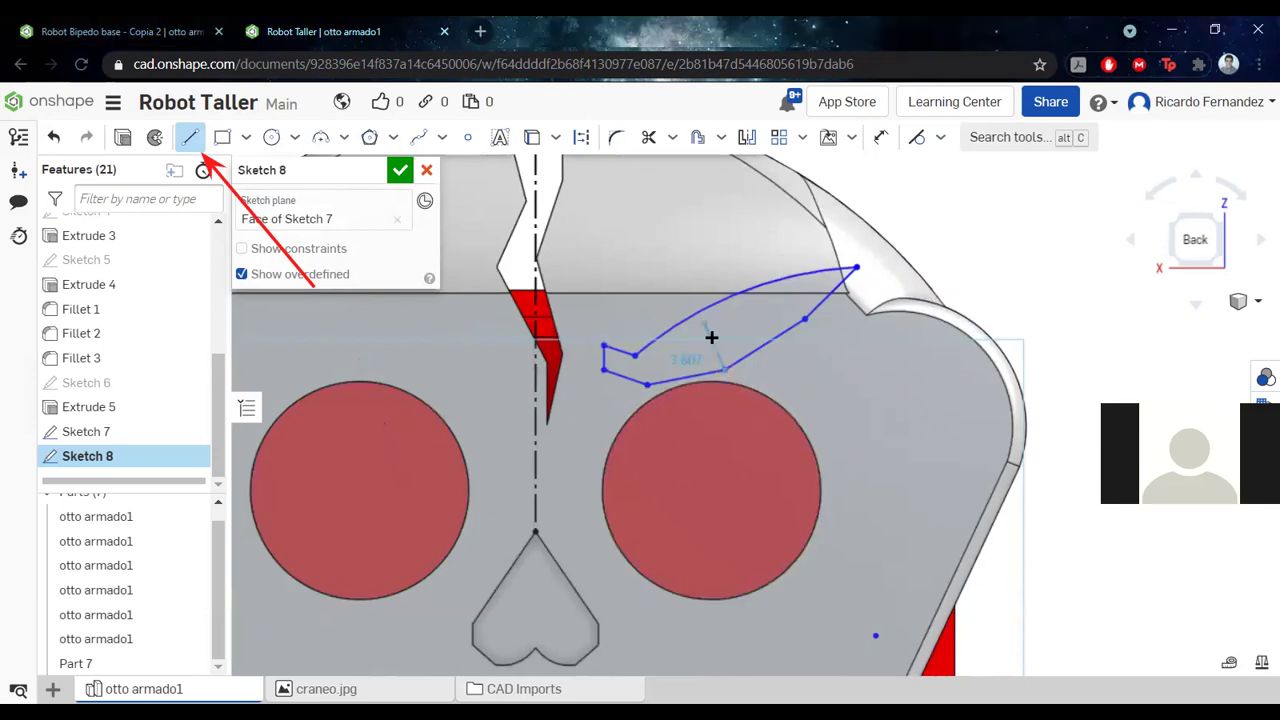
key("Escape")
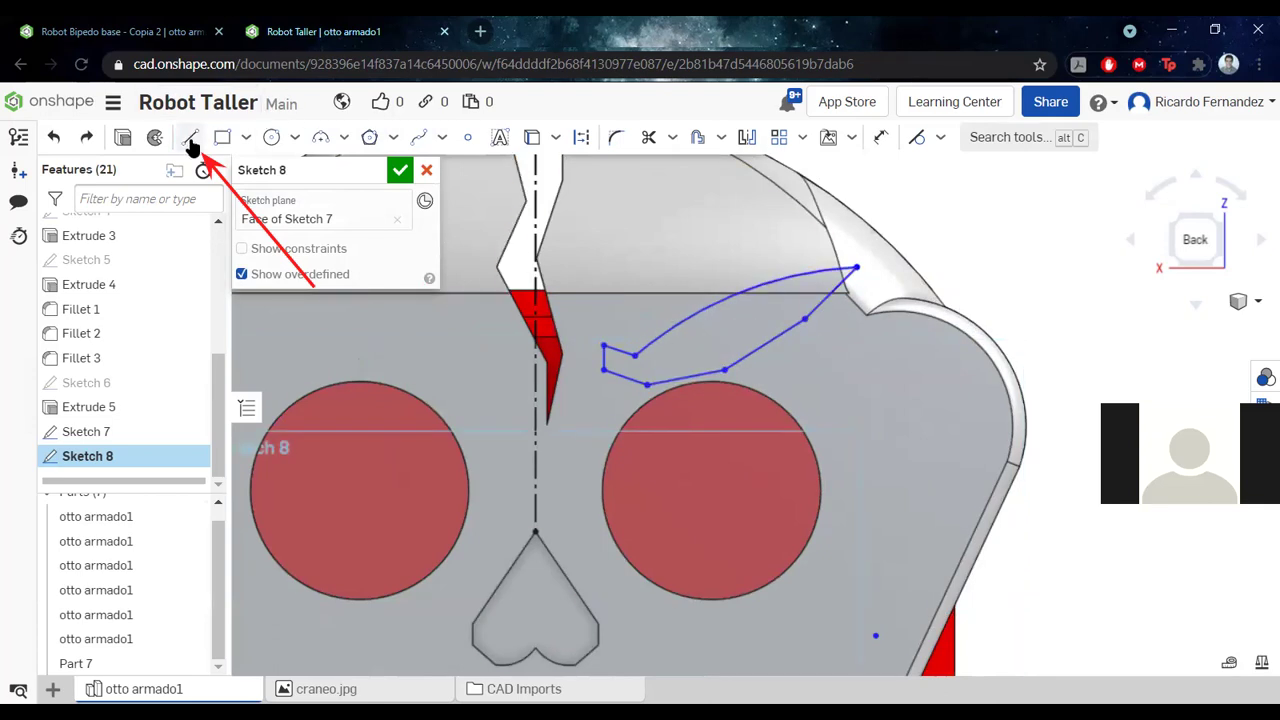
Nudge the middle corner of the eyebrow's lower edge slightly upward and delete the two segments meeting there
mouse_move(725, 368)
left_mouse_down()
mouse_move(723, 349)
mouse_move(714, 383)
mouse_move(714, 357)
mouse_move(709, 369)
mouse_move(720, 366)
left_mouse_up()
left_click(763, 350)
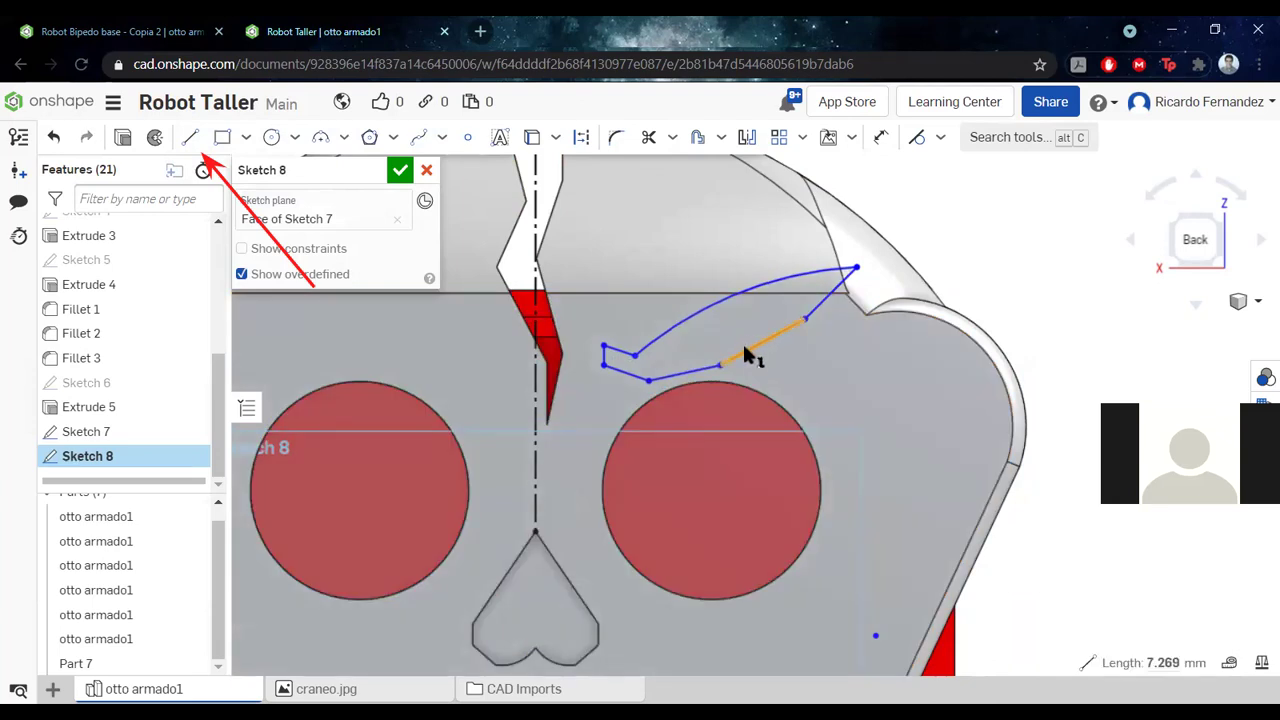
key("Delete")
left_click(688, 373)
key("Delete")
Bridge the gap in the eyebrow's lower edge with a three-point arc of about 137 mm radius
left_click(320, 137)
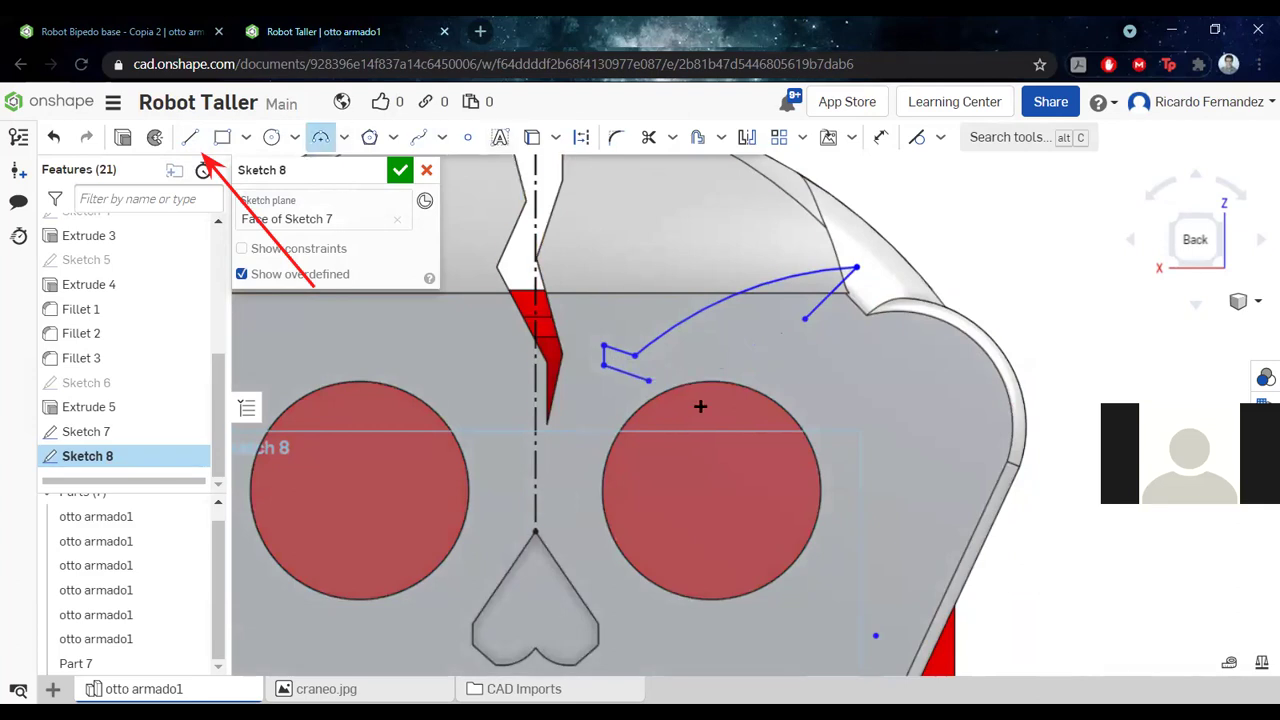
left_click(649, 380)
left_click(805, 320)
left_click(762, 338)
scroll(908, 363, "down", 2)
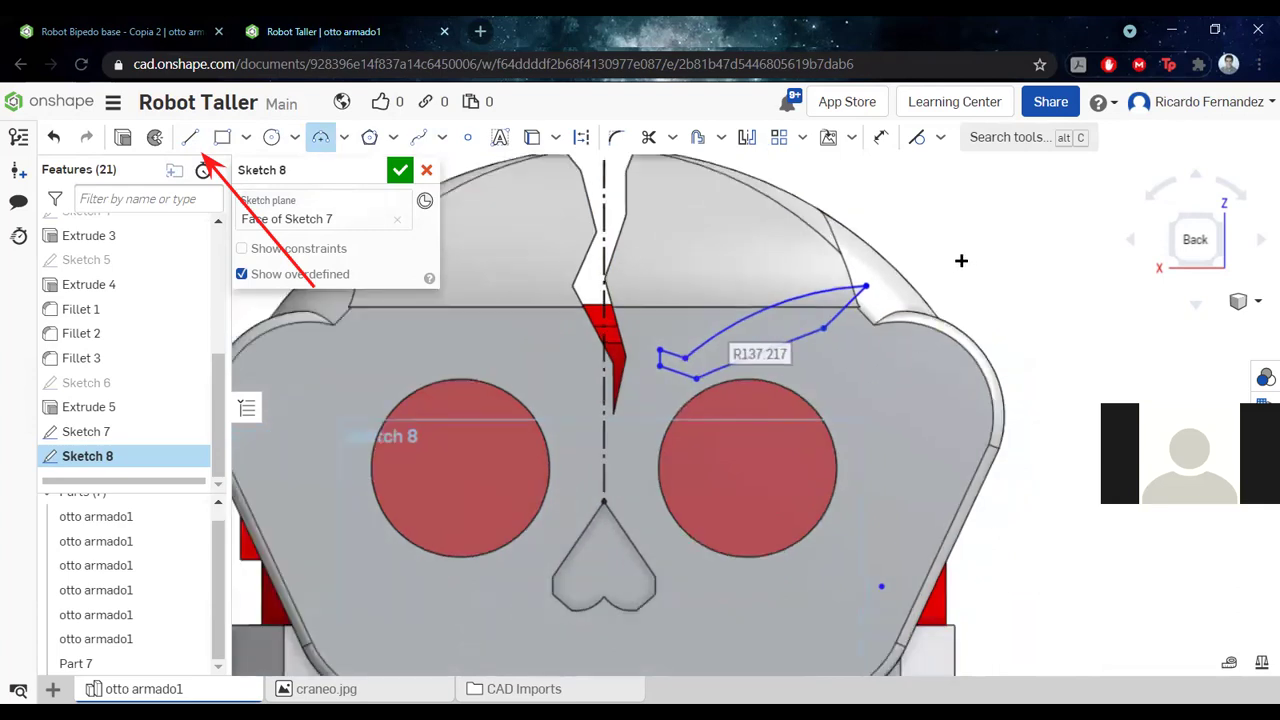
scroll(961, 260, "down", 3)
scroll(962, 262, "up", 3)
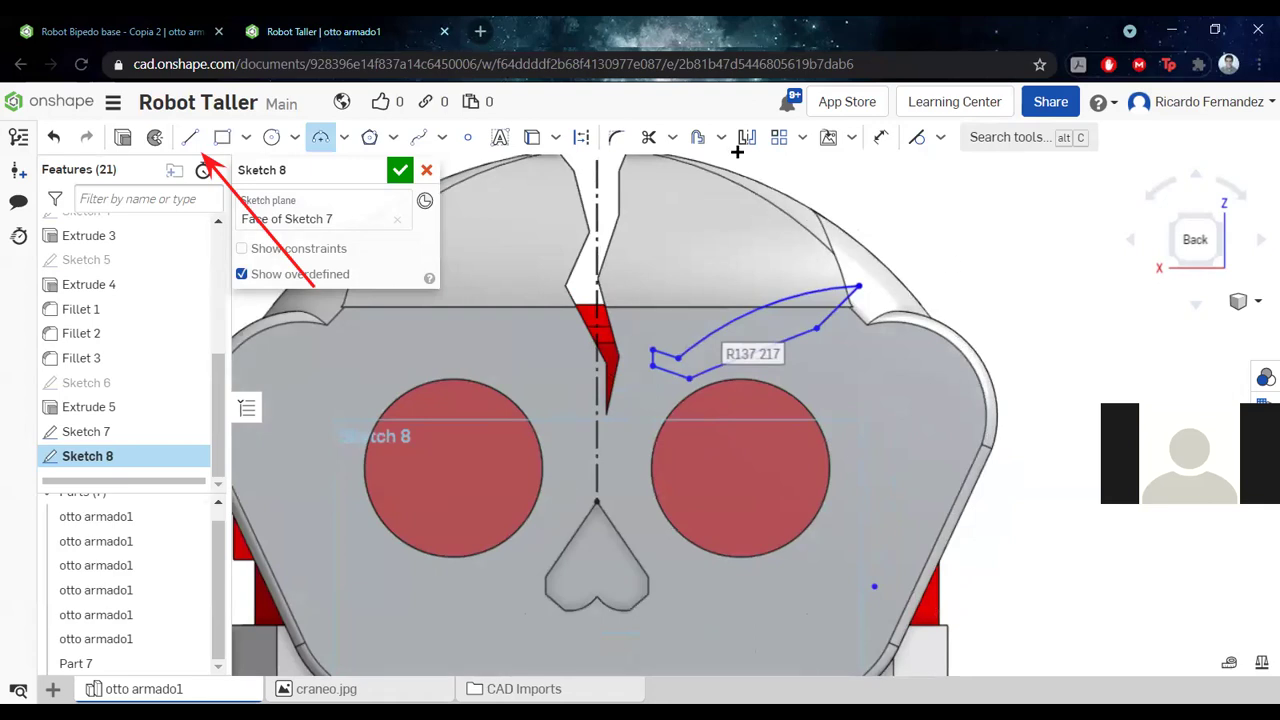
scroll(908, 171, "down", 2)
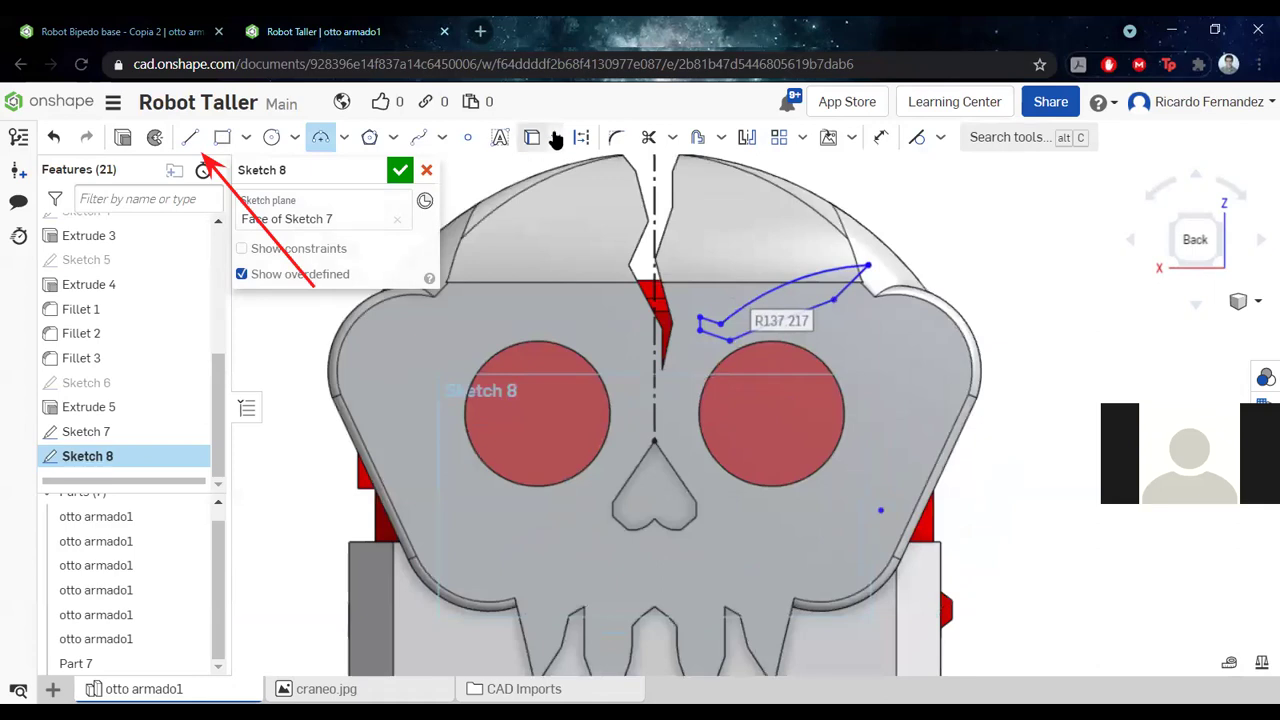
middle_click_drag(874, 181, 858, 209)
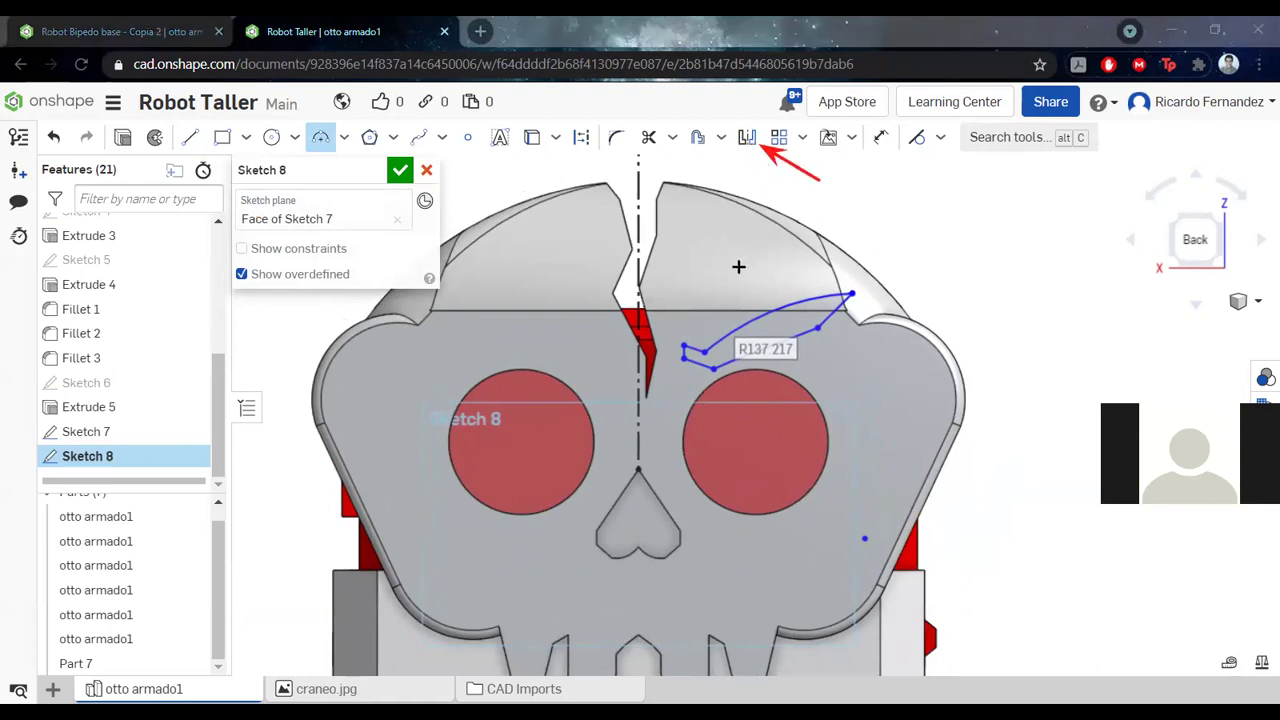
Mirror the complete eyebrow outline across the vertical centreline to the other side of the skull
left_click(747, 137)
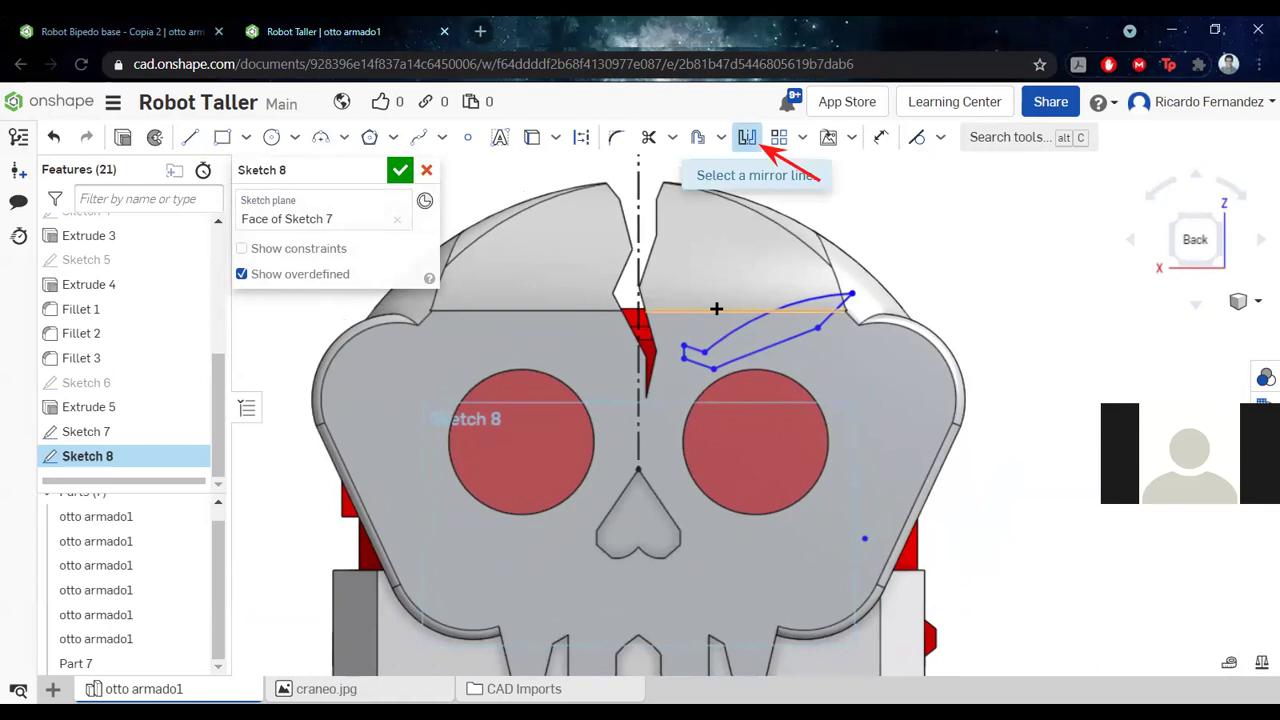
left_click(639, 210)
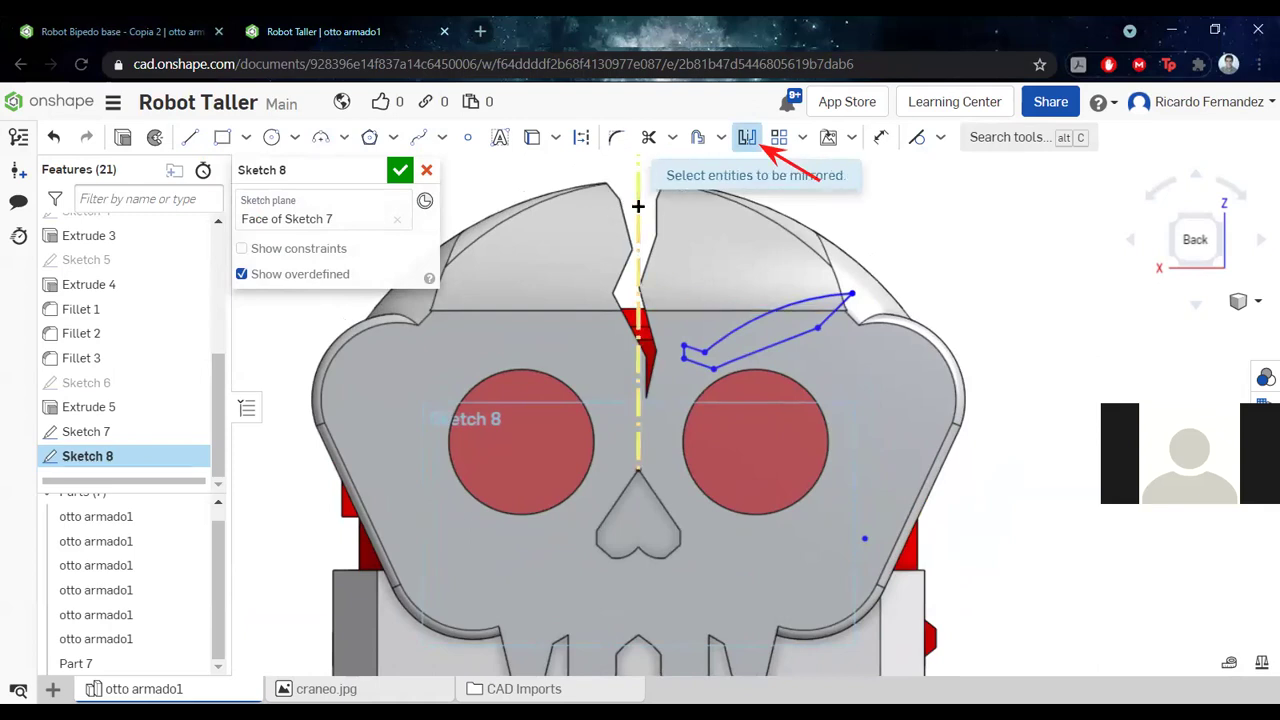
left_click_drag(653, 214, 929, 433)
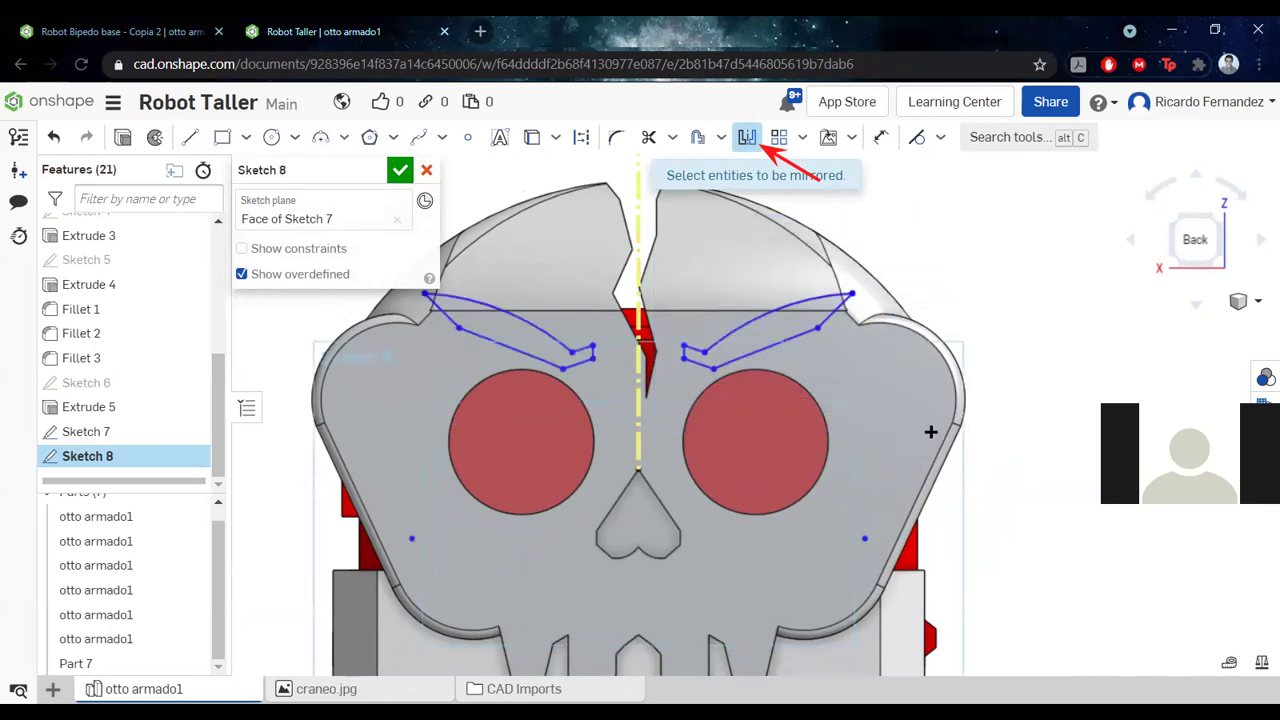
mouse_move(906, 398)
right_mouse_down()
mouse_move(857, 383)
mouse_move(934, 382)
mouse_move(877, 380)
mouse_move(905, 380)
right_mouse_up()
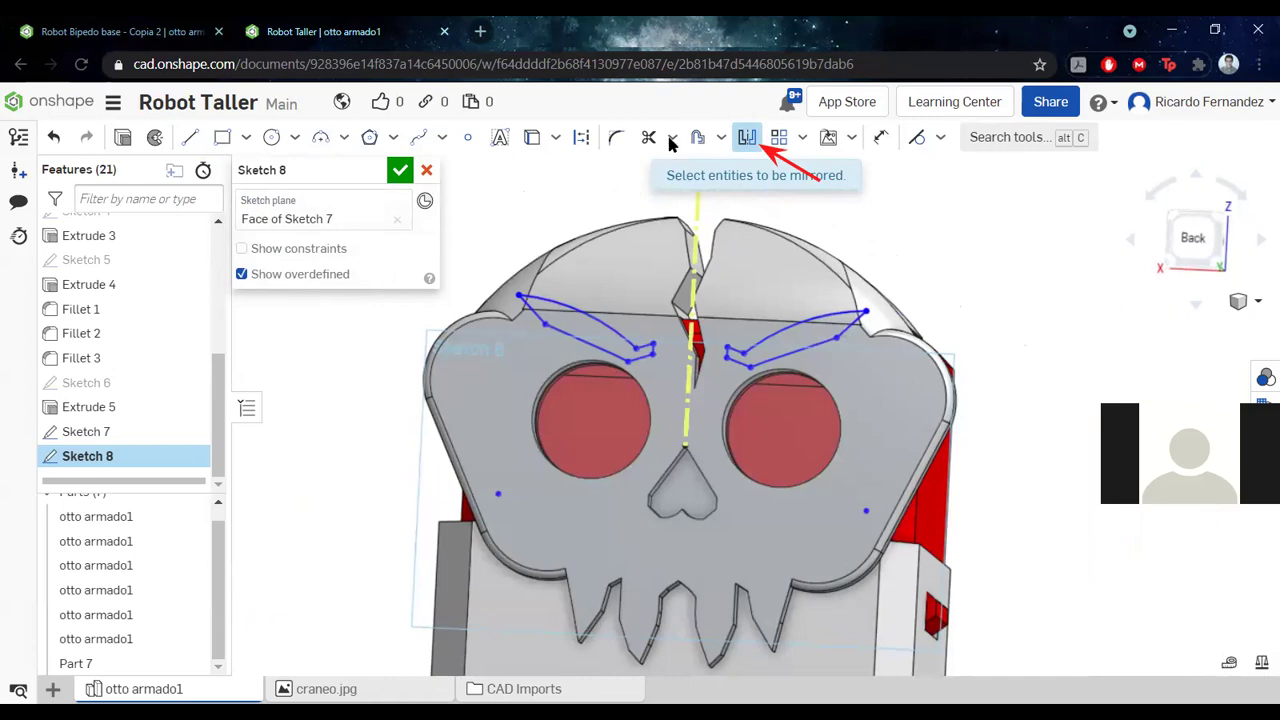
Extrude both eyebrow regions of the sketch outward by 1 mm, adding them to the skull mask part
left_click_drag(322, 450, 130, 152)
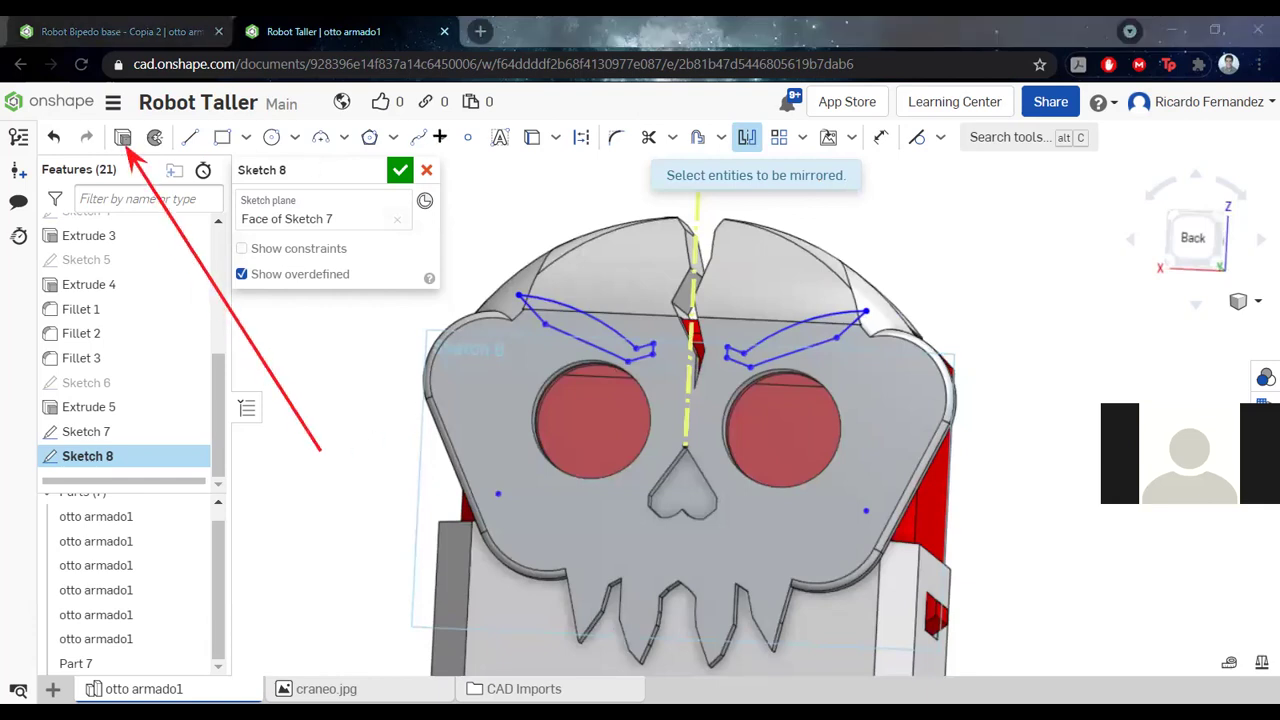
left_click(118, 140)
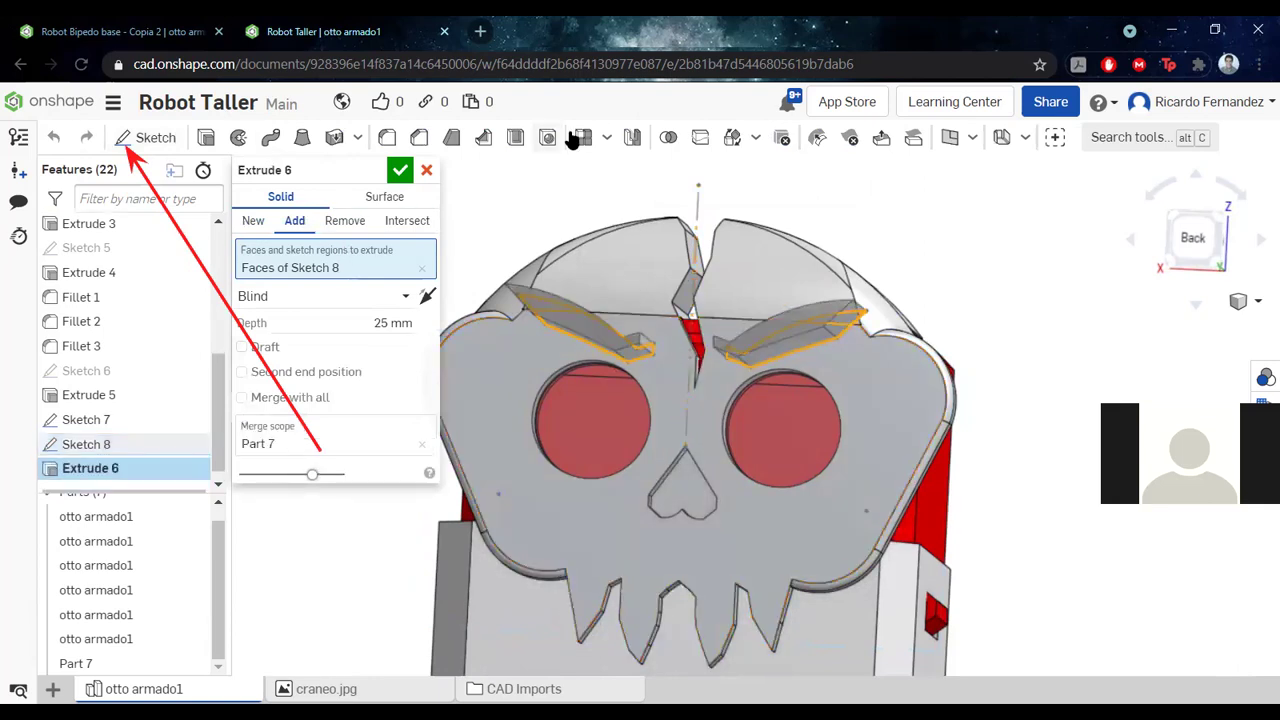
left_click_drag(343, 165, 312, 212)
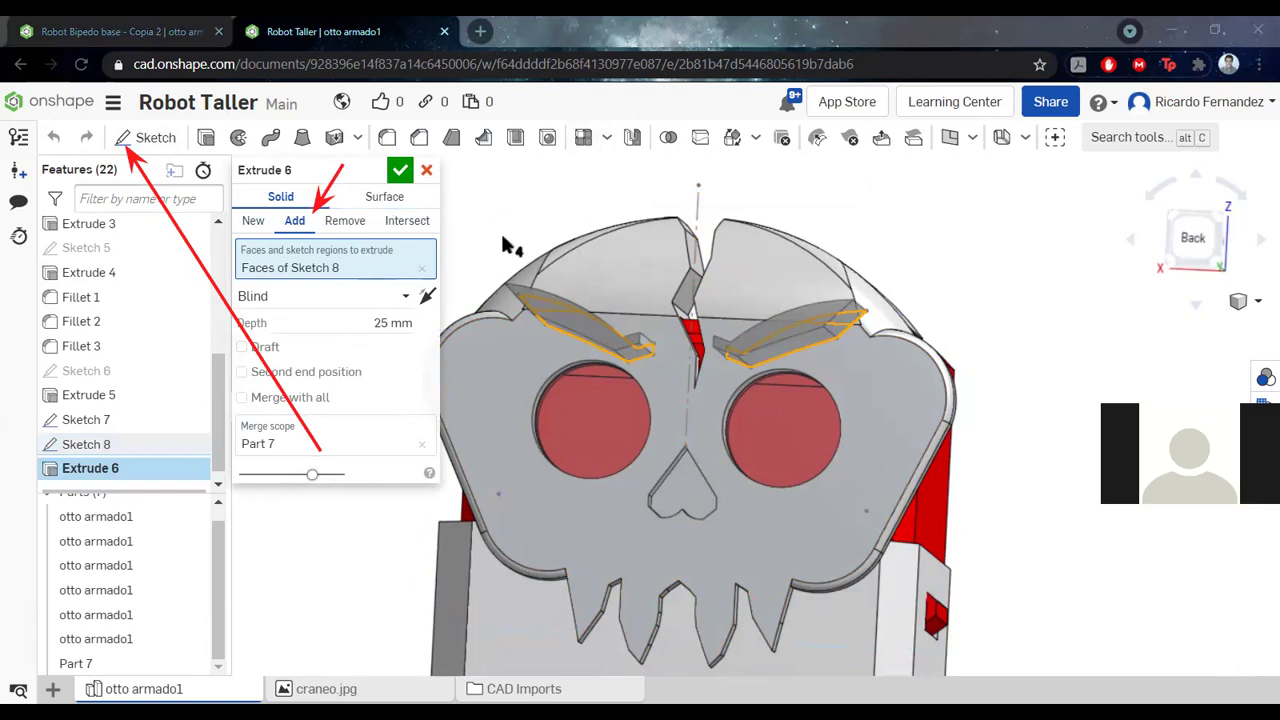
right_click_drag(473, 231, 565, 220)
middle_click_drag(565, 223, 613, 243)
left_click(372, 322)
type("1")
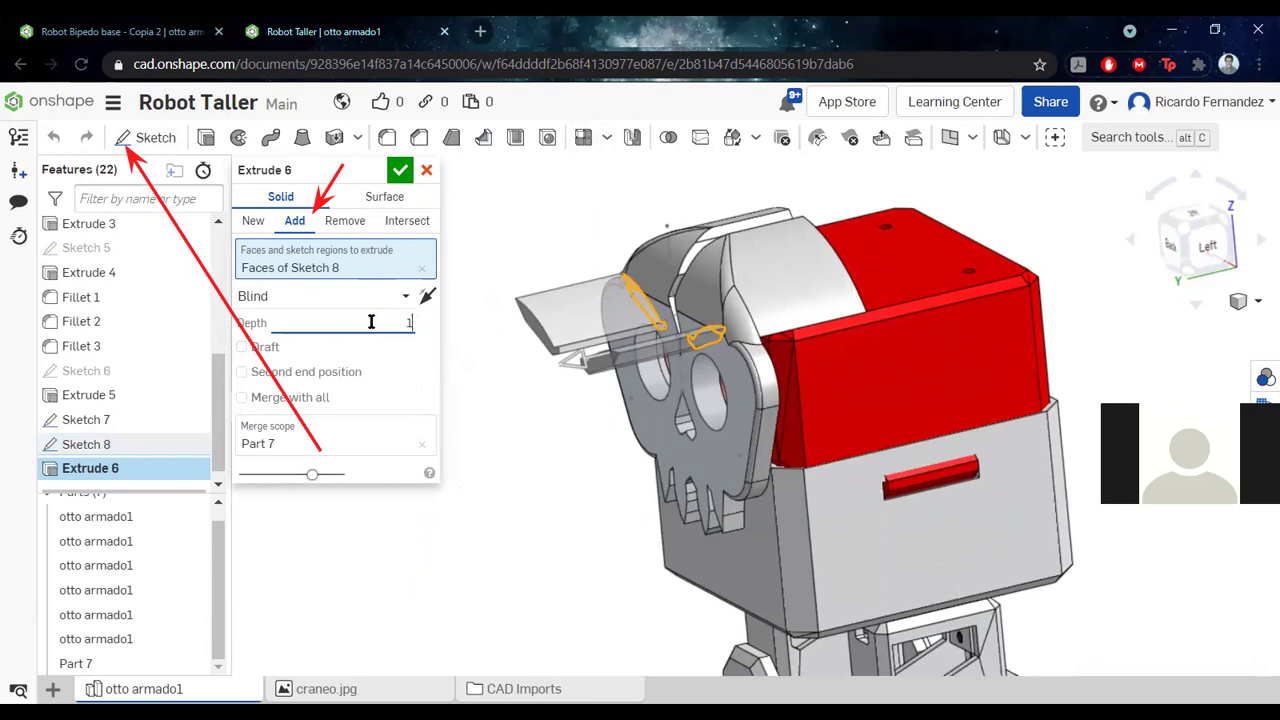
key("Return")
right_click_drag(577, 229, 624, 268)
scroll(623, 264, "up", 5)
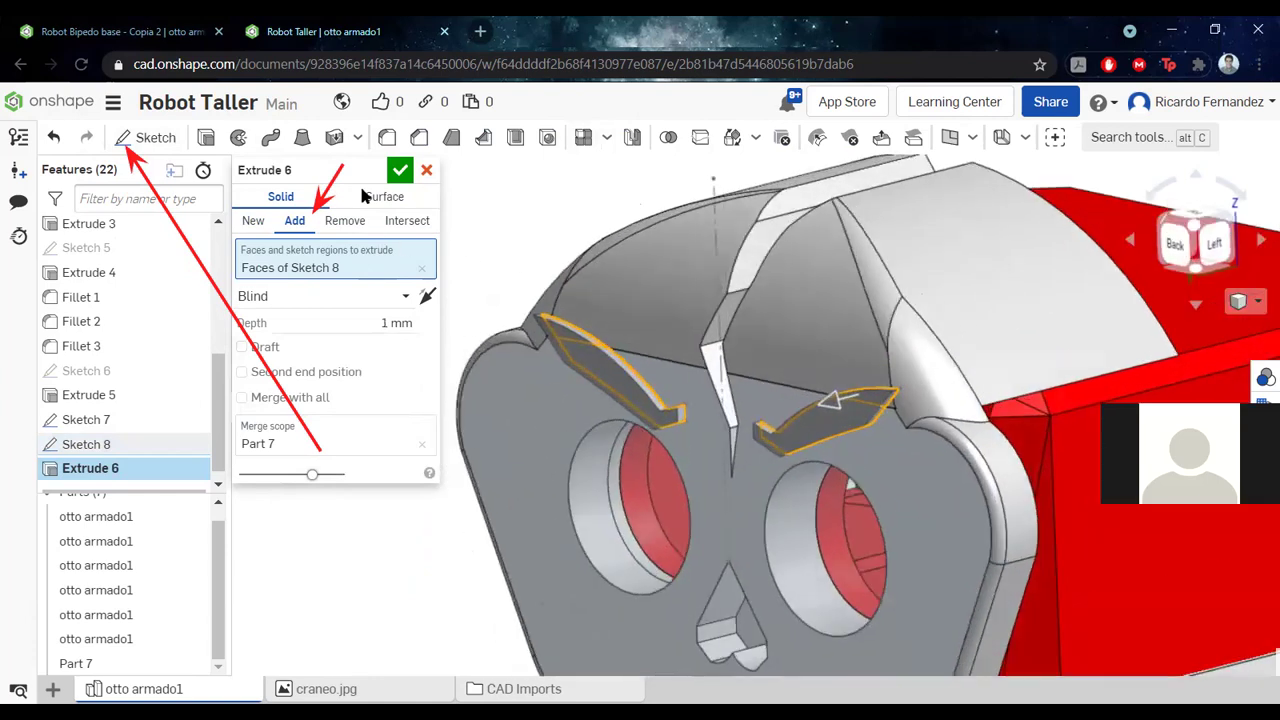
scroll(737, 157, "up", 5)
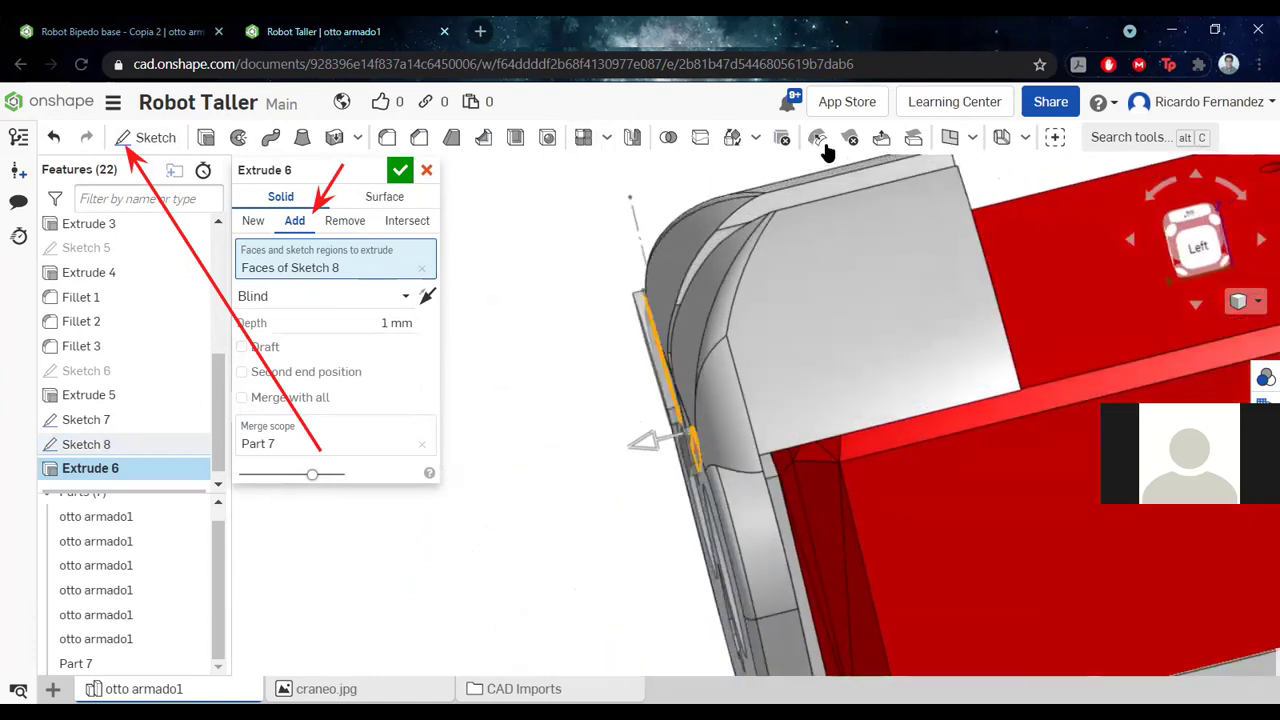
Give the eyebrow extrusion a second blind end position of 3 mm in the opposite direction and finish it
scroll(829, 149, "down", 5)
key("n")
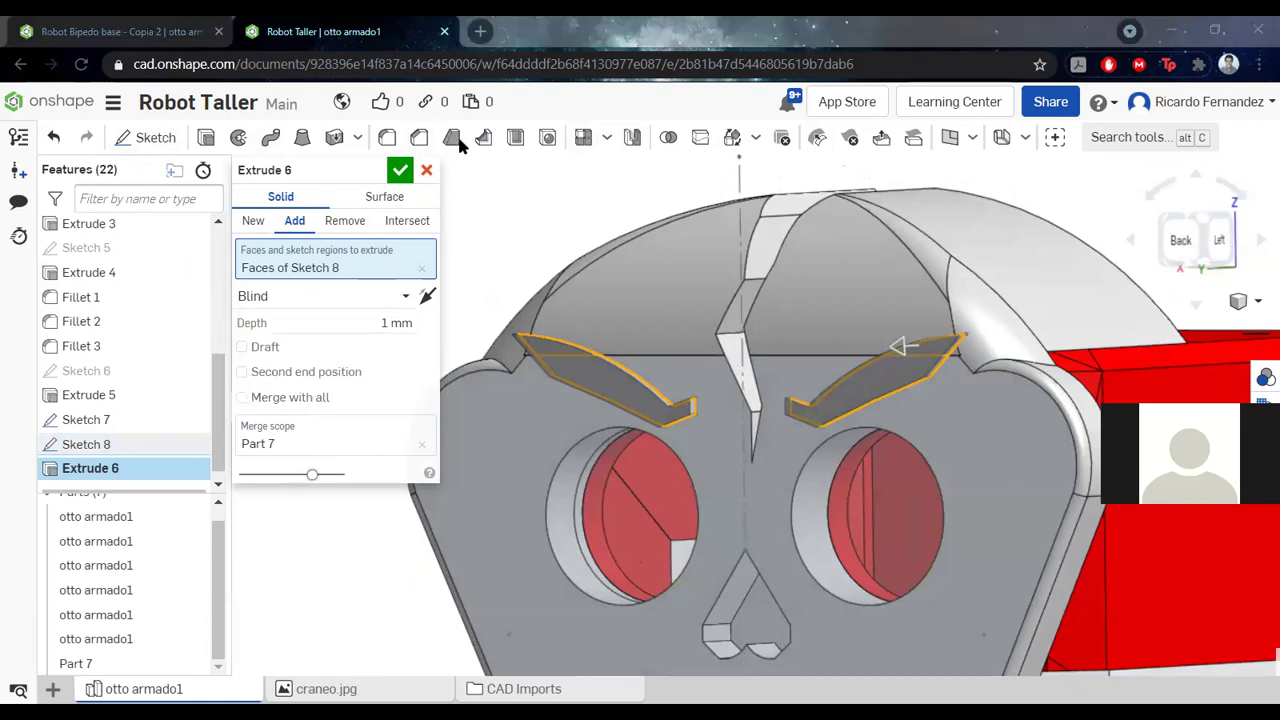
left_click_drag(532, 226, 368, 372)
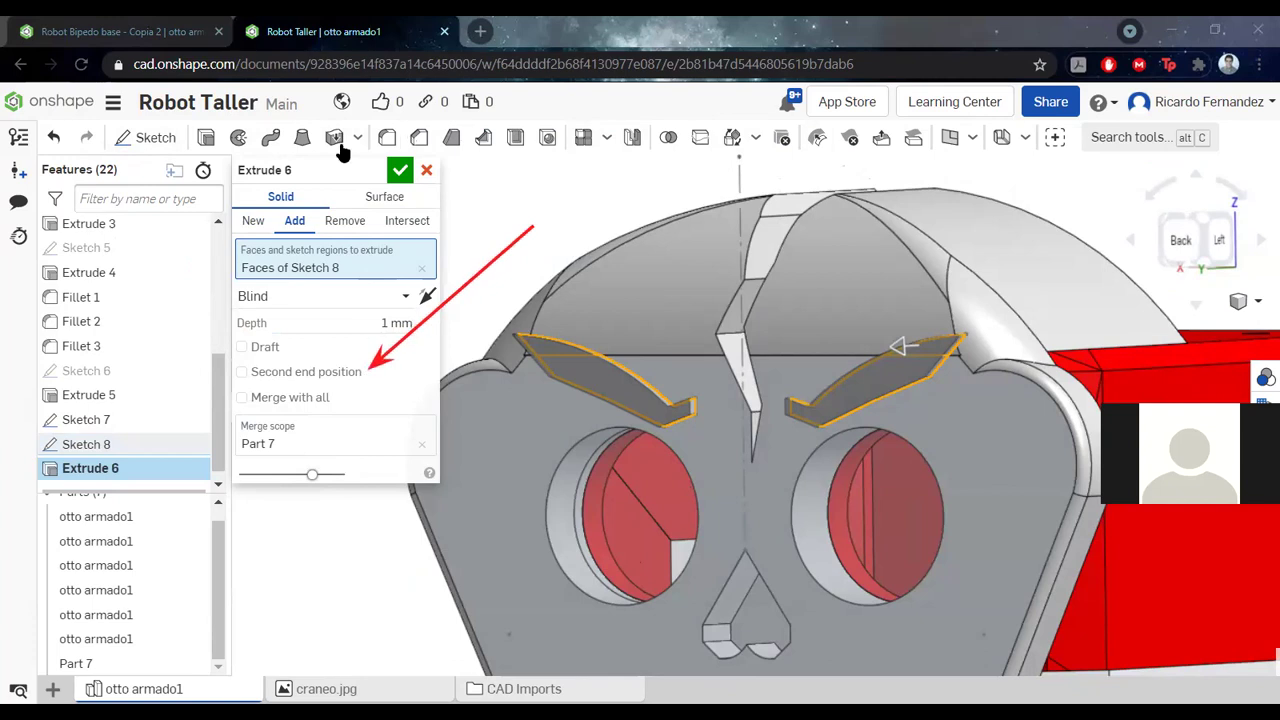
left_click(241, 372)
right_click_drag(951, 309, 790, 325)
left_click(358, 414)
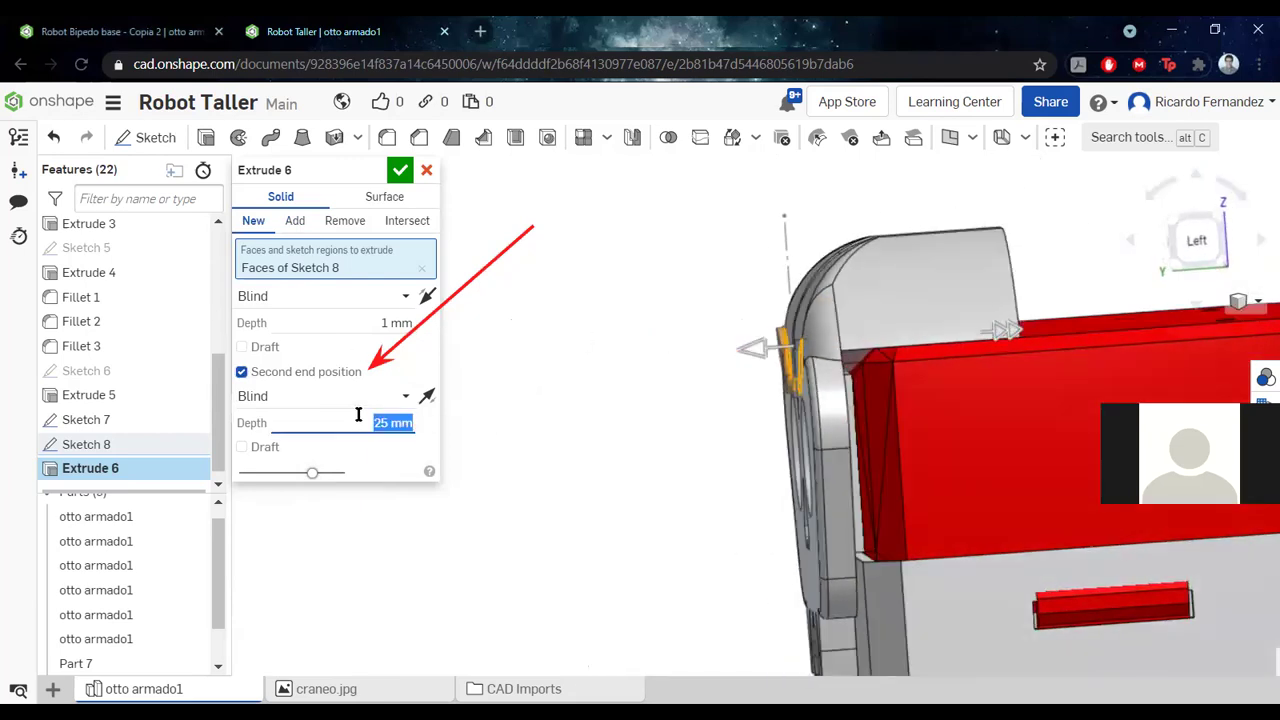
type("3")
key("Return")
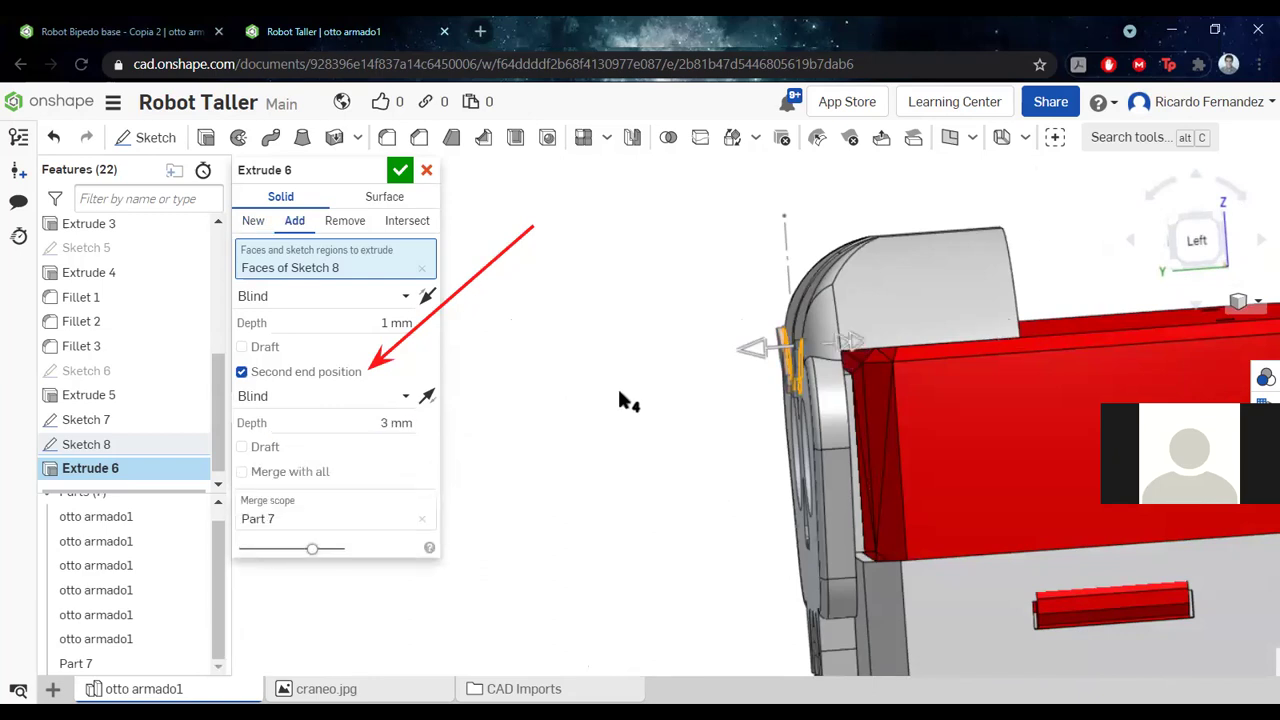
middle_click_drag(657, 306, 526, 363)
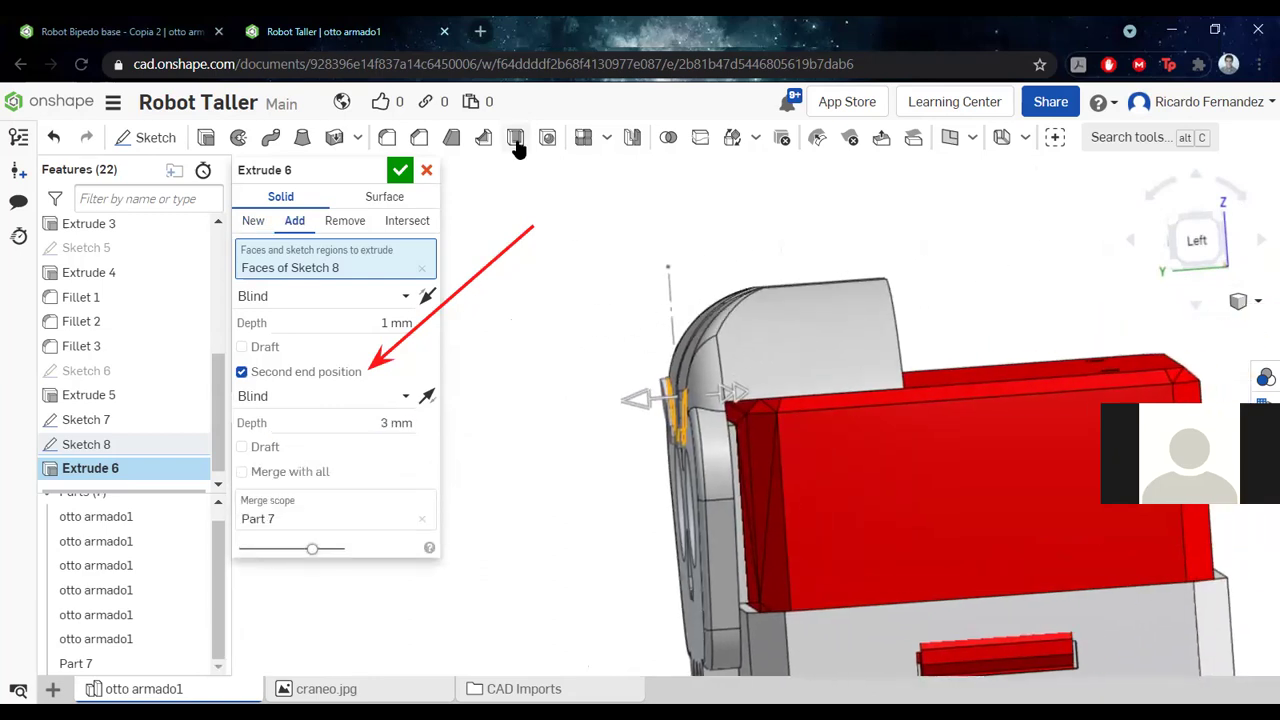
left_click_drag(606, 280, 639, 385)
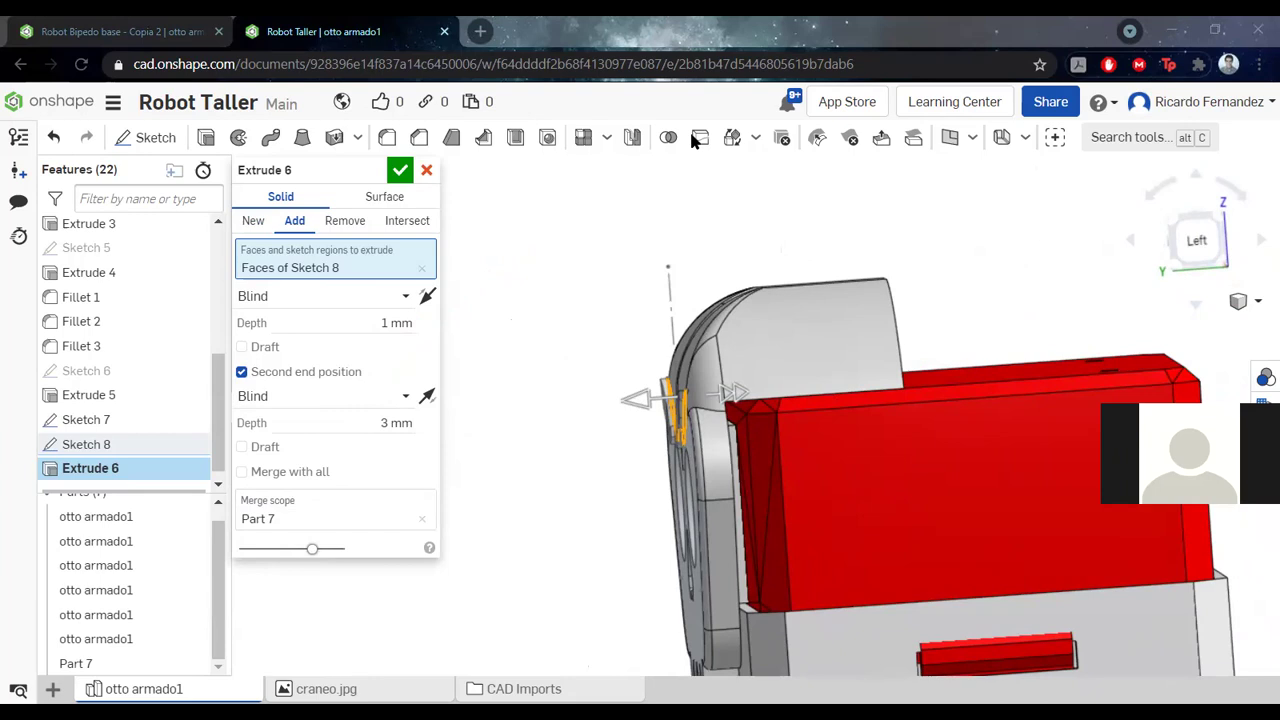
left_click_drag(614, 318, 639, 384)
left_click_drag(556, 333, 435, 318)
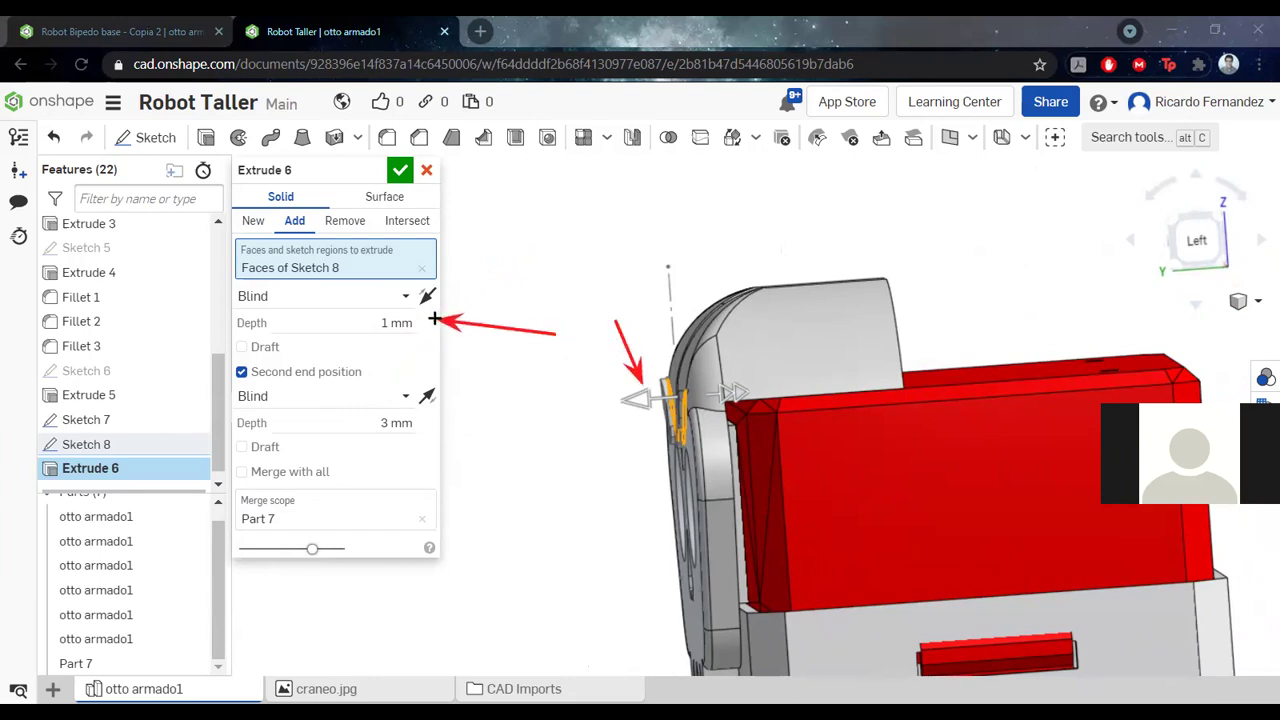
left_click_drag(738, 290, 741, 386)
left_click_drag(577, 471, 436, 432)
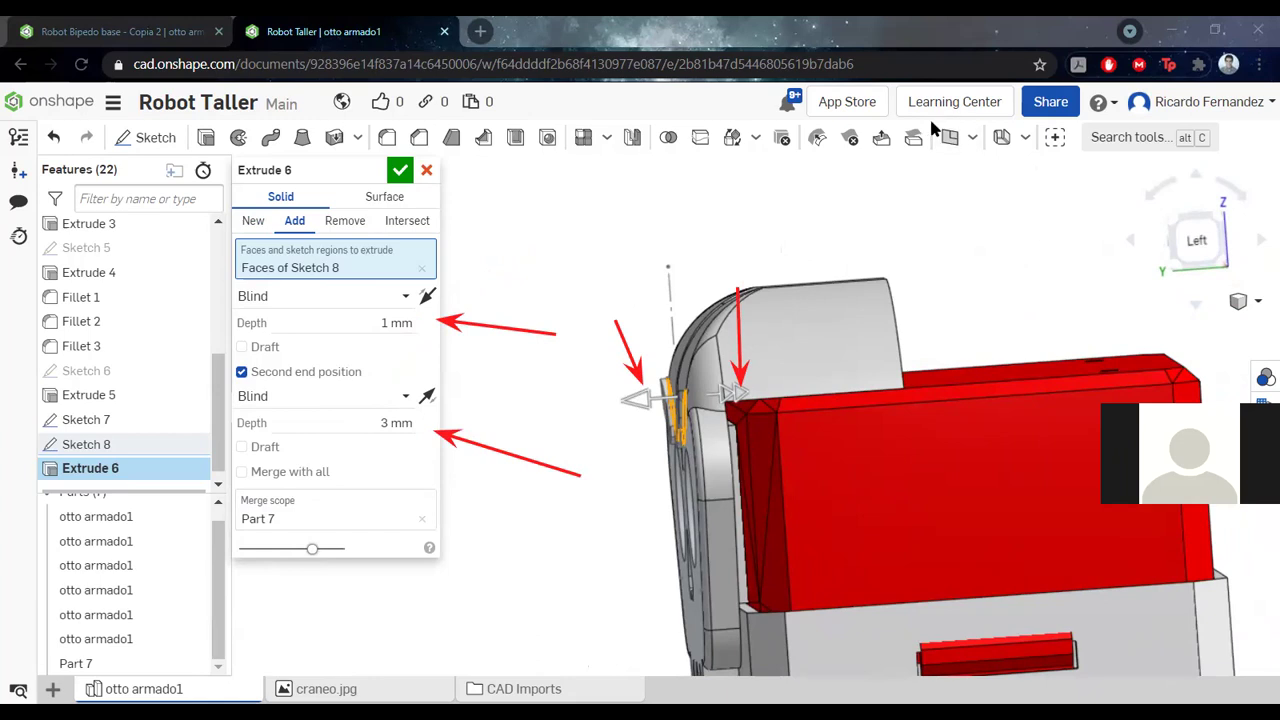
mouse_move(648, 244)
right_mouse_down()
mouse_move(688, 250)
mouse_move(680, 243)
right_mouse_up()
left_click(400, 170)
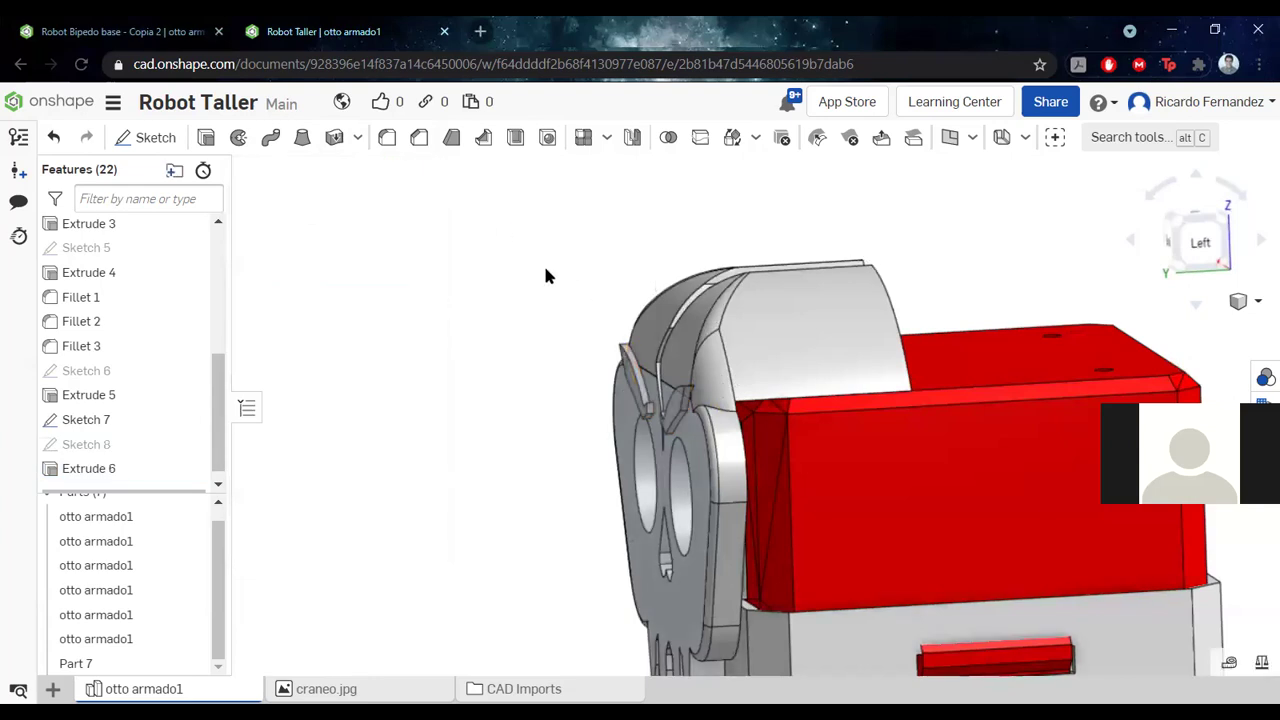
Examine the skull mask's raised eyebrows from several angles and against the whole robot
right_click_drag(536, 276, 664, 333)
scroll(769, 300, "up", 5)
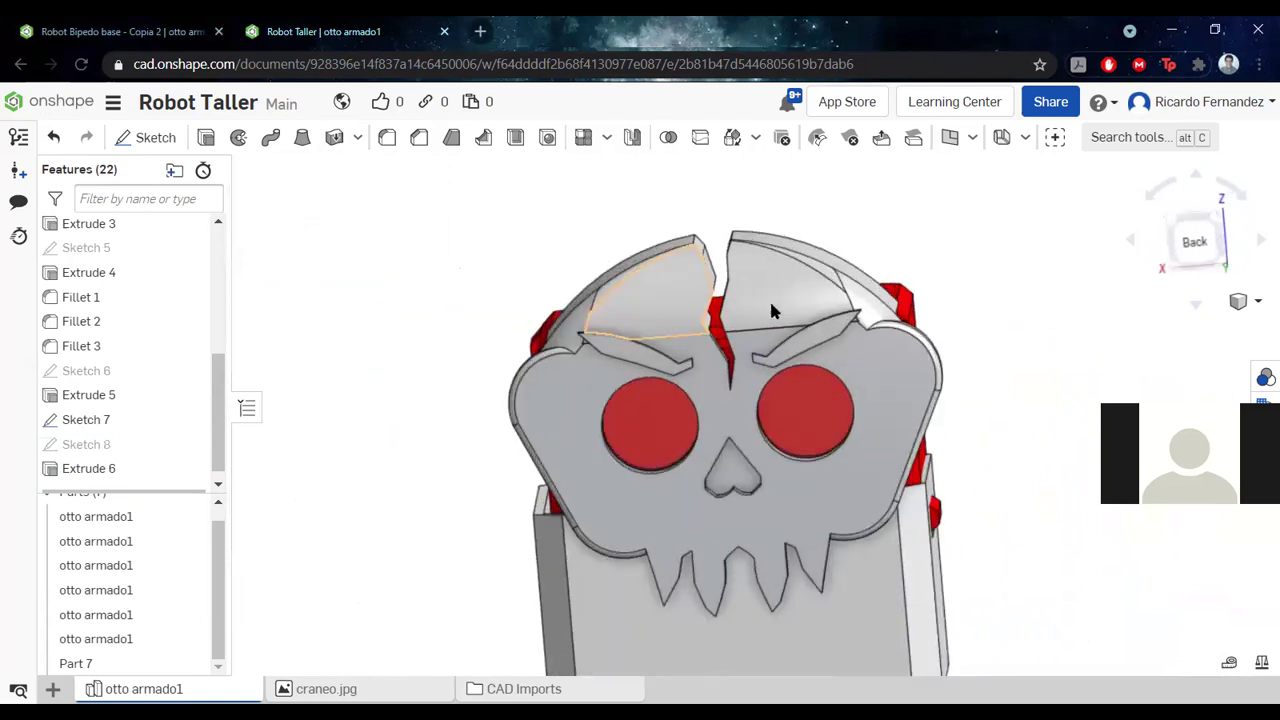
right_click_drag(766, 298, 880, 313)
scroll(683, 276, "down", 2)
right_click_drag(683, 276, 705, 236)
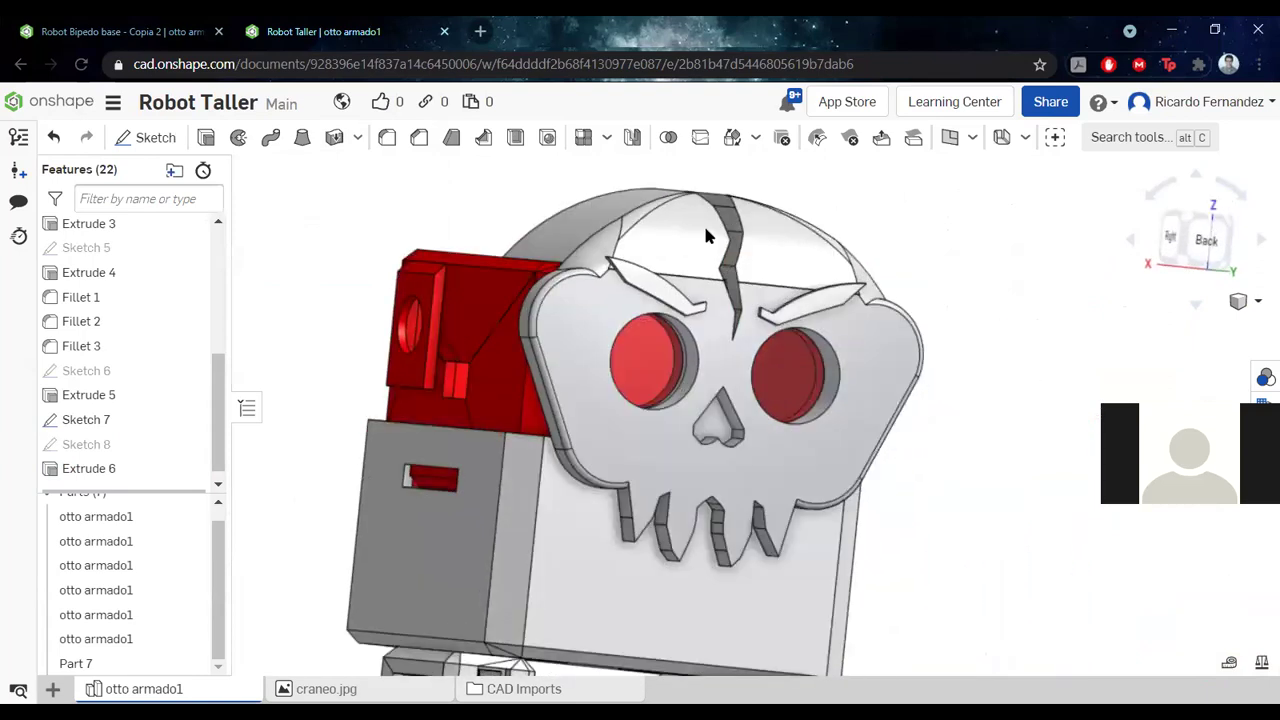
scroll(705, 236, "down", 2)
mouse_move(775, 285)
right_mouse_down()
mouse_move(778, 273)
mouse_move(783, 288)
right_mouse_up()
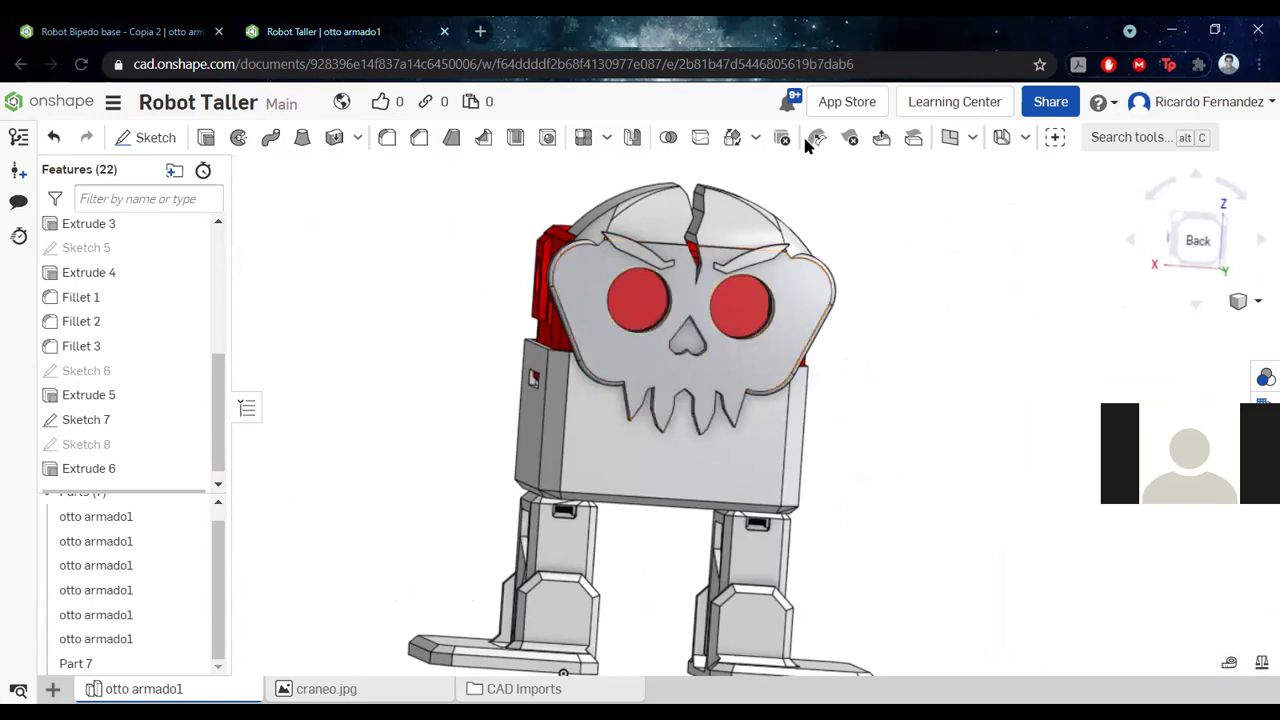
Change the appearance of the robot's body box to dark grey 596066
right_click(595, 440)
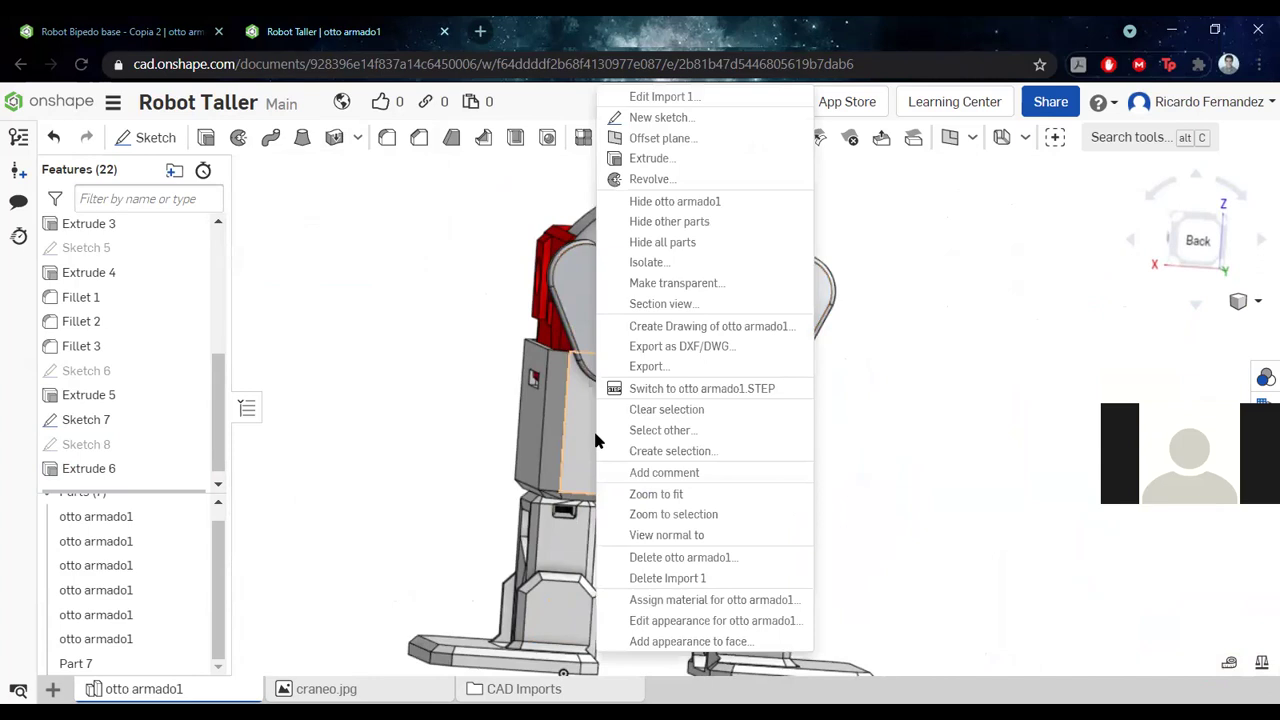
left_click(652, 621)
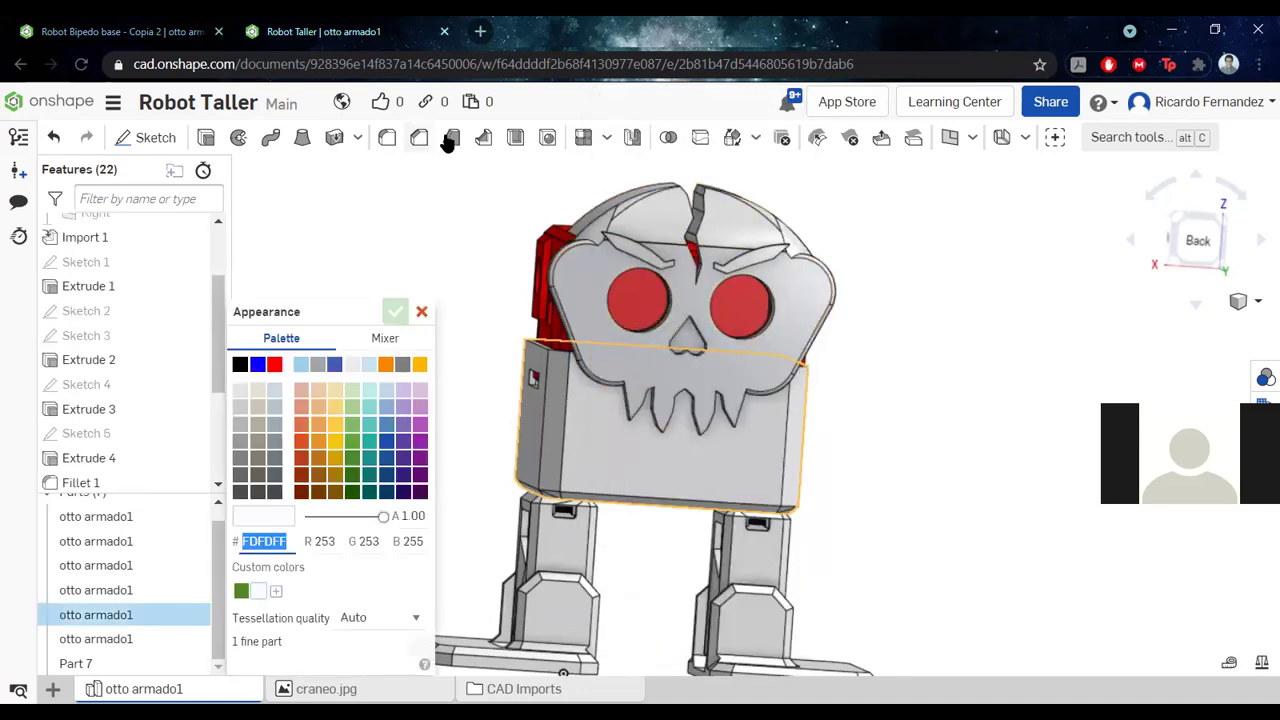
left_click_drag(288, 235, 288, 378)
mouse_move(286, 440)
left_mouse_down()
mouse_move(281, 488)
mouse_move(282, 466)
left_mouse_up()
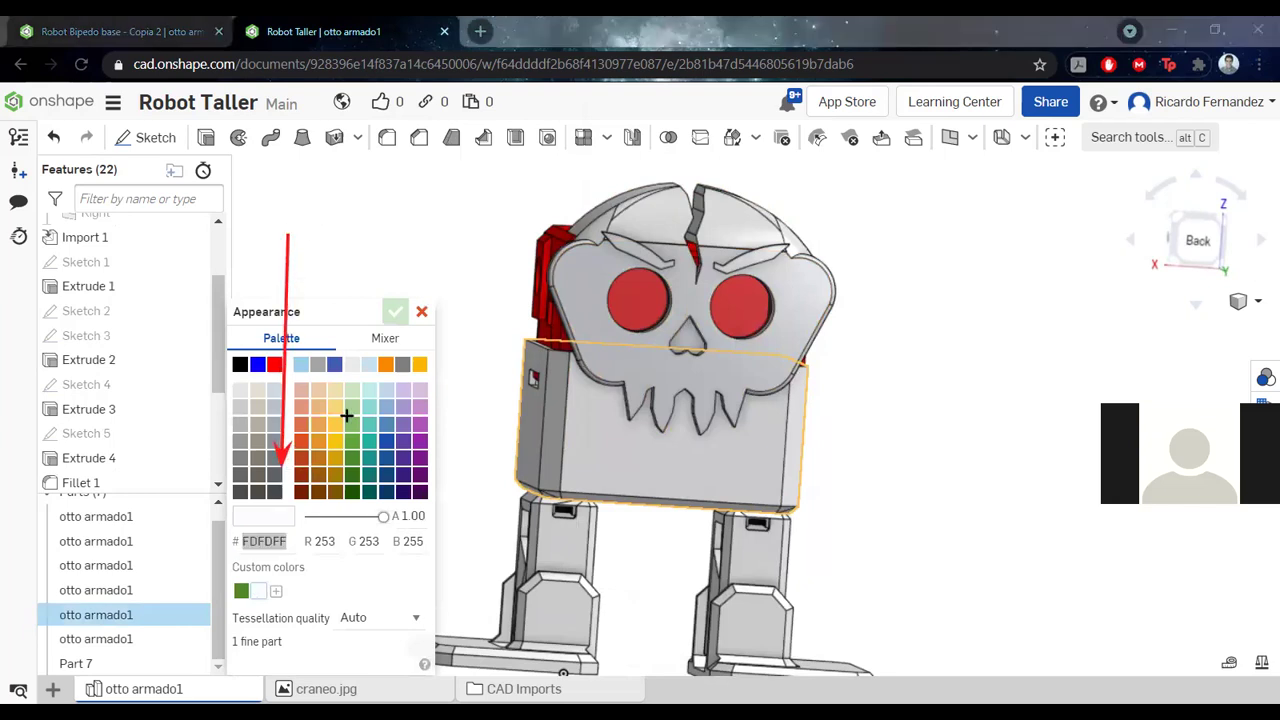
left_click(275, 474)
mouse_move(409, 206)
right_mouse_down()
mouse_move(447, 213)
mouse_move(429, 209)
mouse_move(409, 237)
mouse_move(491, 209)
mouse_move(486, 137)
mouse_move(508, 176)
right_mouse_up()
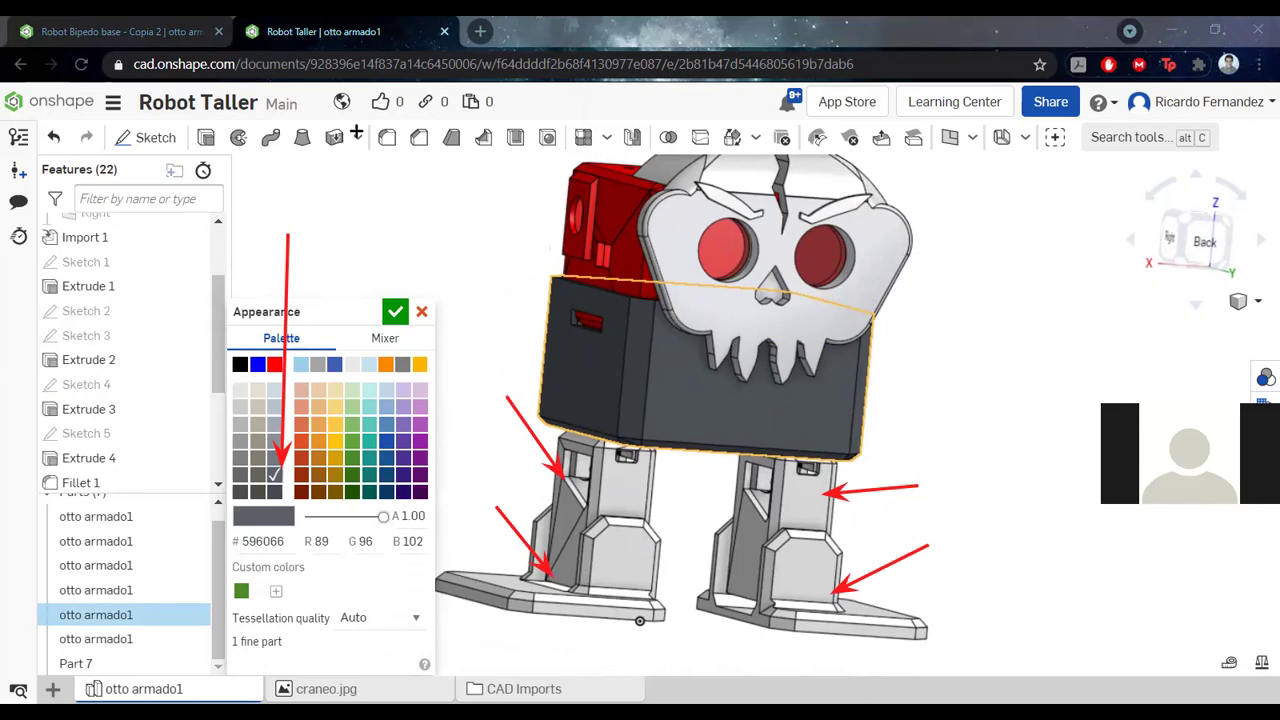
Include both legs and both feet in the dark grey 596066 appearance and apply it
left_click(625, 505)
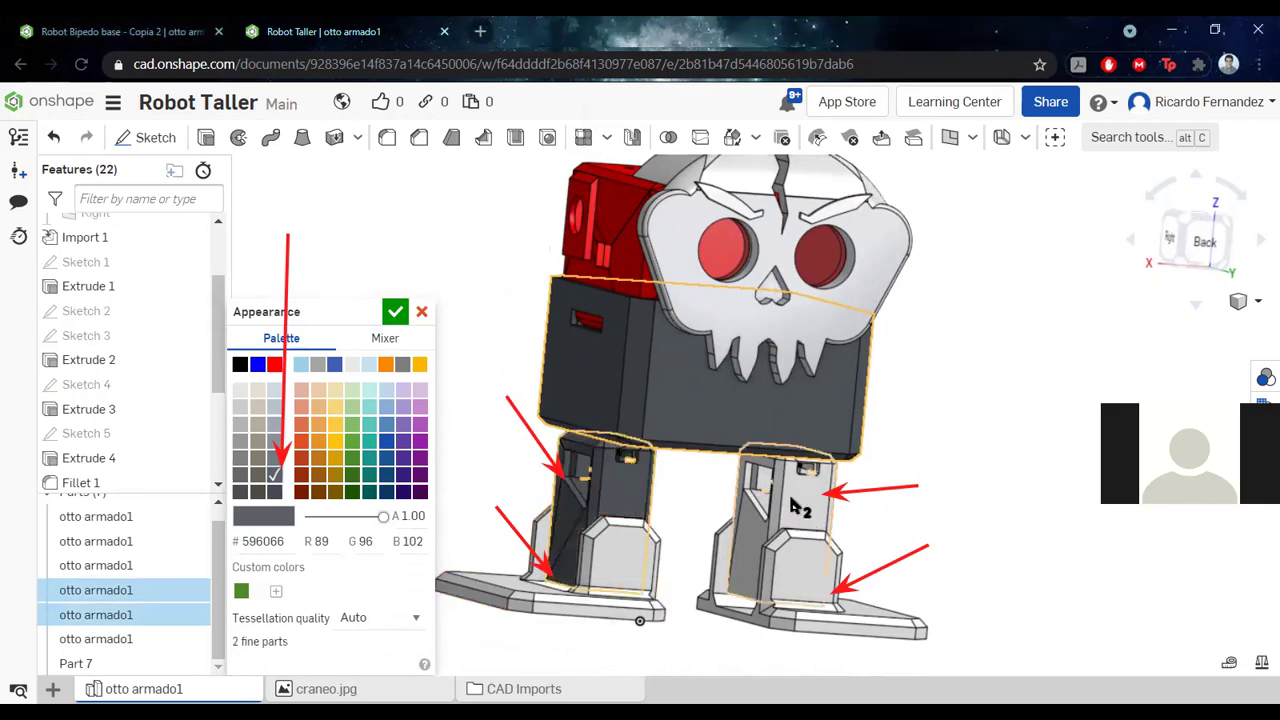
left_click(792, 500)
left_click(801, 562)
left_click(645, 578)
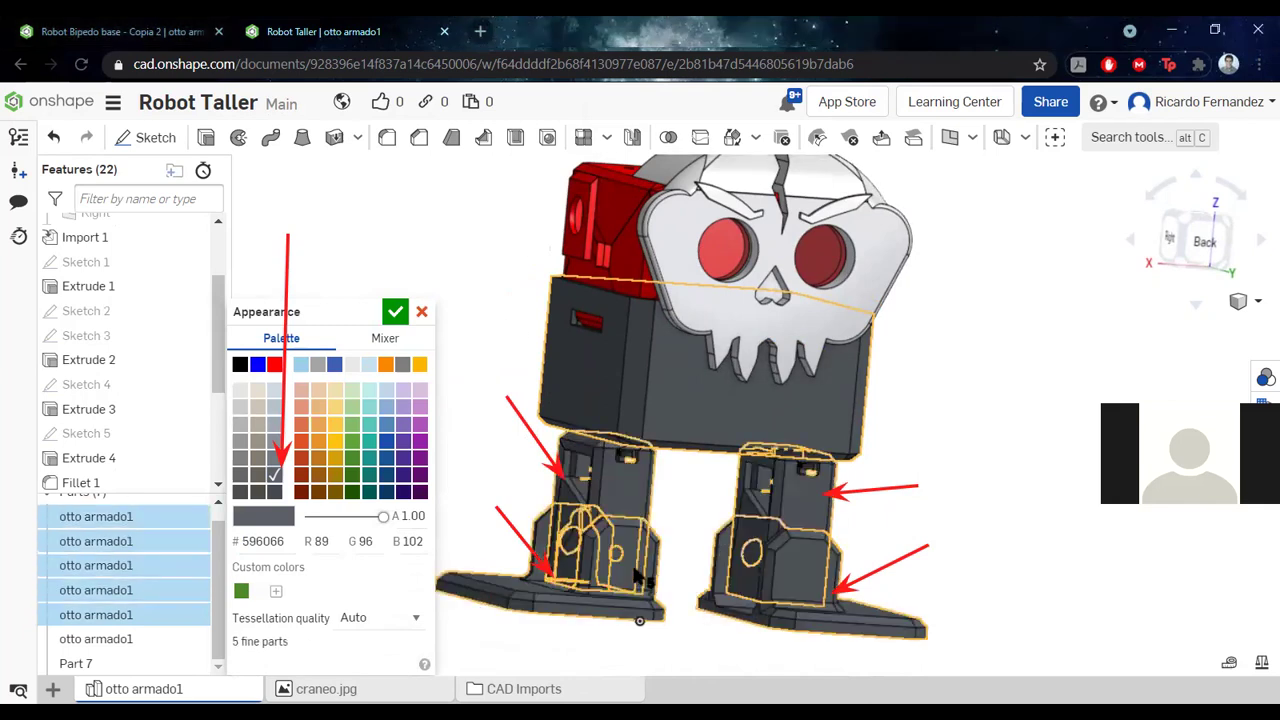
left_click(395, 311)
Start a new sketch on the flat body face directly behind the skull's teeth
mouse_move(460, 249)
right_mouse_down()
mouse_move(700, 260)
mouse_move(970, 304)
mouse_move(943, 280)
mouse_move(854, 375)
mouse_move(805, 388)
mouse_move(937, 370)
mouse_move(806, 388)
mouse_move(863, 388)
mouse_move(777, 320)
mouse_move(849, 335)
mouse_move(766, 340)
mouse_move(860, 337)
mouse_move(729, 337)
mouse_move(740, 345)
mouse_move(730, 356)
mouse_move(717, 331)
mouse_move(665, 332)
mouse_move(722, 355)
mouse_move(692, 290)
mouse_move(705, 305)
mouse_move(783, 297)
mouse_move(802, 323)
right_mouse_up()
scroll(802, 323, "up", 2)
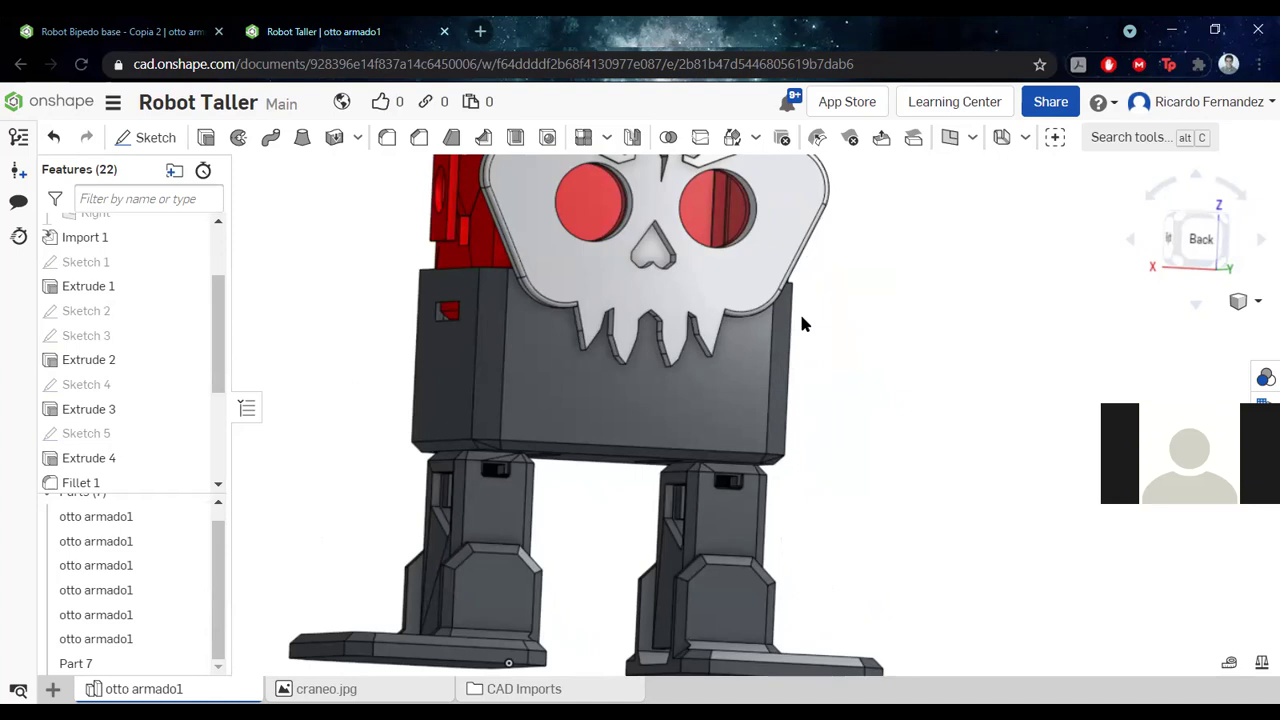
right_click_drag(963, 185, 934, 272)
left_click(748, 362)
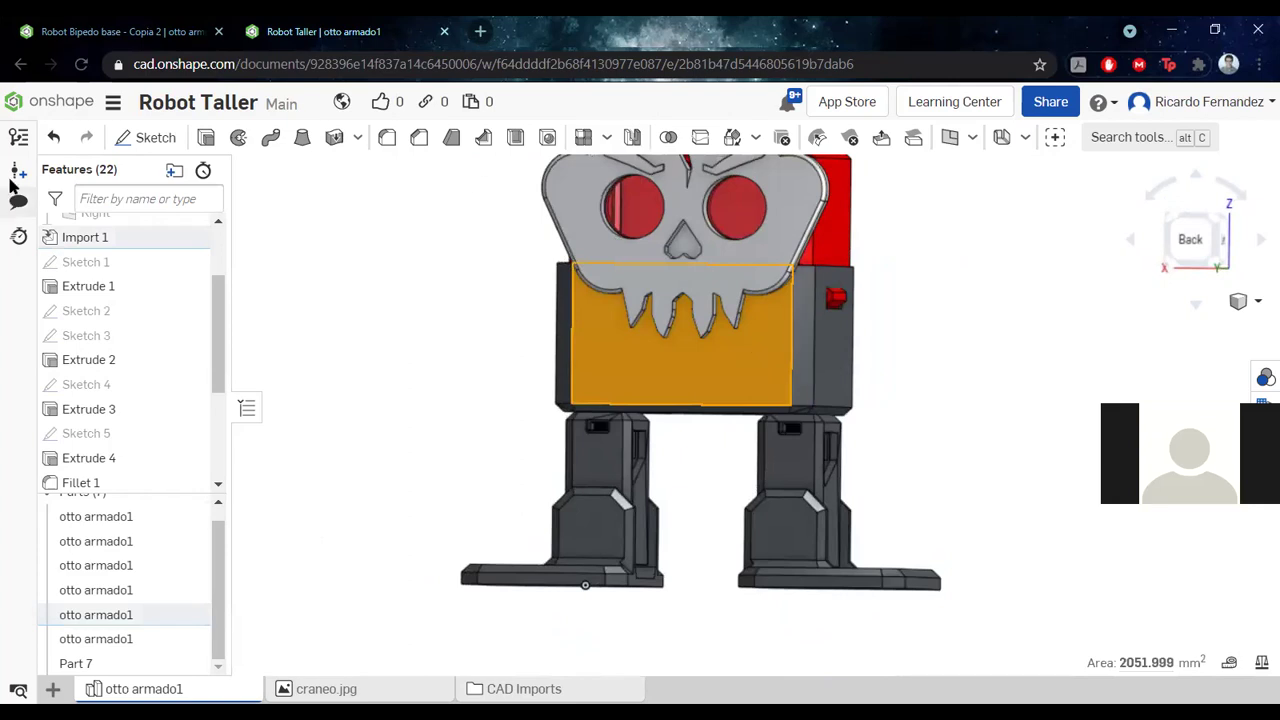
mouse_move(386, 358)
left_mouse_down()
mouse_move(191, 171)
mouse_move(185, 145)
left_mouse_up()
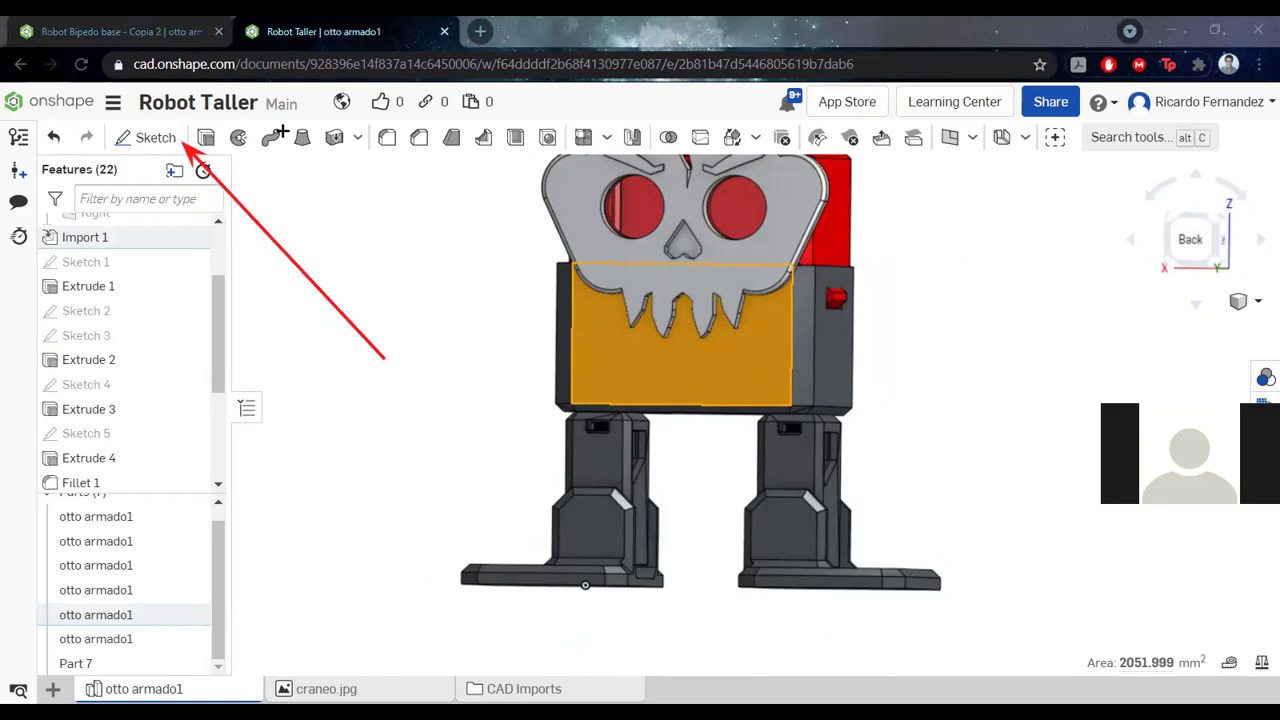
left_click(161, 139)
key("n")
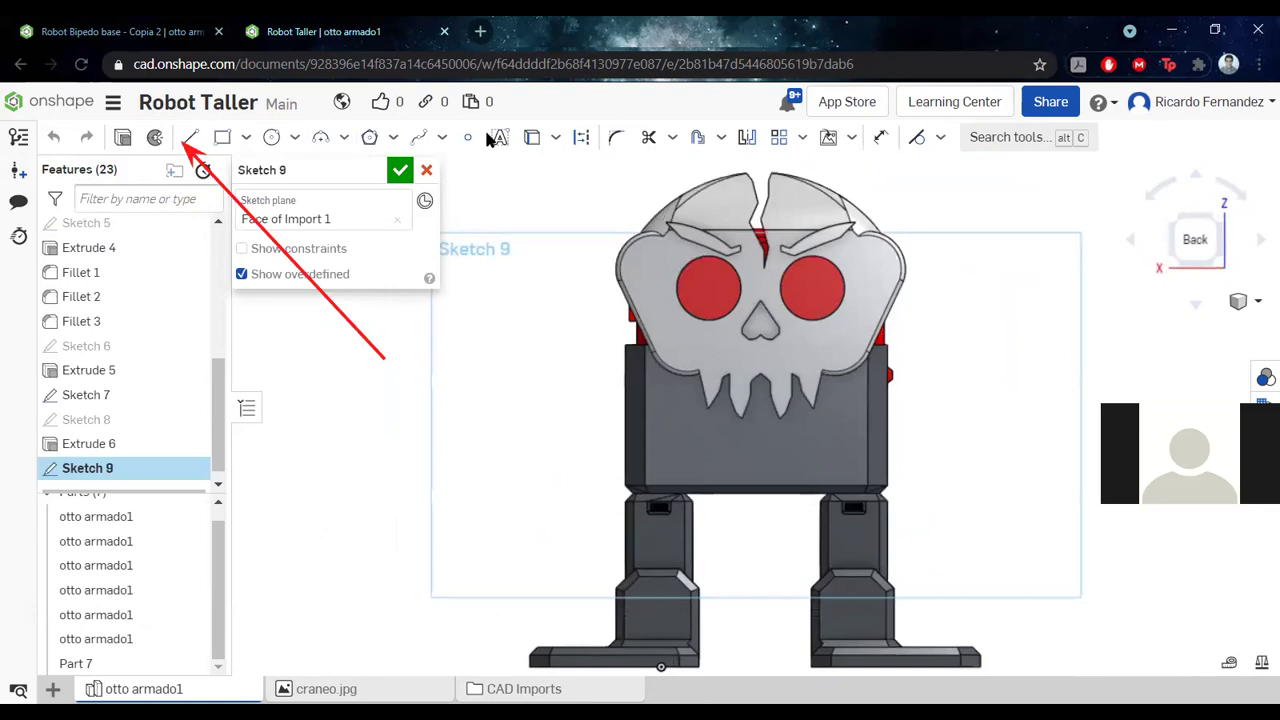
Draw a vertical construction line about 50 mm long upward from the midpoint of the body face's lower edge
scroll(756, 423, "up", 3)
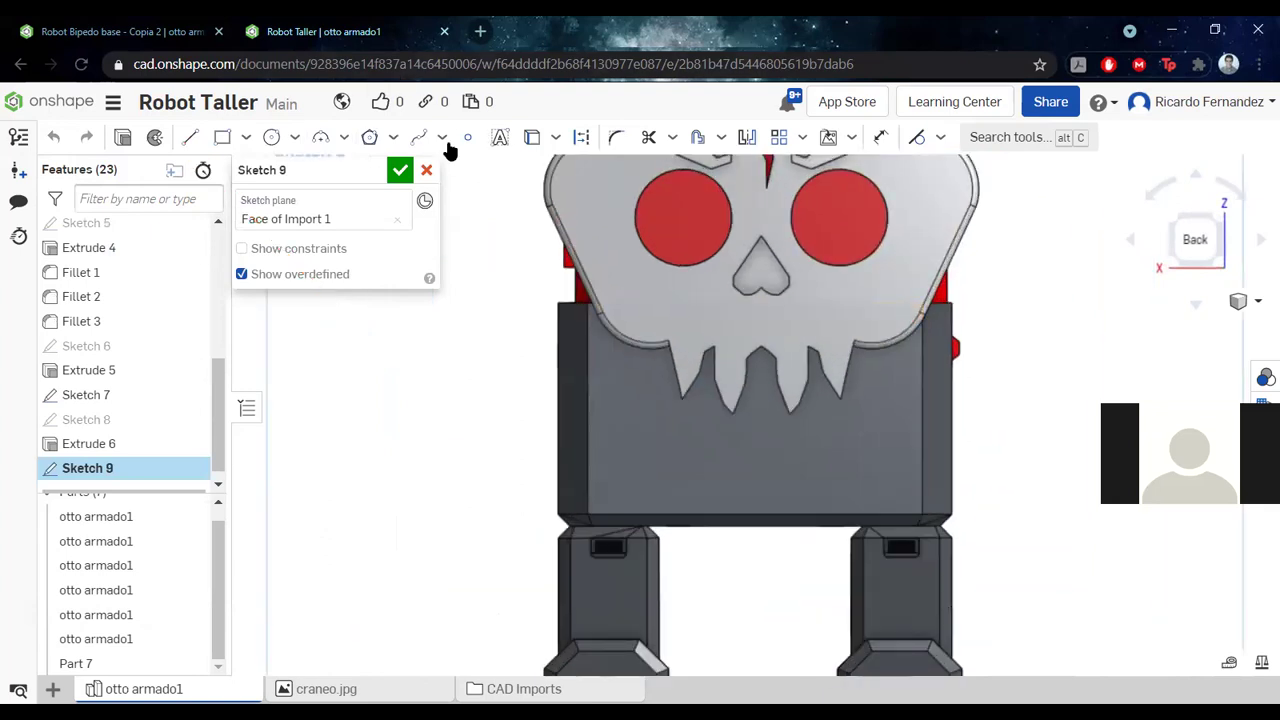
left_click_drag(386, 470, 208, 143)
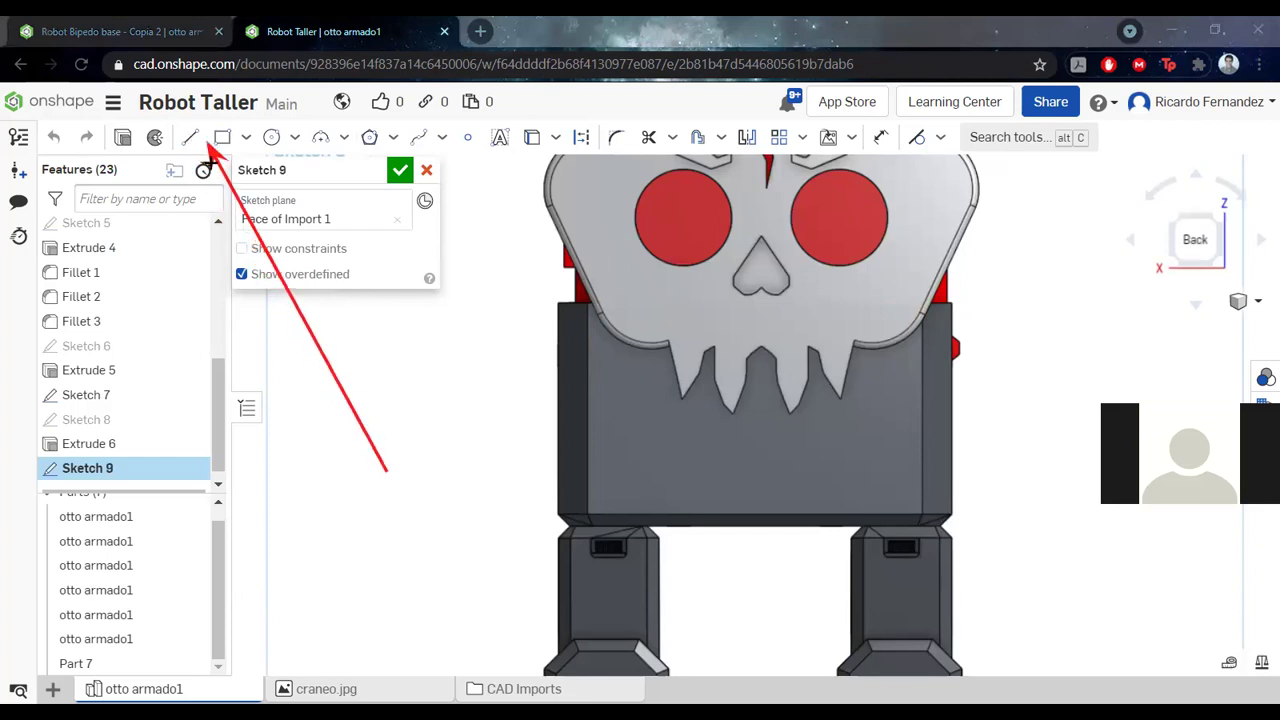
left_click_drag(504, 314, 572, 151)
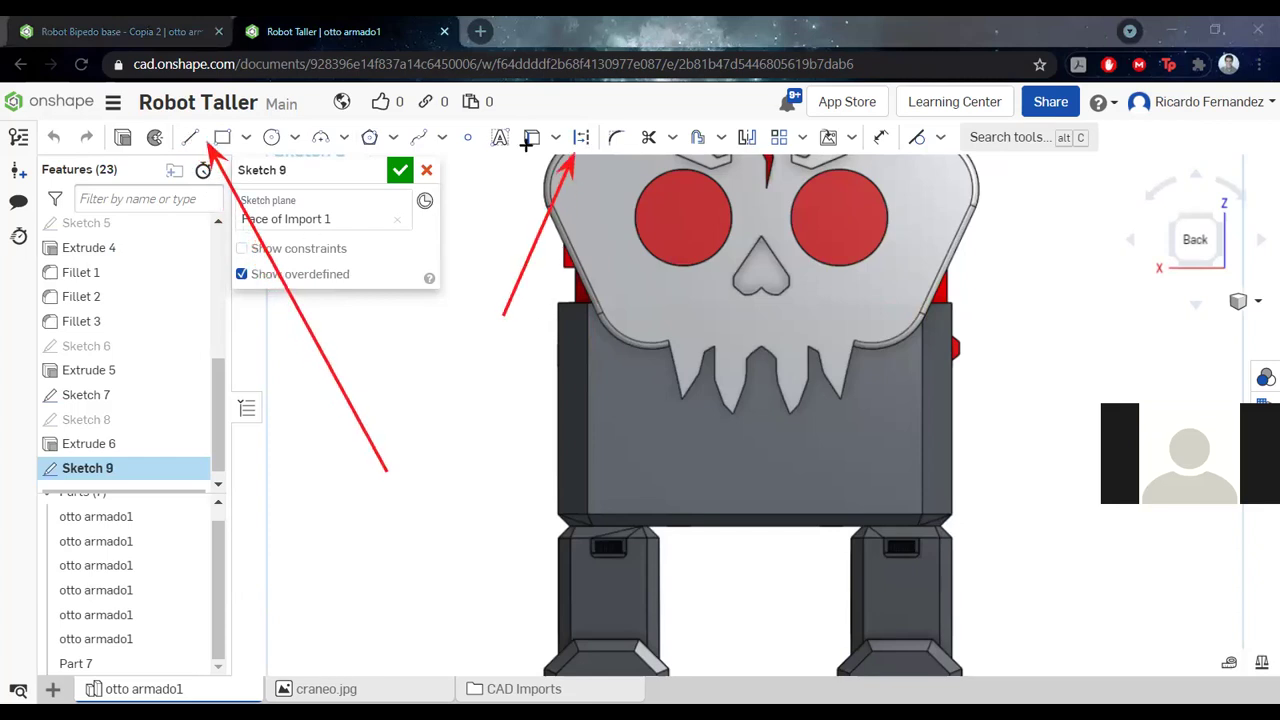
left_click(189, 138)
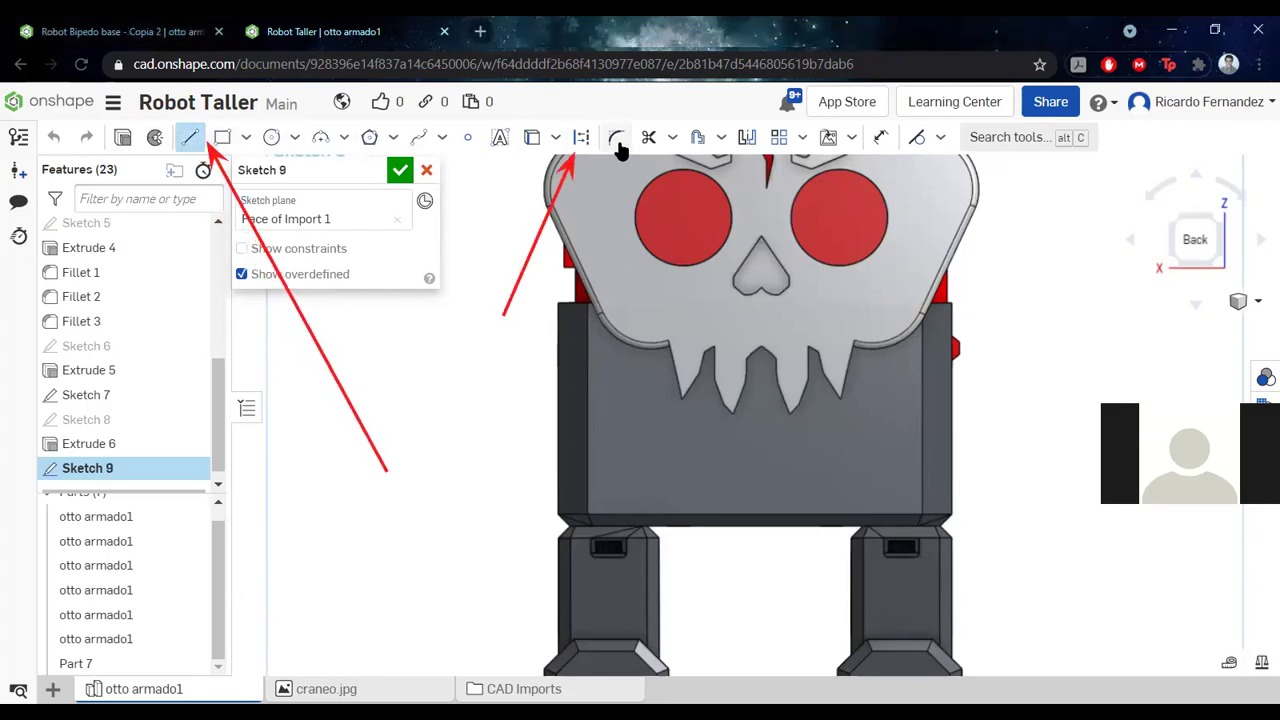
left_click(581, 137)
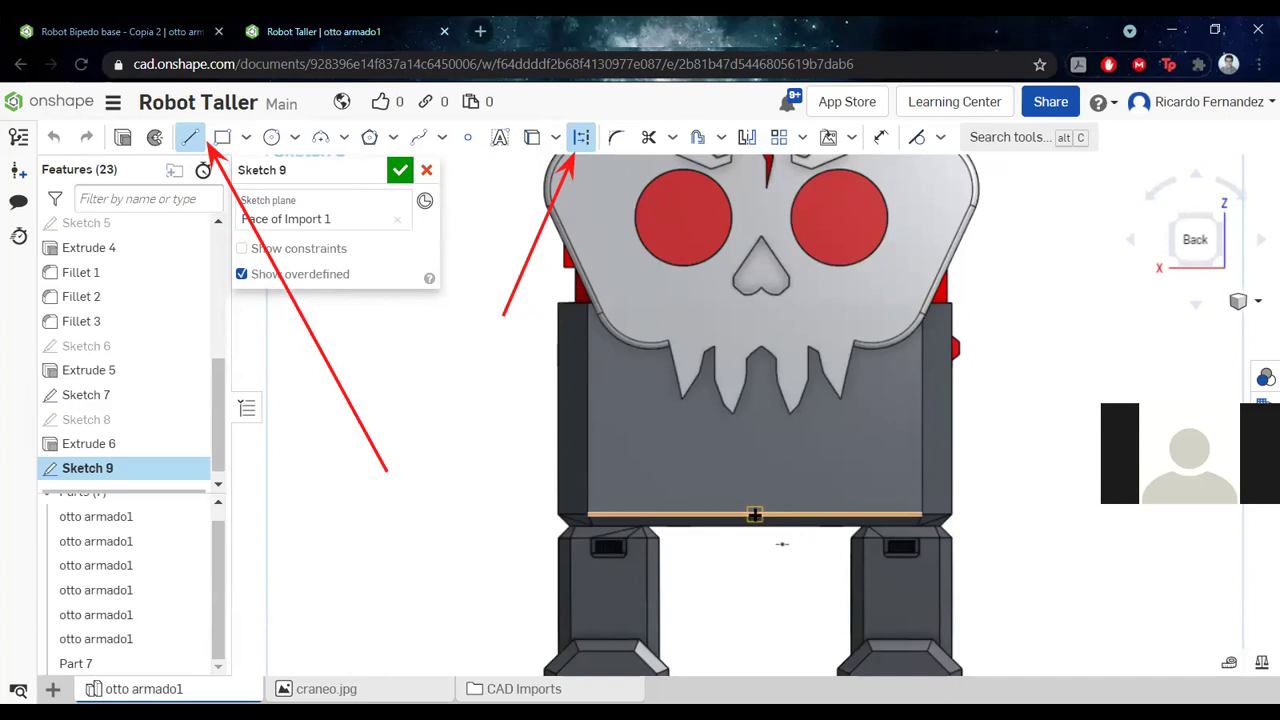
left_click(754, 514)
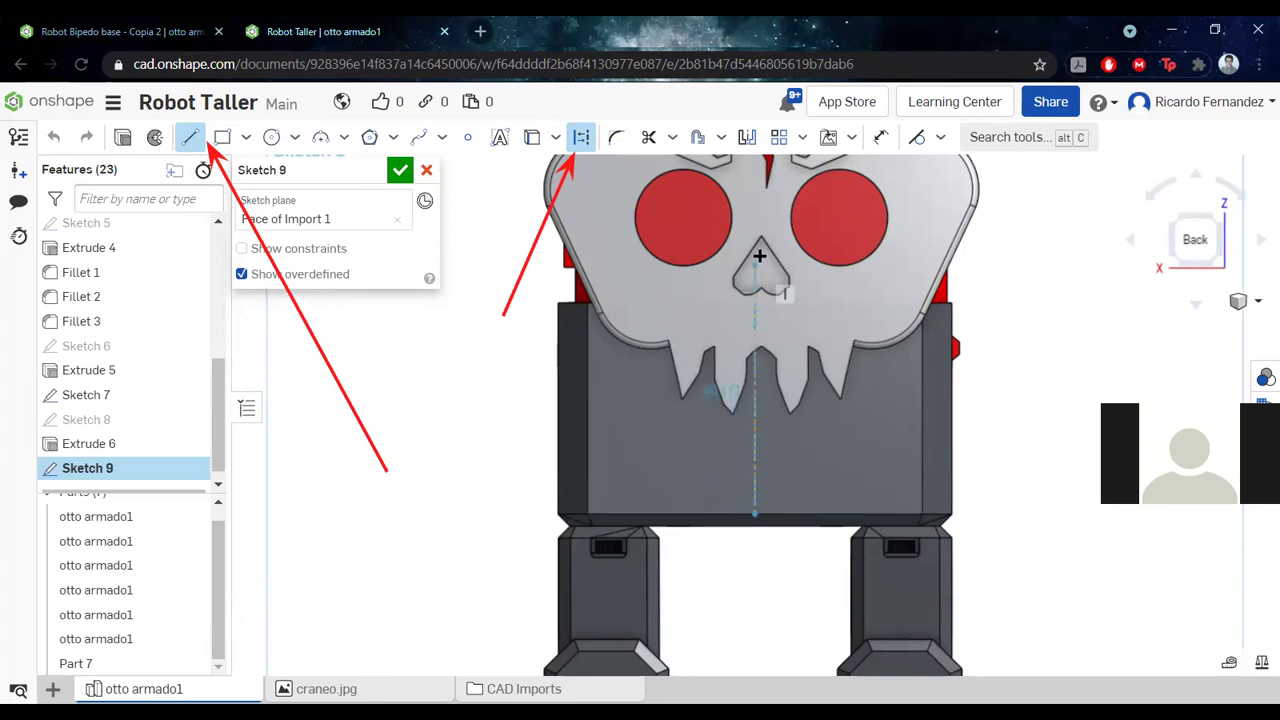
scroll(758, 224, "down", 3)
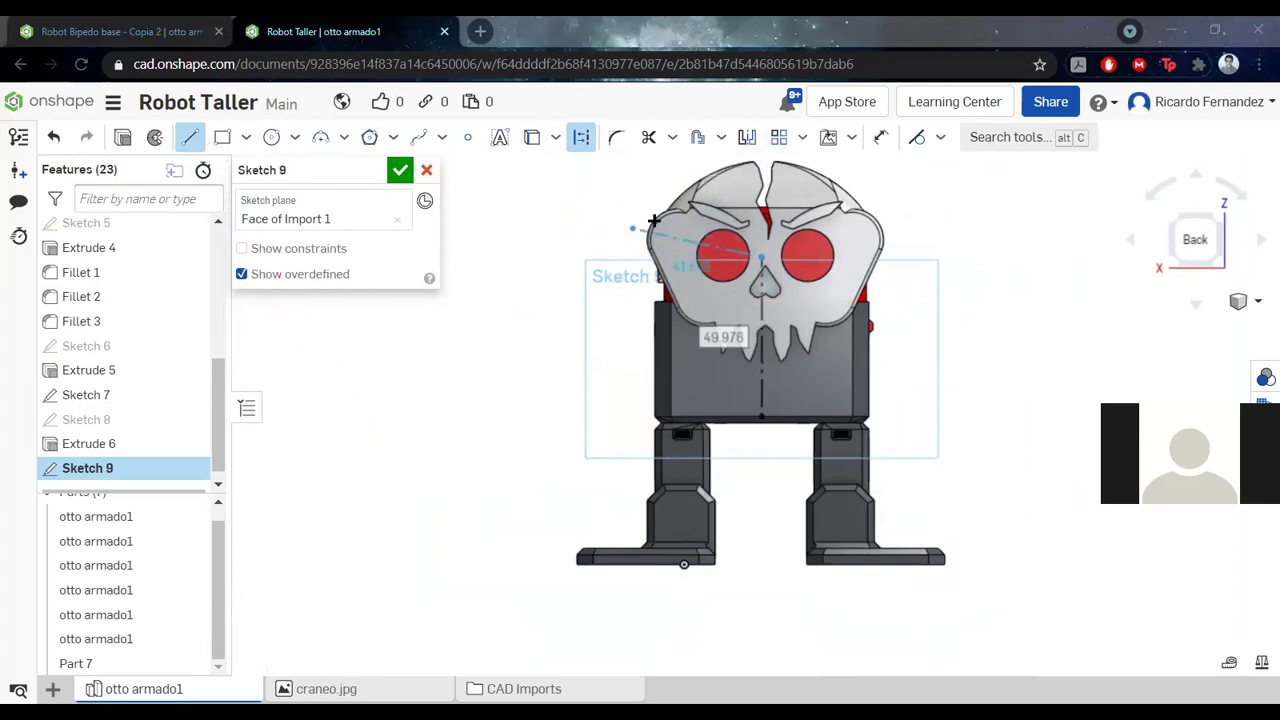
left_click(690, 203)
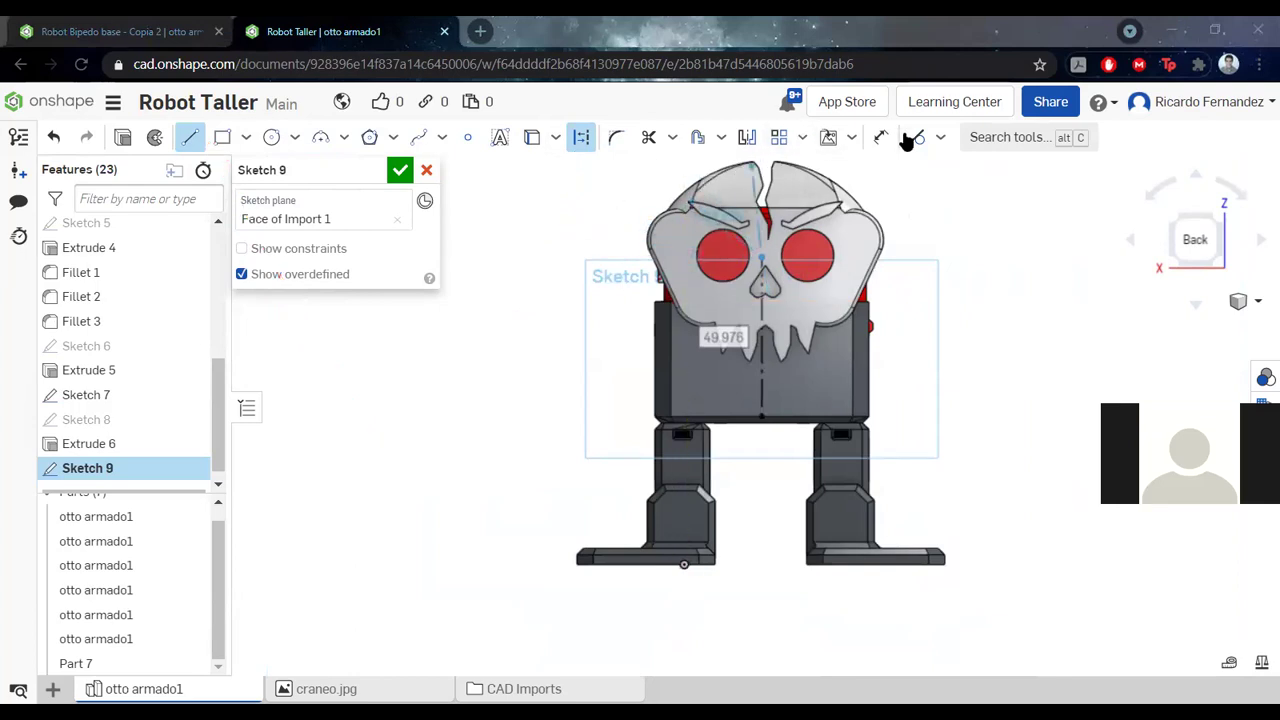
left_click(579, 140)
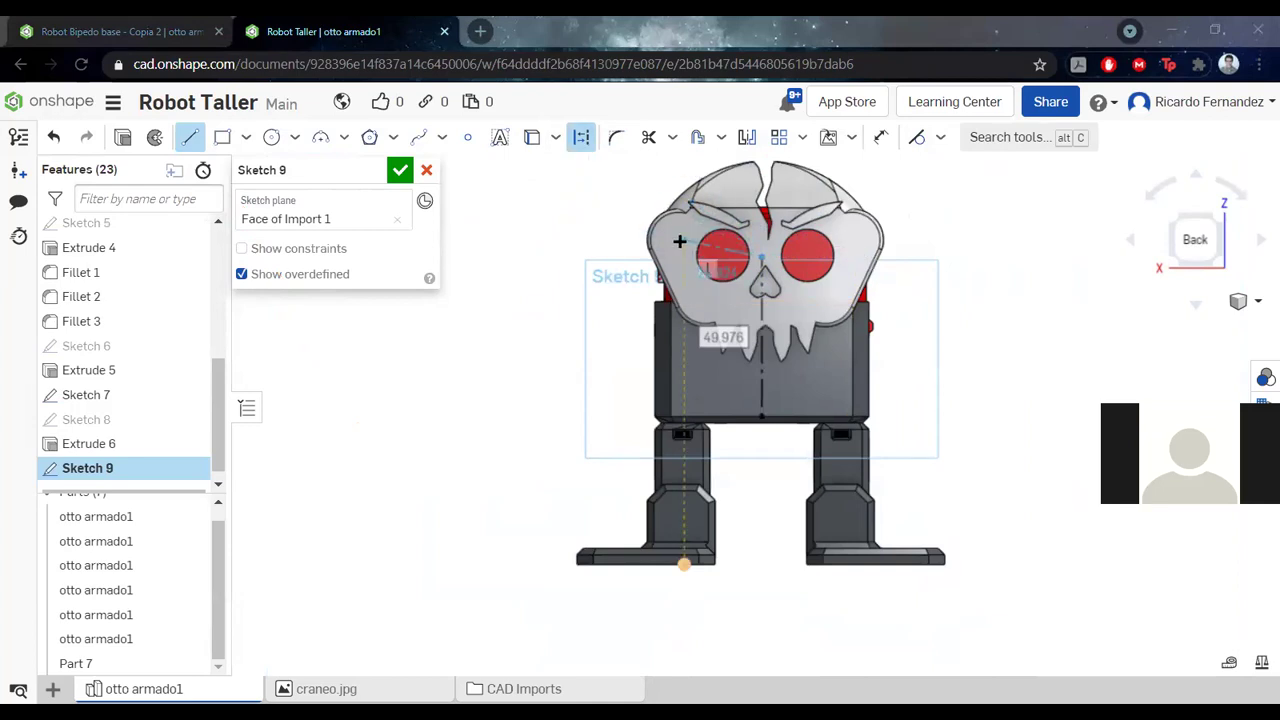
left_click(762, 258)
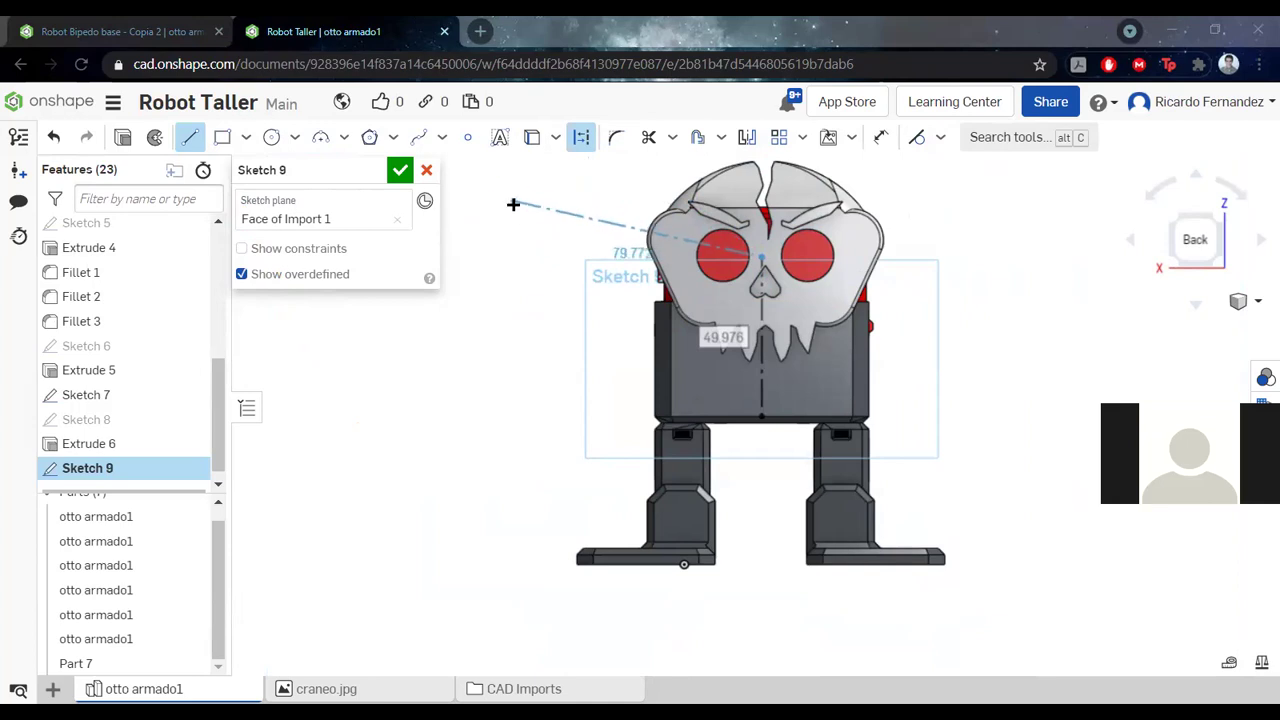
left_click(535, 225)
key("Escape")
key("Delete")
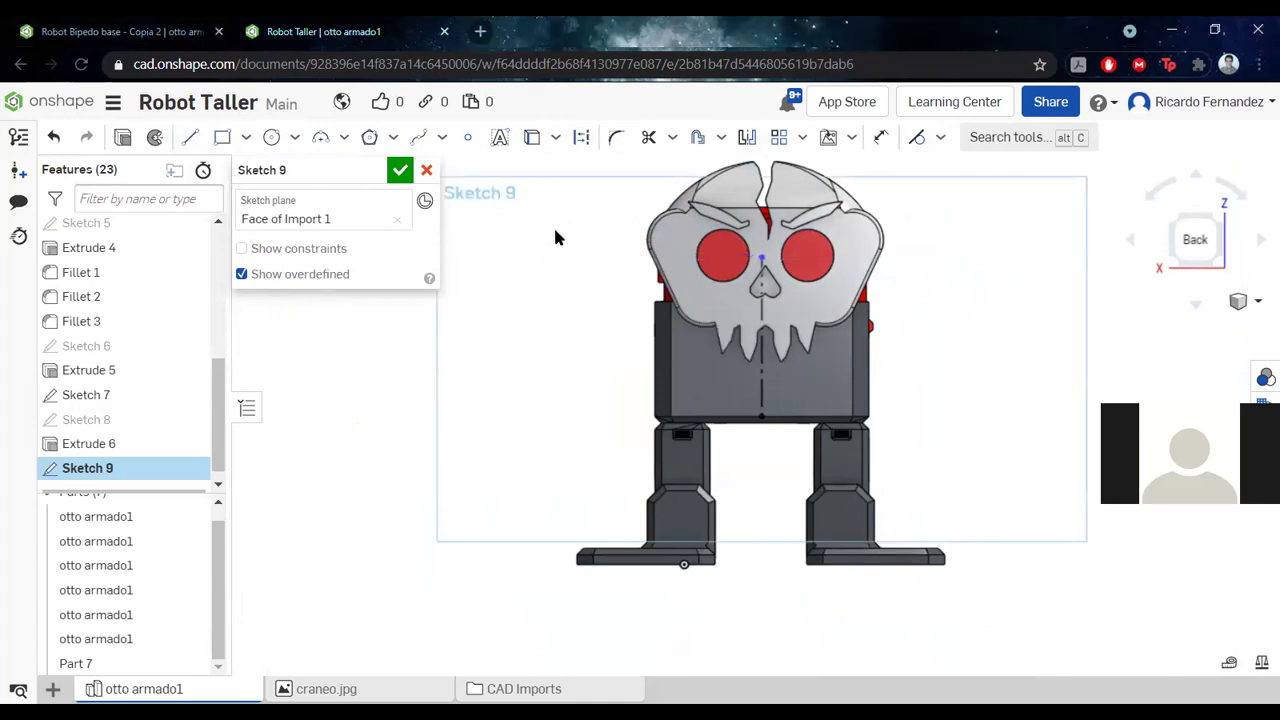
Examine the clearance between the skull mask and the body's flat face from several viewing directions
scroll(858, 330, "up", 5)
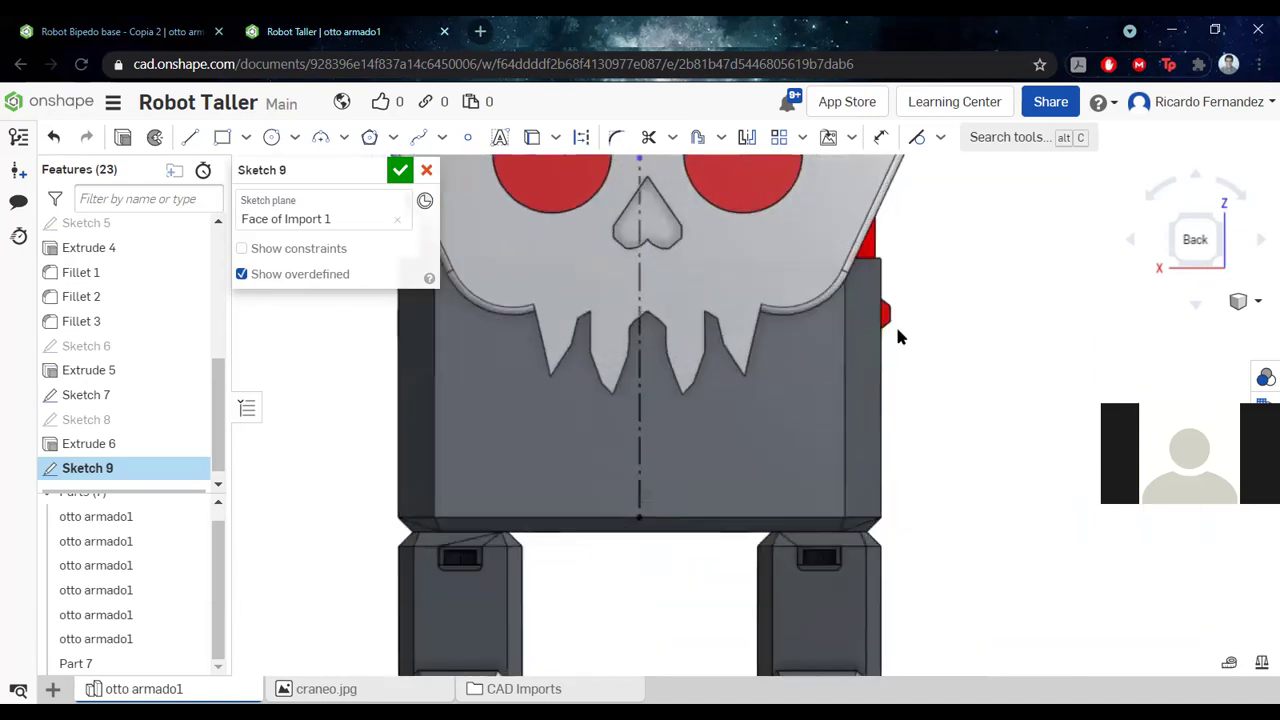
scroll(718, 365, "down", 5)
scroll(727, 355, "up", 4)
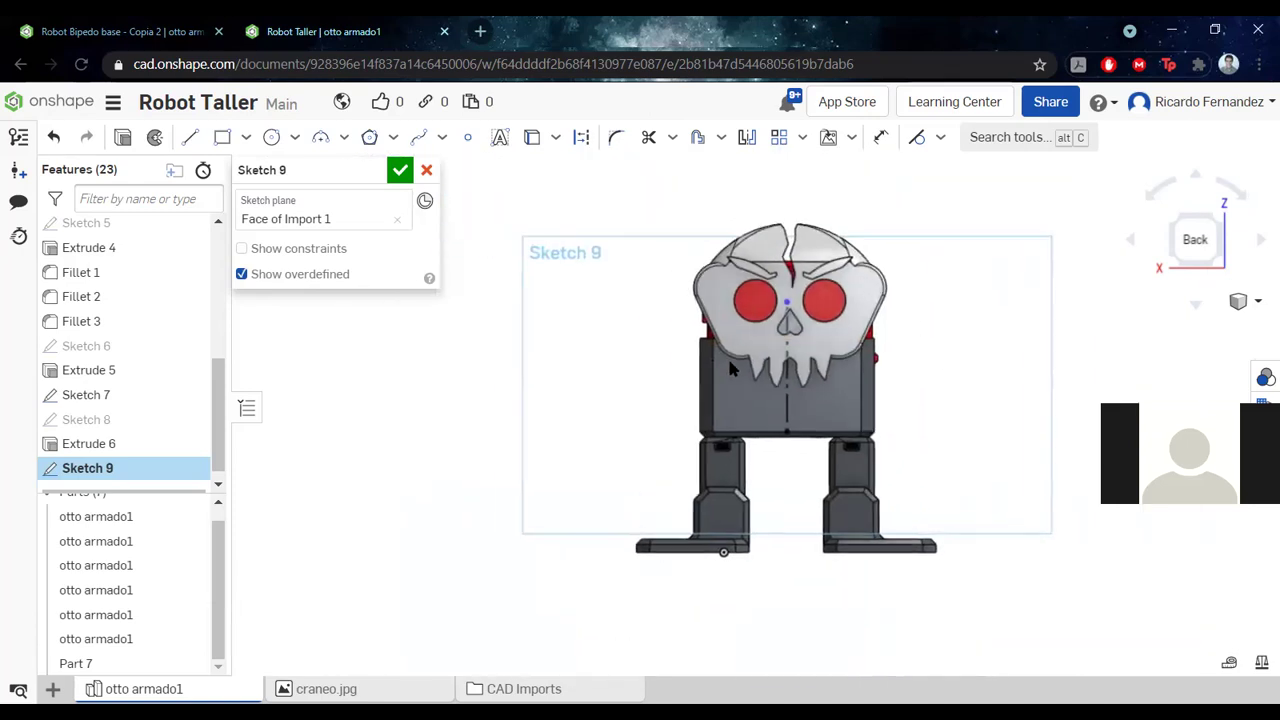
right_click_drag(737, 373, 911, 174)
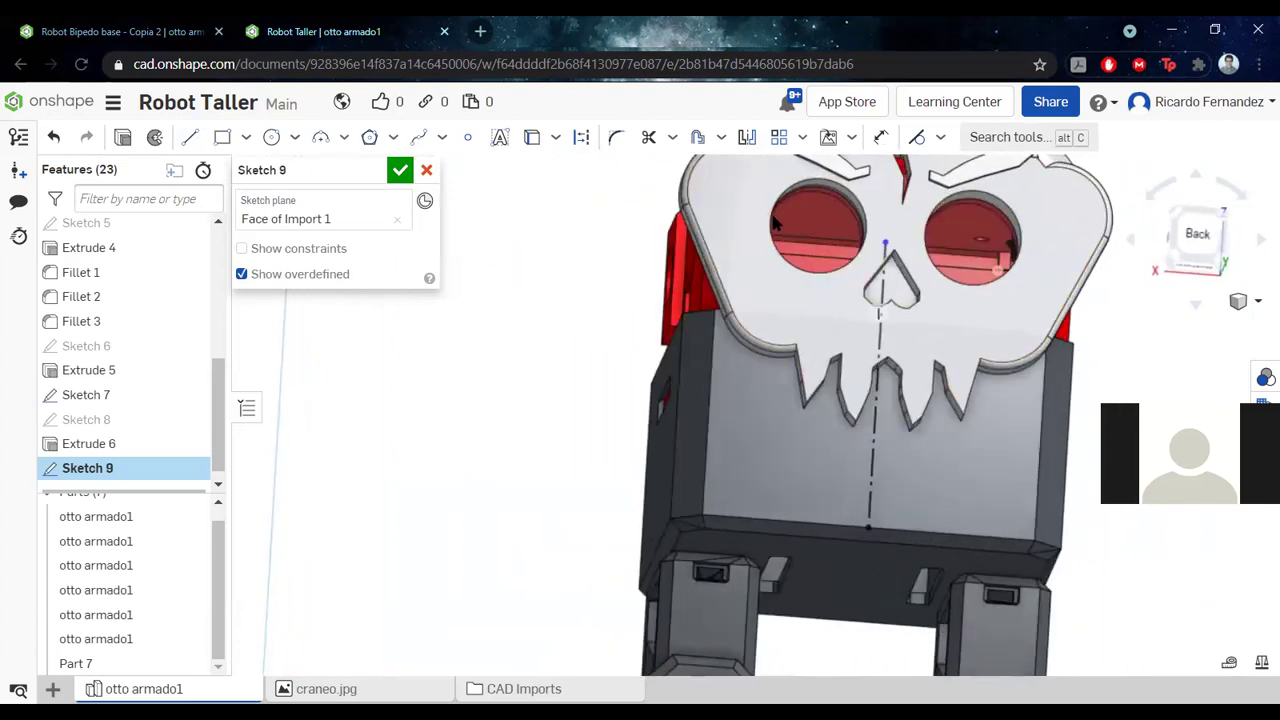
key("n")
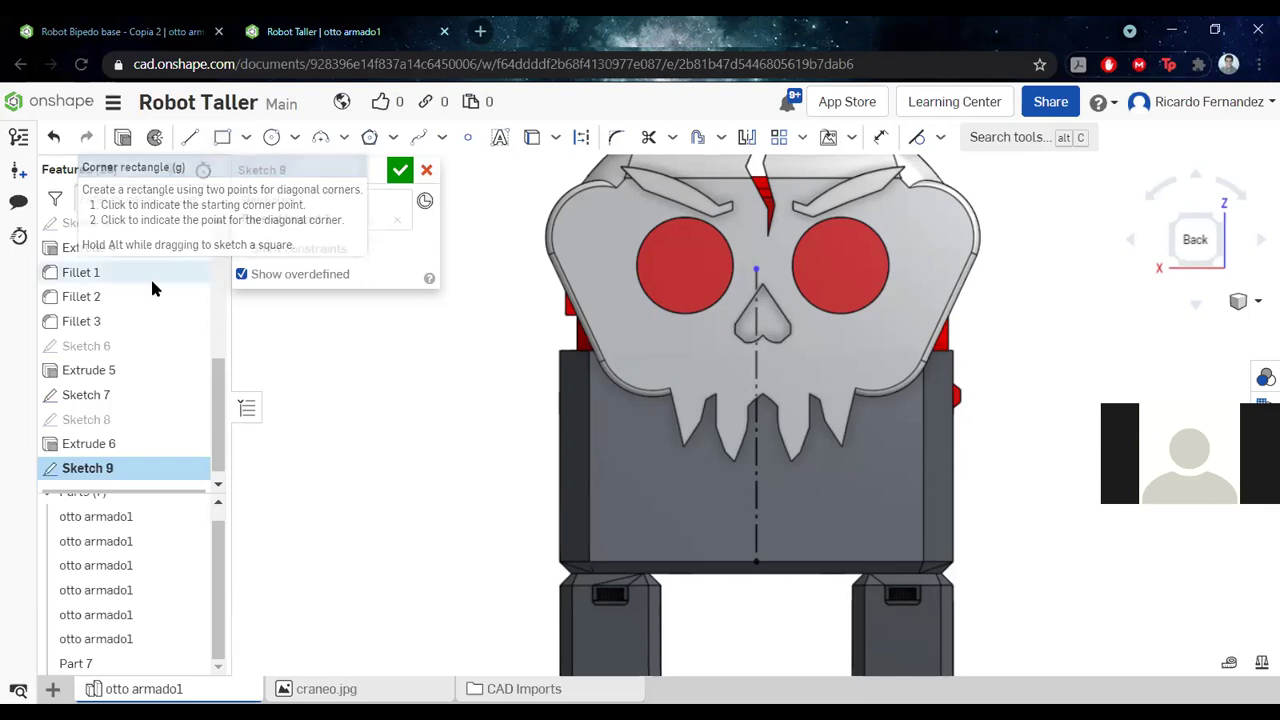
key("shift+3")
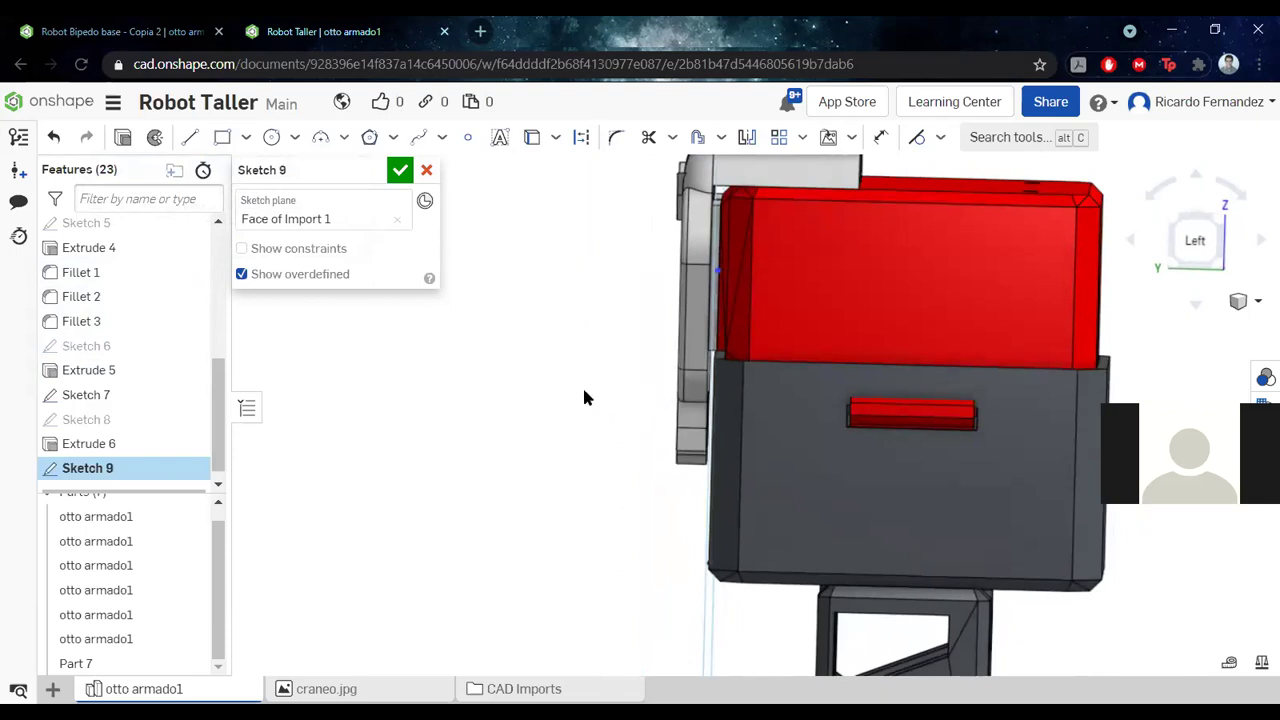
key("shift+2")
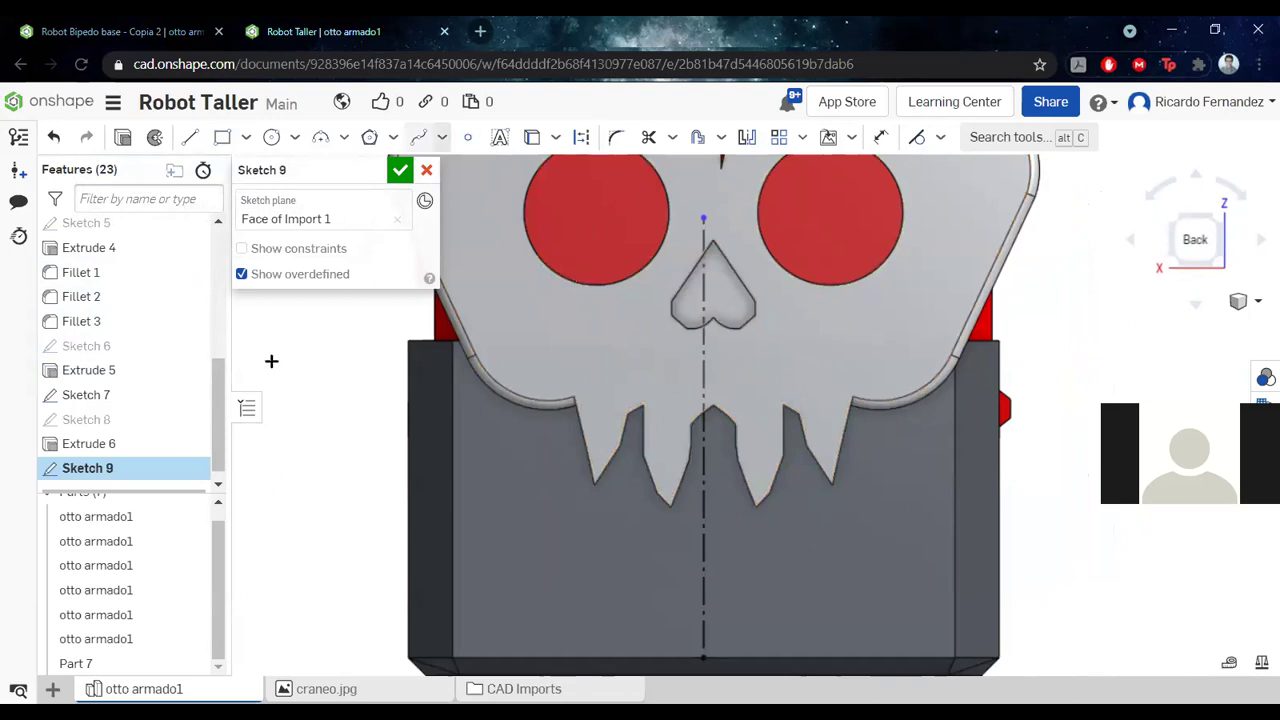
left_click_drag(288, 357, 210, 152)
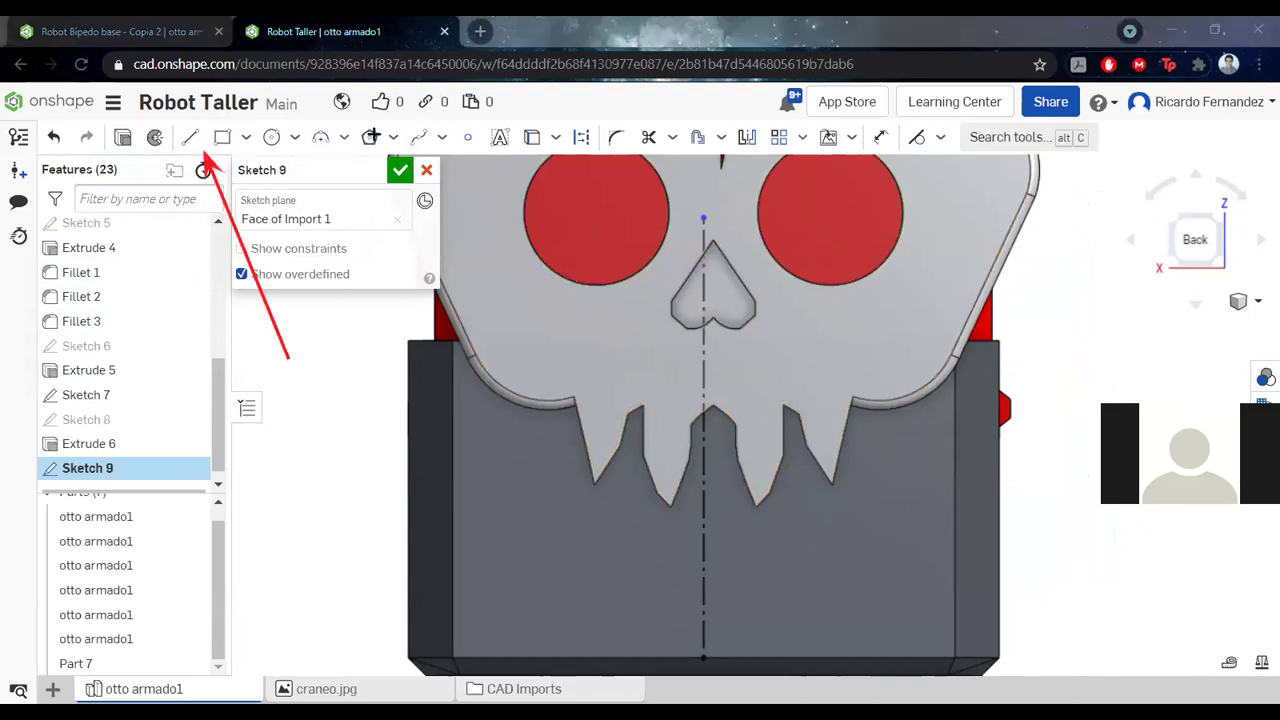
Draw a closed five-sided outline right of the construction line, about 11.7 mm high and 19 mm wide, with a slanted lower outer corner
left_click(189, 137)
scroll(880, 445, "up", 5)
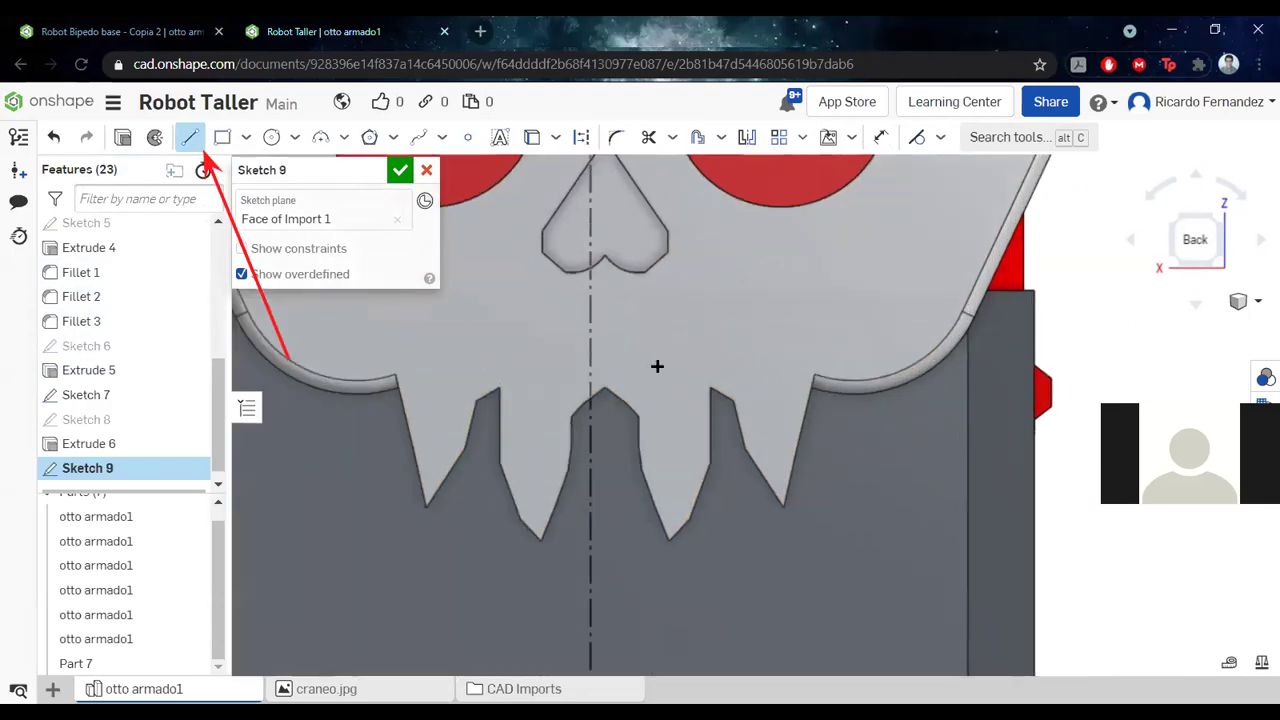
left_click(634, 520)
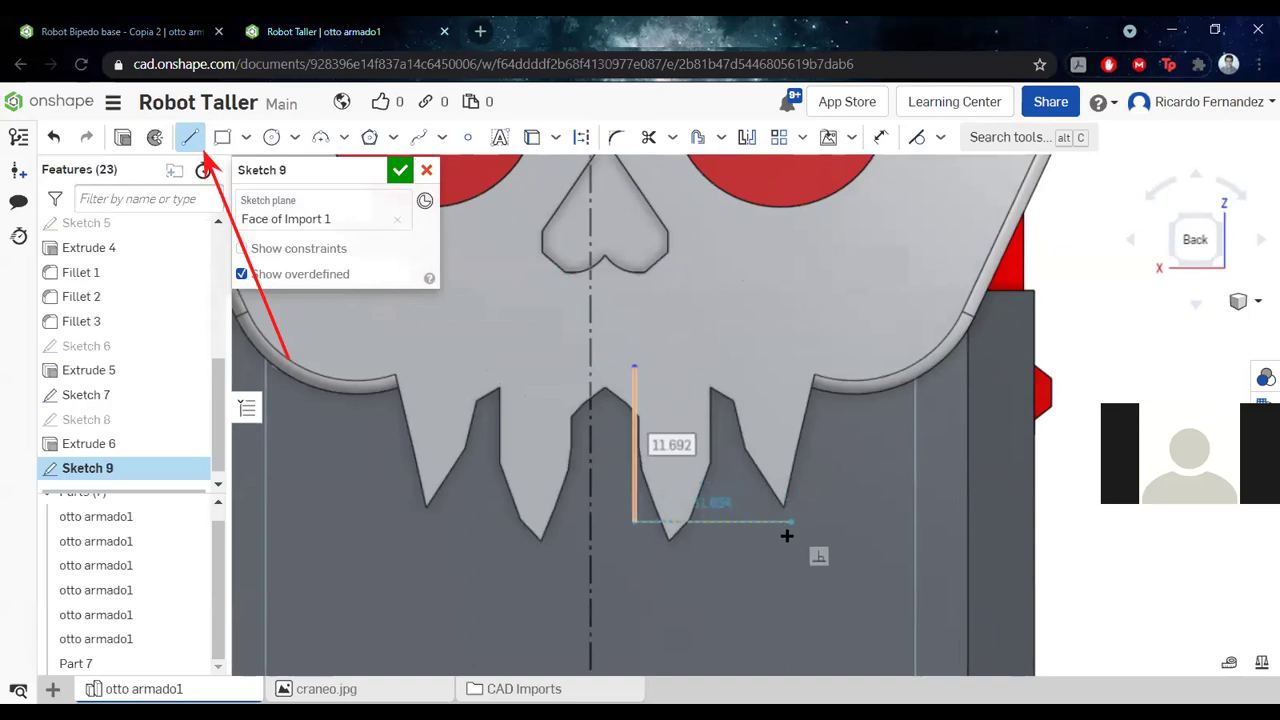
left_click(790, 521)
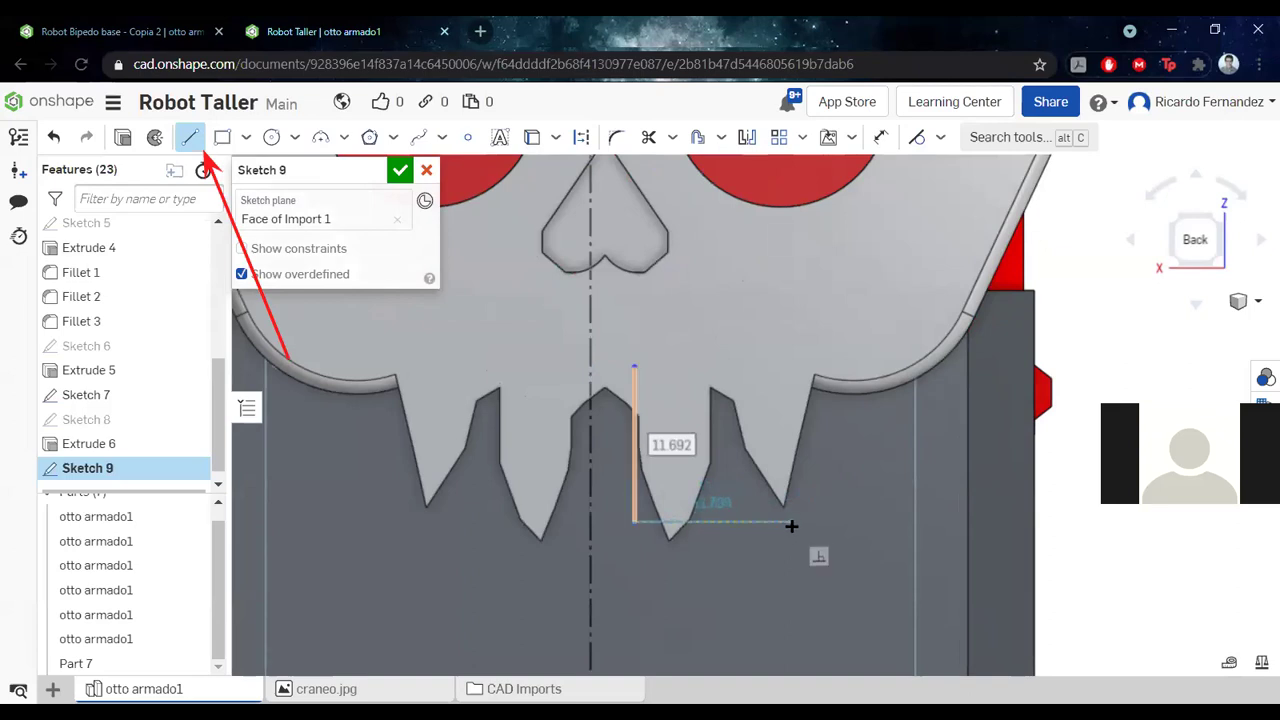
left_click(887, 451)
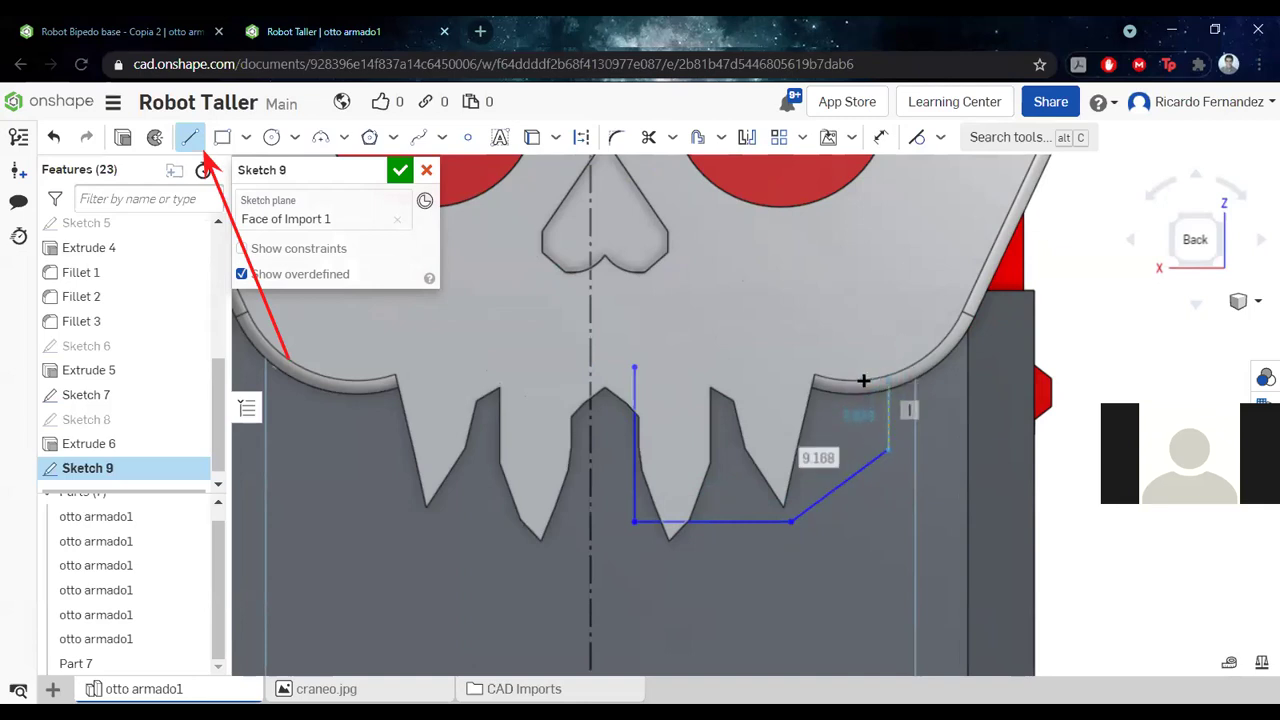
left_click(886, 380)
left_click(637, 369)
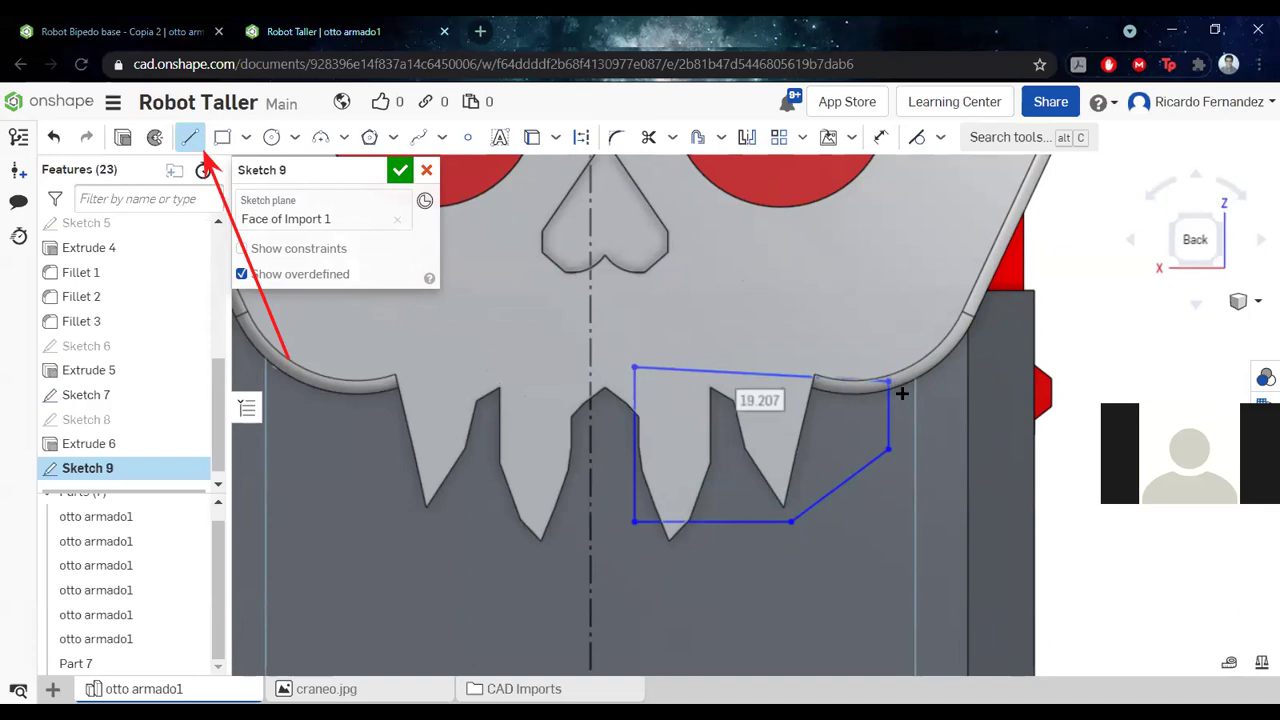
key("Escape")
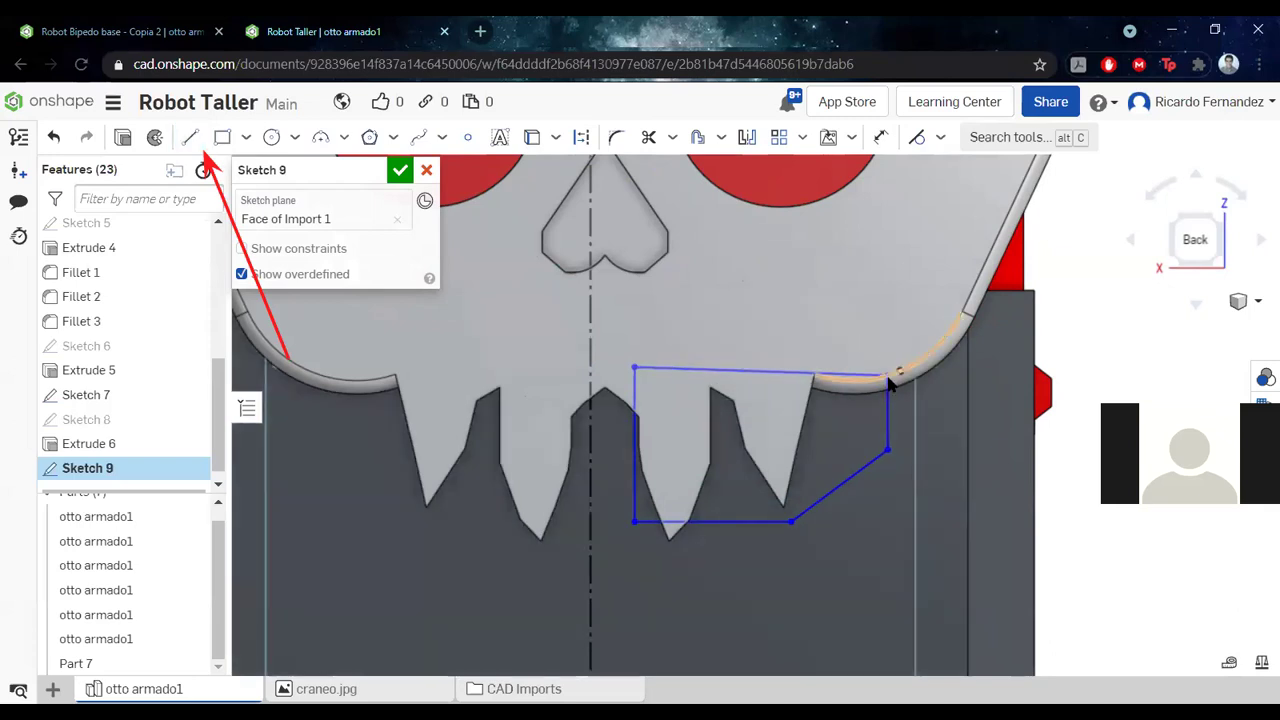
Move the five-sided outline's upper outer corner slightly outward and upward, nearly levelling its top edge behind the skull
left_click_drag(888, 376, 893, 370)
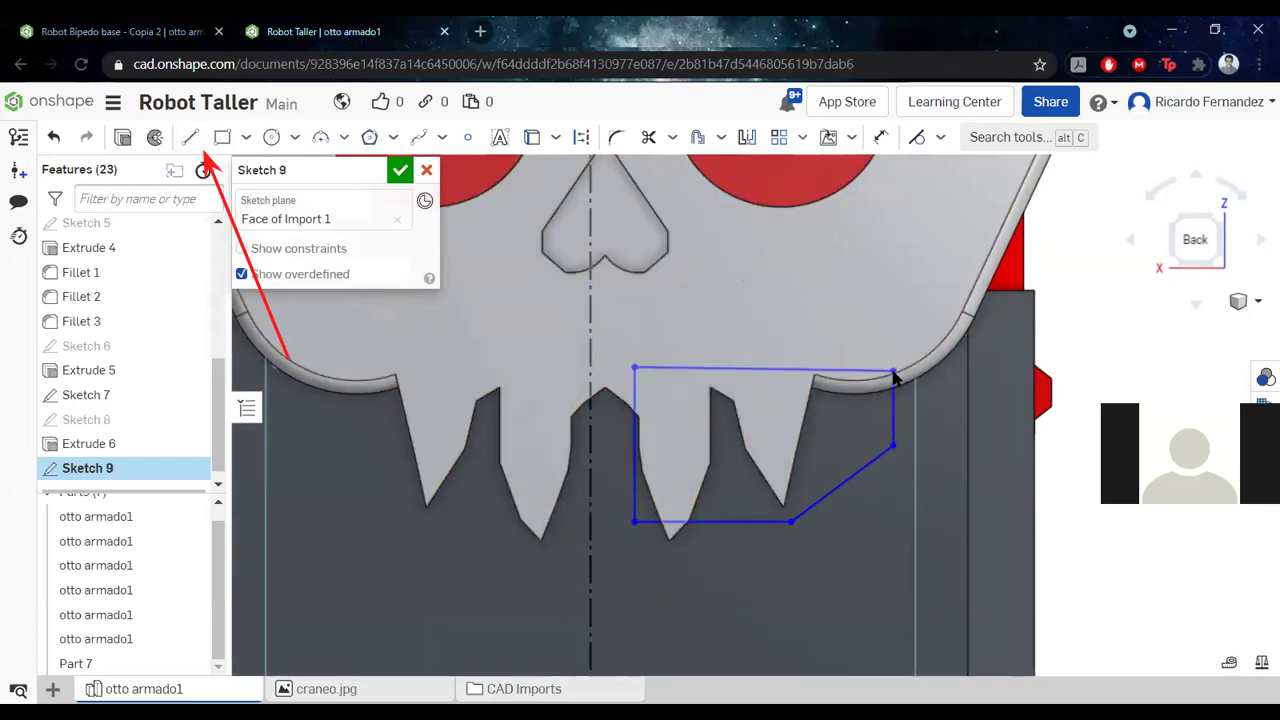
left_click(830, 371)
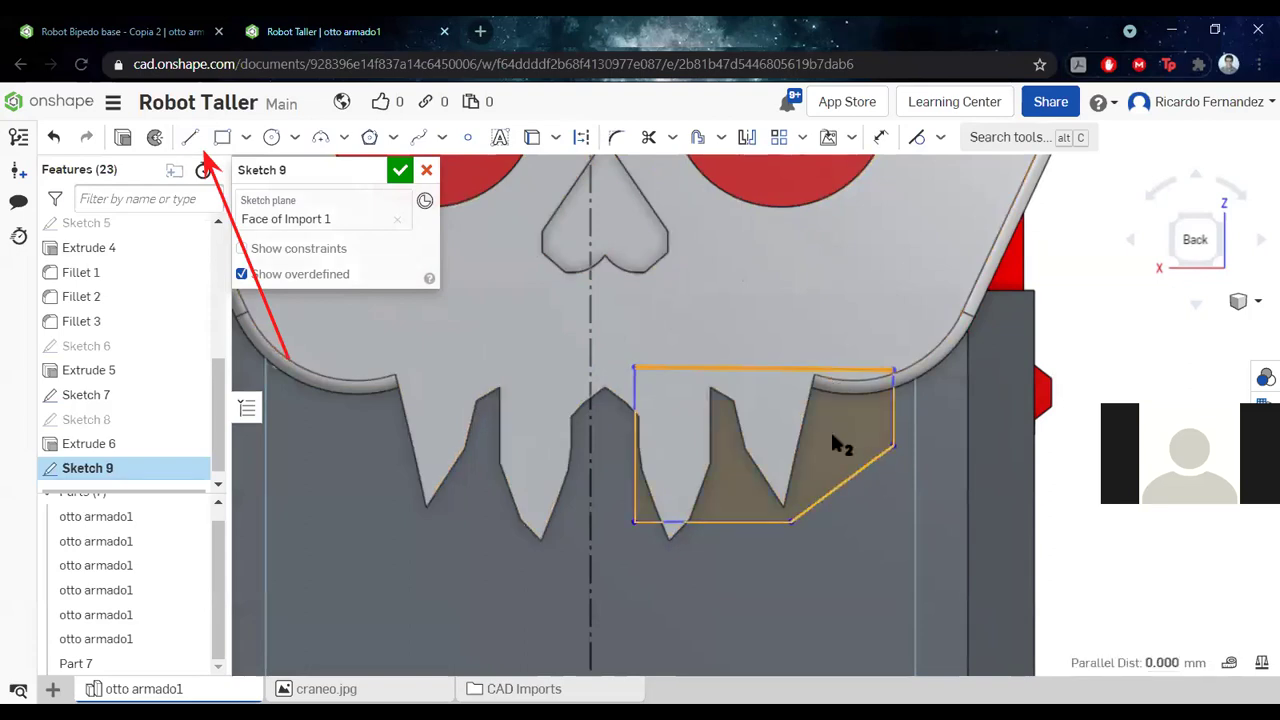
left_click(1066, 483)
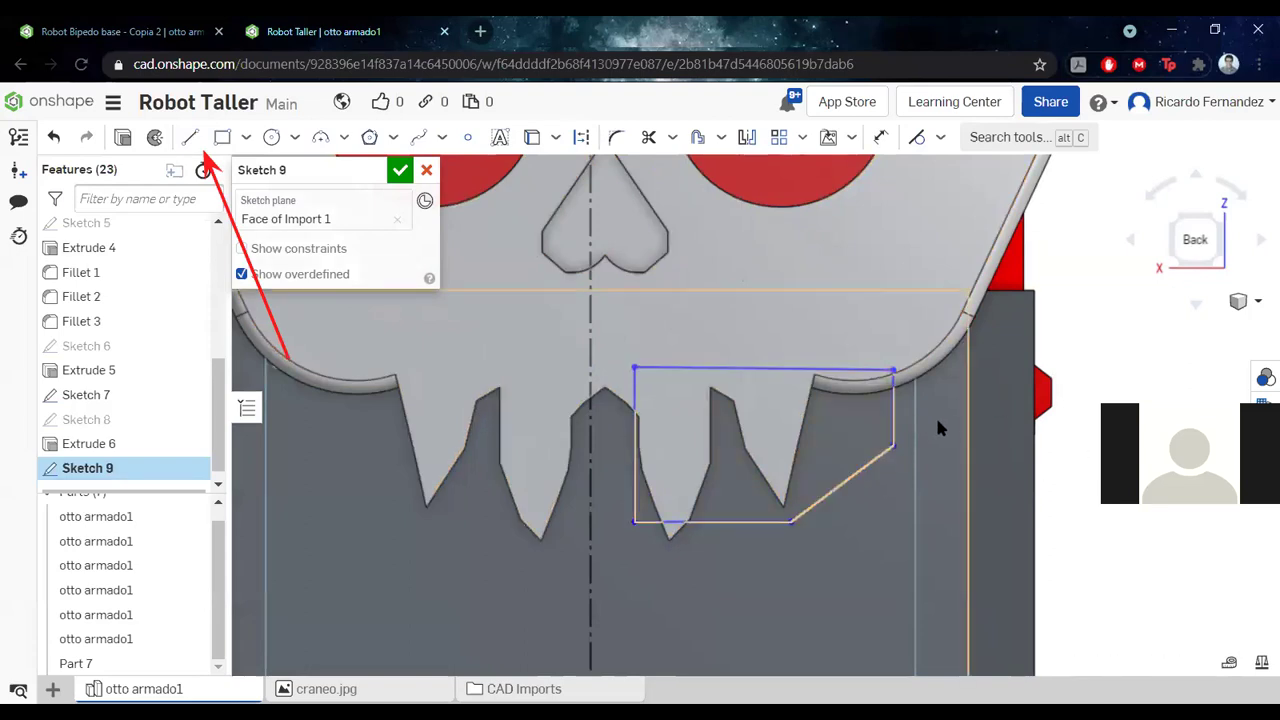
scroll(969, 447, "down", 5)
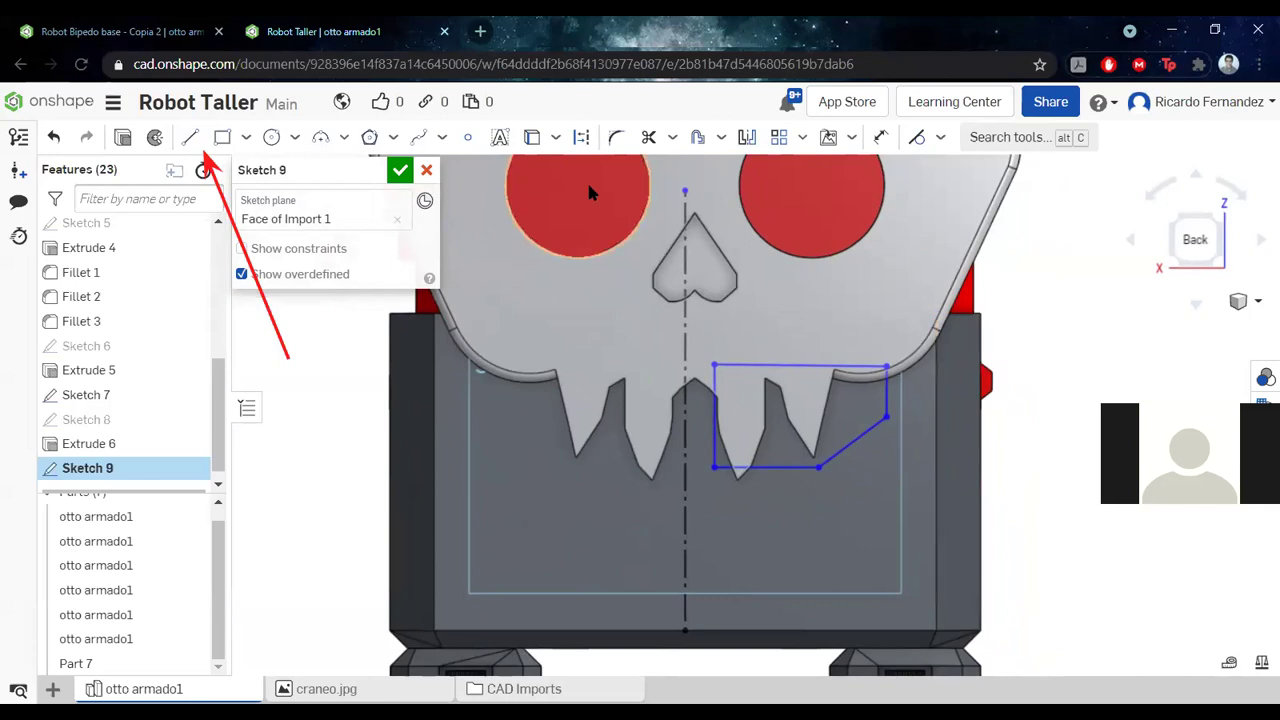
Draw a closed four-sided outline below the first, about 11 mm wide and 2.9 mm high, with a slanted outer edge about 5.1 mm long
key("l")
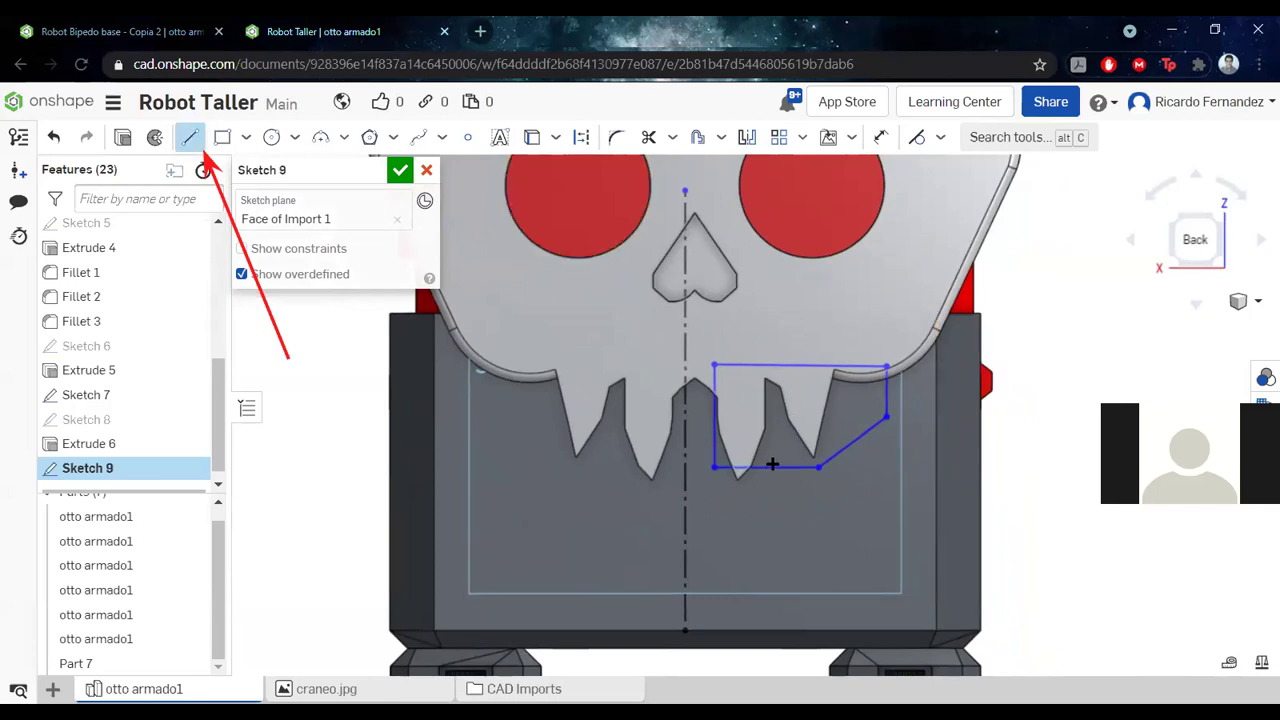
scroll(772, 463, "up", 3)
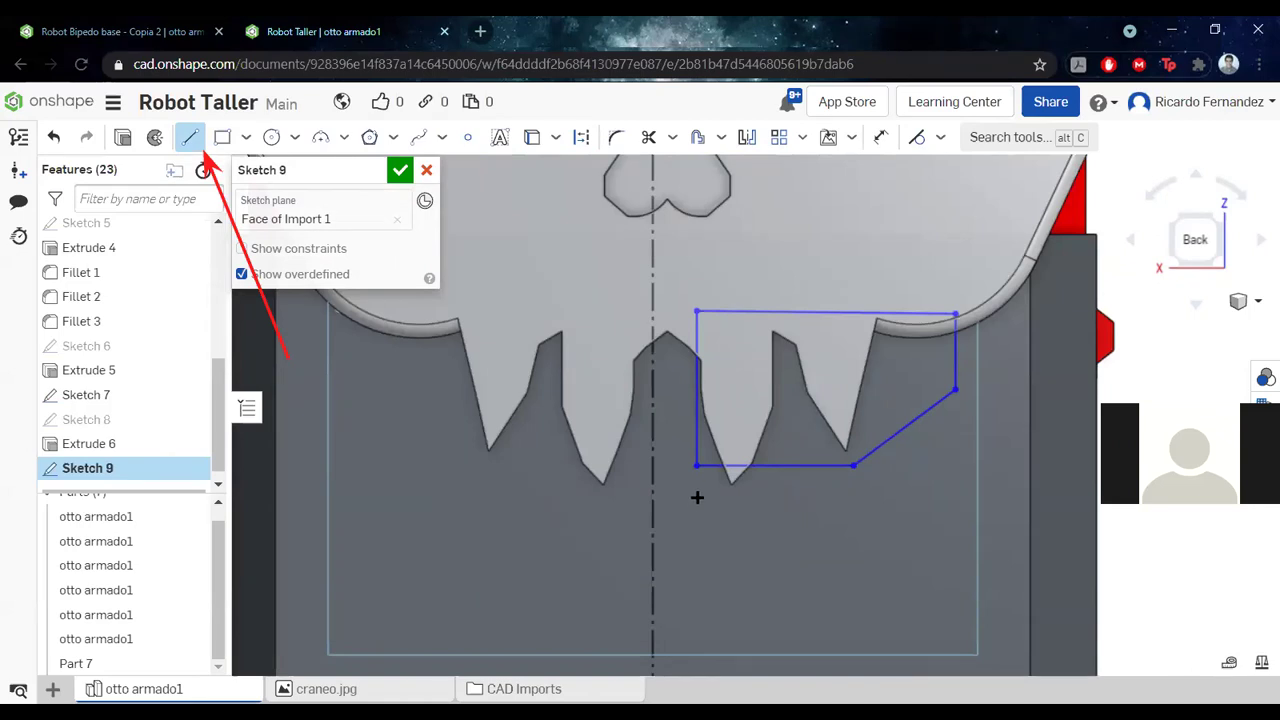
left_click(692, 498)
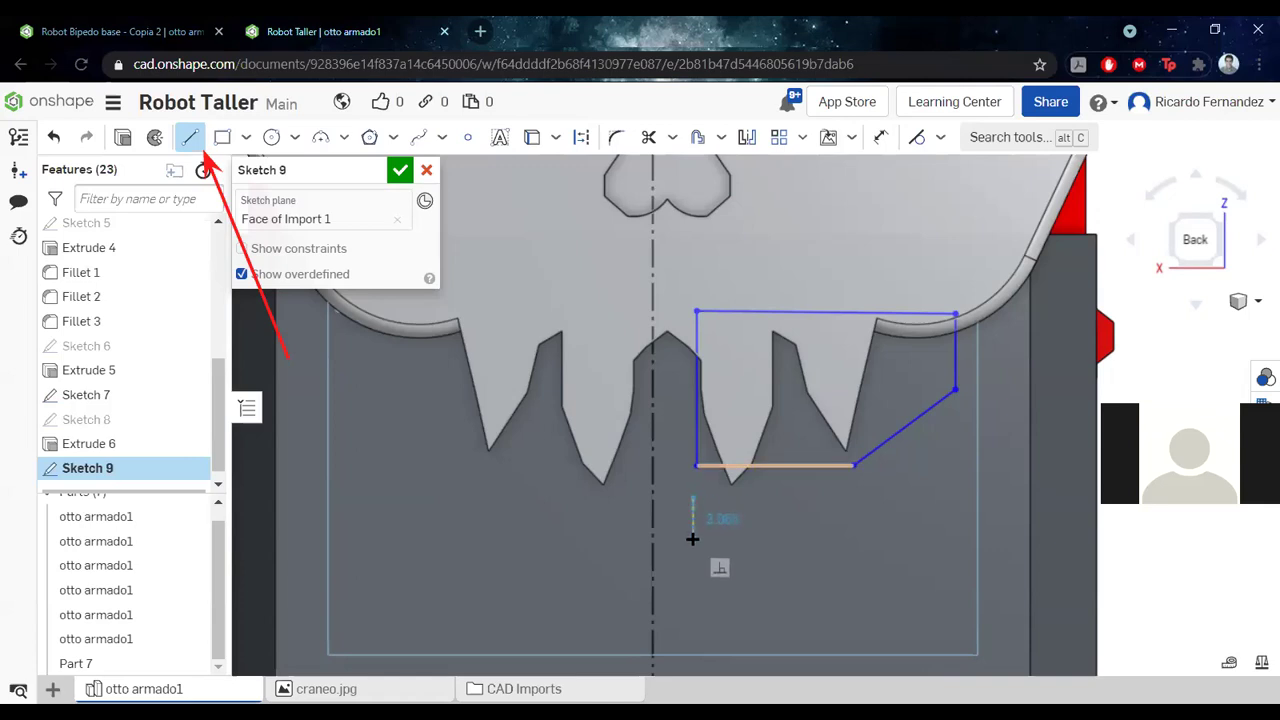
left_click(692, 537)
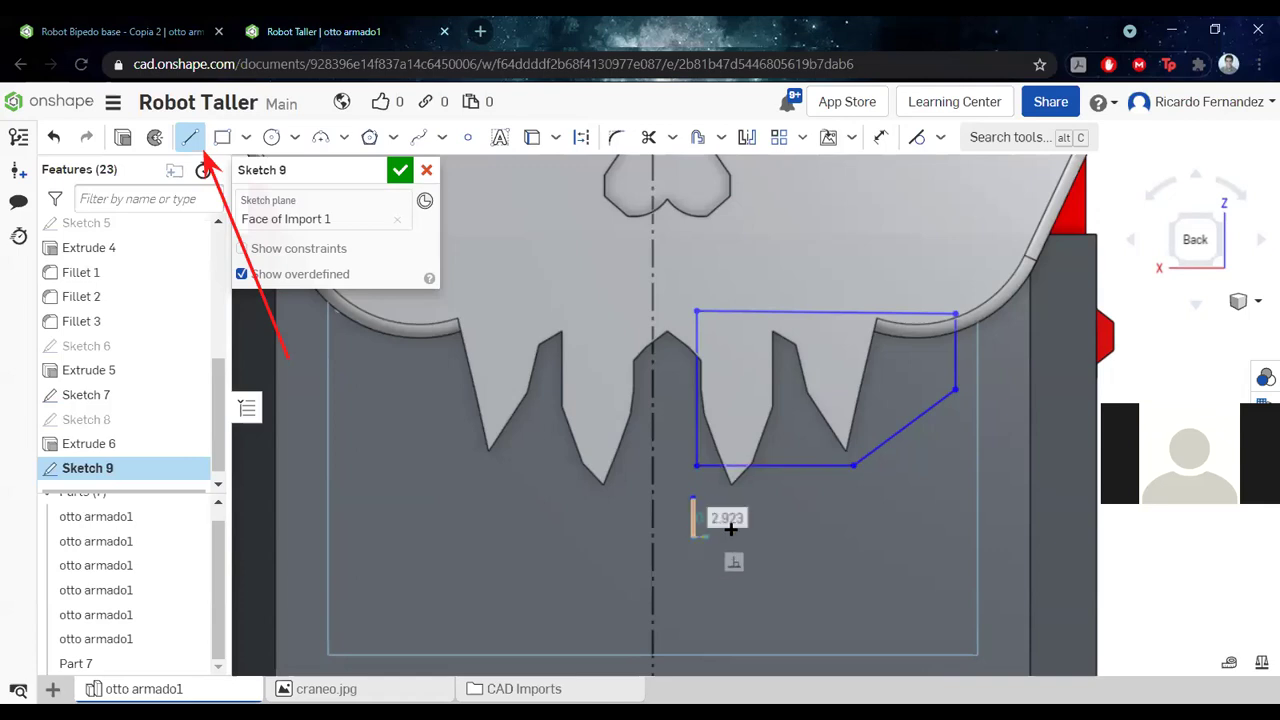
left_click(780, 537)
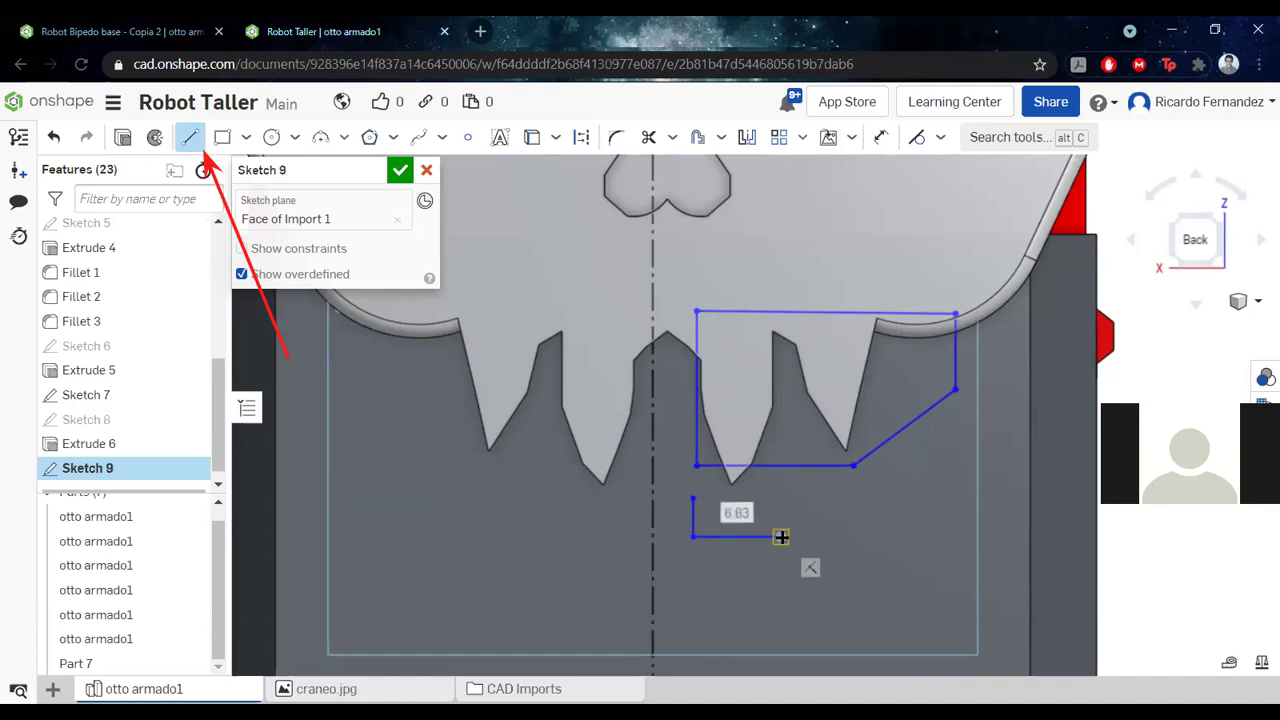
left_click(838, 500)
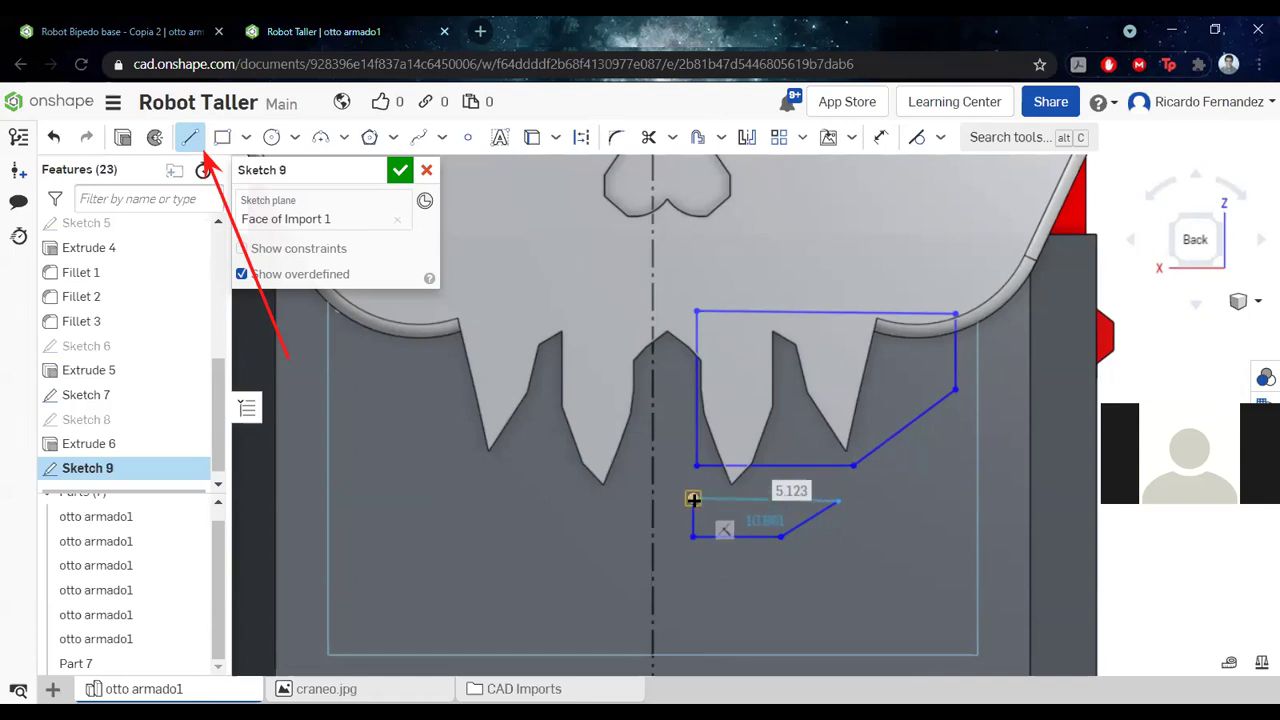
left_click(693, 499)
Draw a closed four-sided outline below the second, about 8.5 mm wide and 2.3 mm high, with a slanted outer edge about 3.1 mm long
scroll(801, 560, "down", 2)
scroll(840, 571, "up", 4)
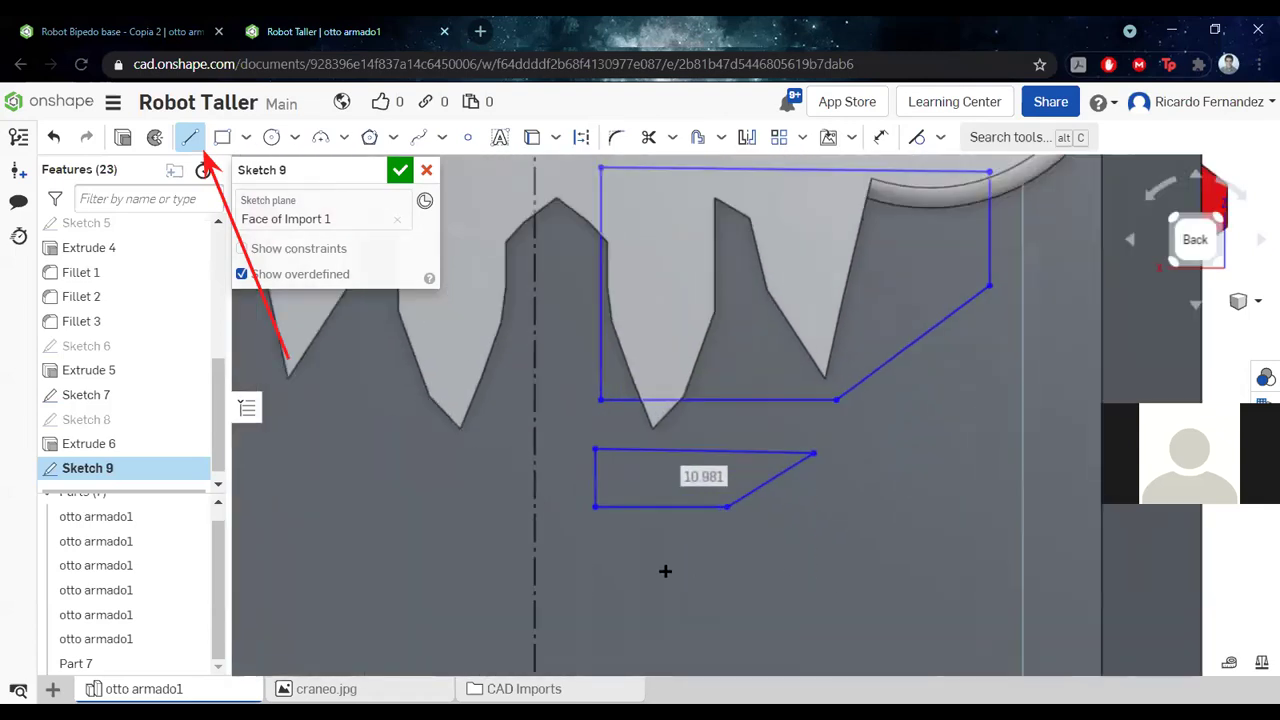
middle_click_drag(596, 546, 599, 459)
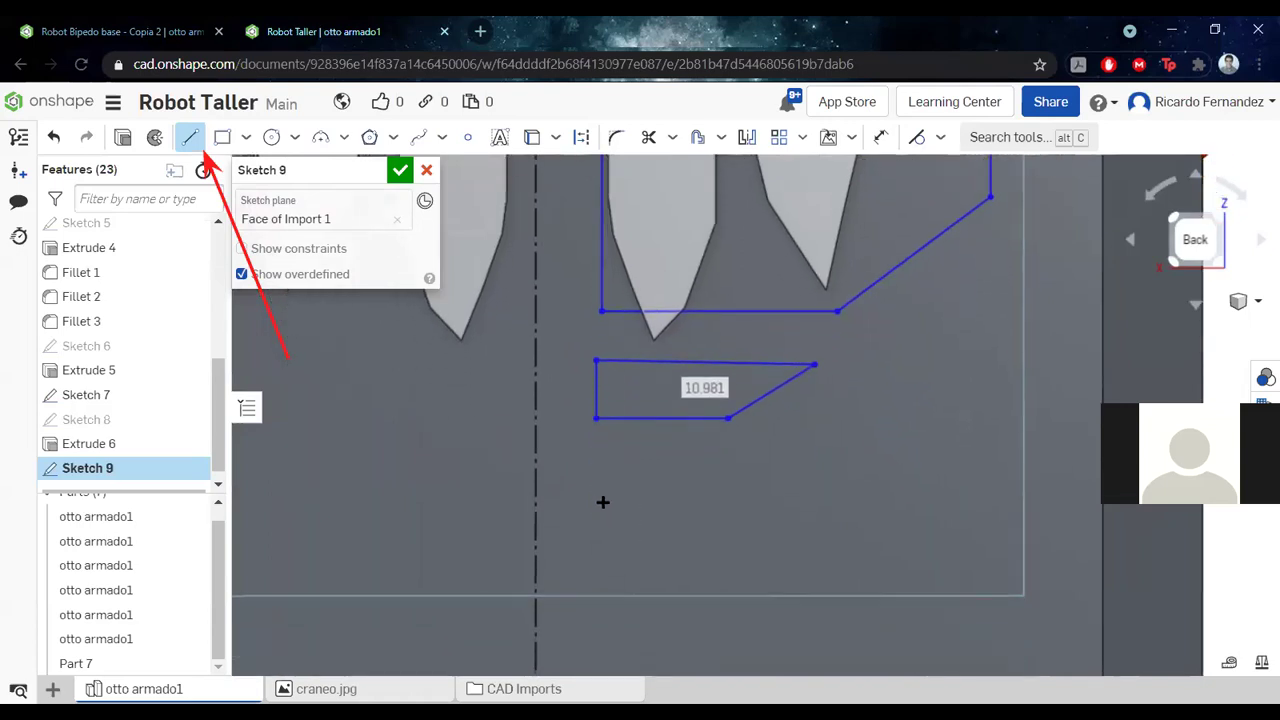
scroll(631, 469, "down", 1)
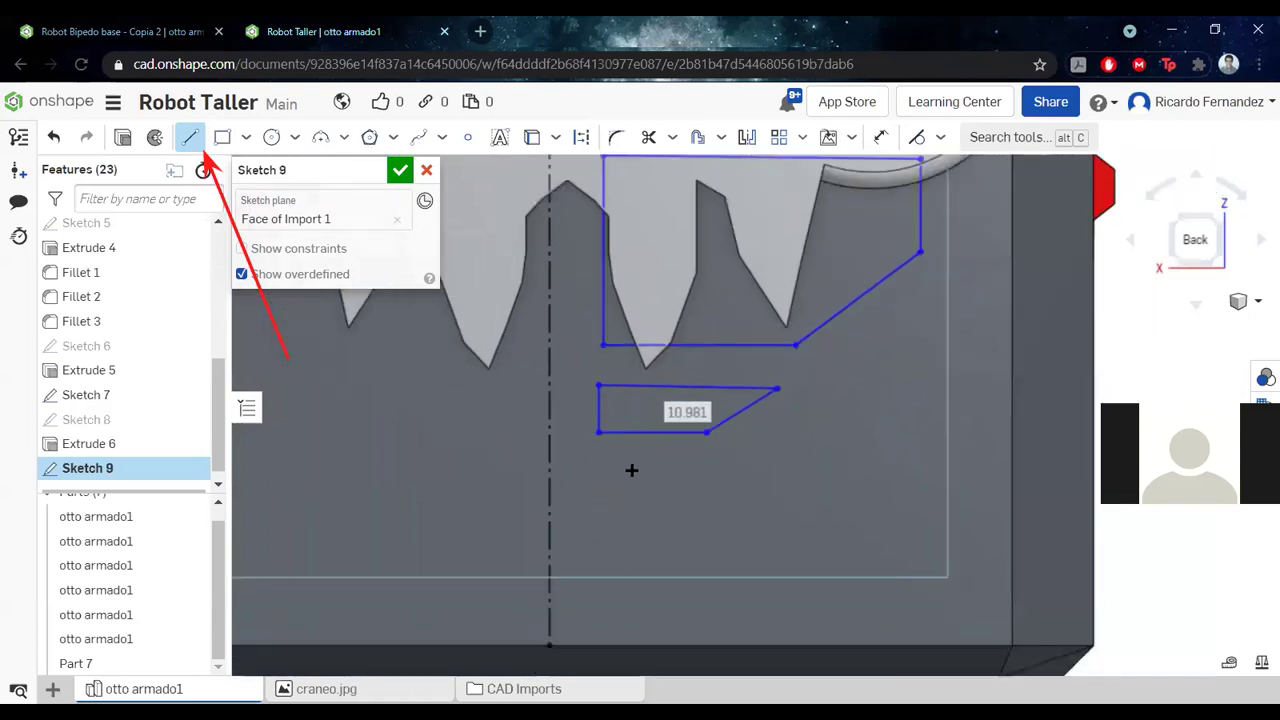
scroll(606, 466, "up", 1)
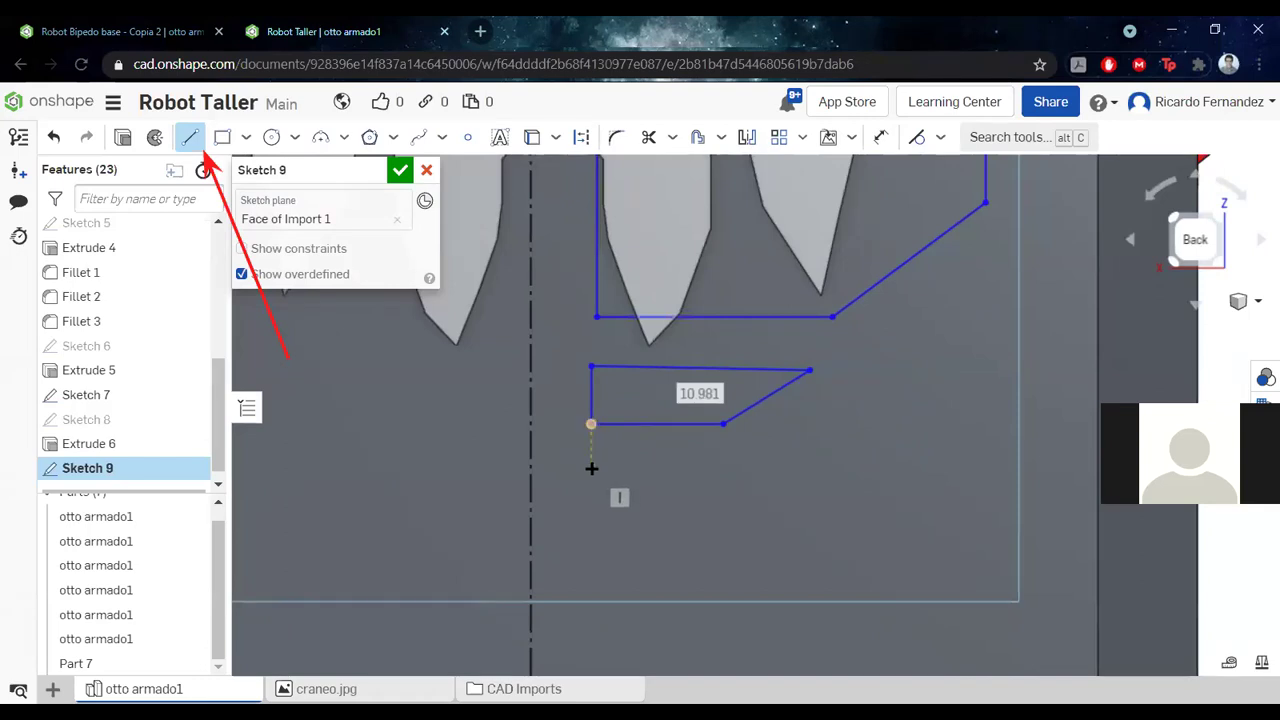
left_click(591, 470)
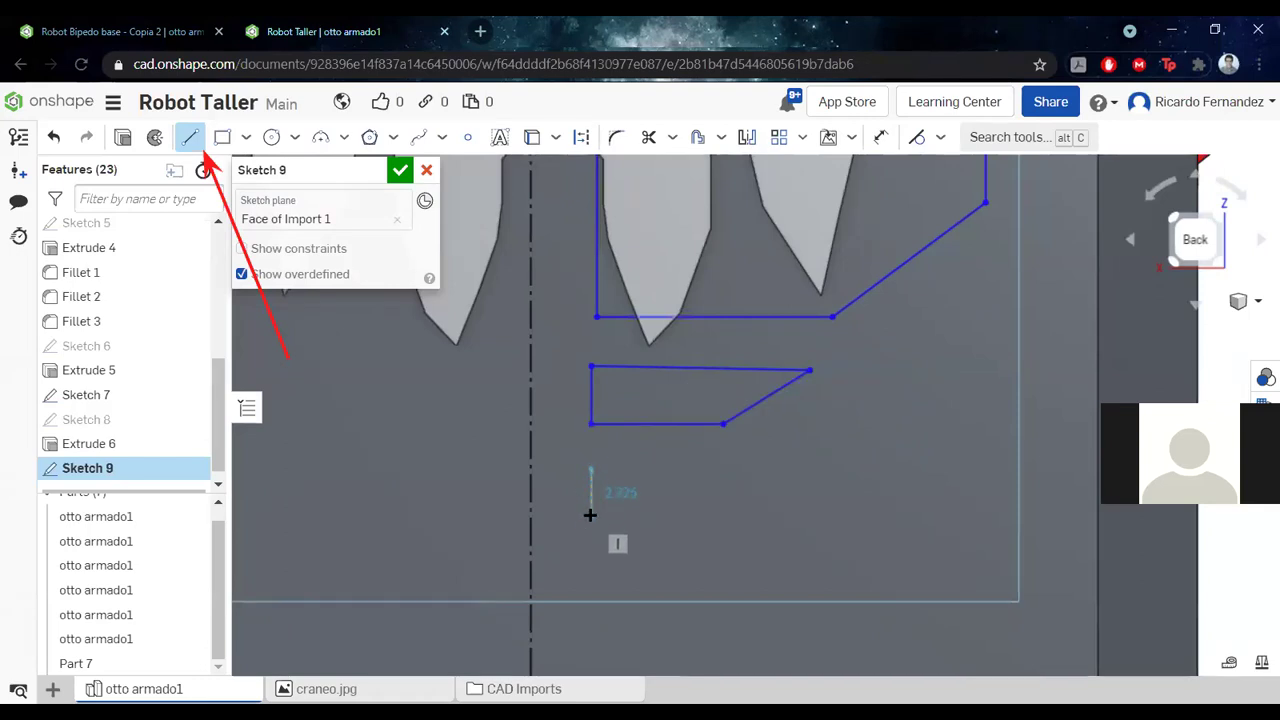
left_click(592, 514)
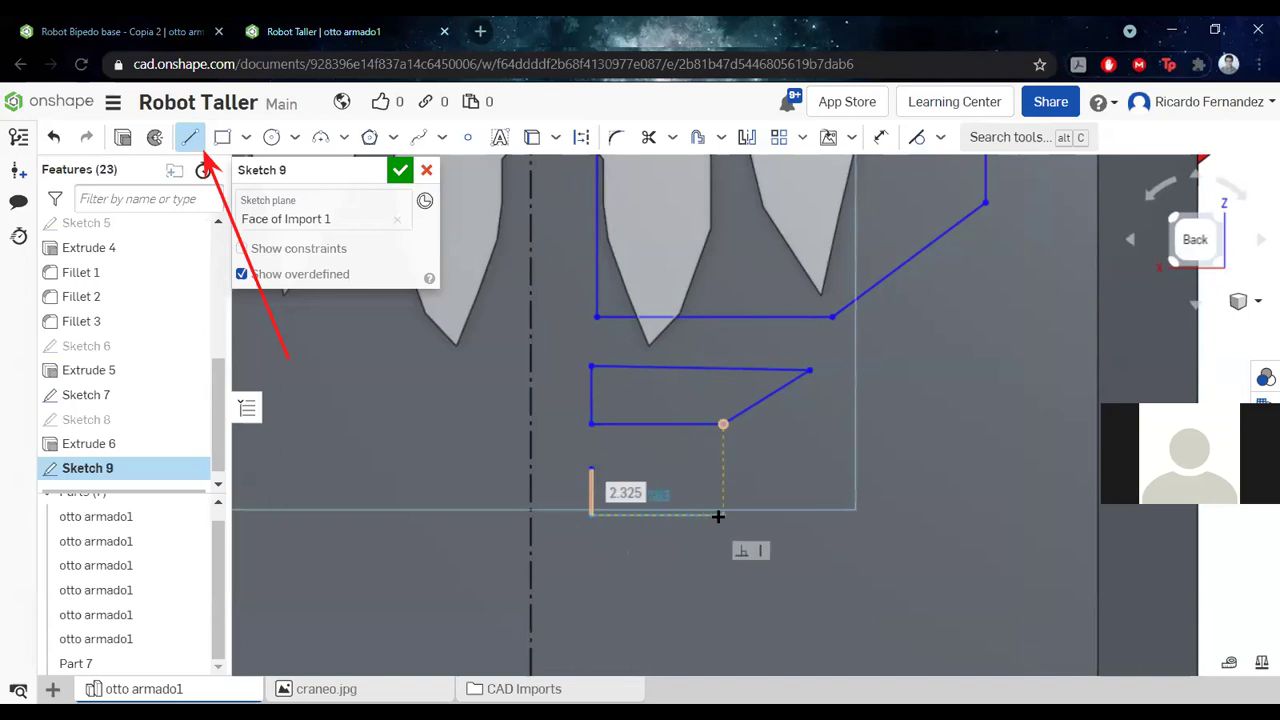
left_click(721, 515)
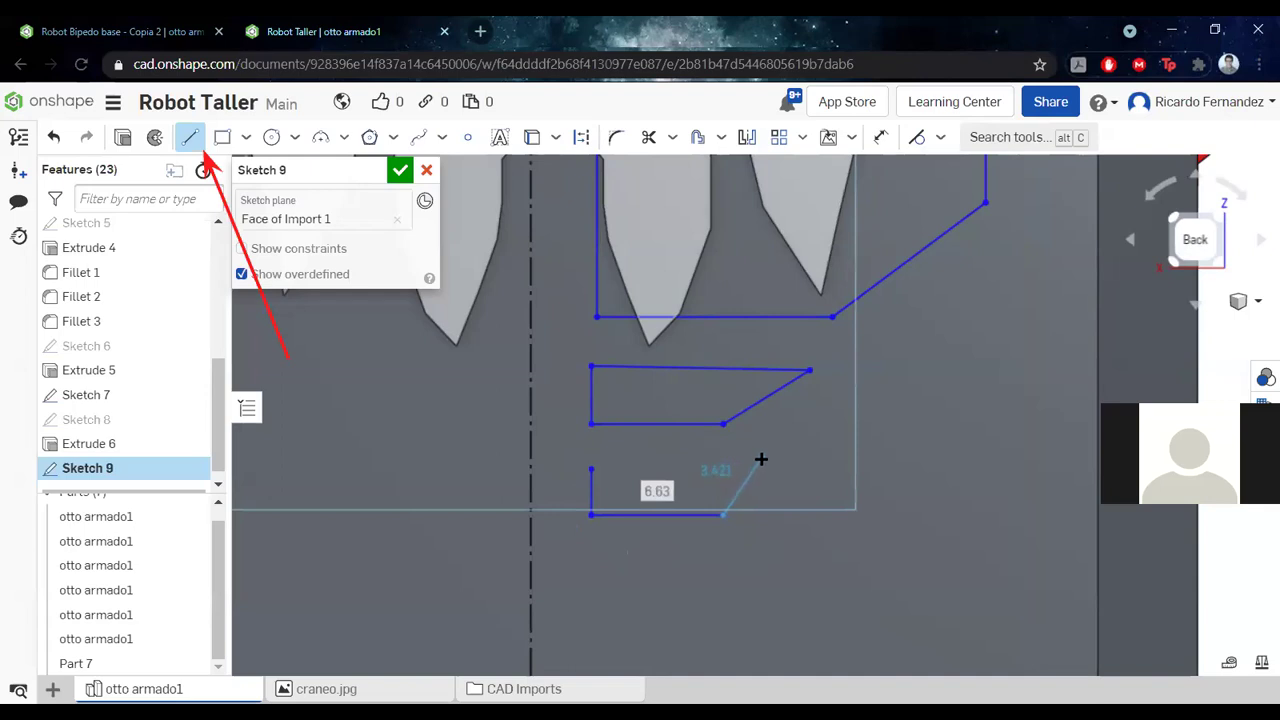
left_click(761, 467)
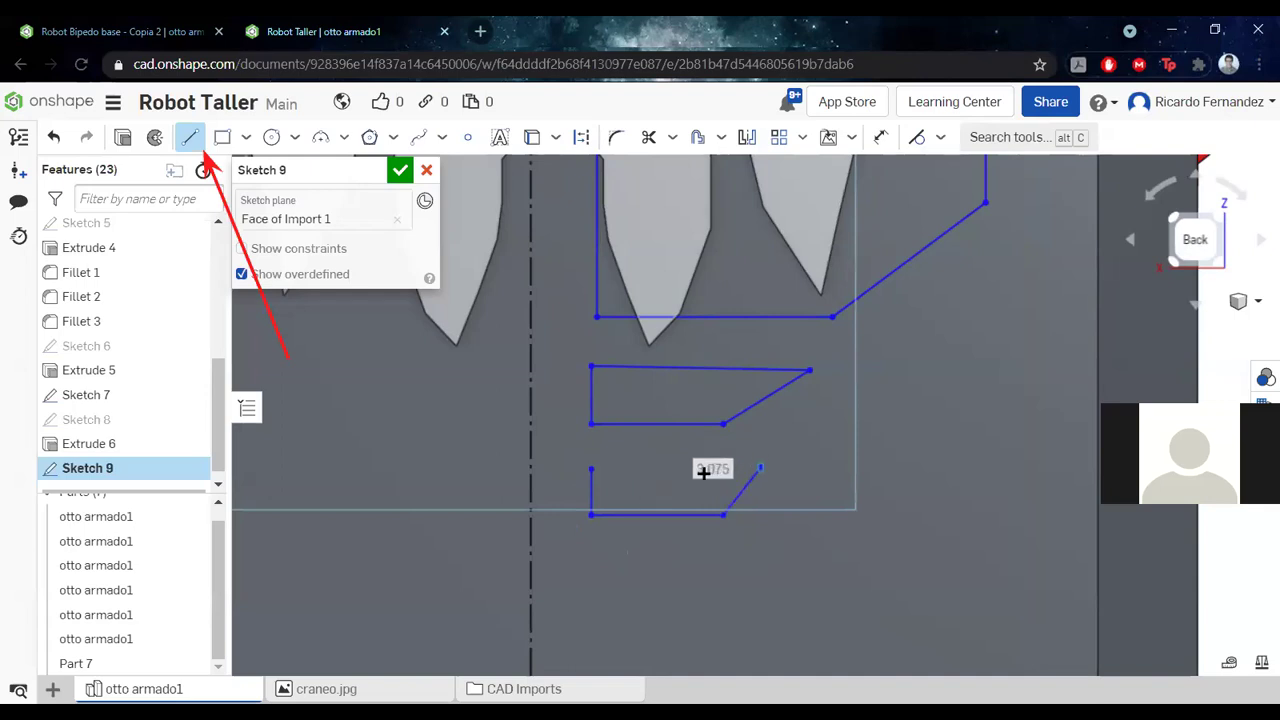
left_click(592, 470)
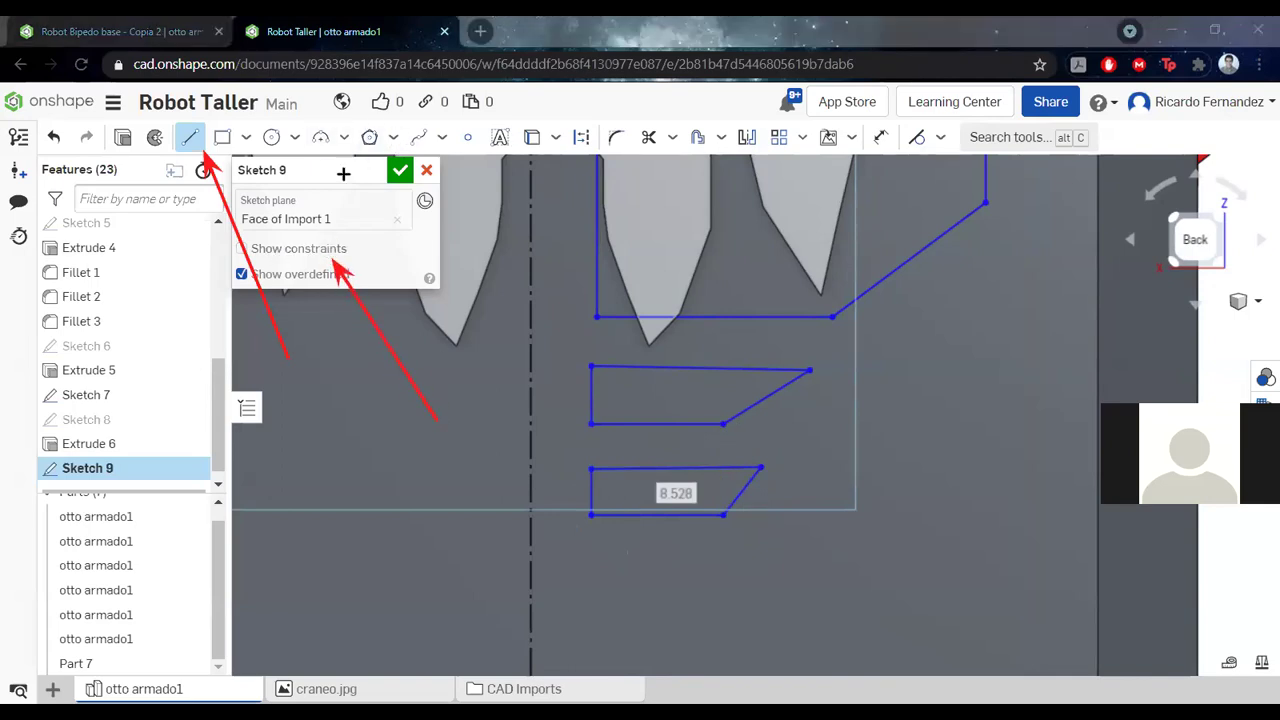
Show the sketch's constraints and inspect them around the stacked outlines, selecting the third outline's upper edge
left_click(266, 248)
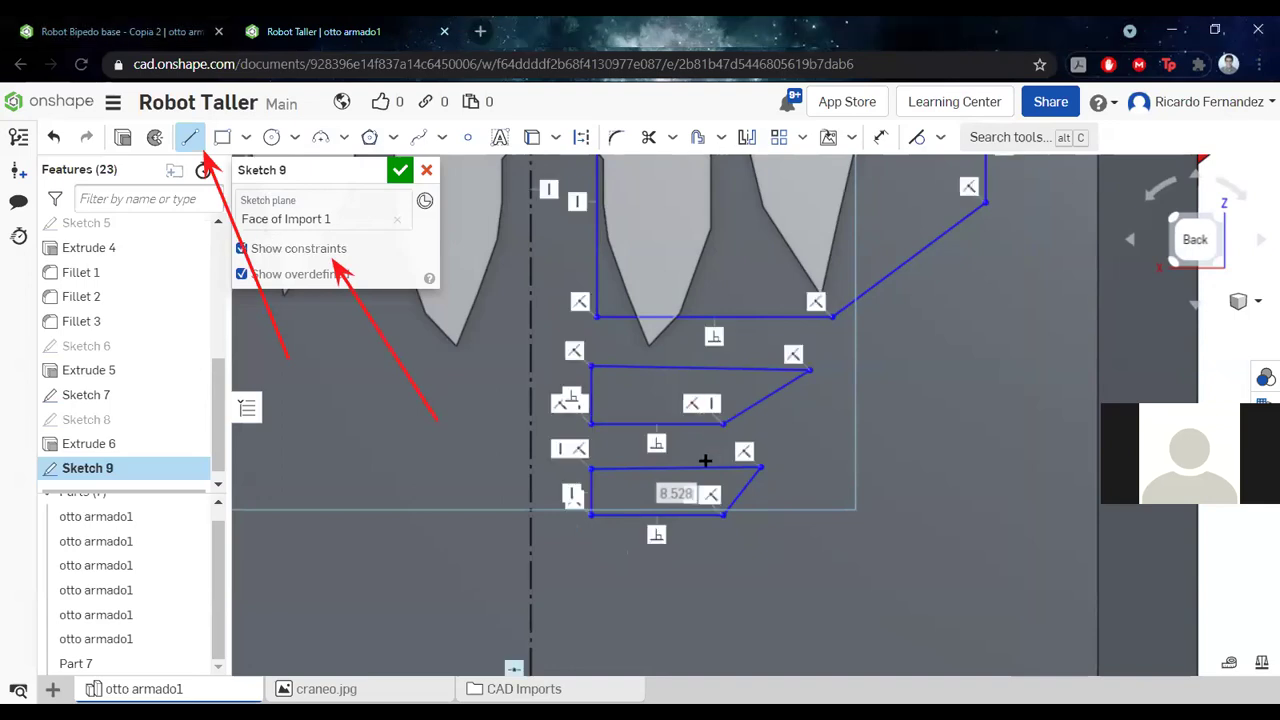
scroll(914, 463, "down", 2)
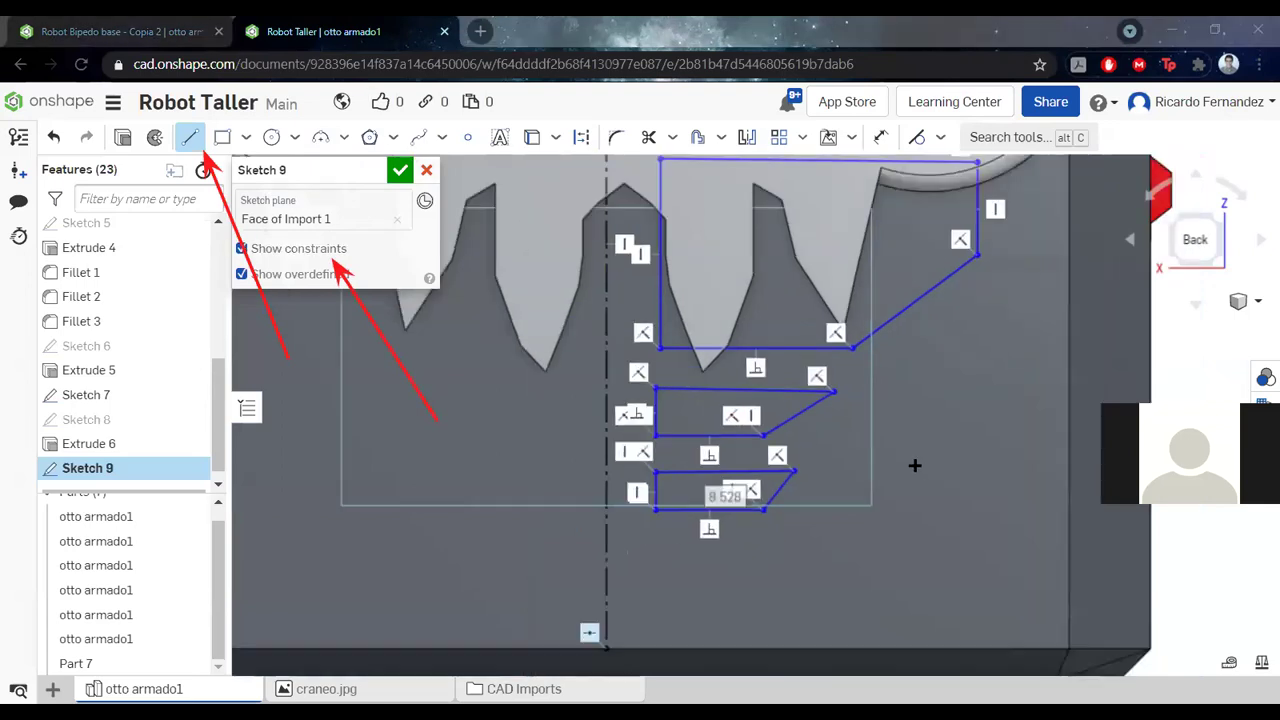
scroll(871, 466, "up", 2)
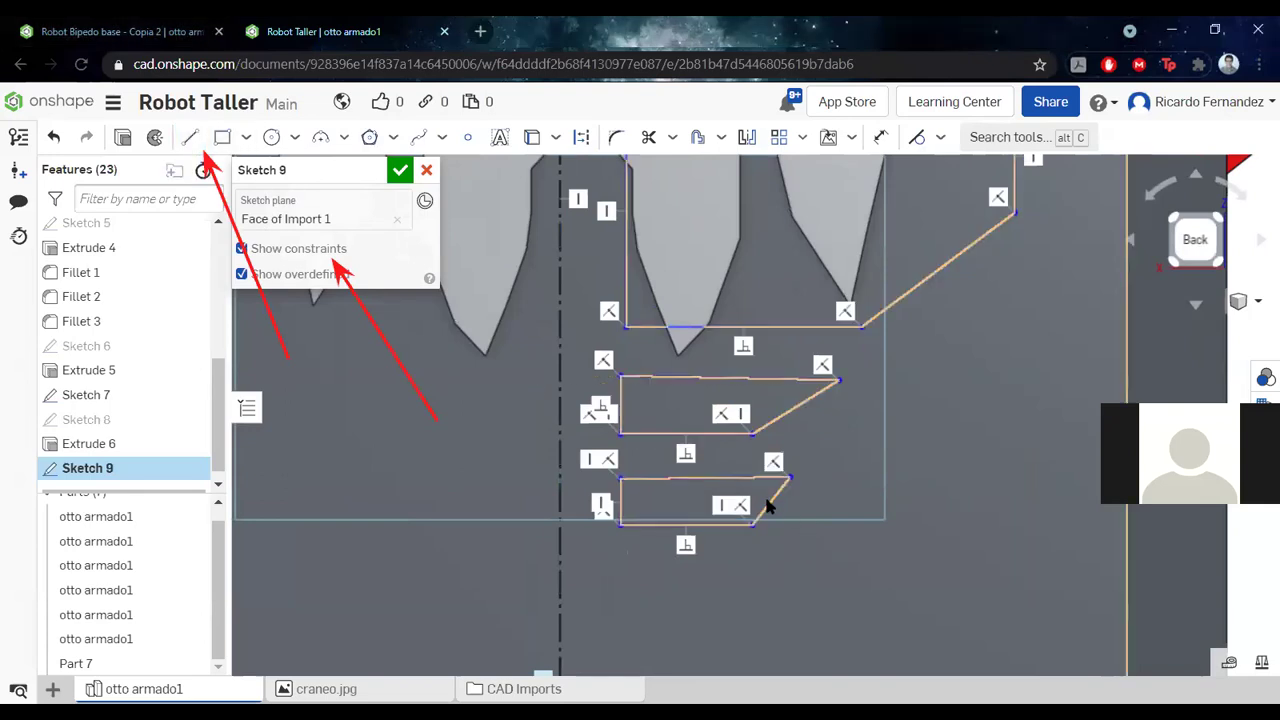
left_click(703, 477)
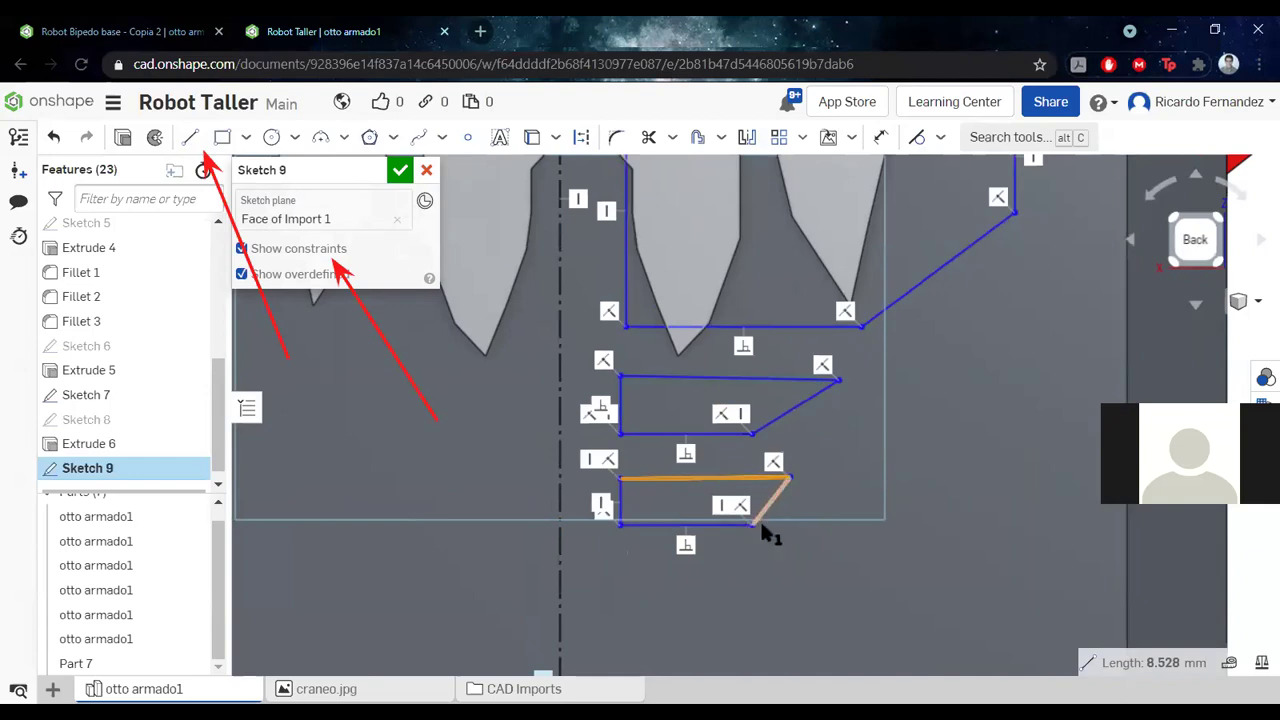
scroll(775, 530, "down", 1)
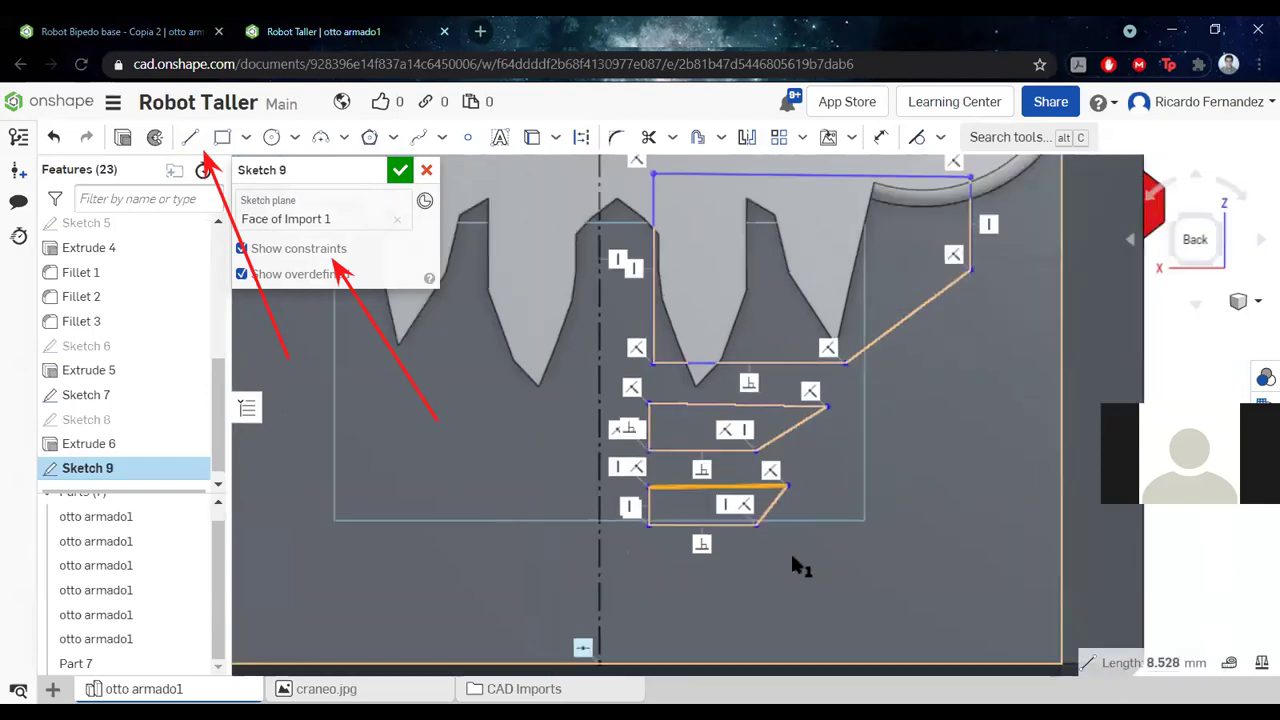
scroll(757, 534, "down", 3)
scroll(700, 571, "up", 3)
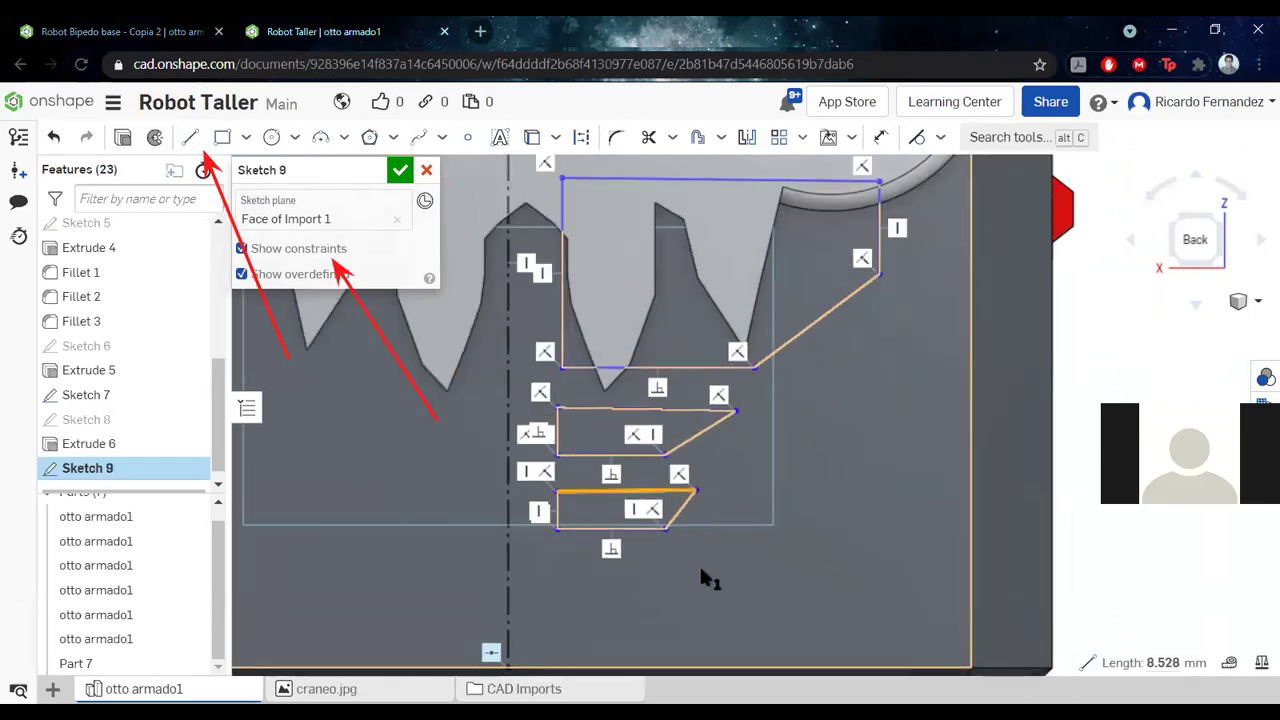
Draw a closed four-sided outline below the third, about 9 mm wide at its upper edge, with a slanted outer edge about 6.5 mm long
left_click(192, 139)
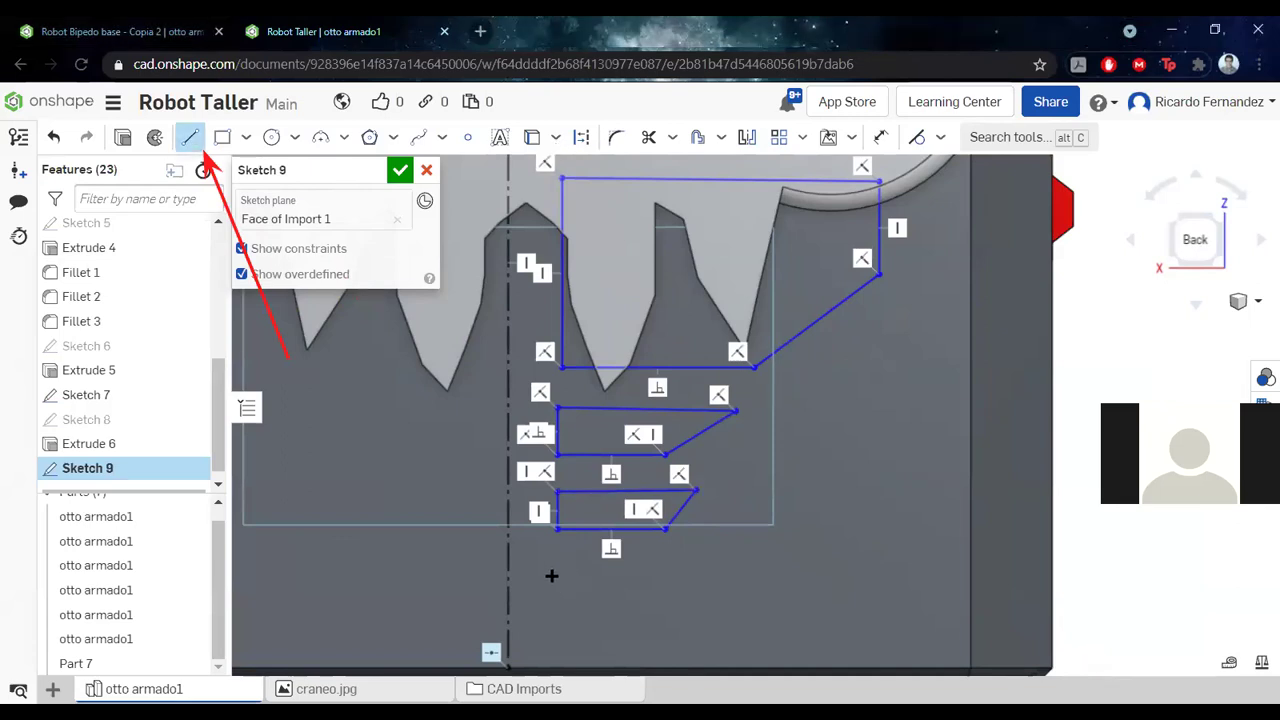
left_click(554, 558)
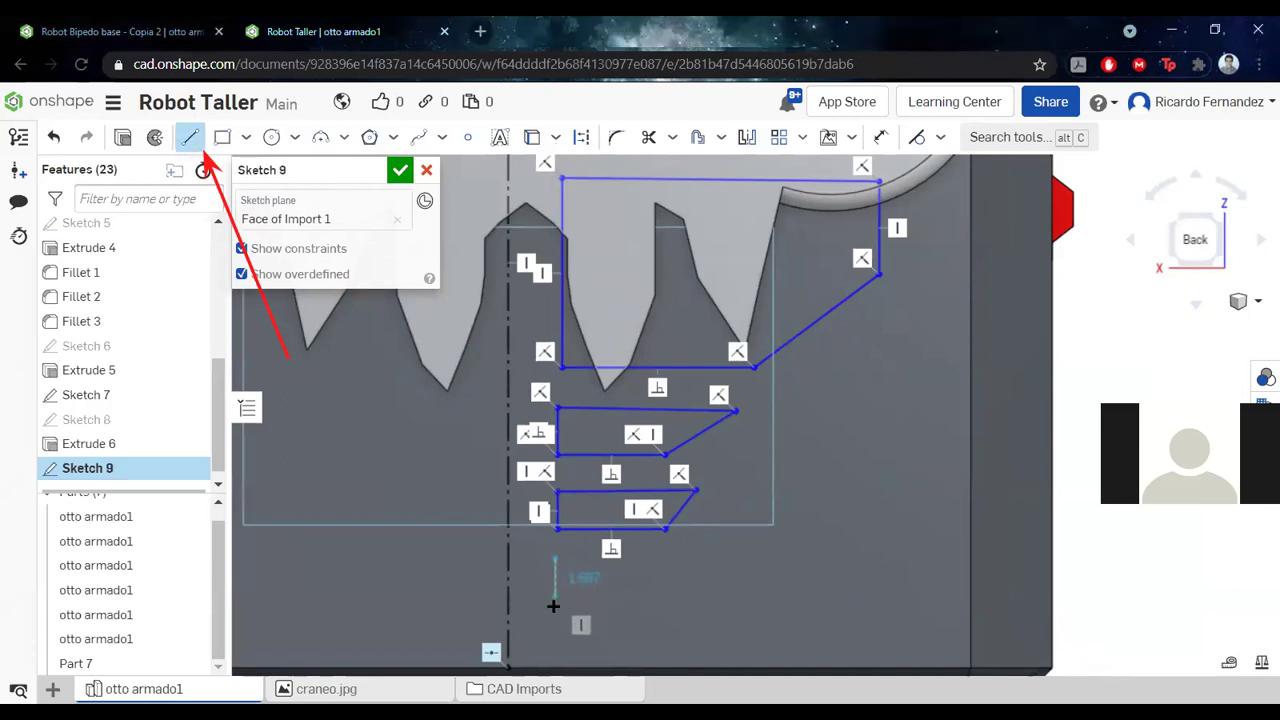
left_click(555, 632)
left_click(620, 632)
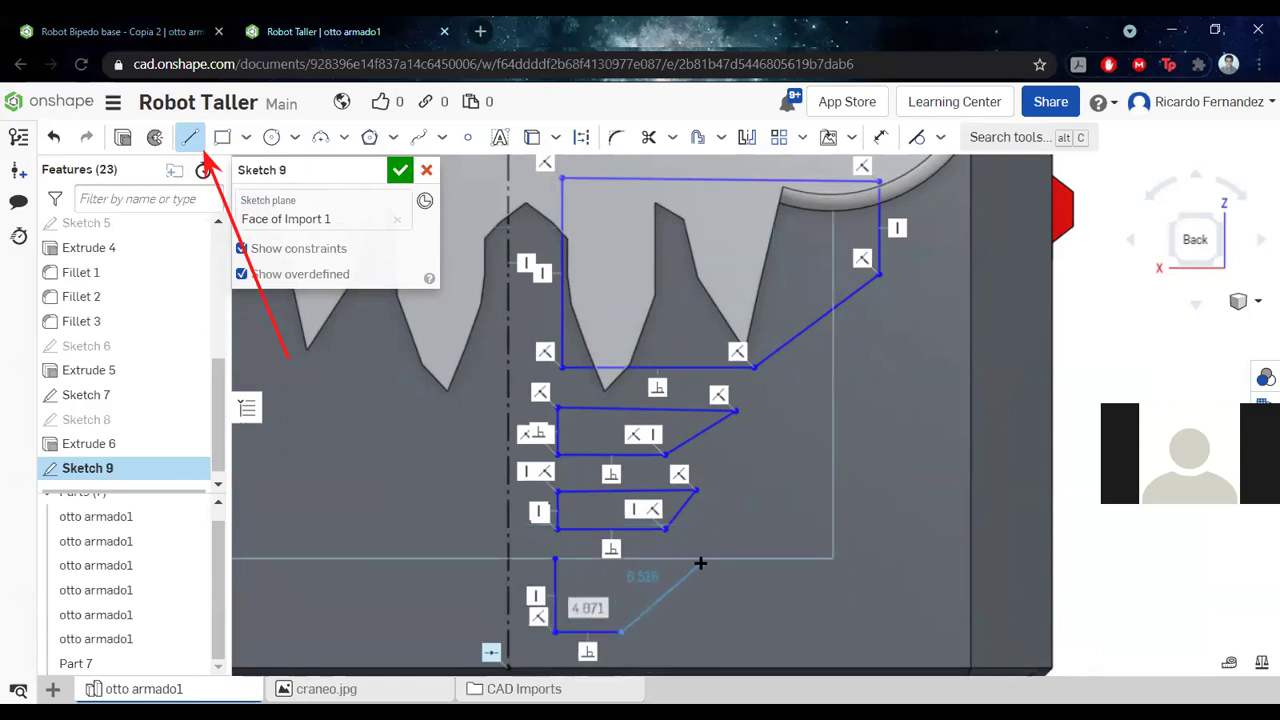
left_click(700, 560)
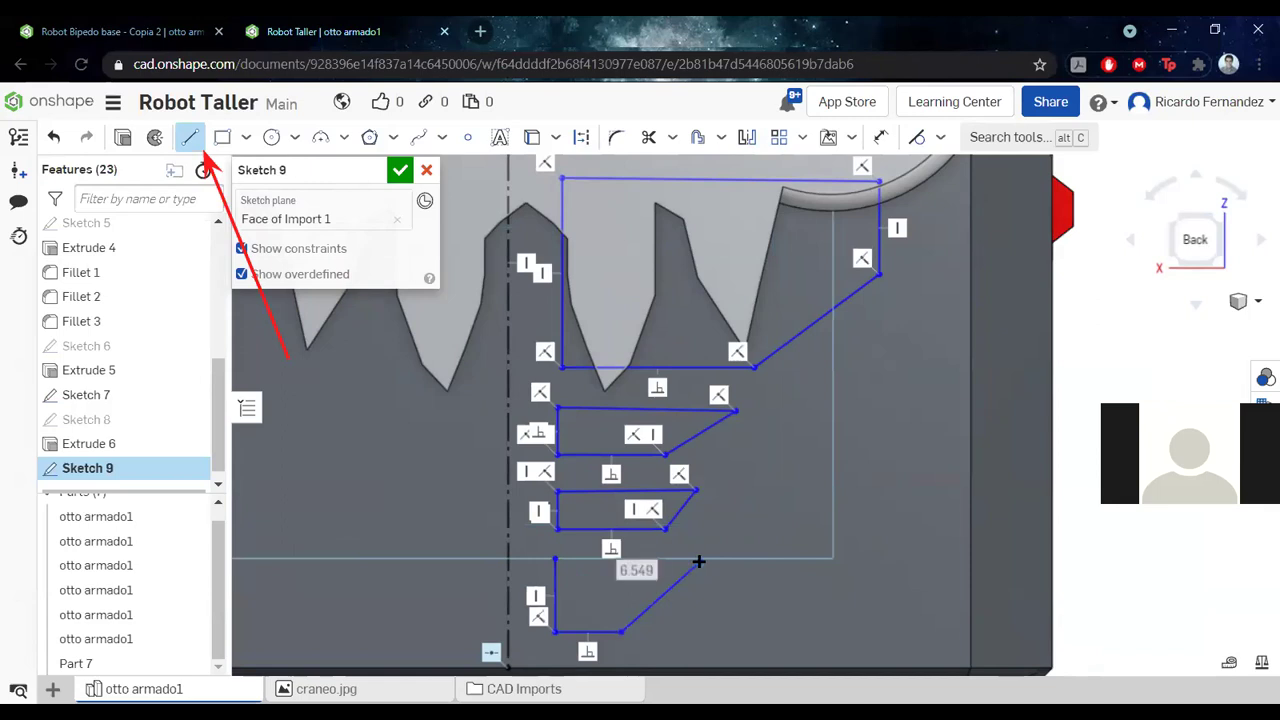
left_click(555, 558)
Draw a closed four-sided wing outline beside the second outline, rising outward, with edges about 3.8, 7, 2.9 and 9 mm long
scroll(806, 456, "down", 2)
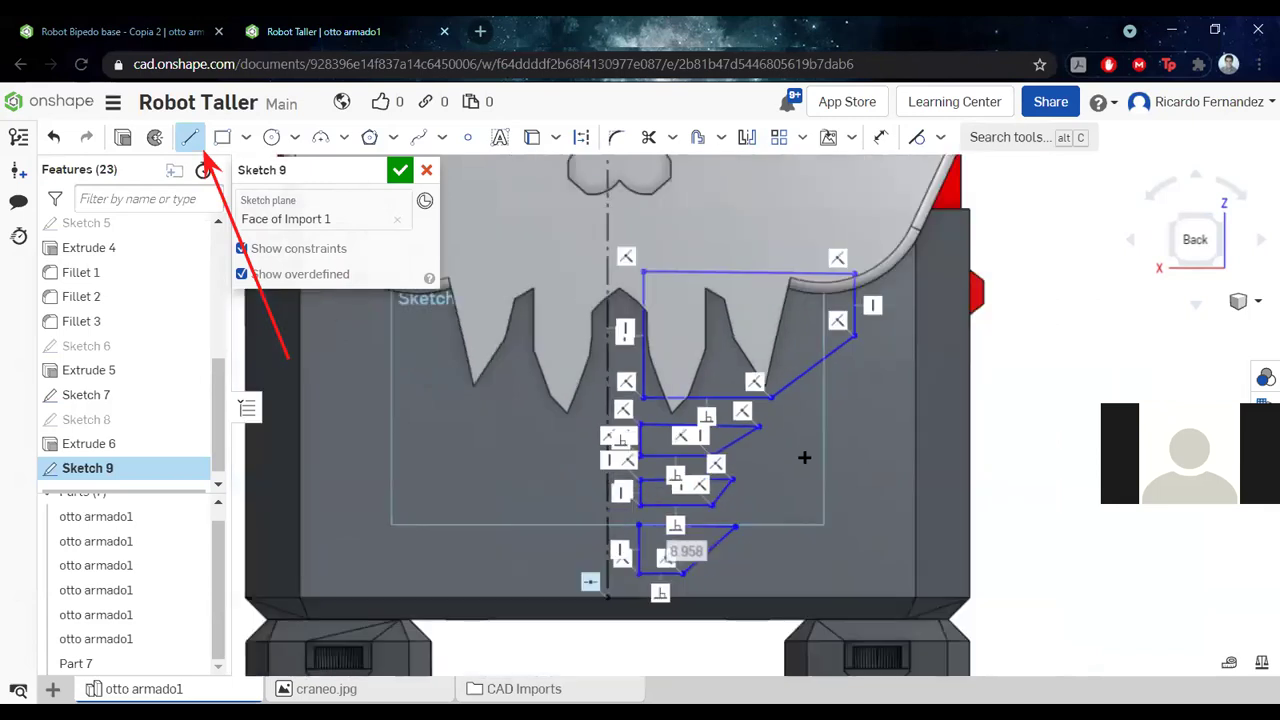
scroll(806, 456, "up", 1)
scroll(806, 456, "down", 3)
scroll(806, 456, "up", 3)
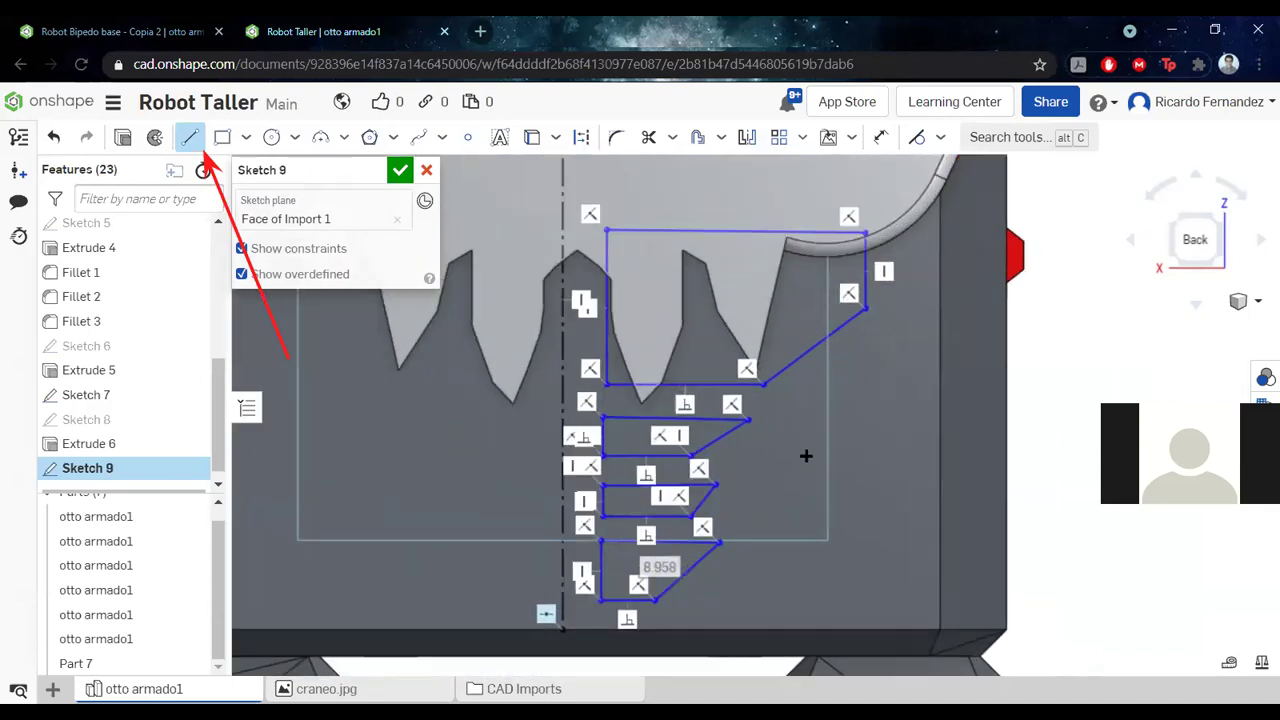
scroll(757, 483, "up", 2)
left_click(732, 456)
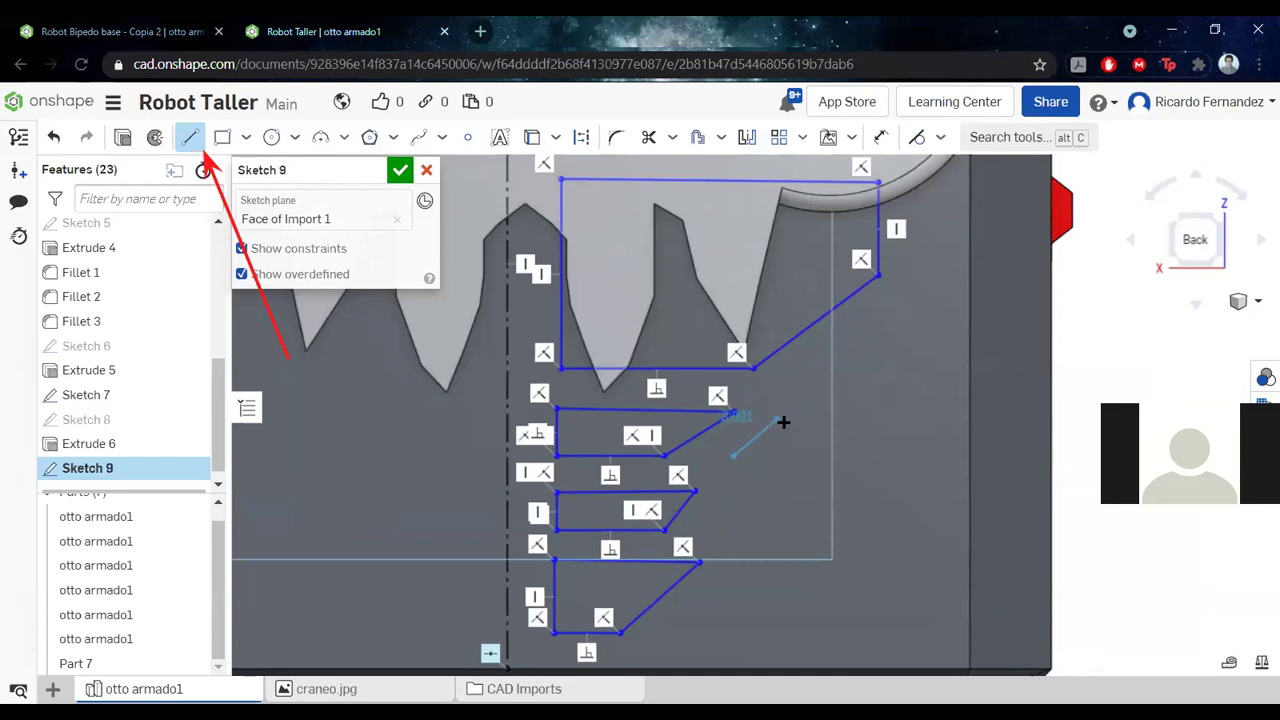
left_click(782, 418)
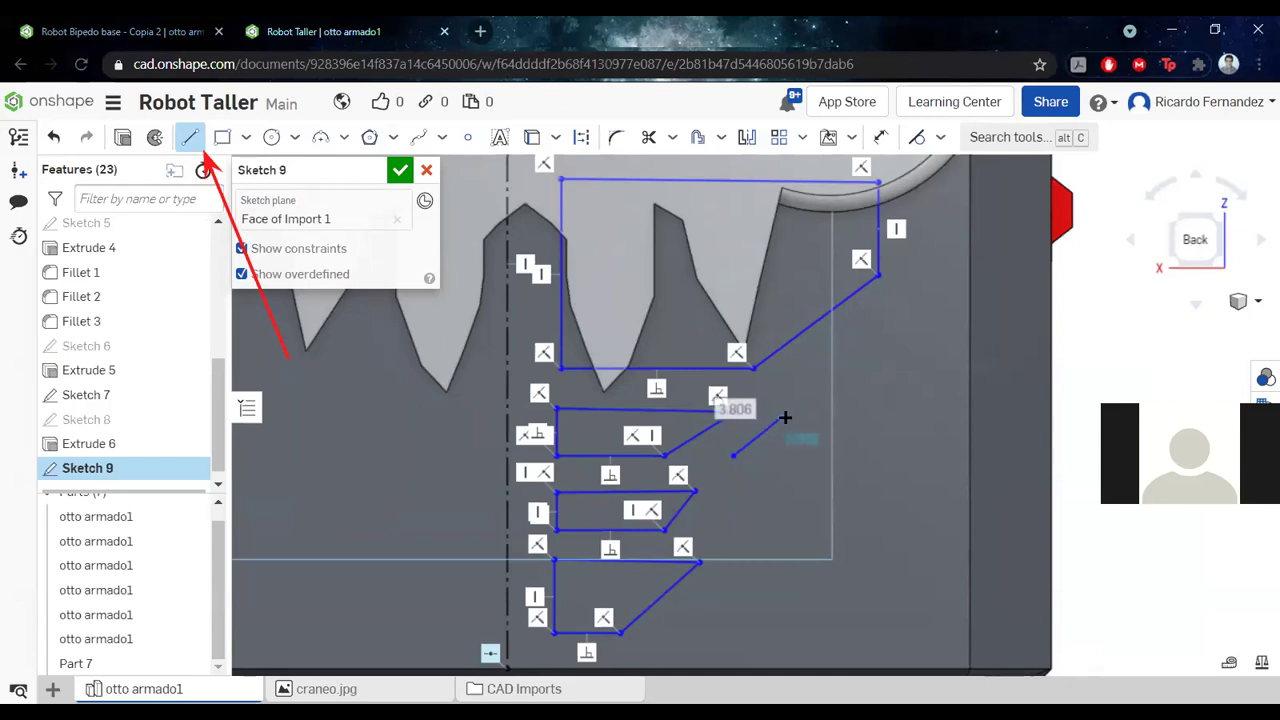
left_click(885, 372)
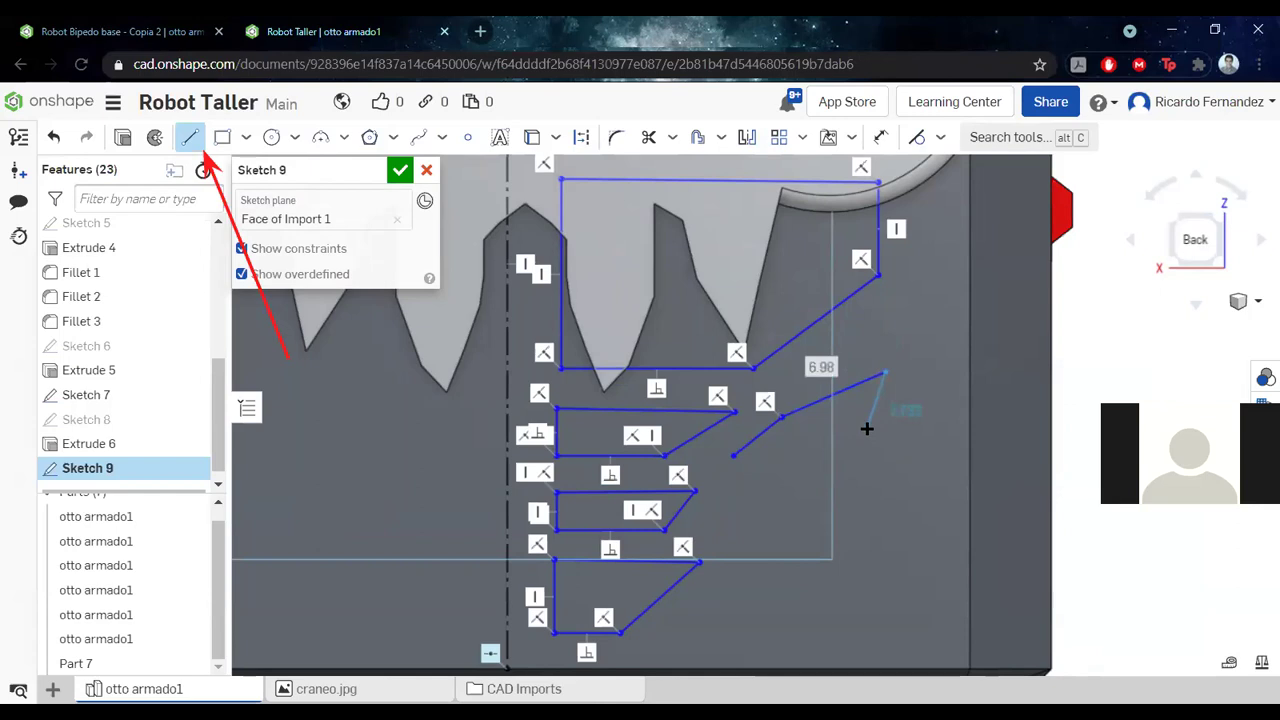
left_click(875, 416)
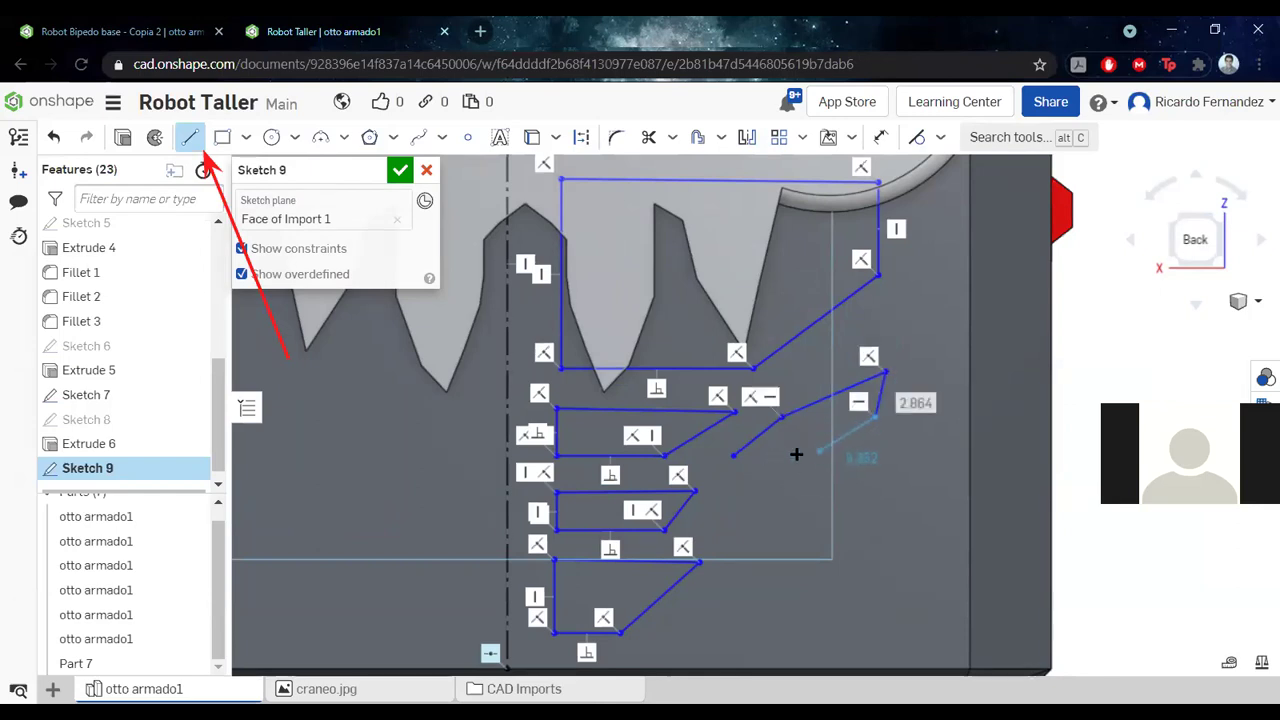
left_click(734, 455)
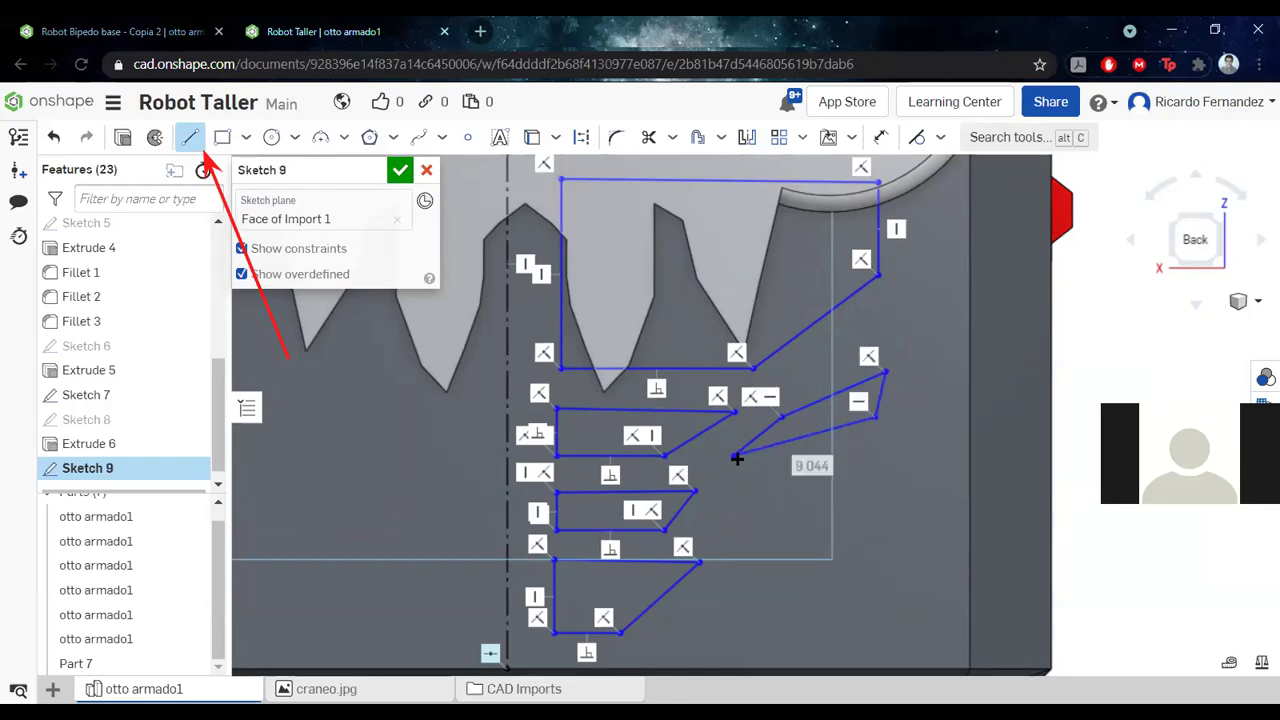
Draw a second closed four-sided wing outline below the first wing, with an inner edge about 3 mm and a lower edge about 7.6 mm
left_click(734, 531)
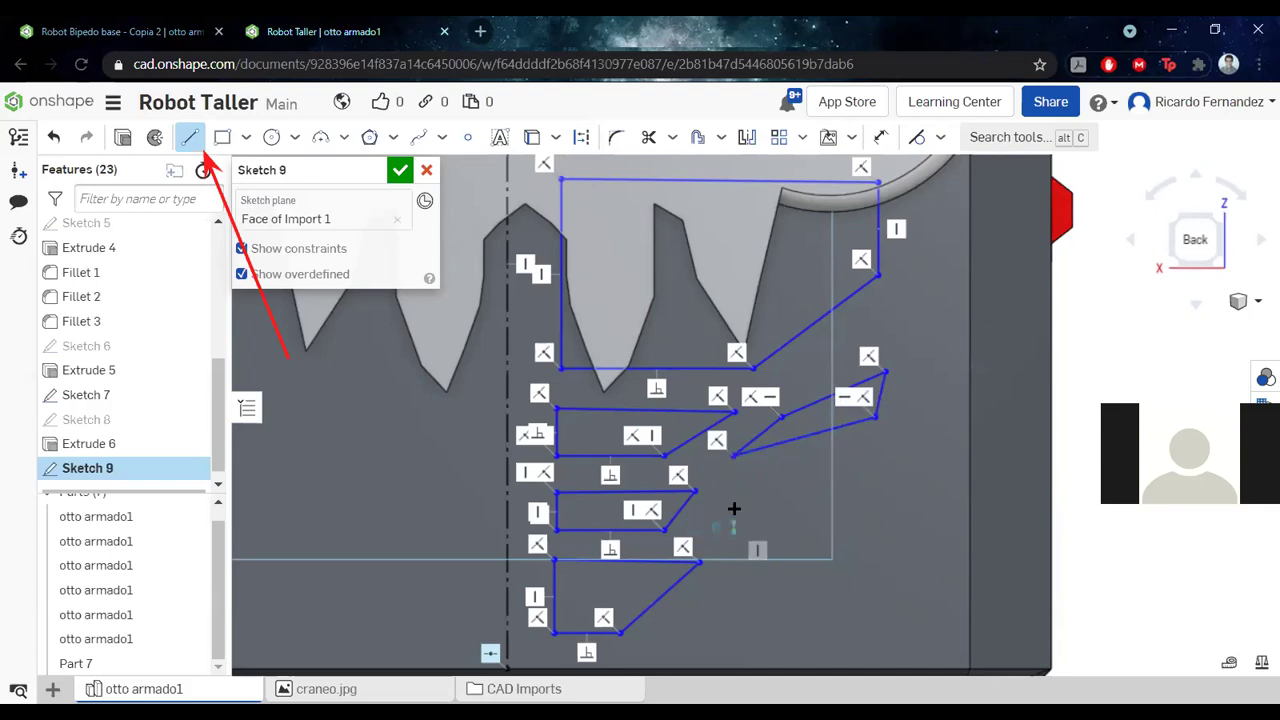
left_click(762, 491)
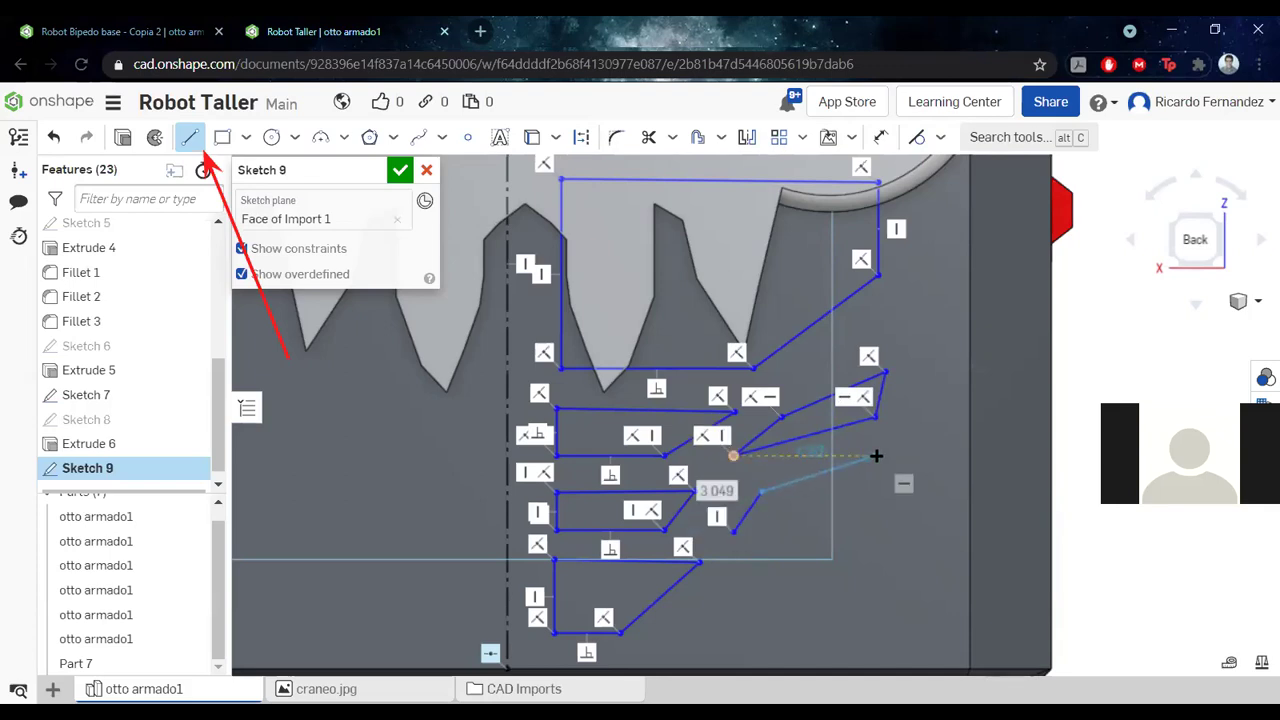
left_click(876, 456)
left_click(854, 509)
left_click(734, 531)
Draw a closed five-sided wing outline beside the fourth outline, with edges about 2.6, 9.9 and 3.3 mm and a 2.2 mm horizontal base
scroll(820, 537, "down", 2)
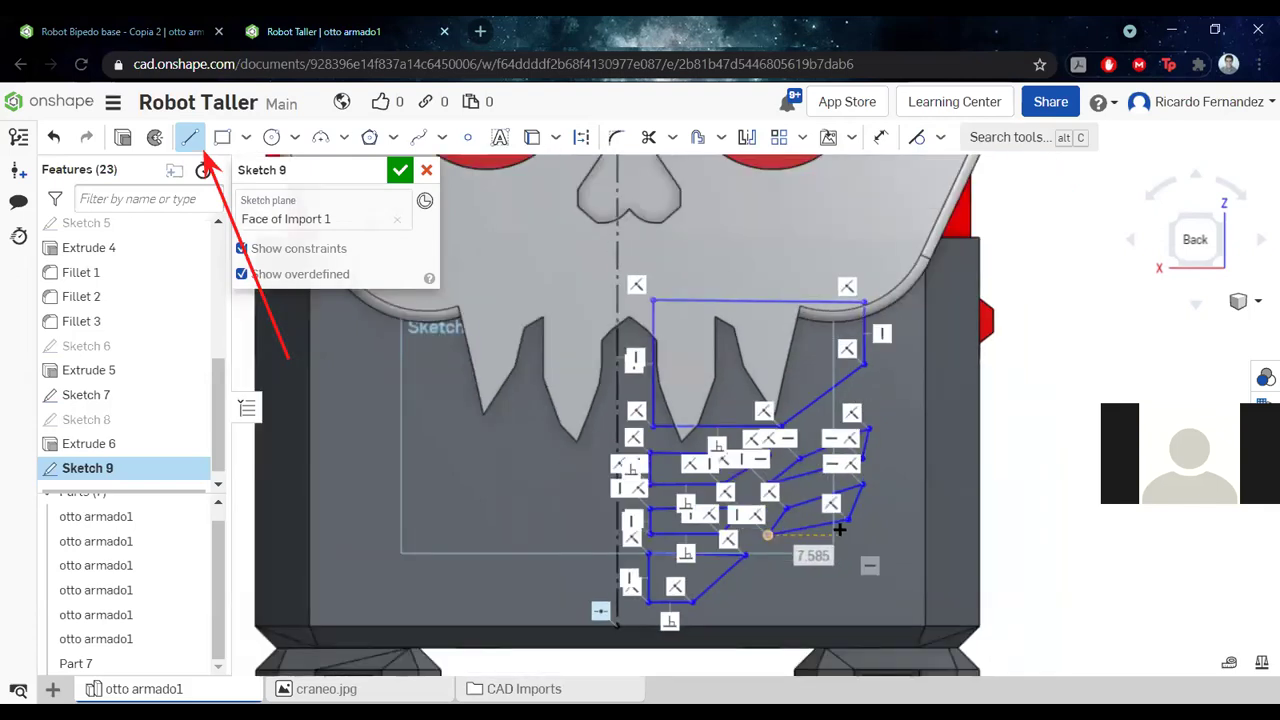
scroll(694, 509, "up", 4)
left_click(628, 570)
left_click(655, 528)
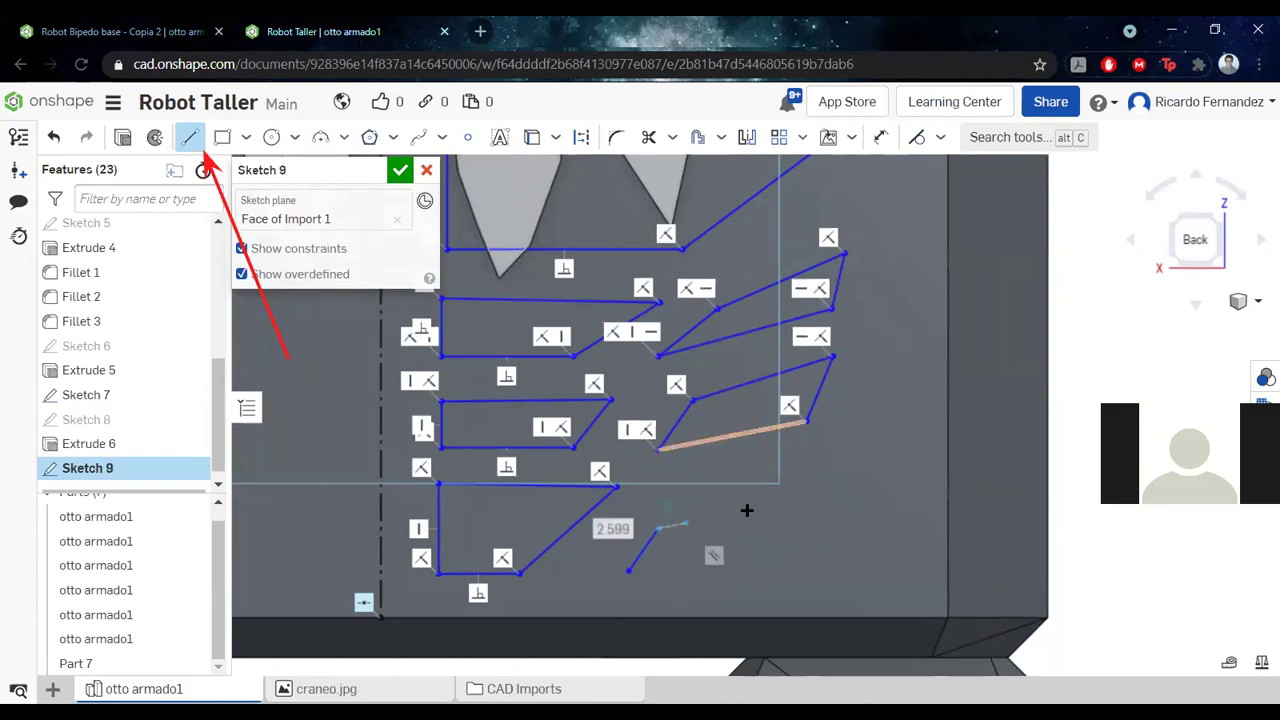
left_click(843, 465)
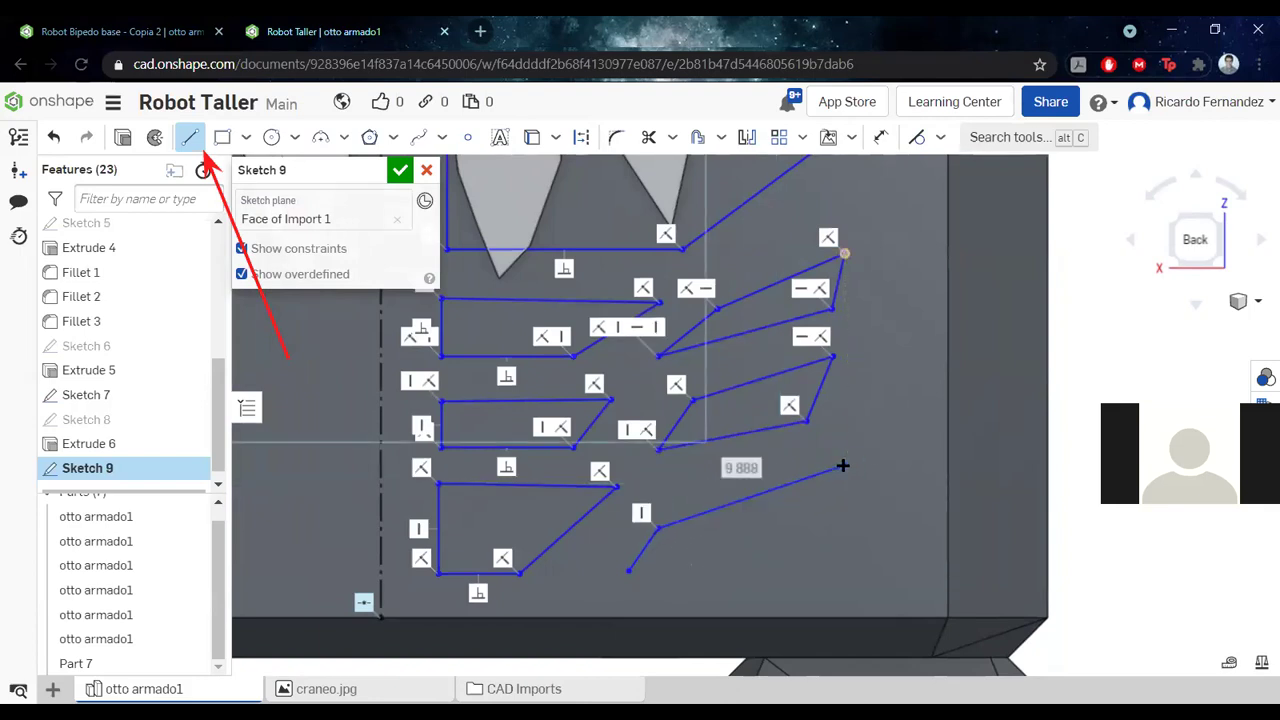
left_click(830, 528)
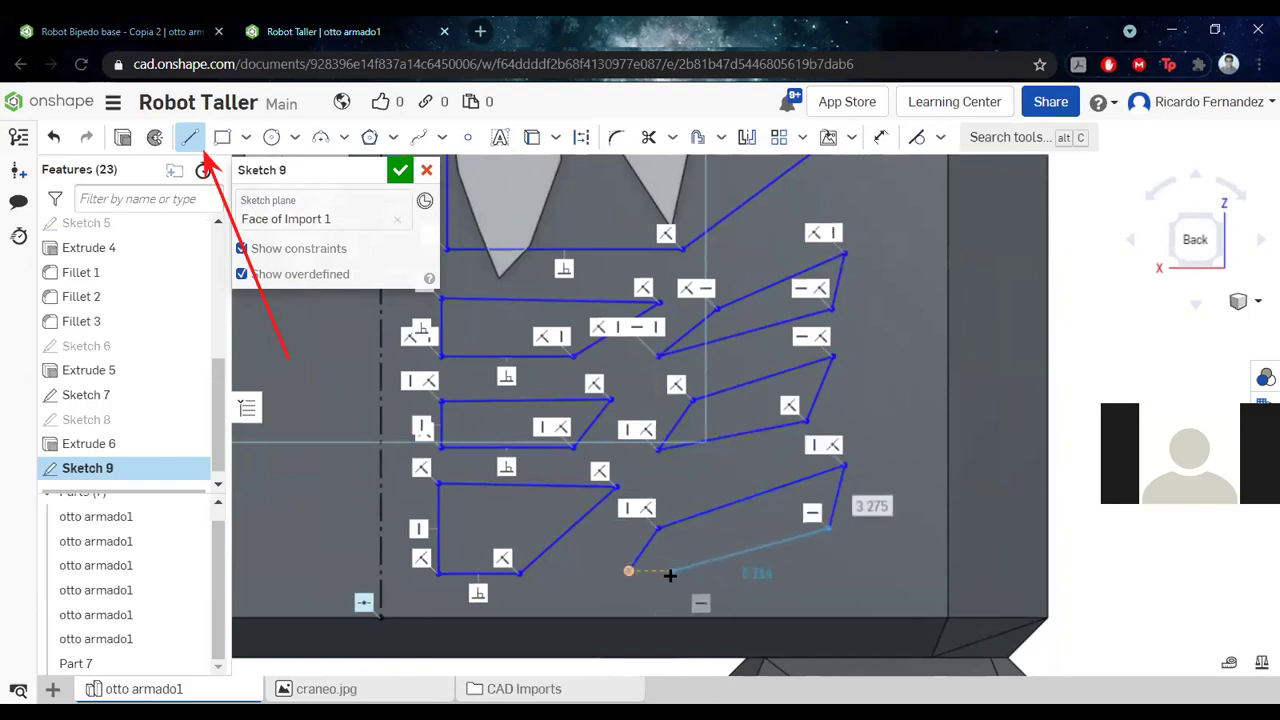
left_click(628, 570)
scroll(893, 462, "down", 1)
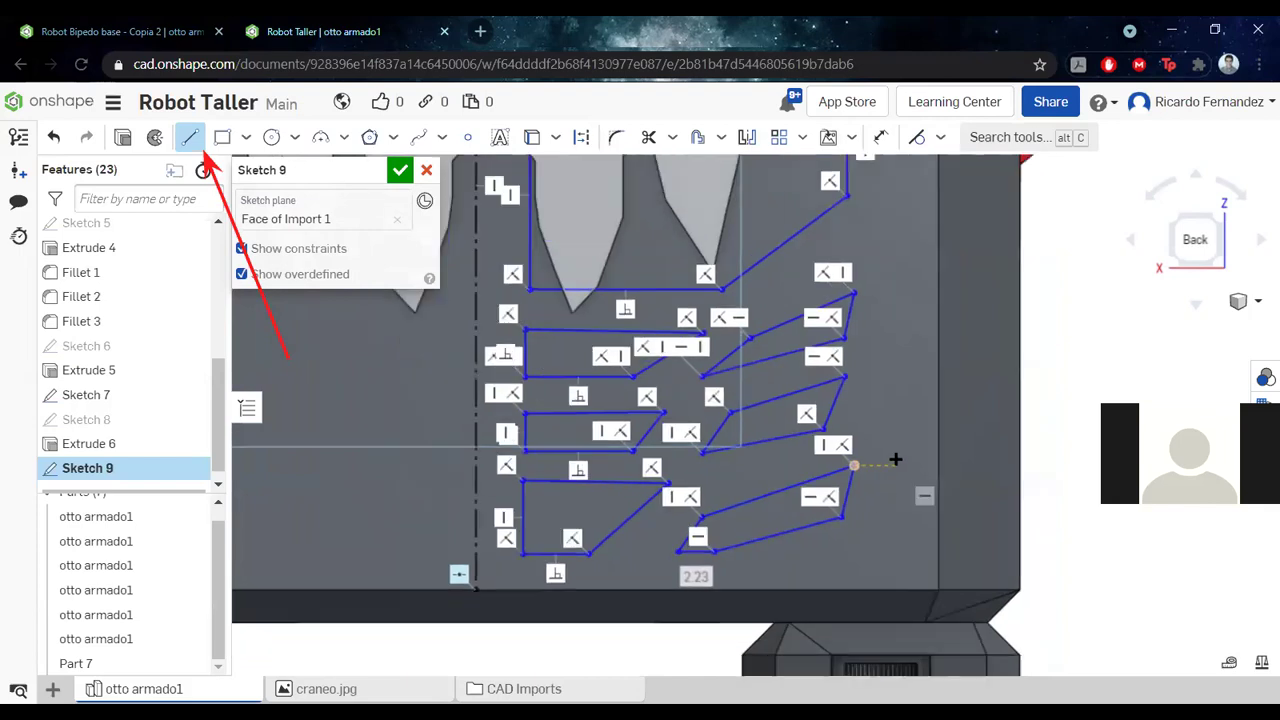
scroll(895, 459, "down", 2)
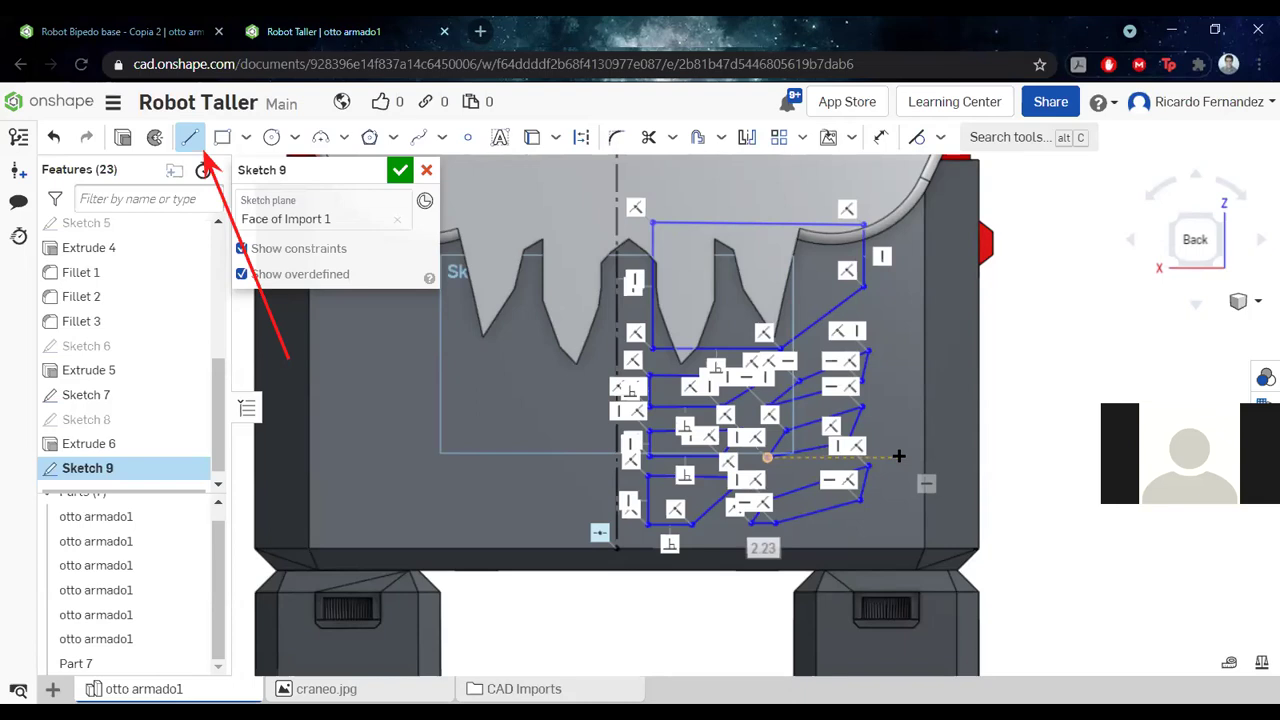
scroll(899, 456, "down", 3)
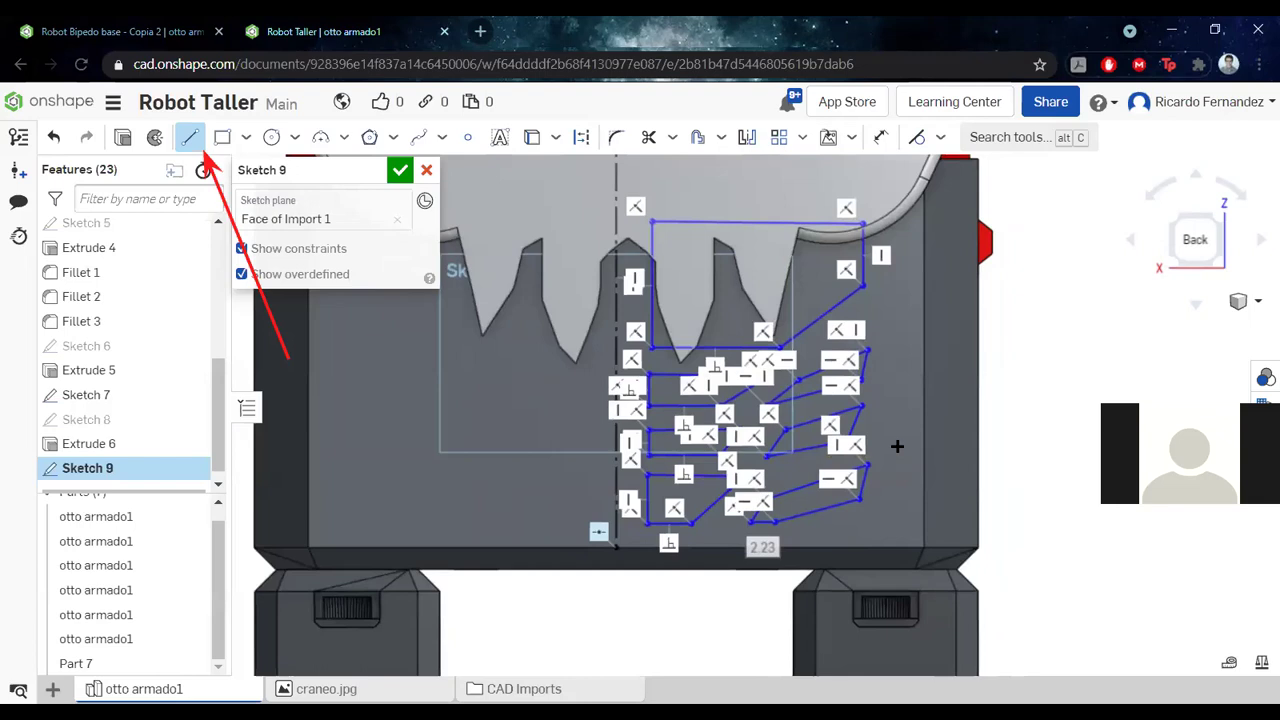
Mirror all the chest outlines about the vertical centre line of the body
scroll(1028, 355, "up", 3)
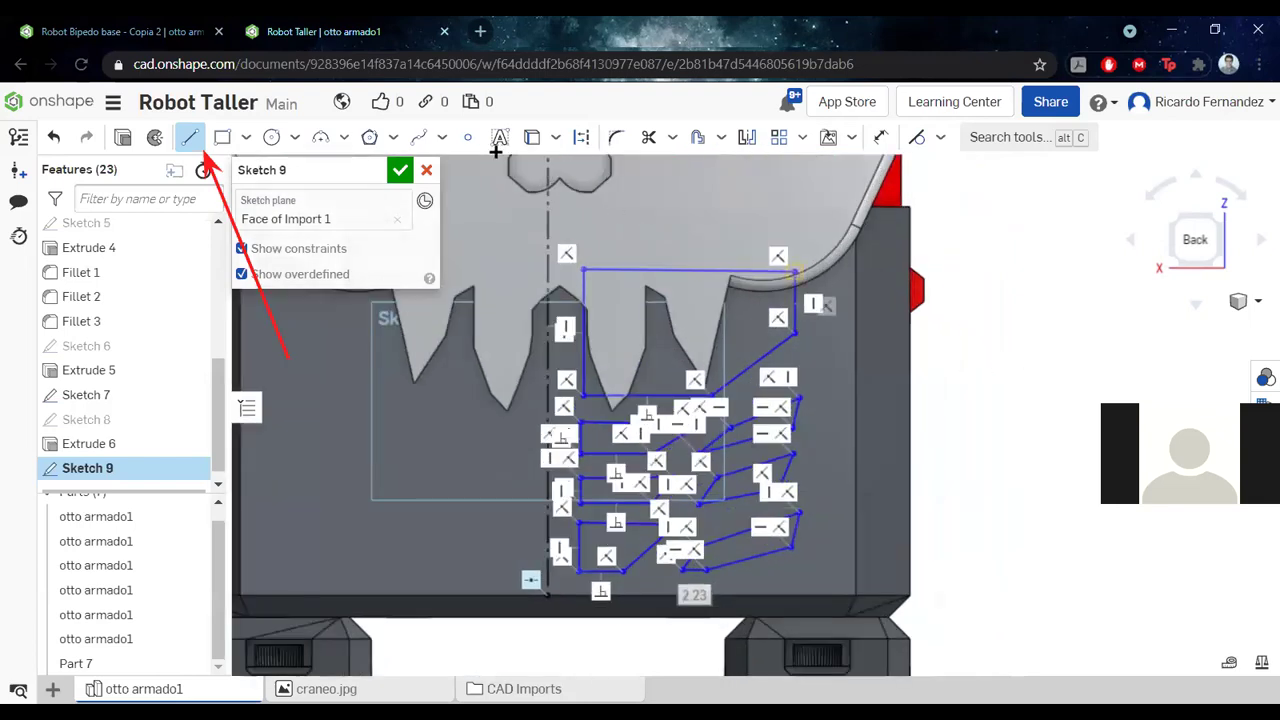
scroll(930, 280, "down", 2)
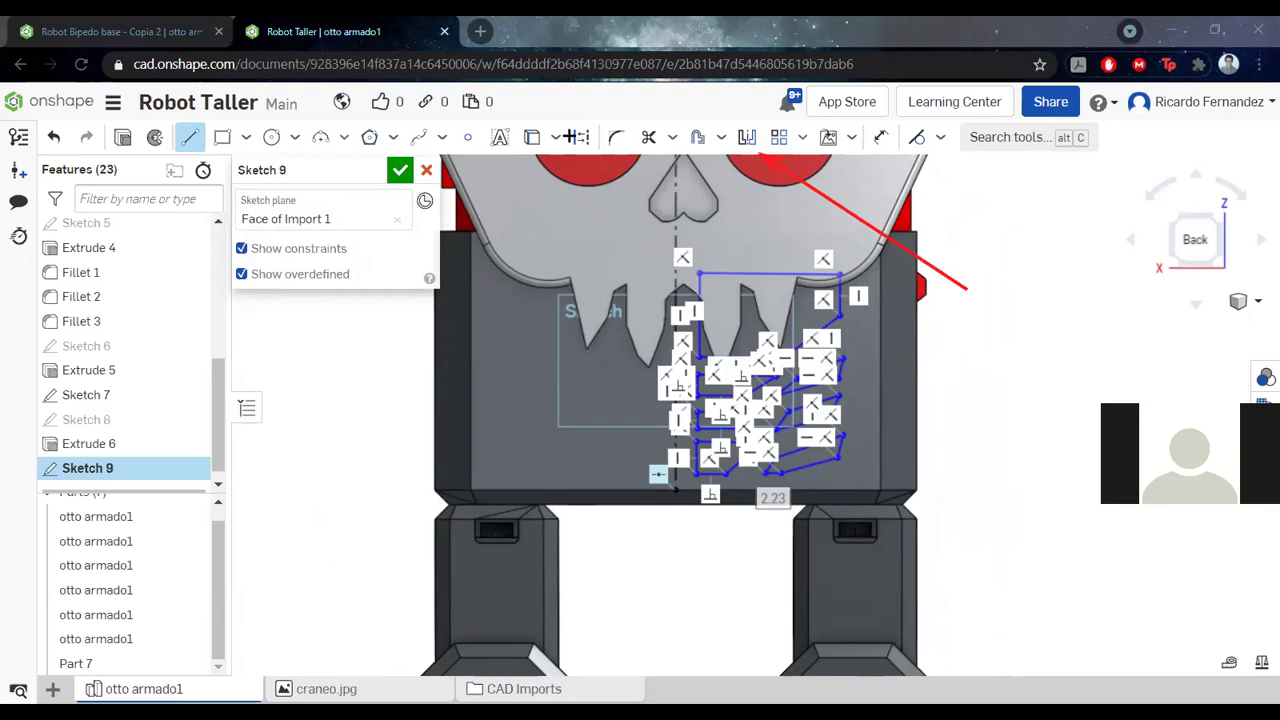
left_click(747, 137)
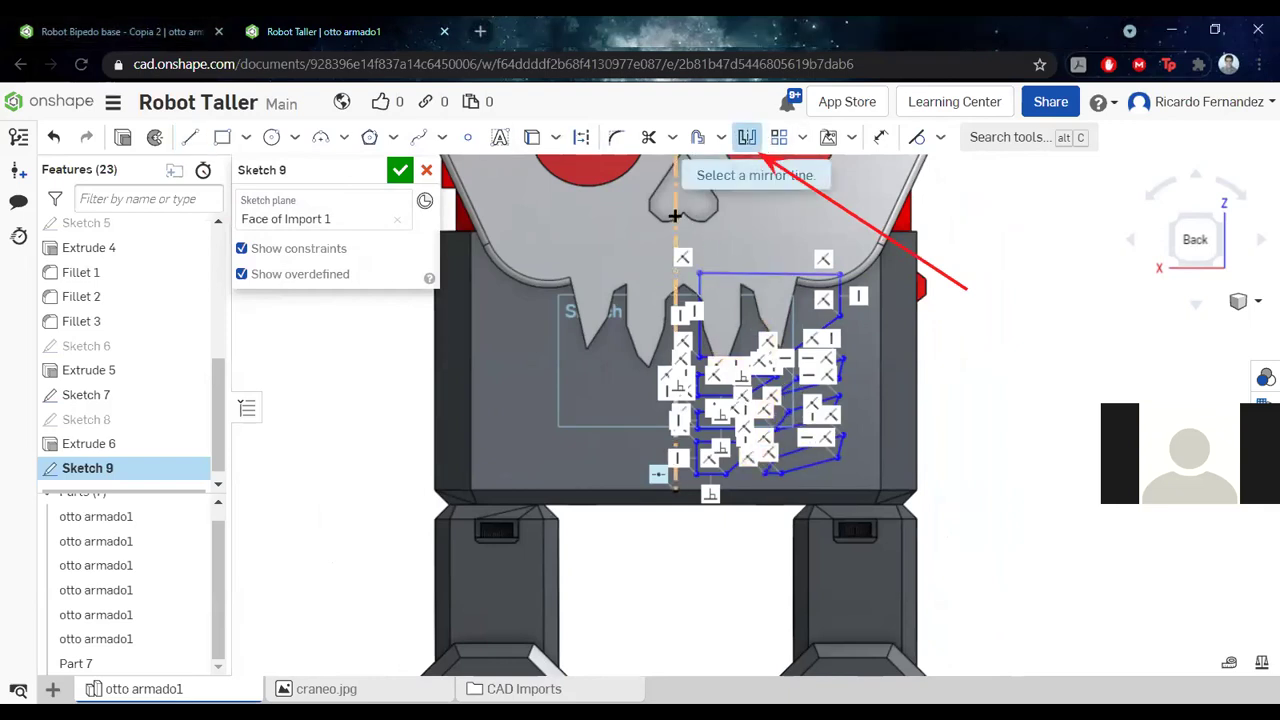
left_click(673, 218)
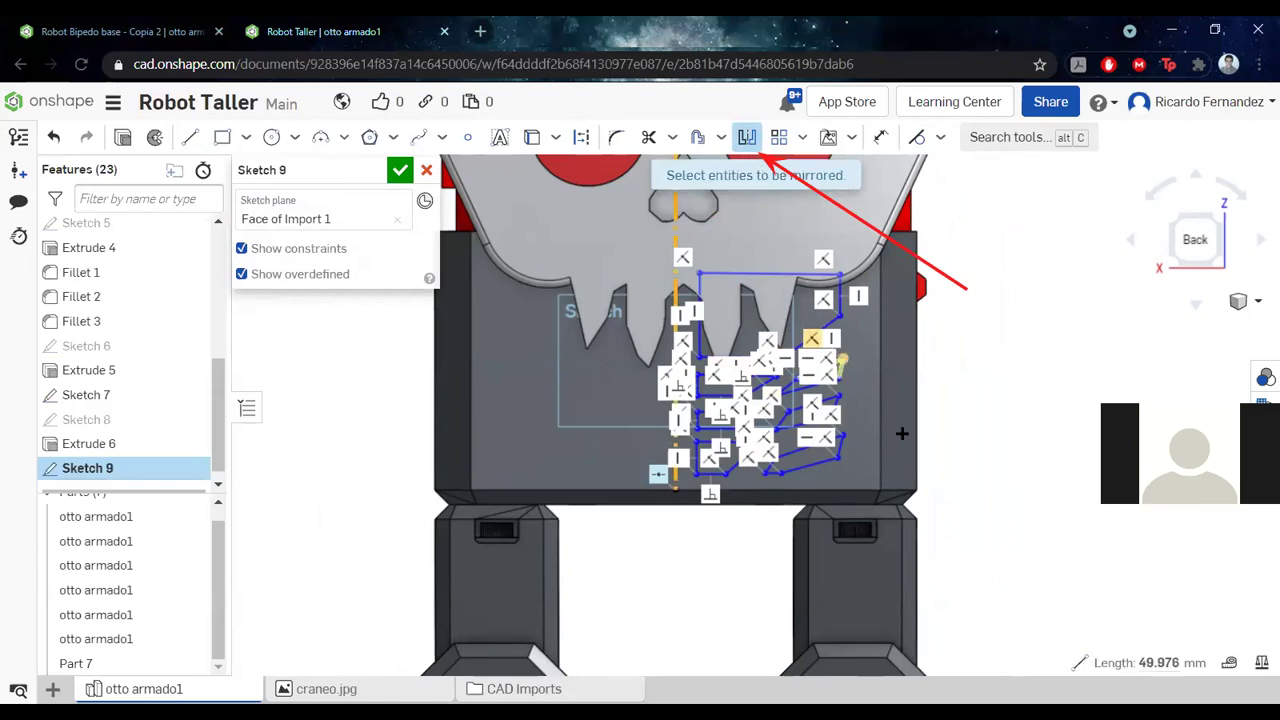
mouse_move(975, 590)
left_mouse_down()
mouse_move(886, 460)
mouse_move(686, 309)
mouse_move(688, 253)
left_mouse_up()
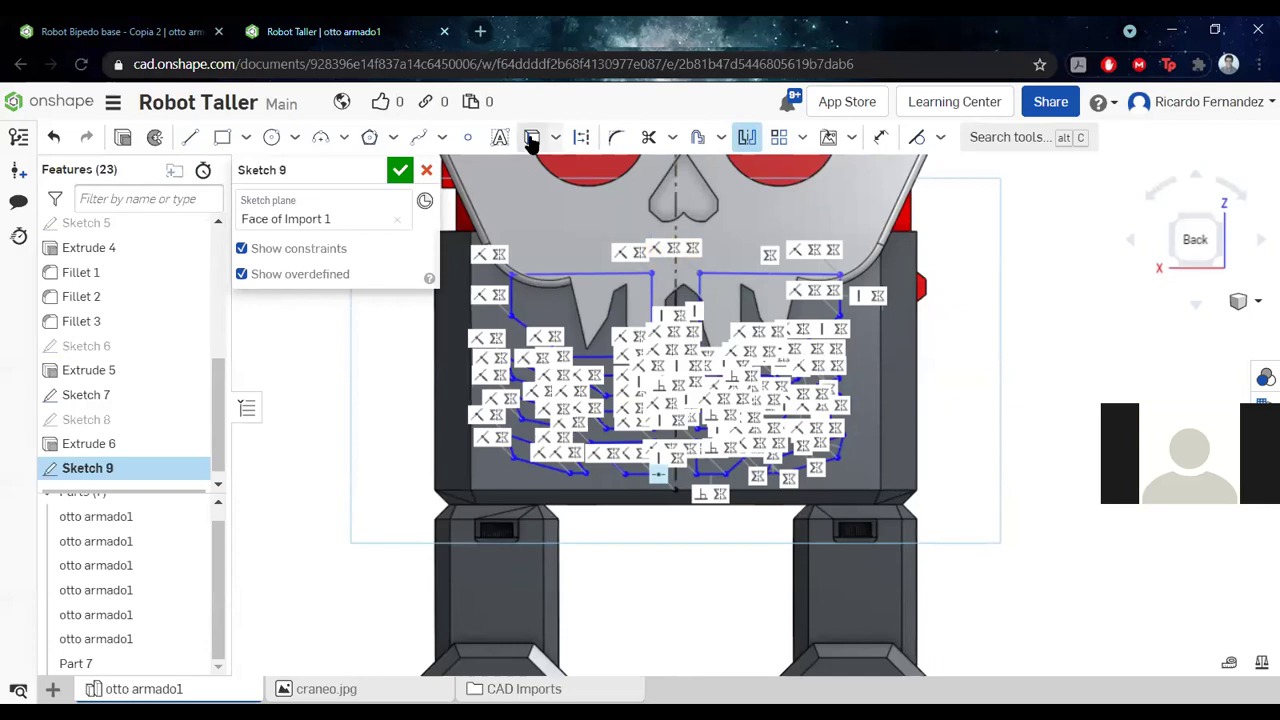
Hide the sketch's constraint symbols so the mirrored outlines can be seen clearly
left_click(241, 248)
scroll(557, 314, "up", 2)
scroll(557, 314, "down", 4)
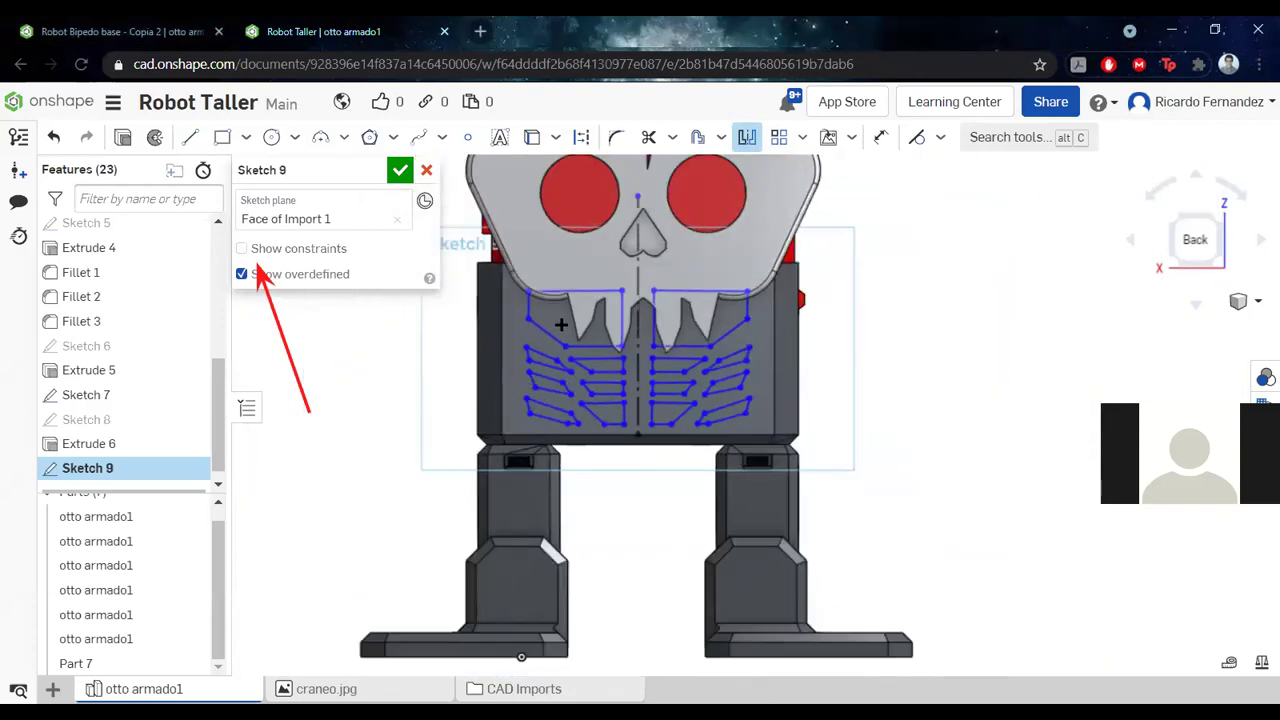
scroll(561, 324, "up", 3)
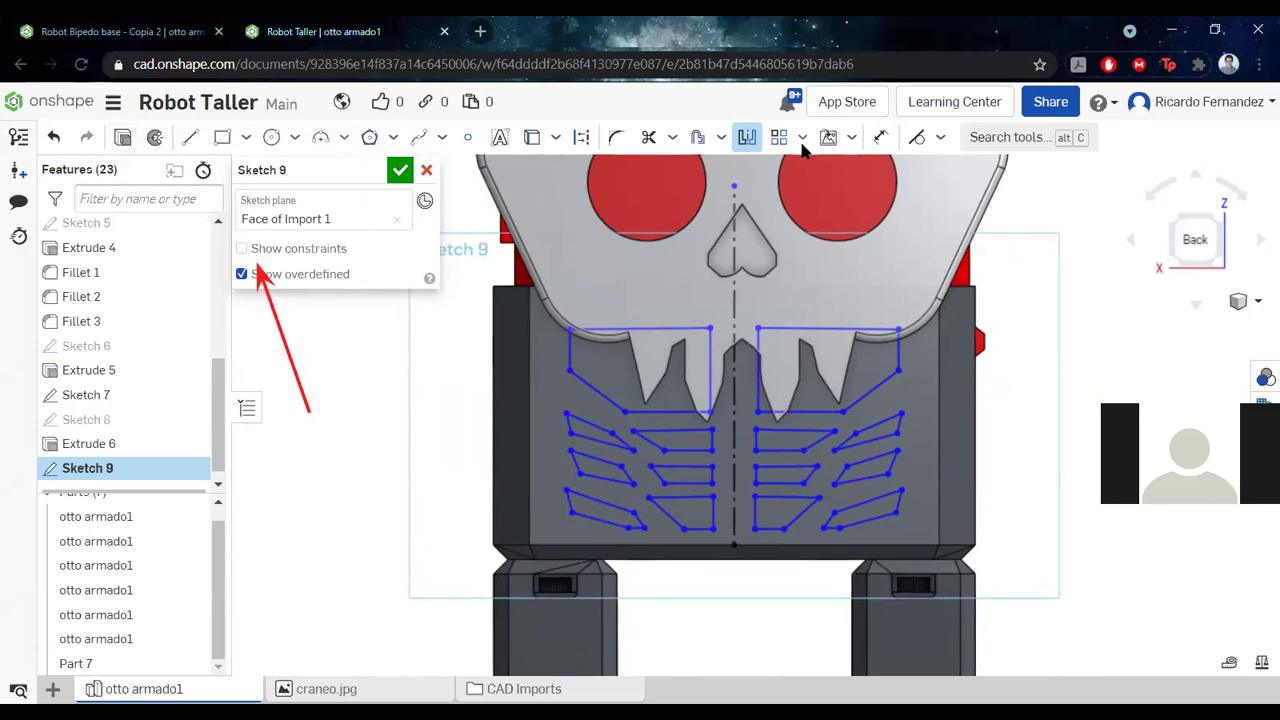
Extrude all the chest outlines of the sketch with the Add operation instead of creating new parts
mouse_move(135, 155)
left_mouse_down()
mouse_move(320, 243)
mouse_move(398, 398)
left_mouse_up()
left_click(123, 137)
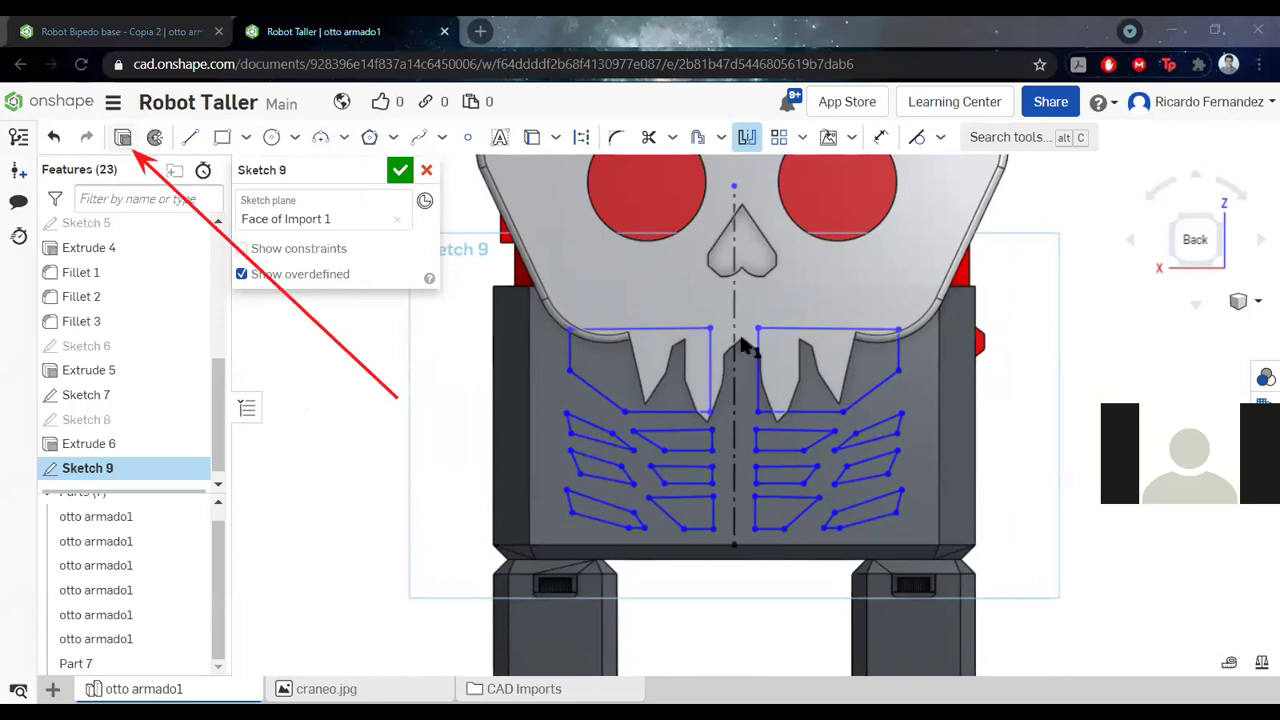
right_click_drag(845, 340, 804, 350)
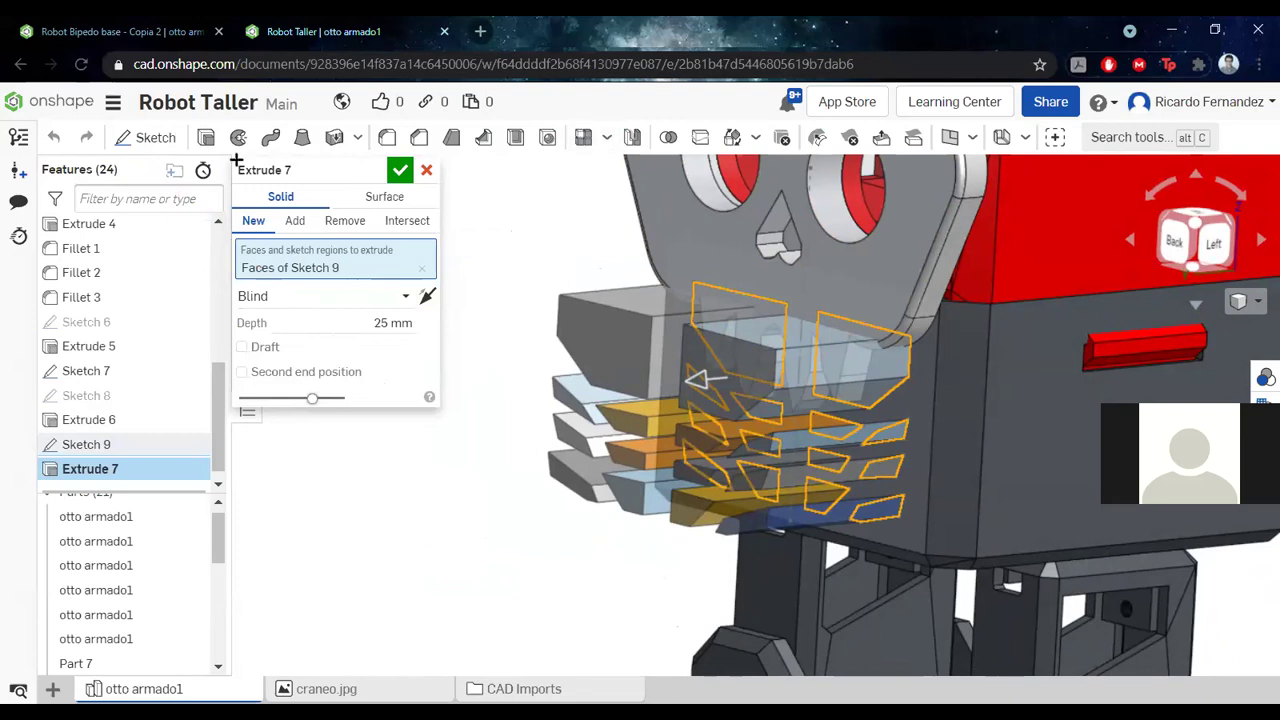
left_click_drag(238, 171, 252, 212)
left_click_drag(338, 167, 320, 211)
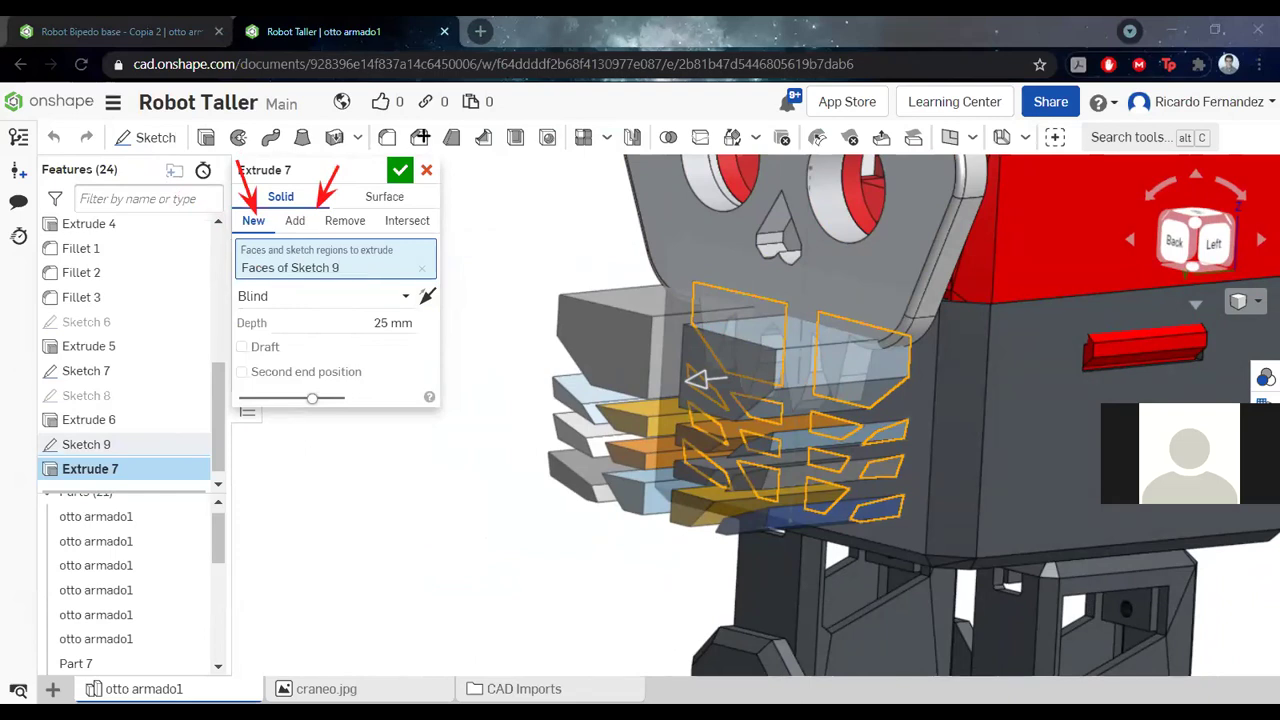
left_click_drag(322, 168, 310, 206)
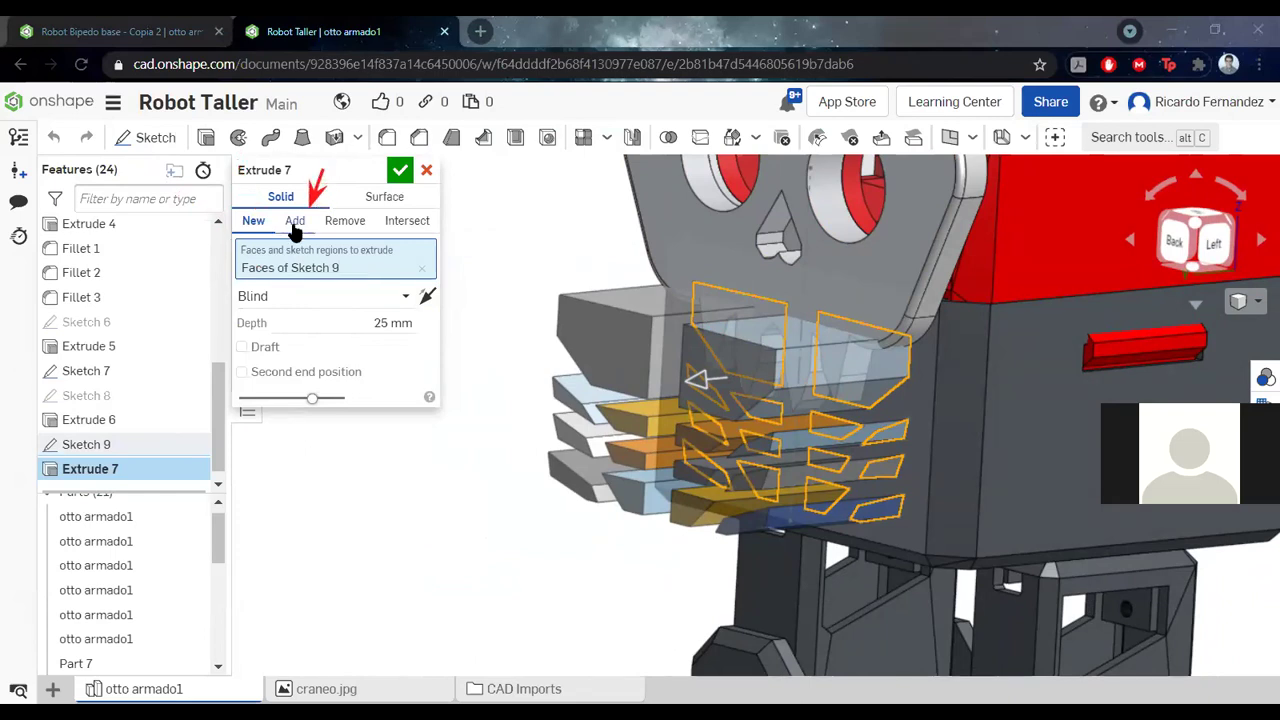
left_click(296, 221)
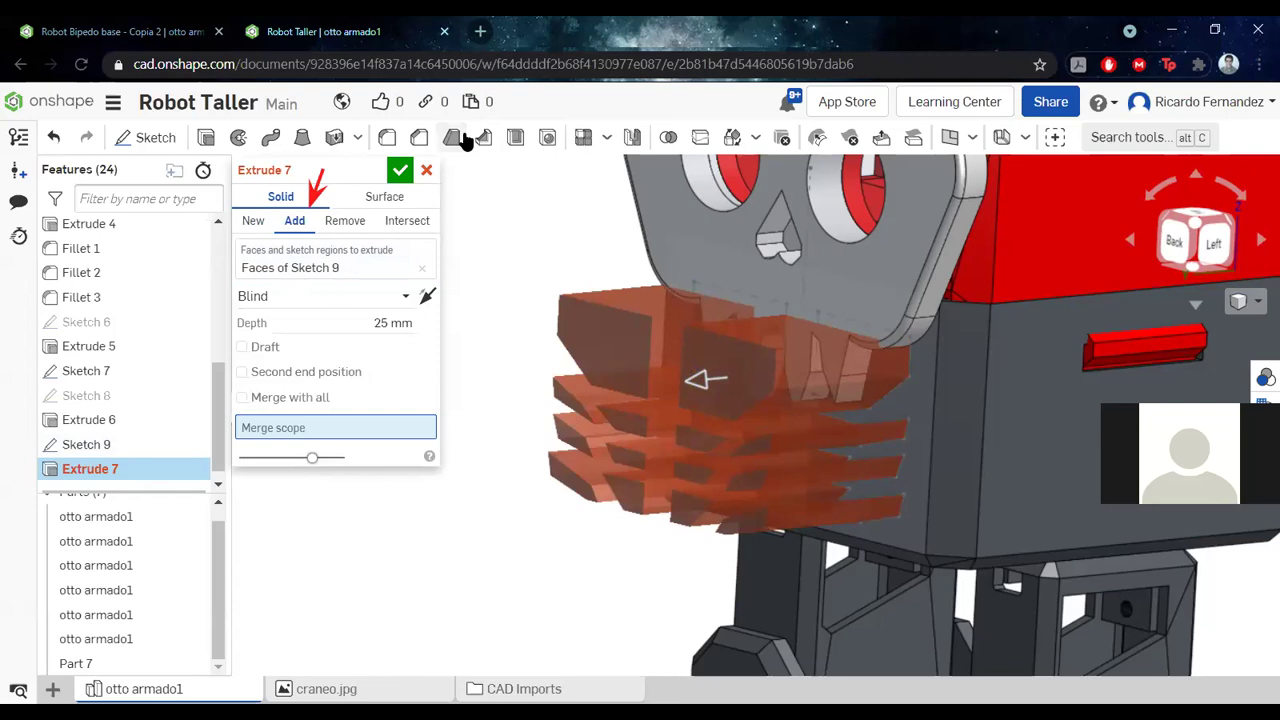
Set the chest extrusion's depth to 1 mm and merge it into the dark lower body part, otto armado1
left_click_drag(490, 290, 415, 322)
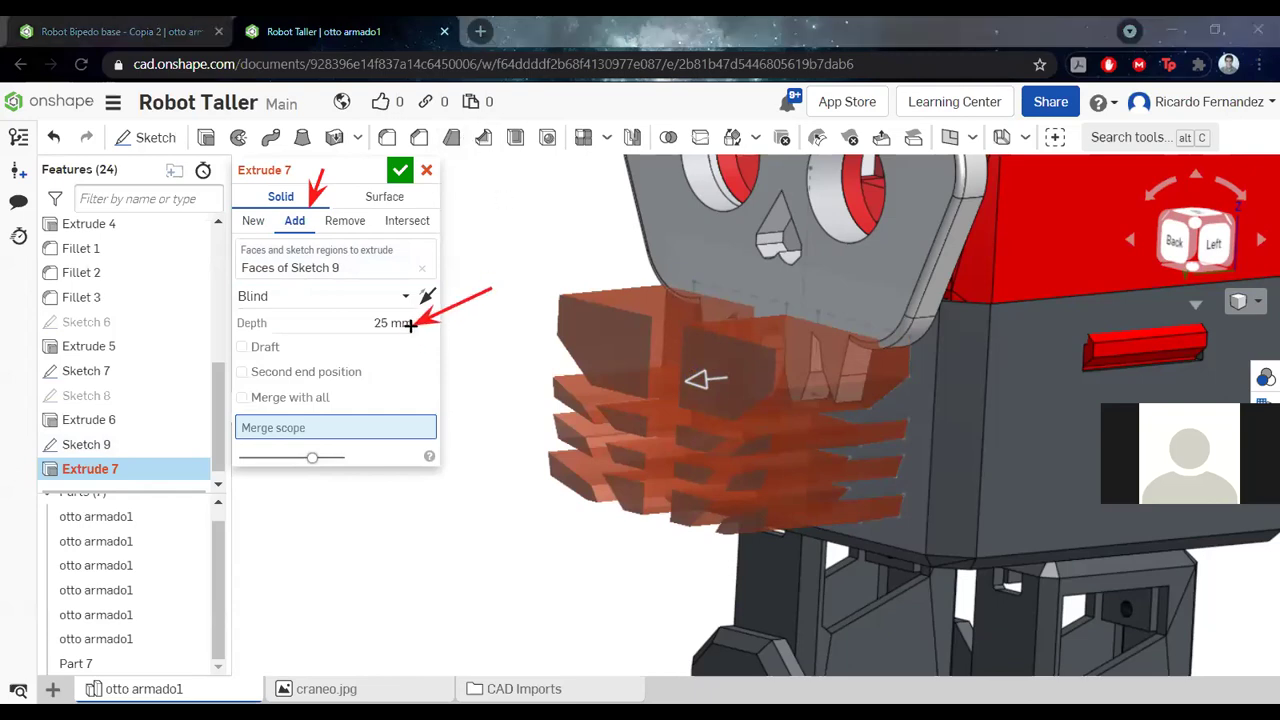
left_click(394, 320)
double_click(394, 320)
type("1")
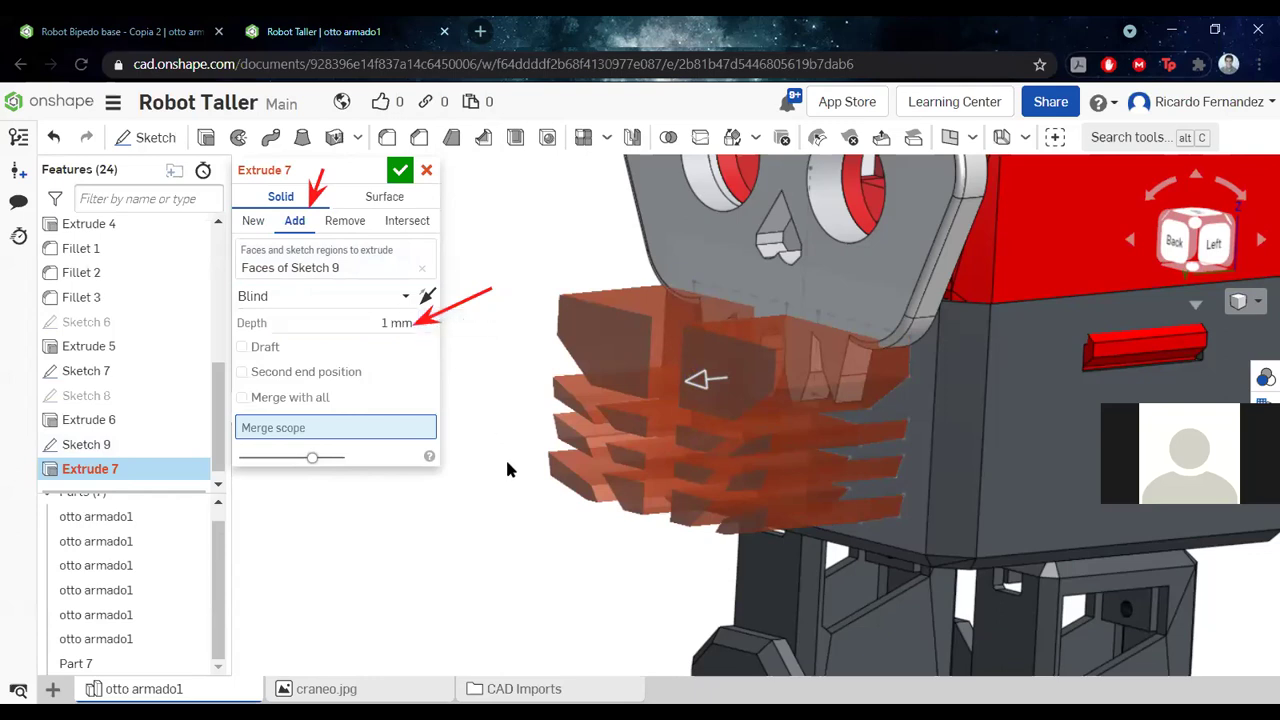
right_click_drag(548, 459, 490, 456)
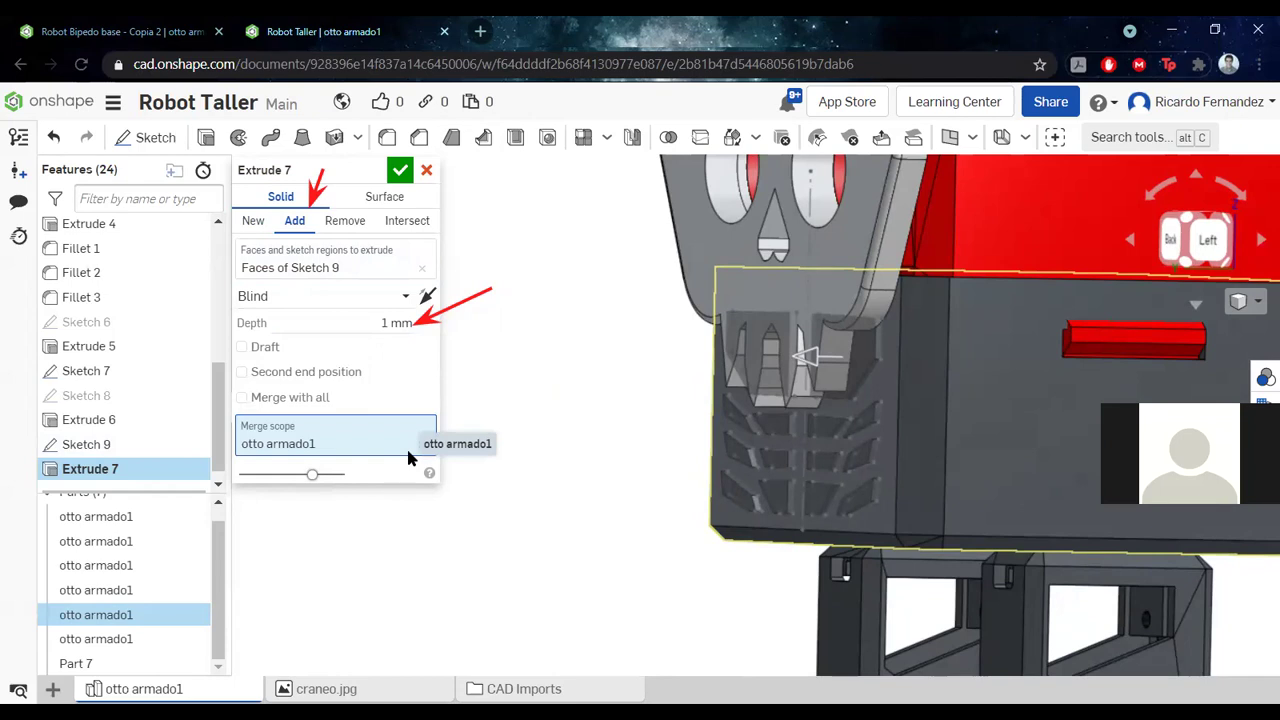
left_click_drag(543, 349, 382, 441)
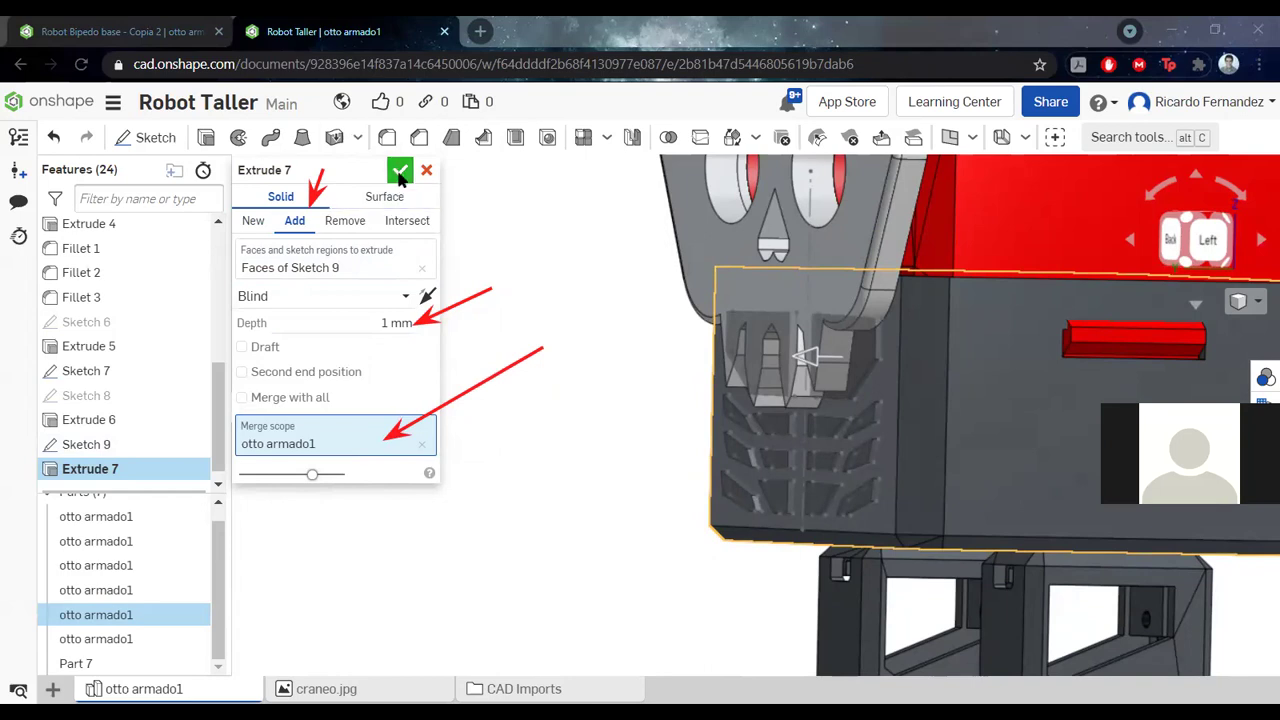
key("Return")
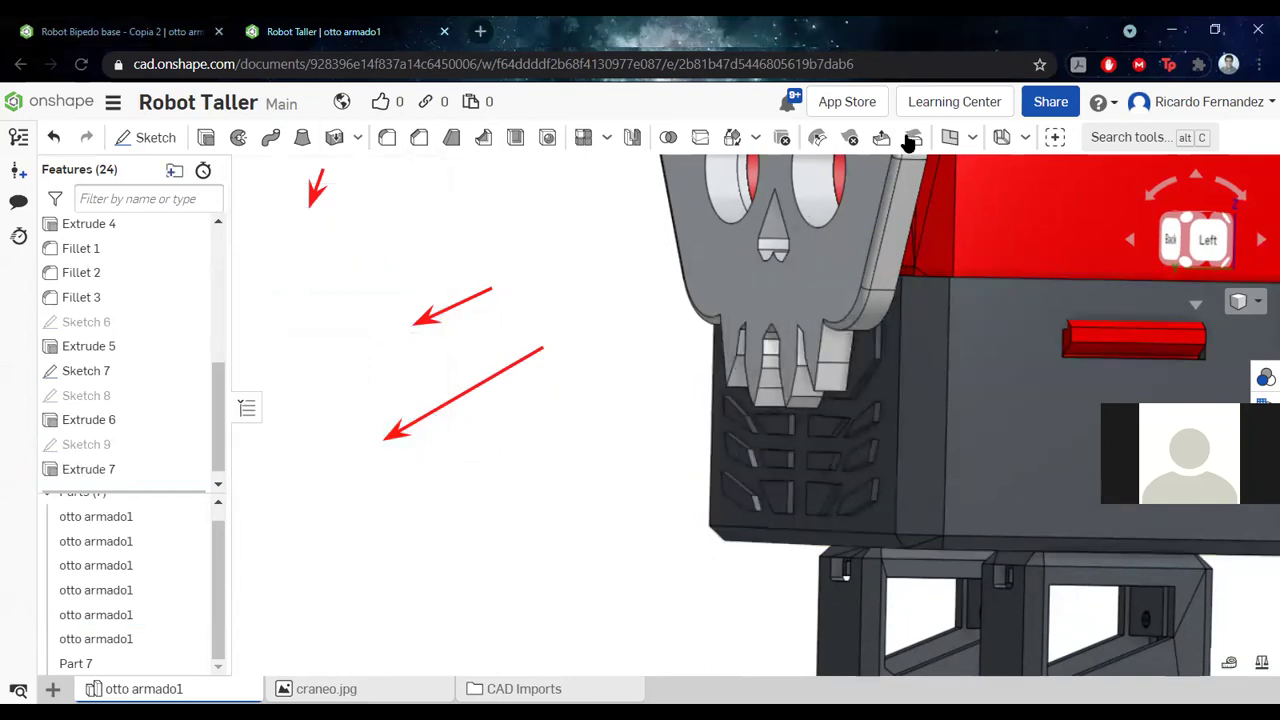
Inspect the raised rib pattern on the body below the skull from several sides
key("shift+2")
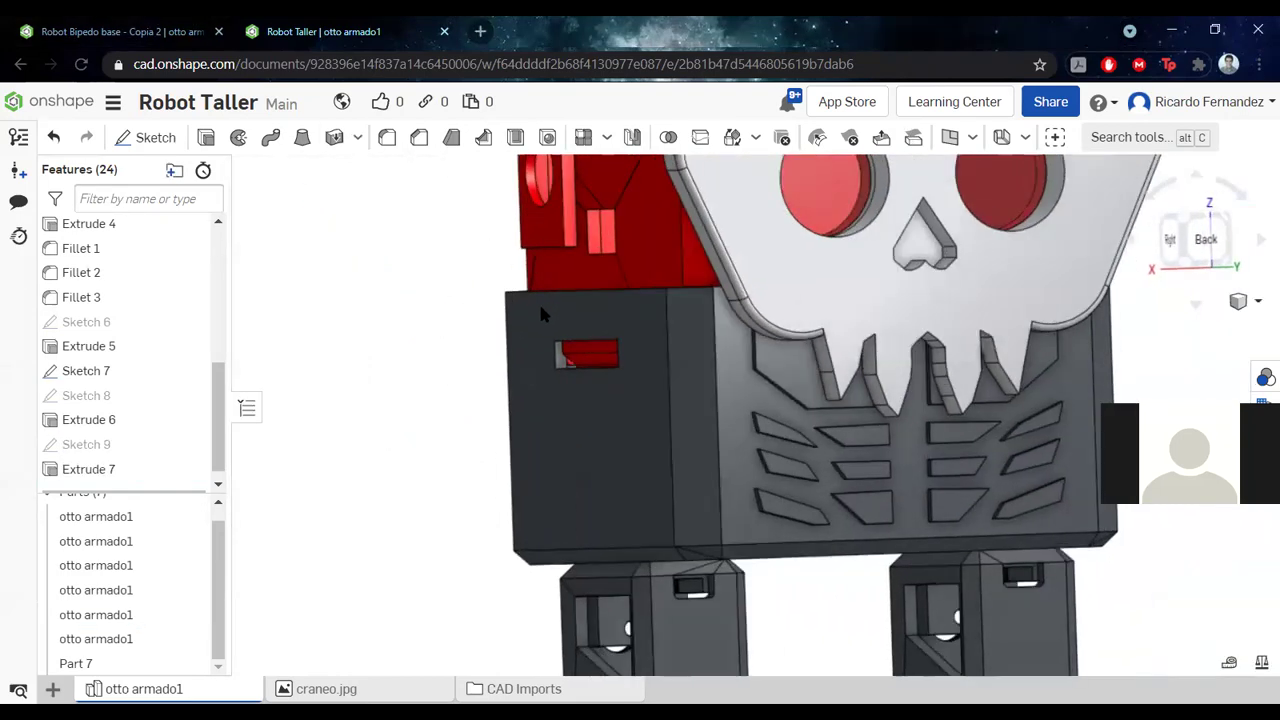
right_click_drag(566, 313, 486, 370)
scroll(508, 298, "down", 3)
scroll(522, 322, "up", 3)
key("shift+3")
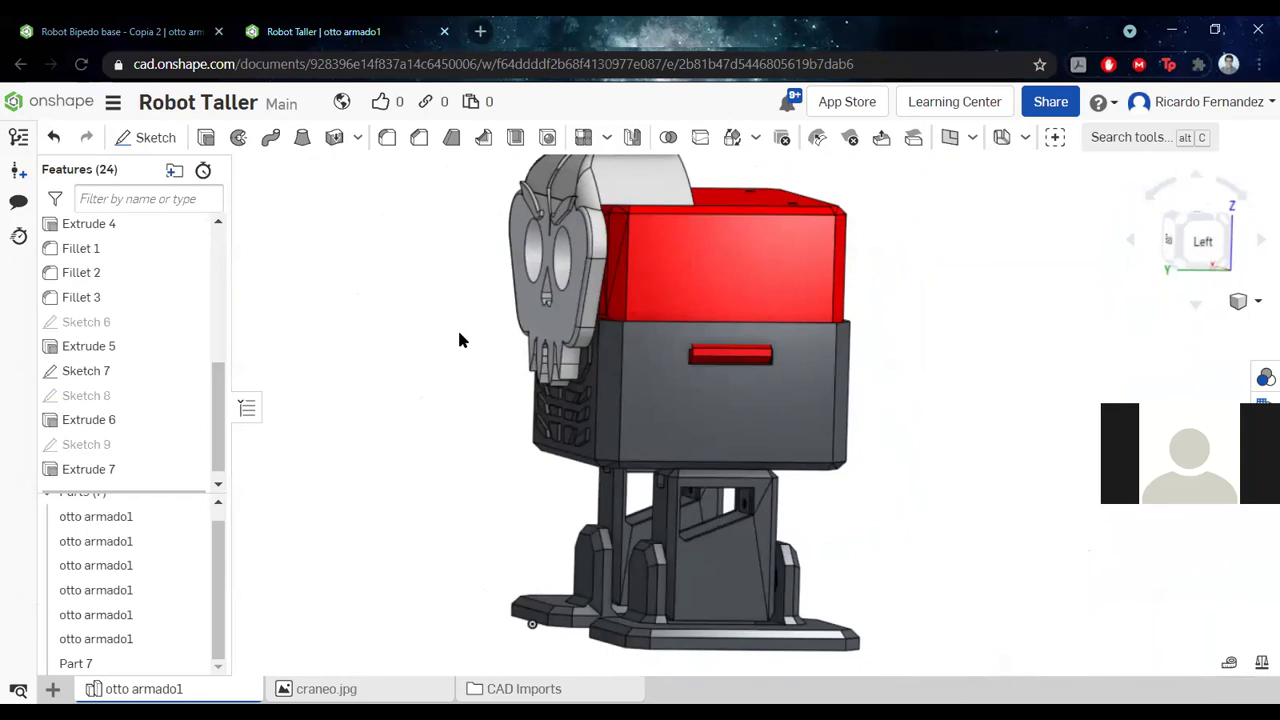
right_click_drag(357, 420, 586, 410)
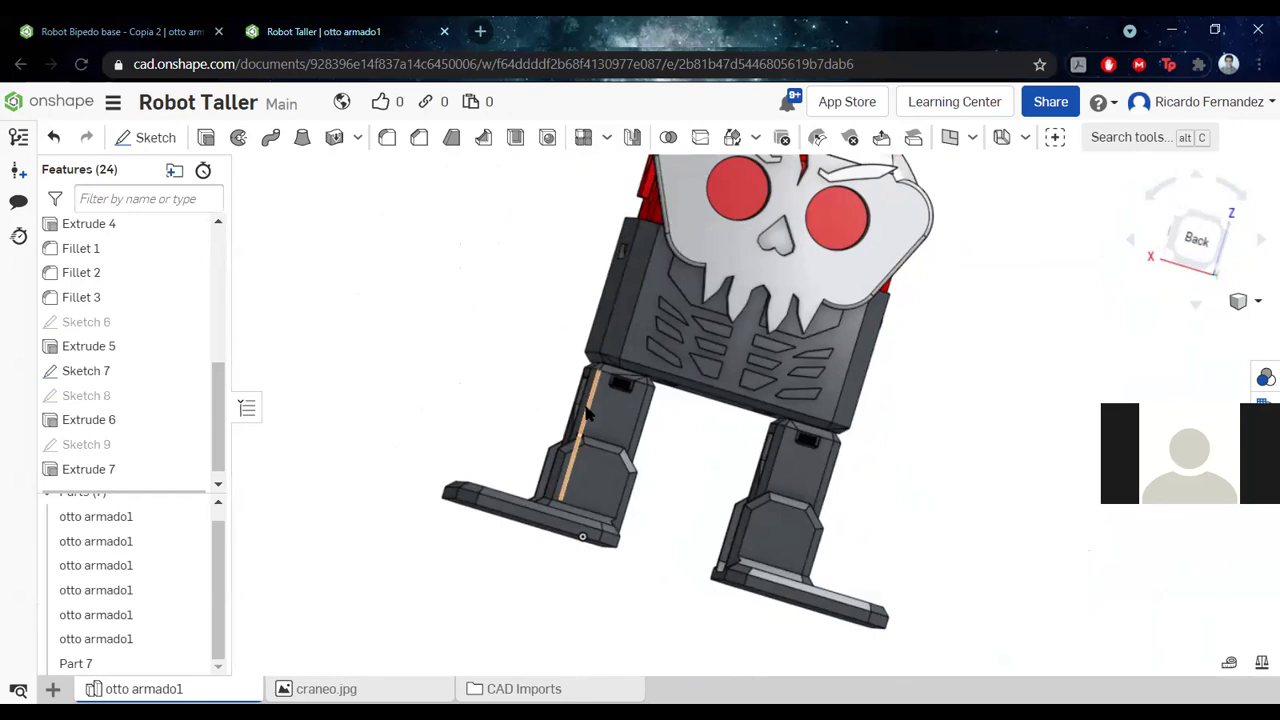
Start a sketch on the flat slotted face of one upper leg and view it face-on
right_click_drag(588, 412, 778, 462)
left_click(778, 462)
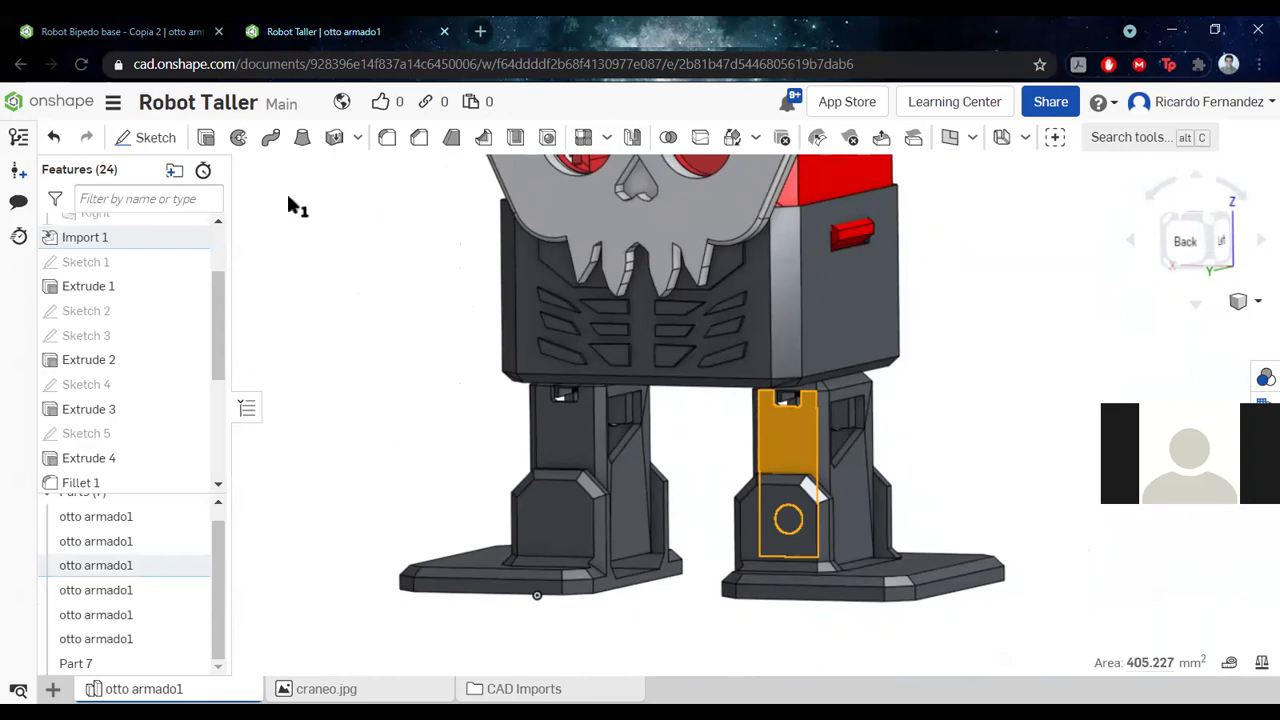
left_click_drag(384, 307, 182, 150)
left_click(149, 137)
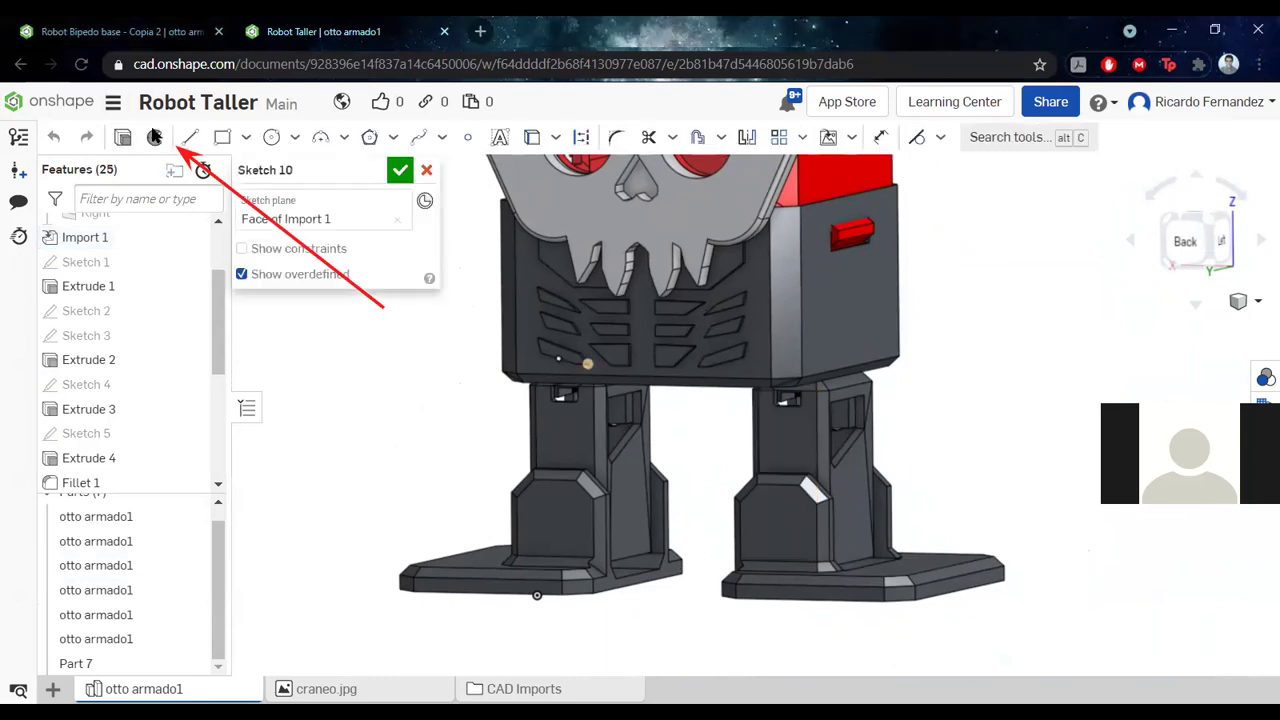
key("n")
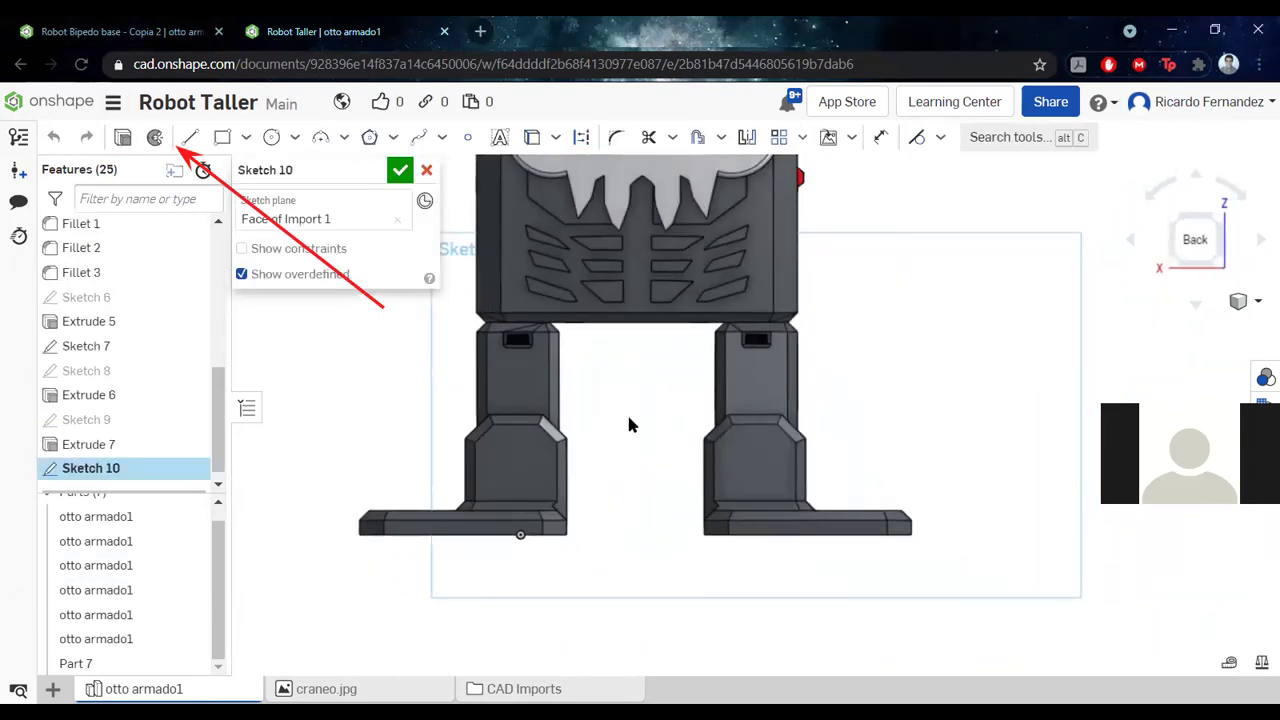
scroll(555, 440, "up", 2)
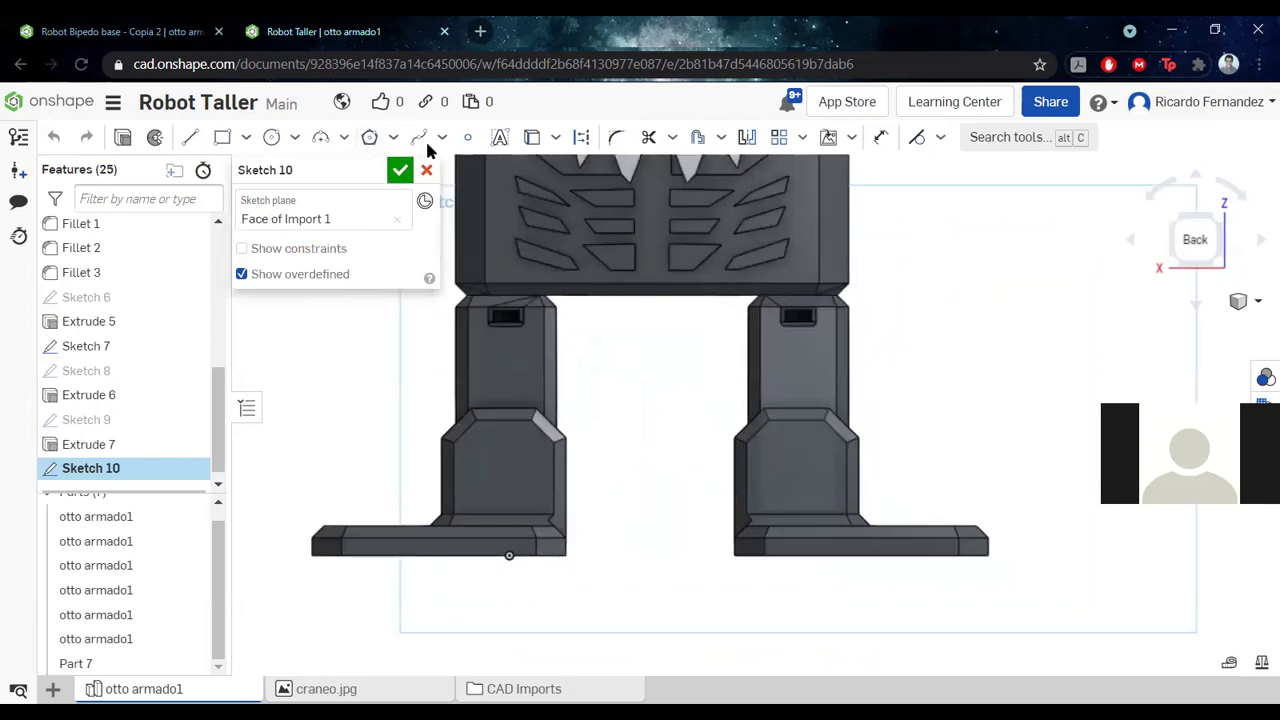
Draw a horizontal line about 49.9 mm long between the midpoints of the two leg slots' lower edges
left_click(367, 137)
mouse_move(305, 425)
left_mouse_down()
mouse_move(214, 223)
mouse_move(197, 150)
left_mouse_up()
left_click_drag(367, 312, 583, 145)
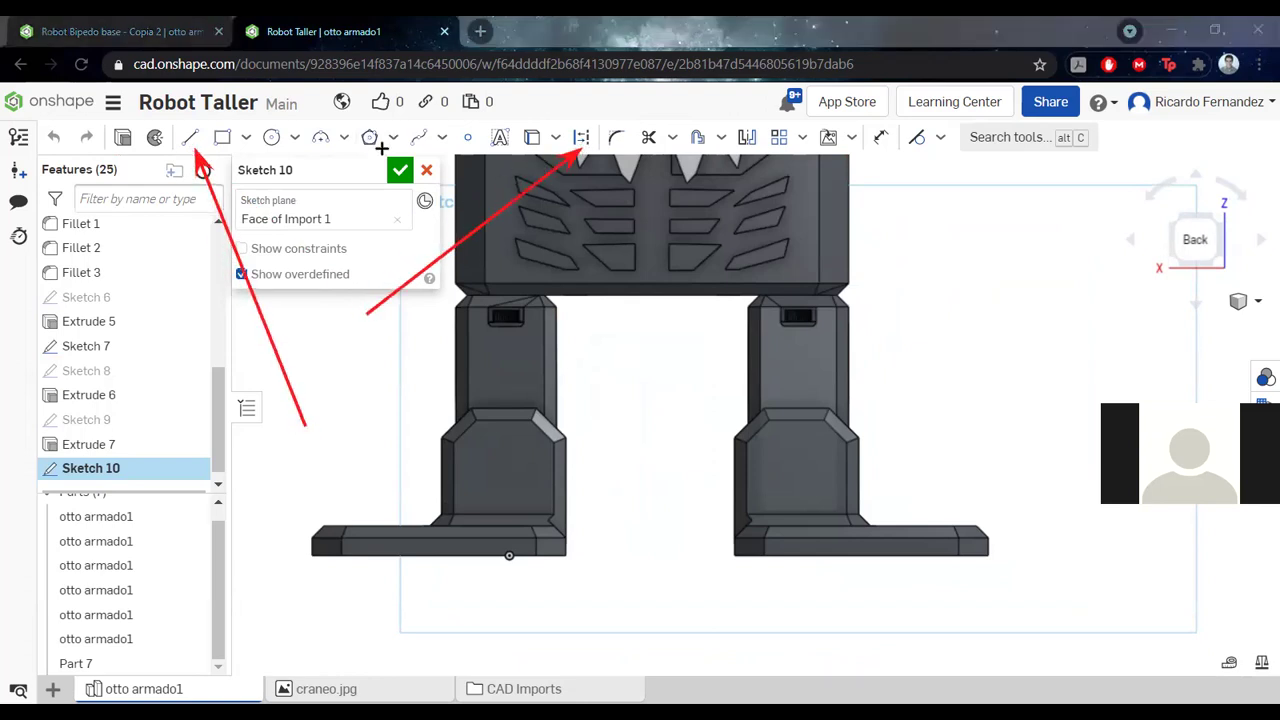
left_click(189, 138)
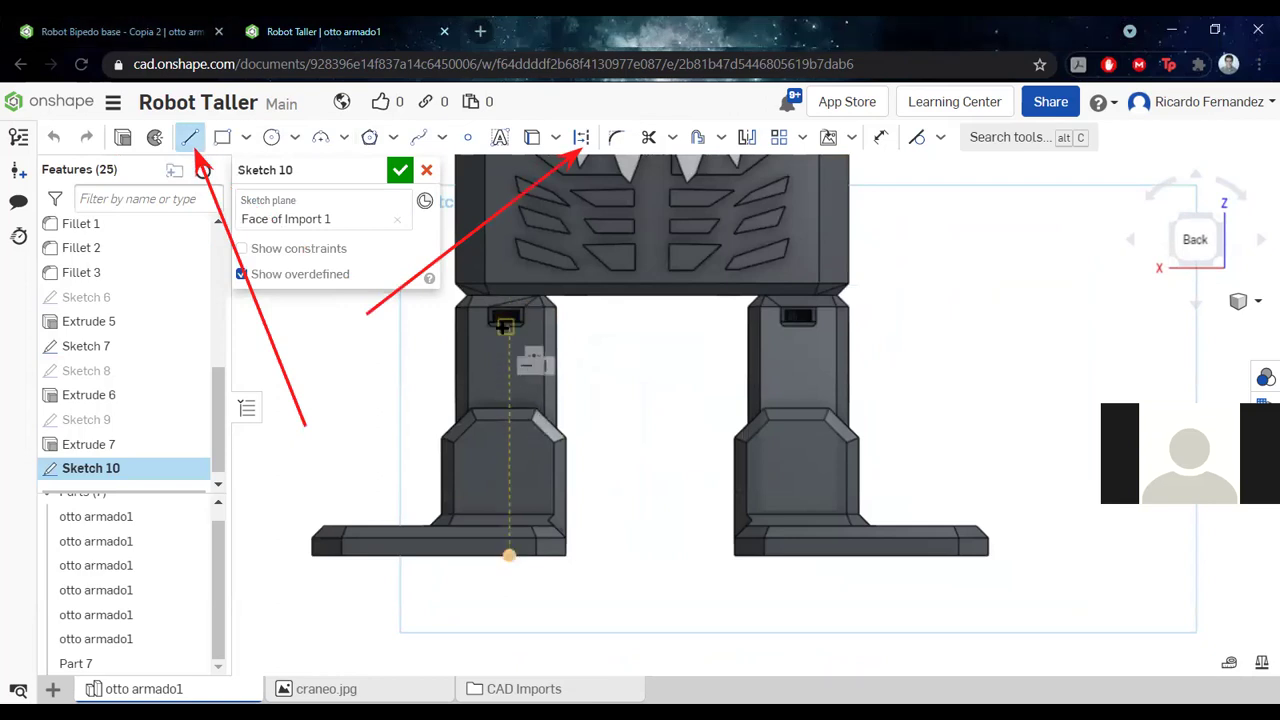
scroll(520, 355, "up", 4)
left_click(494, 259)
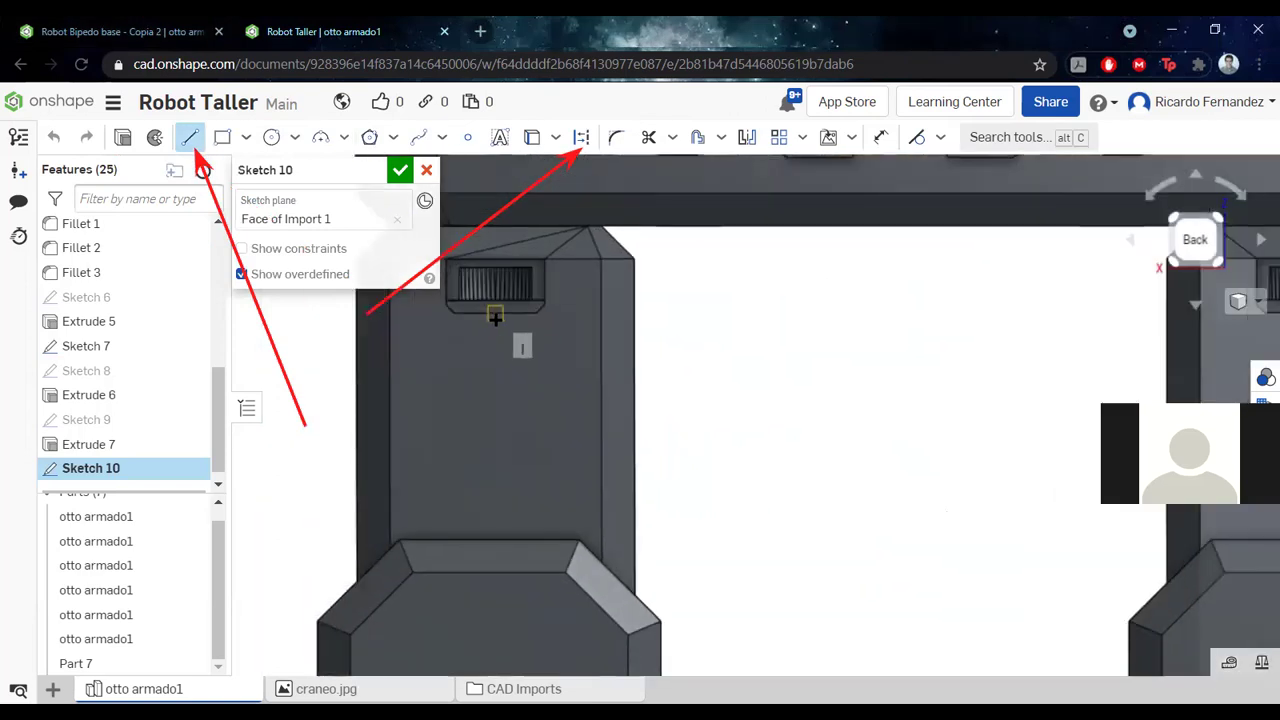
left_click(495, 314)
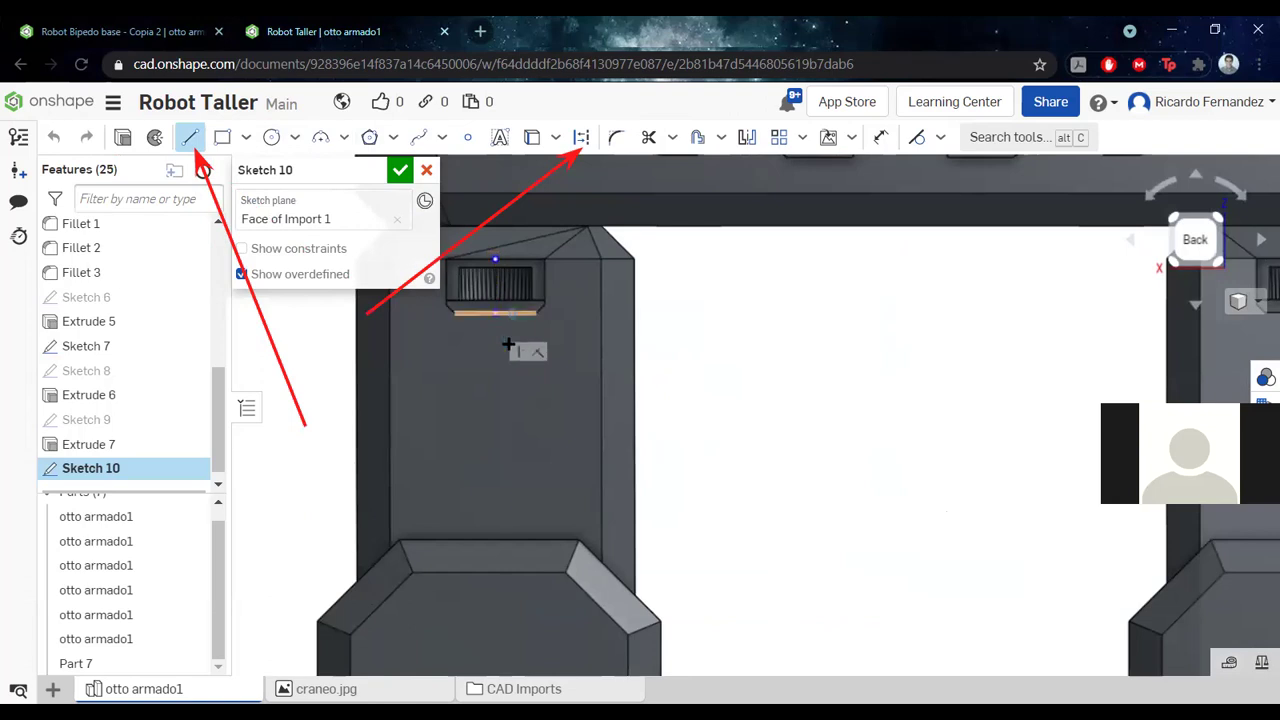
scroll(600, 340, "down", 3)
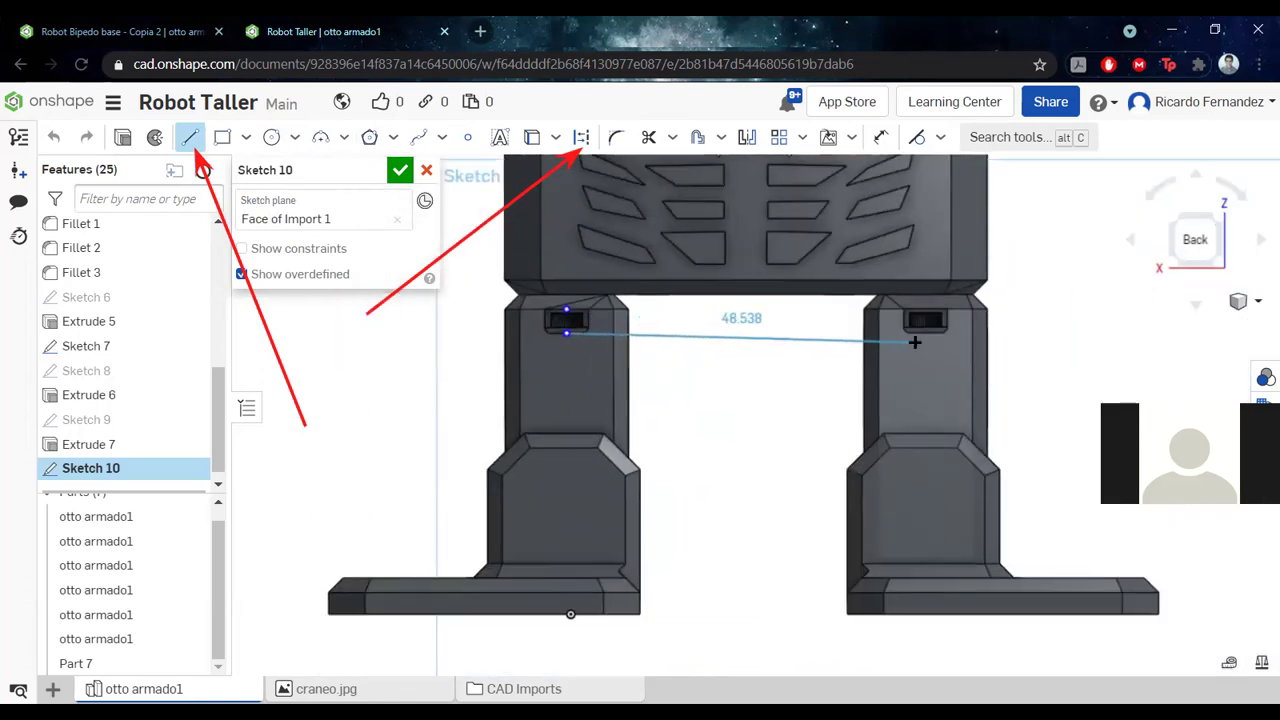
scroll(921, 338, "up", 3)
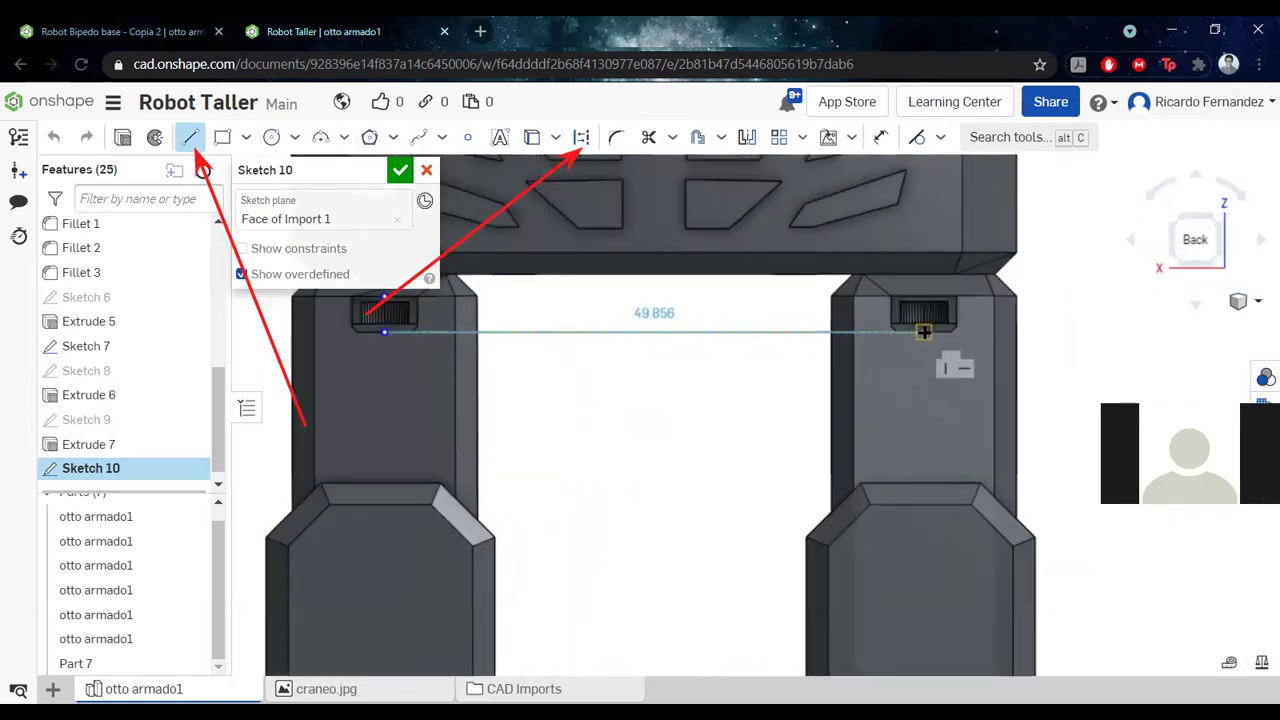
left_click(922, 333)
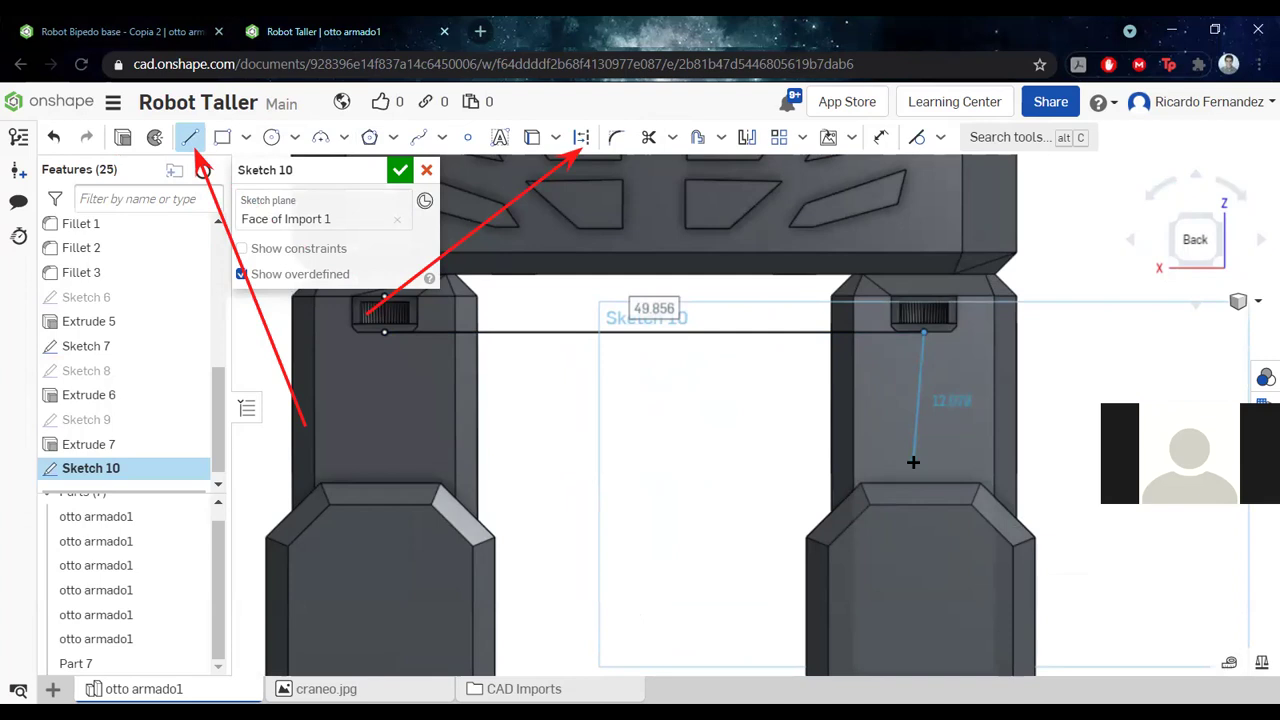
key("Escape")
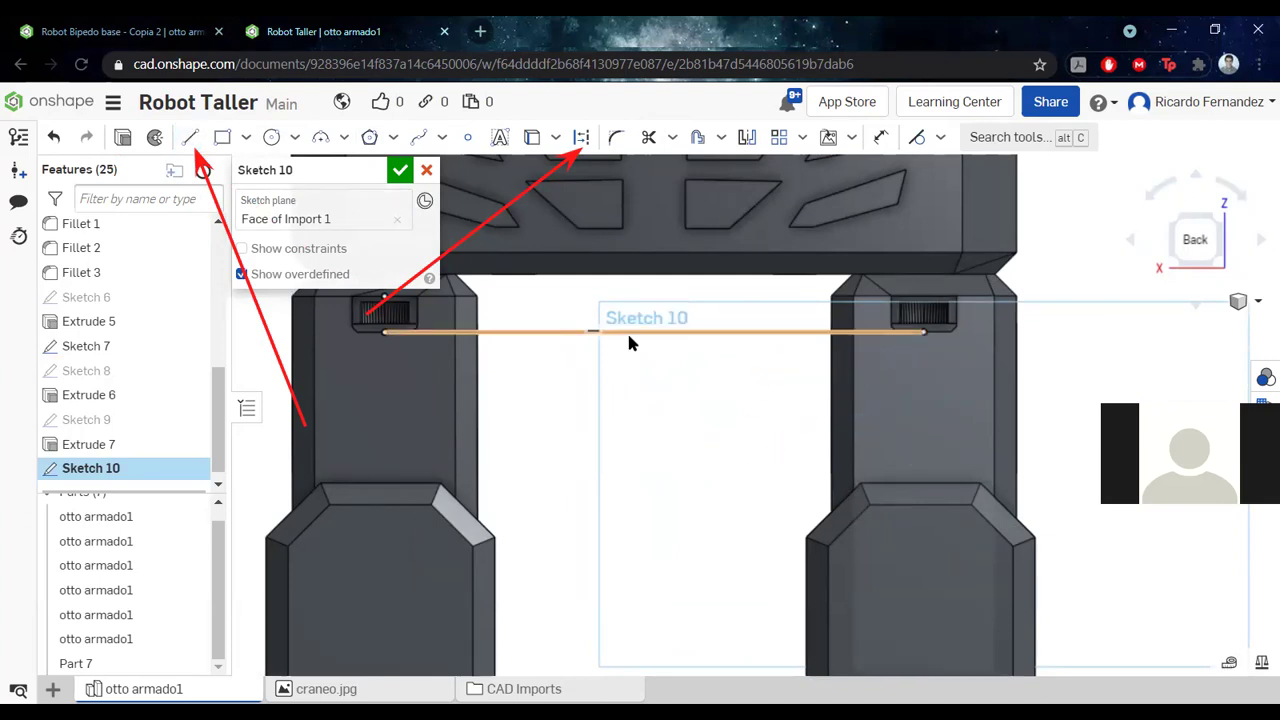
Convert the horizontal line between the two leg slots to construction geometry
scroll(625, 337, "down", 1)
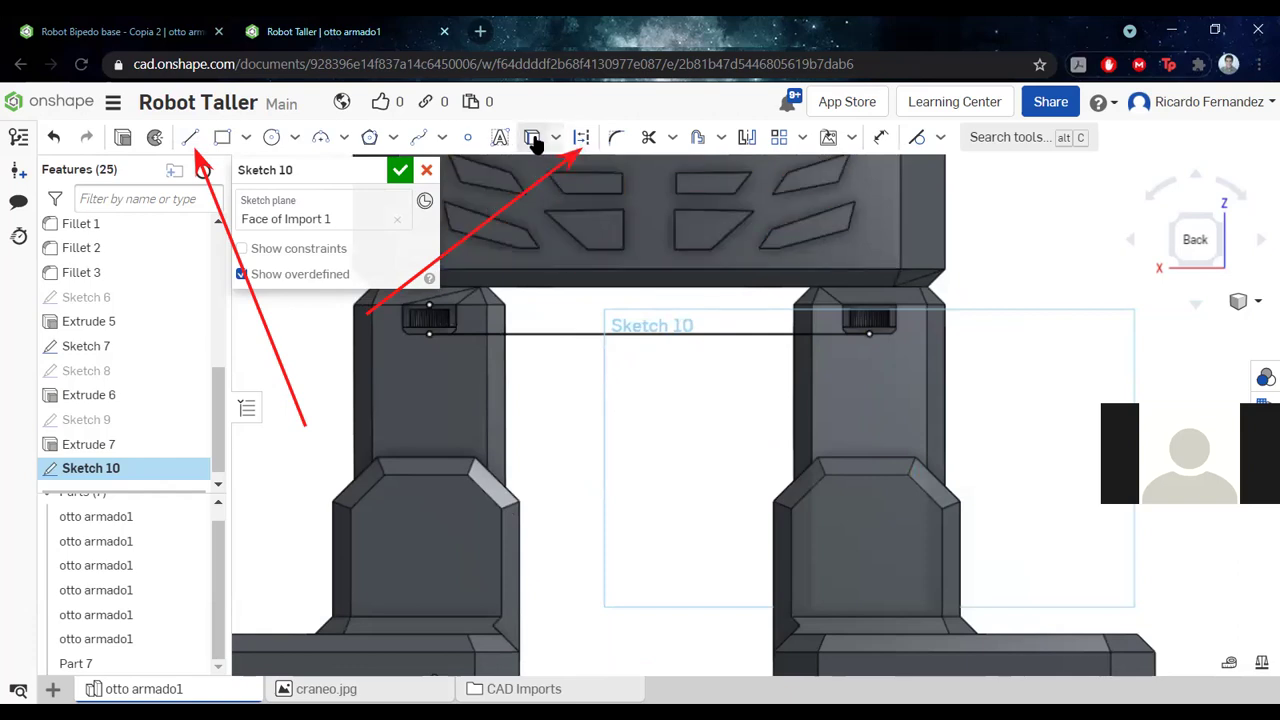
left_click(579, 332)
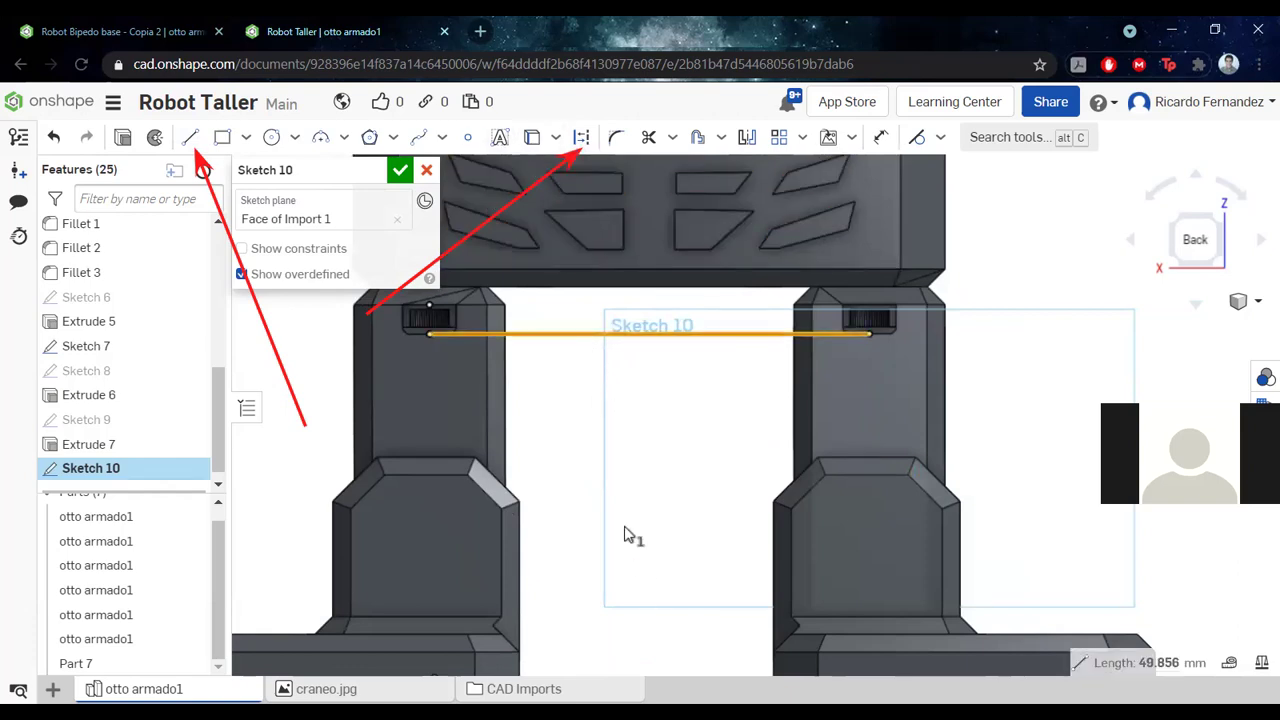
left_click(580, 140)
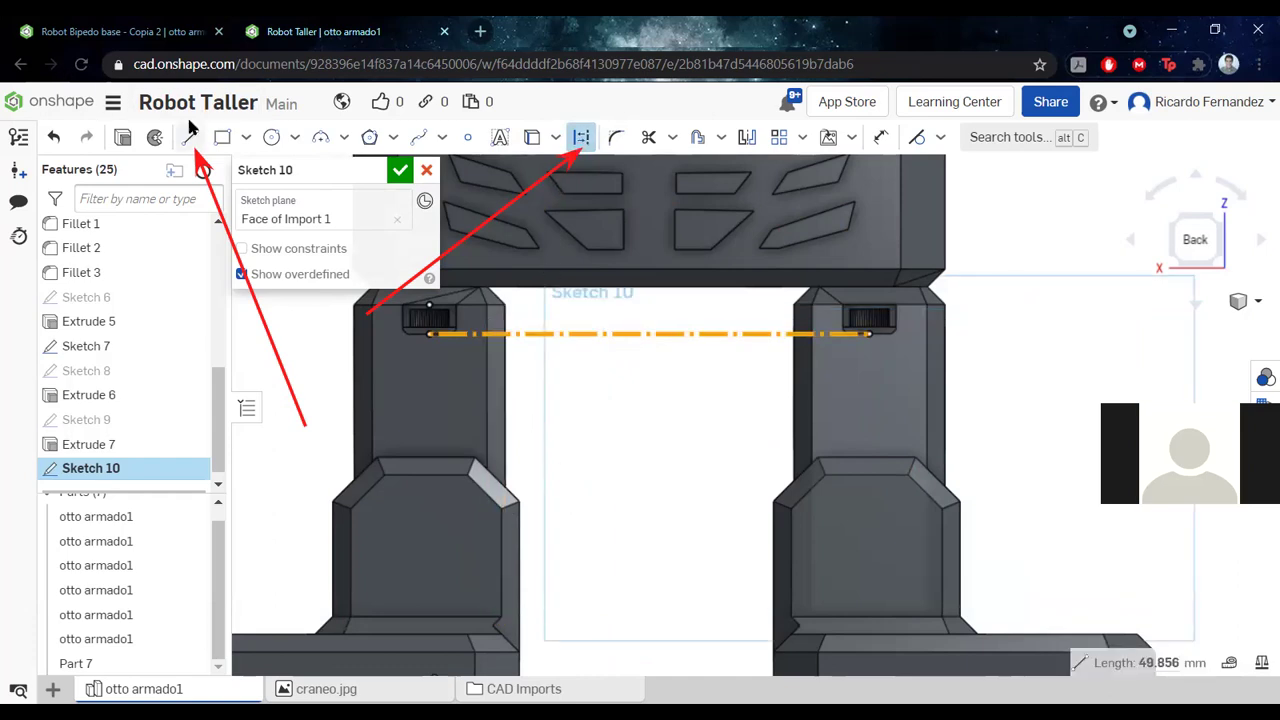
Draw a vertical construction line about 28 mm long downward from the midpoint of the horizontal construction line between the legs
left_click(190, 137)
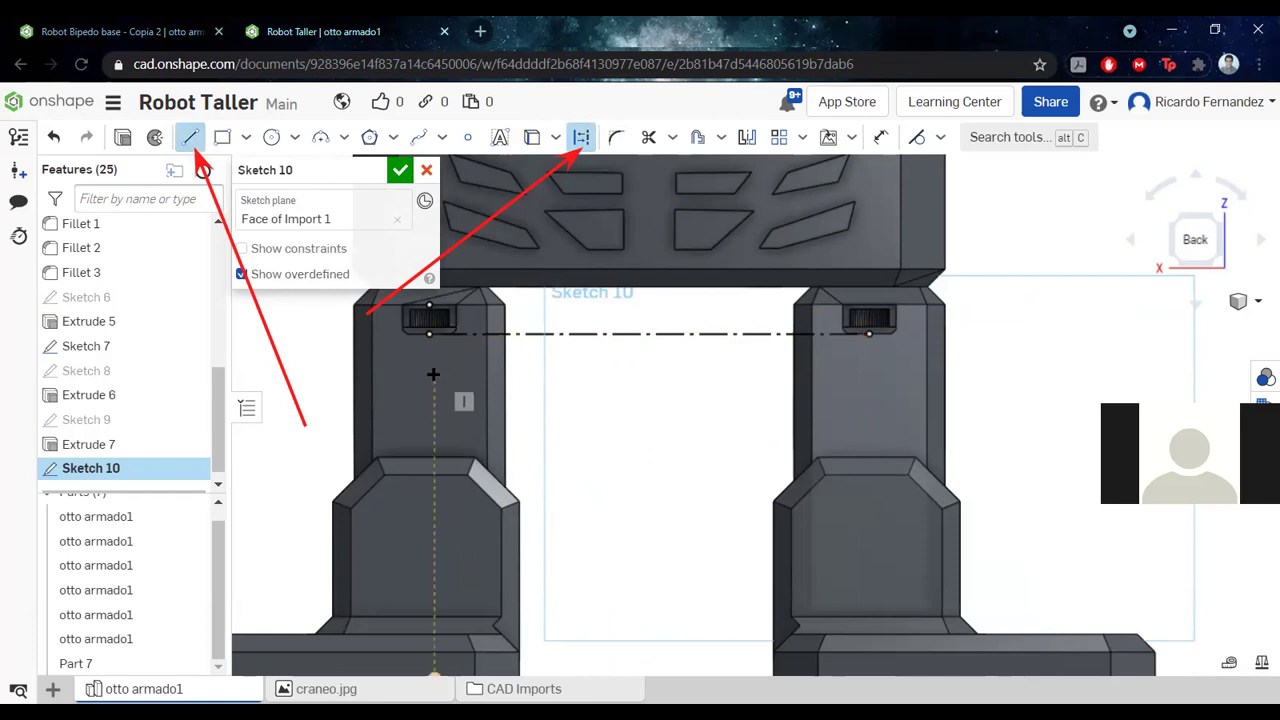
left_click(649, 334)
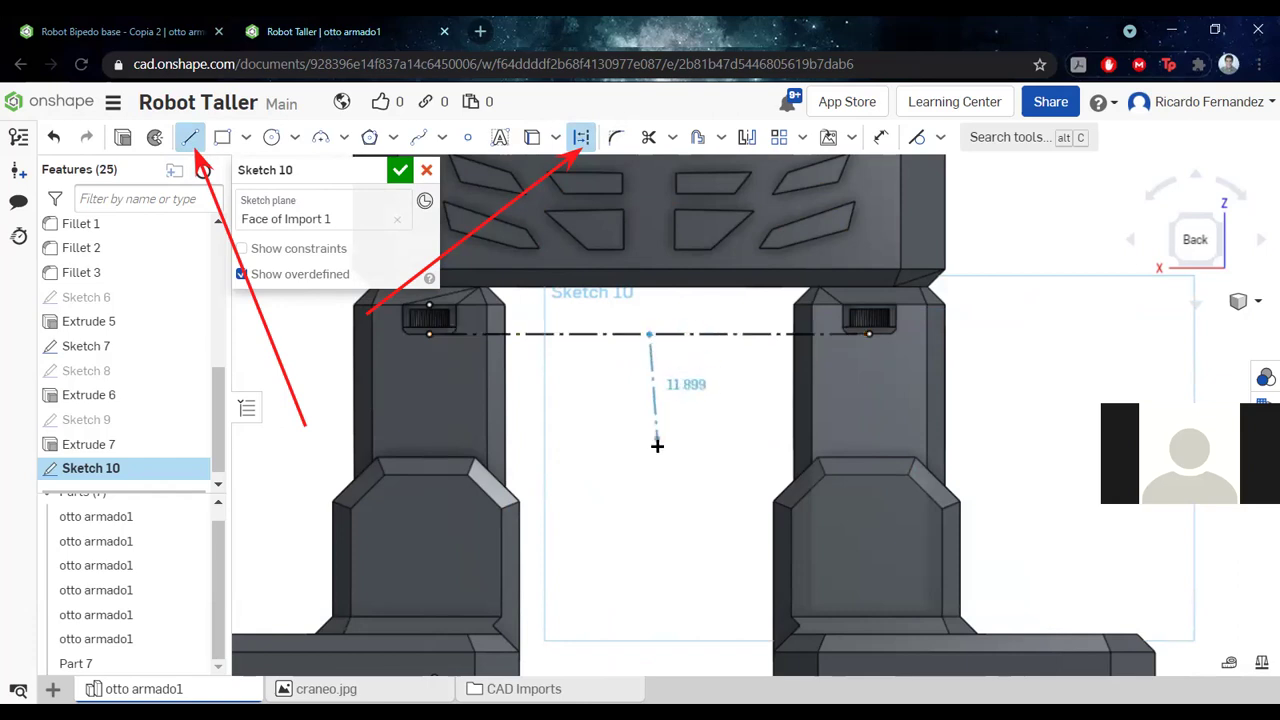
left_click(649, 579)
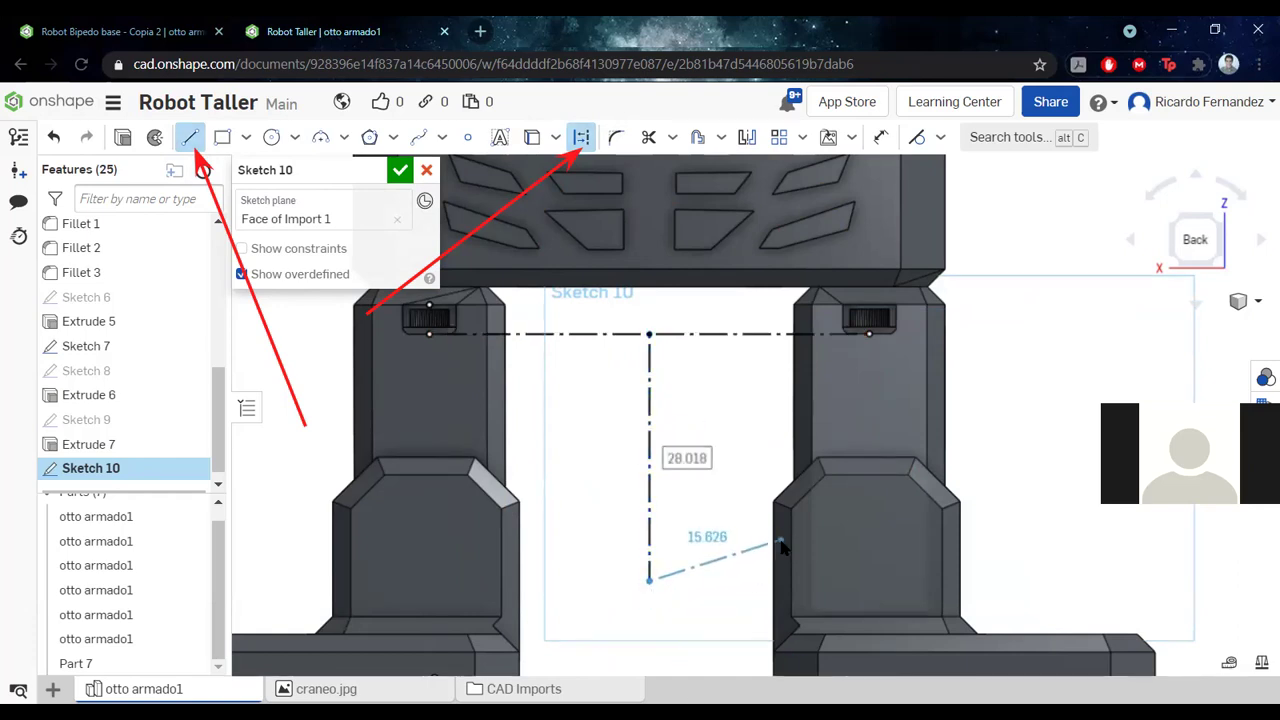
key("Escape")
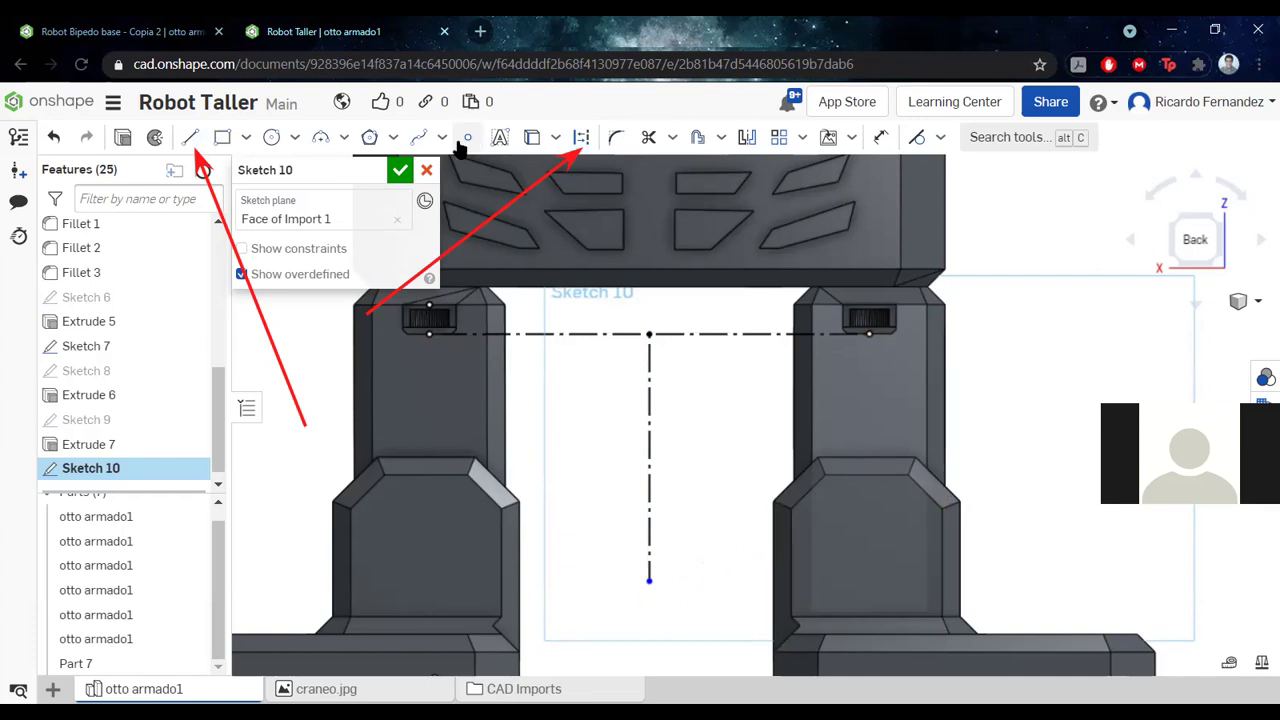
left_click(189, 139)
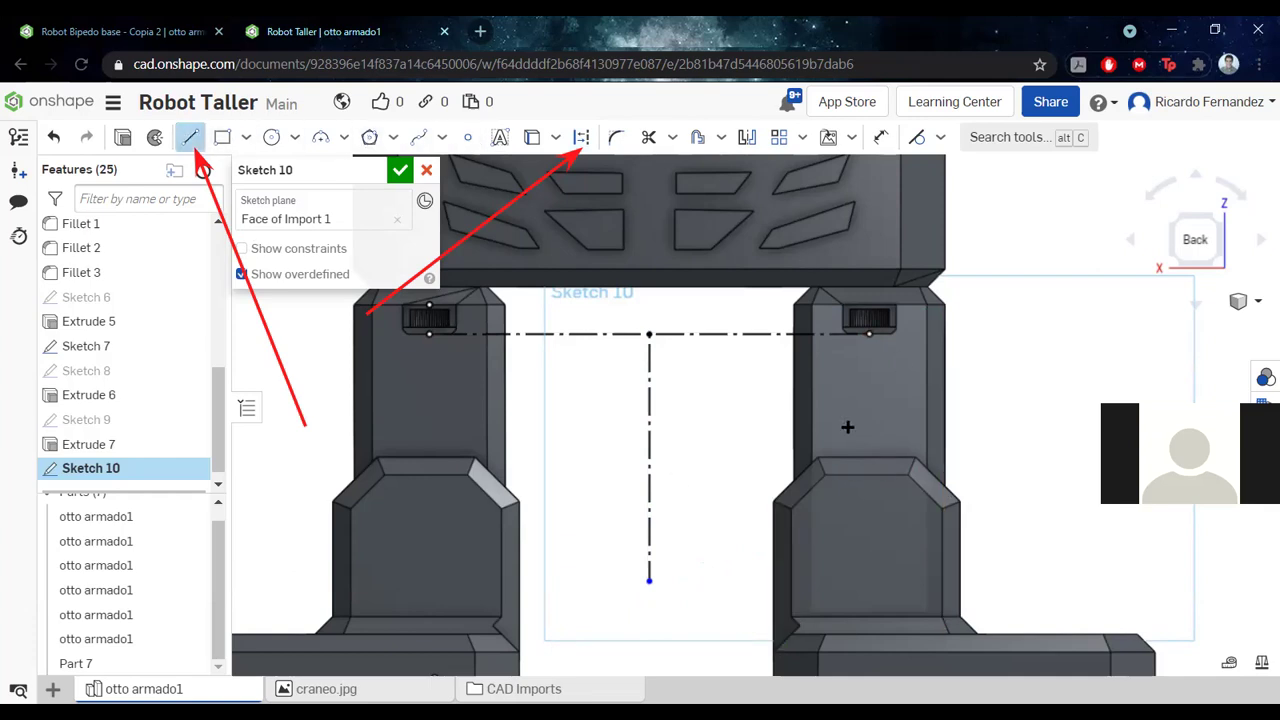
scroll(847, 427, "up", 5)
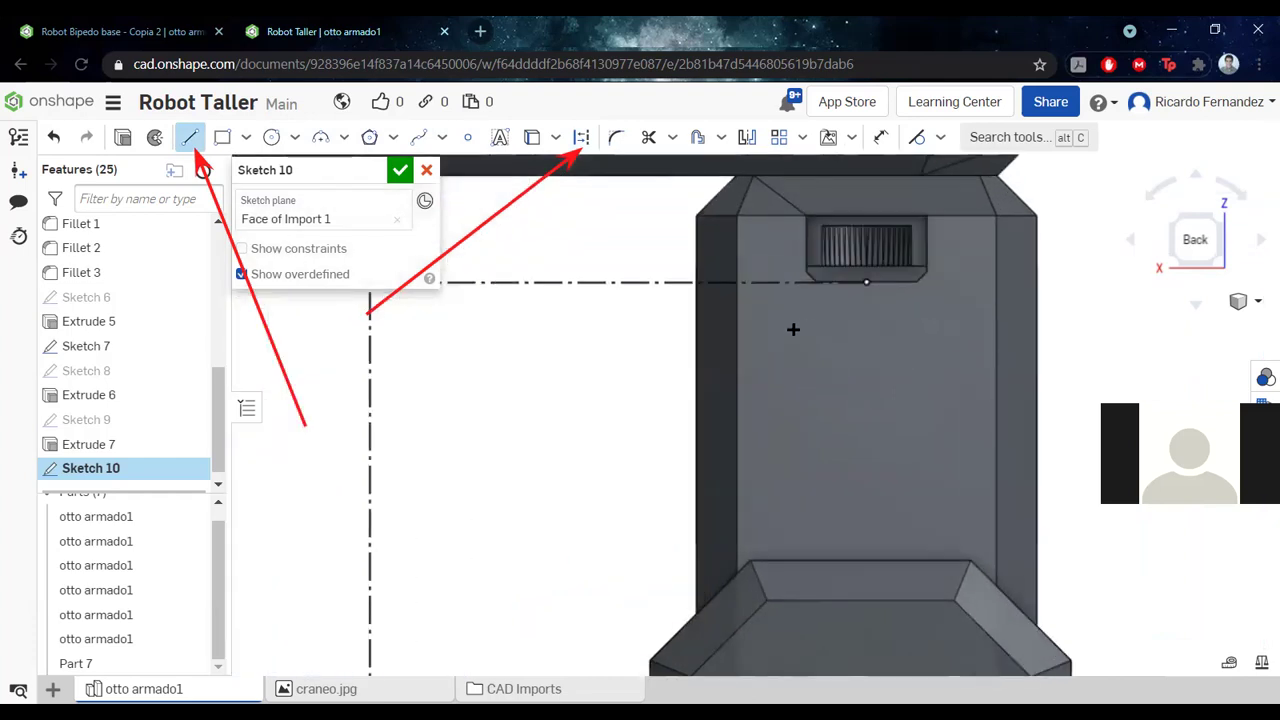
scroll(790, 357, "down", 5)
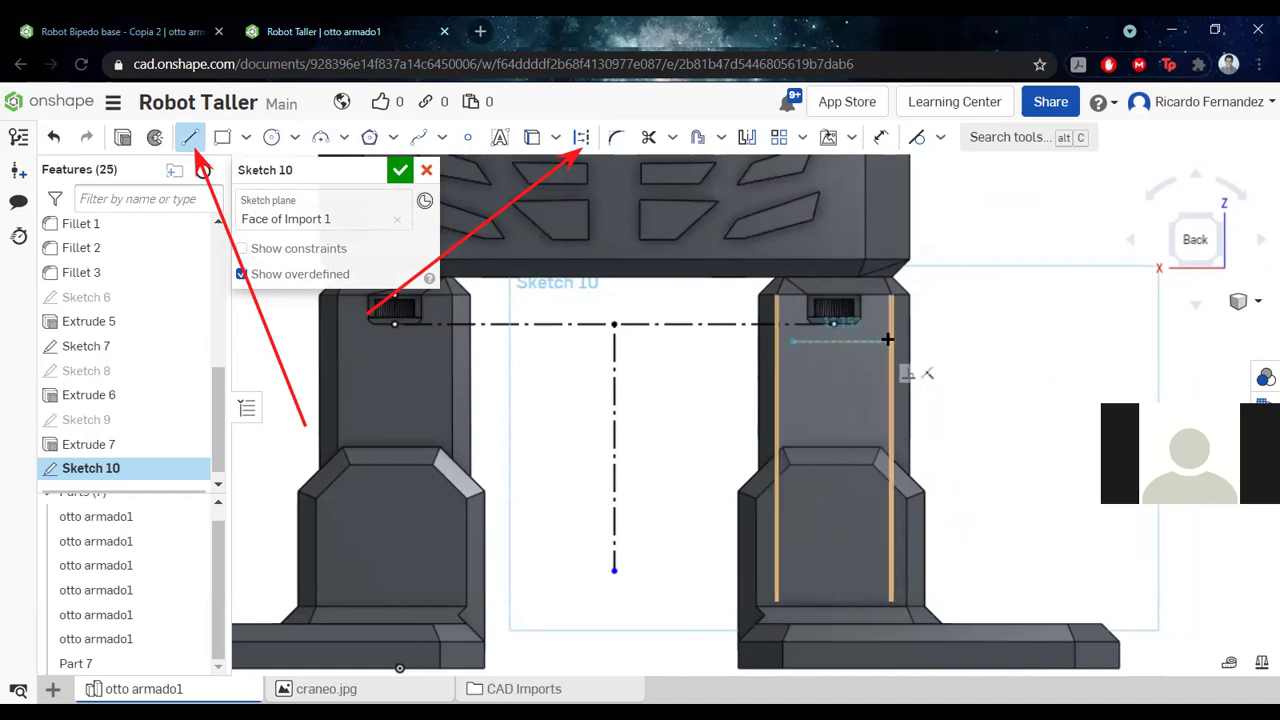
key("Escape")
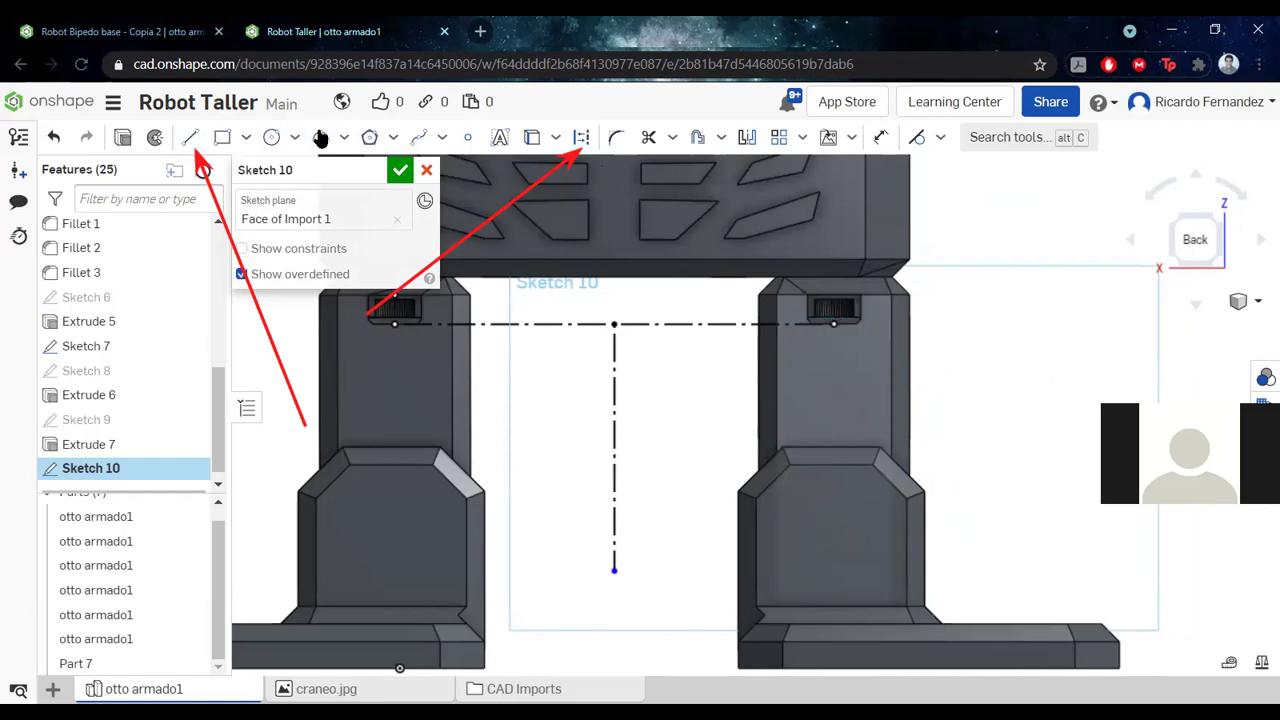
Draw a construction line about 42.9 mm long from the midpoint of the right-hand leg slot's lower edge down past the foot
left_click(190, 137)
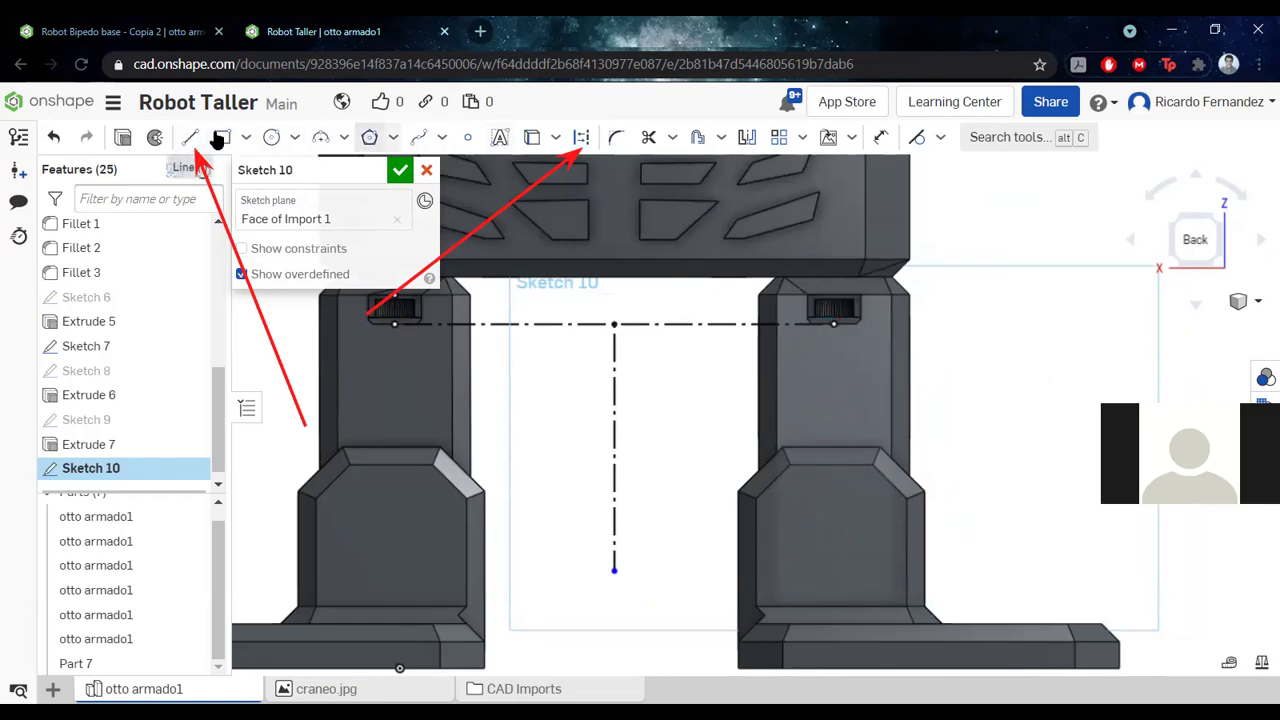
left_click(581, 137)
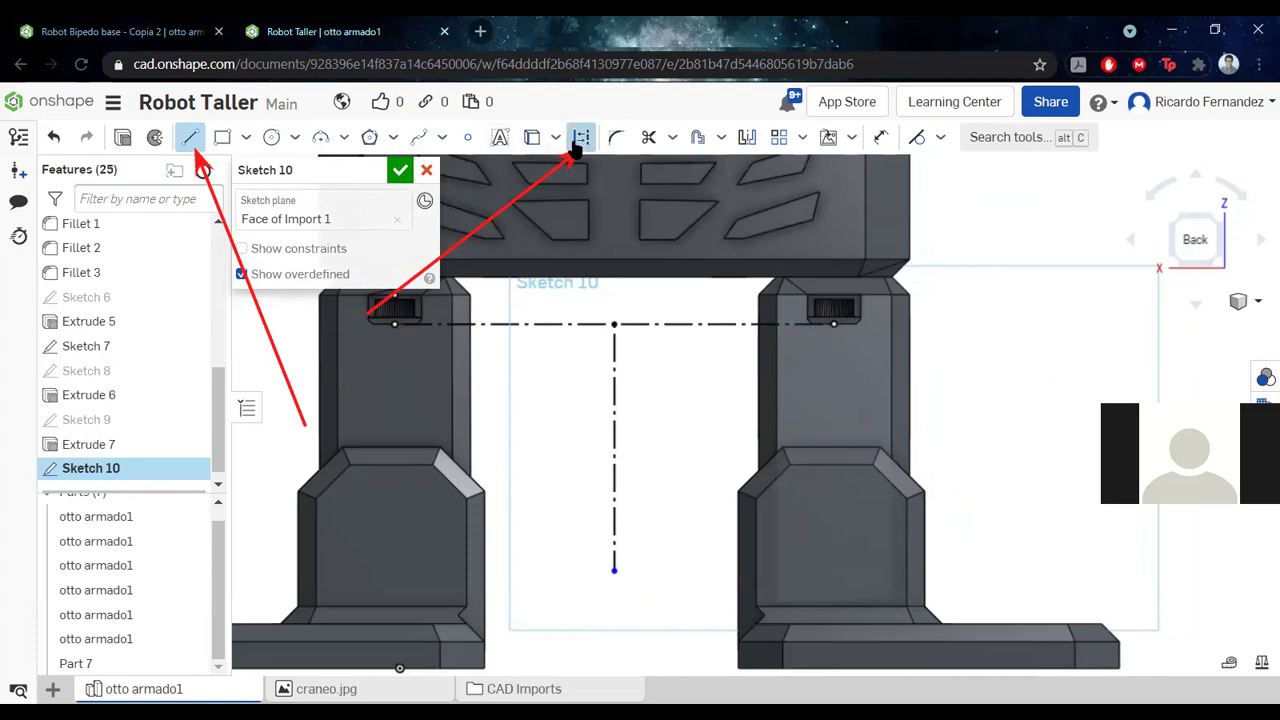
left_click(834, 326)
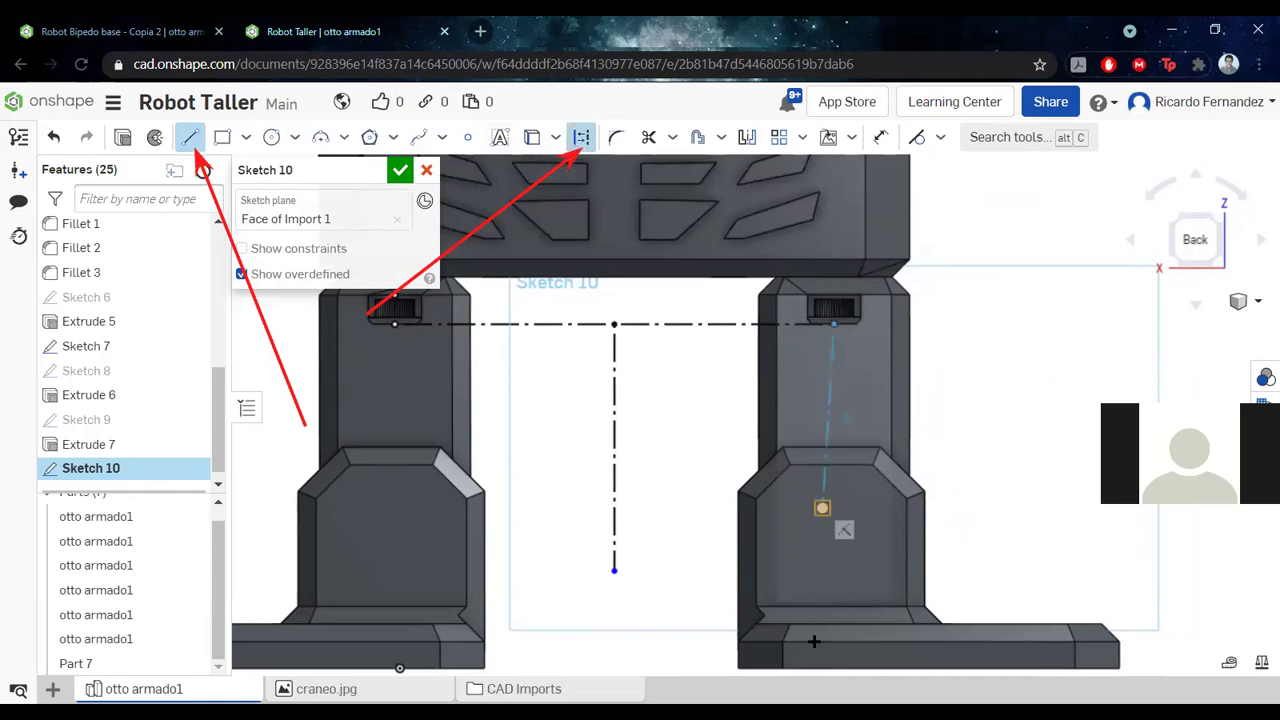
scroll(830, 560, "up", 2)
scroll(839, 558, "down", 3)
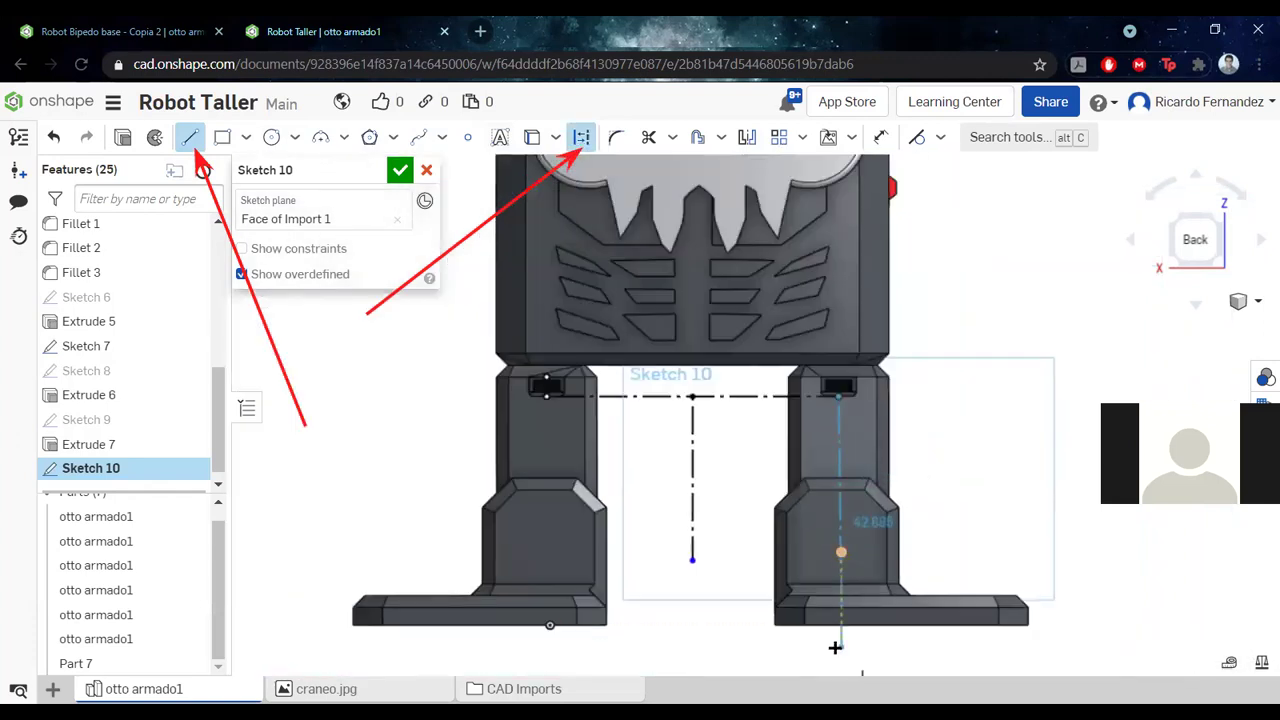
left_click(836, 647)
key("Escape")
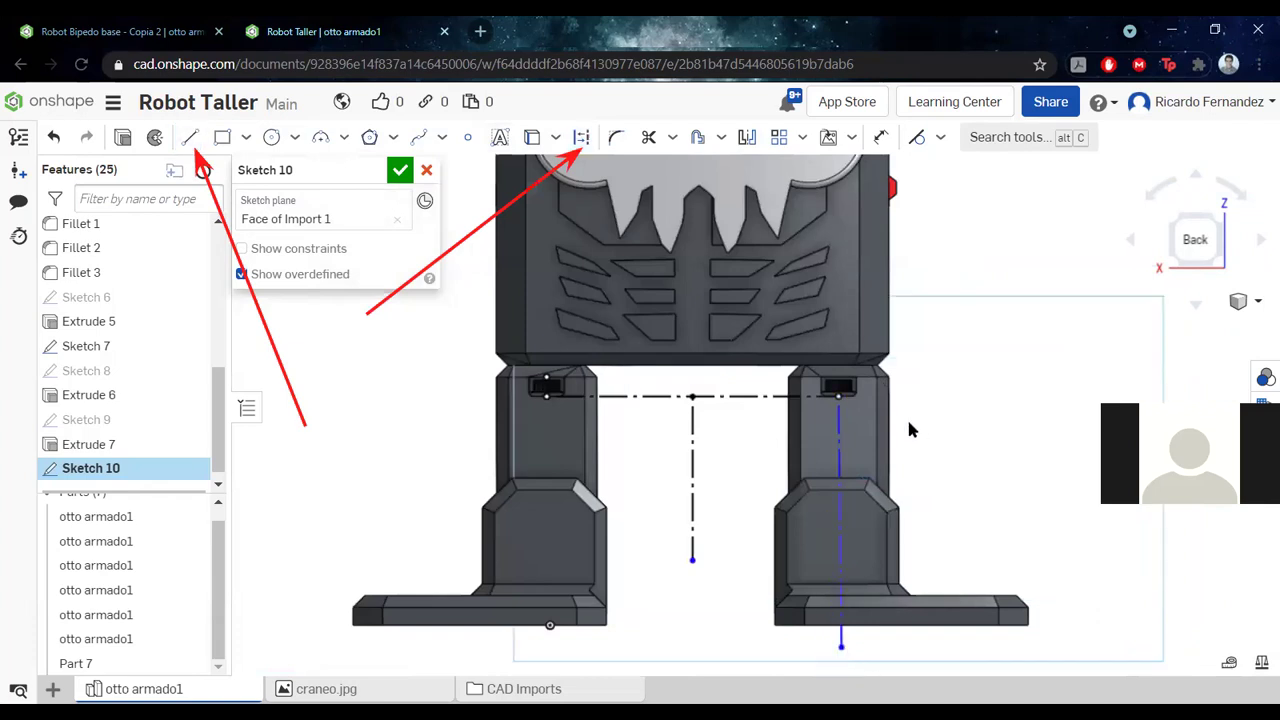
scroll(906, 416, "up", 1)
scroll(908, 418, "down", 2)
Apply a vertical constraint to the construction line running down the right-hand leg
left_click(866, 443)
key("q")
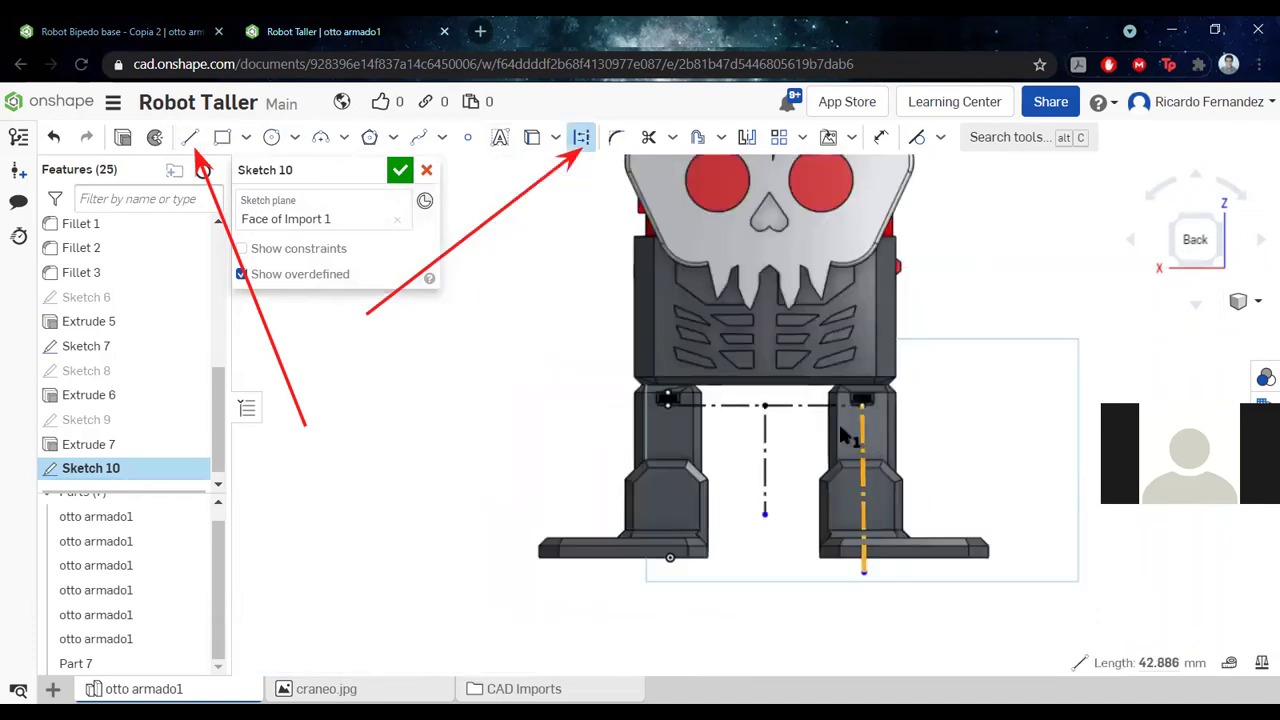
left_click(938, 137)
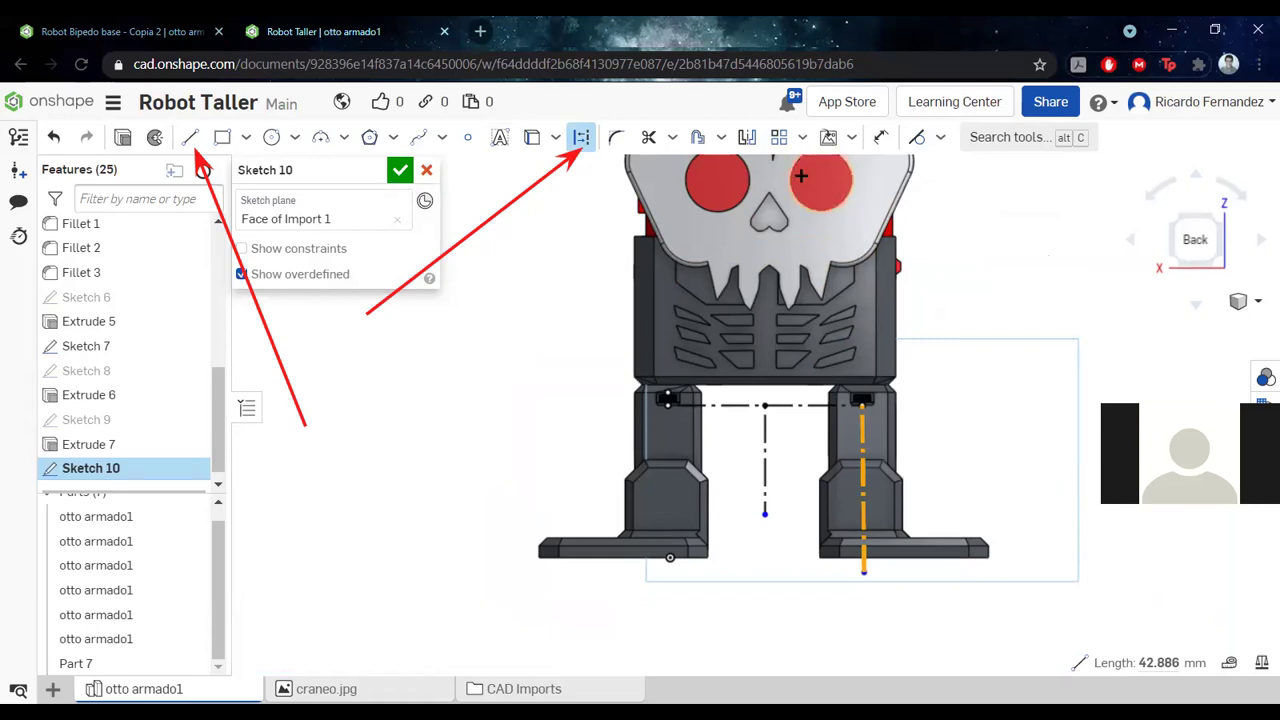
left_click_drag(995, 212, 951, 152)
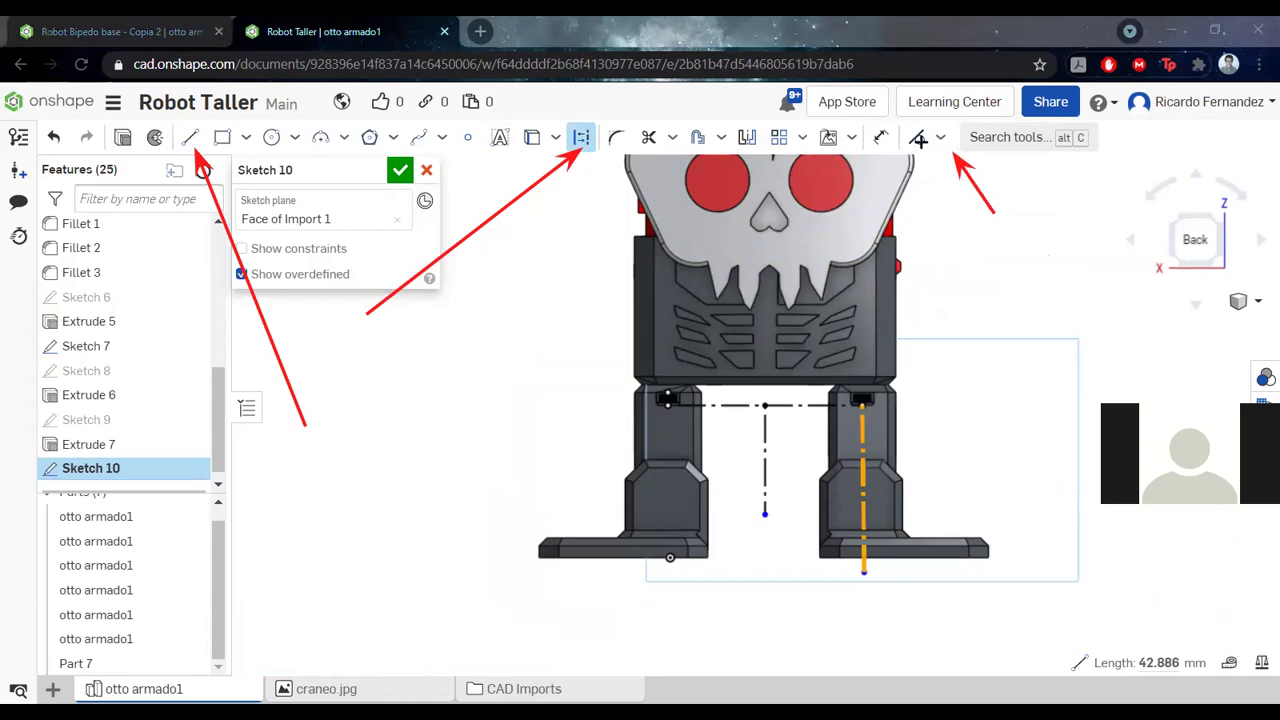
left_click(940, 139)
left_click(951, 324)
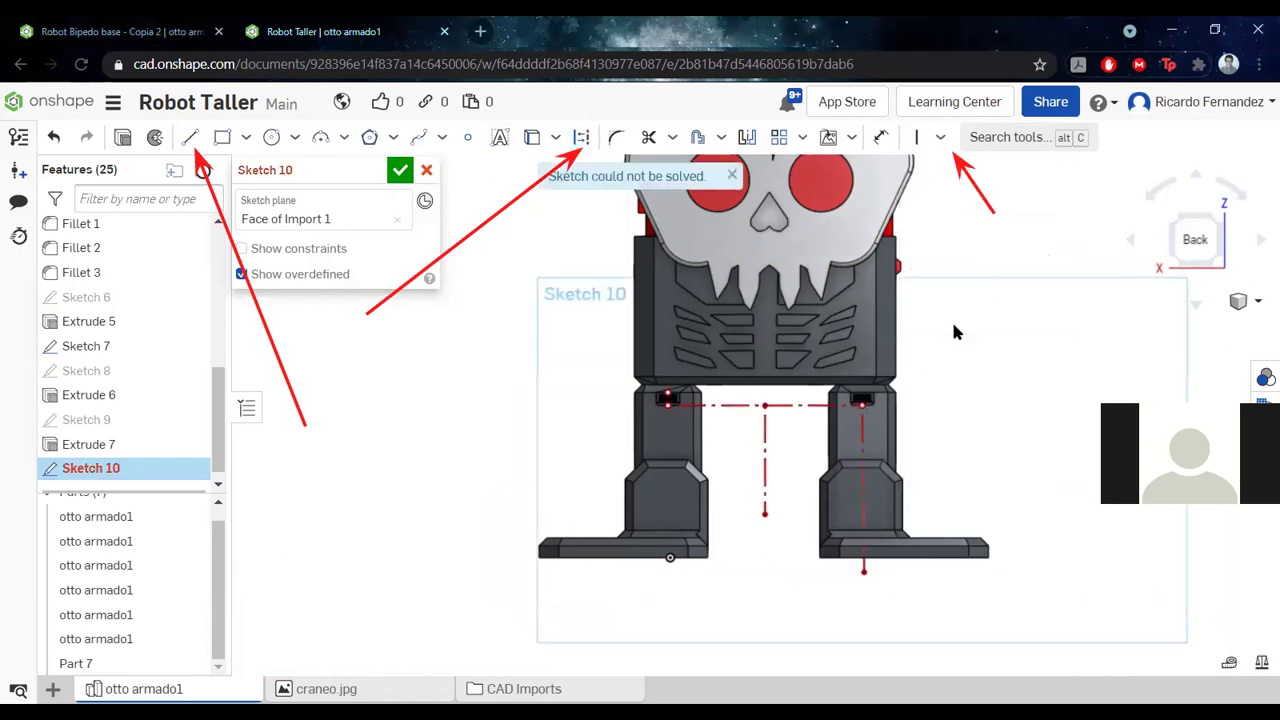
Delete the coincident constraint at the upper end of the right-hand leg's construction line
scroll(868, 392, "up", 3)
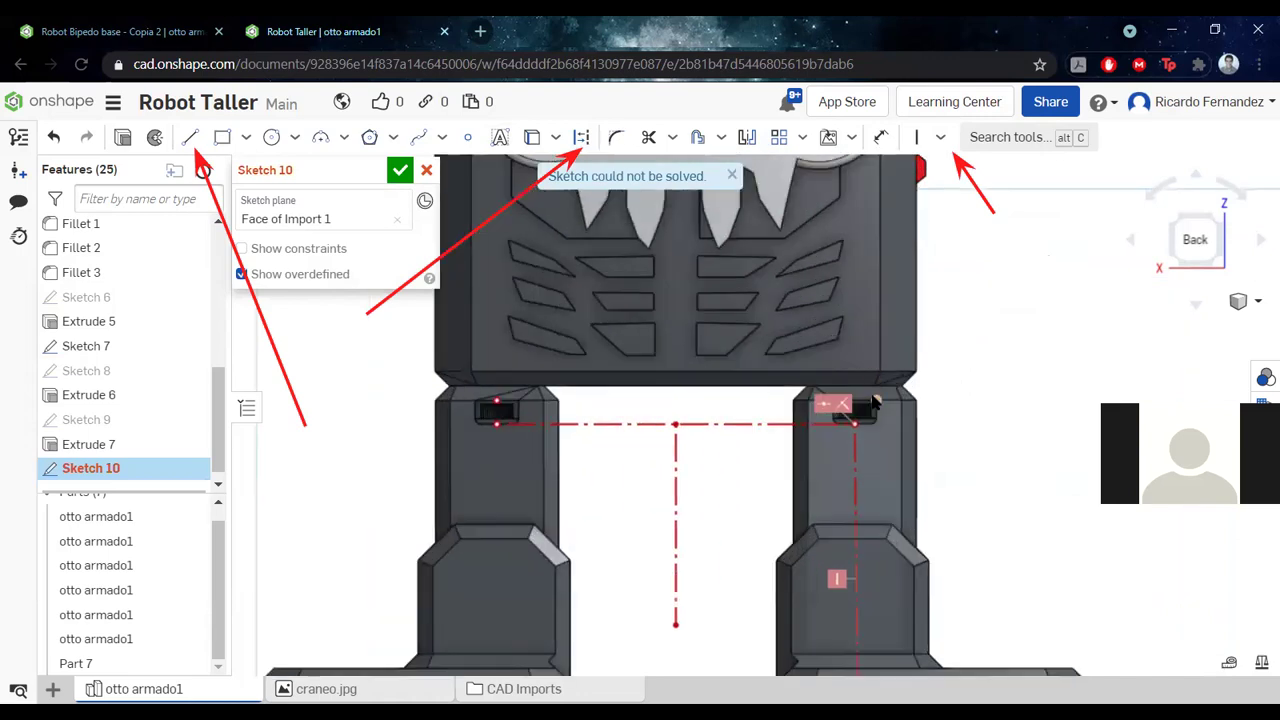
scroll(868, 400, "down", 2)
scroll(862, 400, "up", 1)
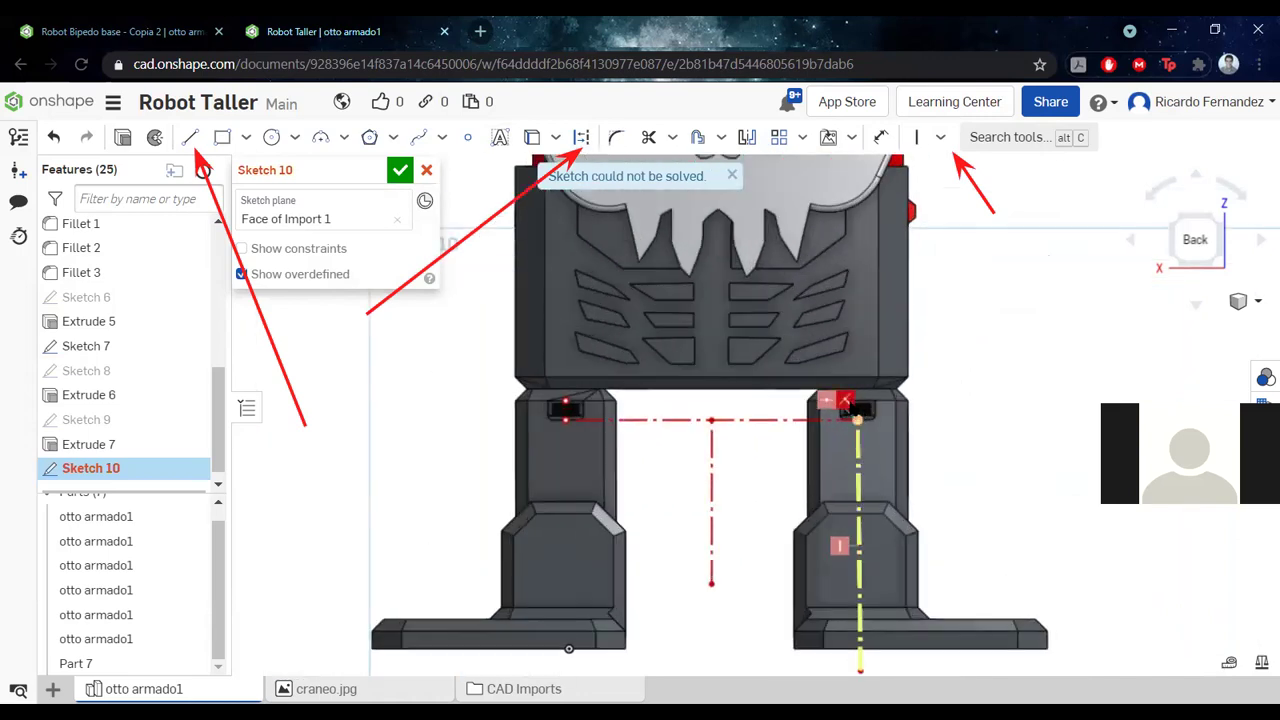
left_click(846, 400)
key("Delete")
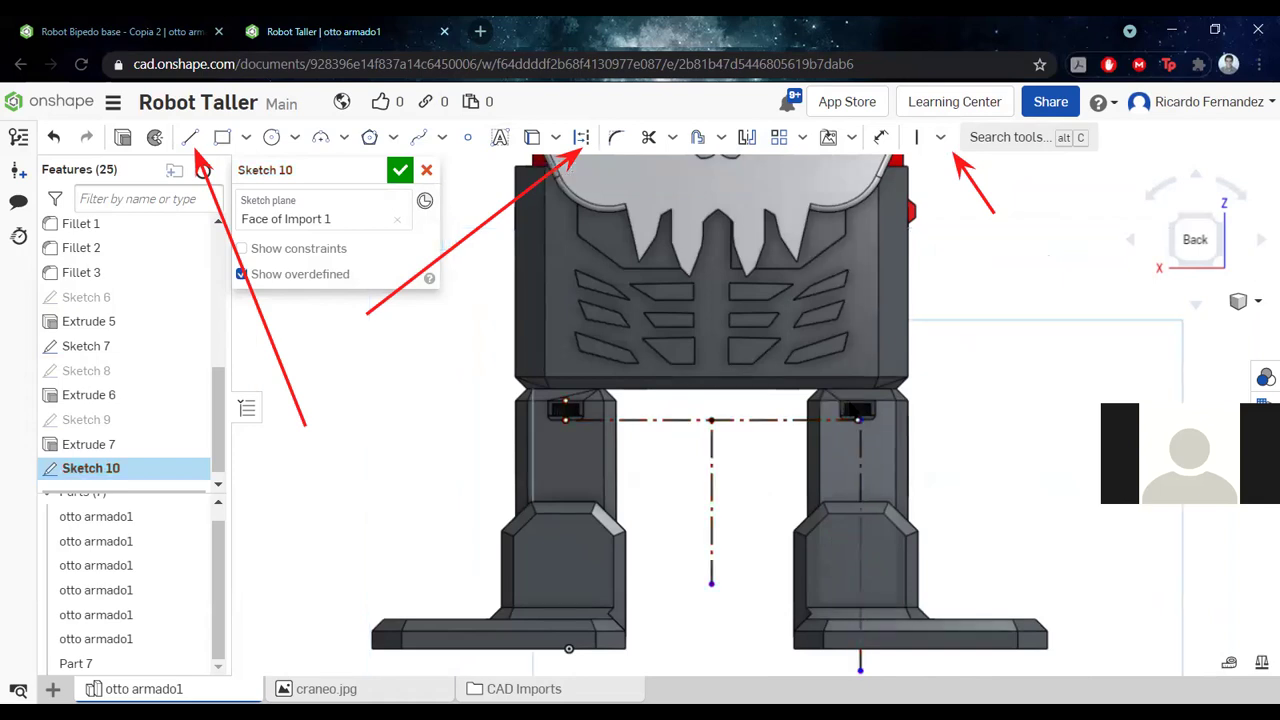
scroll(860, 410, "down", 2)
scroll(927, 413, "up", 2)
scroll(927, 405, "down", 2)
scroll(910, 363, "up", 1)
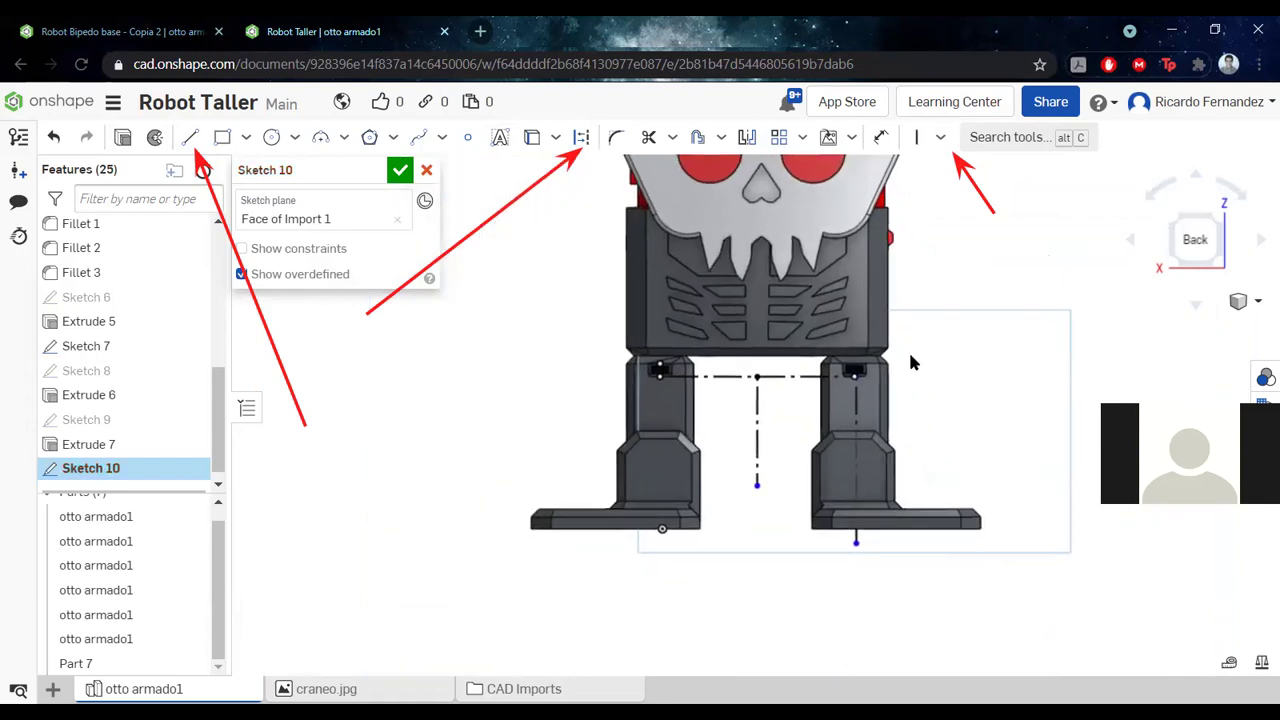
middle_click_drag(910, 363, 910, 356)
scroll(912, 356, "up", 2)
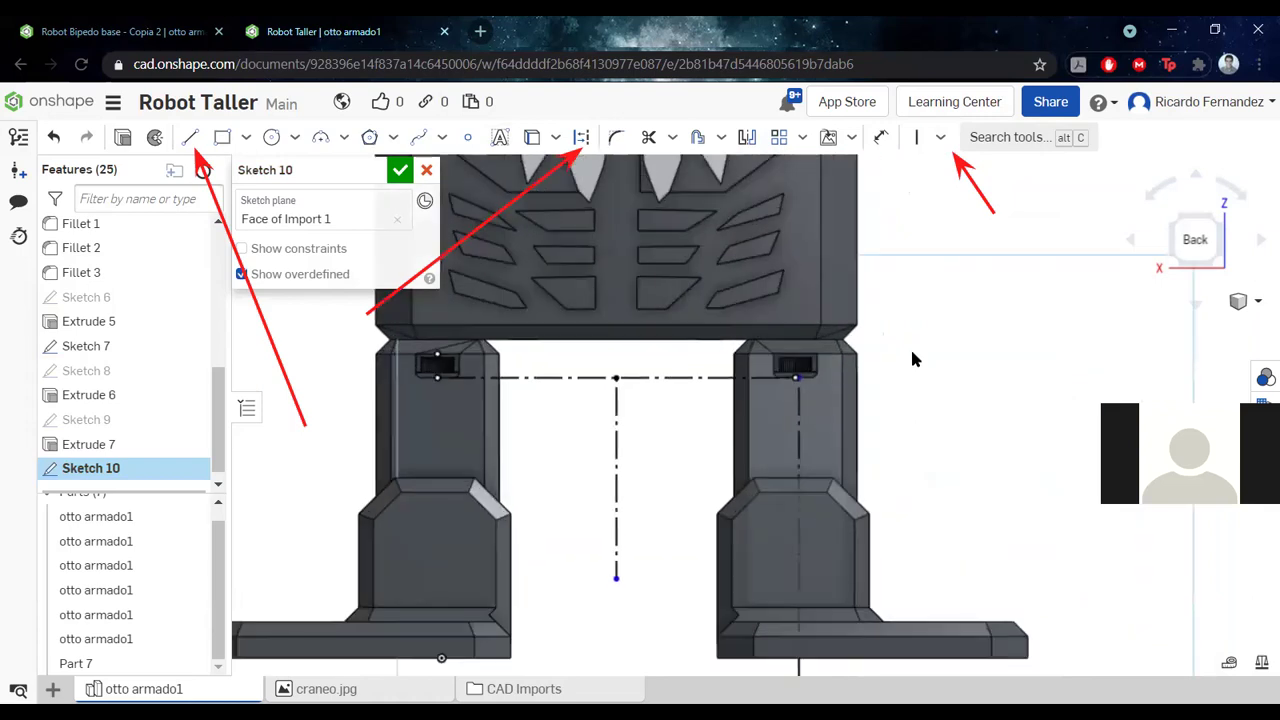
scroll(917, 357, "down", 2)
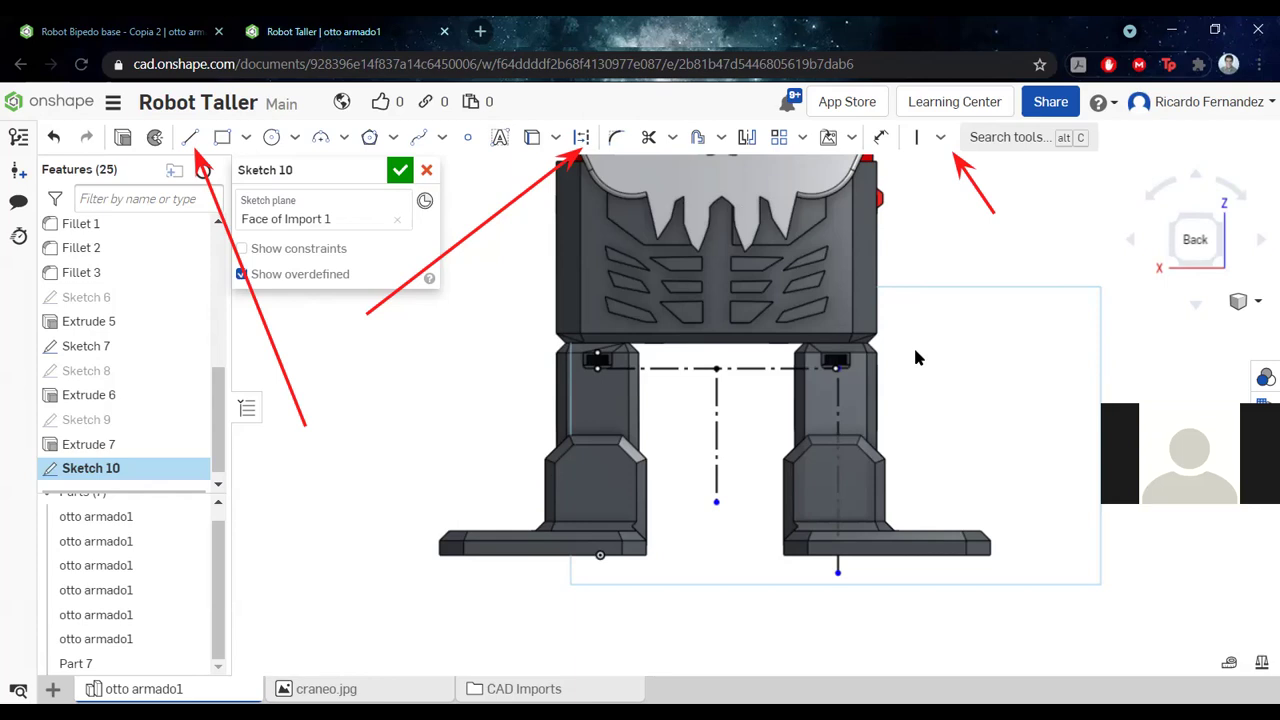
Show the sketch constraints and examine how the right-hand leg's construction line meets the horizontal line at the slot
left_click(298, 250)
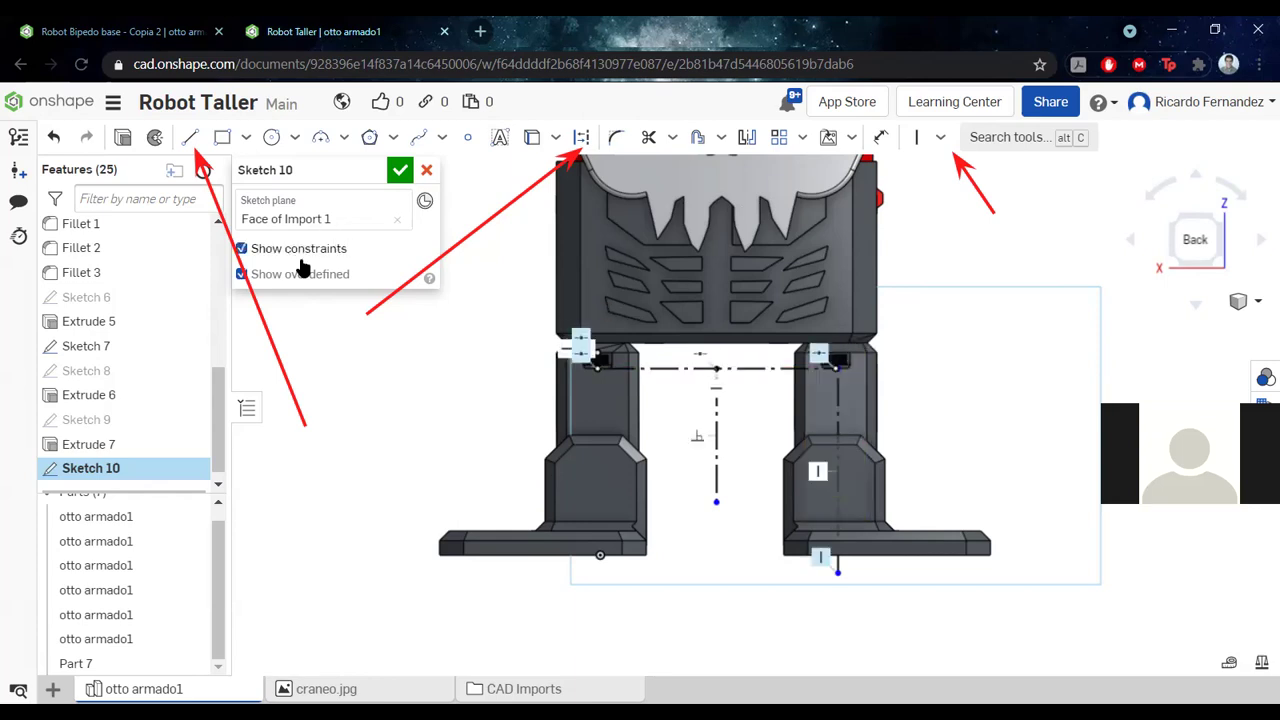
scroll(850, 400, "up", 5)
scroll(850, 400, "down", 5)
scroll(862, 368, "up", 2)
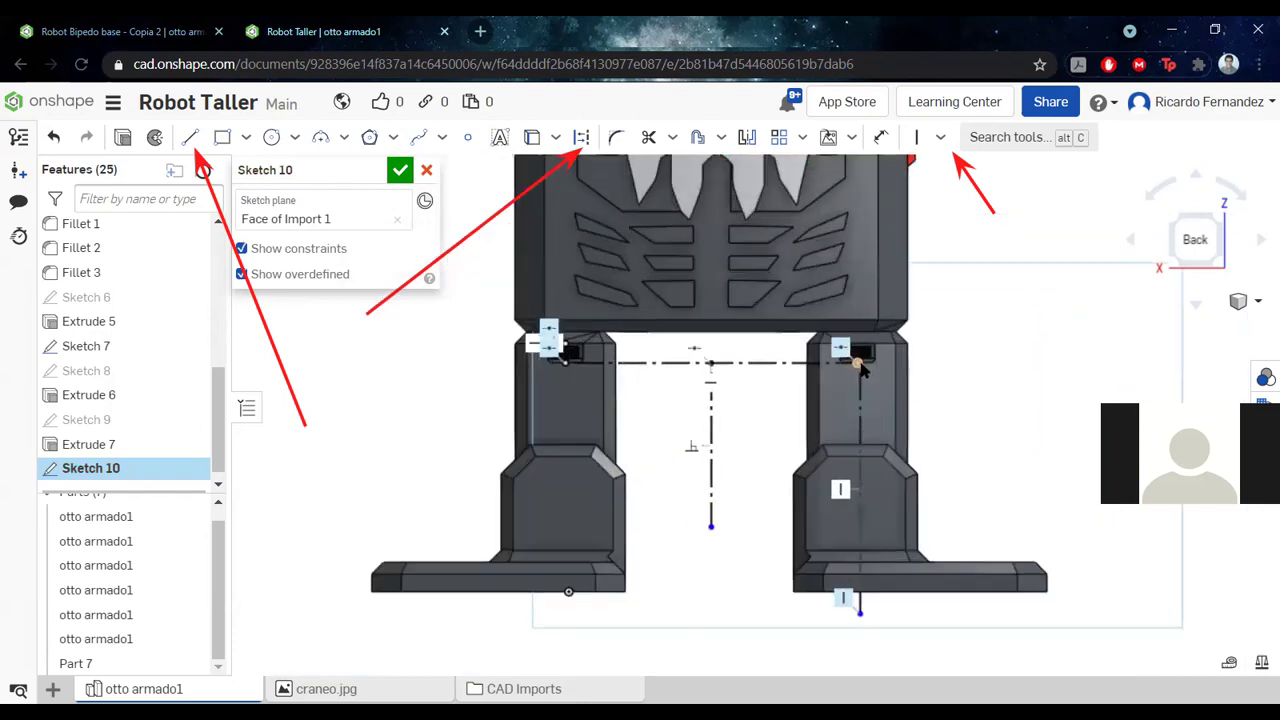
scroll(862, 368, "up", 5)
scroll(830, 350, "down", 2)
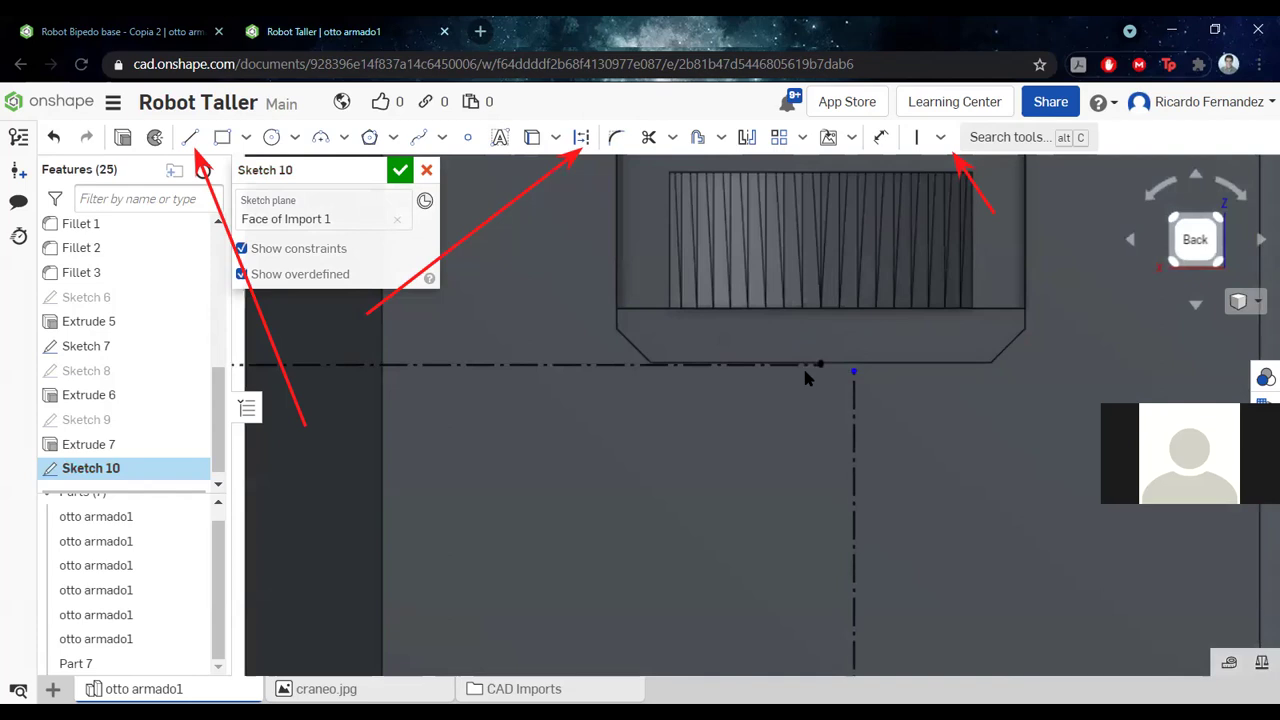
scroll(863, 464, "down", 3)
scroll(866, 475, "down", 3)
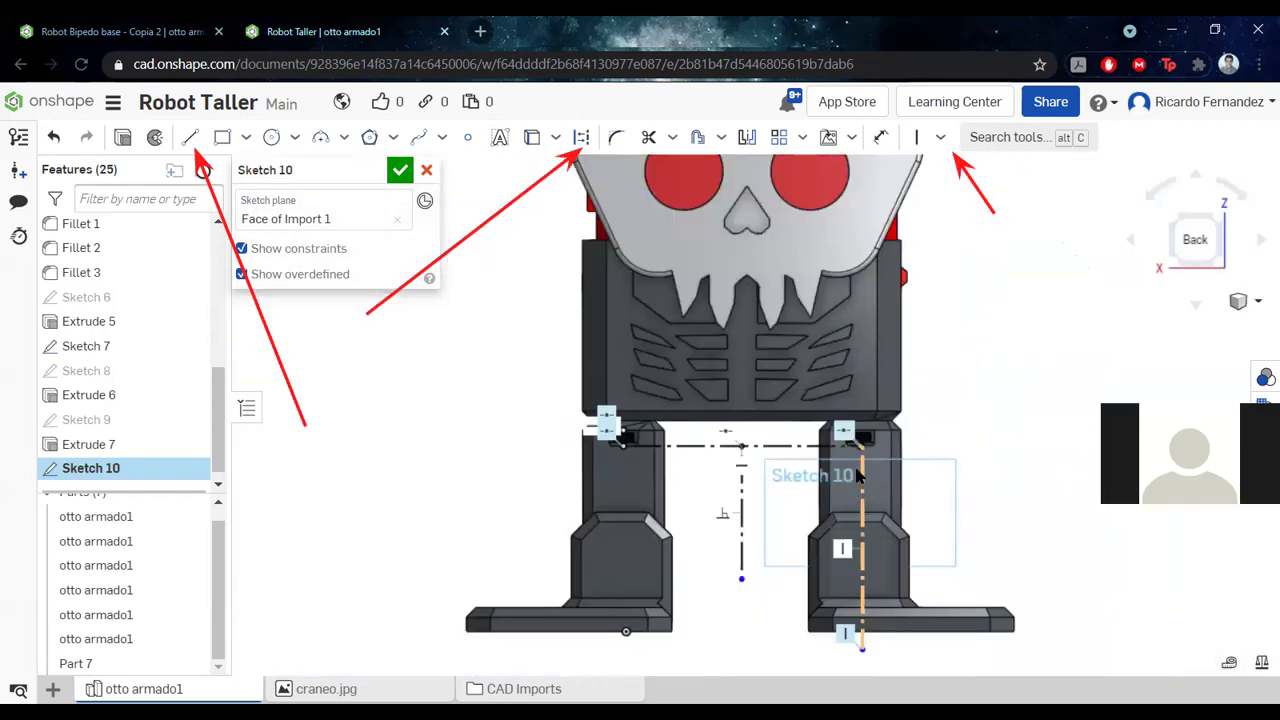
Delete the construction line running down the right-hand leg
scroll(845, 440, "up", 2)
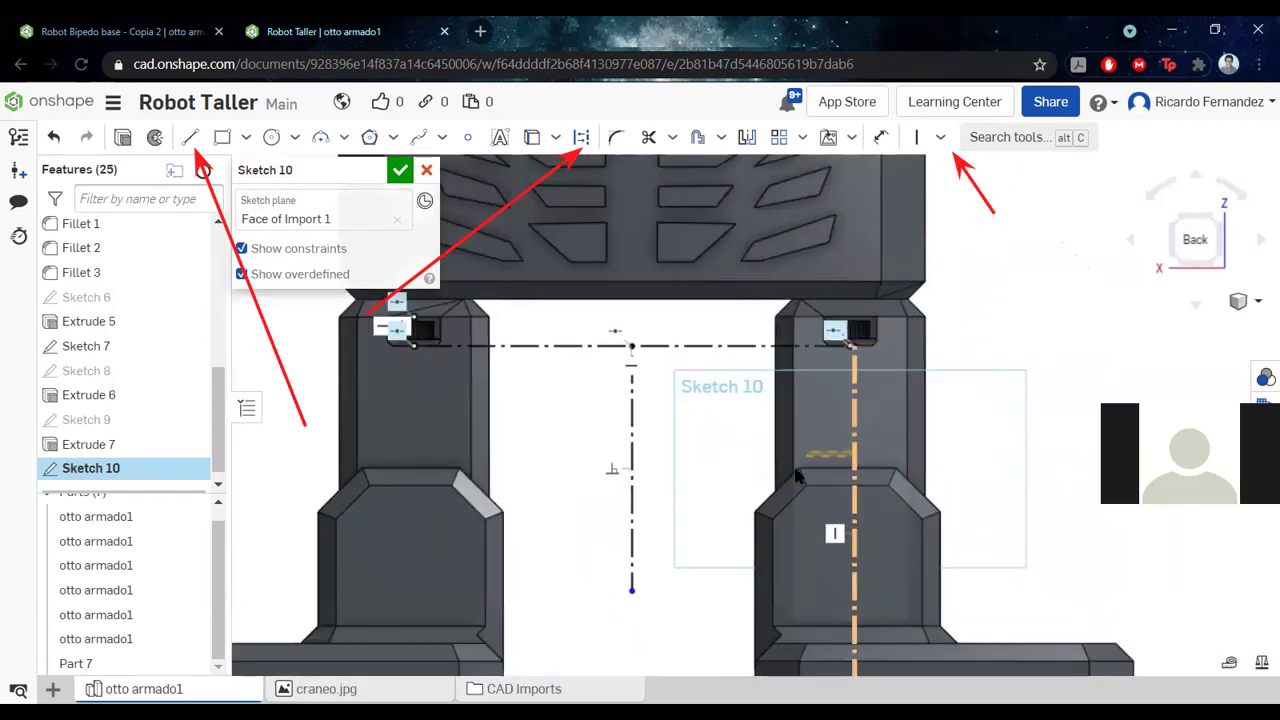
left_click(854, 460)
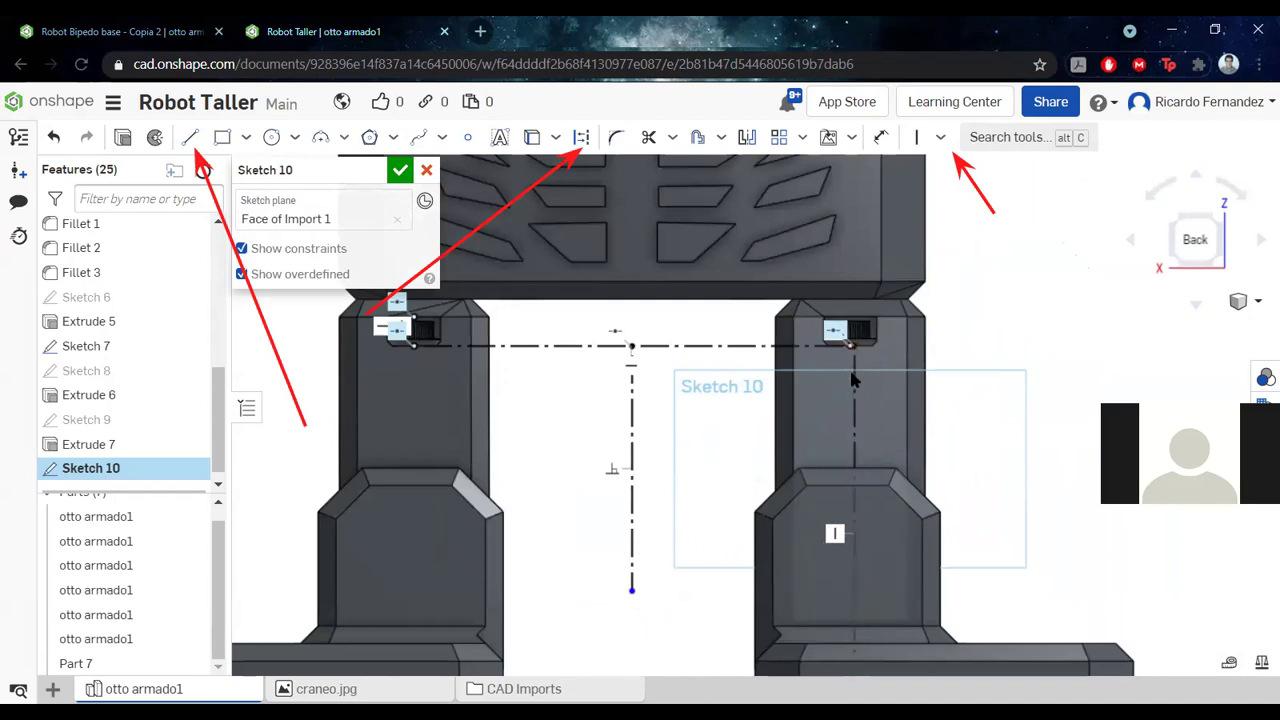
scroll(852, 380, "down", 3)
left_click(857, 414)
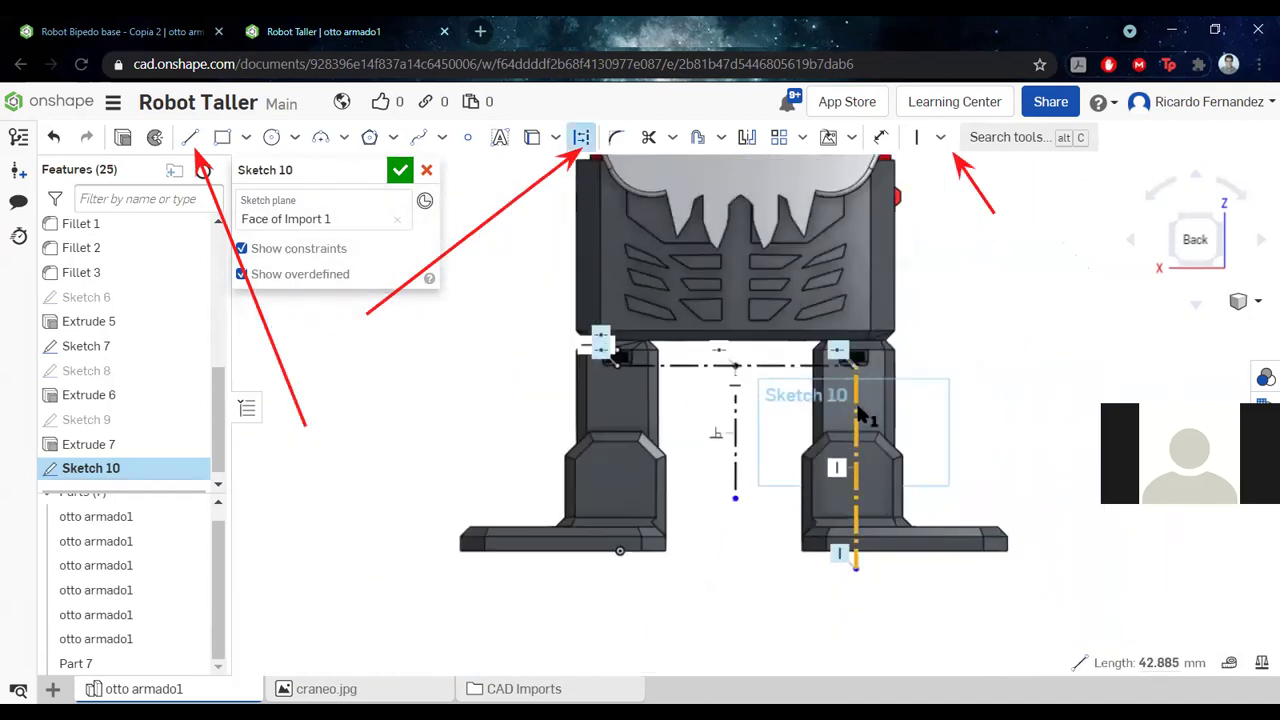
key("Delete")
Draw a vertical construction line about 53 mm long from the horizontal line's end at the right-hand leg's slot down past the foot
scroll(855, 402, "up", 3)
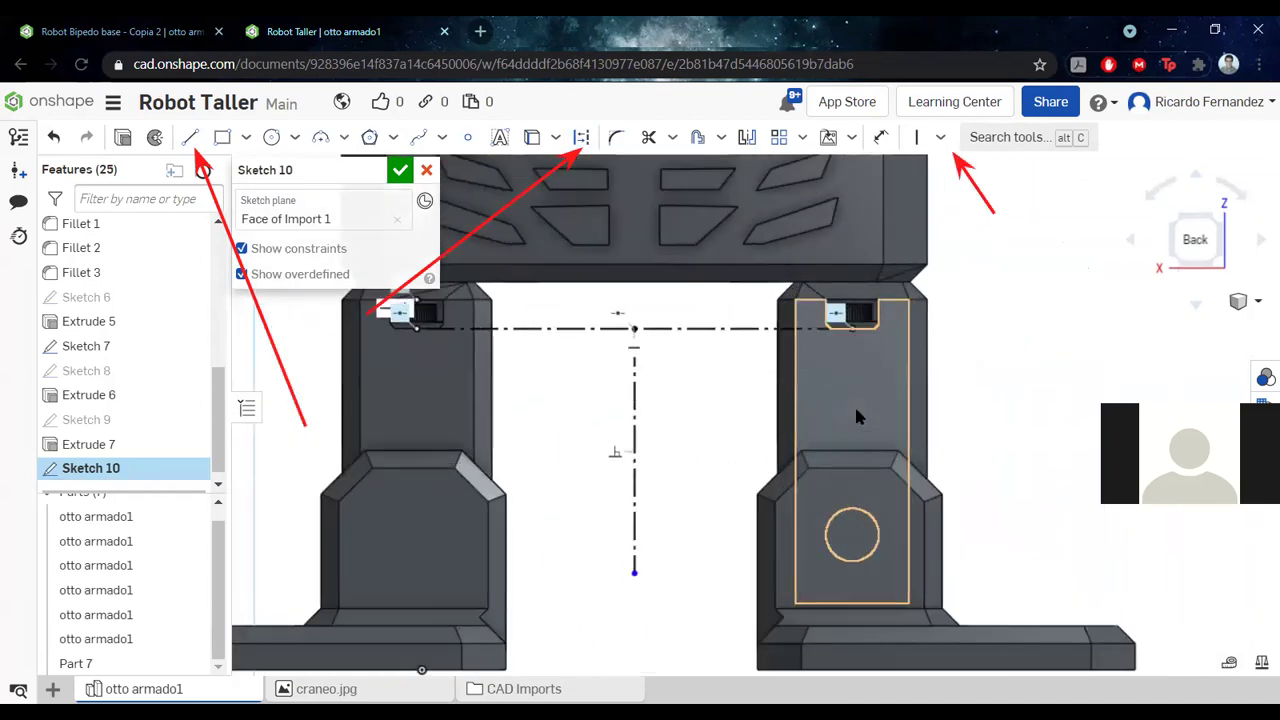
scroll(845, 330, "down", 3)
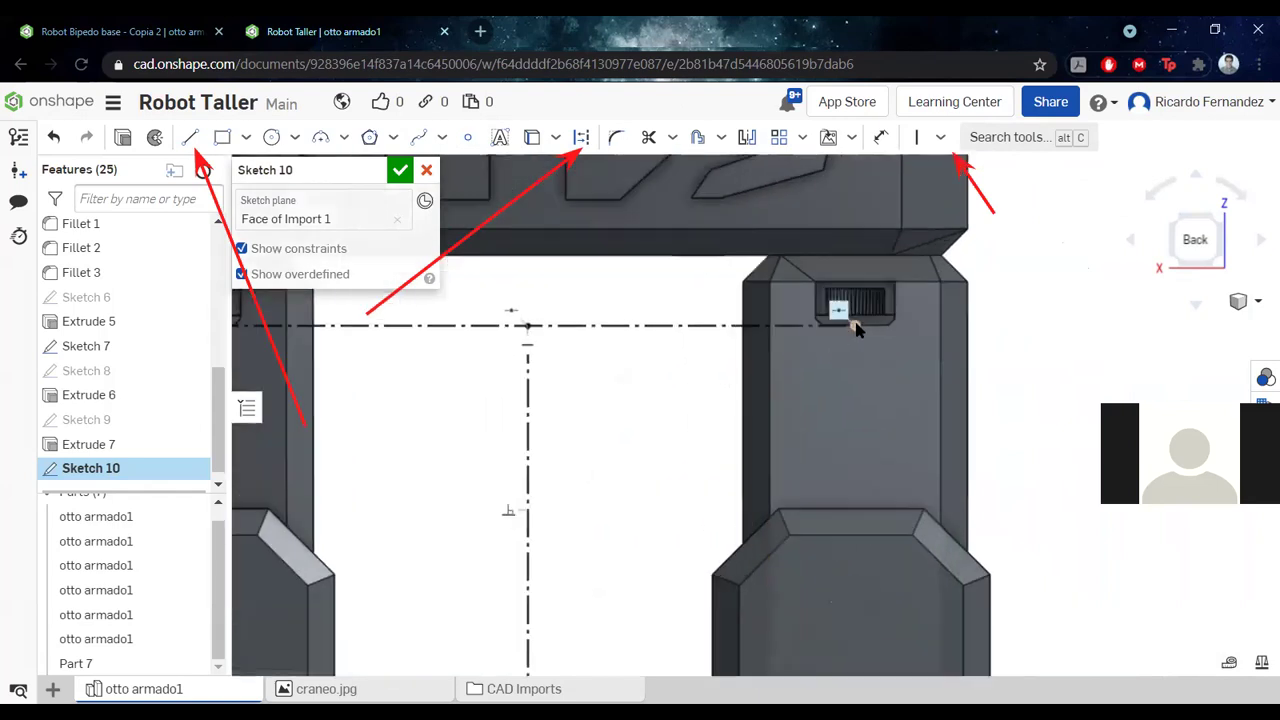
left_click(190, 137)
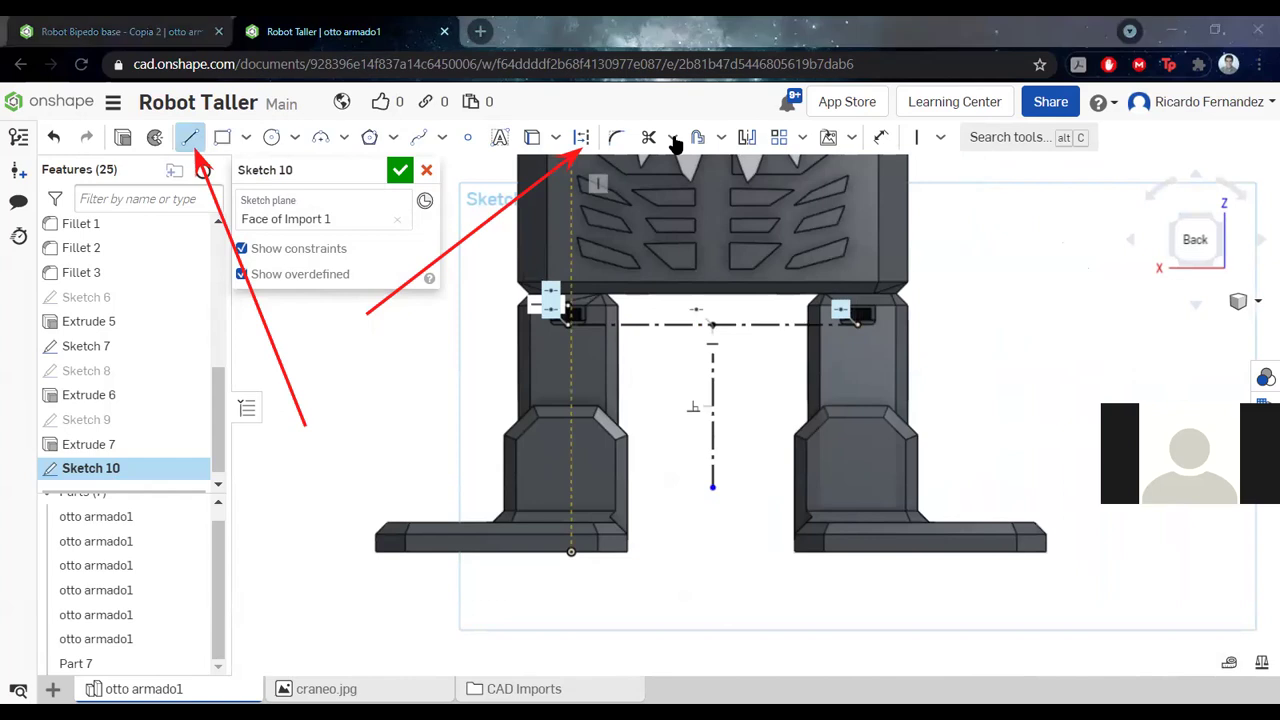
left_click(579, 136)
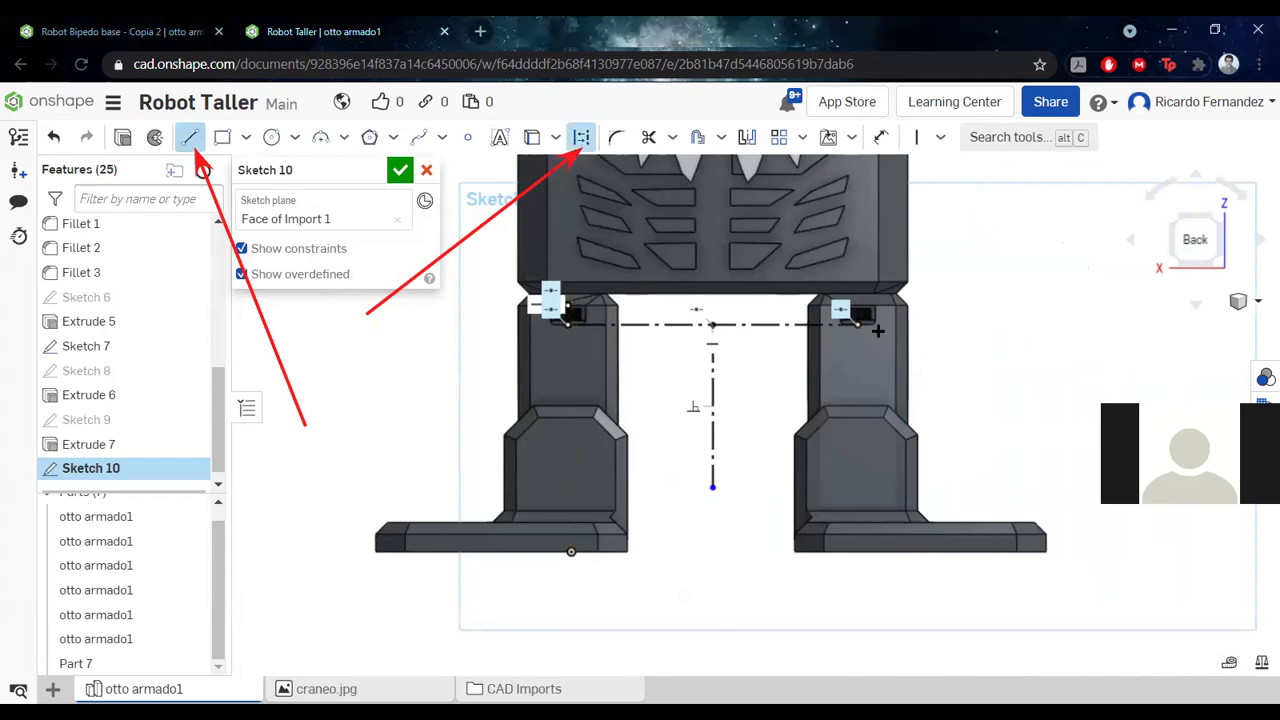
scroll(838, 328, "up", 3)
left_click(835, 320)
scroll(850, 370, "up", 3)
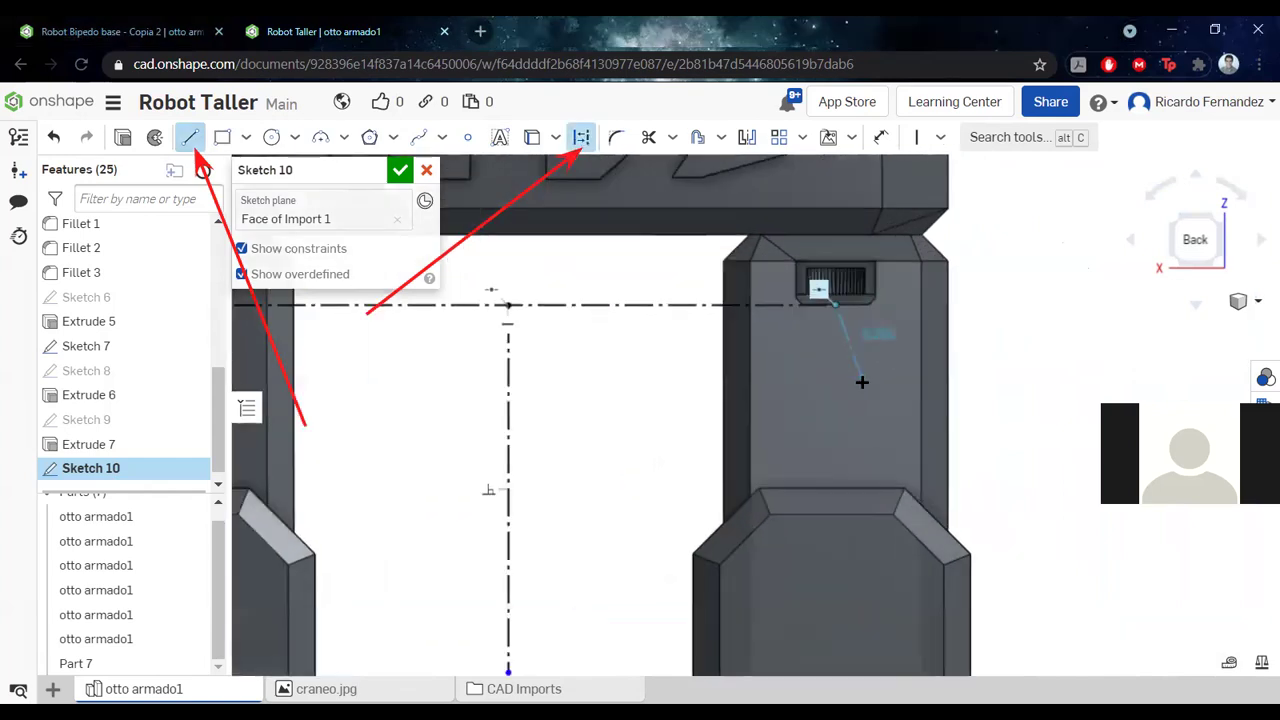
scroll(868, 450, "down", 6)
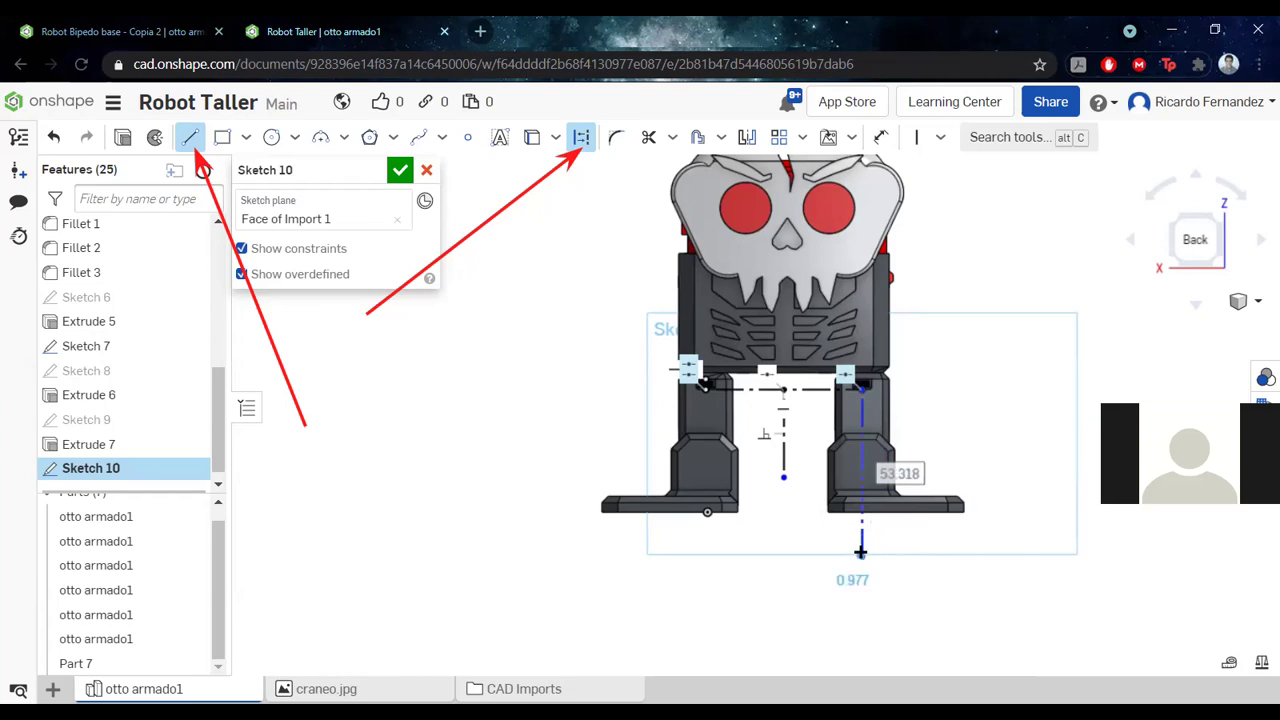
left_click(862, 556)
key("Escape")
Sketch a closed triangle beside the right-hand leg's centerline, just below the slot, with a vertical side about 3.5 mm long
scroll(893, 405, "up", 3)
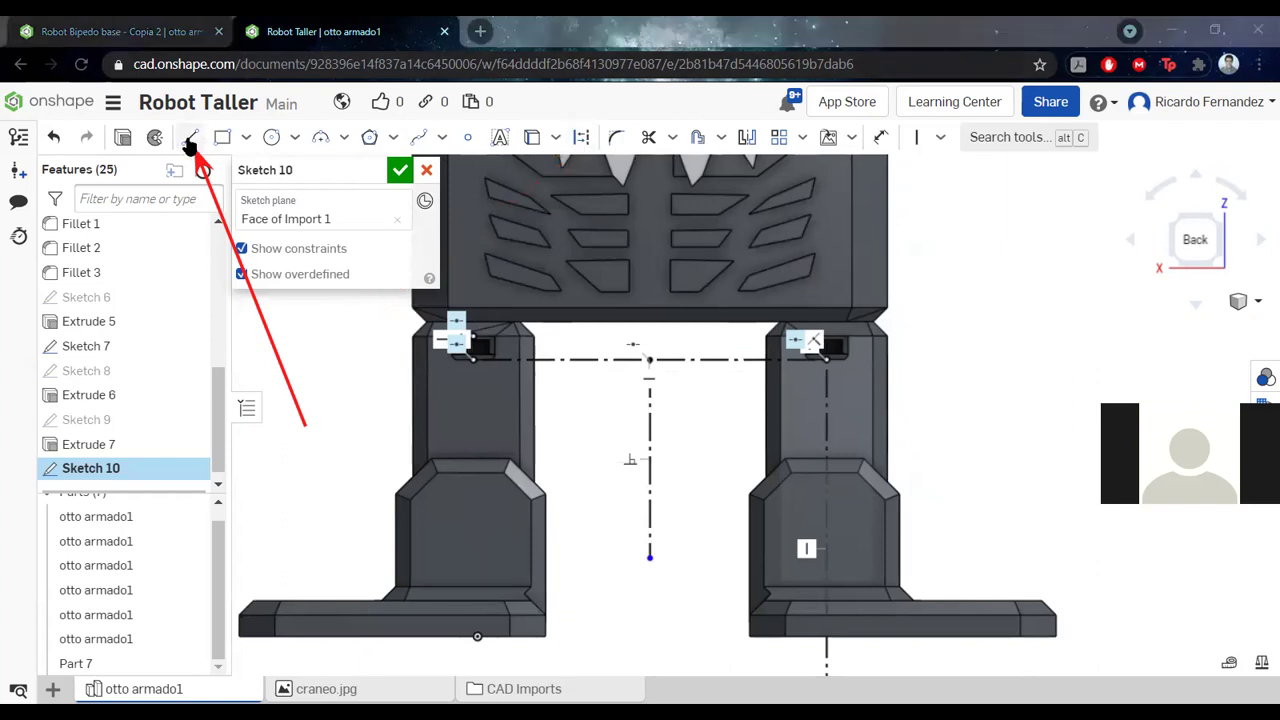
scroll(843, 408, "down", 3)
scroll(840, 392, "up", 6)
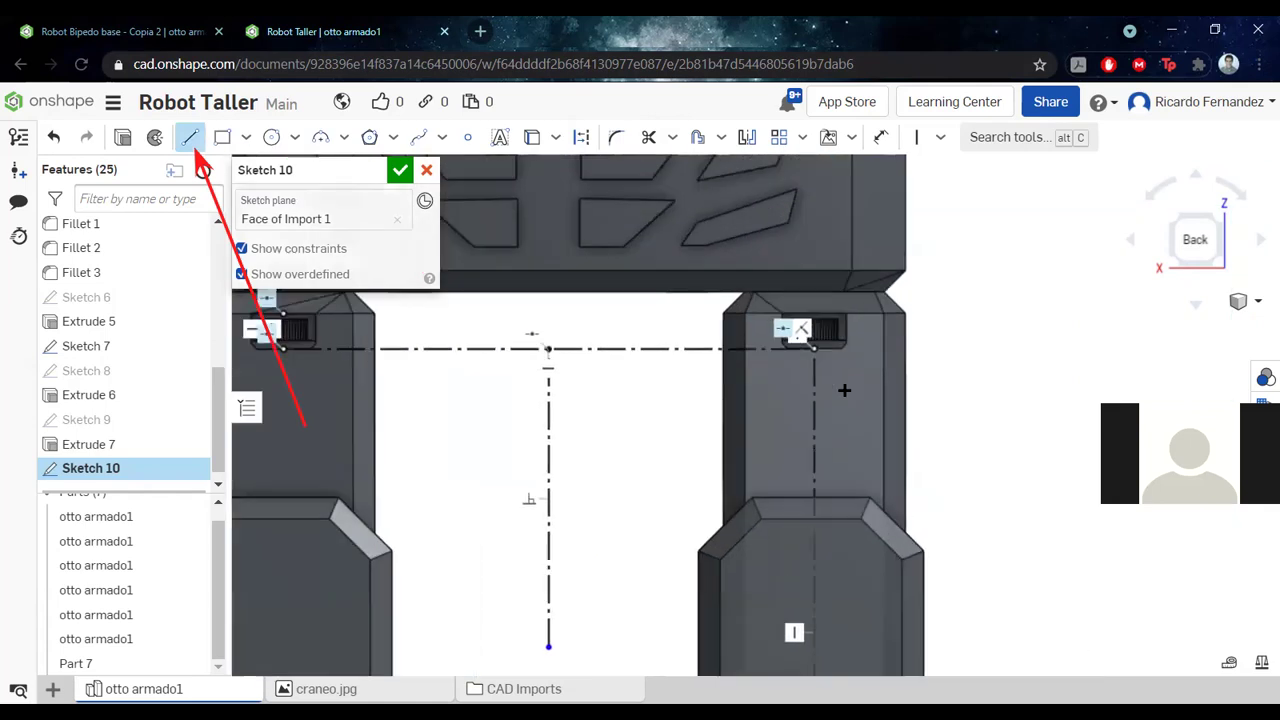
left_click(817, 346)
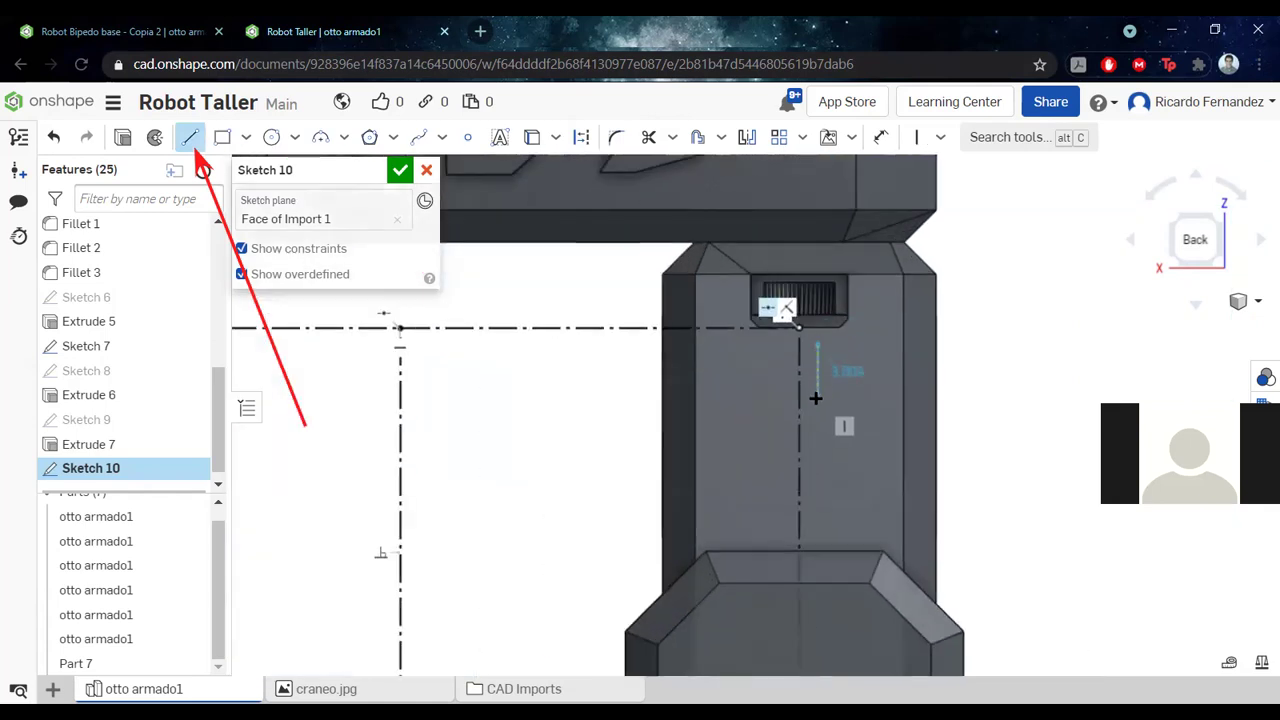
left_click(817, 398)
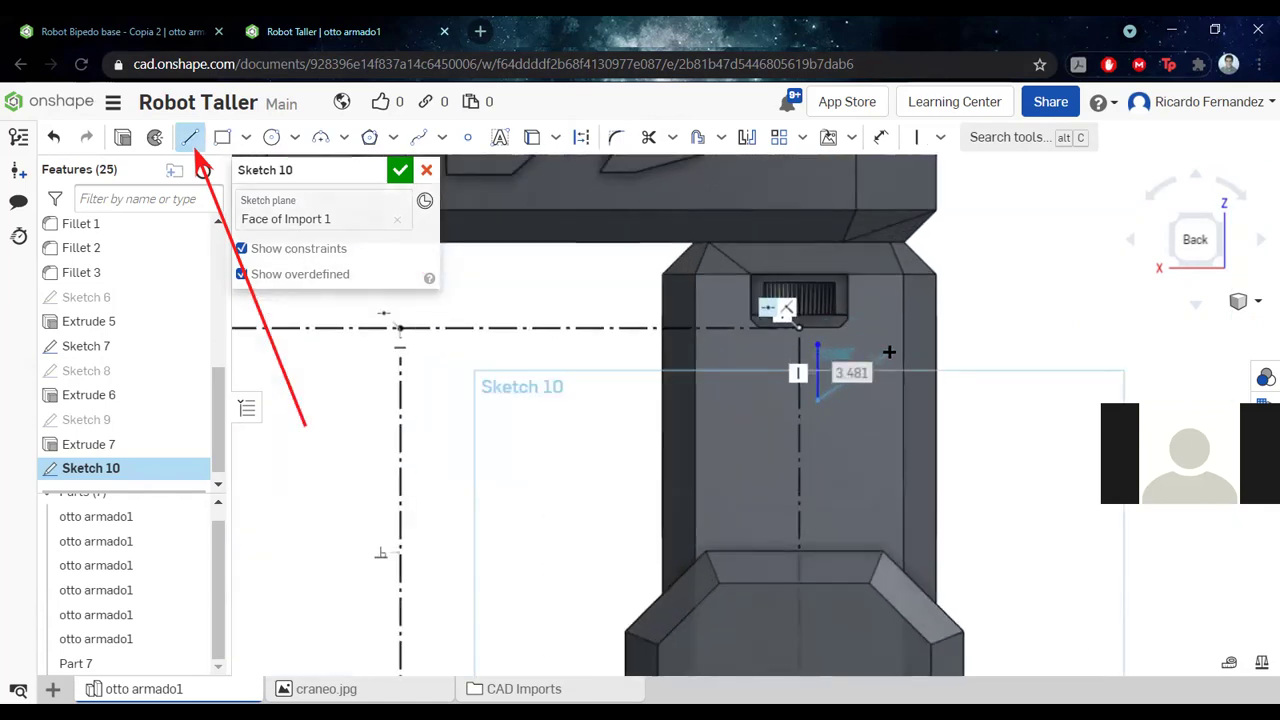
left_click(889, 352)
left_click(817, 347)
key("Escape")
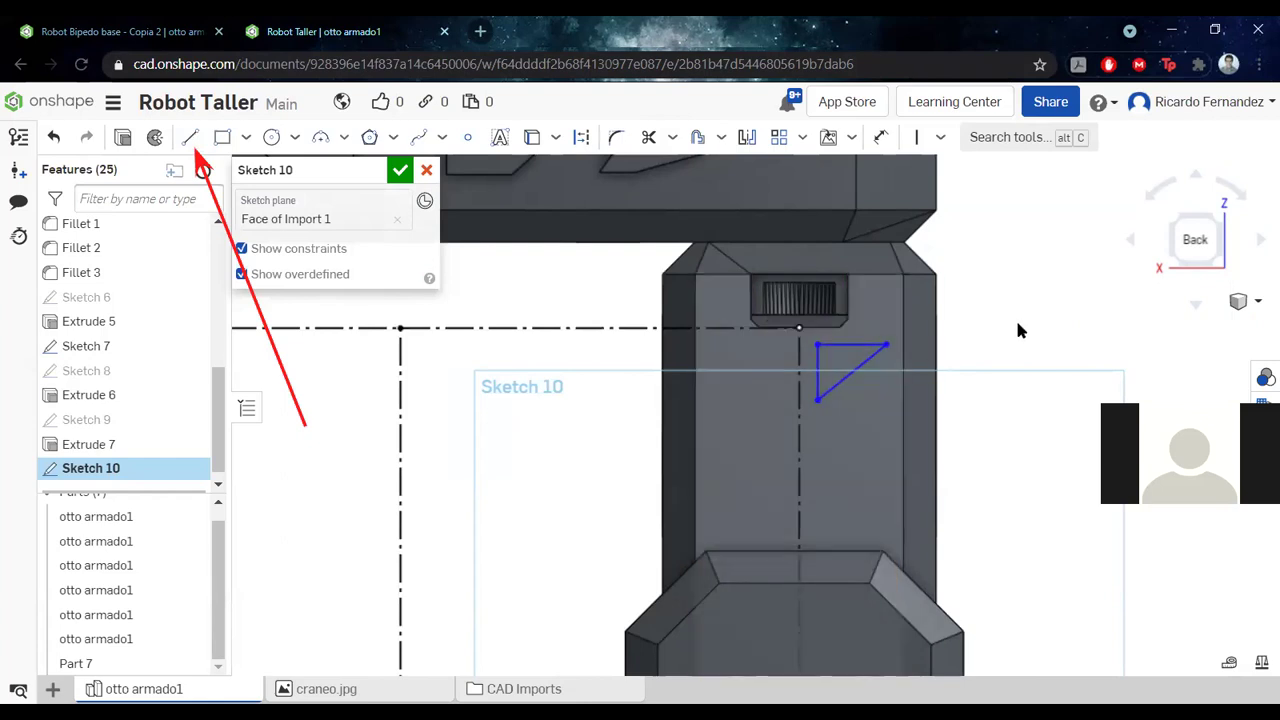
Sketch a closed four-sided shape below the triangle, with vertical sides about 7.1 and 7.9 mm and slanted ends about 4.3 and 4.7 mm
scroll(1015, 317, "down", 1)
scroll(1018, 325, "down", 1)
left_click(190, 137)
scroll(880, 360, "up", 3)
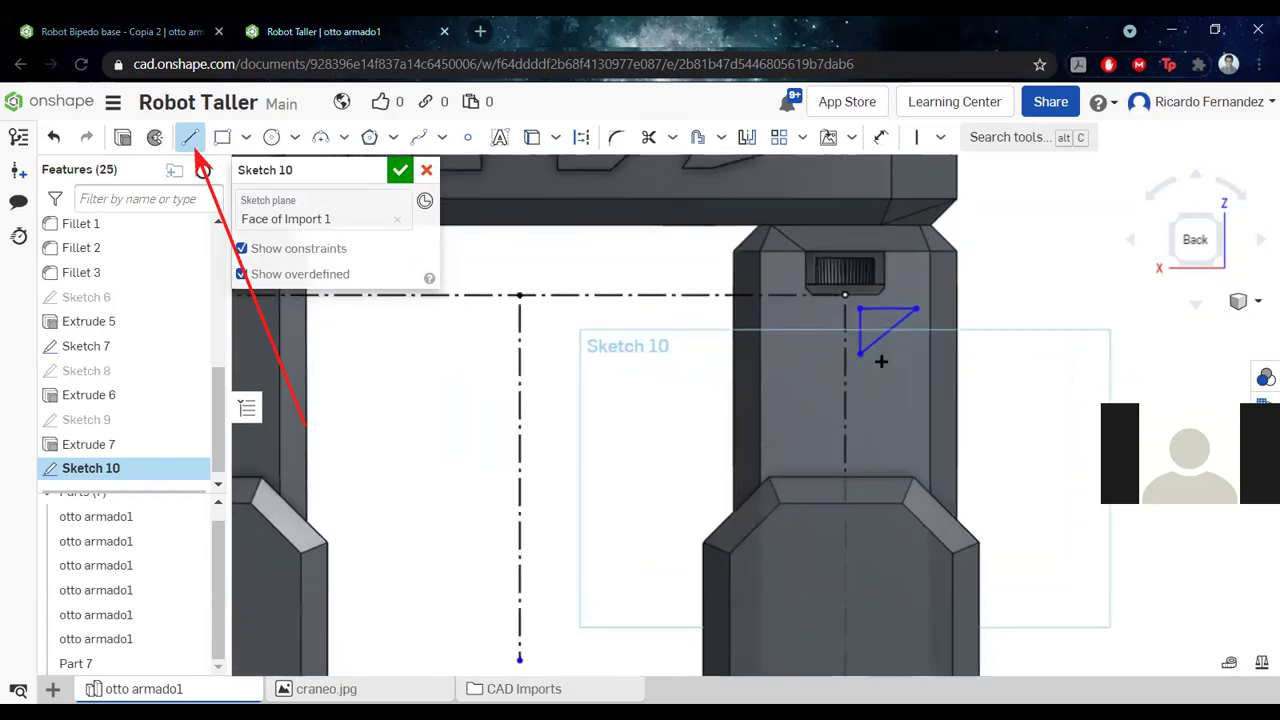
left_click(842, 377)
left_click(842, 545)
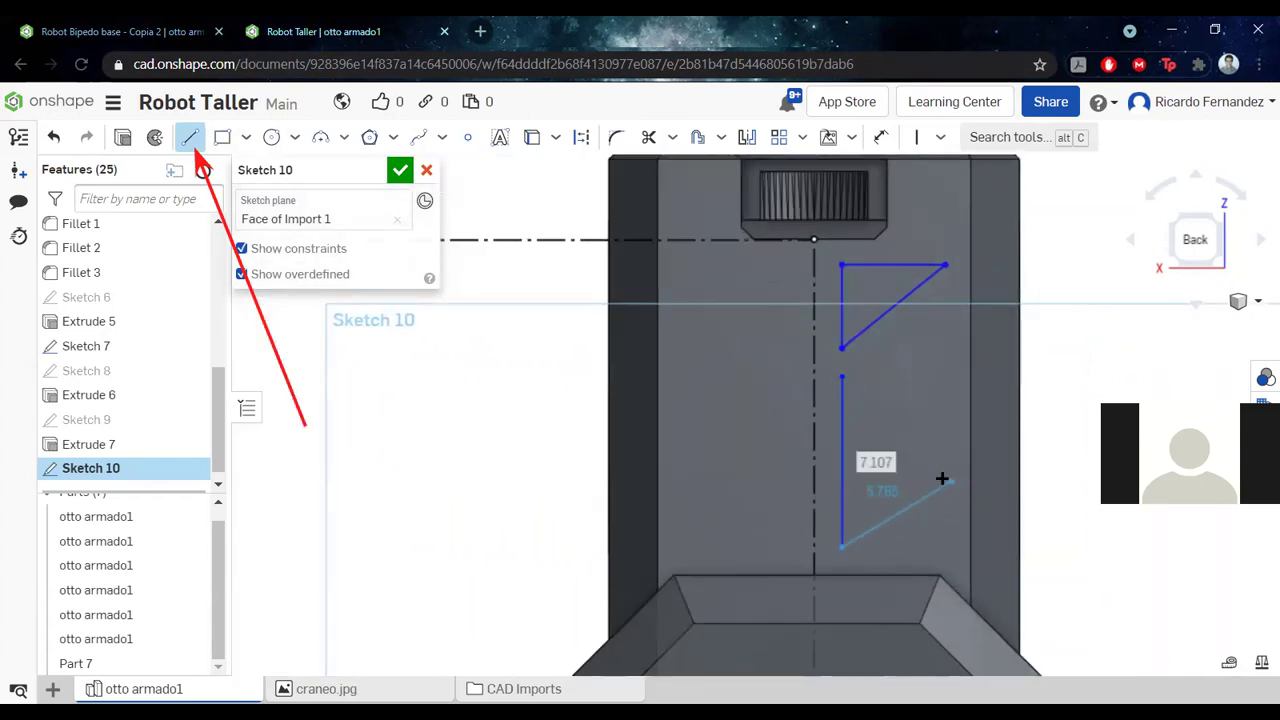
left_click(932, 500)
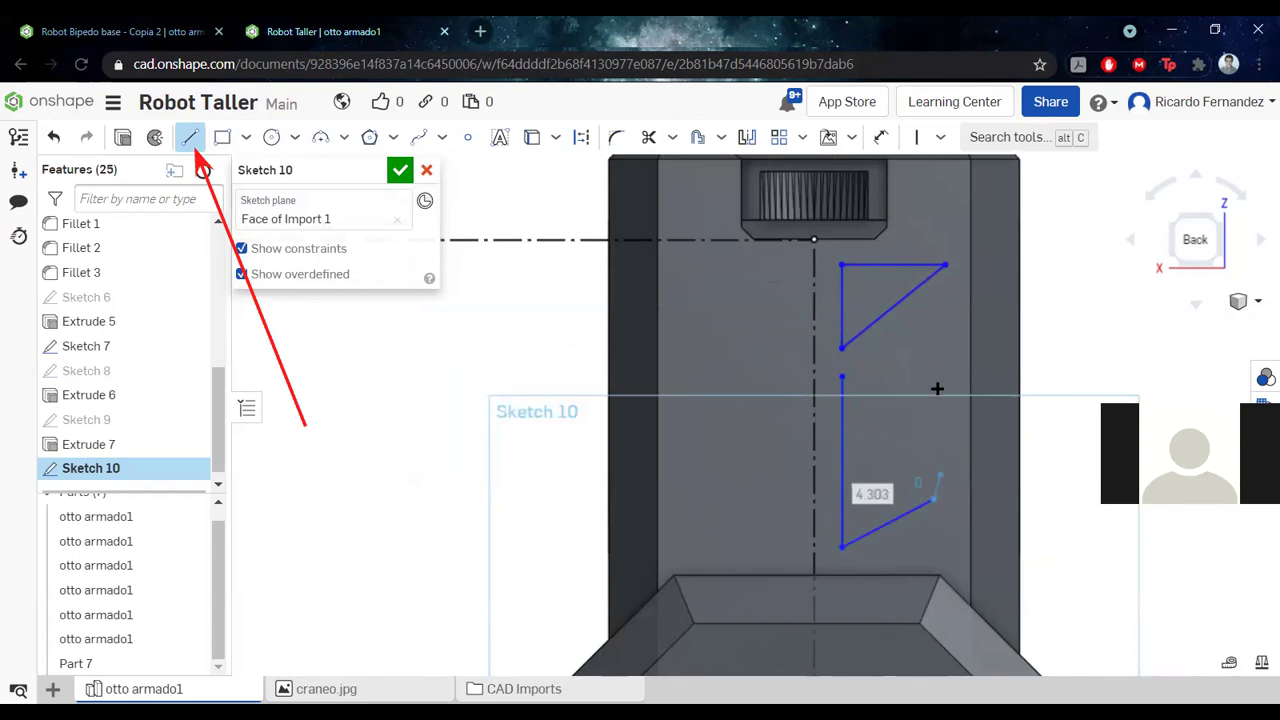
left_click(933, 312)
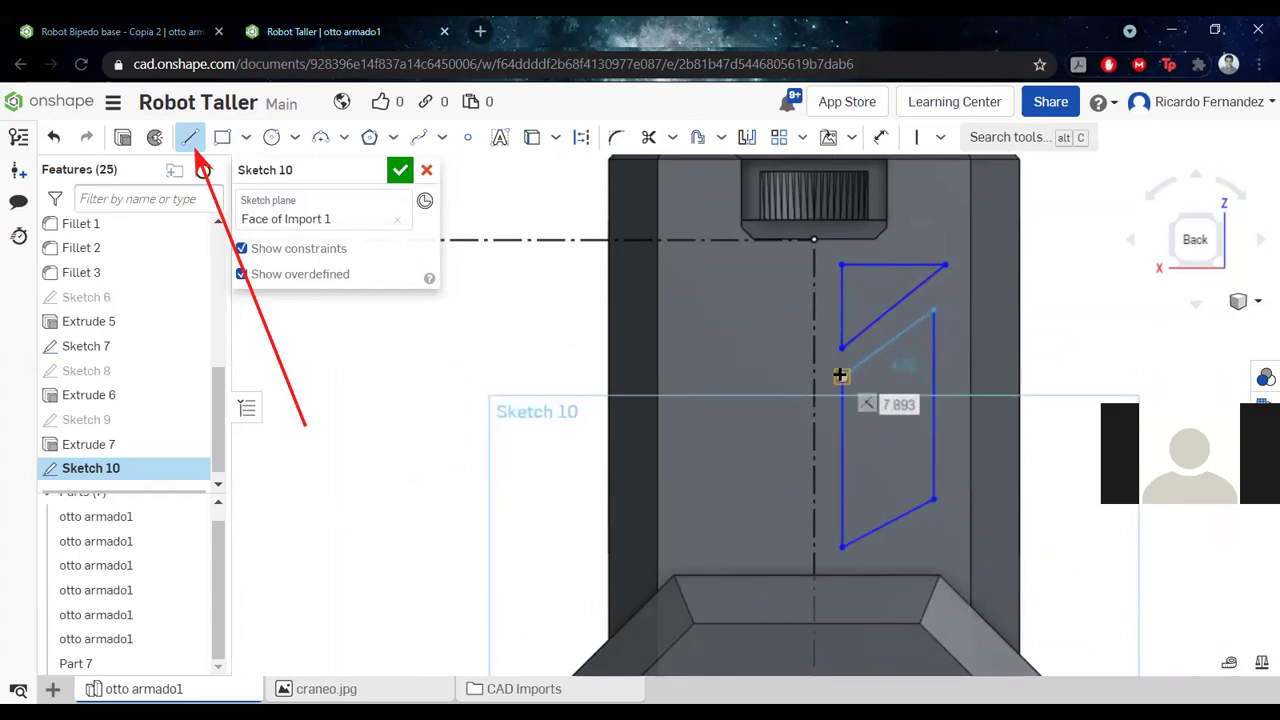
left_click(841, 376)
Examine how the triangle and four-sided shape sit on the right-hand leg relative to its centerline and slot
scroll(845, 368, "down", 3)
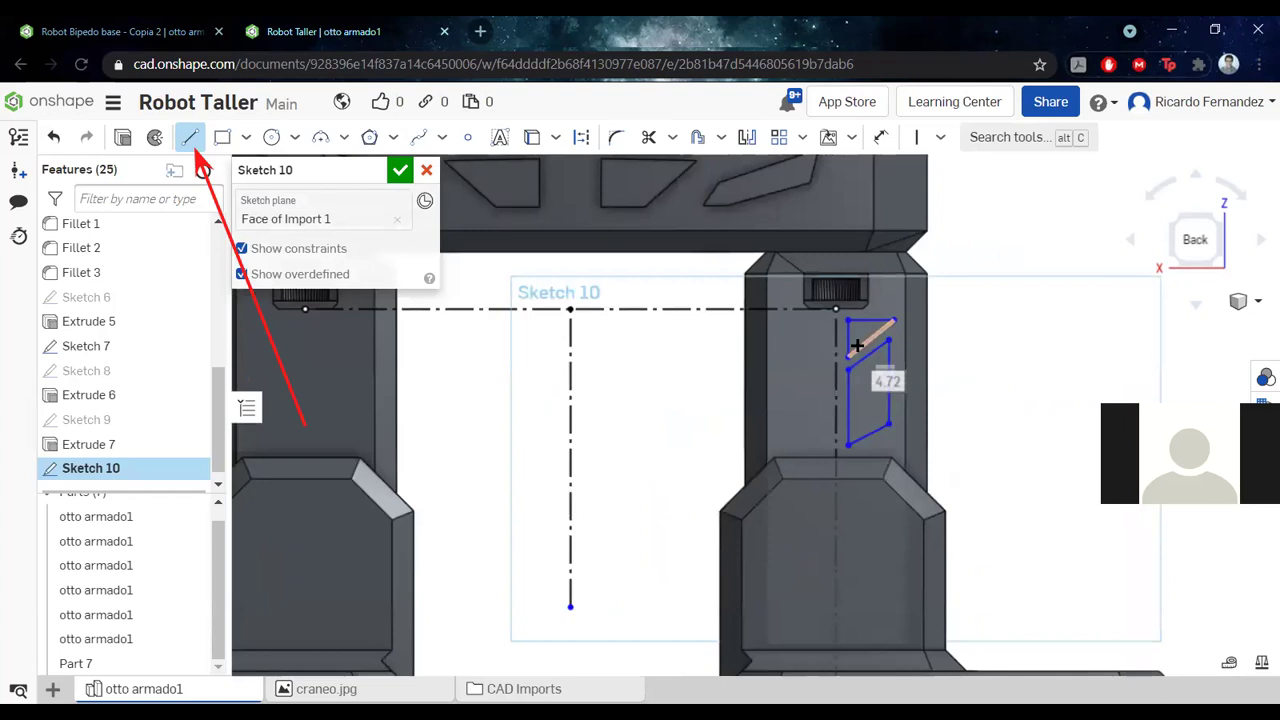
left_click(849, 354)
scroll(860, 490, "up", 4)
scroll(885, 506, "down", 5)
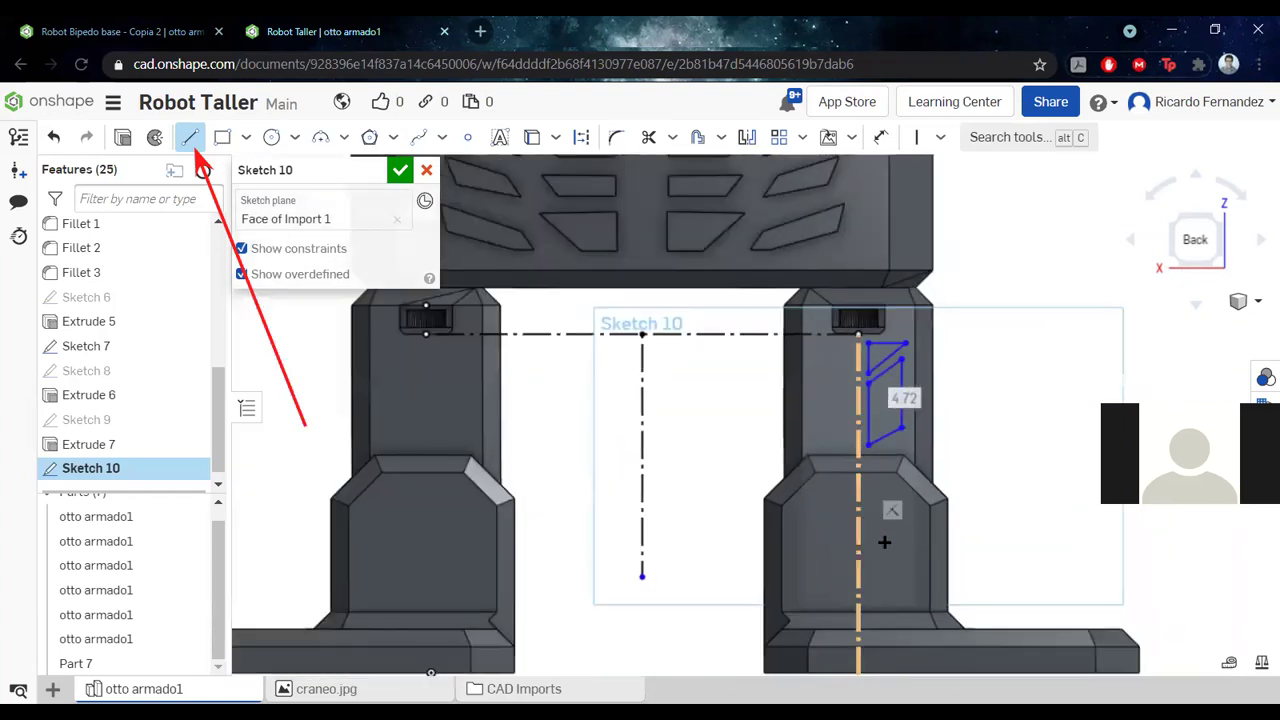
scroll(884, 546, "up", 2)
scroll(884, 546, "up", 2)
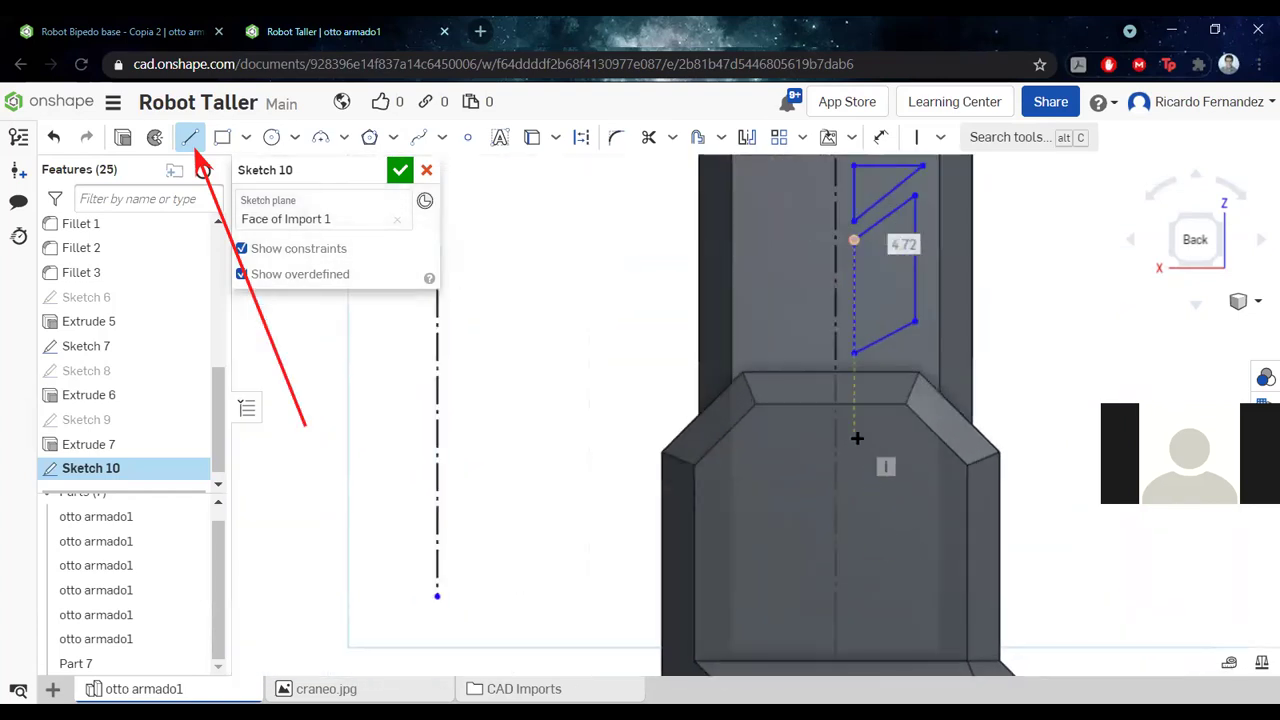
scroll(857, 437, "down", 3)
right_click_drag(857, 437, 697, 436)
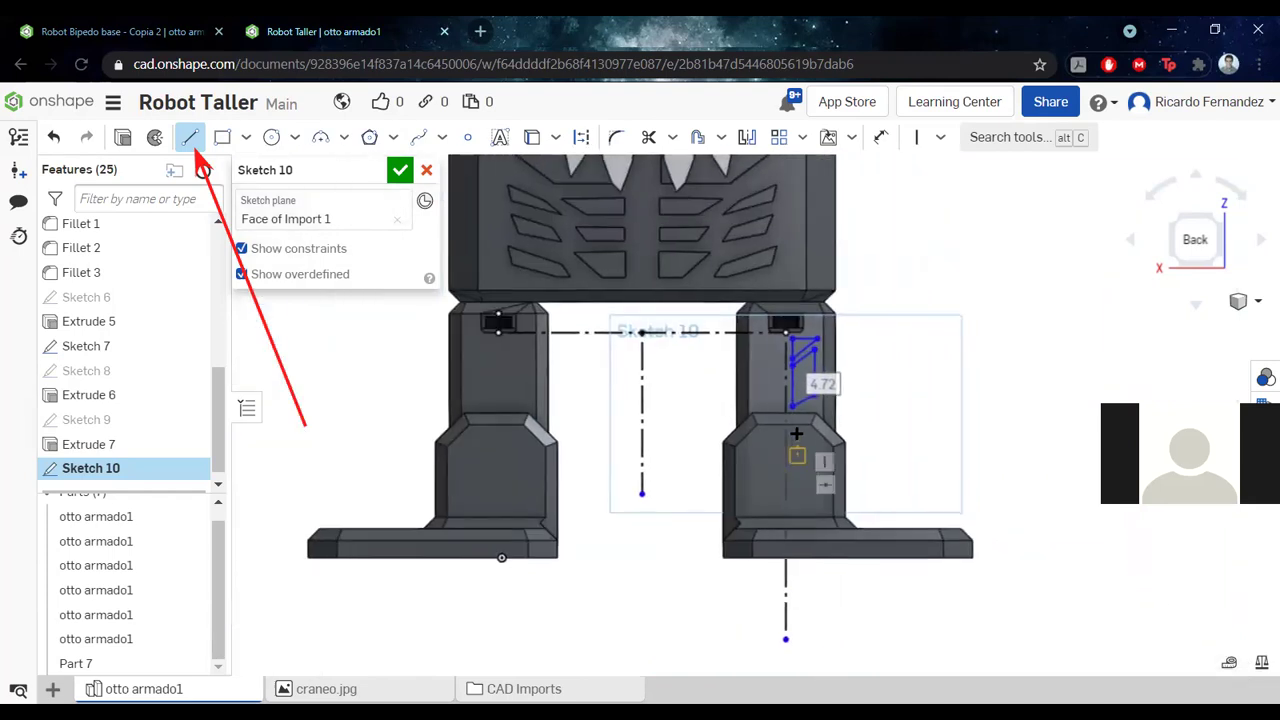
scroll(697, 436, "up", 3)
key("n")
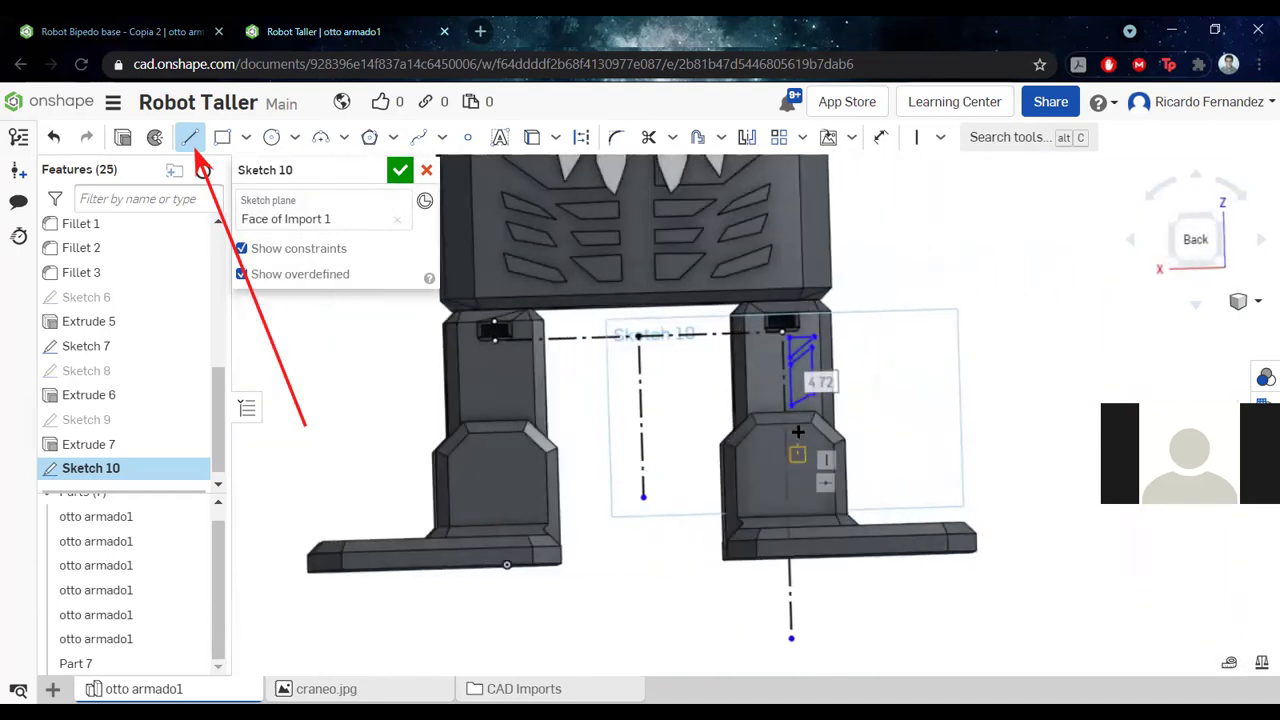
scroll(892, 318, "down", 1)
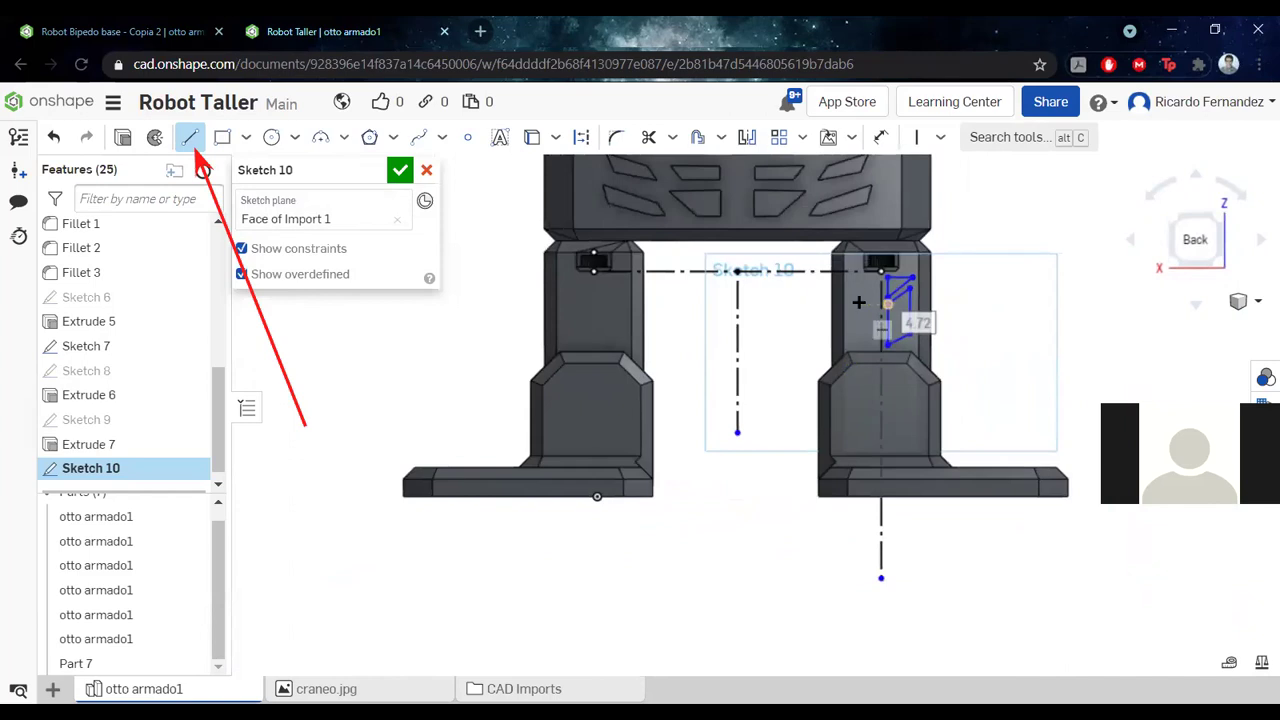
scroll(905, 303, "down", 2)
scroll(902, 307, "up", 3)
scroll(902, 307, "up", 3)
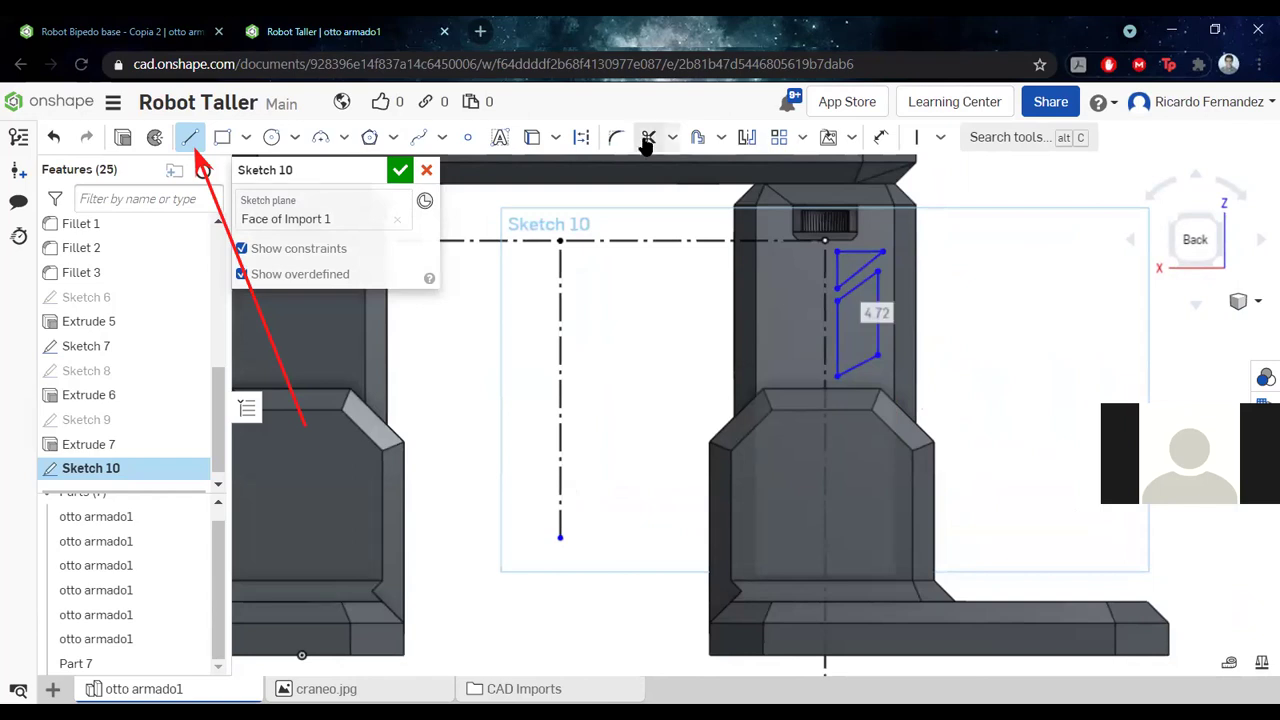
Mirror the triangle and four-sided shape about the right-hand leg's vertical centerline
left_click_drag(656, 405, 733, 162)
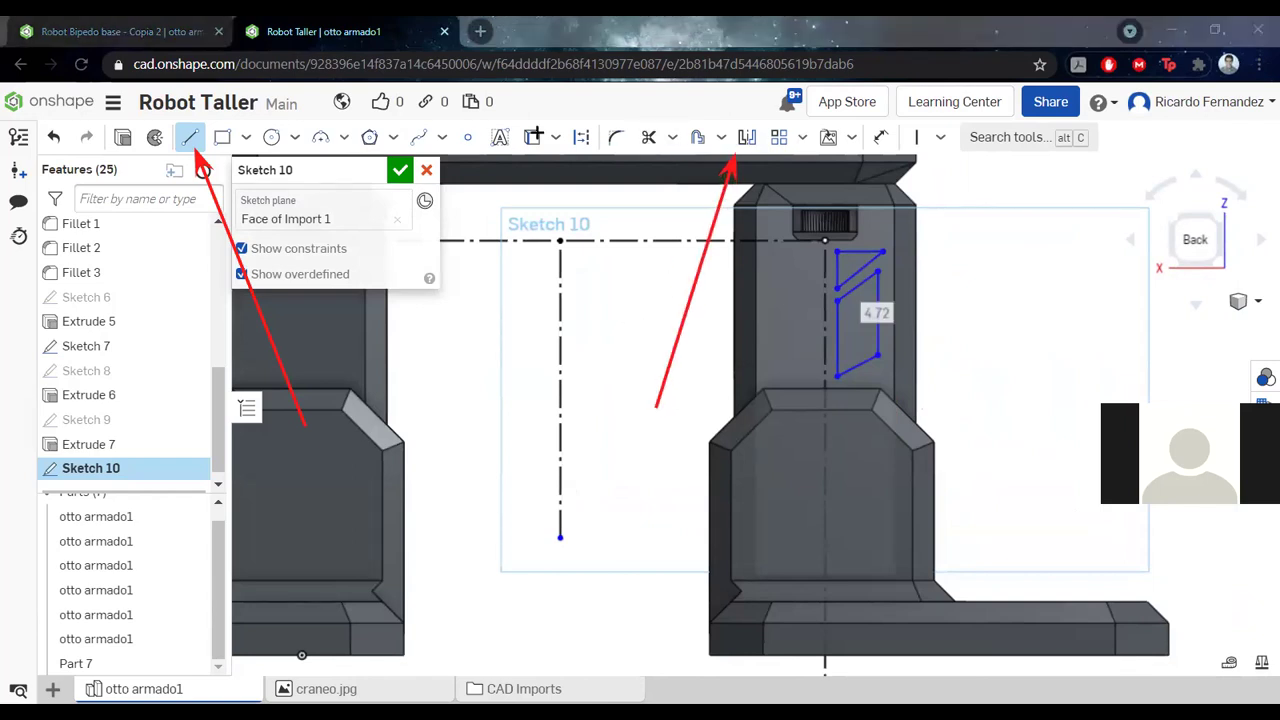
left_click(746, 137)
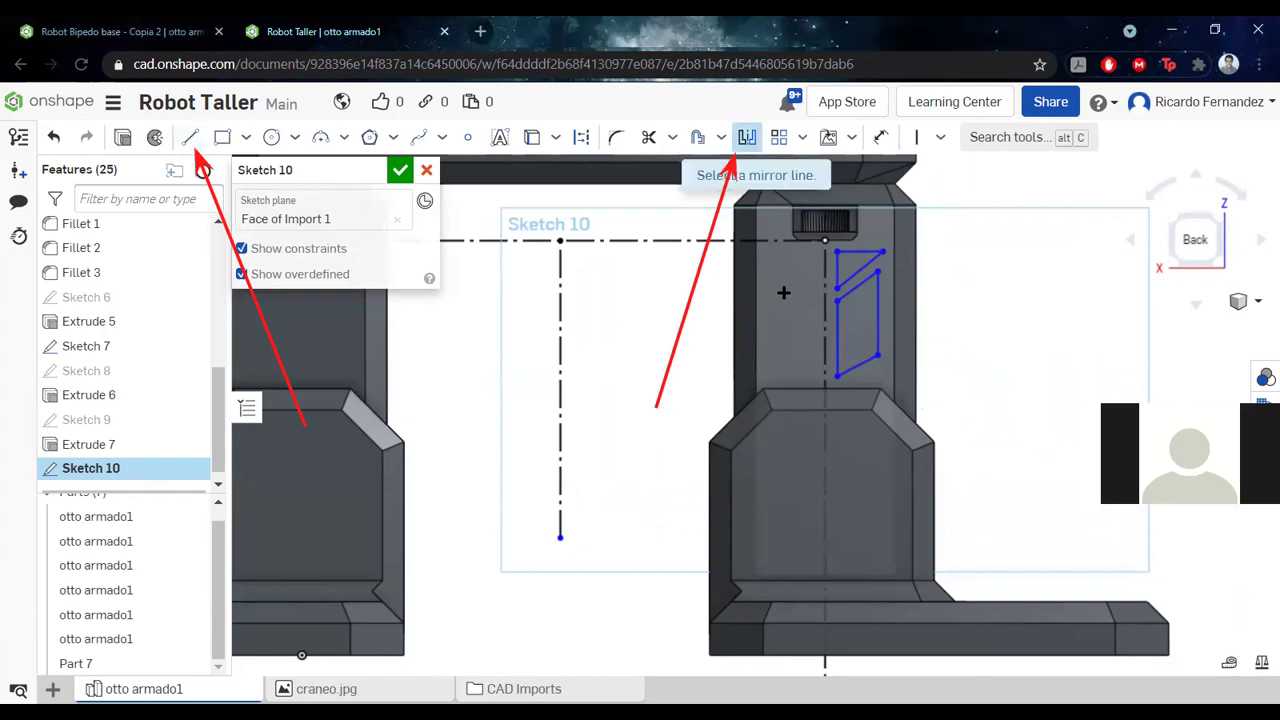
left_click(822, 334)
mouse_move(974, 417)
left_mouse_down()
mouse_move(828, 252)
mouse_move(825, 225)
left_mouse_up()
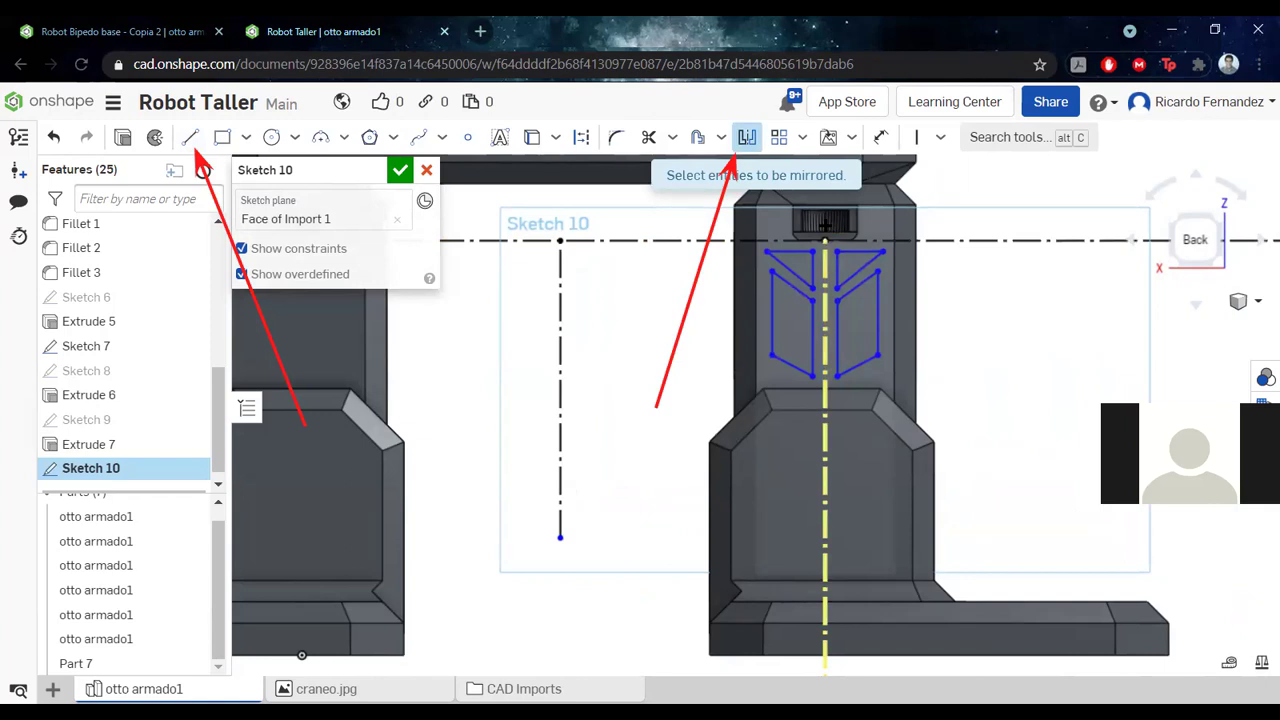
Mirror the right-hand leg's shapes and centerline onto the other leg about the vertical construction line between the legs
scroll(997, 245, "down", 3)
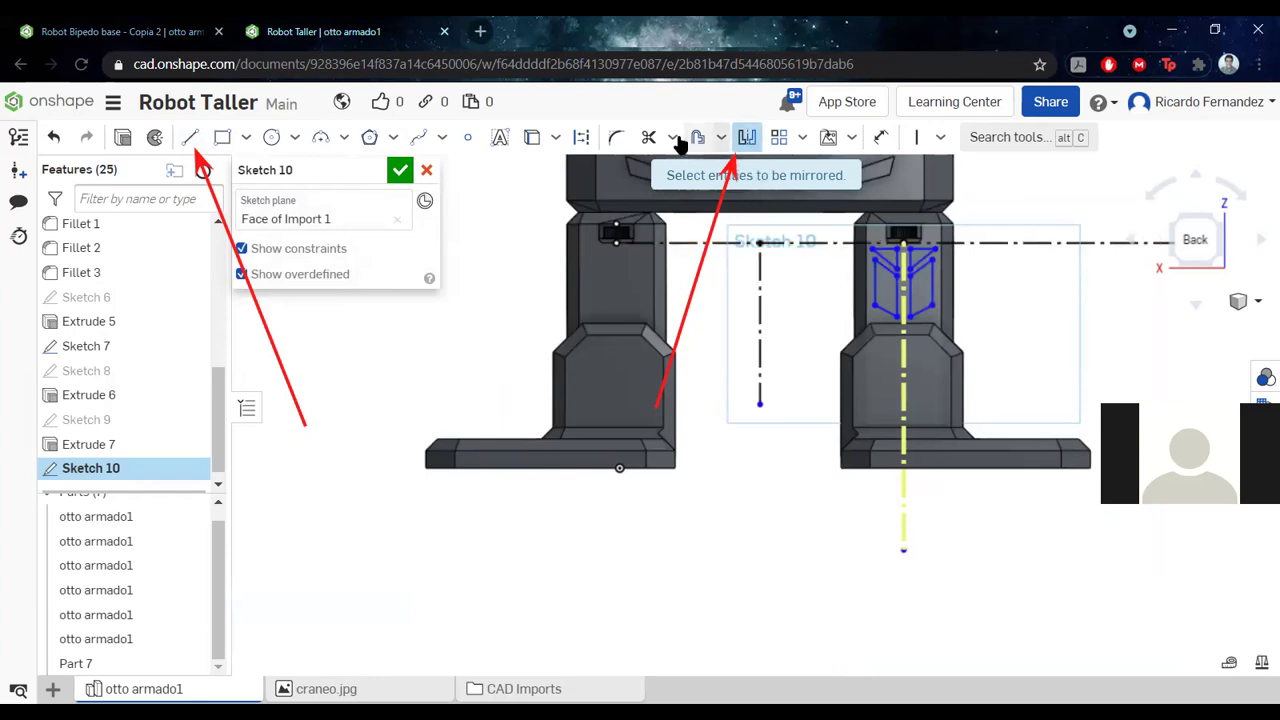
left_click(747, 137)
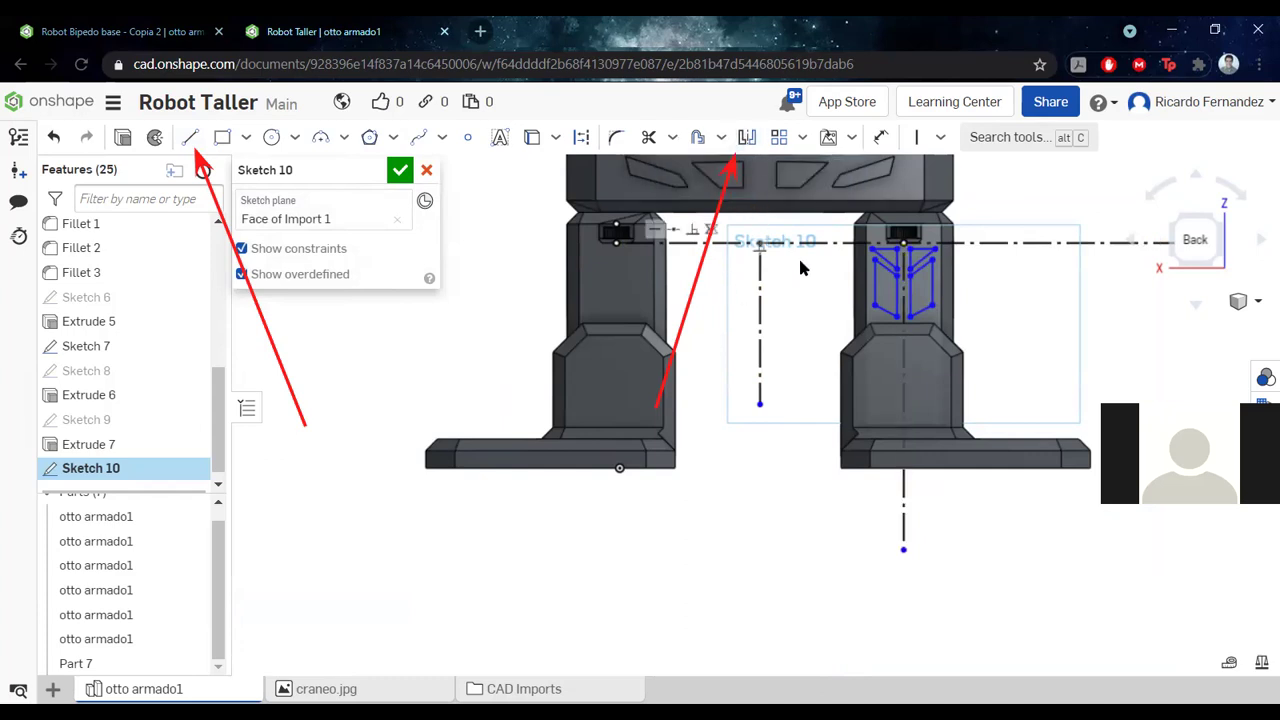
scroll(800, 254, "down", 2)
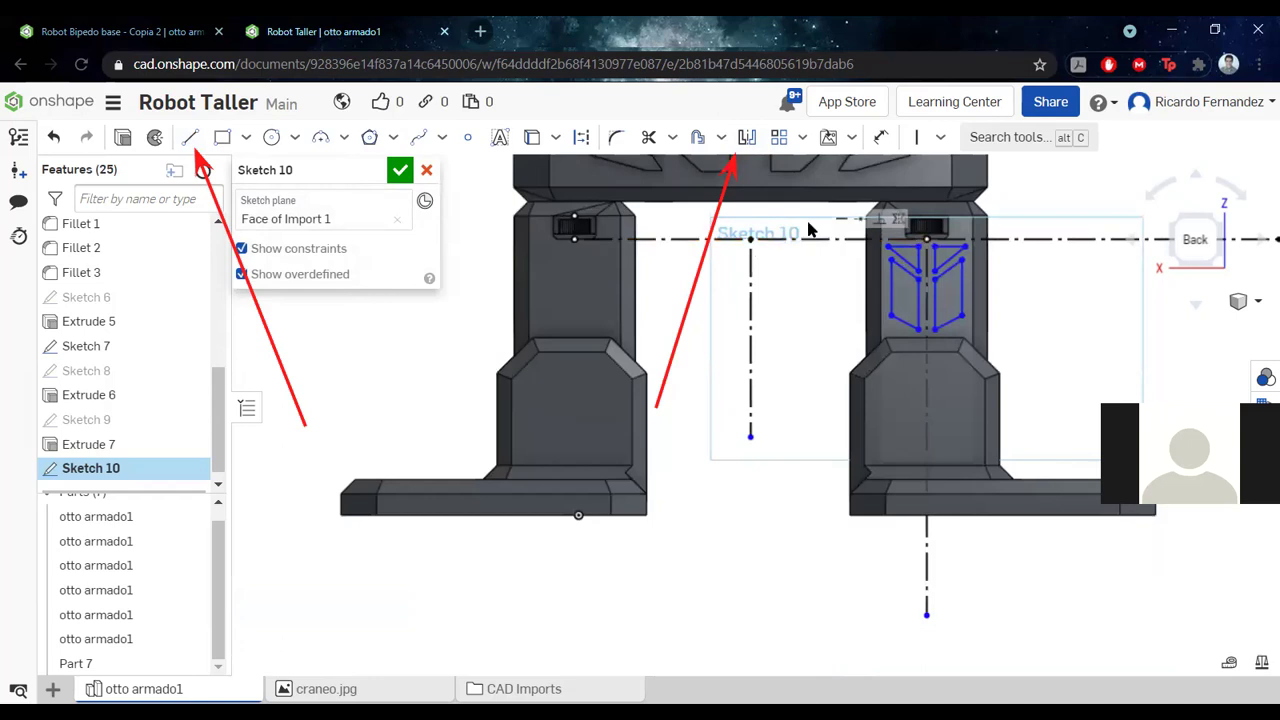
left_click(752, 138)
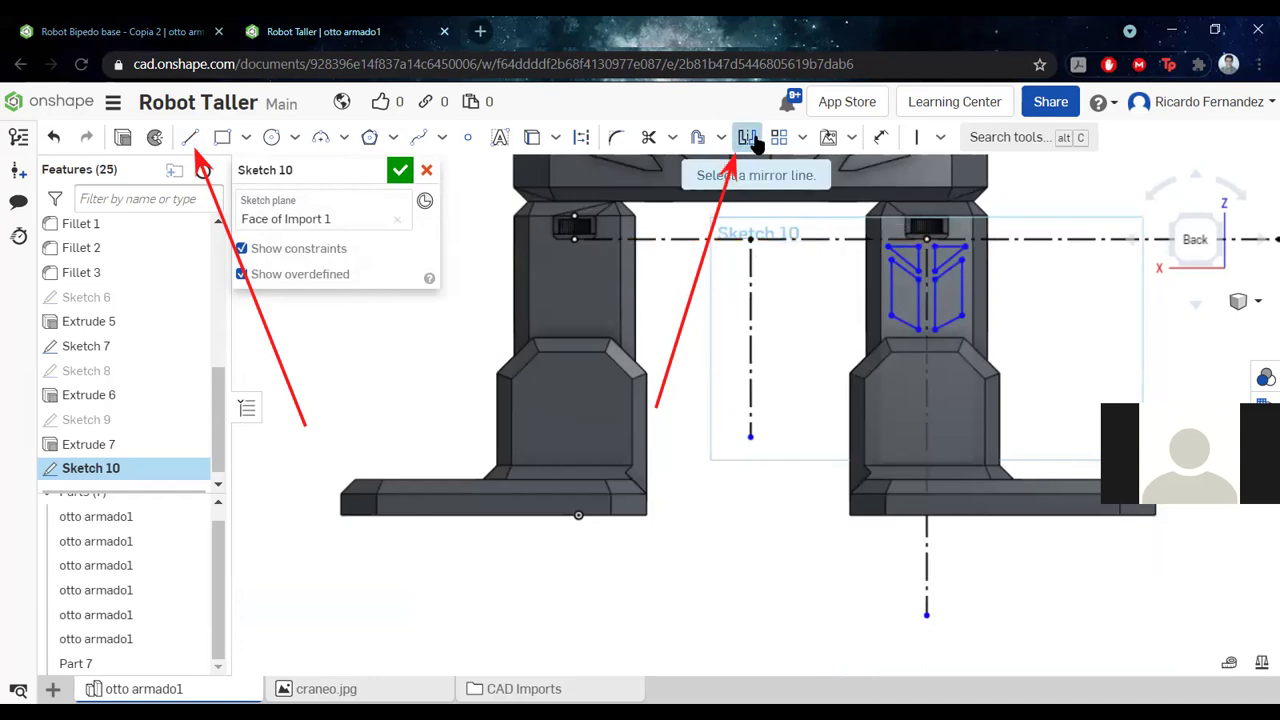
left_click(751, 296)
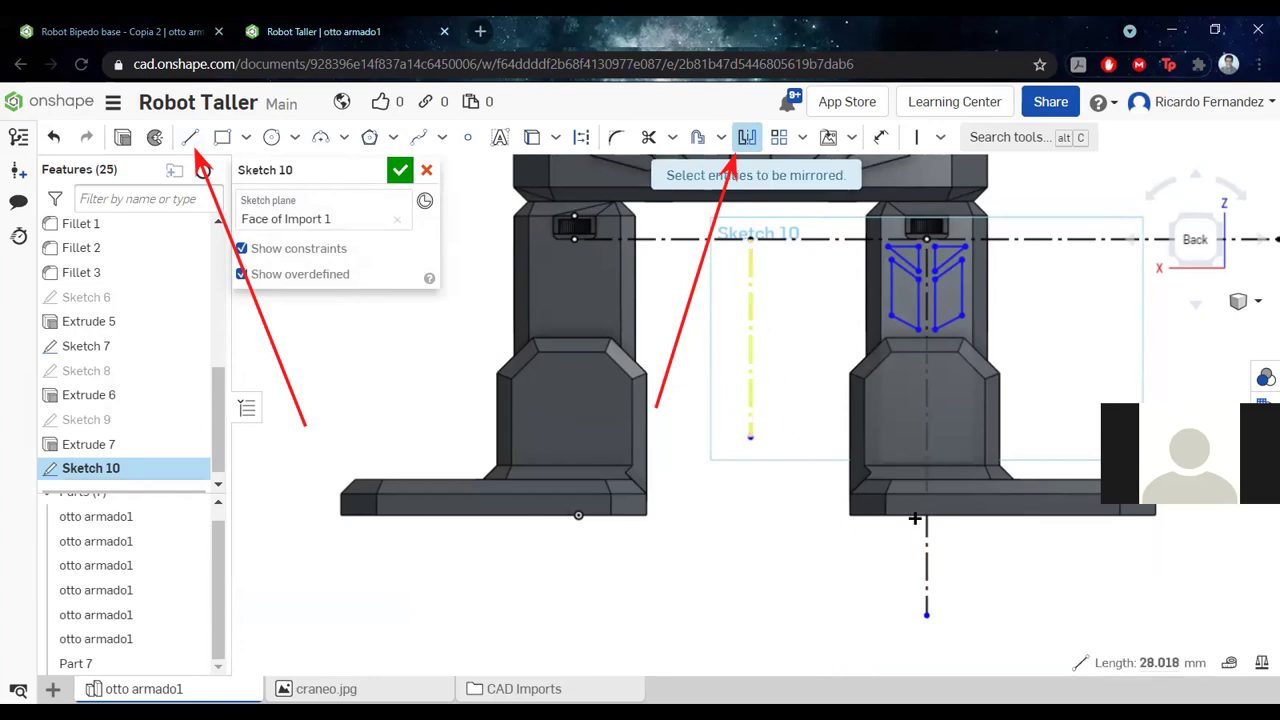
left_click_drag(1032, 433, 867, 228)
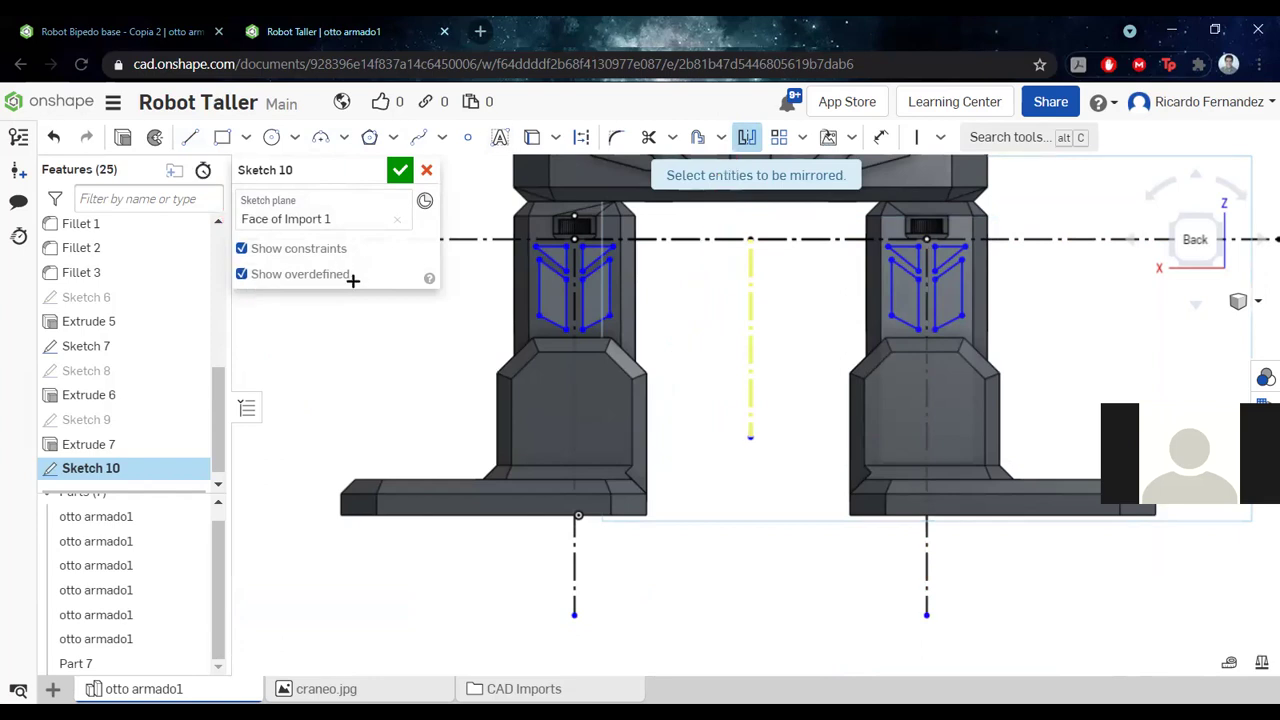
Extrude all the leg shapes of the current sketch to a blind depth of 1 mm
left_click_drag(352, 280, 131, 148)
left_click(124, 137)
right_click_drag(694, 306, 548, 262)
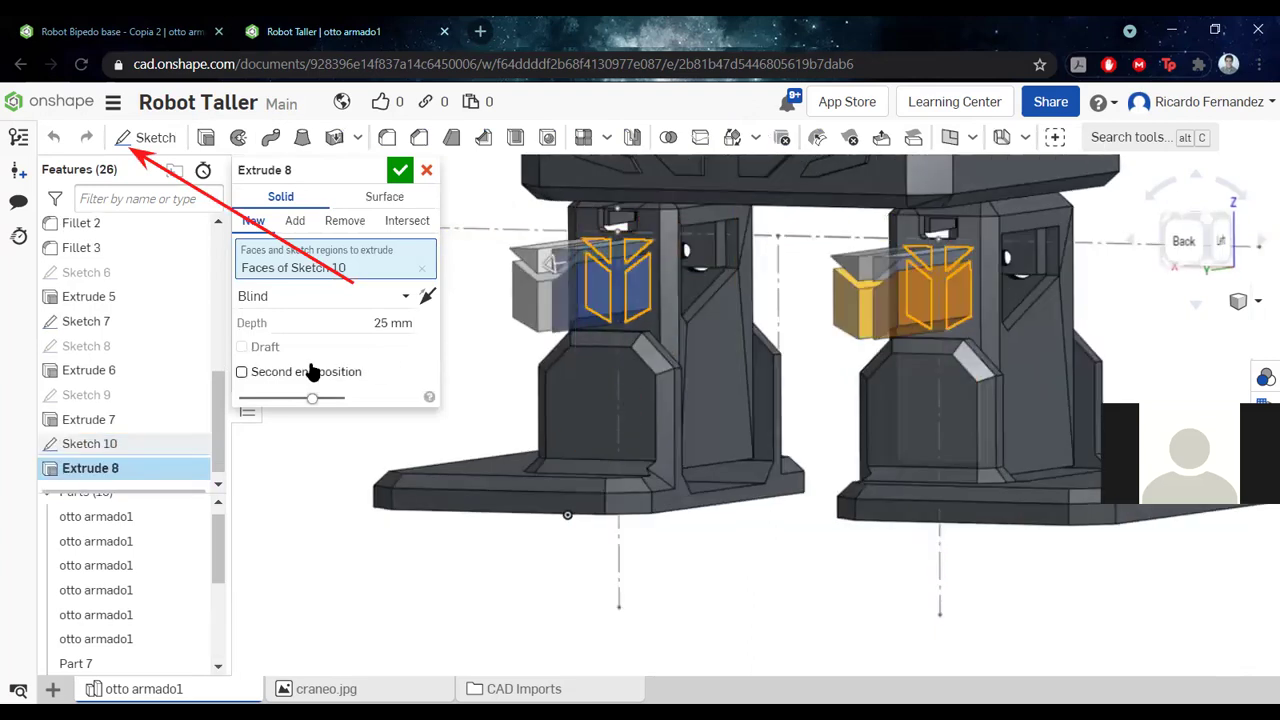
left_click(366, 318)
type("1")
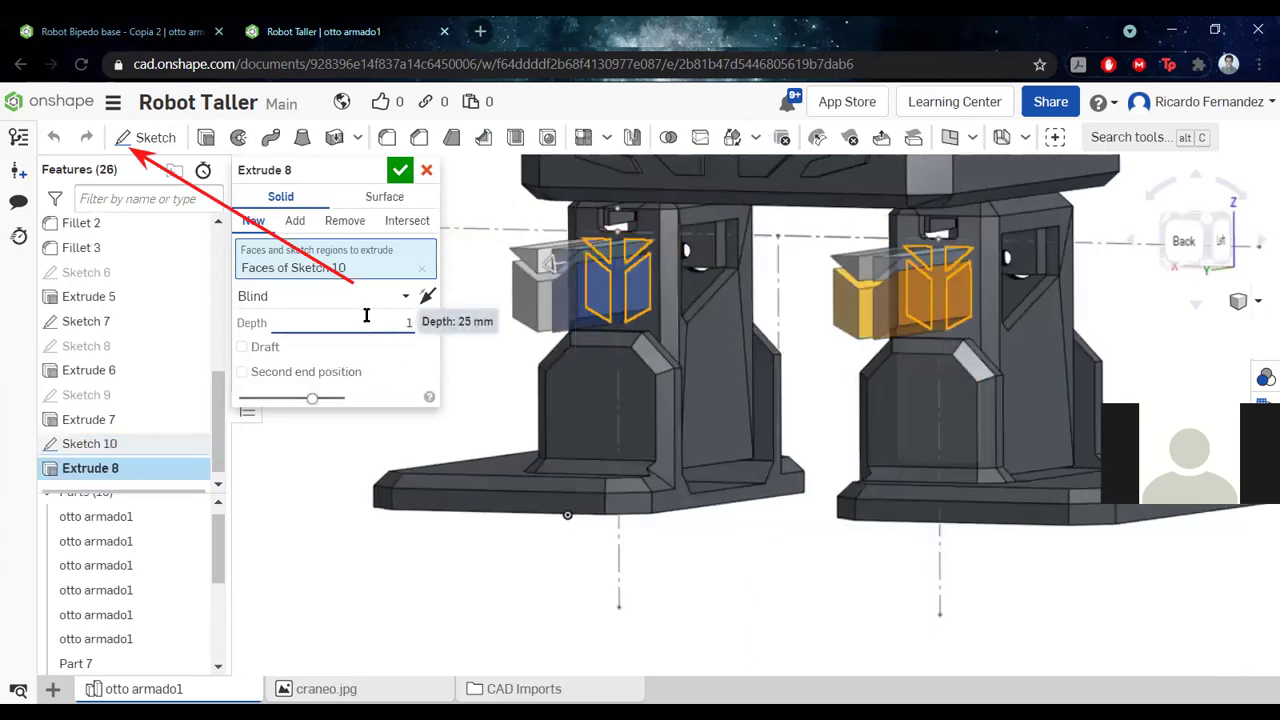
key("Return")
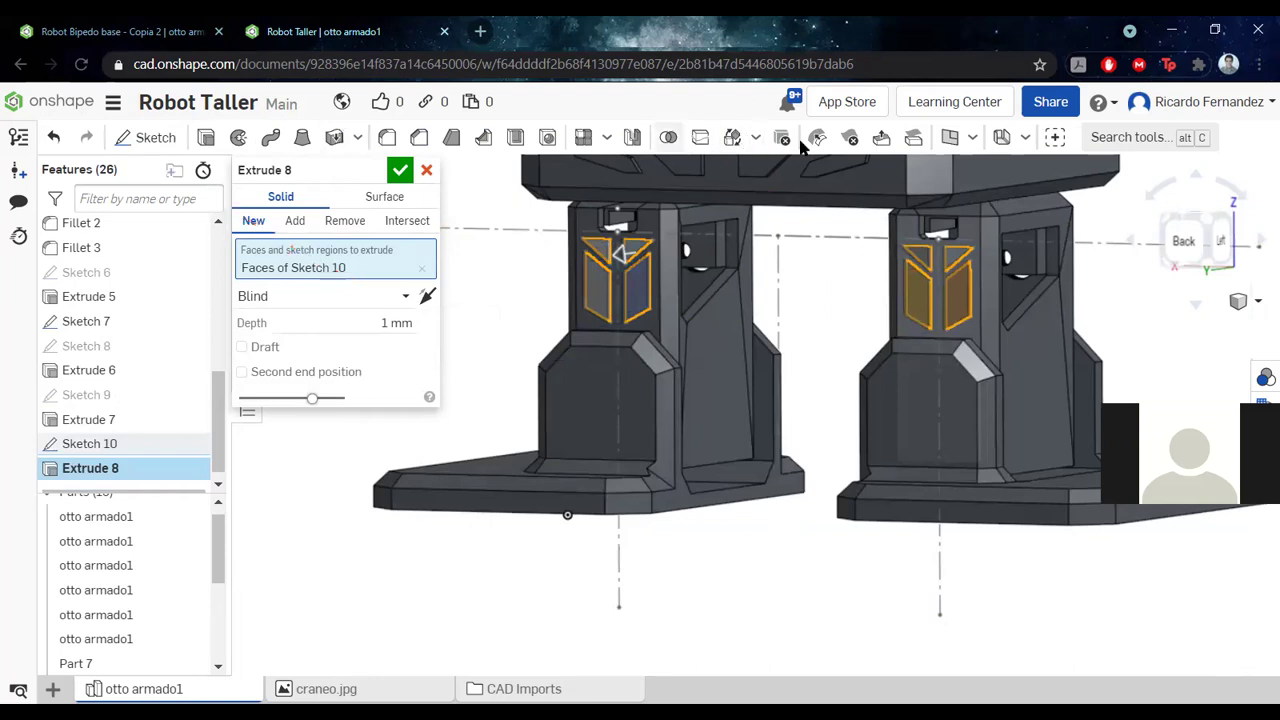
Set the extrusion to Add, choose both leg bodies as its merge scope and accept it
left_click_drag(316, 164, 300, 216)
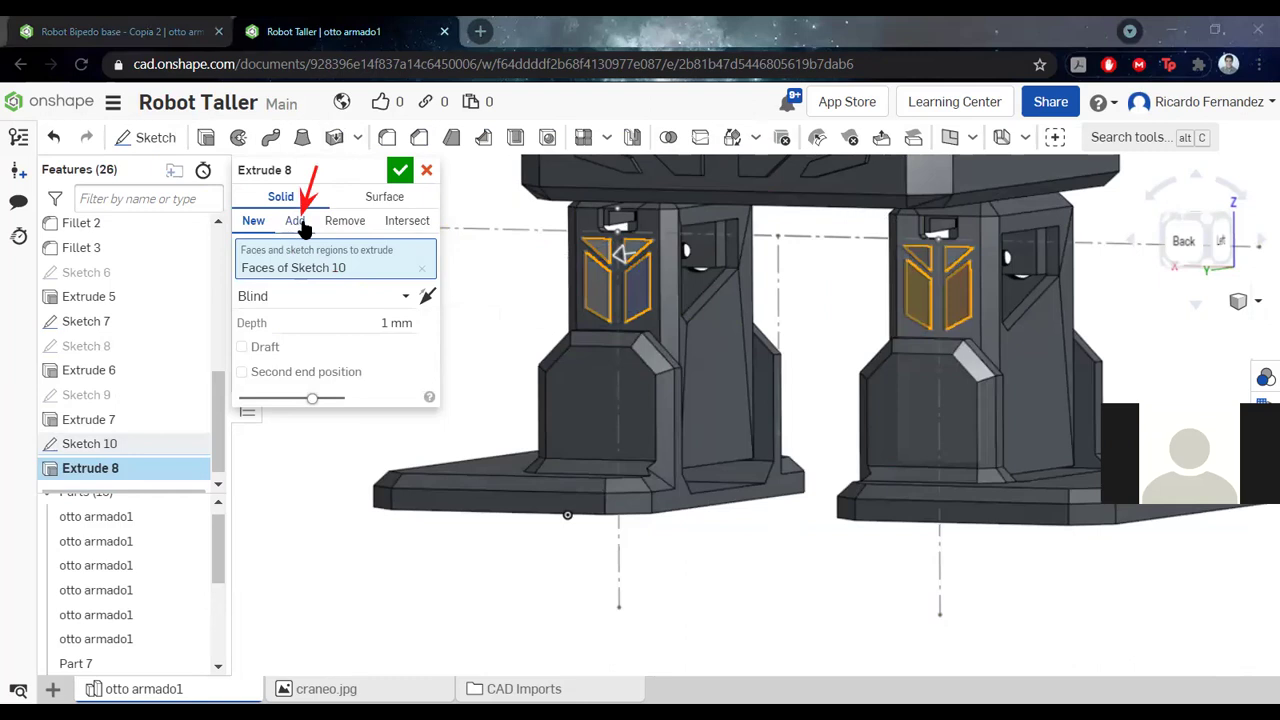
left_click(300, 224)
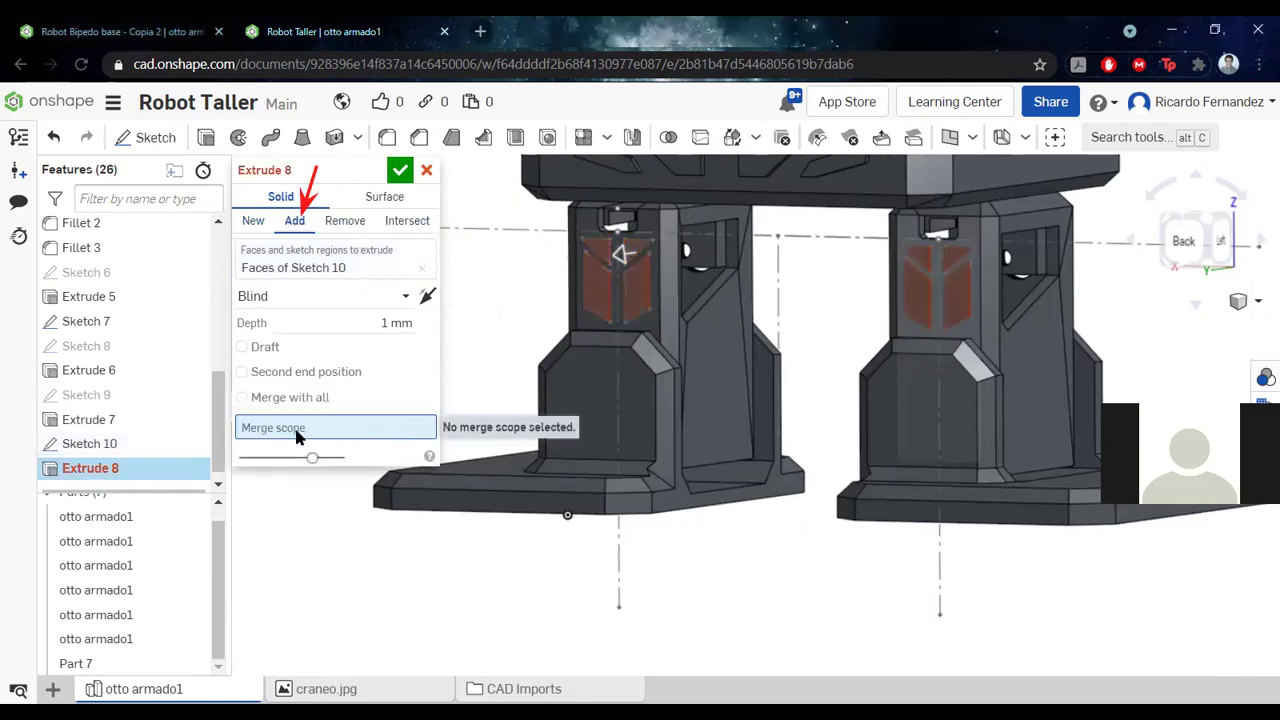
scroll(650, 320, "up", 3)
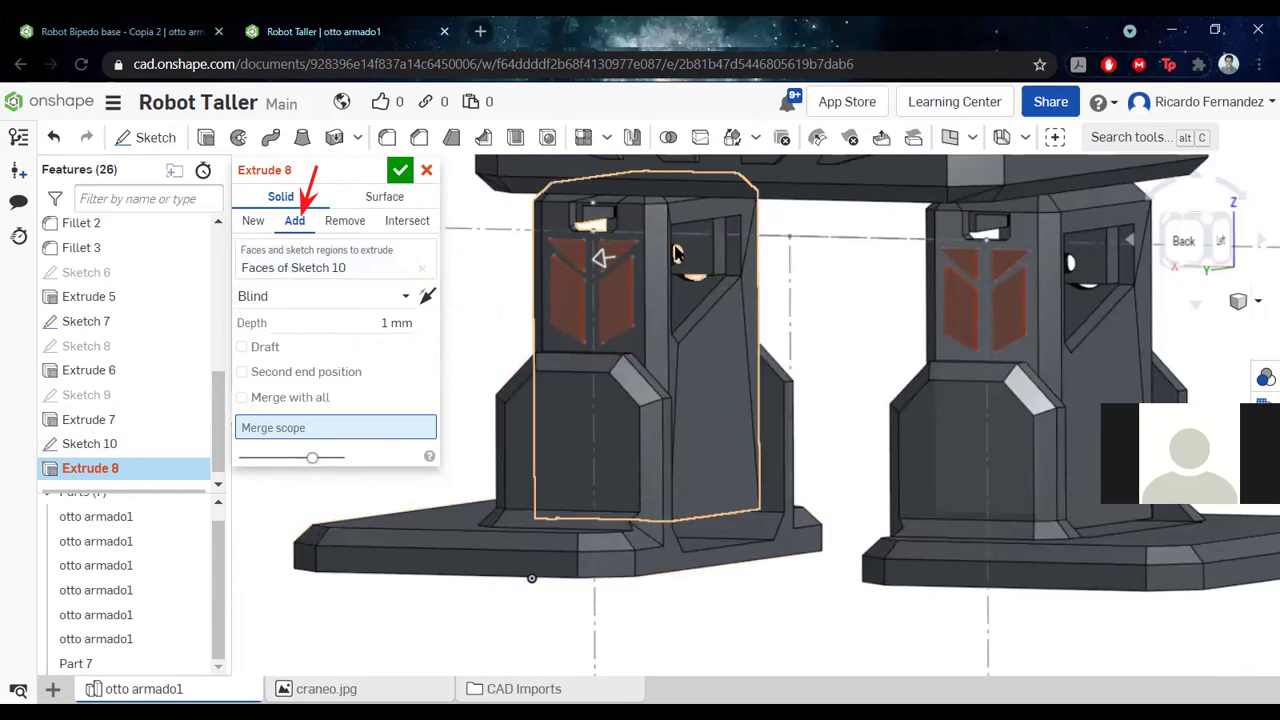
left_click_drag(165, 300, 242, 420)
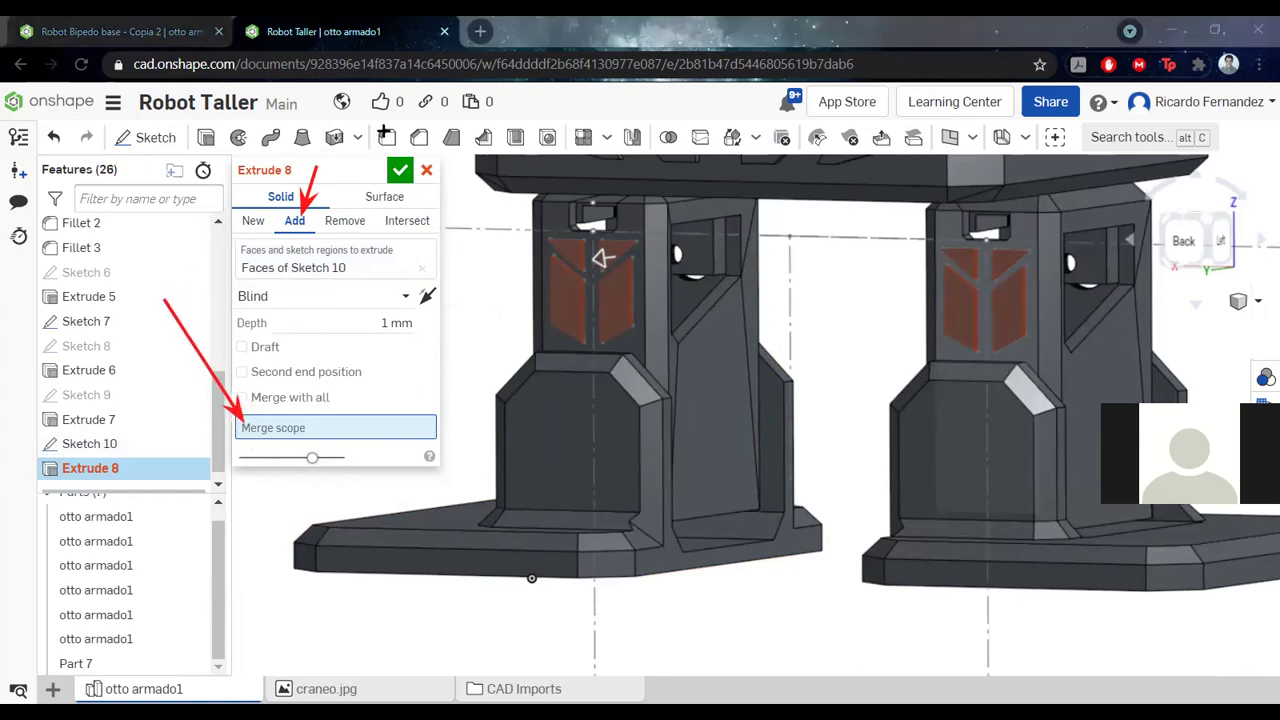
left_click(344, 428)
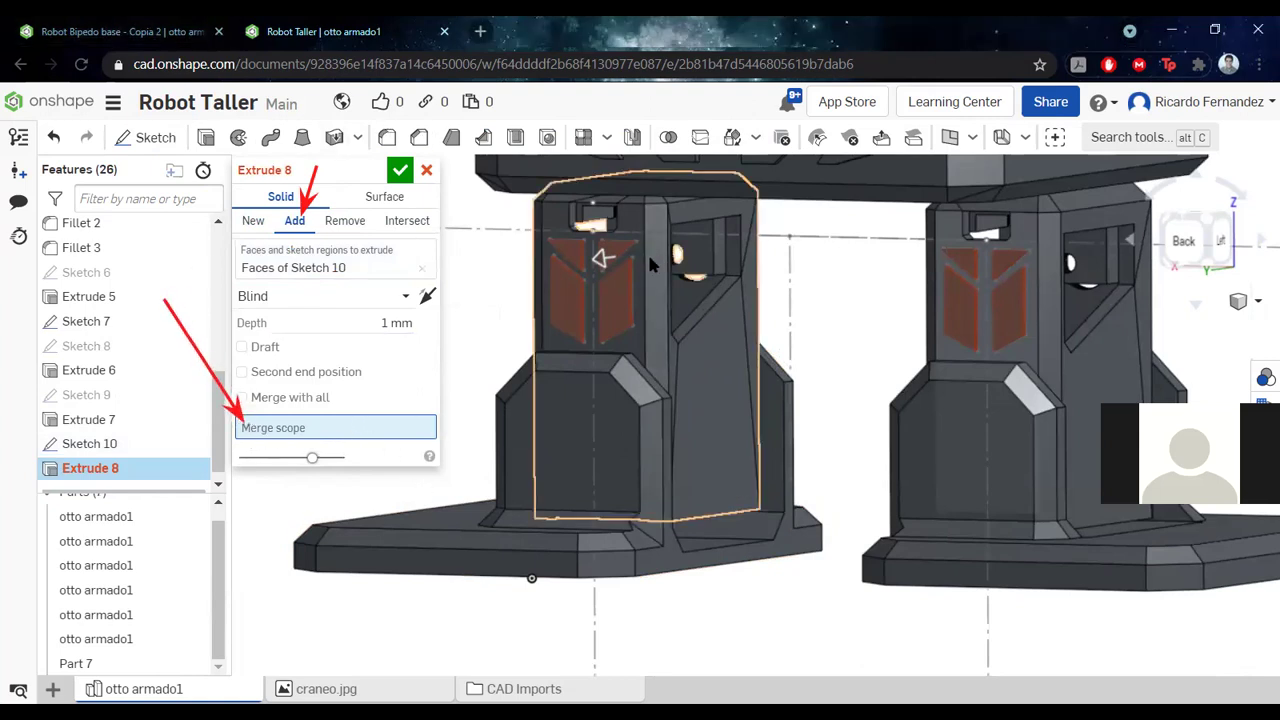
left_click(650, 263)
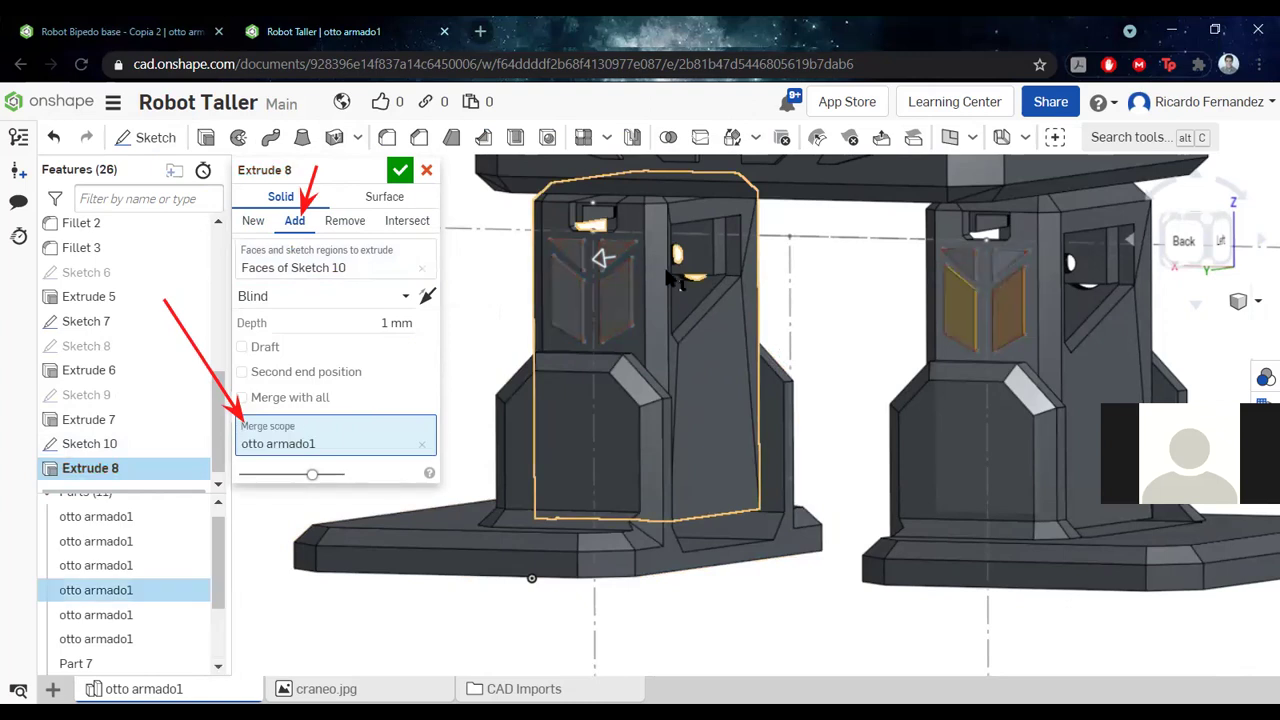
left_click(1040, 320)
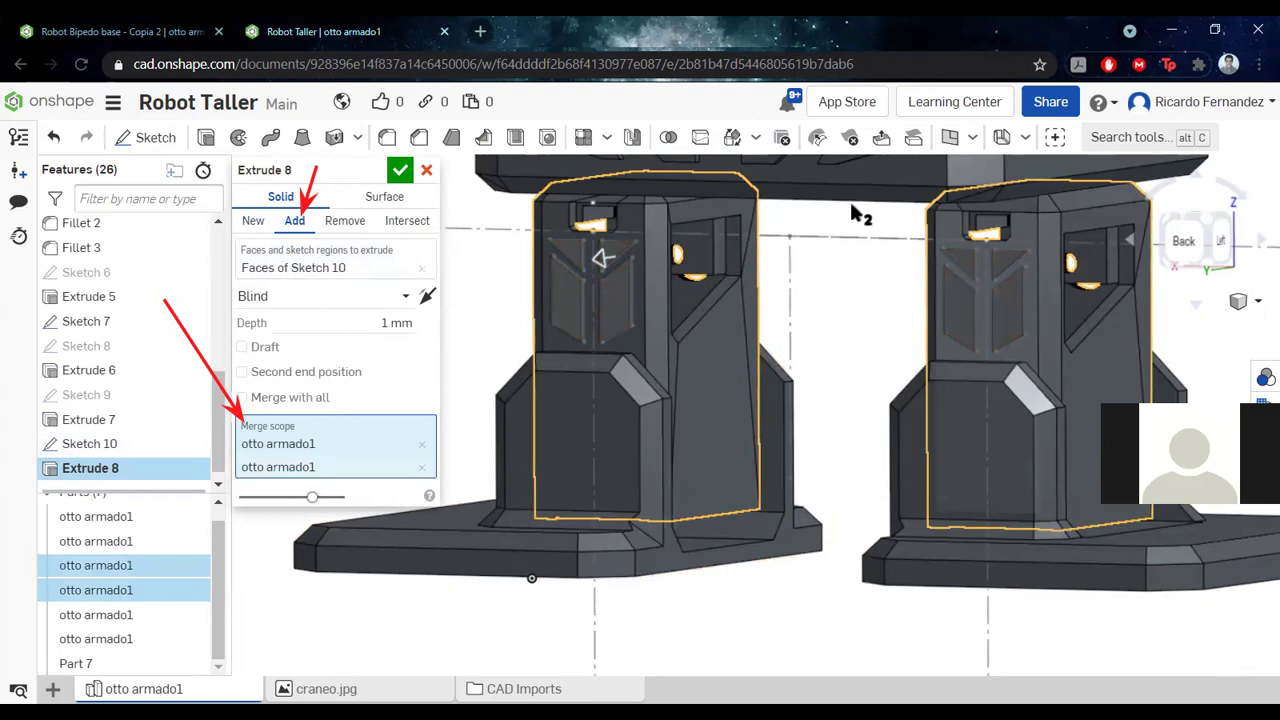
left_click(400, 168)
key("shift+2")
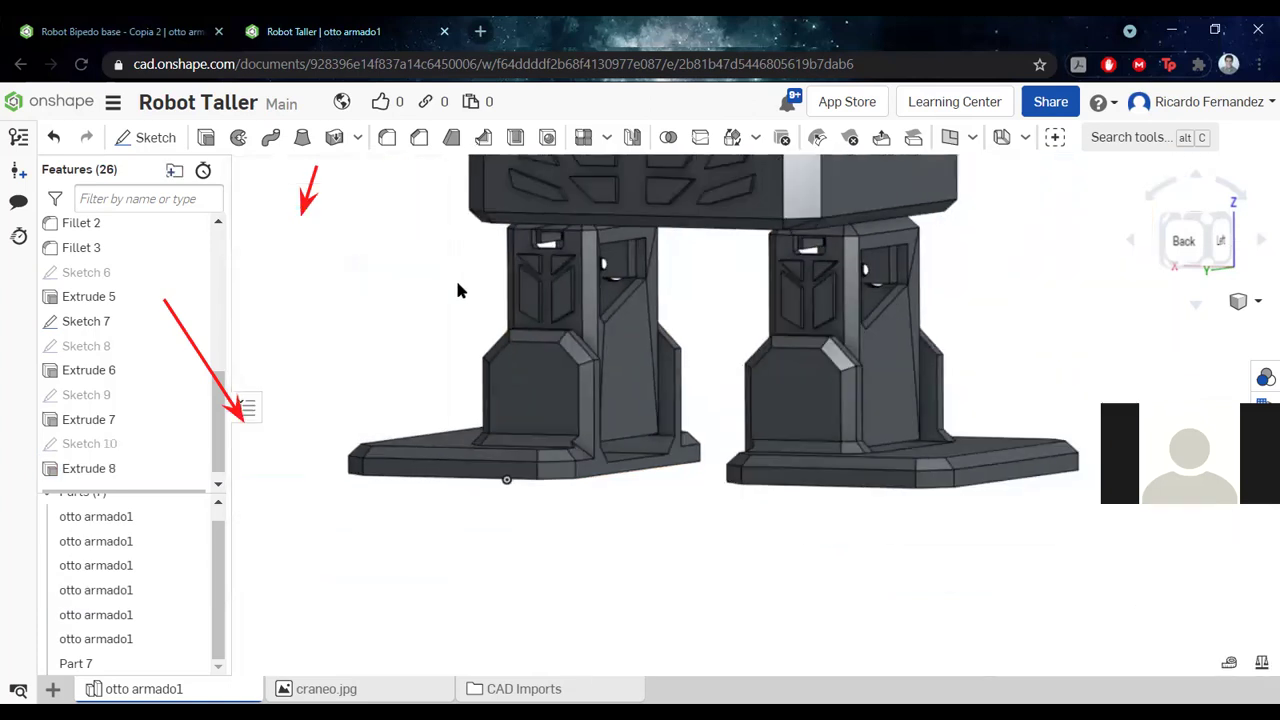
Start a new sketch on the flat back face of the right-hand foot's upright block
mouse_move(490, 285)
right_mouse_down()
mouse_move(505, 286)
mouse_move(495, 290)
right_mouse_up()
middle_click_drag(495, 290, 553, 425)
mouse_move(553, 425)
right_mouse_down()
mouse_move(650, 420)
mouse_move(564, 445)
mouse_move(635, 453)
mouse_move(409, 443)
mouse_move(520, 443)
mouse_move(587, 464)
mouse_move(632, 428)
mouse_move(679, 427)
mouse_move(714, 490)
mouse_move(757, 497)
mouse_move(652, 546)
mouse_move(646, 563)
mouse_move(840, 545)
right_mouse_up()
left_click(612, 550)
left_click(845, 540)
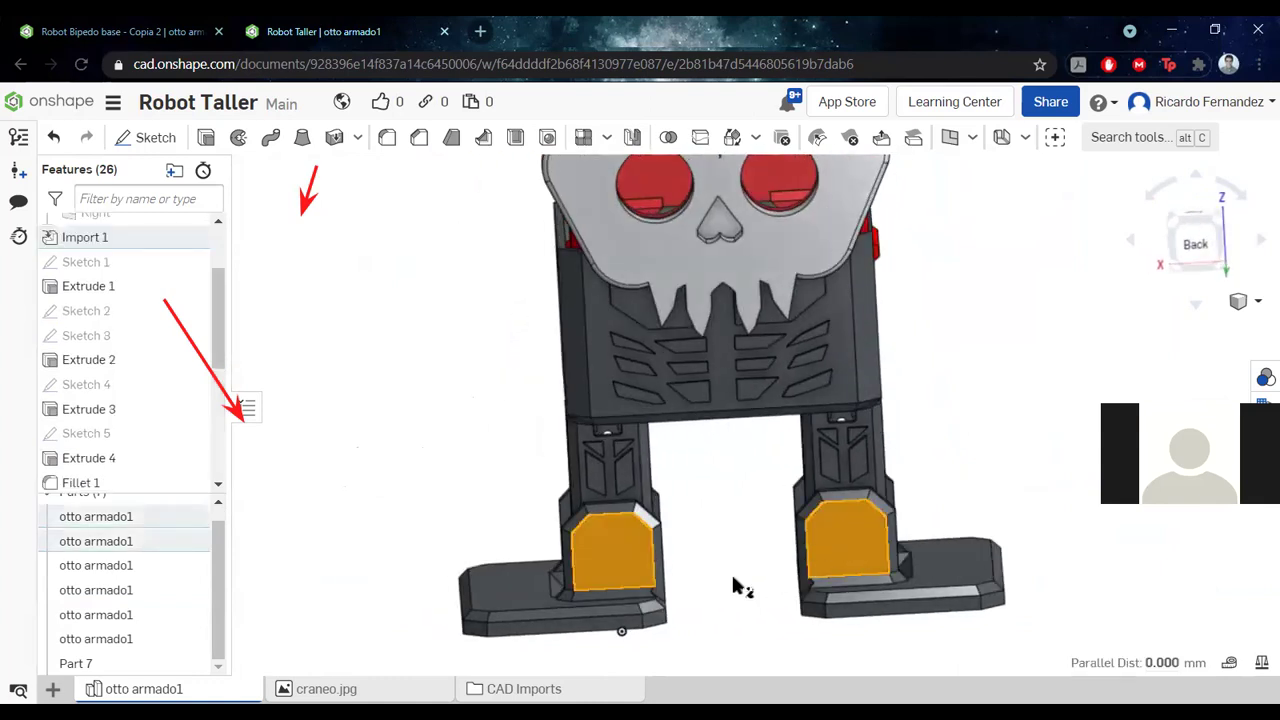
left_click(737, 586)
left_click(872, 556)
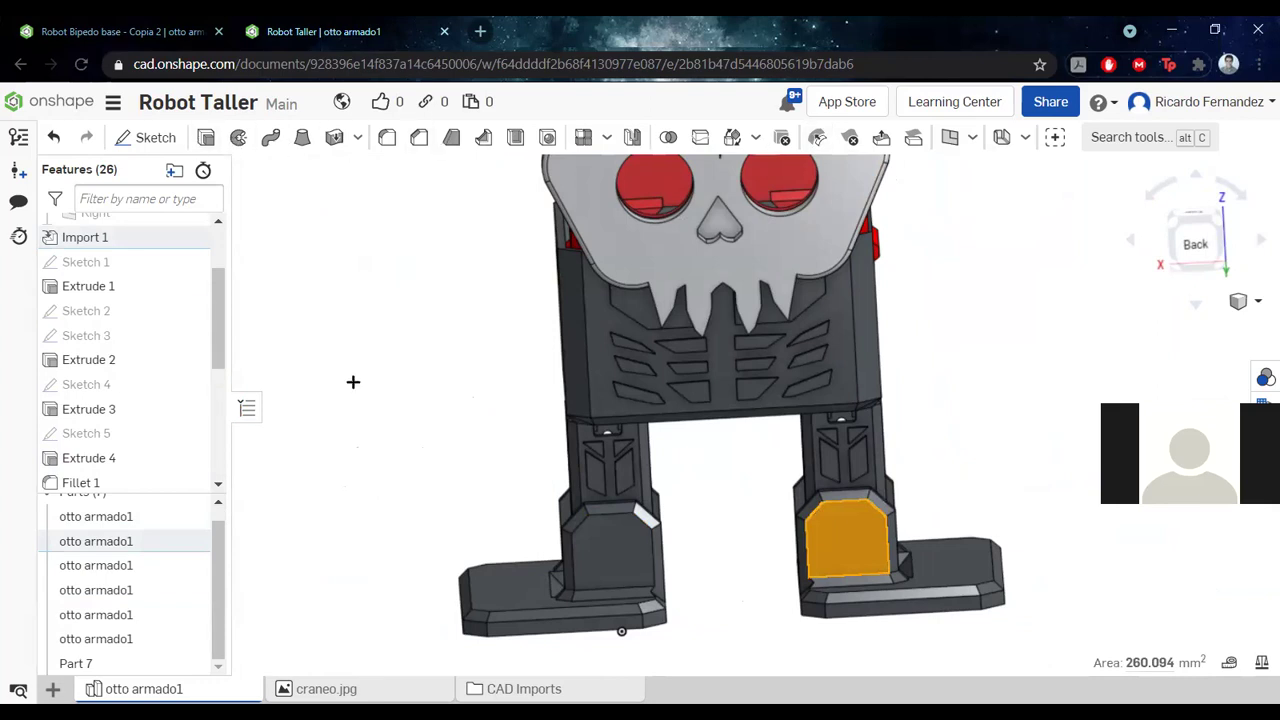
left_click_drag(352, 390, 172, 166)
left_click(160, 137)
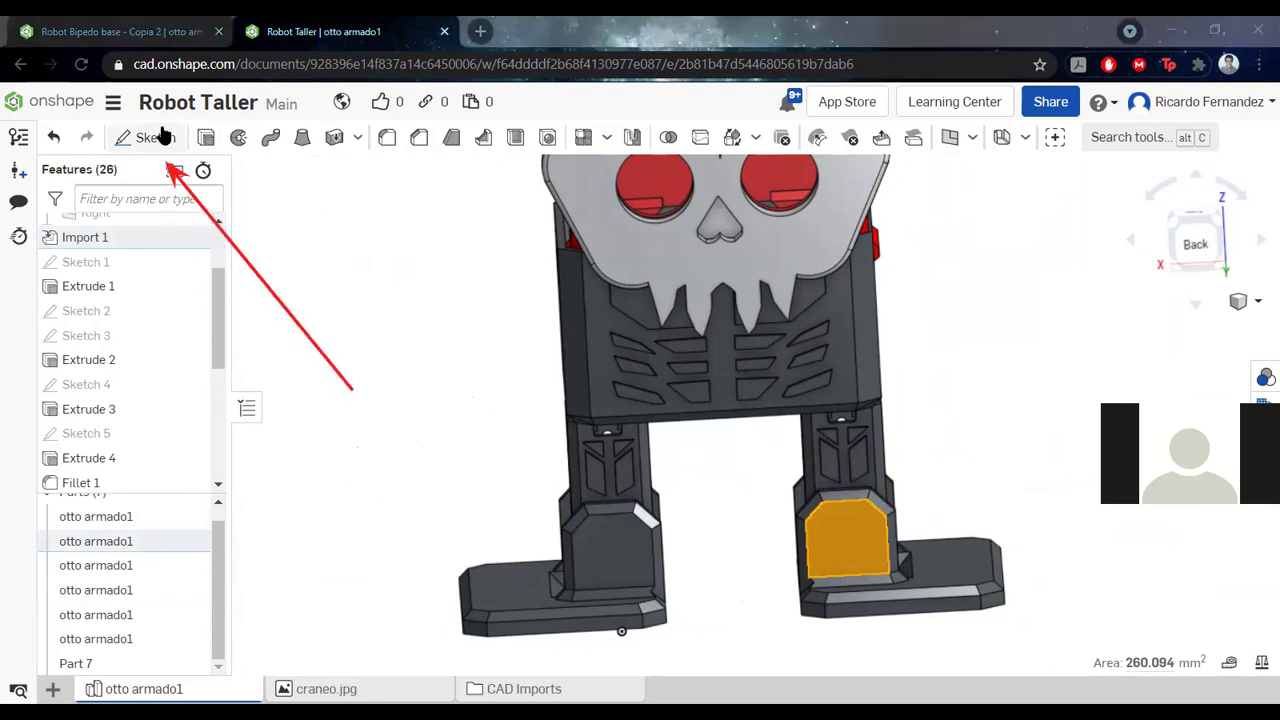
key("n")
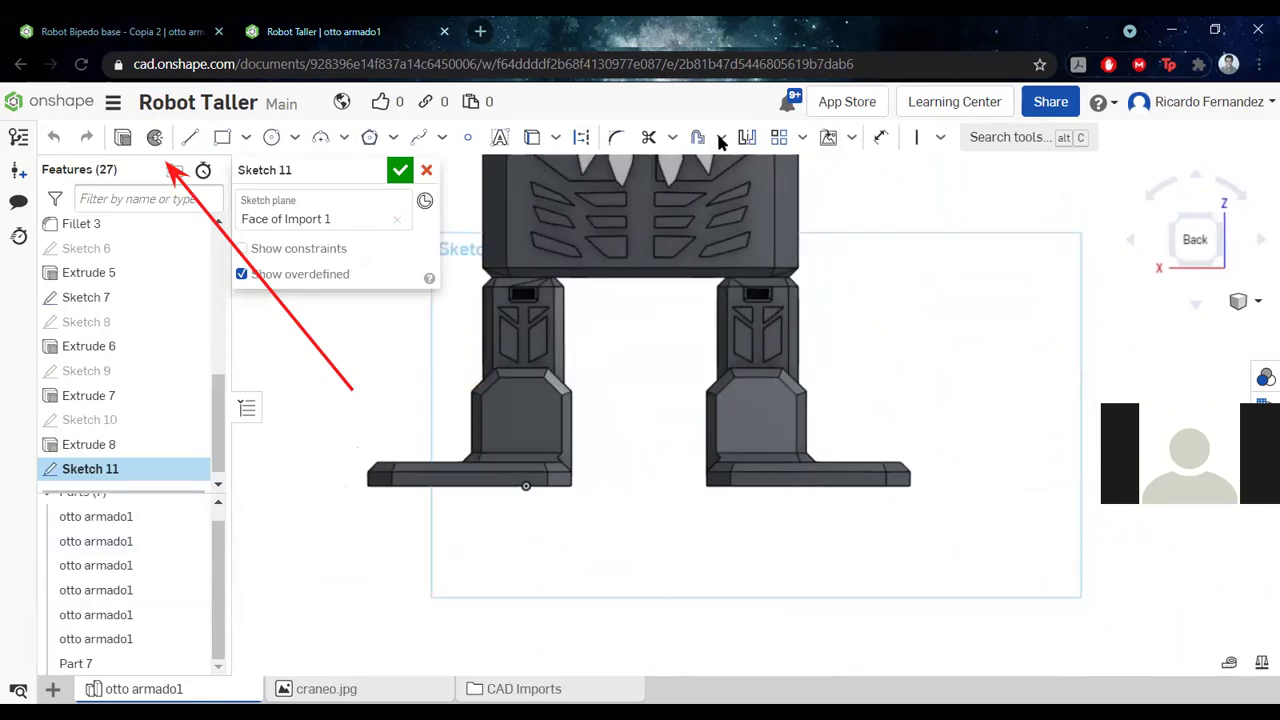
Draw a horizontal construction line joining the midpoints of the upper edges of the two feet's back faces
mouse_move(322, 400)
left_mouse_down()
mouse_move(245, 185)
mouse_move(209, 148)
left_mouse_up()
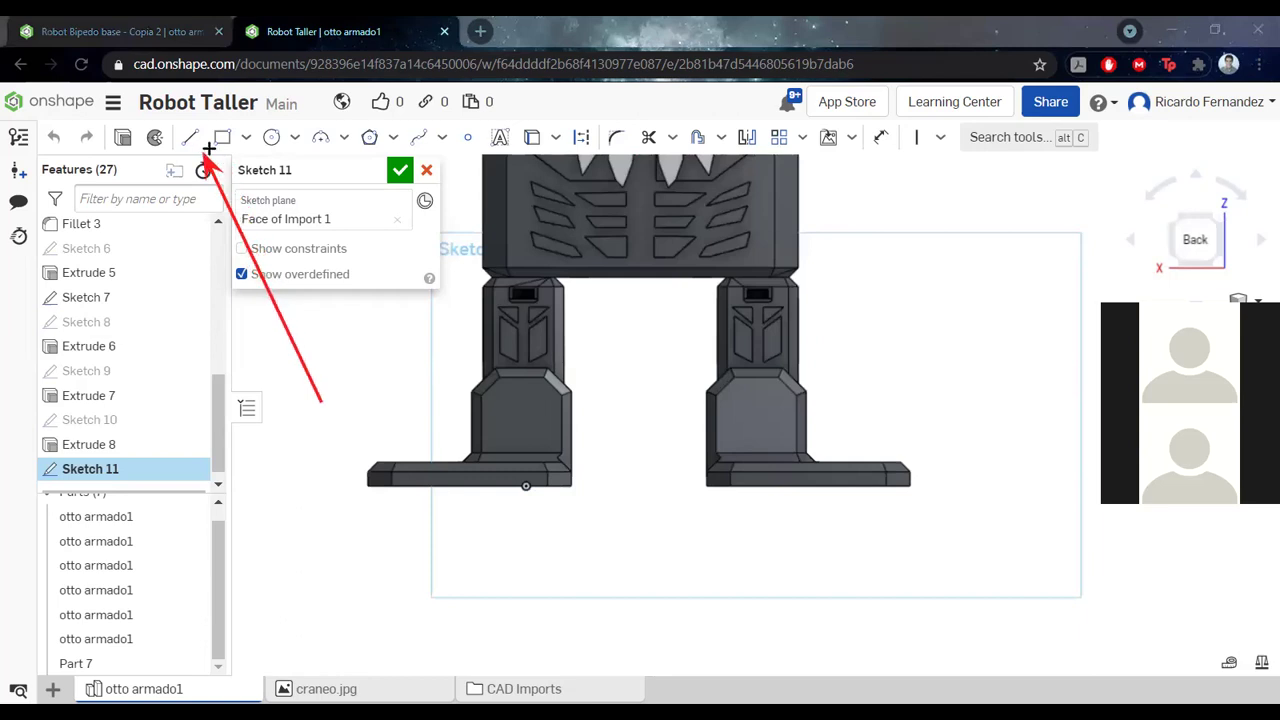
left_click_drag(360, 284, 572, 138)
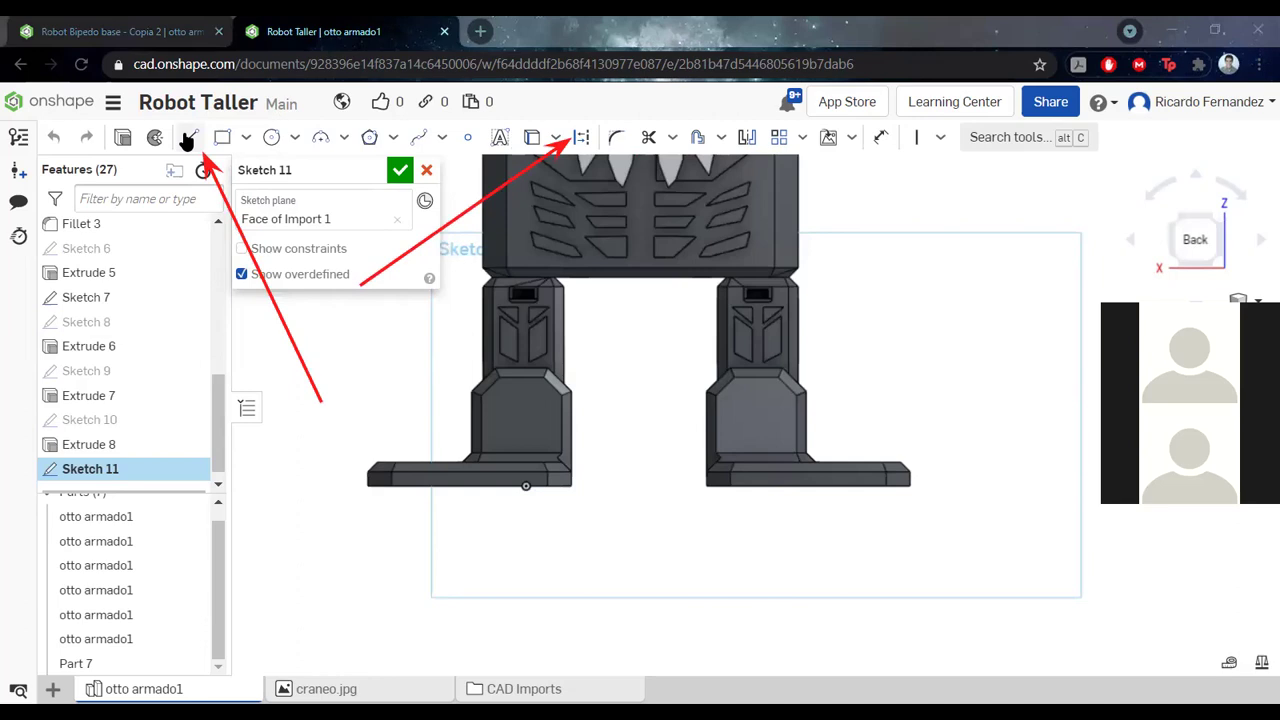
left_click(189, 137)
scroll(559, 441, "up", 4)
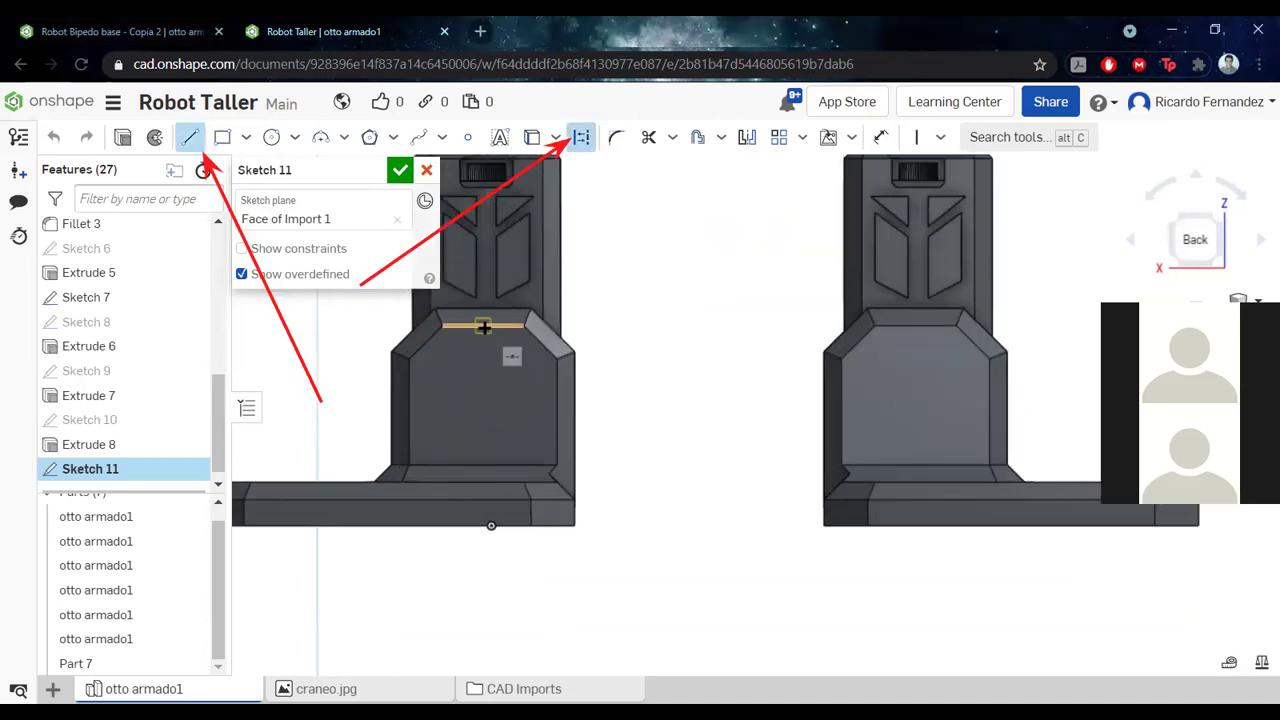
left_click(483, 326)
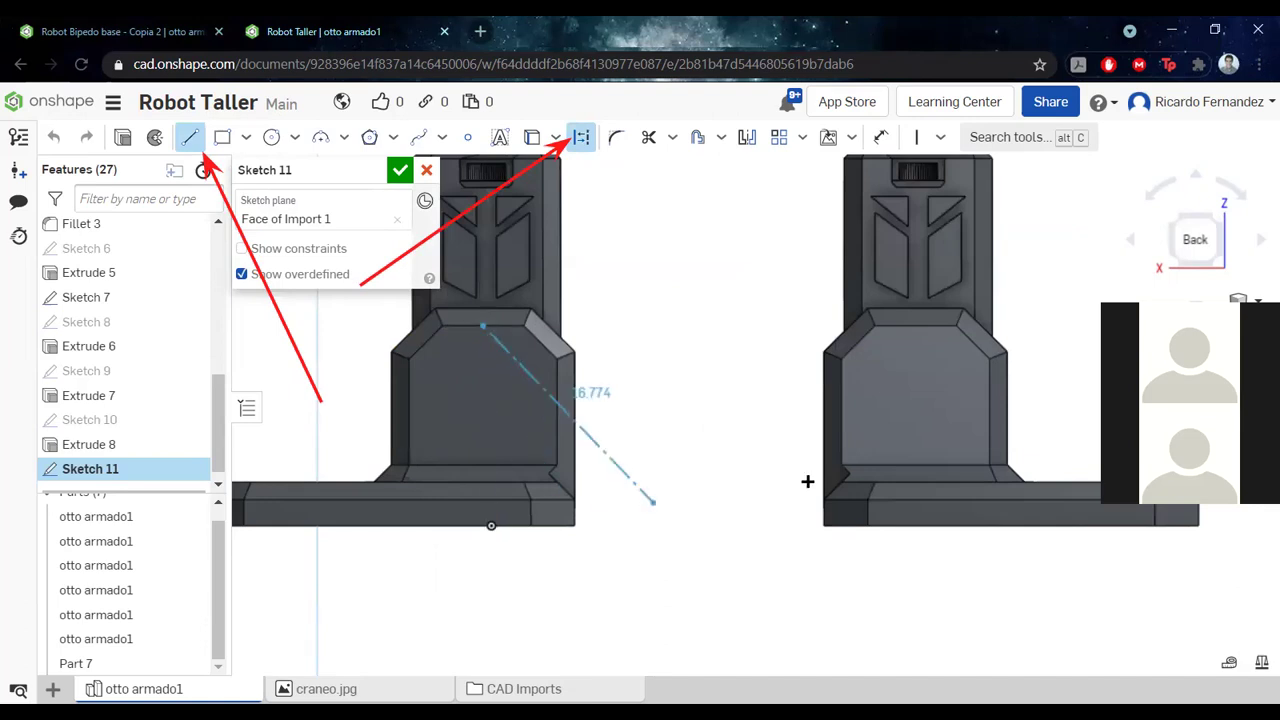
left_click(915, 325)
key("Escape")
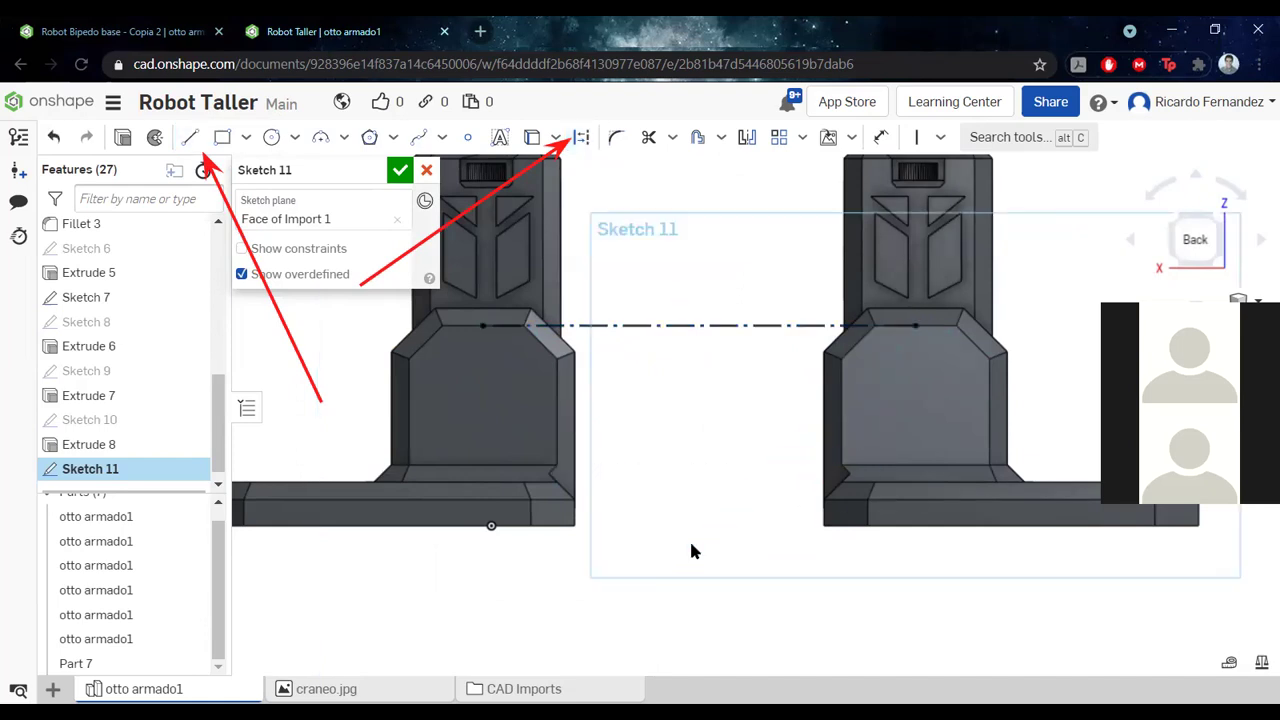
Draw a vertical construction line about 36 mm long downward from the midpoint of the horizontal construction line
left_click(191, 140)
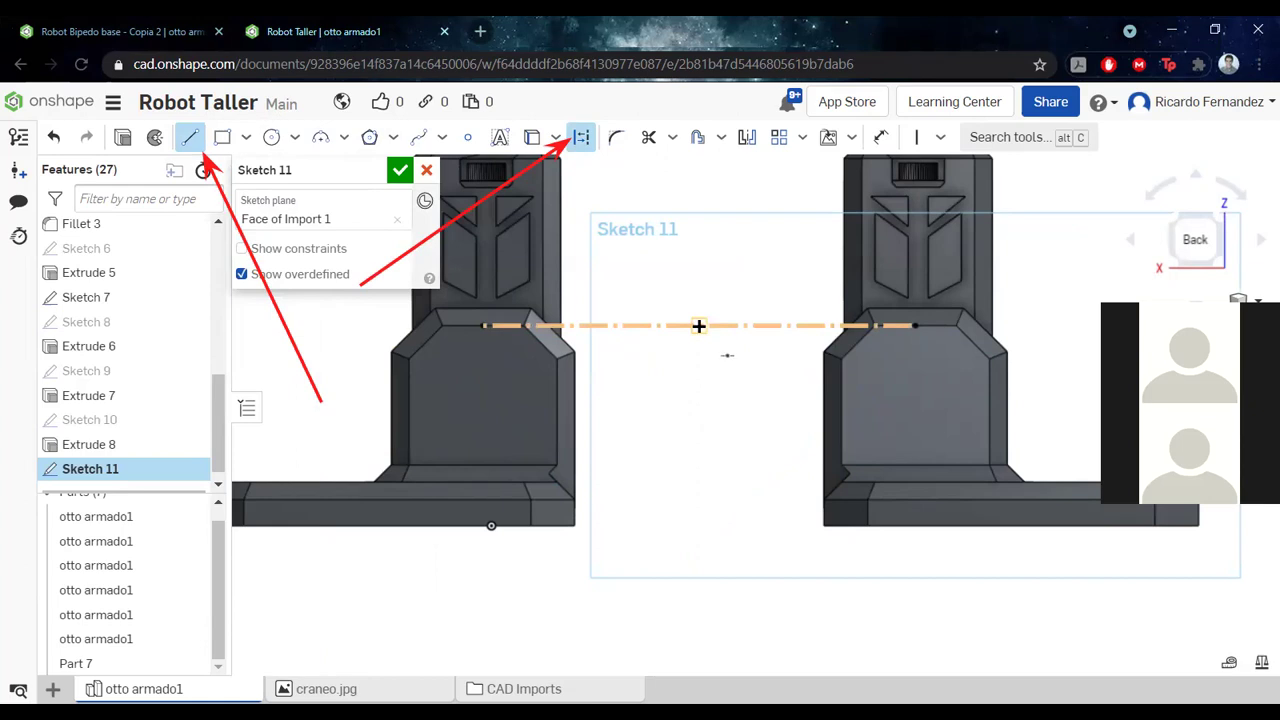
left_click(699, 325)
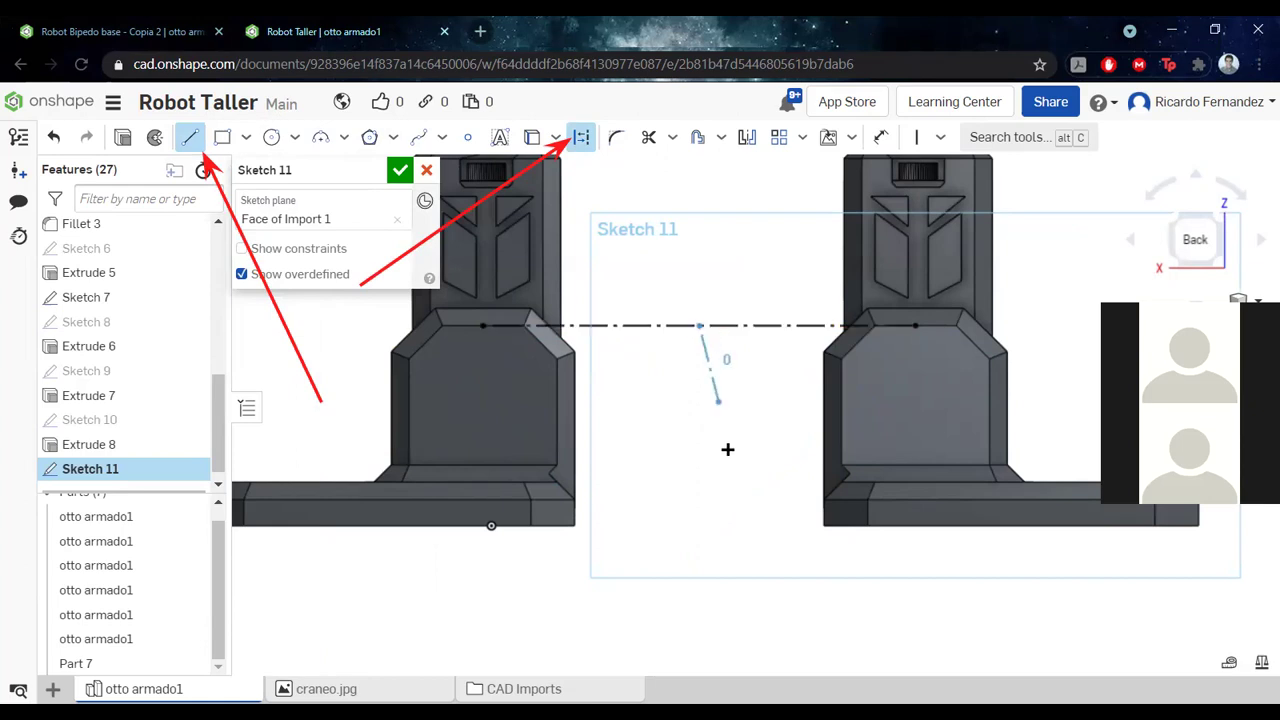
left_click(700, 637)
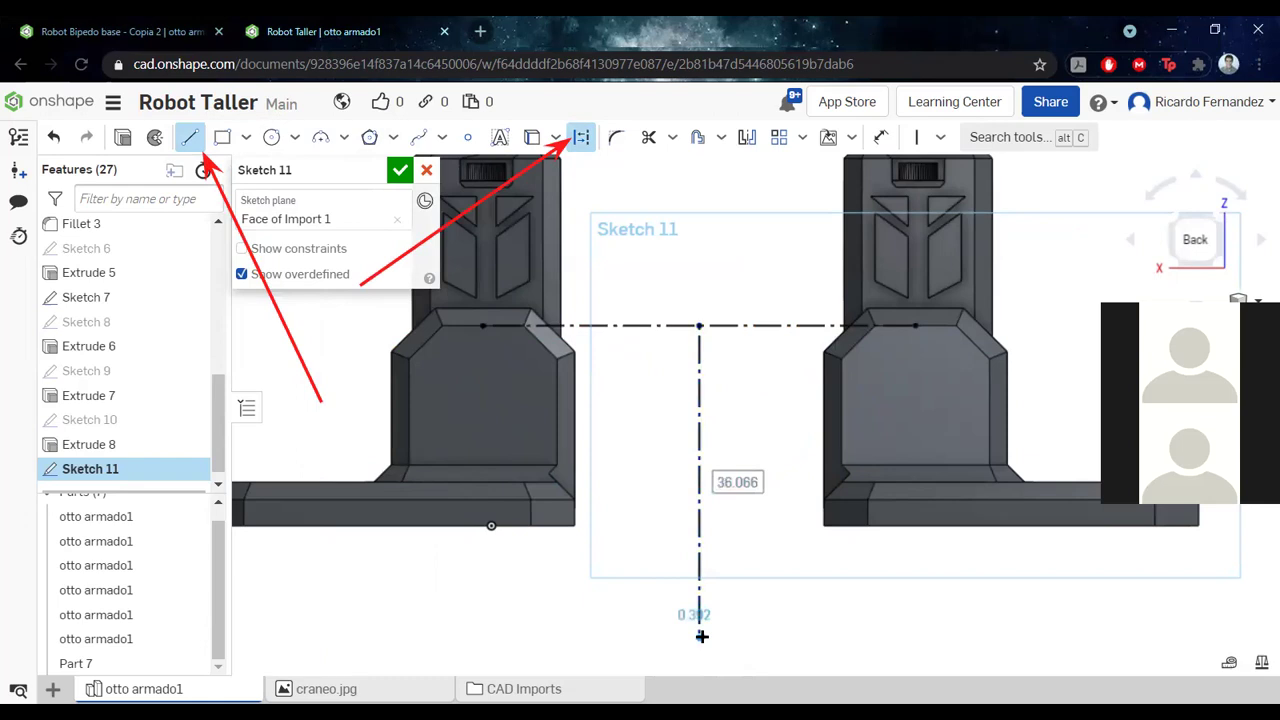
key("Escape")
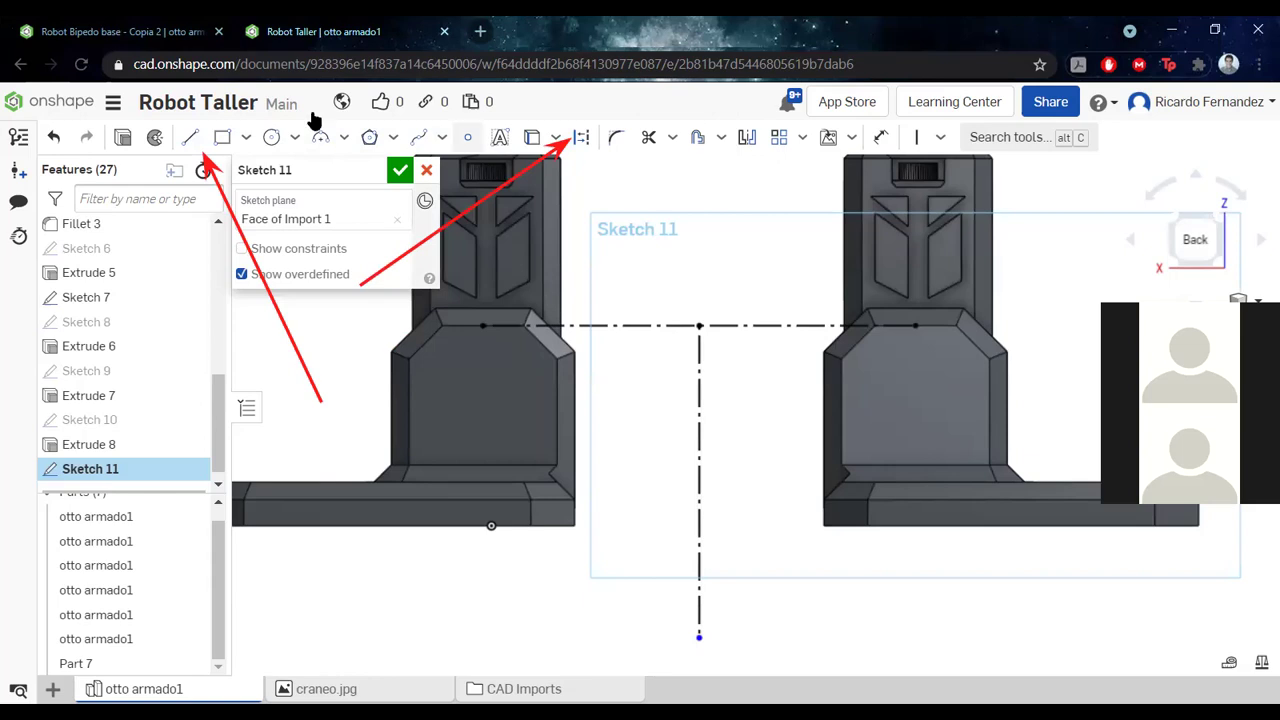
Draw a vertical construction line about 24.9 mm long down the middle of the right-hand foot from its upper edge's midpoint
left_click(190, 137)
left_click(581, 137)
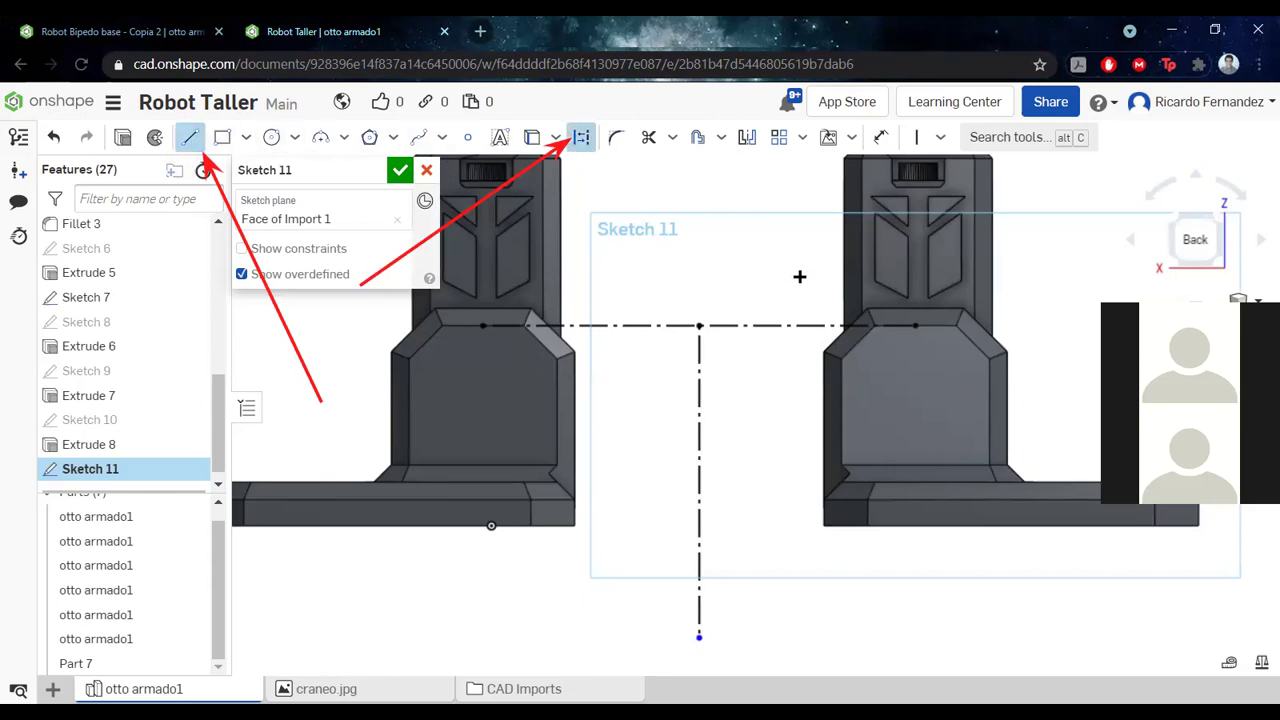
scroll(951, 334, "up", 3)
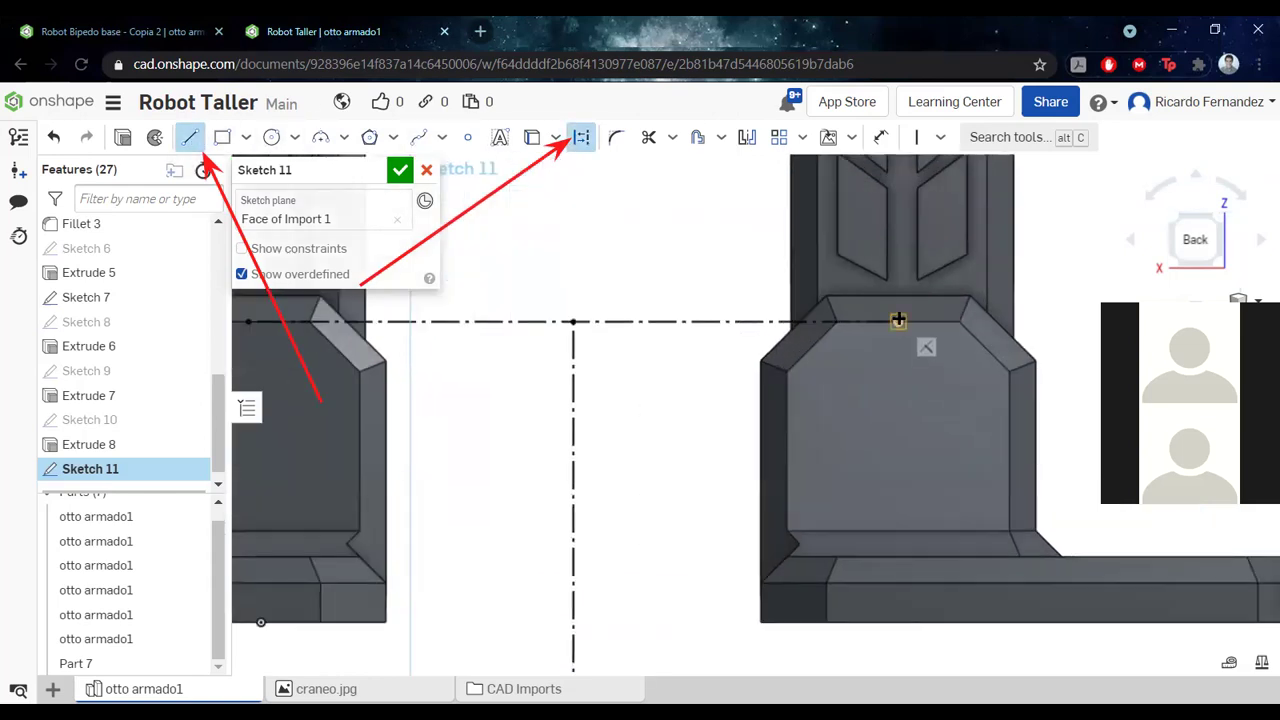
left_click(898, 320)
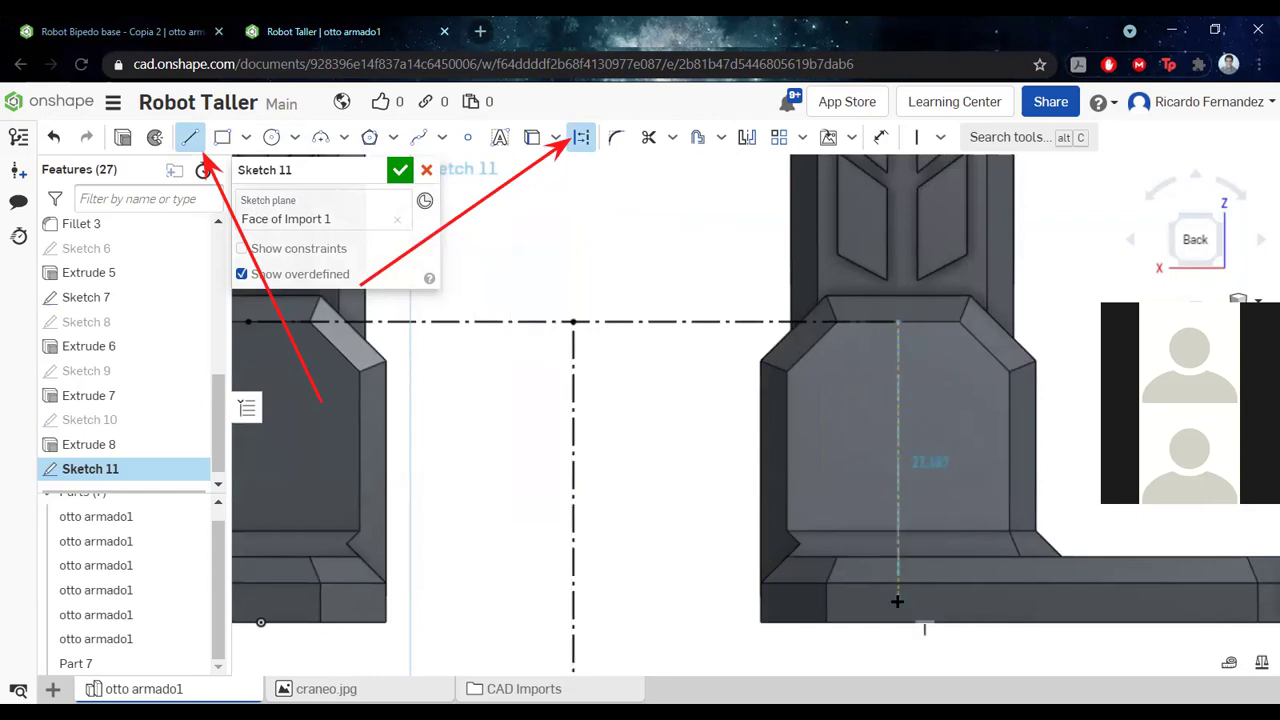
left_click(898, 645)
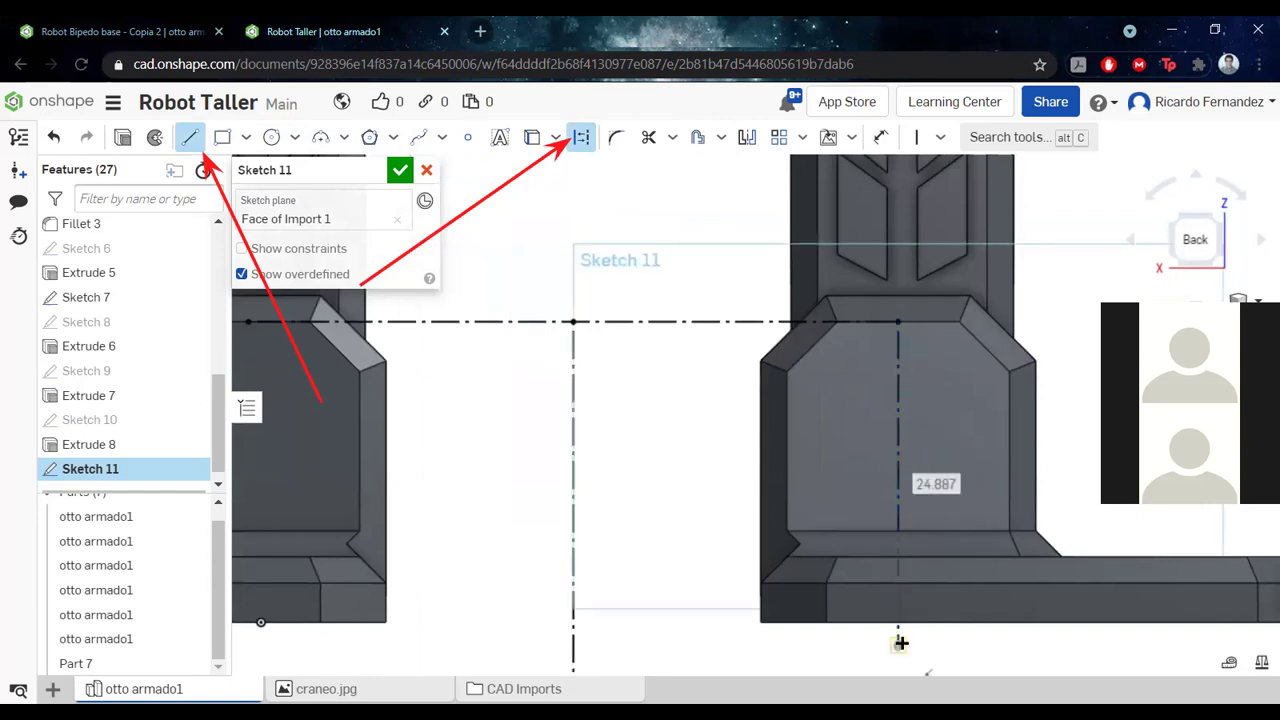
scroll(849, 457, "down", 2)
key("Escape")
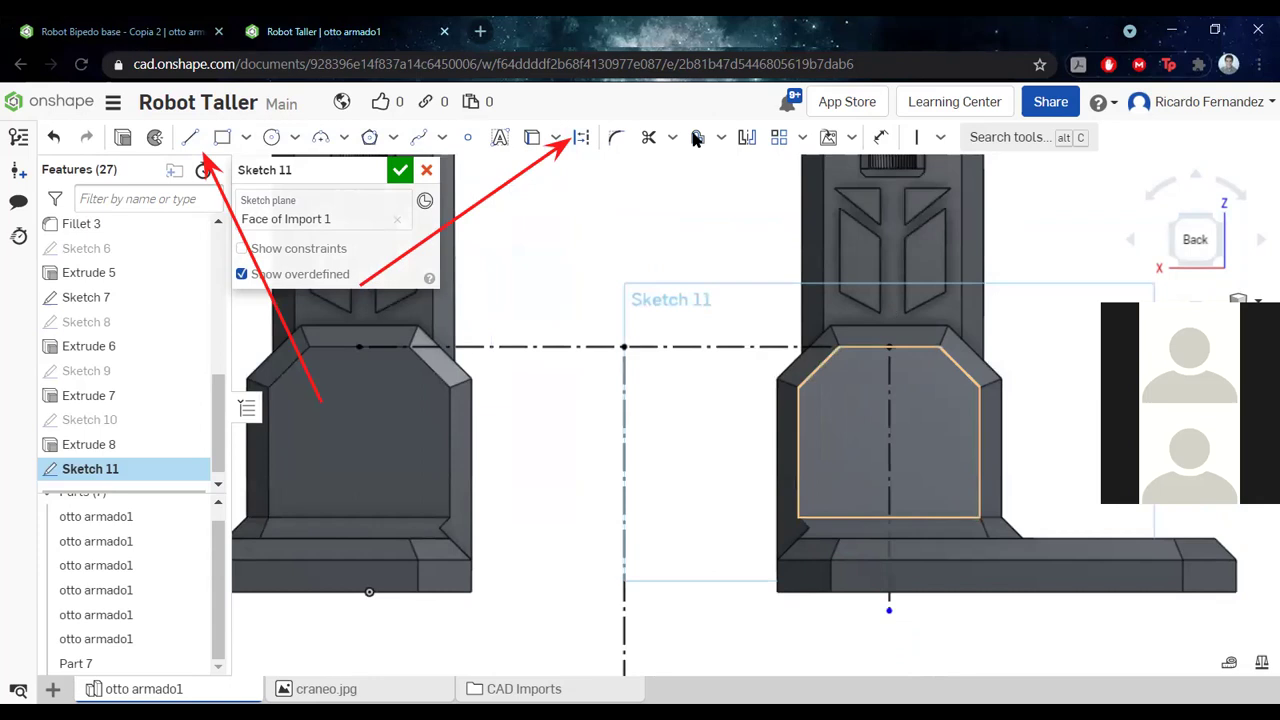
key("ctrl+z")
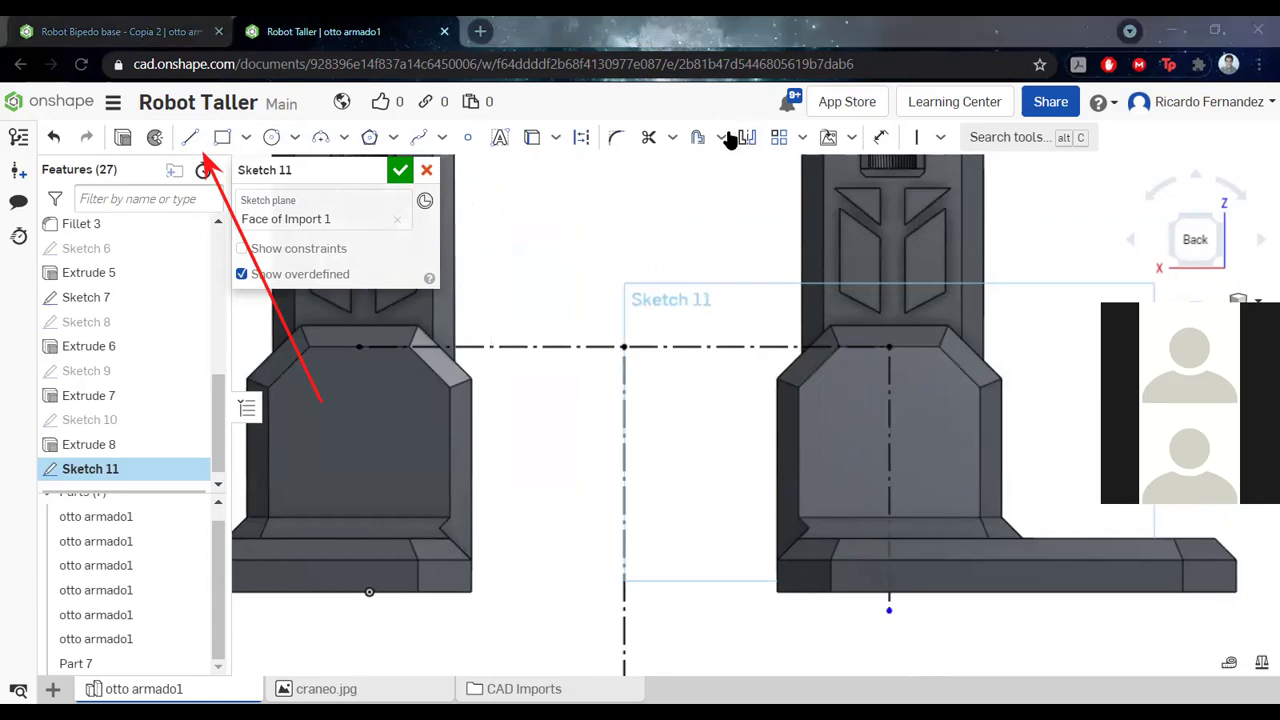
Sketch a closed four-sided shape just right of the right-hand foot's centerline, with sides about 13.2, 11.2, 4.4 and 3.5 mm
left_click(190, 137)
scroll(889, 383, "up", 2)
left_click(892, 320)
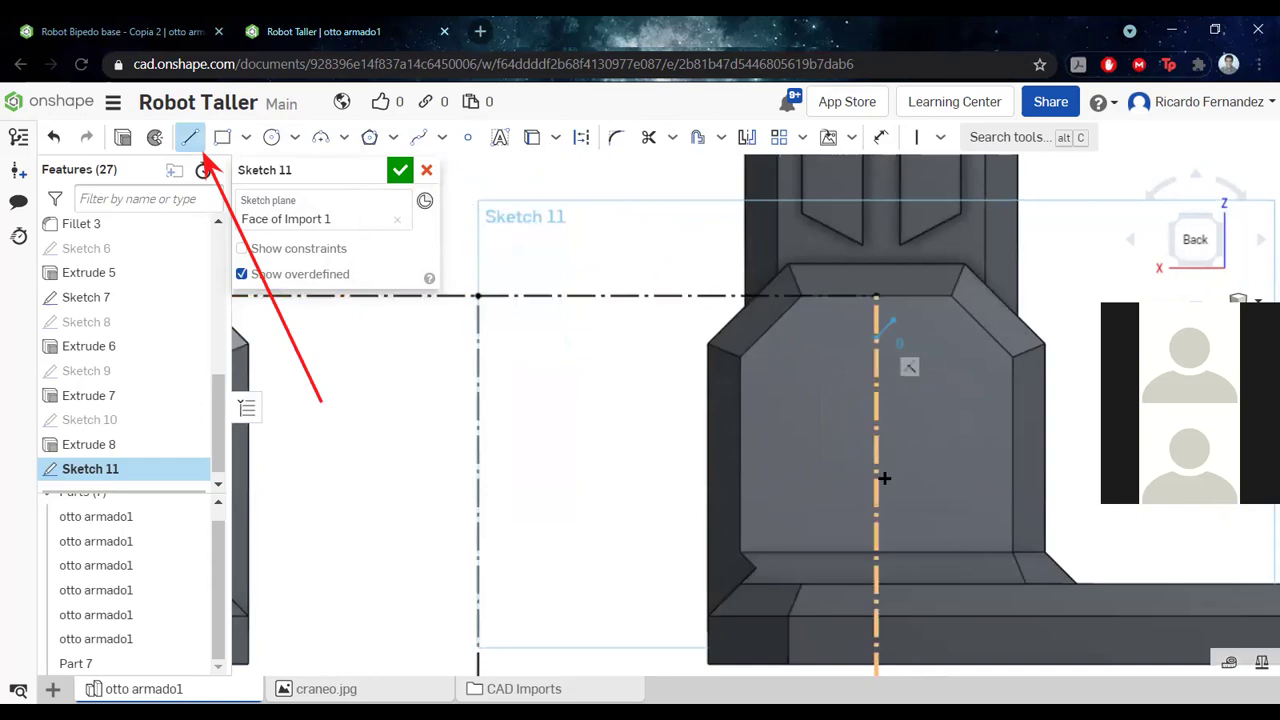
left_click(892, 528)
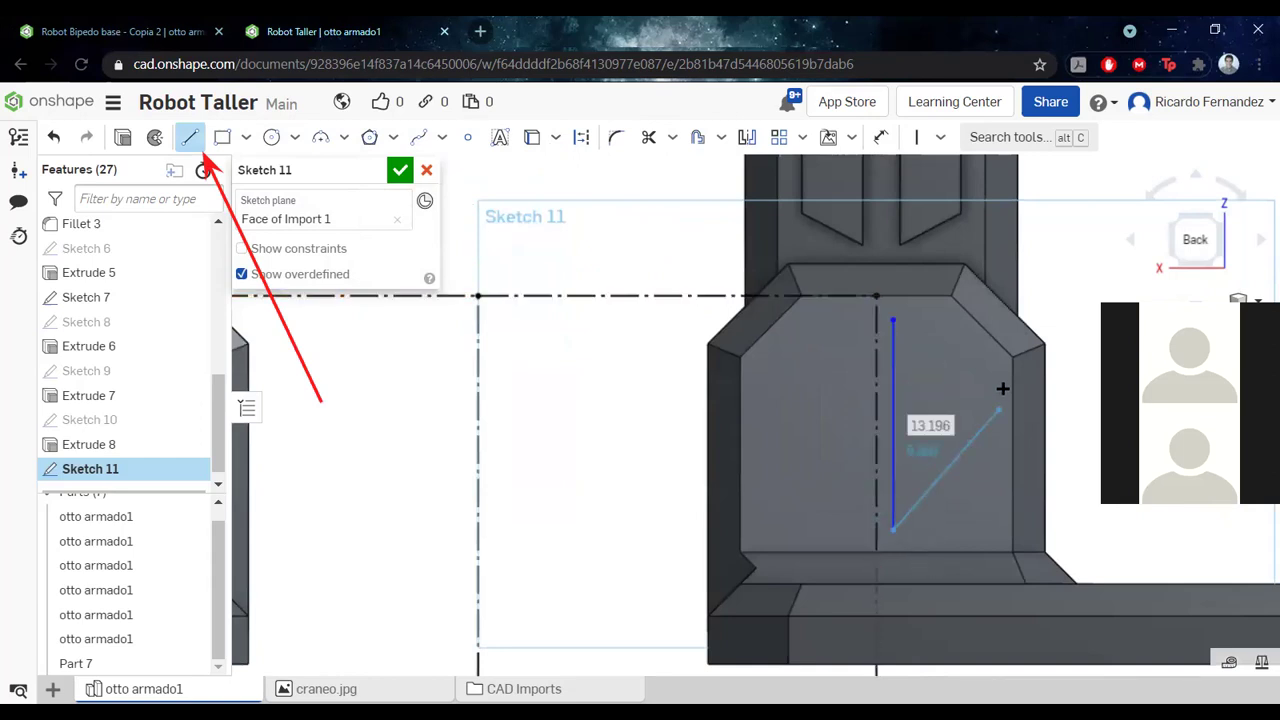
left_click(990, 383)
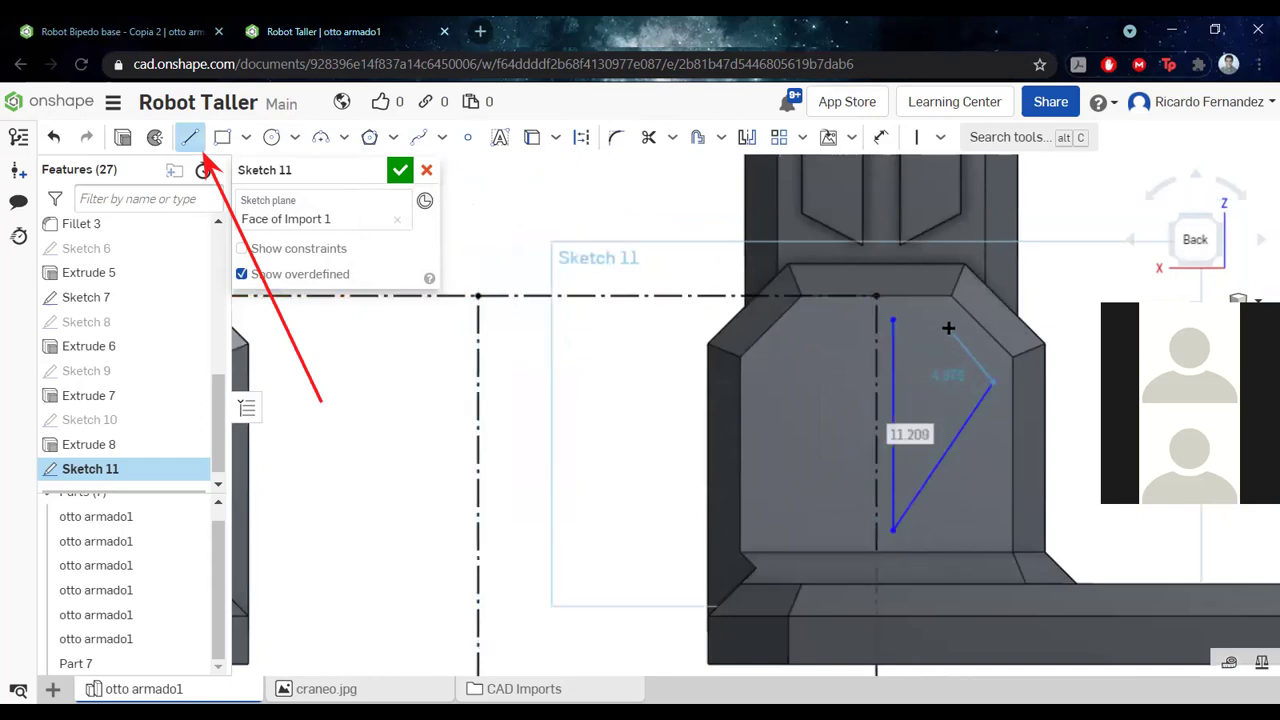
left_click(948, 328)
left_click(893, 320)
key("Escape")
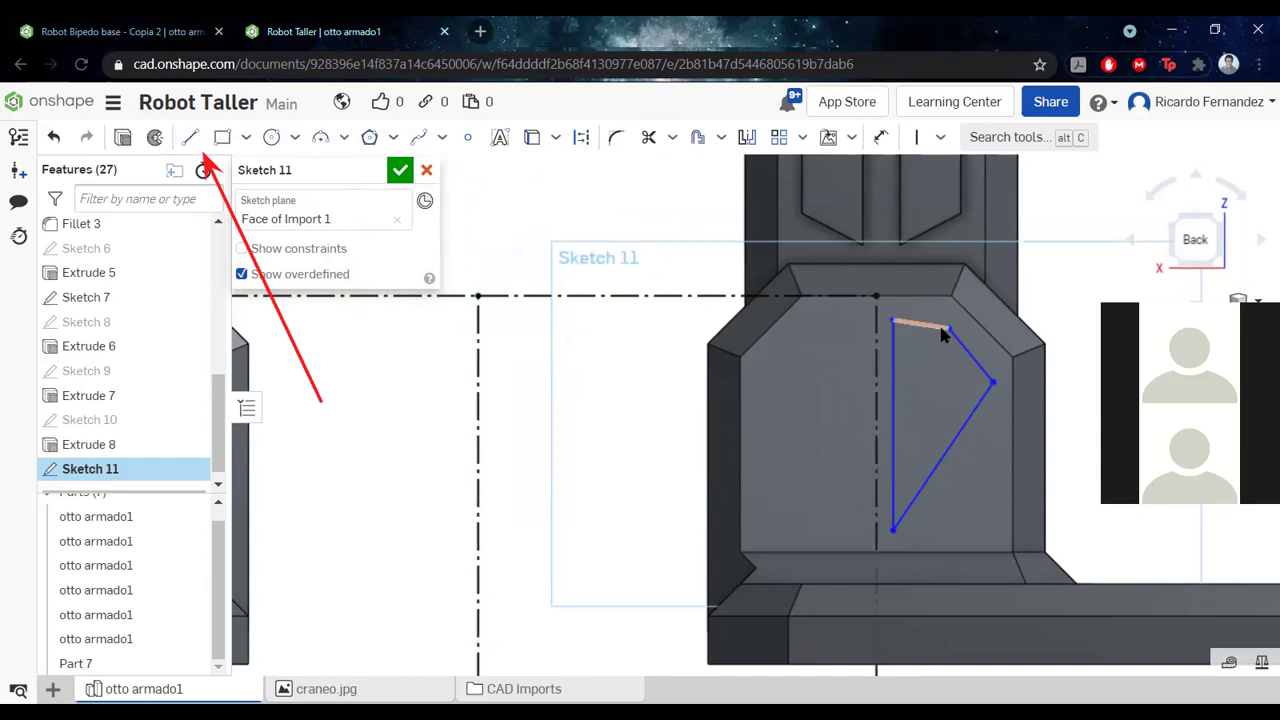
Constrain the short upper edge of the four-sided shape on the right-hand foot to be horizontal
left_click(918, 324)
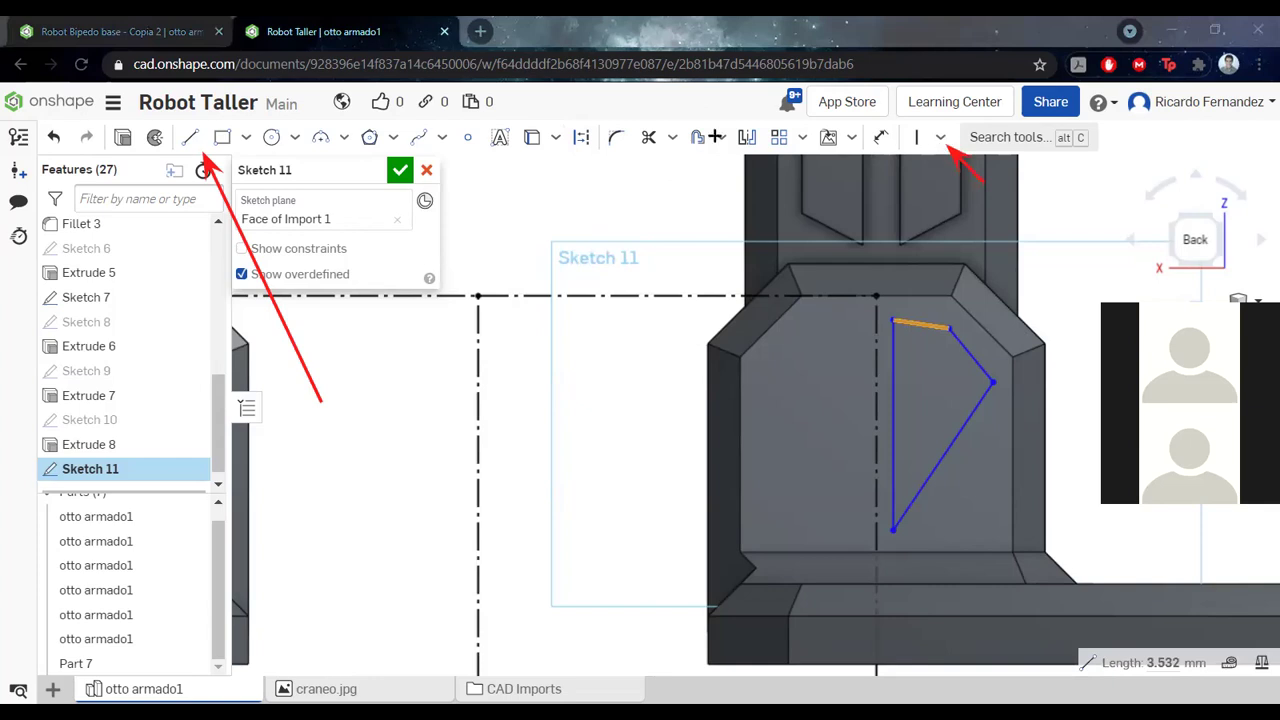
left_click(940, 137)
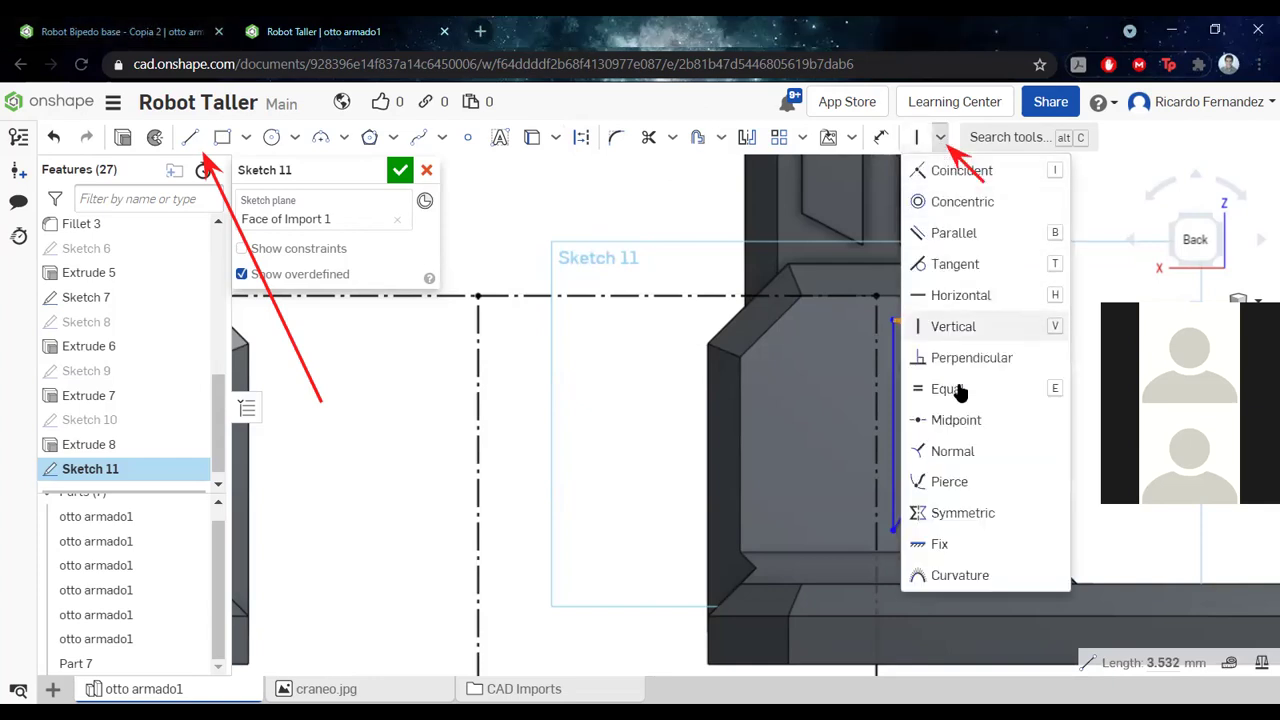
left_click(960, 295)
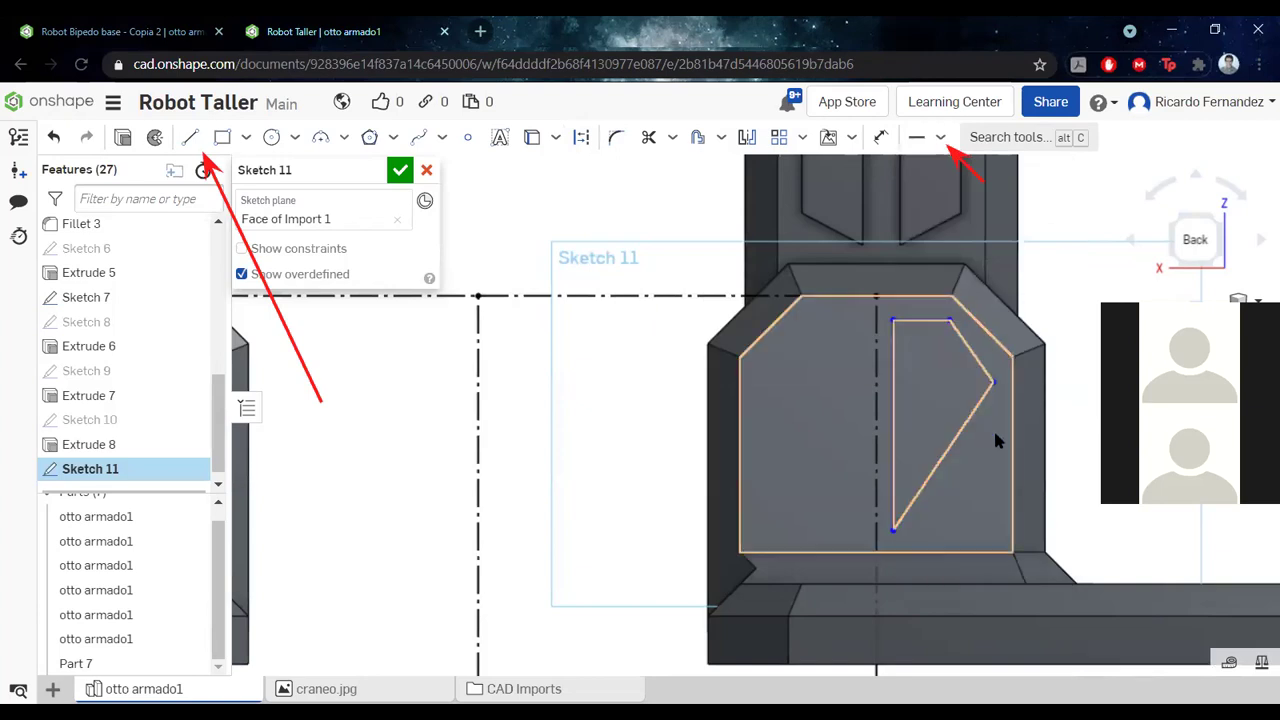
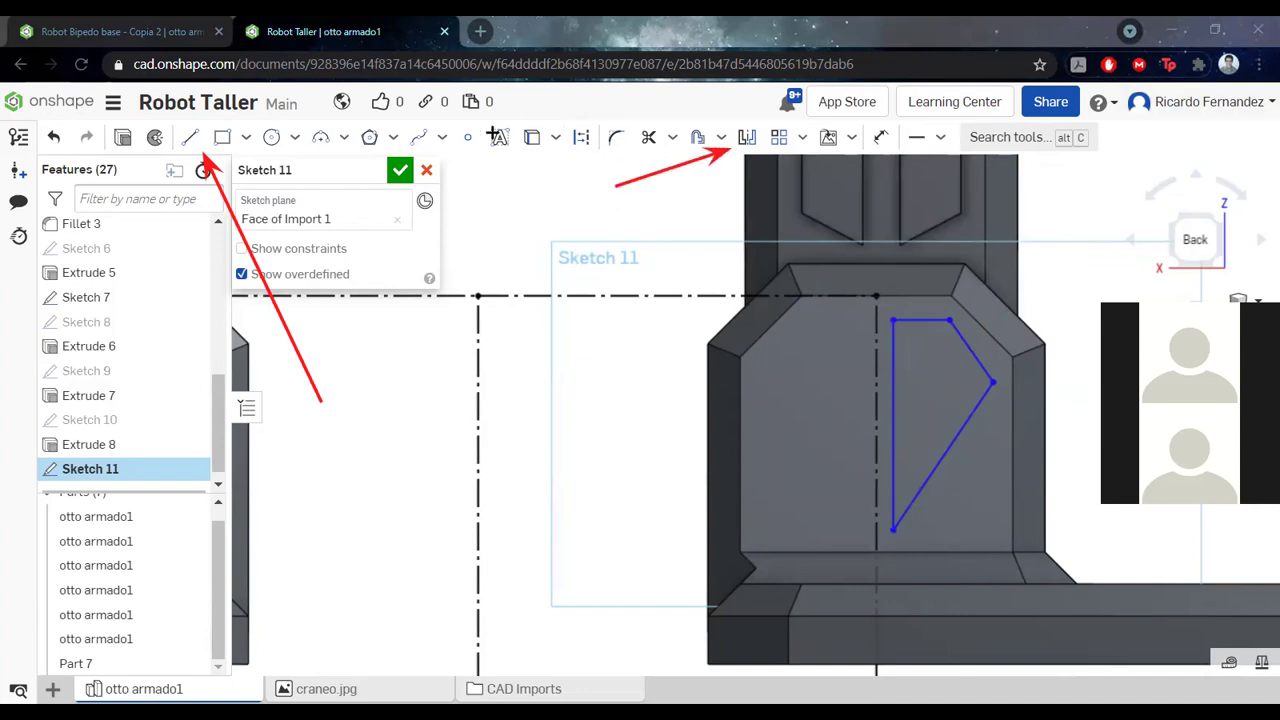
Mirror the four-sided shape about the right-hand foot's vertical centerline
left_click(747, 137)
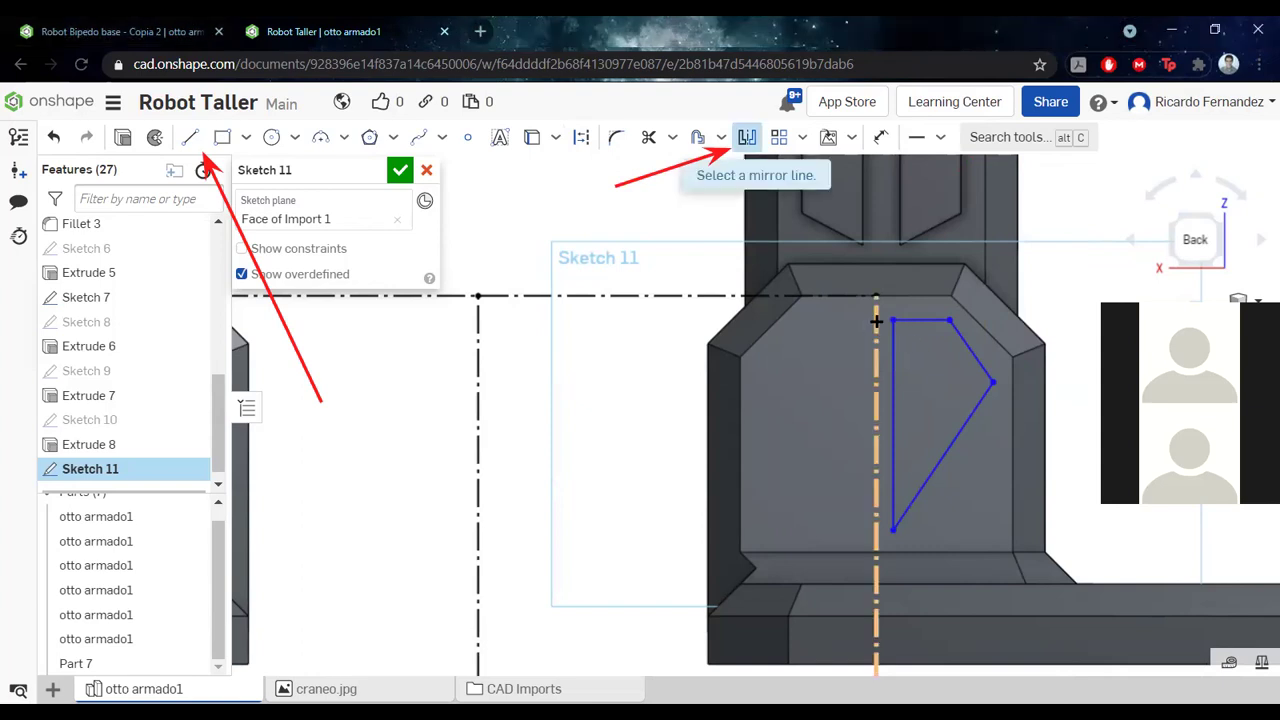
left_click(876, 321)
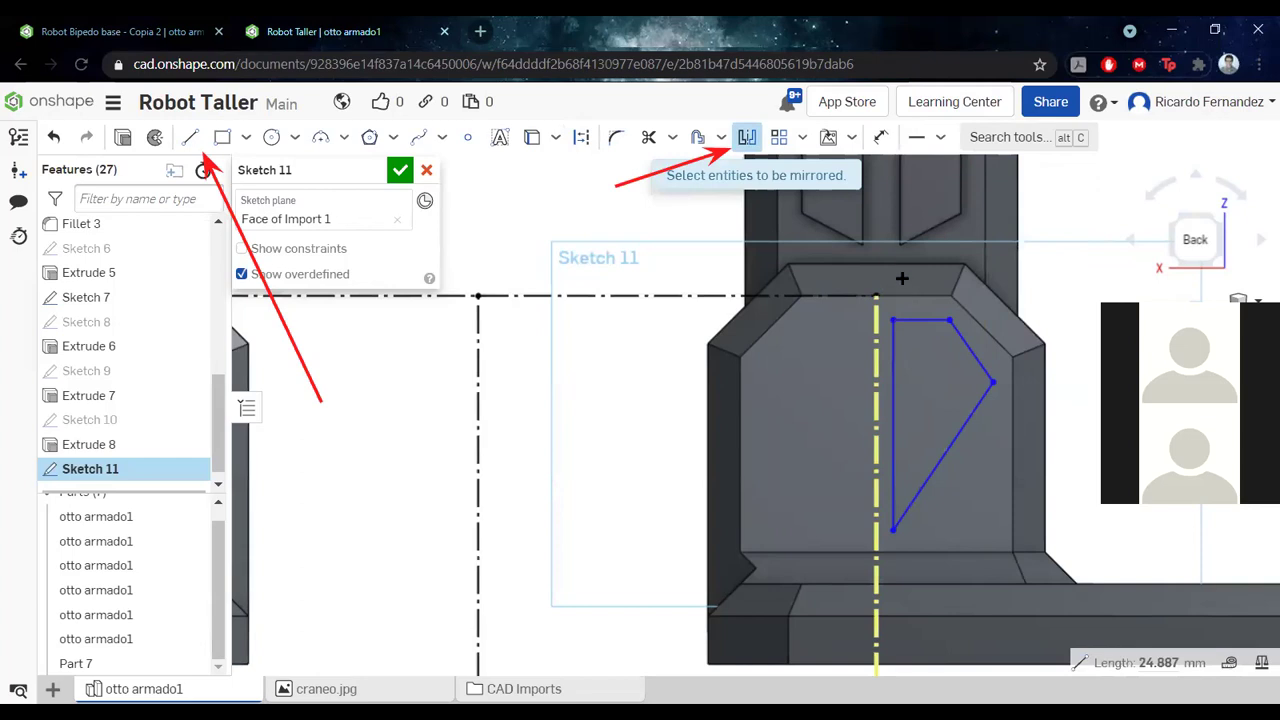
left_click_drag(886, 251, 1068, 555)
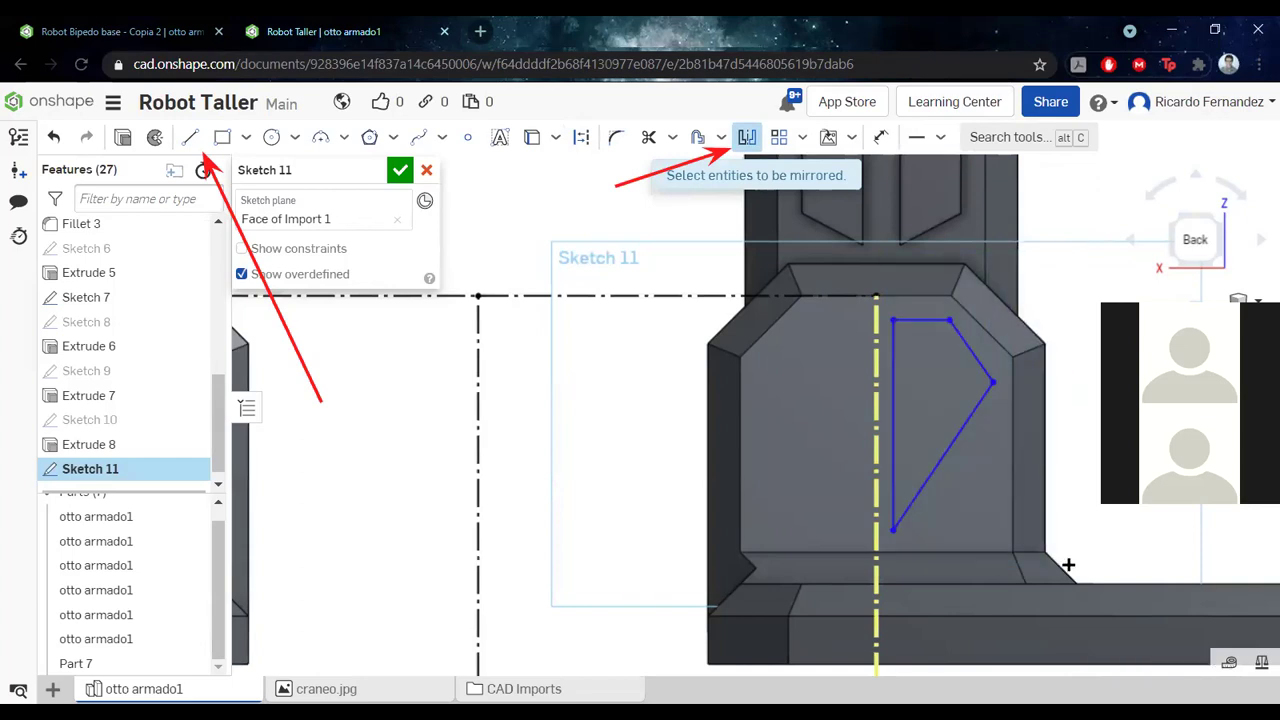
scroll(985, 385, "down", 2)
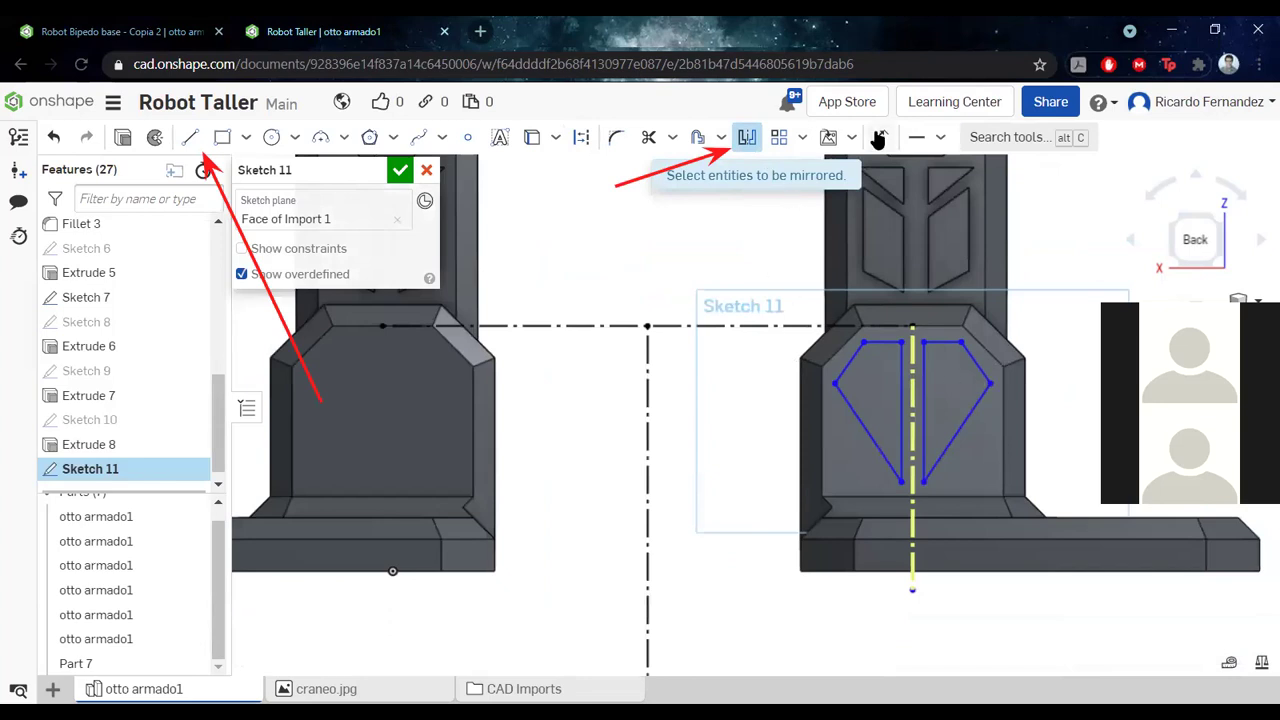
left_click(745, 140)
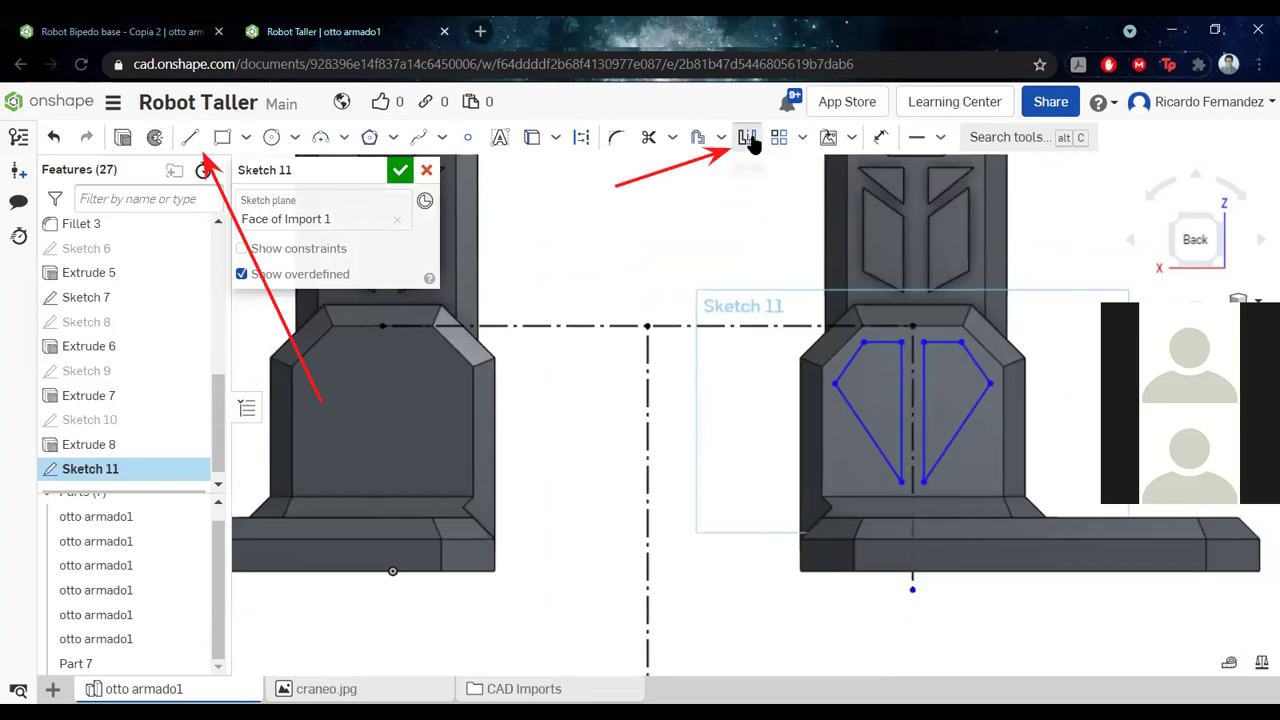
Mirror both shapes of the right-hand foot onto the other foot about the vertical construction line midway between the feet
left_click(754, 138)
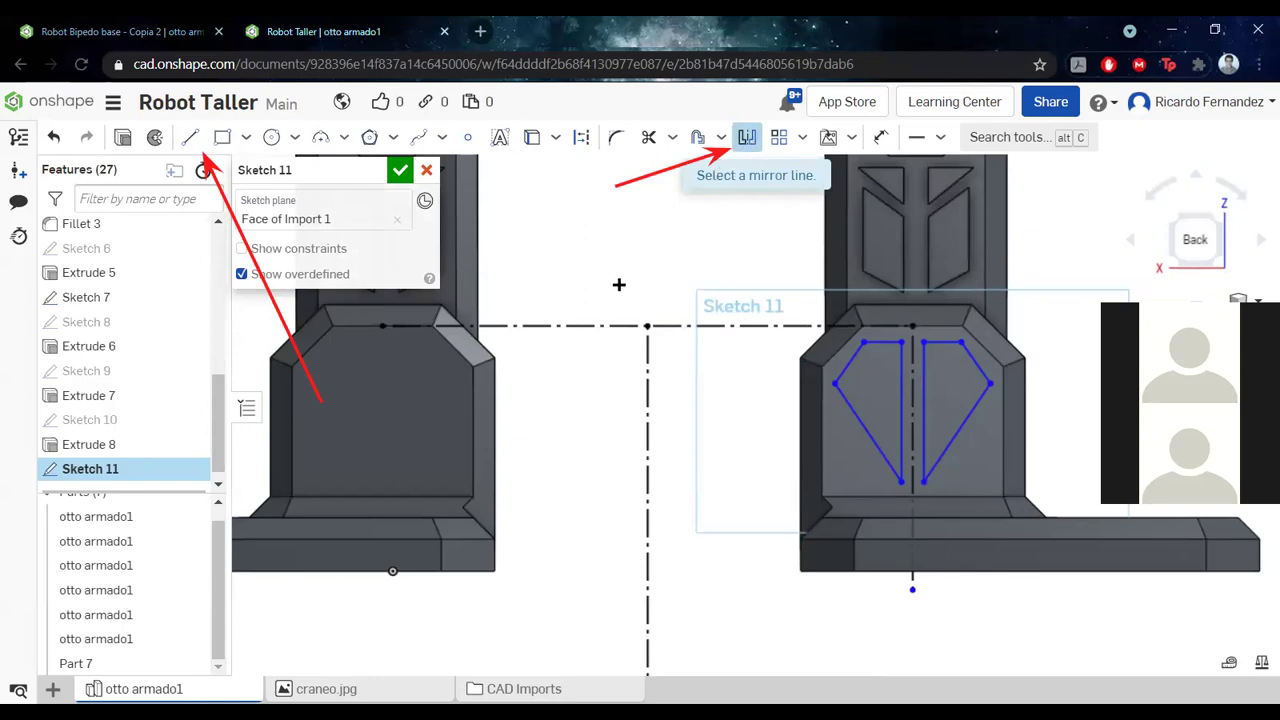
left_click(649, 362)
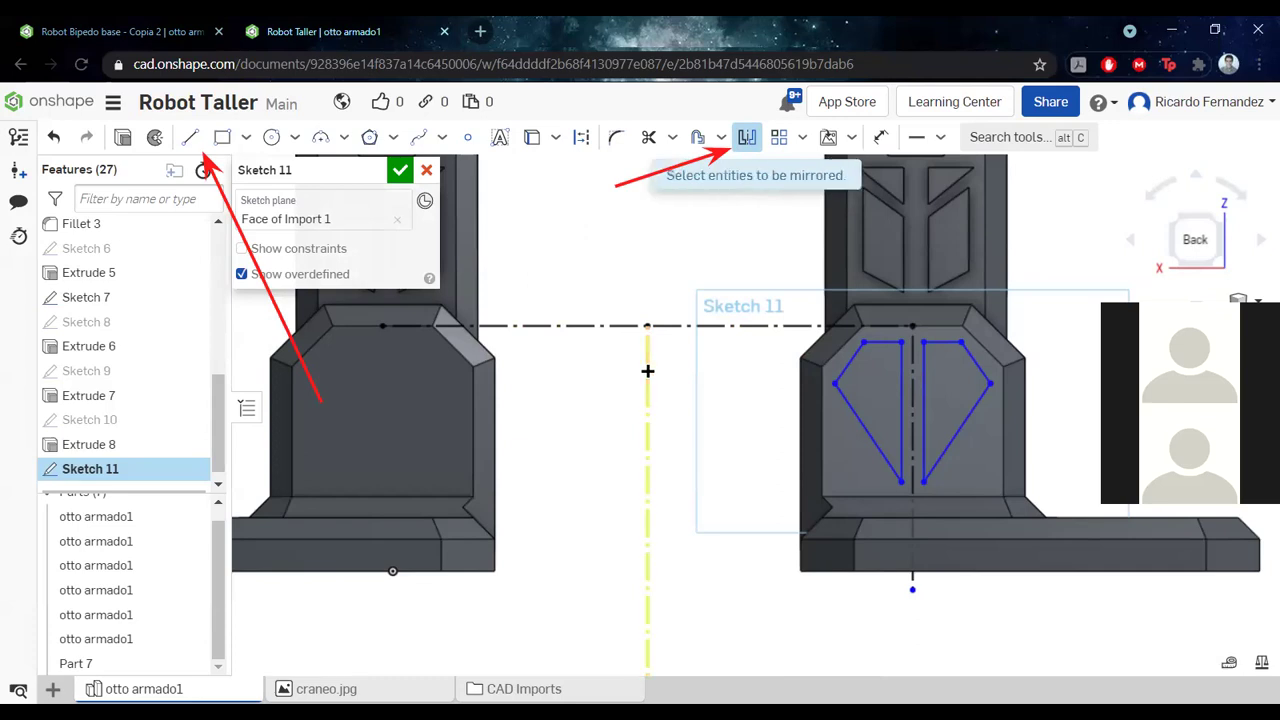
left_click_drag(781, 227, 1084, 571)
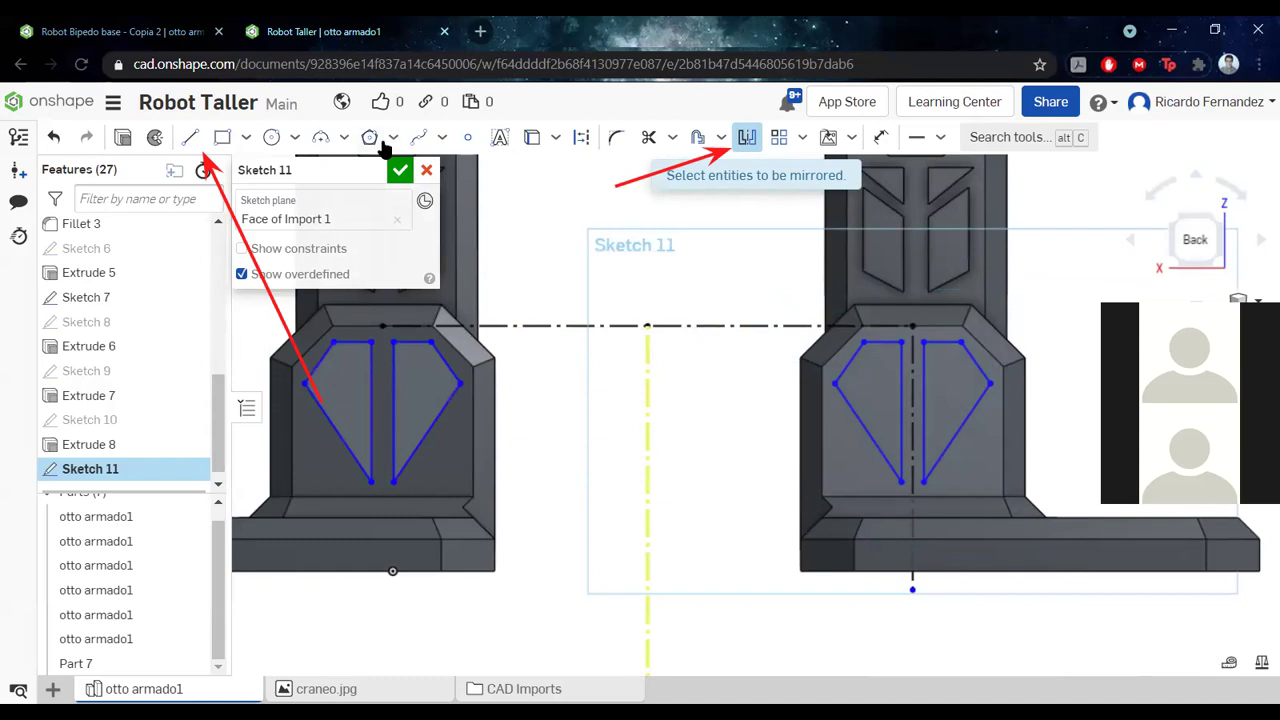
left_click(749, 141)
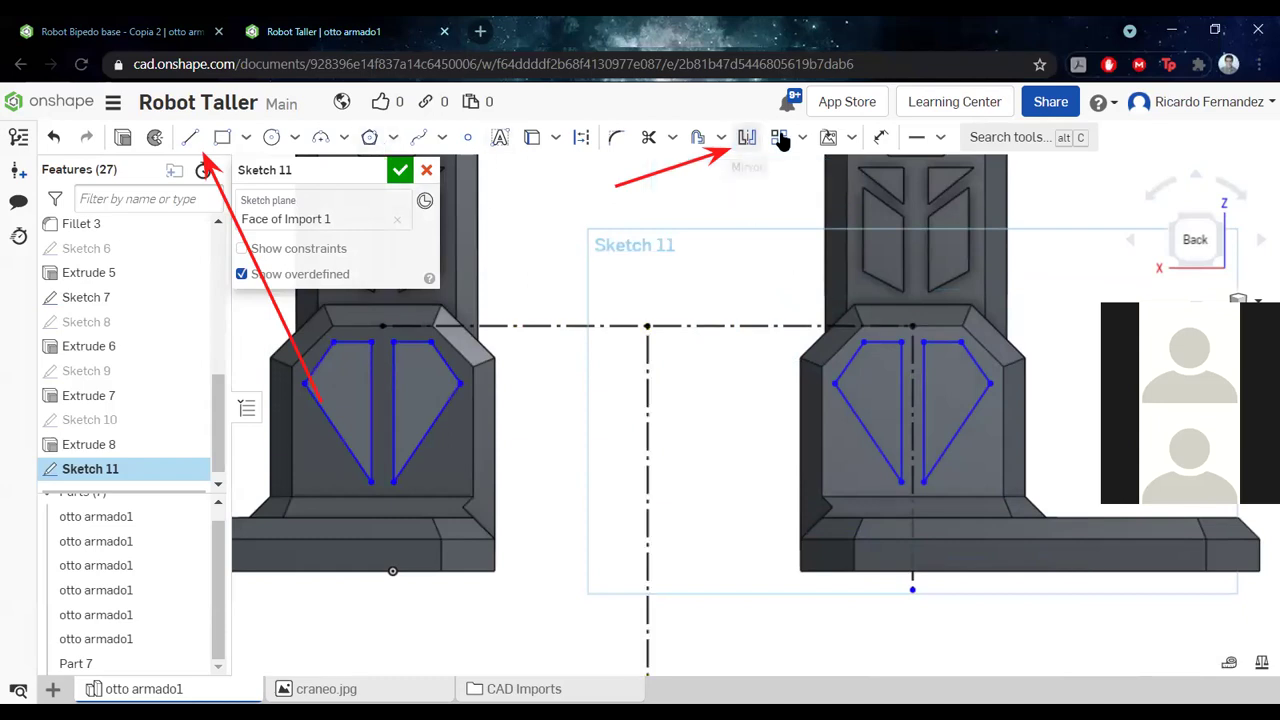
Start extruding the foot detail sketch with a blind depth of 1 mm
scroll(655, 255, "down", 5)
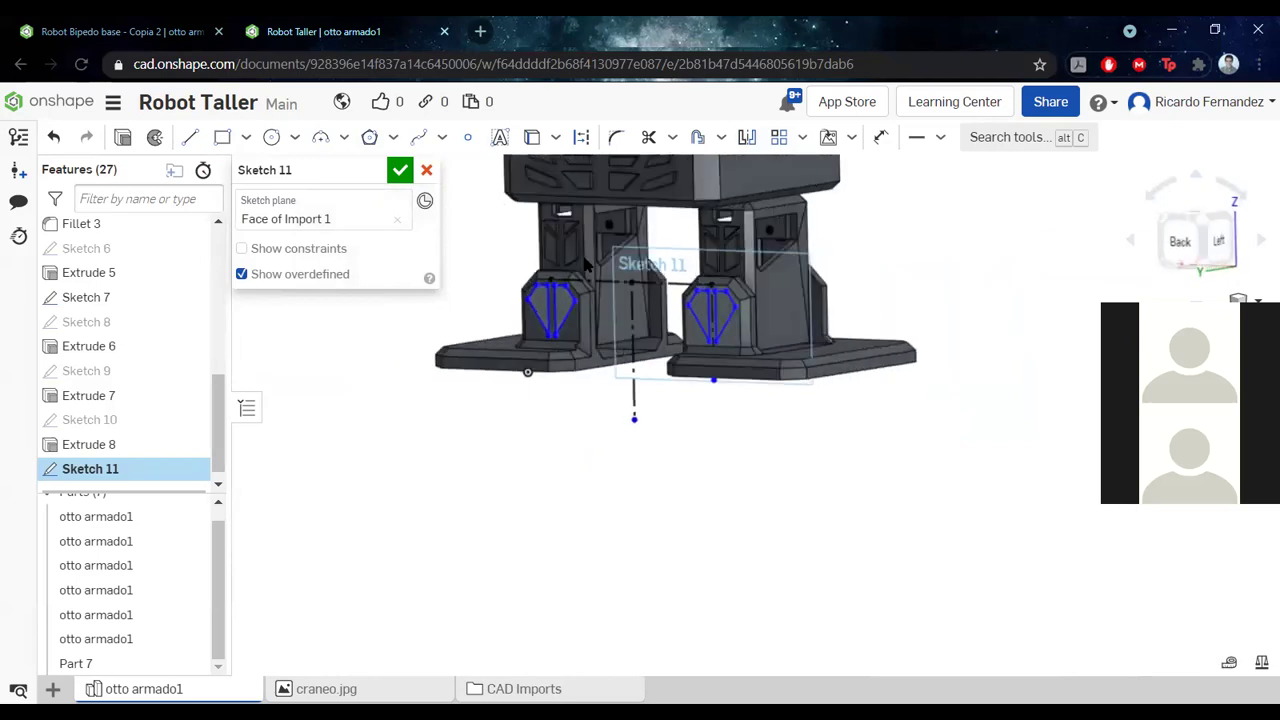
scroll(660, 268, "up", 3)
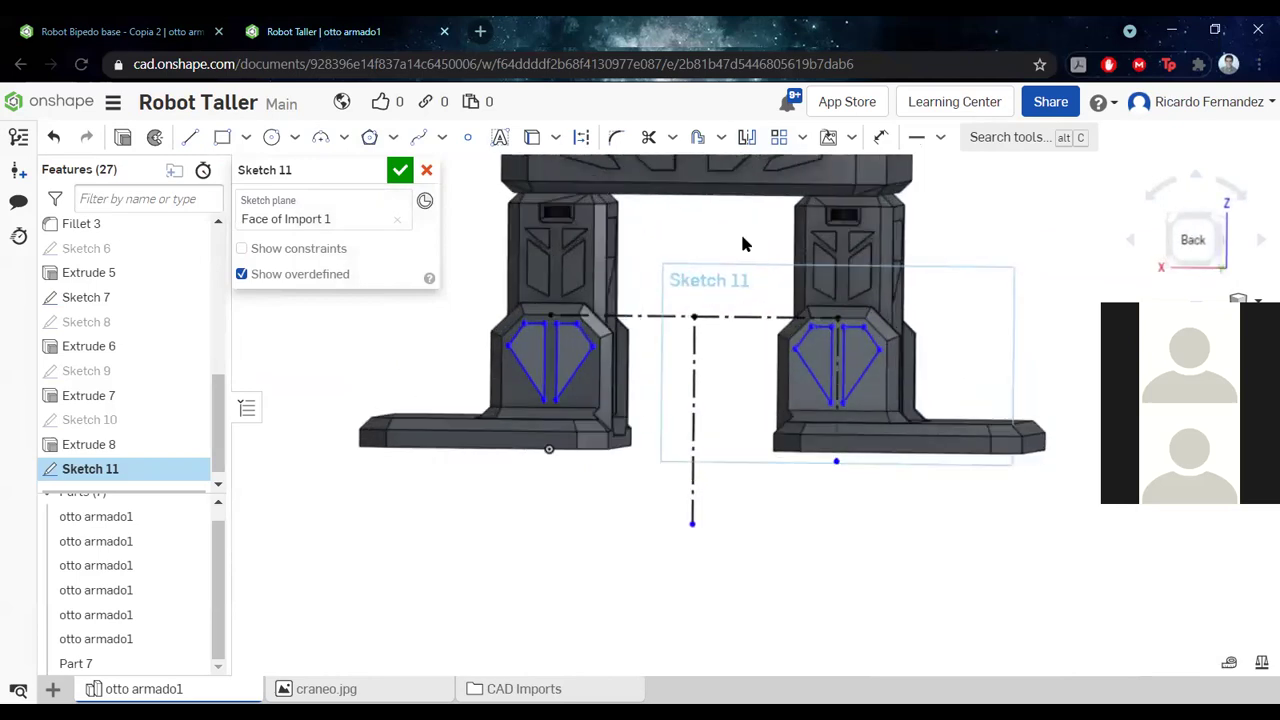
mouse_move(386, 420)
left_mouse_down()
mouse_move(337, 337)
mouse_move(134, 177)
mouse_move(130, 155)
left_mouse_up()
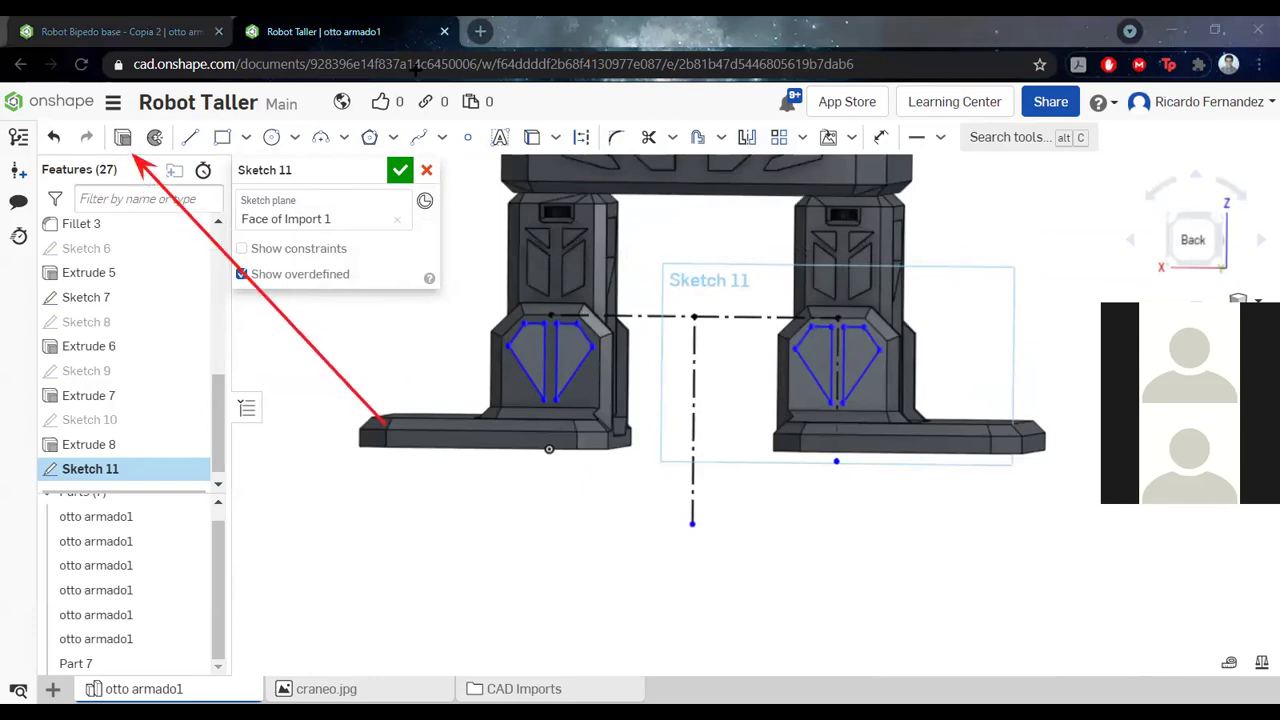
left_click(122, 137)
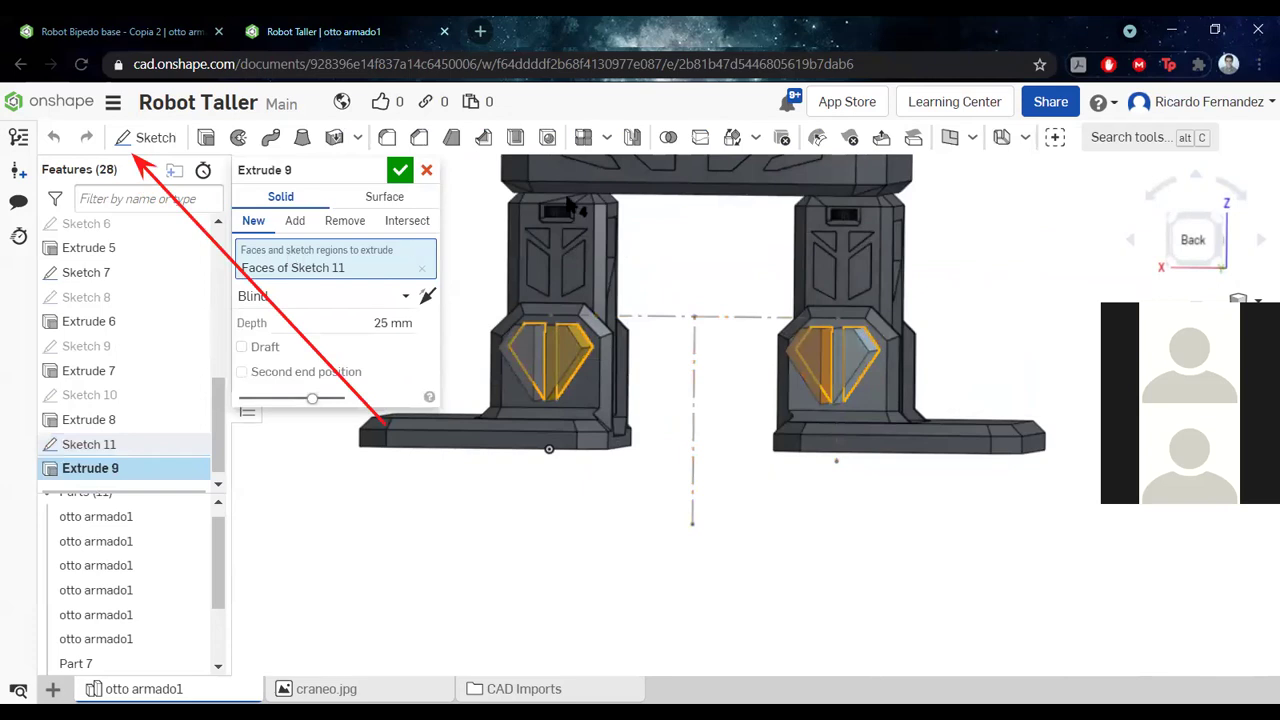
key("Escape")
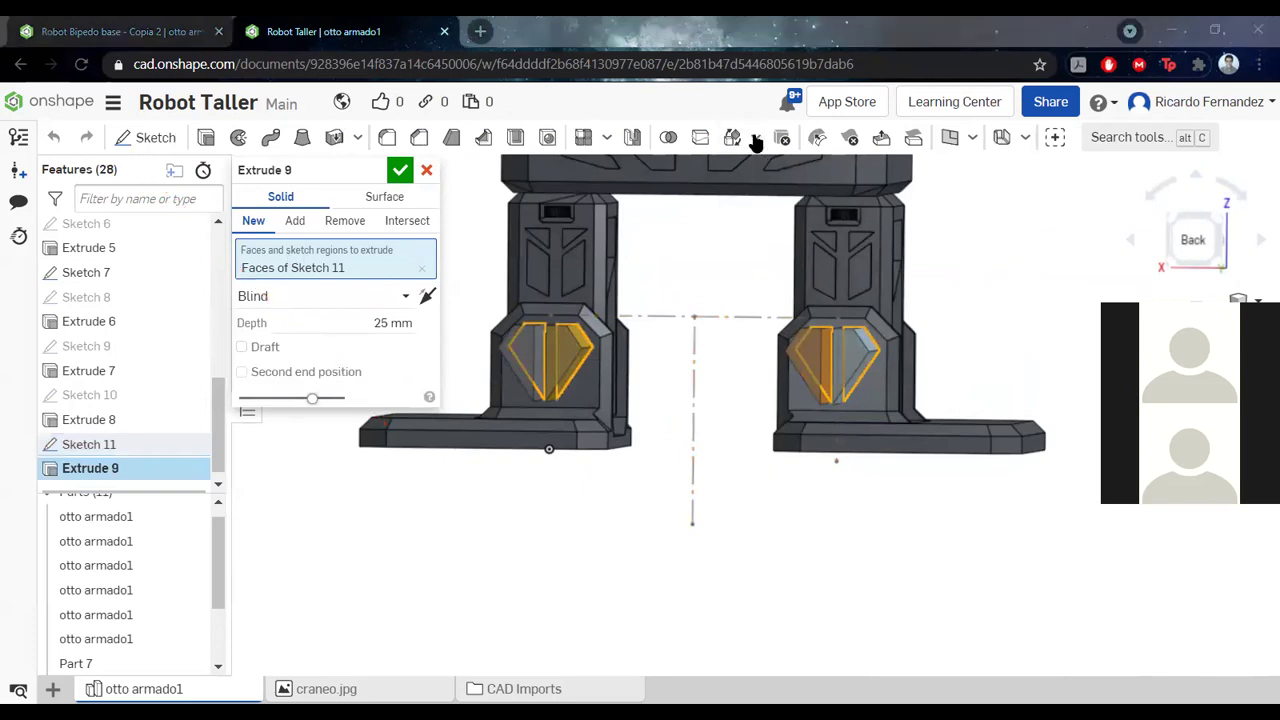
left_click(390, 320)
type("1")
key("Return")
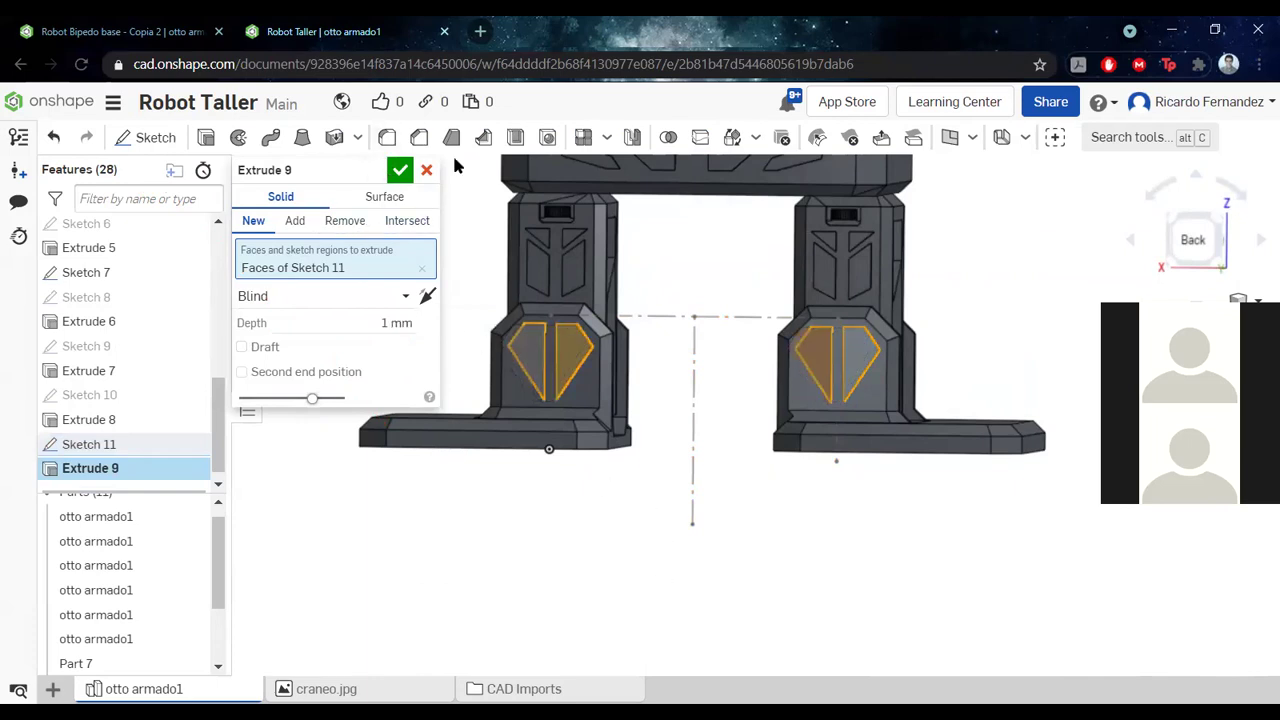
Set the extrusion to Add, with both feet as its merge scope, and accept it
left_click_drag(325, 162, 305, 210)
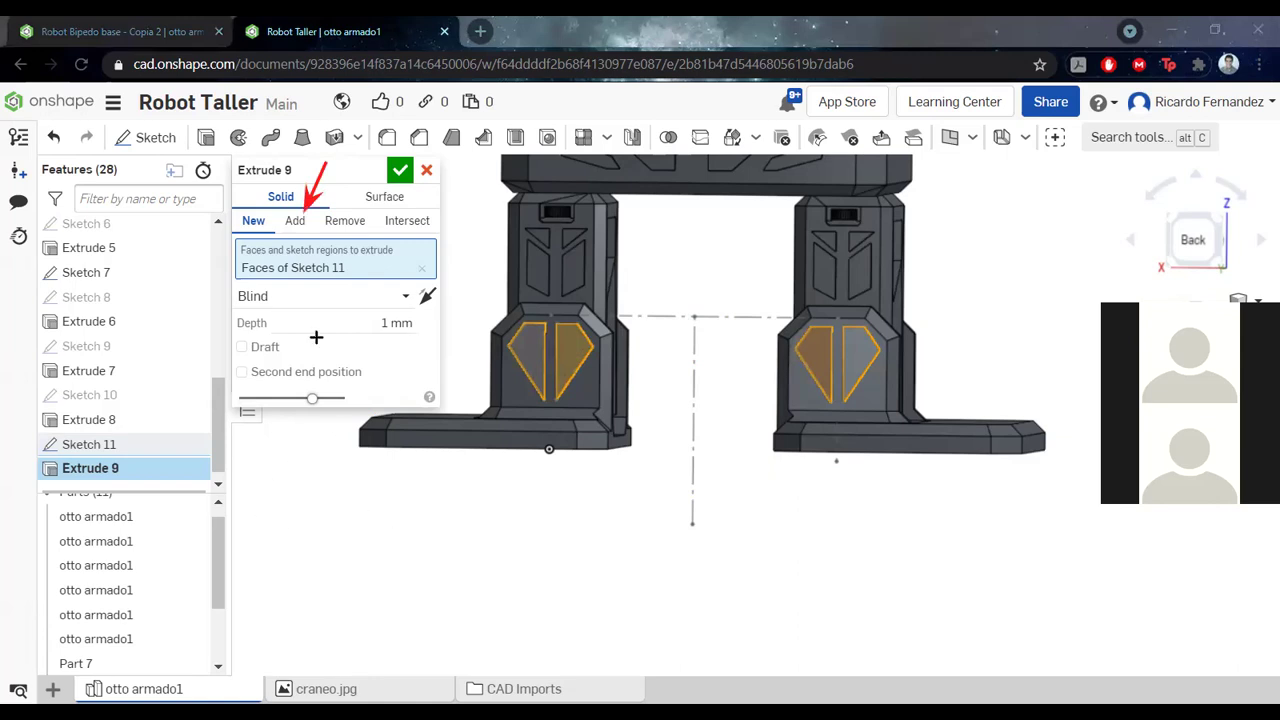
left_click(302, 220)
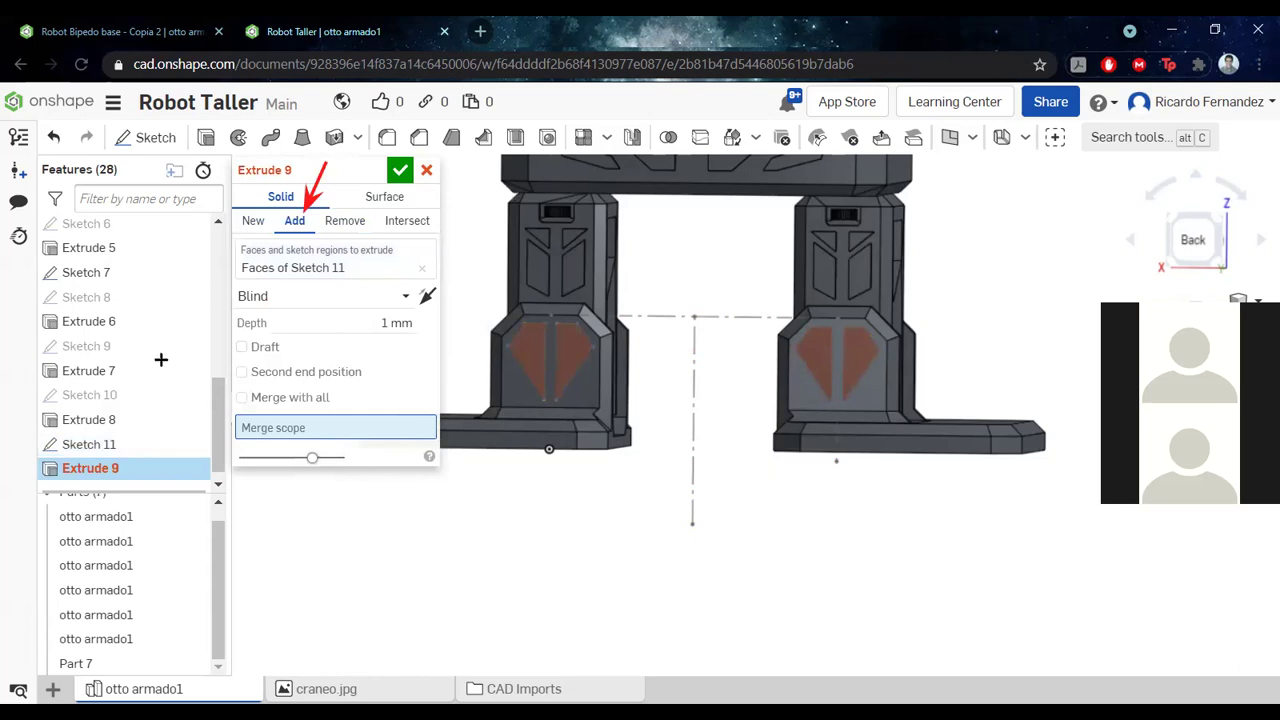
left_click_drag(160, 356, 238, 422)
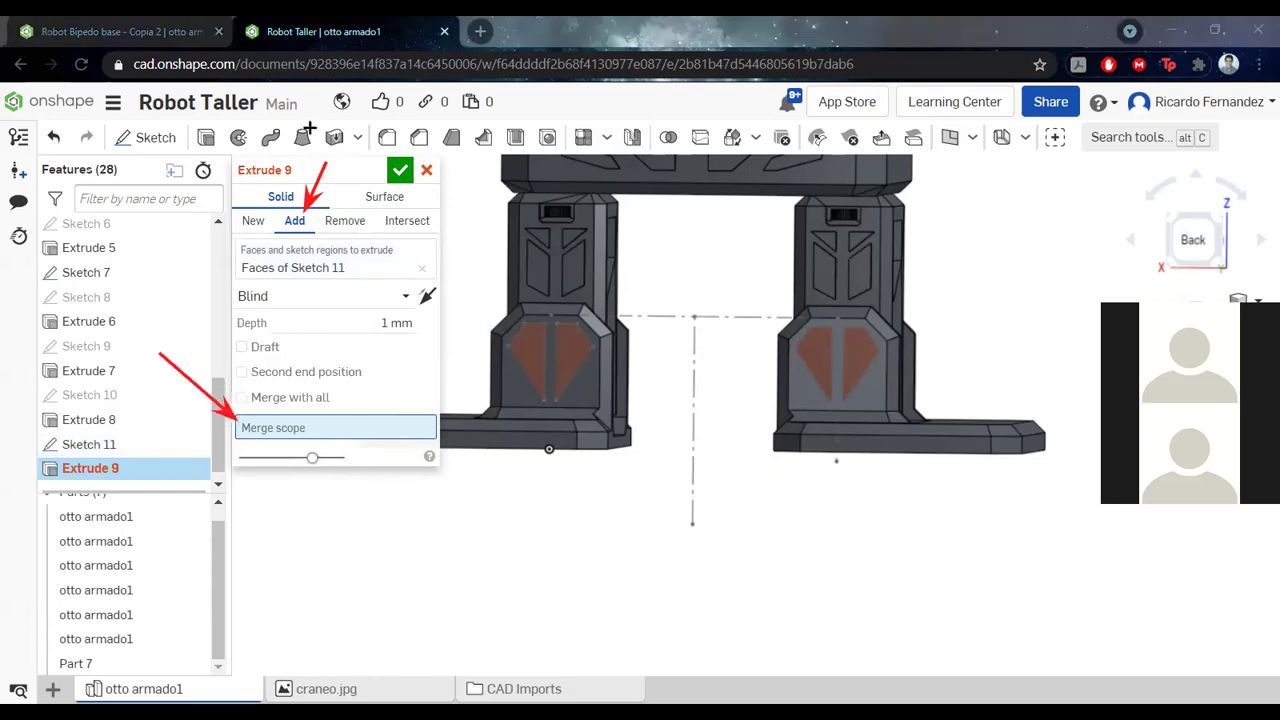
key("Escape")
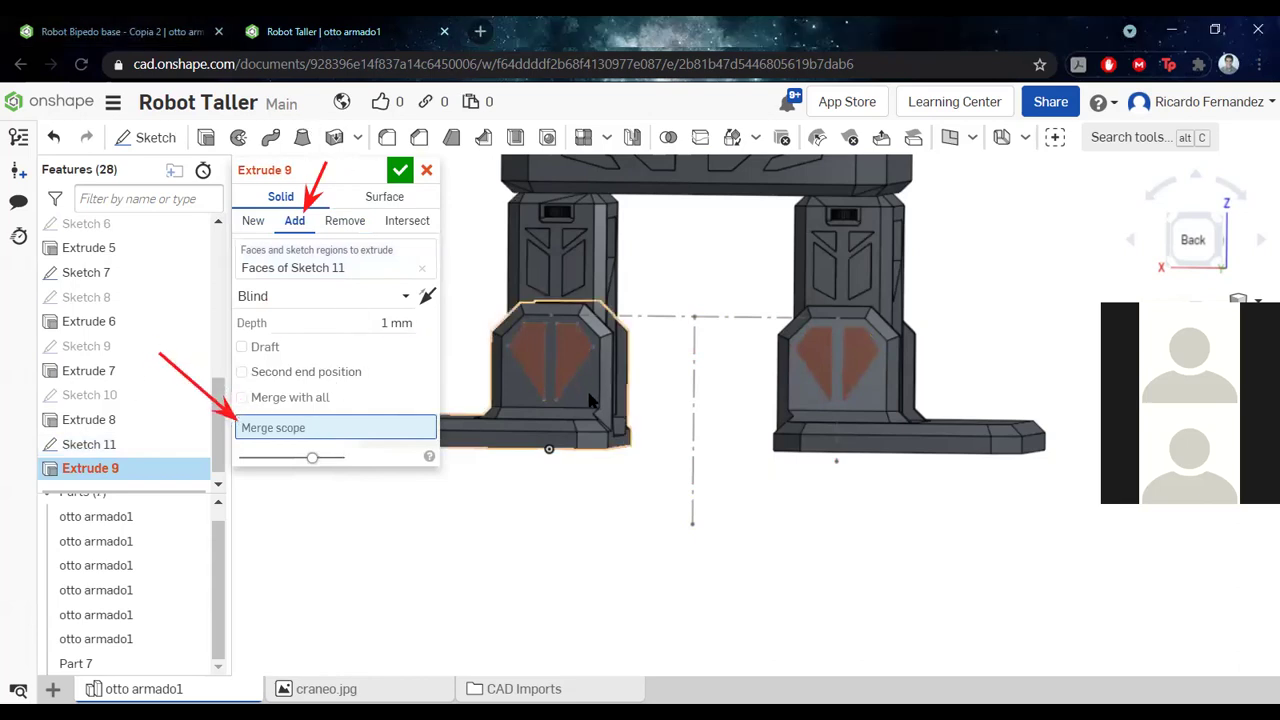
left_click(590, 400)
left_click(868, 410)
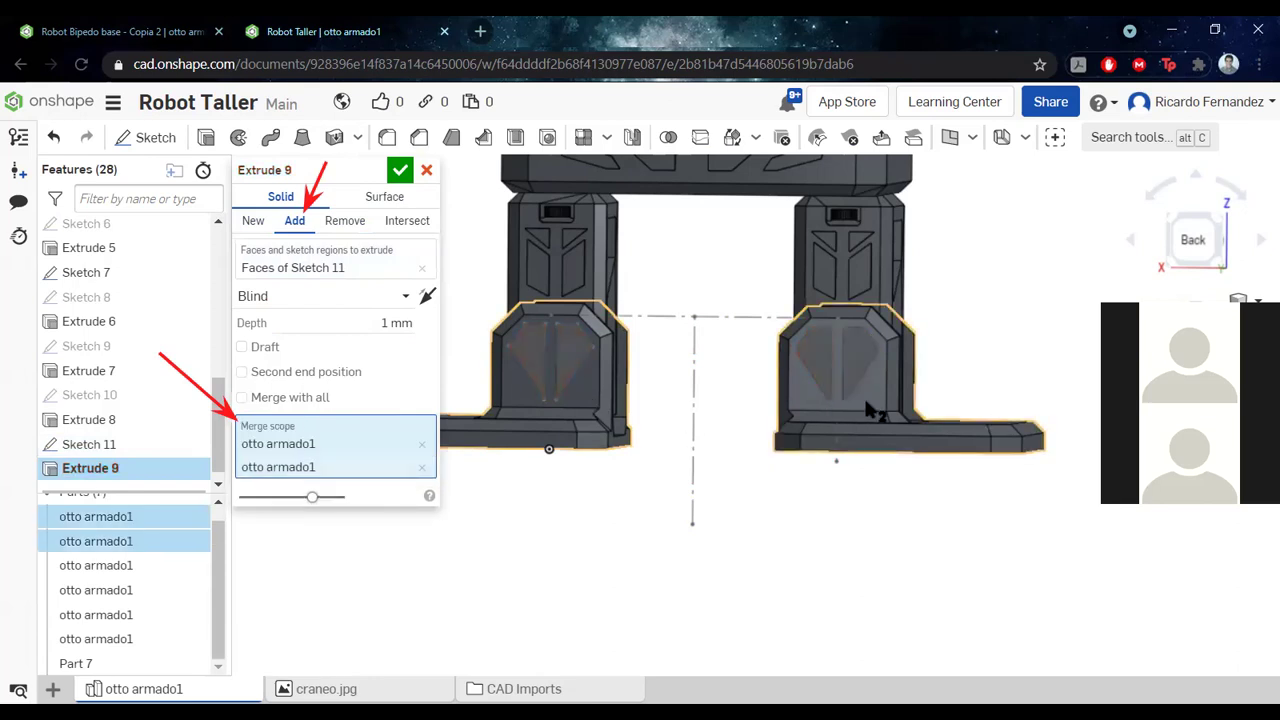
left_click(400, 170)
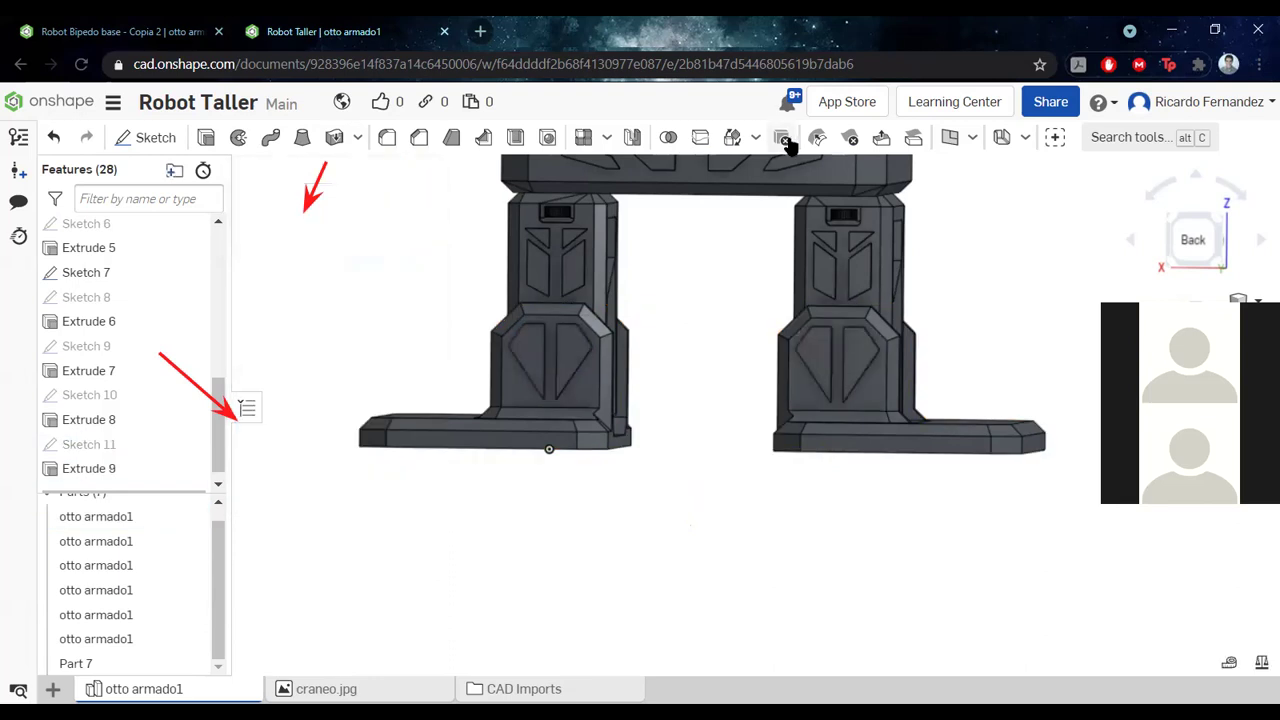
Examine the whole robot from the back, side, underside and front
scroll(711, 271, "down", 4)
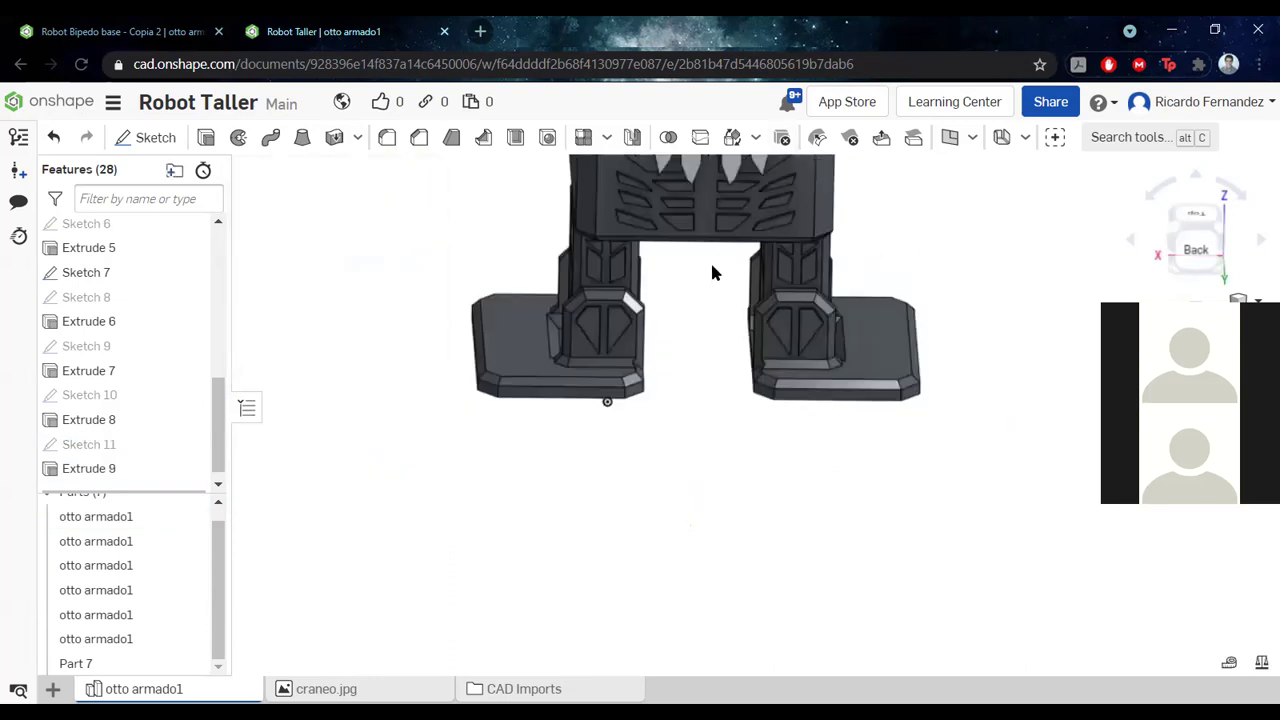
scroll(771, 429, "up", 4)
right_click_drag(763, 418, 756, 457)
key("shift+2")
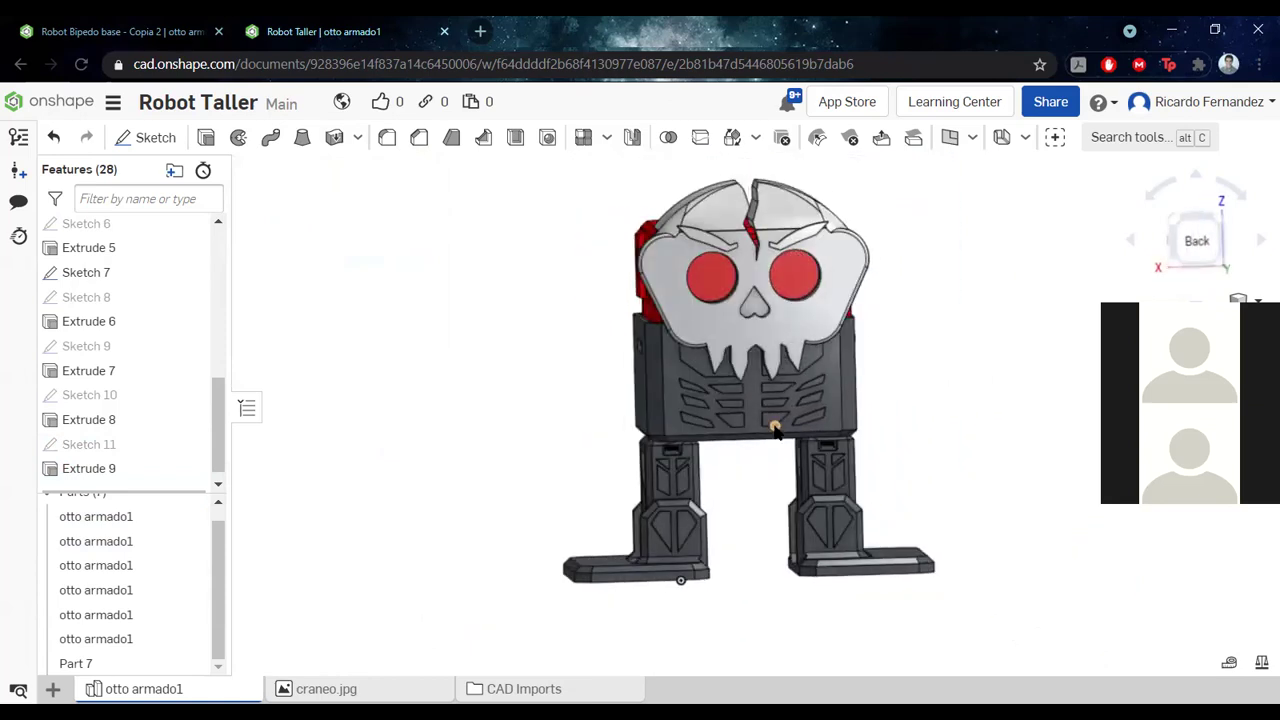
right_click_drag(900, 389, 829, 455)
left_click(838, 465)
left_click(865, 375)
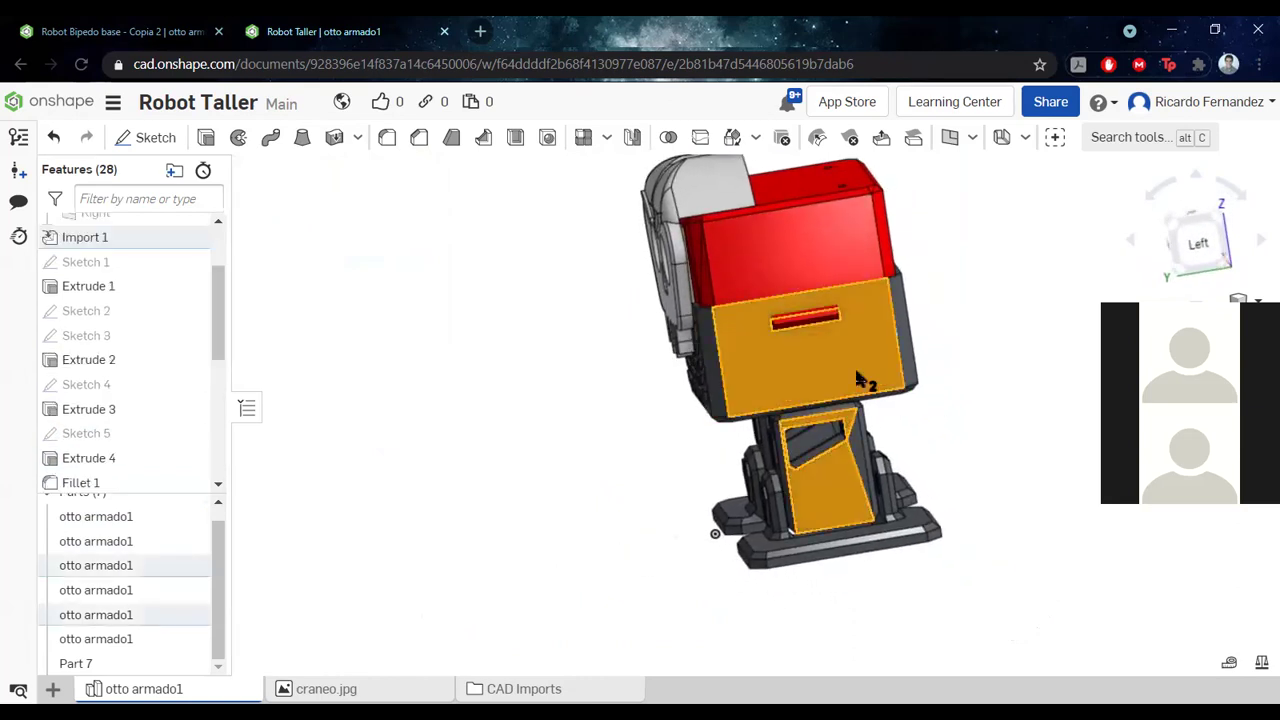
right_click_drag(829, 277, 669, 383)
left_click(823, 278)
key("Escape")
left_click(797, 235)
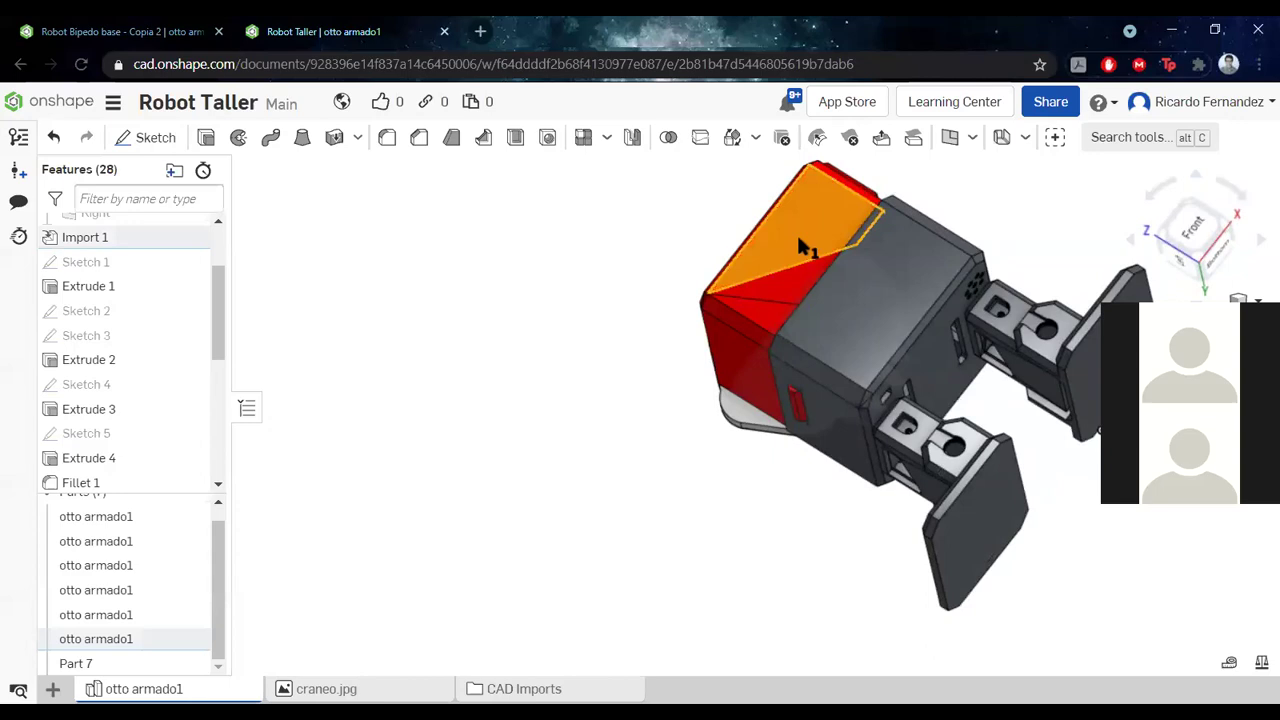
right_click_drag(357, 298, 805, 350)
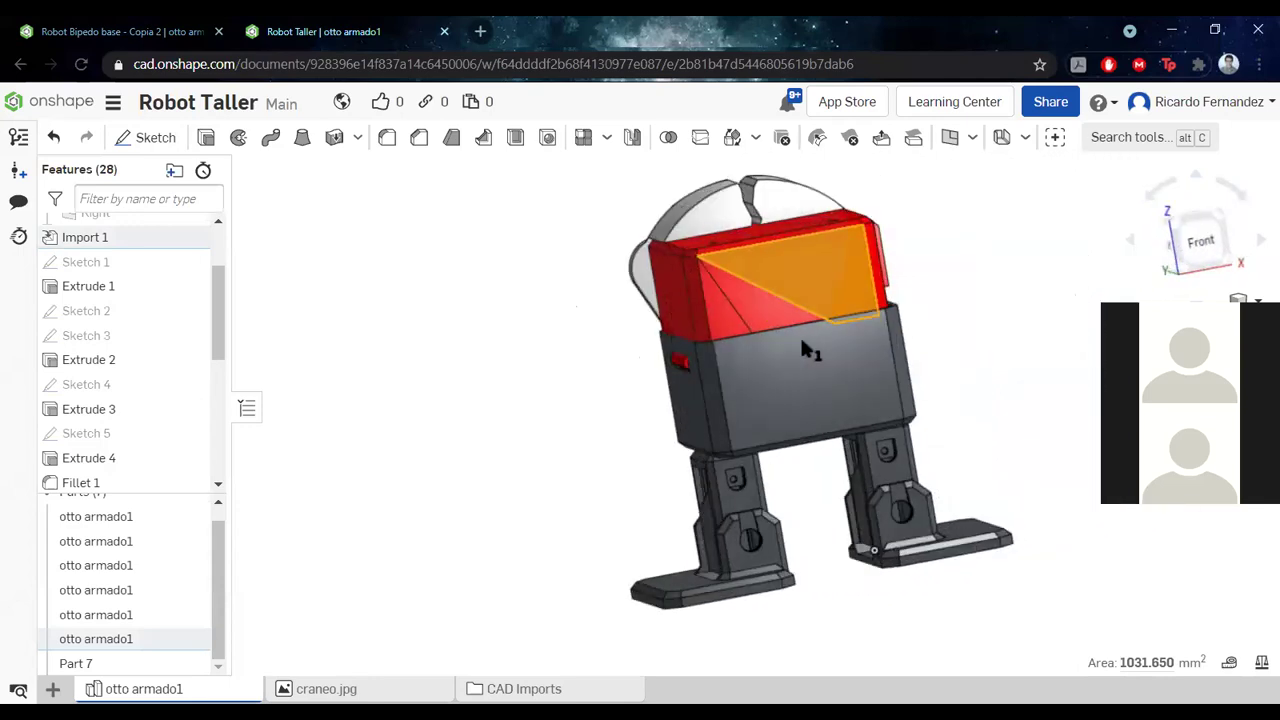
key("Escape")
Start a new sketch on the large flat front face of the robot's dark lower body
scroll(805, 350, "up", 2)
left_click(805, 350)
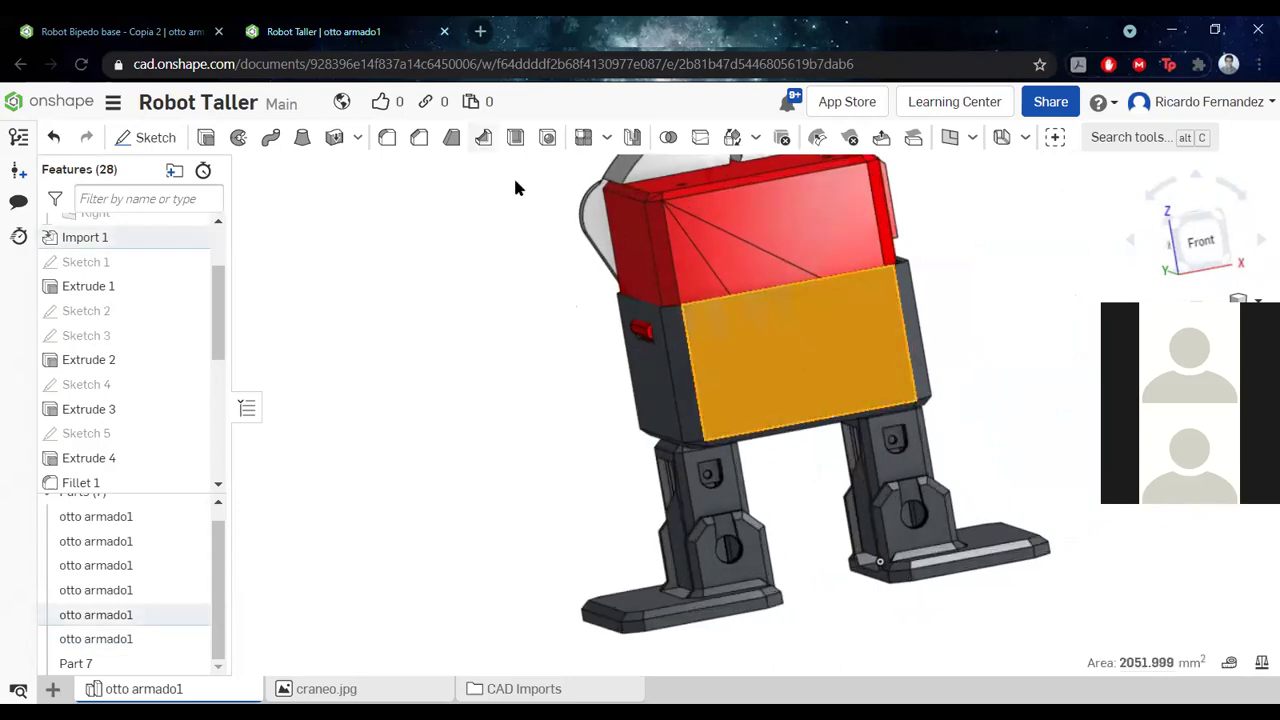
left_click_drag(420, 295, 166, 143)
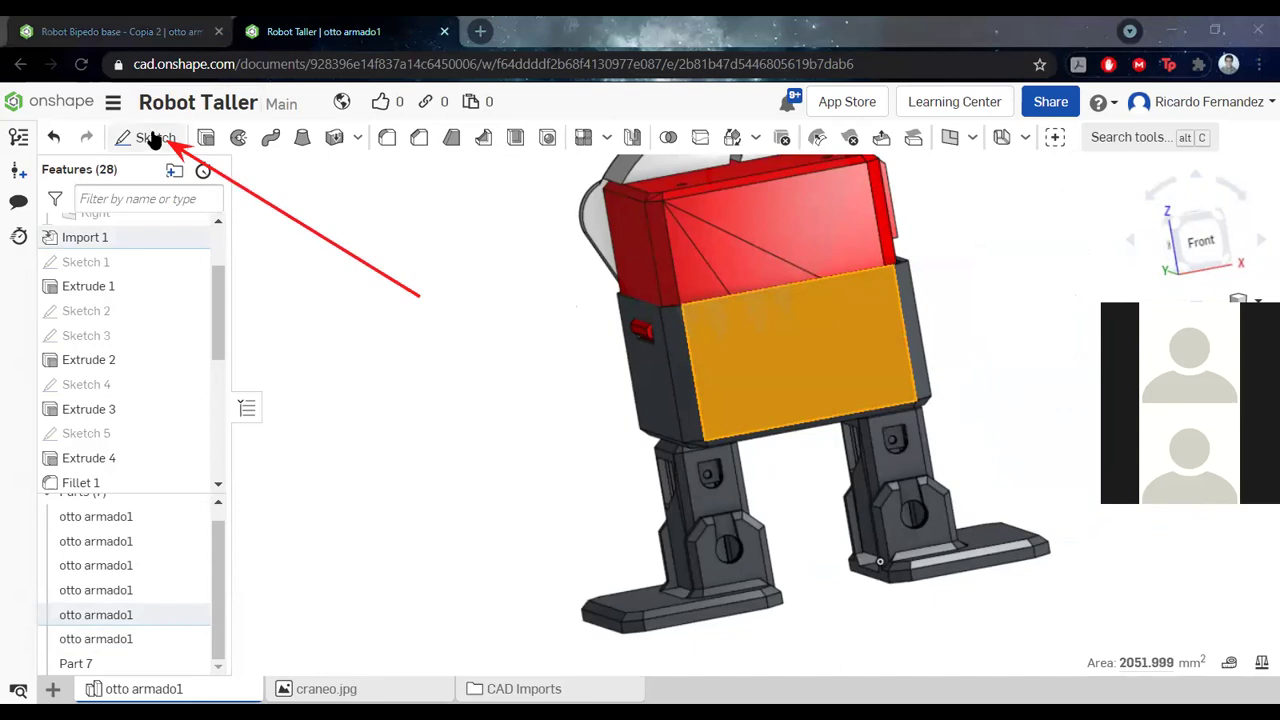
left_click(152, 140)
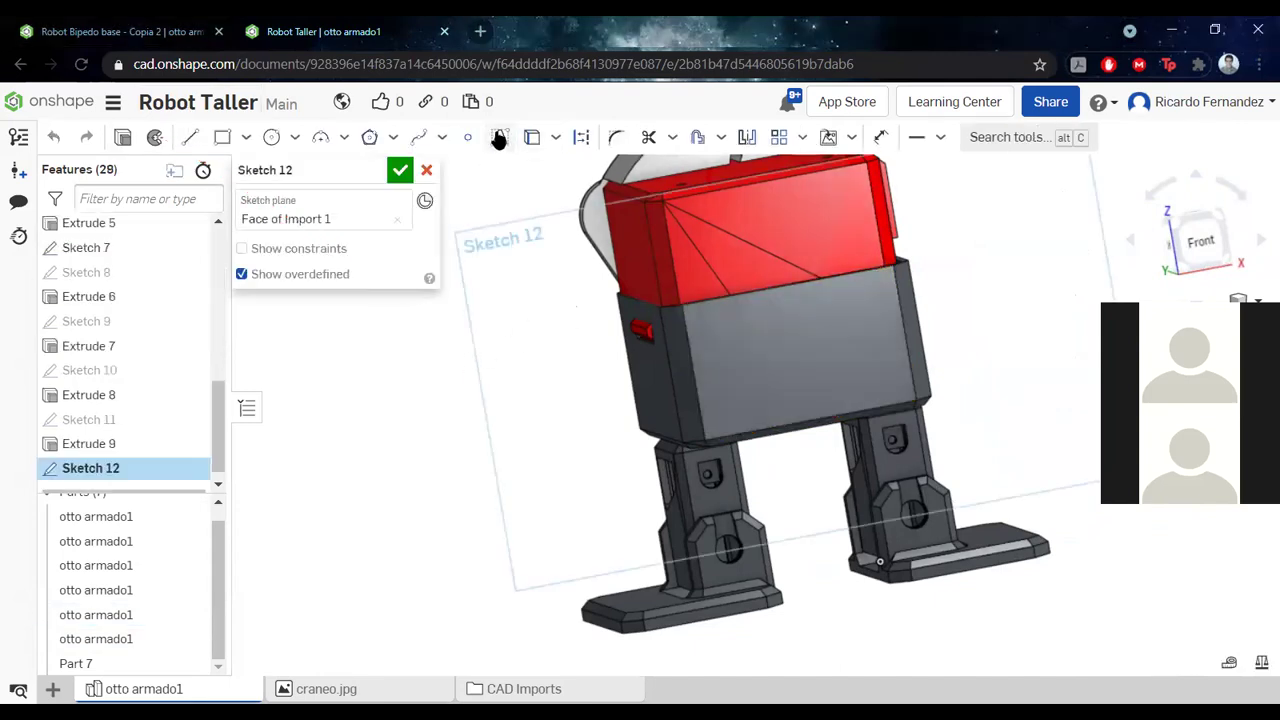
left_click_drag(412, 349, 490, 160)
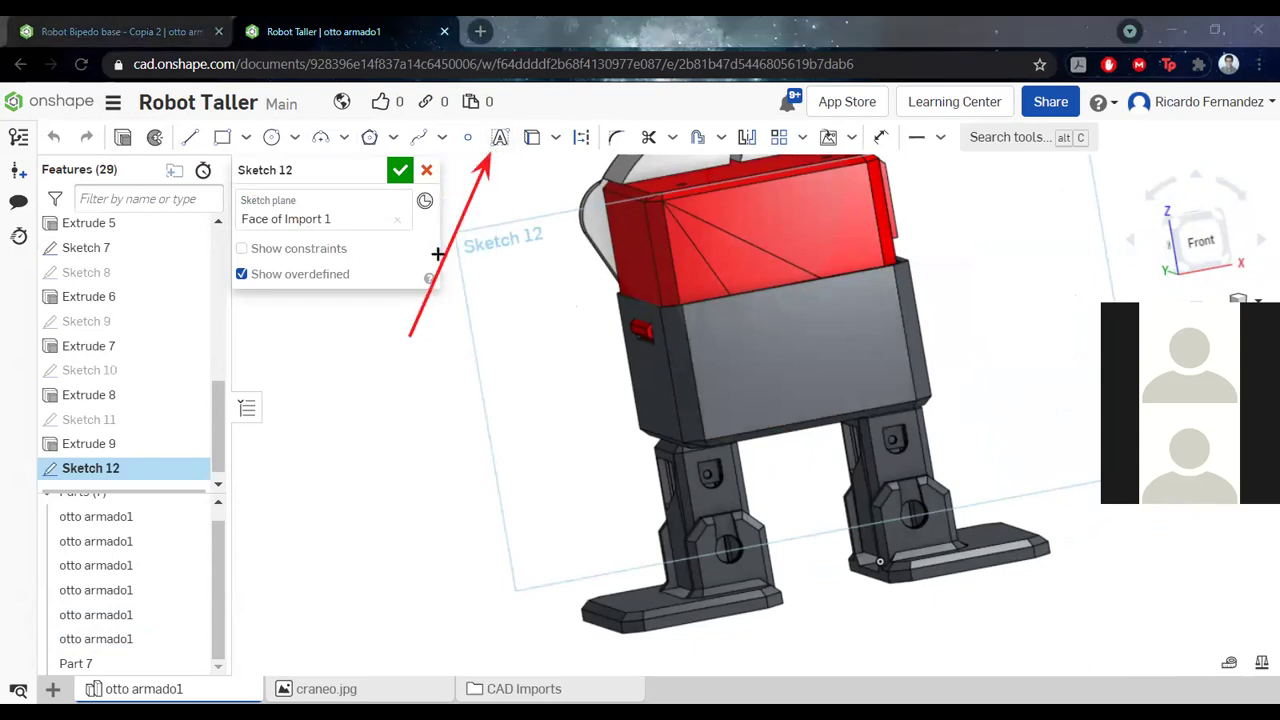
Place a sketch text box across the grey body's flat face, viewed straight on from the Front
left_click(500, 138)
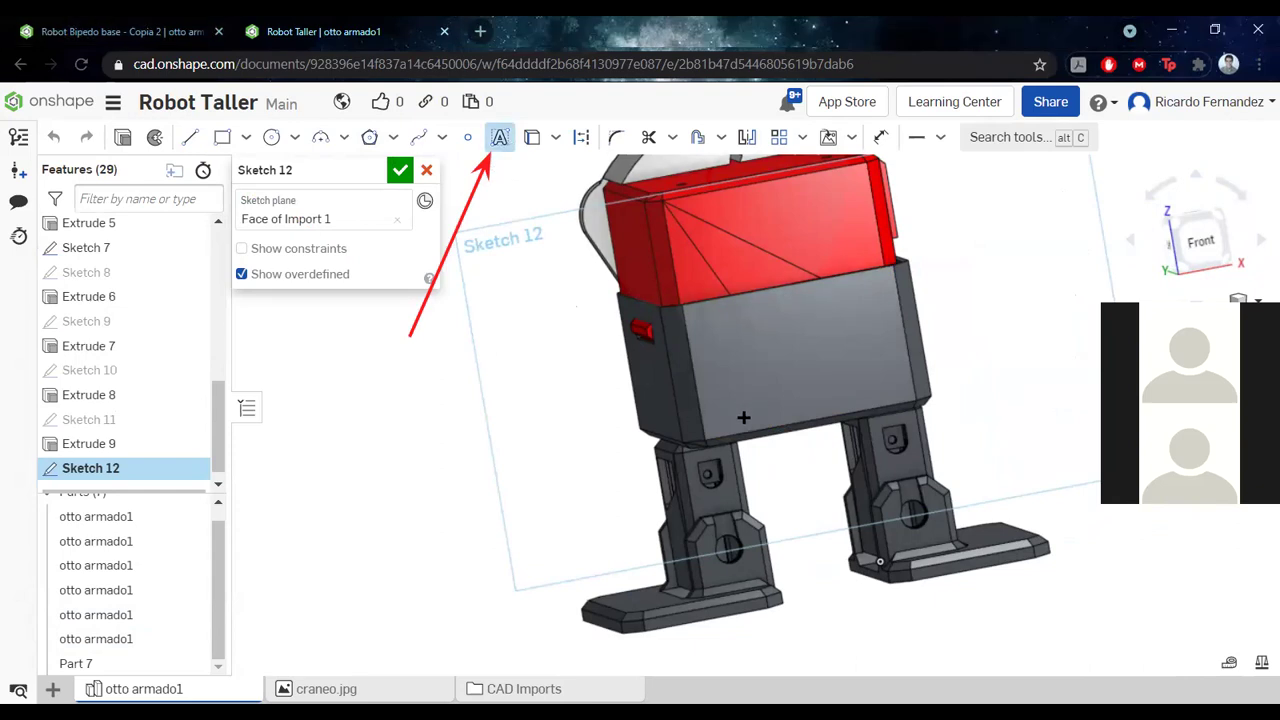
key("n")
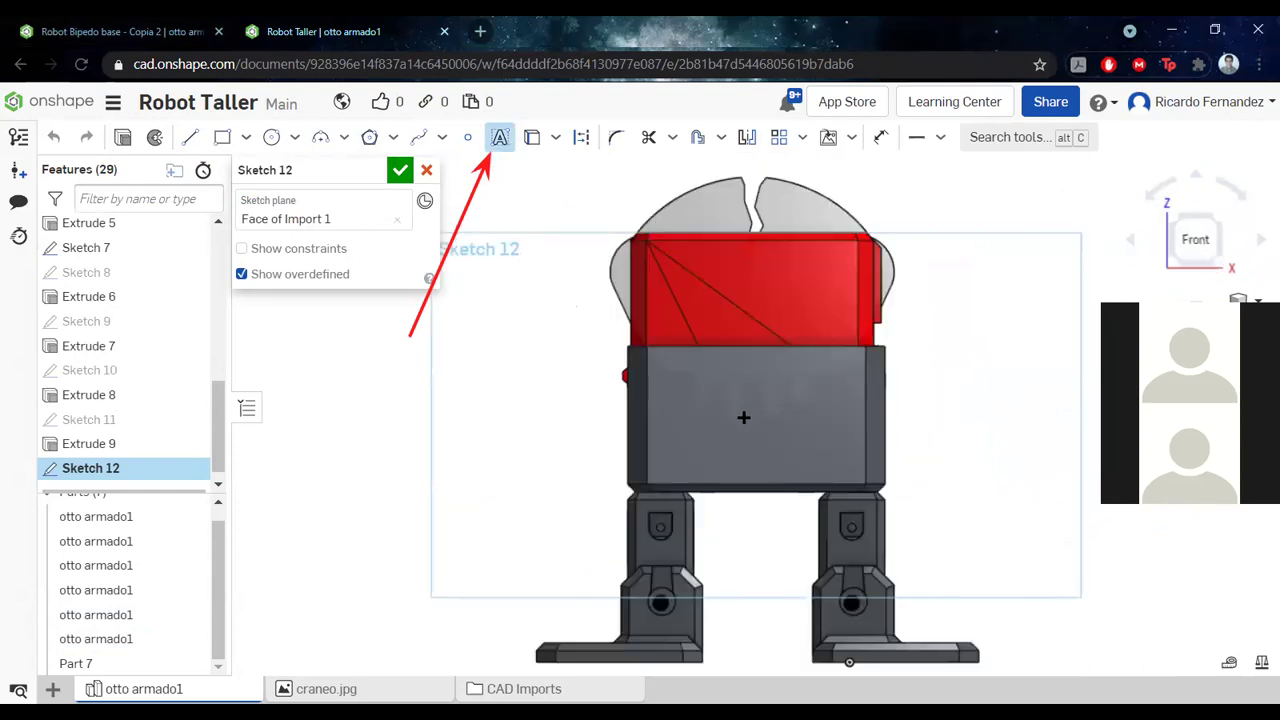
left_click(659, 363)
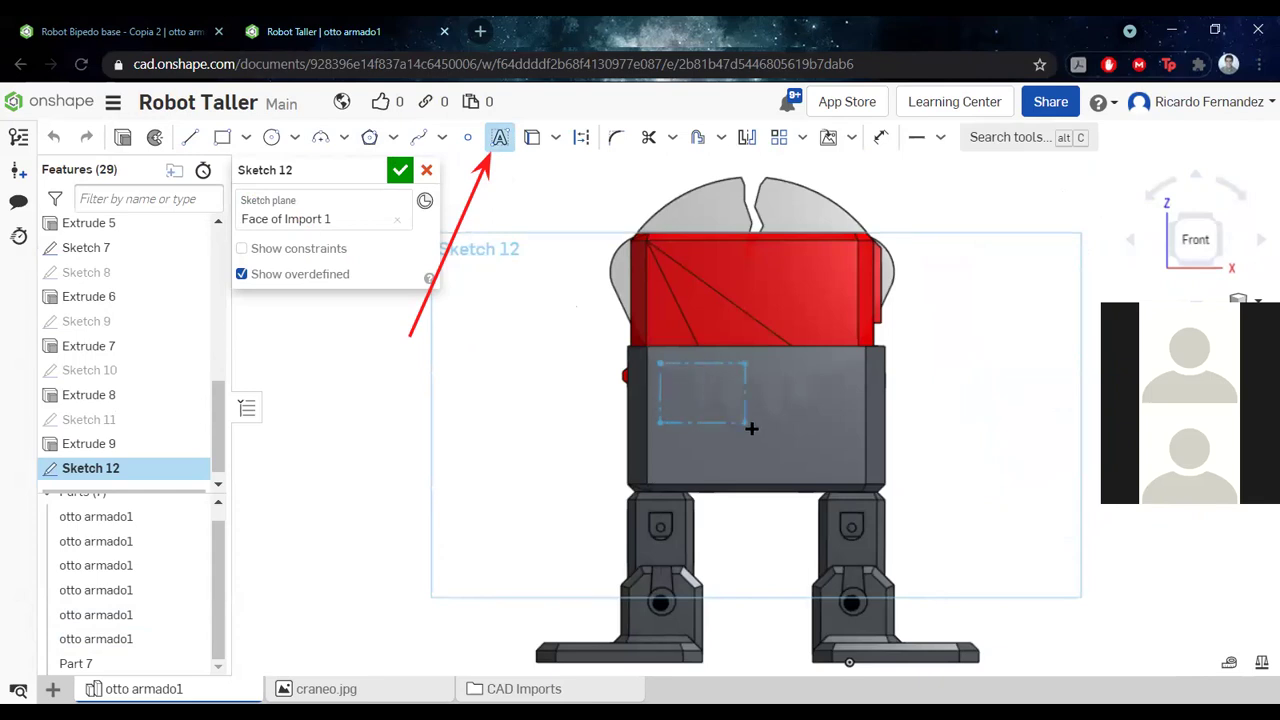
left_click(855, 441)
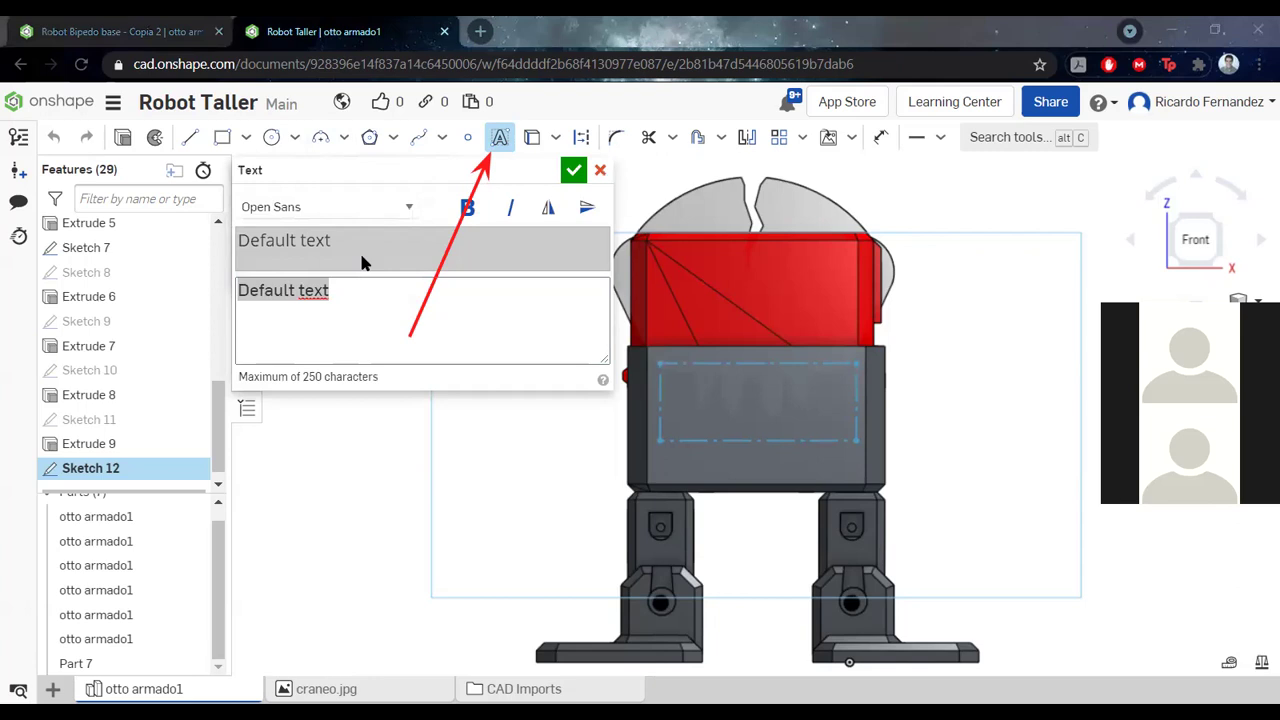
Fill the text box with OTTO in bold Open Sans and shift the lettering so it is centred over the grey body
key("BackSpace")
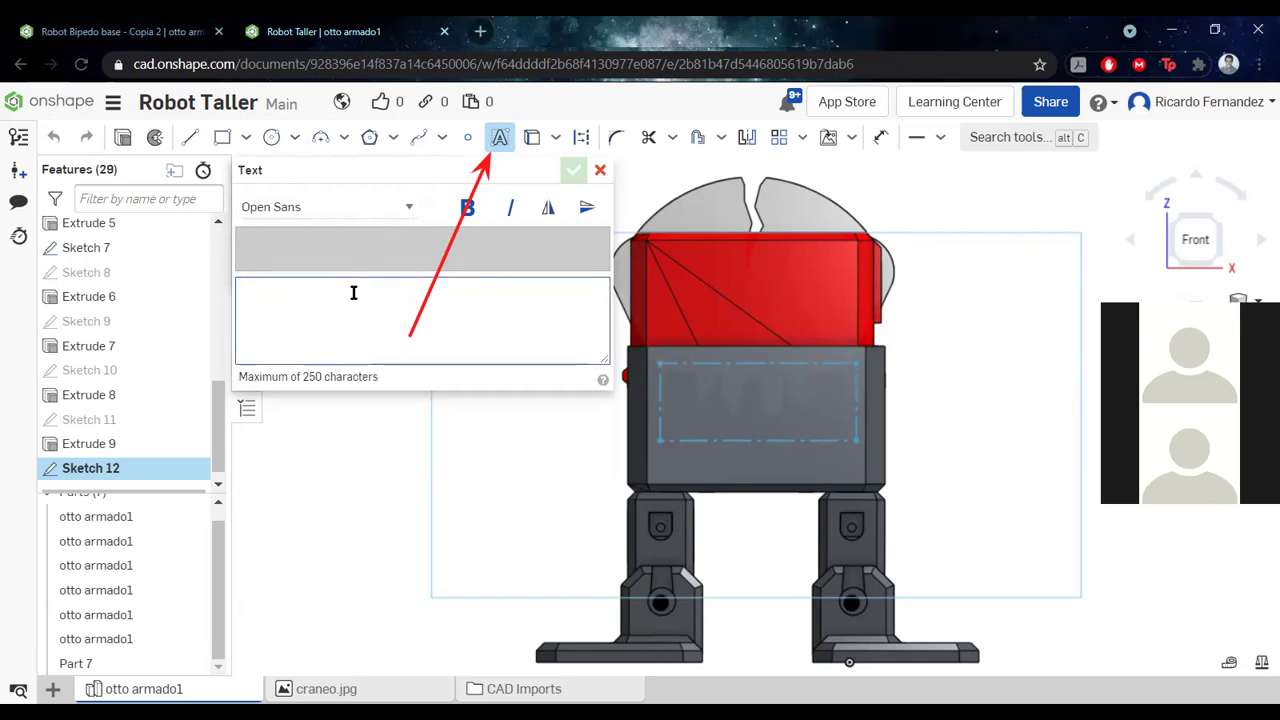
type("Otto")
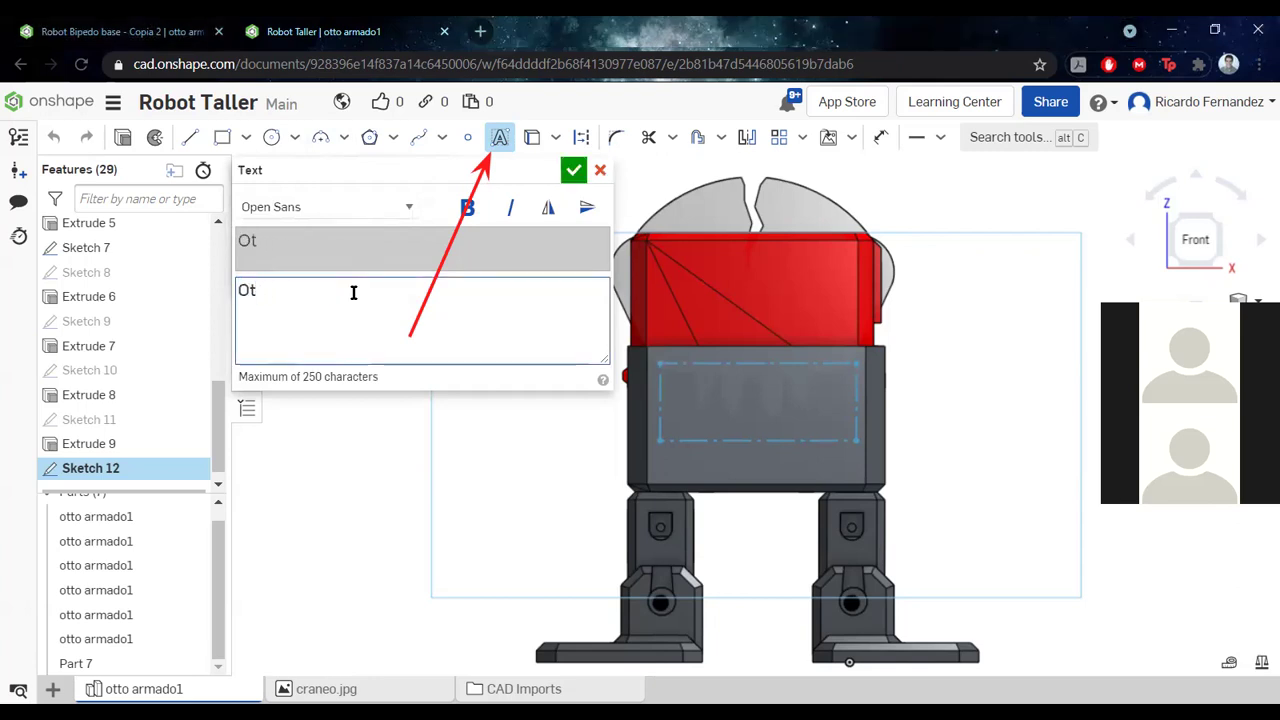
key("BackSpace")
key("BackSpace")
type("Otto")
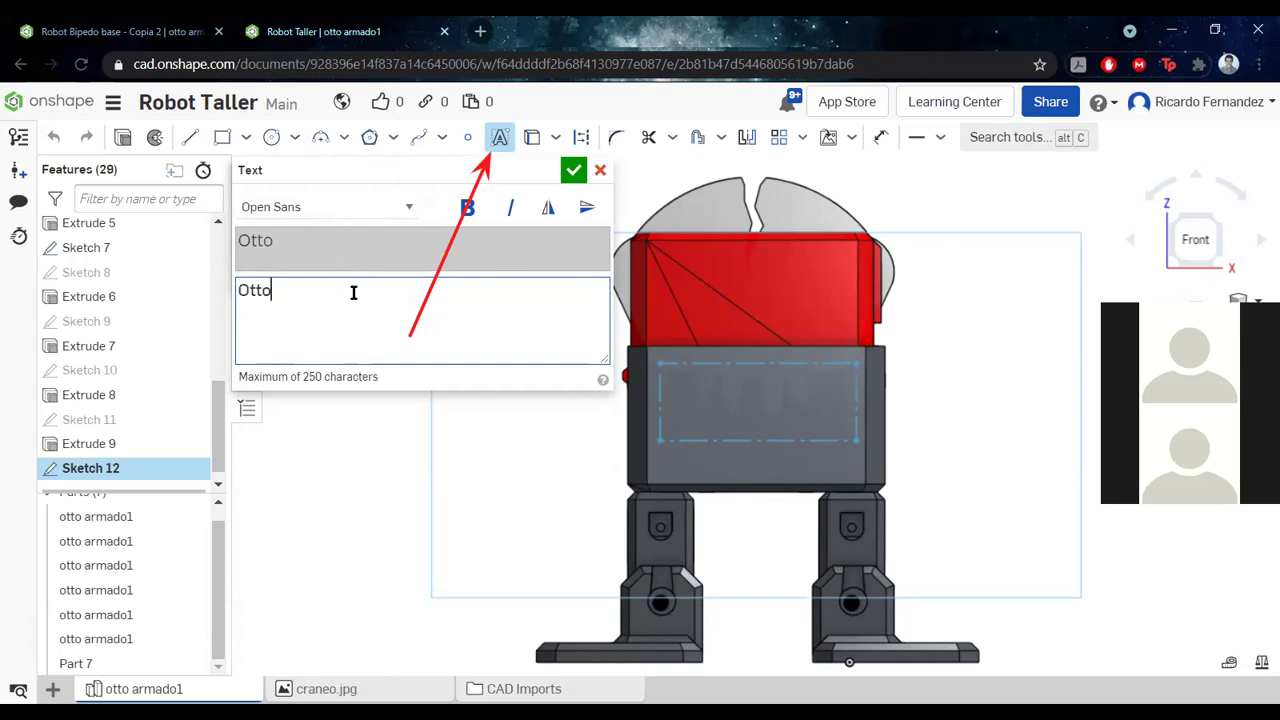
key("BackSpace")
type("TTO")
left_click(468, 208)
left_click(331, 208)
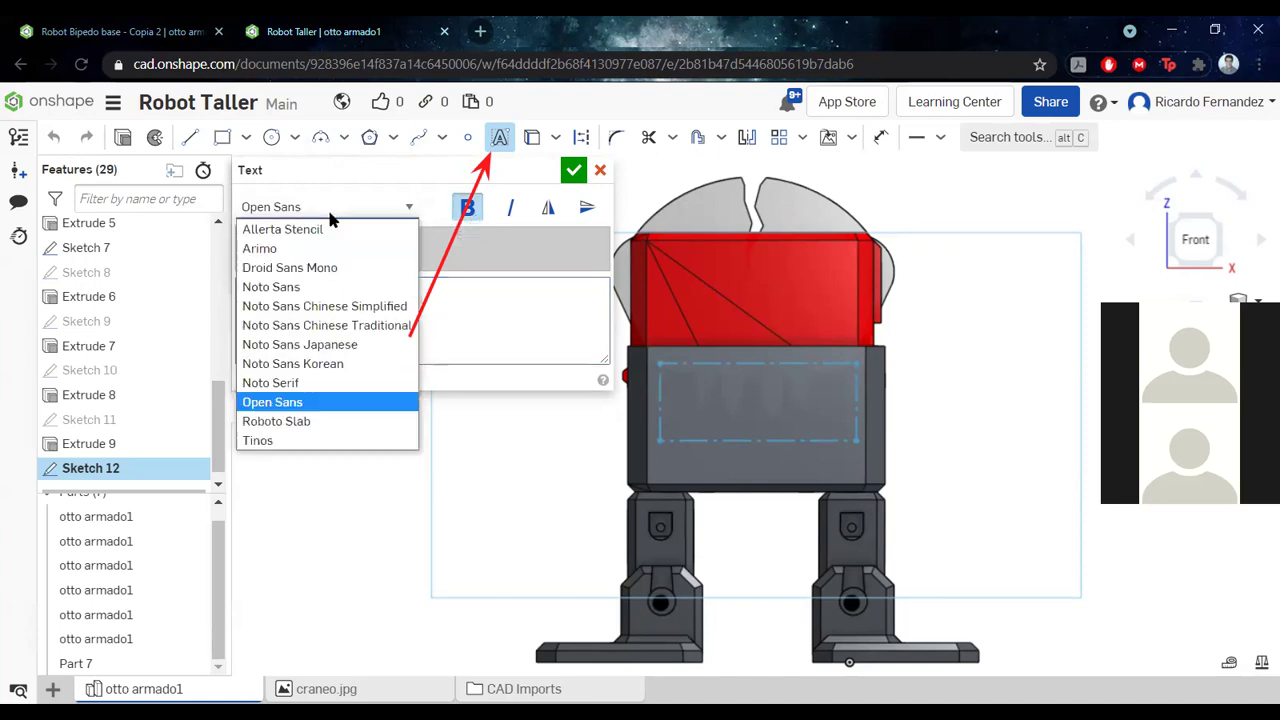
left_click(284, 405)
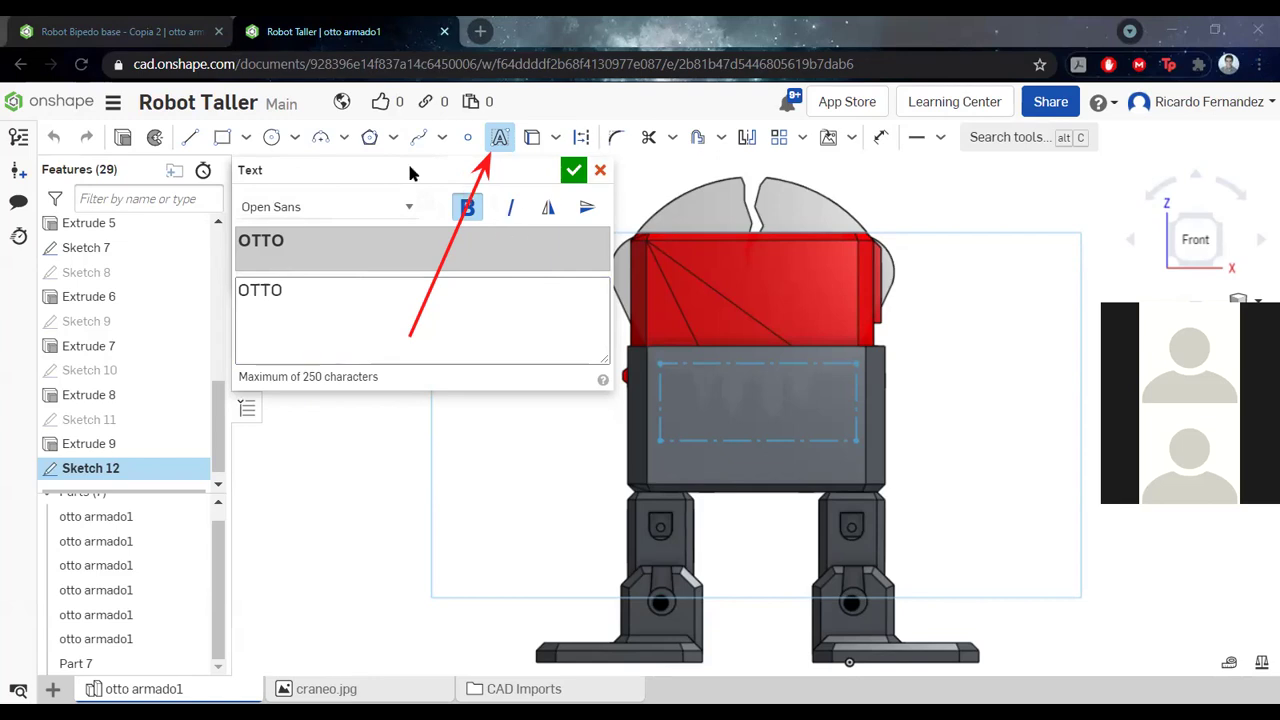
left_click(573, 173)
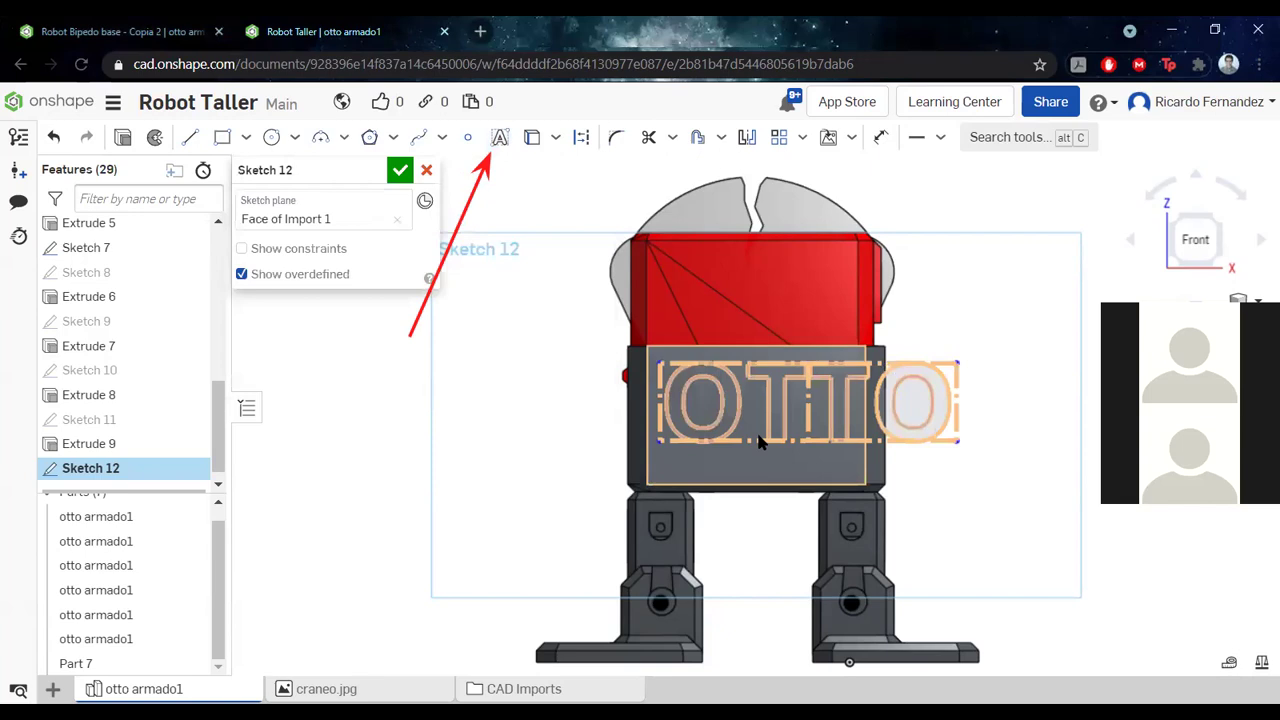
left_click_drag(953, 372, 906, 371)
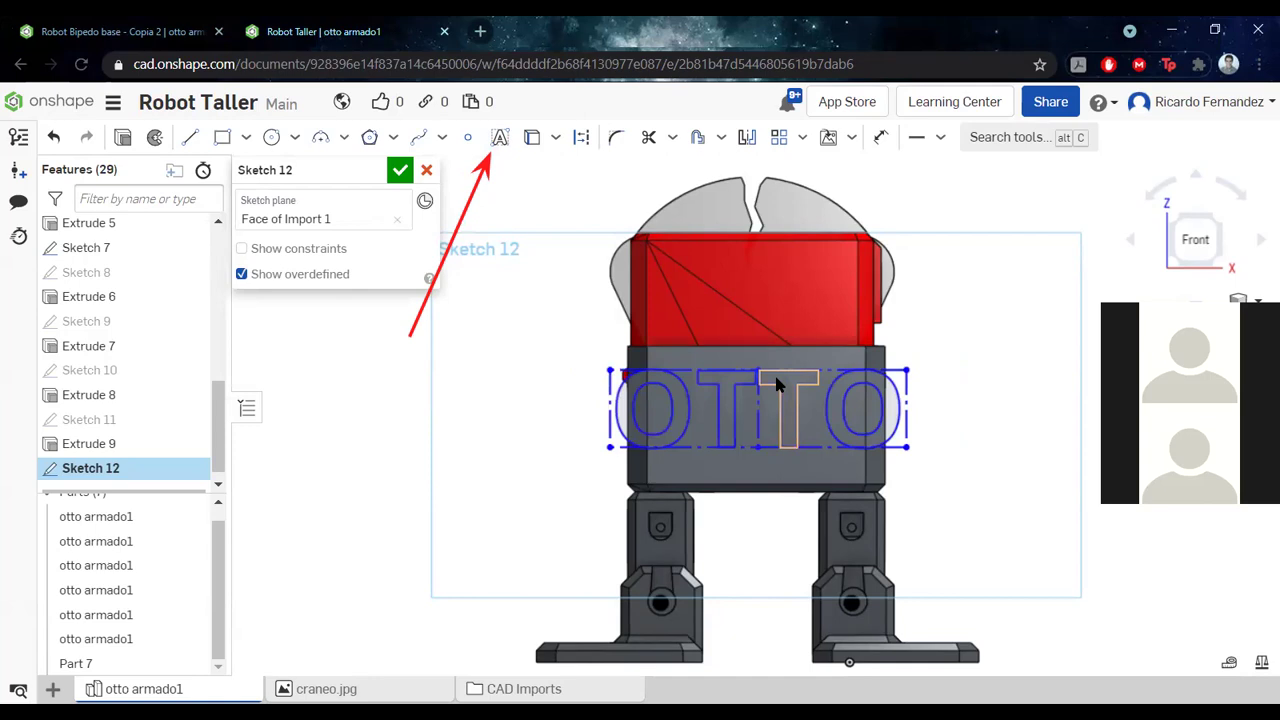
Reopen the OTTO text for editing and look through the available fonts, keeping Open Sans
right_click(777, 385)
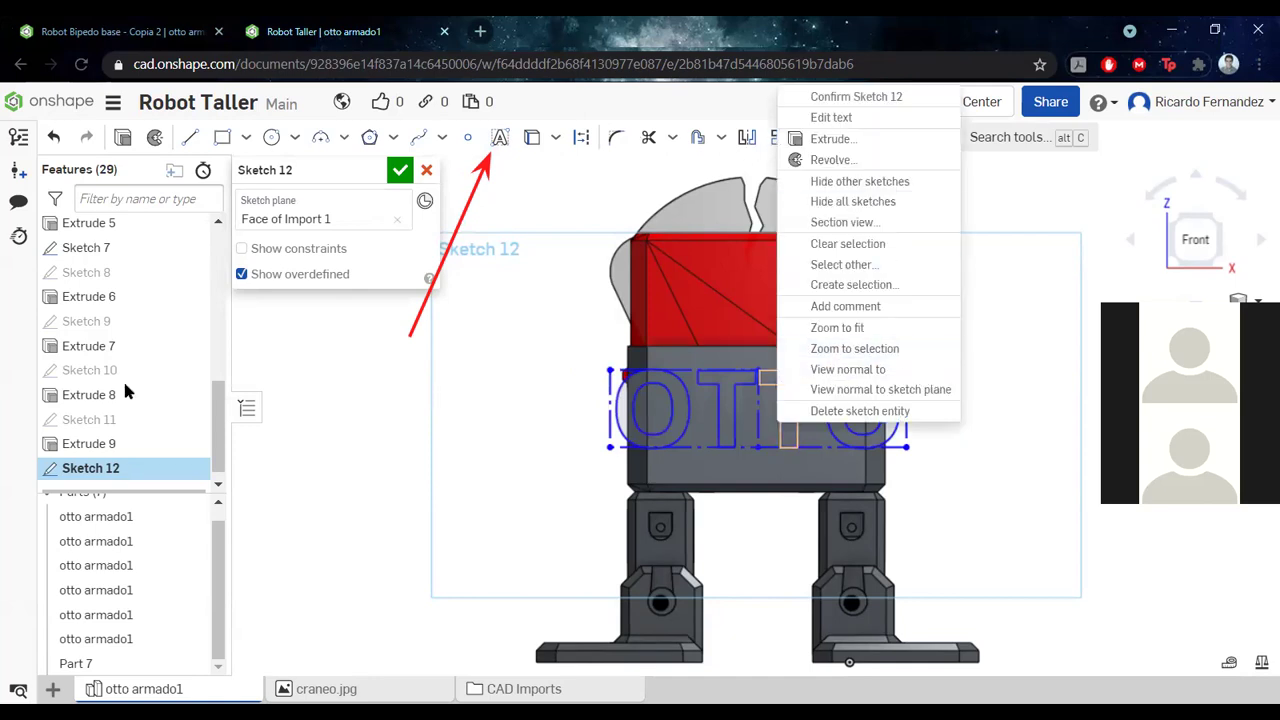
left_click(1005, 470)
right_click(792, 405)
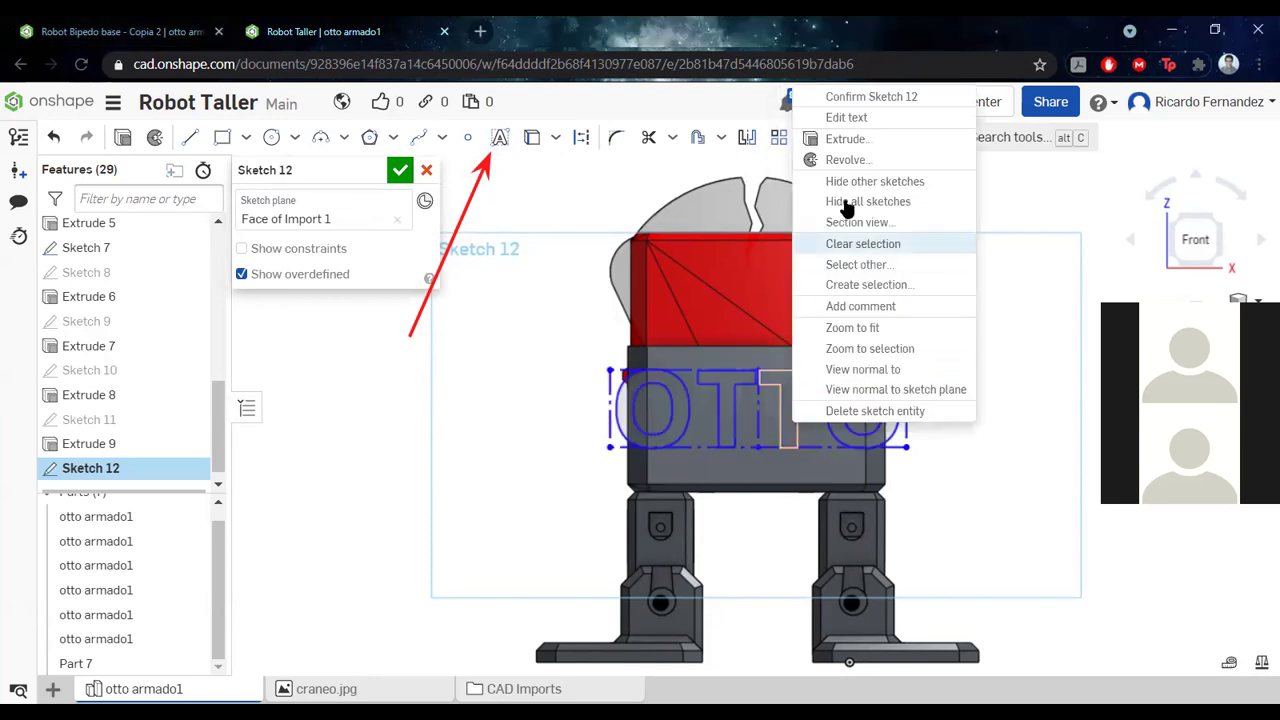
left_click(846, 118)
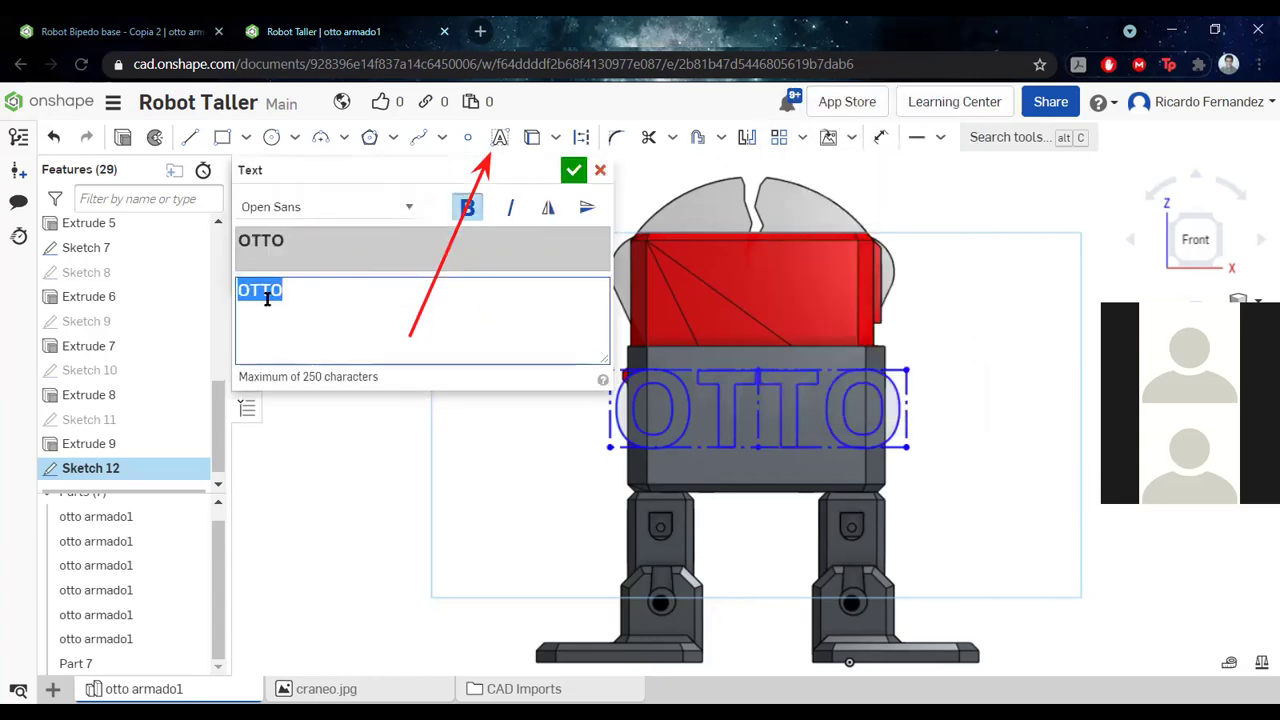
left_click(405, 207)
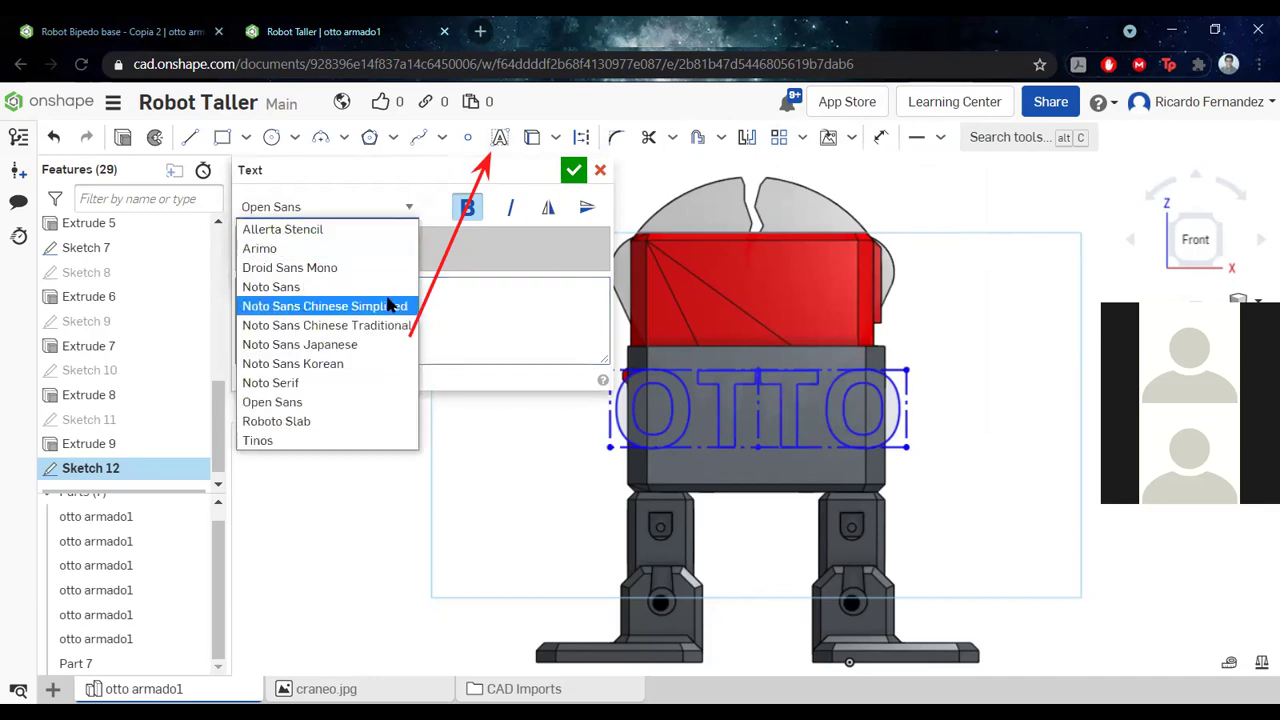
left_click(486, 314)
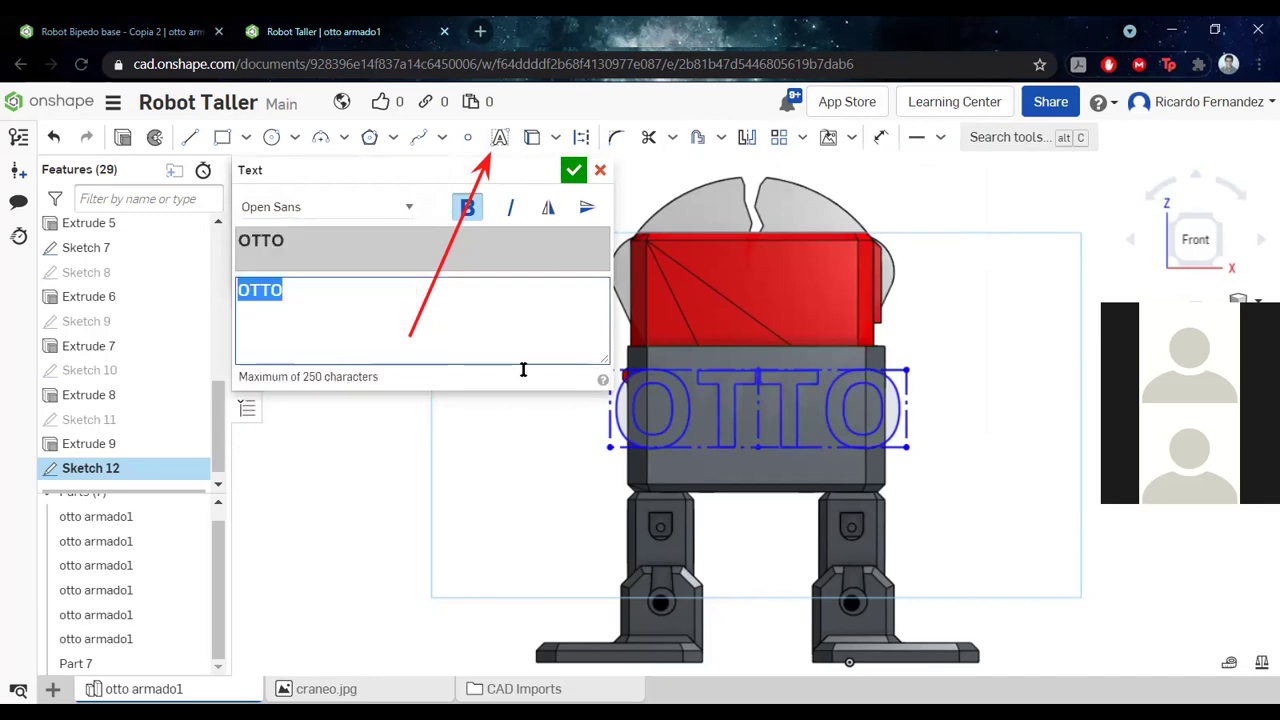
left_click(286, 240)
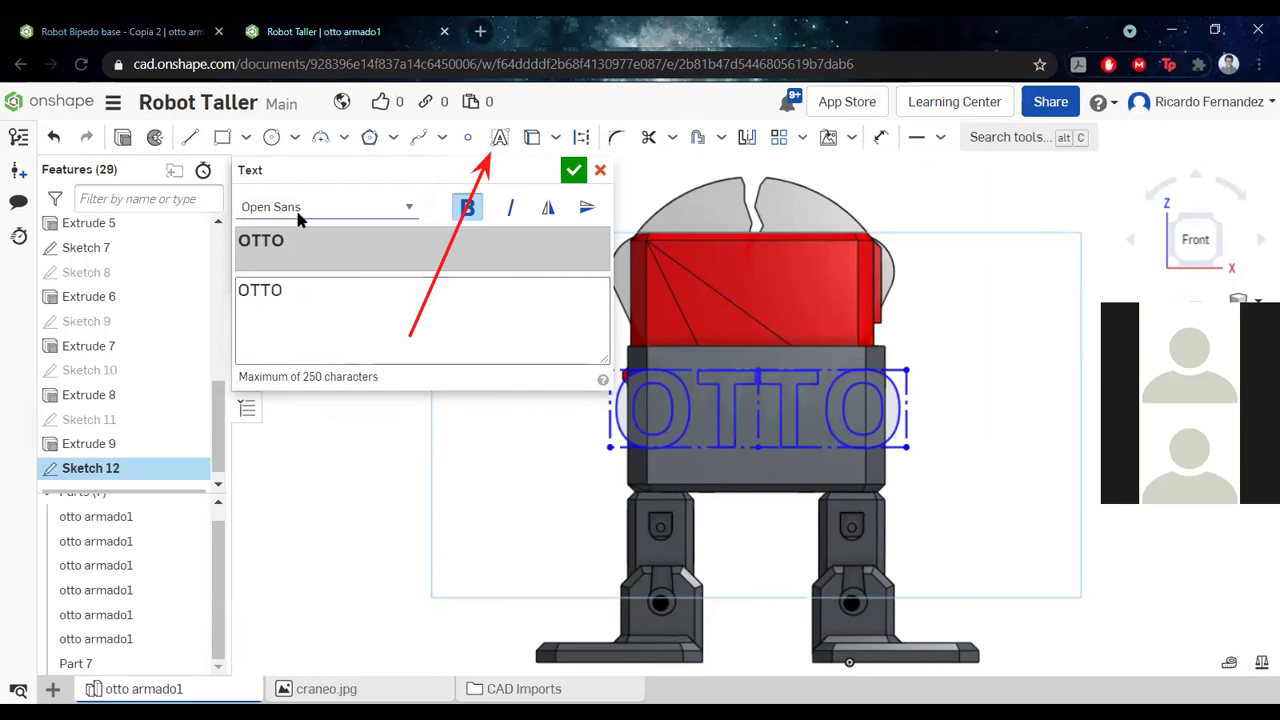
left_click(374, 207)
left_click(588, 352)
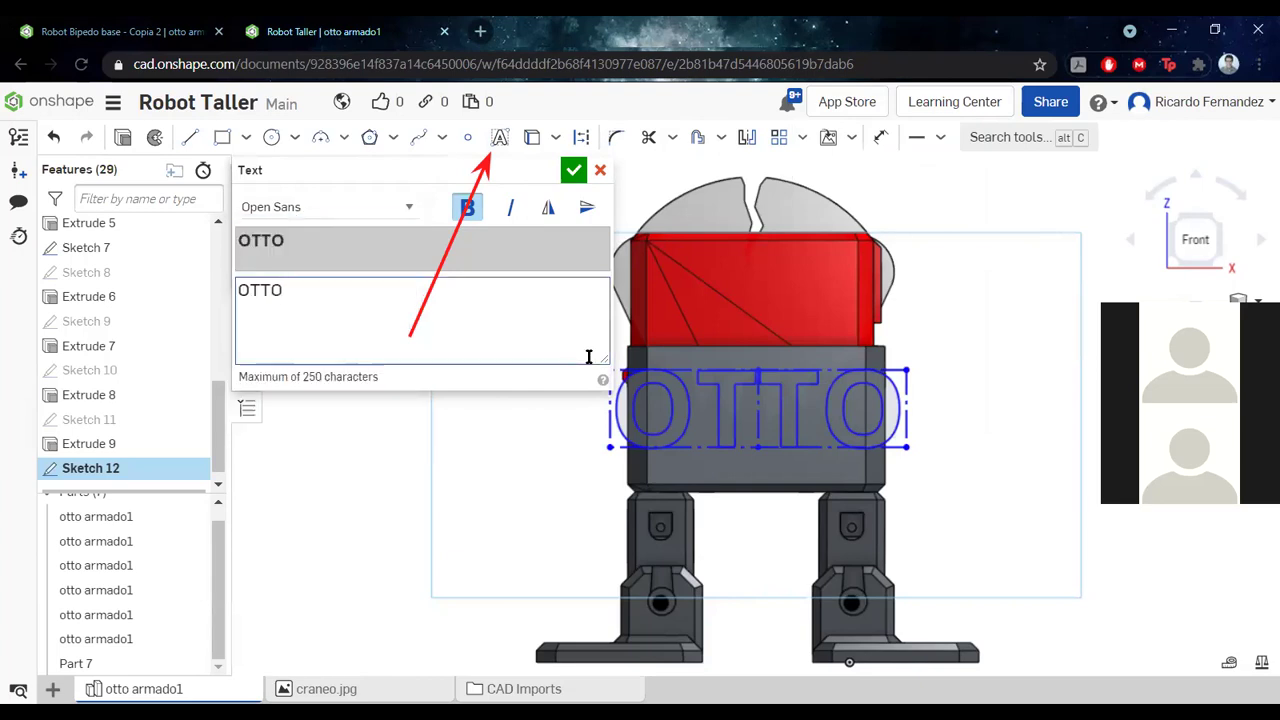
left_click(565, 174)
Try to dimension the OTTO text box's width at 26 mm, and undo the dimension
mouse_move(604, 440)
left_mouse_down()
mouse_move(658, 424)
mouse_move(617, 458)
mouse_move(596, 452)
left_mouse_up()
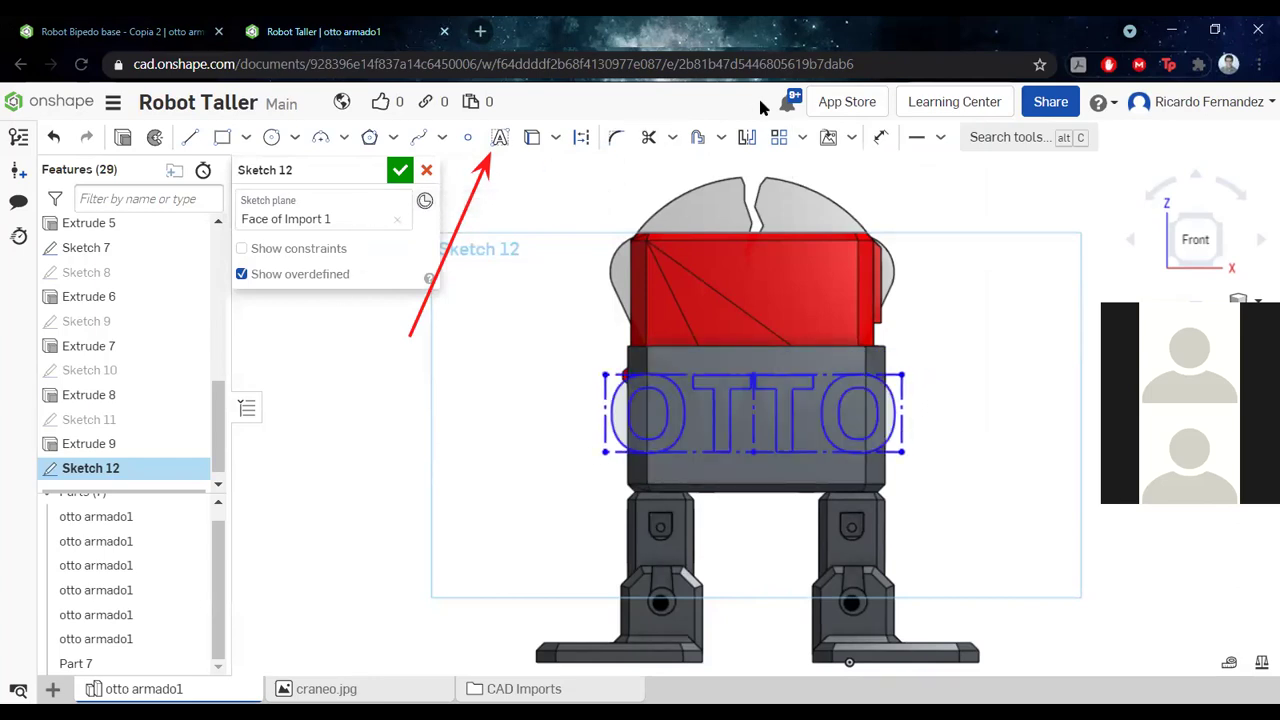
left_click(785, 452)
left_click(1005, 503)
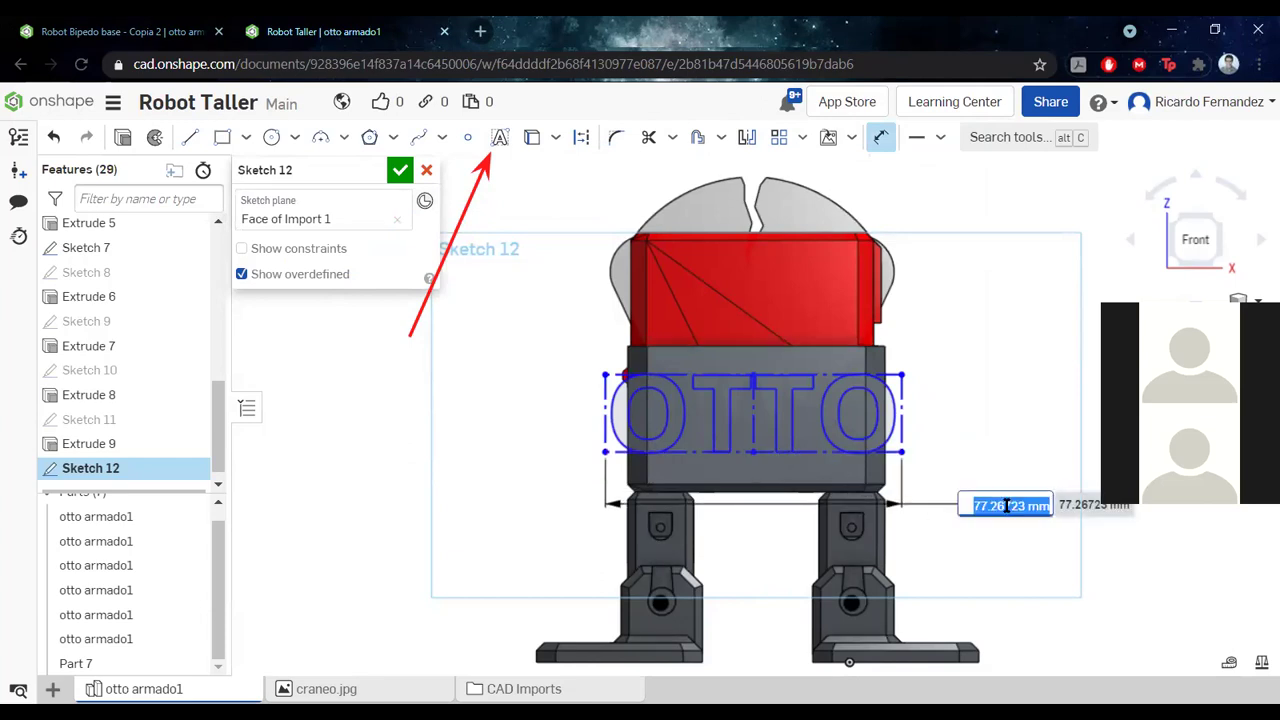
type("26")
key("Return")
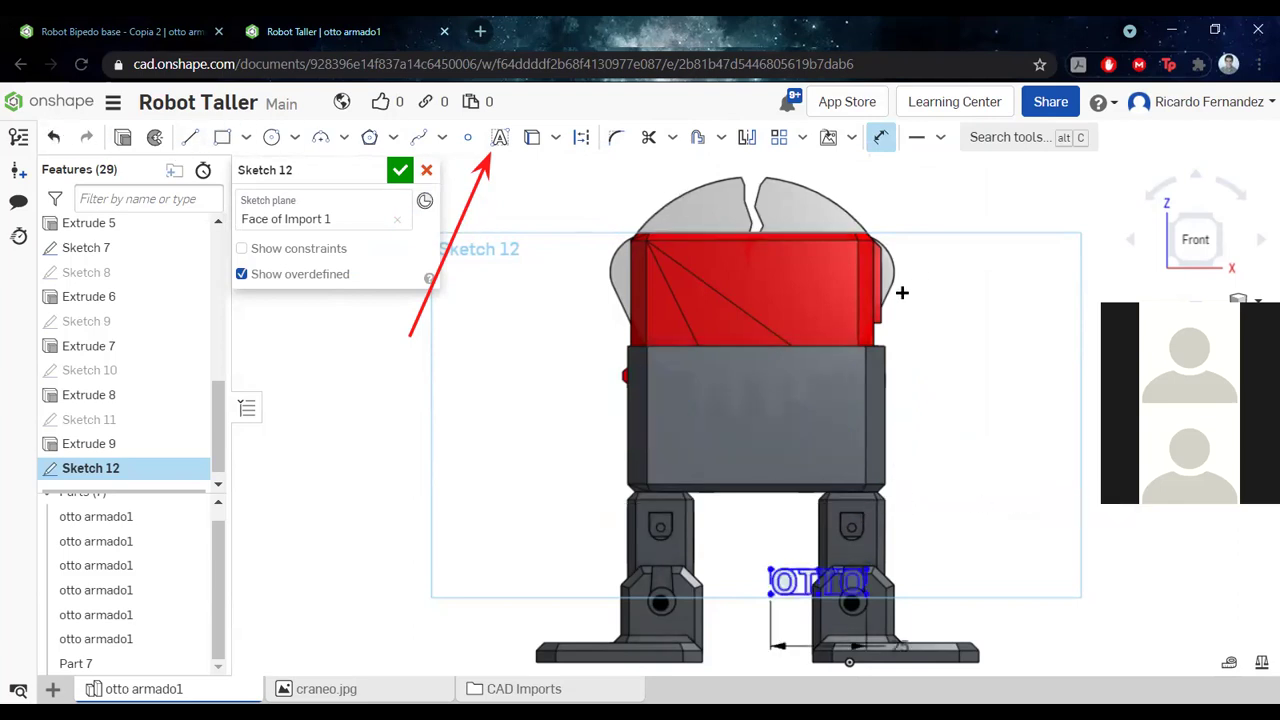
left_click(881, 140)
left_click(54, 136)
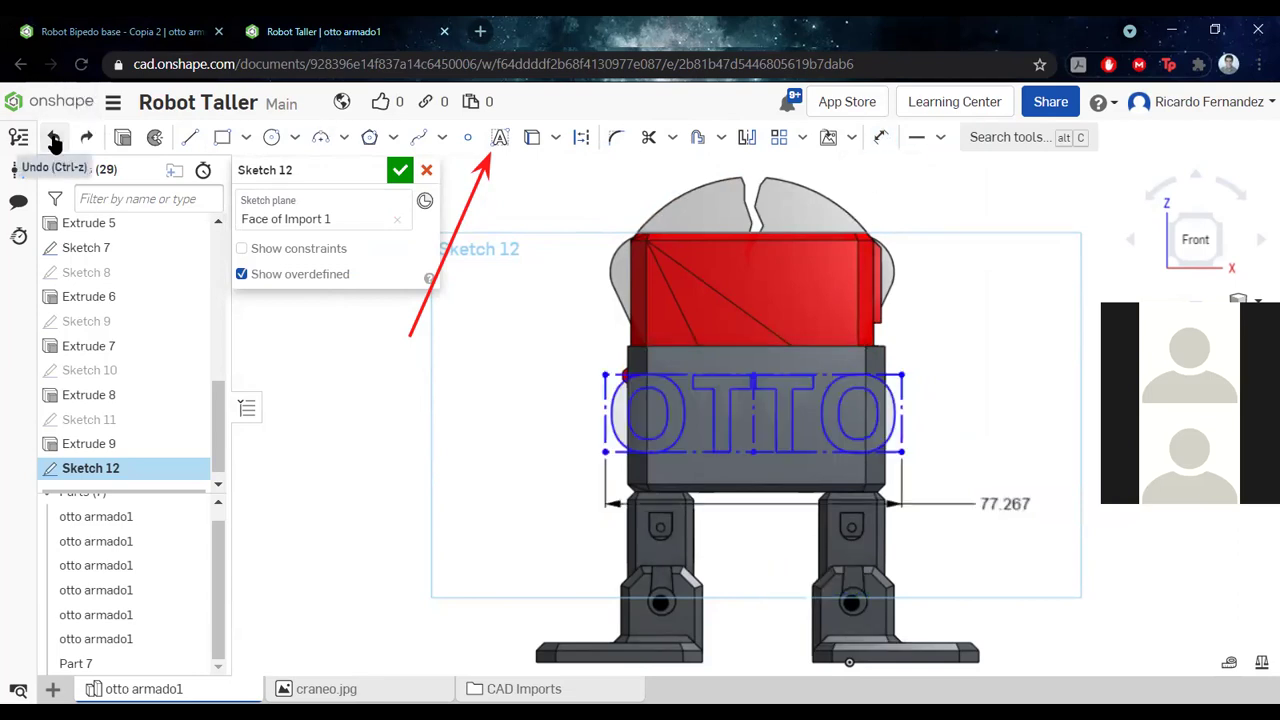
left_click(54, 136)
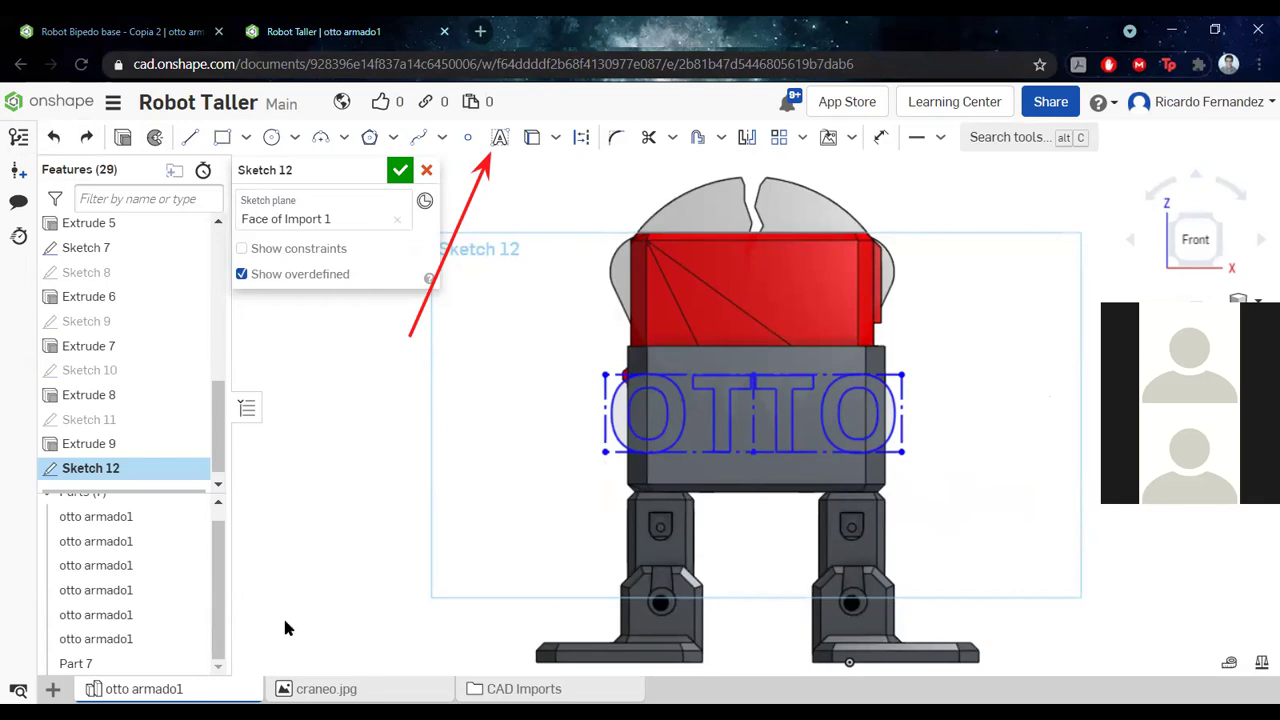
Dimension the width of the OTTO text box at 50 mm
left_click_drag(1000, 400, 885, 152)
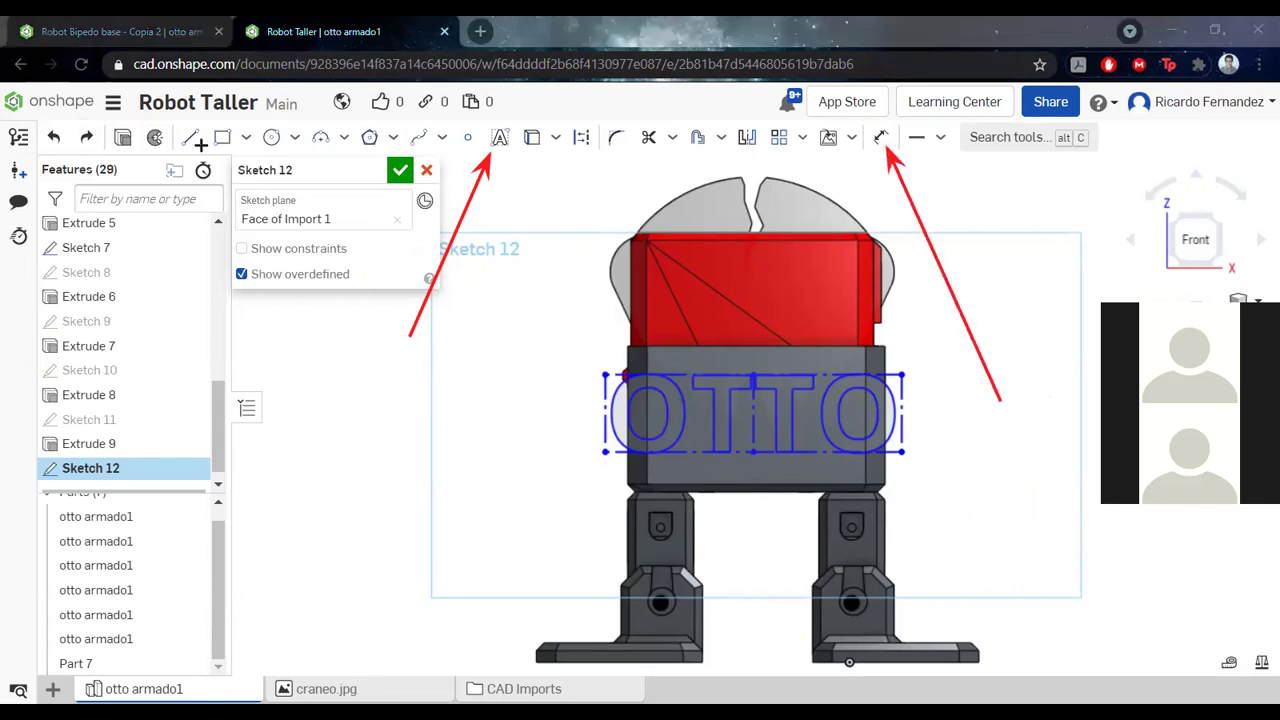
left_click(880, 137)
left_click(678, 374)
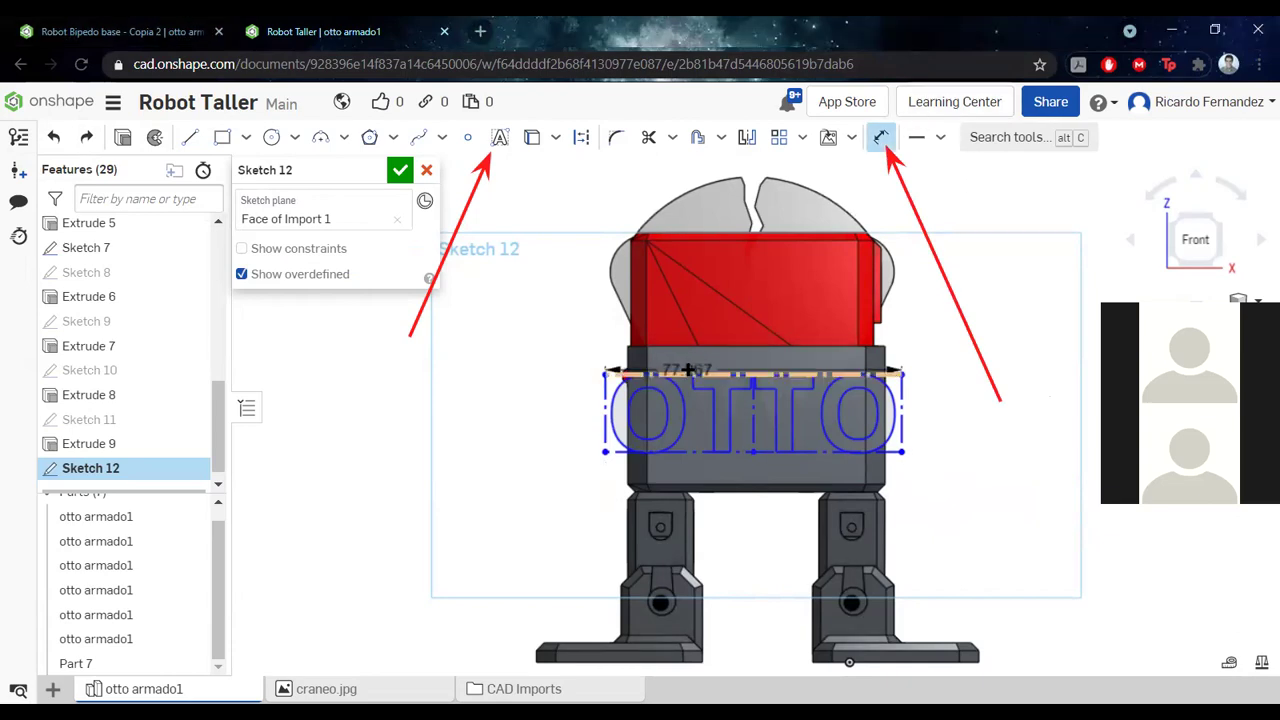
left_click(761, 360)
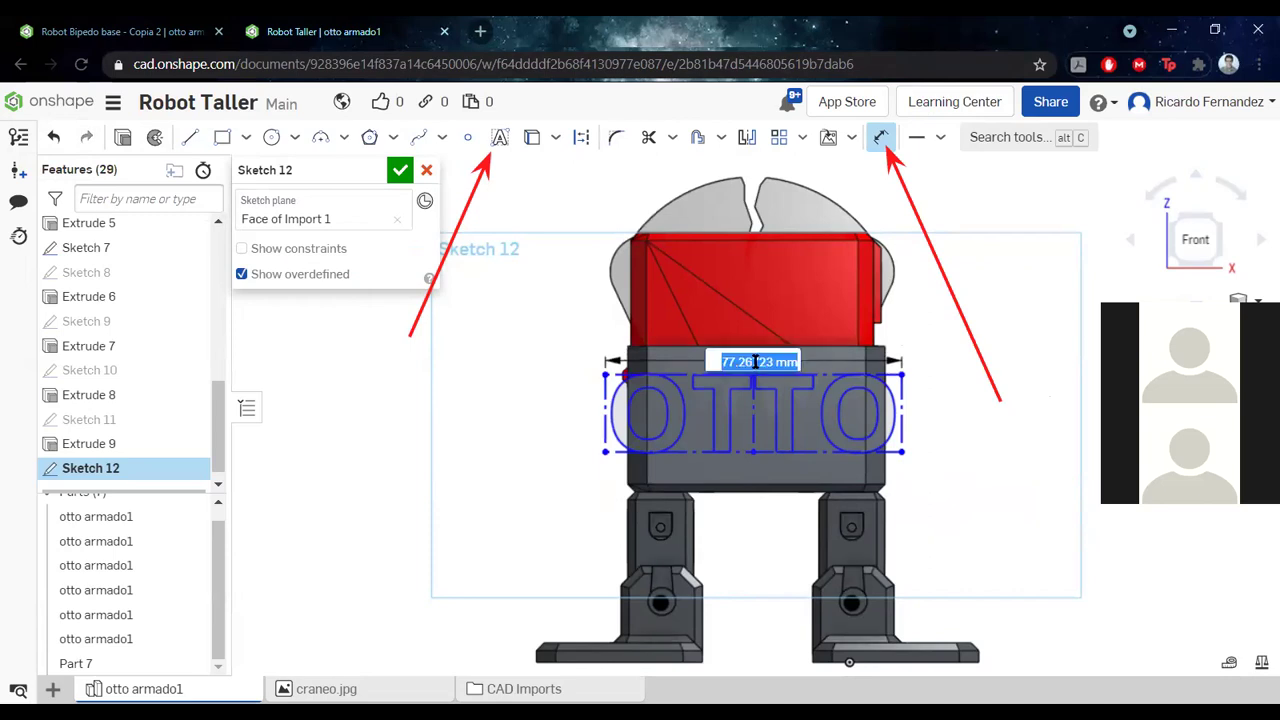
key("BackSpace")
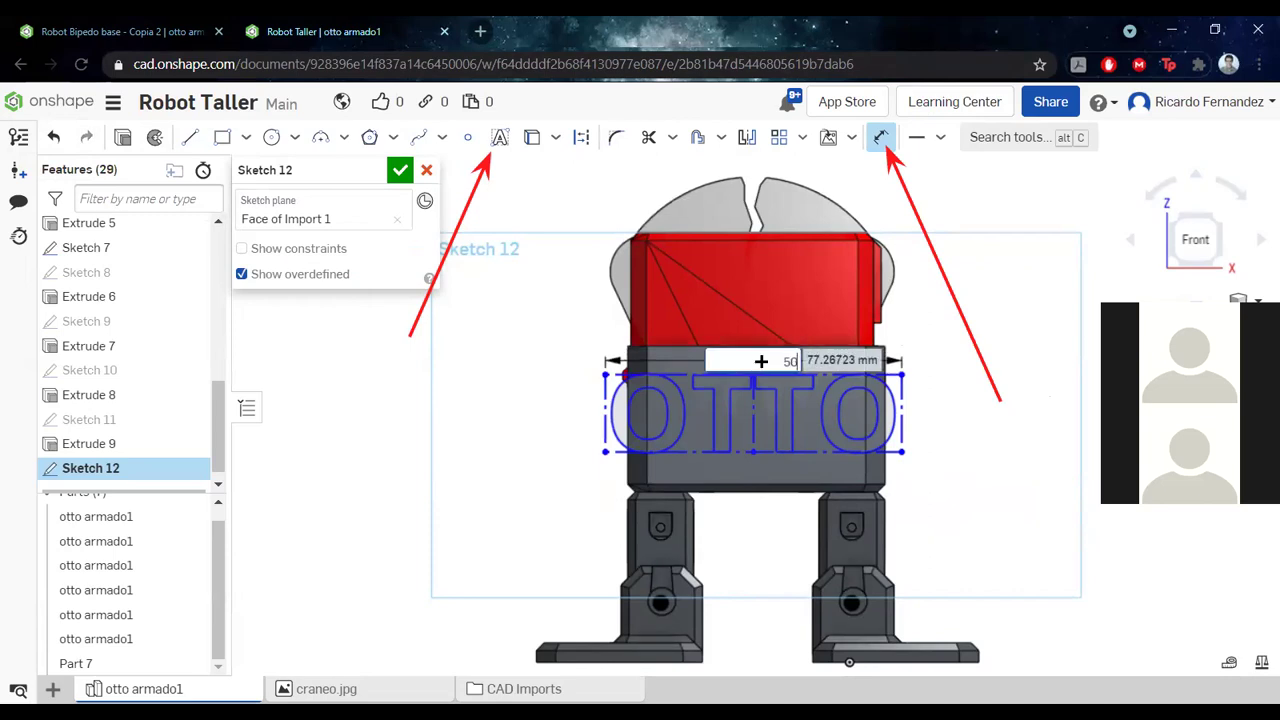
key("Escape")
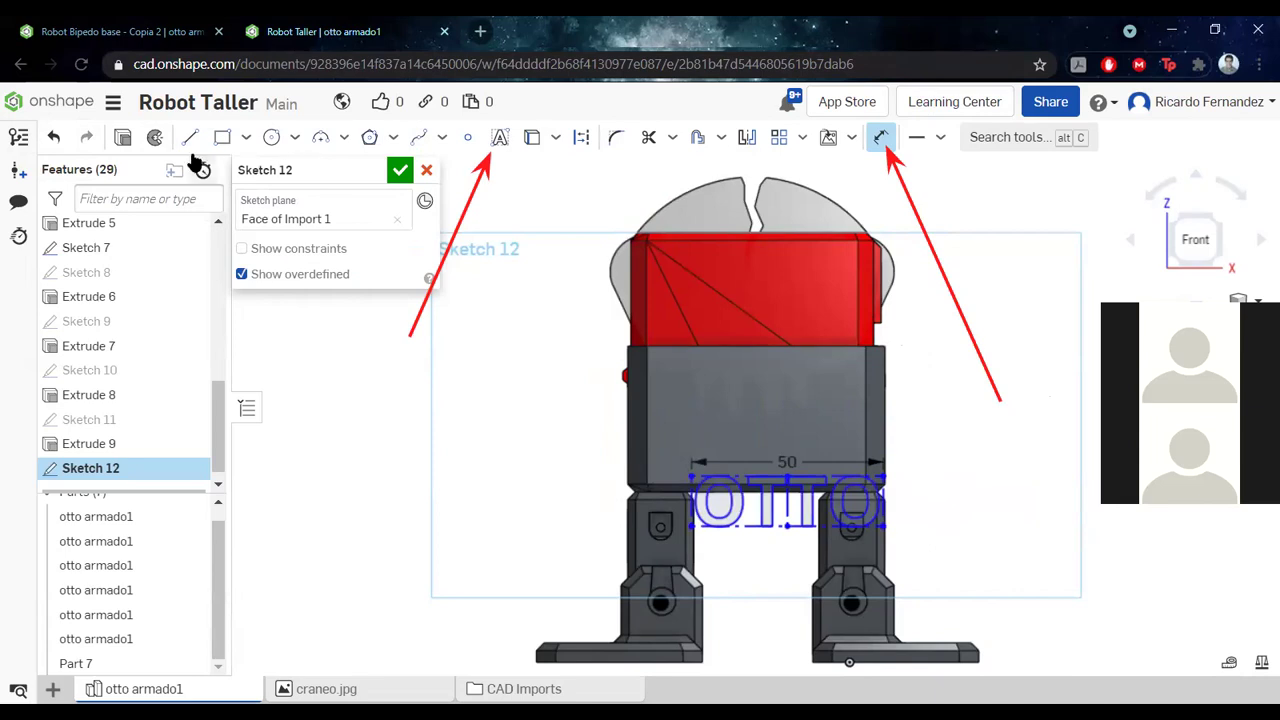
left_click(884, 140)
Move the OTTO text up onto the grey body so it sits centred on the face
left_click_drag(755, 495, 659, 399)
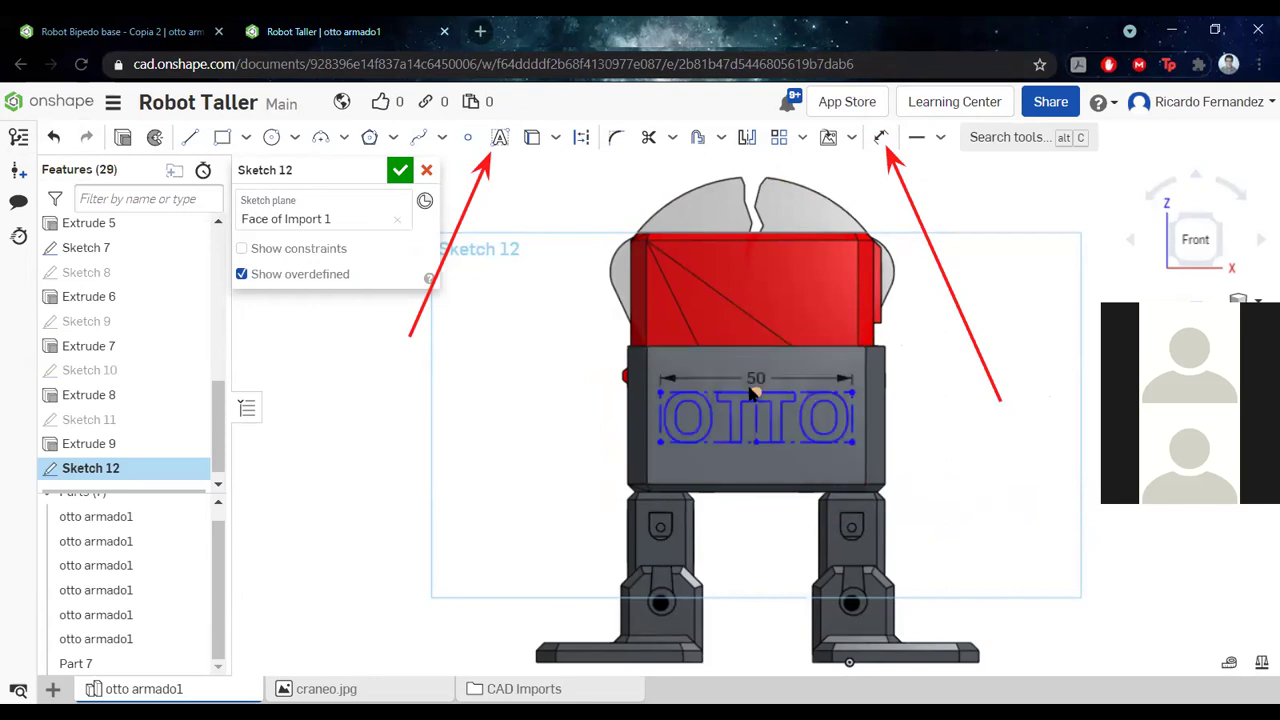
scroll(786, 430, "up", 3)
scroll(457, 338, "down", 2)
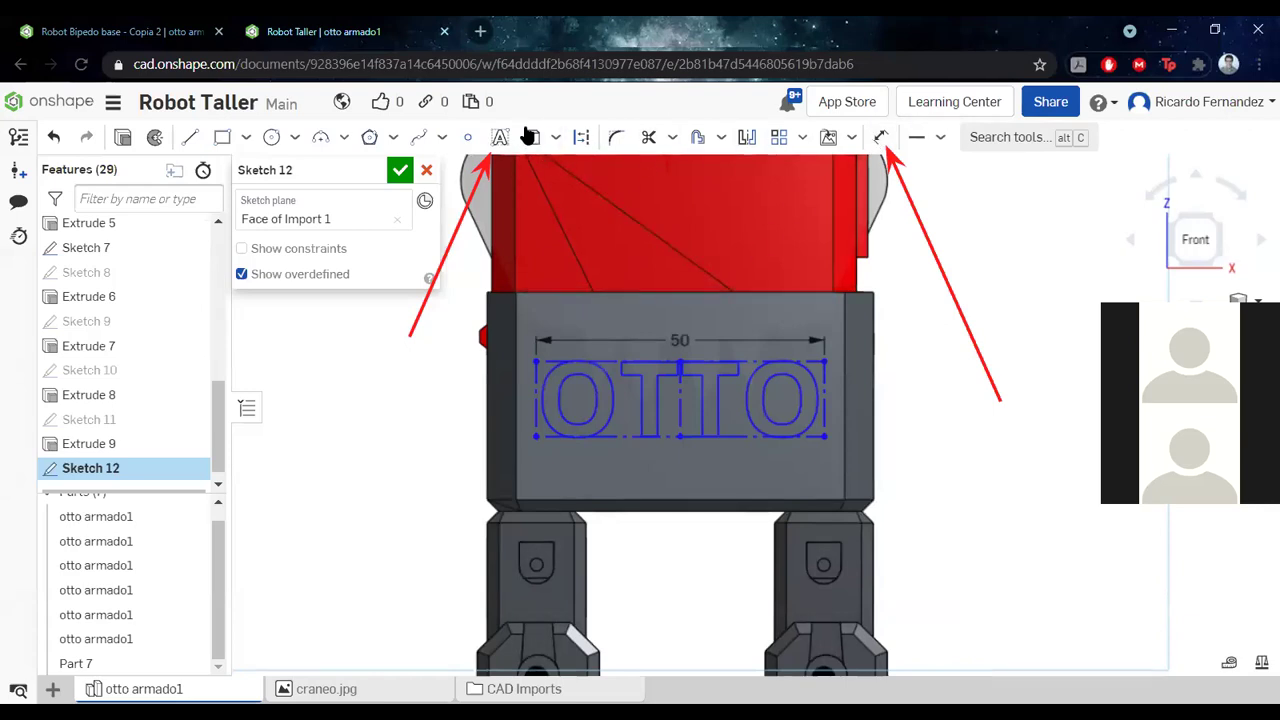
Extrude the OTTO lettering 1 mm as a blind solid added to the grey body
left_click_drag(344, 423, 143, 159)
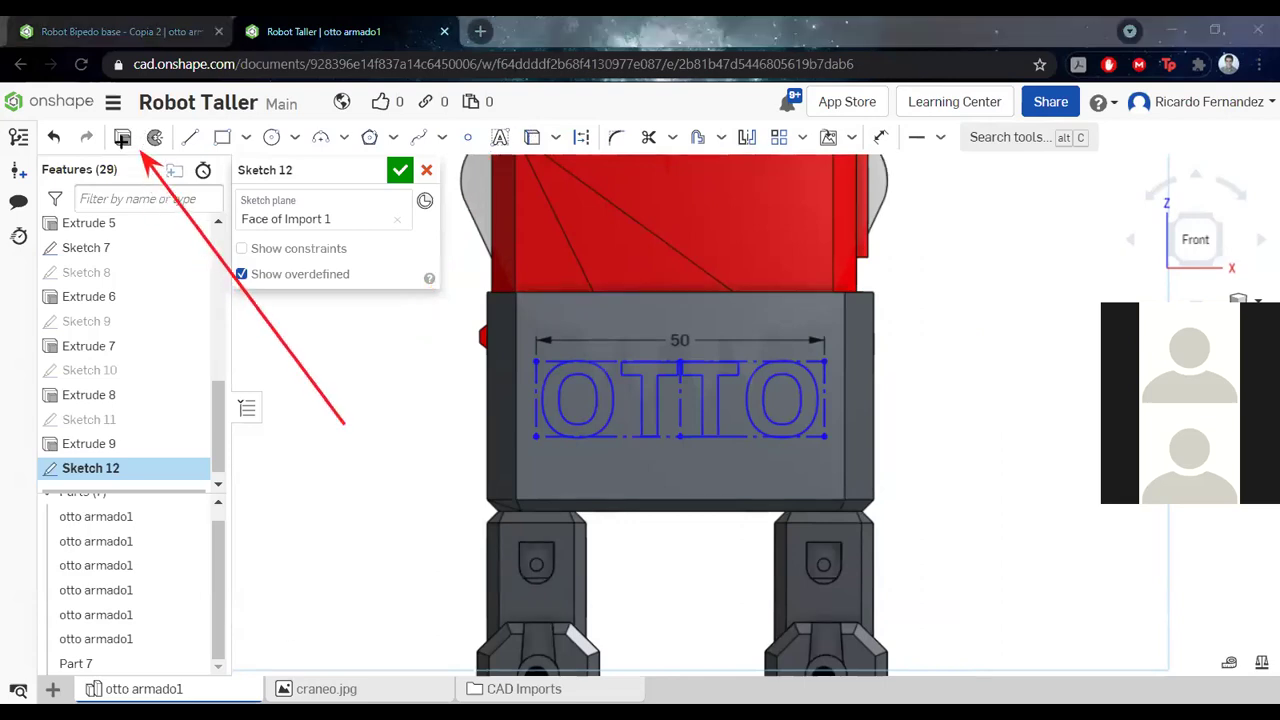
left_click(123, 137)
left_click(390, 323)
type("1")
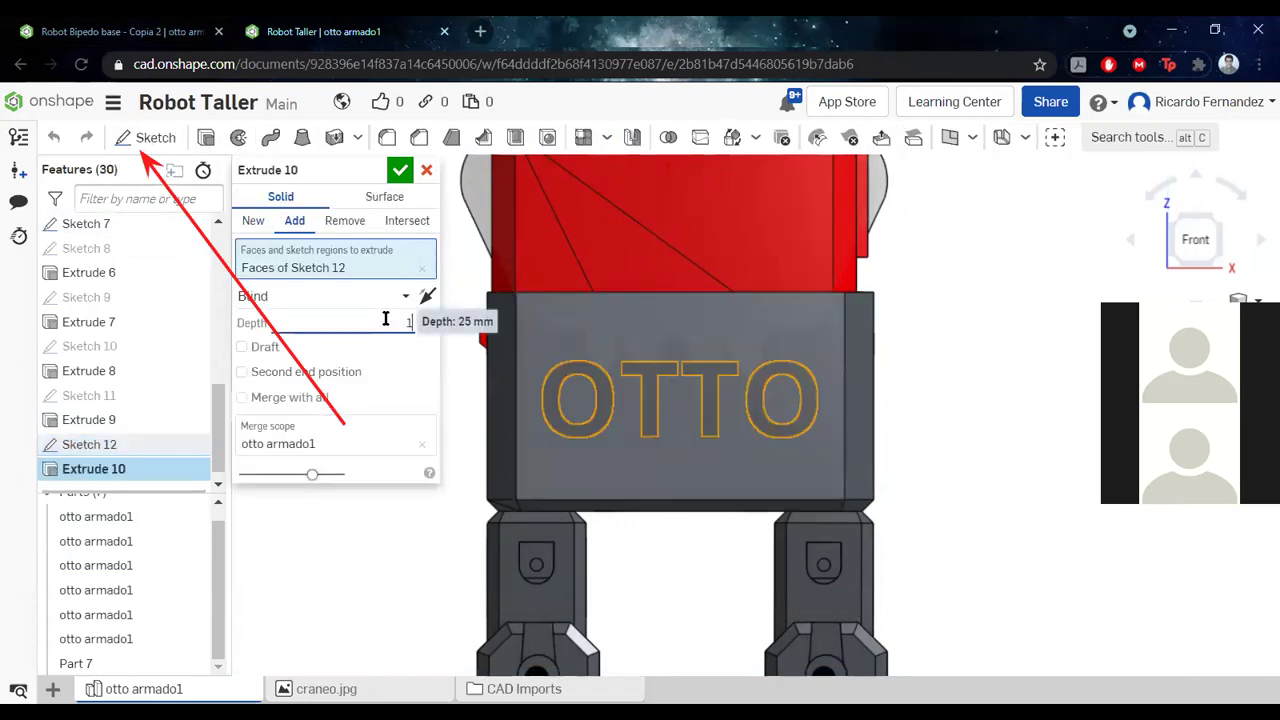
key("Return")
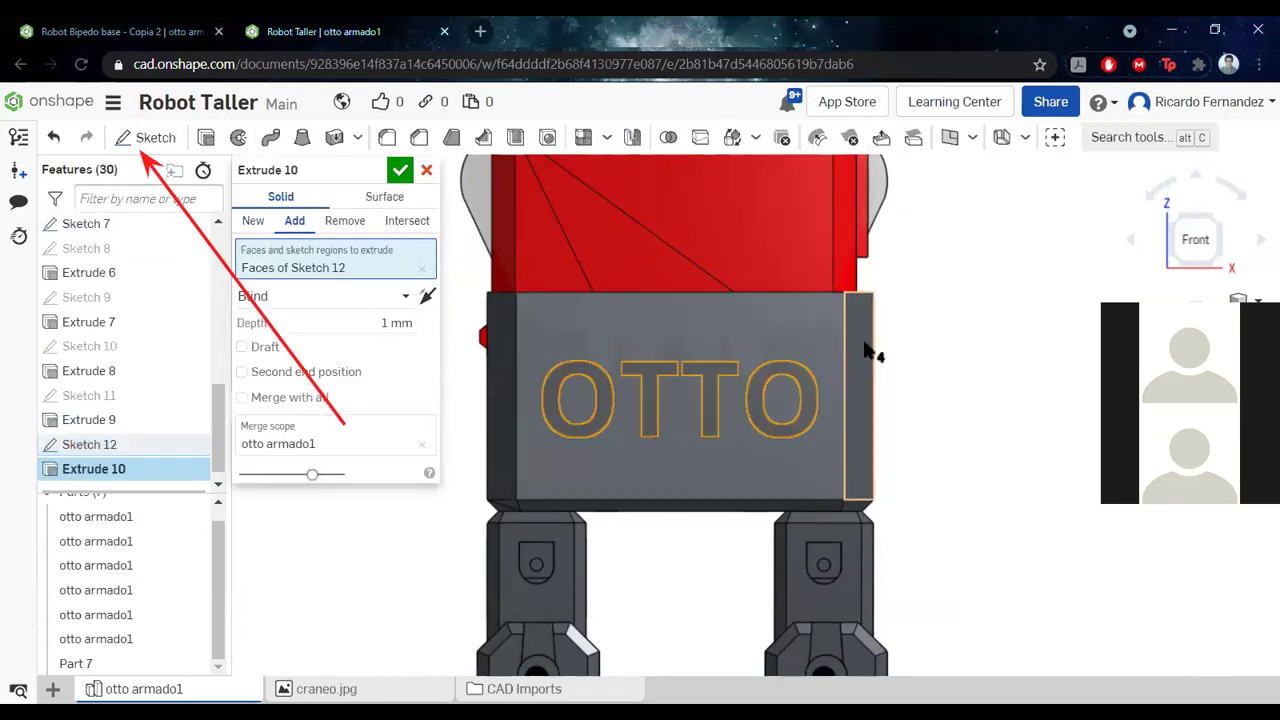
key("shift+4")
right_click_drag(760, 345, 677, 354)
key("Return")
key("shift+1")
right_click_drag(606, 246, 563, 108)
key("f")
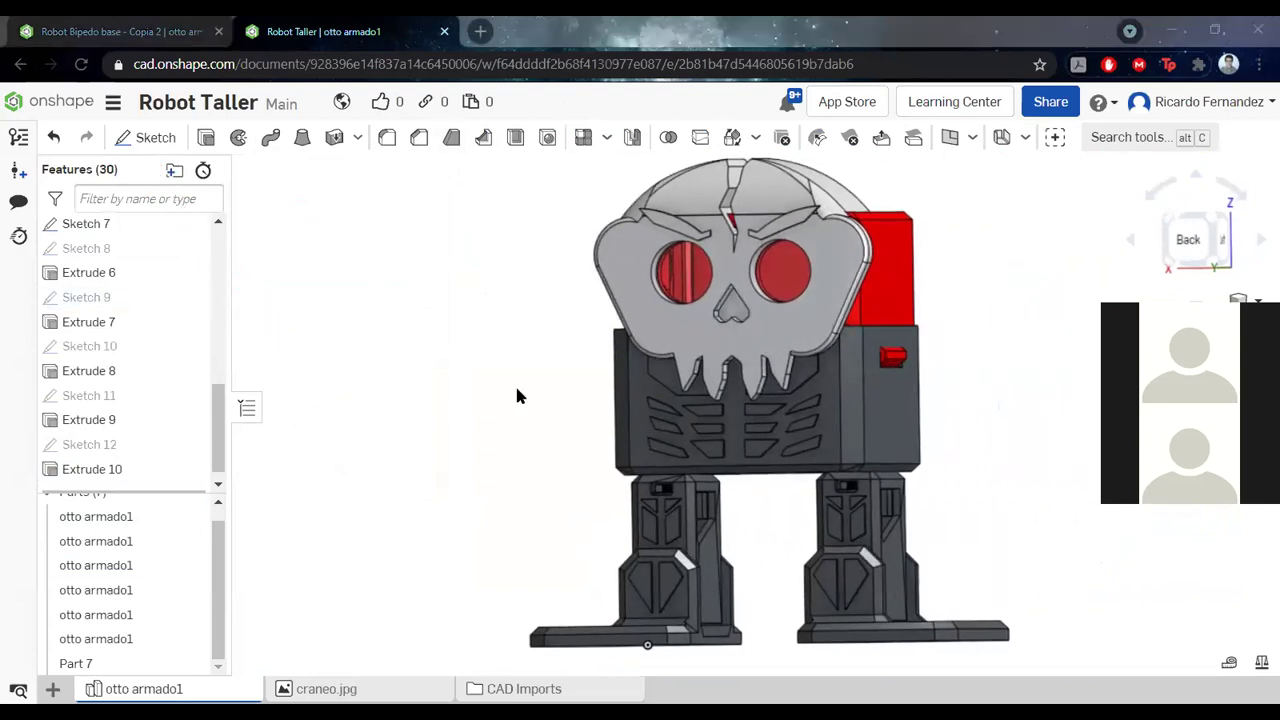
key("shift+2")
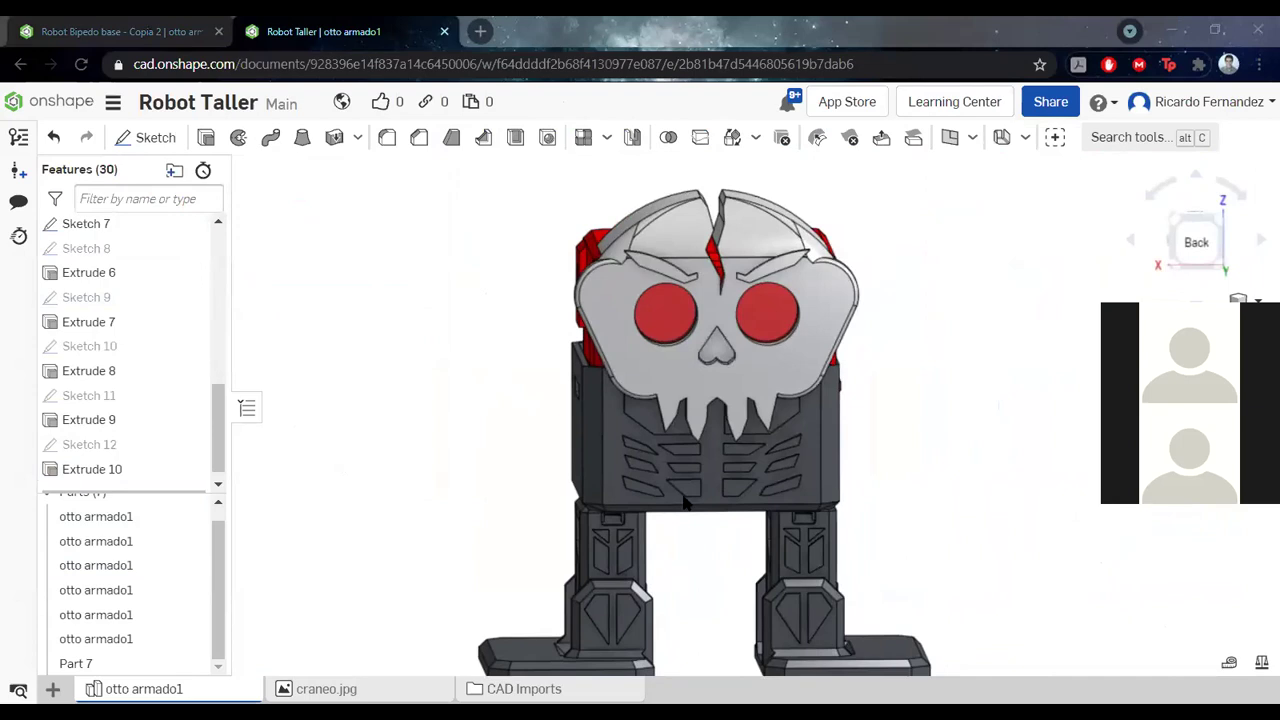
Examine the skull mask and its eye holes from the front and both sides of the robot
right_click_drag(966, 268, 846, 280)
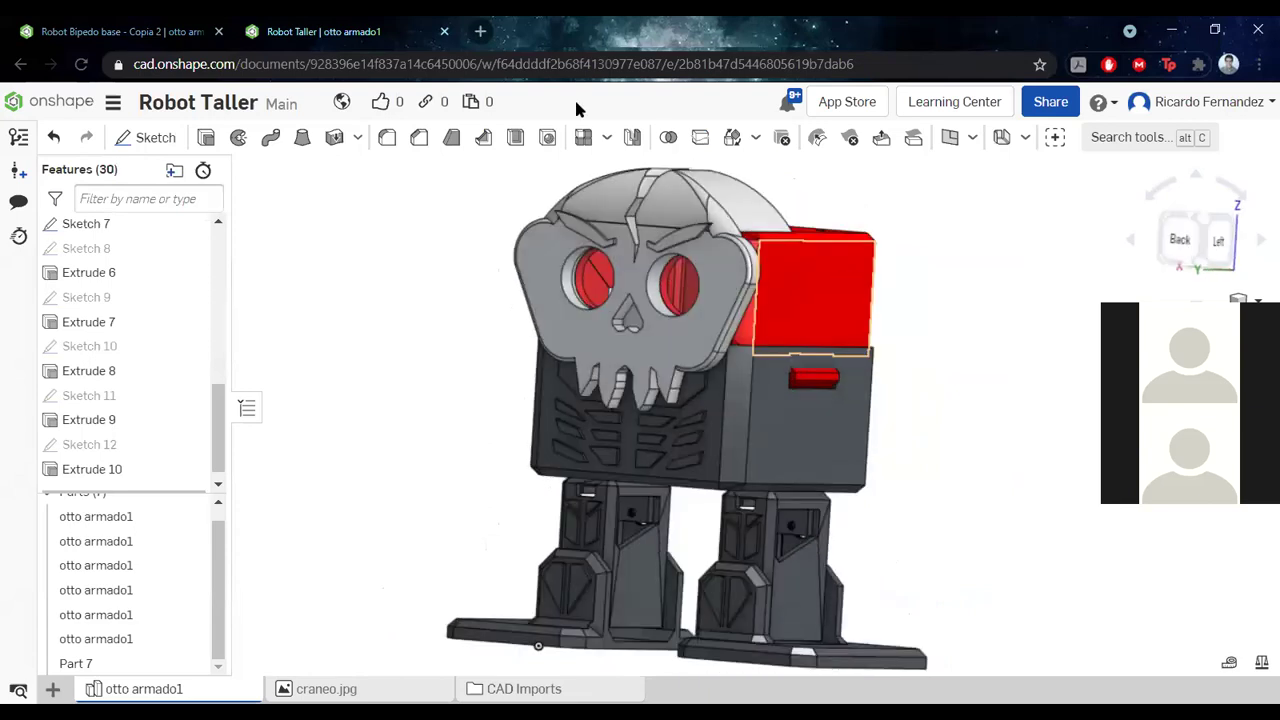
right_click_drag(494, 215, 810, 322)
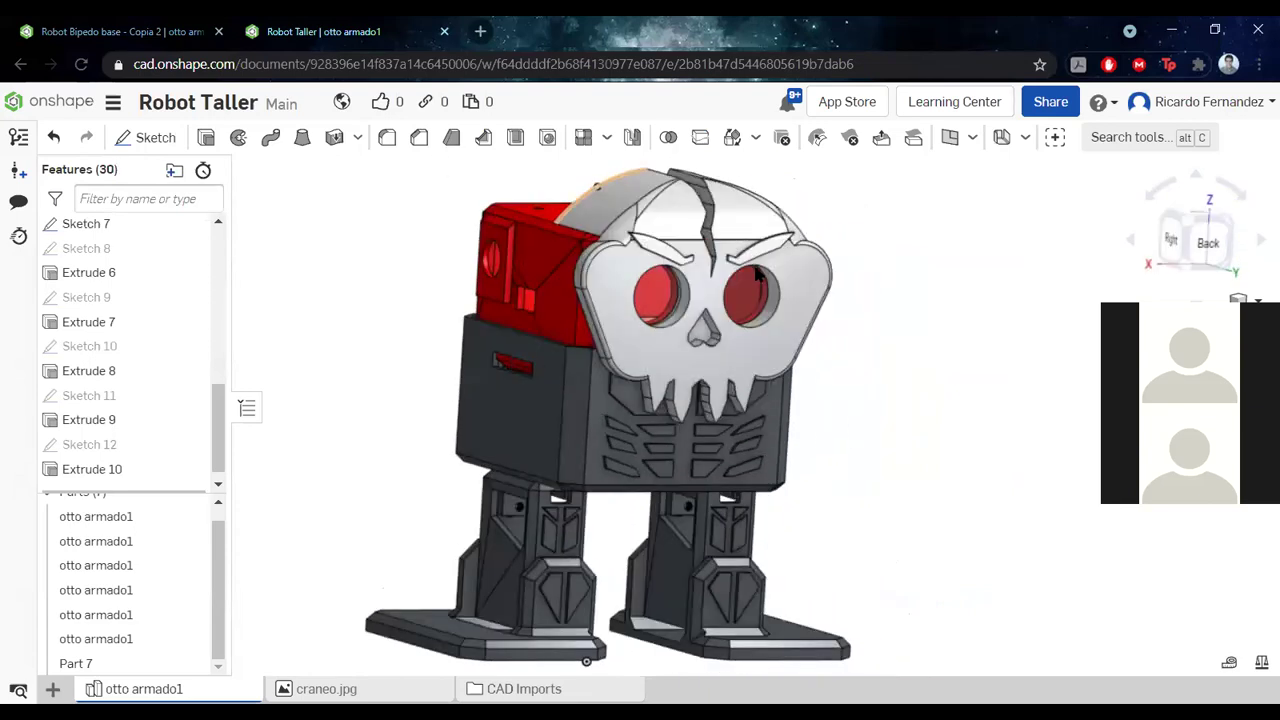
scroll(810, 322, "up", 5)
left_click(804, 323)
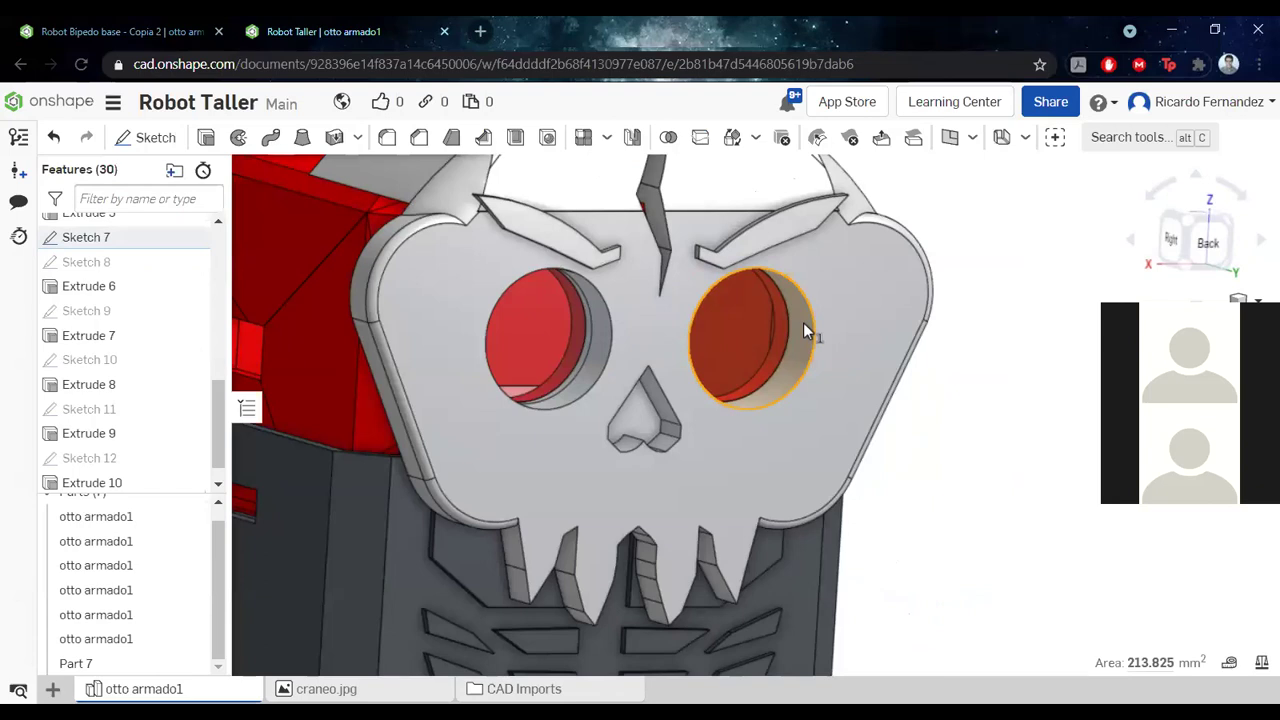
scroll(1006, 400, "down", 2)
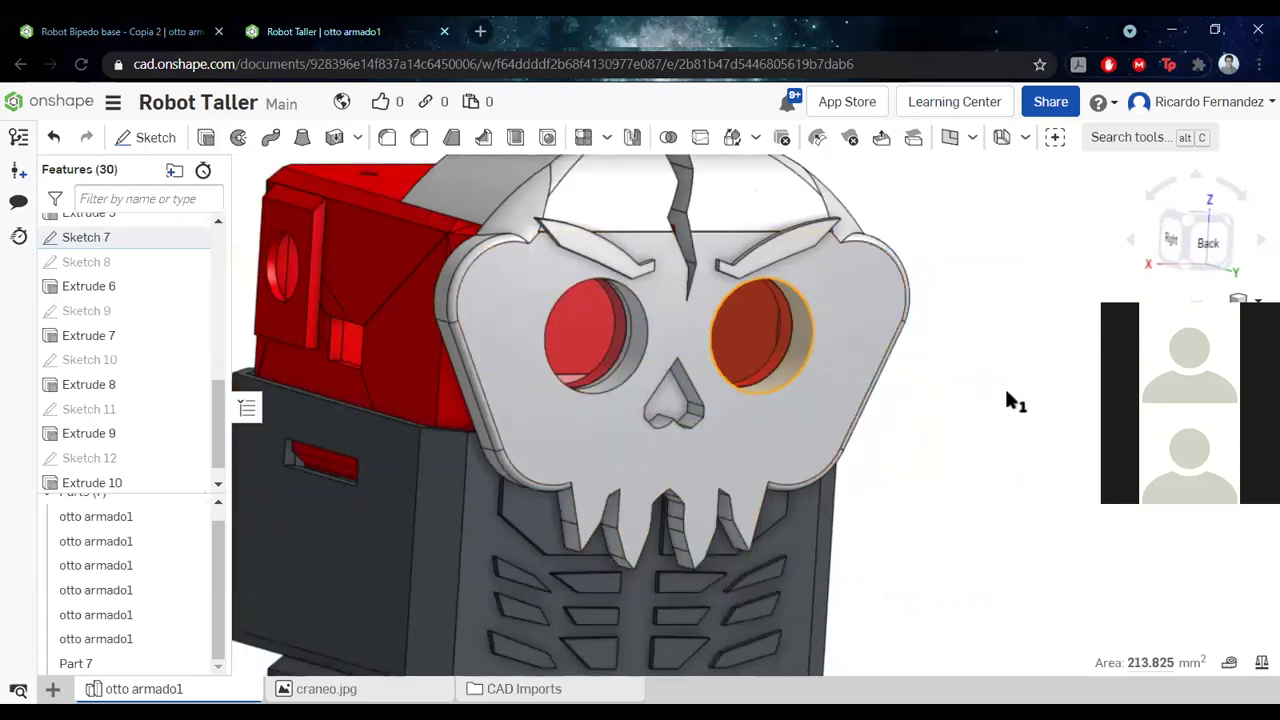
right_click_drag(943, 395, 920, 392)
key("Left")
key("Left")
key("Left")
key("Left")
key("Left")
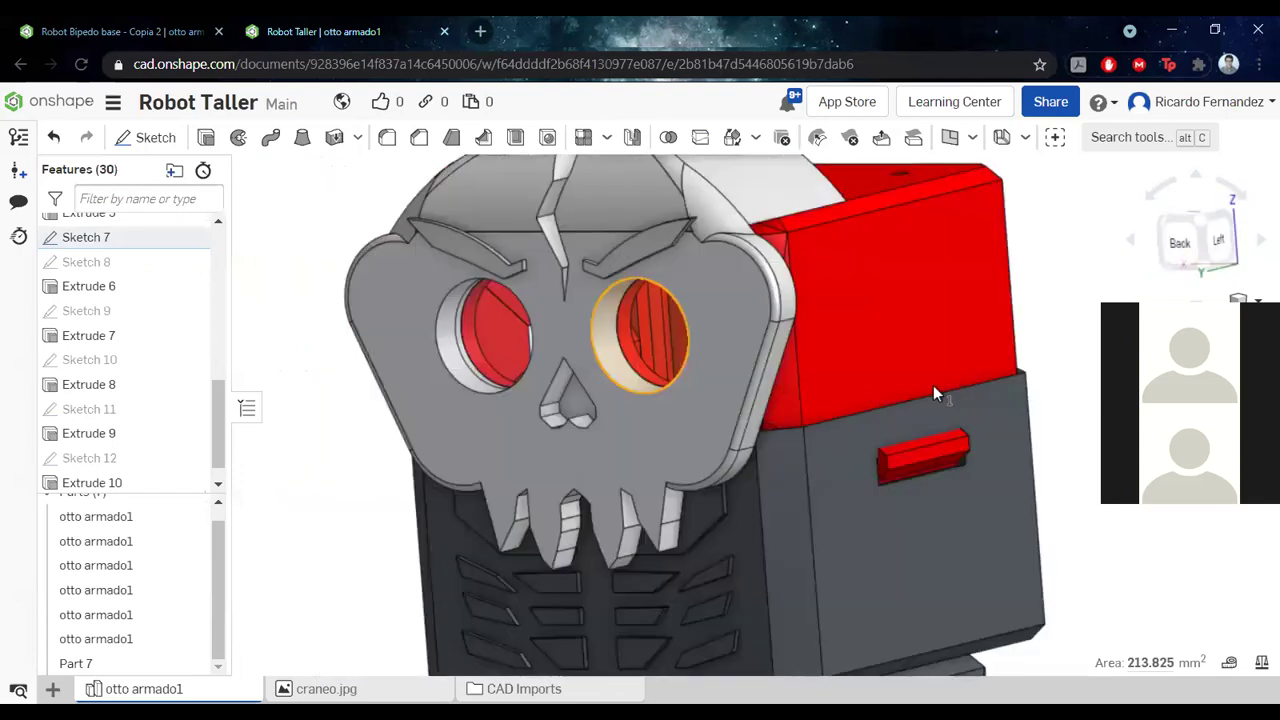
key("Right")
key("Right")
key("Right")
key("Right")
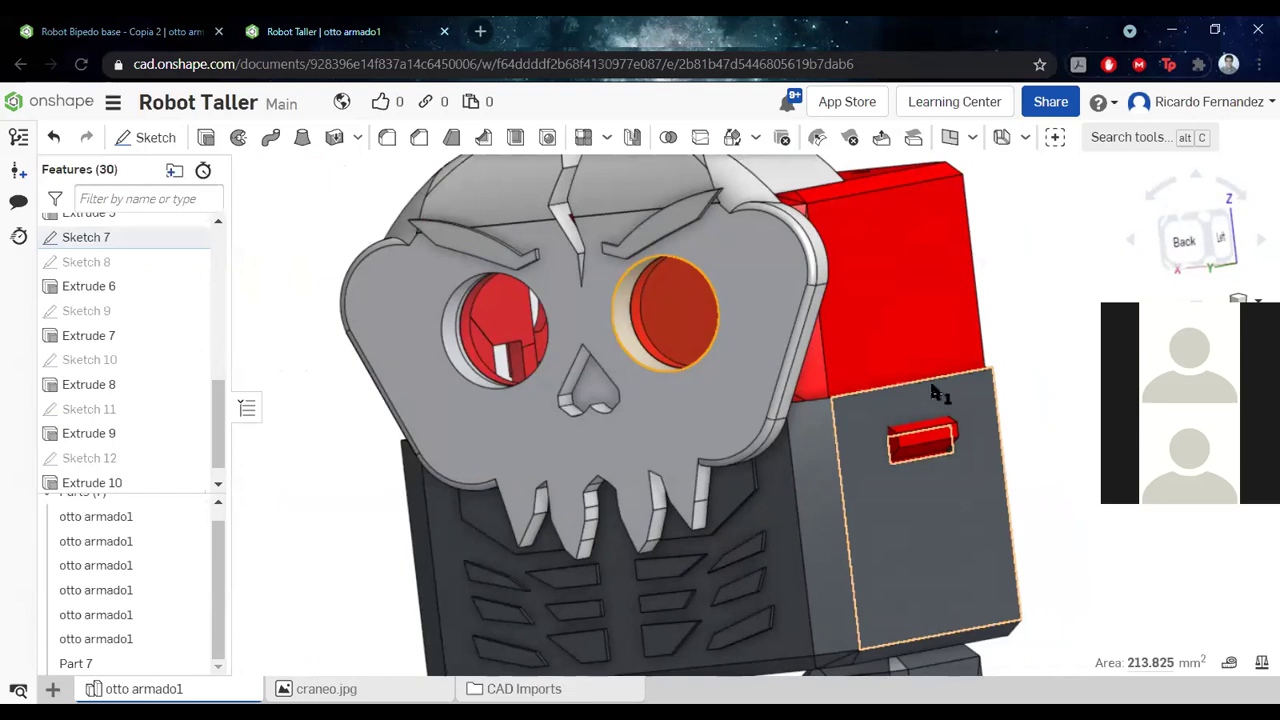
scroll(935, 385, "down", 5)
key("Right")
key("Right")
key("Left")
key("Left")
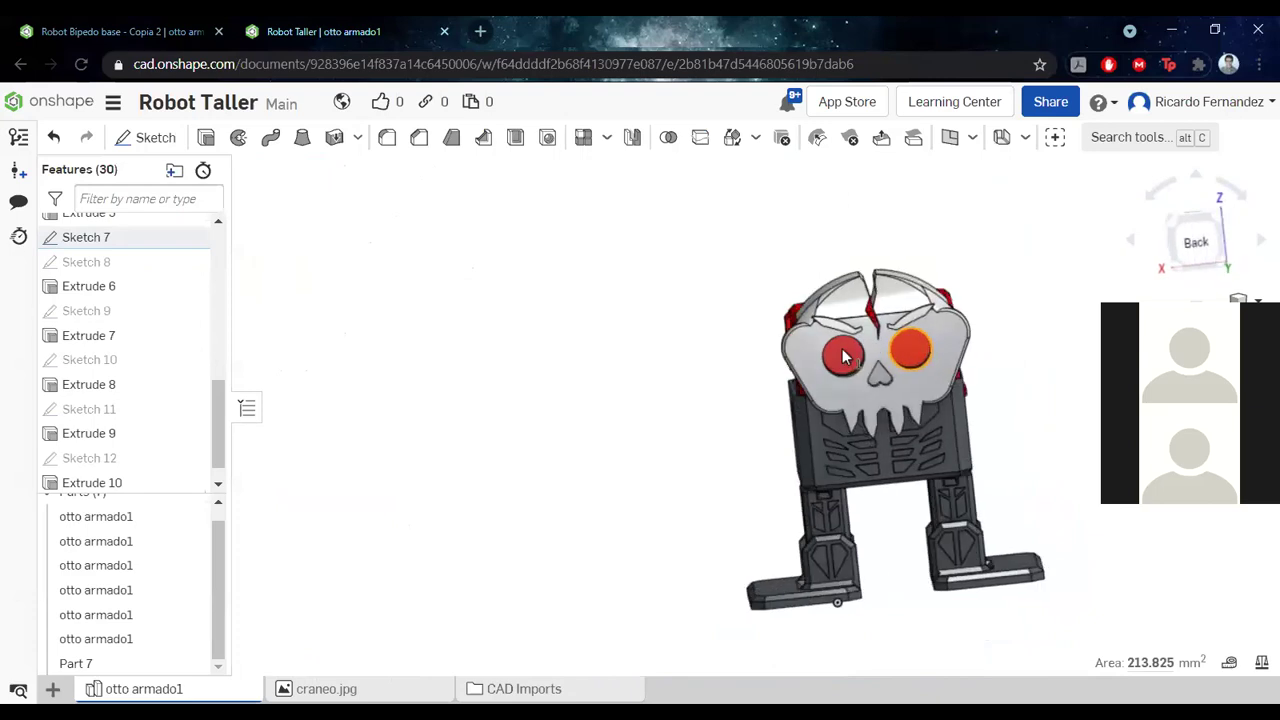
key("Left")
key("Left")
key("Left")
key("Left")
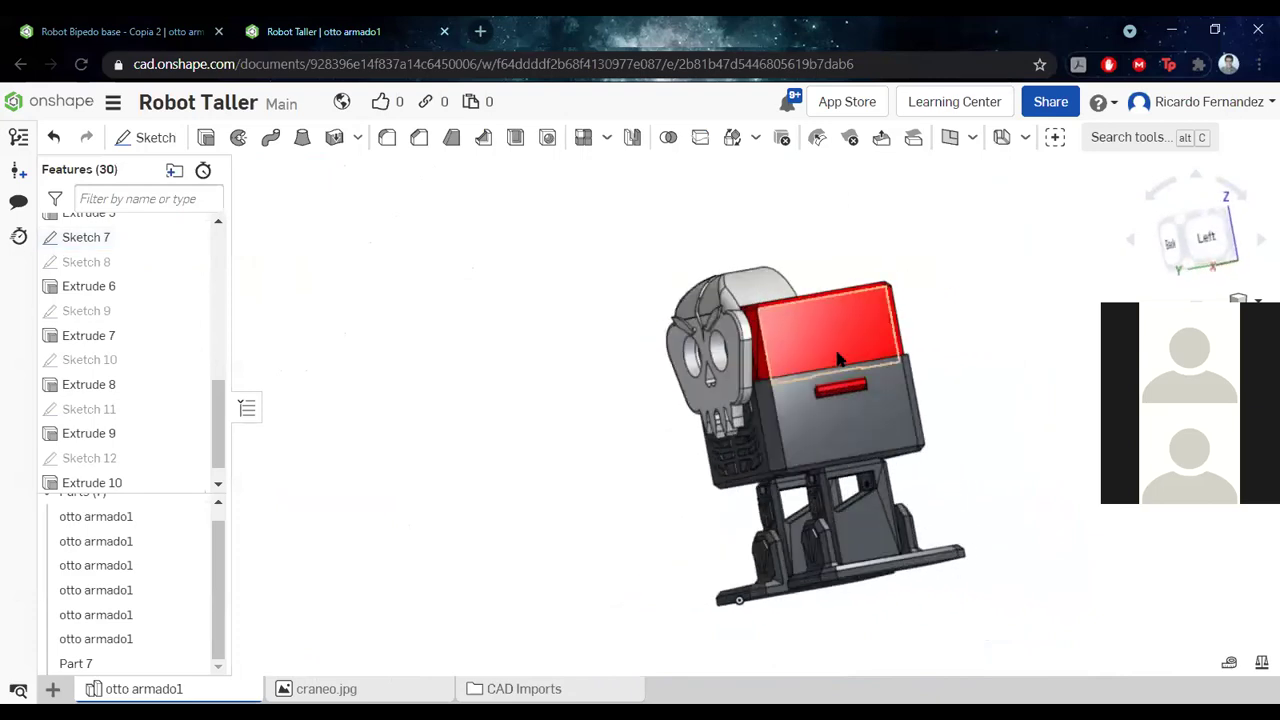
scroll(834, 331, "up", 5)
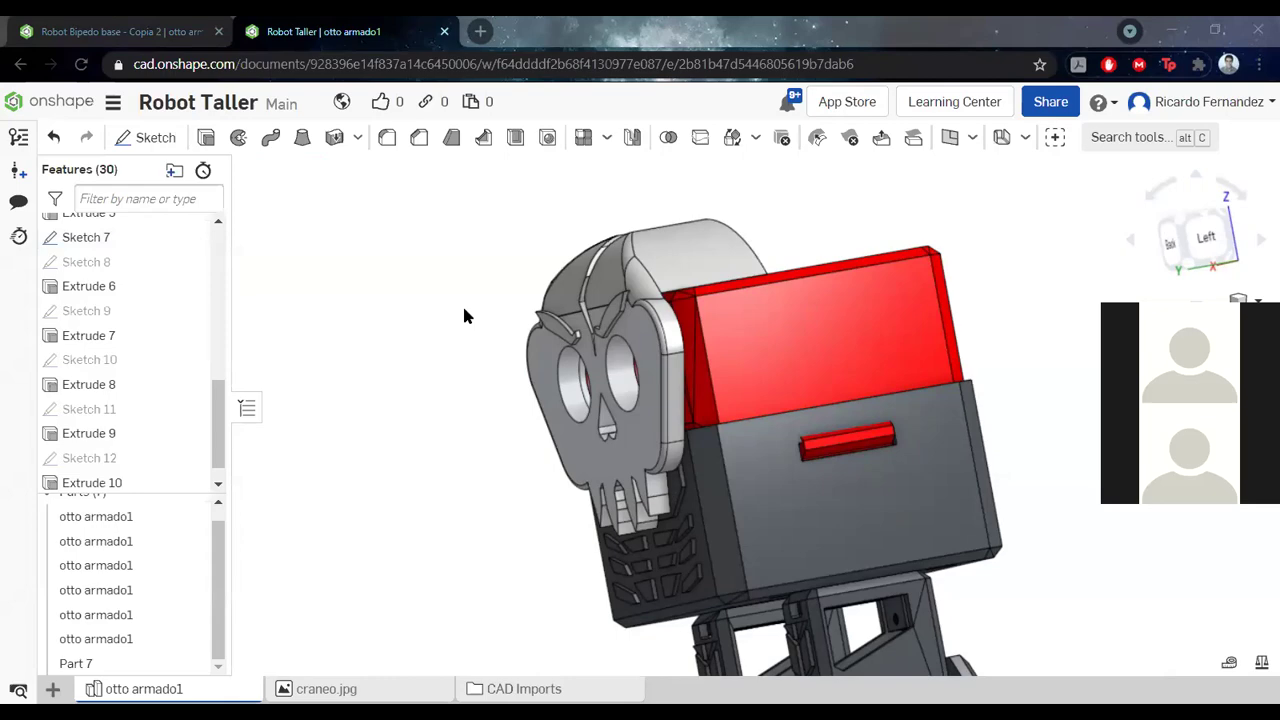
Check the presentation slide on new accessories and return to Onshape to examine how the skull mask sits on the robot
key("alt+Tab")
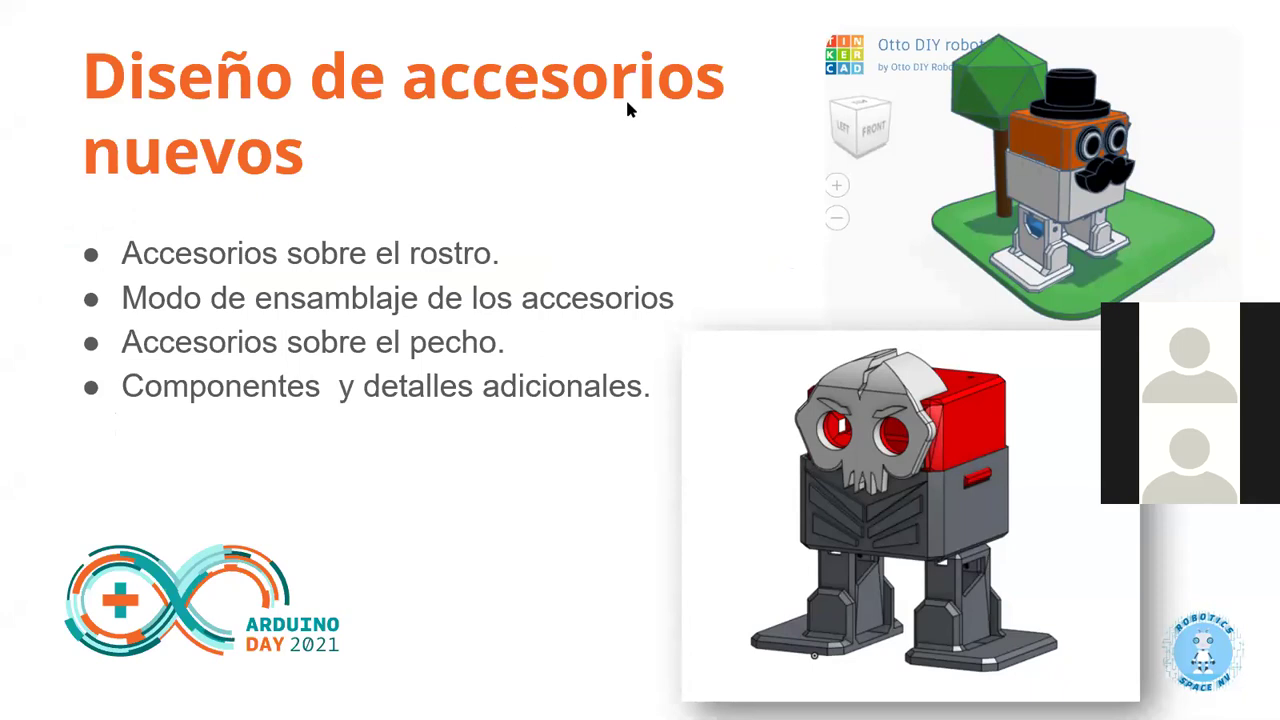
key("alt+Tab")
right_click_drag(377, 387, 507, 318)
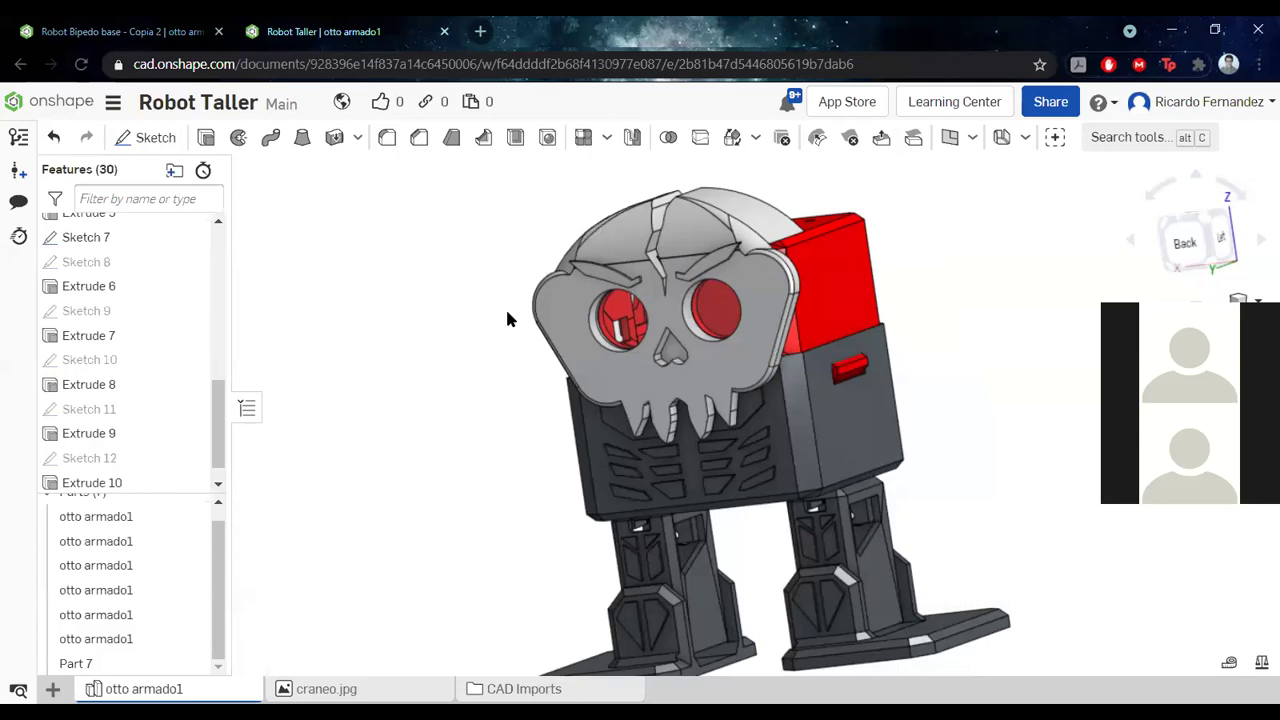
right_click_drag(830, 300, 802, 316)
right_click_drag(382, 342, 467, 347)
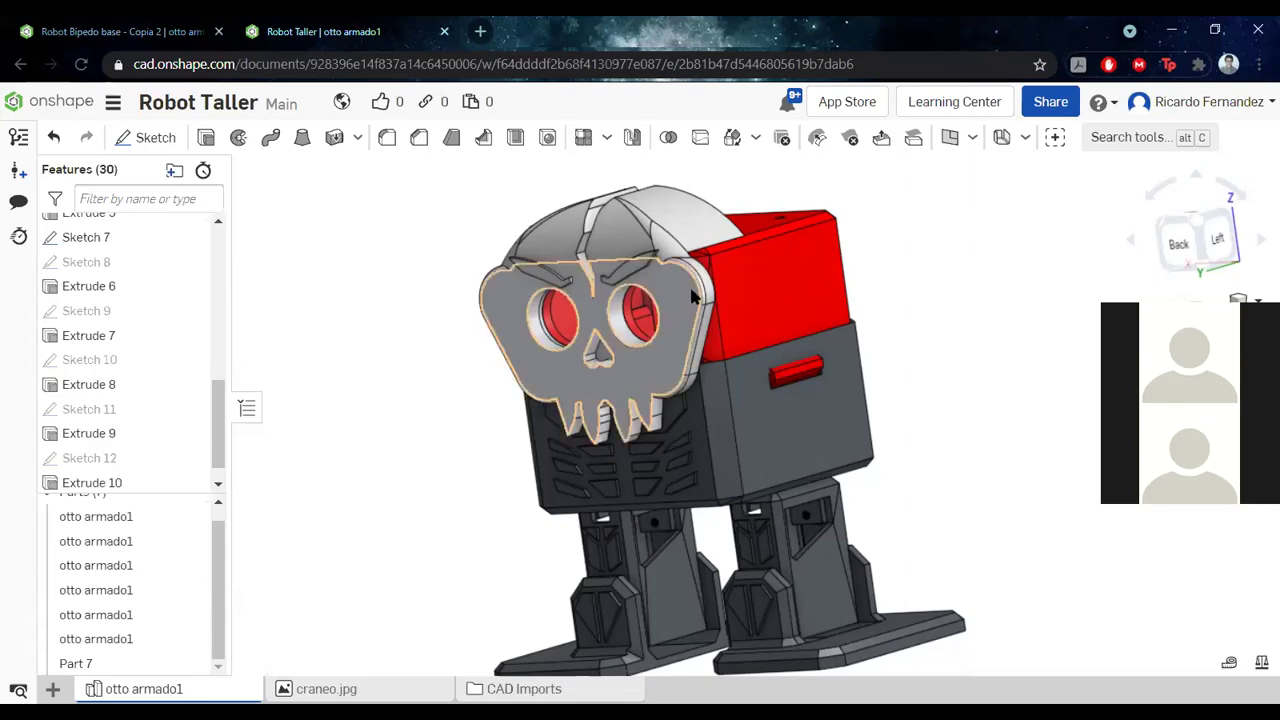
scroll(756, 245, "down", 3)
scroll(761, 276, "up", 5)
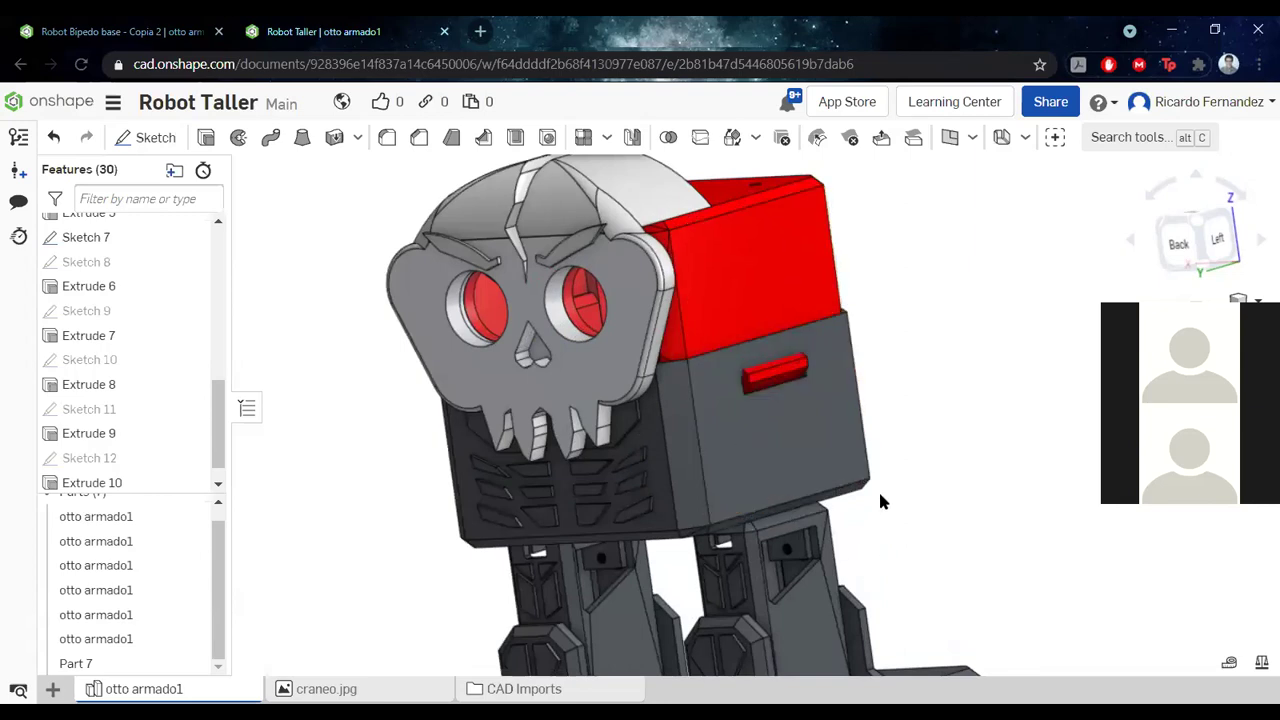
scroll(880, 495, "down", 3)
Hide both feet, both legs and the grey body so only the red head and the skull mask are shown
right_click(765, 412)
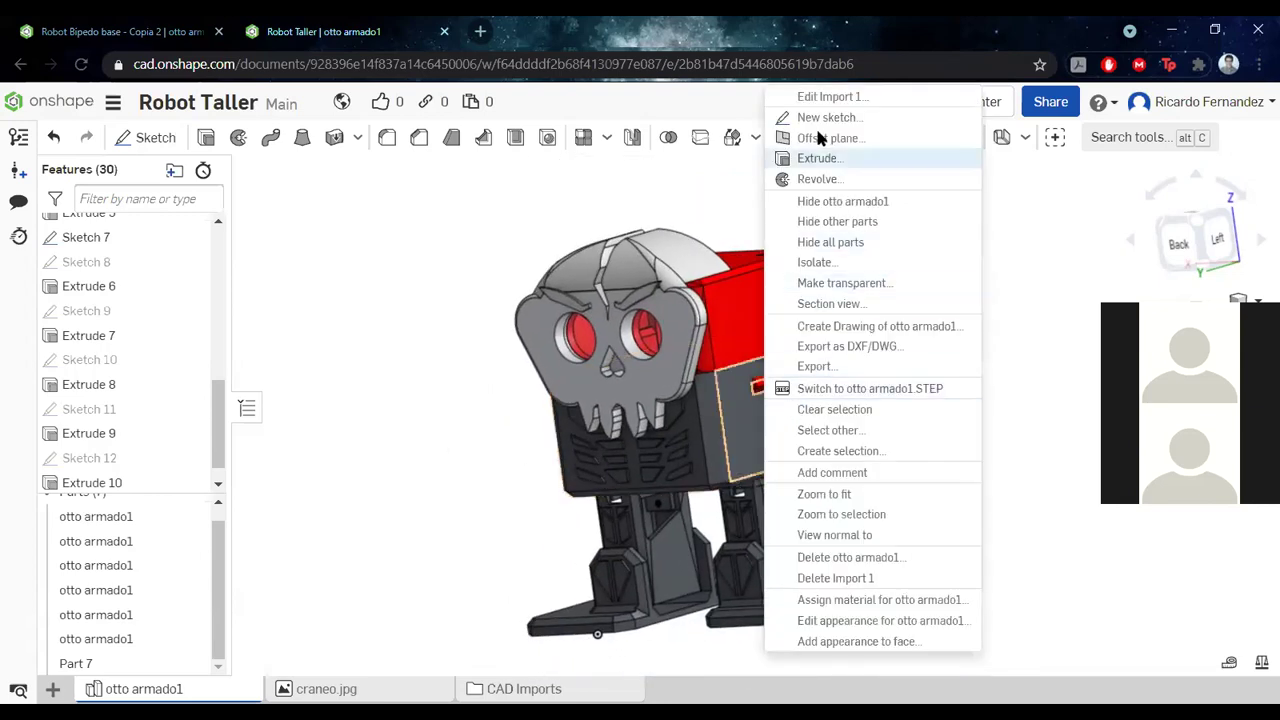
left_click(87, 536)
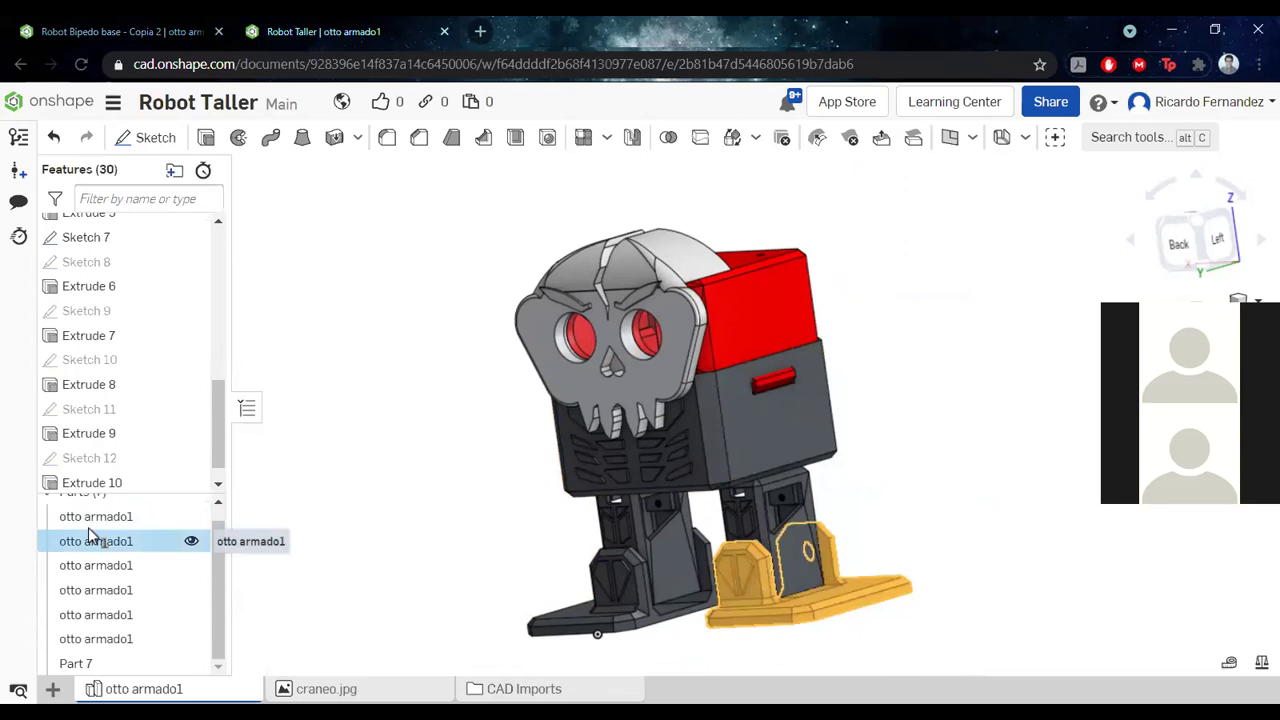
left_click(191, 540)
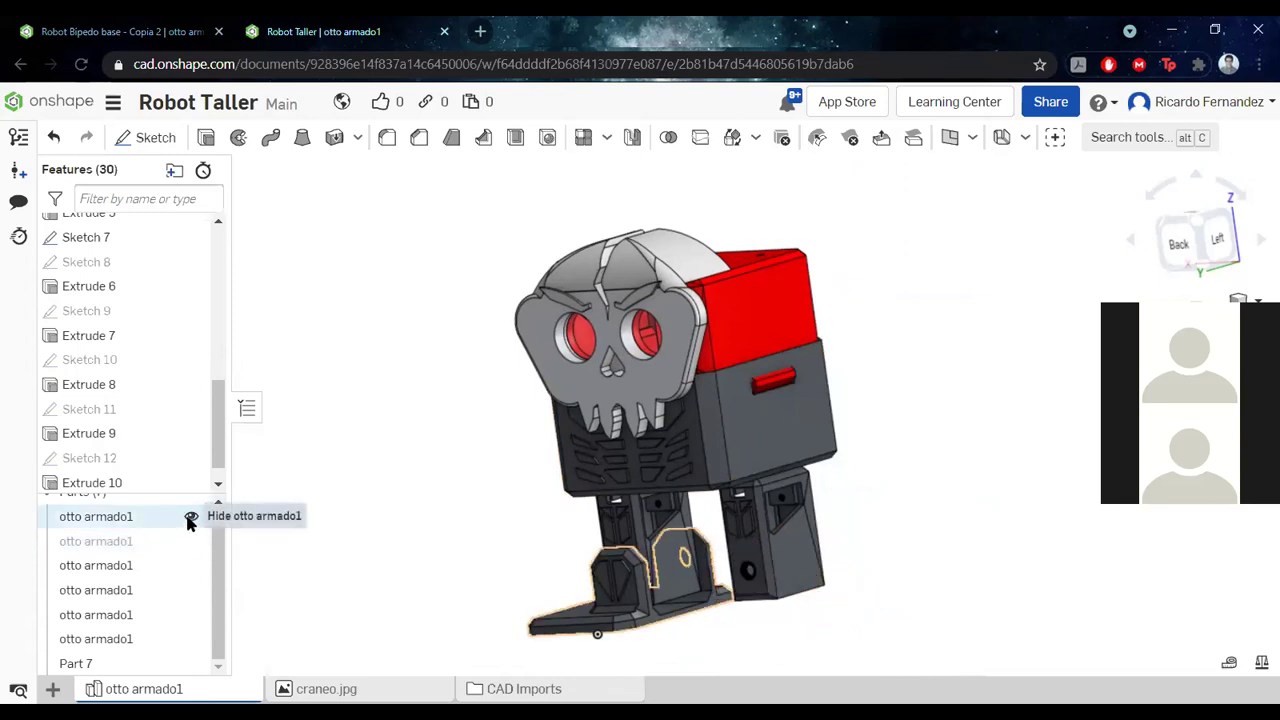
left_click(190, 519)
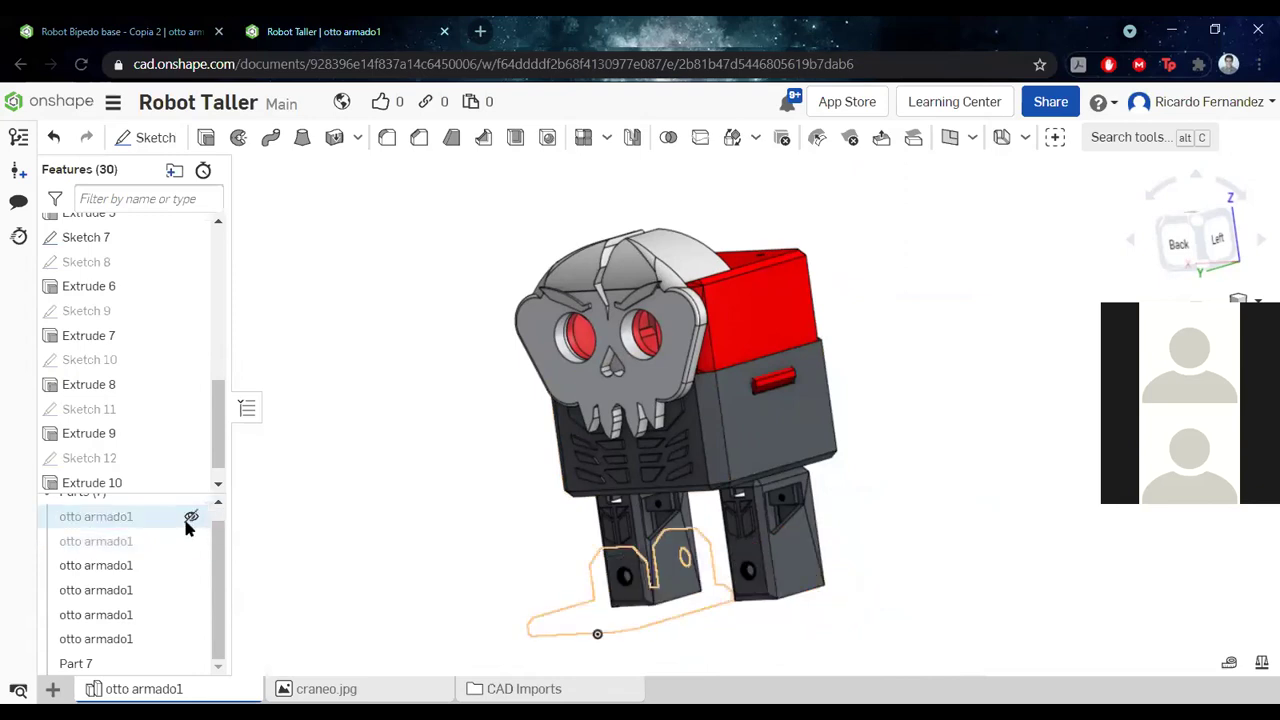
left_click(192, 565)
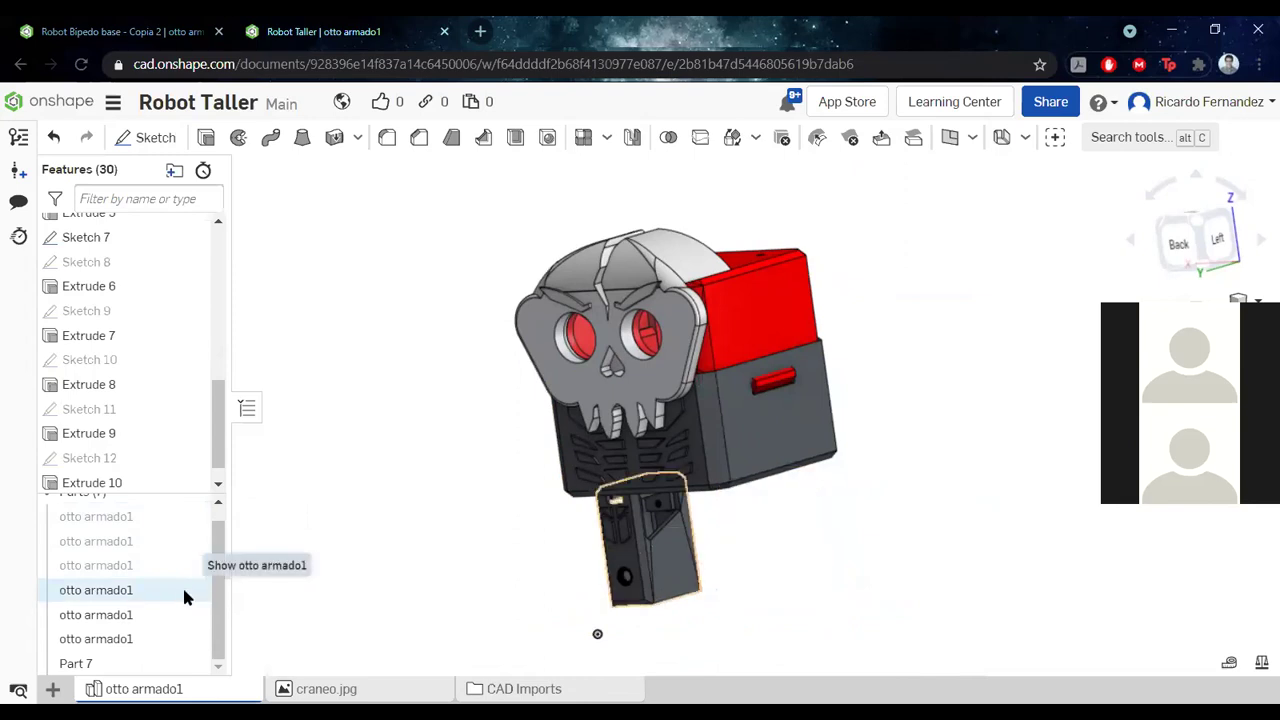
left_click(190, 591)
left_click(191, 591)
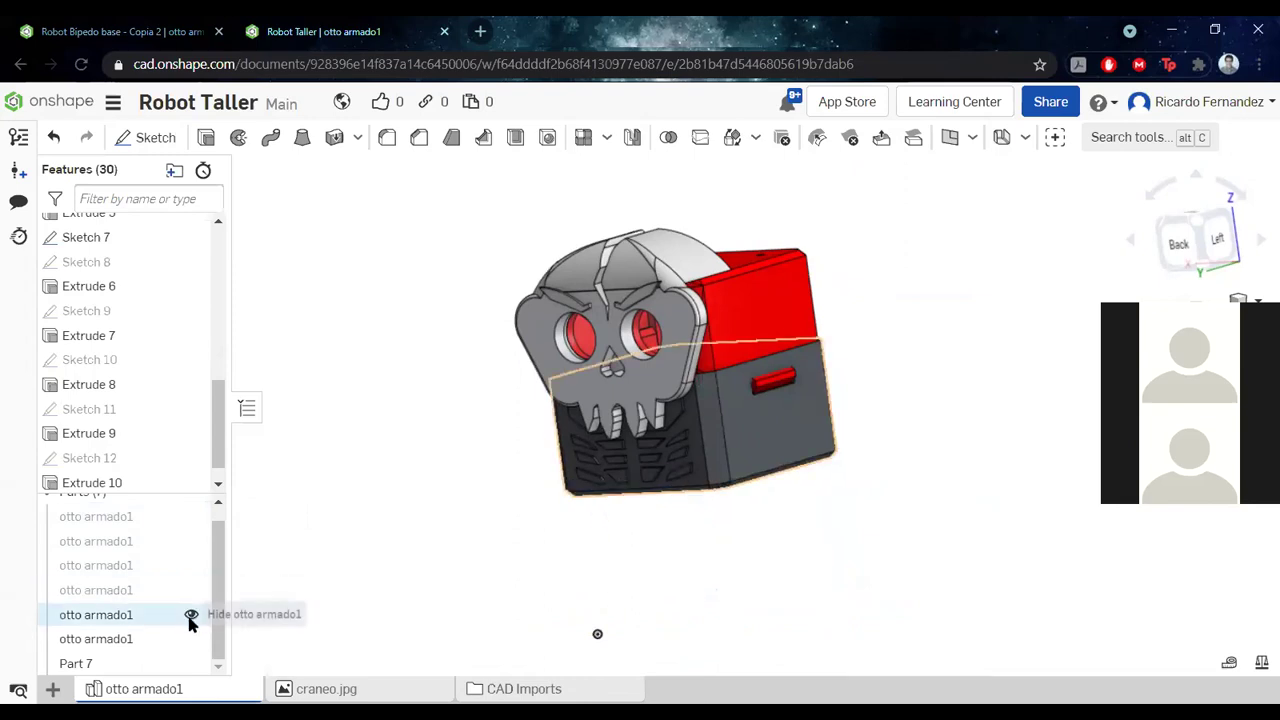
left_click(191, 591)
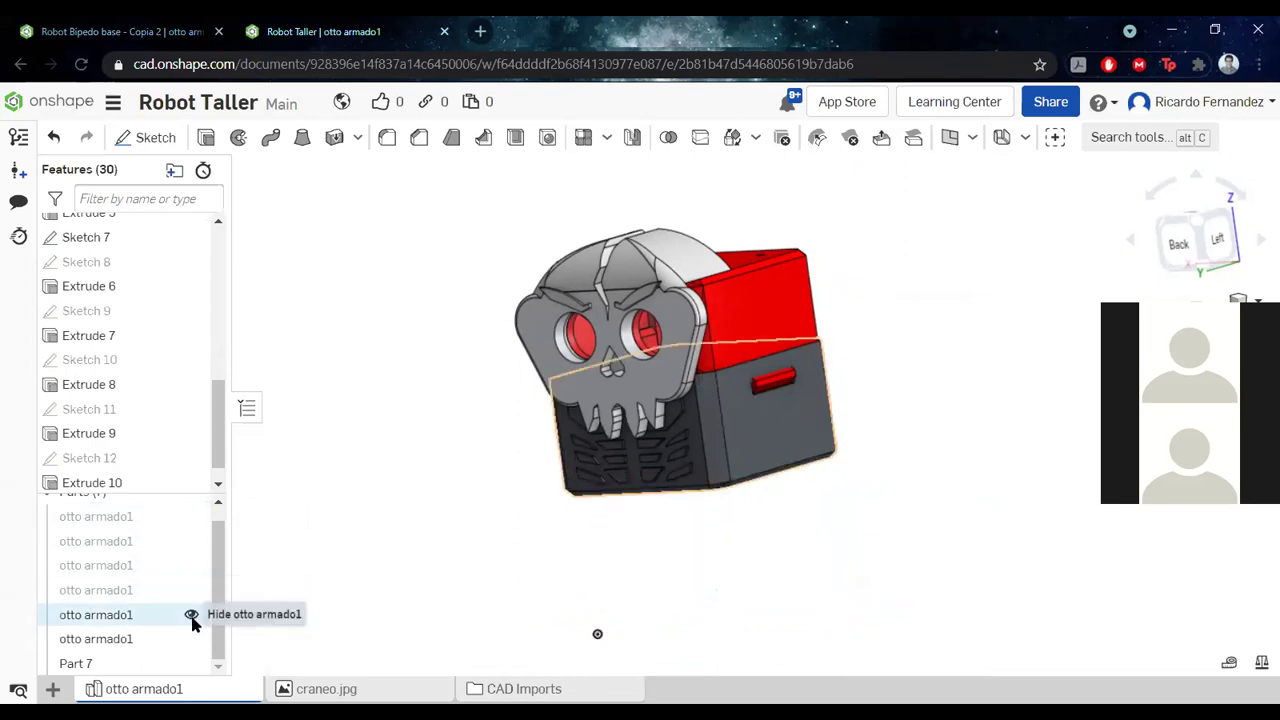
left_click(191, 614)
Start a sketch on the inner front face of the red head and draw a circle about 10.3 mm wide below and between the eye holes
right_click_drag(600, 590, 651, 560)
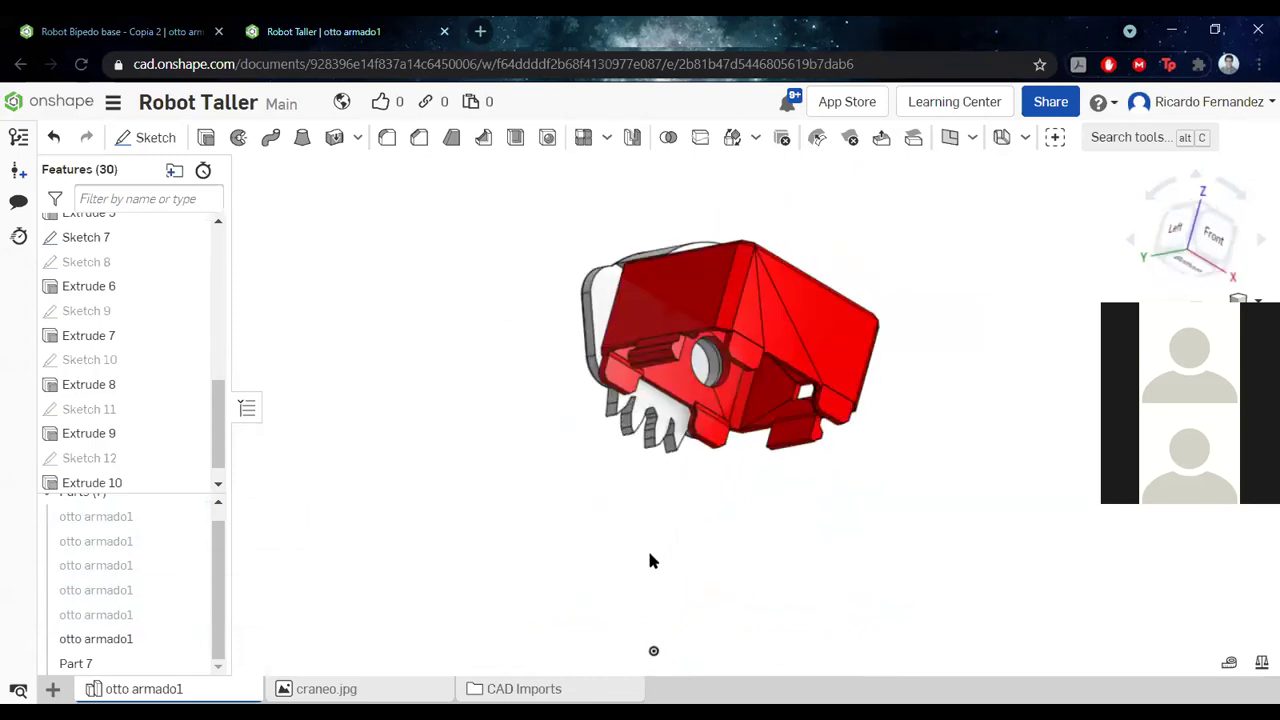
scroll(630, 500, "up", 3)
right_click_drag(609, 446, 272, 152)
key("shift+s")
key("c")
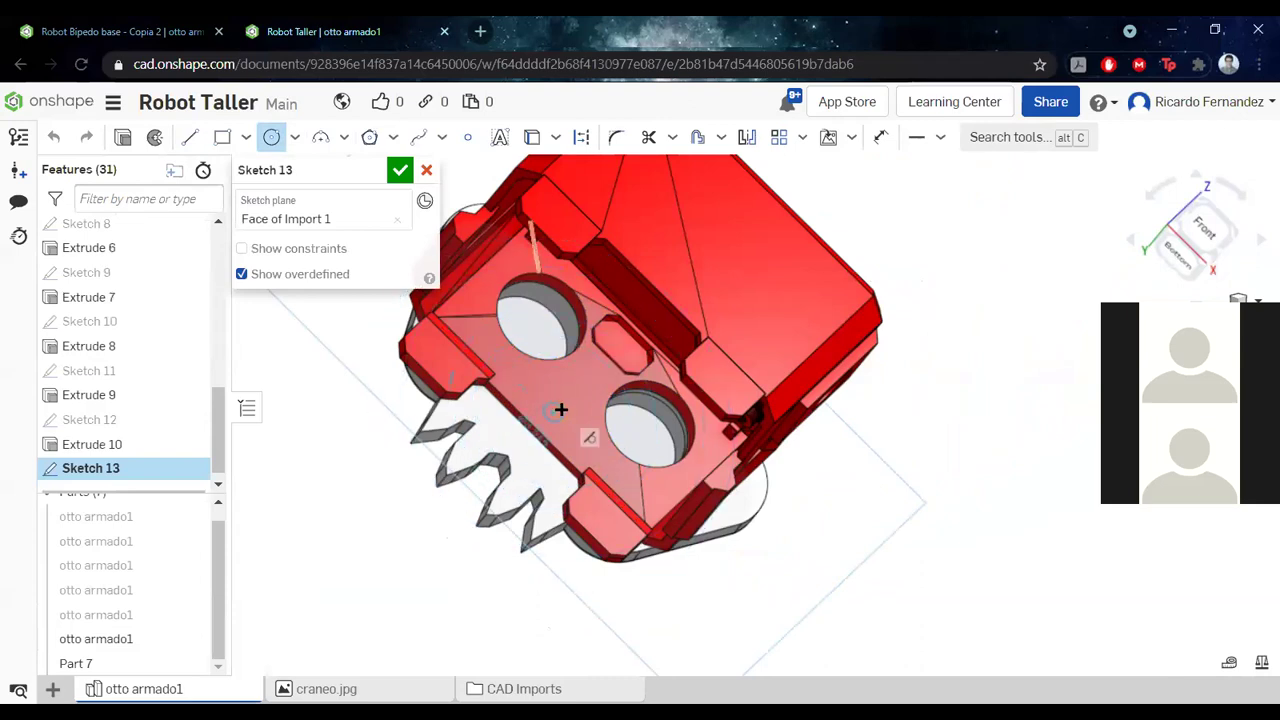
left_click(574, 401)
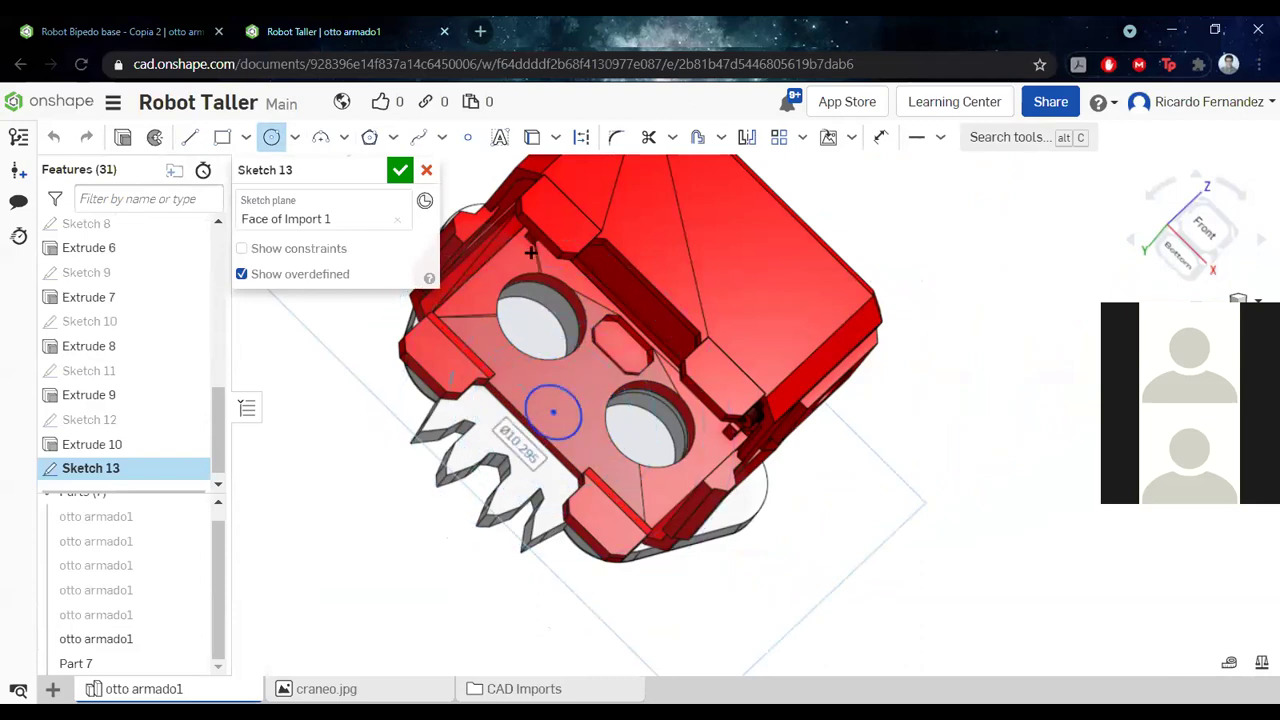
Dimension the new circle's diameter at 3.2 mm
left_click(880, 137)
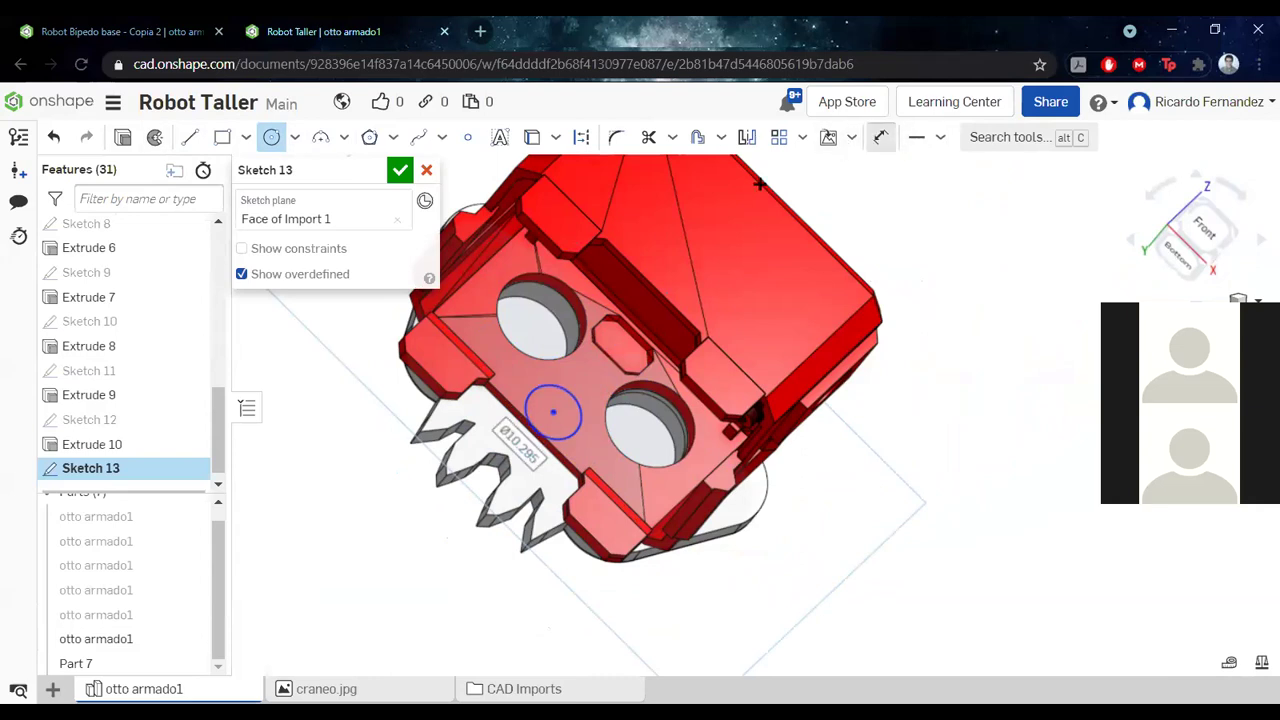
left_click(570, 414)
left_click(441, 512)
type("3.2")
key("Return")
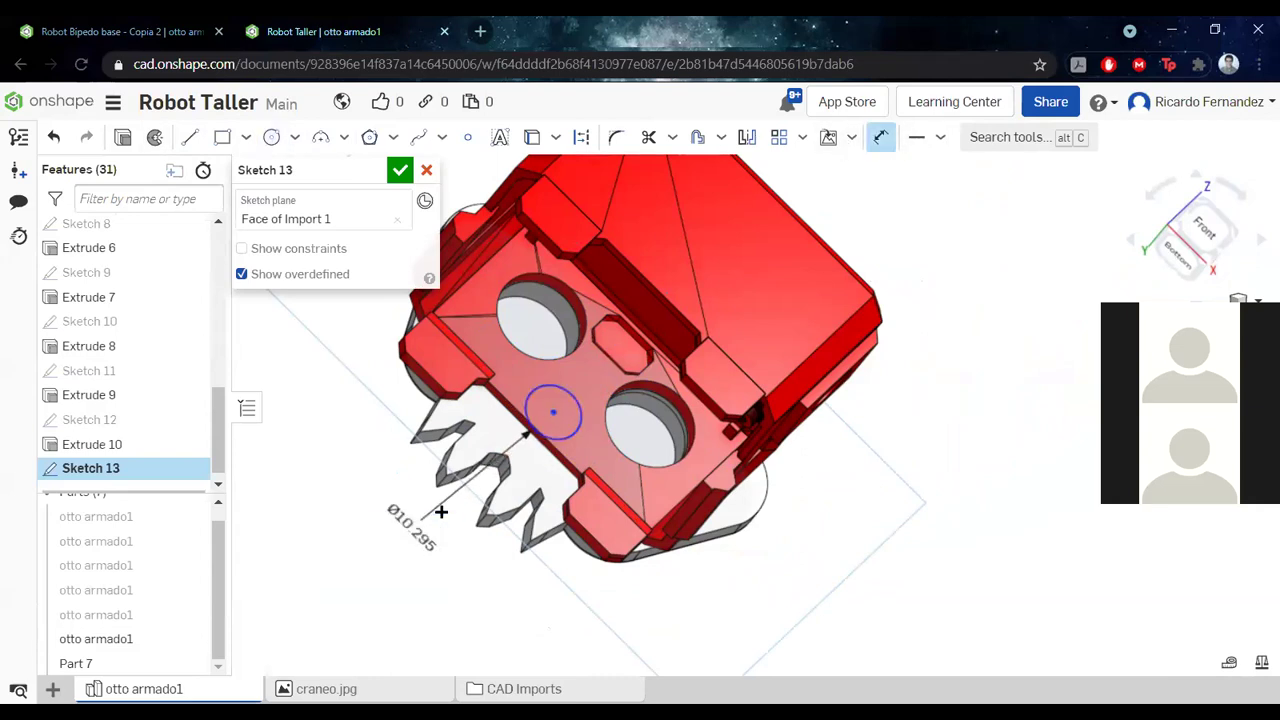
right_click_drag(523, 402, 205, 185)
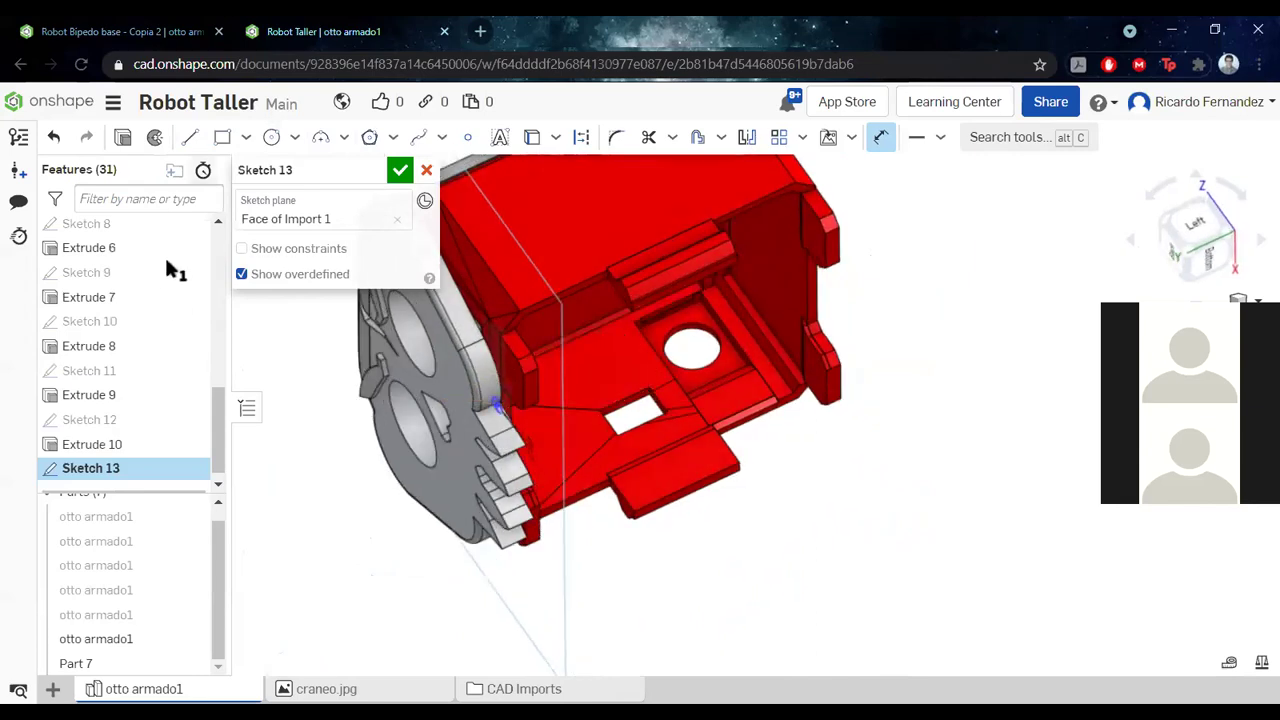
key("shift+e")
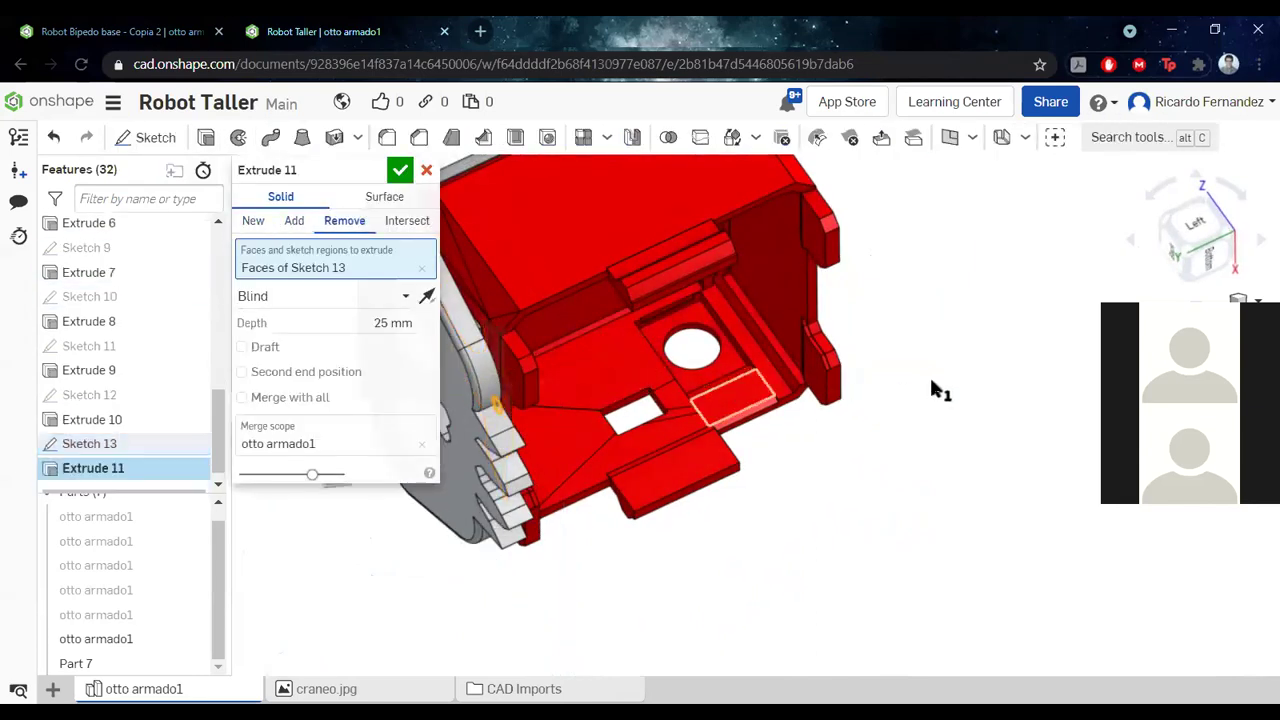
right_click_drag(880, 385, 751, 443)
scroll(771, 463, "up", 5)
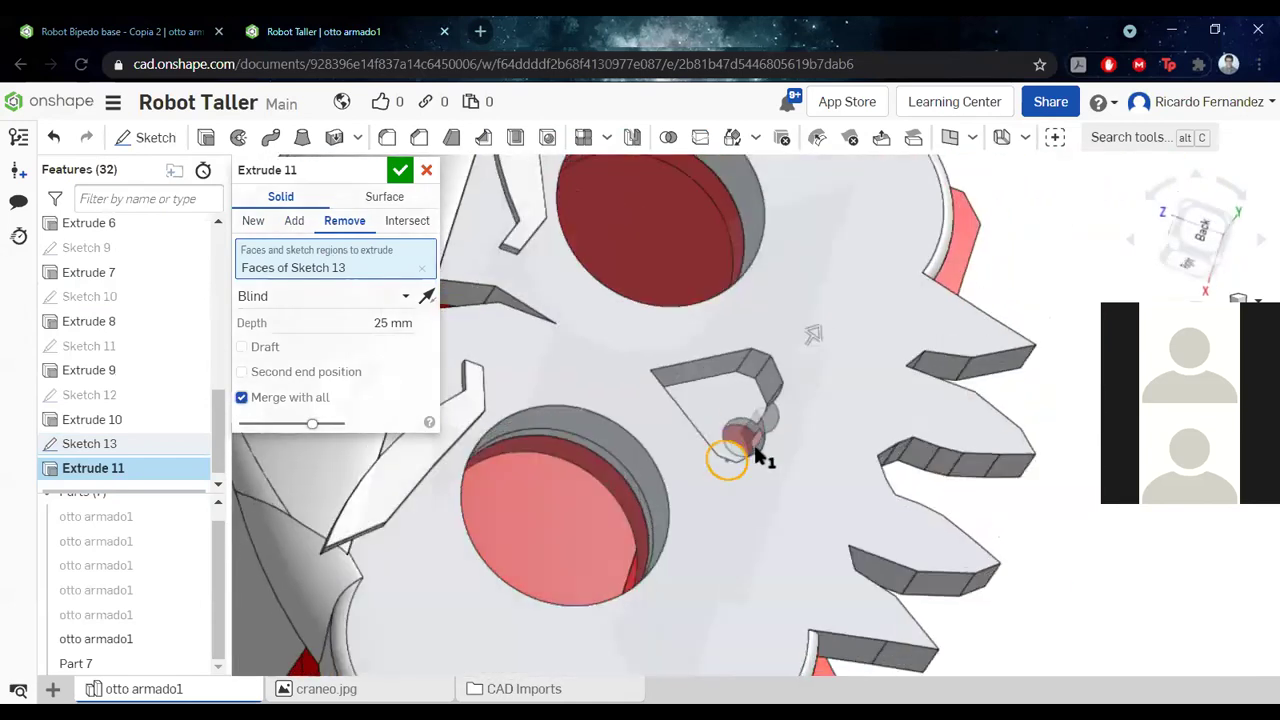
mouse_move(663, 451)
right_mouse_down()
mouse_move(580, 449)
mouse_move(757, 428)
mouse_move(754, 445)
mouse_move(730, 452)
mouse_move(748, 408)
mouse_move(644, 464)
mouse_move(753, 399)
mouse_move(854, 407)
mouse_move(891, 129)
mouse_move(862, 354)
right_mouse_up()
left_click(426, 174)
Reopen the circle sketch on the head's inner face and move the 3.2 mm circle closer to one eye hole
left_click(861, 370)
key("shift+s")
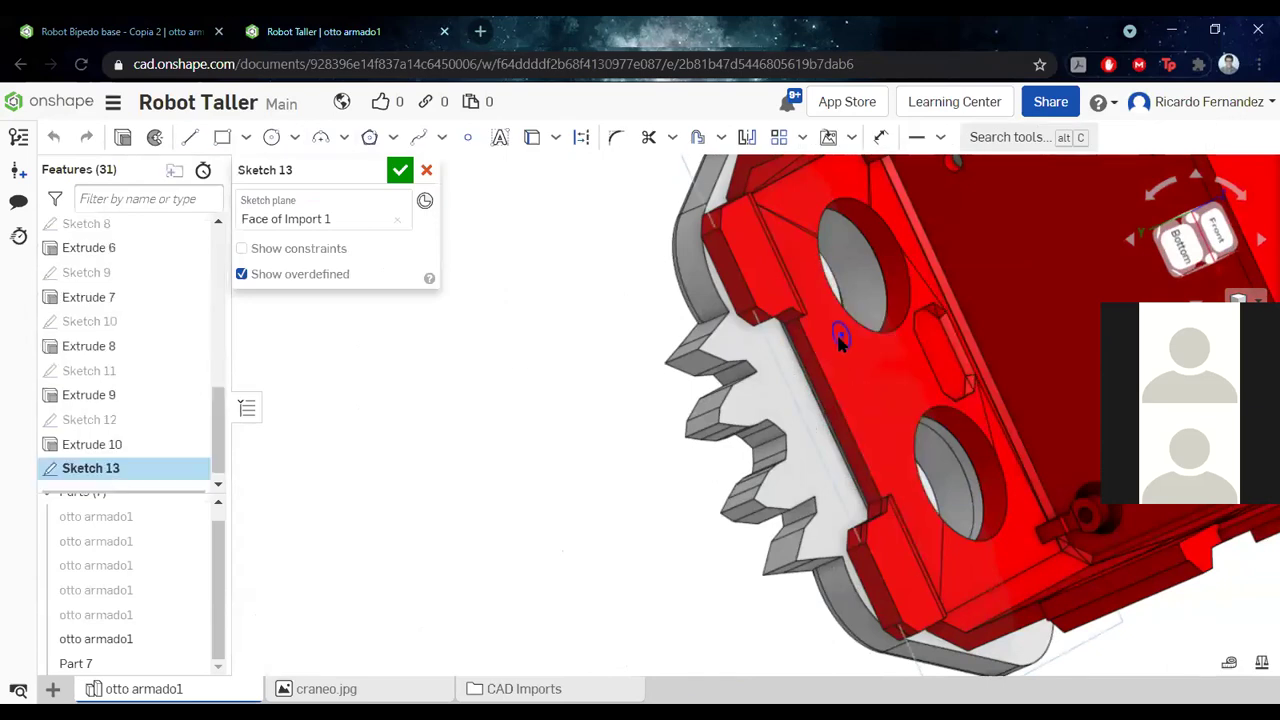
left_click(826, 331)
right_click_drag(826, 331, 734, 340)
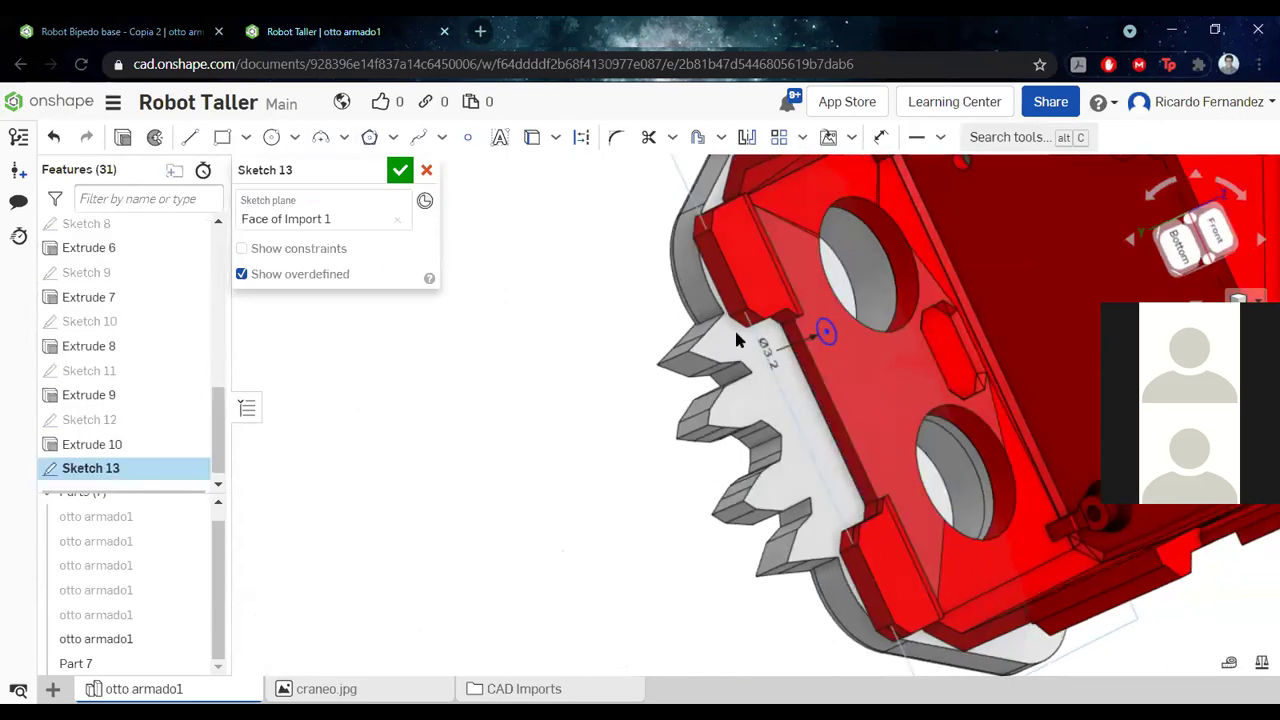
Draw a second circle near the other eye hole on the same face and dimension its diameter at 3.2 mm
left_click(271, 137)
left_click(881, 449)
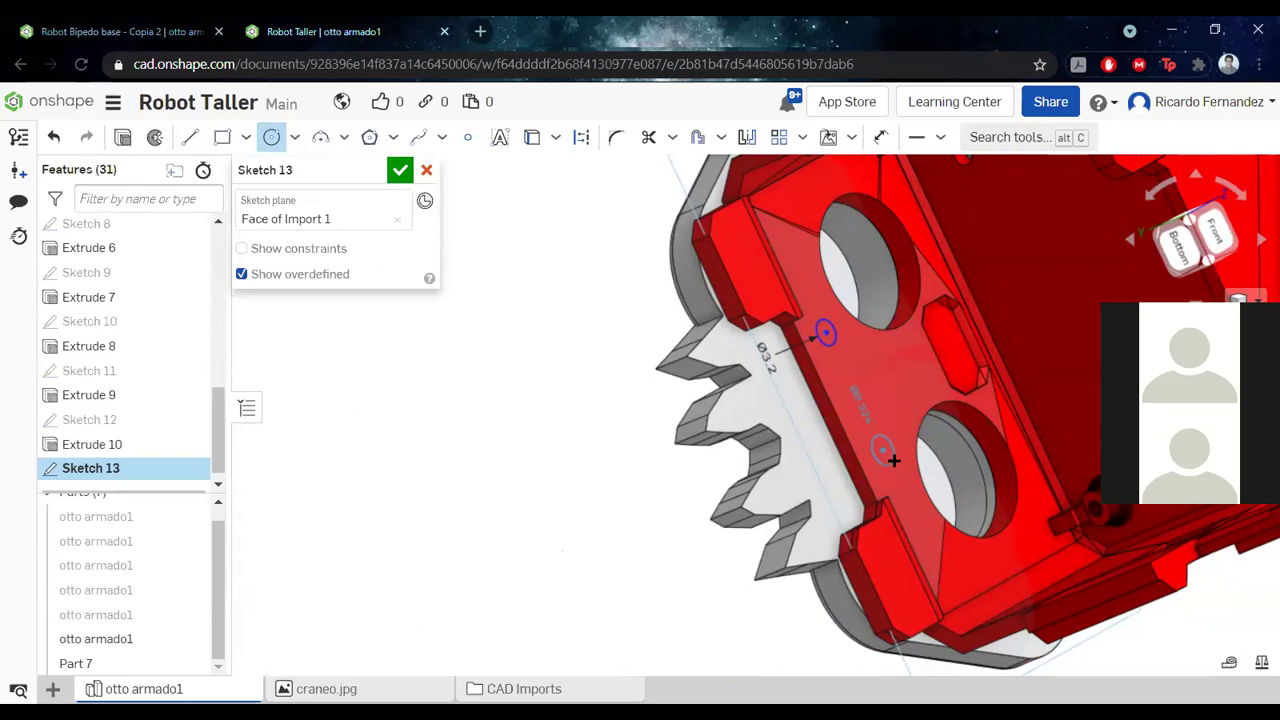
left_click(893, 459)
key("d")
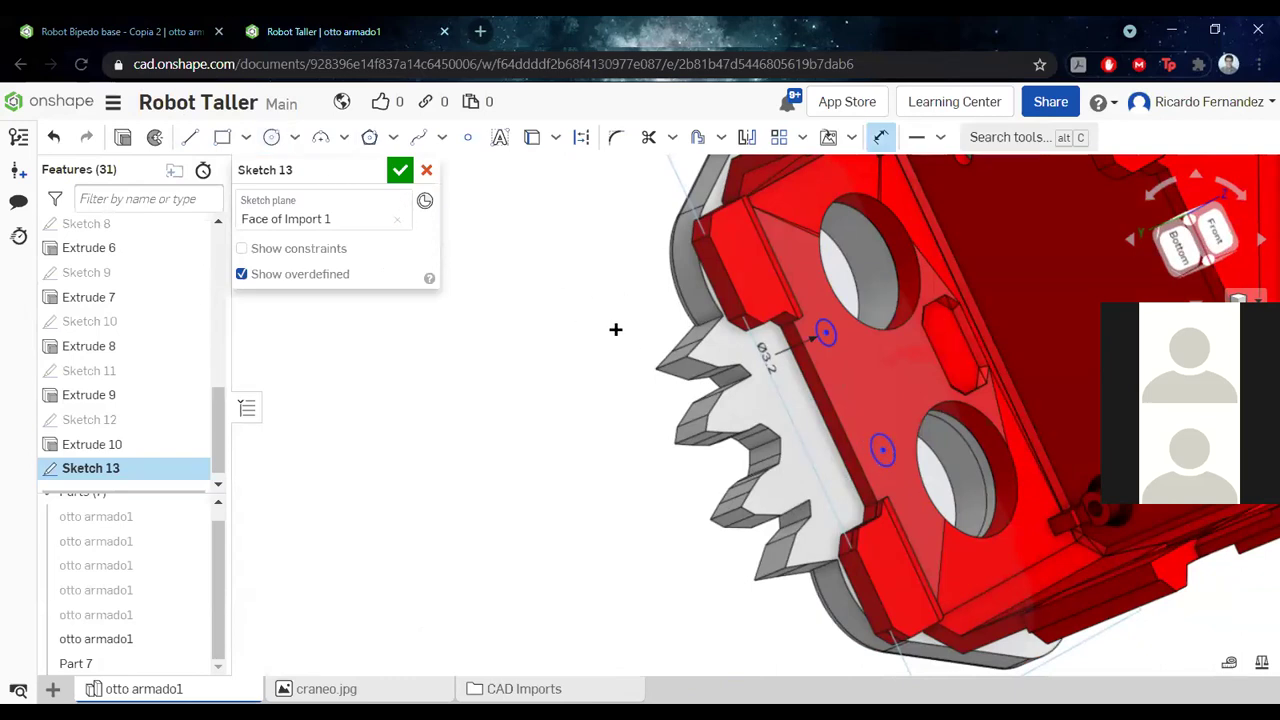
left_click(881, 449)
left_click(629, 528)
type("3.2")
key("Return")
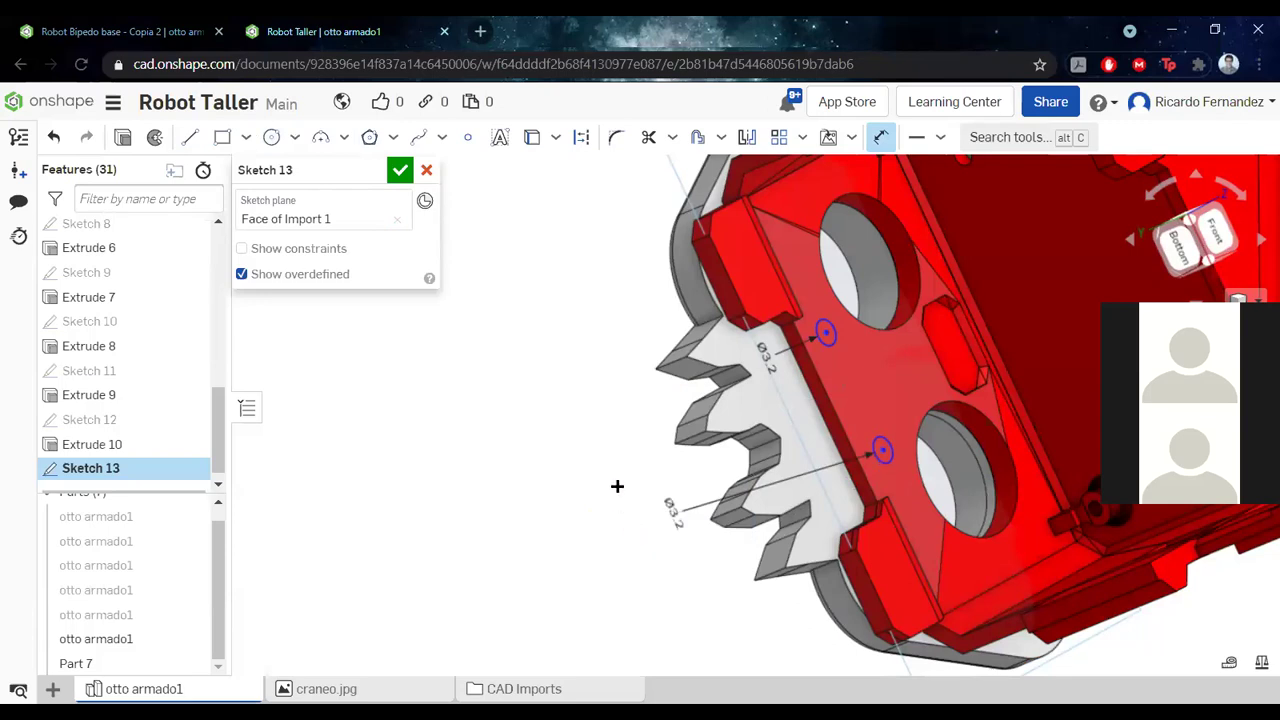
Extrude both 3.2 mm circles as a 25 mm blind Remove with Merge with all, cutting through the red head and skull mask
mouse_move(634, 439)
right_mouse_down()
mouse_move(706, 409)
mouse_move(463, 467)
right_mouse_up()
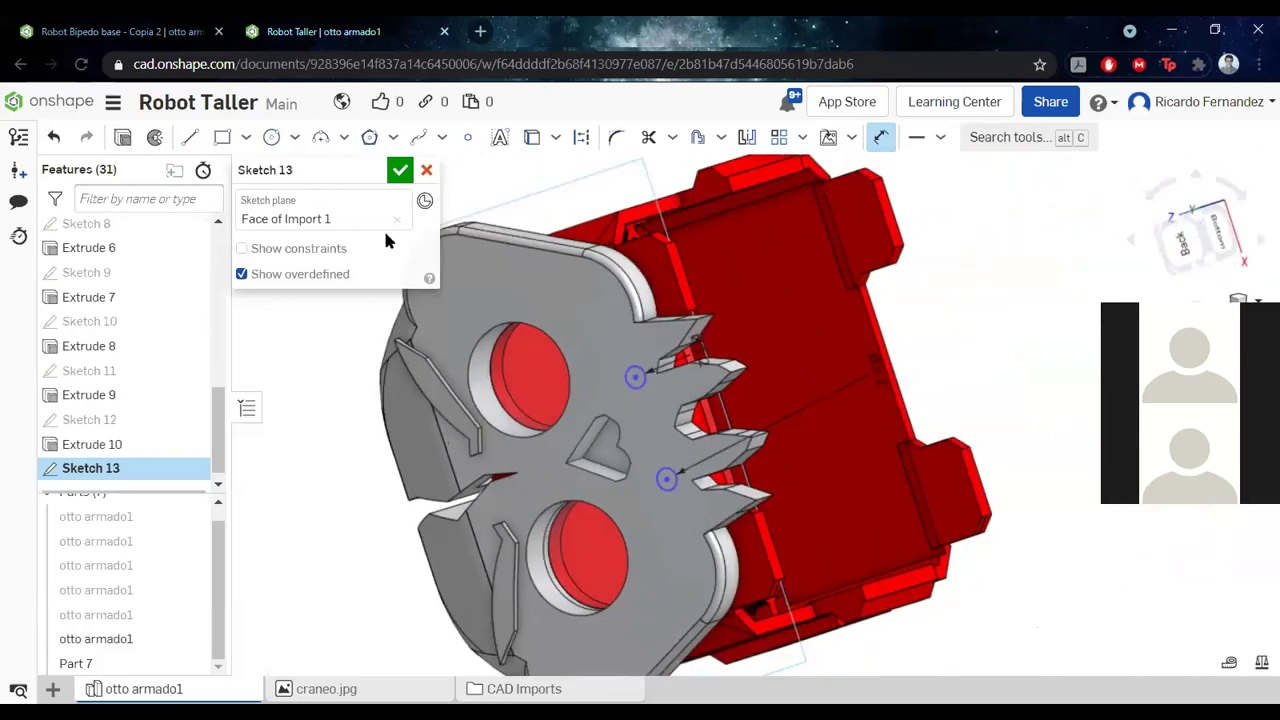
key("shift+e")
left_click(344, 220)
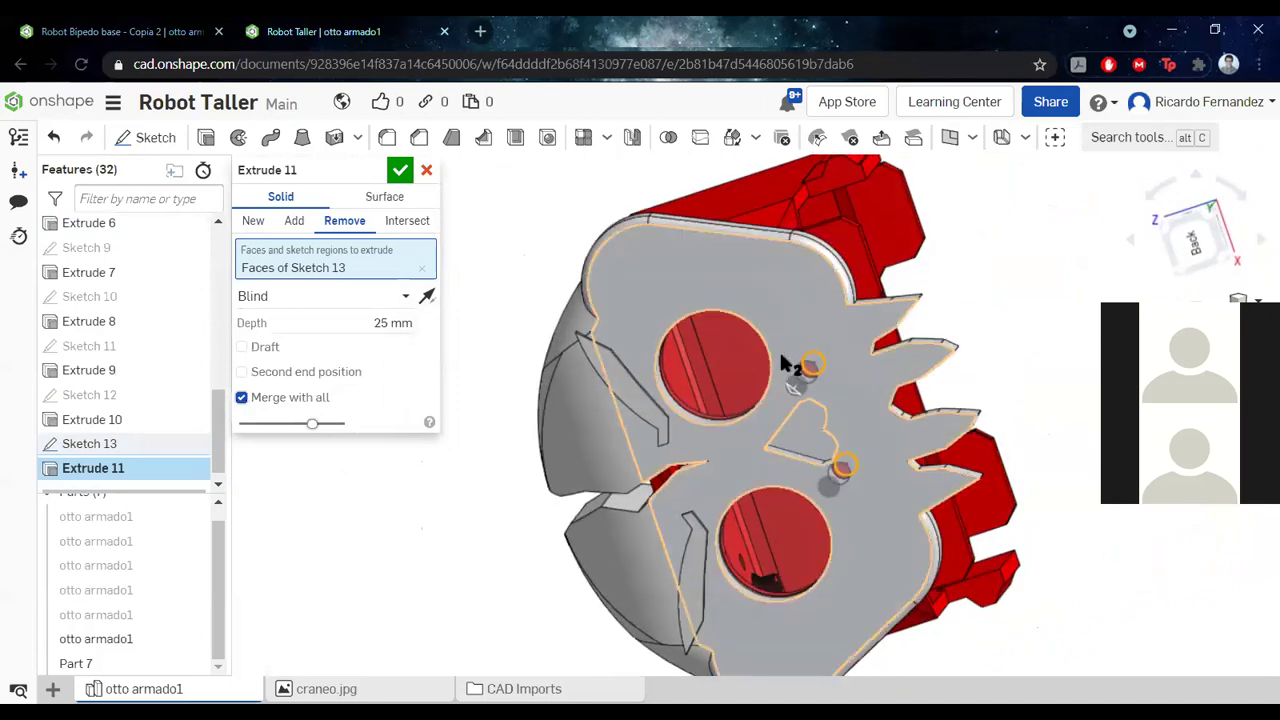
left_click(400, 170)
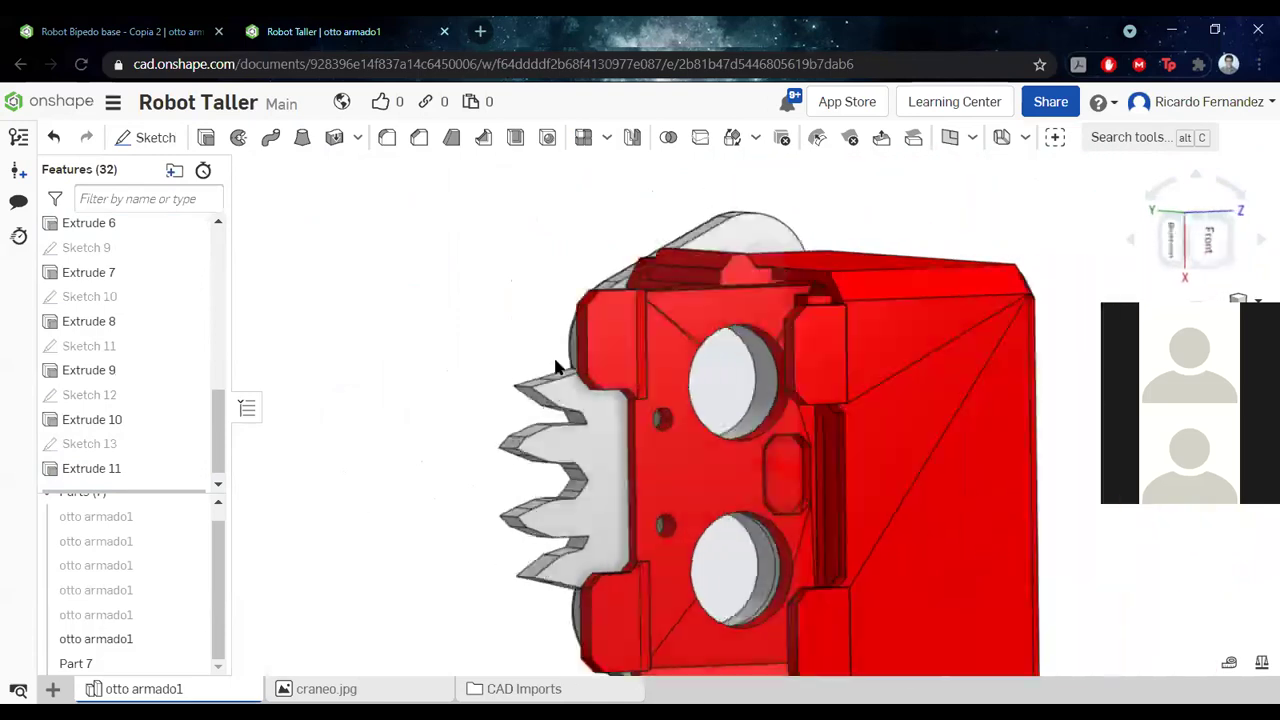
Examine the two screw holes through the skull mask and red head from several angles
scroll(575, 350, "down", 3)
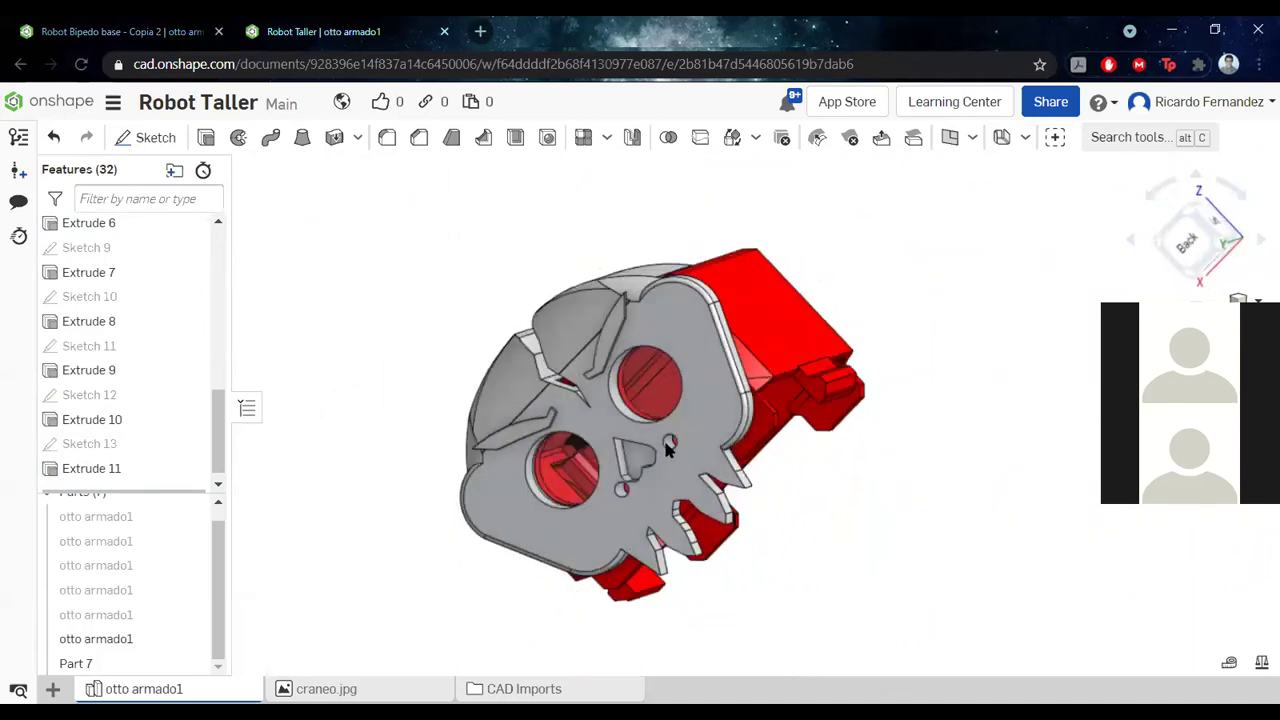
scroll(670, 443, "up", 5)
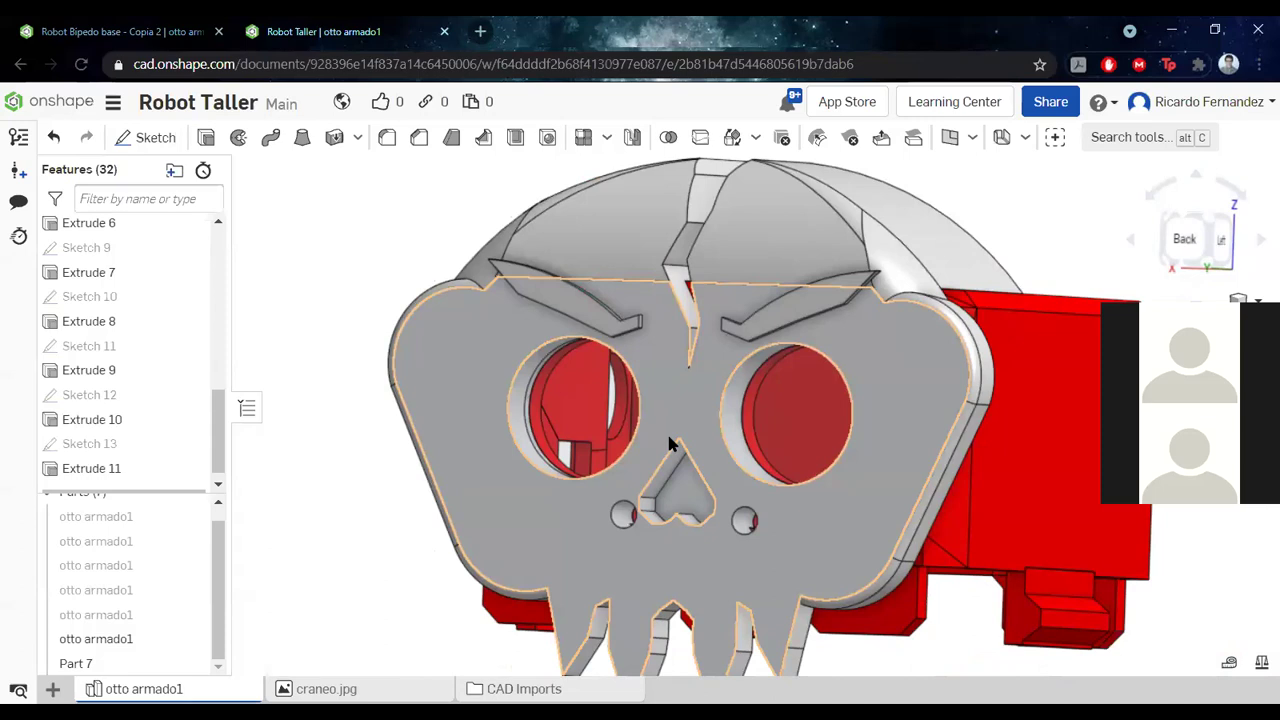
left_click(668, 447)
scroll(684, 494, "down", 3)
mouse_move(681, 514)
right_mouse_down()
mouse_move(561, 429)
mouse_move(580, 447)
mouse_move(736, 487)
mouse_move(634, 486)
mouse_move(702, 500)
right_mouse_up()
key("Right")
key("Right")
key("Right")
key("Right")
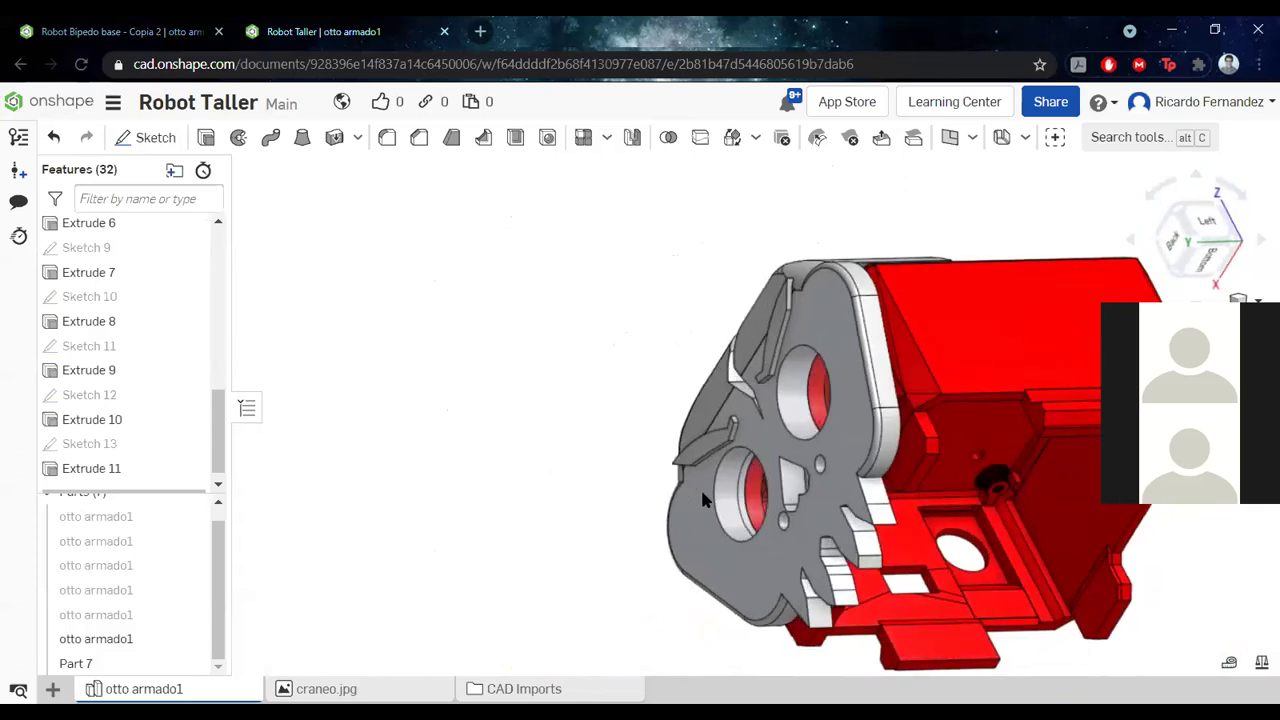
key("Right")
key("Right")
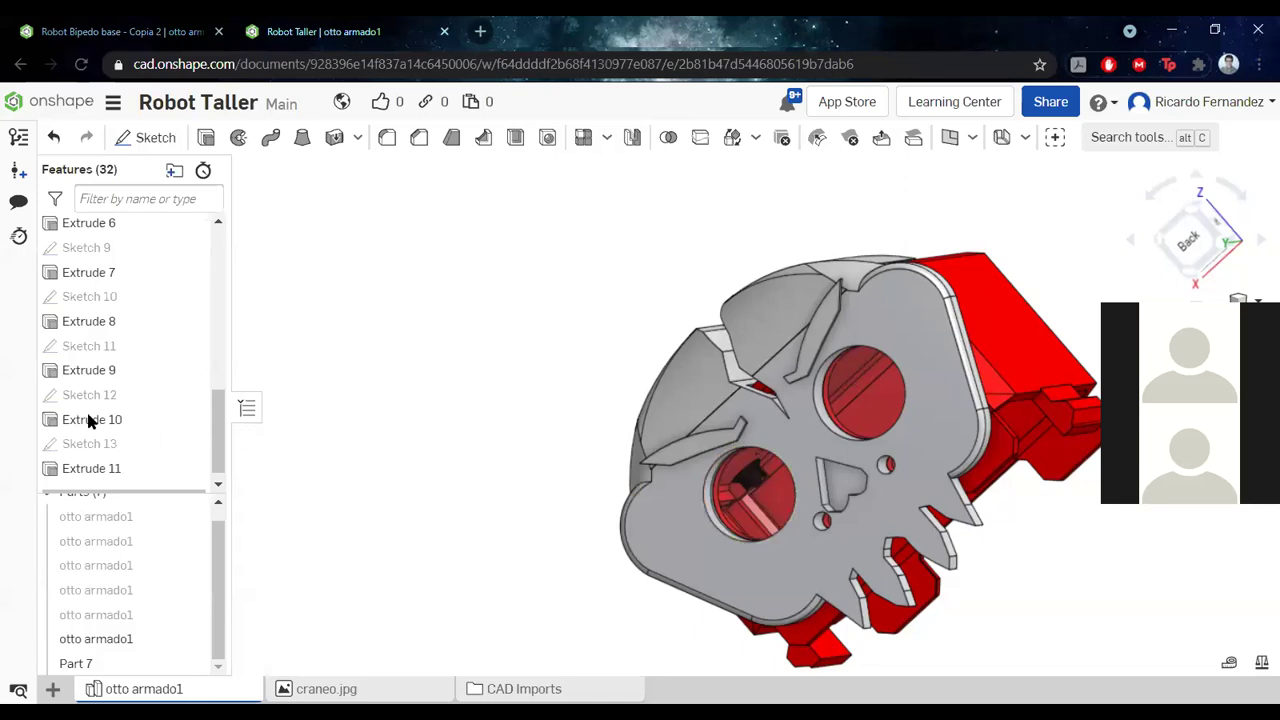
right_click_drag(600, 470, 493, 467)
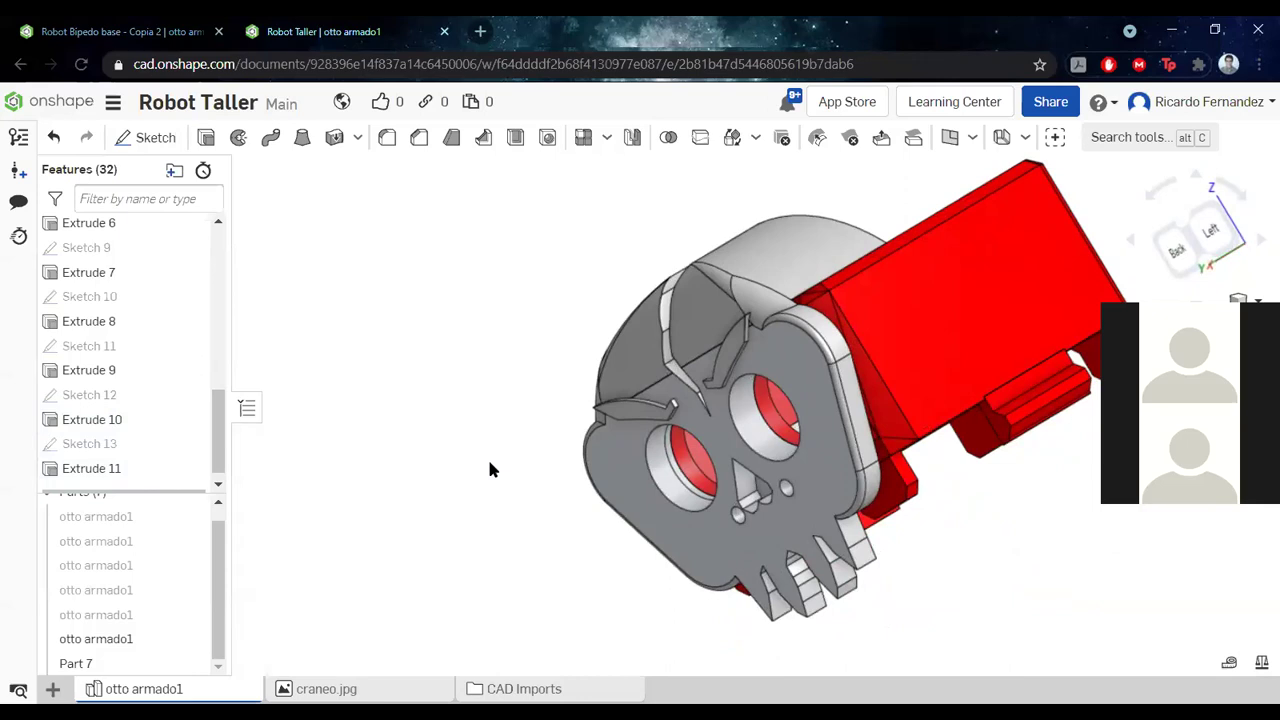
right_click_drag(489, 466, 850, 380)
right_click_drag(910, 350, 288, 441)
scroll(222, 460, "down", 1)
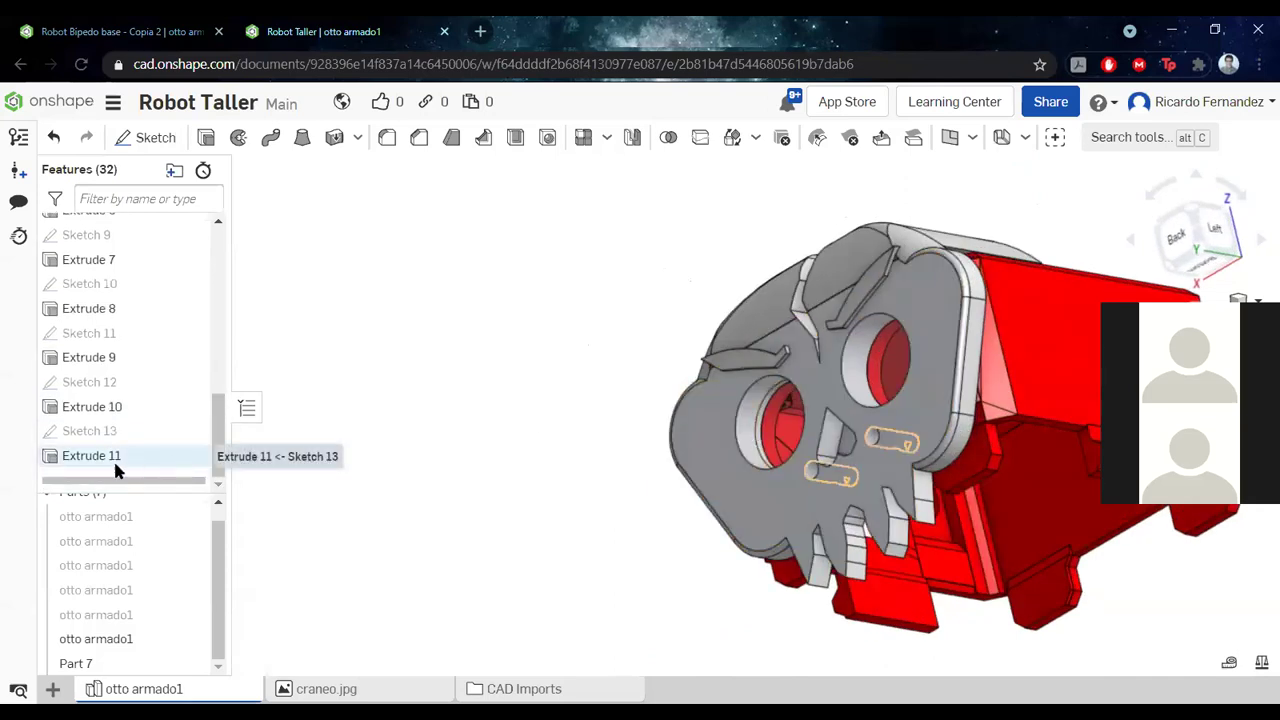
Delete the screw-hole cut Extrude 11 and its circle sketch, Sketch 13
right_click(113, 458)
left_click(150, 667)
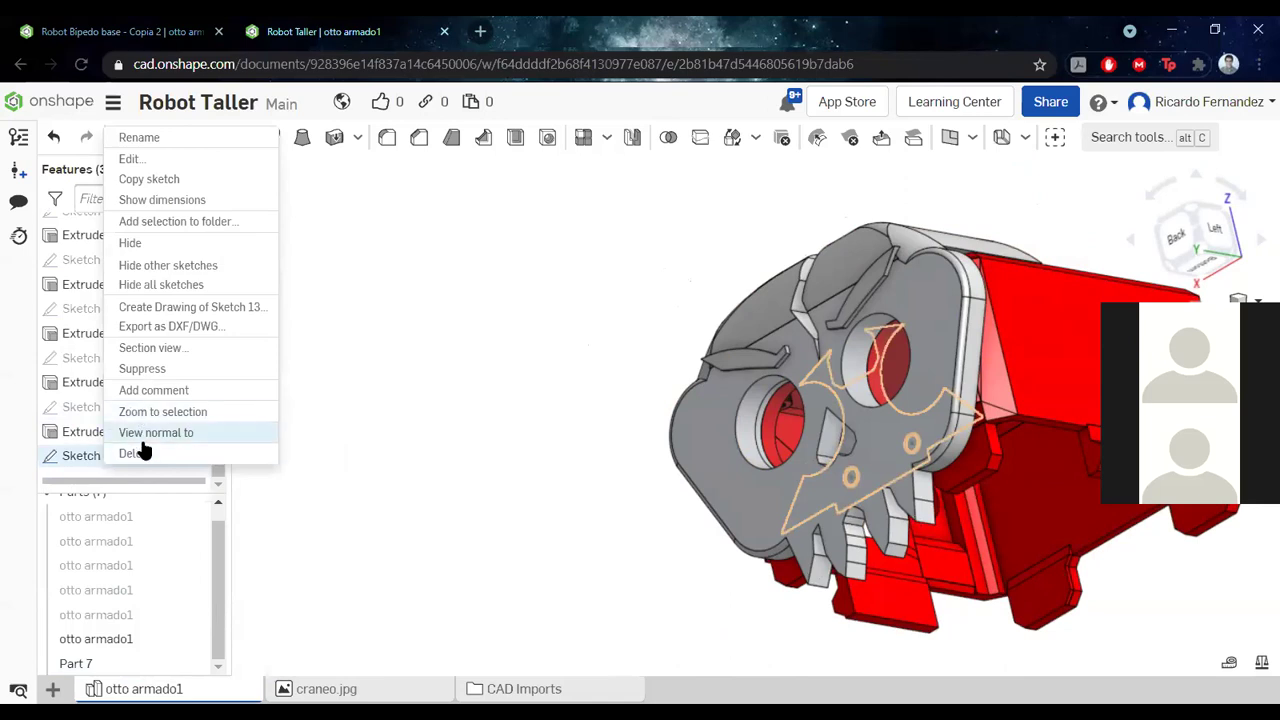
left_click(140, 453)
key("shift+2")
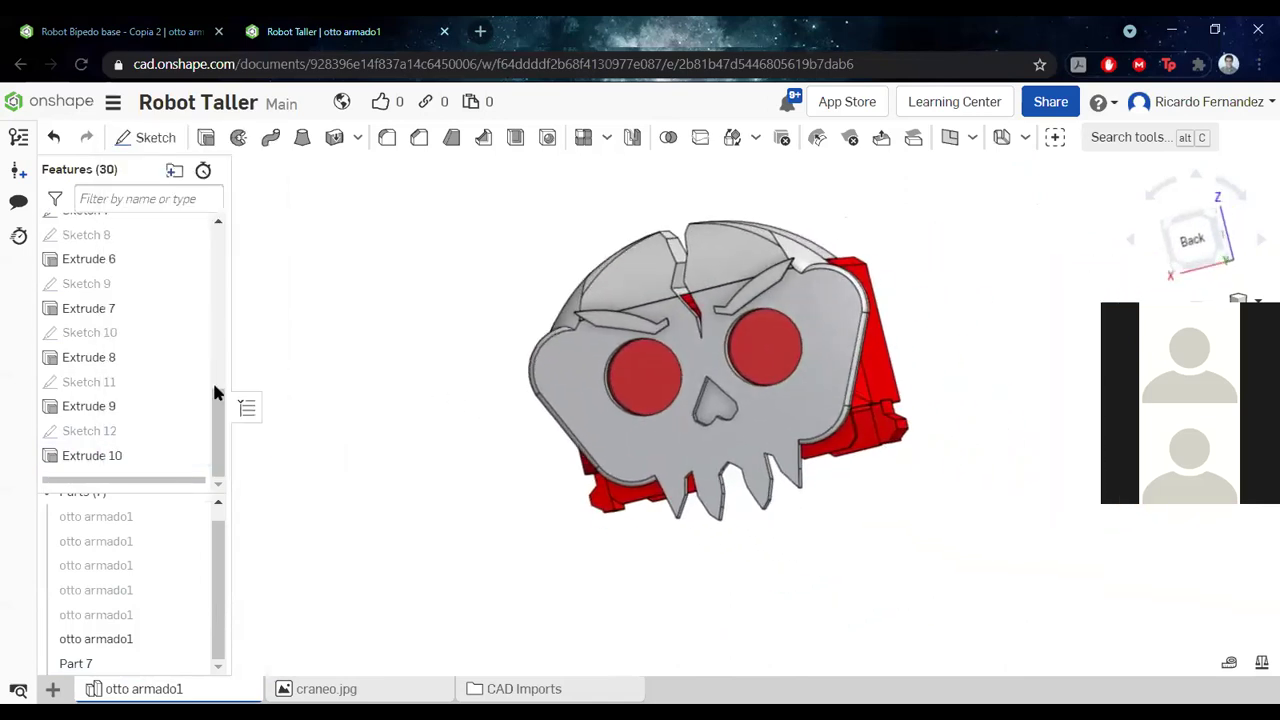
Show the hidden body, leg and foot parts of the robot alongside the head and mask
left_click(190, 541)
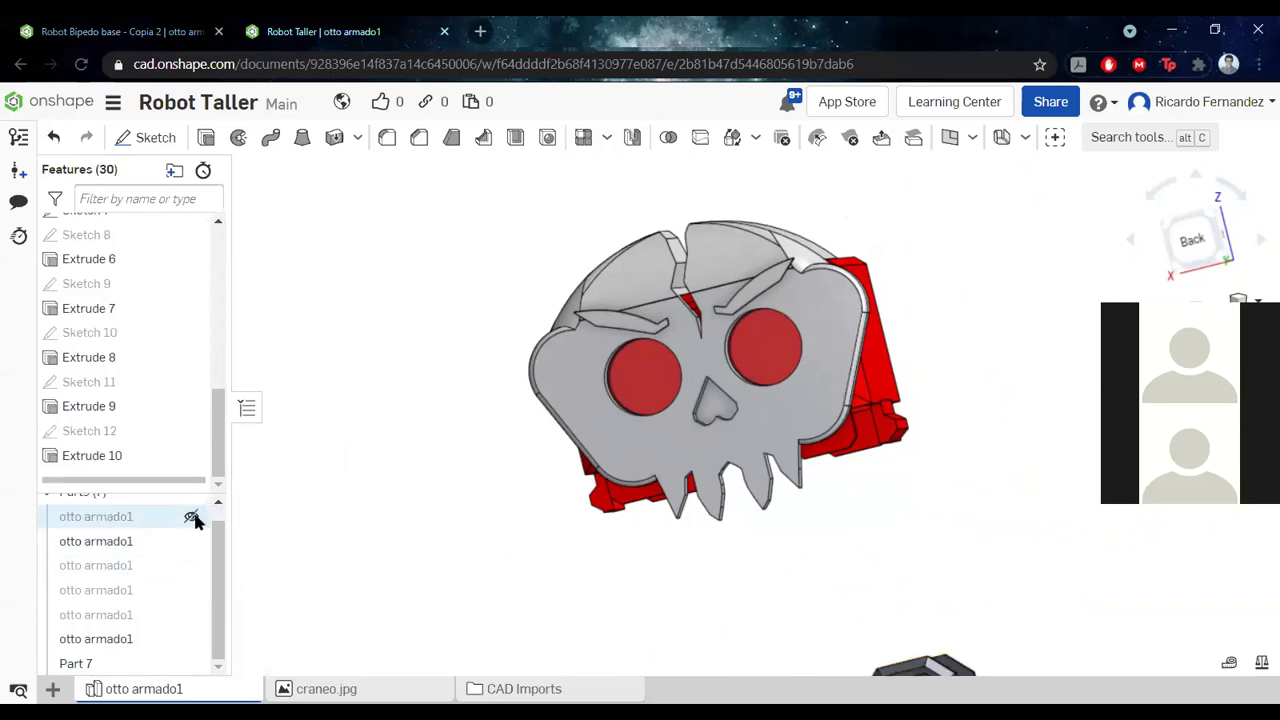
left_click(190, 565)
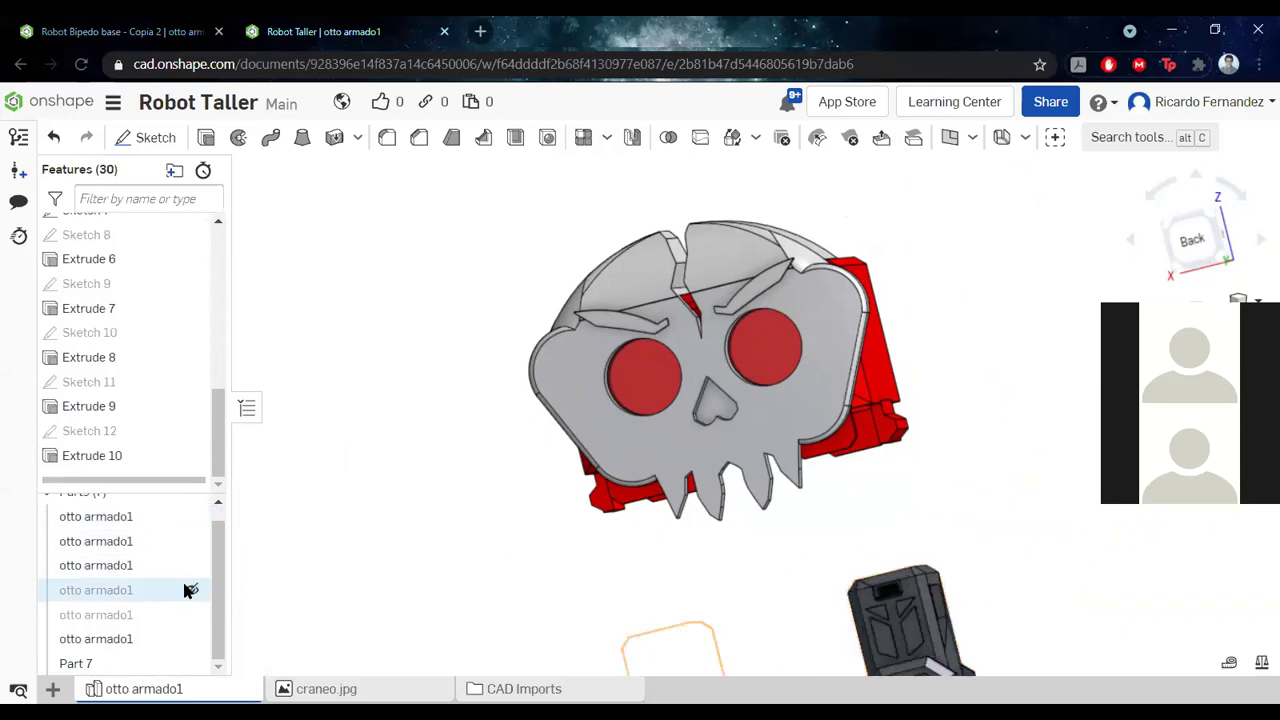
left_click(190, 590)
left_click(191, 614)
Examine the complete robot with its skull mask from the front, back and both sides
right_click_drag(417, 494, 395, 385)
key("Left")
key("Left")
key("Left")
key("Left")
key("Left")
key("Left")
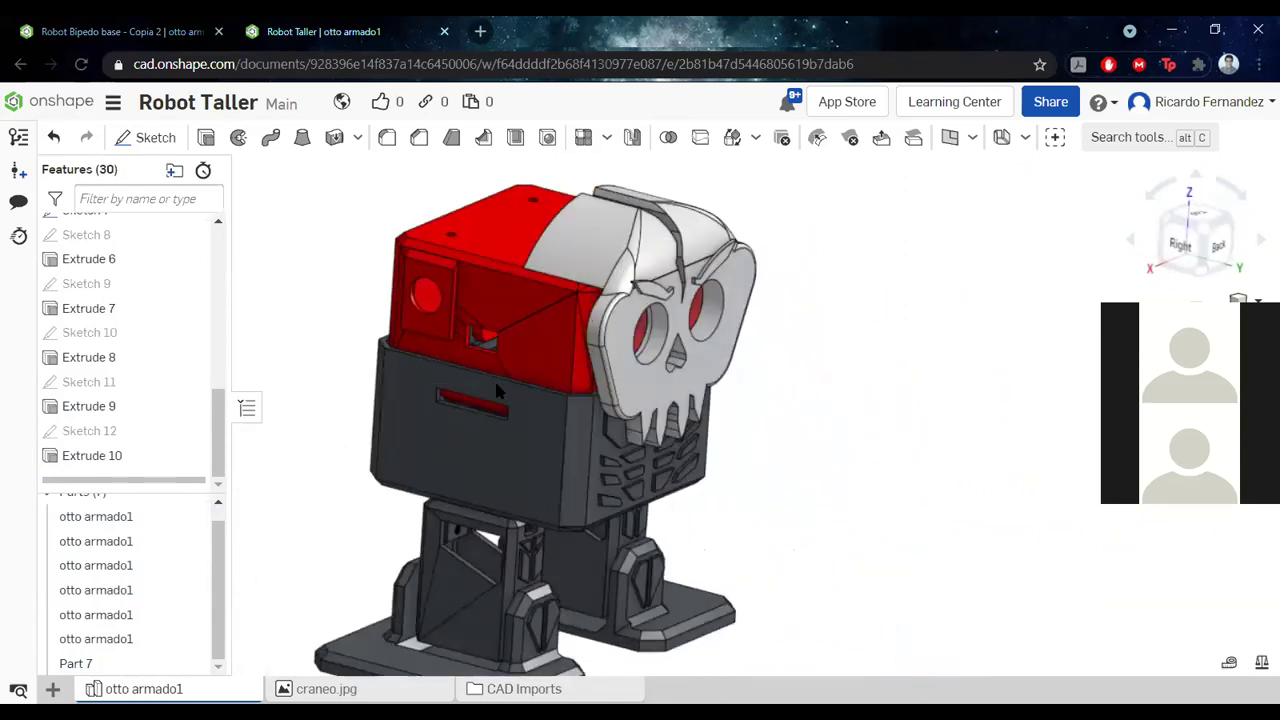
key("Right")
key("Right")
key("Right")
key("Right")
key("Right")
key("Right")
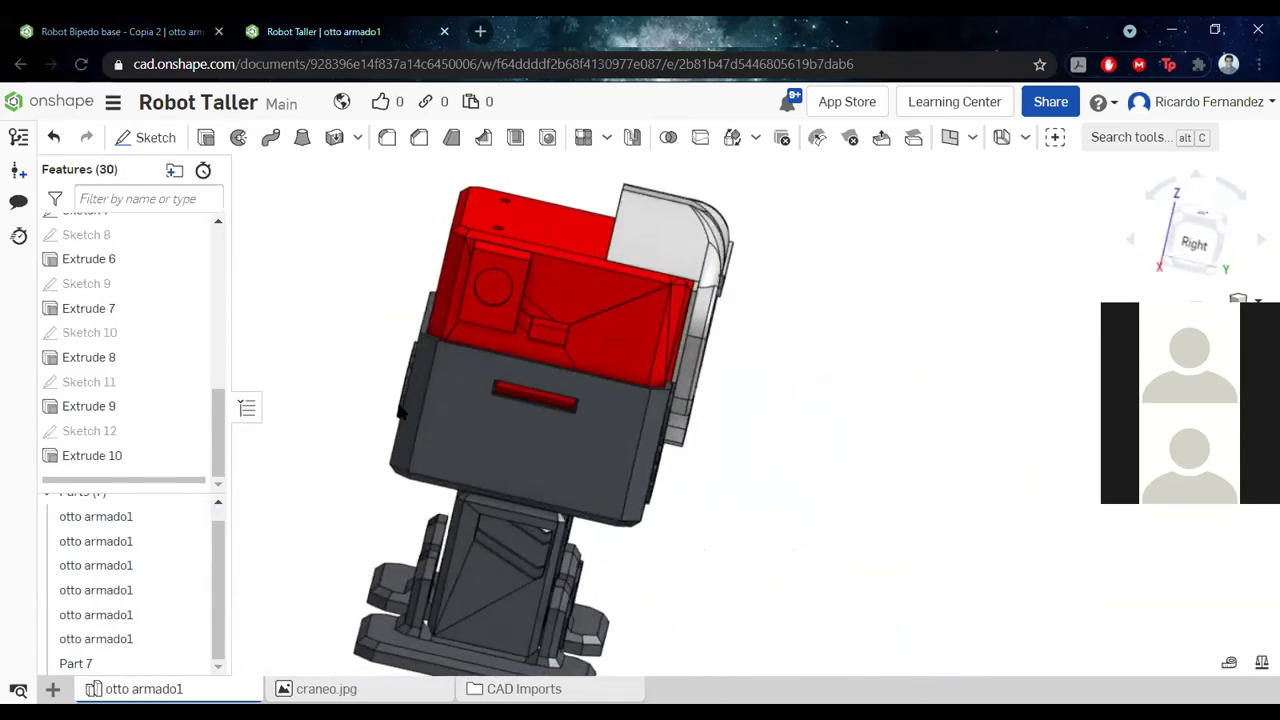
key("Right")
key("Right")
key("Right")
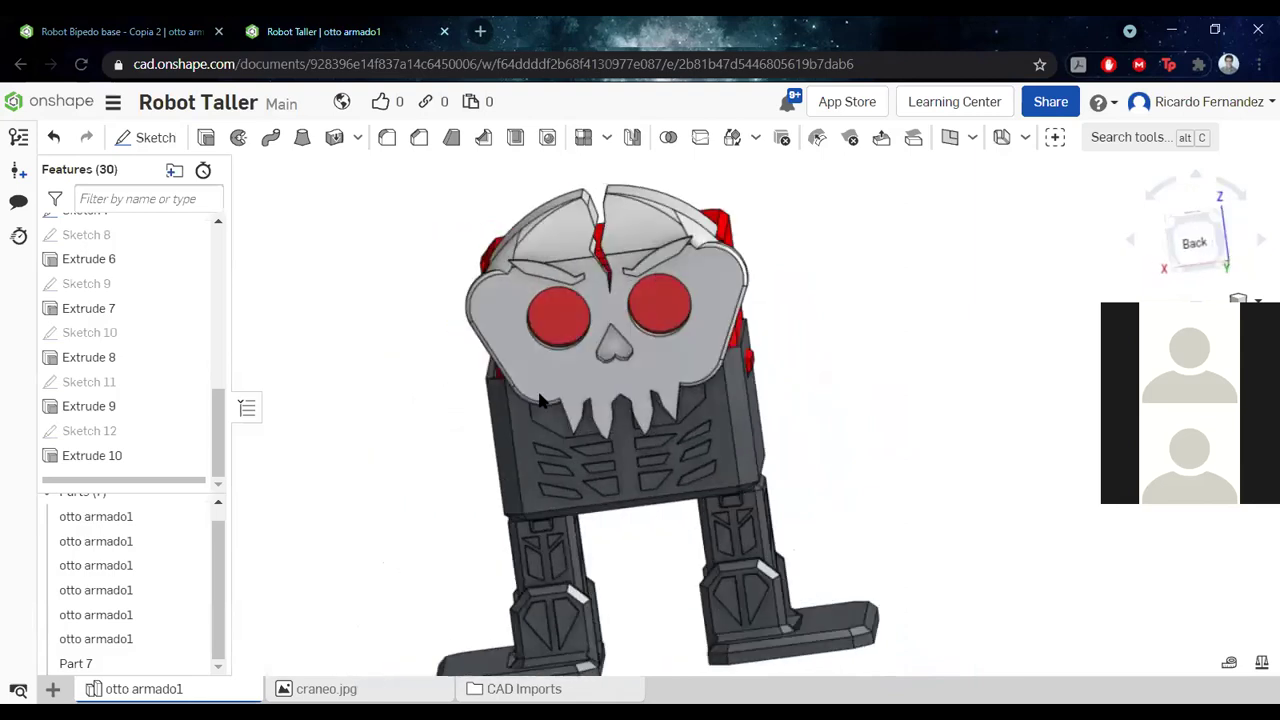
key("Left")
key("Left")
key("Left")
key("Right")
key("Right")
key("Down")
key("Down")
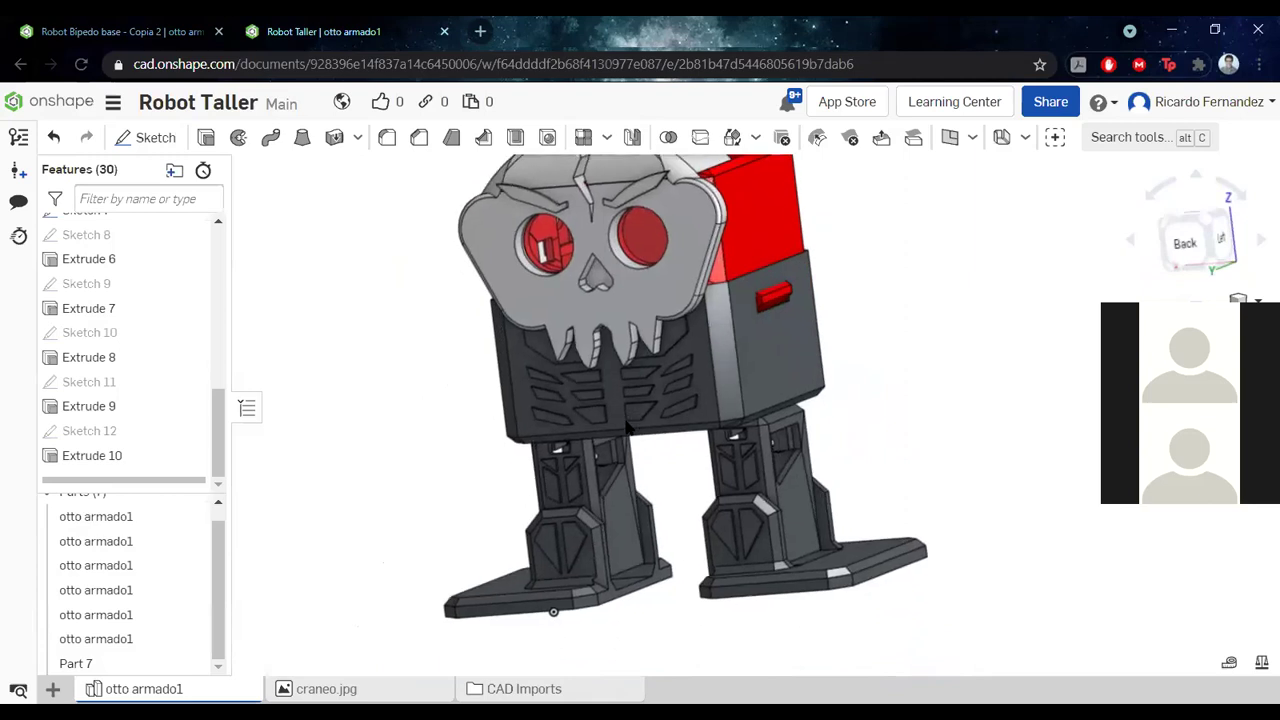
key("Left")
key("Left")
key("Left")
key("Left")
key("Left")
key("Left")
key("Left")
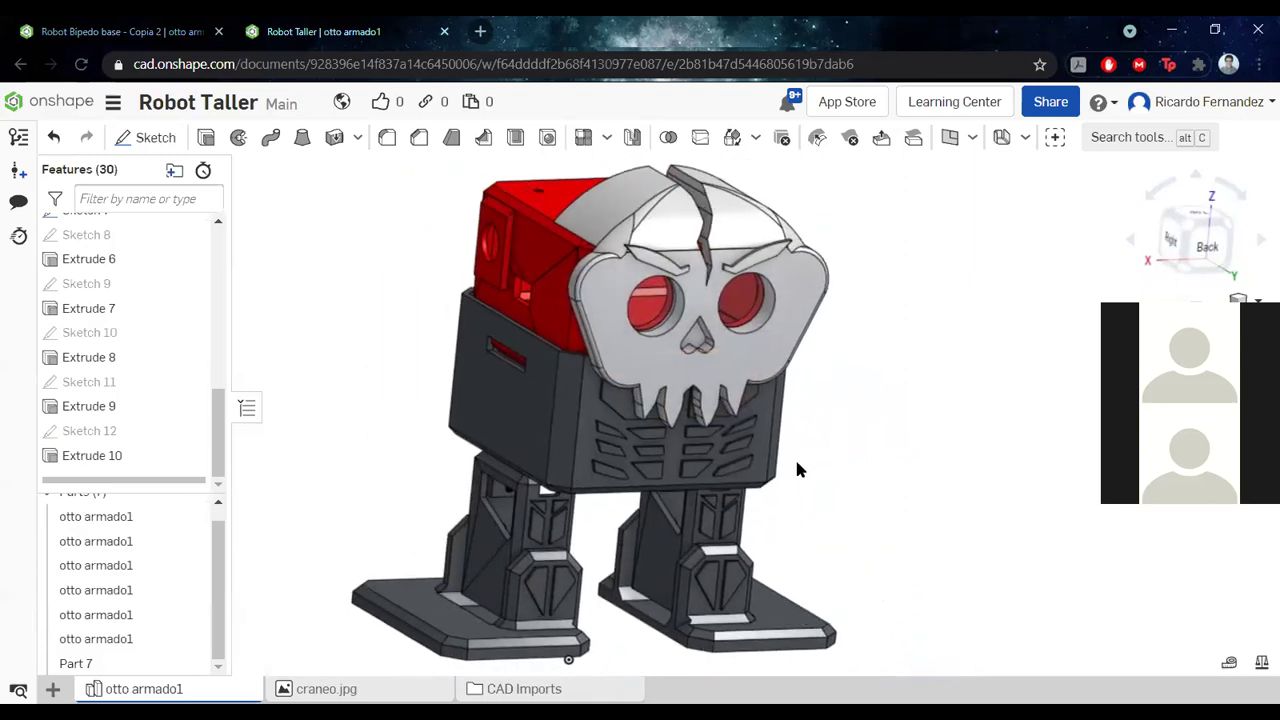
key("Left")
key("Left")
key("Left")
key("Left")
key("Left")
key("Left")
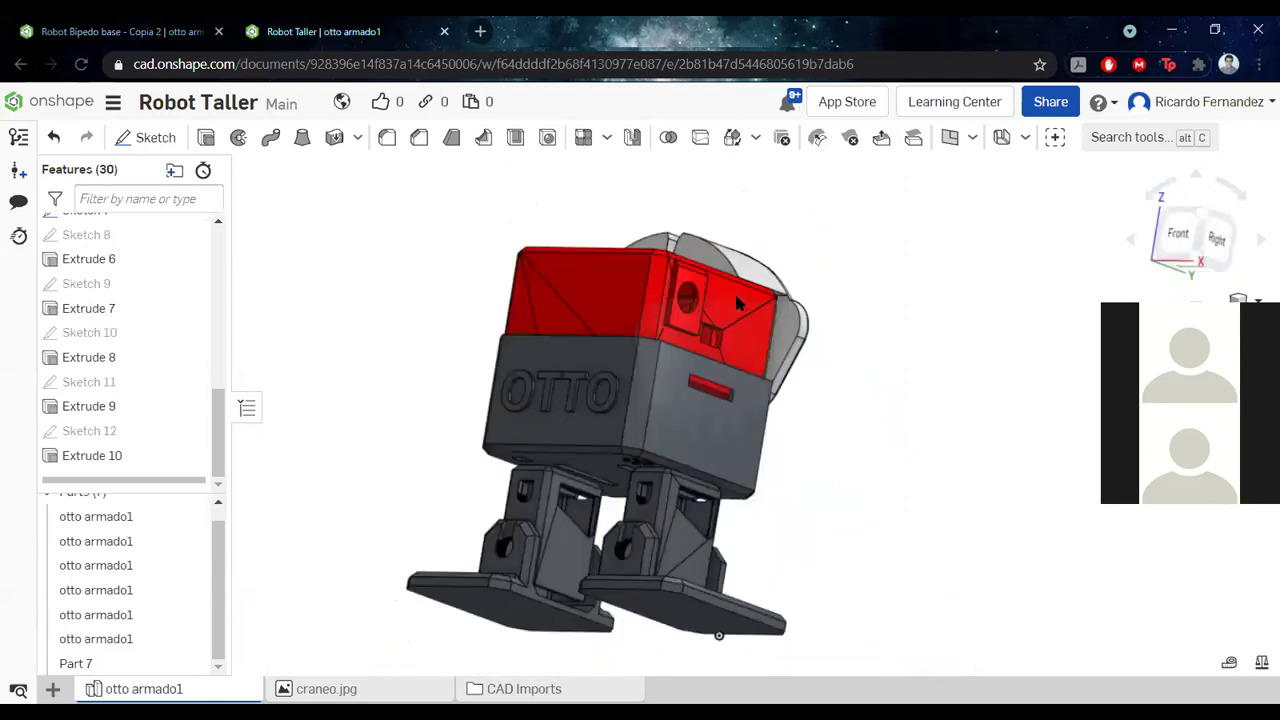
key("Right")
key("Right")
key("Right")
key("Right")
key("Right")
key("Right")
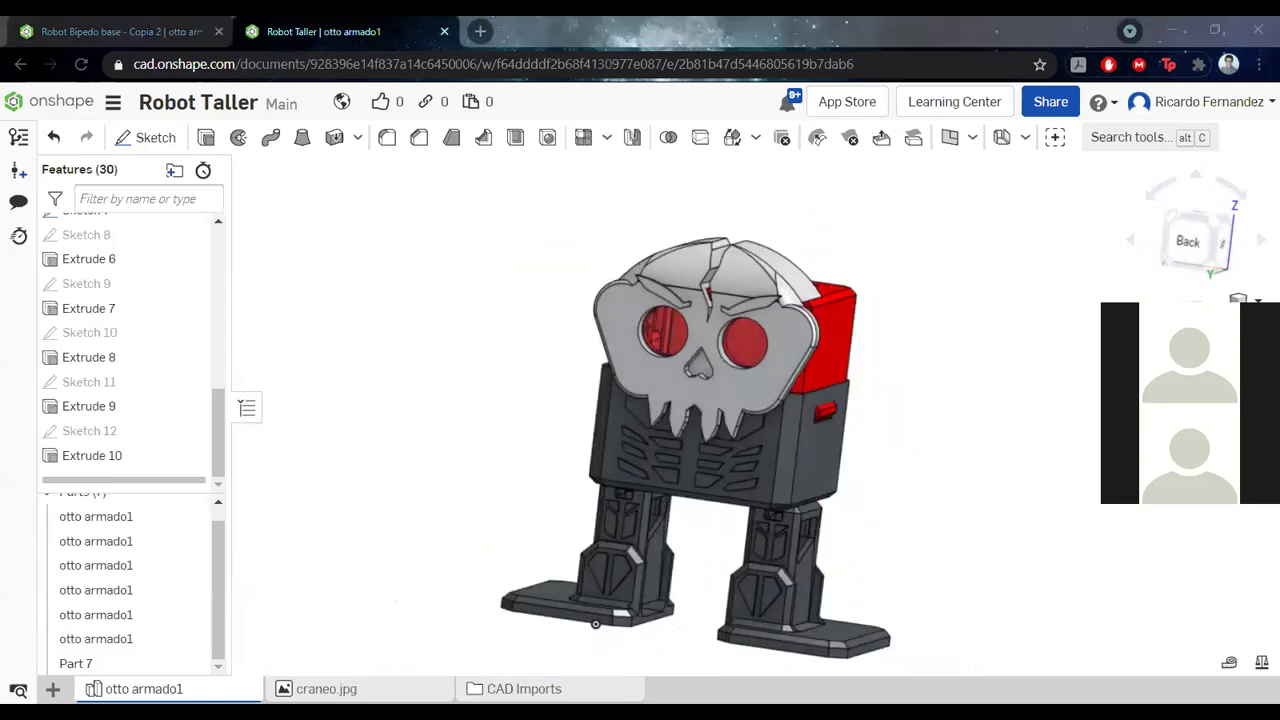
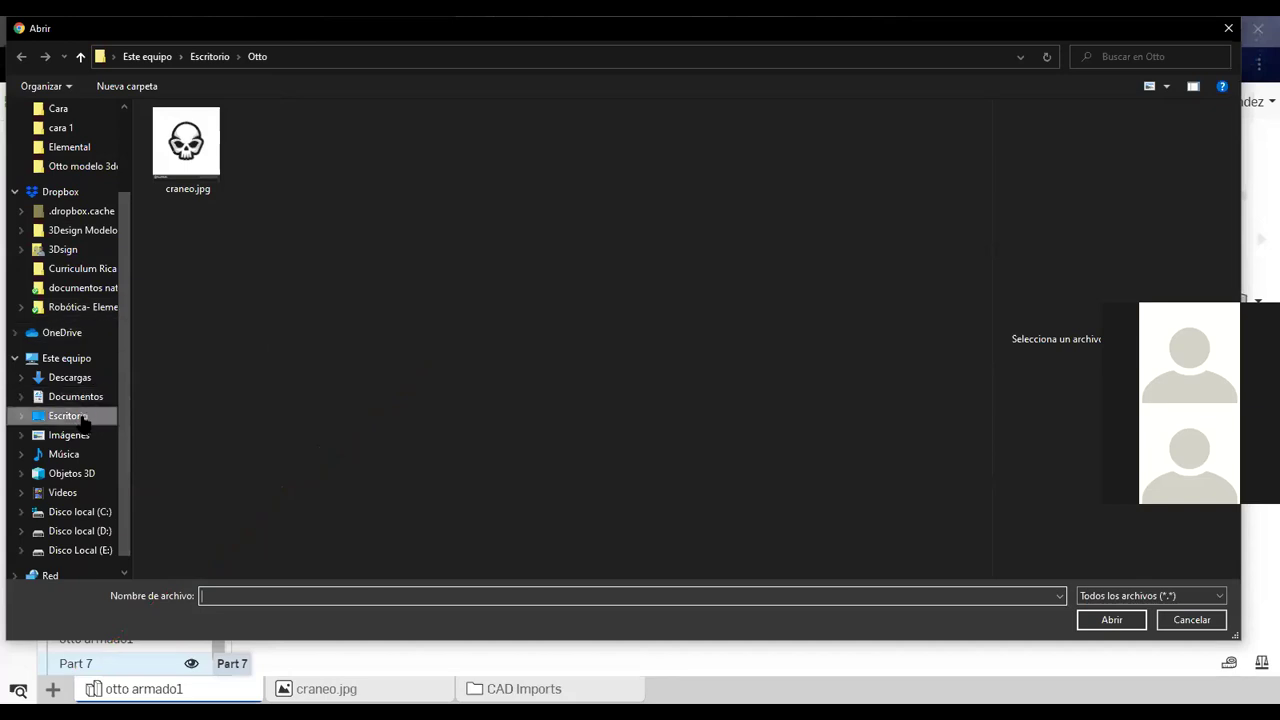
Import pelota 1.stl from the Soccer_Ball_aka_Football folder inside the desktop's Pelota folder in millimeters, and dismiss the upload notifications
scroll(279, 470, "down", 1)
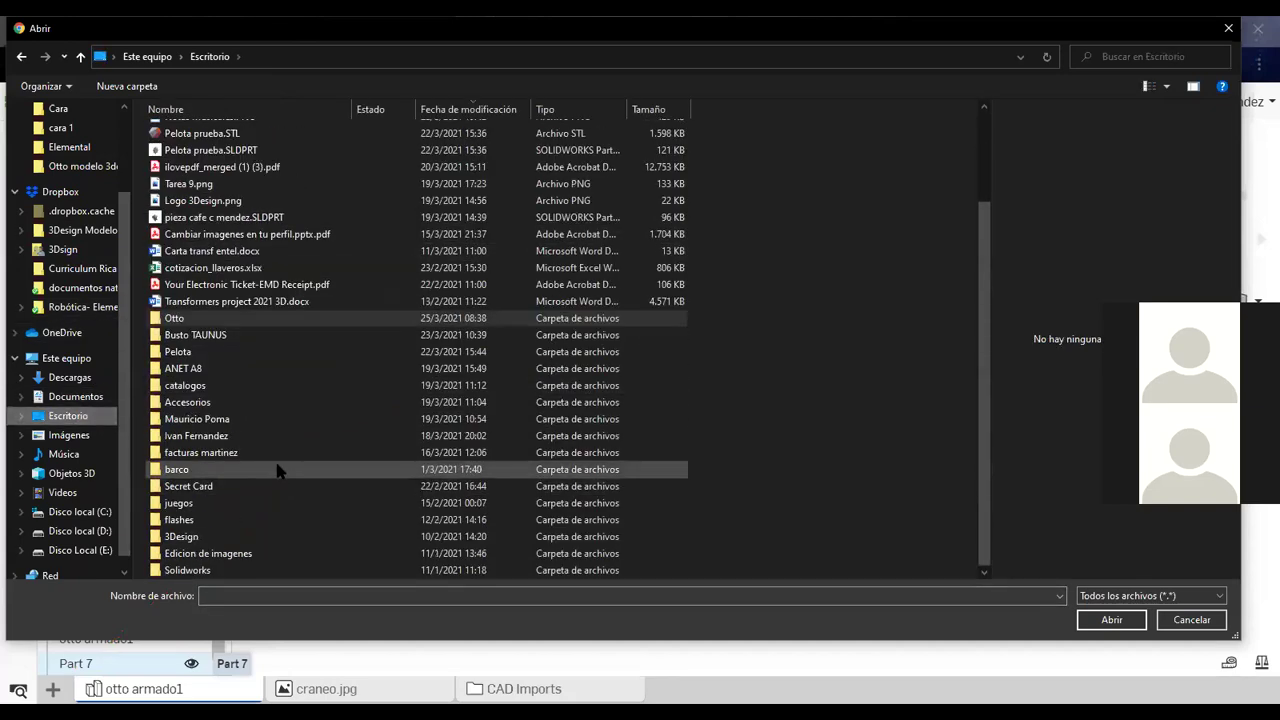
scroll(278, 445, "down", 2)
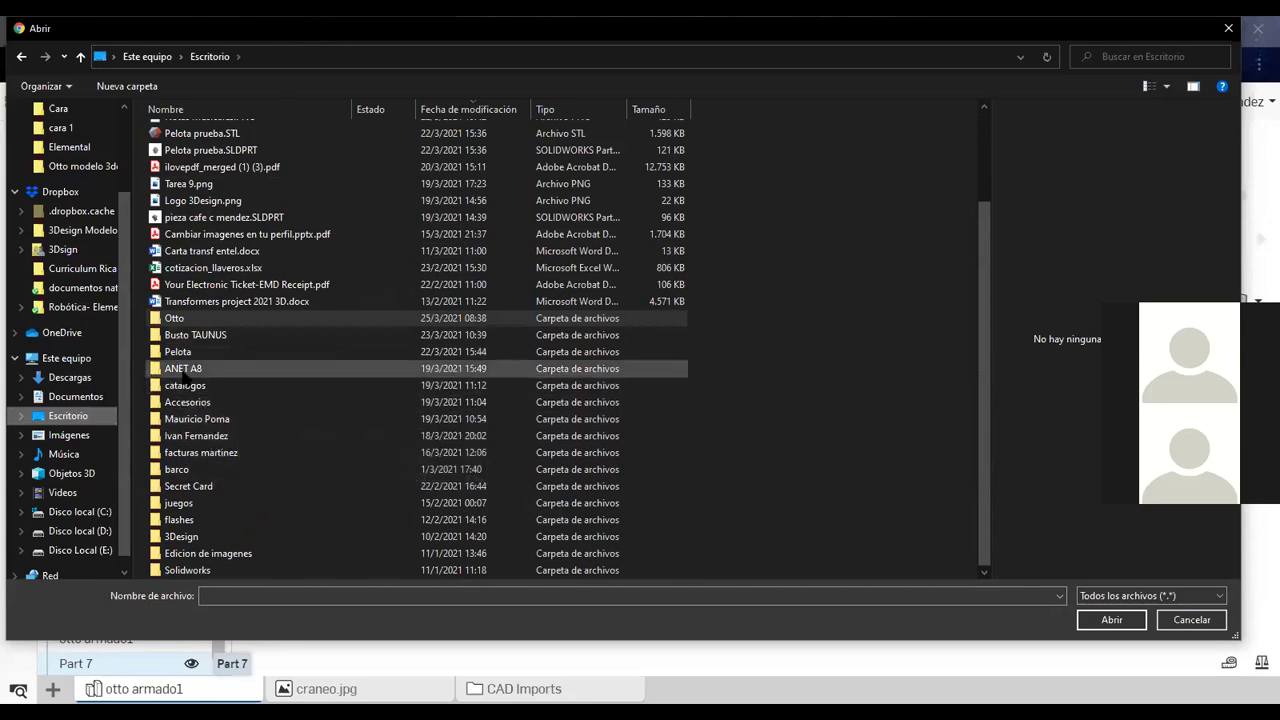
double_click(205, 350)
double_click(230, 134)
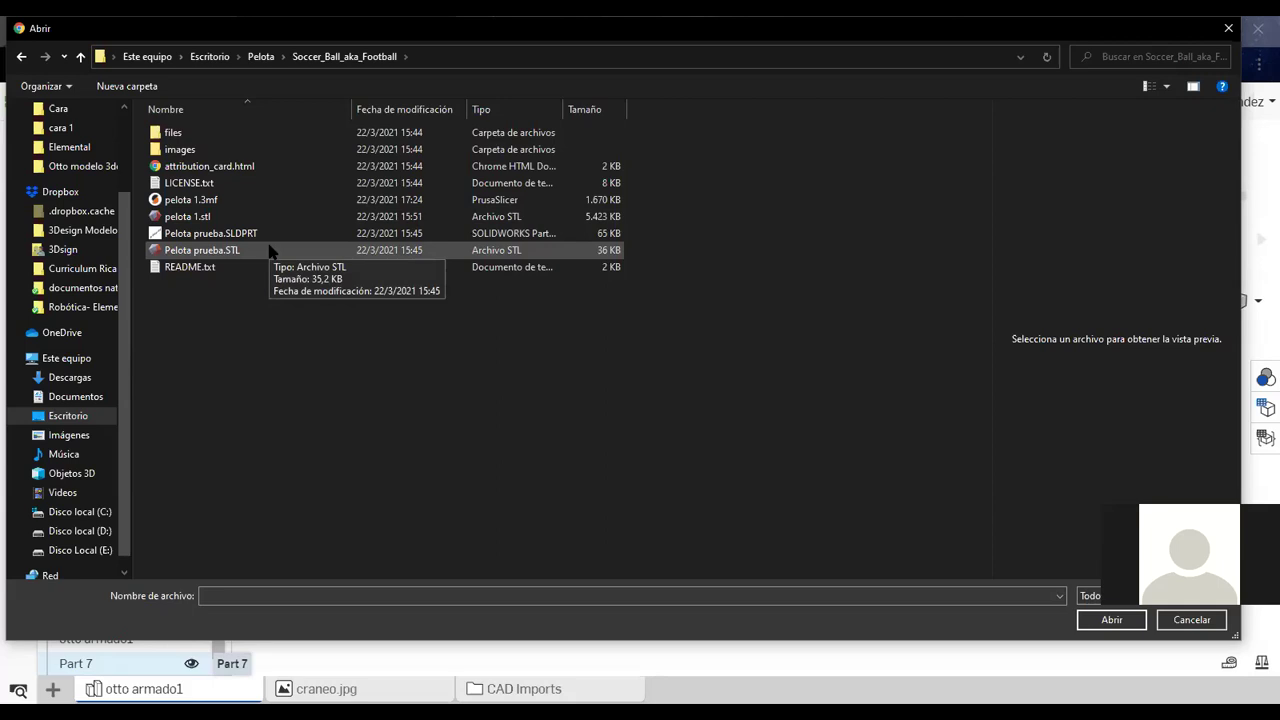
left_click(228, 254)
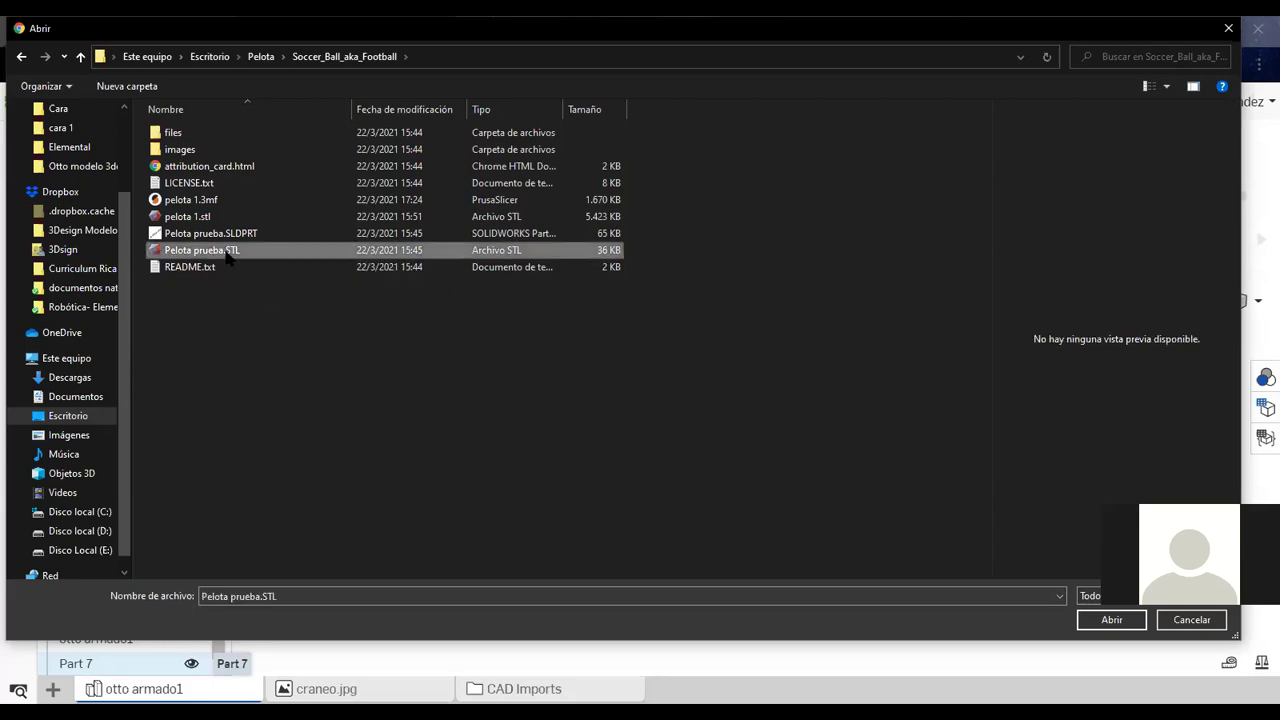
left_click(198, 216)
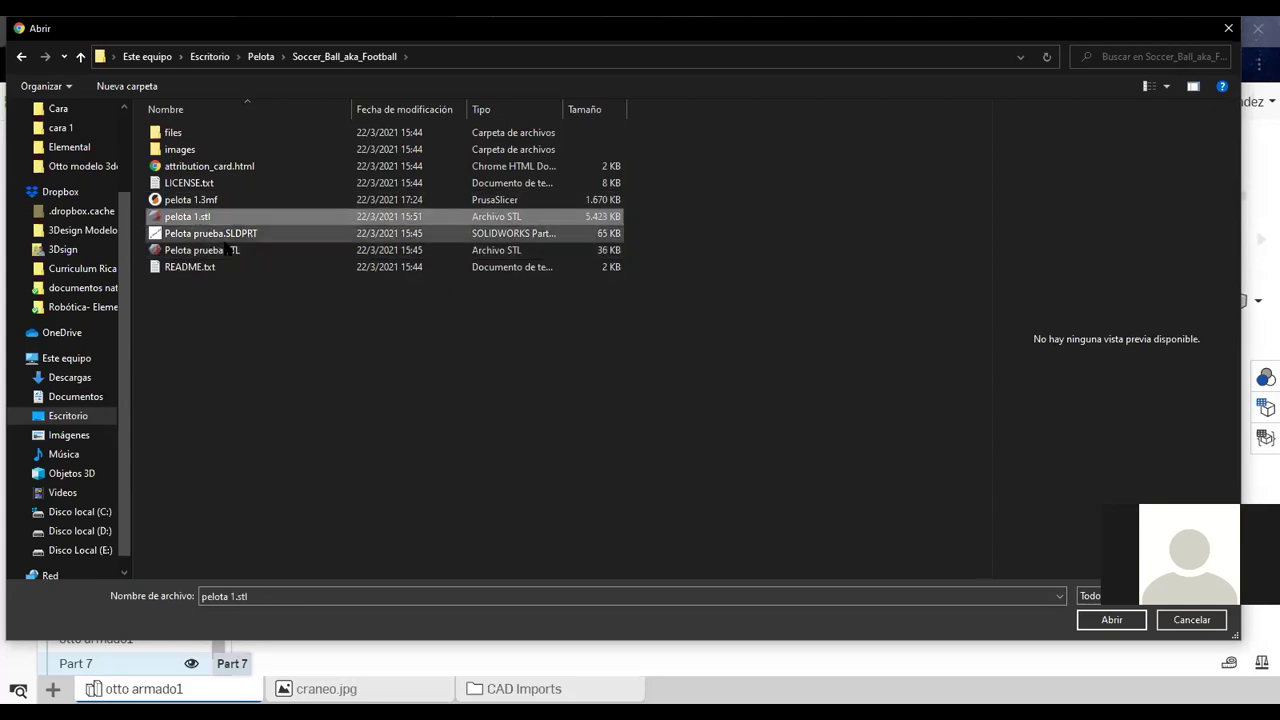
left_click(1111, 620)
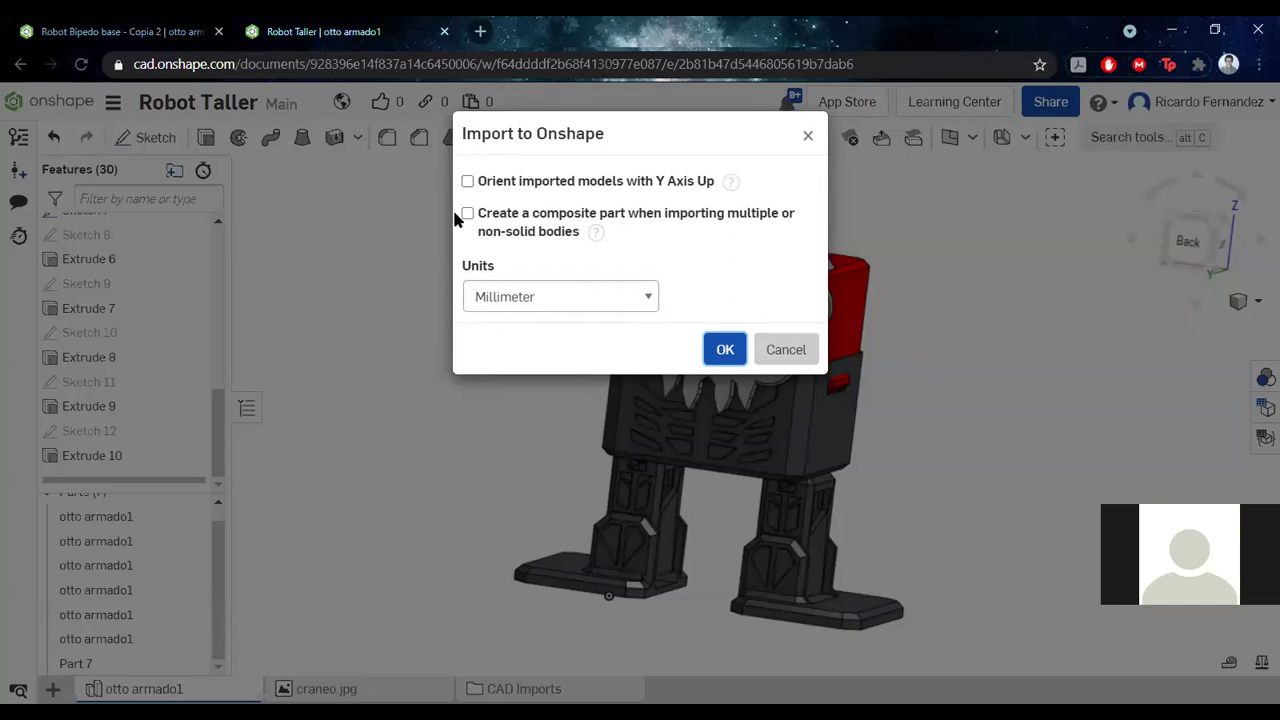
left_click(721, 351)
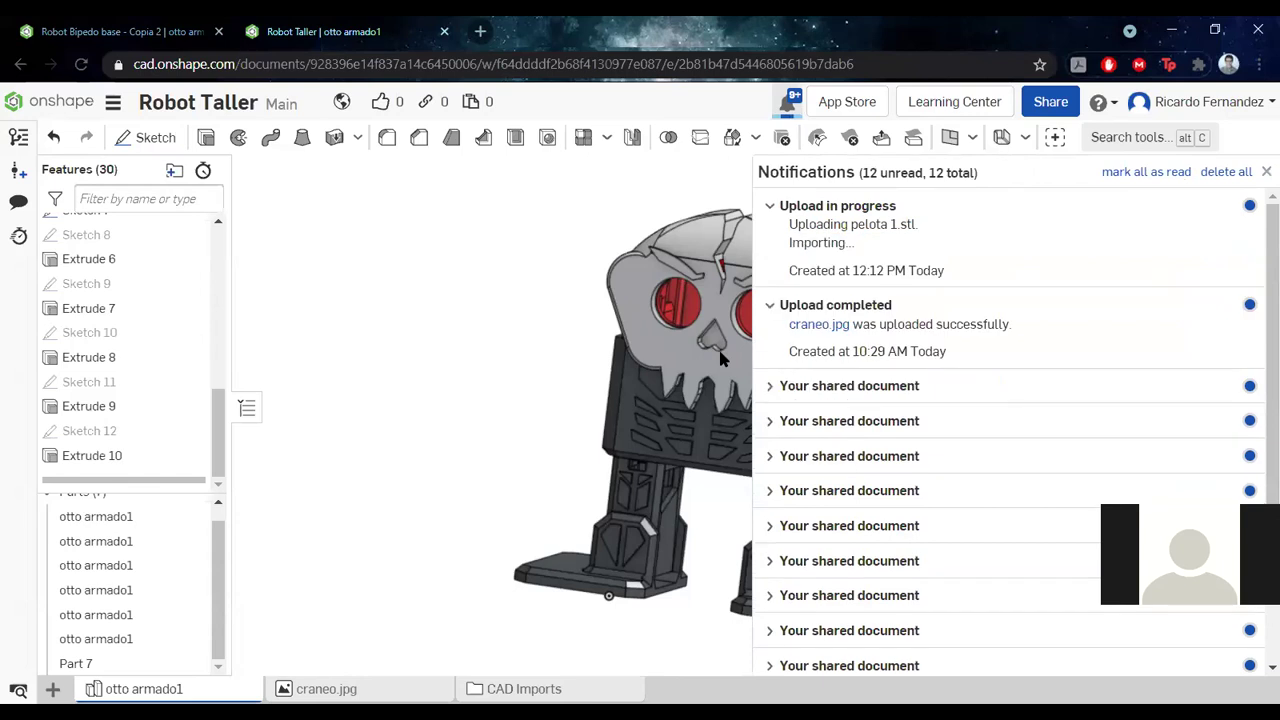
scroll(720, 358, "up", 2)
left_click(551, 267)
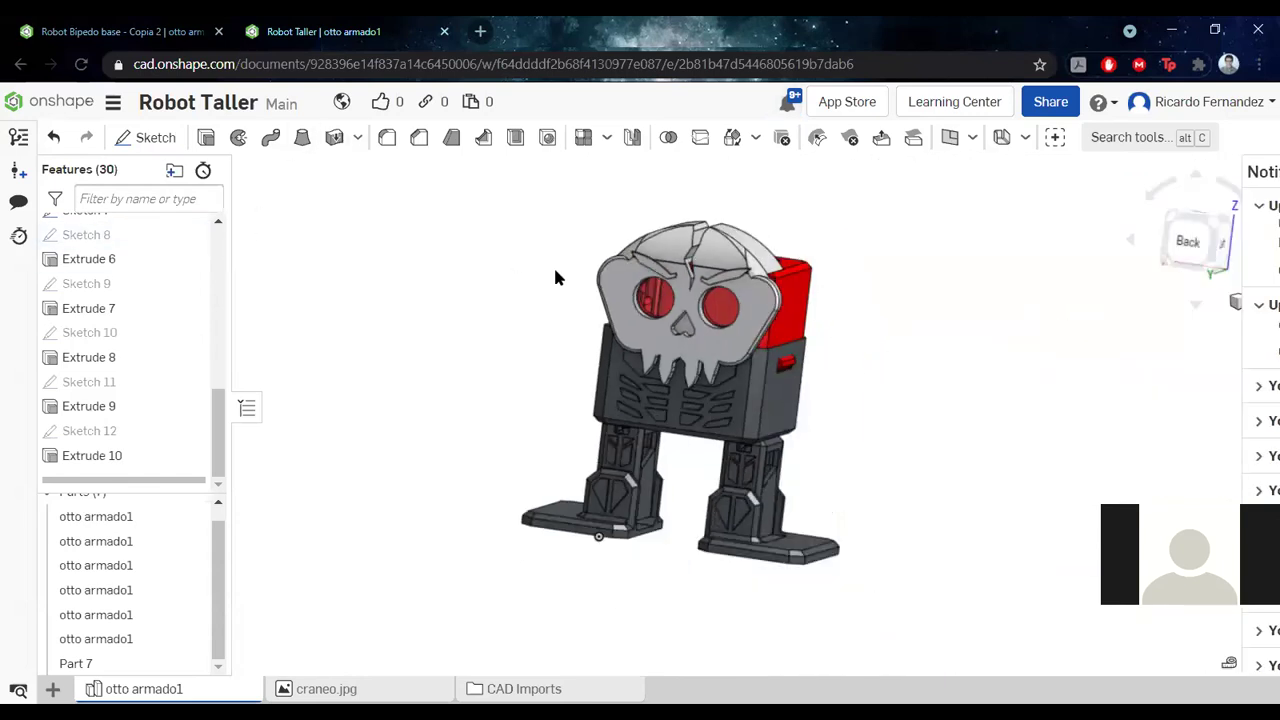
scroll(468, 400, "up", 2)
scroll(382, 444, "down", 1)
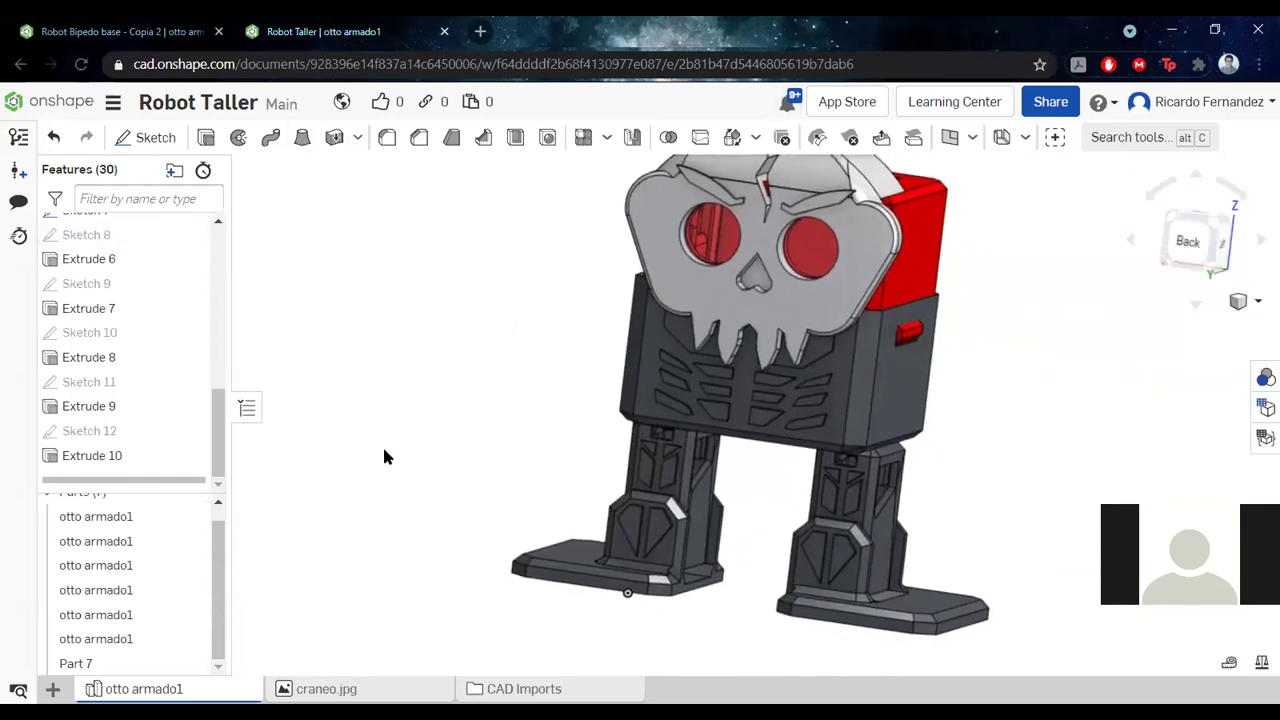
scroll(511, 394, "down", 1)
scroll(467, 378, "up", 1)
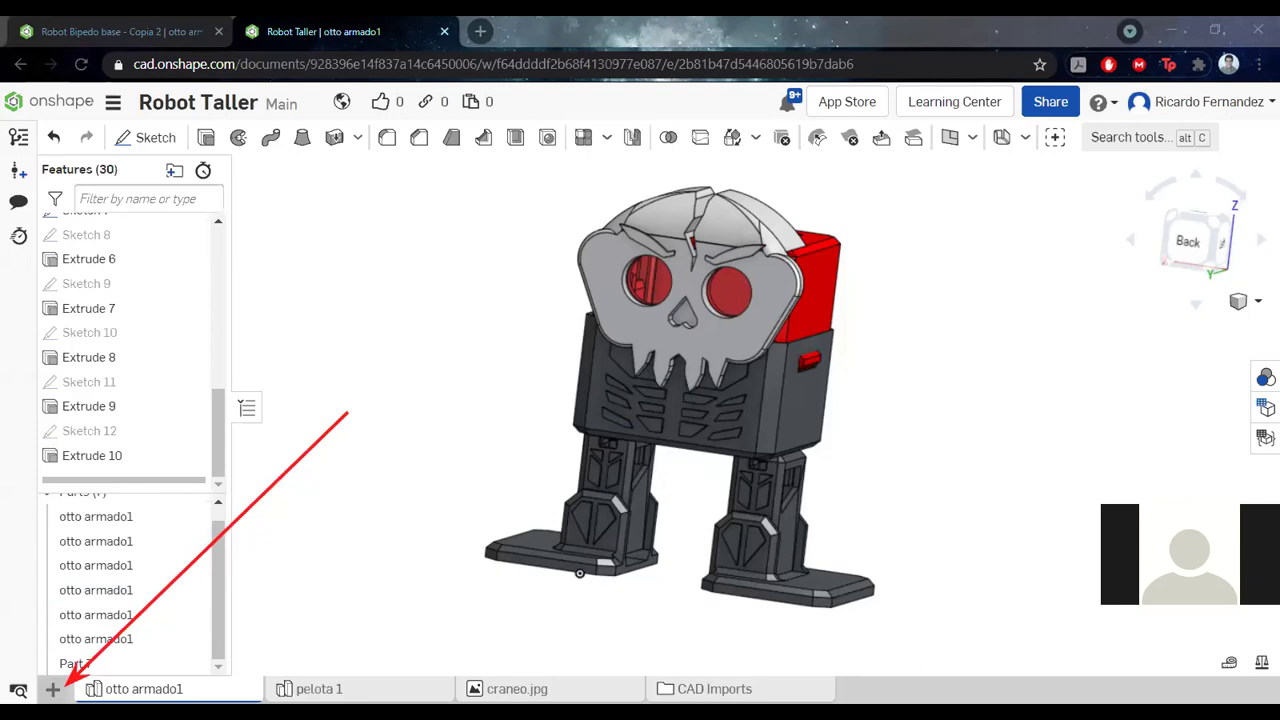
Create a new assembly in the Robot Taller document
left_click(52, 689)
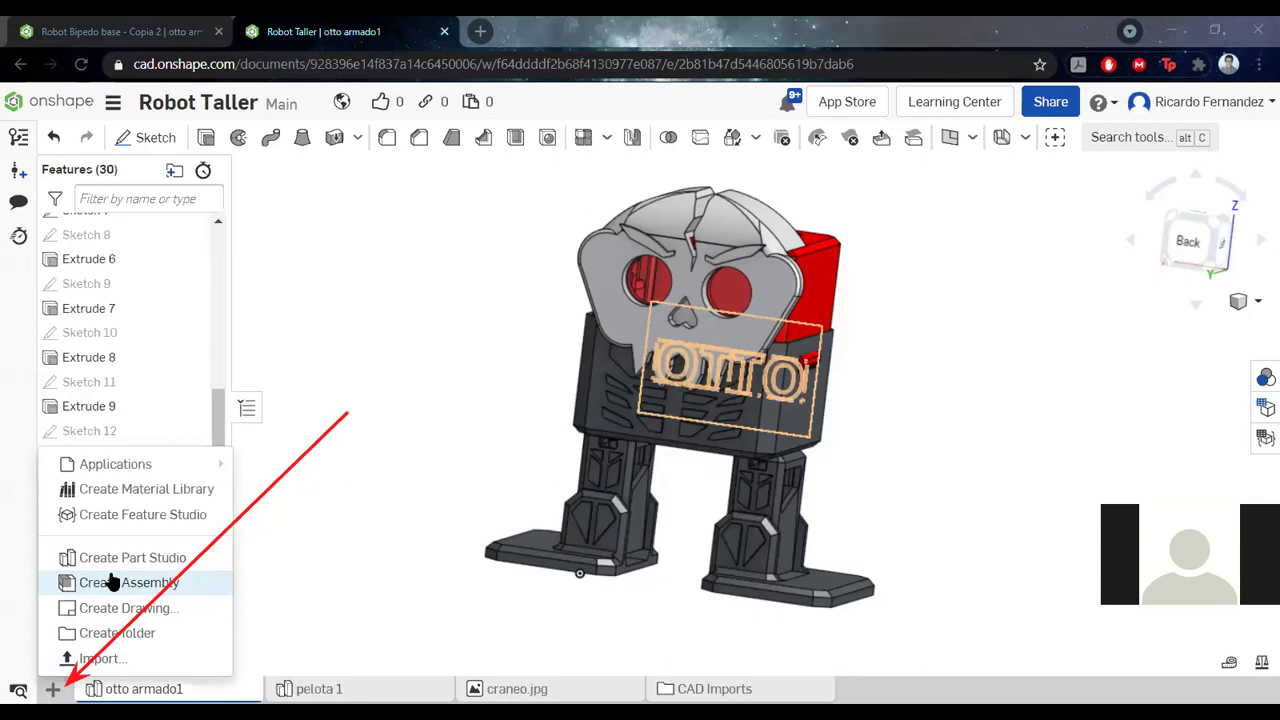
left_click(113, 582)
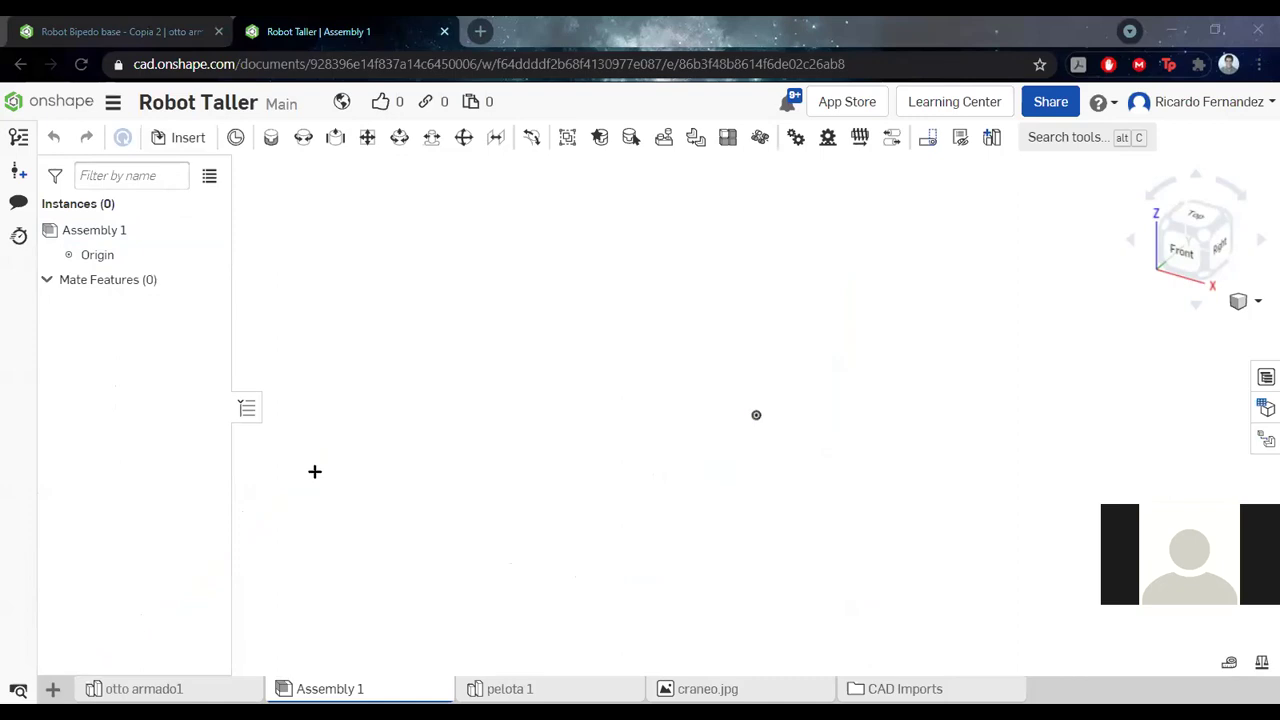
mouse_move(120, 505)
left_mouse_down()
mouse_move(123, 309)
mouse_move(157, 140)
mouse_move(172, 148)
left_mouse_up()
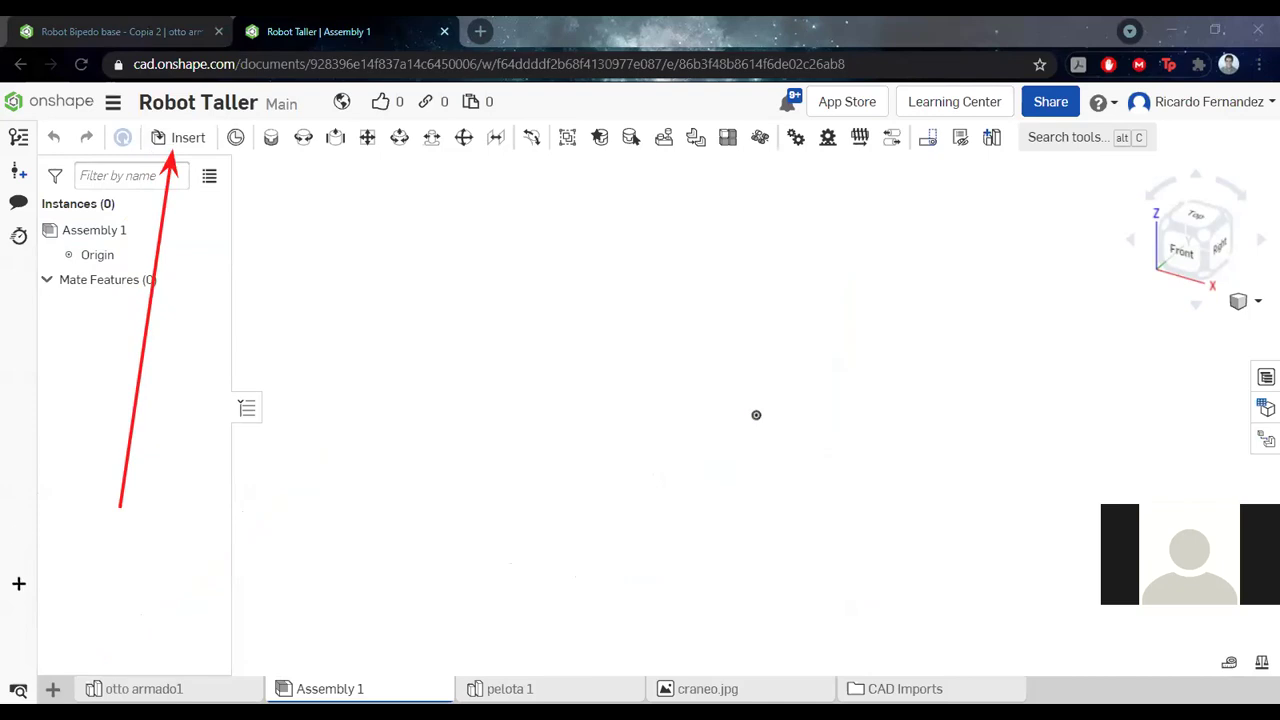
Insert the whole otto armado1 Part Studio, with all robot parts and the skull mask, into Assembly 1
left_click(186, 140)
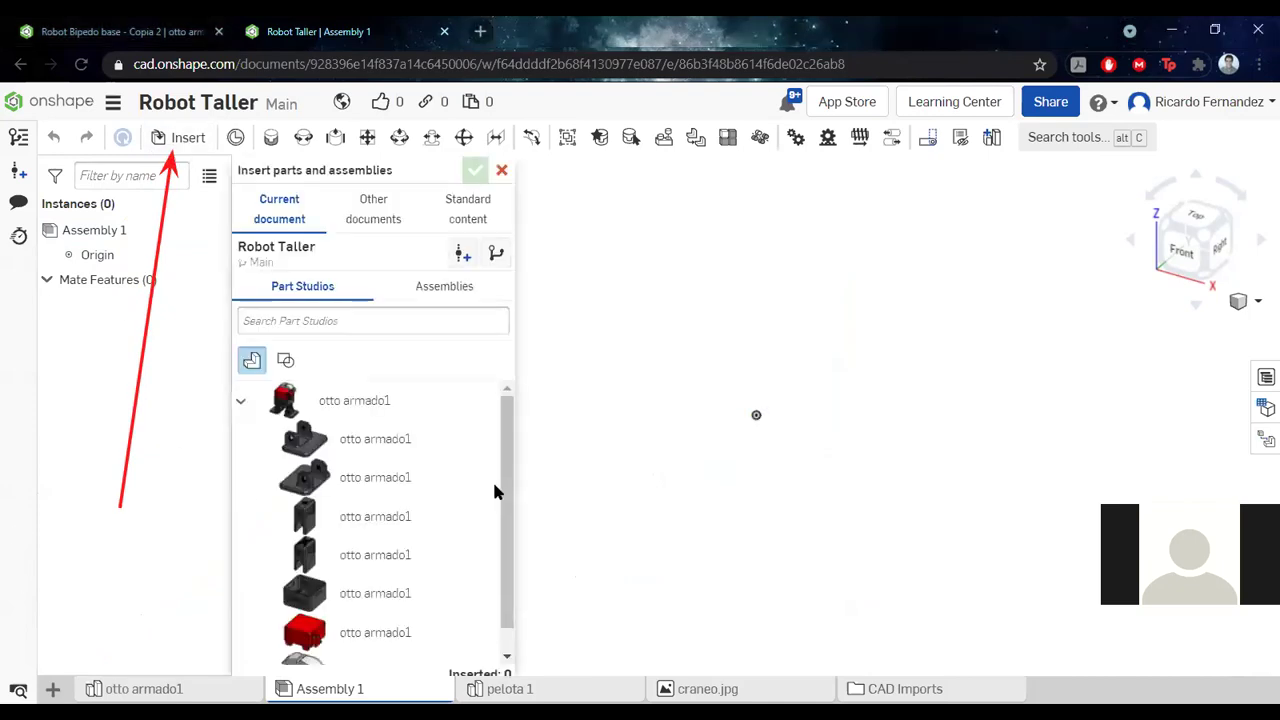
scroll(310, 428, "down", 1)
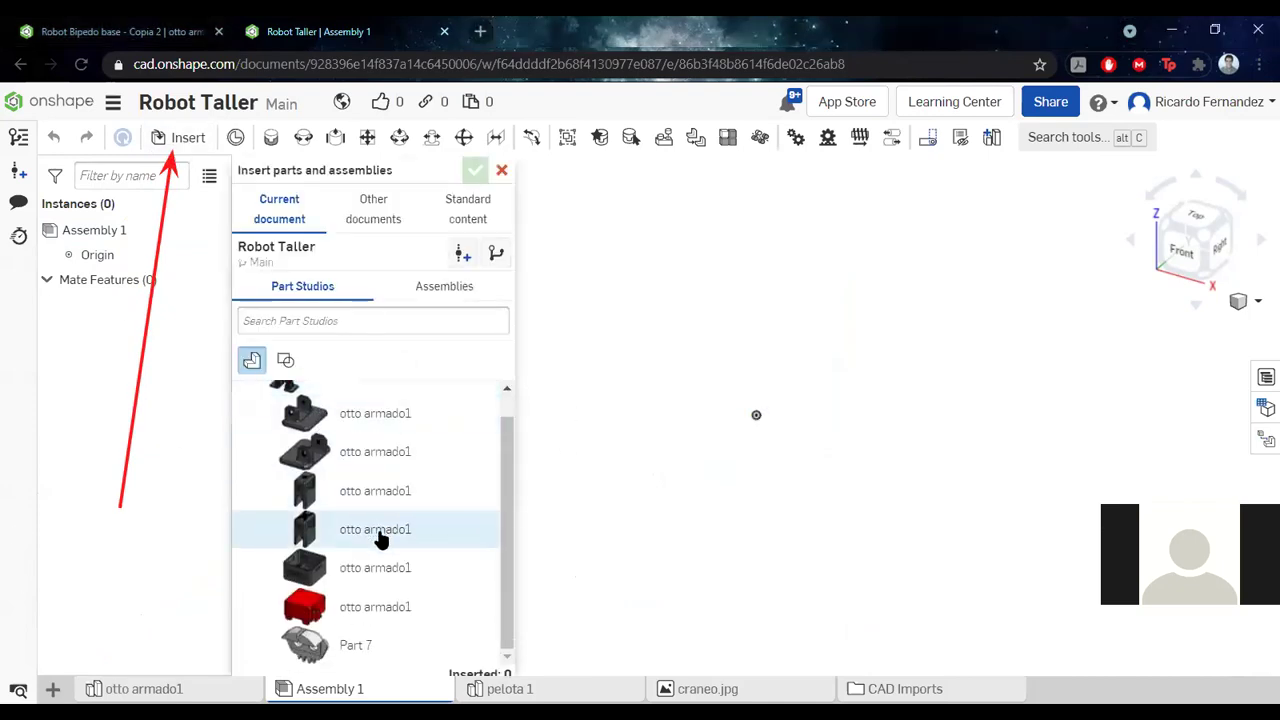
scroll(375, 585, "up", 1)
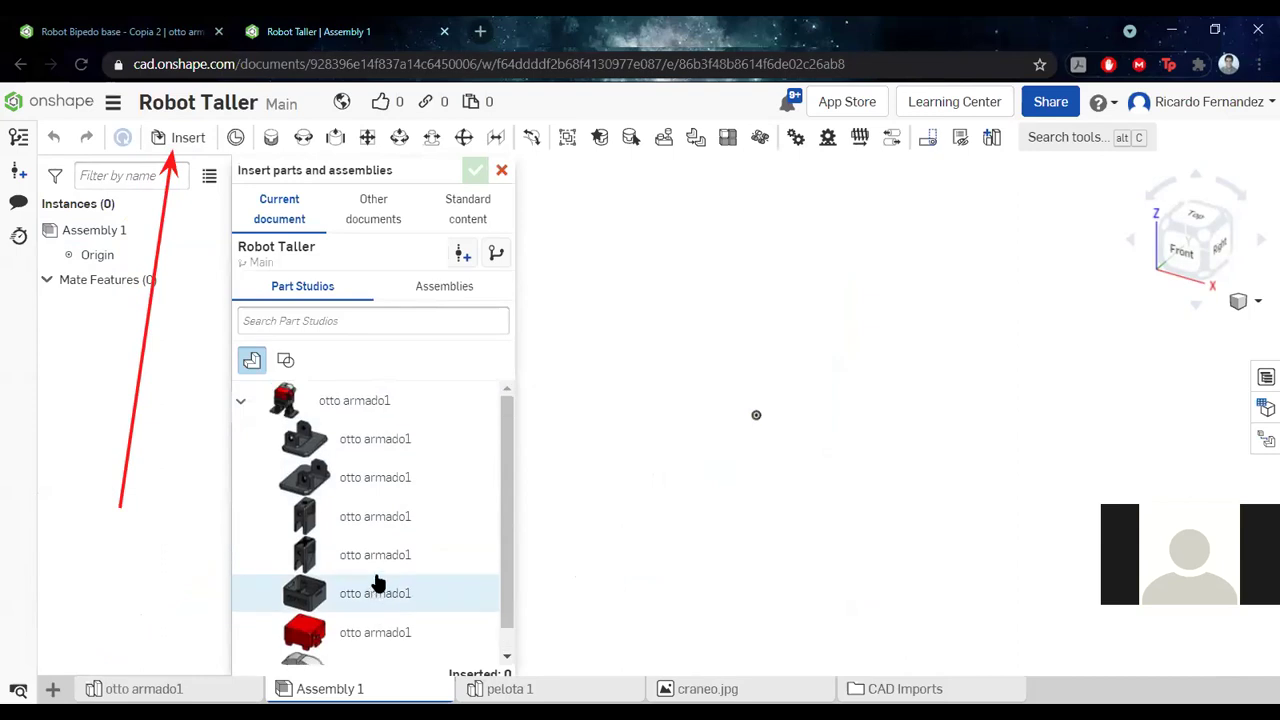
left_click(345, 405)
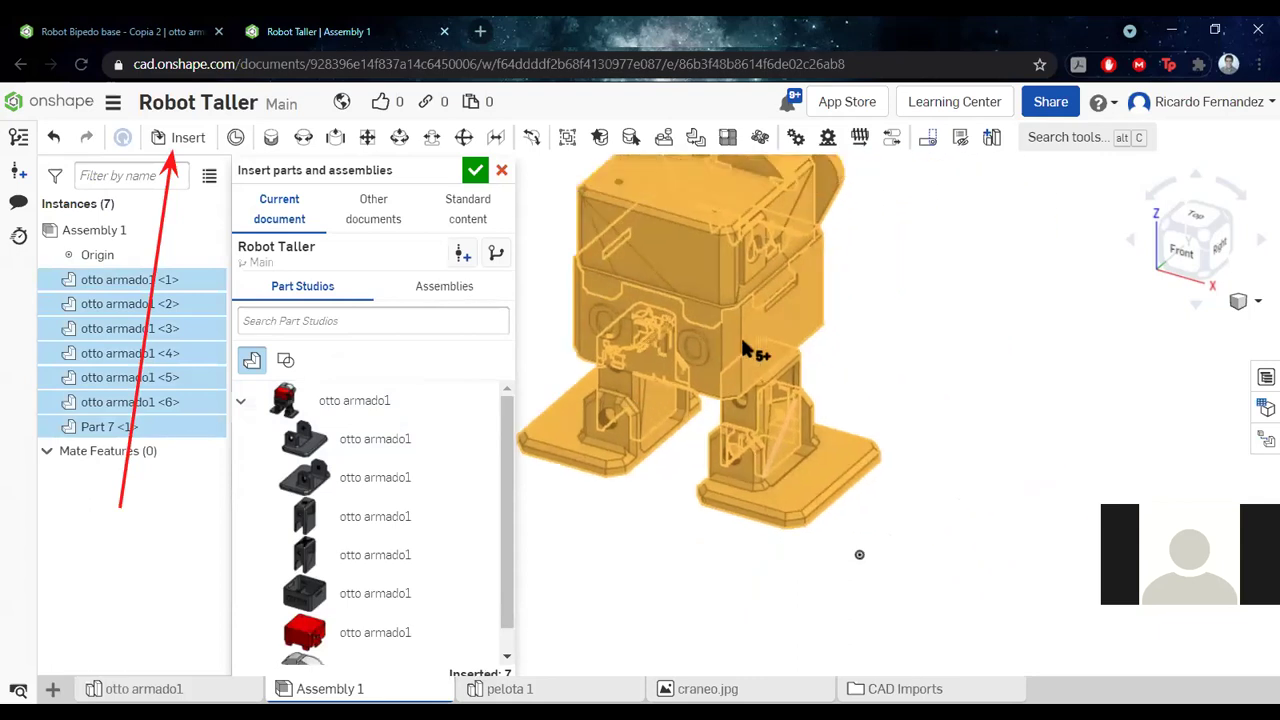
left_click(809, 415)
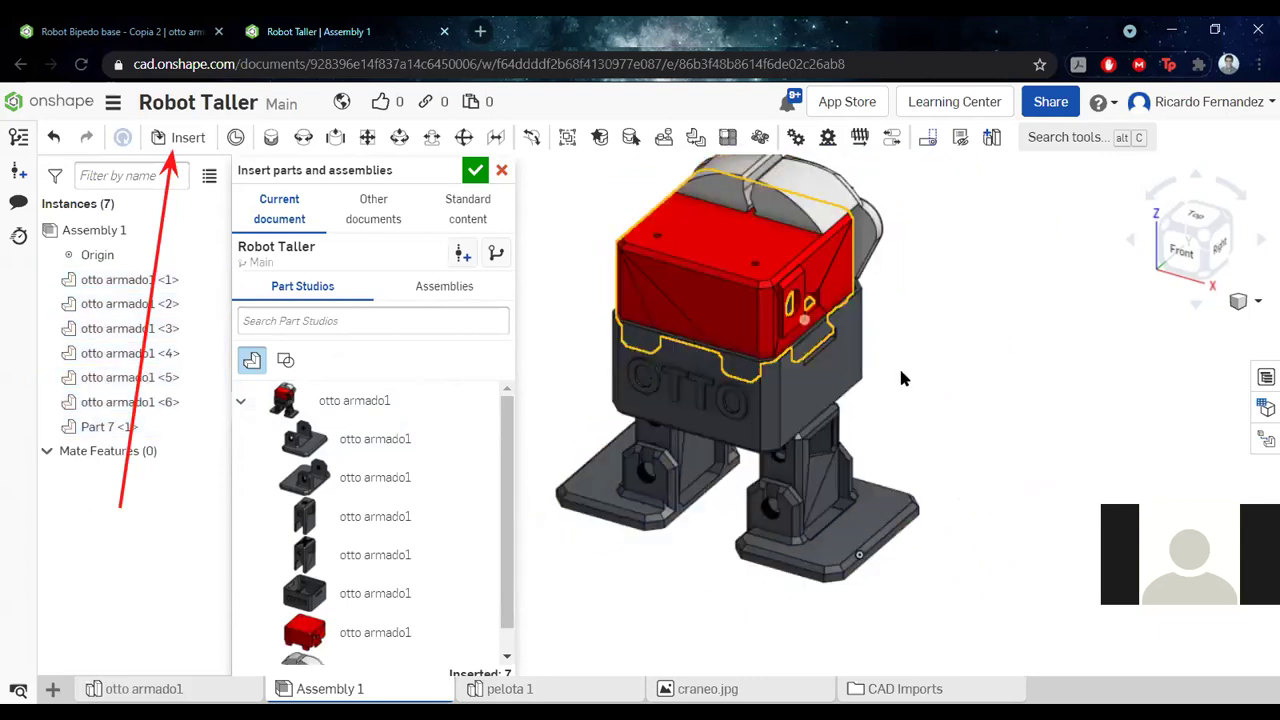
scroll(350, 530, "down", 2)
scroll(343, 463, "up", 1)
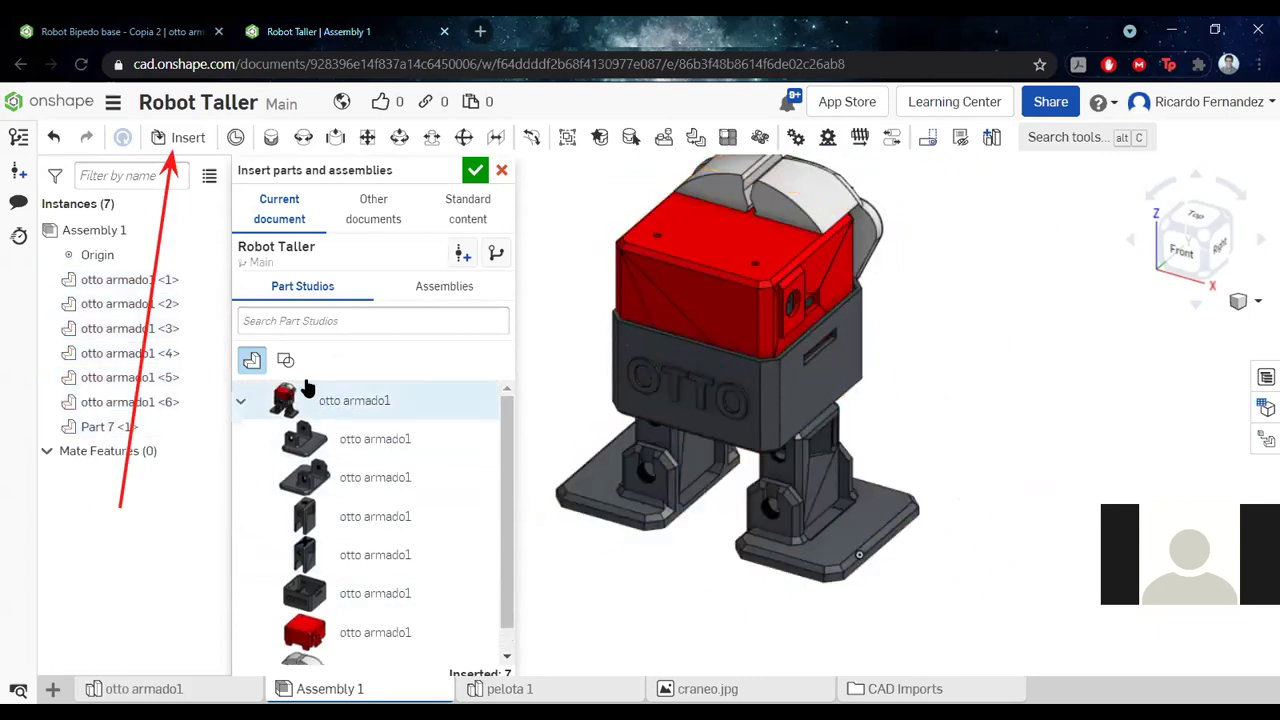
left_click(240, 402)
mouse_move(505, 692)
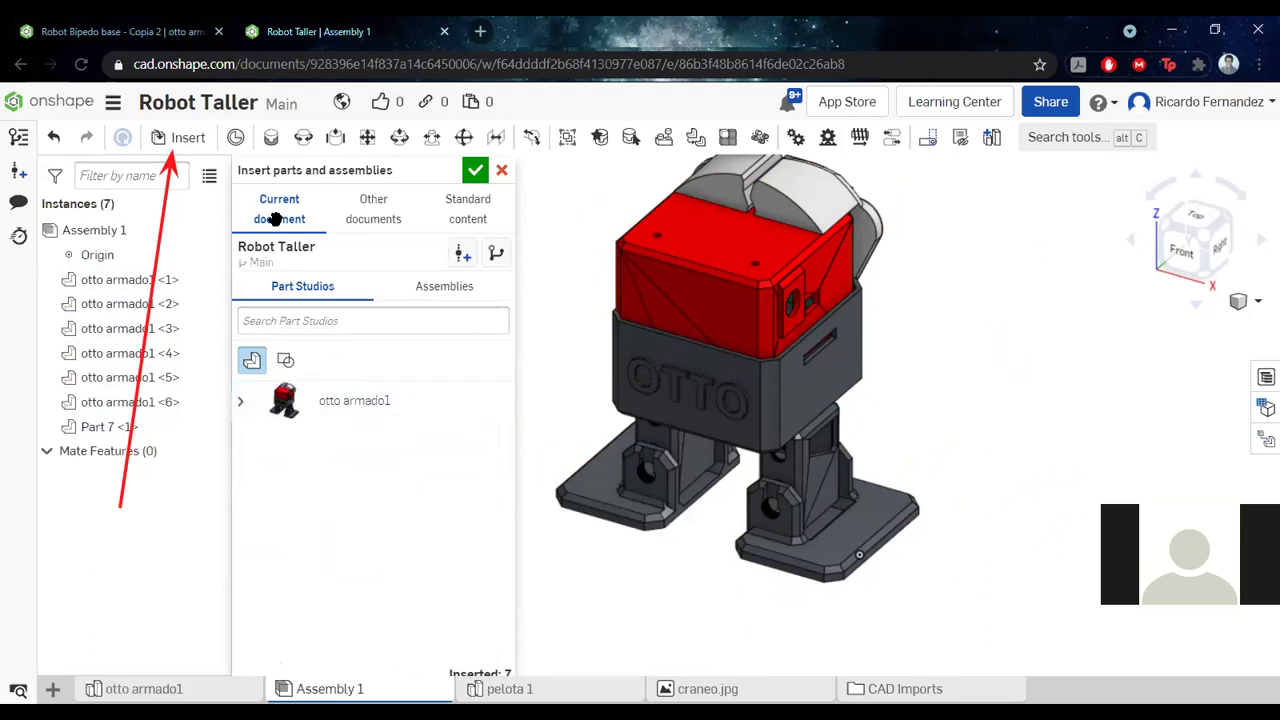
left_click(475, 170)
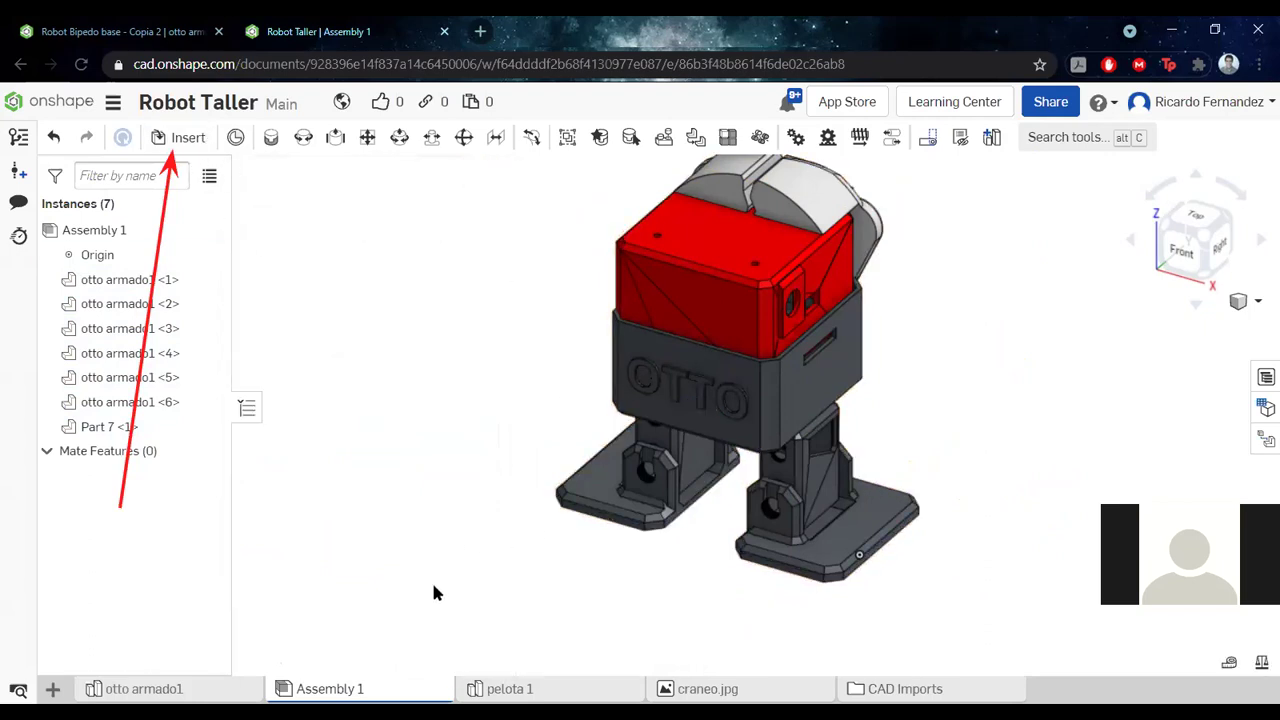
right_click_drag(510, 405, 457, 489)
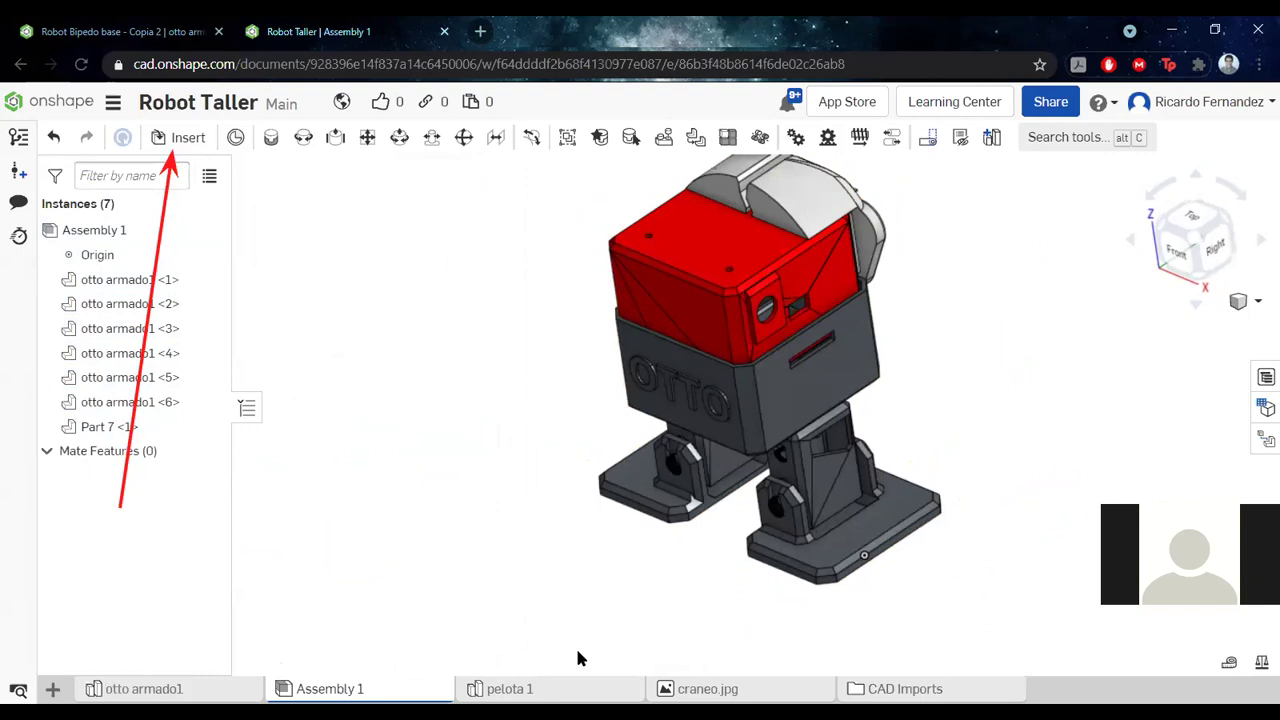
Examine the triangular mesh surface of the imported soccer ball in pelota 1 from several sides and up close
left_click_drag(589, 428, 609, 668)
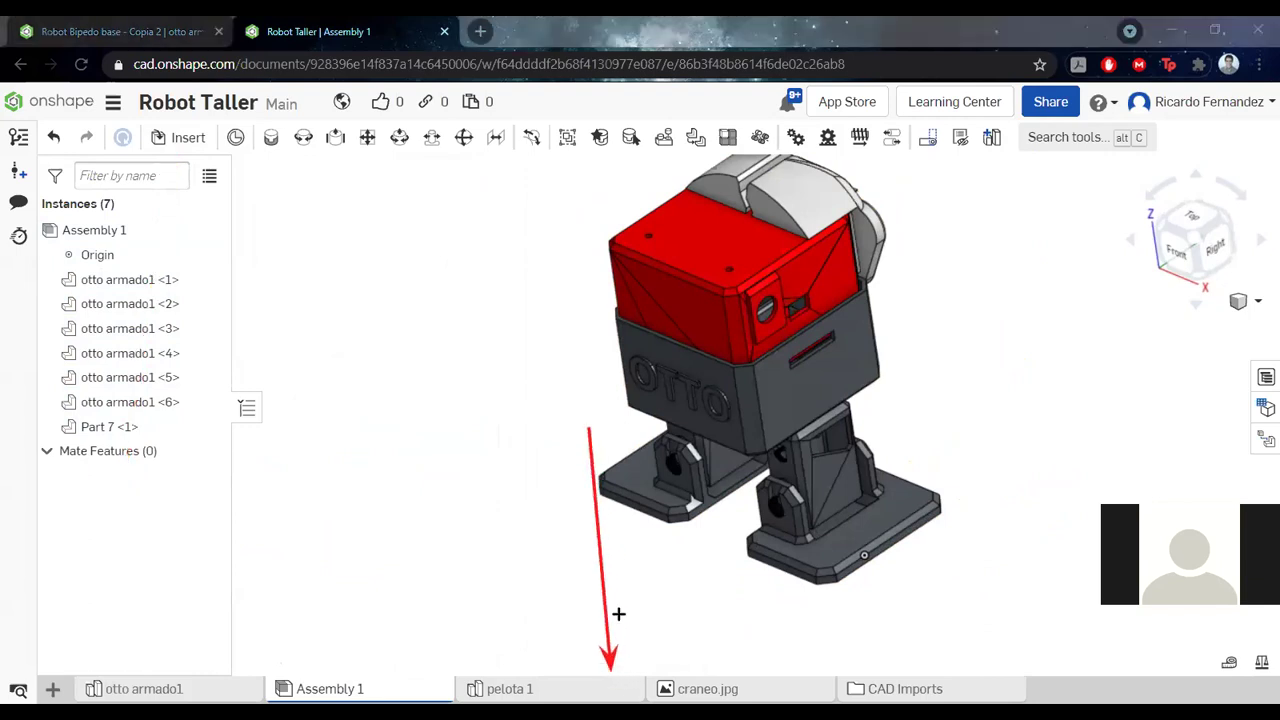
left_click(540, 690)
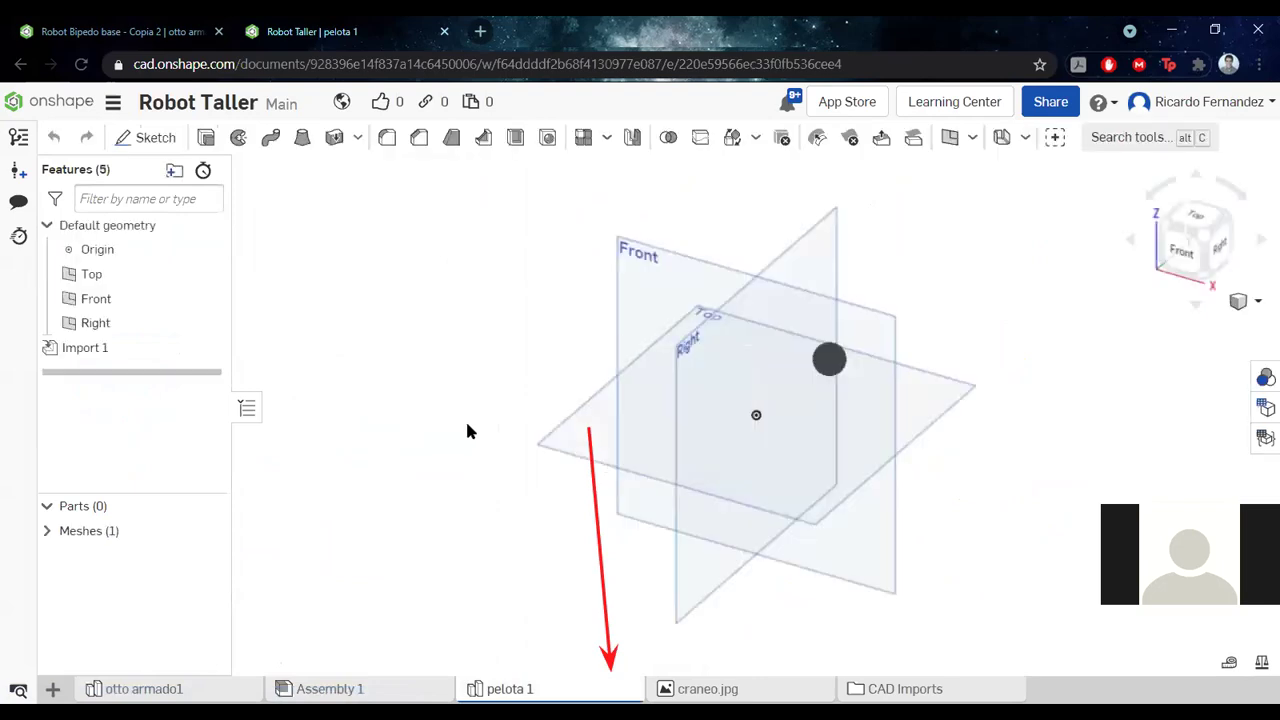
scroll(777, 430, "up", 10)
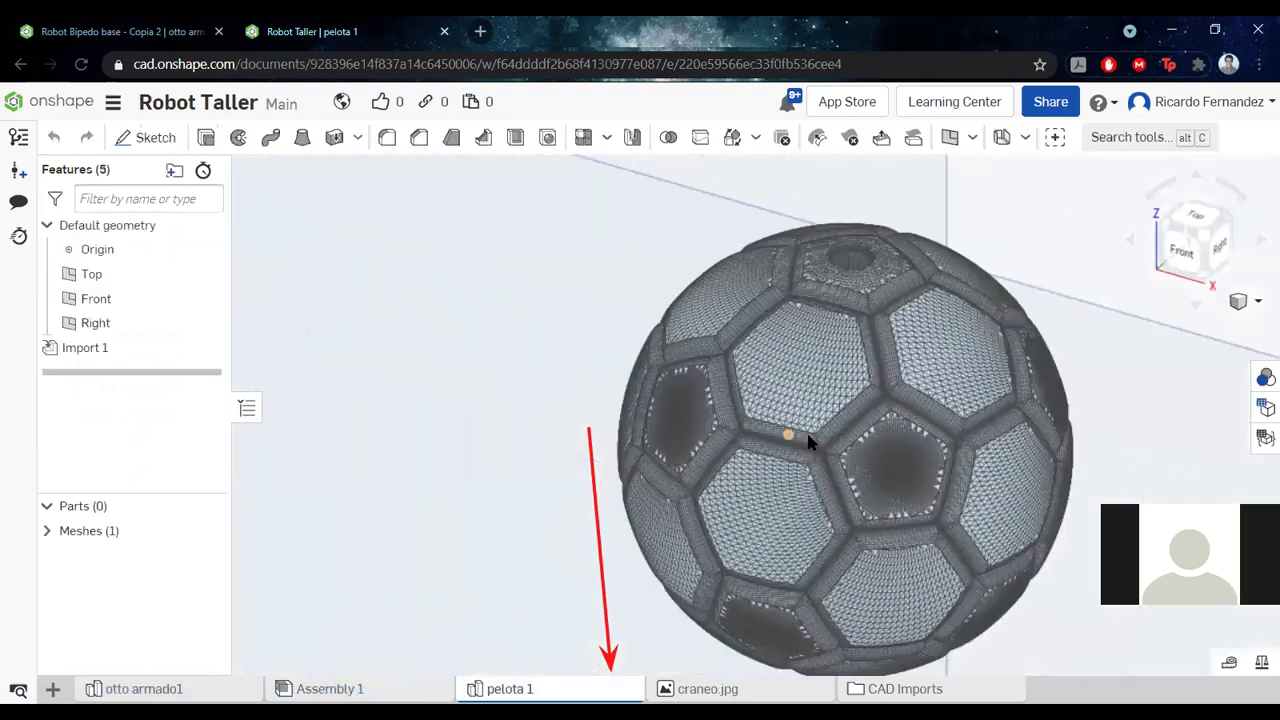
middle_click_drag(811, 414, 634, 369)
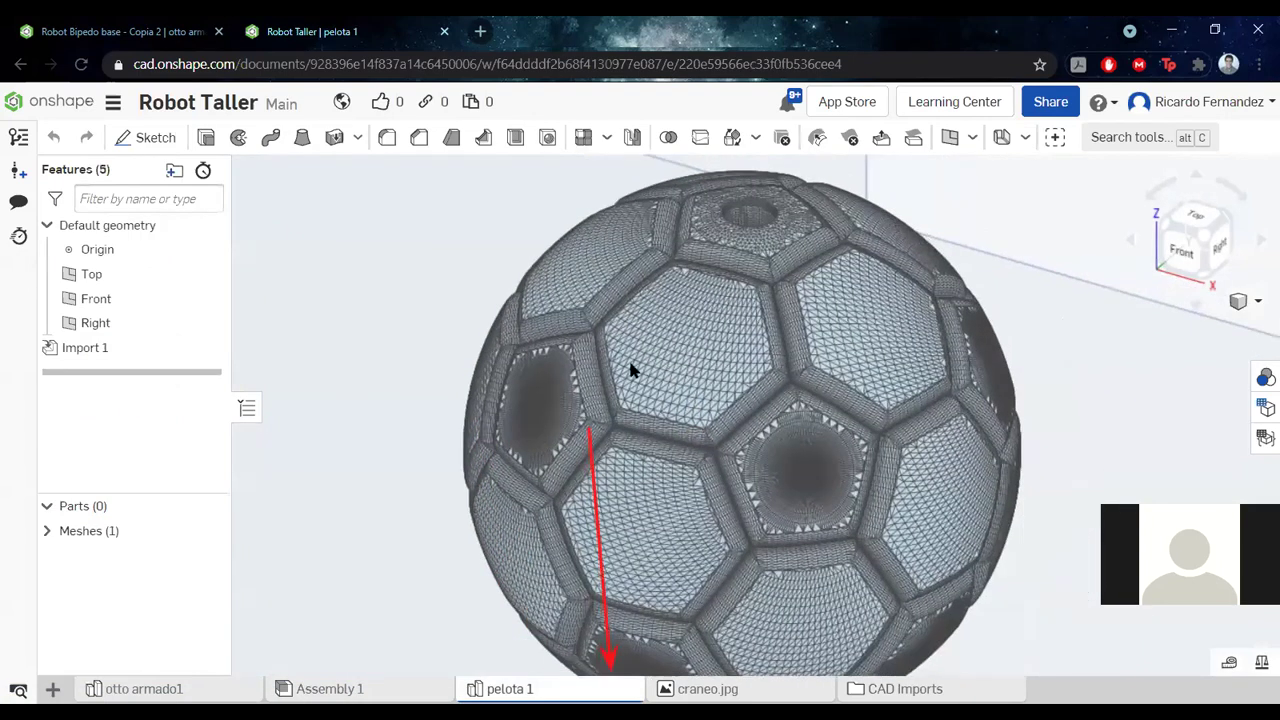
middle_click_drag(943, 377, 723, 363)
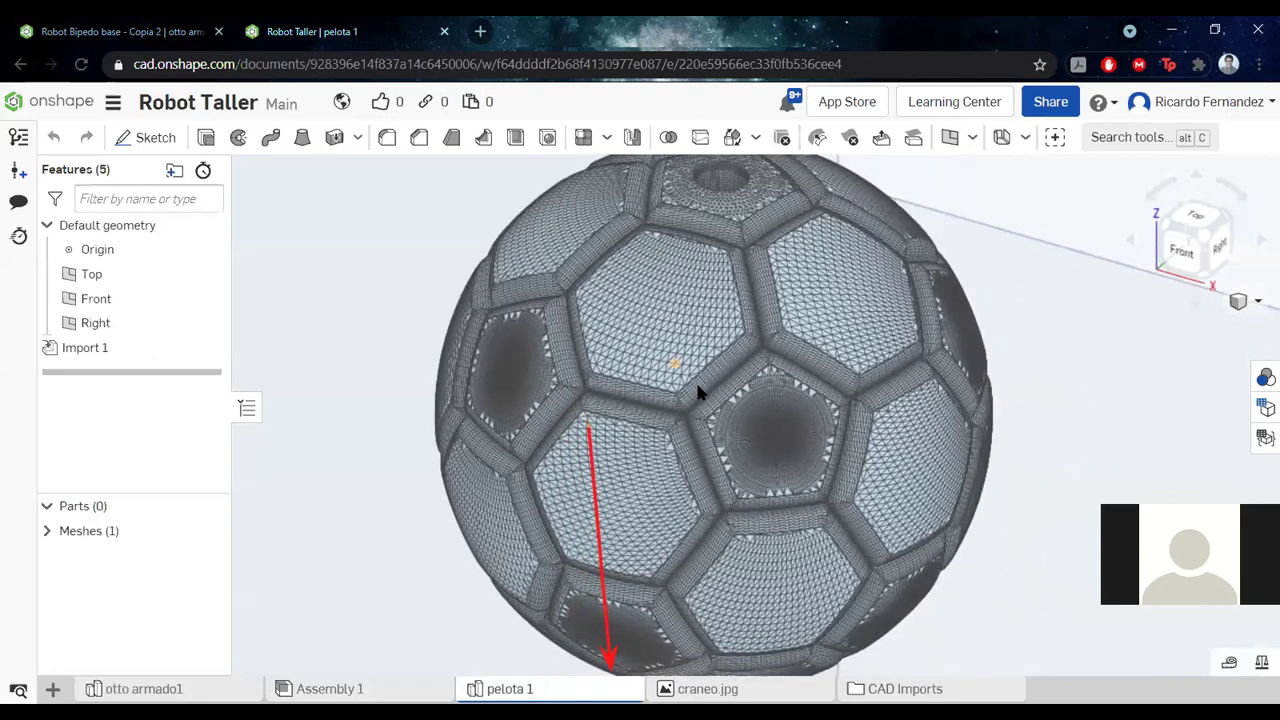
scroll(540, 404, "up", 1)
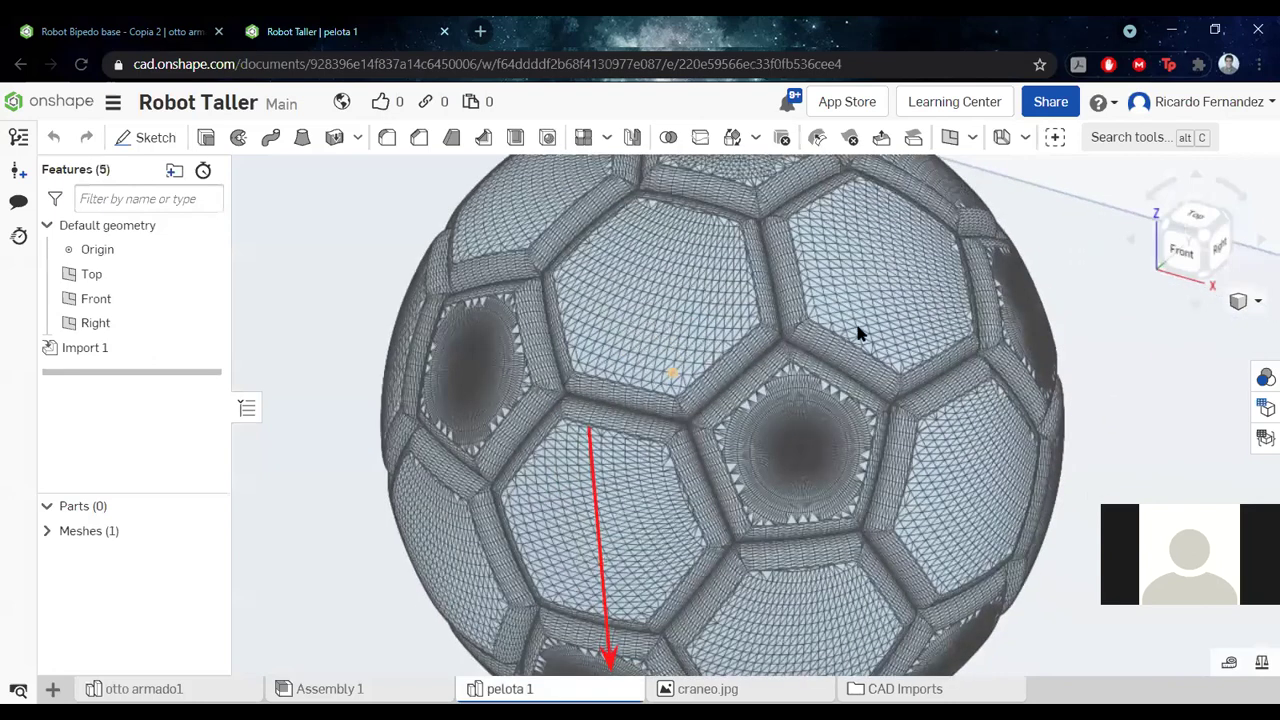
right_click_drag(763, 354, 794, 349)
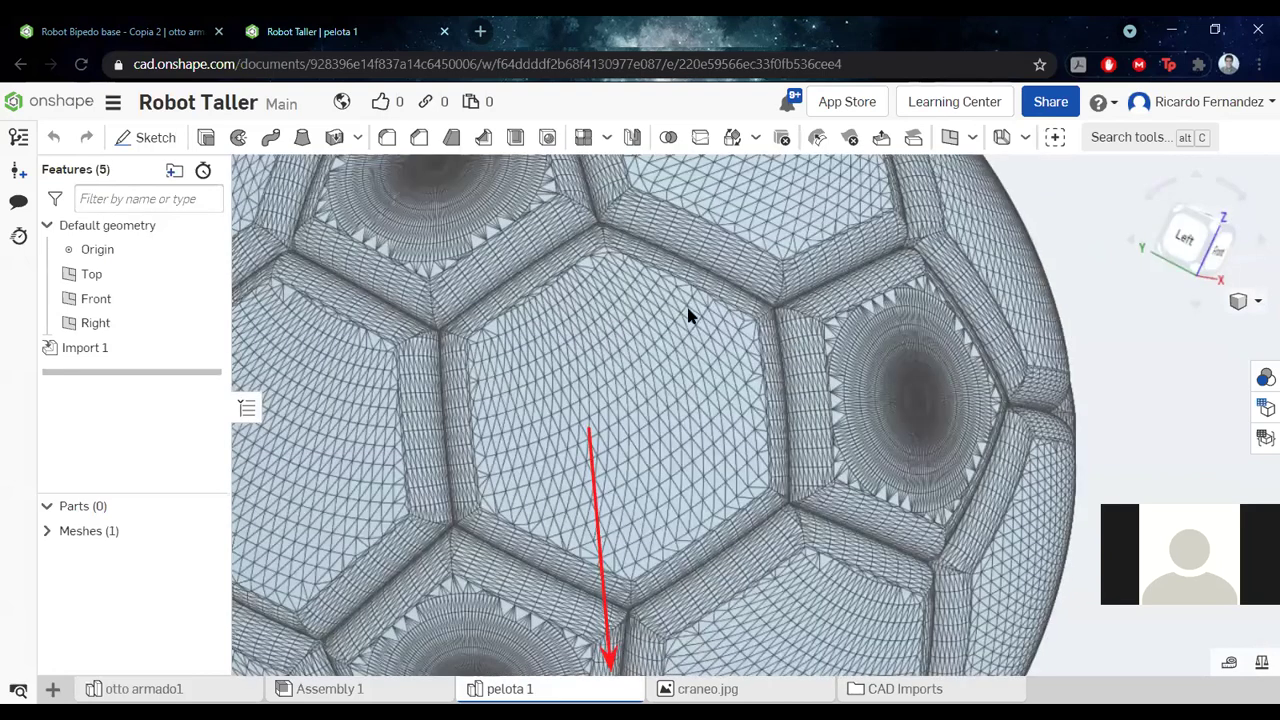
scroll(760, 318, "down", 3)
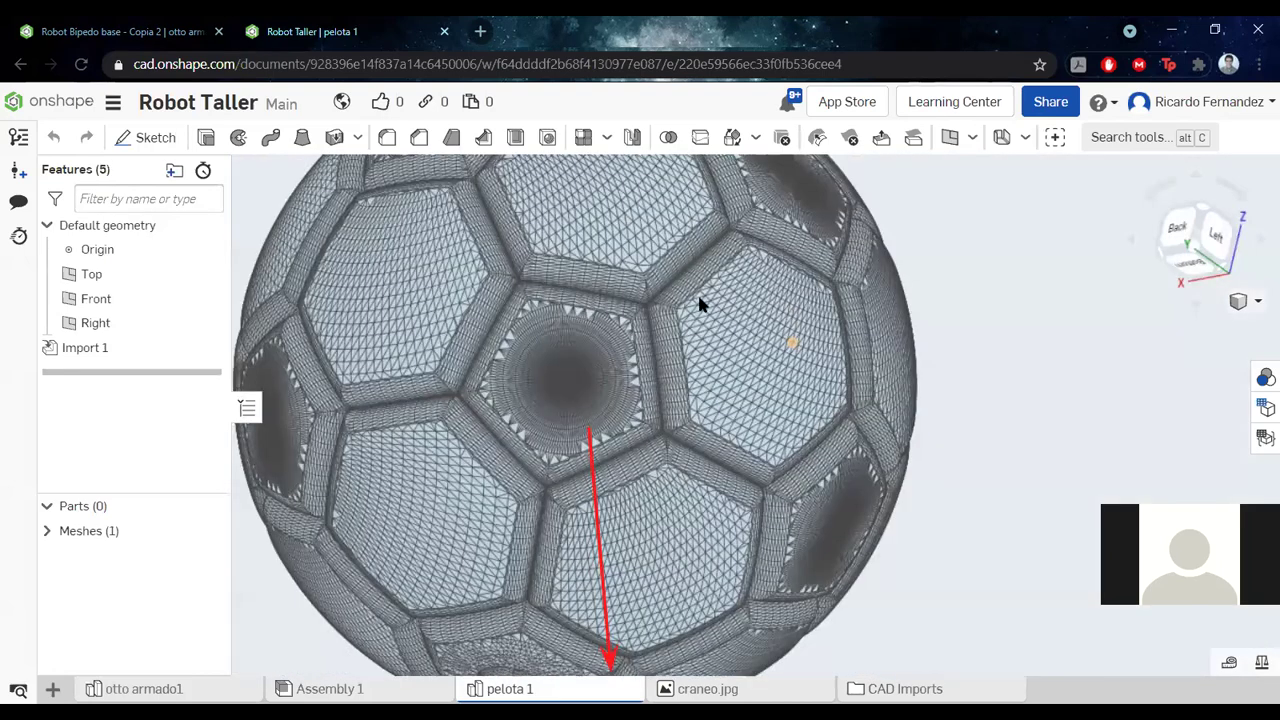
scroll(690, 315, "up", 2)
right_click_drag(660, 352, 657, 350)
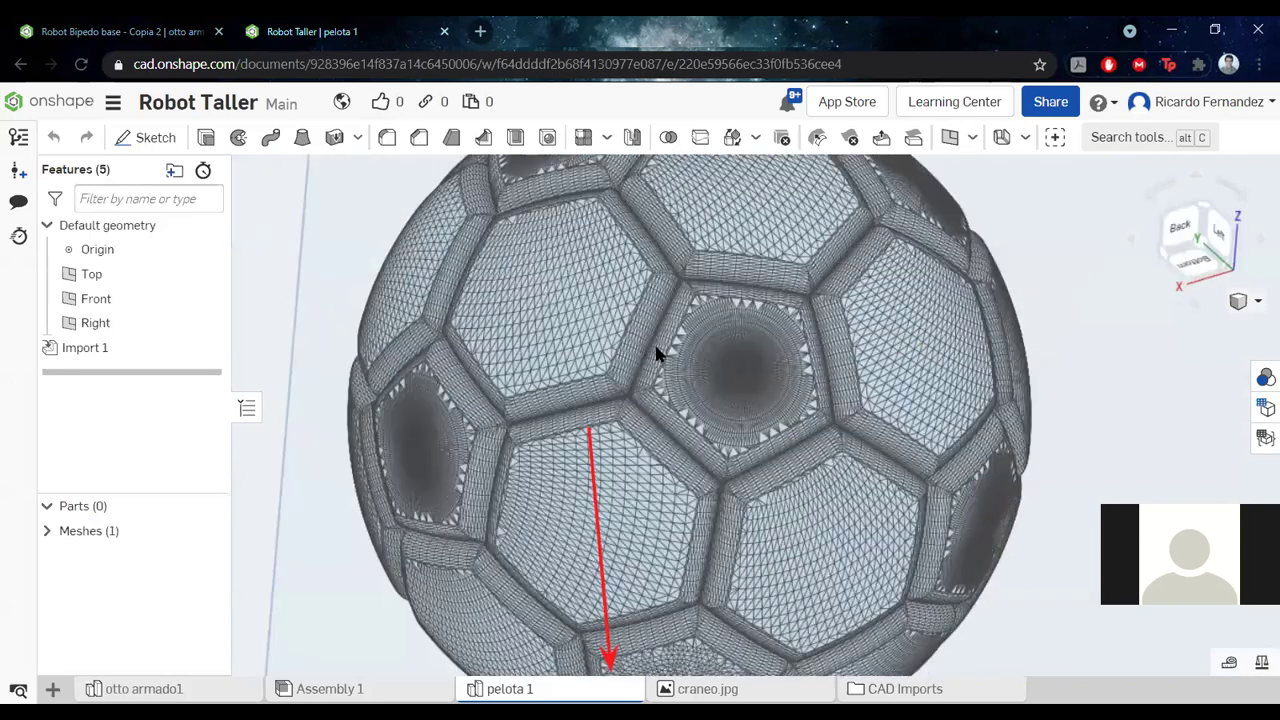
scroll(585, 348, "up", 3)
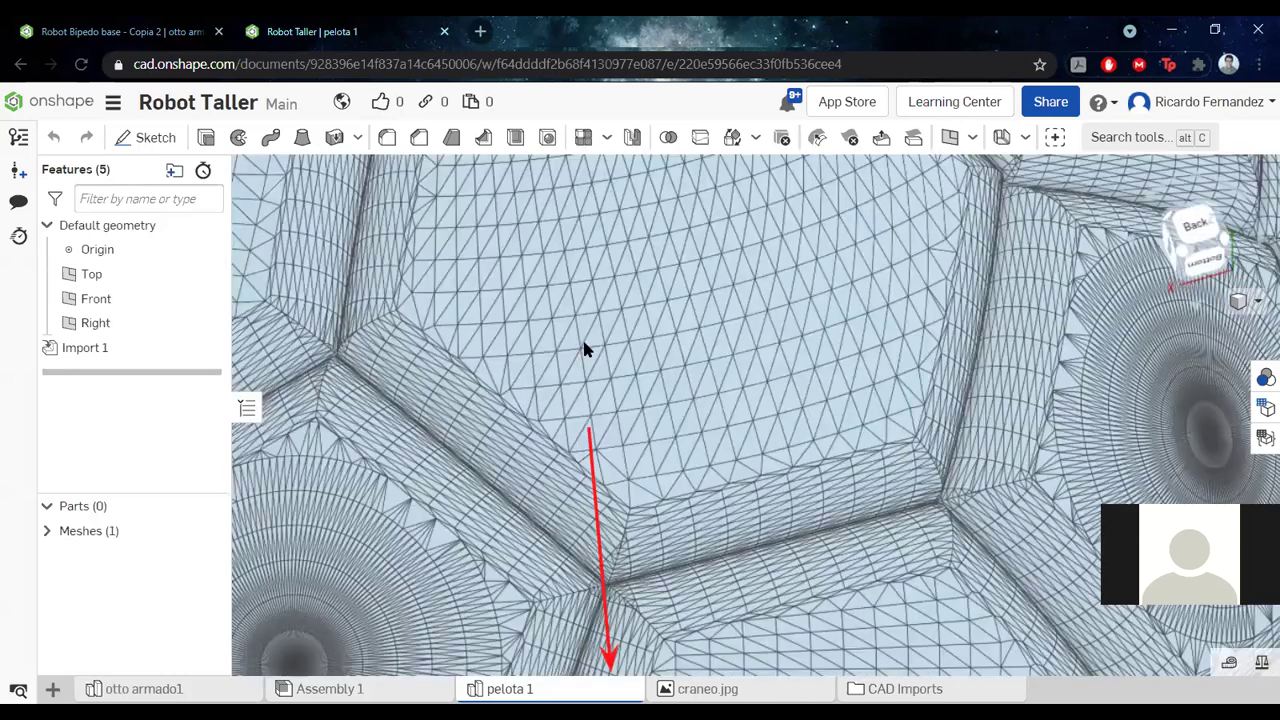
scroll(571, 447, "down", 3)
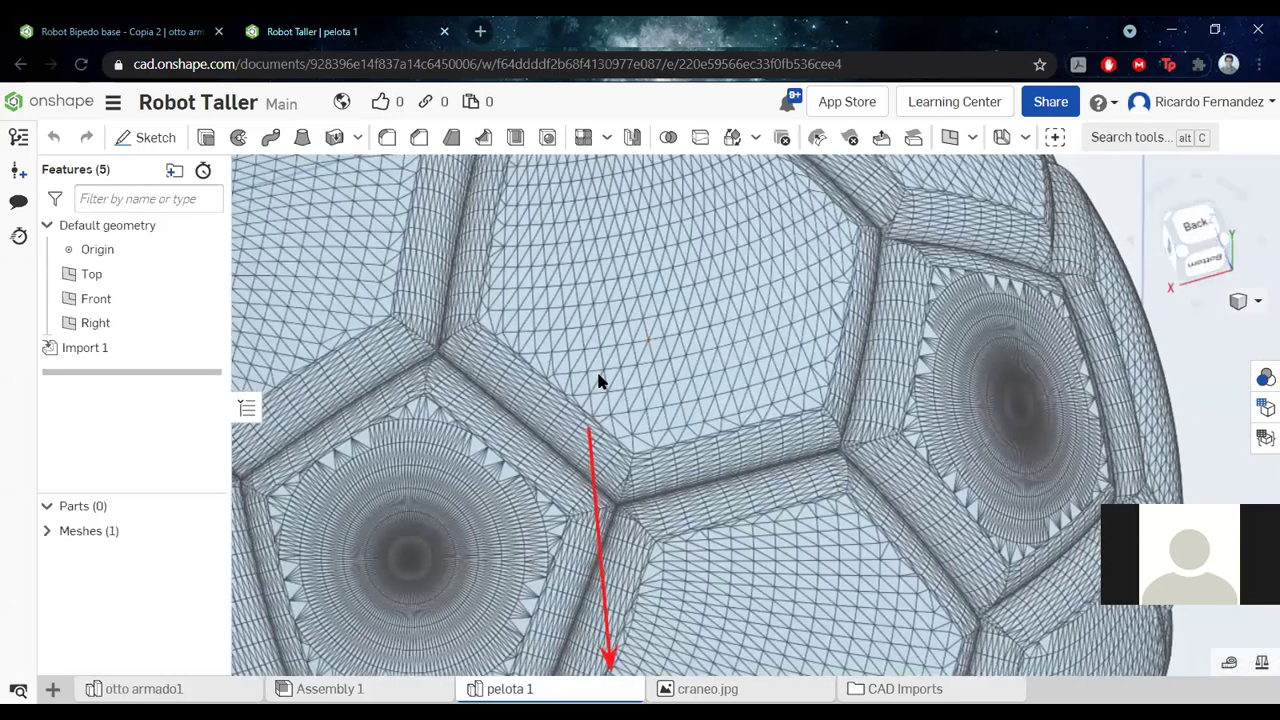
mouse_move(702, 385)
right_mouse_down()
mouse_move(720, 380)
mouse_move(714, 393)
right_mouse_up()
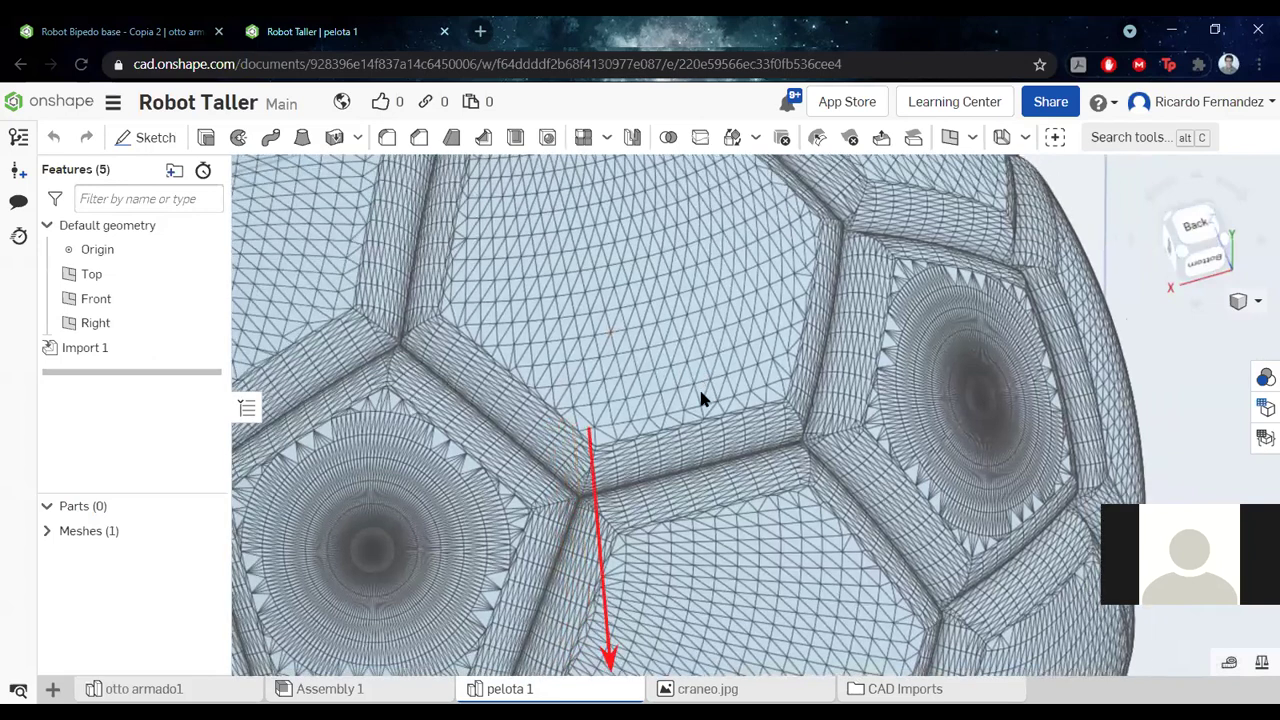
right_click_drag(417, 642, 509, 649)
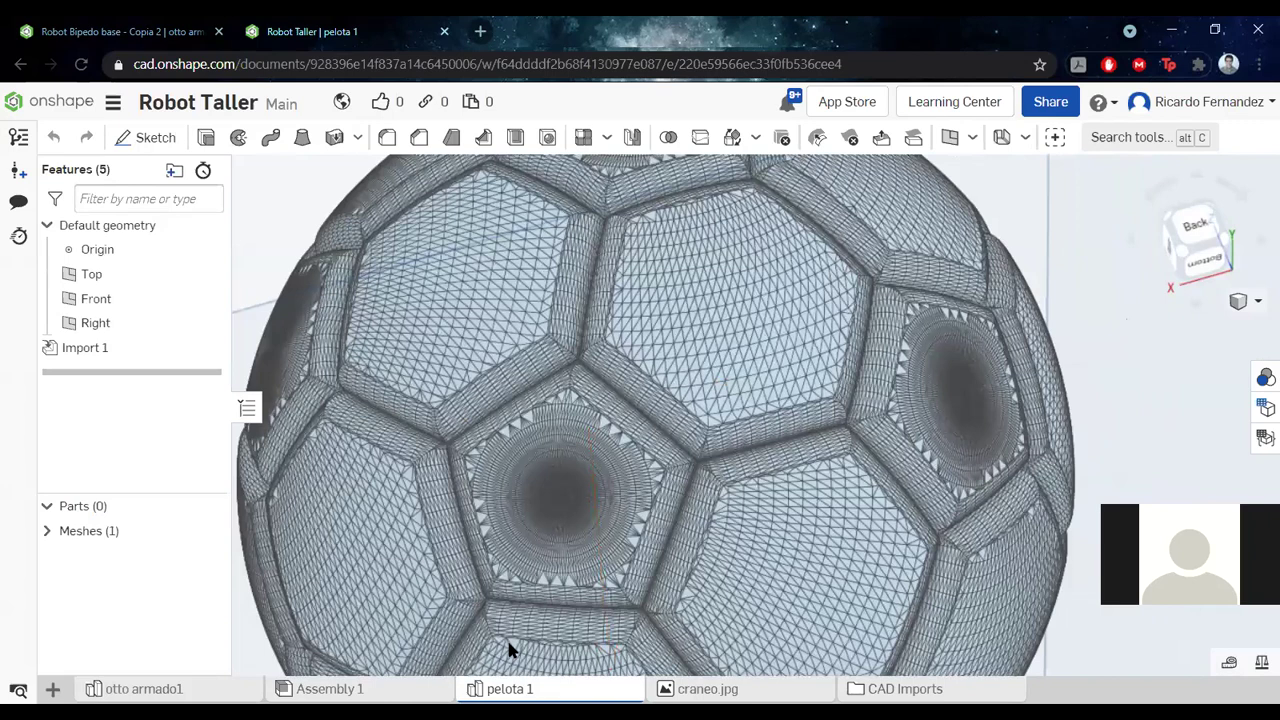
Check the Import 1 feature and the mesh list of pelota 1
left_click(85, 347)
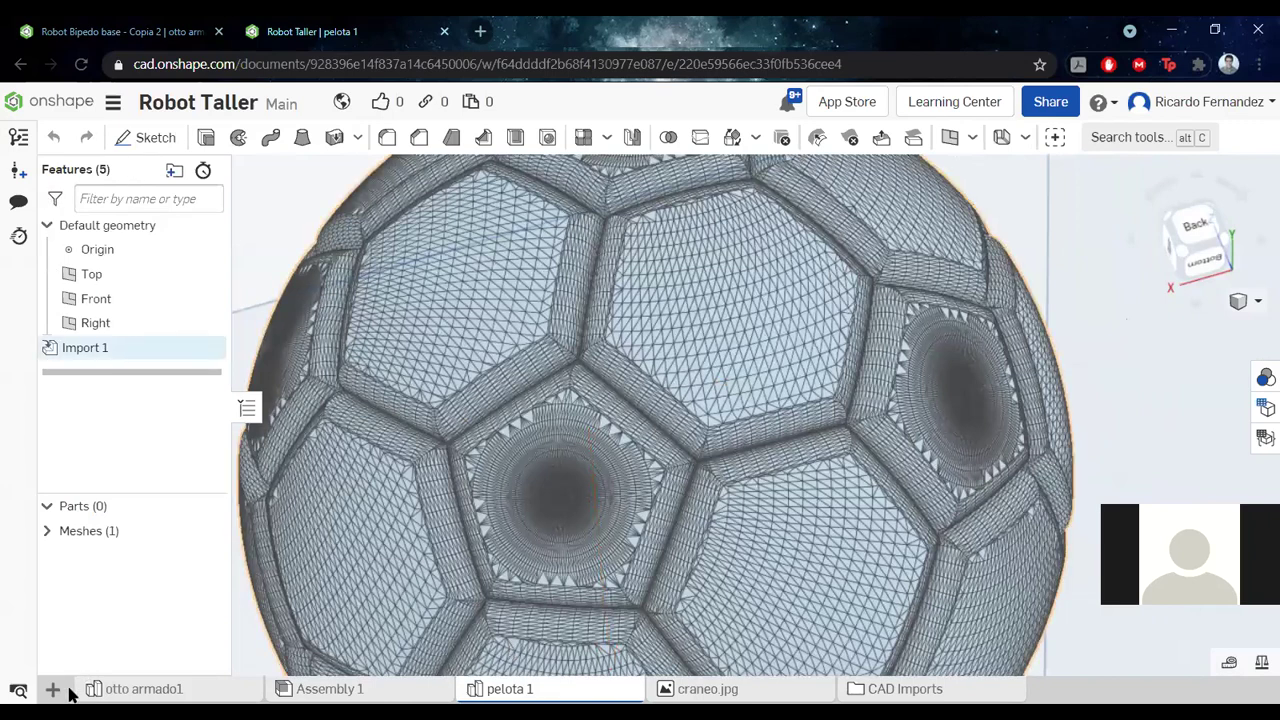
key("Escape")
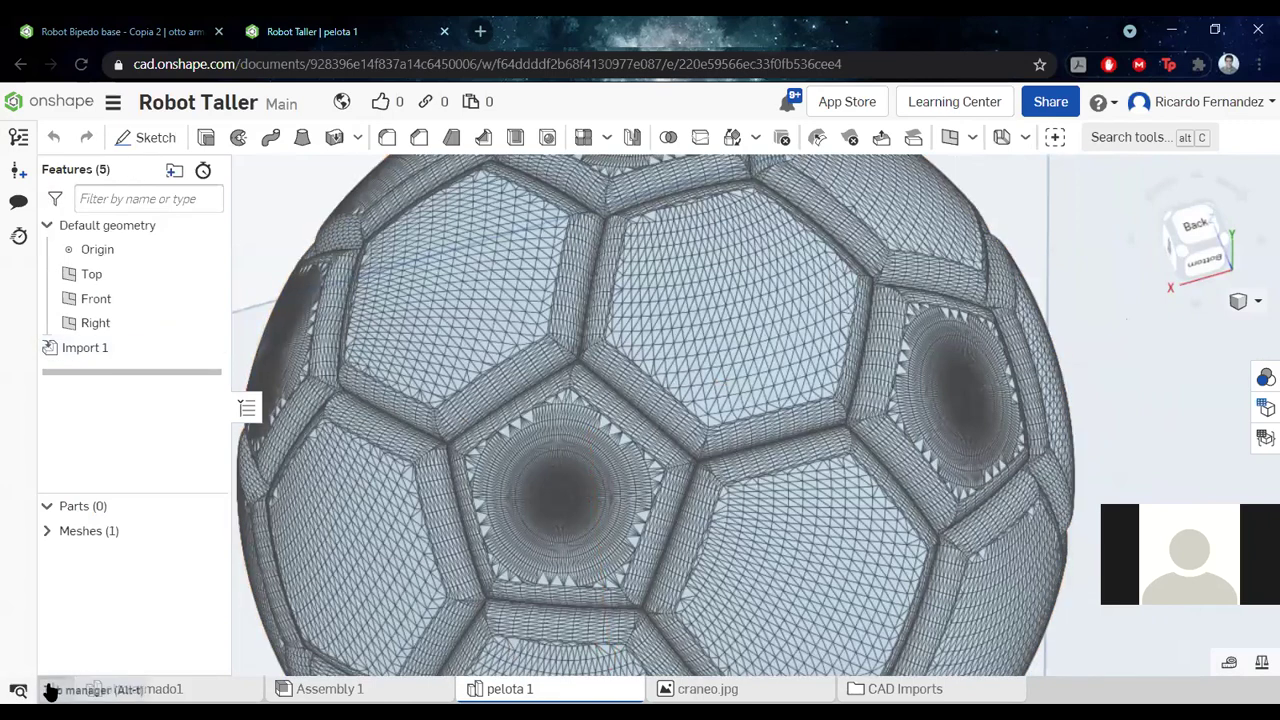
left_click(43, 688)
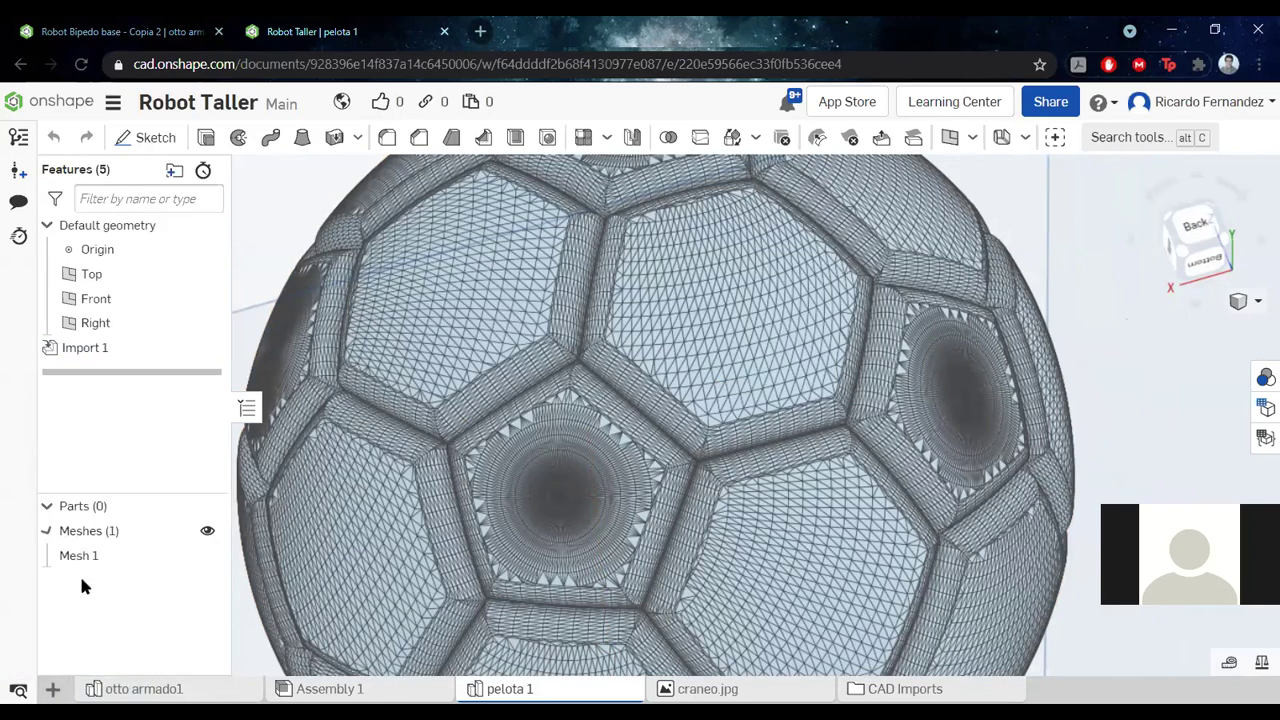
left_click(47, 531)
Look for the soccer ball among the insertable parts for Assembly 1, checking the current document, other documents and standard content
left_click(325, 688)
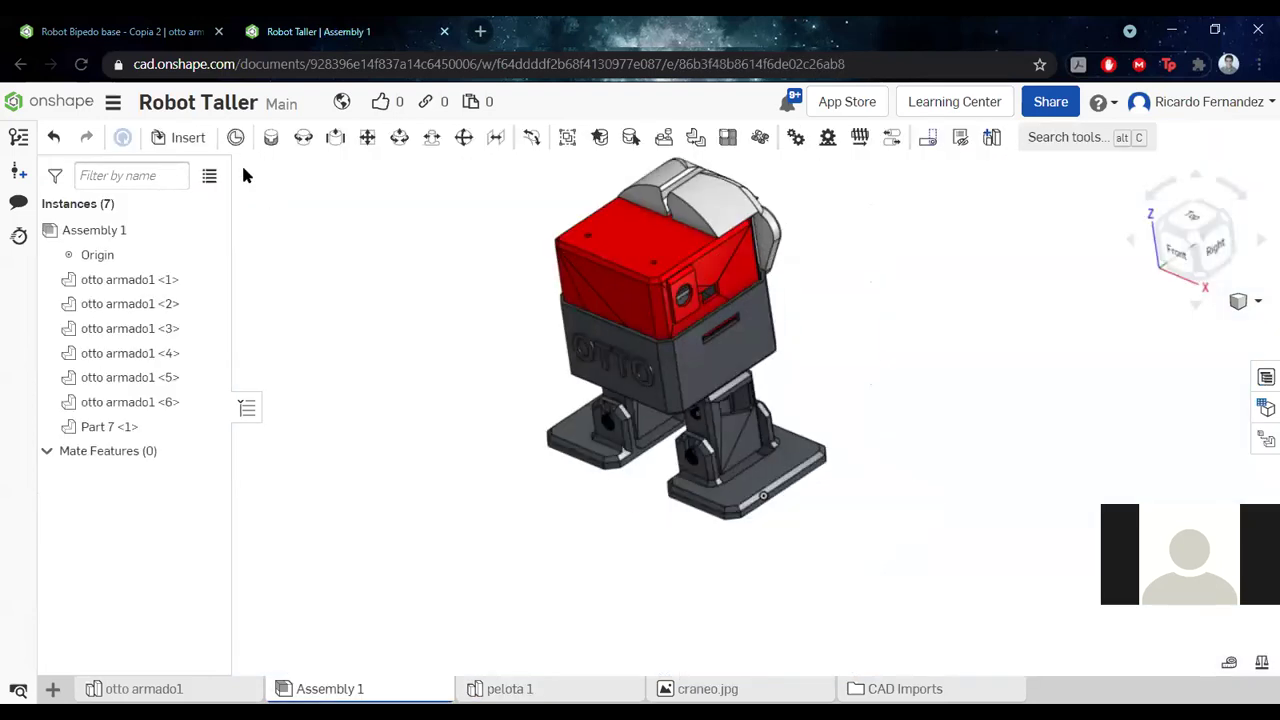
left_click(182, 137)
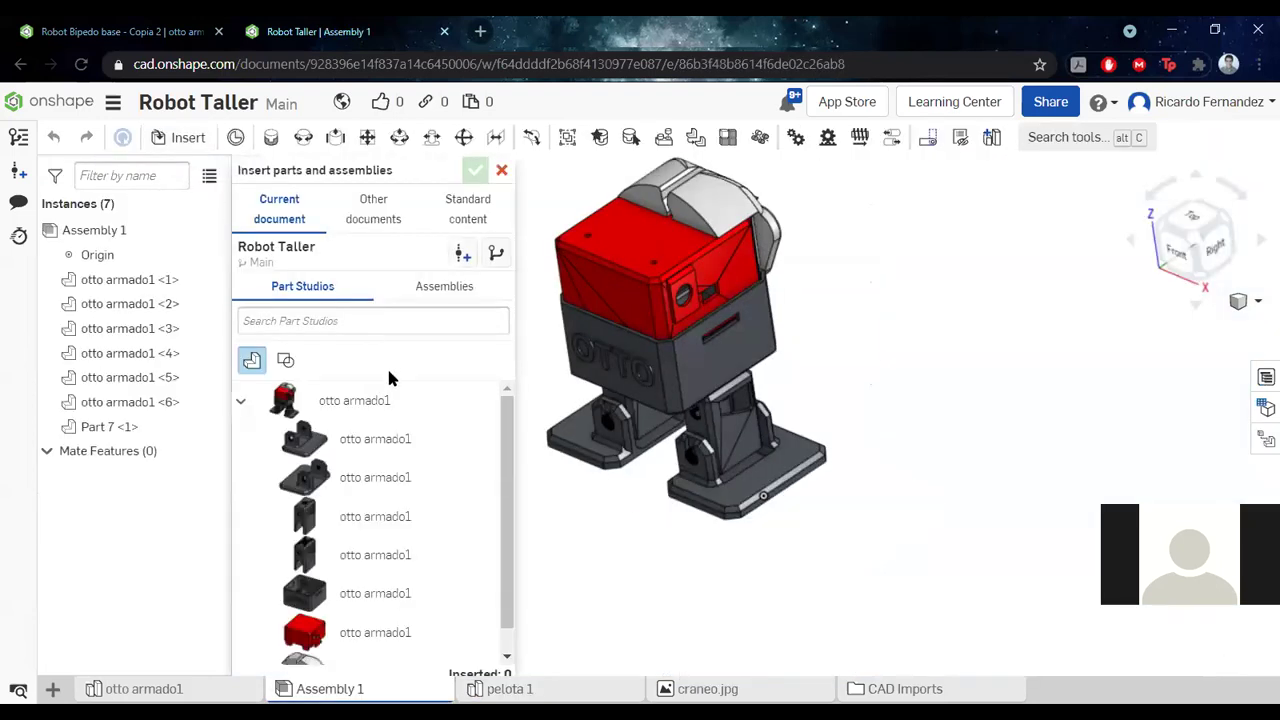
left_click(241, 400)
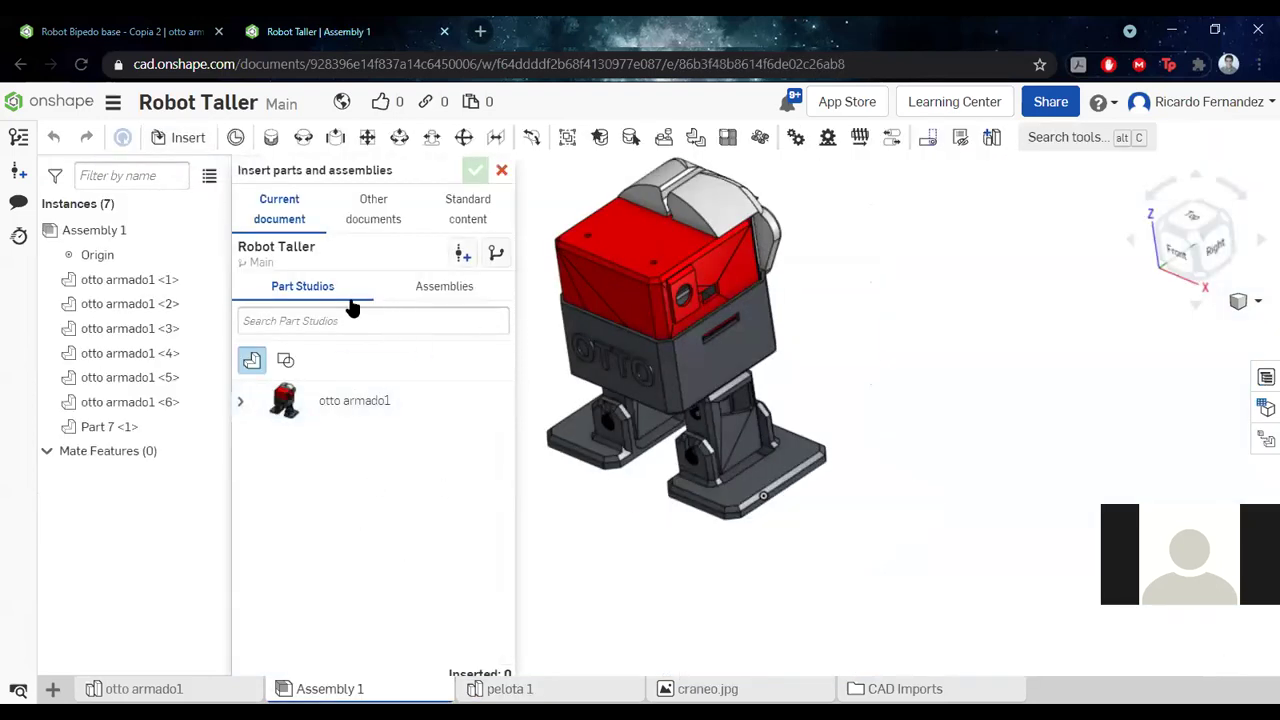
left_click(458, 204)
left_click(352, 218)
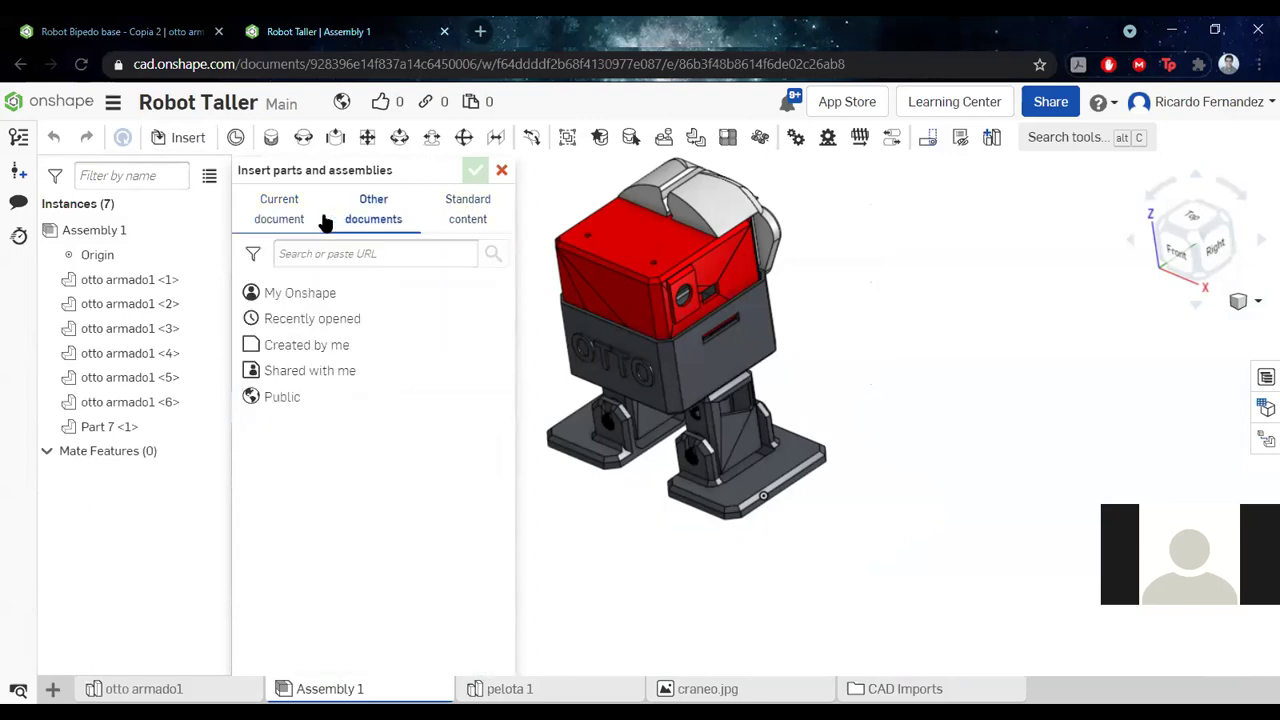
left_click(287, 216)
left_click(375, 214)
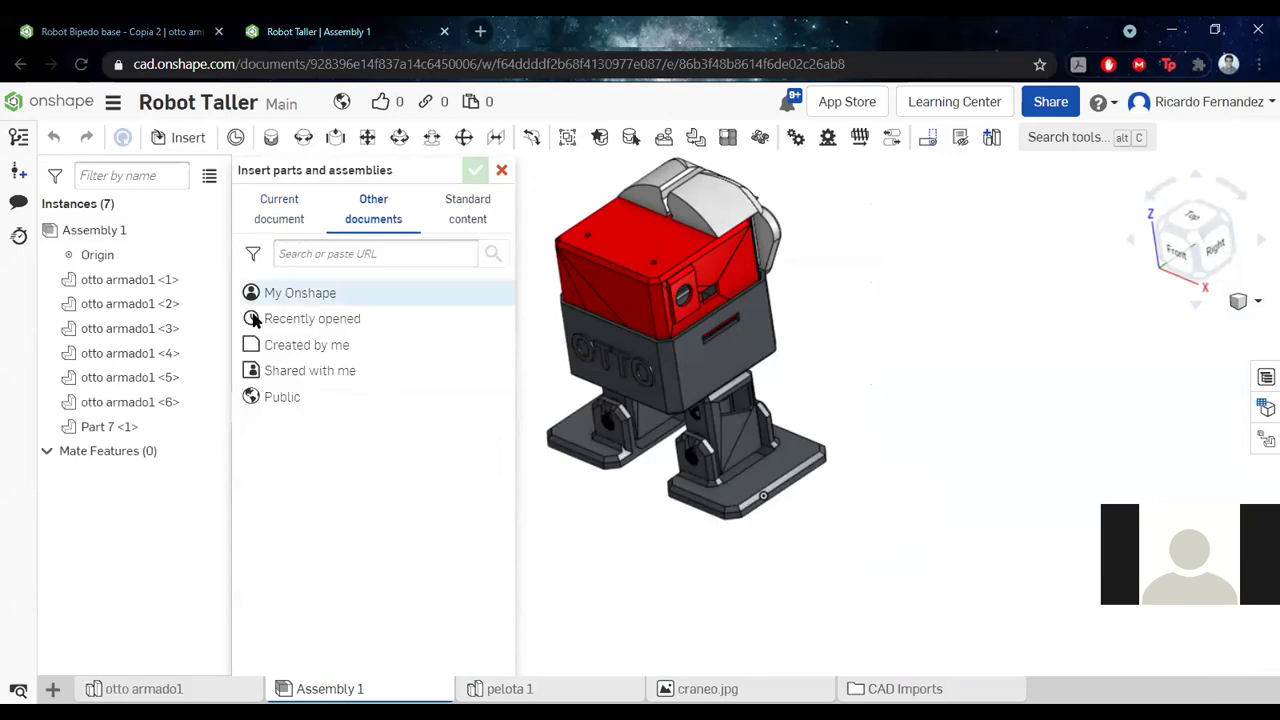
left_click(278, 221)
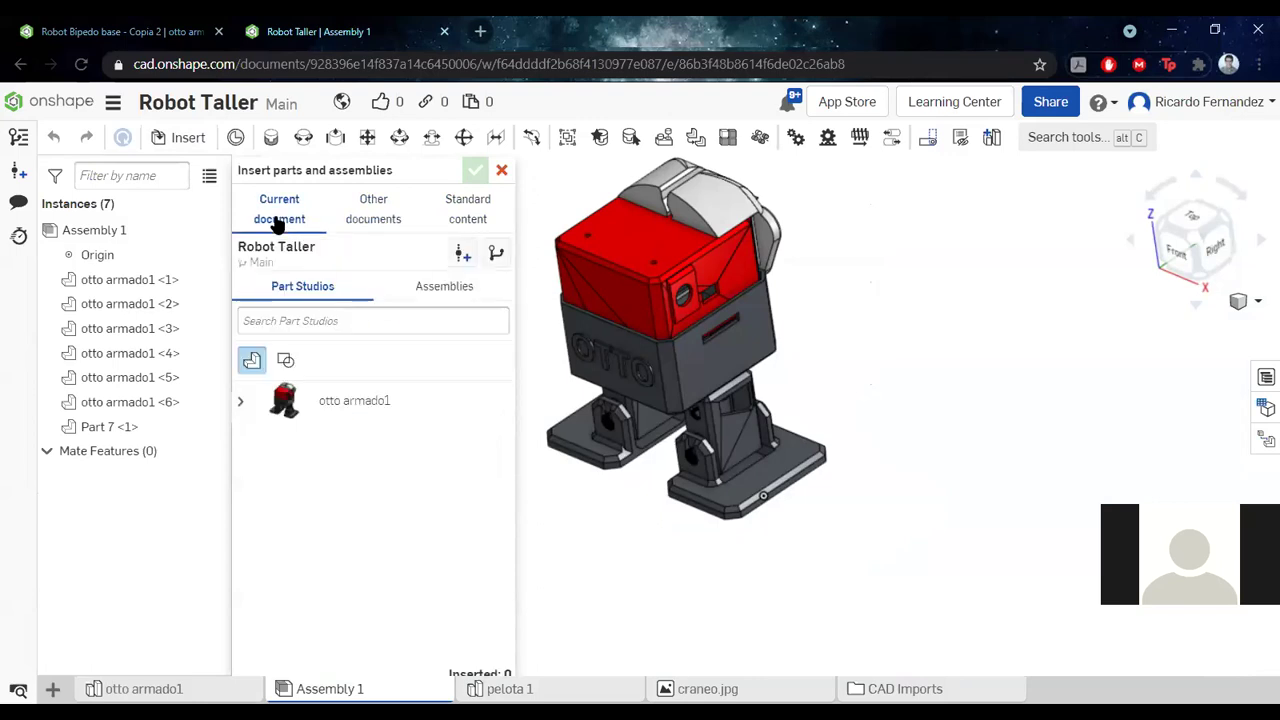
right_click_drag(694, 512, 667, 520)
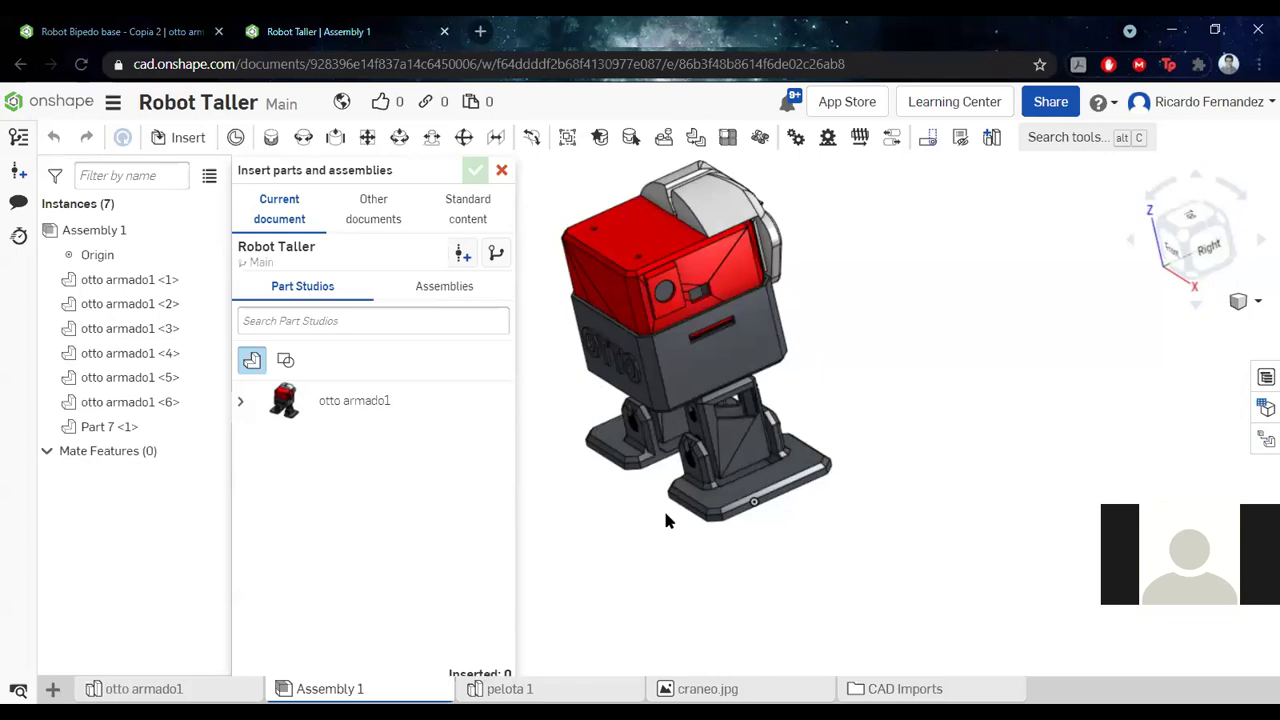
Check the otto armado1.STEP file in the CAD Imports folder and return to the otto armado1 Part Studio
left_click(860, 688)
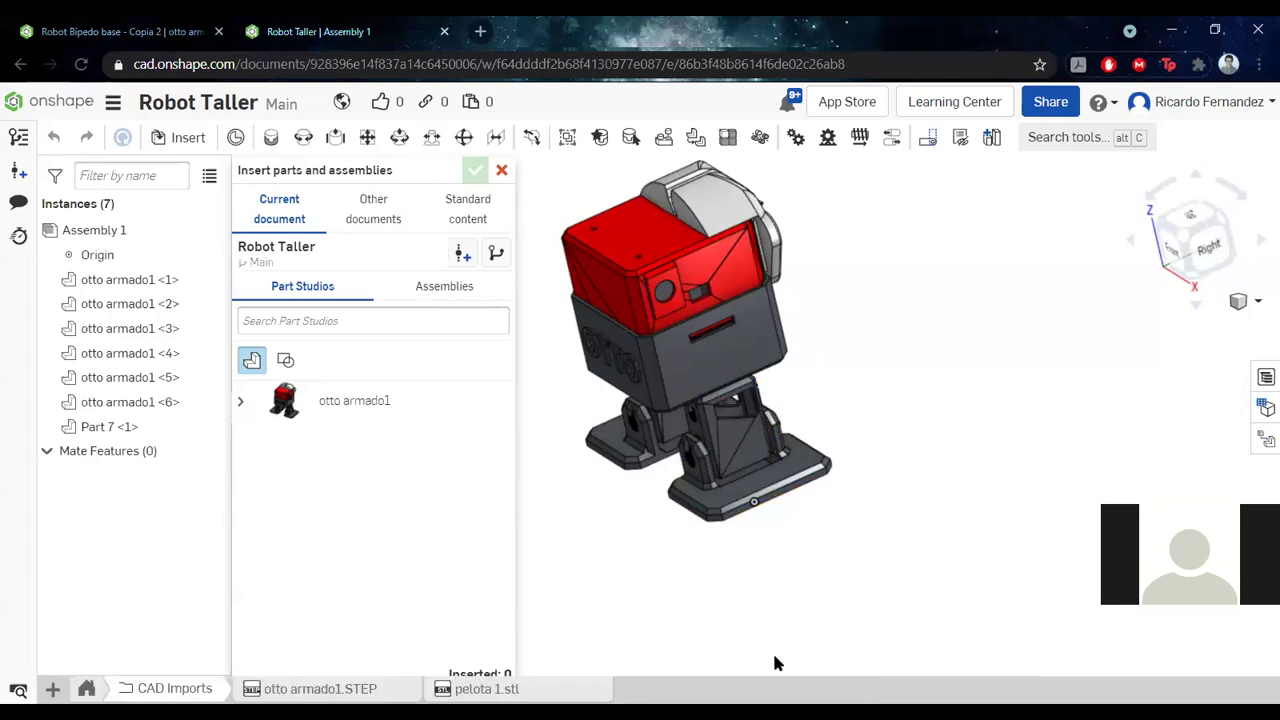
left_click(370, 680)
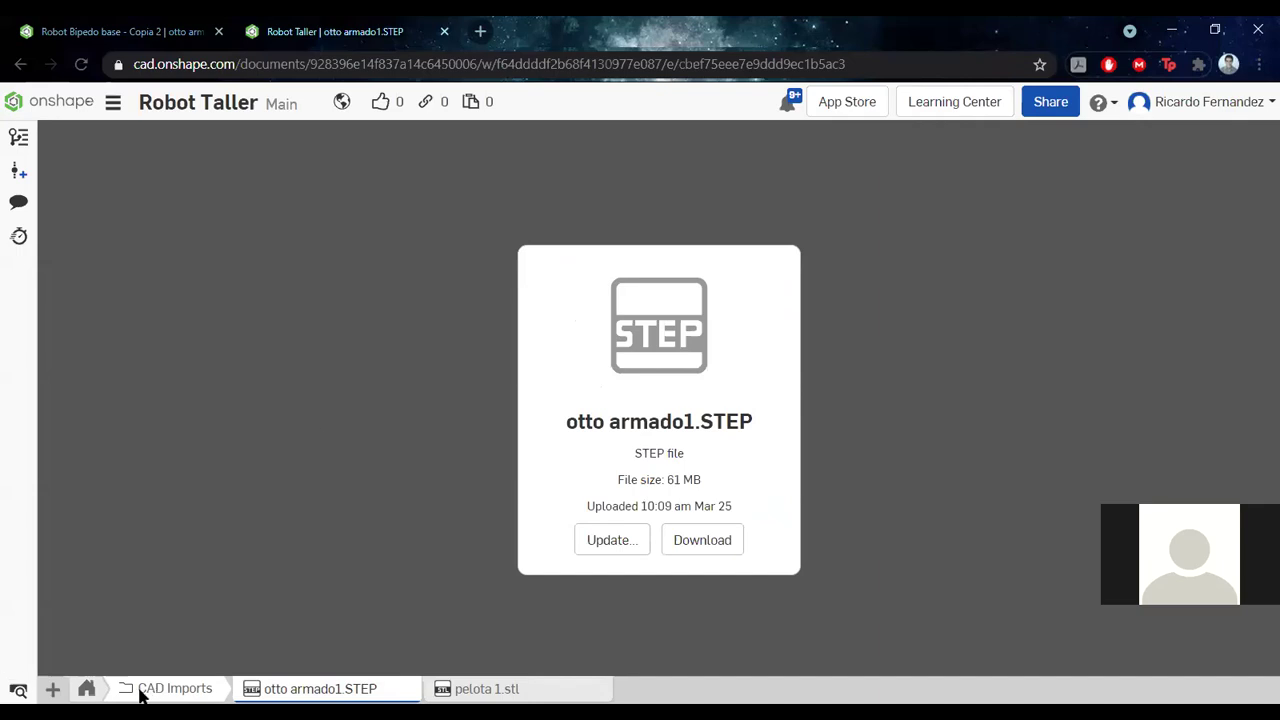
left_click(88, 689)
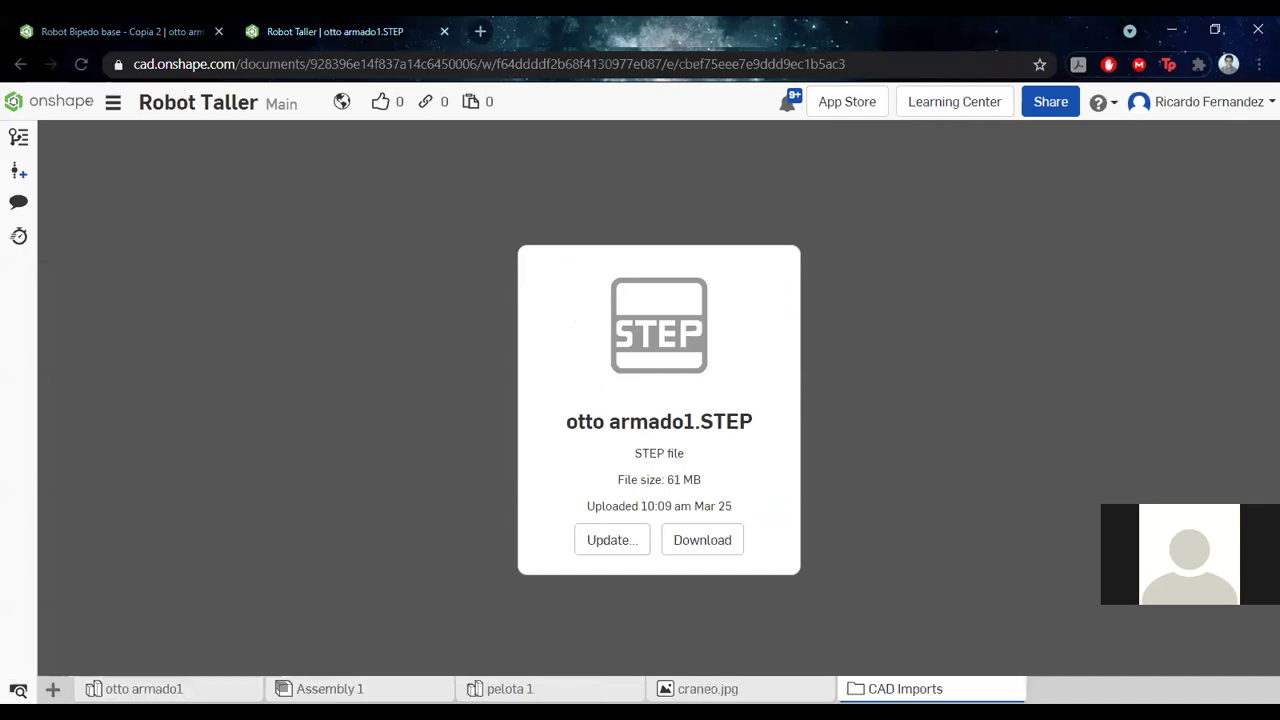
left_click(165, 689)
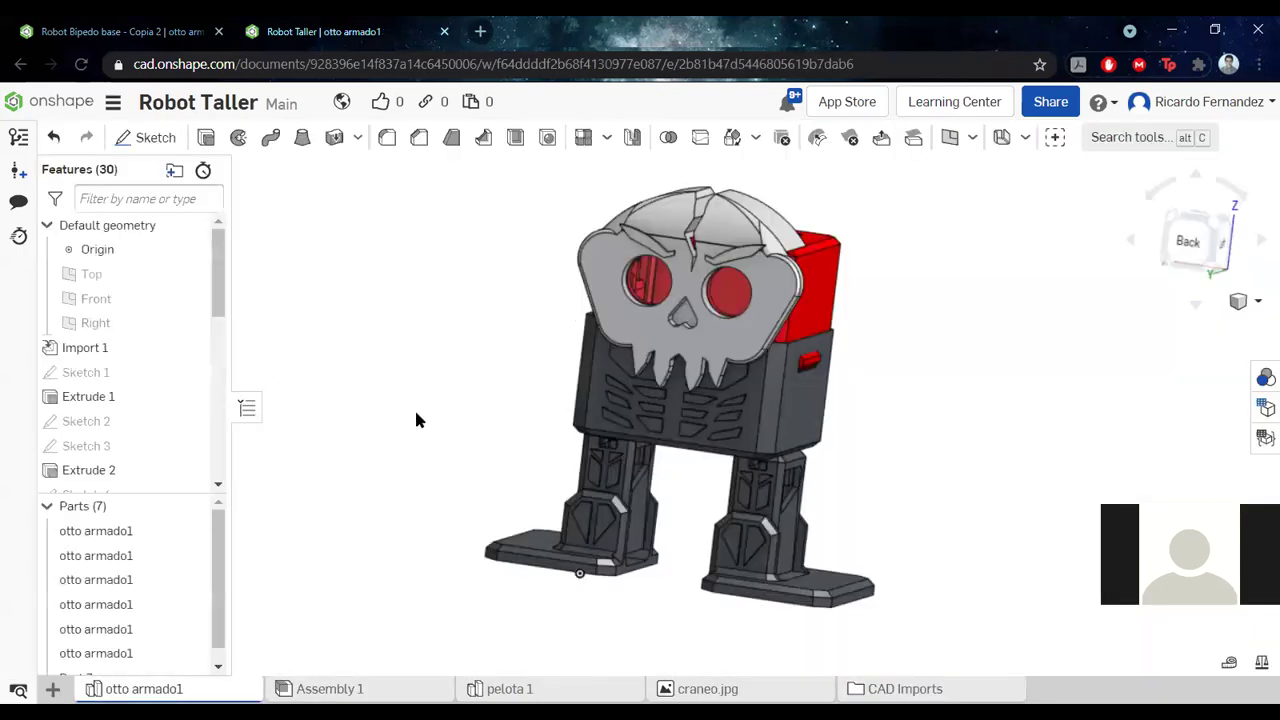
Examine the soccer ball's triangular mesh in pelota 1 again from other angles and at different zoom levels
left_click(526, 687)
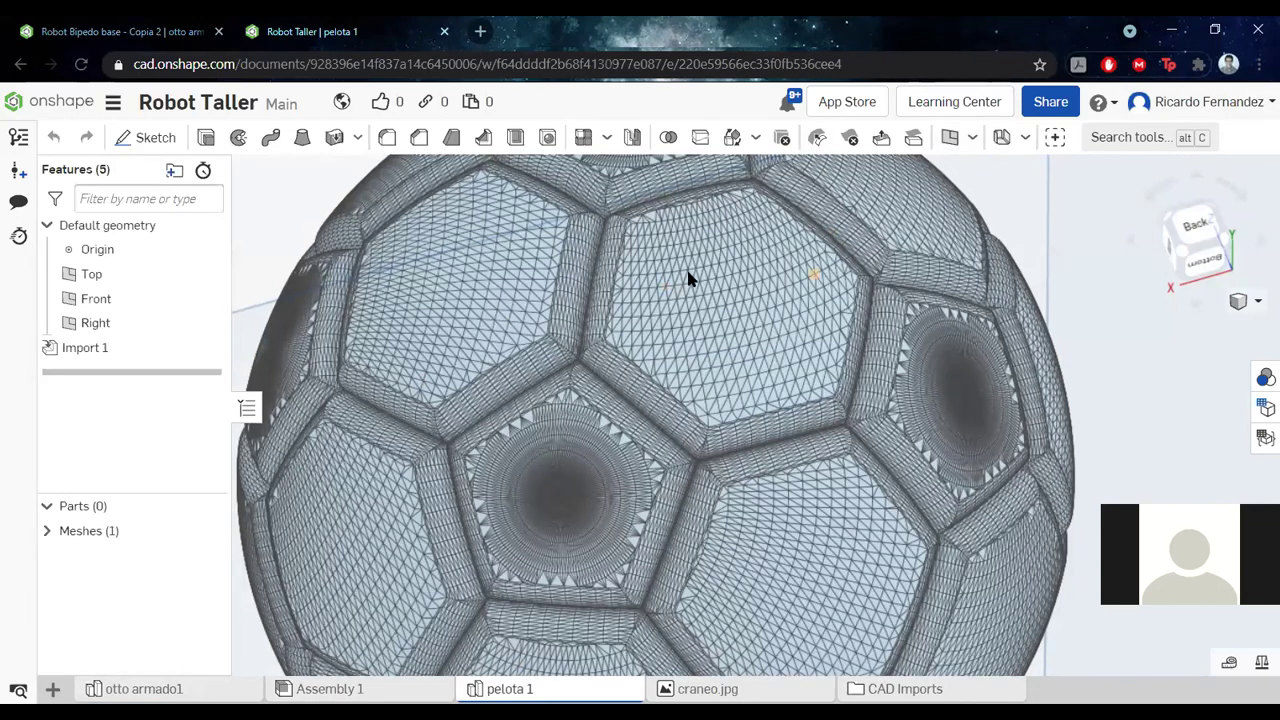
scroll(704, 277, "down", 5)
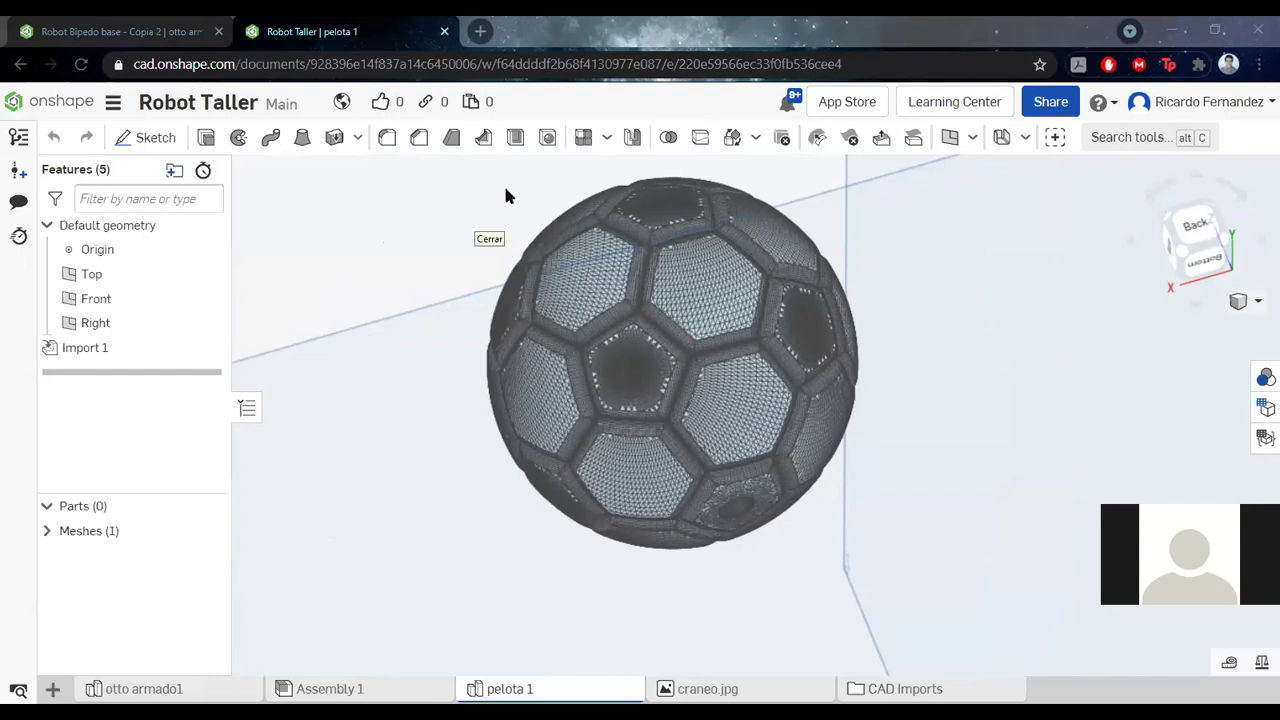
right_click_drag(586, 214, 574, 251)
scroll(574, 251, "up", 3)
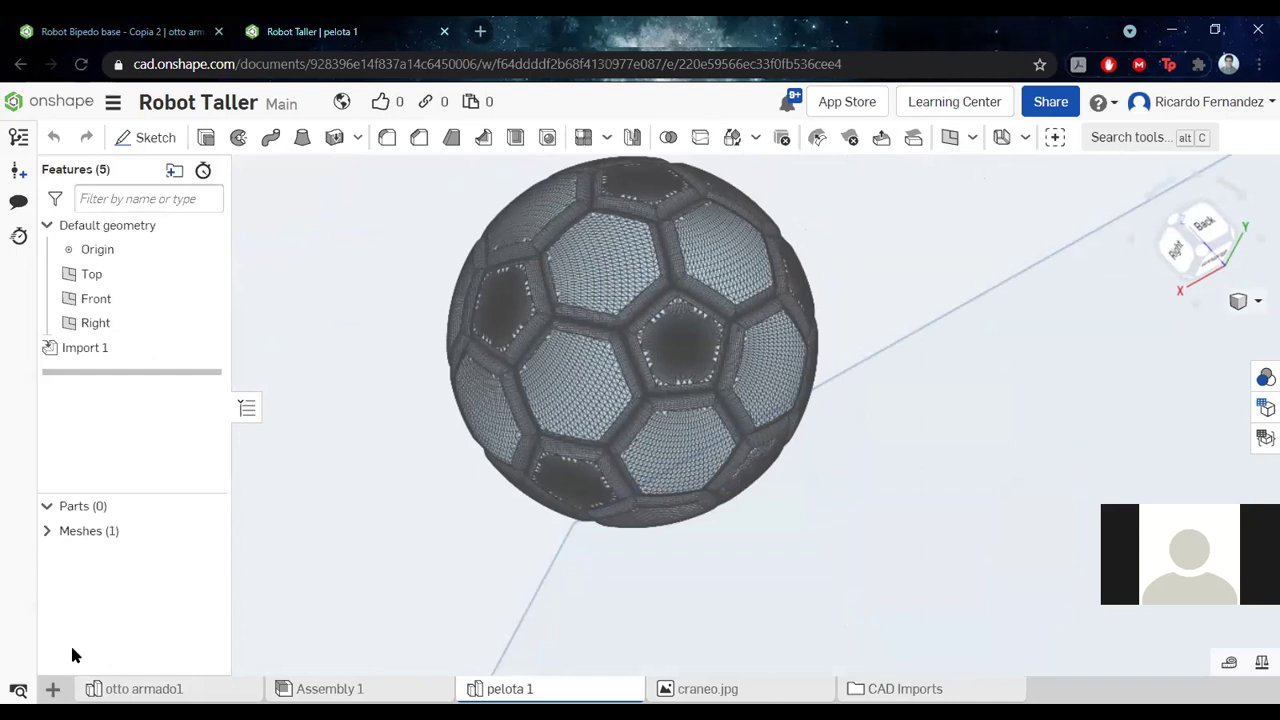
mouse_move(478, 500)
right_mouse_down()
mouse_move(414, 449)
mouse_move(420, 494)
mouse_move(537, 467)
right_mouse_up()
scroll(537, 467, "up", 3)
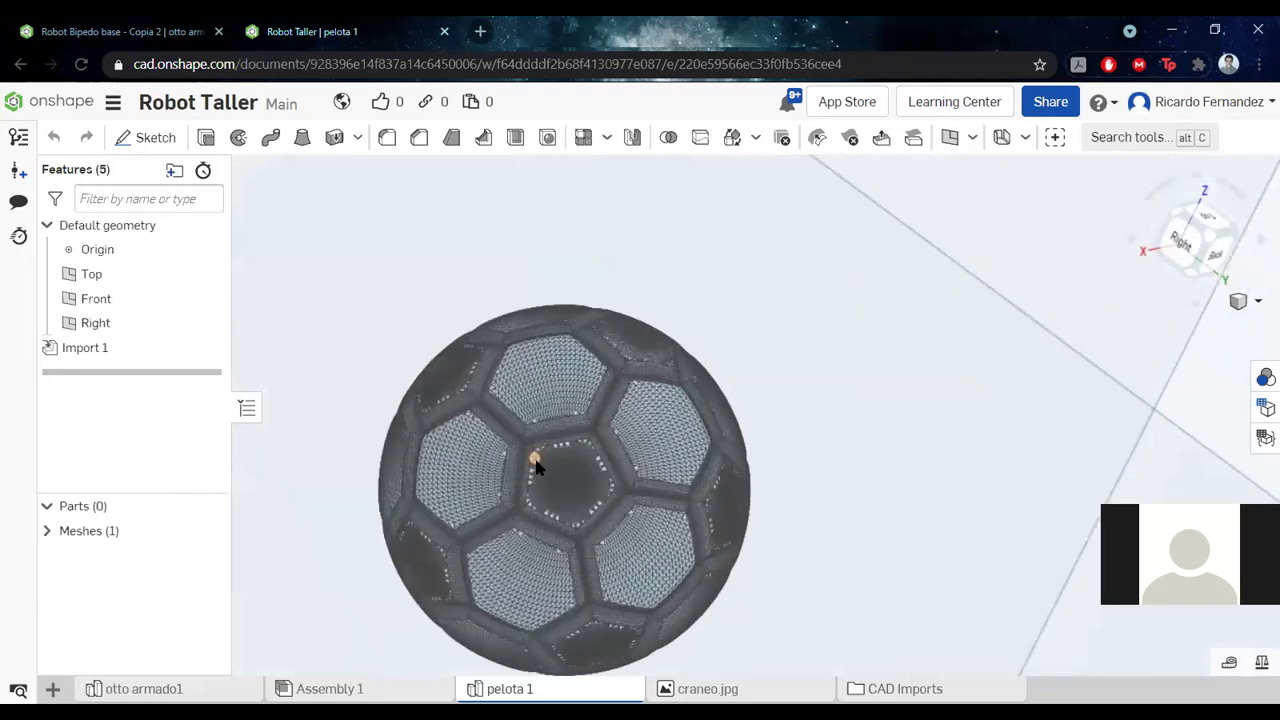
scroll(645, 392, "up", 3)
scroll(642, 392, "down", 1)
scroll(640, 391, "up", 1)
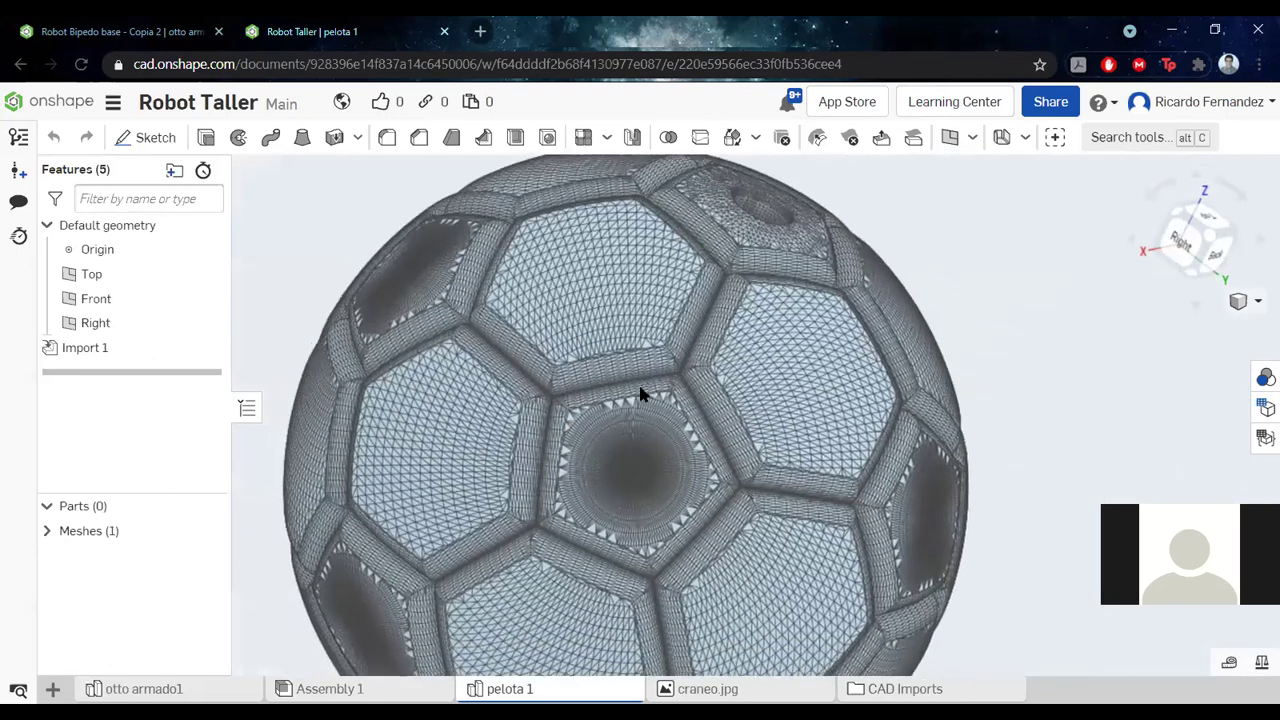
scroll(634, 391, "down", 1)
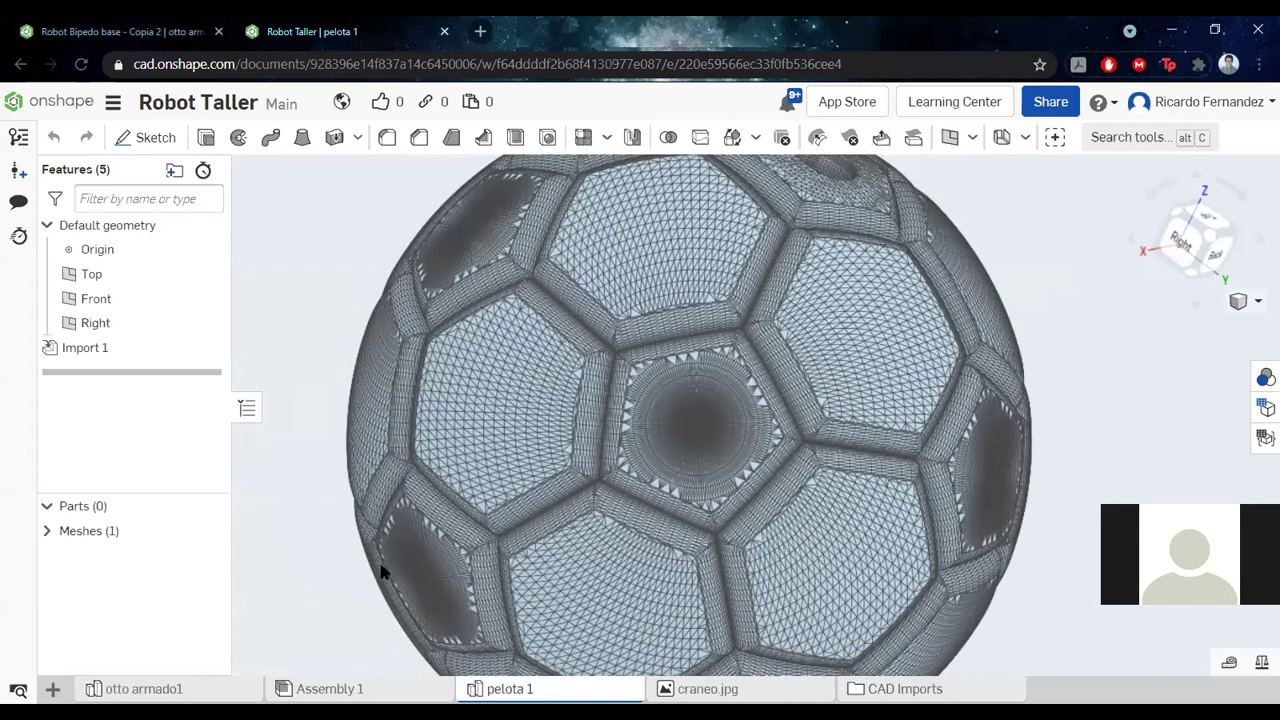
Return to the otto armado1 Part Studio by way of Assembly 1 and check the document-level and new-element commands
left_click(330, 688)
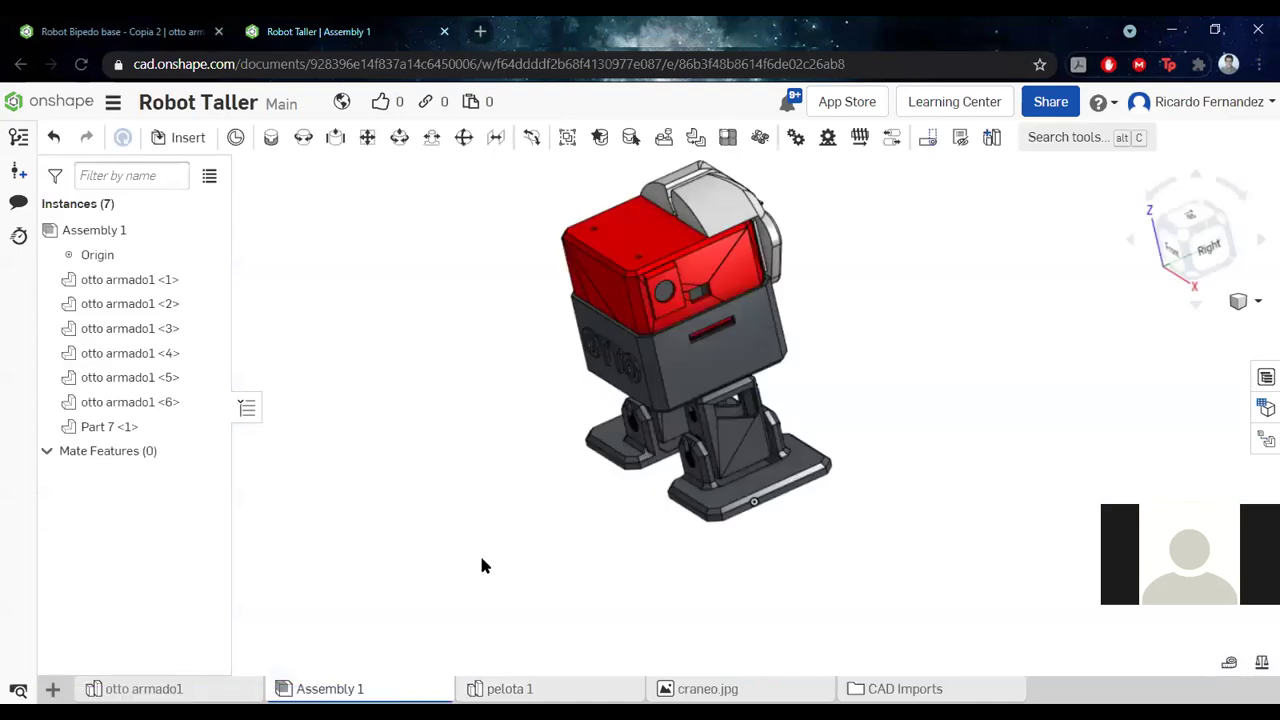
right_click_drag(250, 670, 184, 378)
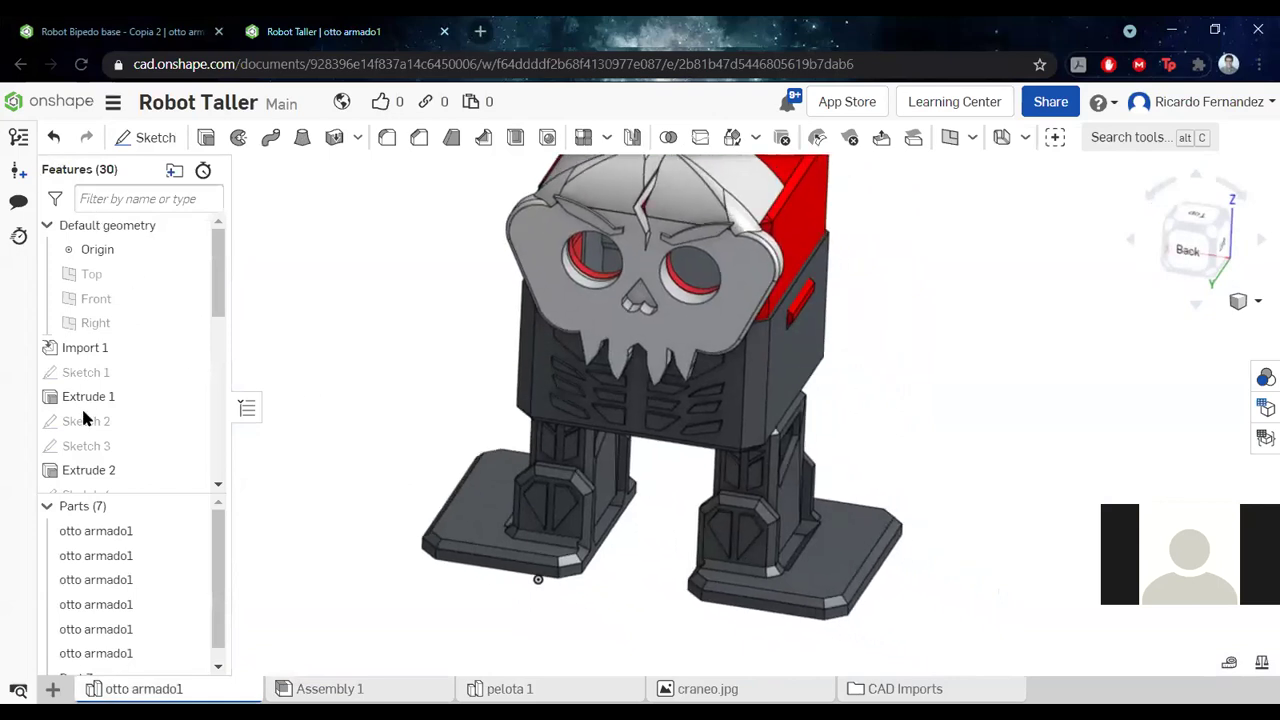
left_click(112, 103)
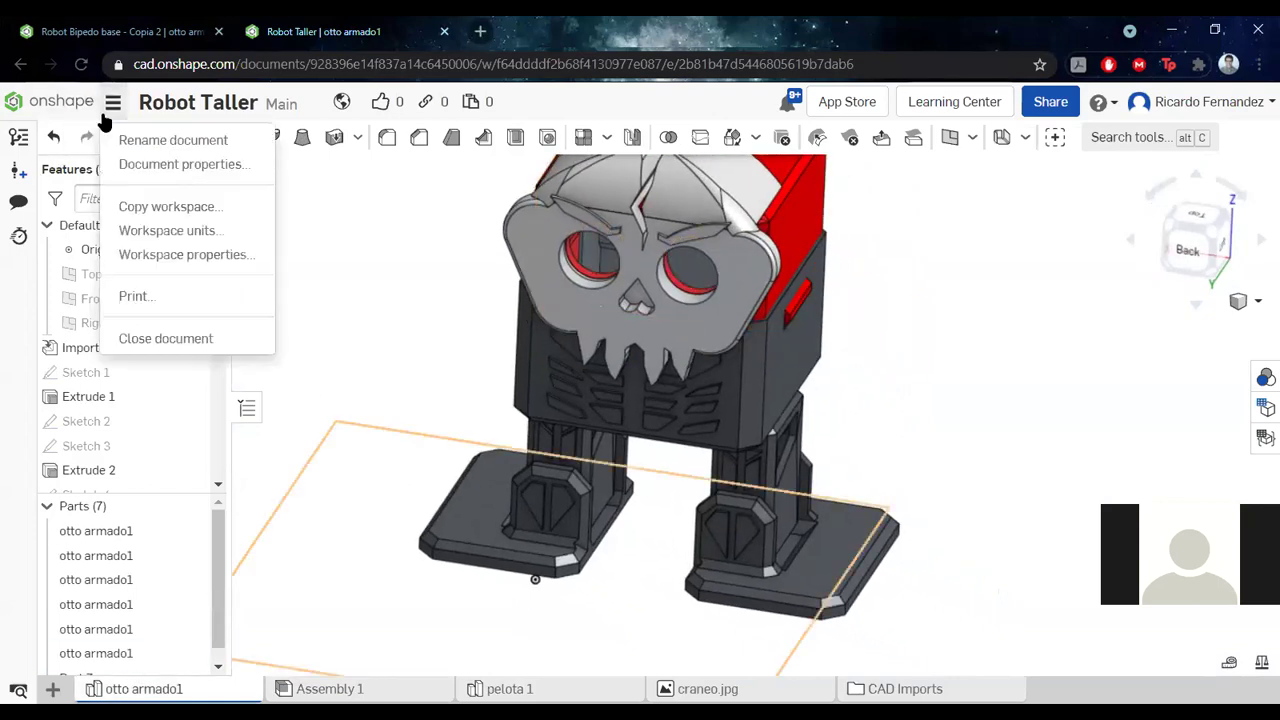
left_click(53, 690)
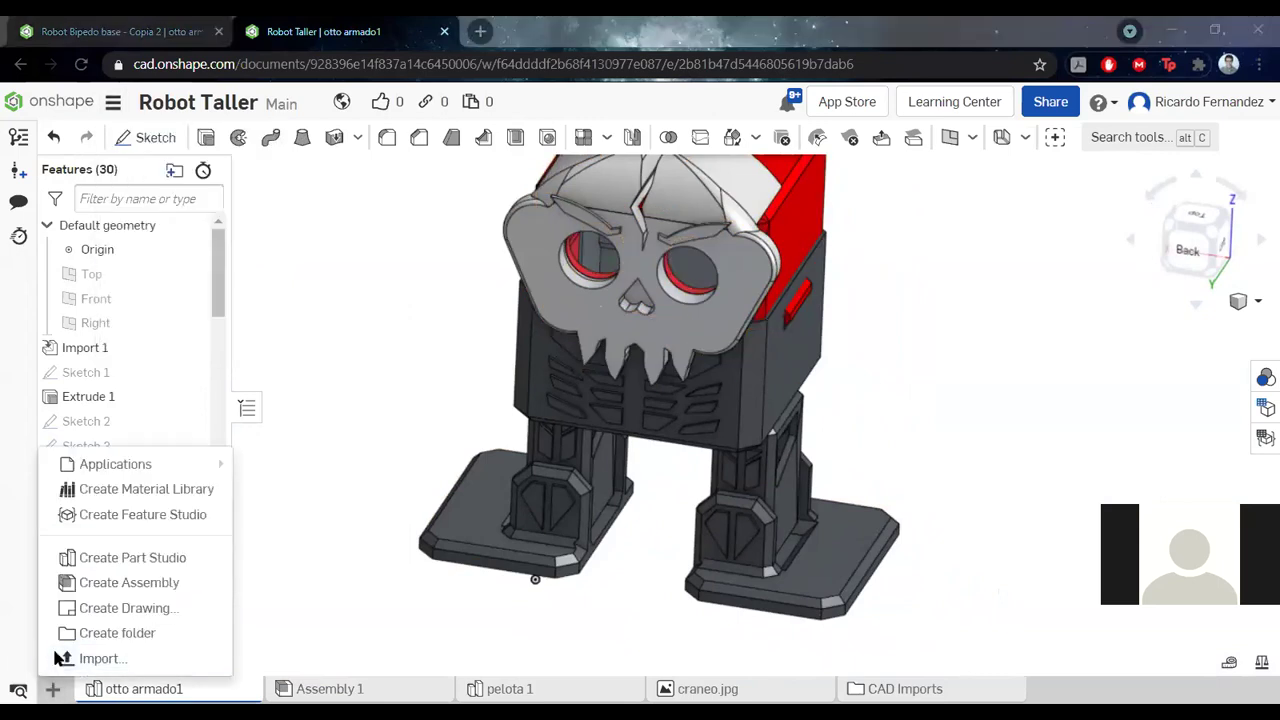
left_click(305, 285)
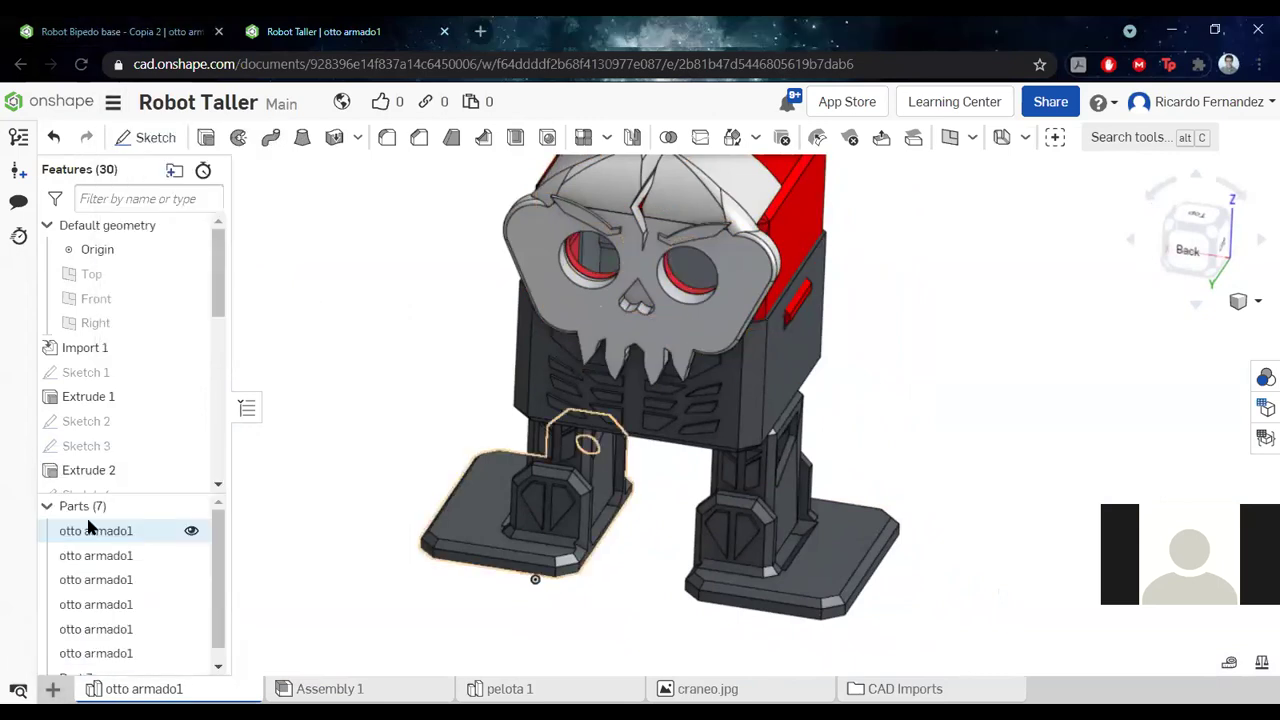
Review the Parts list of otto armado1 down to Part 7, matching its entries to the bodies of the robot
left_click_drag(355, 215, 116, 490)
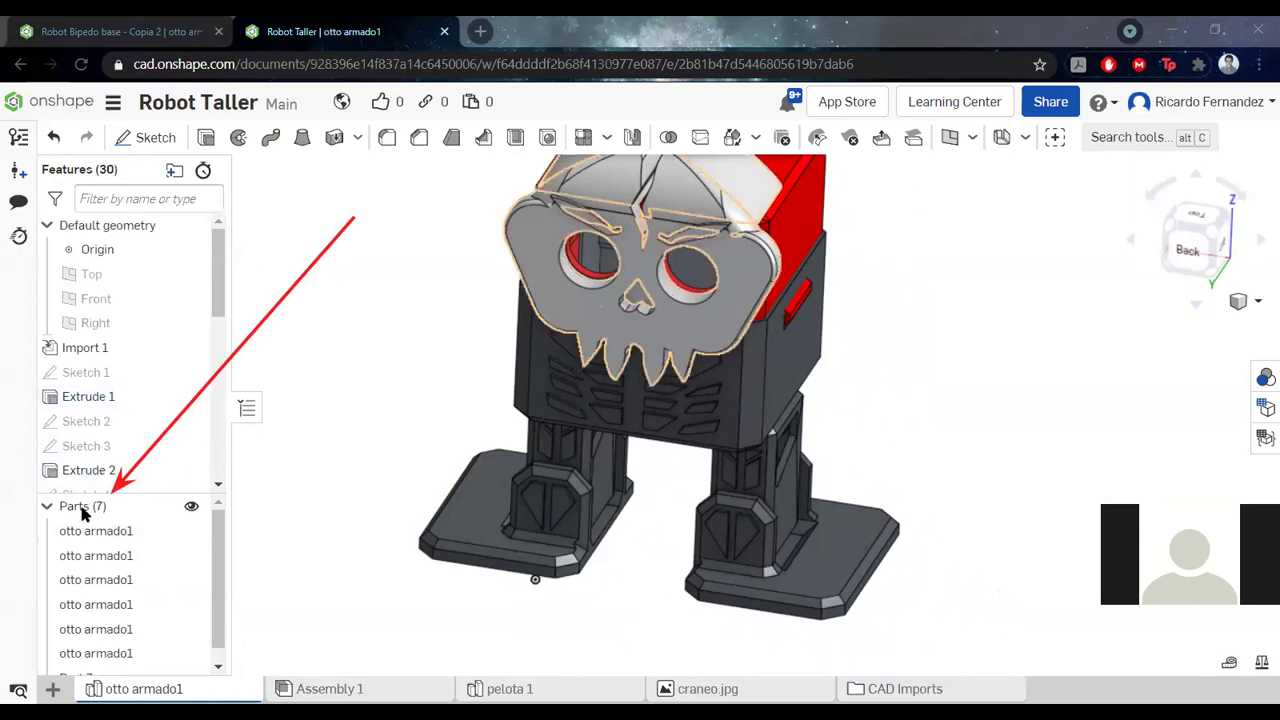
left_click(47, 510)
left_click(48, 510)
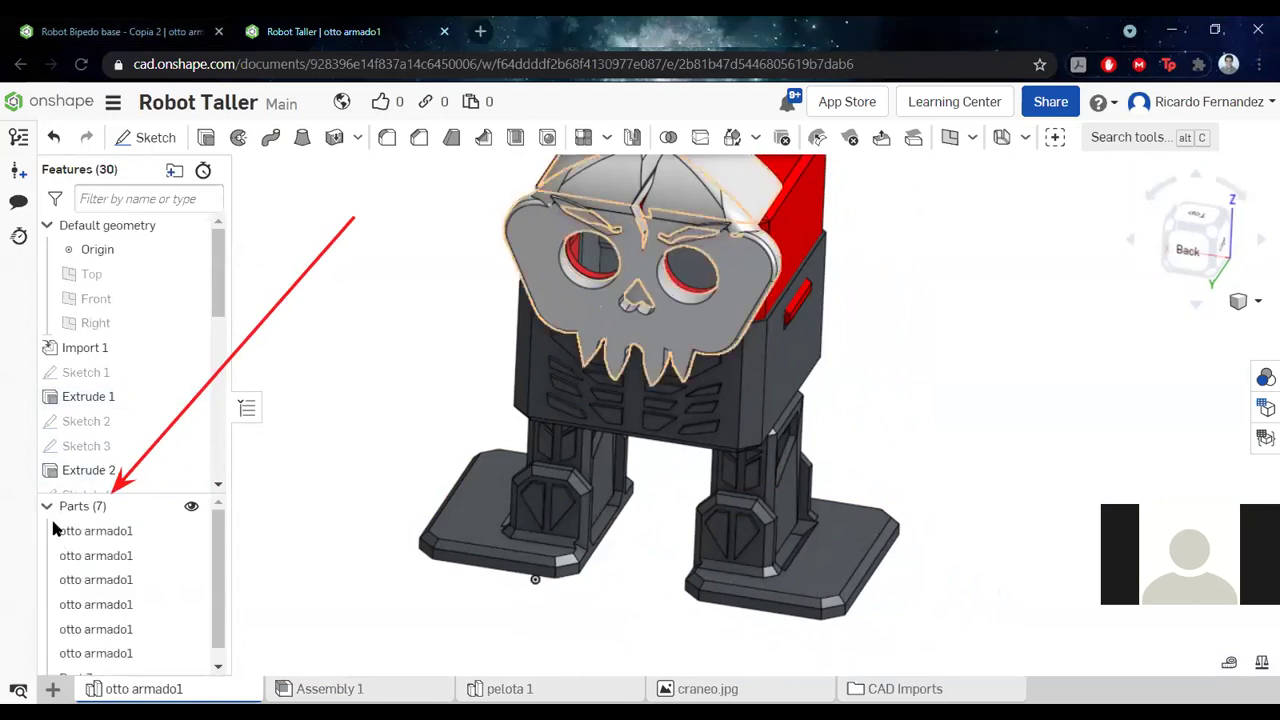
scroll(209, 595, "down", 1)
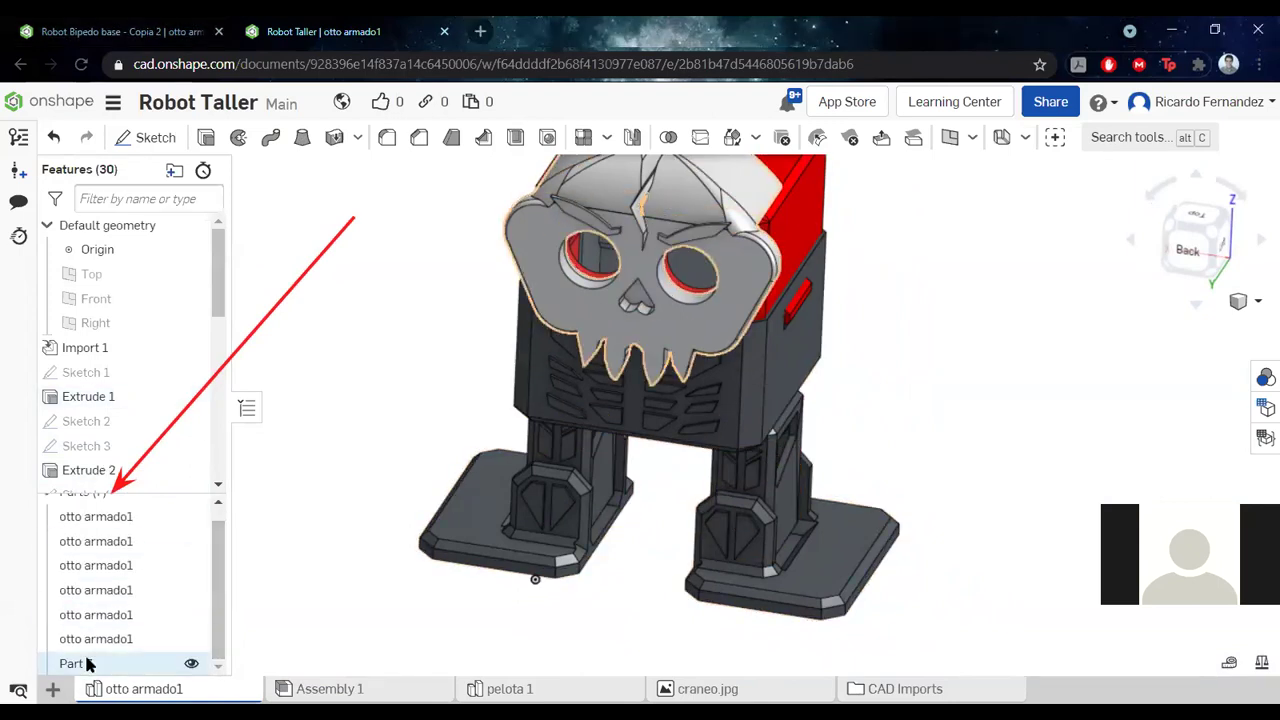
middle_click_drag(257, 495, 274, 546)
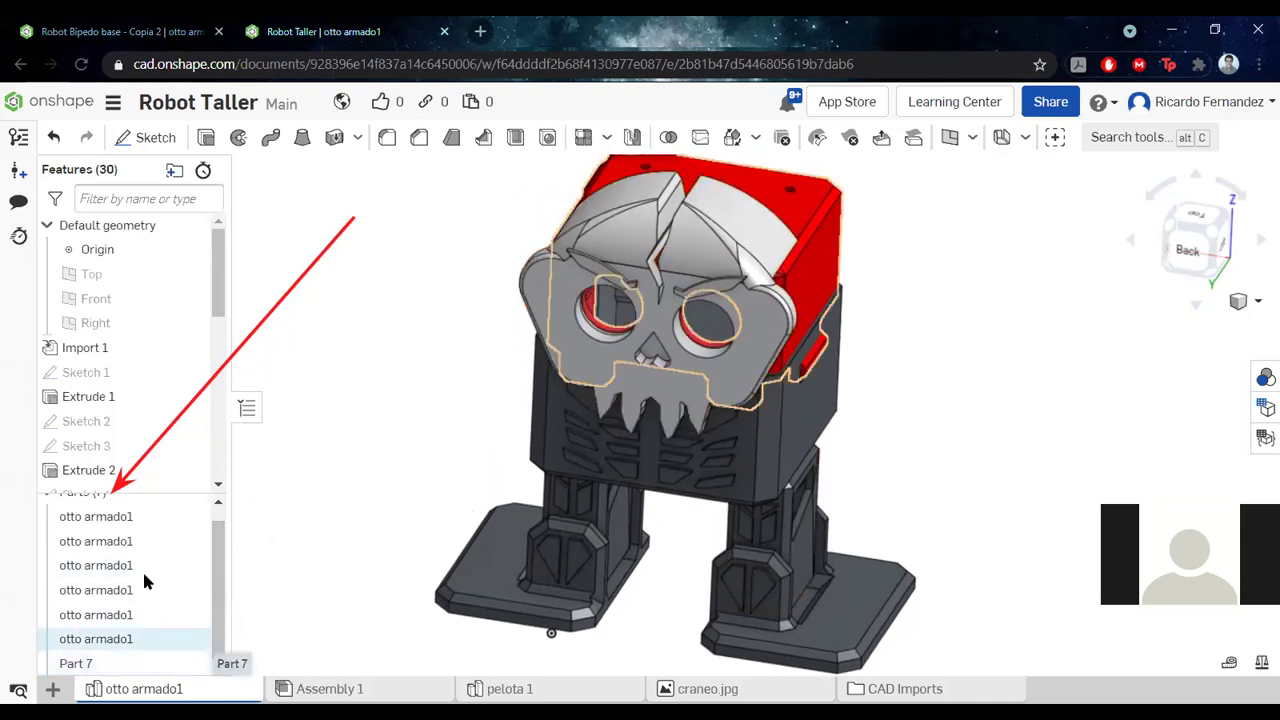
scroll(213, 557, "up", 1)
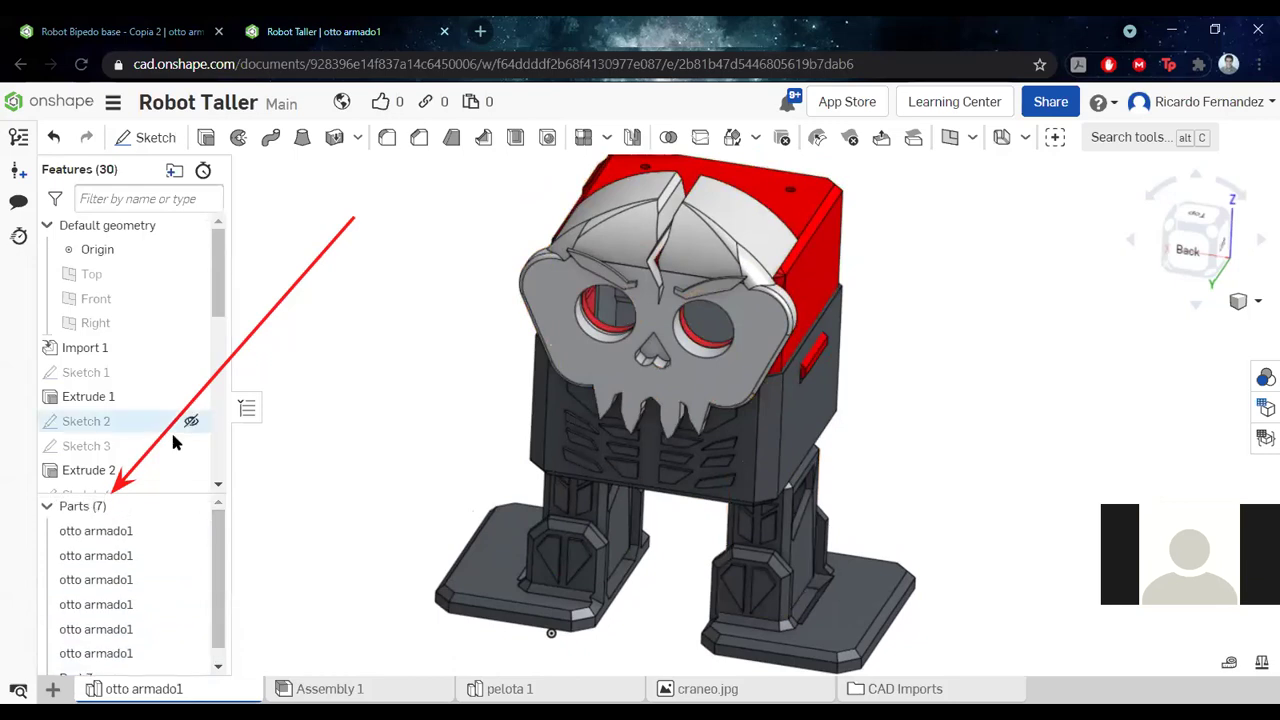
Open the export settings for the first otto armado1 part in the Parts list
right_click(88, 538)
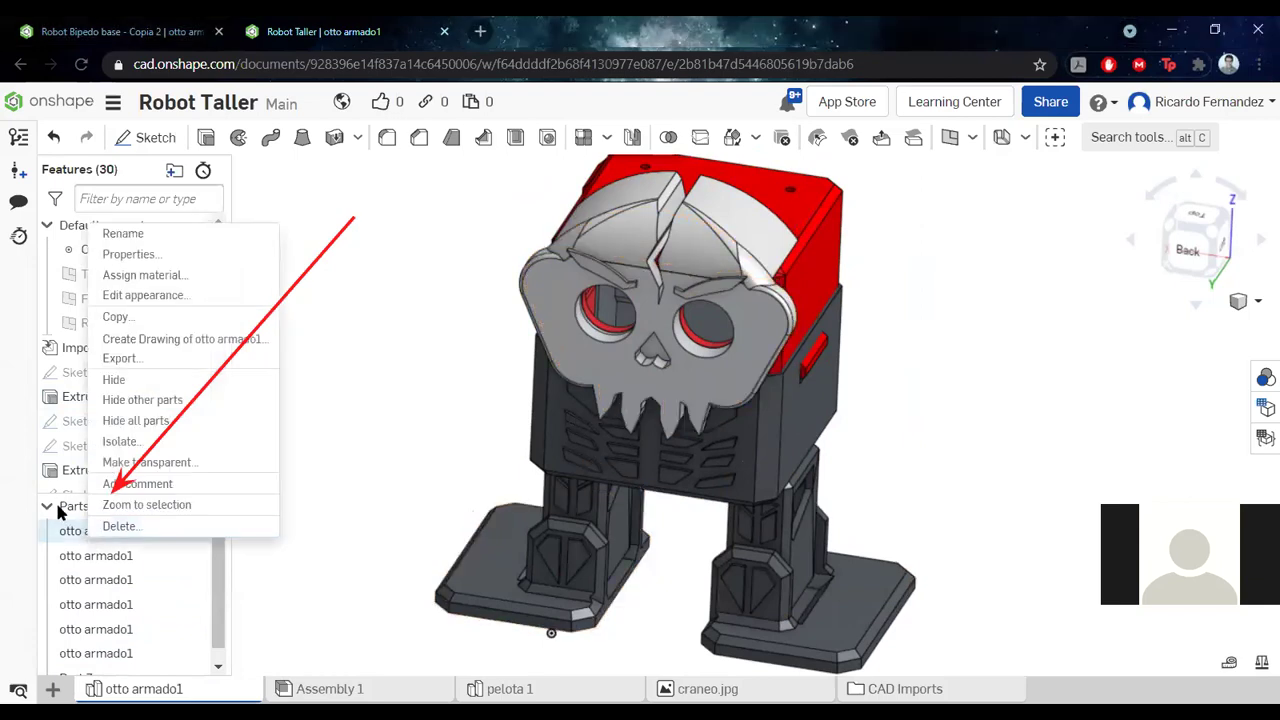
left_click(58, 515)
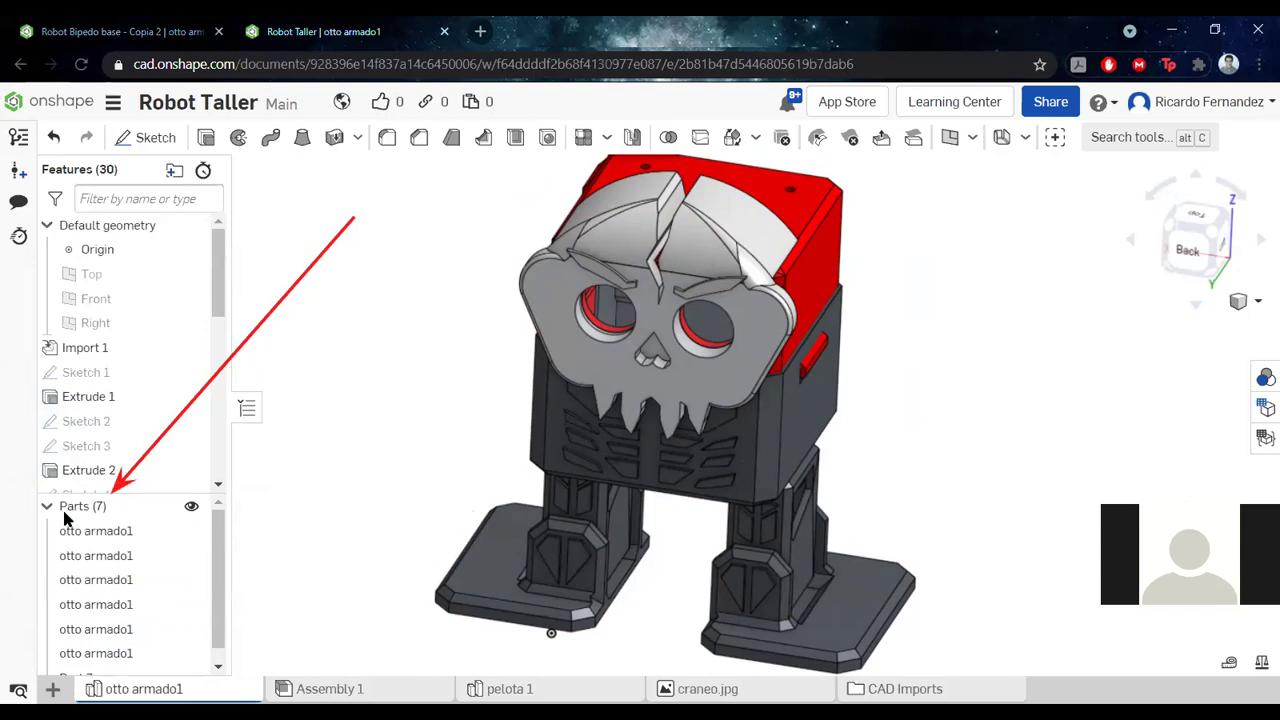
right_click(84, 538)
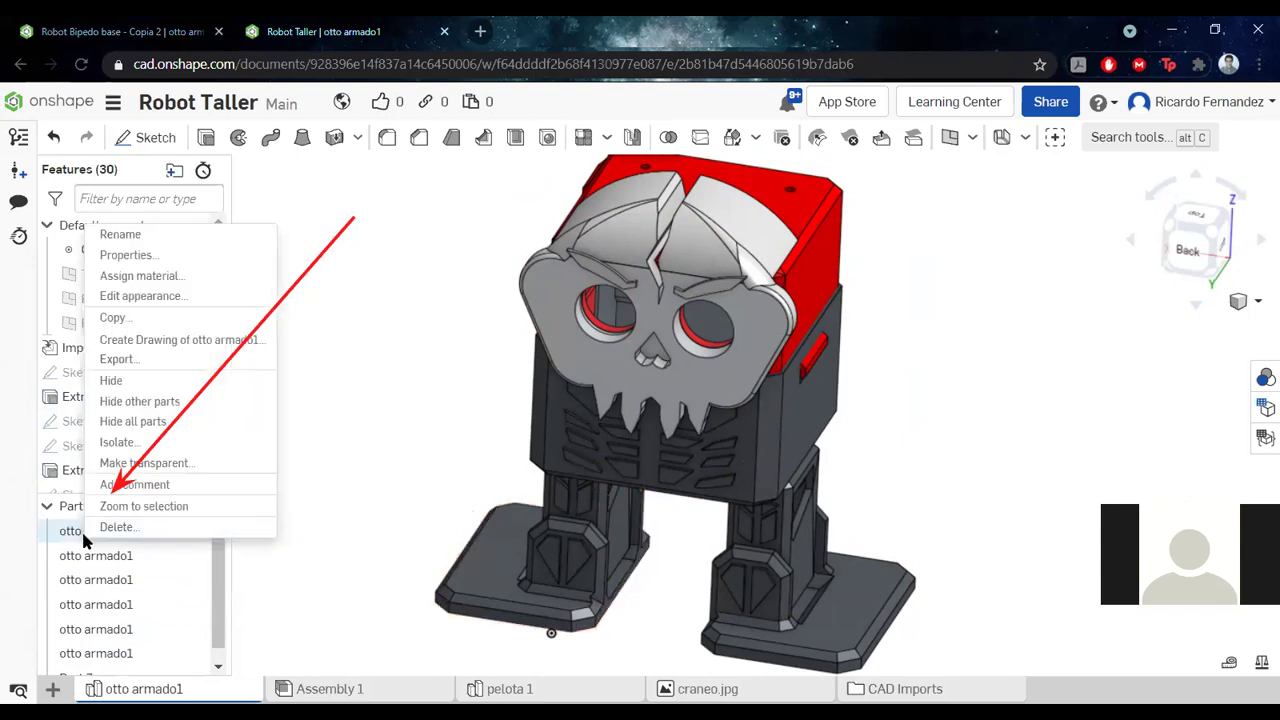
right_click(61, 528)
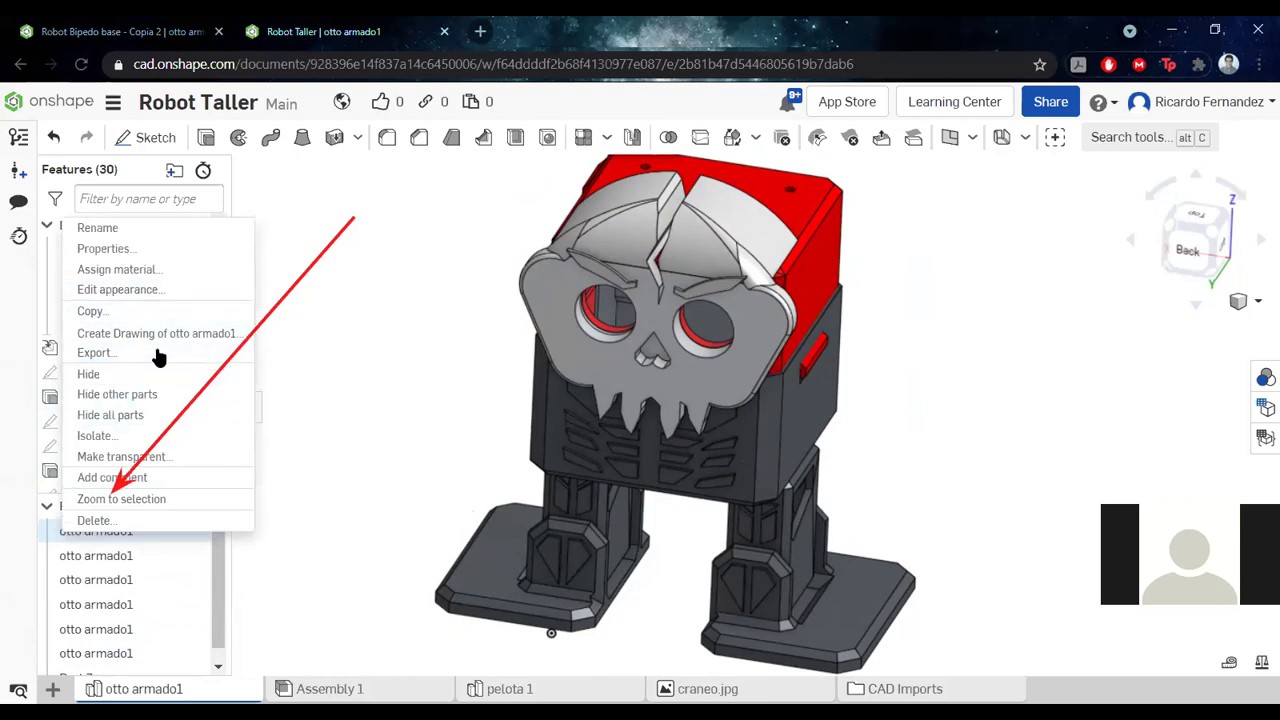
left_click_drag(332, 336, 140, 352)
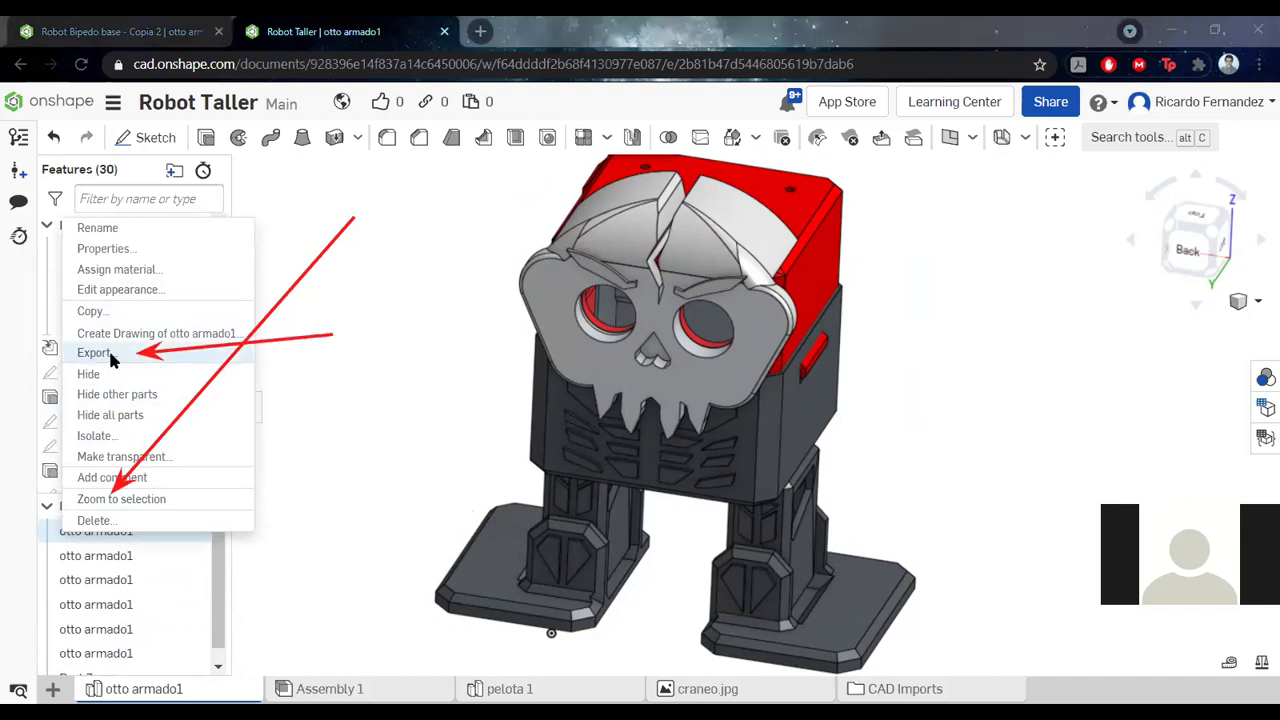
key("Escape")
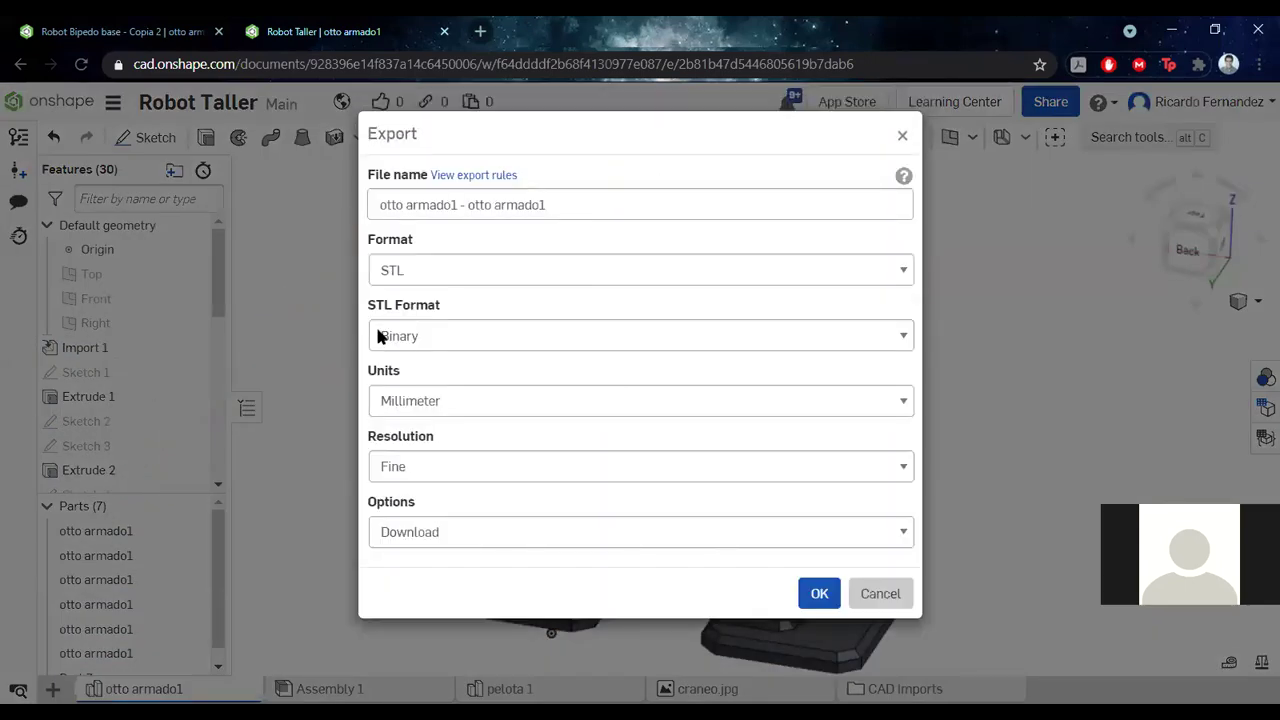
Set the export file name to otto1
left_click(577, 205)
key("BackSpace")
key("BackSpace")
key("BackSpace")
key("BackSpace")
key("BackSpace")
key("BackSpace")
key("BackSpace")
key("BackSpace")
key("BackSpace")
key("BackSpace")
key("BackSpace")
key("BackSpace")
key("BackSpace")
key("BackSpace")
key("BackSpace")
key("BackSpace")
key("BackSpace")
key("BackSpace")
key("BackSpace")
key("BackSpace")
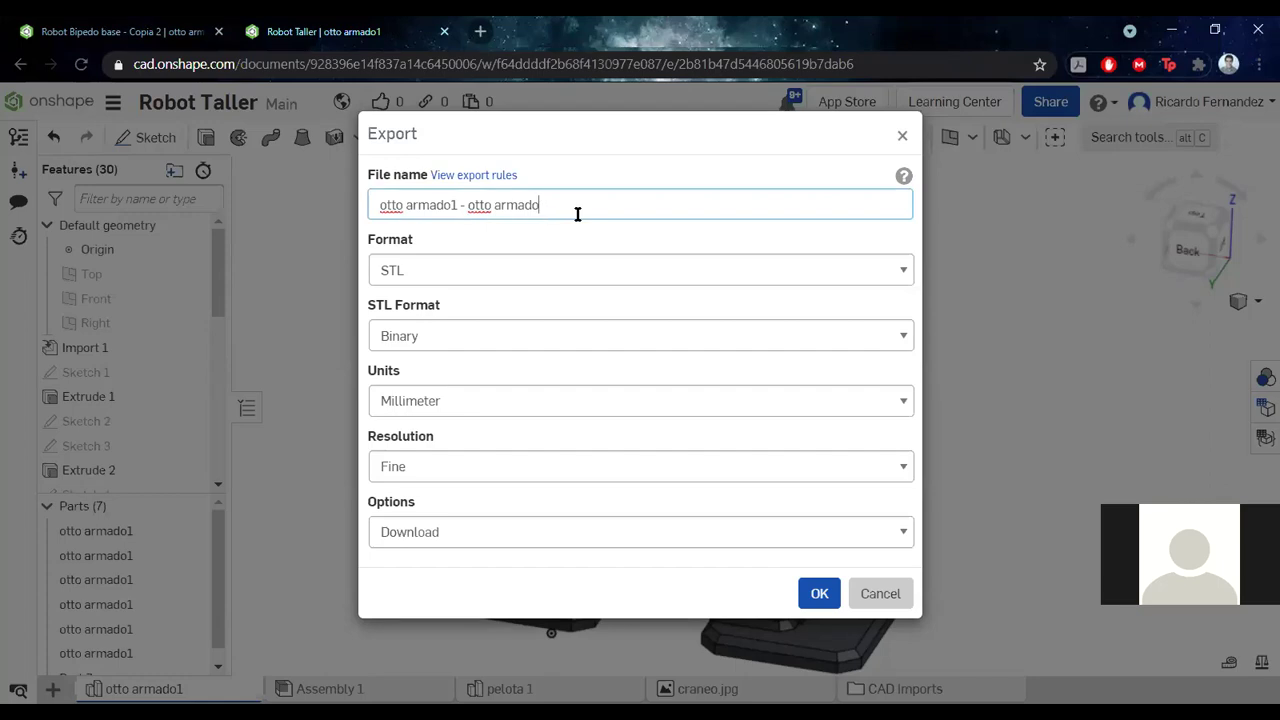
key("BackSpace")
key("BackSpace")
type("1")
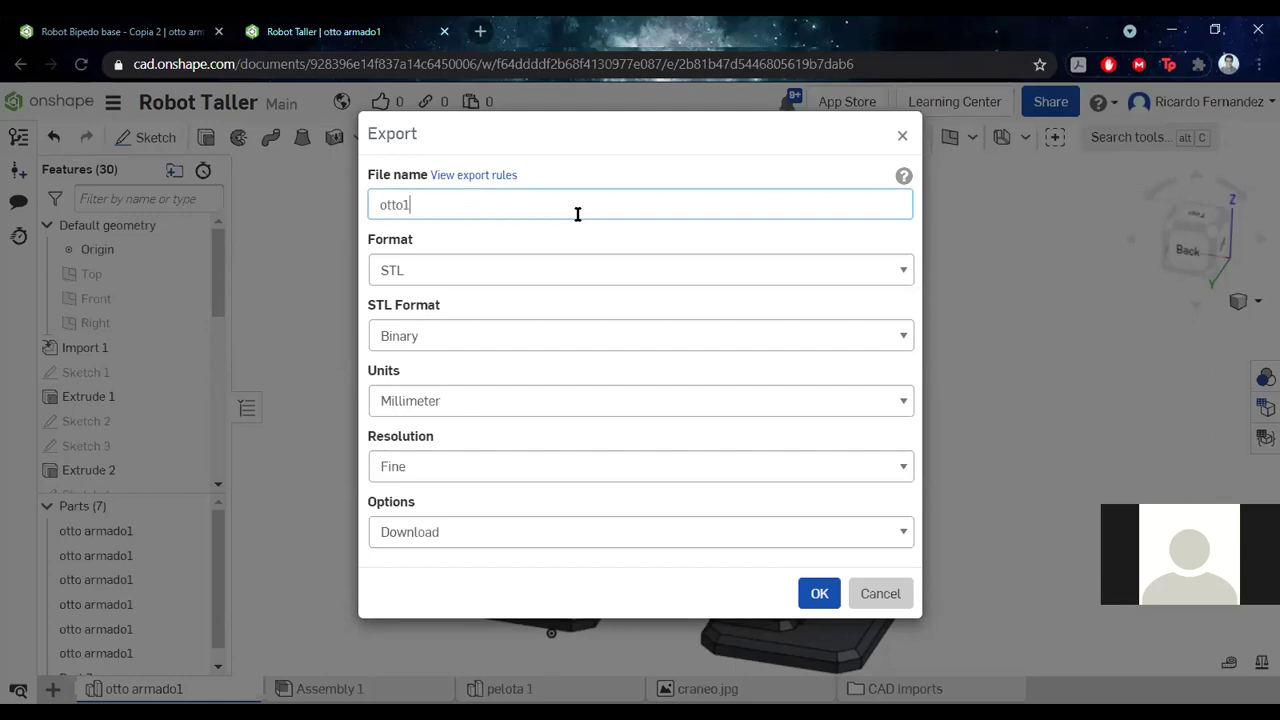
Export the part in STL format as Binary, with Millimeter units, Fine resolution and the Download option
left_click(500, 267)
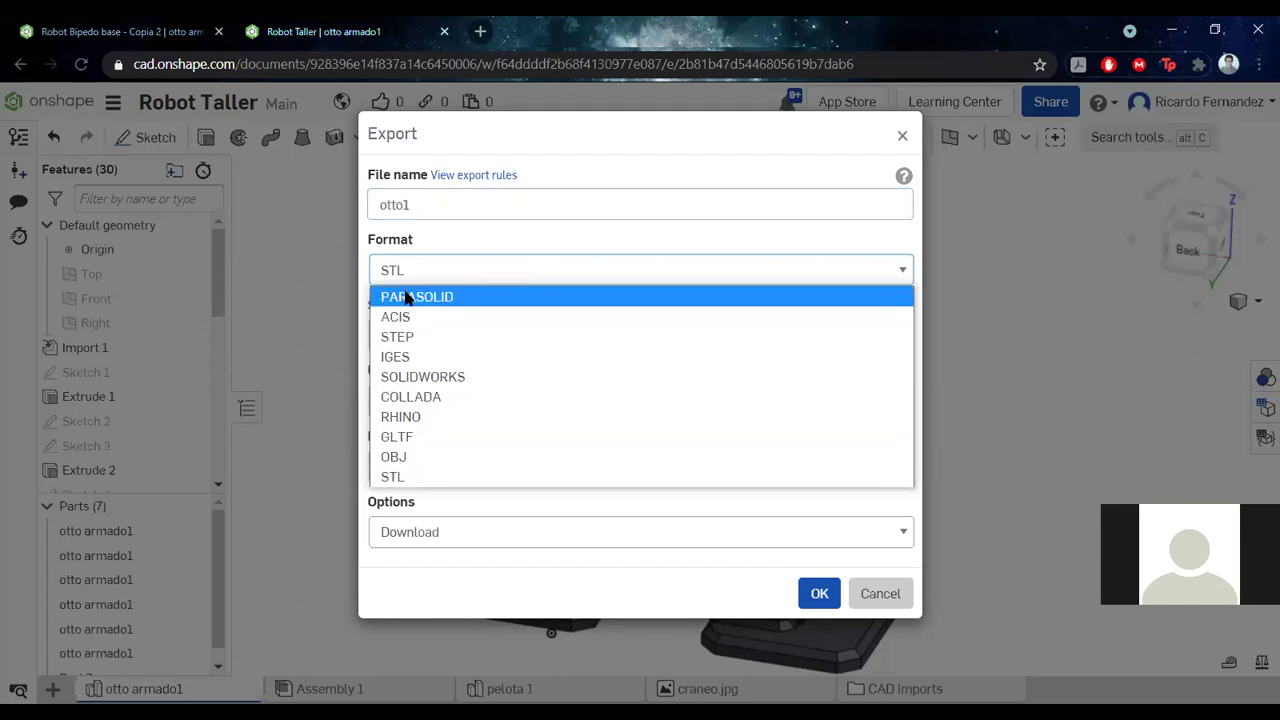
left_click(397, 477)
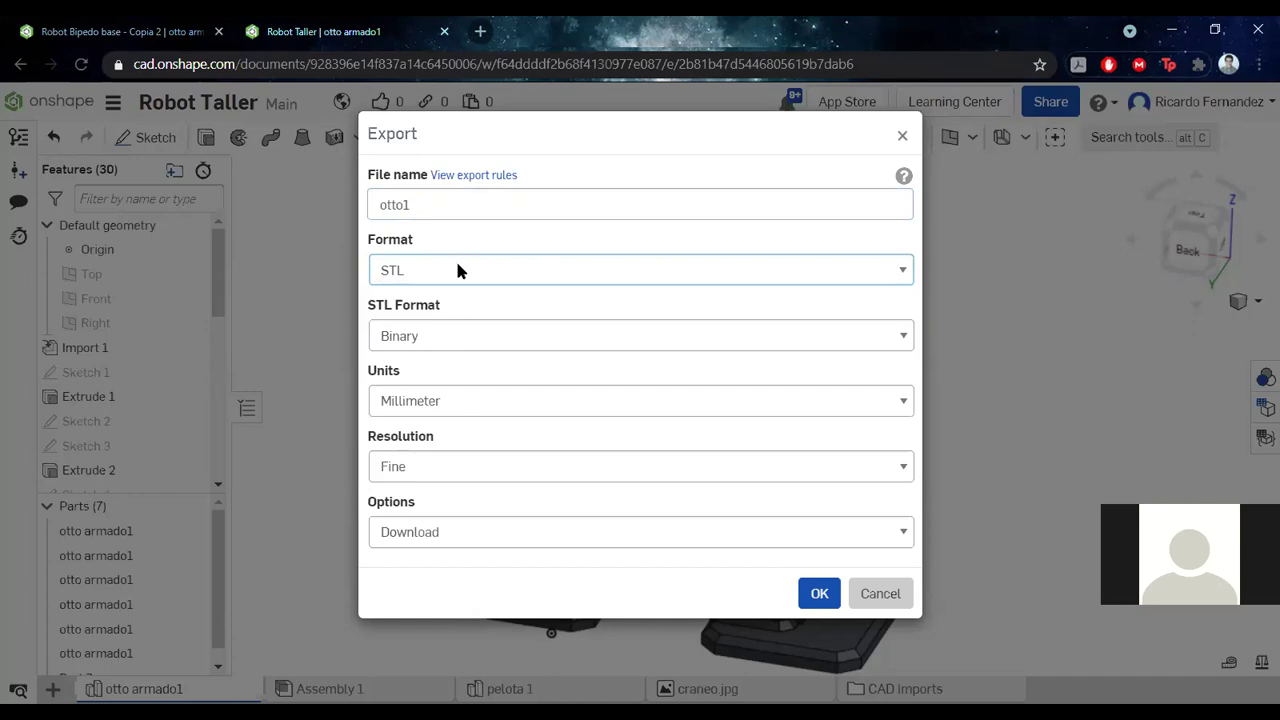
left_click(430, 330)
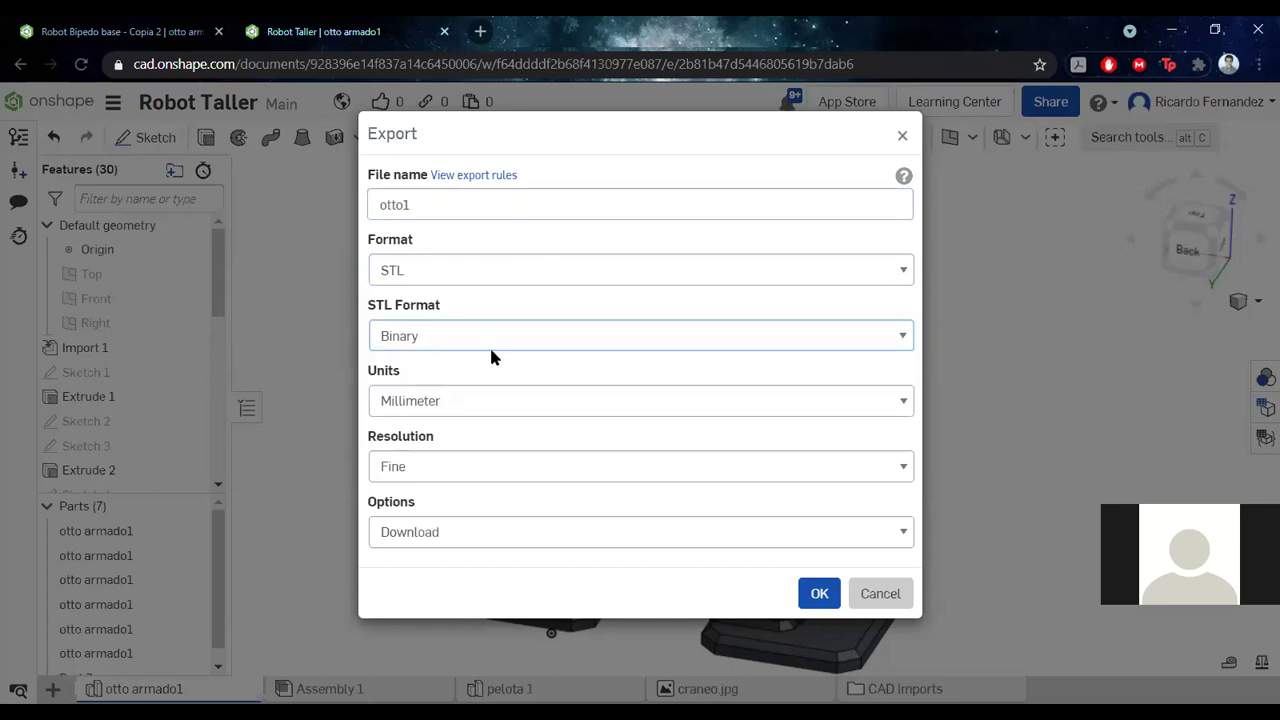
left_click(440, 400)
left_click(417, 507)
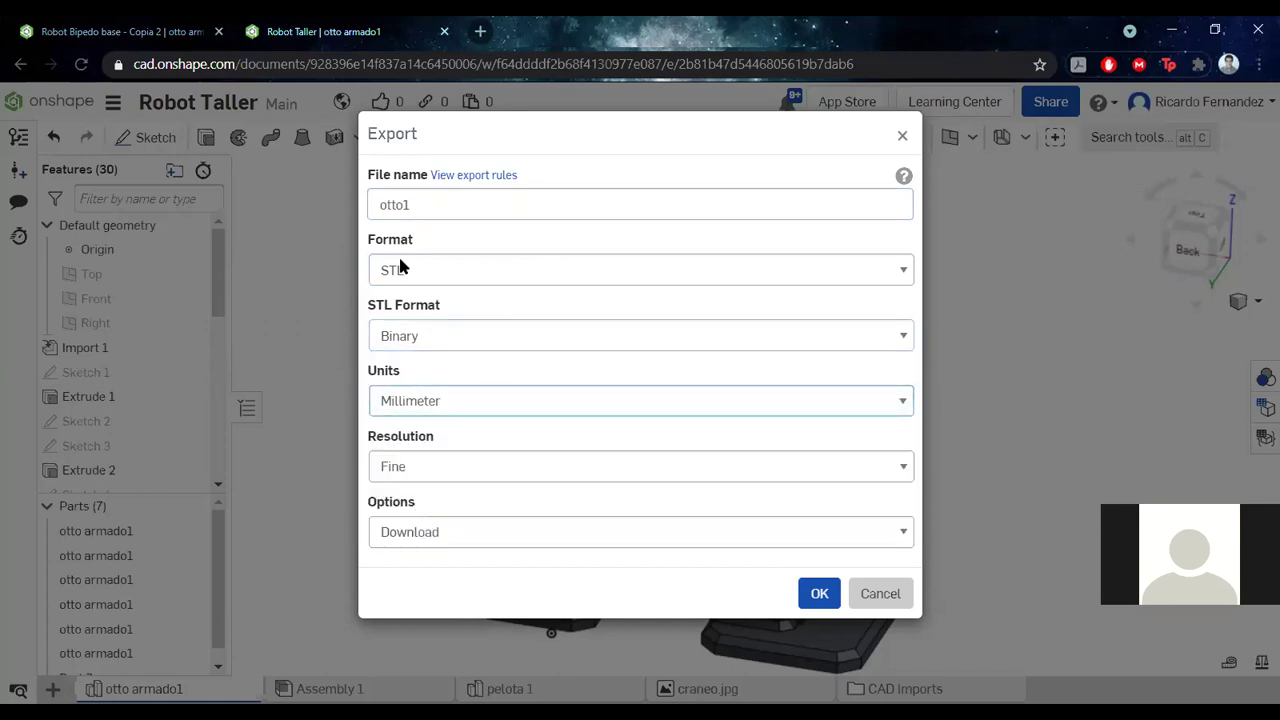
left_click(416, 462)
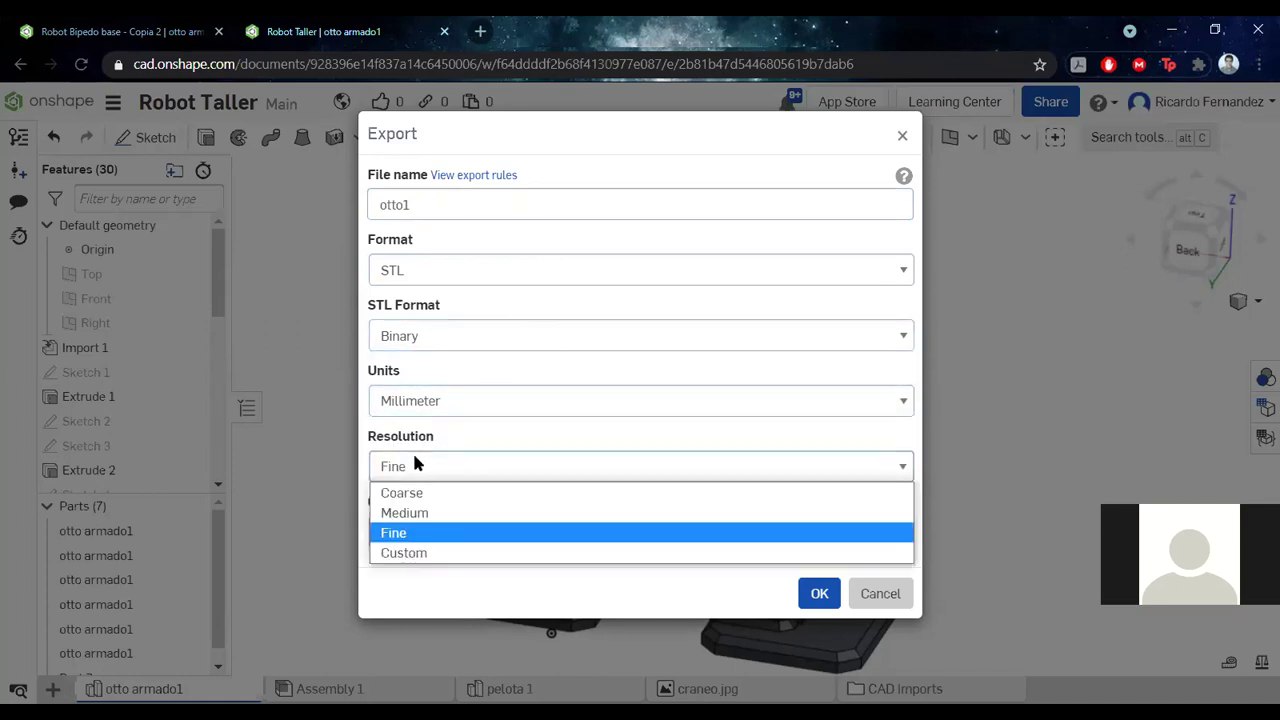
left_click(410, 535)
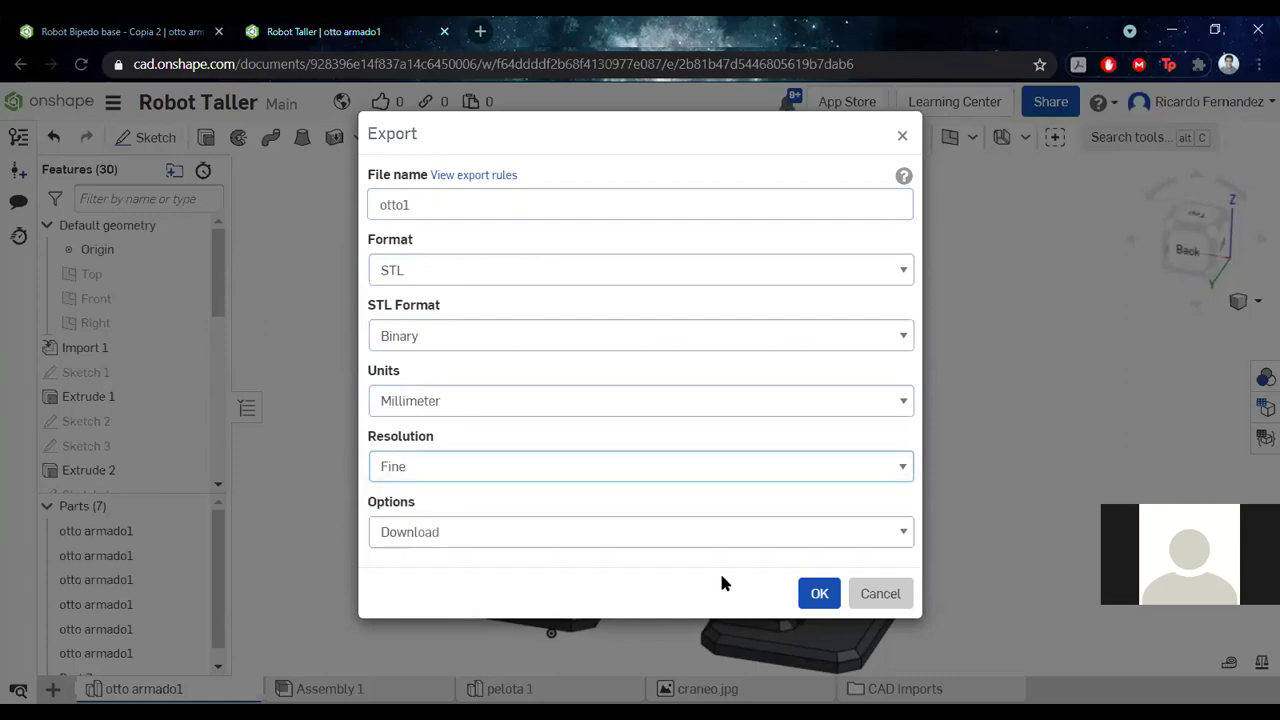
left_click(815, 594)
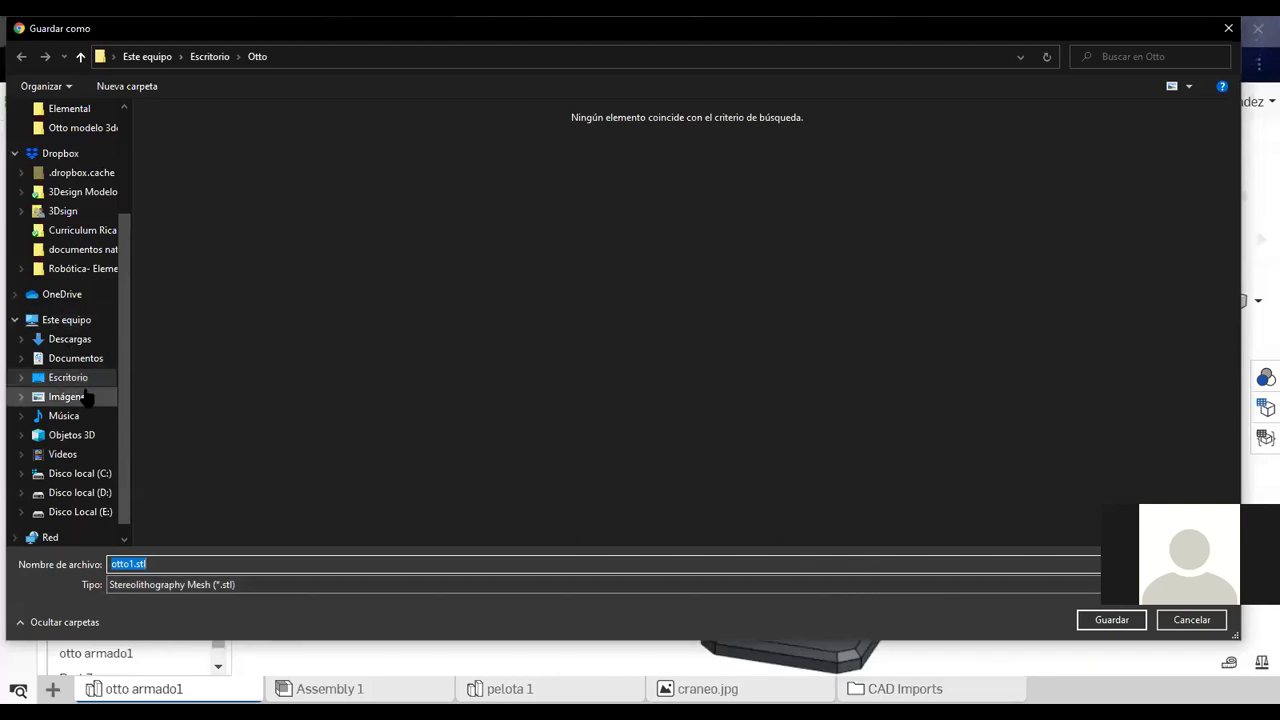
Create a folder named otto personalizado in Escritorio and save otto1.stl inside it
left_click(40, 380)
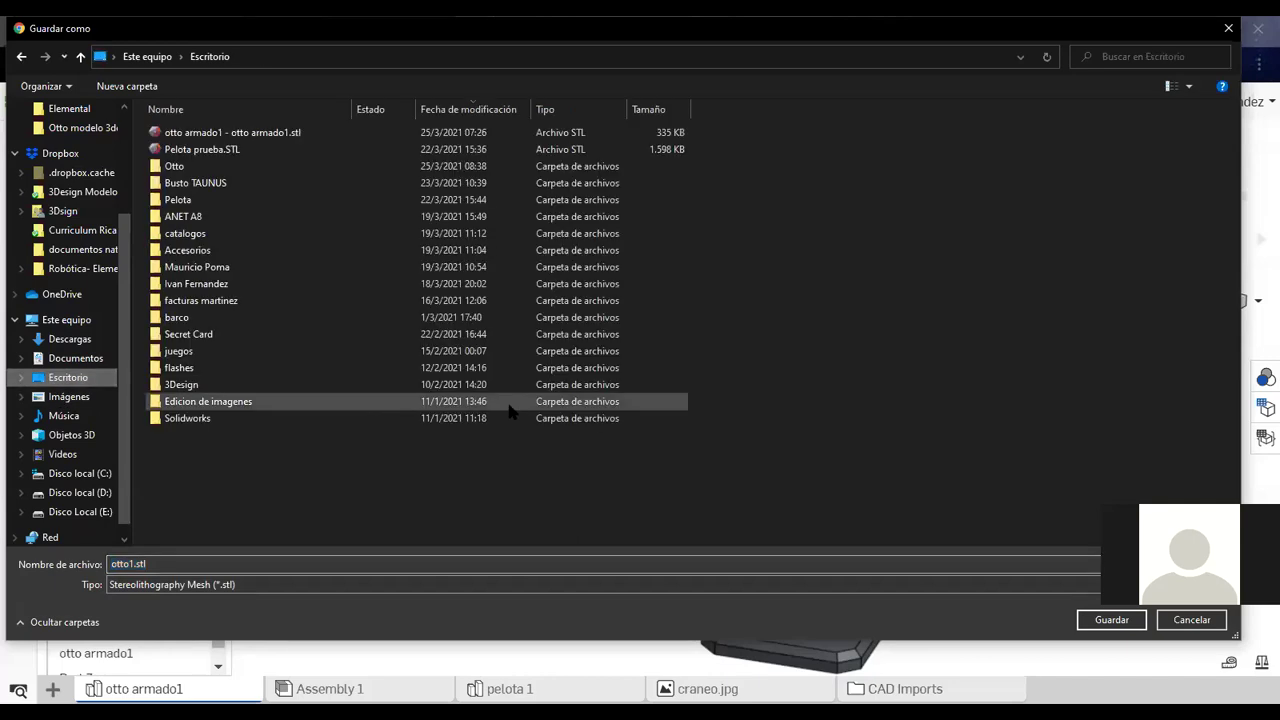
right_click(300, 500)
mouse_move(440, 447)
left_click(495, 447)
type("ot")
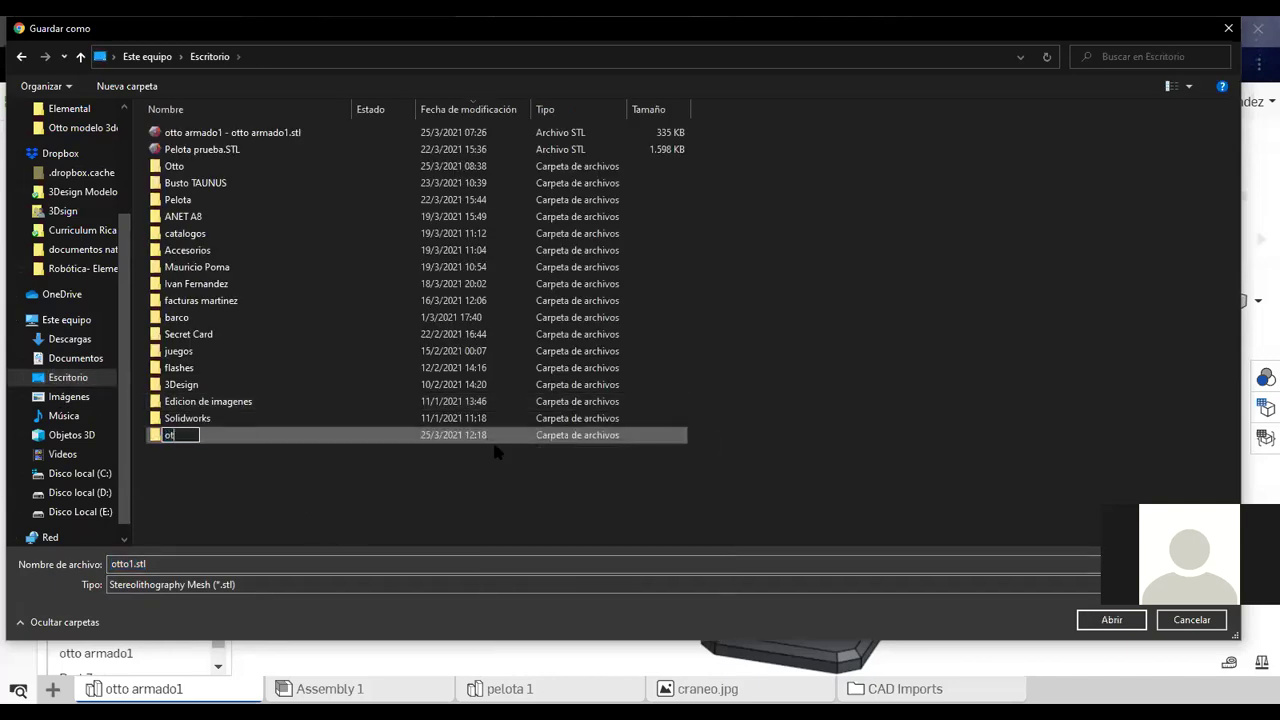
type("to personalizado")
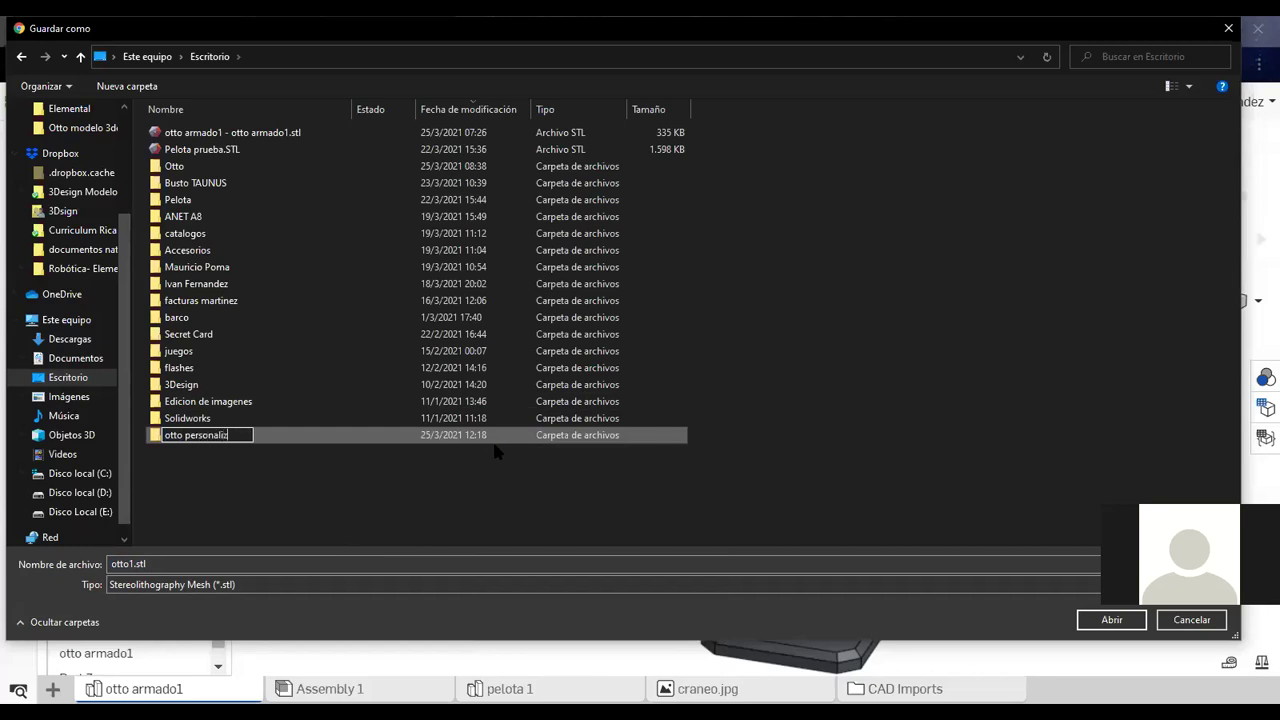
key("Return")
key("Return")
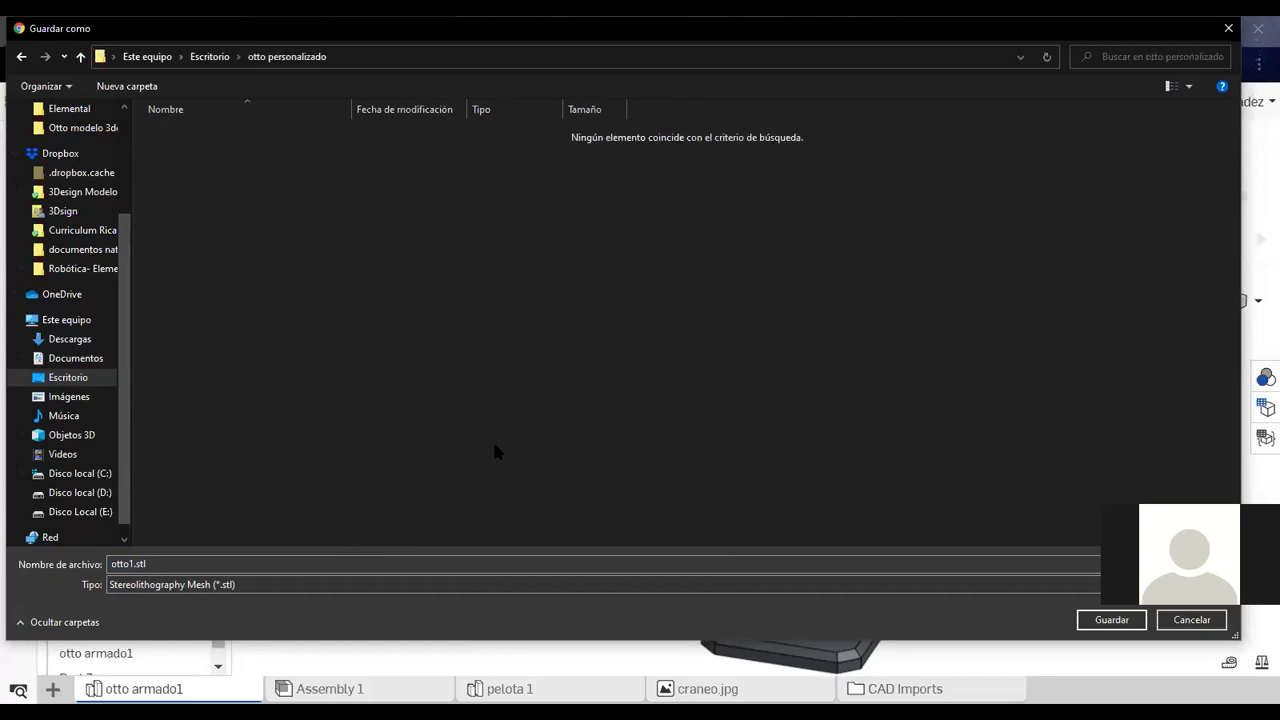
left_click(1090, 621)
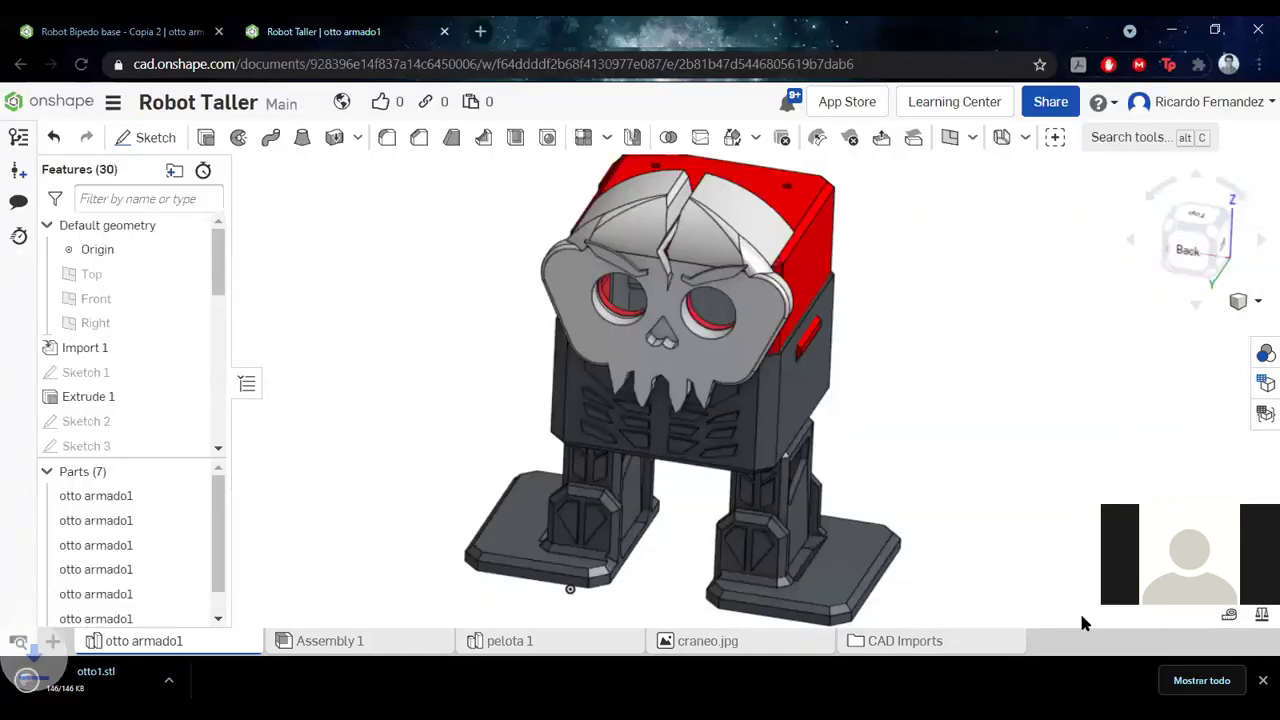
Export the second otto armado1 part as a binary STL named otto2 and save it in otto personalizado
right_click(100, 519)
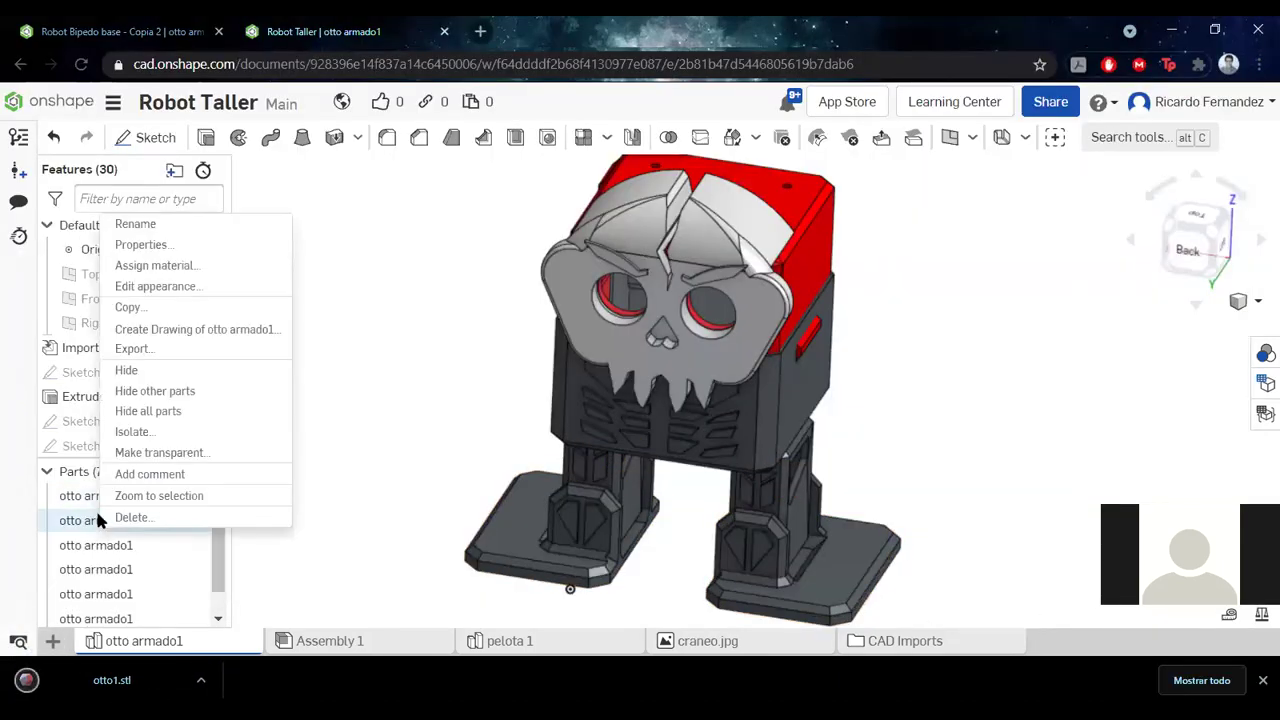
left_click(150, 348)
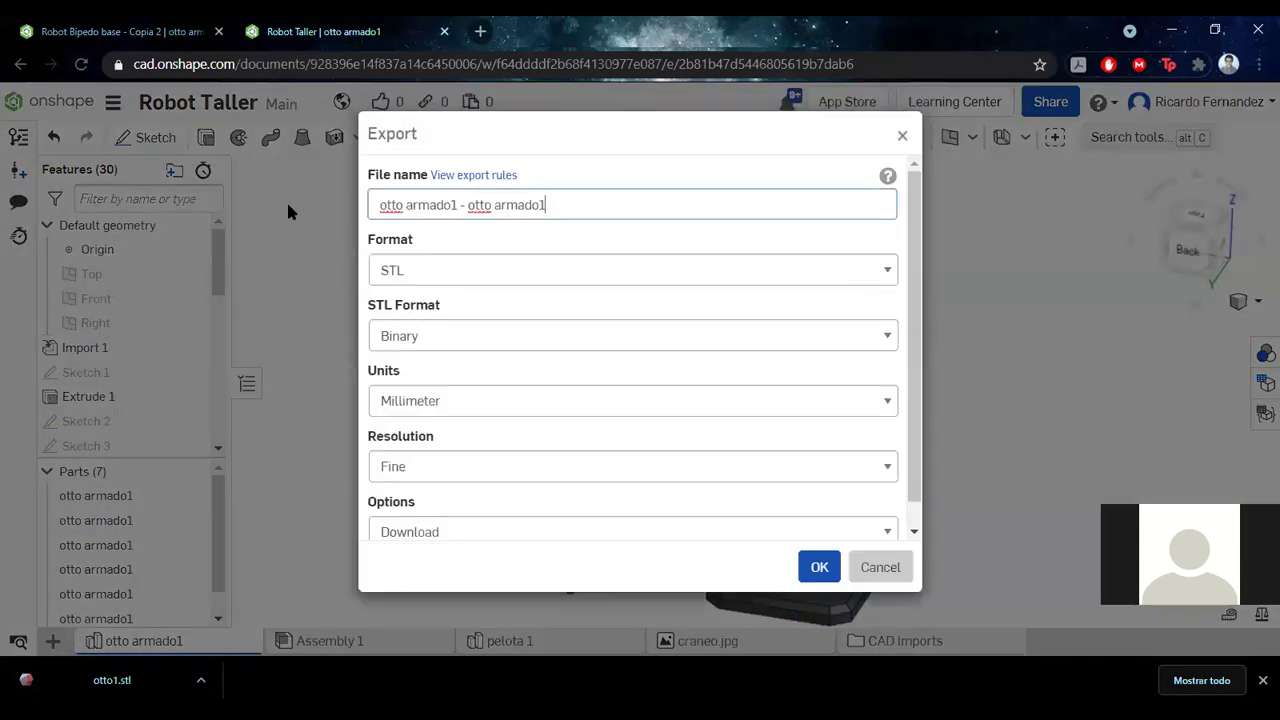
type("otto2")
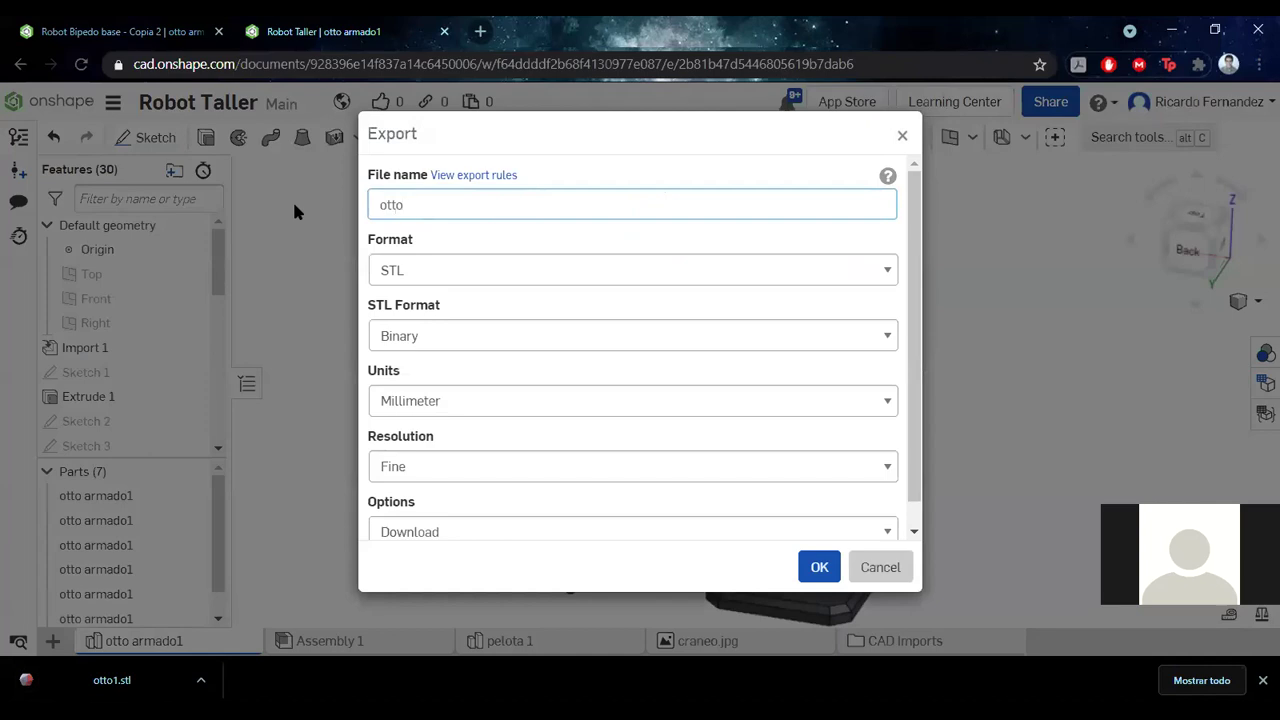
left_click(808, 567)
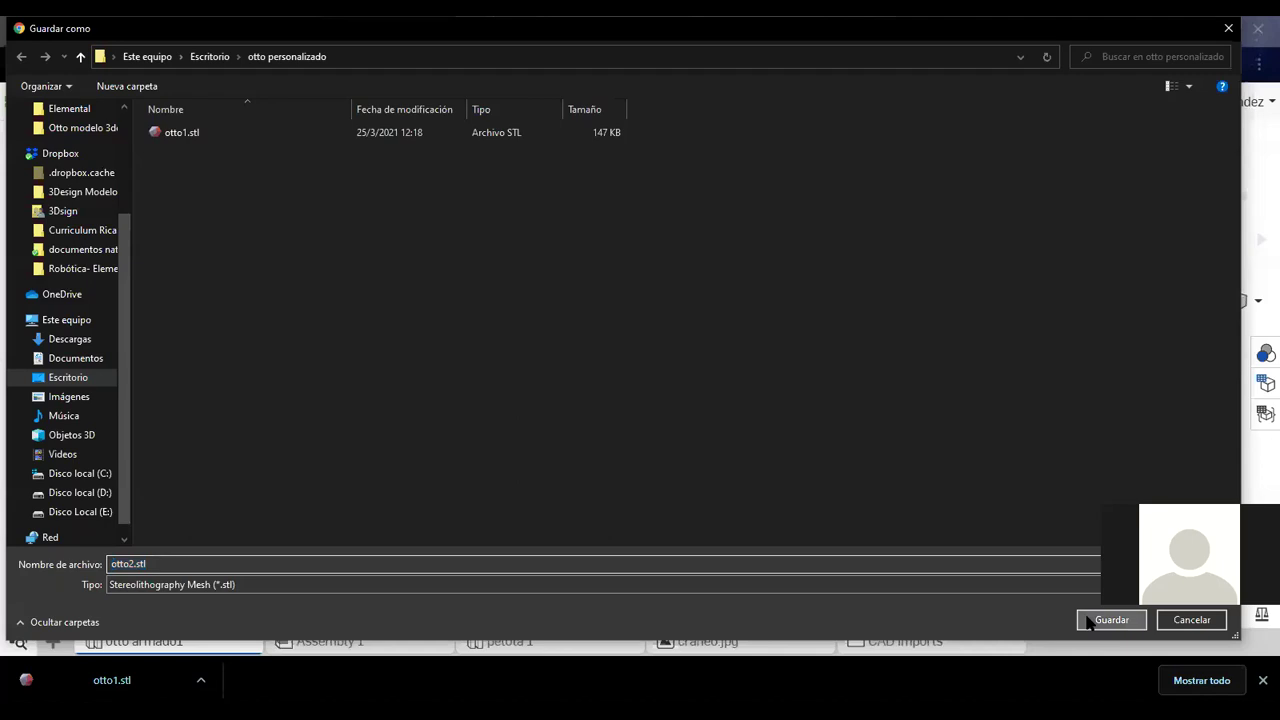
left_click(1095, 620)
Export the third otto armado1 part as a binary STL named otto3 and save it in otto personalizado
right_click(118, 544)
left_click(444, 403)
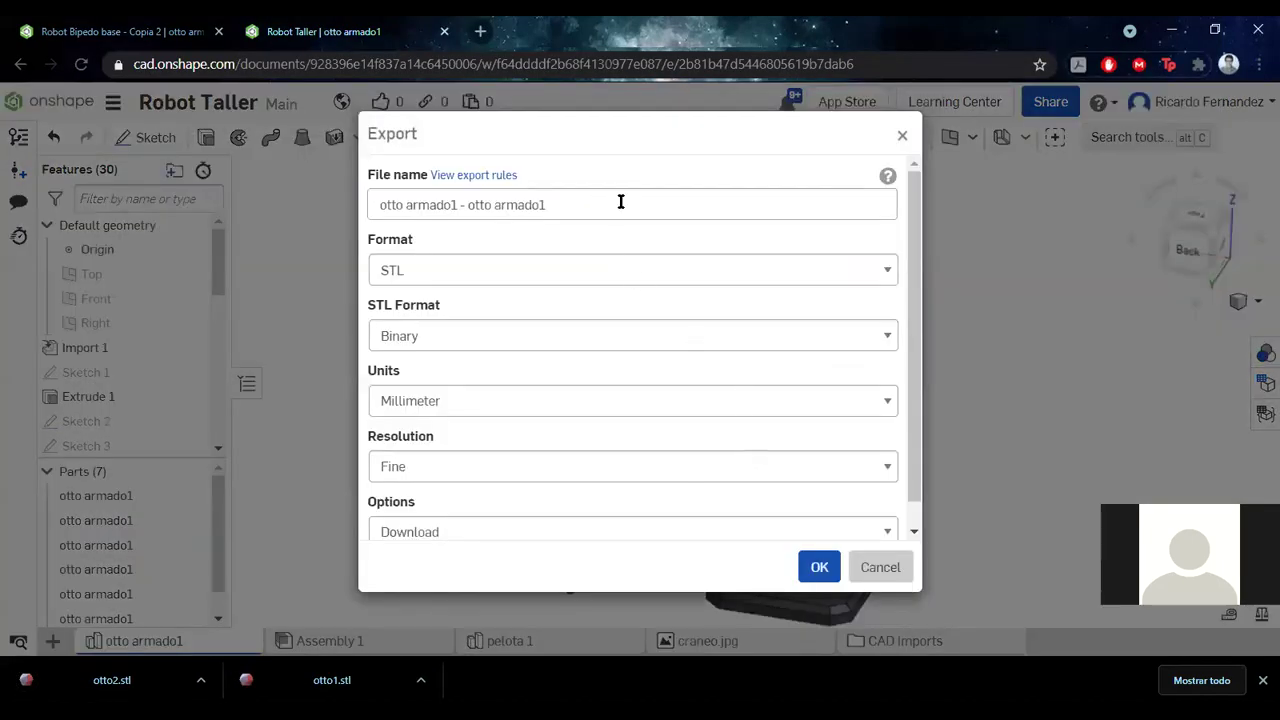
left_click_drag(621, 202, 452, 204)
key("BackSpace")
key("BackSpace")
key("BackSpace")
key("BackSpace")
key("BackSpace")
key("BackSpace")
key("BackSpace")
key("BackSpace")
key("BackSpace")
key("BackSpace")
key("BackSpace")
key("BackSpace")
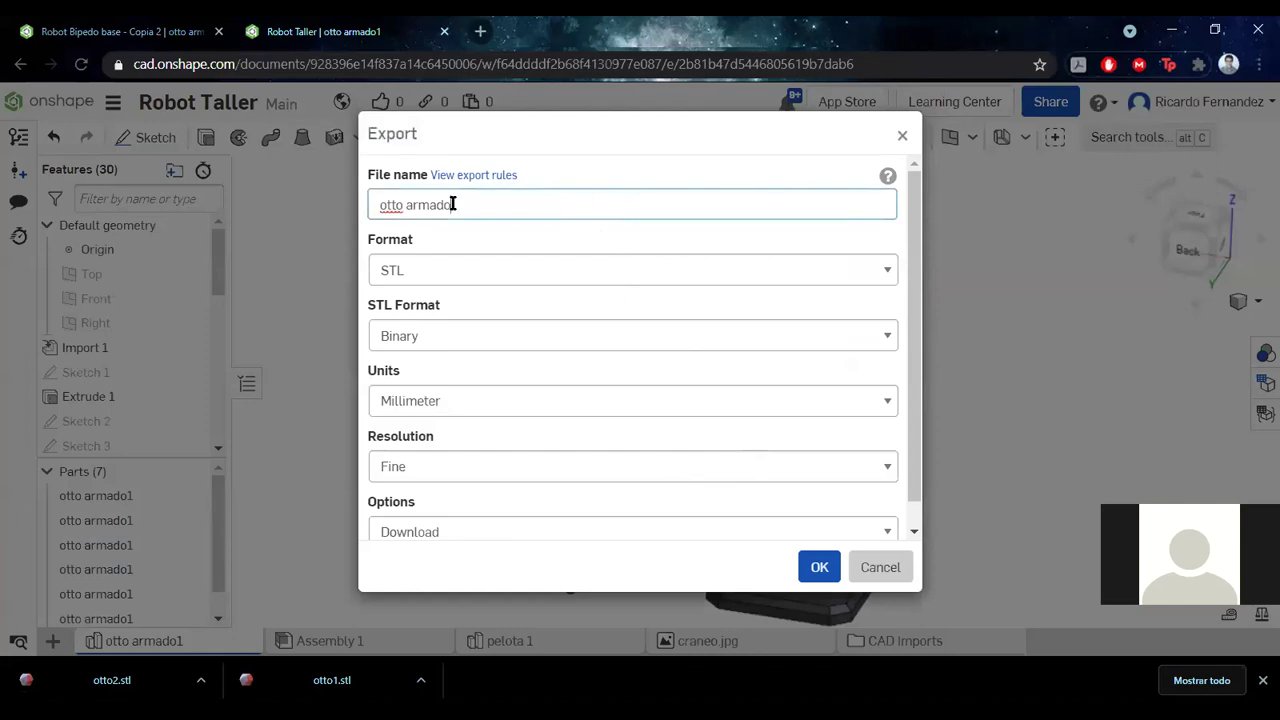
type("otto3")
left_click(810, 572)
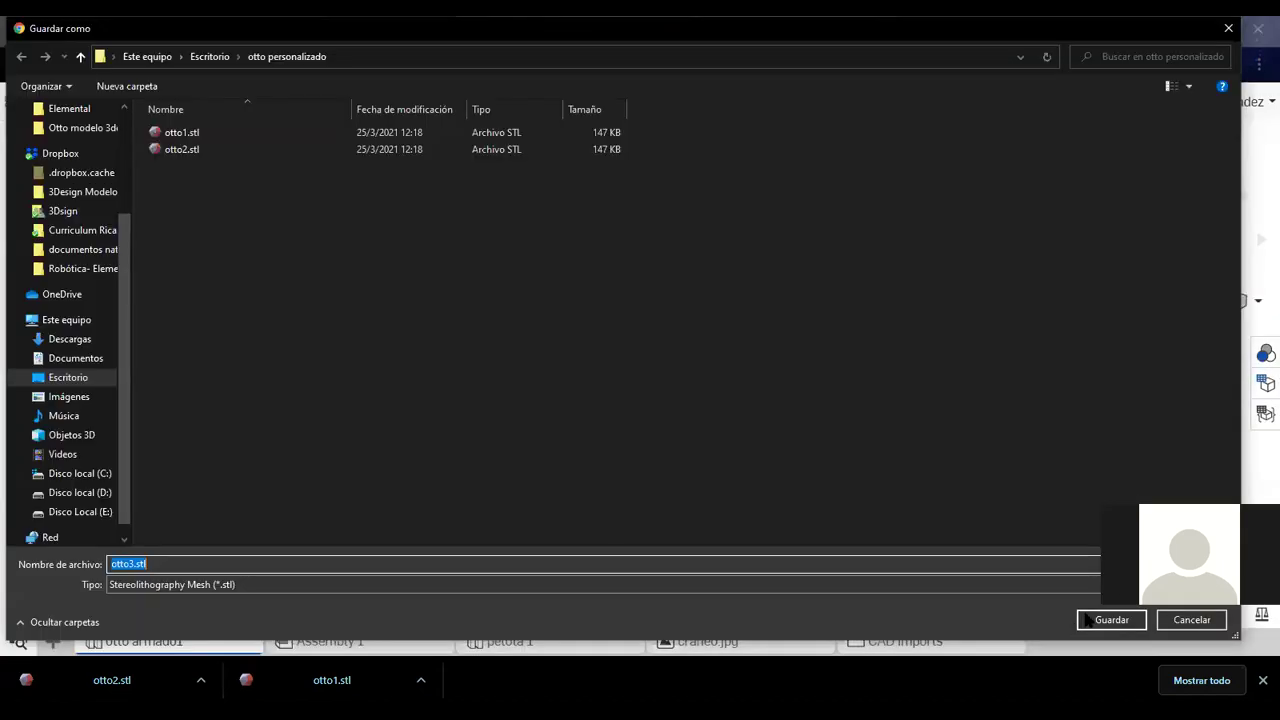
left_click(1100, 617)
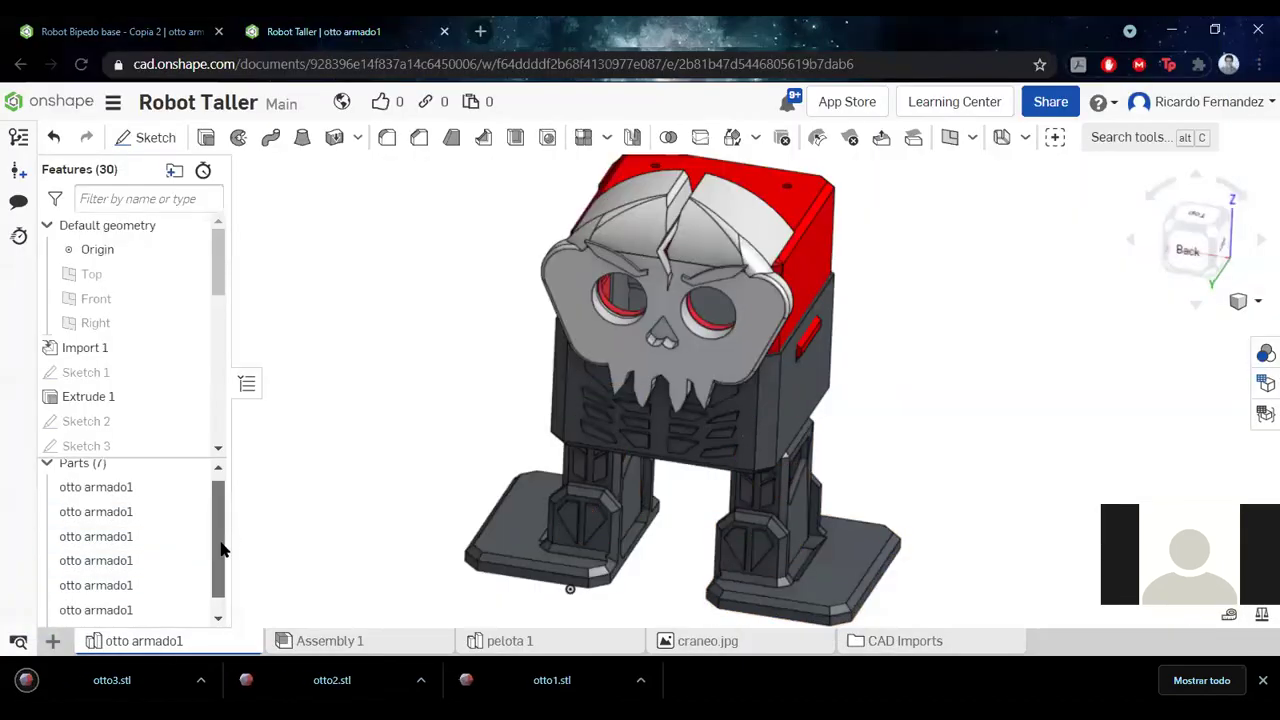
Export the fourth otto armado1 part as a binary STL named otto4 and save it in otto personalizado
scroll(180, 545, "down", 1)
right_click(131, 549)
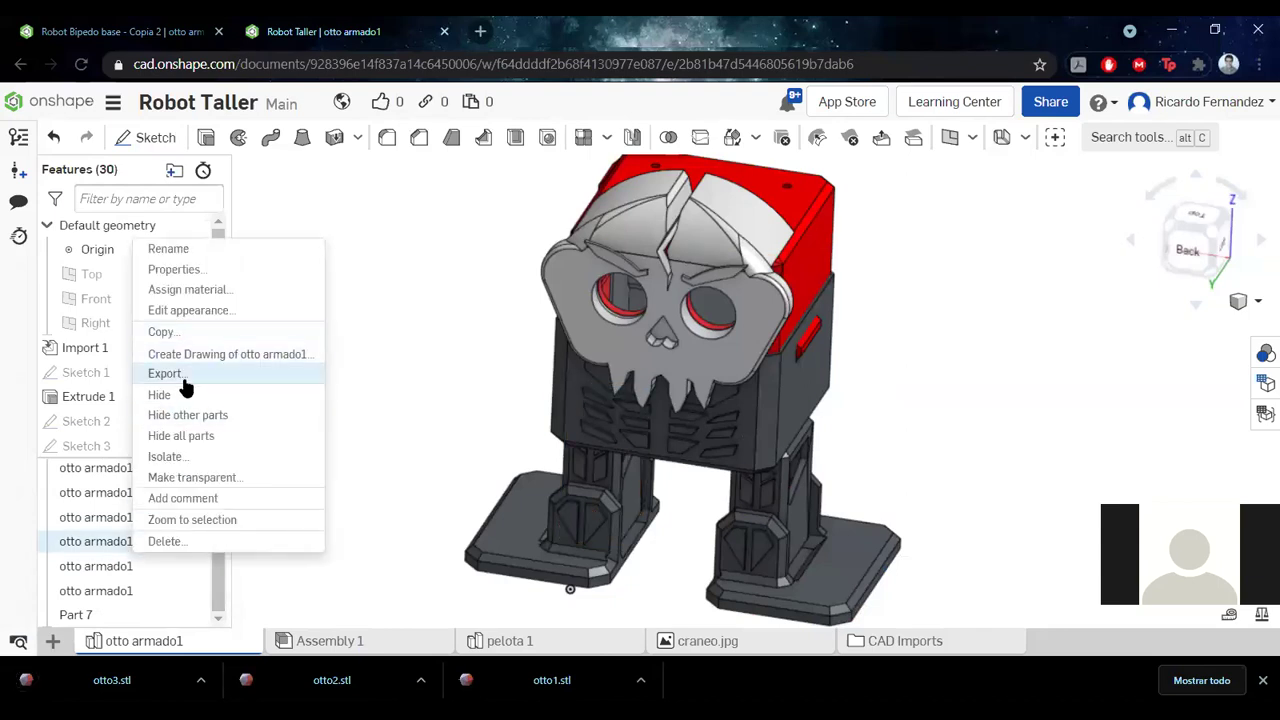
left_click(348, 426)
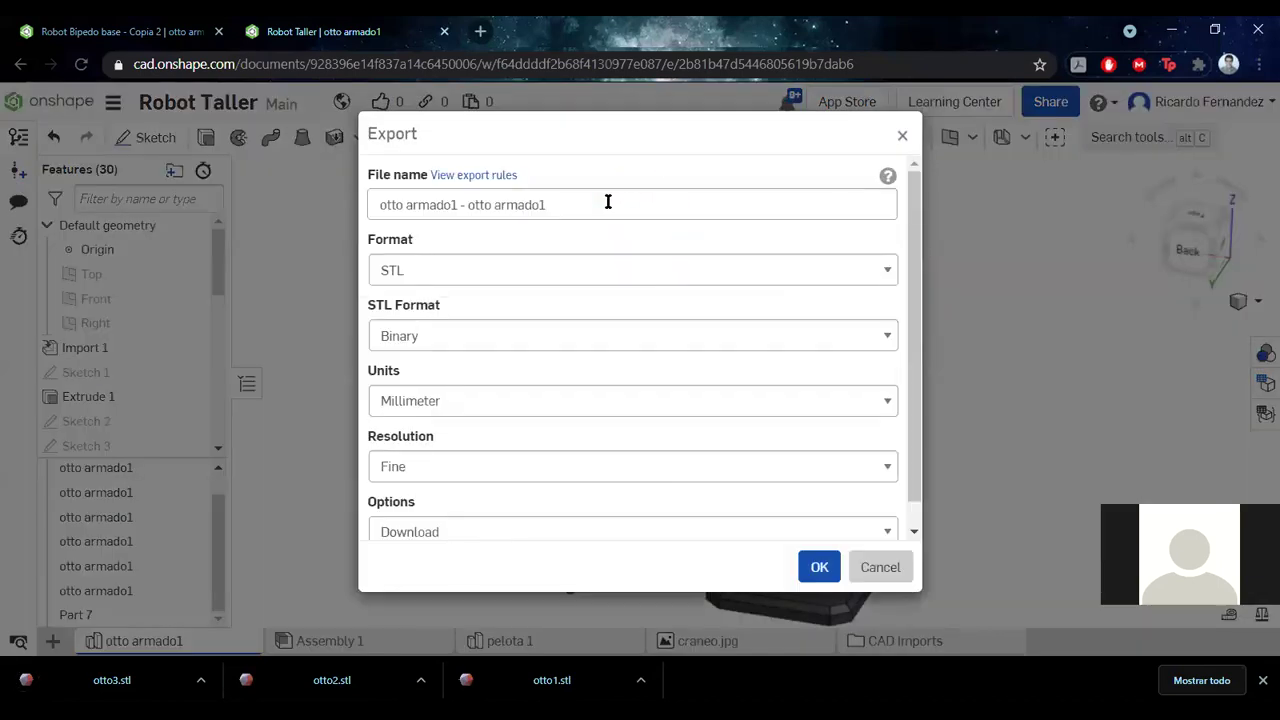
left_click(608, 202)
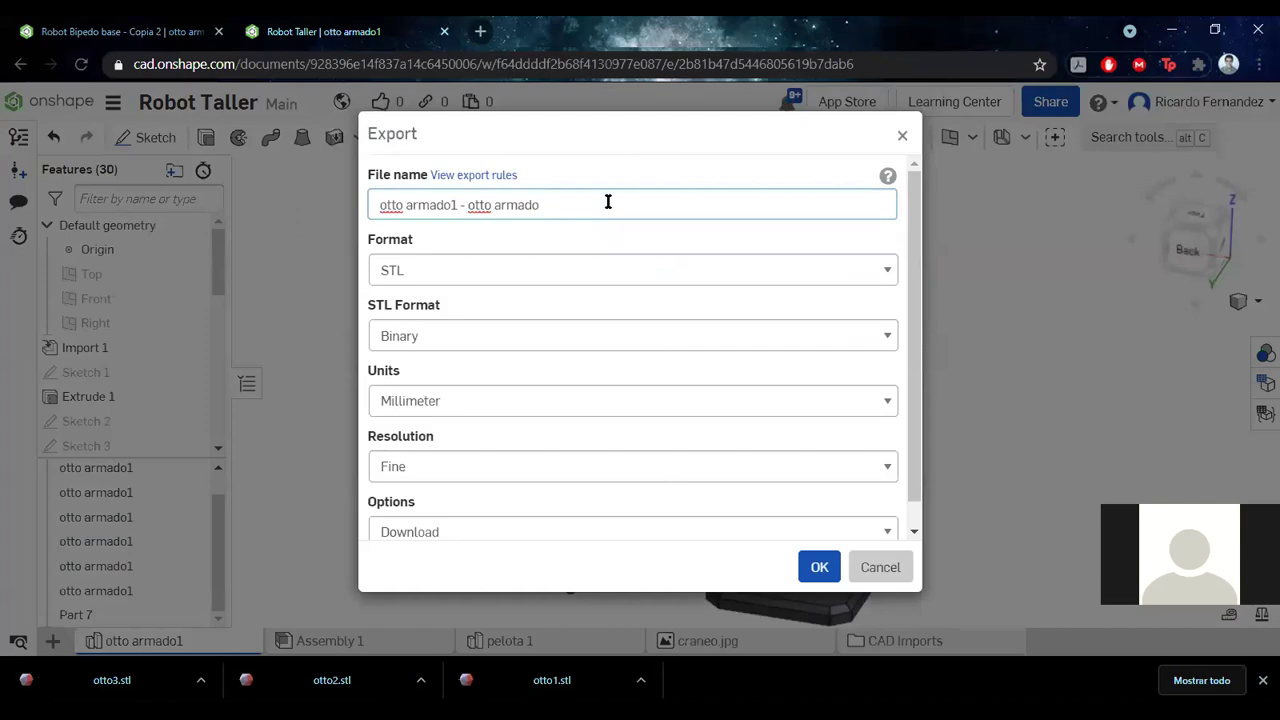
key("BackSpace")
key("BackSpace")
key("BackSpace")
key("BackSpace")
key("BackSpace")
key("BackSpace")
key("BackSpace")
key("BackSpace")
key("BackSpace")
key("BackSpace")
key("BackSpace")
key("BackSpace")
key("BackSpace")
key("BackSpace")
key("BackSpace")
key("BackSpace")
key("BackSpace")
key("BackSpace")
key("BackSpace")
key("BackSpace")
type("otto")
left_click(816, 567)
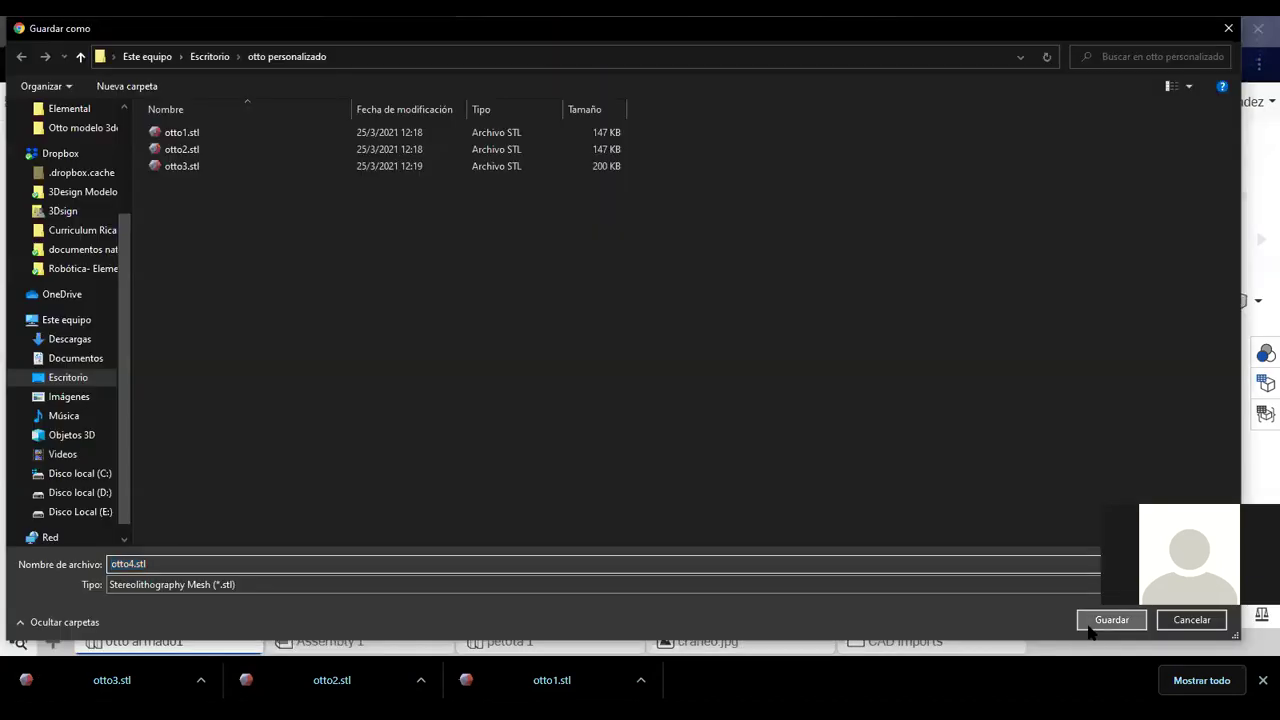
left_click(1092, 624)
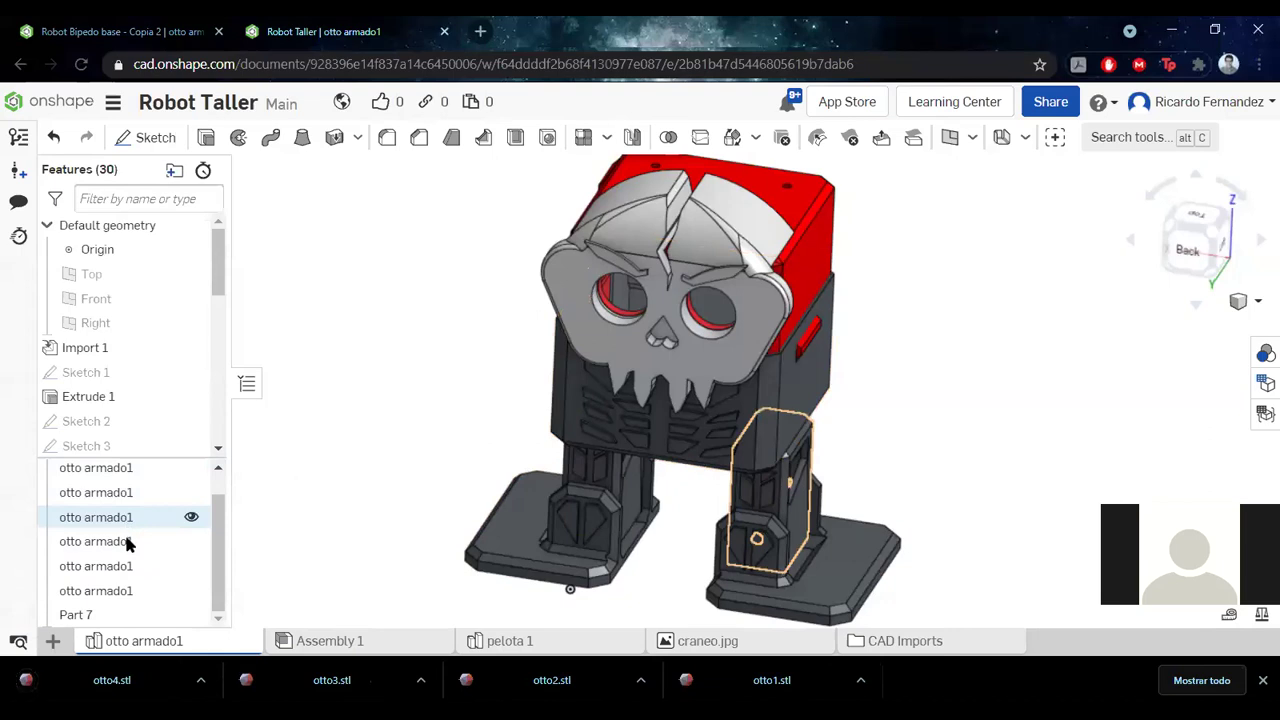
Export the fifth otto armado1 part, the robot's lower body, as an STL named otto5 and save it in otto personalizado
left_click(127, 568)
right_click(127, 570)
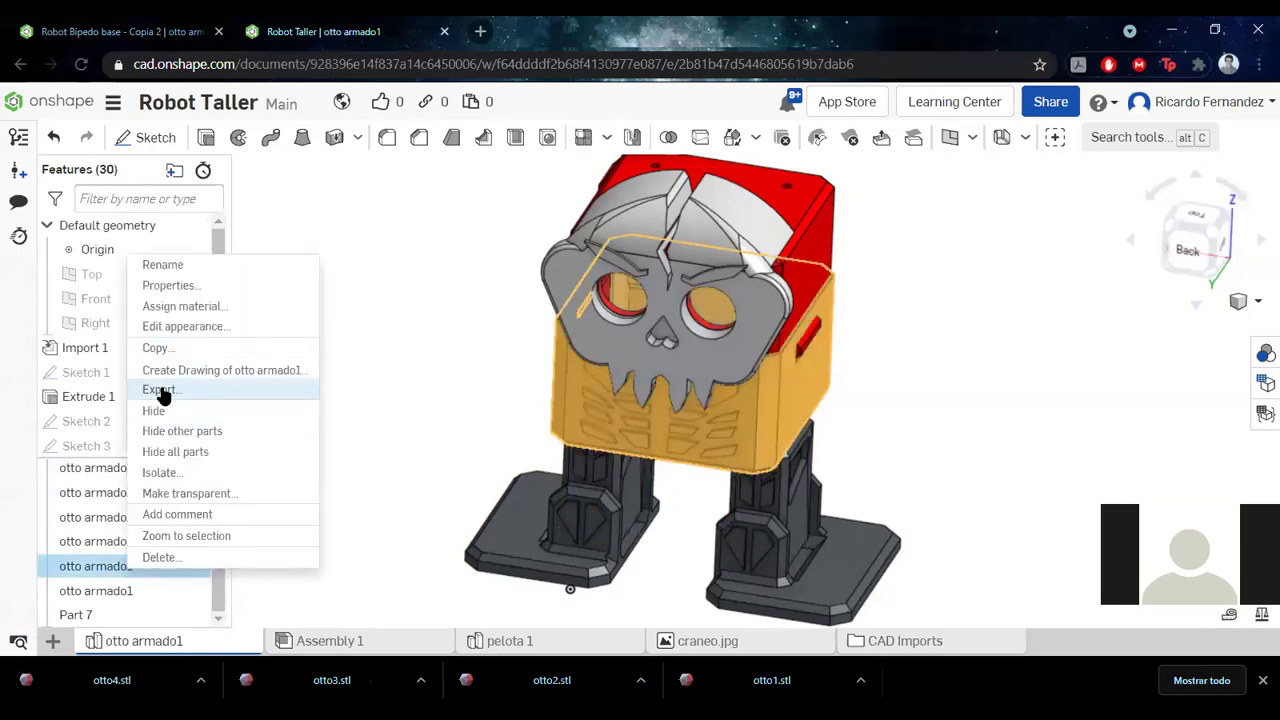
left_click(163, 390)
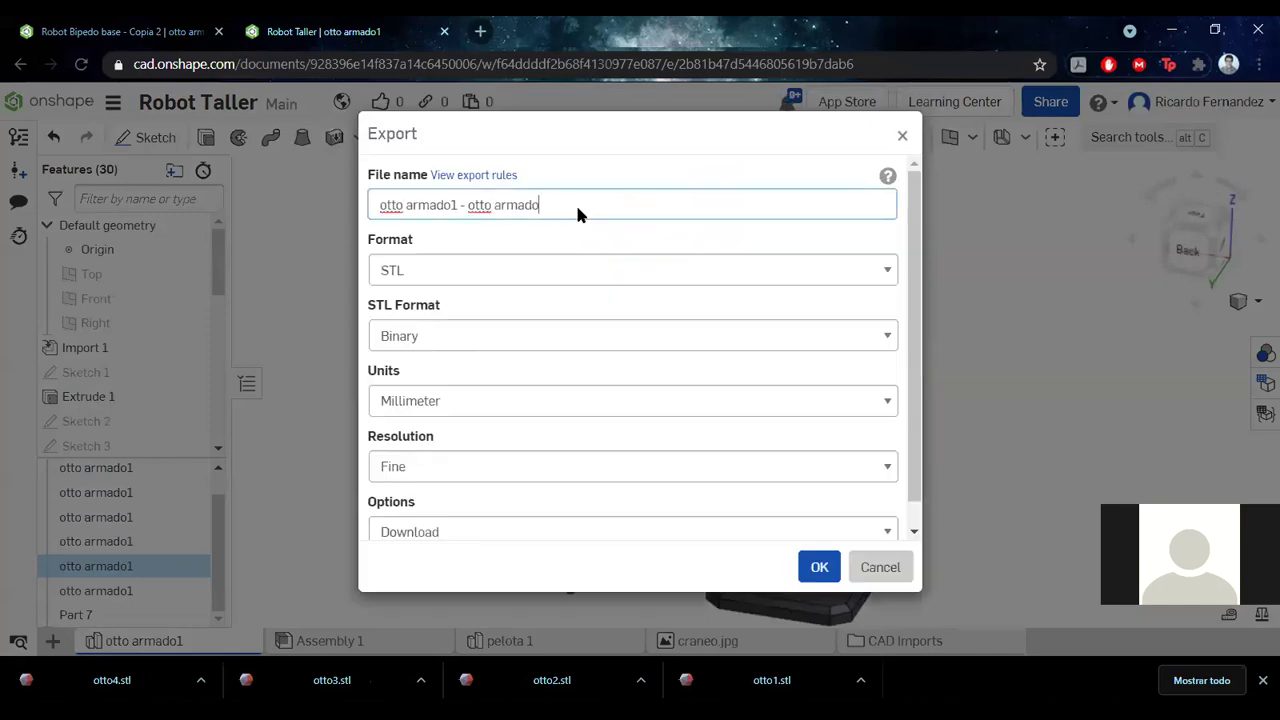
key("BackSpace")
key("BackSpace")
key("BackSpace")
key("BackSpace")
key("BackSpace")
key("BackSpace")
key("BackSpace")
key("BackSpace")
key("BackSpace")
key("BackSpace")
key("BackSpace")
key("BackSpace")
key("BackSpace")
key("BackSpace")
key("BackSpace")
key("BackSpace")
key("BackSpace")
key("BackSpace")
key("BackSpace")
key("BackSpace")
type("otto5")
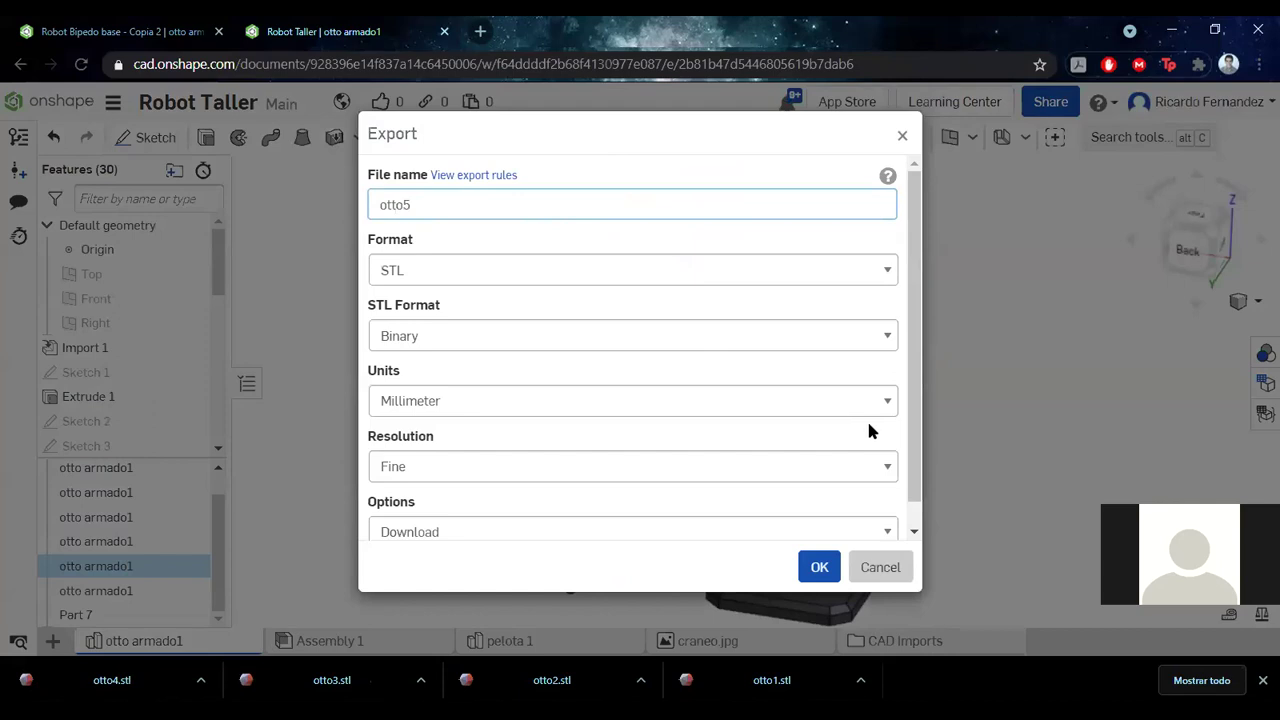
left_click(817, 567)
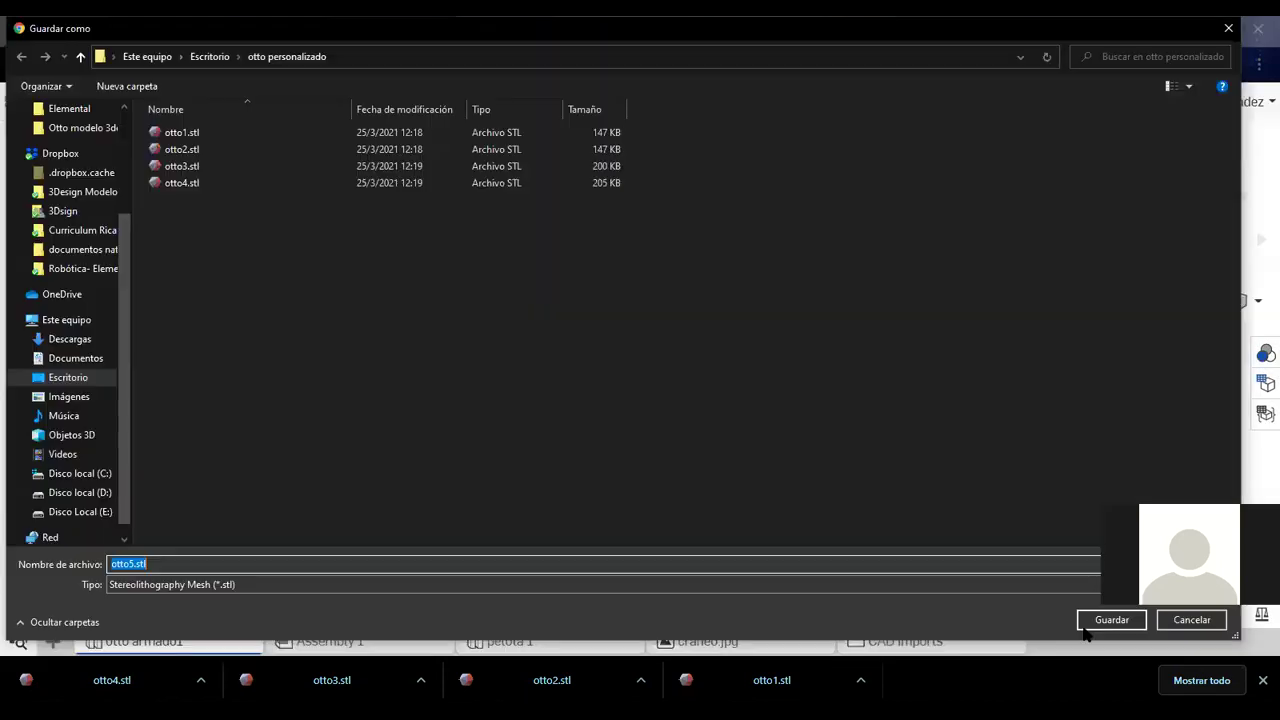
left_click(1090, 626)
Export only the sixth otto armado1 part, the red head, as an STL named otto6 and save it in otto personalizado
left_click(90, 591)
right_click(118, 594)
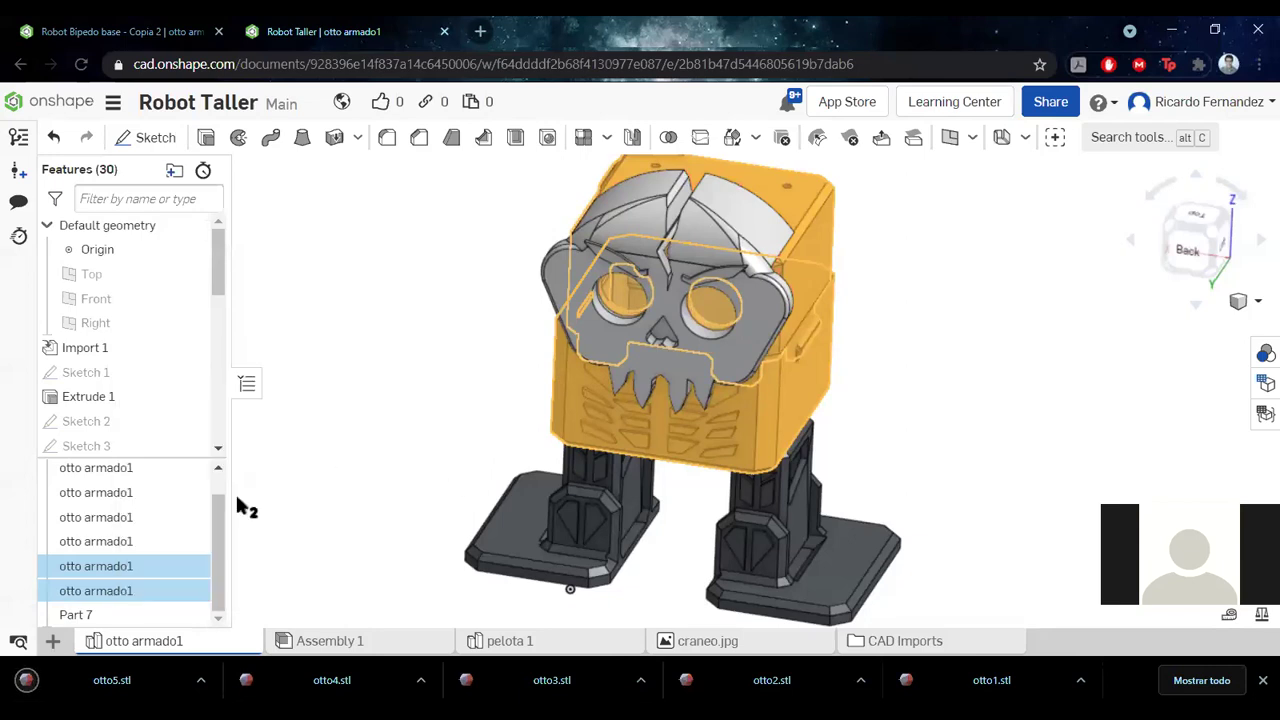
left_click(112, 591)
right_click(108, 596)
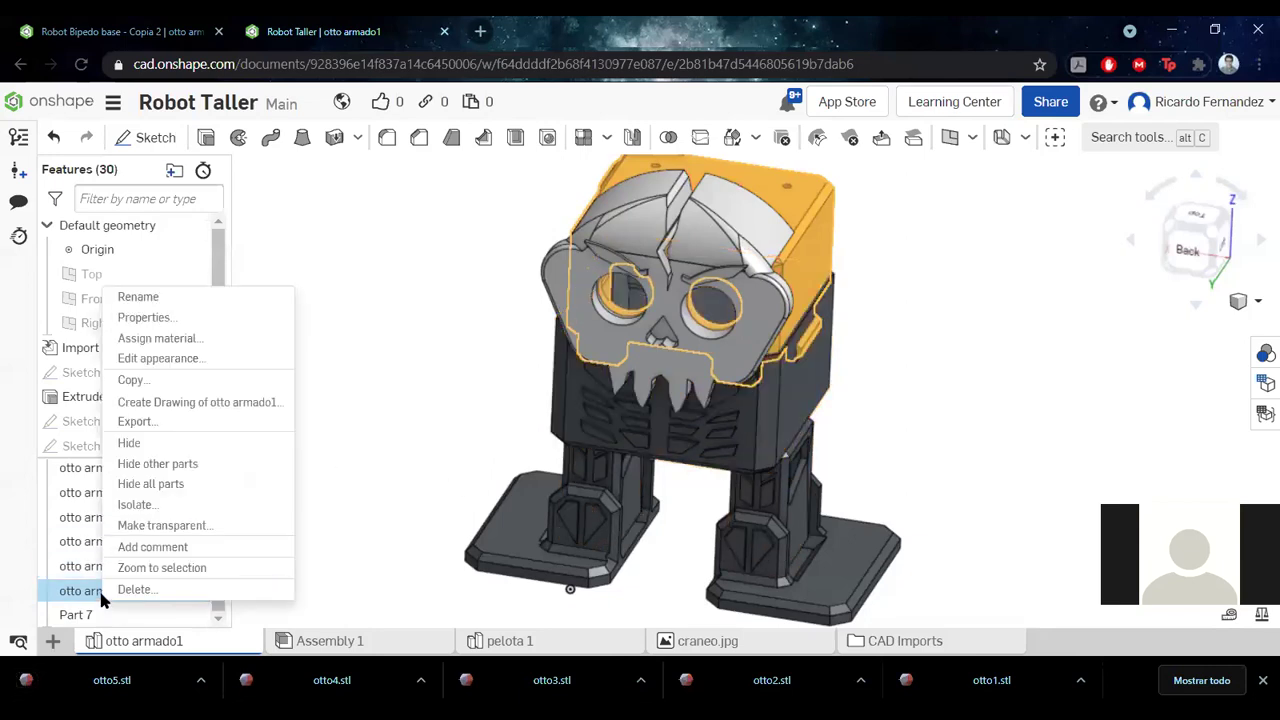
left_click(147, 421)
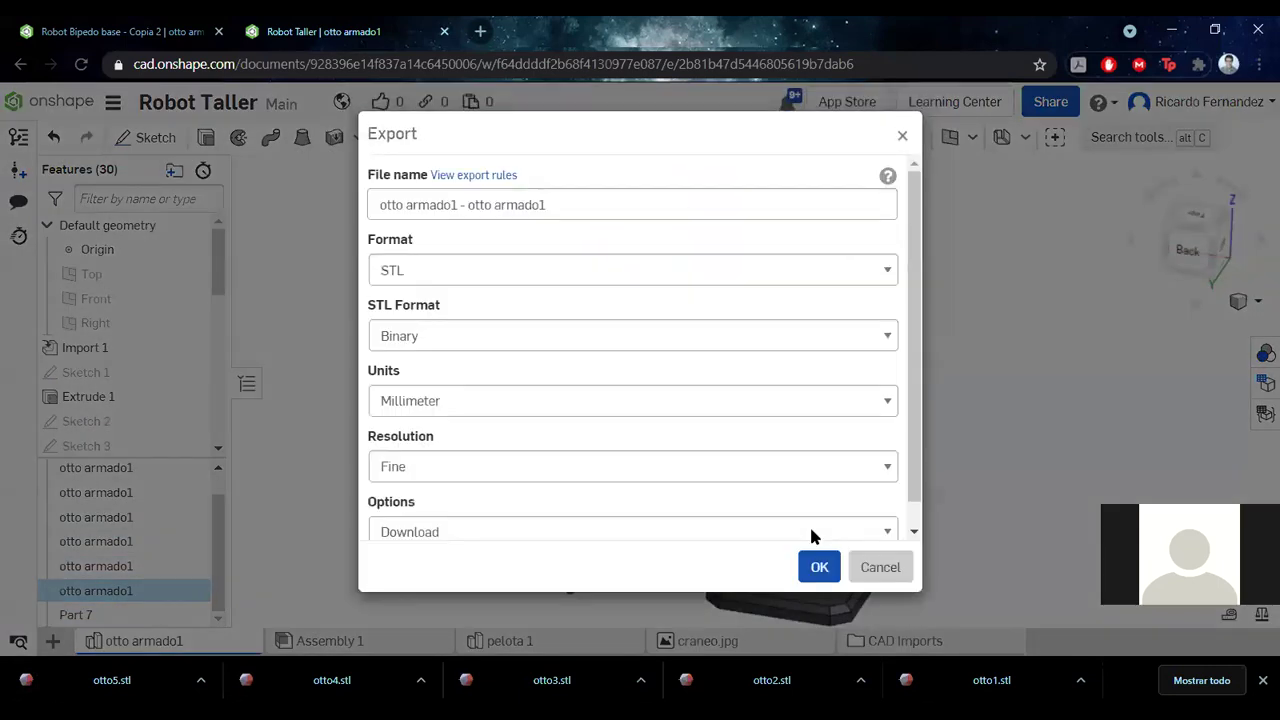
triple_click(566, 204)
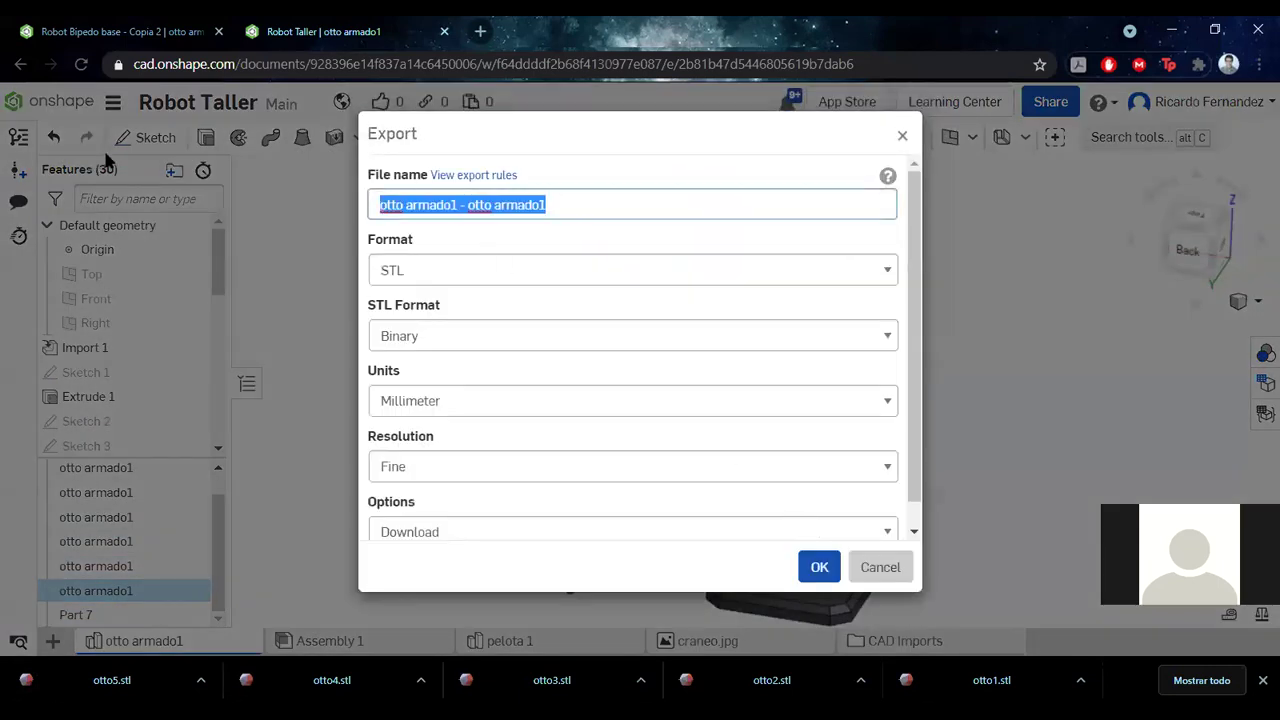
type("otto6")
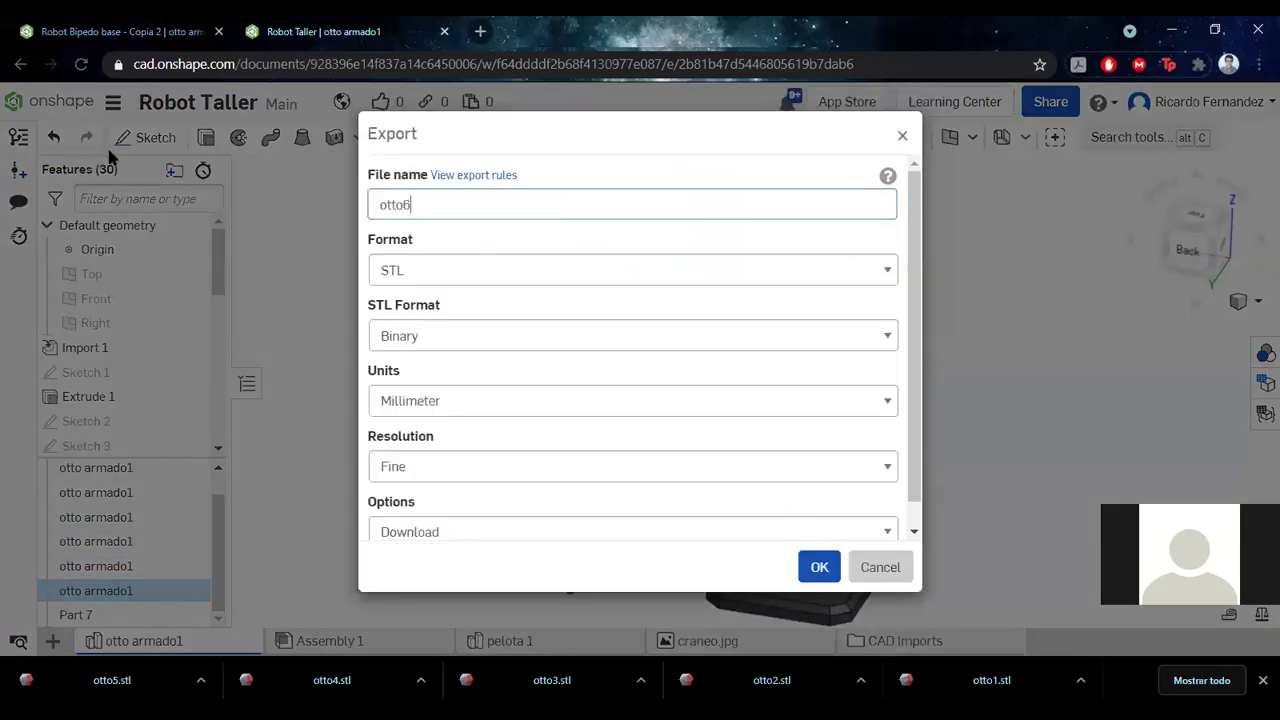
left_click(820, 568)
right_click(97, 593)
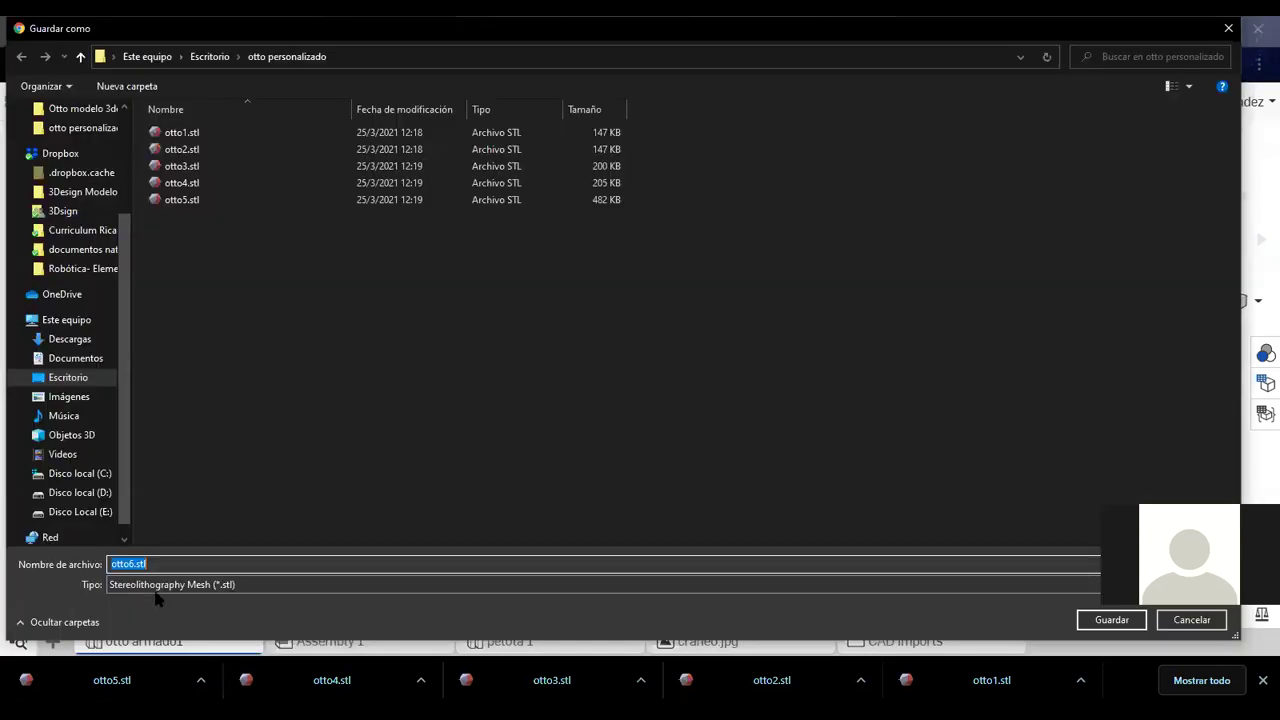
left_click(1090, 622)
Export Part 7, the skull mask, as a binary STL named otto7 and save it in otto personalizado
left_click(63, 600)
right_click(63, 606)
left_click(78, 597)
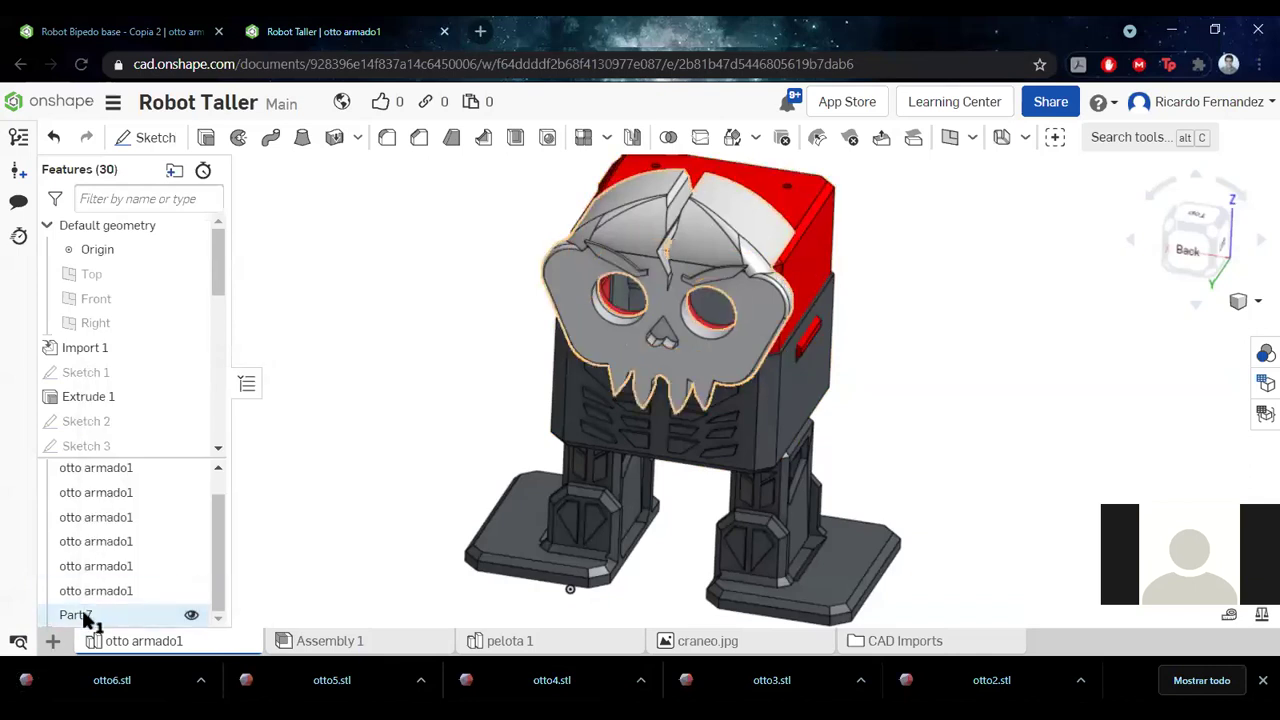
right_click(84, 612)
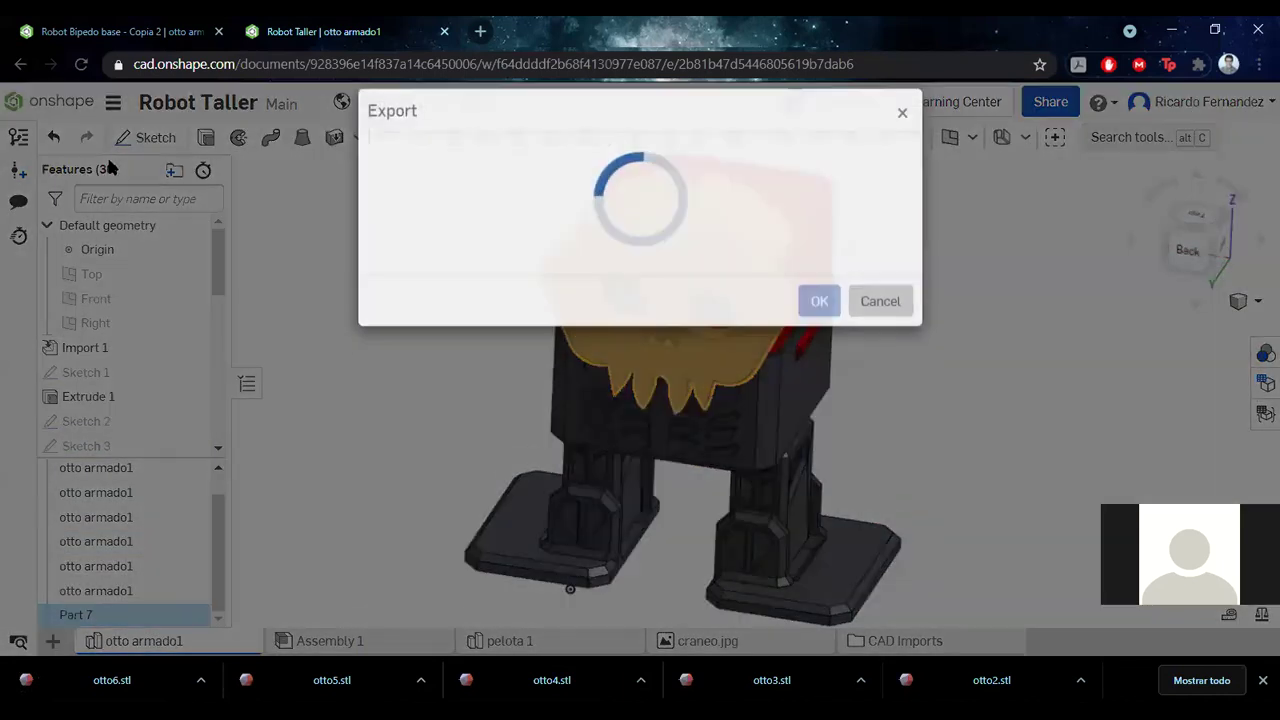
type("otto7")
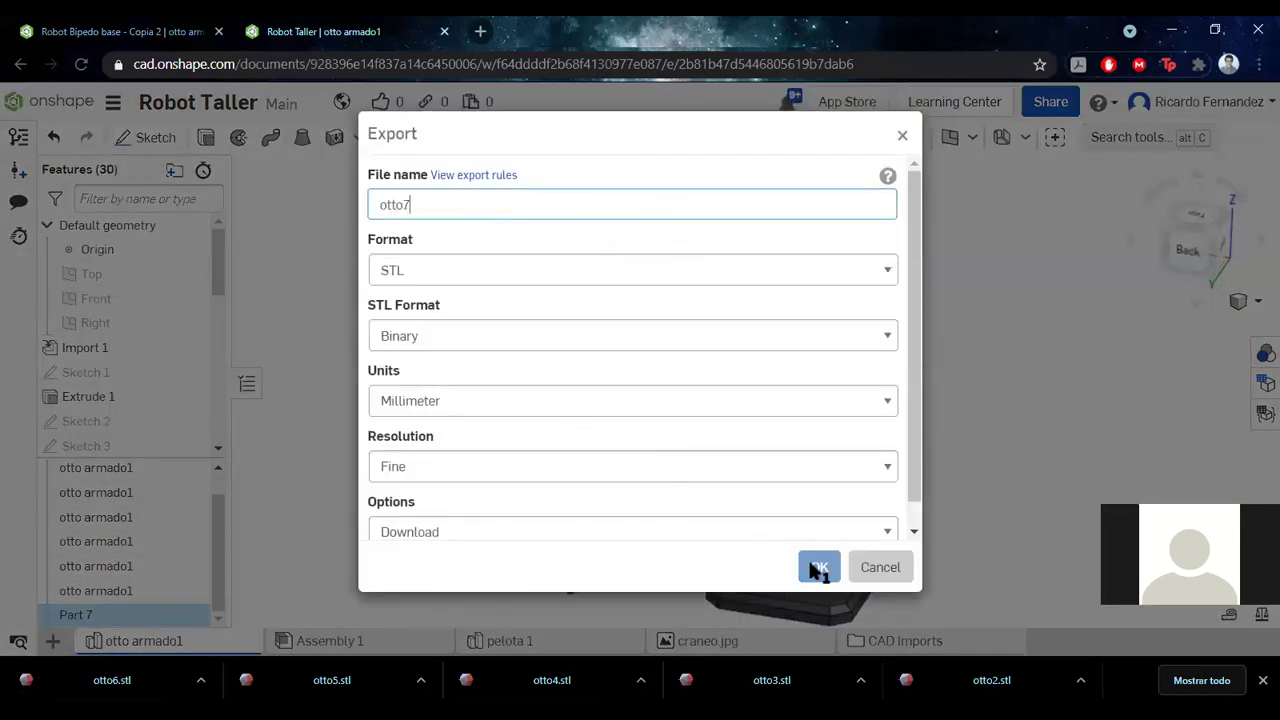
left_click(820, 566)
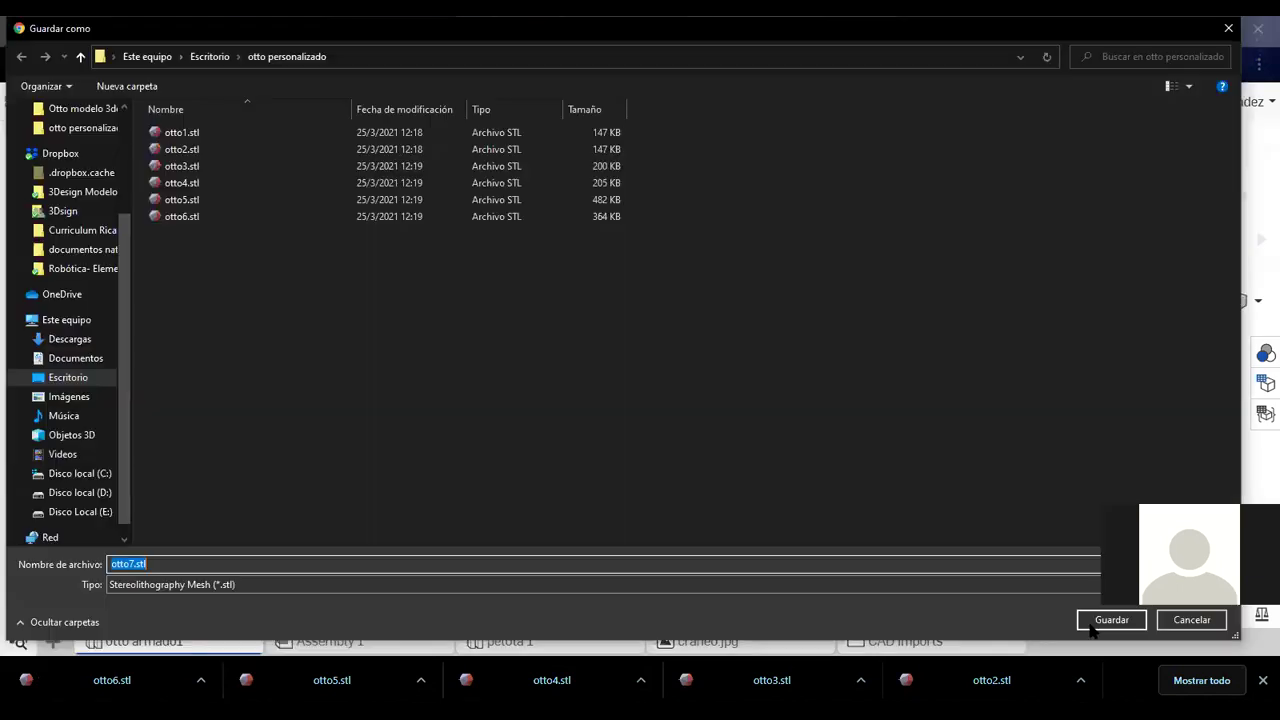
left_click(1100, 622)
scroll(874, 390, "down", 5)
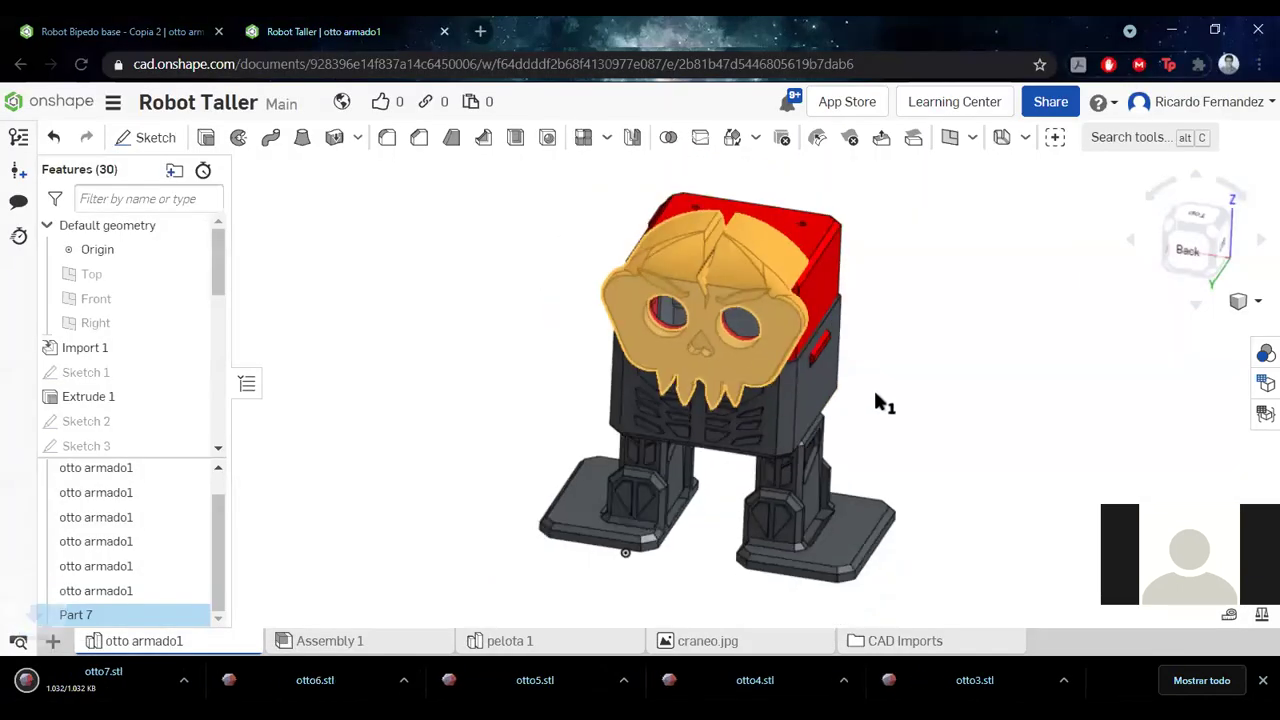
scroll(882, 418, "up", 3)
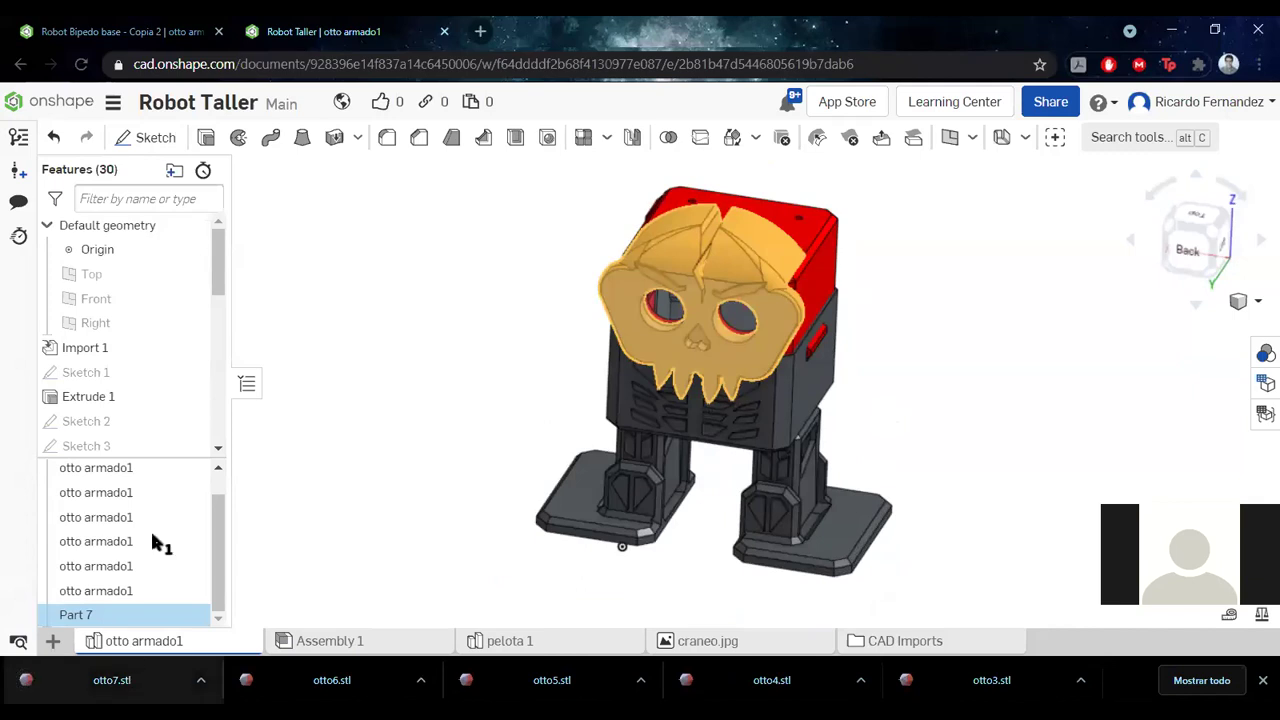
left_click(892, 340)
right_click_drag(894, 349, 722, 162)
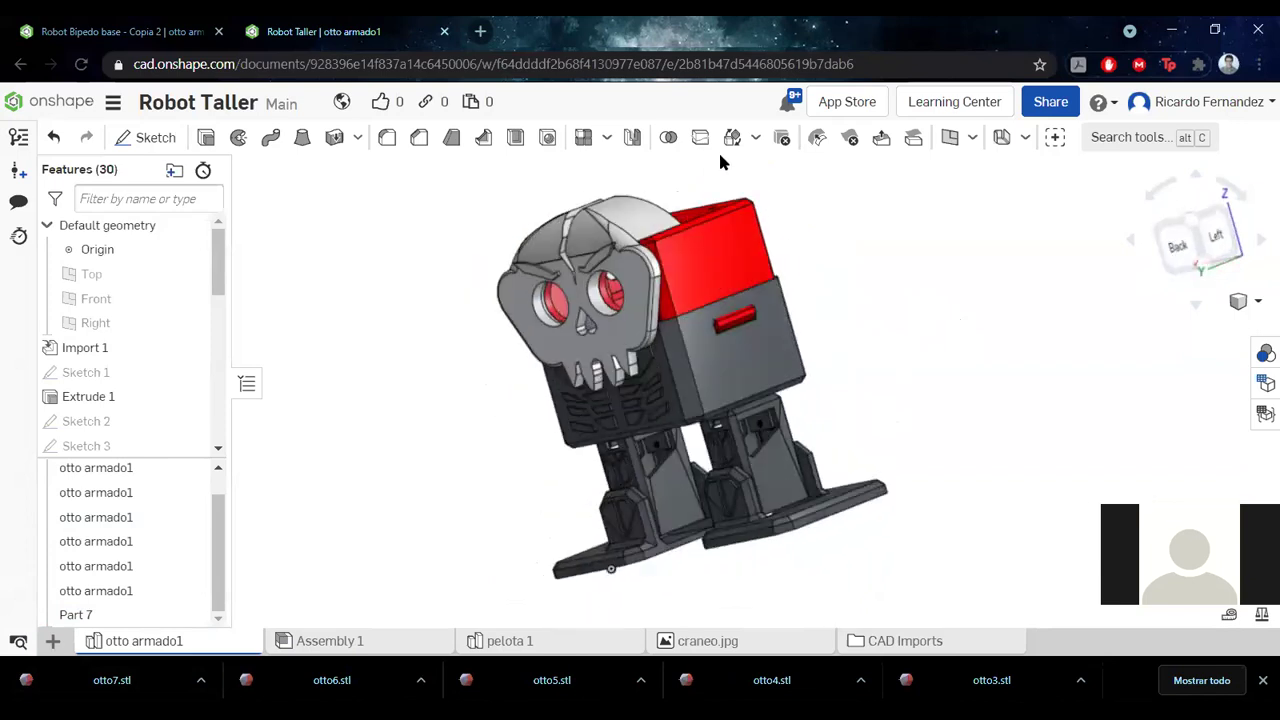
Switch to PrusaSlicer and examine the empty Original Prusa i3 print bed from several angles
key("Right")
key("Right")
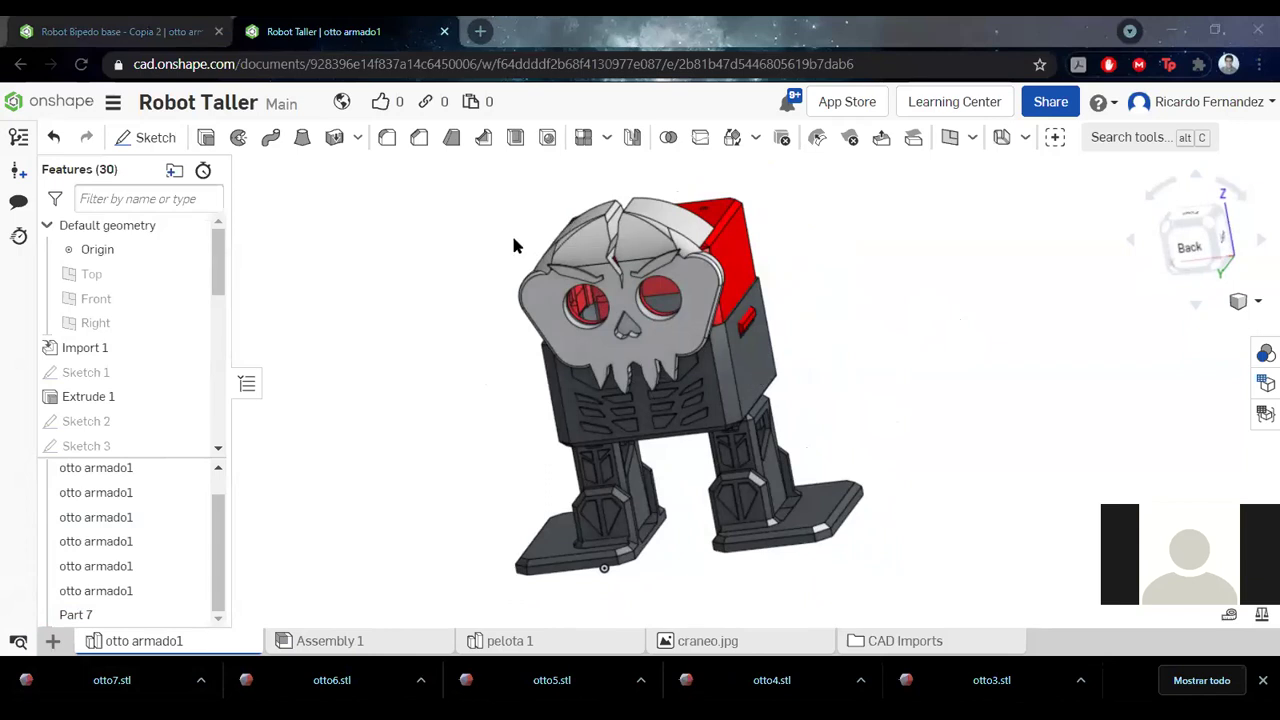
key("alt+Tab")
key("Right")
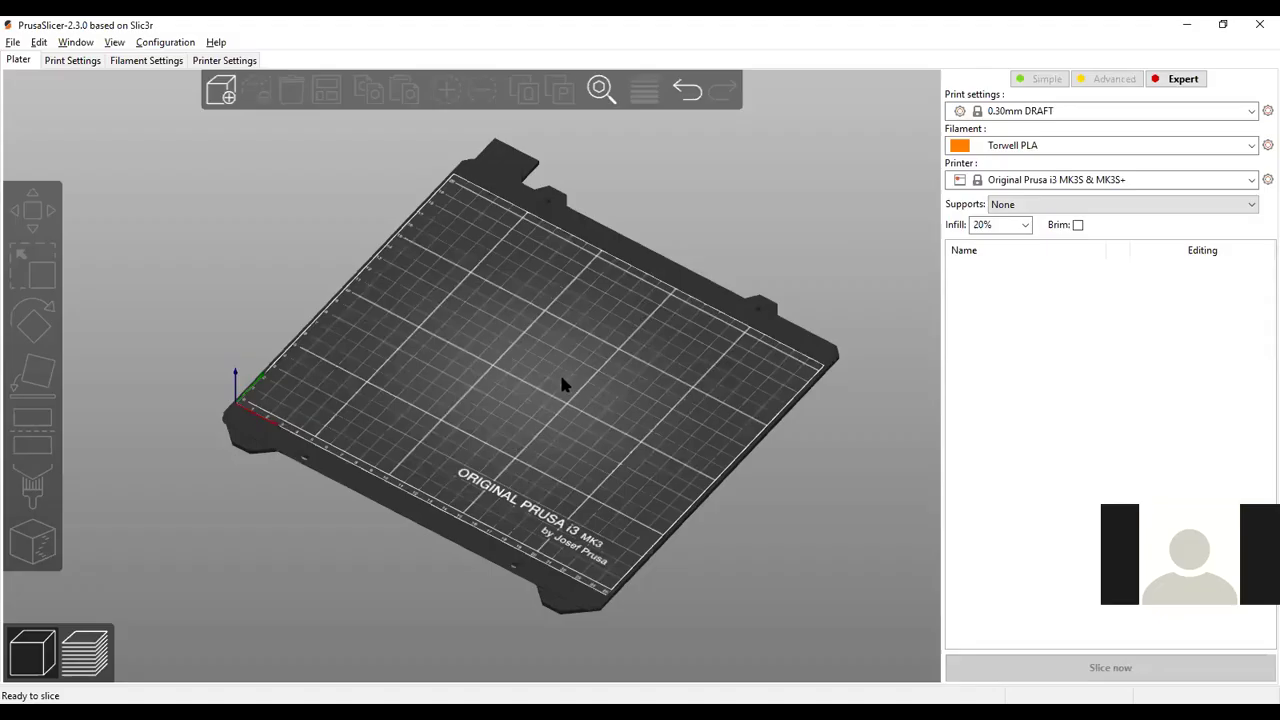
mouse_move(560, 380)
left_mouse_down()
mouse_move(517, 457)
mouse_move(543, 446)
mouse_move(538, 455)
mouse_move(562, 404)
left_mouse_up()
right_click_drag(563, 404, 583, 358)
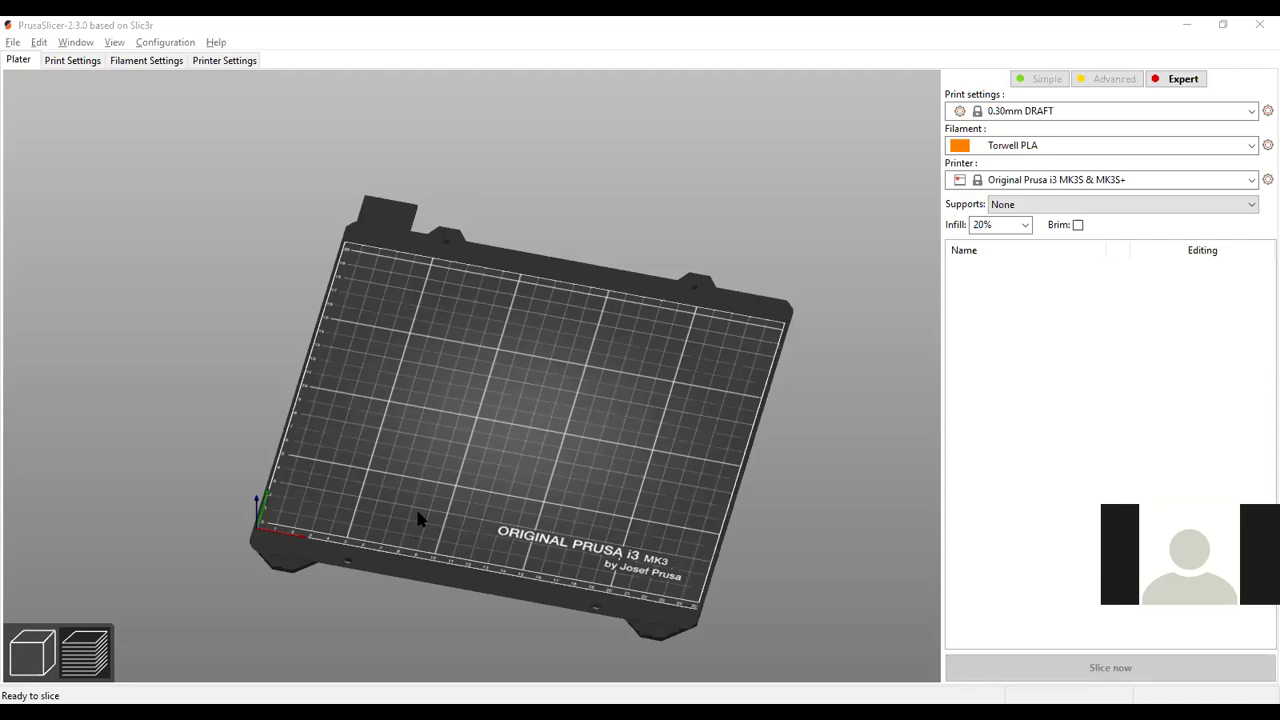
key("1")
key("0")
key("1")
left_click_drag(574, 477, 634, 494)
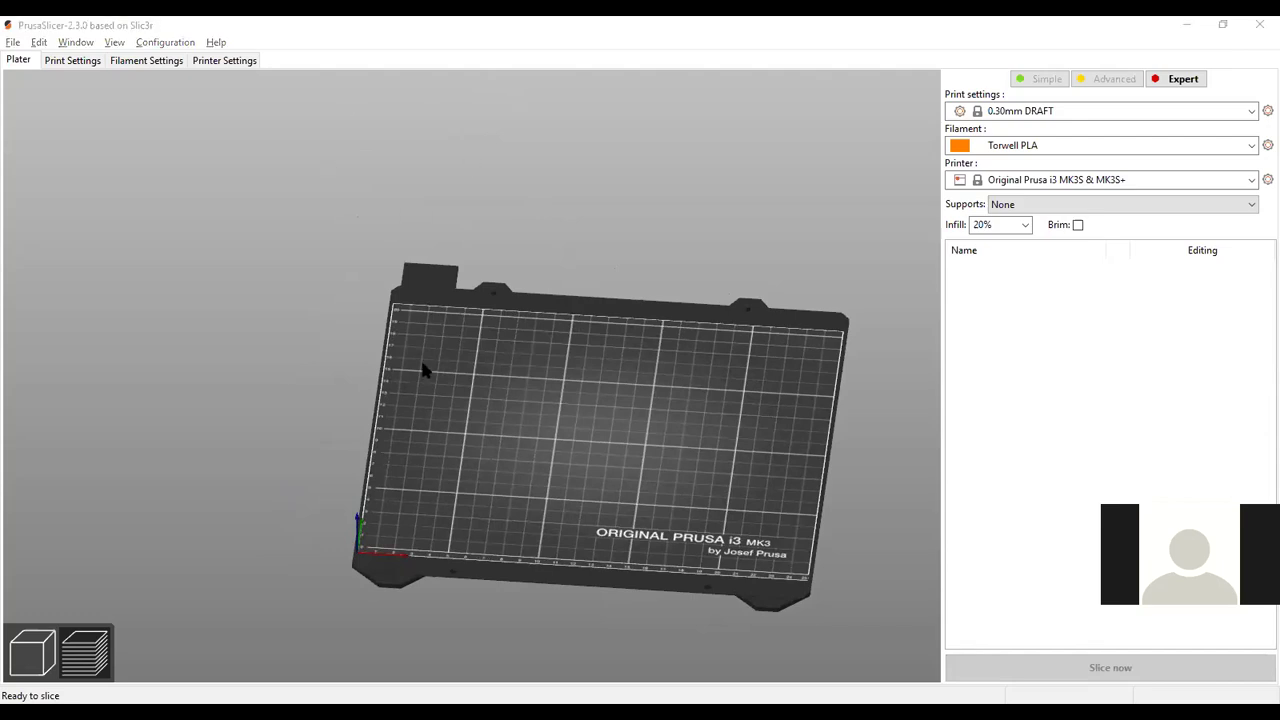
right_click_drag(563, 360, 430, 375)
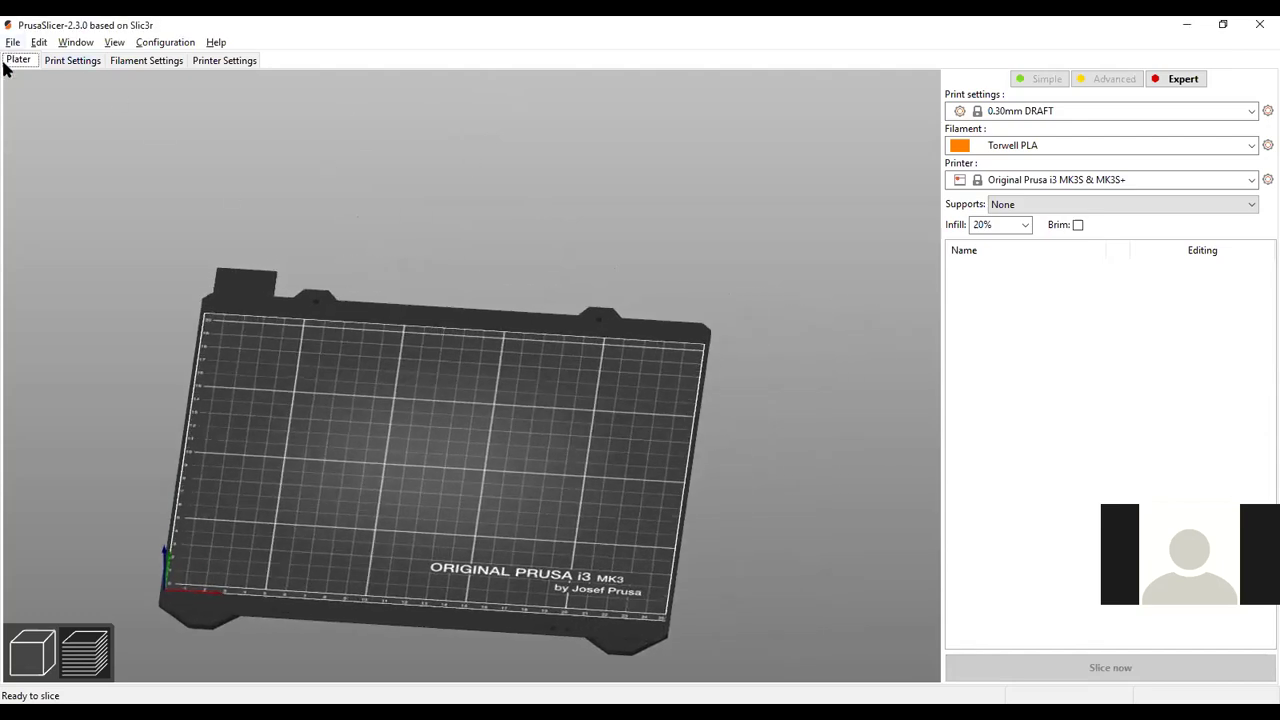
right_click_drag(491, 285, 678, 508)
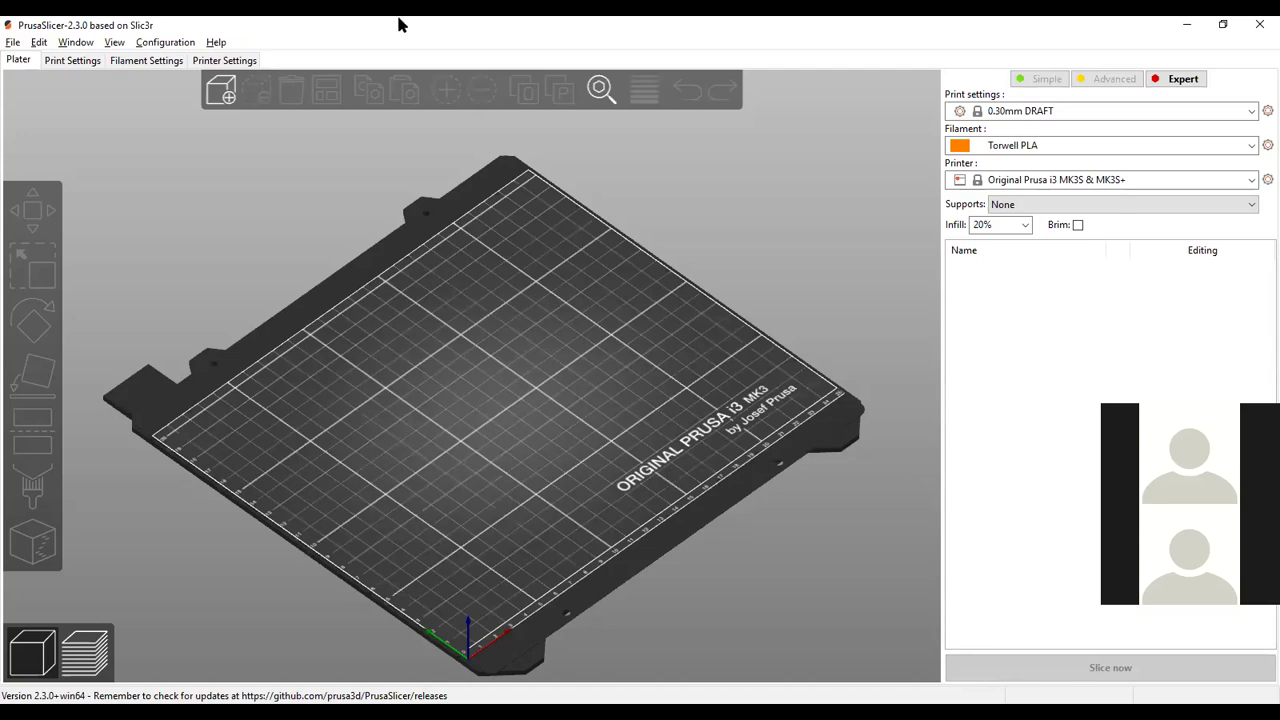
Import otto1.stl through otto7.stl from the otto personalizado folder on the Desktop
left_click(219, 91)
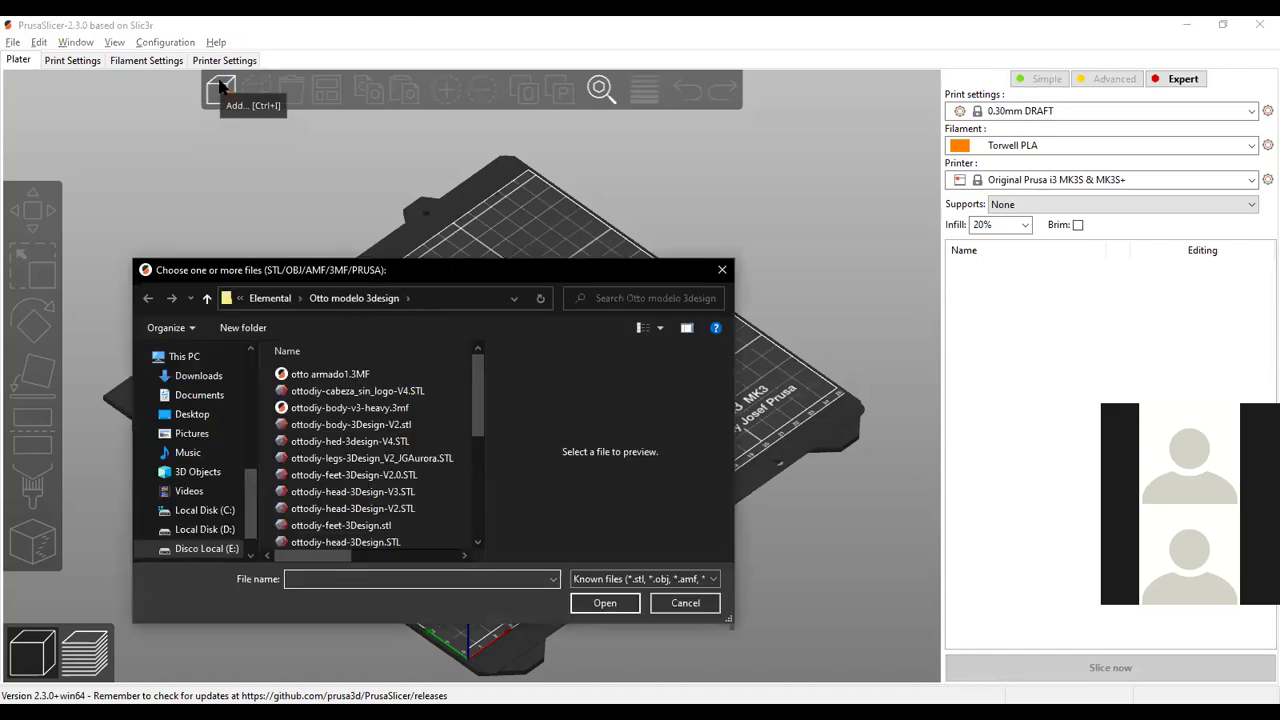
scroll(348, 400, "down", 5)
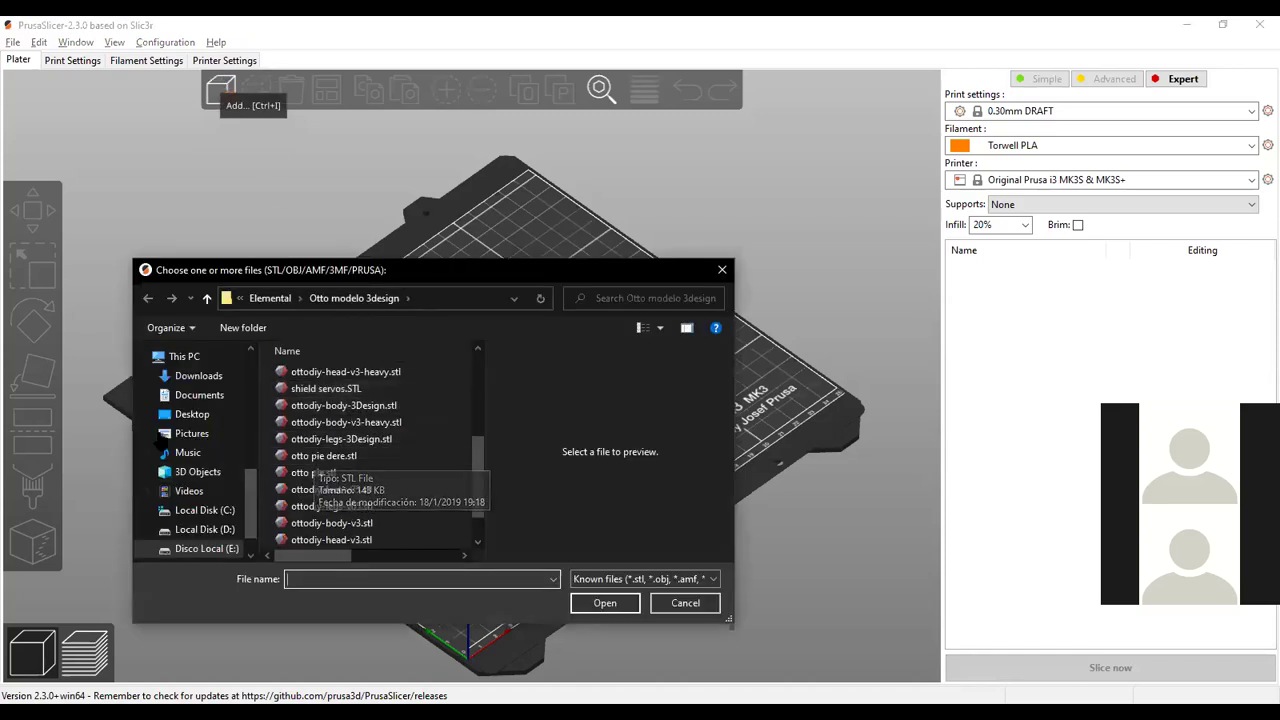
left_click(186, 414)
scroll(322, 470, "down", 3)
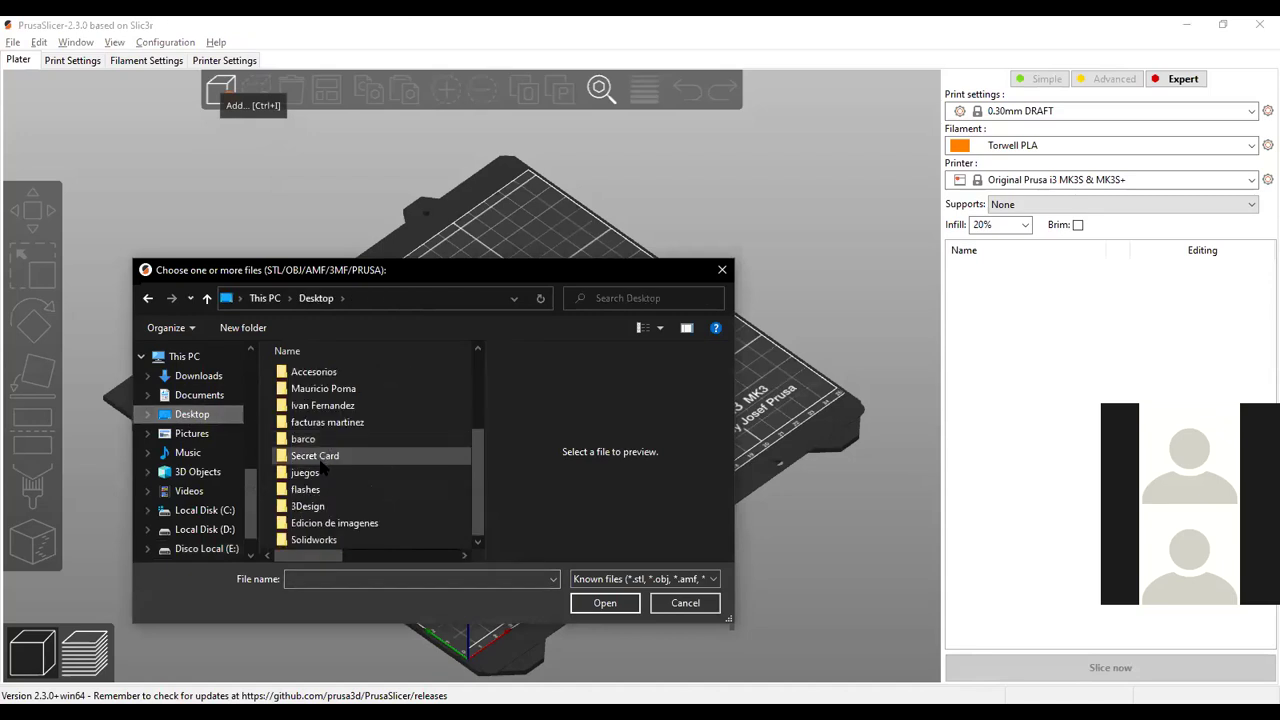
scroll(322, 462, "up", 2)
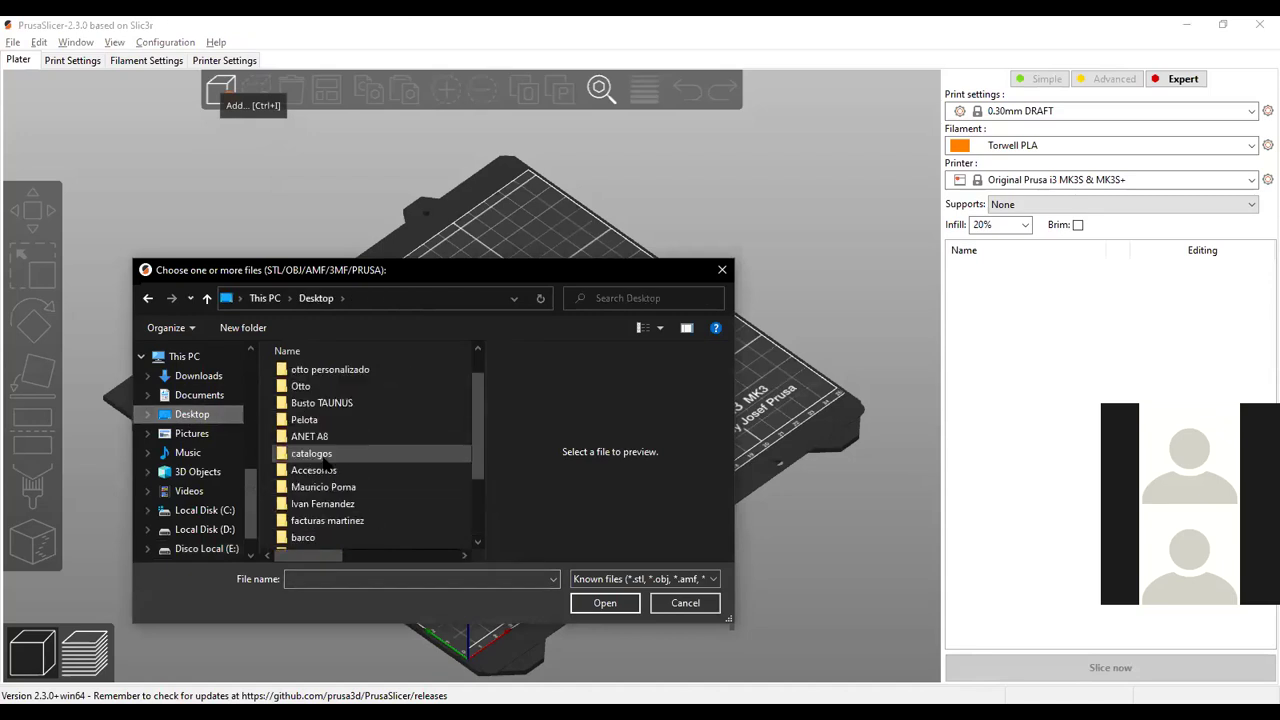
scroll(325, 460, "up", 1)
double_click(333, 410)
left_click_drag(370, 512, 332, 322)
left_click(592, 606)
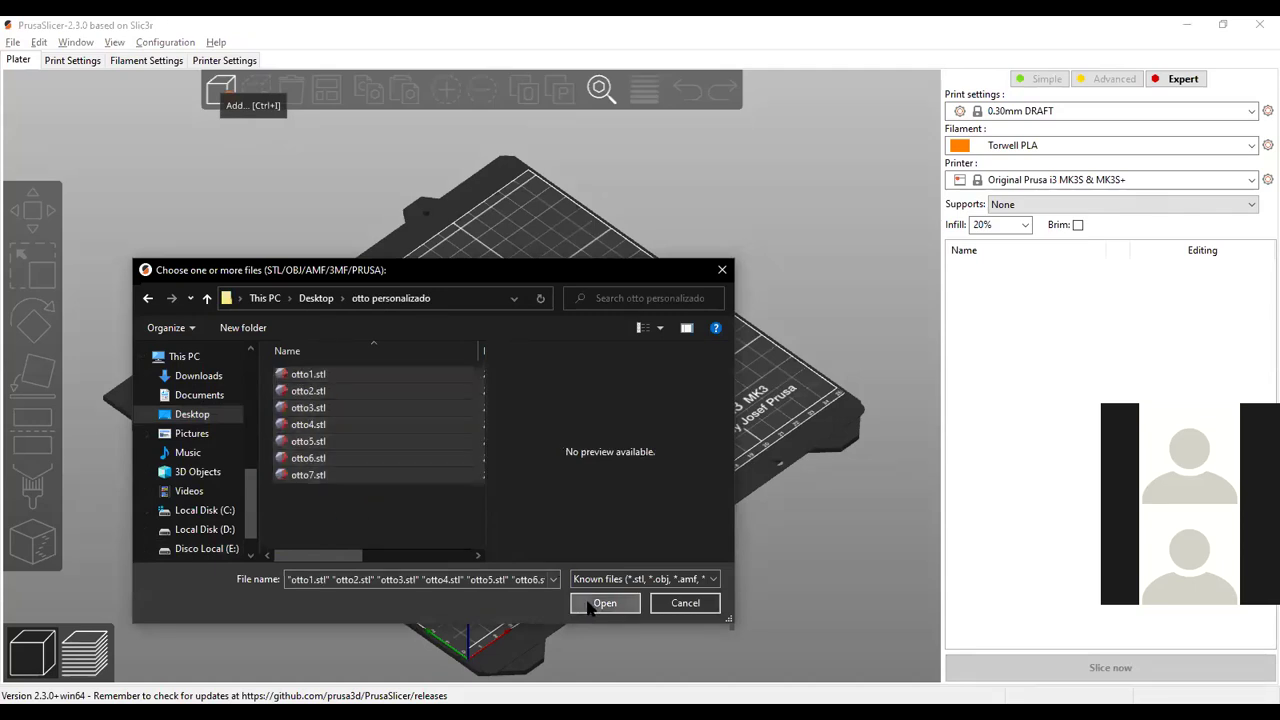
Spread the stacked parts apart, moving the head, the skull mask and the otto3 leg off the print bed
left_click_drag(512, 557, 534, 411)
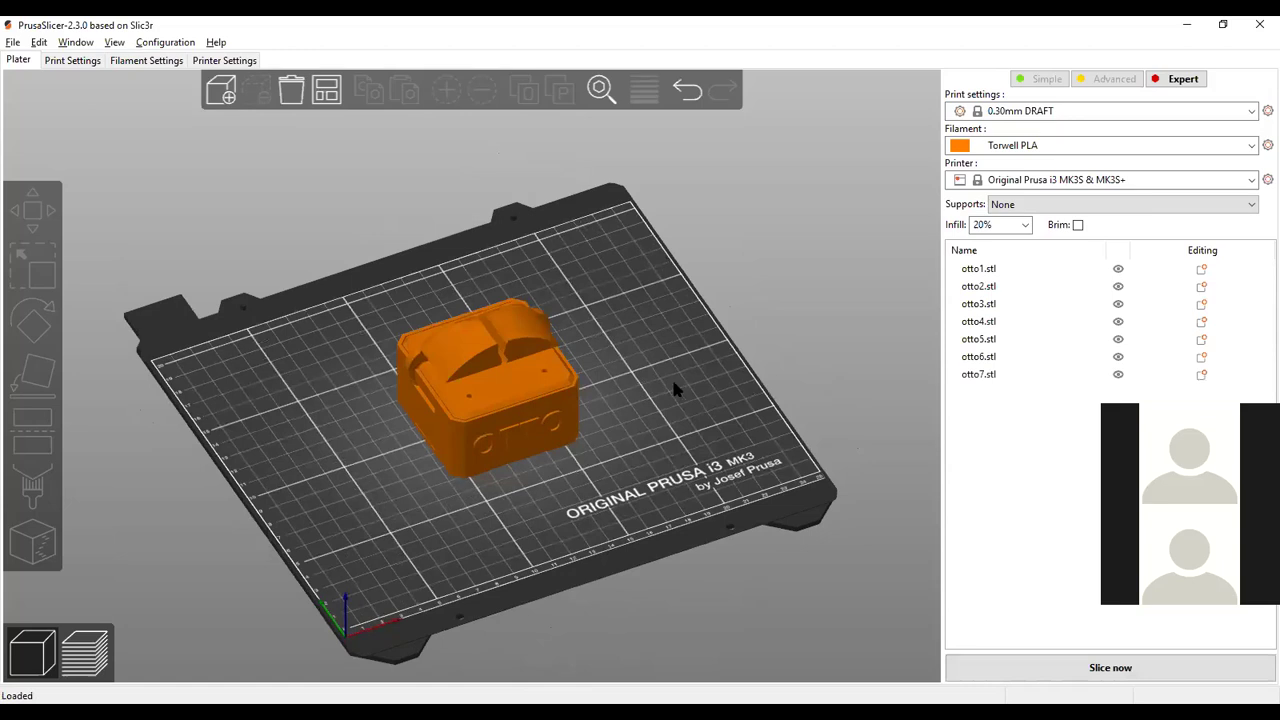
left_click_drag(675, 388, 500, 366)
left_click_drag(409, 286, 347, 378)
left_click_drag(620, 285, 672, 214)
left_click(570, 450)
left_click(609, 260)
left_click_drag(549, 437, 820, 355)
left_click_drag(480, 395, 700, 418)
left_click(490, 432)
left_click_drag(490, 432, 445, 370)
left_click(340, 480)
left_click_drag(340, 480, 698, 368)
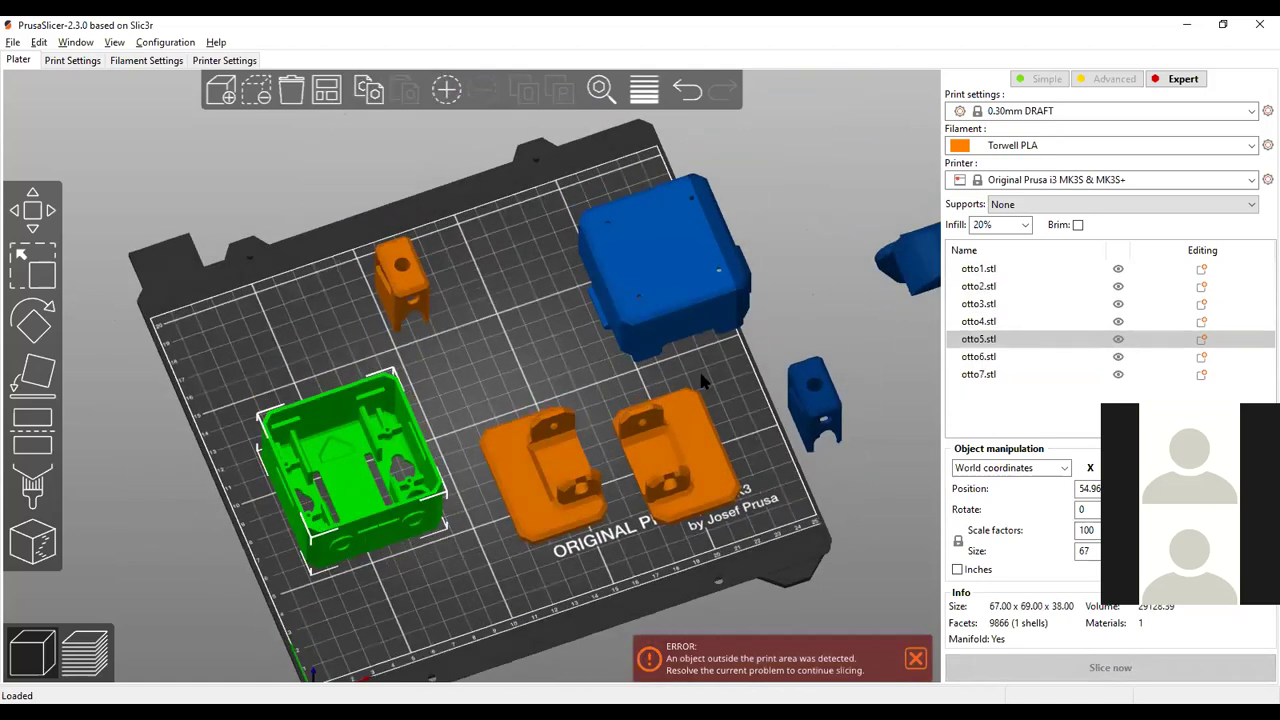
Move the lower body, both feet and the otto4 leg off the print bed so that it is empty
scroll(698, 380, "down", 3)
left_click_drag(386, 429, 755, 230)
left_click(793, 378)
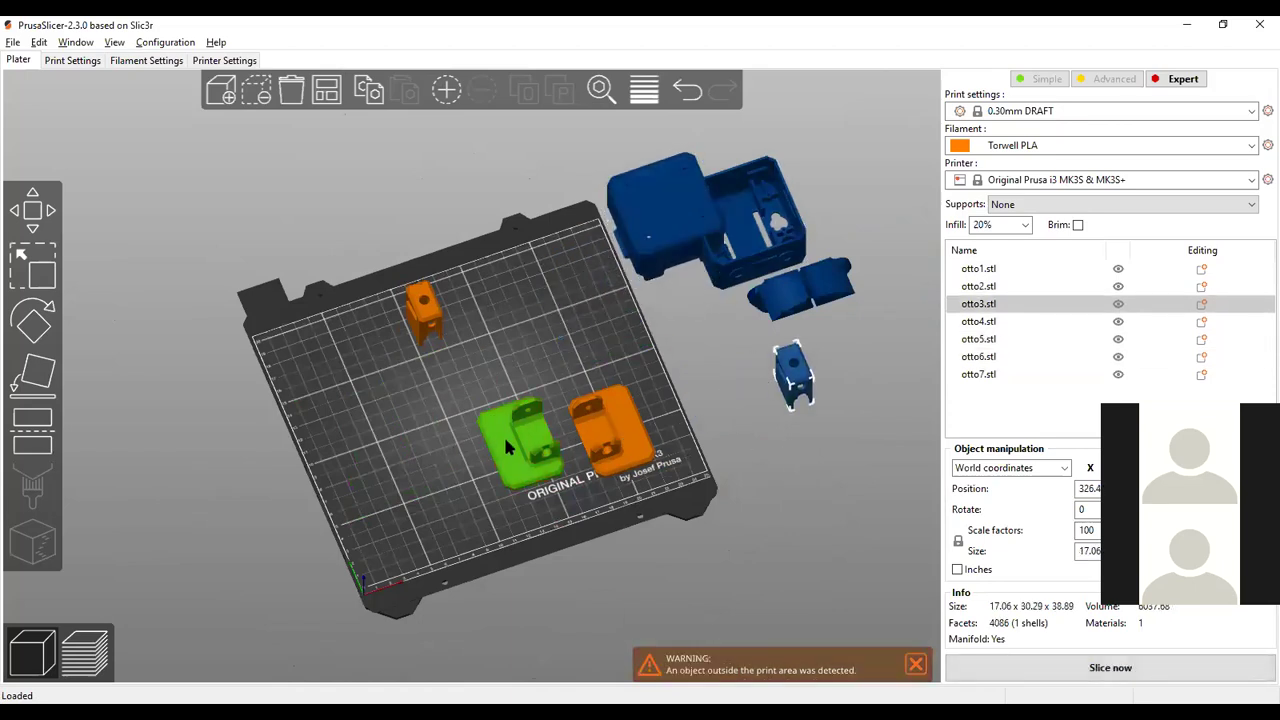
left_click_drag(610, 430, 800, 465)
left_click_drag(515, 440, 705, 365)
left_click_drag(423, 311, 862, 348)
left_click_drag(650, 387, 570, 413)
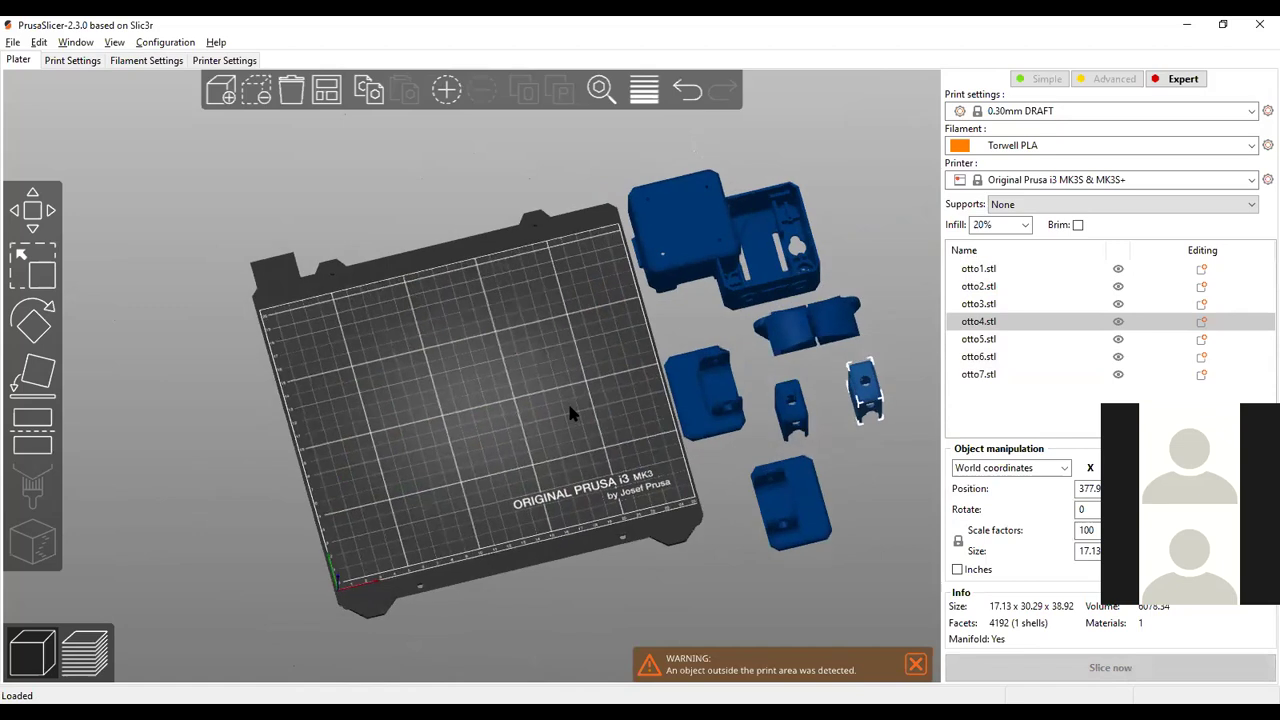
scroll(465, 402, "up", 5)
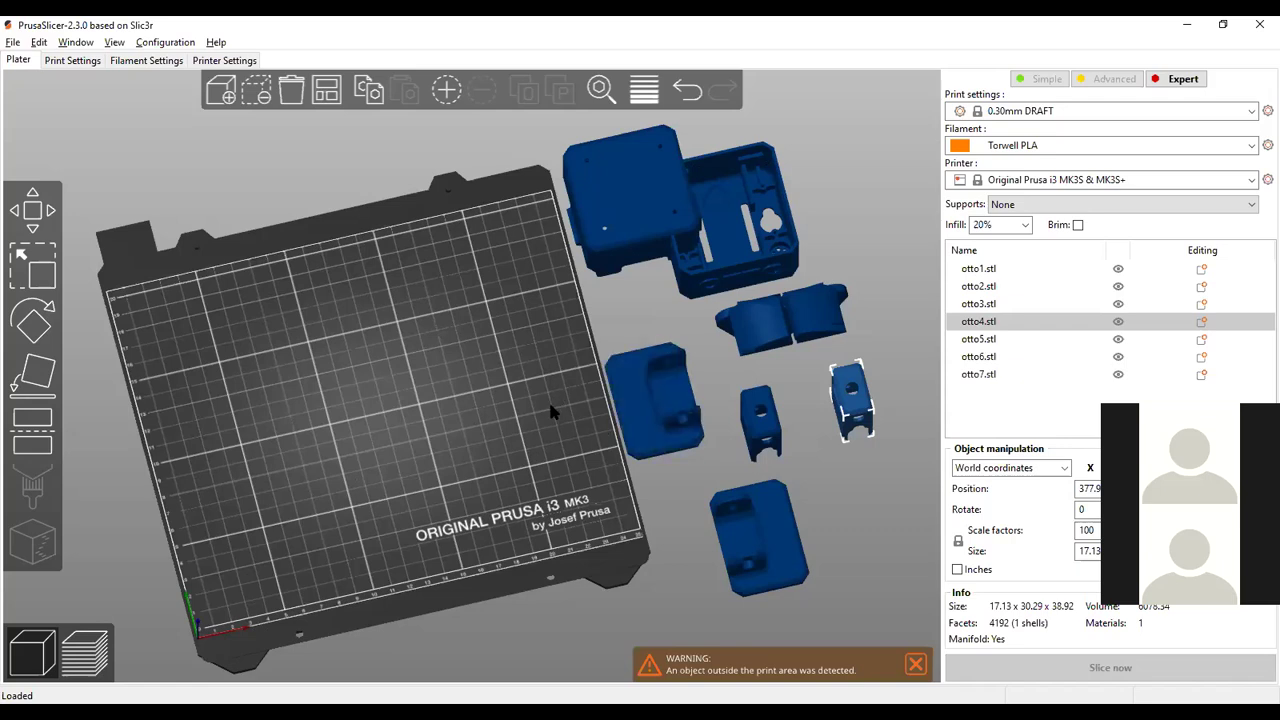
Place the two feet, otto1 and otto2, side by side on the print bed
left_click_drag(479, 472, 365, 343)
scroll(585, 460, "up", 5)
left_click_drag(240, 274, 372, 377)
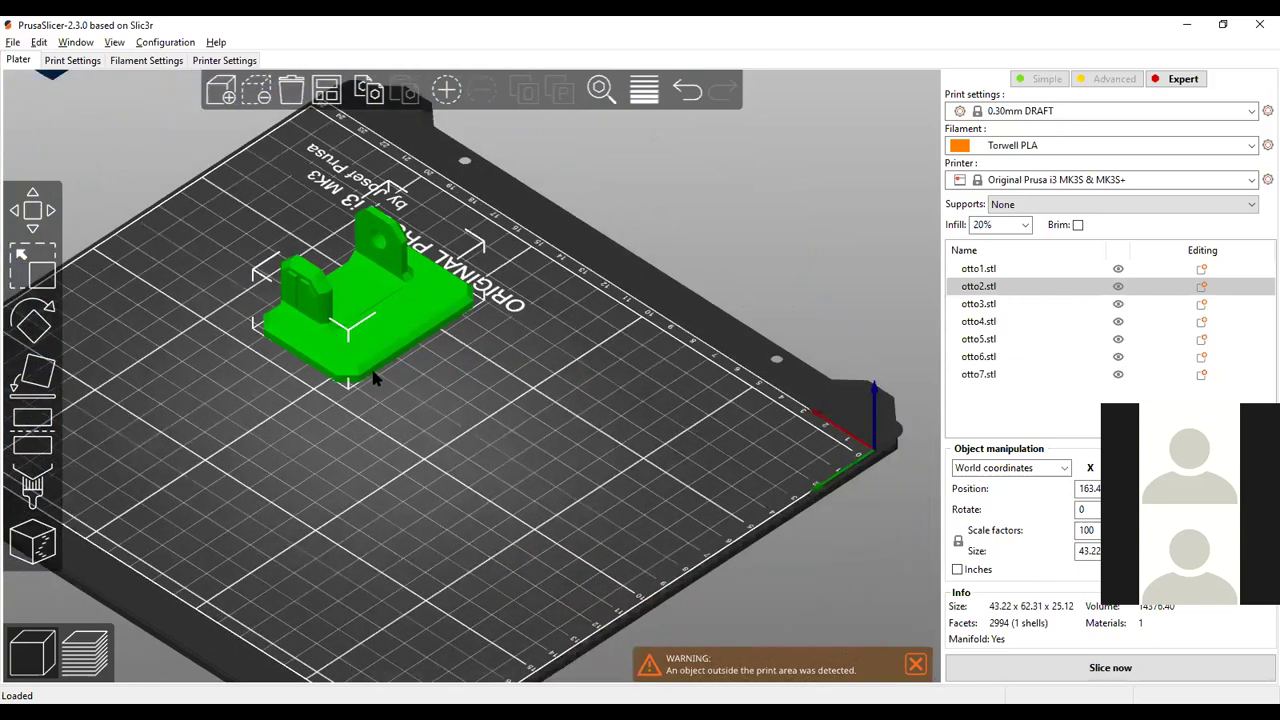
left_click_drag(372, 378, 545, 390)
left_click_drag(460, 420, 395, 488)
left_click(460, 418)
key("Right")
key("Right")
key("Right")
key("Escape")
Reposition the otto1 and otto2 feet so that a clear gap separates them on the bed
scroll(395, 488, "up", 8)
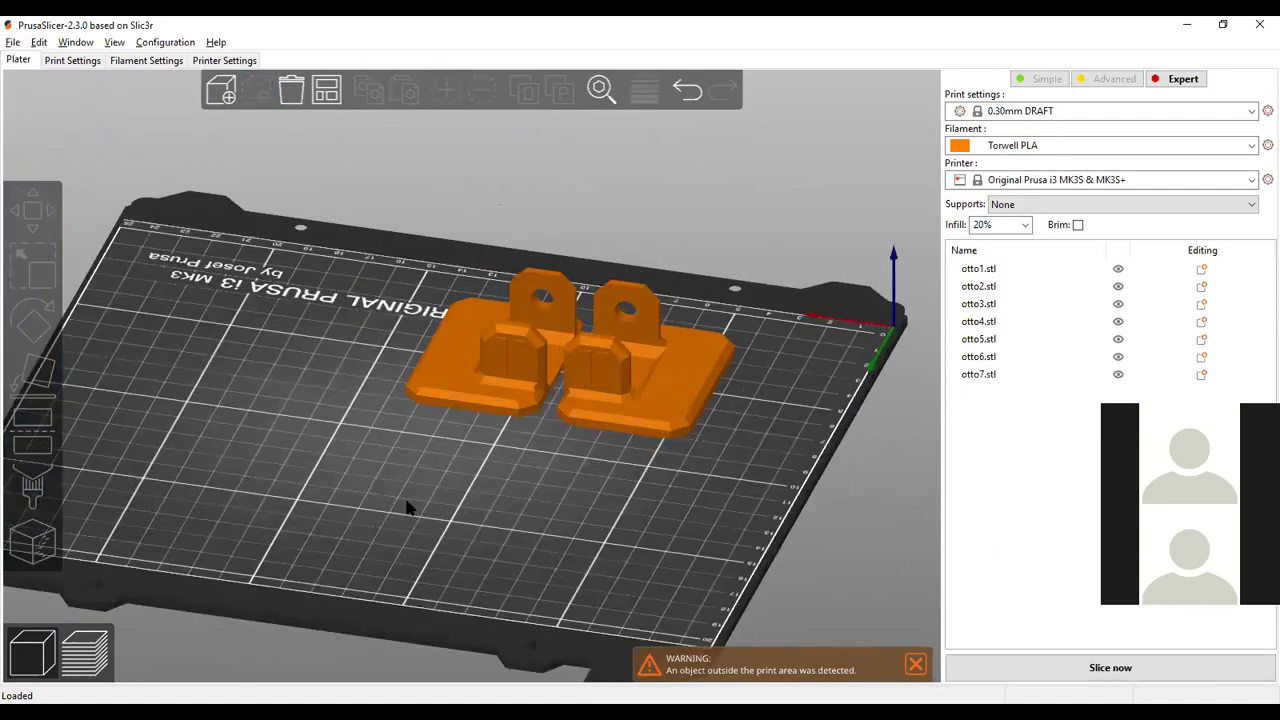
scroll(447, 508, "up", 6)
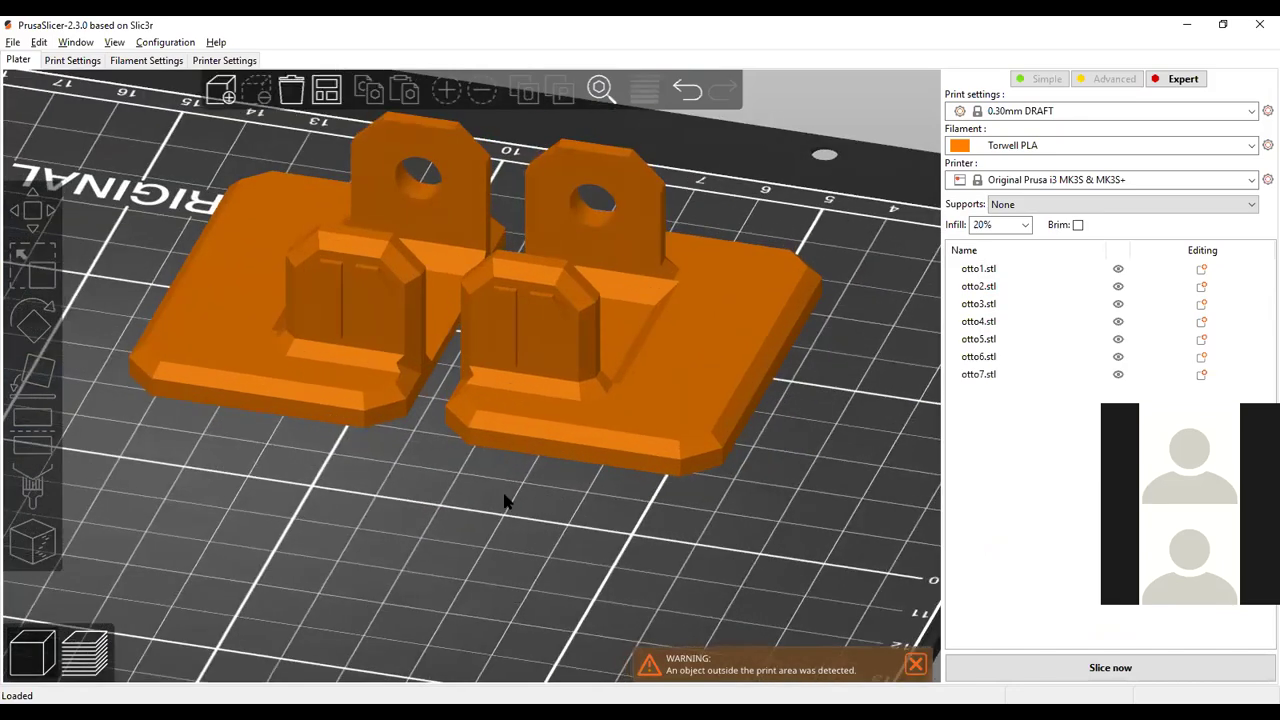
left_click_drag(433, 520, 538, 485)
left_click(538, 485)
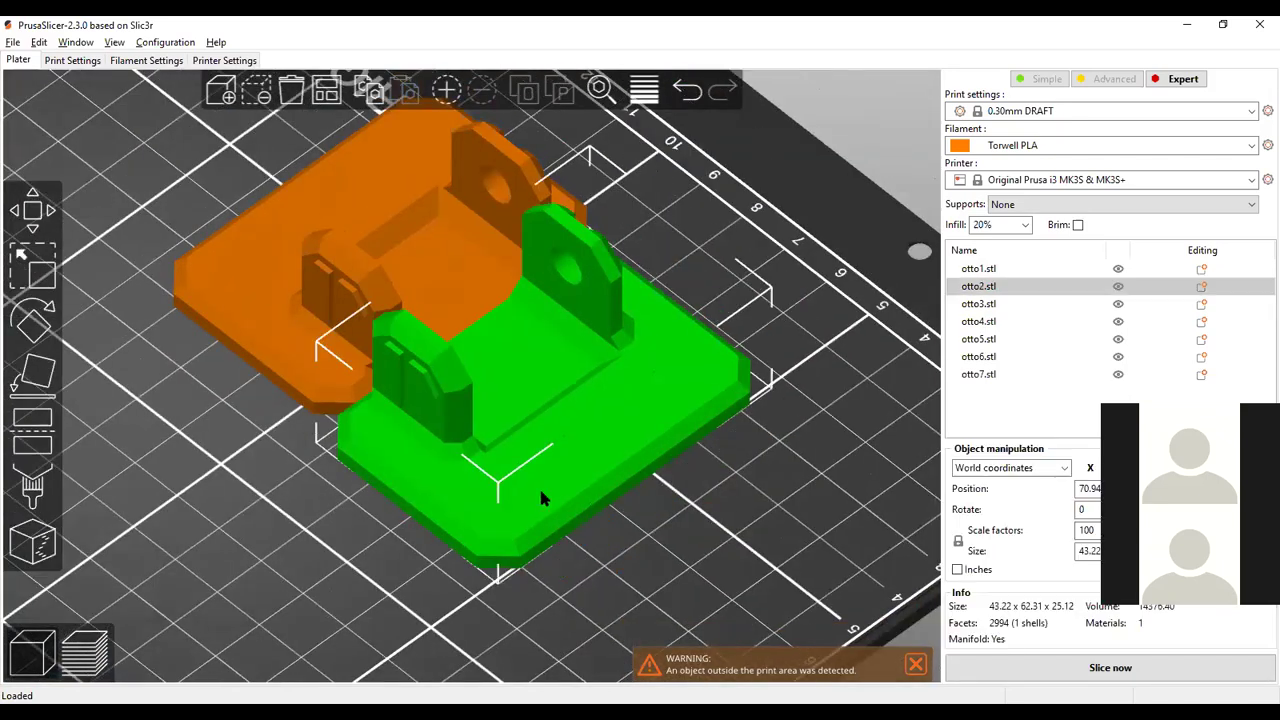
key("1")
left_click_drag(480, 566, 320, 558)
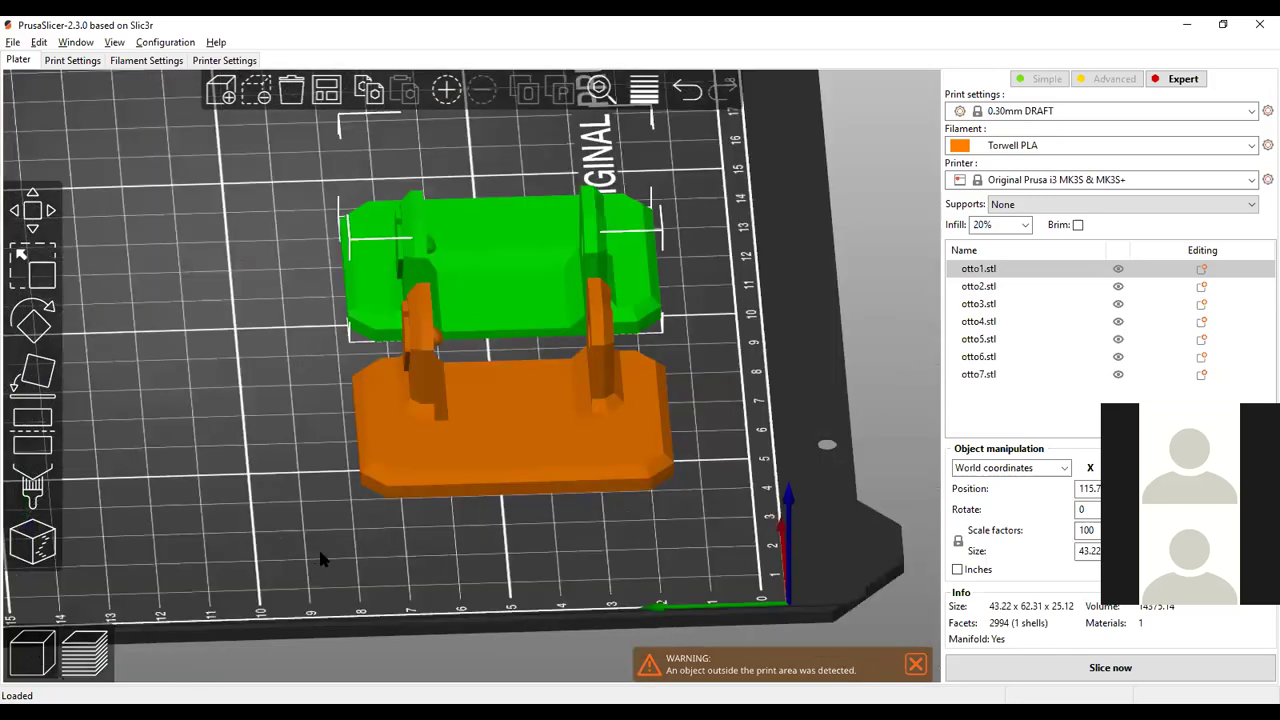
key("0")
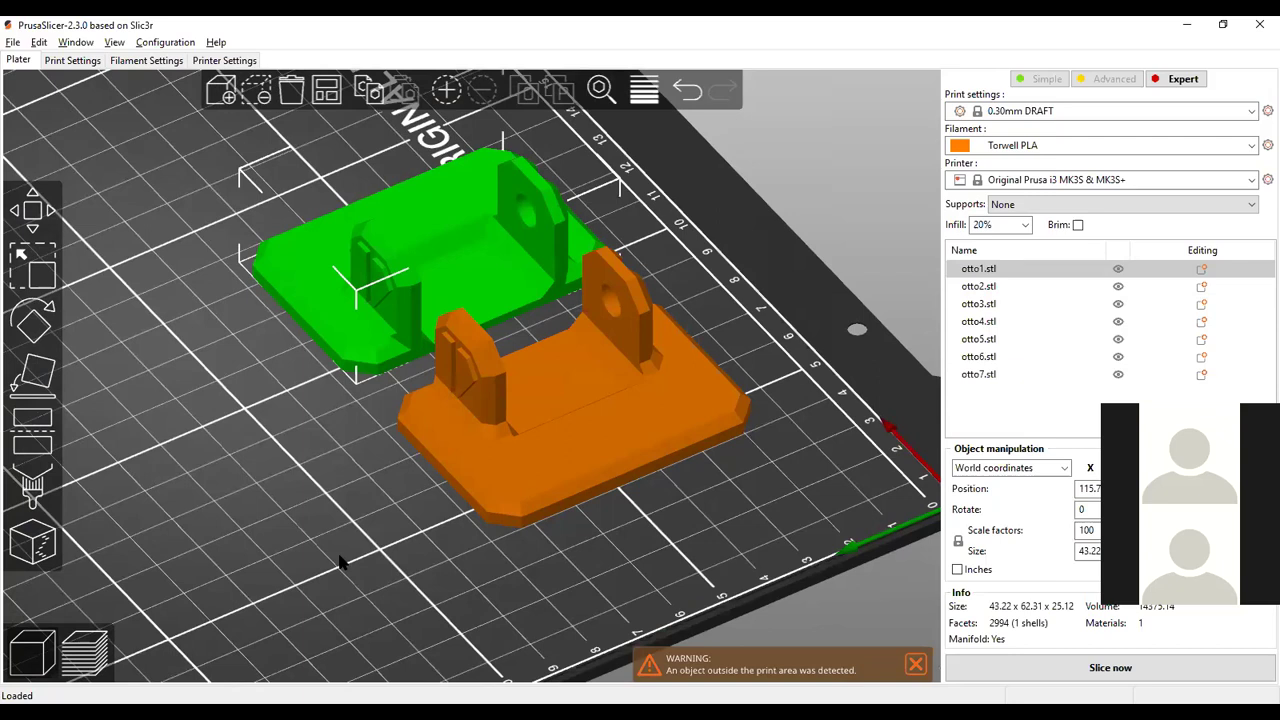
Bring the two legs, otto3 and otto4, onto the print bed next to each other behind the feet
left_click_drag(339, 558, 468, 384)
scroll(468, 384, "down", 5)
left_click_drag(440, 426, 610, 432)
left_click_drag(777, 240, 400, 371)
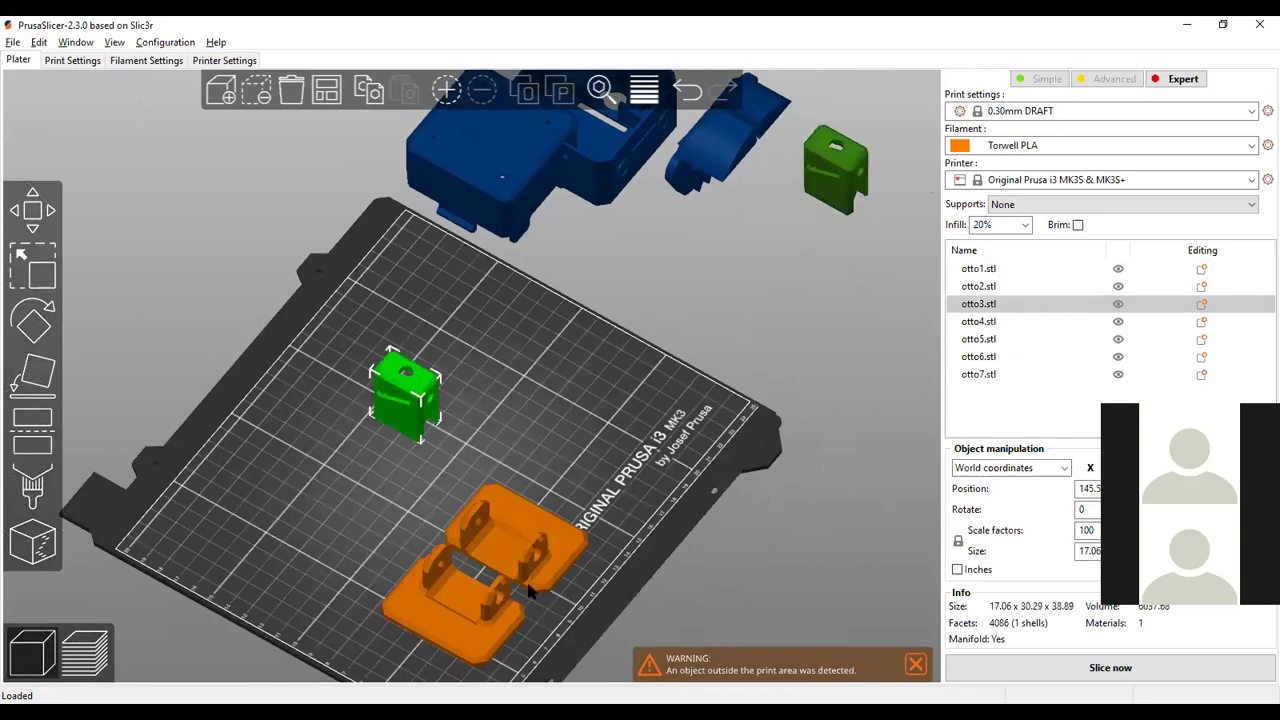
left_click_drag(835, 172, 471, 343)
scroll(766, 571, "up", 1)
scroll(700, 560, "up", 3)
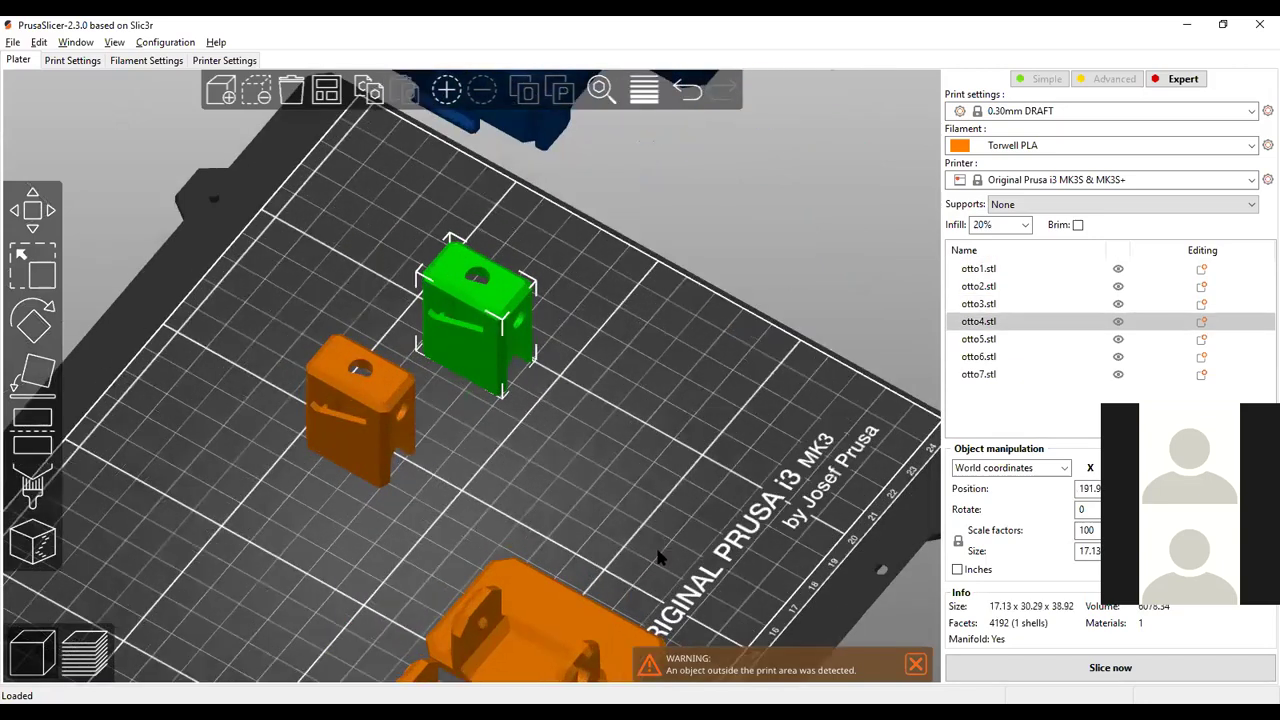
Adjust the otto4 leg's position beside the otto3 leg, keeping a gap between them
scroll(657, 550, "down", 2)
left_click_drag(657, 557, 614, 406)
scroll(615, 460, "up", 3)
left_click_drag(614, 486, 552, 522)
scroll(556, 540, "up", 2)
scroll(545, 532, "up", 2)
left_click_drag(459, 462, 600, 491)
key("Left")
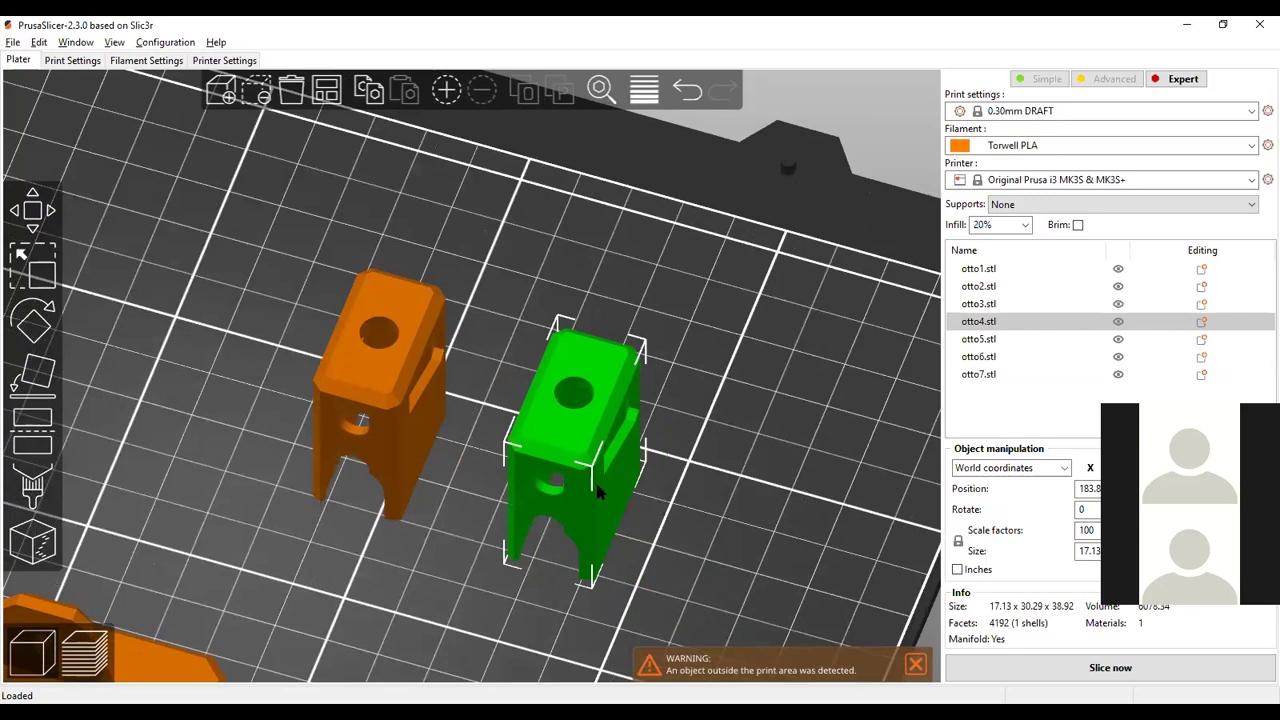
left_click_drag(391, 537, 455, 572)
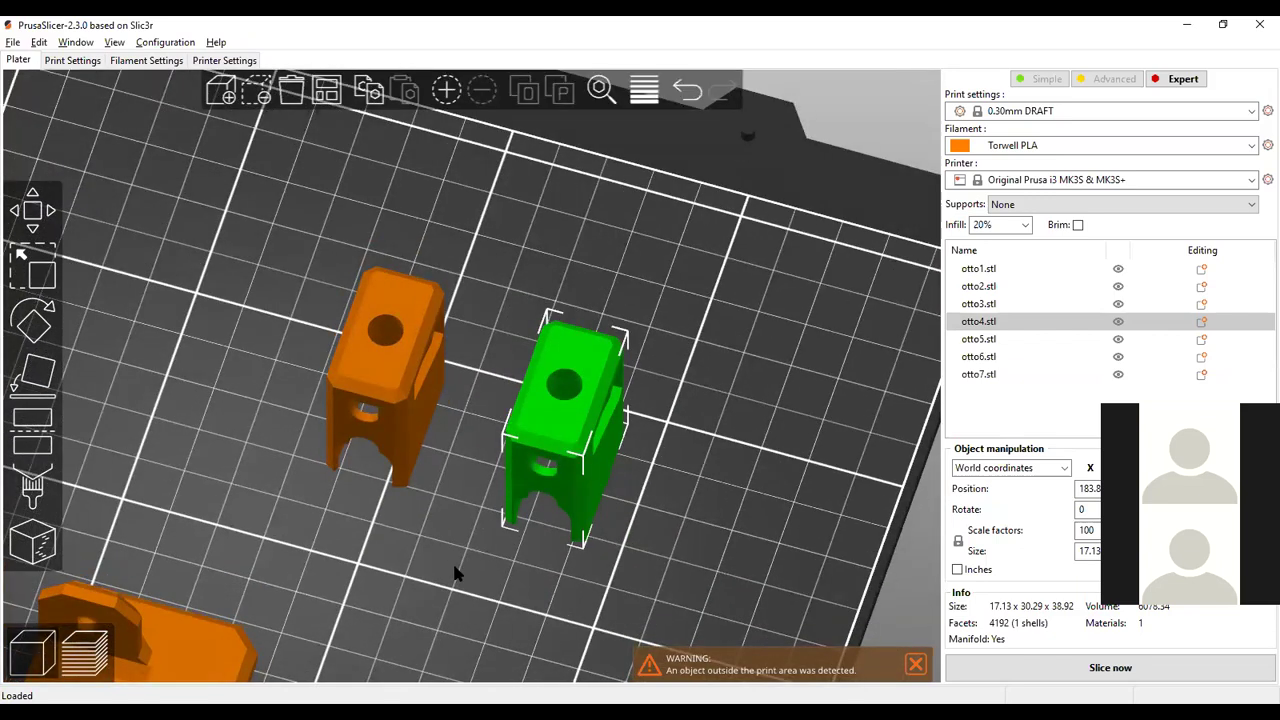
Use Place on face to set the otto4 and otto3 legs on their flat top faces with the open ends upward
left_click(35, 378)
left_click(577, 397)
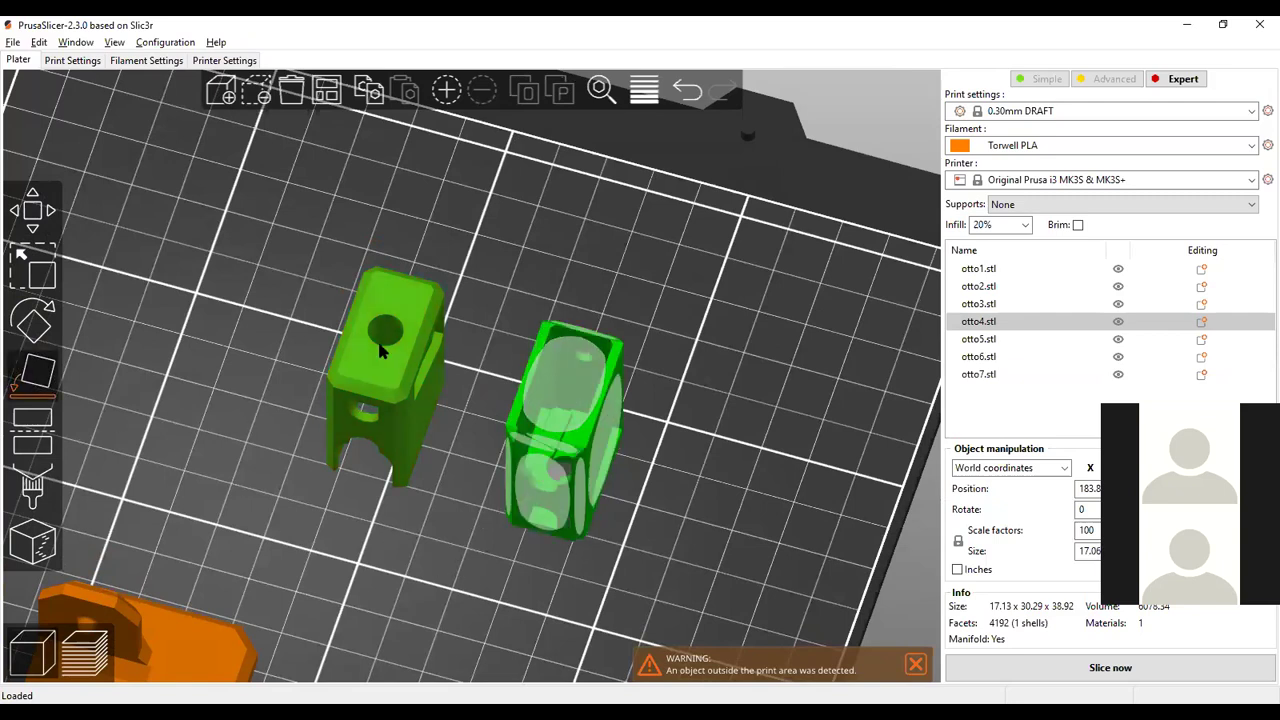
left_click(385, 330)
left_click(371, 357)
left_click(550, 285)
mouse_move(550, 285)
left_mouse_down()
mouse_move(466, 277)
mouse_move(549, 274)
mouse_move(560, 298)
left_mouse_up()
key("1")
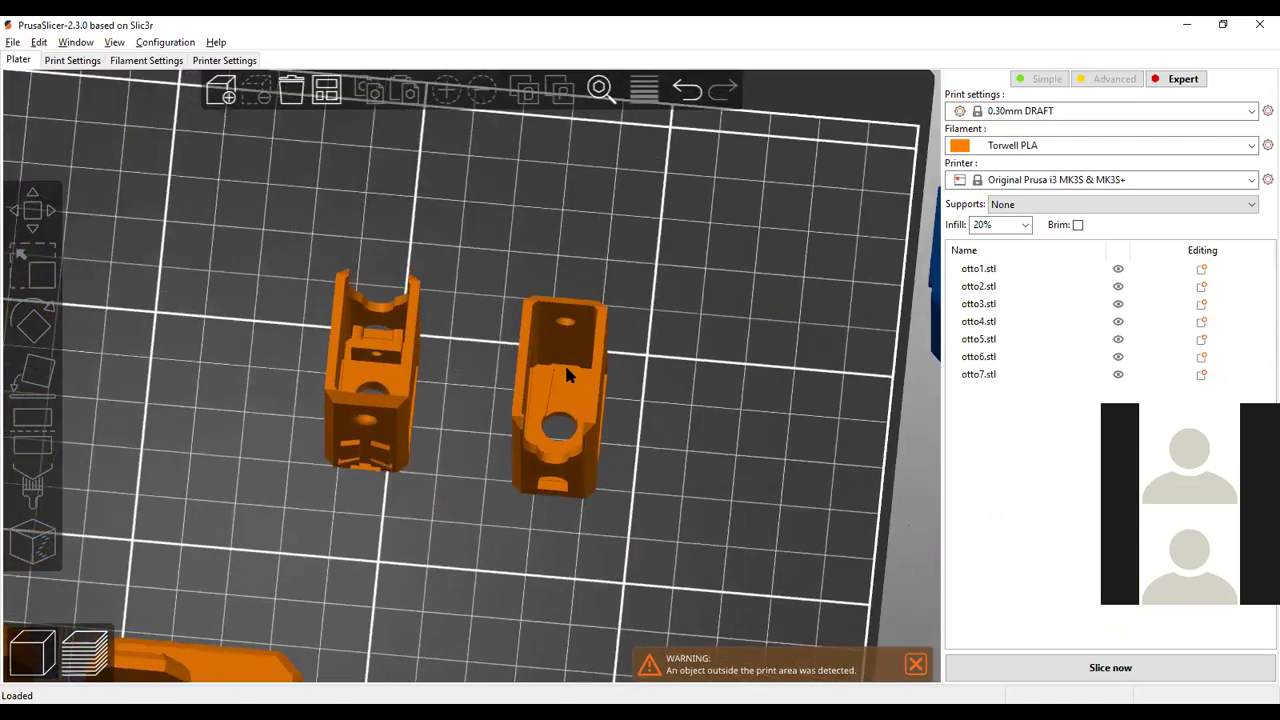
Rotate the otto4 leg about the vertical axis until it faces the same way as the otto3 leg
left_click(564, 362)
key("r")
left_click_drag(745, 400, 486, 400)
left_click(675, 578)
left_click_drag(675, 578, 3, 322)
left_click(620, 340)
key("r")
left_click(763, 370)
left_click(640, 366)
key("r")
mouse_move(714, 392)
left_mouse_down()
mouse_move(722, 362)
mouse_move(565, 432)
mouse_move(714, 381)
mouse_move(730, 368)
mouse_move(725, 352)
mouse_move(710, 372)
left_mouse_up()
left_click(749, 531)
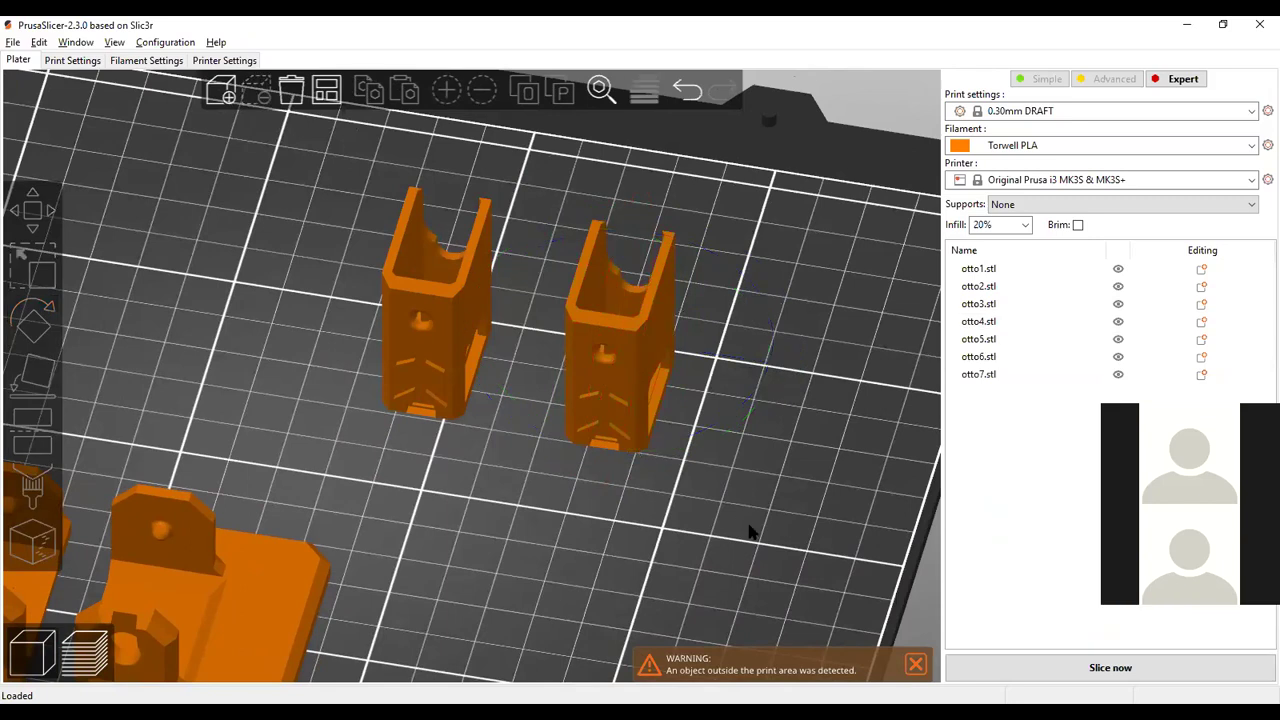
Inspect the orientation and bed contact of the two legs from below and from the sides
scroll(720, 440, "down", 5)
scroll(649, 497, "up", 2)
left_click_drag(649, 497, 563, 422)
scroll(740, 405, "up", 5)
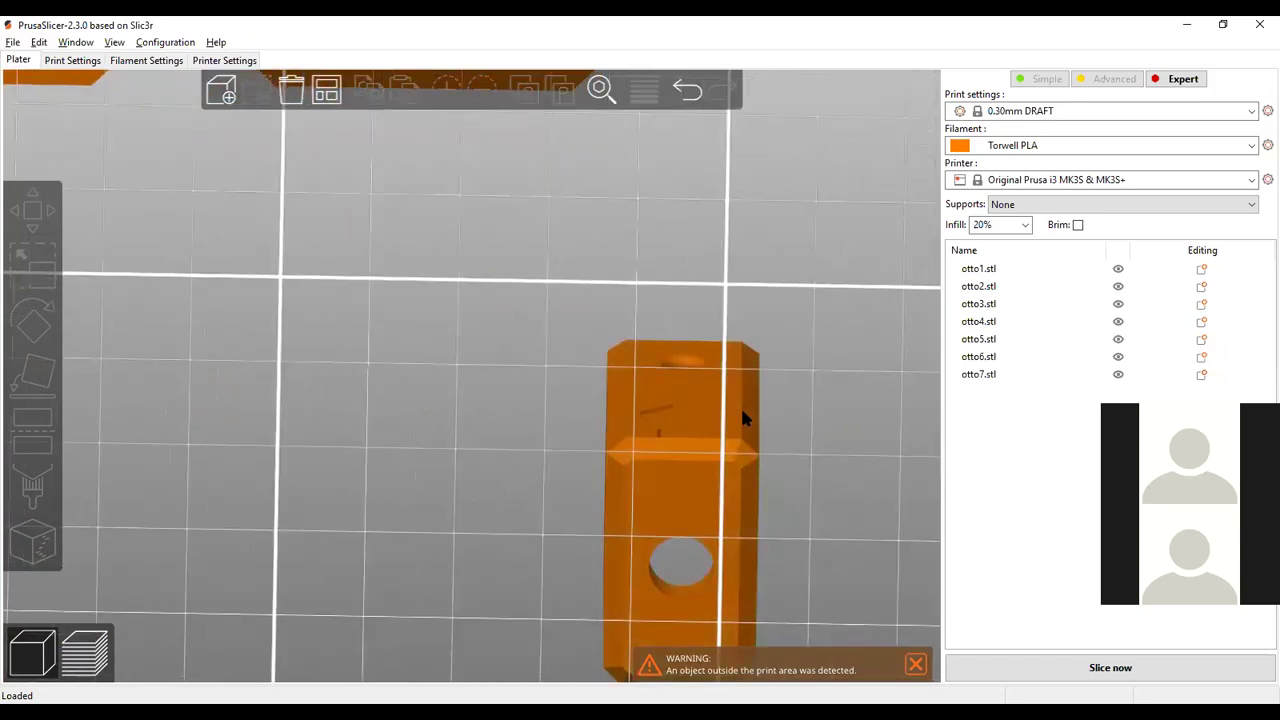
scroll(741, 408, "down", 3)
left_click(713, 420)
left_click(718, 439)
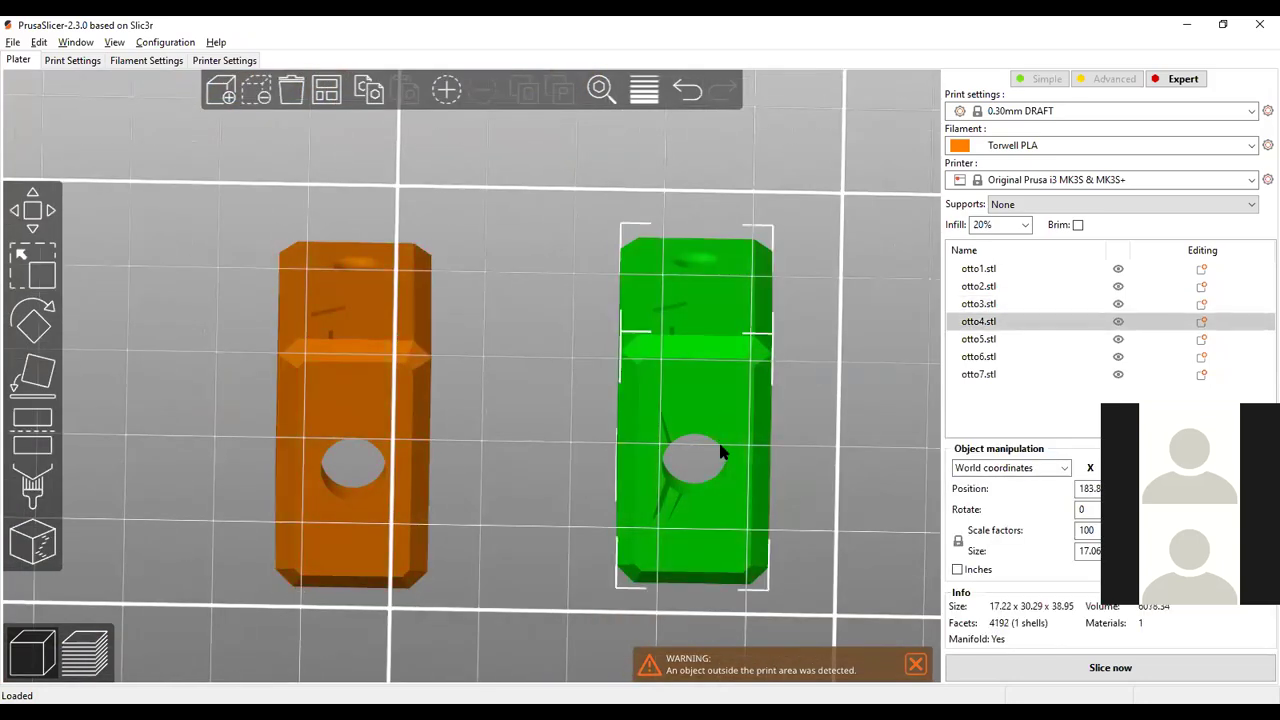
scroll(718, 460, "down", 3)
left_click_drag(657, 444, 766, 399)
scroll(780, 420, "down", 5)
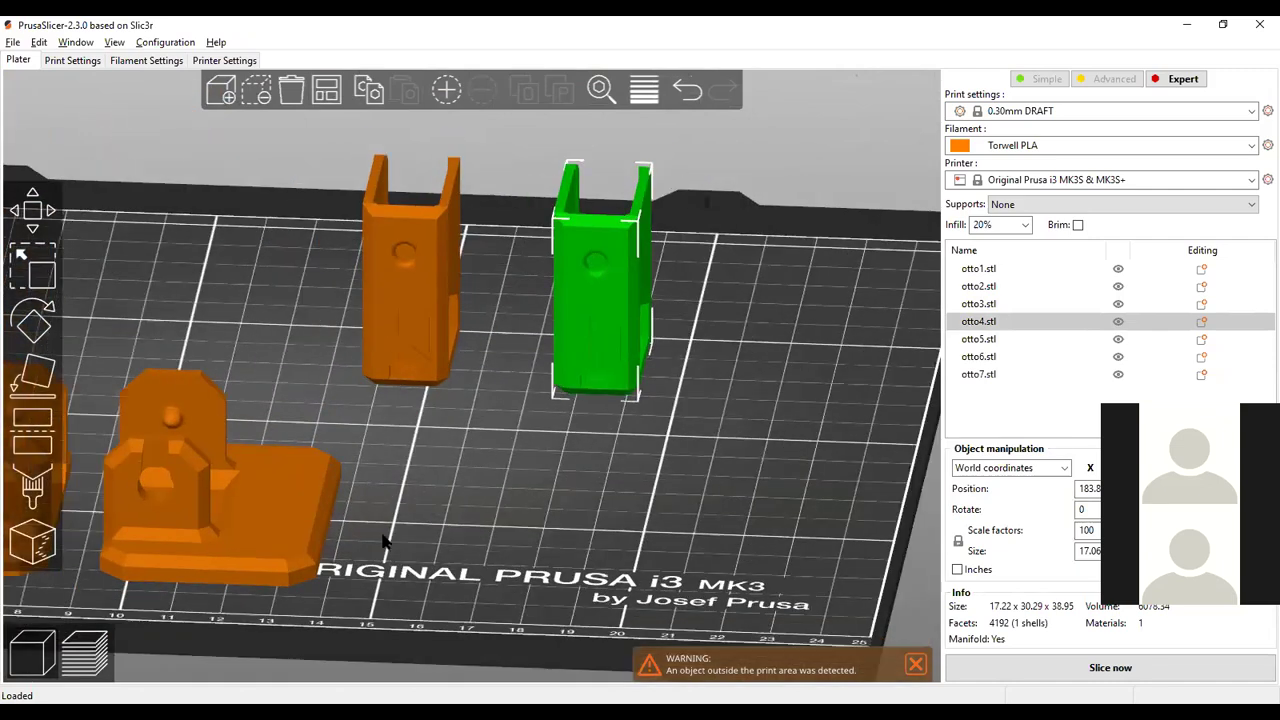
left_click_drag(570, 580, 757, 285)
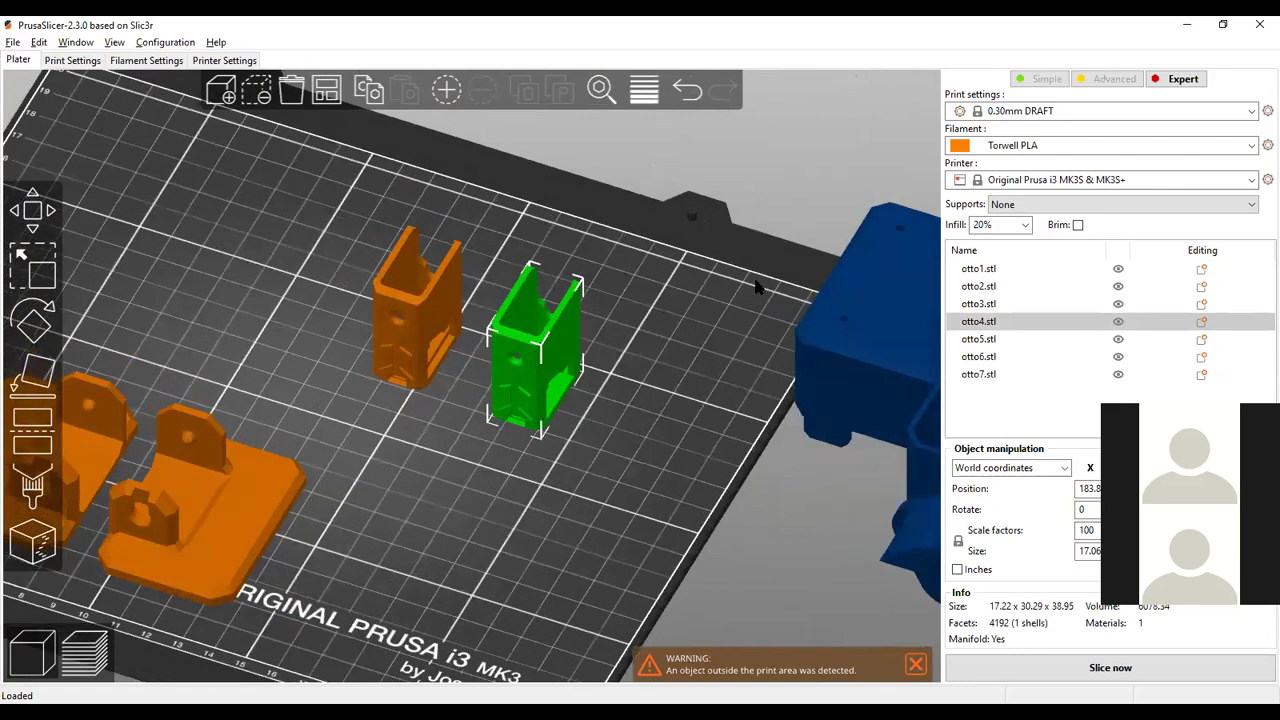
Move the otto3 and otto4 legs forward on the bed, in line with the feet
scroll(729, 477, "up", 5)
scroll(573, 466, "down", 3)
left_click_drag(729, 230, 705, 450)
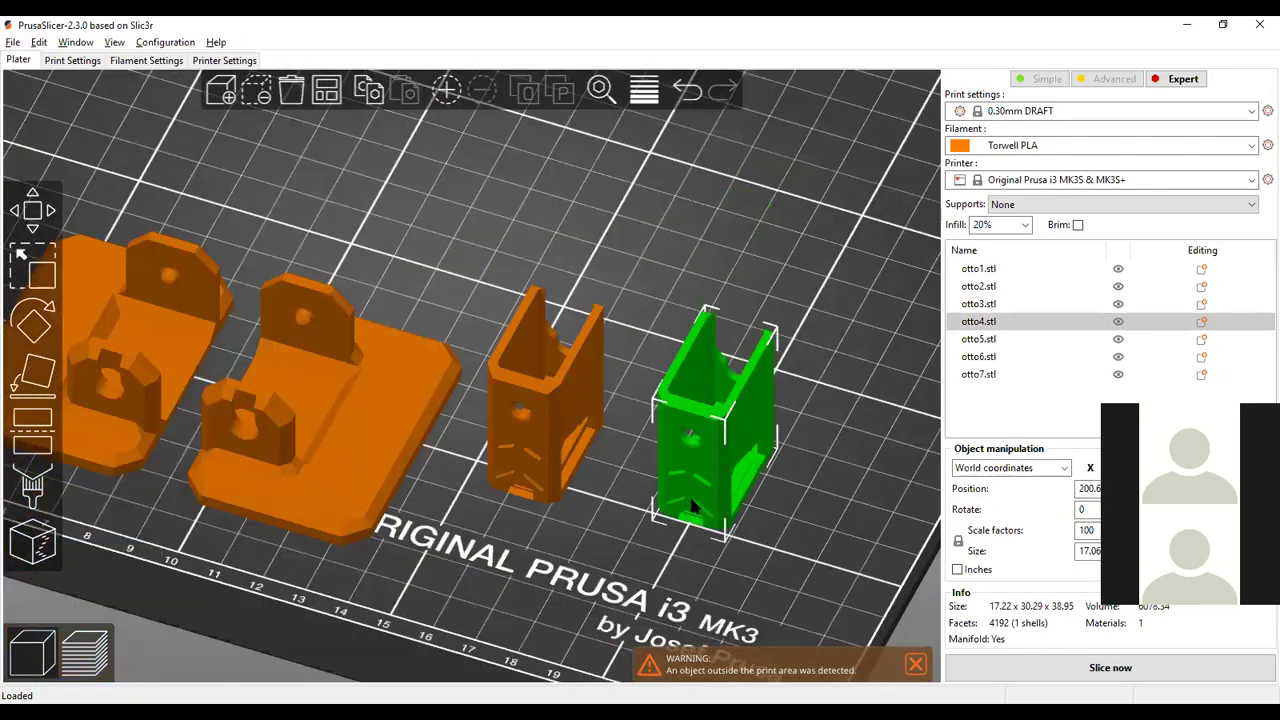
Place the otto5 lower body on the bed behind the feet and legs, with its open side up
scroll(708, 389, "down", 5)
left_click_drag(708, 389, 293, 264)
left_click_drag(573, 367, 516, 439)
left_click_drag(660, 400, 520, 400)
scroll(580, 452, "up", 2)
left_click_drag(580, 452, 607, 547)
scroll(607, 592, "up", 3)
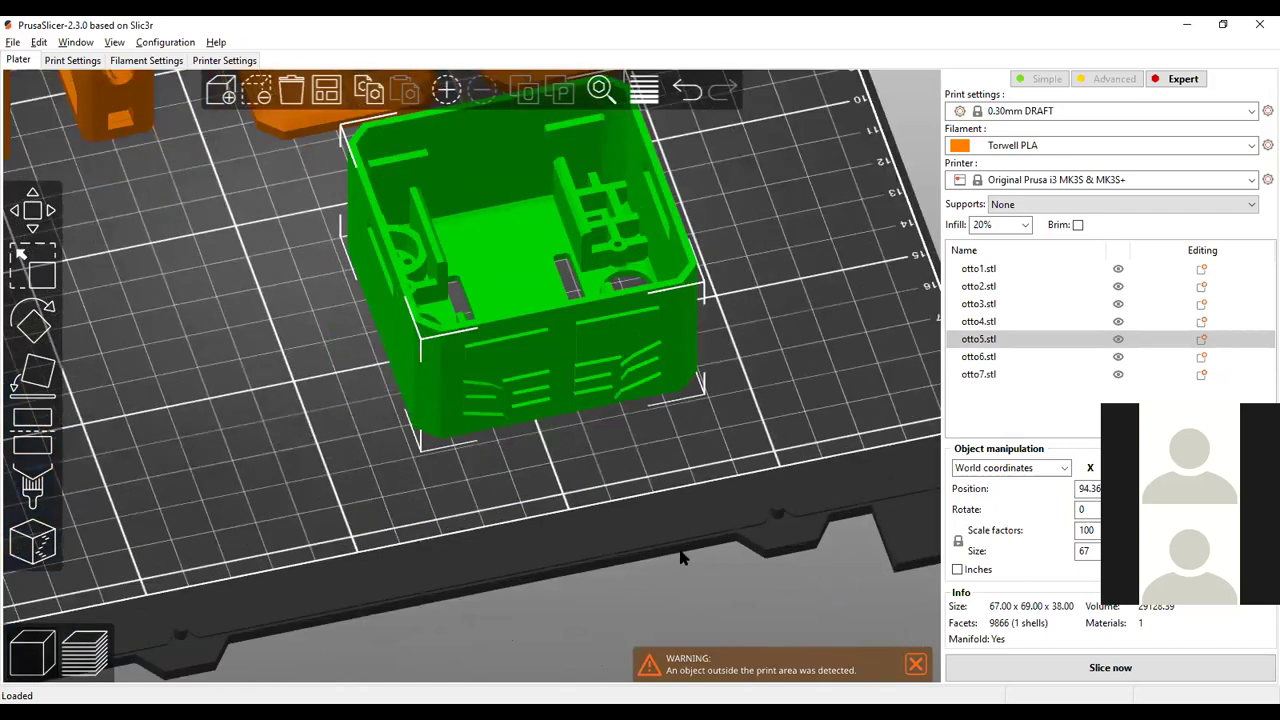
Inspect the interior and bed placement of the otto5 lower body from several angles
scroll(585, 560, "up", 2)
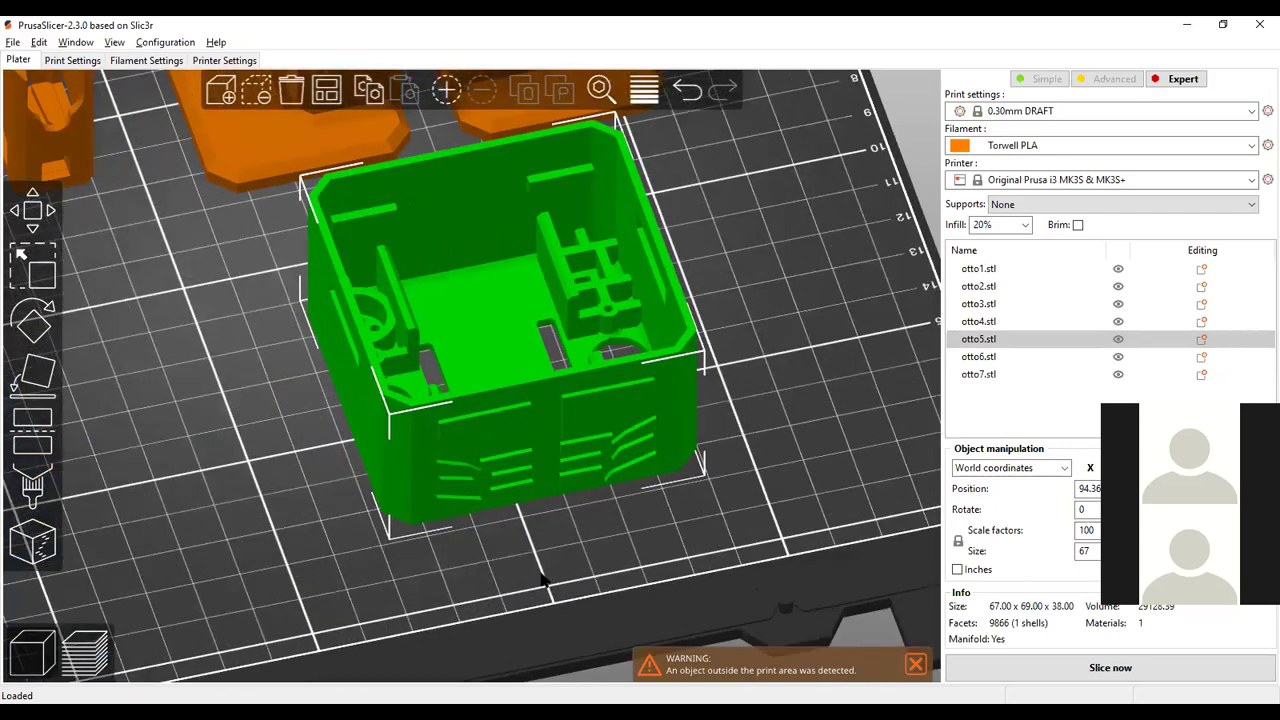
left_click_drag(666, 583, 686, 577)
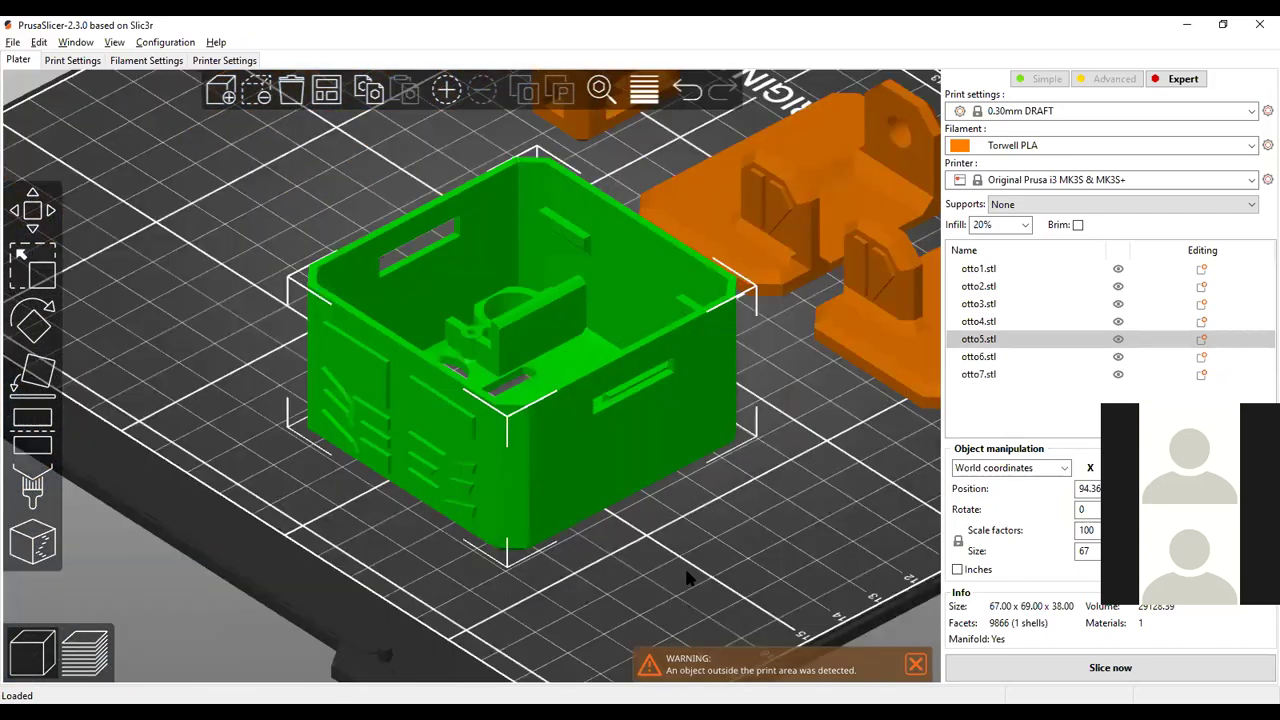
key("1")
scroll(578, 478, "down", 2)
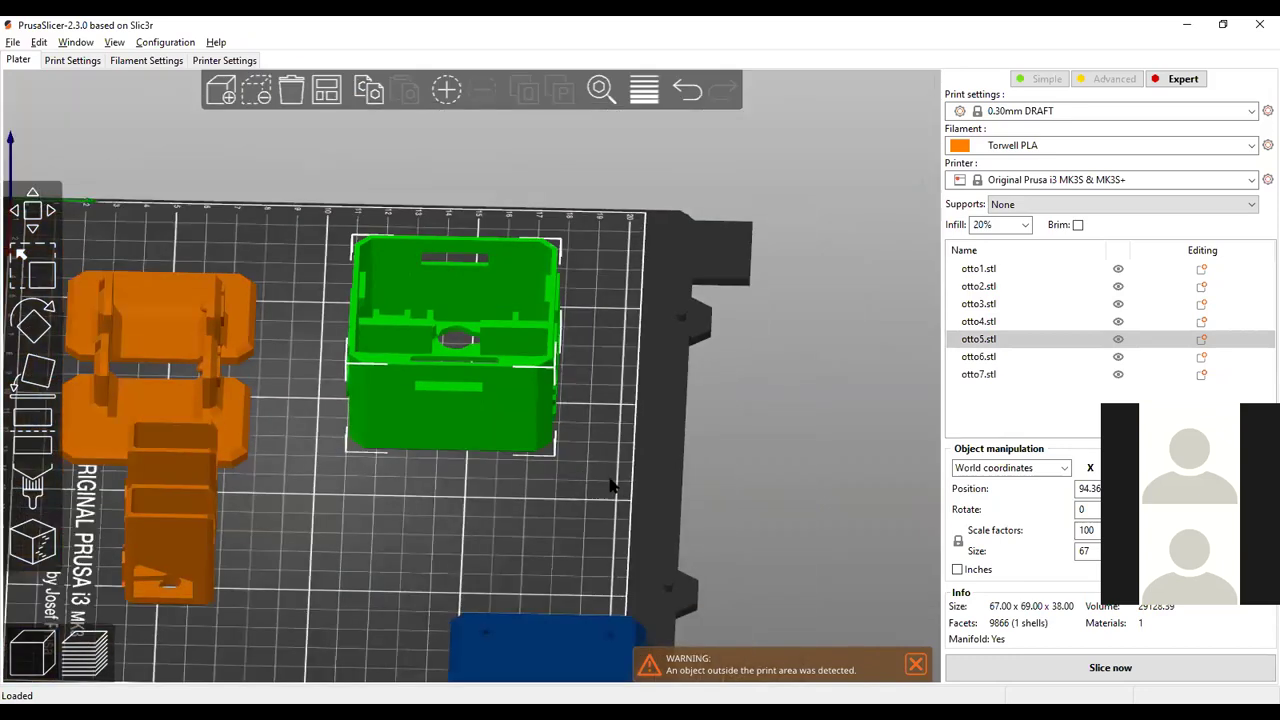
key("0")
left_click_drag(582, 483, 413, 347)
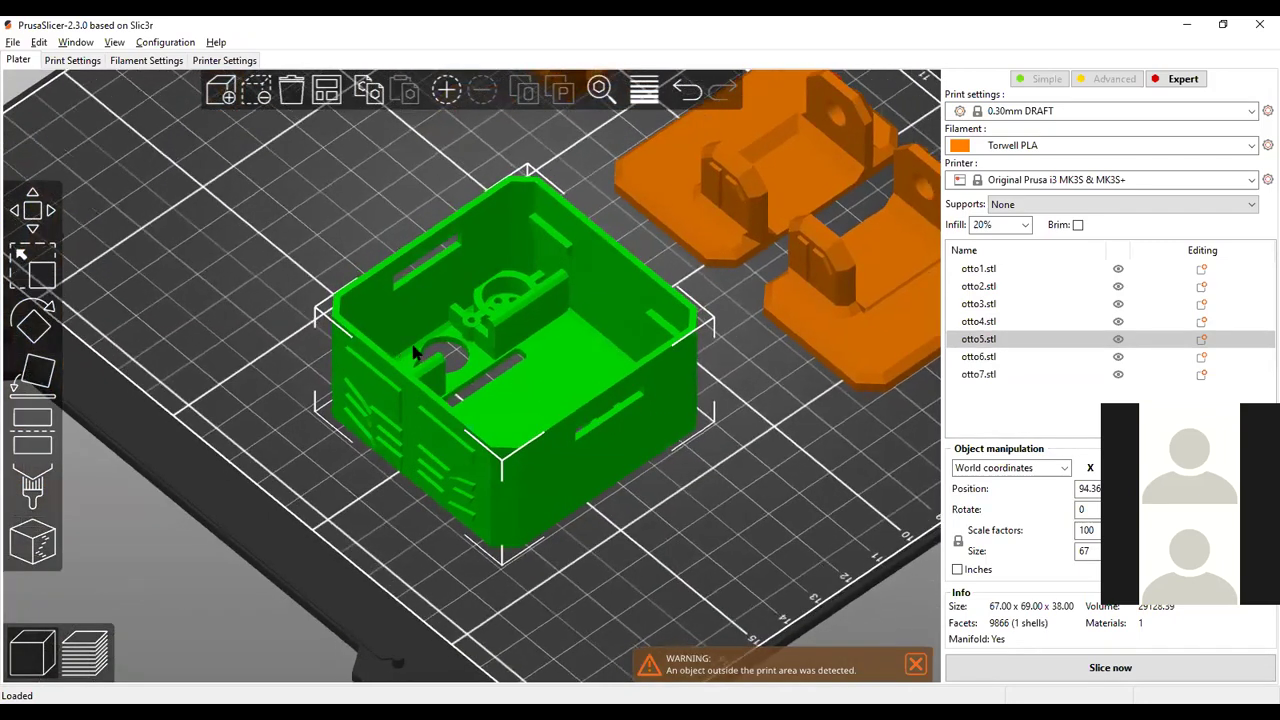
Place the otto6 head on the bed and lay its closed flat face down so its open side points up
left_click(978, 356)
right_click_drag(845, 325, 615, 325)
scroll(640, 325, "up", 3)
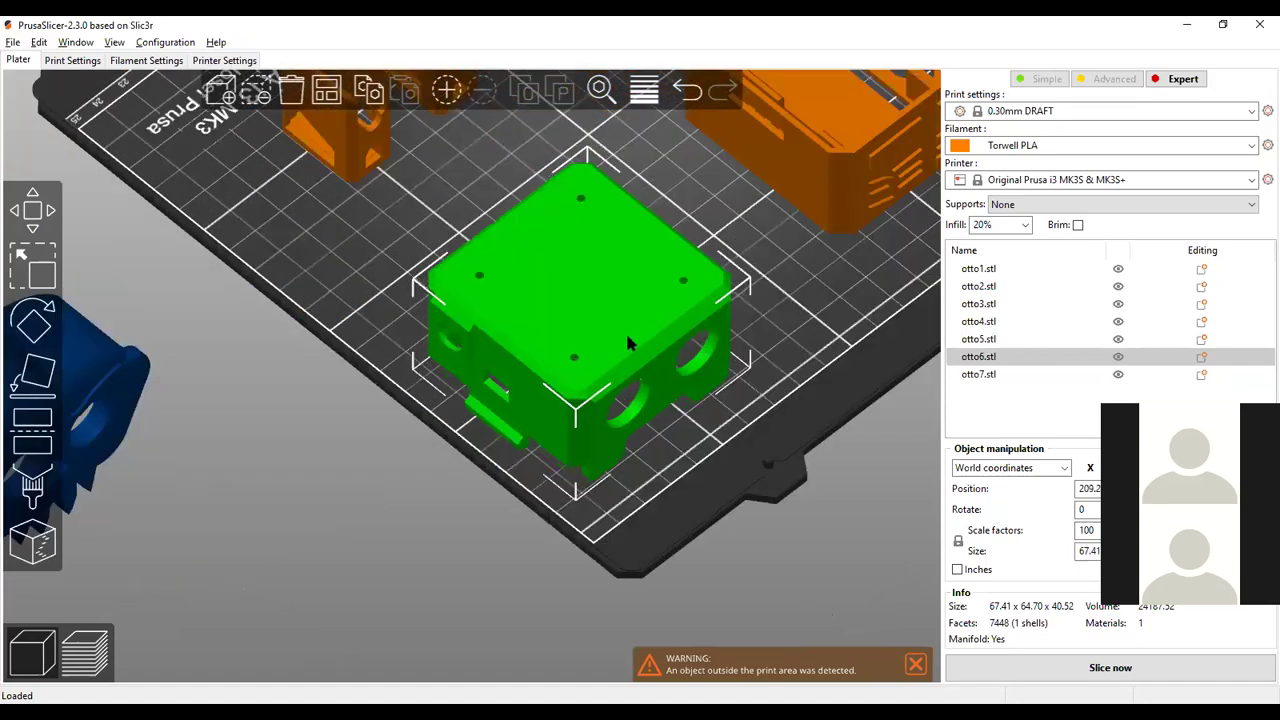
scroll(626, 333, "up", 2)
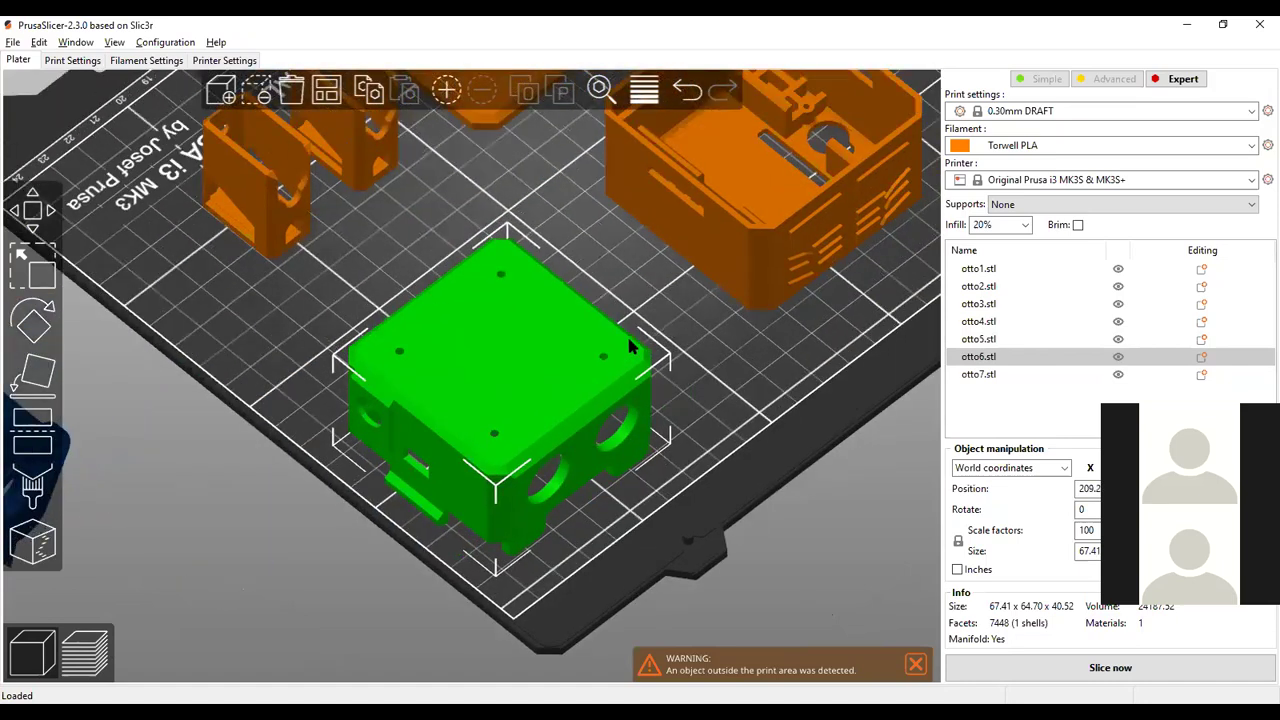
scroll(628, 346, "up", 3)
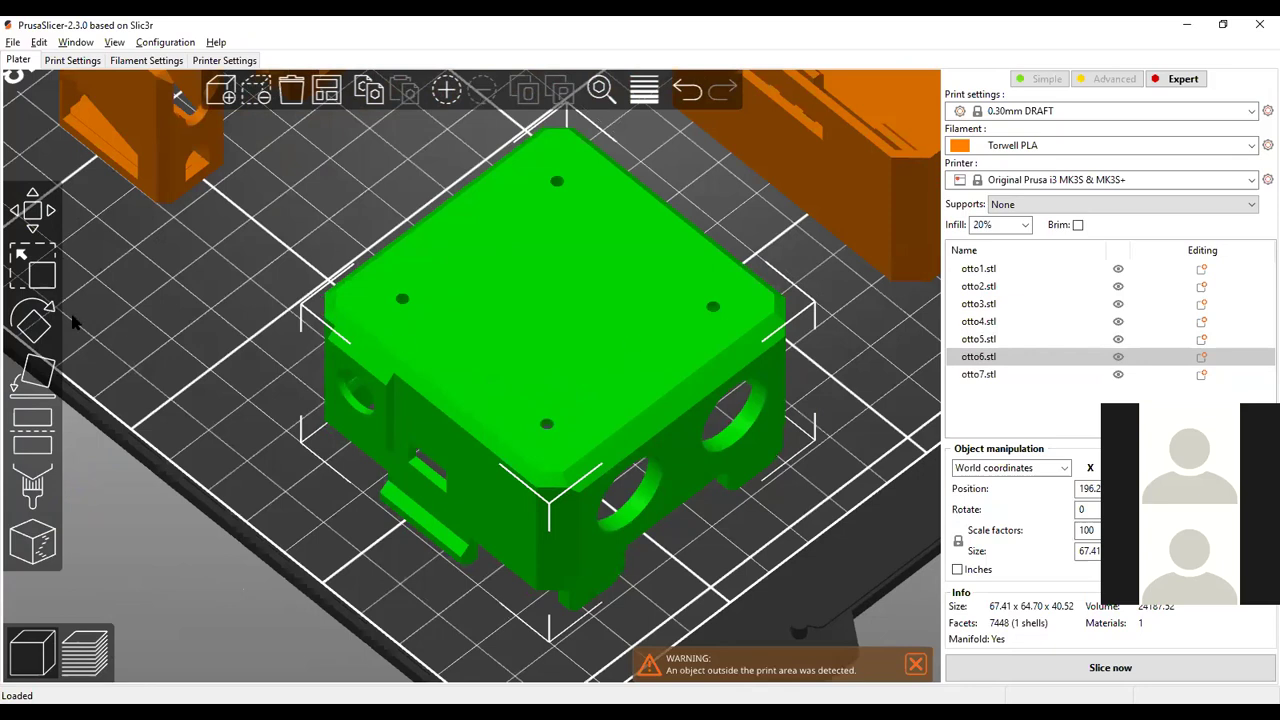
left_click(42, 378)
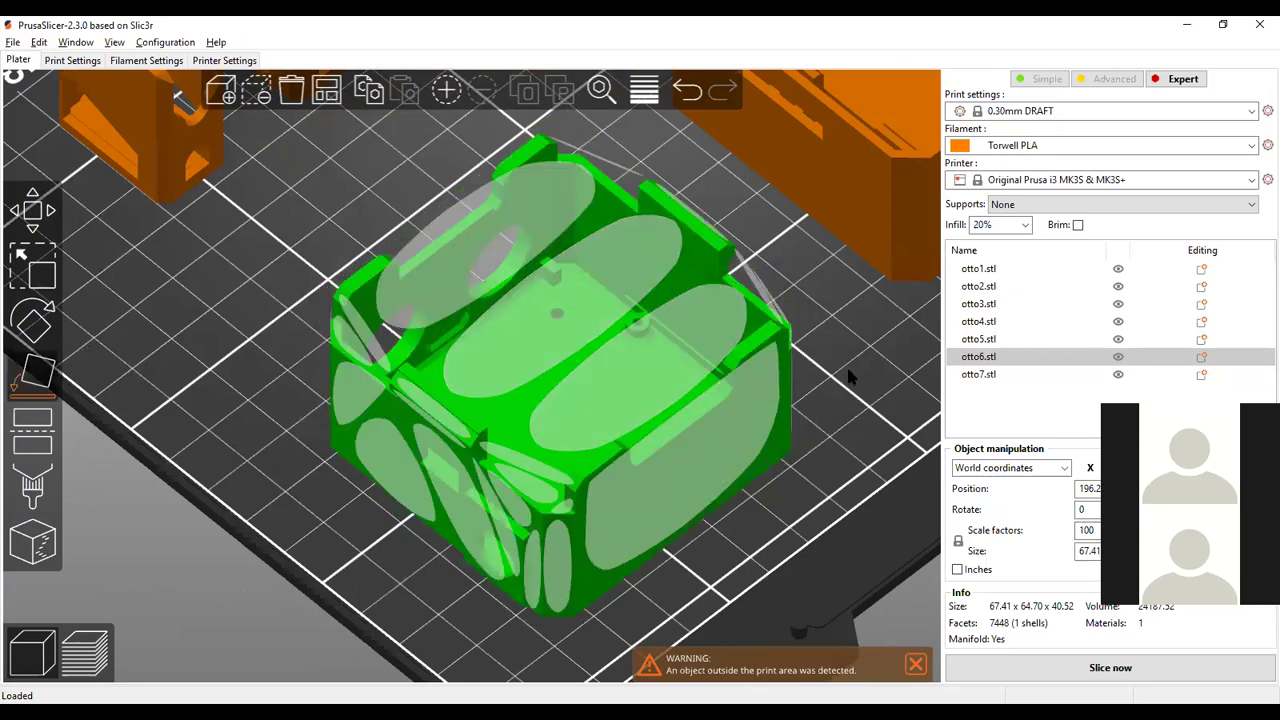
left_click(848, 376)
scroll(870, 373, "up", 5)
left_click_drag(886, 371, 657, 420)
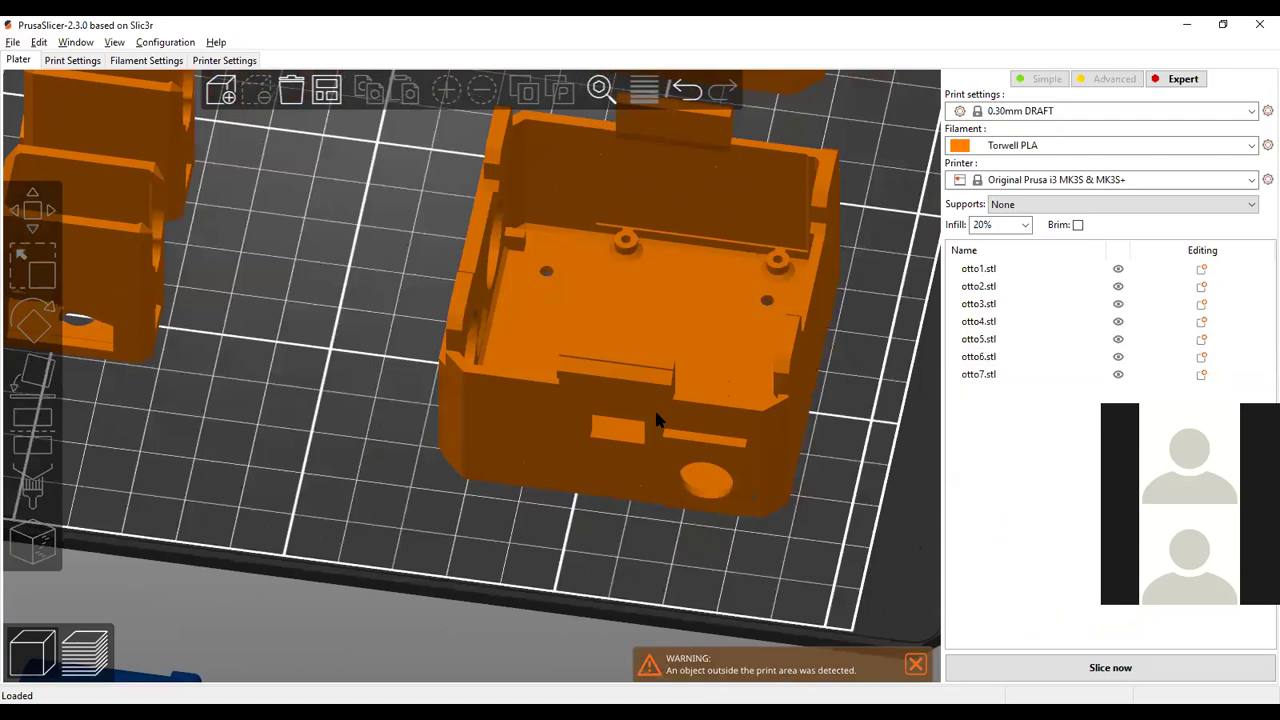
key("1")
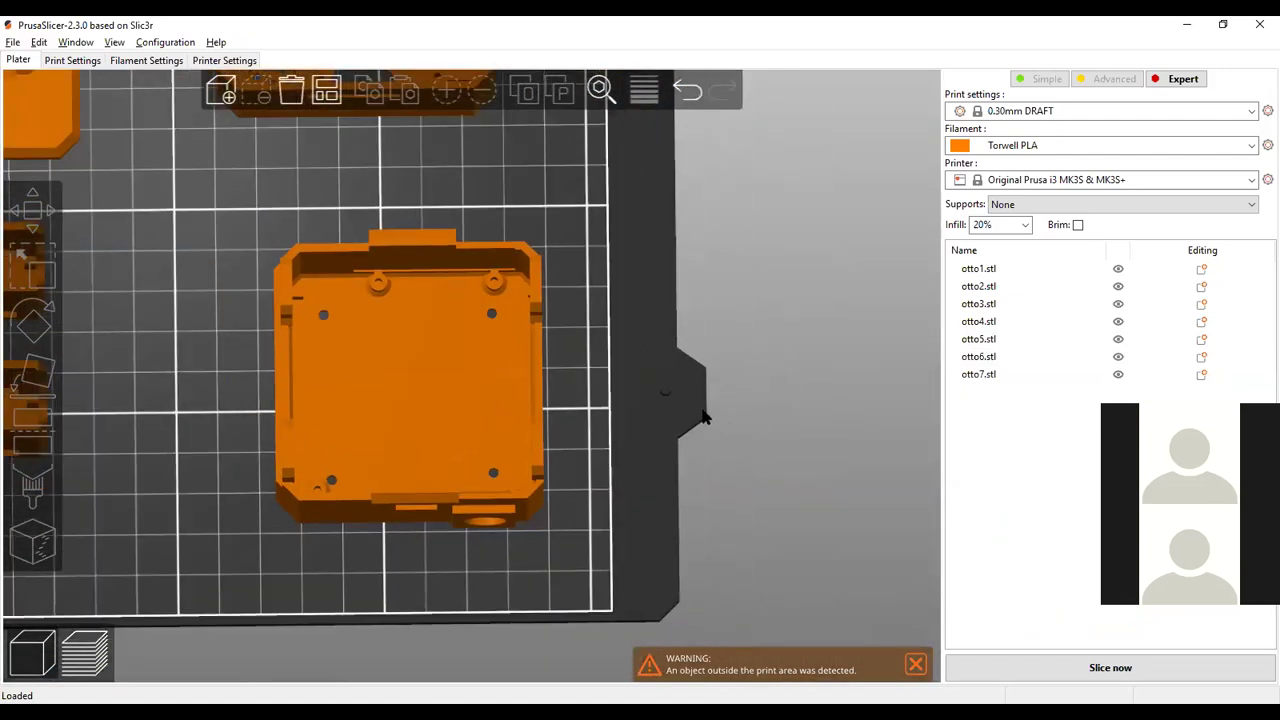
Move the otto6 head closer to the otto5 lower body to free bed space
scroll(703, 417, "down", 5)
left_click_drag(703, 417, 660, 432)
left_click_drag(469, 375, 448, 397)
left_click_drag(660, 400, 685, 396)
Bring the otto7 skull mask onto the bed beside the otto6 head, lying face up
left_click_drag(545, 412, 503, 100)
left_click_drag(587, 300, 629, 534)
left_click_drag(728, 519, 857, 523)
scroll(849, 523, "up", 5)
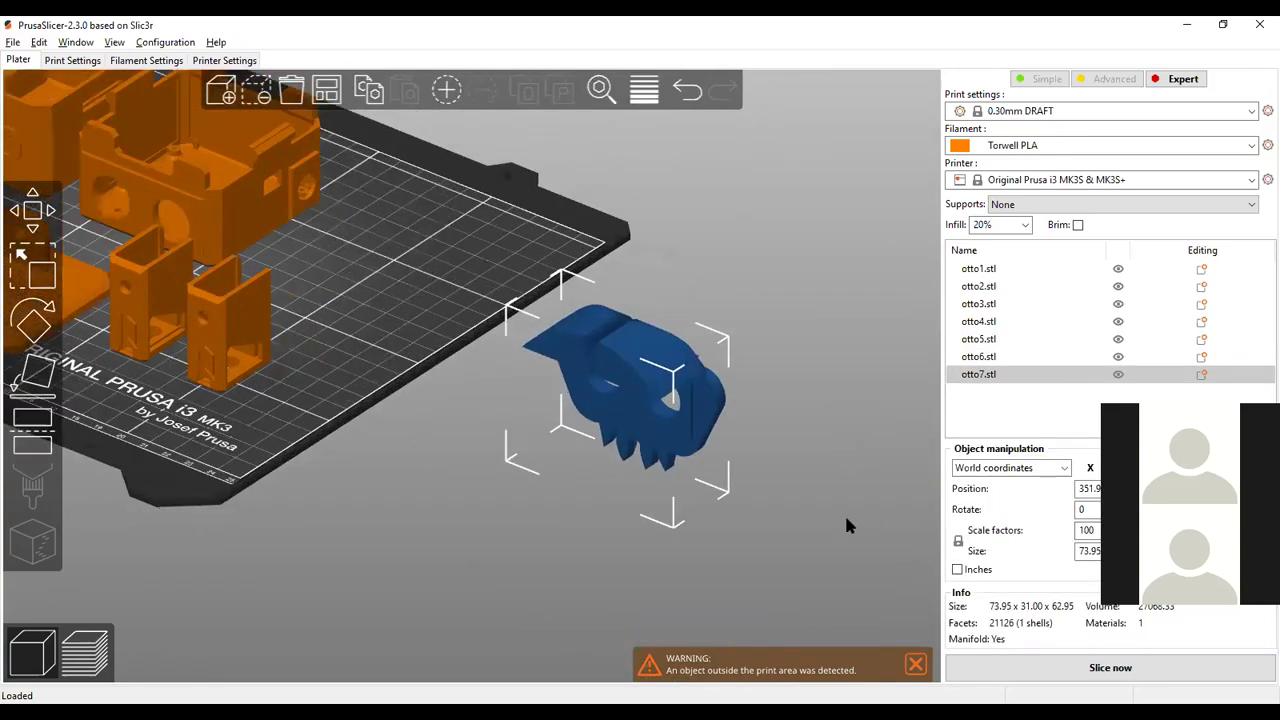
left_click_drag(558, 517, 446, 284)
left_click(446, 284)
left_click_drag(708, 451, 604, 344)
key("a")
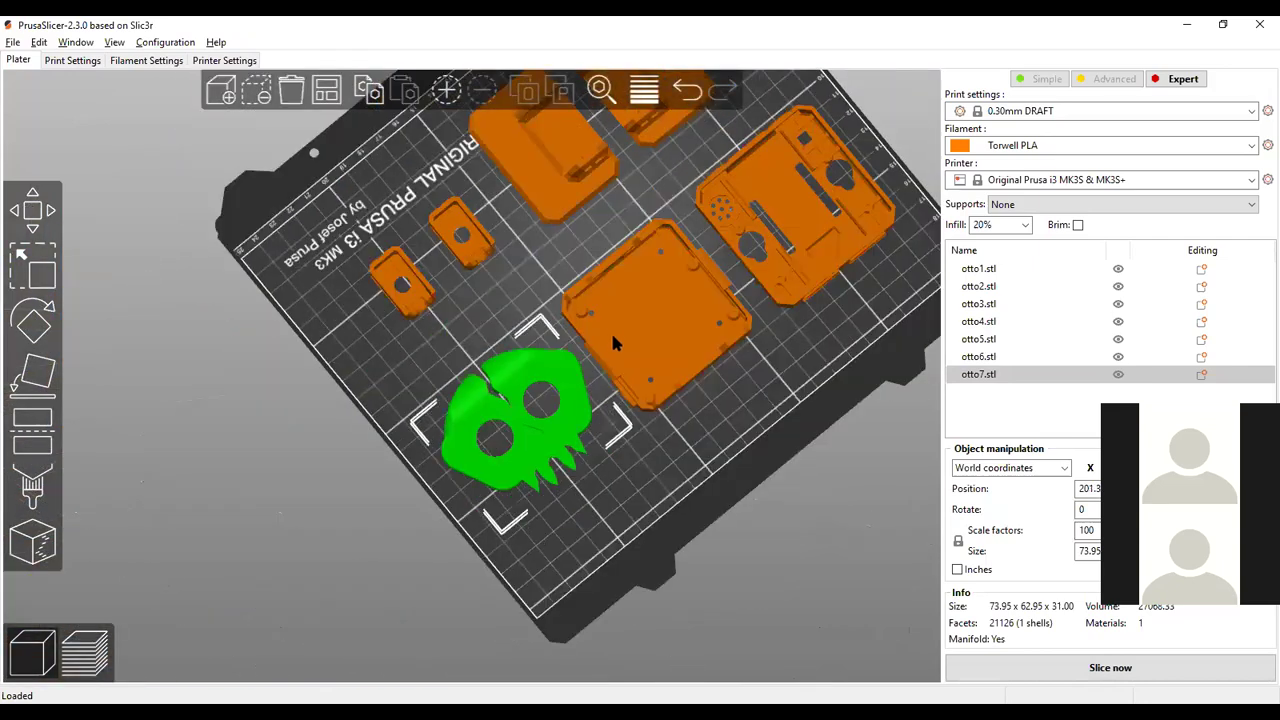
Inspect the otto7 mask from the side and mark its overhanging teeth with an arrow
left_click(610, 330)
left_click_drag(548, 395, 627, 370)
scroll(627, 370, "up", 3)
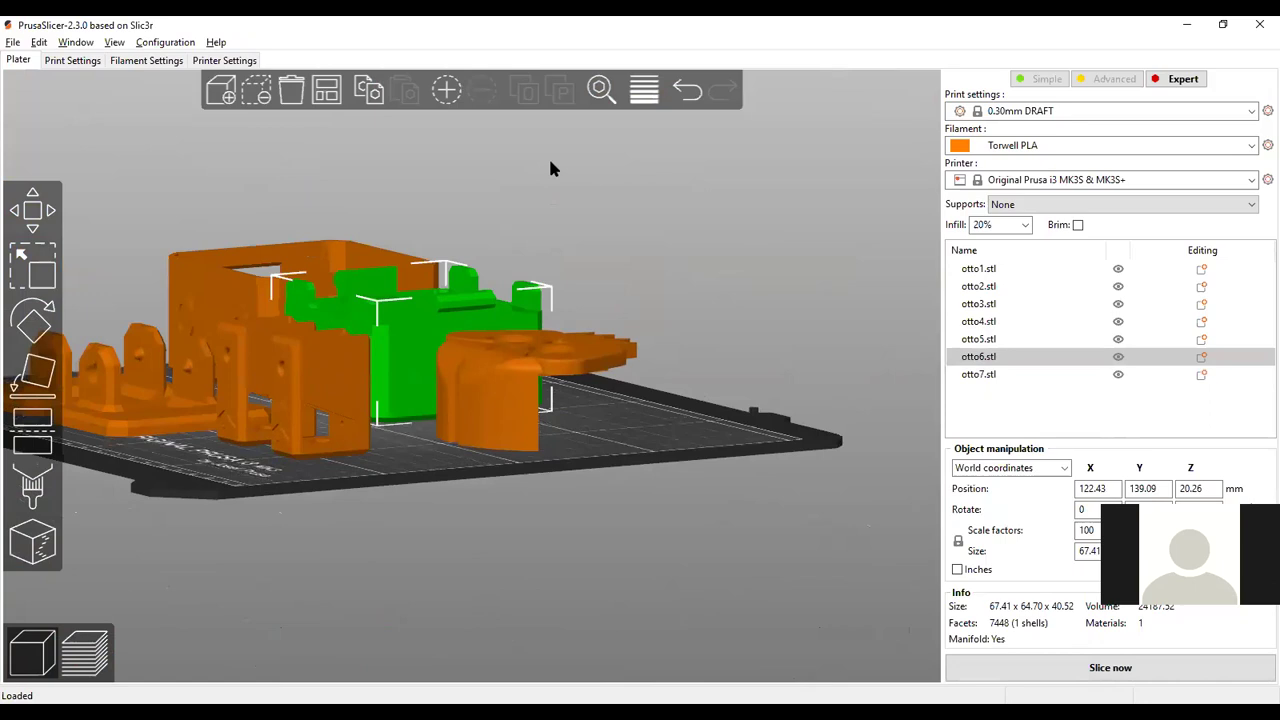
key("ctrl+2")
left_click_drag(618, 333, 750, 250, "ctrl+shift")
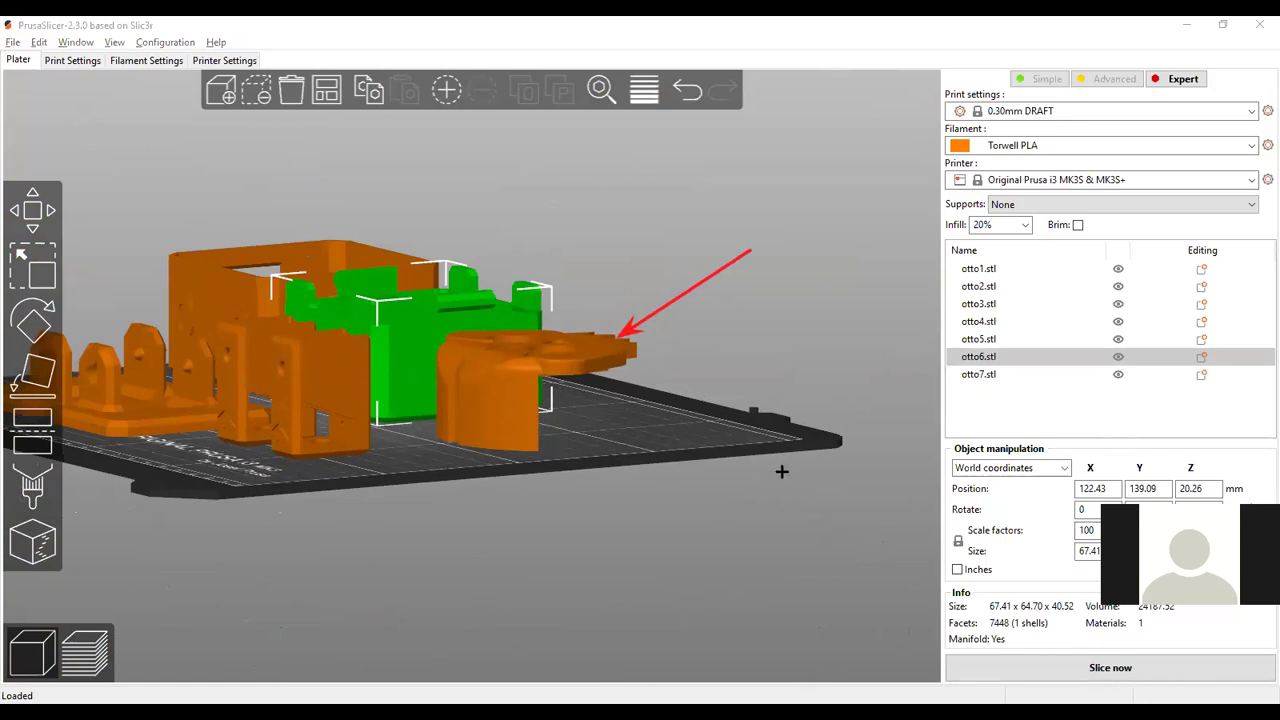
key("Escape")
Add a box support enforcer to the otto7 mask and shift it toward the mask's teeth
left_click_drag(732, 320, 345, 492)
scroll(412, 472, "up", 2)
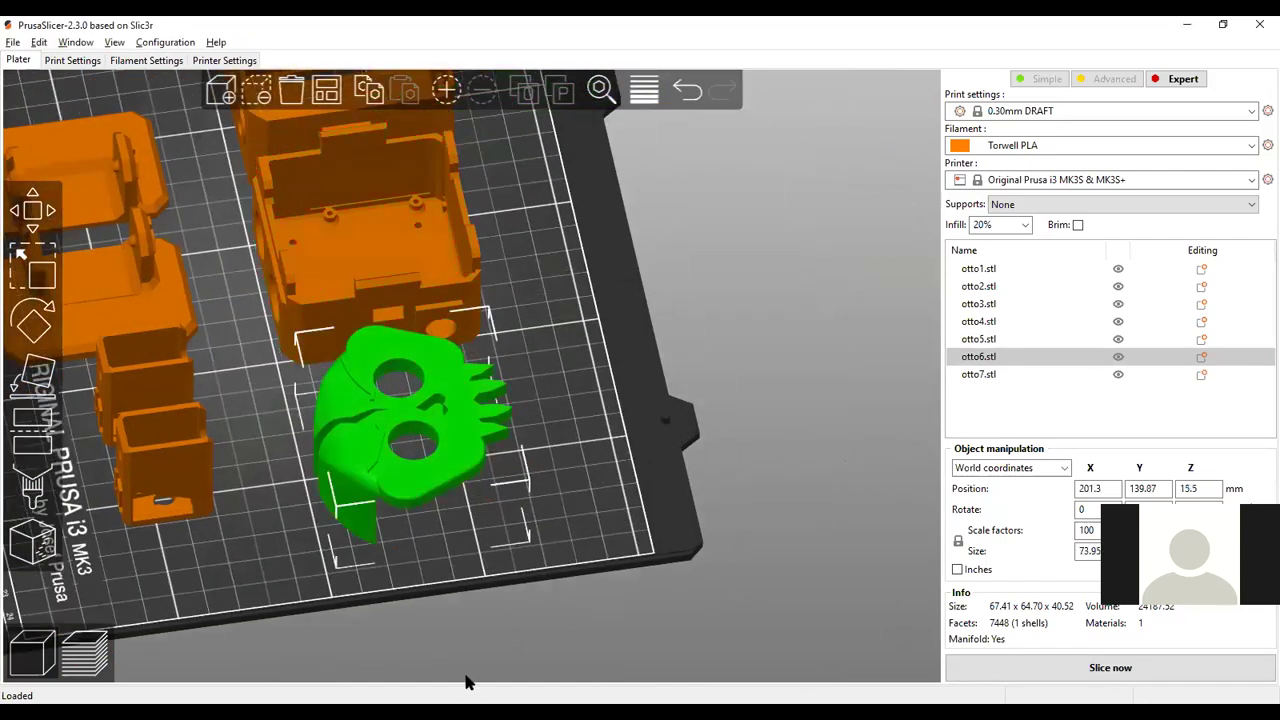
right_click(412, 470)
mouse_move(575, 595)
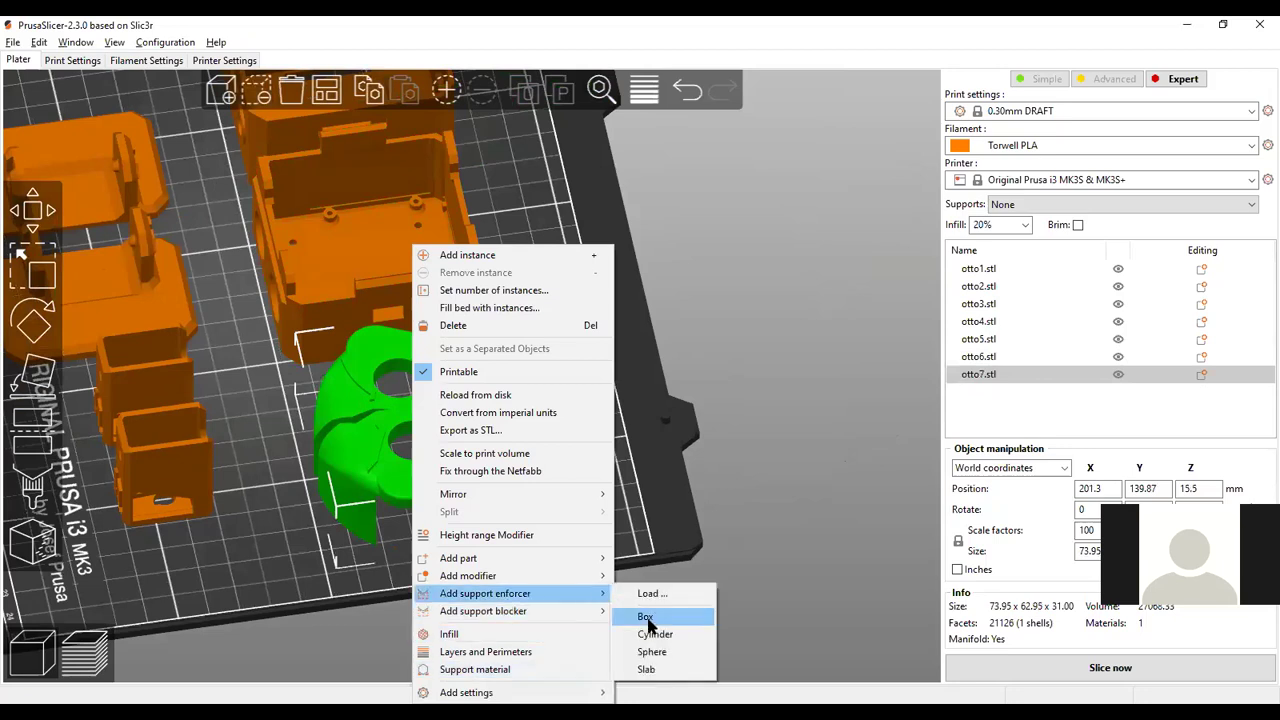
left_click(648, 614)
left_click_drag(380, 572, 468, 496)
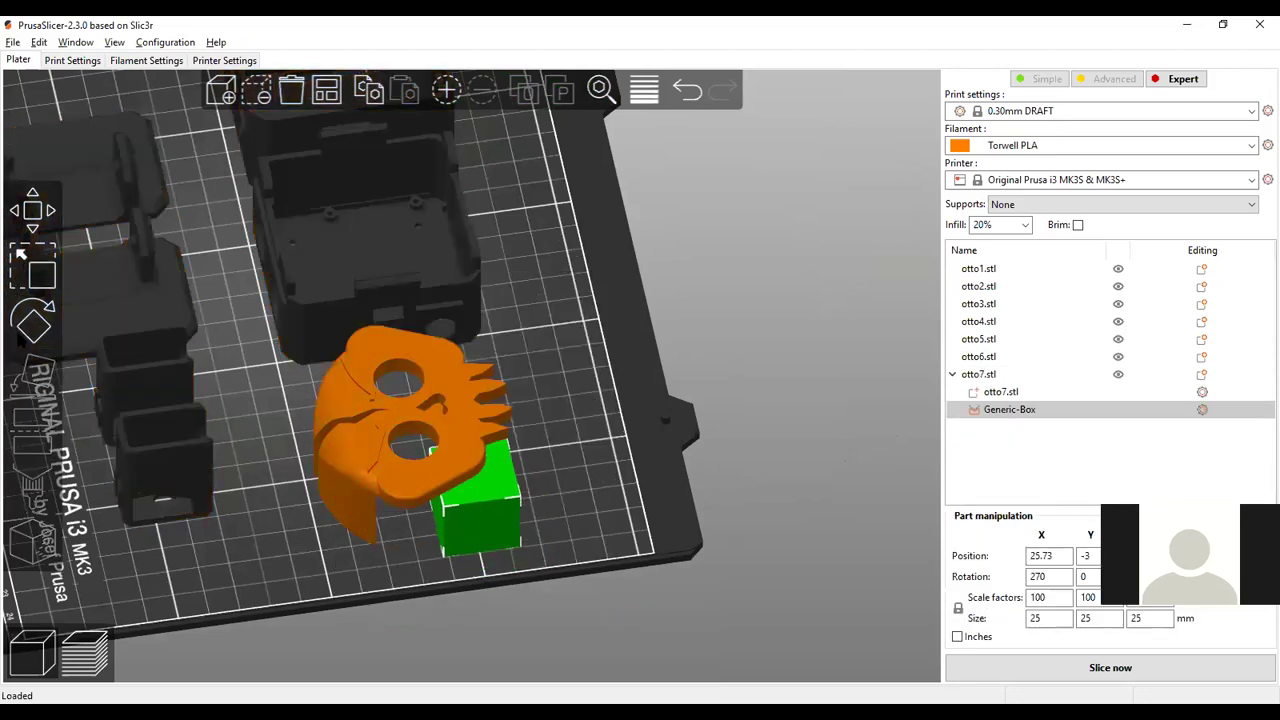
Scale the support enforcer box to about 63 x 58 x 46 mm and position it around the mask's face and teeth
left_click(34, 272)
left_click_drag(519, 446, 553, 368)
left_click_drag(471, 446, 442, 440)
mouse_move(543, 438)
left_mouse_down()
mouse_move(550, 452)
mouse_move(562, 440)
left_mouse_up()
left_click_drag(470, 415, 495, 438)
left_click_drag(468, 505, 553, 475)
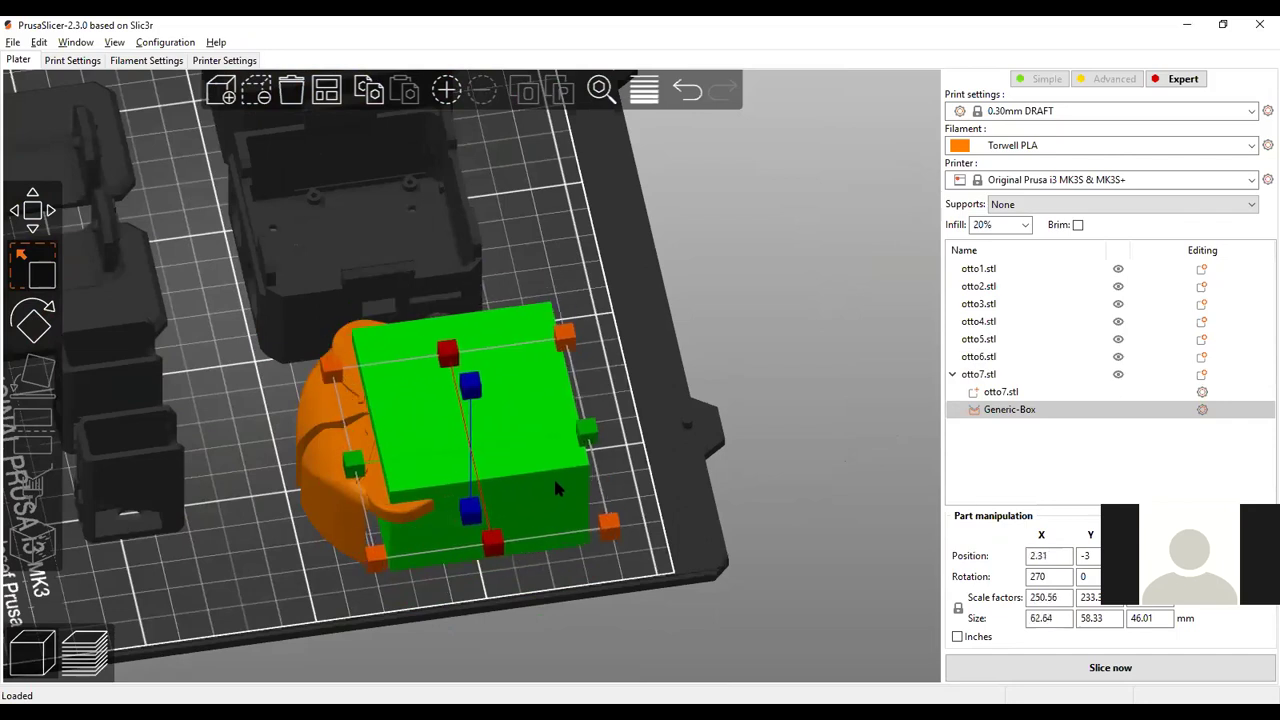
mouse_move(680, 343)
left_mouse_down()
mouse_move(625, 383)
mouse_move(679, 331)
mouse_move(665, 385)
mouse_move(713, 350)
mouse_move(703, 345)
left_mouse_up()
left_click(665, 385)
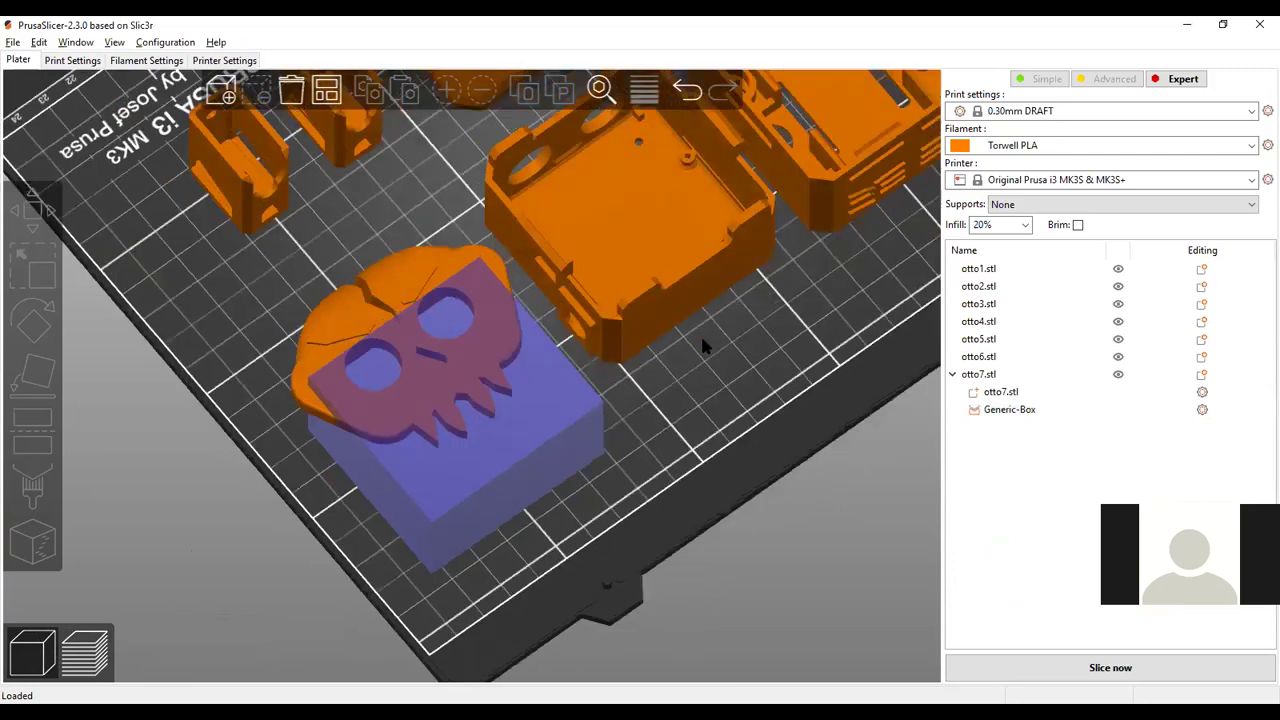
left_click_drag(527, 520, 470, 440)
left_click(470, 440)
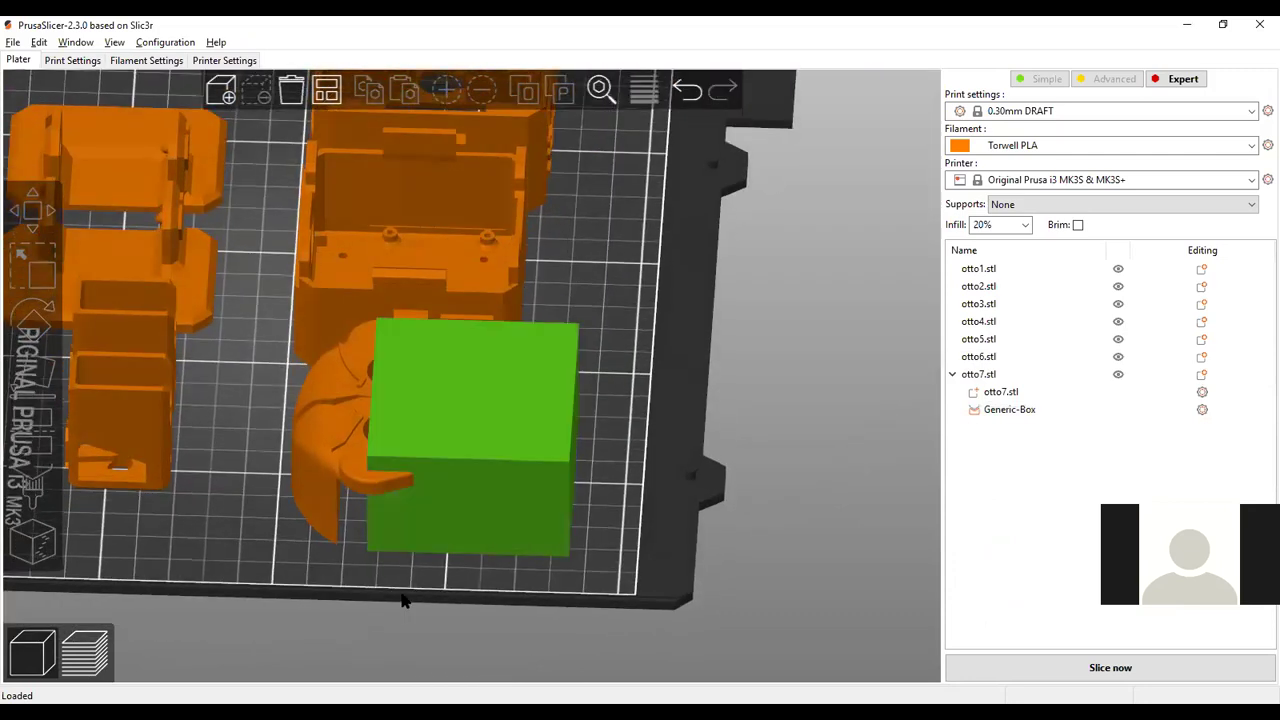
Adjust the size of the support enforcer box so it covers the full overhanging face of the mask
right_click(334, 450)
mouse_move(405, 594)
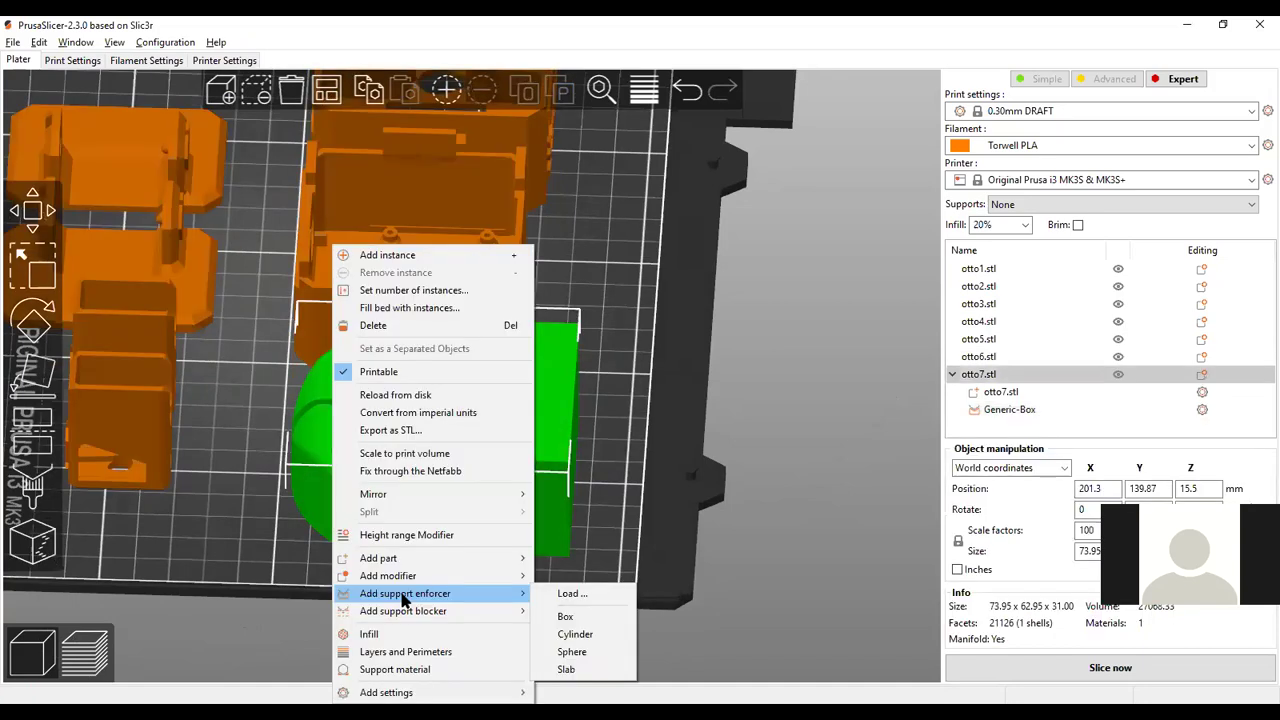
left_click_drag(682, 427, 188, 428)
left_click(608, 443)
key("1")
left_click(361, 418)
key("s")
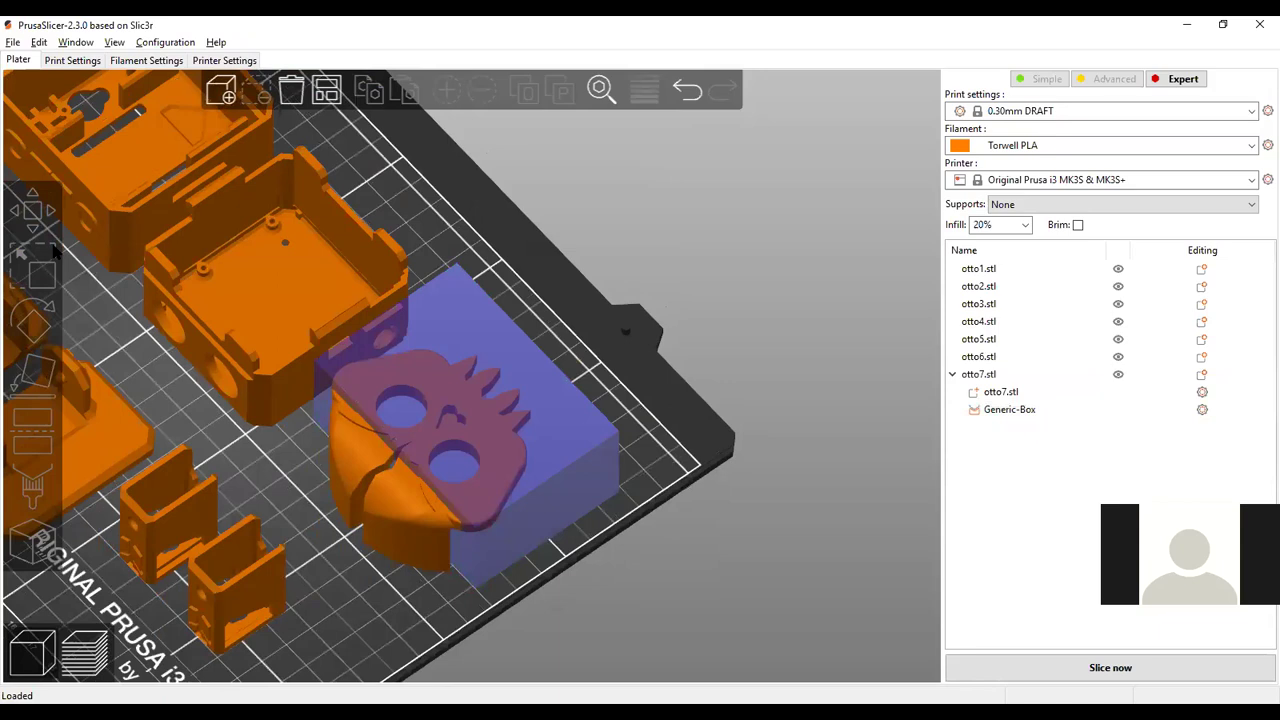
Check the overall arrangement of the parts on the bed and slice the plate
middle_click_drag(195, 178, 848, 240)
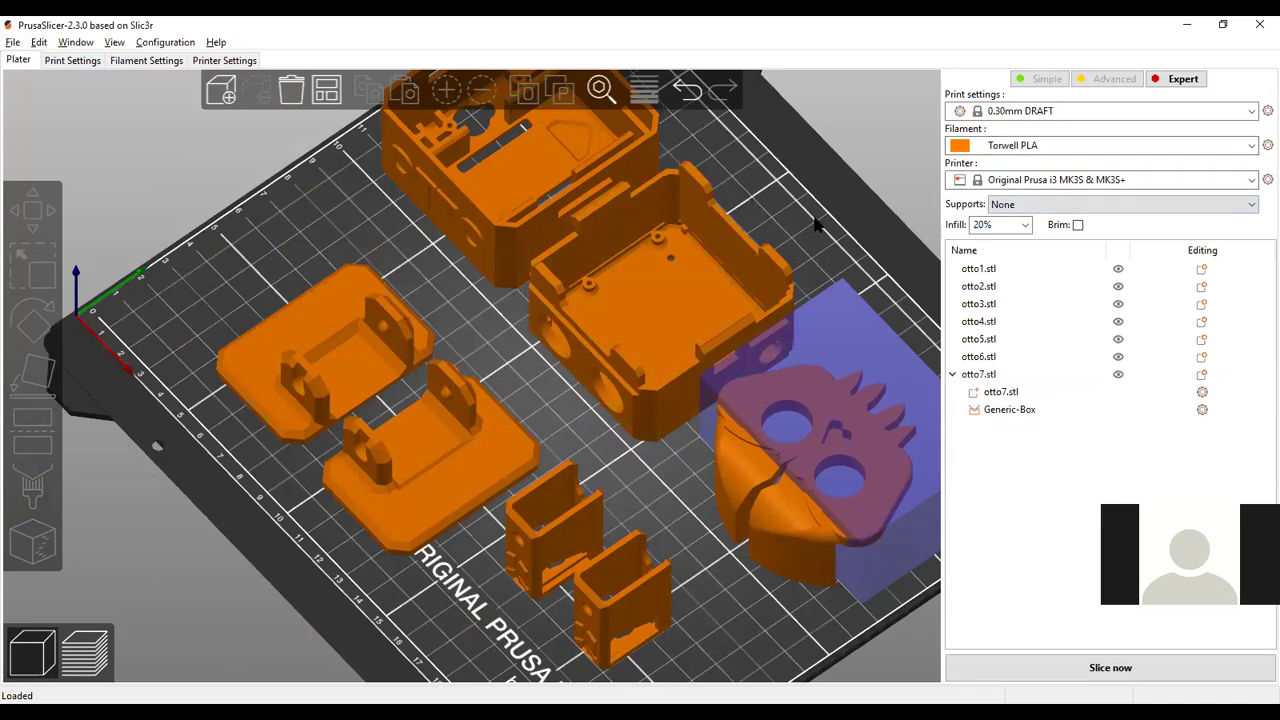
right_click_drag(832, 228, 757, 277)
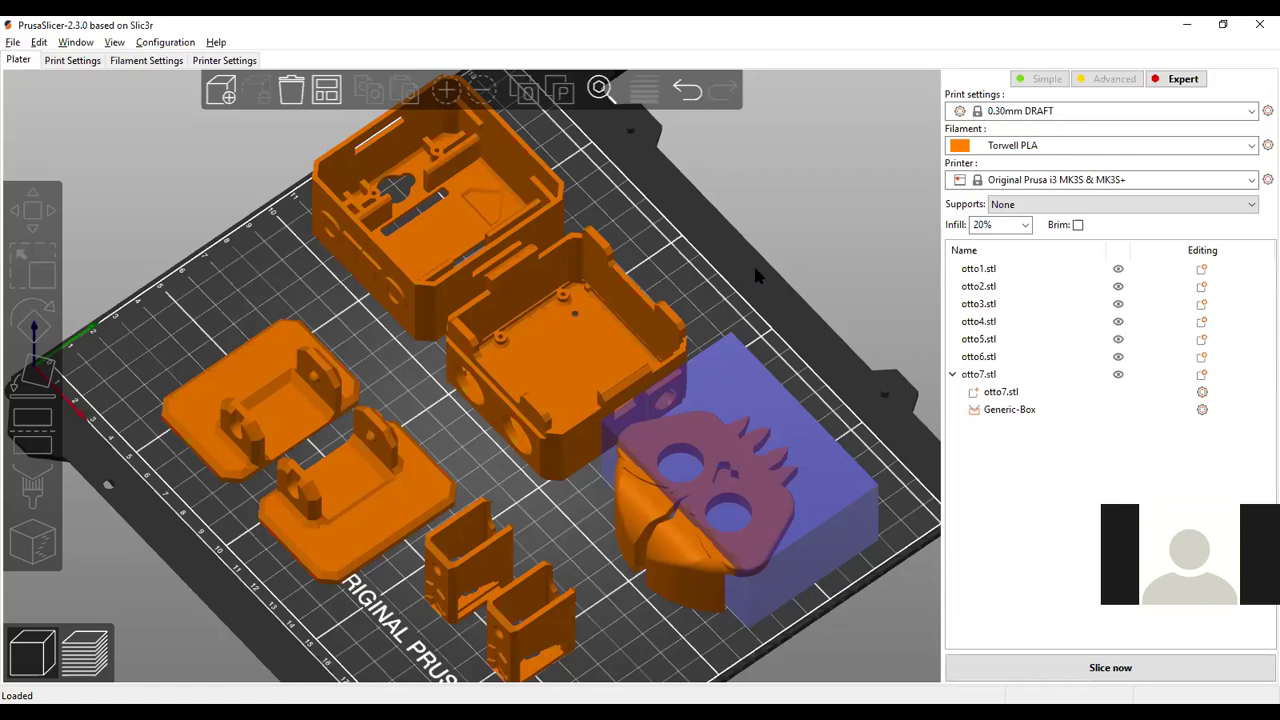
scroll(700, 300, "down", 1)
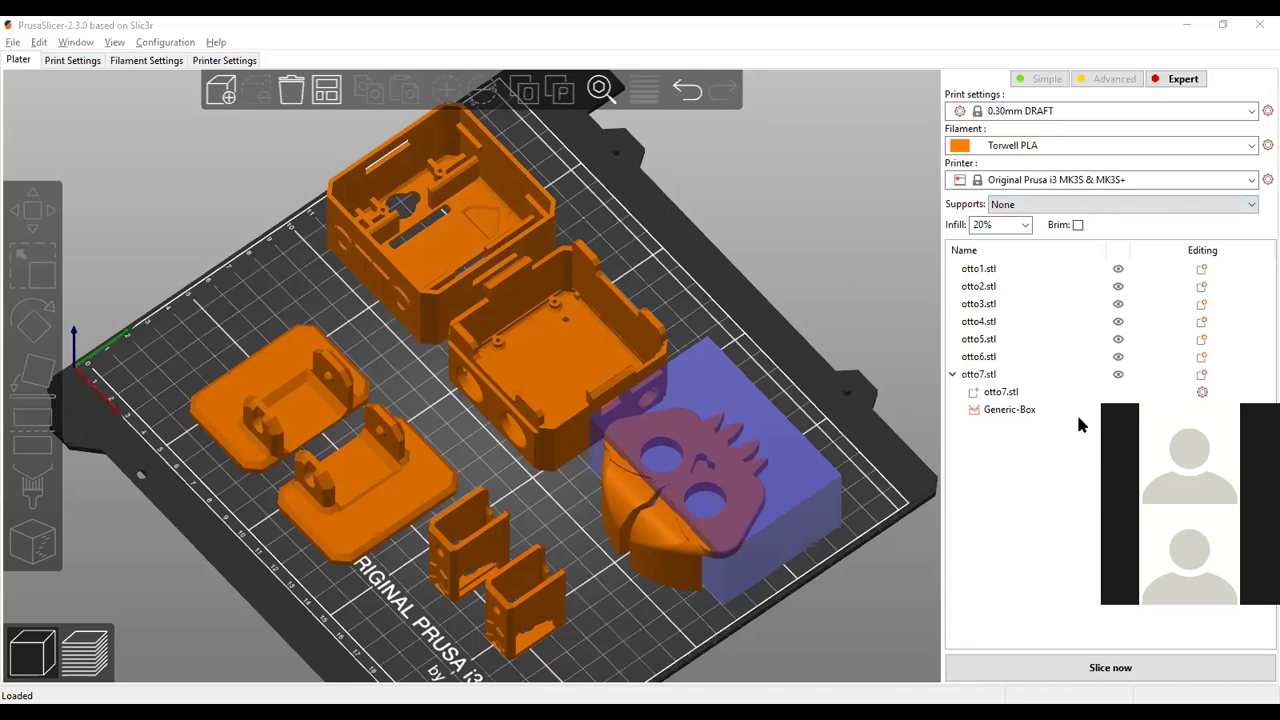
scroll(719, 229, "down", 3)
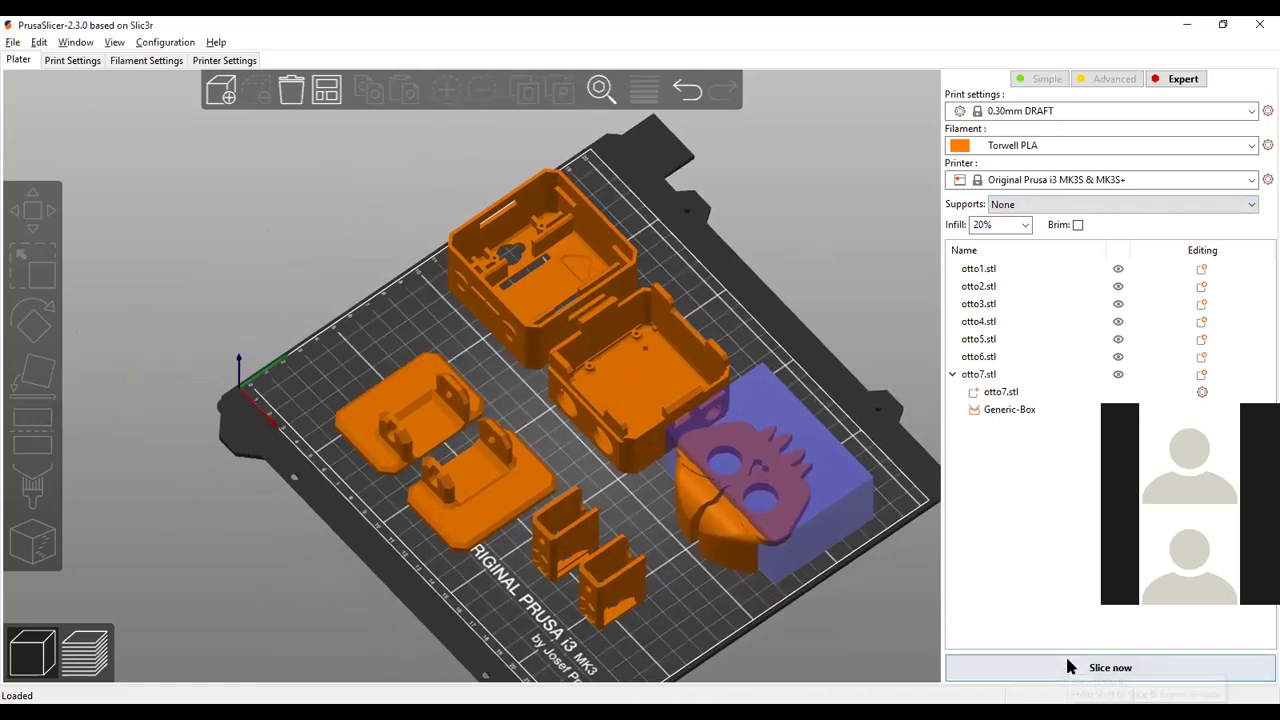
scroll(533, 440, "up", 5)
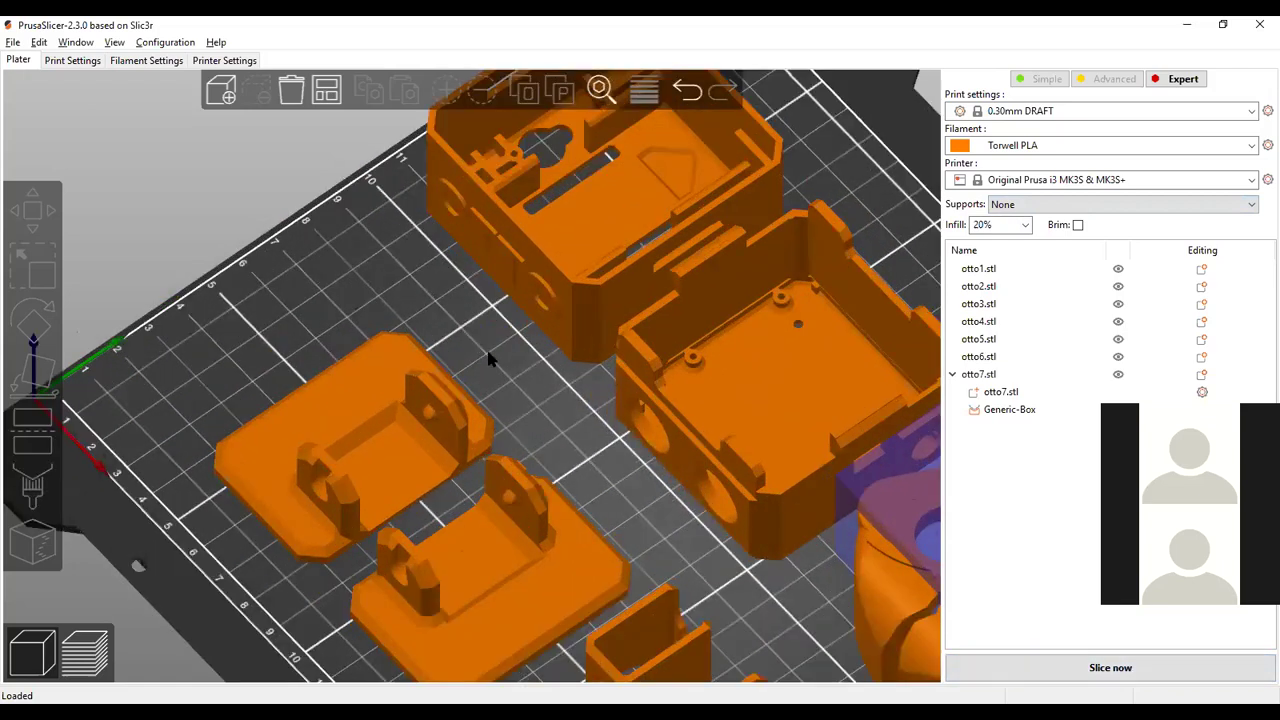
scroll(491, 357, "down", 3)
left_click(1024, 668)
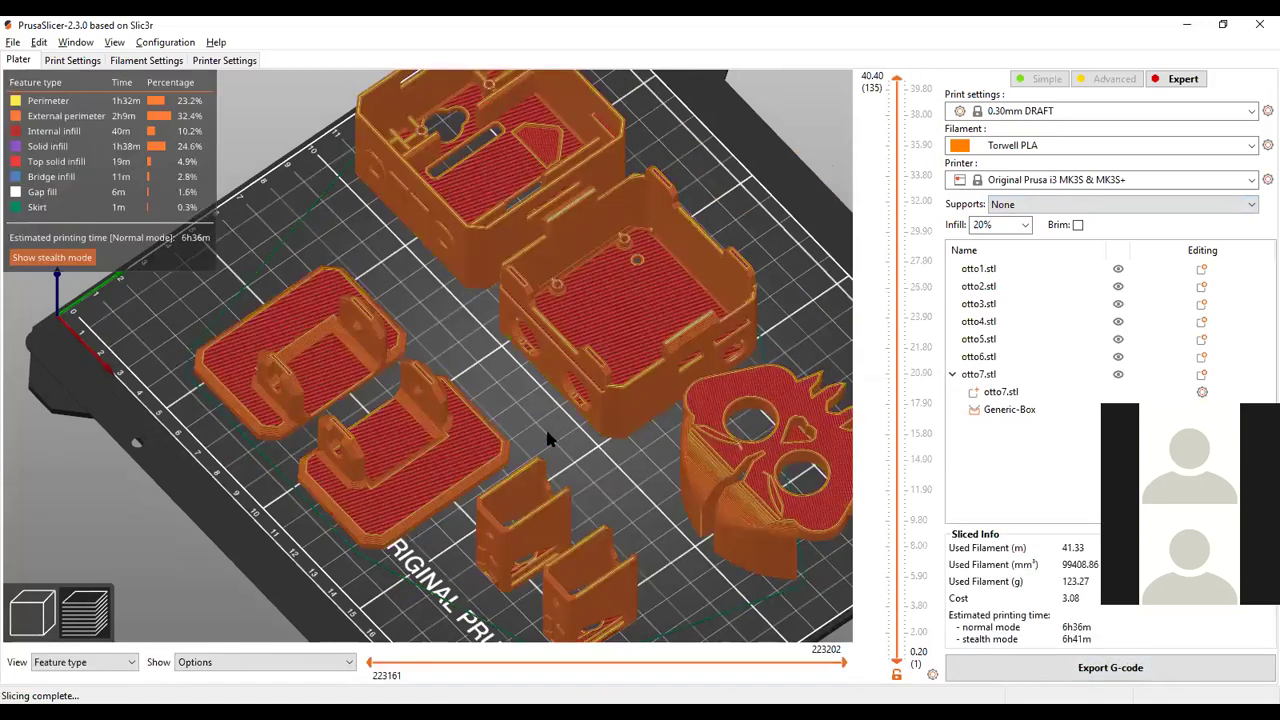
Examine the sliced layers of the feet, legs and body parts up close in the preview
left_click_drag(545, 426, 610, 334)
scroll(605, 330, "up", 10)
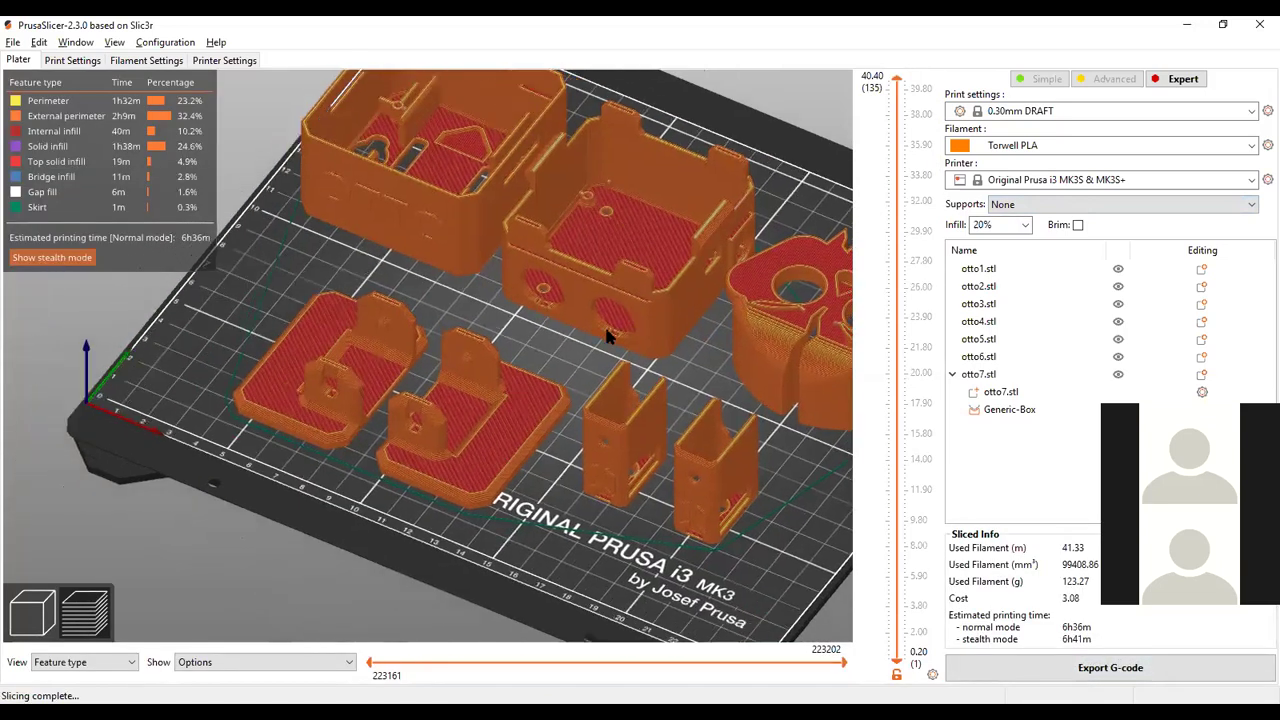
scroll(583, 383, "up", 5)
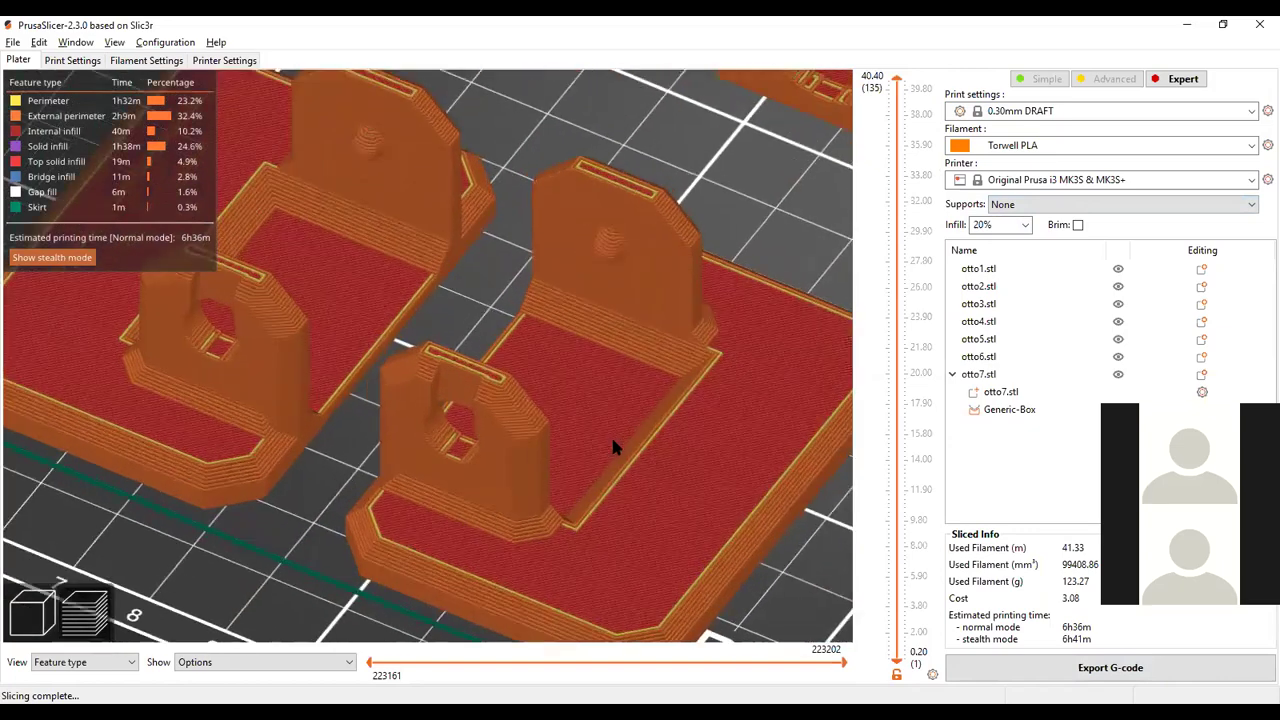
scroll(448, 445, "up", 6)
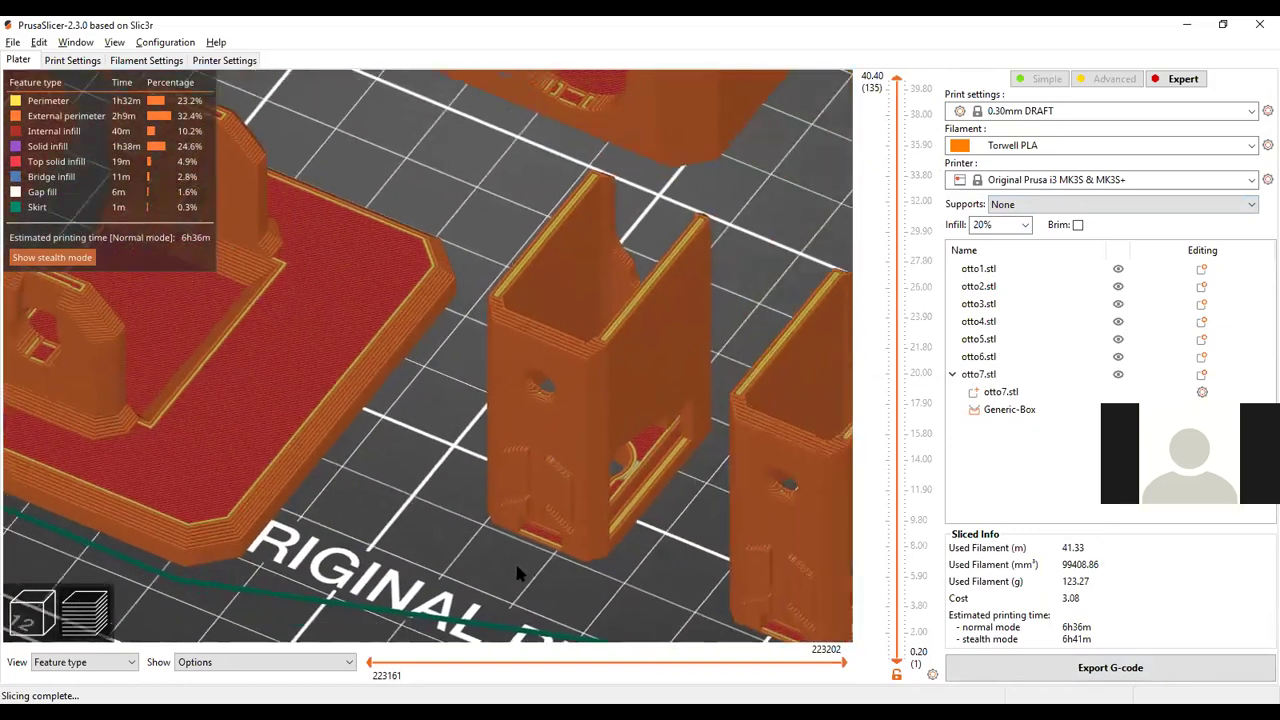
scroll(466, 437, "down", 3)
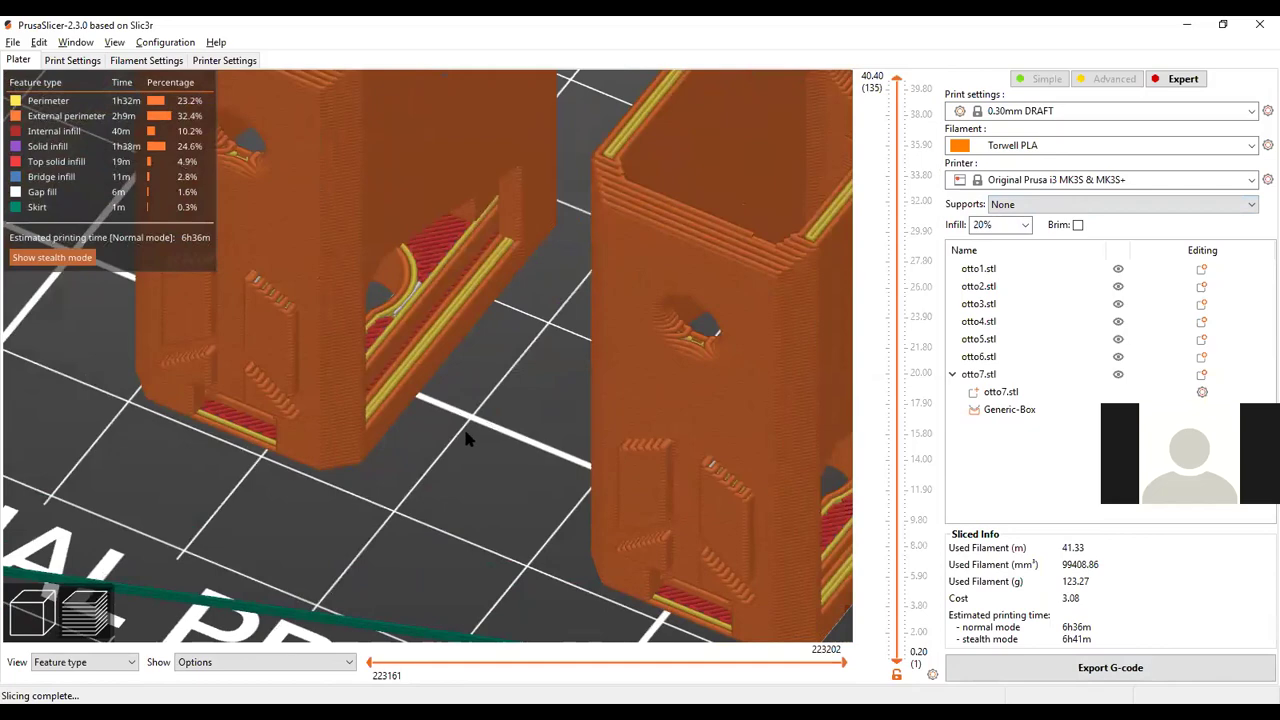
scroll(491, 429, "up", 6)
scroll(540, 413, "down", 2)
scroll(580, 520, "down", 3)
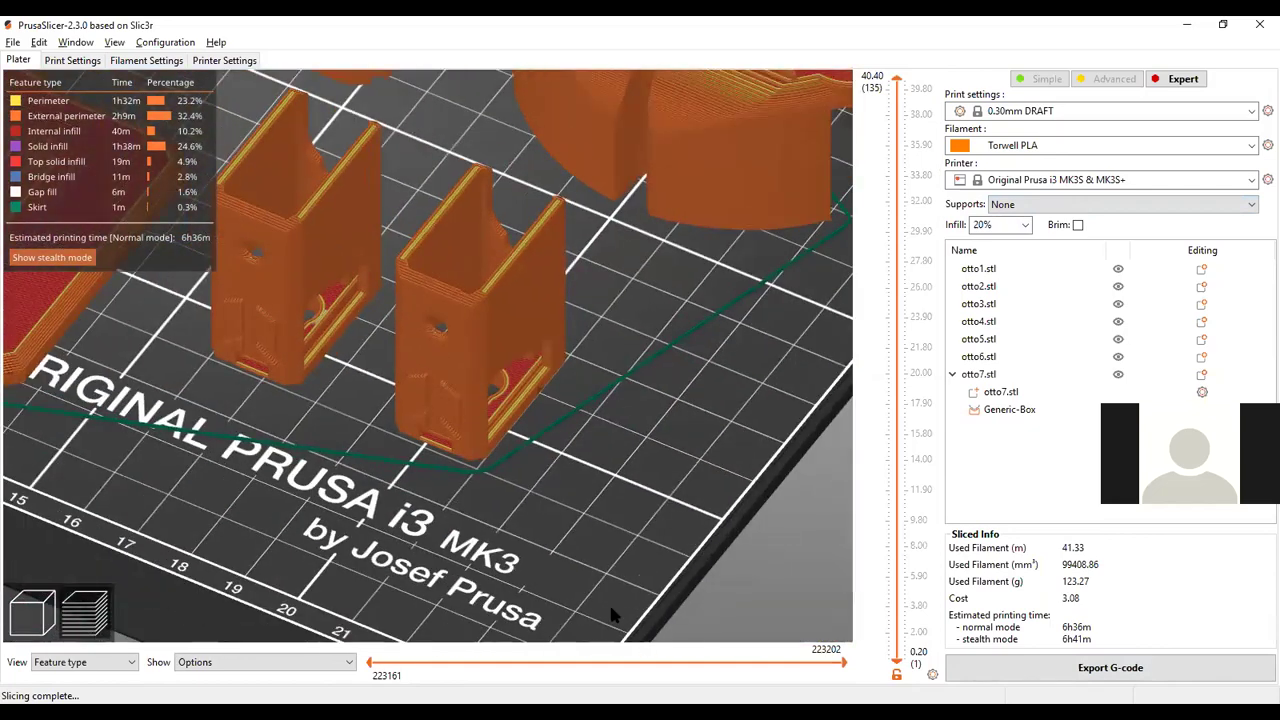
scroll(737, 503, "up", 8)
scroll(295, 352, "up", 10)
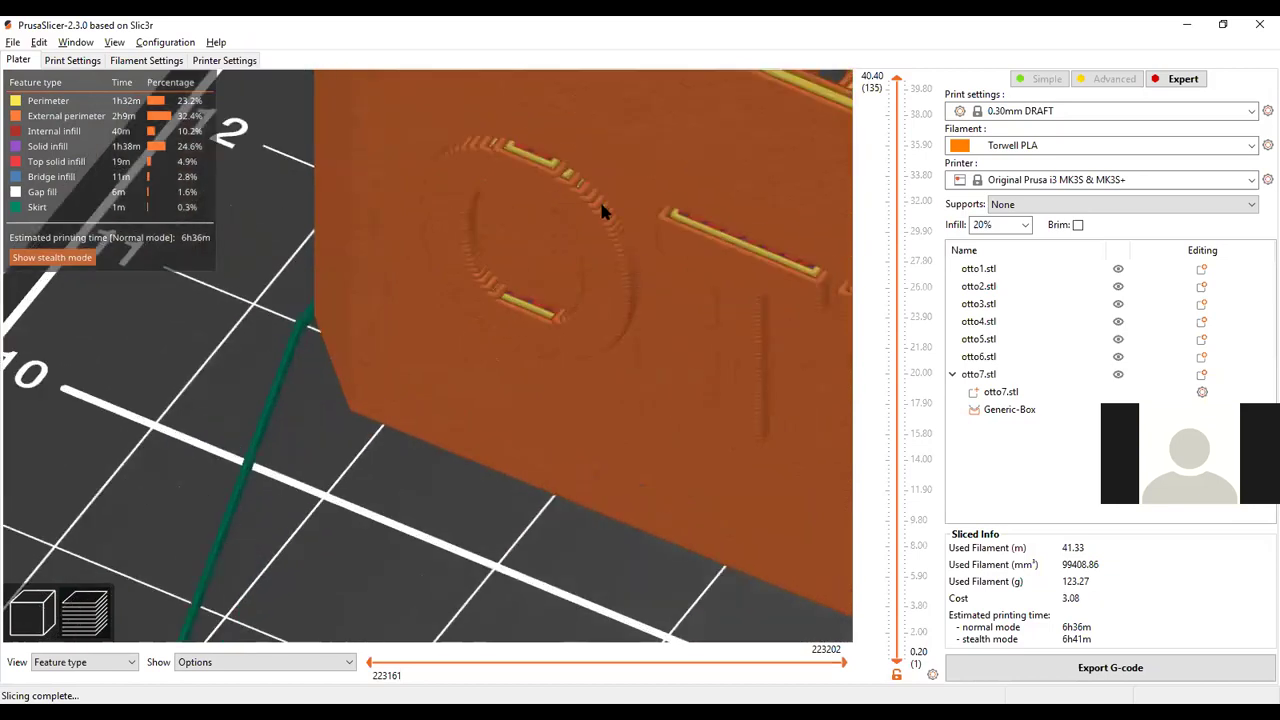
scroll(287, 443, "down", 6)
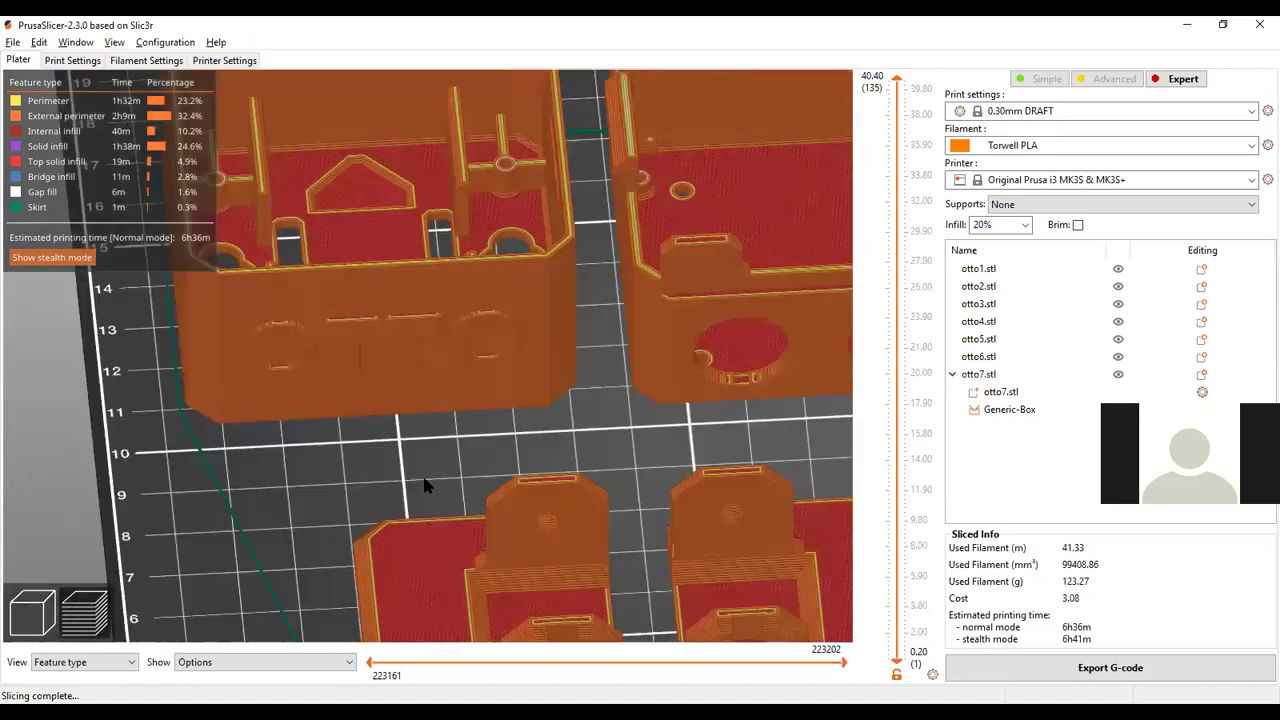
Examine the engraved front of the robot's box-shaped head part up close in the sliced preview
left_click_drag(424, 484, 462, 505)
scroll(462, 505, "up", 5)
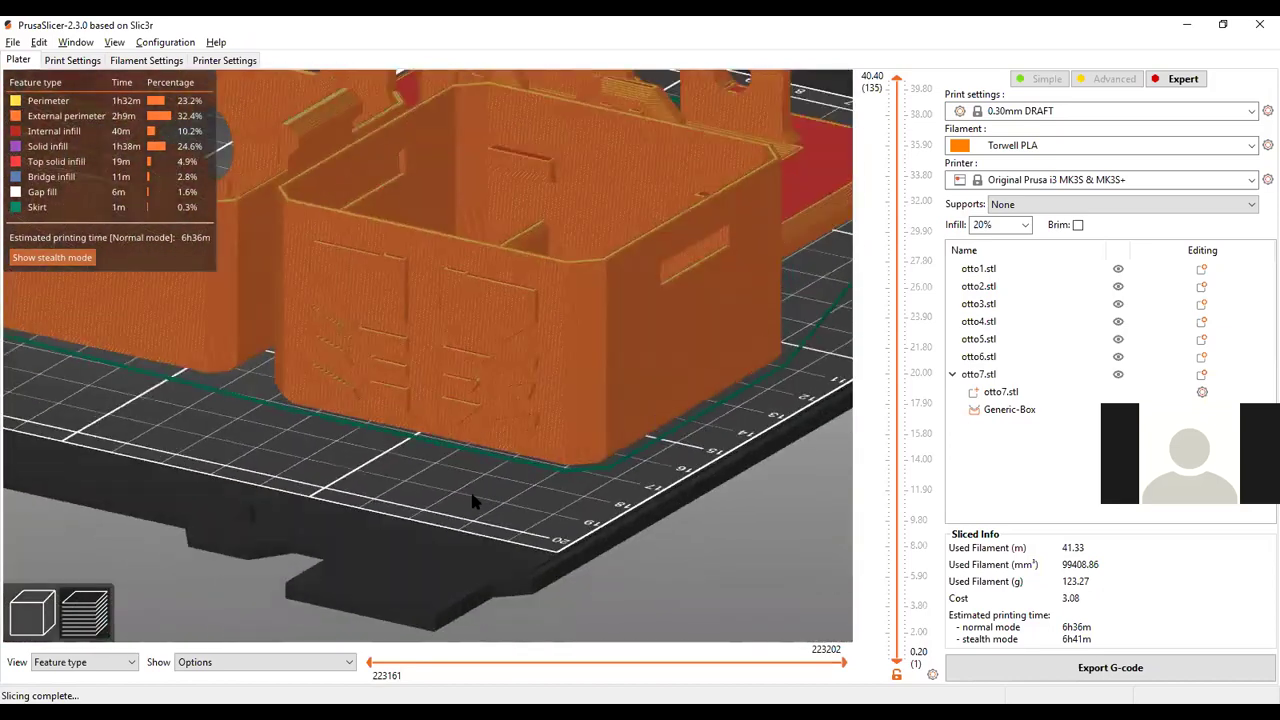
scroll(462, 499, "up", 4)
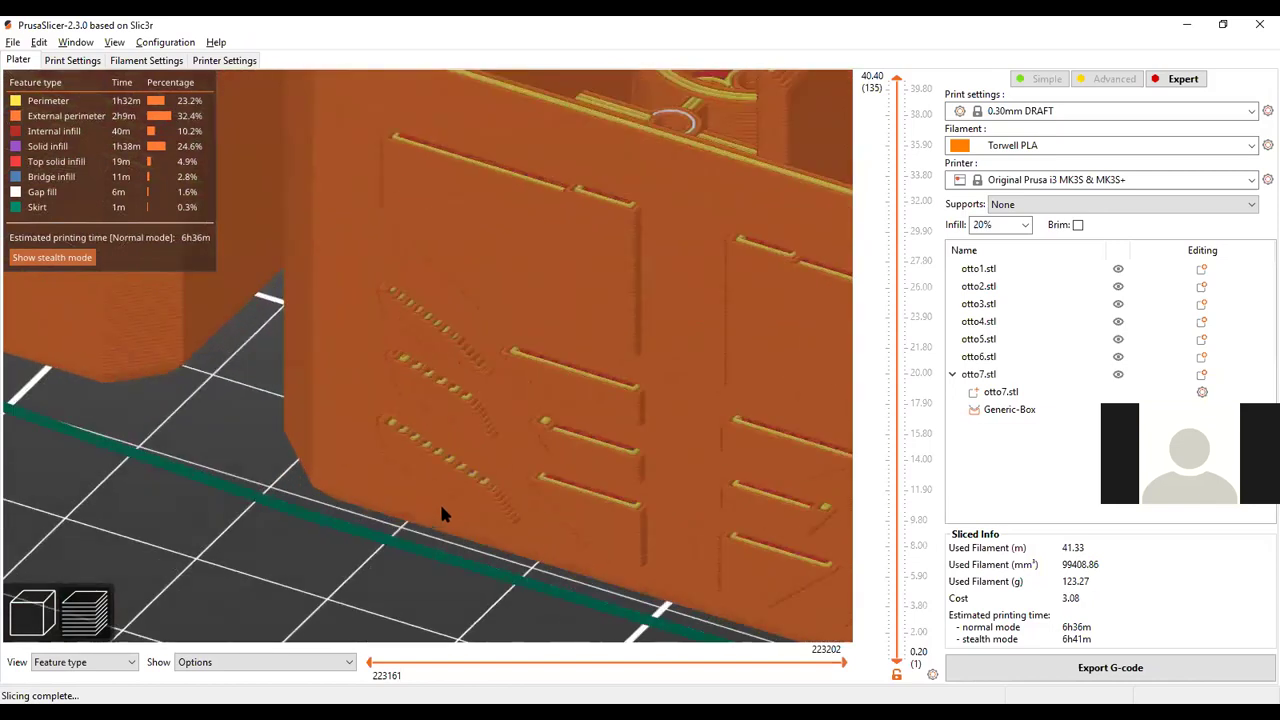
scroll(443, 514, "down", 2)
Set the extruder colour to mid grey (RGB 128, 128, 128) and slice the plate again
left_click(960, 145)
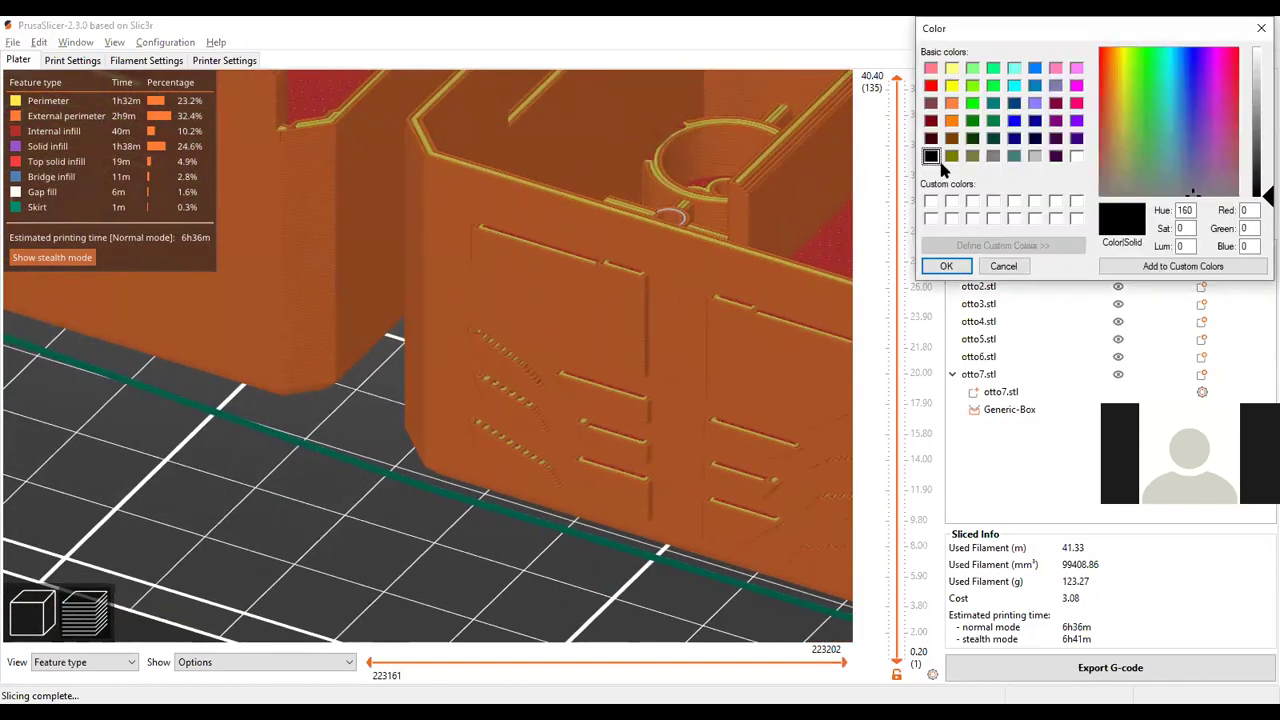
left_click(993, 156)
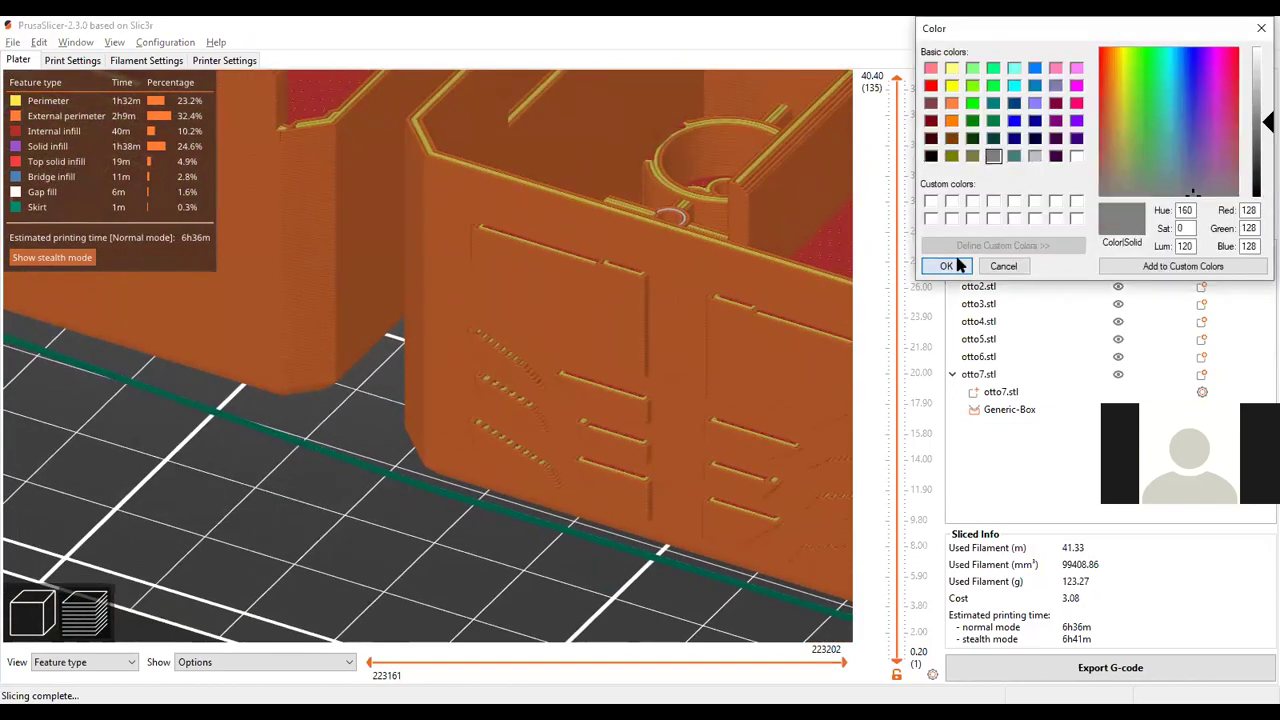
key("Return")
scroll(614, 529, "down", 4)
left_click(1020, 677)
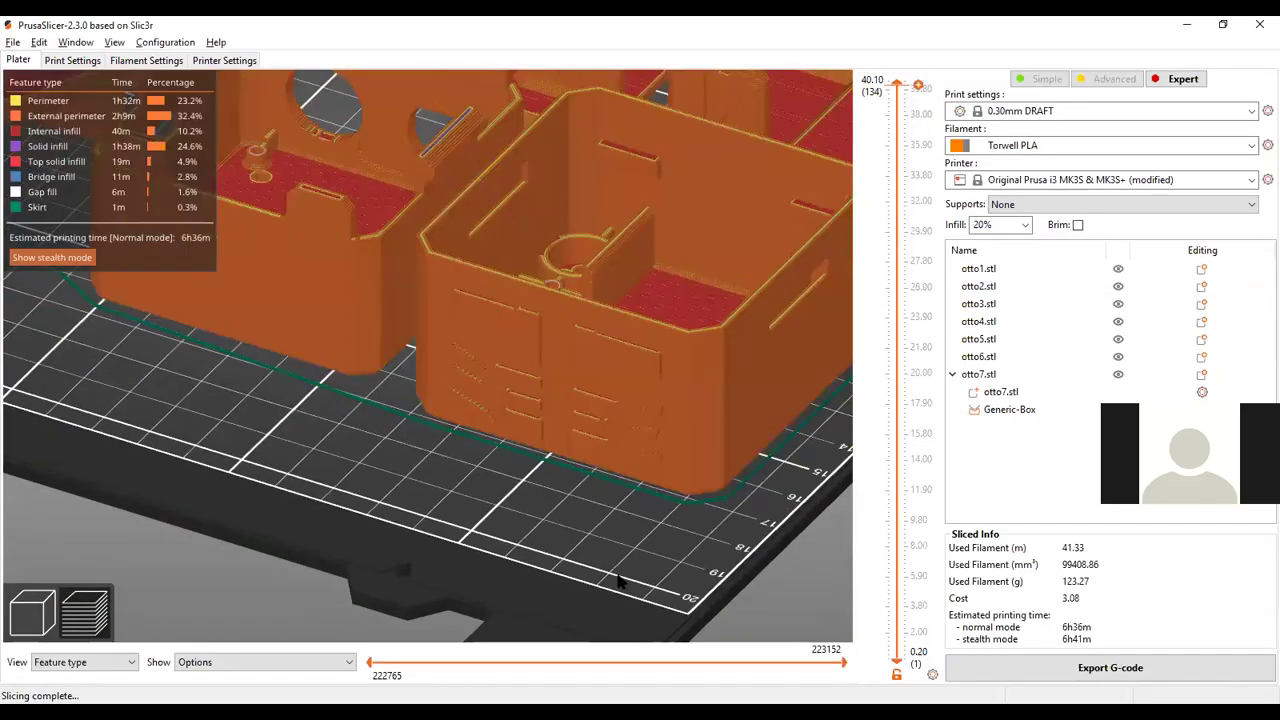
Colour the preview by Tool and inspect the plate and the skull mask in the extruder colour
left_click_drag(661, 584, 698, 406)
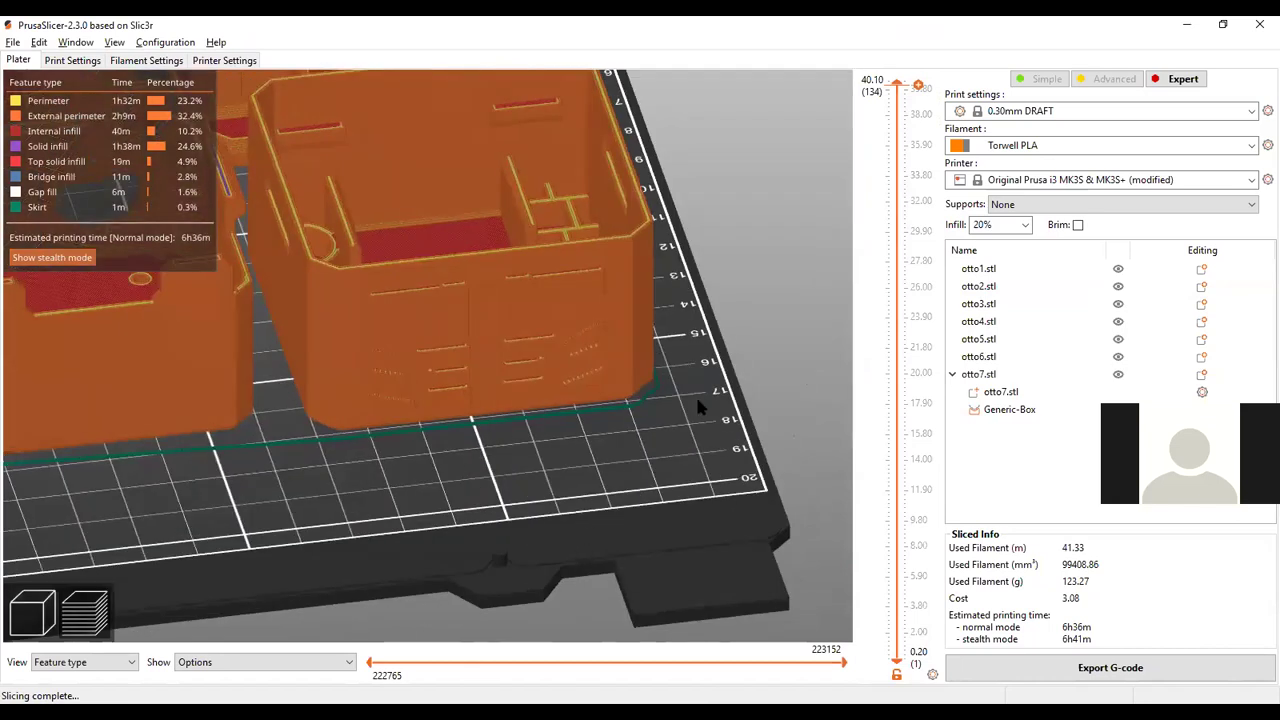
left_click(290, 661)
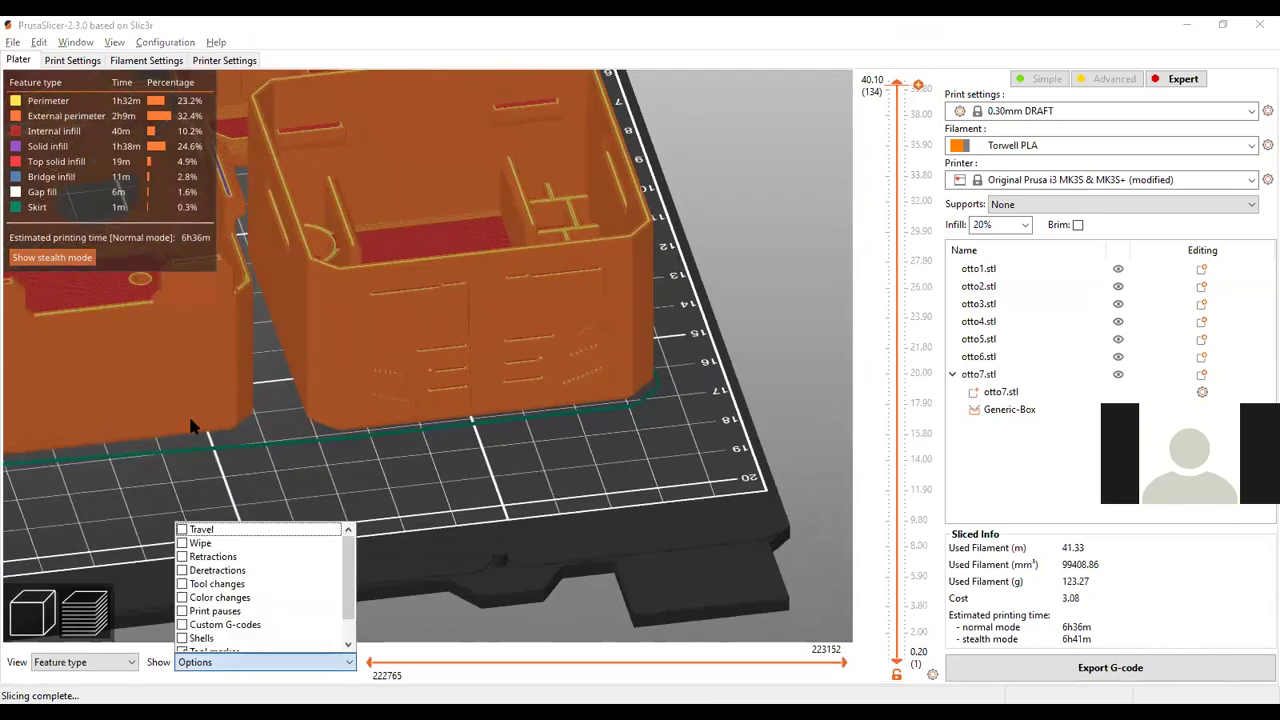
left_click(64, 662)
left_click(70, 640)
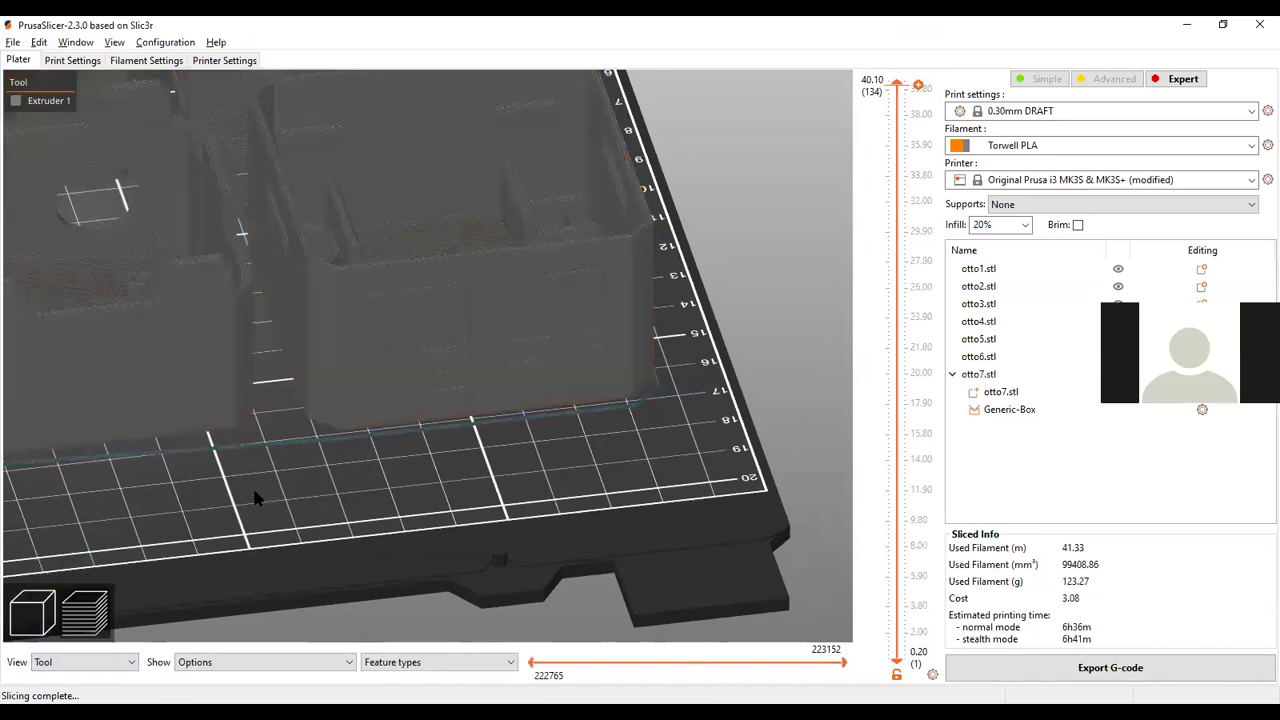
scroll(255, 497, "down", 5)
left_click_drag(255, 497, 345, 481)
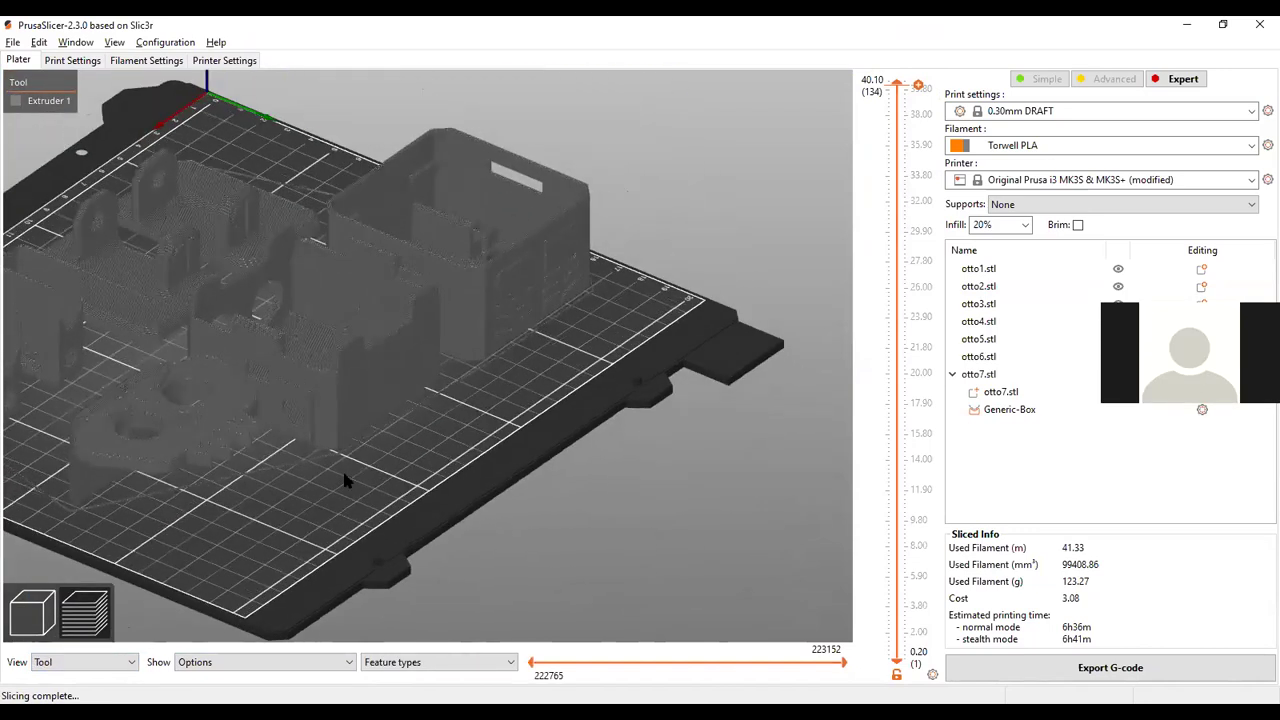
scroll(345, 481, "up", 5)
left_click_drag(429, 503, 250, 515)
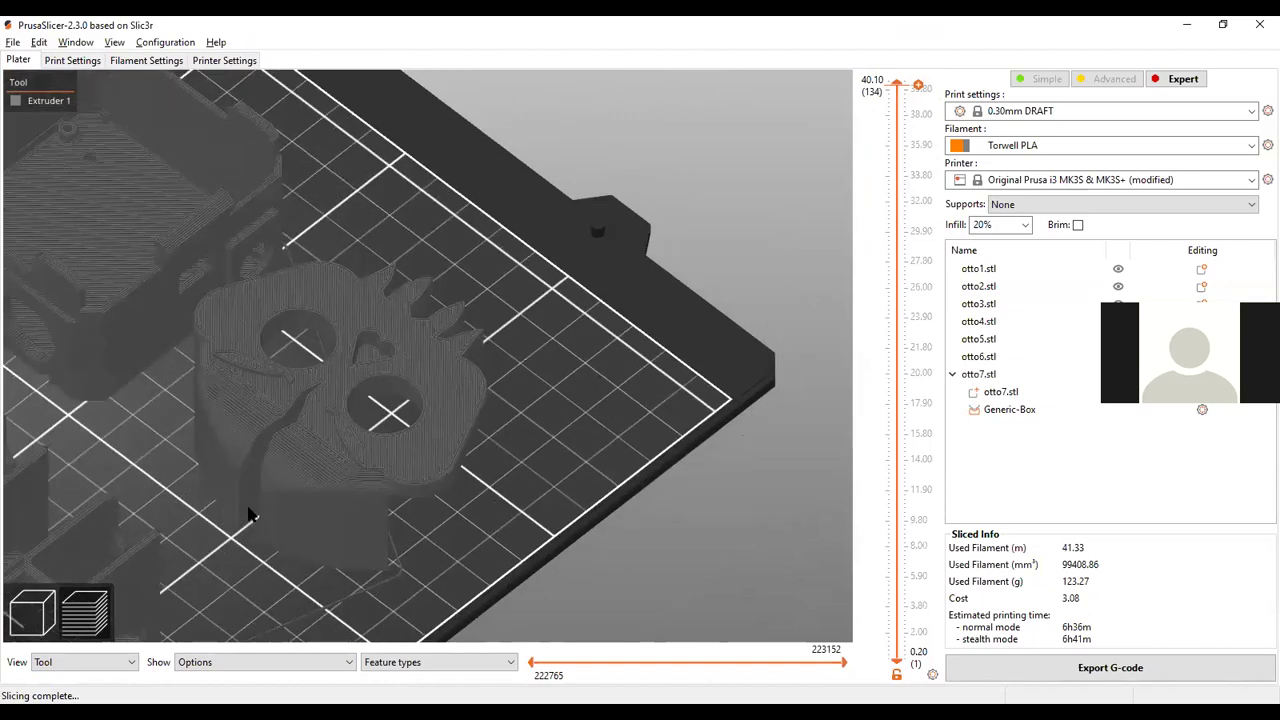
scroll(250, 515, "up", 8)
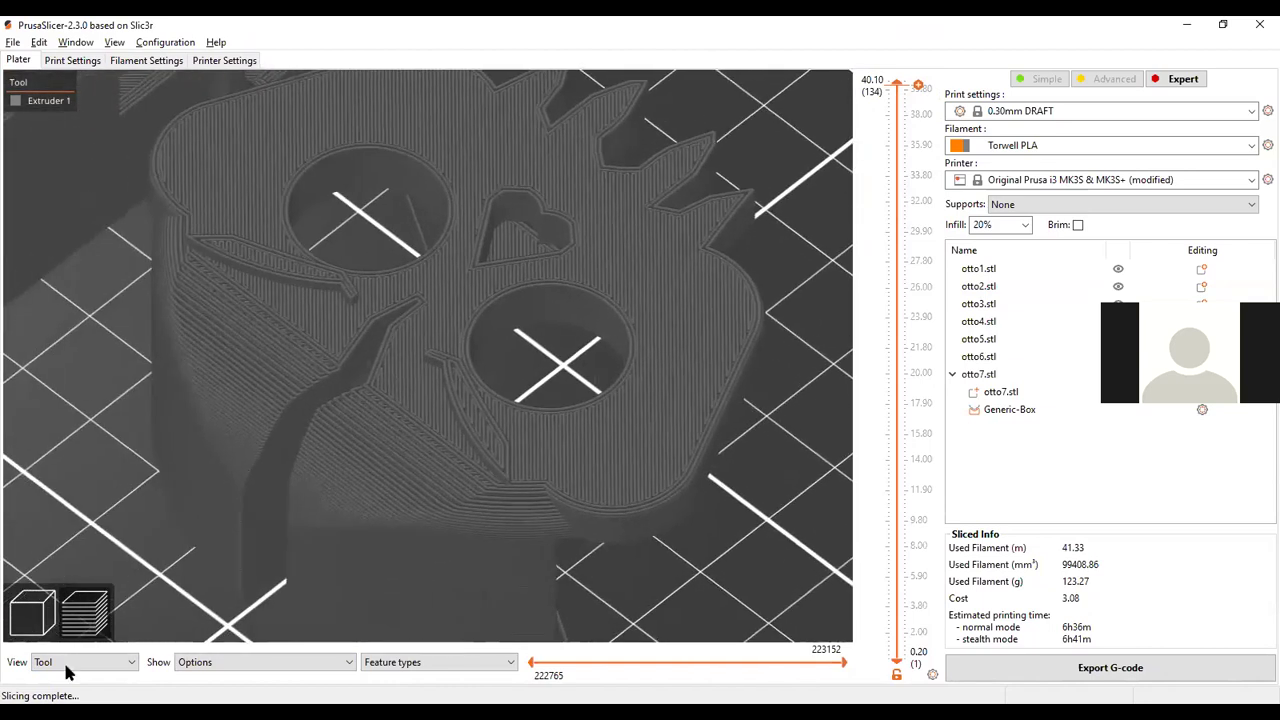
Return the preview colouring to Feature type and examine the skull mask's face, eye holes and overhanging underside
left_click(68, 672)
left_click(50, 562)
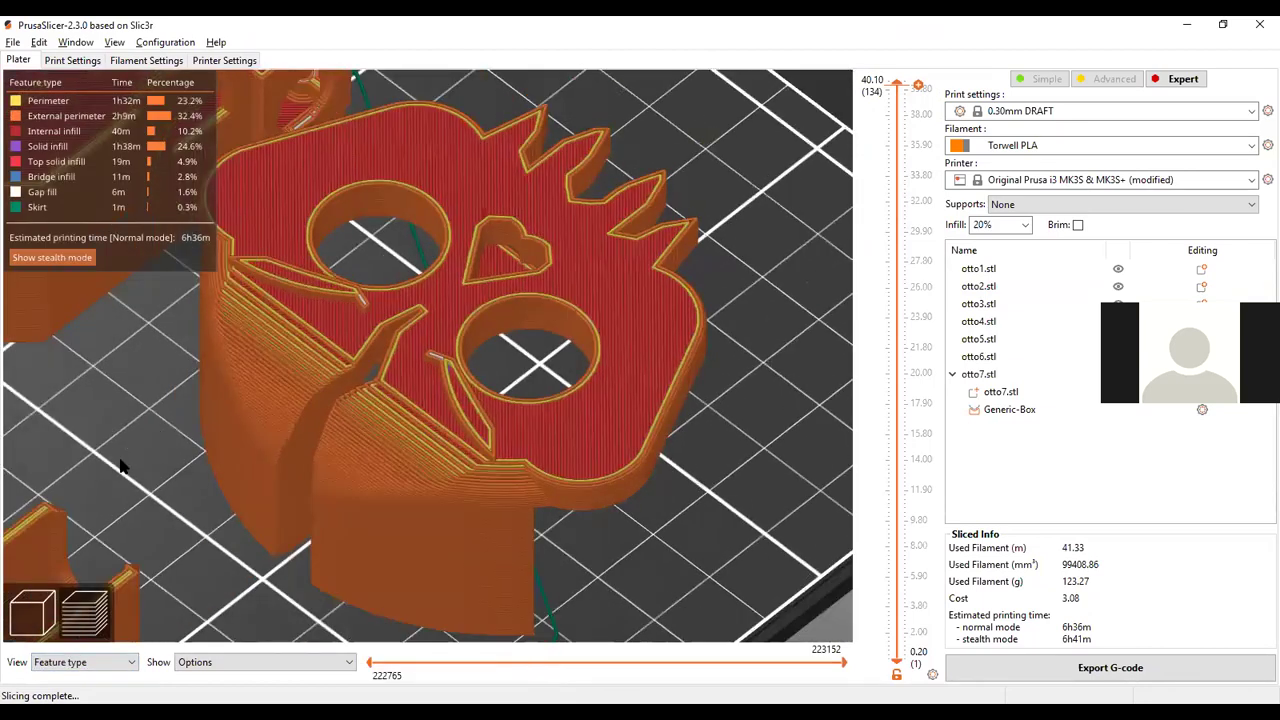
scroll(288, 477, "down", 5)
left_click_drag(288, 477, 143, 497)
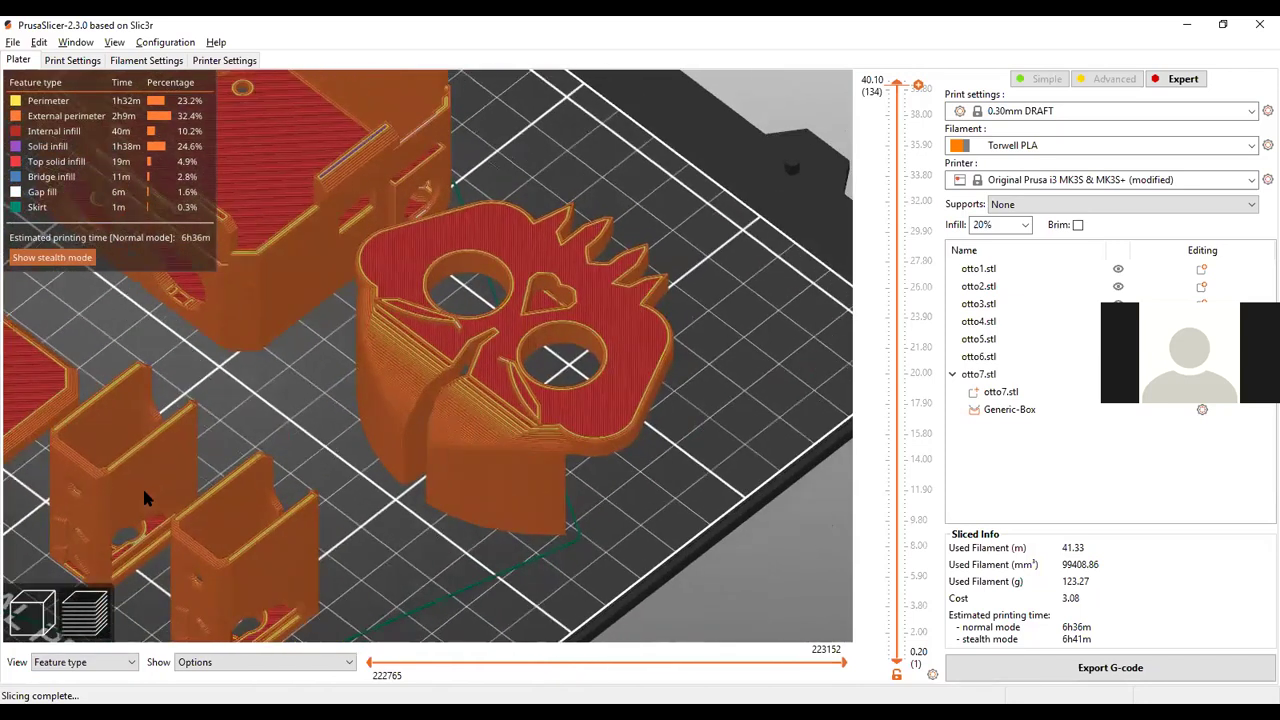
scroll(150, 478, "up", 4)
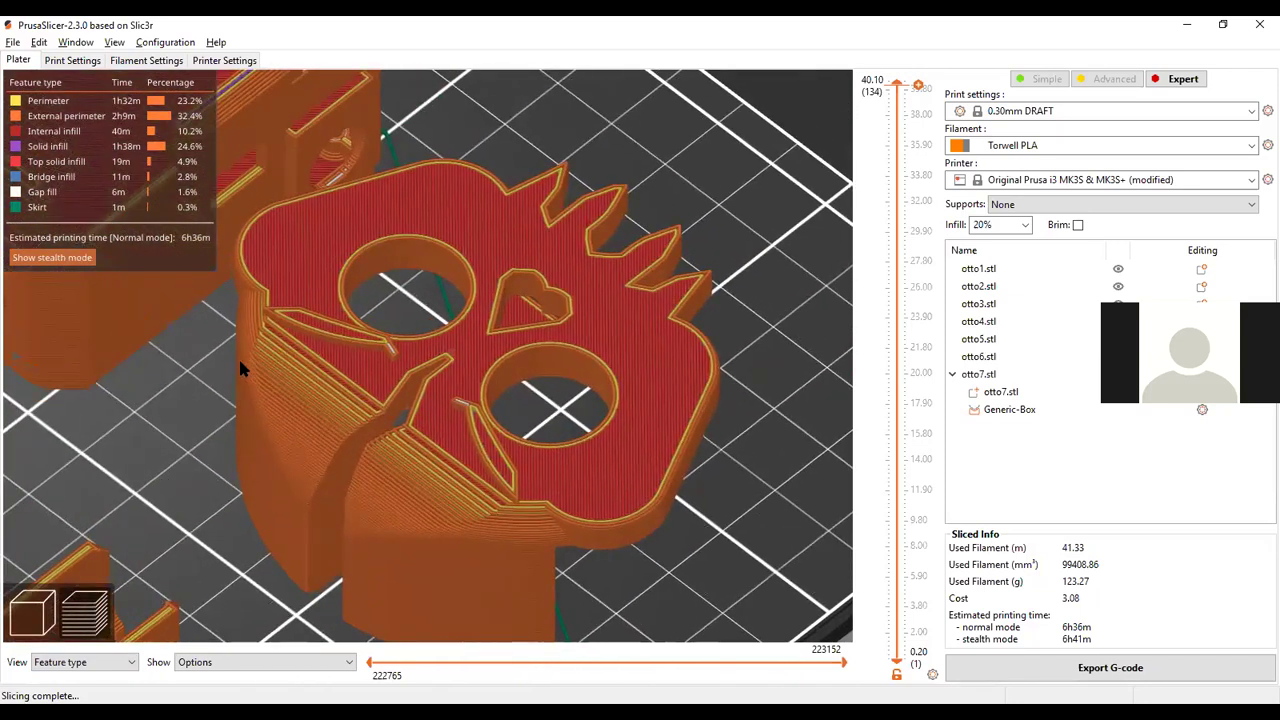
scroll(240, 370, "up", 5)
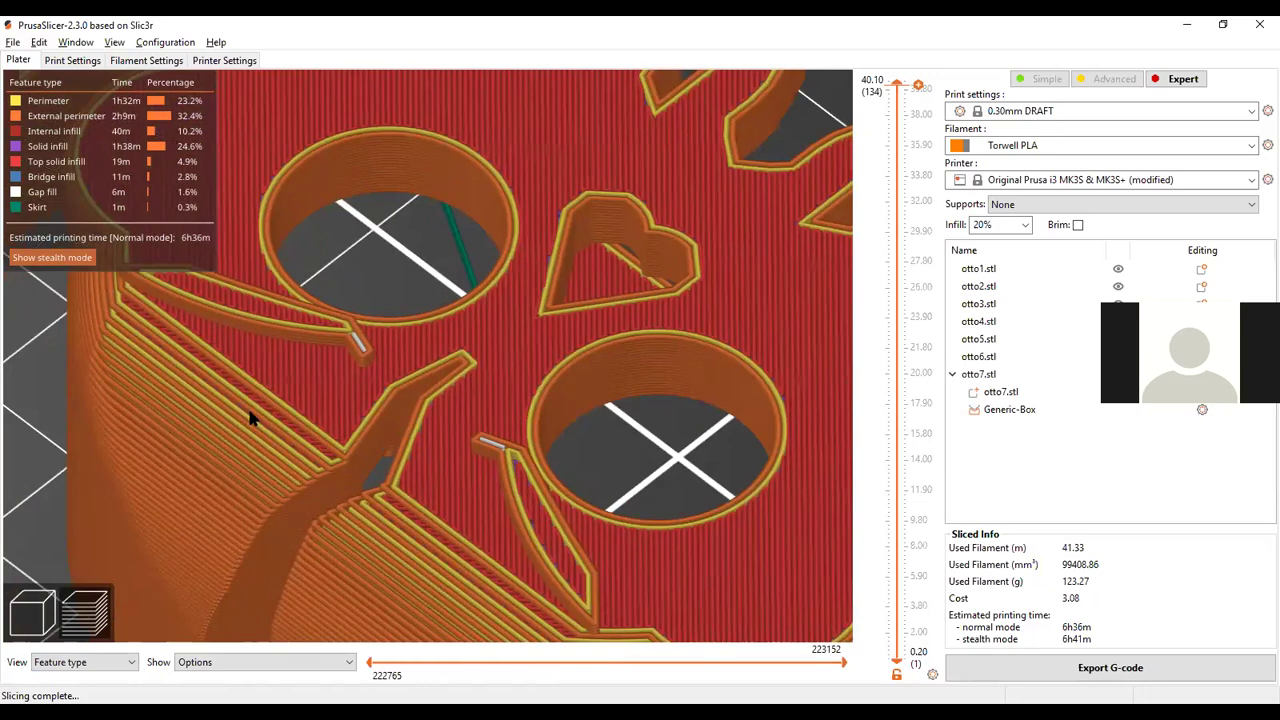
scroll(422, 412, "down", 4)
left_click_drag(422, 412, 308, 472)
scroll(308, 472, "up", 4)
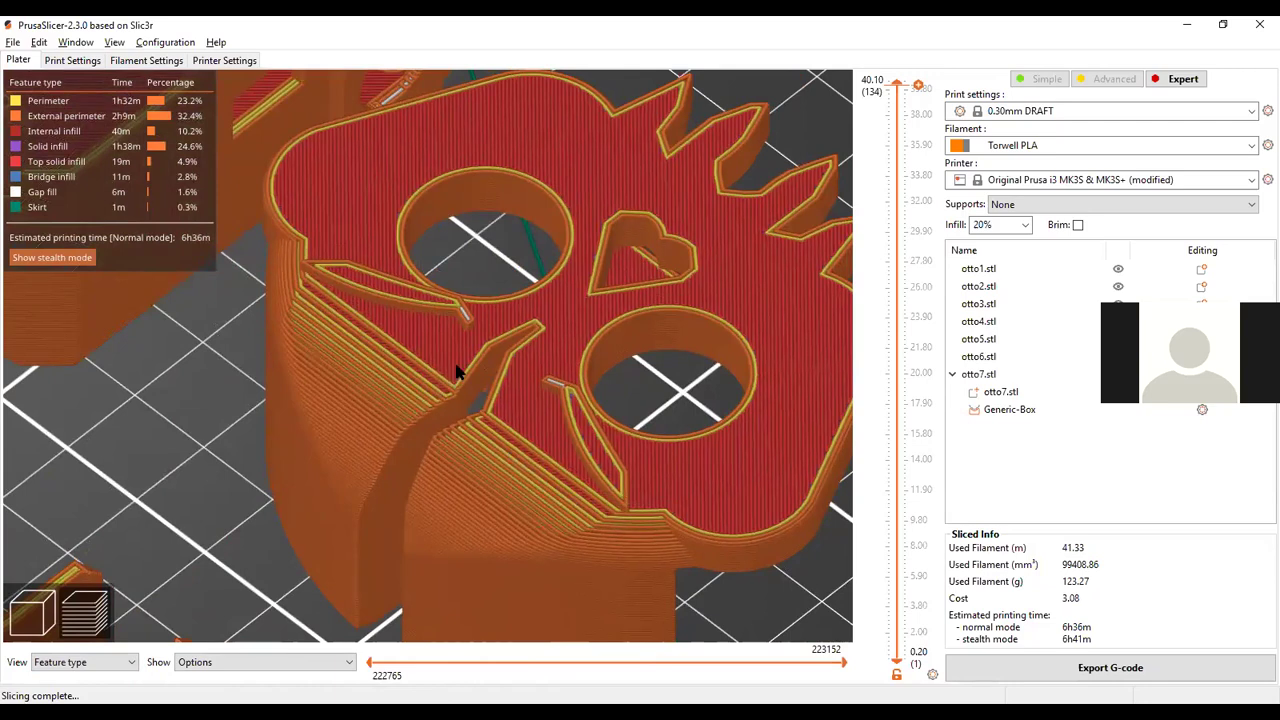
scroll(450, 380, "down", 4)
left_click_drag(354, 390, 1042, 240)
left_click(1020, 204)
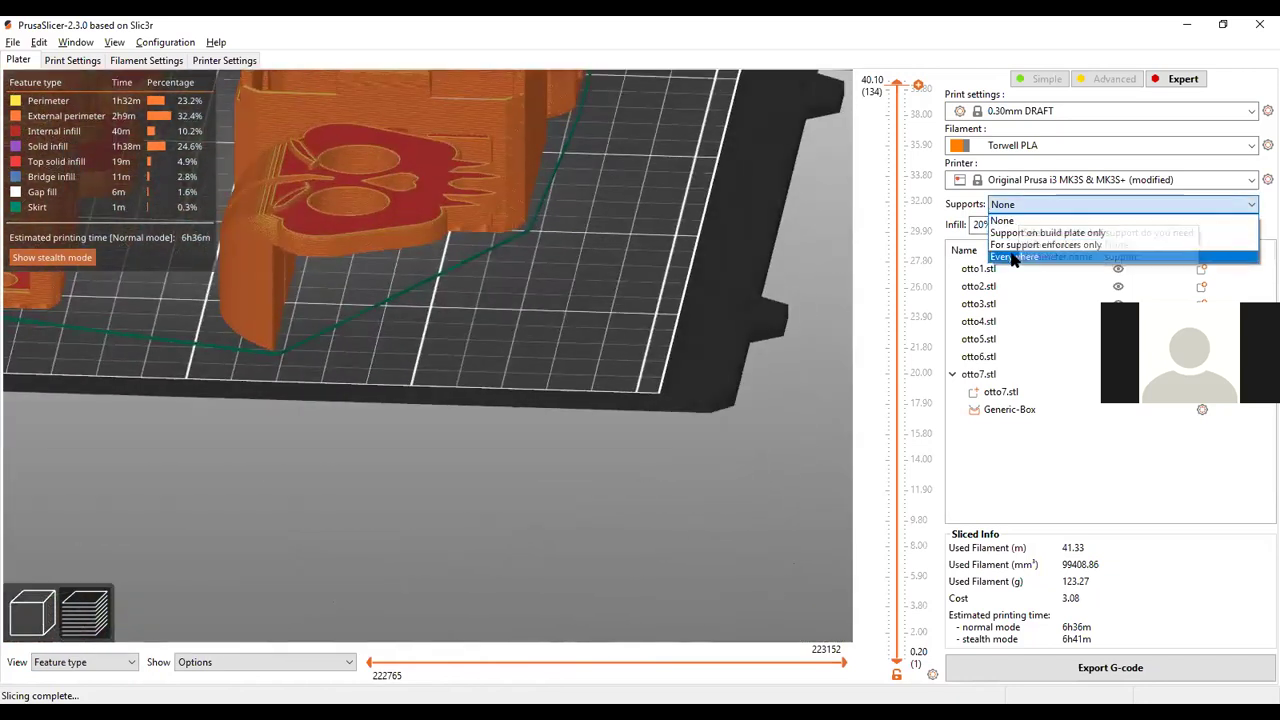
left_click(1012, 256)
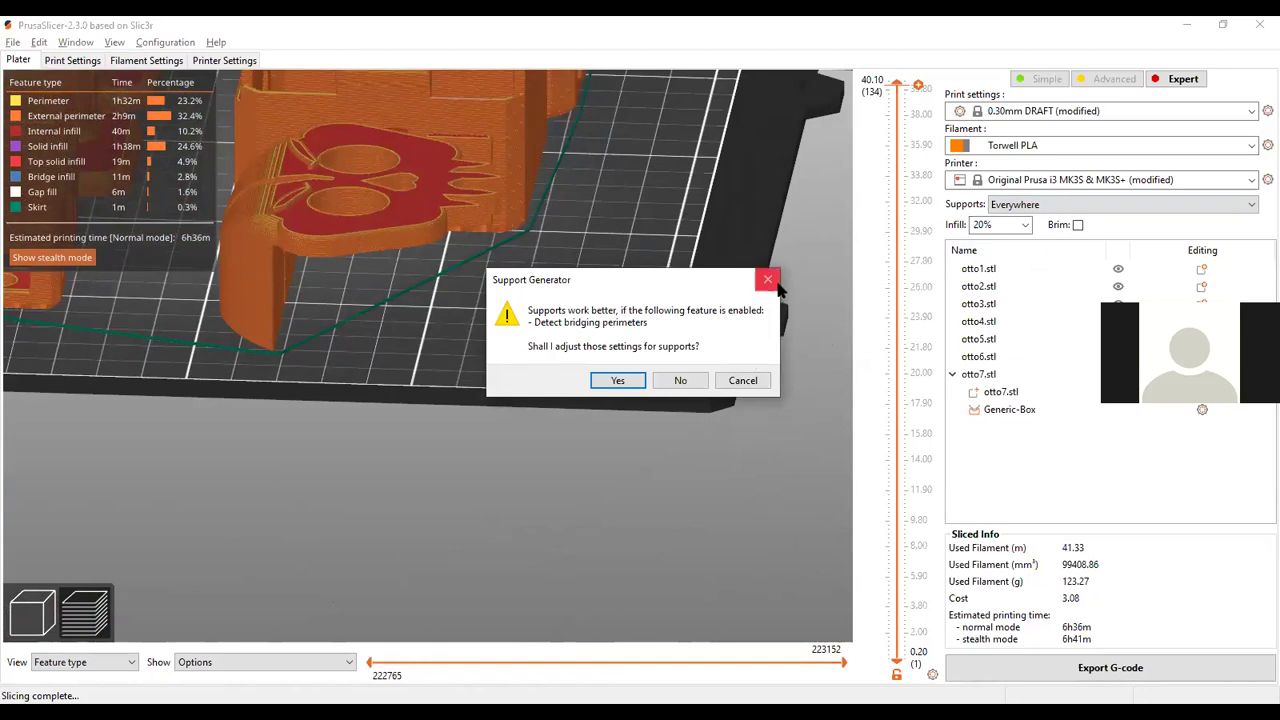
left_click(742, 375)
Set supports to For support enforcers only, accept the suggested Detect bridging perimeters adjustment and slice the plate
left_click(1005, 205)
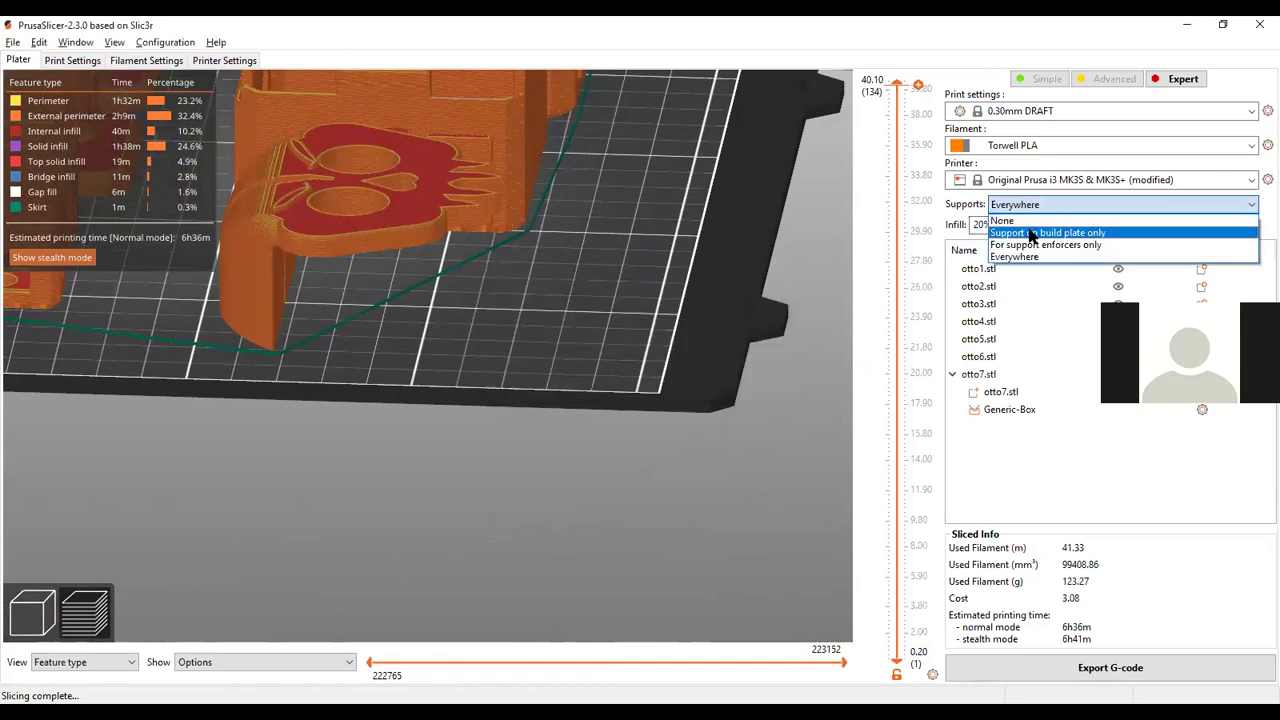
left_click(1028, 245)
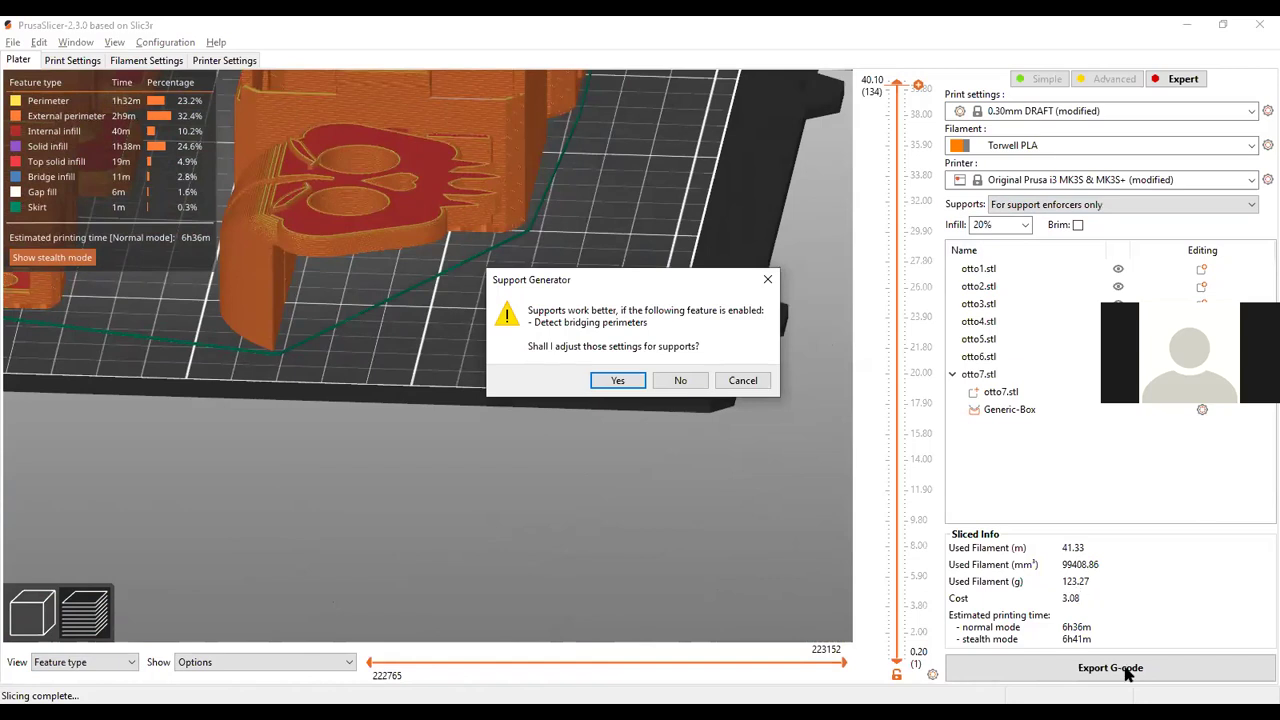
key("Return")
Inspect the support material under the skull mask, cutting the preview at layer 77 and at 25.70 mm
scroll(740, 480, "down", 5)
left_click_drag(763, 483, 455, 428)
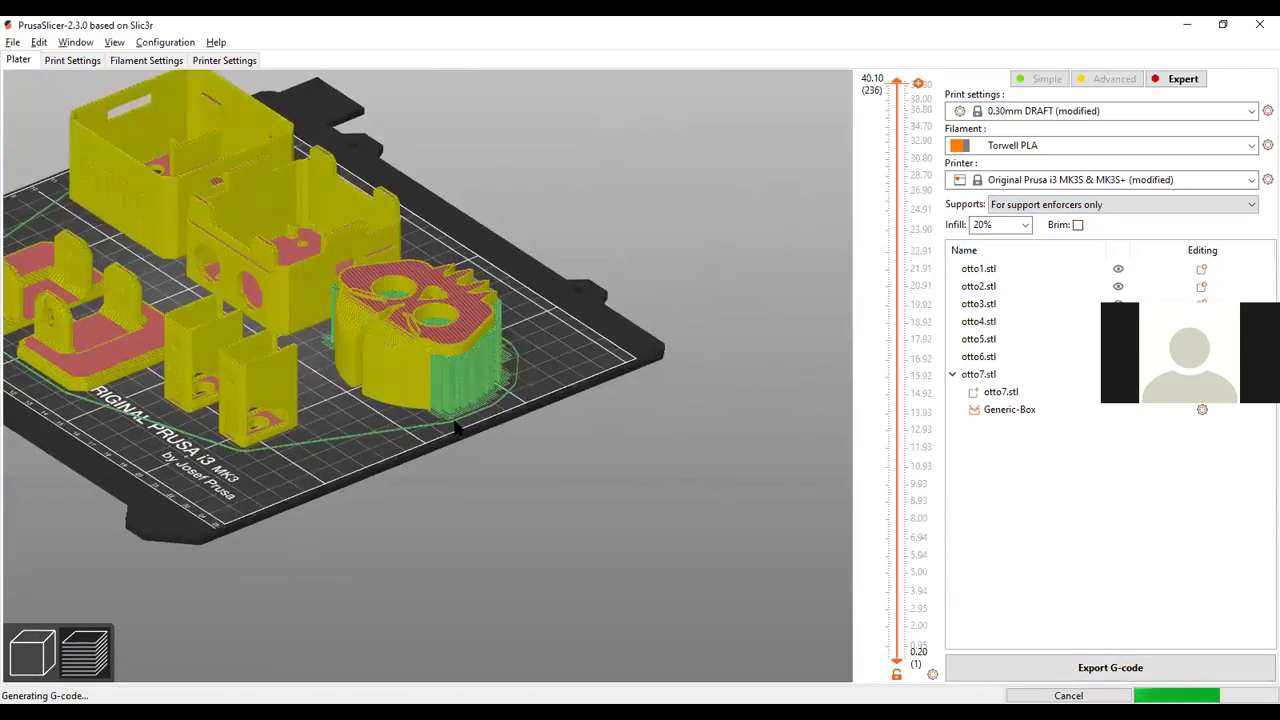
scroll(410, 445, "up", 3)
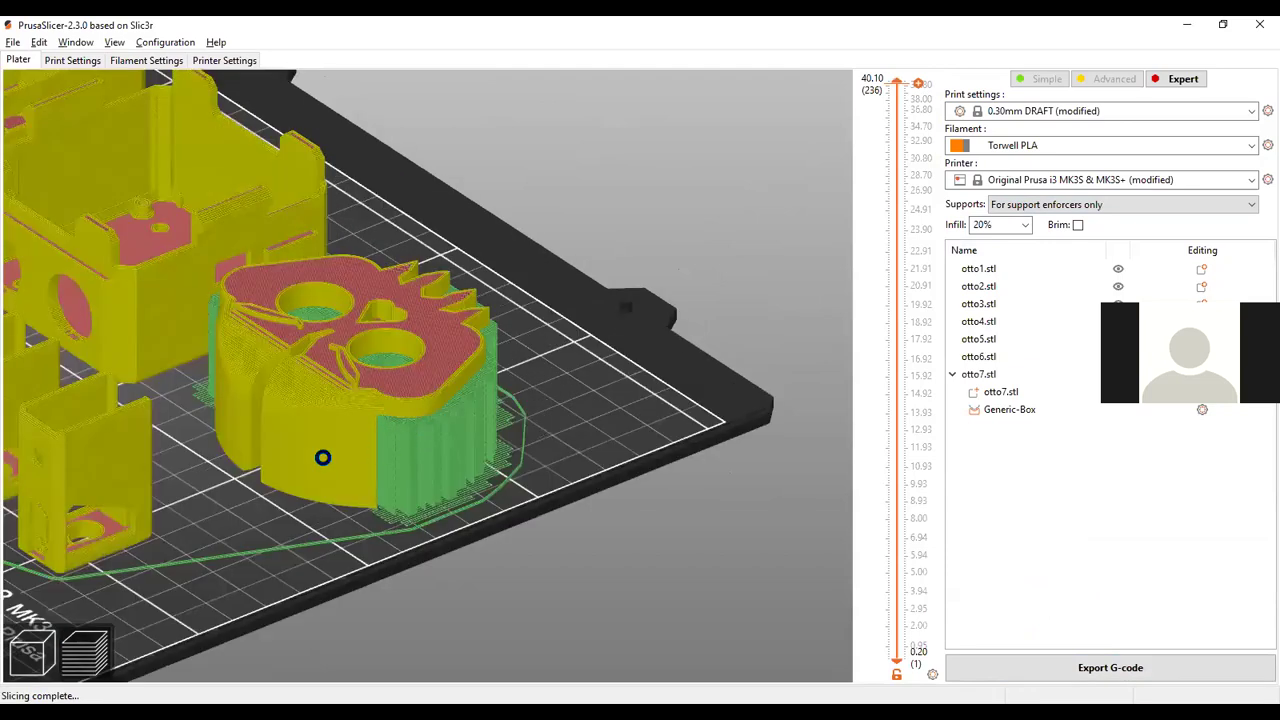
scroll(836, 130, "up", 2)
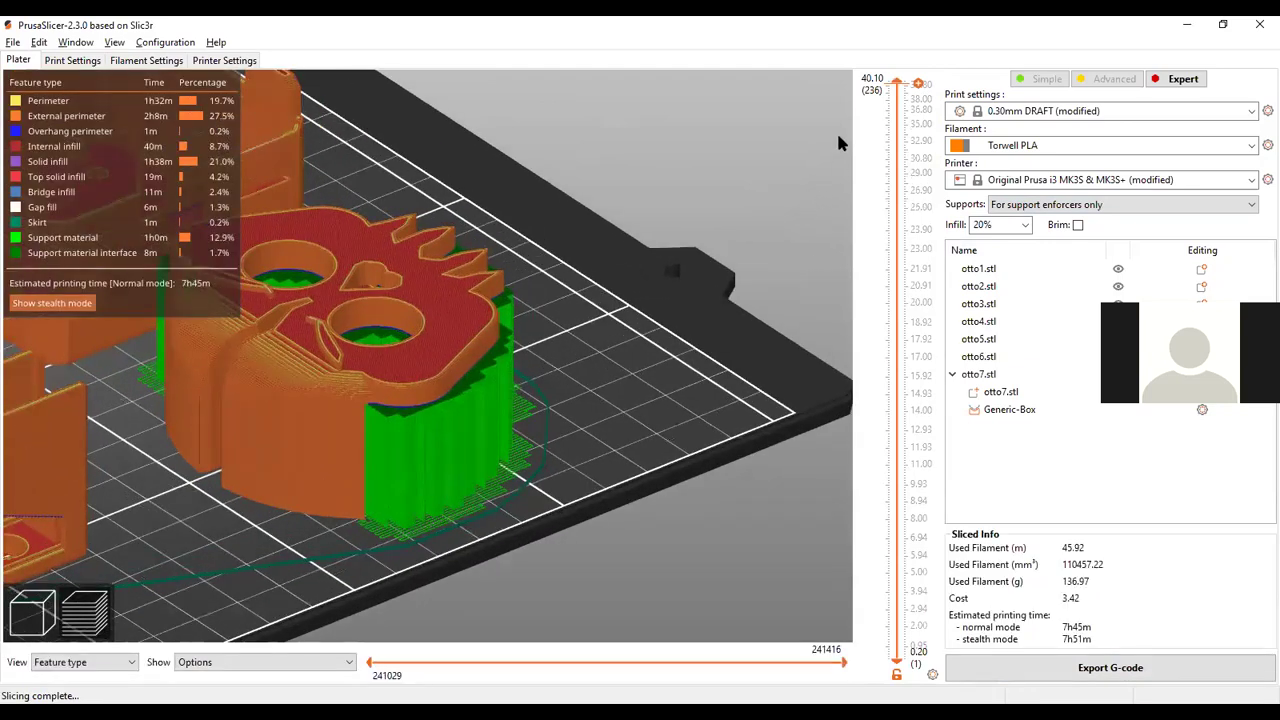
left_click_drag(887, 109, 898, 479)
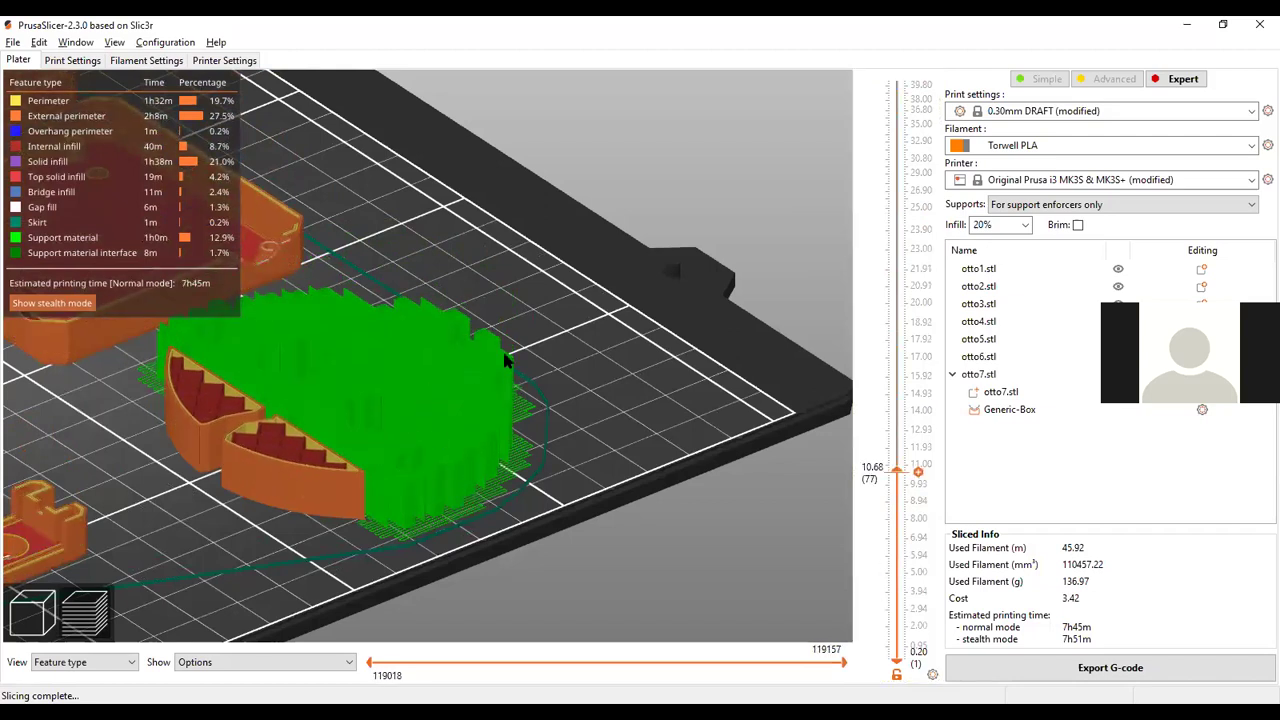
scroll(470, 365, "up", 6)
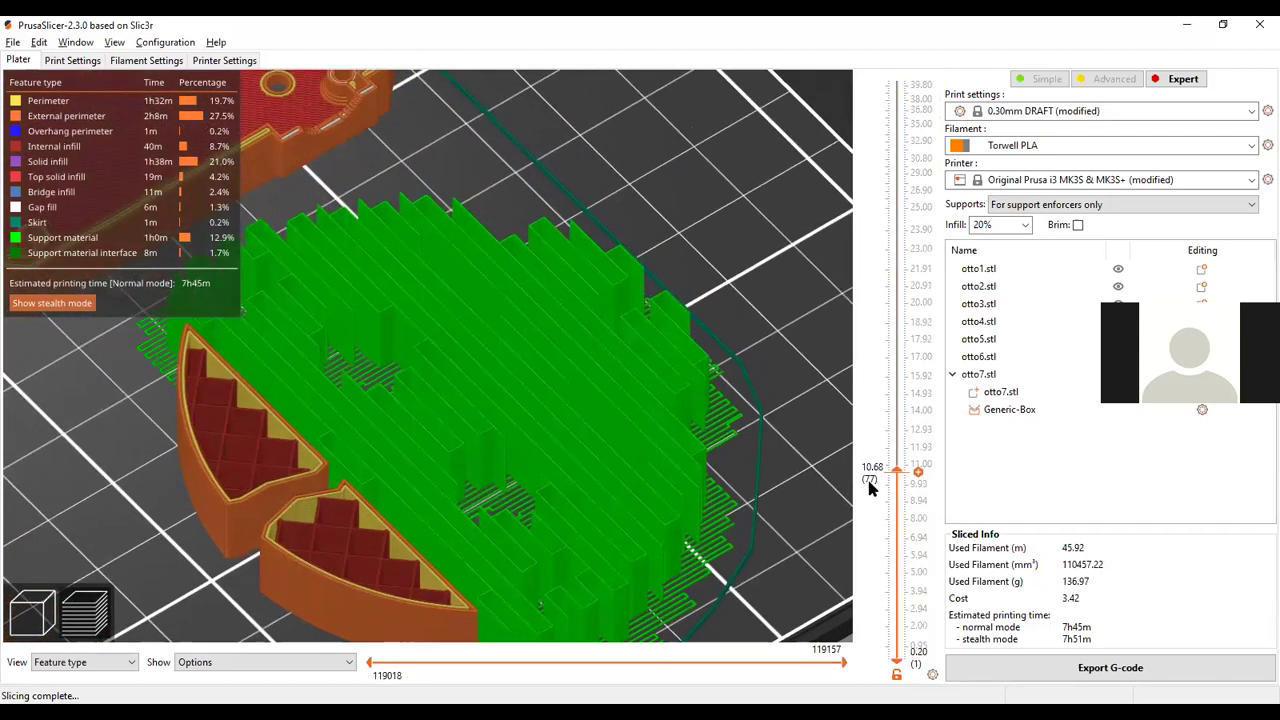
left_click_drag(898, 471, 886, 198)
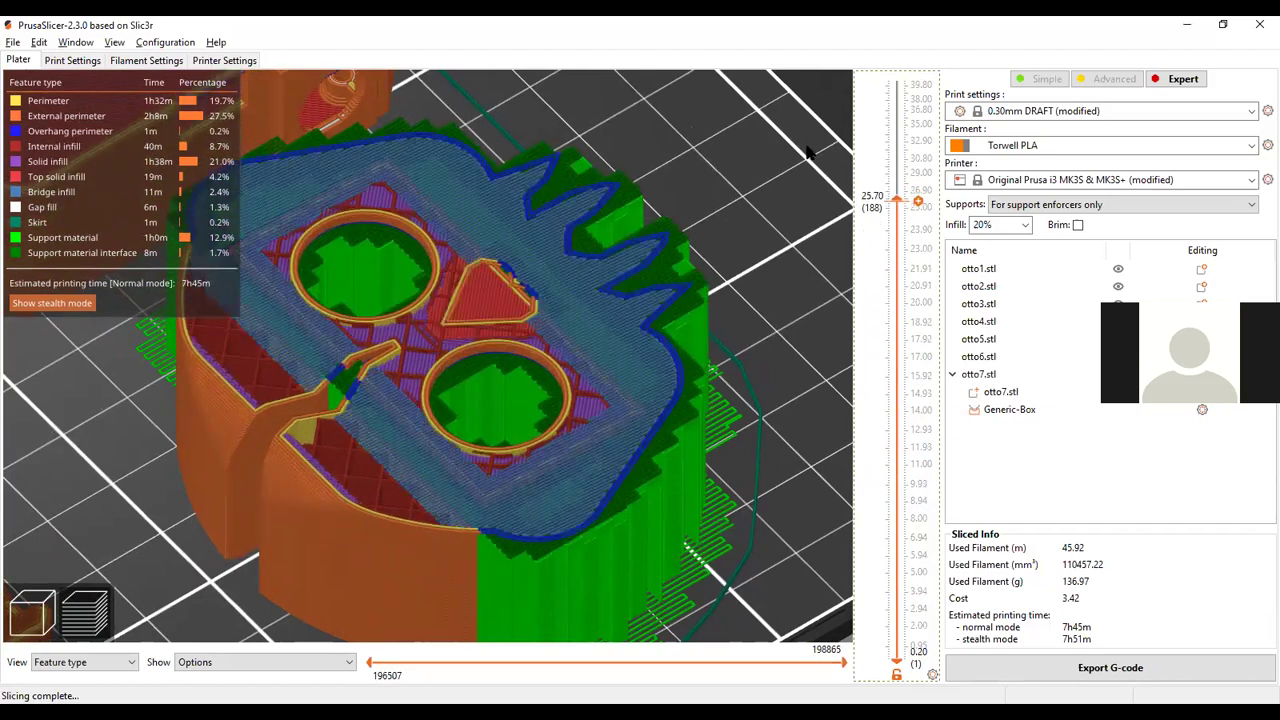
Step up and down through the mask's layers to check how the supports carry the face and teeth
key("Up")
key("Up")
key("Up")
key("Up")
key("Up")
key("Up")
key("Up")
key("Up")
key("Up")
key("Up")
key("Up")
key("Up")
key("Up")
key("Up")
key("Up")
key("Up")
key("Up")
key("Up")
key("Up")
key("Up")
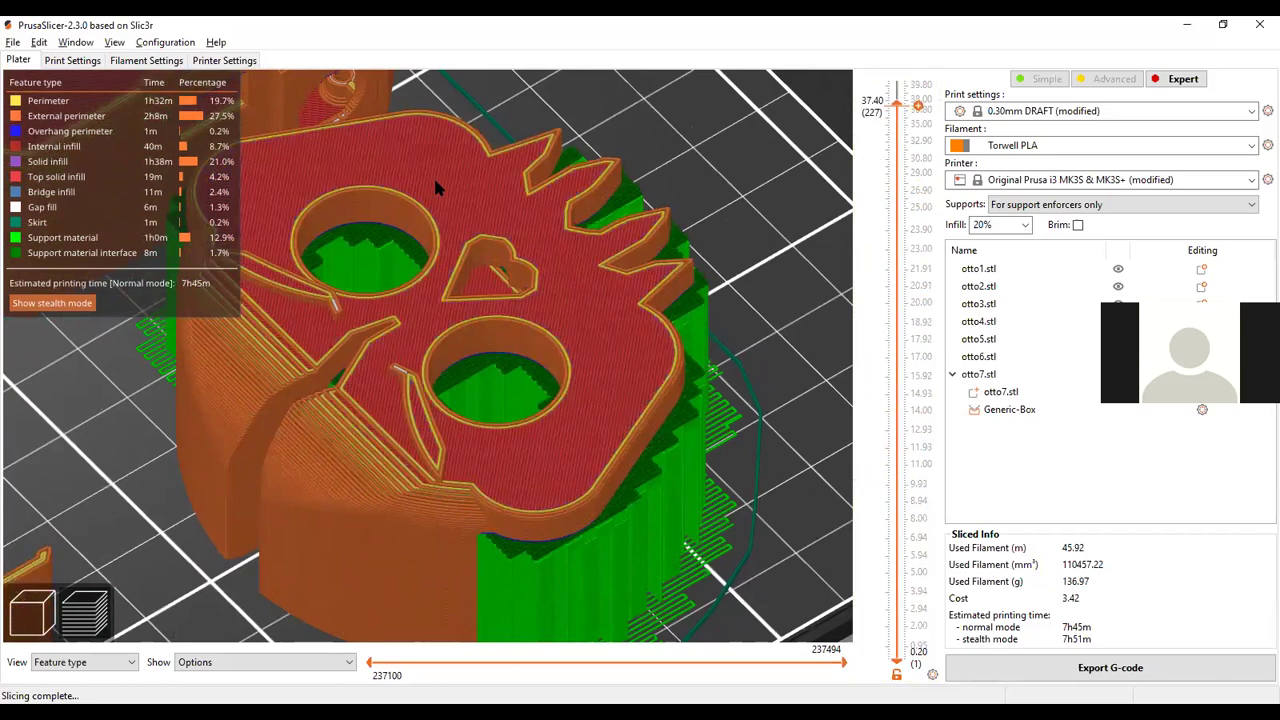
scroll(466, 323, "down", 3)
left_click_drag(466, 323, 872, 122)
scroll(817, 343, "up", 5)
left_click_drag(817, 343, 331, 400)
key("Down")
key("Down")
key("Down")
key("Down")
key("Down")
key("Down")
key("Down")
key("Down")
key("Down")
key("Down")
key("Down")
key("Down")
key("Down")
key("Down")
key("Down")
key("Down")
key("Down")
key("Down")
key("Down")
key("Down")
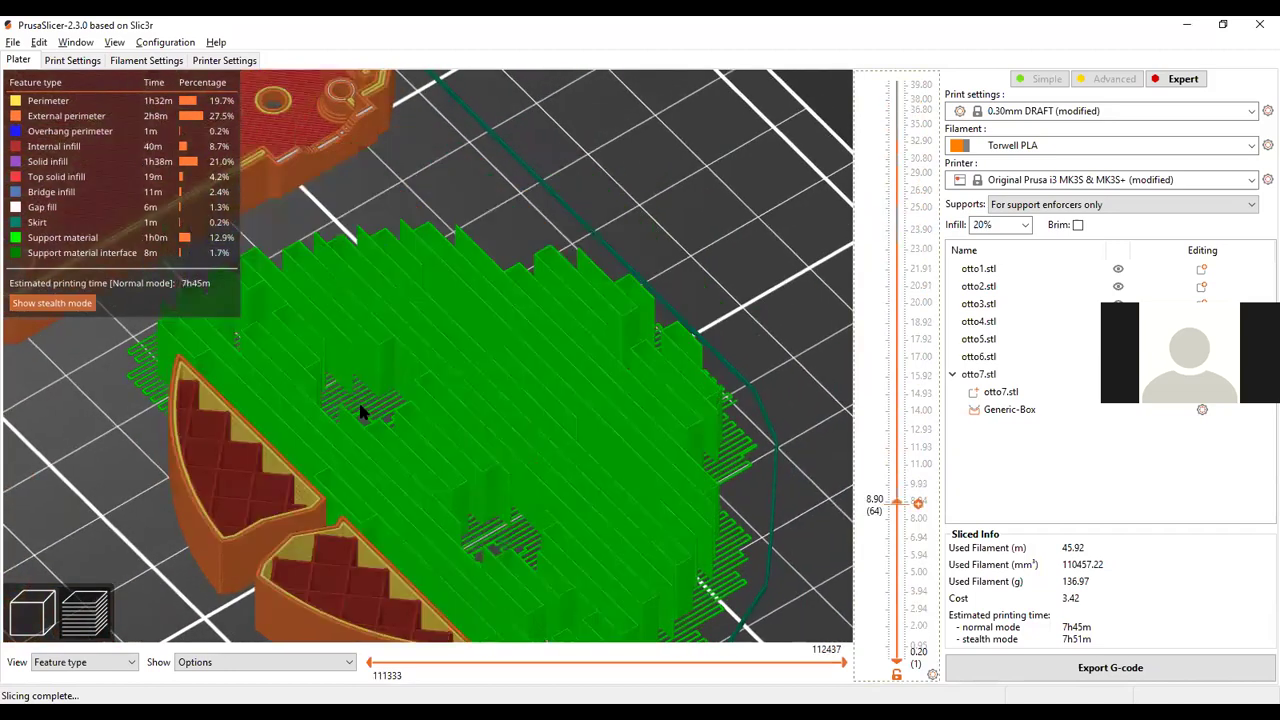
key("Up")
key("Up")
key("Up")
key("Up")
key("Up")
key("Up")
key("Up")
key("Up")
key("Up")
key("Up")
key("Up")
key("Up")
key("Up")
key("Up")
key("Up")
key("Up")
key("Up")
key("Up")
key("Up")
key("Up")
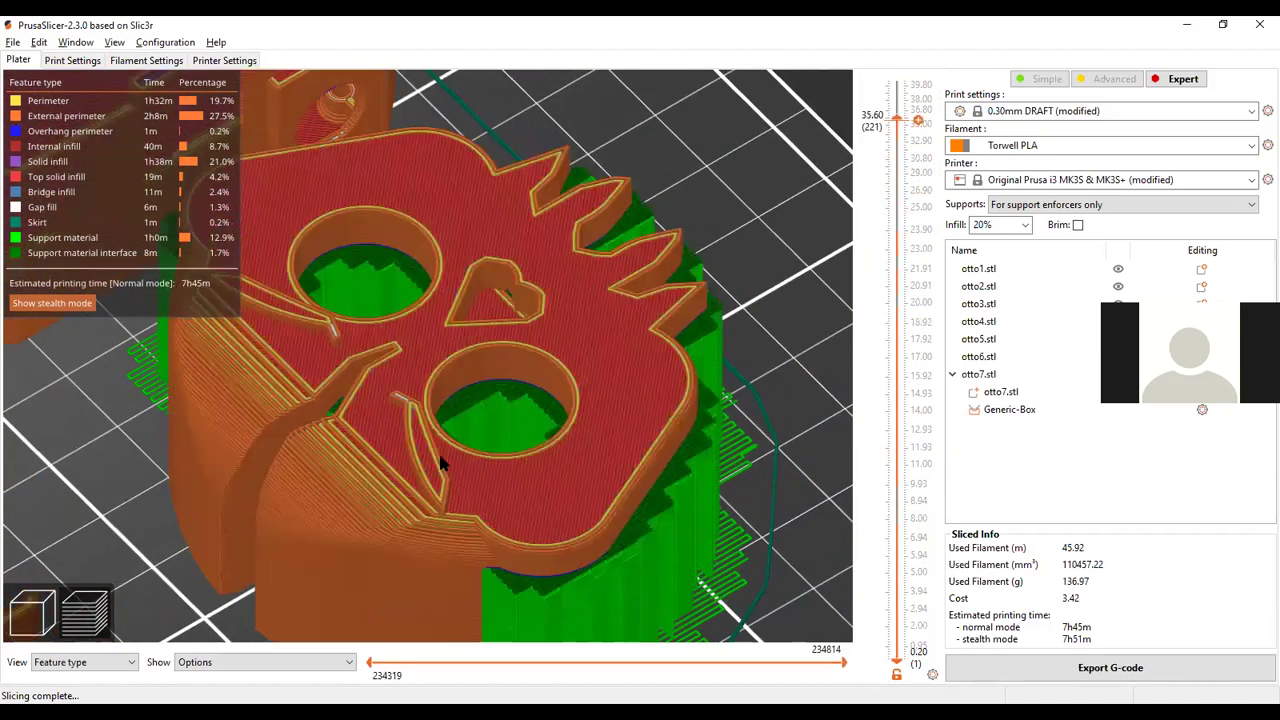
Examine the walls and interior details of the two box-shaped body parts with the preview cut at 15.20 mm
left_click_drag(897, 130, 869, 441)
scroll(846, 560, "down", 3)
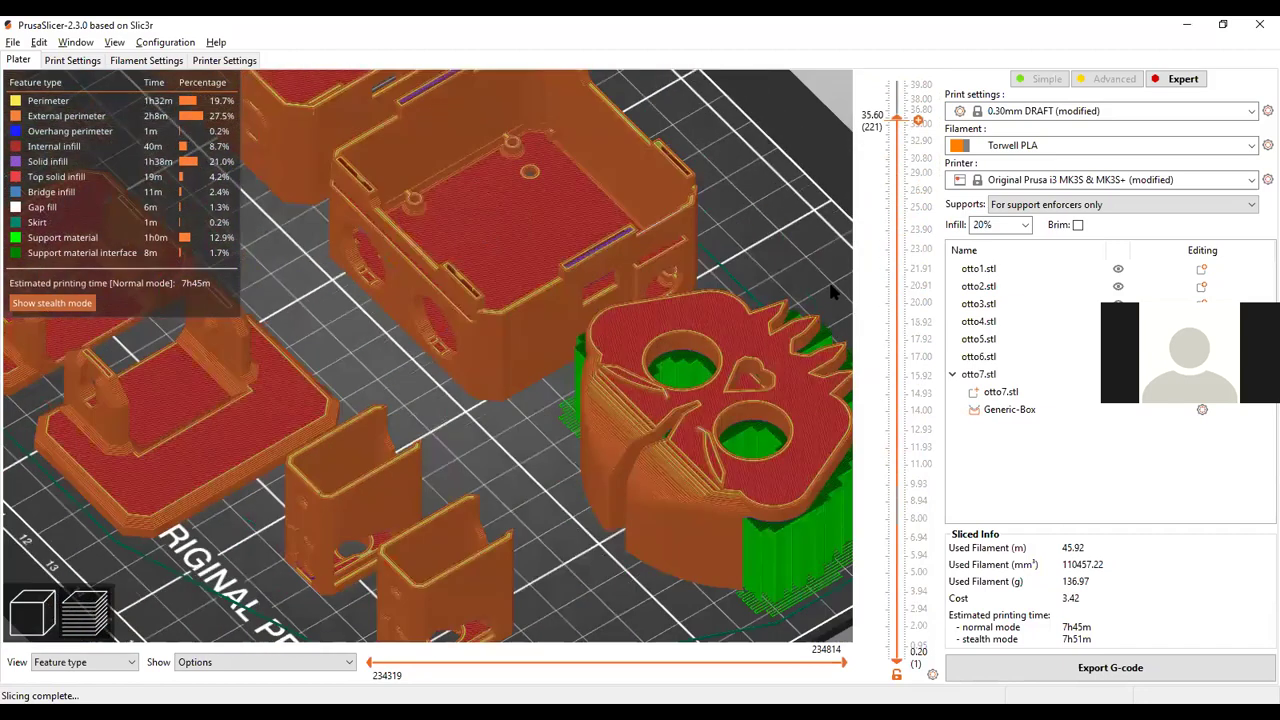
scroll(846, 337, "up", 5)
key("Down")
key("Down")
key("Down")
key("Down")
key("Down")
key("Down")
key("Down")
key("Down")
key("Down")
key("Down")
key("Down")
key("Down")
key("Down")
key("Down")
key("Down")
key("Down")
key("Down")
key("Down")
key("Down")
key("Down")
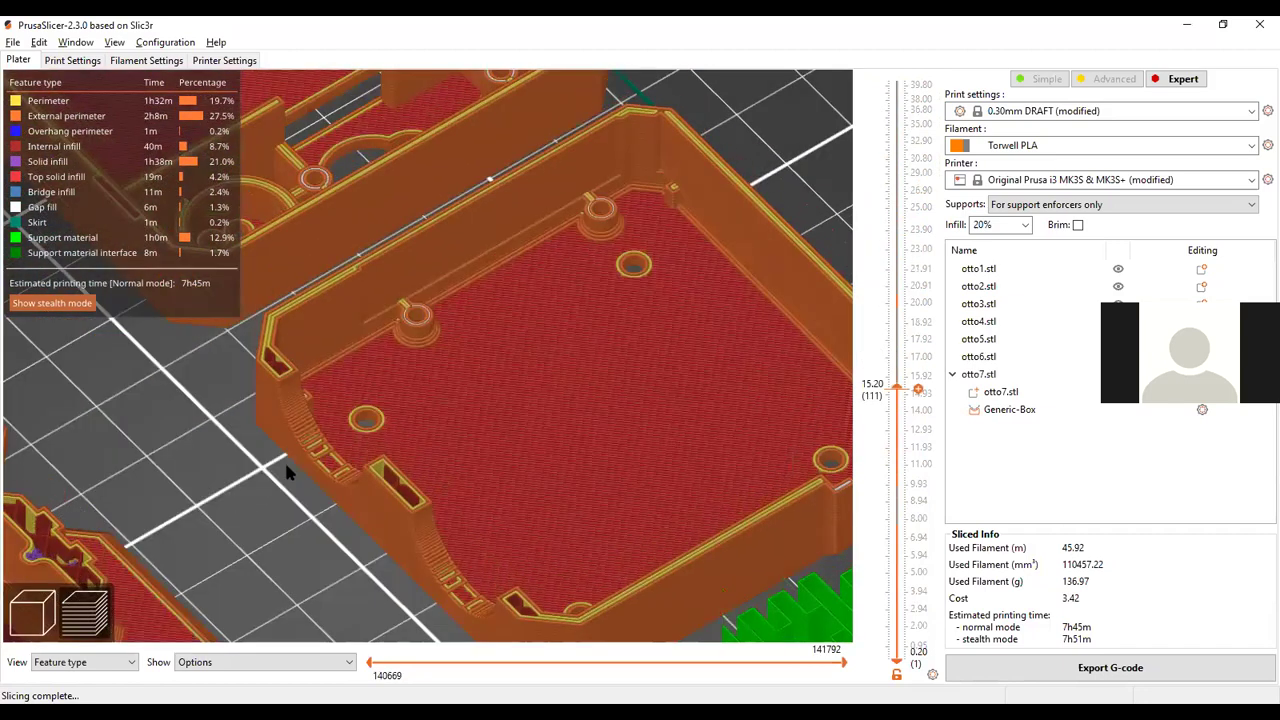
scroll(330, 530, "down", 3)
scroll(366, 582, "up", 4)
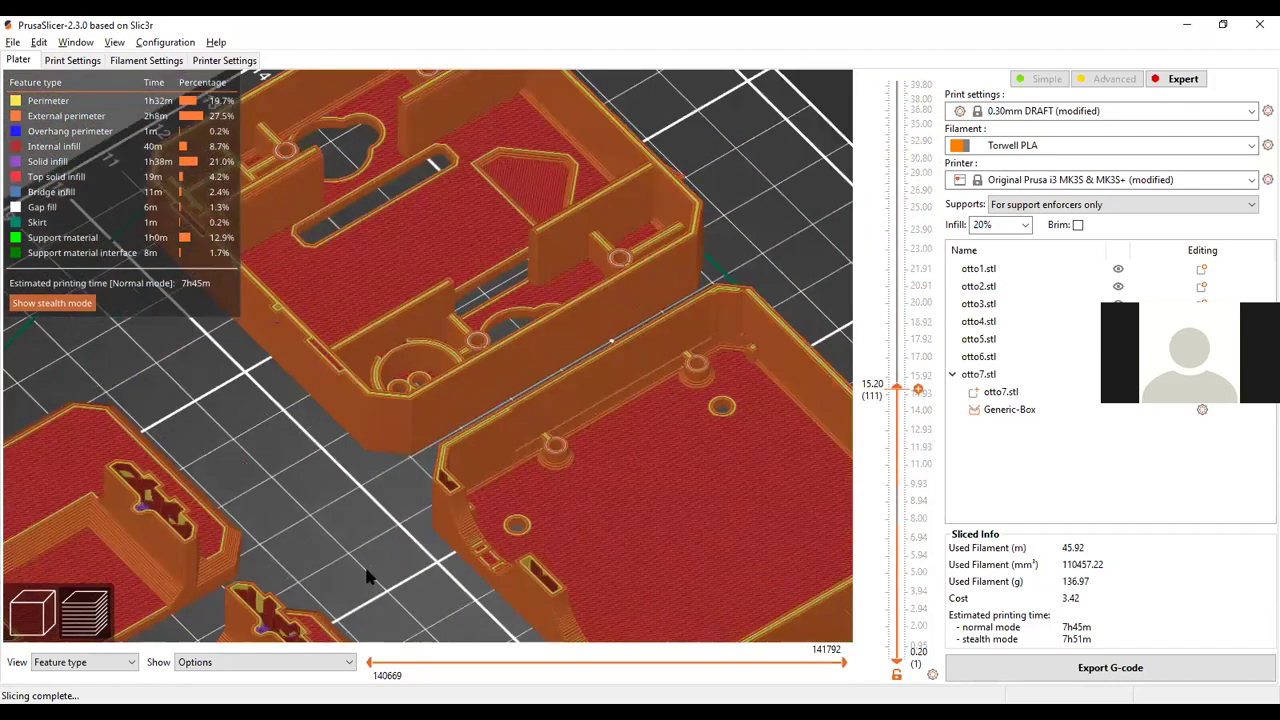
Set the number of perimeters to 3 in the print settings and return to the plate
right_click_drag(203, 190, 90, 50)
left_click(75, 42)
left_click(69, 75)
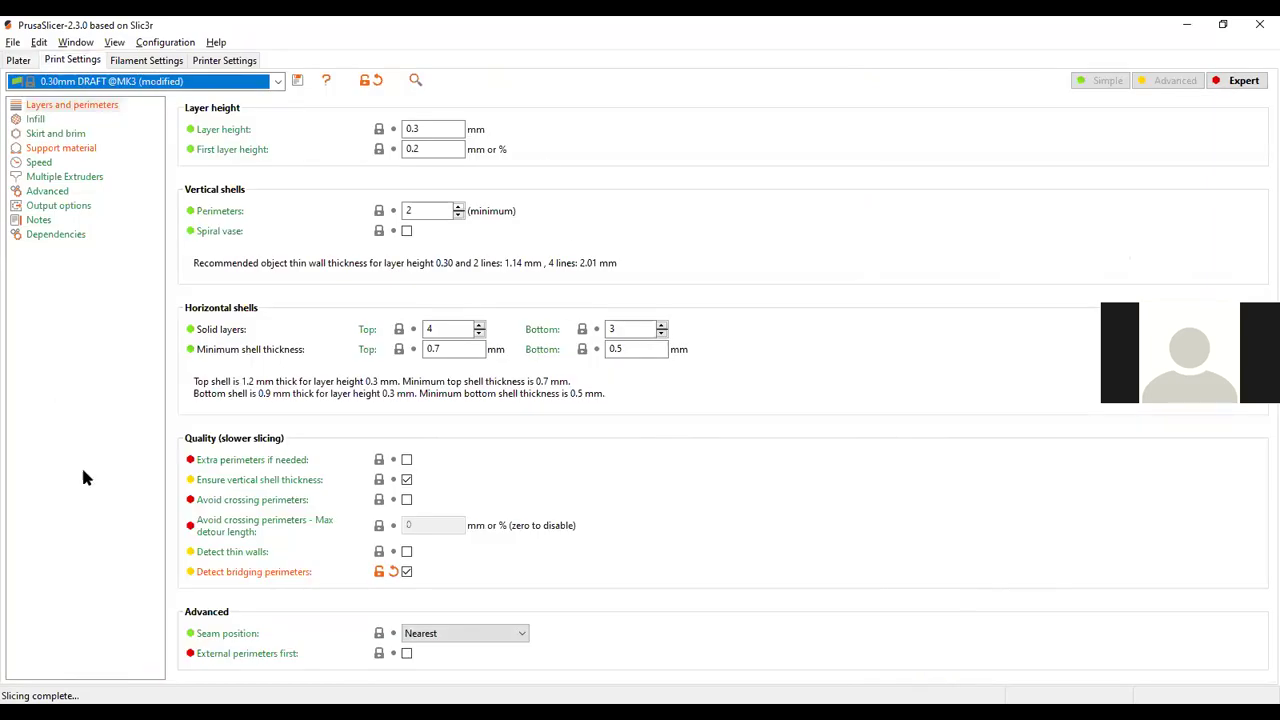
left_click(459, 208)
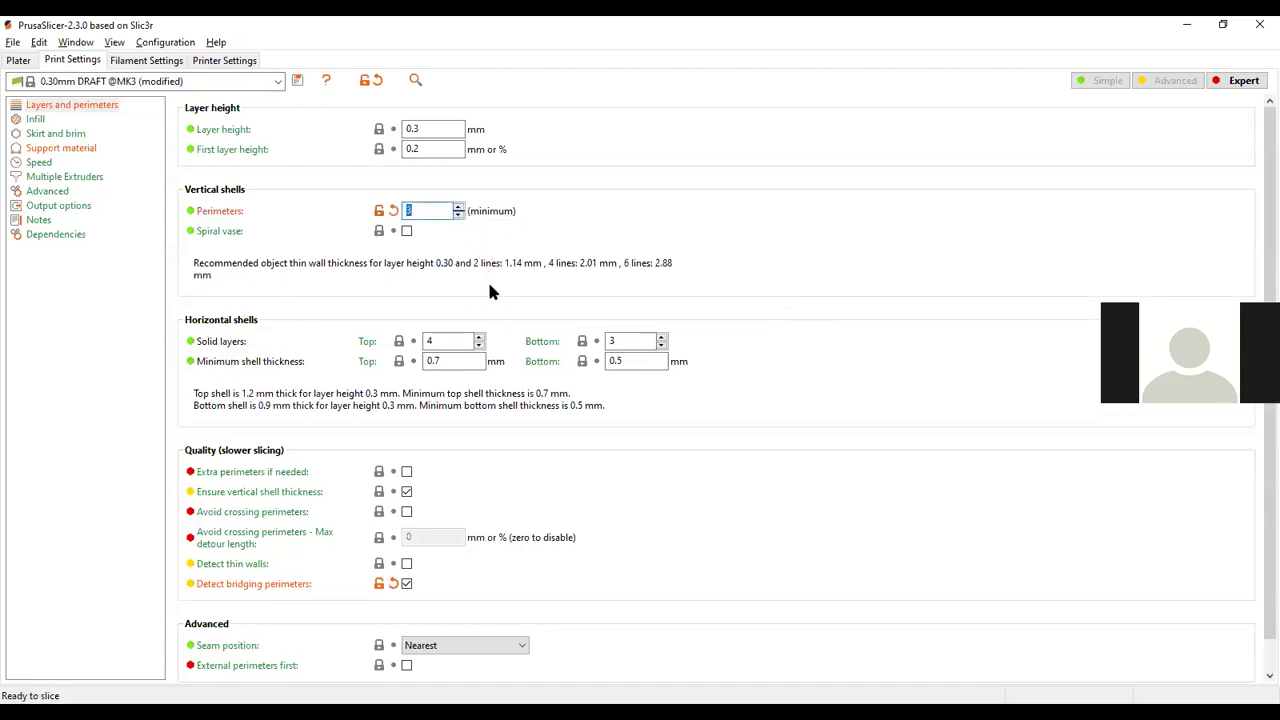
left_click(24, 60)
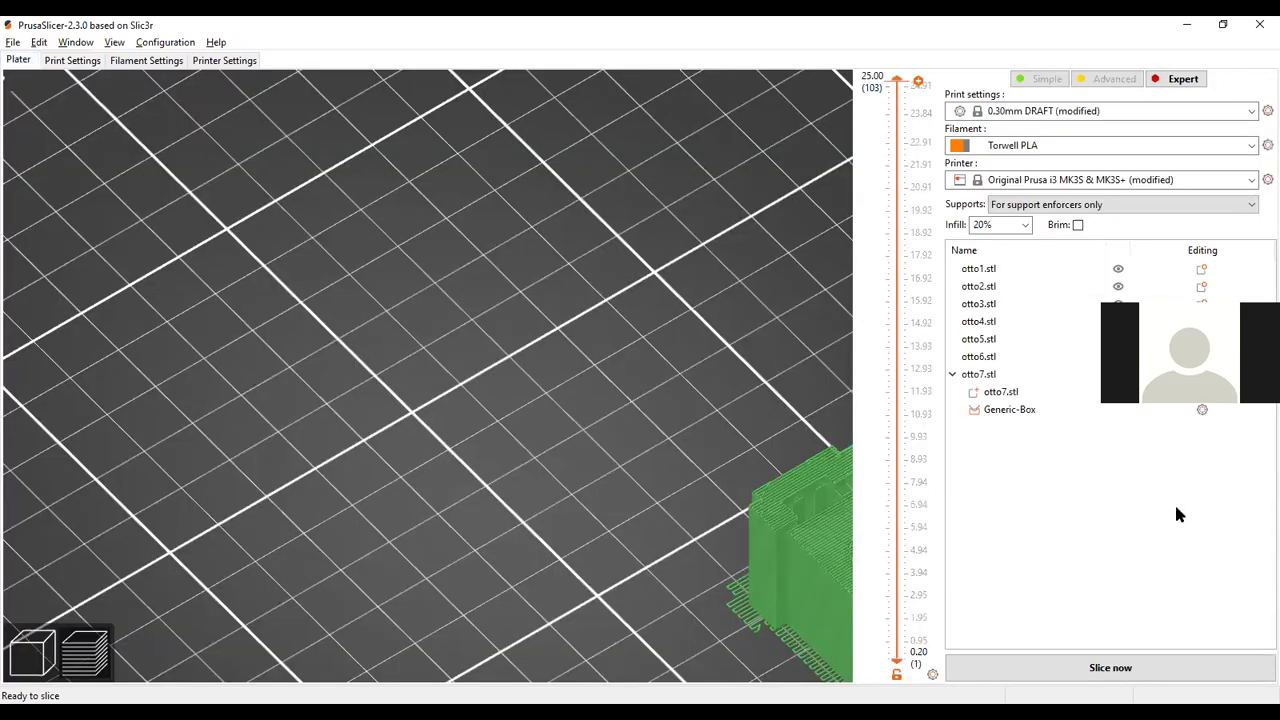
Slice the plate and examine the box-shaped body part's walls with the preview cut at 23.90 mm
left_click(1172, 662)
left_click_drag(446, 446, 352, 500)
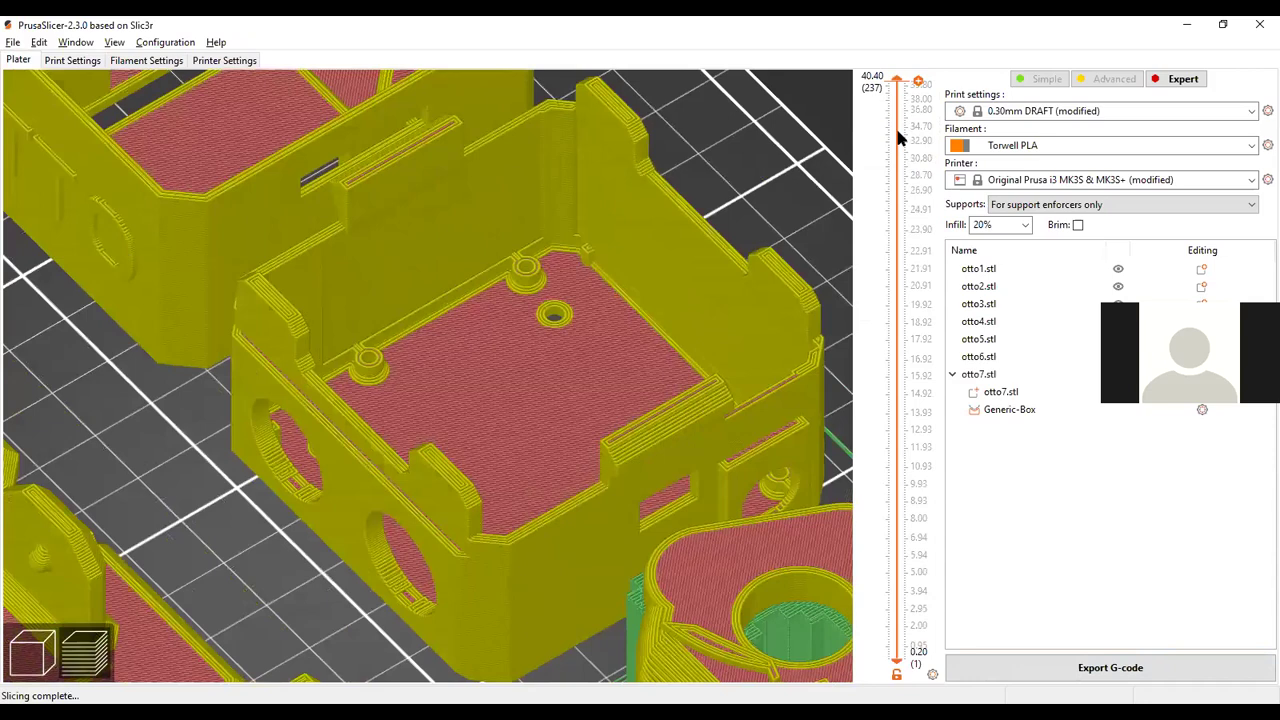
scroll(900, 200, "down", 10)
scroll(868, 253, "down", 5)
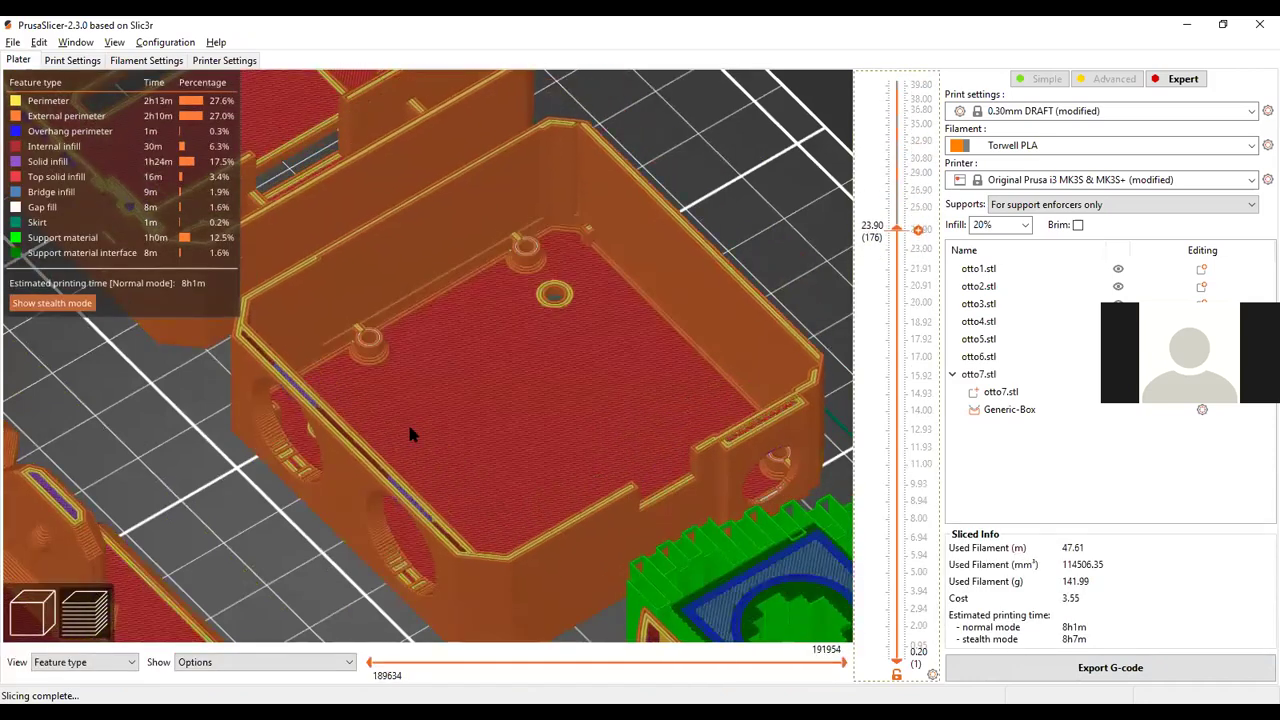
scroll(329, 455, "up", 6)
left_click_drag(461, 428, 491, 209)
Set the number of perimeters to 4 in the print settings and slice the plate again
key("ctrl+2")
left_click(456, 210)
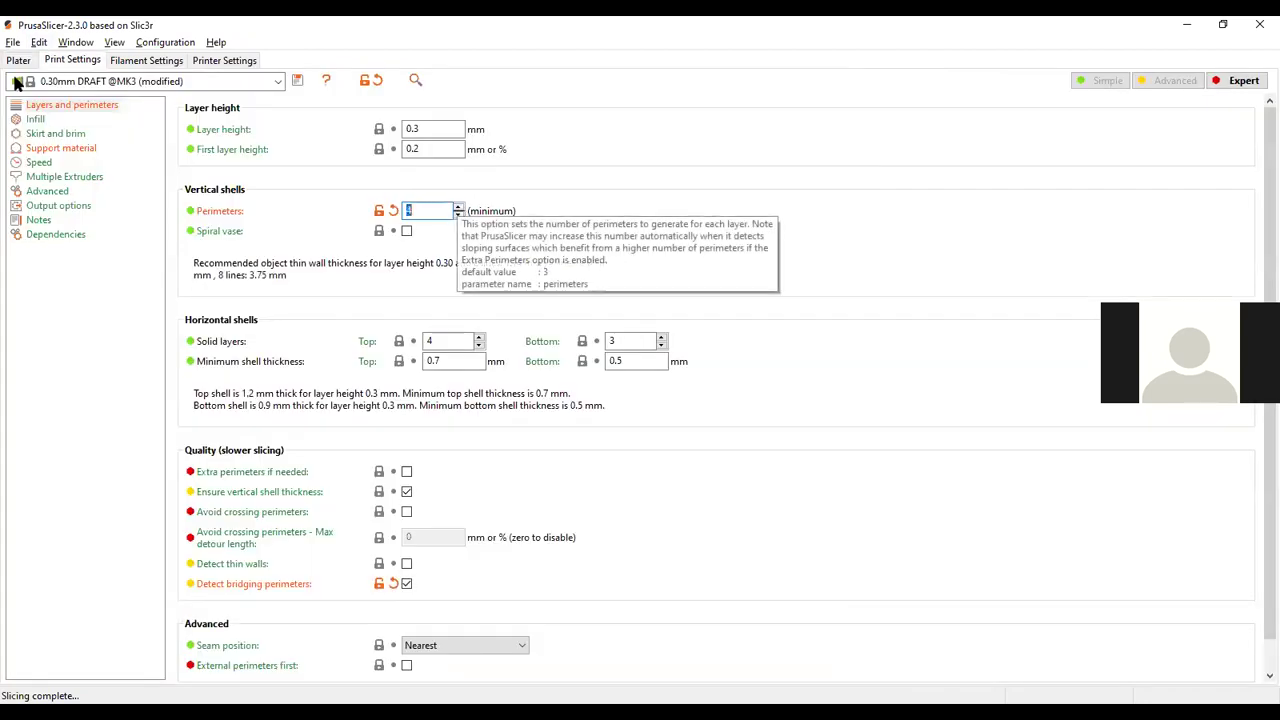
left_click(18, 60)
left_click(1110, 668)
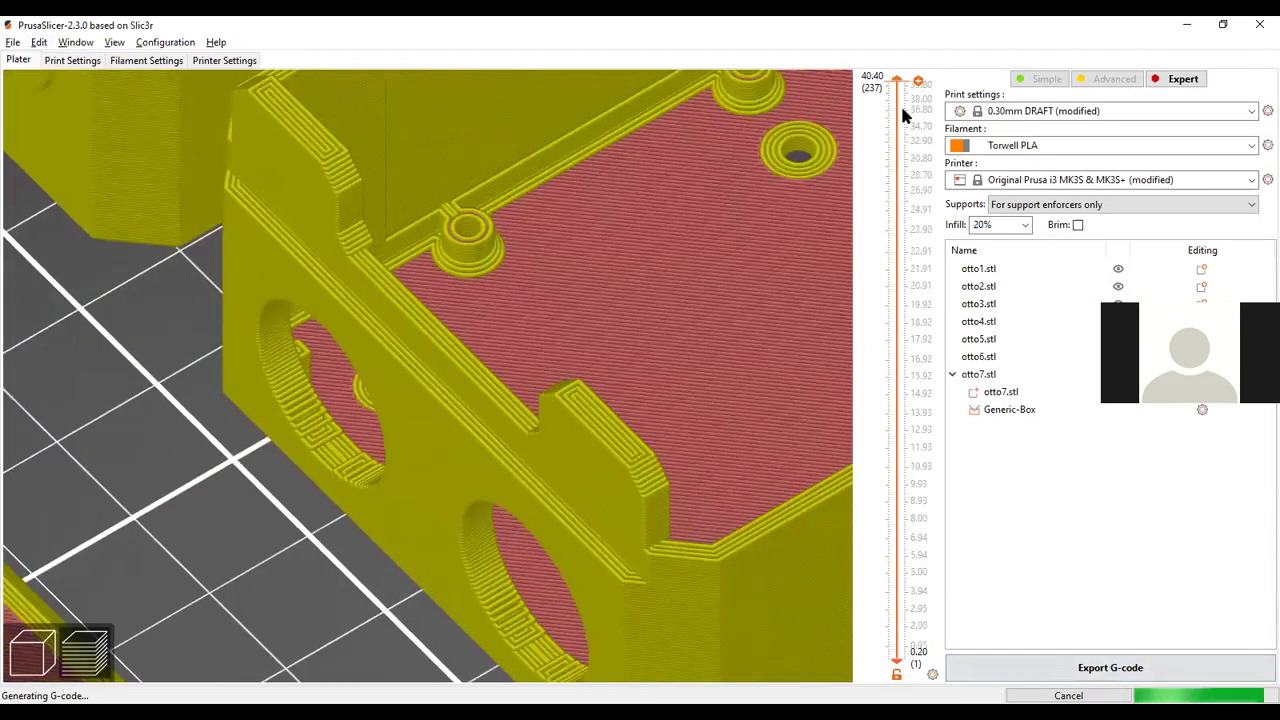
Examine the box-shaped body part's walls and screw posts with the preview cut at 19.42, 15.80 and 33.20 mm
scroll(897, 286, "down", 14)
scroll(876, 260, "down", 20)
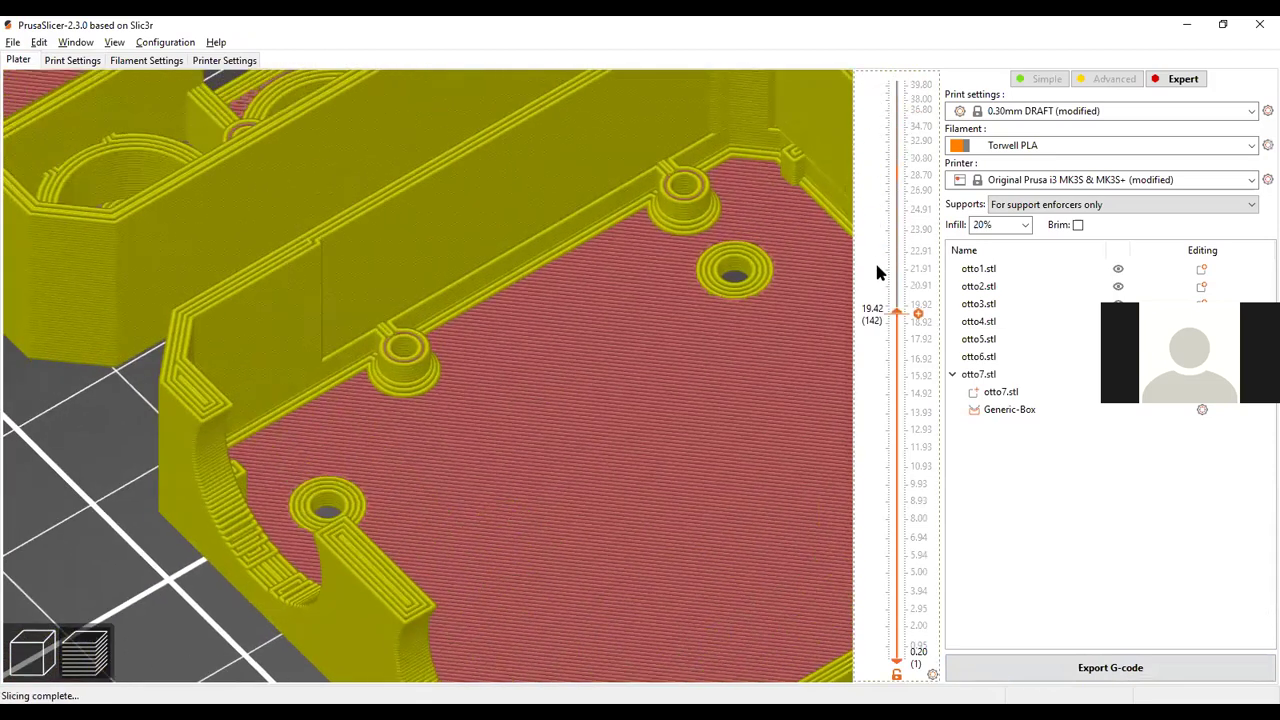
scroll(871, 329, "up", 19)
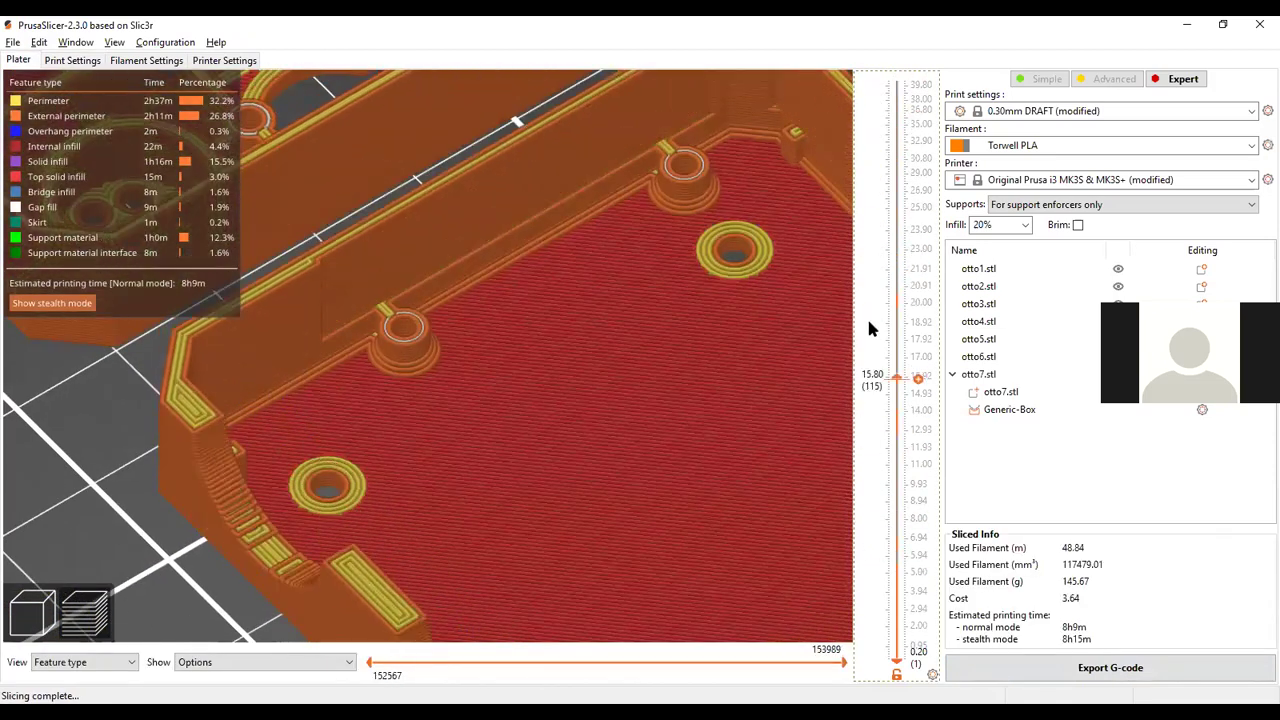
left_click_drag(286, 443, 363, 443)
scroll(363, 443, "down", 10)
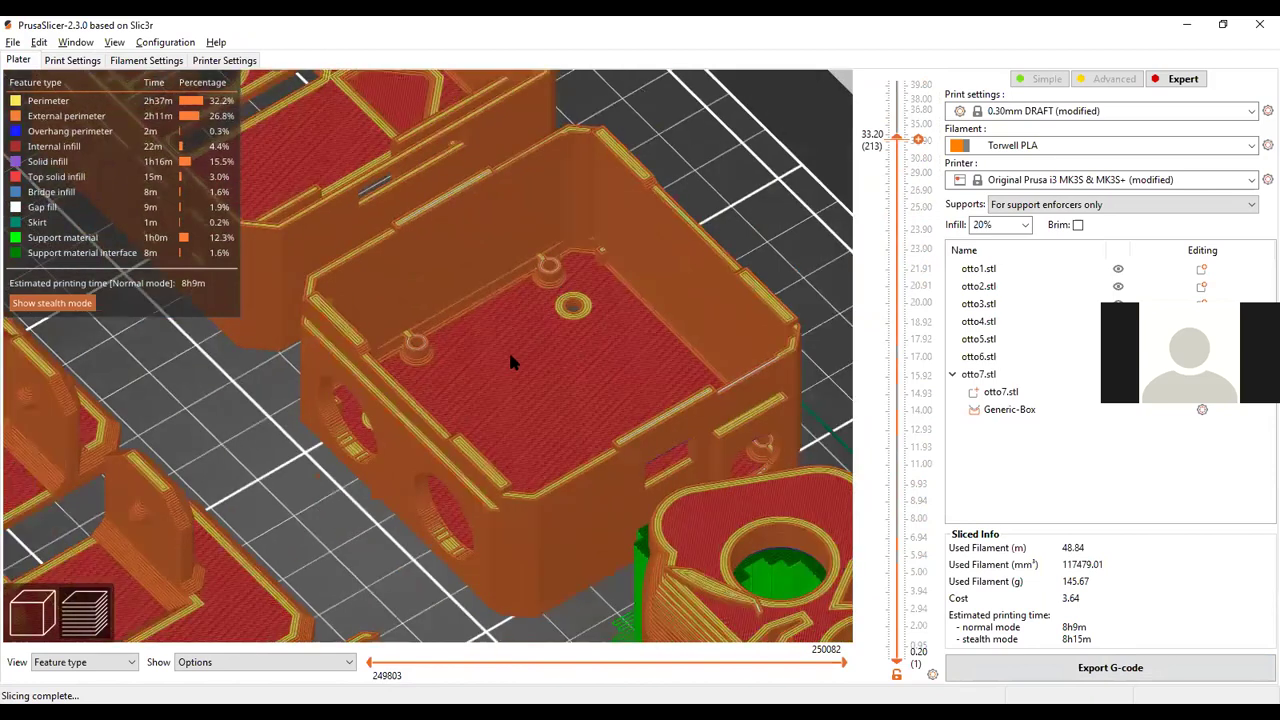
Review the sliced layout of all seven parts from several angles, including from directly above
scroll(228, 445, "down", 10)
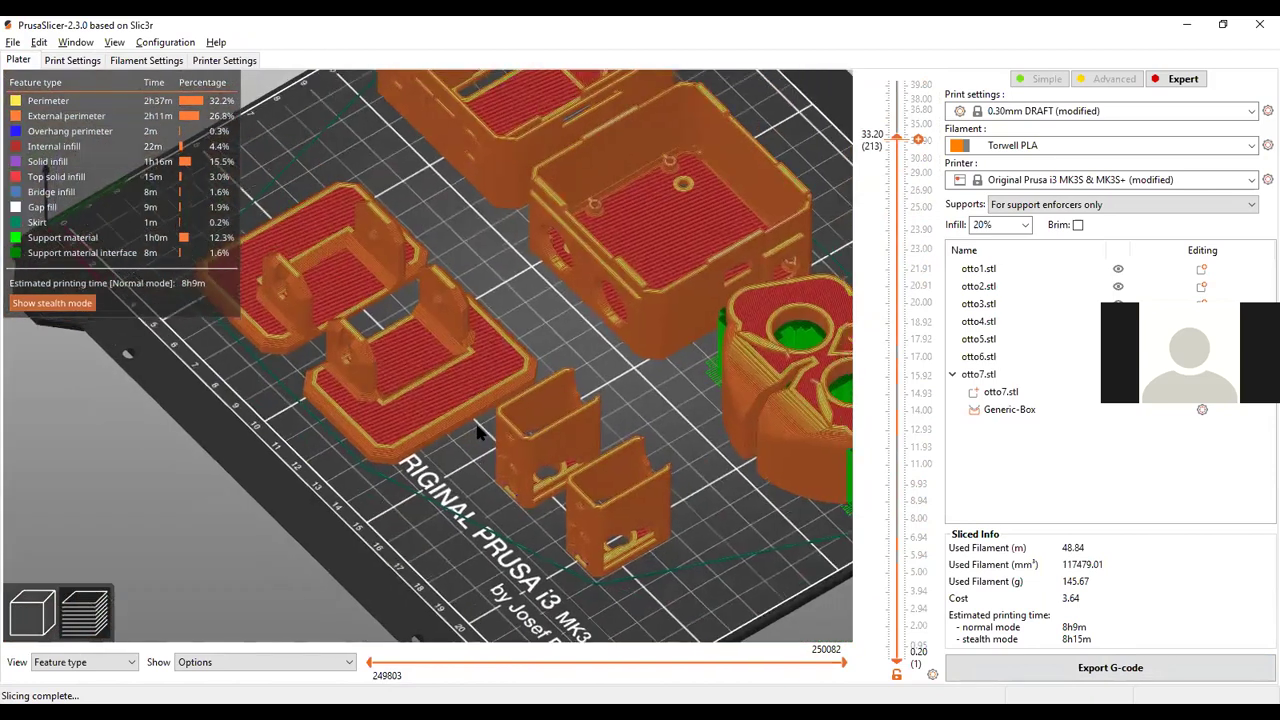
scroll(418, 463, "up", 5)
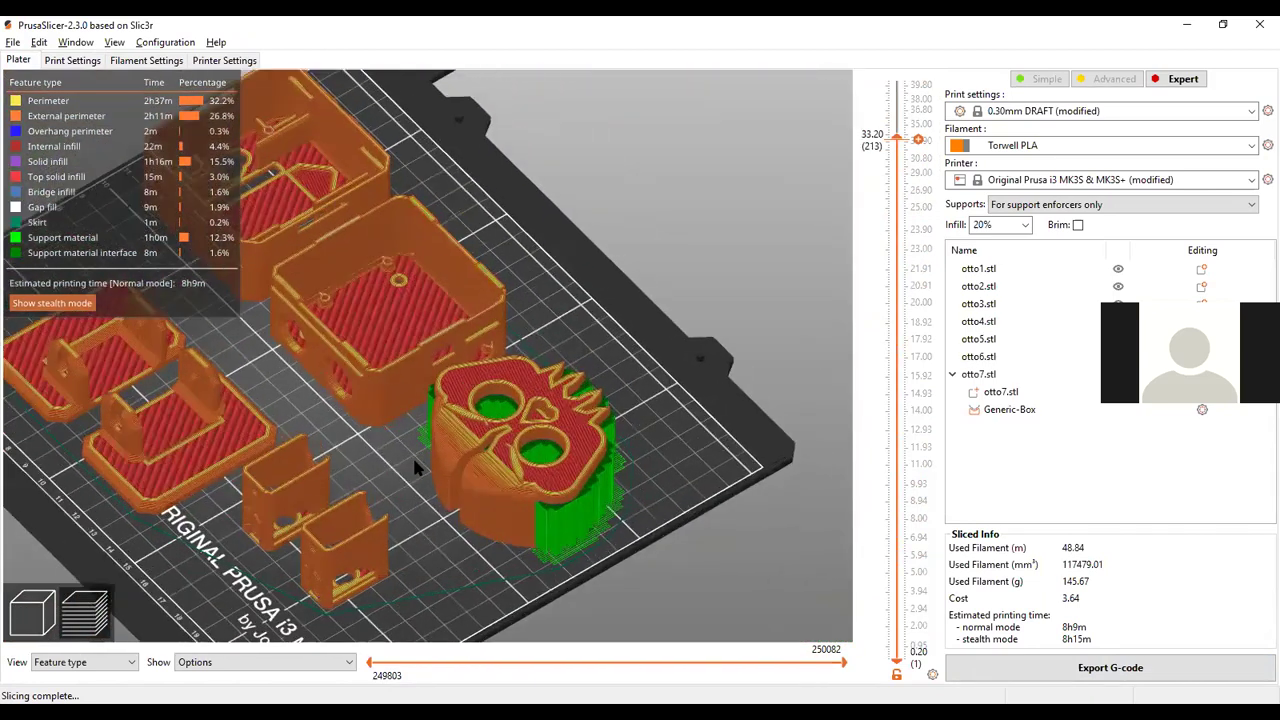
scroll(509, 496, "up", 5)
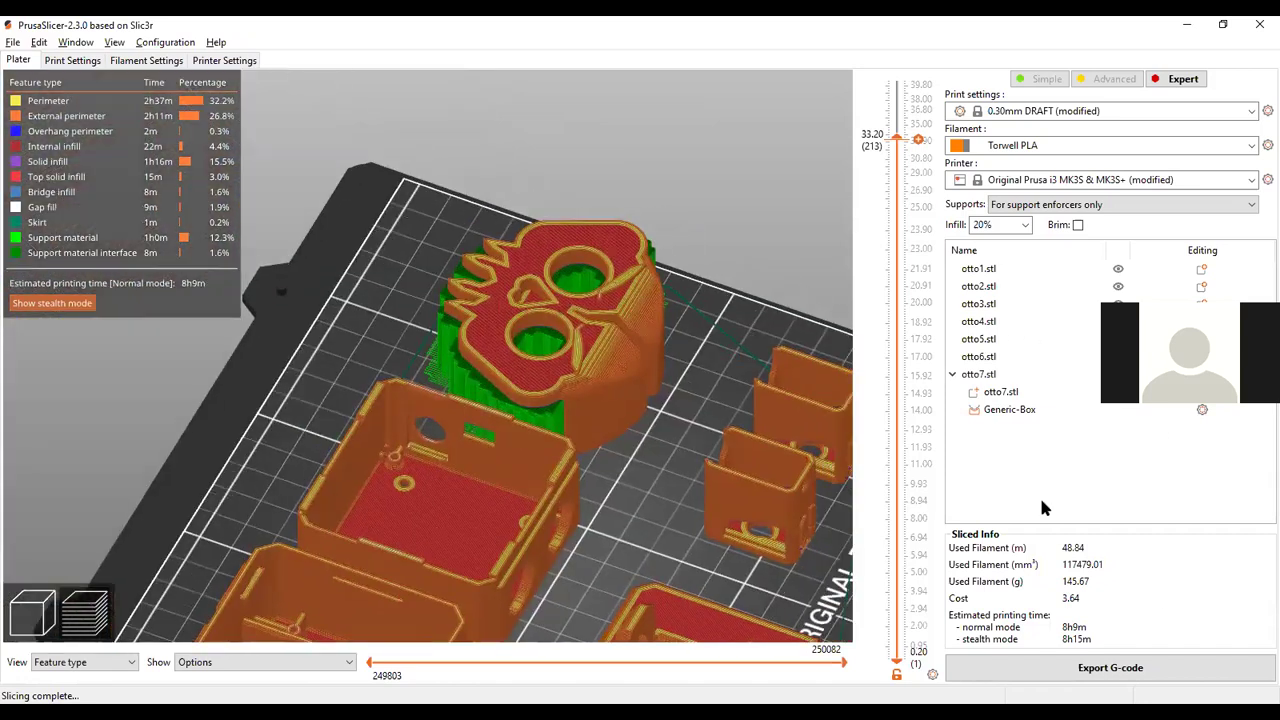
scroll(700, 166, "up", 3)
scroll(700, 166, "up", 2)
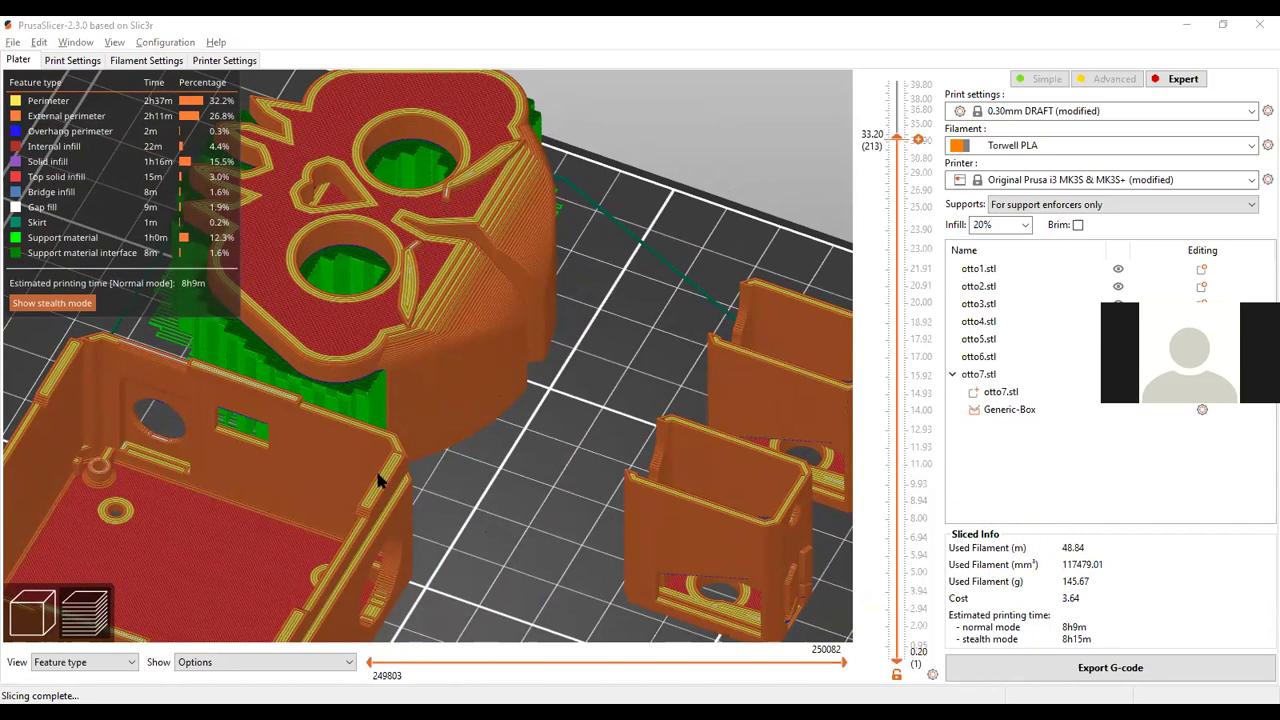
scroll(508, 360, "down", 5)
scroll(586, 243, "up", 3)
left_click_drag(586, 243, 407, 473)
key("1")
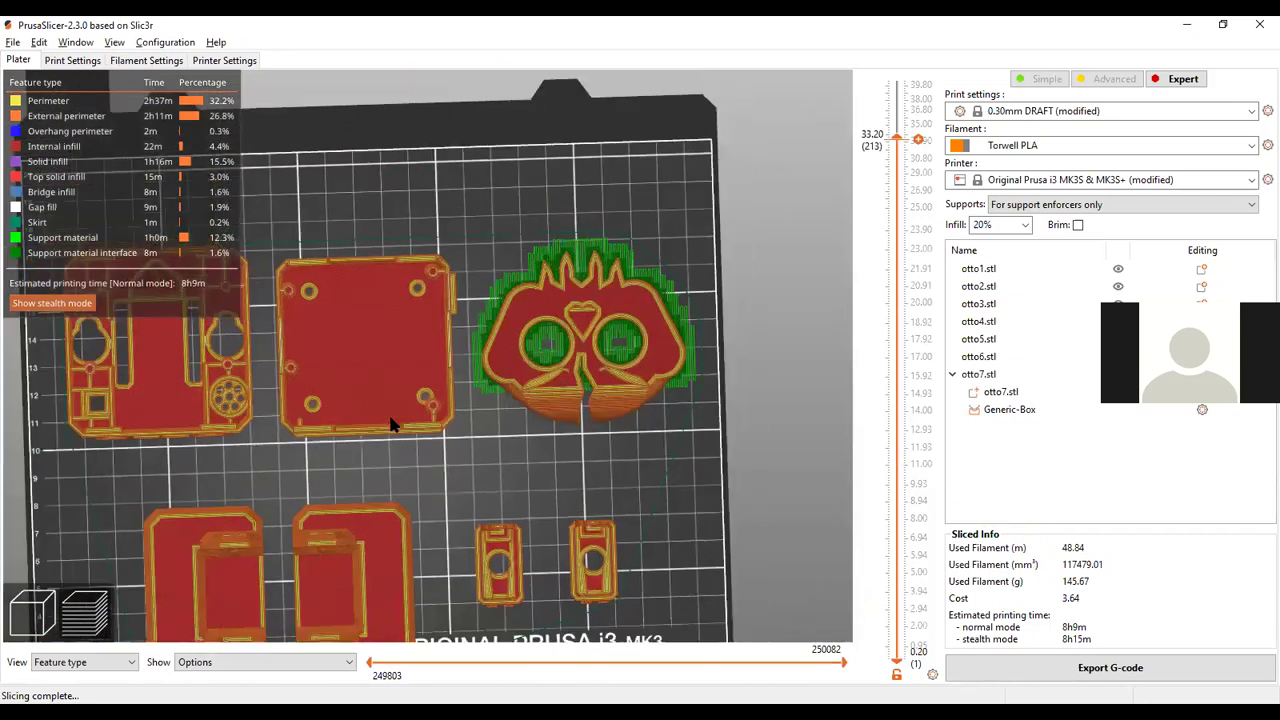
key("0")
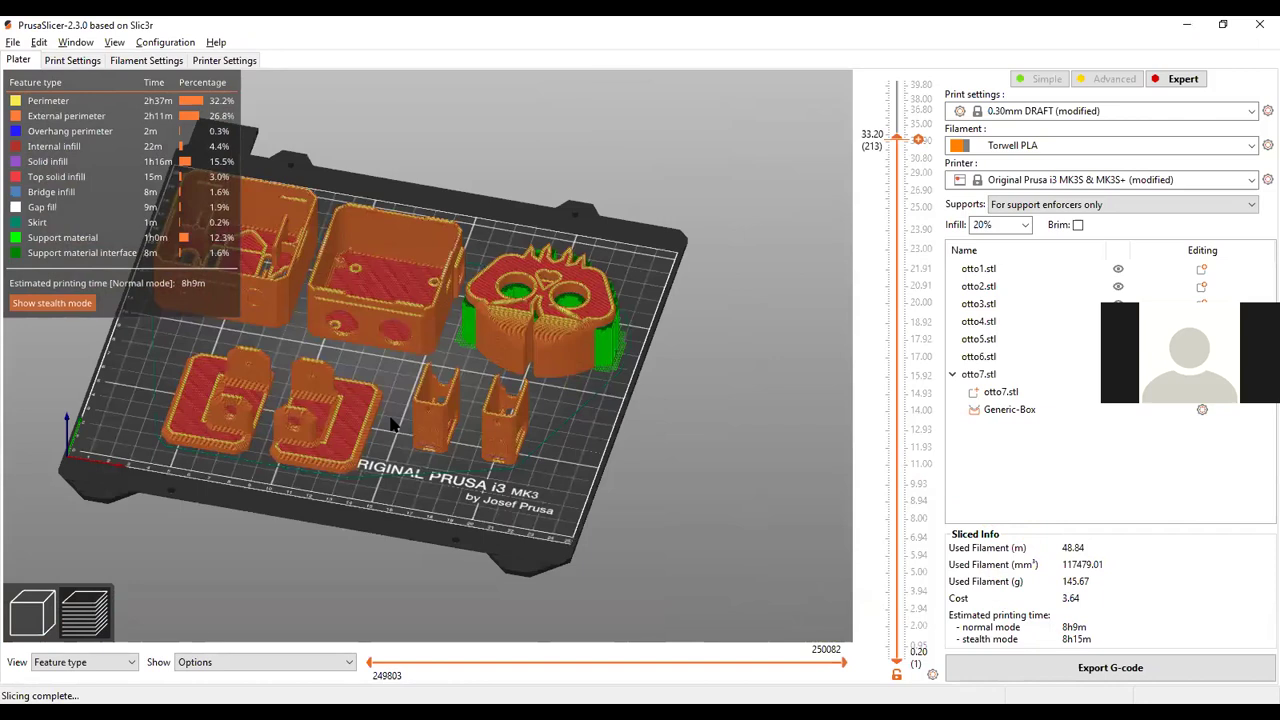
Check the foot and leg parts in the sliced preview, and inspect the skull mask's eyes, nose and supports up close
left_click_drag(190, 403, 308, 413)
scroll(308, 413, "up", 5)
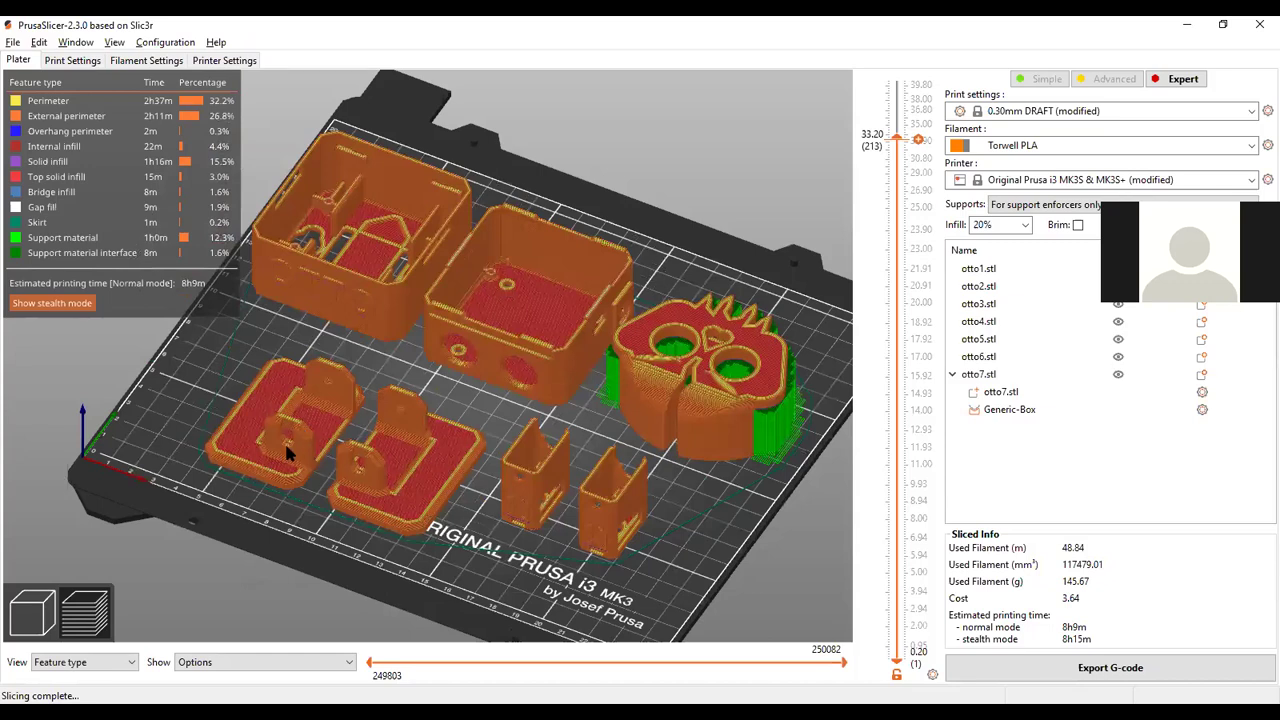
scroll(335, 449, "up", 3)
scroll(297, 492, "down", 2)
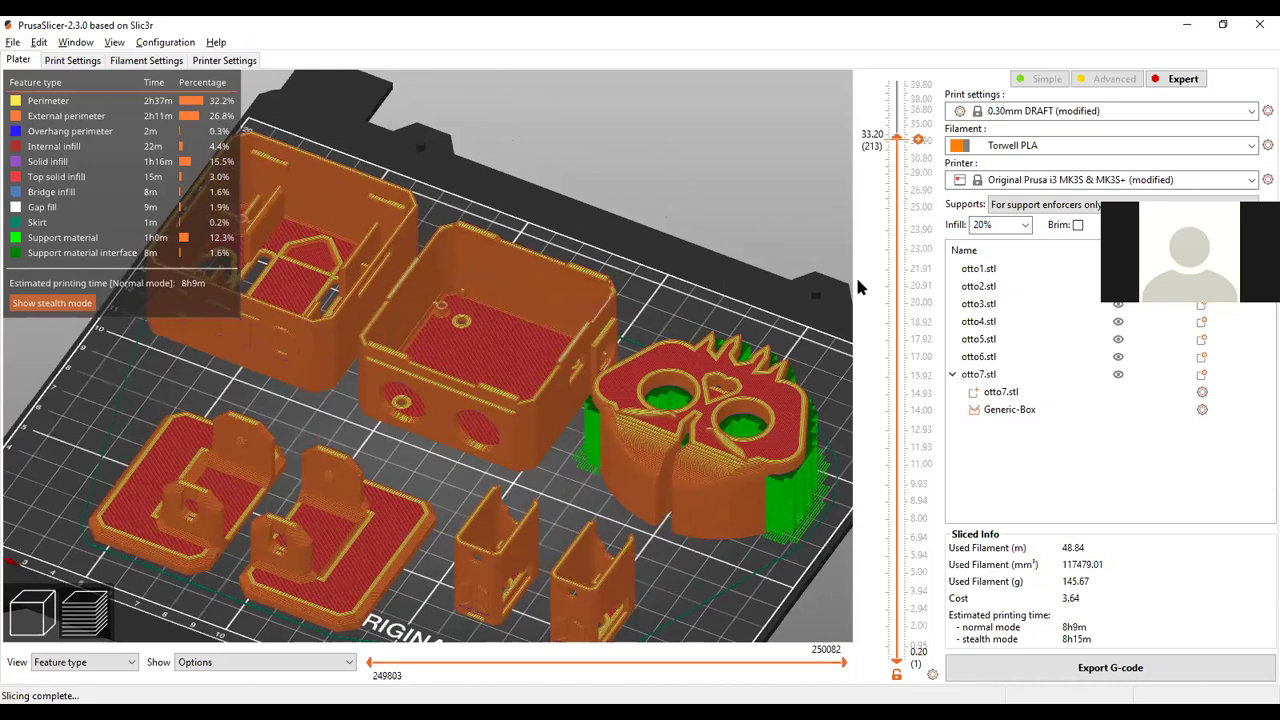
scroll(530, 320, "up", 5)
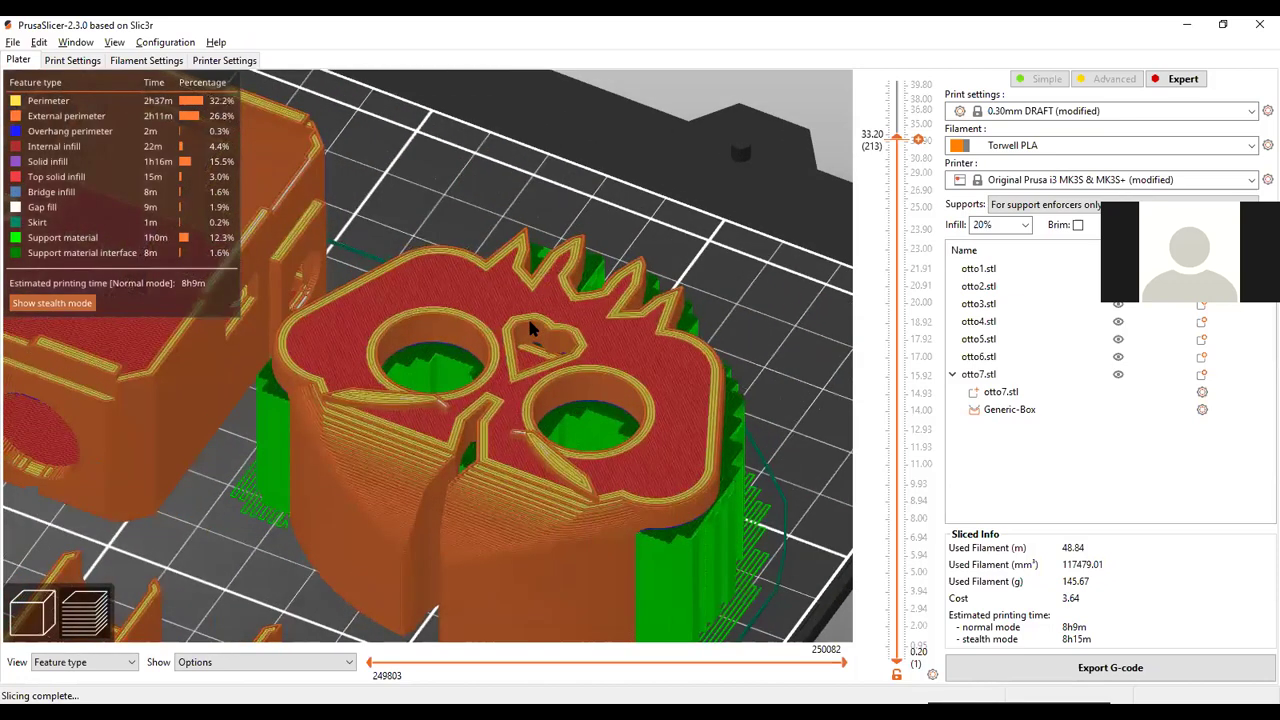
scroll(540, 380, "down", 5)
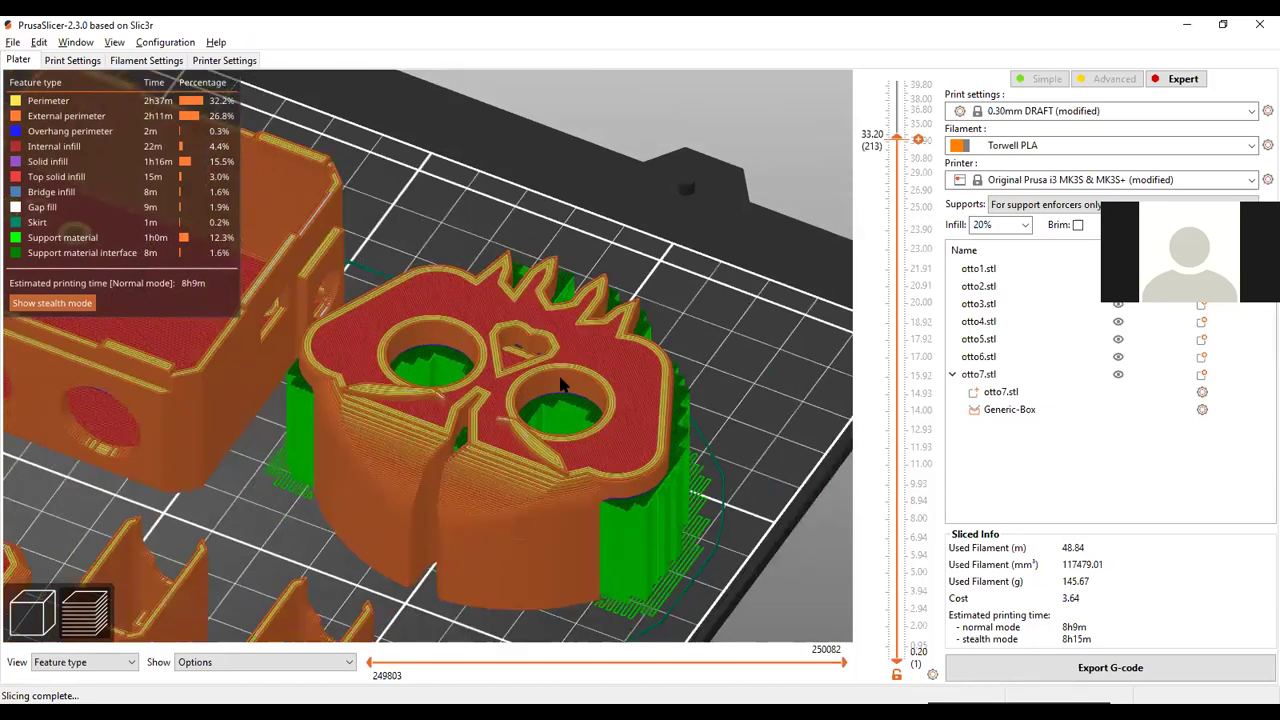
scroll(446, 428, "down", 5)
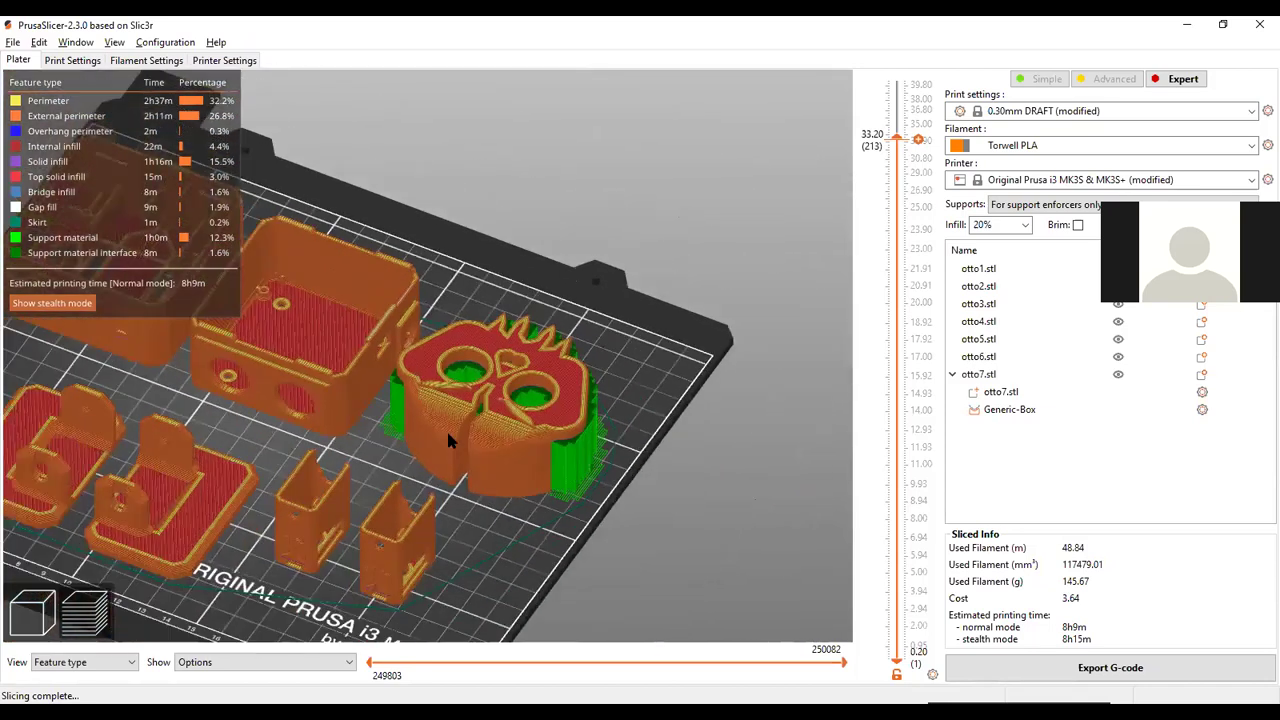